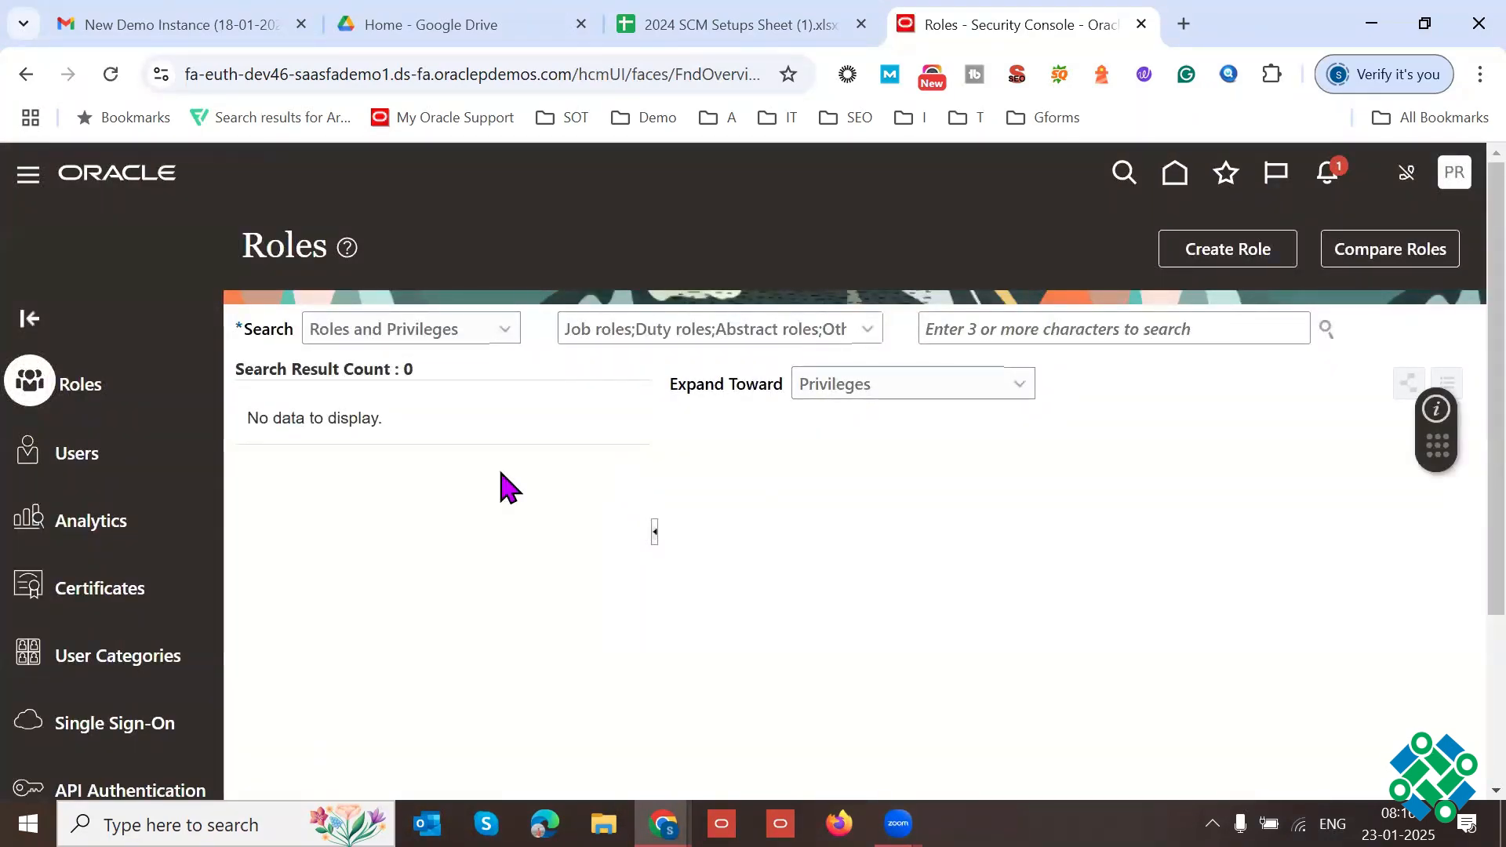
Step: Search the user accounts by user name for scm_impl and open that account's details
{"action": "left_click", "coordinate": [952, 336]}
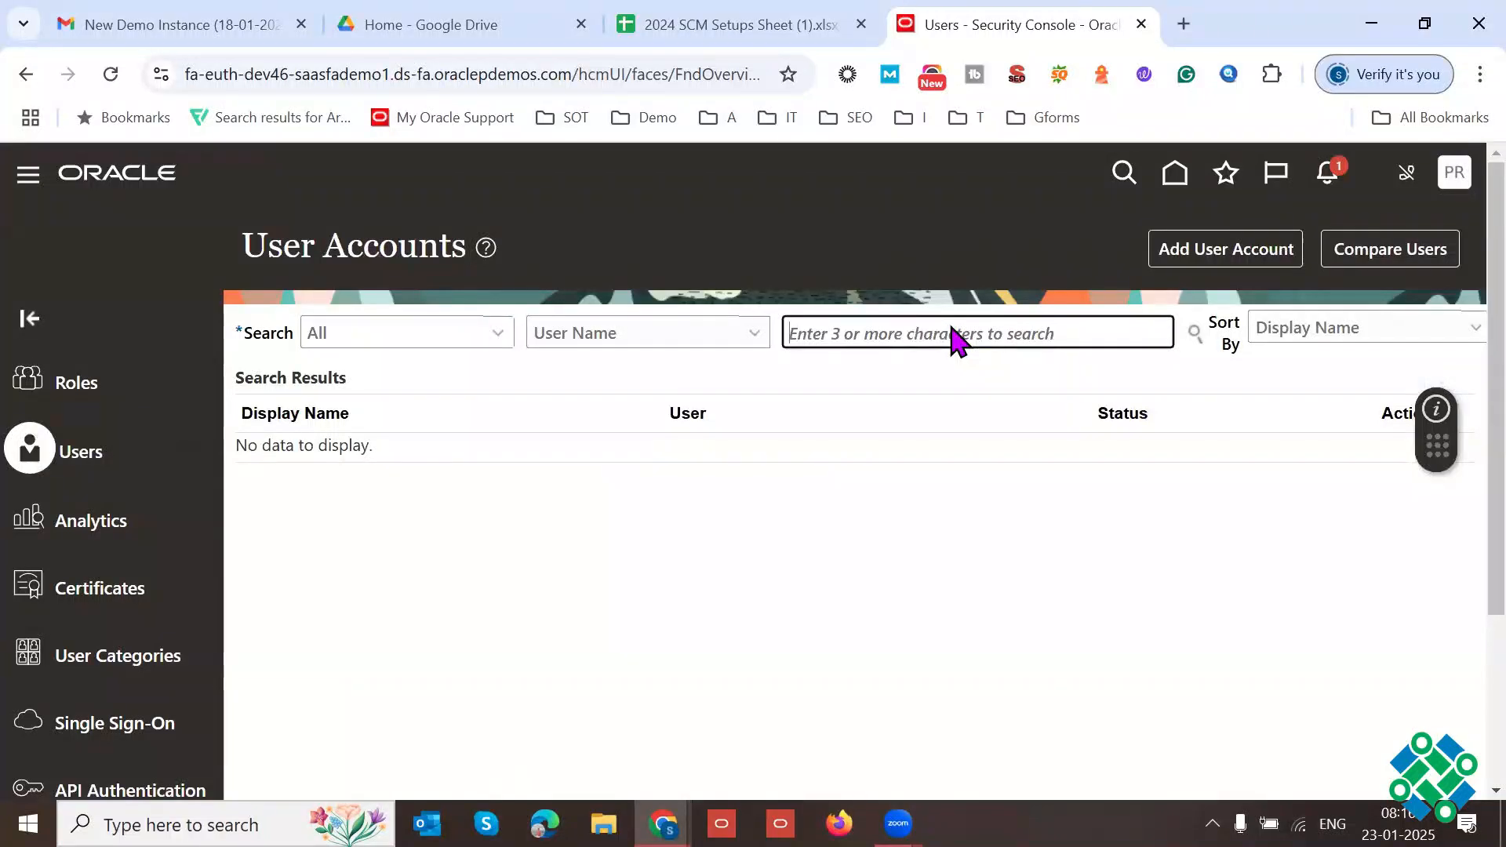
{"action": "key", "text": "ctrl+v"}
{"action": "double_click", "coordinate": [952, 336]}
{"action": "key", "text": "ctrl+a"}
{"action": "key", "text": "BackSpace"}
{"action": "type", "text": "scm_impl"}
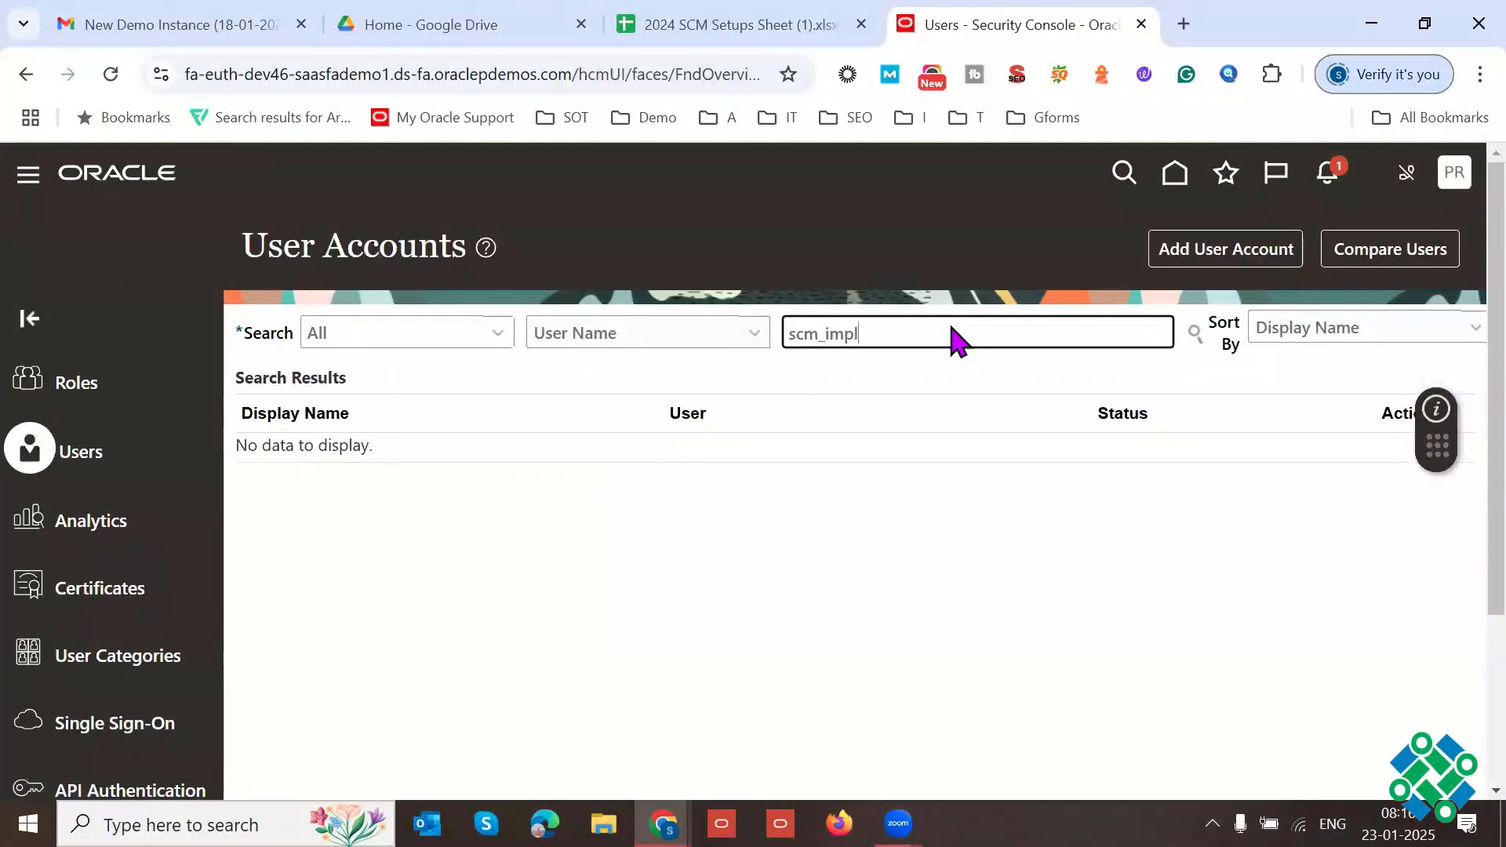
{"action": "key", "text": "Return"}
{"action": "left_click", "coordinate": [292, 476]}
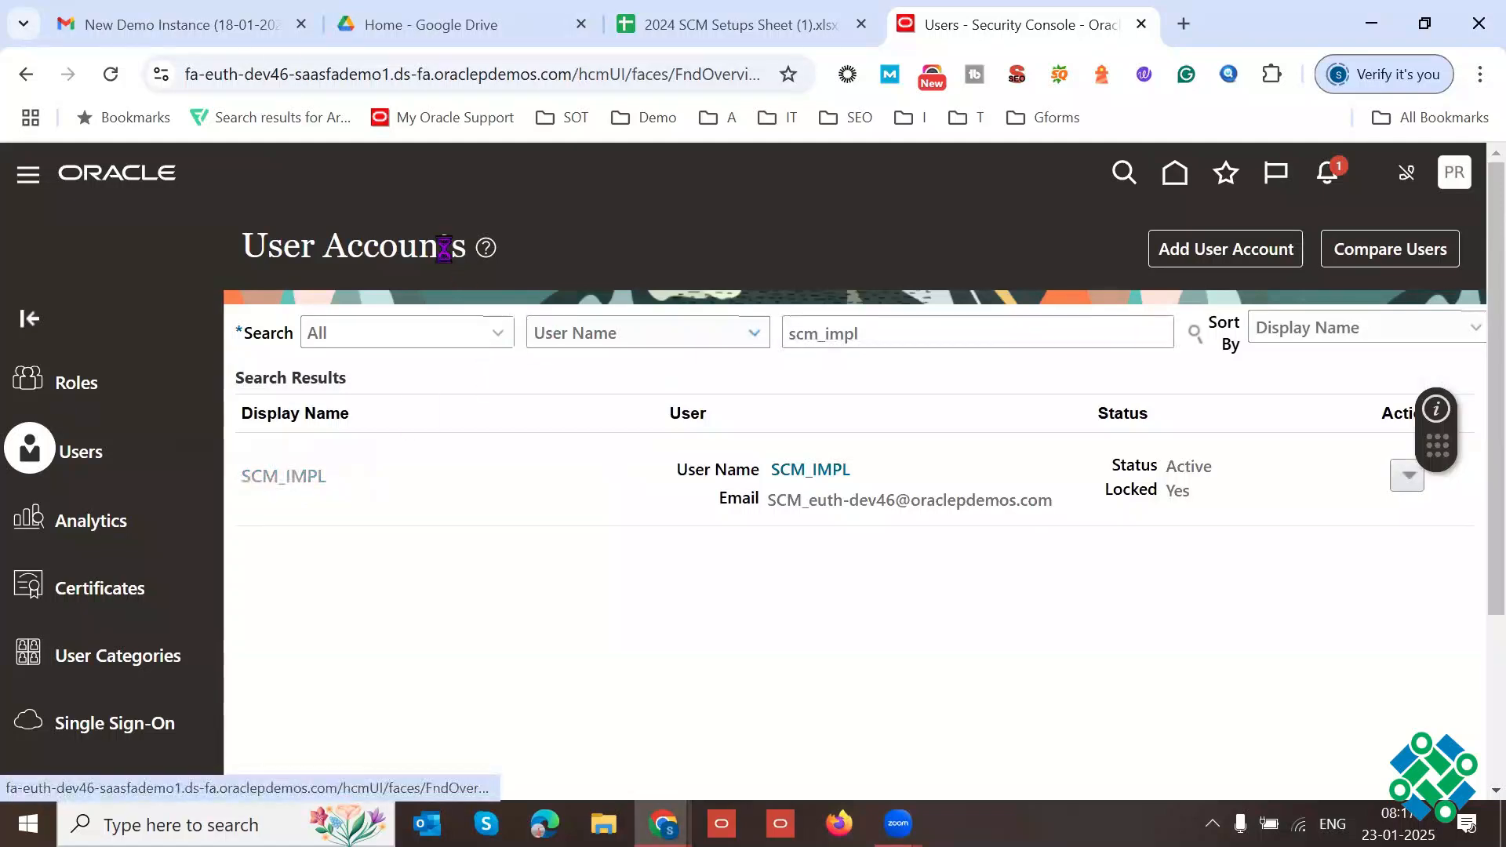
Step: Copy the instance password from the New Demo Instance email in Gmail and return to the Security Console
{"action": "left_click", "coordinate": [235, 24]}
{"action": "left_click", "coordinate": [628, 612]}
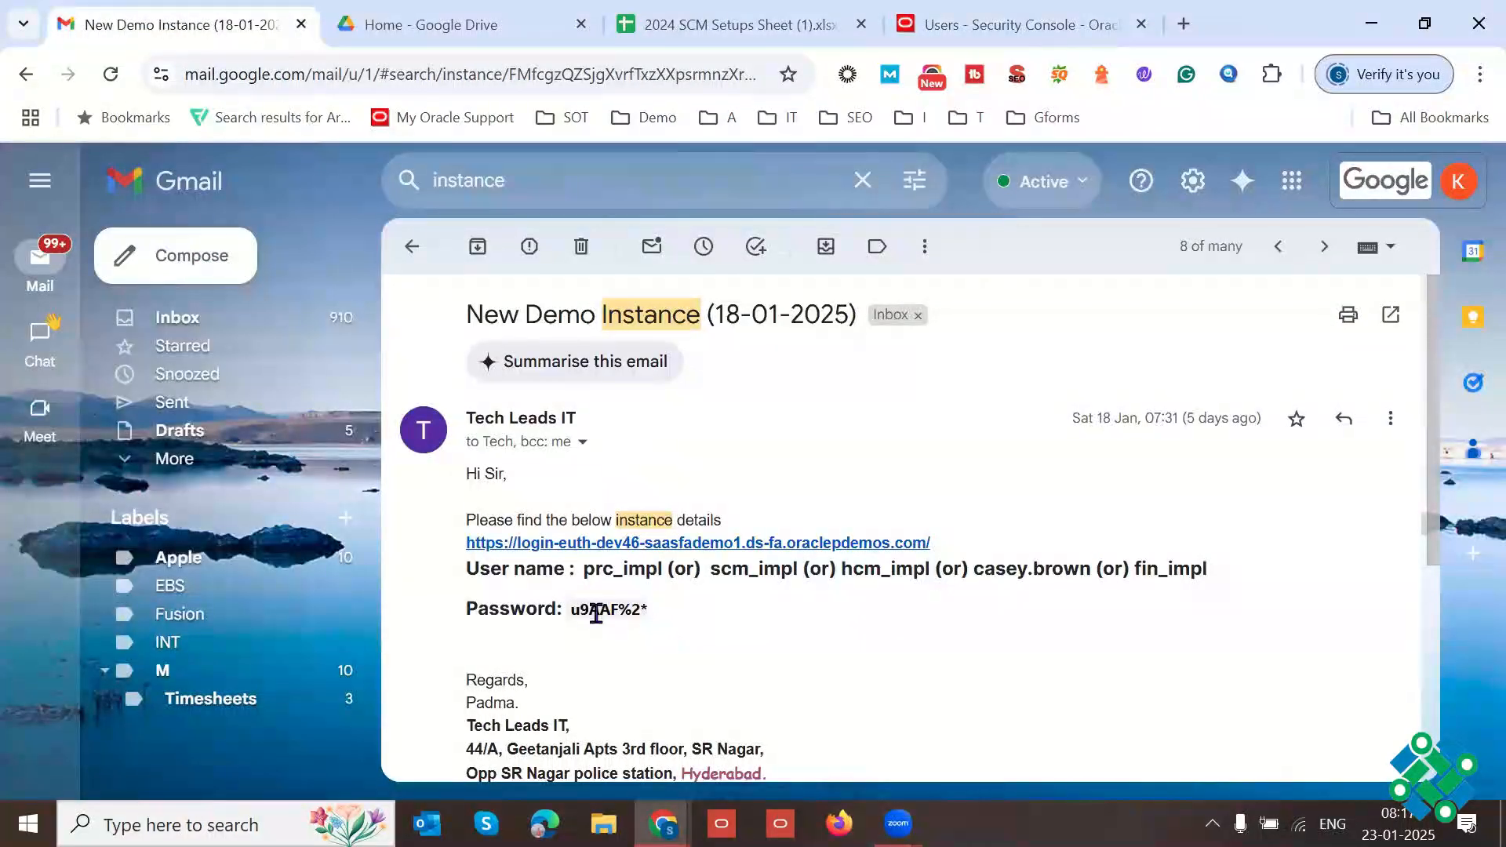
{"action": "left_click_drag", "start_coordinate": [572, 613], "coordinate": [648, 612]}
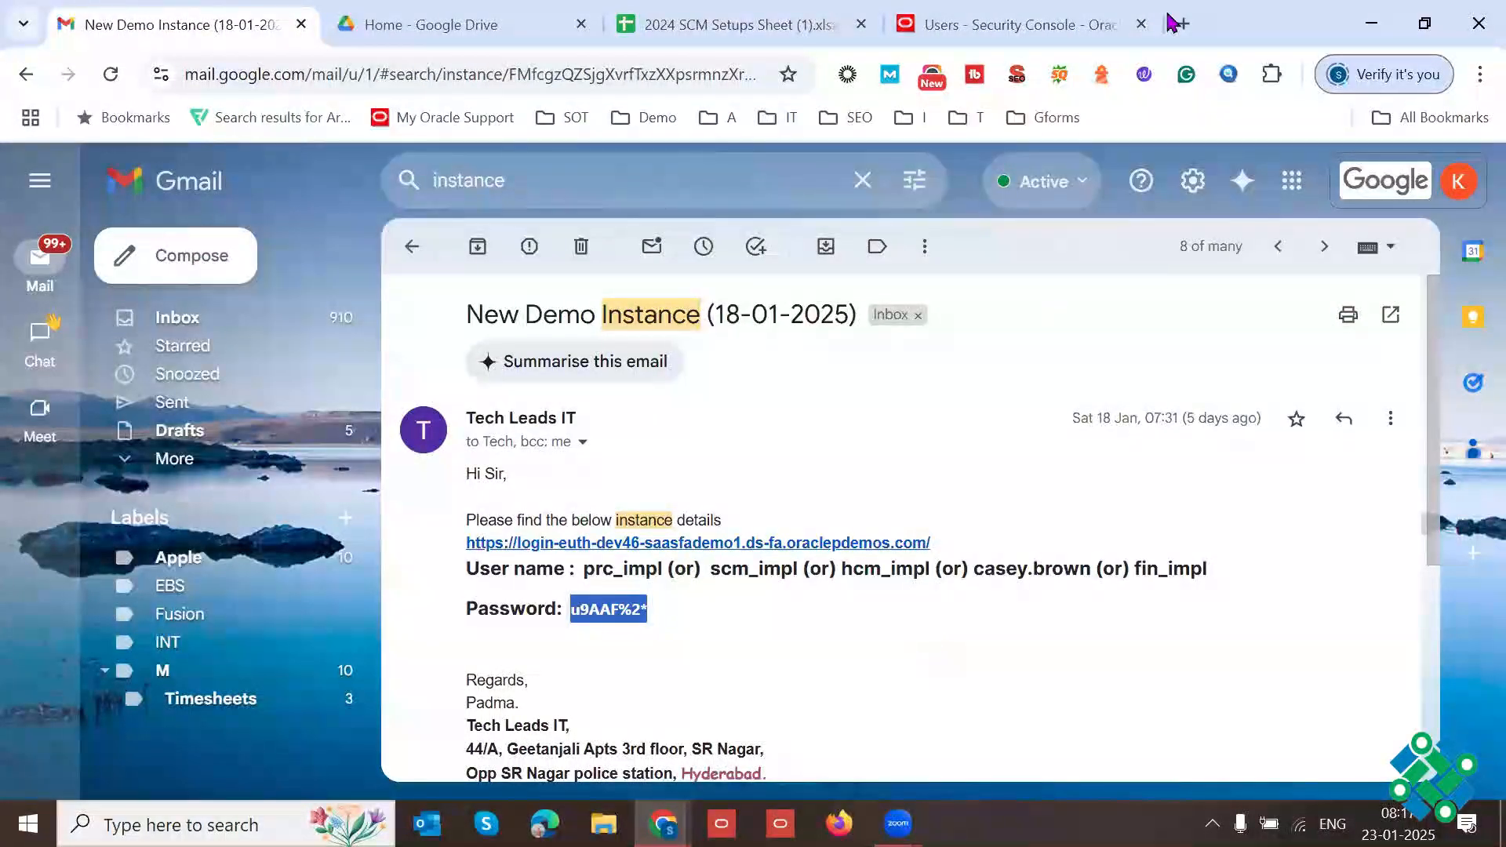
{"action": "left_click", "coordinate": [1143, 22]}
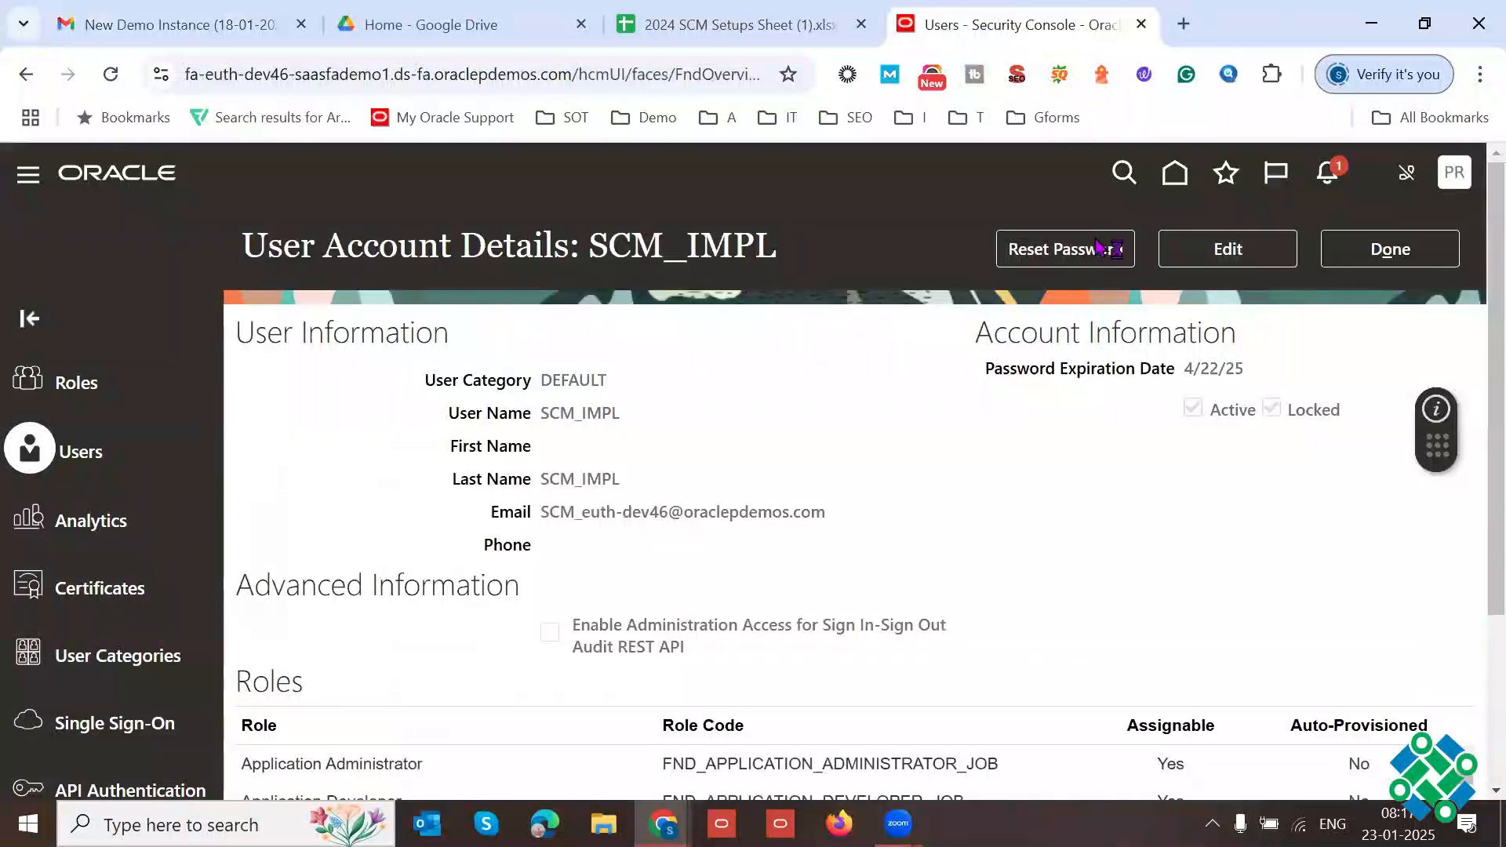
Step: Reset the SCM_IMPL account's password manually, pasting the copied password as the new password and its confirmation
{"action": "left_click", "coordinate": [1108, 248]}
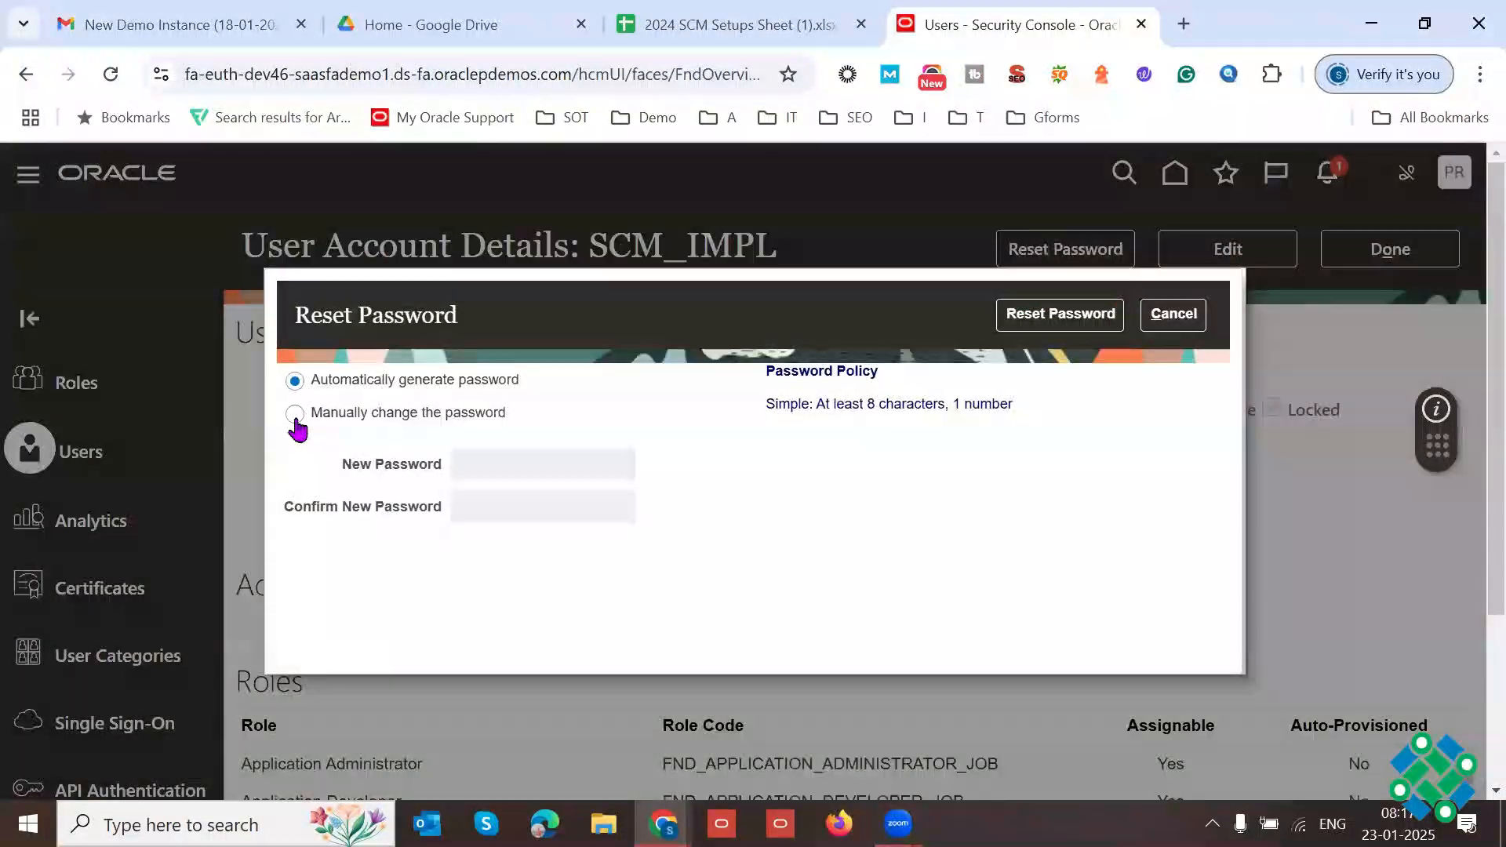
{"action": "left_click", "coordinate": [295, 414]}
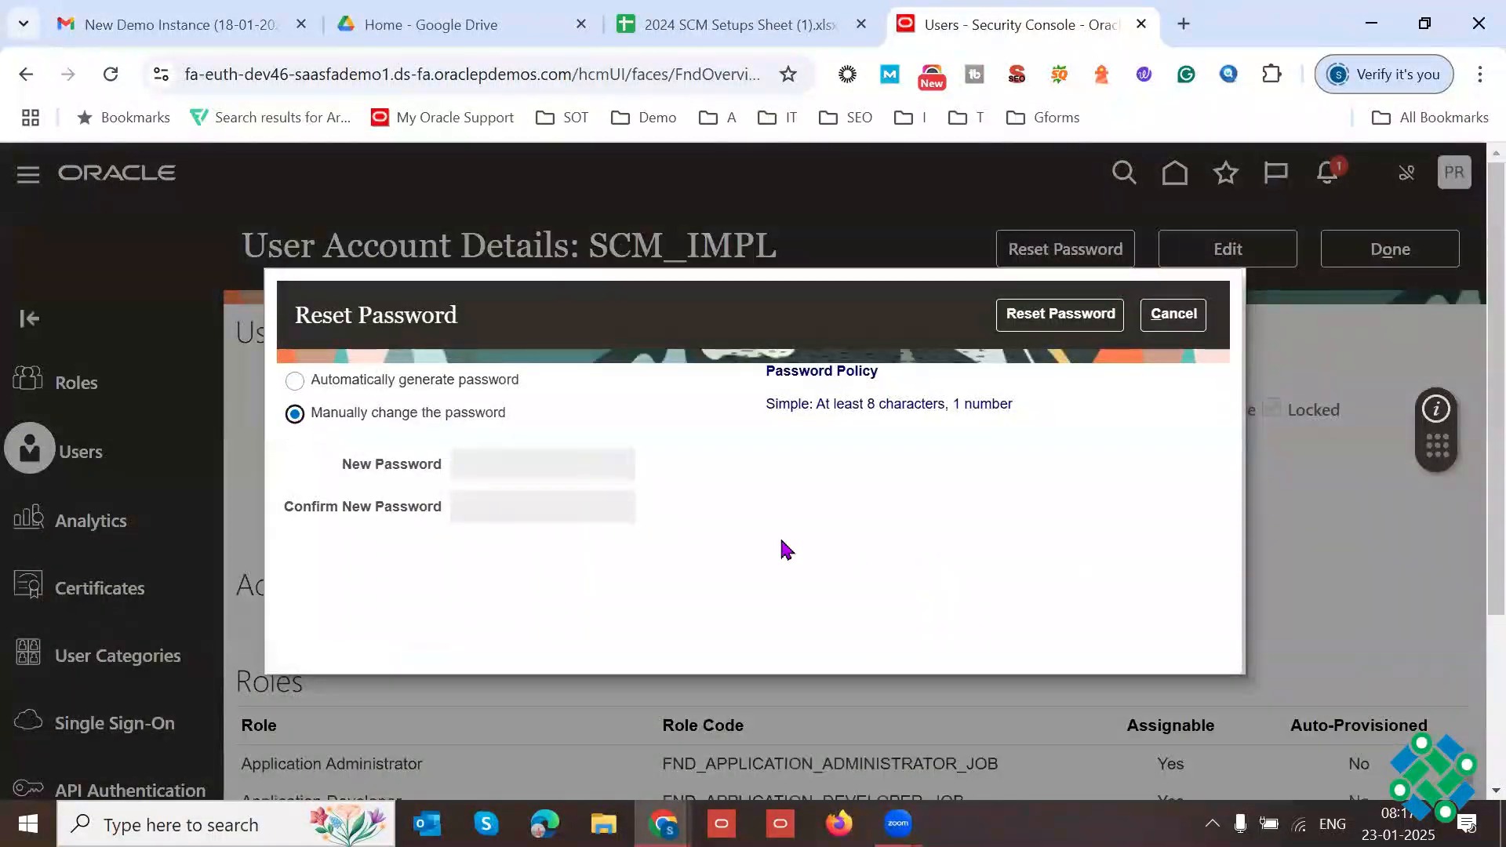
{"action": "left_click", "coordinate": [575, 496]}
{"action": "left_click", "coordinate": [528, 471]}
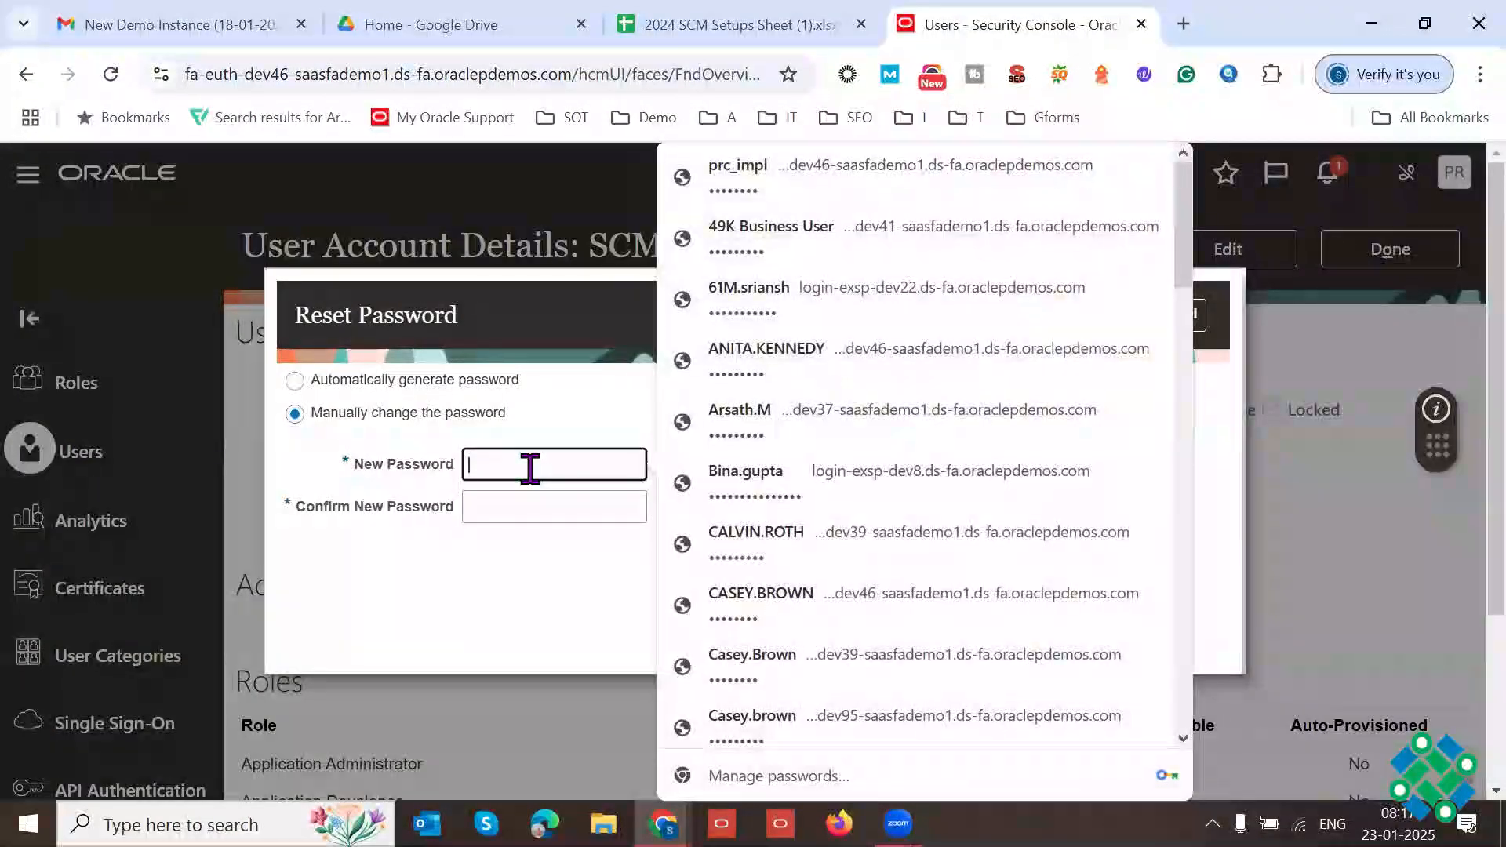
{"action": "key", "text": "ctrl+v"}
{"action": "key", "text": "Tab"}
{"action": "key", "text": "ctrl+v"}
{"action": "left_click", "coordinate": [1051, 314]}
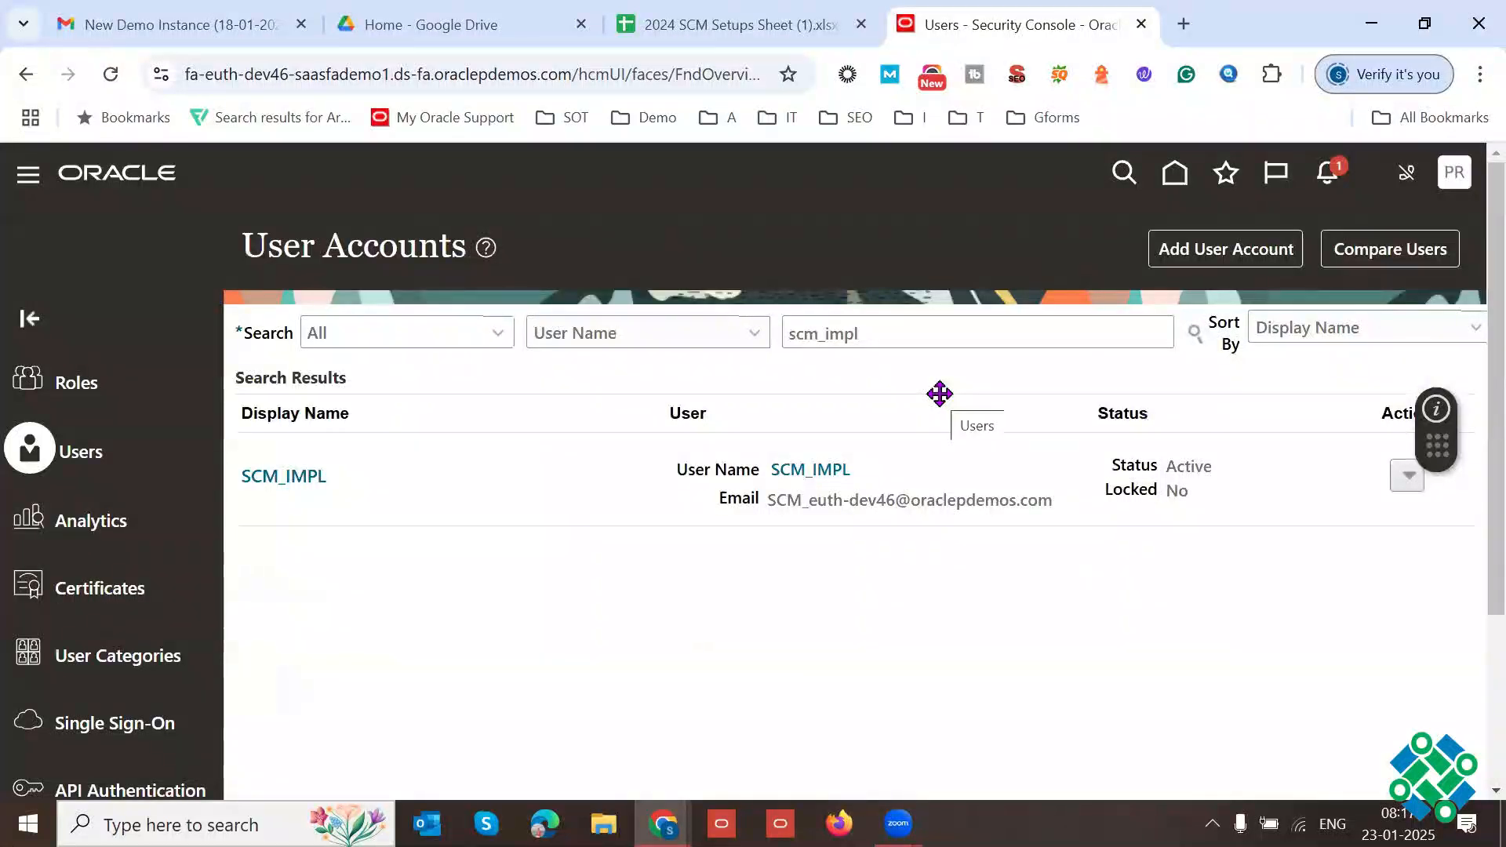
Step: Sign out of the current account and sign in with user ID scm_impl and the account password
{"action": "left_click", "coordinate": [1453, 177]}
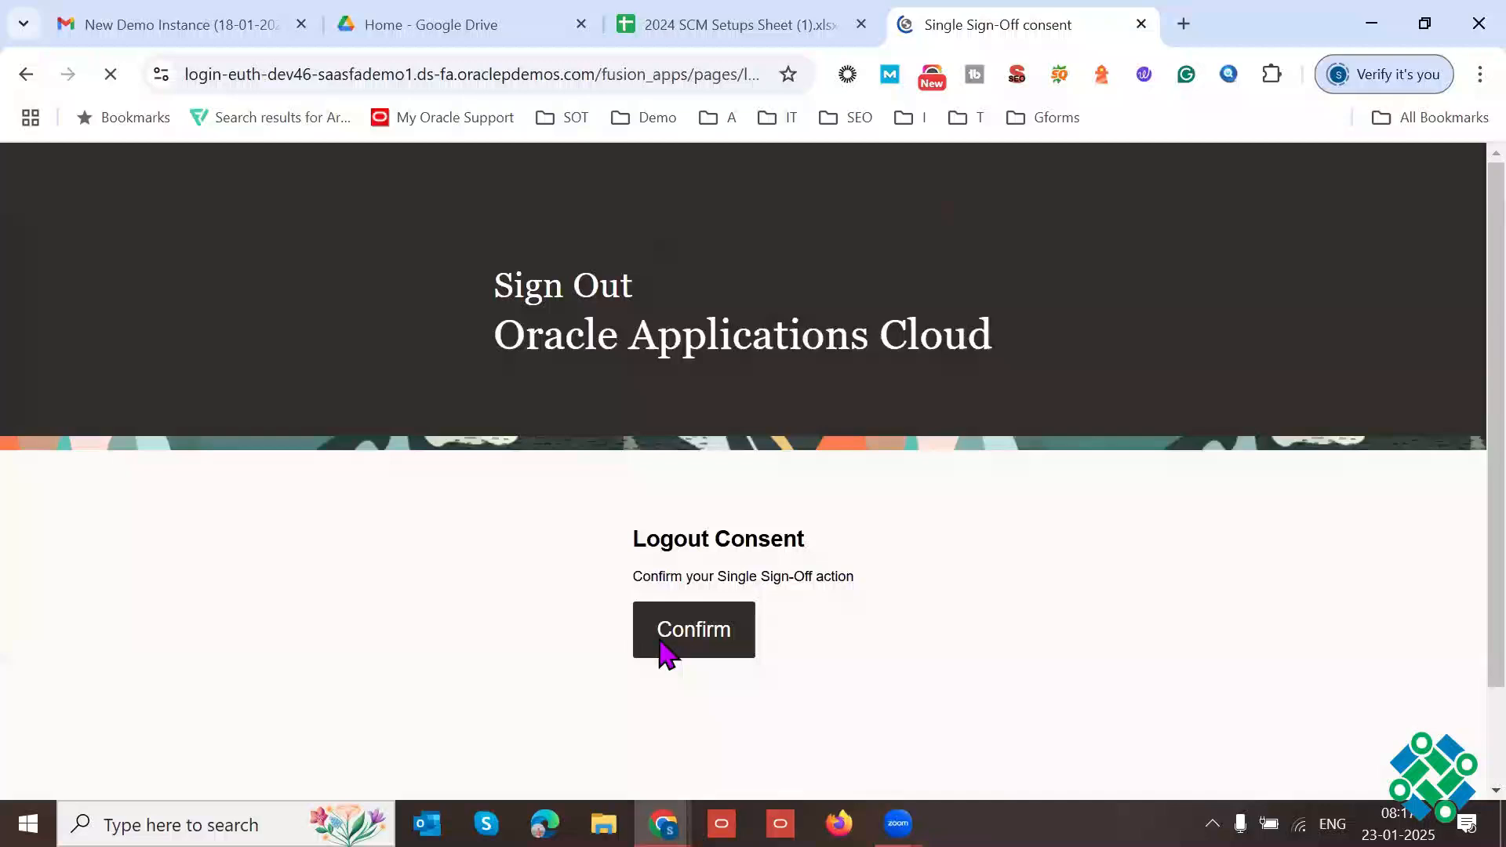
{"action": "left_click", "coordinate": [663, 649]}
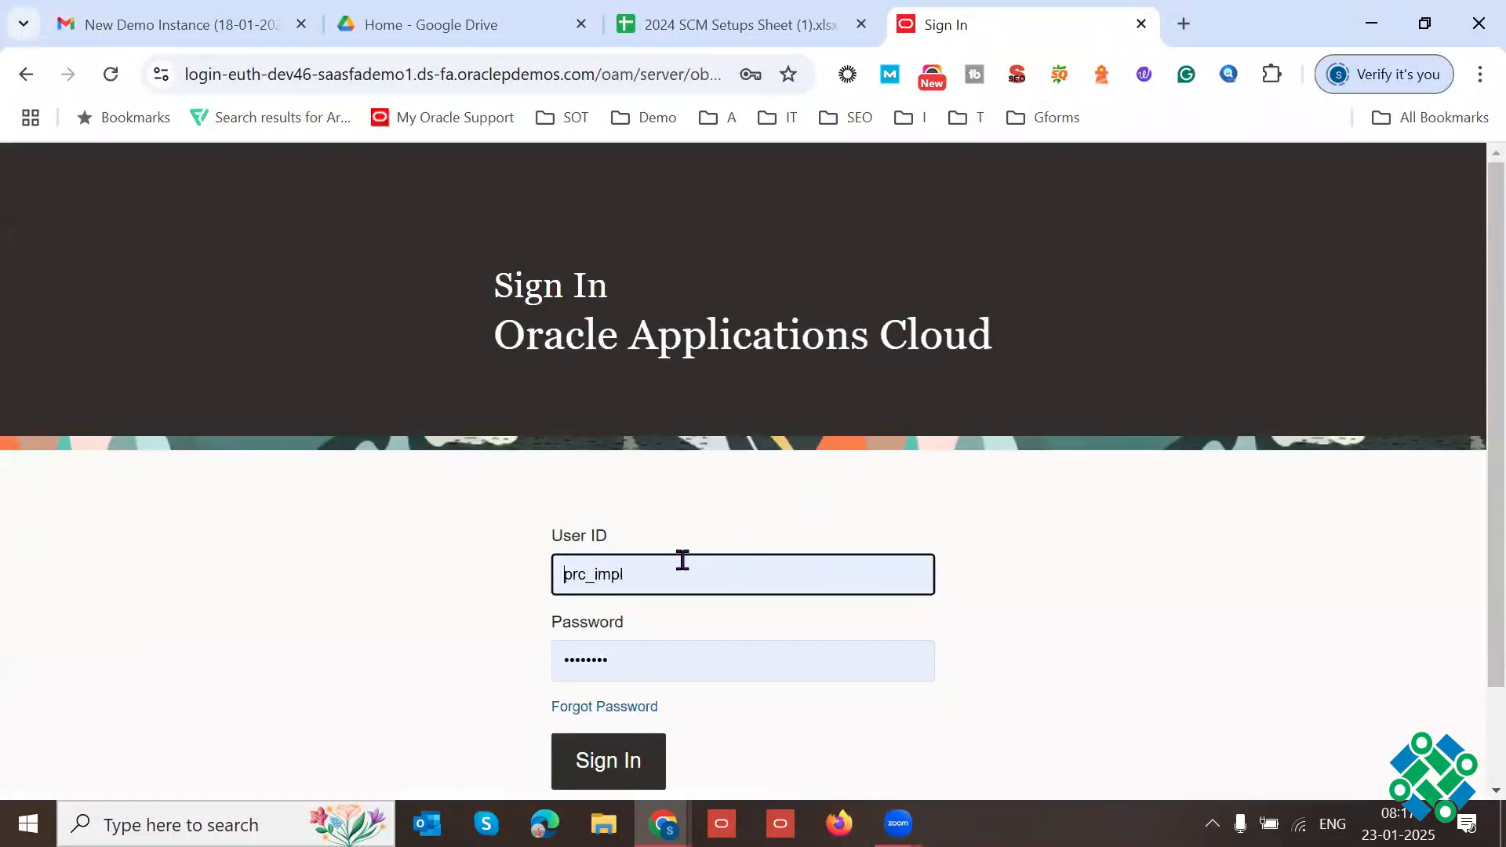
{"action": "double_click", "coordinate": [682, 560]}
{"action": "type", "text": "scm"}
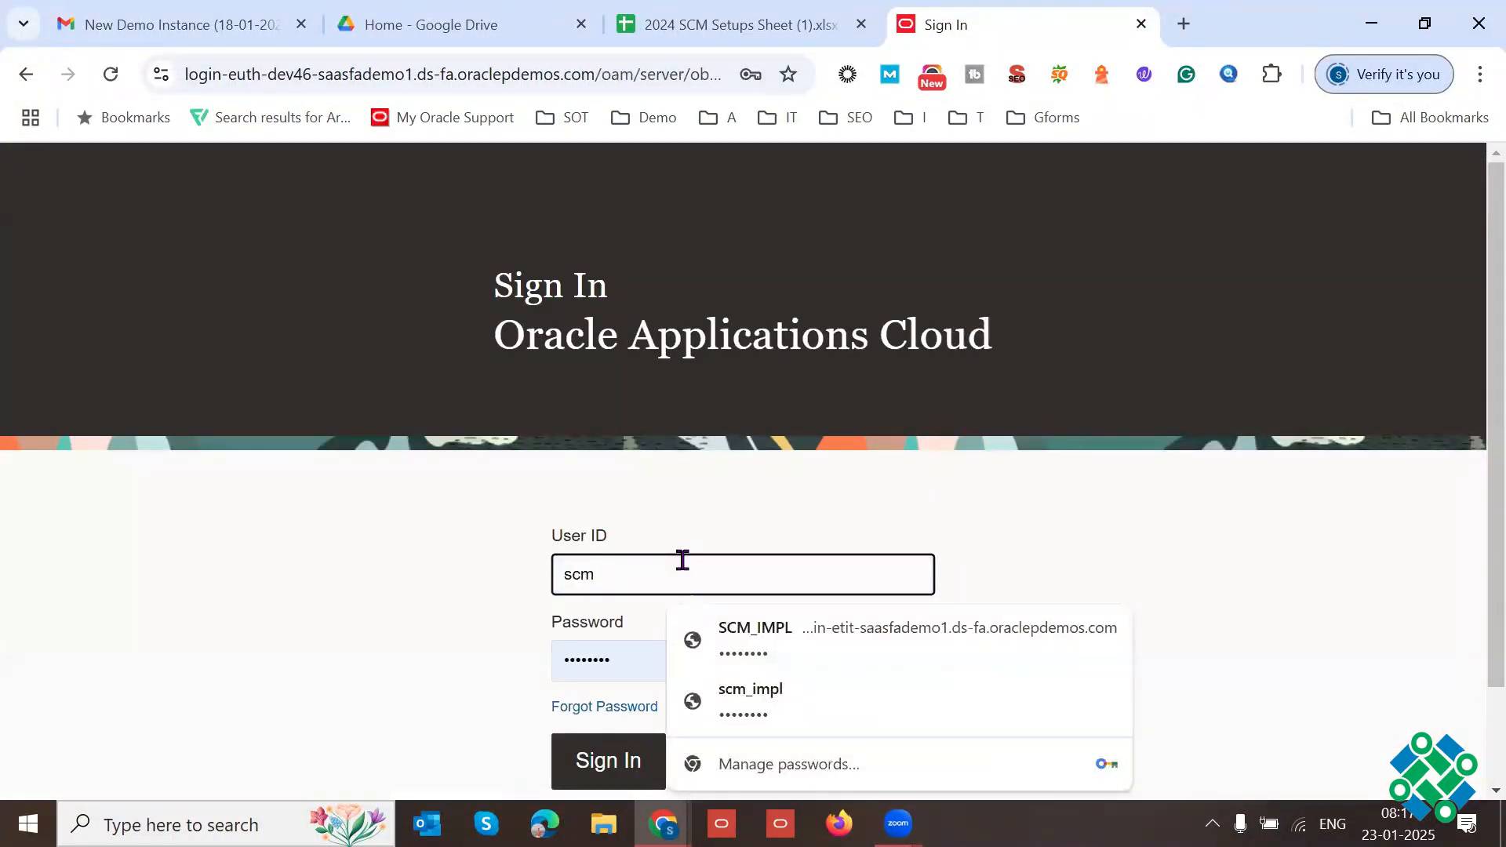
{"action": "type", "text": "_impl"}
{"action": "key", "text": "Tab"}
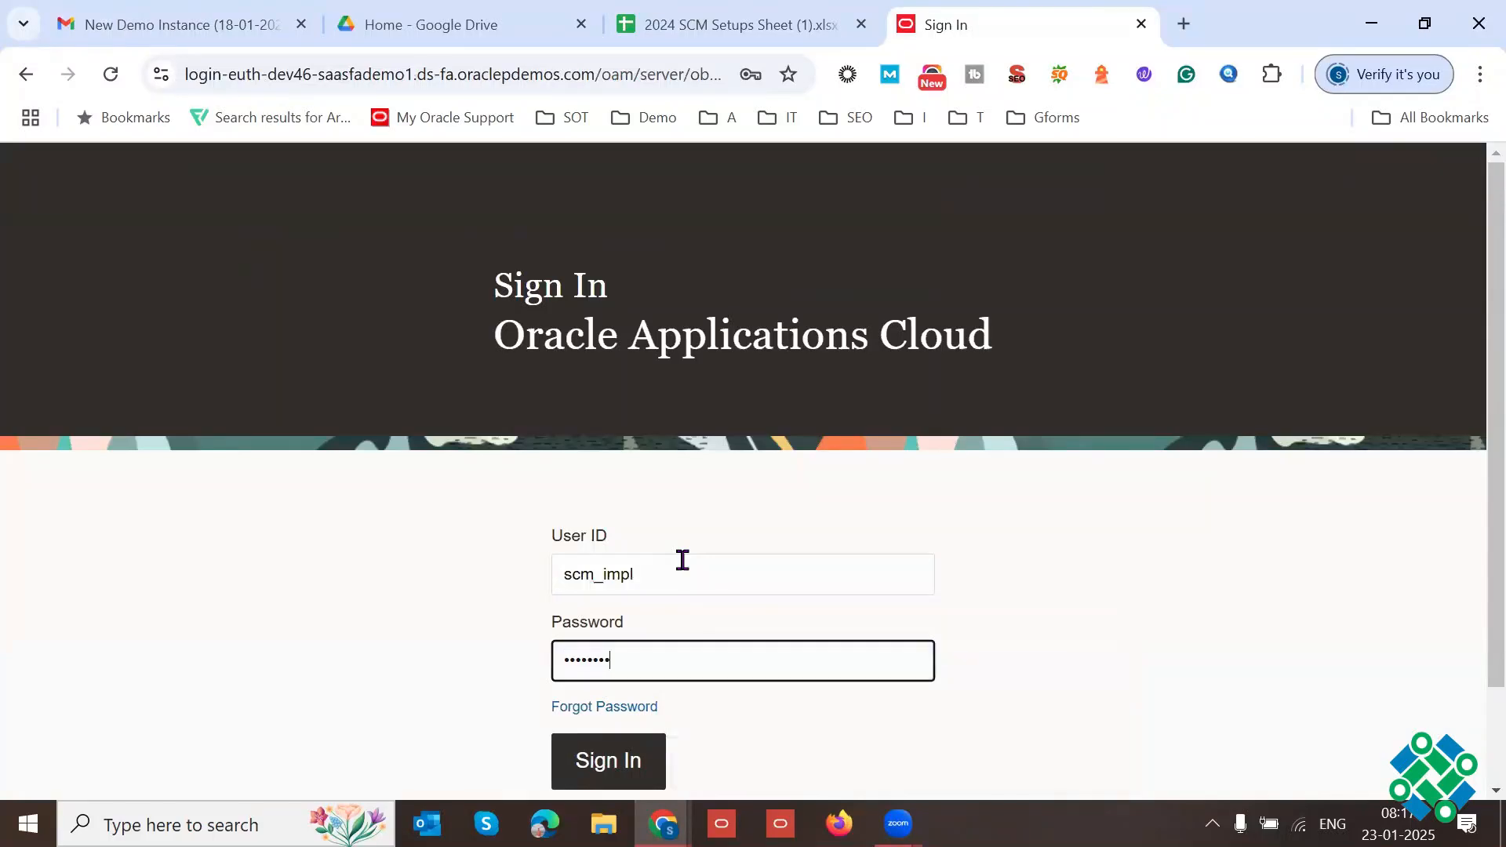
{"action": "key", "text": "Return"}
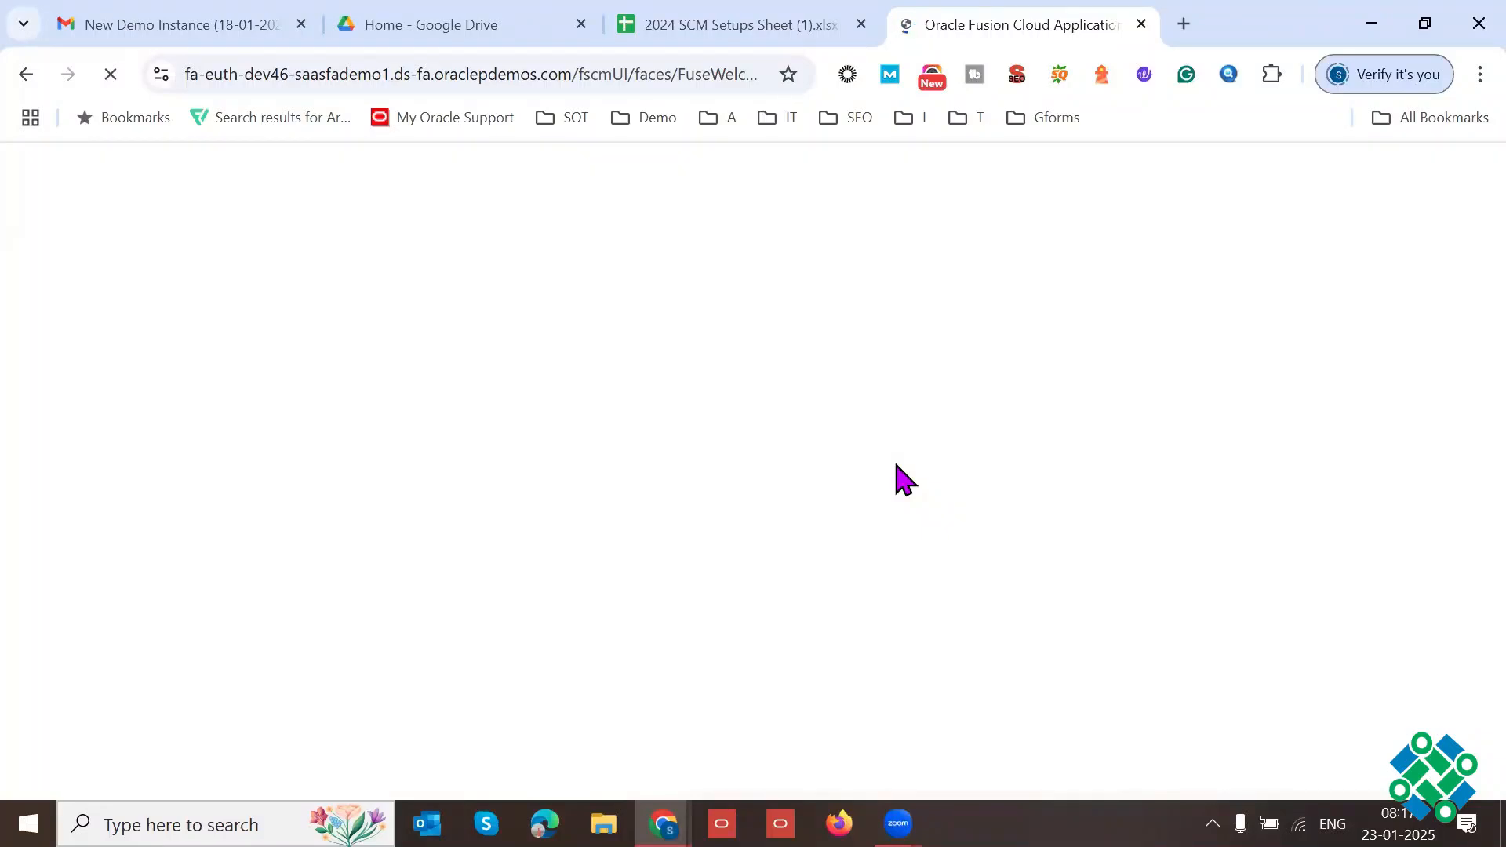
Step: Move the Oracle Fusion tab into its own maximized browser window and return to the 2024 SCM Setups Sheet
{"action": "key", "text": "alt+Tab"}
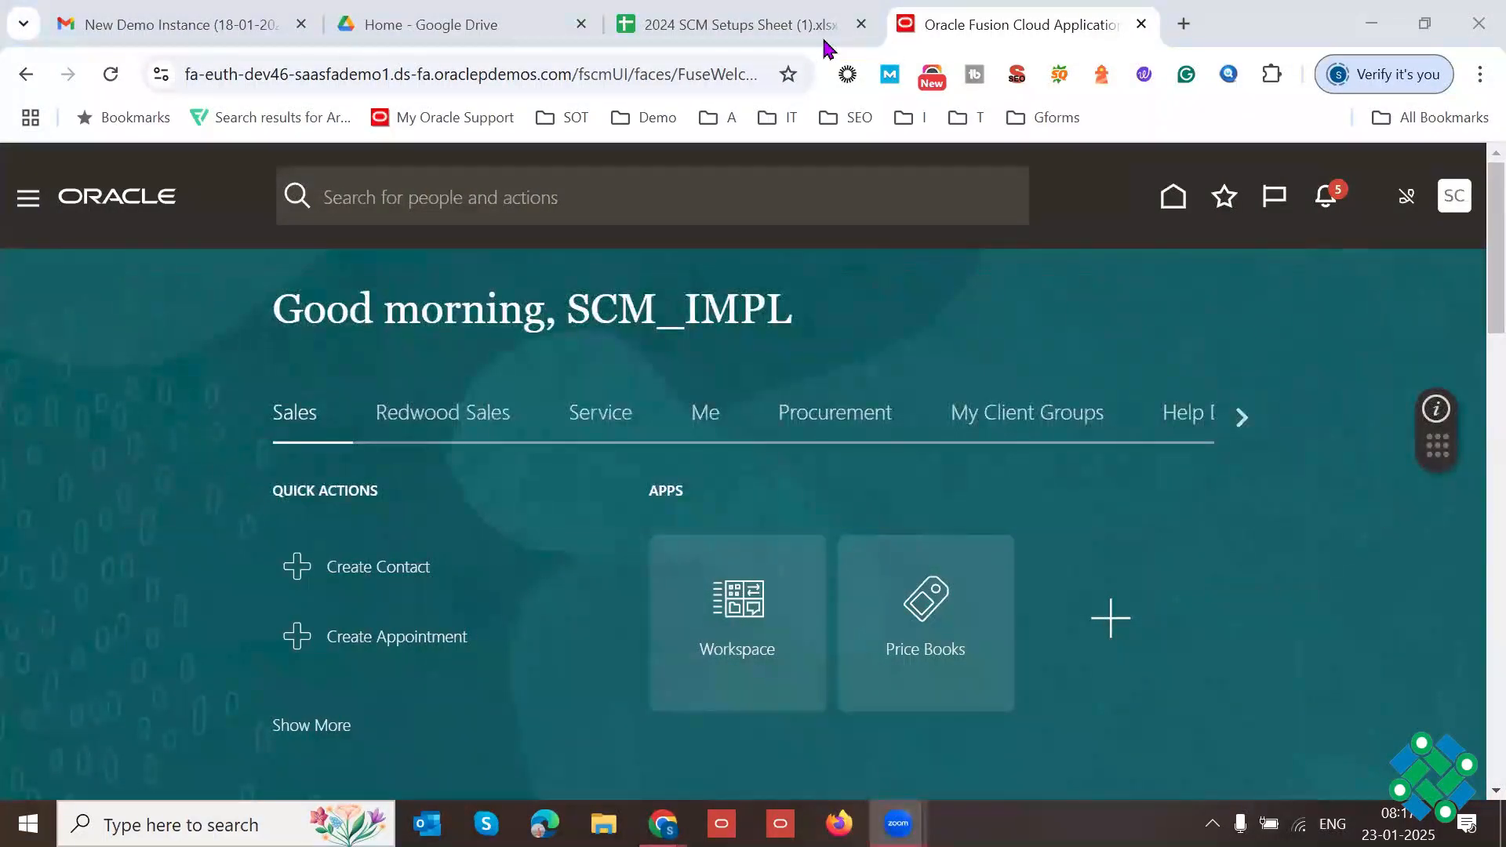
{"action": "left_click_drag", "start_coordinate": [1008, 25], "coordinate": [1012, 216]}
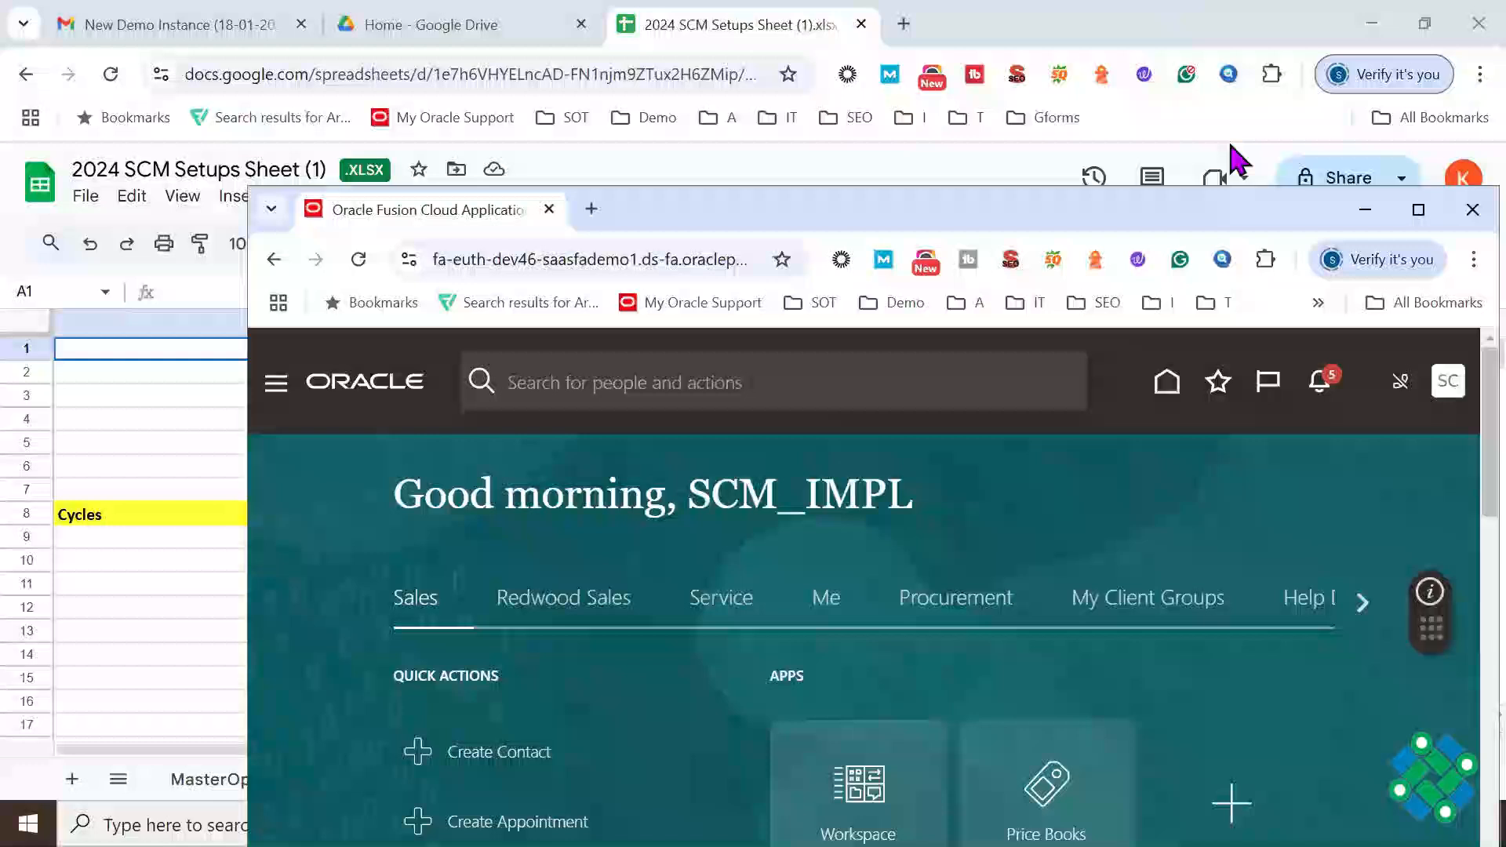
{"action": "left_click", "coordinate": [1421, 208]}
{"action": "key", "text": "alt+Tab"}
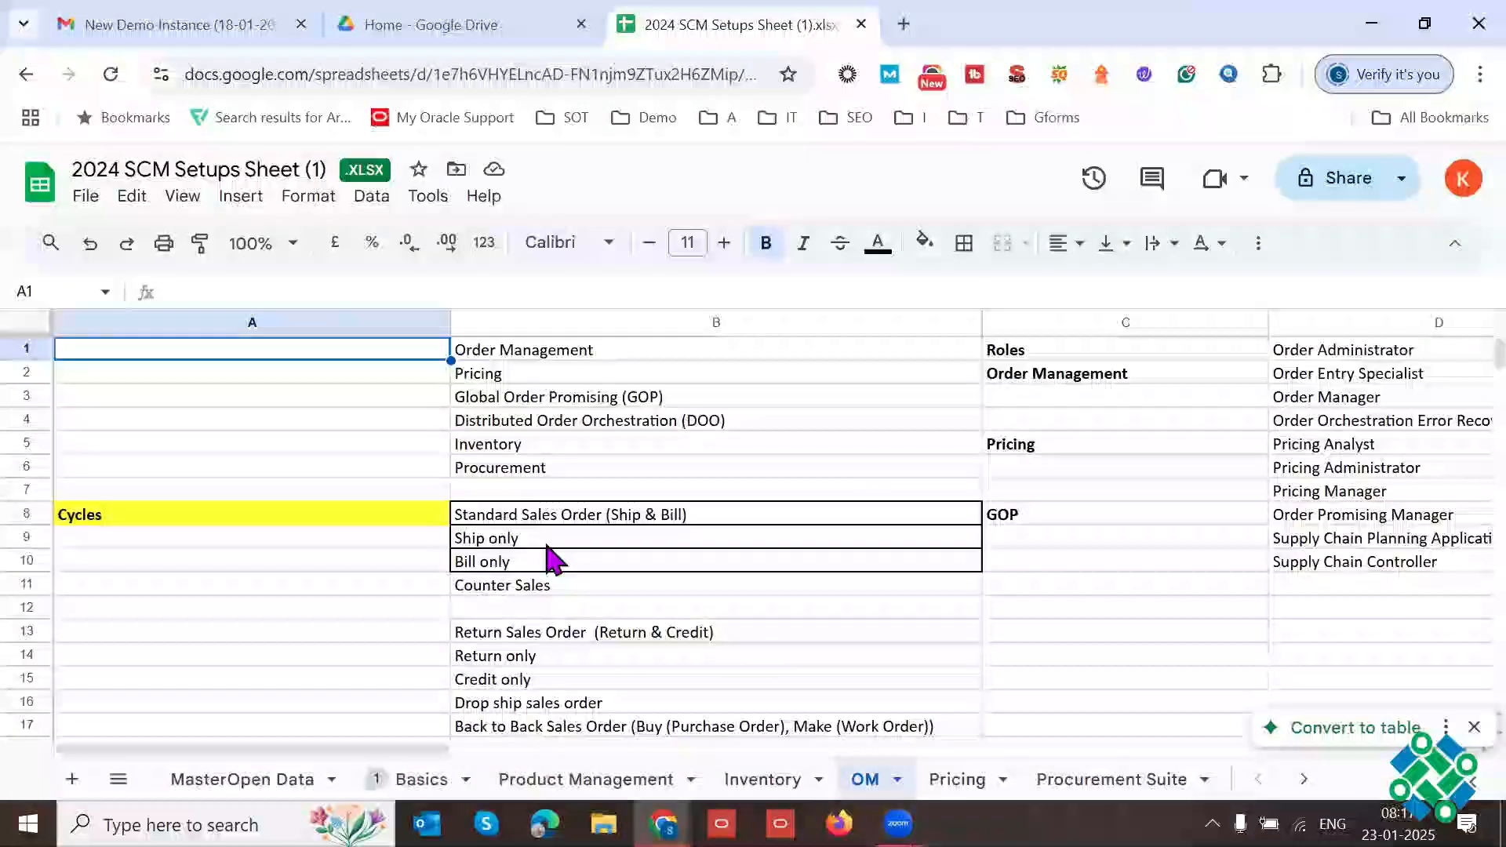
Step: Review the module list in B1:B6 of the OM sheet, highlighting the Order Management and Pricing entries
{"action": "left_click", "coordinate": [252, 515]}
{"action": "key", "text": "Up"}
{"action": "key", "text": "ctrl+Home"}
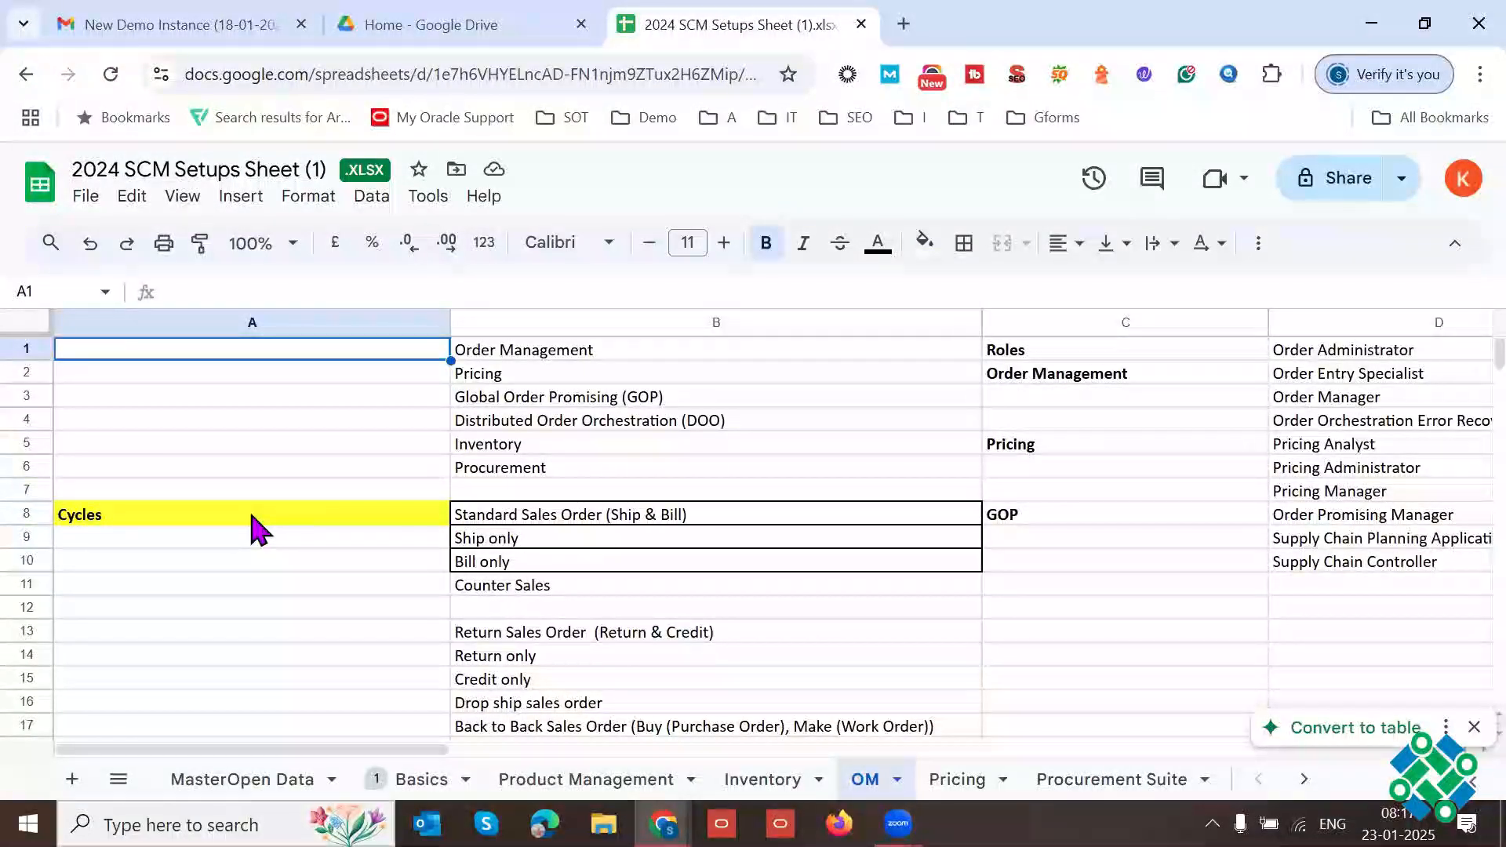
{"action": "left_click_drag", "start_coordinate": [521, 356], "coordinate": [520, 463]}
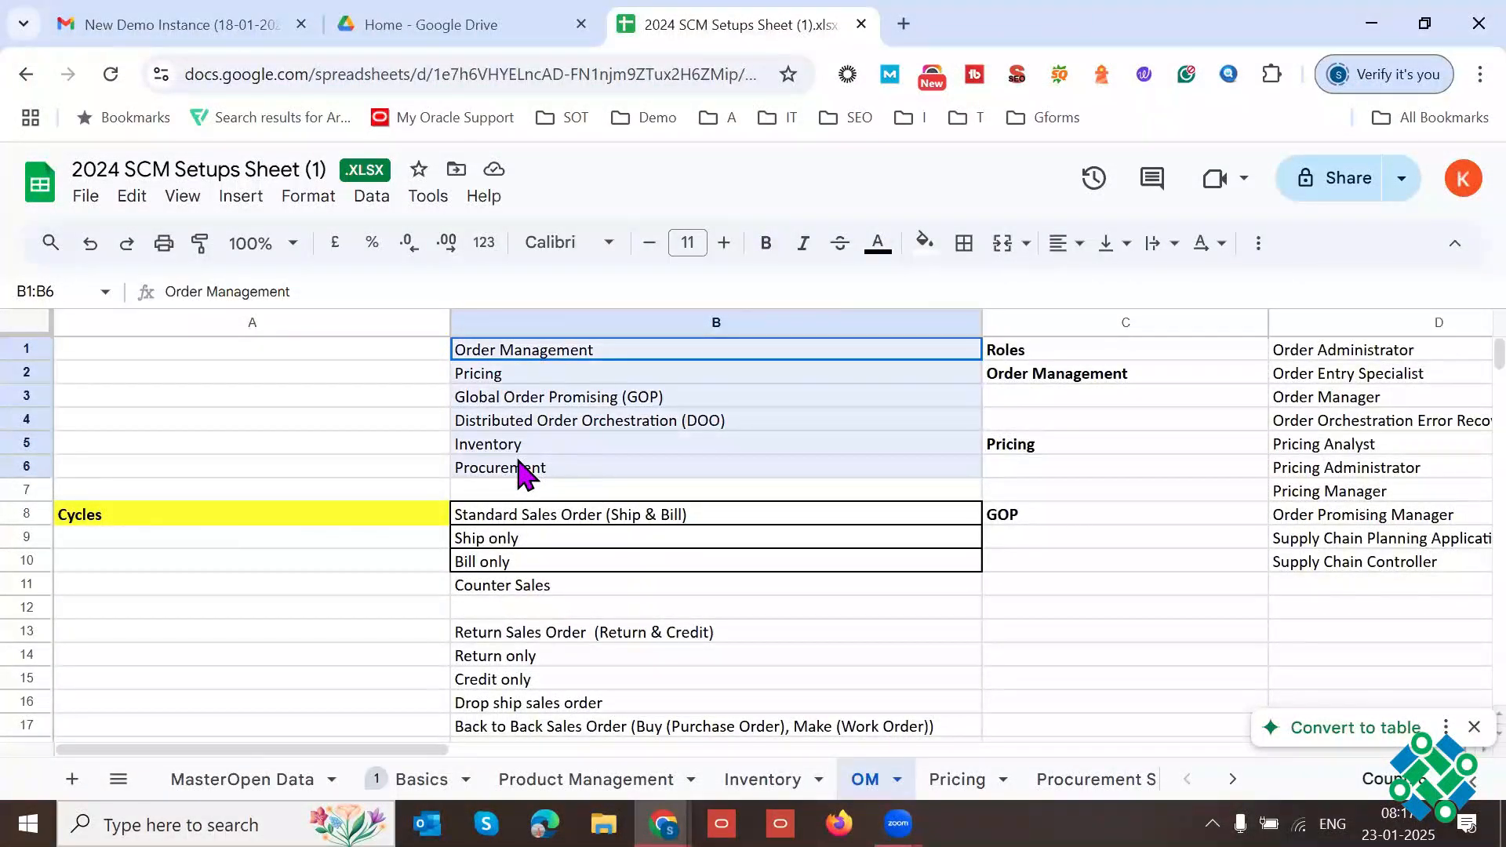
{"action": "left_click", "coordinate": [579, 362]}
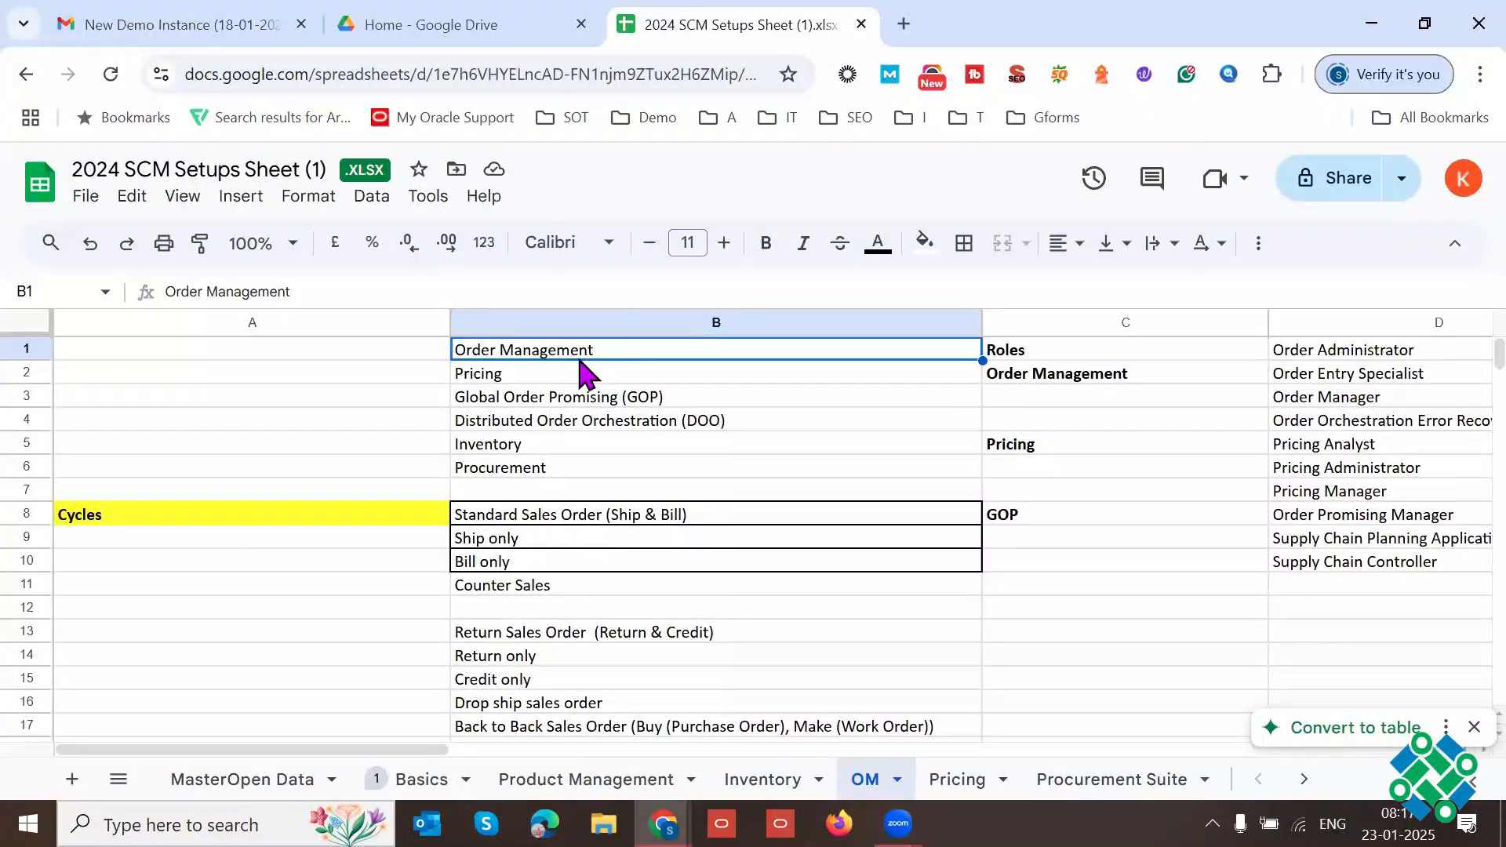
{"action": "double_click", "coordinate": [526, 355]}
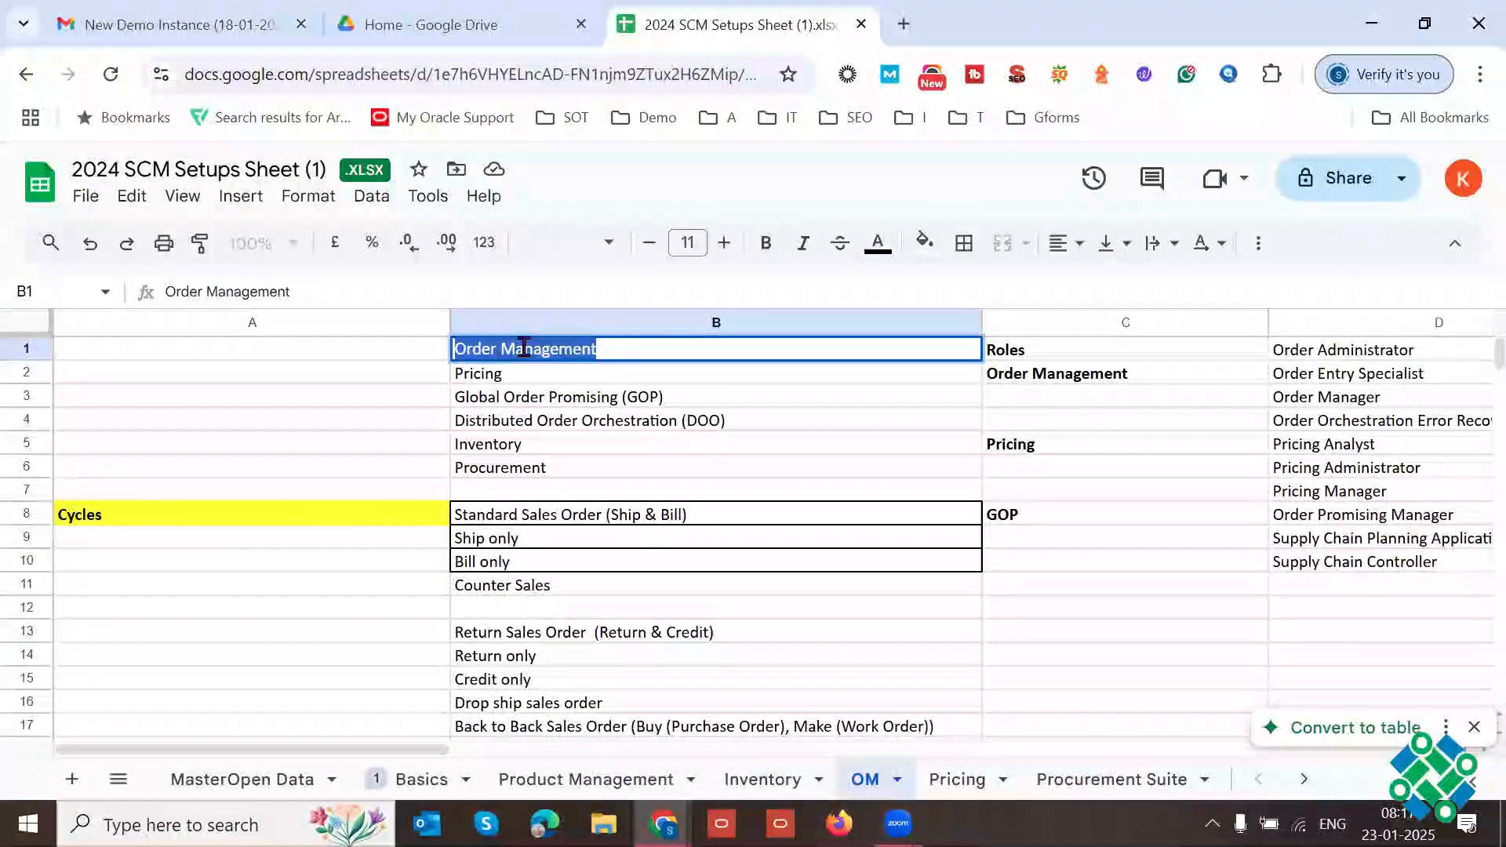
{"action": "triple_click", "coordinate": [523, 348]}
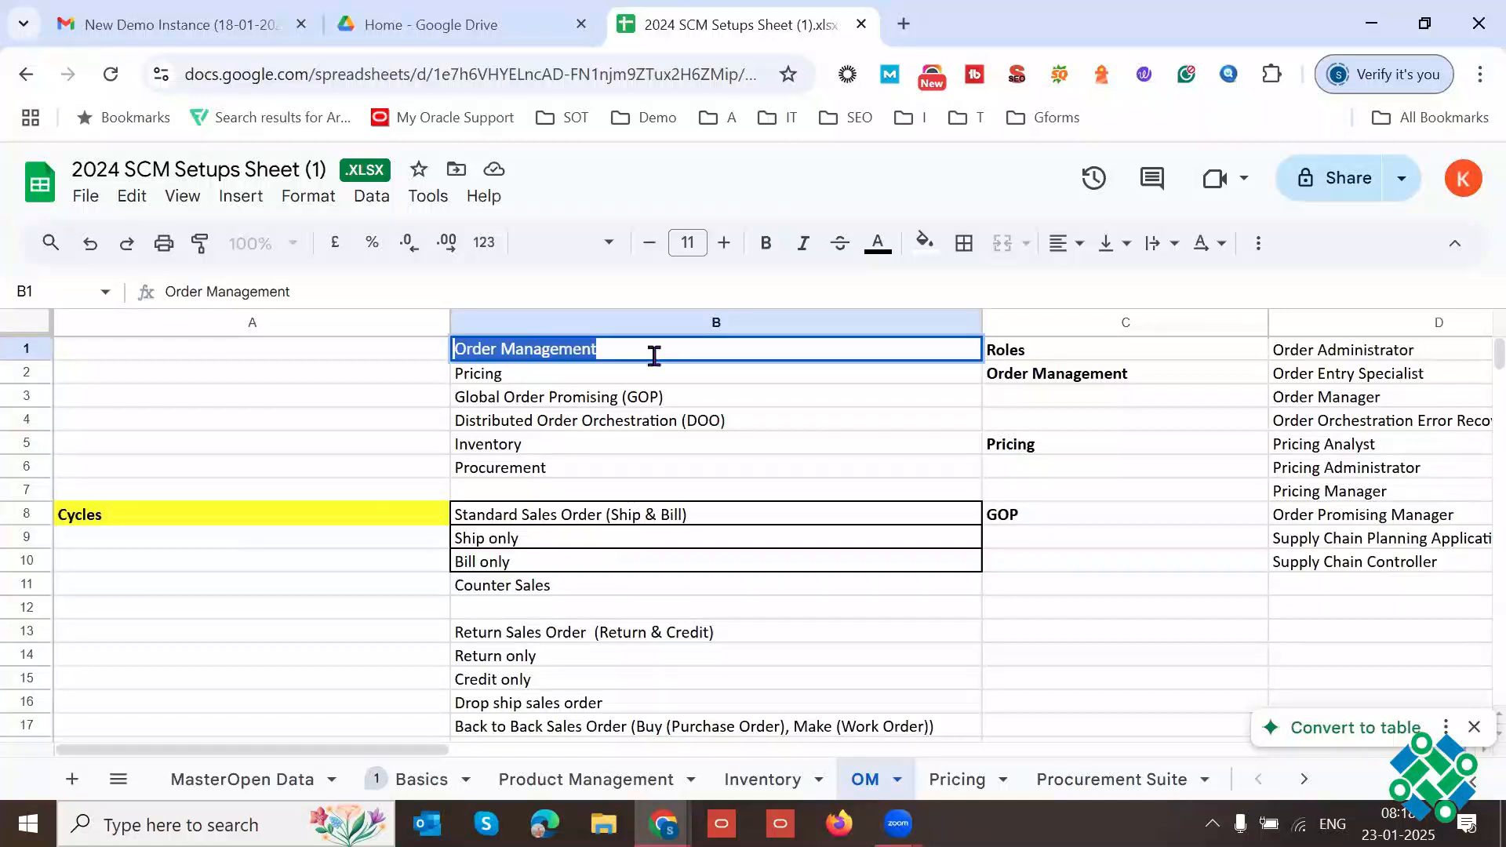
{"action": "left_click", "coordinate": [520, 383]}
{"action": "double_click", "coordinate": [488, 376]}
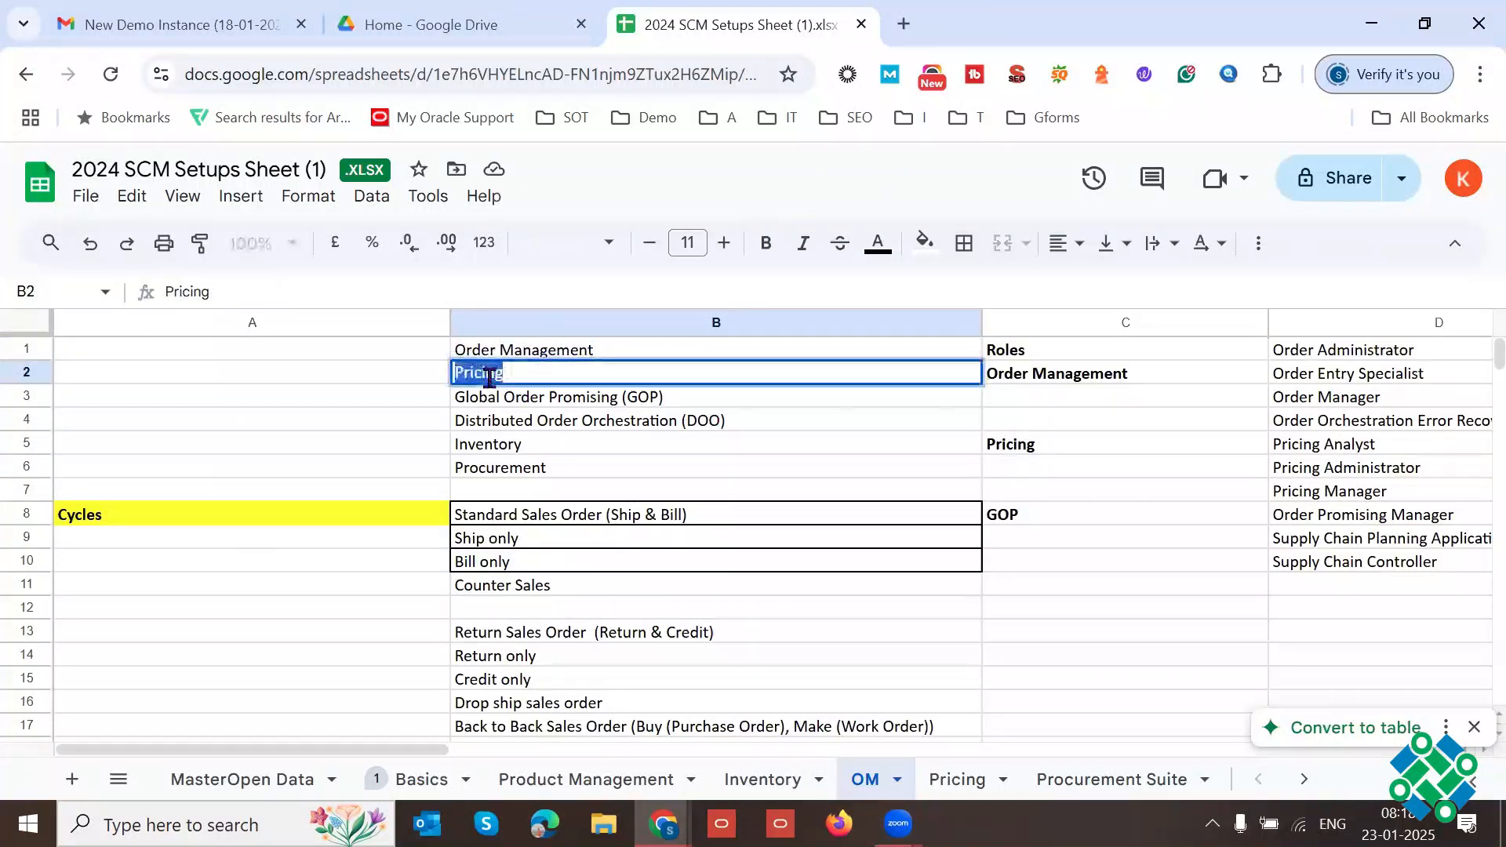
{"action": "triple_click", "coordinate": [488, 376]}
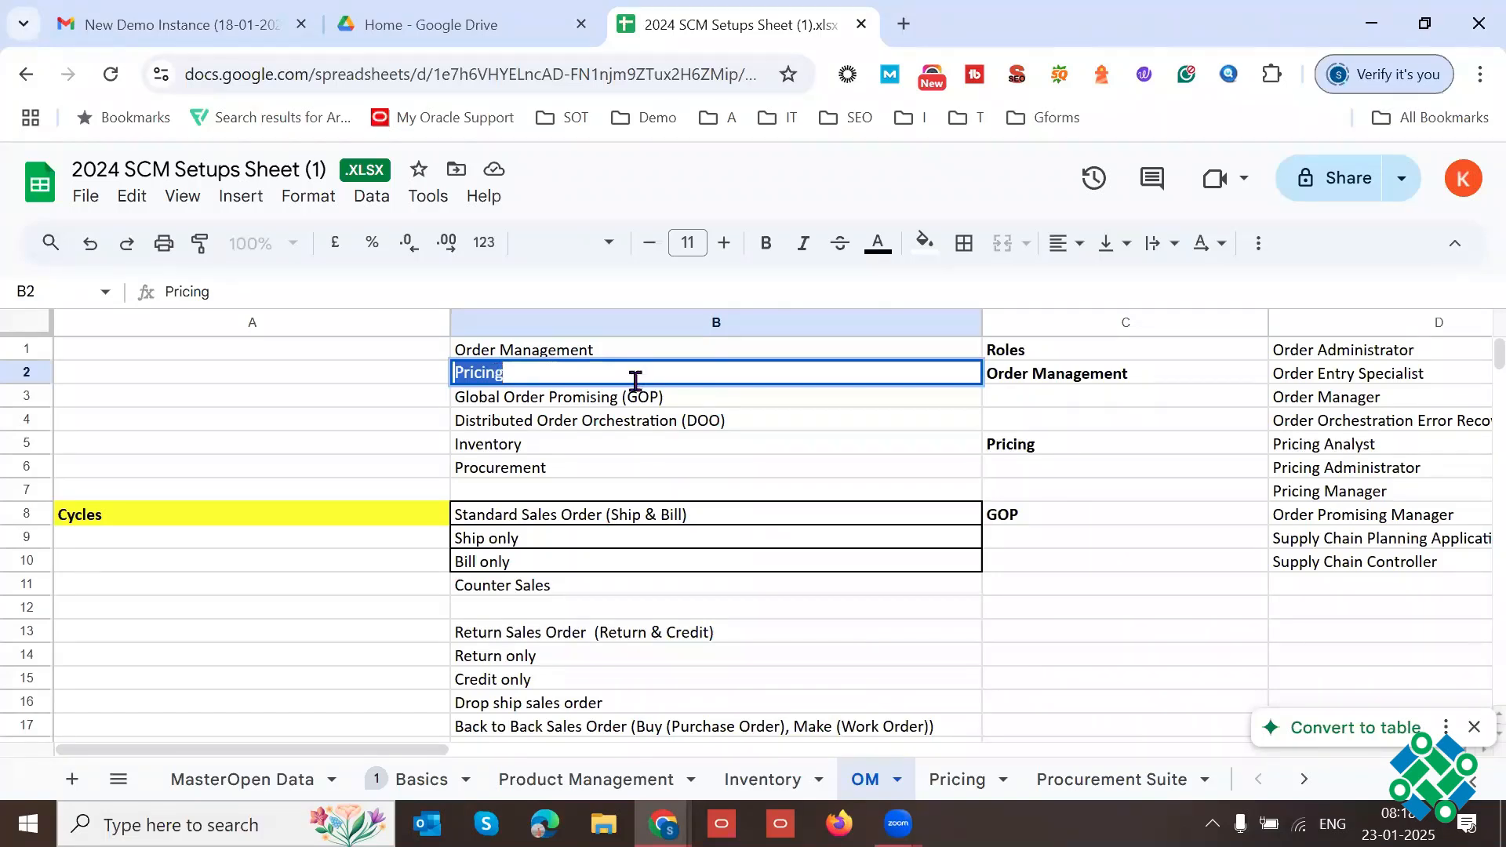
Step: Examine the Global Order Promising (GOP) entry in B3 in relation to Order Management in B1
{"action": "left_click", "coordinate": [549, 402]}
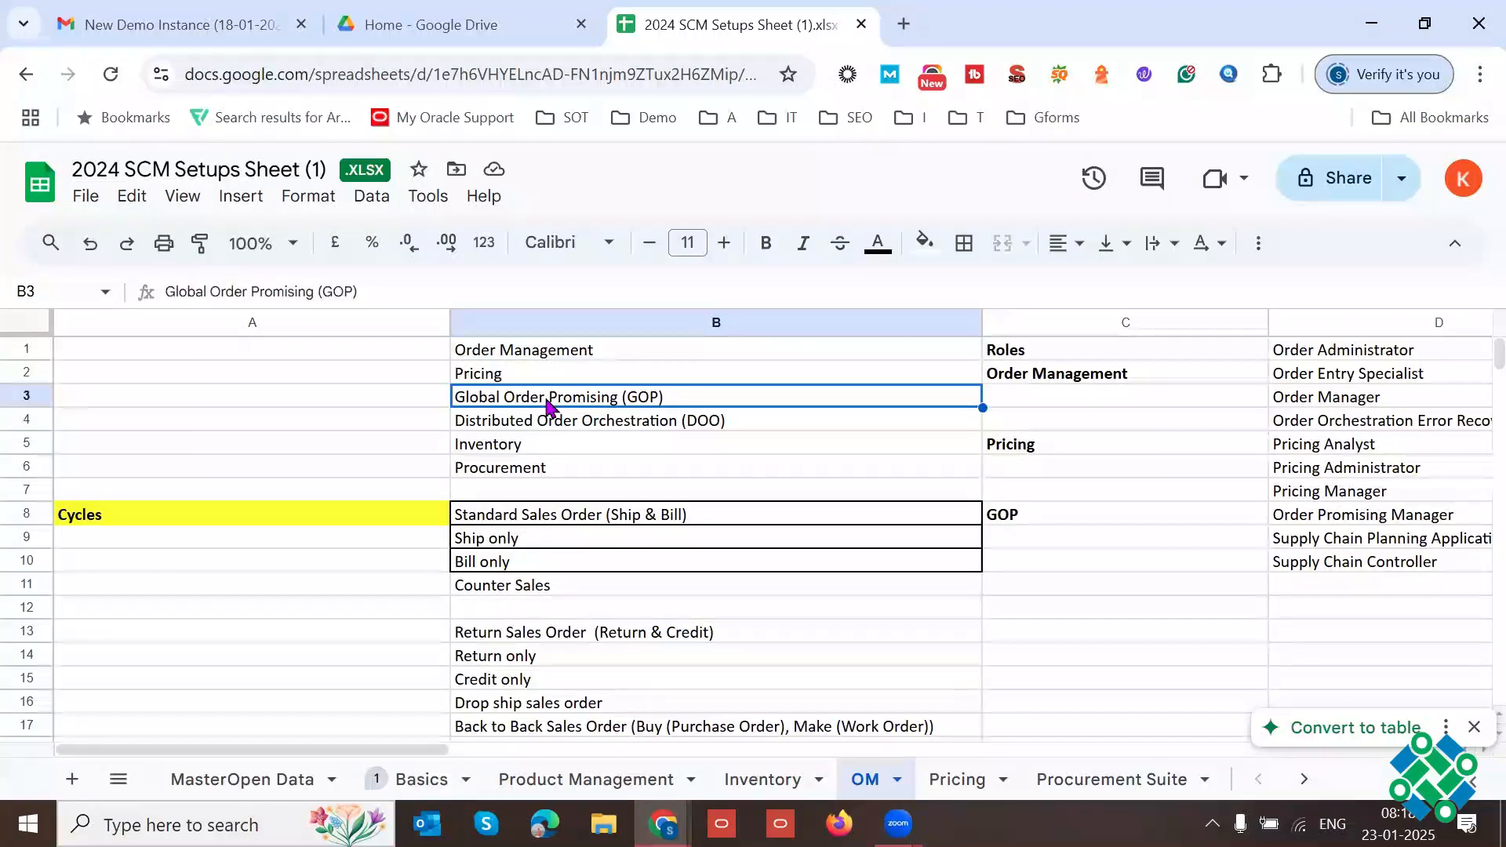
{"action": "left_click", "coordinate": [573, 357]}
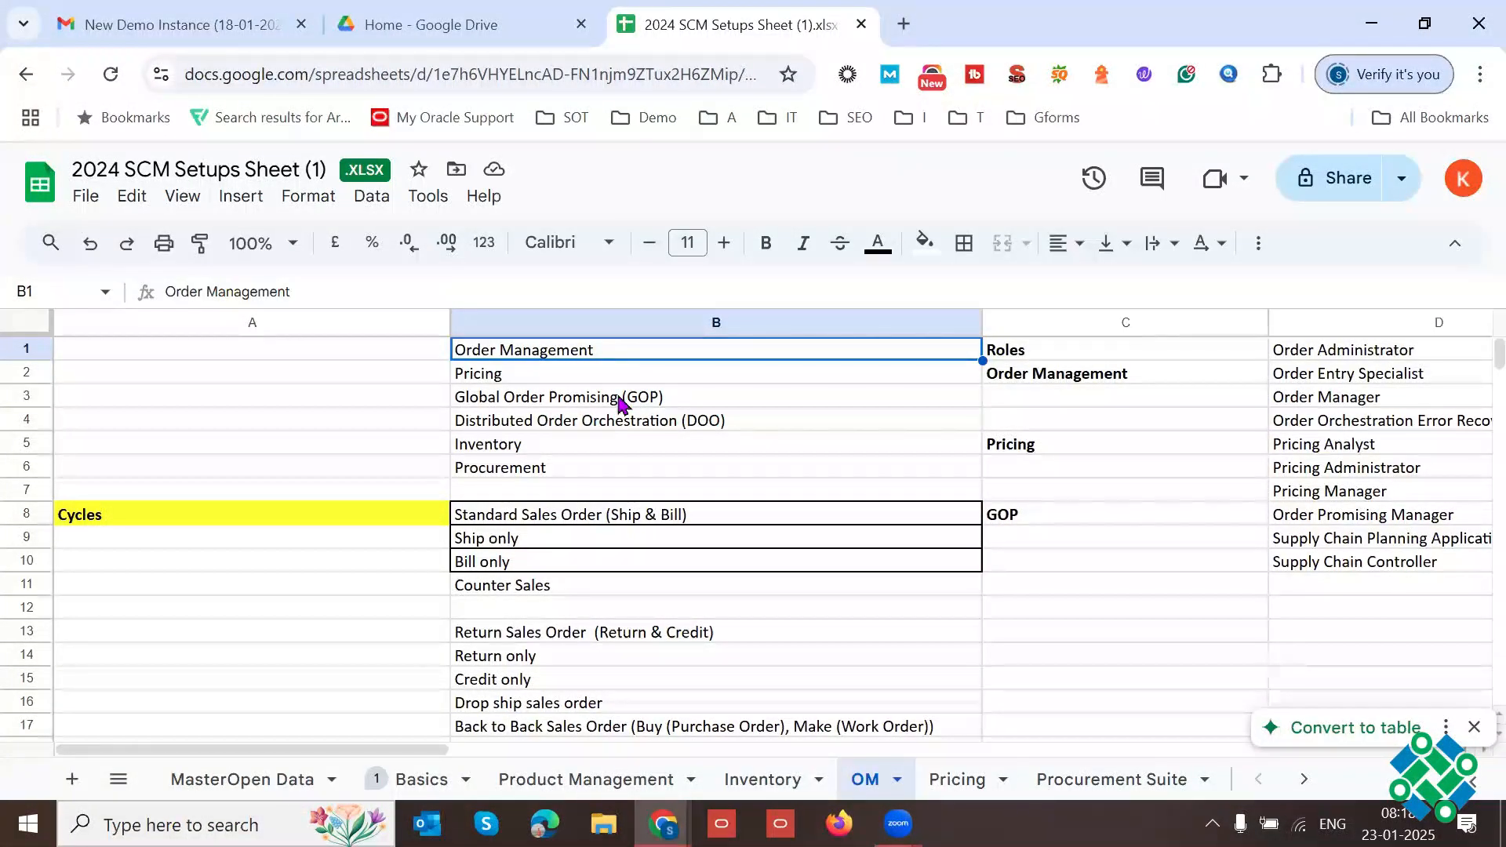
{"action": "left_click", "coordinate": [566, 407]}
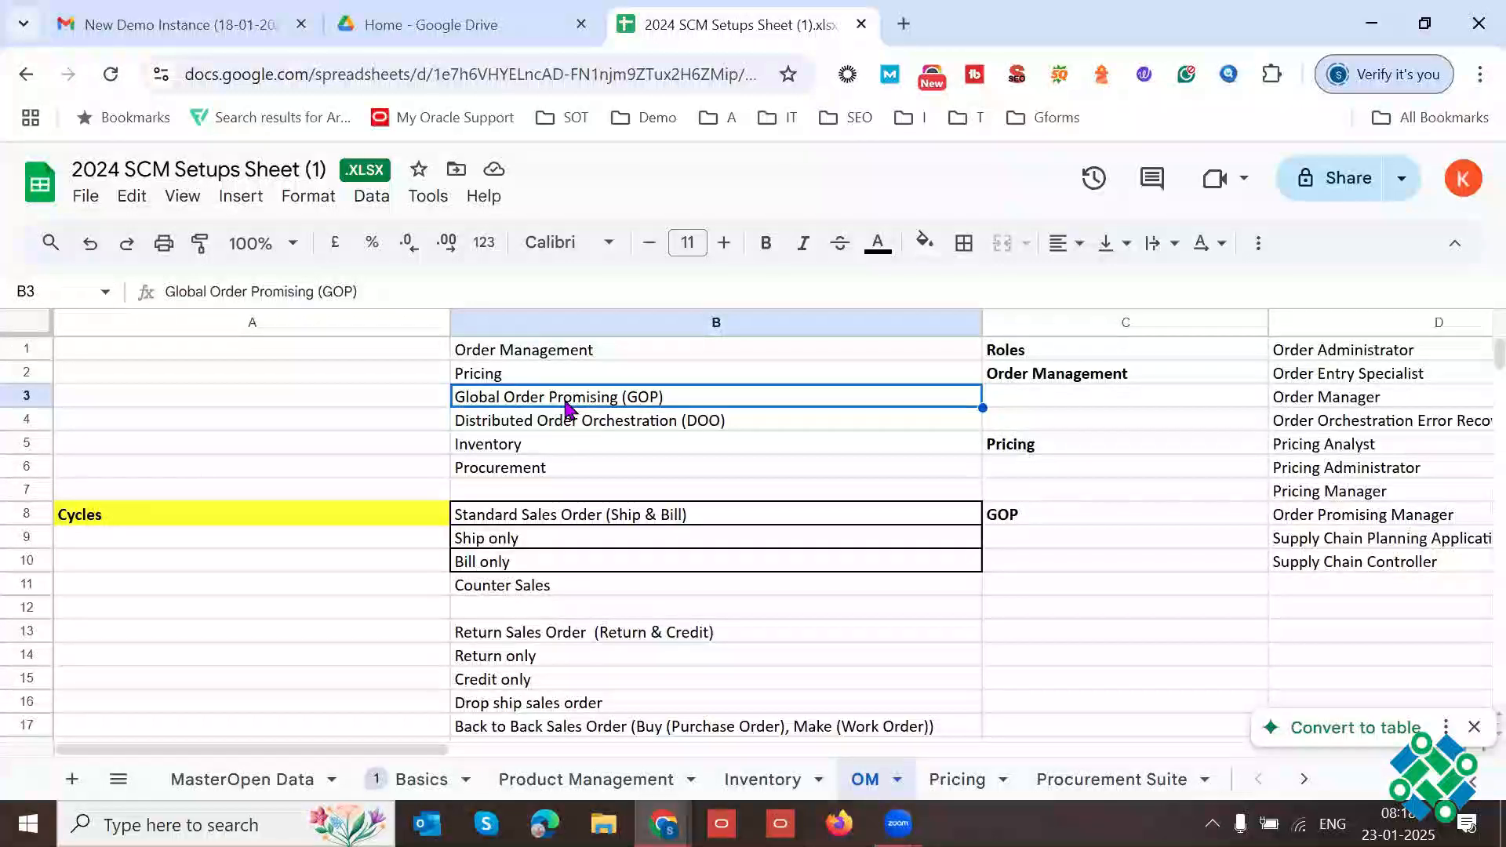
{"action": "triple_click", "coordinate": [566, 400]}
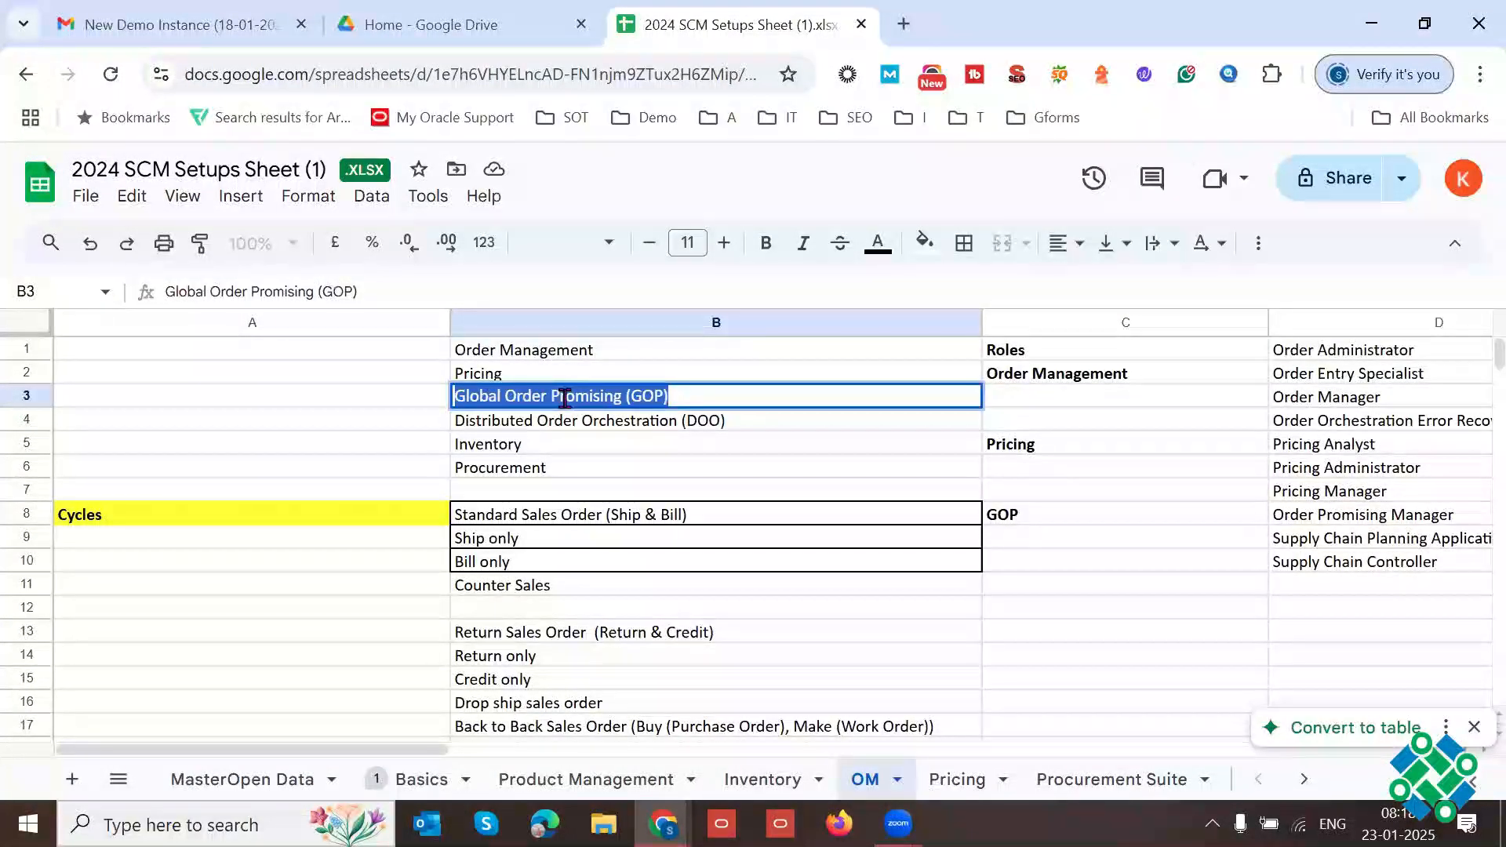
{"action": "double_click", "coordinate": [566, 399]}
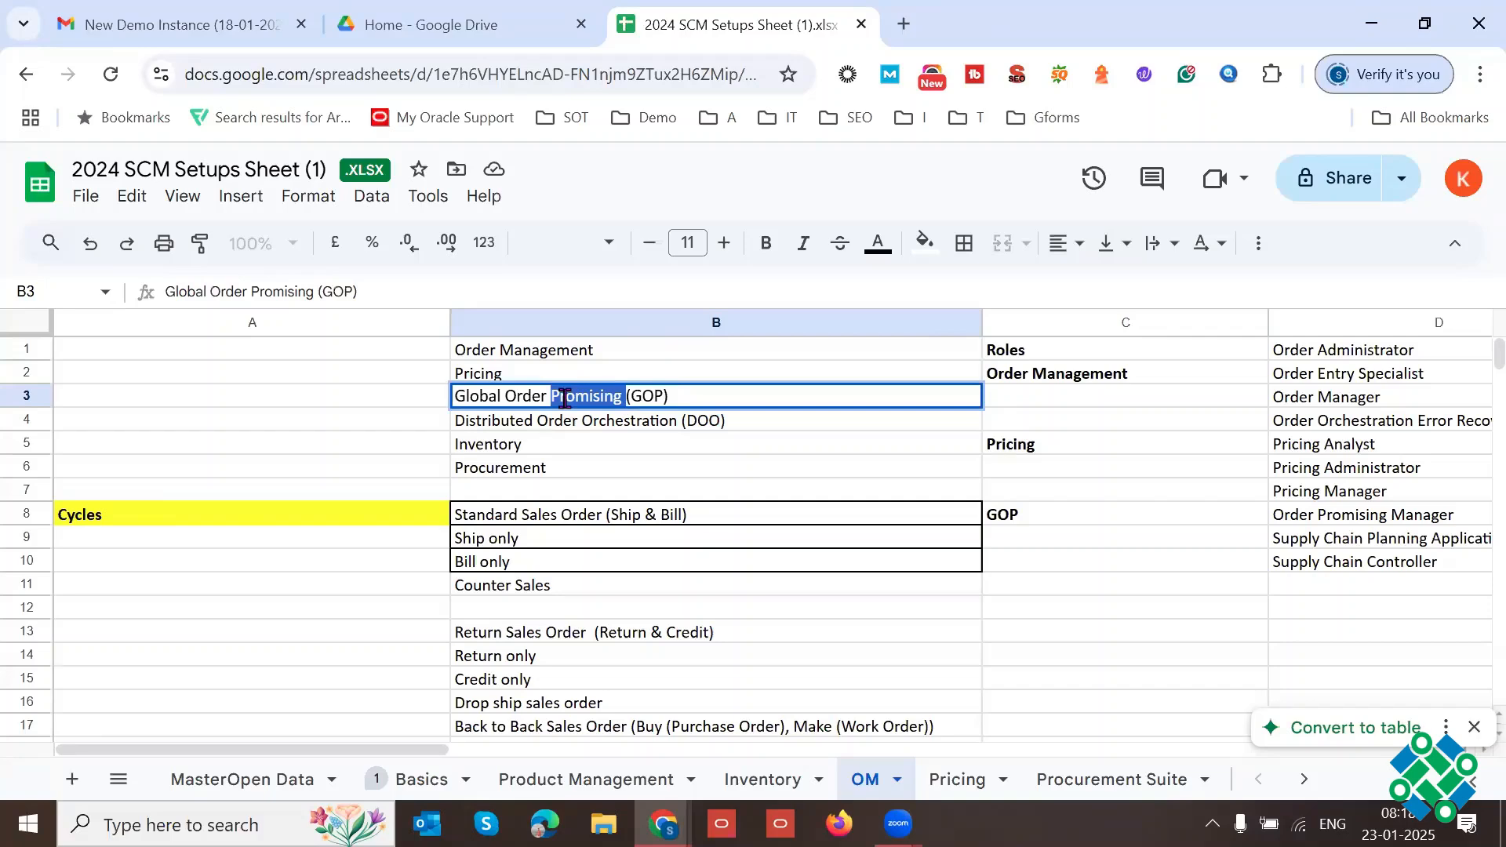
{"action": "triple_click", "coordinate": [565, 398]}
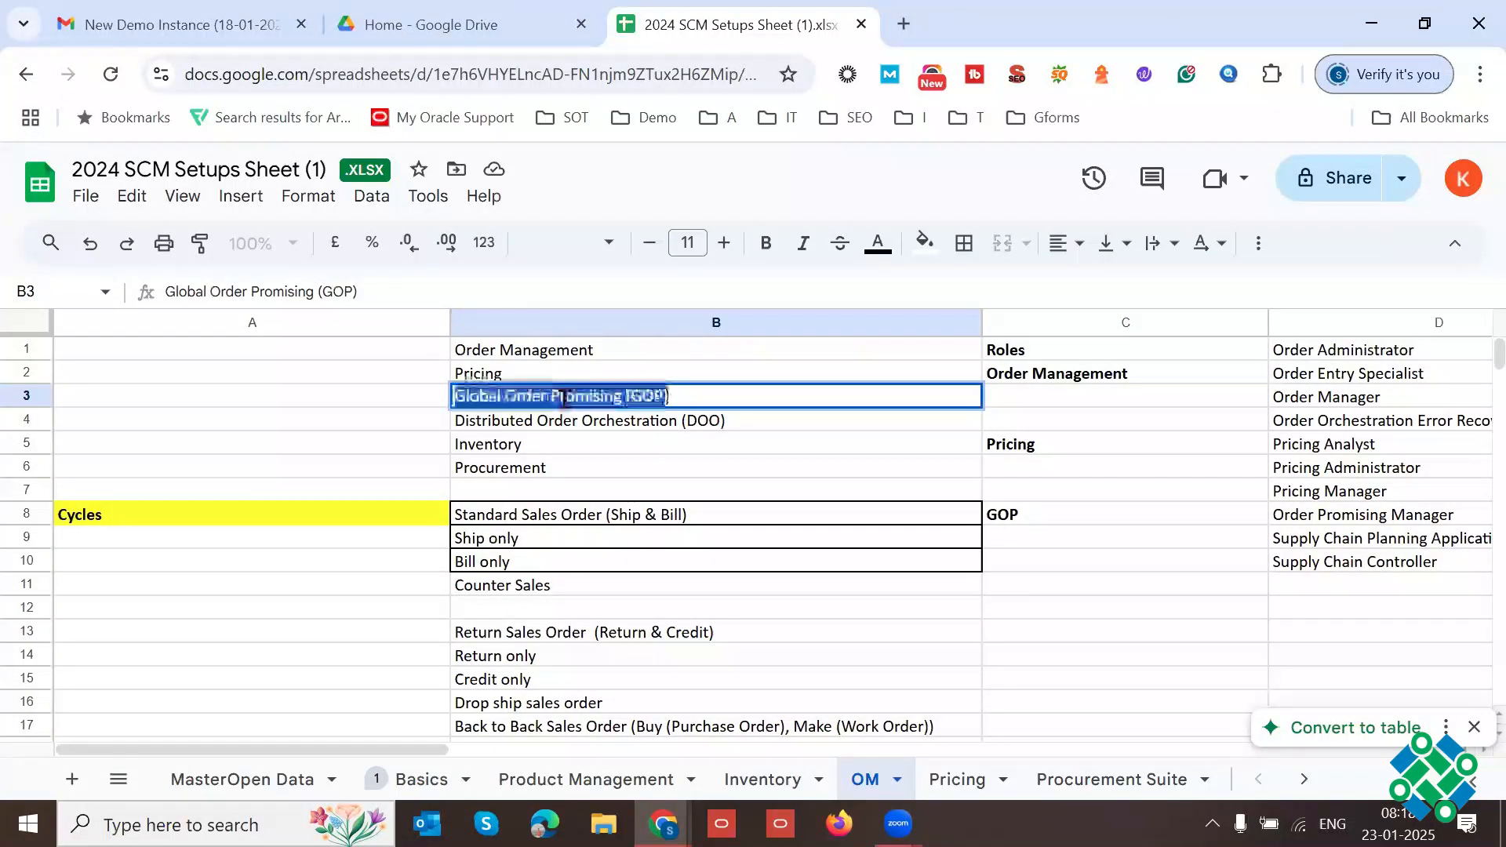
{"action": "double_click", "coordinate": [564, 399]}
{"action": "triple_click", "coordinate": [565, 399]}
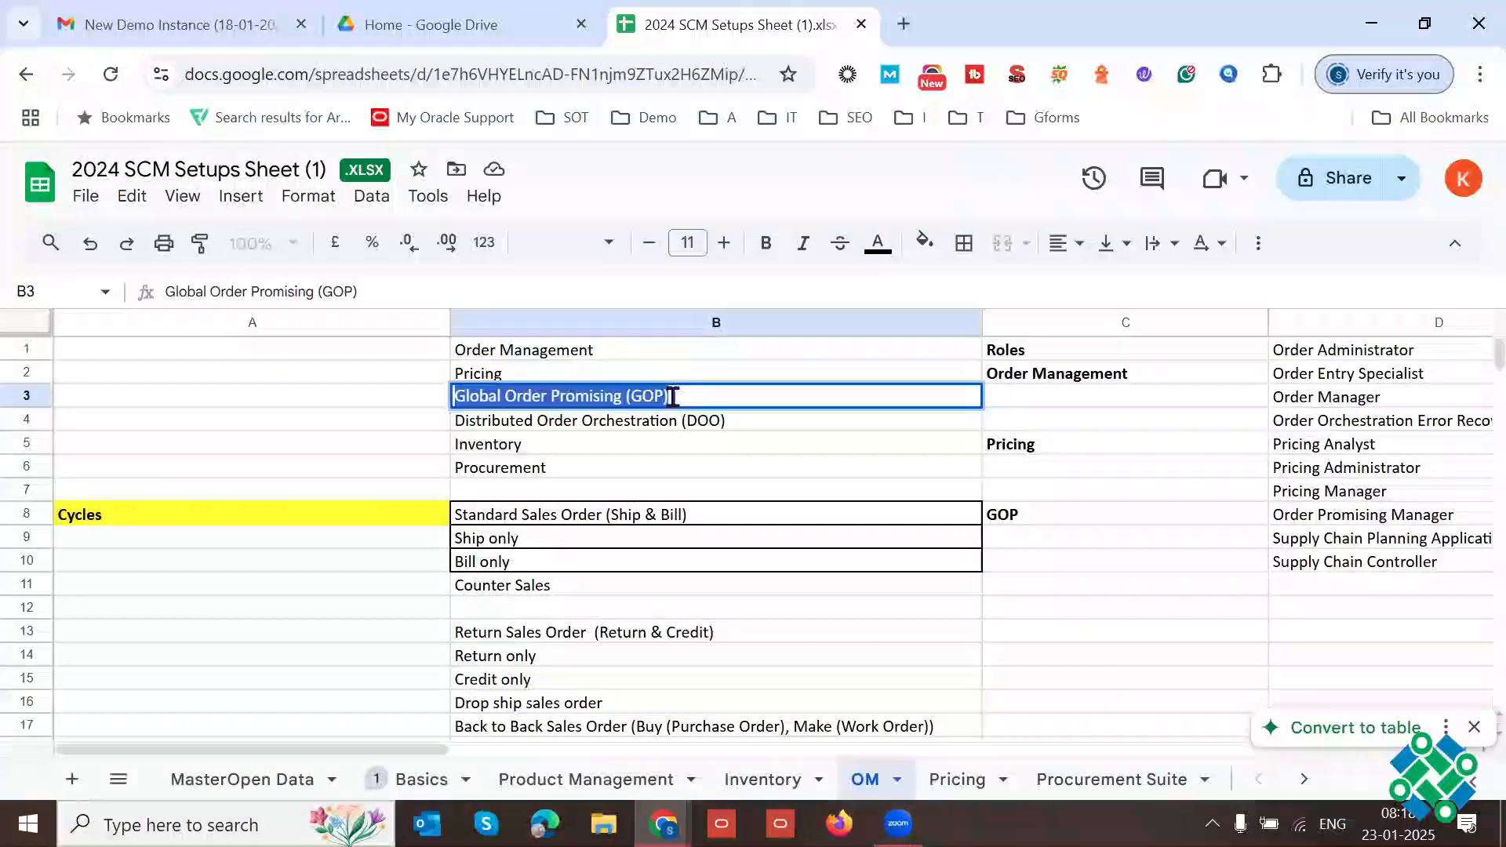
Step: Examine the Distributed Order Orchestration (DOO) entry in B4 alongside Order Management in B1
{"action": "triple_click", "coordinate": [548, 421]}
{"action": "triple_click", "coordinate": [549, 422]}
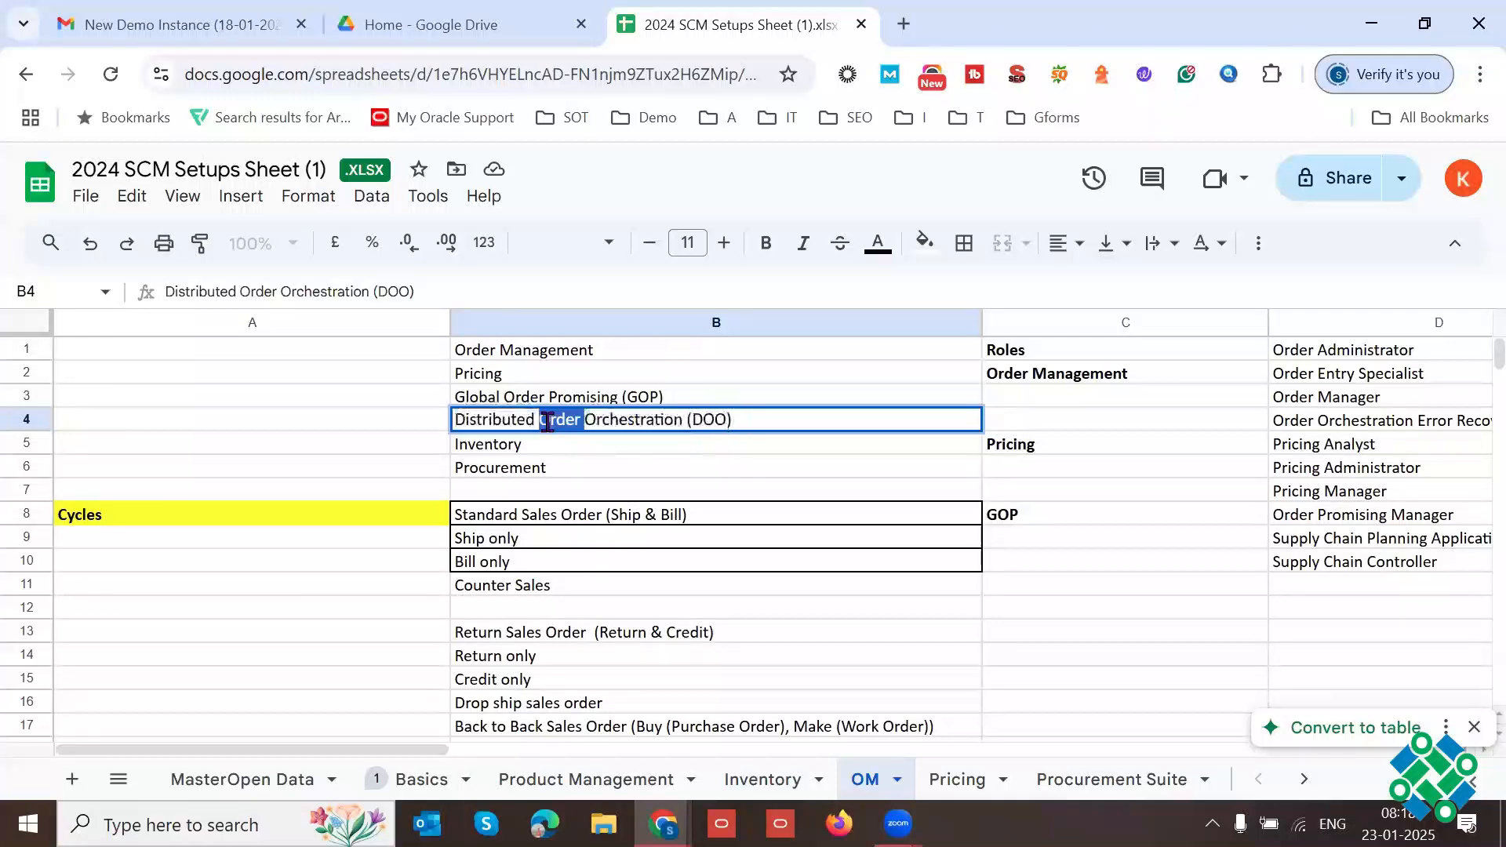
{"action": "left_click", "coordinate": [582, 362]}
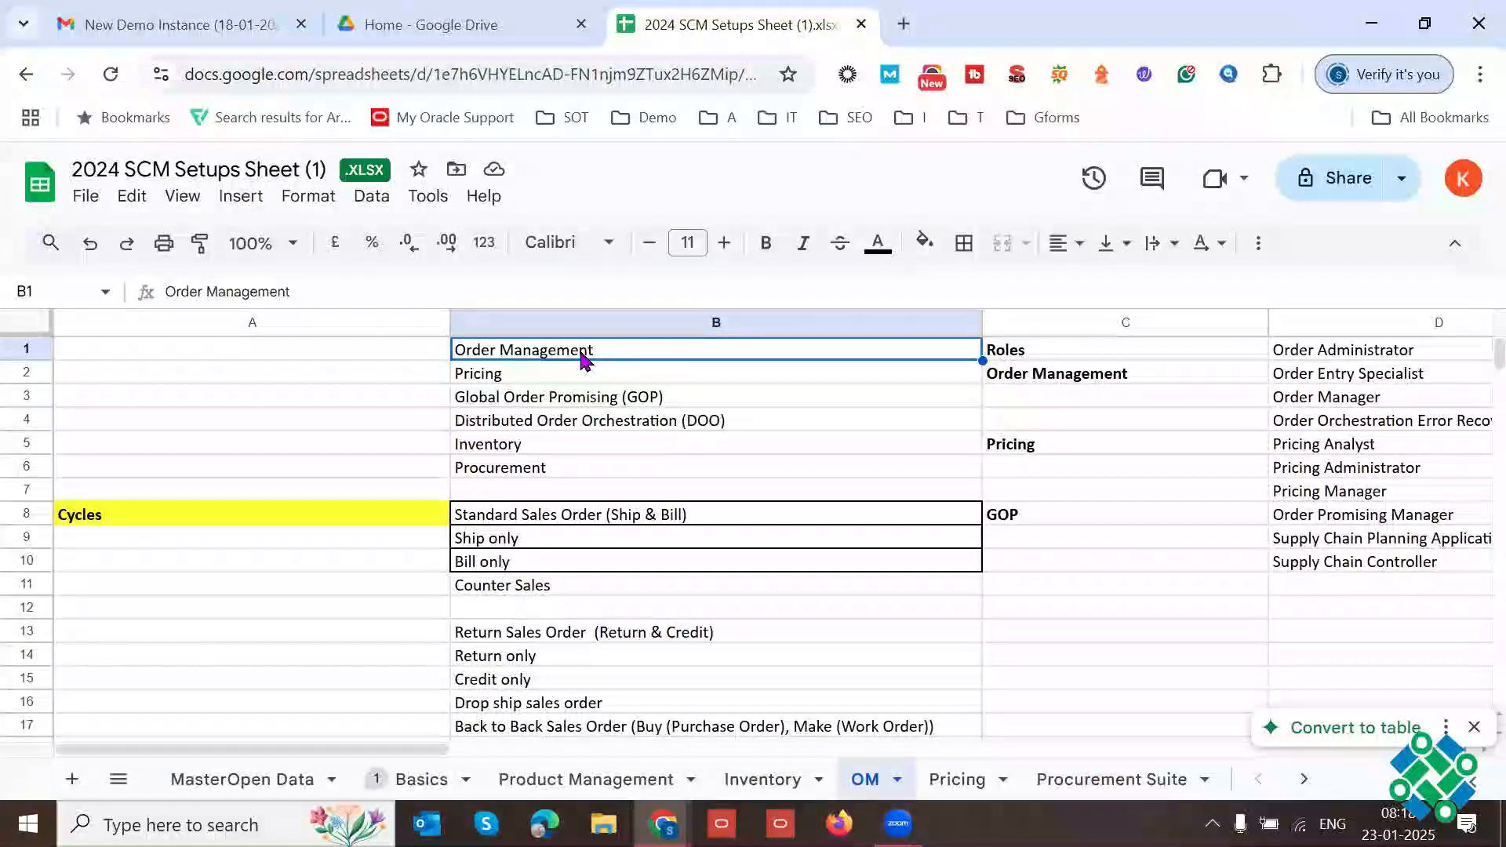
{"action": "triple_click", "coordinate": [579, 420]}
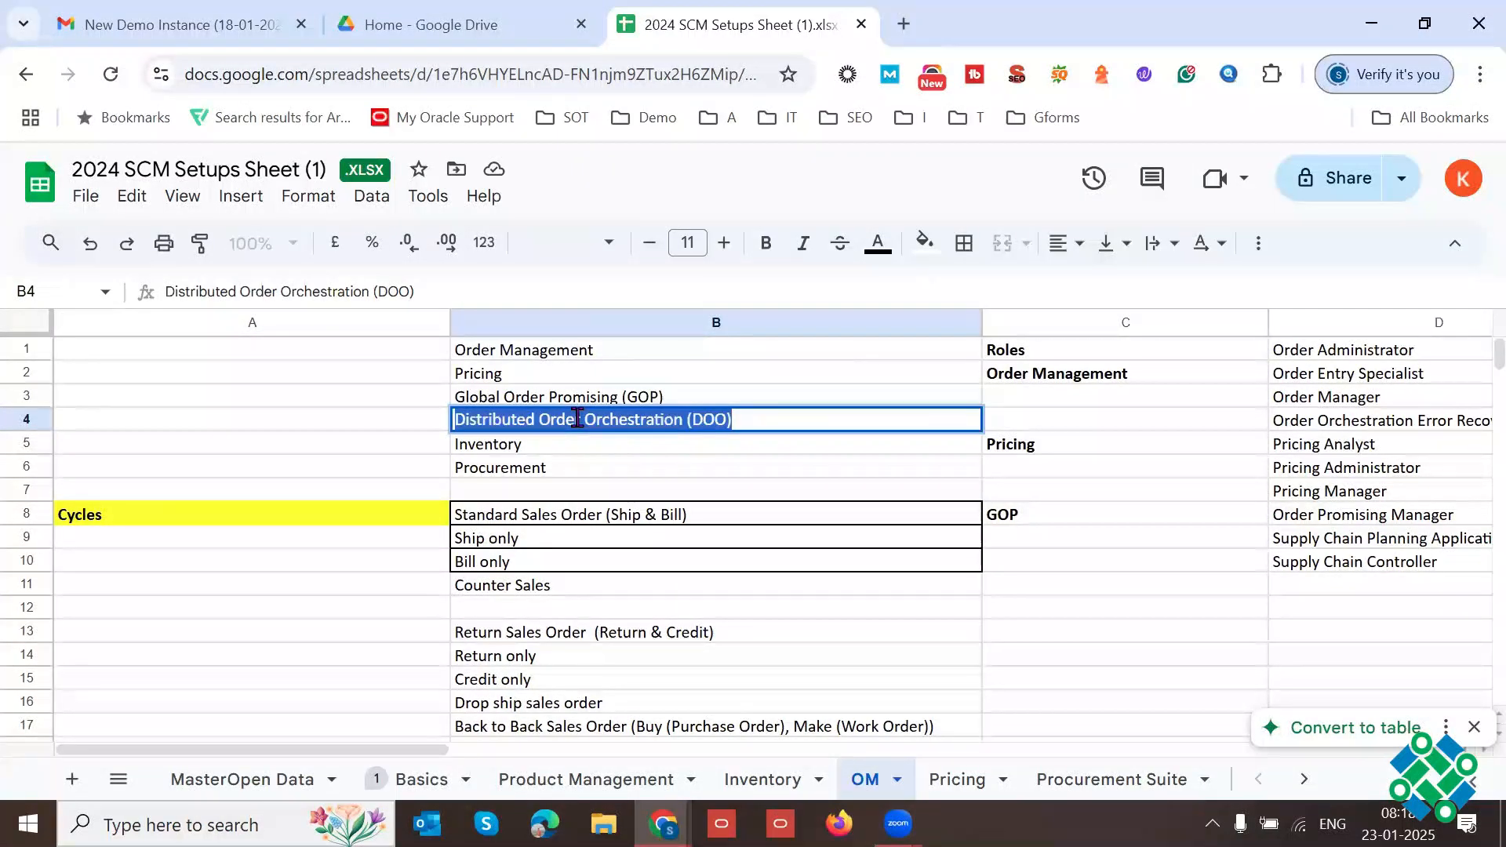
{"action": "triple_click", "coordinate": [644, 421]}
{"action": "left_click", "coordinate": [581, 353]}
{"action": "left_click", "coordinate": [588, 422]}
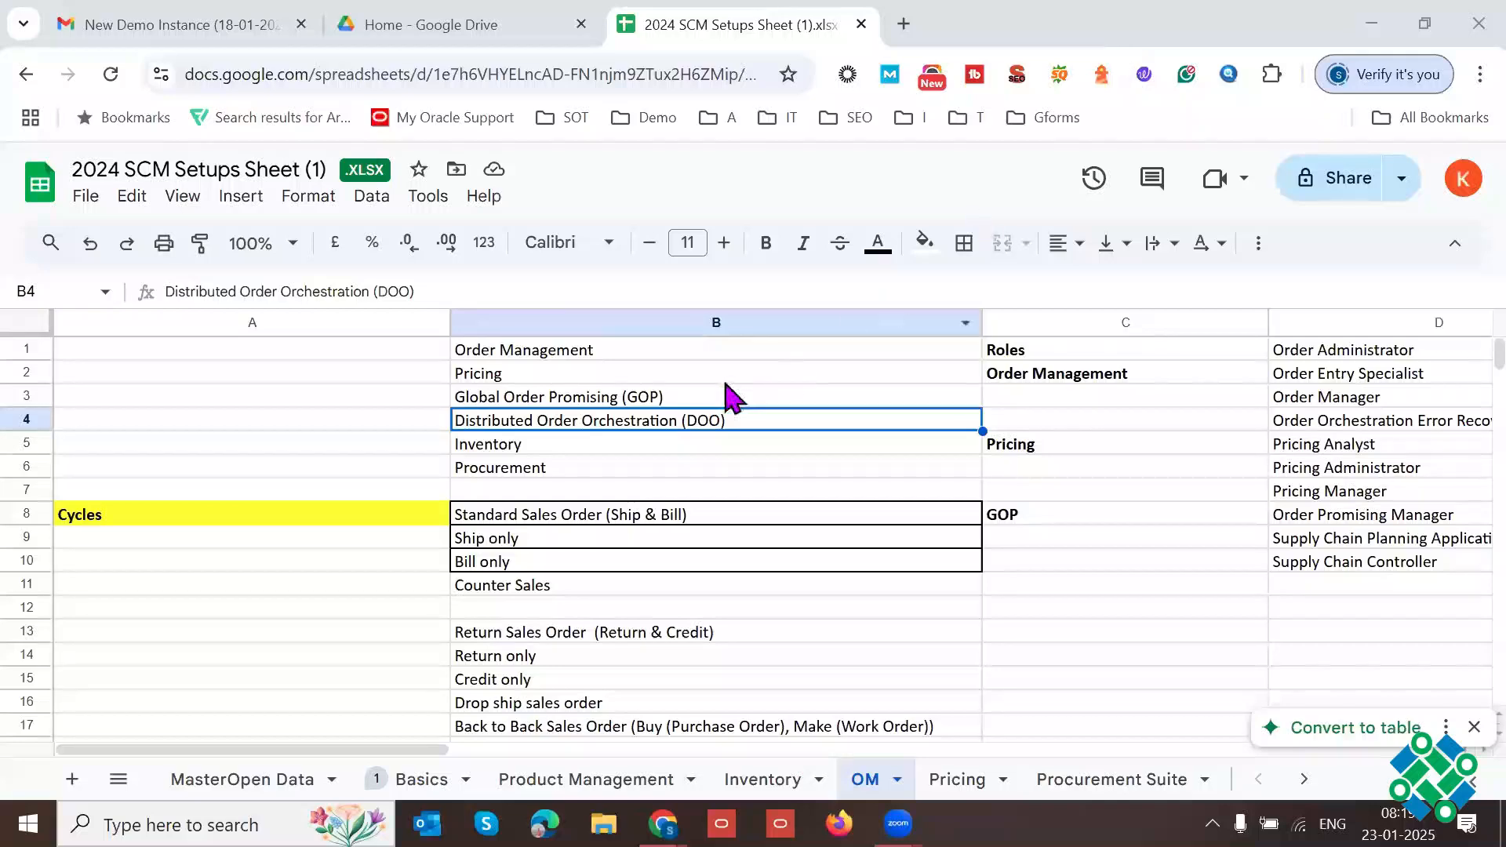
Step: Highlight the Distributed Order Orchestration (DOO) text in B4 of the OM sheet for review
{"action": "triple_click", "coordinate": [516, 422]}
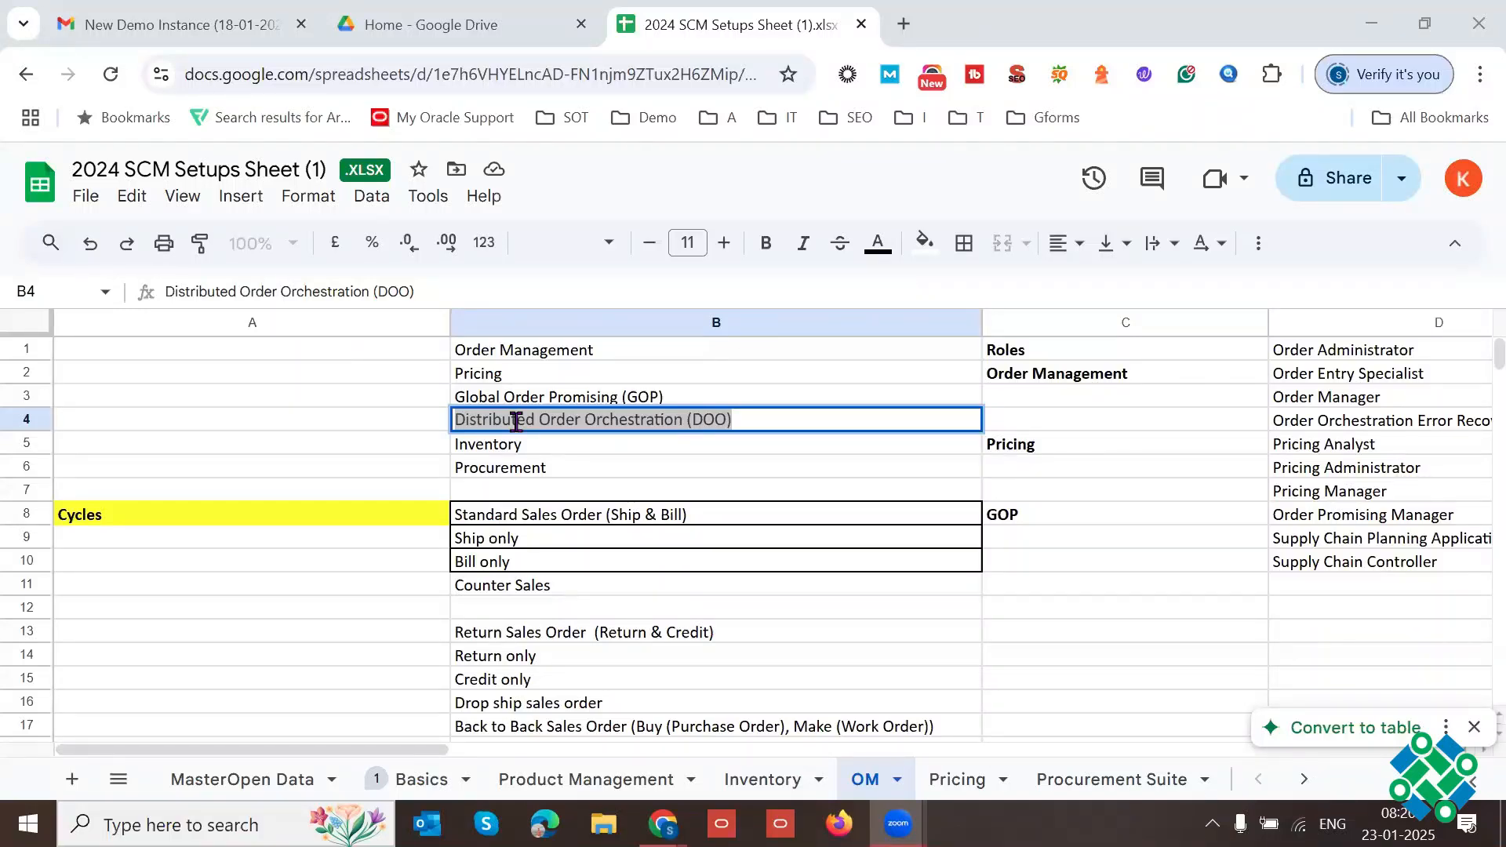
{"action": "triple_click", "coordinate": [557, 412]}
{"action": "triple_click", "coordinate": [557, 412]}
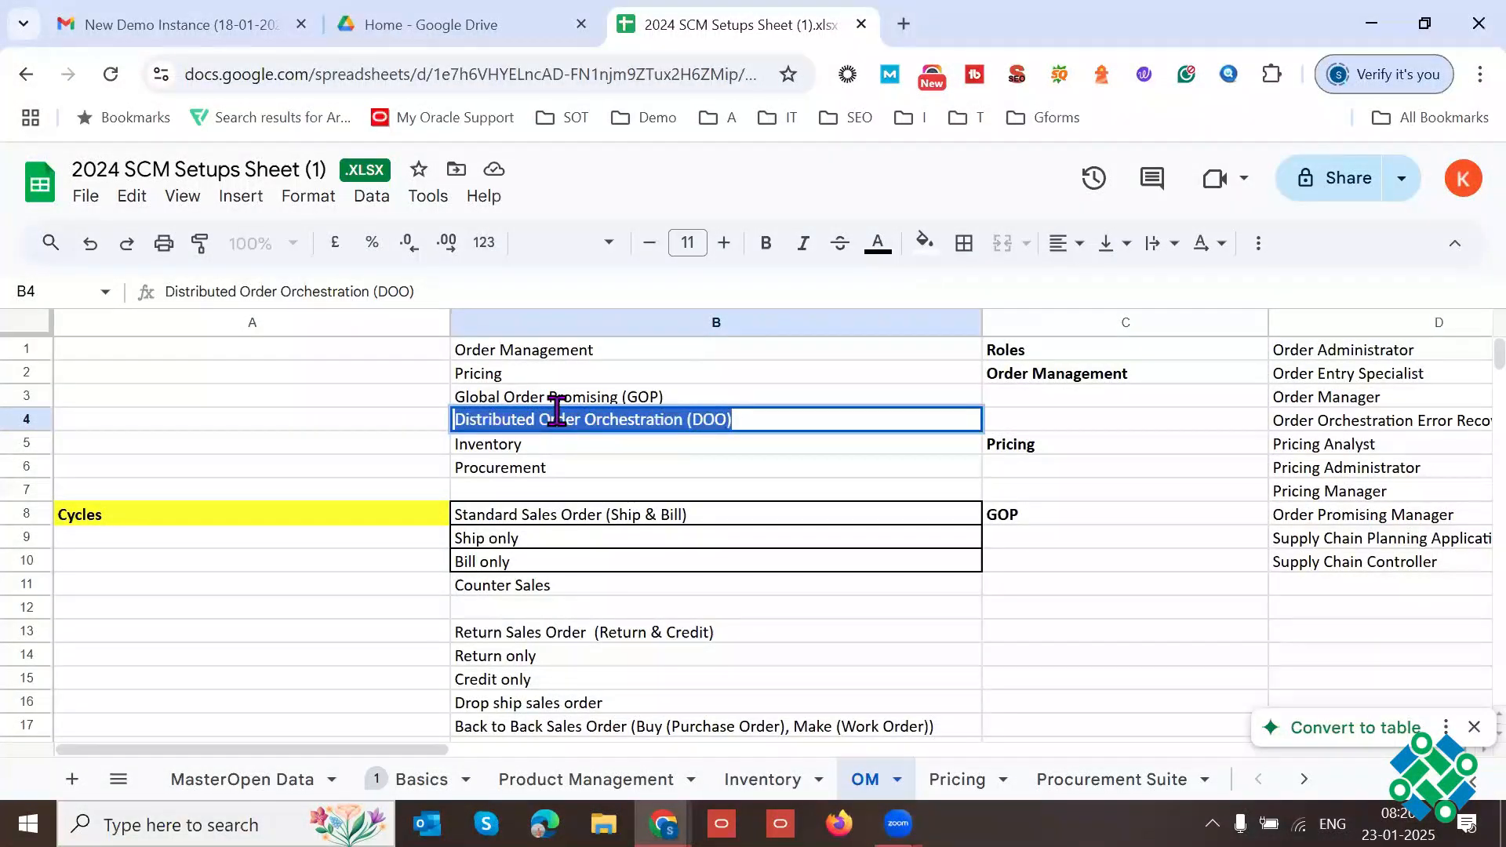
Step: Examine the Inventory entry in B5 in relation to Order Management in B1
{"action": "left_click", "coordinate": [528, 444]}
{"action": "triple_click", "coordinate": [528, 446]}
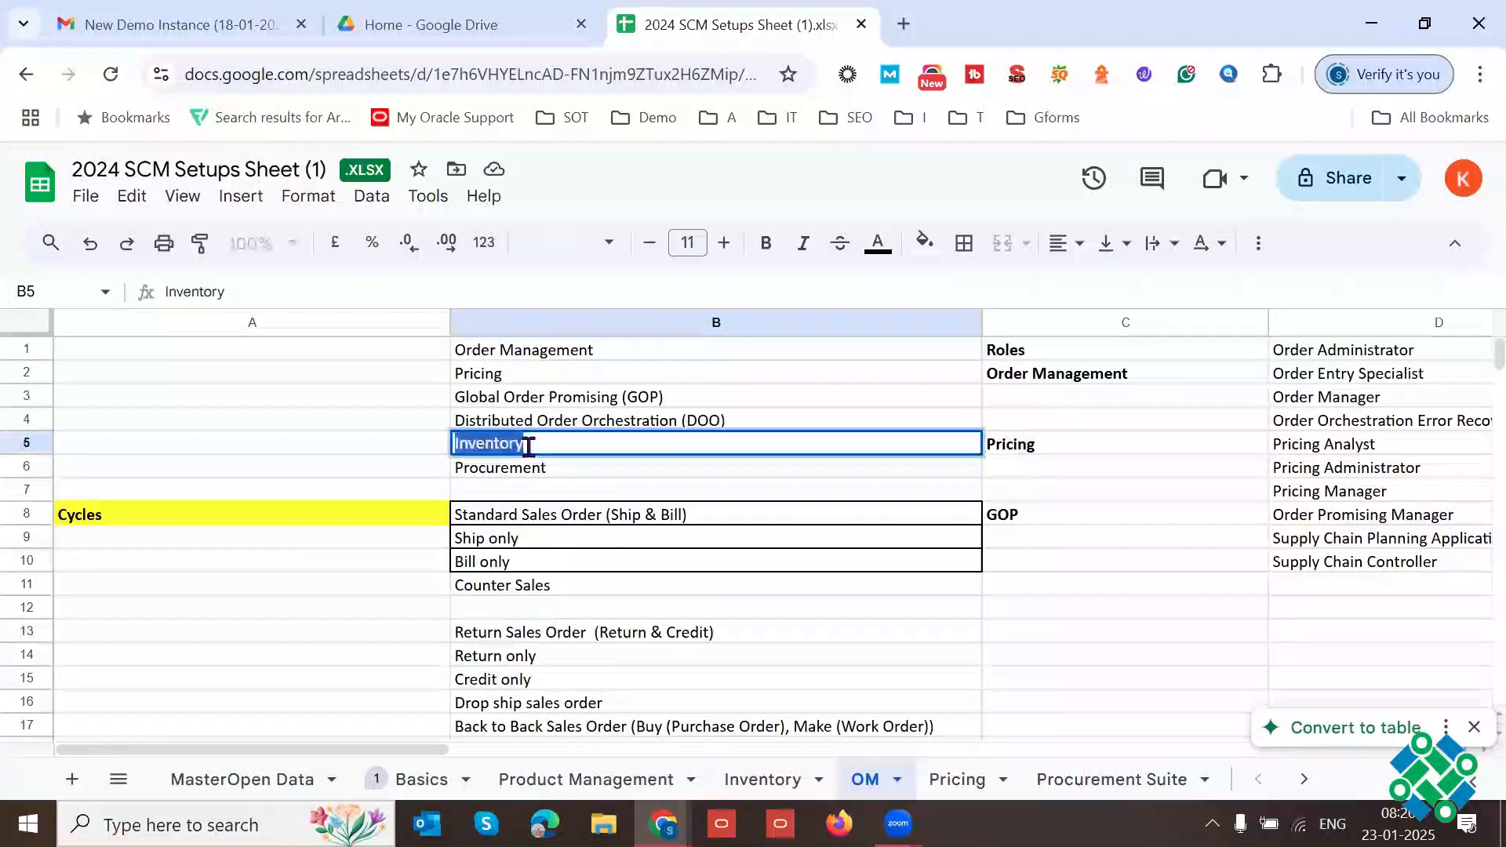
{"action": "left_click", "coordinate": [570, 354]}
{"action": "triple_click", "coordinate": [572, 351]}
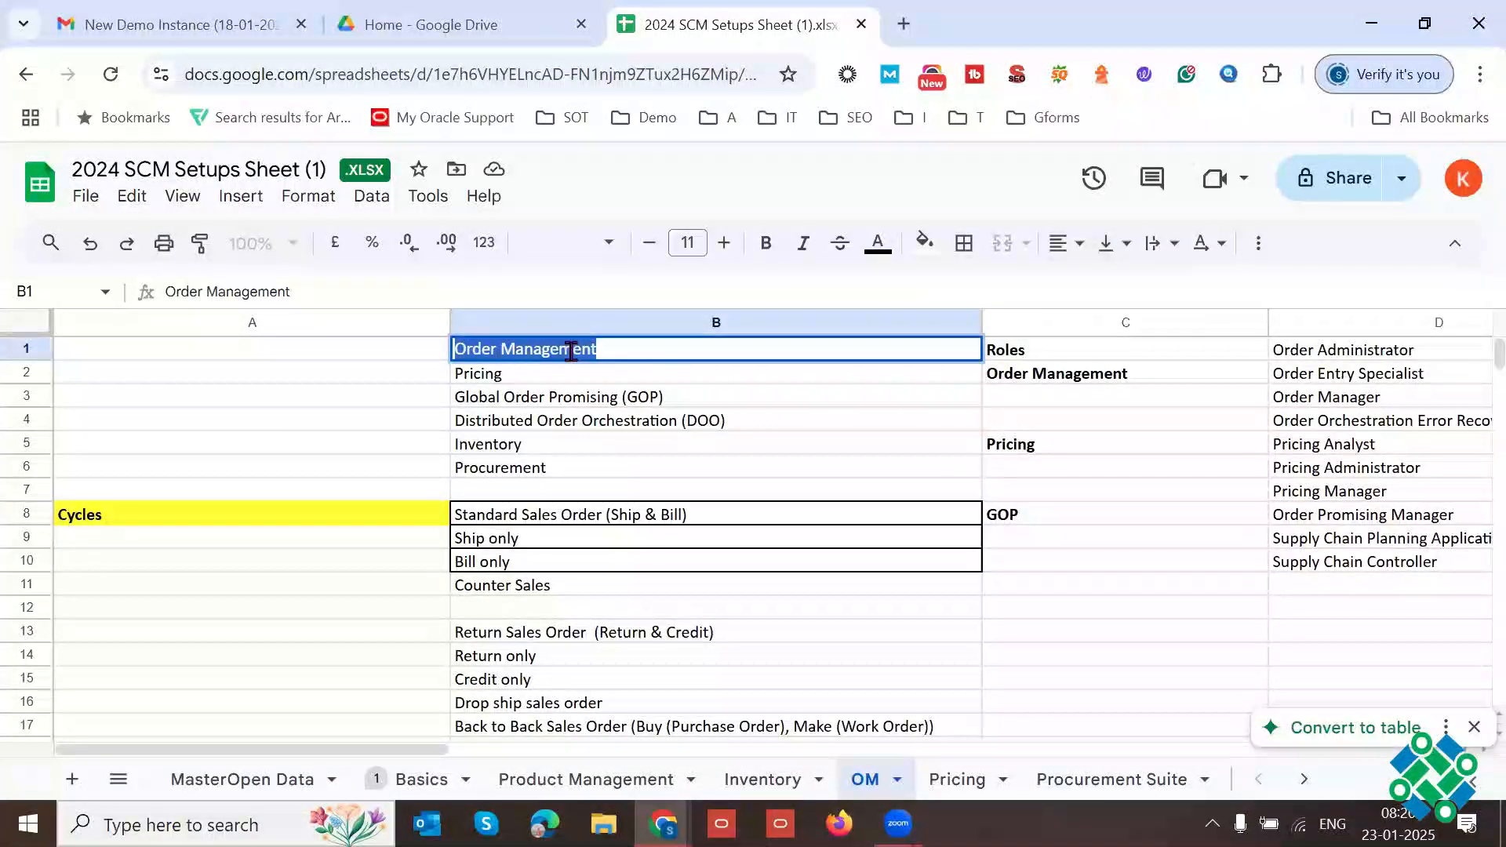
{"action": "left_click", "coordinate": [538, 444]}
{"action": "triple_click", "coordinate": [538, 442]}
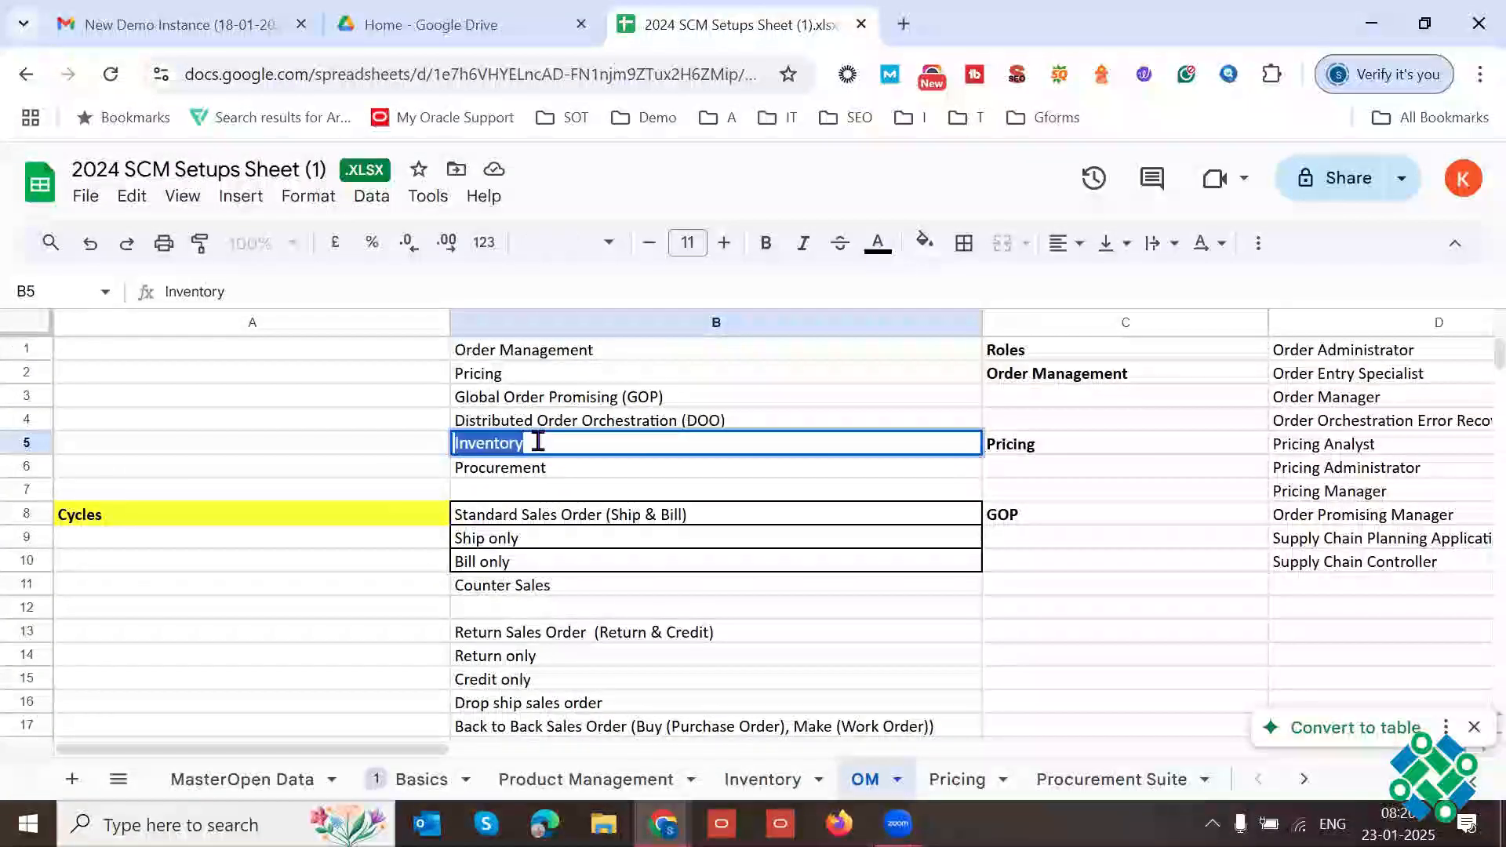
{"action": "double_click", "coordinate": [538, 442]}
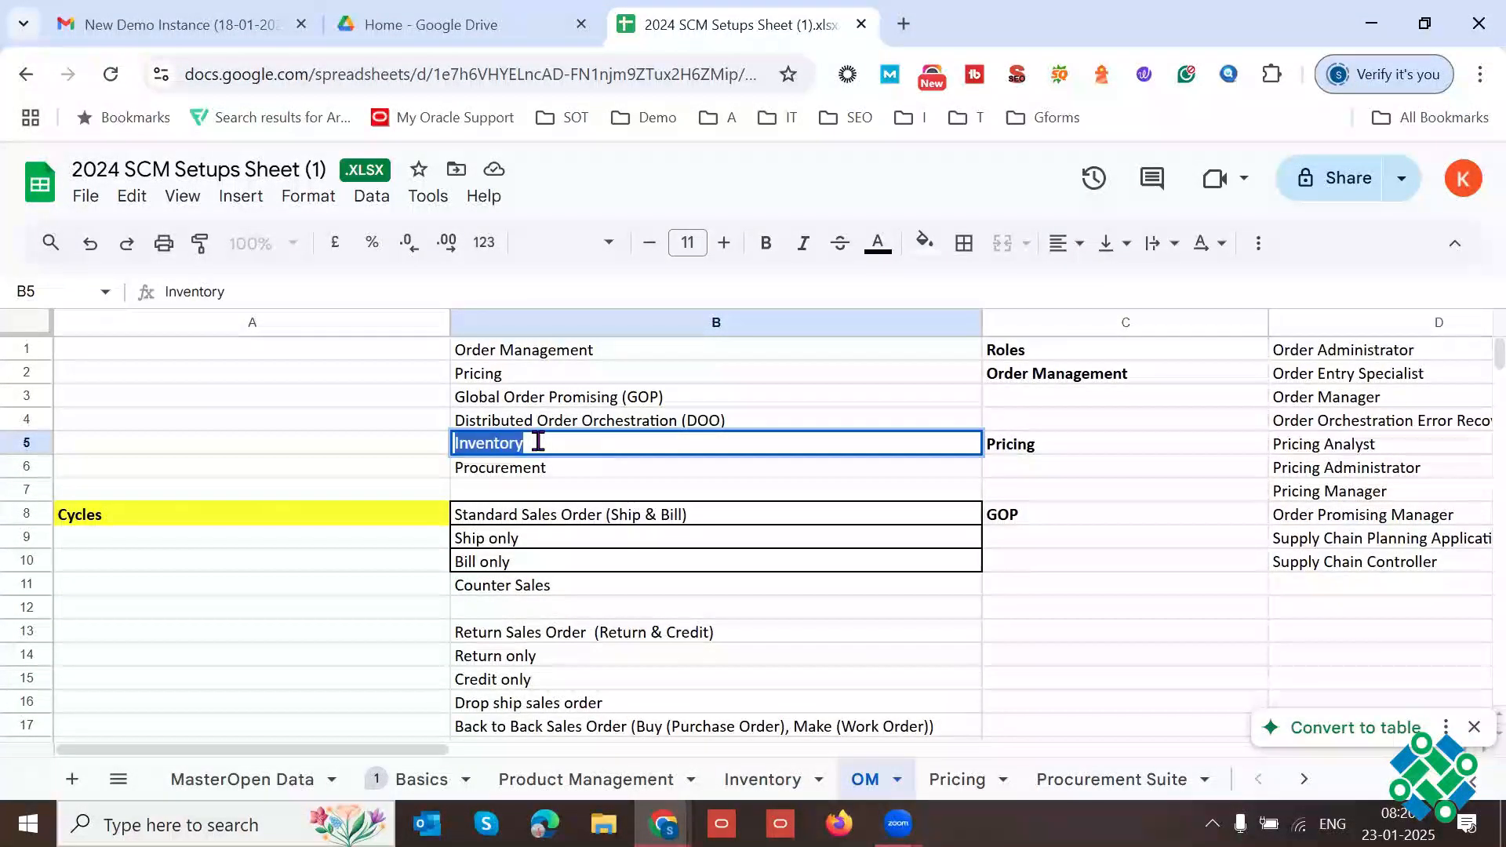
Step: Examine the Procurement entry in B6 in relation to Order Management in B1 and Inventory in B5
{"action": "left_click", "coordinate": [551, 468]}
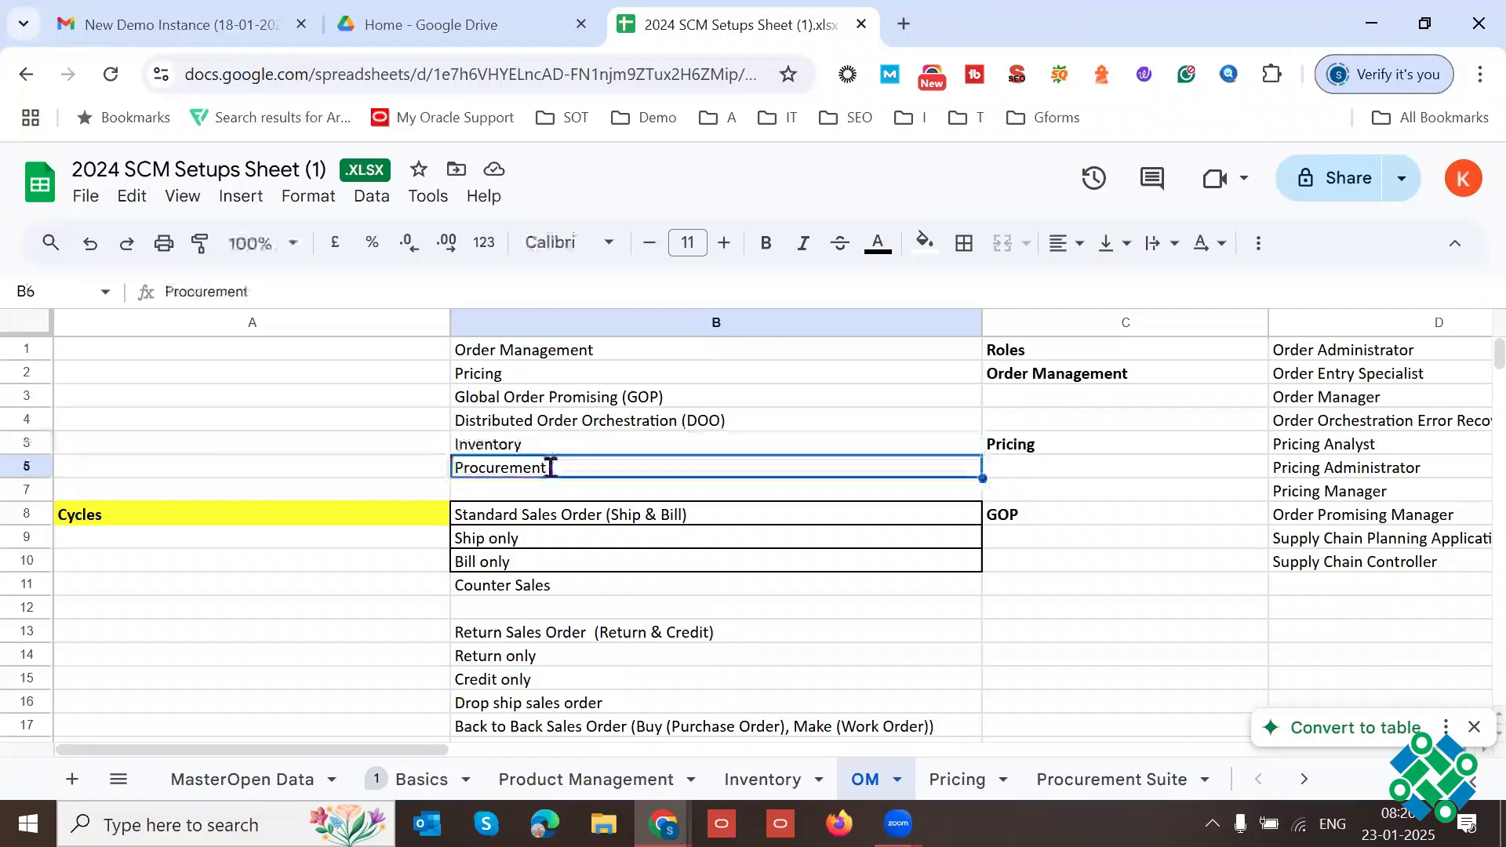
{"action": "double_click", "coordinate": [551, 468]}
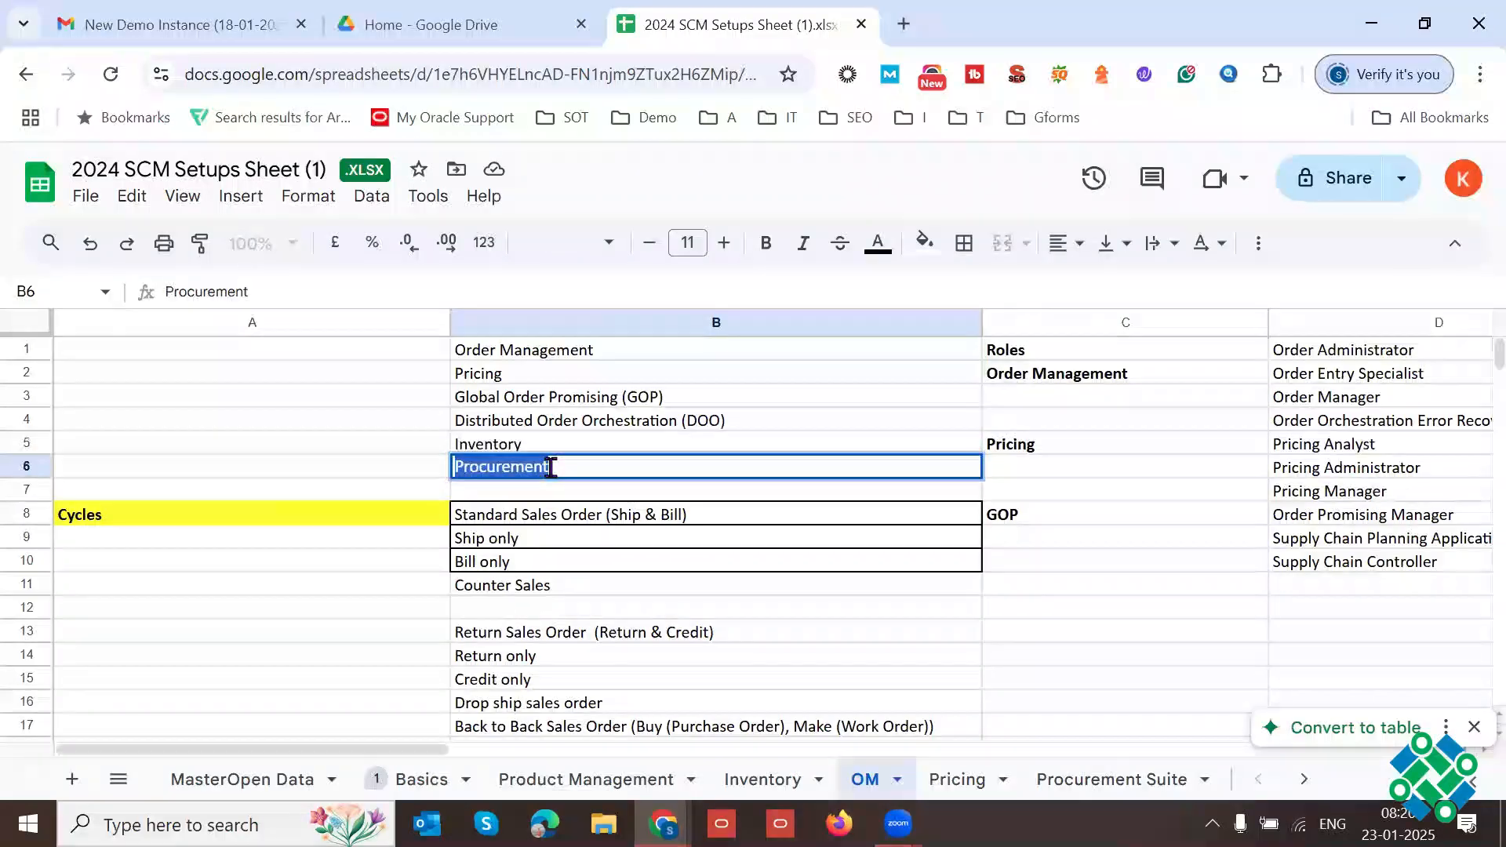
{"action": "left_click", "coordinate": [578, 350]}
{"action": "double_click", "coordinate": [541, 468]}
{"action": "double_click", "coordinate": [541, 467]}
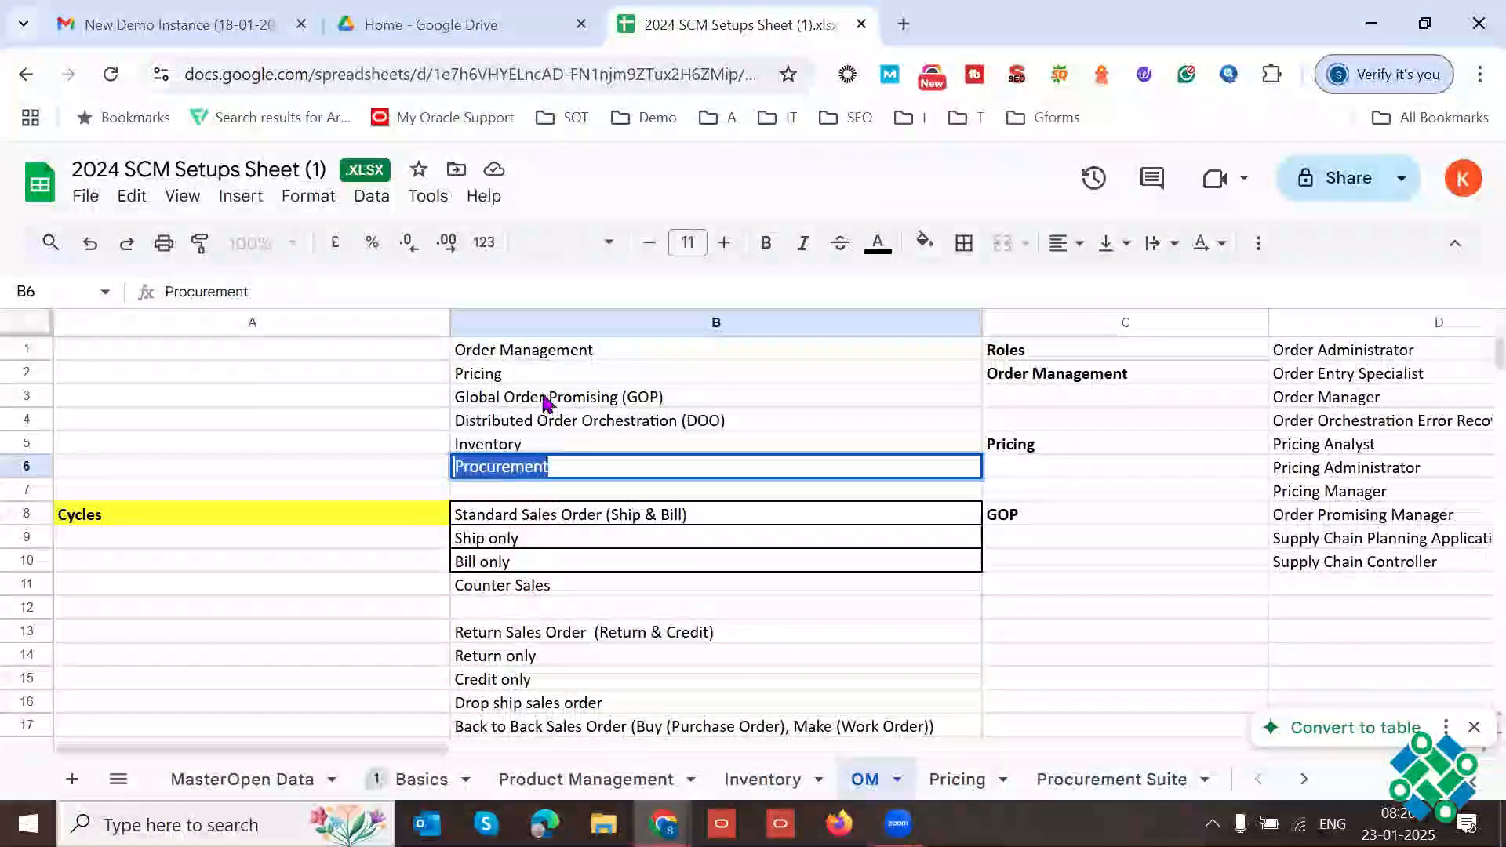
{"action": "left_click", "coordinate": [545, 352]}
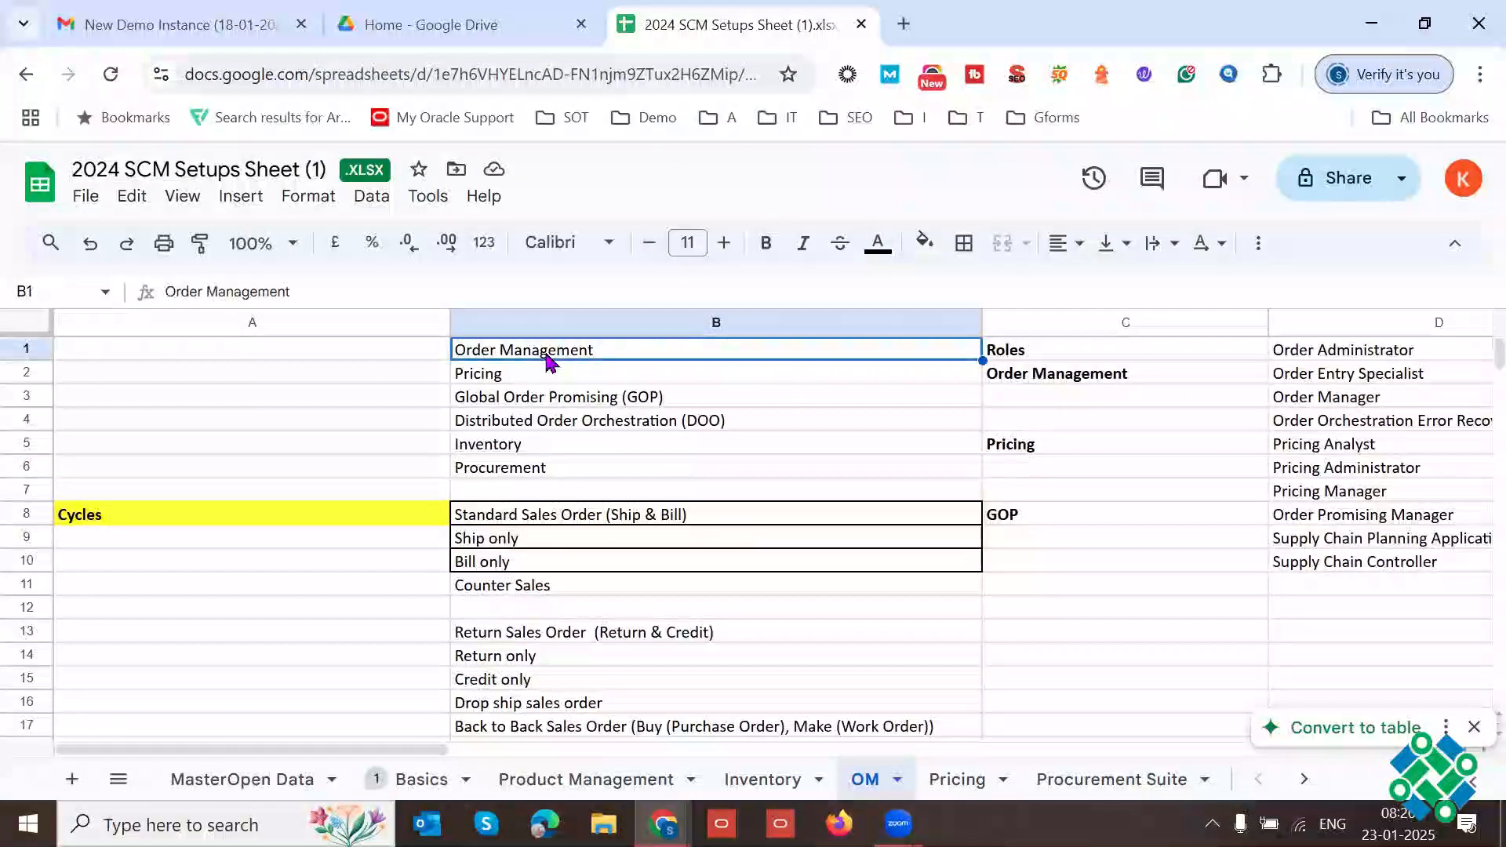
{"action": "left_click", "coordinate": [533, 444]}
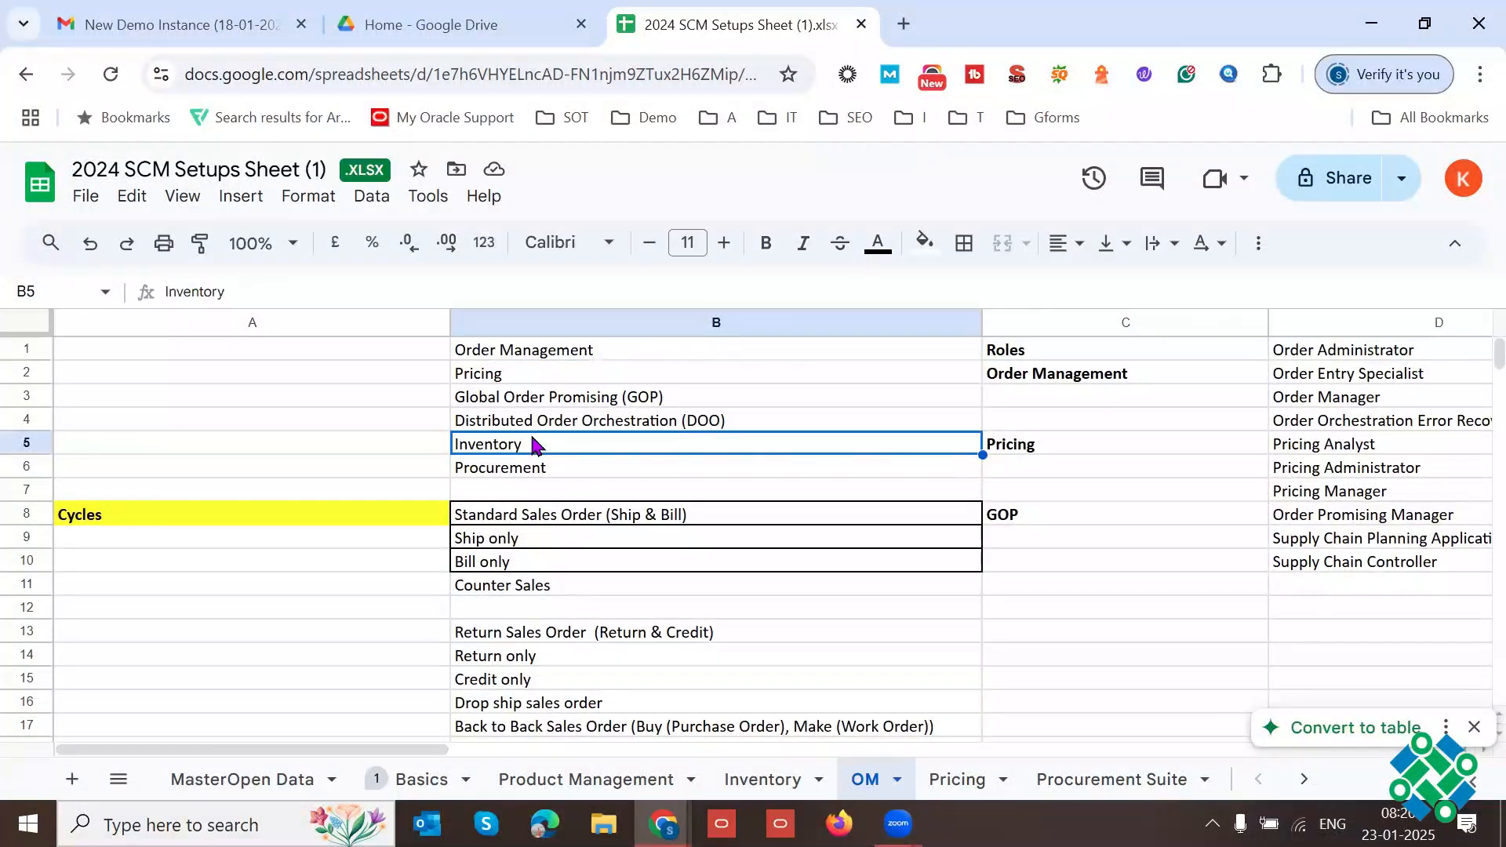
{"action": "double_click", "coordinate": [542, 468]}
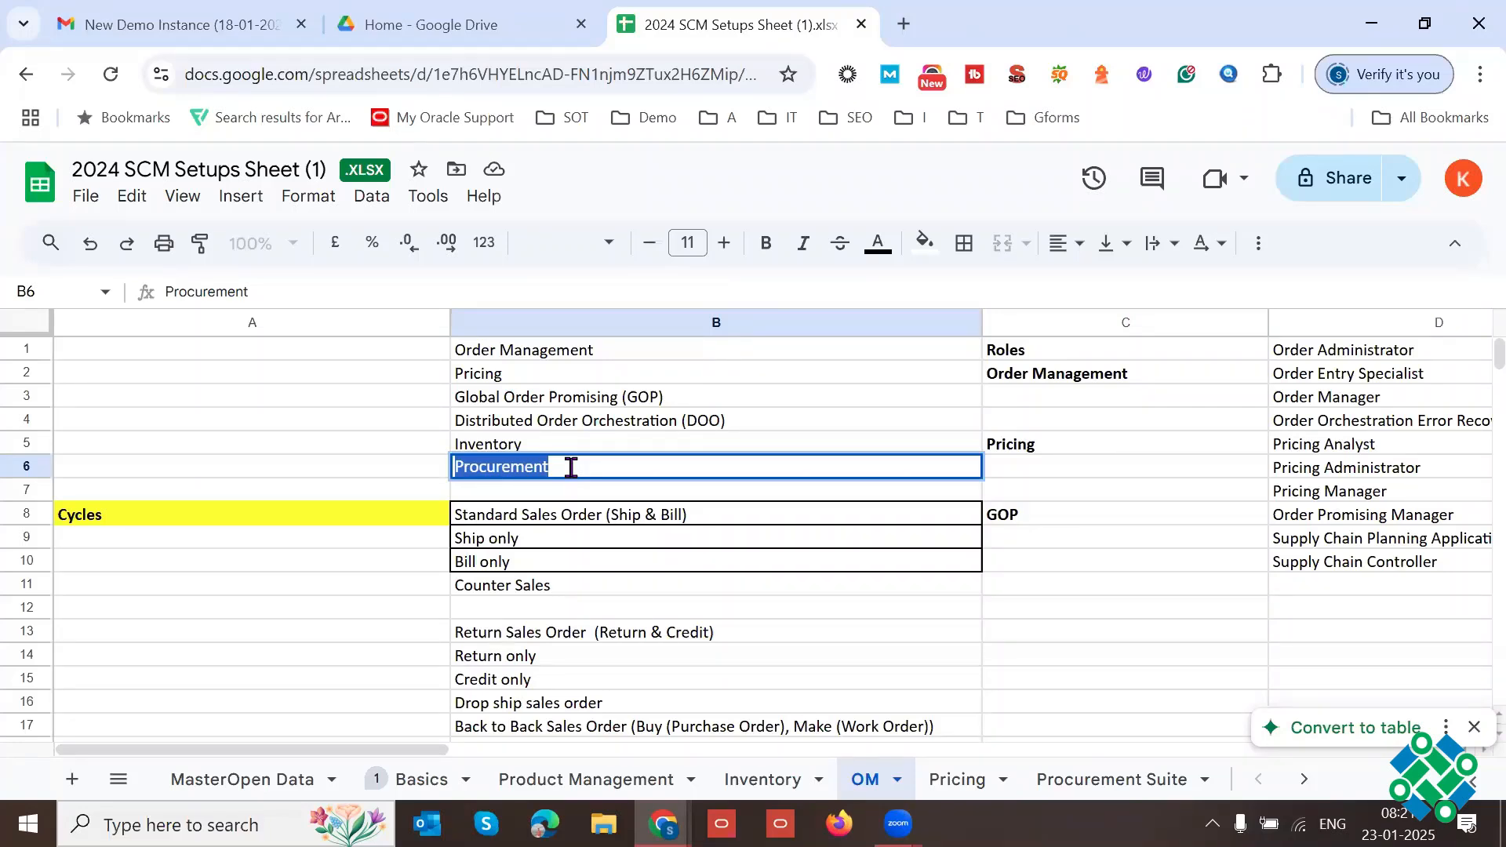
Step: Review Order Management in B1 together with Inventory in B5 and Procurement in B6, highlighting each entry
{"action": "left_click", "coordinate": [560, 349]}
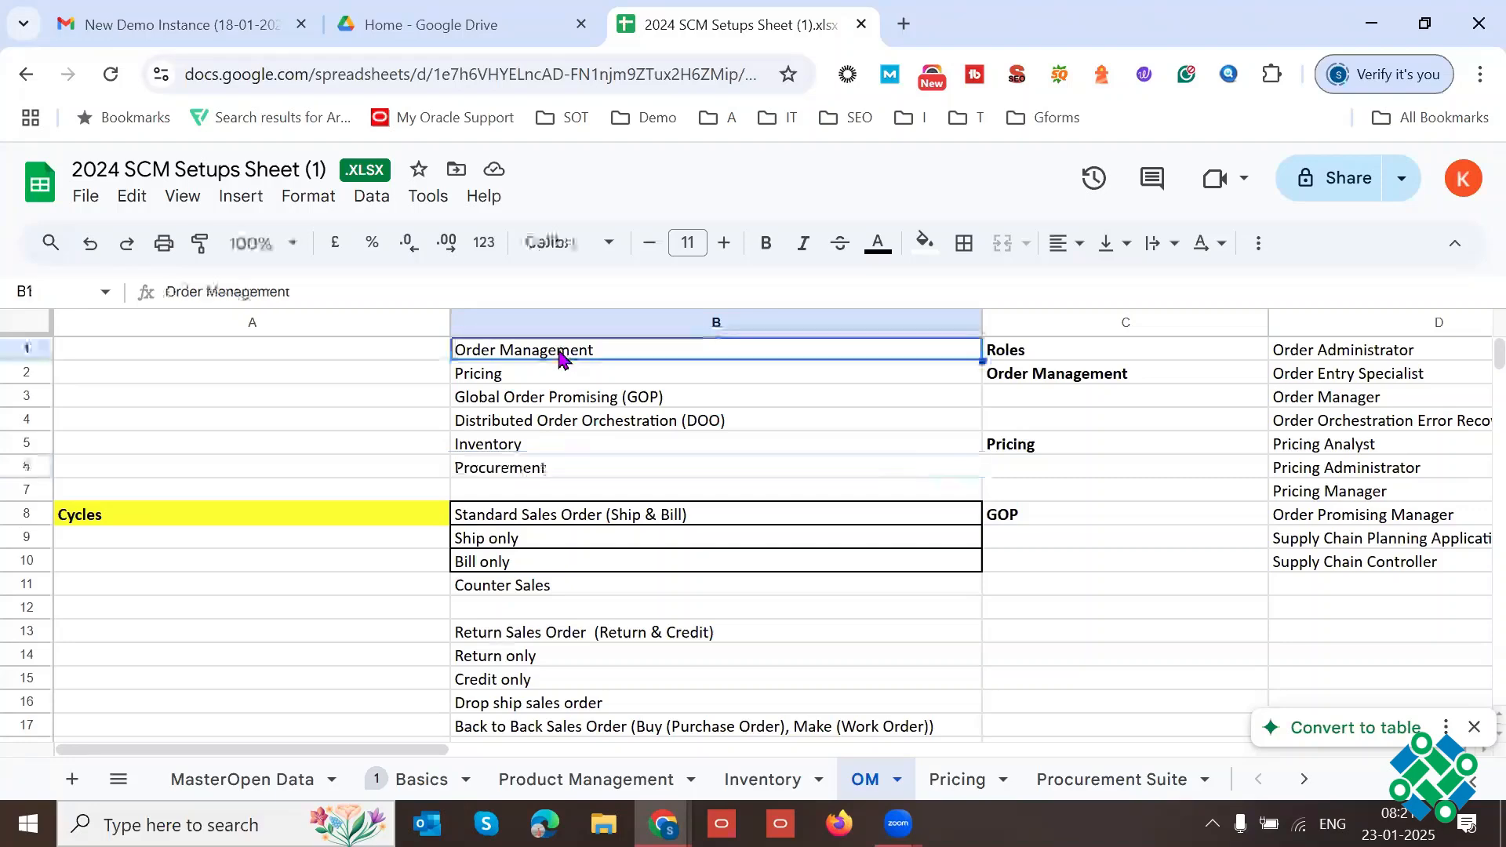
{"action": "double_click", "coordinate": [558, 348]}
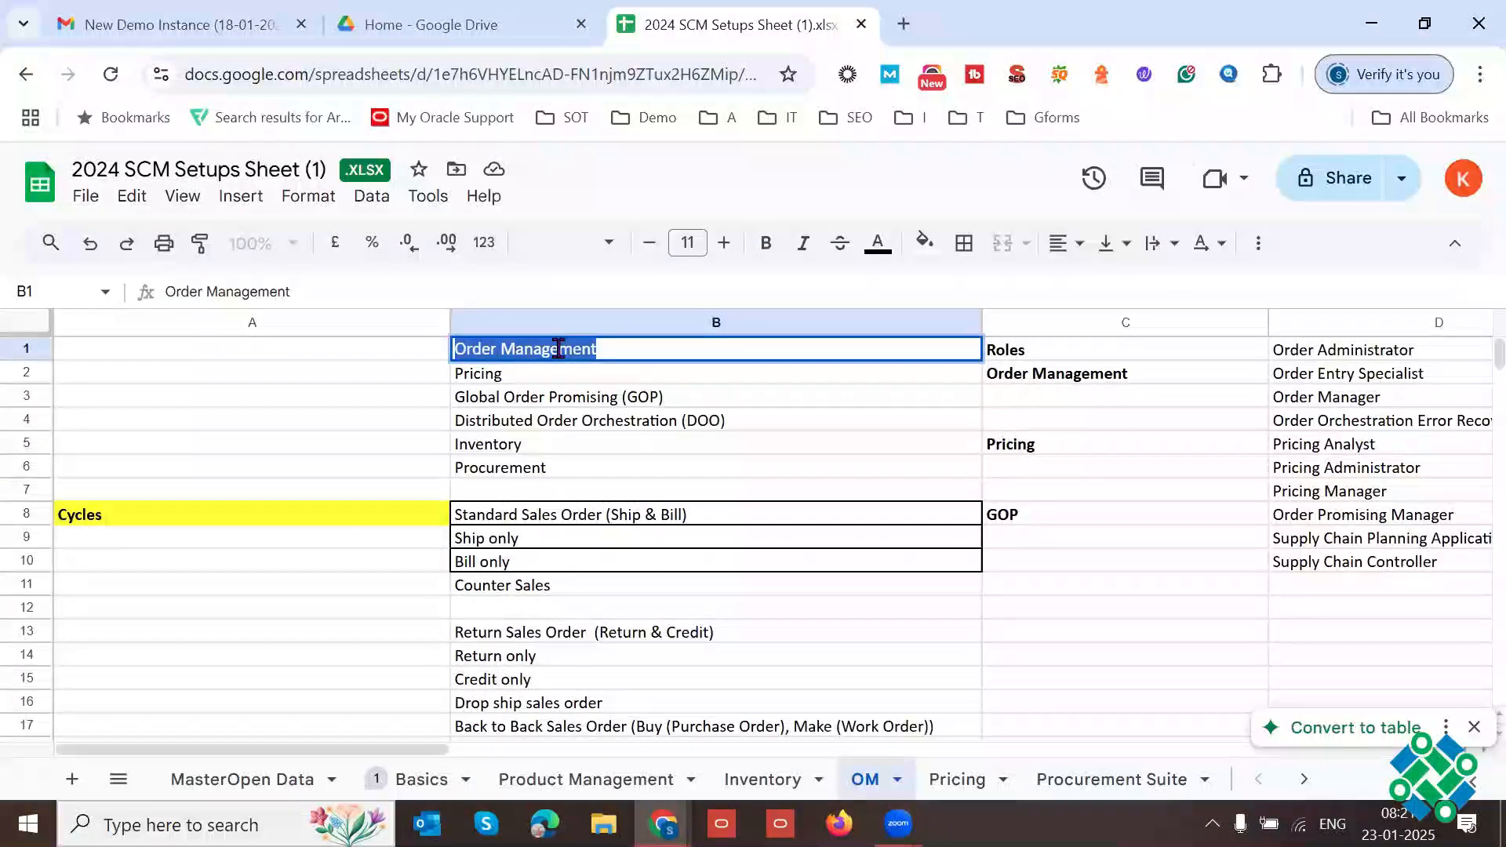
{"action": "left_click", "coordinate": [531, 445]}
{"action": "double_click", "coordinate": [560, 445]}
{"action": "left_click", "coordinate": [545, 468]}
{"action": "double_click", "coordinate": [546, 468]}
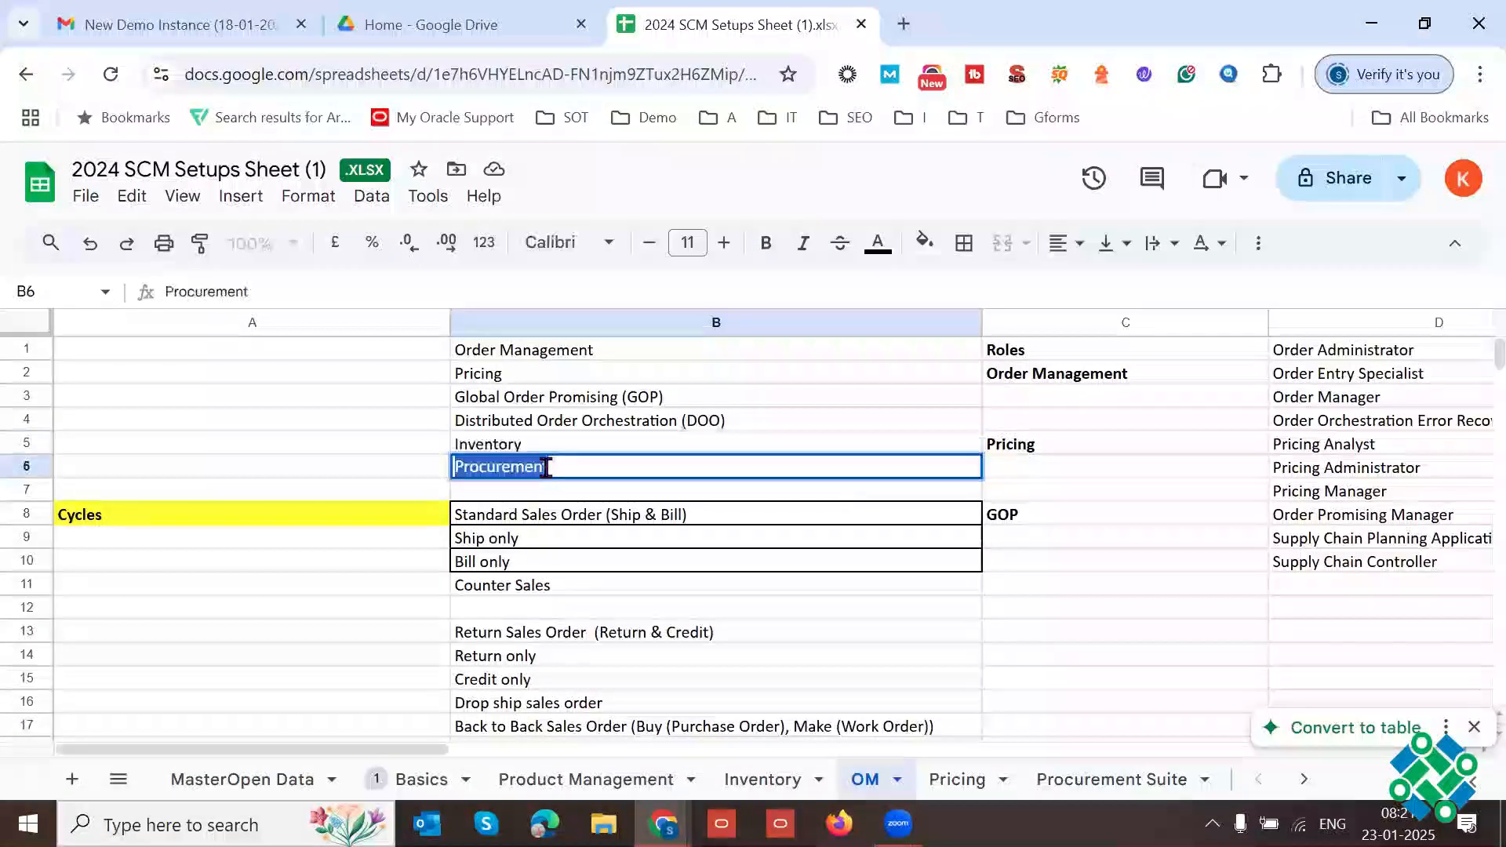
{"action": "left_click", "coordinate": [545, 466]}
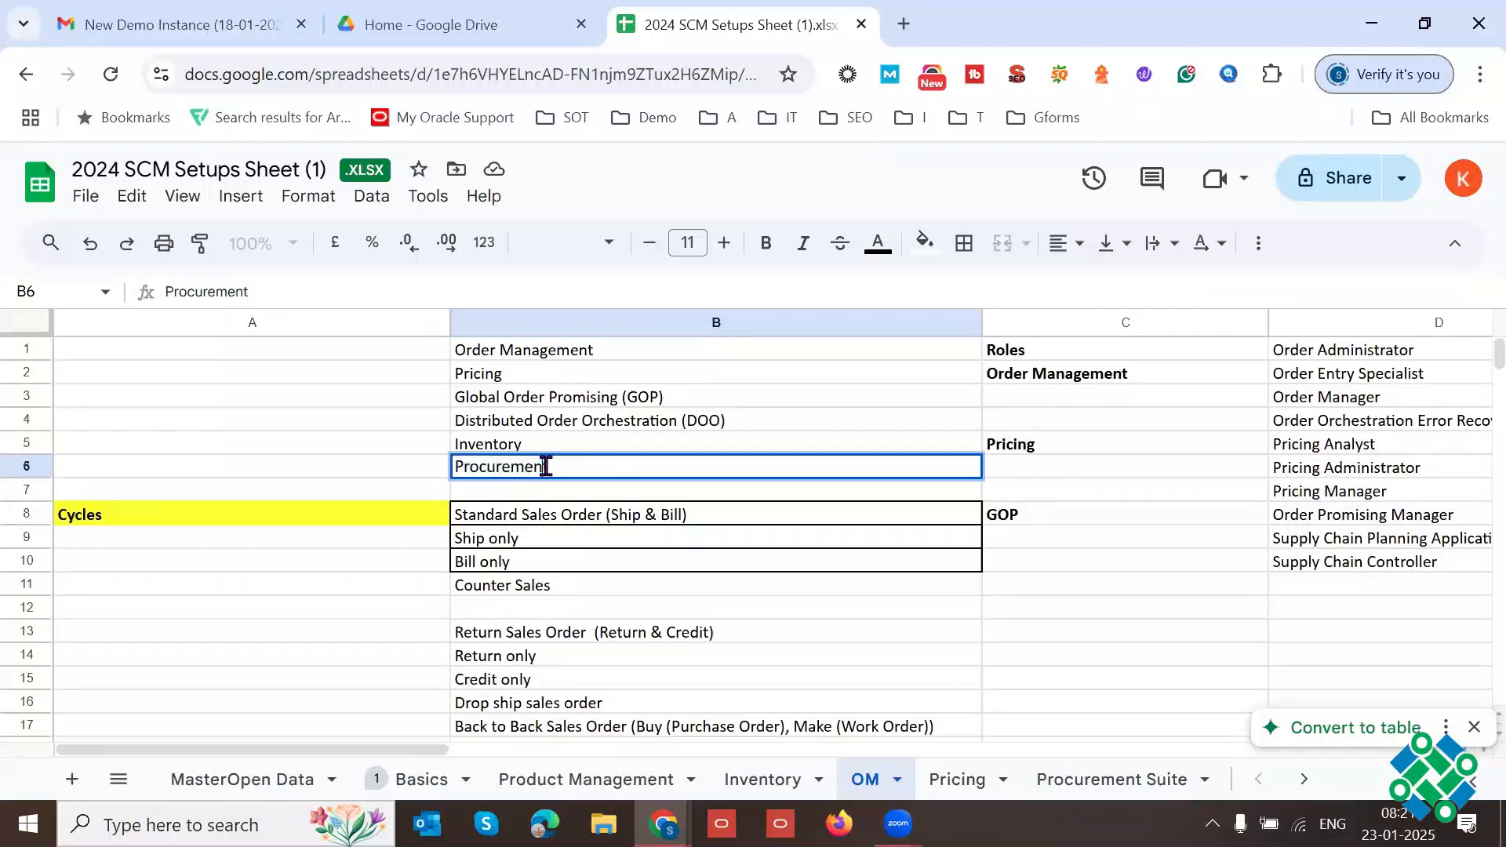
{"action": "double_click", "coordinate": [545, 466]}
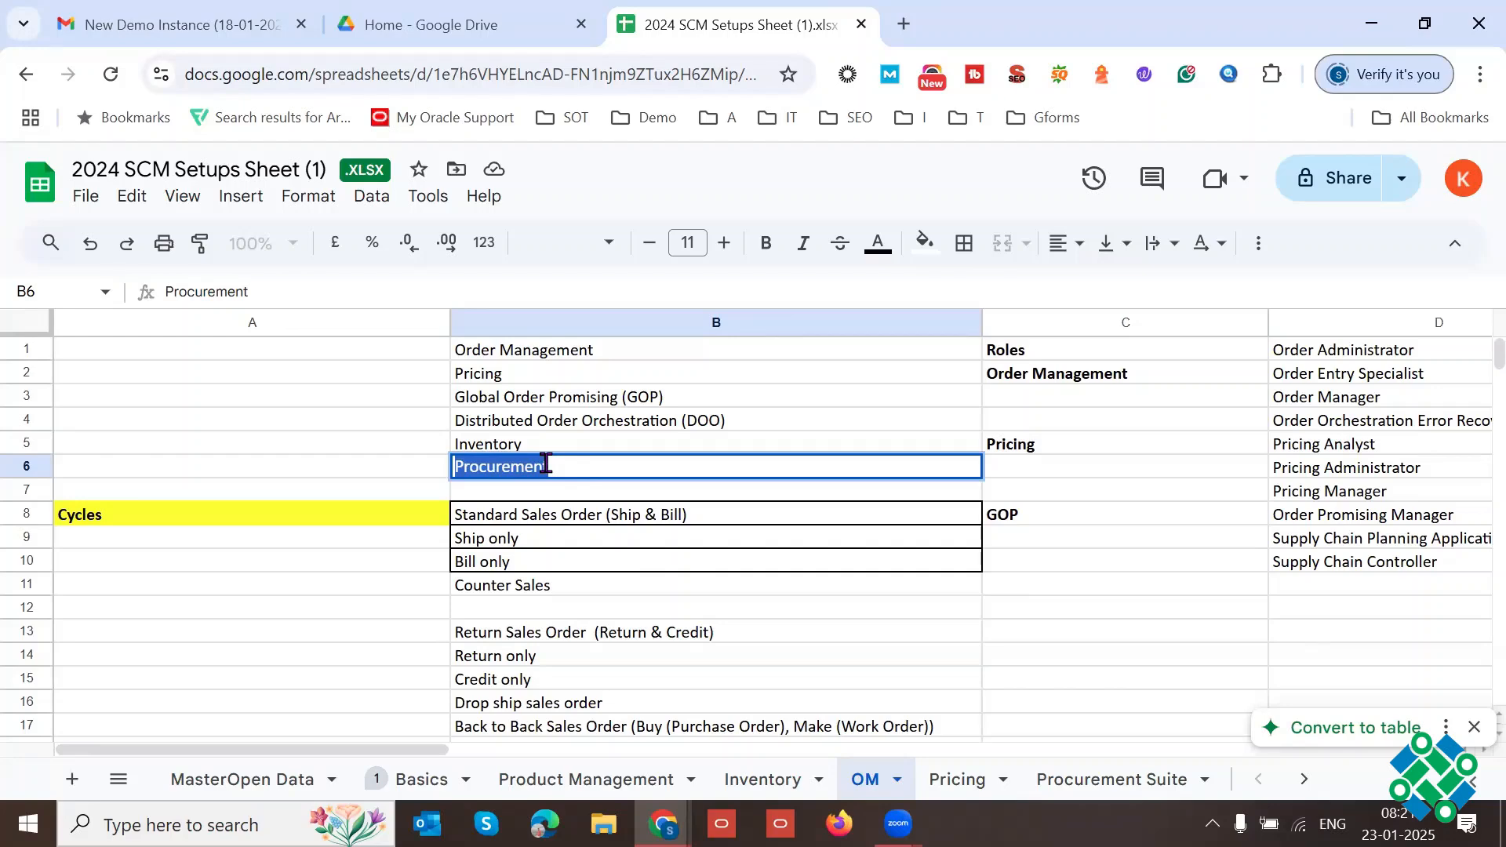
Step: Review the module roles in C2:D10 and the sales order cycles in A8:B18, including the Order to Cash rows in A21:B23
{"action": "left_click_drag", "start_coordinate": [1033, 376], "coordinate": [1322, 566]}
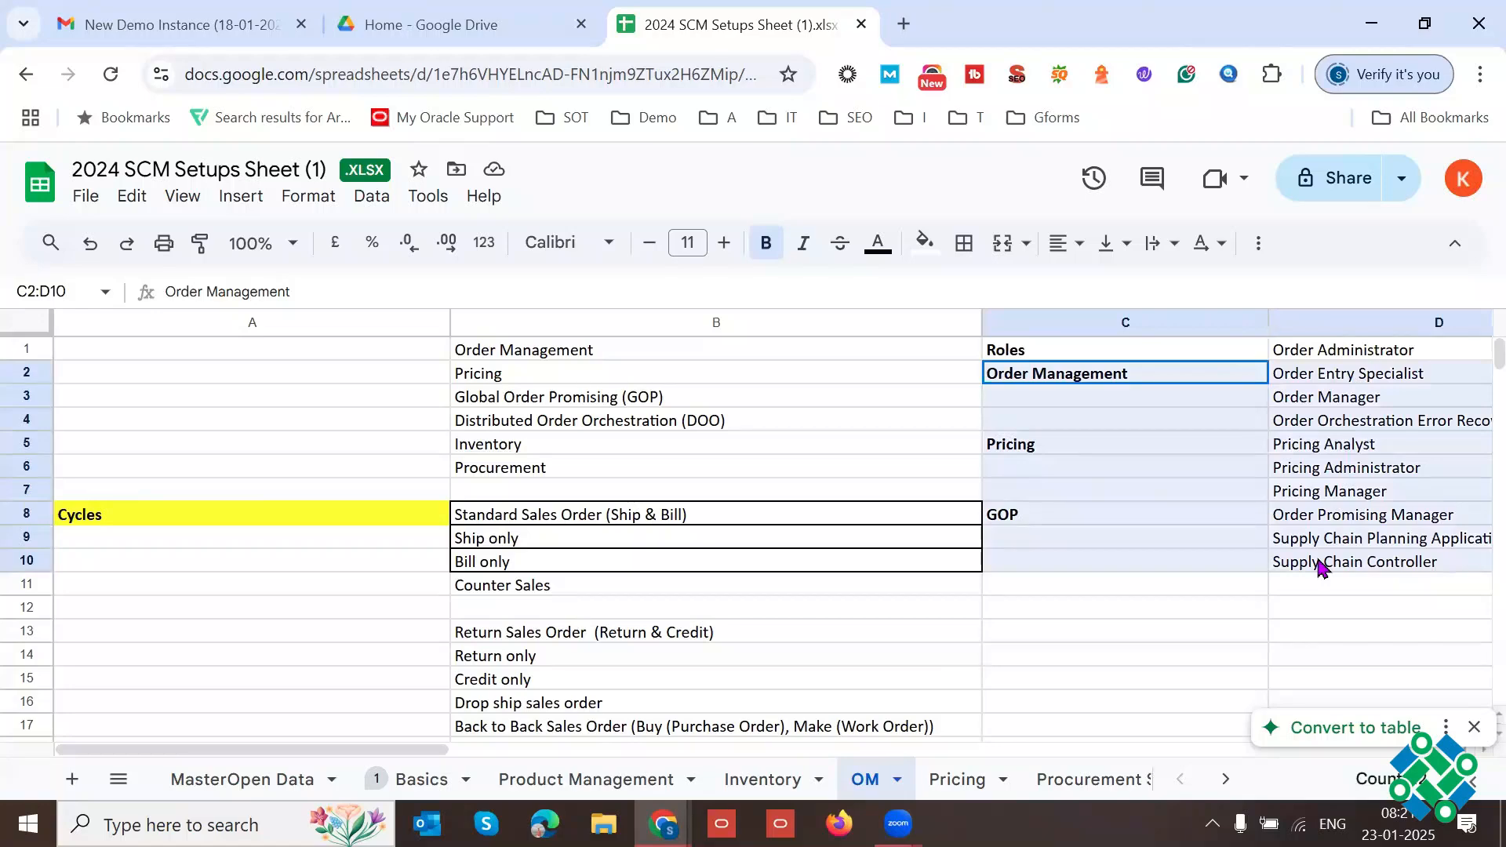
{"action": "left_click", "coordinate": [305, 681]}
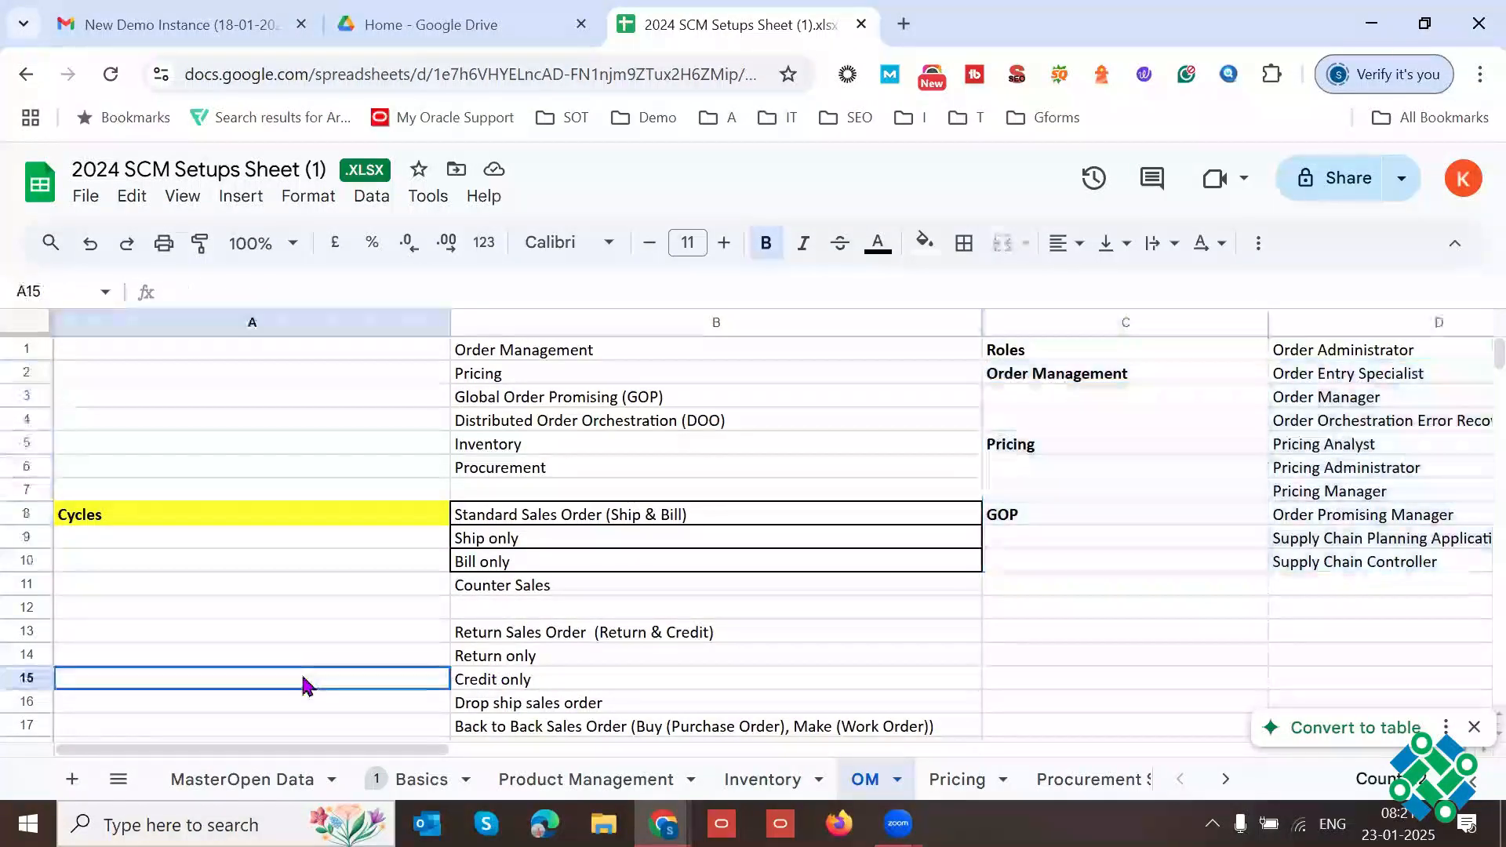
{"action": "key", "text": "Down"}
{"action": "key", "text": "Down"}
{"action": "key", "text": "Down"}
{"action": "key", "text": "Down"}
{"action": "key", "text": "Down"}
{"action": "key", "text": "Down"}
{"action": "key", "text": "Down"}
{"action": "key", "text": "Down"}
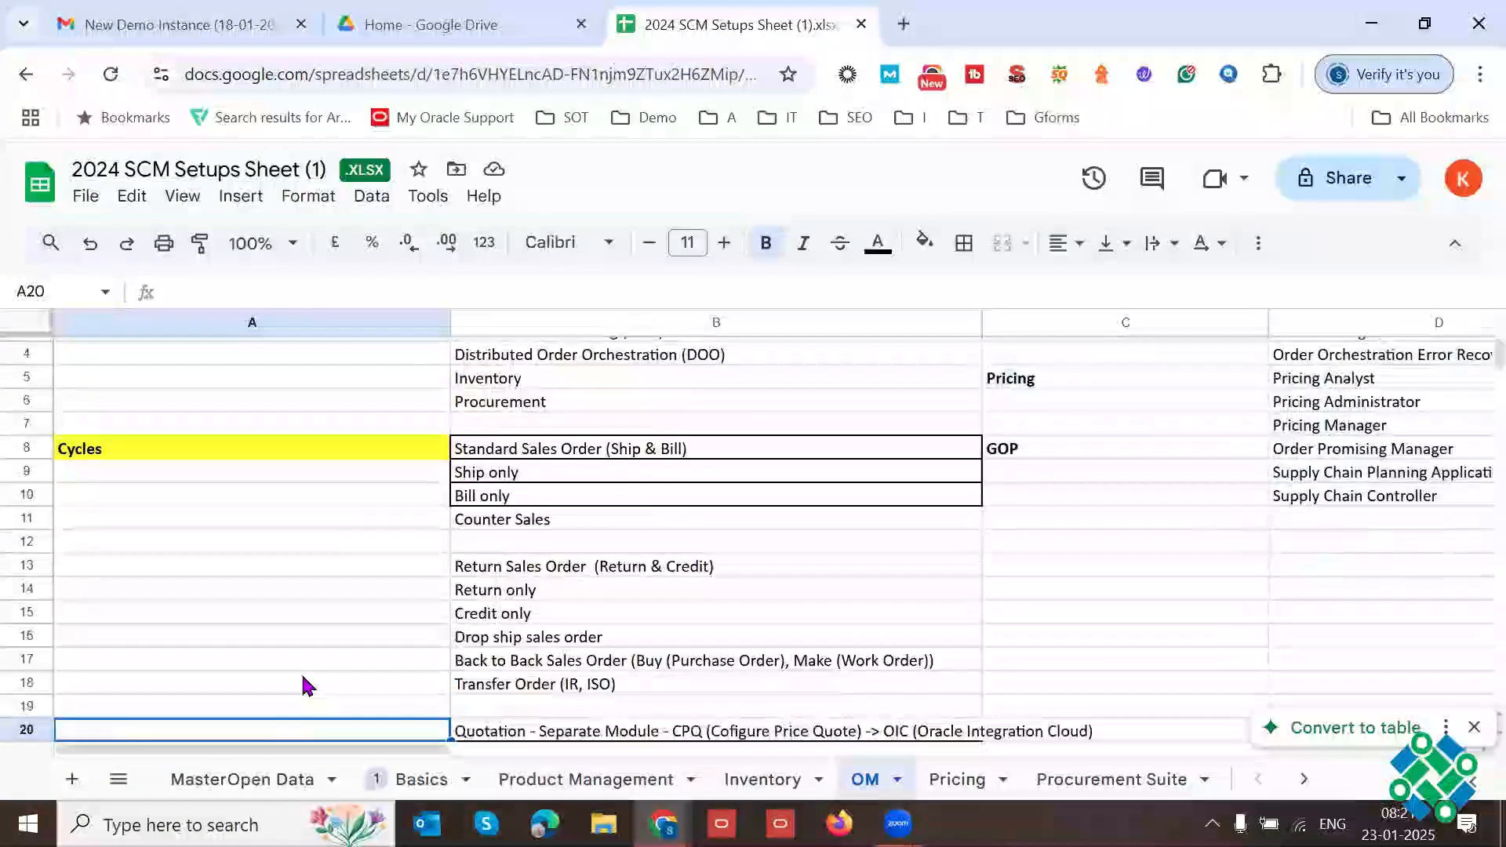
{"action": "left_click_drag", "start_coordinate": [235, 375], "coordinate": [447, 453]}
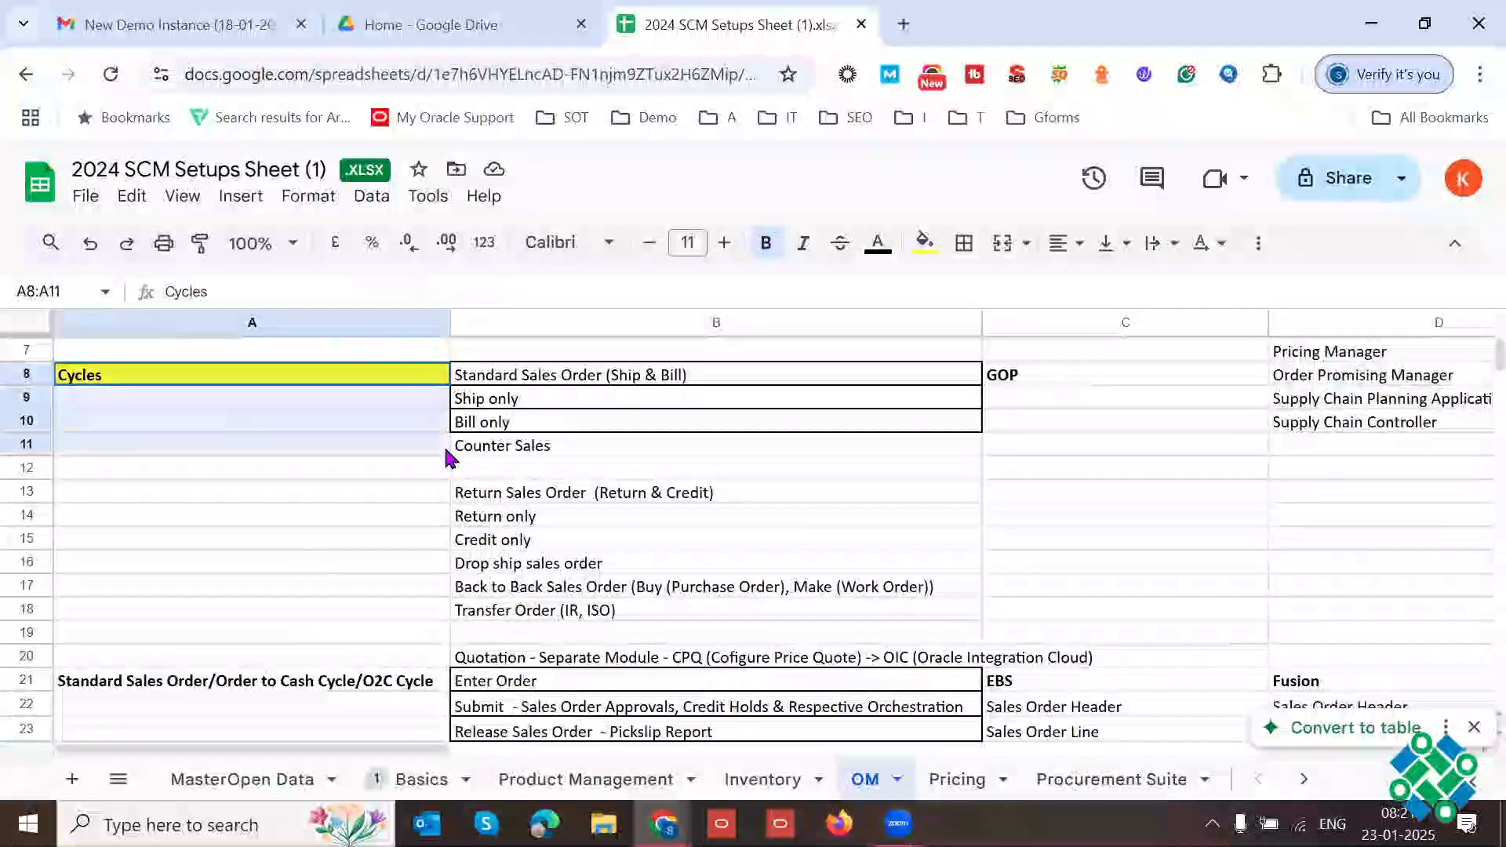
{"action": "left_click_drag", "start_coordinate": [414, 683], "coordinate": [633, 733]}
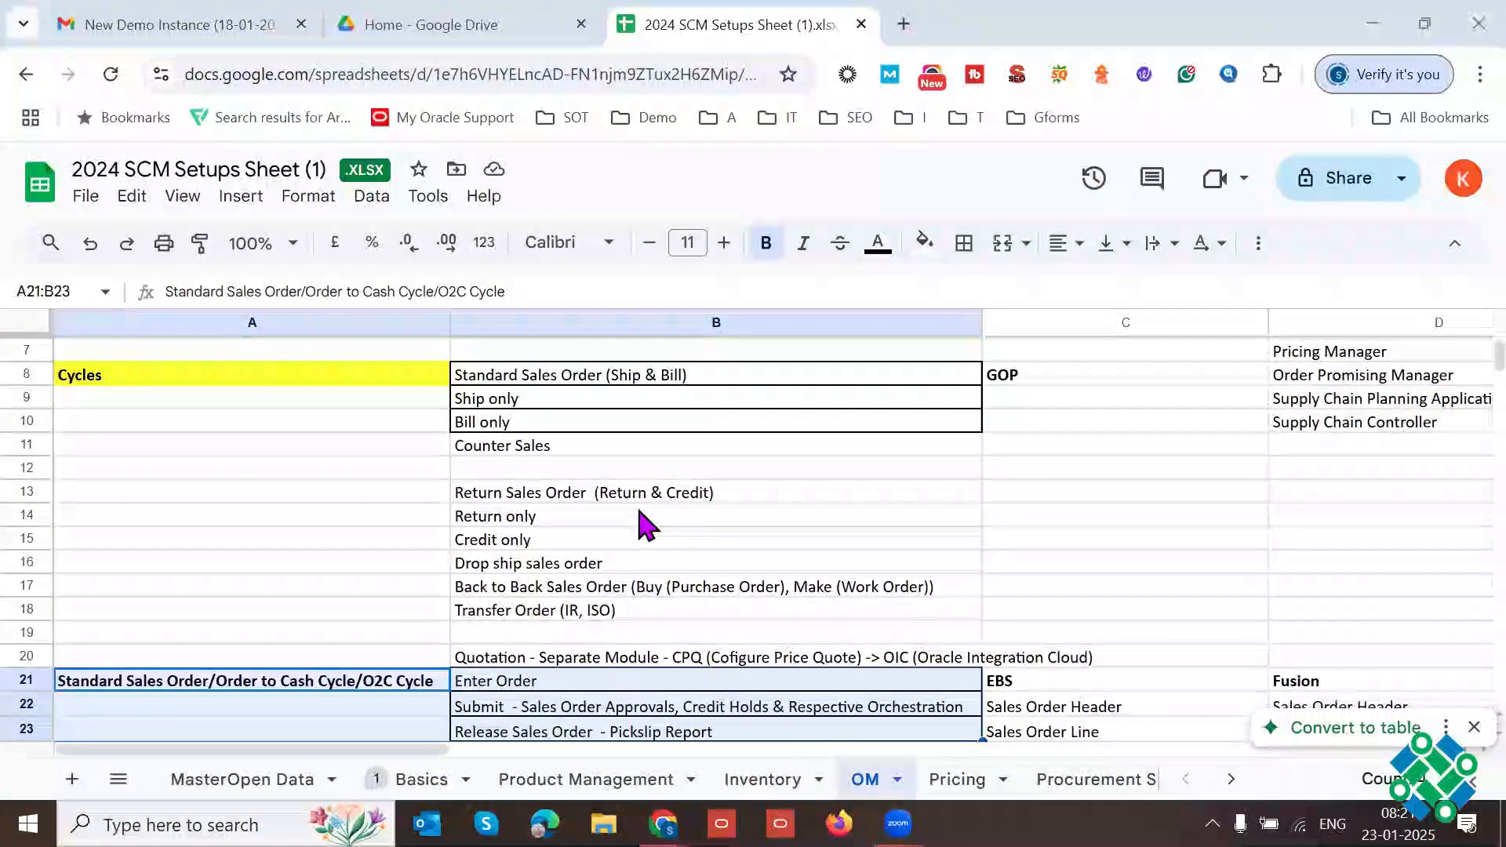
{"action": "left_click_drag", "start_coordinate": [204, 378], "coordinate": [628, 611]}
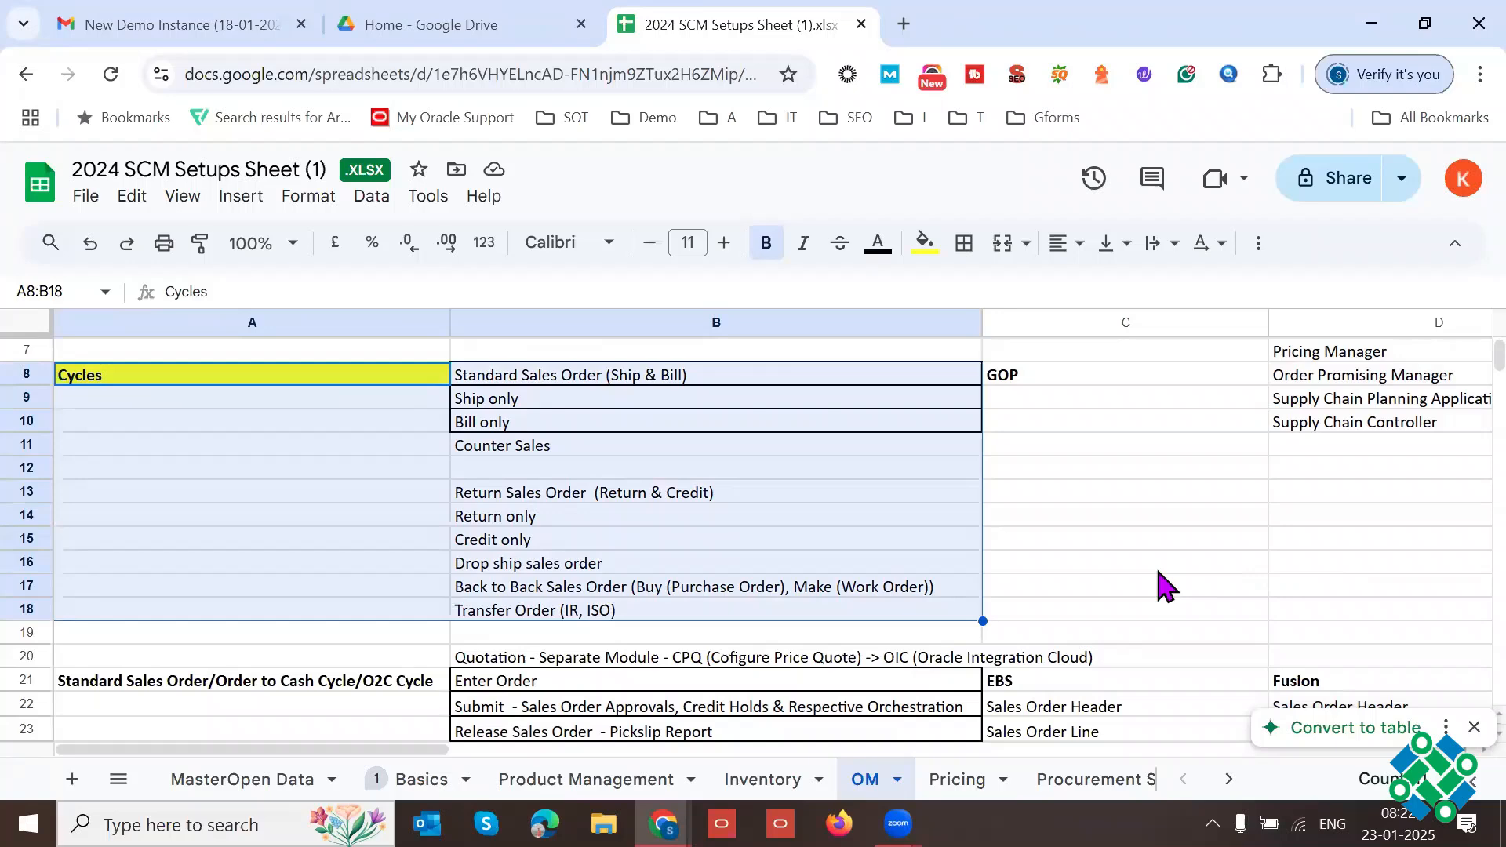
Step: Examine the Standard Sales Order (Ship & Bill) cycle in B8 and its Ship only and Bill only variants in B9:B10
{"action": "left_click", "coordinate": [738, 383]}
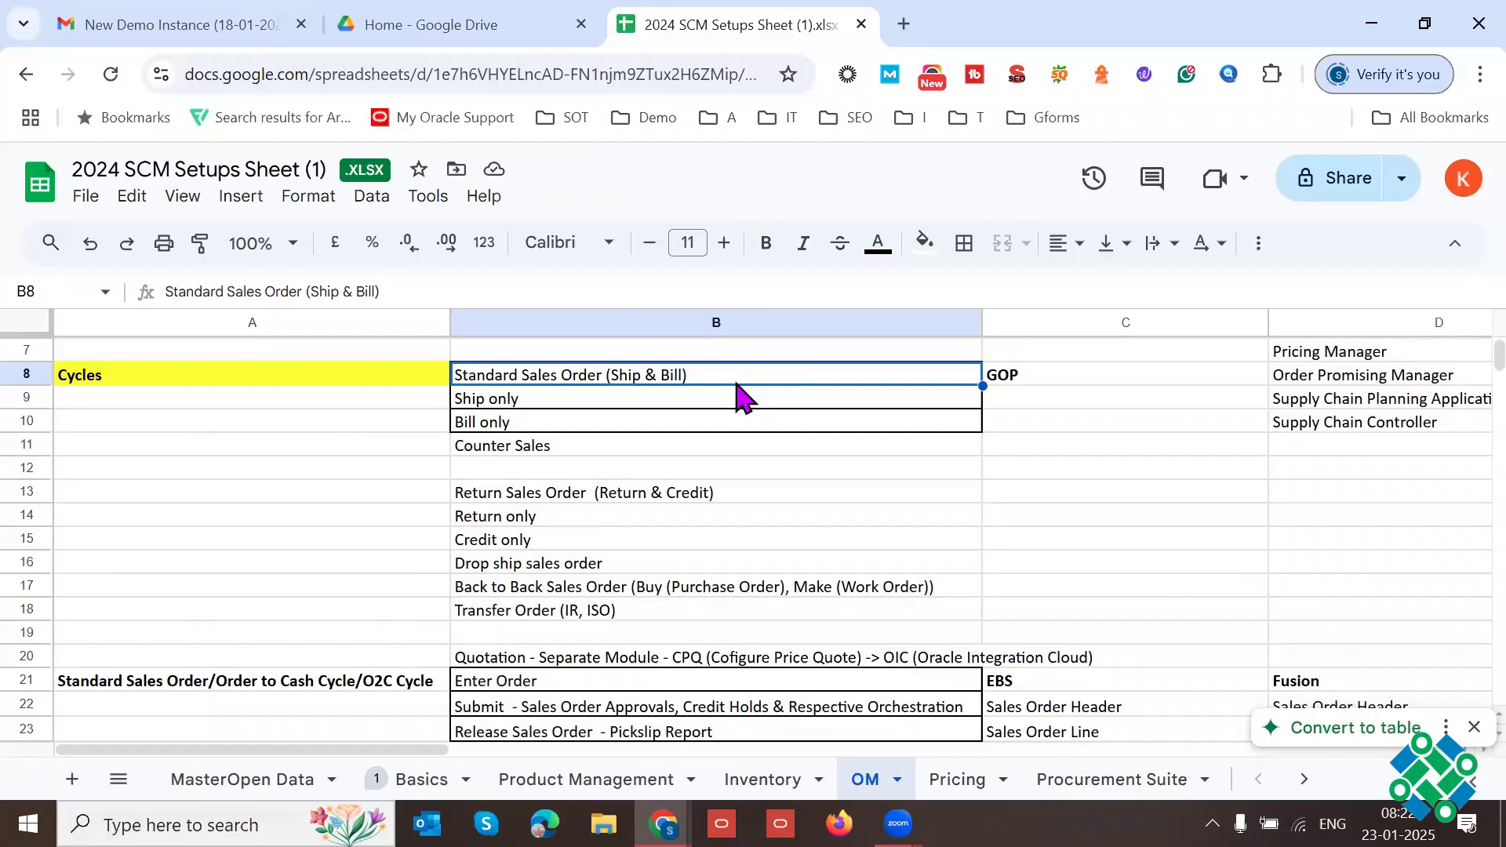
{"action": "left_click", "coordinate": [594, 407]}
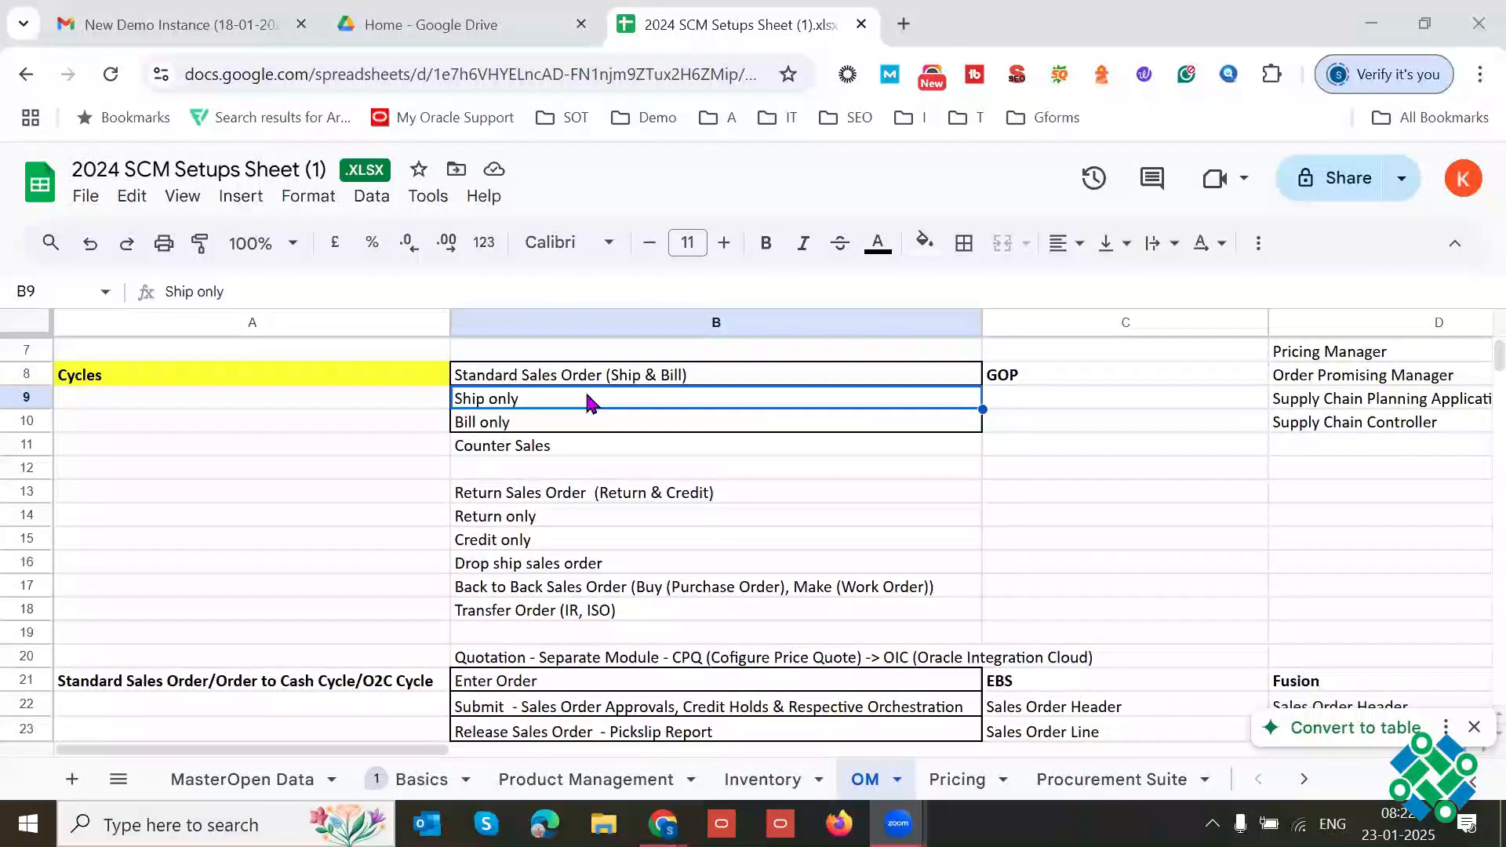
{"action": "left_click", "coordinate": [532, 428]}
{"action": "left_click", "coordinate": [537, 402]}
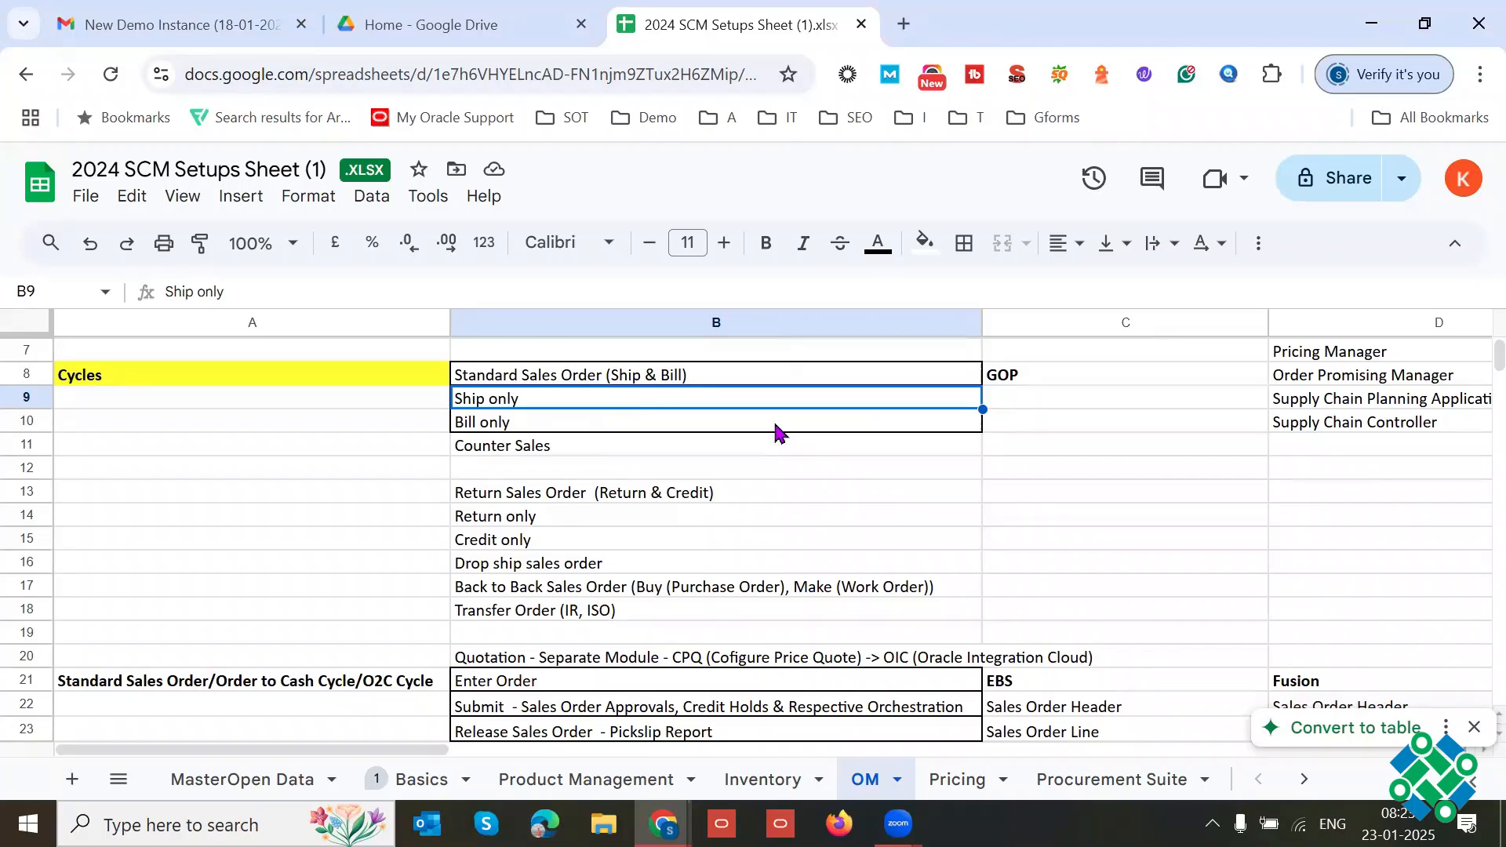
{"action": "left_click", "coordinate": [564, 429]}
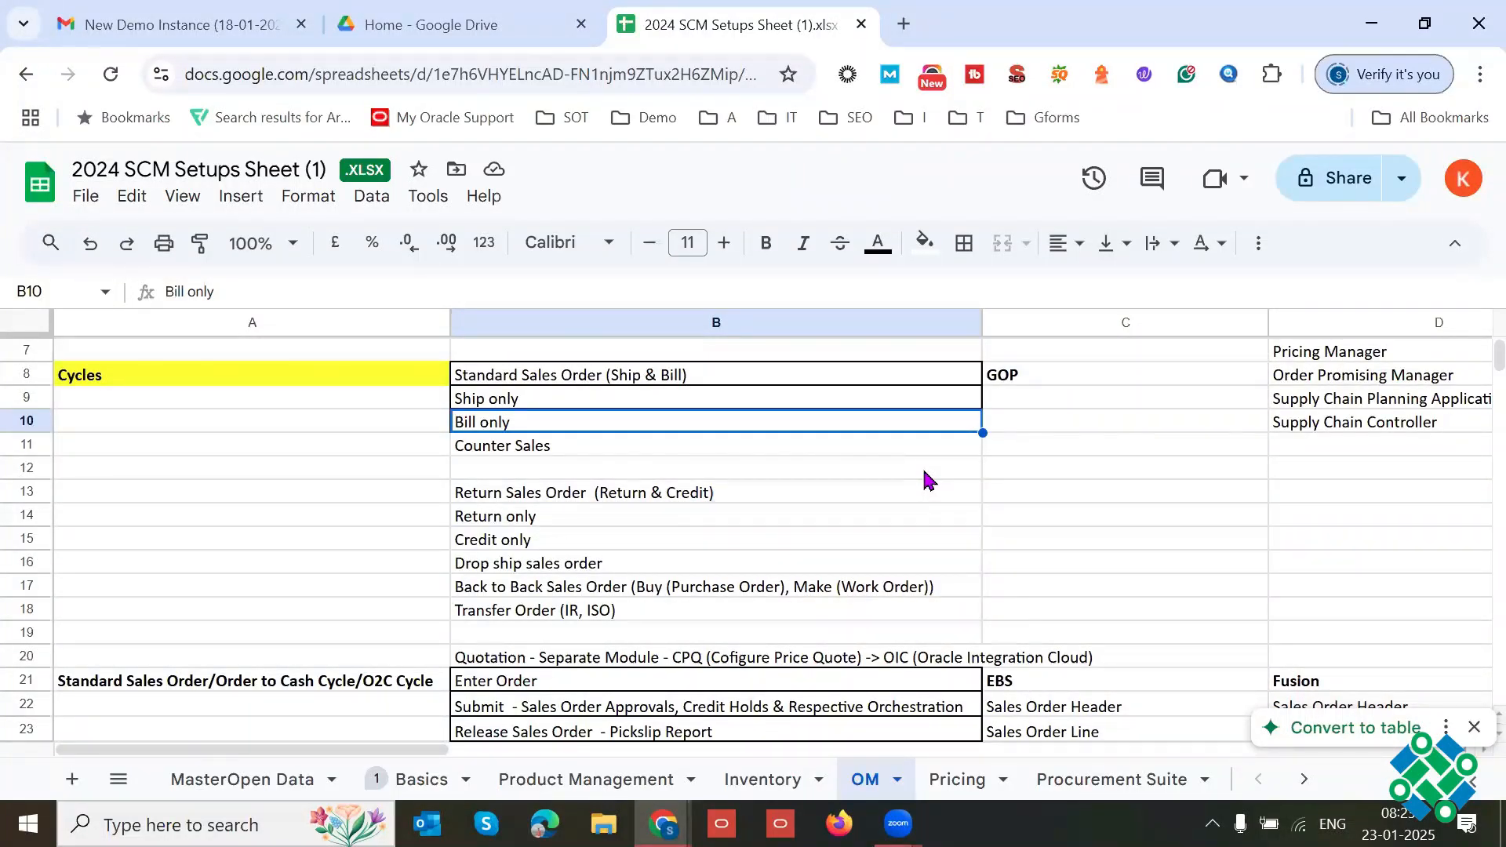
Step: Compare the Counter Sales cycle in B11 with the Standard Sales Order, Ship only and Bill only cycles in B8:B10
{"action": "left_click", "coordinate": [609, 447]}
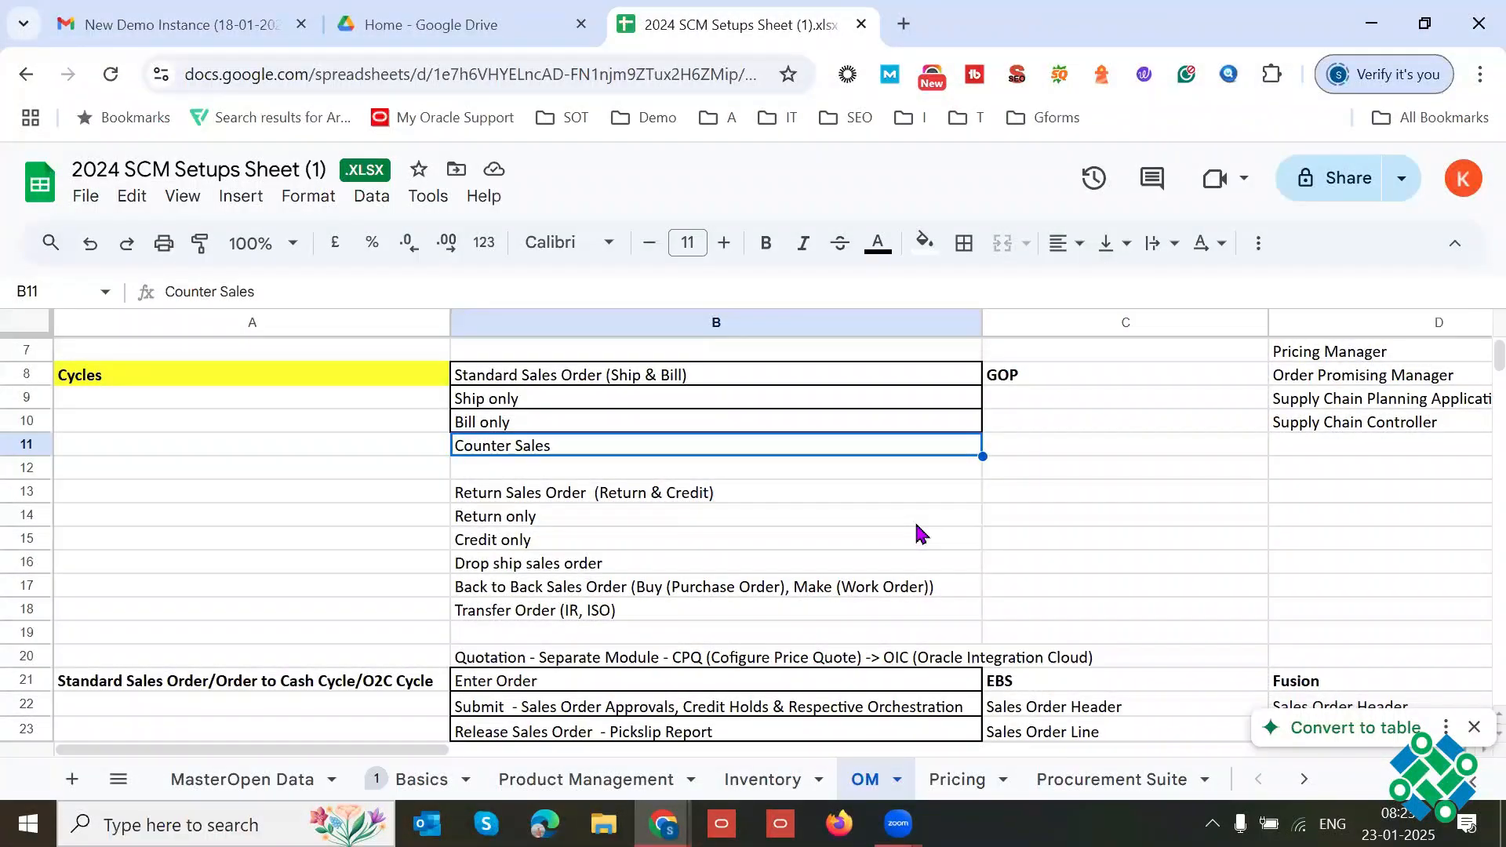
{"action": "left_click_drag", "start_coordinate": [663, 374], "coordinate": [659, 422]}
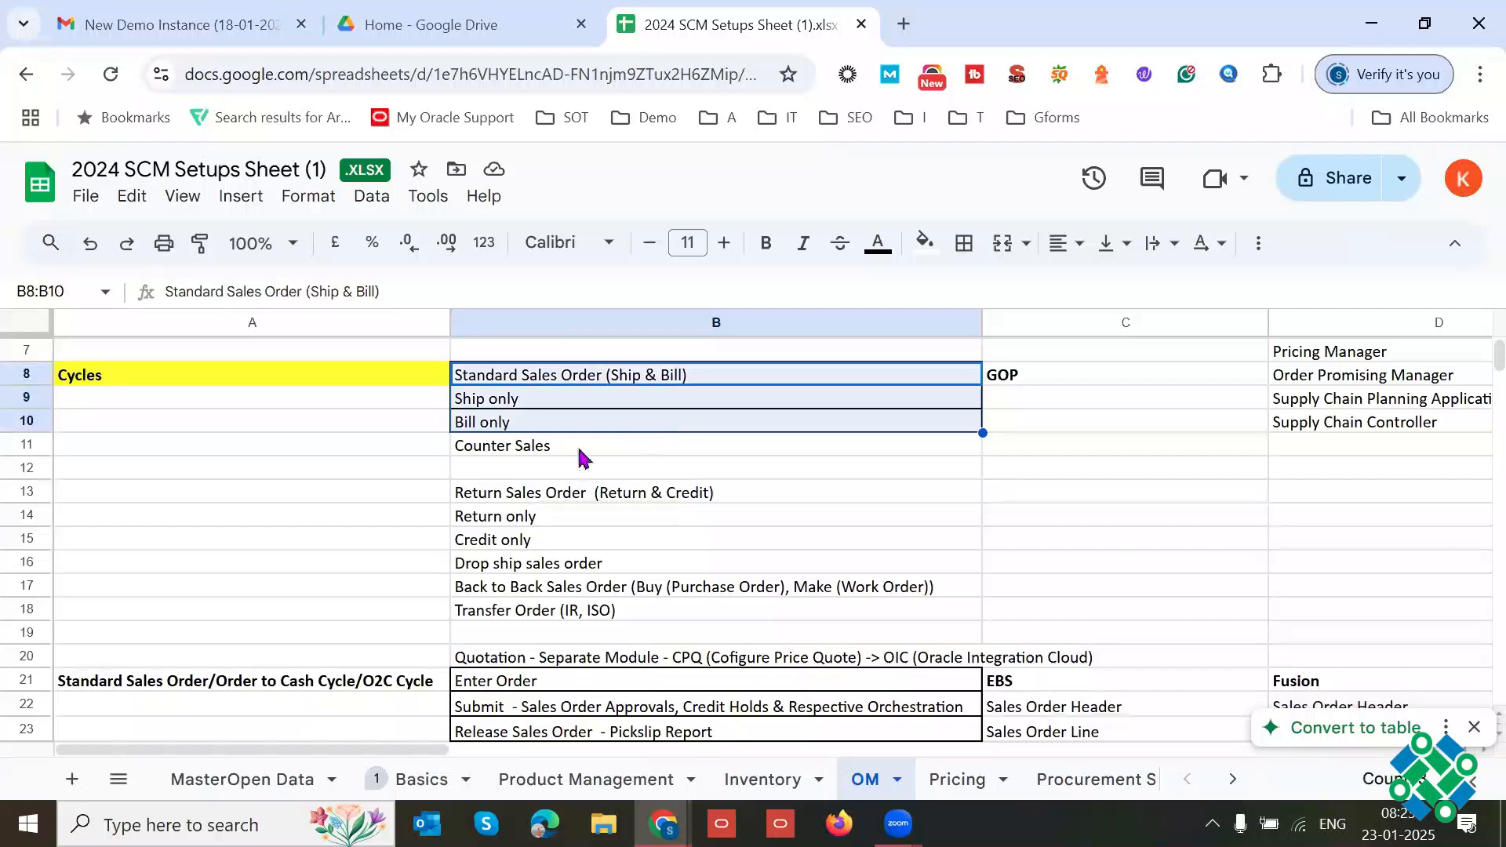
{"action": "left_click", "coordinate": [846, 442]}
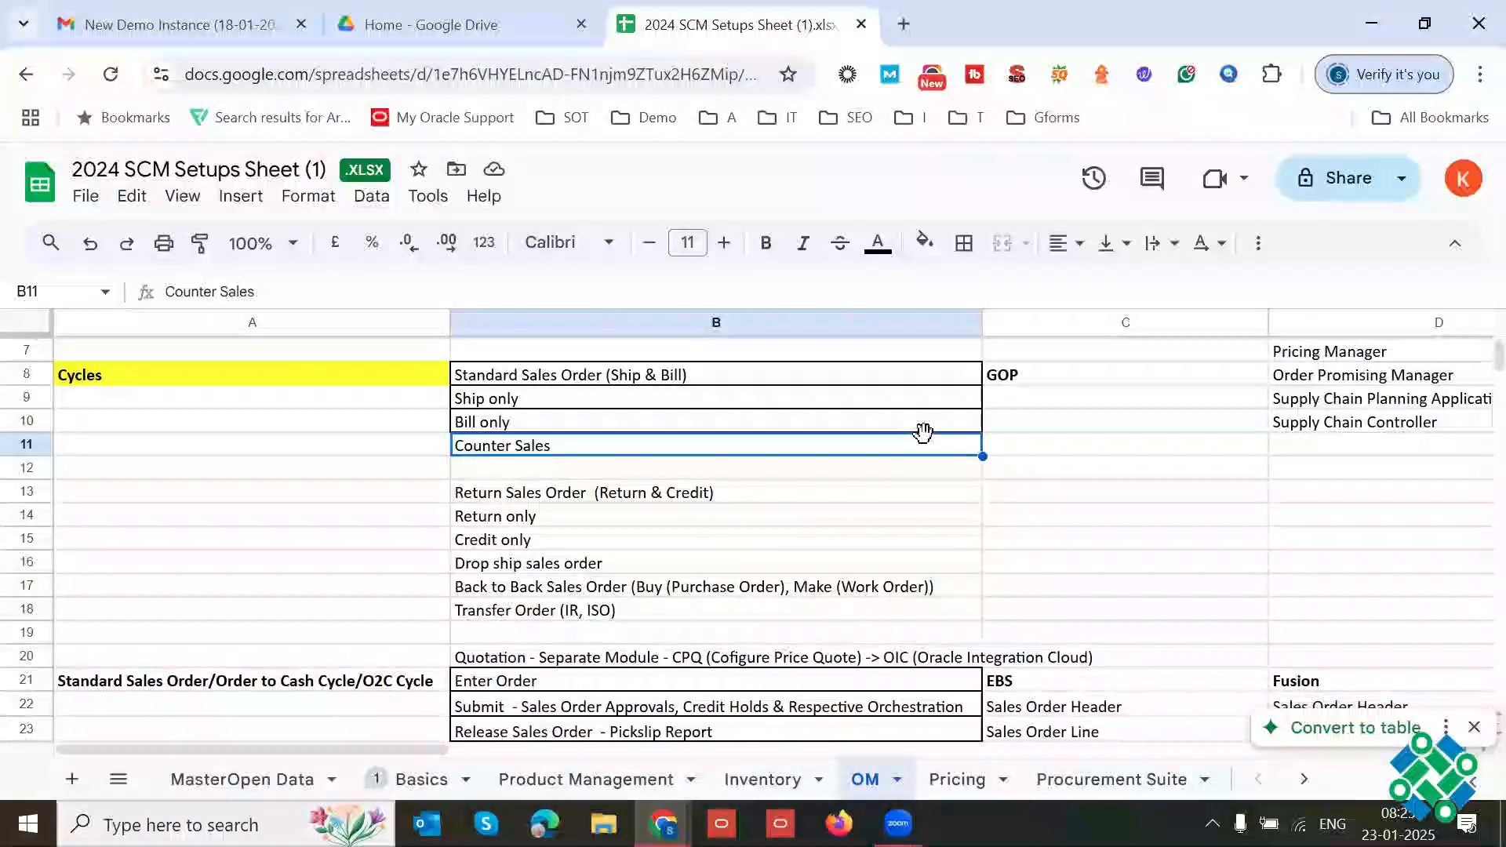
{"action": "triple_click", "coordinate": [558, 447]}
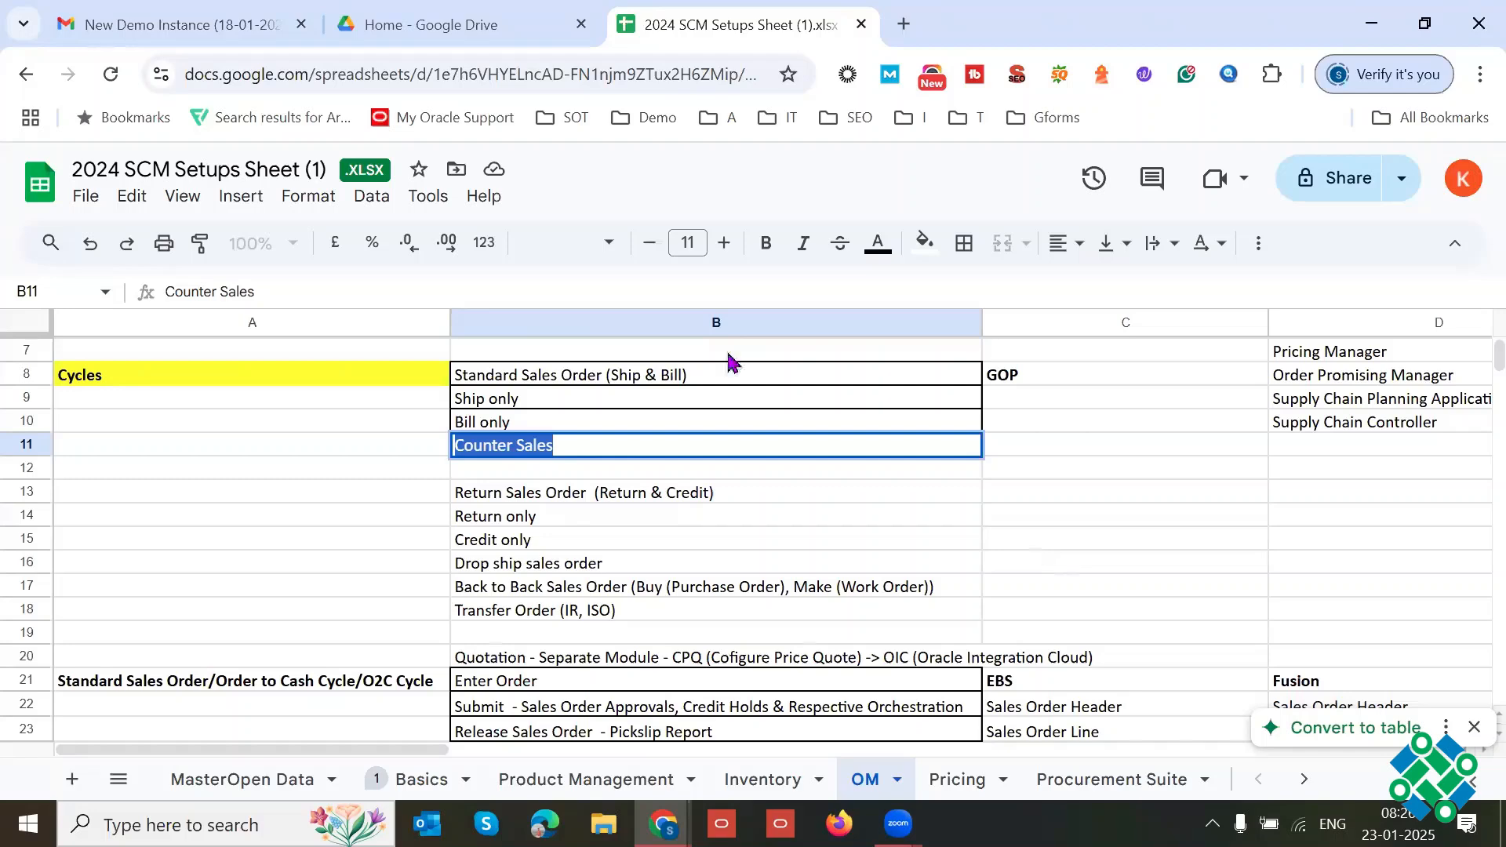
{"action": "left_click", "coordinate": [704, 376]}
{"action": "left_click", "coordinate": [581, 451]}
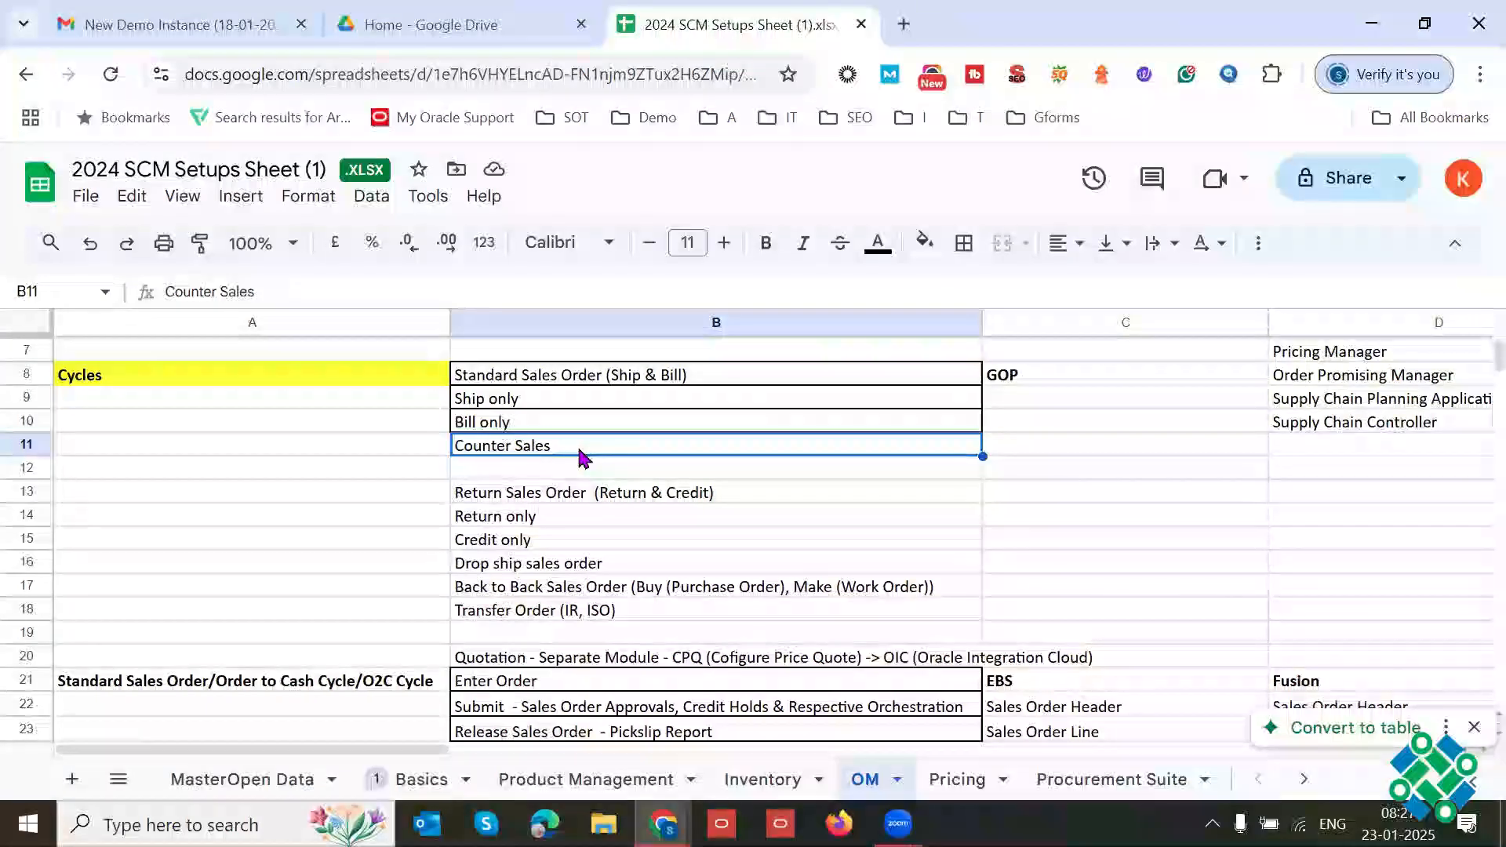
{"action": "left_click", "coordinate": [624, 388]}
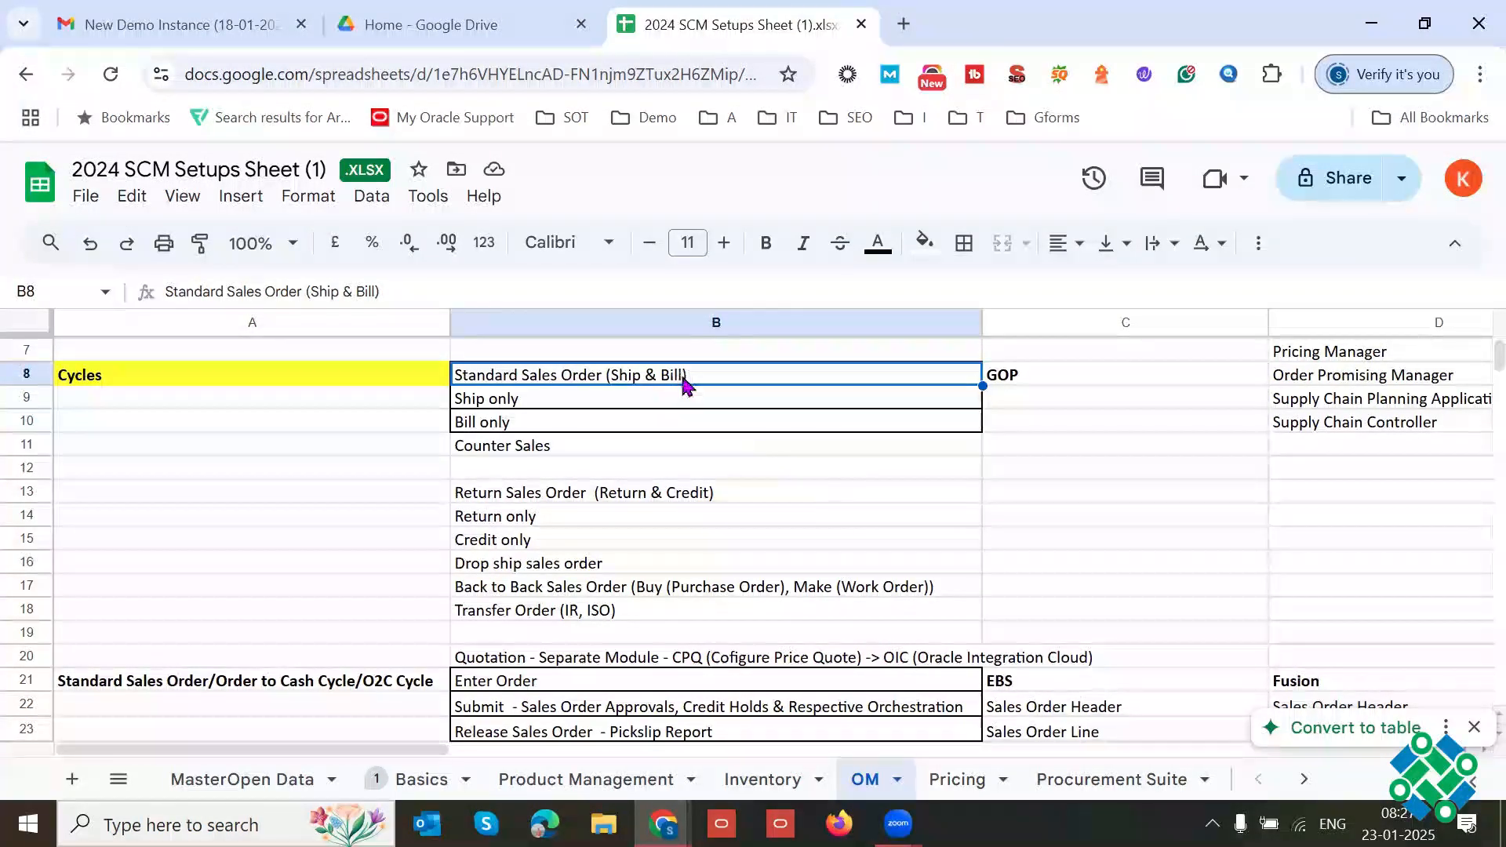
{"action": "left_click", "coordinate": [565, 455]}
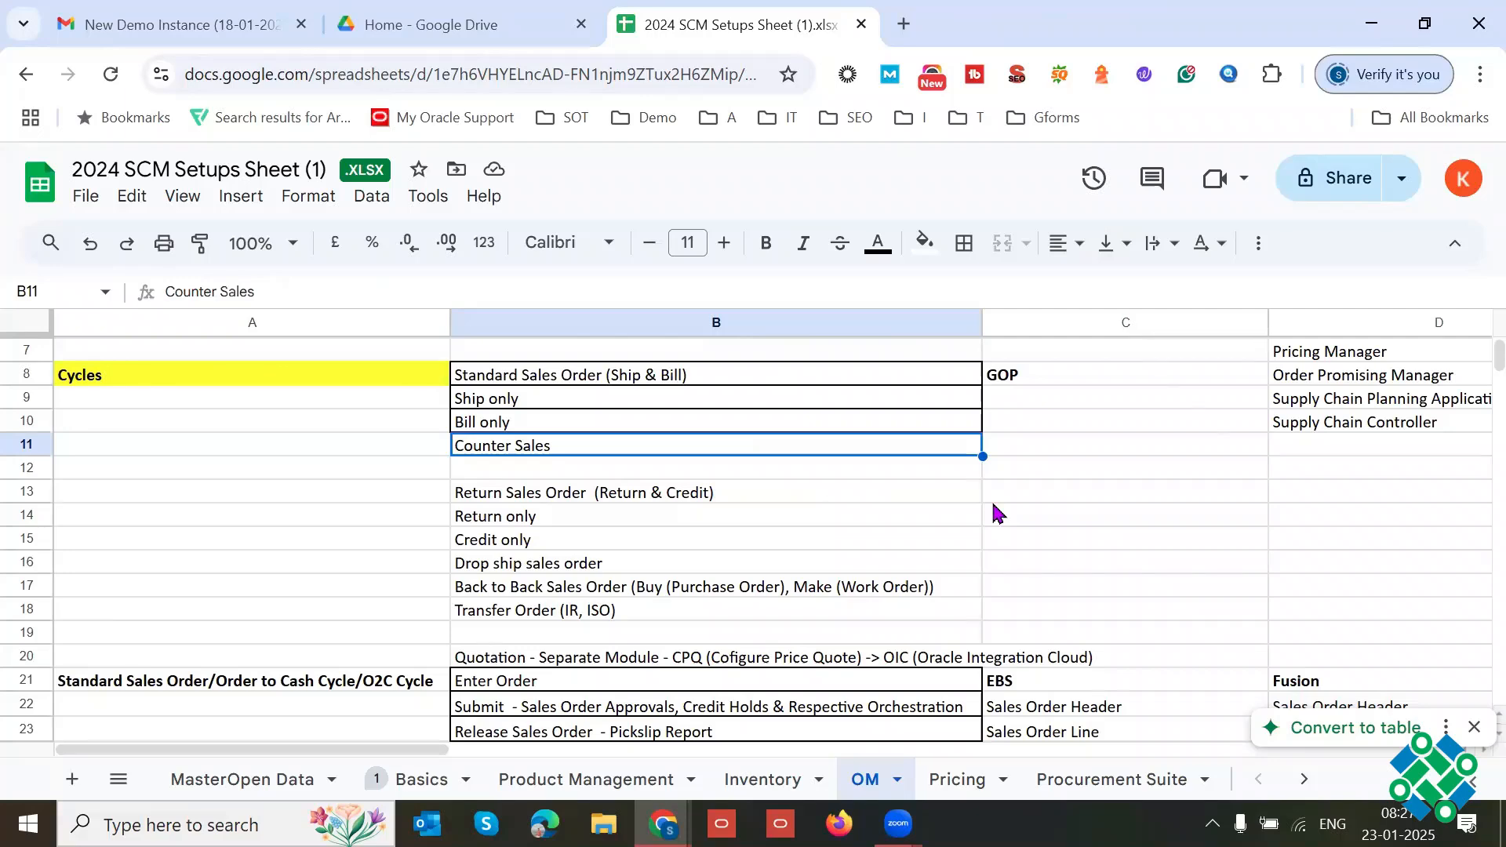
{"action": "double_click", "coordinate": [554, 447]}
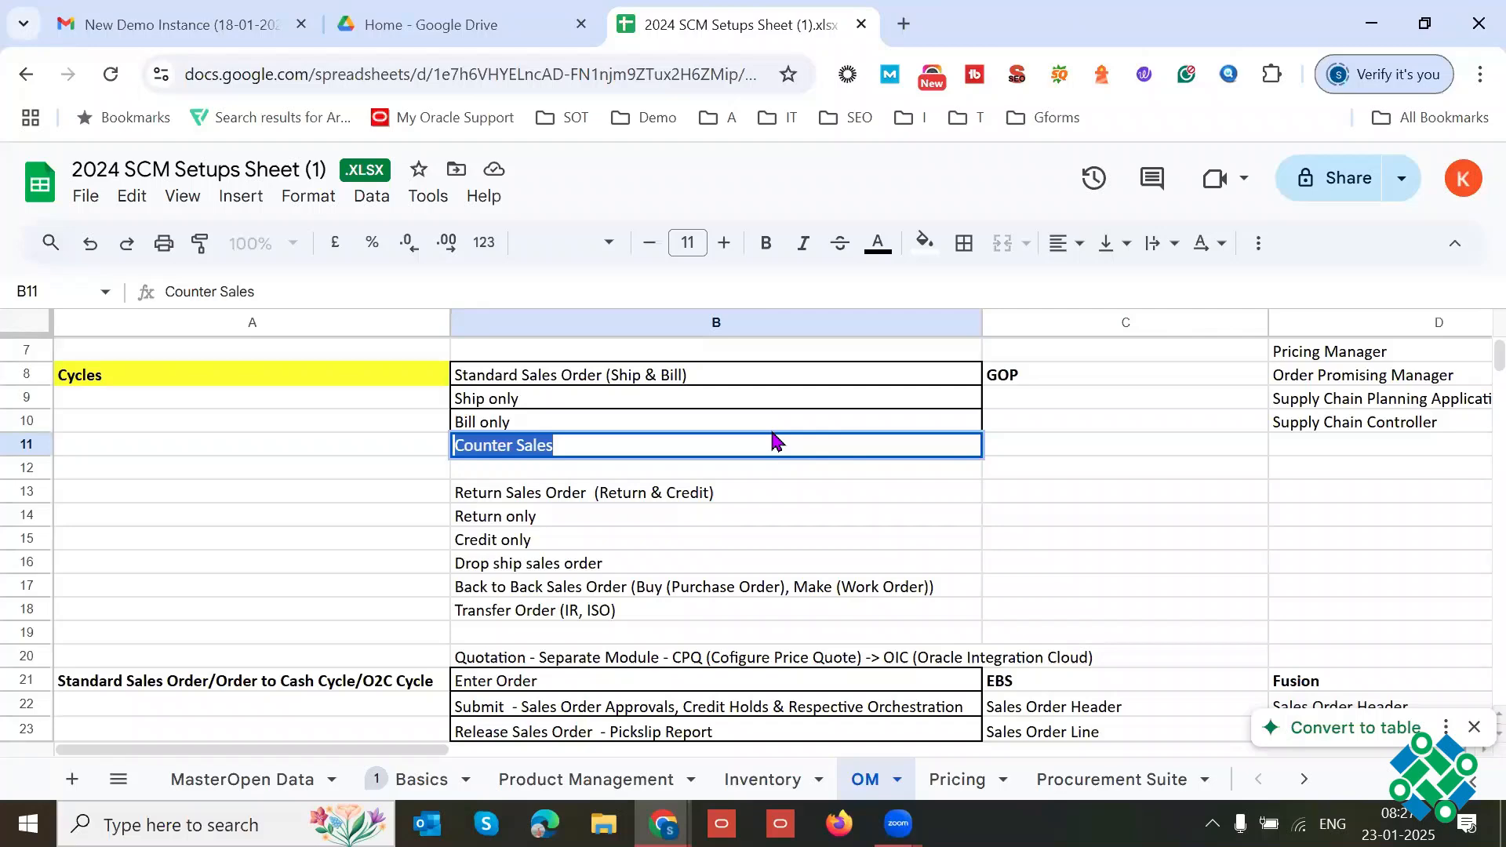
Step: Examine Counter Sales in B11 against Standard Sales Order (Ship & Bill) in B8 and Bill only in B10
{"action": "left_click", "coordinate": [703, 386]}
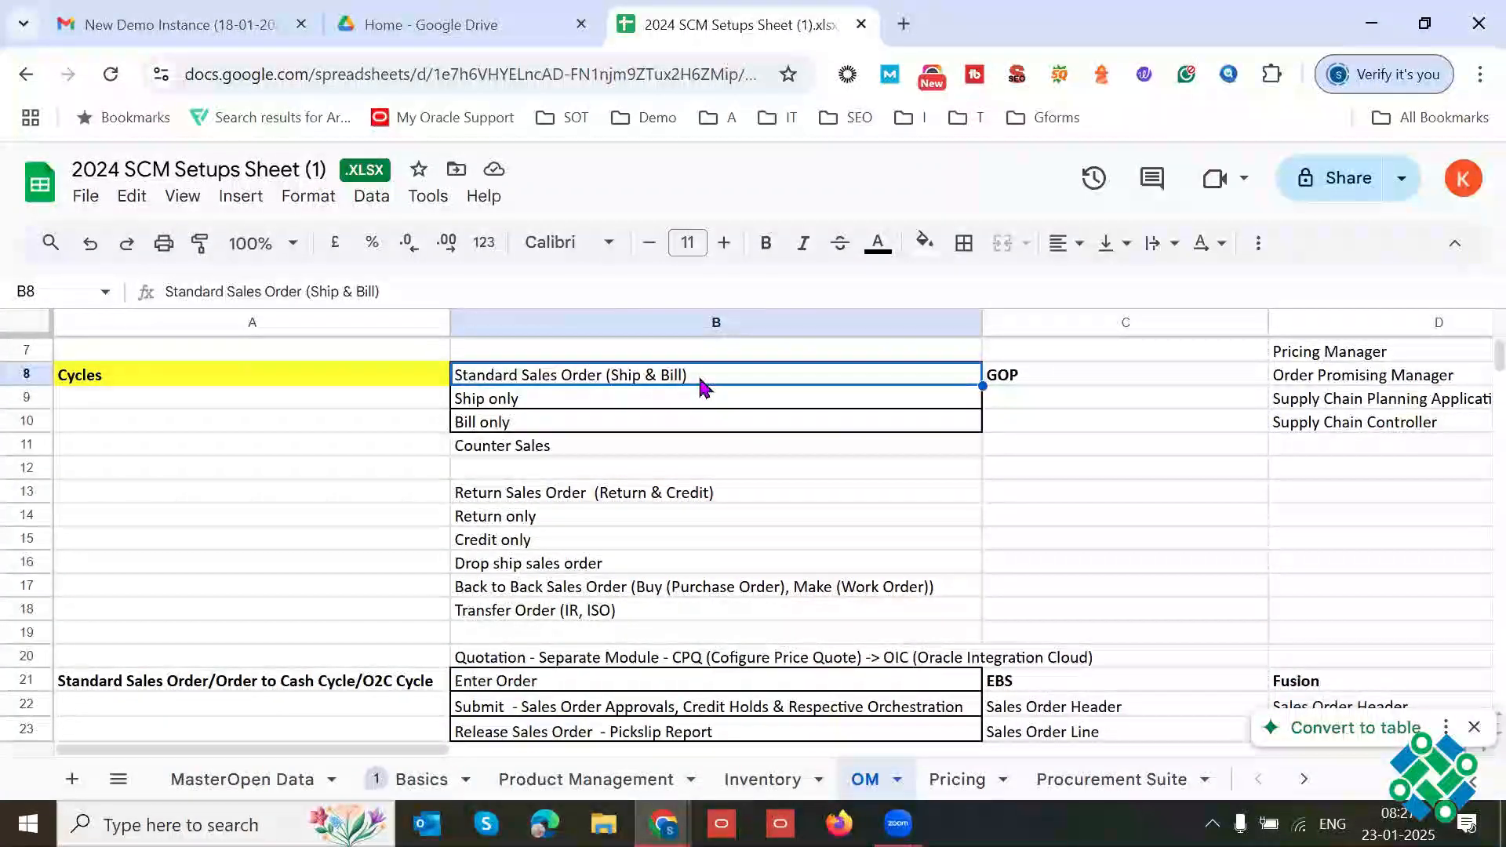
{"action": "left_click", "coordinate": [587, 454]}
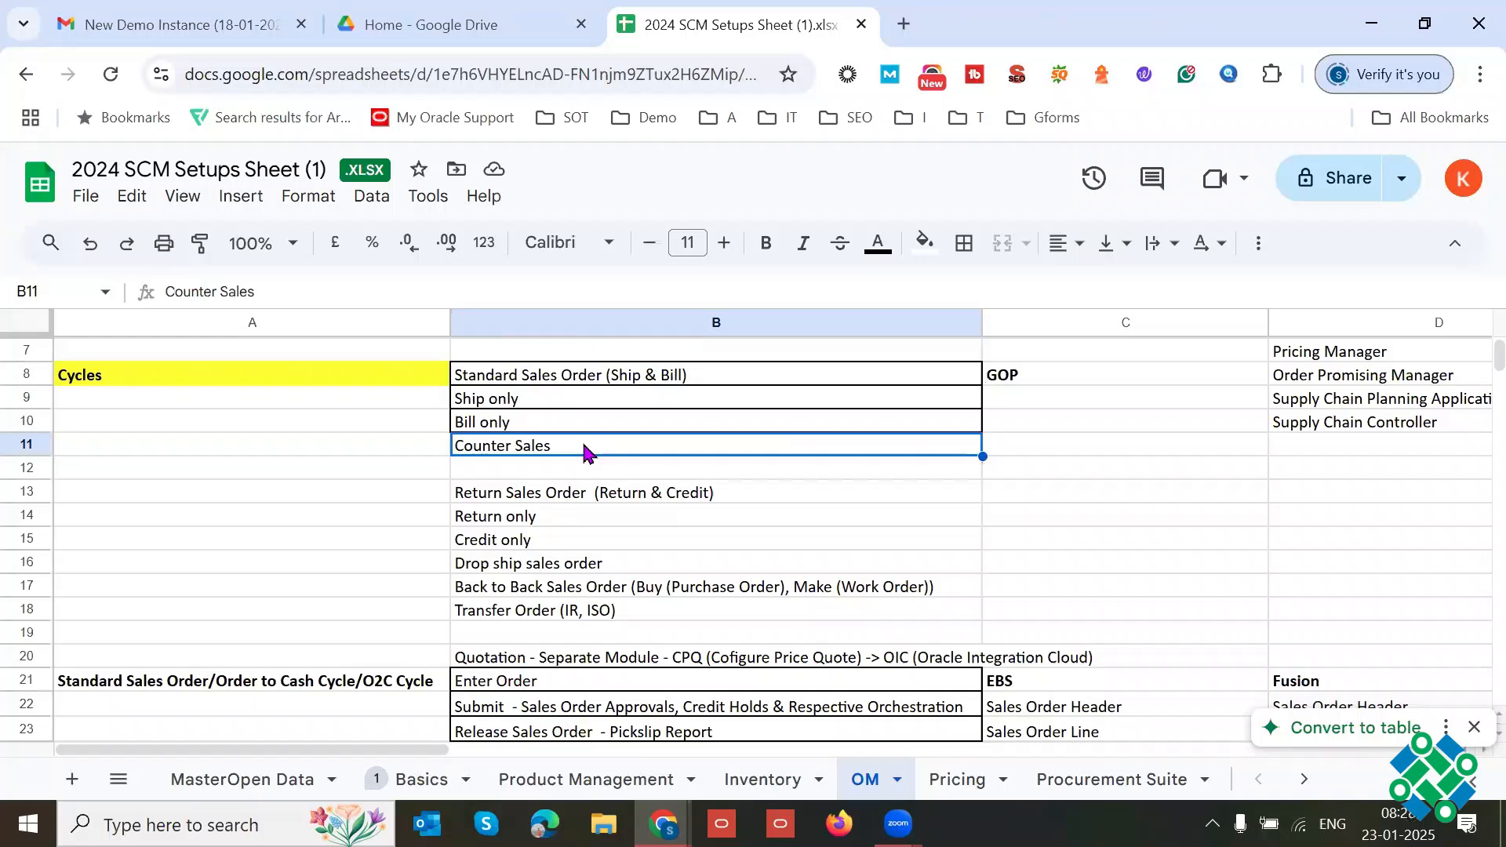
{"action": "triple_click", "coordinate": [583, 444]}
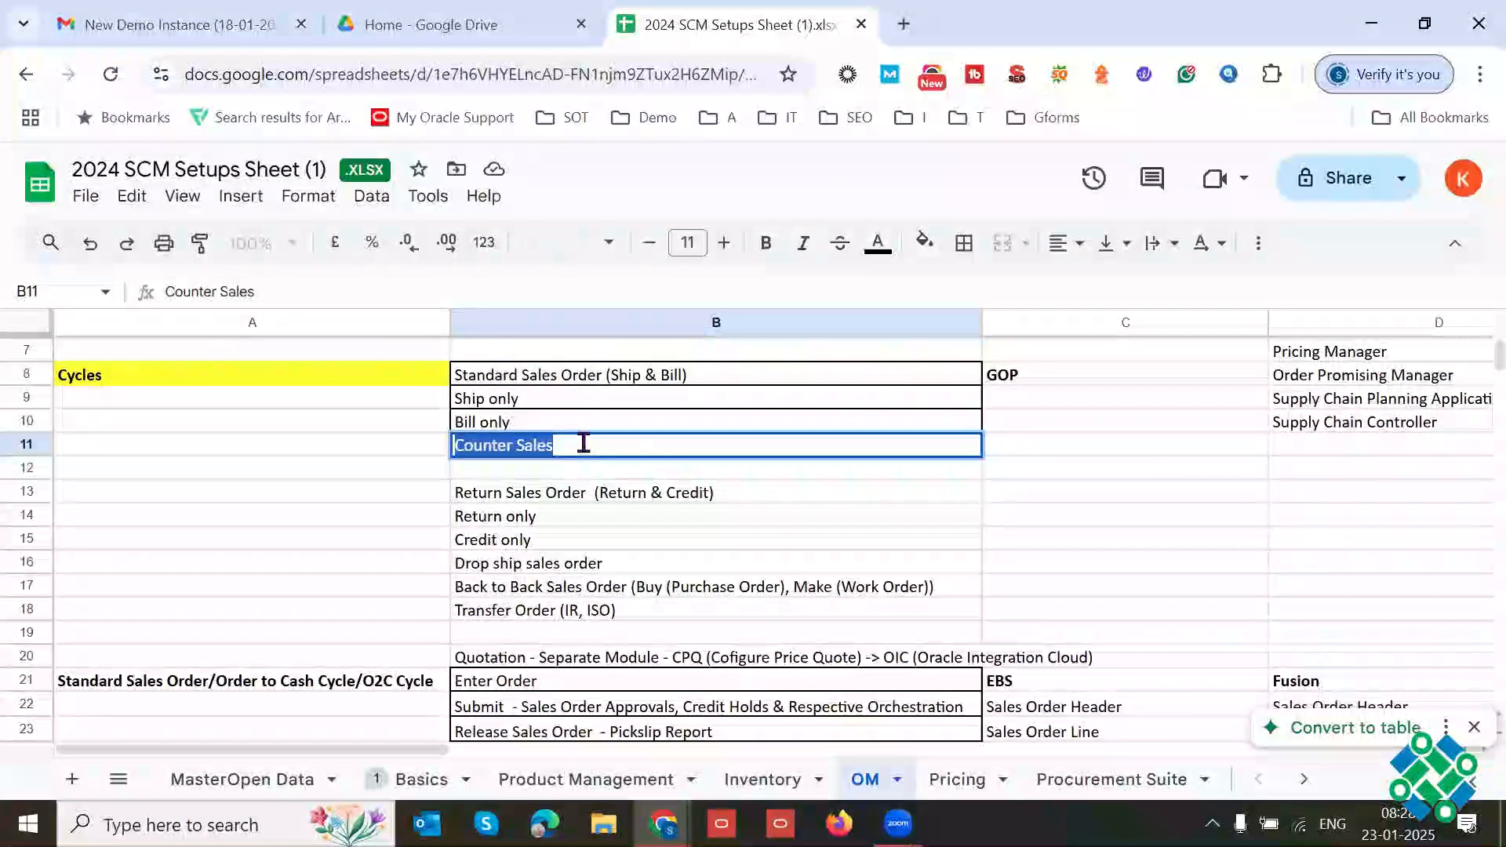
{"action": "left_click", "coordinate": [583, 444]}
{"action": "triple_click", "coordinate": [584, 444]}
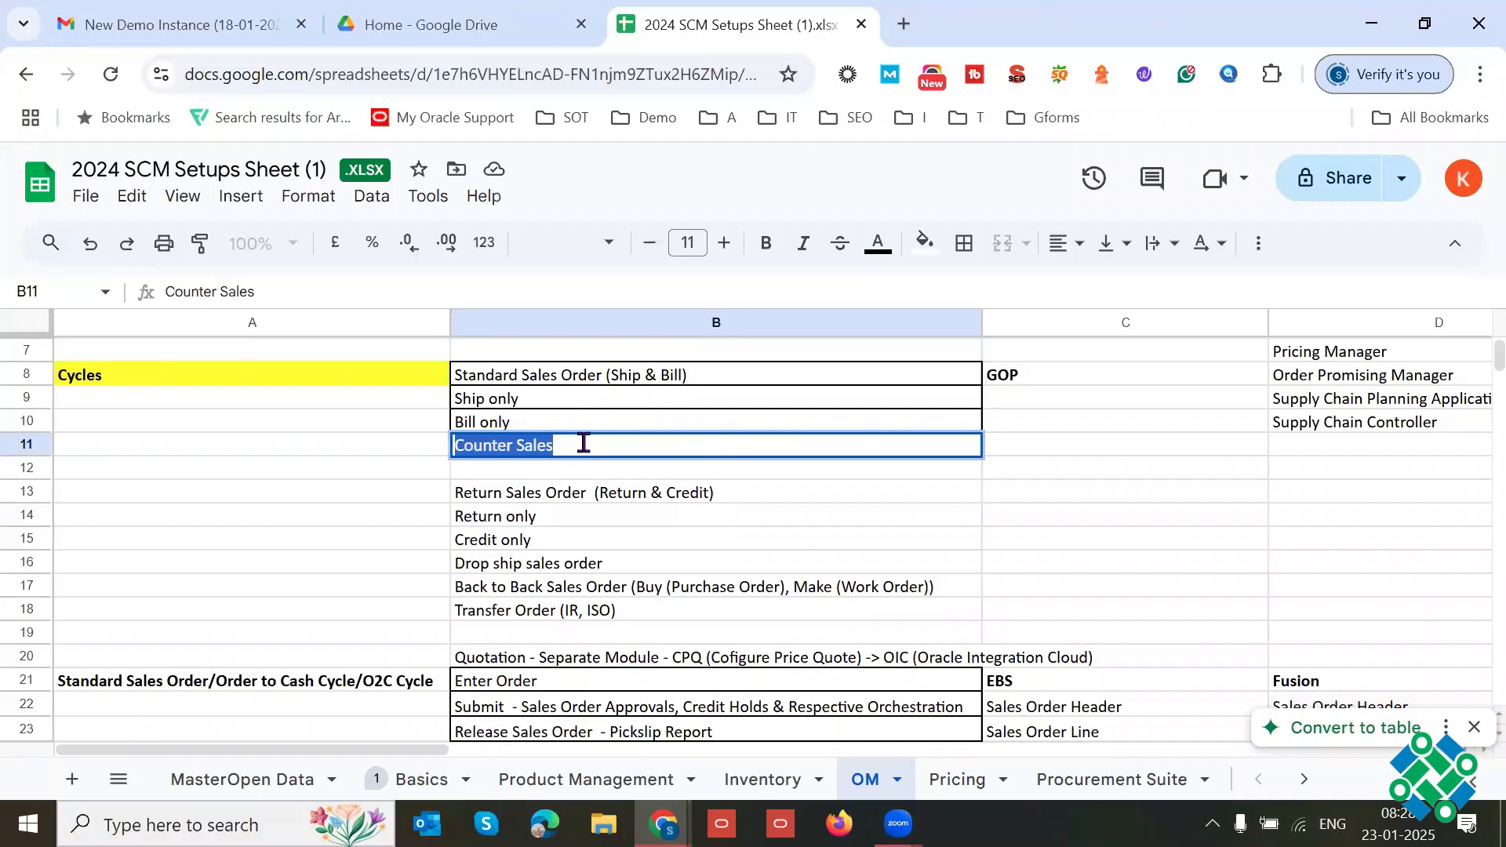
{"action": "left_click", "coordinate": [565, 425]}
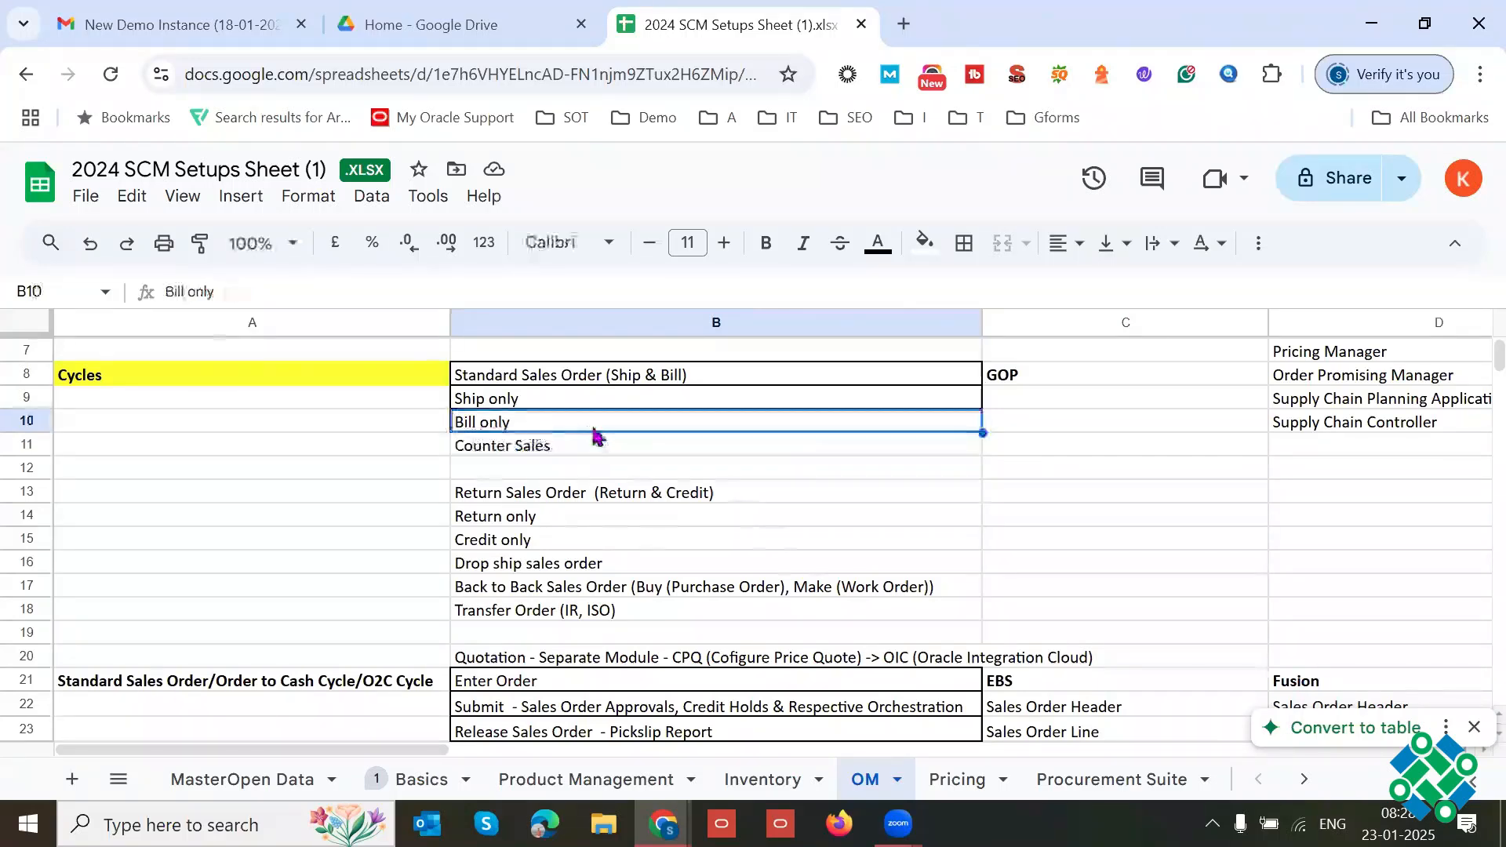
{"action": "left_click", "coordinate": [562, 452]}
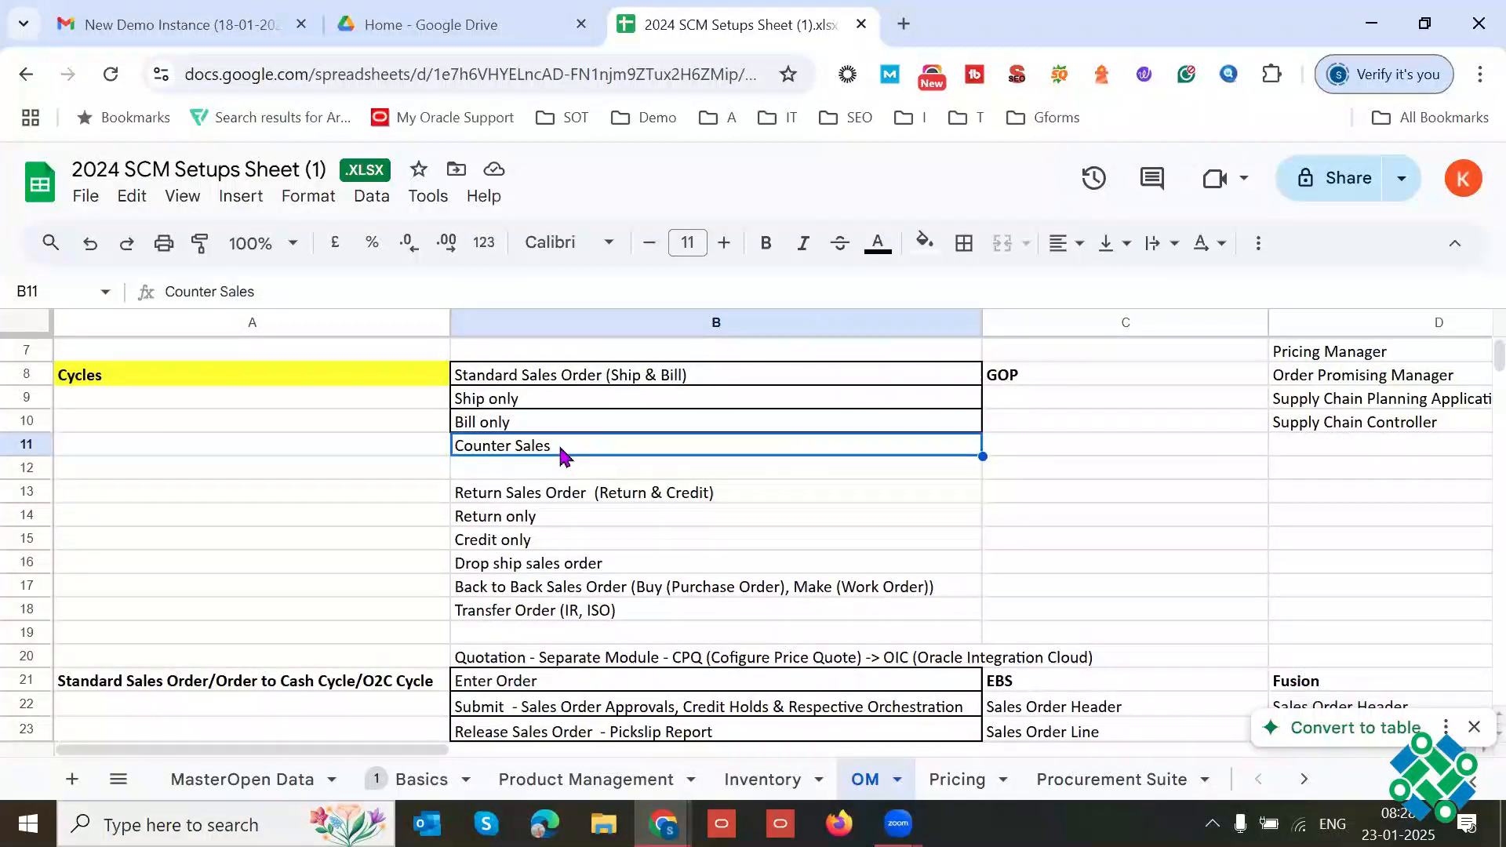
{"action": "left_click", "coordinate": [517, 424]}
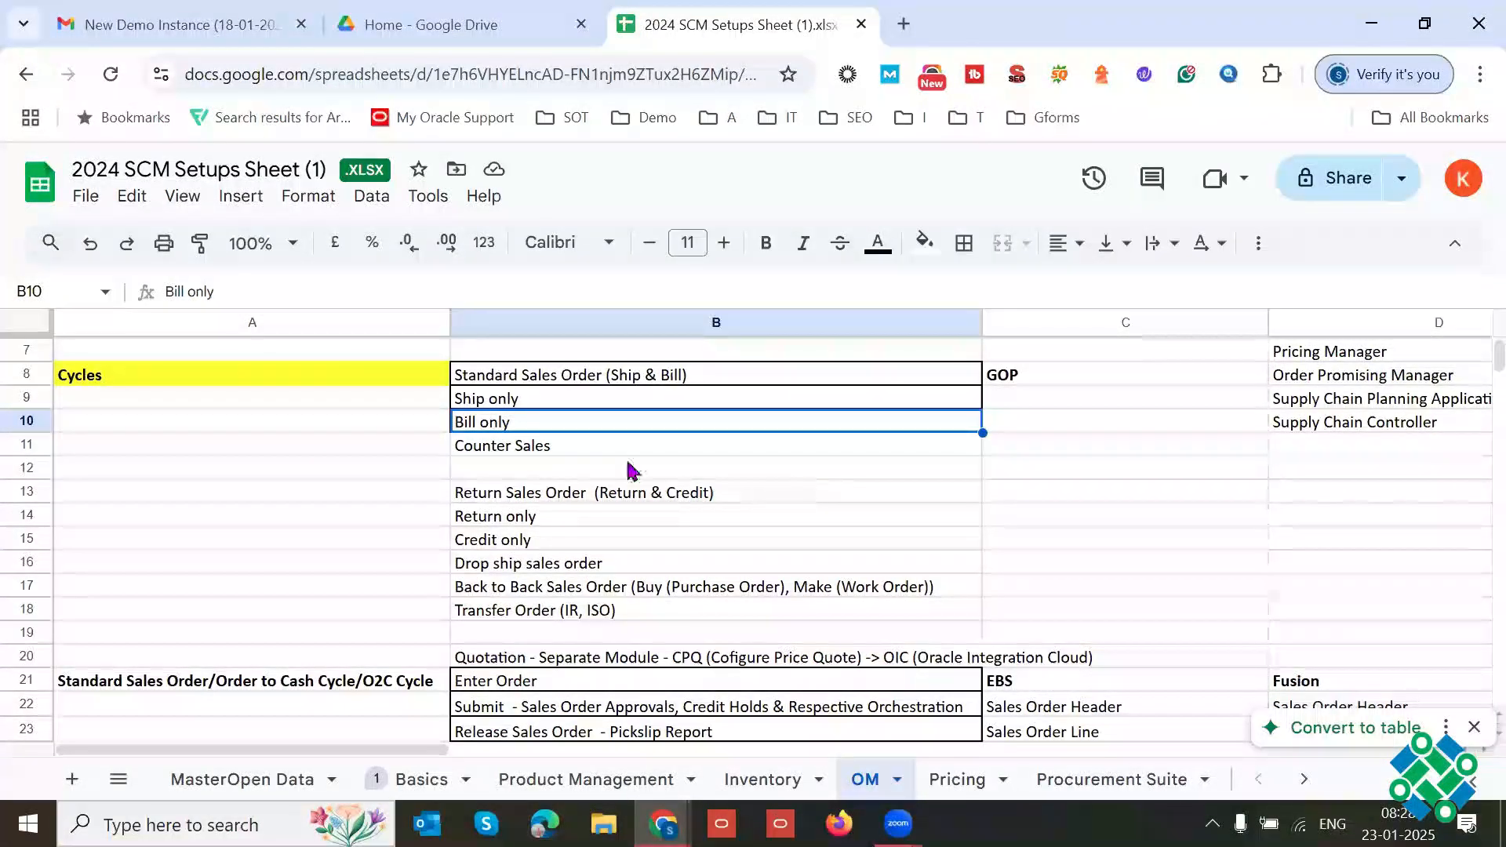
{"action": "key", "text": "Down"}
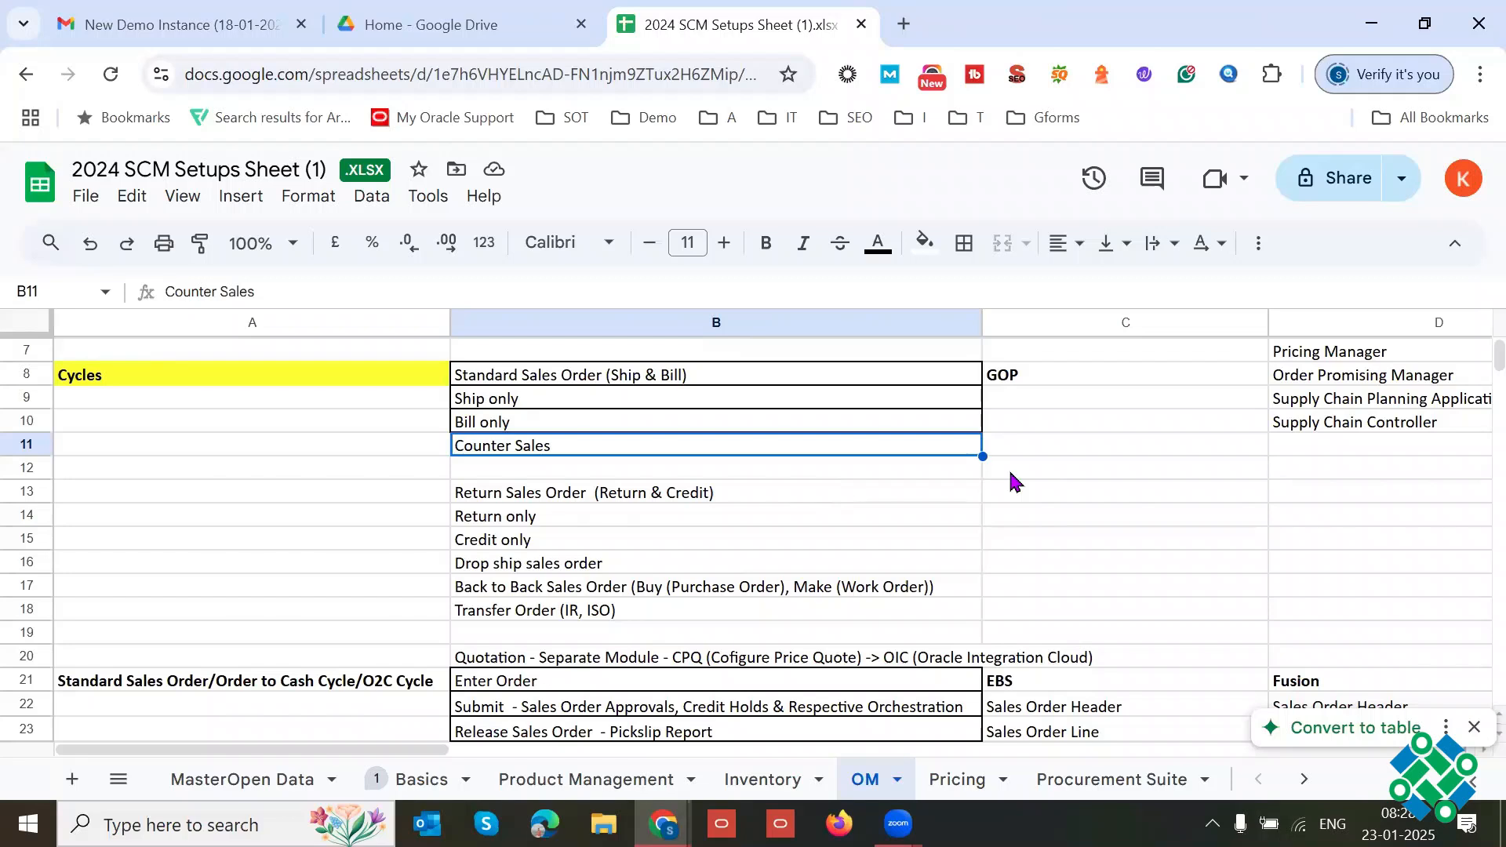
Step: Highlight the text of Standard Sales Order (Ship & Bill) in B8 and of Counter Sales in B11 for comparison
{"action": "left_click", "coordinate": [717, 377]}
{"action": "triple_click", "coordinate": [707, 373]}
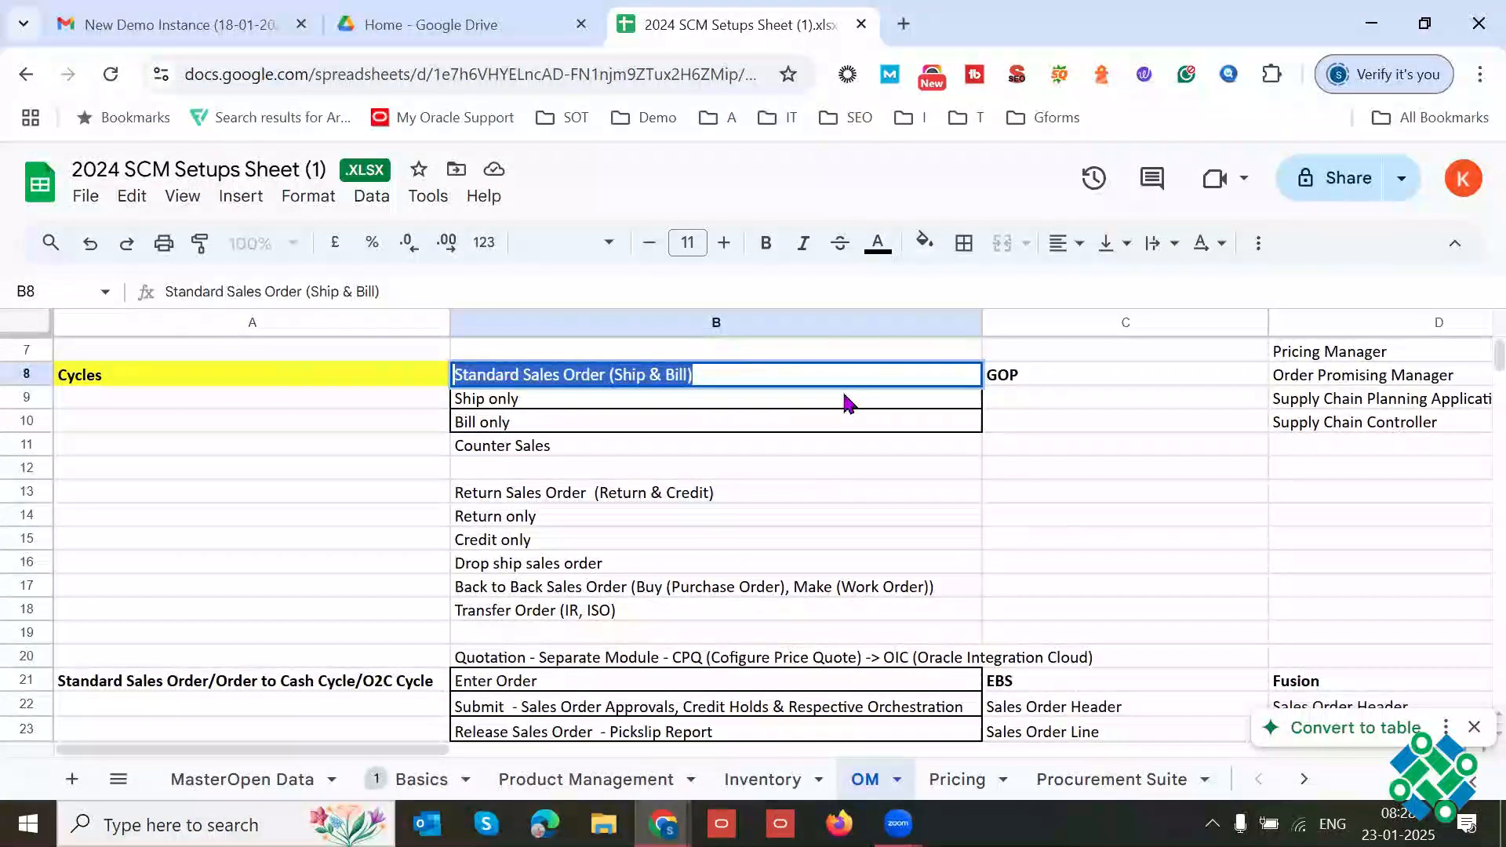
{"action": "left_click", "coordinate": [595, 441]}
{"action": "triple_click", "coordinate": [596, 445]}
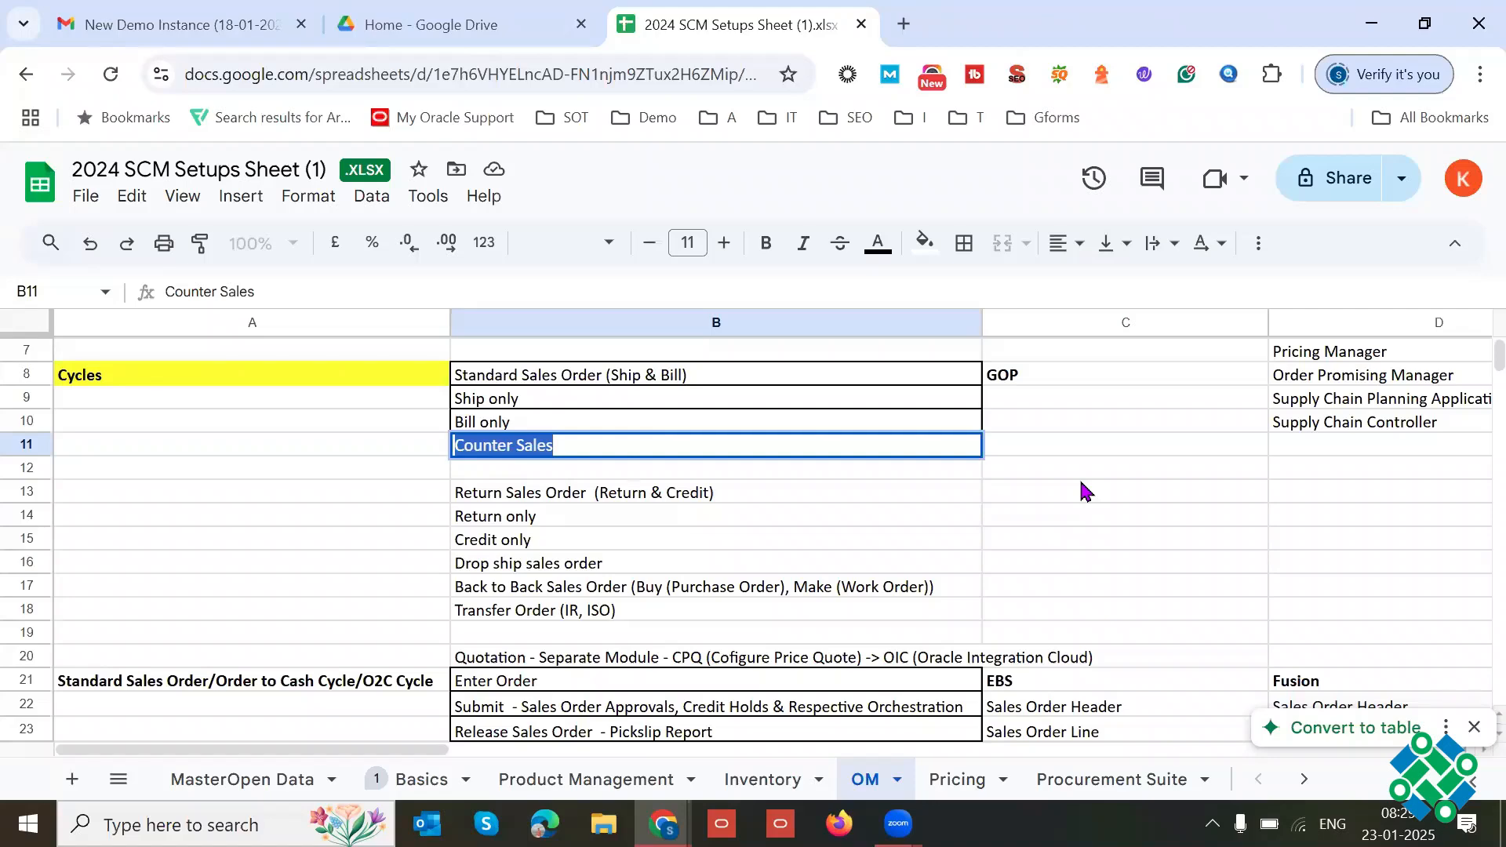
Step: Review Return Sales Order (Return & Credit) in B13 with its Return only and Credit only variants in B14:B15
{"action": "left_click", "coordinate": [688, 497]}
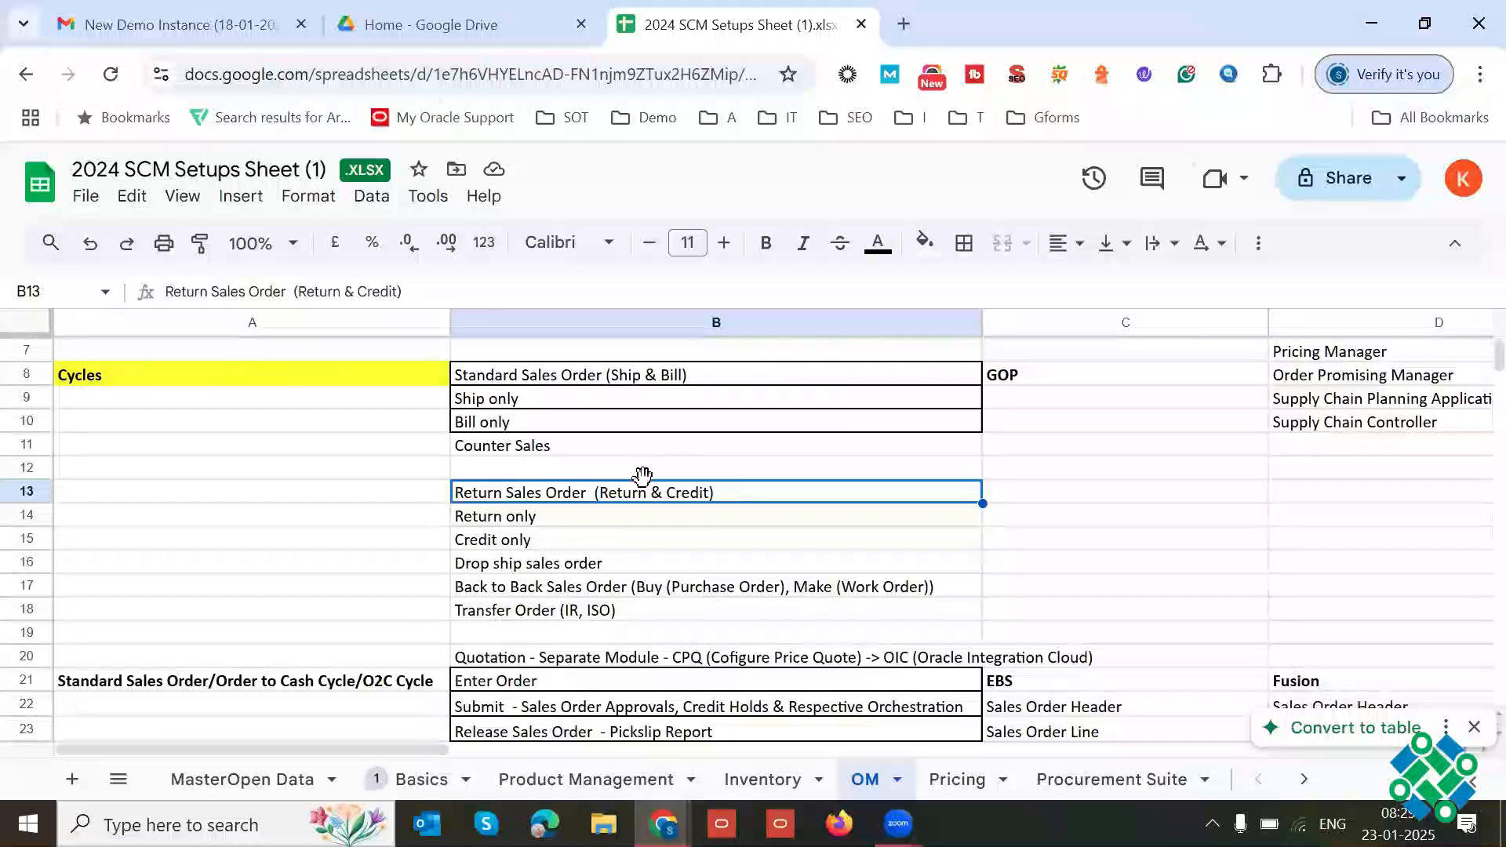
{"action": "left_click", "coordinate": [558, 540]}
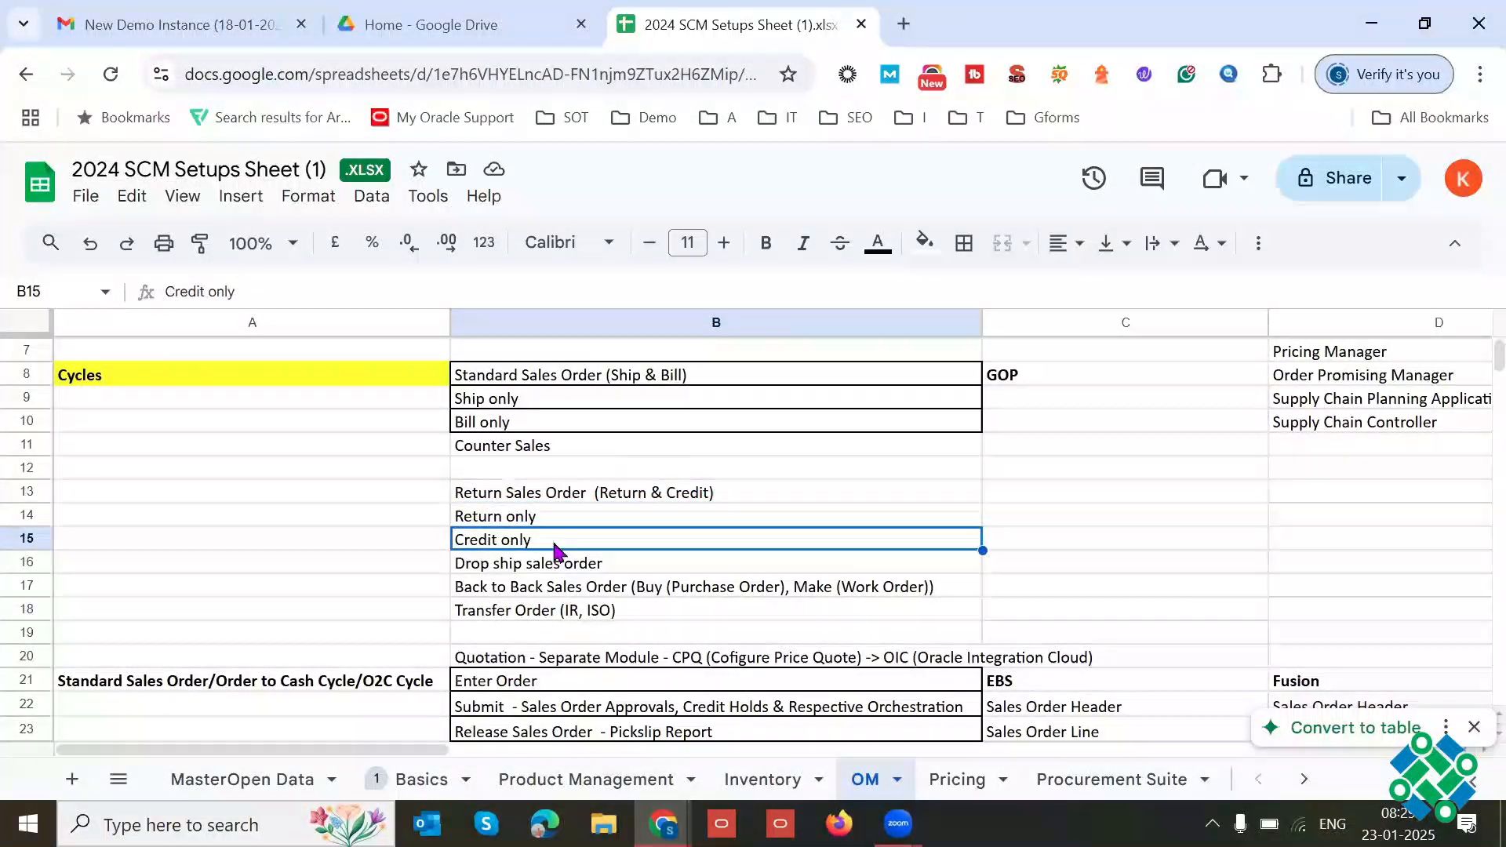
{"action": "left_click", "coordinate": [582, 499]}
{"action": "left_click", "coordinate": [571, 519]}
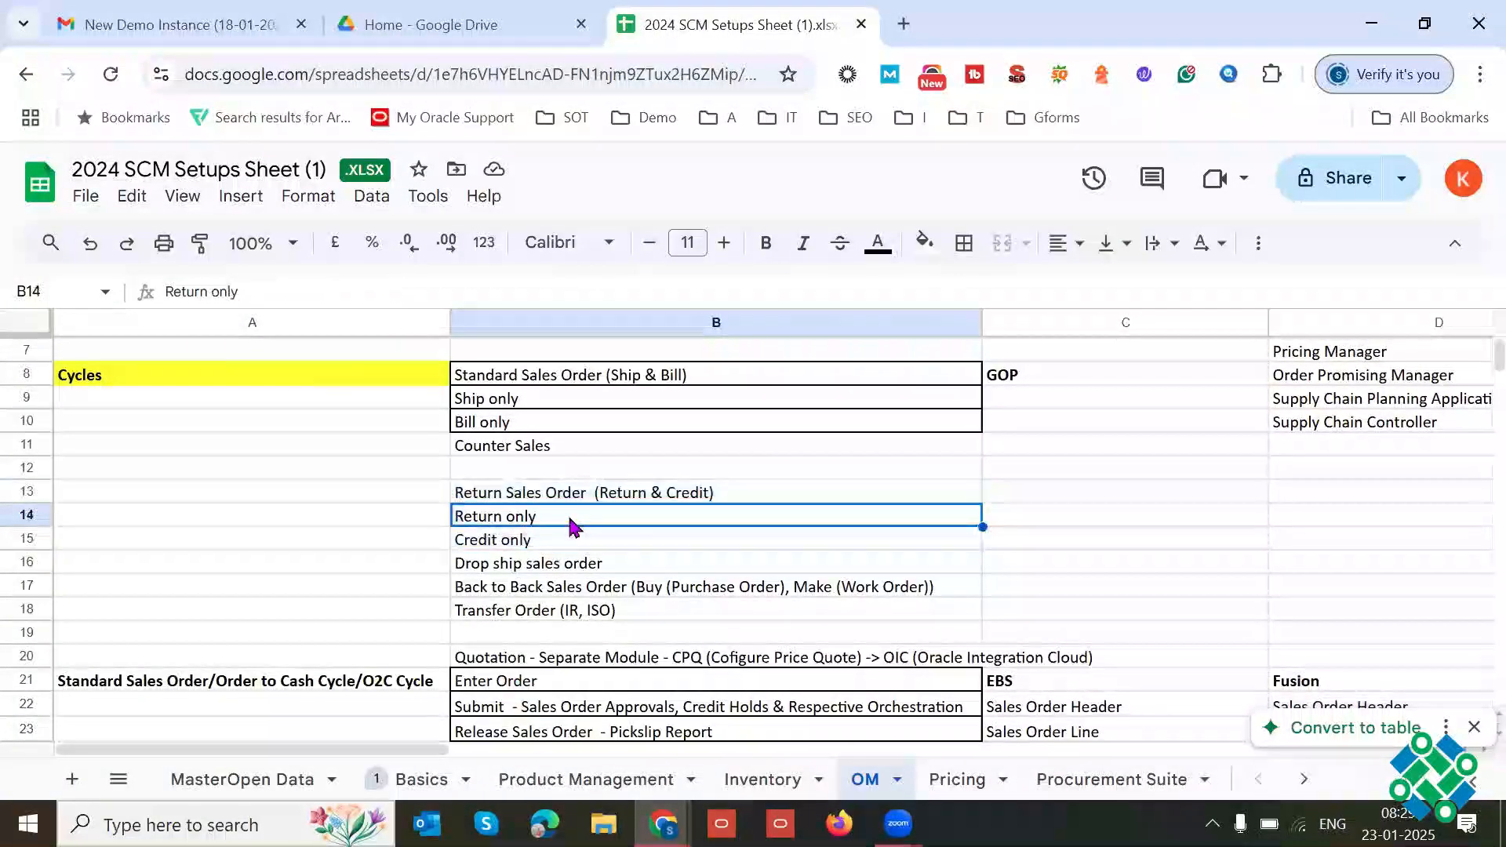
{"action": "left_click", "coordinate": [615, 494]}
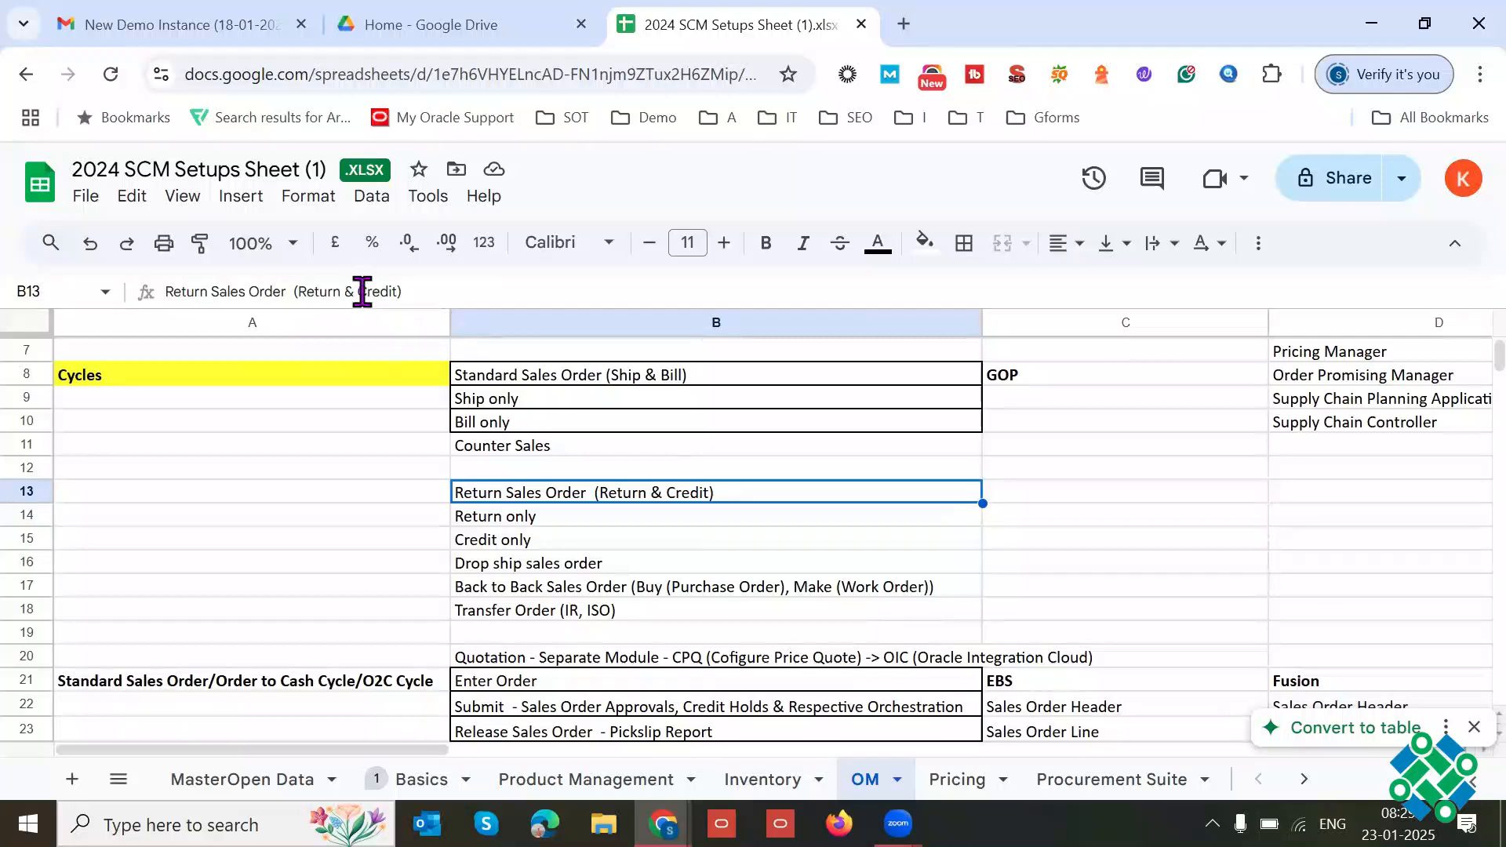
Step: Highlight the Credit part of Return Sales Order in B13 and compare that cycle with Standard Sales Order (Ship & Bill) in B8
{"action": "left_click_drag", "start_coordinate": [360, 291], "coordinate": [402, 292]}
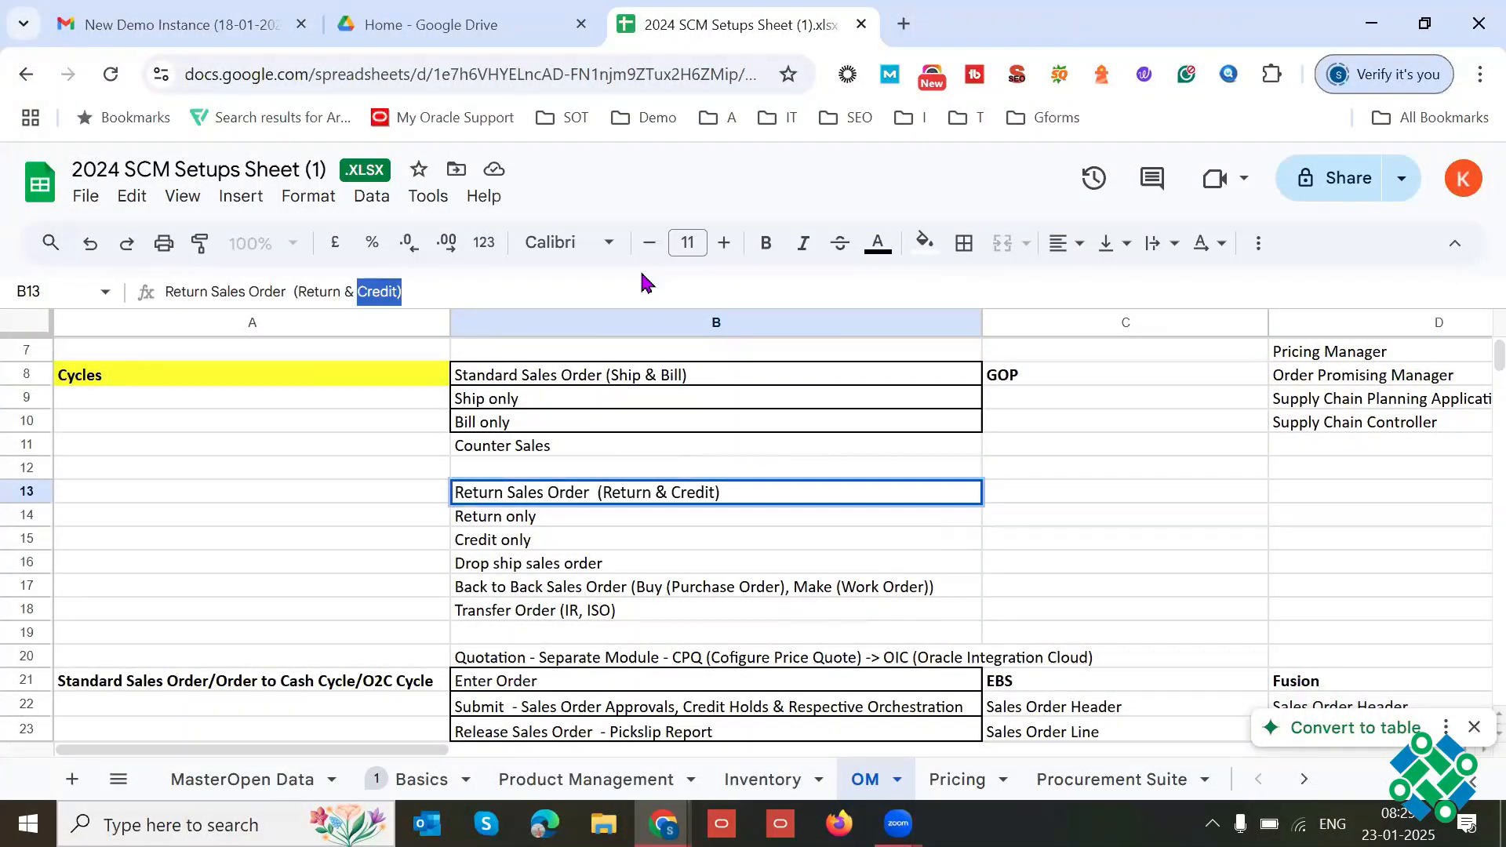
{"action": "left_click", "coordinate": [673, 379]}
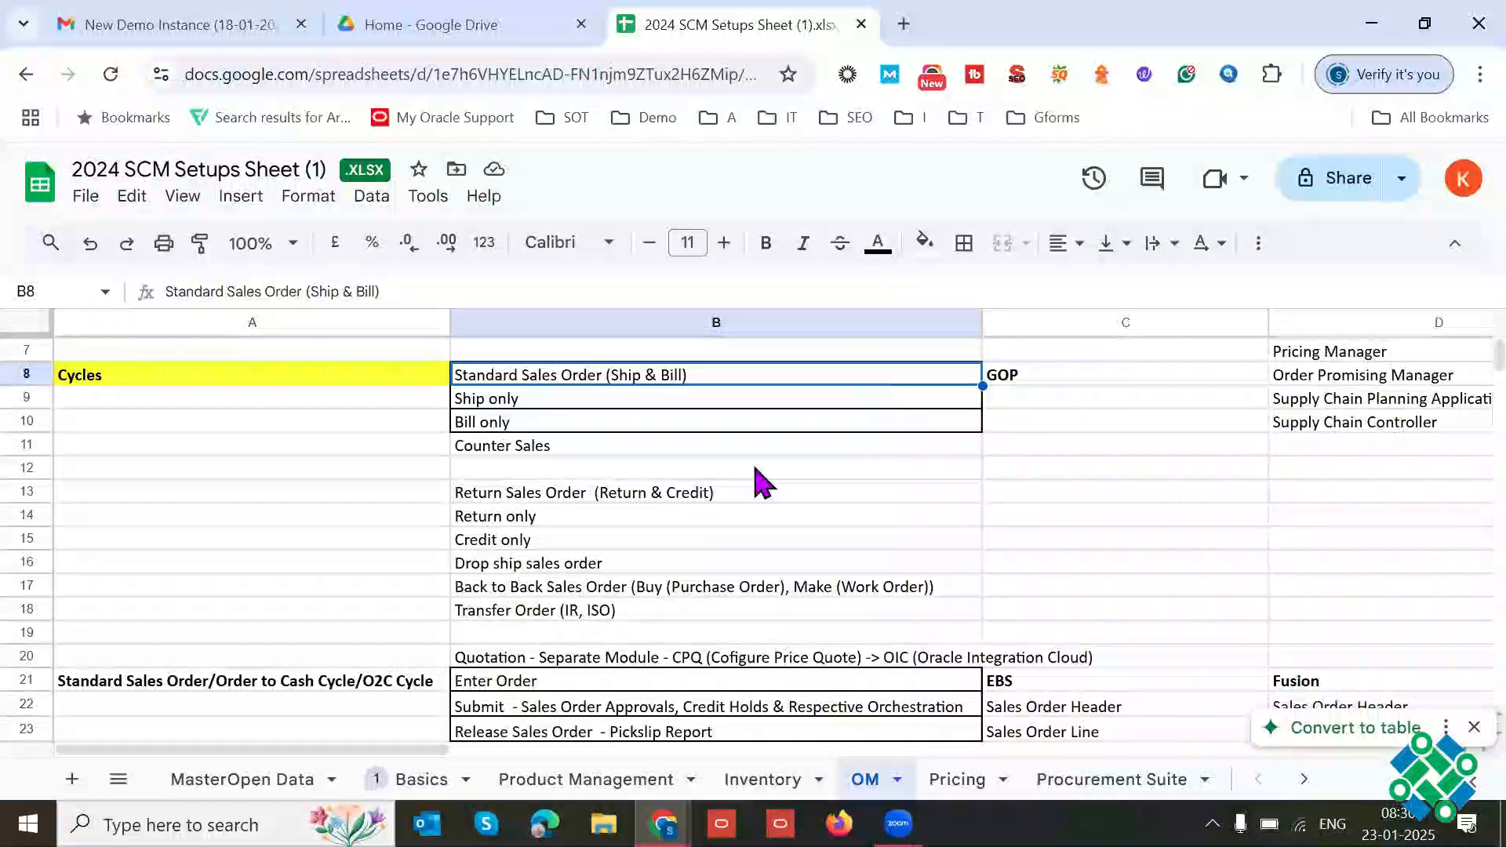
{"action": "left_click", "coordinate": [684, 492]}
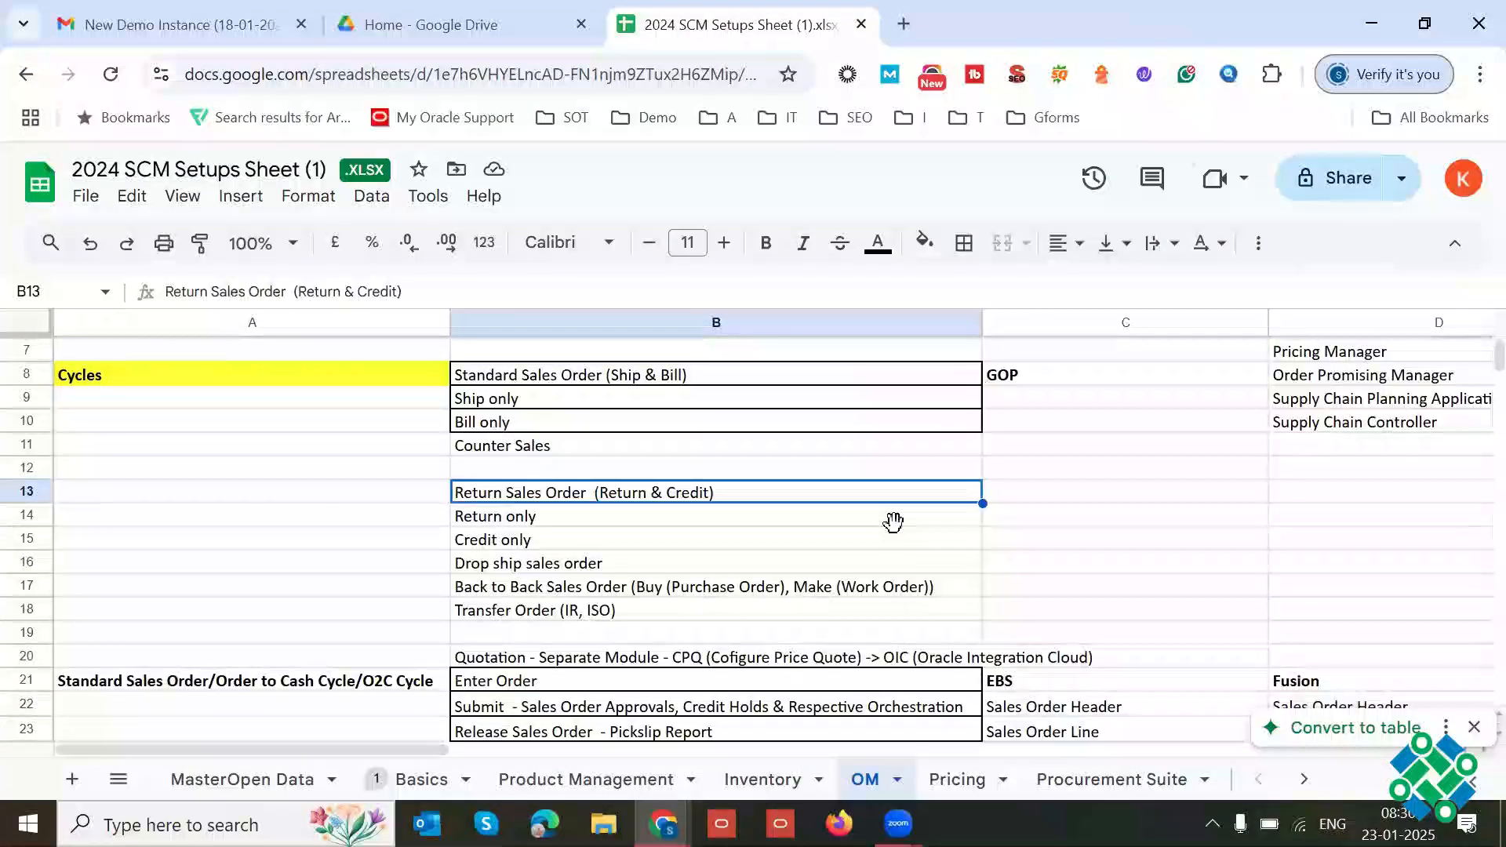
{"action": "left_click_drag", "start_coordinate": [359, 291], "coordinate": [393, 292]}
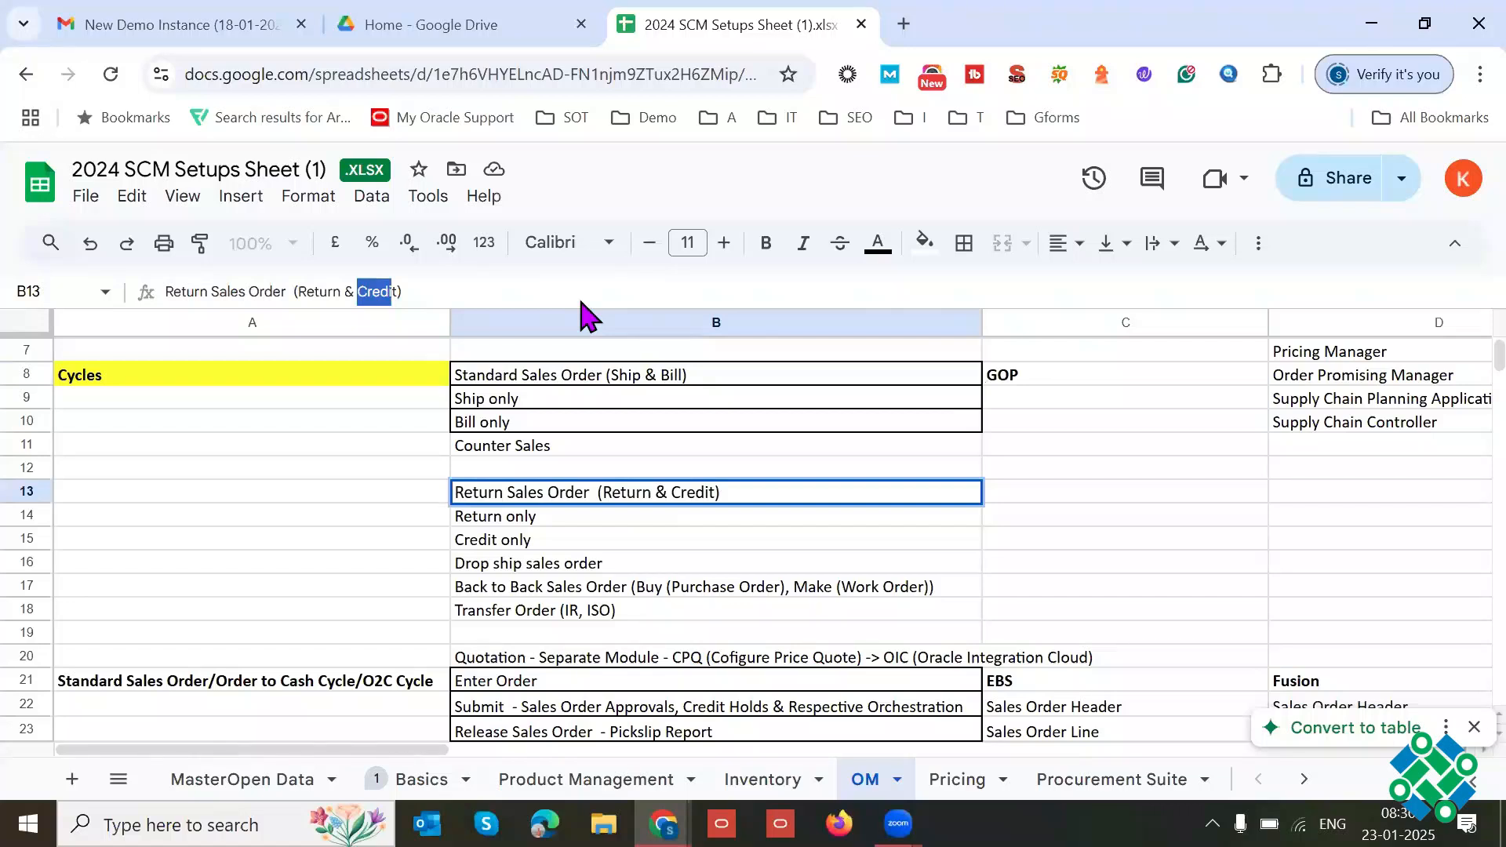
{"action": "key", "text": "shift+Right"}
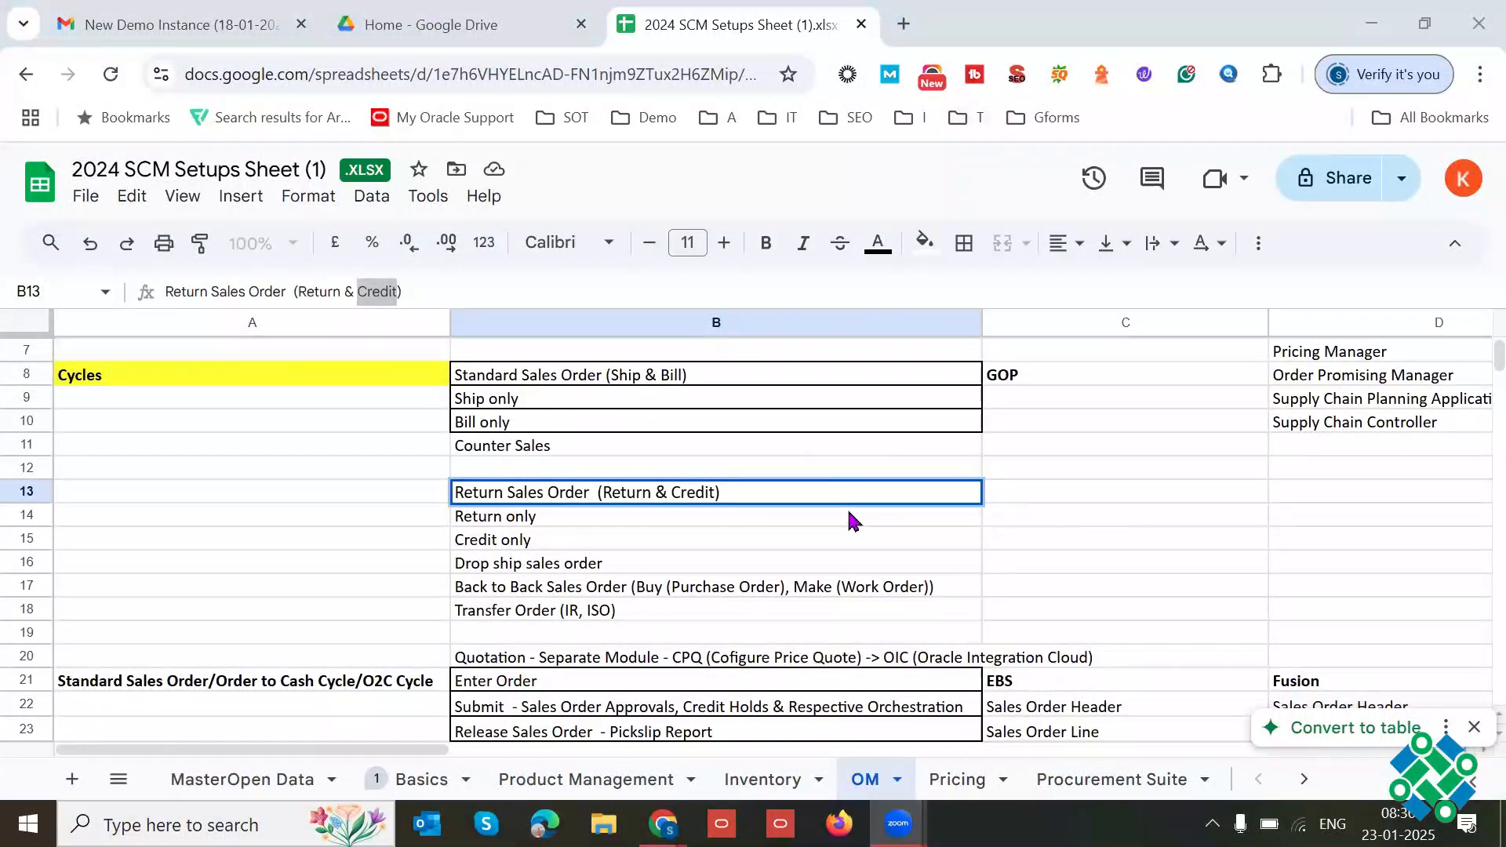
{"action": "triple_click", "coordinate": [640, 494]}
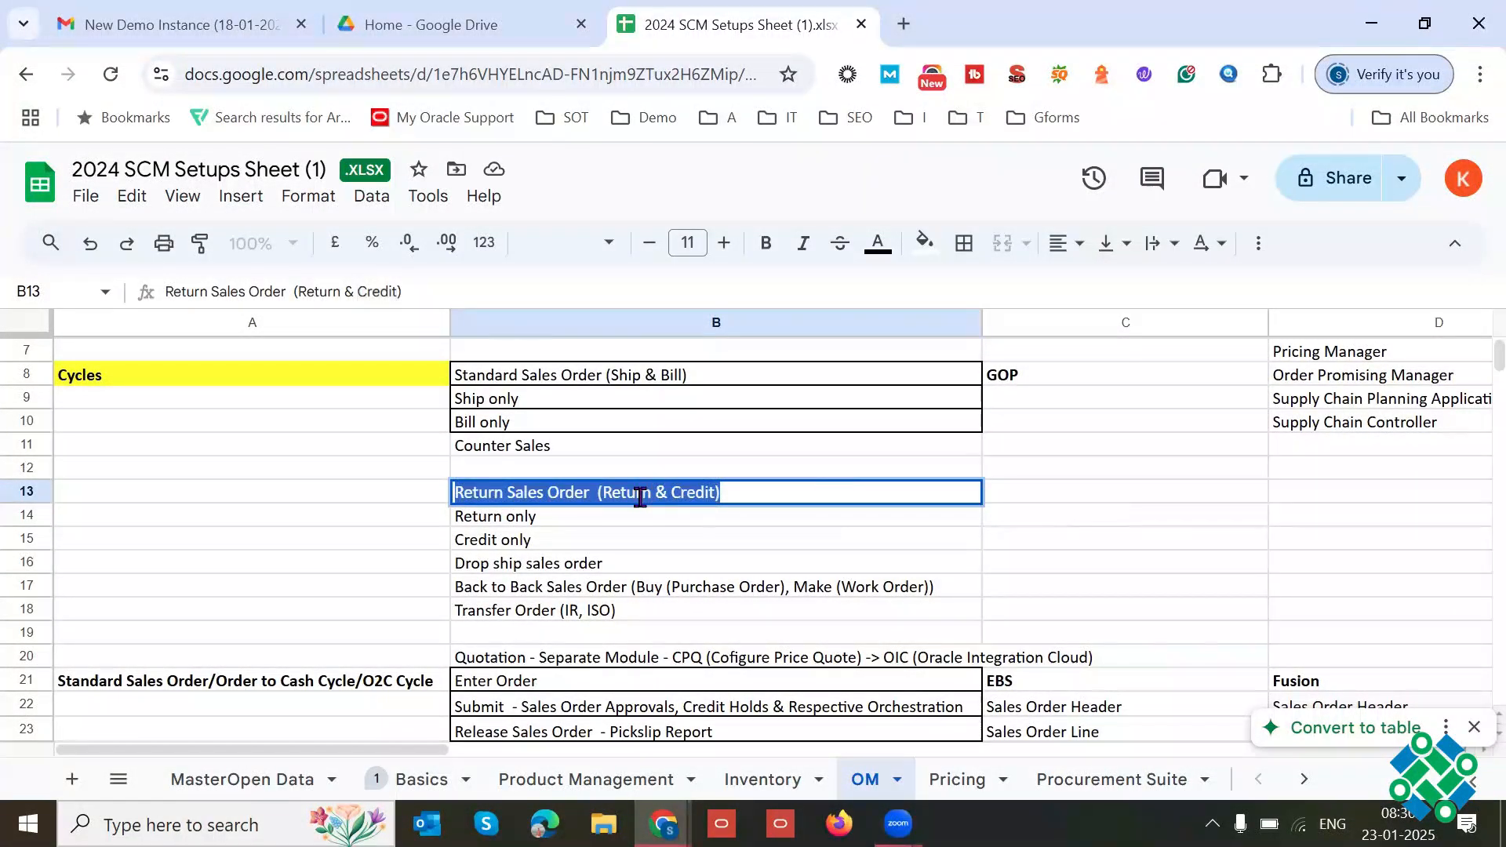
Step: Compare the Return only cycle in B14 with the Ship only cycle in B9, highlighting each entry's text
{"action": "triple_click", "coordinate": [565, 516]}
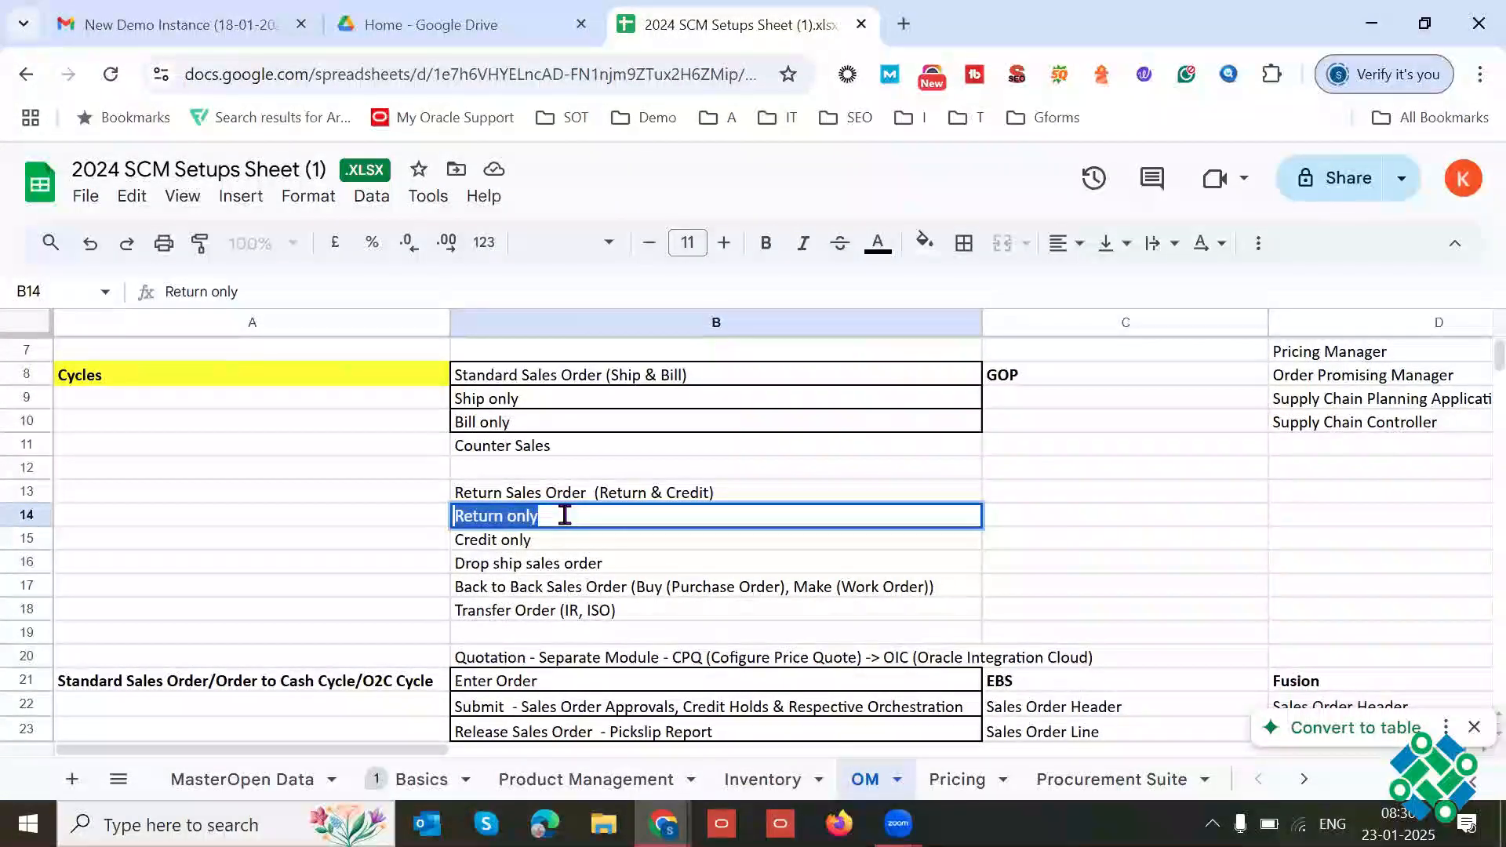
{"action": "left_click", "coordinate": [518, 397]}
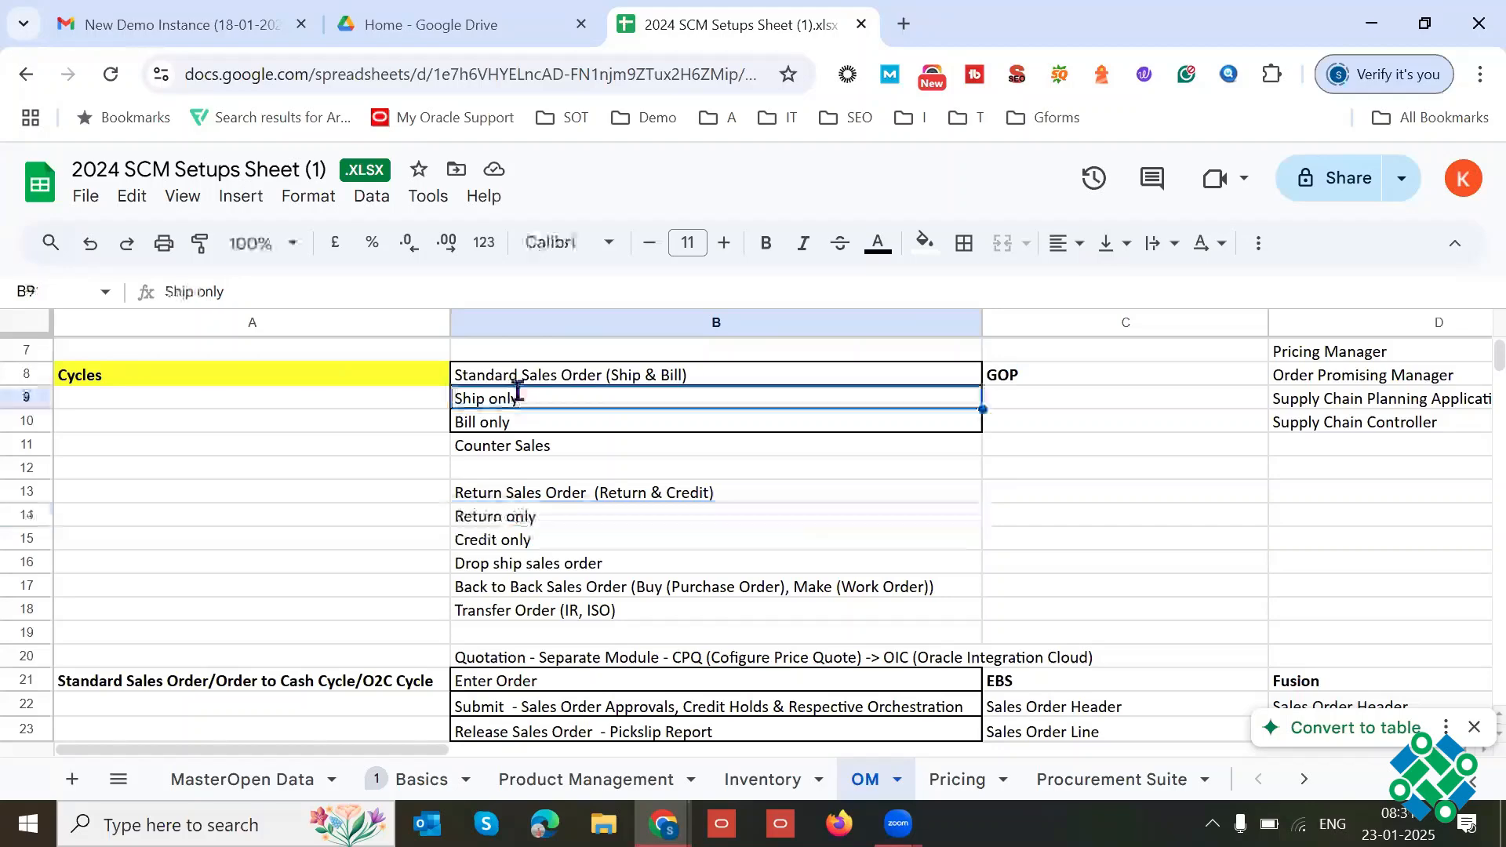
{"action": "double_click", "coordinate": [513, 398]}
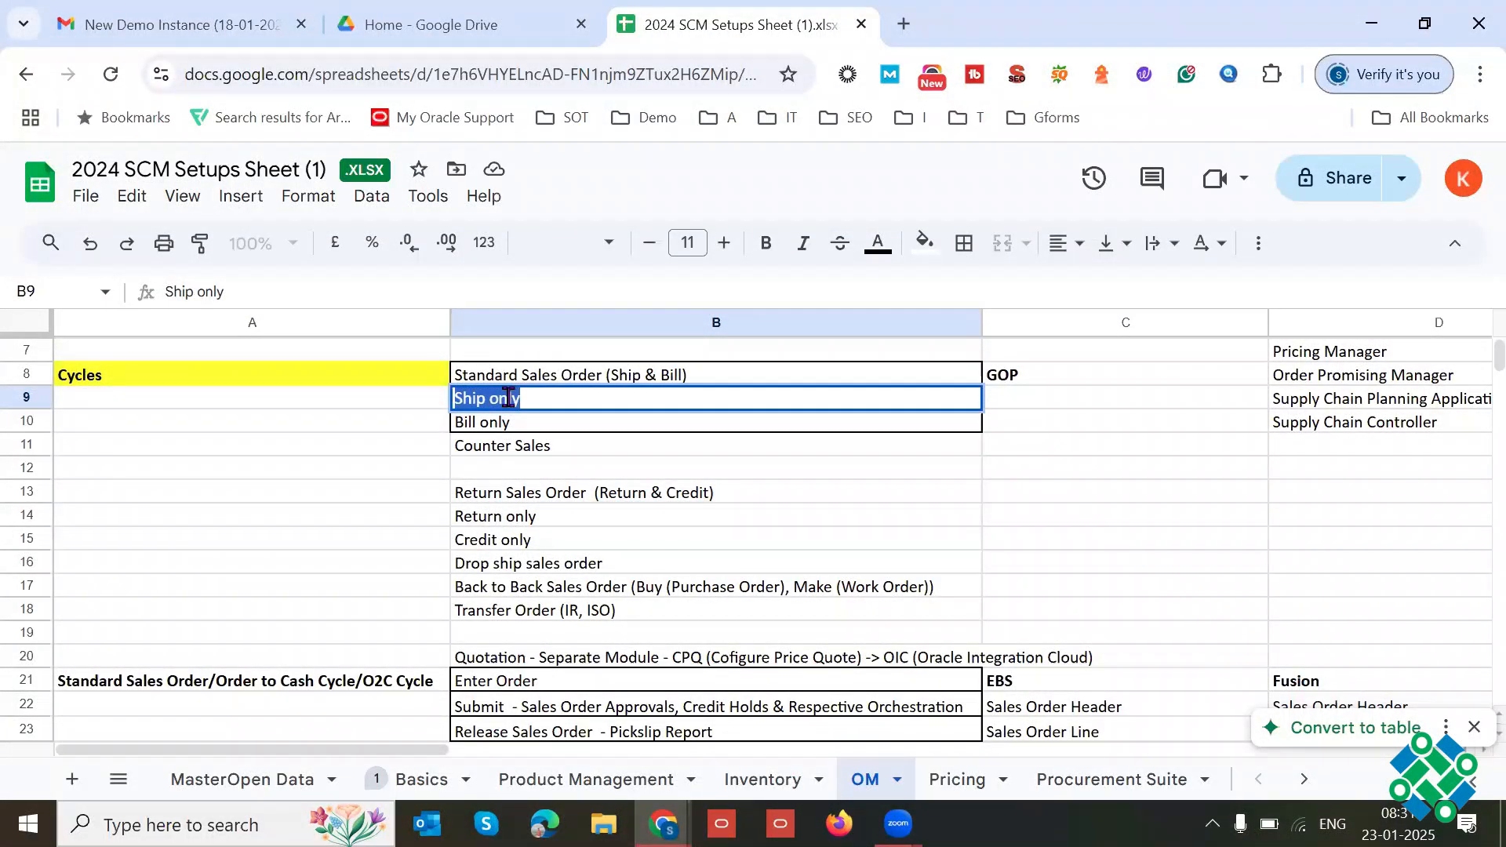
{"action": "triple_click", "coordinate": [555, 517]}
{"action": "triple_click", "coordinate": [556, 517]}
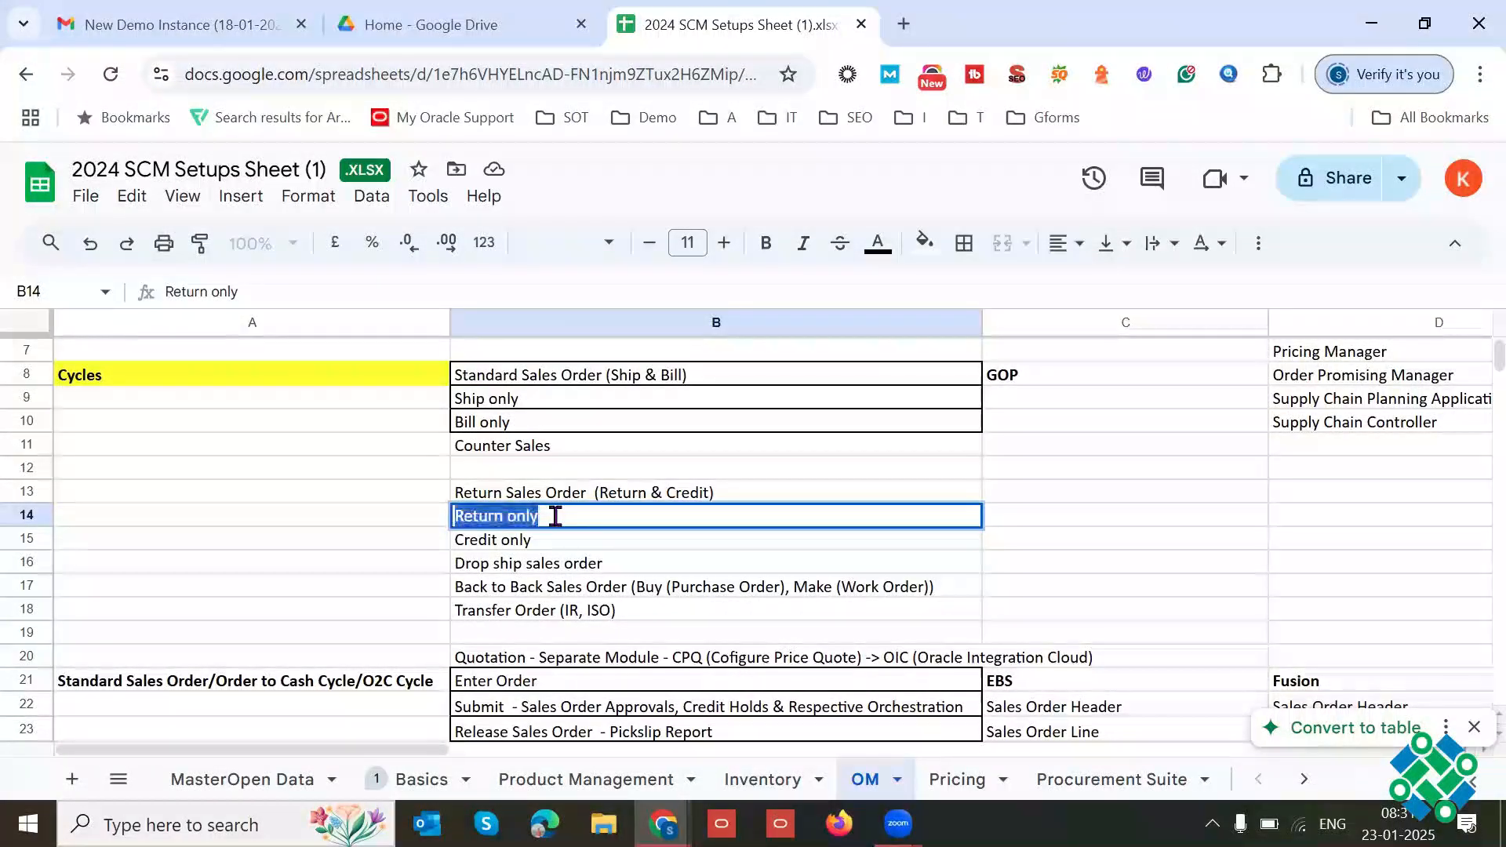
Step: Examine the Credit only cycle in B15, highlighting its text
{"action": "triple_click", "coordinate": [525, 542]}
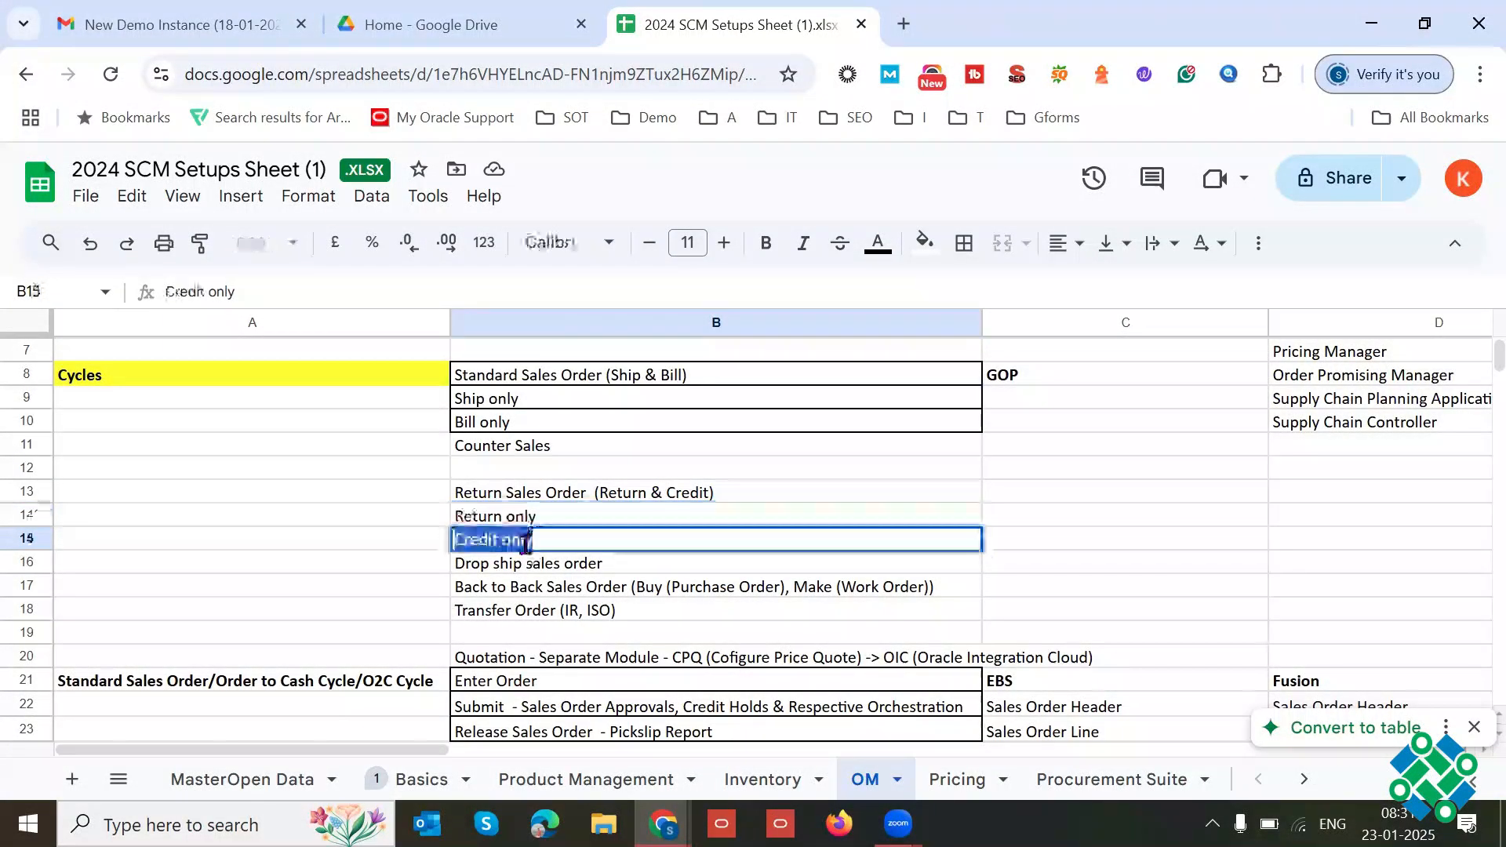
{"action": "triple_click", "coordinate": [572, 540]}
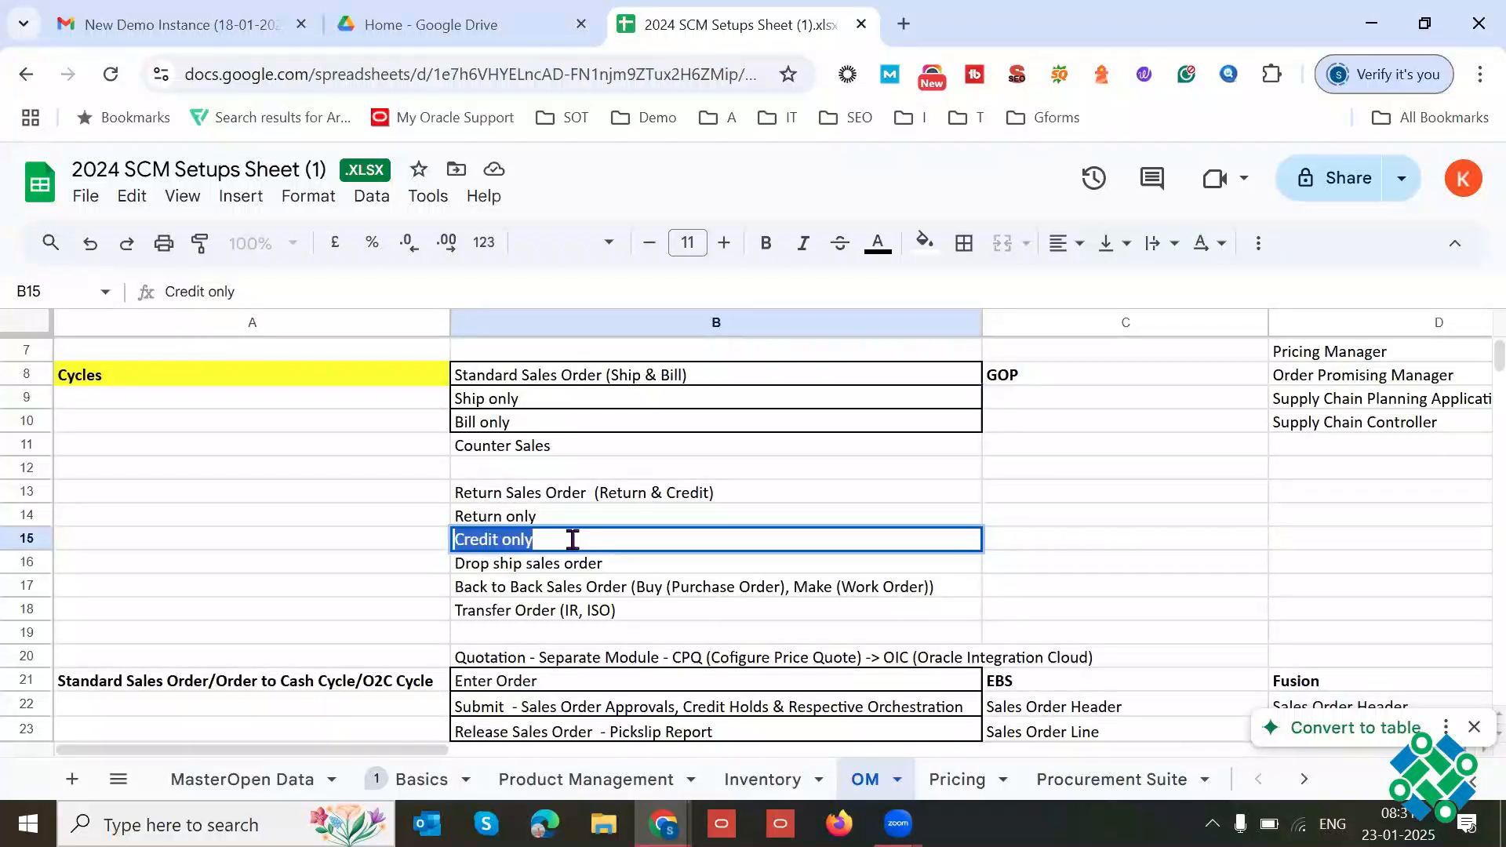
{"action": "triple_click", "coordinate": [572, 540]}
{"action": "triple_click", "coordinate": [573, 540]}
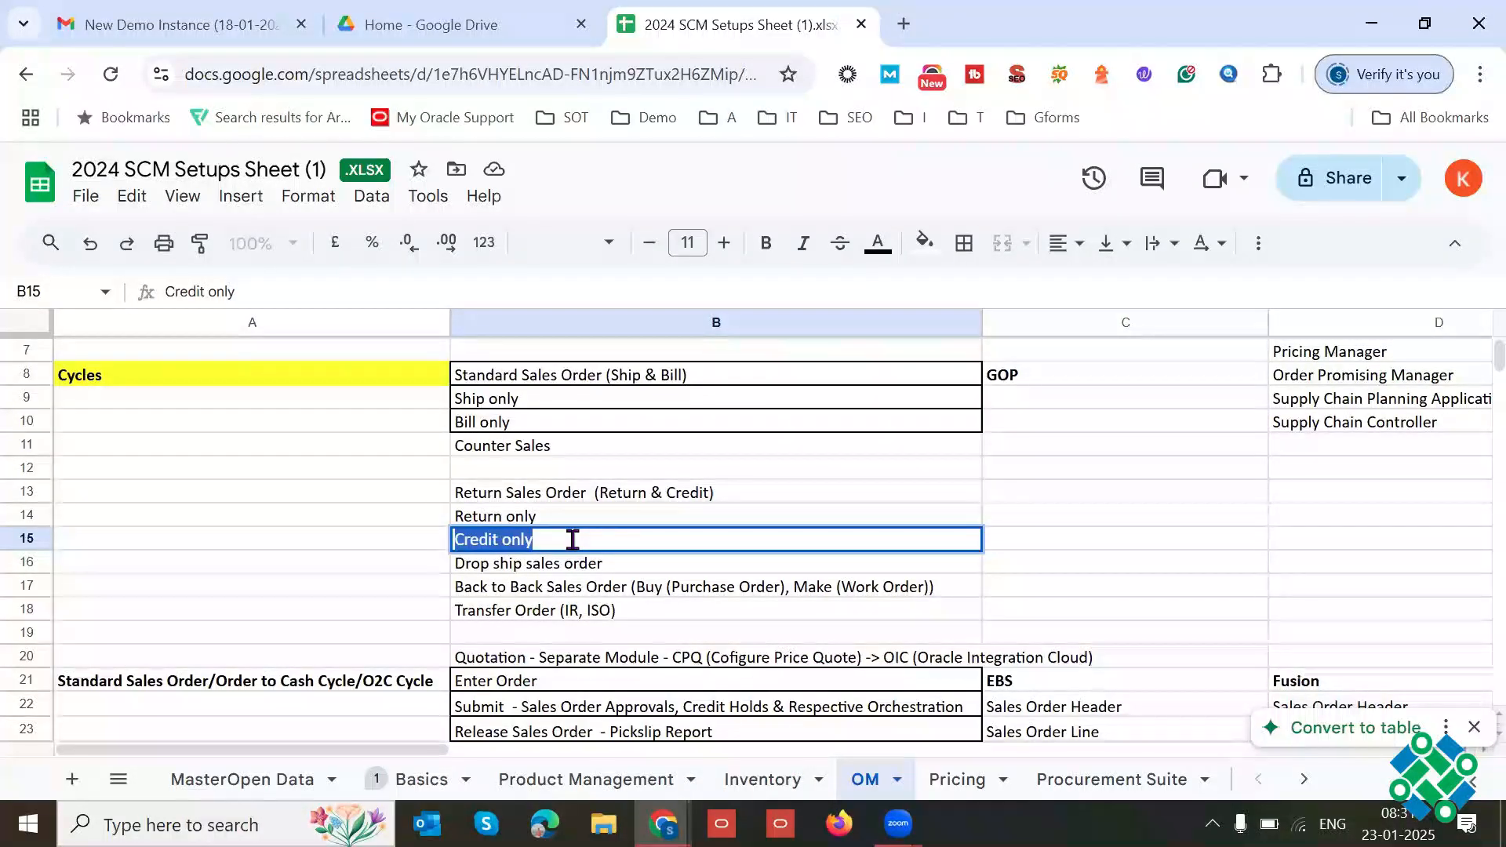
Step: Review the return cycles in B13:B15 individually and as a group, and move on to Drop ship sales order in B16
{"action": "left_click_drag", "start_coordinate": [533, 496], "coordinate": [527, 549]}
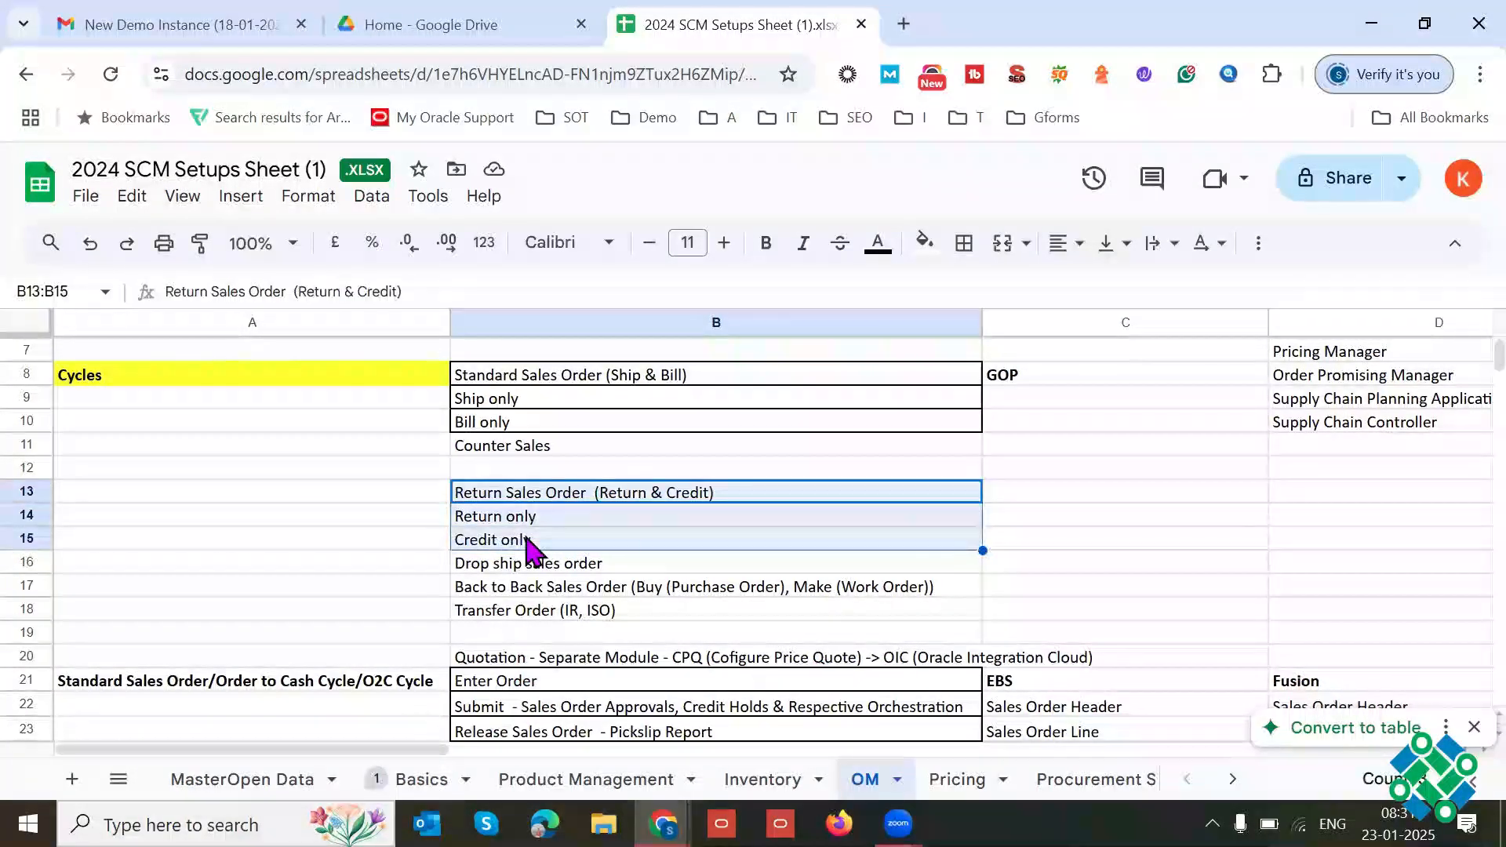
{"action": "left_click", "coordinate": [619, 501]}
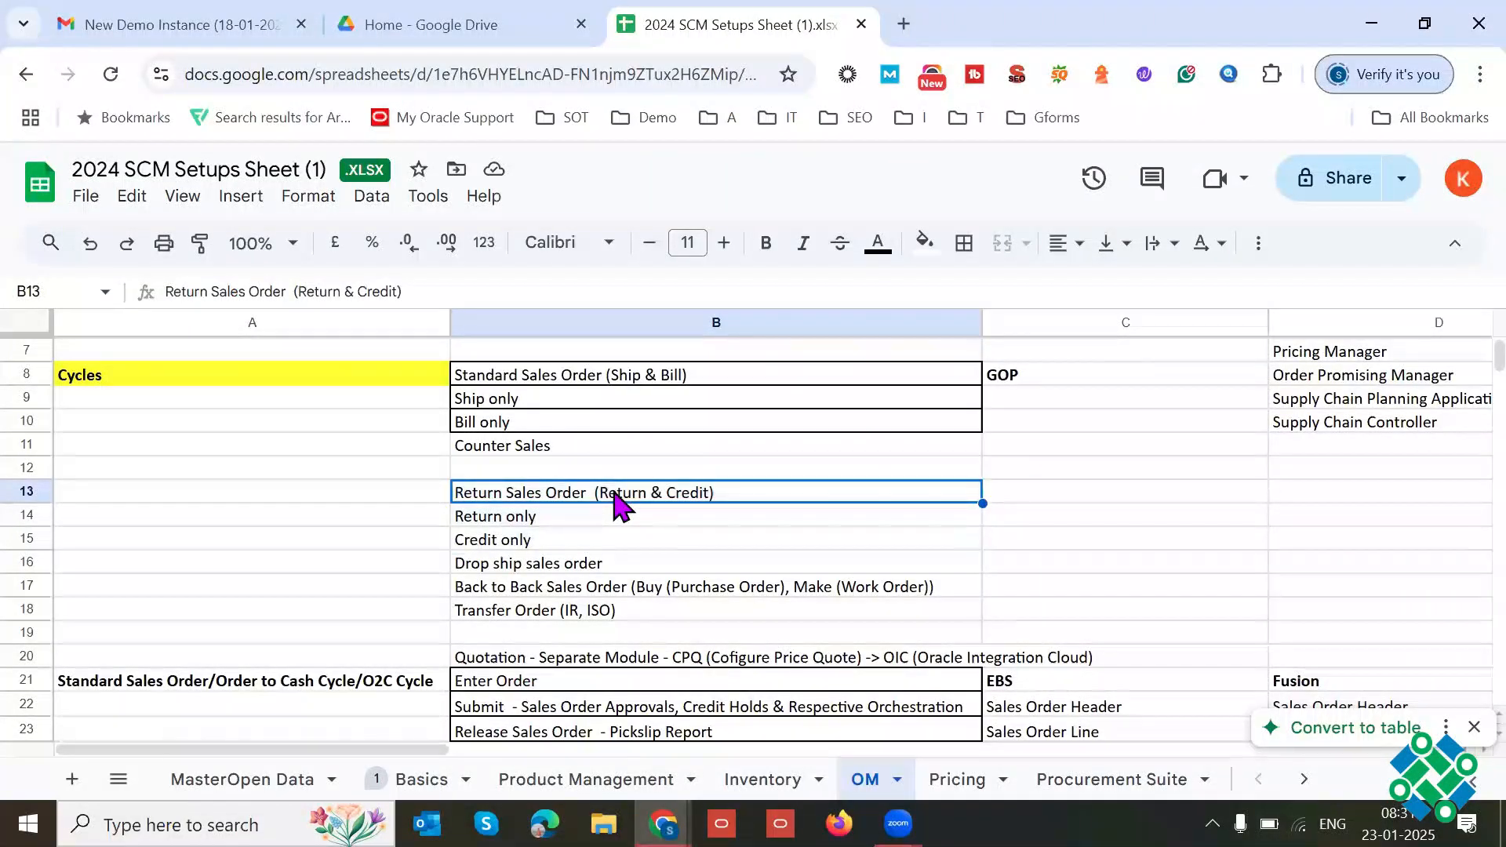
{"action": "left_click", "coordinate": [556, 518]}
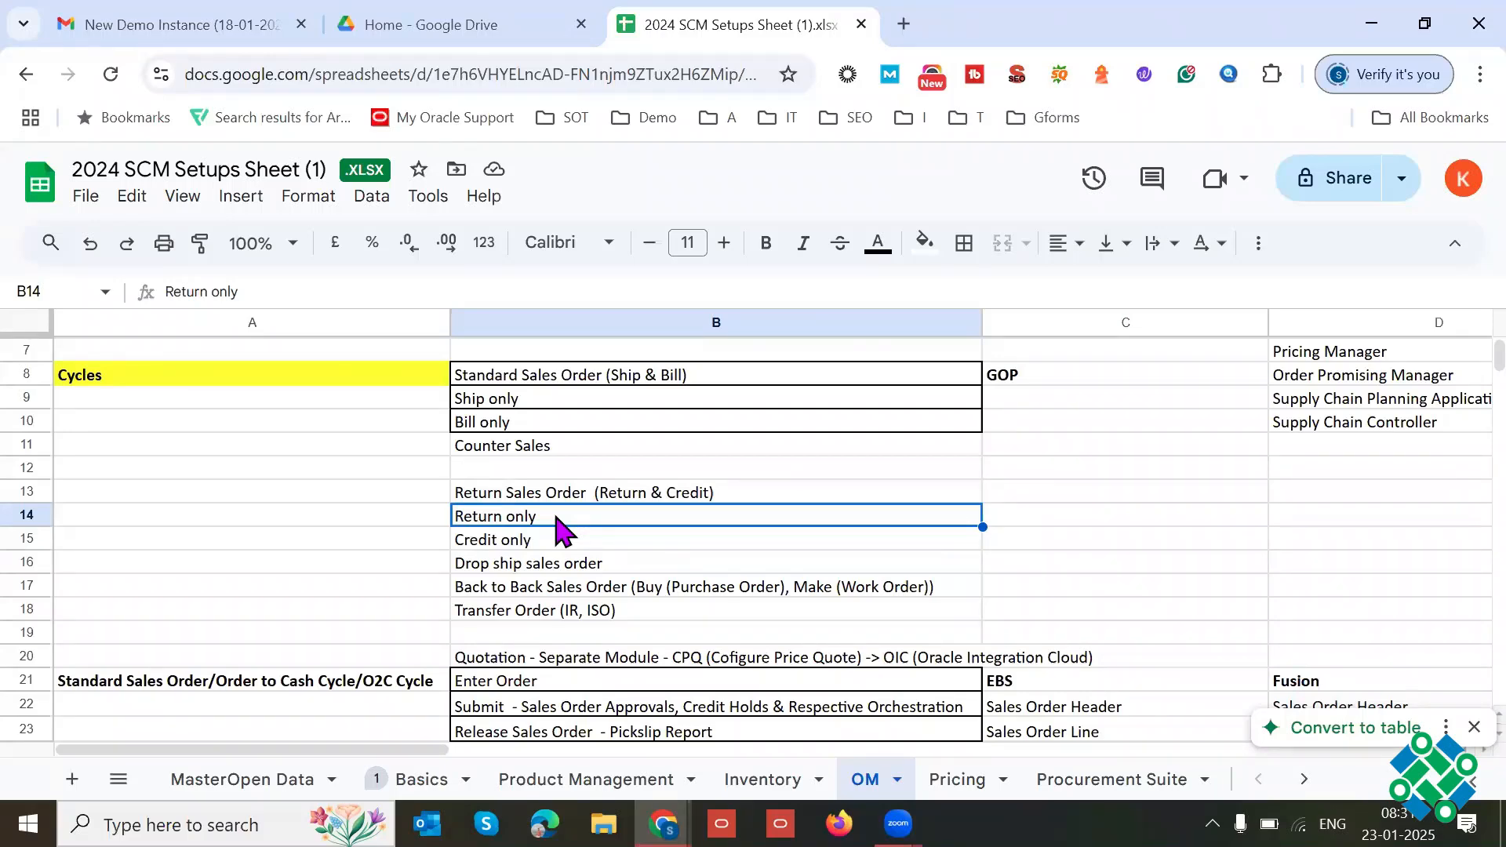
{"action": "left_click", "coordinate": [722, 543]}
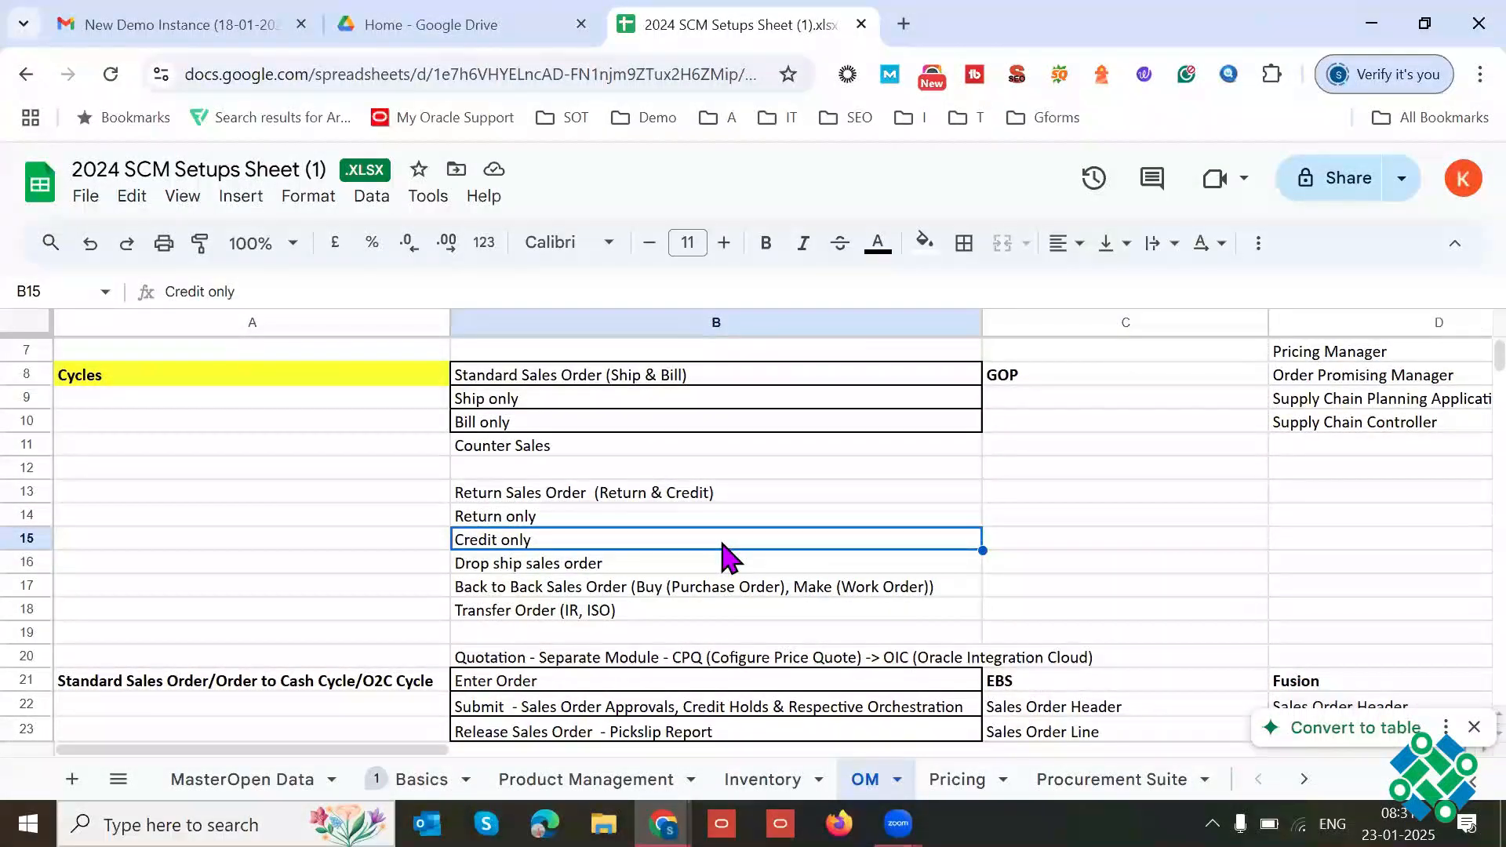
{"action": "left_click_drag", "start_coordinate": [424, 493], "coordinate": [572, 550]}
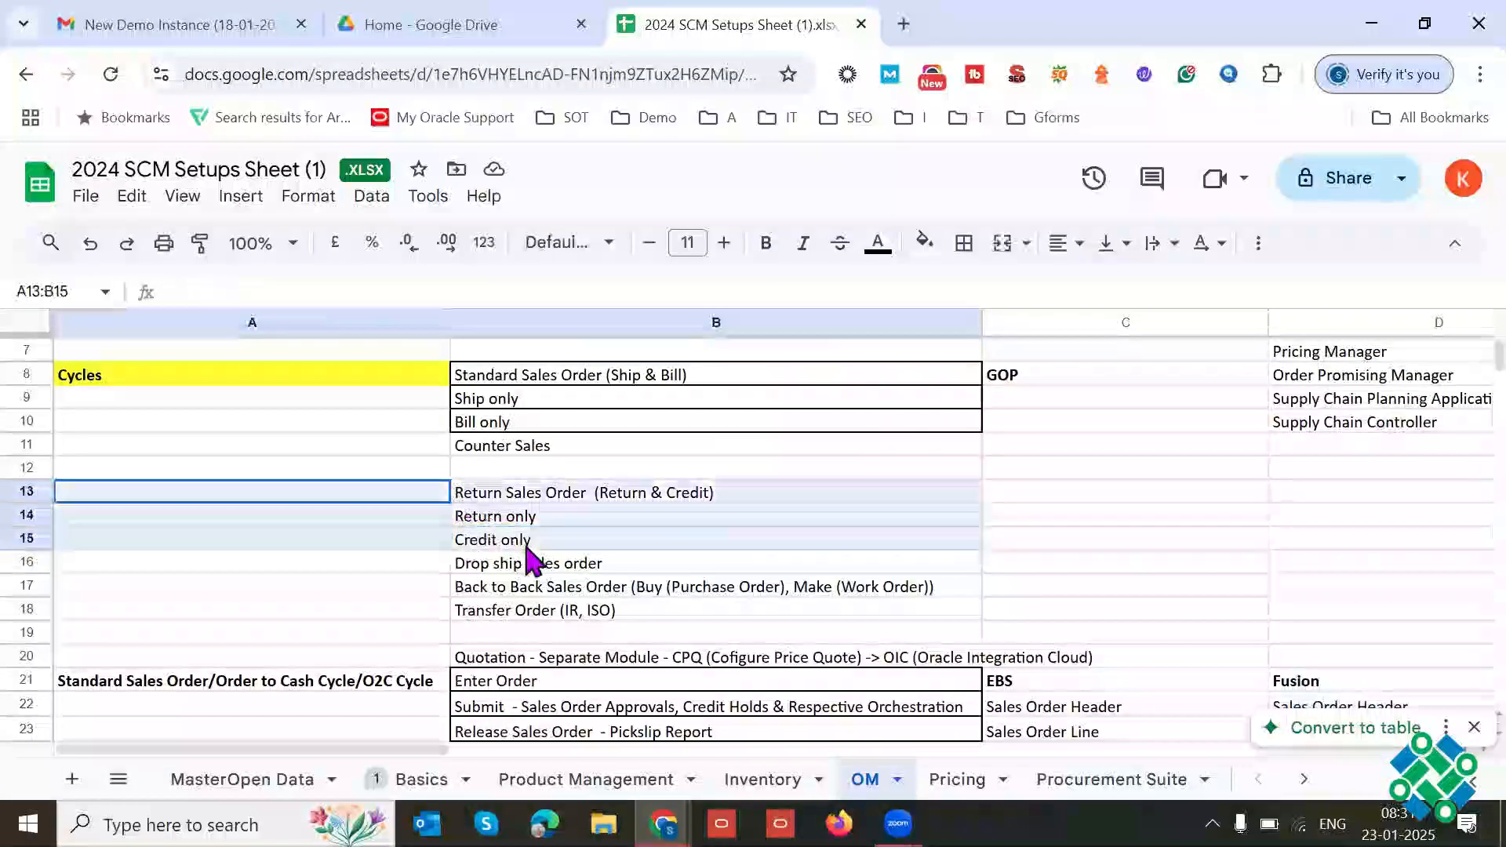
{"action": "left_click", "coordinate": [600, 537]}
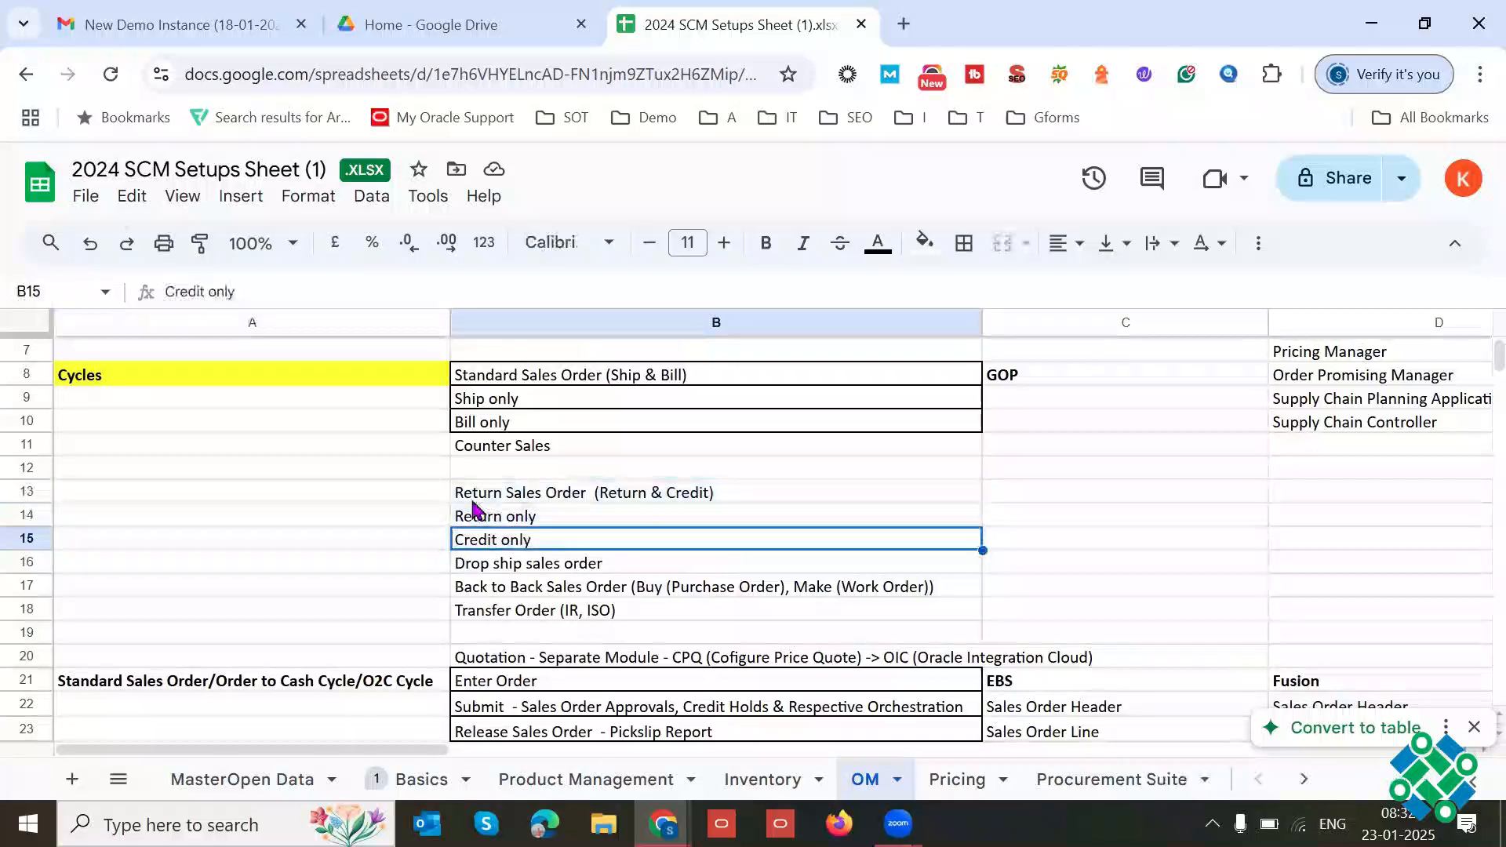
{"action": "left_click_drag", "start_coordinate": [428, 492], "coordinate": [568, 542]}
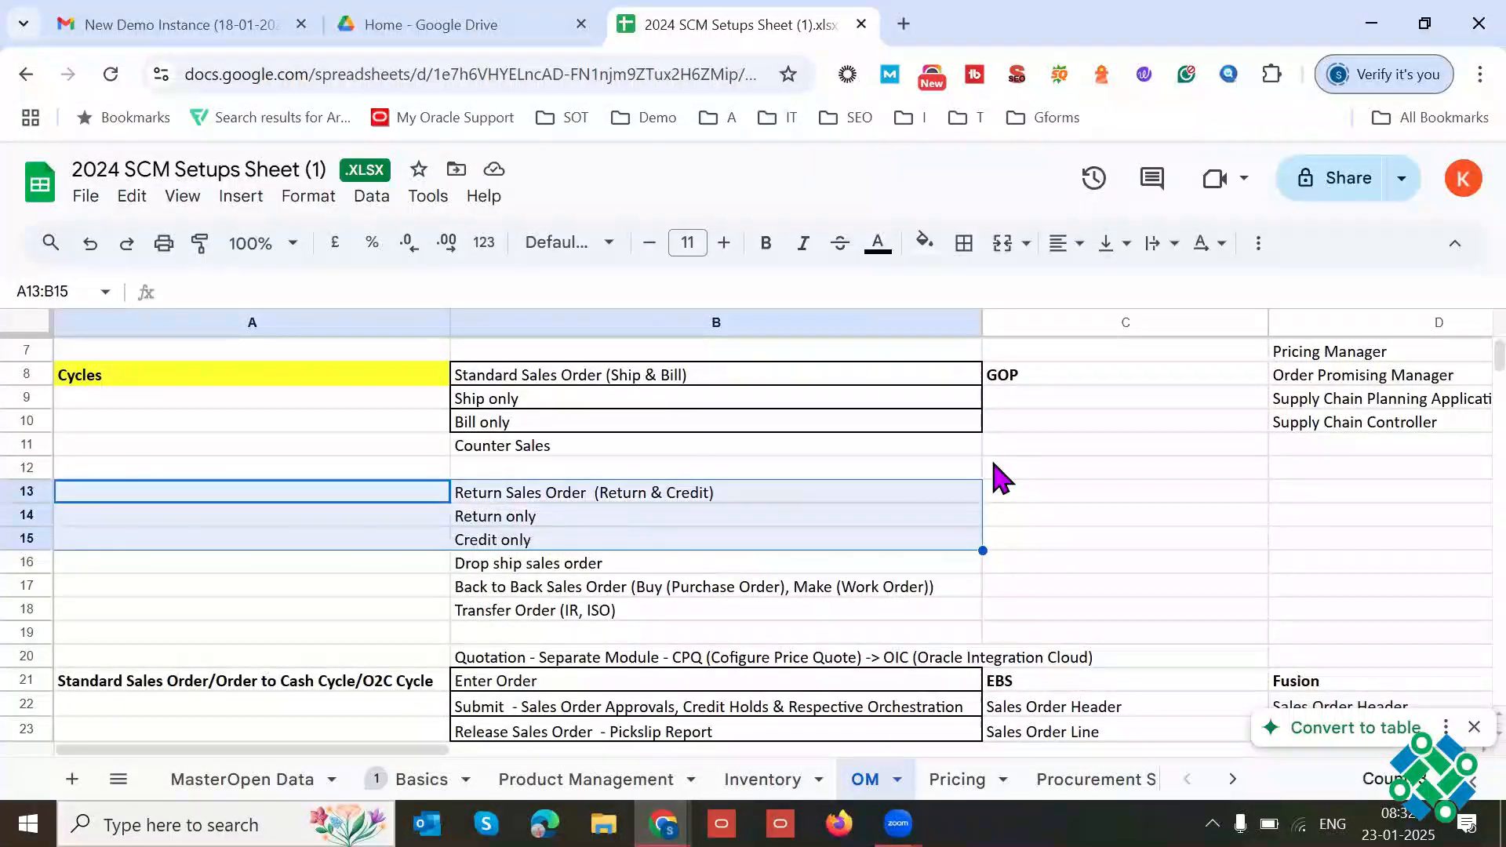
{"action": "left_click", "coordinate": [600, 568]}
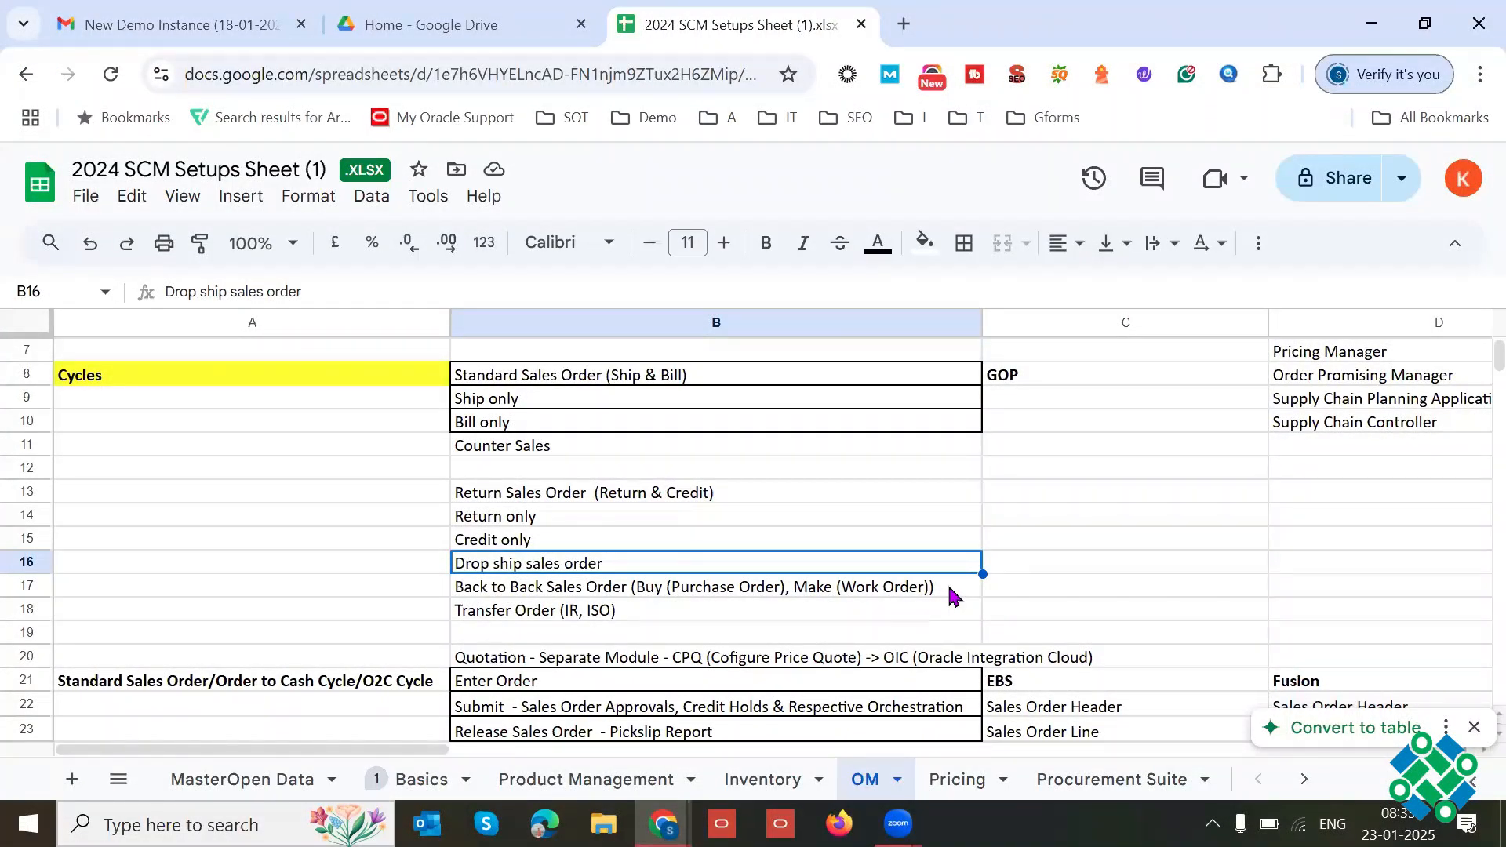
Step: Compare Back to Back Sales Order in B17 with Transfer Order (IR, ISO) in B18, highlighting the B17 text
{"action": "triple_click", "coordinate": [618, 588]}
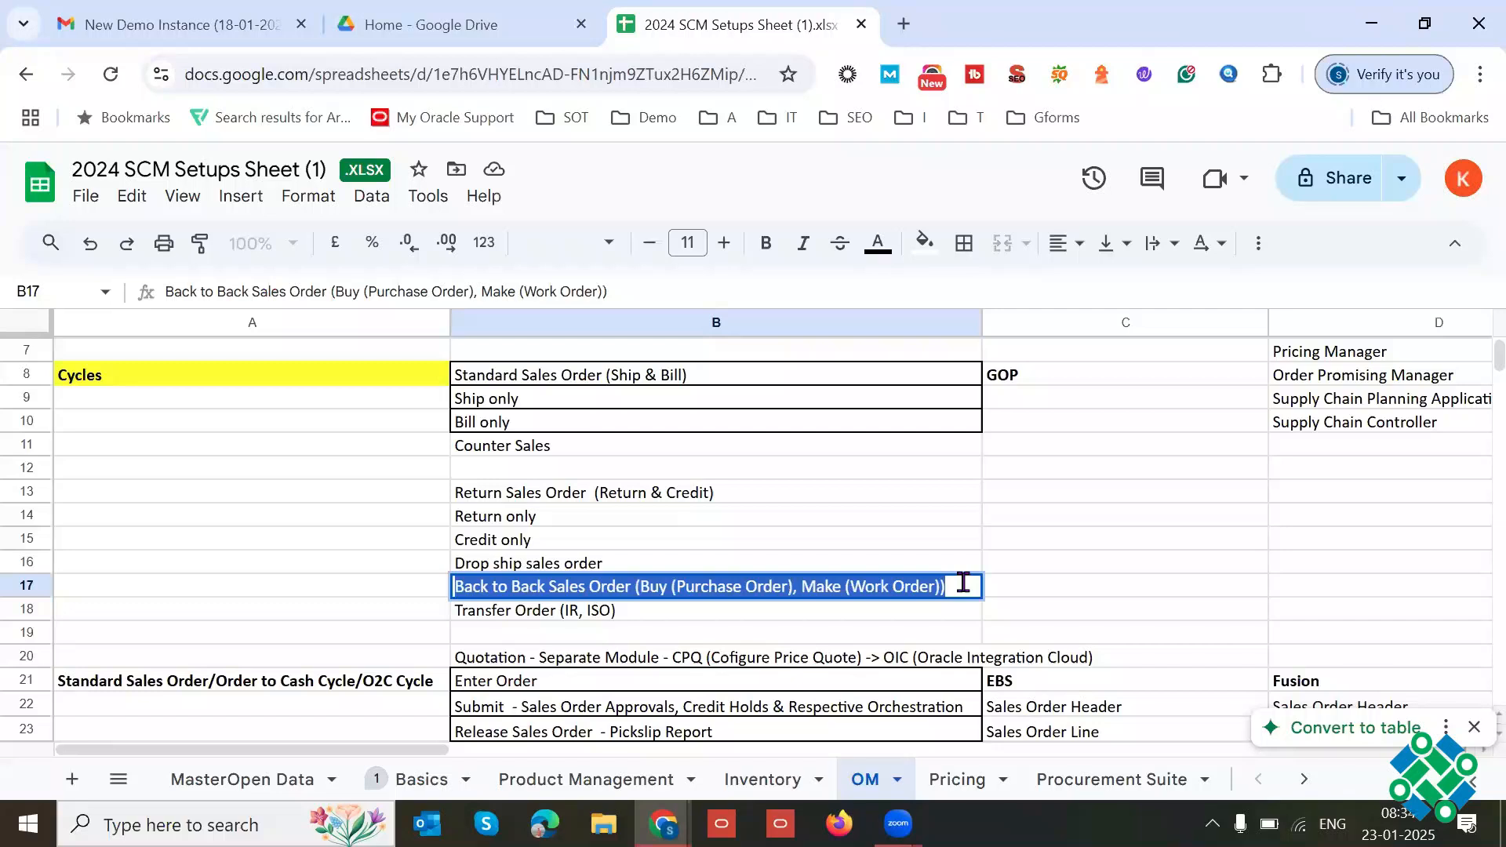
{"action": "left_click", "coordinate": [672, 614]}
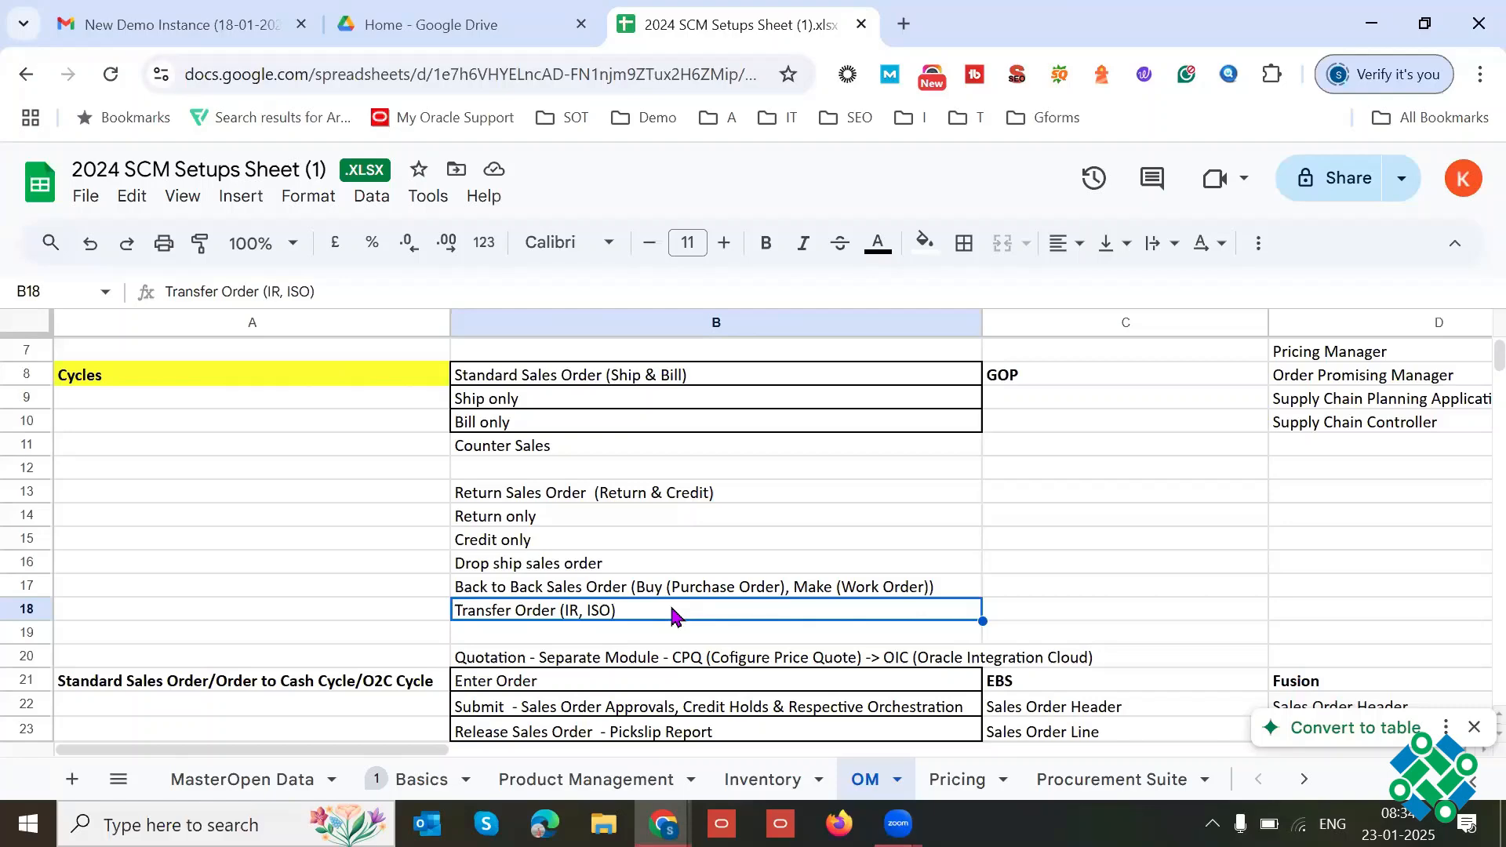
{"action": "left_click", "coordinate": [724, 596]}
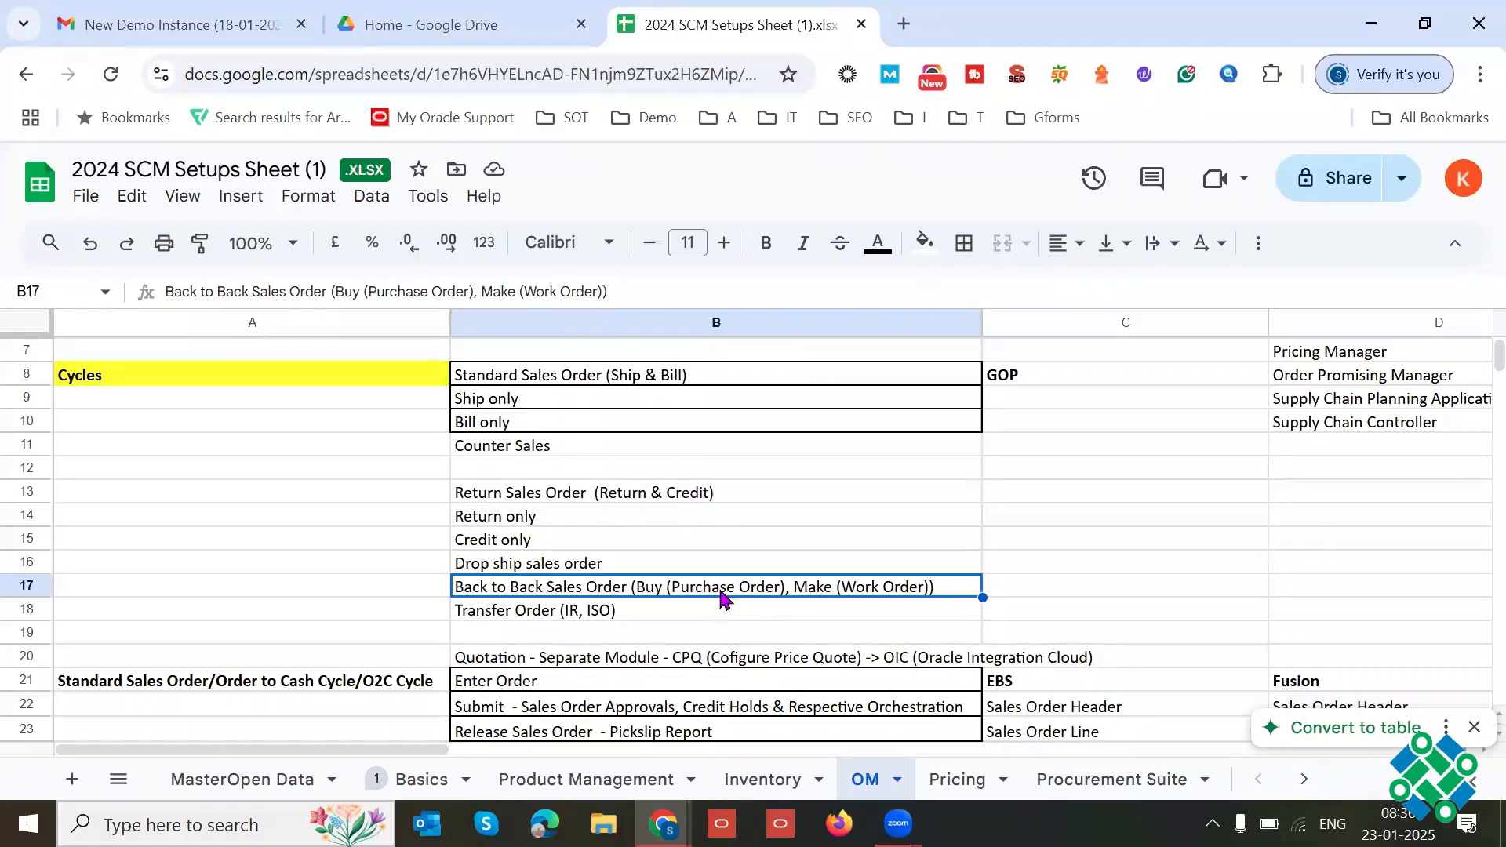
Step: Look through the rows from the Standard Sales Order/Order to Cash cycle in A21 down to the Pick/Ship section and back
{"action": "left_click", "coordinate": [398, 691]}
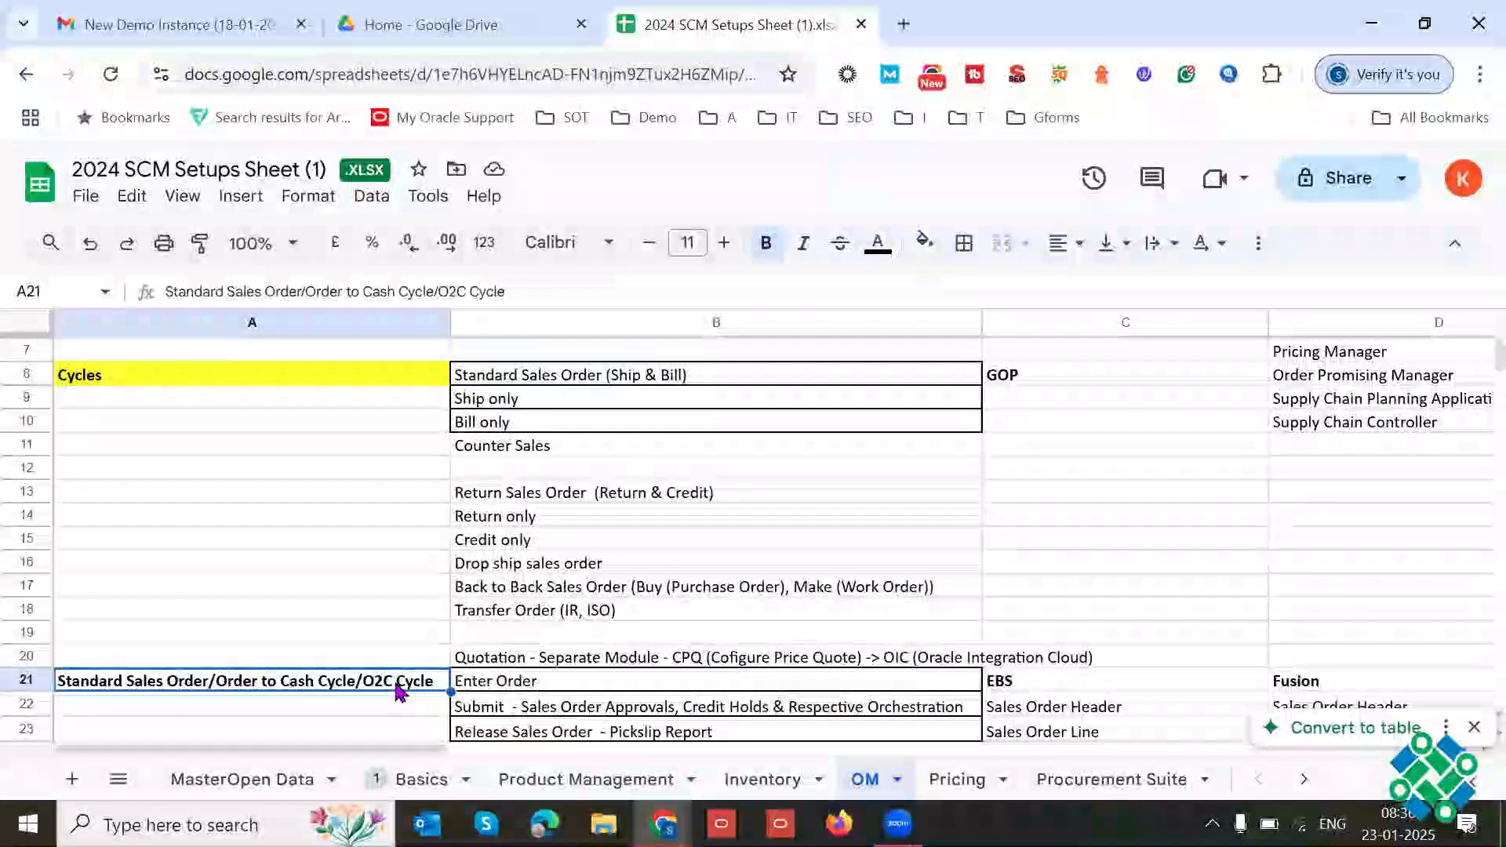
{"action": "key", "text": "Down"}
{"action": "key", "text": "Down"}
{"action": "key", "text": "Down"}
{"action": "key", "text": "Down"}
{"action": "key", "text": "Down"}
{"action": "key", "text": "Down"}
{"action": "key", "text": "Down"}
{"action": "key", "text": "Down"}
{"action": "key", "text": "Down"}
{"action": "key", "text": "Down"}
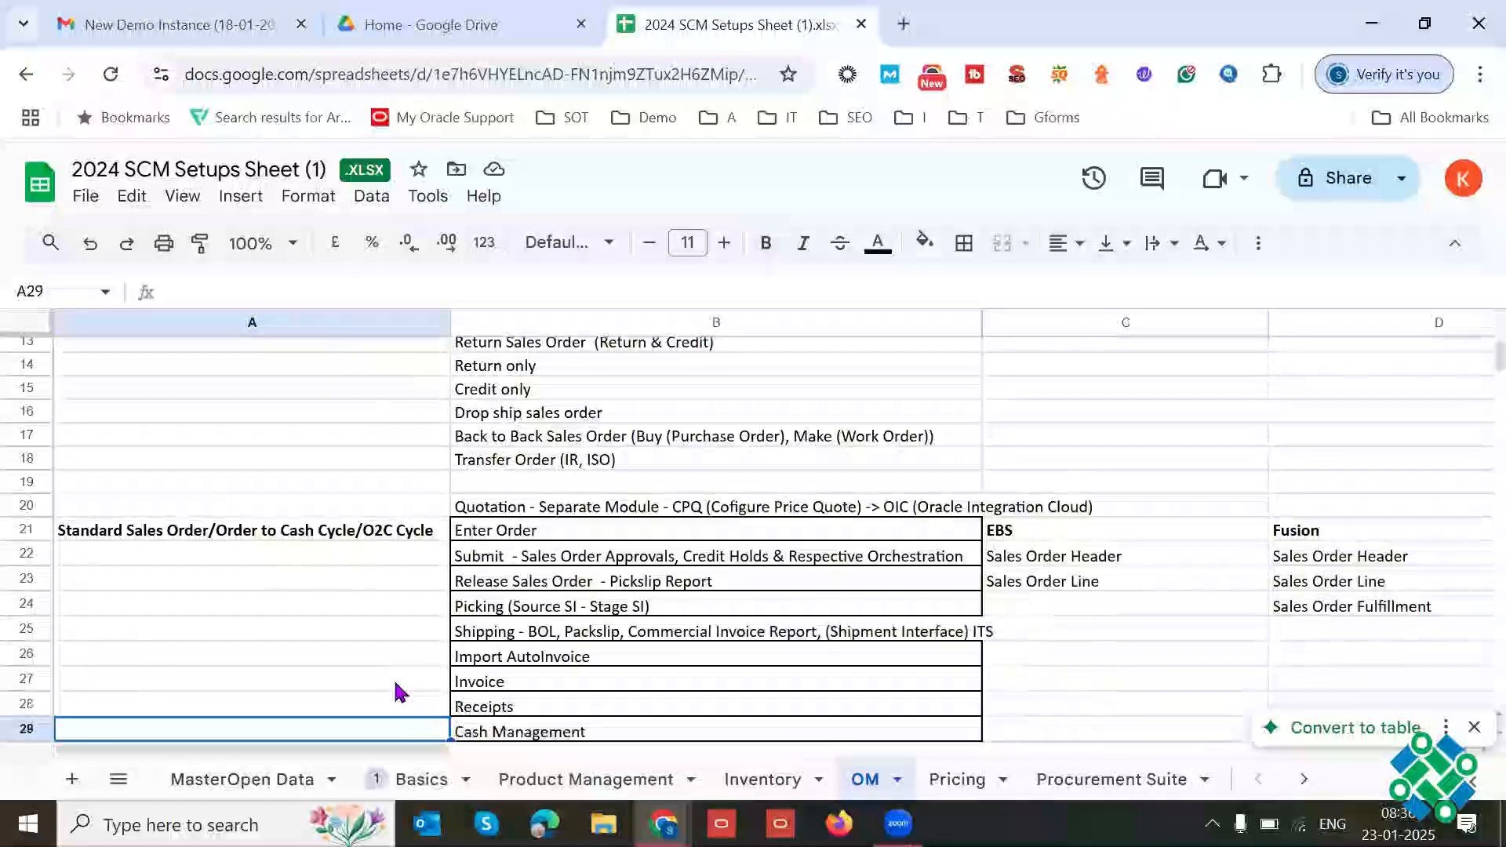
{"action": "key", "text": "Down"}
{"action": "key", "text": "Down"}
{"action": "key", "text": "Down"}
{"action": "key", "text": "Down"}
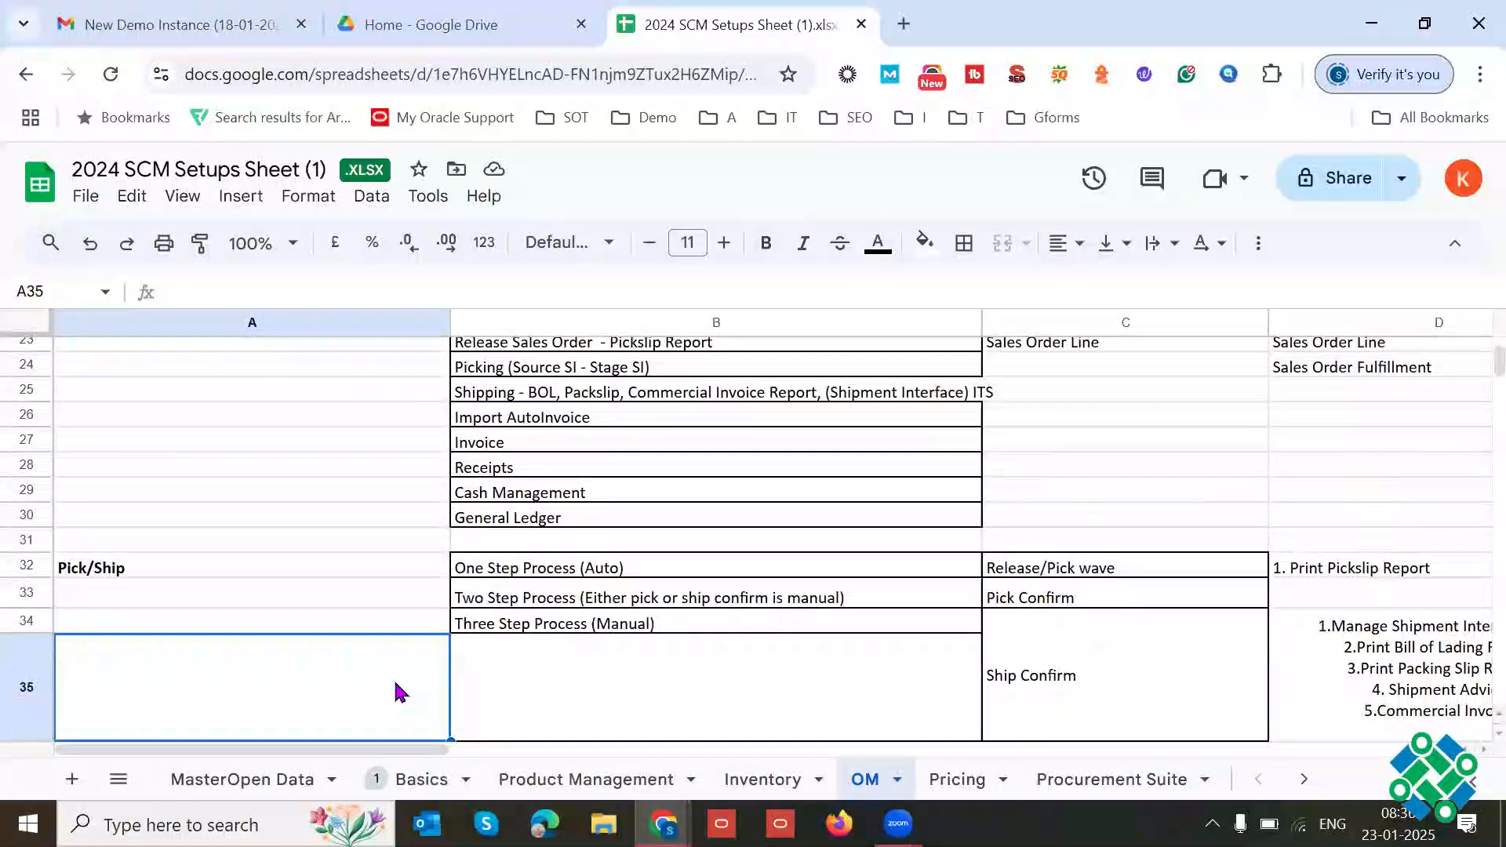
{"action": "key", "text": "Up"}
{"action": "key", "text": "Up"}
{"action": "key", "text": "Up"}
{"action": "key", "text": "Up"}
{"action": "key", "text": "Up"}
{"action": "key", "text": "Up"}
{"action": "key", "text": "Up"}
{"action": "key", "text": "Up"}
{"action": "key", "text": "Up"}
{"action": "key", "text": "Up"}
{"action": "key", "text": "Up"}
{"action": "key", "text": "Up"}
{"action": "key", "text": "Up"}
{"action": "key", "text": "Up"}
{"action": "key", "text": "Up"}
{"action": "key", "text": "Up"}
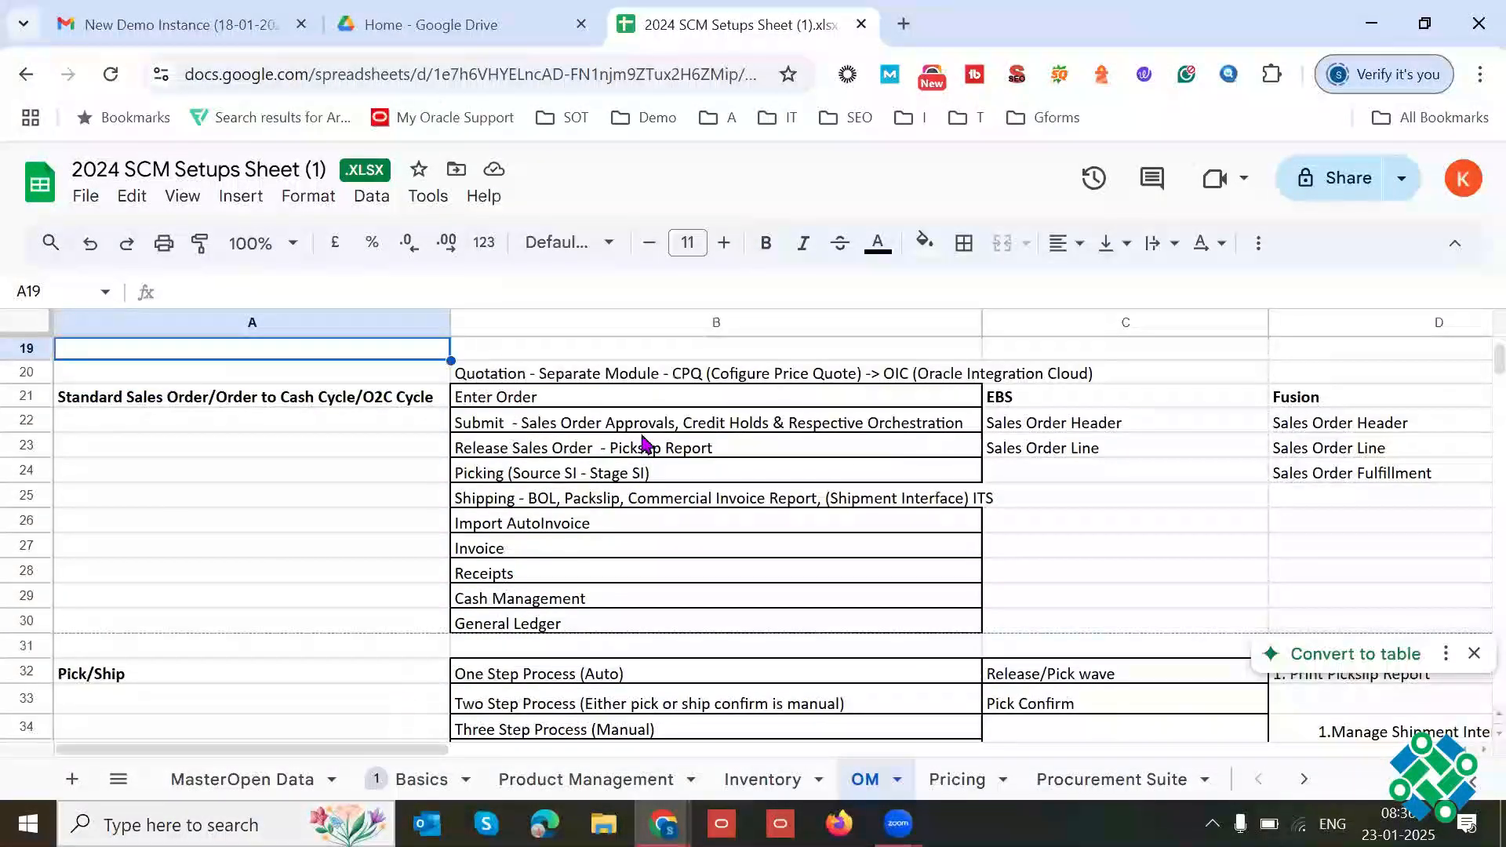
Step: Review the order to cash stages from Enter Order in B21 through Shipping in B25, selecting the release, picking and shipping rows together
{"action": "left_click", "coordinate": [538, 404]}
{"action": "key", "text": "shift+Down"}
{"action": "key", "text": "shift+Down"}
{"action": "key", "text": "shift+Down"}
{"action": "key", "text": "shift+Down"}
{"action": "key", "text": "shift+Down"}
{"action": "key", "text": "shift+Down"}
{"action": "key", "text": "shift+Down"}
{"action": "key", "text": "shift+Down"}
{"action": "key", "text": "shift+Down"}
{"action": "key", "text": "shift+Down"}
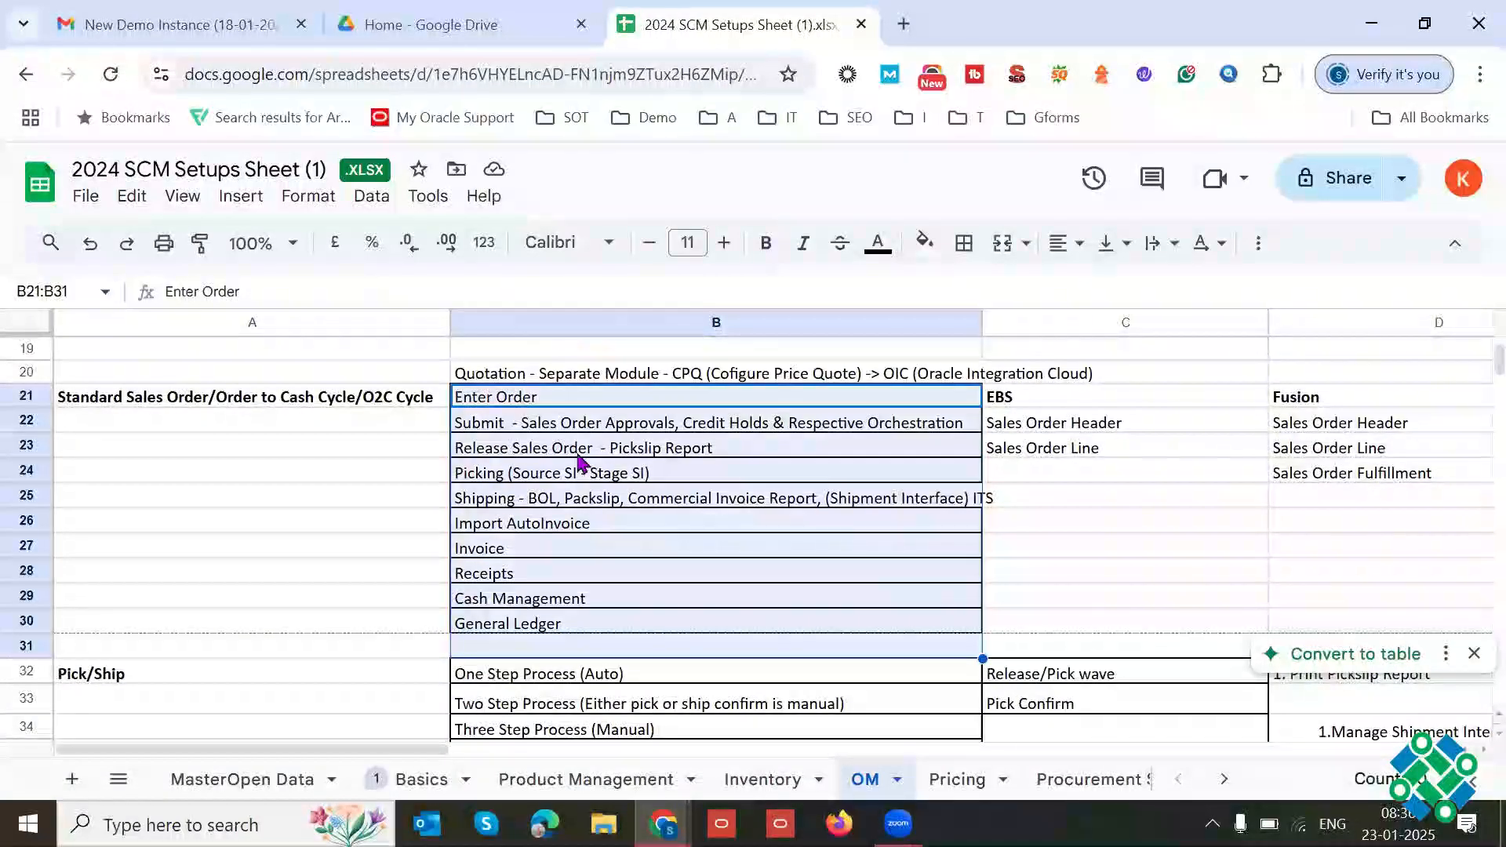
{"action": "left_click", "coordinate": [522, 402]}
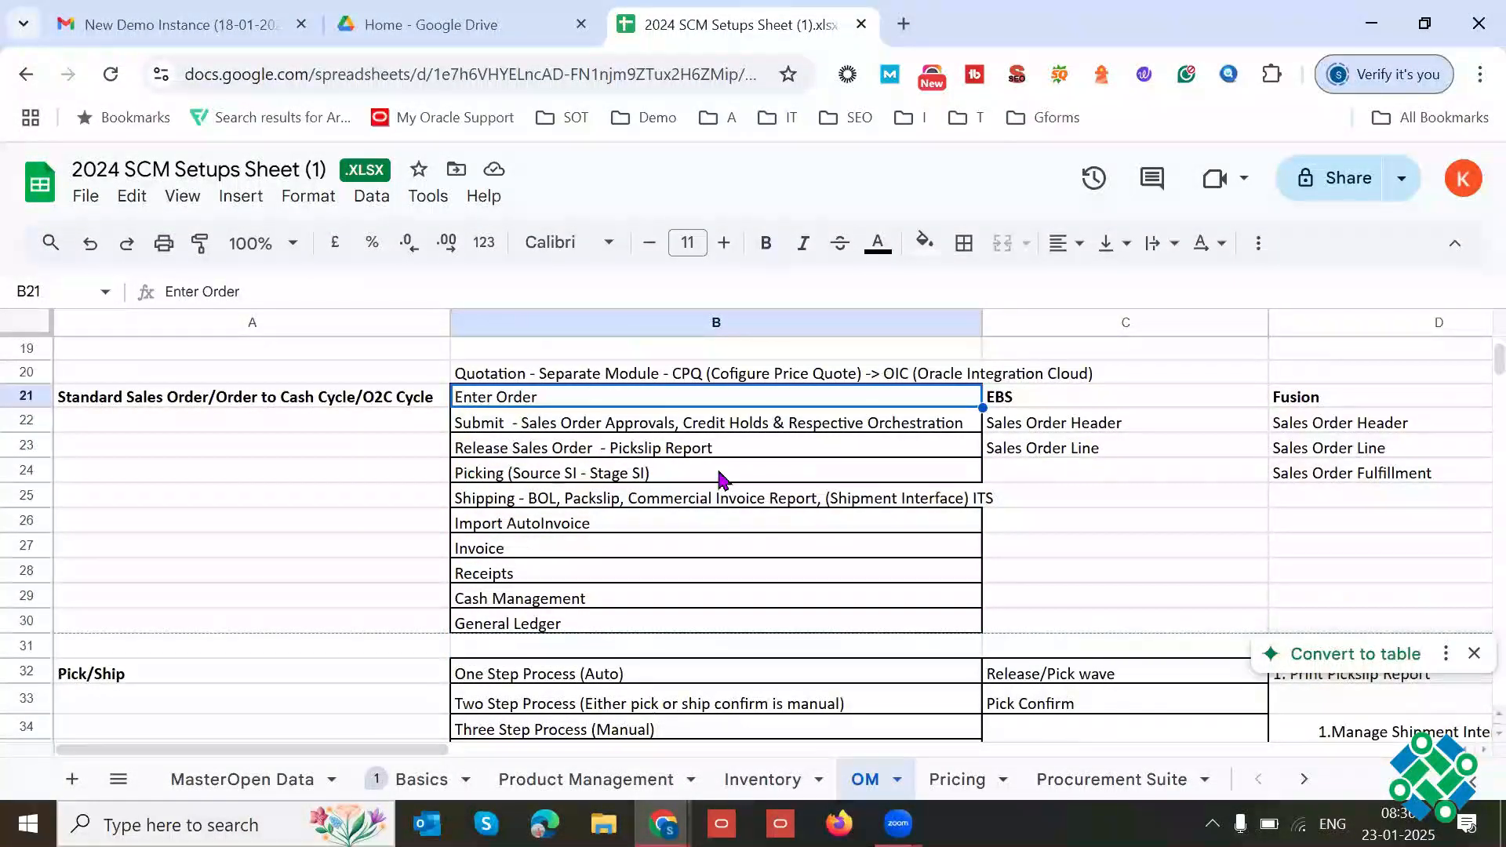
{"action": "left_click", "coordinate": [558, 428]}
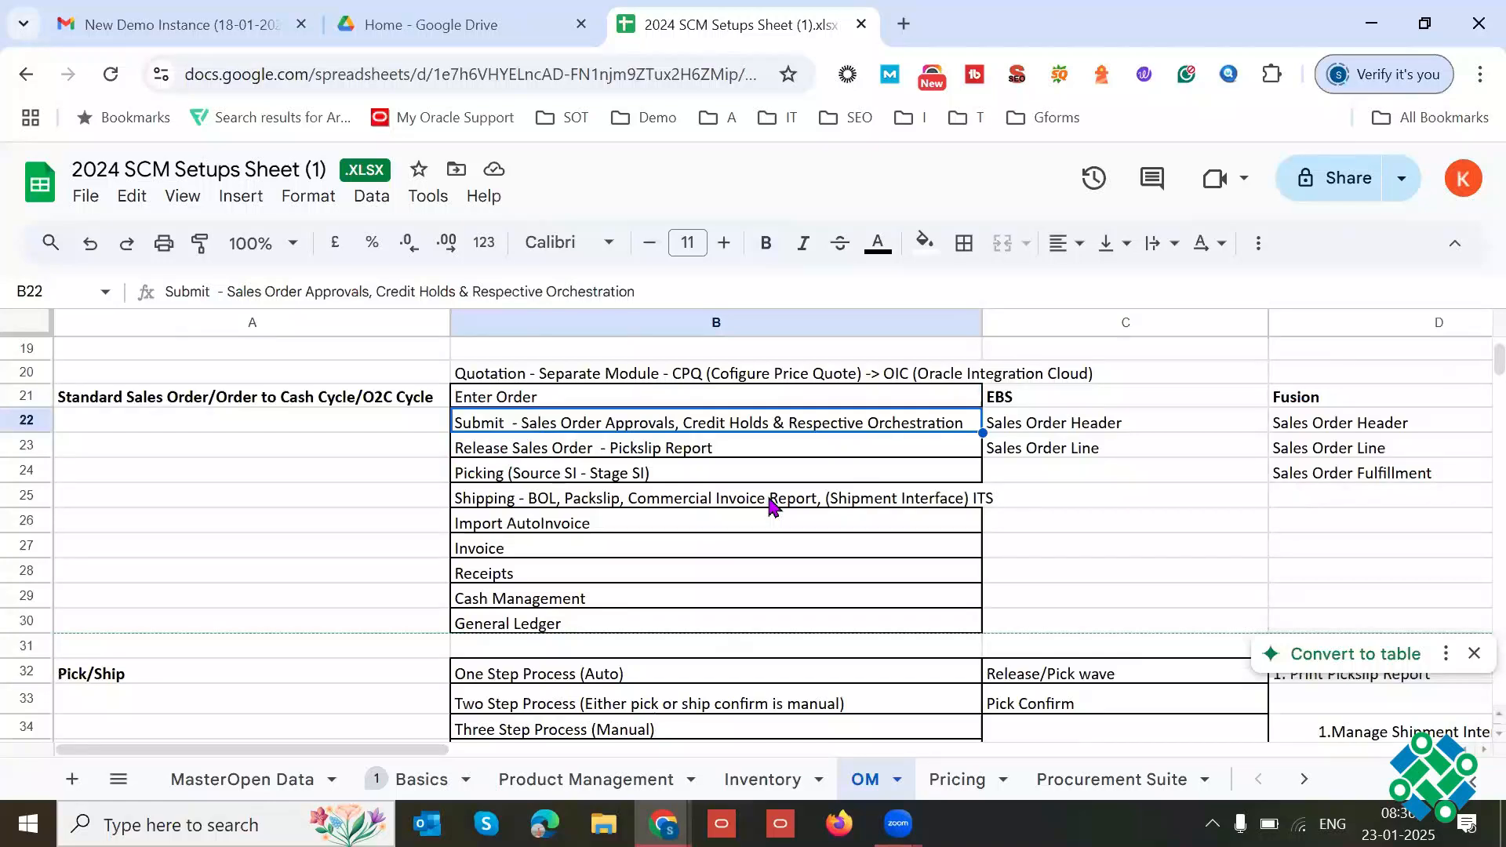
{"action": "left_click_drag", "start_coordinate": [575, 454], "coordinate": [573, 496]}
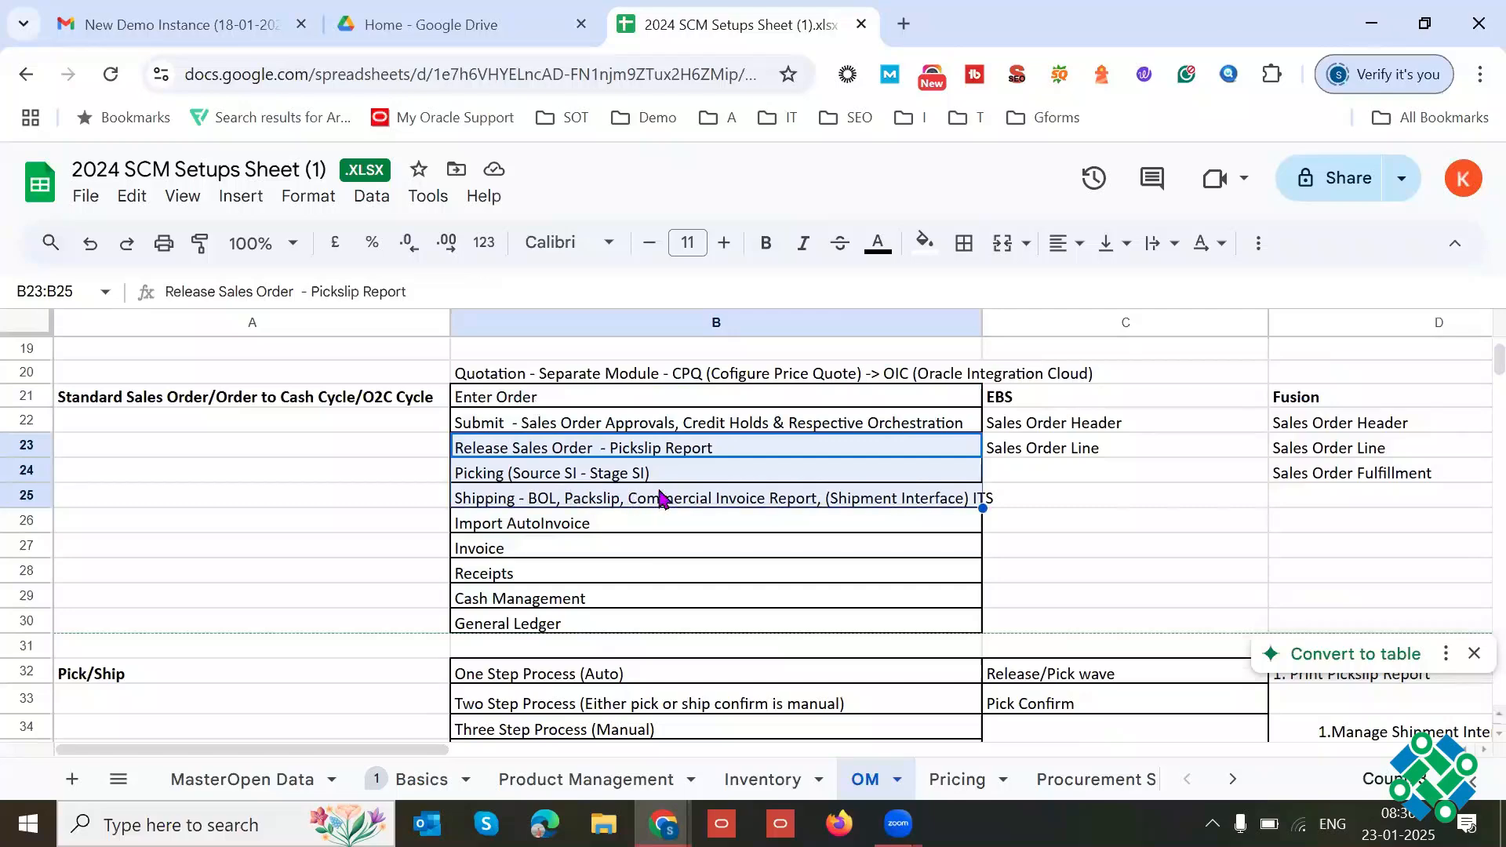
Step: Review the financial stages from Import AutoInvoice in B26 through General Ledger in B30, highlighting the Cash Management text
{"action": "left_click", "coordinate": [538, 528]}
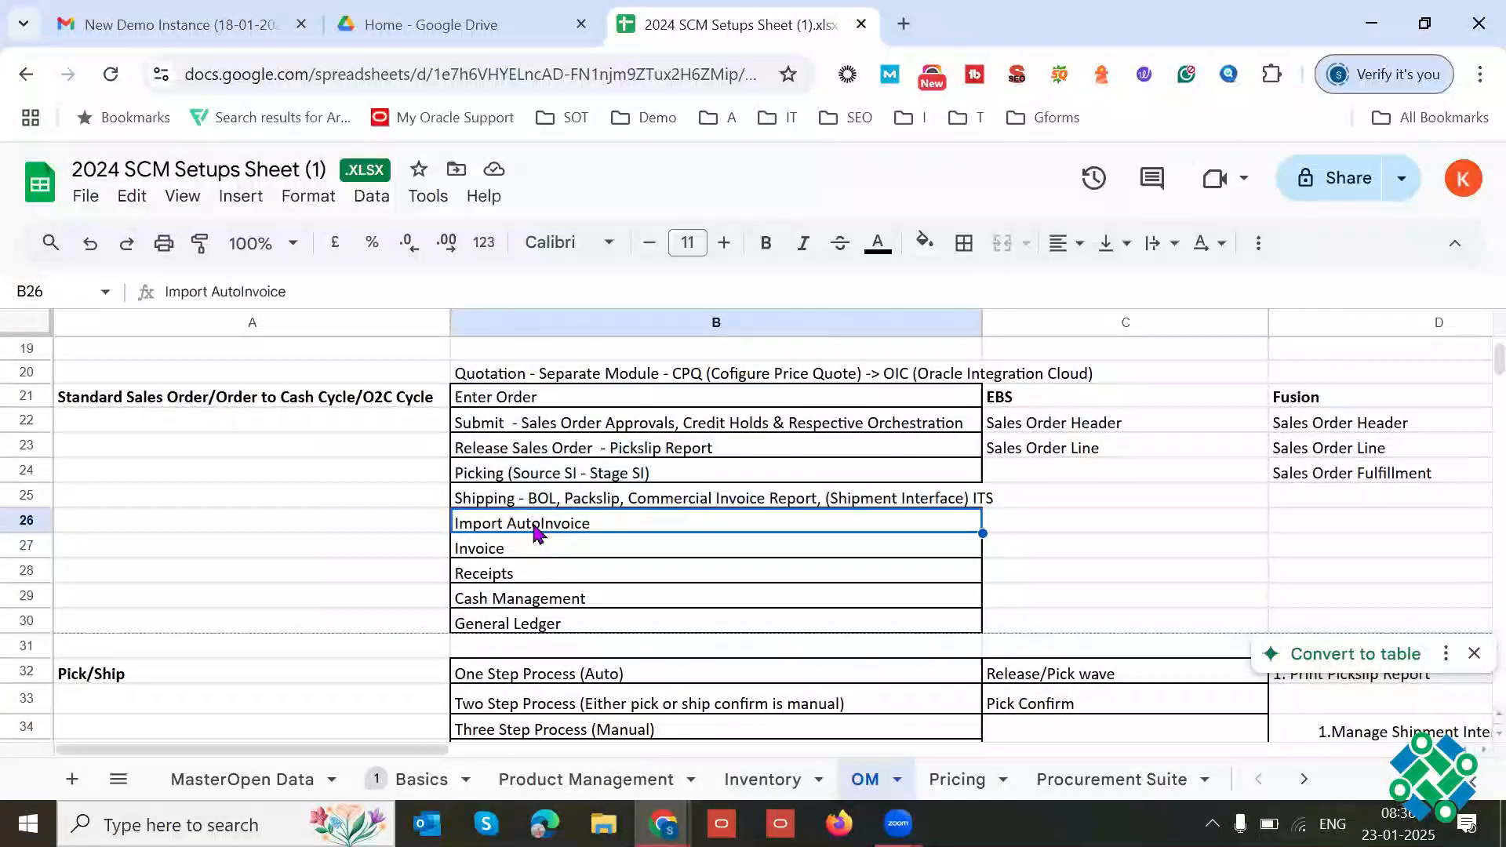
{"action": "left_click", "coordinate": [524, 555]}
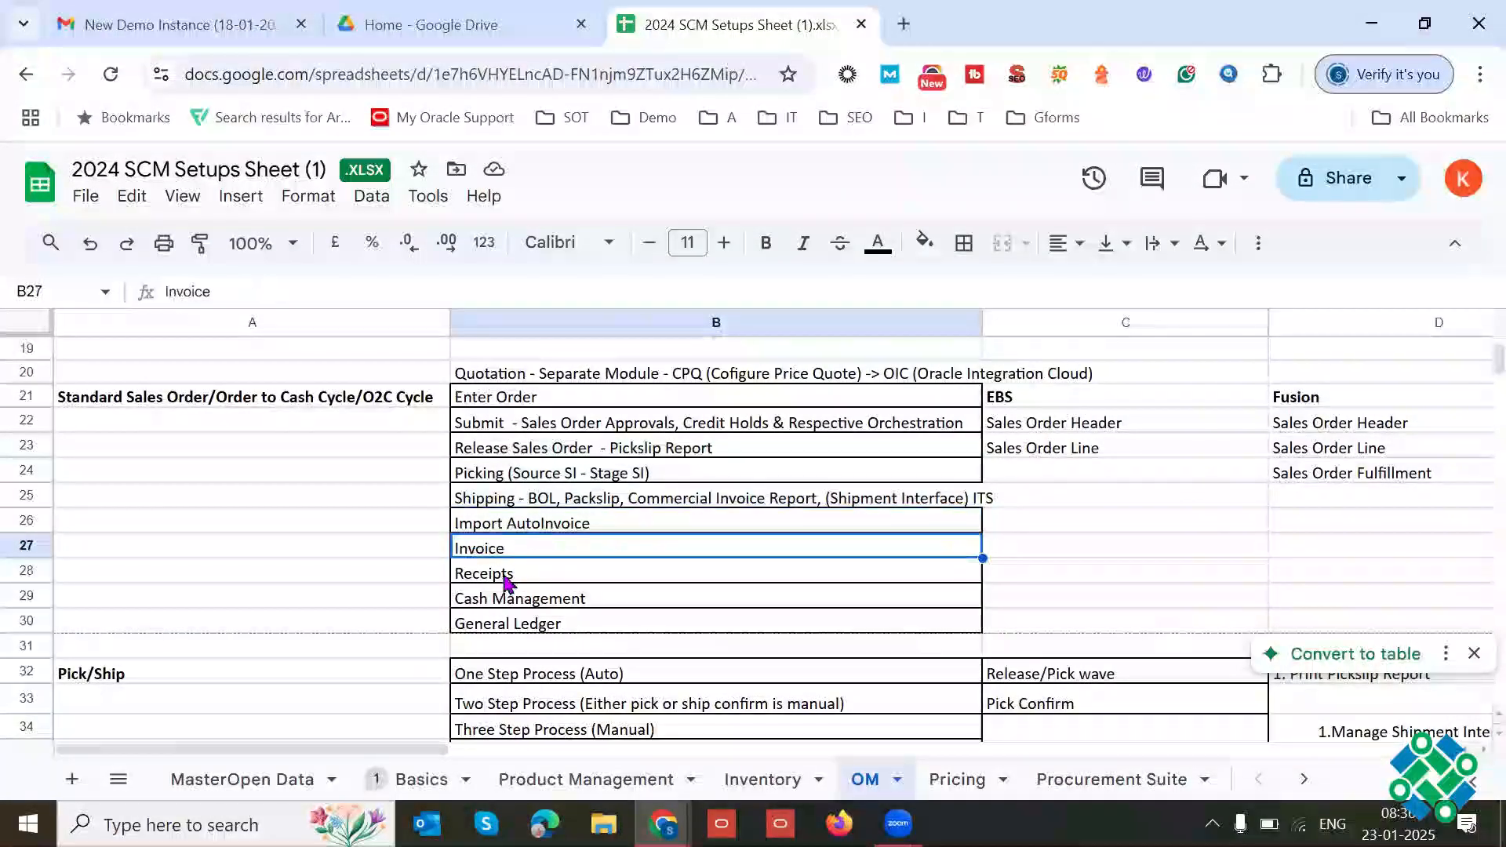
{"action": "double_click", "coordinate": [499, 575]}
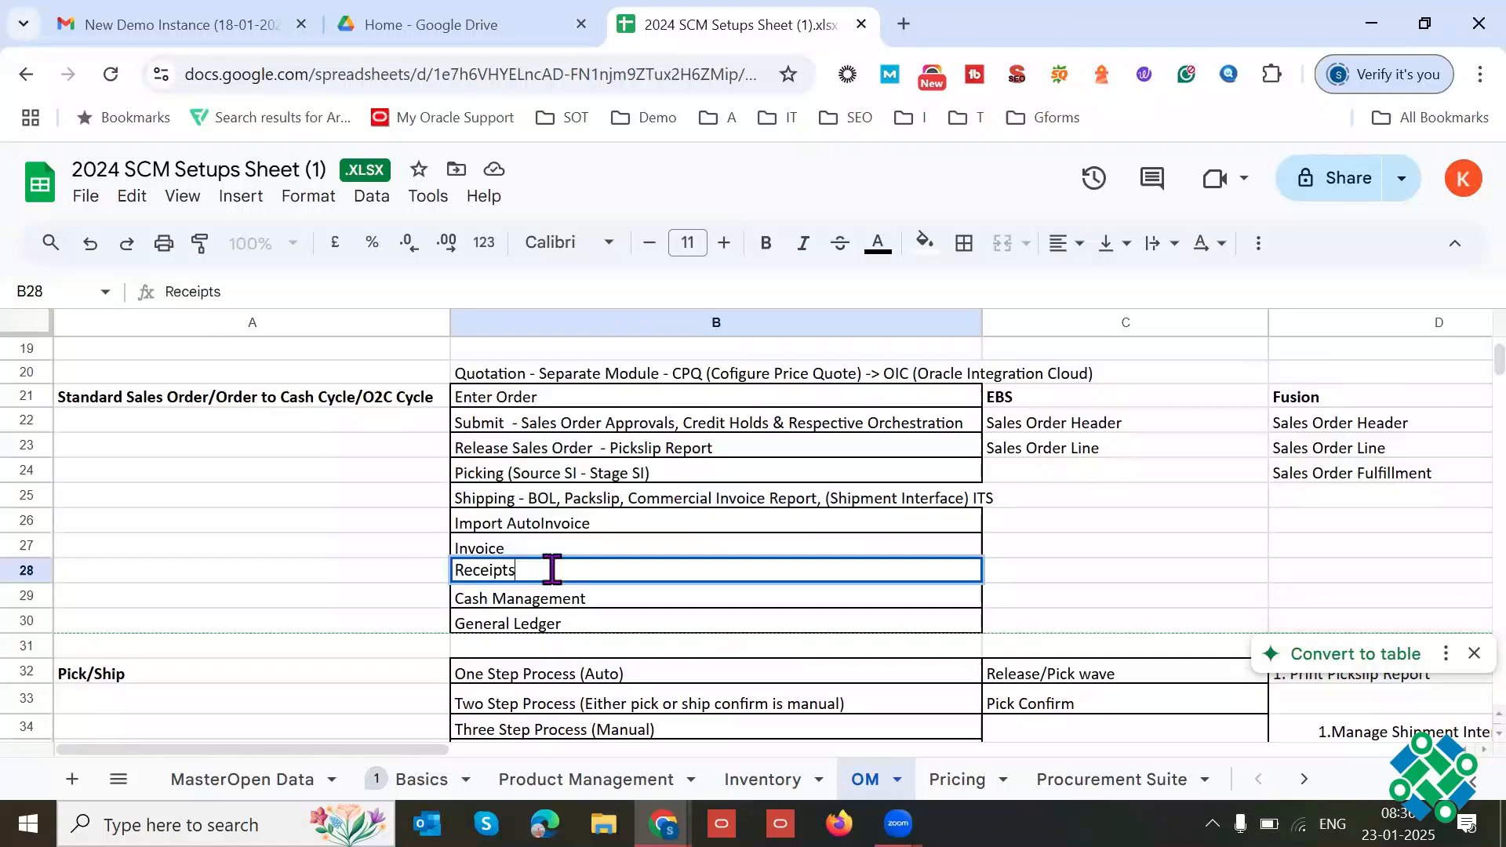
{"action": "left_click", "coordinate": [580, 606]}
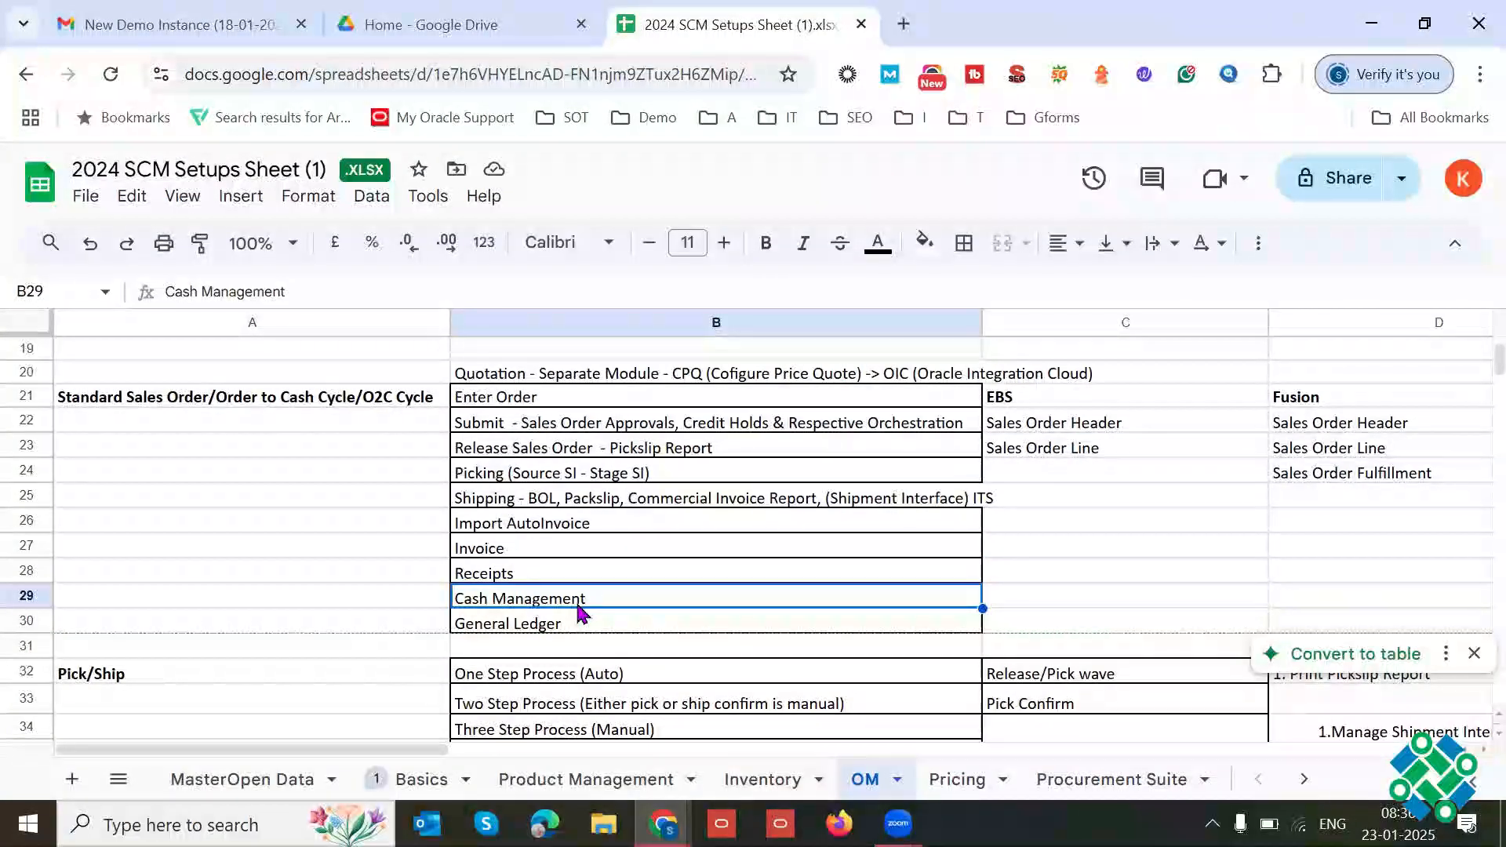
{"action": "double_click", "coordinate": [592, 590]}
{"action": "triple_click", "coordinate": [589, 594]}
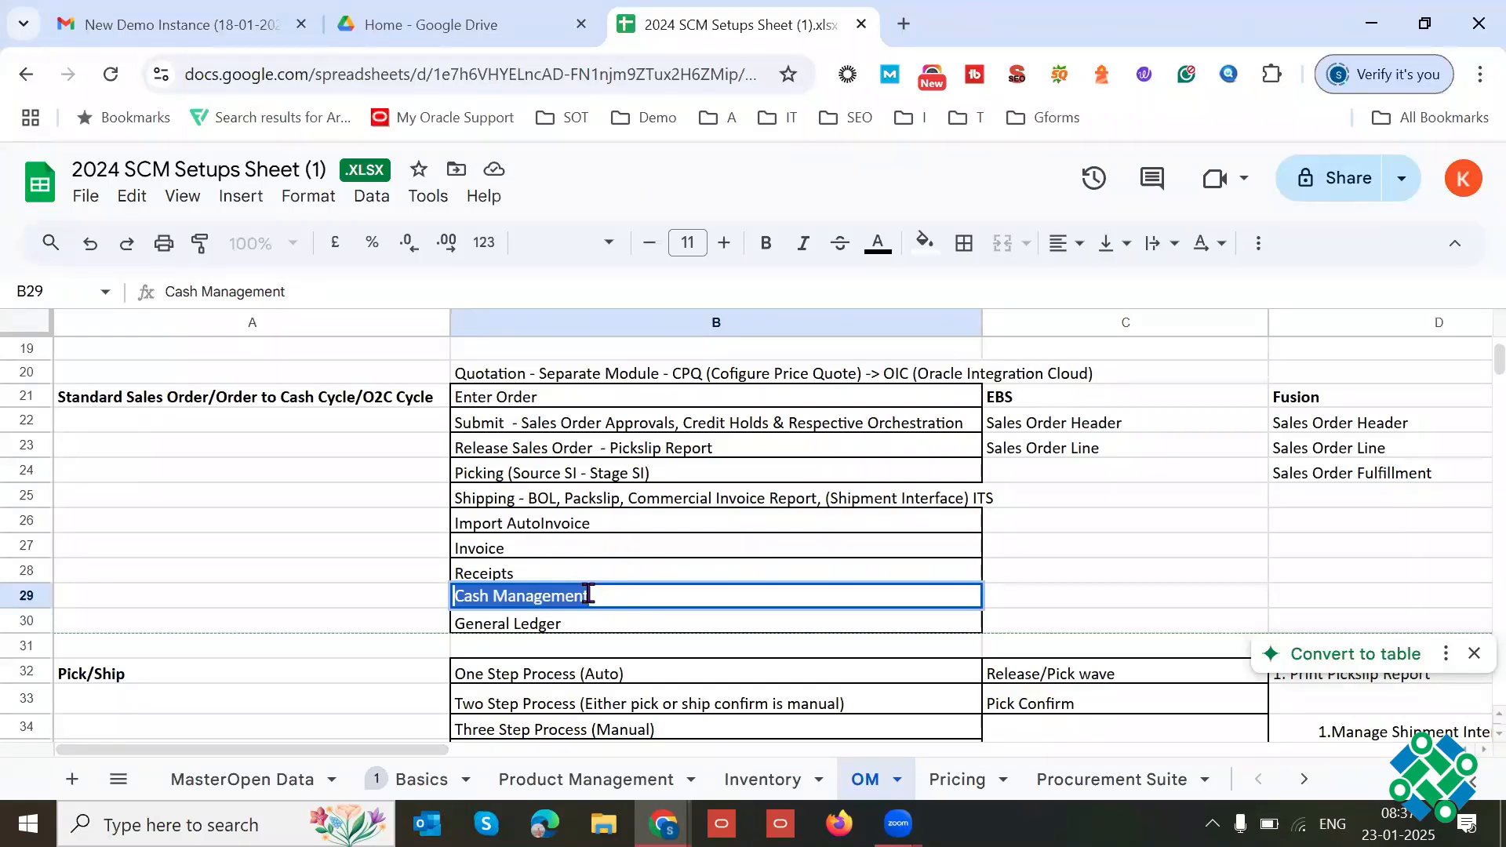
{"action": "left_click", "coordinate": [562, 628]}
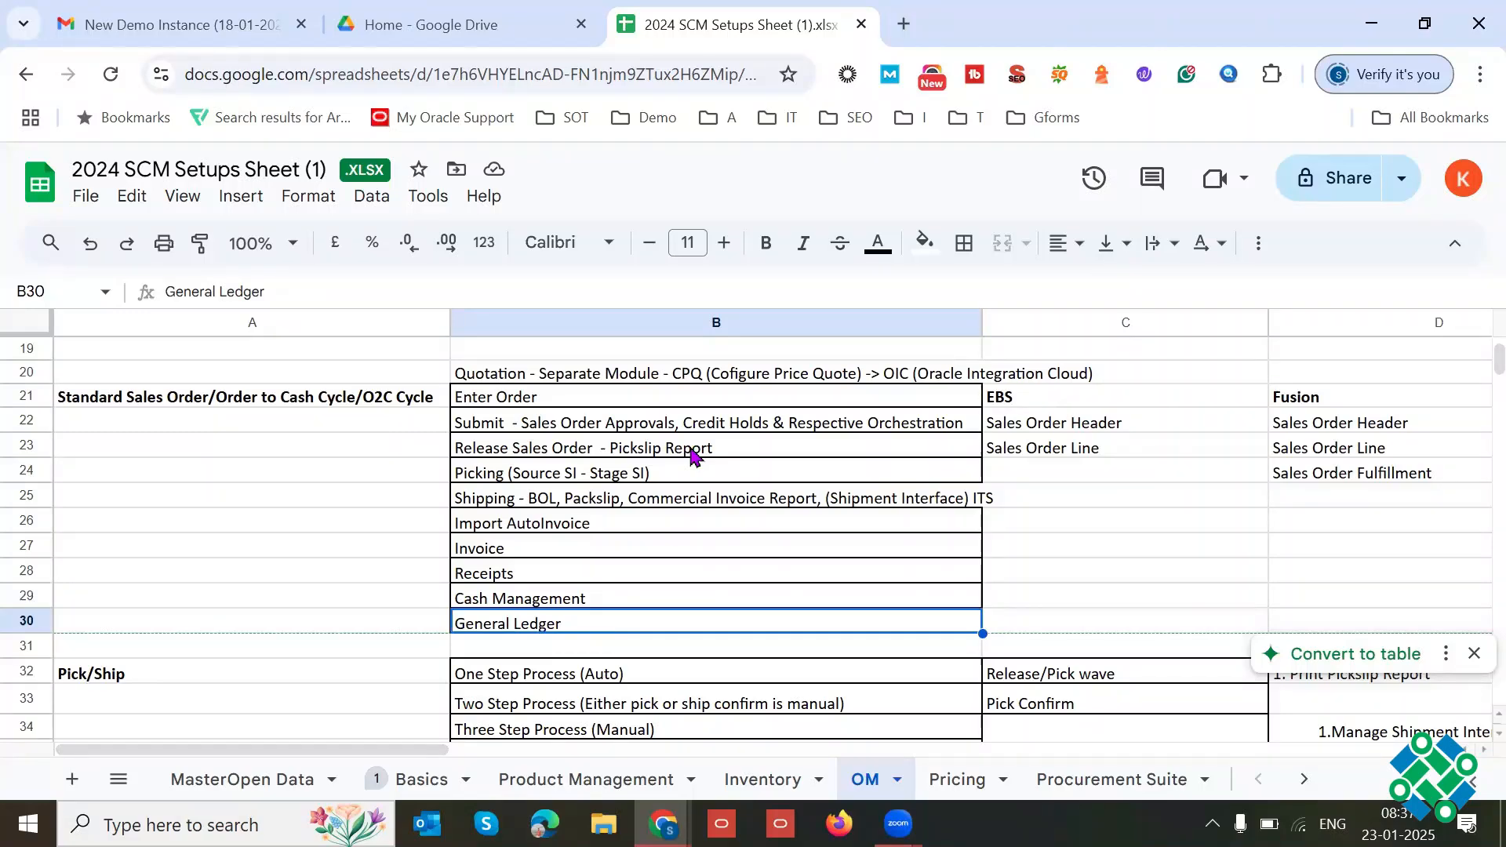
Step: Switch to the Oracle Fusion window and open the Order Management work area's Overview page
{"action": "mouse_move", "coordinate": [663, 824]}
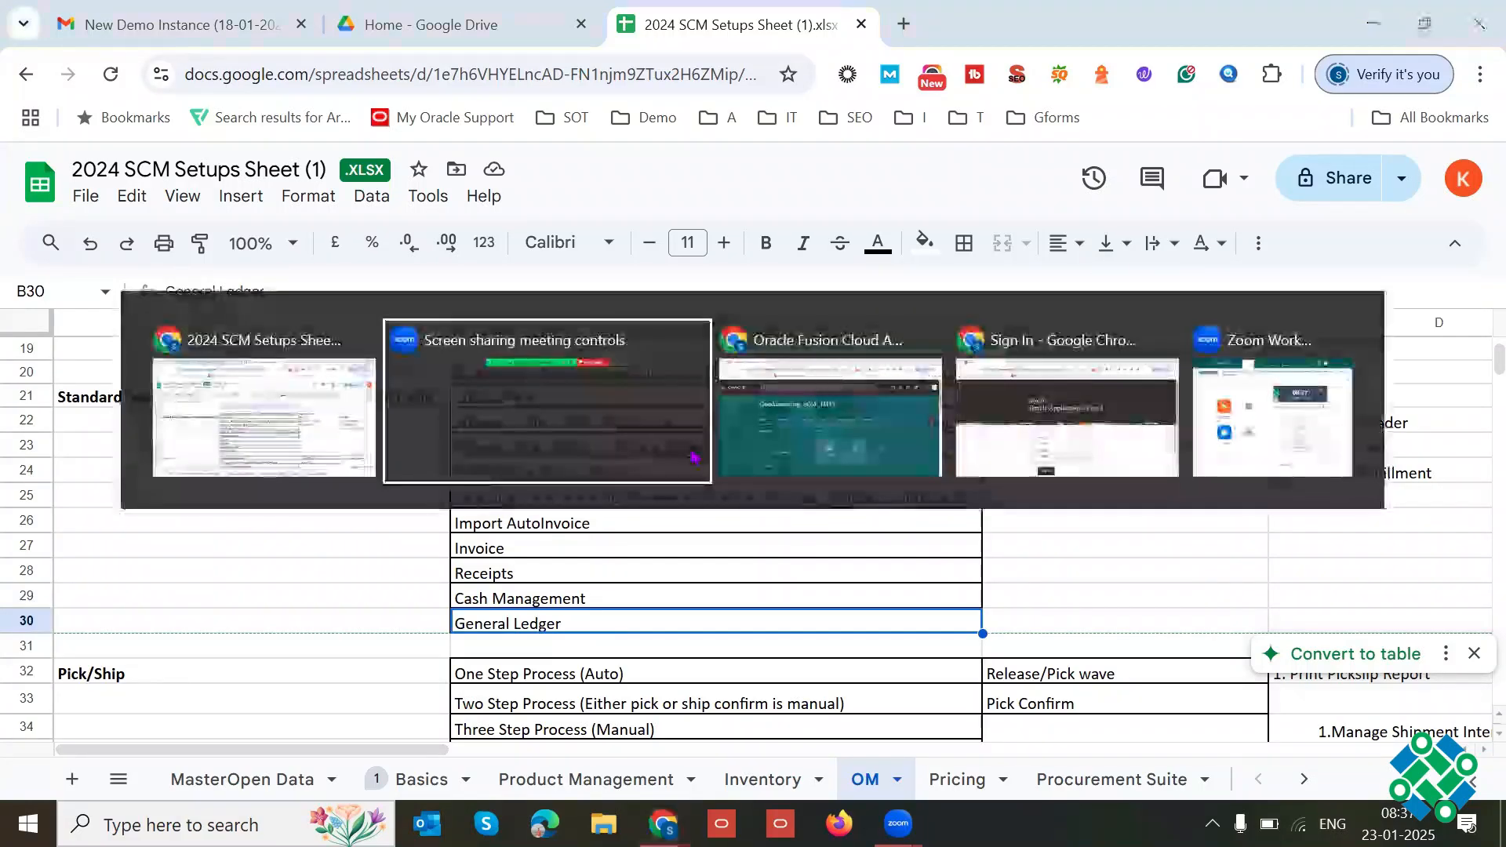
{"action": "left_click", "coordinate": [831, 397]}
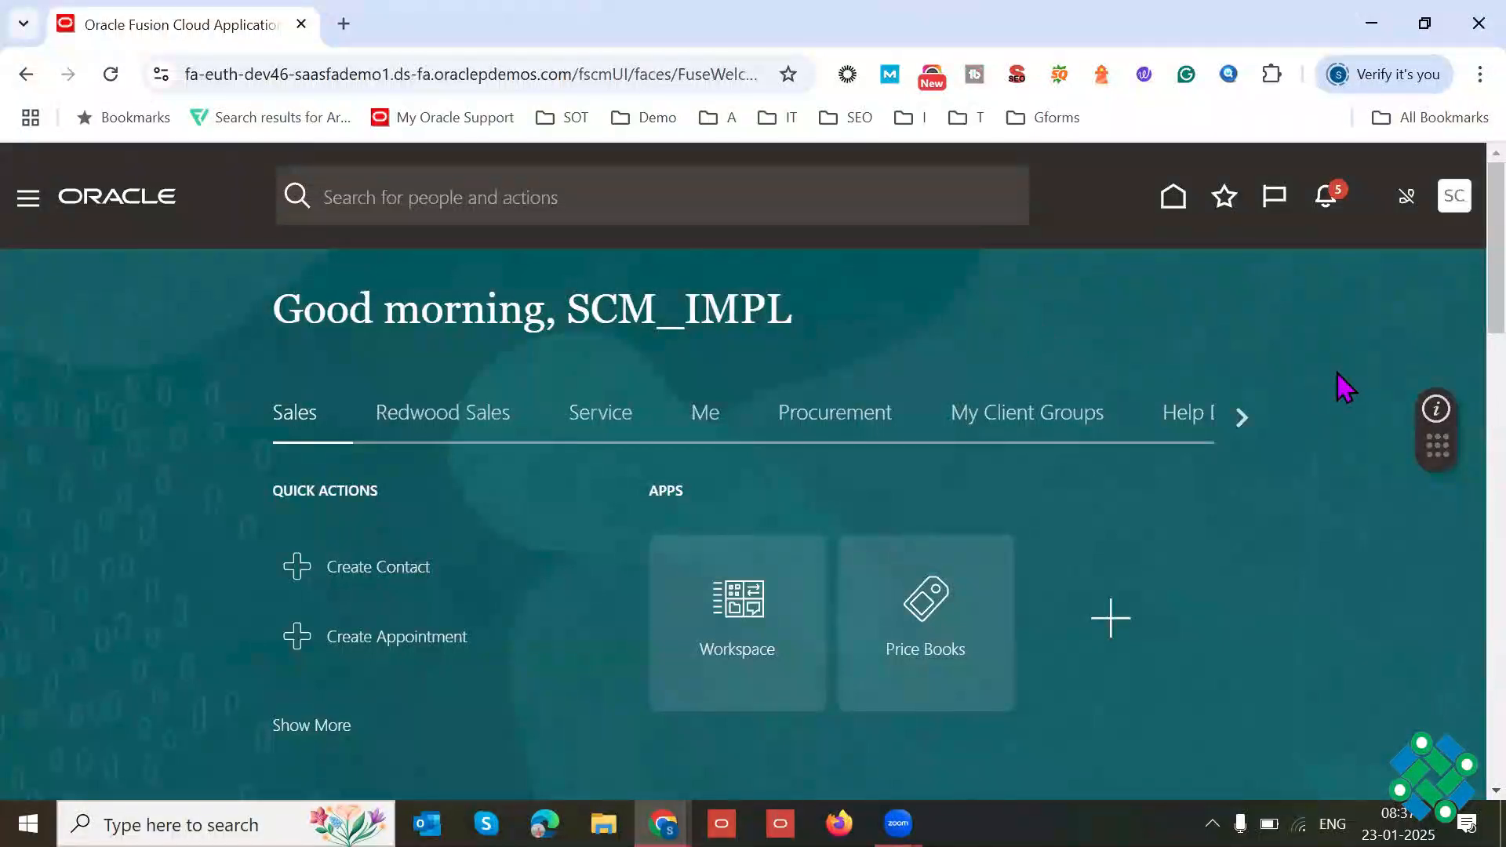
{"action": "scroll", "coordinate": [1452, 276], "scroll_direction": "down", "scroll_amount": 2}
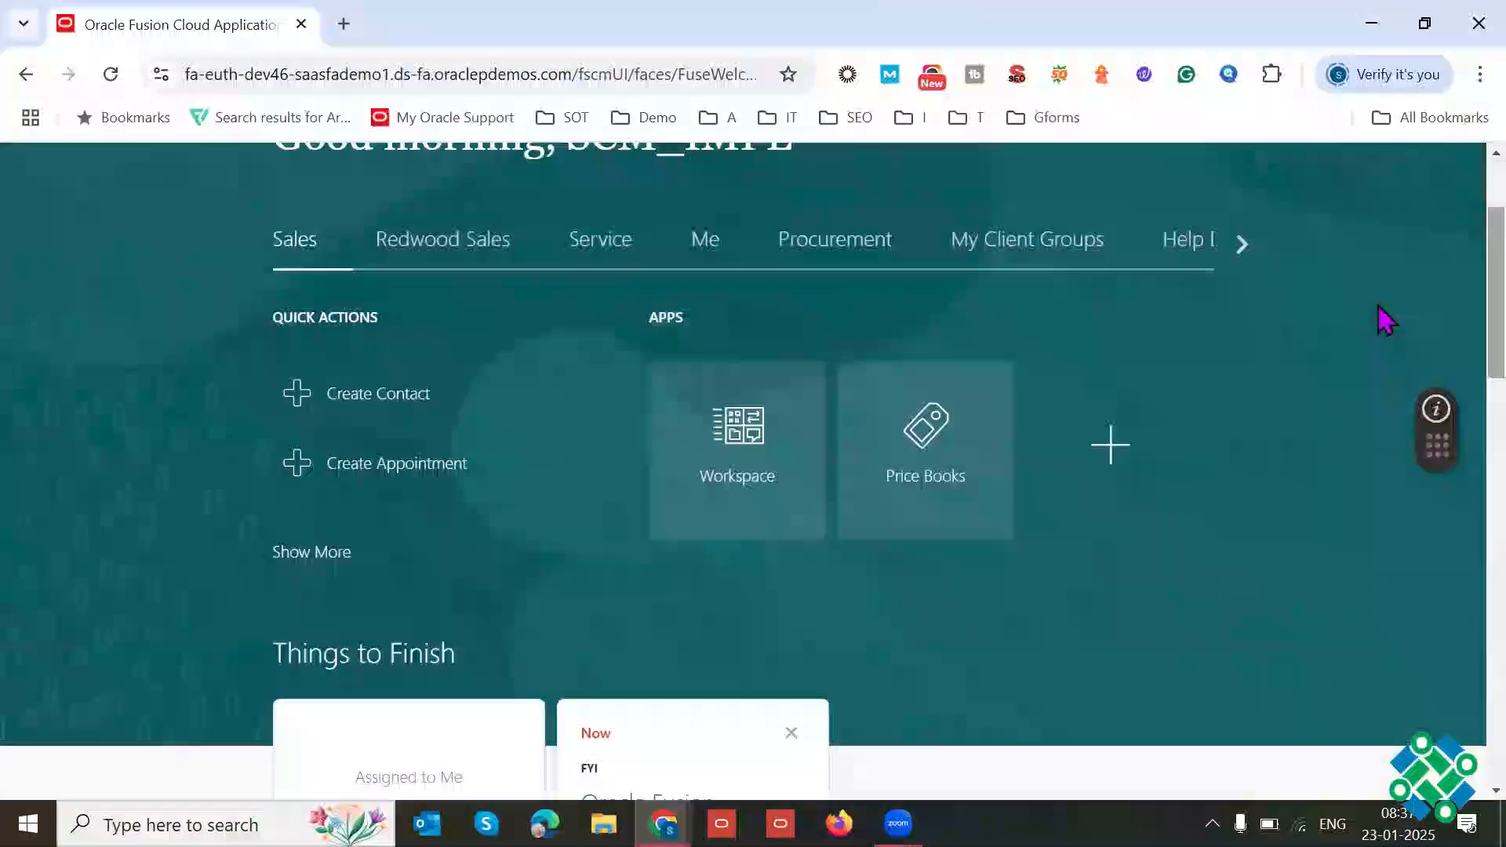
{"action": "left_click", "coordinate": [1242, 244]}
{"action": "left_click", "coordinate": [1242, 244]}
{"action": "left_click", "coordinate": [1242, 244]}
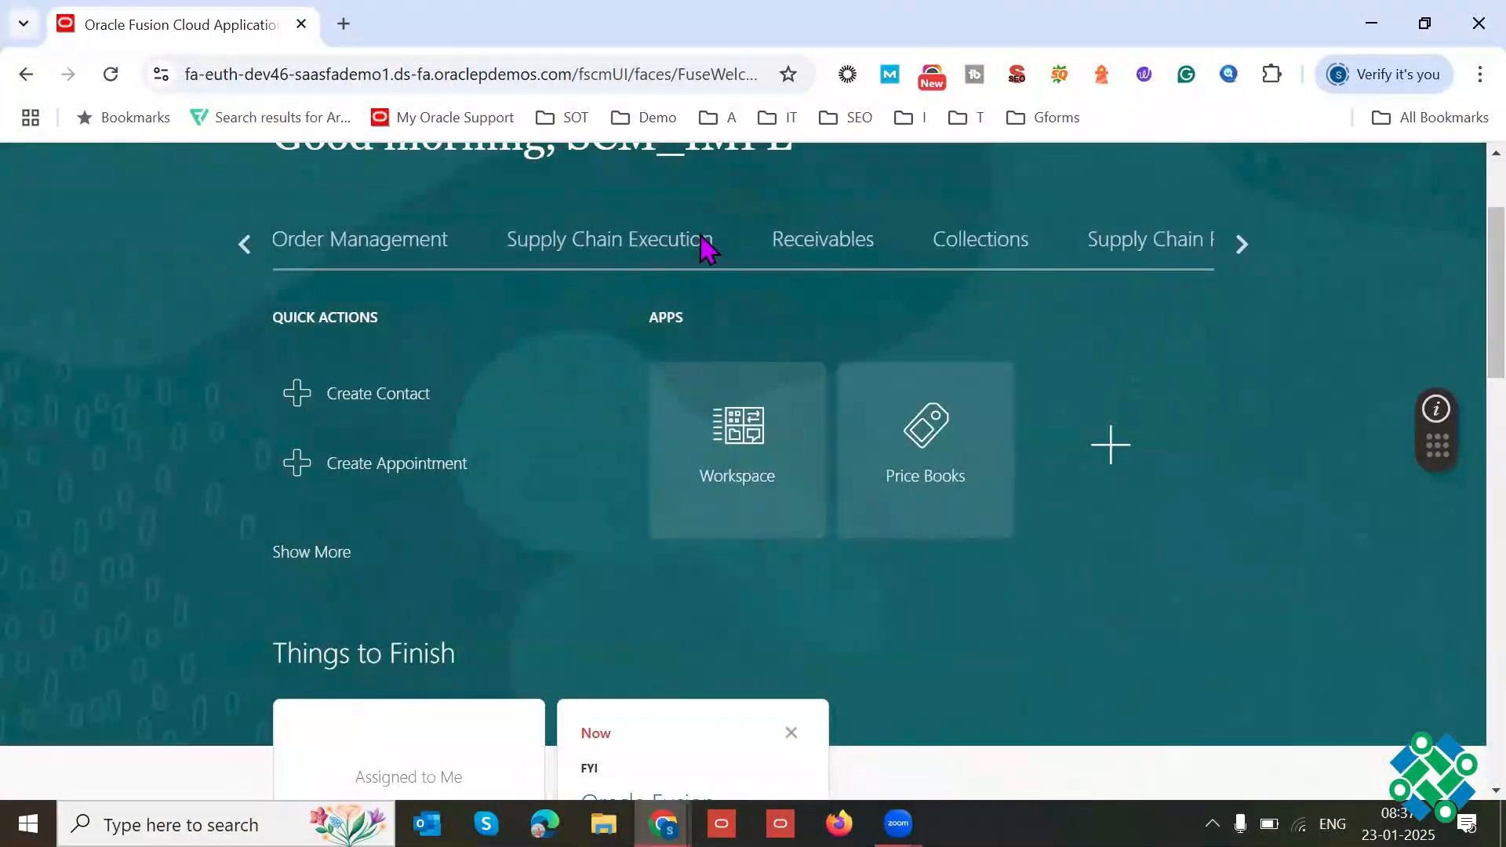
{"action": "left_click", "coordinate": [403, 257]}
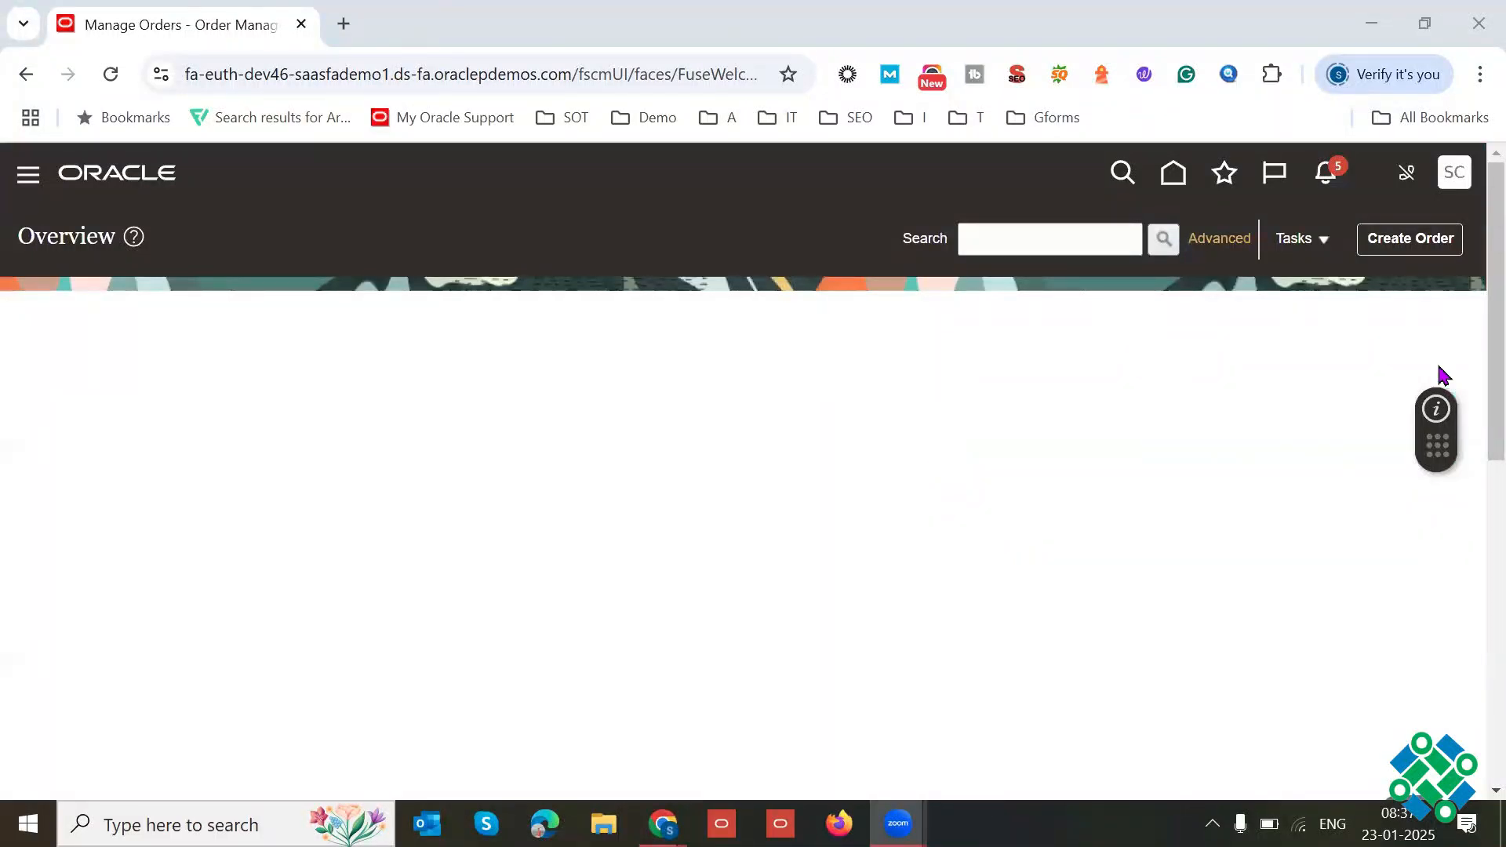
Step: Start a new sales order and set its Business Unit to US1 Business Unit
{"action": "left_click", "coordinate": [1410, 239]}
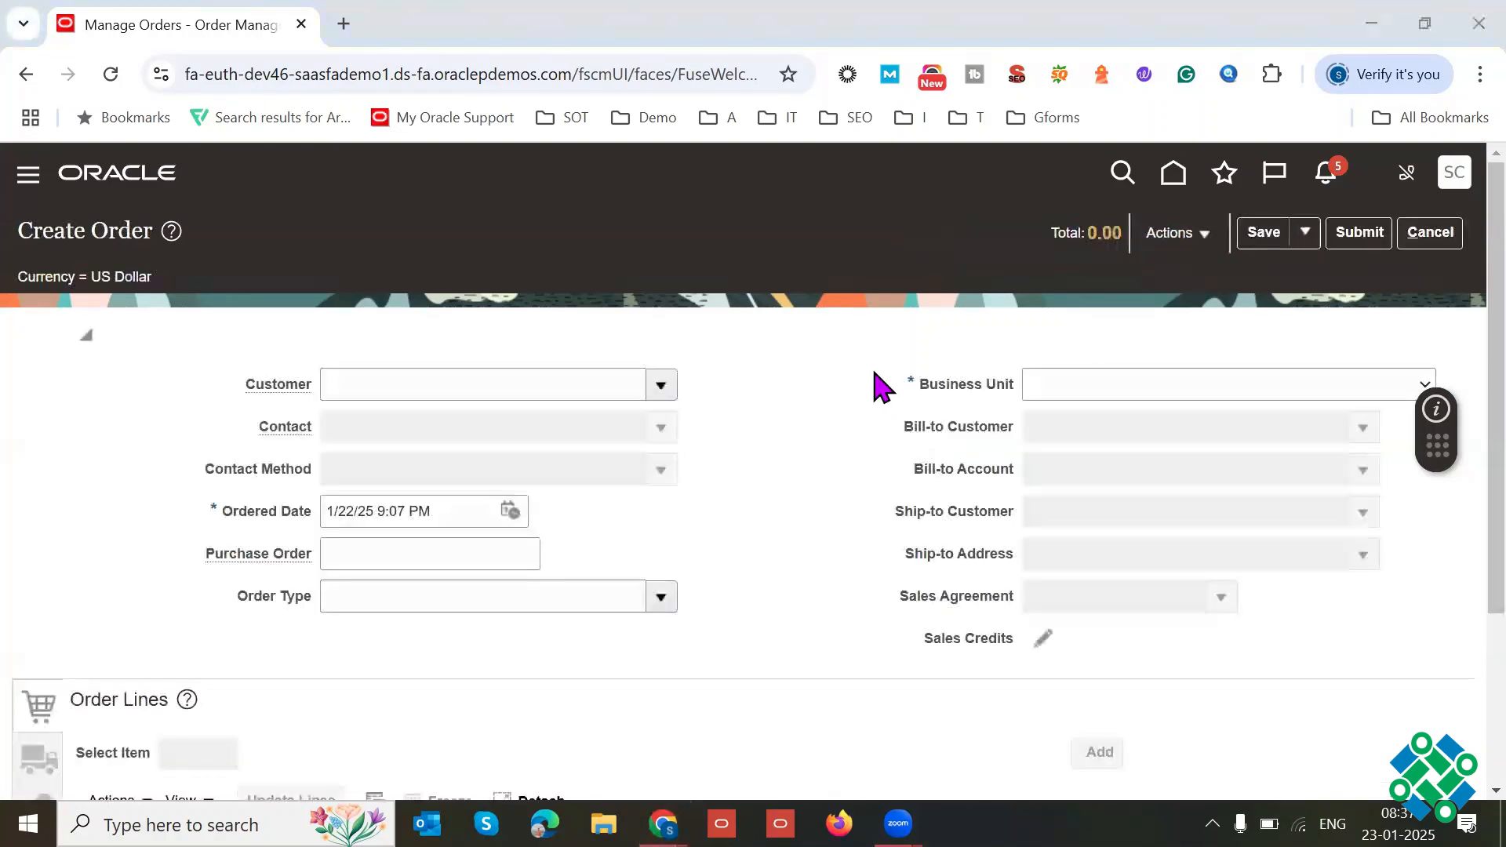
{"action": "left_click", "coordinate": [1124, 386]}
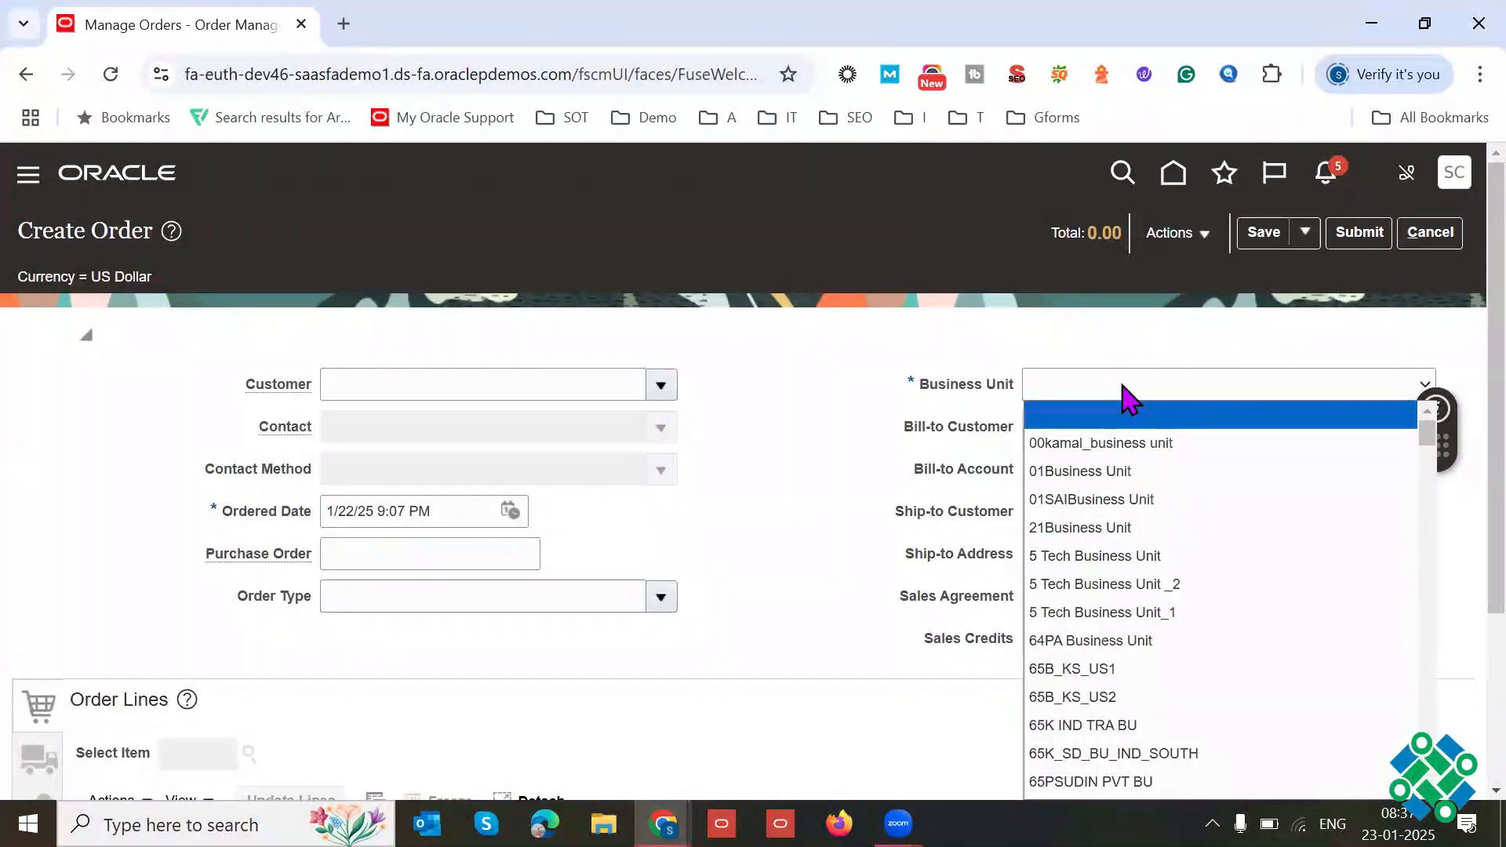
{"action": "type", "text": "us1 e"}
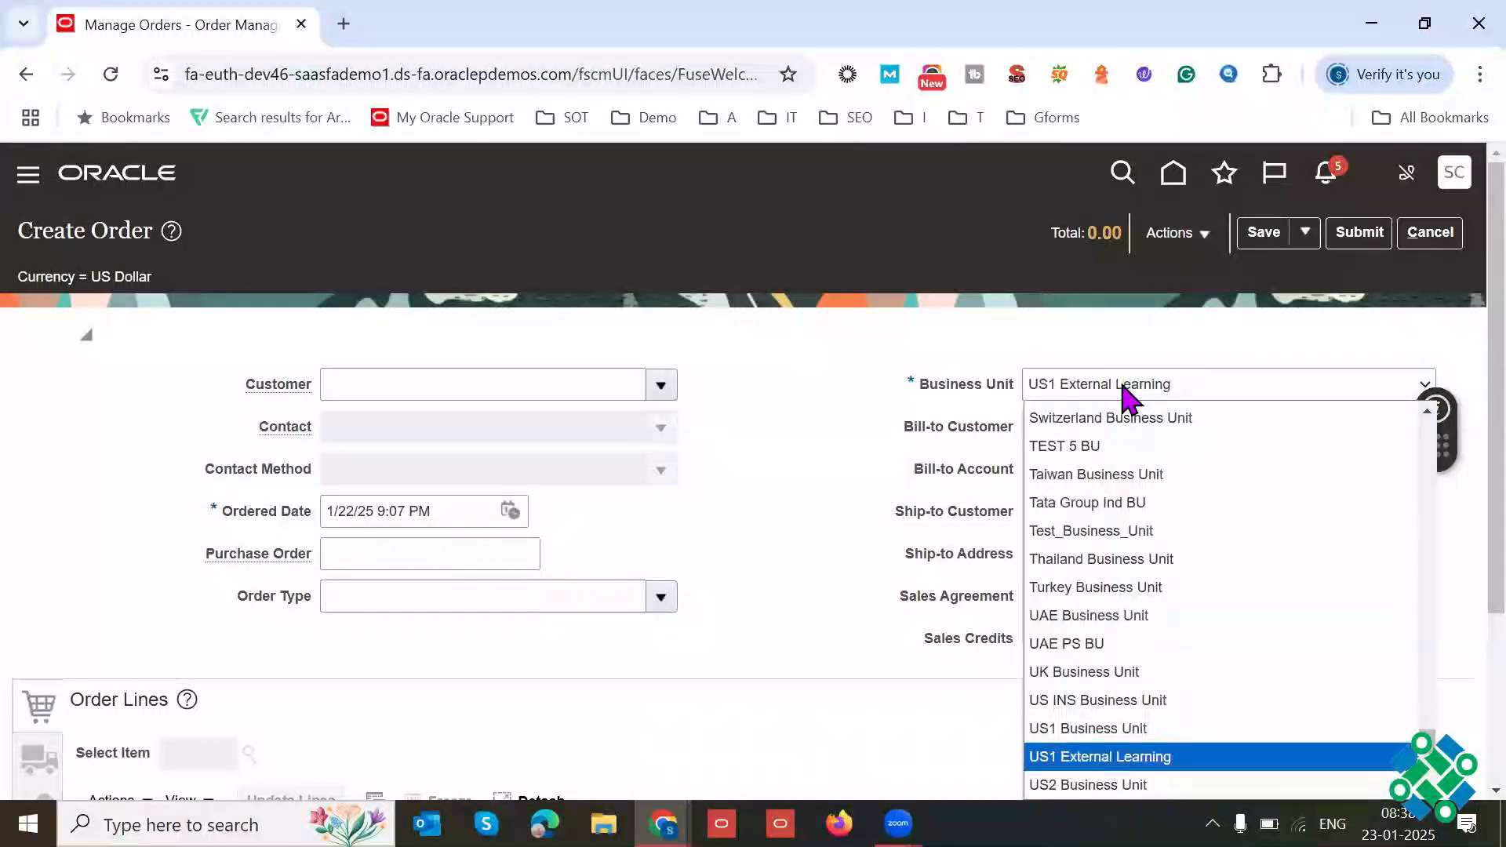
{"action": "key", "text": "Up"}
{"action": "key", "text": "Return"}
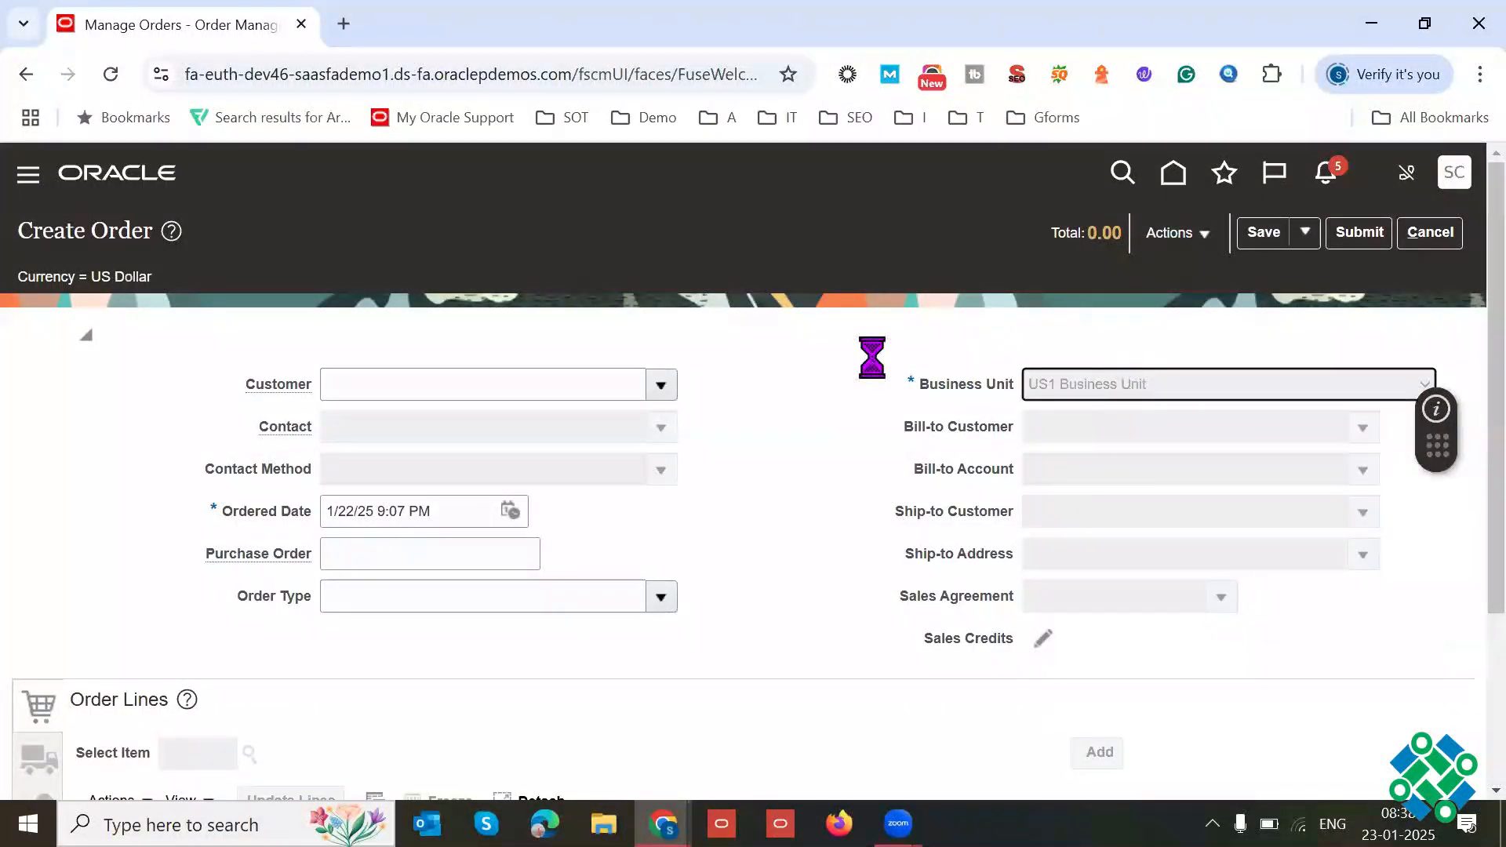
Step: Show the order form full screen and set the Customer to Computer Service and Rentals
{"action": "key", "text": "F11"}
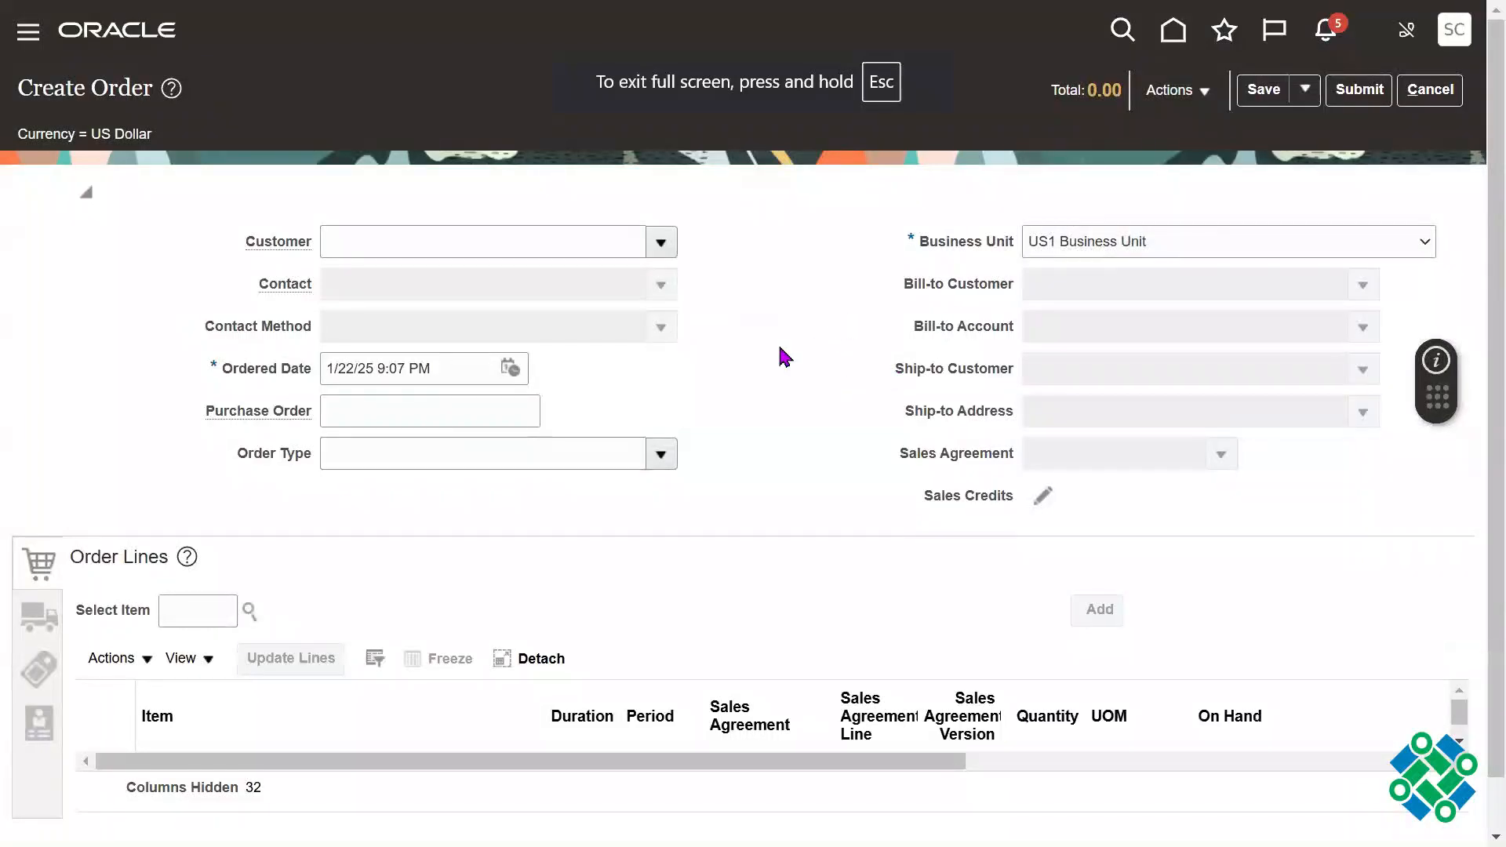
{"action": "left_click", "coordinate": [443, 231]}
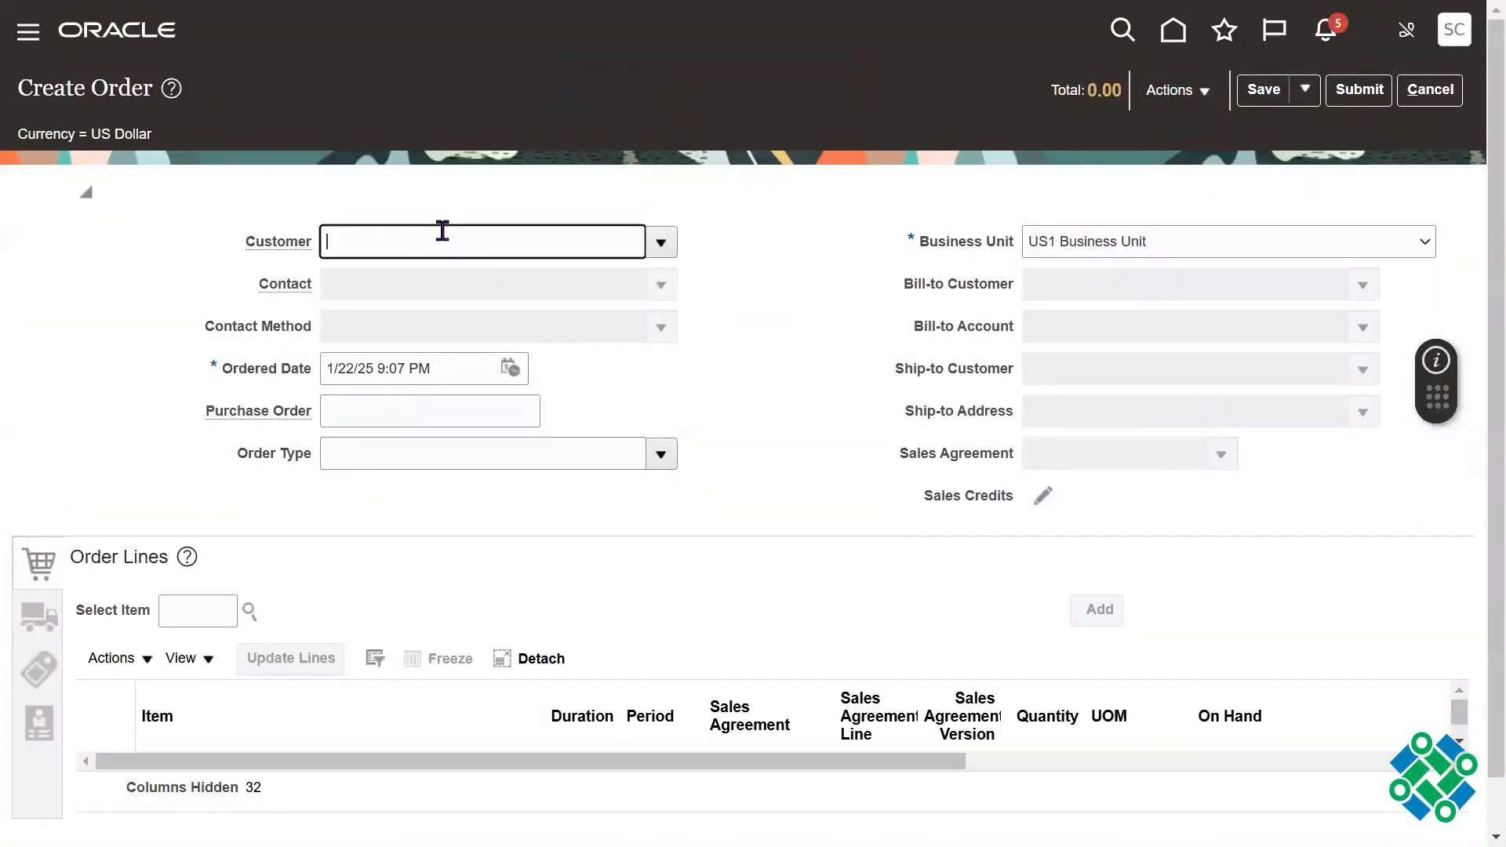
{"action": "type", "text": "Computer"}
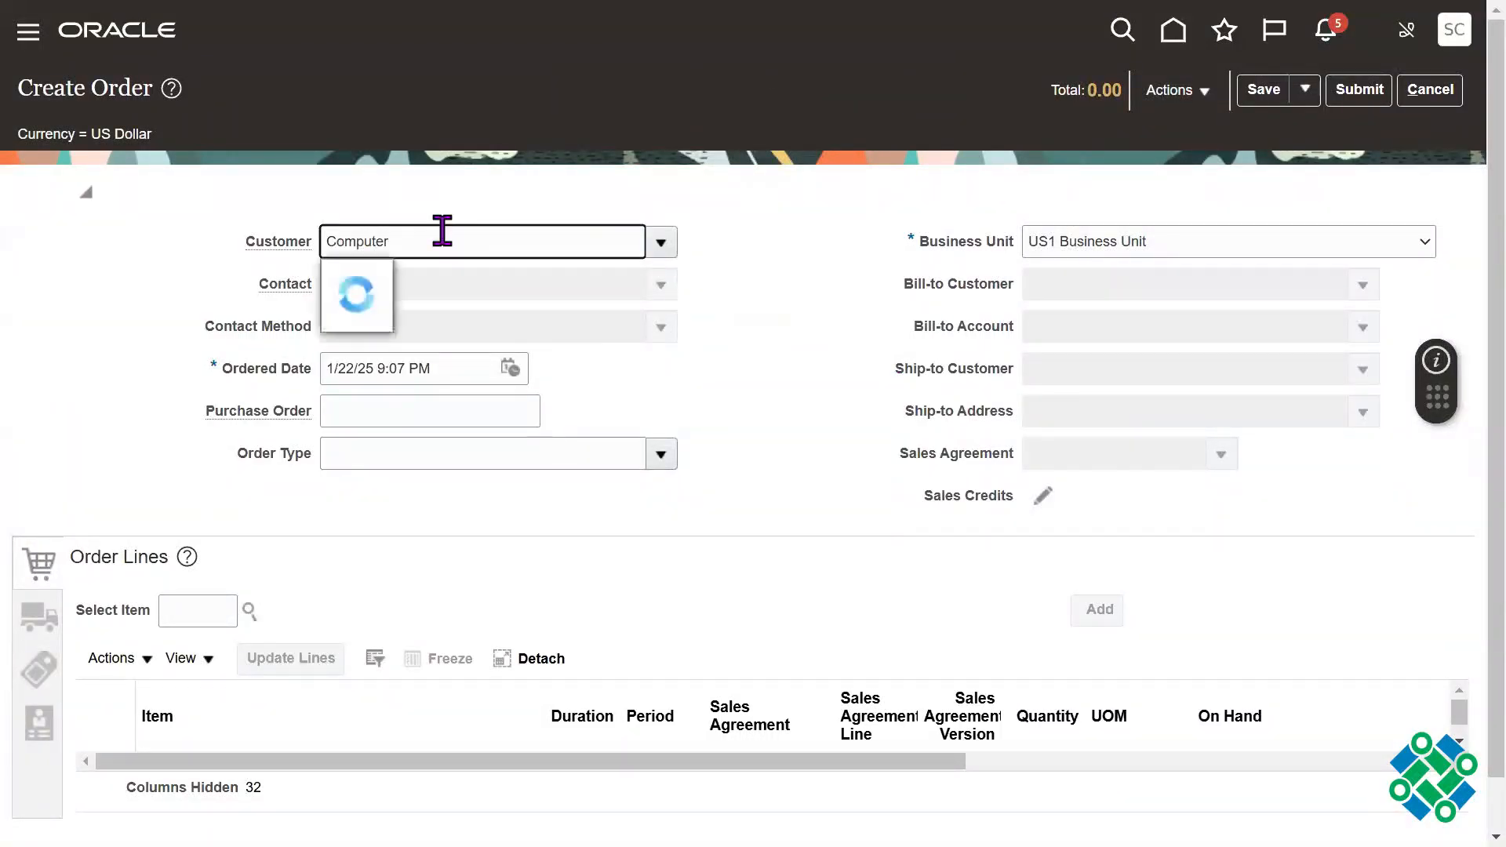
{"action": "left_click", "coordinate": [404, 275]}
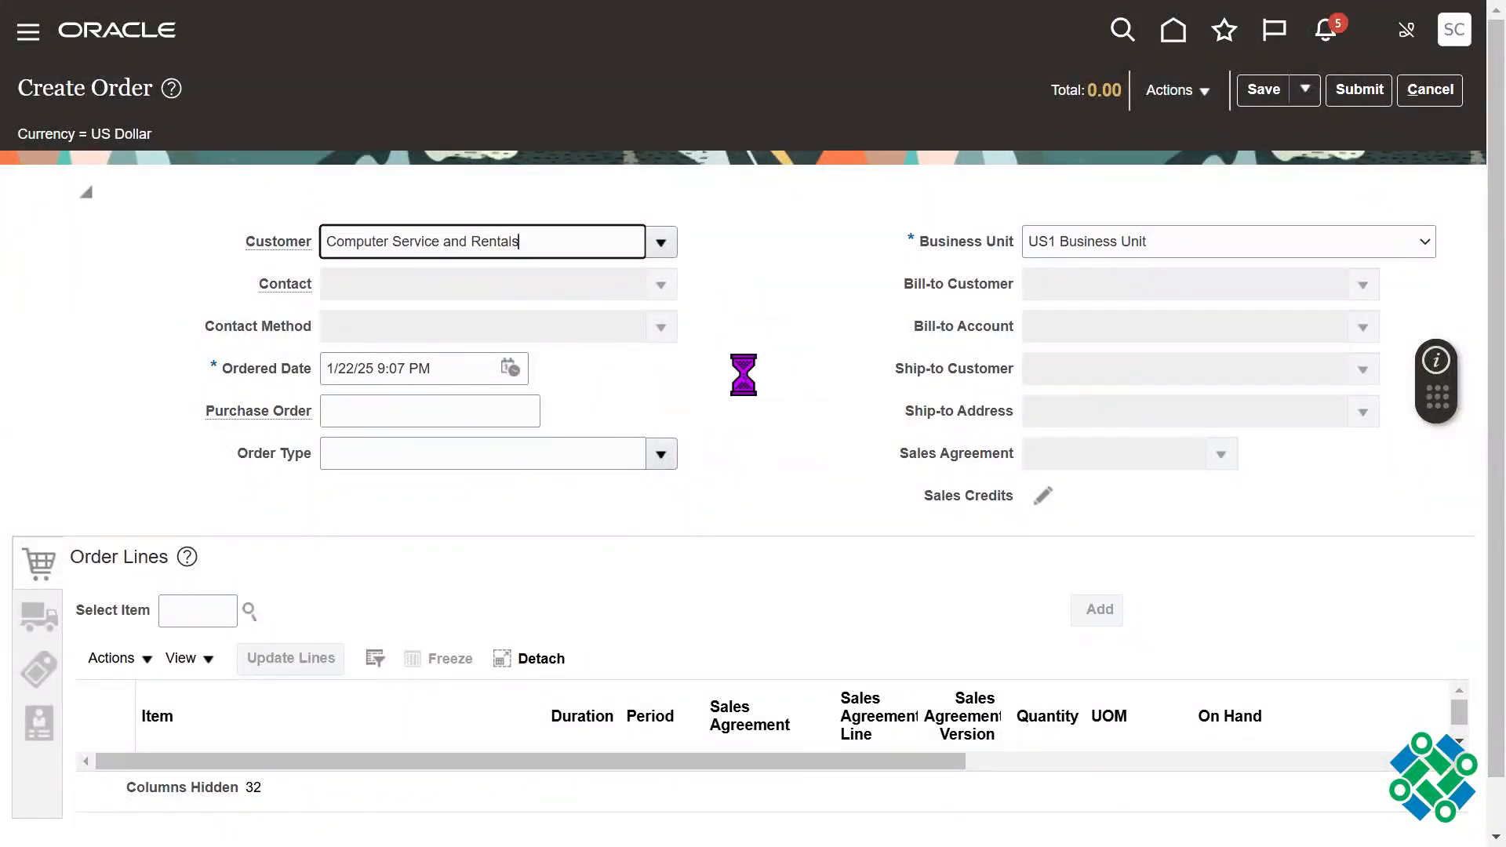
Step: Compare the order's Customer, Bill-to Customer and Ship-to Customer entries by highlighting each one
{"action": "double_click", "coordinate": [553, 245]}
{"action": "left_click", "coordinate": [553, 245]}
{"action": "triple_click", "coordinate": [552, 246]}
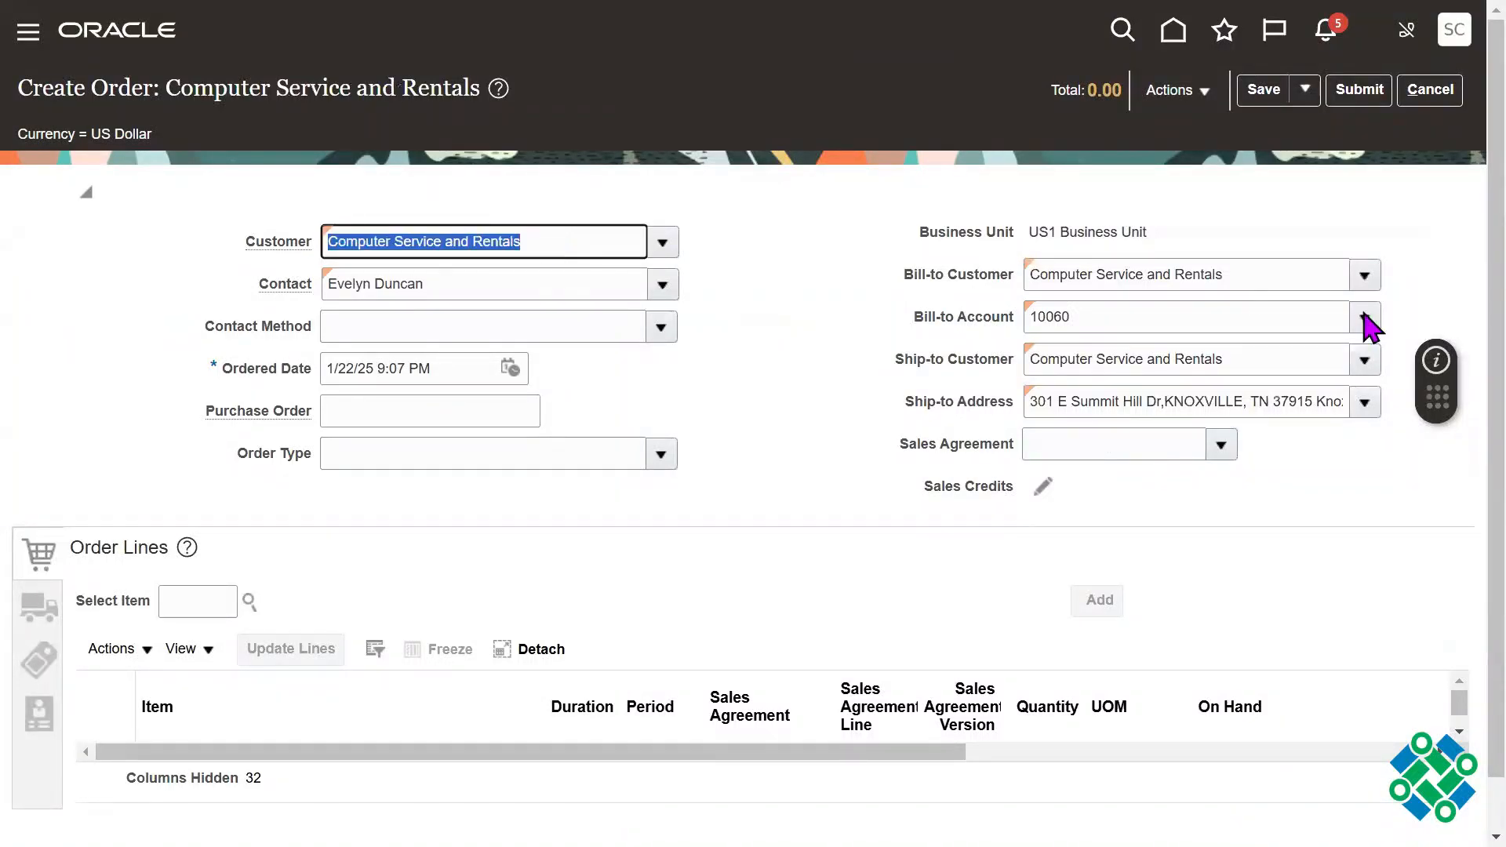
{"action": "triple_click", "coordinate": [1267, 281]}
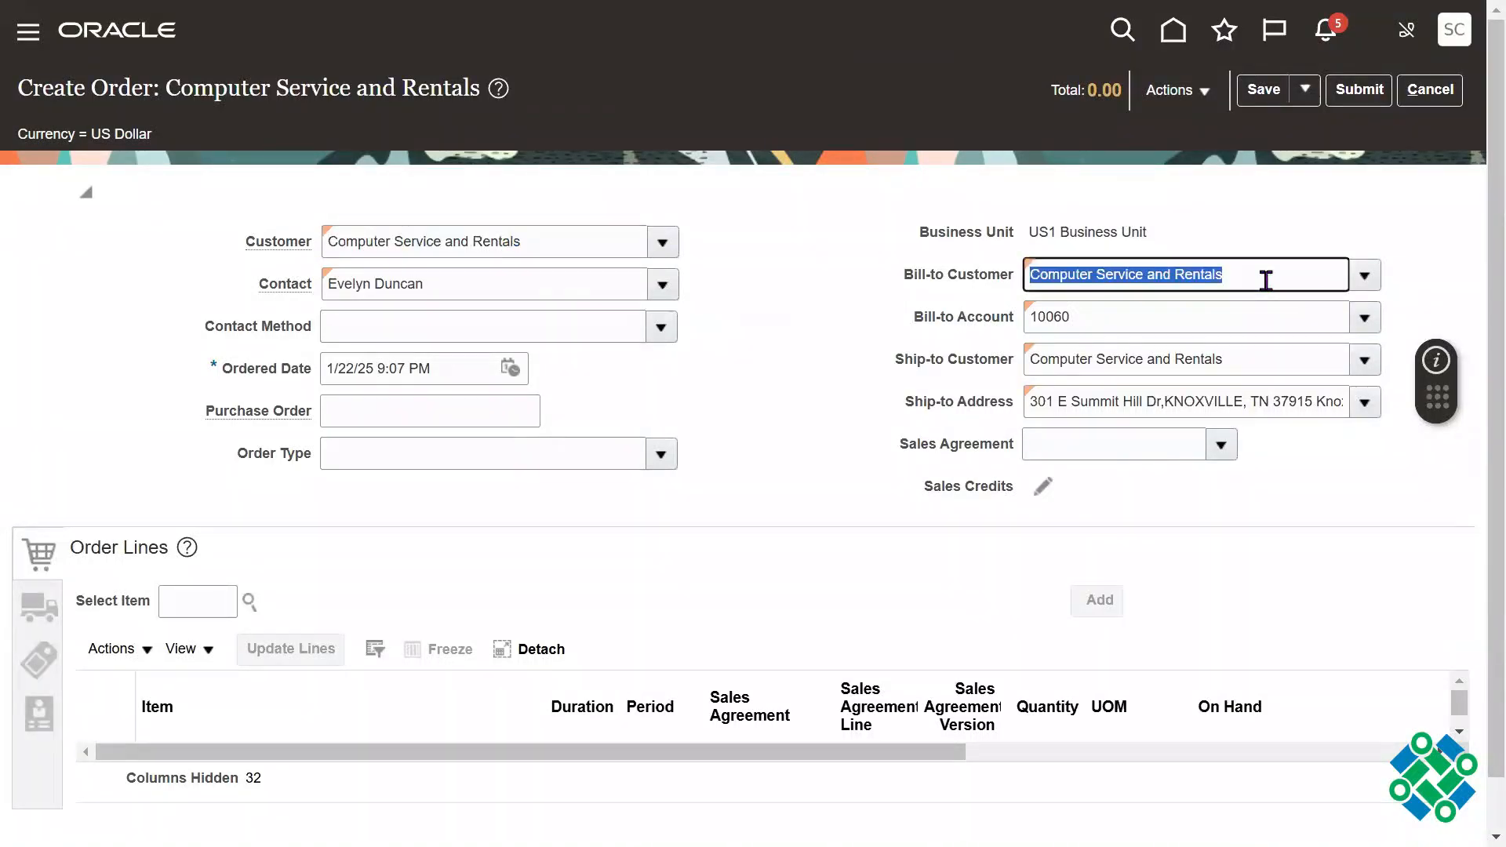
{"action": "triple_click", "coordinate": [1237, 355]}
{"action": "triple_click", "coordinate": [1235, 278]}
{"action": "triple_click", "coordinate": [1182, 359]}
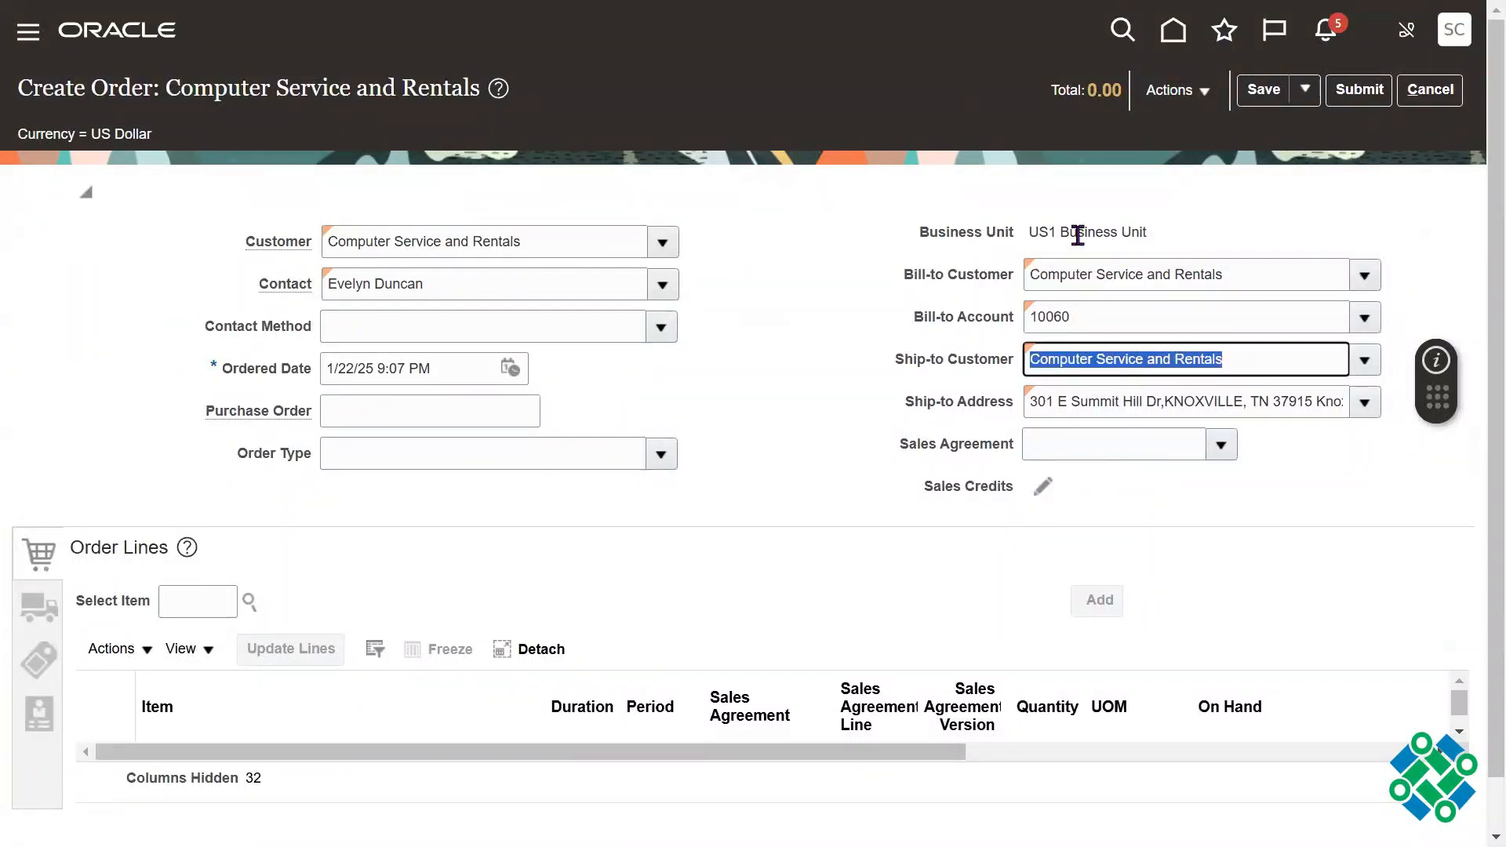
Step: Examine the order's Business Unit value, highlighting its text and clearing the highlight when done
{"action": "triple_click", "coordinate": [1078, 234]}
{"action": "triple_click", "coordinate": [1078, 235]}
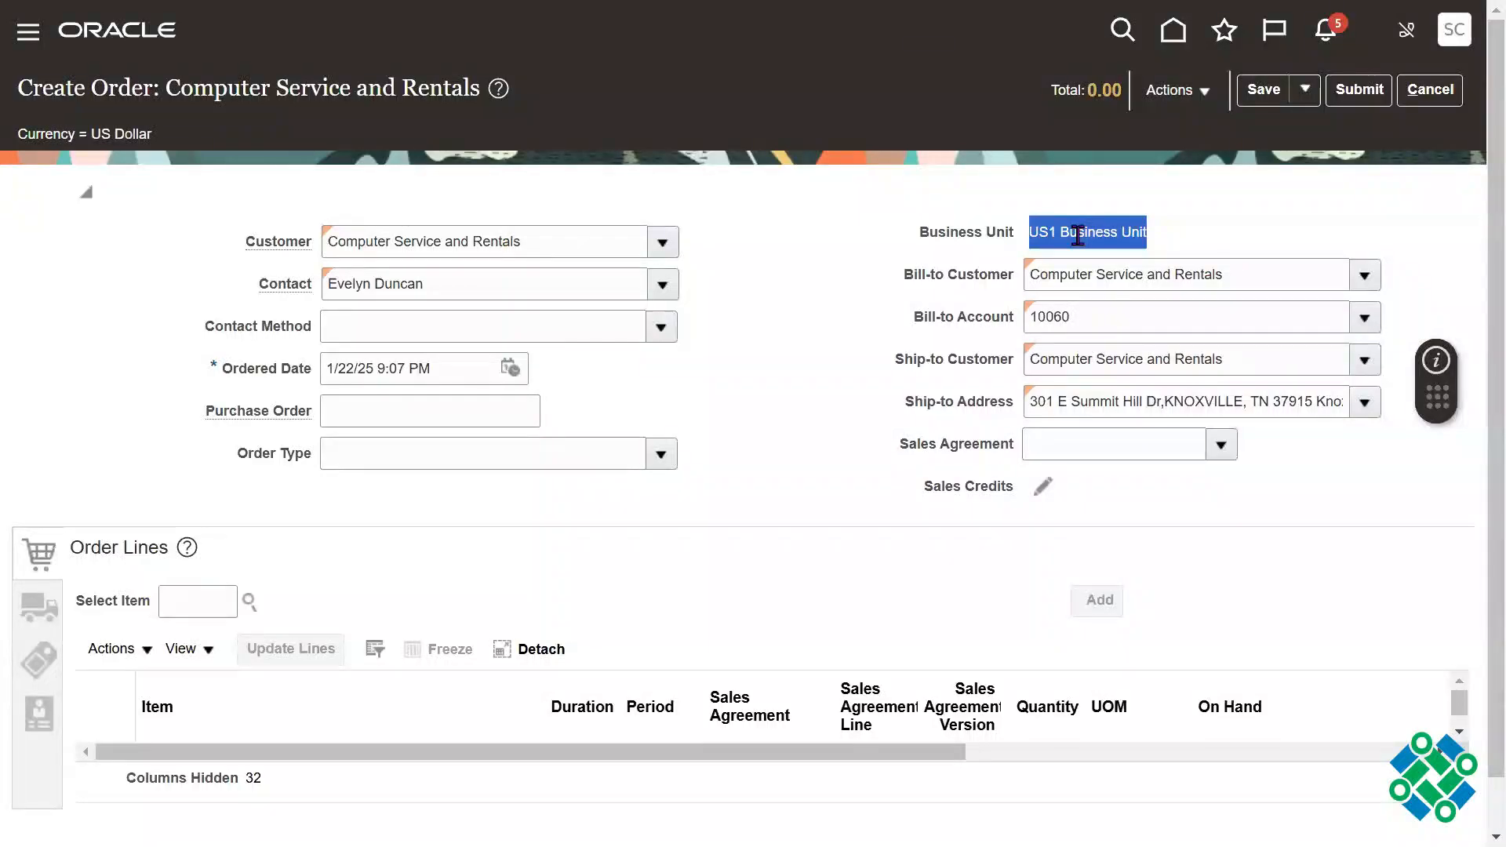
{"action": "triple_click", "coordinate": [1078, 236]}
{"action": "triple_click", "coordinate": [1078, 235]}
{"action": "triple_click", "coordinate": [1079, 235]}
{"action": "triple_click", "coordinate": [1078, 235]}
{"action": "left_click", "coordinate": [839, 322]}
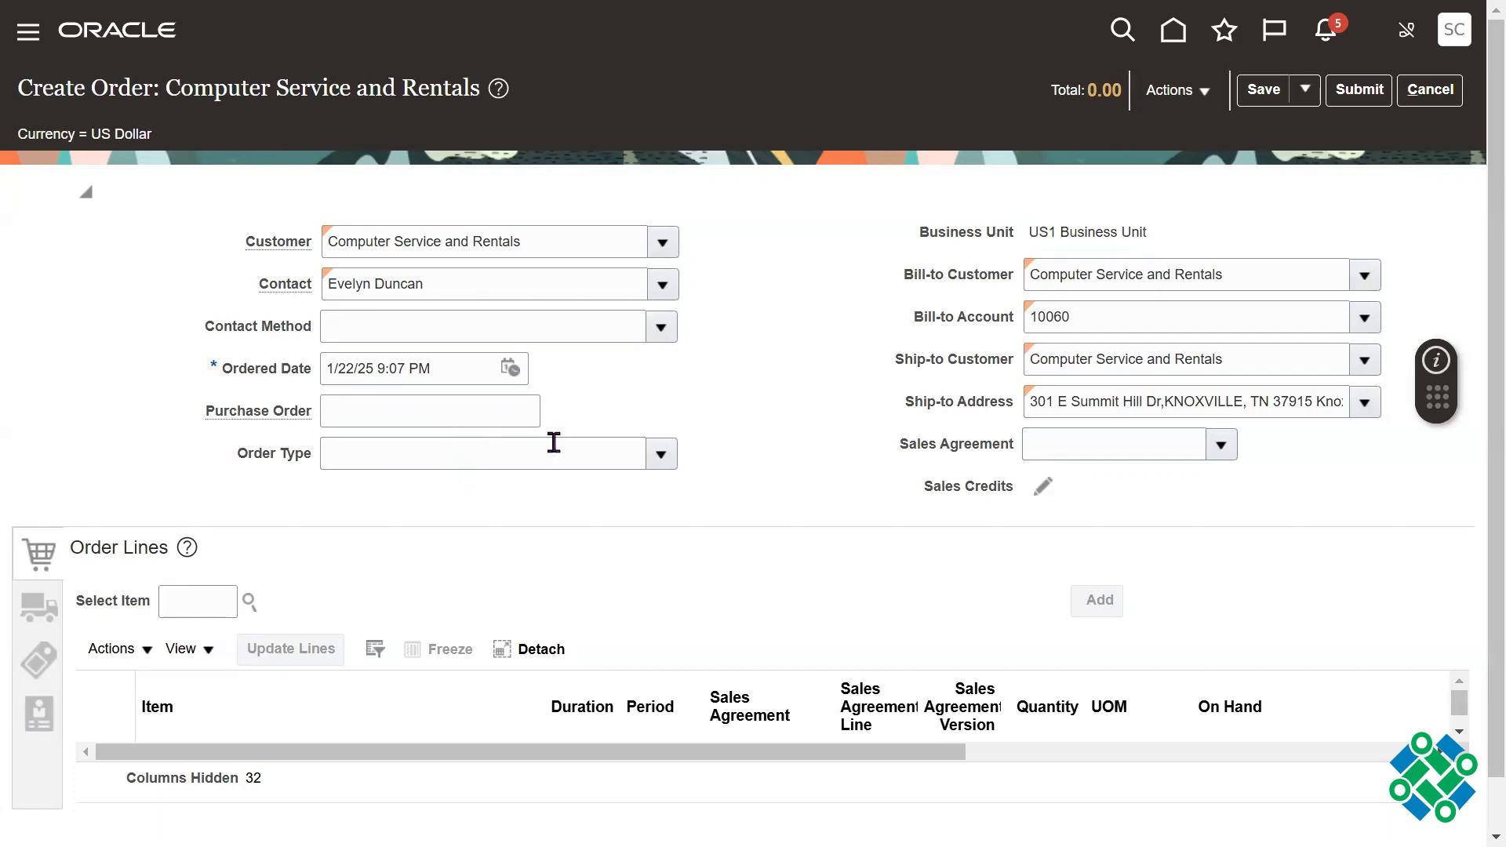
Step: Enter the purchase order number in the order header, and highlight the Ordered Date to check it
{"action": "left_click", "coordinate": [424, 415]}
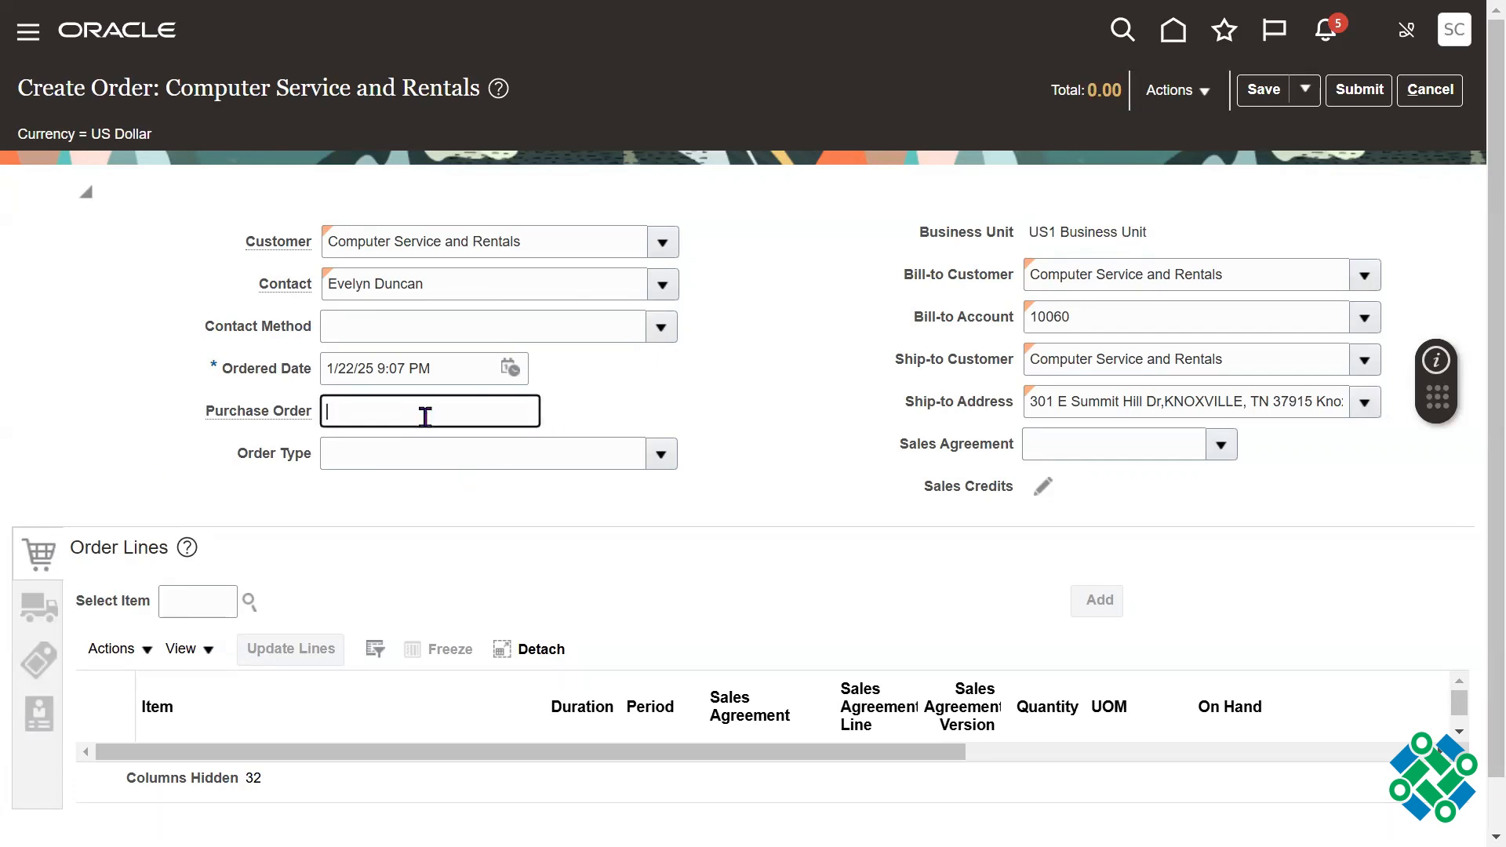
{"action": "type", "text": "65432"}
{"action": "double_click", "coordinate": [425, 417]}
{"action": "triple_click", "coordinate": [410, 373]}
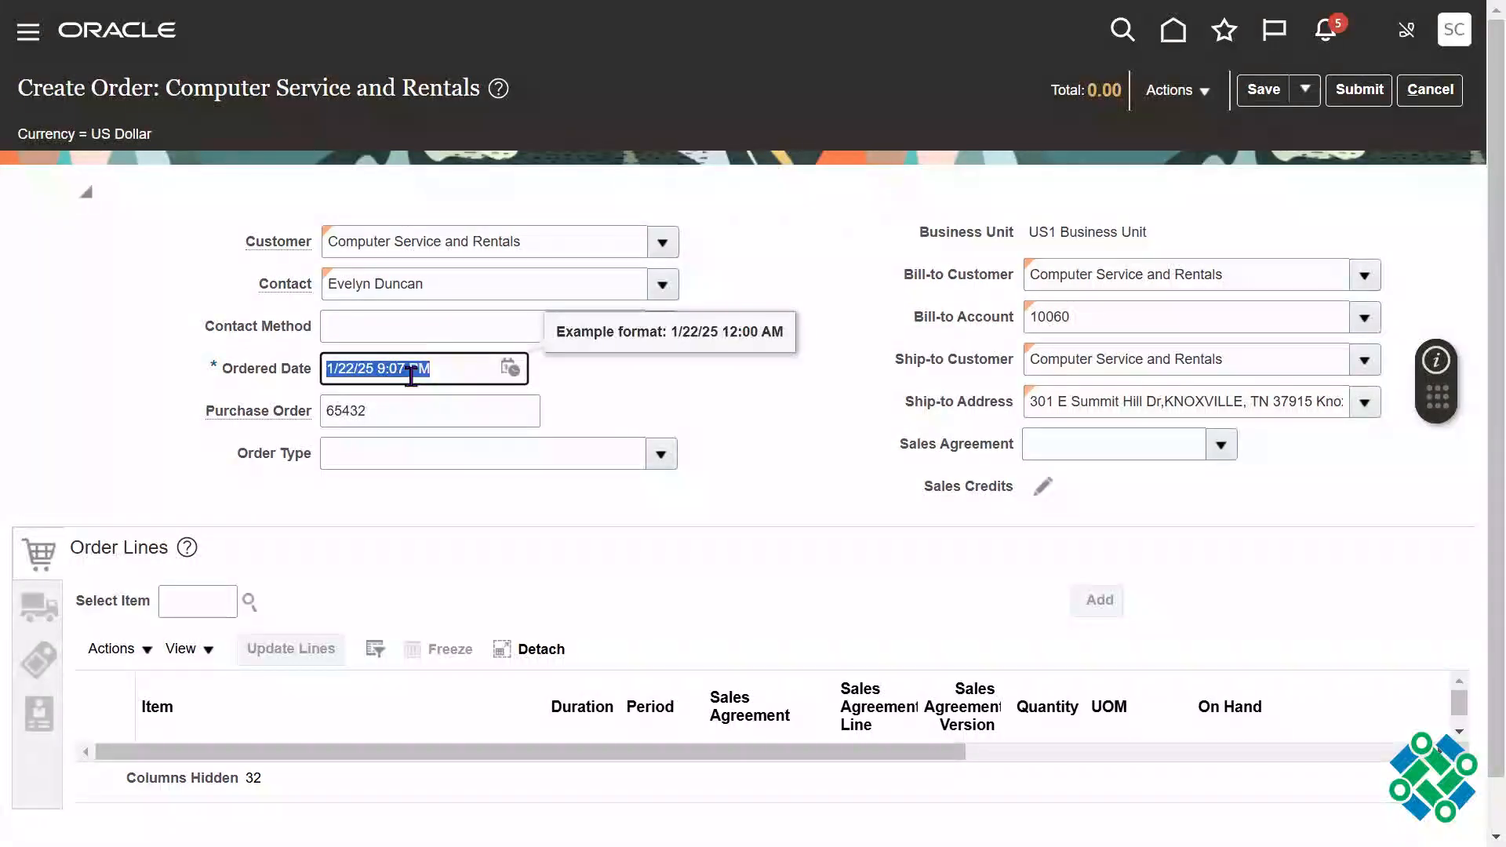
{"action": "left_click", "coordinate": [833, 490]}
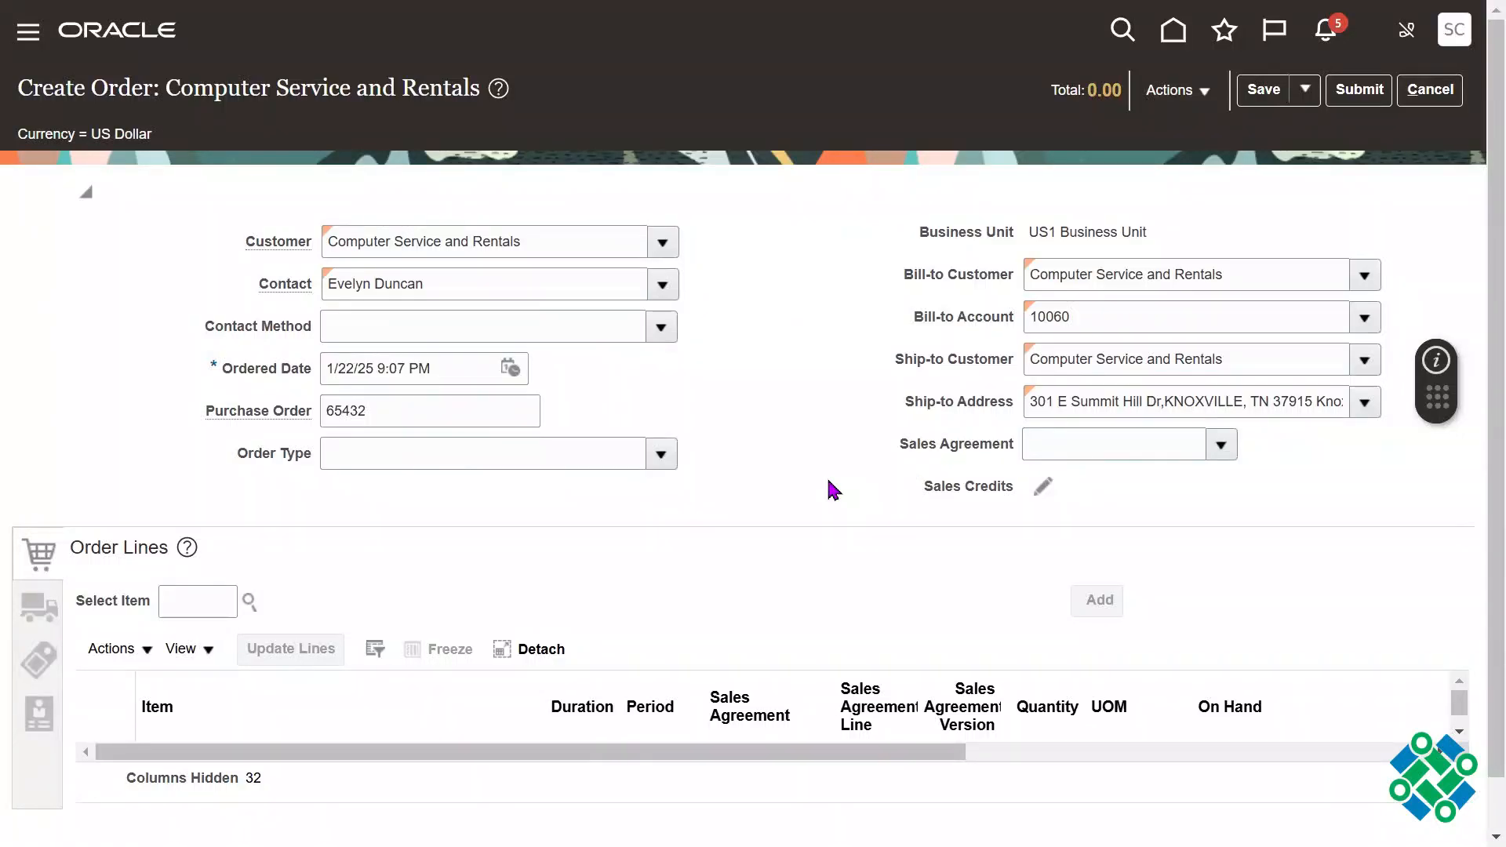
Step: Review the order currencies offered in the Edit Currency Details dialog, and close it without changing anything
{"action": "triple_click", "coordinate": [115, 148]}
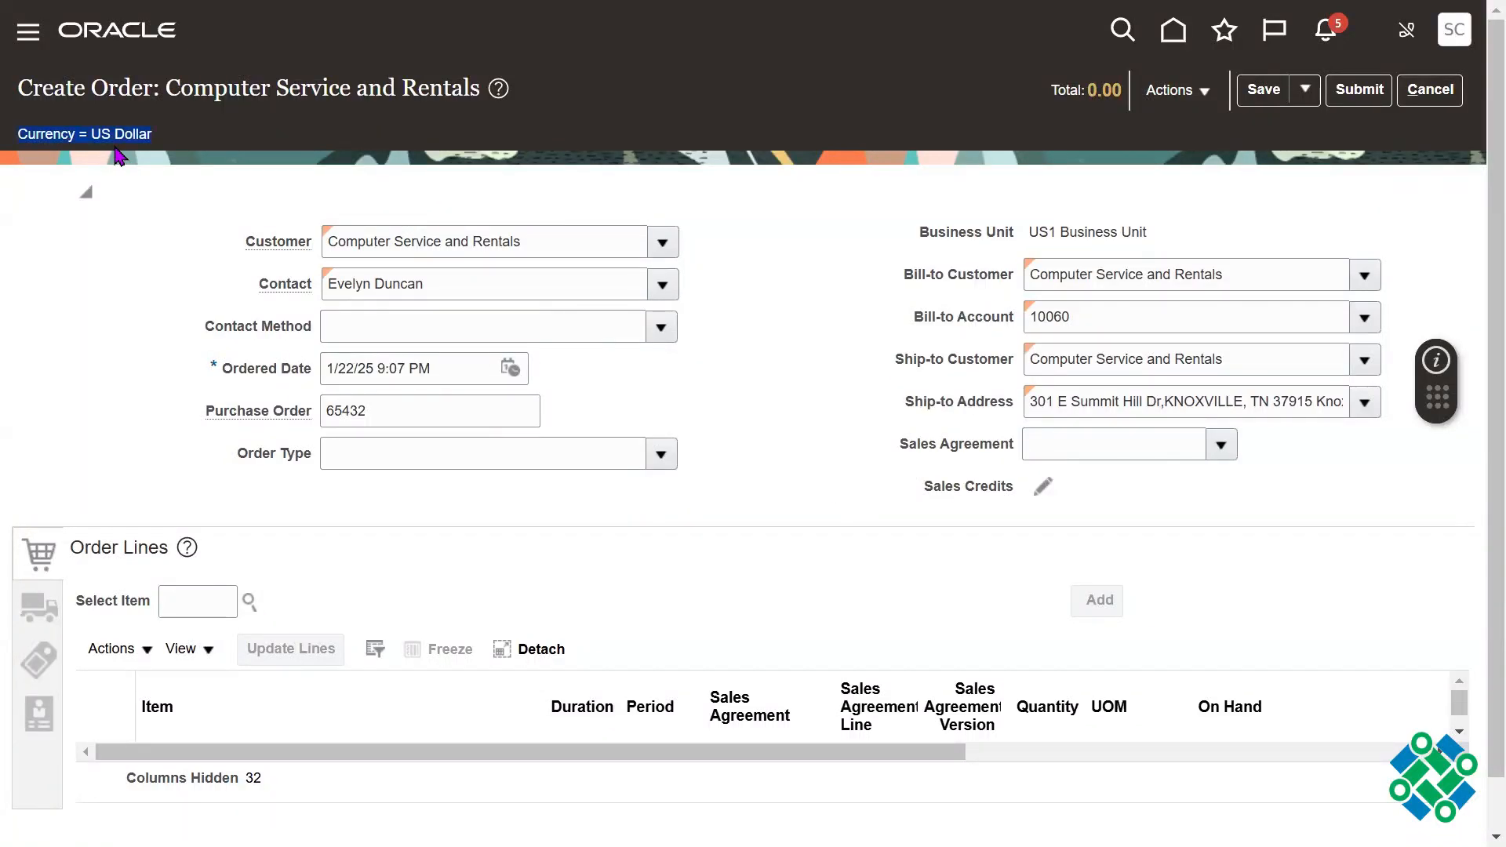
{"action": "triple_click", "coordinate": [1210, 242]}
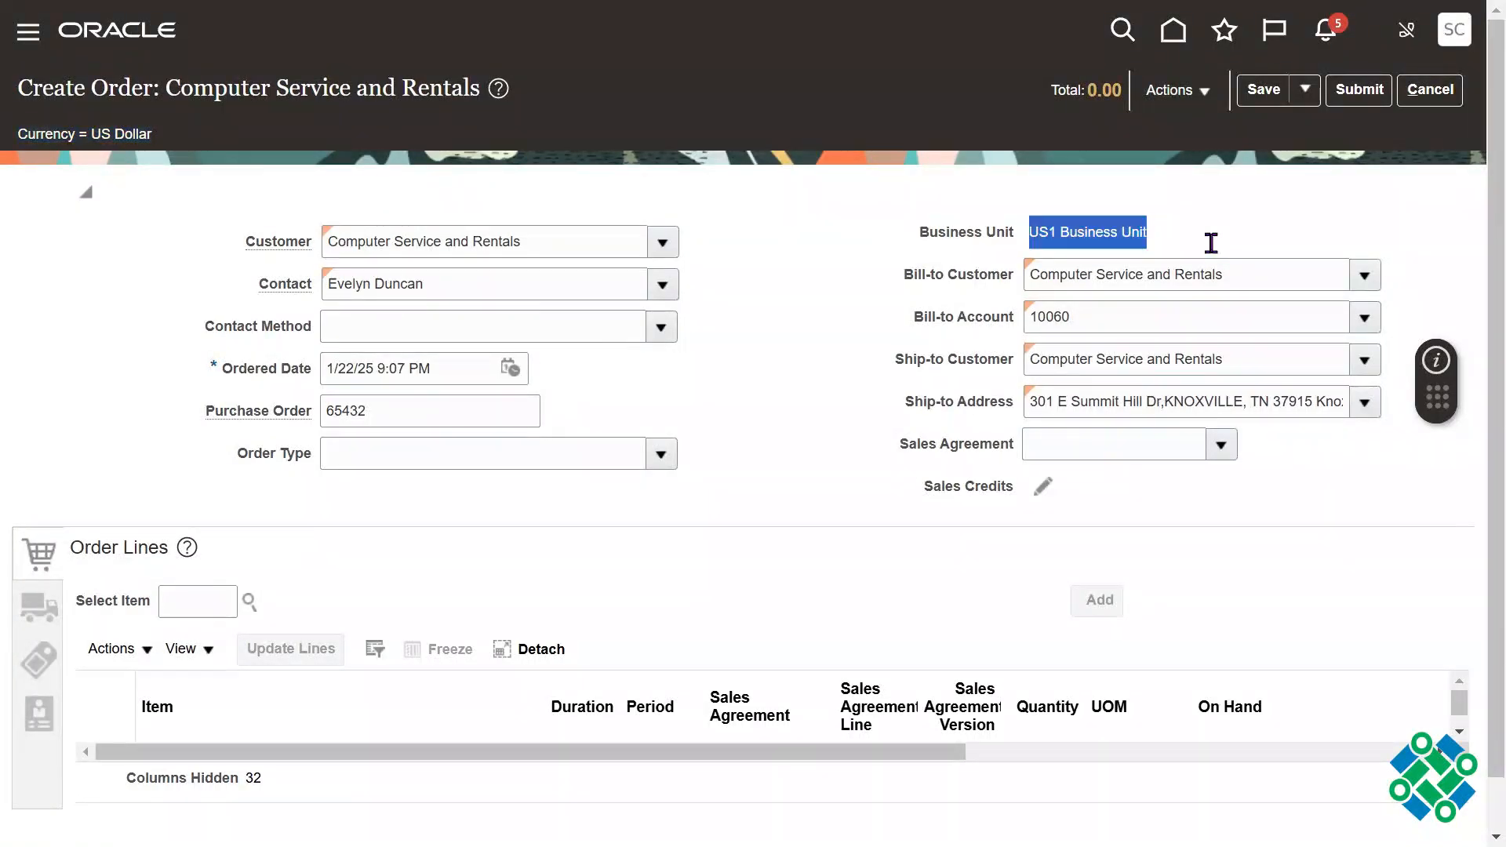
{"action": "triple_click", "coordinate": [179, 140]}
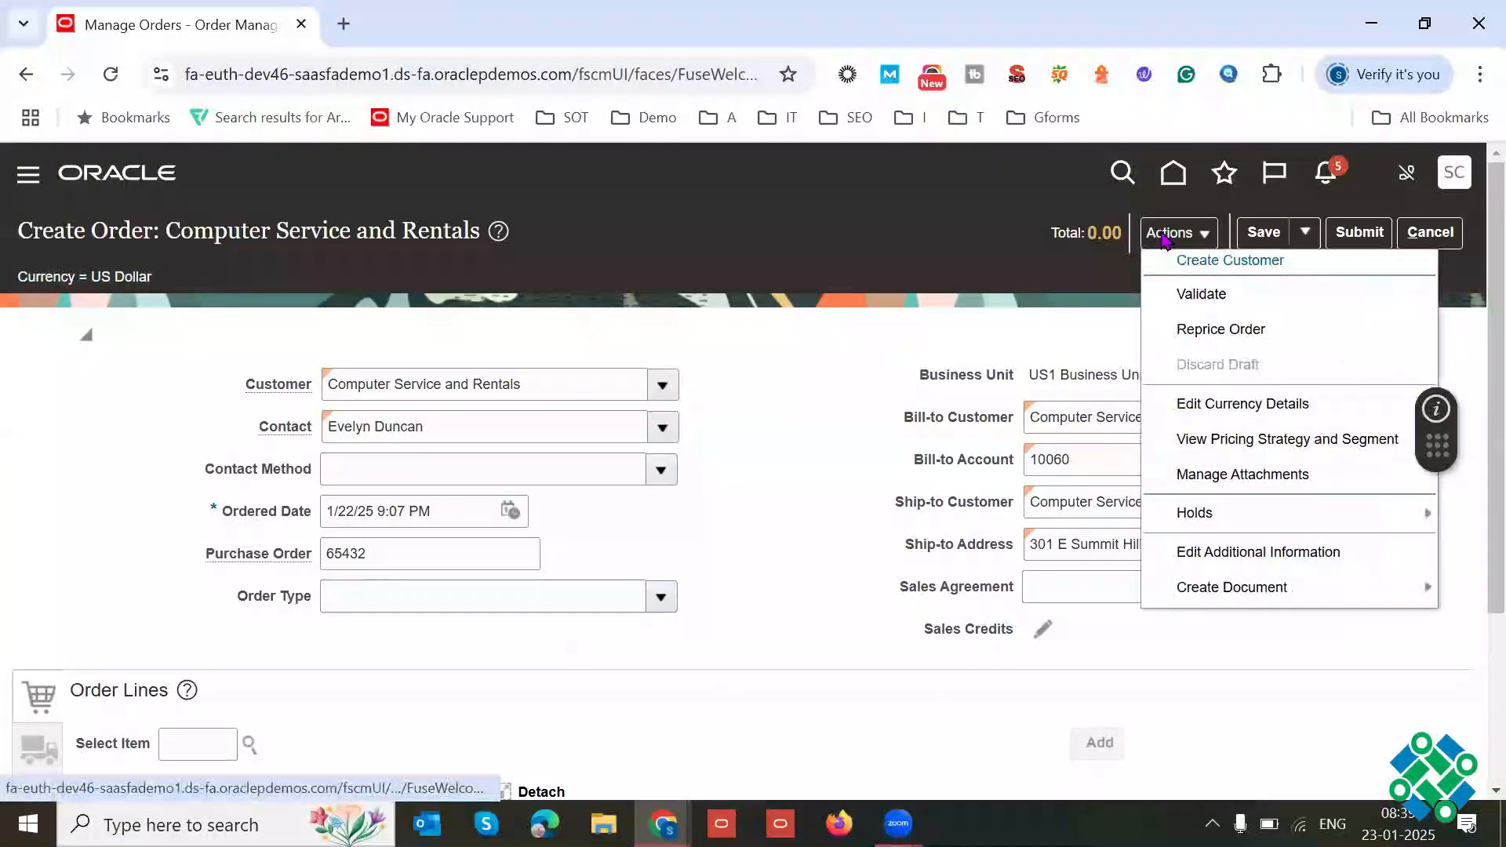
{"action": "left_click", "coordinate": [1173, 91]}
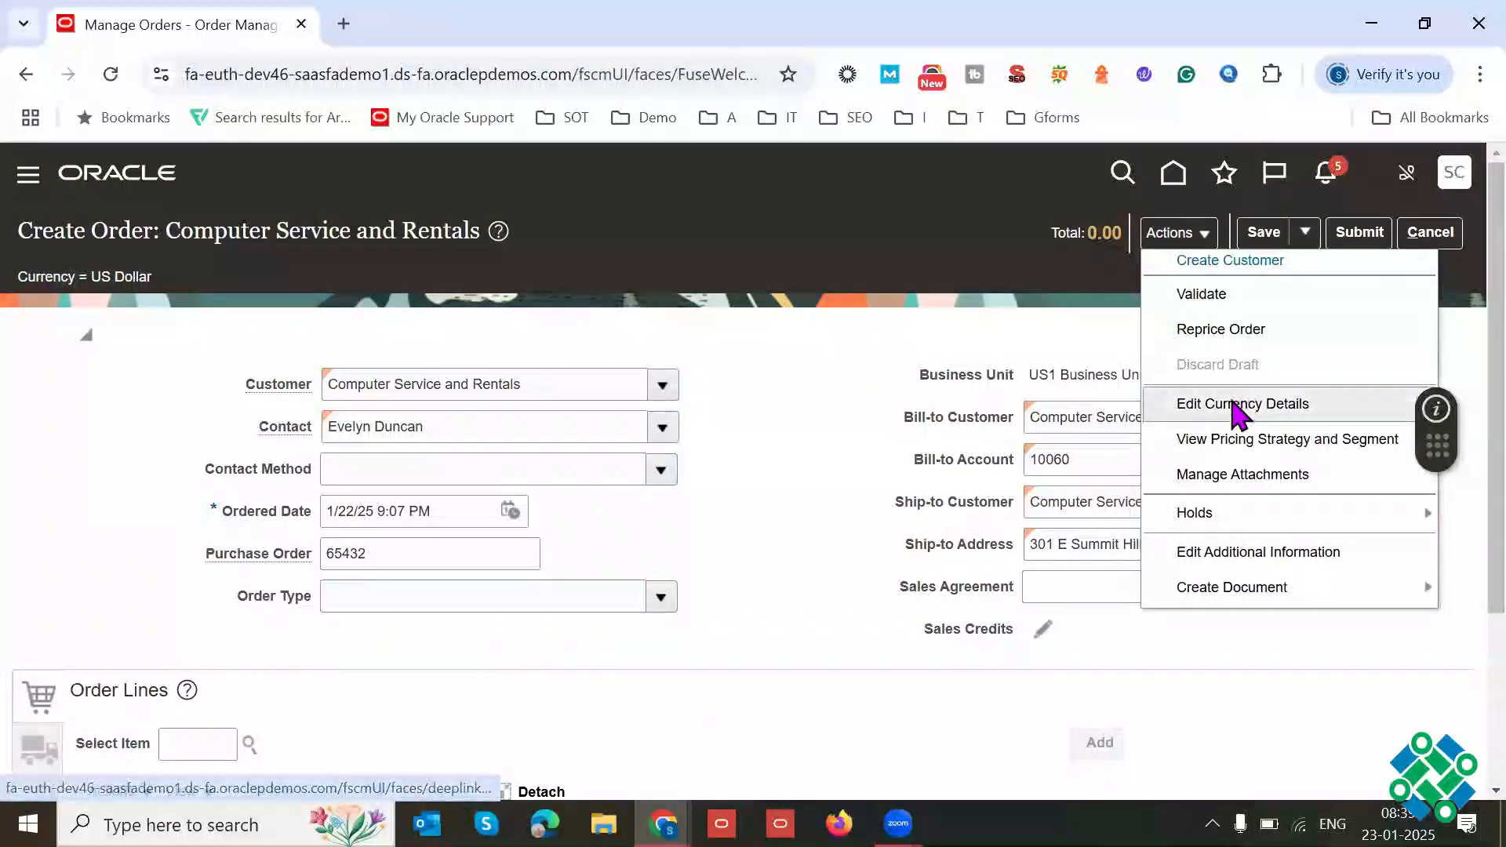
{"action": "left_click", "coordinate": [1219, 404]}
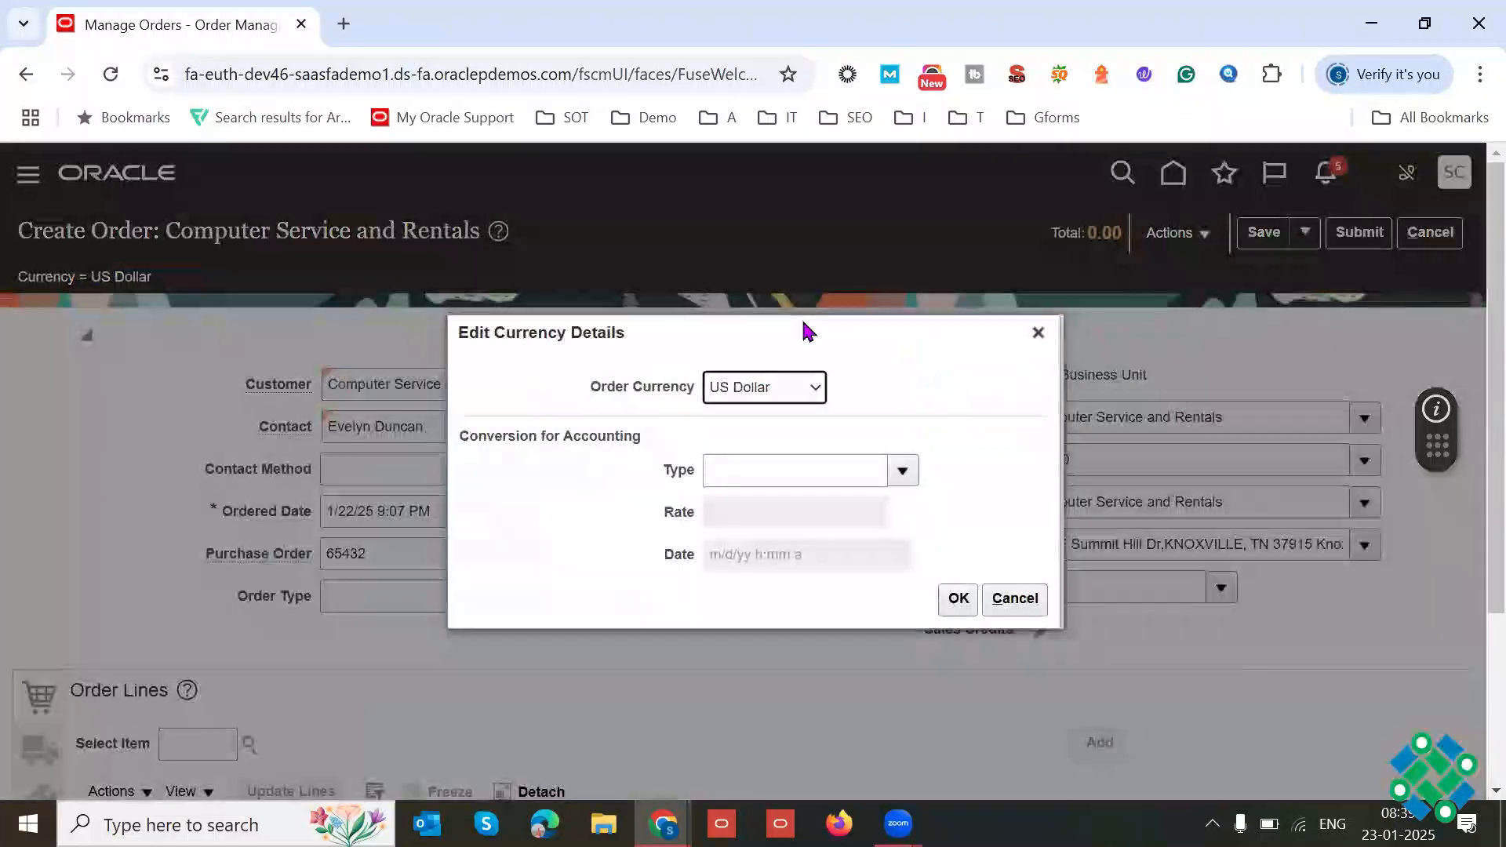
{"action": "left_click", "coordinate": [763, 389]}
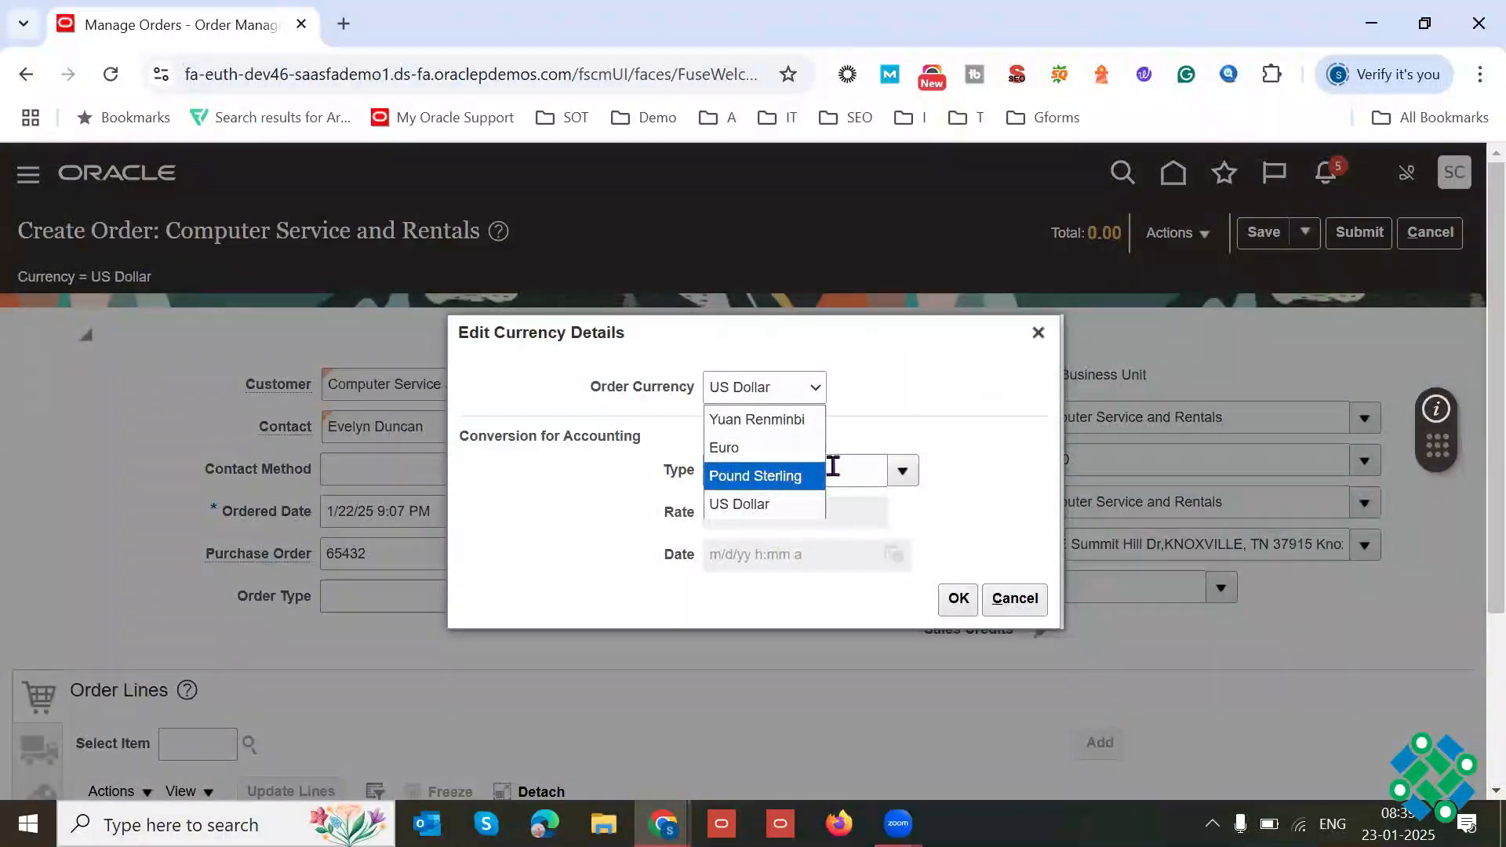
{"action": "left_click", "coordinate": [1038, 332]}
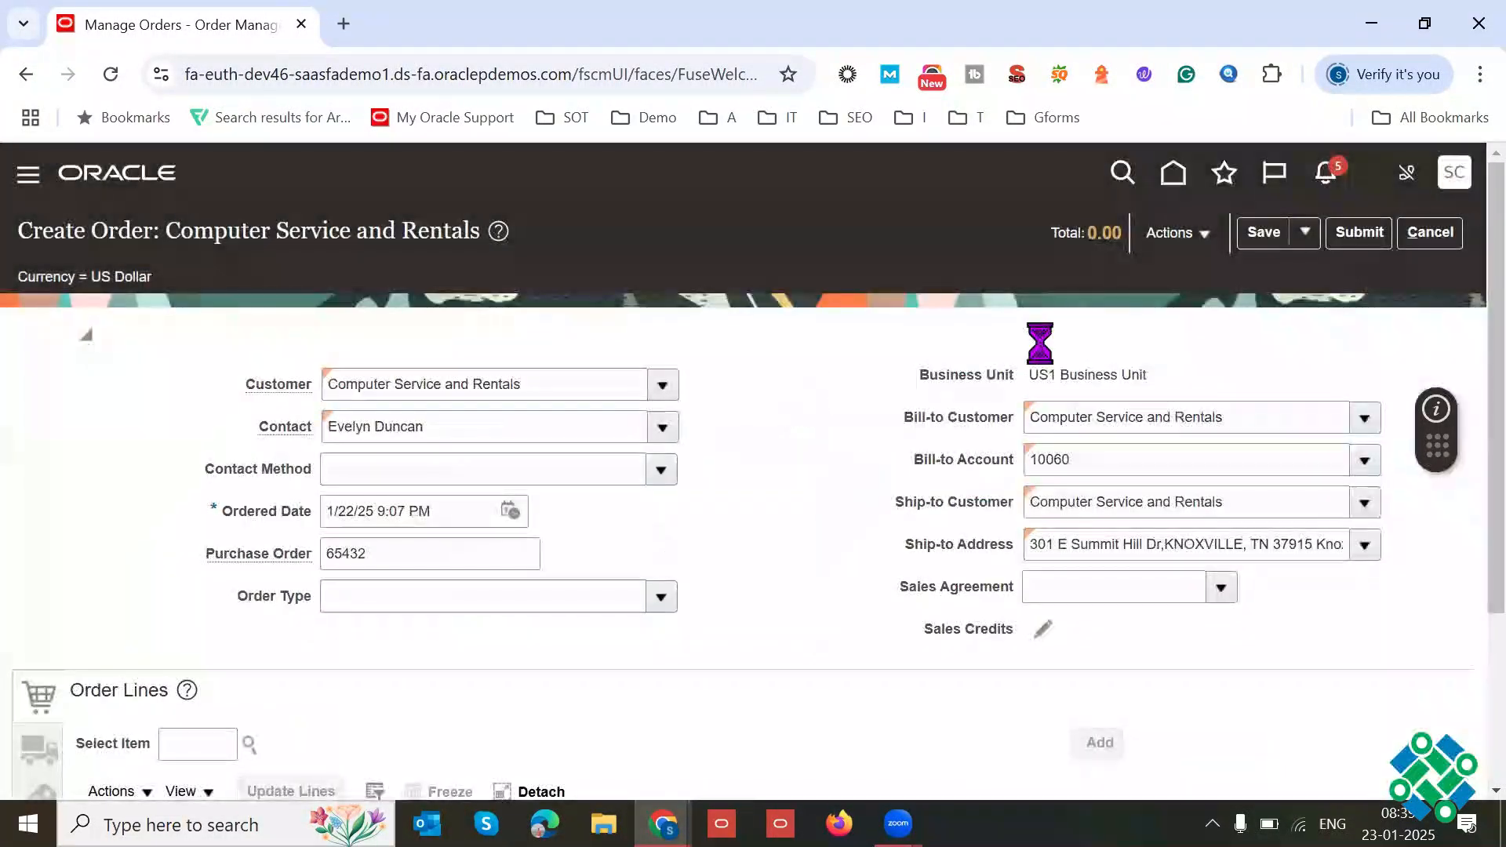
Step: Check the order's currency against its Business Unit by highlighting each, and show the order form full screen
{"action": "triple_click", "coordinate": [109, 276]}
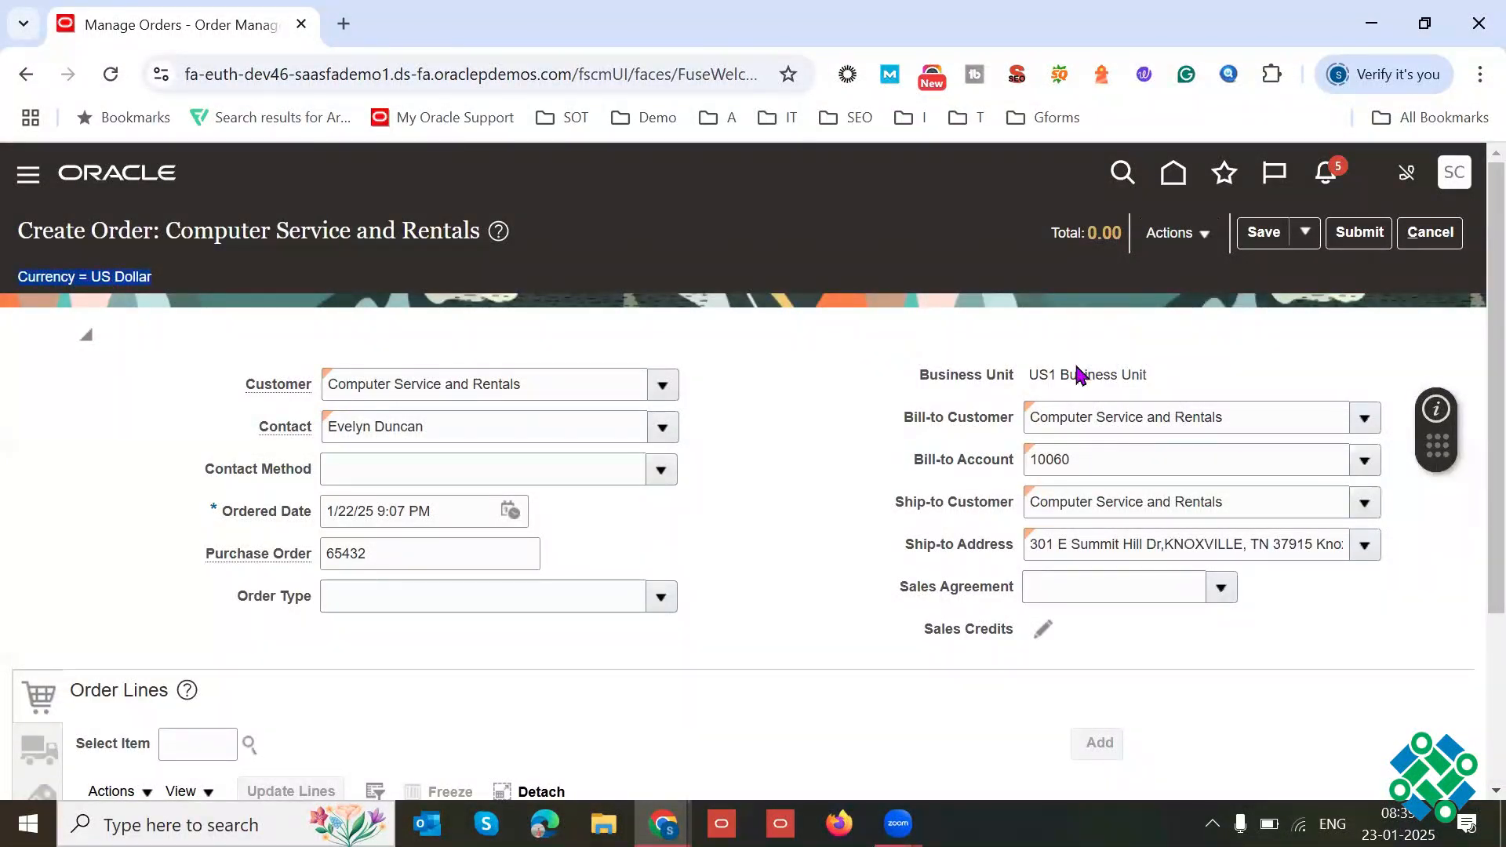
{"action": "triple_click", "coordinate": [1090, 374]}
{"action": "left_click", "coordinate": [799, 332]}
{"action": "key", "text": "F11"}
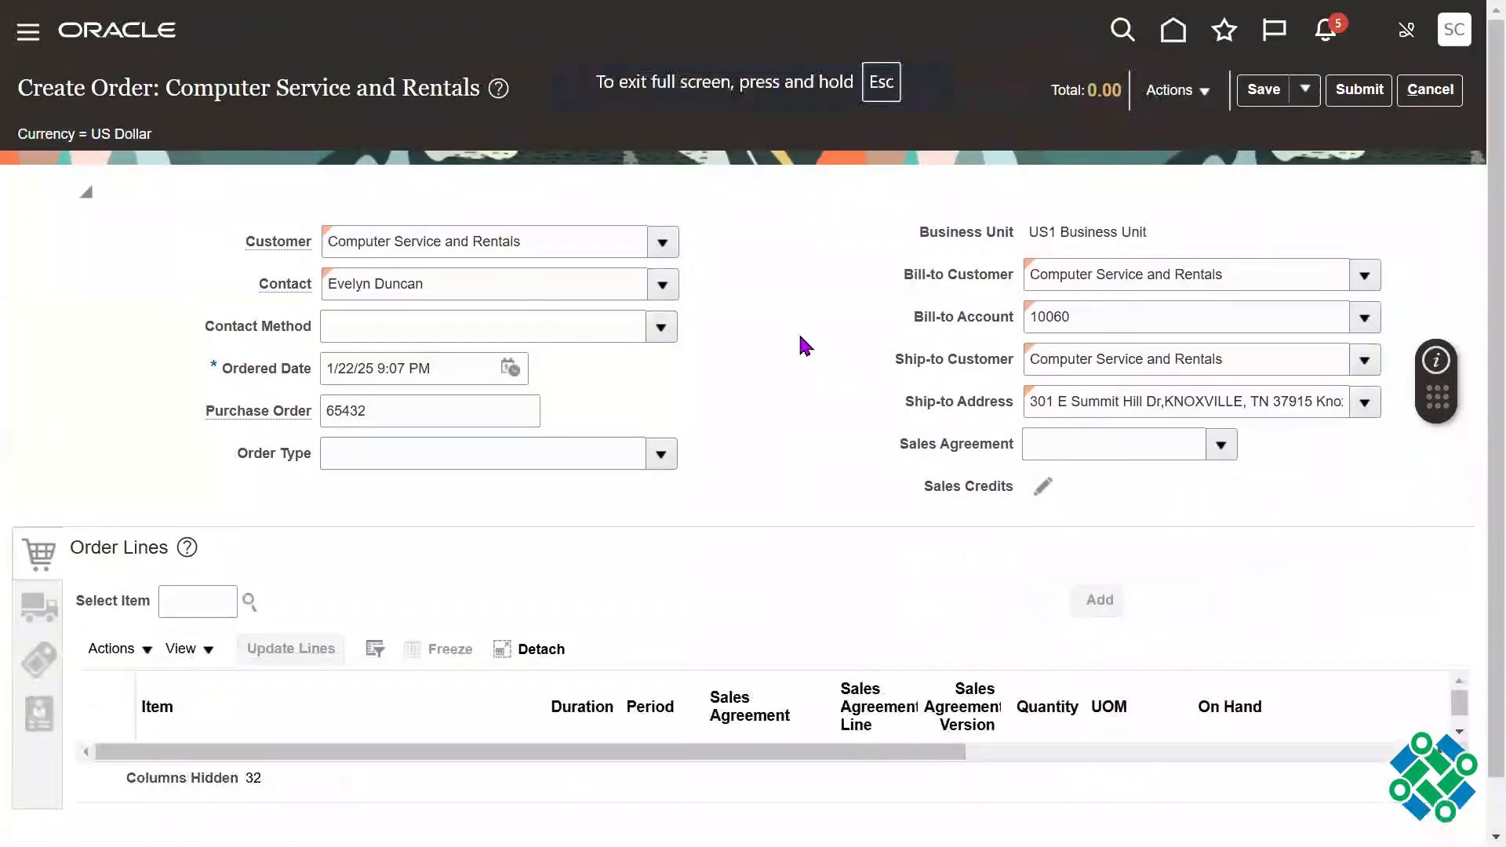
Step: Review the Salesperson choices in the order's Manage Sales Credits dialog, and close it without entering any credits
{"action": "left_click", "coordinate": [235, 582]}
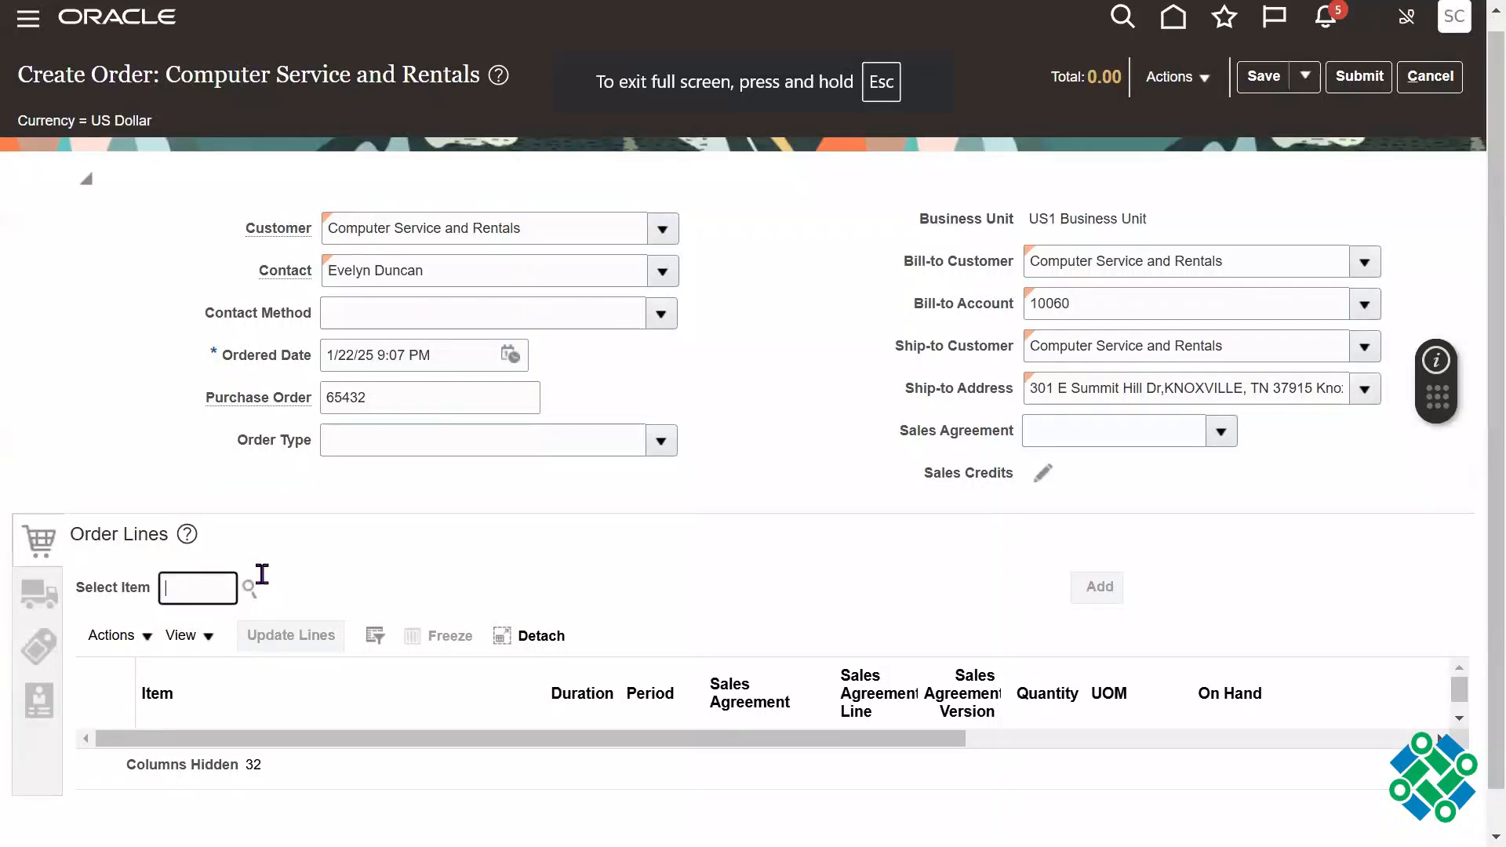
{"action": "left_click", "coordinate": [1042, 475]}
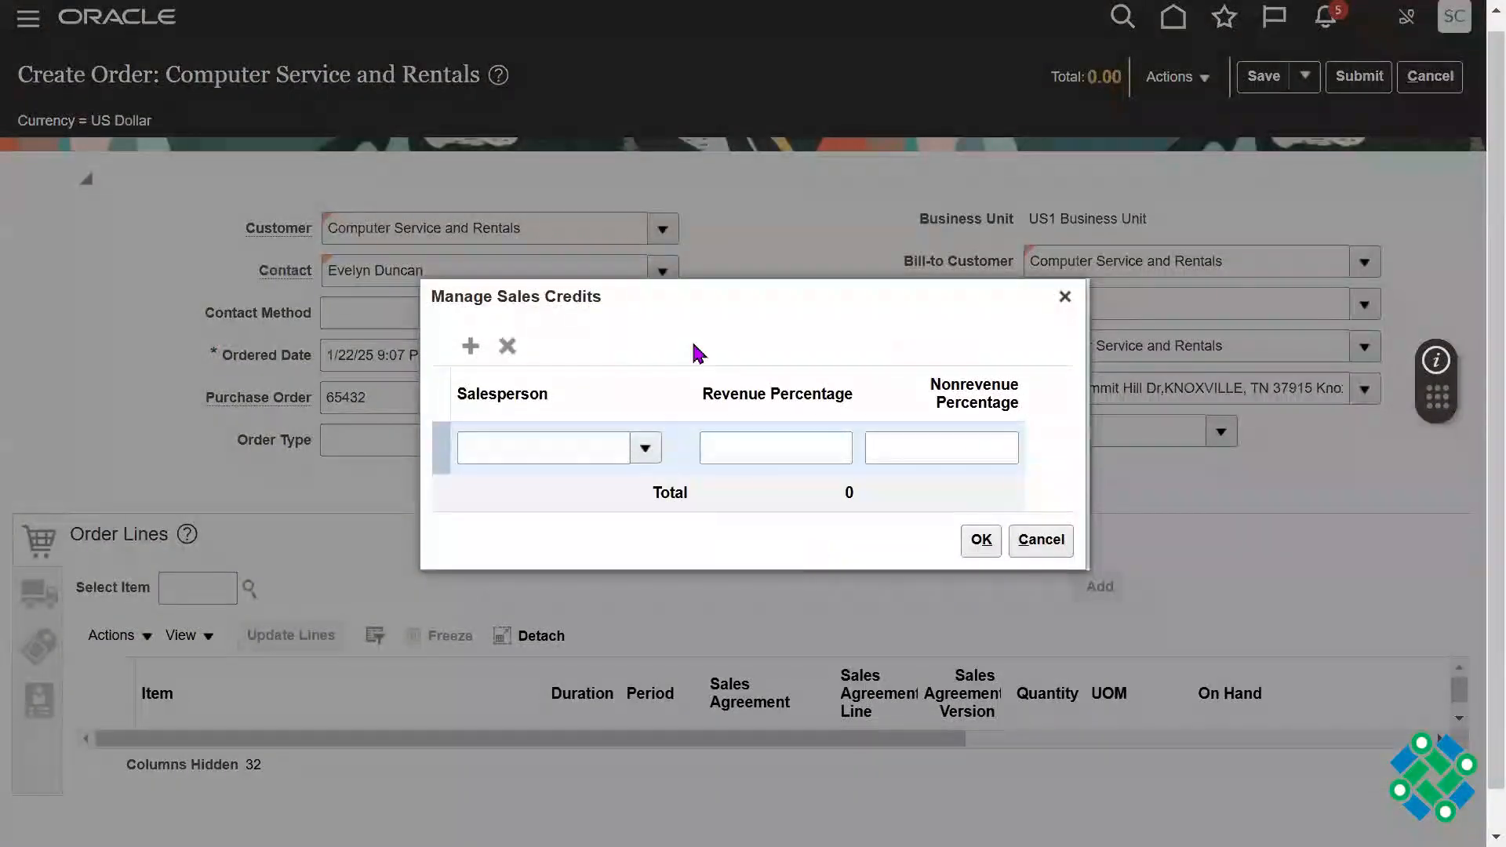
{"action": "left_click_drag", "start_coordinate": [738, 306], "coordinate": [775, 329]}
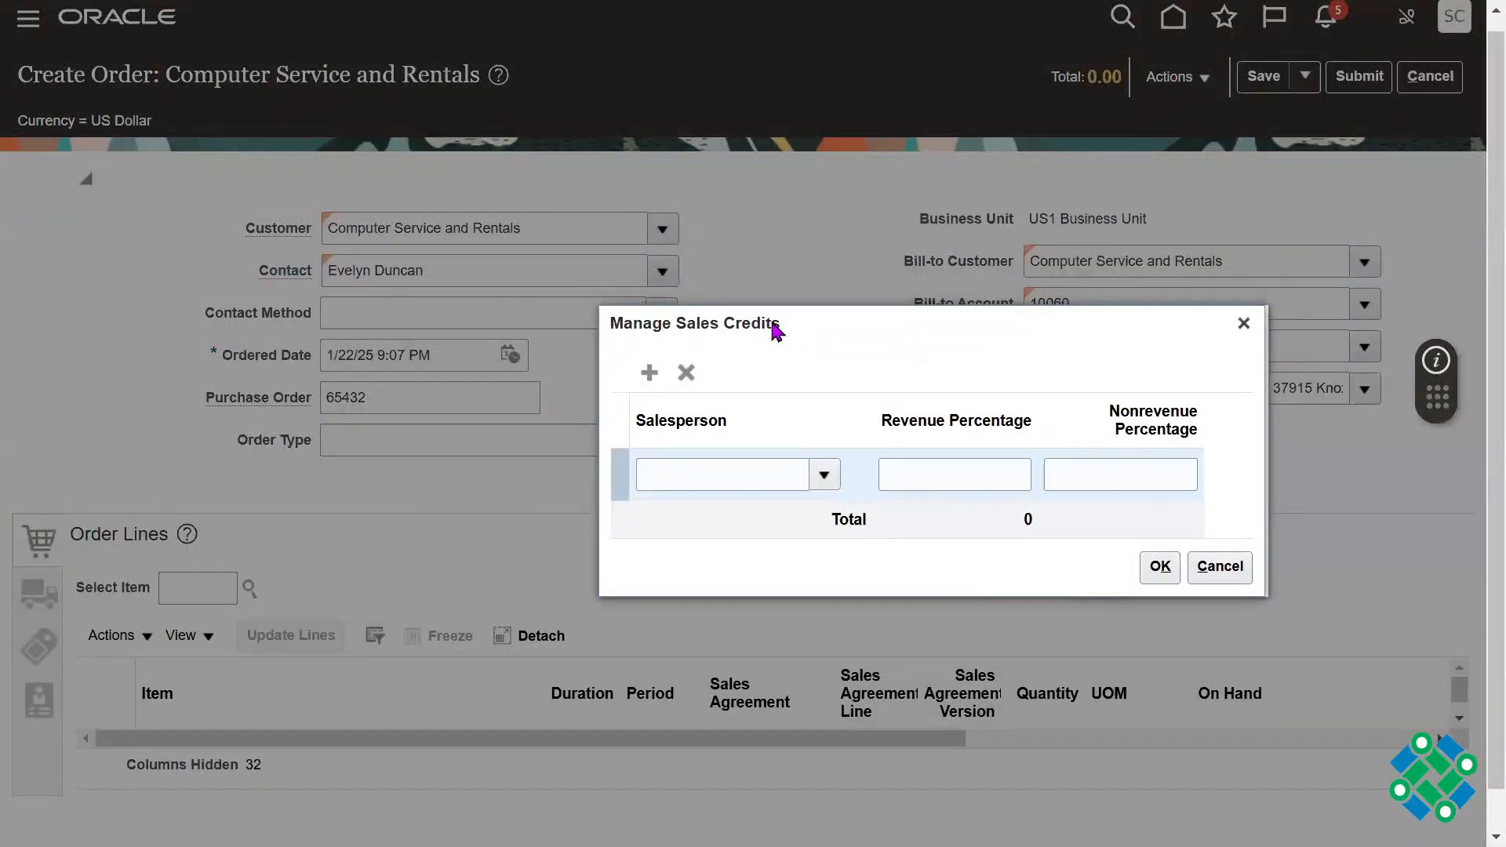
{"action": "left_click", "coordinate": [826, 476]}
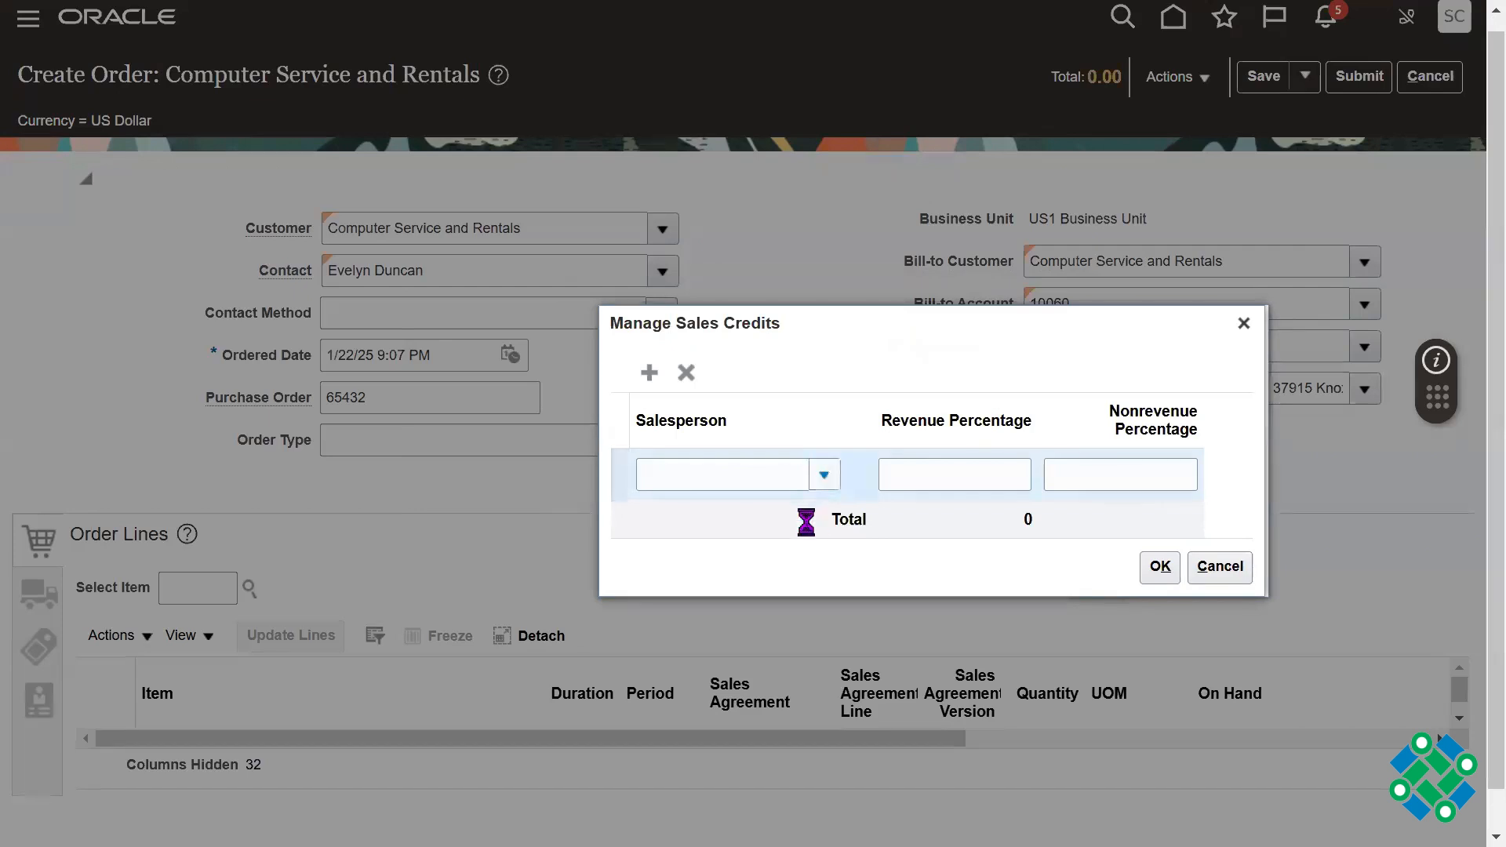
{"action": "left_click", "coordinate": [1244, 323]}
Step: Review the Customer, Contact, Bill-to Customer and Ship-to Customer entries in the order header
{"action": "triple_click", "coordinate": [516, 235]}
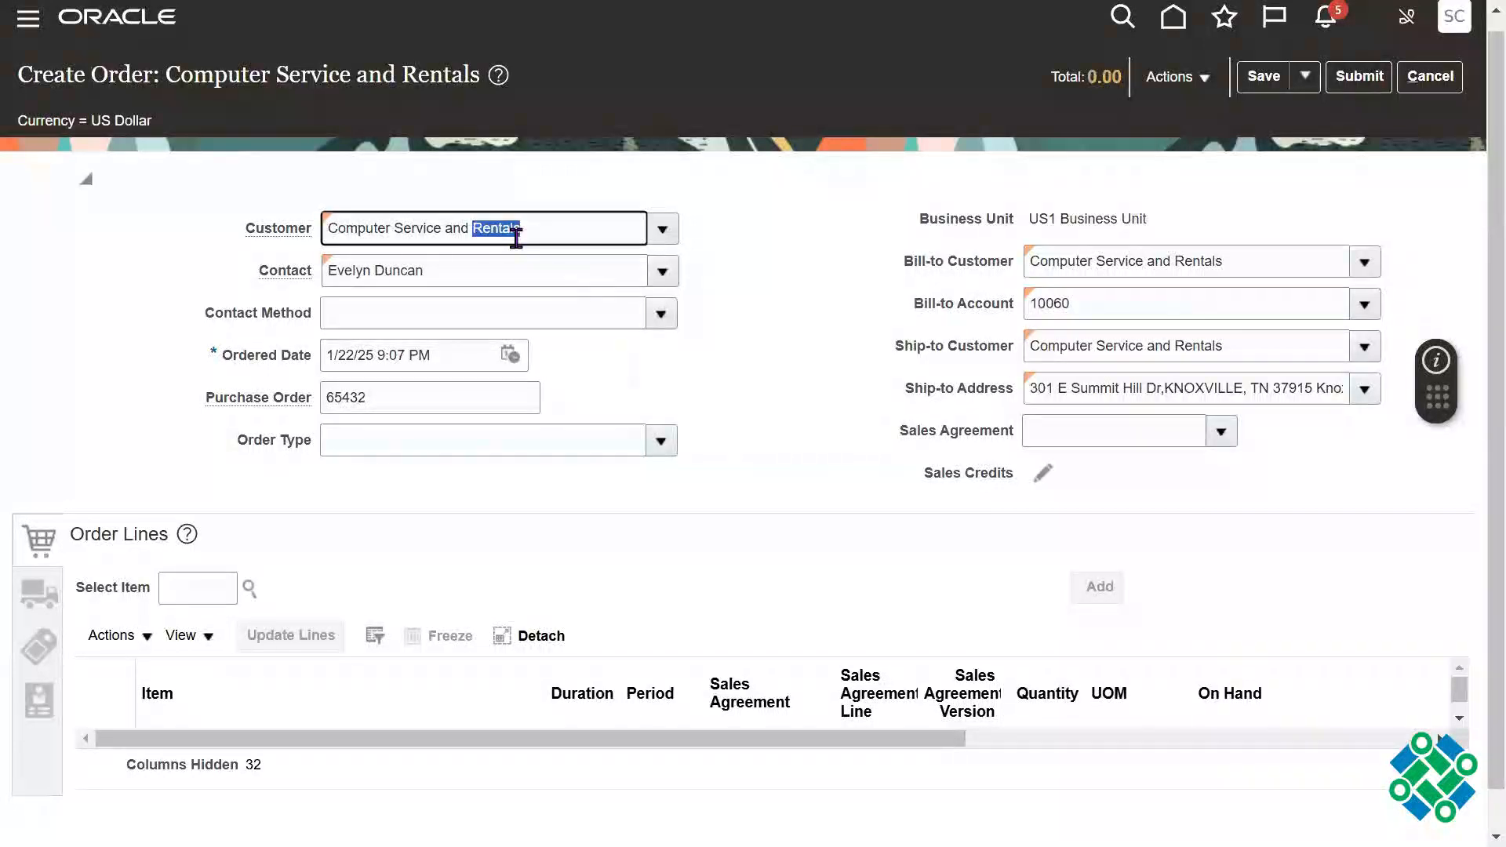
{"action": "triple_click", "coordinate": [466, 274]}
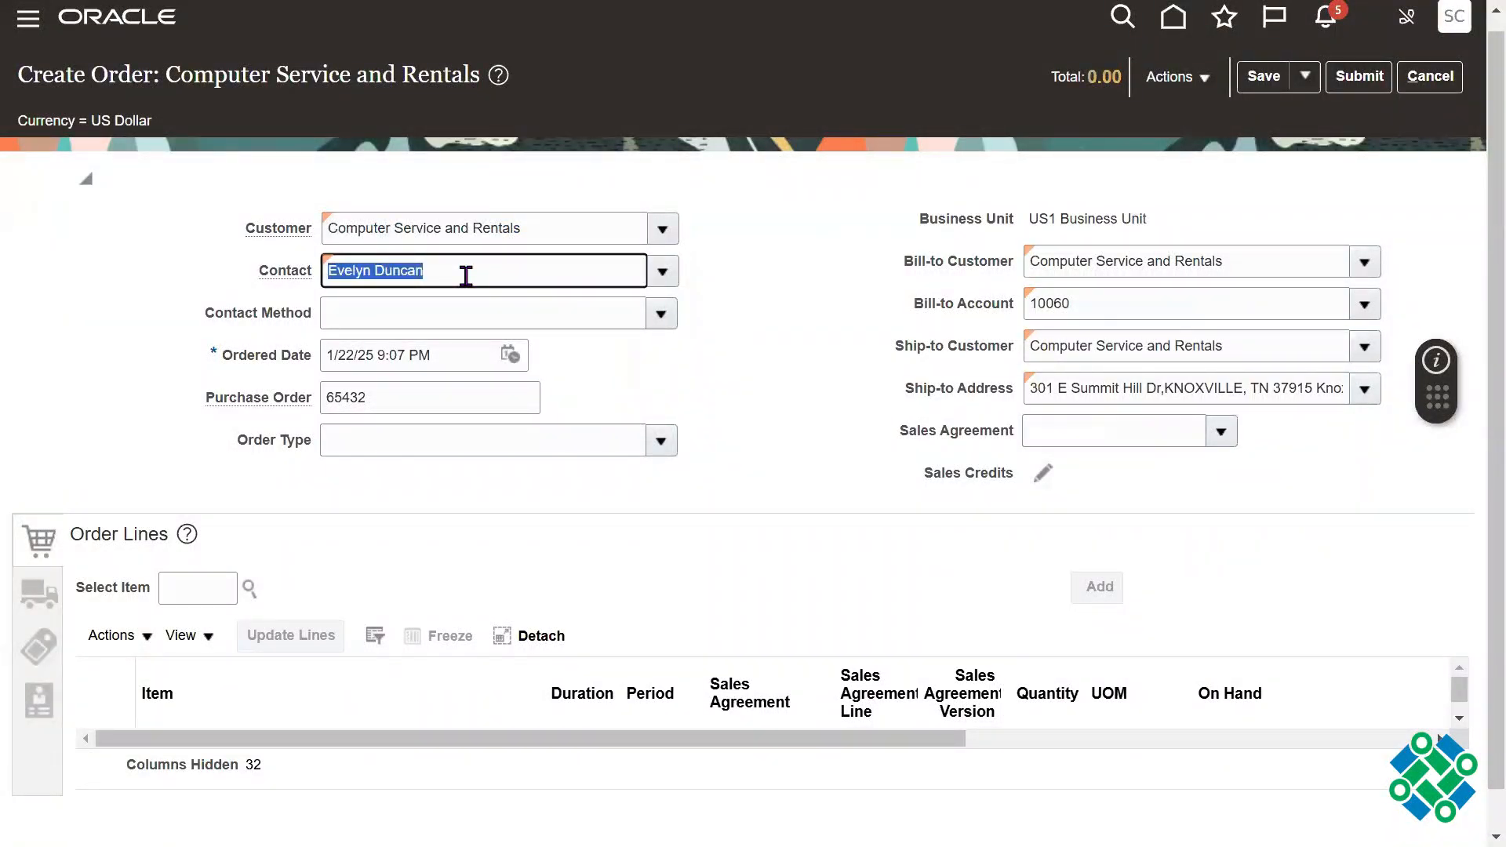
{"action": "triple_click", "coordinate": [565, 228]}
{"action": "left_click", "coordinate": [1191, 269]}
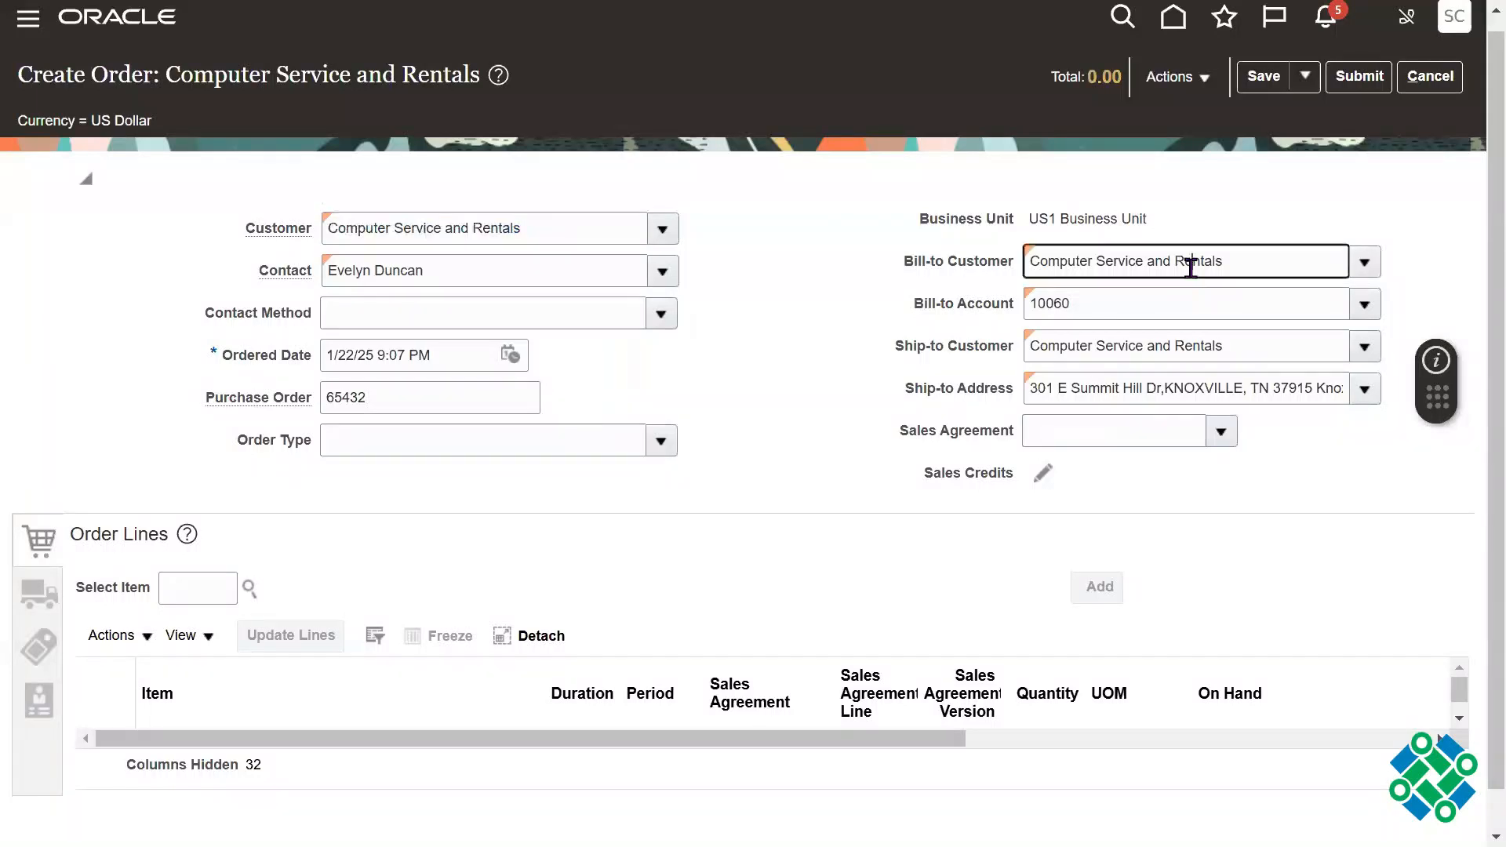
{"action": "triple_click", "coordinate": [1191, 269]}
{"action": "triple_click", "coordinate": [1133, 345]}
{"action": "left_click", "coordinate": [753, 357]}
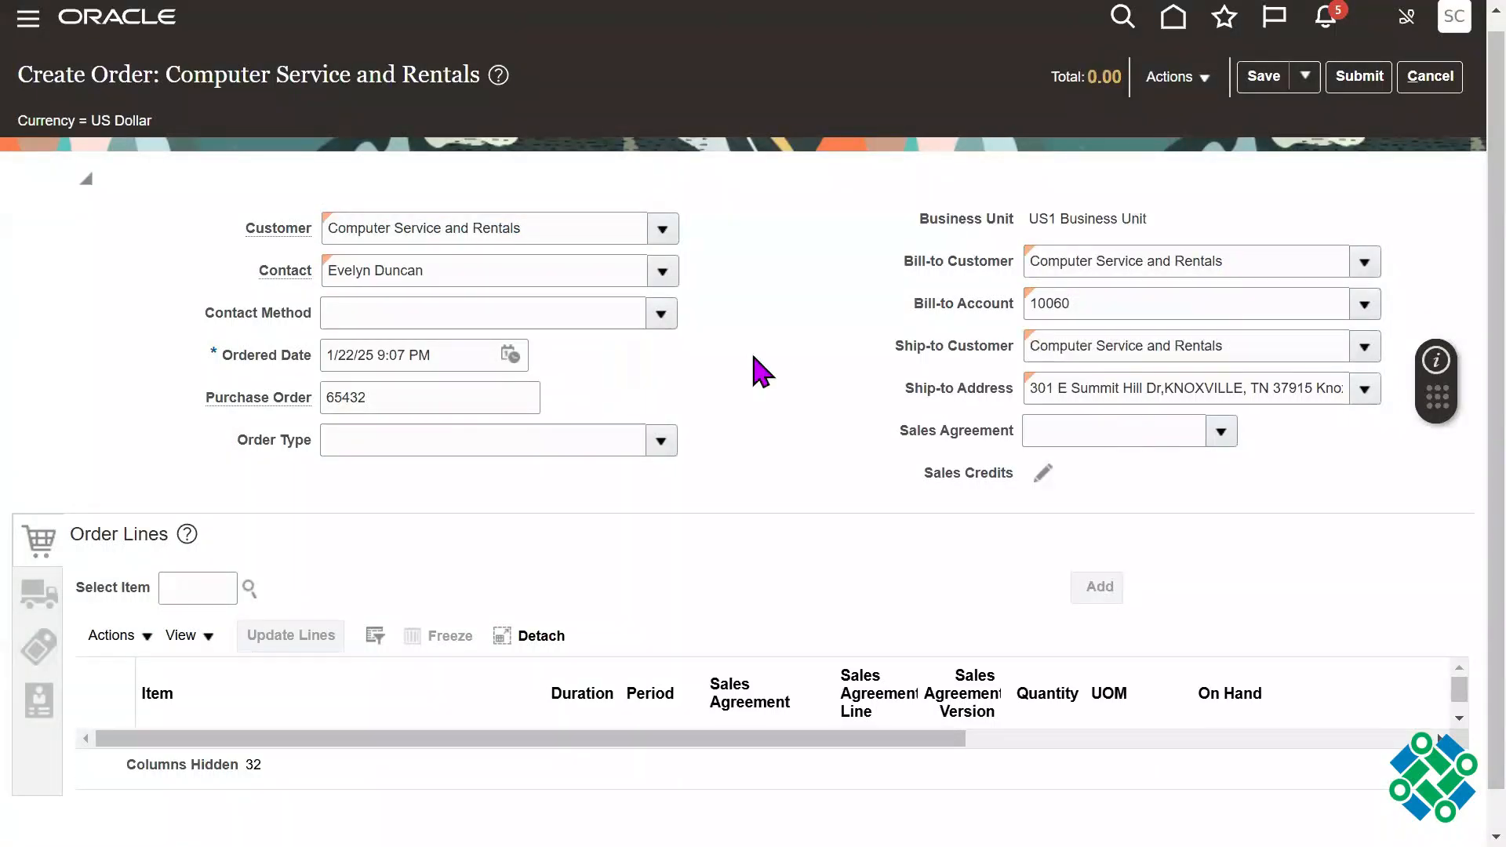
Step: Select item AS15000 for a new order line, and highlight its item number and description
{"action": "scroll", "coordinate": [757, 454], "scroll_direction": "down", "scroll_amount": 1}
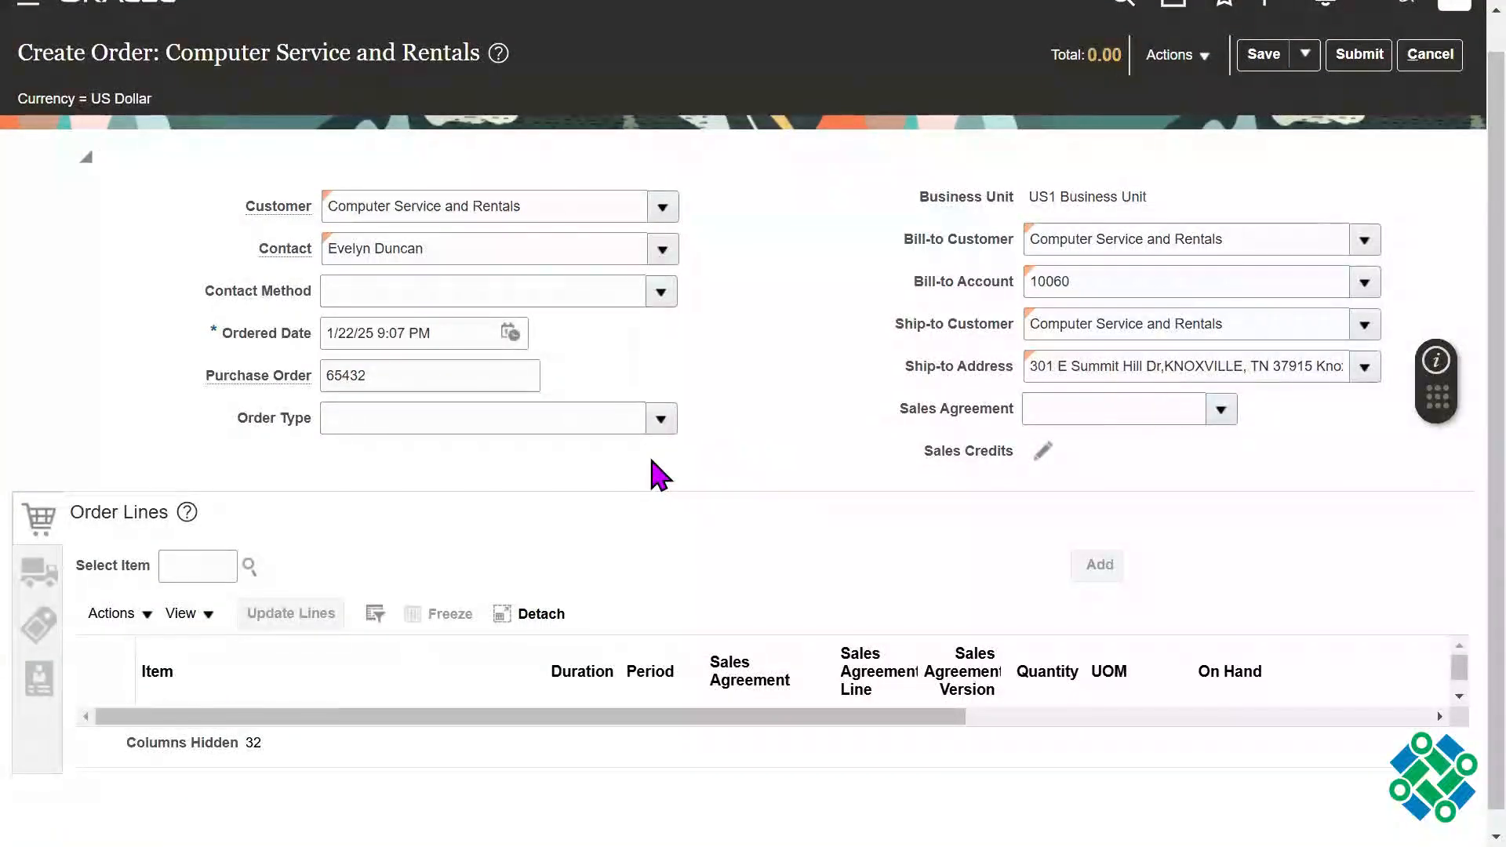
{"action": "left_click", "coordinate": [183, 569]}
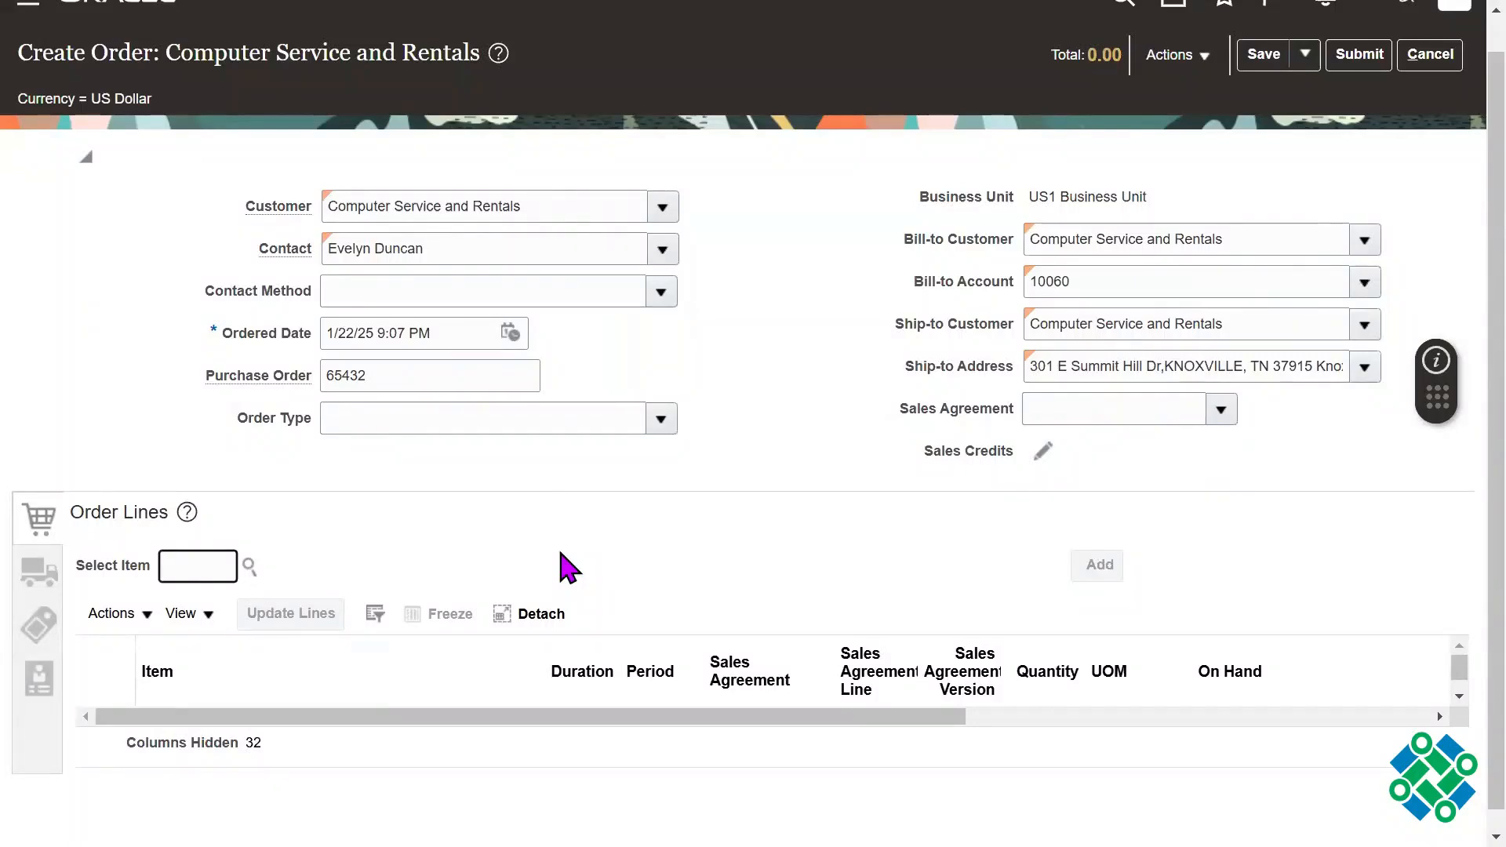
{"action": "type", "text": "AS15000"}
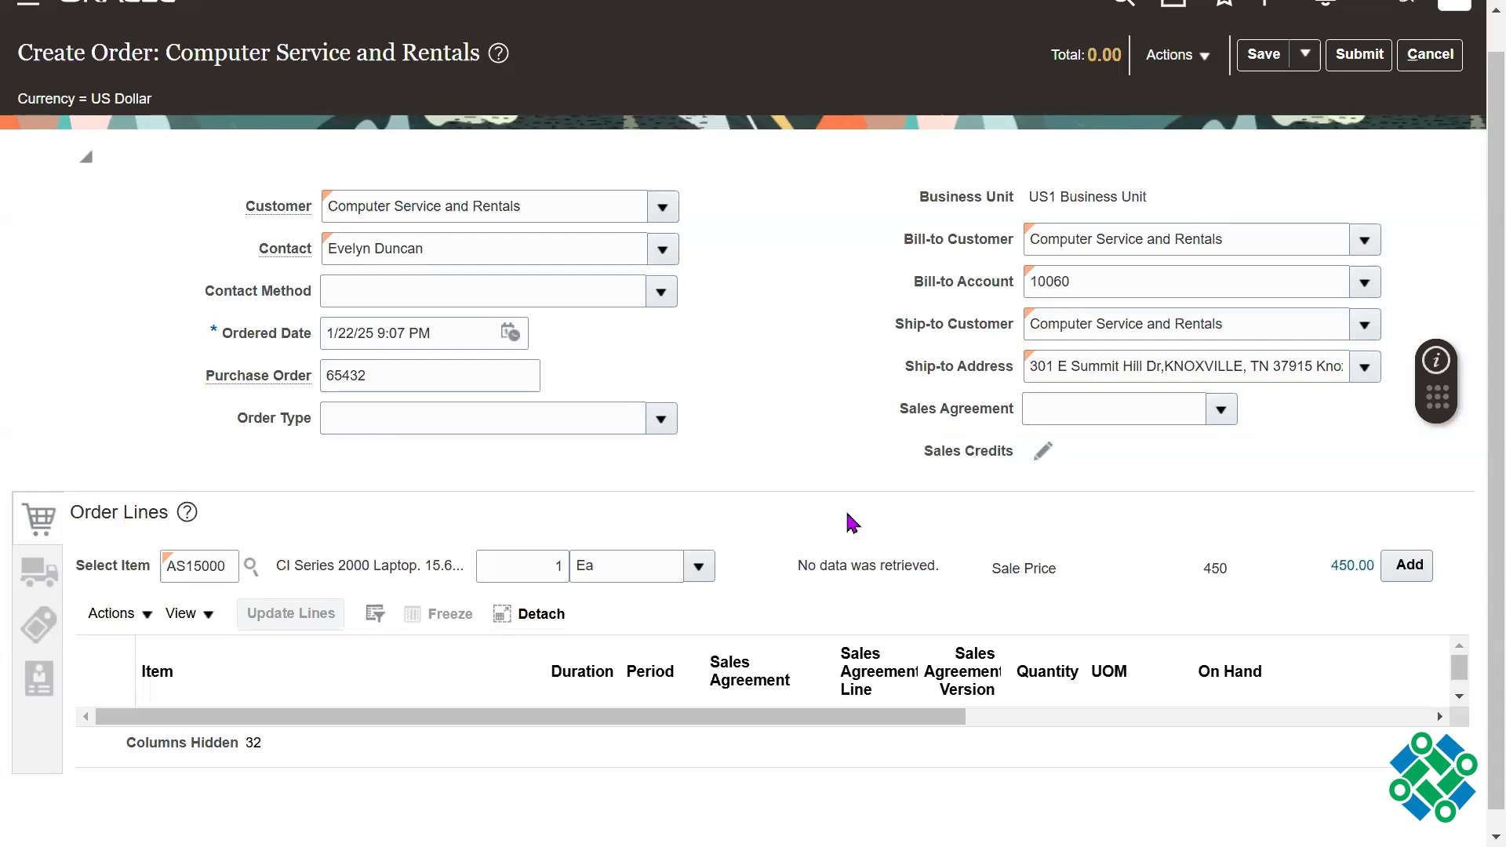
{"action": "triple_click", "coordinate": [367, 563]}
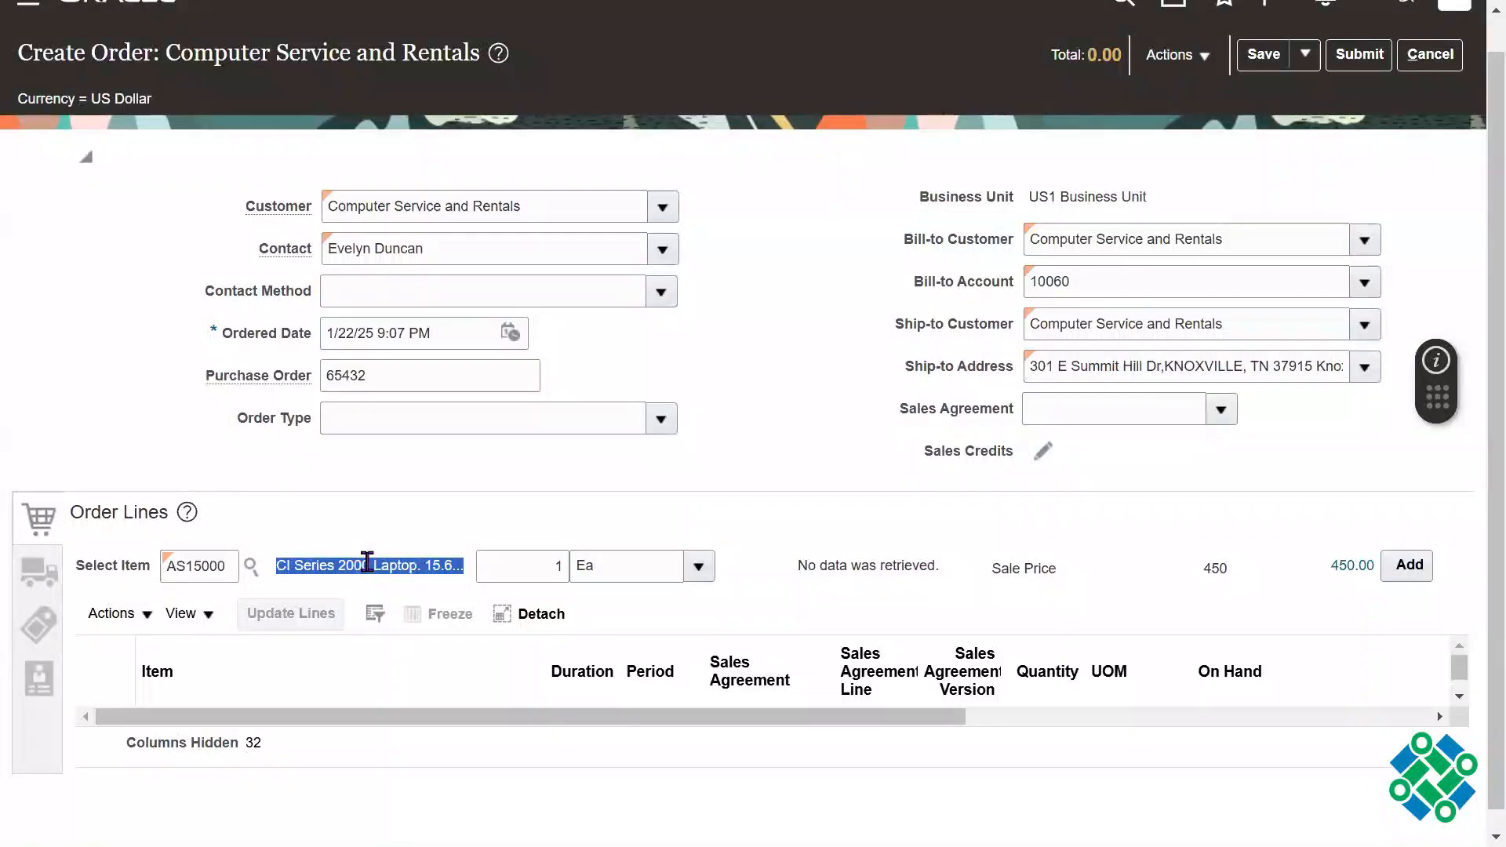
{"action": "double_click", "coordinate": [197, 567]}
{"action": "triple_click", "coordinate": [298, 574]}
{"action": "left_click", "coordinate": [644, 545]}
Step: Set the selected item's quantity to 2, and highlight its sale price and amount
{"action": "key", "text": "Tab"}
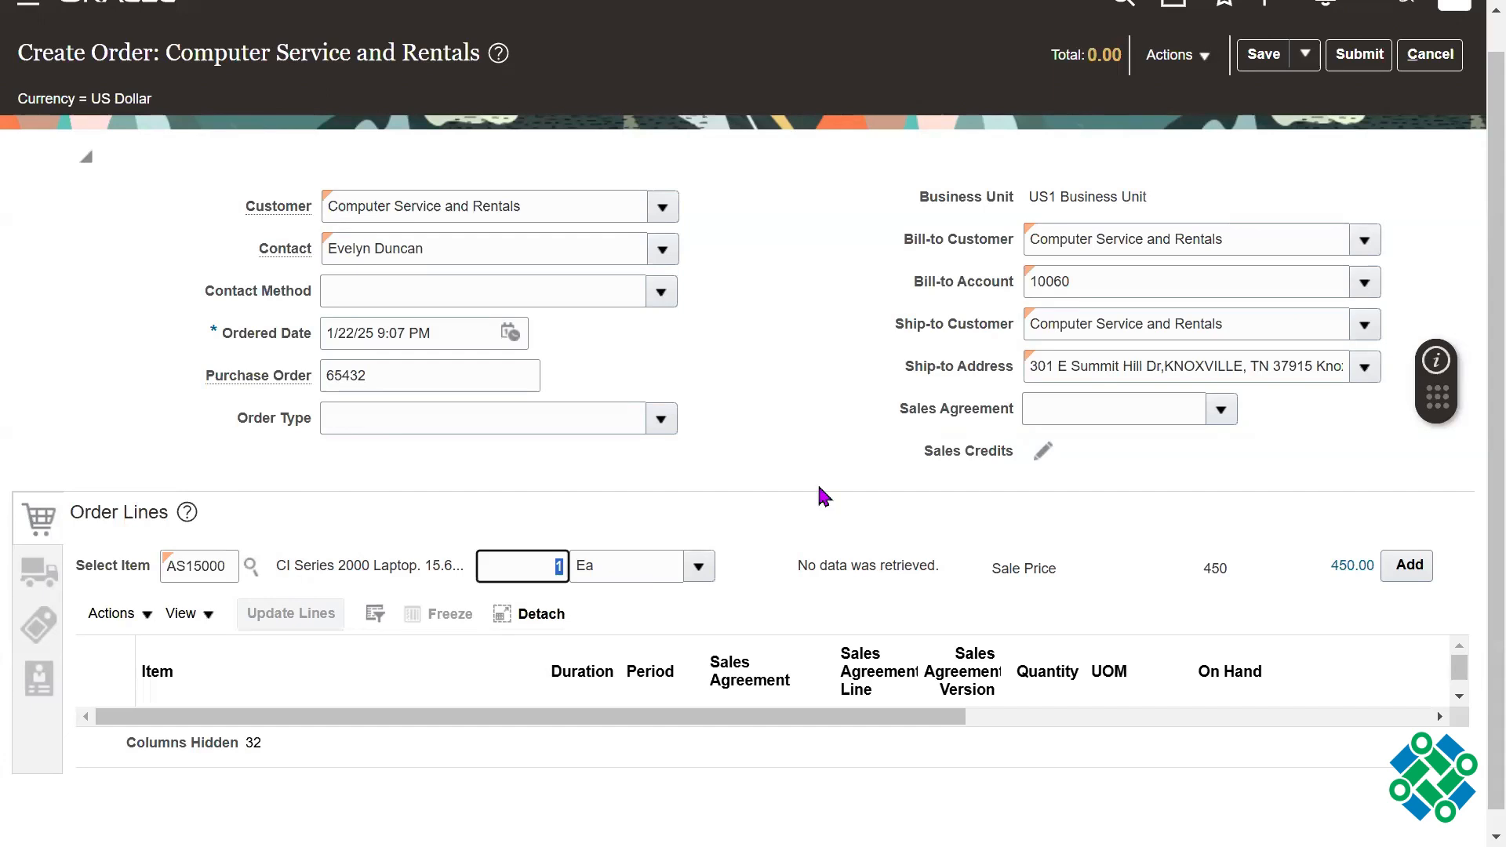
{"action": "type", "text": "2"}
{"action": "key", "text": "Tab"}
{"action": "double_click", "coordinate": [542, 565]}
{"action": "left_click", "coordinate": [1207, 568]}
{"action": "mouse_move", "coordinate": [1206, 568]}
{"action": "left_mouse_down"}
{"action": "mouse_move", "coordinate": [1180, 569]}
{"action": "mouse_move", "coordinate": [1231, 571]}
{"action": "mouse_move", "coordinate": [1207, 566]}
{"action": "left_mouse_up"}
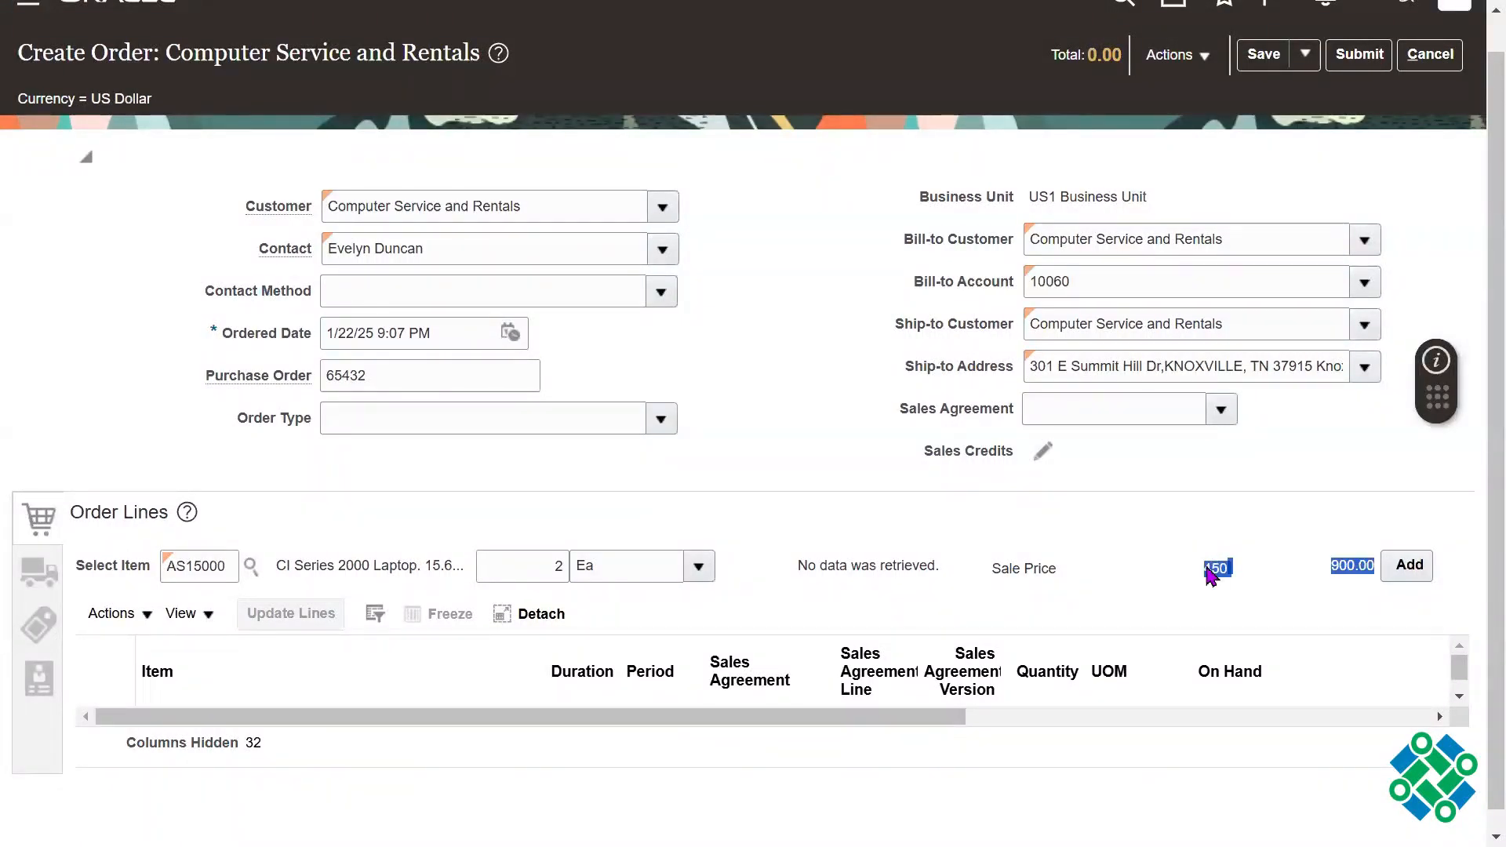
{"action": "left_click", "coordinate": [1211, 575]}
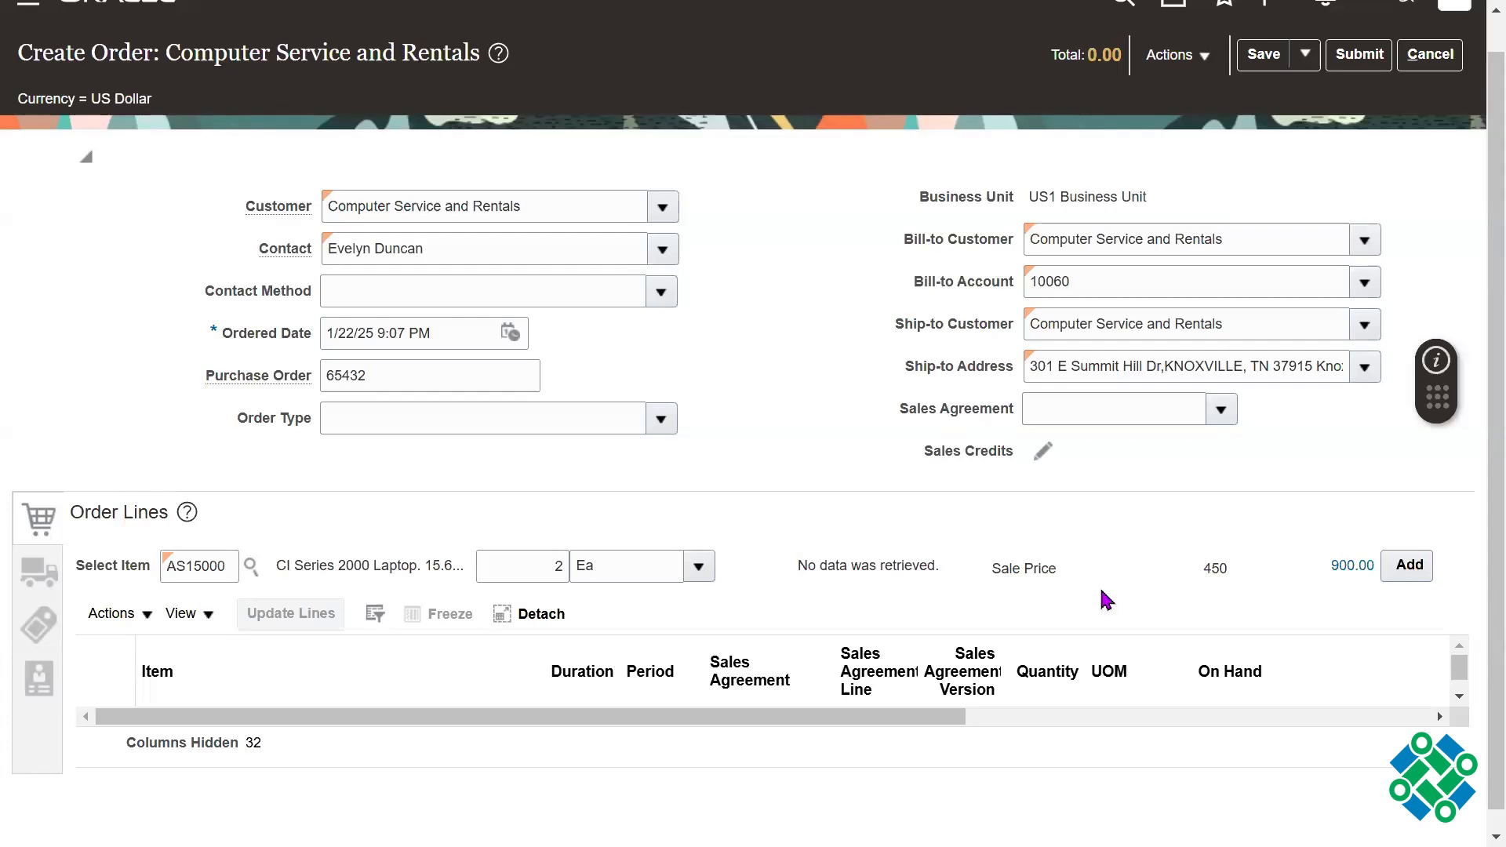
Step: Examine the on-hand availability information for the selected item before it is added
{"action": "left_click_drag", "start_coordinate": [1493, 500], "coordinate": [1493, 512]}
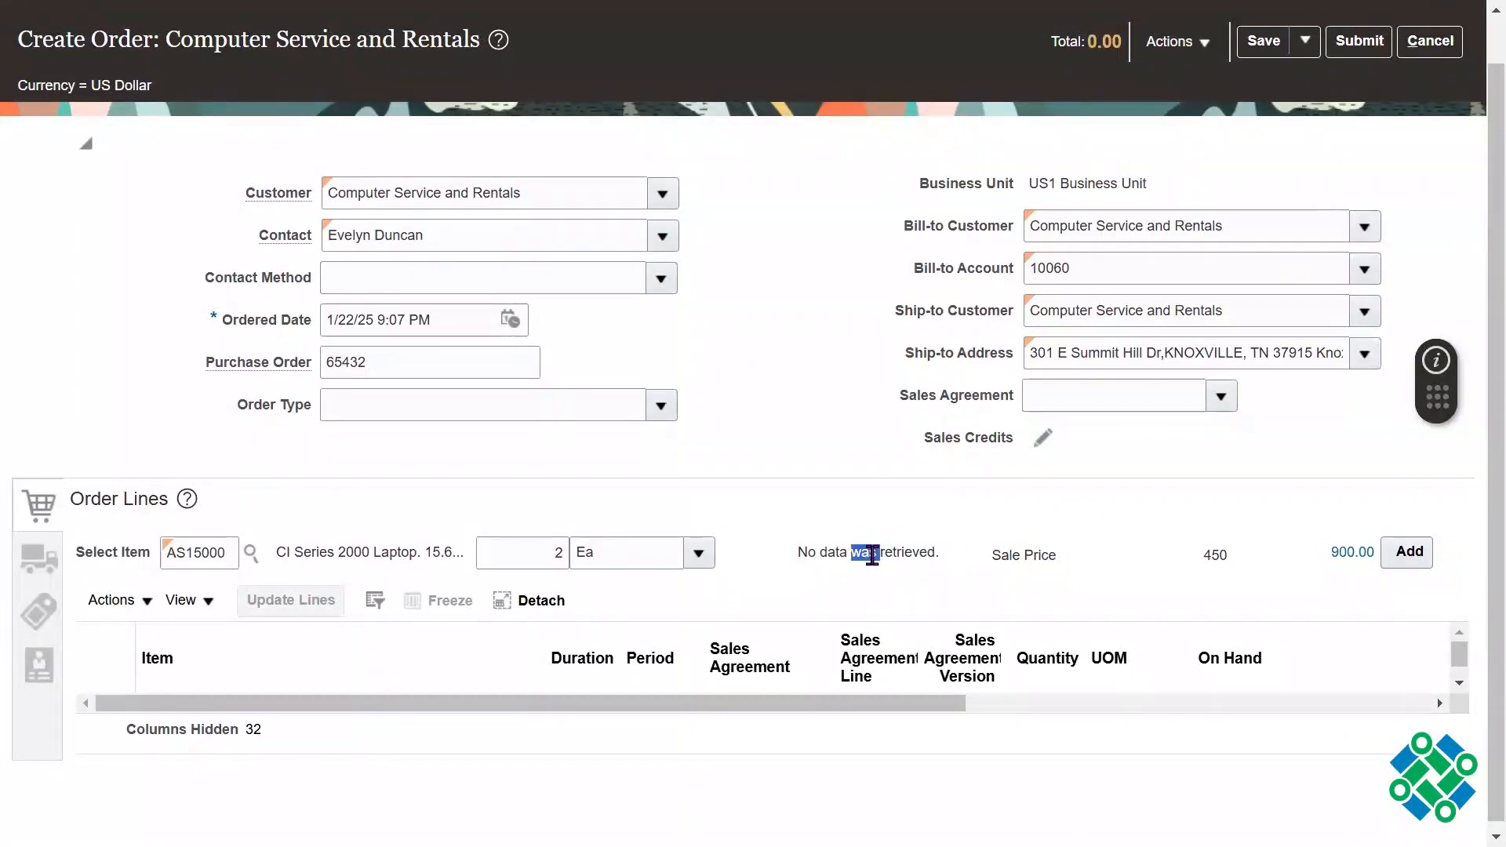
{"action": "triple_click", "coordinate": [873, 555]}
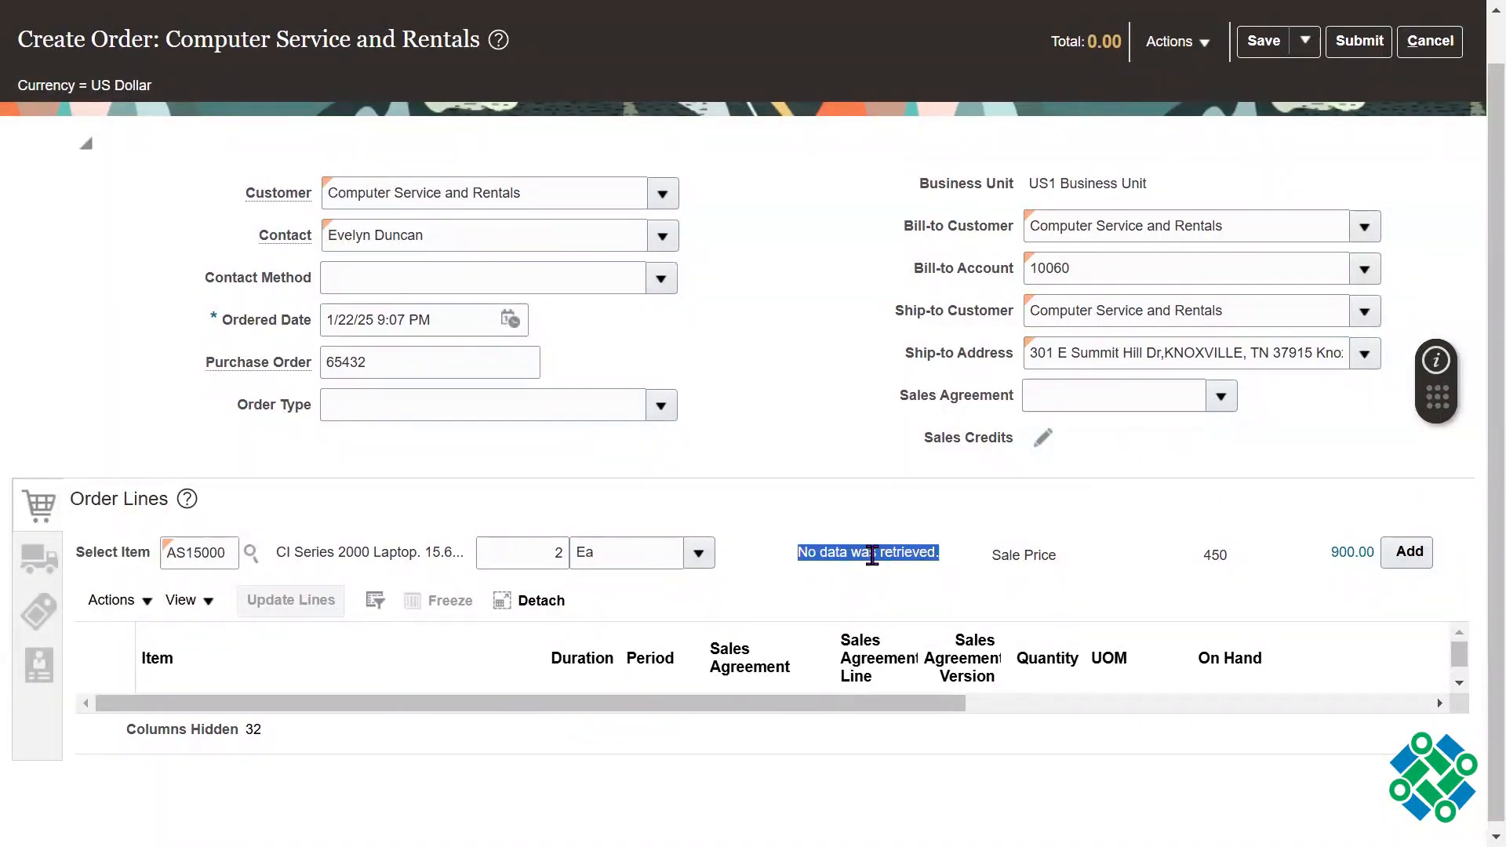
{"action": "left_click", "coordinate": [506, 543]}
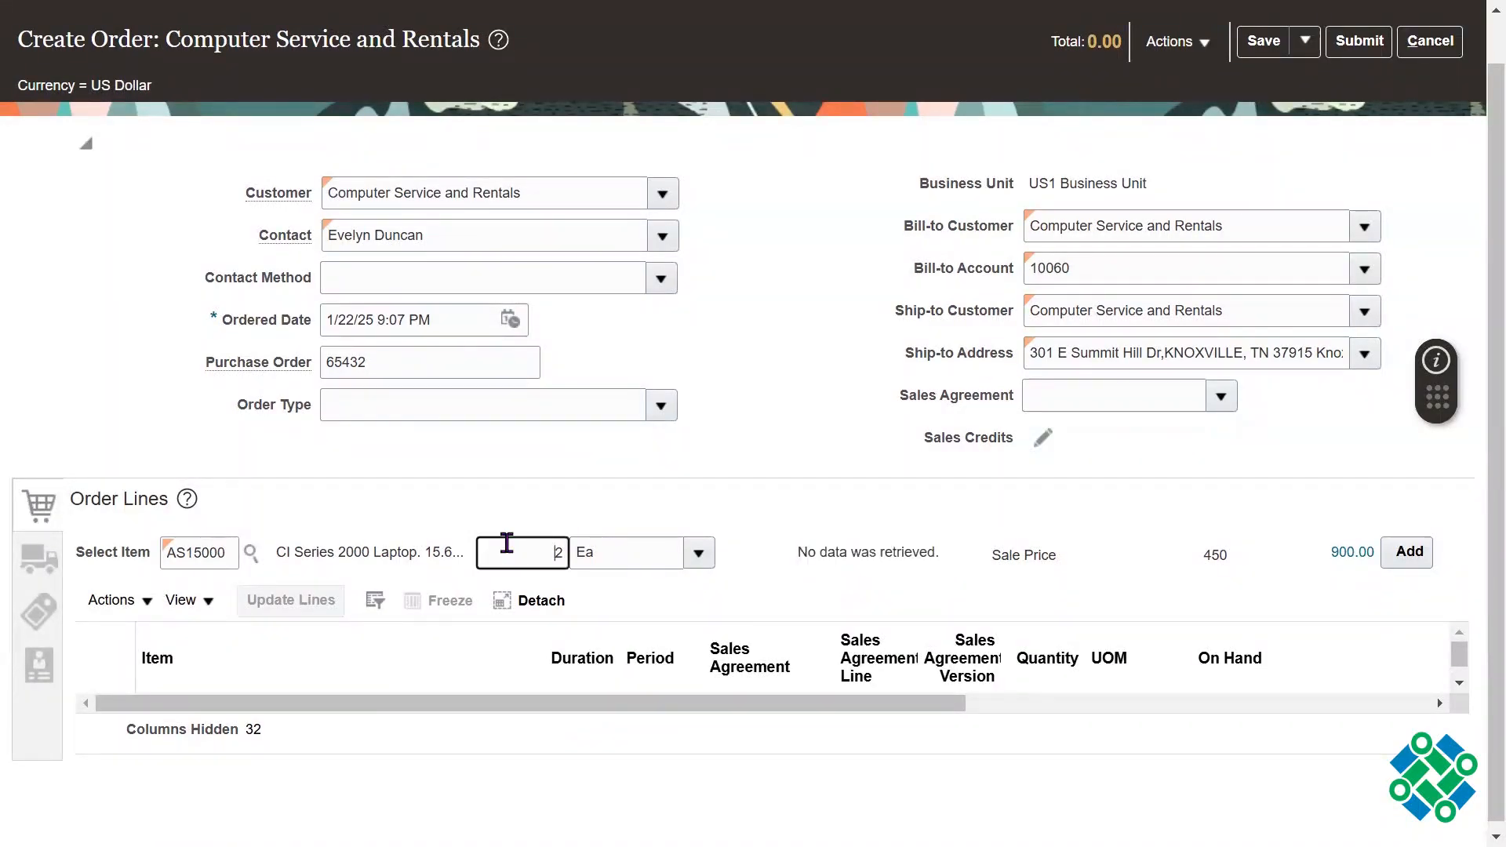
{"action": "triple_click", "coordinate": [884, 554]}
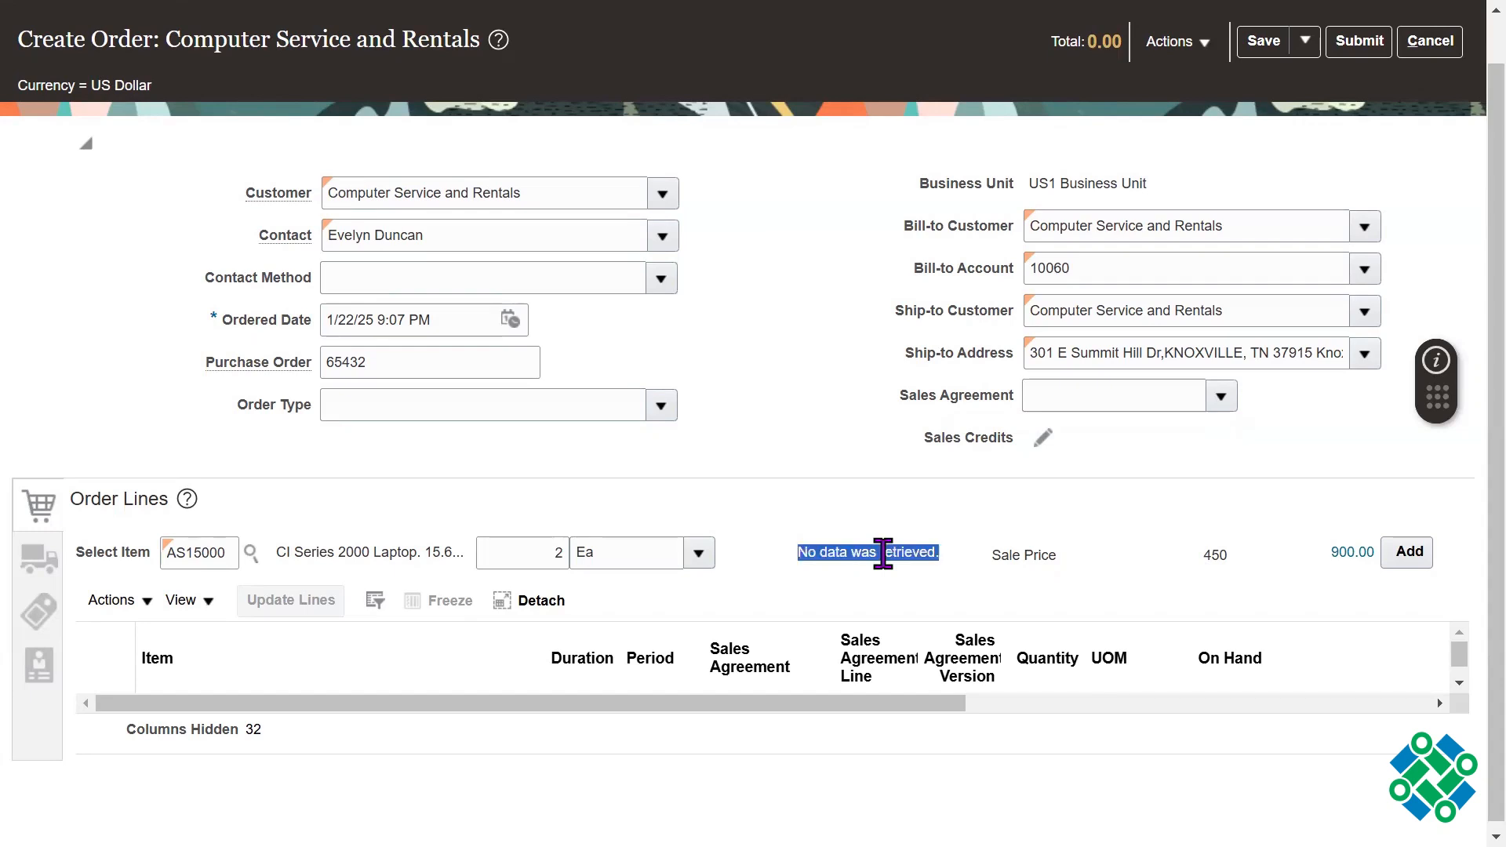
{"action": "left_click", "coordinate": [1471, 640]}
{"action": "left_click_drag", "start_coordinate": [1491, 640], "coordinate": [1475, 663]}
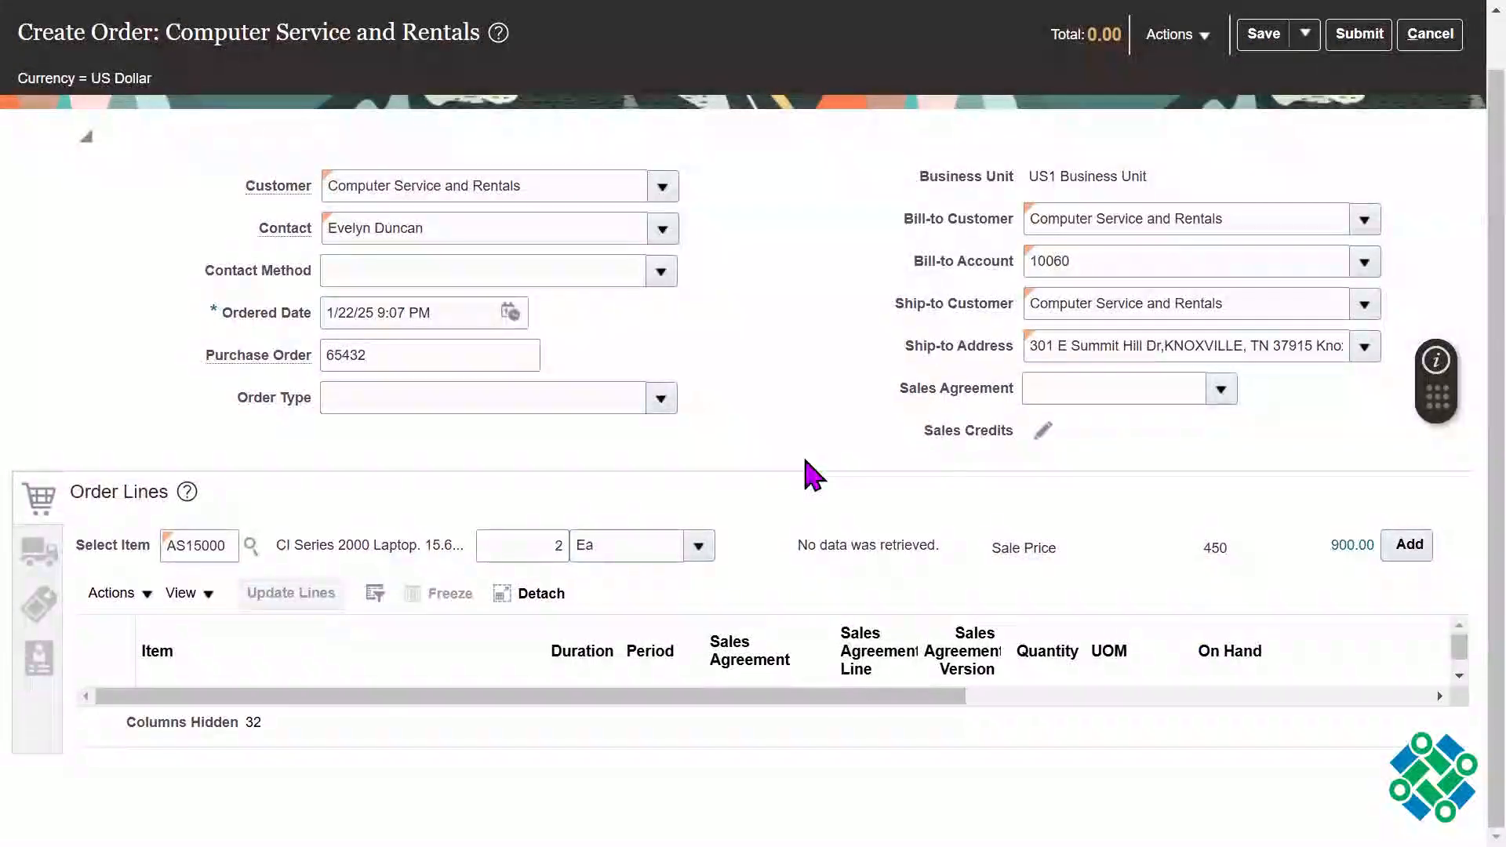
Step: Add the selected AS15000 laptop item to the order lines, and select the new line
{"action": "left_click", "coordinate": [1412, 550]}
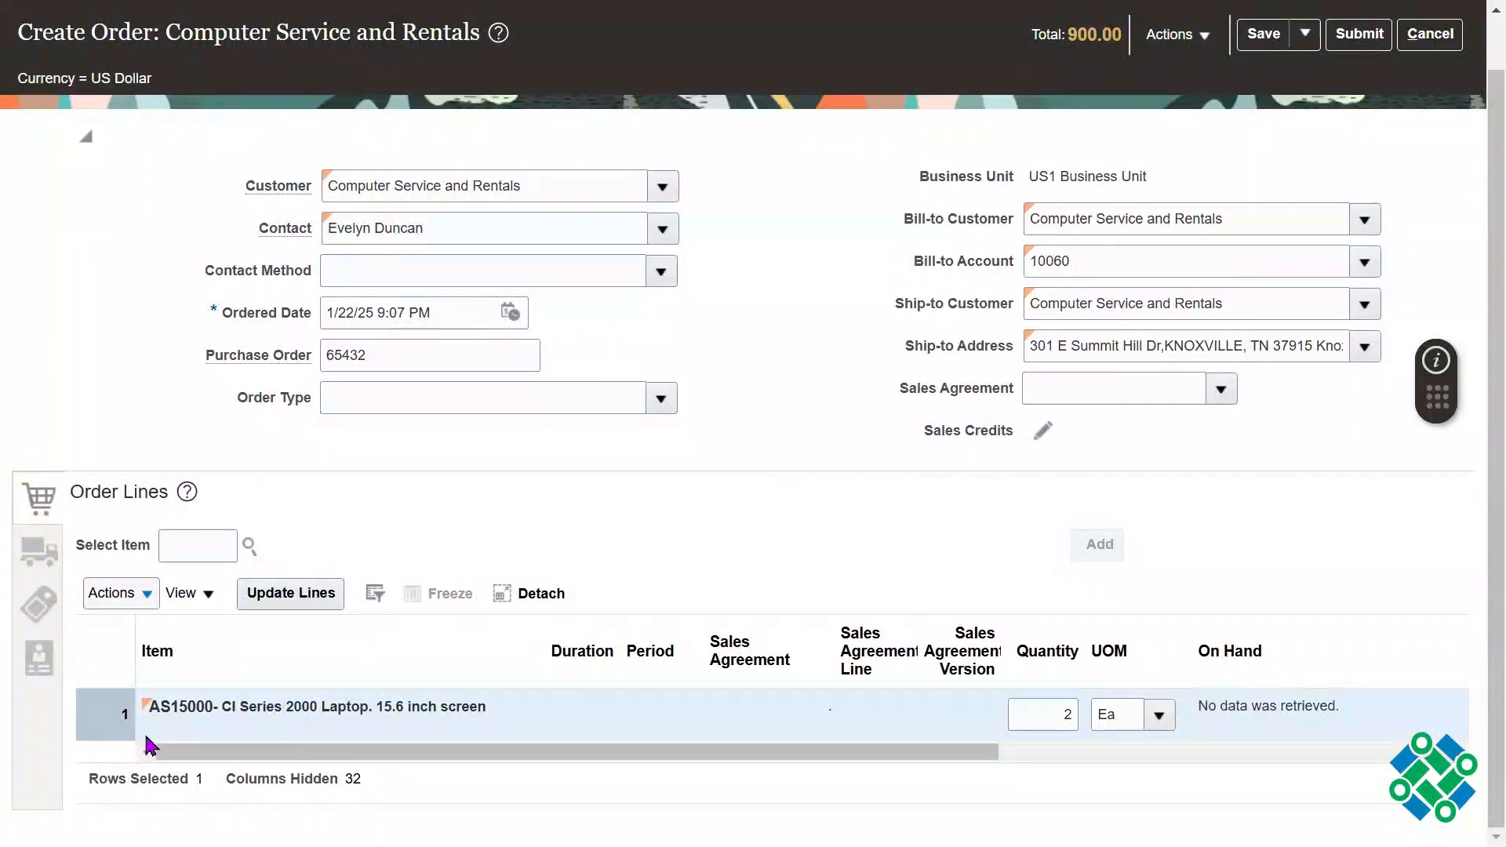
{"action": "double_click", "coordinate": [118, 722]}
{"action": "left_click", "coordinate": [564, 426]}
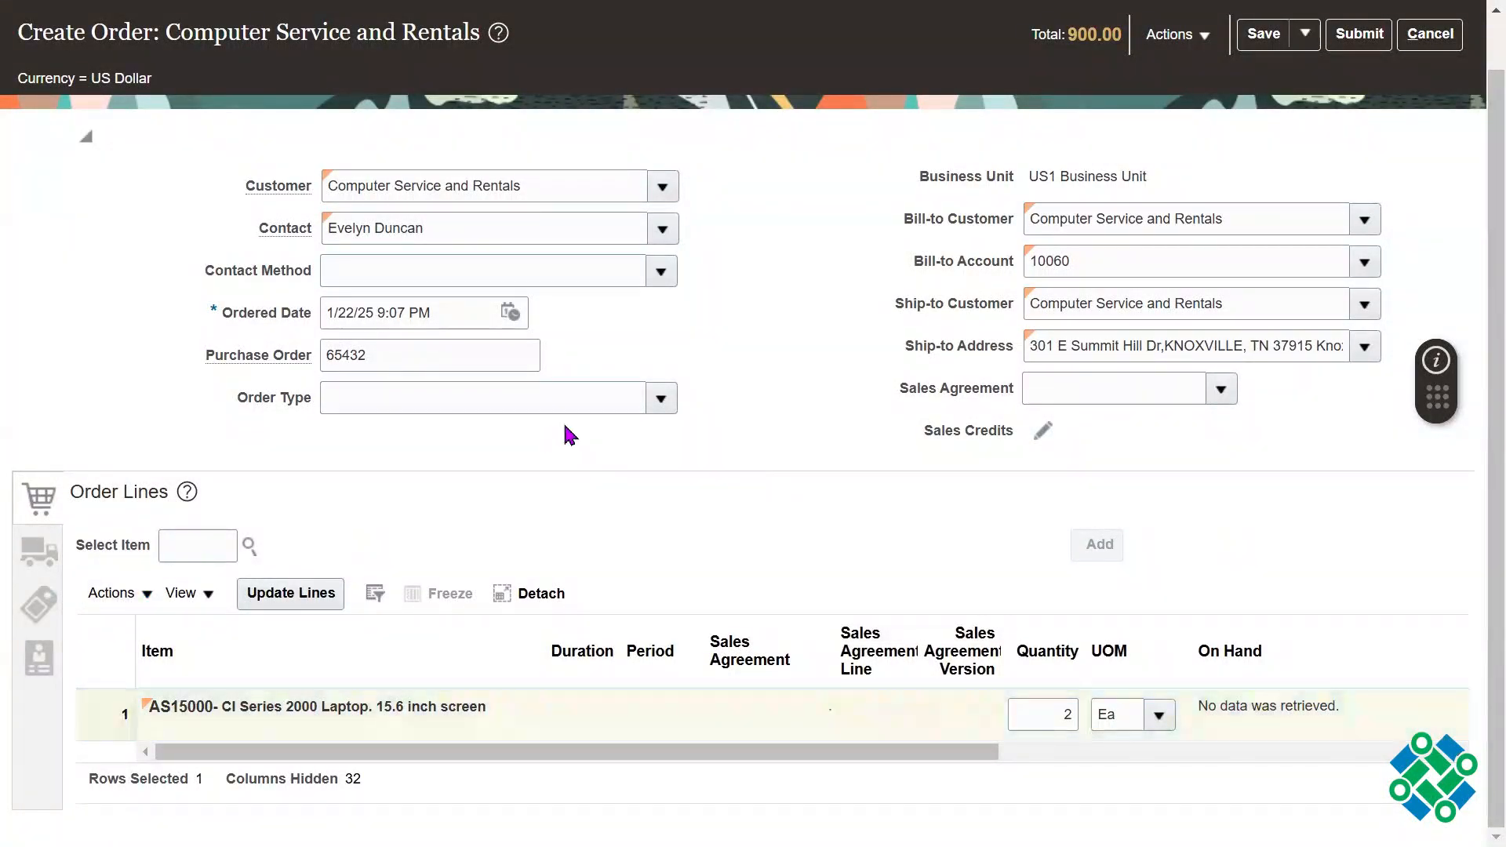
Step: Set the order's Requested Date to 1/25/25 9:07 PM in the general shipment details
{"action": "left_click", "coordinate": [35, 550]}
{"action": "scroll", "coordinate": [1475, 610], "scroll_direction": "down", "scroll_amount": 1}
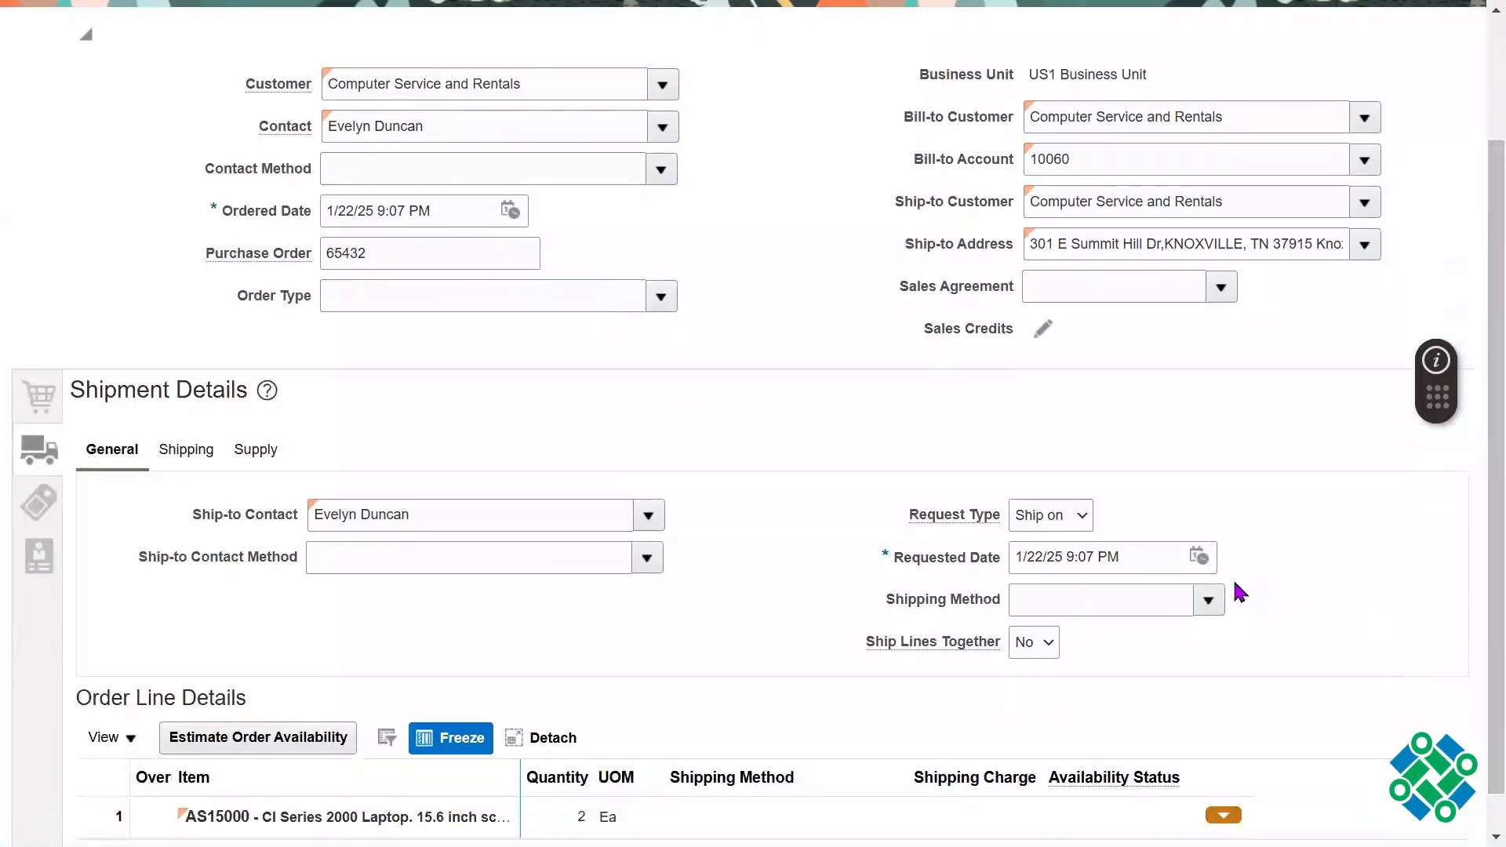
{"action": "left_click", "coordinate": [1198, 555]}
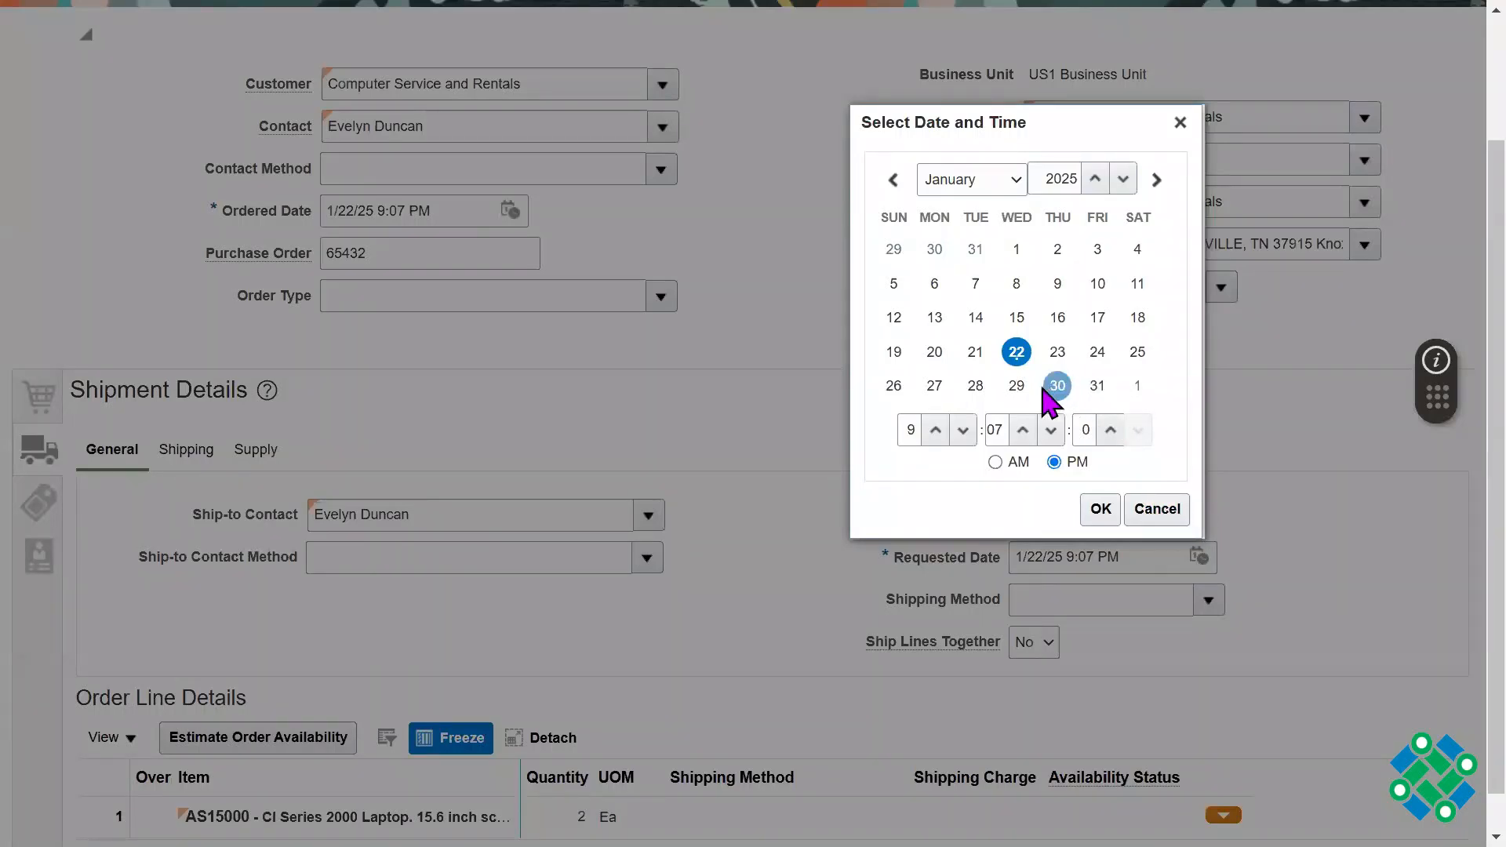
{"action": "left_click", "coordinate": [1138, 353]}
{"action": "left_click", "coordinate": [1099, 512]}
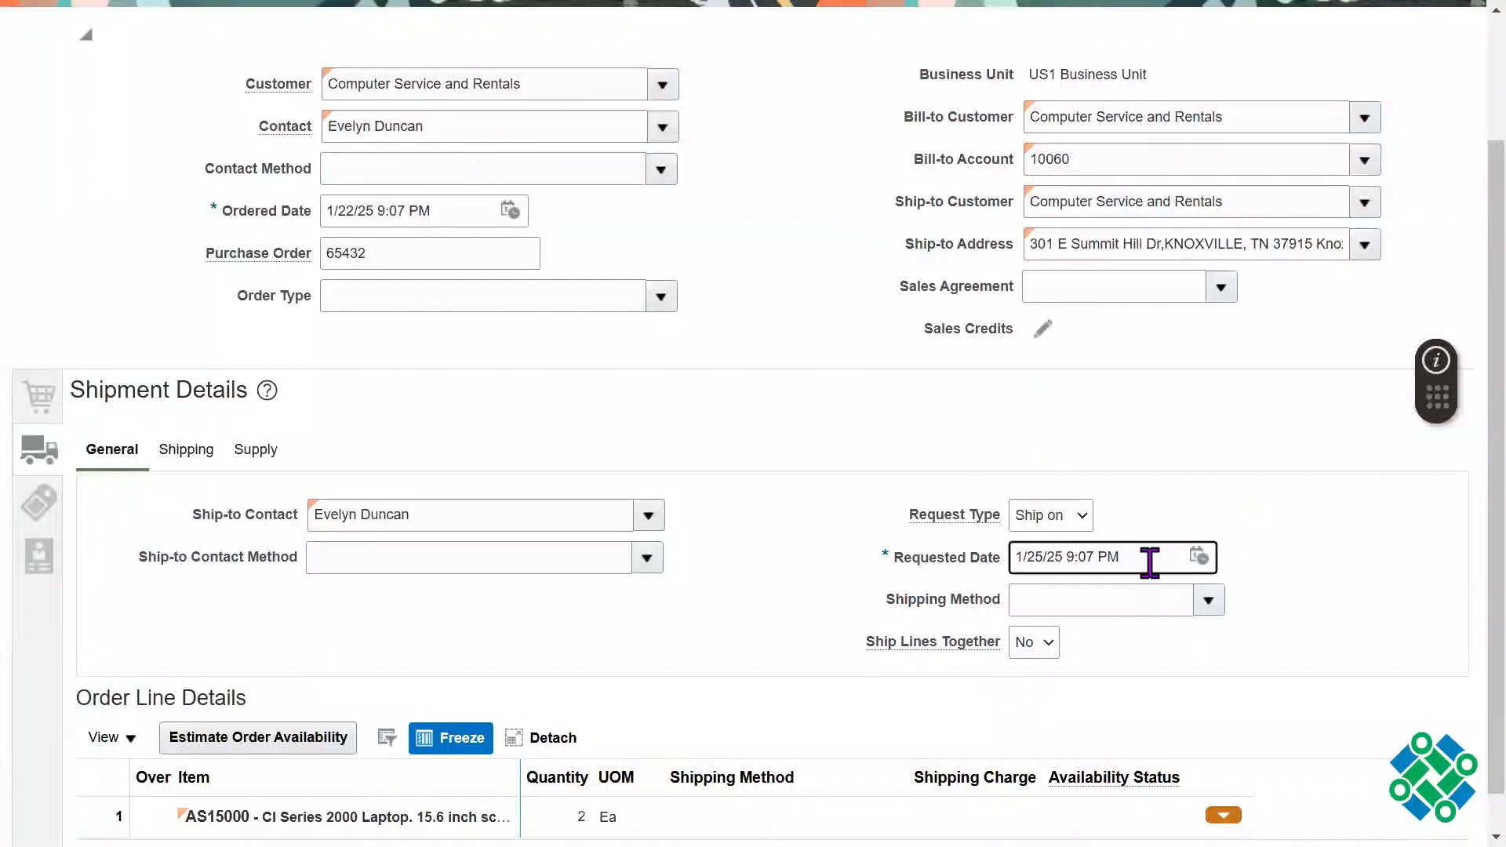
{"action": "triple_click", "coordinate": [1143, 562]}
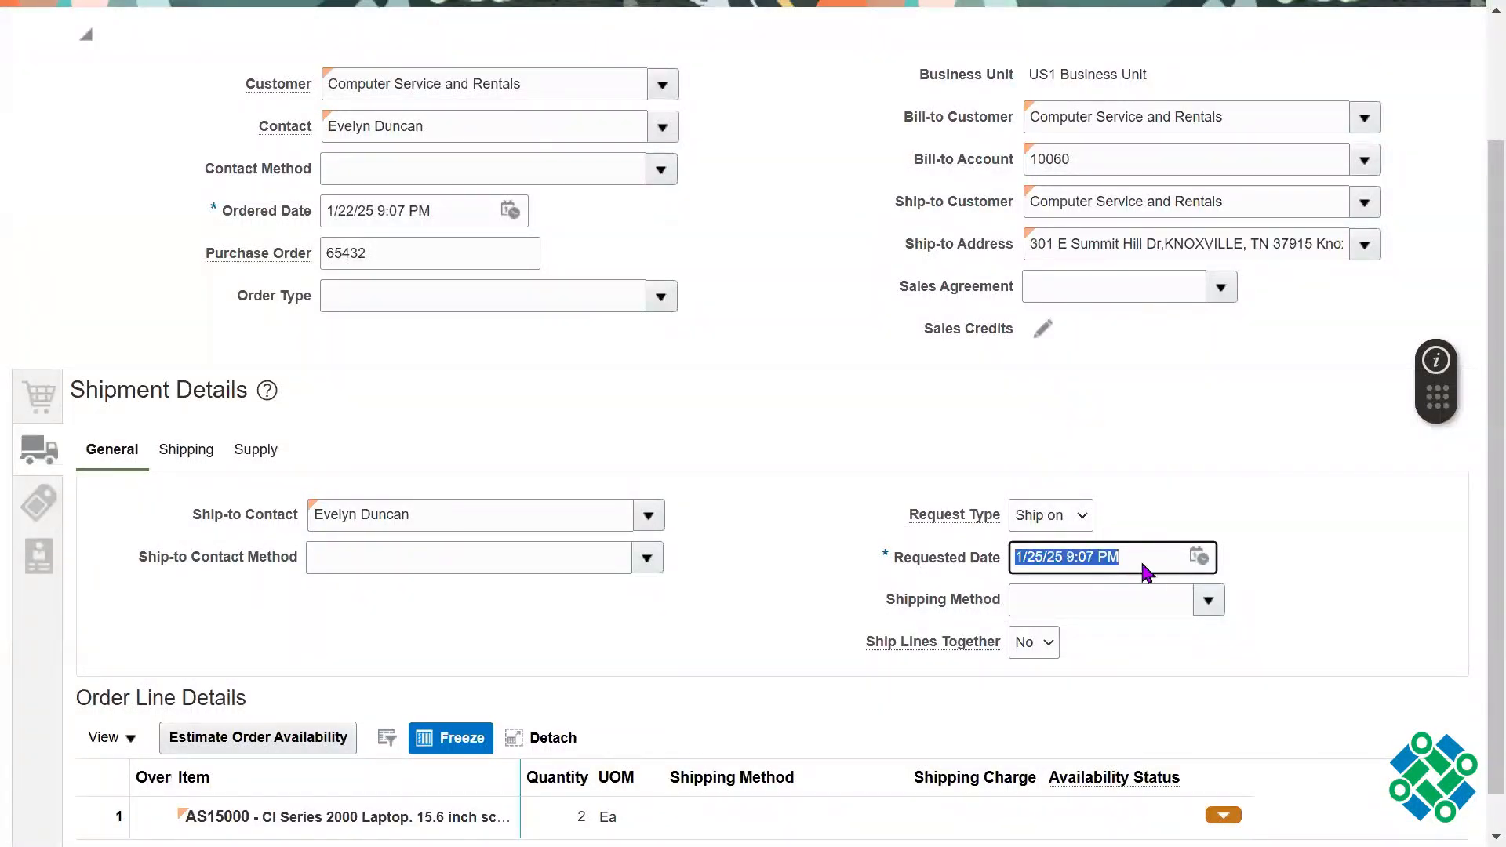
Step: Change the order's Request Type to Arrive on in the general shipment details
{"action": "left_click", "coordinate": [1247, 453]}
{"action": "left_click_drag", "start_coordinate": [920, 514], "coordinate": [966, 515]}
{"action": "left_click", "coordinate": [1079, 516]}
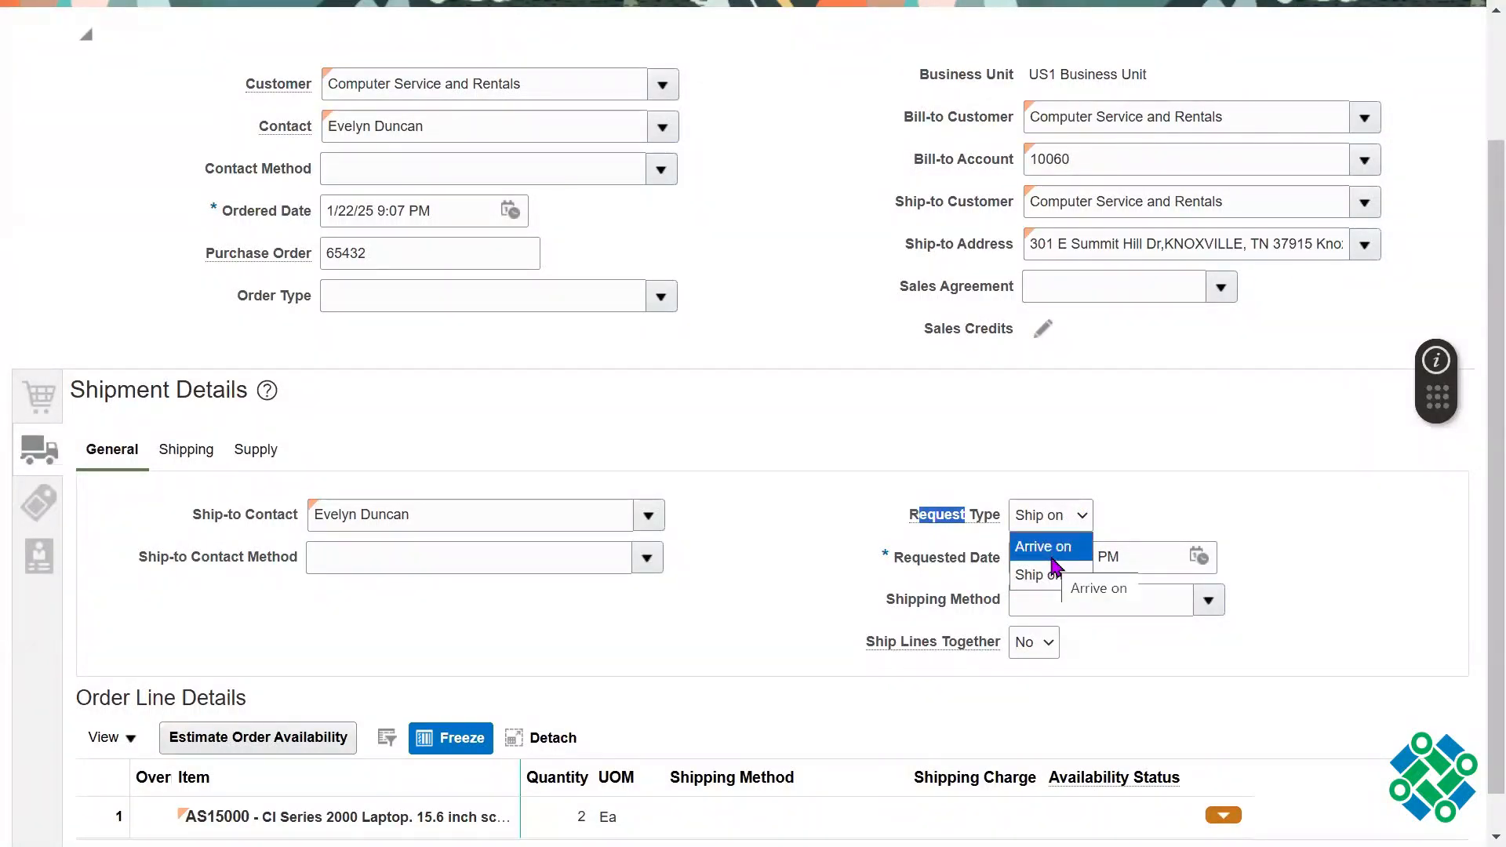
{"action": "left_click", "coordinate": [1044, 547]}
Step: Set the order's Requested Date to 1/28/25 9:07 PM, and highlight the new date
{"action": "left_click", "coordinate": [1140, 550]}
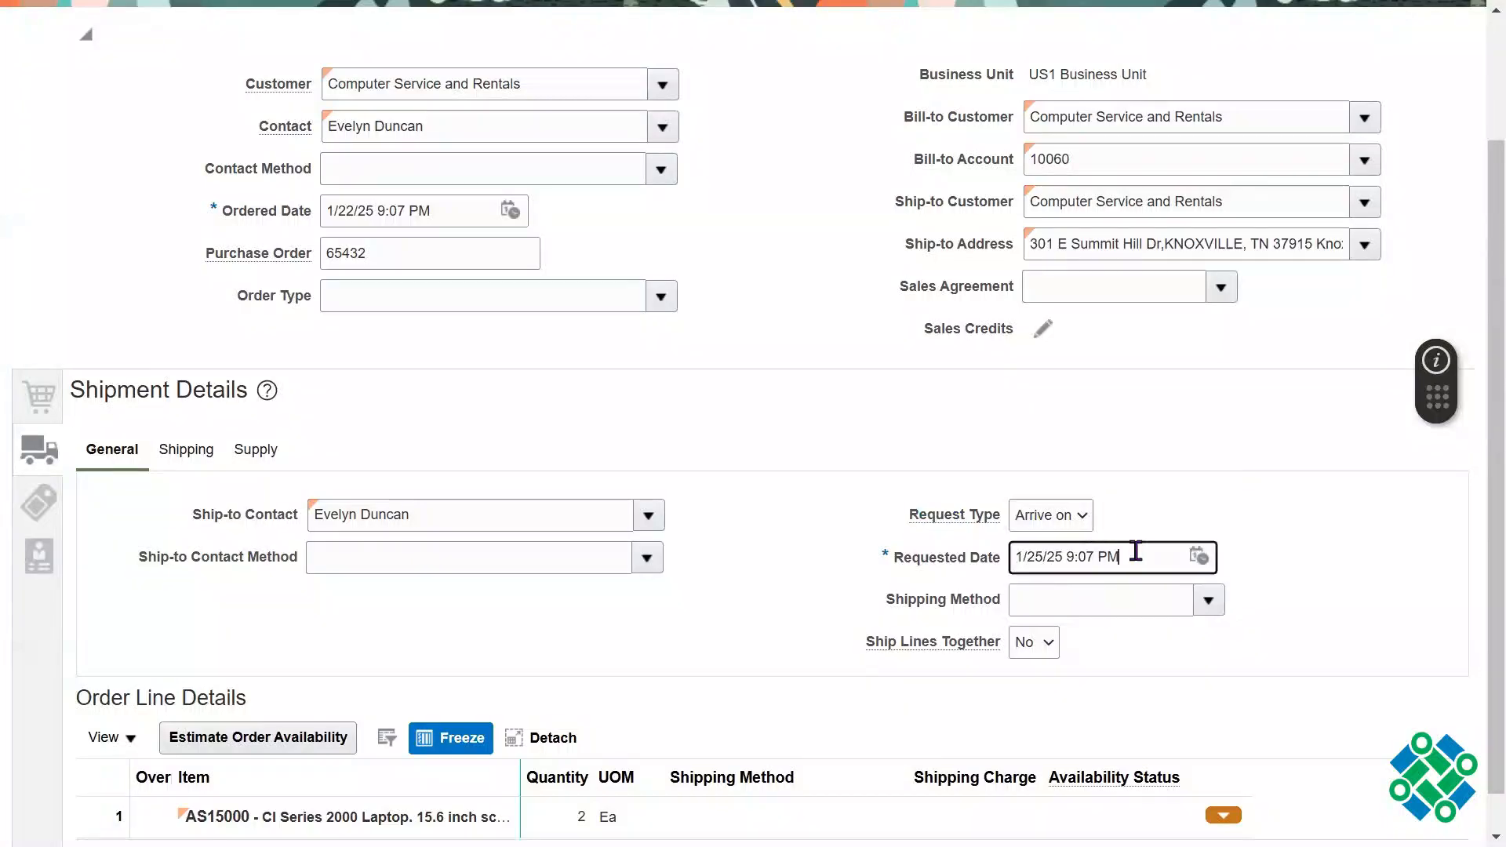
{"action": "left_click", "coordinate": [1201, 558]}
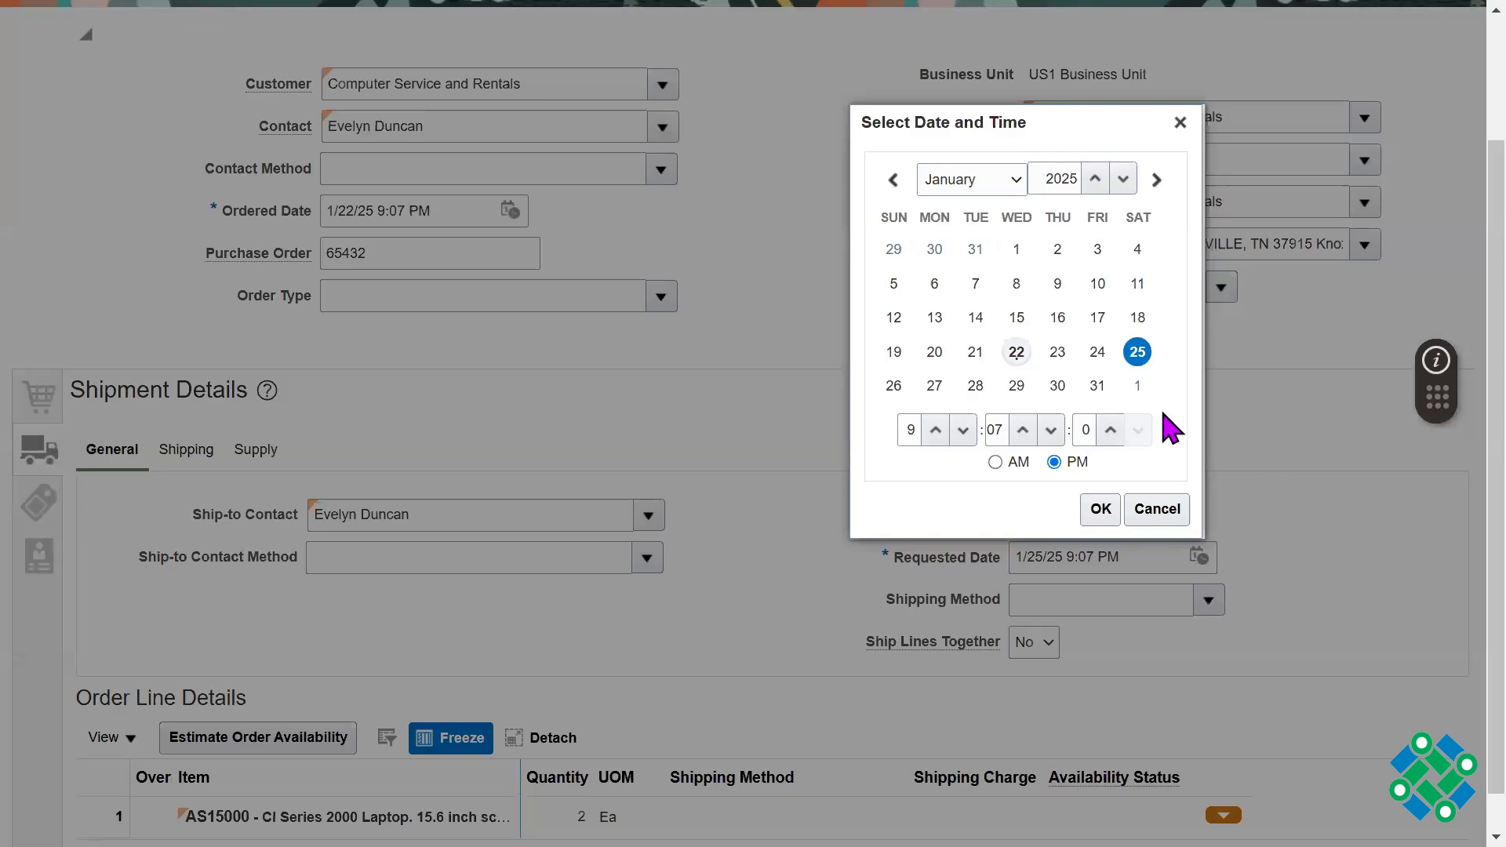
{"action": "left_click", "coordinate": [975, 385]}
{"action": "left_click", "coordinate": [1101, 510]}
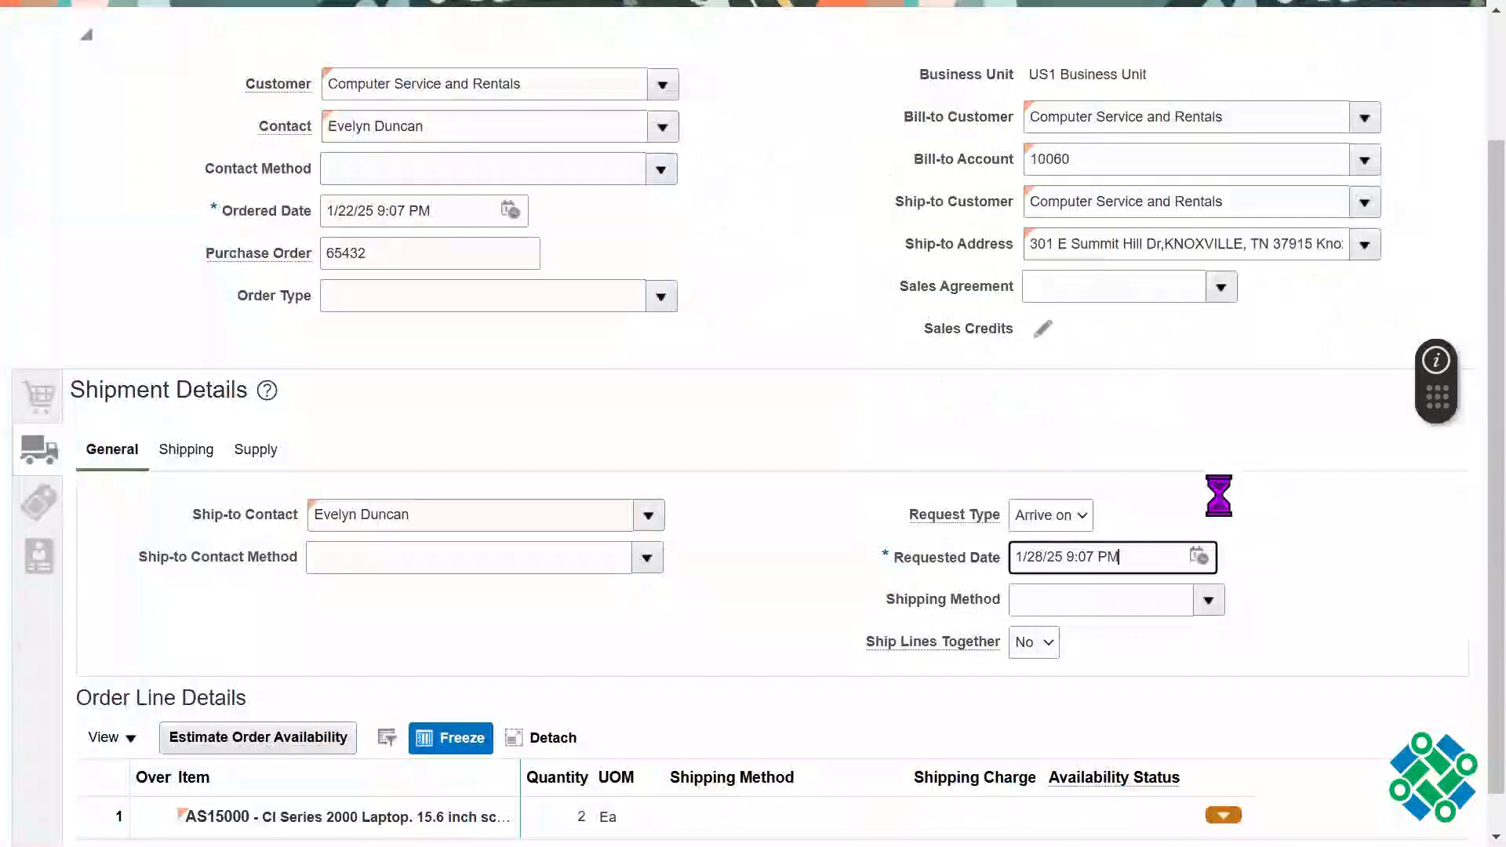
{"action": "triple_click", "coordinate": [1123, 558]}
{"action": "left_click", "coordinate": [1226, 466]}
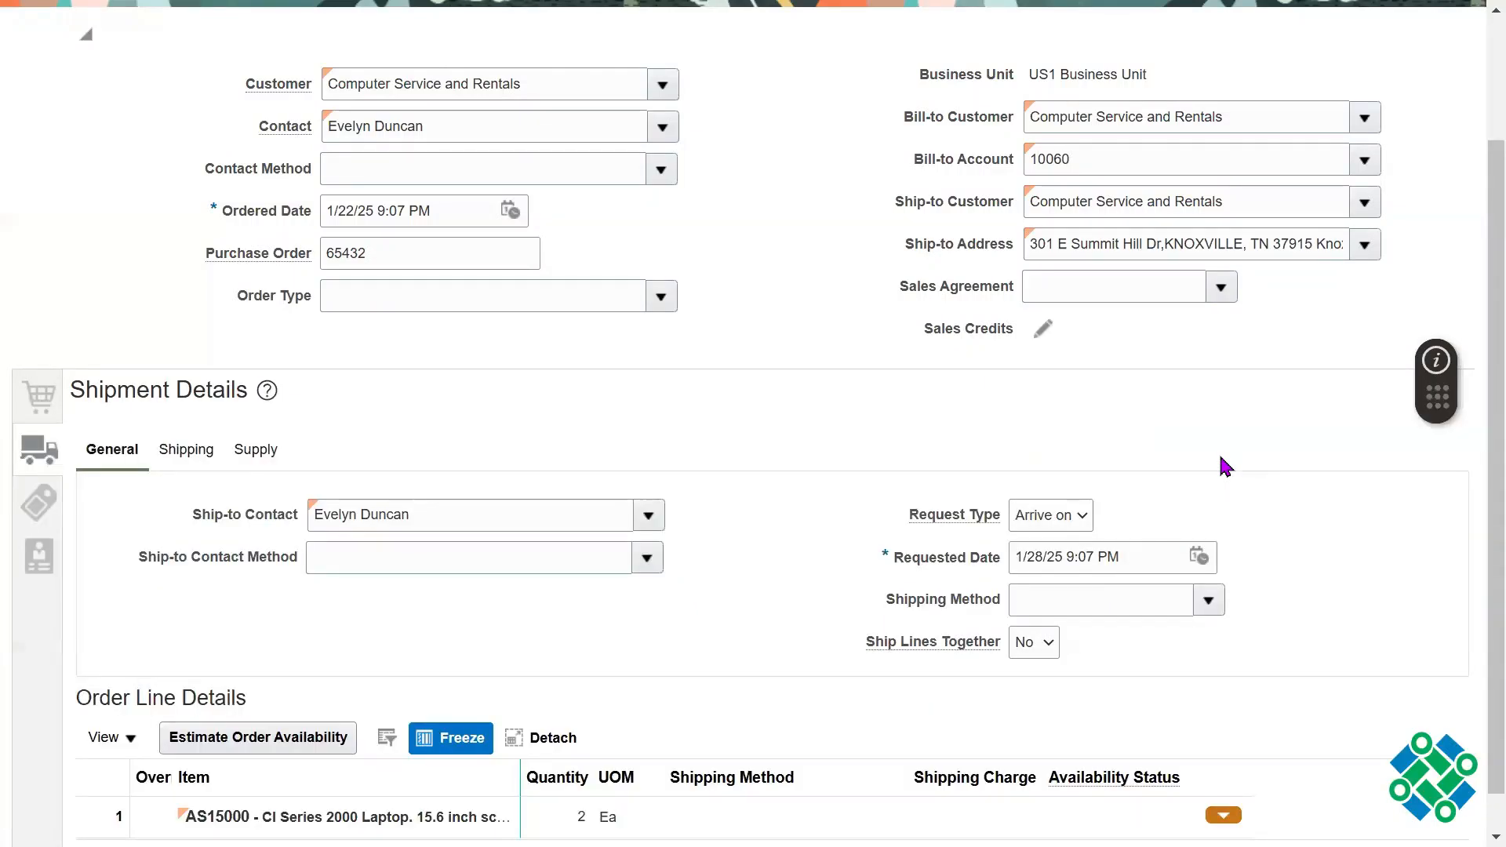
{"action": "double_click", "coordinate": [1128, 557]}
{"action": "triple_click", "coordinate": [1128, 557]}
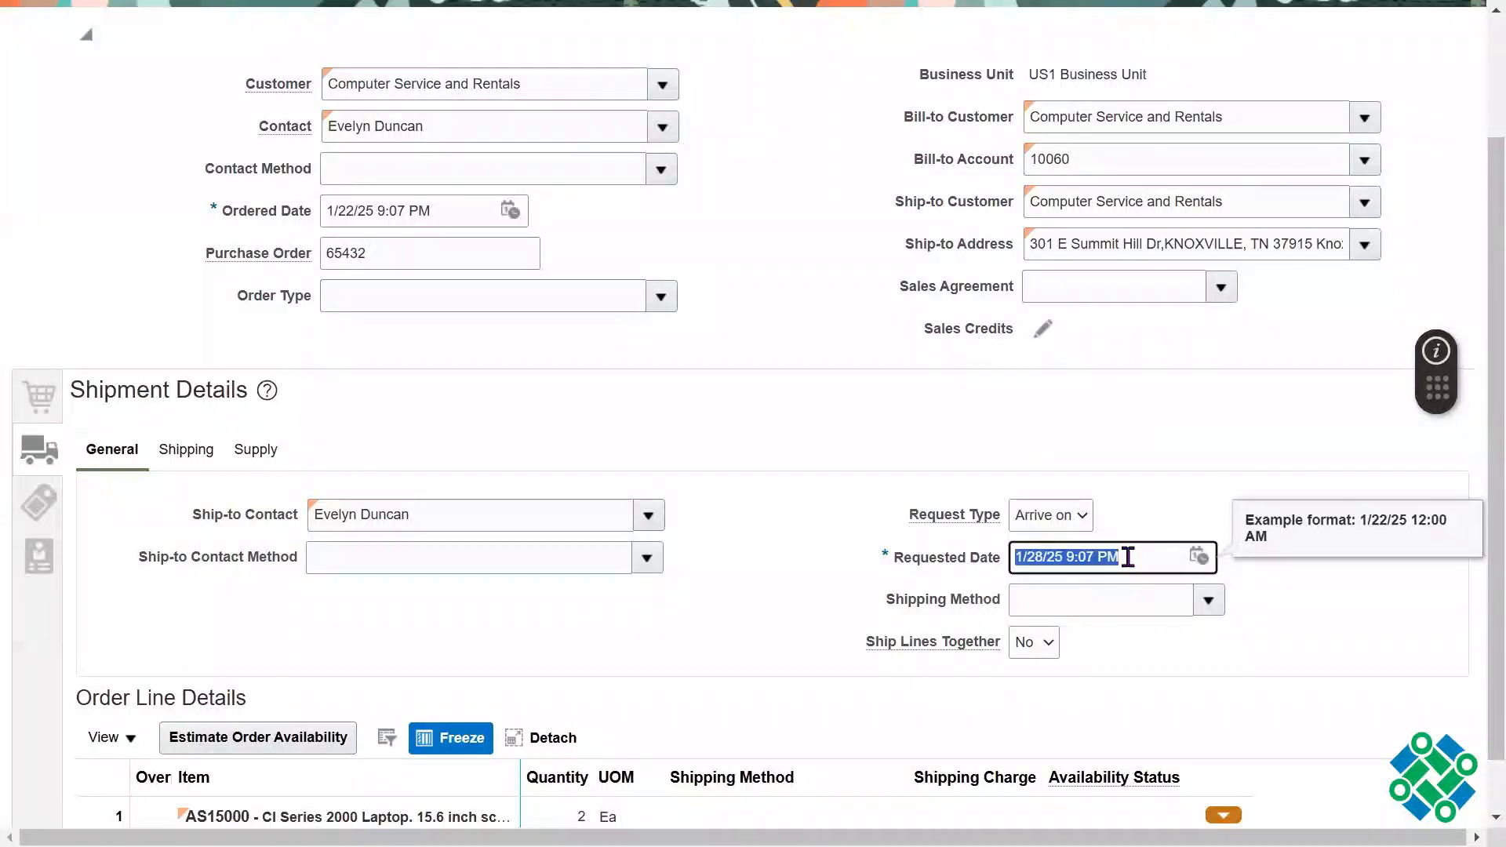
{"action": "left_click", "coordinate": [1077, 568]}
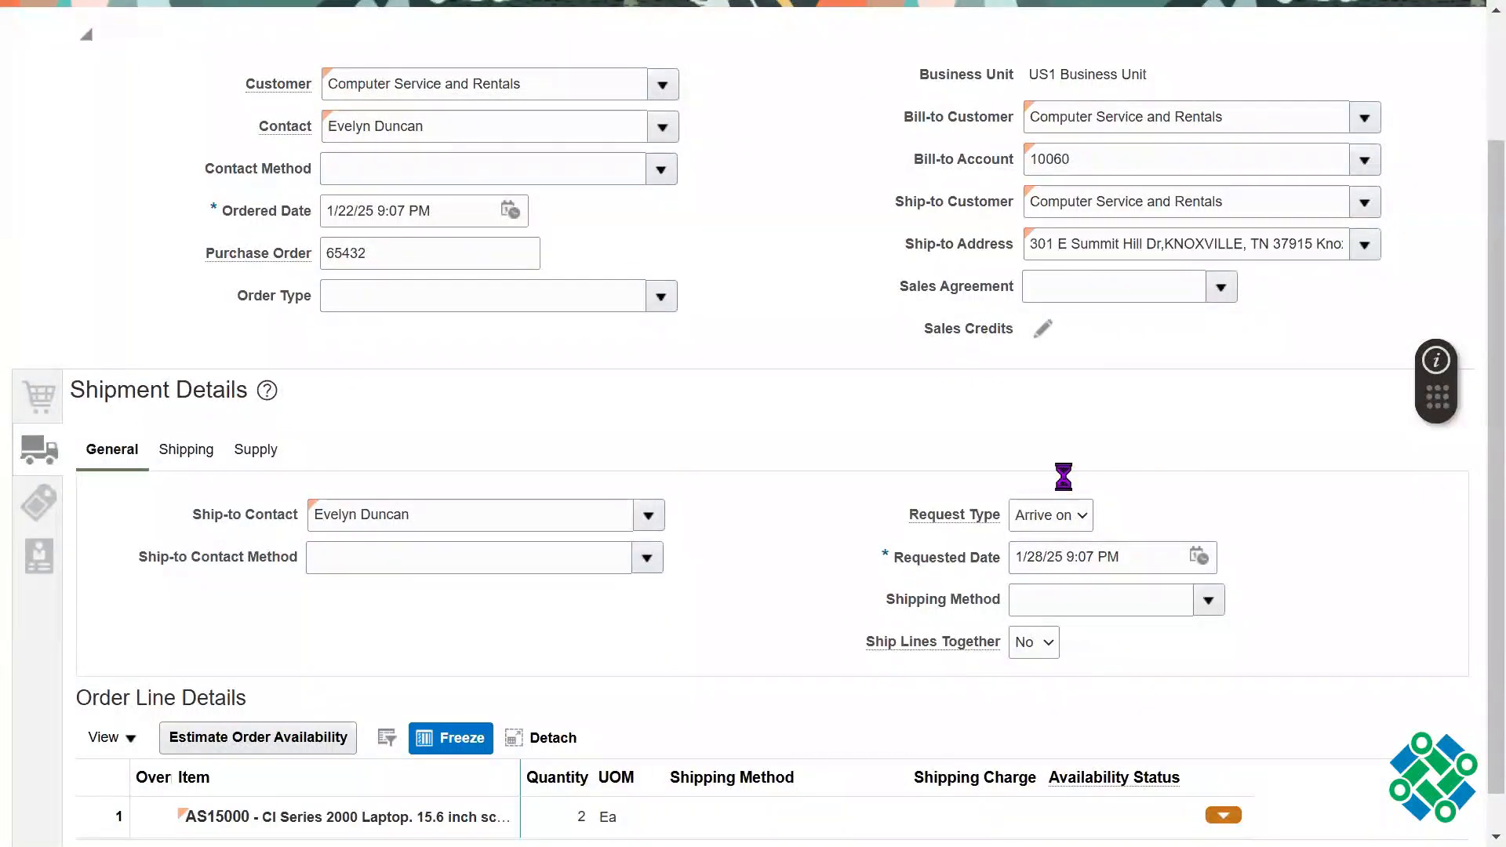
Step: Find the shipping methods of carrier DHL and assign DHL Air Next day air to the order
{"action": "left_click", "coordinate": [564, 565]}
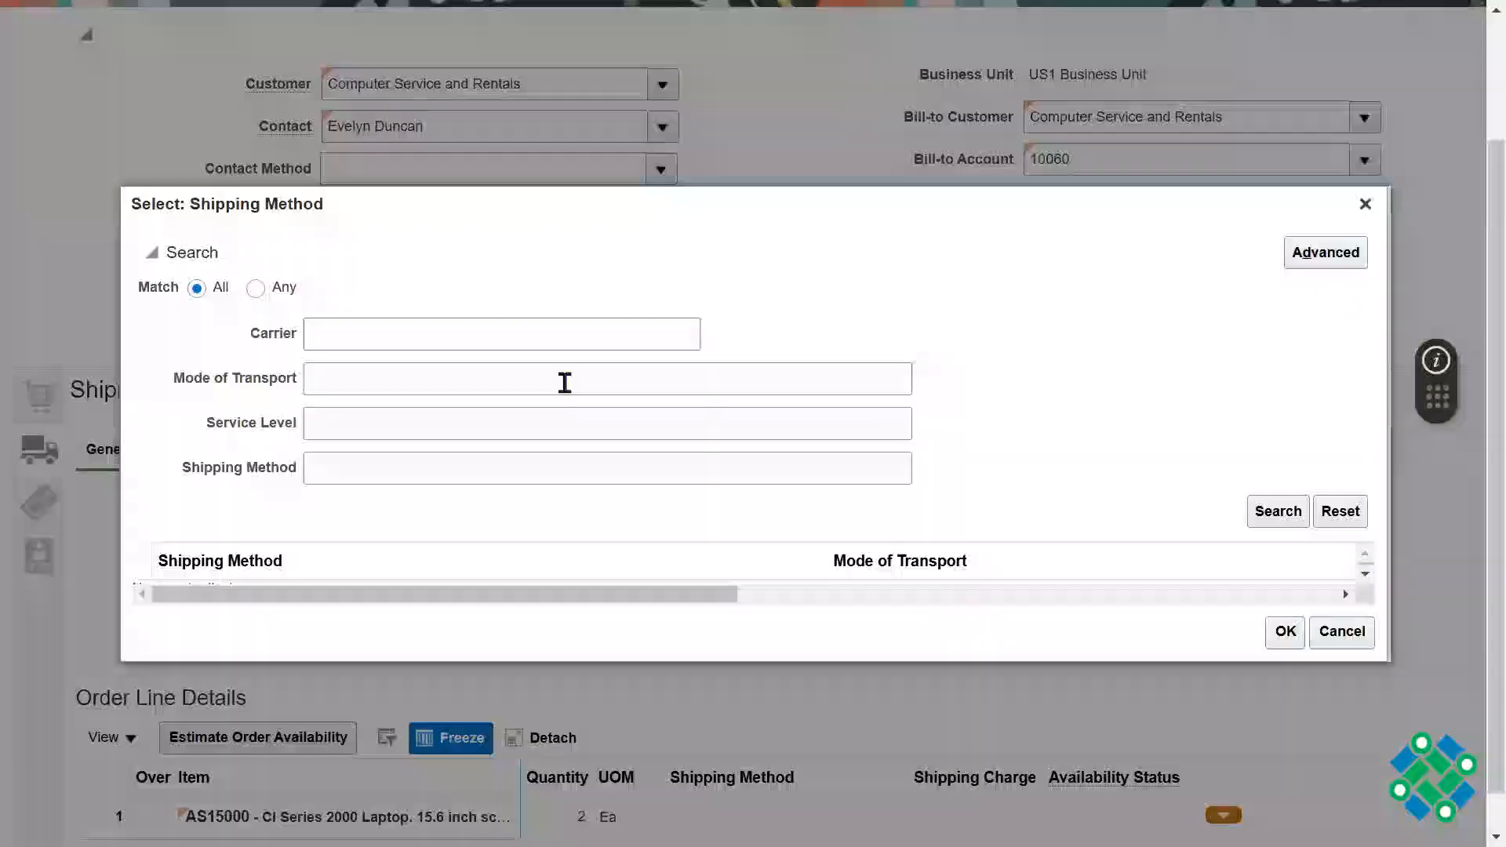
{"action": "left_click", "coordinate": [432, 334]}
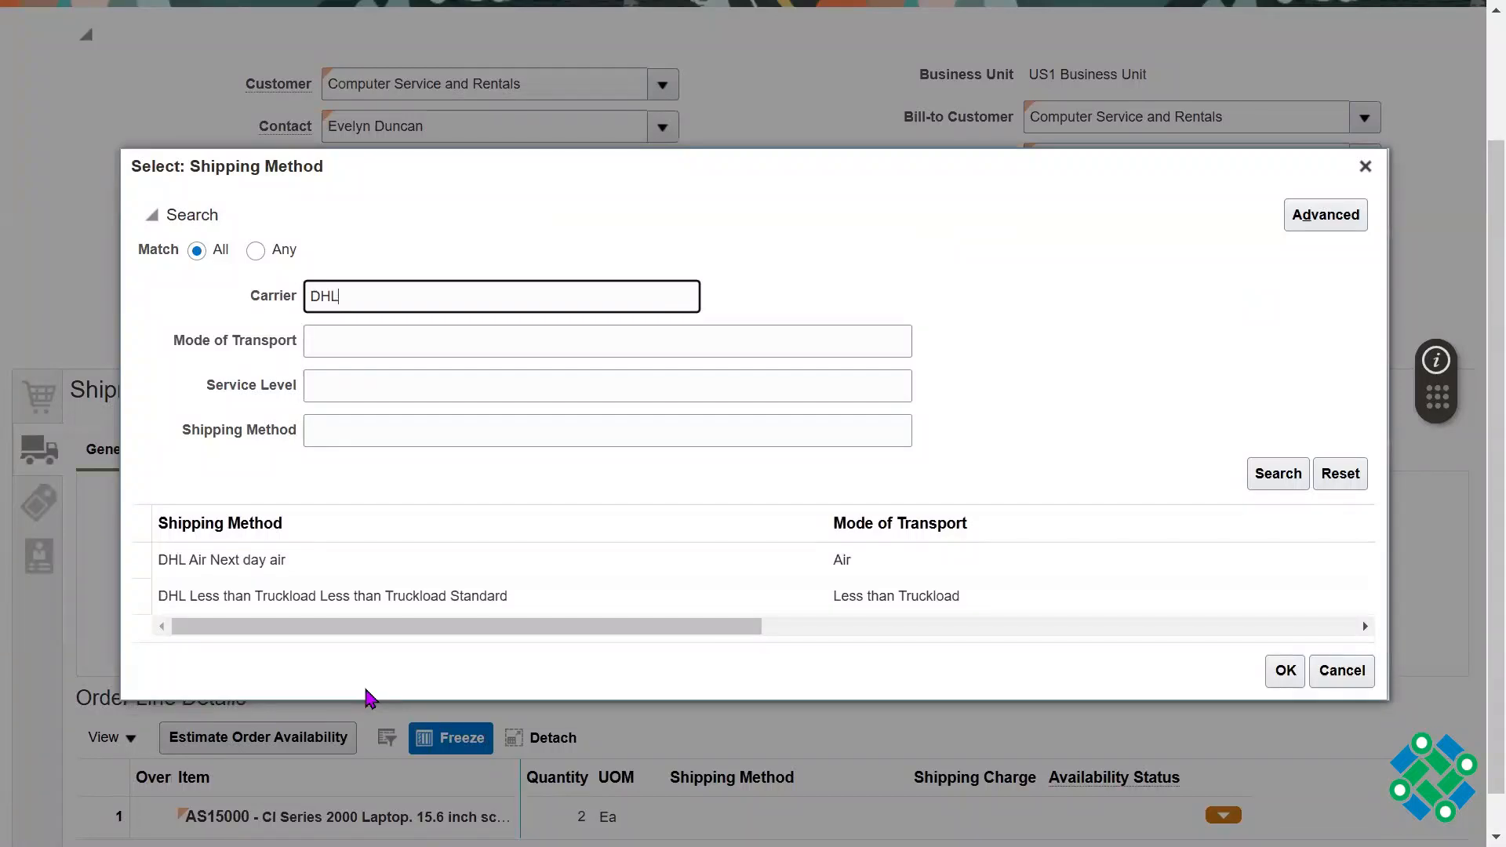
{"action": "left_click", "coordinate": [289, 562]}
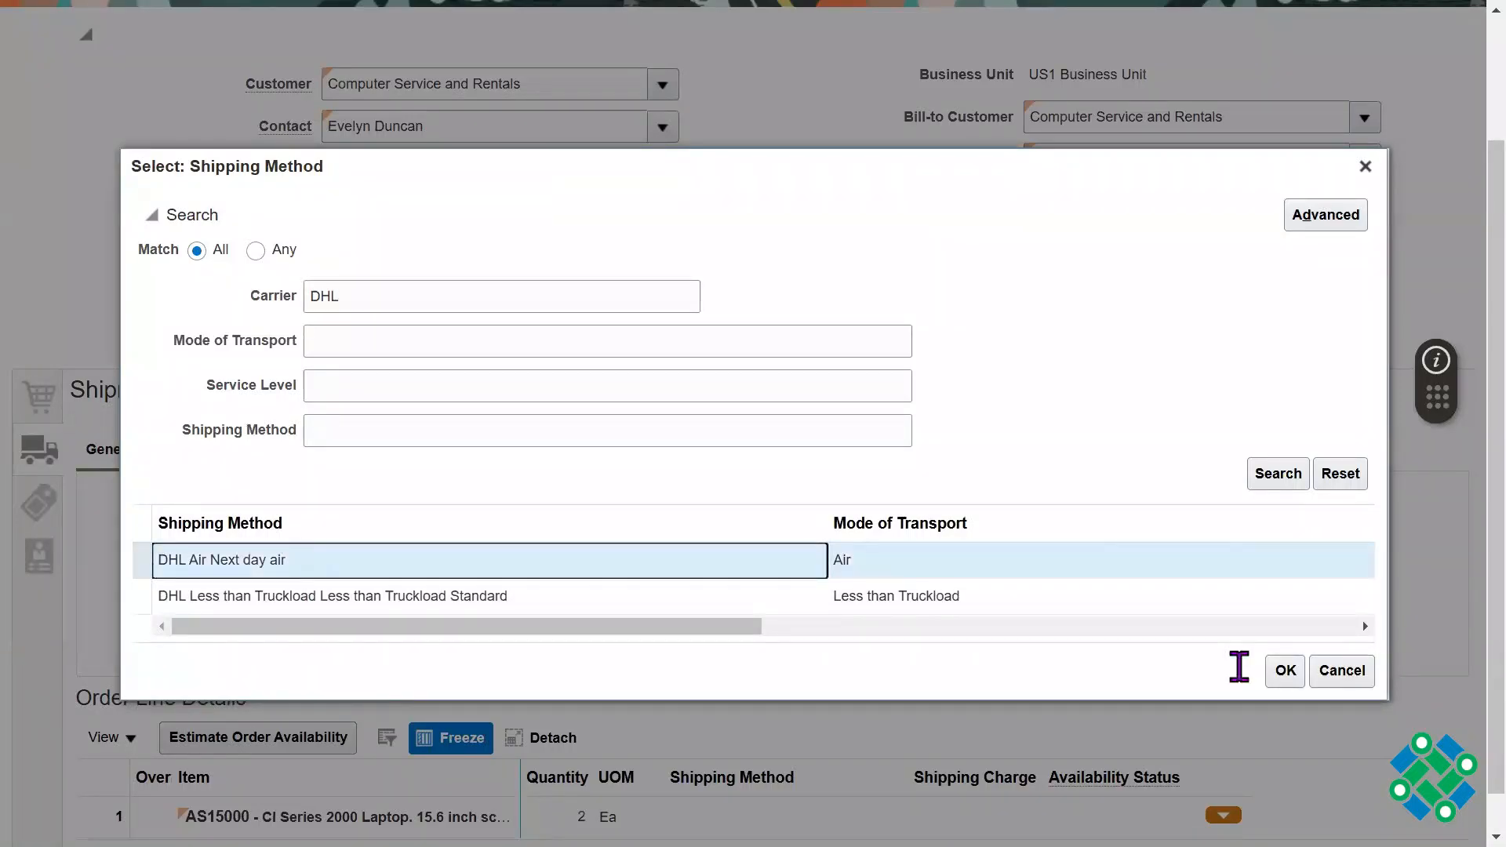
{"action": "left_click", "coordinate": [1289, 671]}
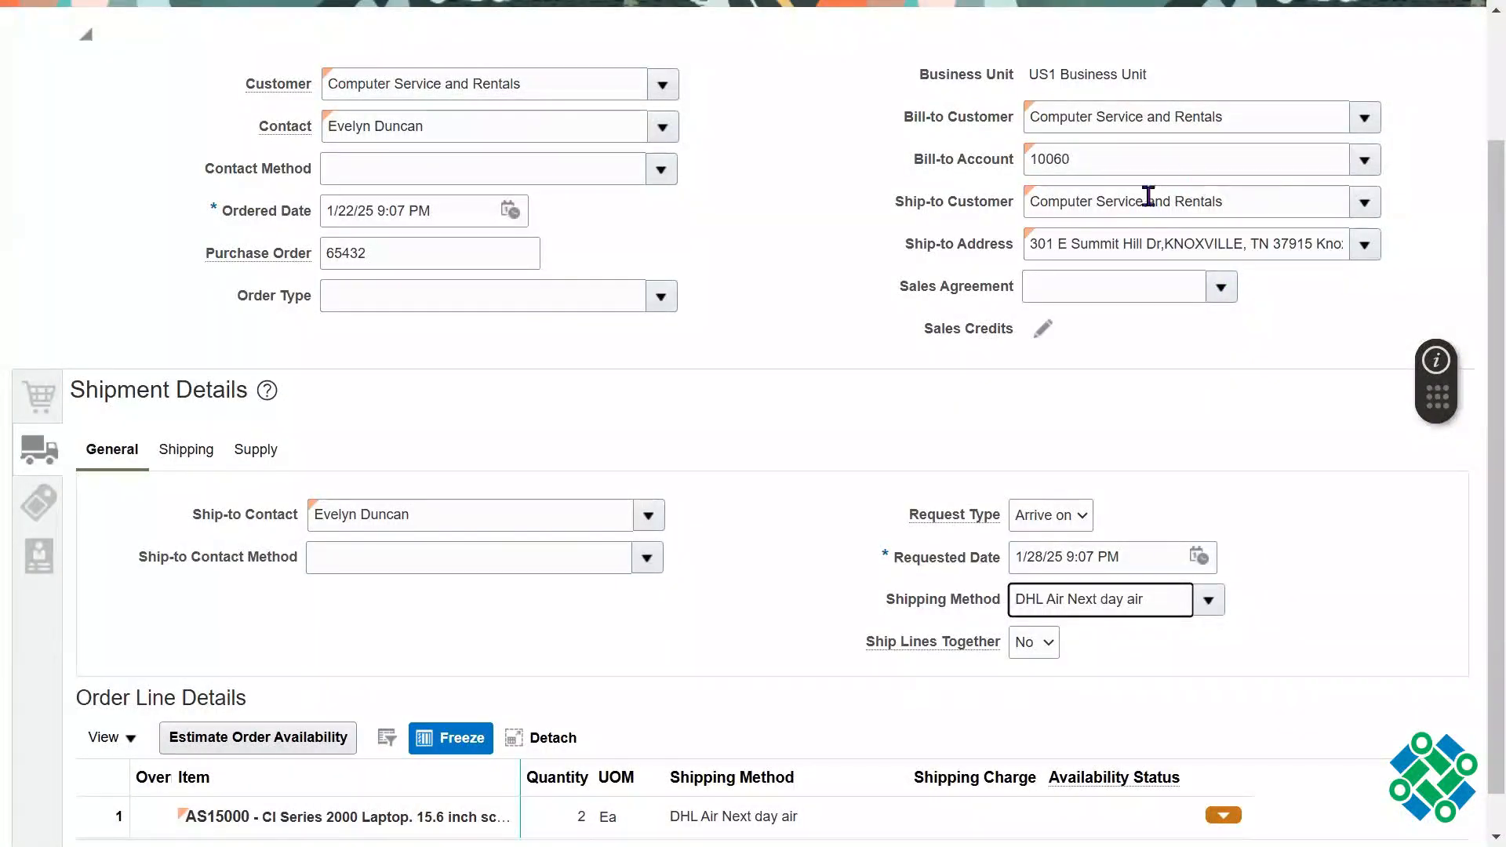
Step: Examine the order's ship-to address and its address search, closing the search without selecting another address
{"action": "triple_click", "coordinate": [1113, 243]}
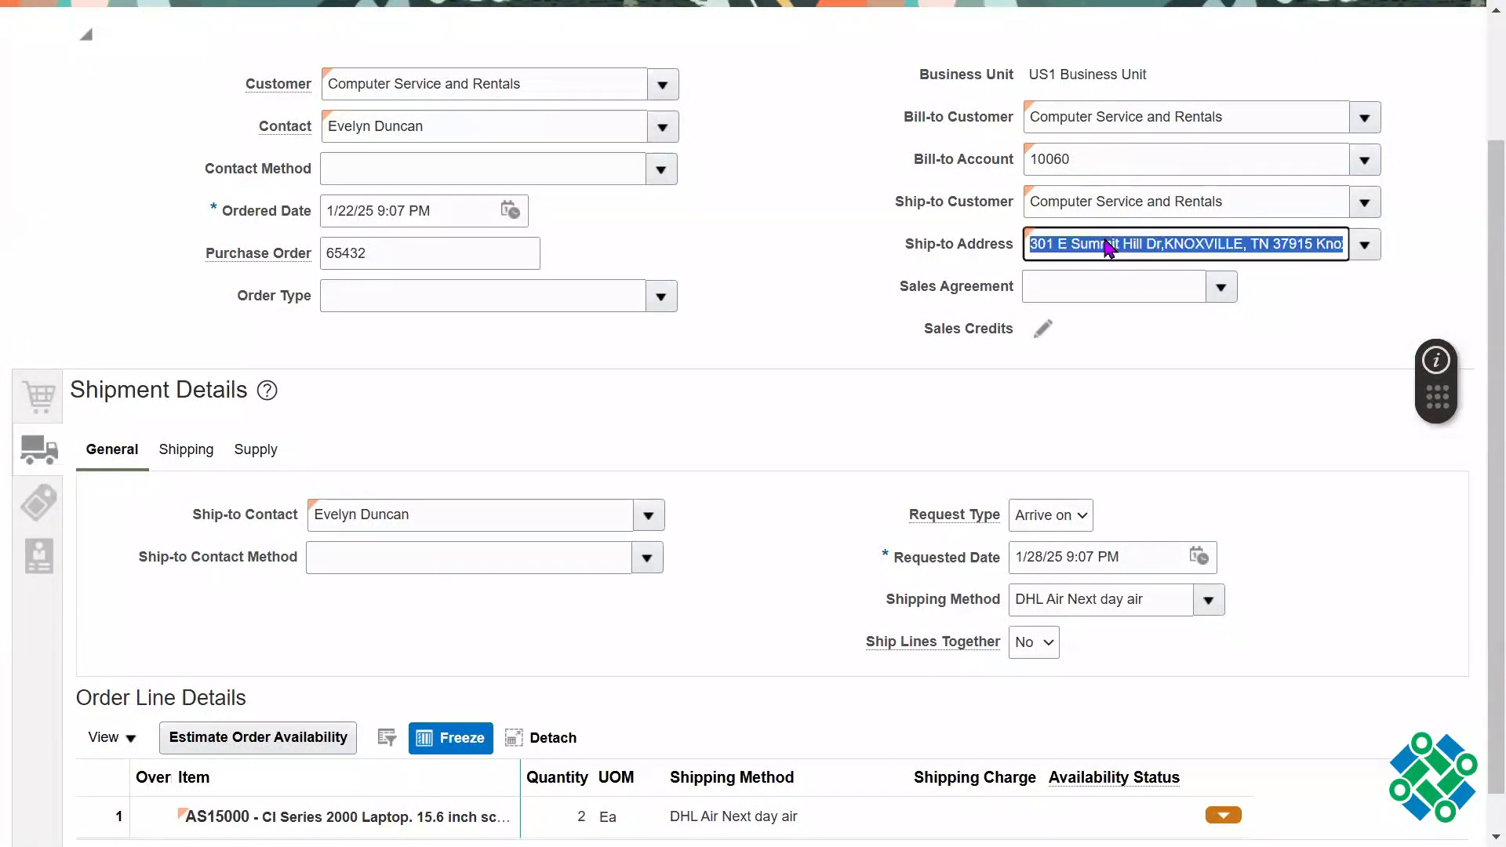
{"action": "triple_click", "coordinate": [1109, 602]}
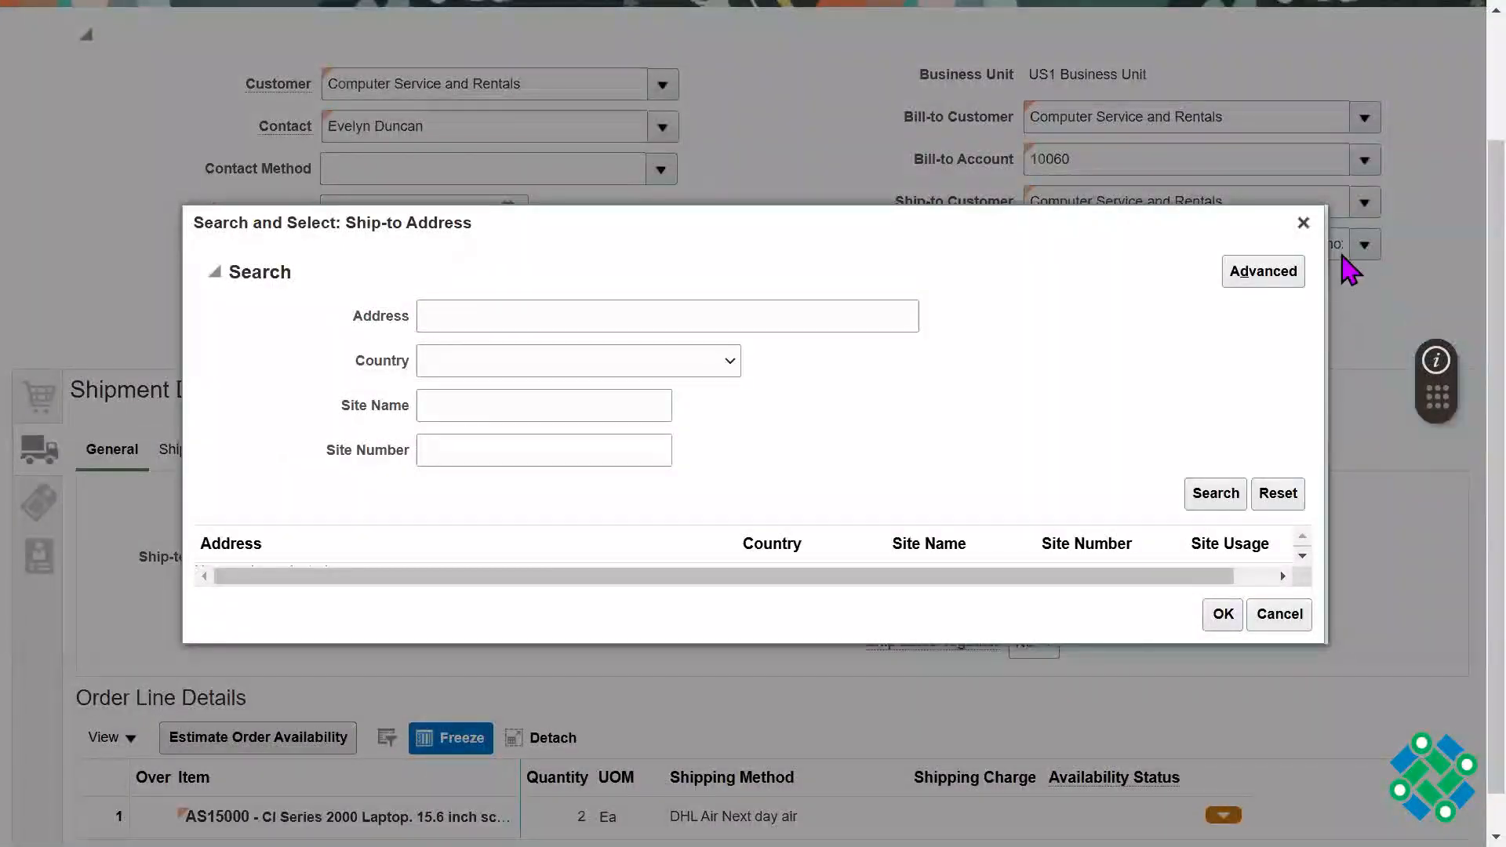
{"action": "left_click", "coordinate": [1301, 223]}
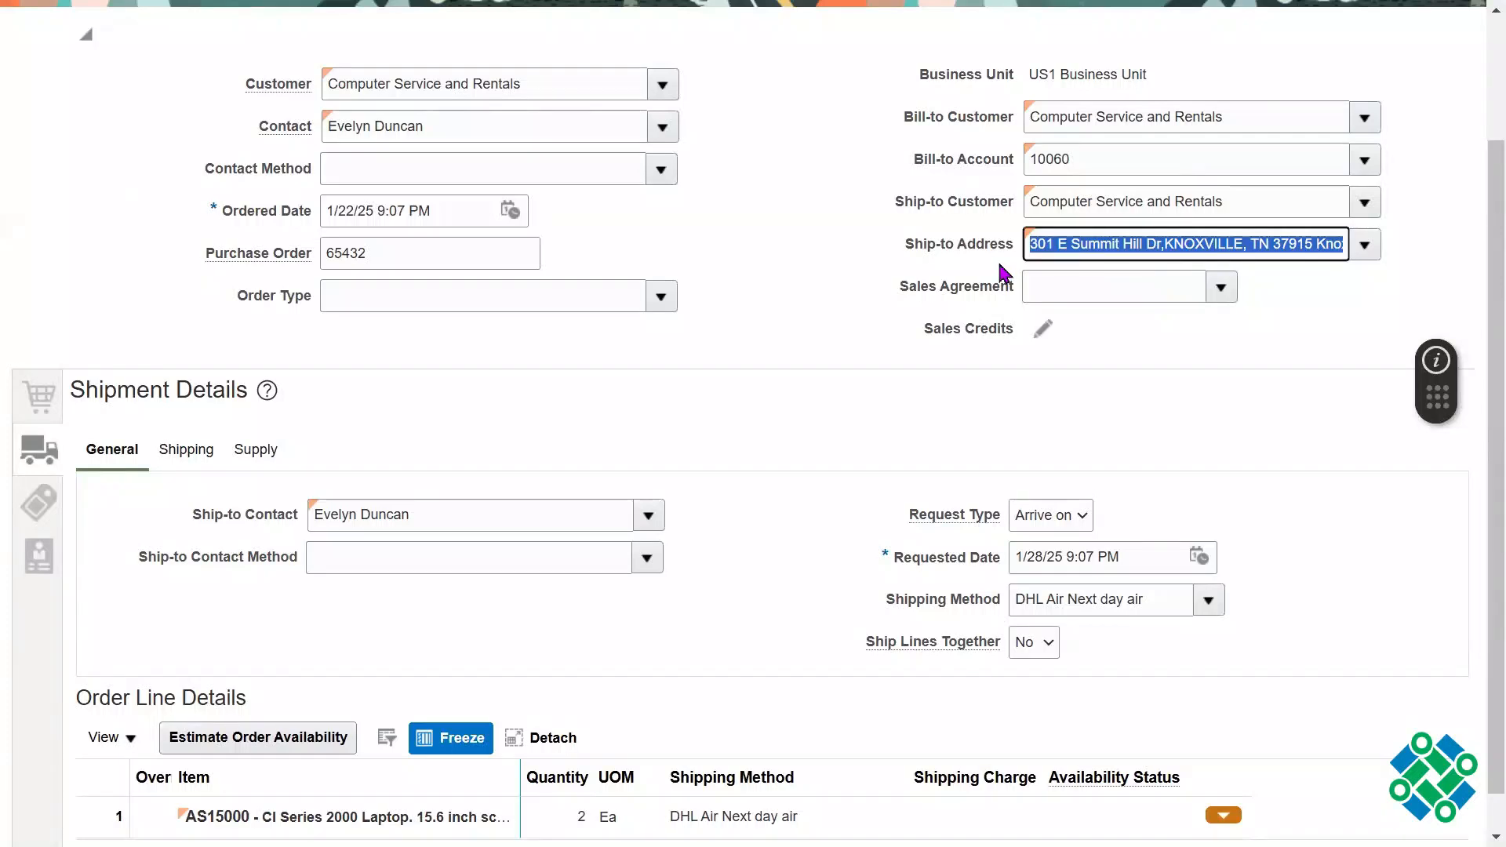
{"action": "left_click_drag", "start_coordinate": [906, 244], "coordinate": [970, 245]}
{"action": "left_click", "coordinate": [1227, 414]}
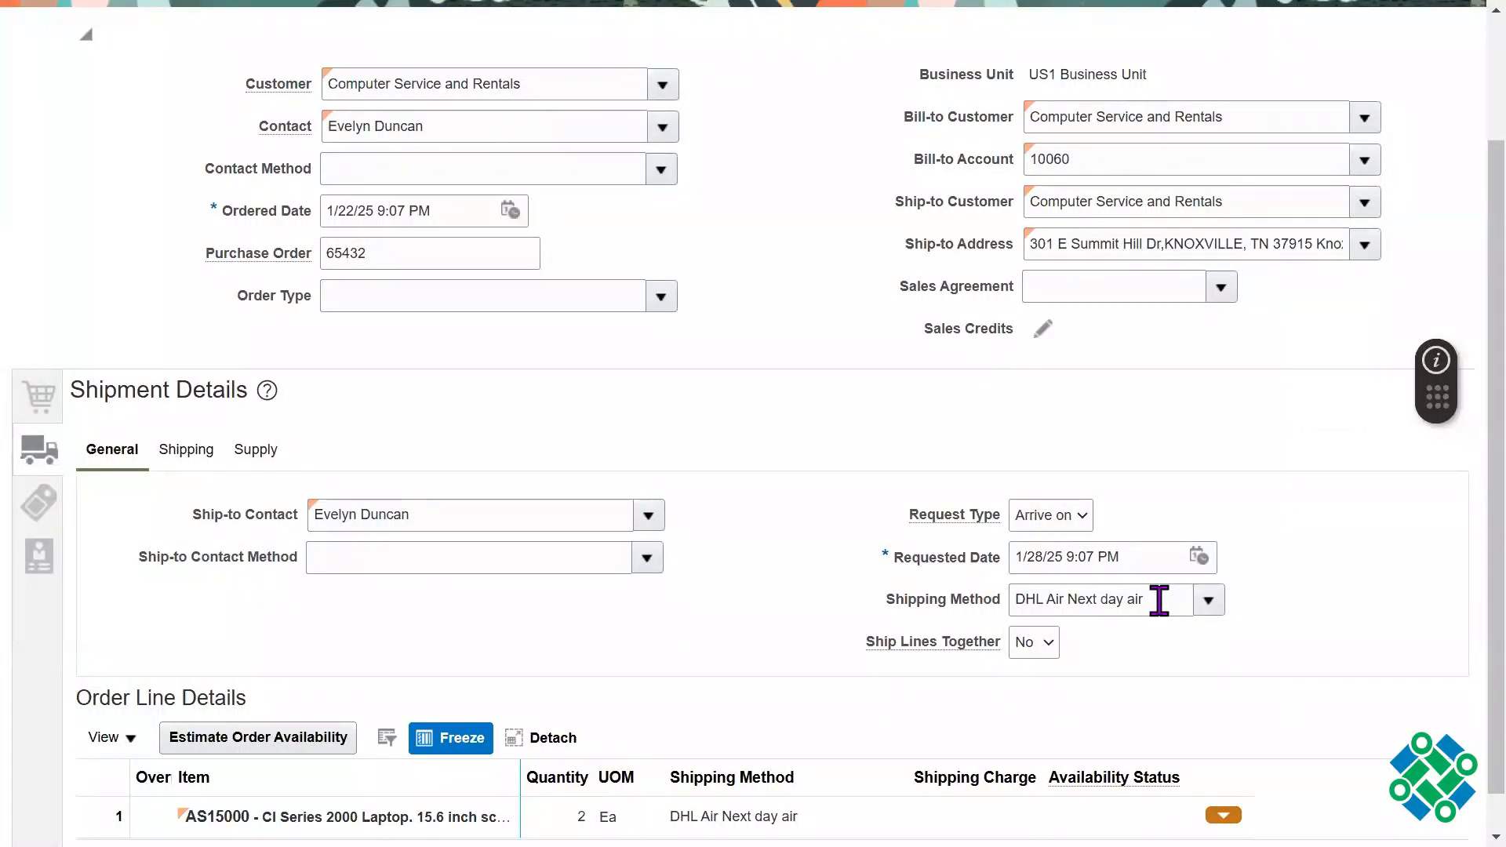
Step: Review the shipping method and requested date in the general shipment details by highlighting each value
{"action": "triple_click", "coordinate": [1160, 600]}
{"action": "left_click", "coordinate": [1201, 538]}
{"action": "triple_click", "coordinate": [1131, 606]}
{"action": "left_click", "coordinate": [1235, 459]}
{"action": "triple_click", "coordinate": [1116, 608]}
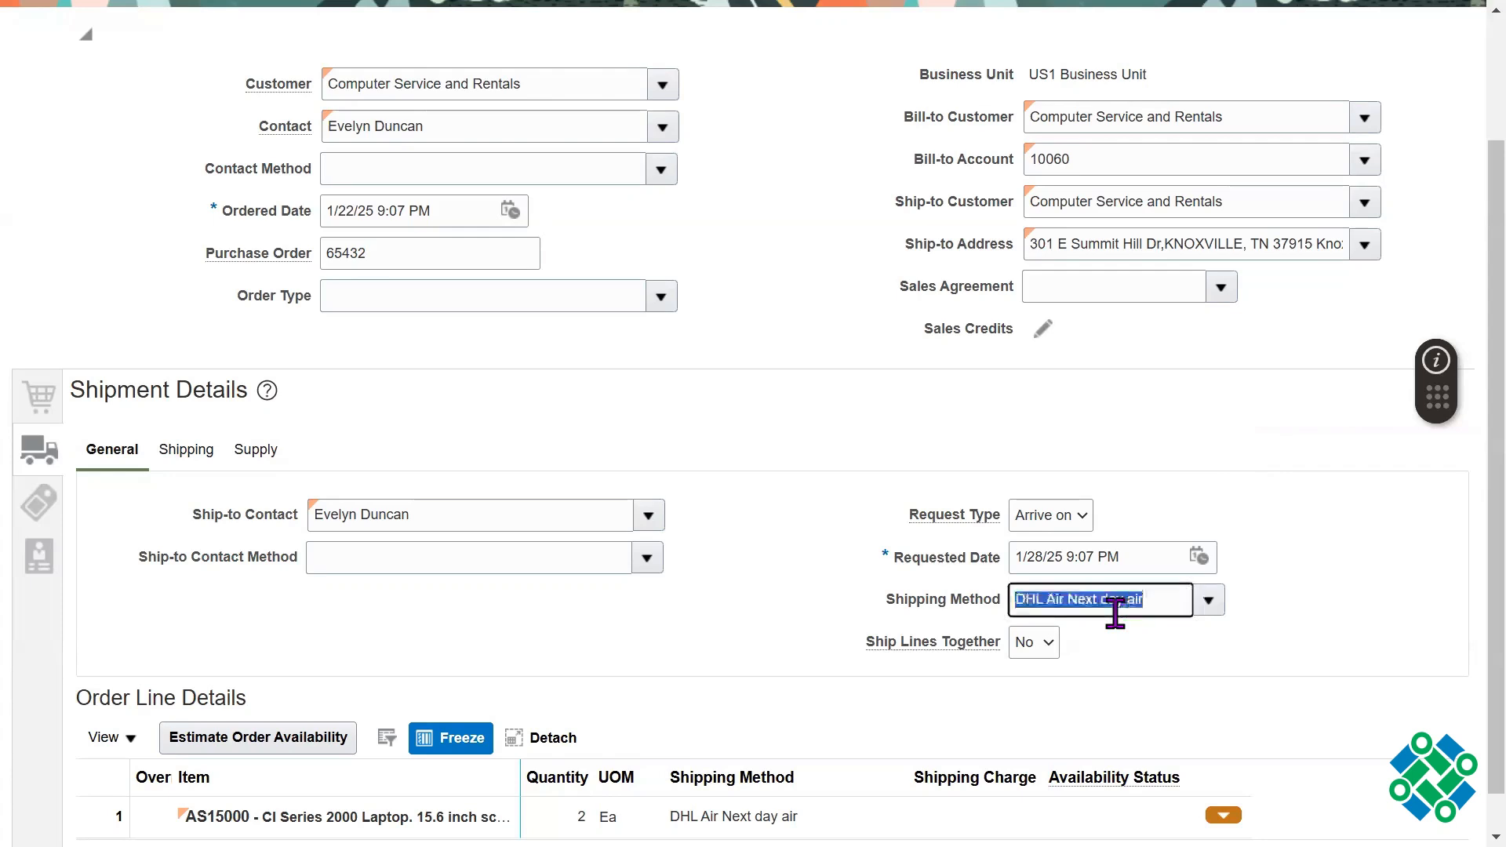
{"action": "scroll", "coordinate": [1451, 529], "scroll_direction": "down", "scroll_amount": 1}
{"action": "left_click", "coordinate": [1338, 528]}
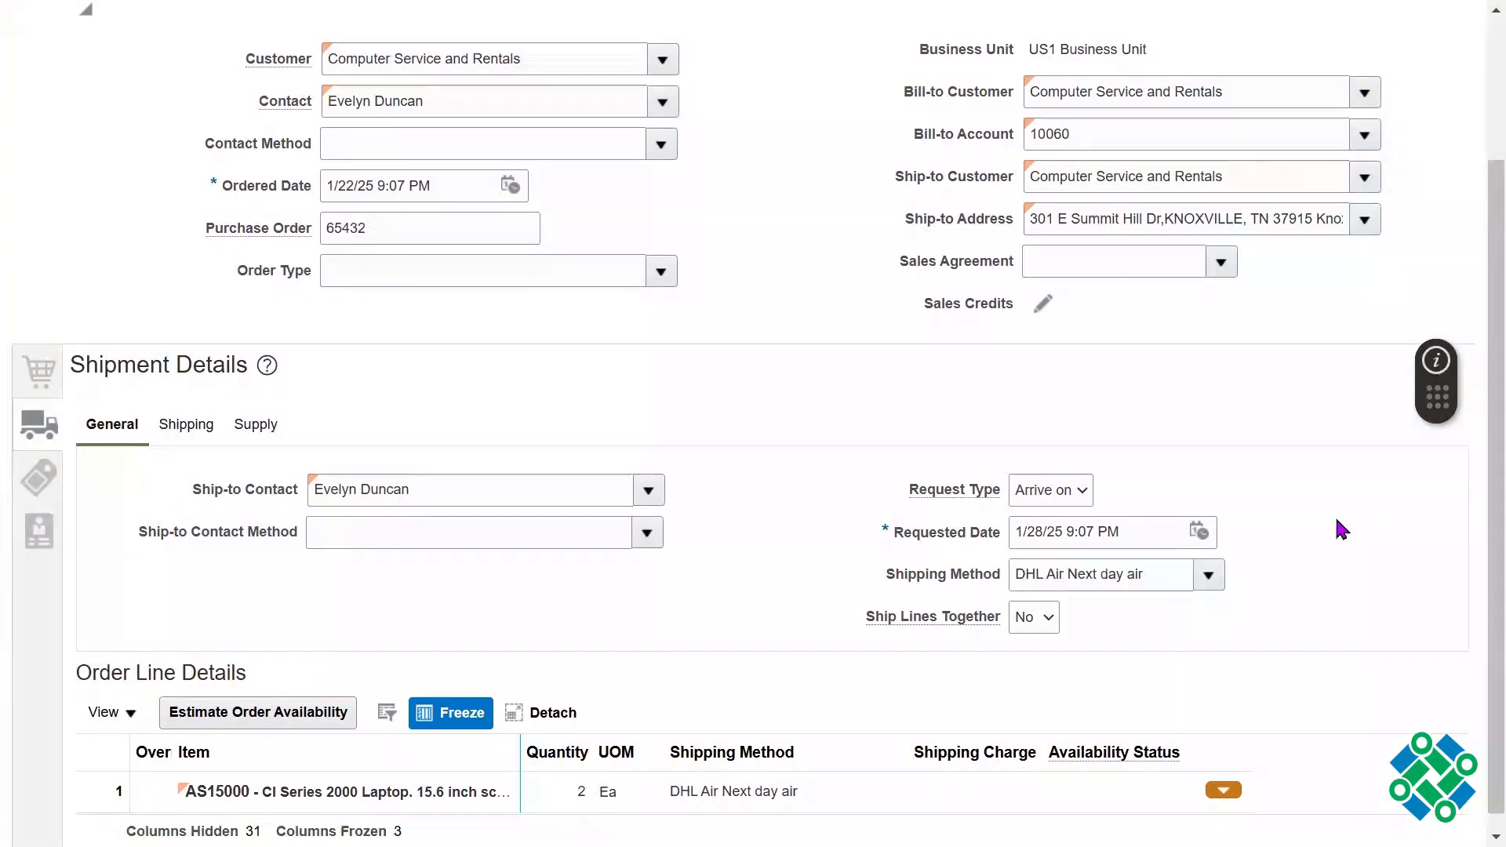
{"action": "triple_click", "coordinate": [1132, 532]}
{"action": "double_click", "coordinate": [1131, 532]}
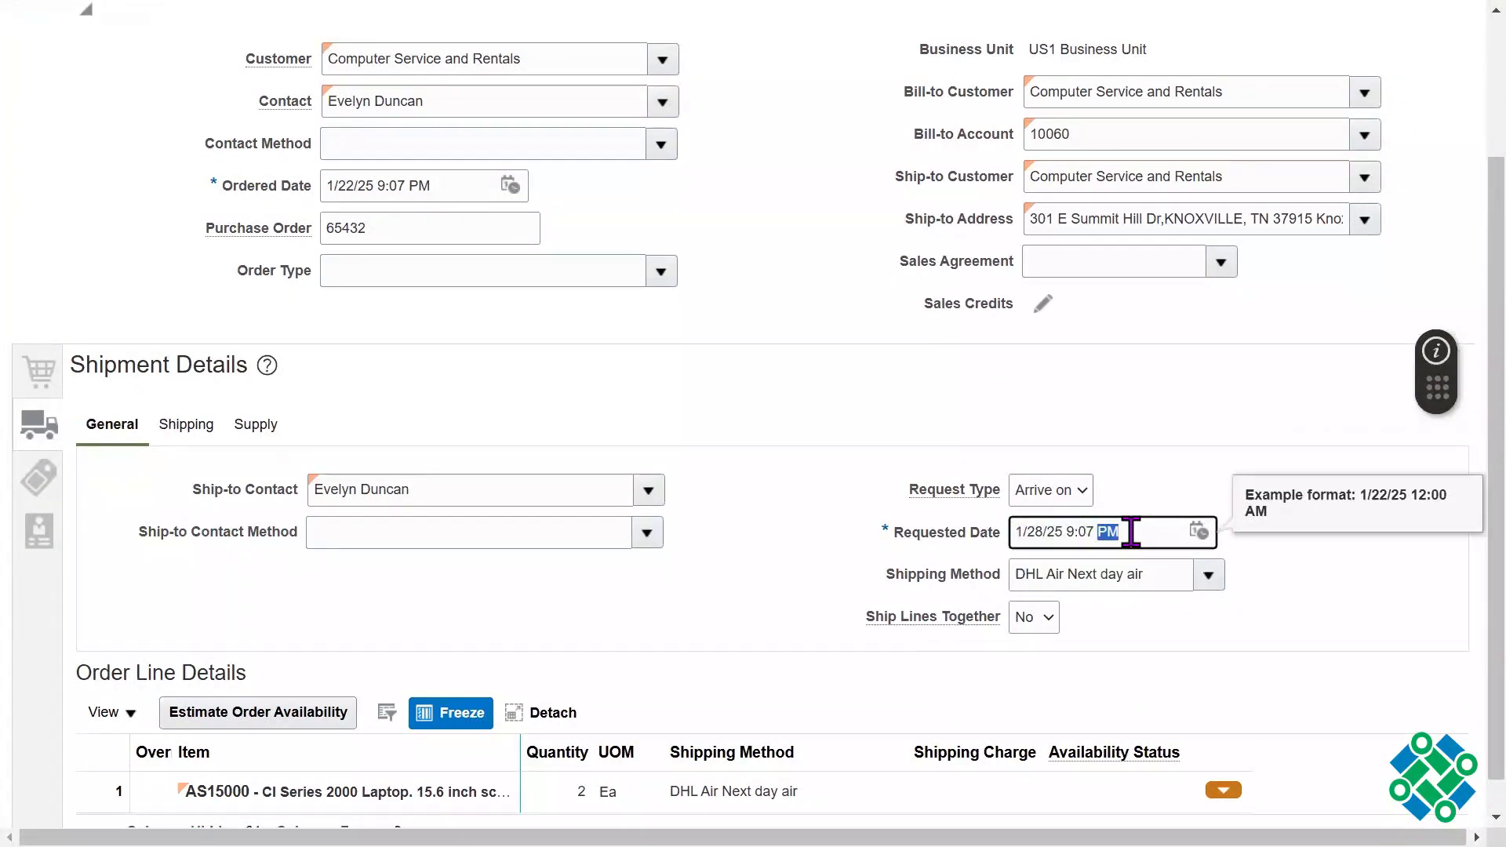
{"action": "triple_click", "coordinate": [1132, 532]}
{"action": "left_click", "coordinate": [725, 598]}
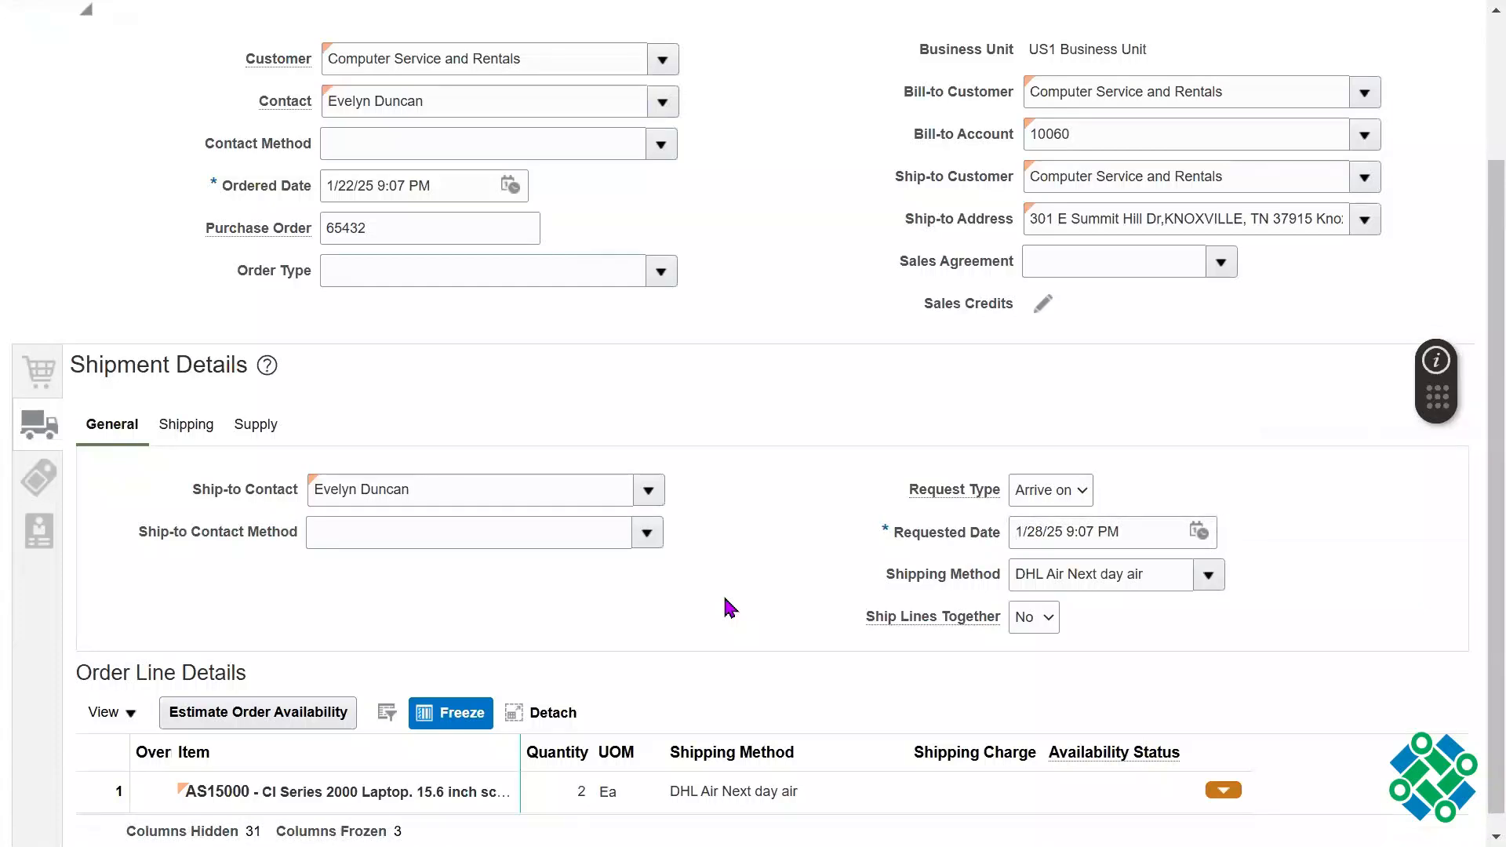
{"action": "left_click", "coordinate": [188, 424]}
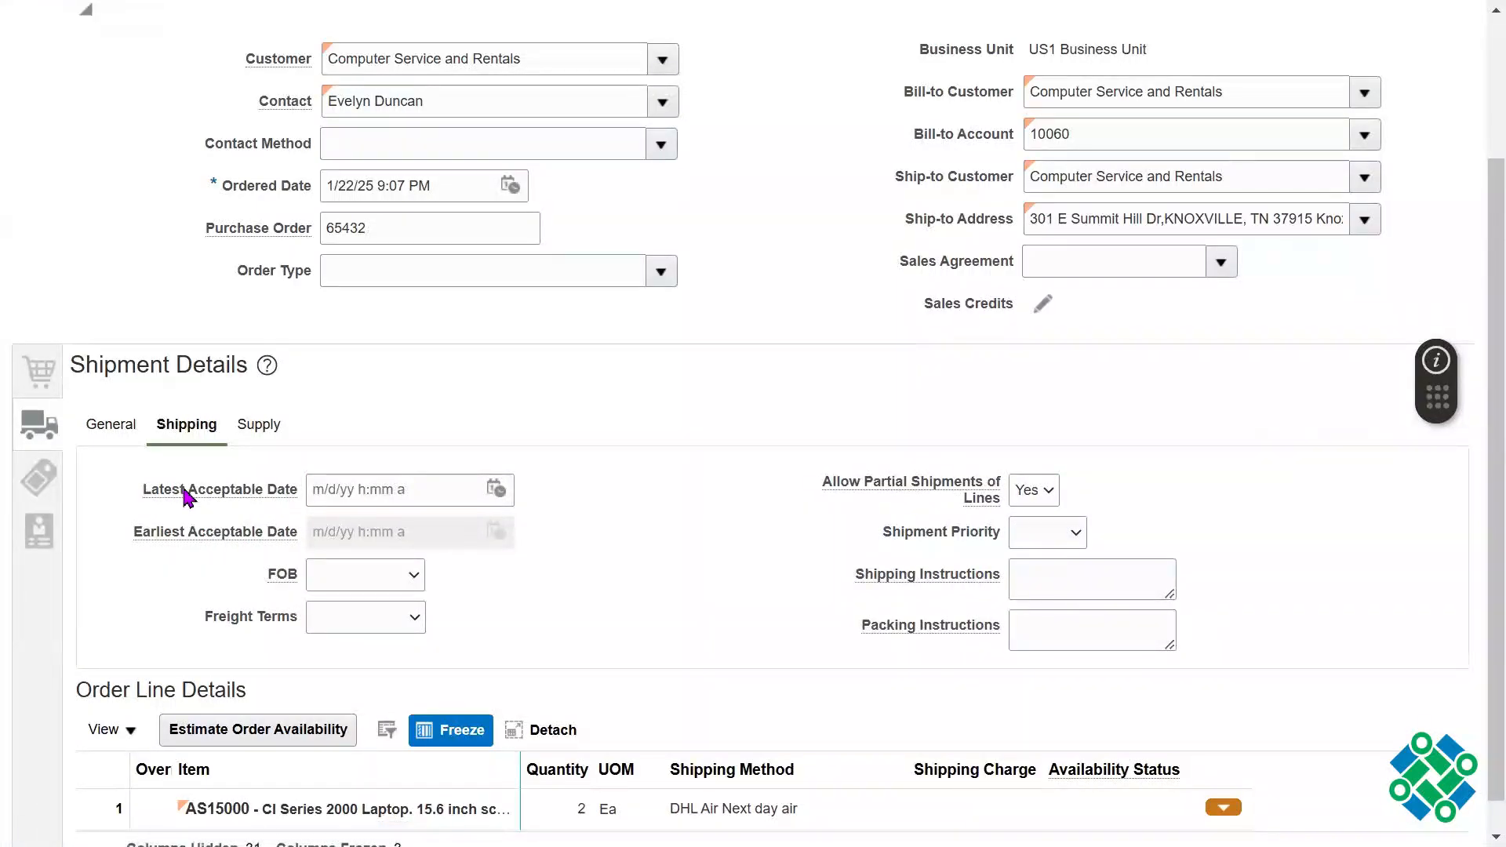
{"action": "left_click_drag", "start_coordinate": [186, 496], "coordinate": [257, 518]}
{"action": "left_click_drag", "start_coordinate": [143, 533], "coordinate": [210, 544]}
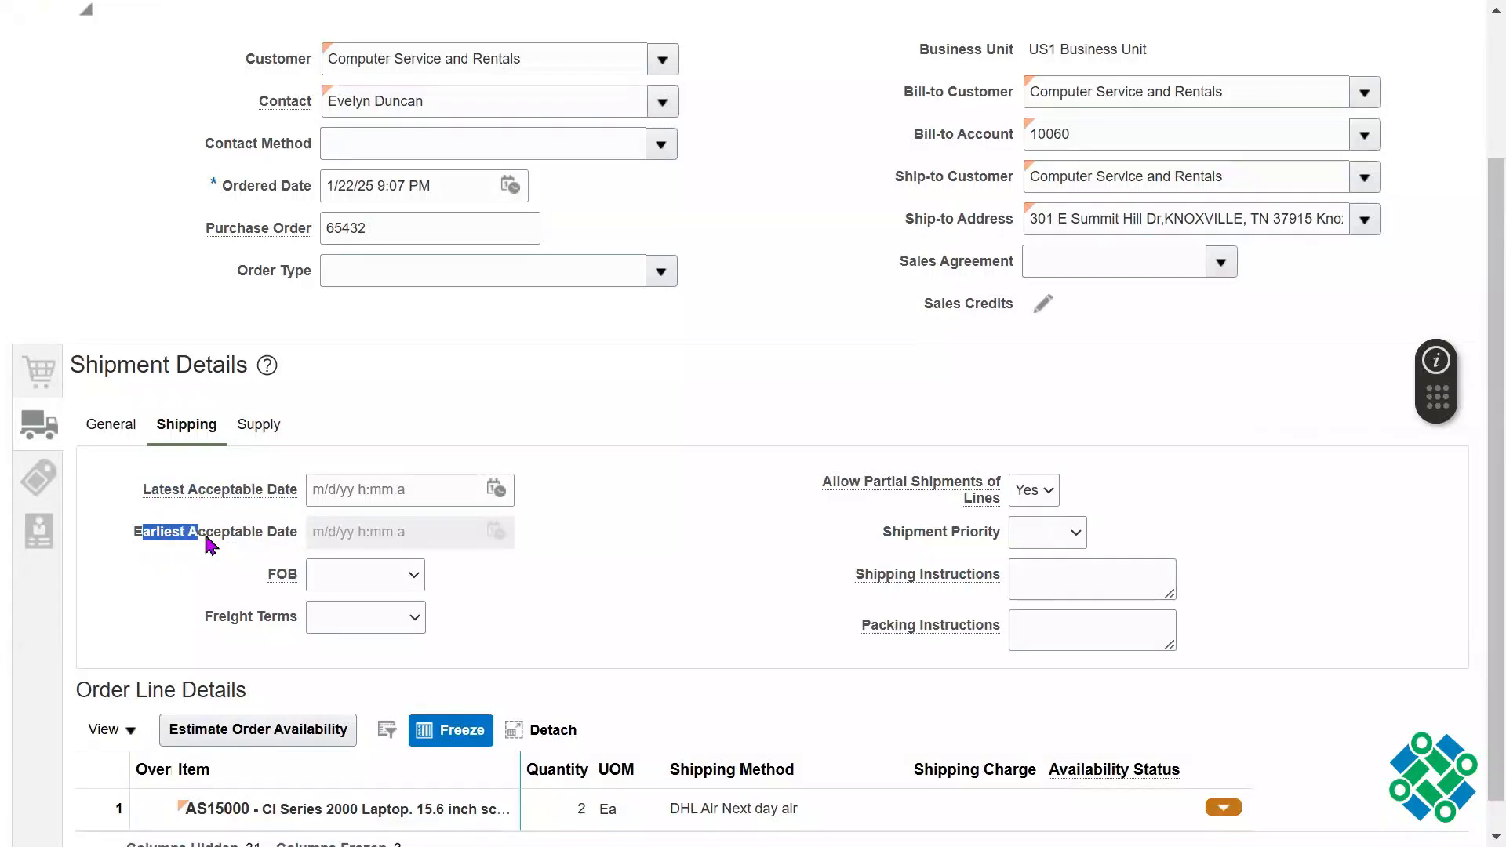
{"action": "left_click", "coordinate": [496, 489]}
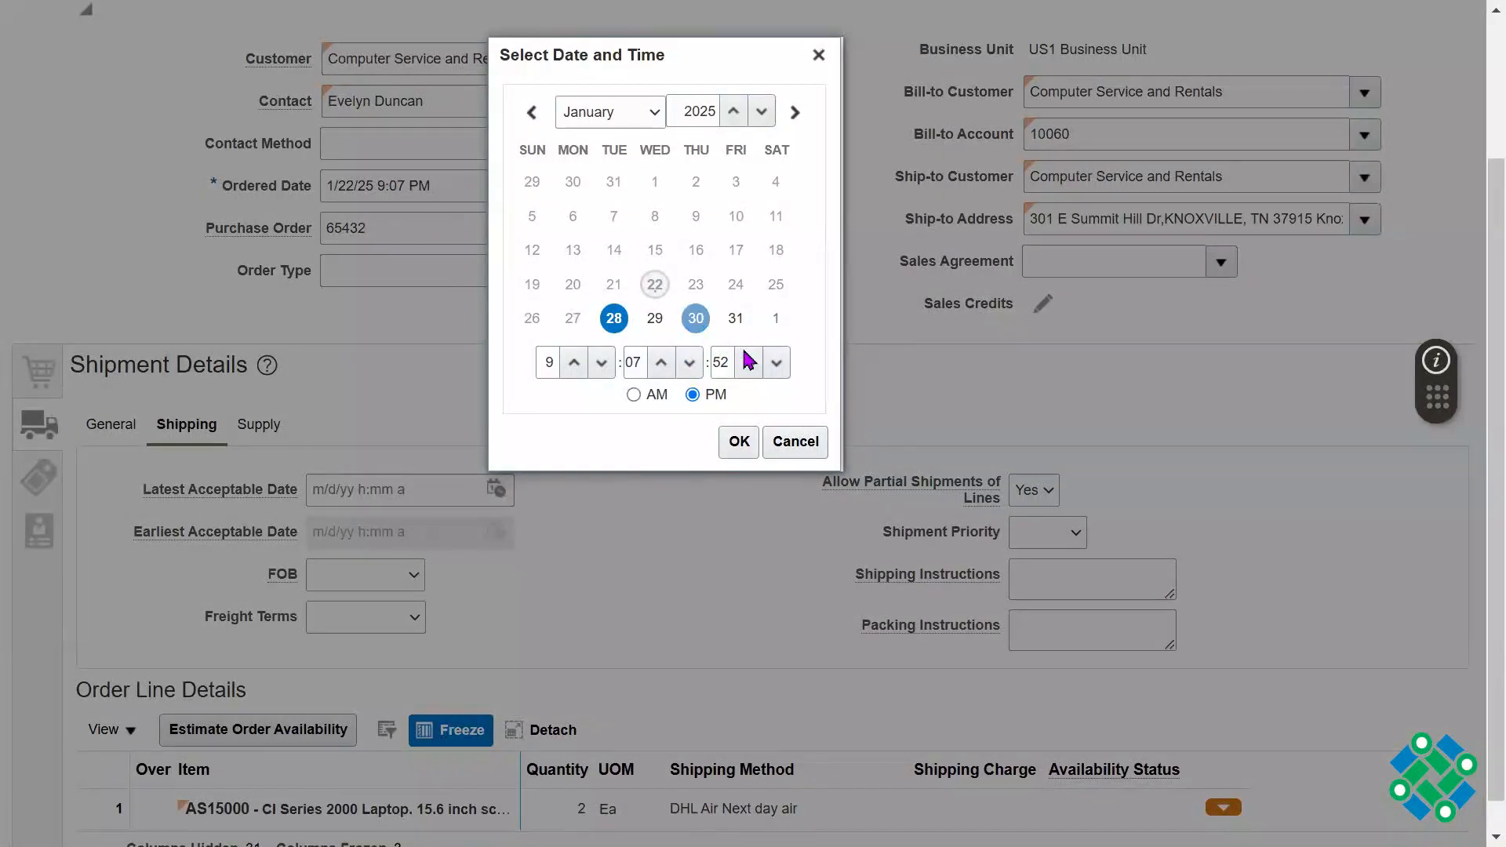
{"action": "left_click", "coordinate": [795, 441]}
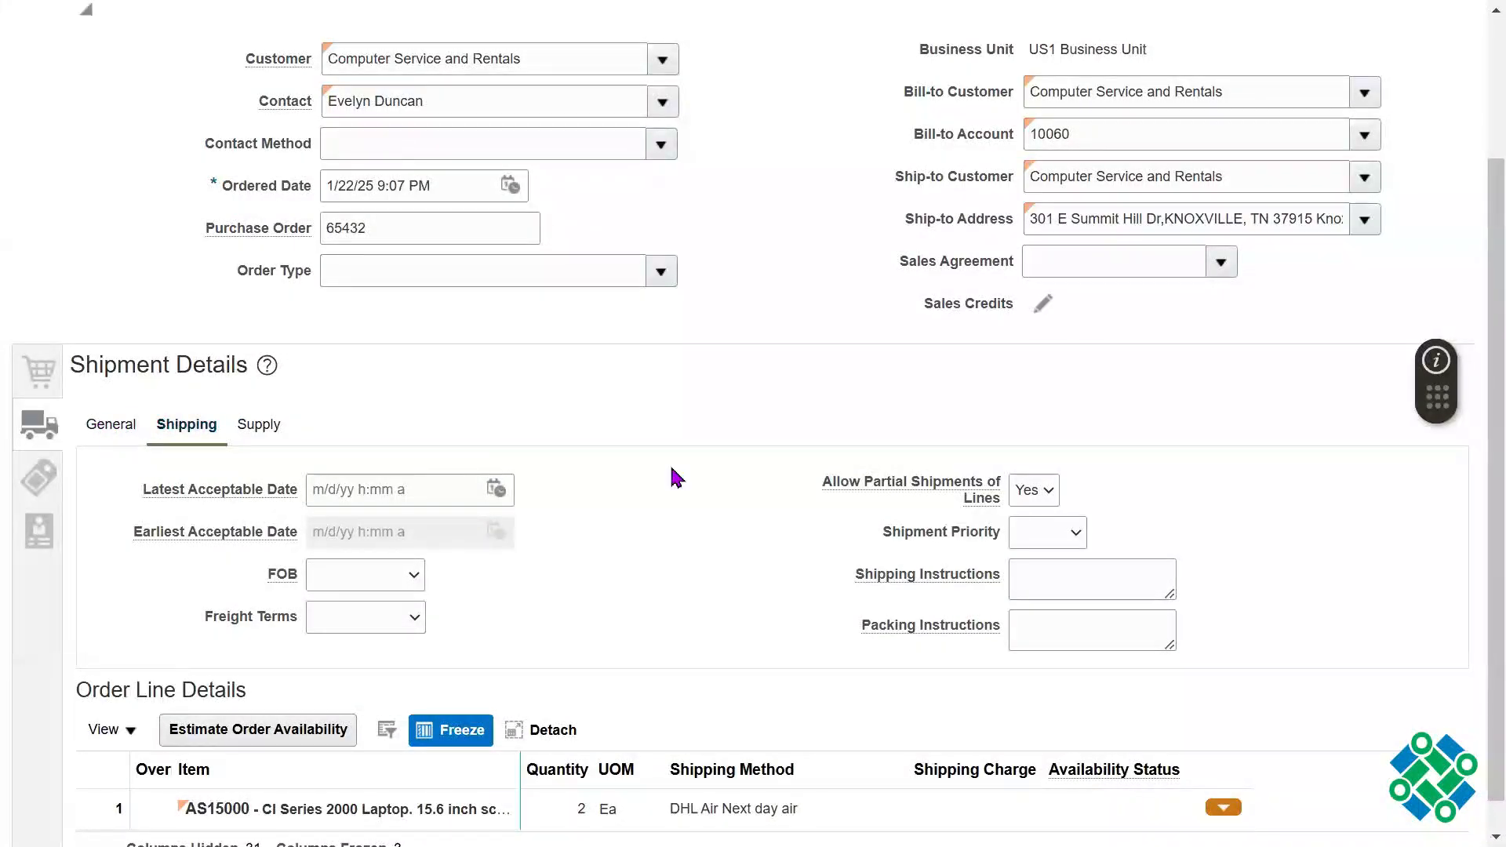
{"action": "left_click_drag", "start_coordinate": [913, 533], "coordinate": [978, 537]}
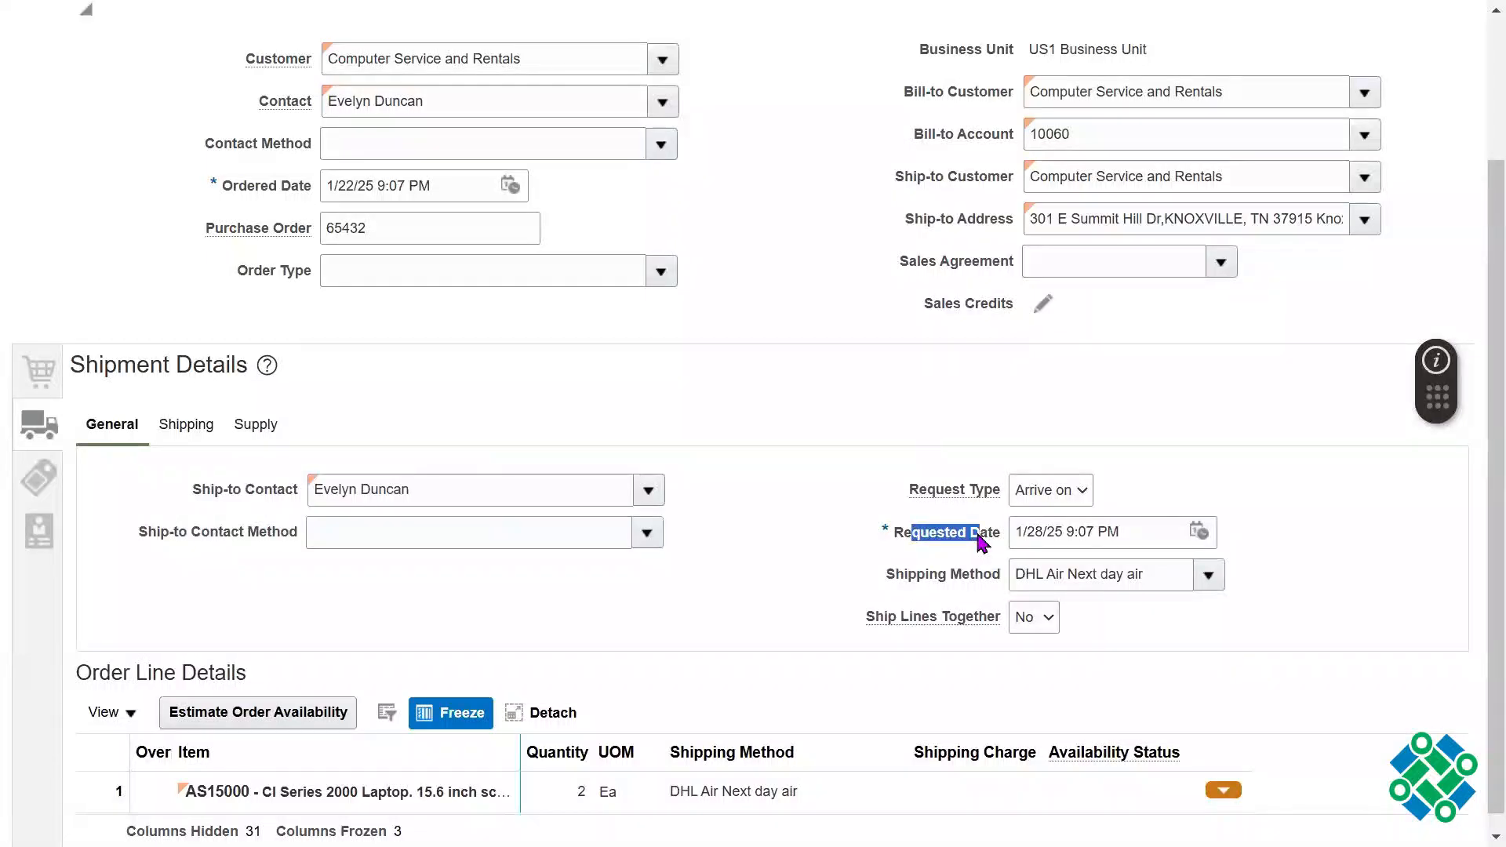
Step: Set the Latest Acceptable Date to 1/30/25 9:07 PM in the shipping details, and highlight it
{"action": "left_click", "coordinate": [185, 432]}
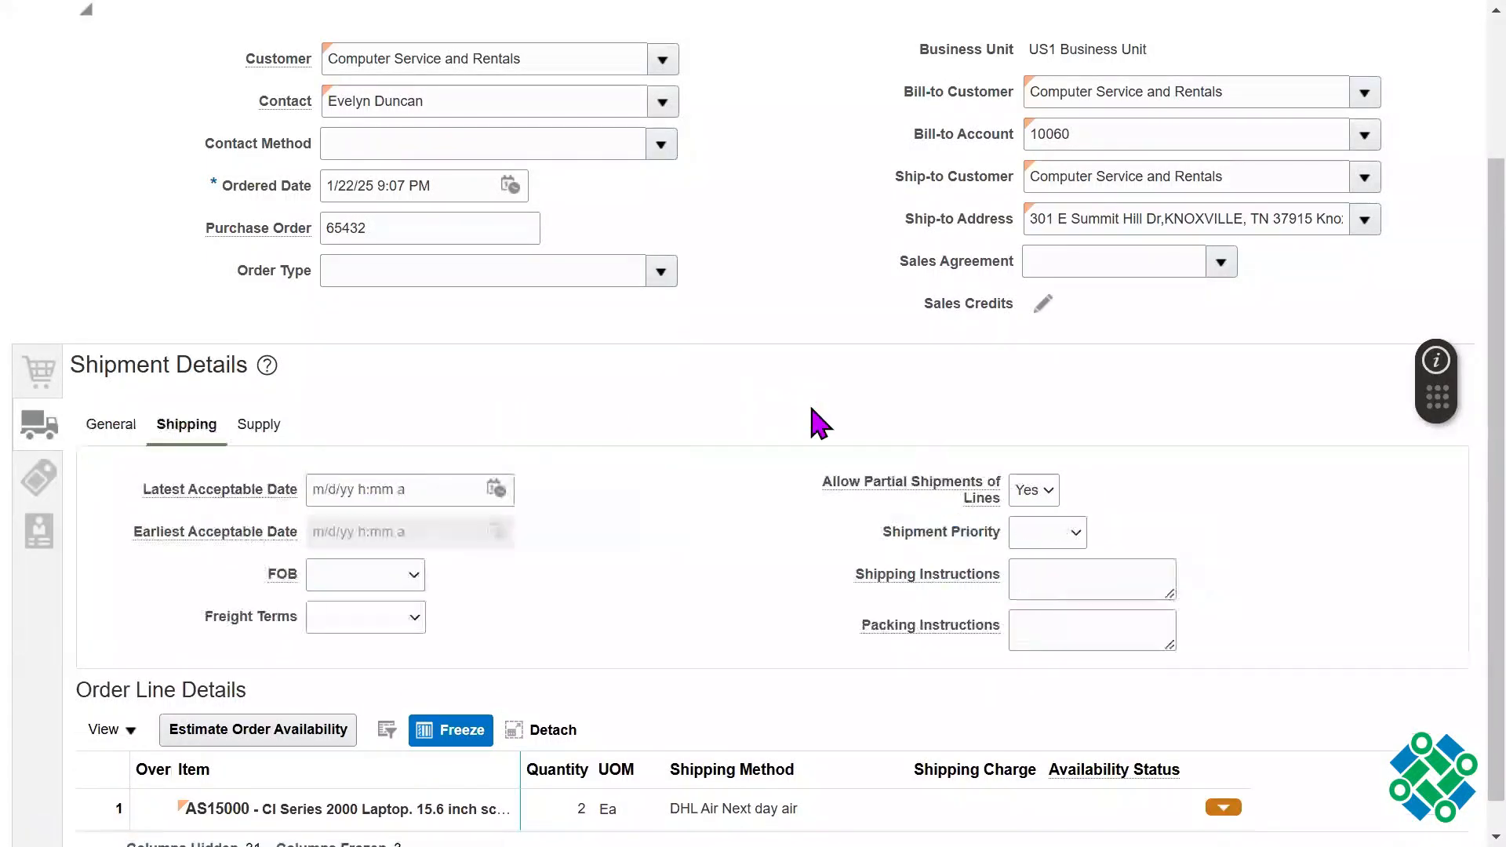
{"action": "left_click", "coordinate": [496, 489]}
{"action": "left_click", "coordinate": [696, 320]}
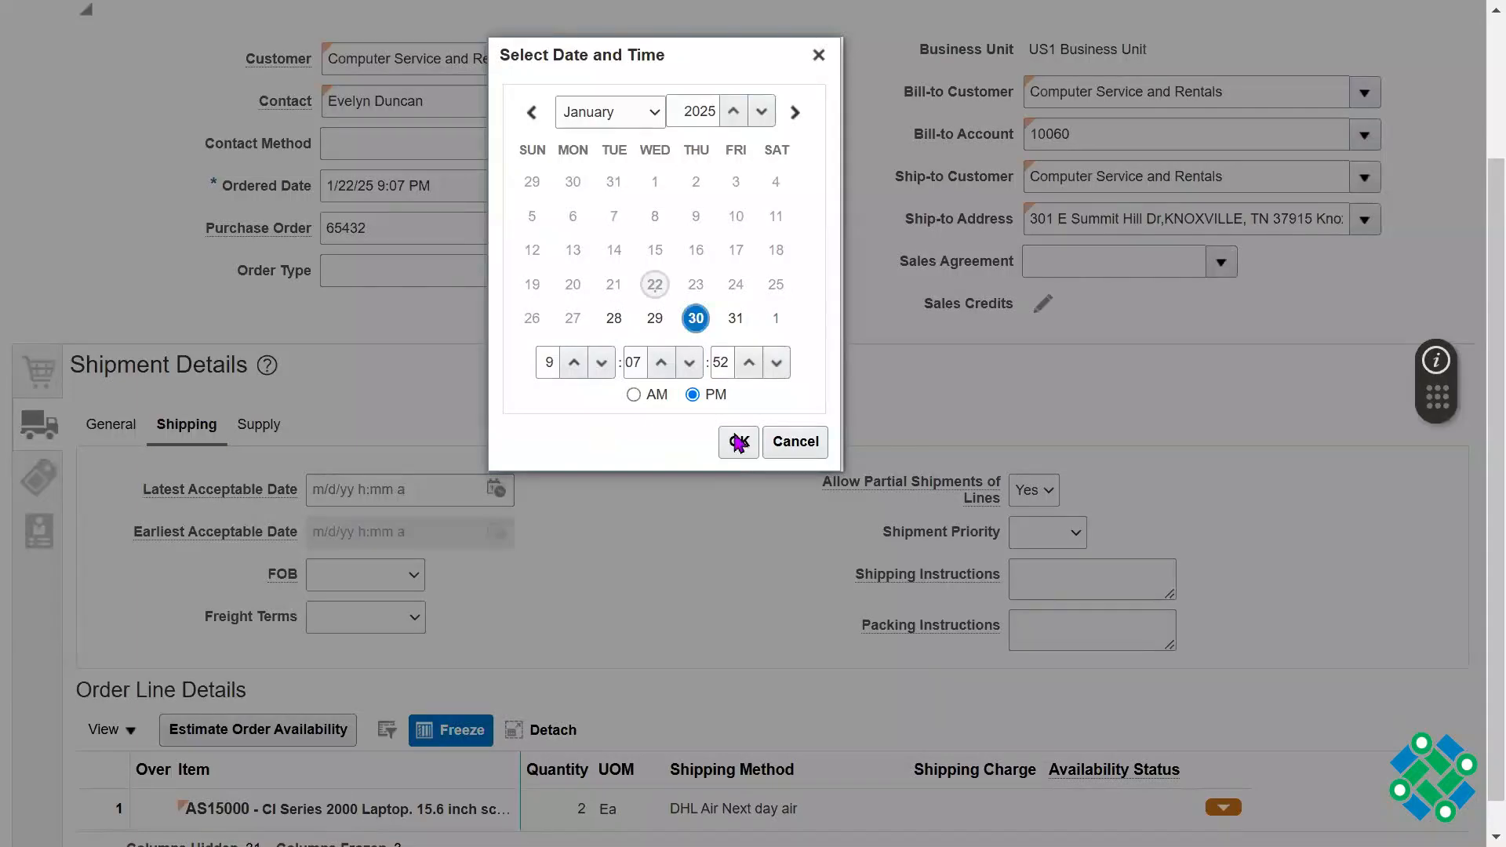
{"action": "left_click", "coordinate": [736, 442]}
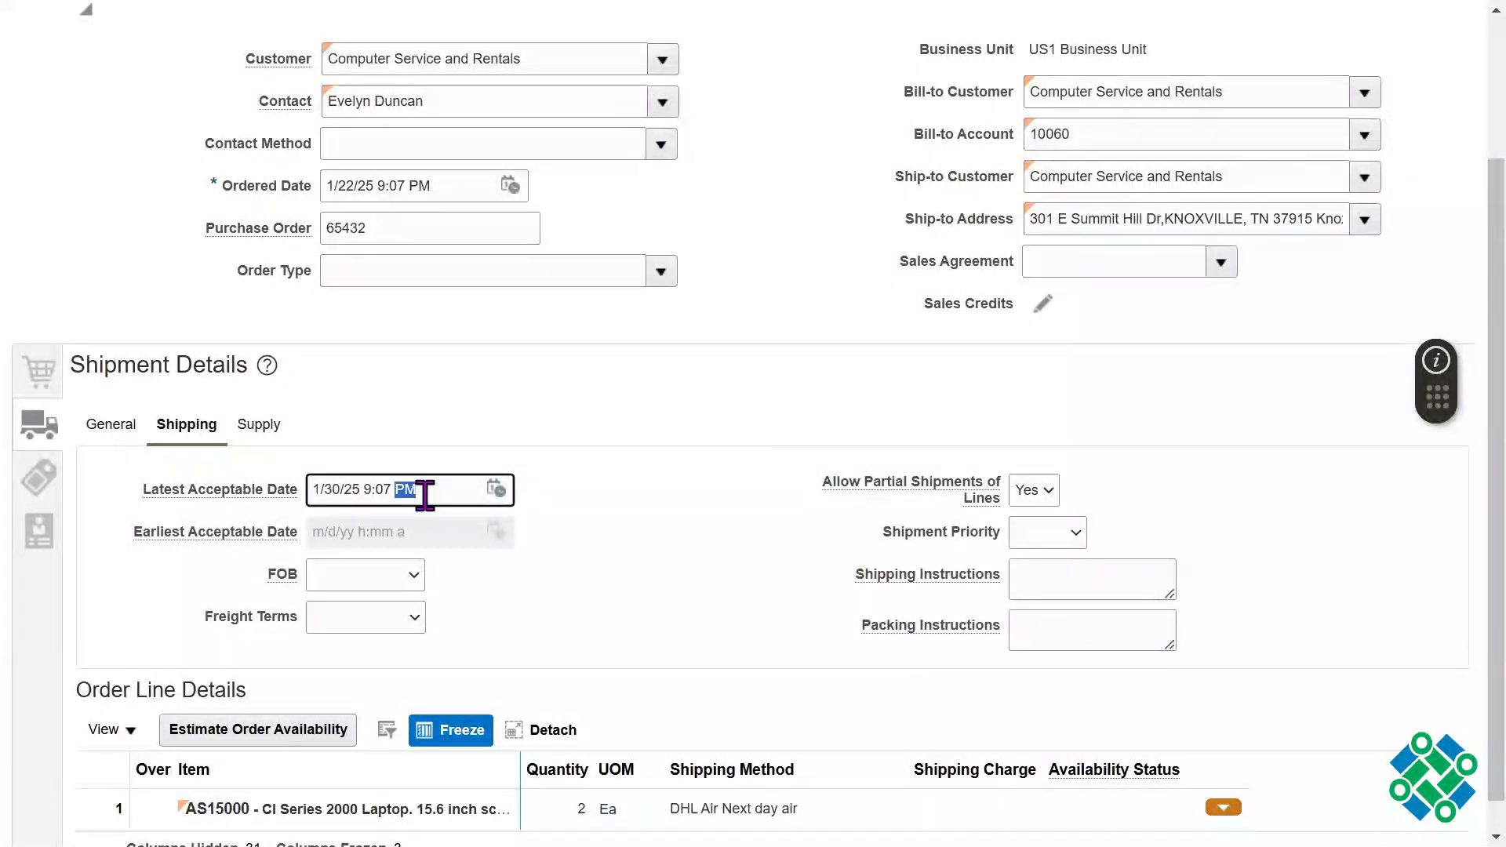
{"action": "triple_click", "coordinate": [424, 495]}
{"action": "double_click", "coordinate": [424, 495]}
{"action": "triple_click", "coordinate": [424, 495]}
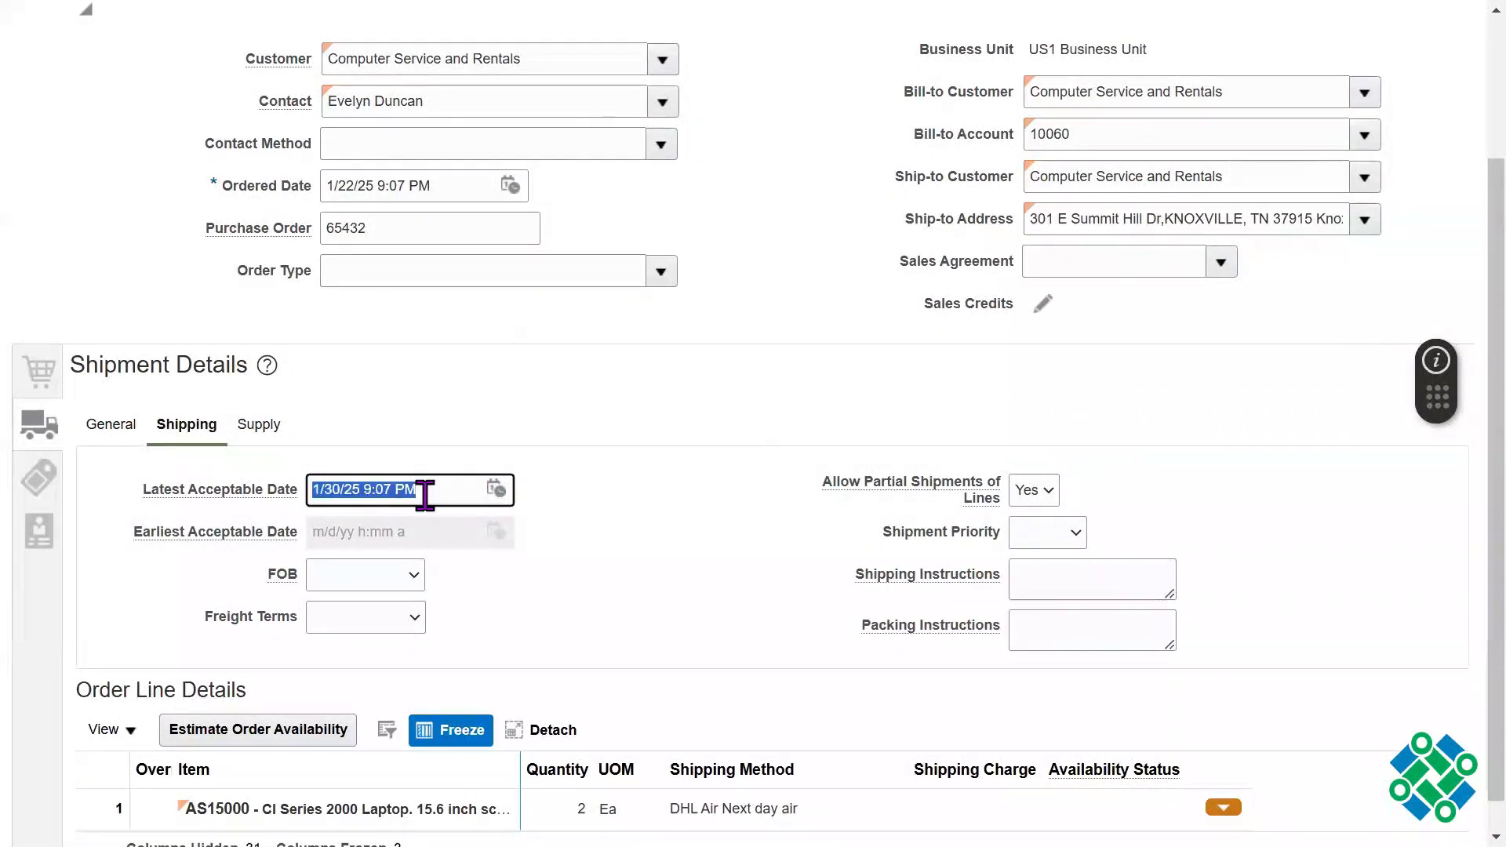
{"action": "key", "text": "Tab"}
{"action": "triple_click", "coordinate": [425, 495]}
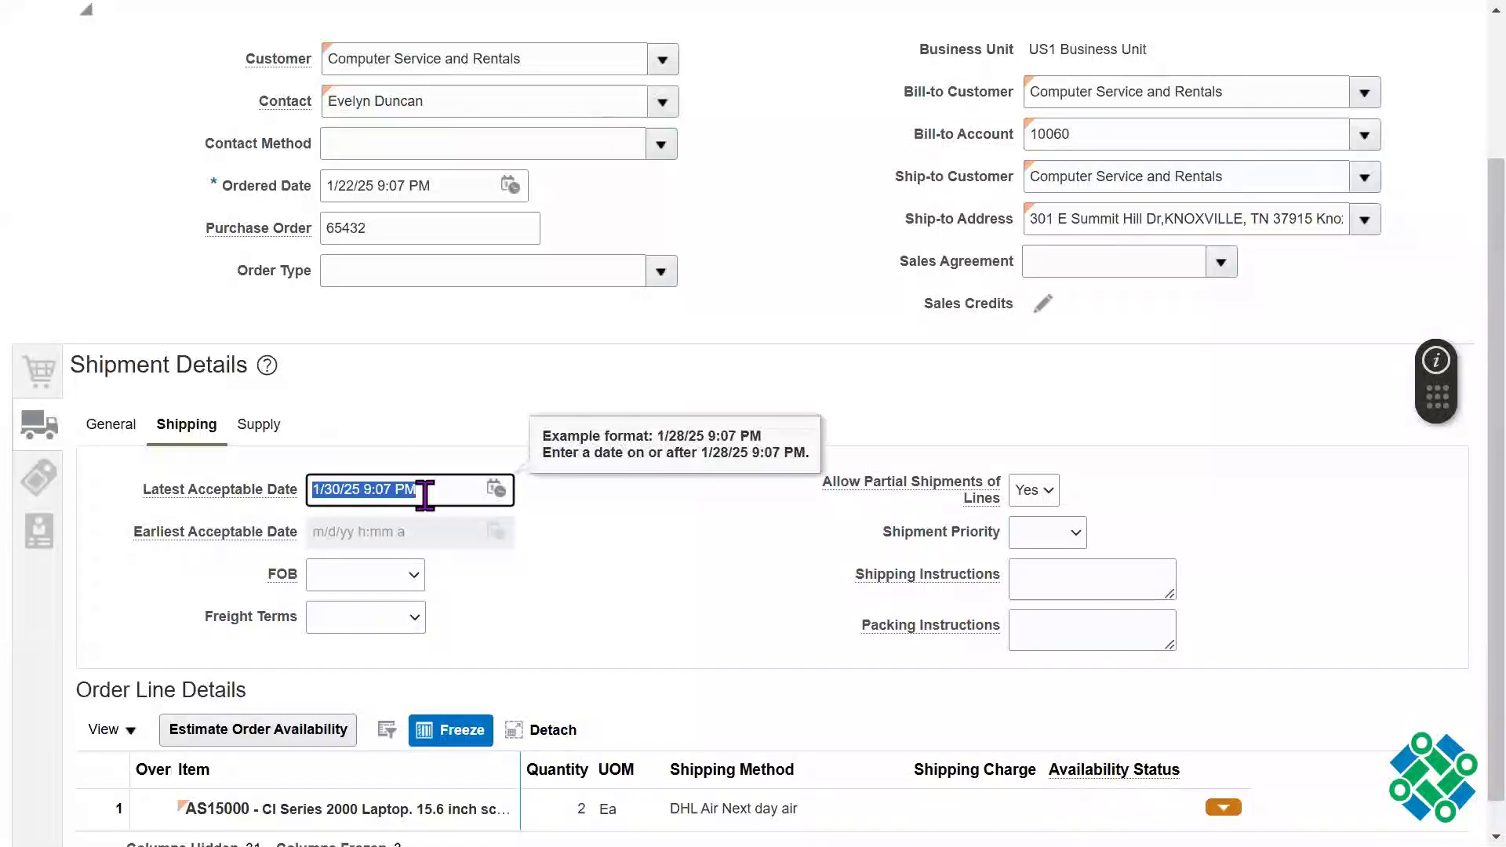
{"action": "left_click", "coordinate": [424, 495]}
{"action": "triple_click", "coordinate": [424, 495]}
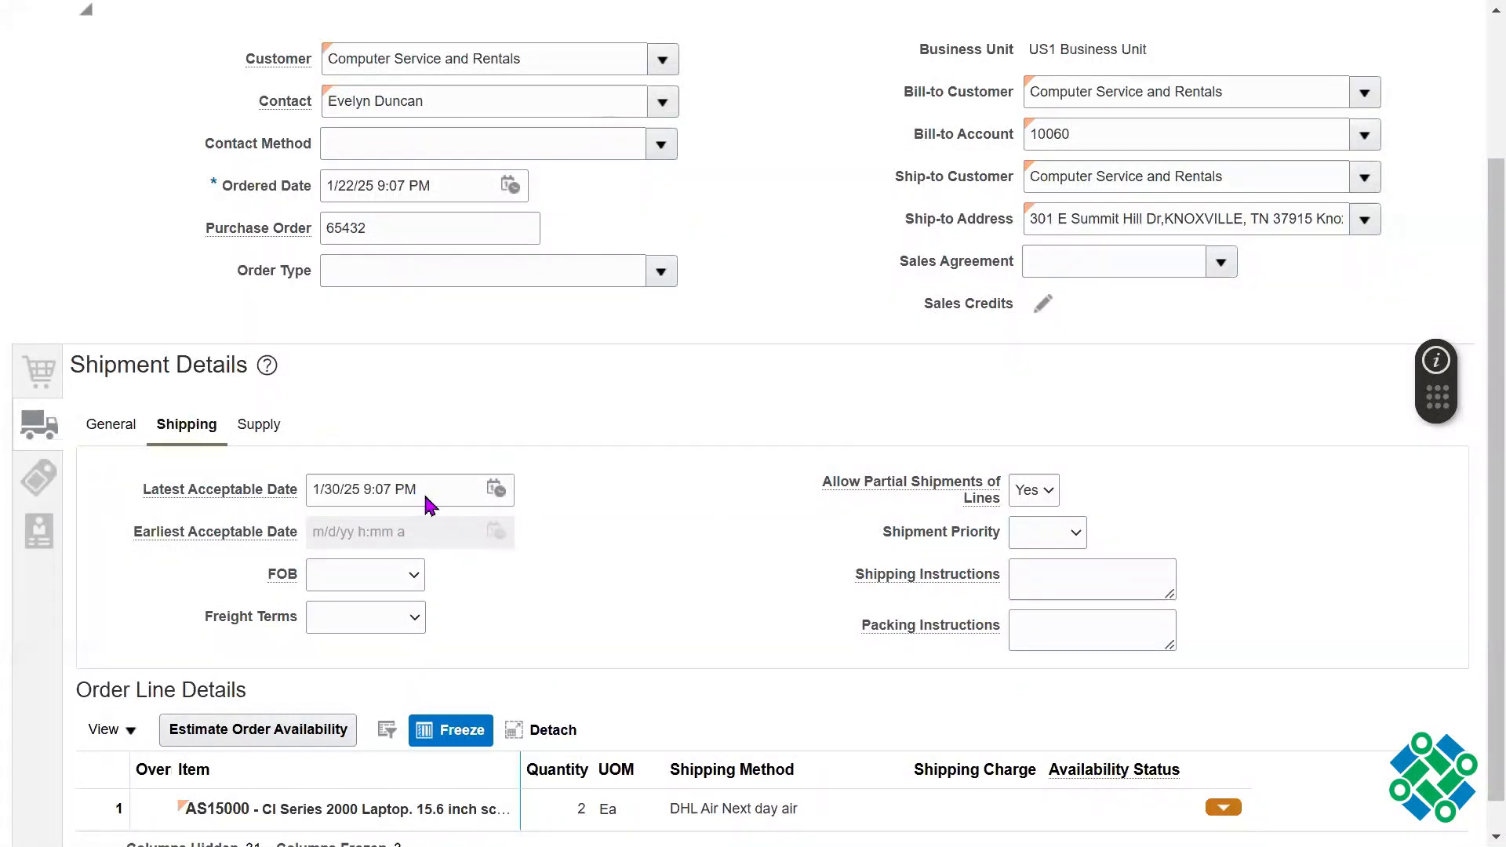
{"action": "left_click", "coordinate": [714, 581]}
Step: Set the order's Freight Terms to Collect freight, and highlight the field's label
{"action": "left_click", "coordinate": [371, 620]}
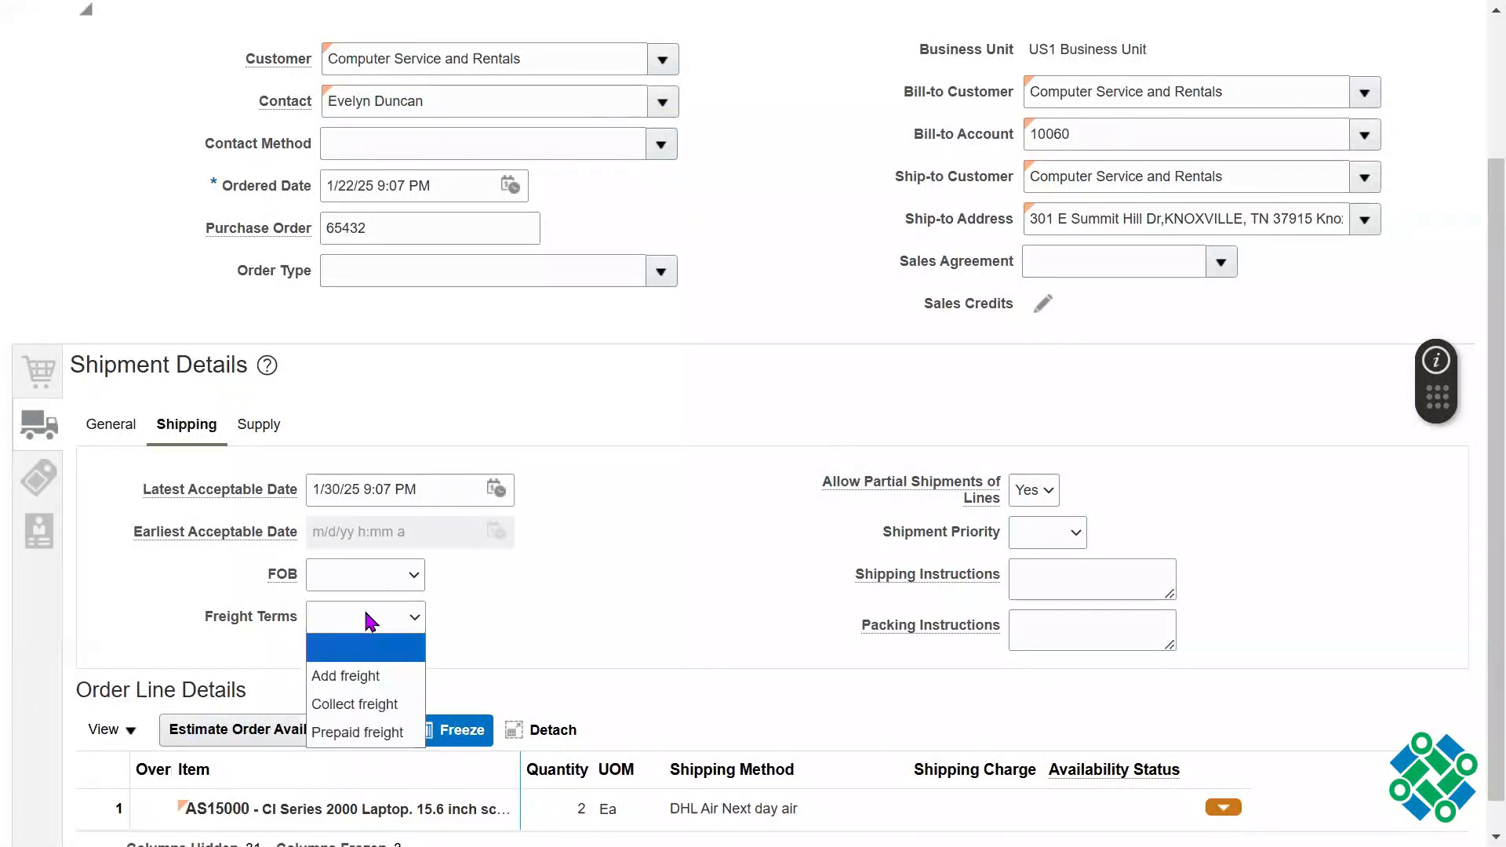
{"action": "left_click", "coordinate": [357, 704]}
{"action": "left_click_drag", "start_coordinate": [219, 618], "coordinate": [290, 619]}
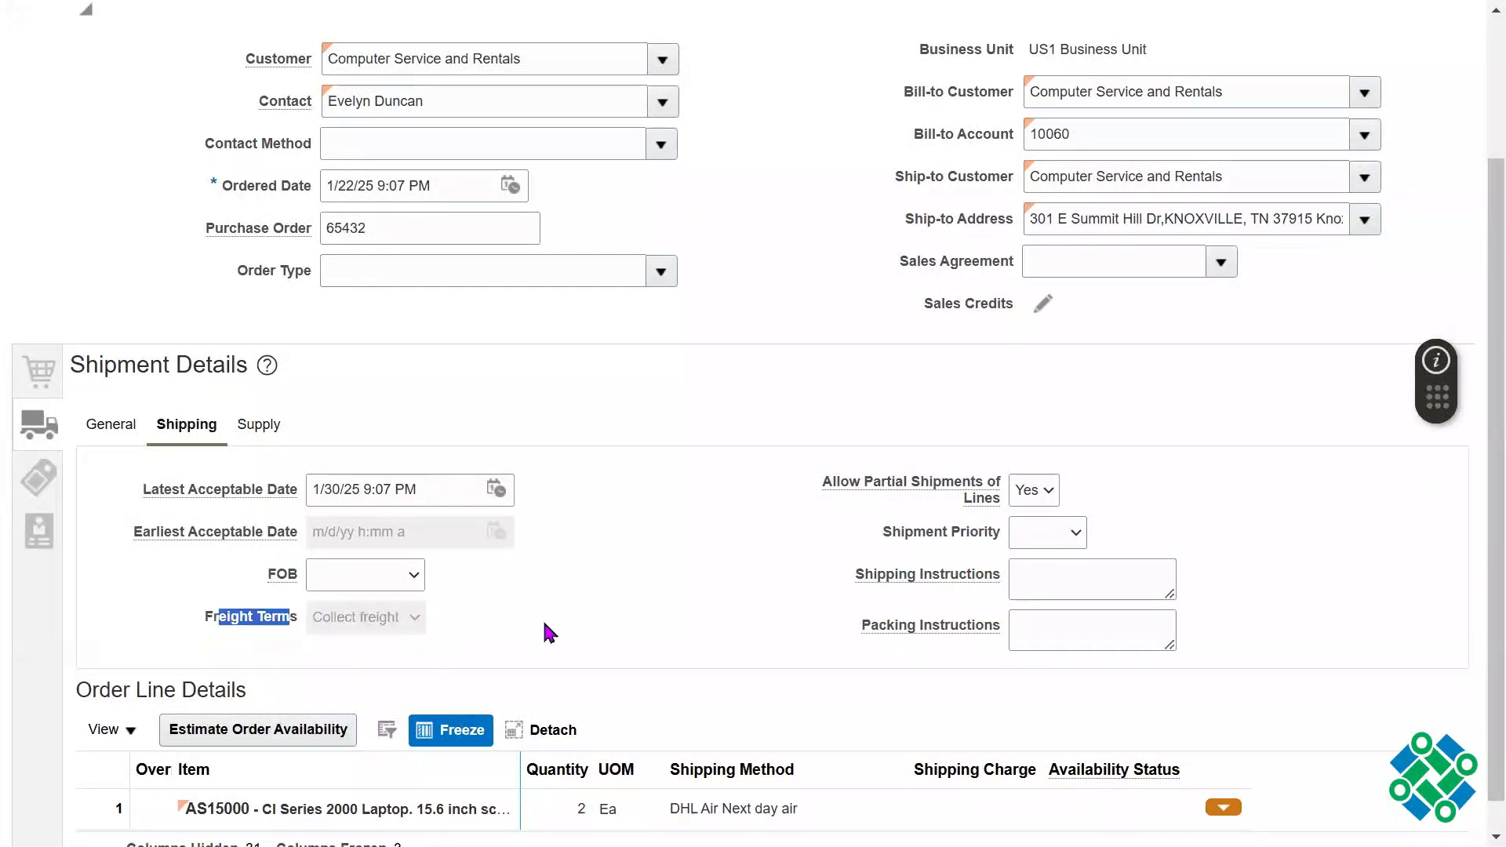
{"action": "left_click", "coordinate": [603, 624]}
{"action": "left_click_drag", "start_coordinate": [179, 631], "coordinate": [242, 625]}
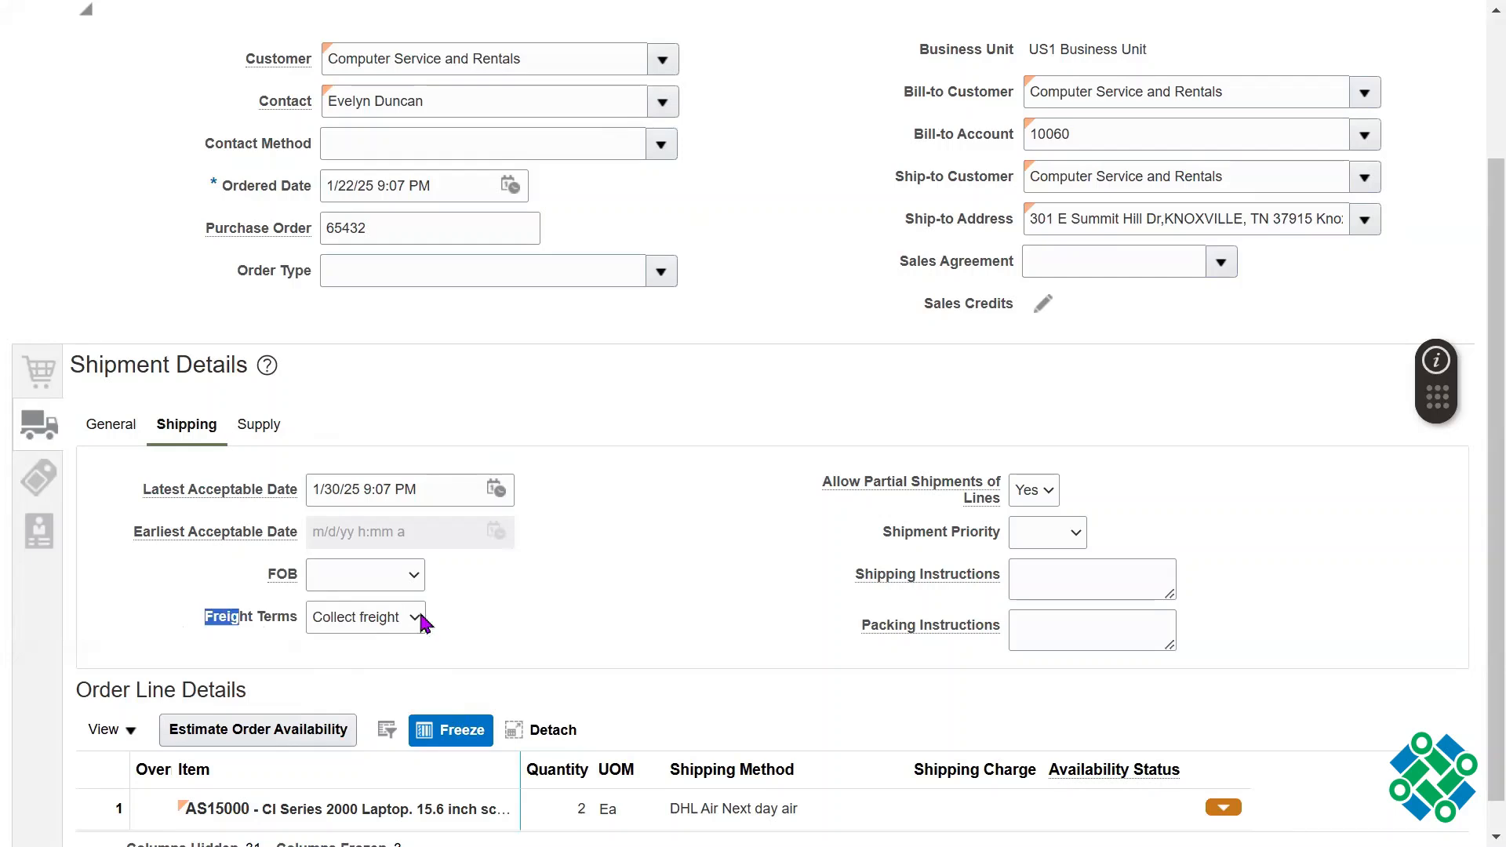
{"action": "left_click", "coordinate": [668, 585]}
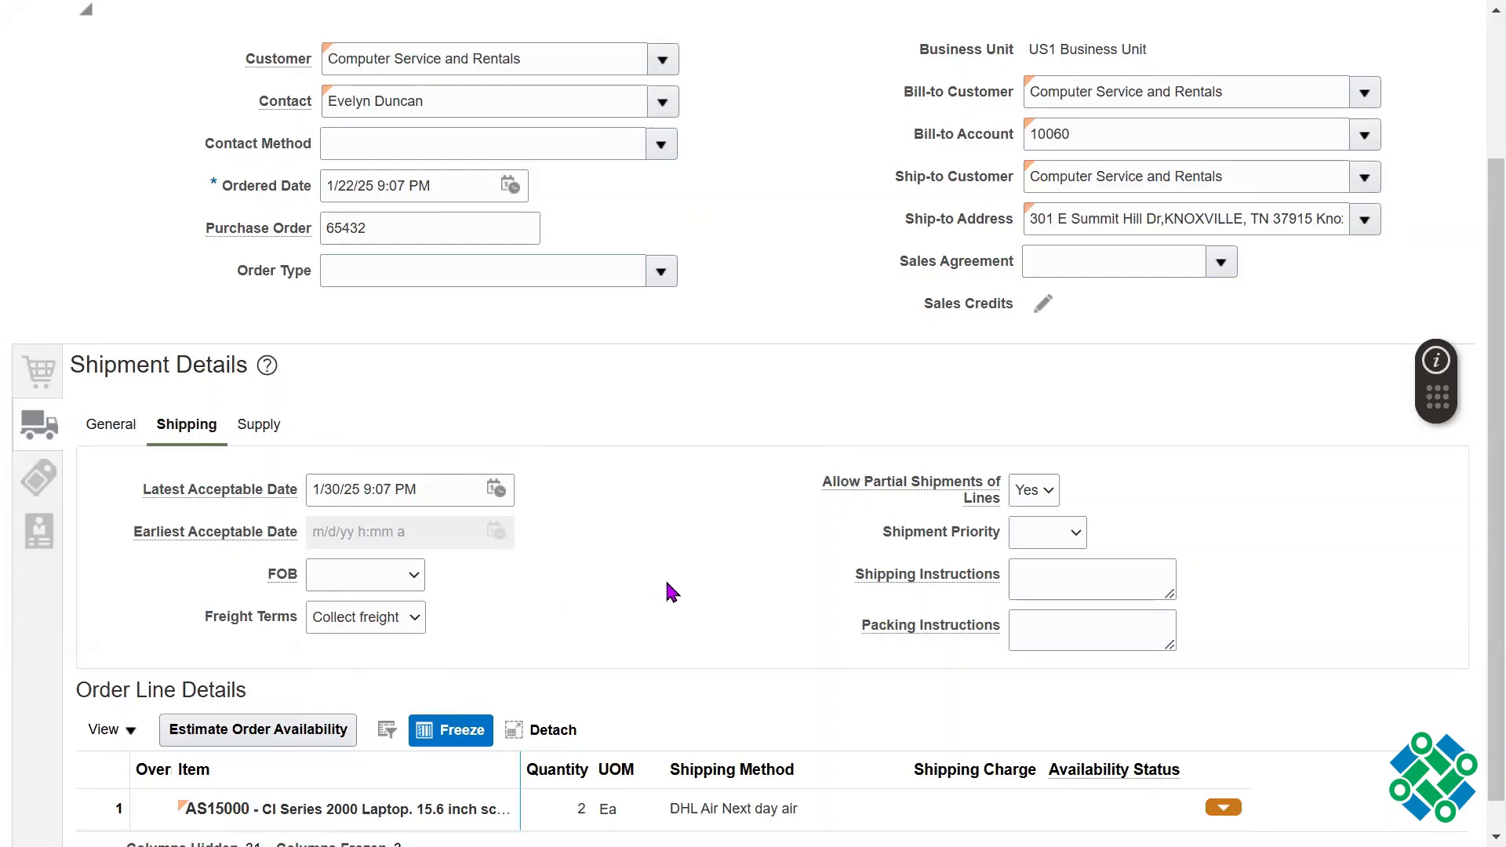
Step: Set the order's Shipment Priority to High, and highlight the field's label
{"action": "left_click", "coordinate": [1076, 535]}
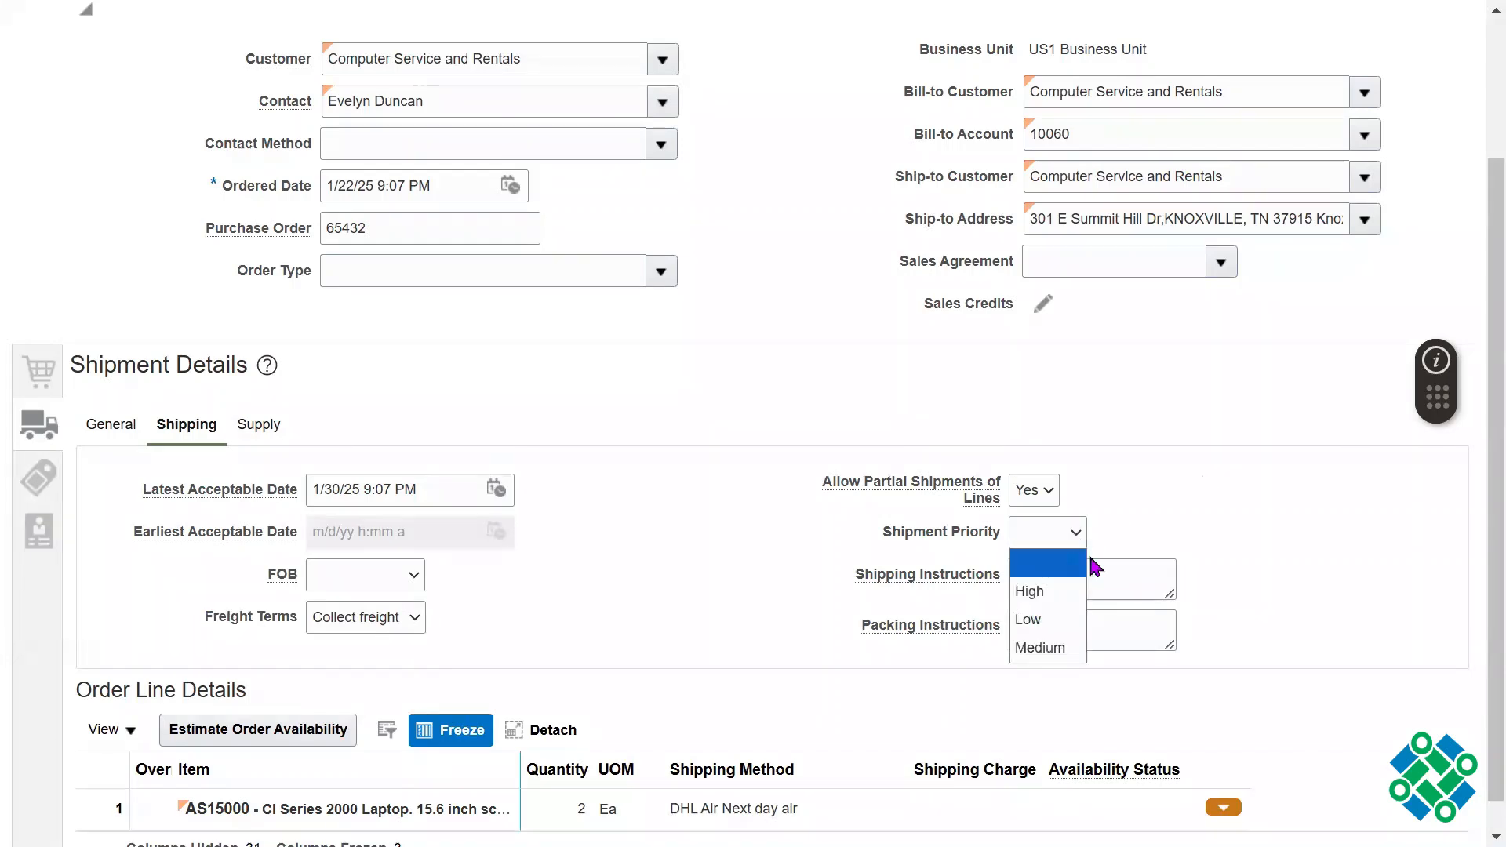
{"action": "left_click", "coordinate": [1034, 592]}
{"action": "left_click_drag", "start_coordinate": [893, 532], "coordinate": [948, 541]}
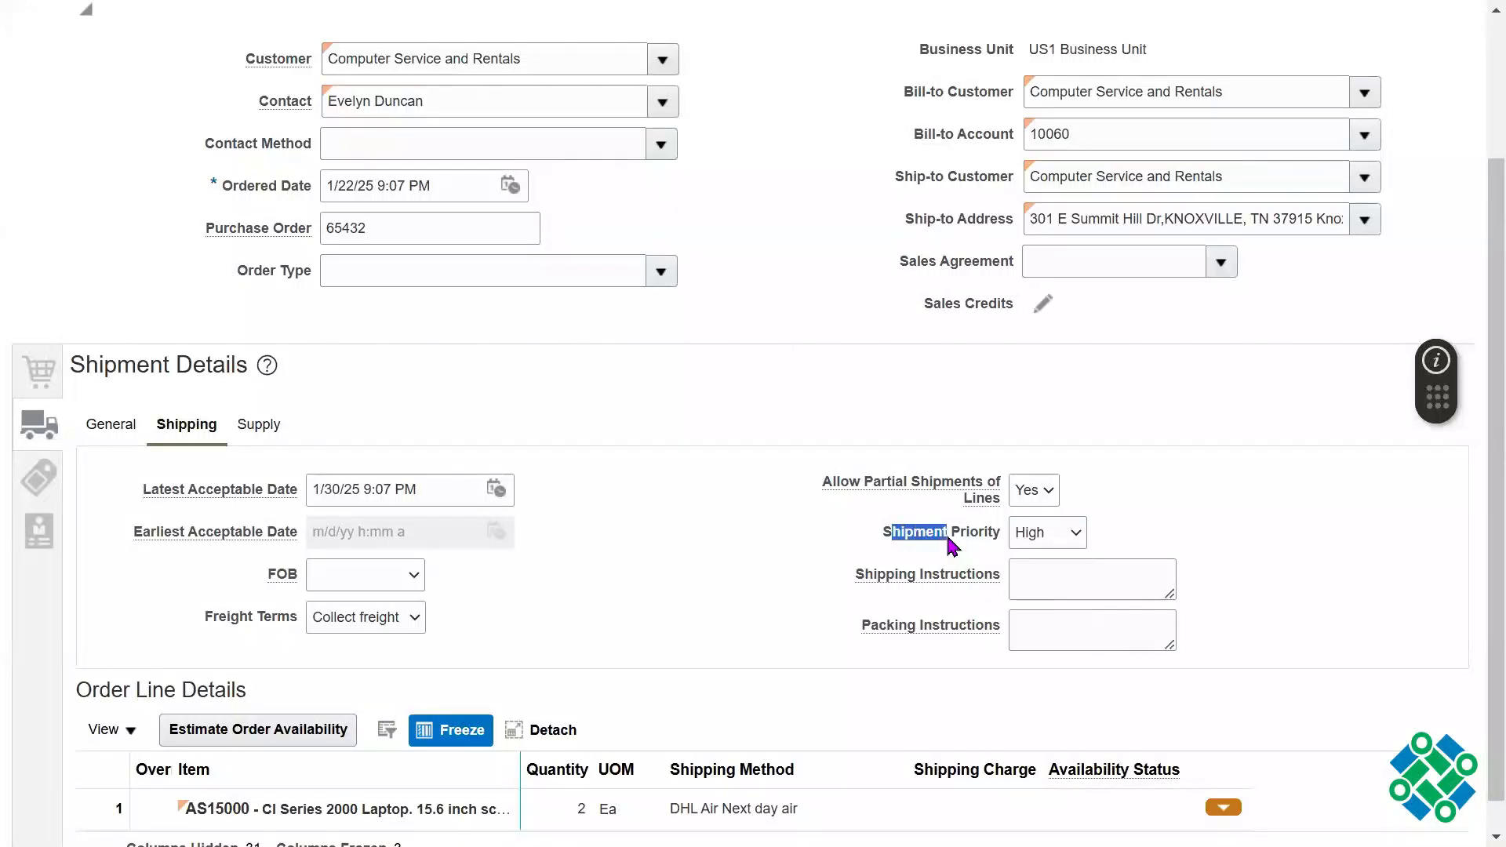
{"action": "triple_click", "coordinate": [948, 540]}
{"action": "left_click", "coordinate": [1323, 499]}
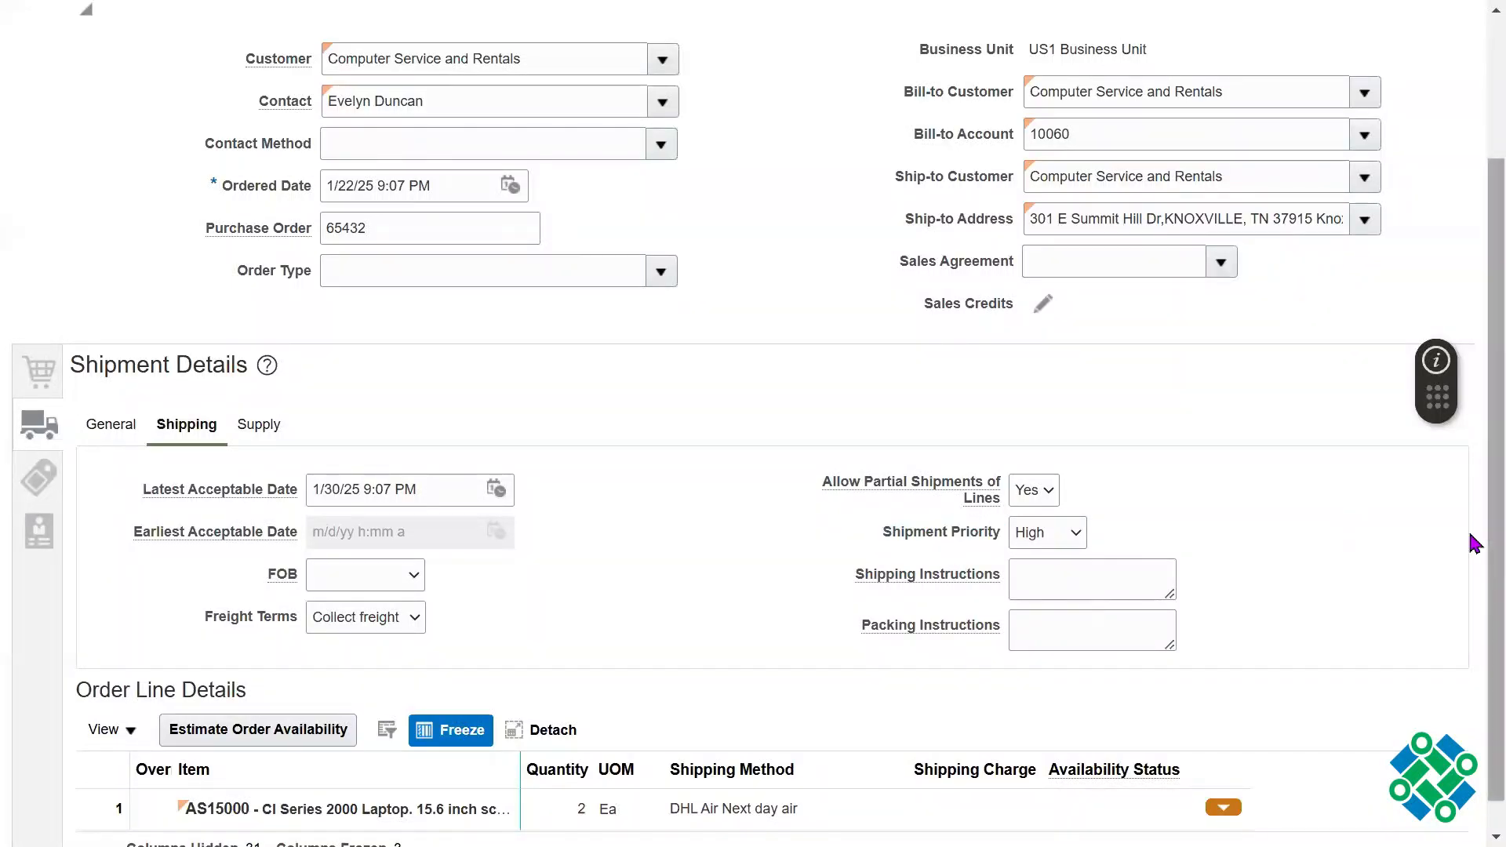
Step: Enter "handle with care" as the order's Shipping Instructions in the shipment details
{"action": "left_click_drag", "start_coordinate": [1495, 543], "coordinate": [1495, 584]}
{"action": "left_click", "coordinate": [1165, 559]}
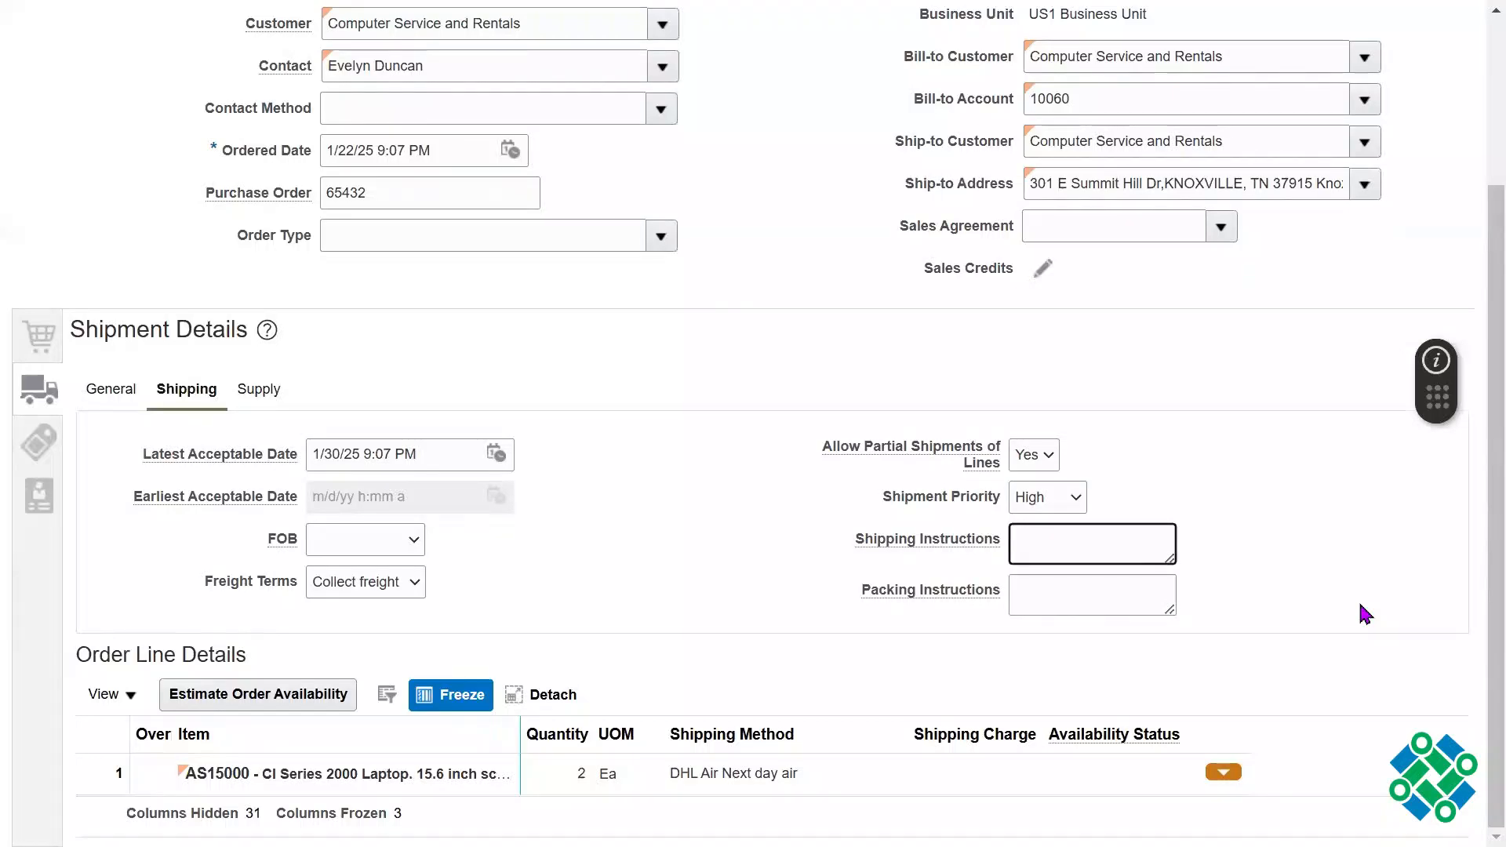
{"action": "left_click", "coordinate": [1361, 606]}
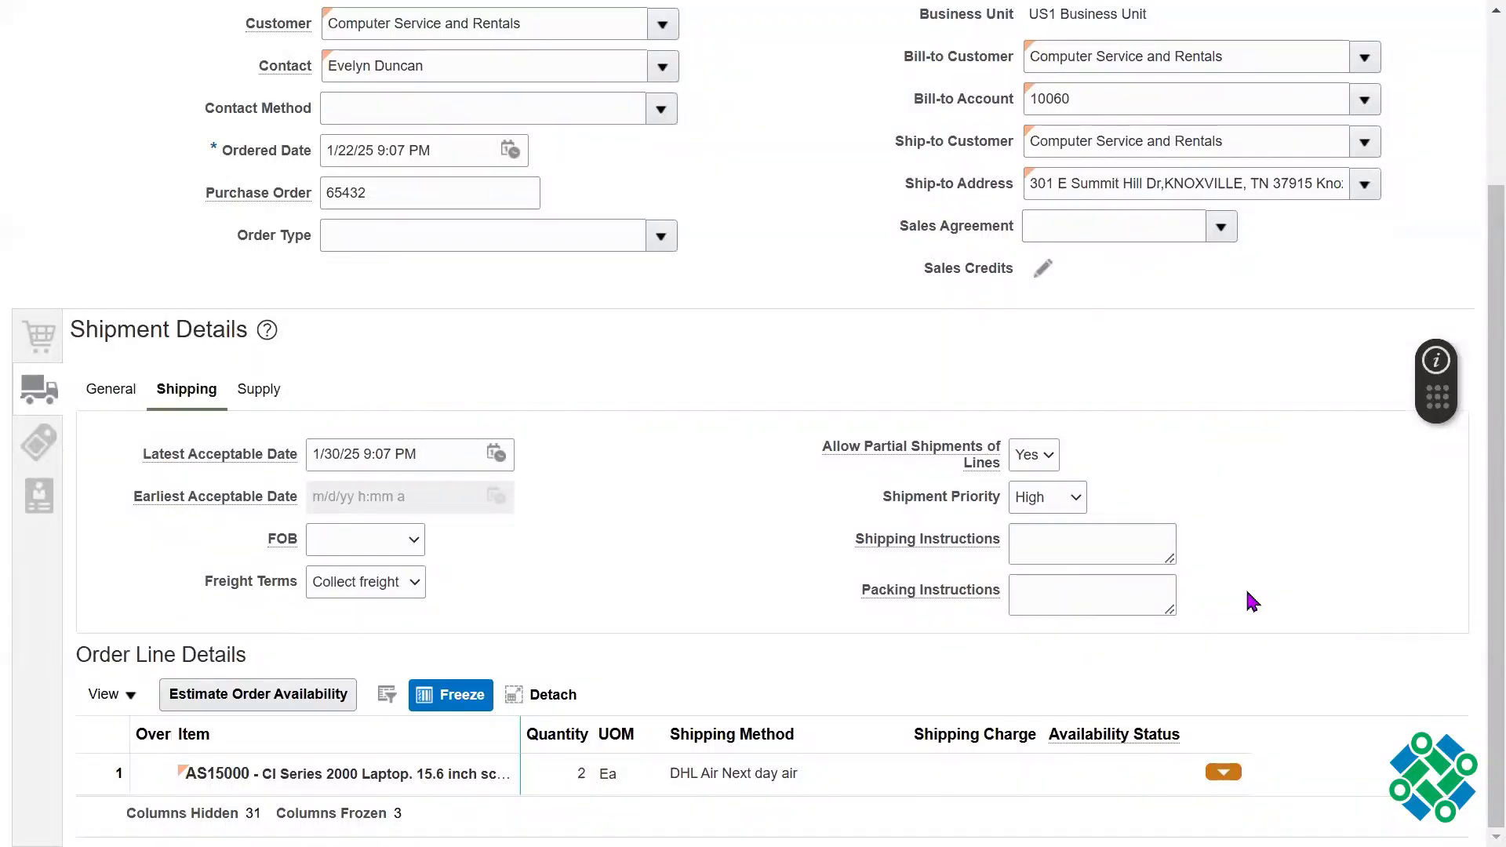
{"action": "left_click", "coordinate": [1081, 548]}
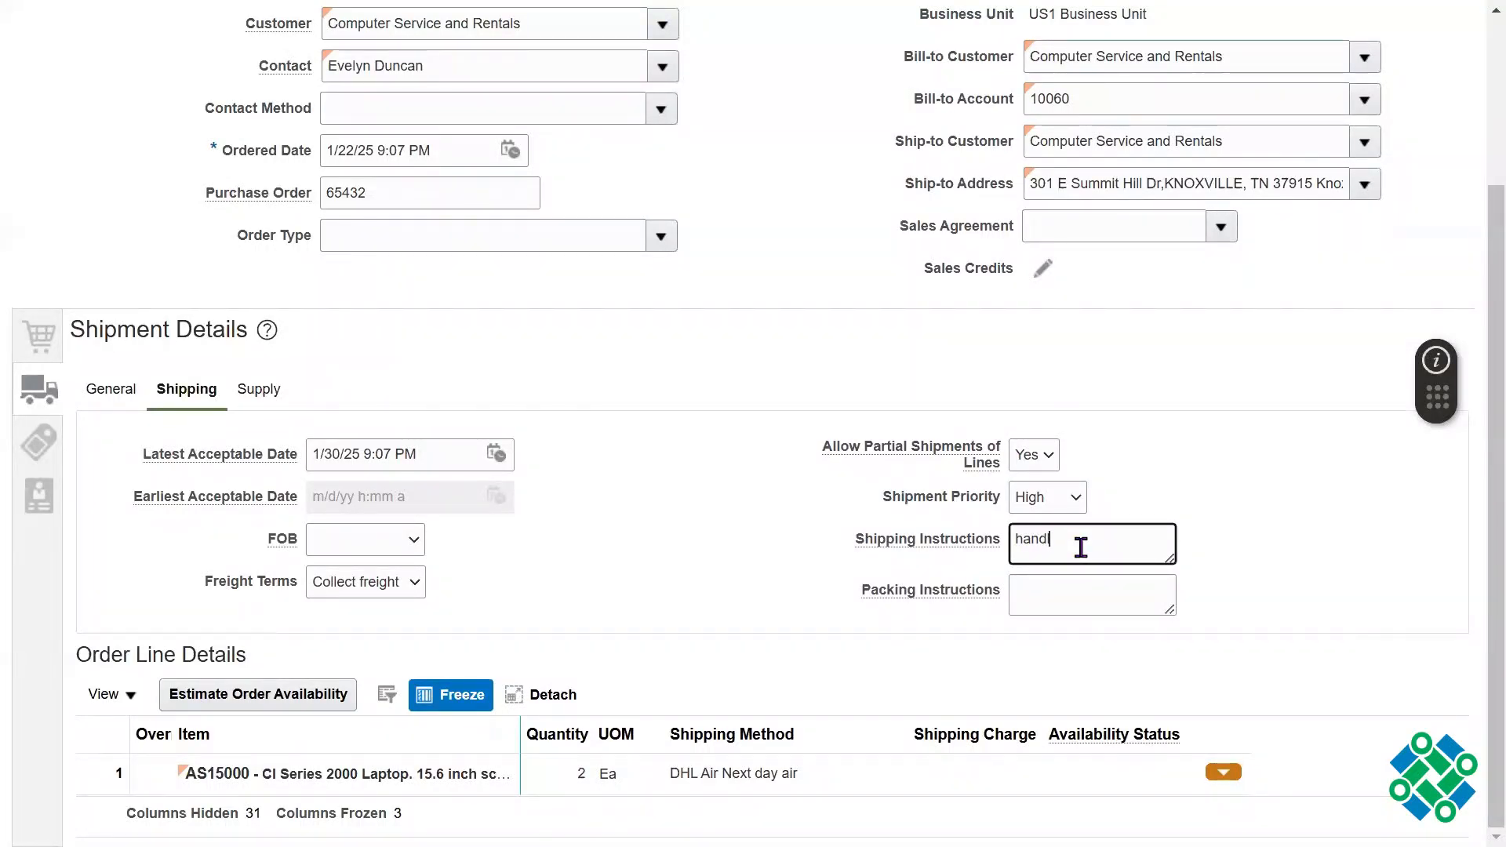
{"action": "type", "text": "handle with care"}
{"action": "key", "text": "Tab"}
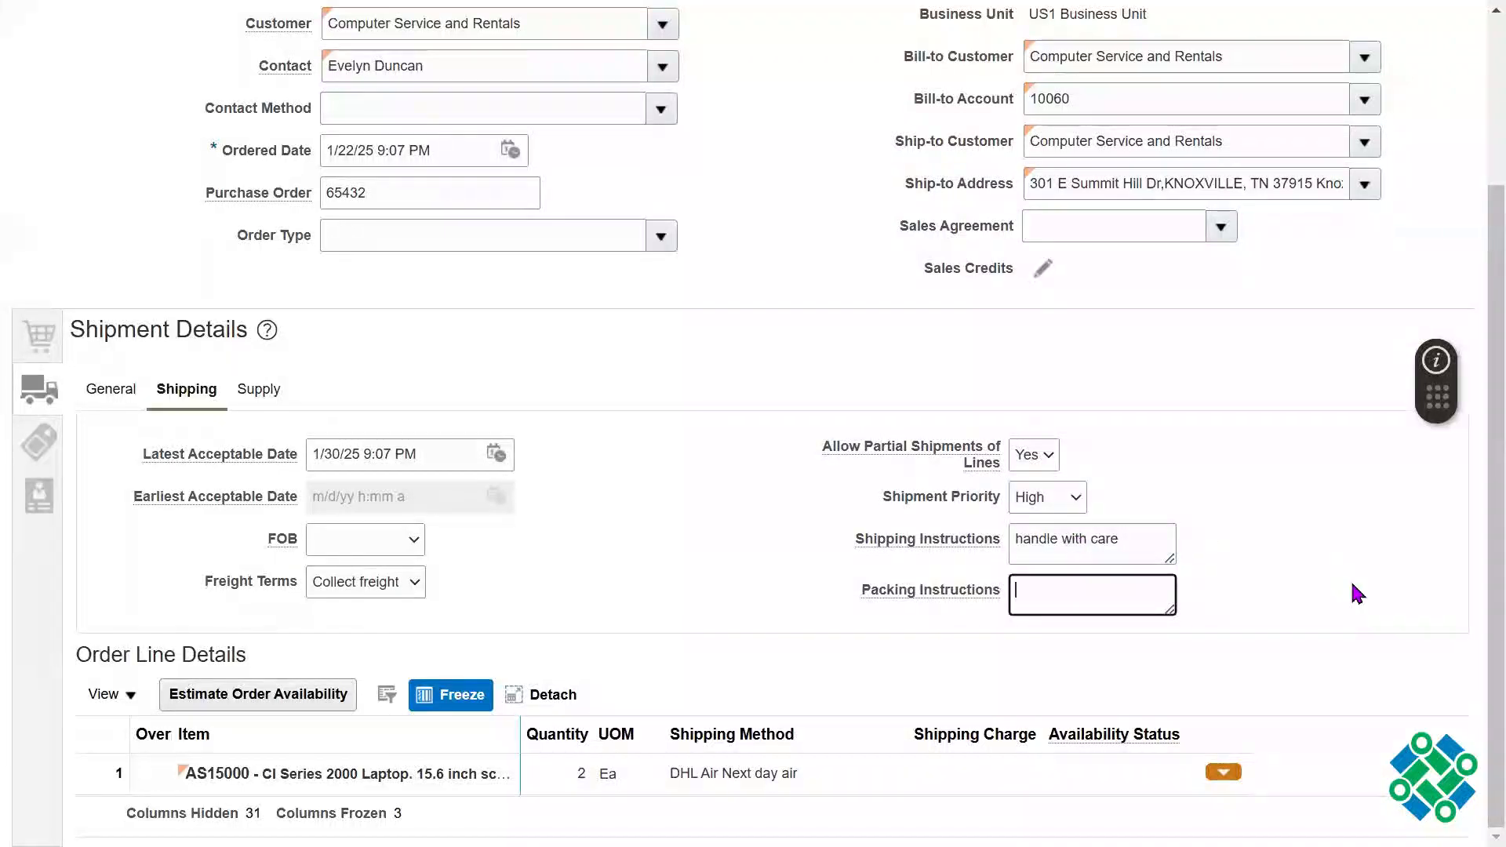
Step: Enter "pack in 80*40 boxes" as the order's Packing Instructions
{"action": "type", "text": "pack in 80*"}
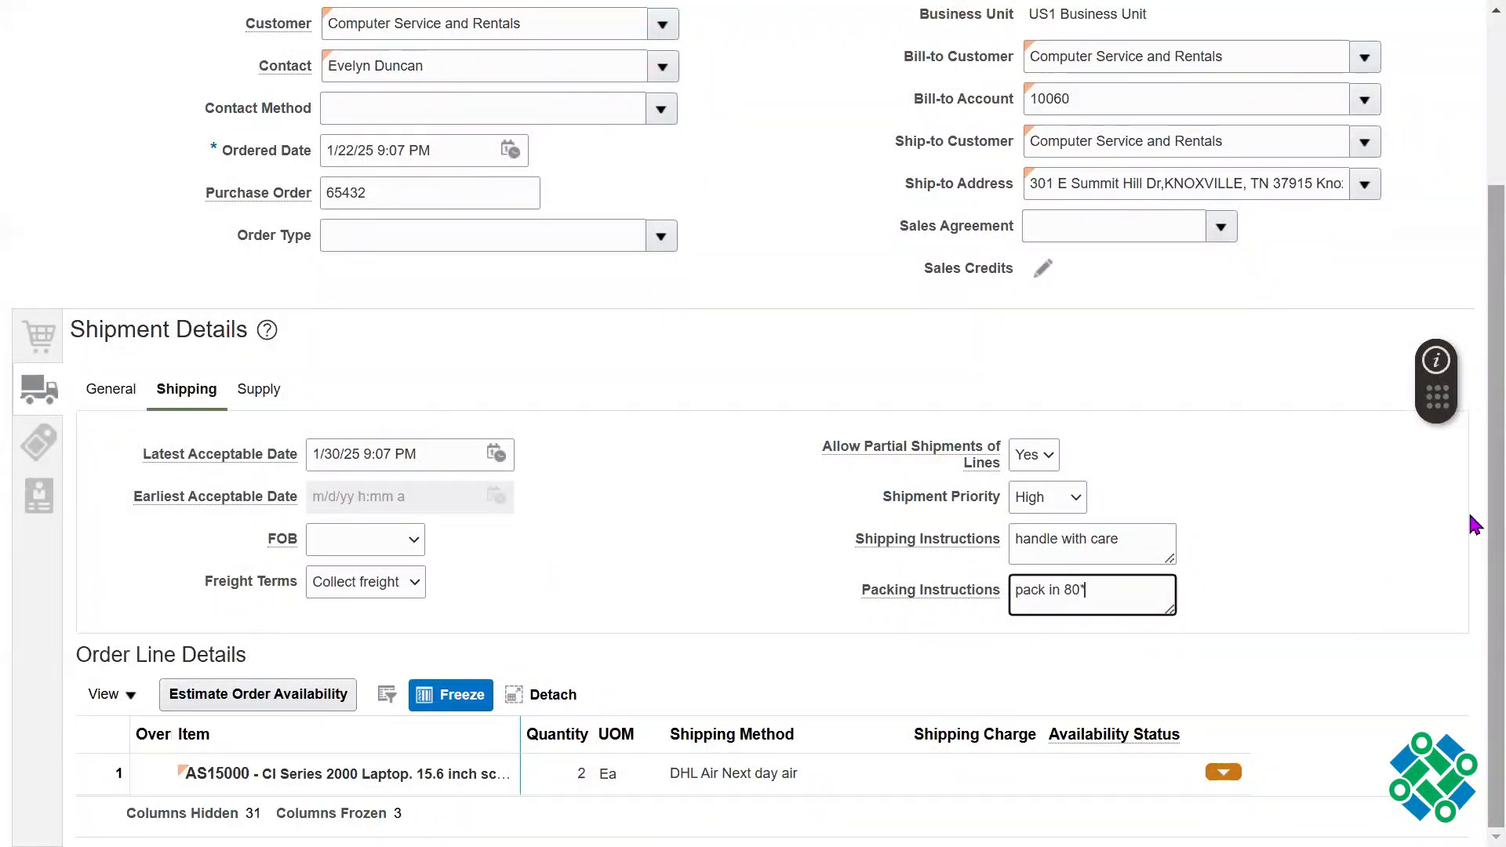
{"action": "type", "text": "40 boxes"}
{"action": "left_click", "coordinate": [1189, 404]}
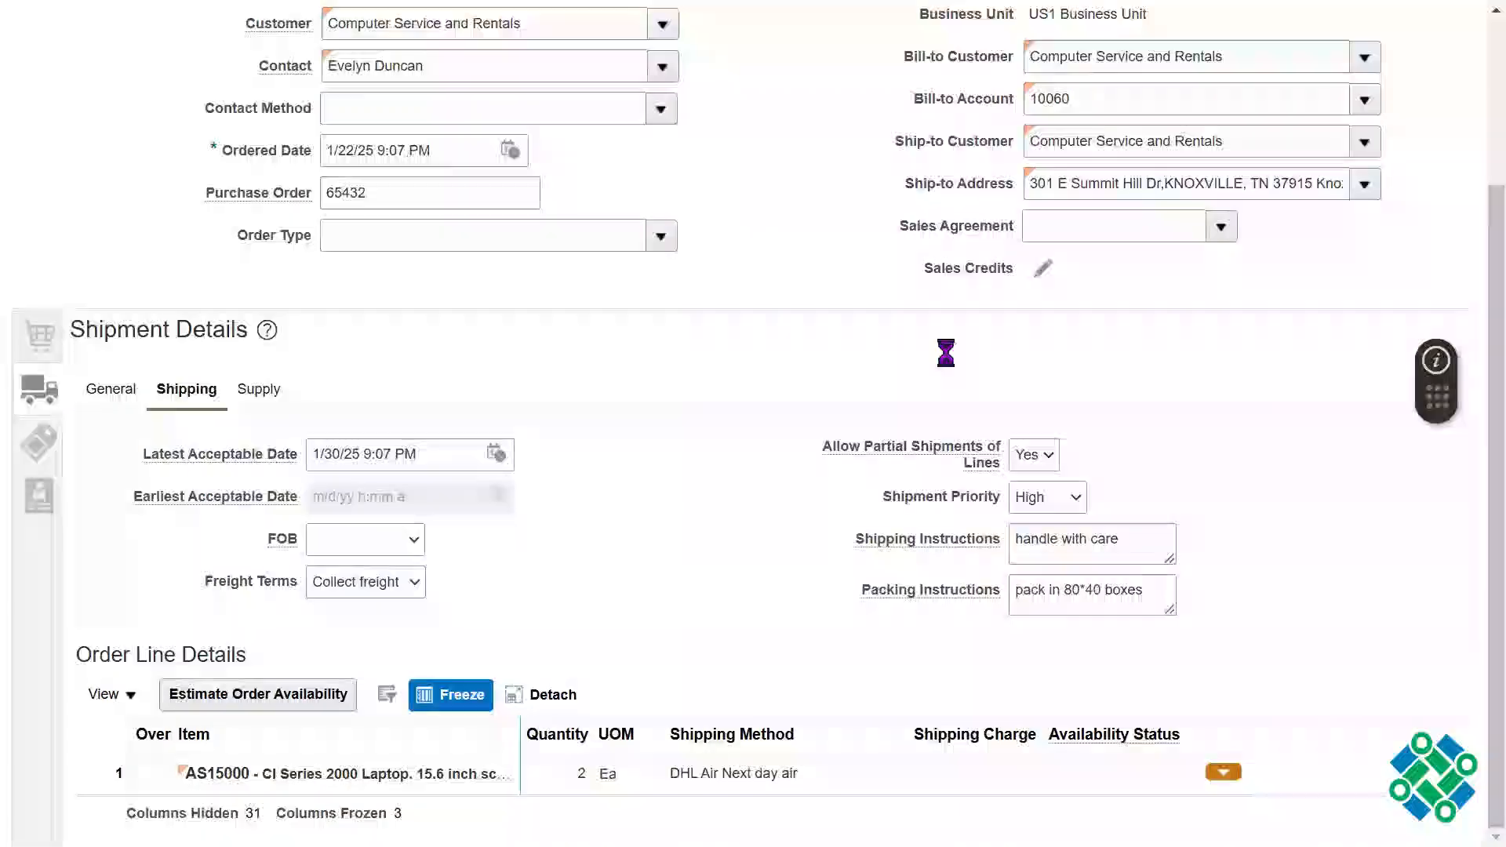
Step: Search for warehouse 001 and set it (Seattle) as the Warehouse in the supply shipment details, then highlight the value
{"action": "left_click", "coordinate": [39, 442]}
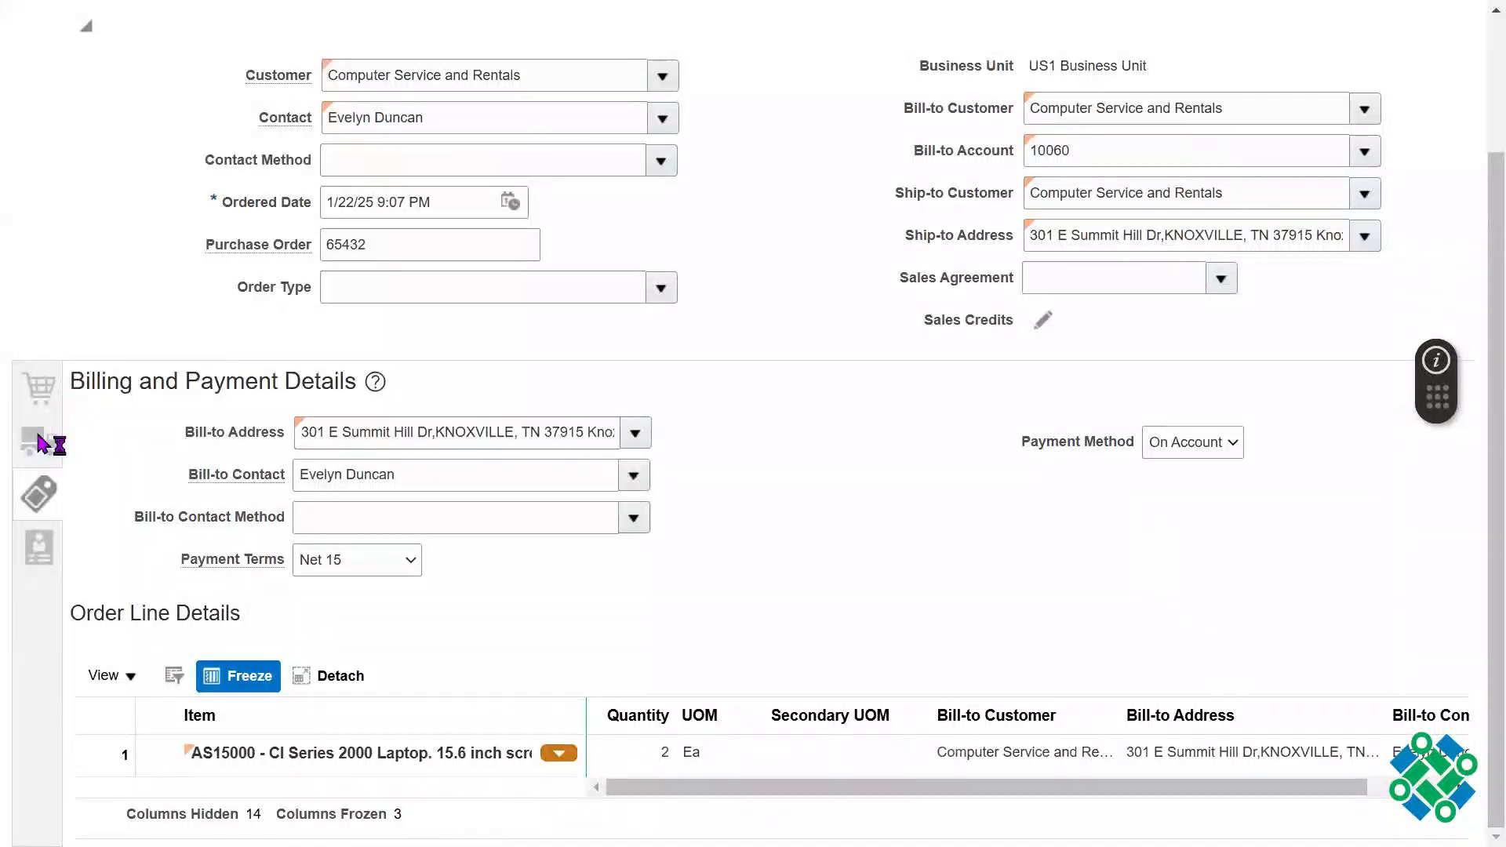
{"action": "left_click", "coordinate": [255, 446]}
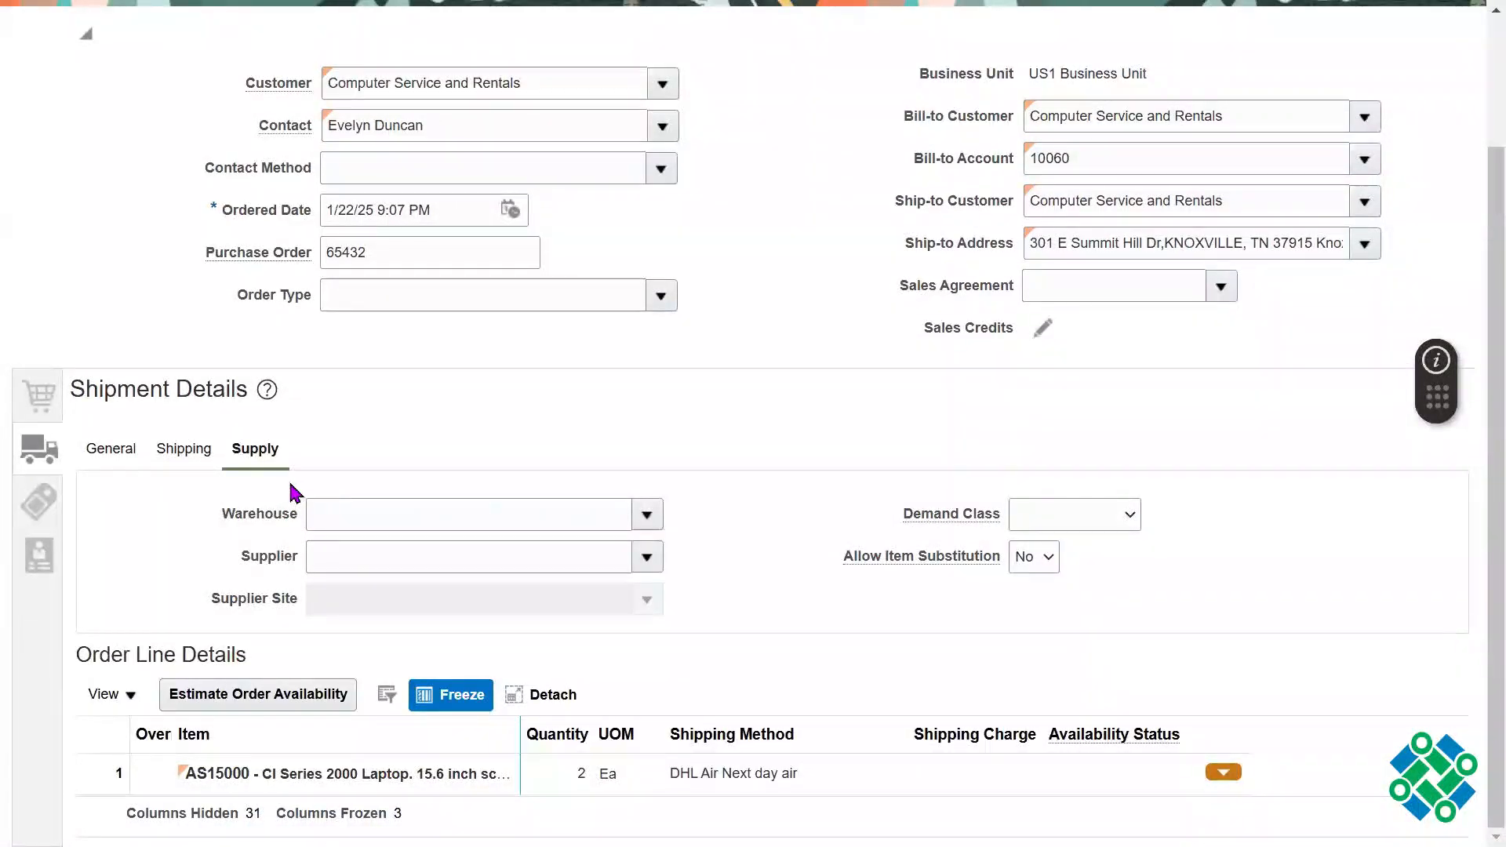
{"action": "left_click_drag", "start_coordinate": [222, 516], "coordinate": [269, 521]}
{"action": "left_click", "coordinate": [655, 515]}
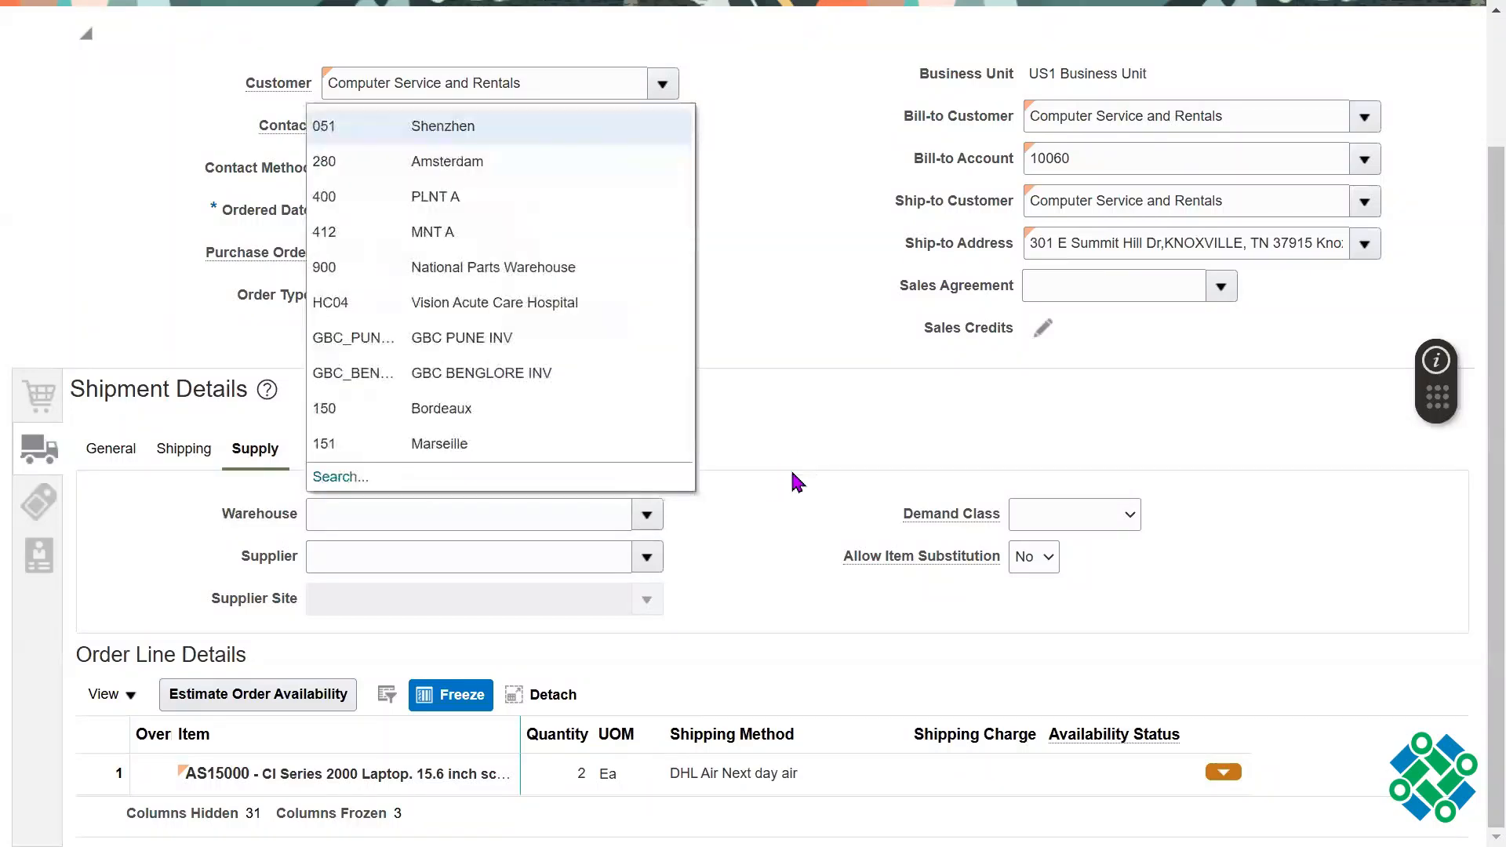
{"action": "left_click", "coordinate": [342, 476]}
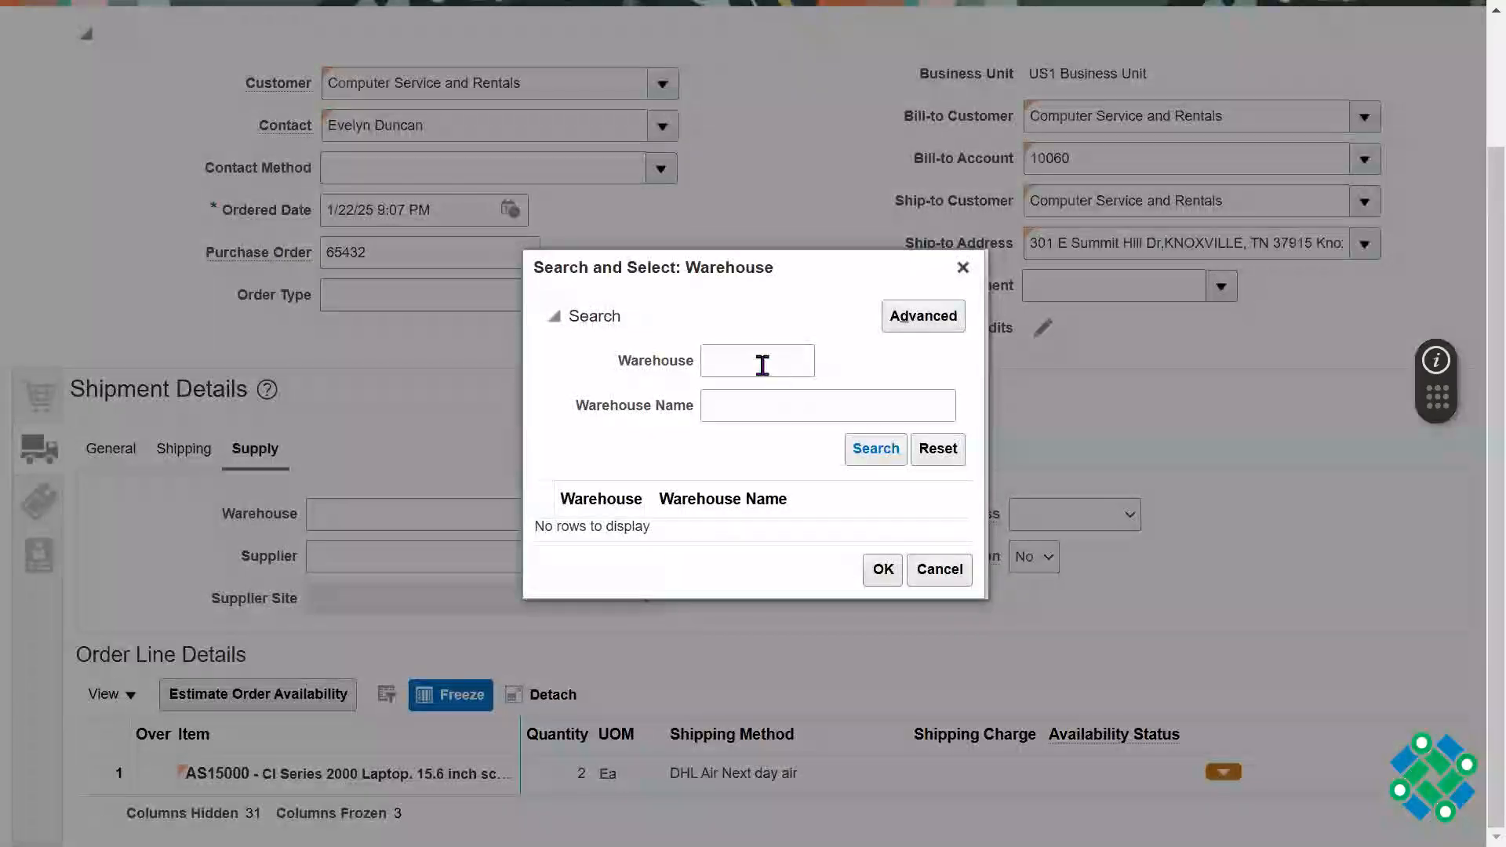
{"action": "left_click", "coordinate": [760, 363]}
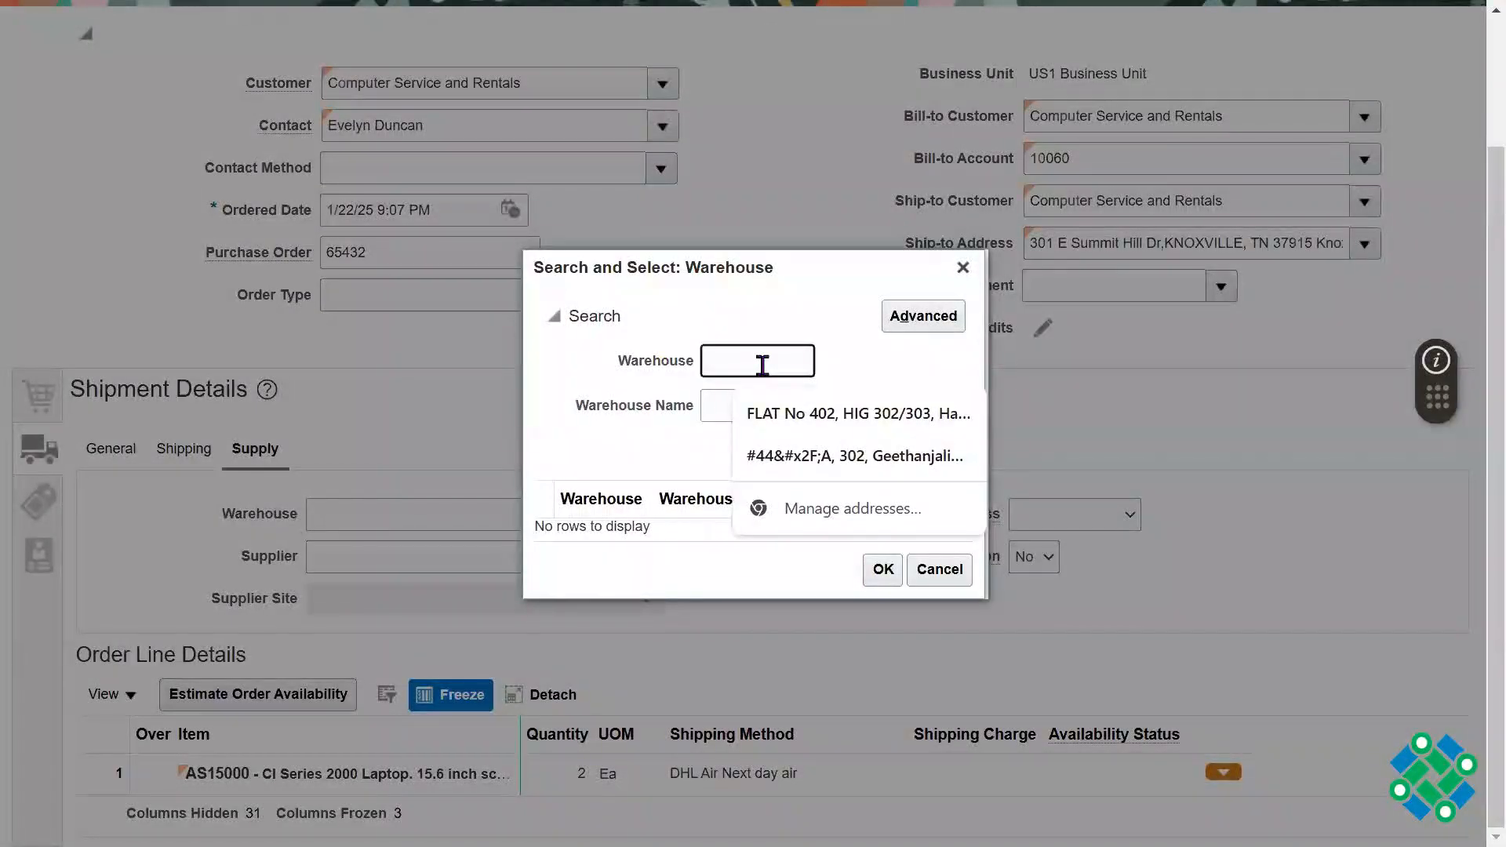
{"action": "type", "text": "001"}
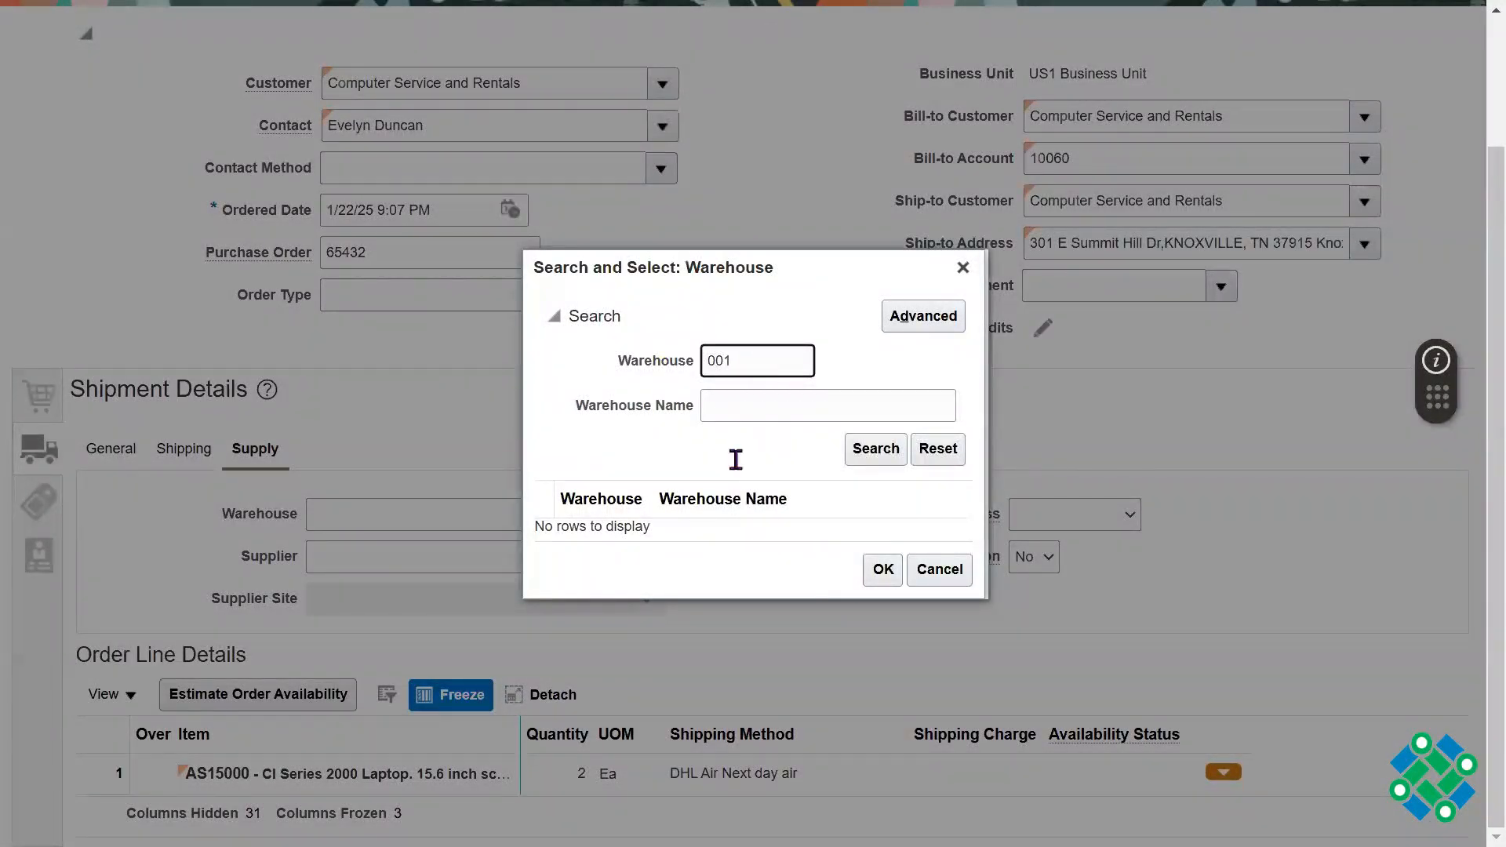
{"action": "key", "text": "Return"}
{"action": "left_click", "coordinate": [883, 580]}
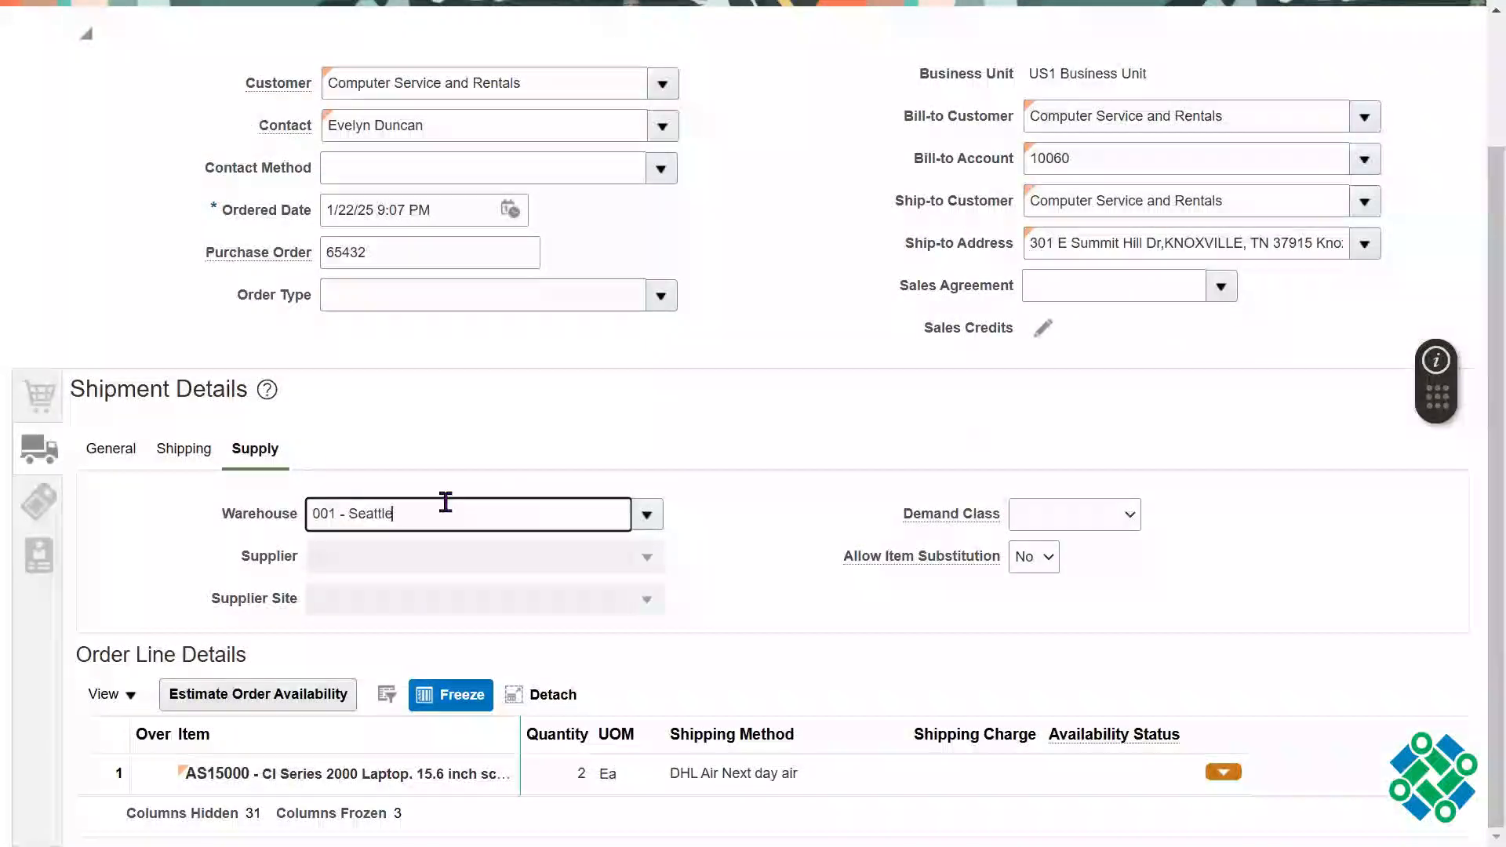
{"action": "triple_click", "coordinate": [445, 502]}
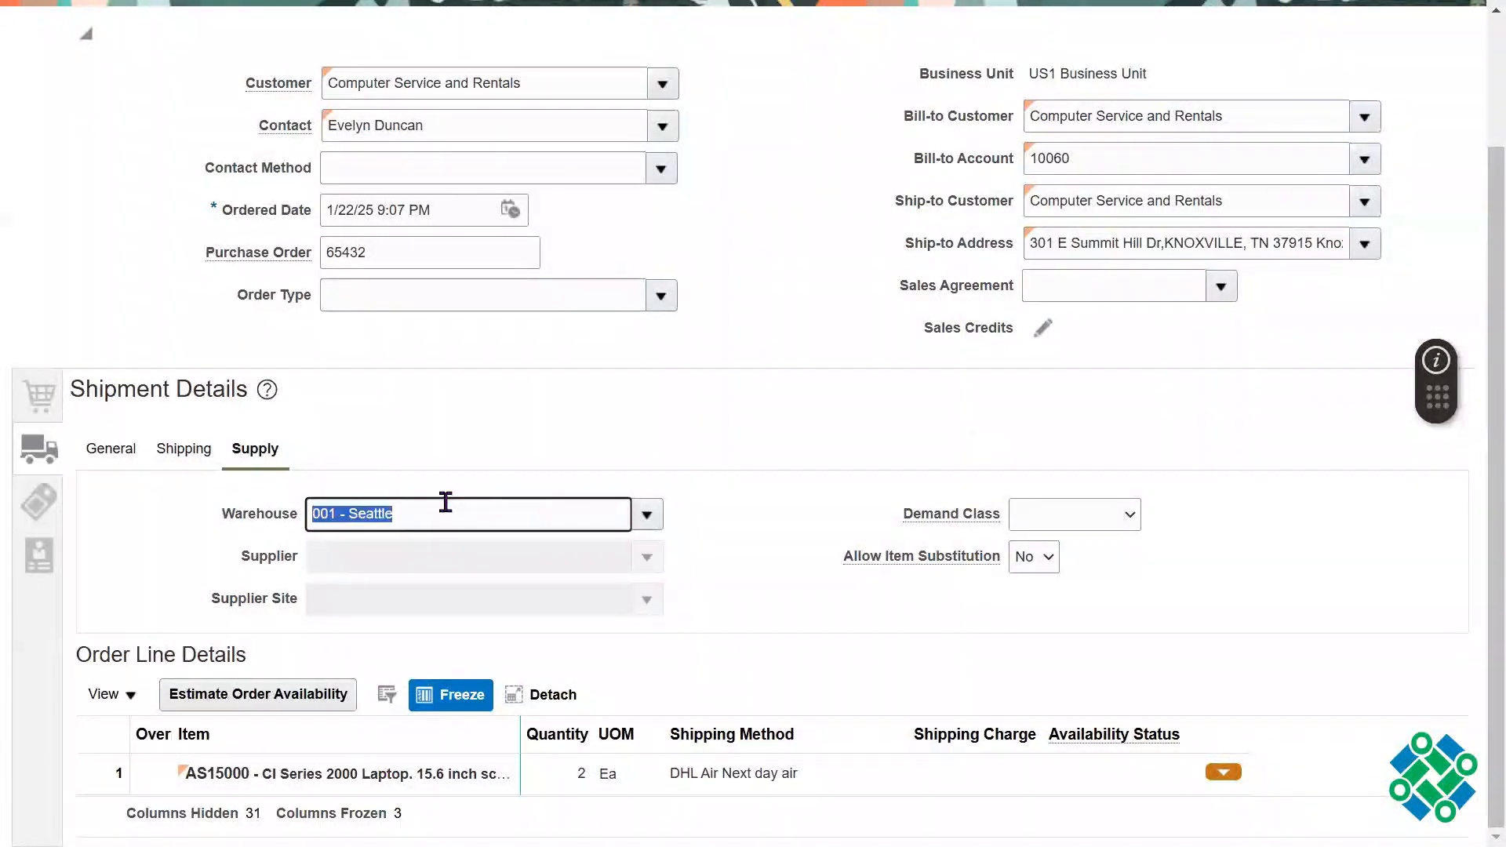
{"action": "triple_click", "coordinate": [446, 503]}
Step: Set the Payment Terms to Net 30 in the order's billing and payment details
{"action": "left_click", "coordinate": [43, 520]}
{"action": "left_click_drag", "start_coordinate": [236, 565], "coordinate": [190, 567]}
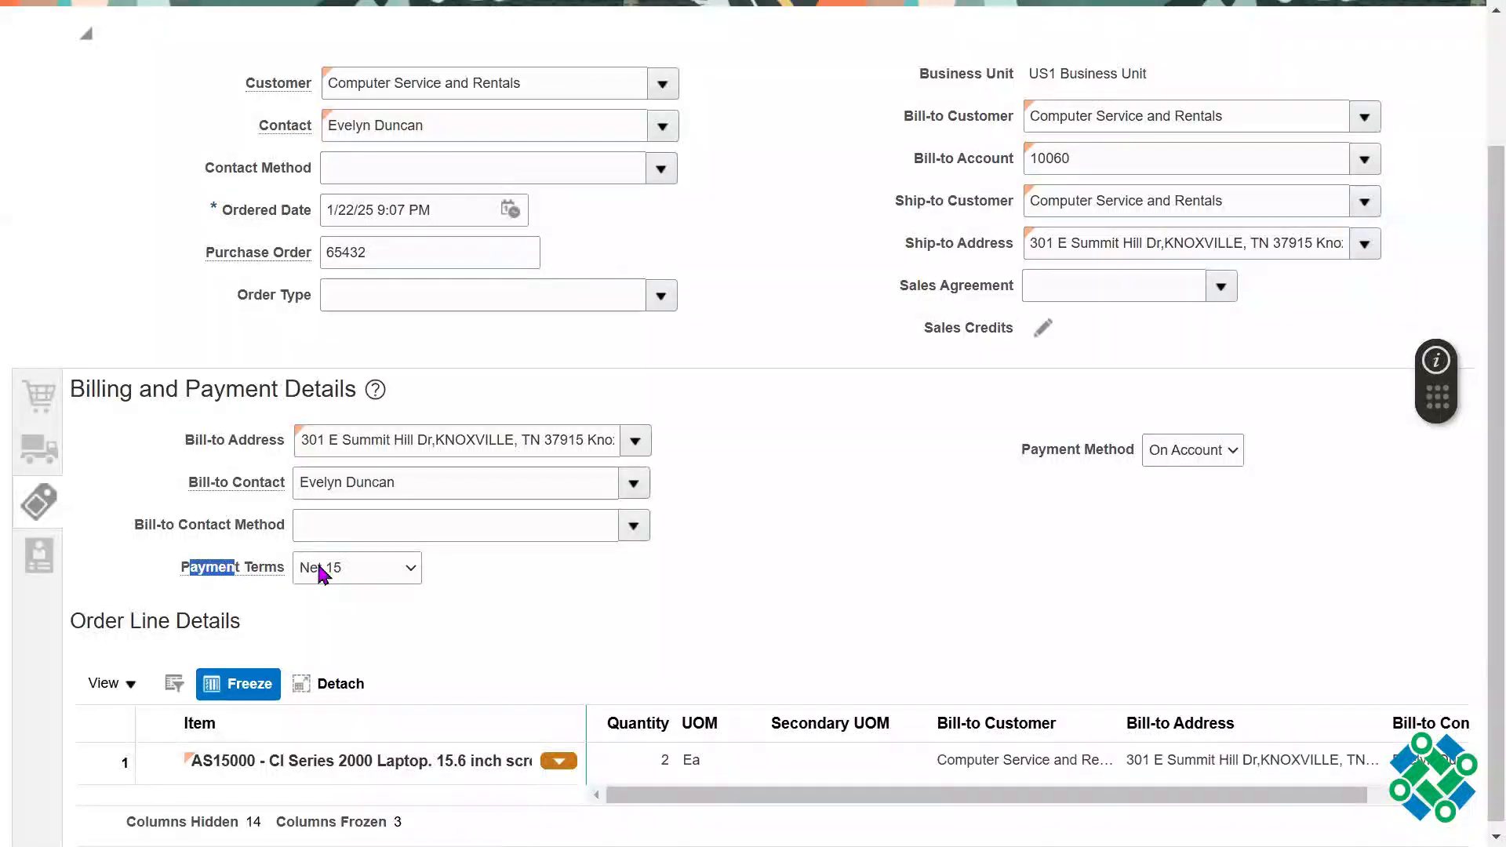
{"action": "left_click", "coordinate": [319, 567]}
{"action": "left_click", "coordinate": [337, 424]}
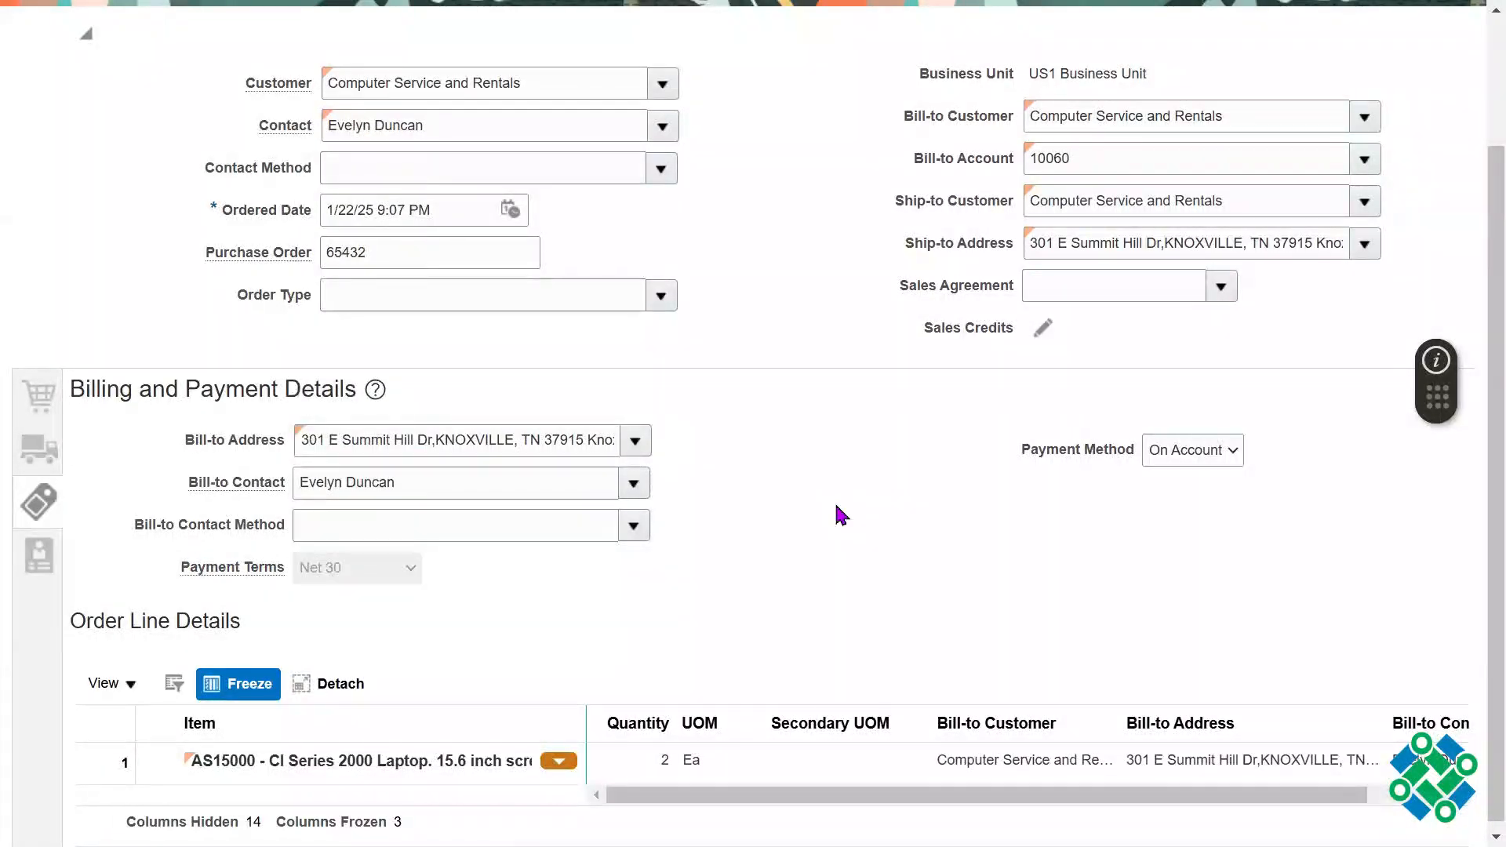
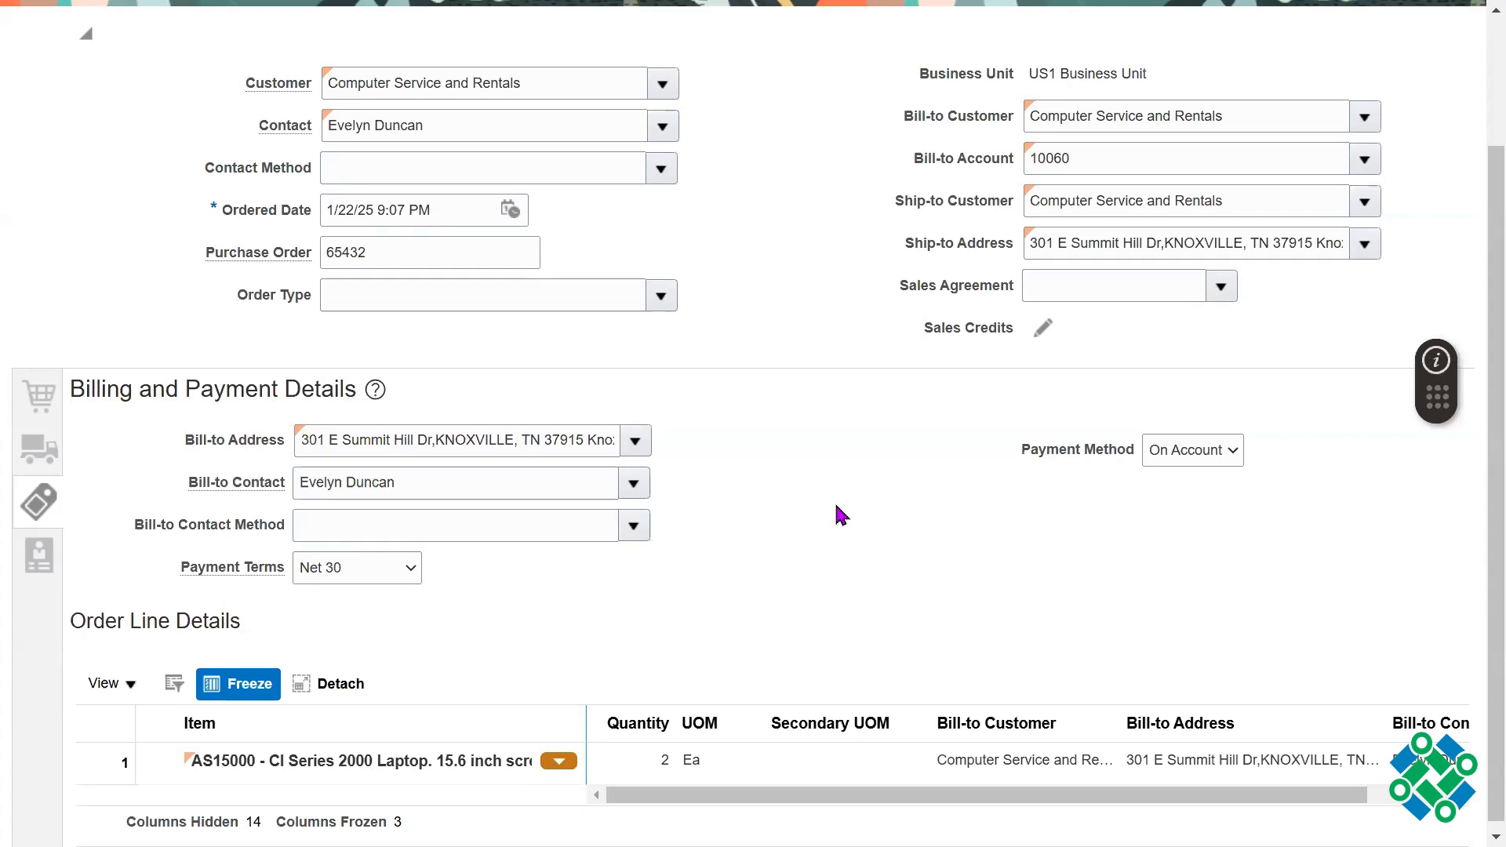
Step: Save the sales order as a draft
{"action": "scroll", "coordinate": [1472, 251], "scroll_direction": "up", "scroll_amount": 2}
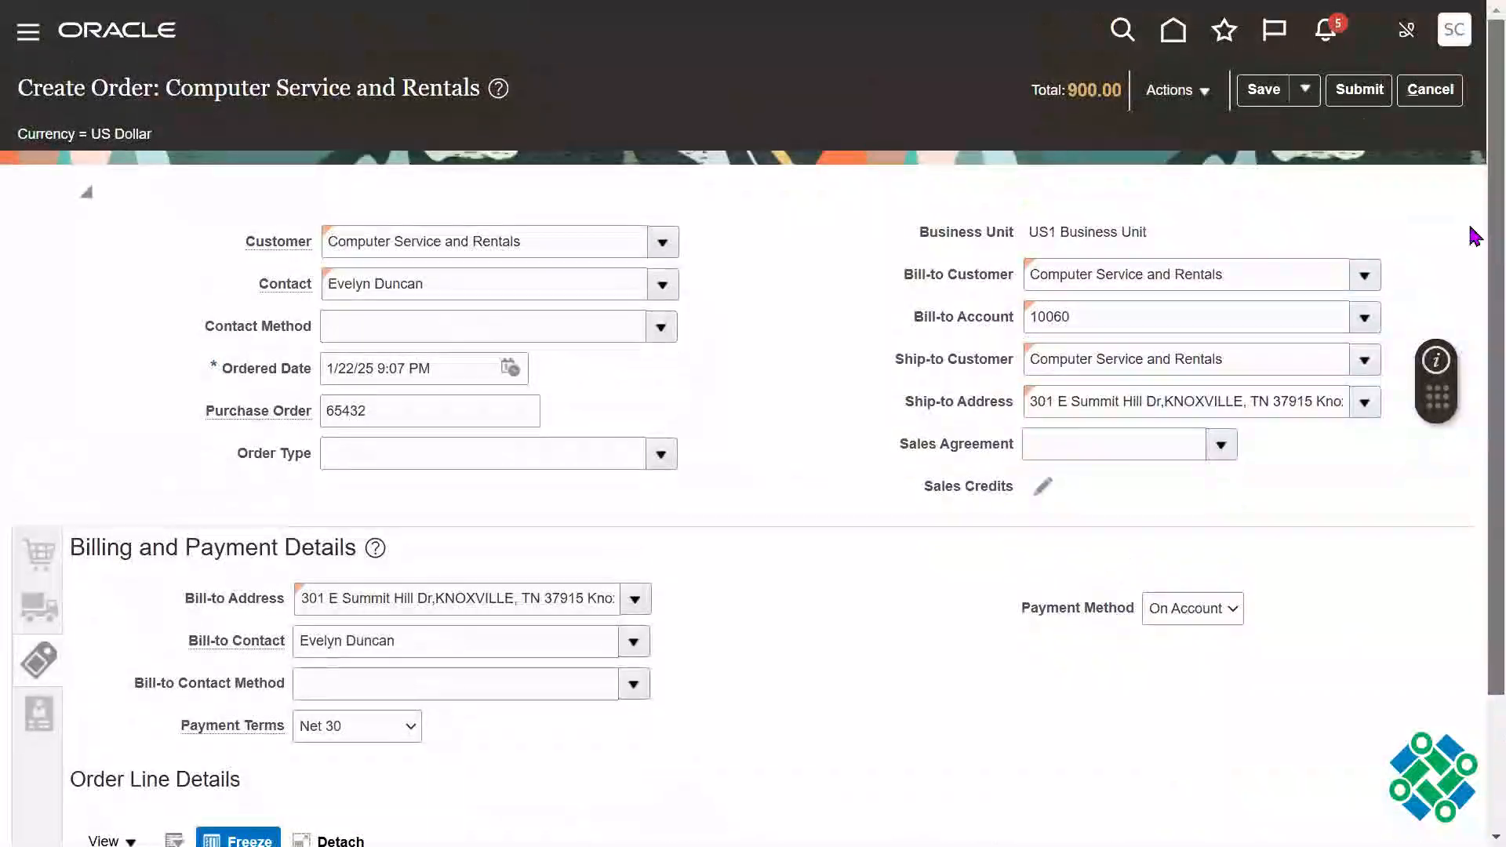
{"action": "left_click", "coordinate": [1262, 91]}
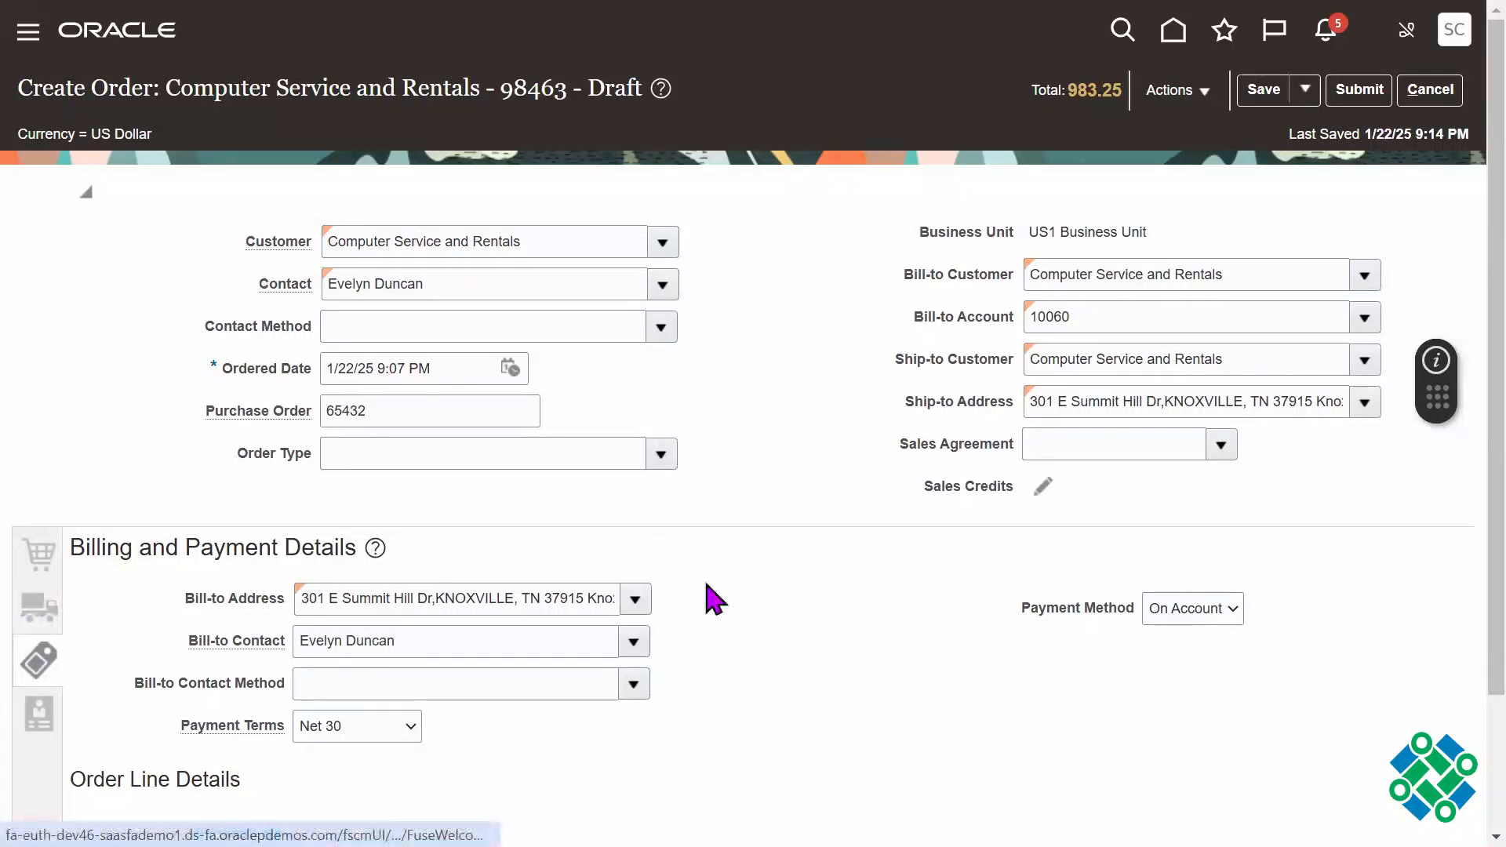
Step: In the order lines, search for items matching AS15 and select AS15125, the 19" Widescreen LCD Monitor
{"action": "left_click", "coordinate": [40, 499]}
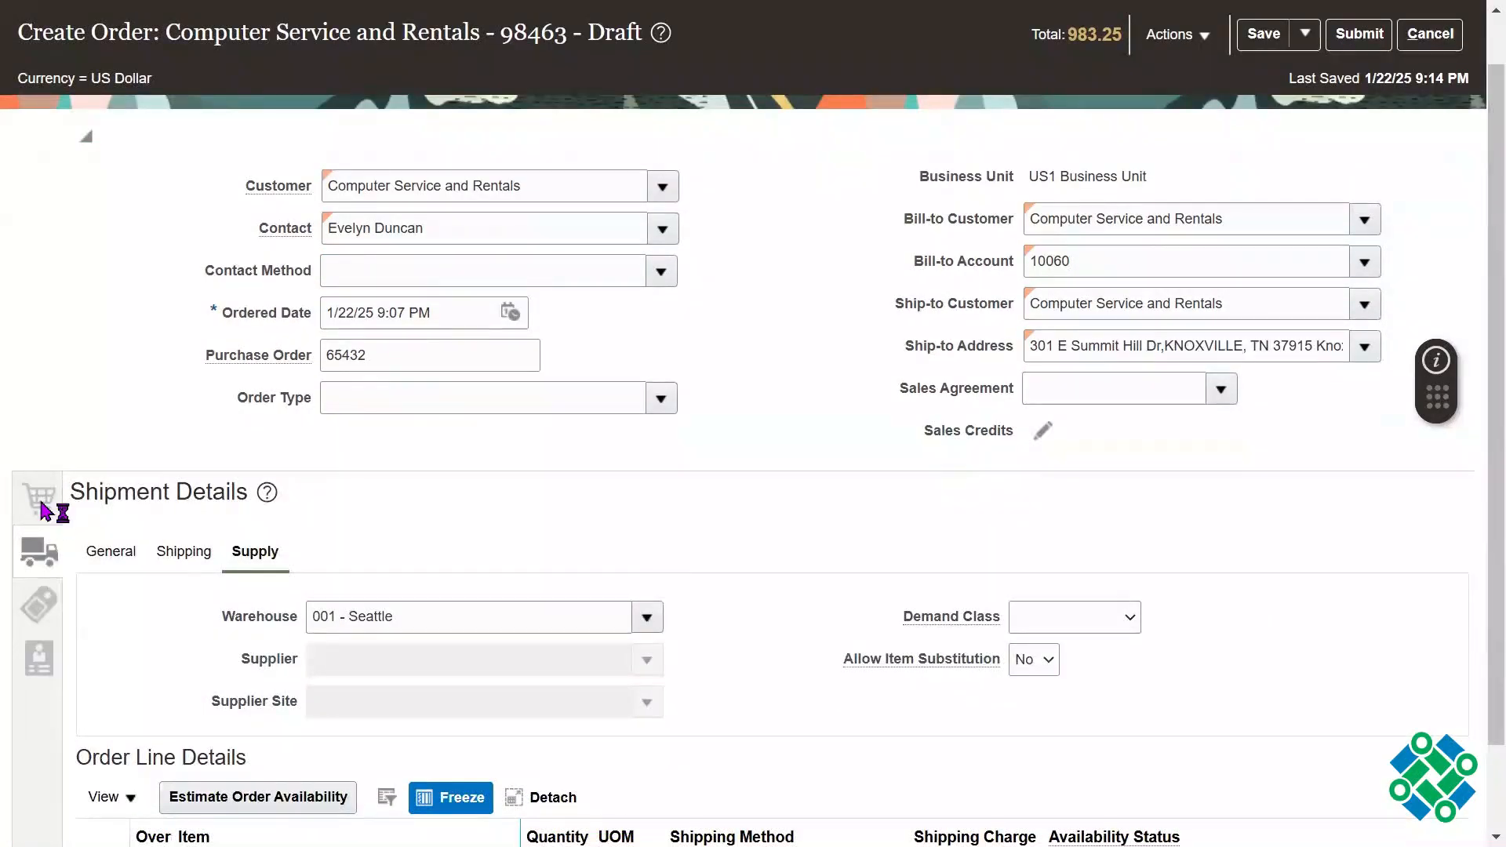
{"action": "left_click", "coordinate": [206, 550]}
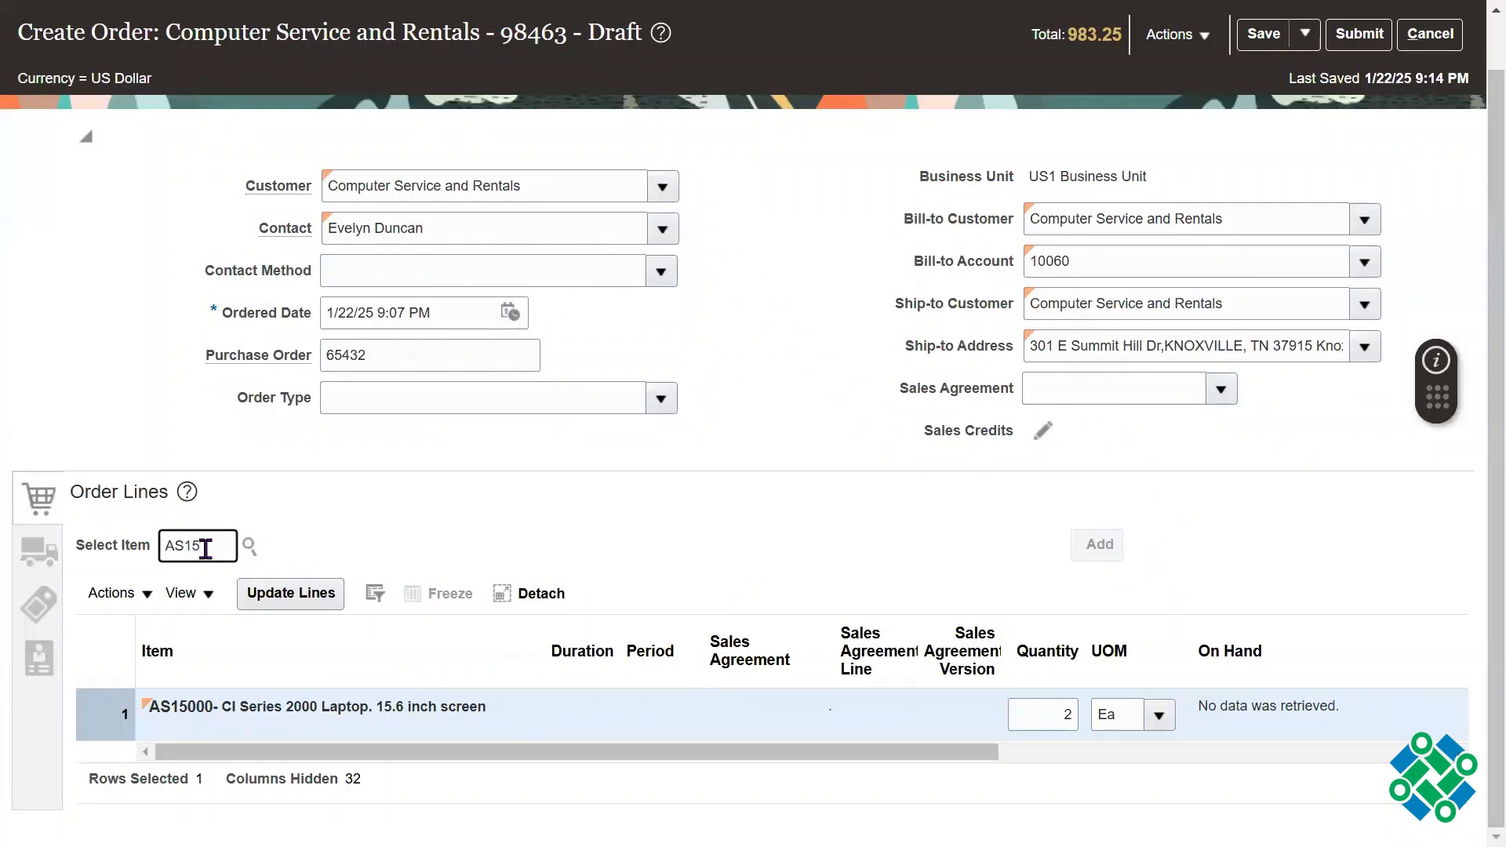
{"action": "key", "text": "Tab"}
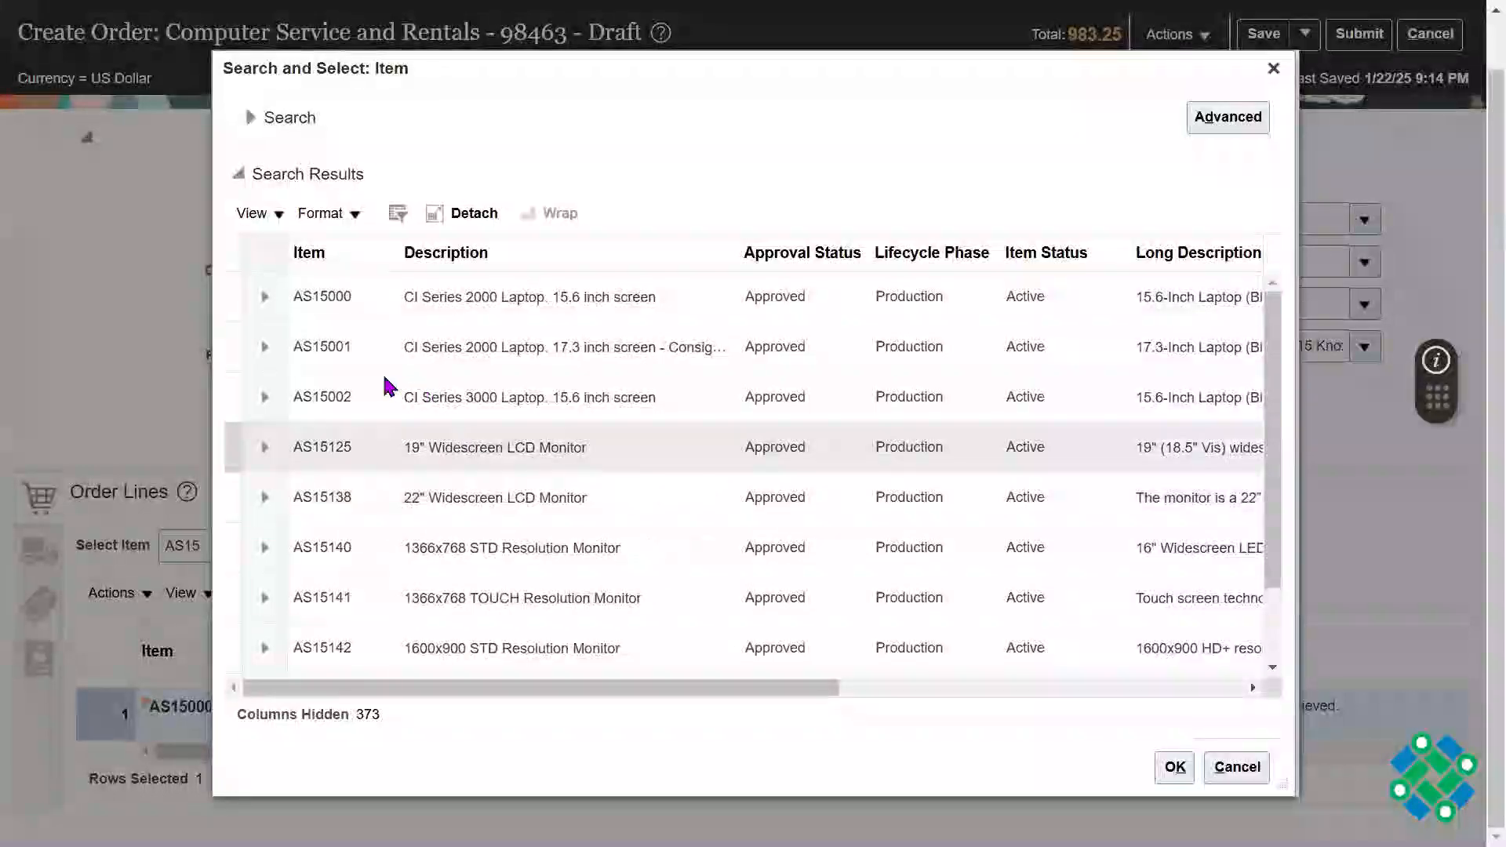
{"action": "left_click", "coordinate": [353, 449]}
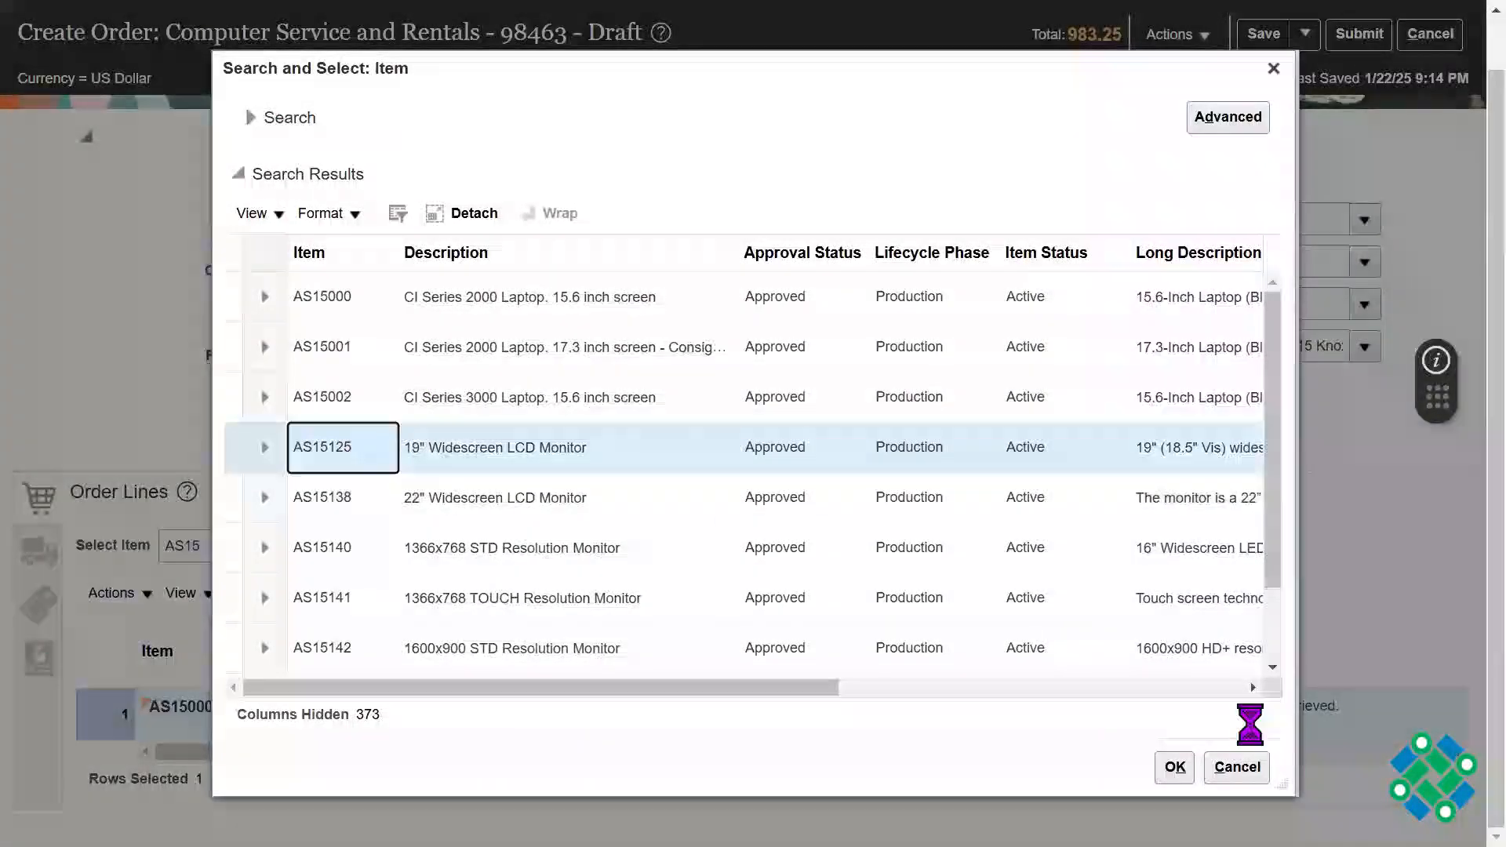
{"action": "left_click", "coordinate": [1173, 767]}
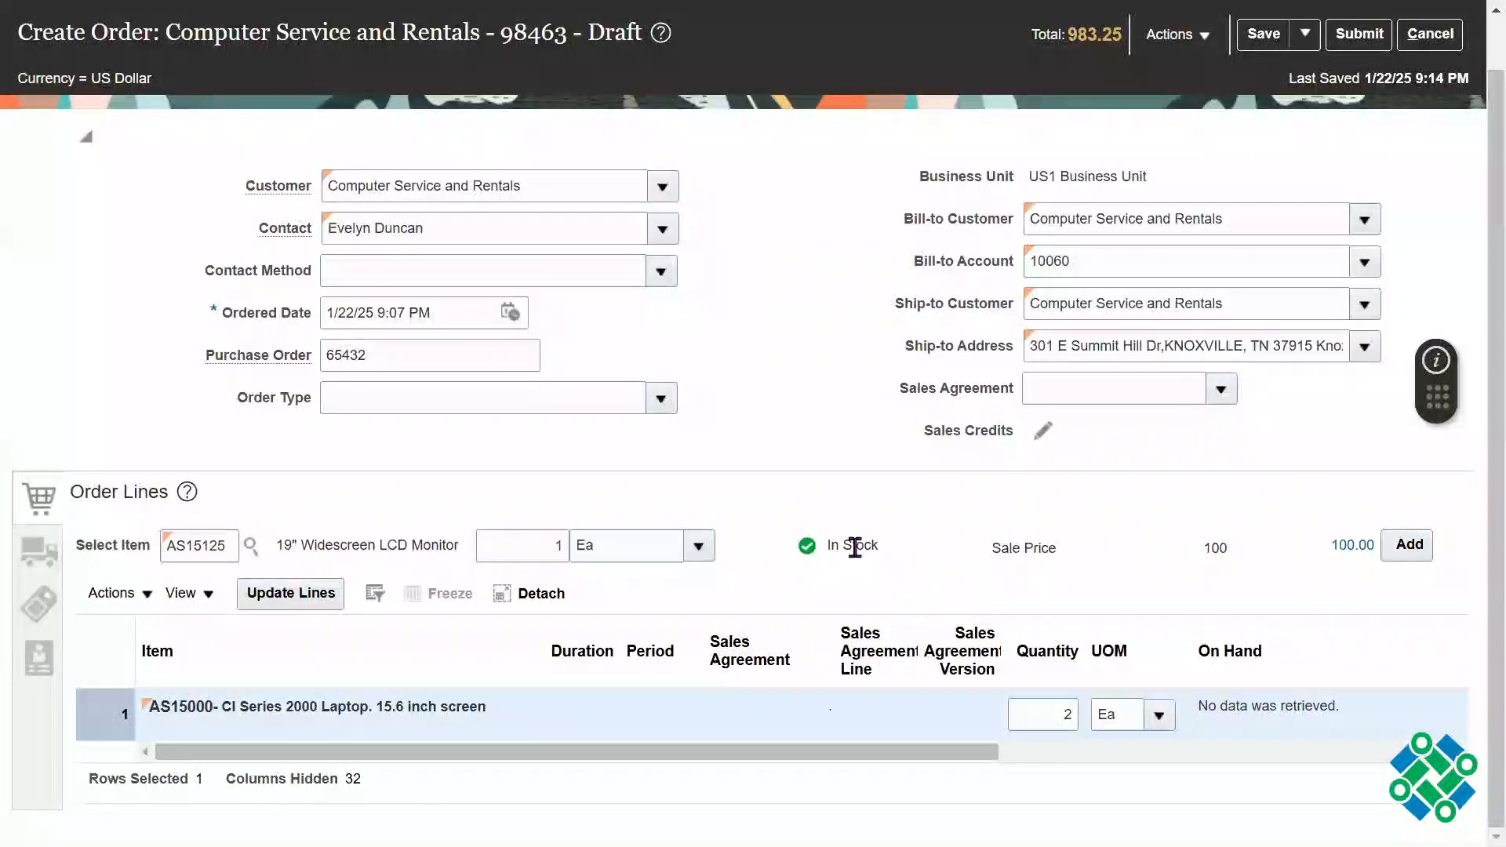
Step: Check the selected monitor's description and stock status, and set its quantity to 5
{"action": "double_click", "coordinate": [856, 547]}
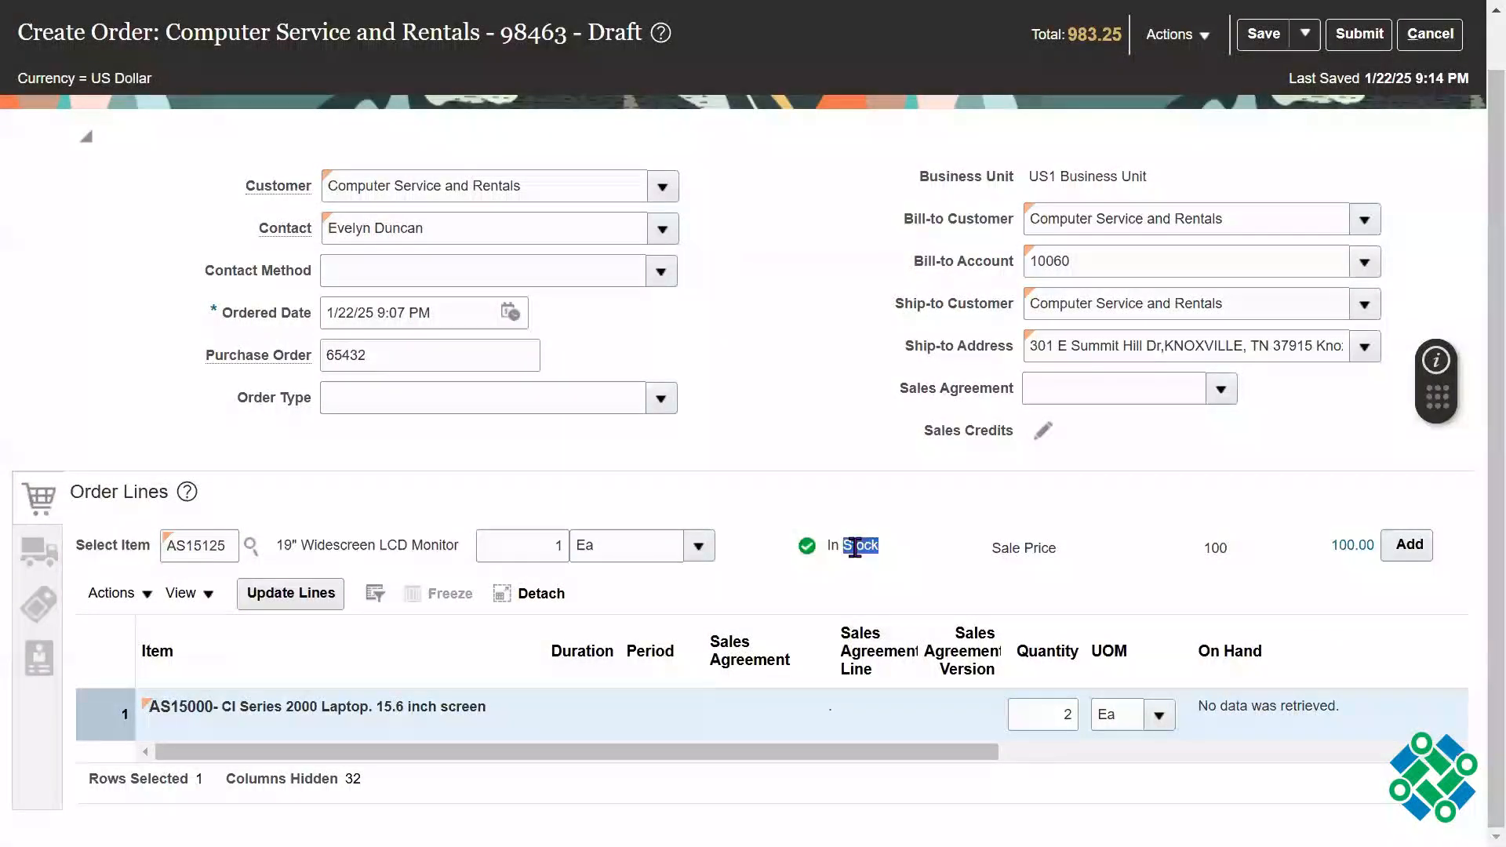
{"action": "left_click", "coordinate": [785, 467]}
{"action": "left_click_drag", "start_coordinate": [363, 546], "coordinate": [428, 542]}
{"action": "left_click", "coordinate": [889, 502]}
{"action": "triple_click", "coordinate": [848, 550]}
{"action": "left_click", "coordinate": [776, 450]}
{"action": "double_click", "coordinate": [549, 546]}
{"action": "type", "text": "5"}
{"action": "key", "text": "Tab"}
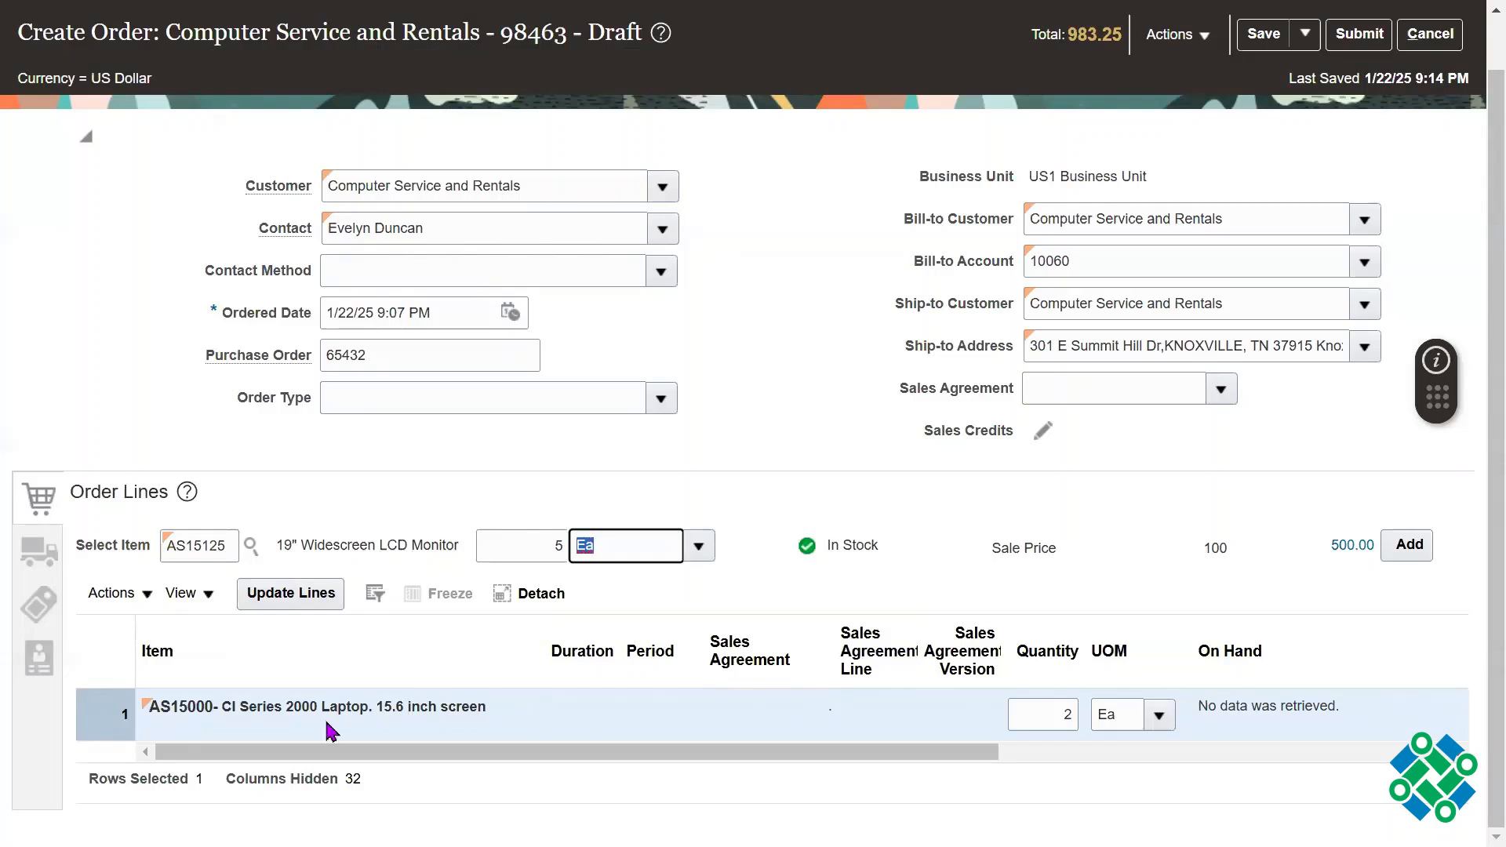
Step: Recheck the monitor's stock status and add it to the order as a new line
{"action": "left_click", "coordinate": [868, 543]}
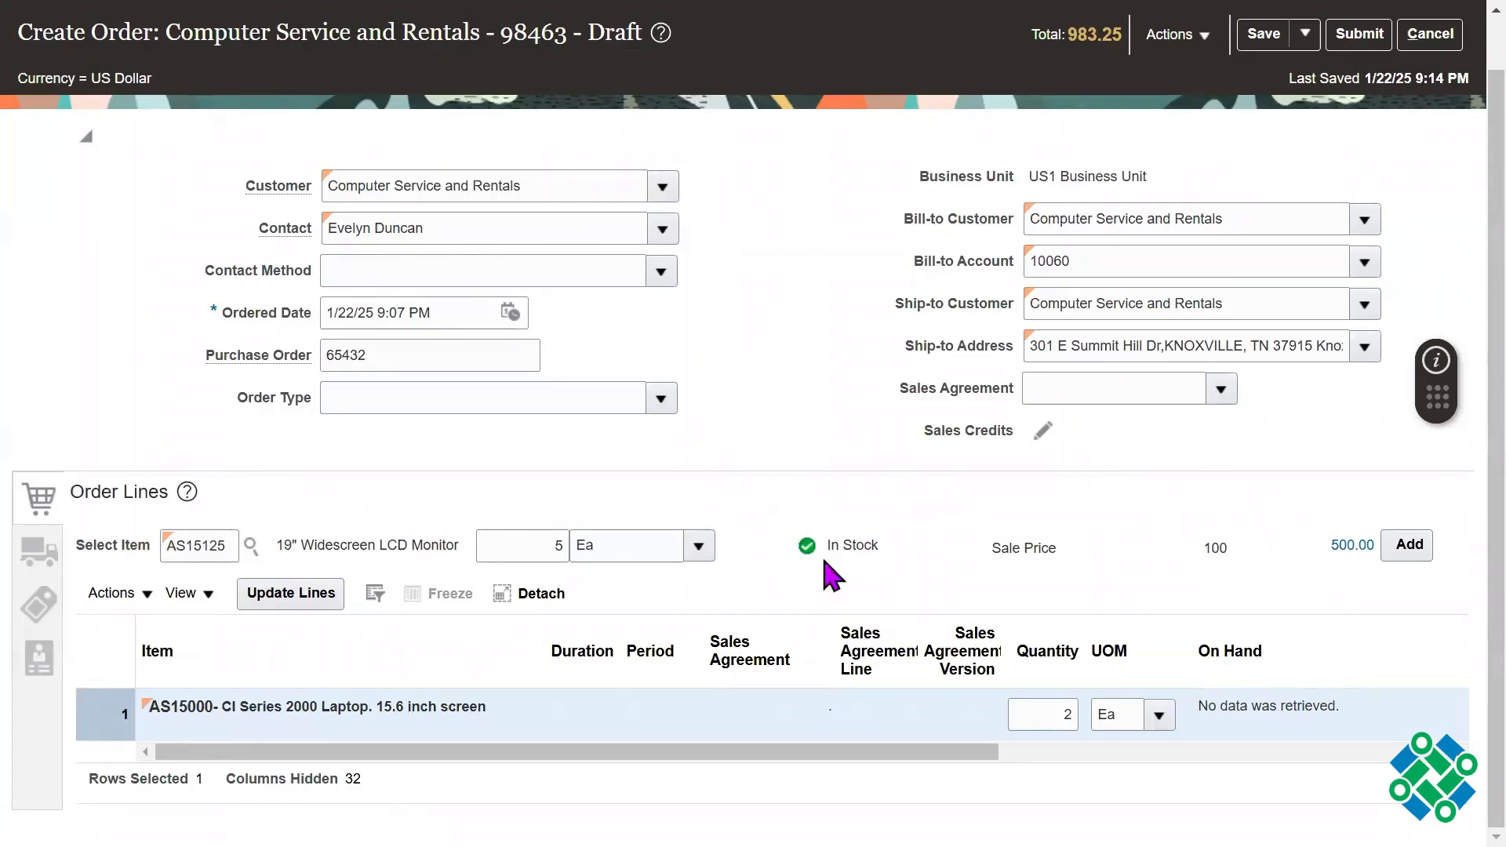
{"action": "triple_click", "coordinate": [847, 548]}
{"action": "left_click", "coordinate": [528, 548]}
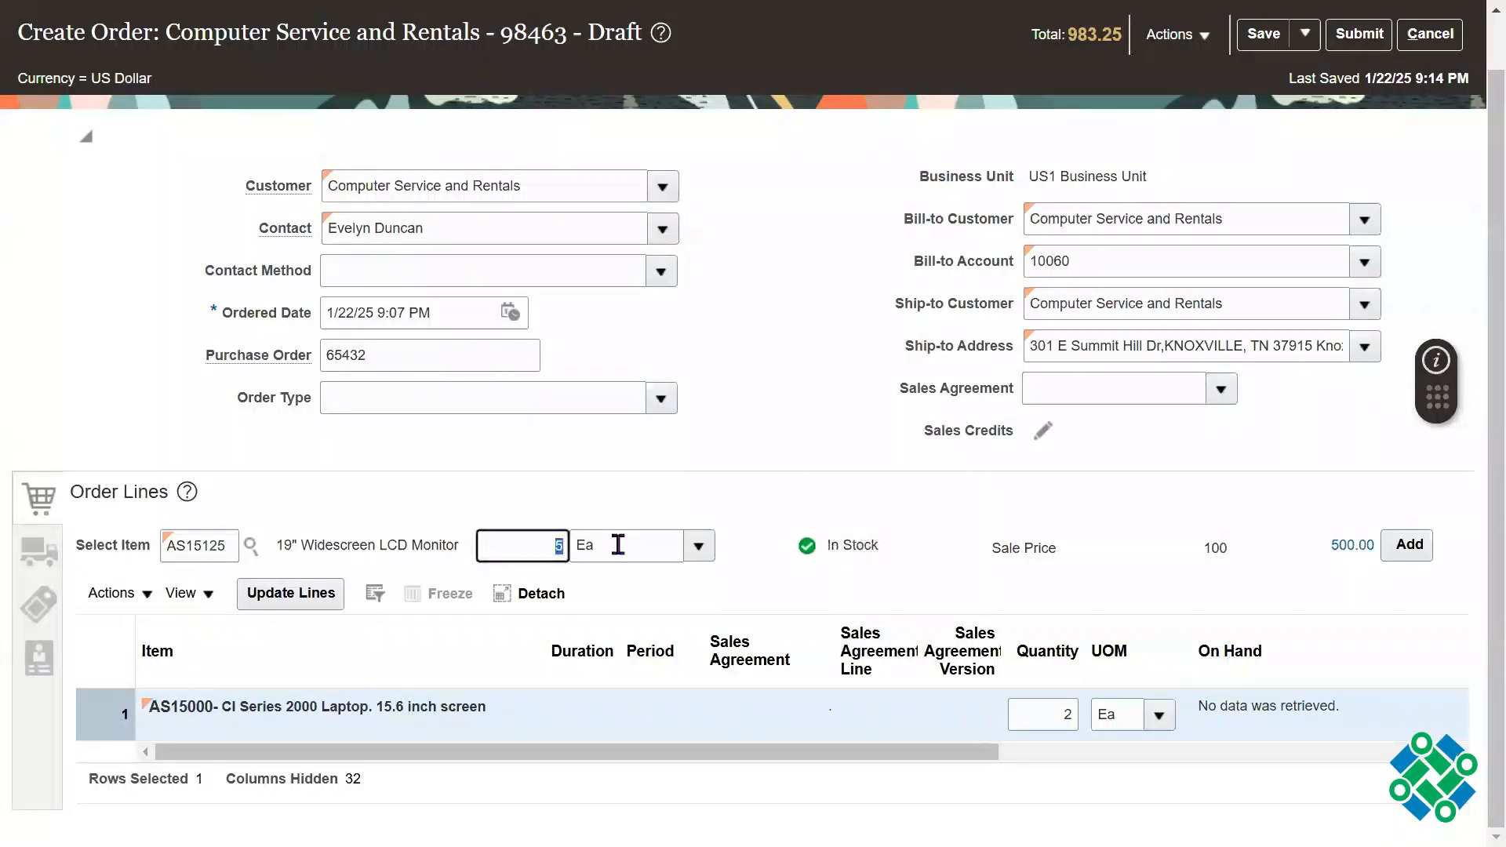
{"action": "left_click", "coordinate": [1412, 545]}
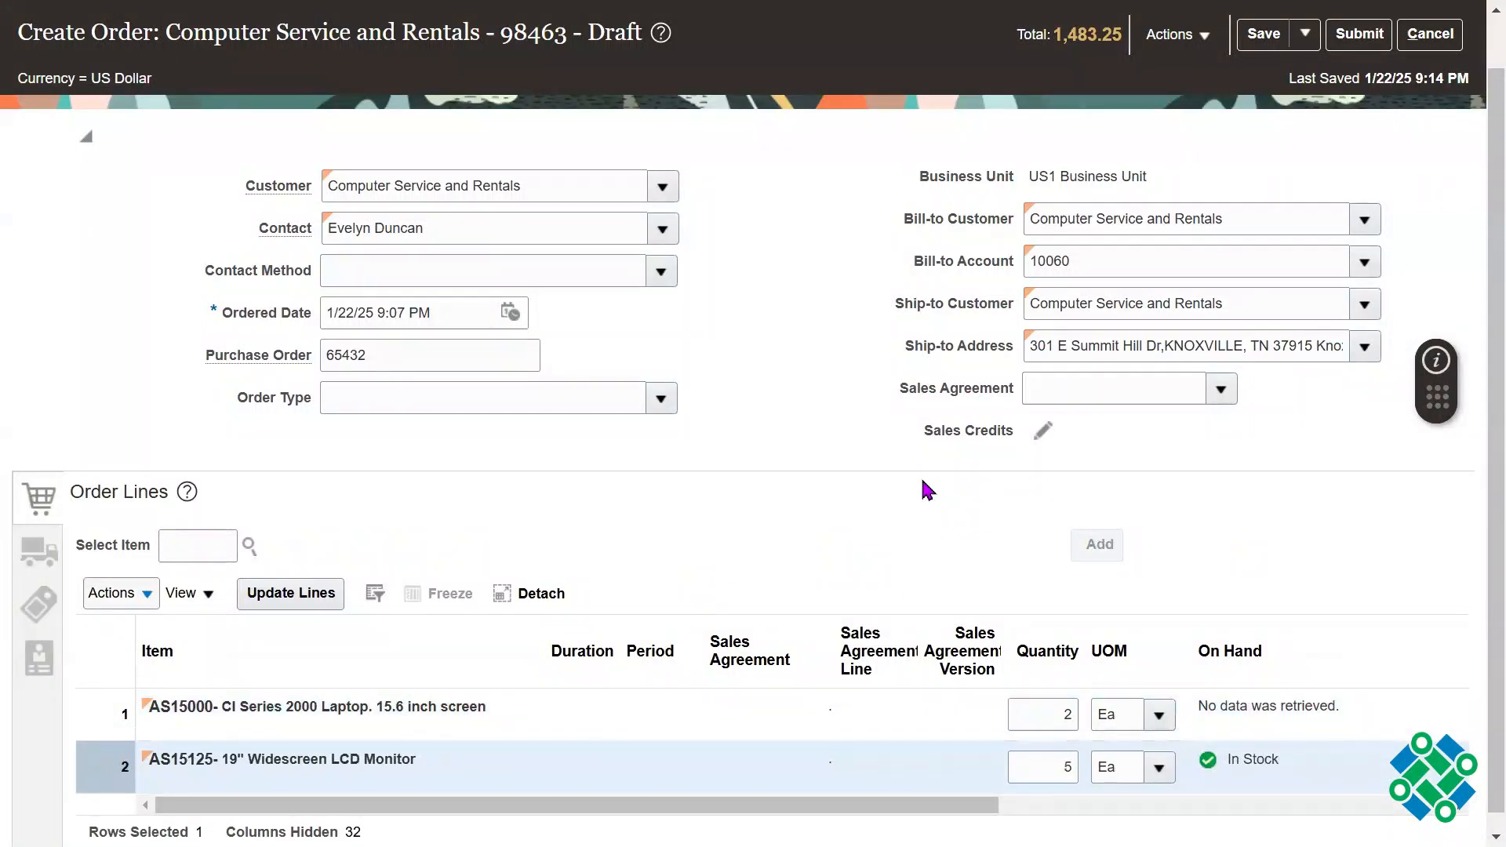
Step: Examine the order-level Warehouse and Freight Terms in the shipment details, and the AS15125 order line they apply to
{"action": "left_click_drag", "start_coordinate": [1492, 431], "coordinate": [1492, 463]}
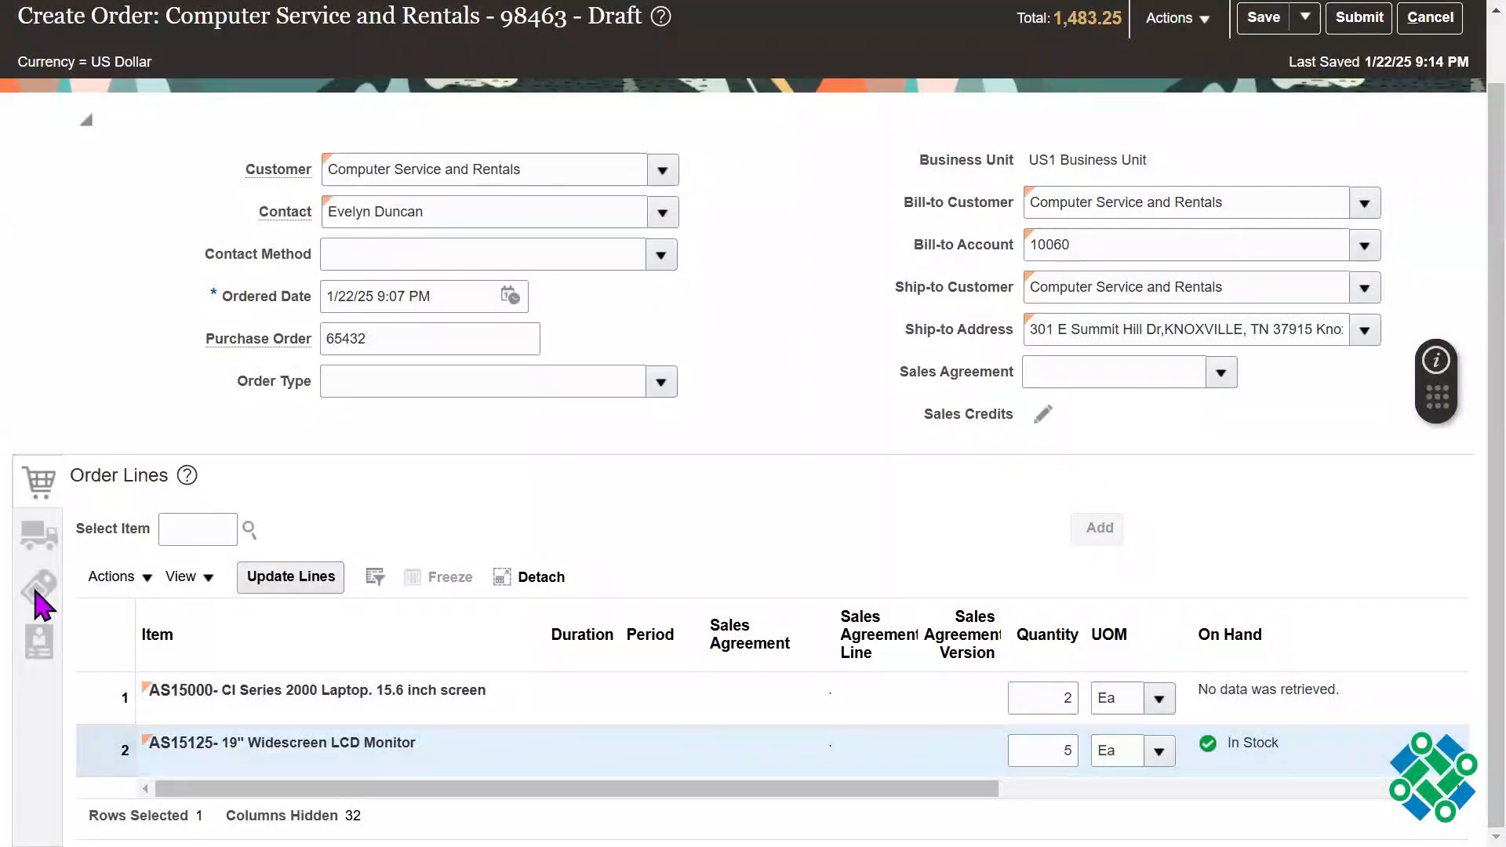
{"action": "left_click", "coordinate": [30, 539]}
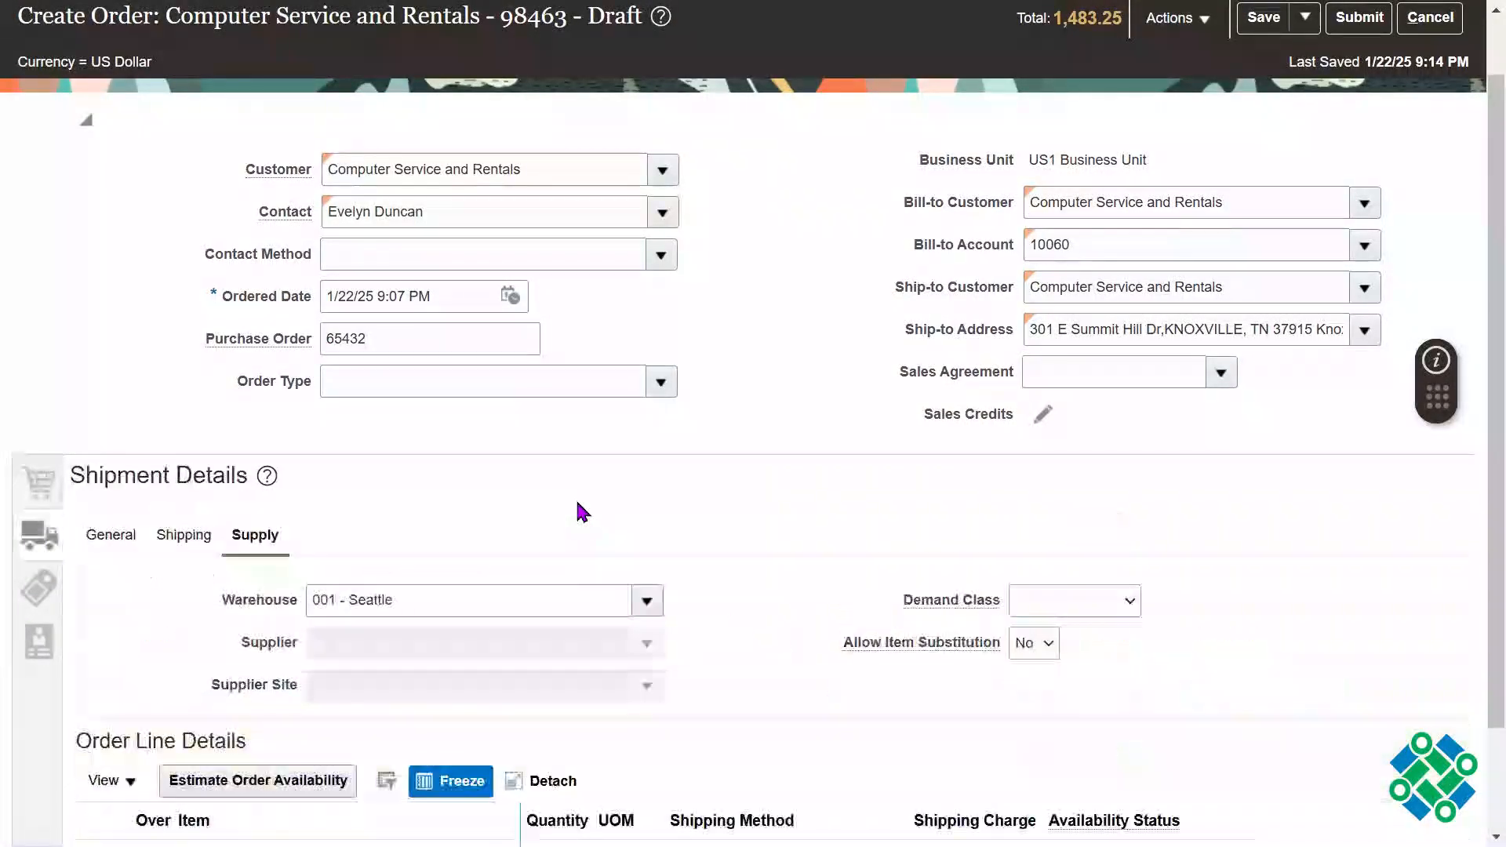
{"action": "left_click", "coordinate": [427, 595]}
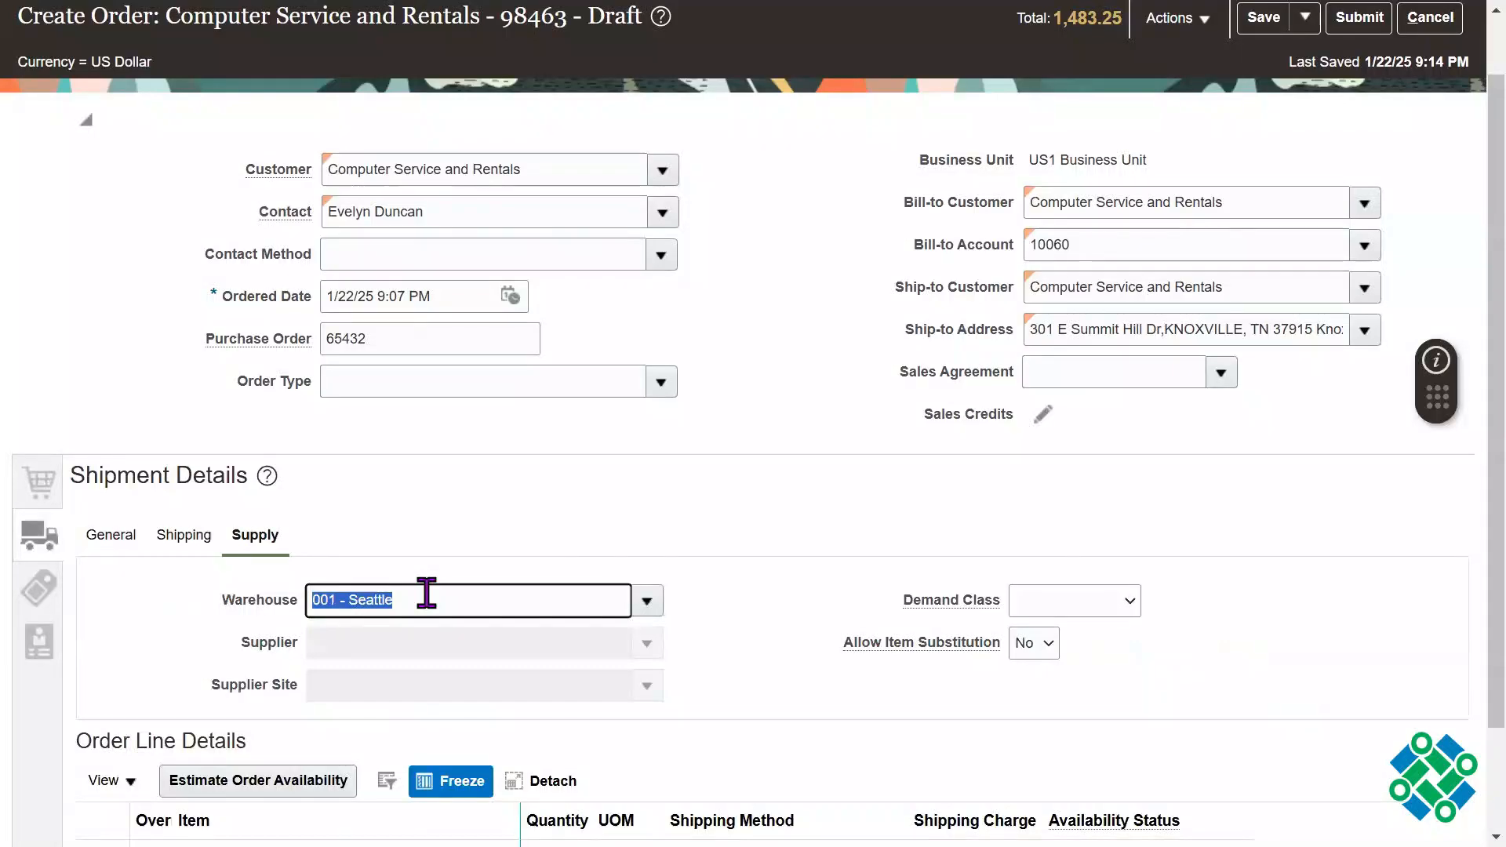
{"action": "left_click", "coordinate": [191, 538]}
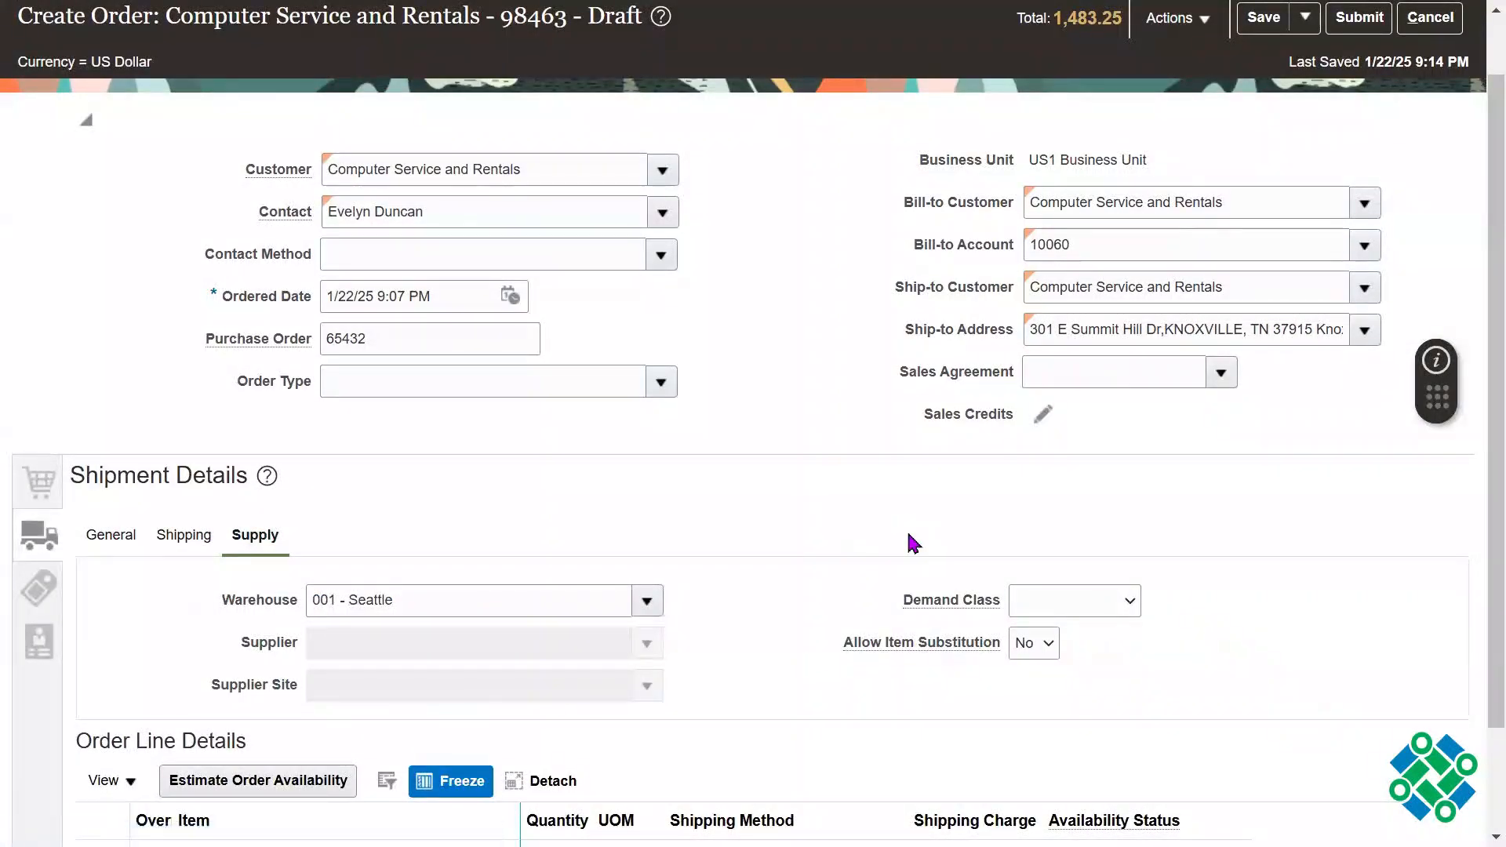
{"action": "left_click_drag", "start_coordinate": [202, 730], "coordinate": [310, 730]}
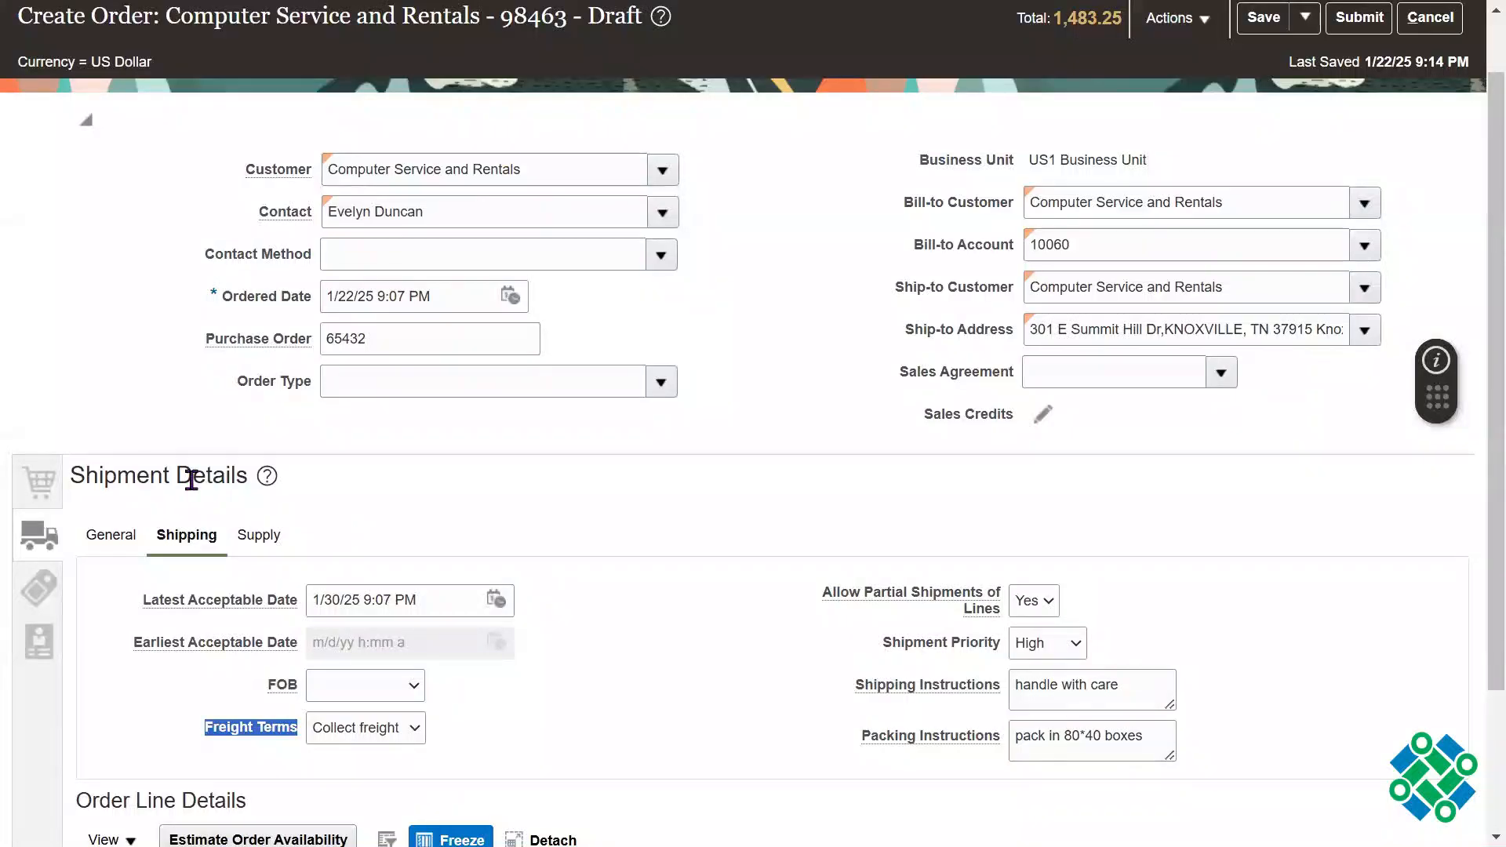
{"action": "left_click", "coordinate": [39, 482]}
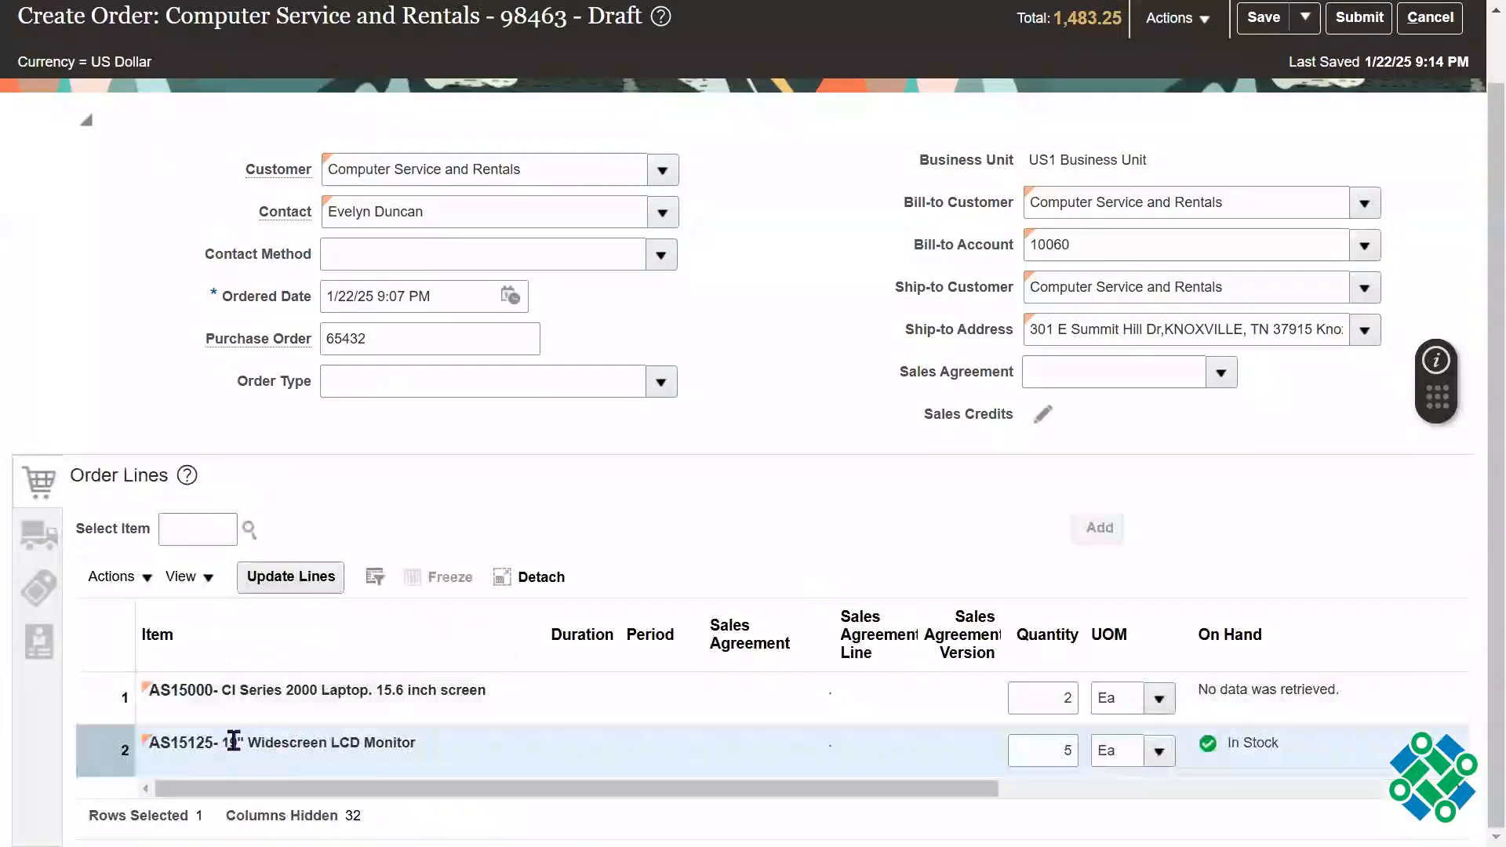
{"action": "double_click", "coordinate": [175, 743]}
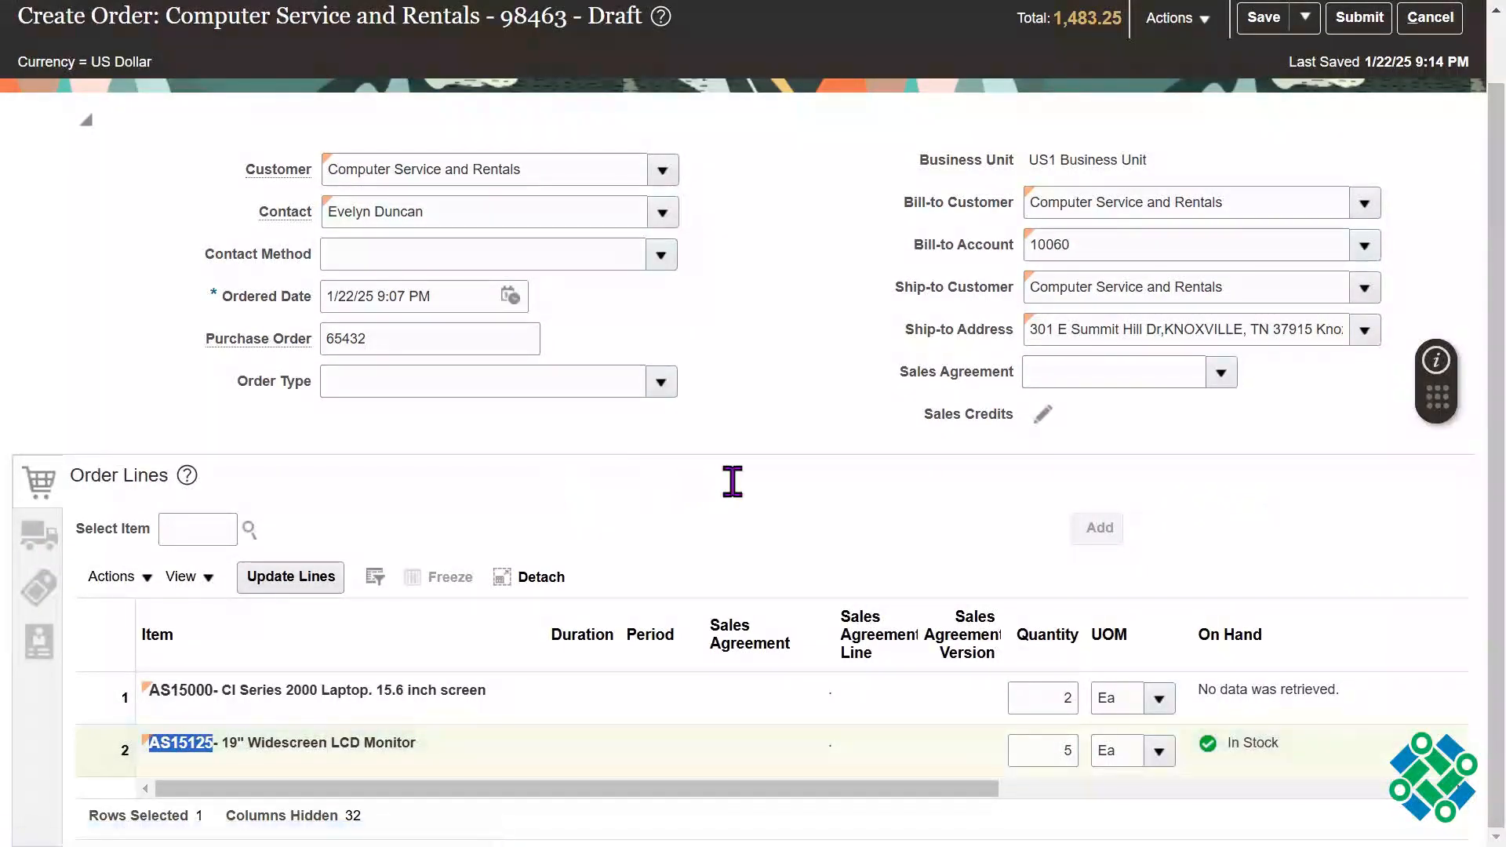
Step: Open the shipment override for order line 2, the AS15125 monitor
{"action": "left_click_drag", "start_coordinate": [1475, 402], "coordinate": [1471, 597]}
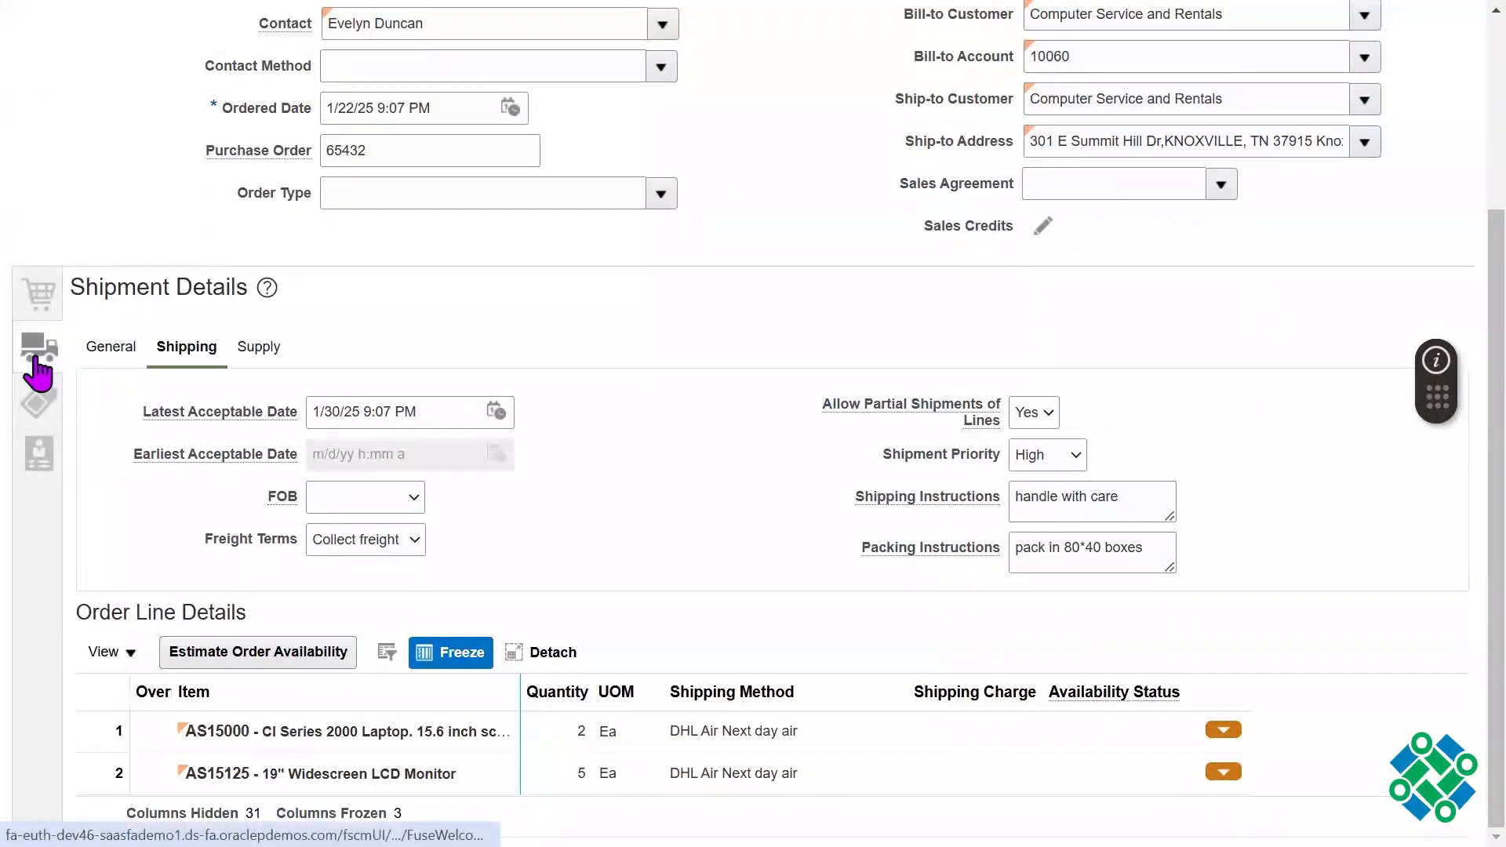
{"action": "left_click", "coordinate": [133, 779]}
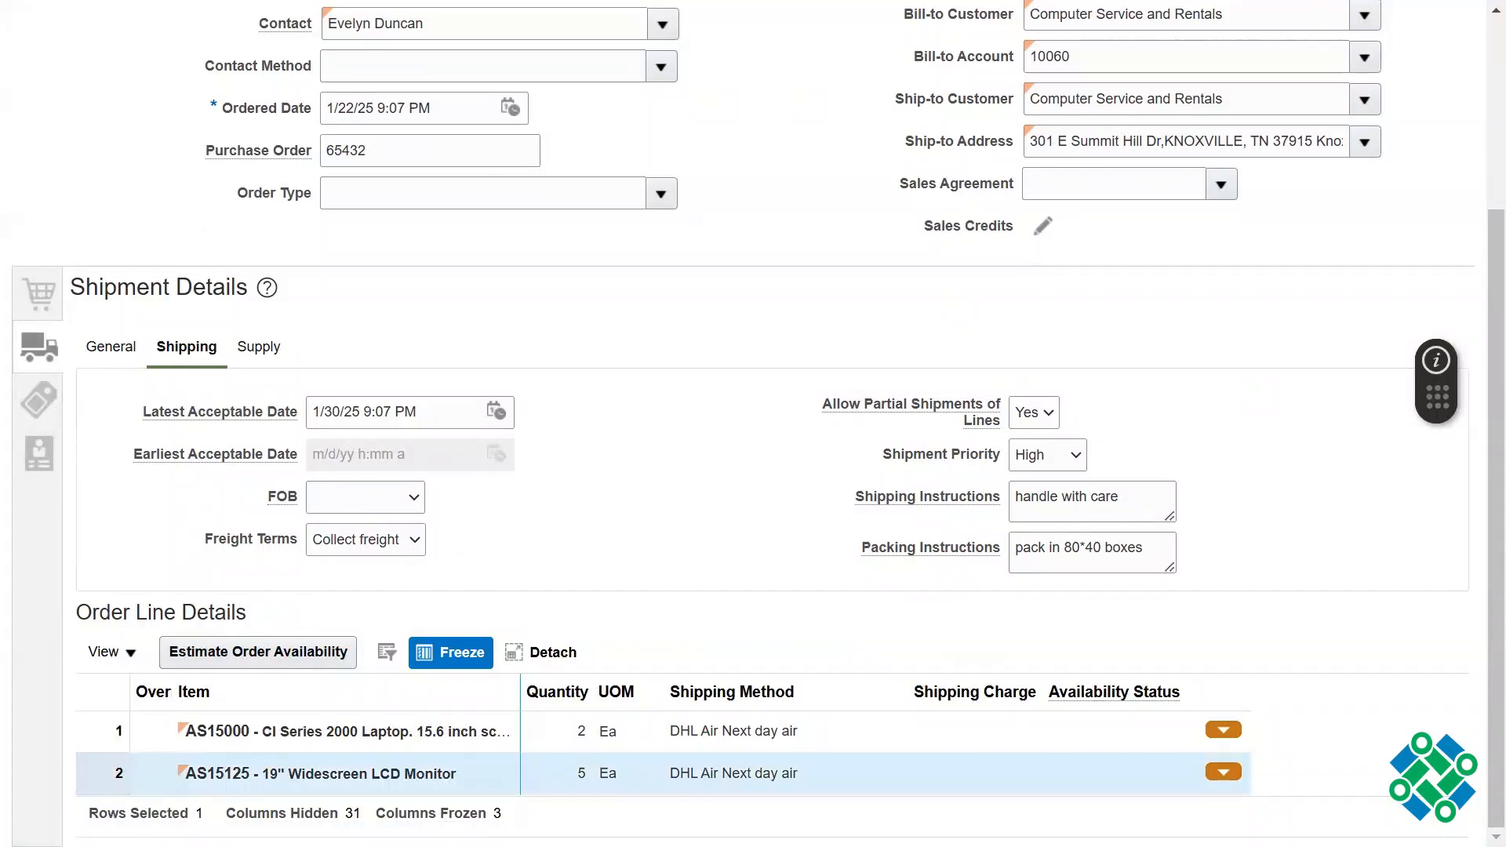
{"action": "left_click", "coordinate": [1238, 767]}
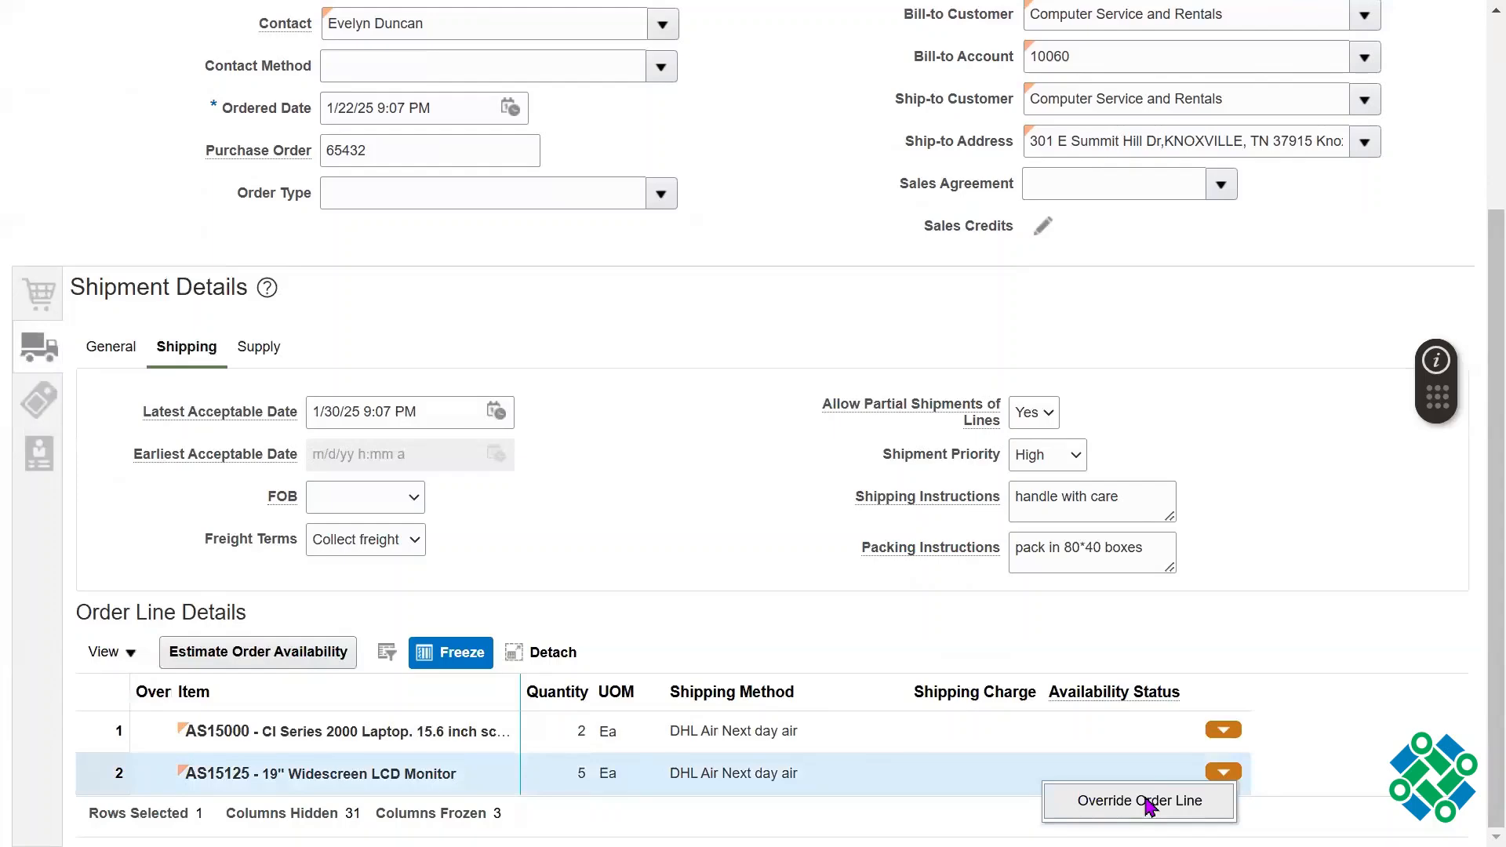
{"action": "left_click", "coordinate": [1147, 803]}
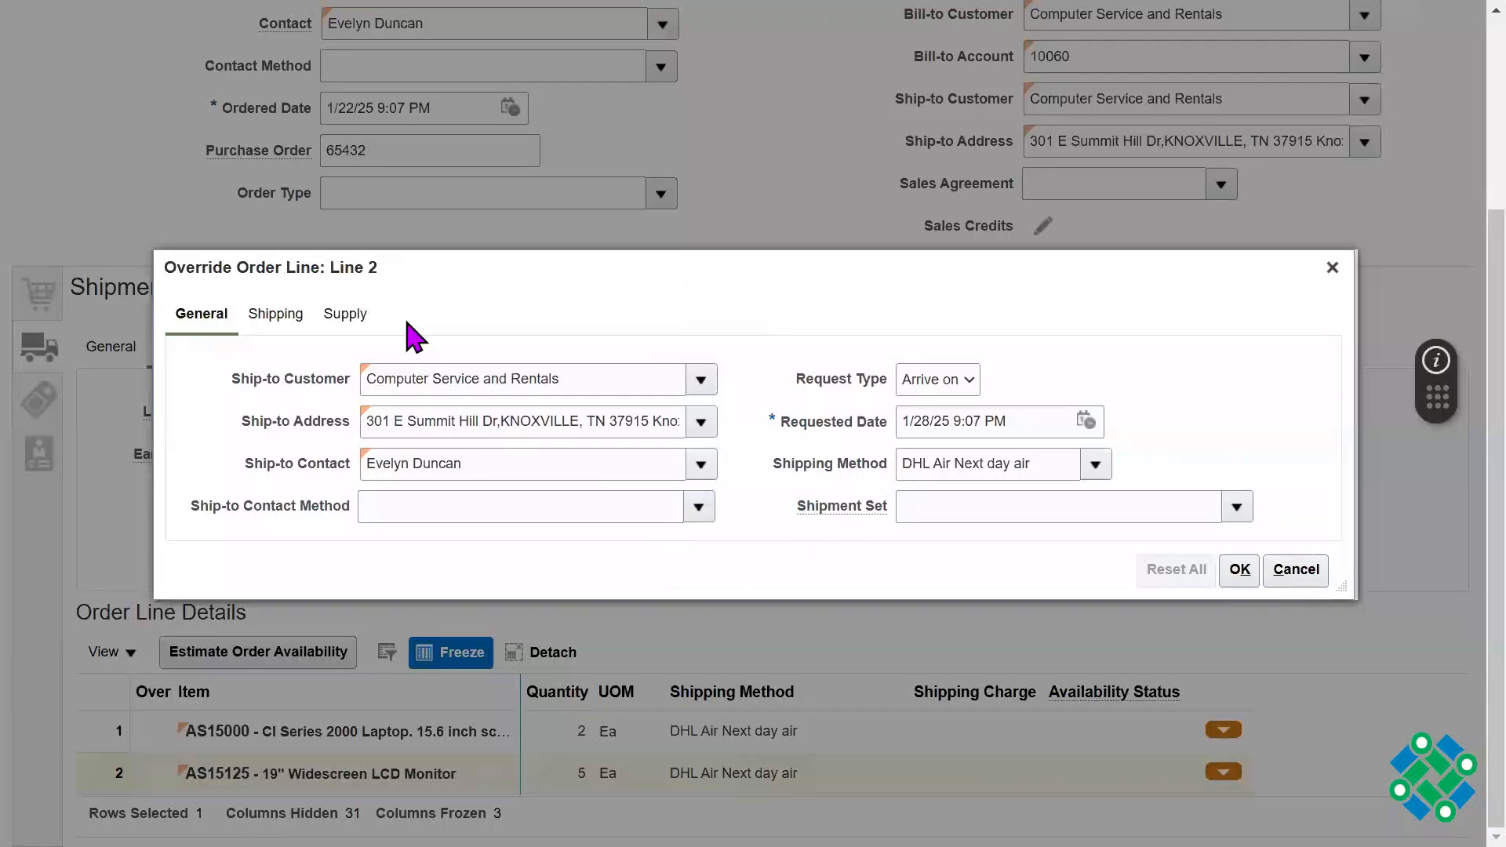
Step: Review line 2's inherited general and shipping values, and set its Shipment Priority to Low
{"action": "triple_click", "coordinate": [968, 474]}
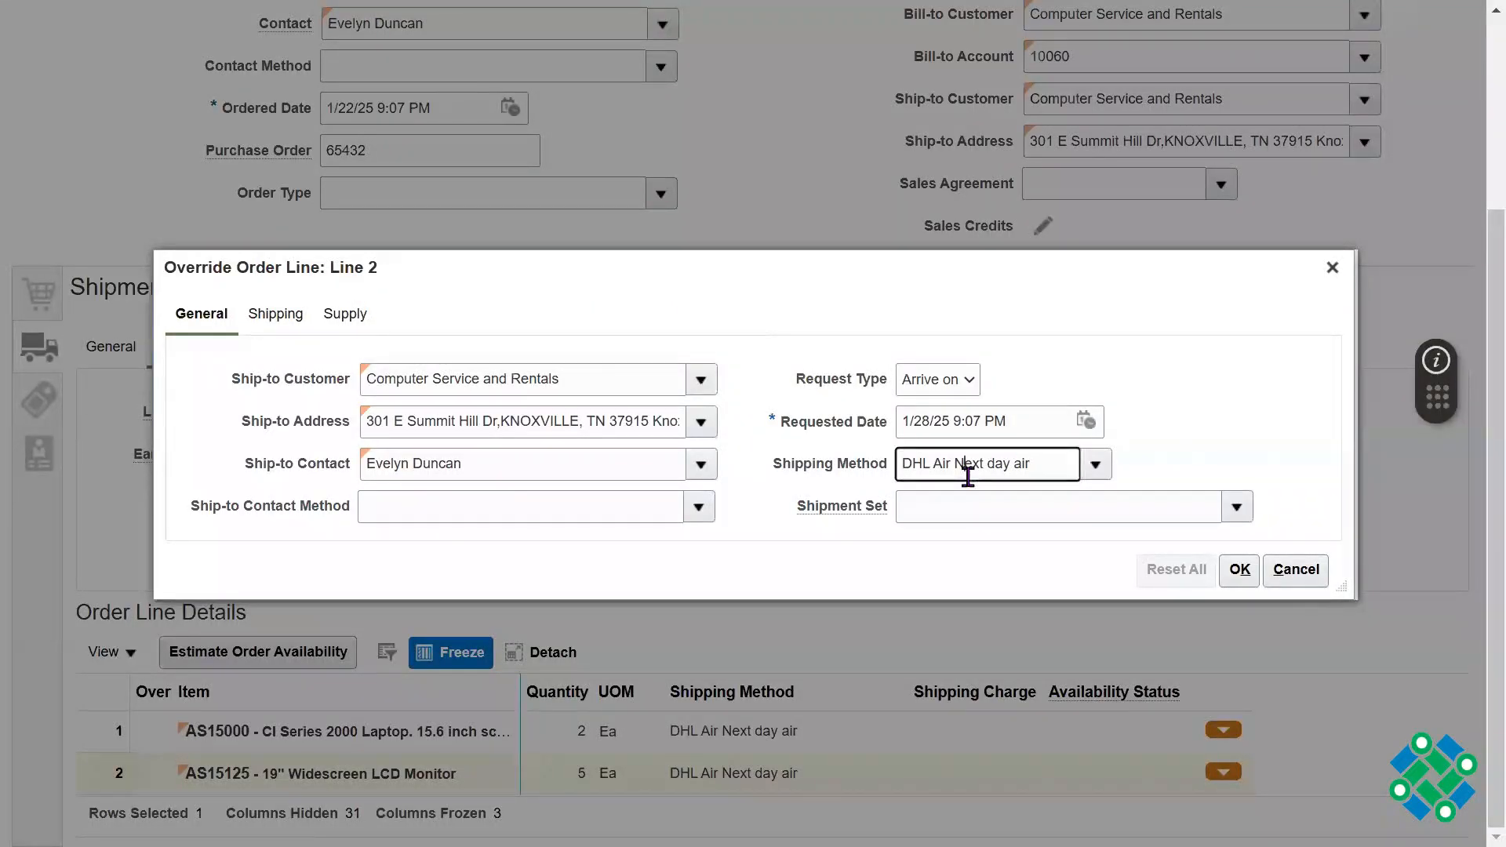
{"action": "triple_click", "coordinate": [995, 416]}
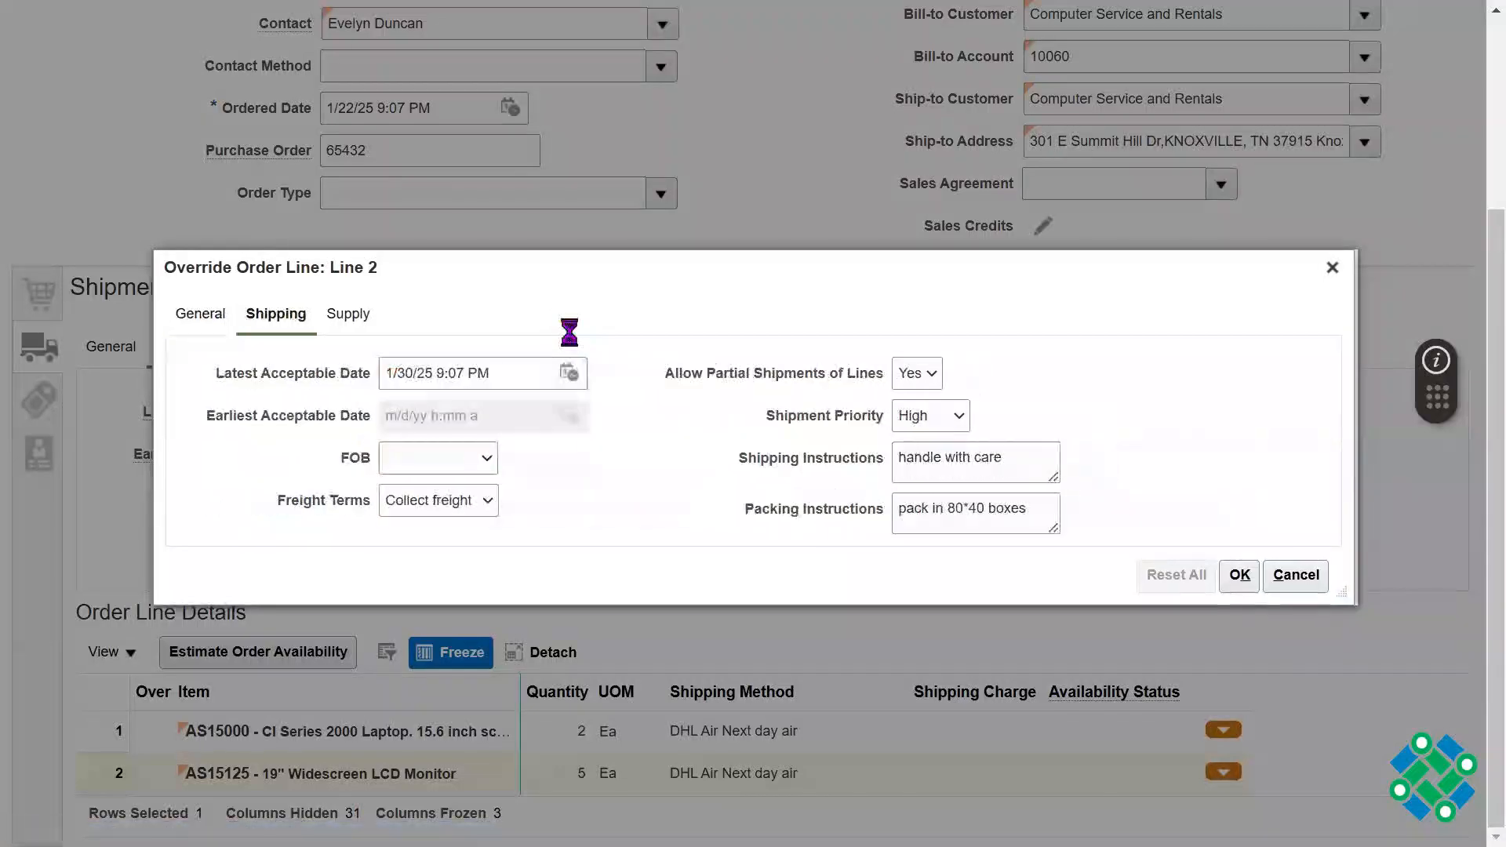
{"action": "left_click_drag", "start_coordinate": [286, 505], "coordinate": [345, 506]}
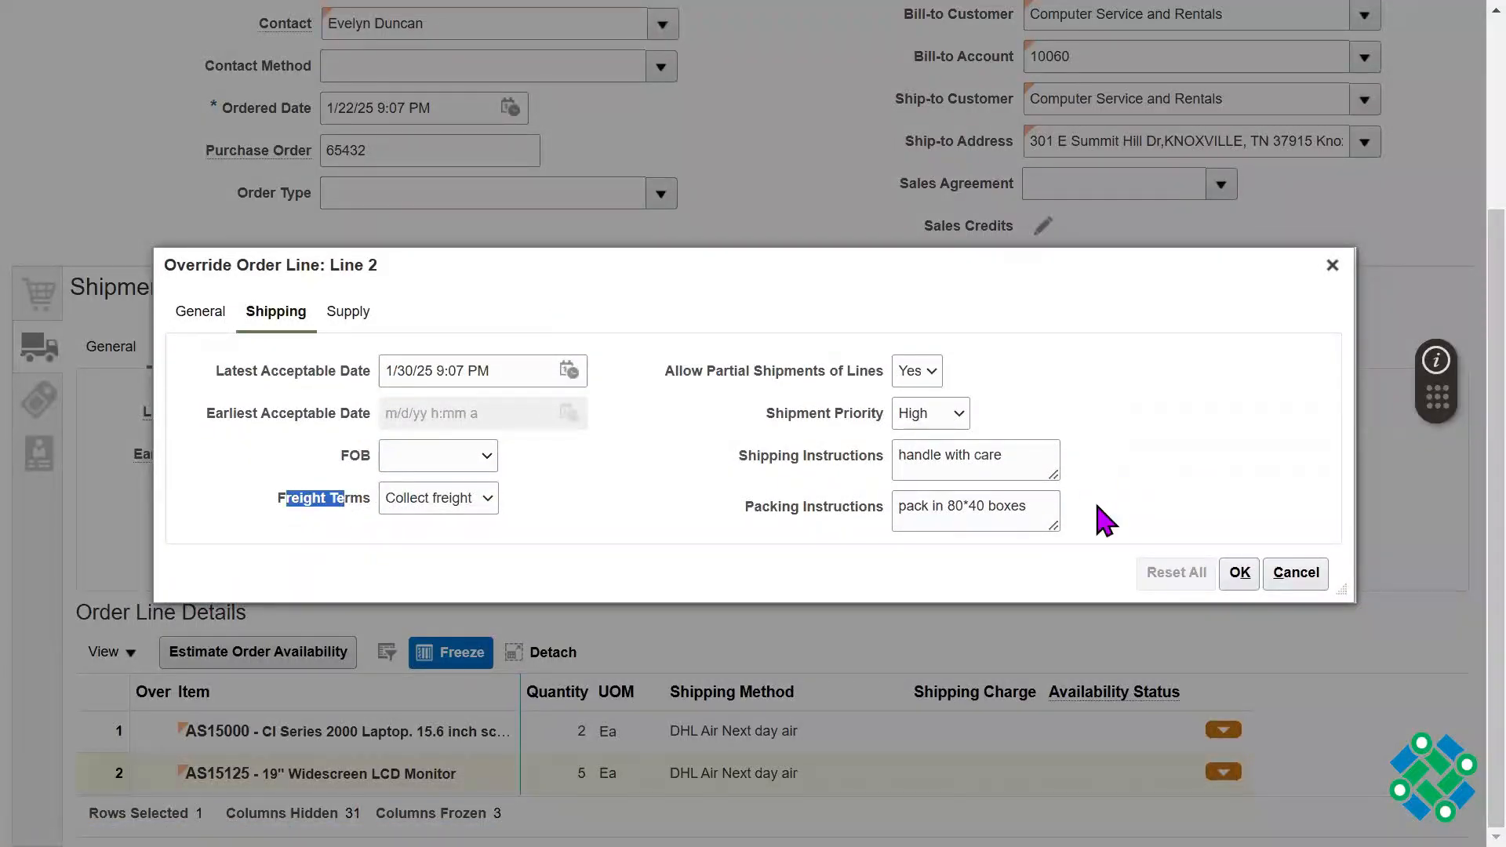
{"action": "triple_click", "coordinate": [1020, 464]}
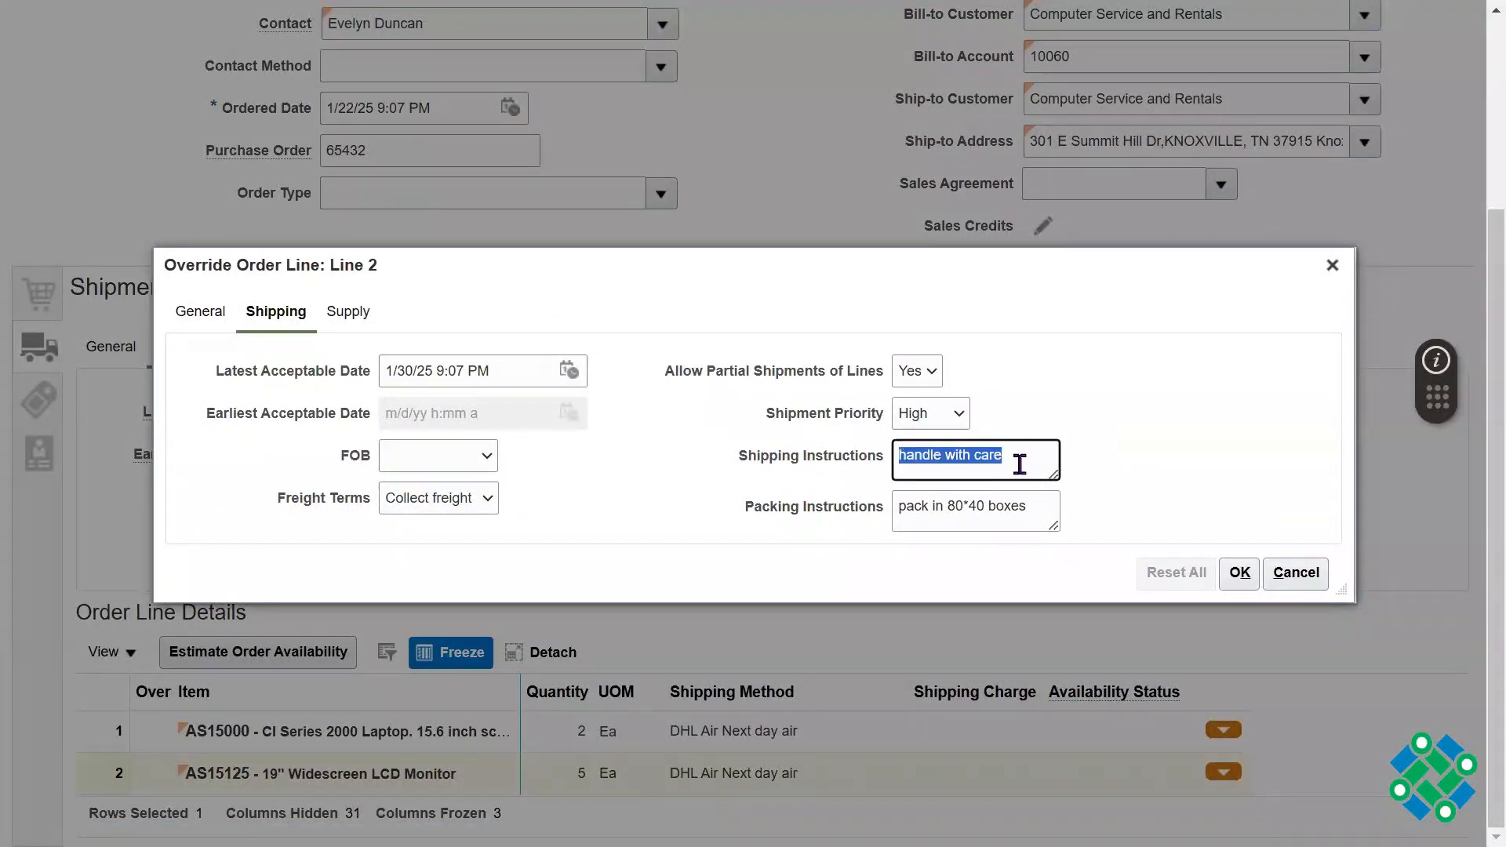
{"action": "left_click", "coordinate": [943, 413]}
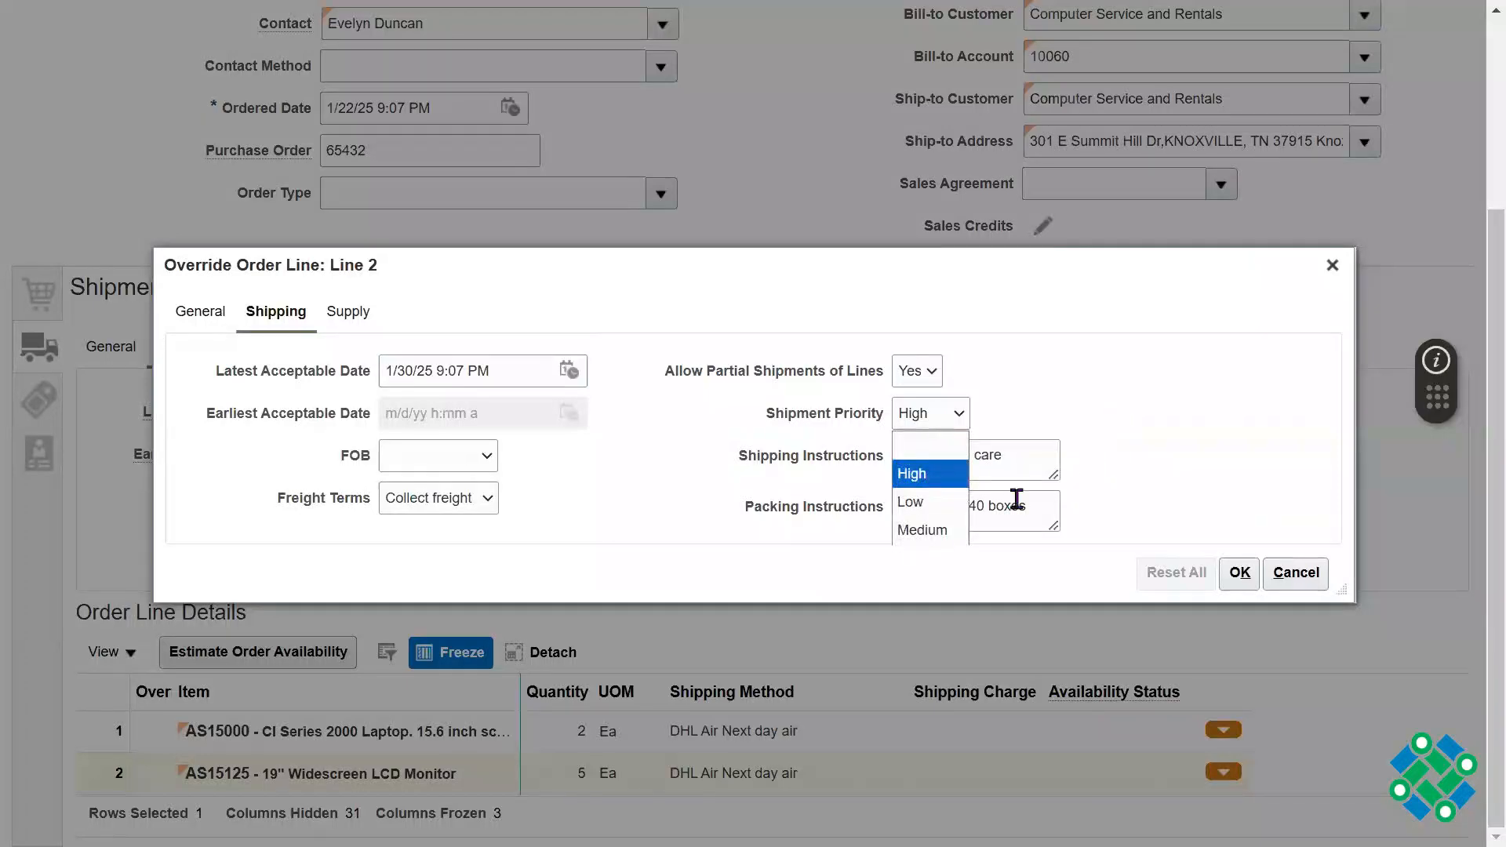
{"action": "left_click", "coordinate": [930, 508]}
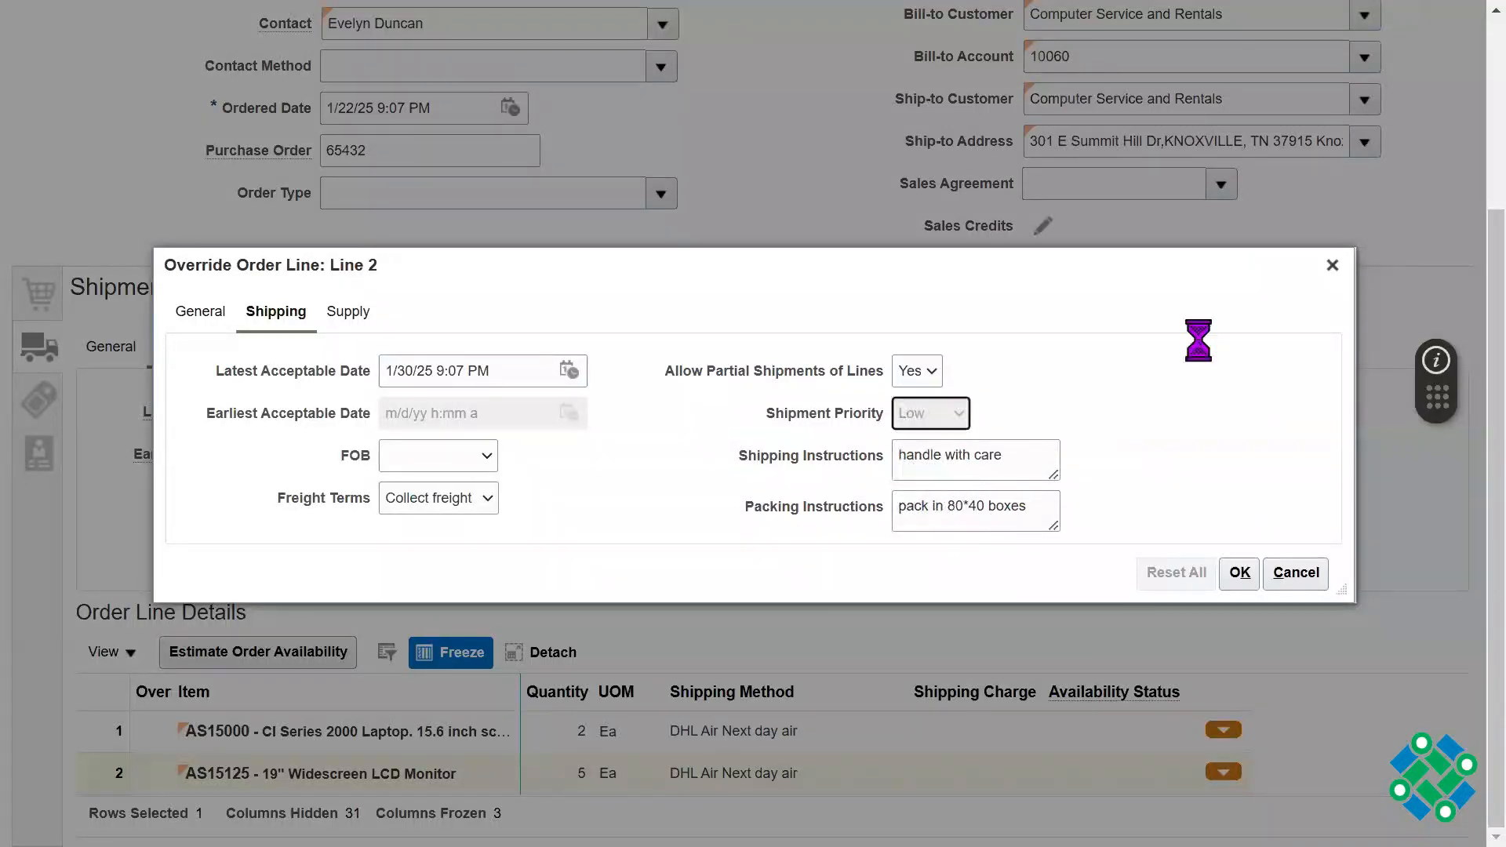
Step: Clear the Shipping Instructions and Packing Instructions in the override for line 2
{"action": "triple_click", "coordinate": [1015, 446]}
{"action": "key", "text": "Delete"}
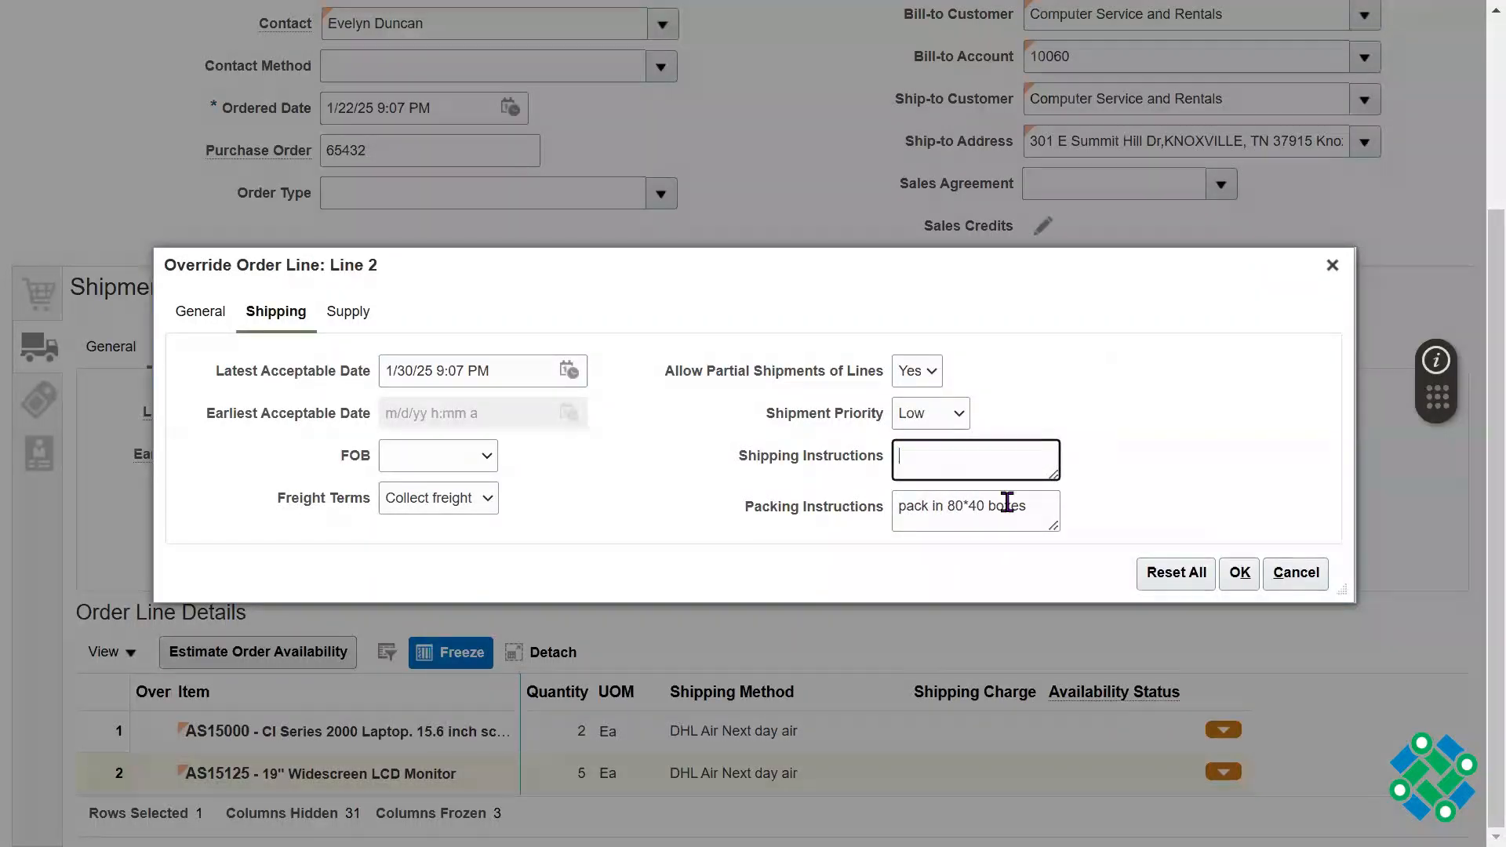
{"action": "left_click", "coordinate": [954, 512]}
{"action": "triple_click", "coordinate": [954, 514]}
{"action": "key", "text": "Delete"}
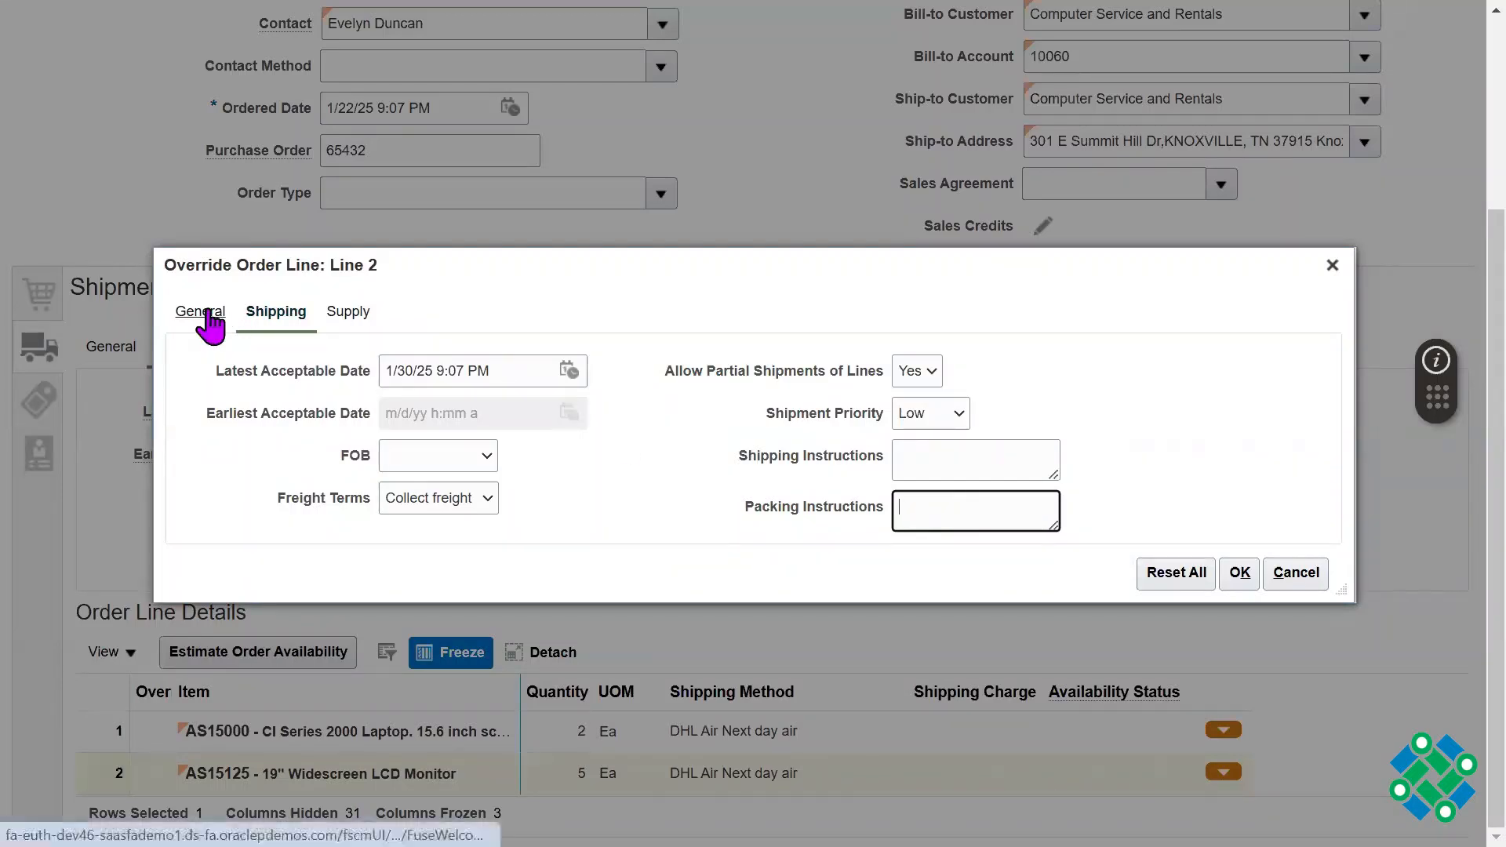
Step: Check line 2's Warehouse in the supply override, and set its Request Type to Ship on
{"action": "left_click", "coordinate": [342, 312]}
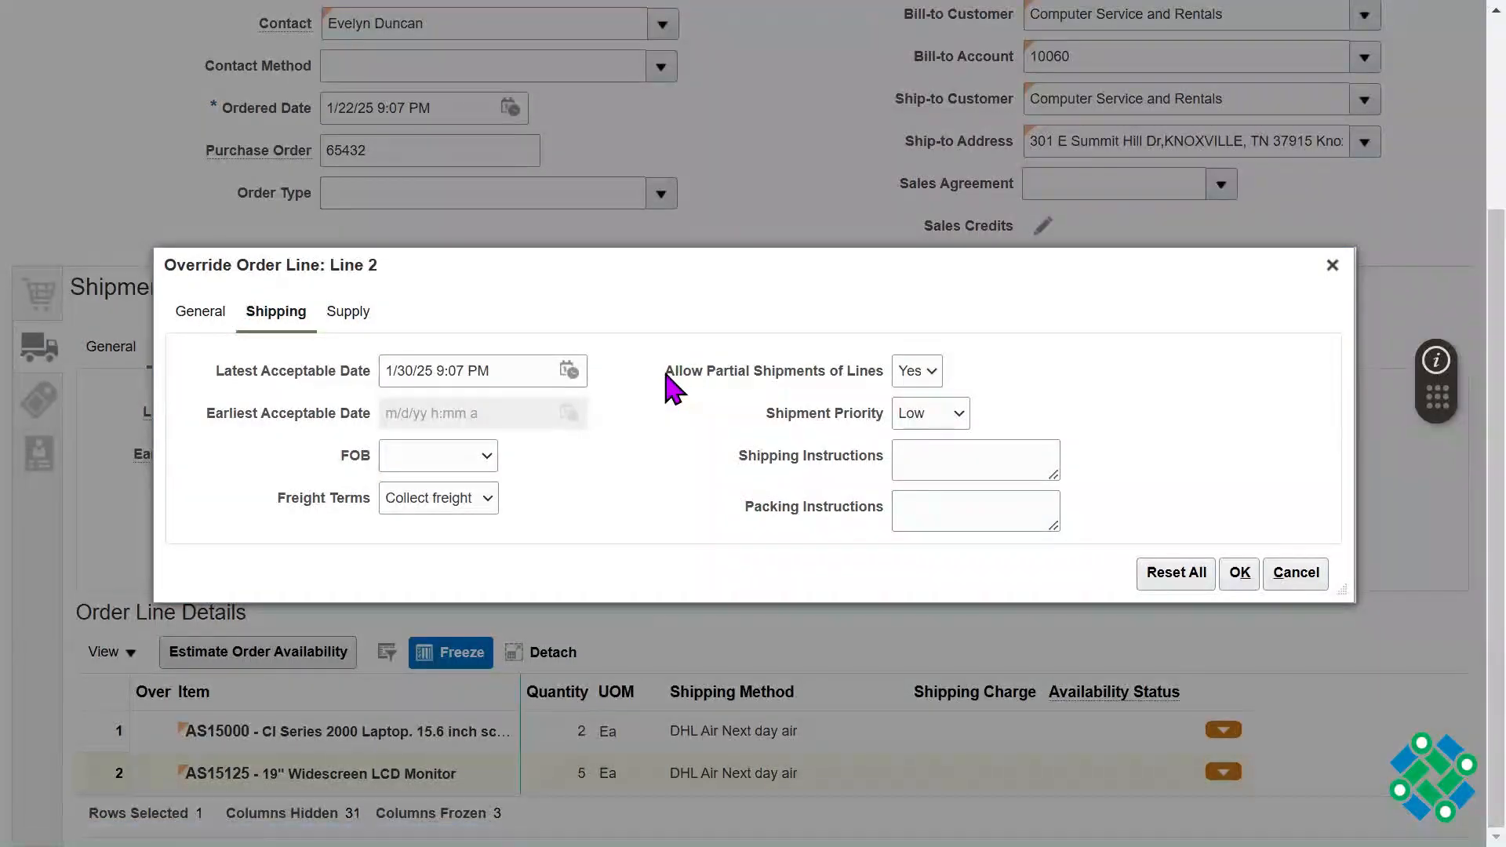
{"action": "left_click", "coordinate": [558, 400]}
{"action": "triple_click", "coordinate": [558, 400]}
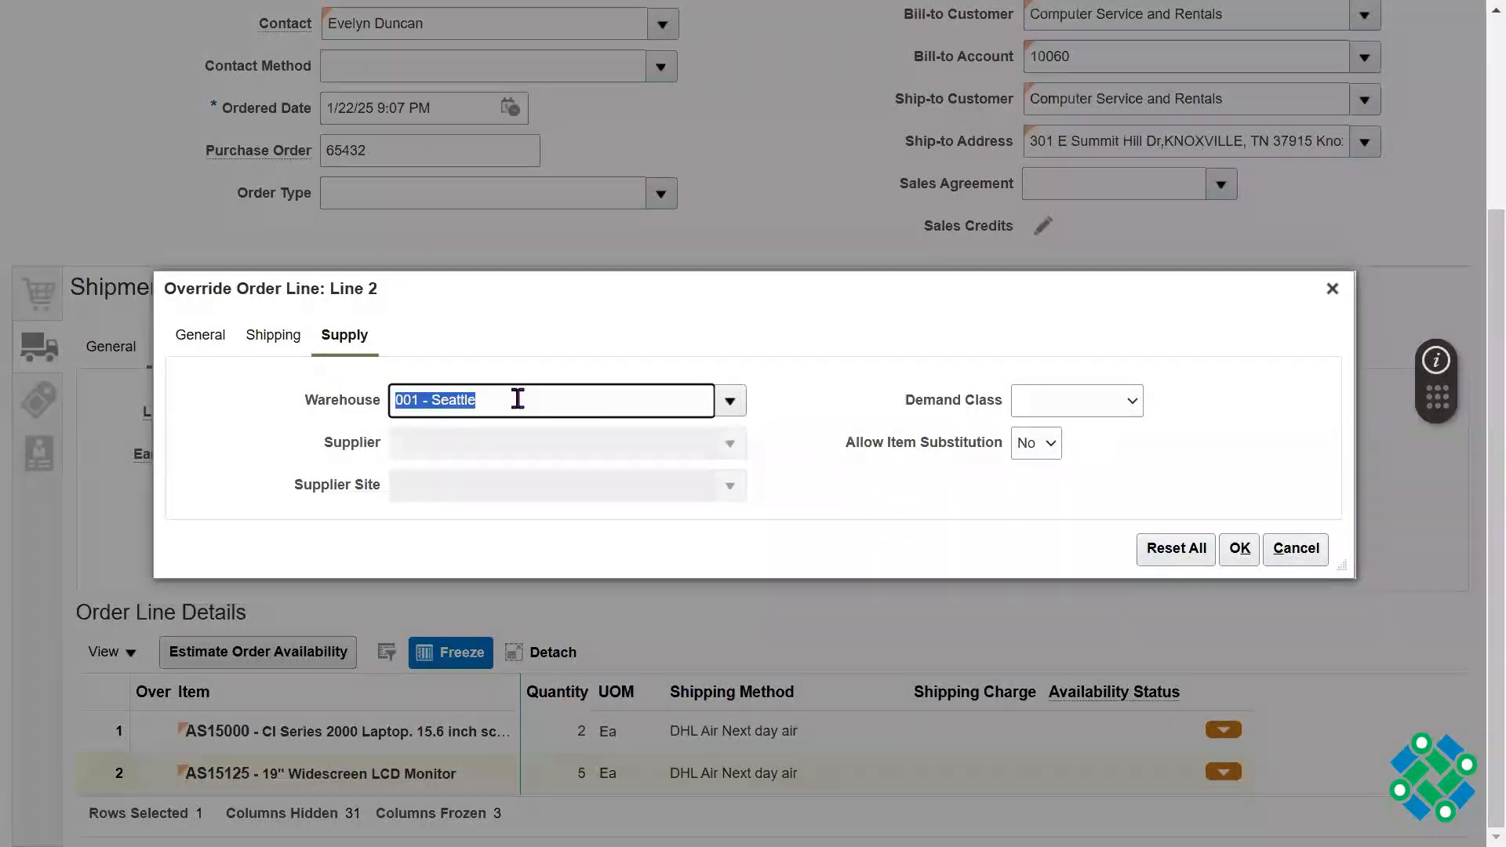
{"action": "left_click", "coordinate": [211, 337]}
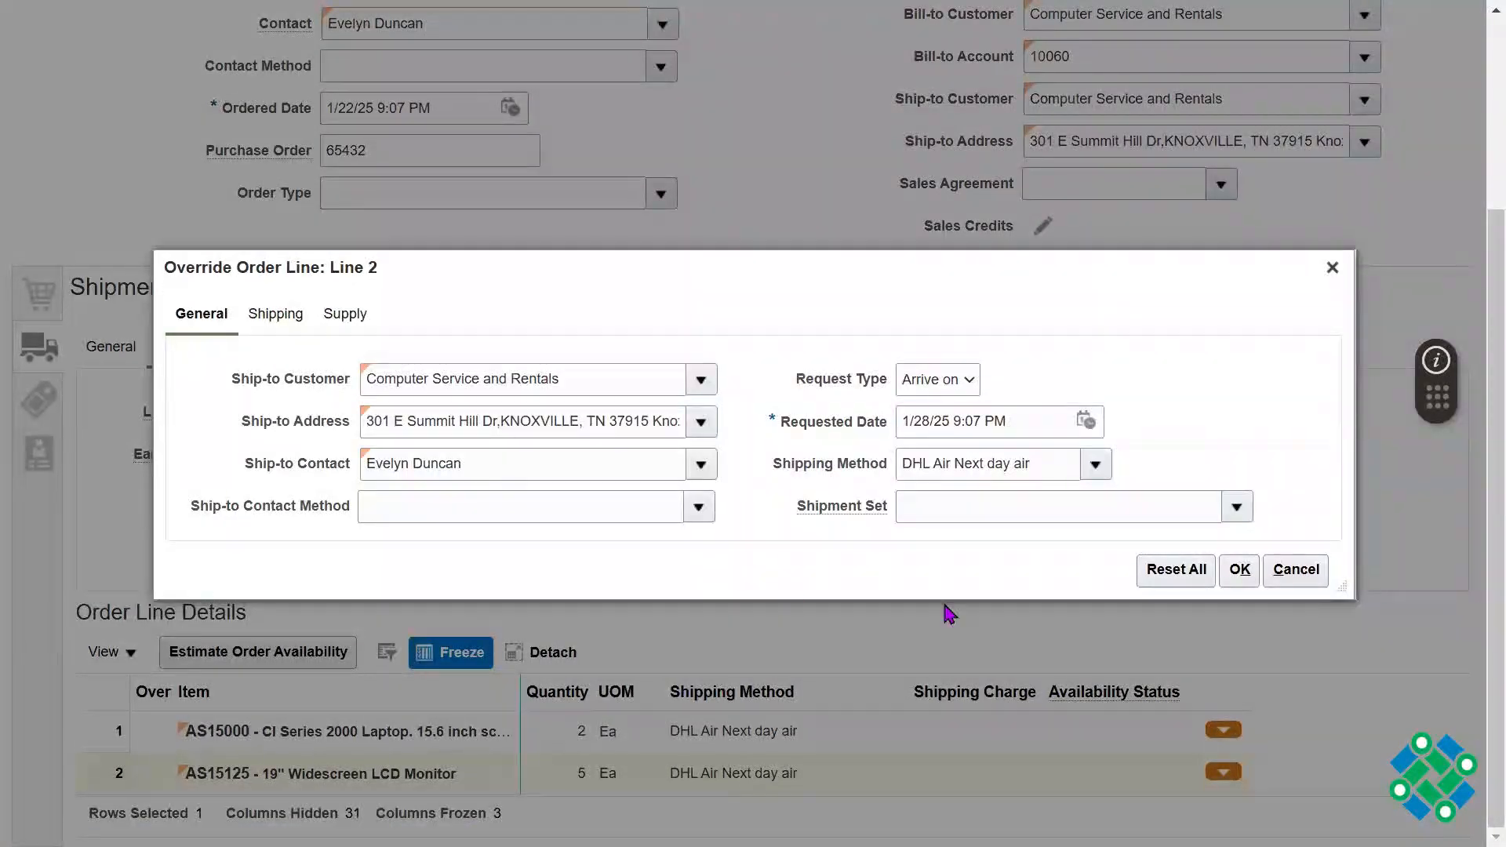
{"action": "left_click", "coordinate": [968, 381]}
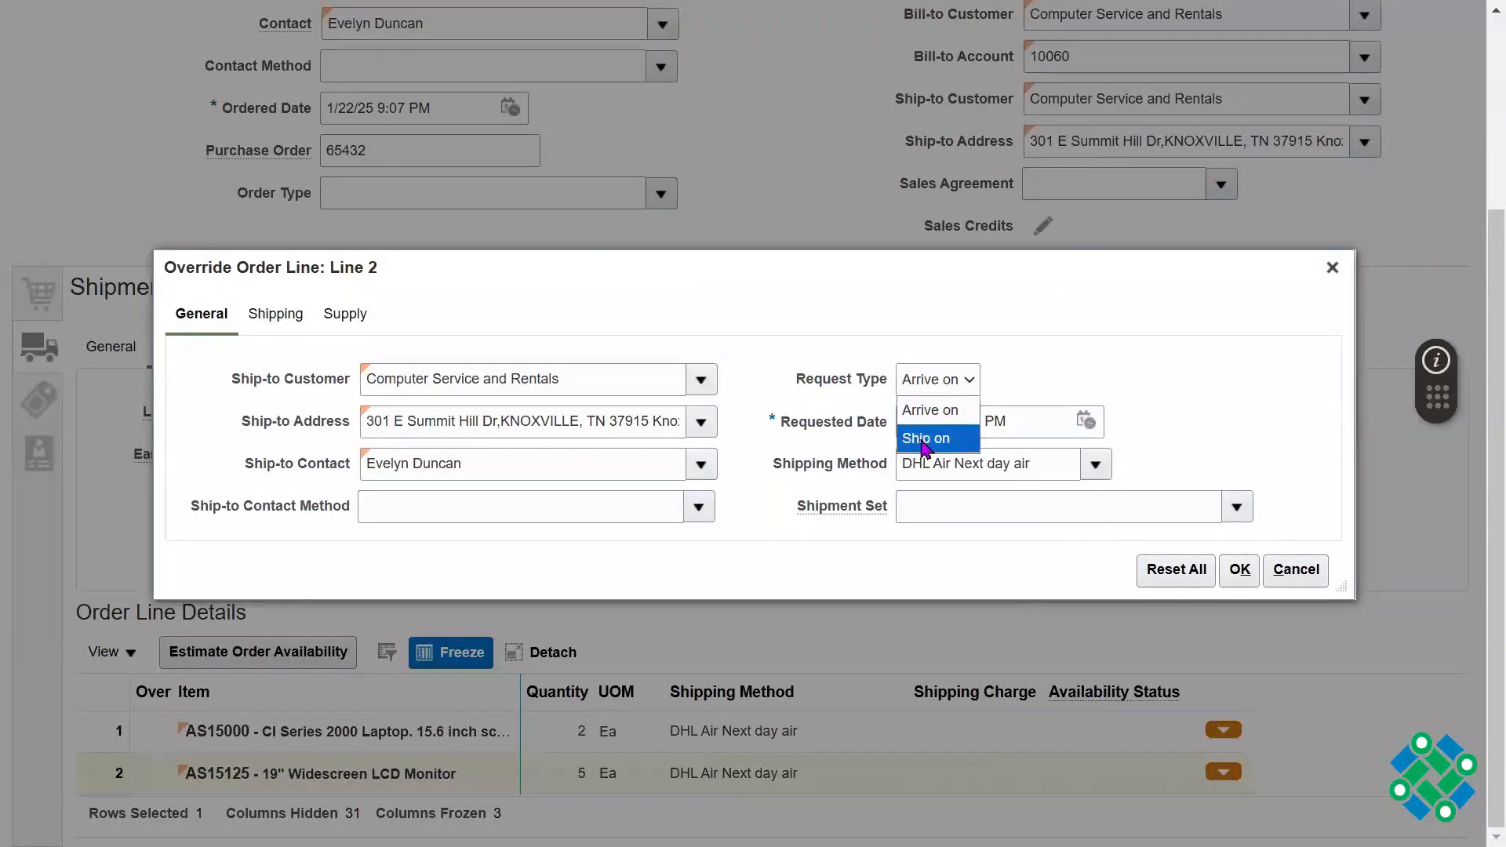
{"action": "left_click", "coordinate": [928, 439]}
Step: Set line 2's Requested Date to 1/24/25 in the shipment override, apply it, and save the draft order
{"action": "left_click", "coordinate": [1085, 422]}
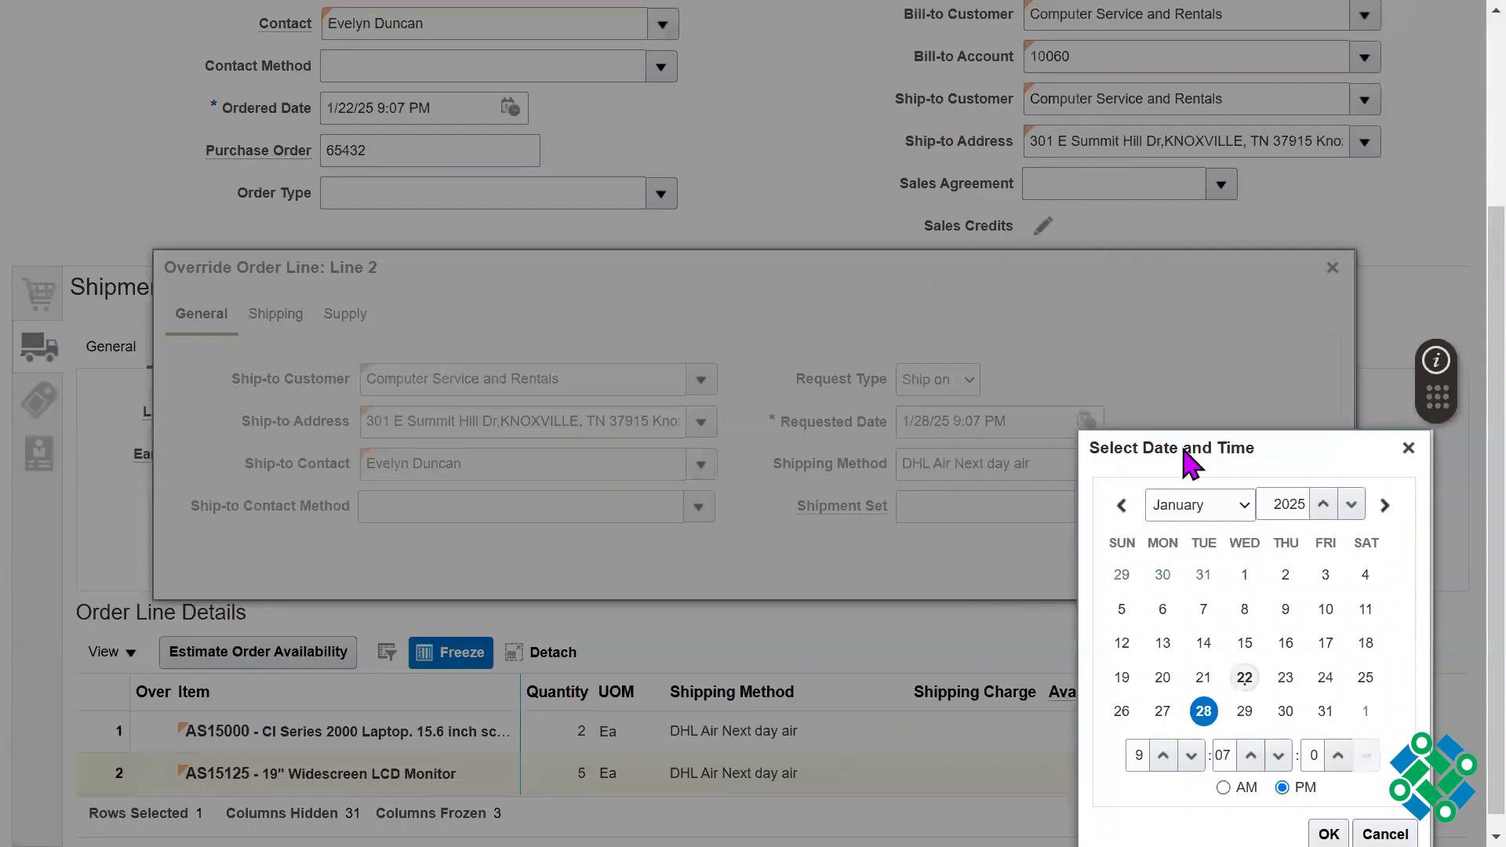
{"action": "left_click_drag", "start_coordinate": [1188, 453], "coordinate": [1188, 287]}
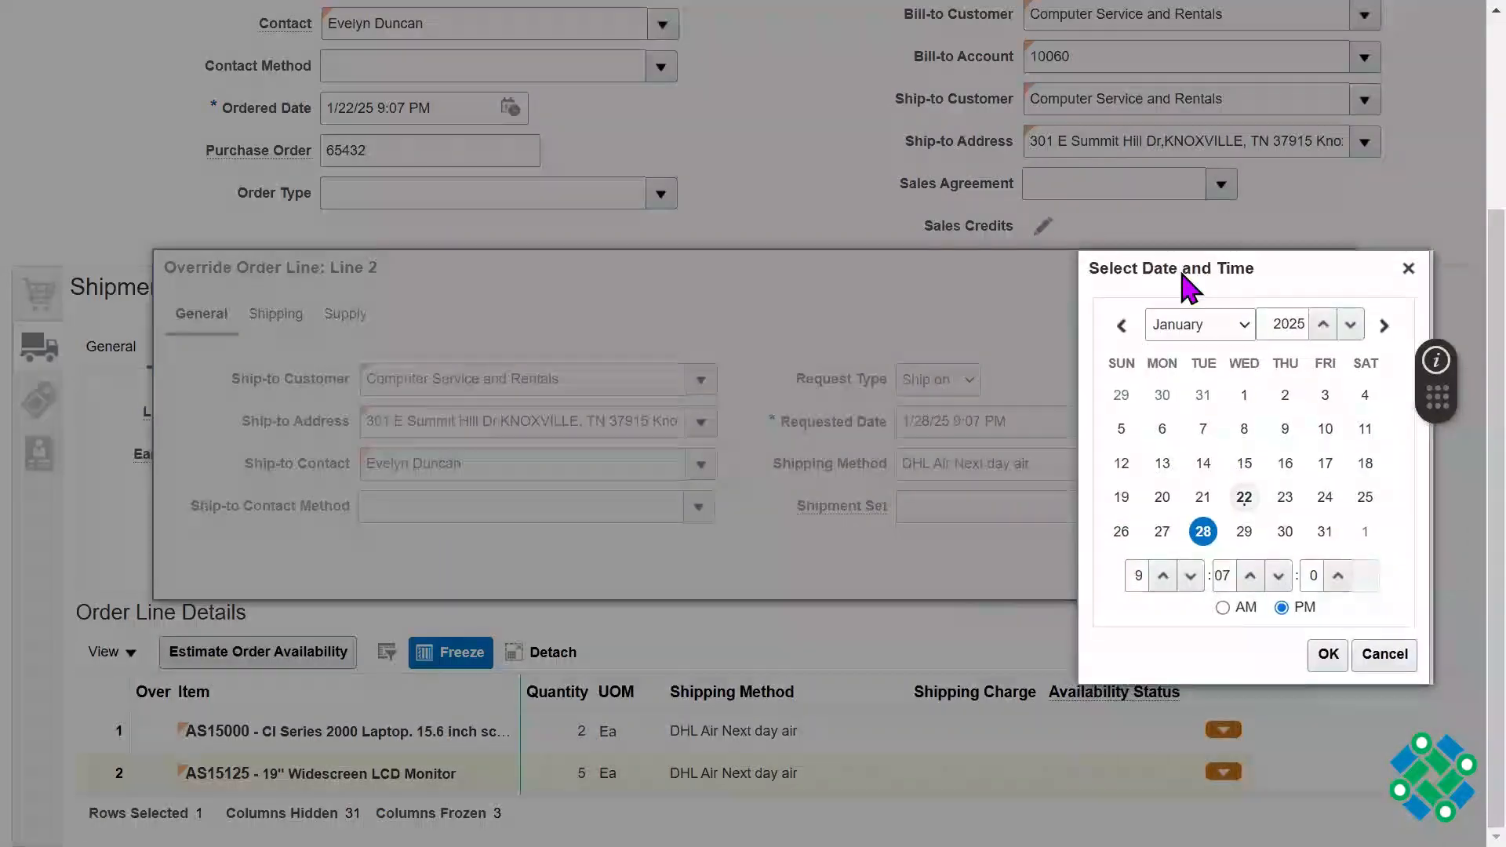
{"action": "left_click", "coordinate": [1325, 496]}
{"action": "left_click", "coordinate": [1329, 653]}
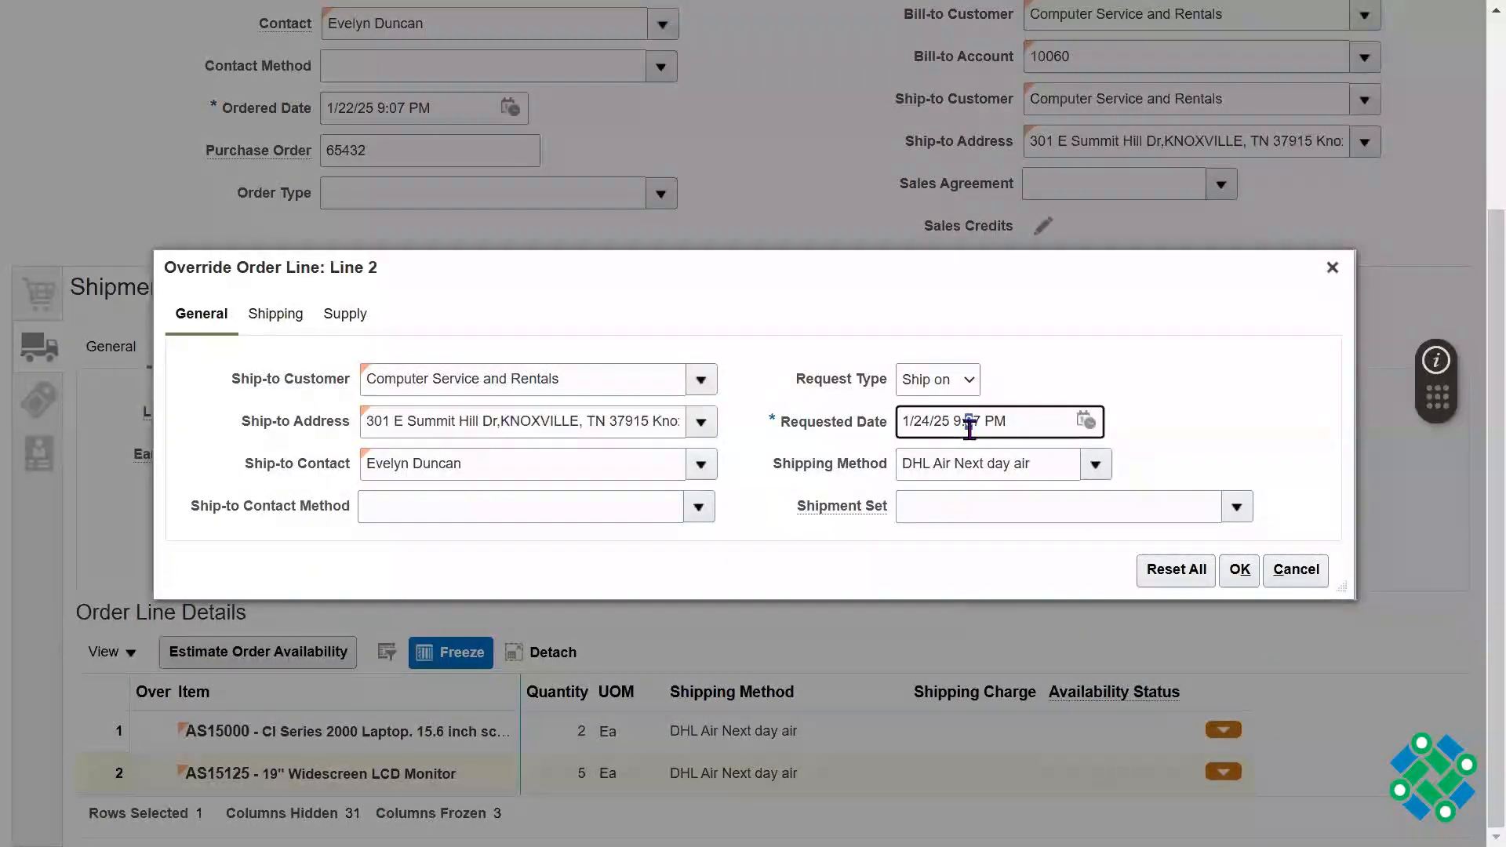
{"action": "left_click", "coordinate": [1137, 335]}
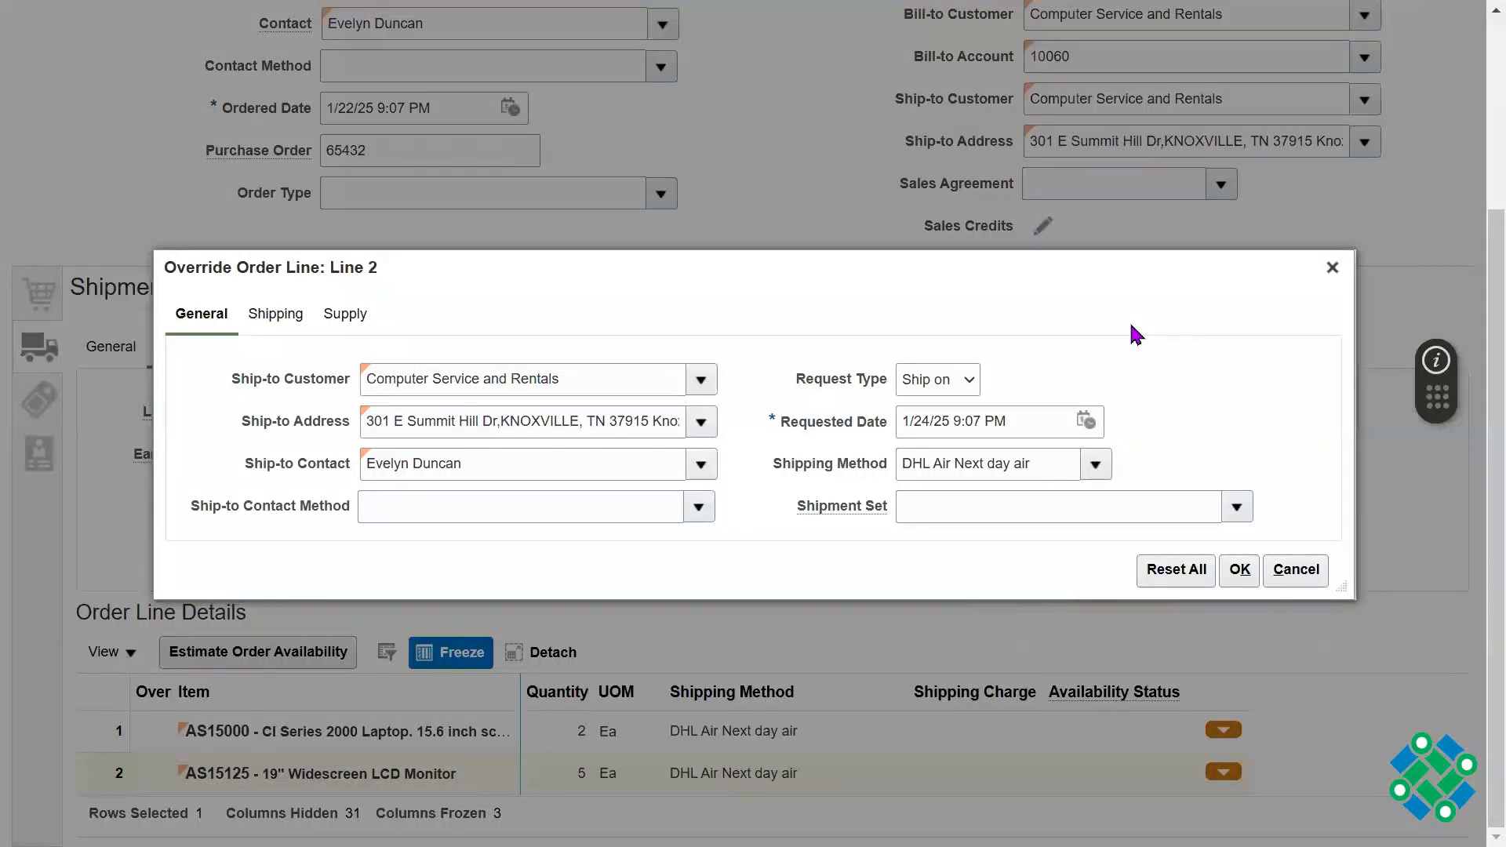
{"action": "left_click", "coordinate": [1239, 570]}
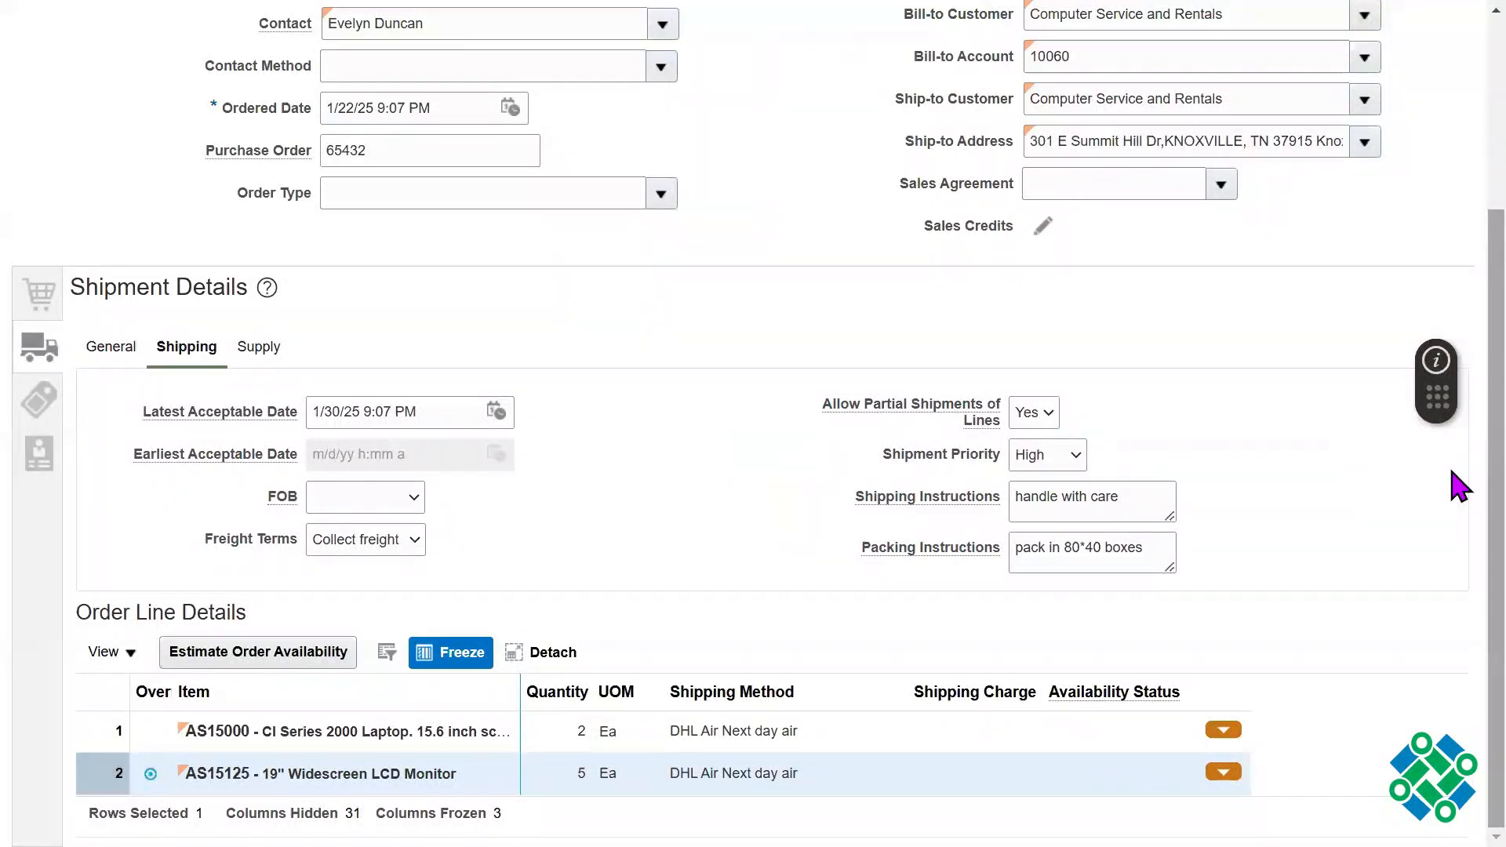
{"action": "scroll", "coordinate": [1459, 471], "scroll_direction": "up", "scroll_amount": 3}
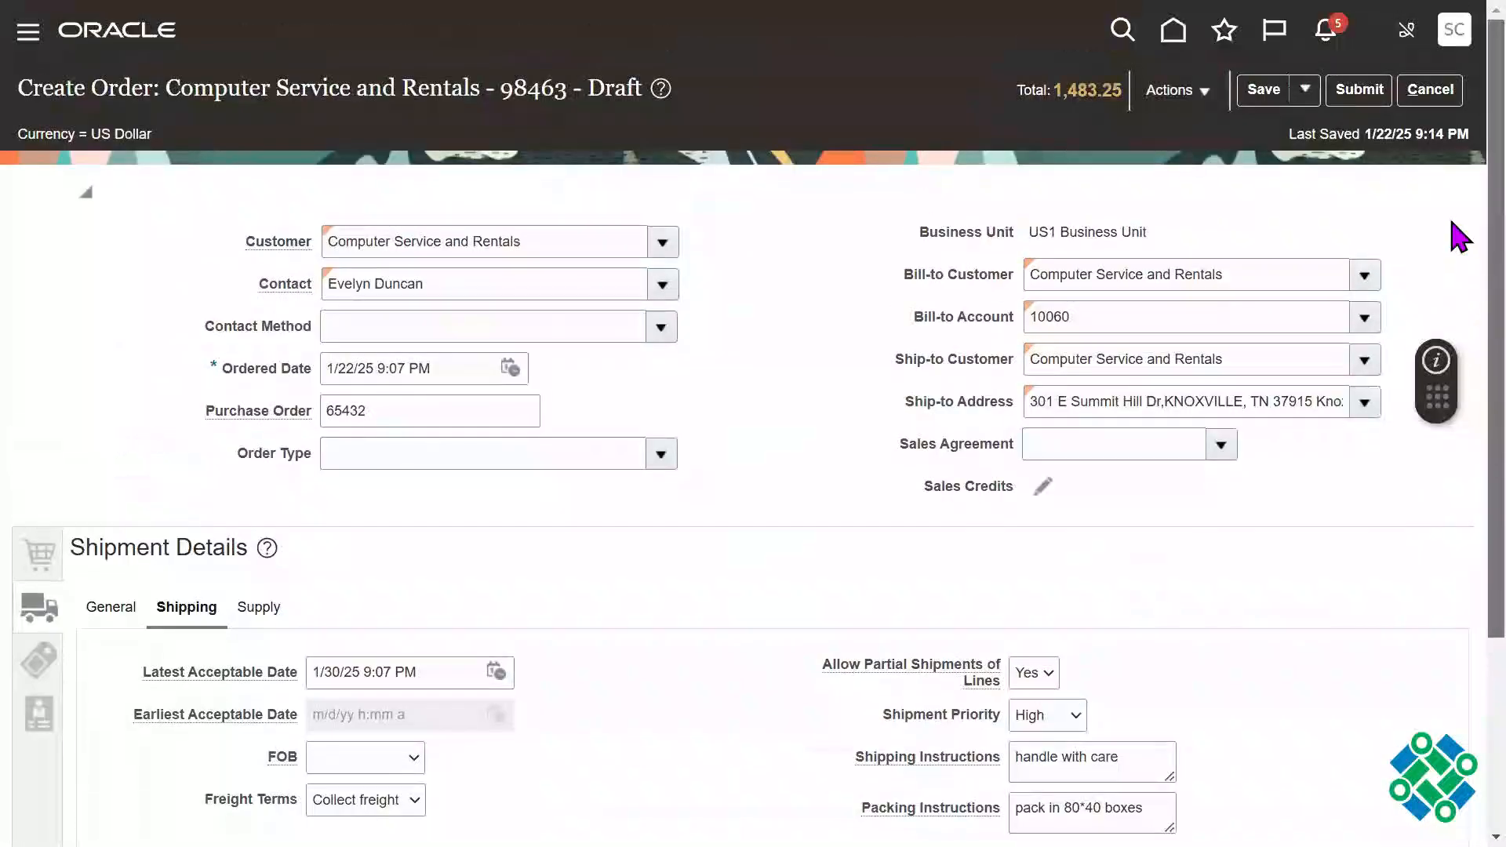
{"action": "left_click", "coordinate": [1265, 91]}
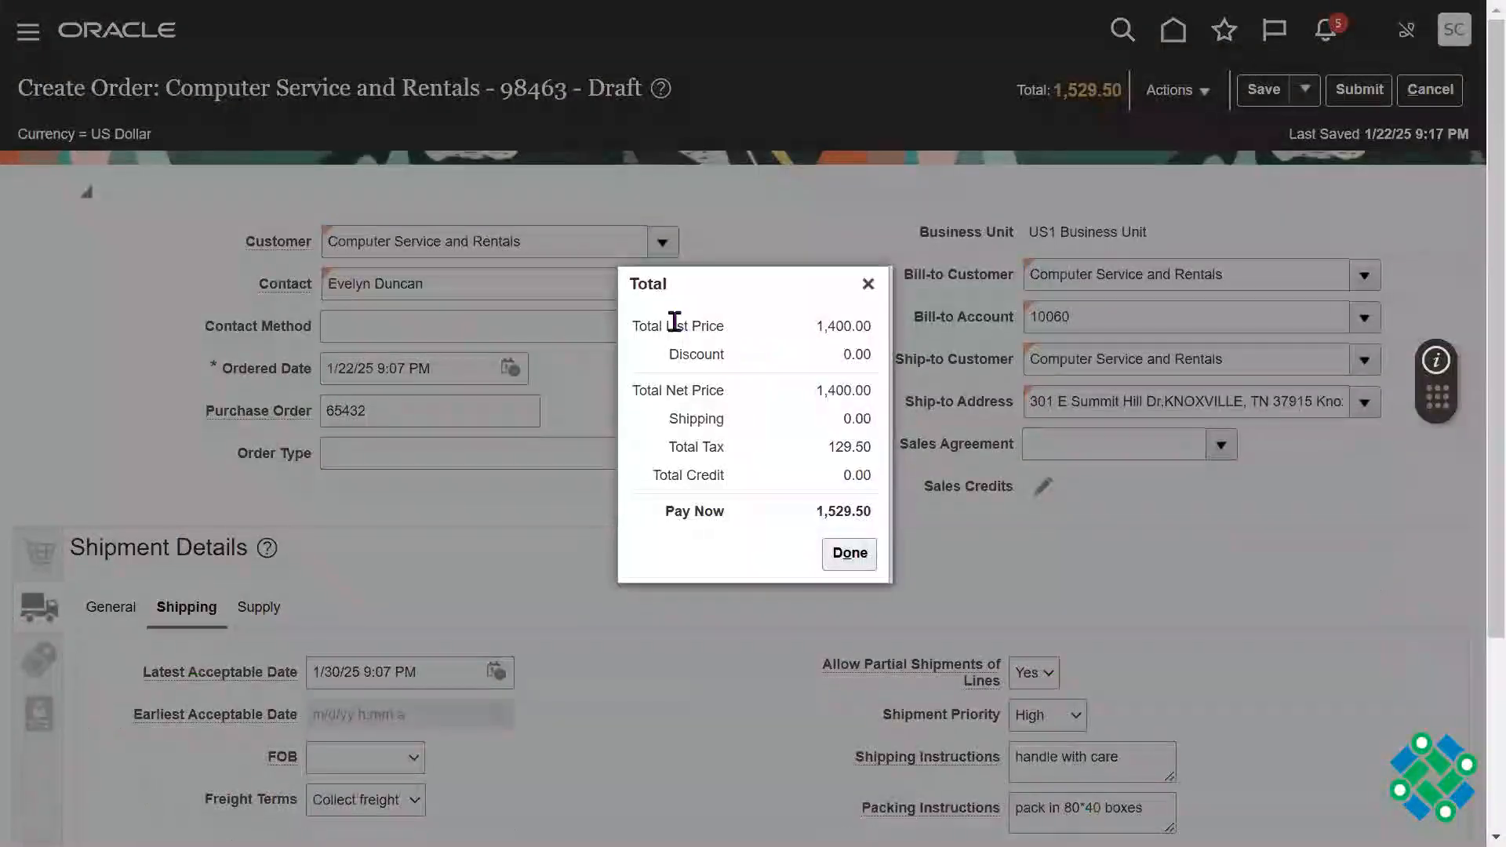
Step: Review the order's total breakdown, including list price, net price, tax and Pay Now amount
{"action": "left_click_drag", "start_coordinate": [673, 326], "coordinate": [867, 329]}
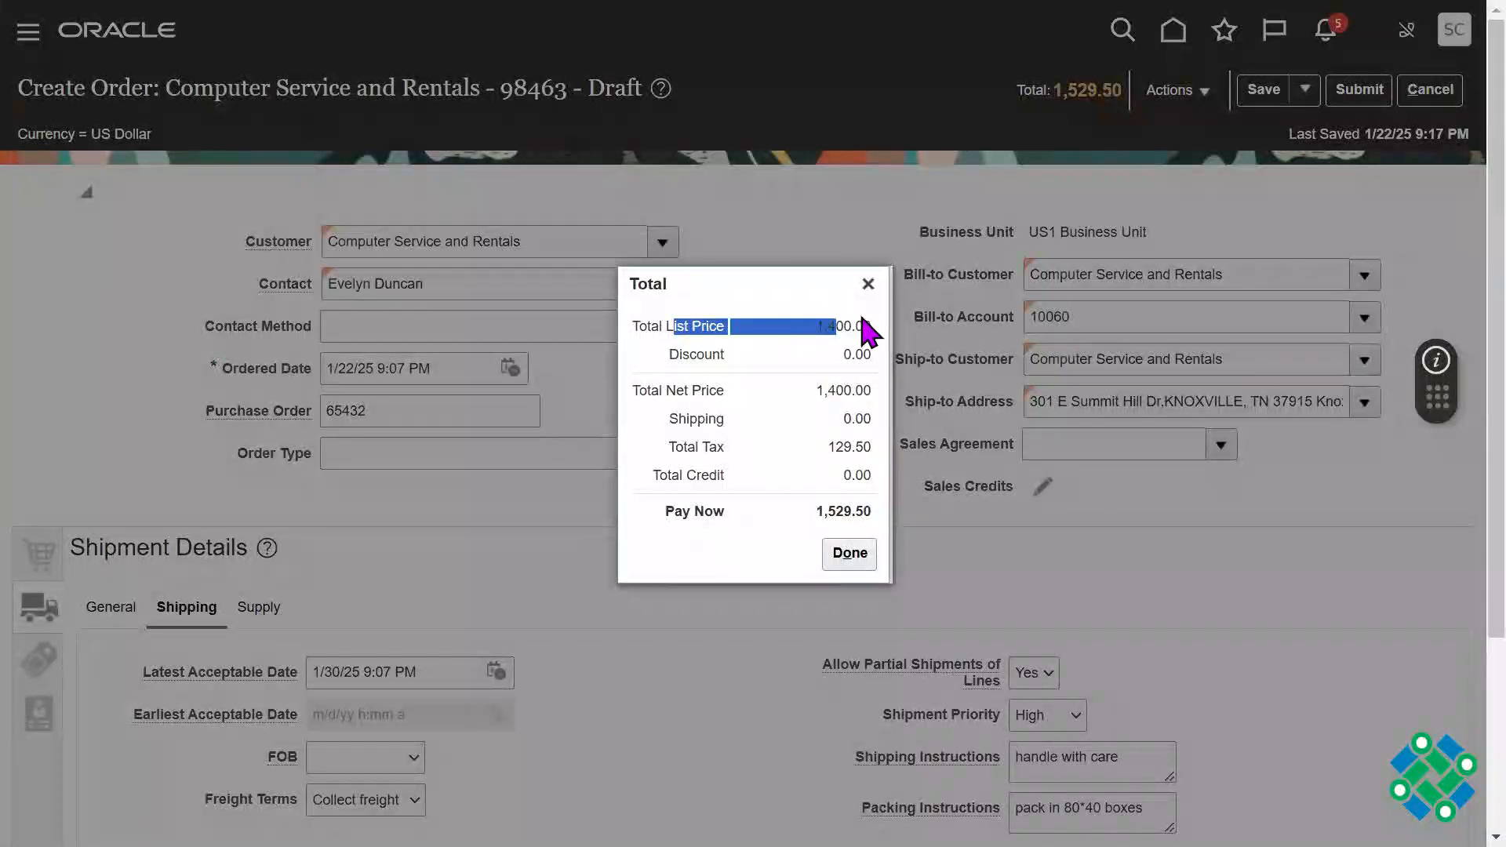
{"action": "double_click", "coordinate": [856, 322]}
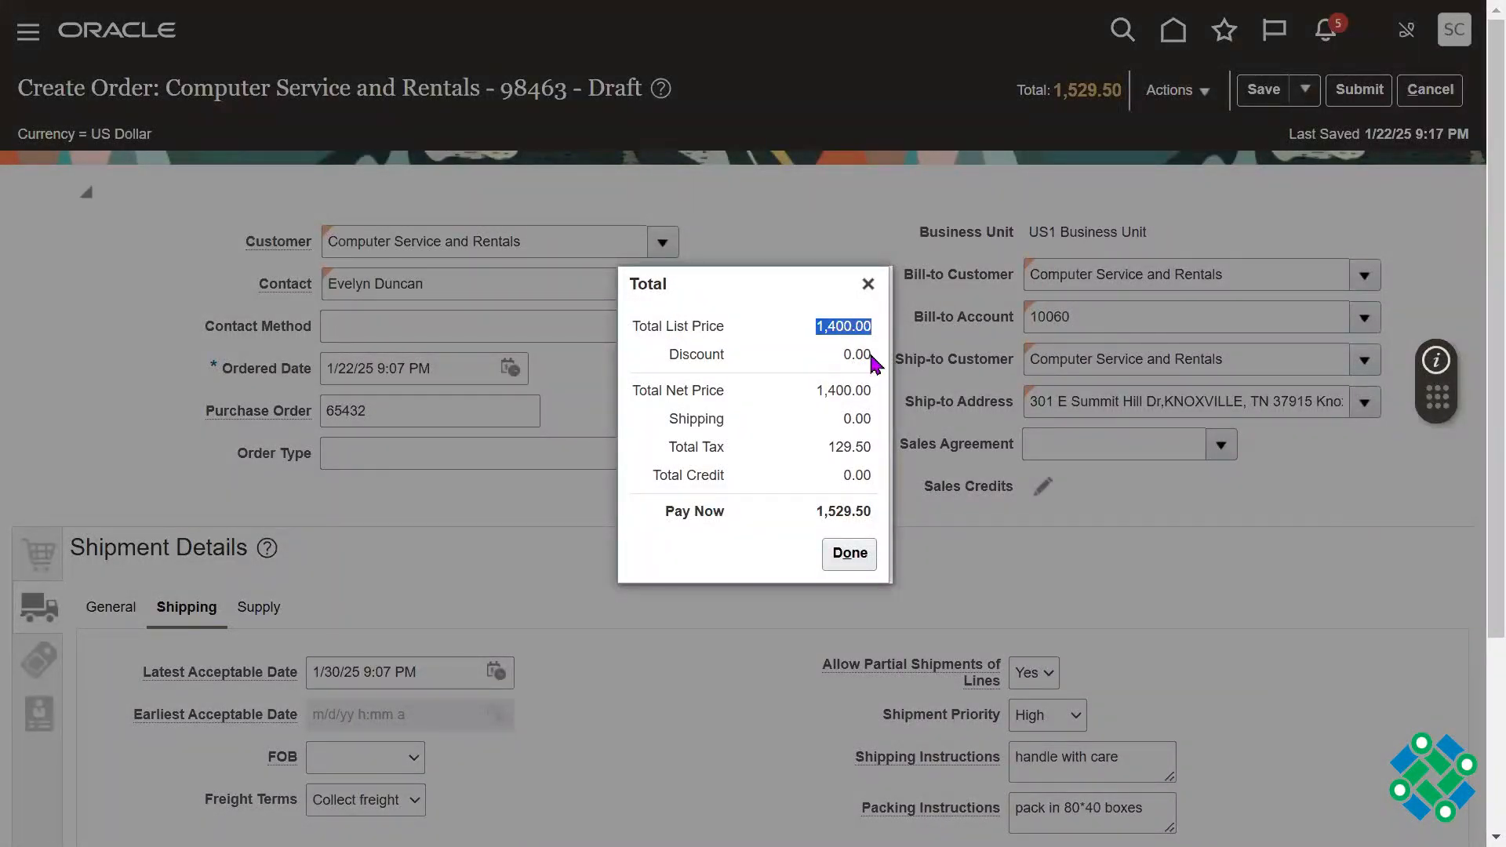
{"action": "double_click", "coordinate": [822, 390]}
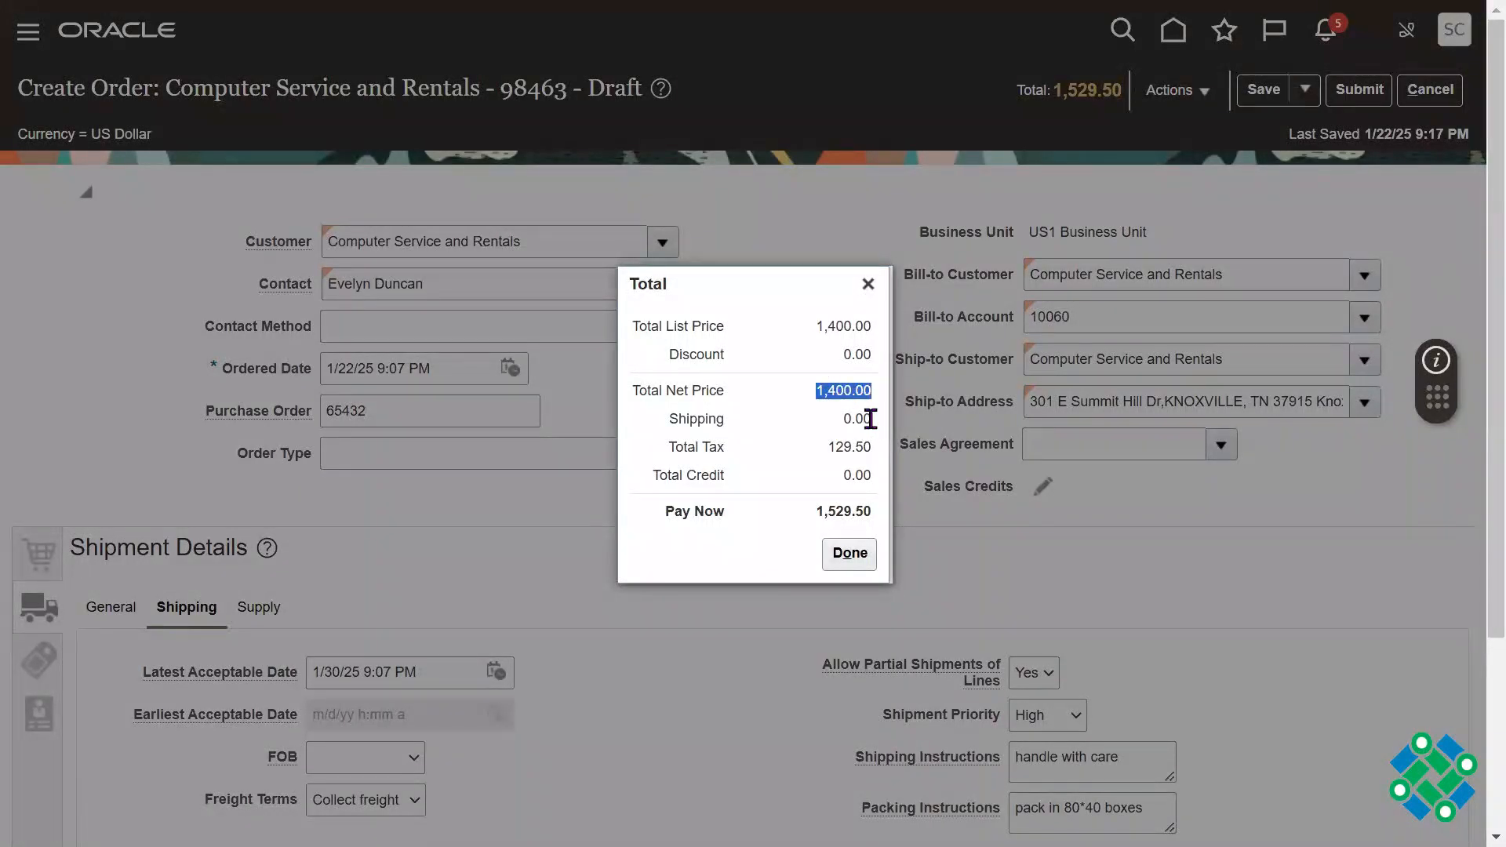
{"action": "left_click_drag", "start_coordinate": [849, 418], "coordinate": [868, 451]}
{"action": "double_click", "coordinate": [844, 448]}
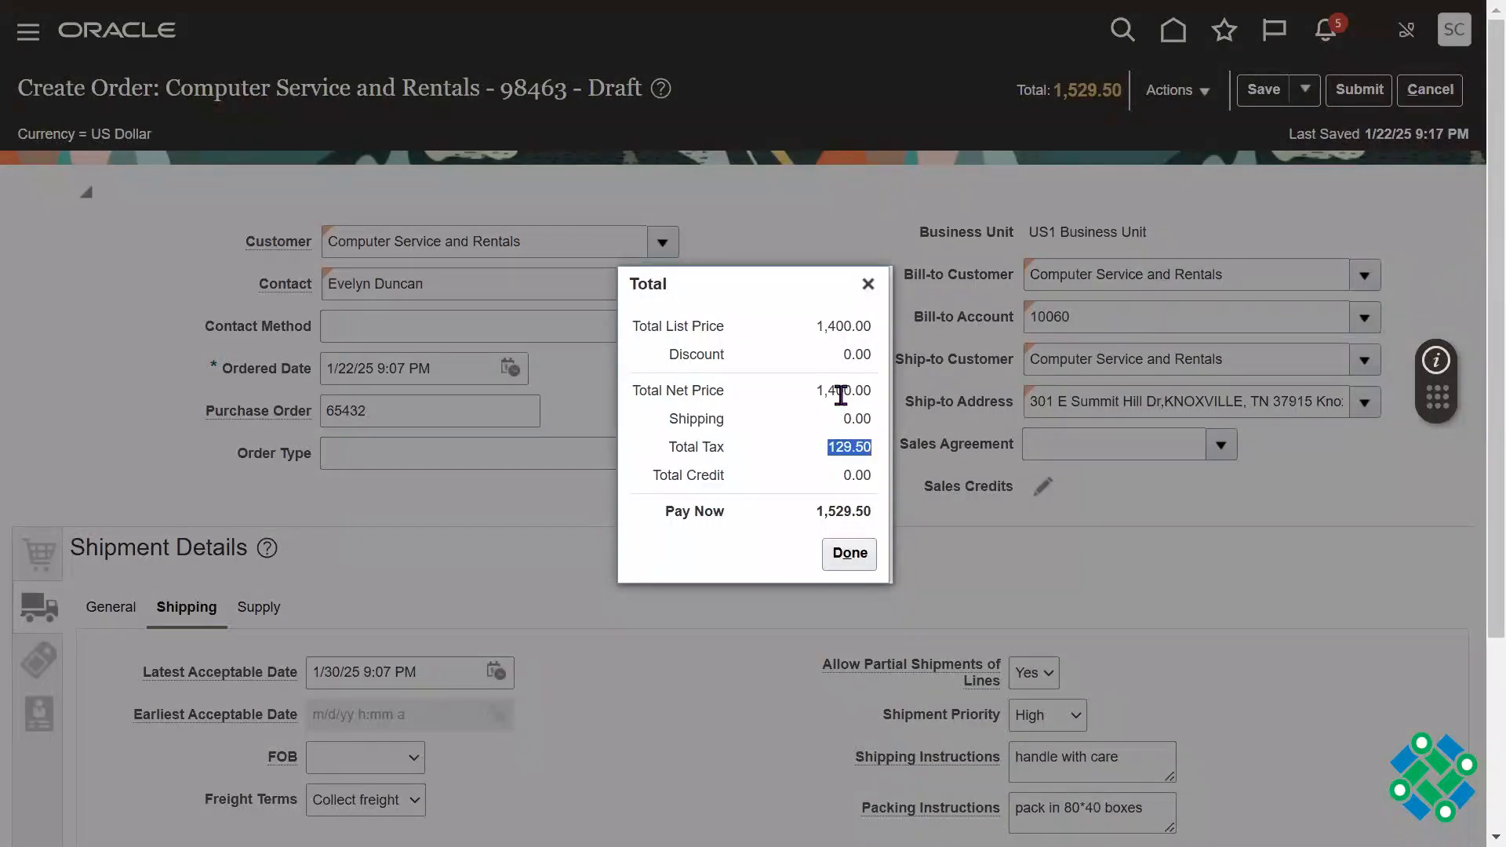
{"action": "left_click", "coordinate": [838, 455]}
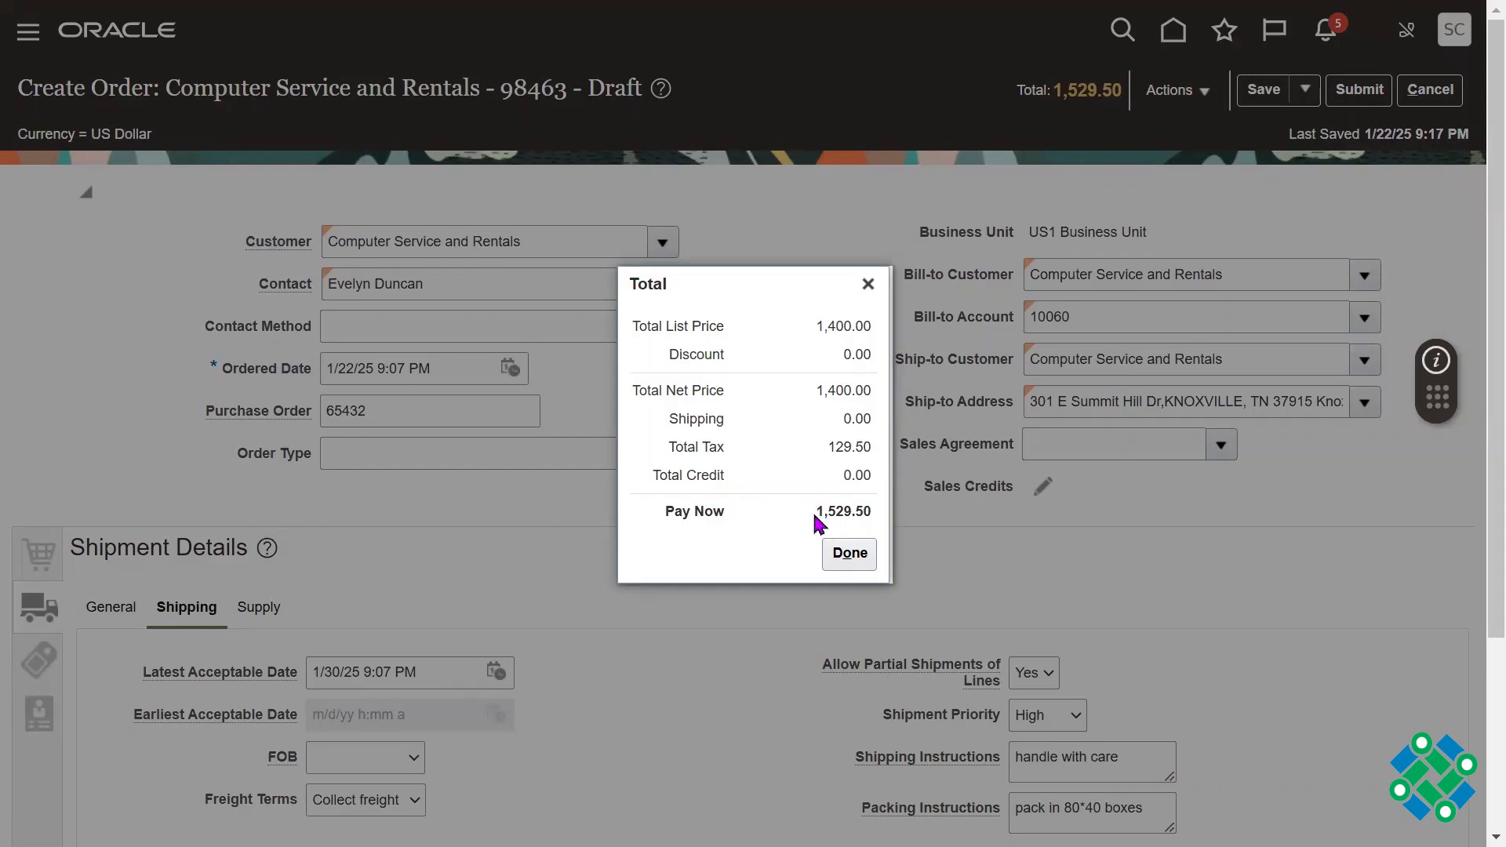
{"action": "left_click_drag", "start_coordinate": [816, 518], "coordinate": [873, 514]}
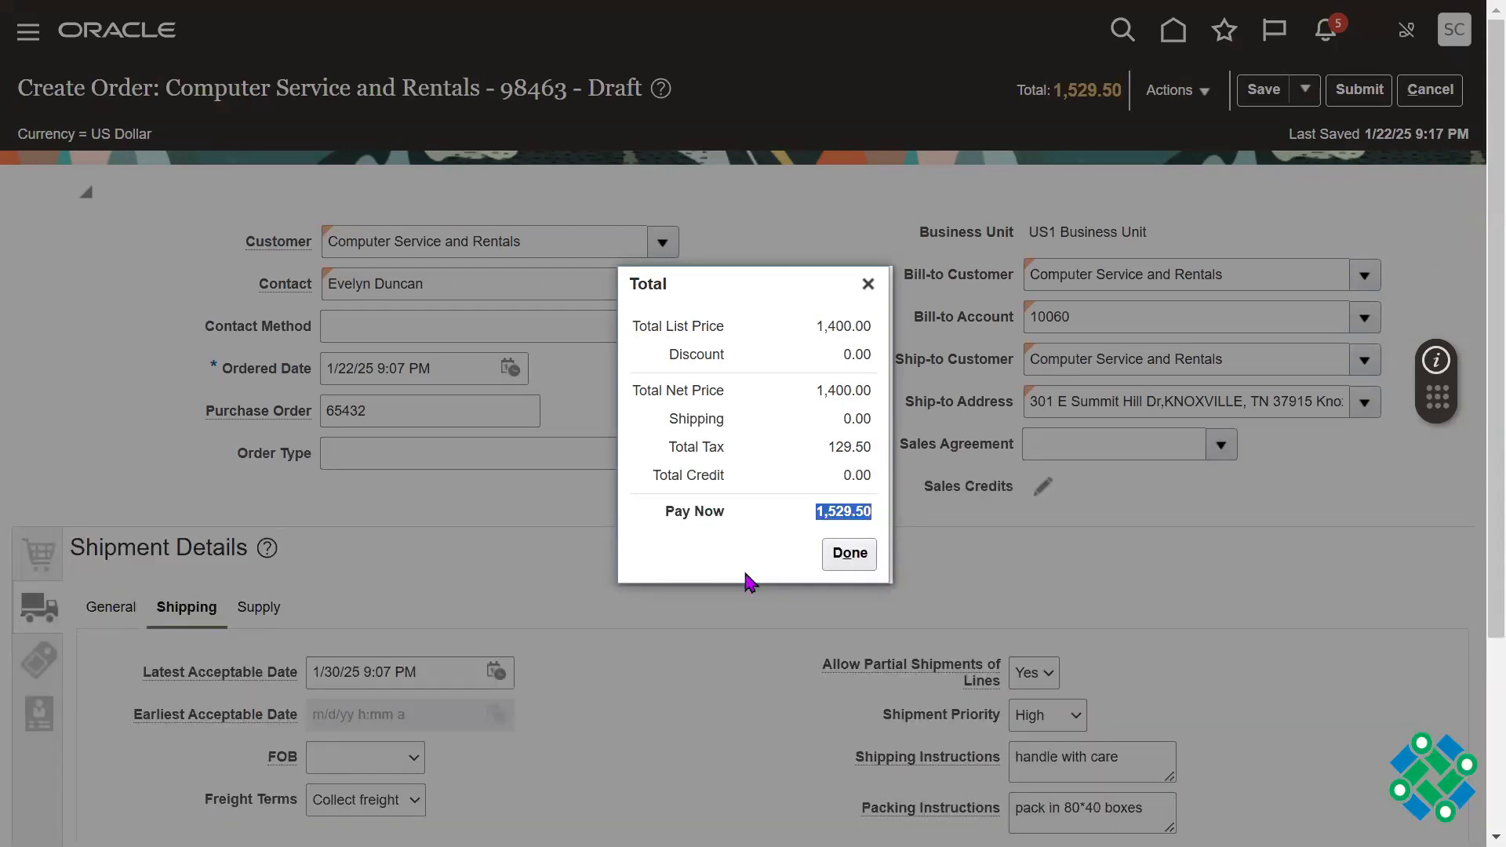
{"action": "left_click", "coordinate": [855, 558]}
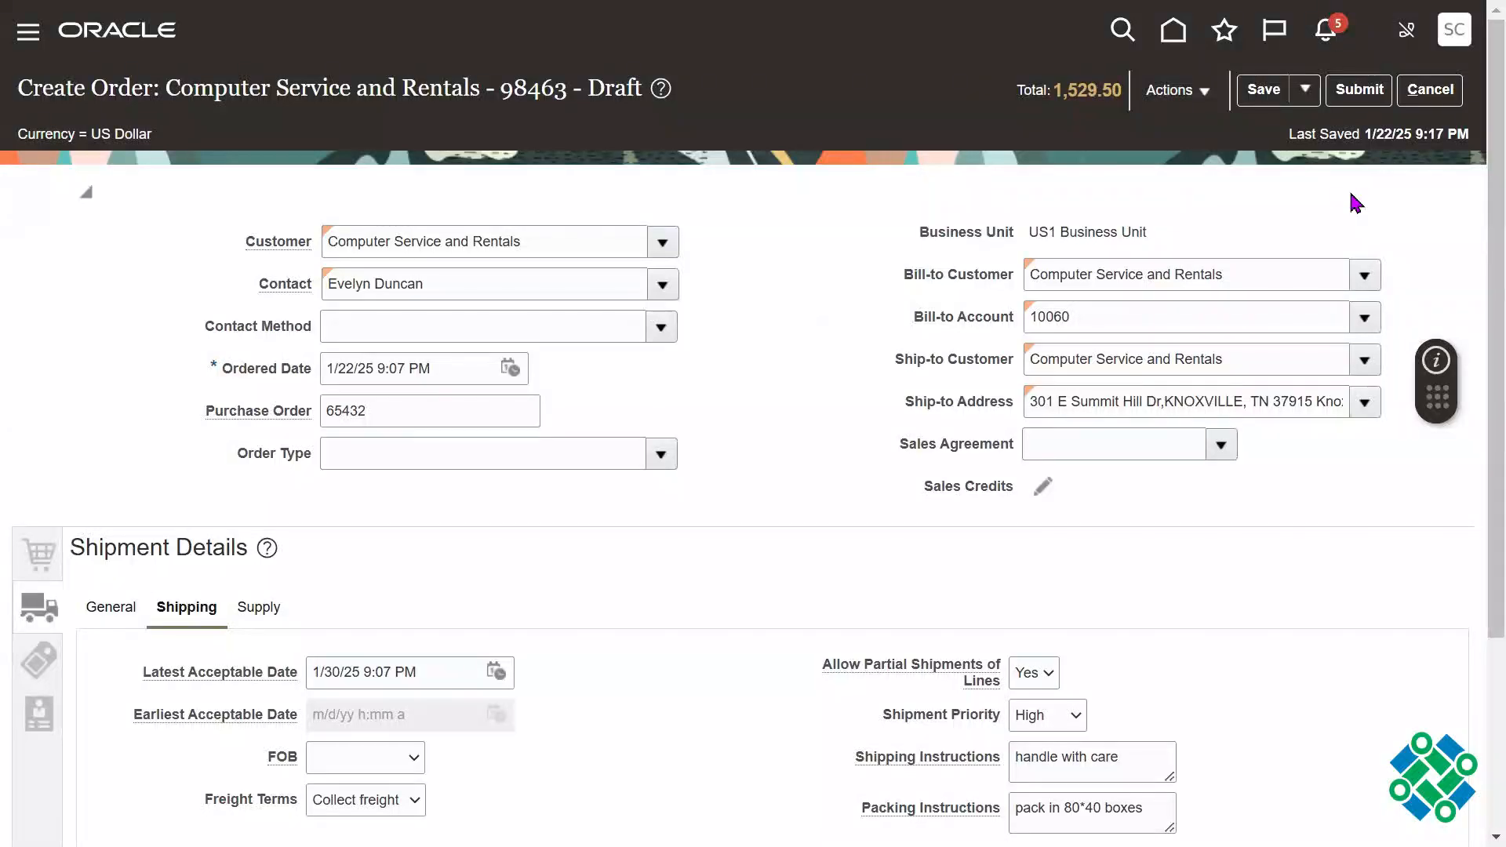
Step: Return to the order lines and open the sale price adjustments for line 2, the AS15125 monitor
{"action": "scroll", "coordinate": [1470, 411], "scroll_direction": "down", "scroll_amount": 1}
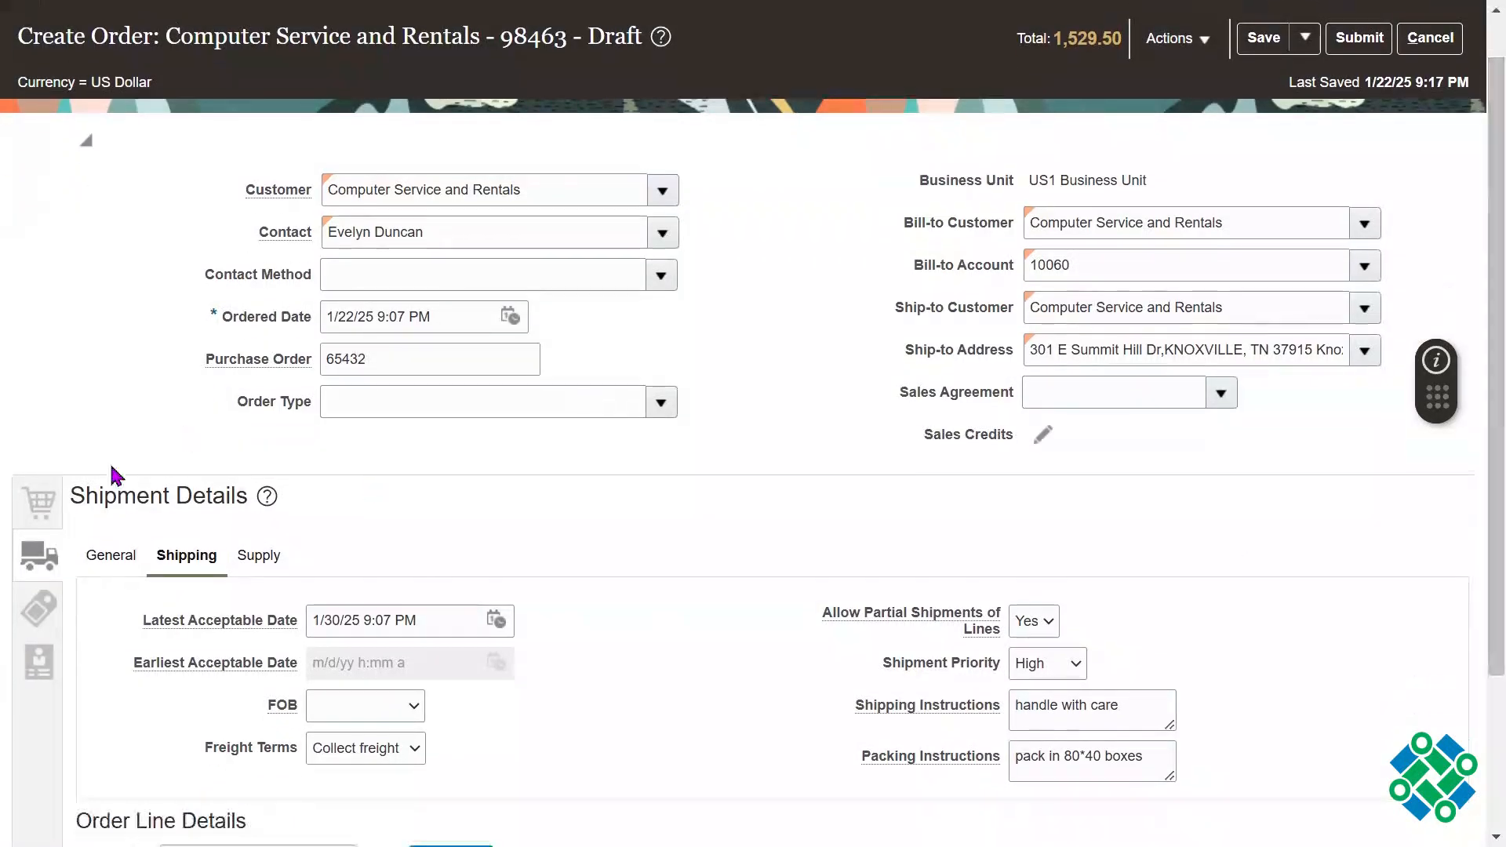
{"action": "left_click", "coordinate": [23, 517]}
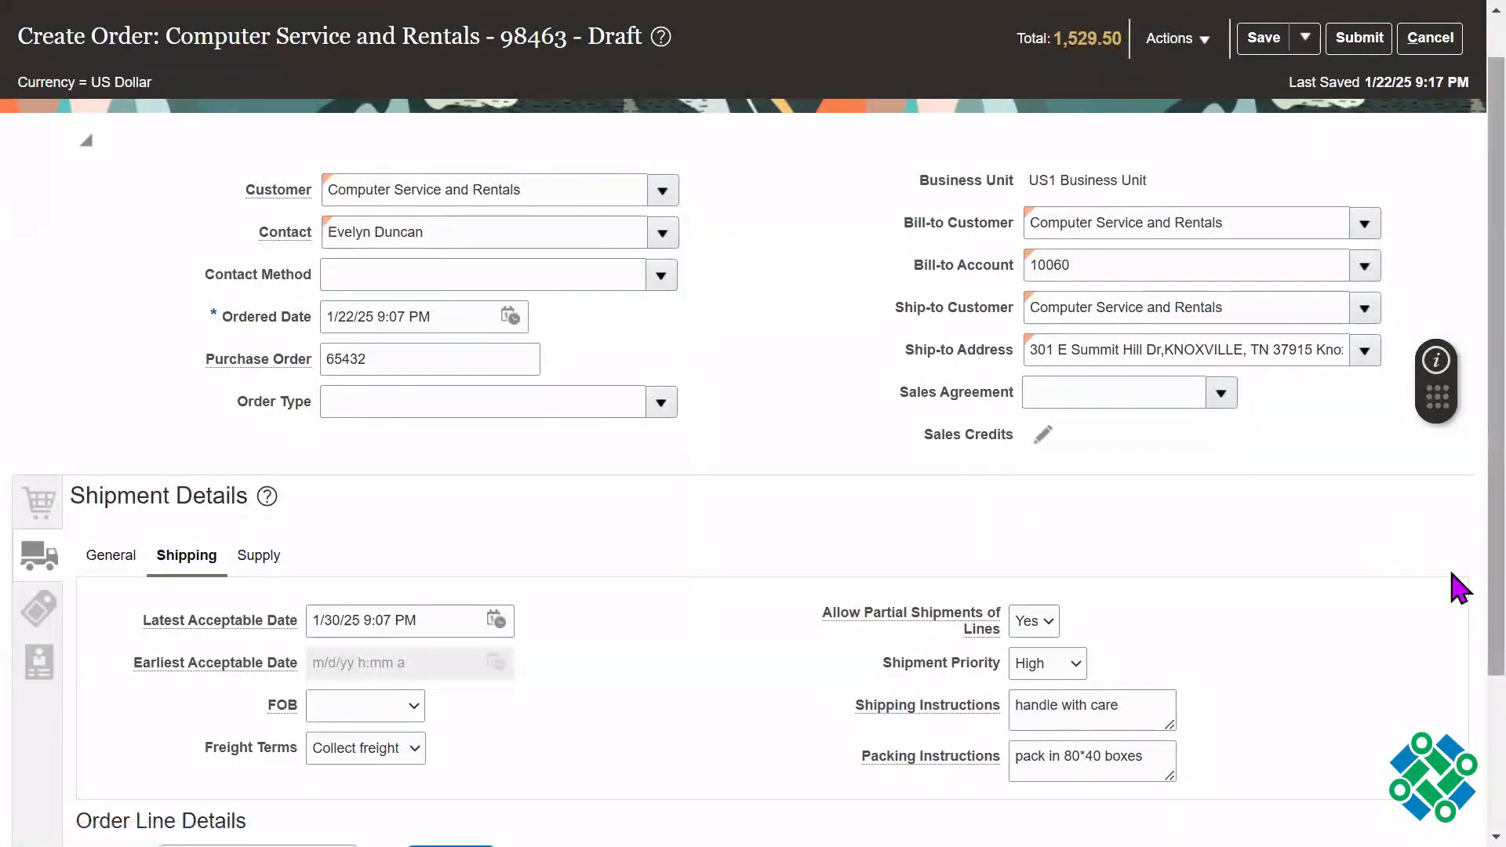
{"action": "scroll", "coordinate": [1456, 594], "scroll_direction": "down", "scroll_amount": 1}
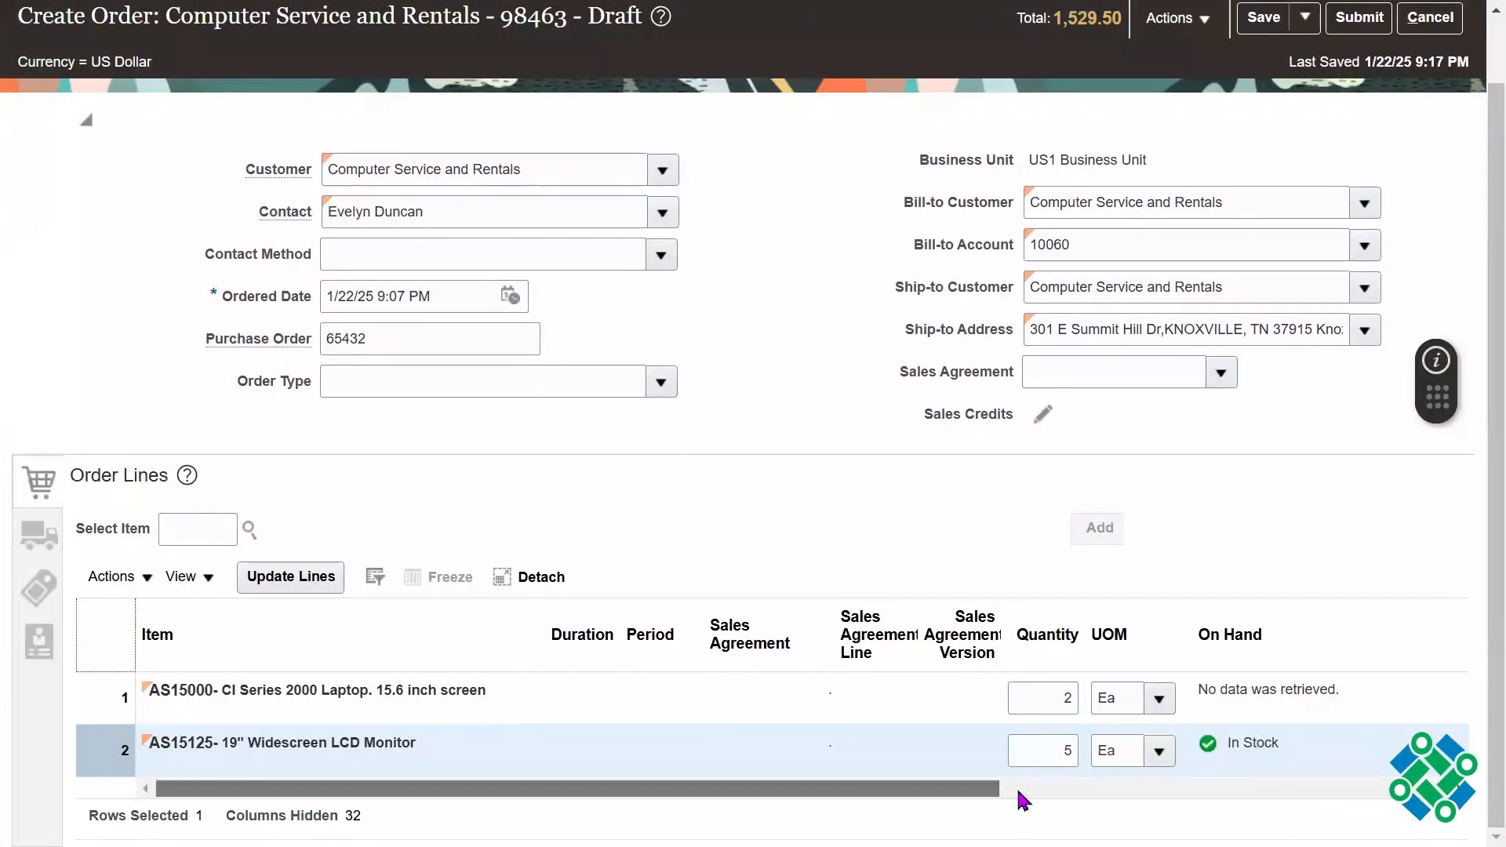
{"action": "left_click", "coordinate": [1019, 789]}
{"action": "left_click_drag", "start_coordinate": [1149, 789], "coordinate": [1328, 788]}
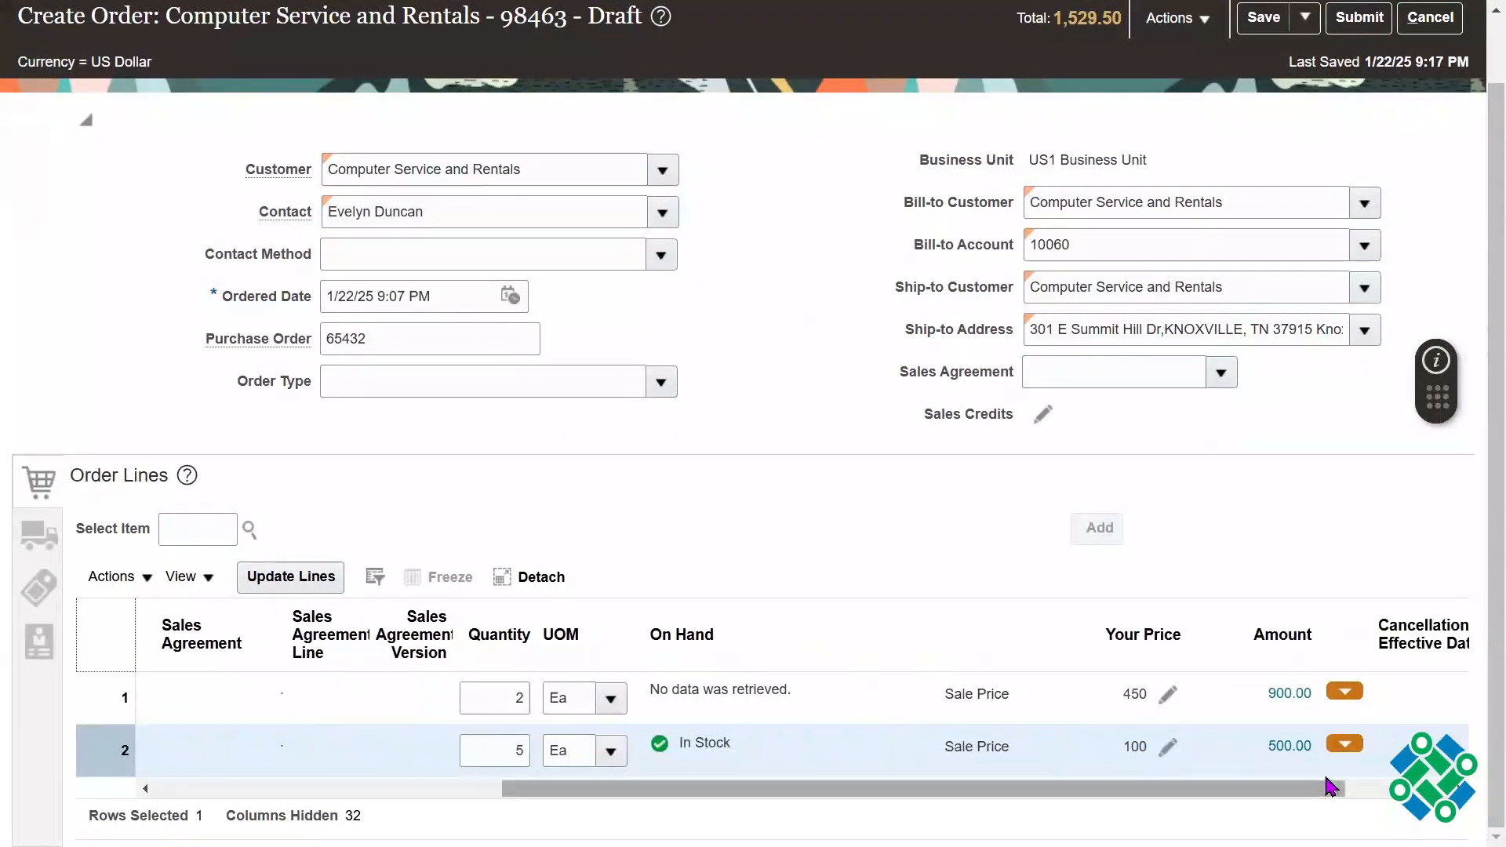
{"action": "left_click", "coordinate": [1169, 747]}
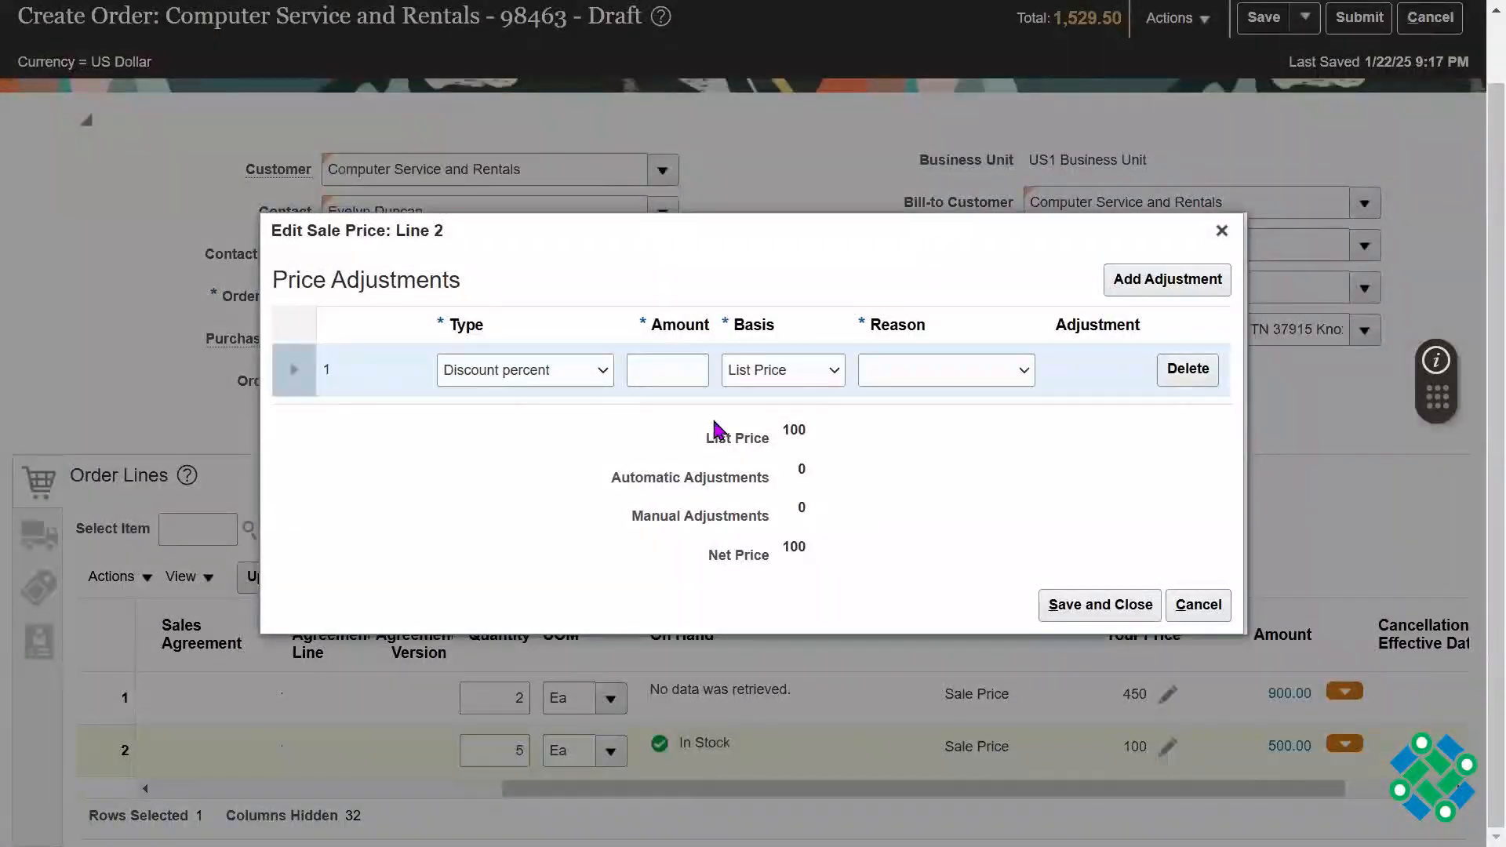
Step: Enter a Discount percent adjustment of 5 on the List Price for line 2, with the reason Sales negotiation
{"action": "left_click", "coordinate": [632, 367]}
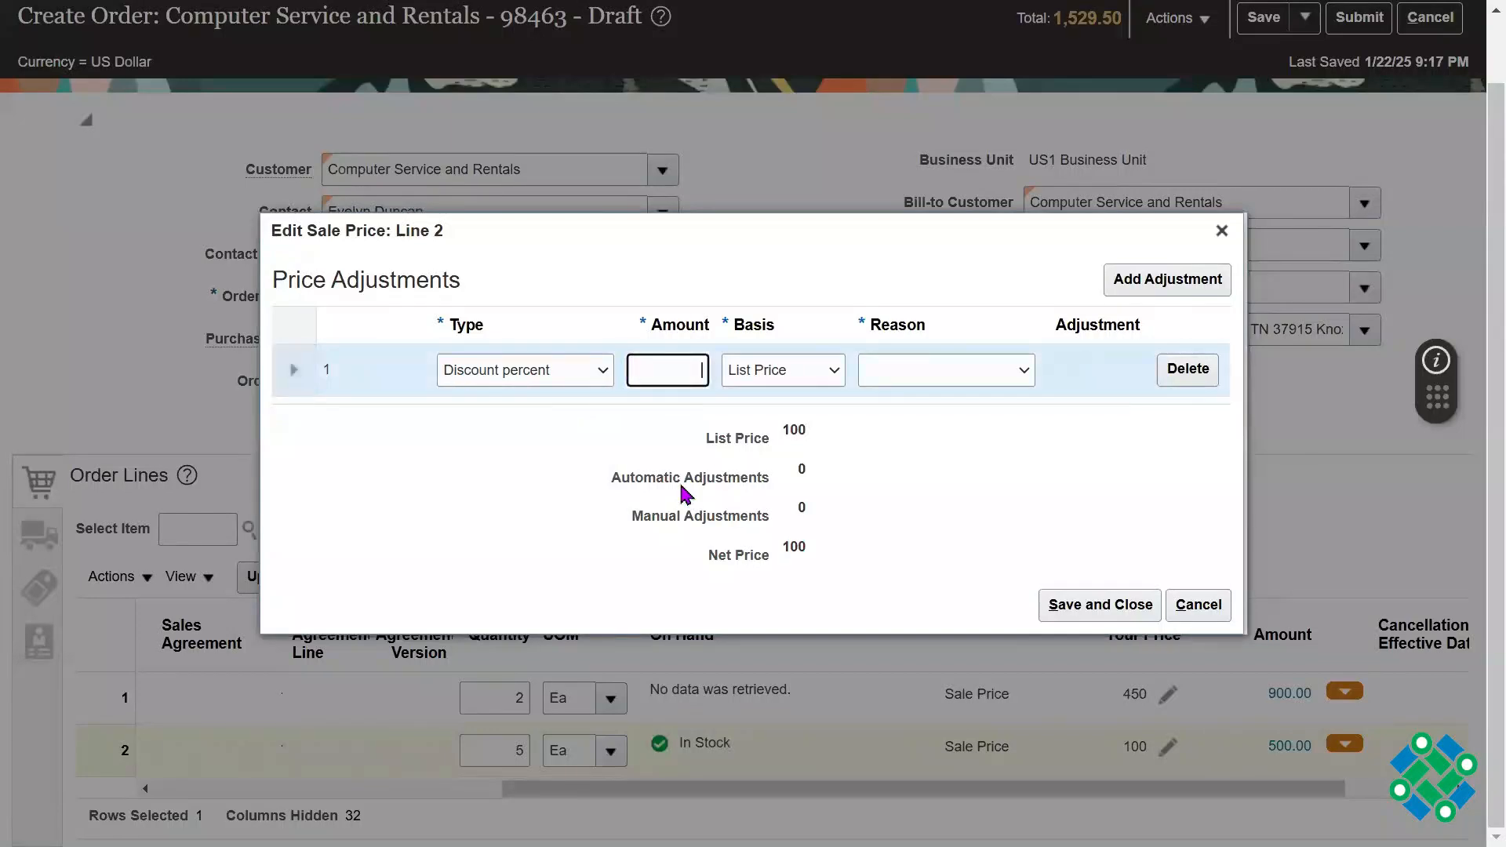
{"action": "type", "text": "5"}
{"action": "key", "text": "Tab"}
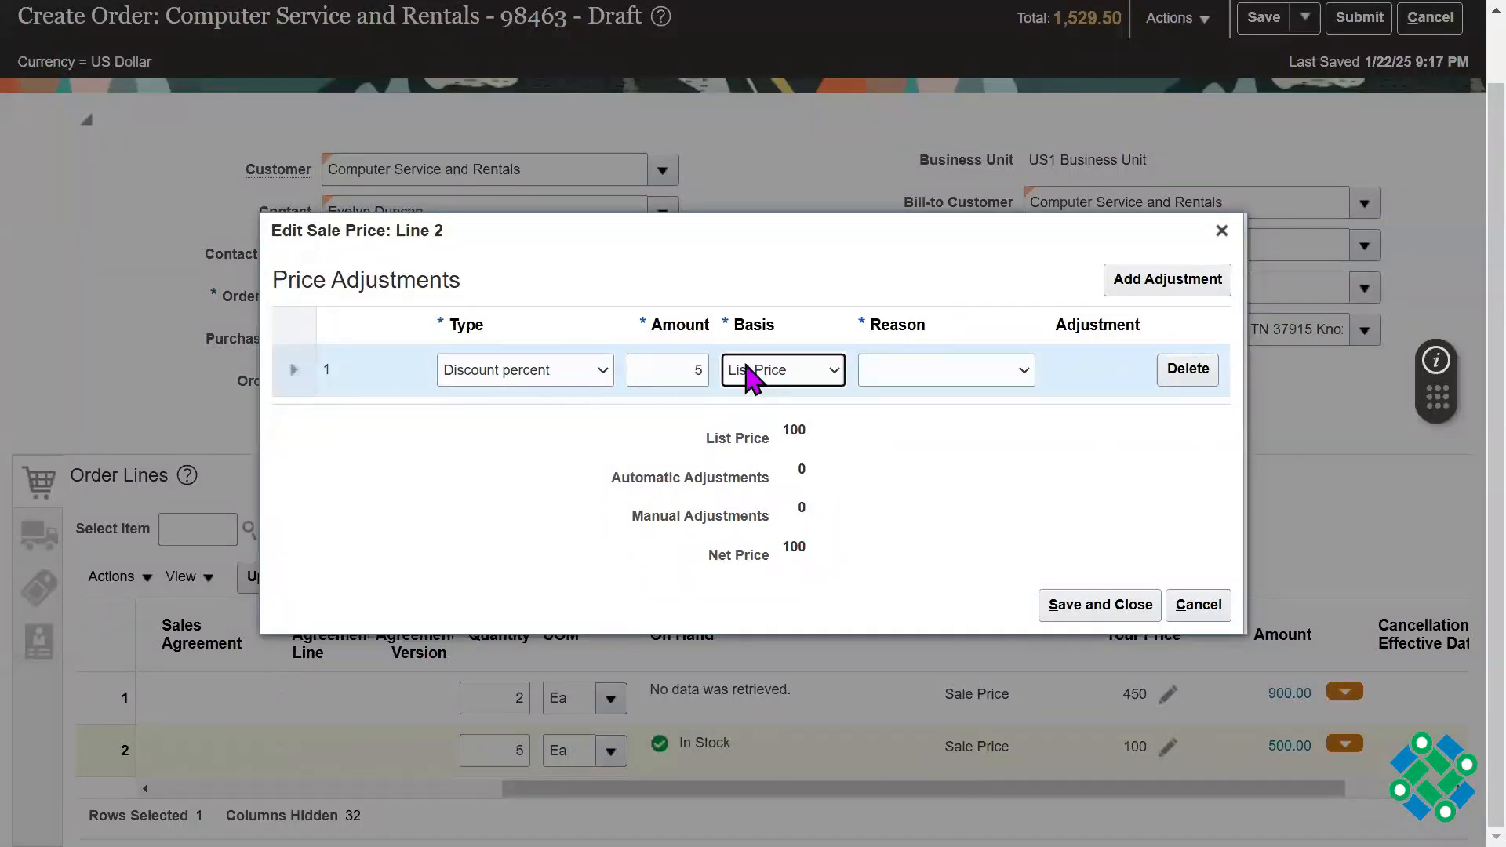
{"action": "left_click", "coordinate": [690, 363]}
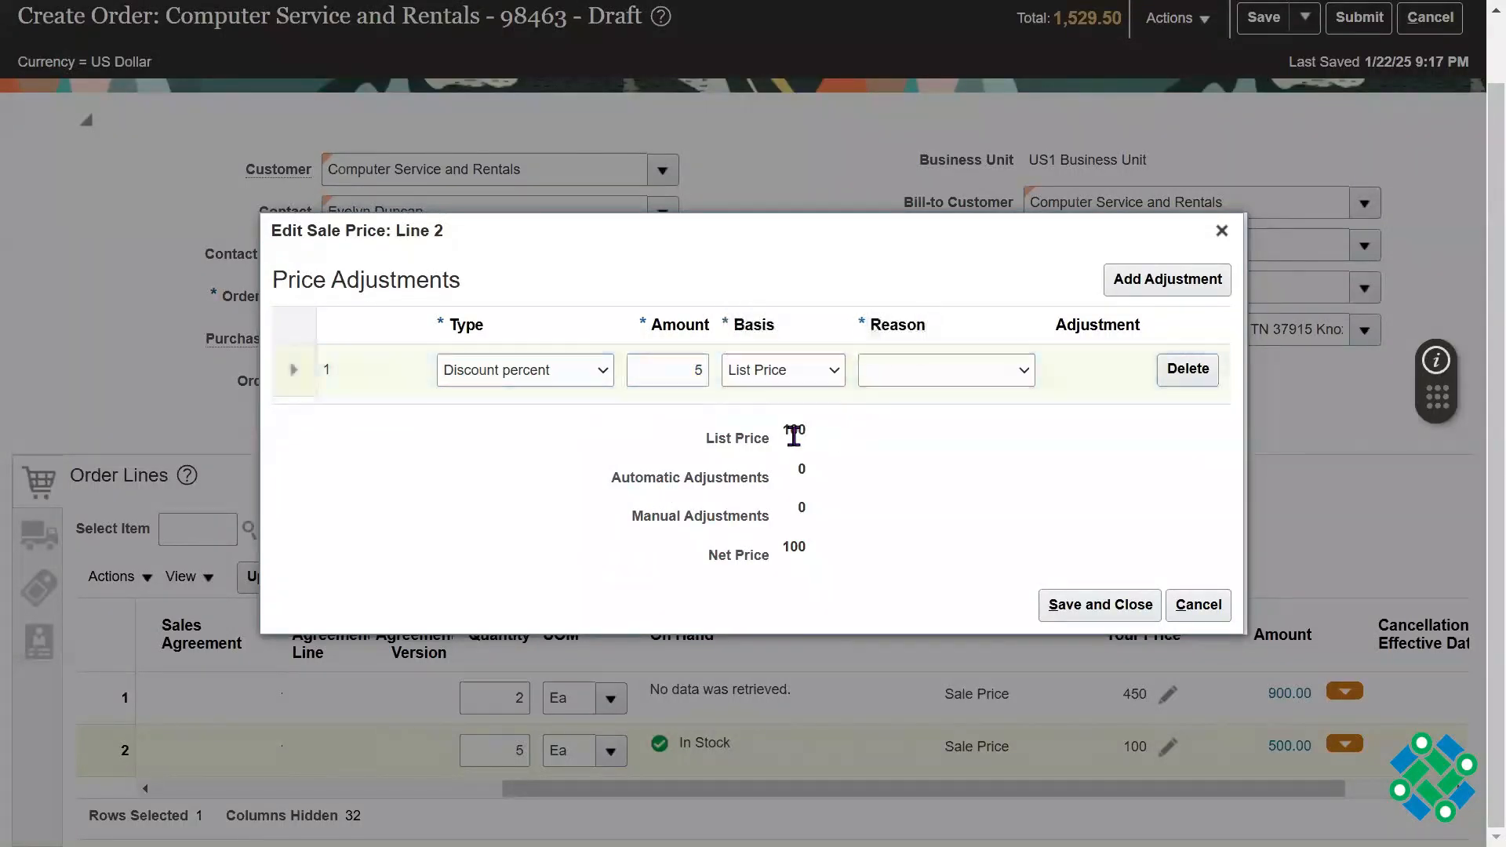
{"action": "double_click", "coordinate": [794, 434]}
{"action": "left_click", "coordinate": [998, 364]}
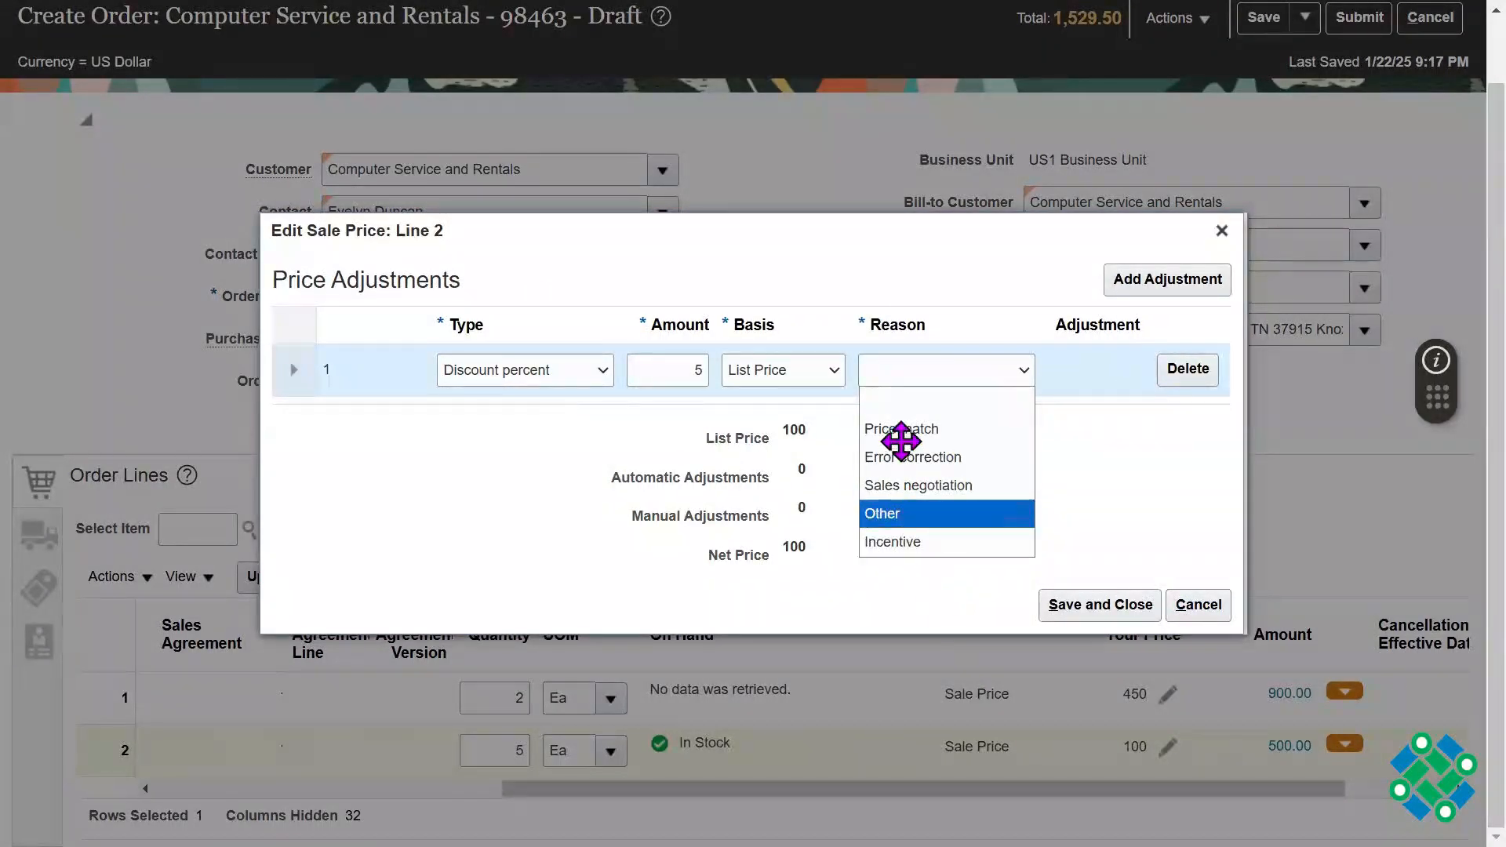
{"action": "left_click", "coordinate": [954, 484]}
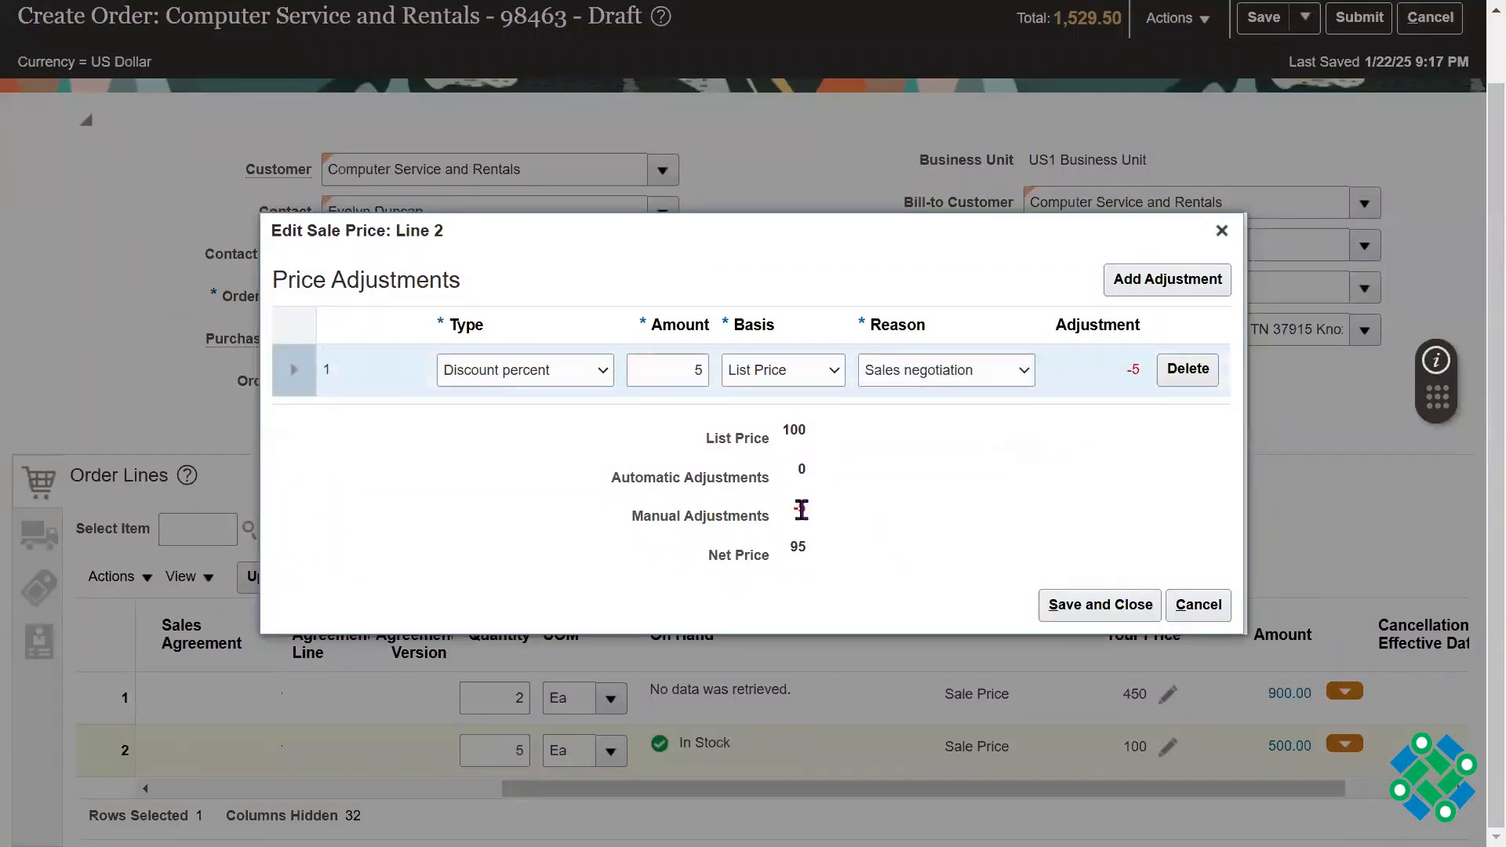
Step: Check line 2's adjusted net price, then save the price adjustment and the draft order
{"action": "mouse_move", "coordinate": [816, 538]}
{"action": "left_mouse_down"}
{"action": "mouse_move", "coordinate": [793, 561]}
{"action": "mouse_move", "coordinate": [794, 545]}
{"action": "left_mouse_up"}
{"action": "key", "text": "super"}
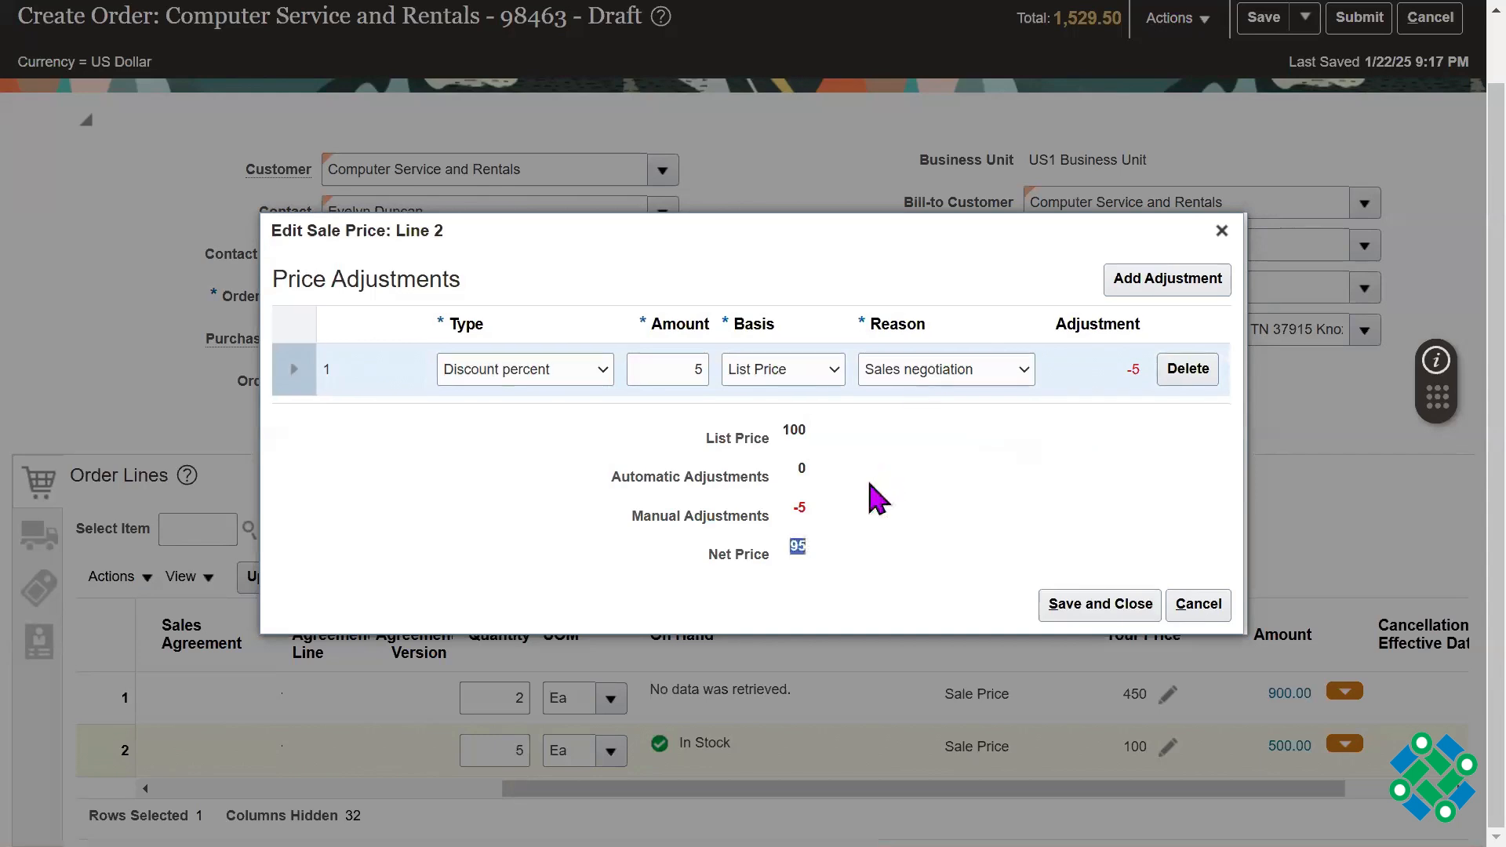
{"action": "double_click", "coordinate": [798, 546]}
{"action": "left_click", "coordinate": [1075, 484]}
{"action": "left_click", "coordinate": [1083, 604]}
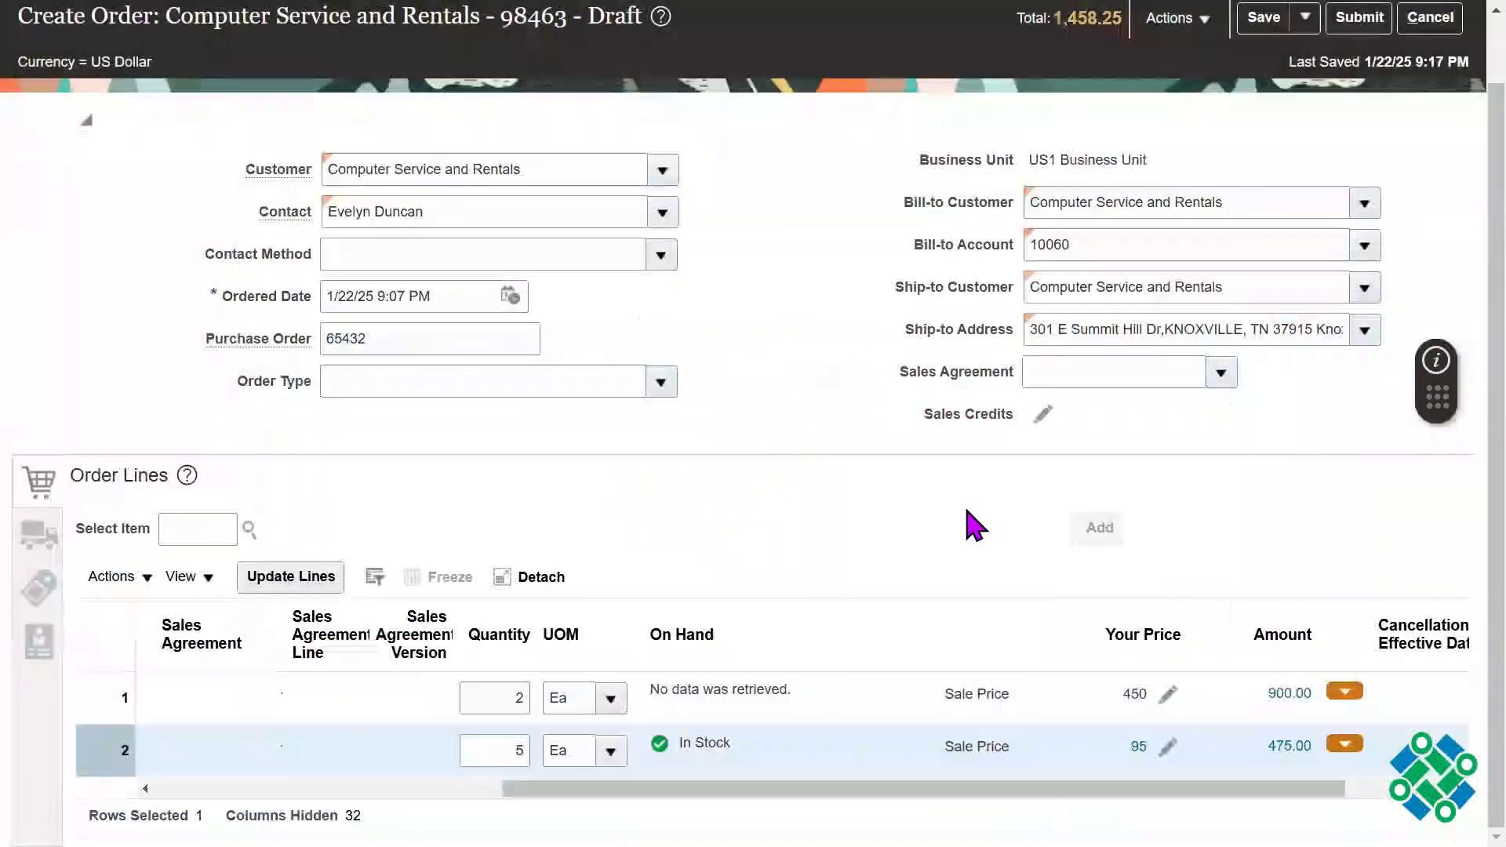
{"action": "left_click_drag", "start_coordinate": [1495, 338], "coordinate": [1451, 169]}
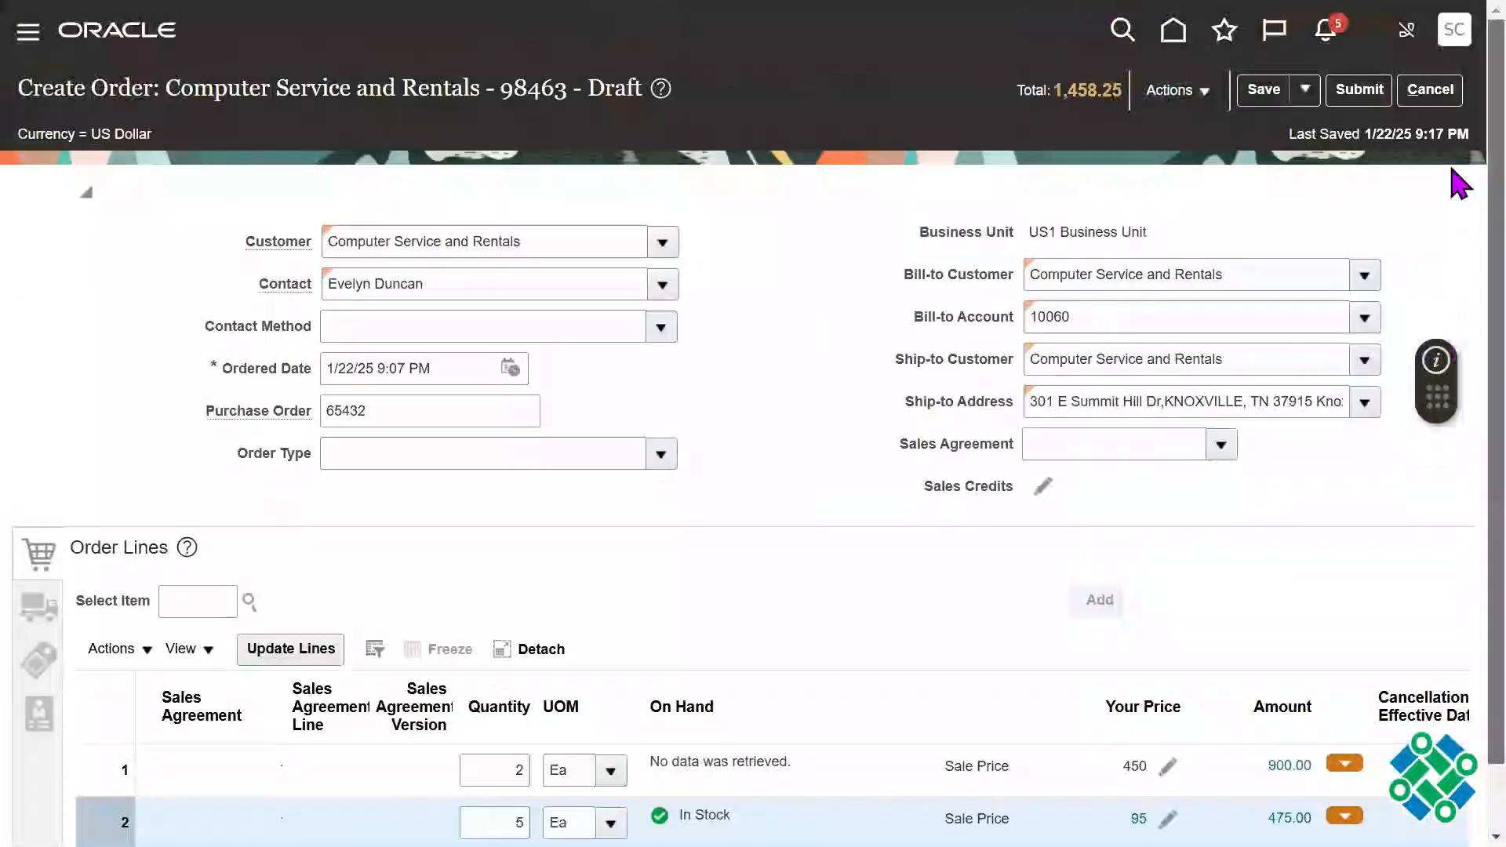
{"action": "left_click", "coordinate": [1271, 93]}
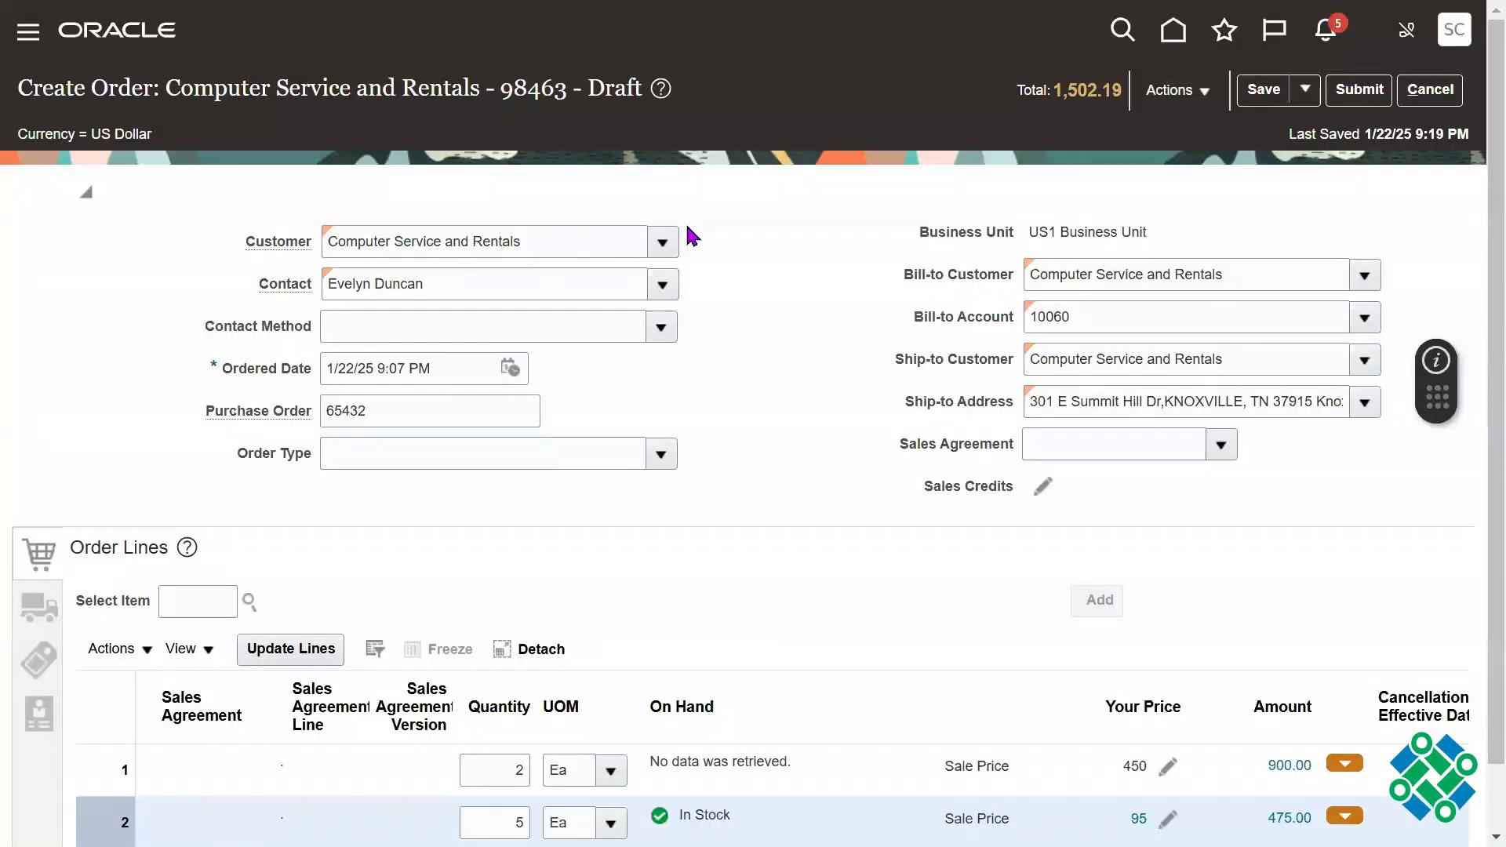
Step: Submit the sales order to fulfillment and acknowledge the confirmation
{"action": "left_click", "coordinate": [1196, 102]}
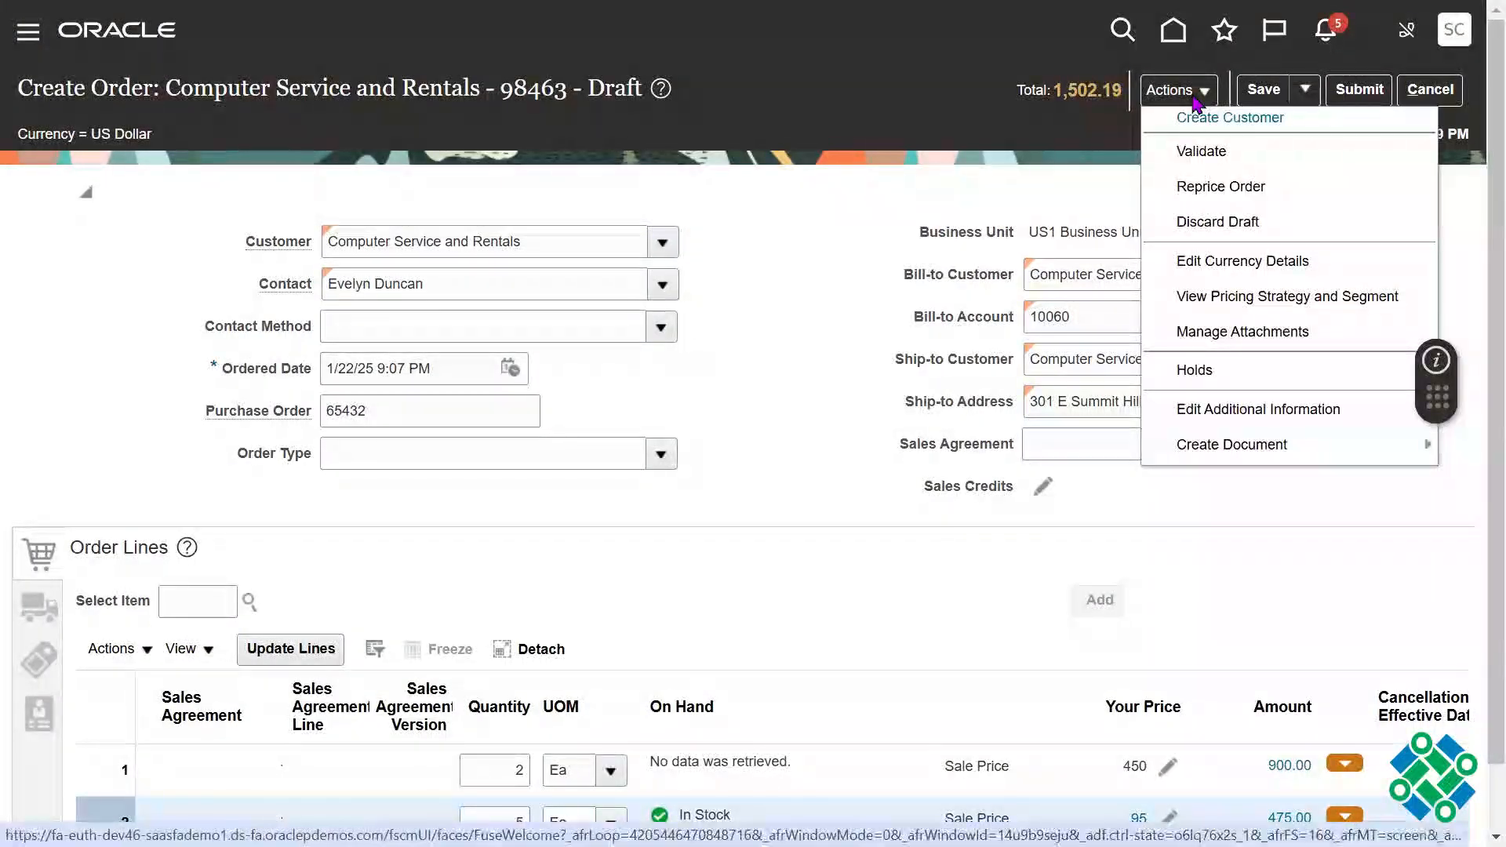
{"action": "left_click", "coordinate": [782, 299]}
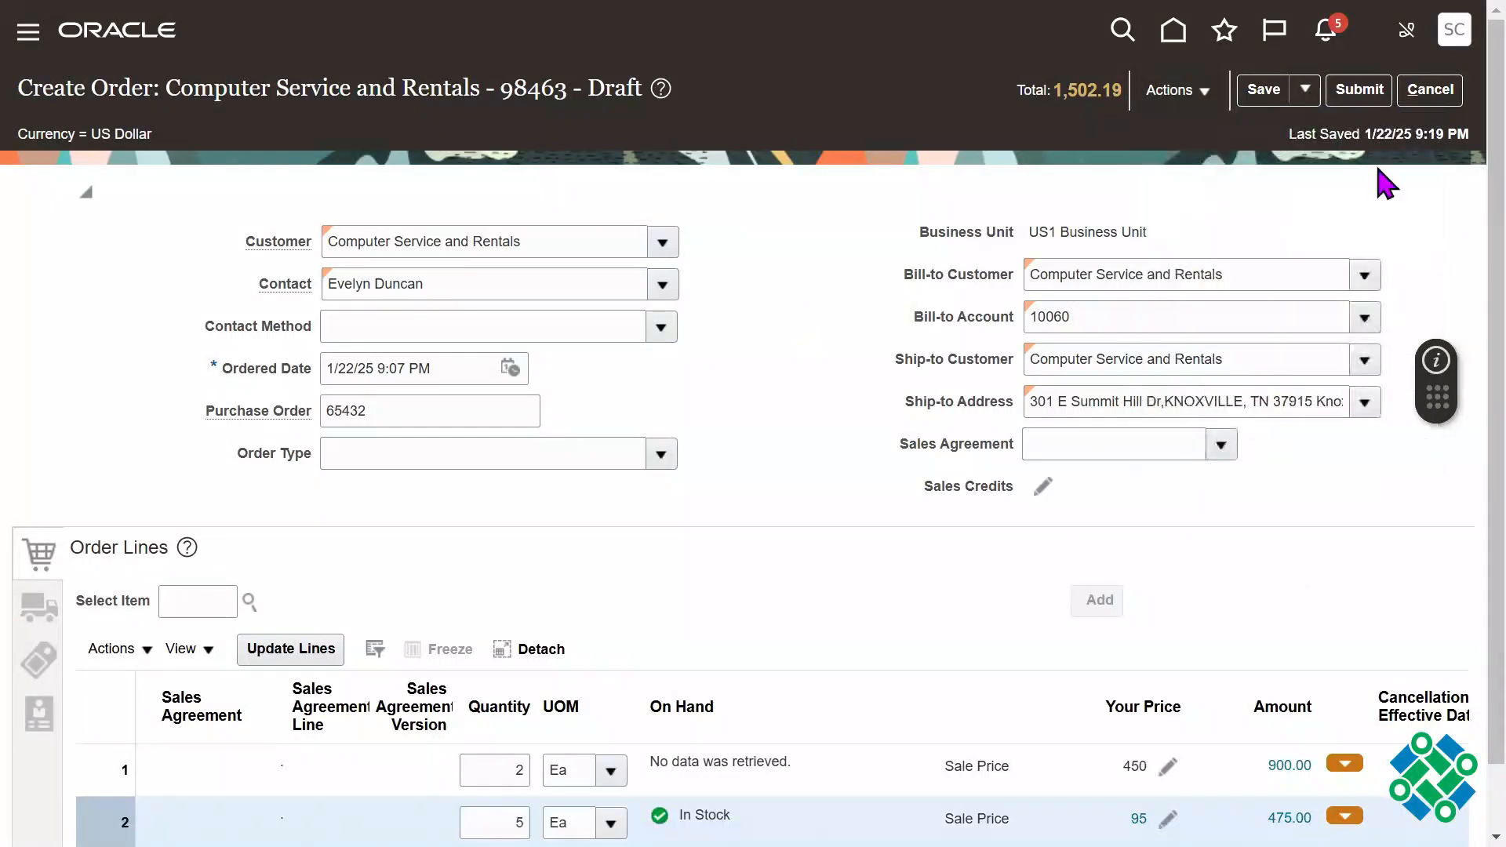
{"action": "left_click", "coordinate": [1367, 103]}
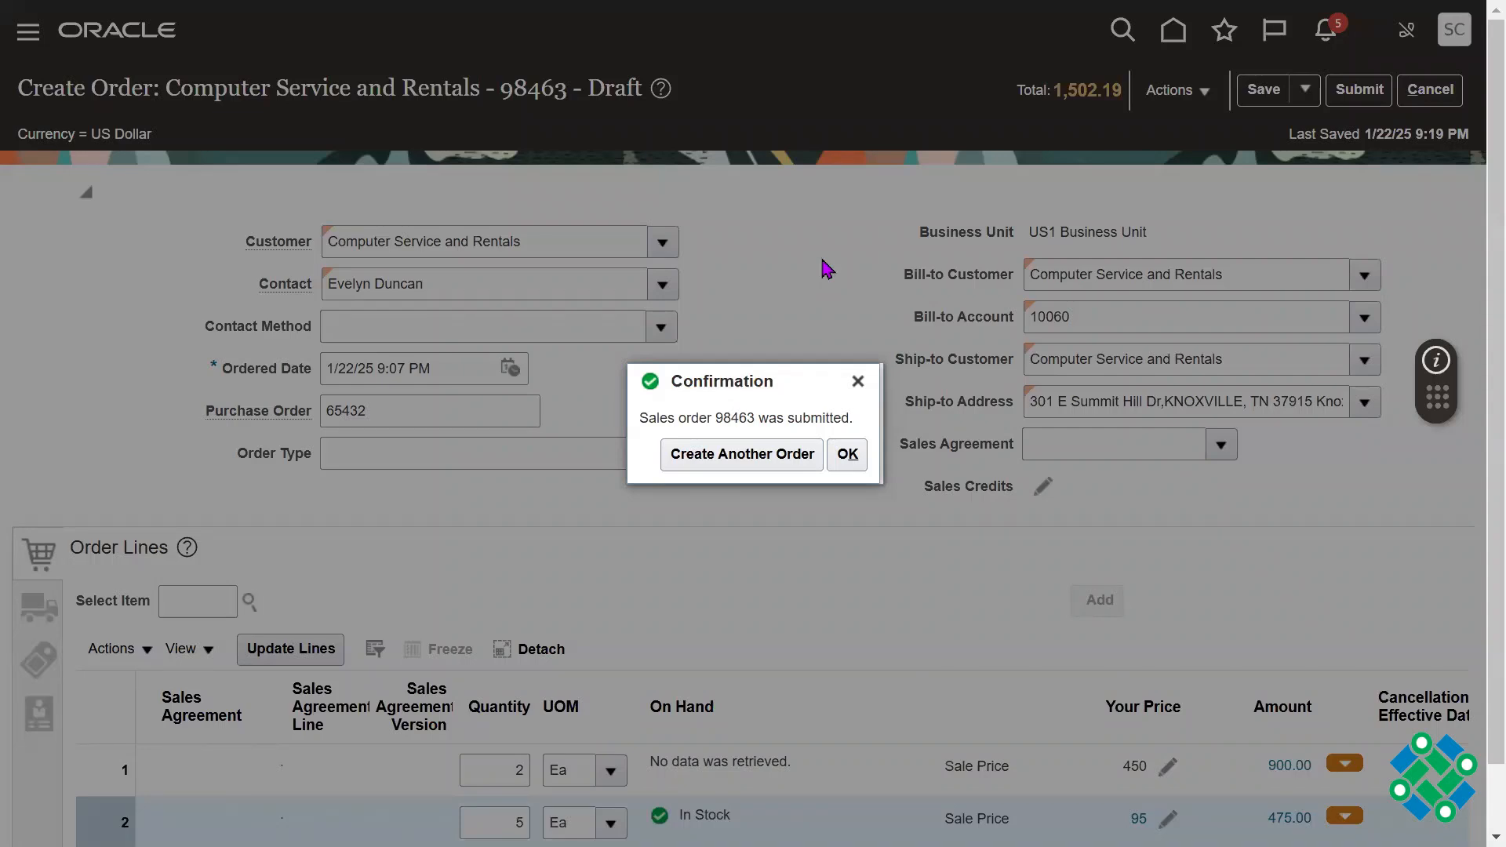
{"action": "left_click", "coordinate": [845, 453]}
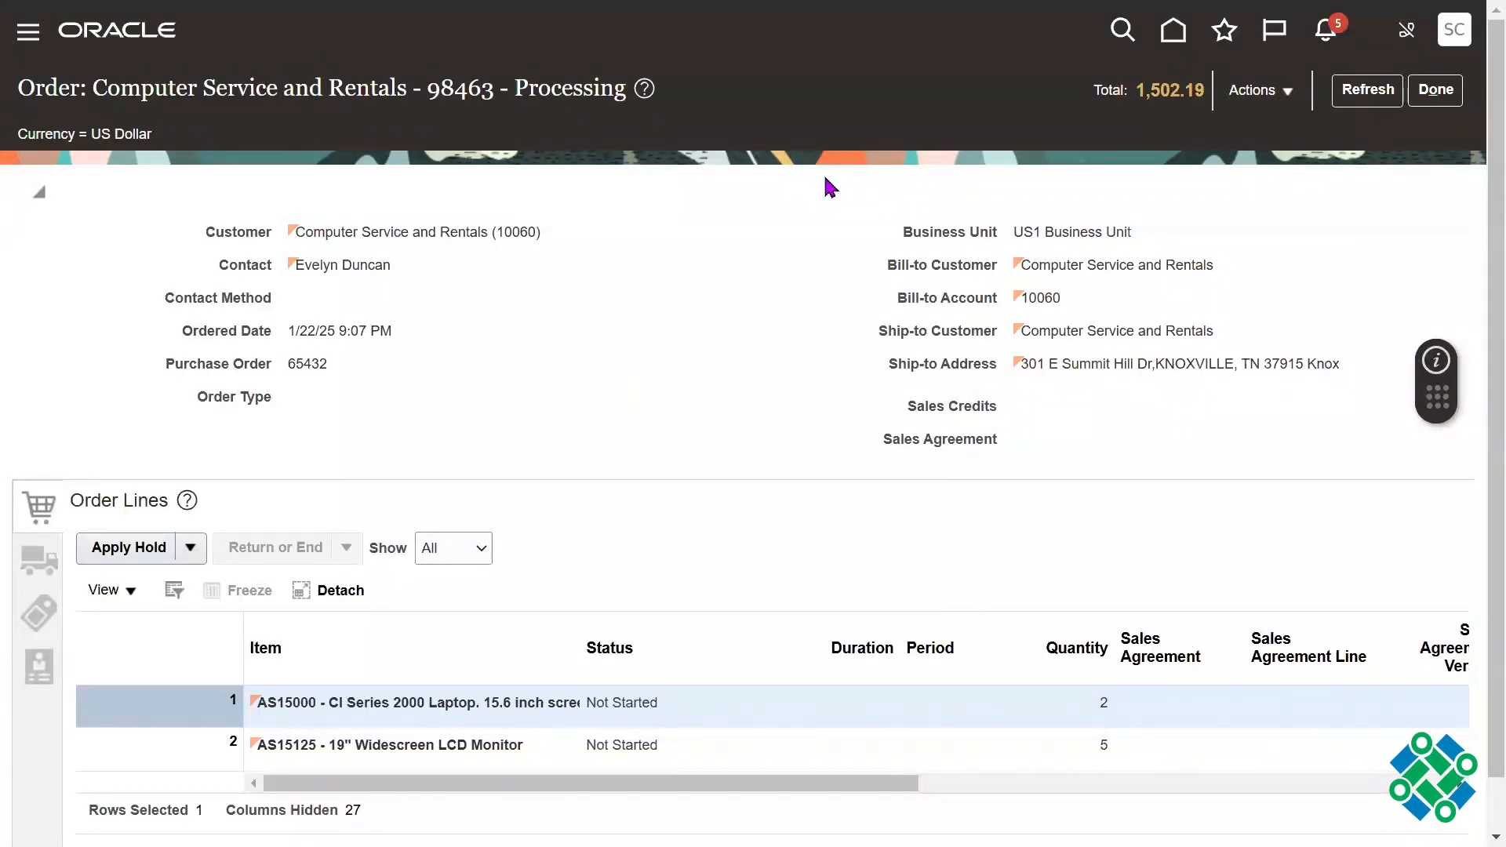
Step: Refresh the submitted order to check the status of its two lines
{"action": "left_click", "coordinate": [1385, 100]}
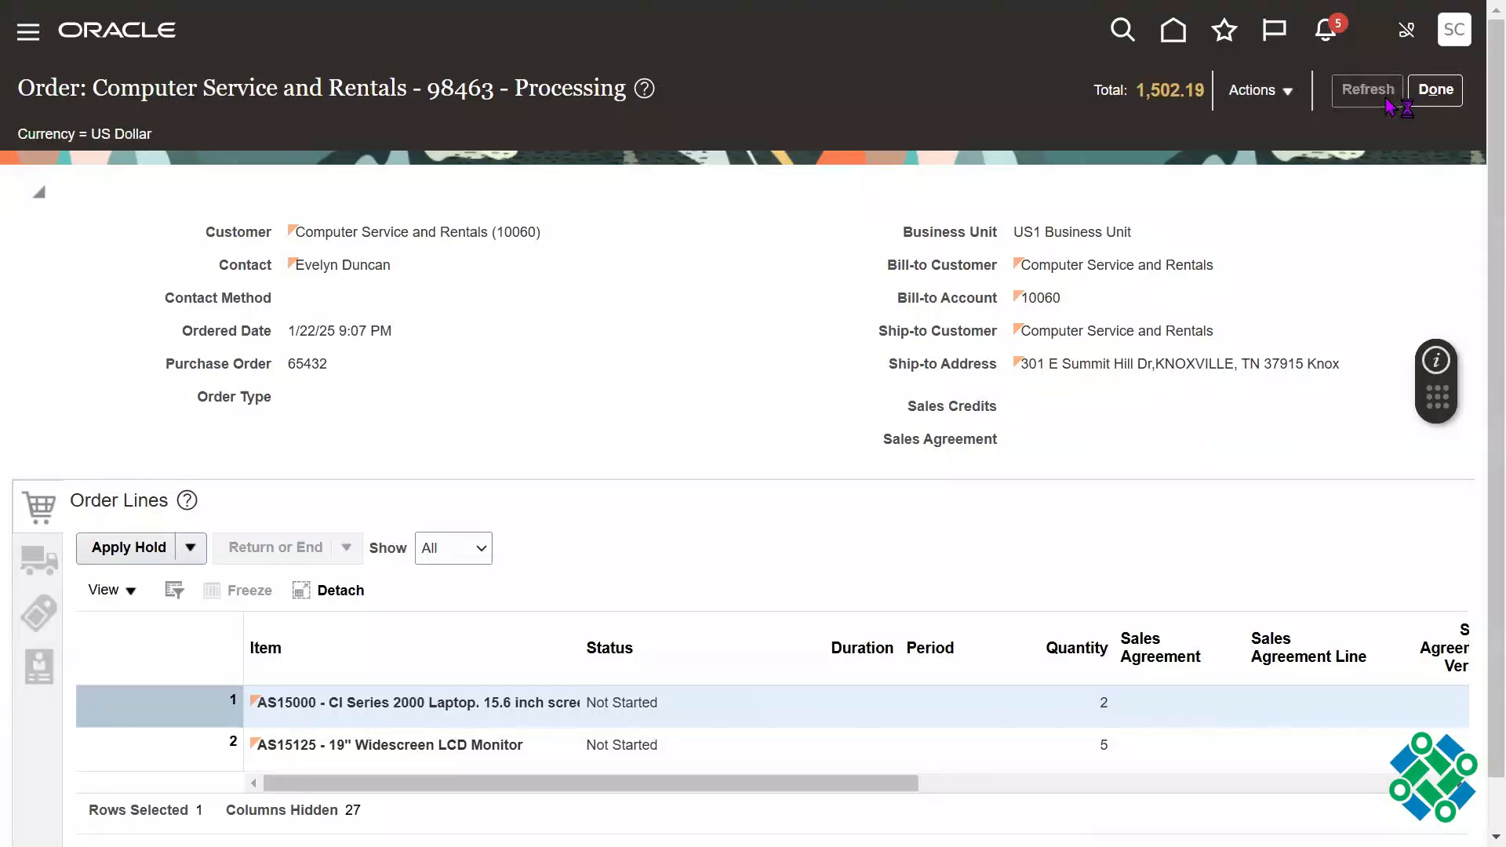
{"action": "left_click", "coordinate": [1386, 97]}
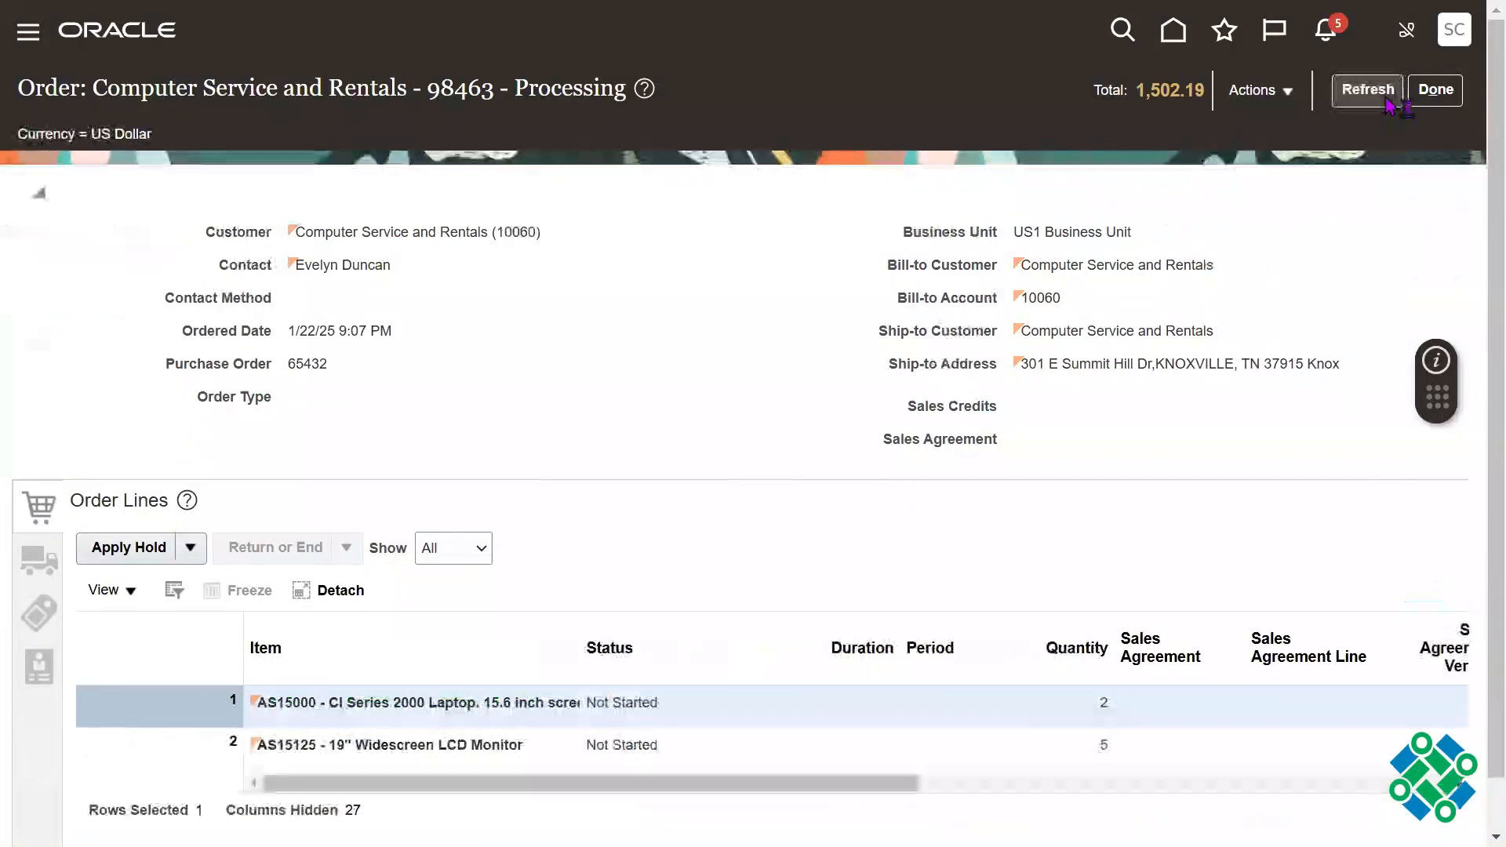
{"action": "left_click", "coordinate": [1387, 97]}
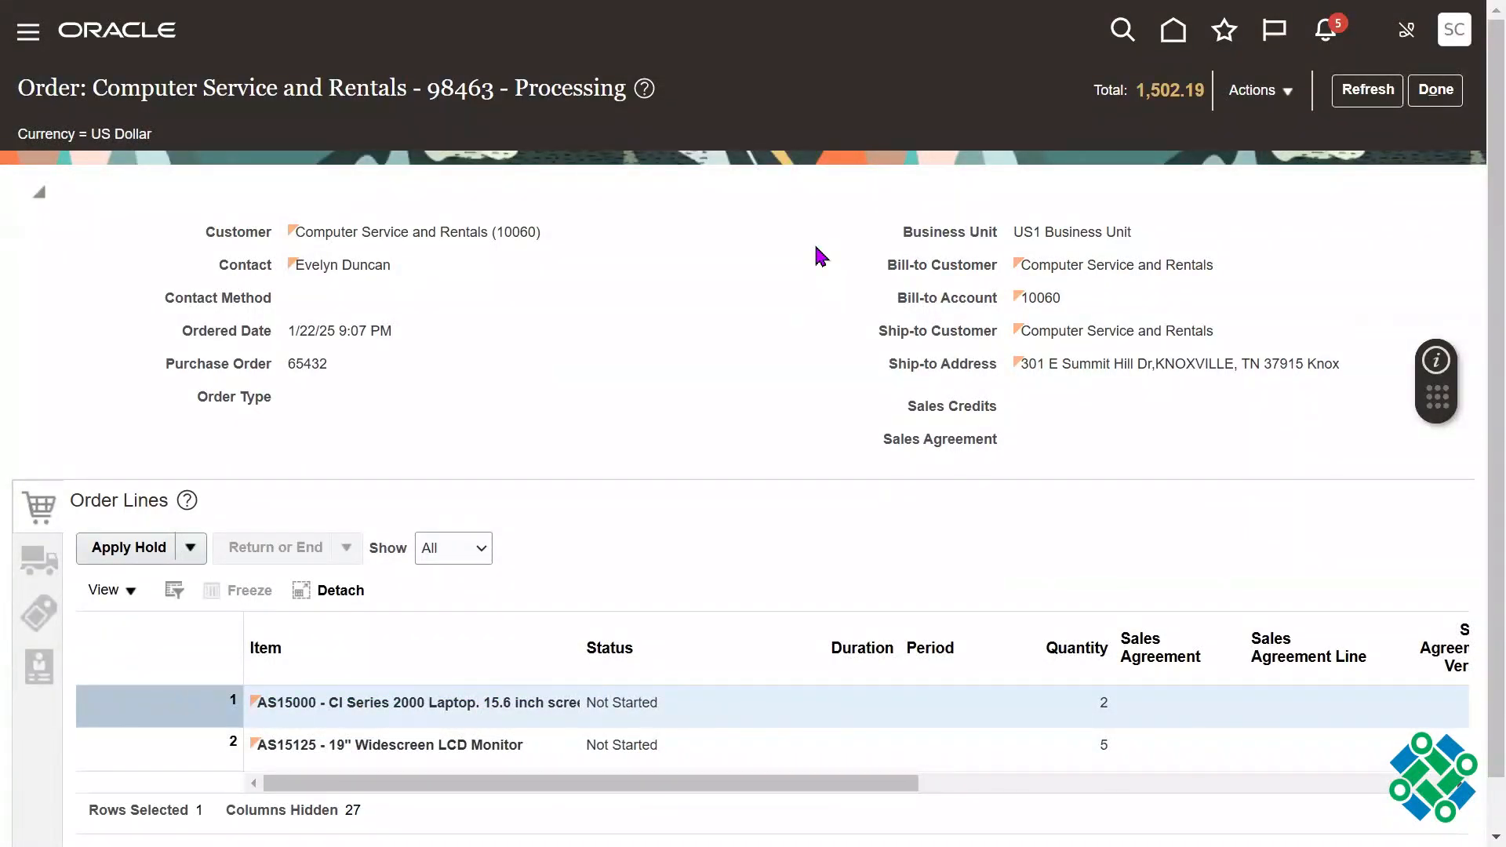
Step: Check the header status shown in the submitted sales order's title
{"action": "triple_click", "coordinate": [555, 91]}
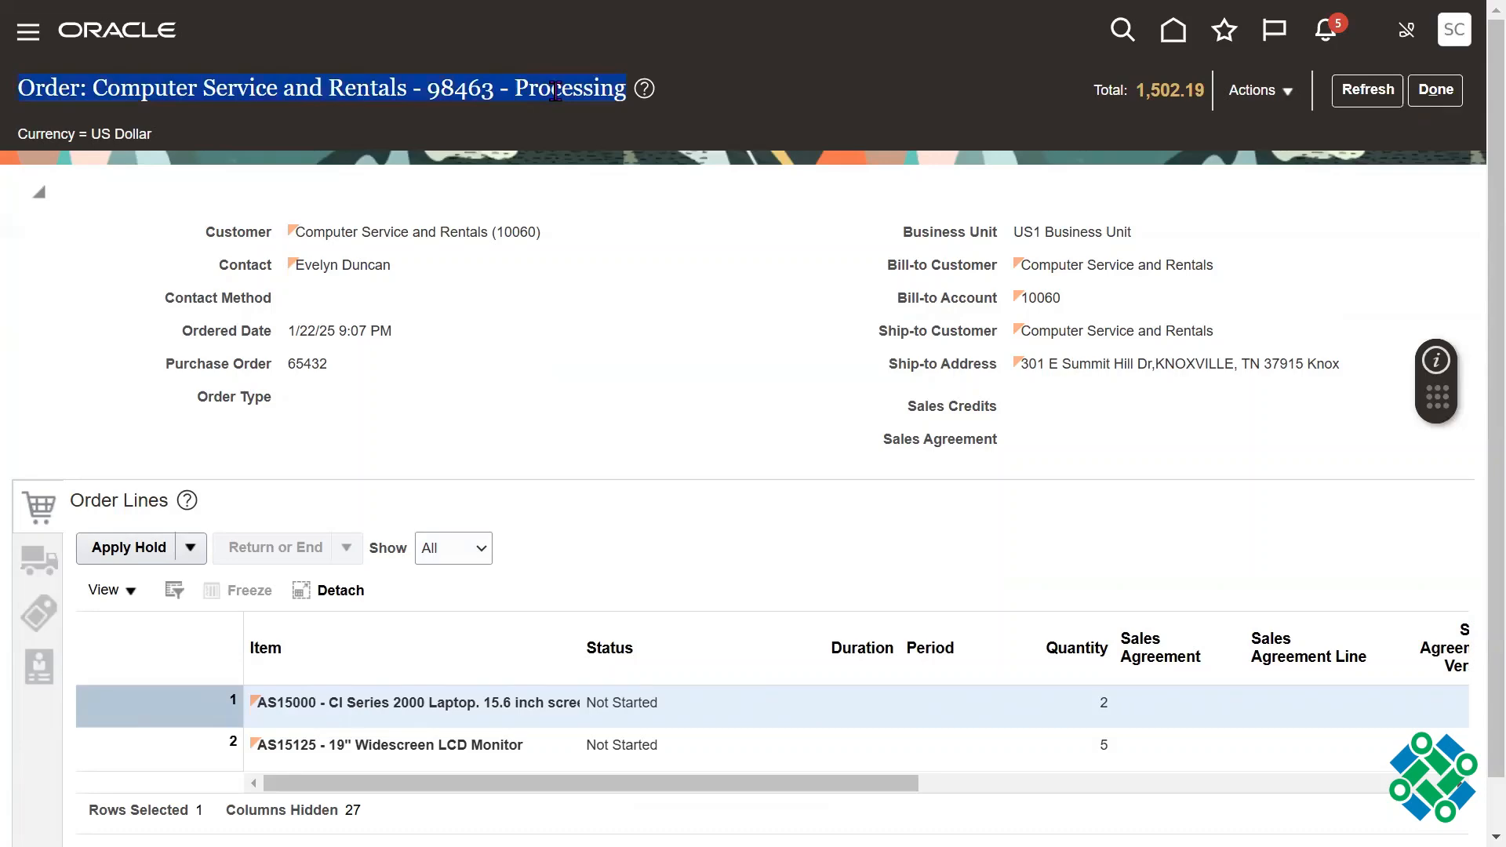
{"action": "left_click", "coordinate": [670, 281]}
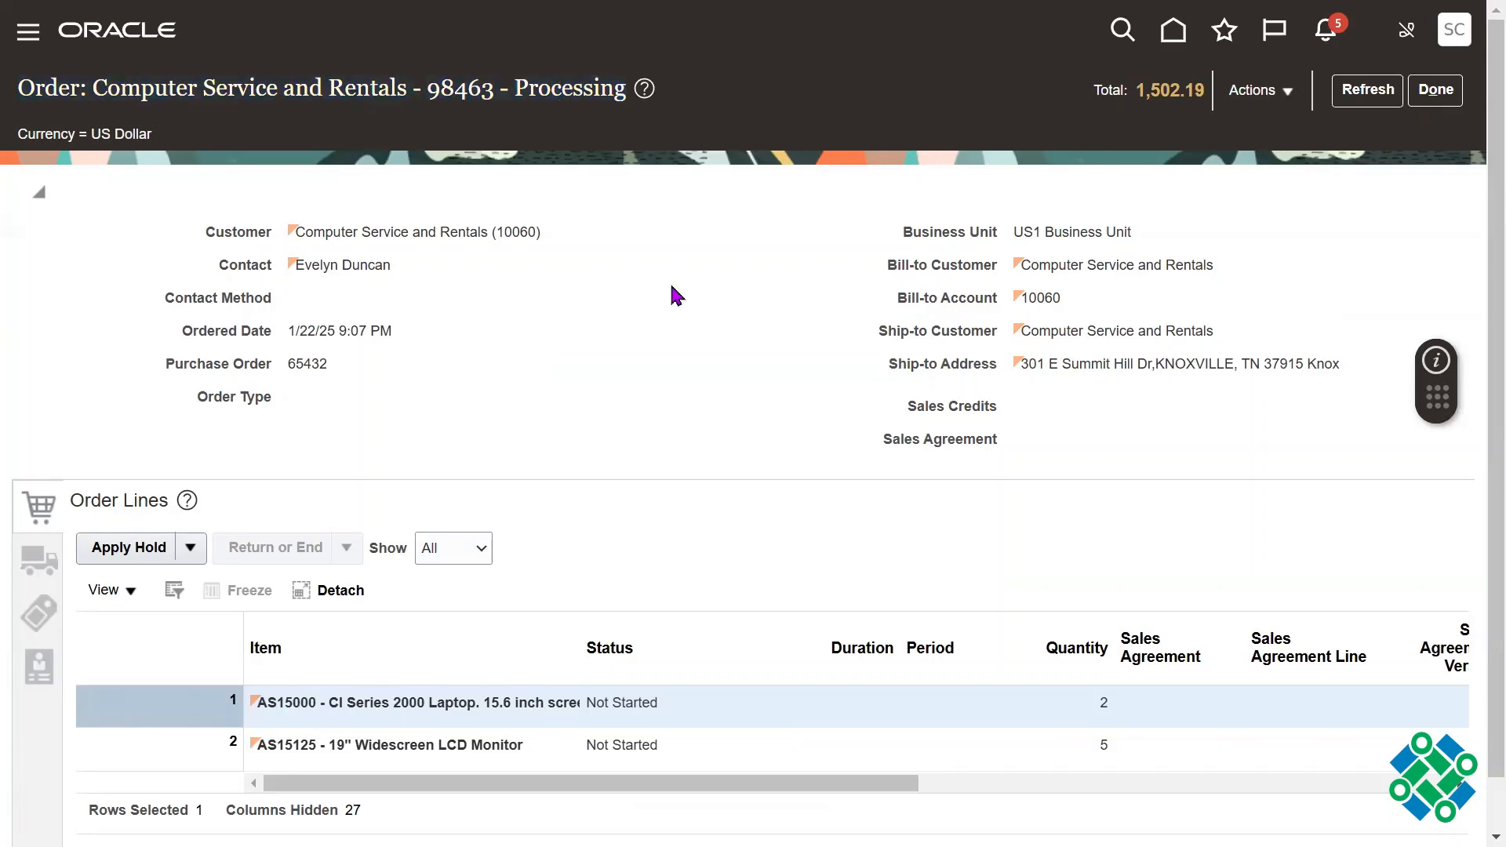
{"action": "triple_click", "coordinate": [563, 94]}
Step: Switch to the 2024 SCM Setups Sheet in Google Sheets and locate the Header status flow under Sales Order Status on the OM sheet
{"action": "key", "text": "alt+Tab"}
{"action": "key", "text": "alt+Tab"}
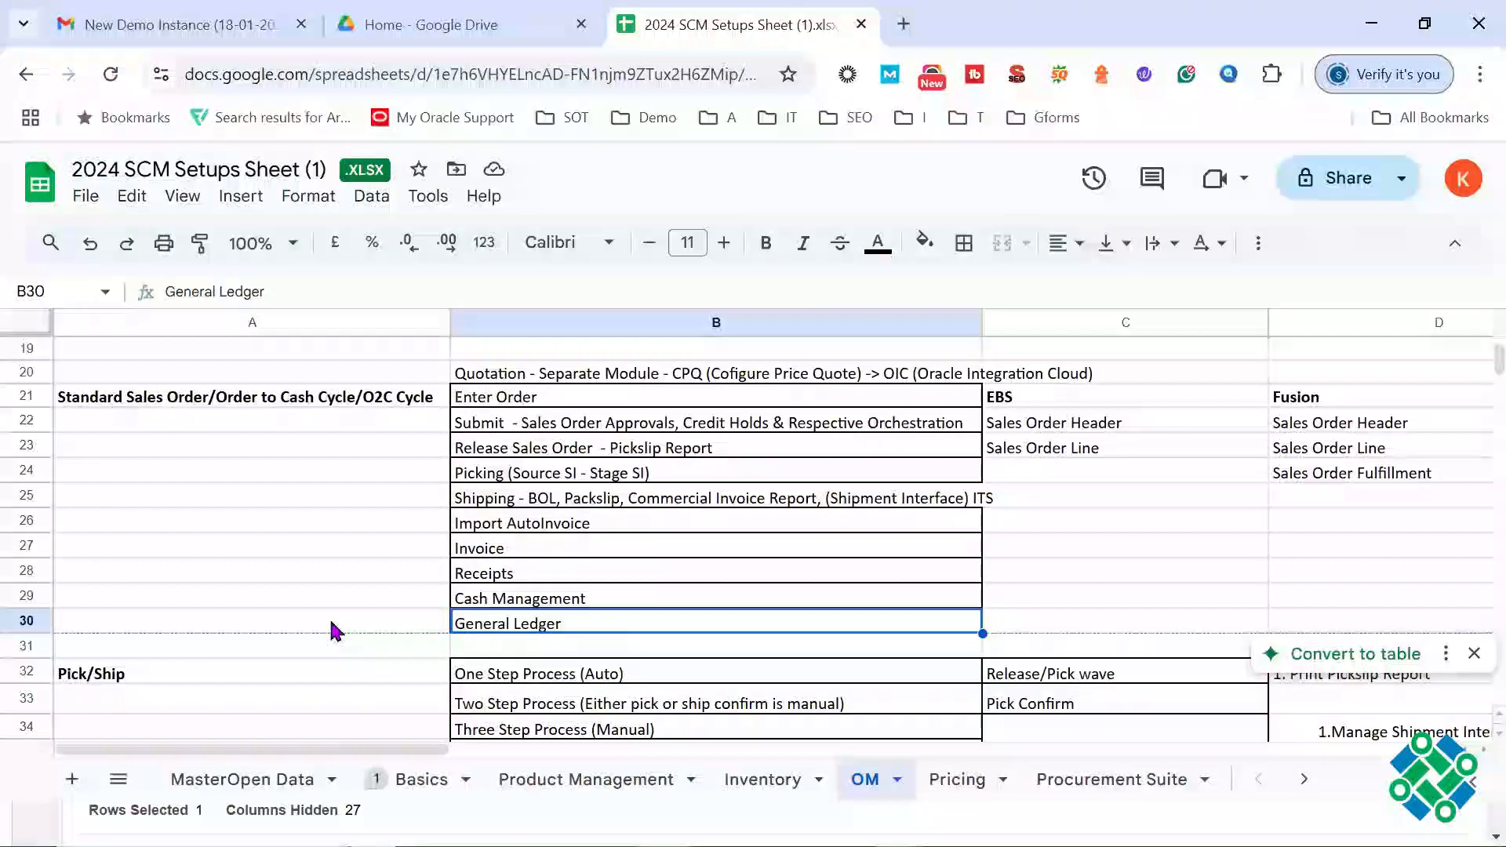
{"action": "left_click", "coordinate": [333, 628]}
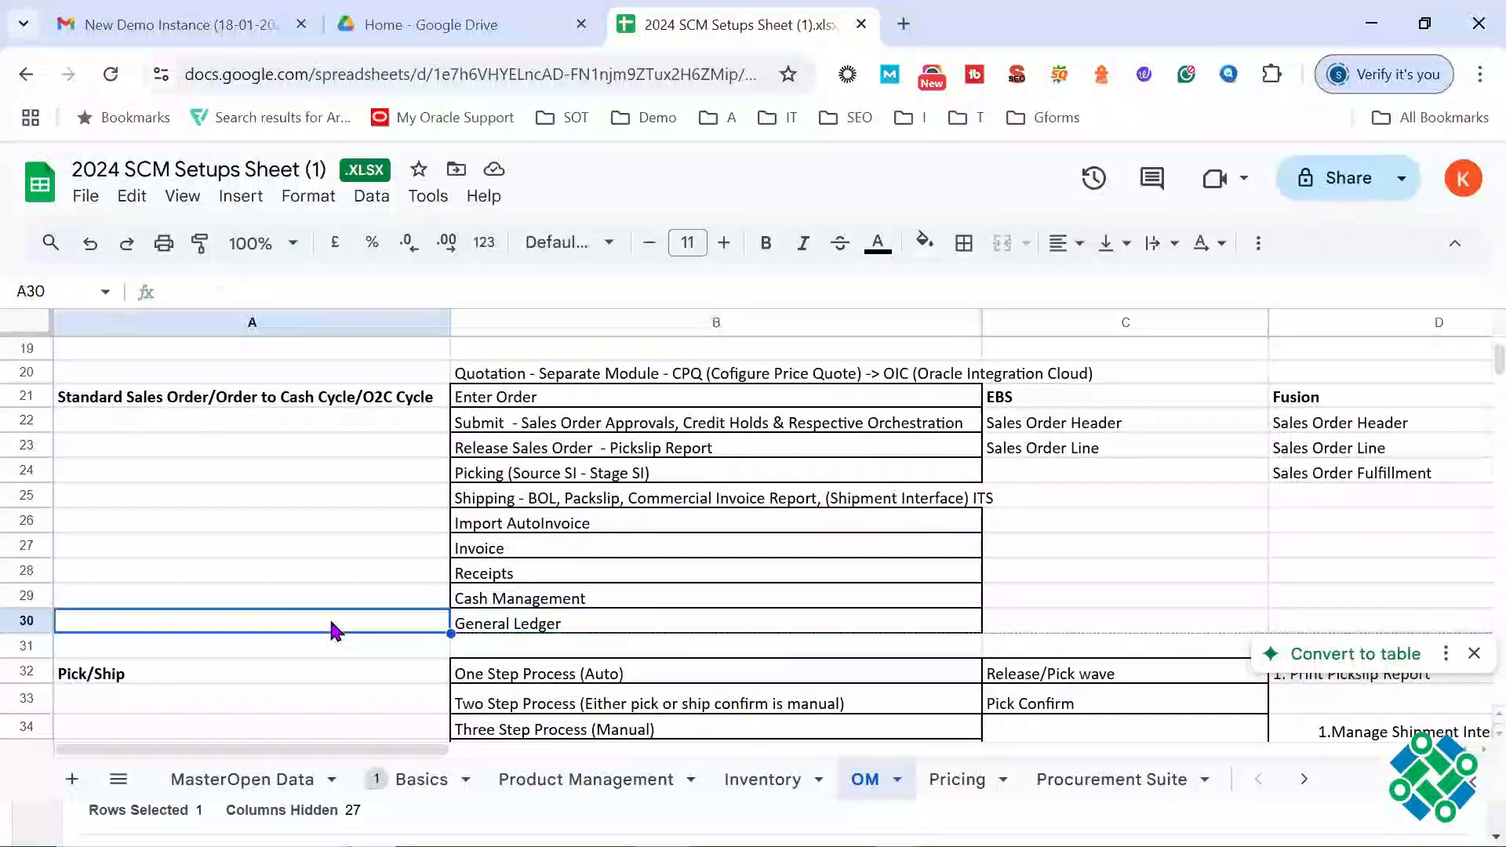
{"action": "key", "text": "Down"}
{"action": "key", "text": "Down"}
{"action": "key", "text": "Down"}
{"action": "key", "text": "Down"}
{"action": "key", "text": "Down"}
{"action": "key", "text": "Down"}
{"action": "key", "text": "Down"}
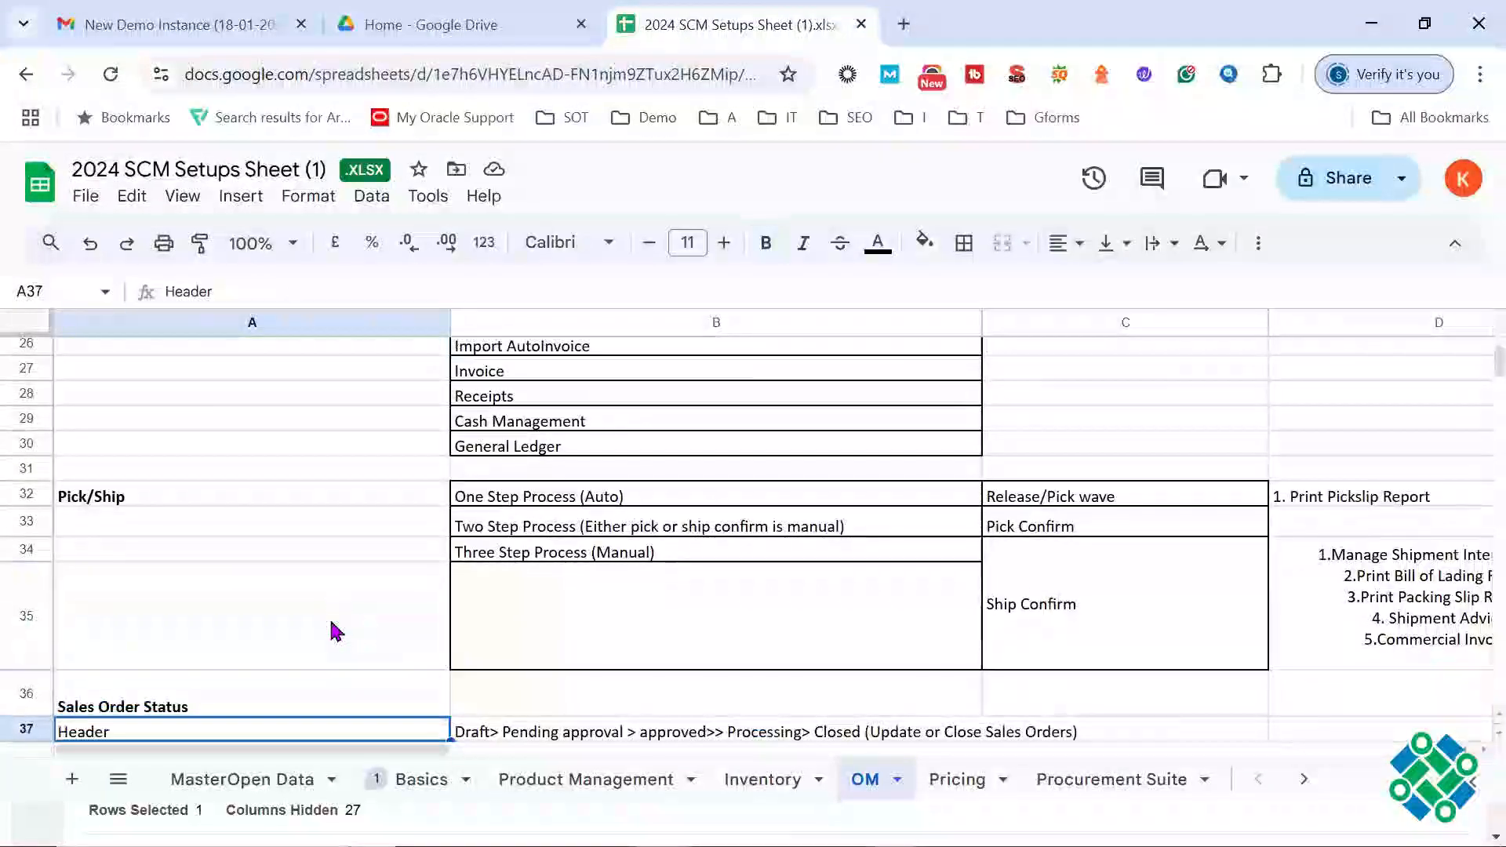
{"action": "key", "text": "Down"}
{"action": "key", "text": "Down"}
{"action": "key", "text": "Down"}
{"action": "key", "text": "Down"}
{"action": "key", "text": "Down"}
{"action": "left_click", "coordinate": [284, 606]}
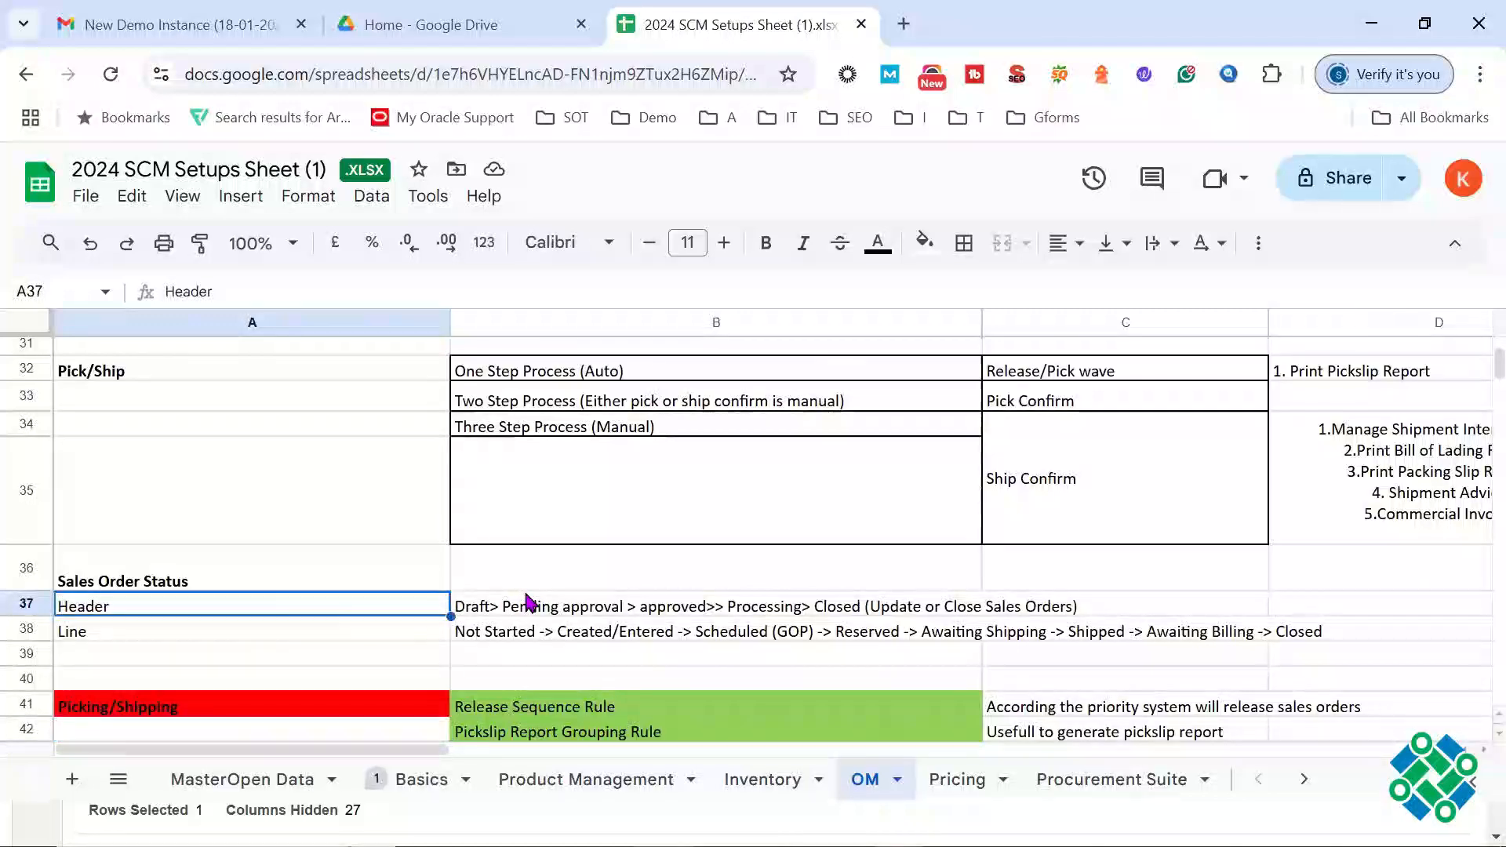
{"action": "left_click", "coordinate": [528, 604]}
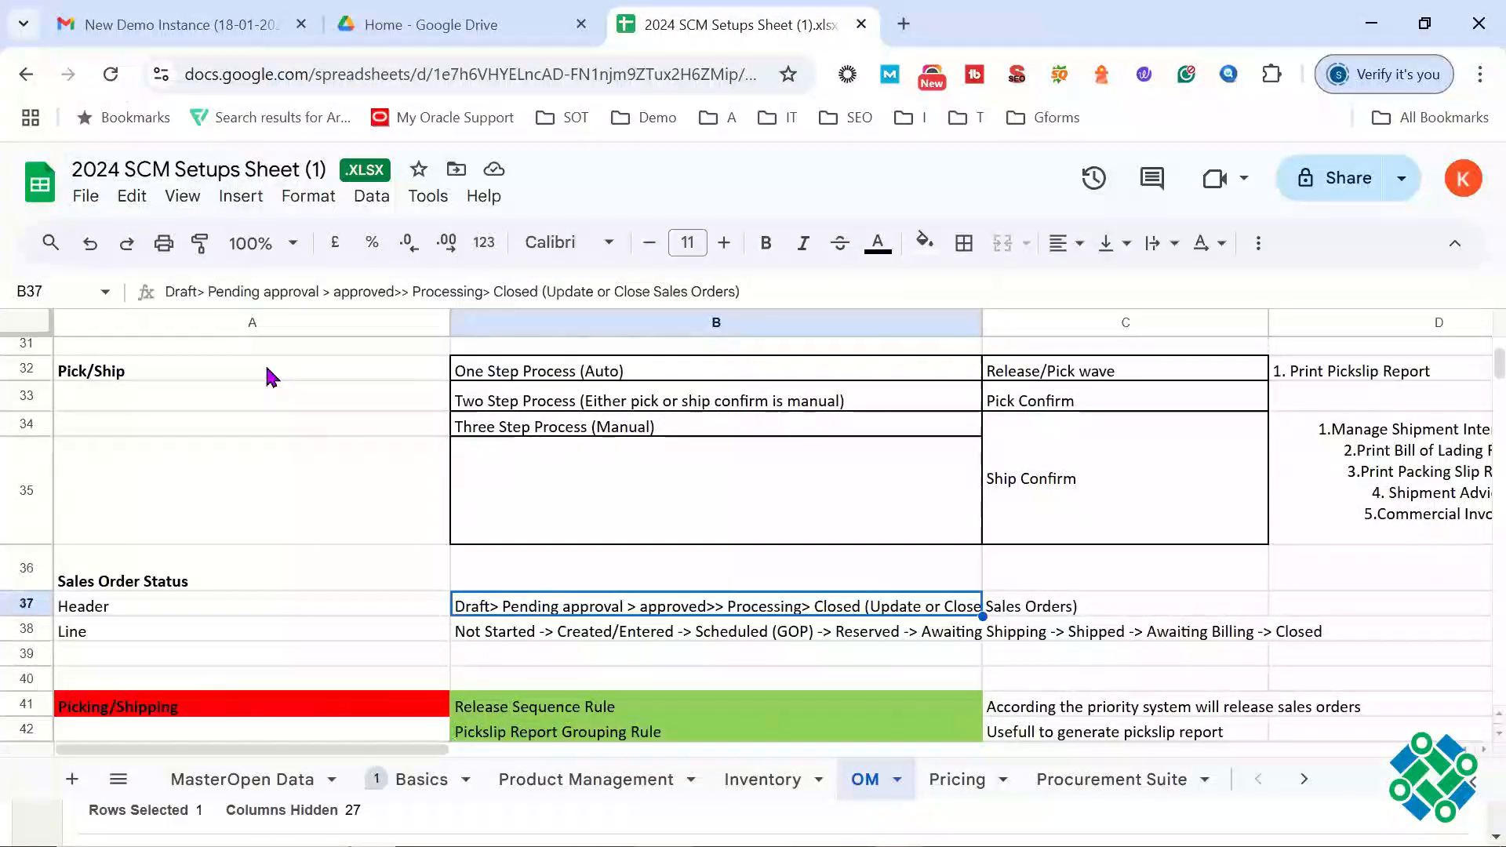
Step: Review each stage of the header status flow in cell B37, from Draft through Closed and its note in brackets
{"action": "left_click_drag", "start_coordinate": [204, 290], "coordinate": [164, 295]}
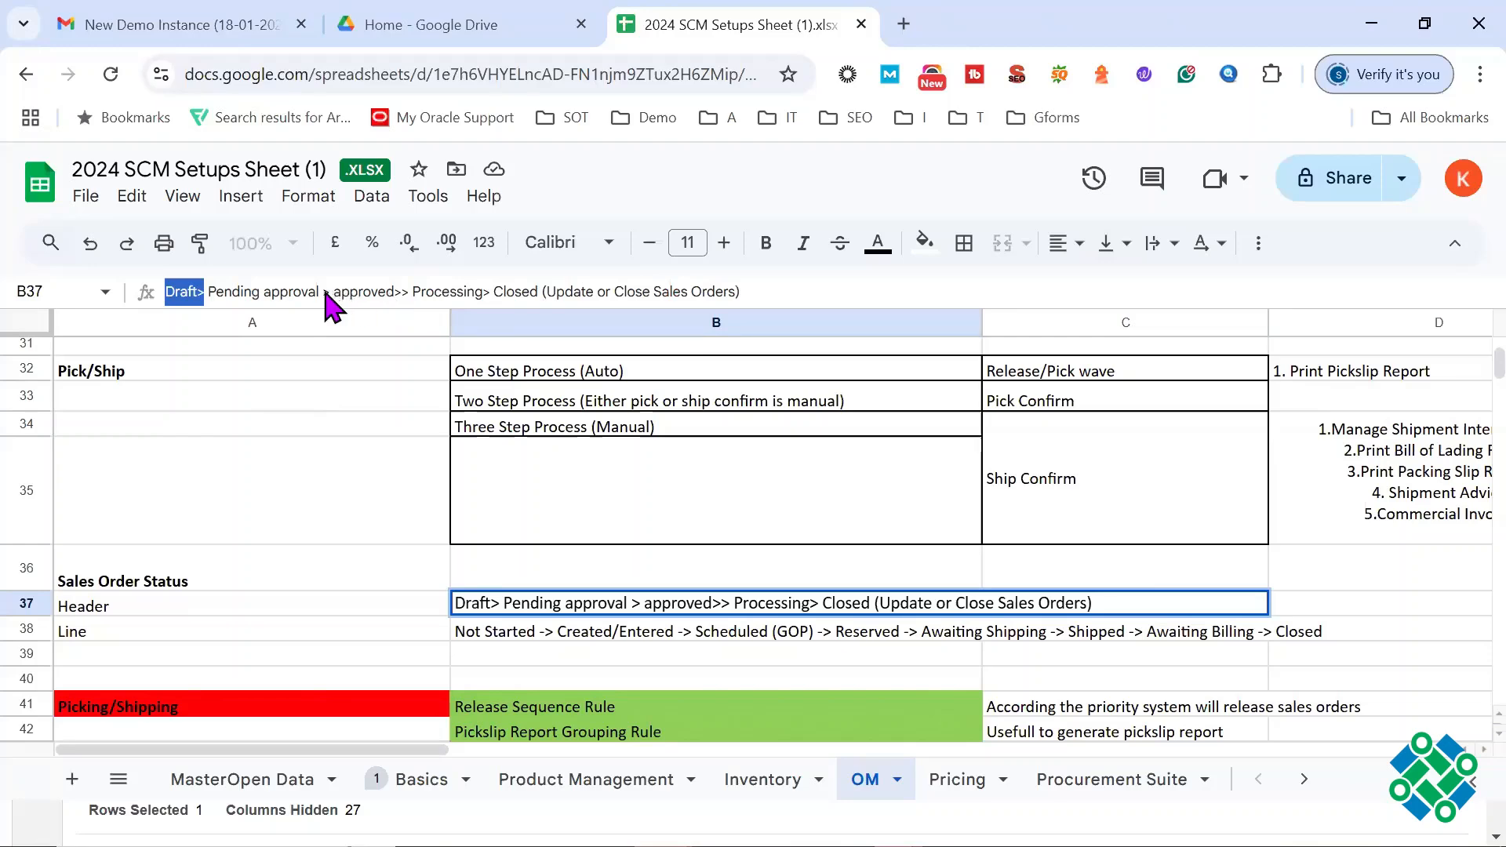
{"action": "left_click_drag", "start_coordinate": [328, 295], "coordinate": [207, 298]}
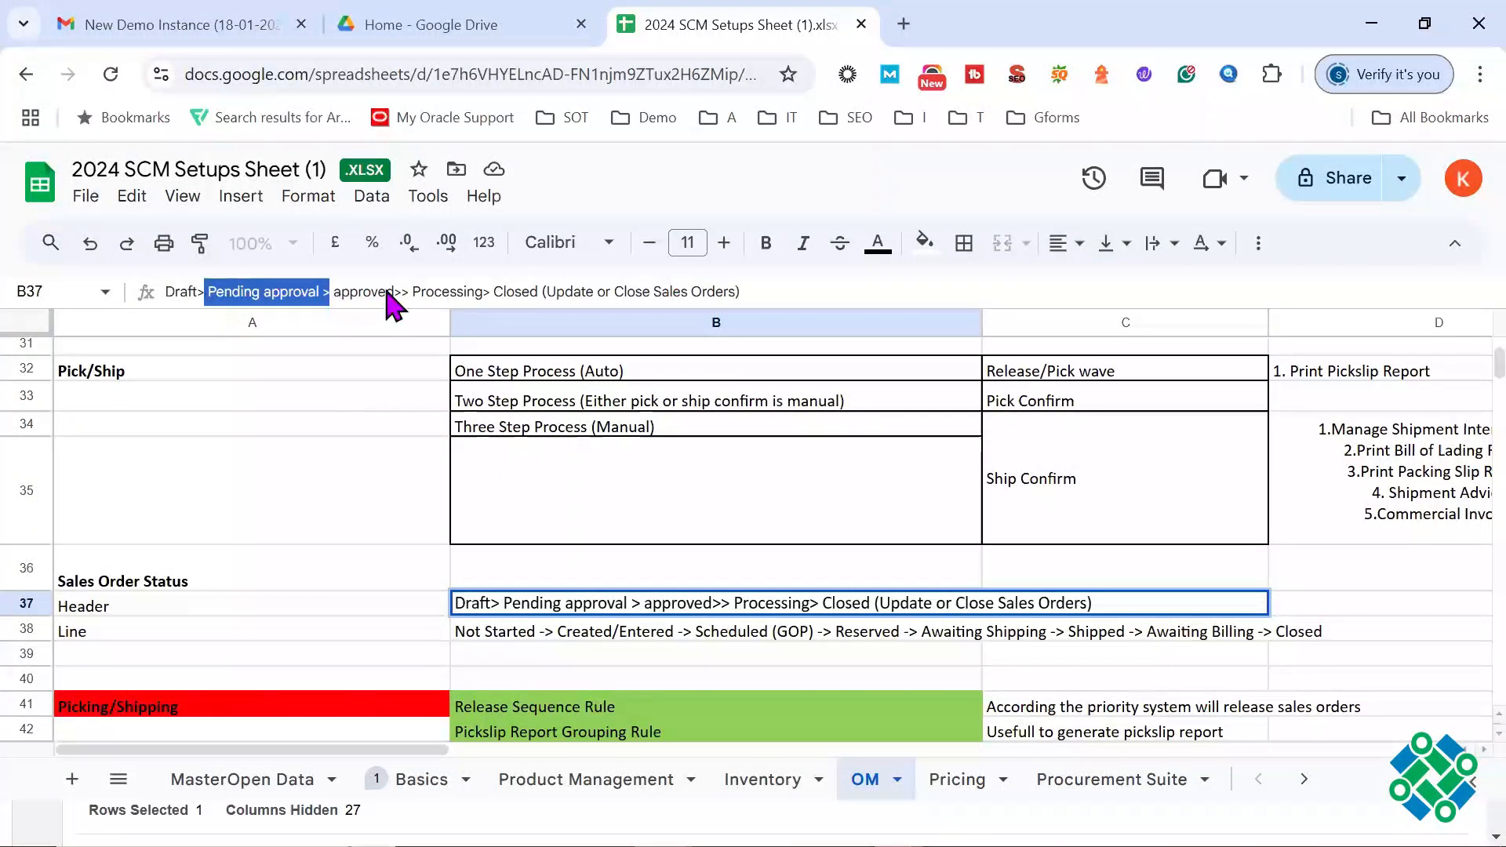
{"action": "left_click_drag", "start_coordinate": [403, 297], "coordinate": [332, 302]}
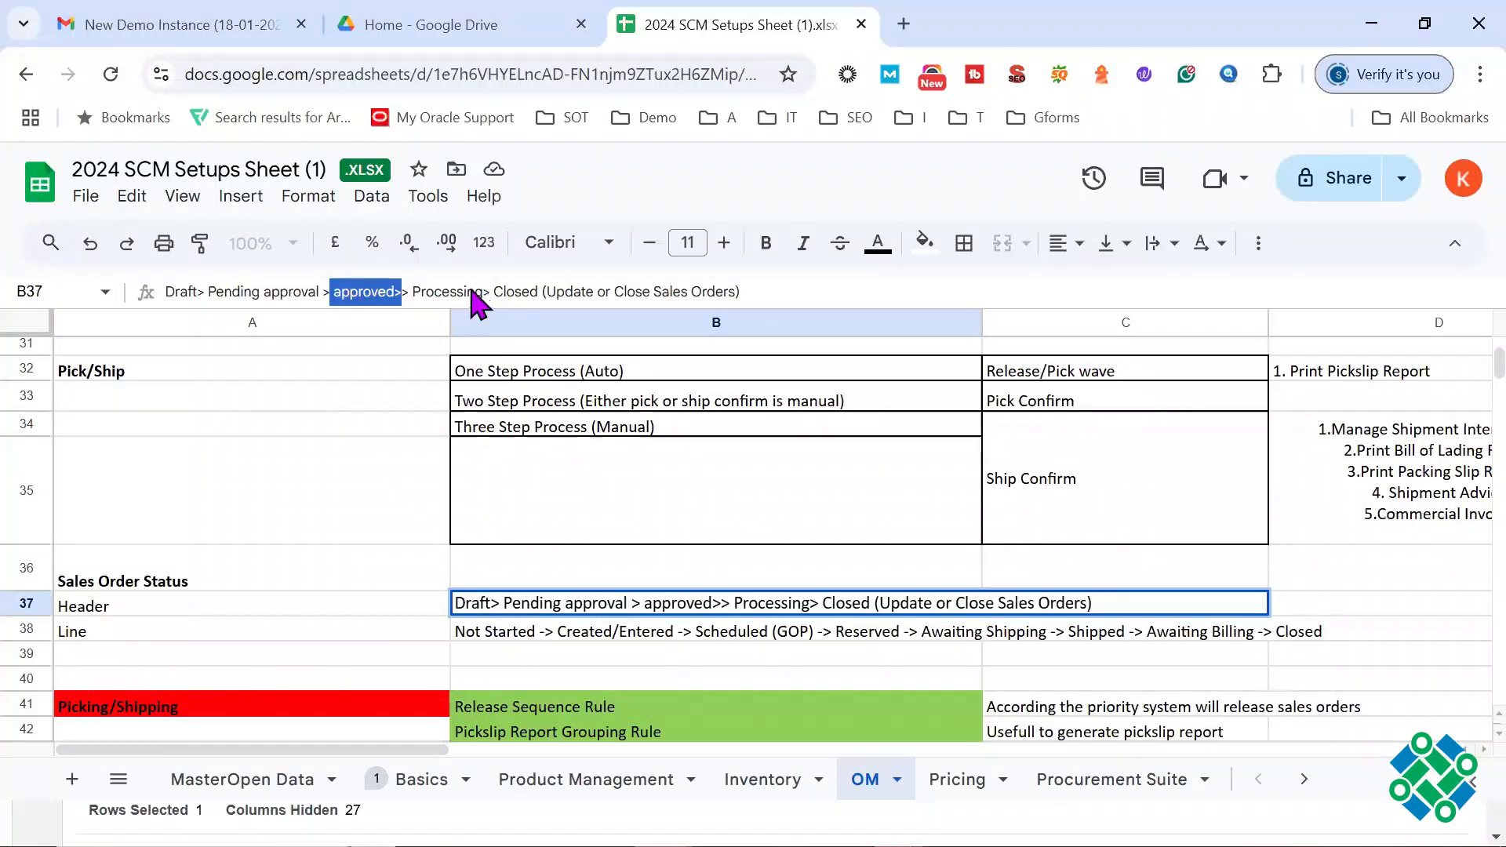
{"action": "left_click_drag", "start_coordinate": [482, 297], "coordinate": [416, 305]}
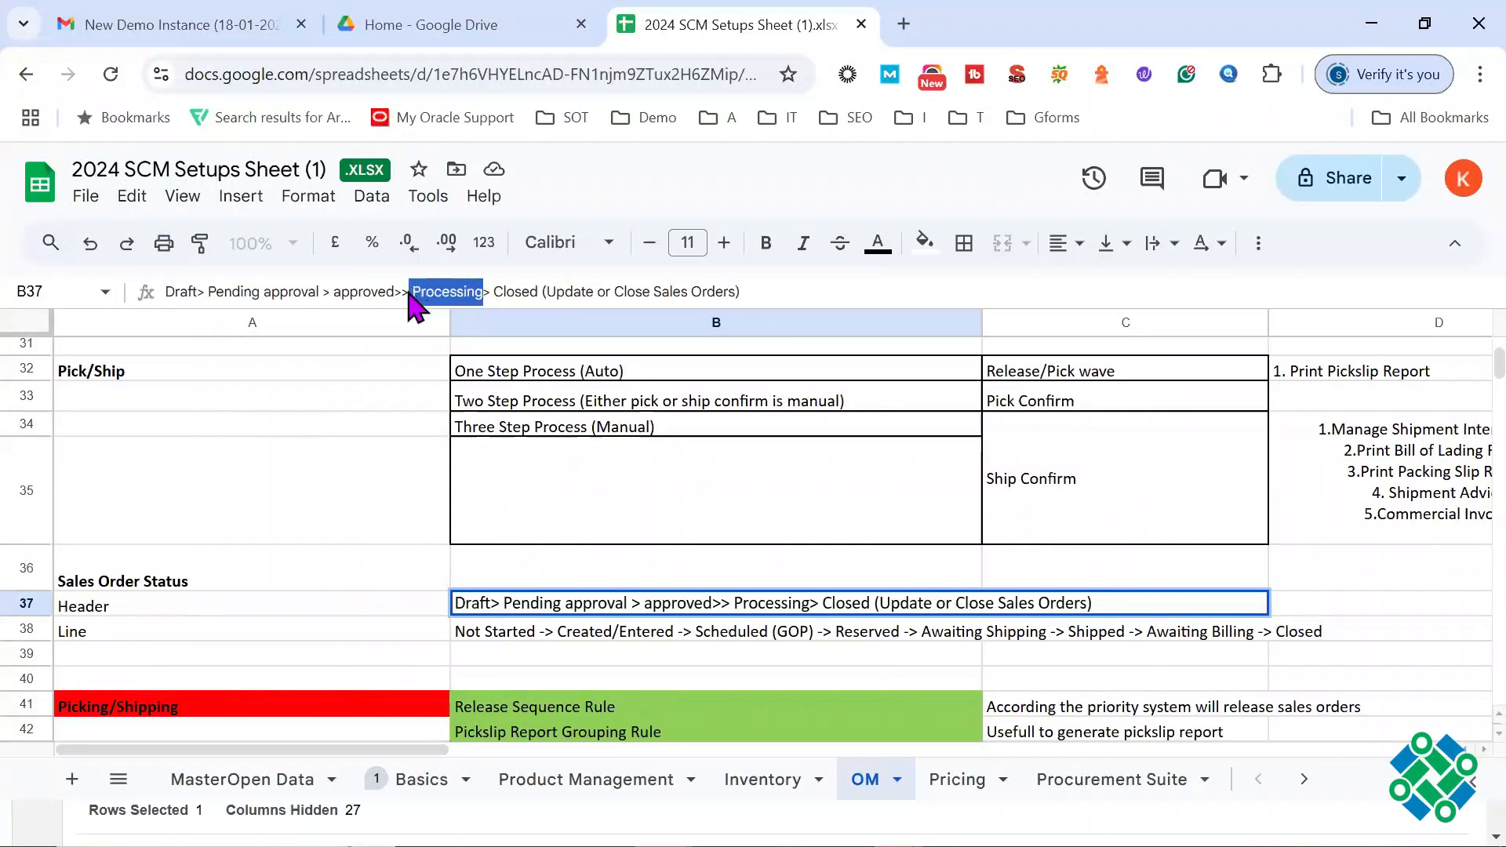
{"action": "left_click", "coordinate": [532, 290]}
{"action": "left_click_drag", "start_coordinate": [538, 292], "coordinate": [496, 295]}
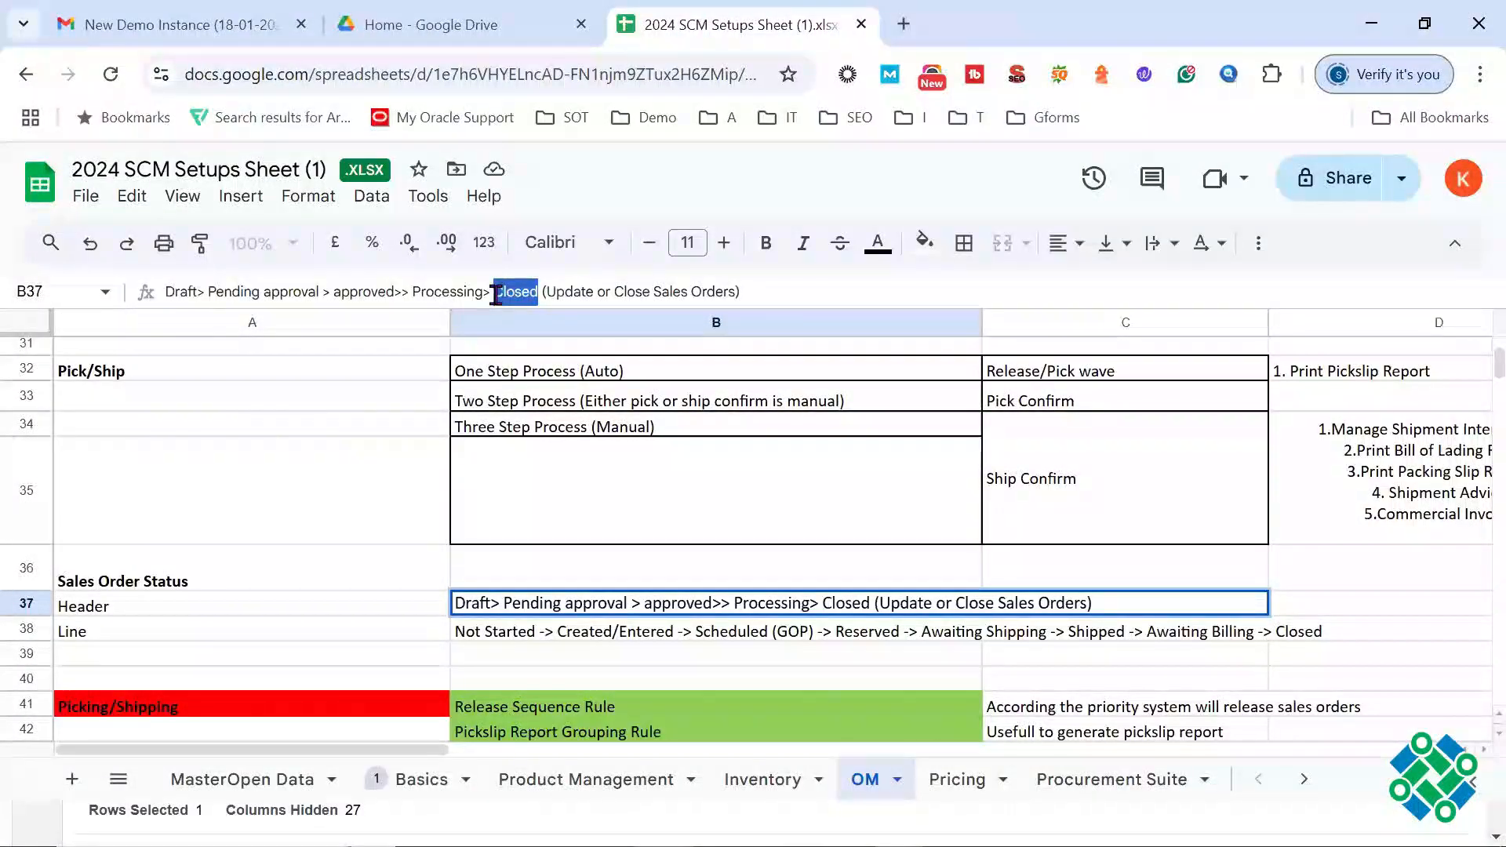
{"action": "left_click_drag", "start_coordinate": [737, 292], "coordinate": [538, 297]}
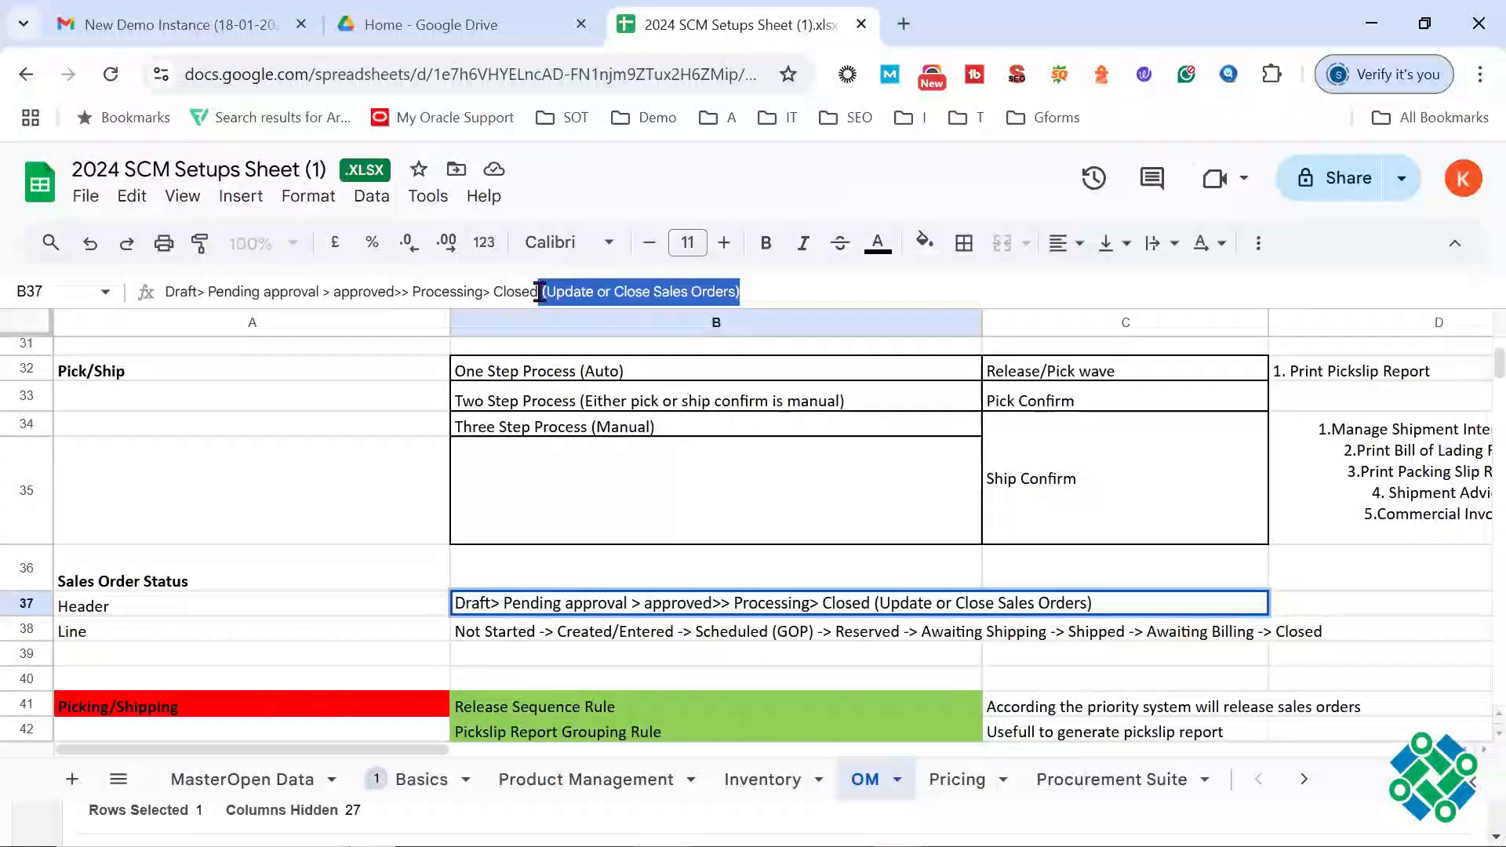
Step: Re-examine the Closed and Processing stages and the Update or Close Sales Orders note in cell B37
{"action": "left_click_drag", "start_coordinate": [495, 292], "coordinate": [546, 289]}
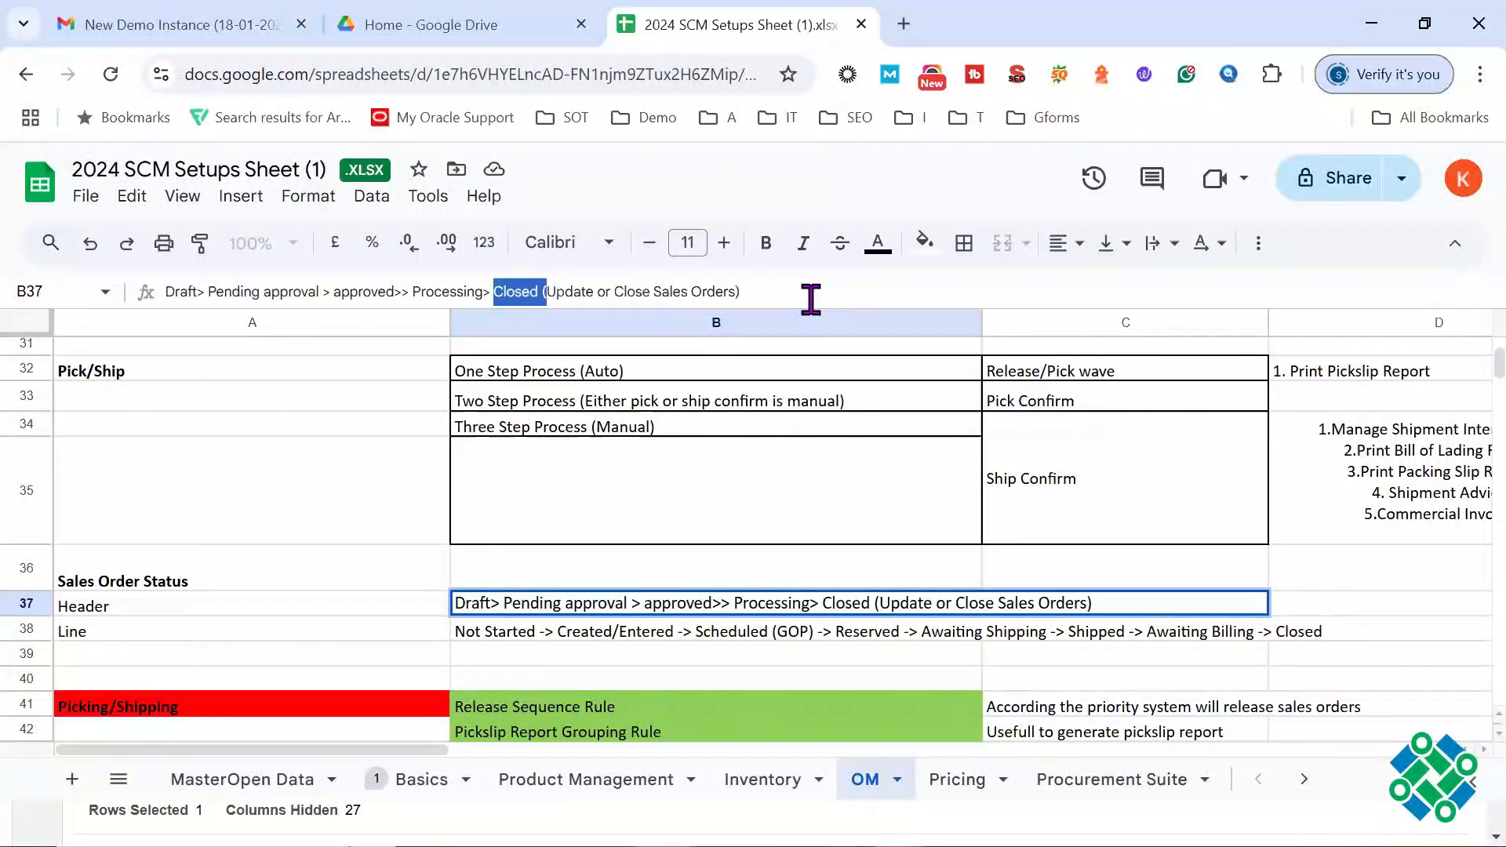
{"action": "left_click_drag", "start_coordinate": [740, 292], "coordinate": [540, 292]}
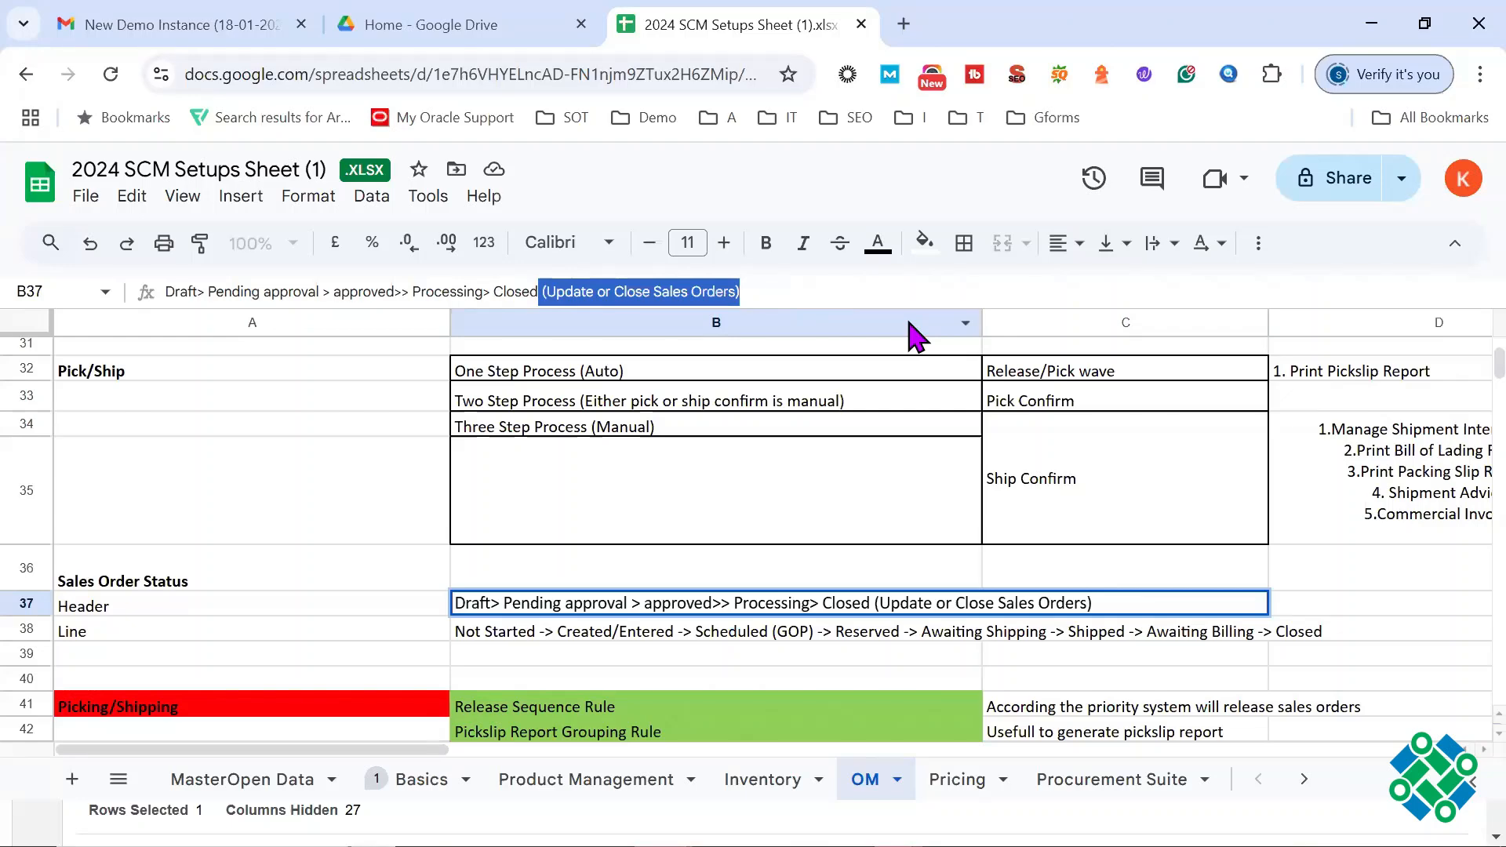
{"action": "left_click_drag", "start_coordinate": [542, 288], "coordinate": [494, 291]}
{"action": "key", "text": "ctrl+z"}
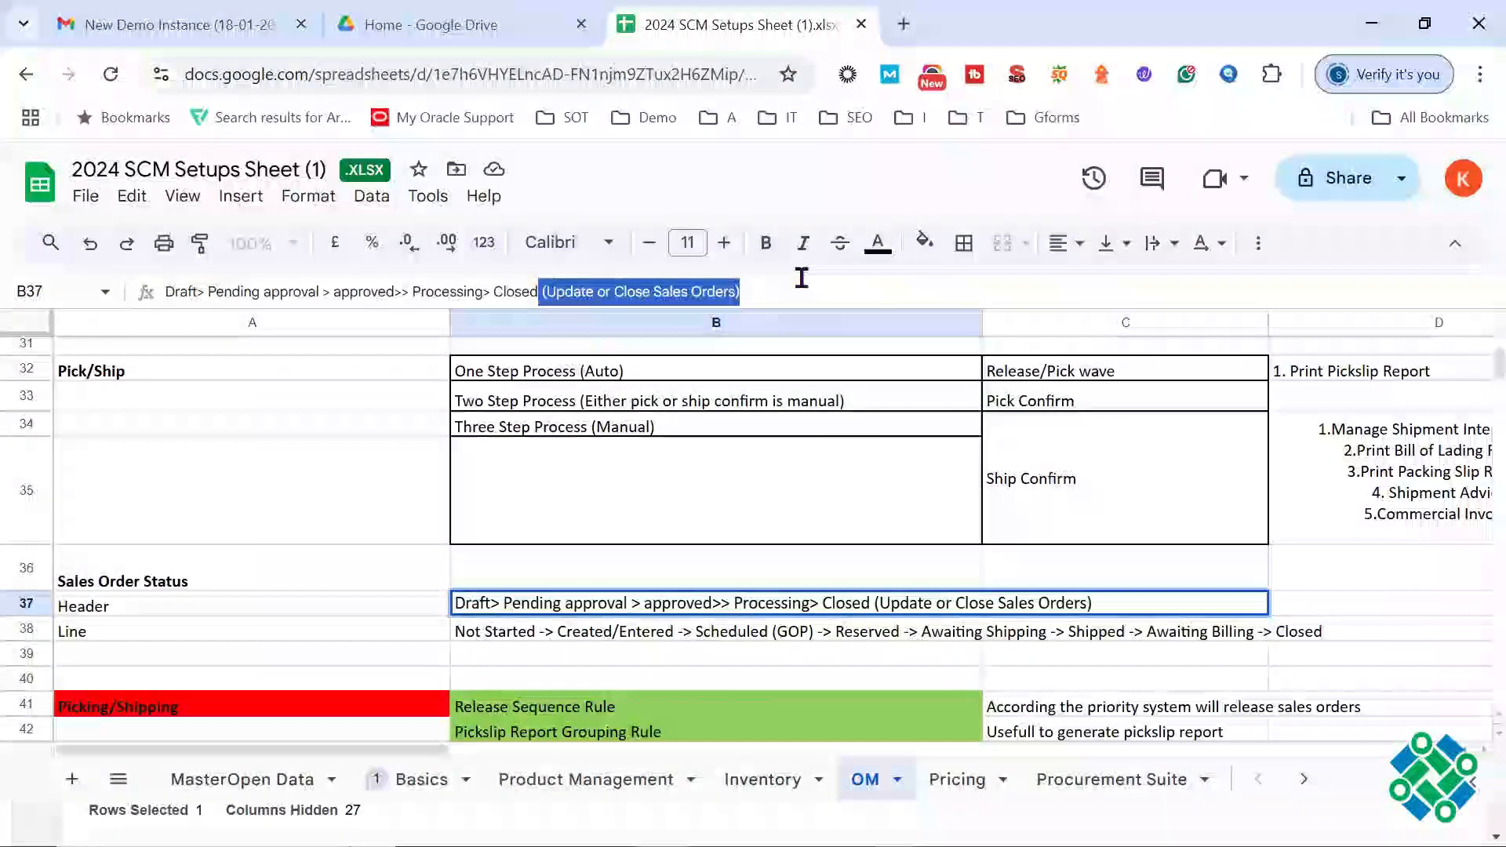
{"action": "double_click", "coordinate": [431, 291]}
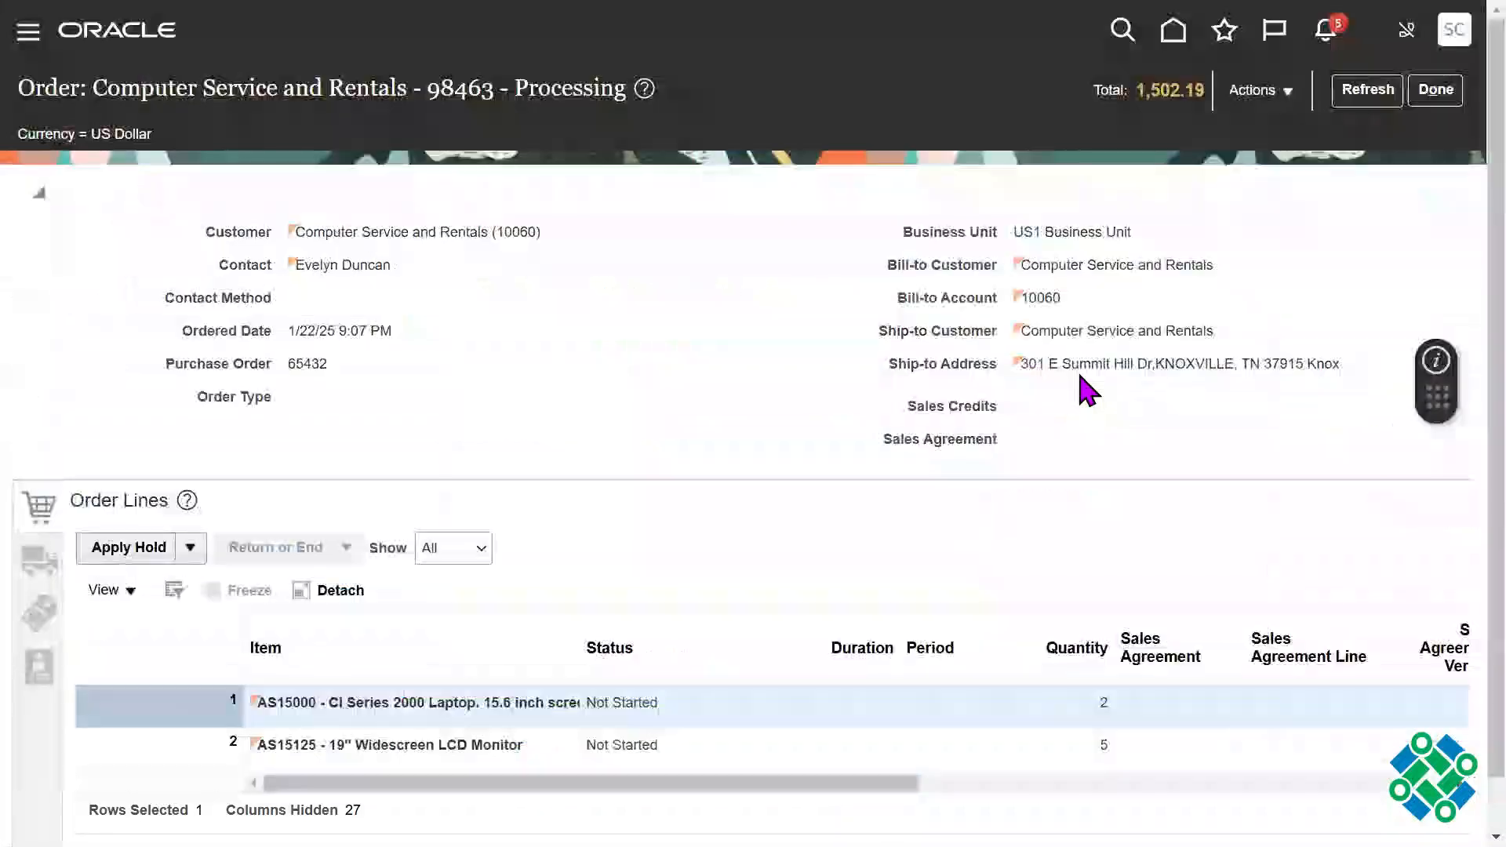
Step: Return to the Oracle order and refresh it twice to check the header status and the status of both lines
{"action": "left_click", "coordinate": [1366, 91]}
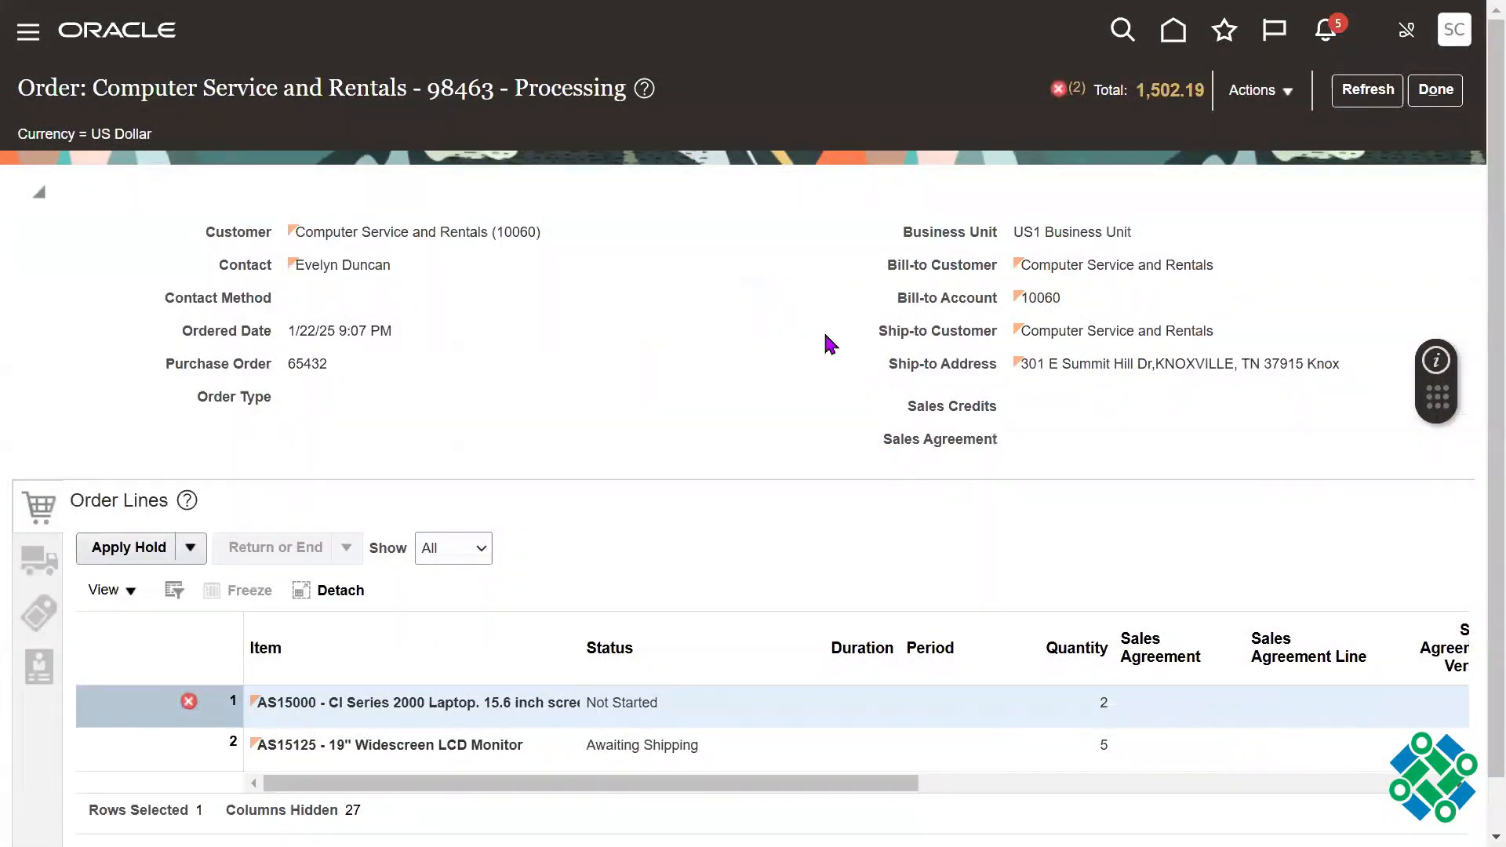
{"action": "triple_click", "coordinate": [533, 85]}
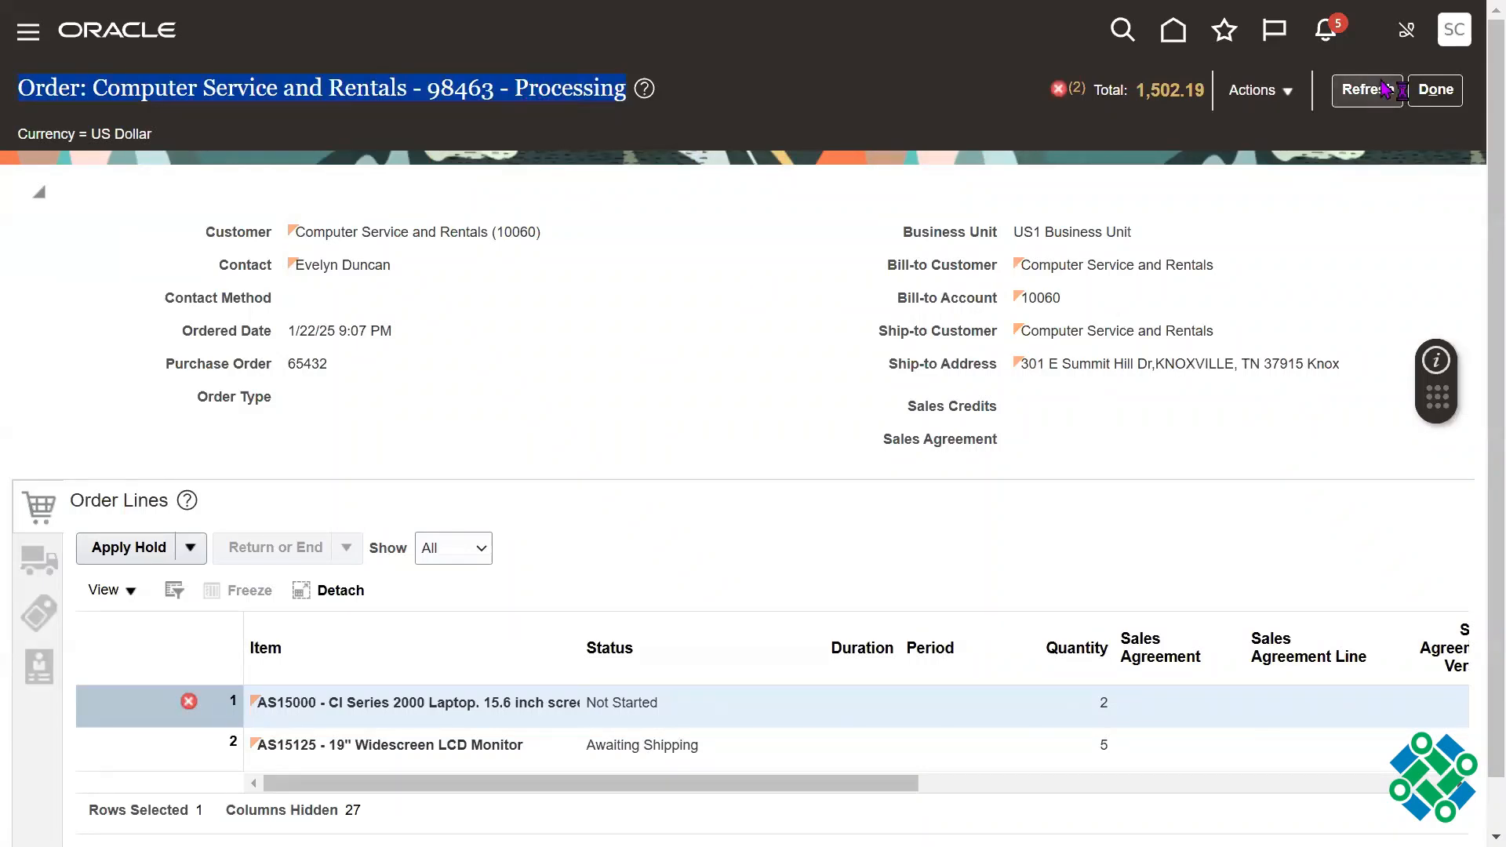
{"action": "left_click", "coordinate": [1366, 91]}
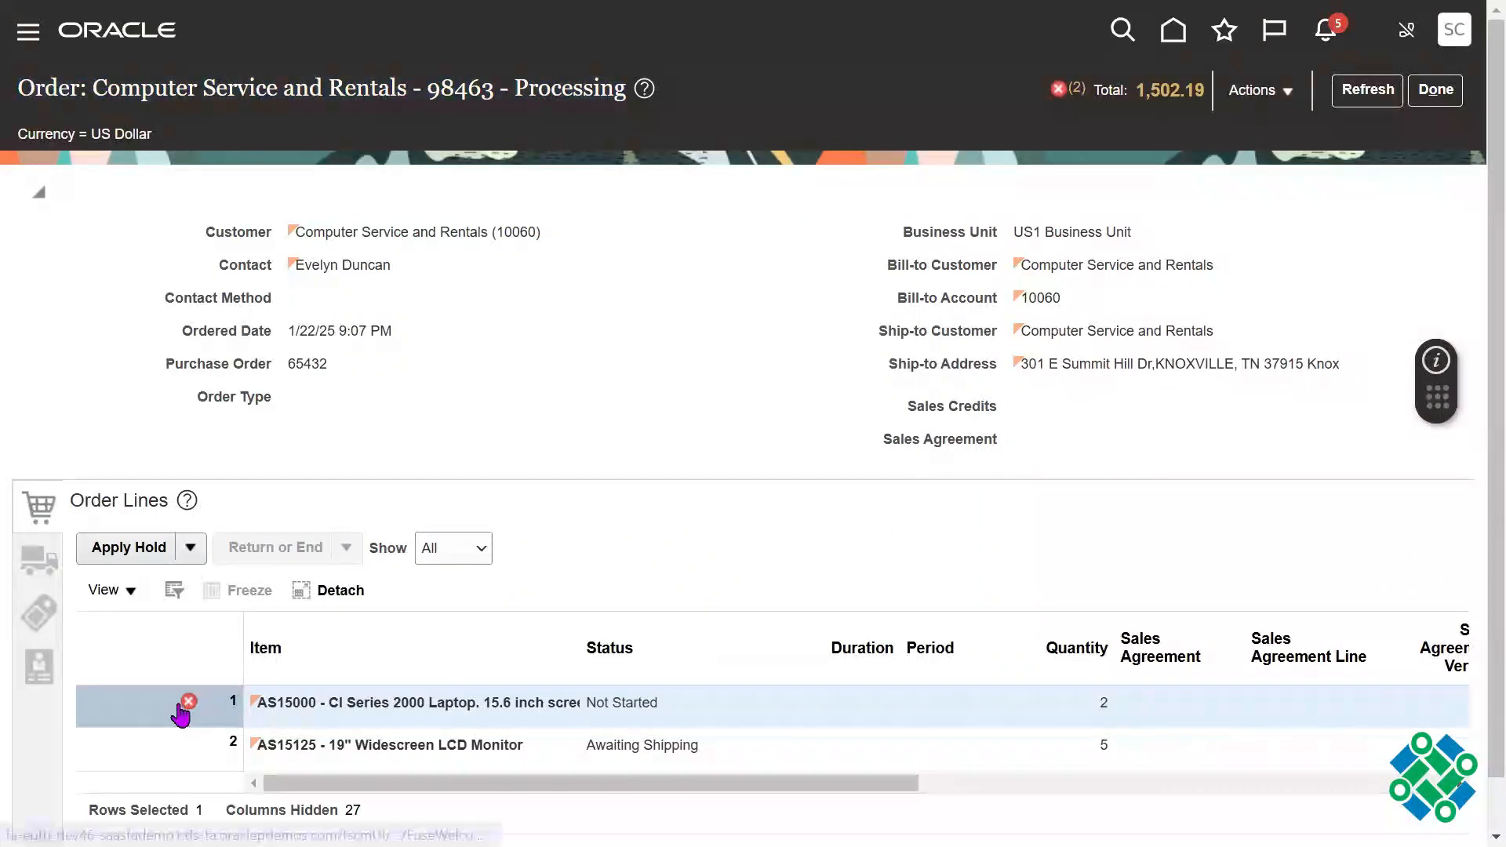
{"action": "left_click", "coordinate": [676, 742]}
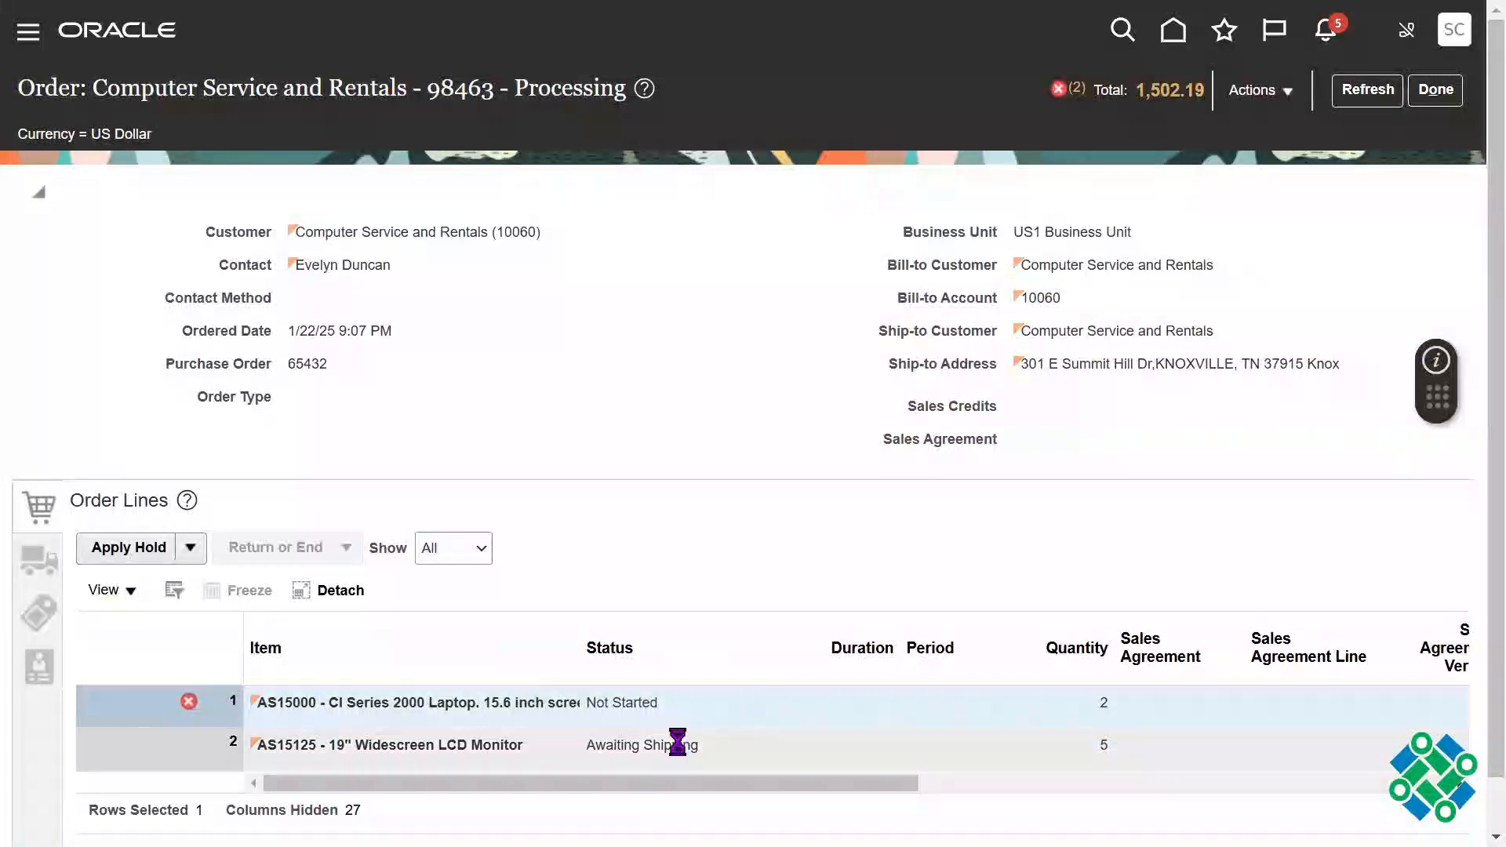
{"action": "triple_click", "coordinate": [613, 749]}
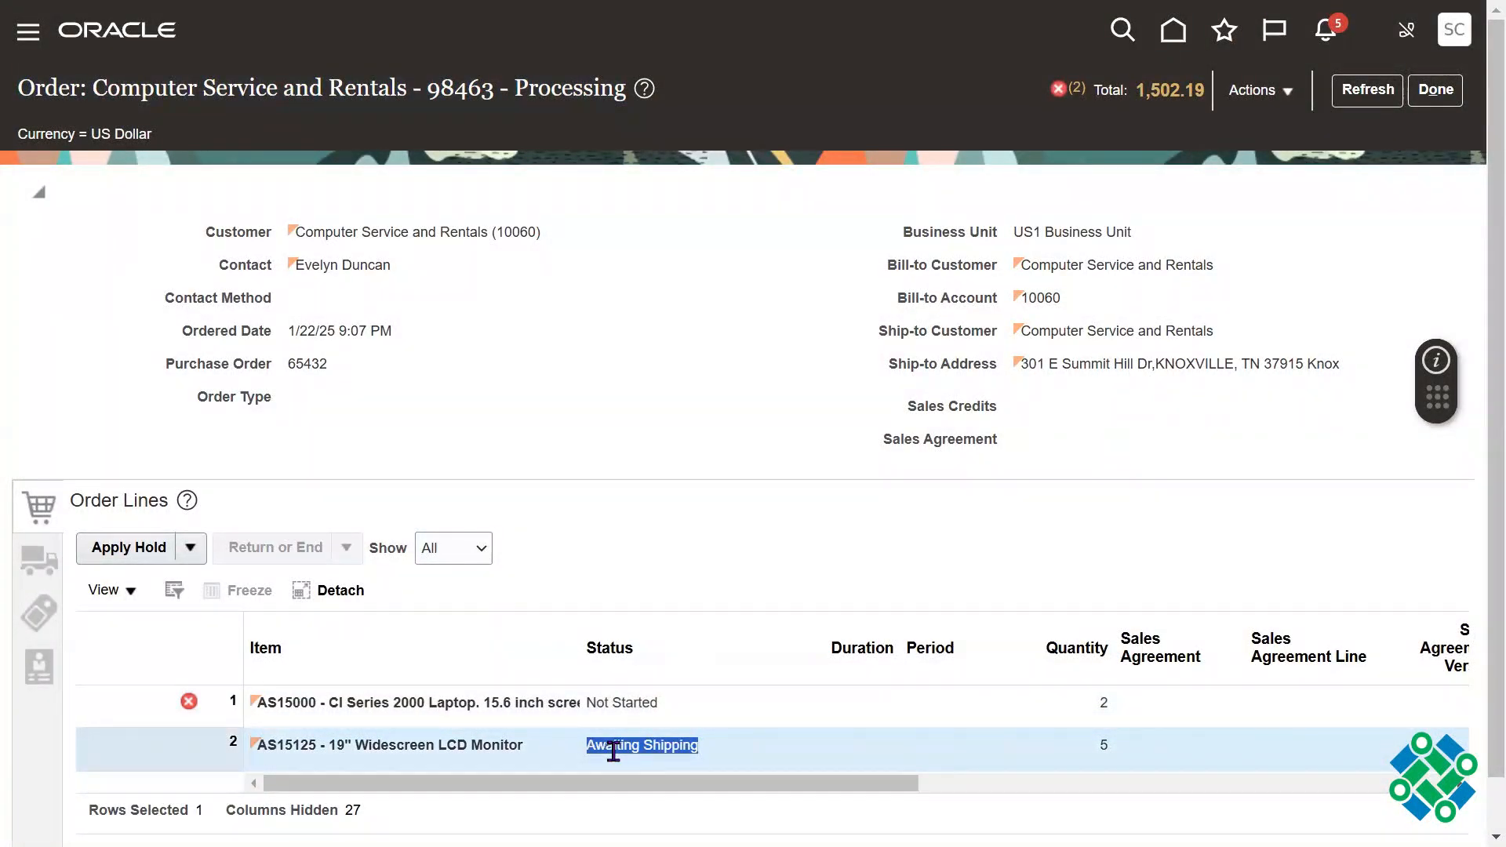
{"action": "left_click", "coordinate": [789, 506]}
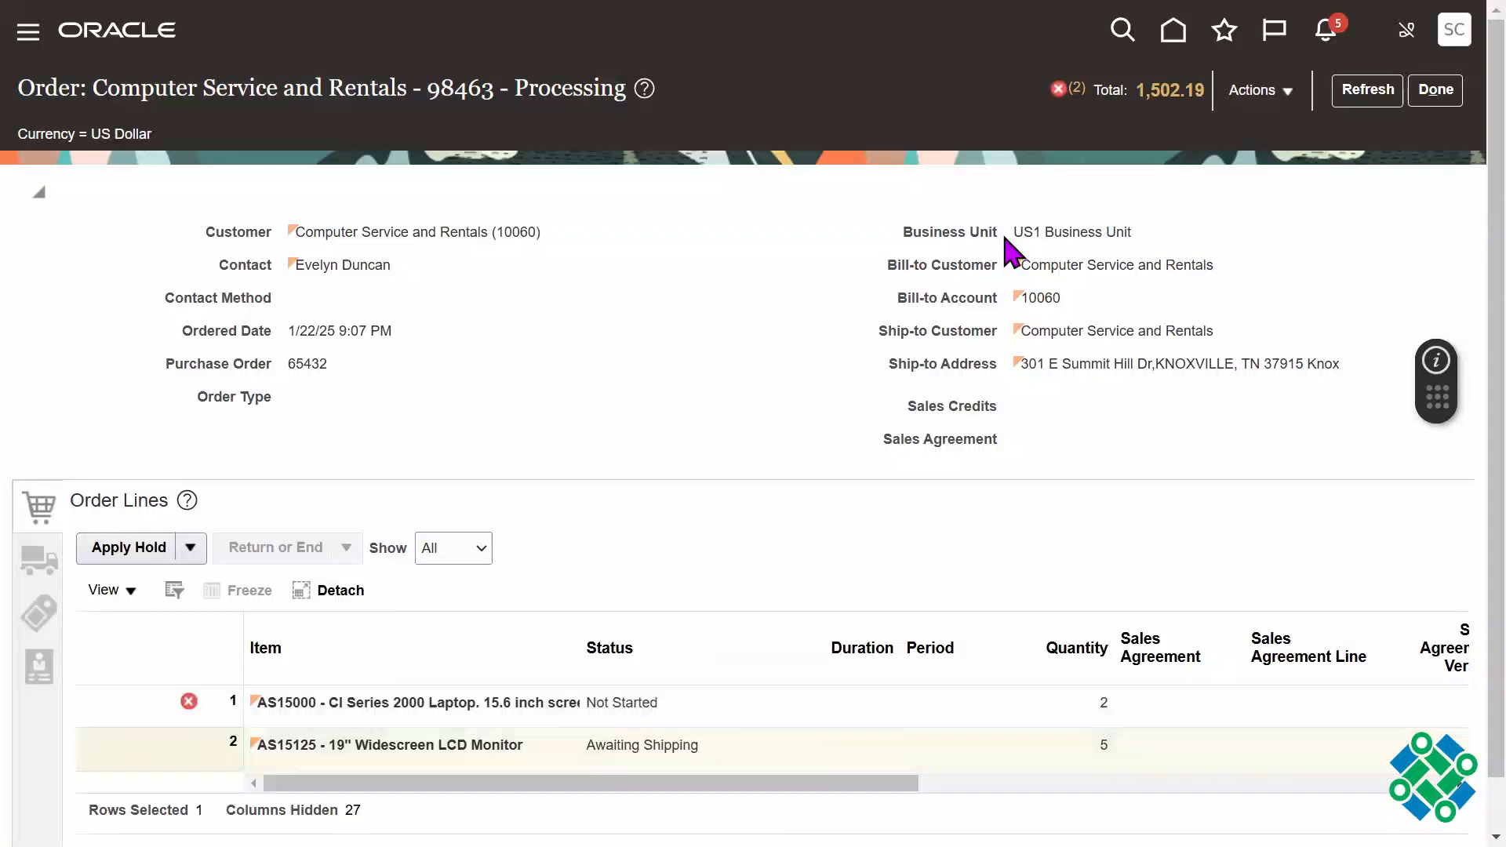
Step: Open the order's error details and read the fulfillment messages for both Schedule task entries
{"action": "left_click", "coordinate": [1077, 90]}
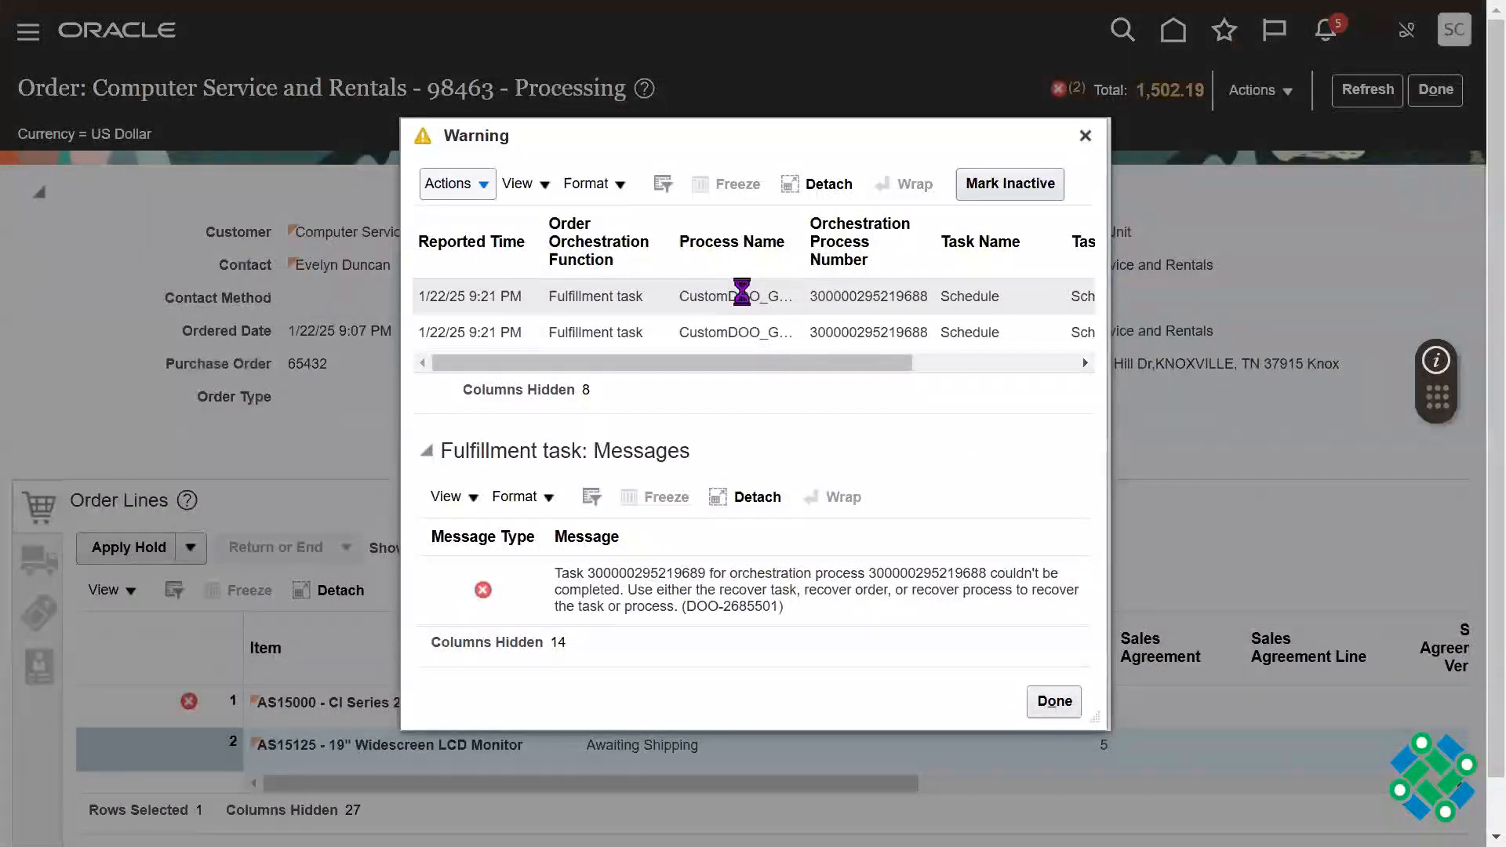
{"action": "left_click", "coordinate": [742, 295]}
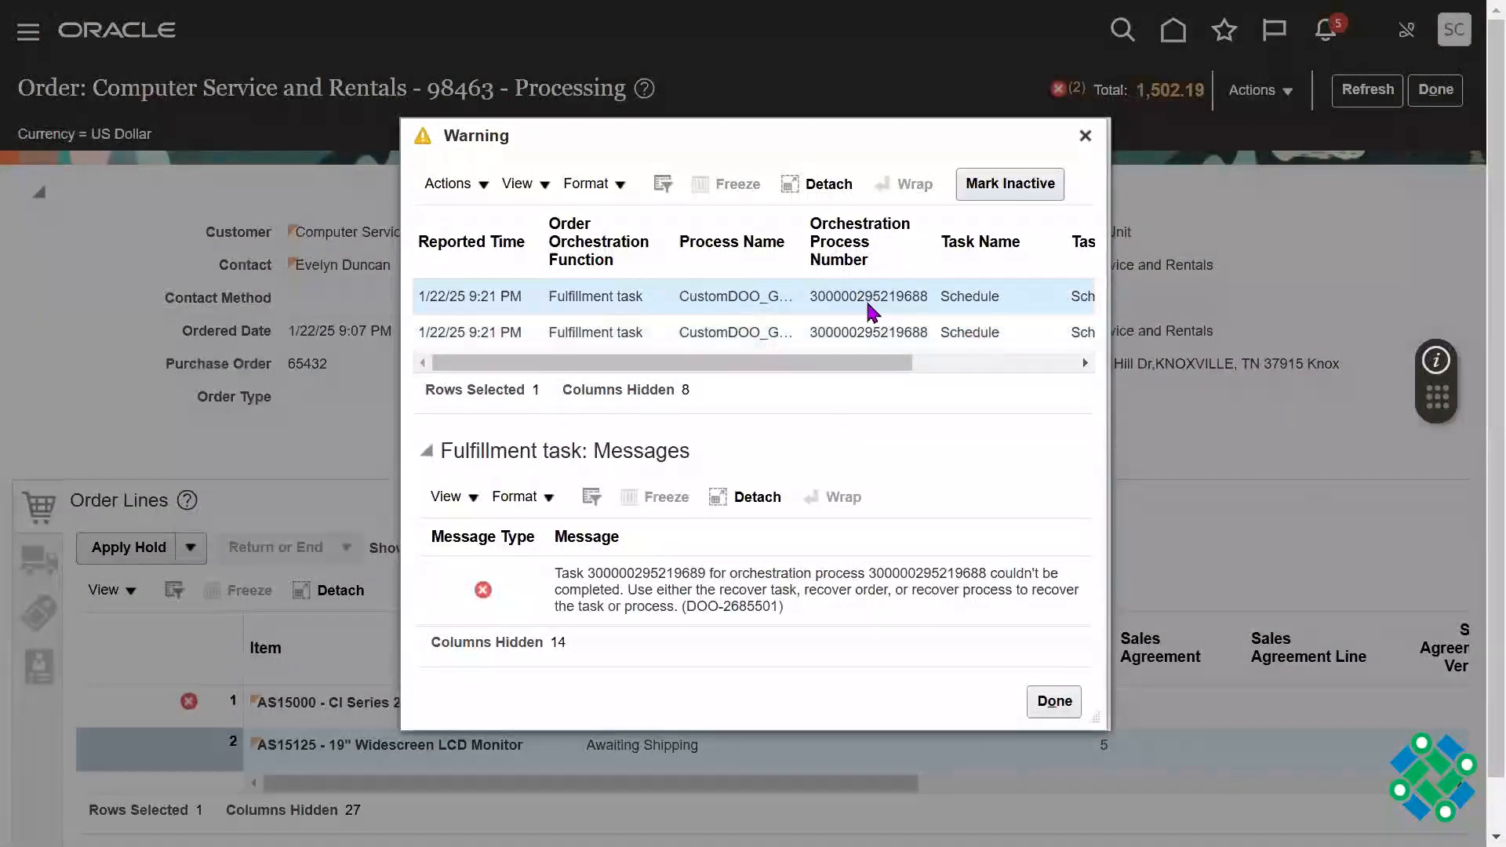
{"action": "triple_click", "coordinate": [754, 598]}
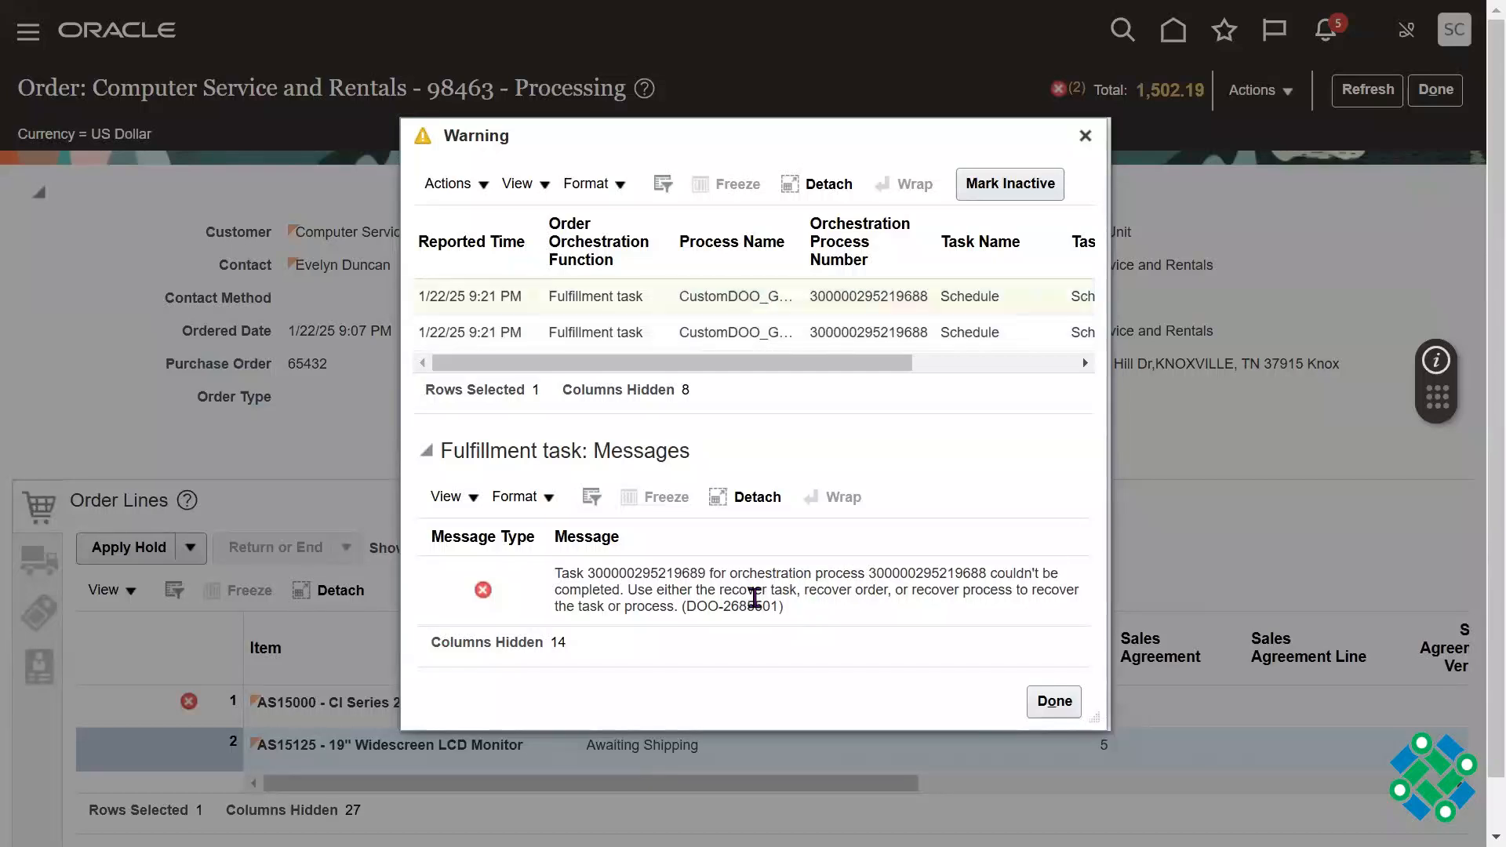
{"action": "left_click", "coordinate": [942, 332]}
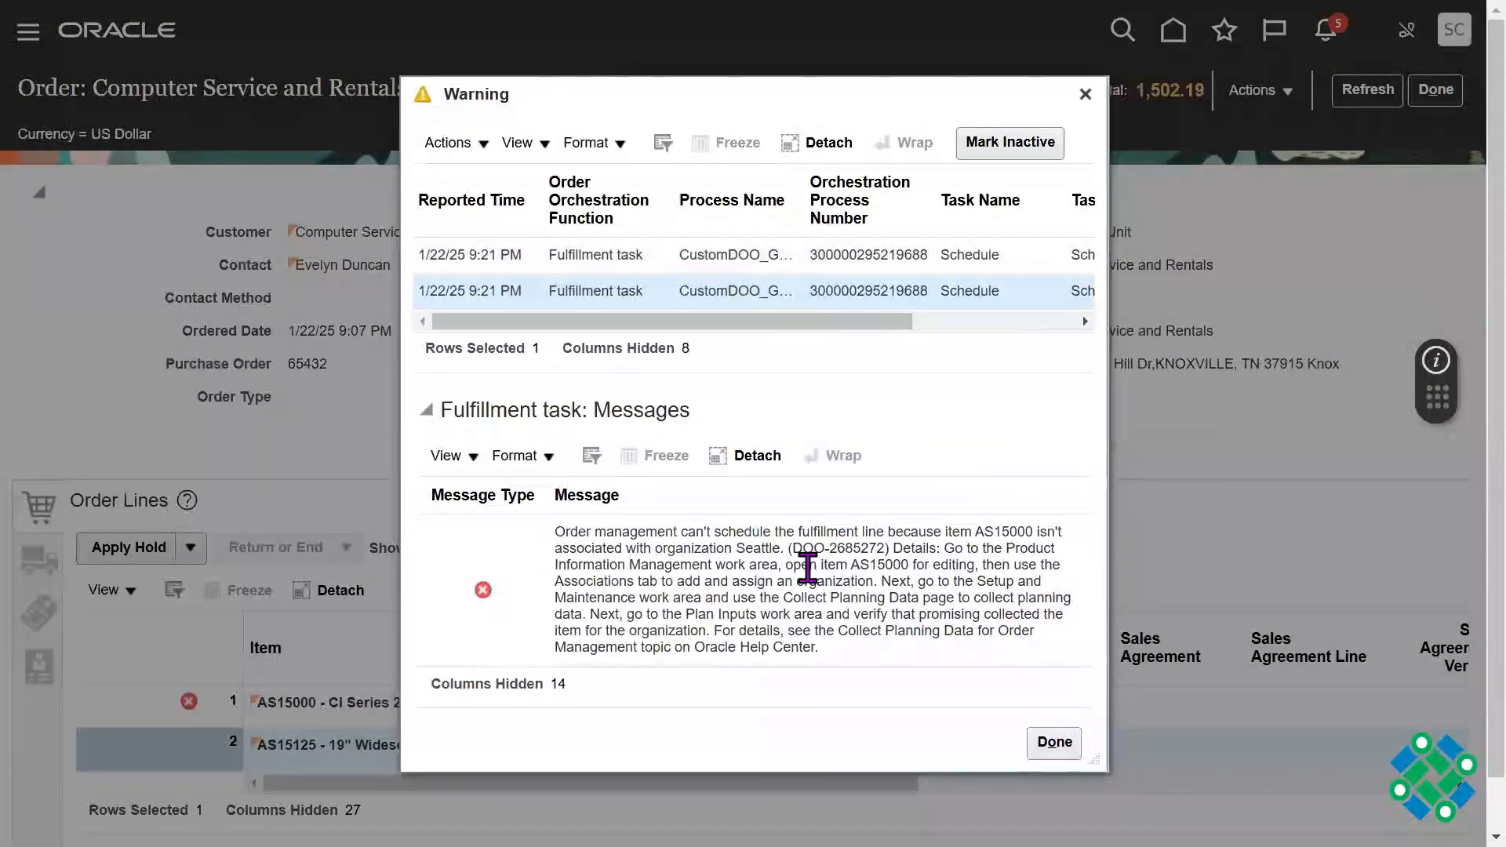
{"action": "left_click_drag", "start_coordinate": [712, 598], "coordinate": [570, 548]}
{"action": "left_click_drag", "start_coordinate": [766, 630], "coordinate": [813, 645]}
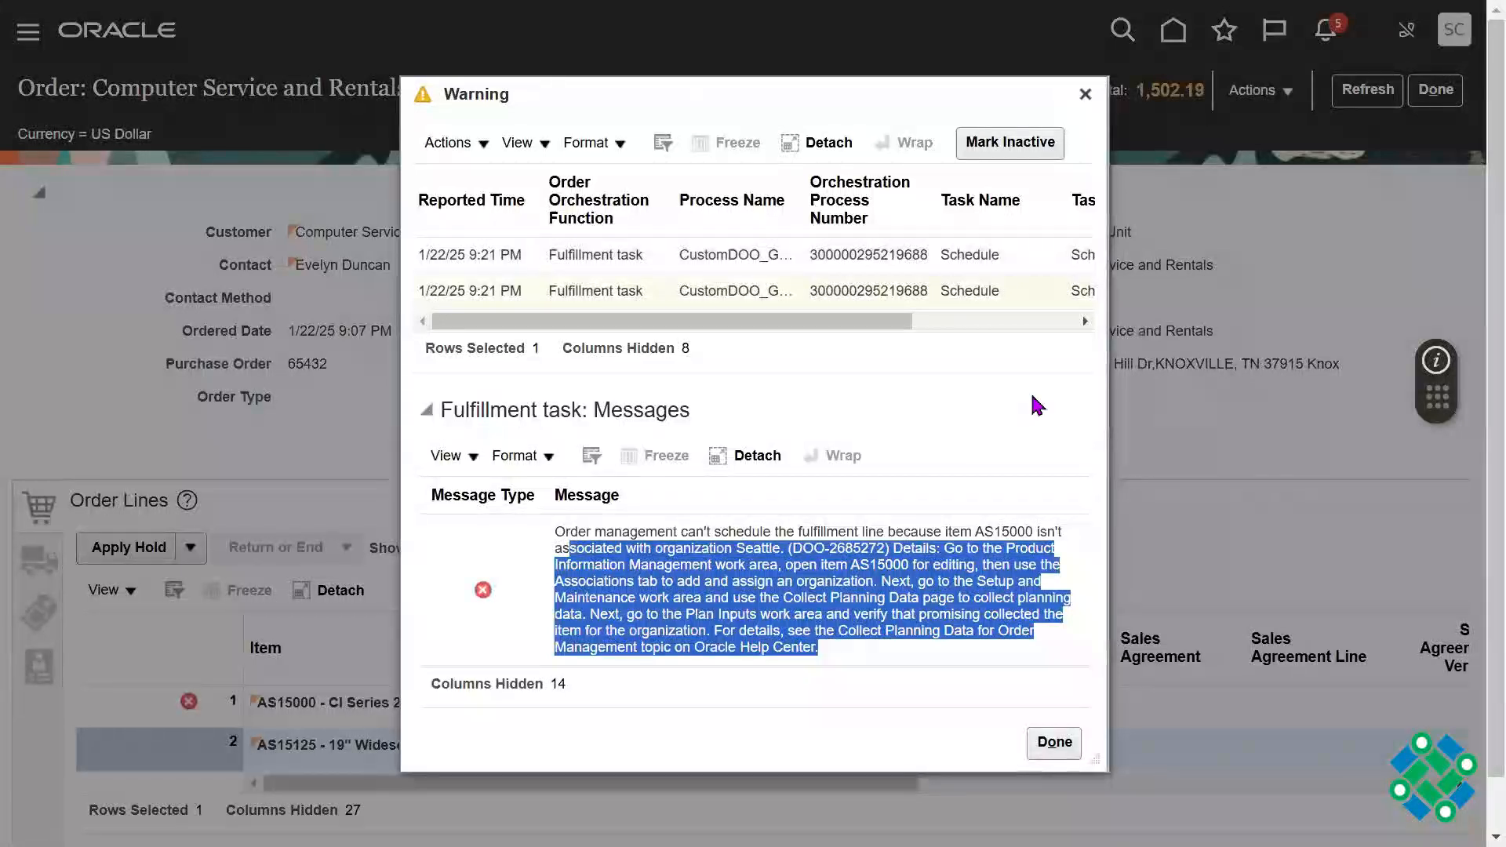
{"action": "left_click", "coordinate": [689, 562]}
{"action": "left_click_drag", "start_coordinate": [563, 549], "coordinate": [839, 647]}
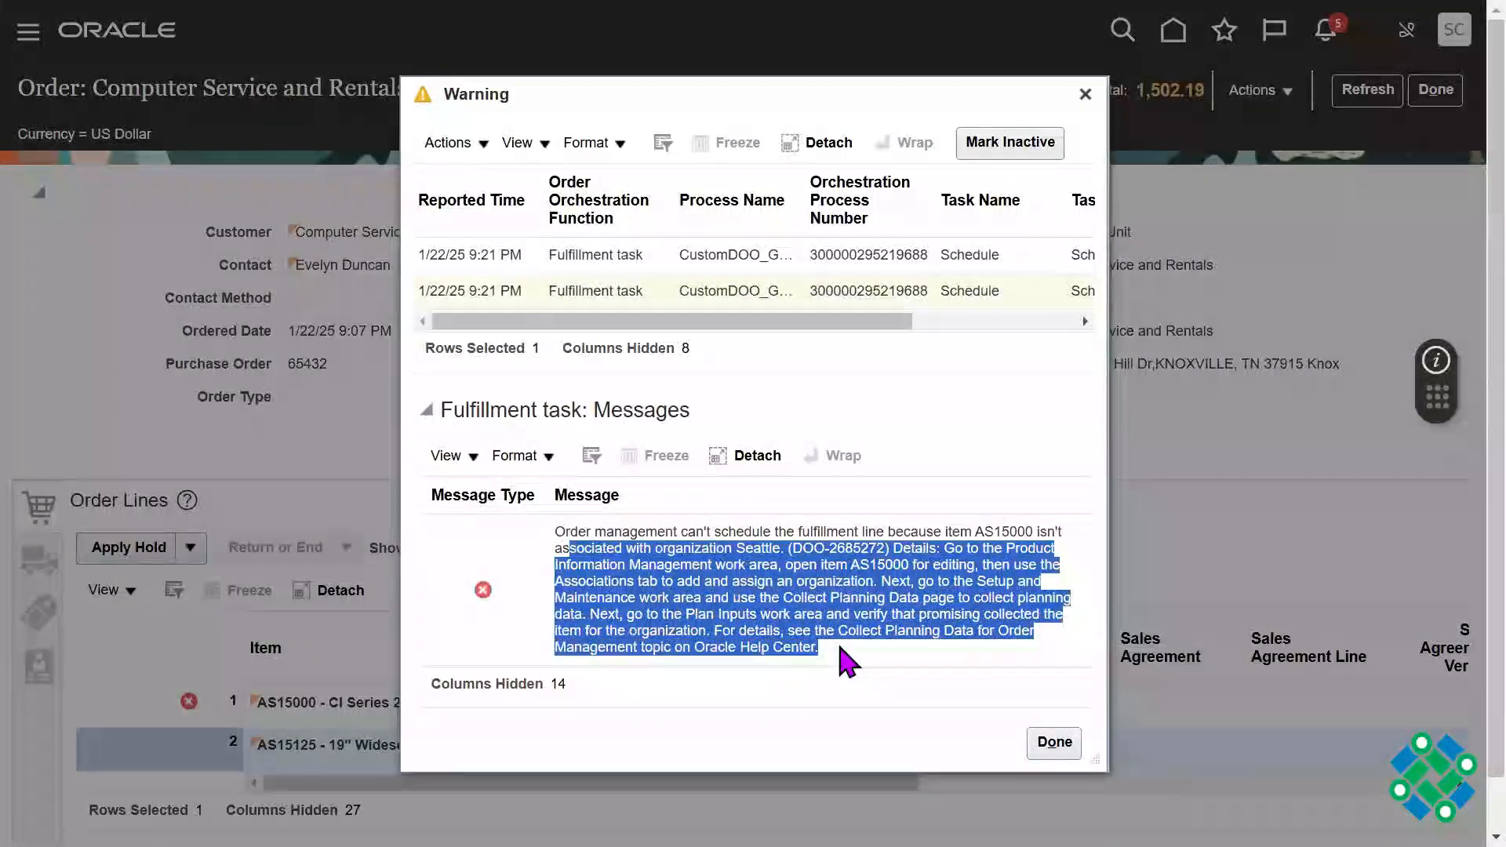
{"action": "left_click", "coordinate": [1086, 353]}
Step: Copy the first Schedule task's error message into a new Notepad document and maximize the Notepad window
{"action": "left_click", "coordinate": [838, 251]}
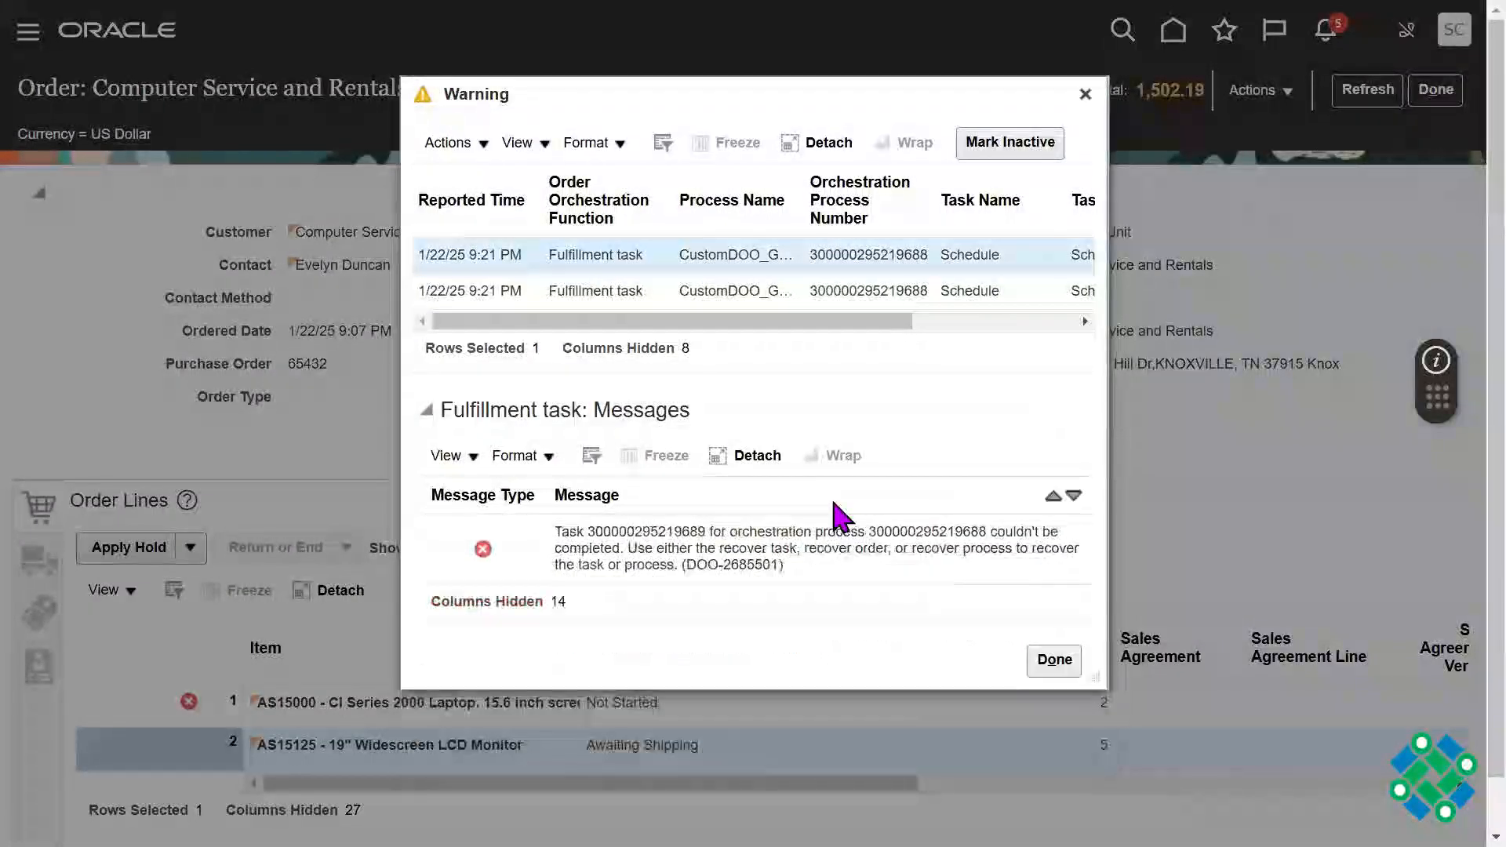
{"action": "triple_click", "coordinate": [653, 581]}
{"action": "key", "text": "ctrl+c"}
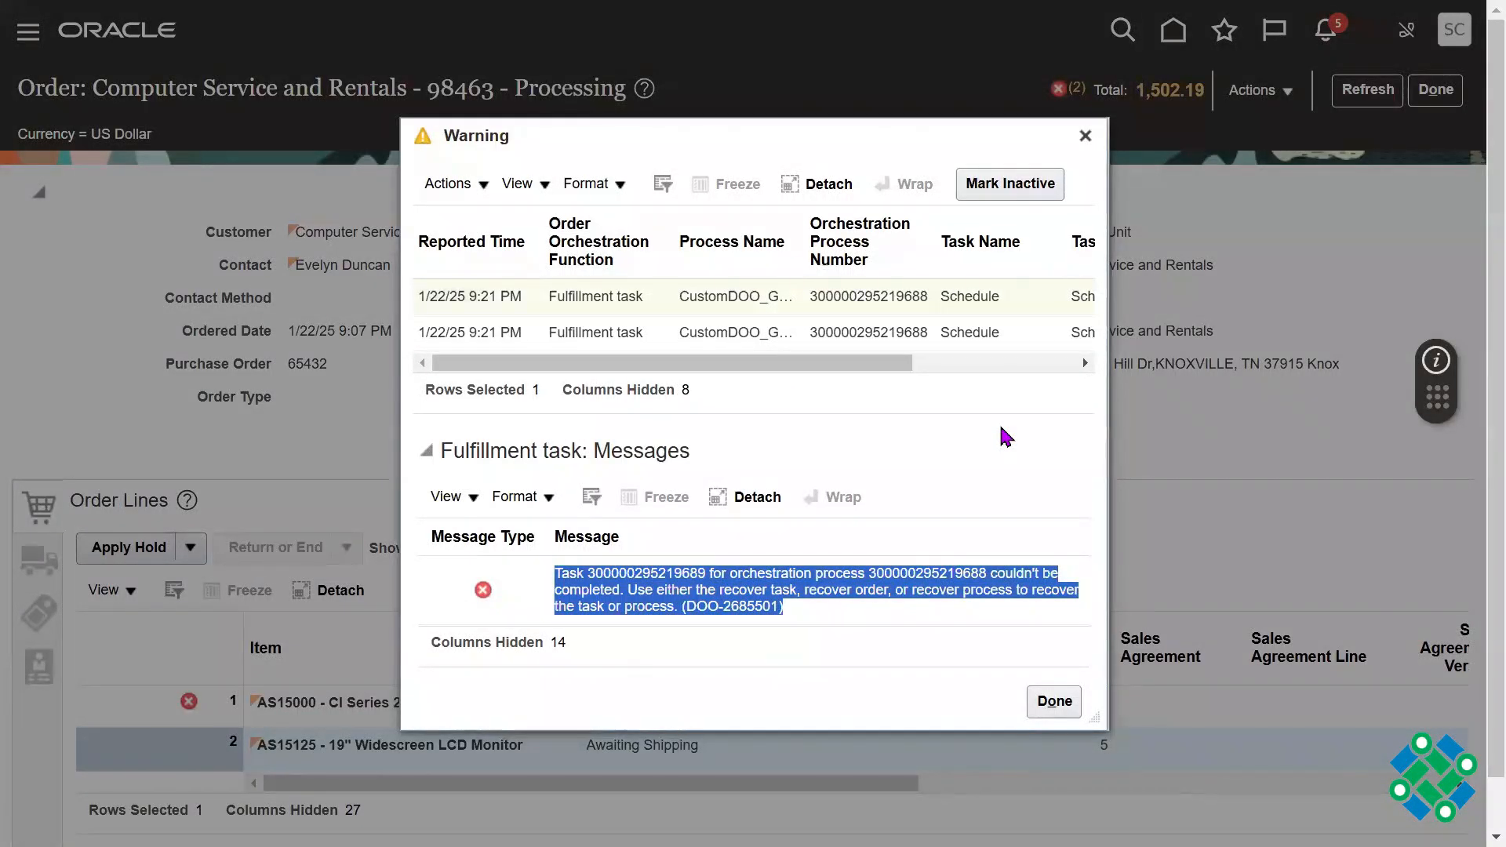
{"action": "key", "text": "alt+Tab"}
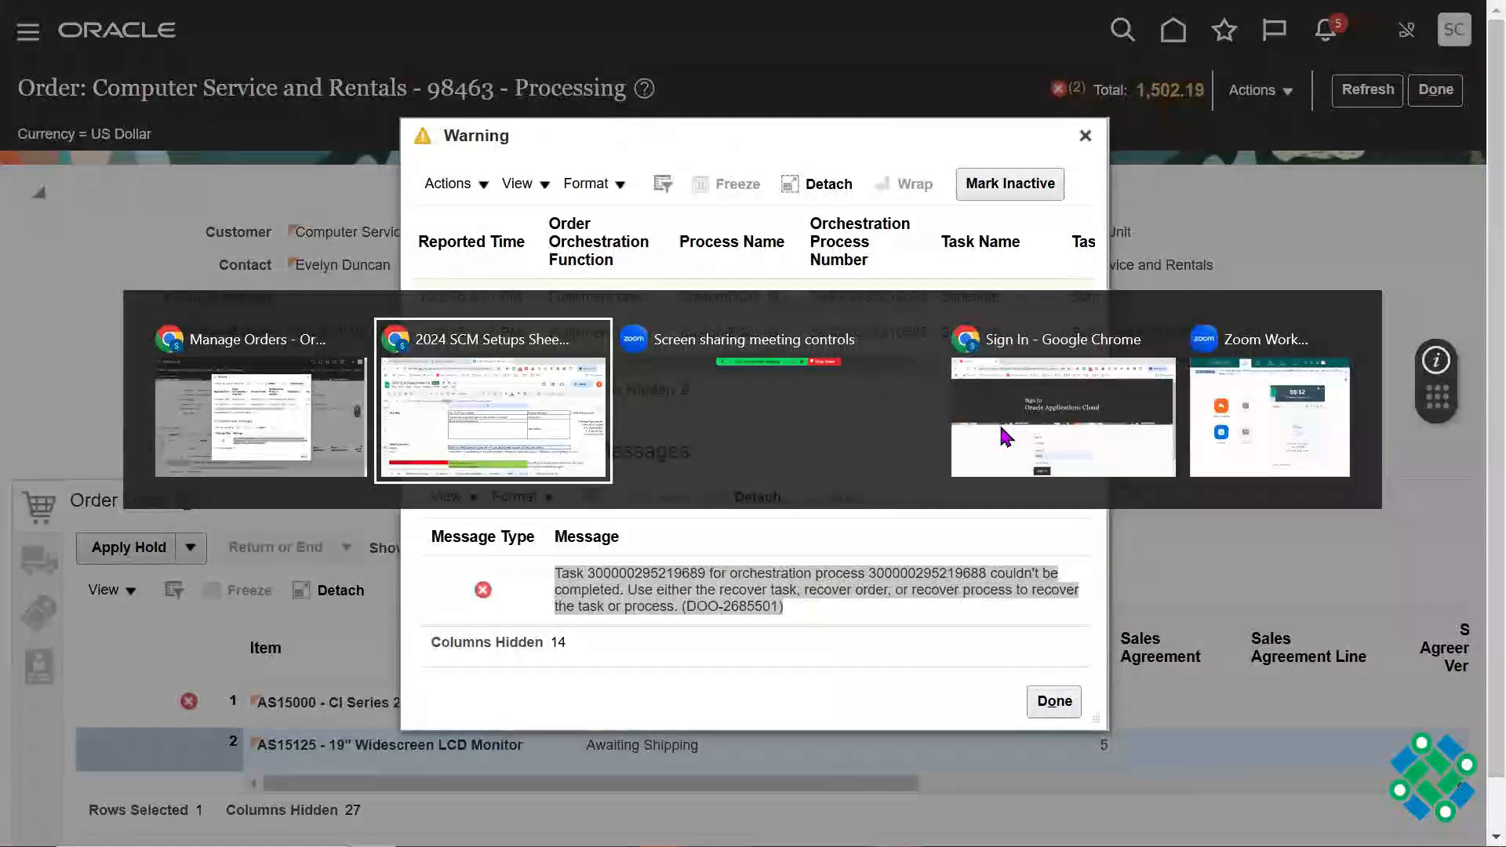
{"action": "key", "text": "alt+Tab"}
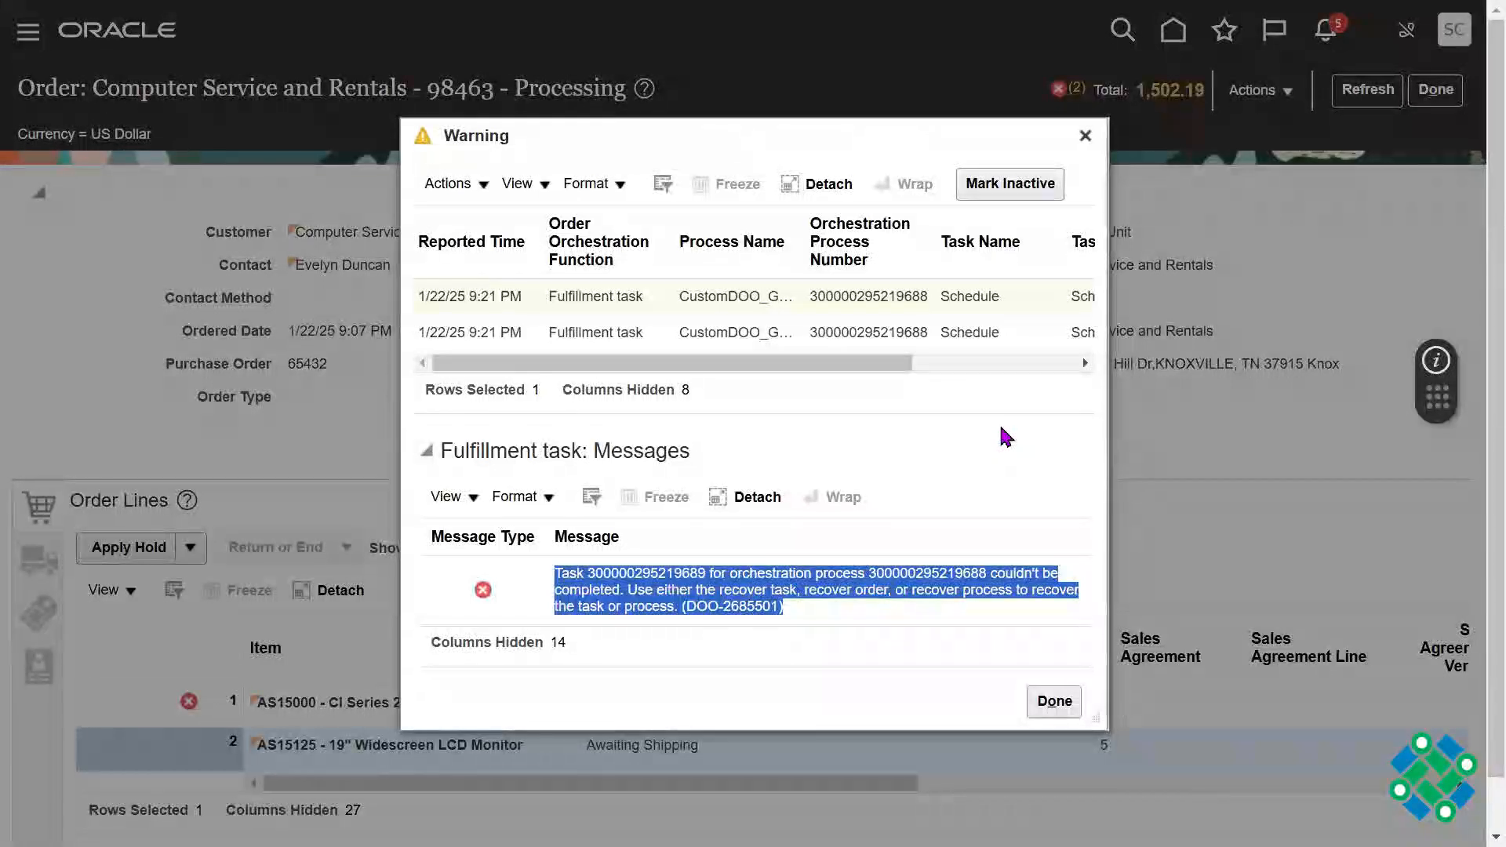
{"action": "key", "text": "super+r"}
{"action": "key", "text": "Return"}
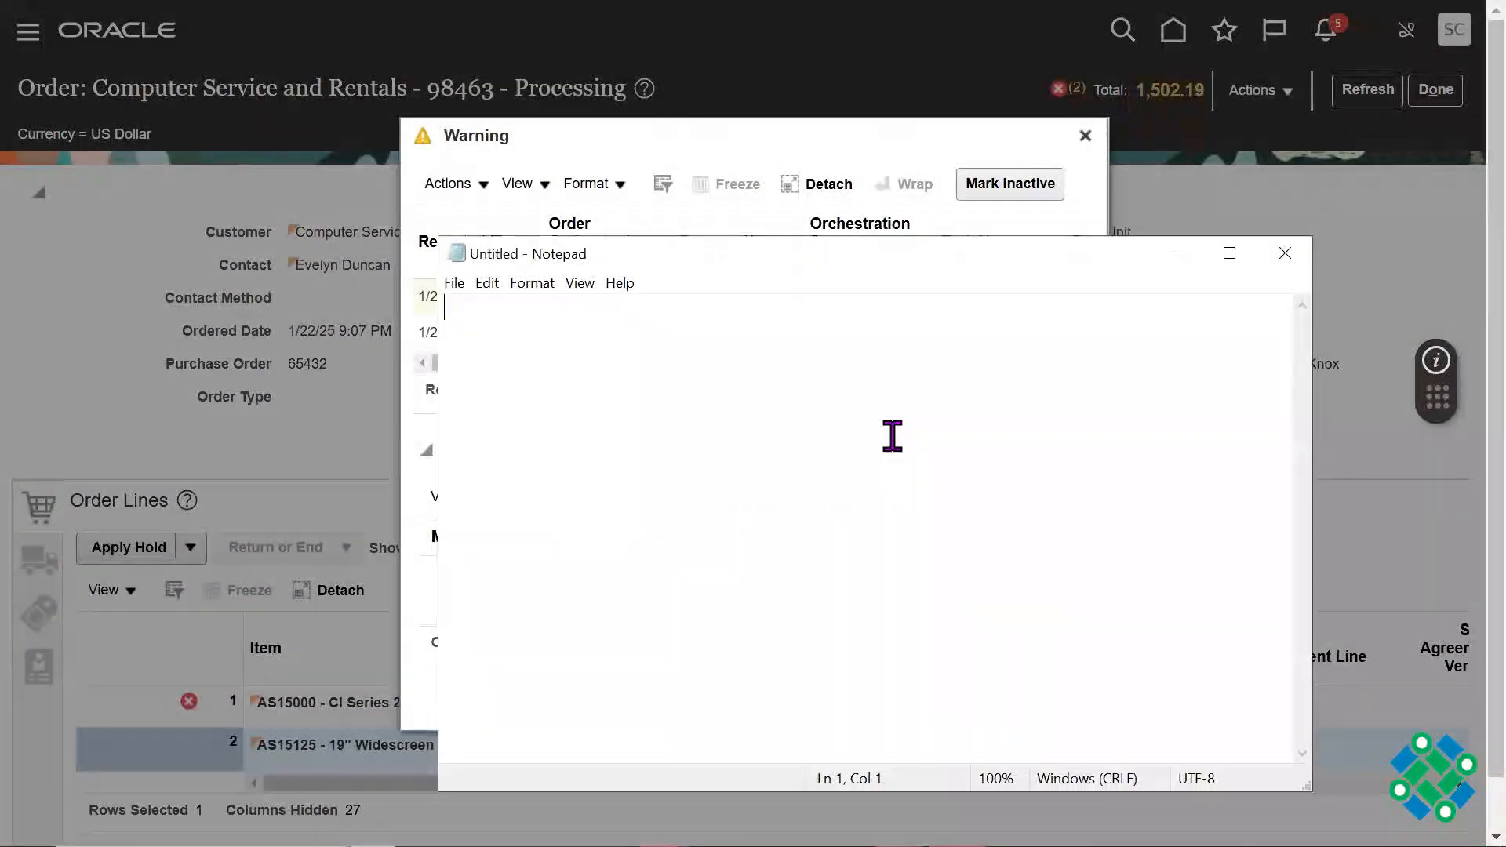
{"action": "key", "text": "ctrl+v"}
{"action": "left_click", "coordinate": [1230, 253]}
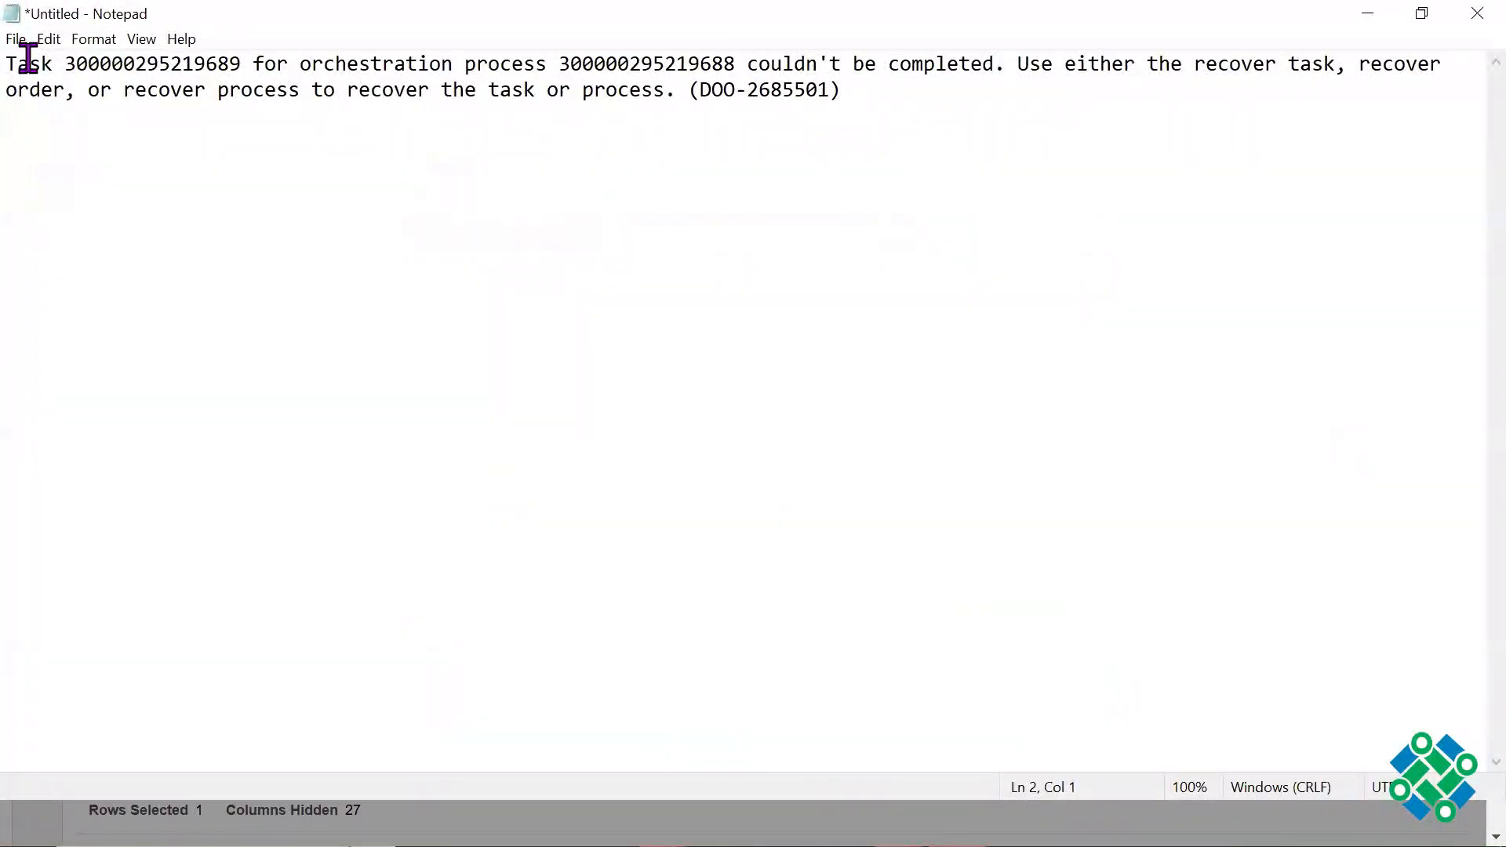
Step: Insert two line breaks above the pasted error message and three line breaks after it
{"action": "left_click", "coordinate": [11, 60]}
{"action": "key", "text": "Return"}
{"action": "key", "text": "Return"}
{"action": "left_click_drag", "start_coordinate": [481, 155], "coordinate": [17, 111]}
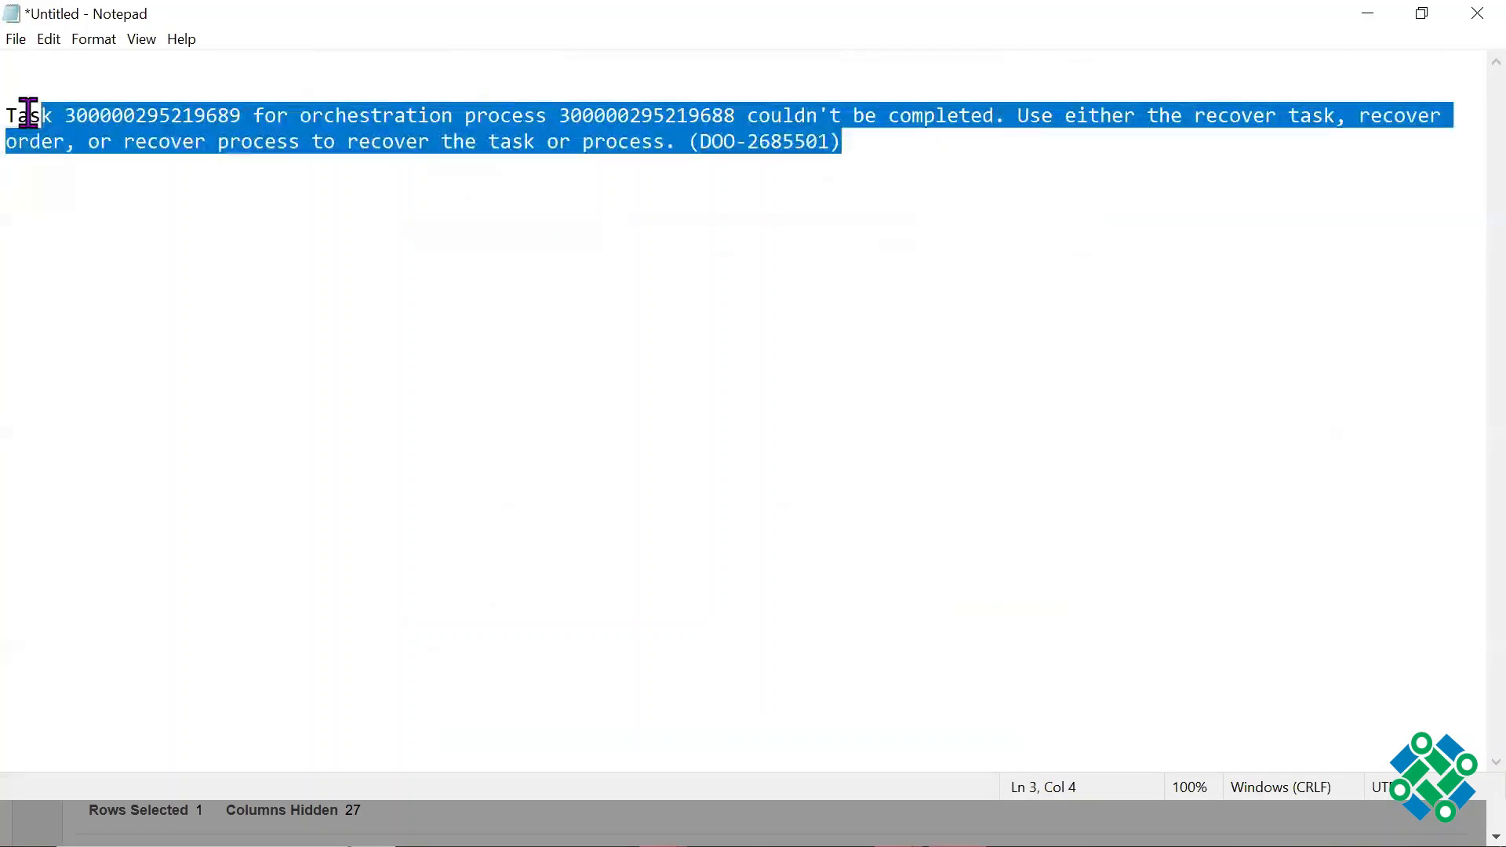
{"action": "left_click", "coordinate": [870, 147]}
{"action": "key", "text": "Return"}
{"action": "key", "text": "Return"}
{"action": "key", "text": "Return"}
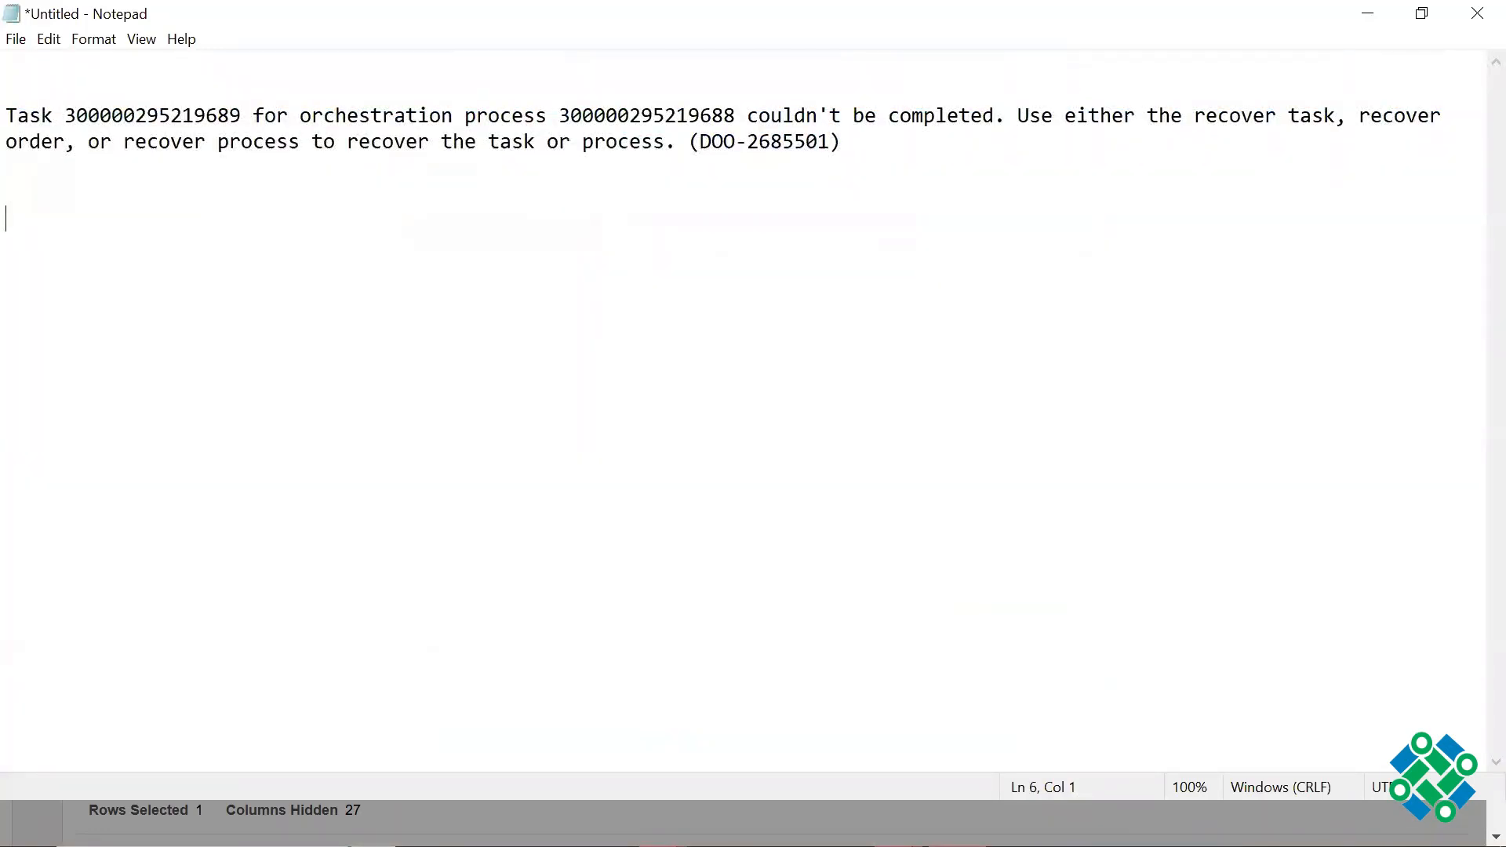
Step: Copy the second Schedule task's fulfillment message about item AS15000 from the order into Notepad, below the first message
{"action": "key", "text": "alt+Tab"}
{"action": "left_click", "coordinate": [907, 331]}
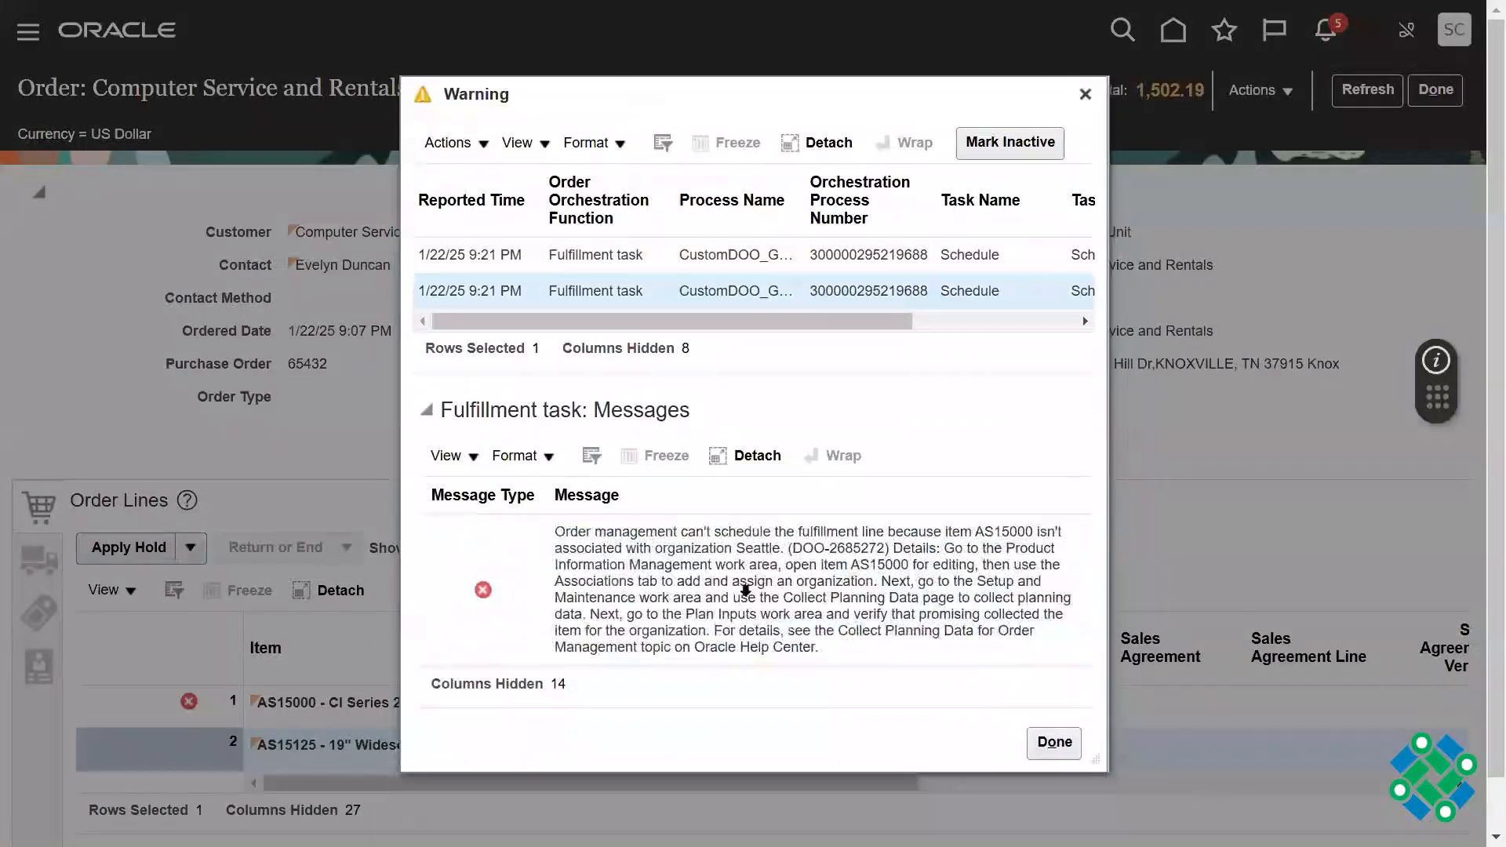
{"action": "double_click", "coordinate": [745, 597]}
{"action": "triple_click", "coordinate": [745, 596]}
{"action": "key", "text": "ctrl+c"}
{"action": "key", "text": "alt+Tab"}
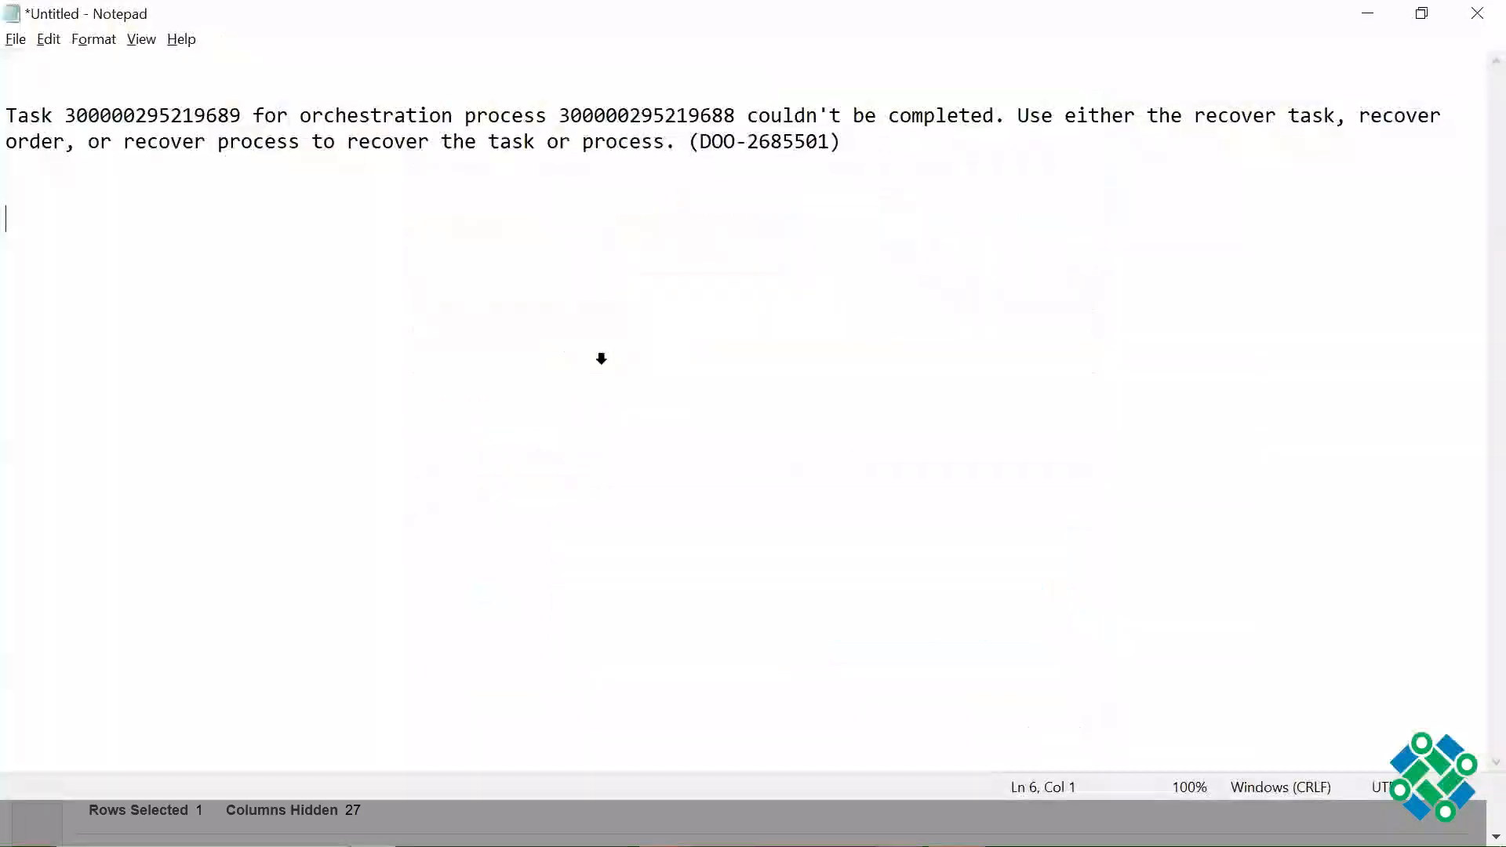
{"action": "key", "text": "Up"}
{"action": "key", "text": "Up"}
{"action": "key", "text": "Down"}
{"action": "key", "text": "Down"}
{"action": "key", "text": "ctrl+v"}
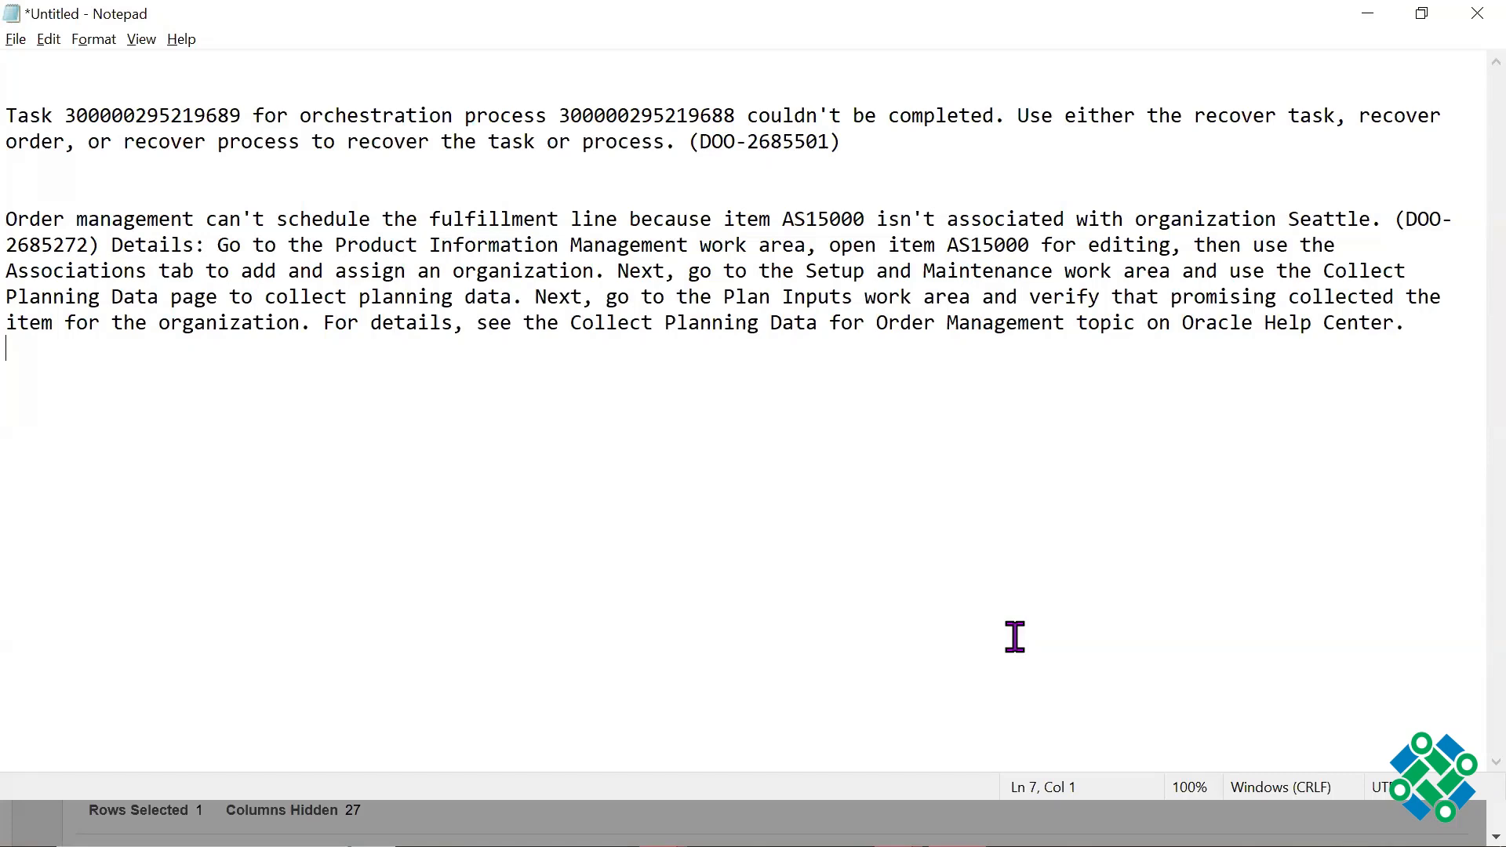
Step: Return to the Oracle order, close the warning details, and review line 1's error details before closing them
{"action": "key", "text": "alt+Tab"}
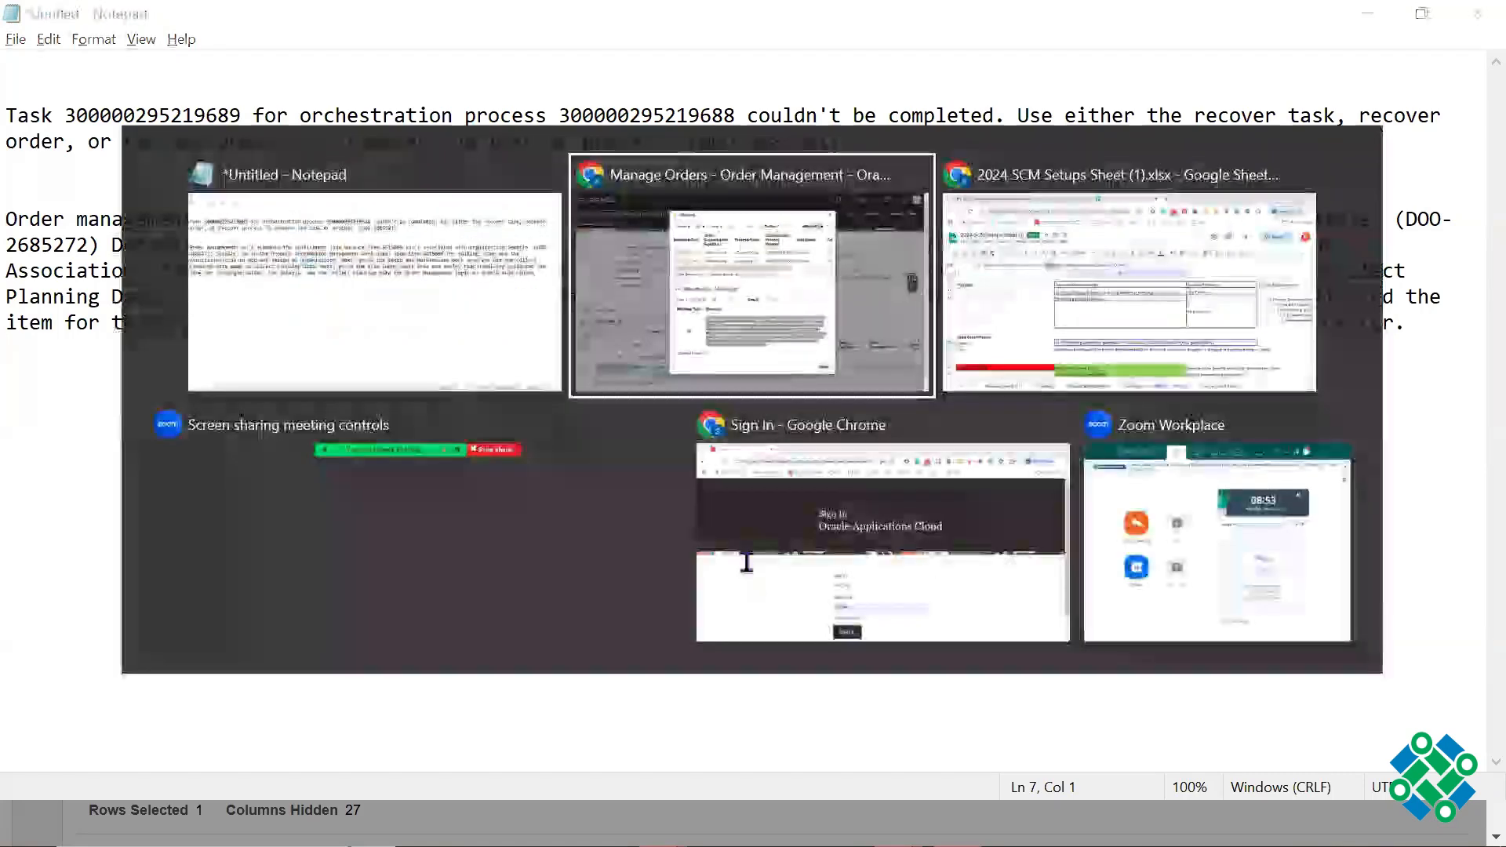
{"action": "left_click", "coordinate": [1086, 94]}
{"action": "left_click", "coordinate": [190, 700]}
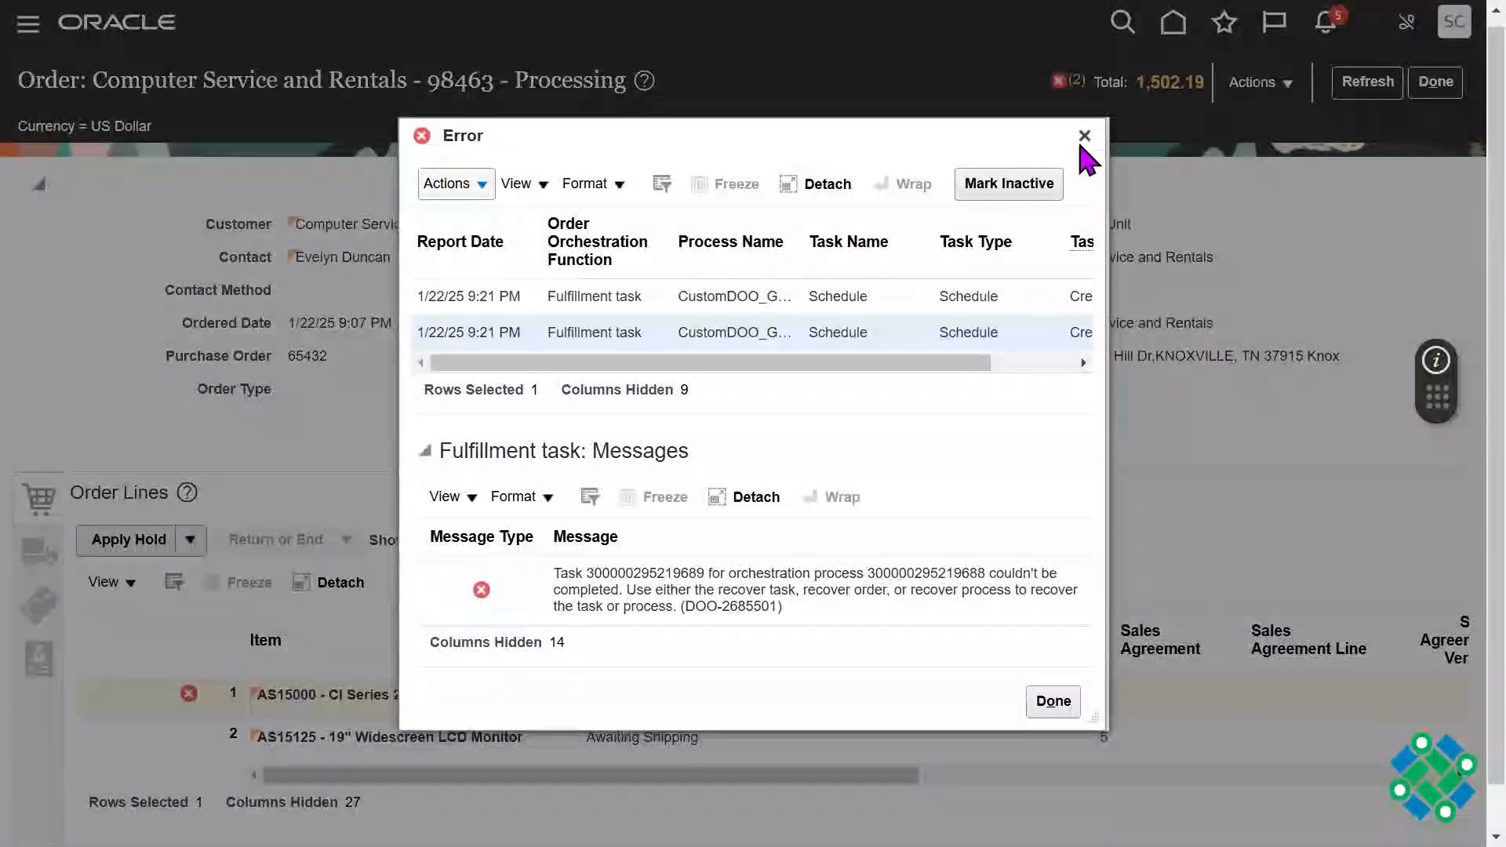
{"action": "left_click", "coordinate": [1082, 138]}
Step: Create a revision of the Computer Service and Rentals order and acknowledge the warning
{"action": "left_click", "coordinate": [1275, 92]}
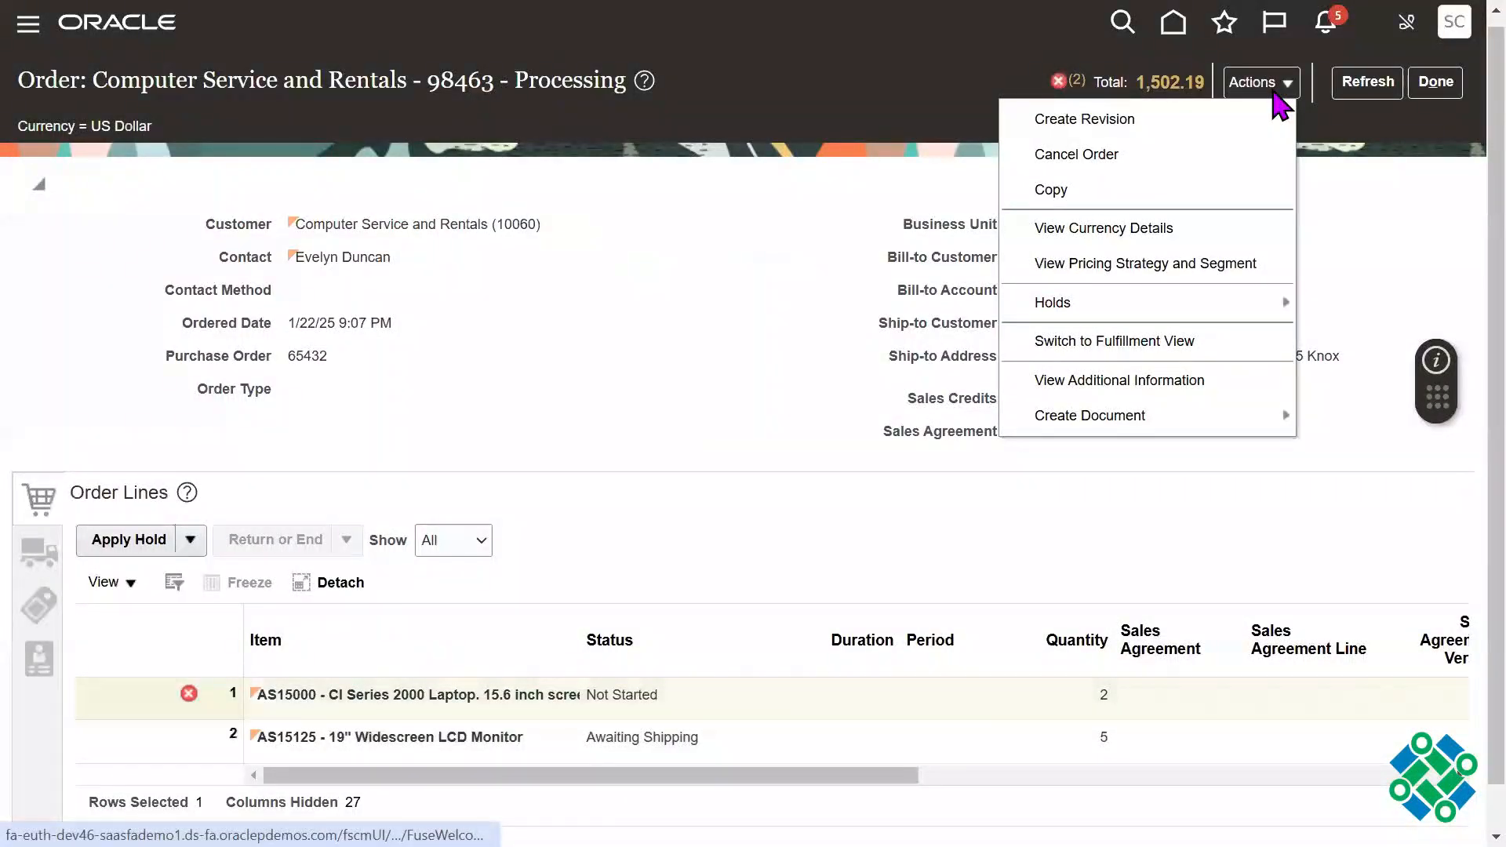
{"action": "left_click", "coordinate": [1184, 138]}
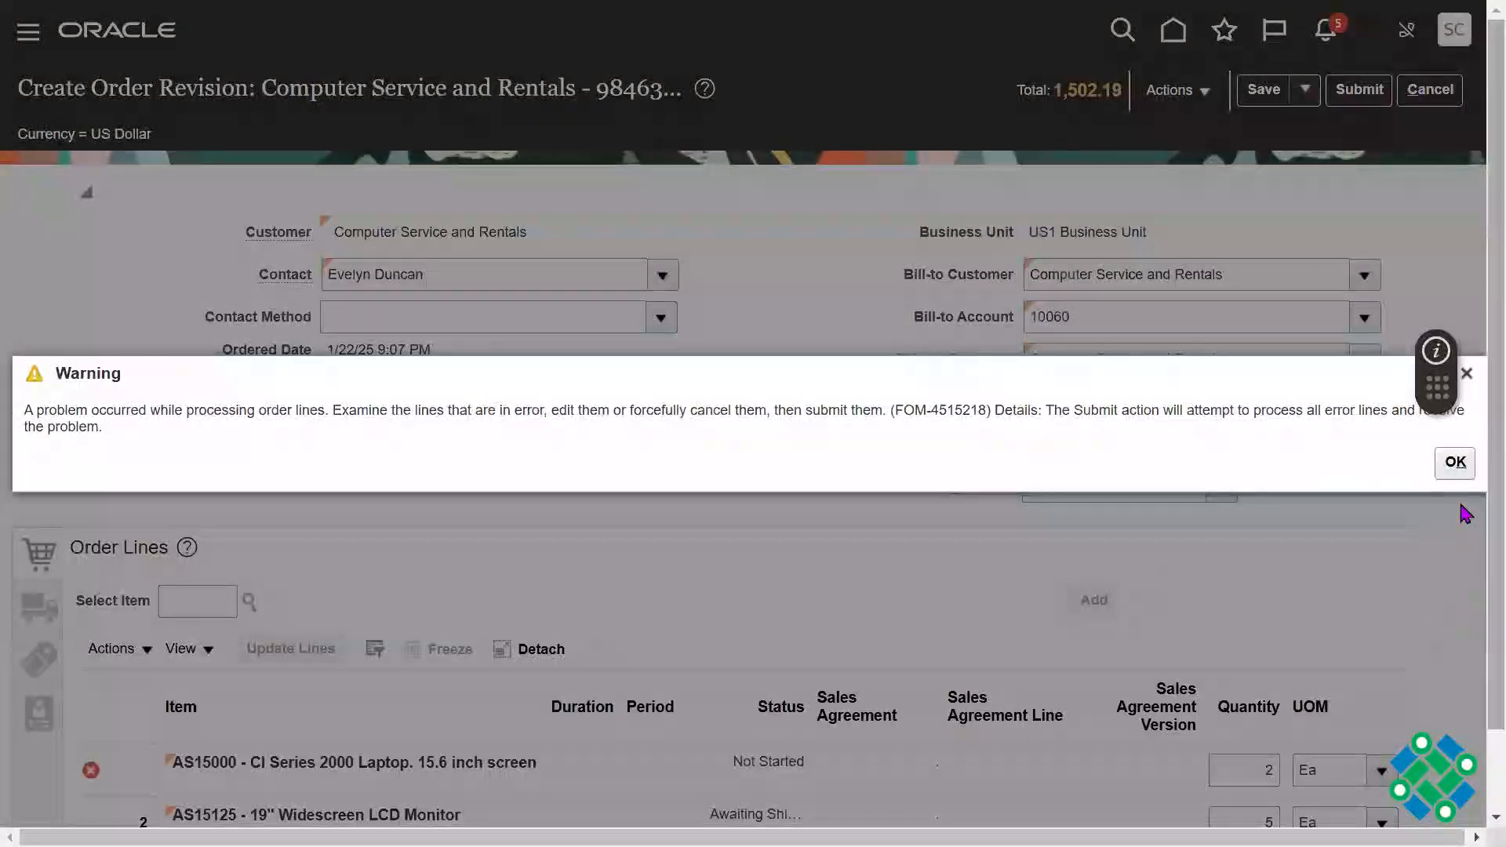
{"action": "left_click", "coordinate": [1456, 463]}
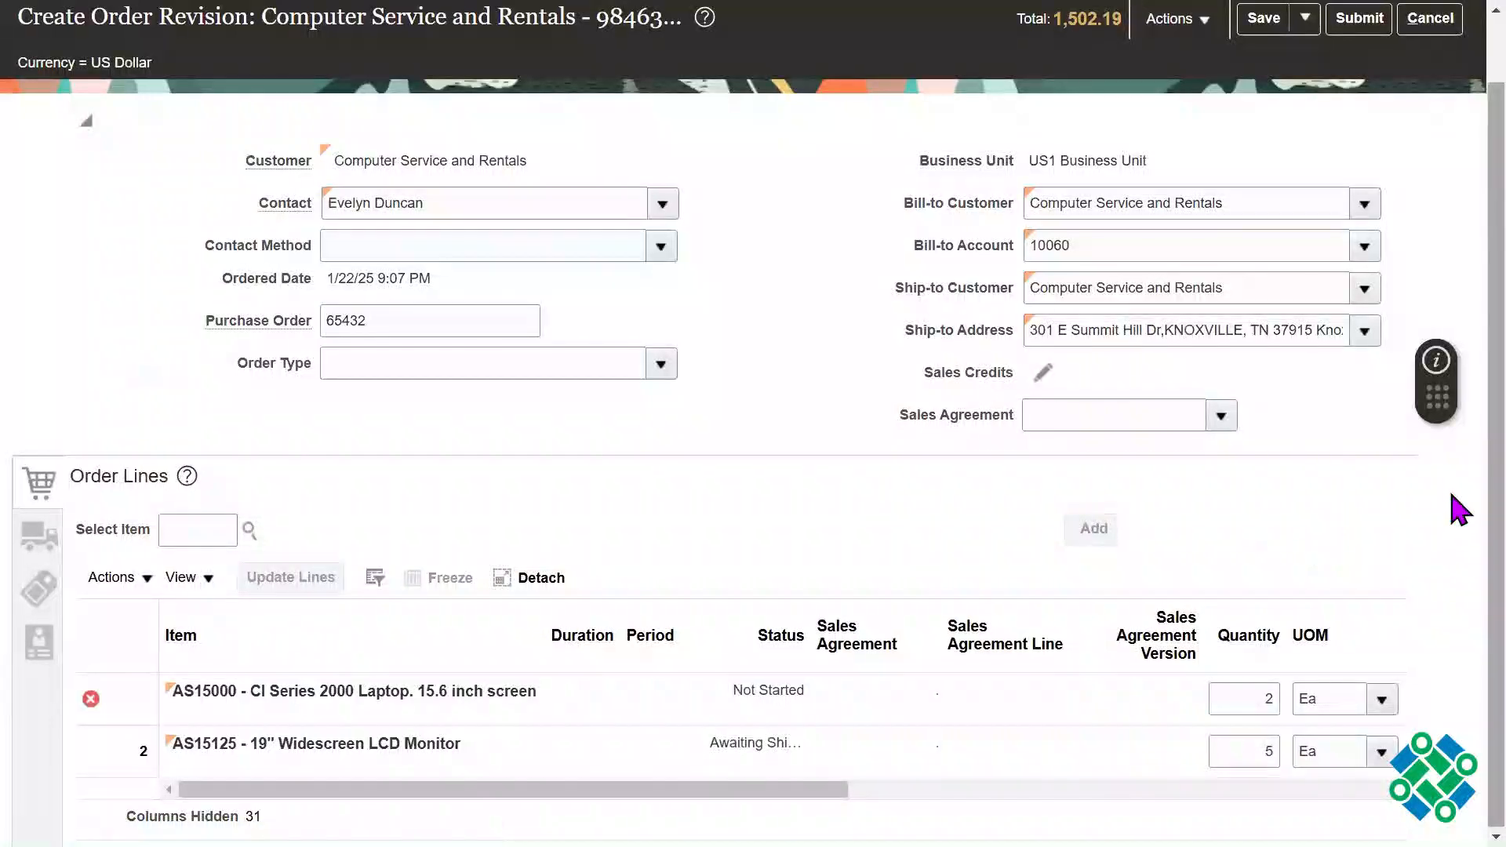
Step: Open the Supply overrides for line 1, item AS15000, from the revision's shipment details
{"action": "scroll", "coordinate": [1457, 628], "scroll_direction": "down", "scroll_amount": 2}
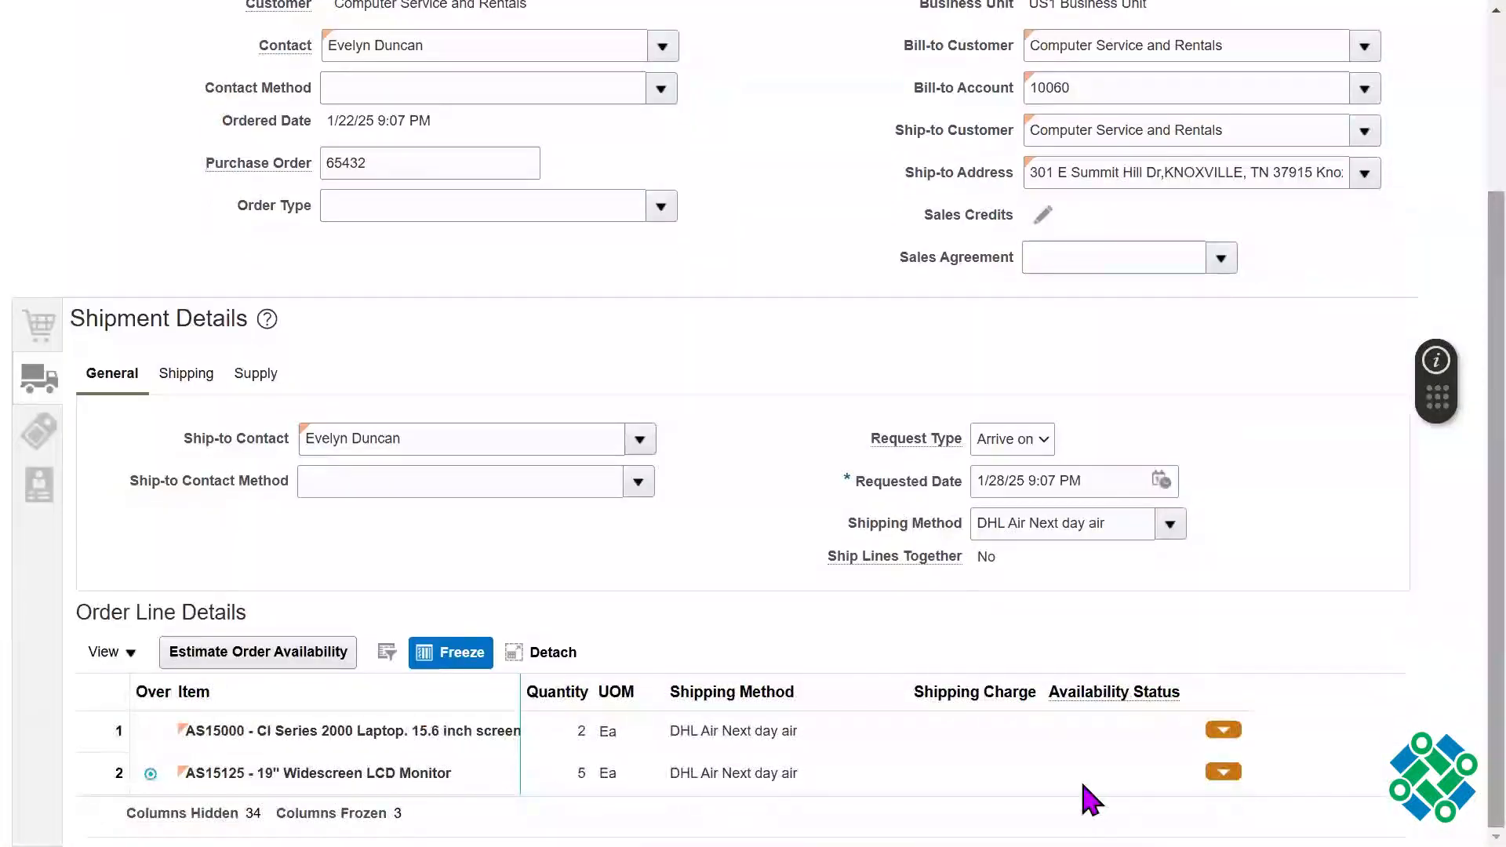
{"action": "left_click", "coordinate": [887, 741]}
{"action": "left_click", "coordinate": [1223, 731]}
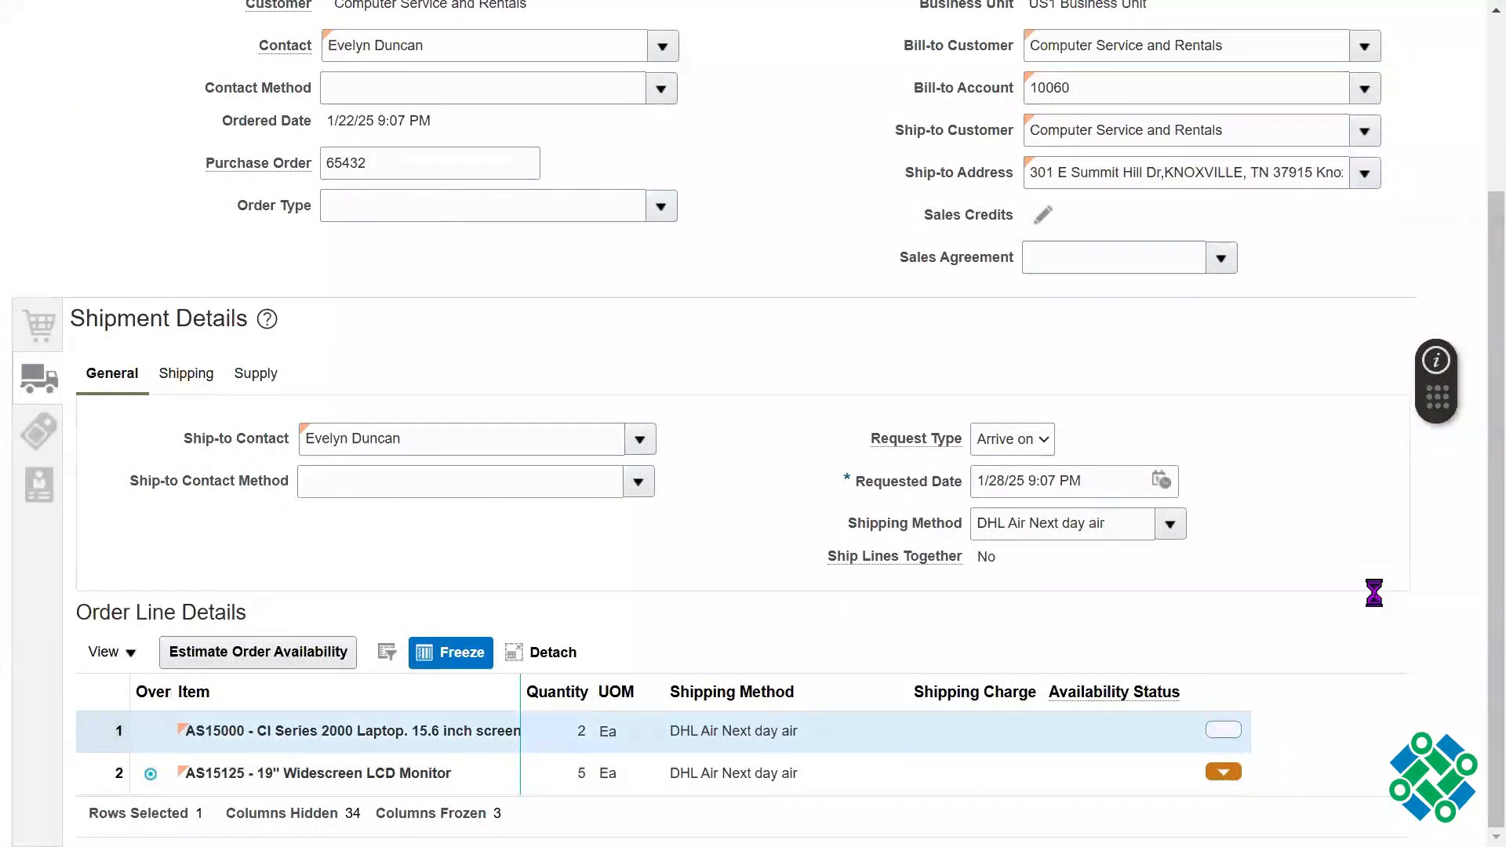
{"action": "left_click", "coordinate": [1136, 759]}
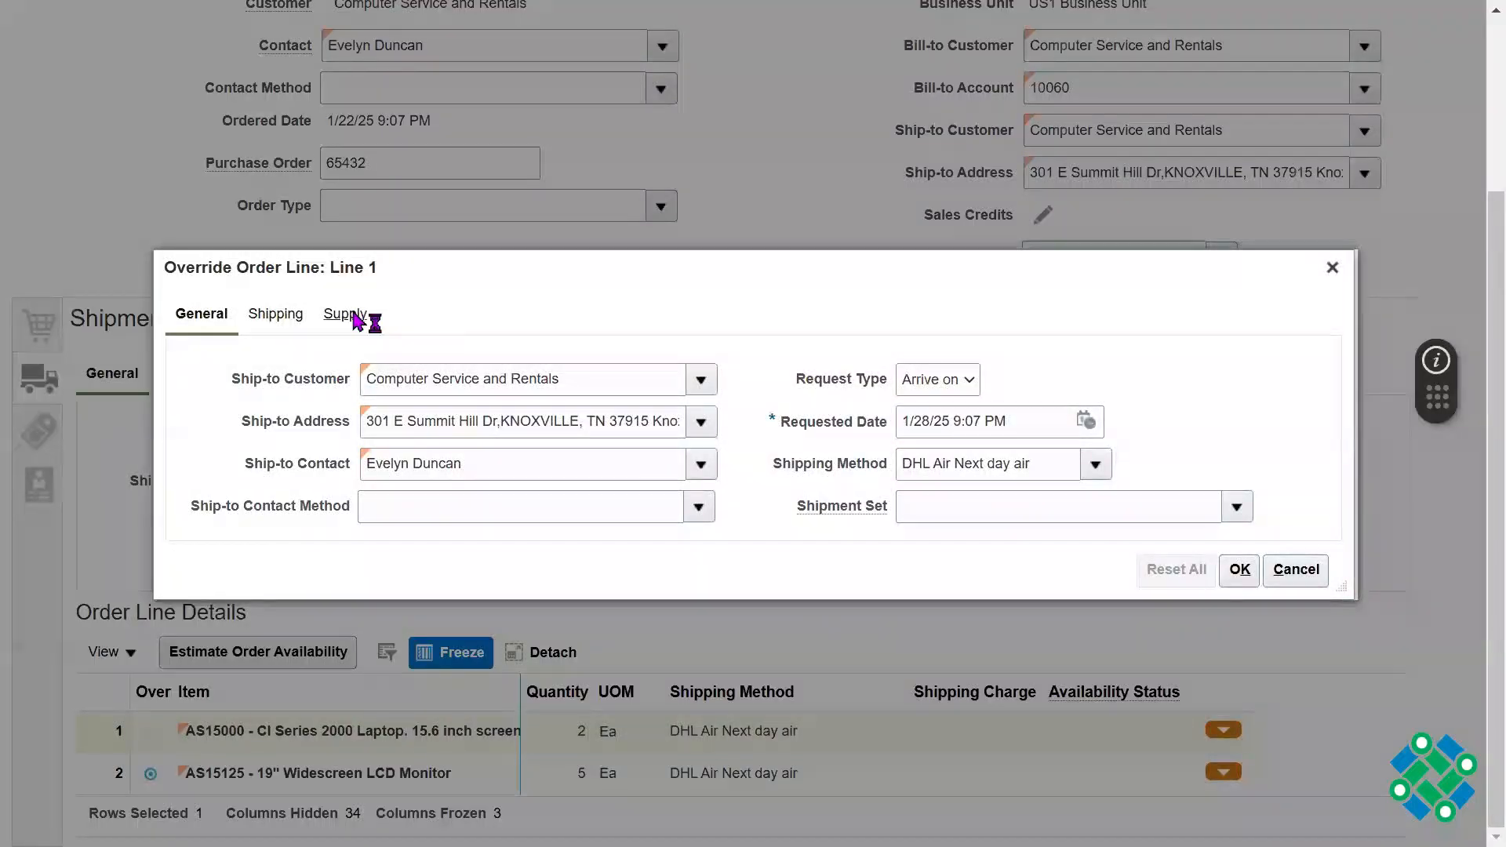
{"action": "left_click", "coordinate": [357, 320]}
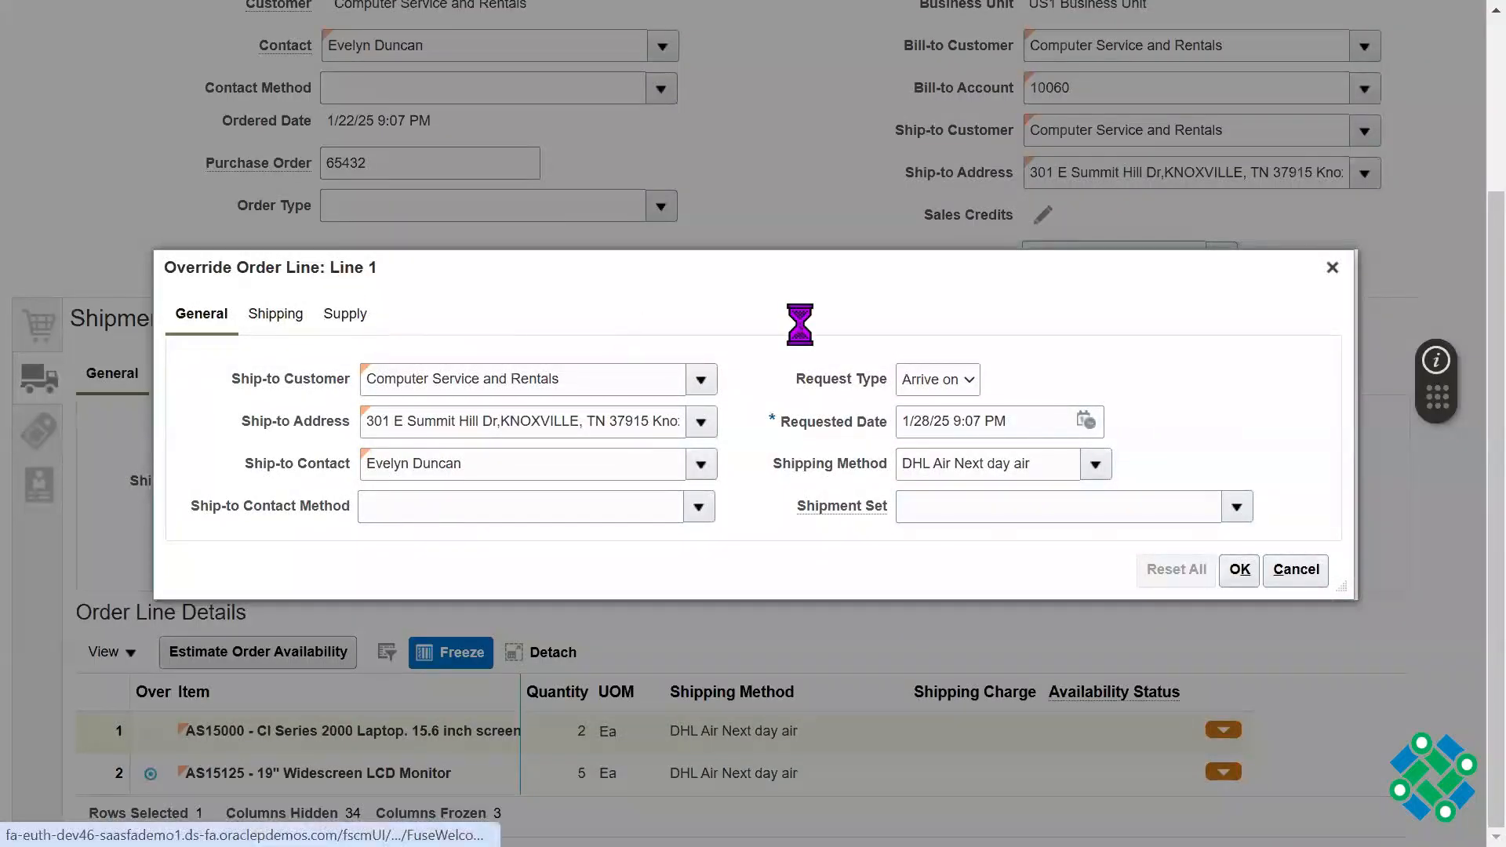
Step: Set line 1's warehouse to 002 - Atlanta and accept the override
{"action": "left_click", "coordinate": [537, 395]}
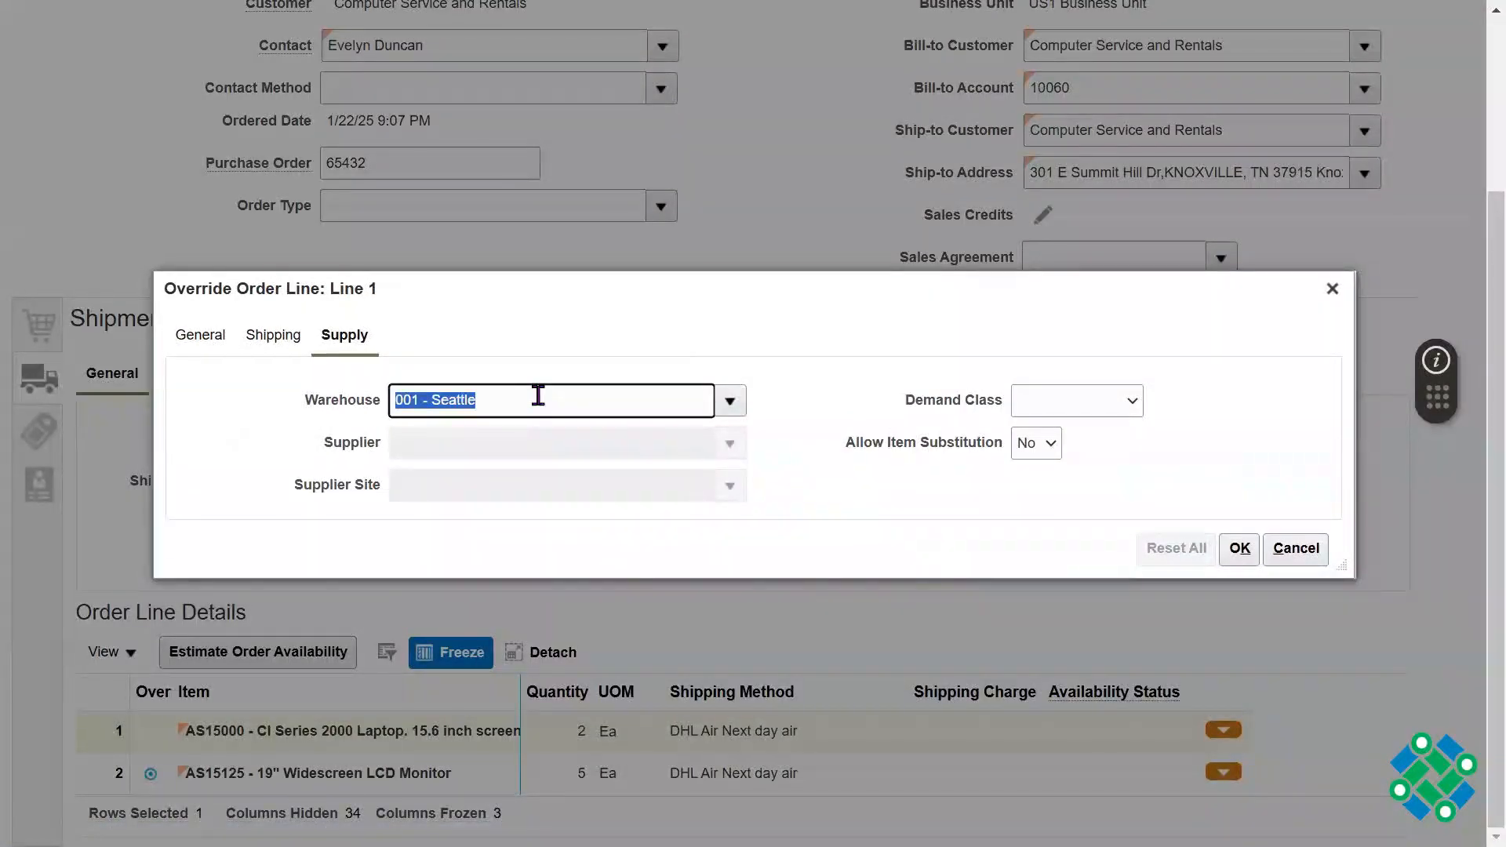
{"action": "key", "text": "BackSpace"}
{"action": "type", "text": "002"}
{"action": "key", "text": "Tab"}
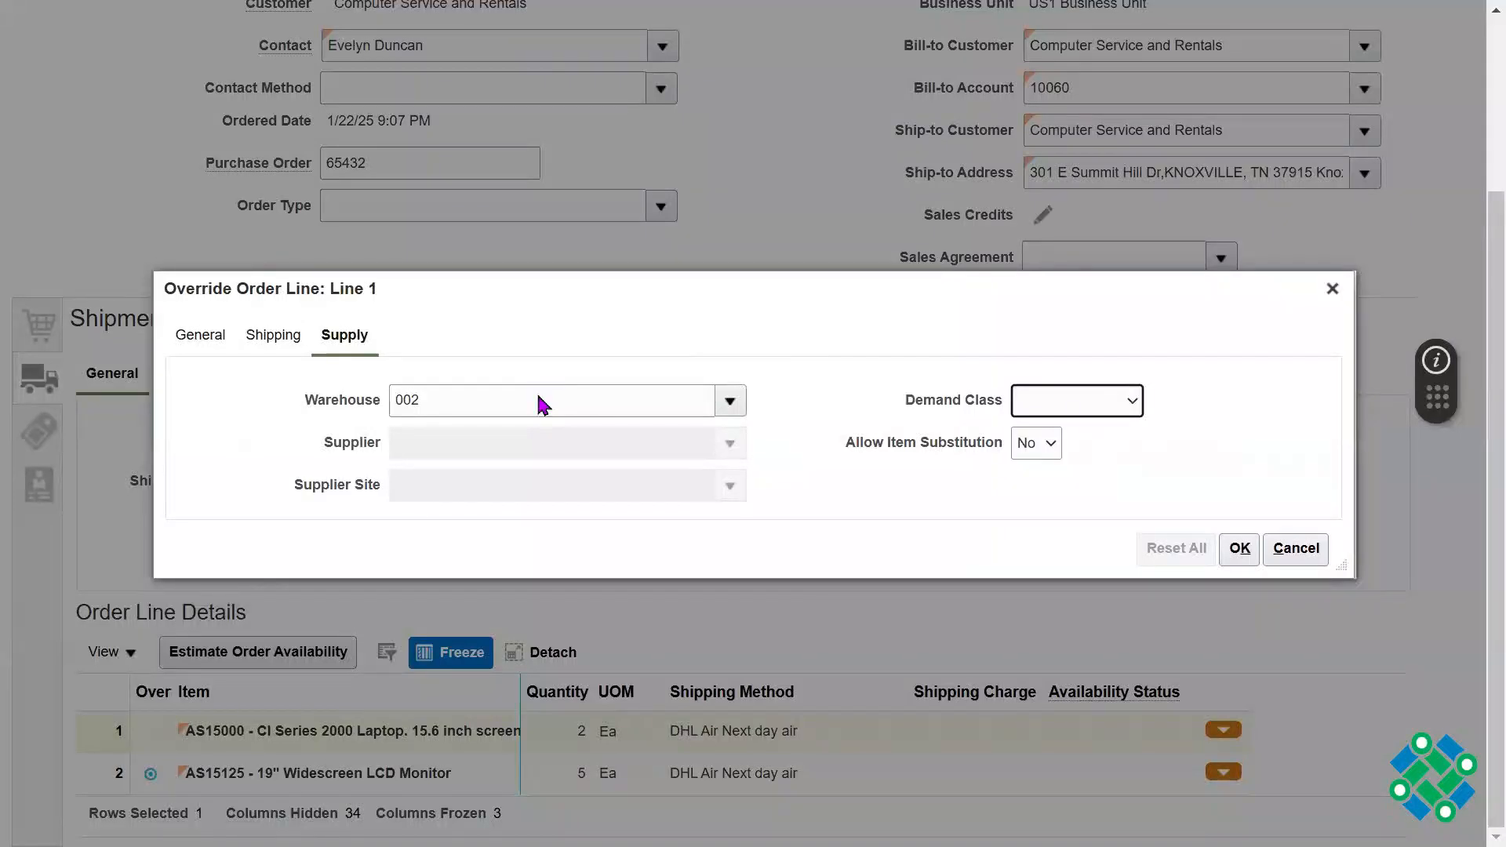
{"action": "double_click", "coordinate": [652, 401]}
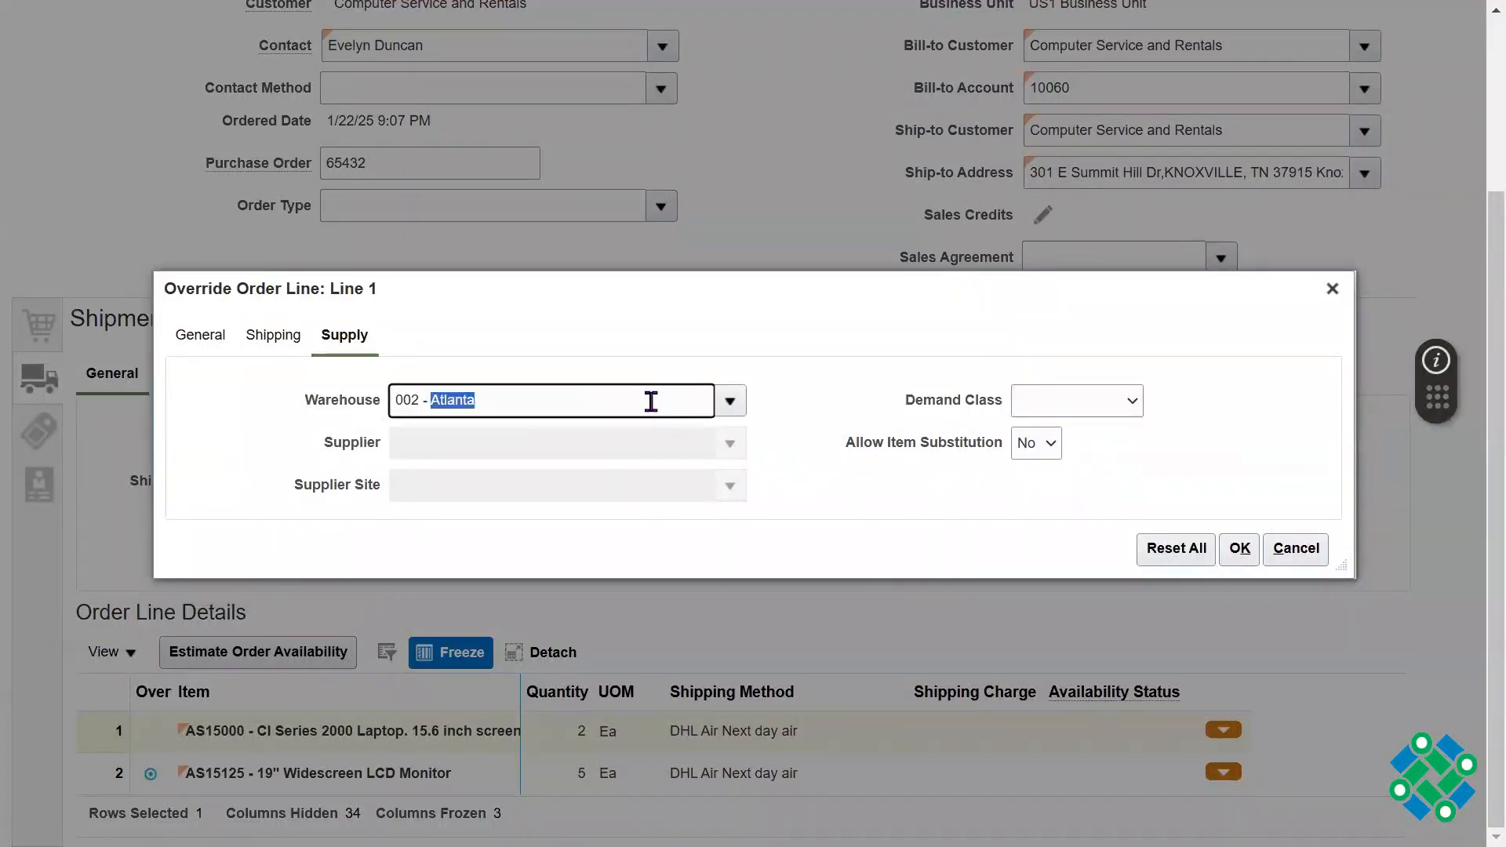
{"action": "triple_click", "coordinate": [652, 401]}
{"action": "left_click", "coordinate": [920, 343]}
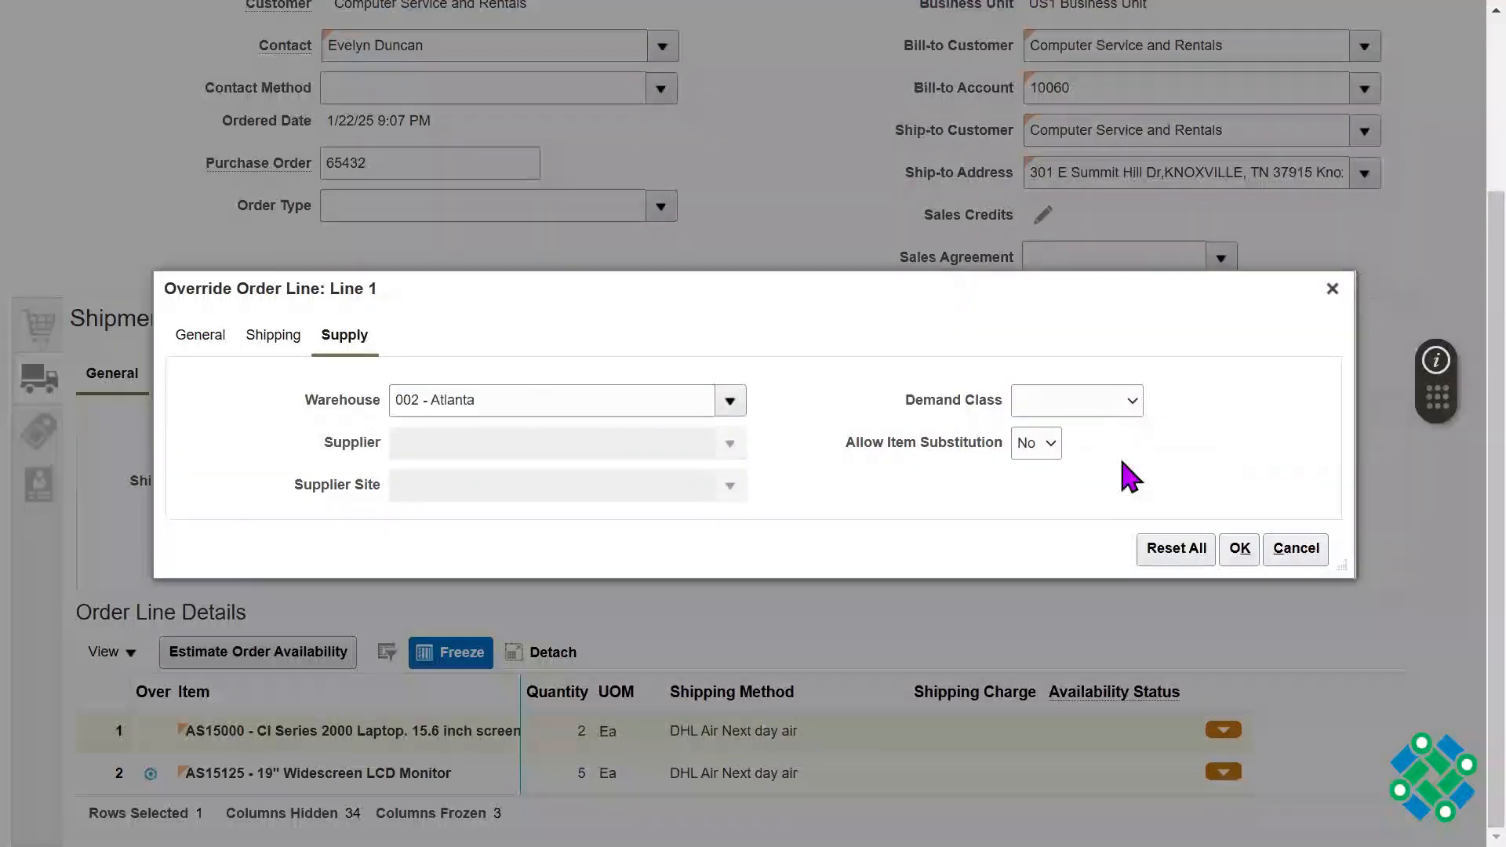
{"action": "left_click", "coordinate": [1239, 549]}
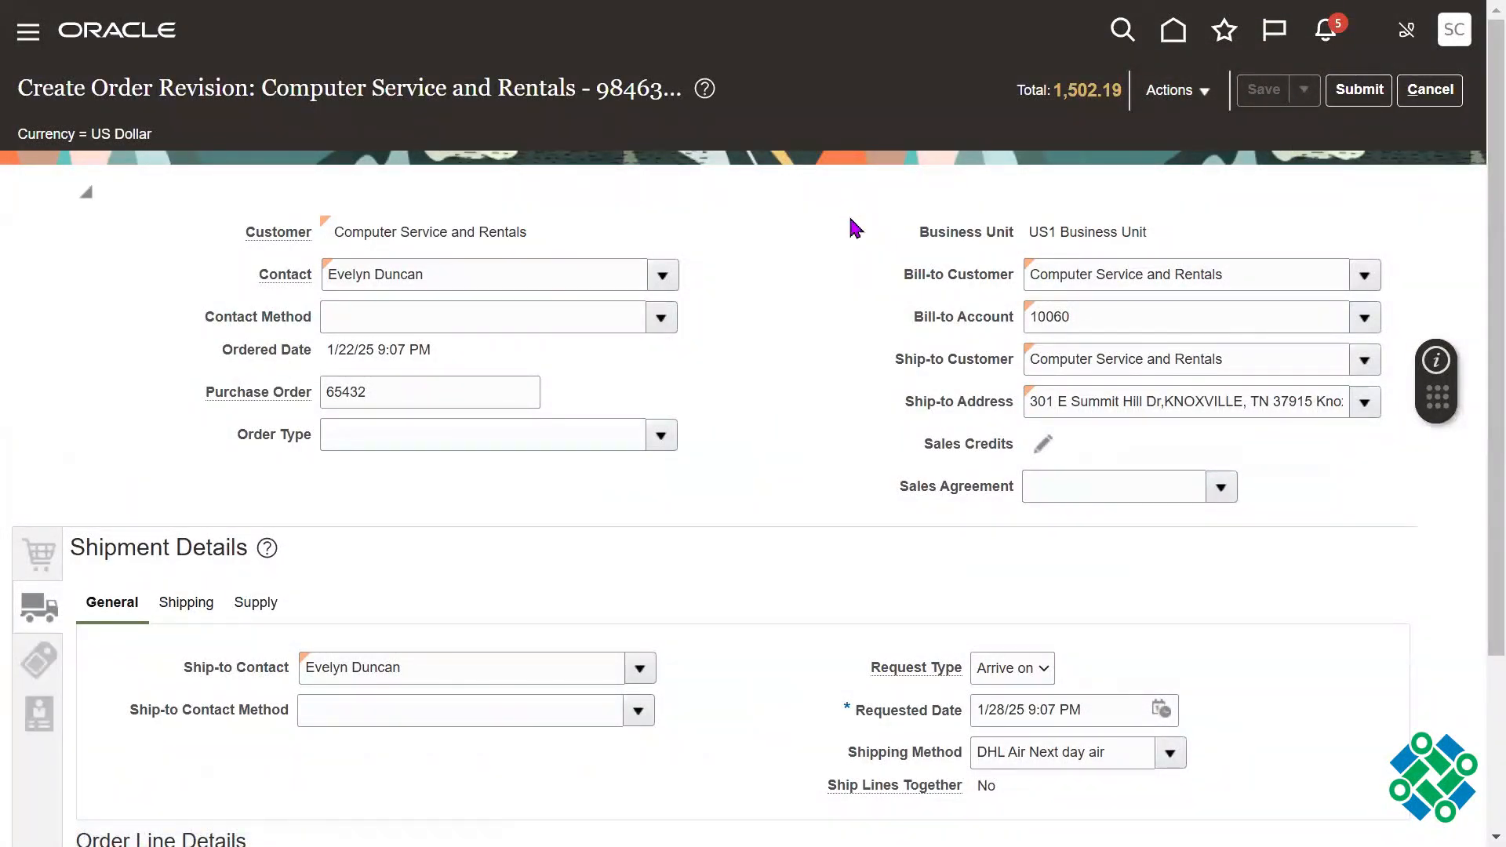
Step: Submit the order revision, acknowledge the confirmation, and refresh the order to check its version and line statuses
{"action": "left_click", "coordinate": [1359, 90]}
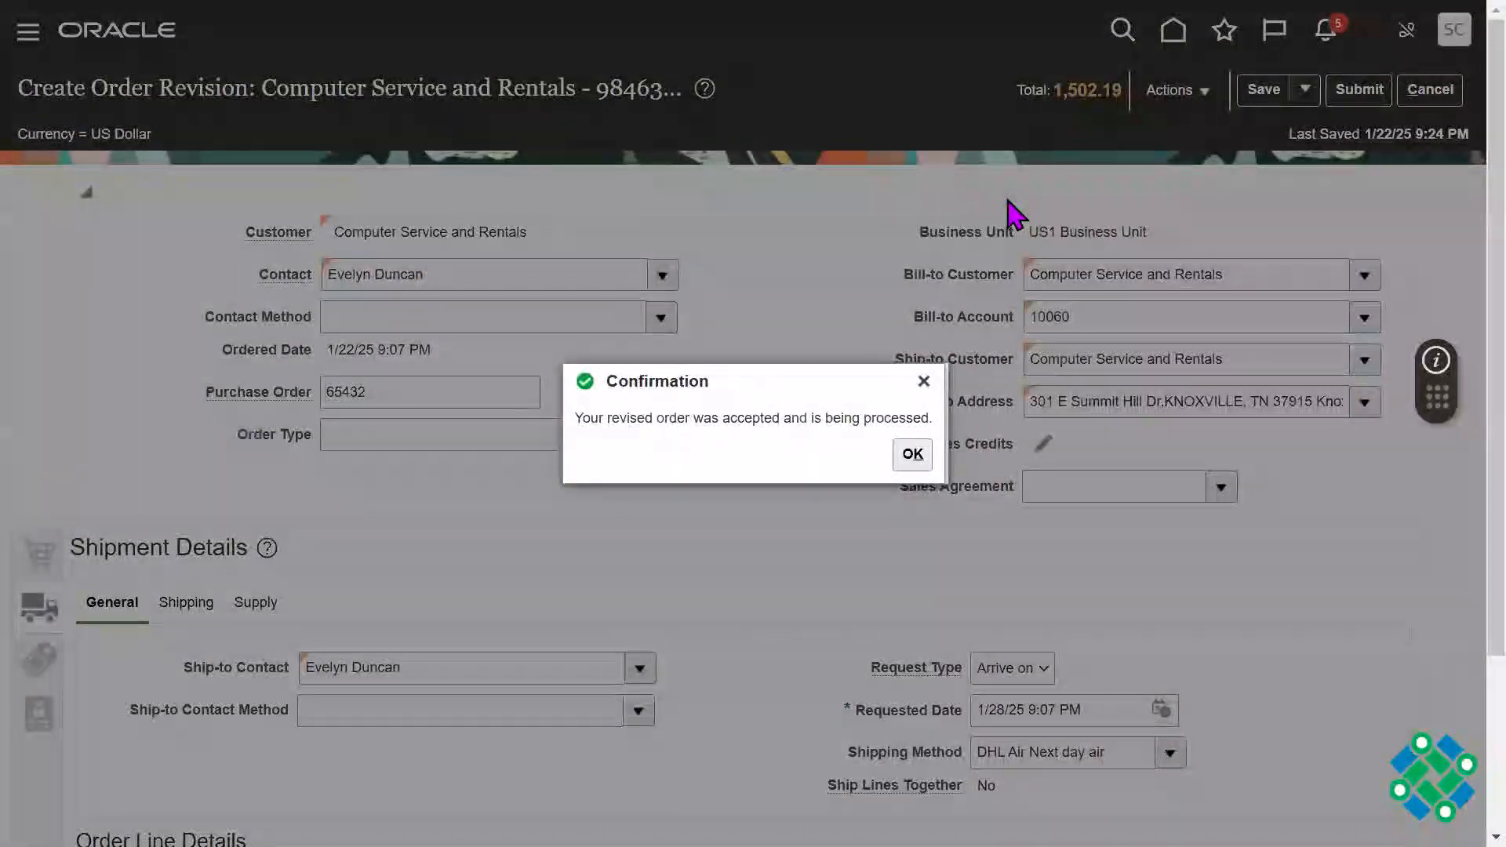
{"action": "left_click", "coordinate": [917, 459]}
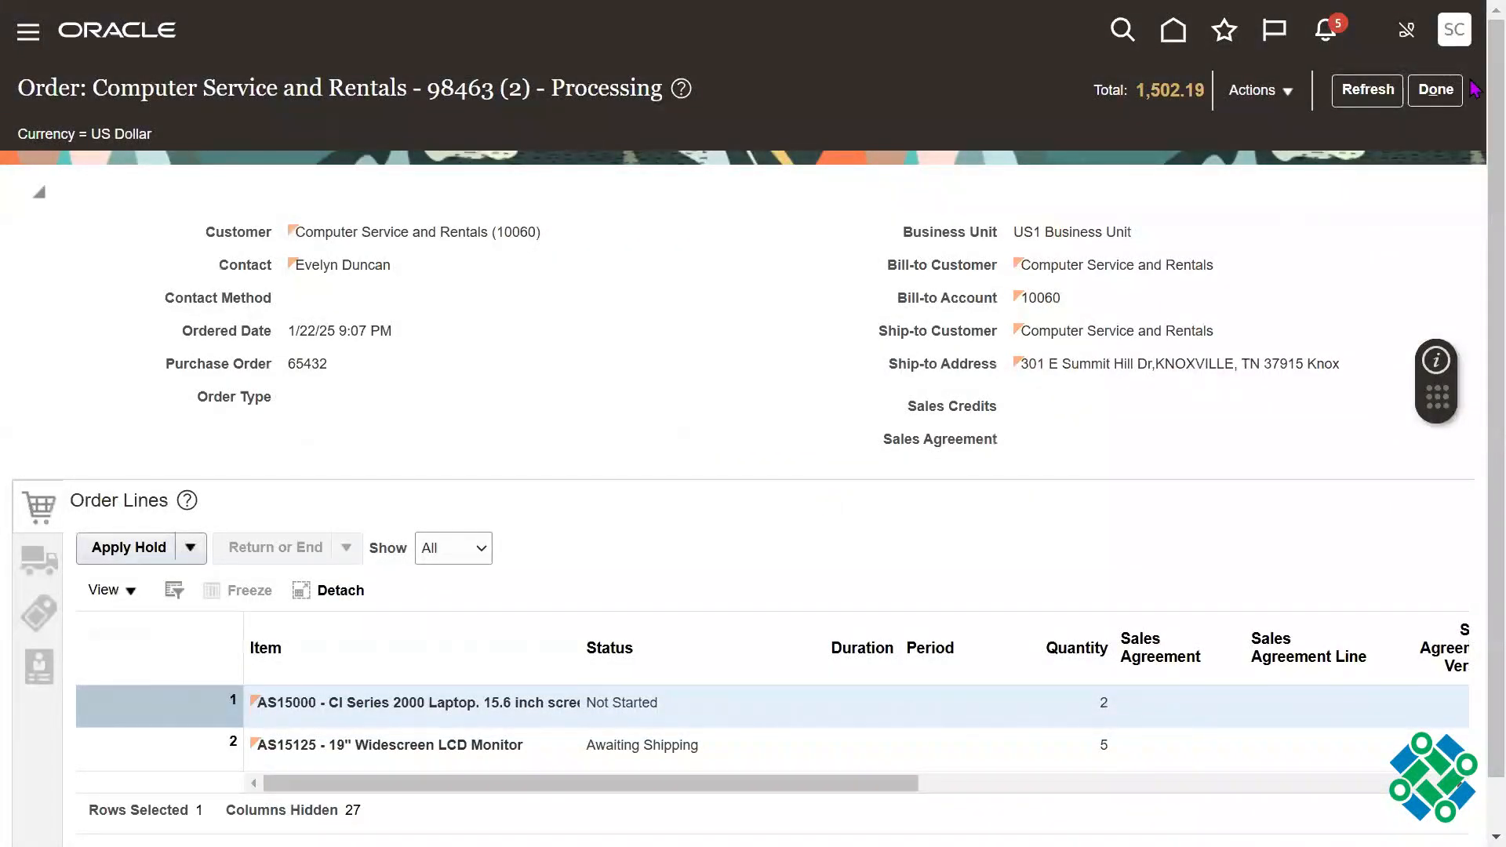
{"action": "left_click", "coordinate": [1367, 90]}
{"action": "left_click_drag", "start_coordinate": [465, 88], "coordinate": [524, 89]}
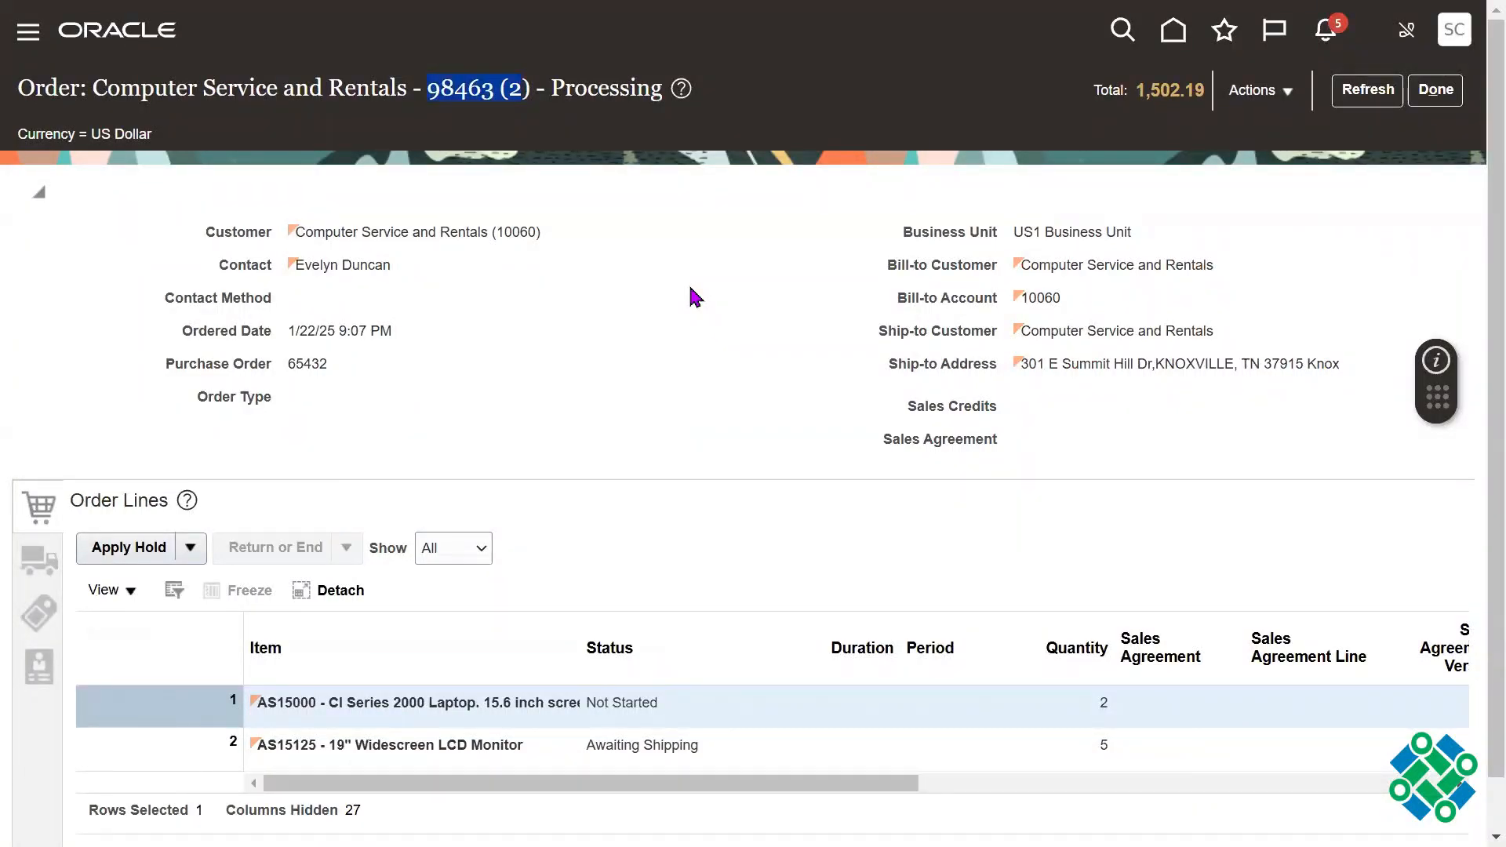
{"action": "left_click", "coordinate": [1381, 95]}
Step: Generate the order document for sending by e-mail with the Sales Order Report - Redwood template
{"action": "left_click", "coordinate": [1265, 97]}
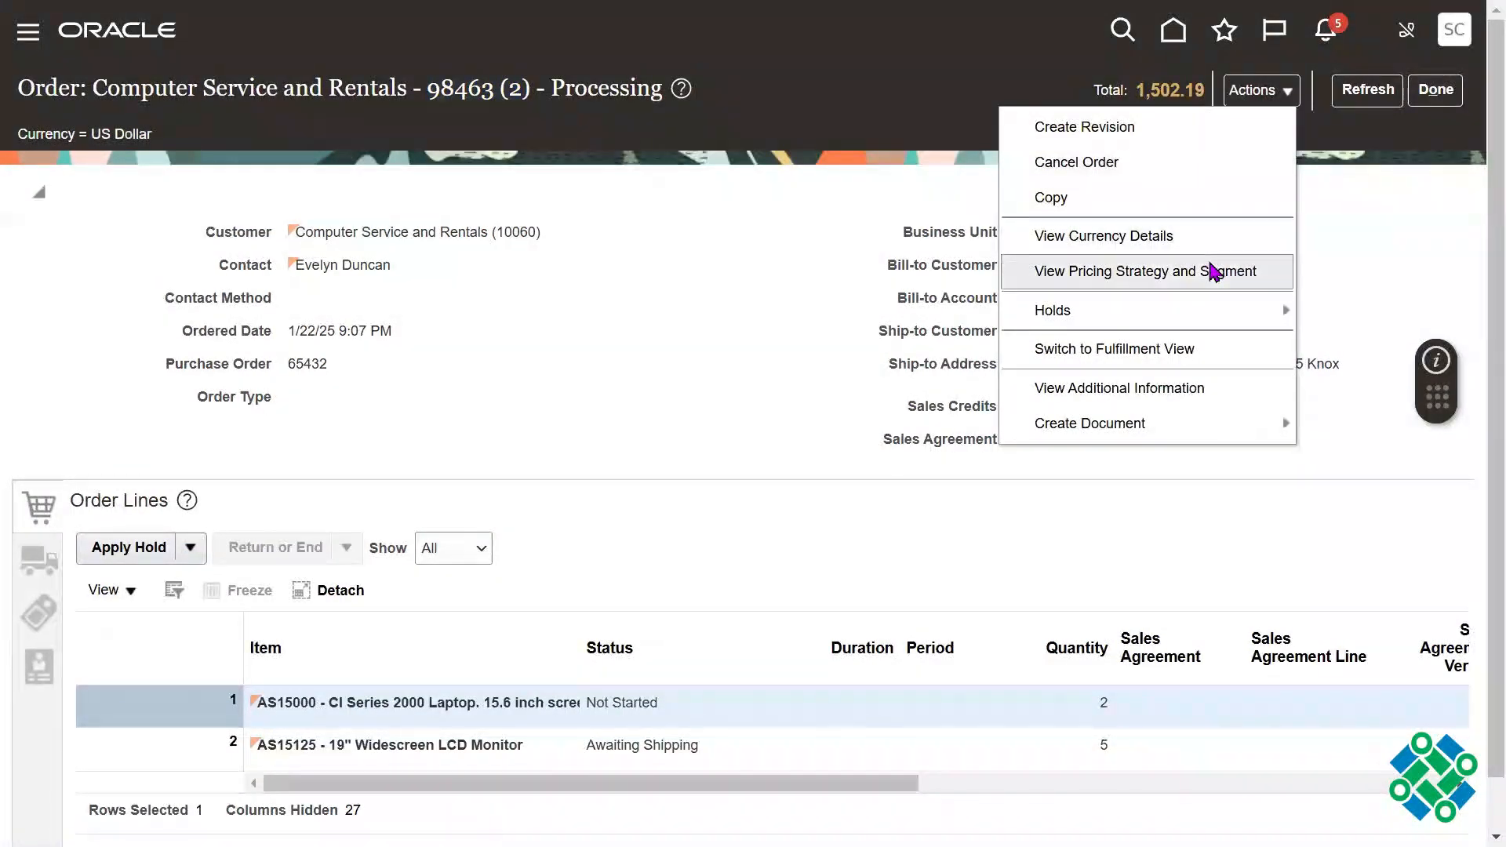
{"action": "mouse_move", "coordinate": [1108, 430]}
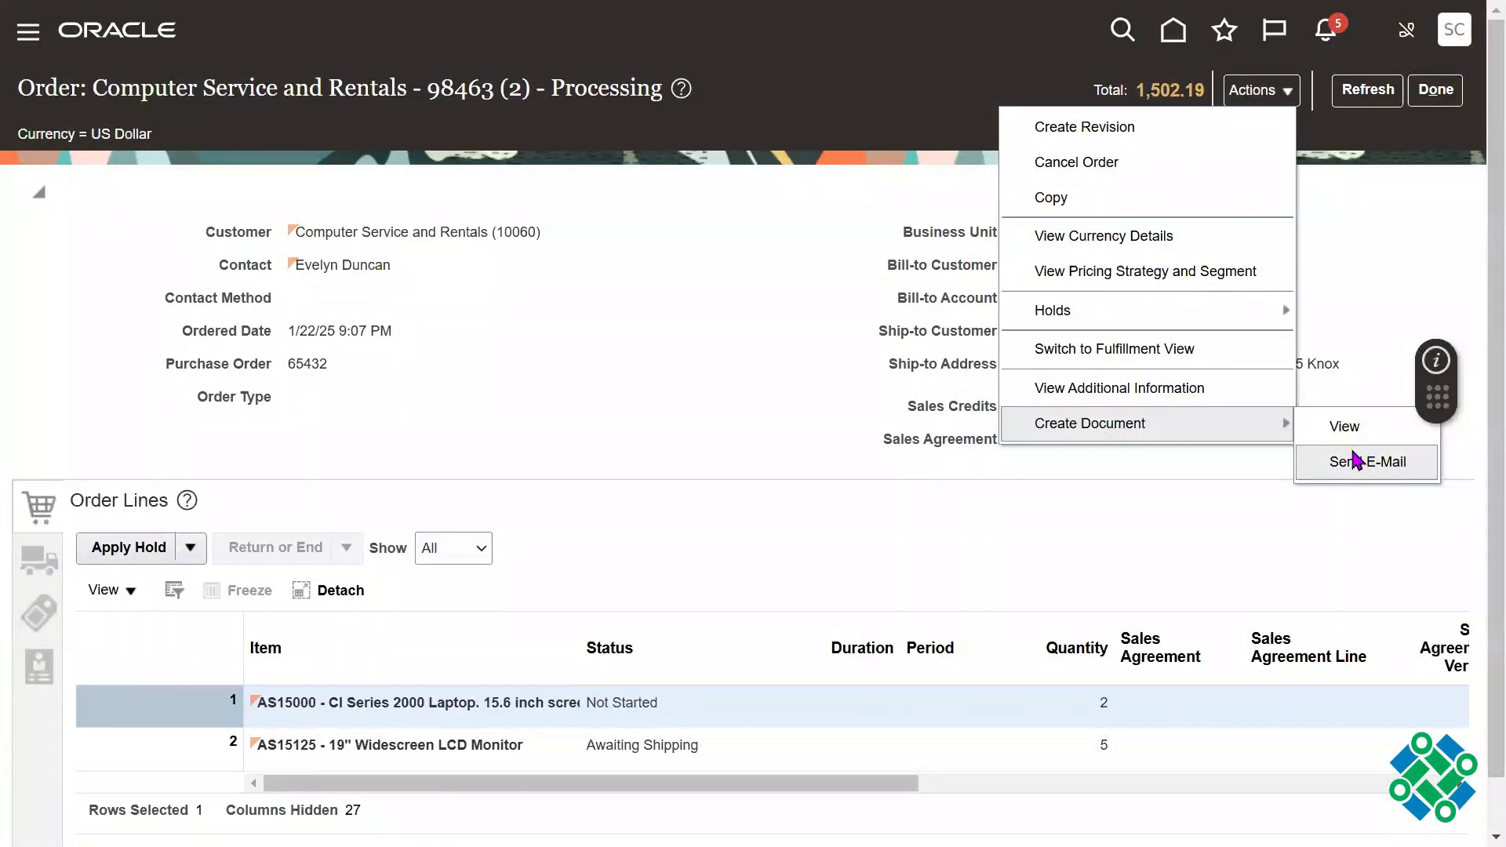
{"action": "left_click", "coordinate": [1356, 461]}
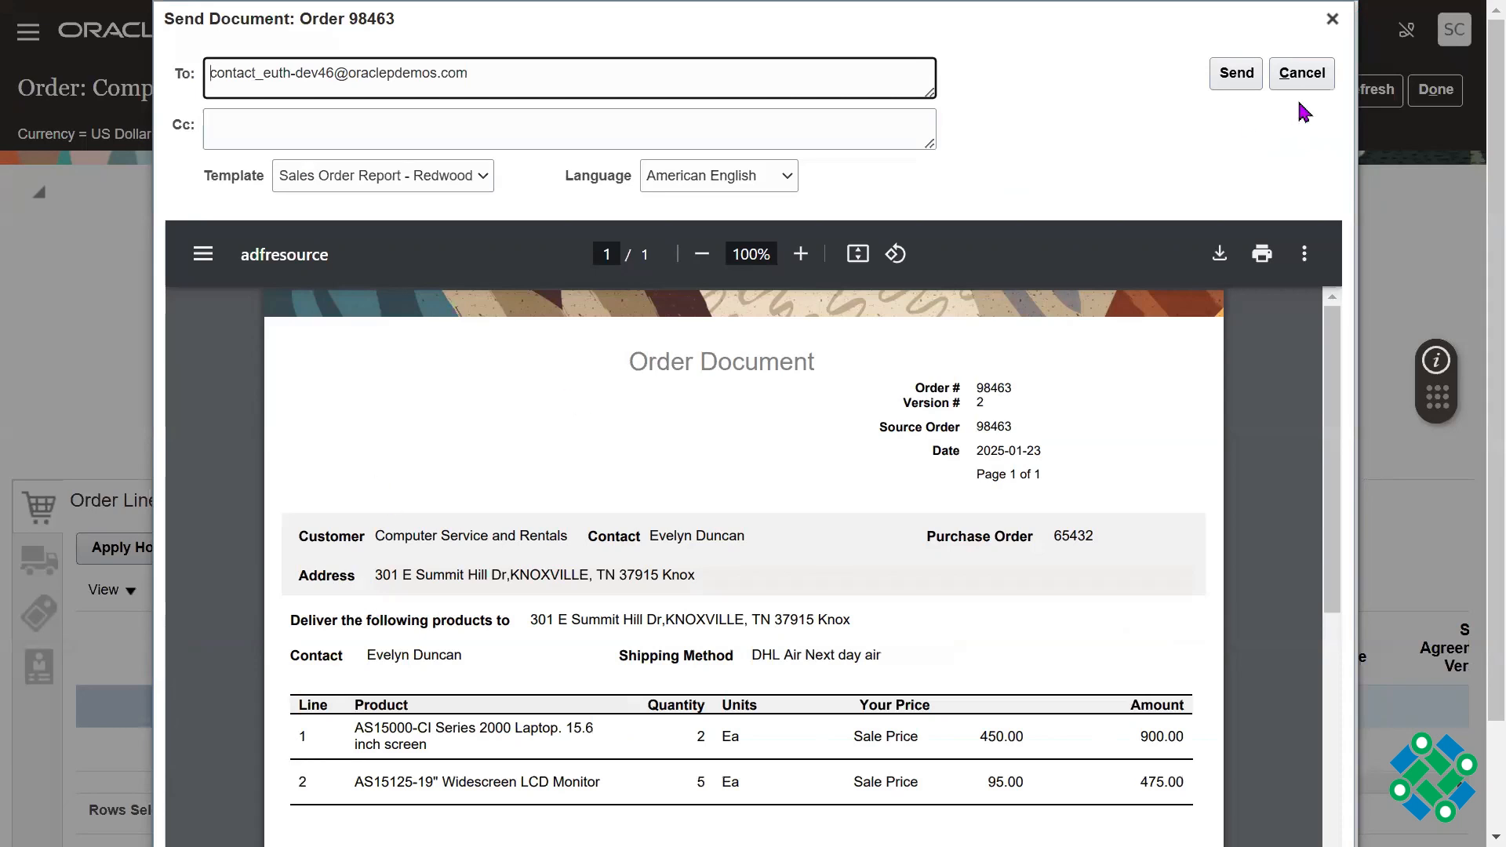
{"action": "left_click", "coordinate": [1250, 84]}
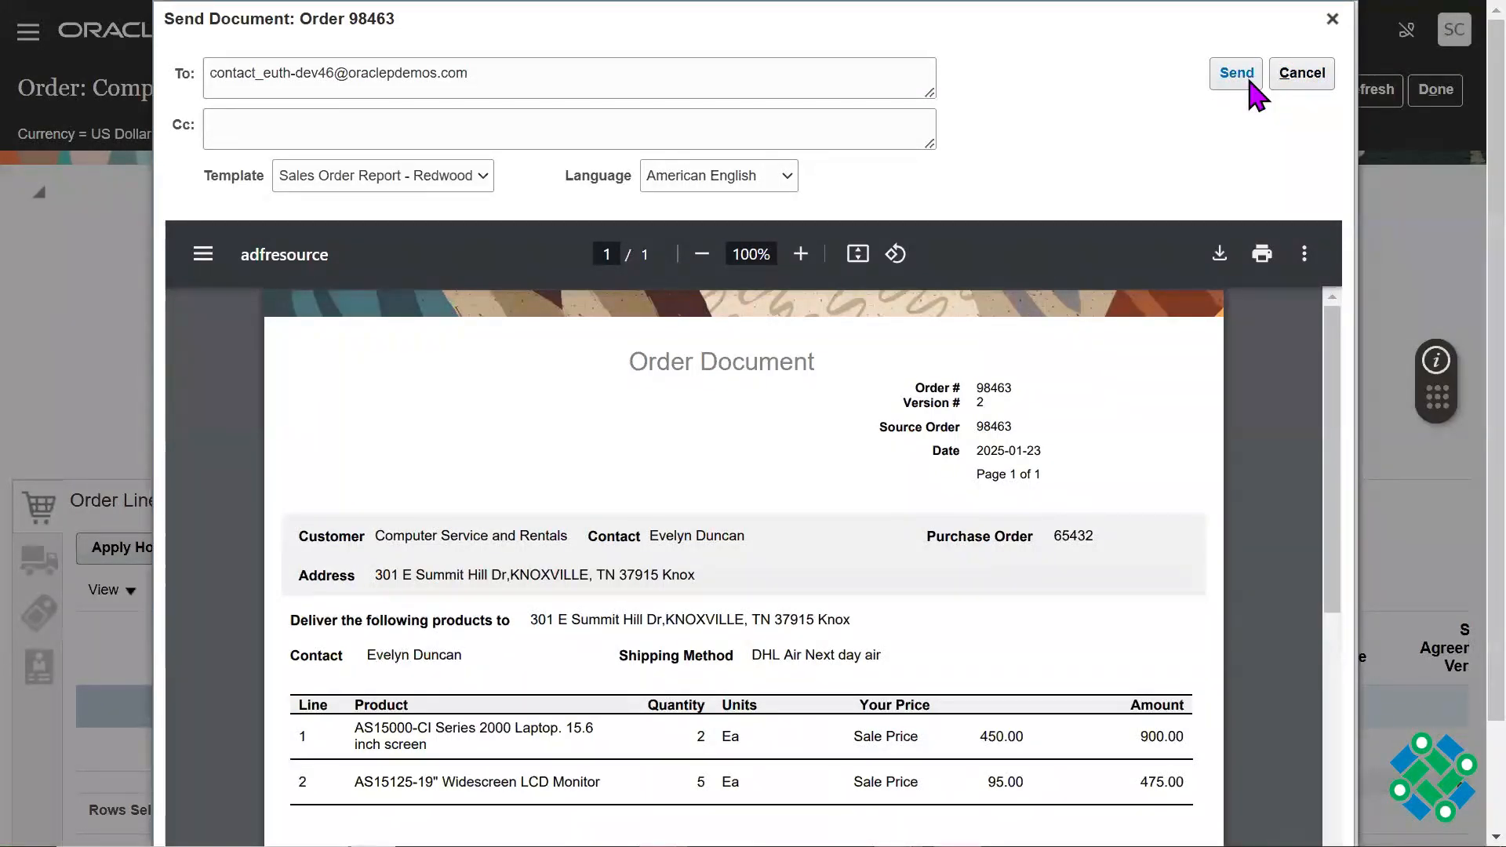
Step: Clear the default recipient address from the order document's To field
{"action": "left_click", "coordinate": [487, 72]}
{"action": "double_click", "coordinate": [484, 72]}
{"action": "triple_click", "coordinate": [485, 72]}
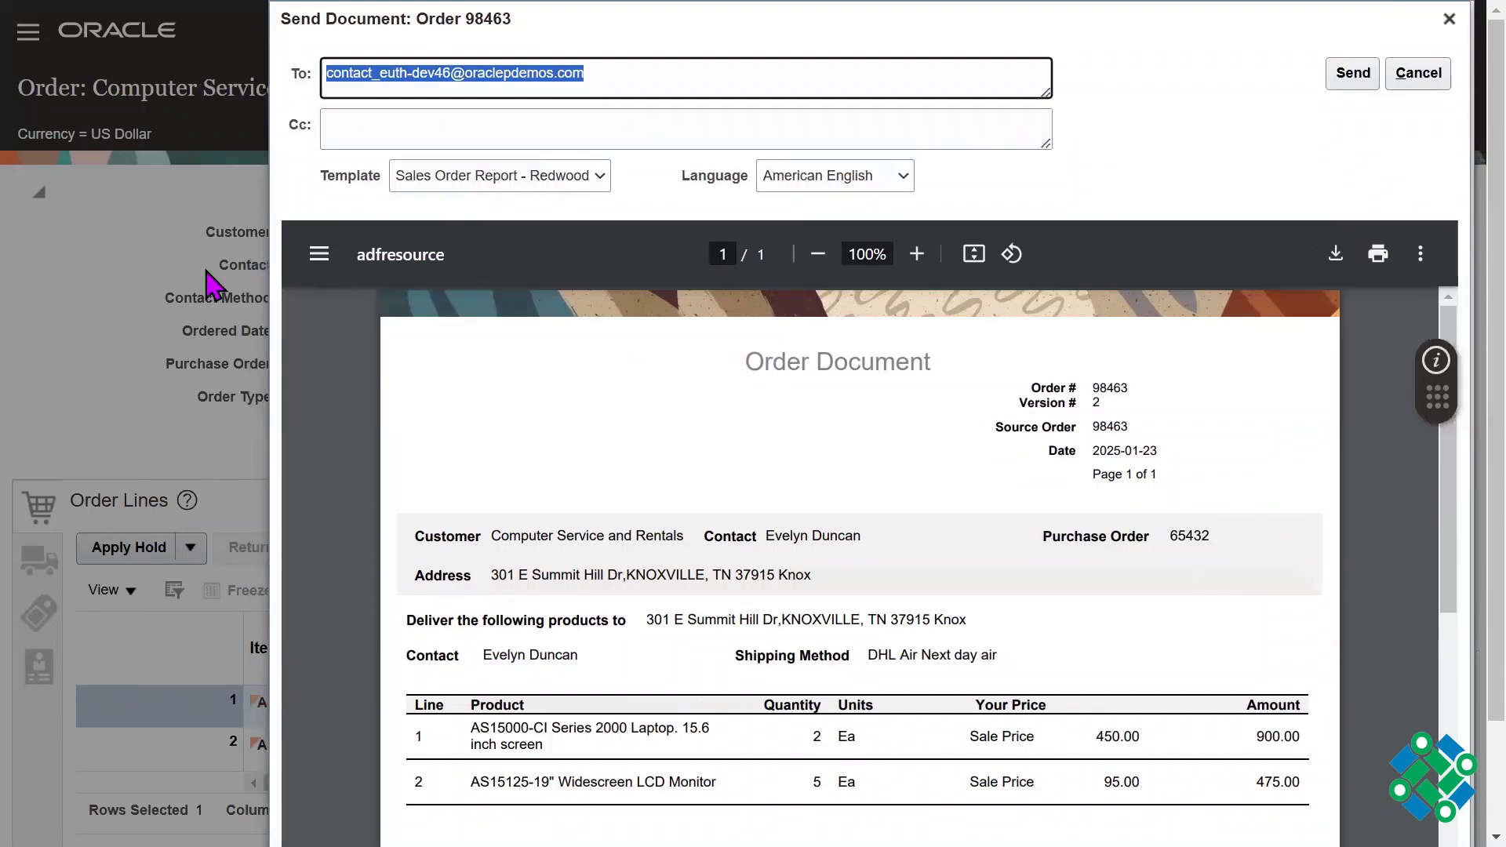
{"action": "key", "text": "alt+Tab"}
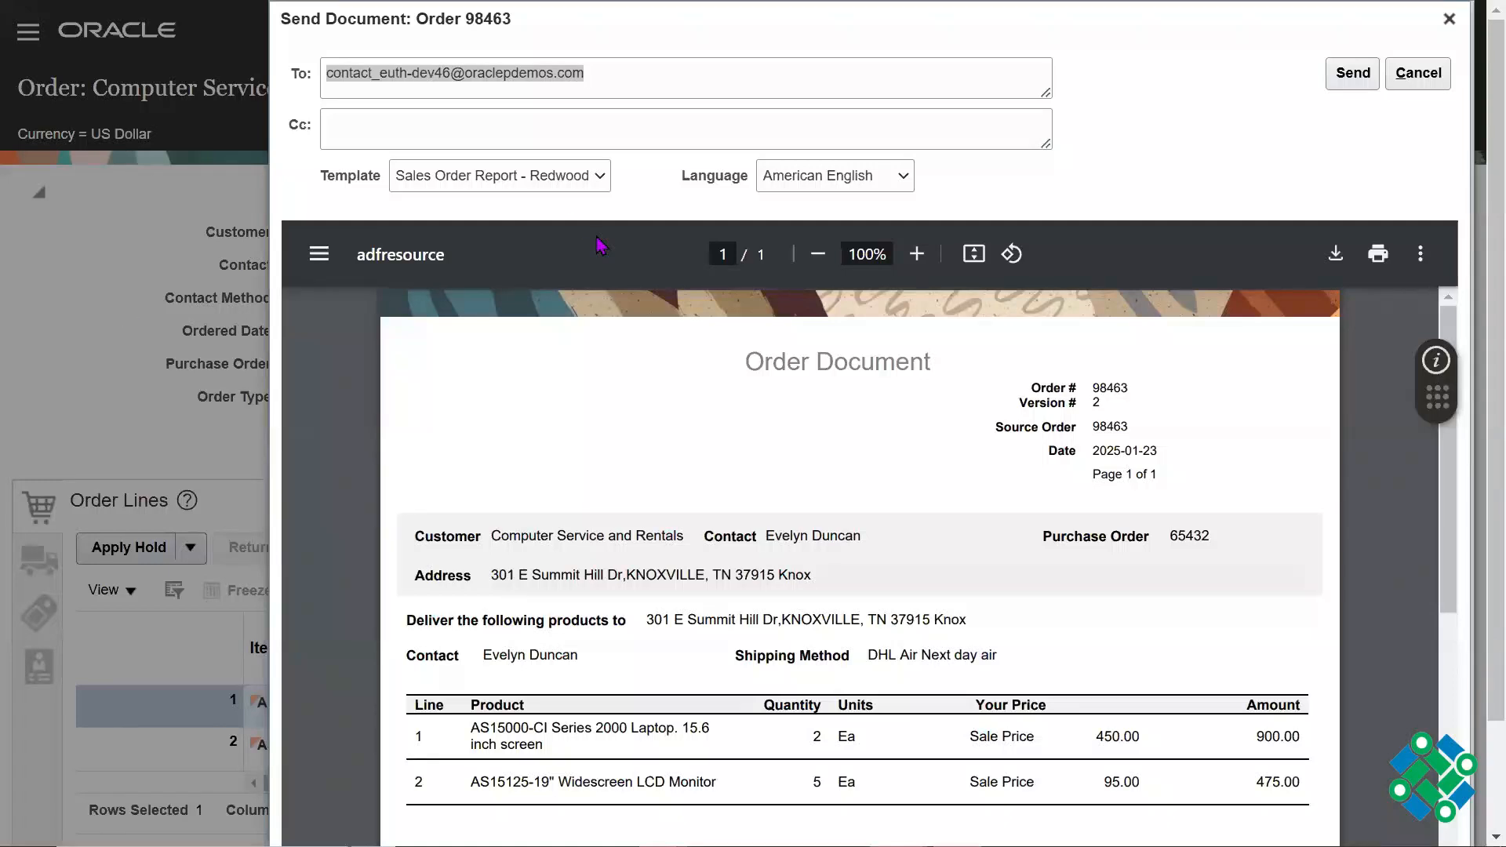
{"action": "left_click", "coordinate": [393, 124]}
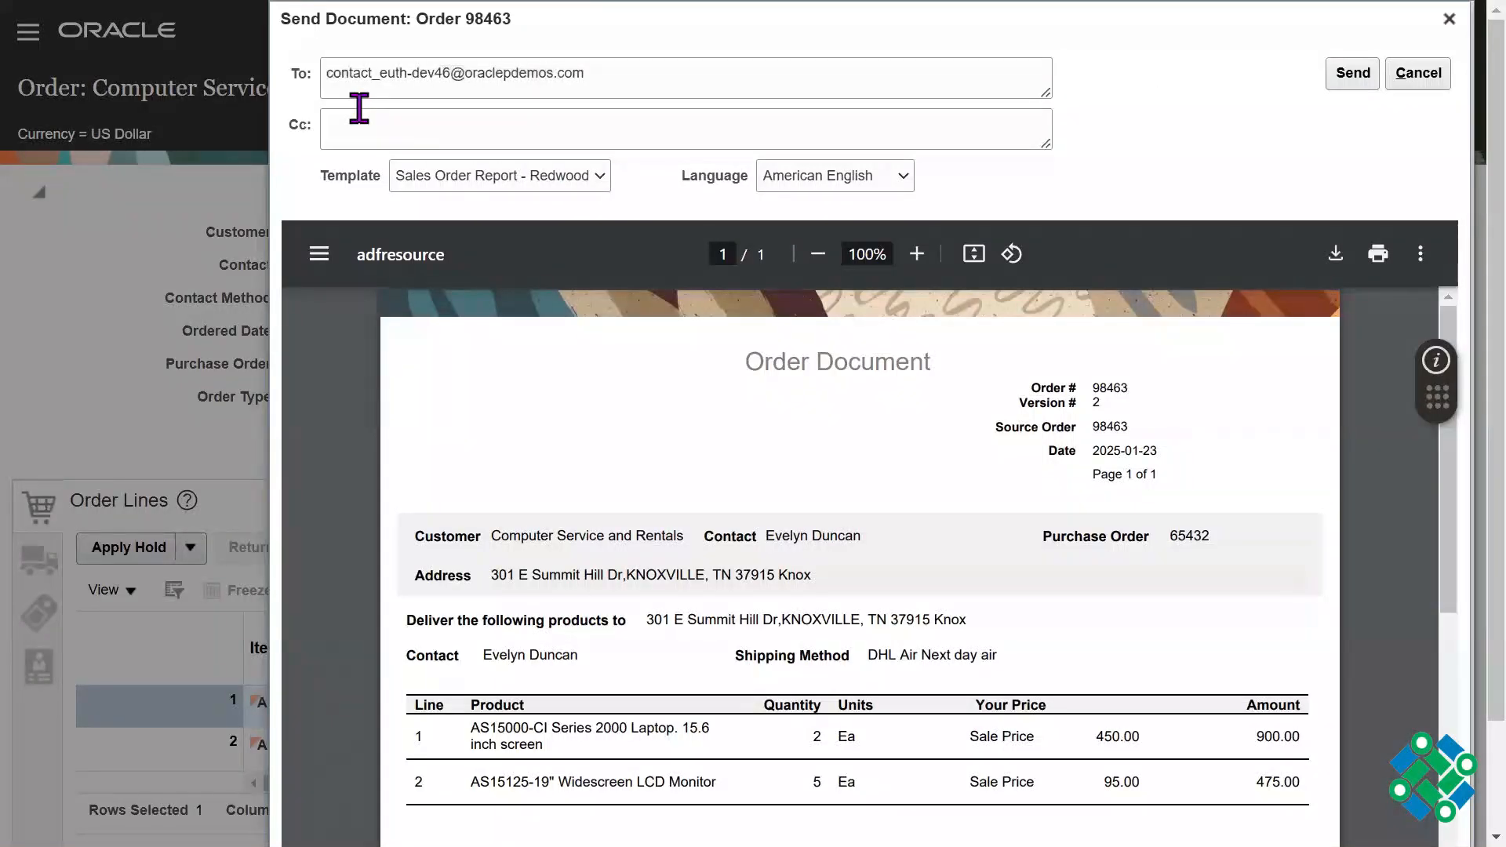
{"action": "double_click", "coordinate": [360, 102]}
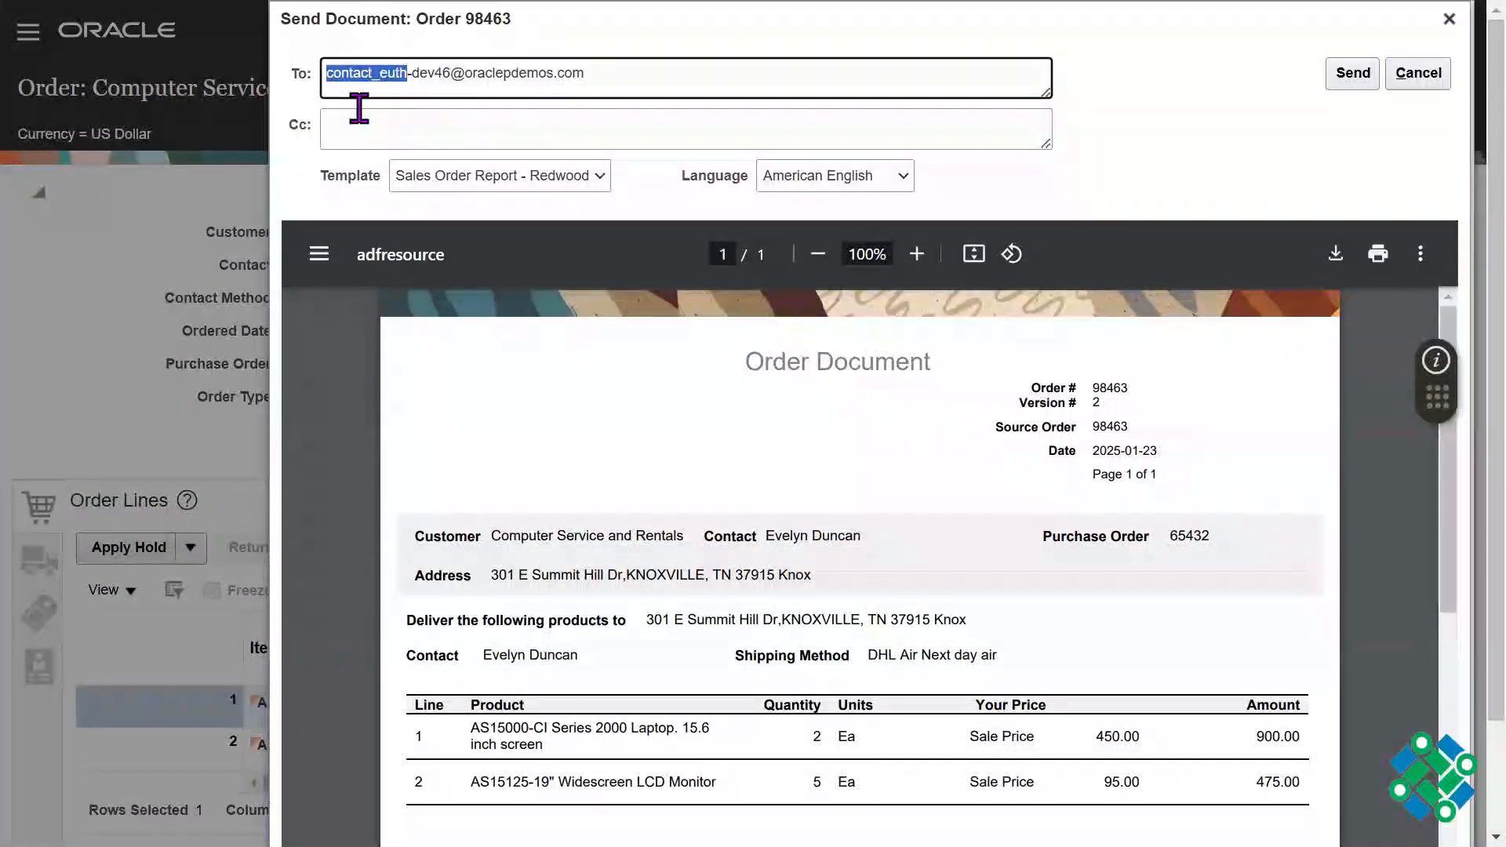
{"action": "key", "text": "ctrl+a"}
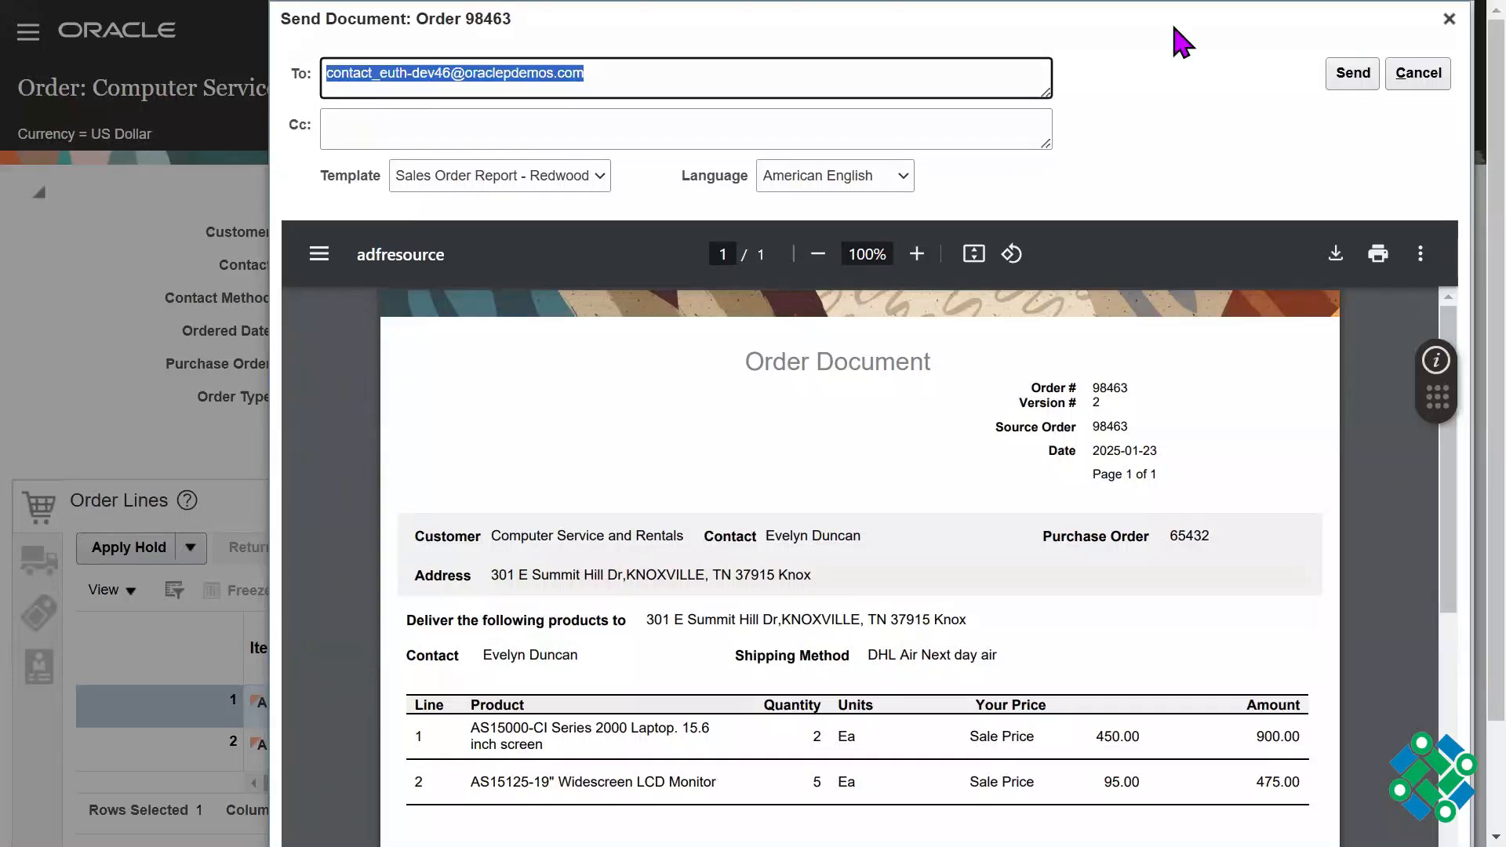
{"action": "left_click", "coordinate": [649, 87]}
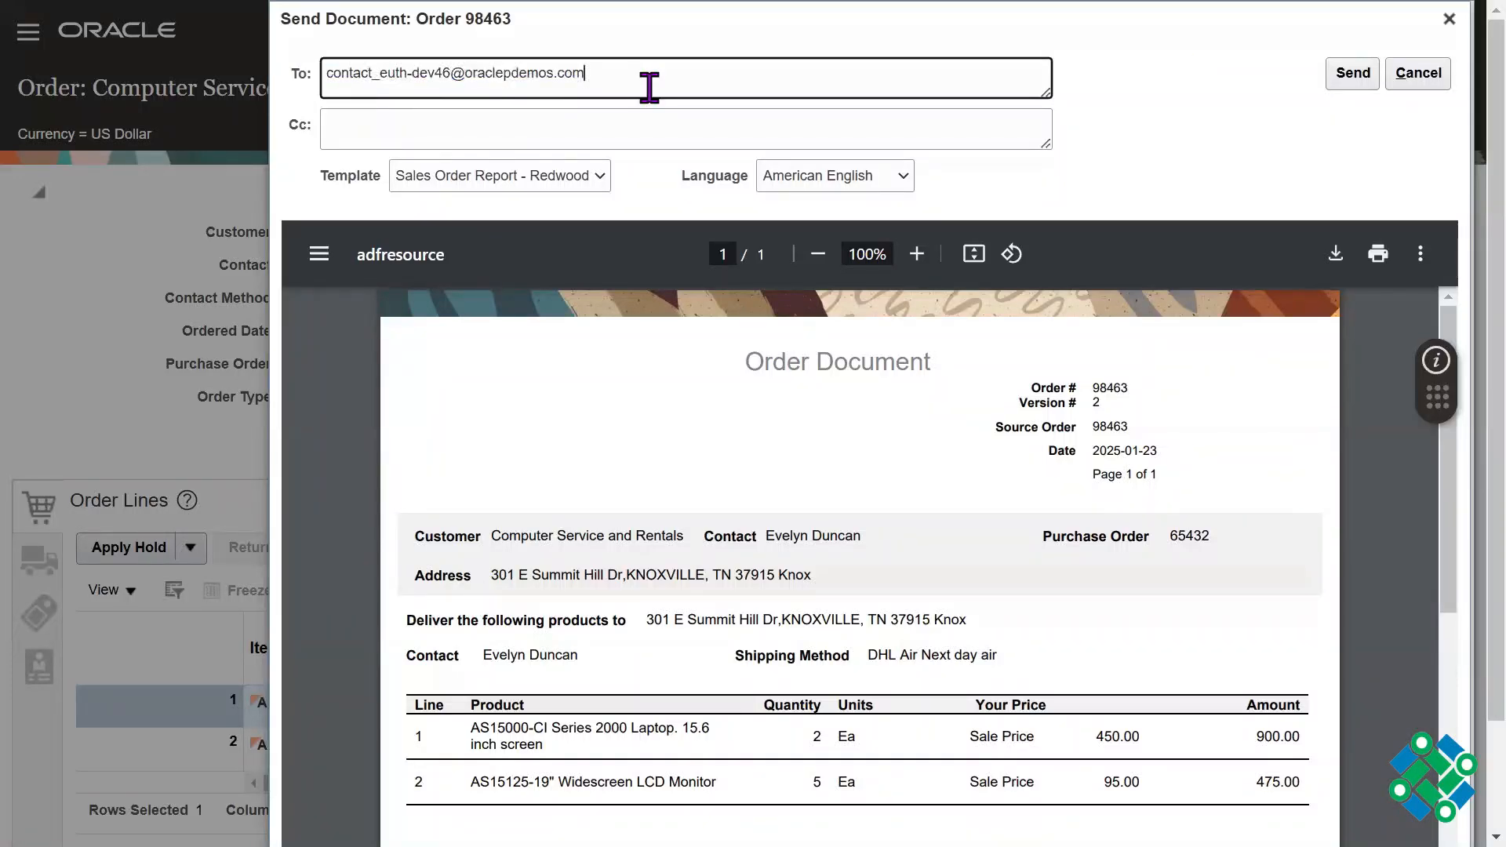
{"action": "type", "text": ","}
{"action": "key", "text": "BackSpace"}
{"action": "key", "text": "BackSpace"}
{"action": "key", "text": "BackSpace"}
{"action": "key", "text": "BackSpace"}
{"action": "key", "text": "BackSpace"}
{"action": "key", "text": "BackSpace"}
{"action": "key", "text": "BackSpace"}
{"action": "key", "text": "BackSpace"}
{"action": "key", "text": "BackSpace"}
{"action": "key", "text": "BackSpace"}
{"action": "key", "text": "BackSpace"}
{"action": "key", "text": "BackSpace"}
{"action": "key", "text": "BackSpace"}
{"action": "key", "text": "BackSpace"}
{"action": "key", "text": "BackSpace"}
{"action": "key", "text": "BackSpace"}
{"action": "key", "text": "BackSpace"}
{"action": "key", "text": "BackSpace"}
{"action": "key", "text": "BackSpace"}
{"action": "key", "text": "BackSpace"}
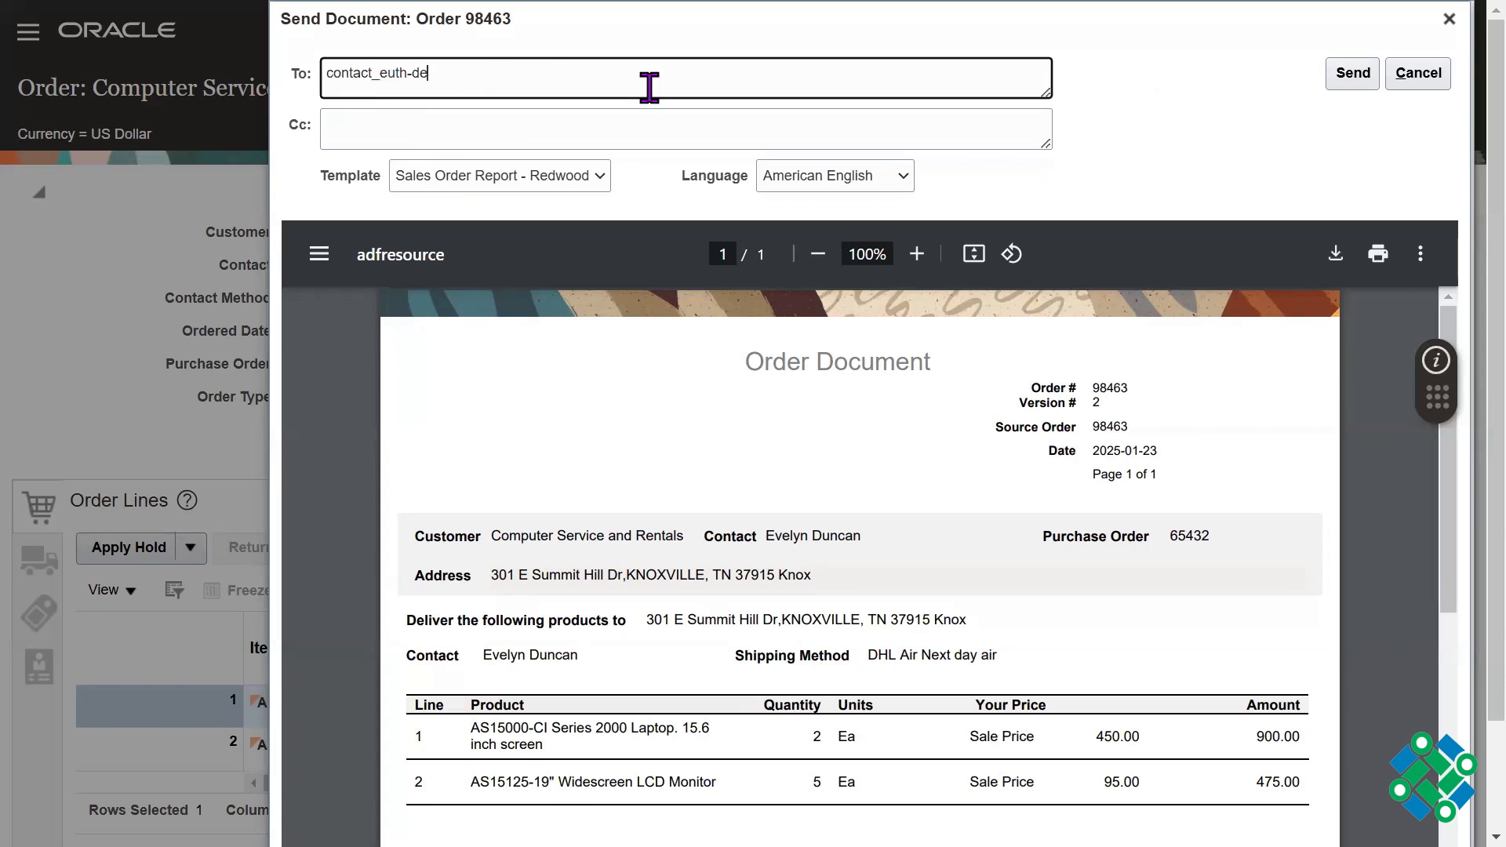
{"action": "key", "text": "BackSpace"}
{"action": "key", "text": "BackSpace"}
{"action": "key", "text": "BackSpace"}
{"action": "key", "text": "BackSpace"}
{"action": "key", "text": "BackSpace"}
{"action": "key", "text": "BackSpace"}
{"action": "key", "text": "BackSpace"}
{"action": "key", "text": "BackSpace"}
{"action": "key", "text": "BackSpace"}
{"action": "key", "text": "BackSpace"}
{"action": "key", "text": "BackSpace"}
{"action": "key", "text": "BackSpace"}
{"action": "key", "text": "BackSpace"}
{"action": "key", "text": "BackSpace"}
{"action": "key", "text": "BackSpace"}
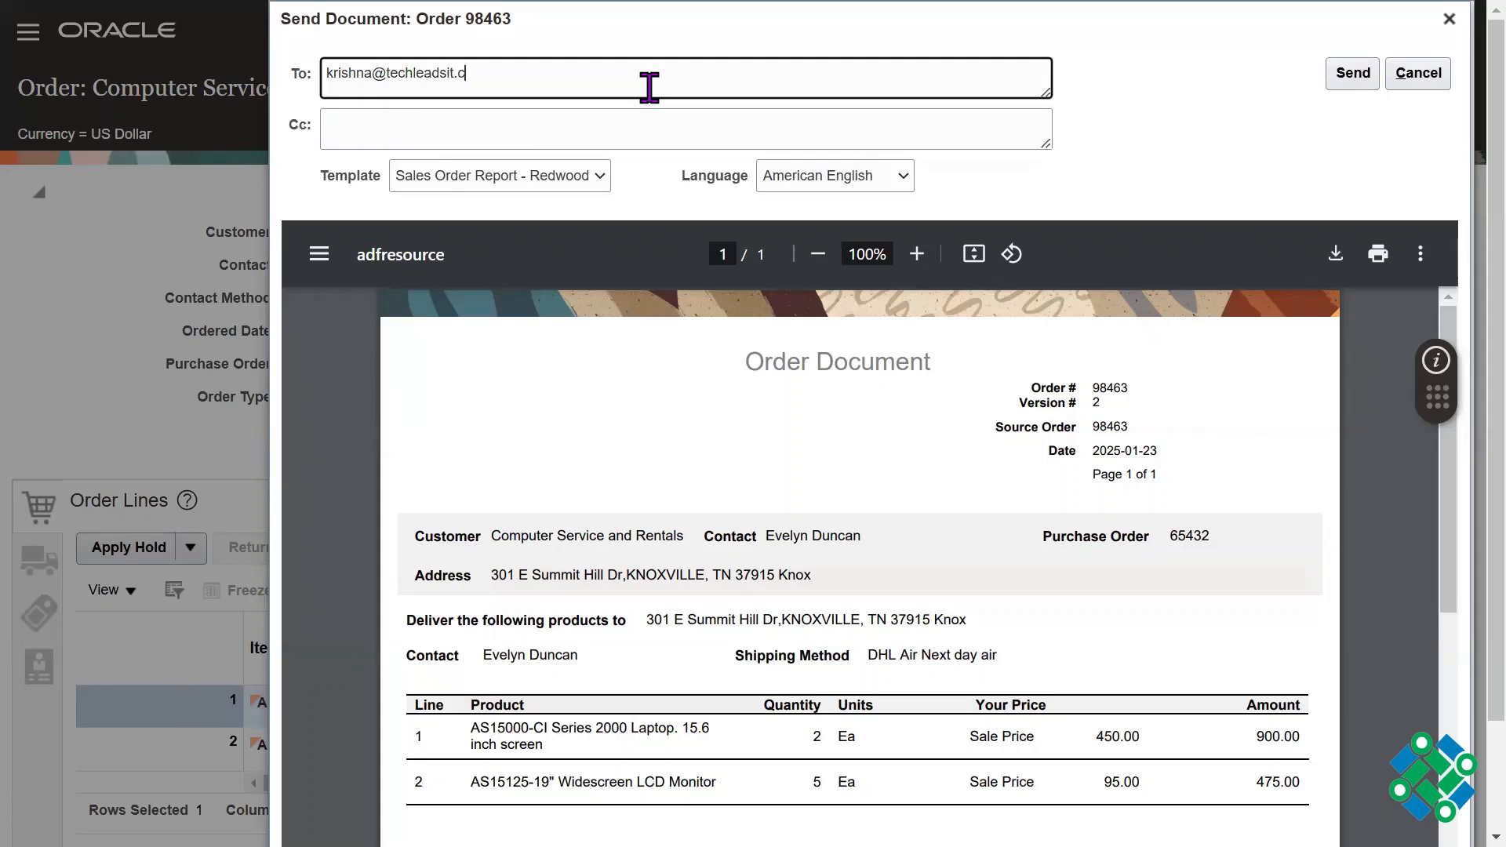
Step: Enter the new recipient's e-mail address in the To field and send the order document
{"action": "key", "text": "ctrl+a"}
{"action": "left_click", "coordinate": [1138, 146]}
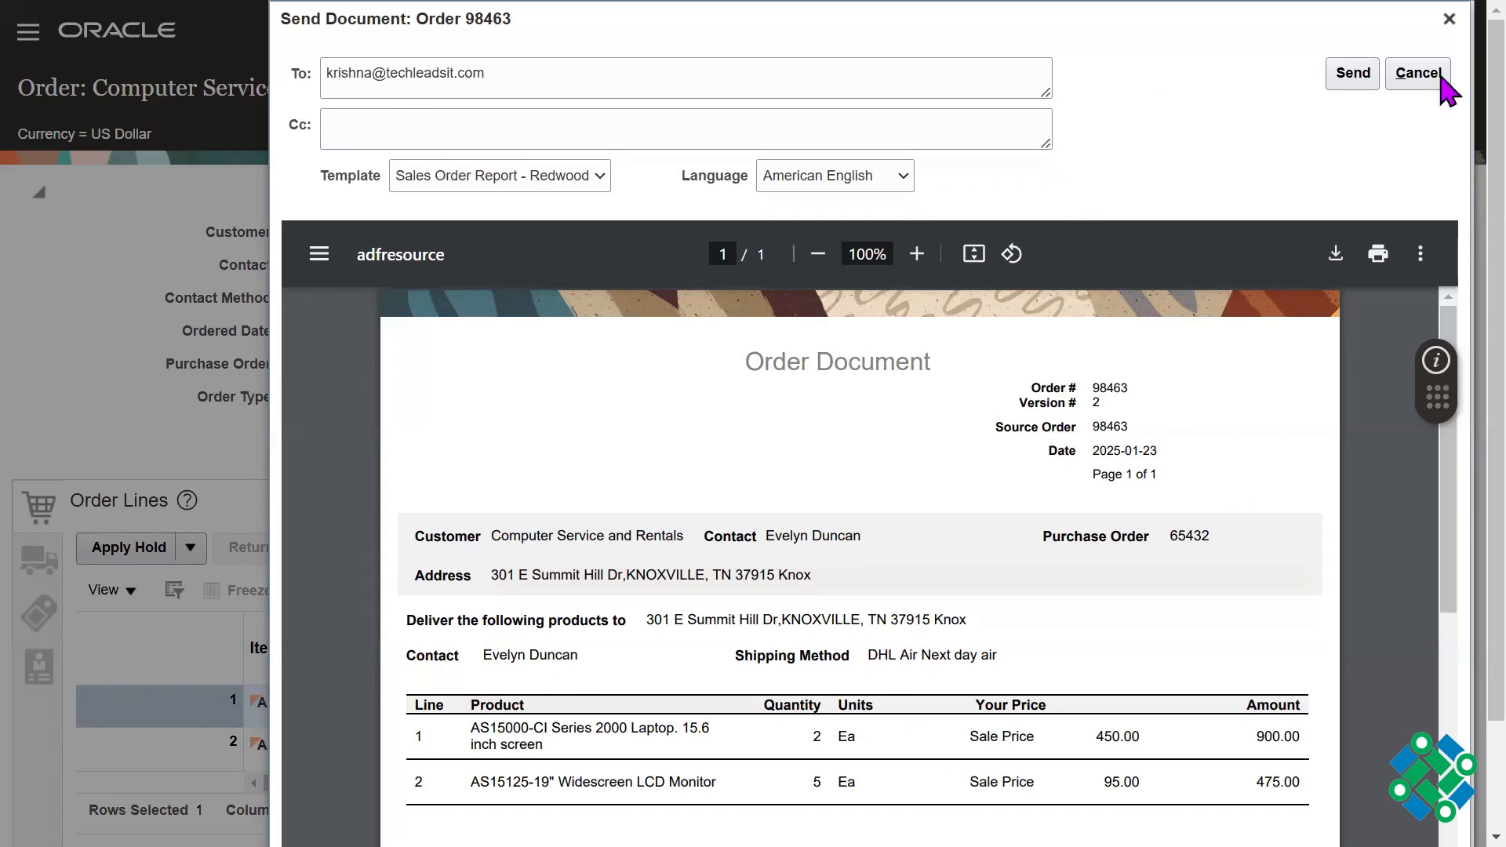
{"action": "left_click", "coordinate": [1353, 73]}
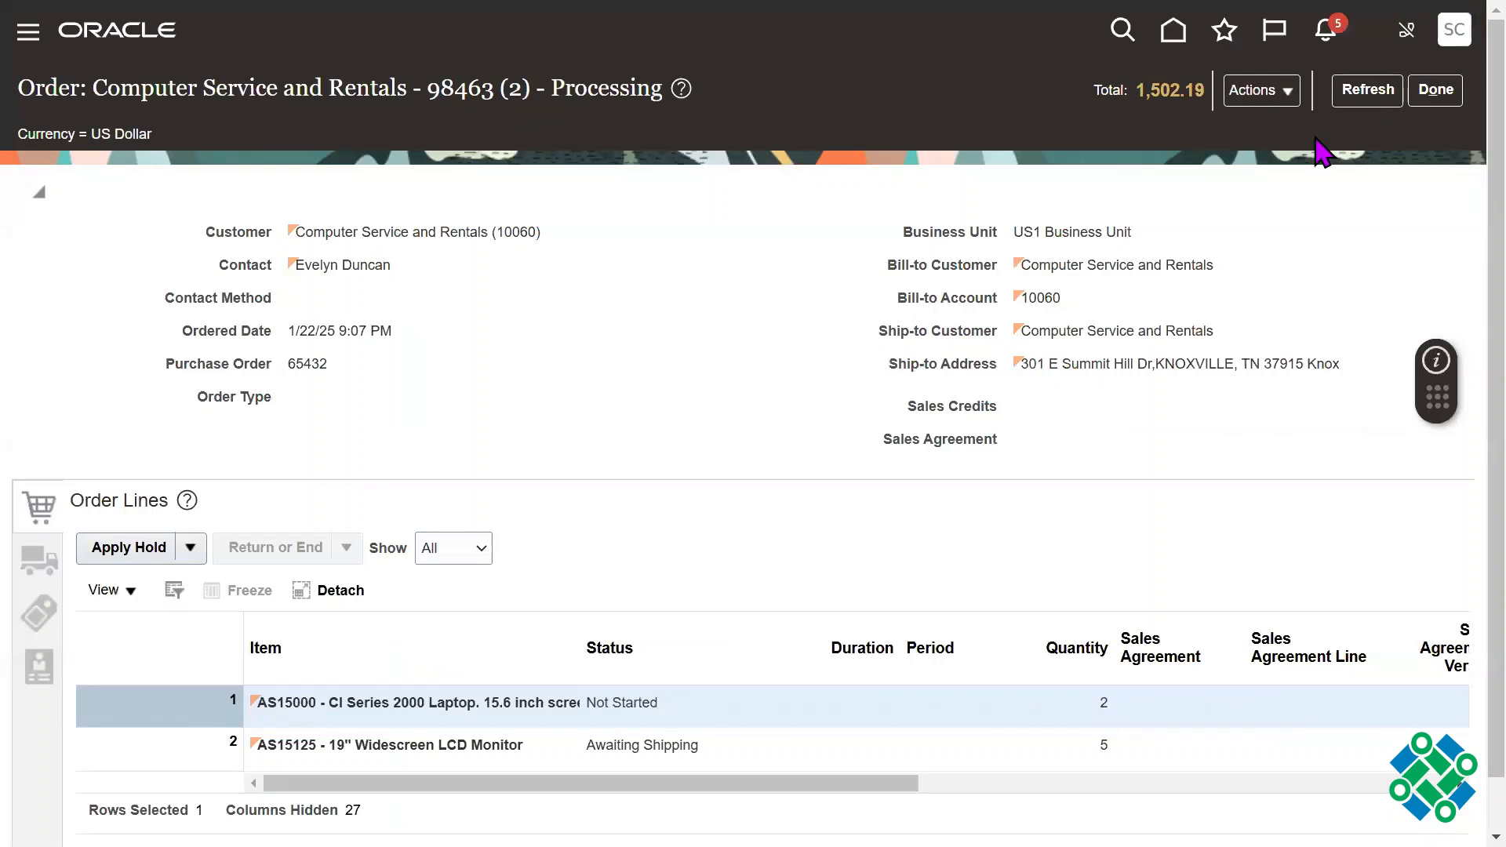
Step: Open the order document for viewing, and start downloading its PDF but cancel the save
{"action": "left_click", "coordinate": [1262, 91]}
{"action": "mouse_move", "coordinate": [1114, 424]}
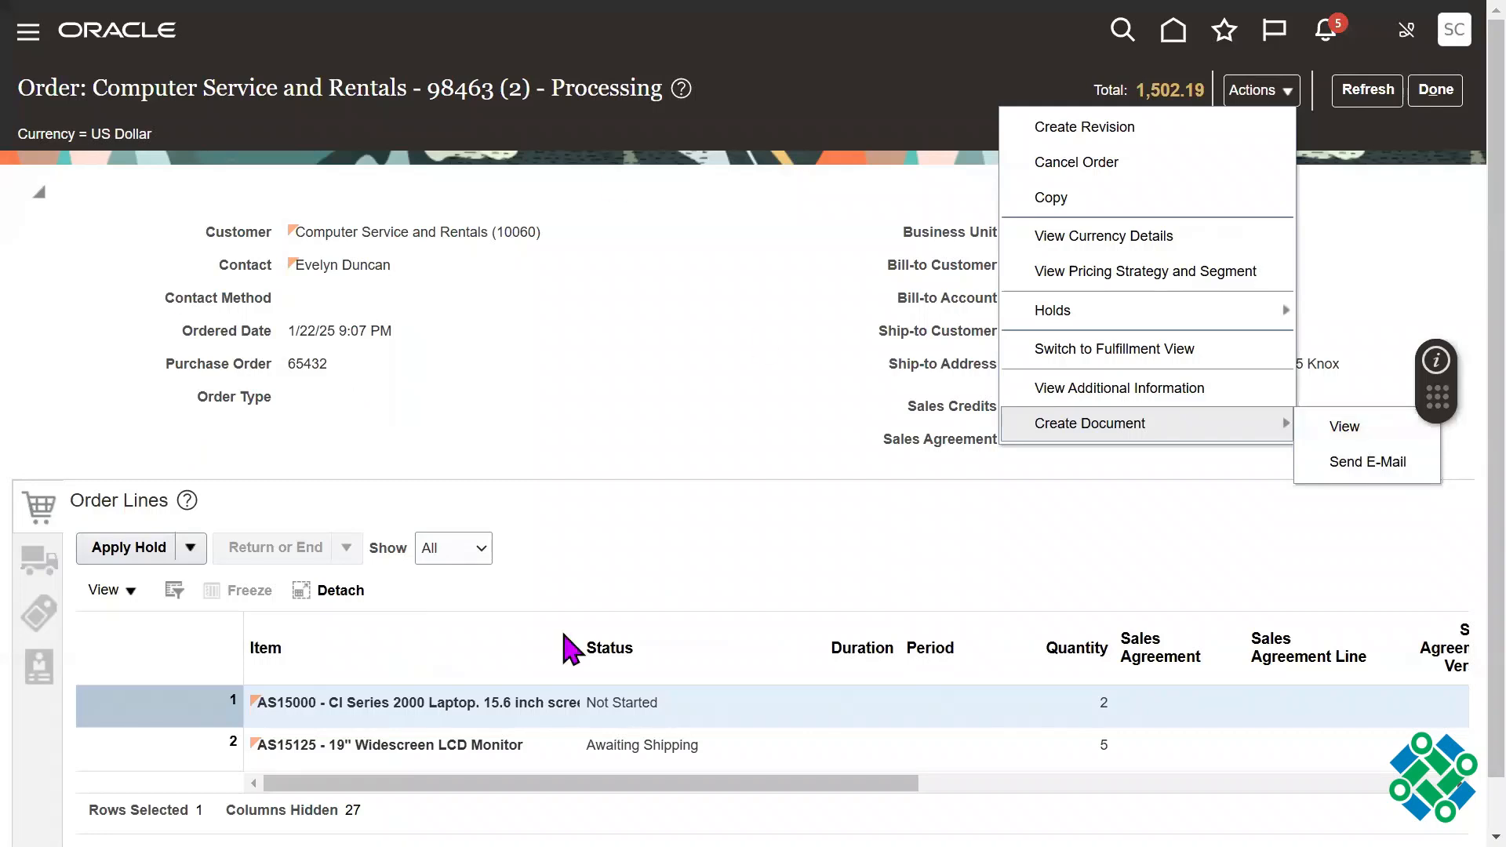
{"action": "left_click", "coordinate": [1344, 429]}
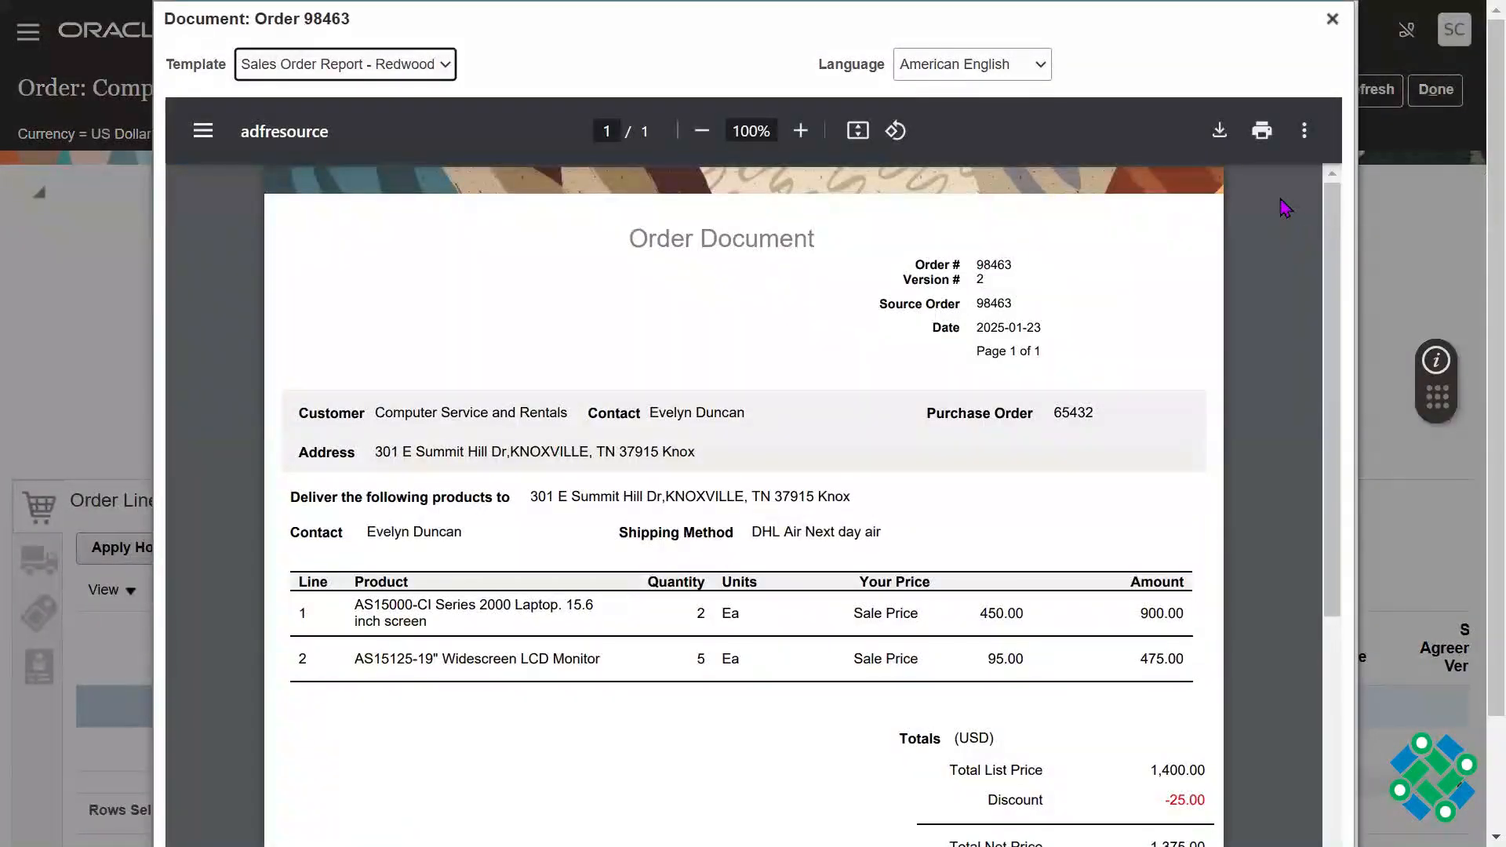
{"action": "left_click", "coordinate": [1218, 132]}
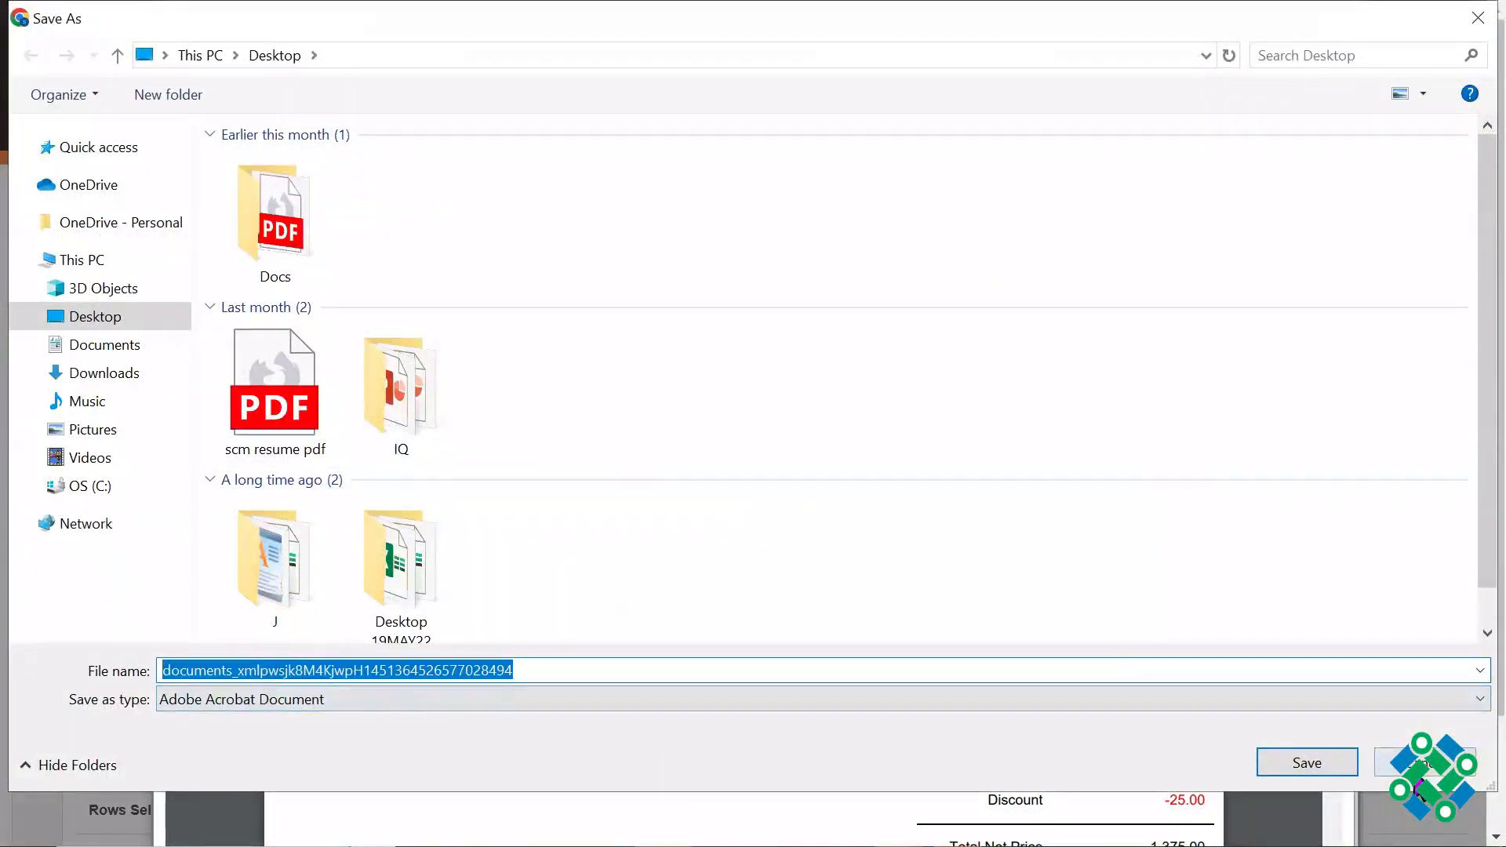
{"action": "left_click", "coordinate": [1419, 765]}
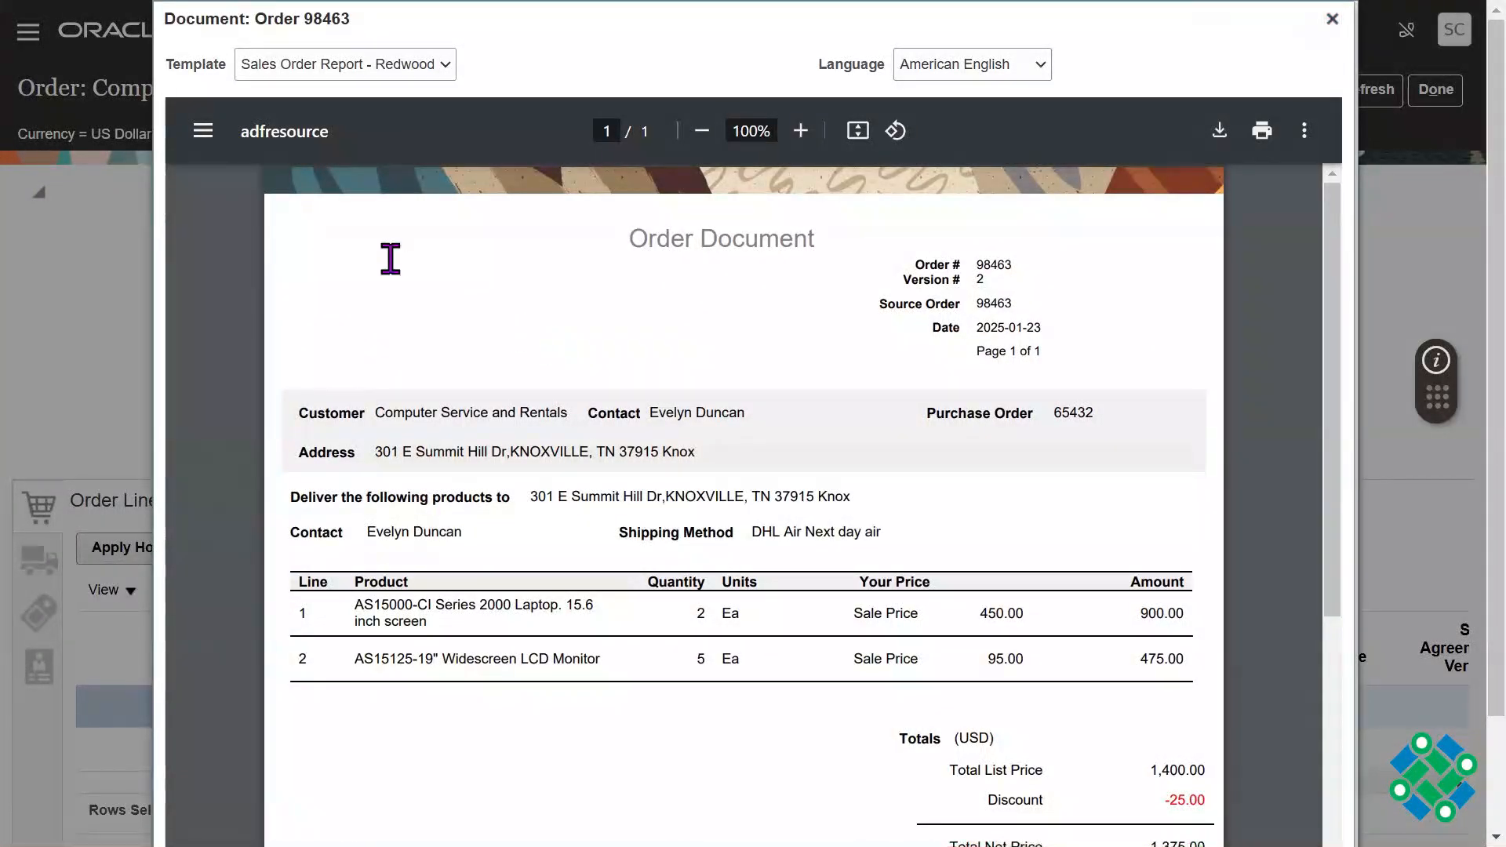
Step: Examine the order document's title, delivery details, discount and Pay Now total
{"action": "left_click_drag", "start_coordinate": [627, 236], "coordinate": [826, 239]}
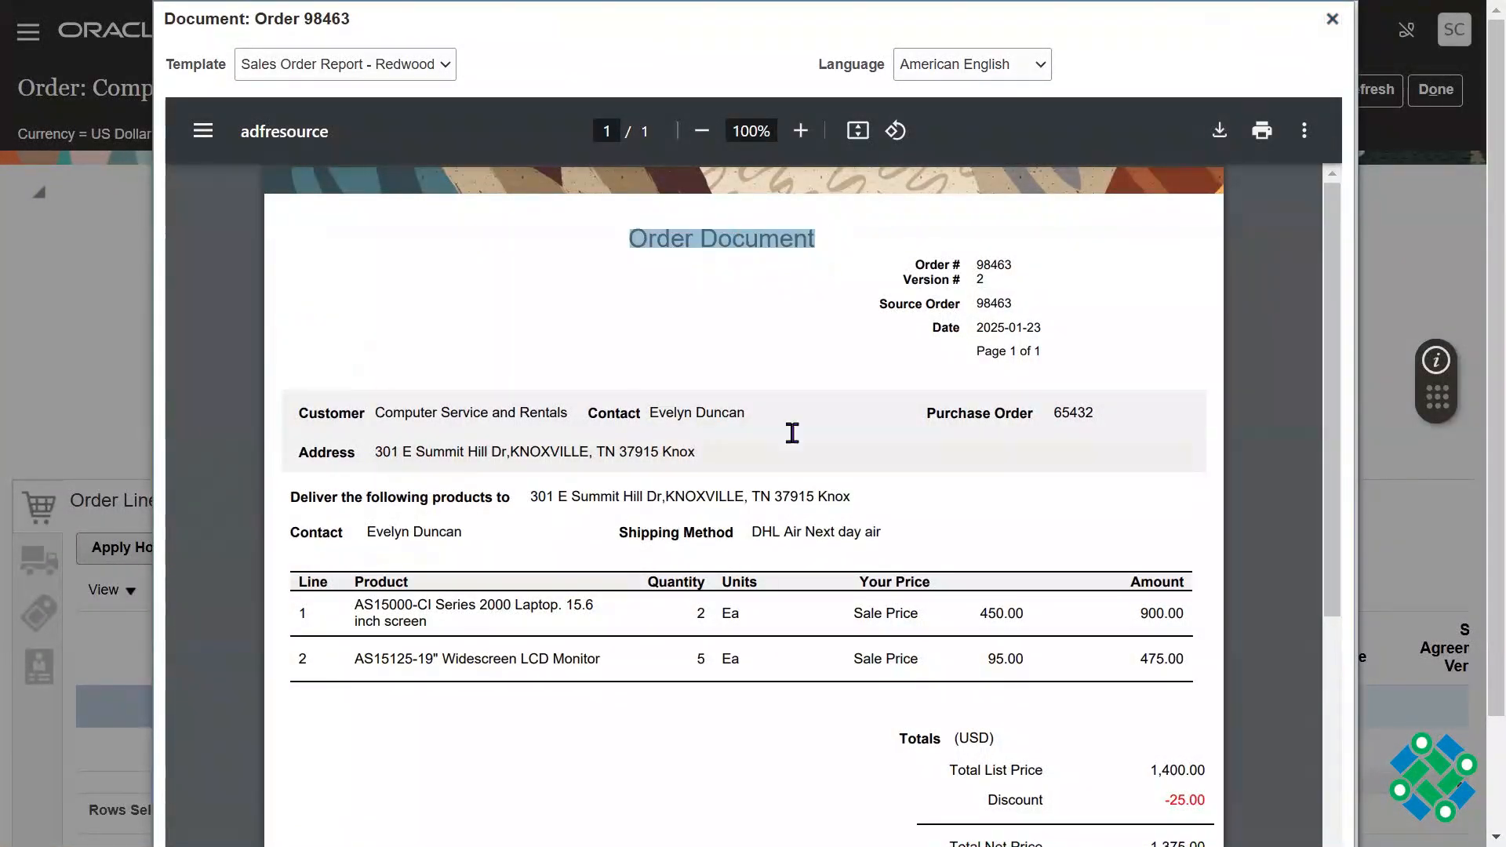
{"action": "left_click_drag", "start_coordinate": [793, 433], "coordinate": [799, 533]}
{"action": "left_click", "coordinate": [726, 784]}
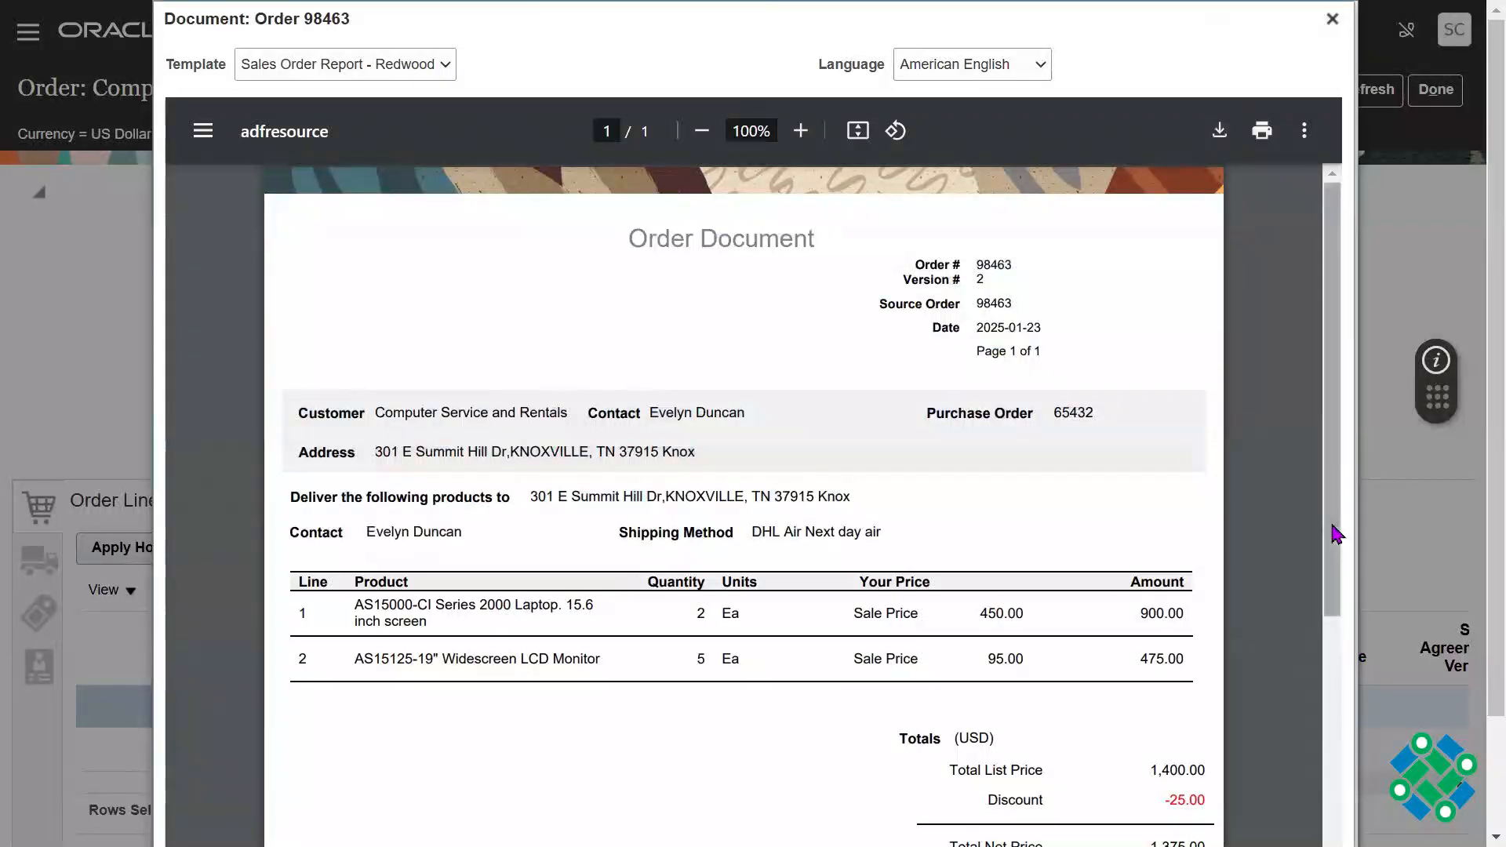
{"action": "left_click_drag", "start_coordinate": [1332, 523], "coordinate": [1309, 405]}
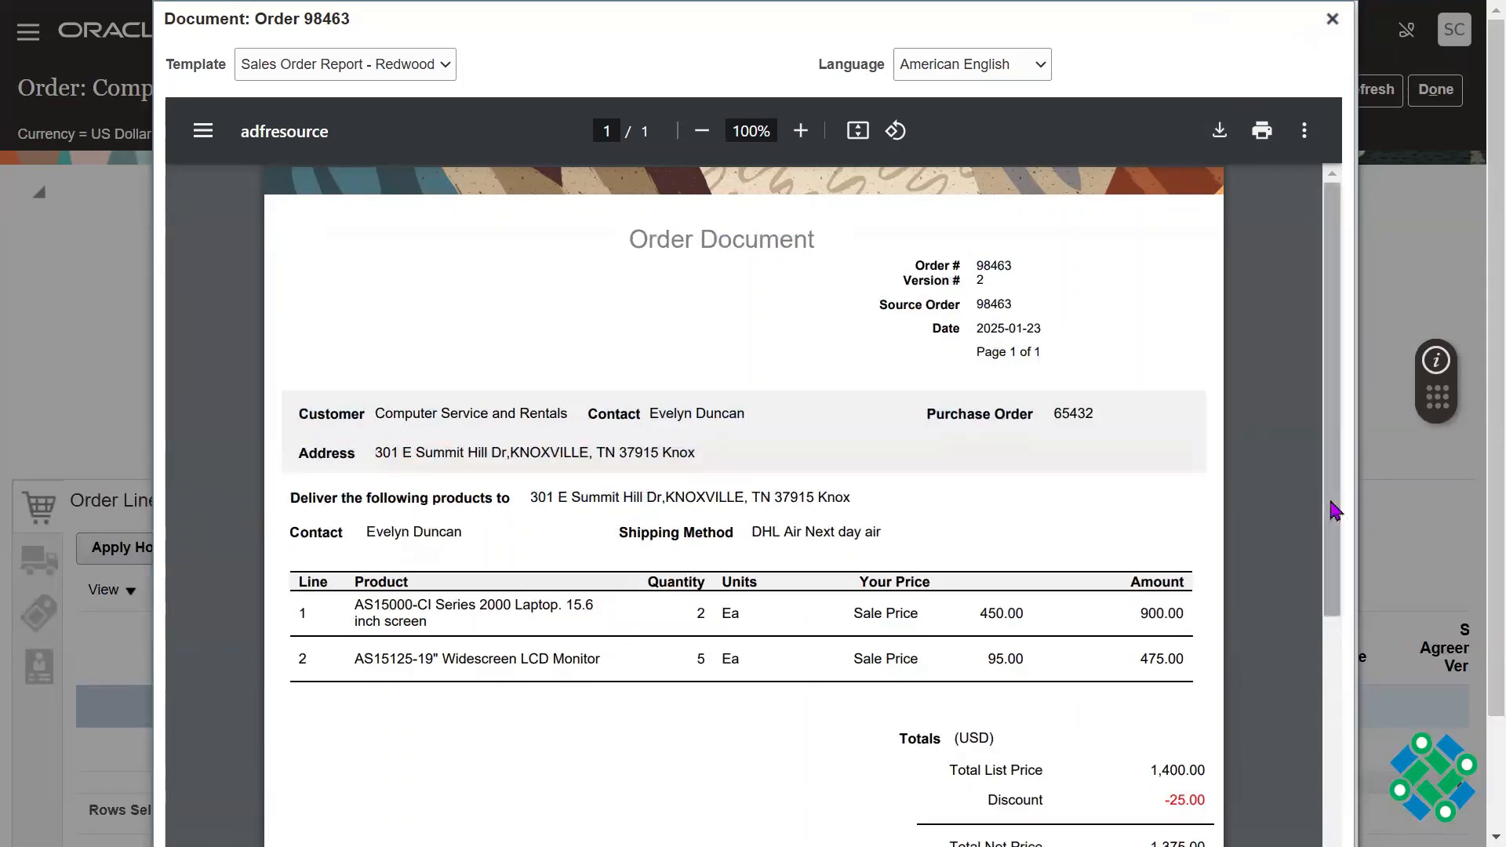
{"action": "left_click_drag", "start_coordinate": [1334, 537], "coordinate": [1338, 750]}
{"action": "left_click_drag", "start_coordinate": [946, 594], "coordinate": [1052, 601]}
{"action": "left_click", "coordinate": [1059, 611]}
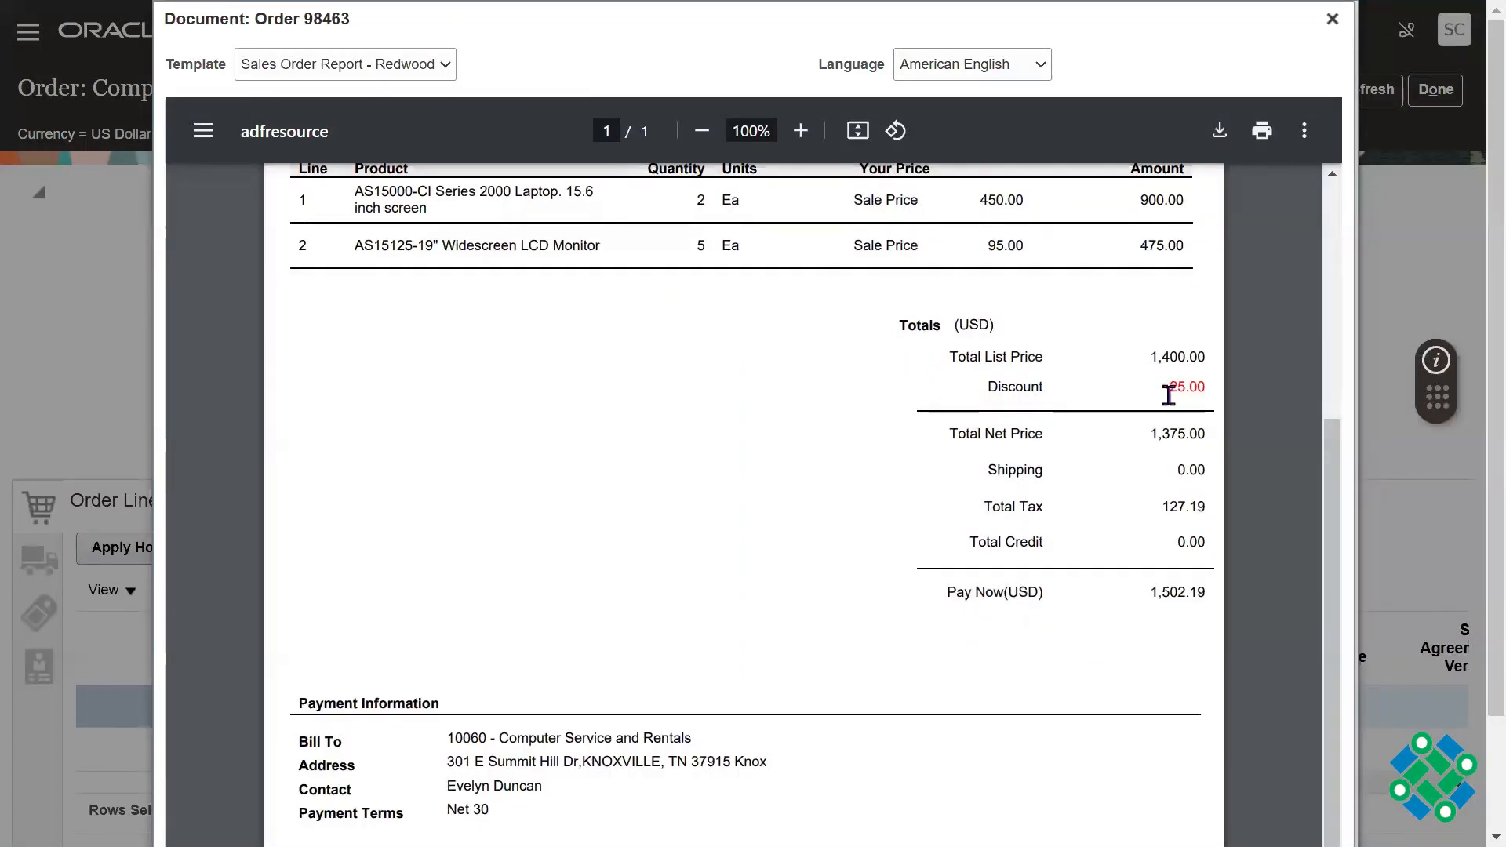
{"action": "left_click_drag", "start_coordinate": [1169, 396], "coordinate": [1206, 390]}
{"action": "left_click_drag", "start_coordinate": [1151, 594], "coordinate": [1207, 594]}
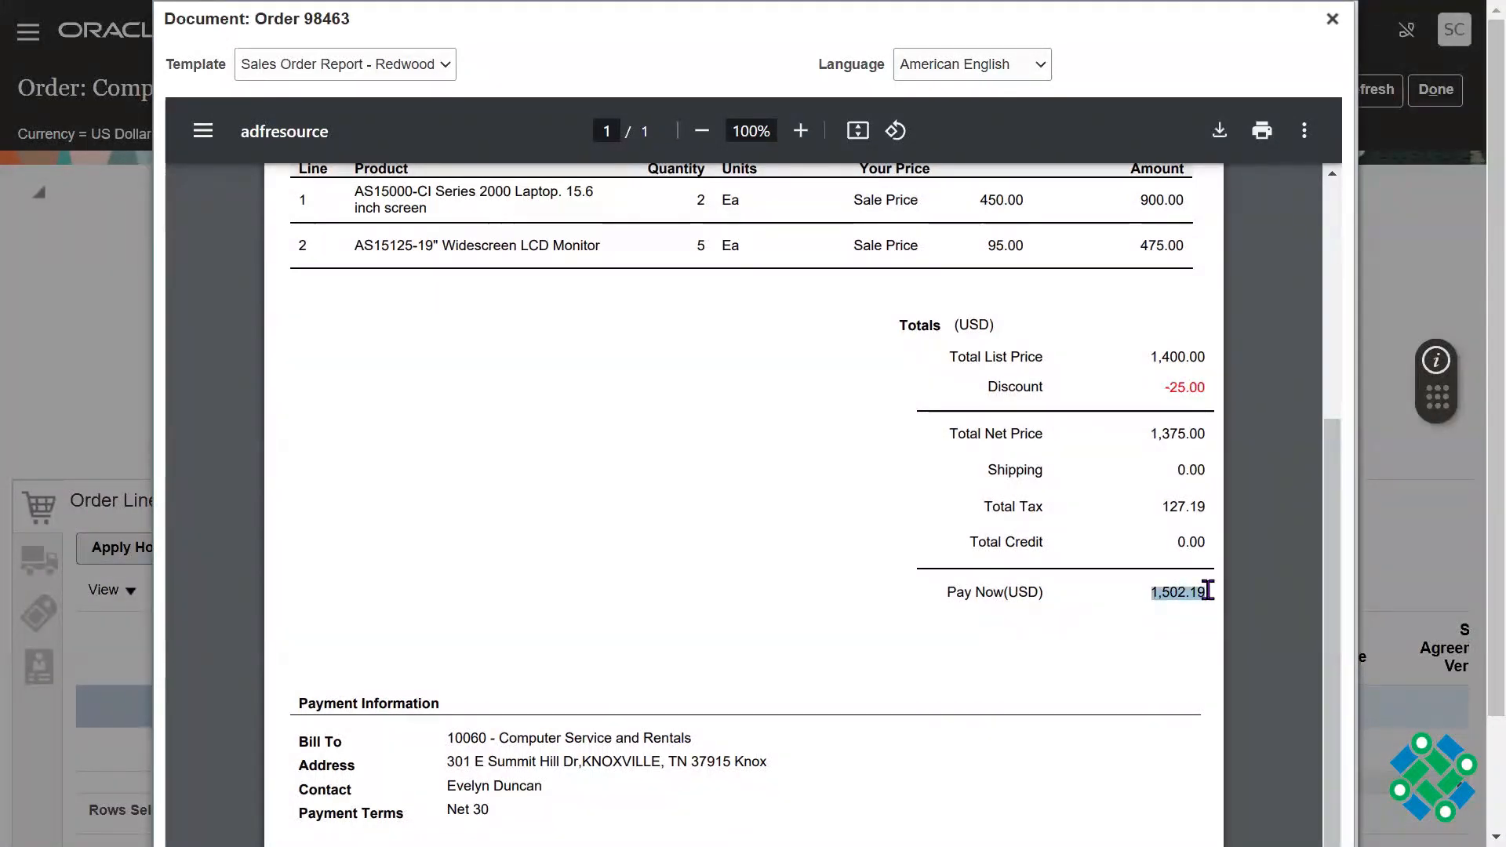
{"action": "left_click", "coordinate": [1097, 667]}
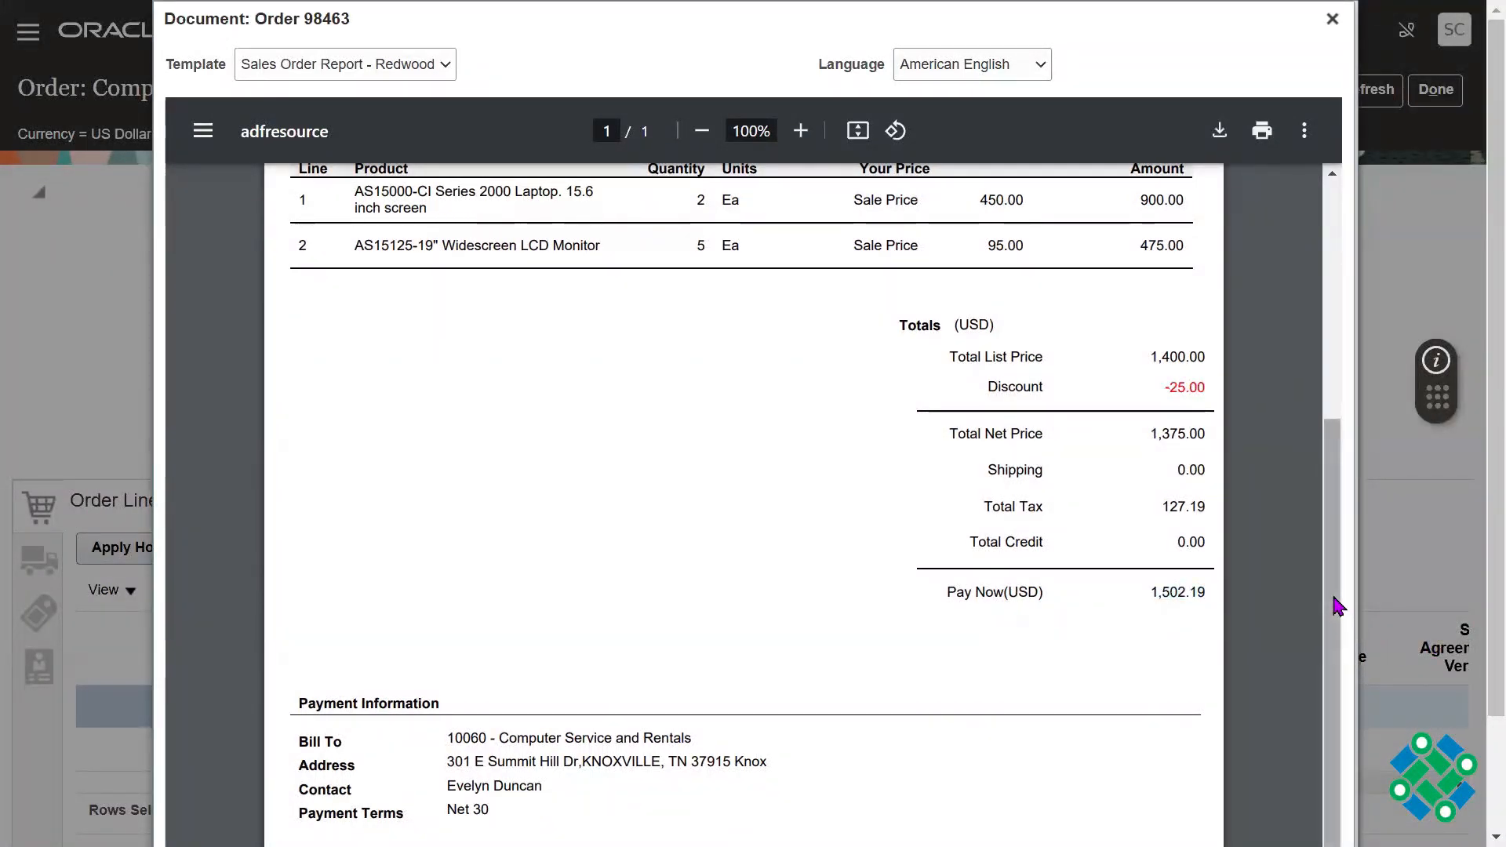
Step: Examine the payment terms in the order document's Payment Information section and compare them with the Pay Now line
{"action": "left_click_drag", "start_coordinate": [1337, 613], "coordinate": [1343, 651]}
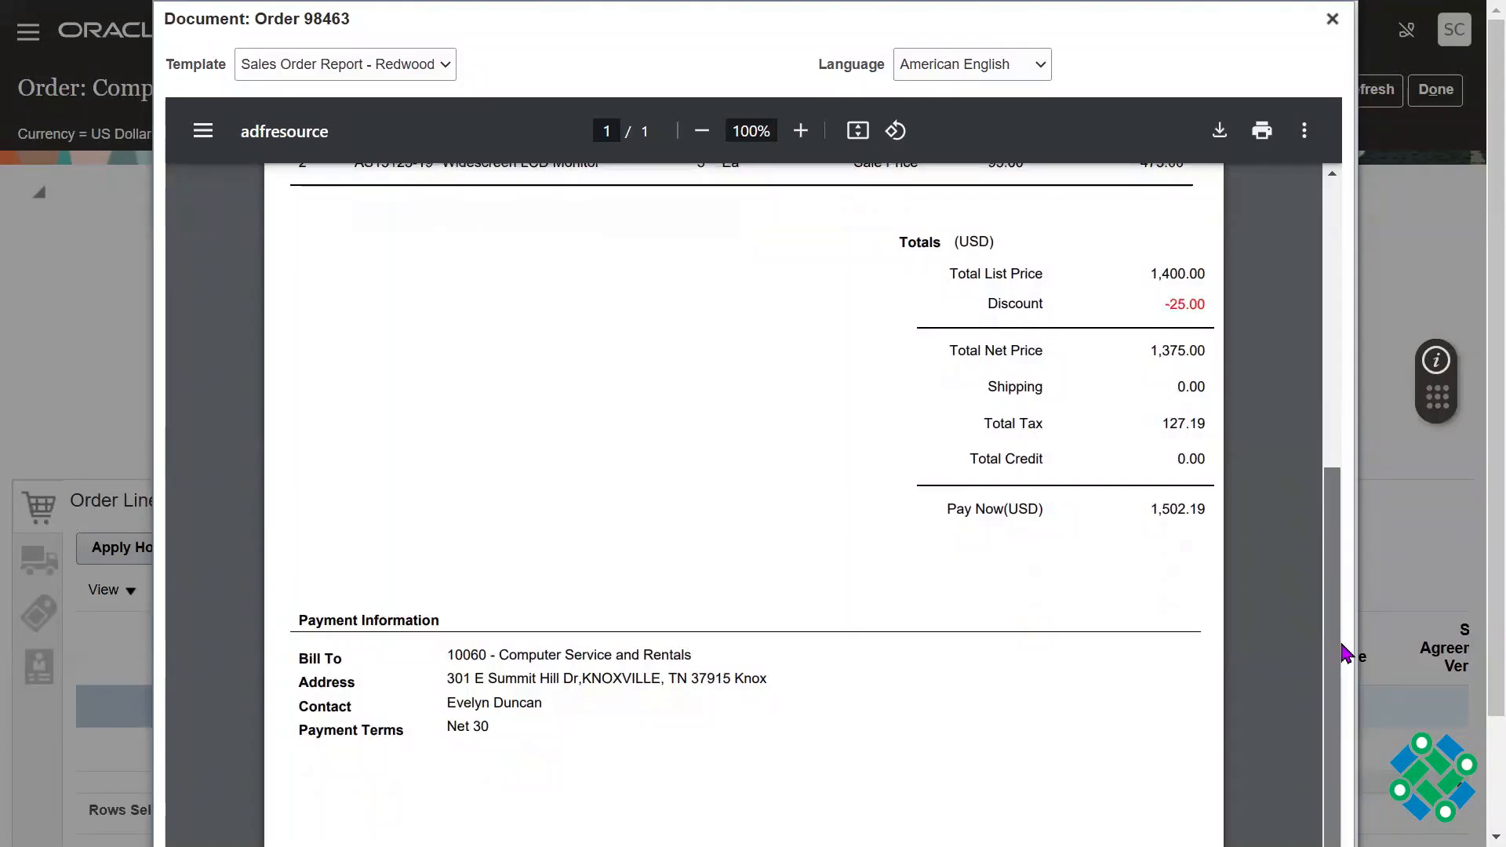
{"action": "left_click_drag", "start_coordinate": [1153, 508], "coordinate": [1201, 508]}
{"action": "left_click", "coordinate": [1201, 510]}
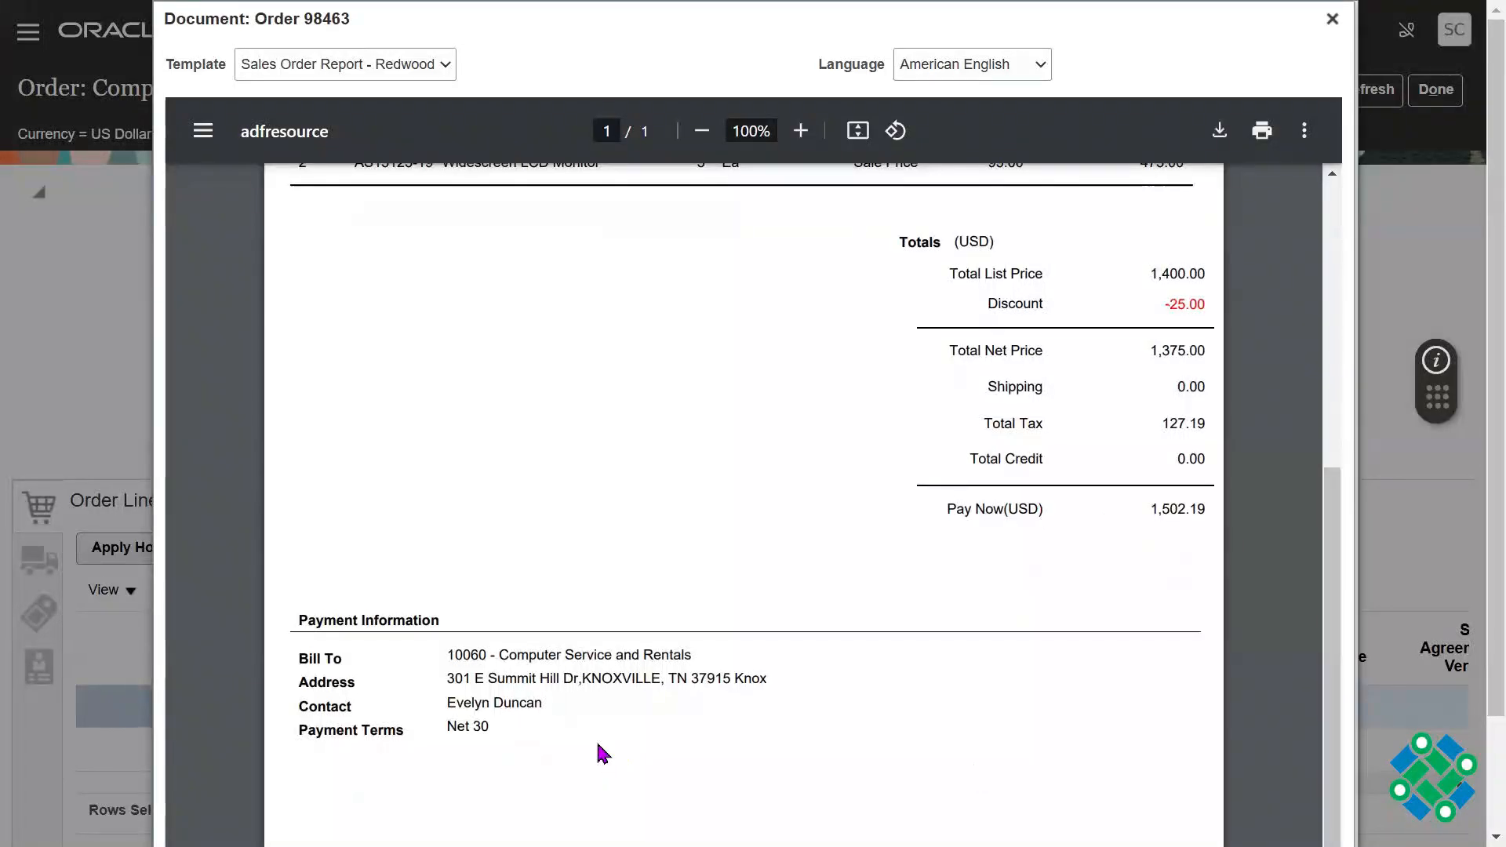
{"action": "left_click_drag", "start_coordinate": [450, 726], "coordinate": [523, 721]}
{"action": "left_click_drag", "start_coordinate": [940, 506], "coordinate": [1040, 504]}
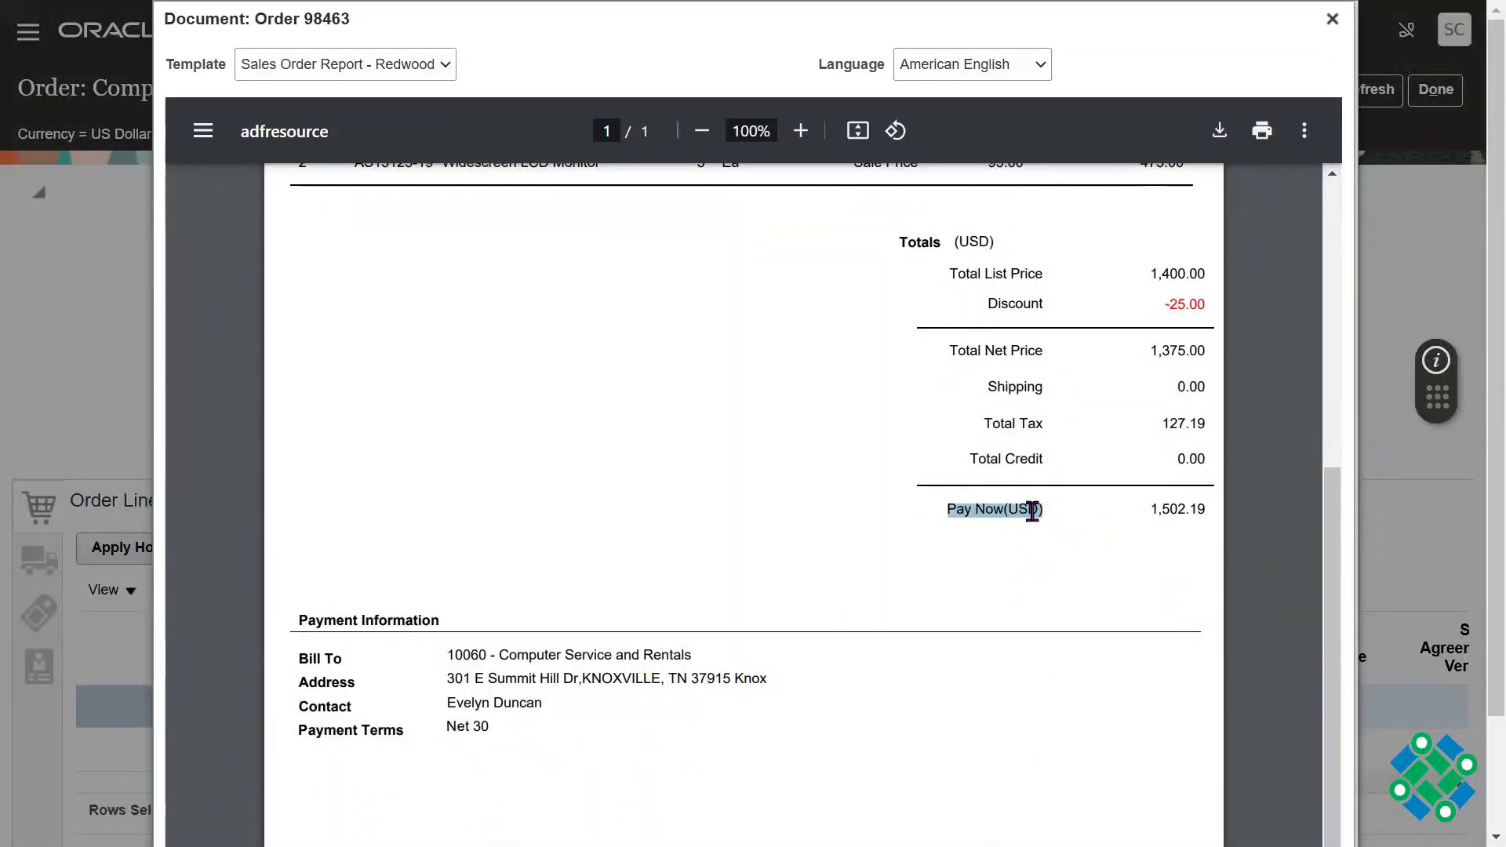
{"action": "left_click_drag", "start_coordinate": [946, 509], "coordinate": [1036, 508]}
{"action": "mouse_move", "coordinate": [1330, 486]}
{"action": "left_mouse_down"}
{"action": "mouse_move", "coordinate": [1329, 412]}
{"action": "mouse_move", "coordinate": [1331, 500]}
{"action": "mouse_move", "coordinate": [1331, 476]}
{"action": "left_mouse_up"}
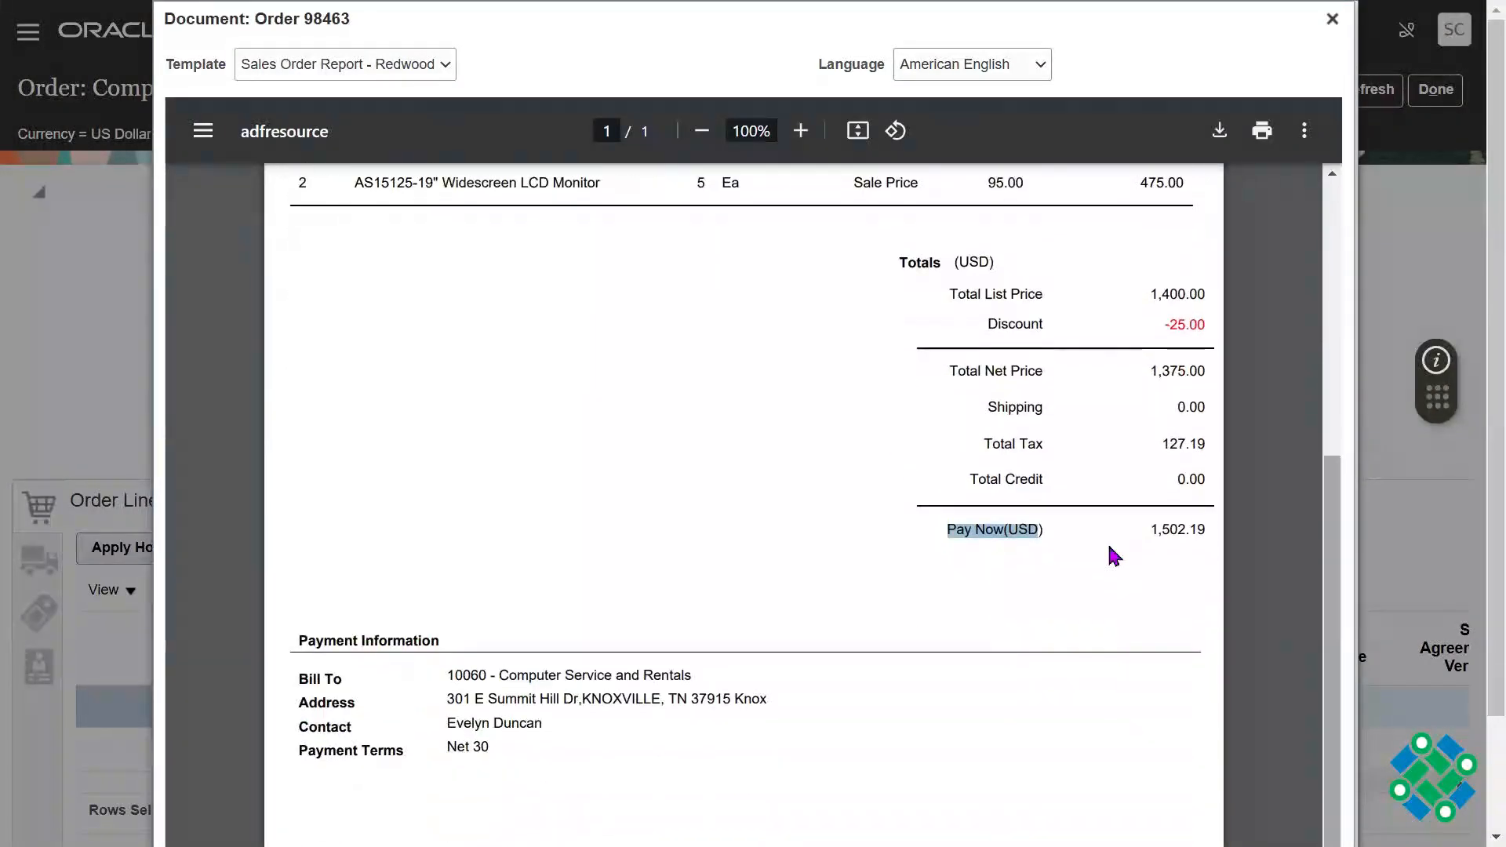
{"action": "triple_click", "coordinate": [995, 535]}
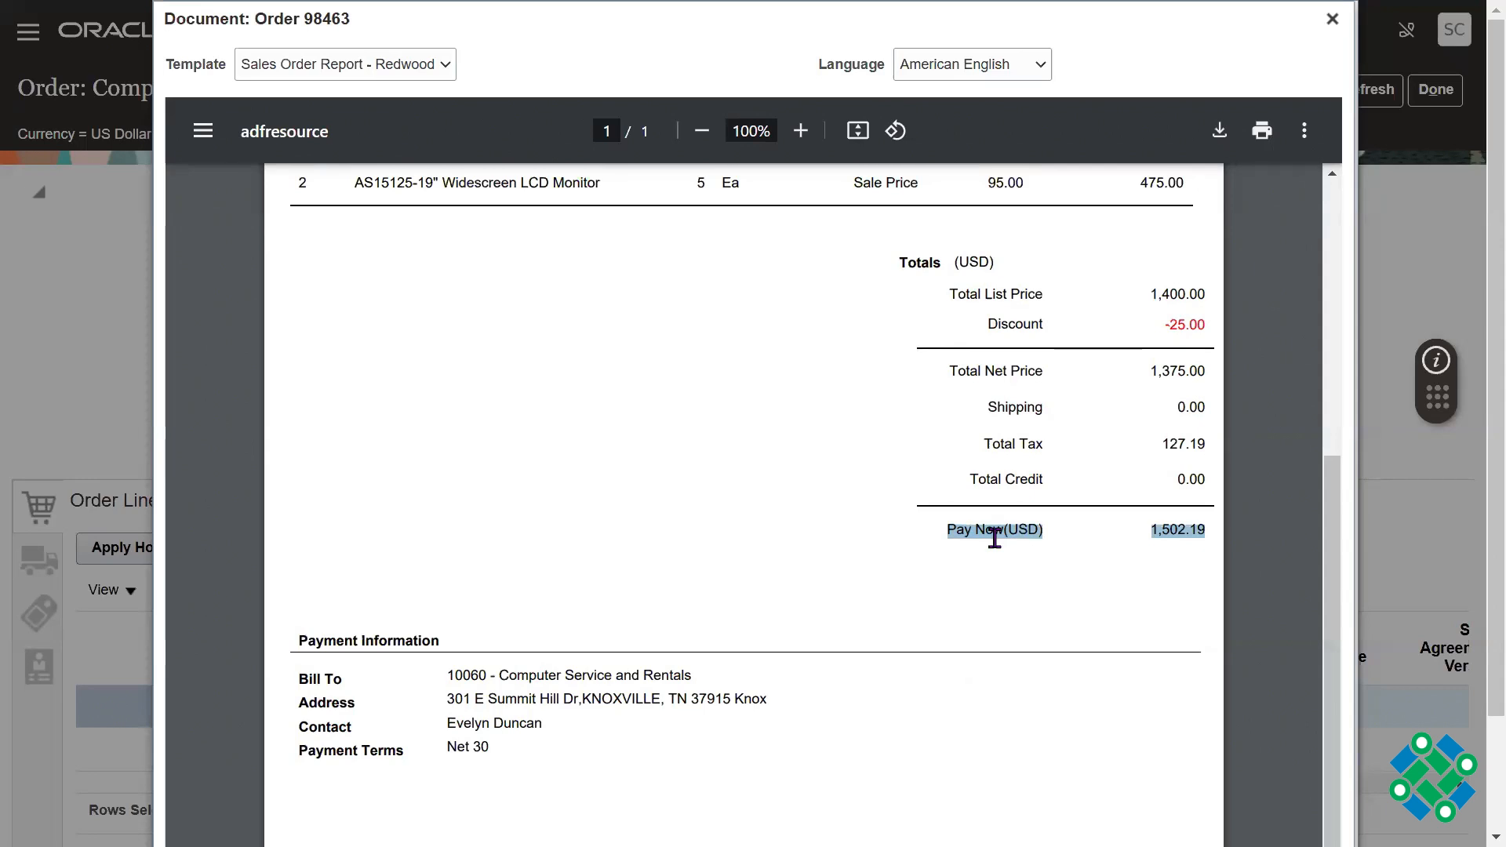
{"action": "left_click", "coordinate": [995, 540]}
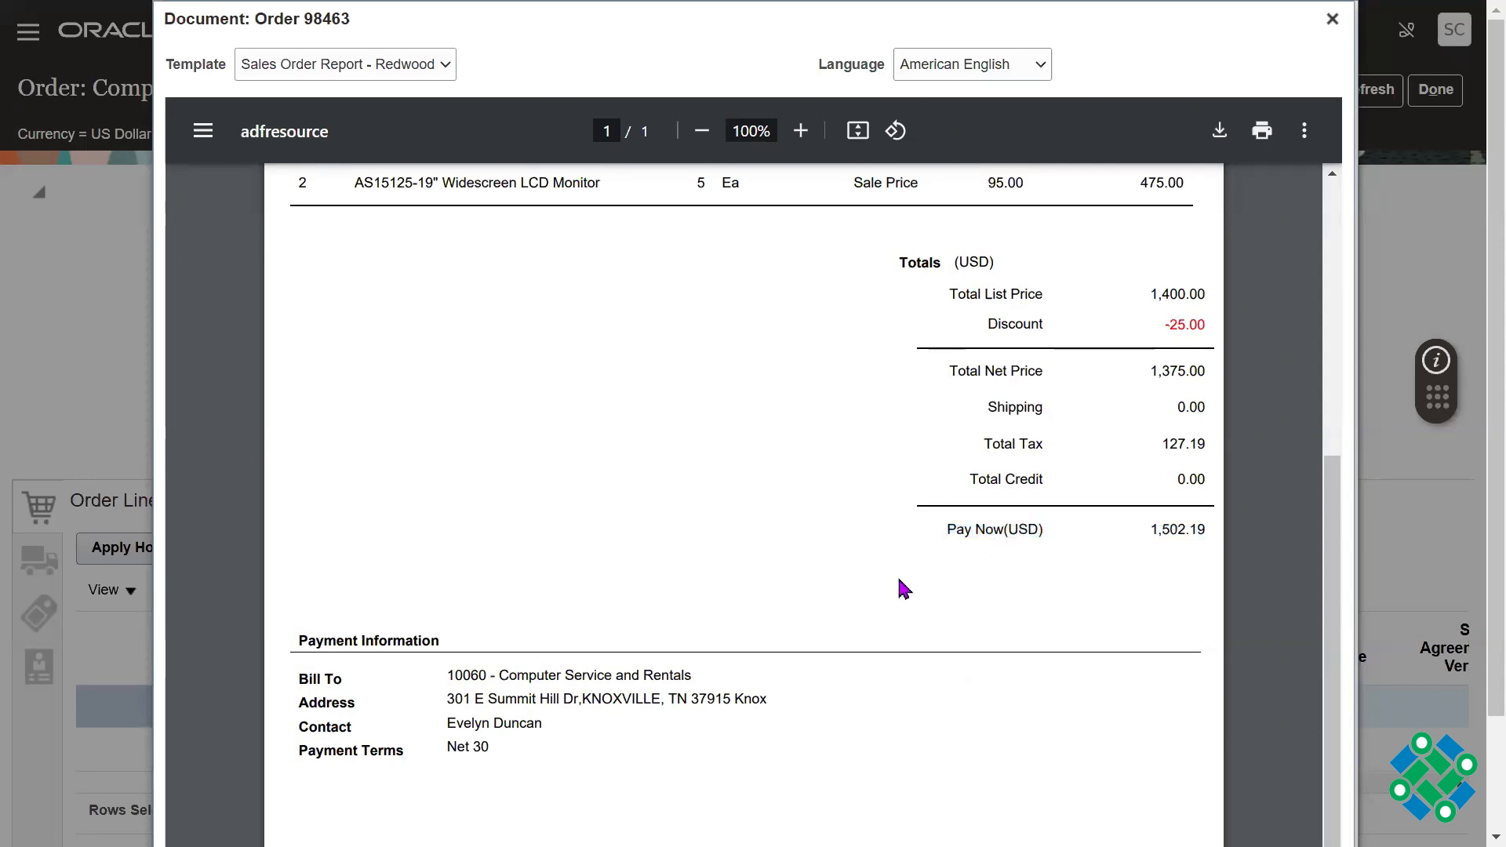
{"action": "left_click_drag", "start_coordinate": [939, 529], "coordinate": [1059, 532]}
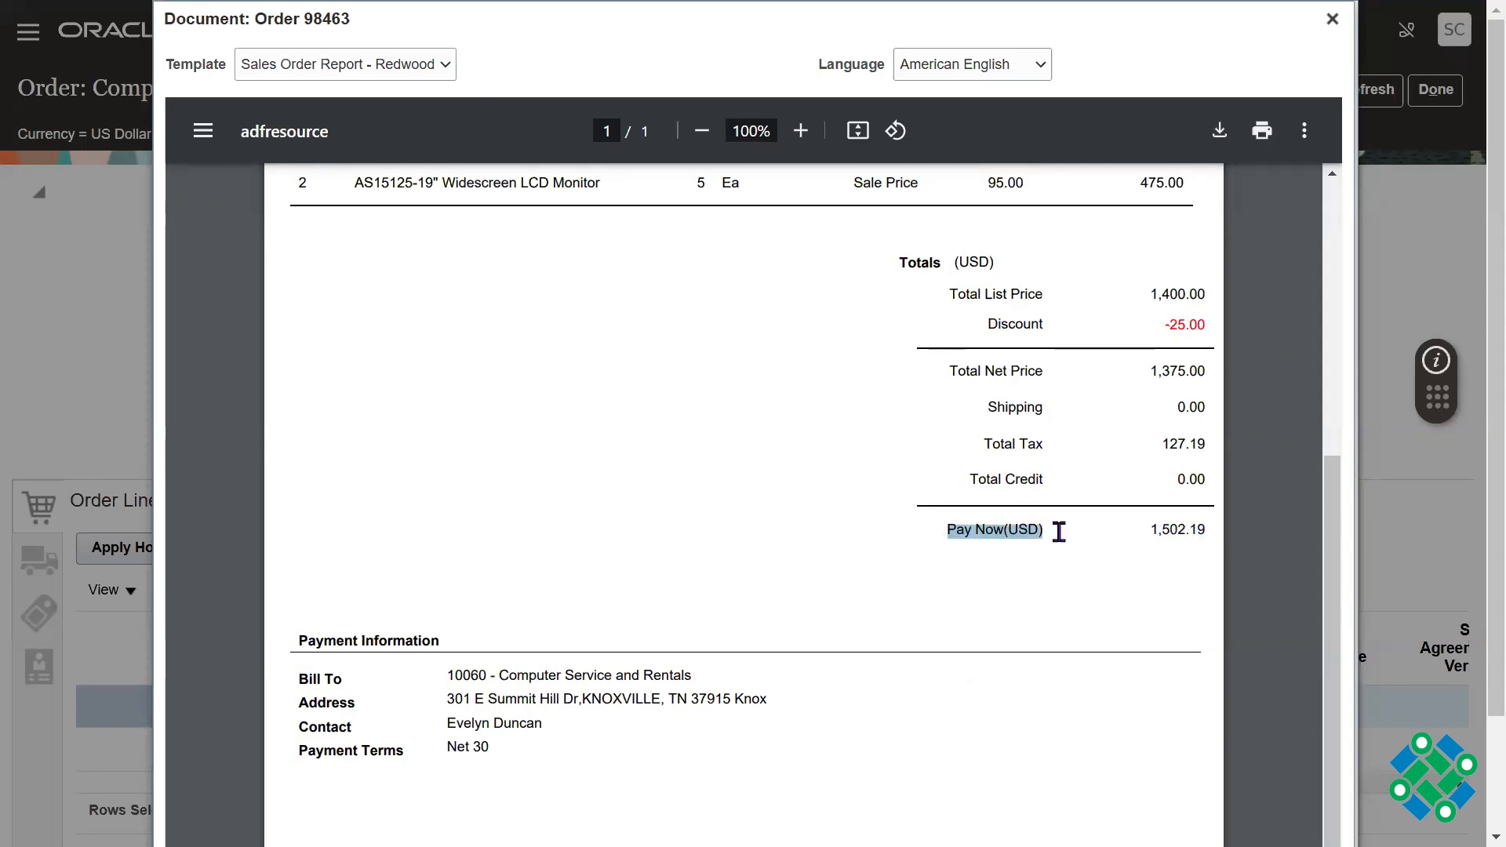
{"action": "triple_click", "coordinate": [961, 529]}
{"action": "left_click", "coordinate": [891, 567]}
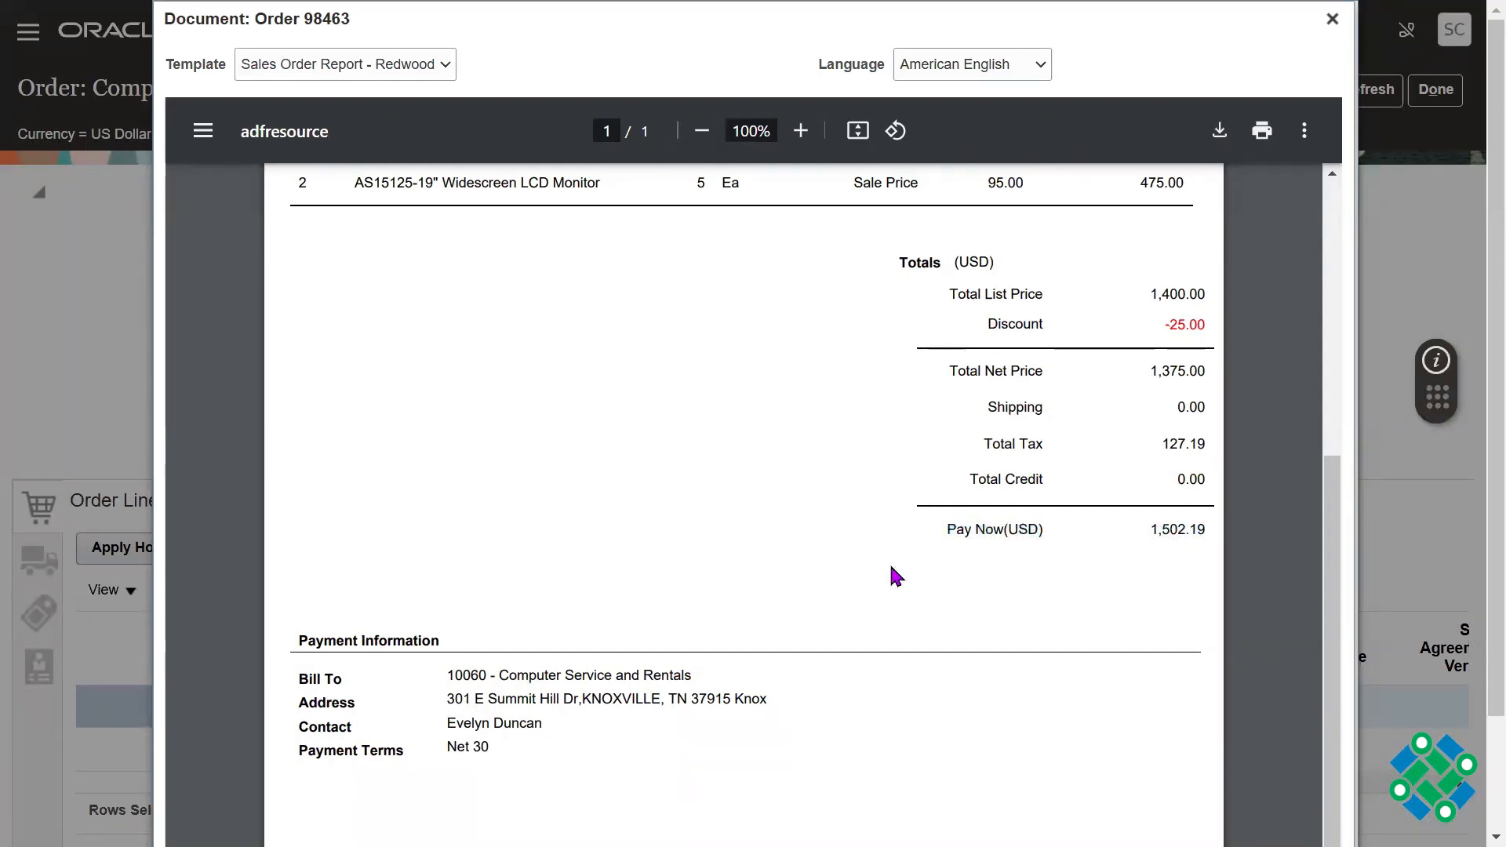
{"action": "left_click_drag", "start_coordinate": [1334, 549], "coordinate": [1334, 436]}
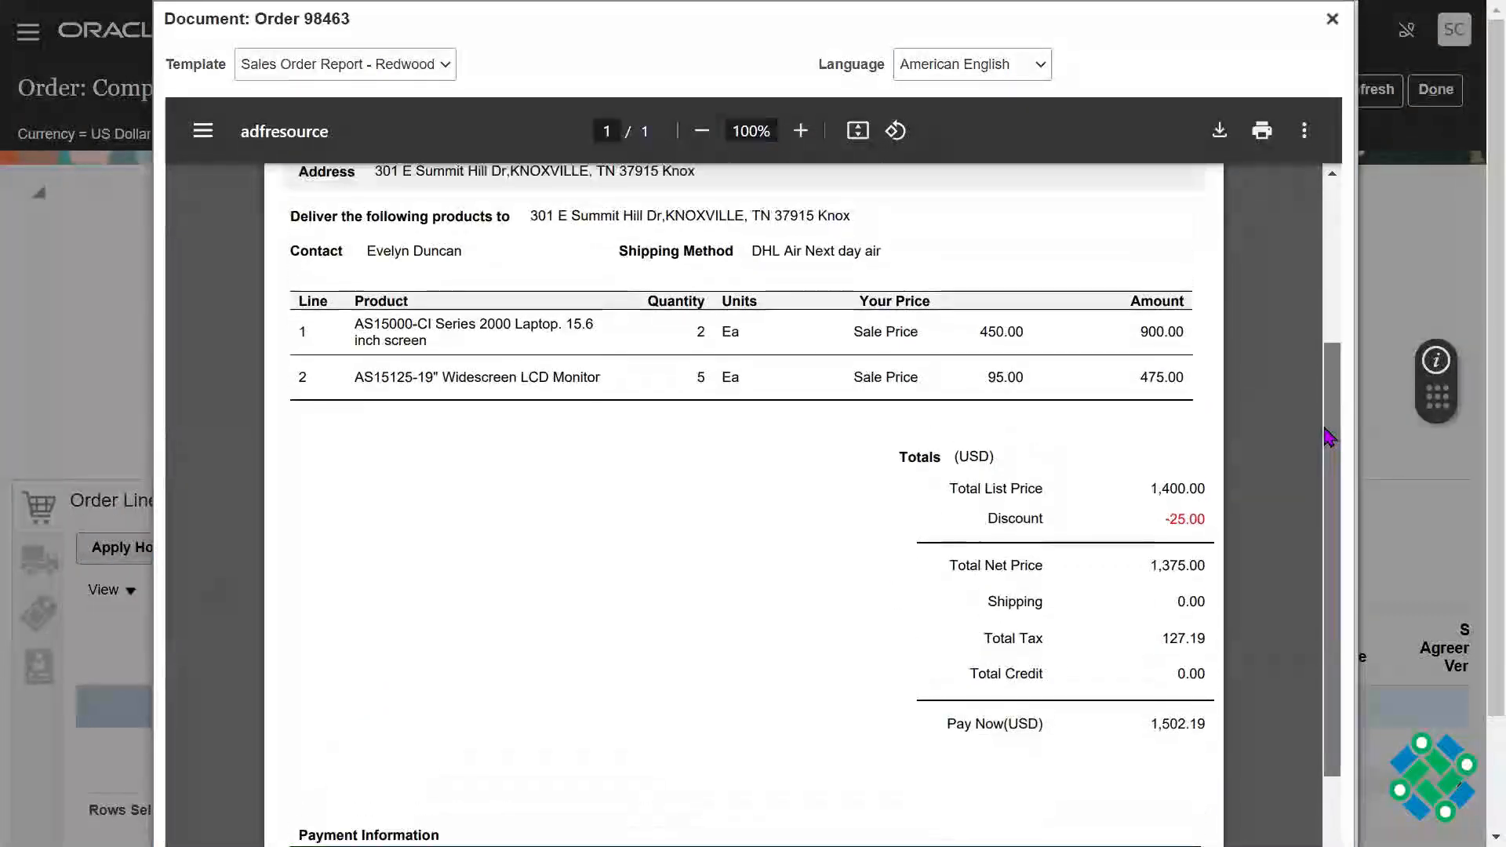
Step: Examine the Your Price column for the two product lines in the order document
{"action": "triple_click", "coordinate": [894, 303]}
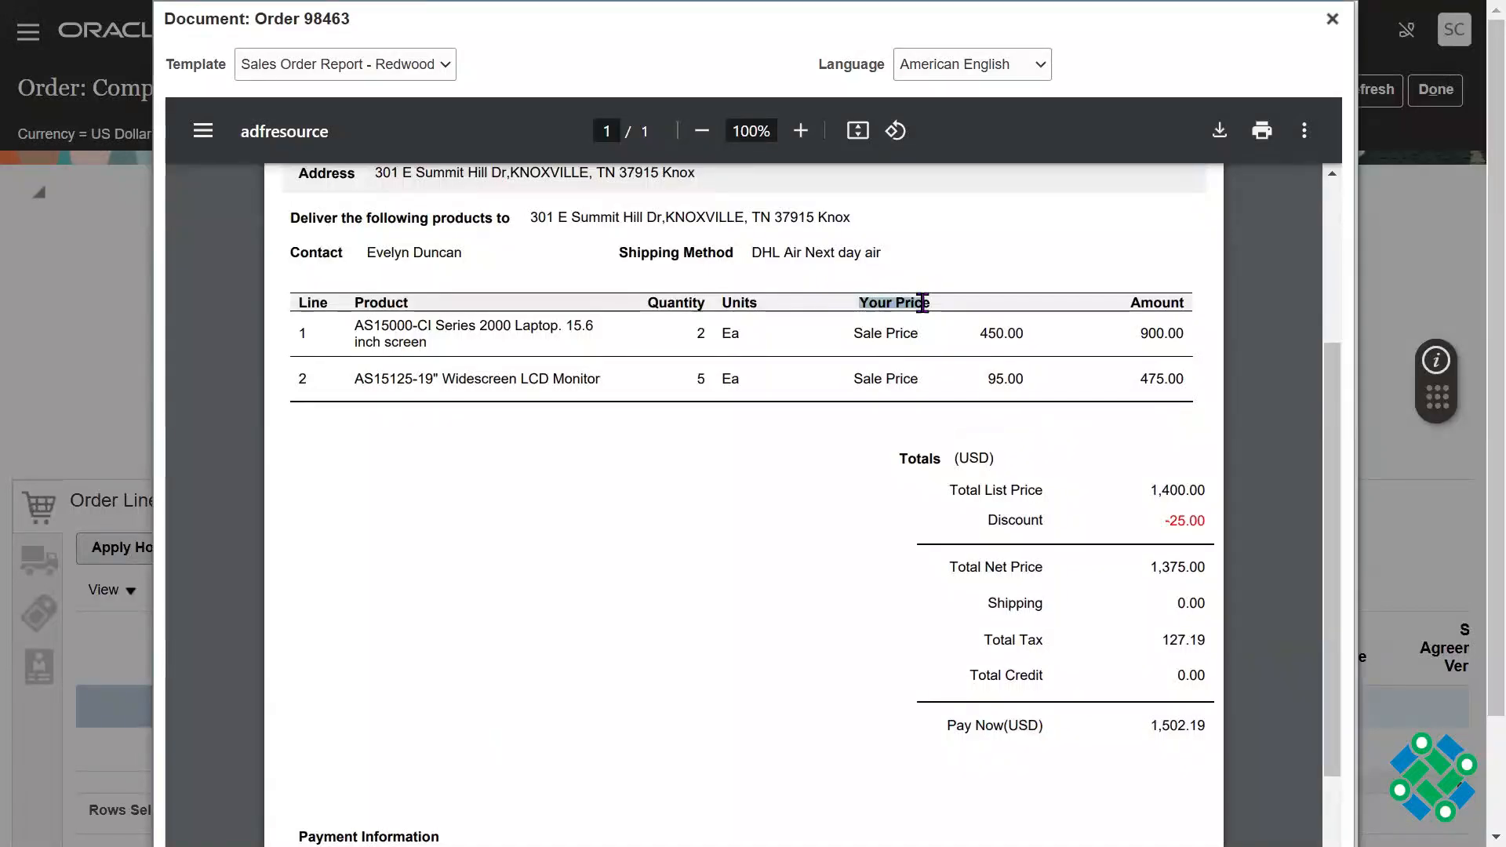
{"action": "left_click", "coordinate": [815, 500]}
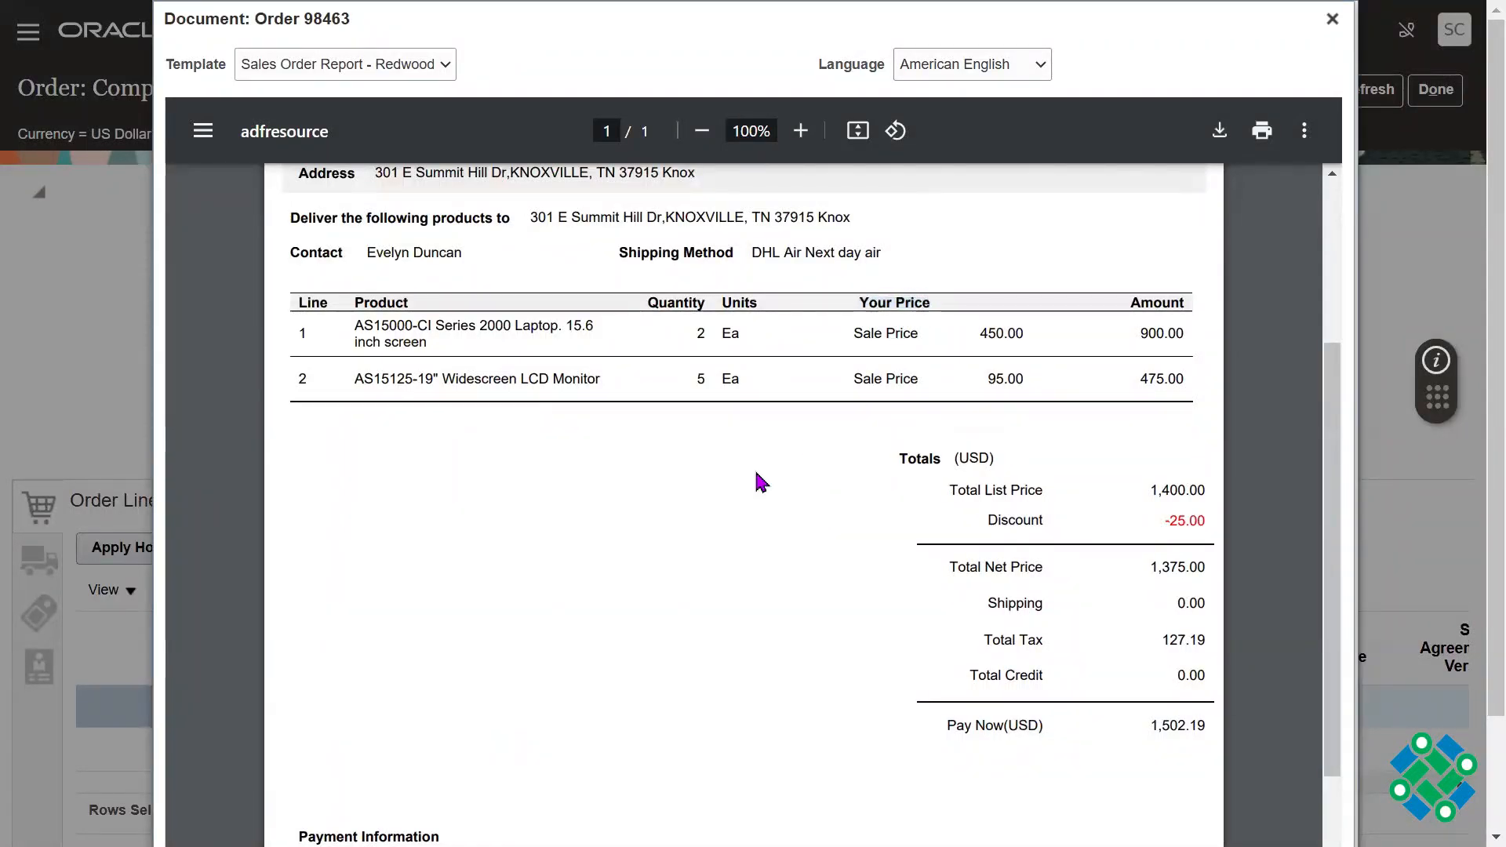
{"action": "left_click_drag", "start_coordinate": [1338, 431], "coordinate": [1332, 394]}
{"action": "left_click_drag", "start_coordinate": [861, 375], "coordinate": [927, 374]}
{"action": "double_click", "coordinate": [917, 374]}
{"action": "left_click", "coordinate": [909, 375]}
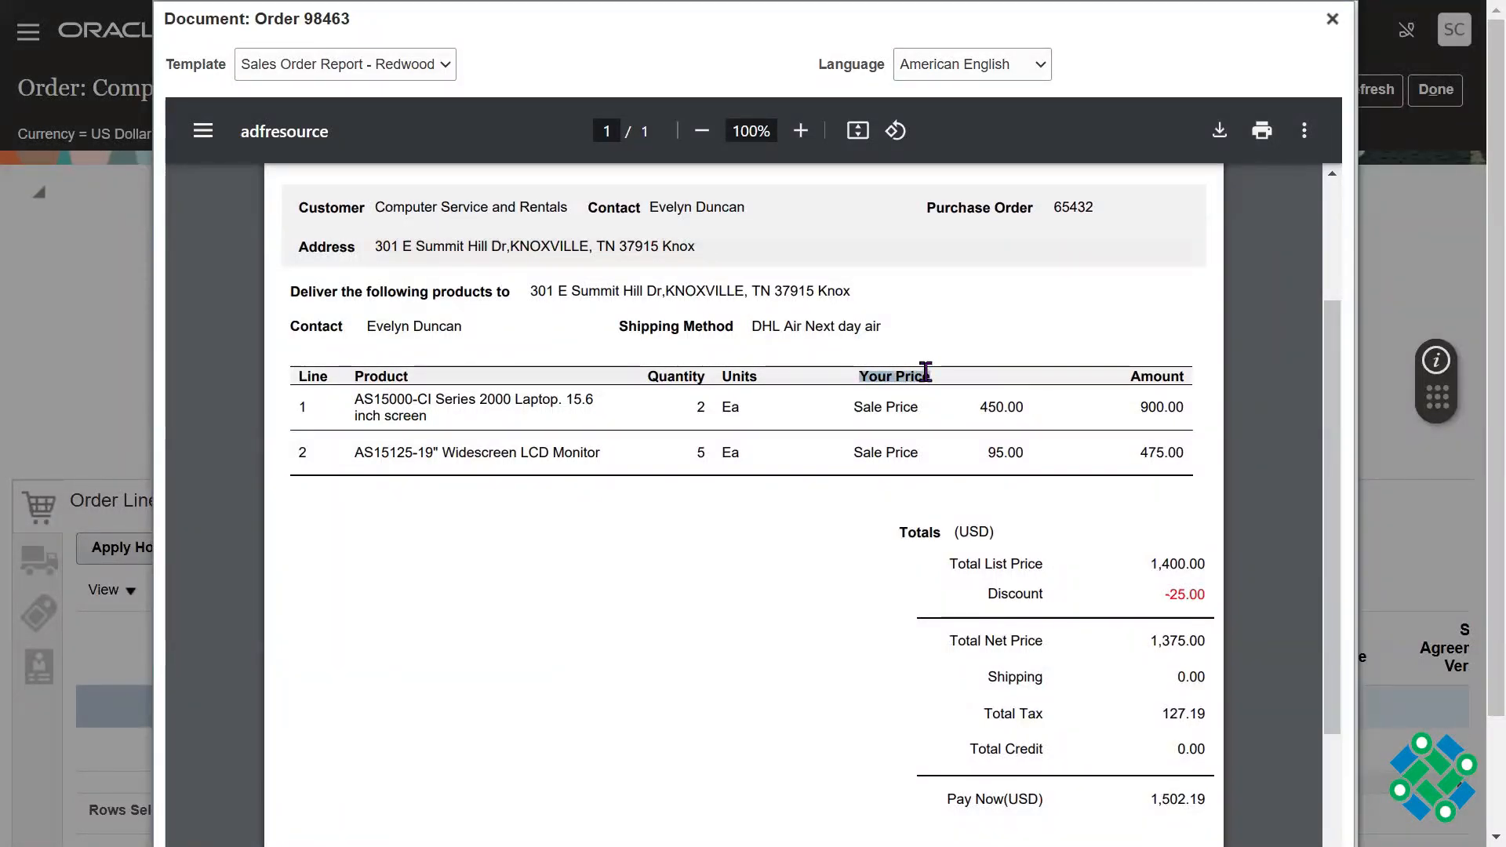
{"action": "left_click", "coordinate": [879, 376]}
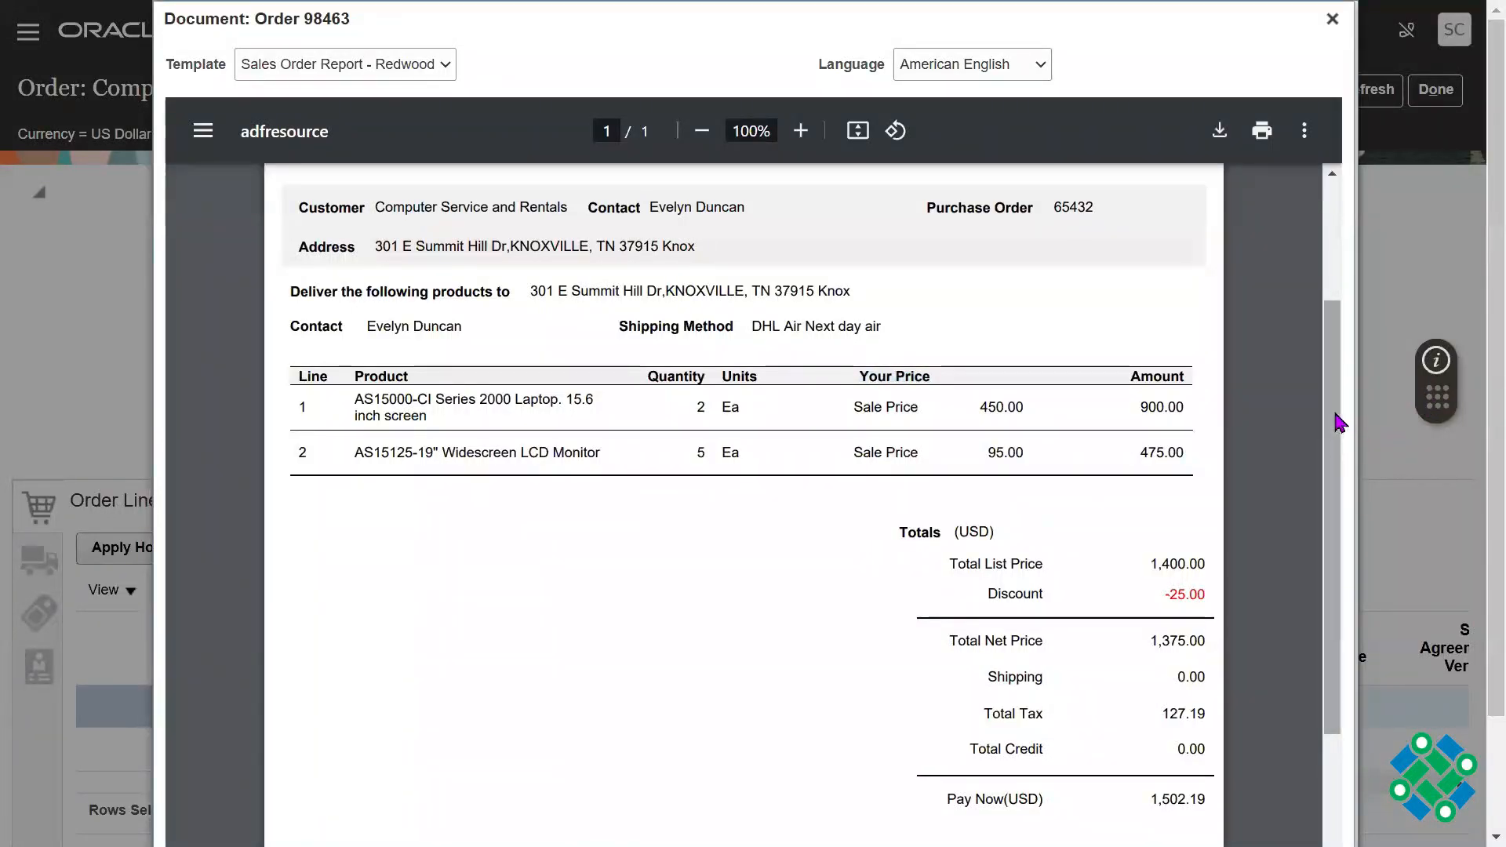
Step: Look over the whole order document from its header to the payment information and close the preview
{"action": "left_click_drag", "start_coordinate": [1339, 421], "coordinate": [1339, 290]}
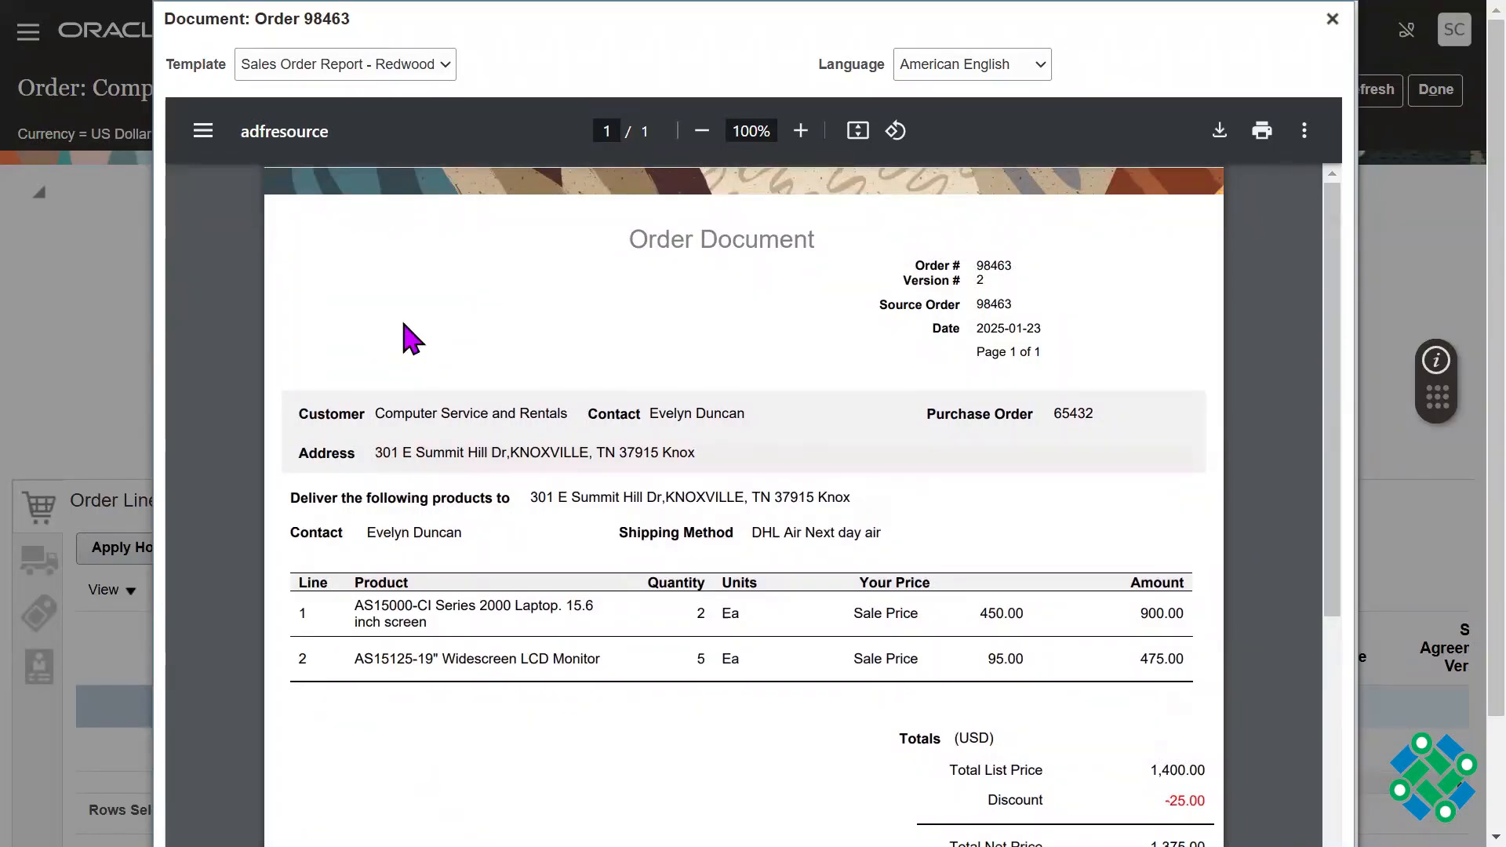
{"action": "scroll", "coordinate": [1318, 638], "scroll_direction": "down", "scroll_amount": 6}
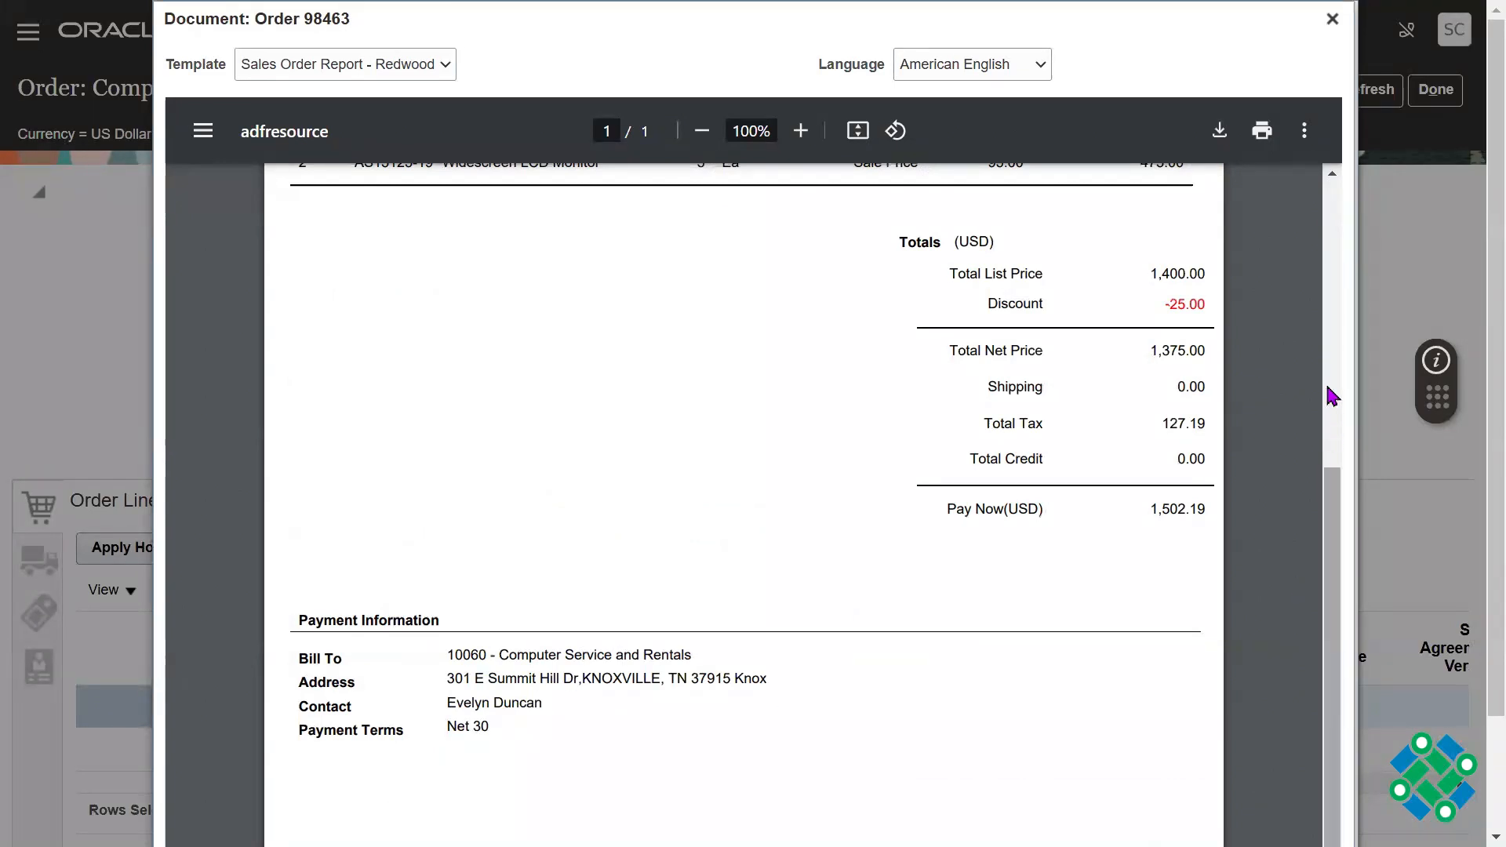
{"action": "left_click", "coordinate": [1331, 346]}
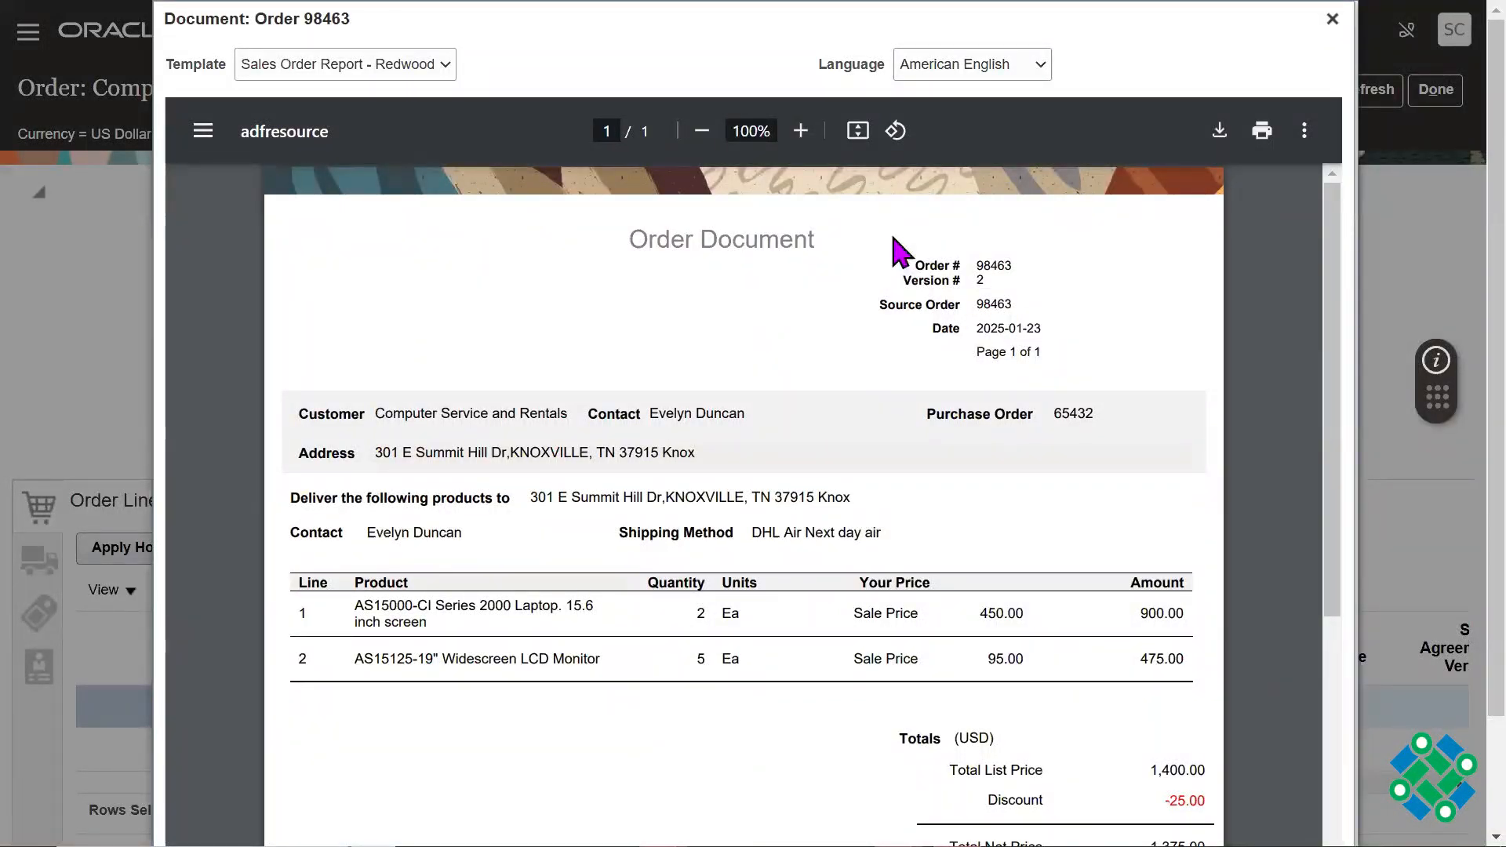
{"action": "left_click", "coordinate": [1331, 19]}
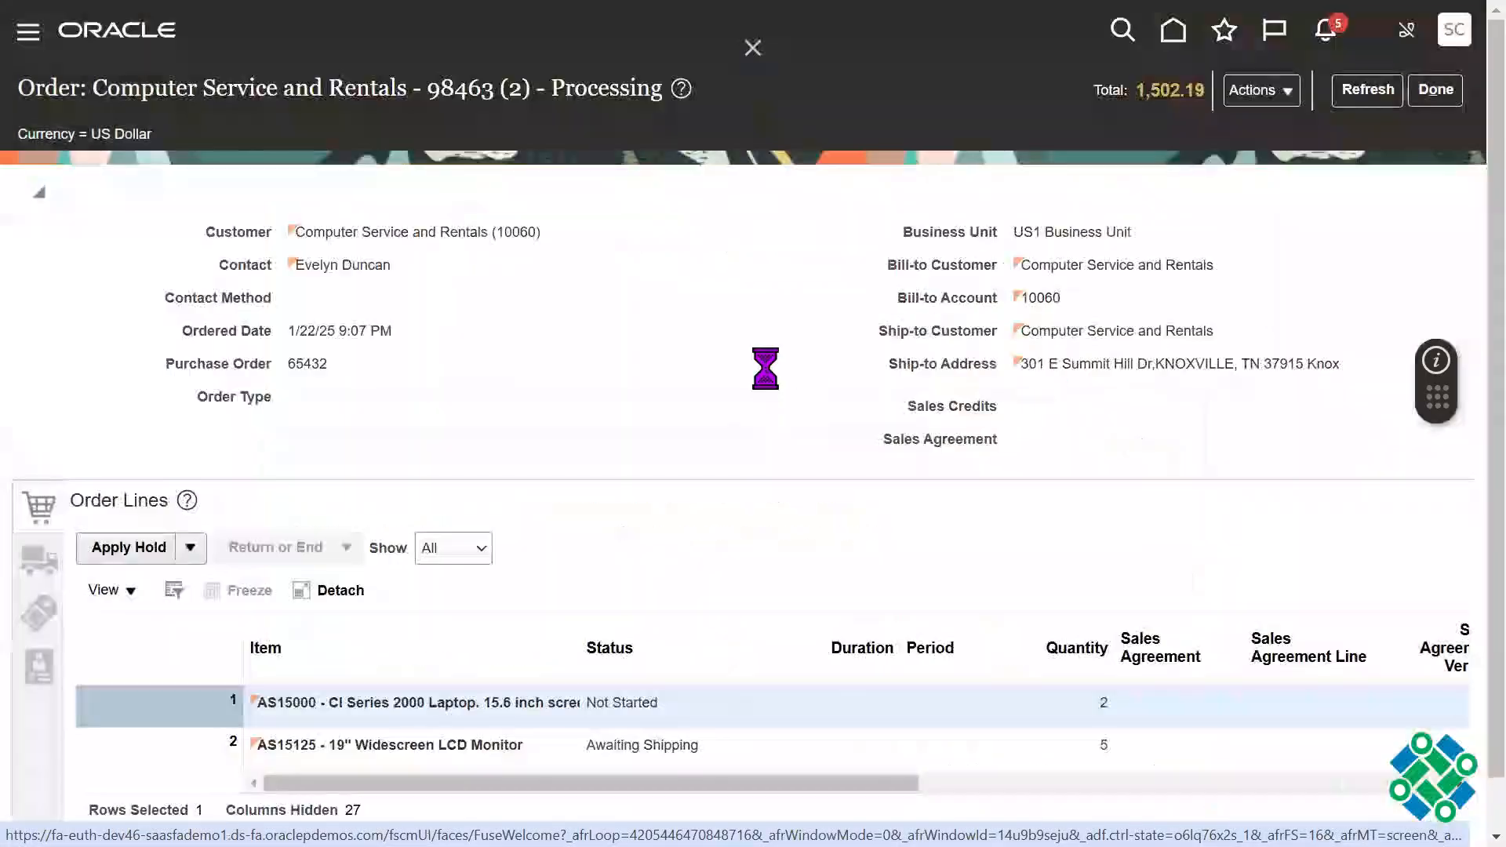
Step: Switch to the Gmail inbox and open the e-mail carrying the order document
{"action": "key", "text": "F11"}
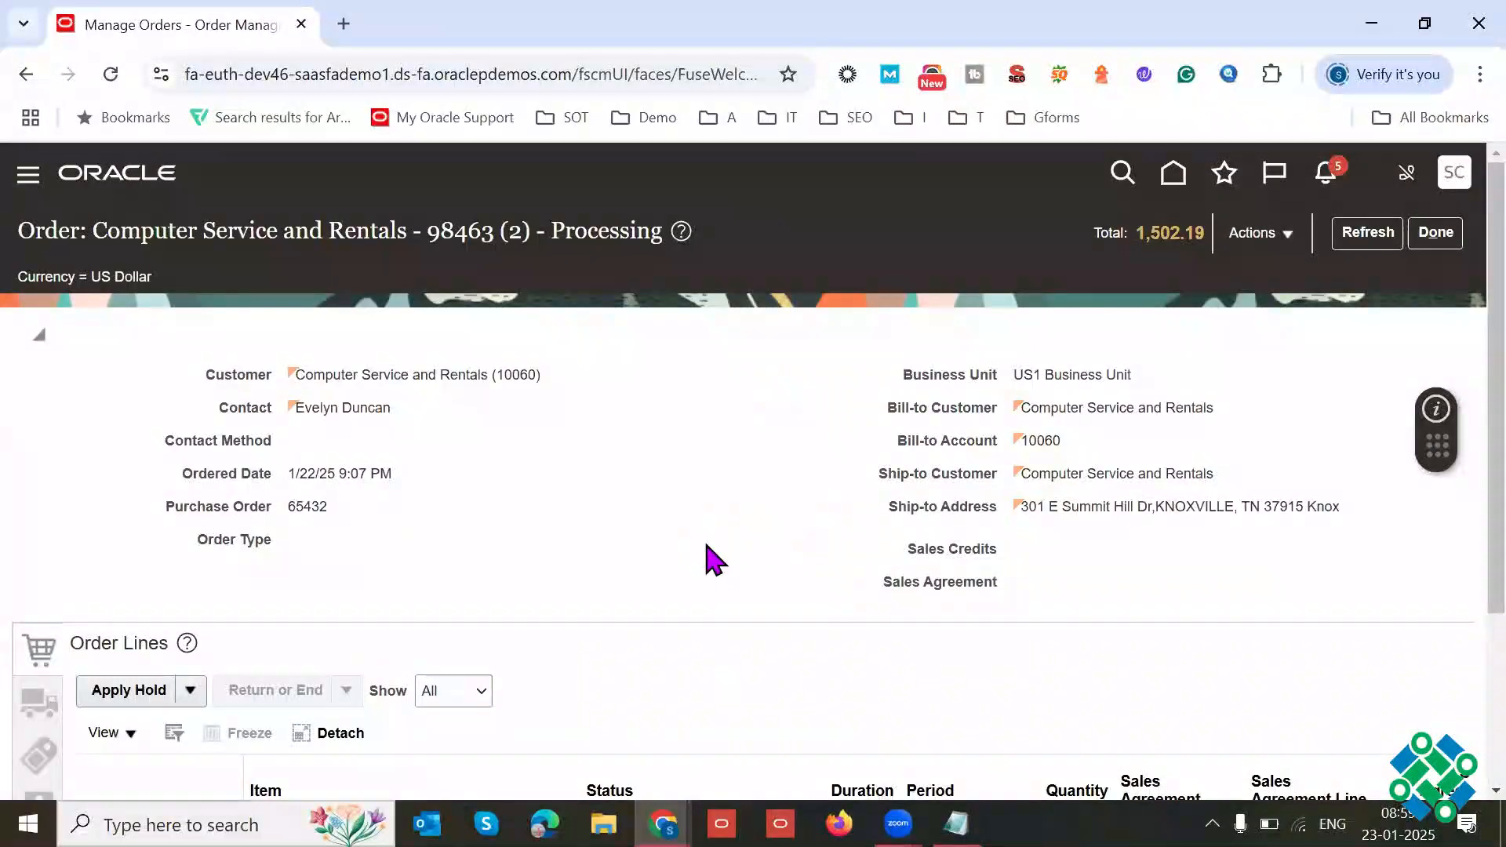
{"action": "key", "text": "alt+Tab"}
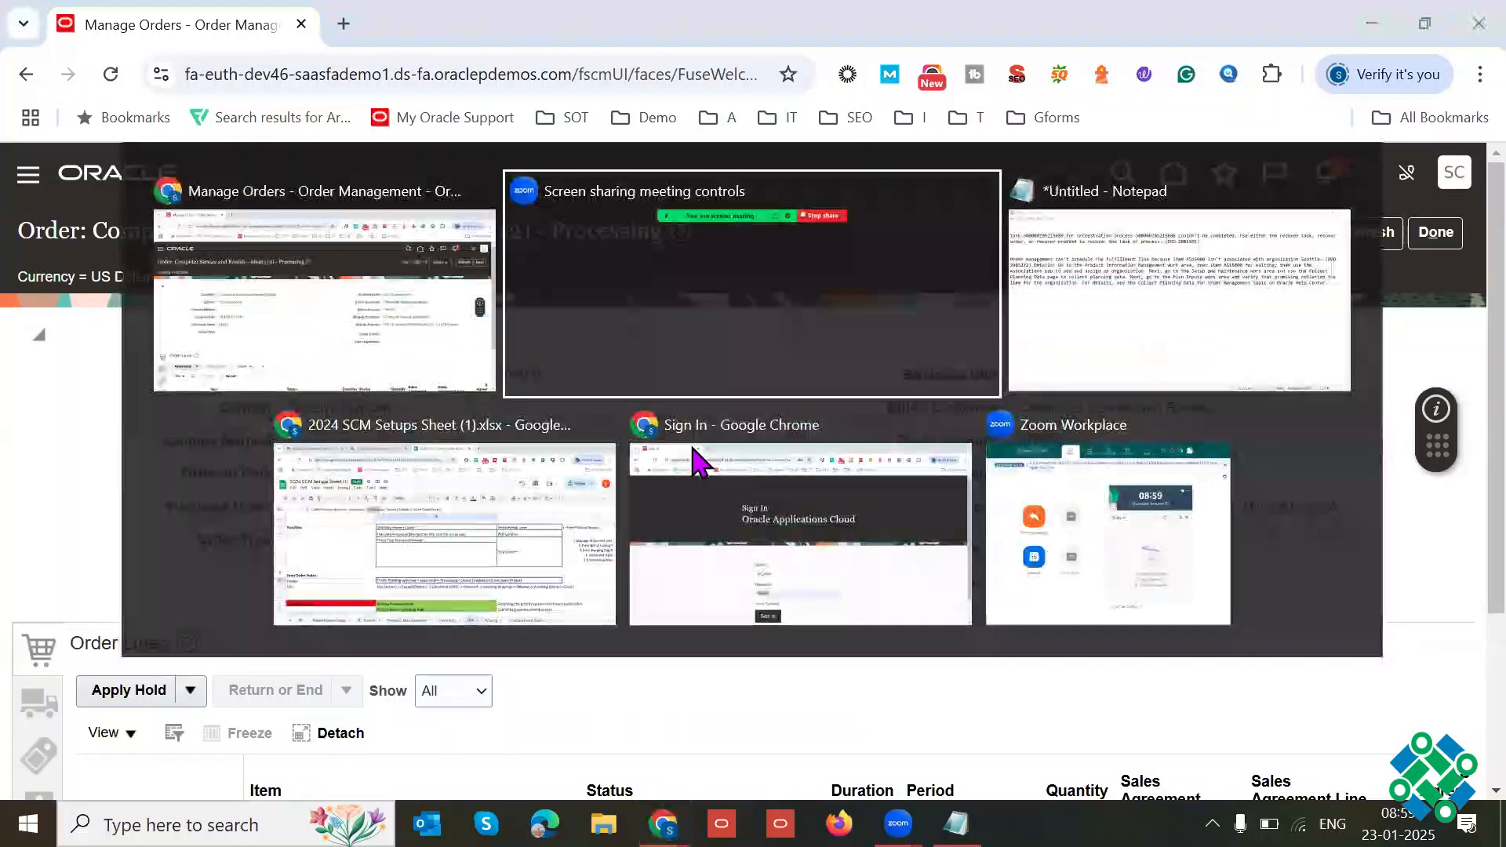
{"action": "key", "text": "Tab"}
{"action": "key", "text": "Tab"}
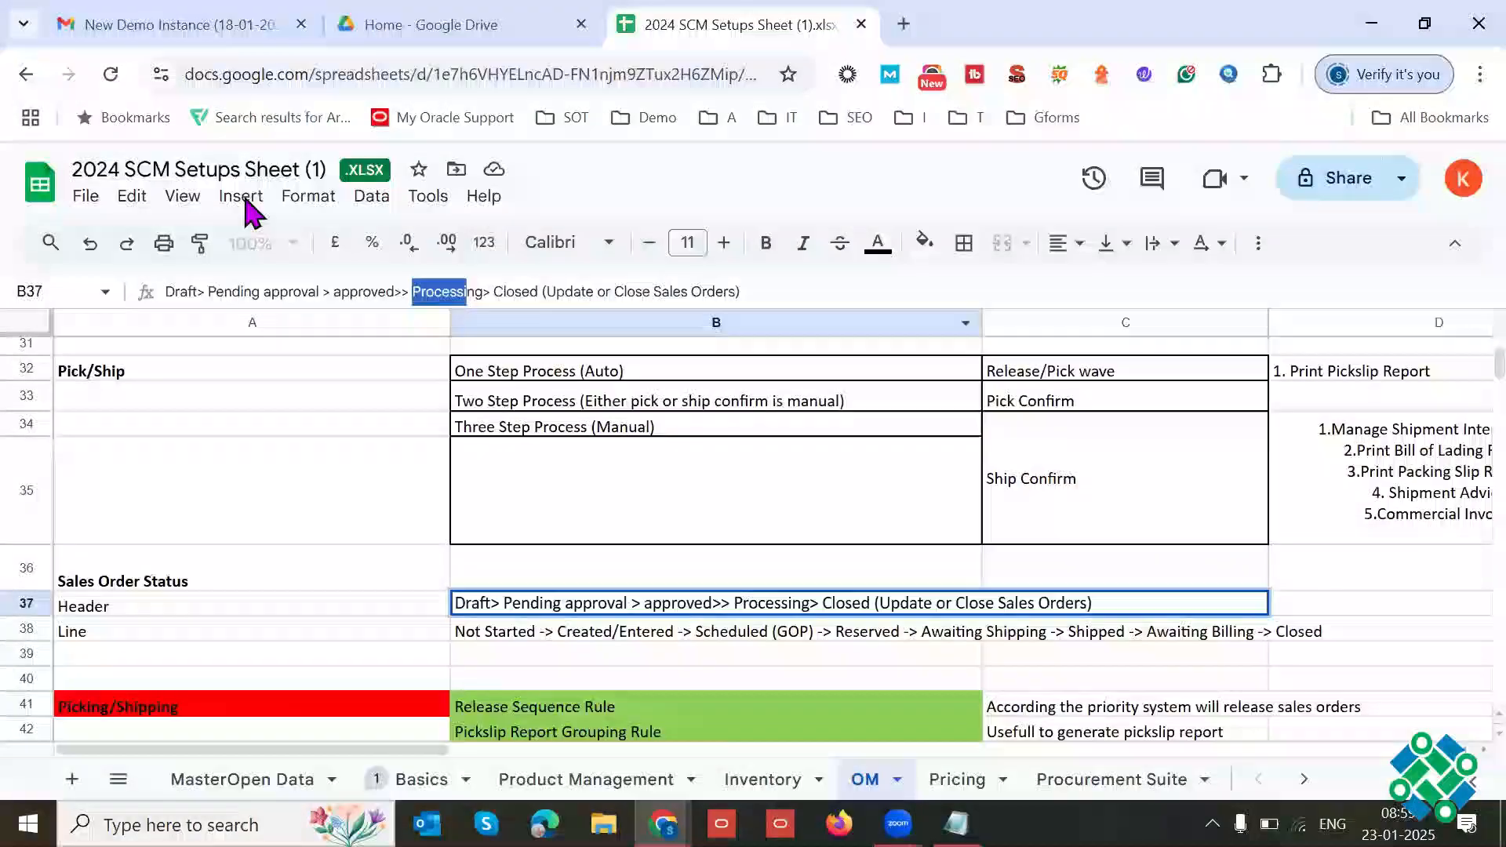
{"action": "left_click", "coordinate": [185, 25]}
{"action": "left_click", "coordinate": [191, 317]}
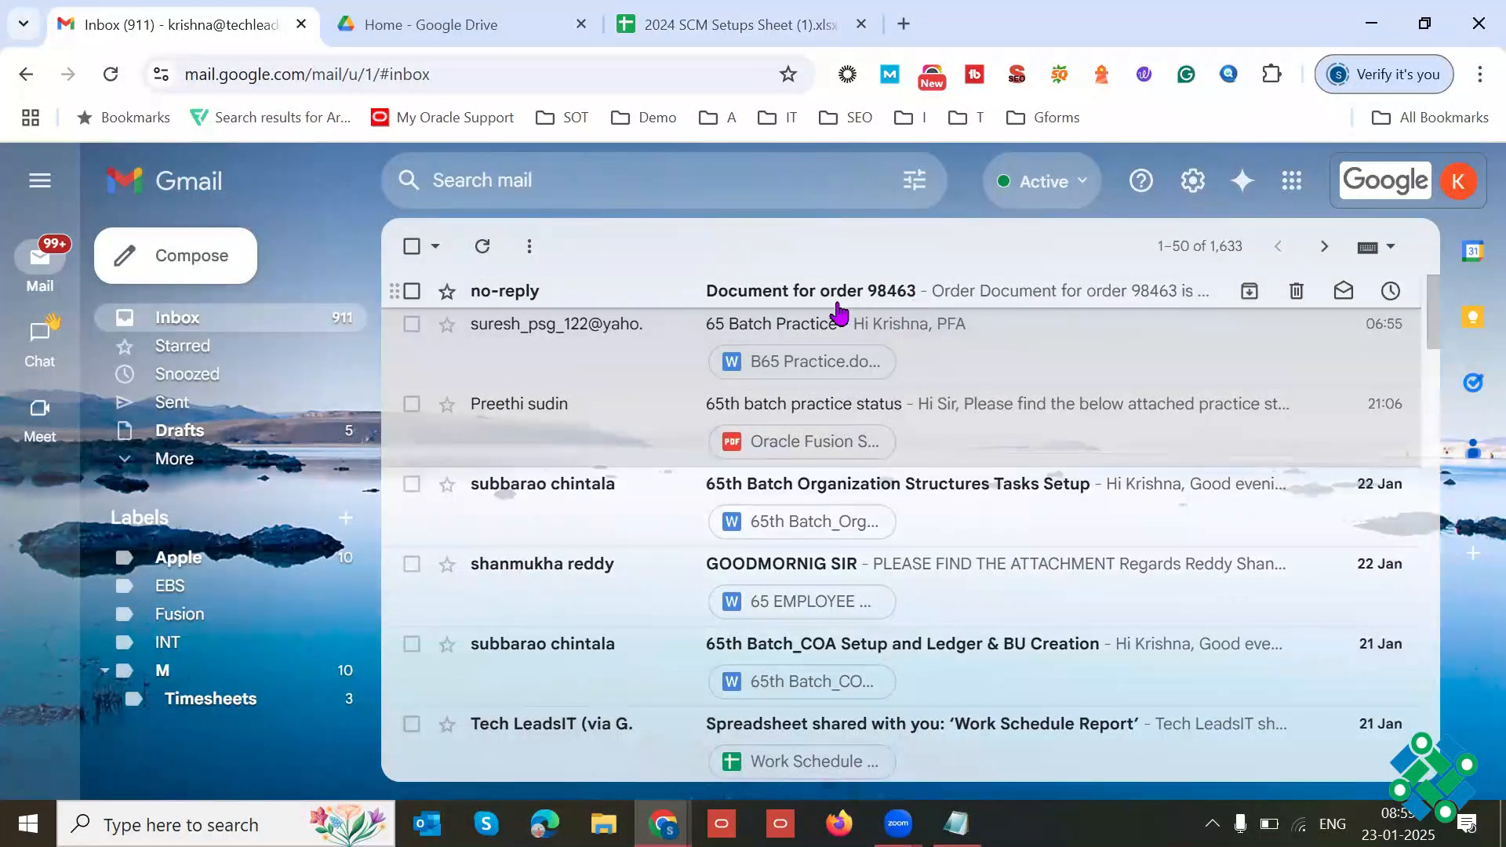
{"action": "left_click", "coordinate": [833, 303]}
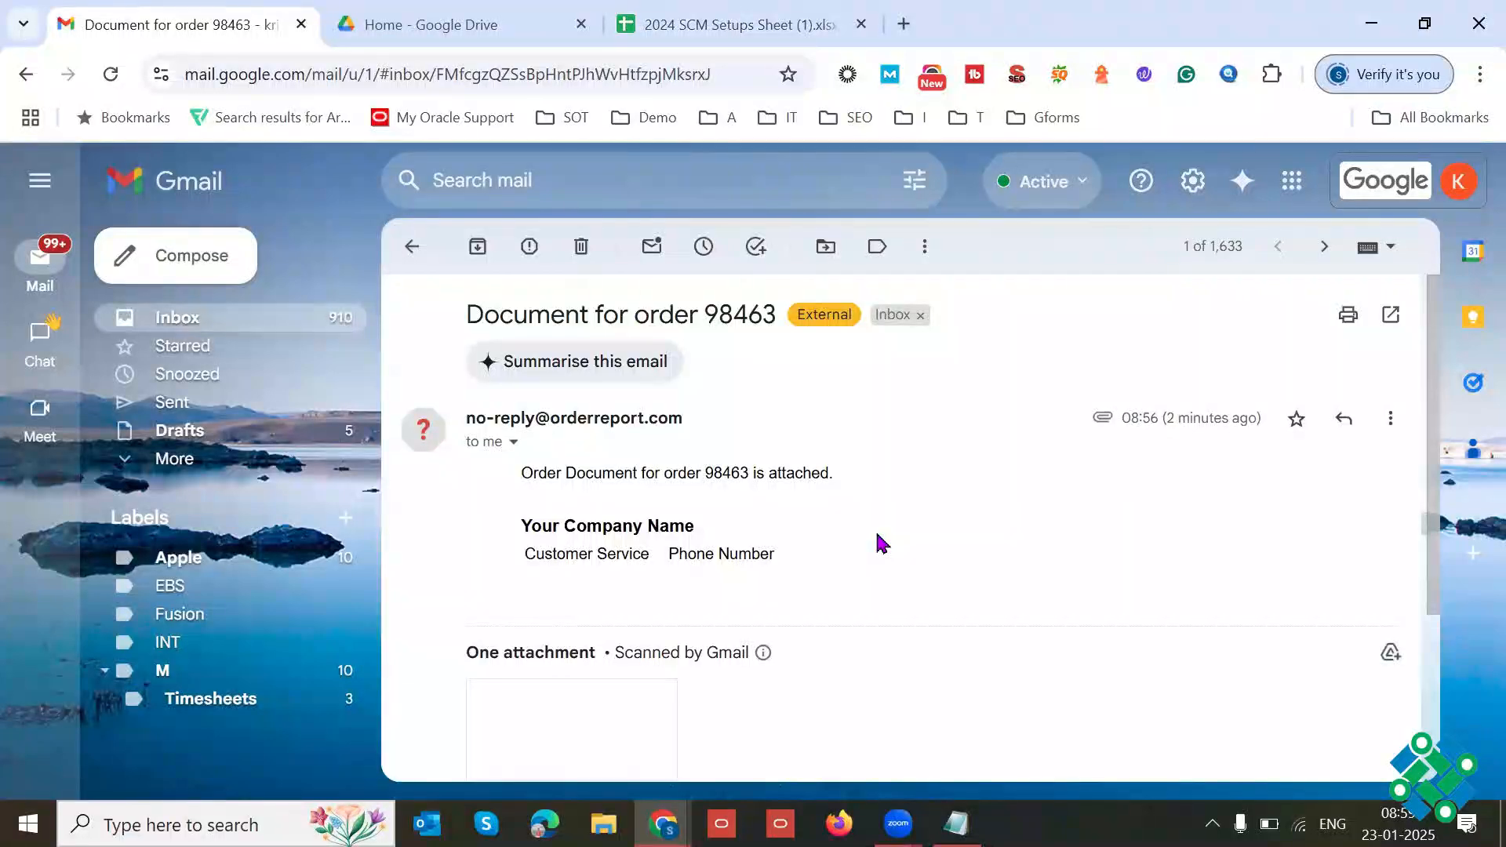
Step: Read the e-mail's subject and message full screen, and preview the attached order PDF
{"action": "key", "text": "F11"}
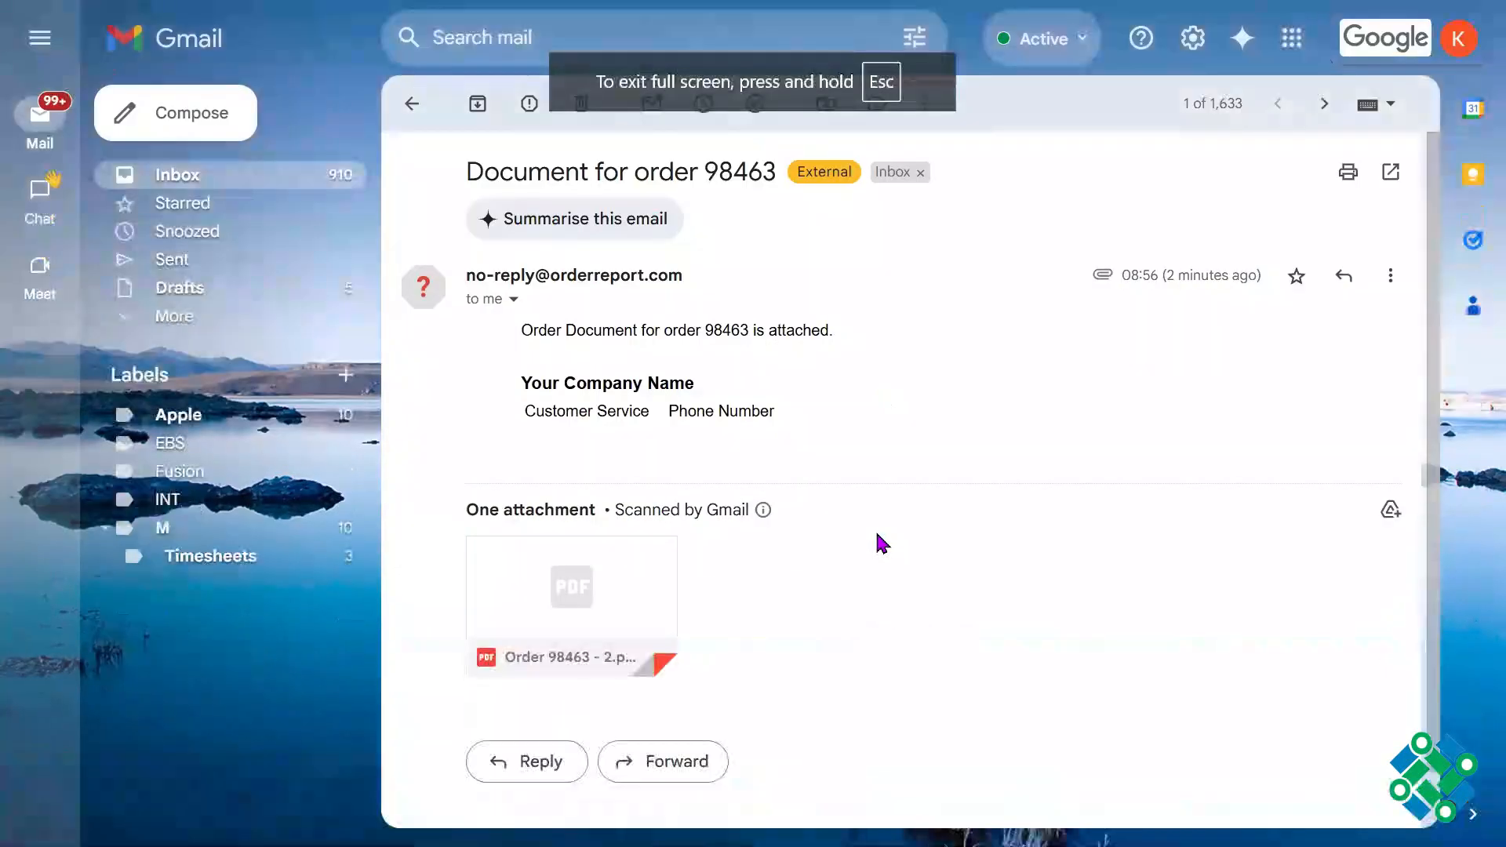
{"action": "triple_click", "coordinate": [573, 180]}
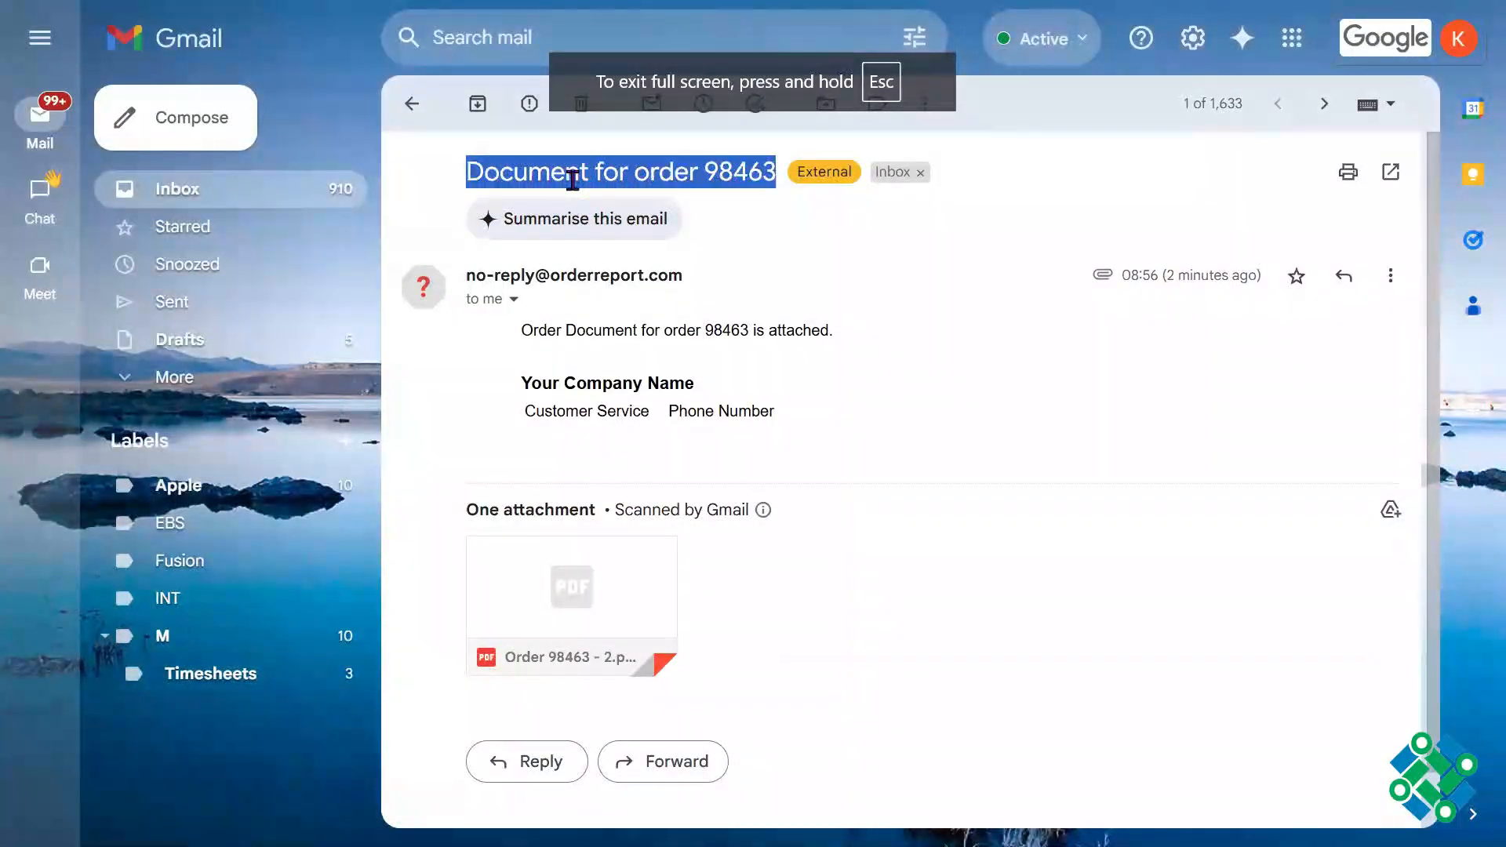
{"action": "left_click_drag", "start_coordinate": [518, 328], "coordinate": [755, 409]}
{"action": "left_click", "coordinate": [982, 480]}
{"action": "left_click", "coordinate": [601, 558]}
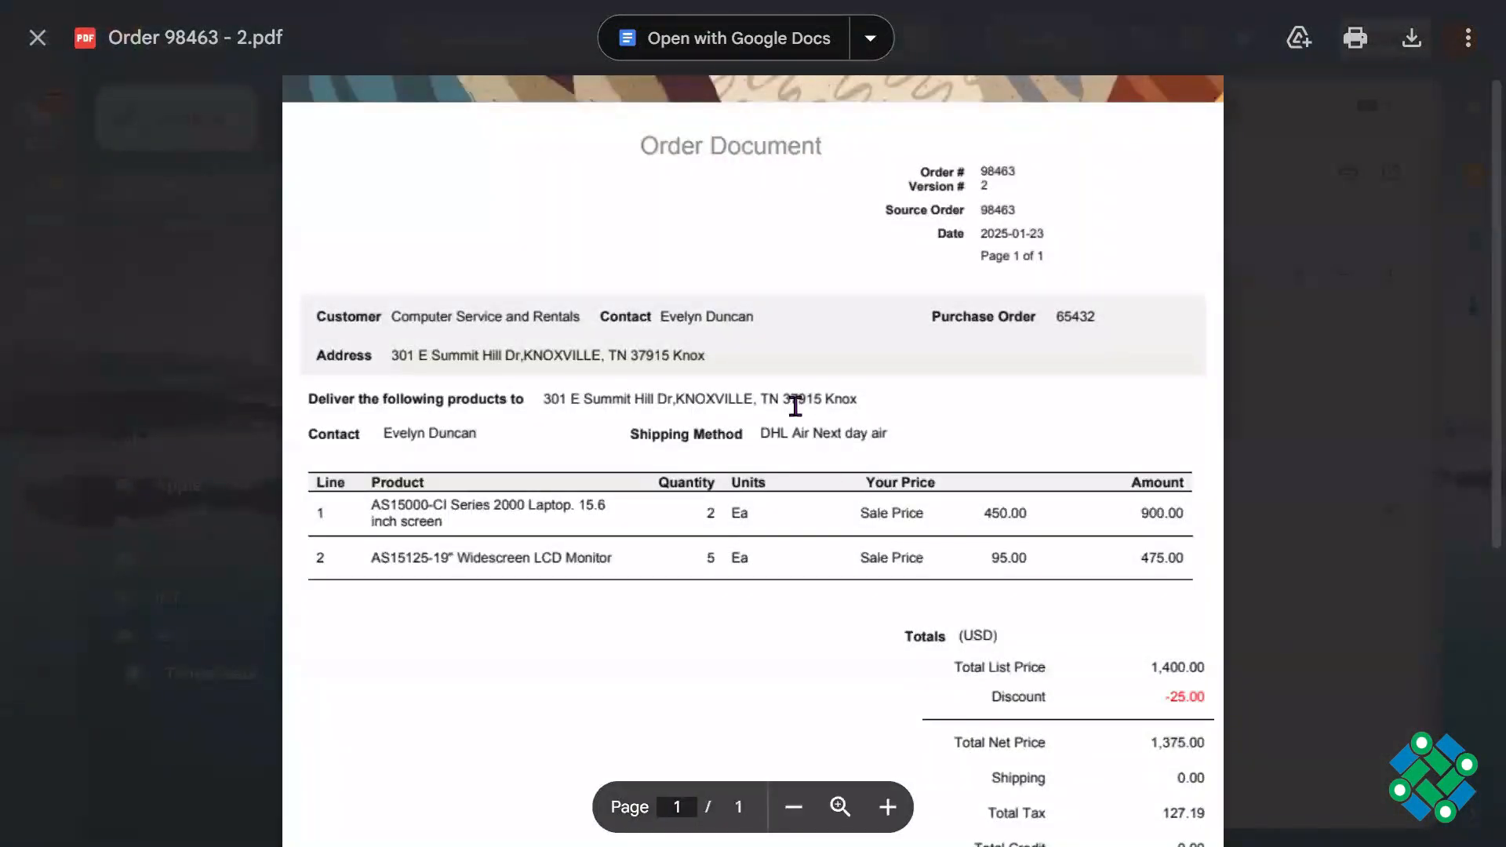
{"action": "key", "text": "Escape"}
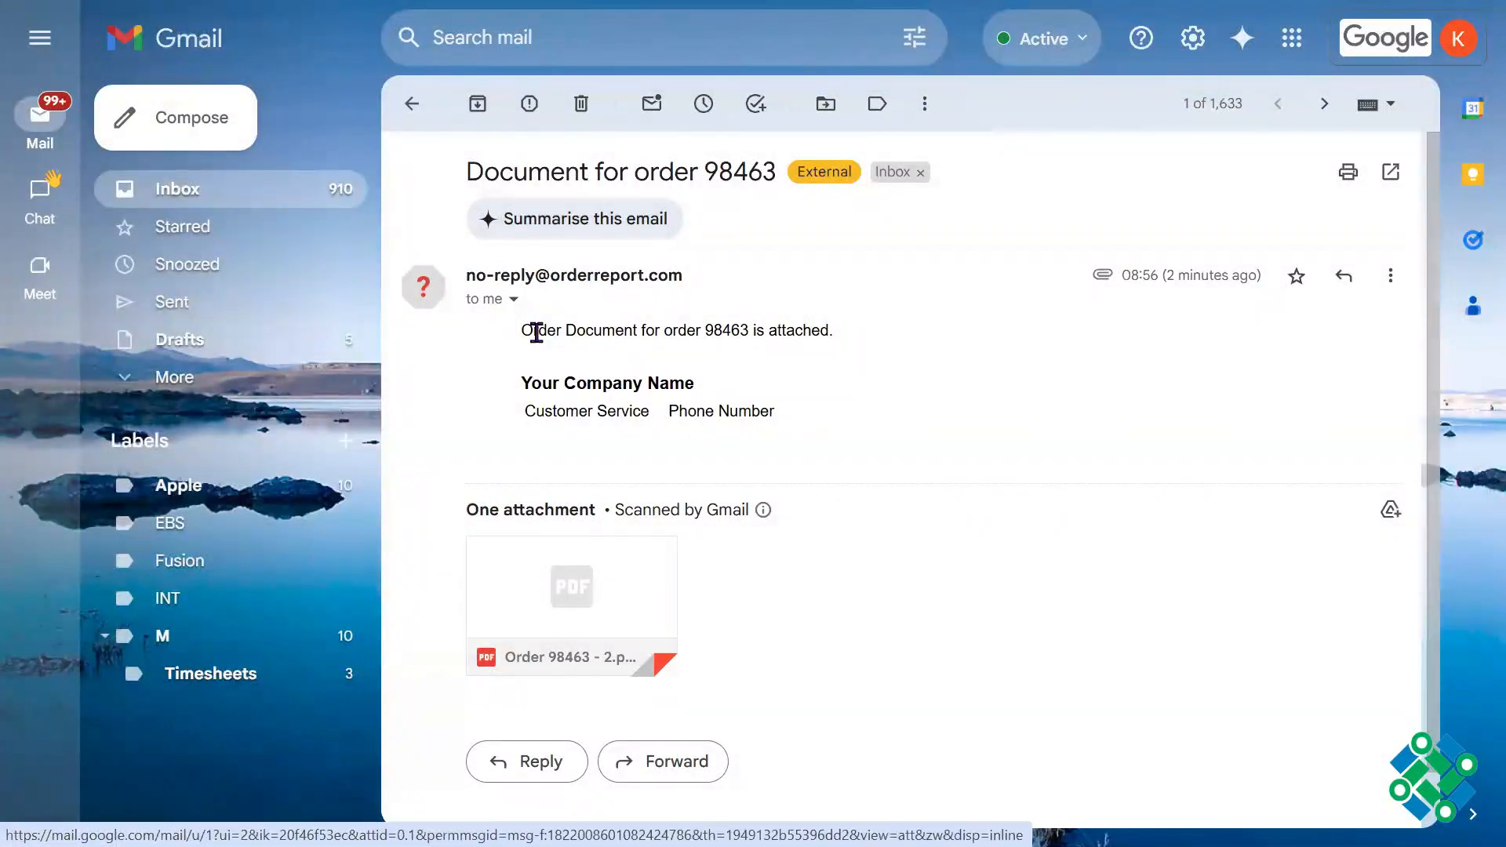
{"action": "triple_click", "coordinate": [597, 177]}
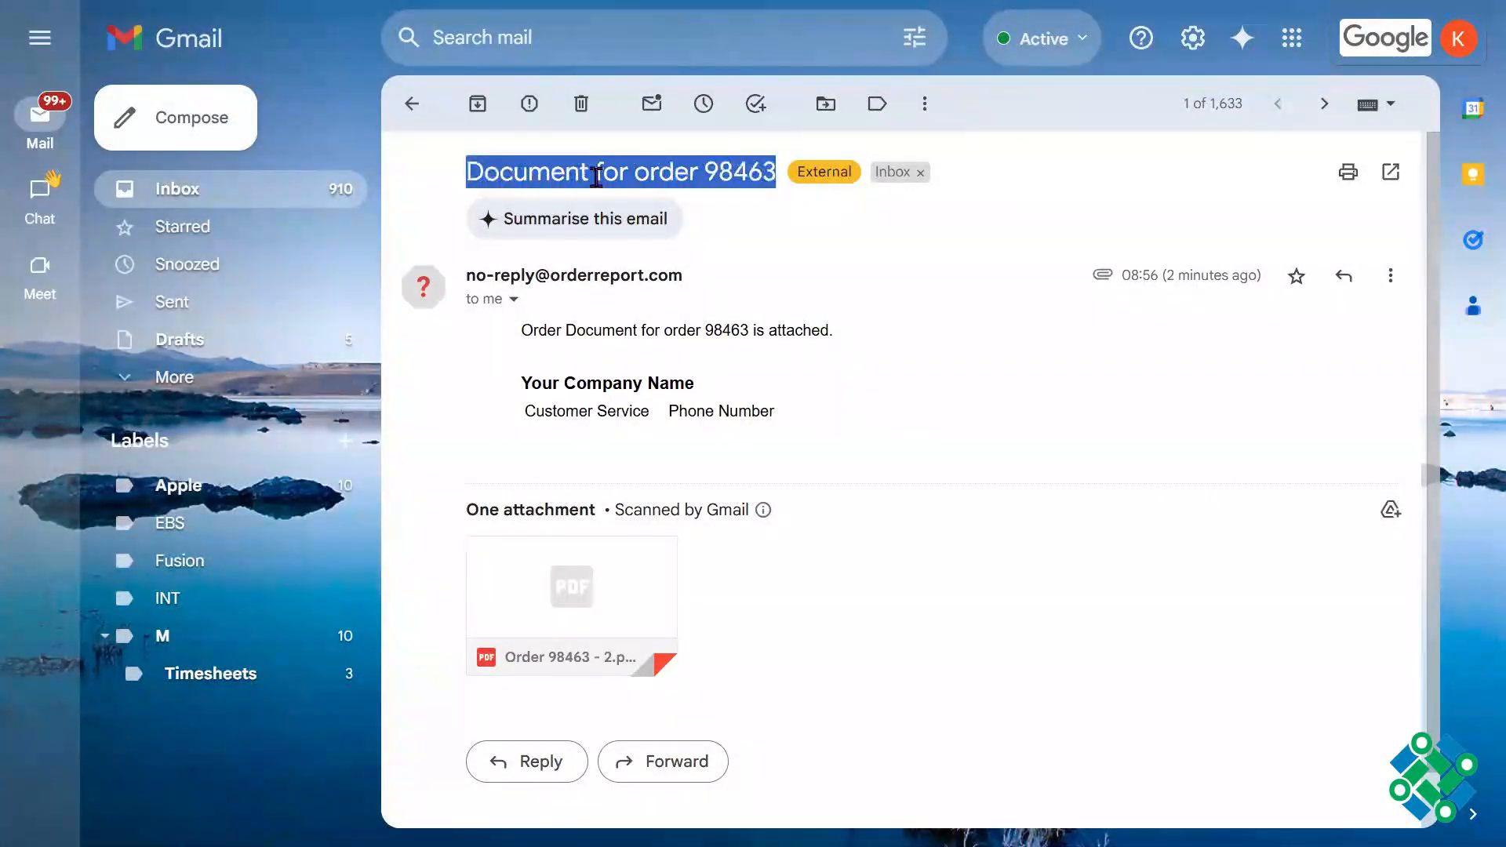
Step: Examine the e-mail body's order line and its placeholders for company name, customer service and phone number
{"action": "left_click_drag", "start_coordinate": [521, 330], "coordinate": [751, 419]}
{"action": "double_click", "coordinate": [751, 418]}
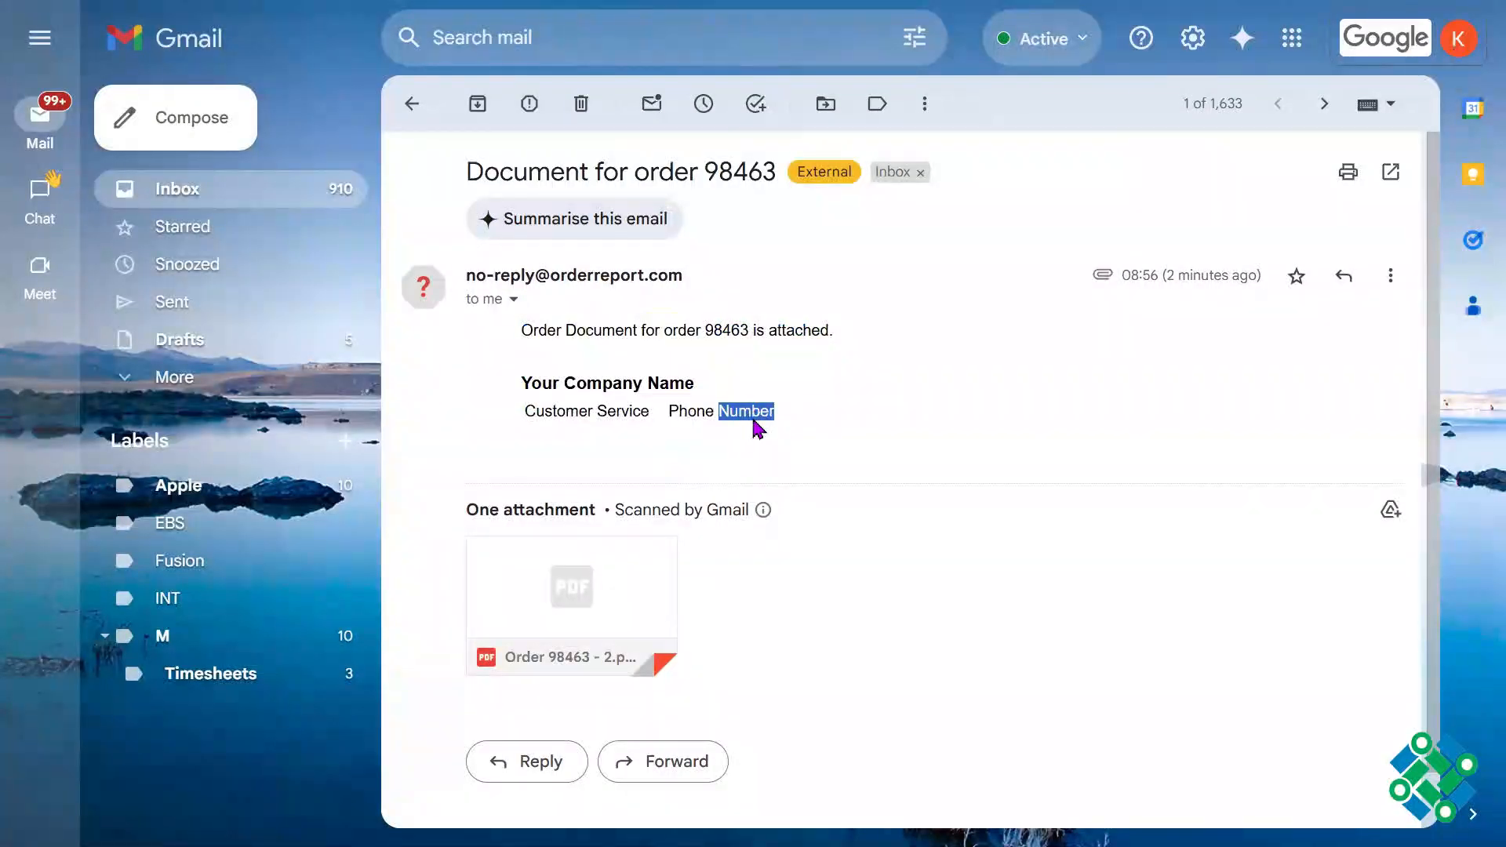
{"action": "left_click_drag", "start_coordinate": [524, 418], "coordinate": [680, 413]}
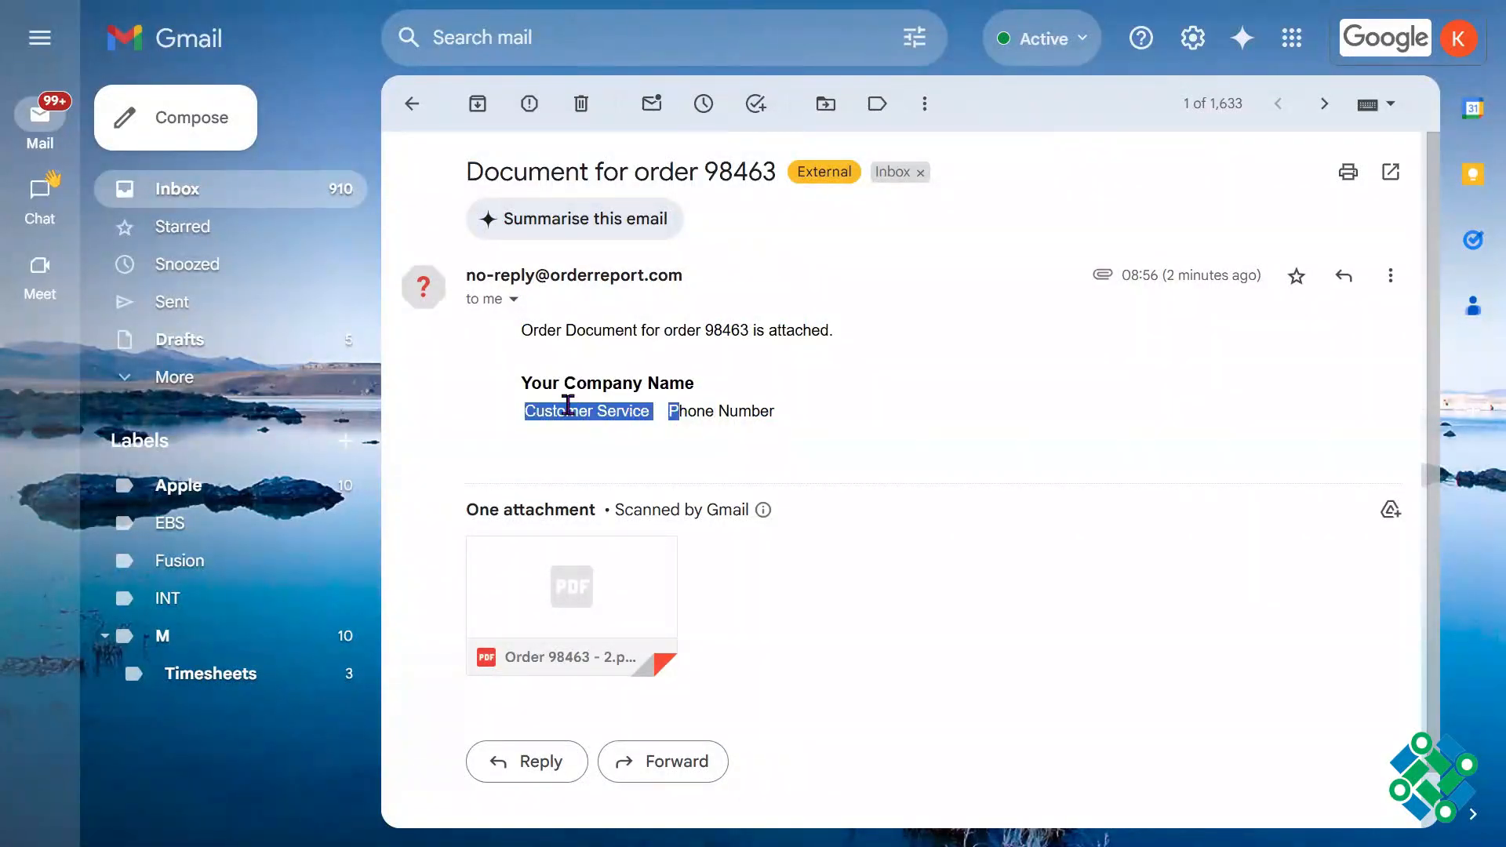
{"action": "left_click_drag", "start_coordinate": [523, 386], "coordinate": [683, 384]}
{"action": "left_click_drag", "start_coordinate": [617, 410], "coordinate": [794, 415]}
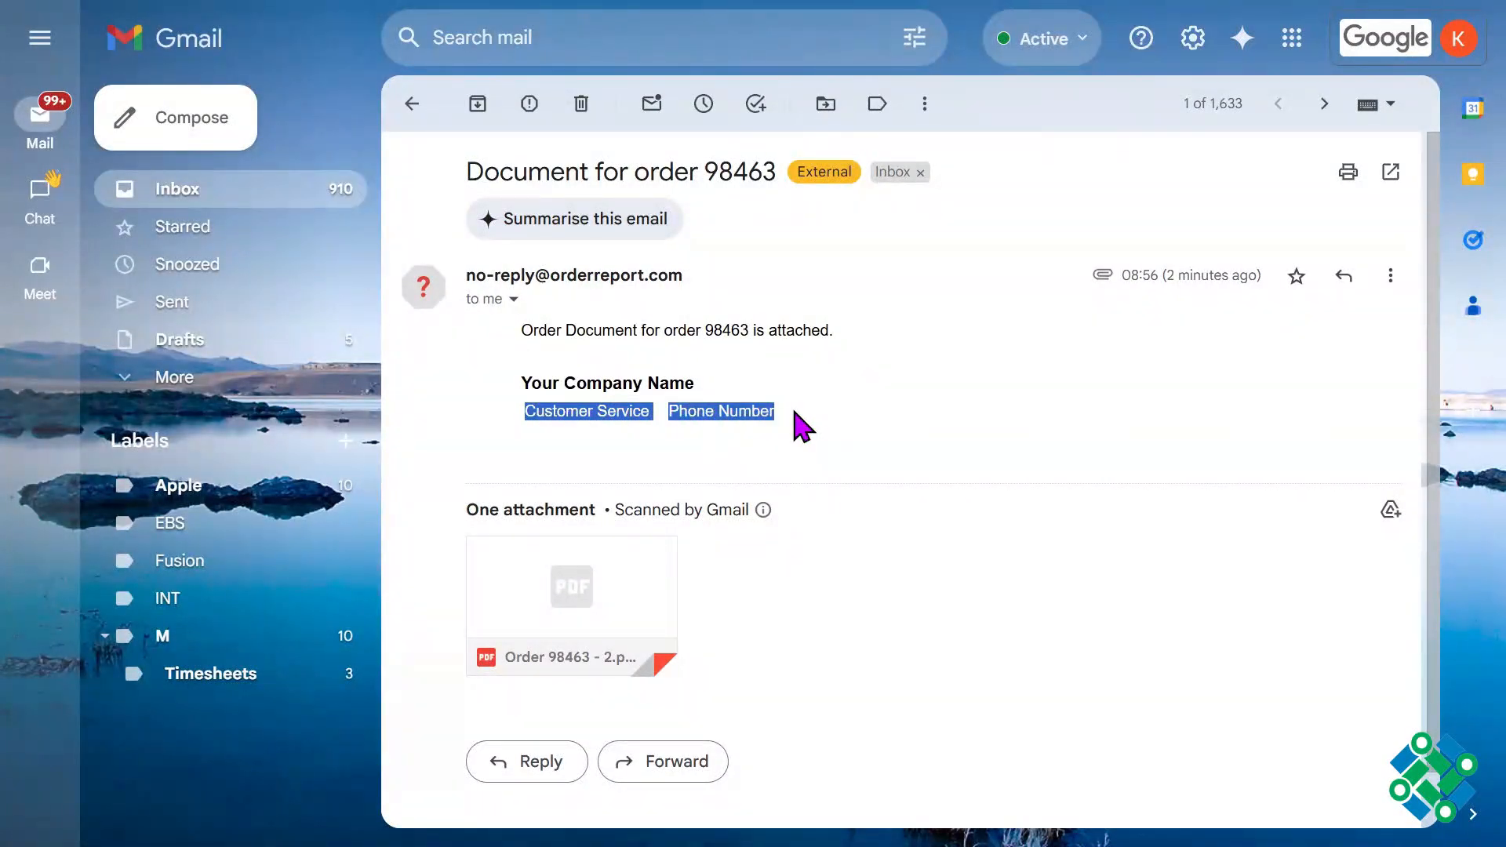
{"action": "left_click", "coordinate": [795, 412]}
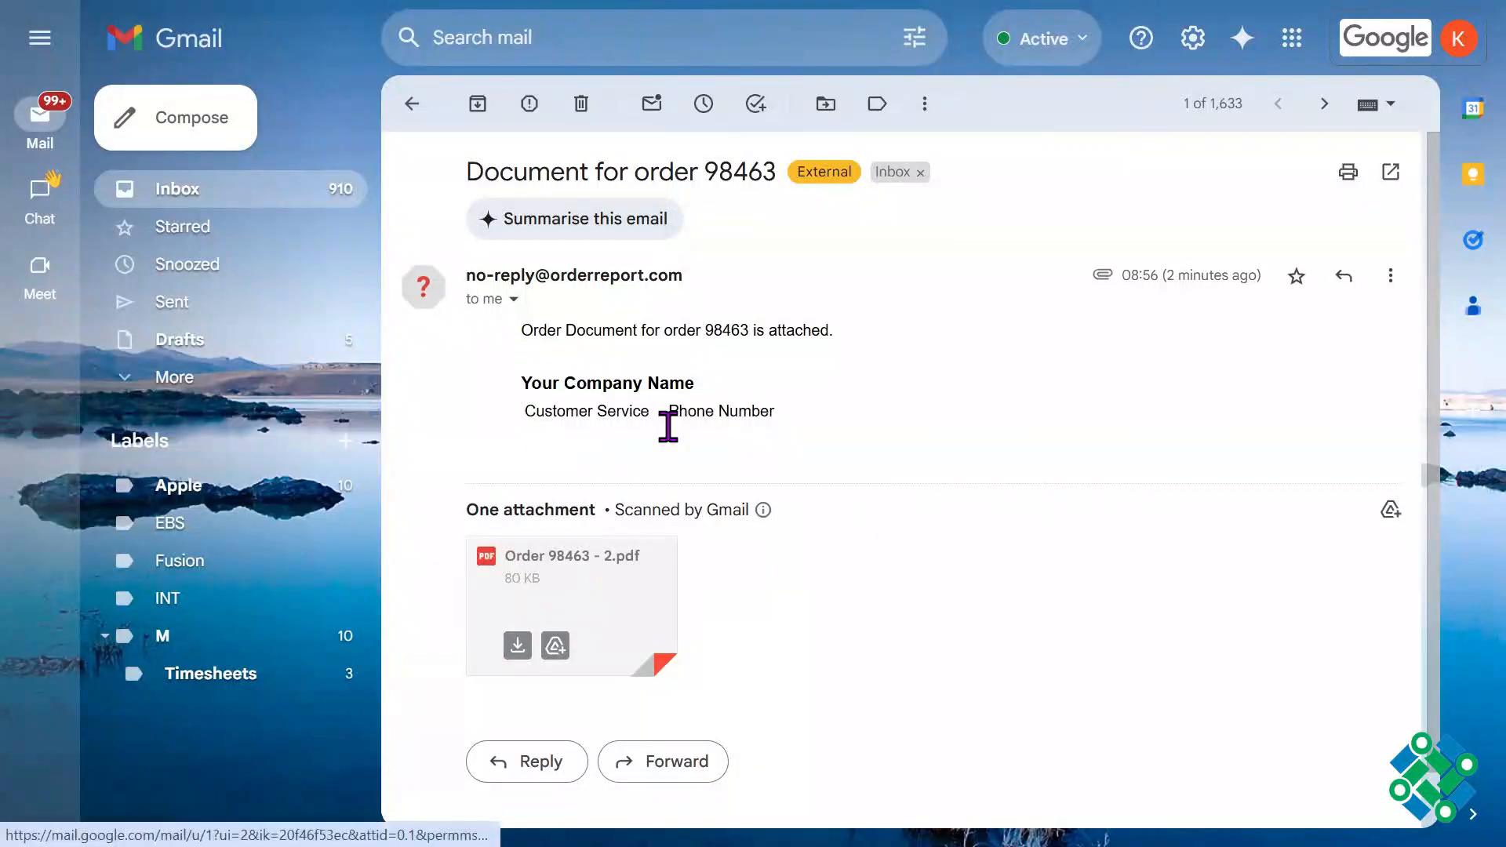
{"action": "triple_click", "coordinate": [639, 410]}
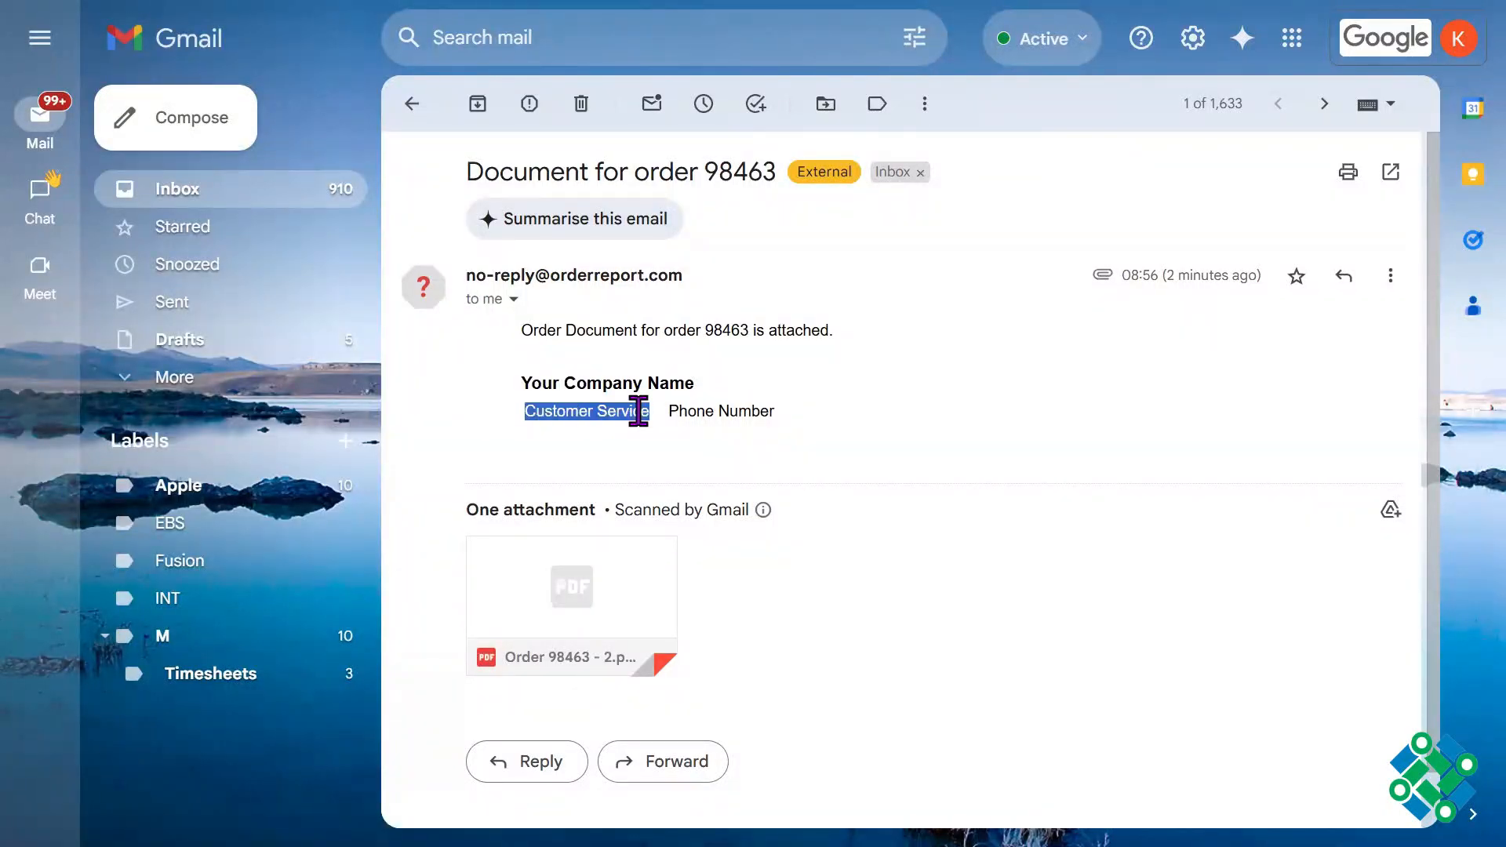
{"action": "triple_click", "coordinate": [746, 410]}
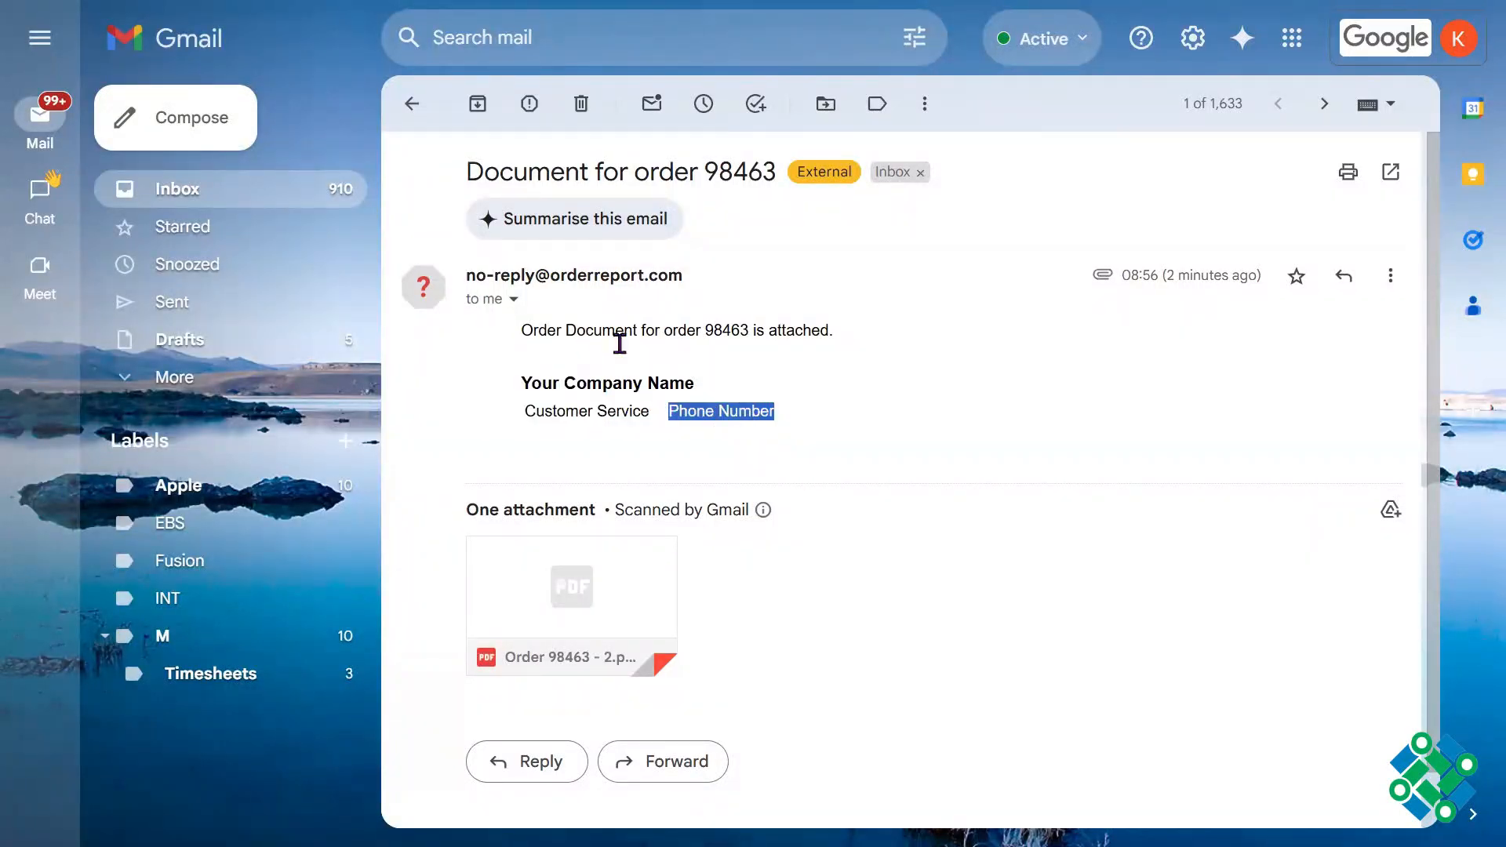
{"action": "left_click_drag", "start_coordinate": [525, 335], "coordinate": [730, 415]}
{"action": "left_click", "coordinate": [730, 415]}
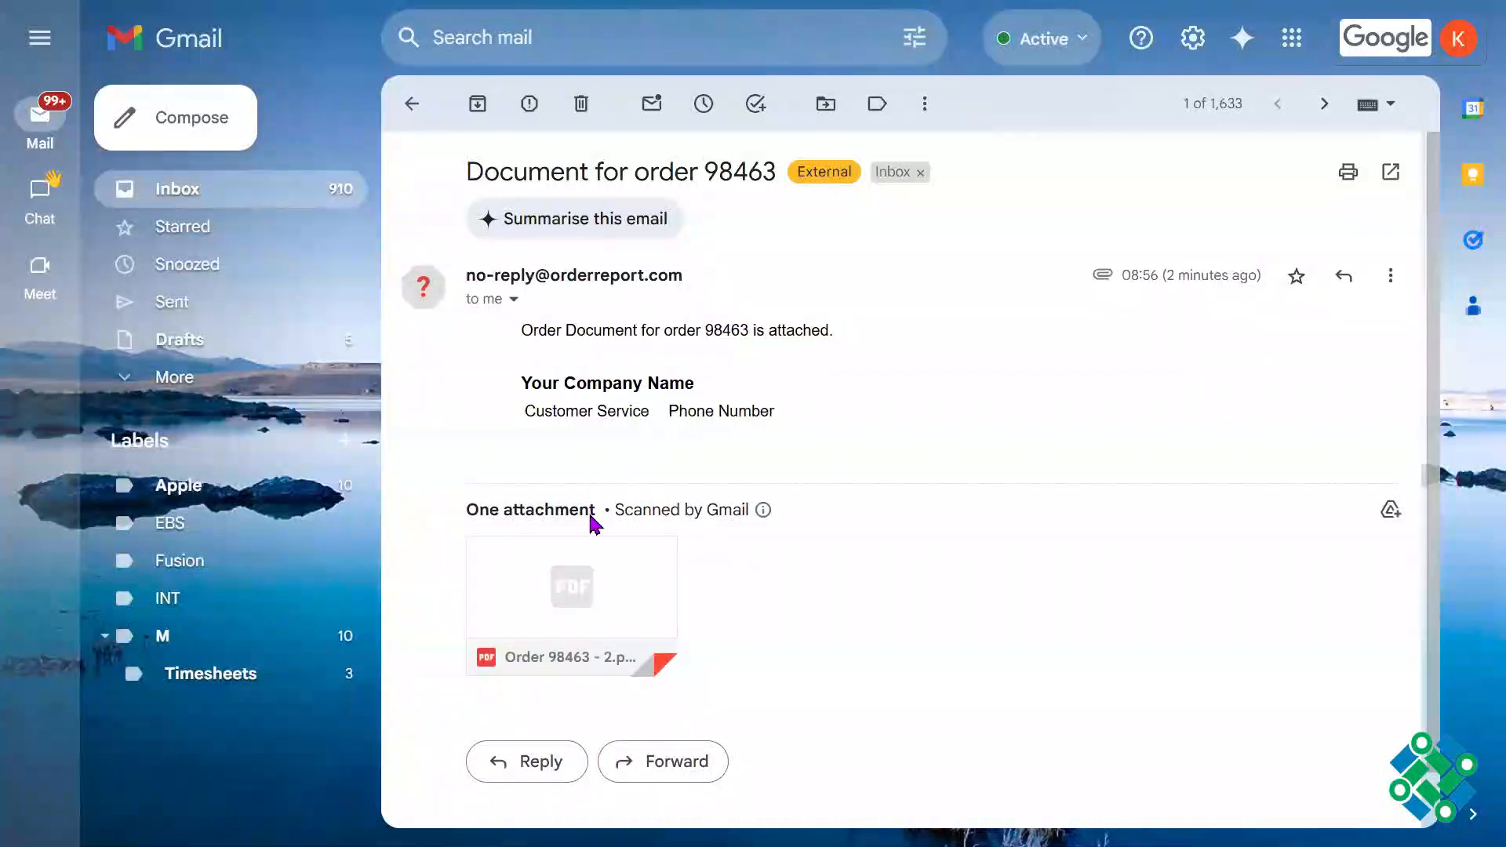
{"action": "left_click_drag", "start_coordinate": [525, 335], "coordinate": [667, 424]}
{"action": "left_click", "coordinate": [1072, 427]}
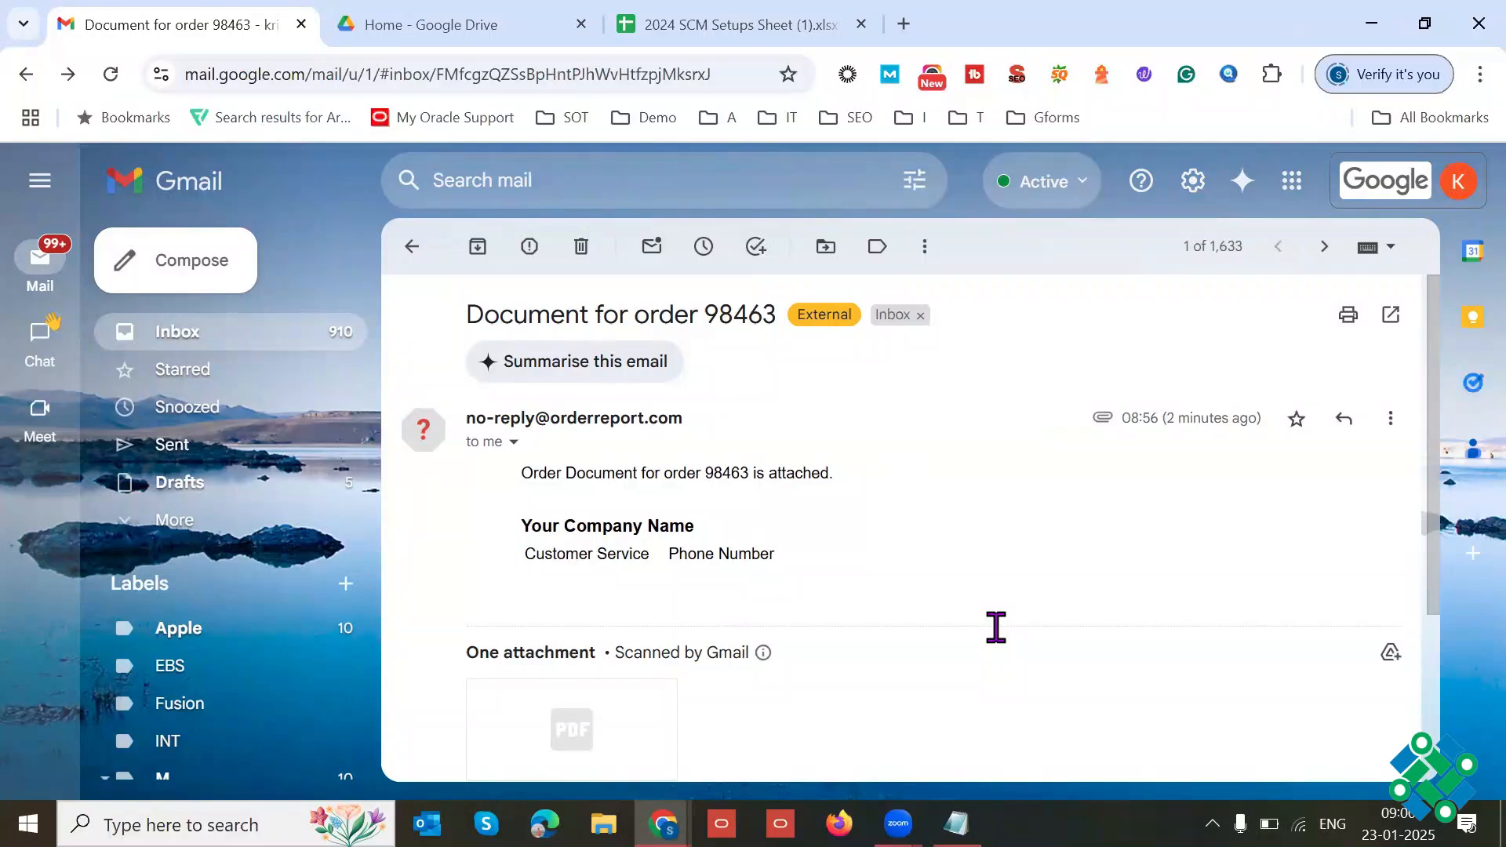
Step: Switch to the Oracle Fusion window and open the application's base URL in a new browser tab
{"action": "key", "text": "alt+Tab"}
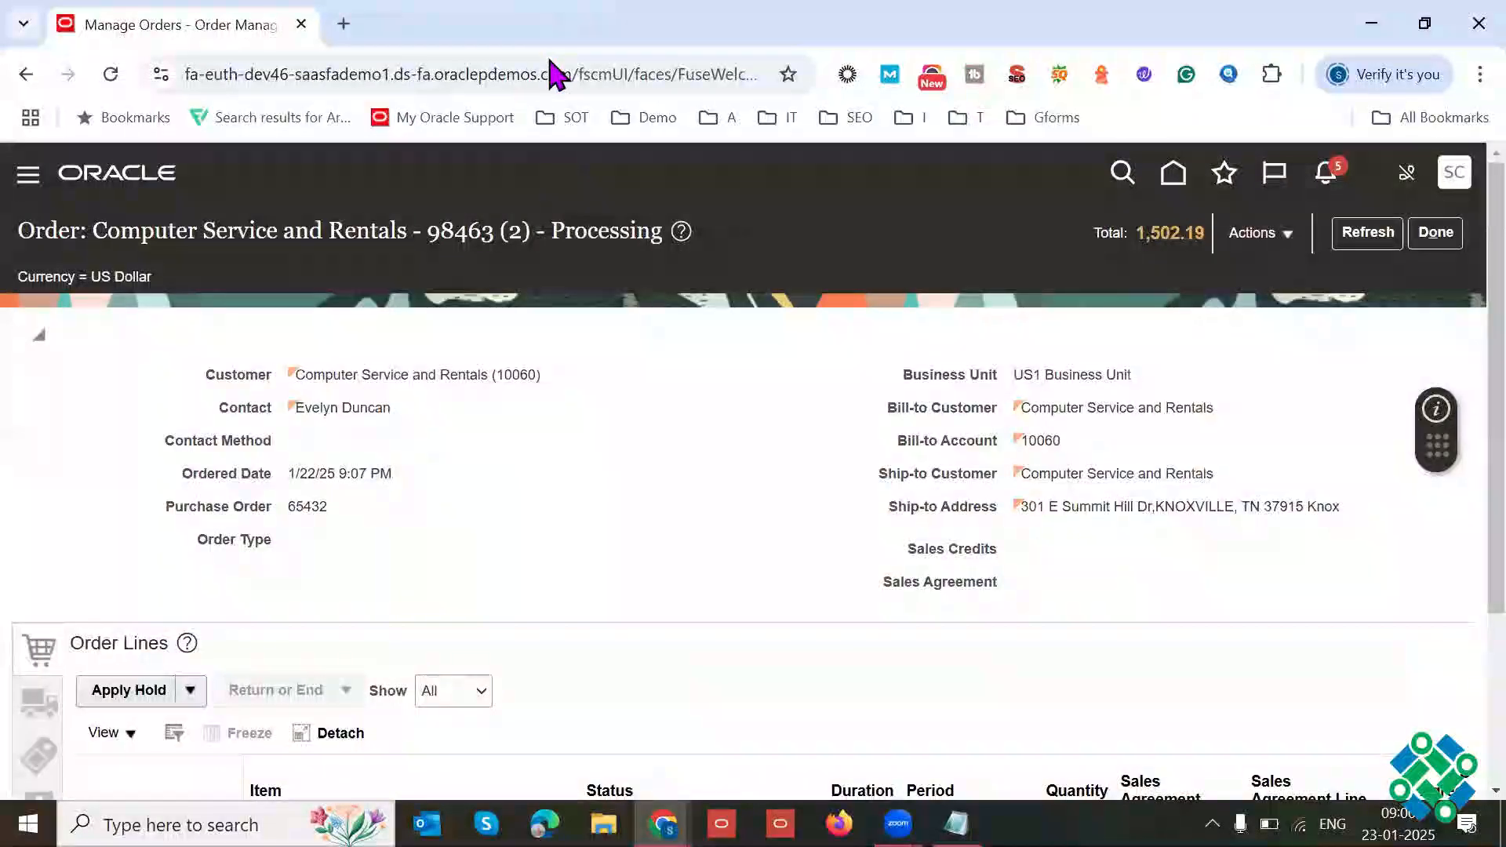
{"action": "left_click_drag", "start_coordinate": [425, 74], "coordinate": [147, 74]}
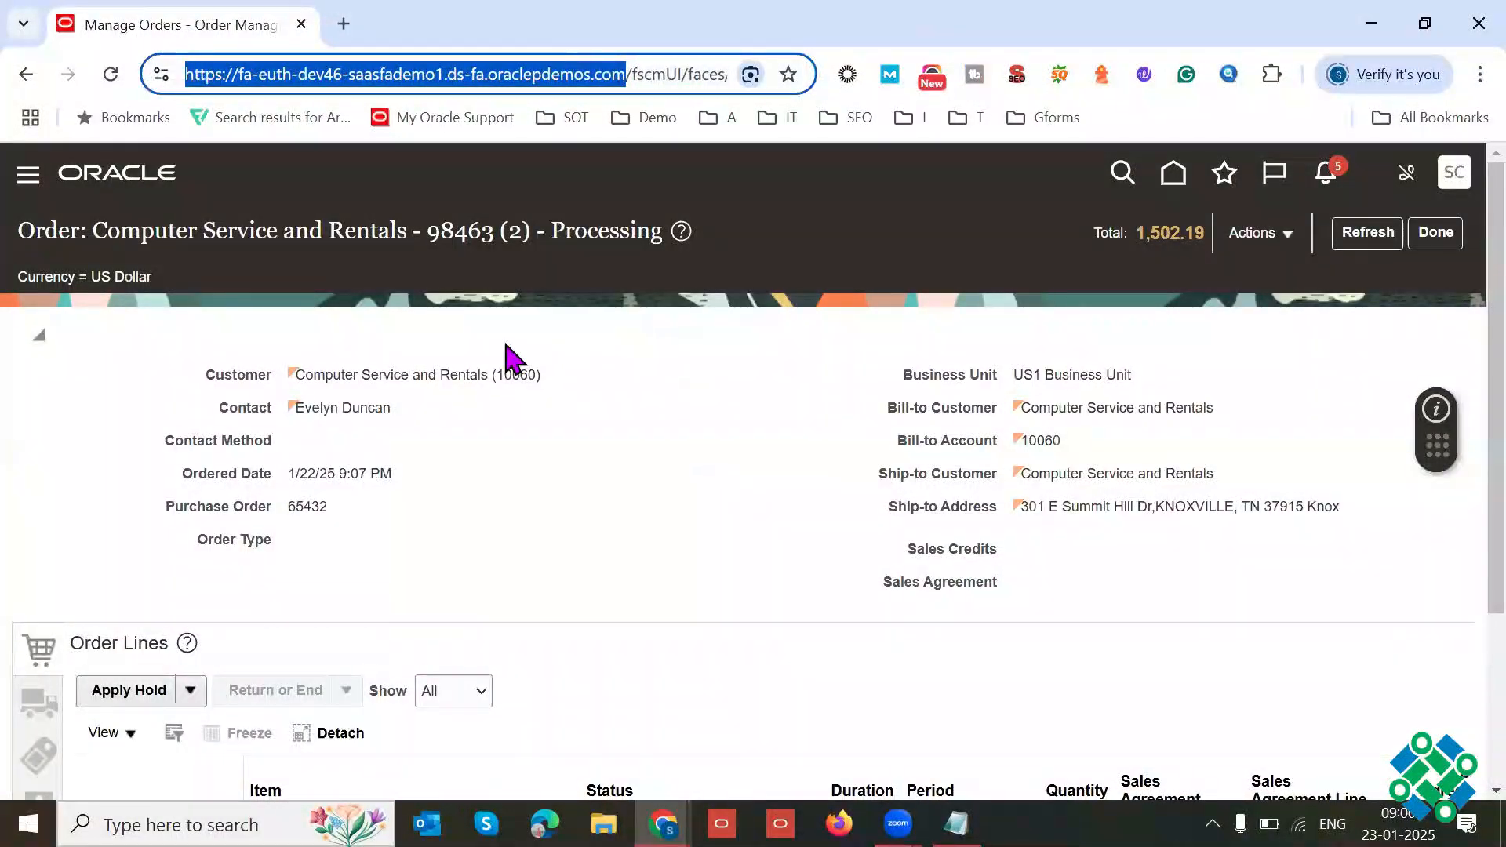
{"action": "key", "text": "ctrl+c"}
{"action": "key", "text": "ctrl+t"}
{"action": "key", "text": "ctrl+v"}
{"action": "key", "text": "Return"}
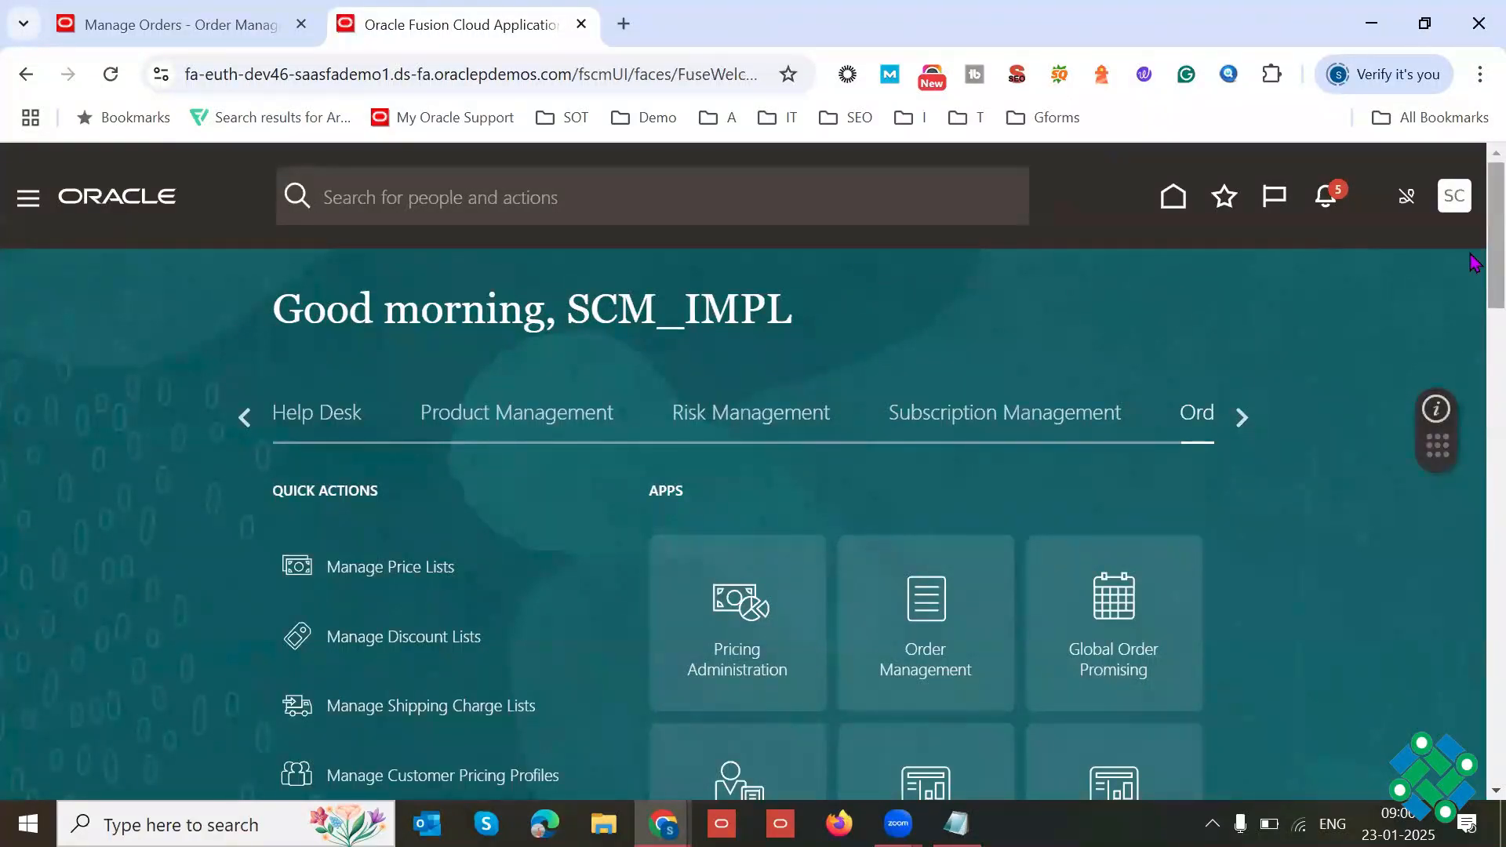
Step: Open Reports and Analytics from the Tools group on the home page
{"action": "scroll", "coordinate": [1474, 263], "scroll_direction": "down", "scroll_amount": 1}
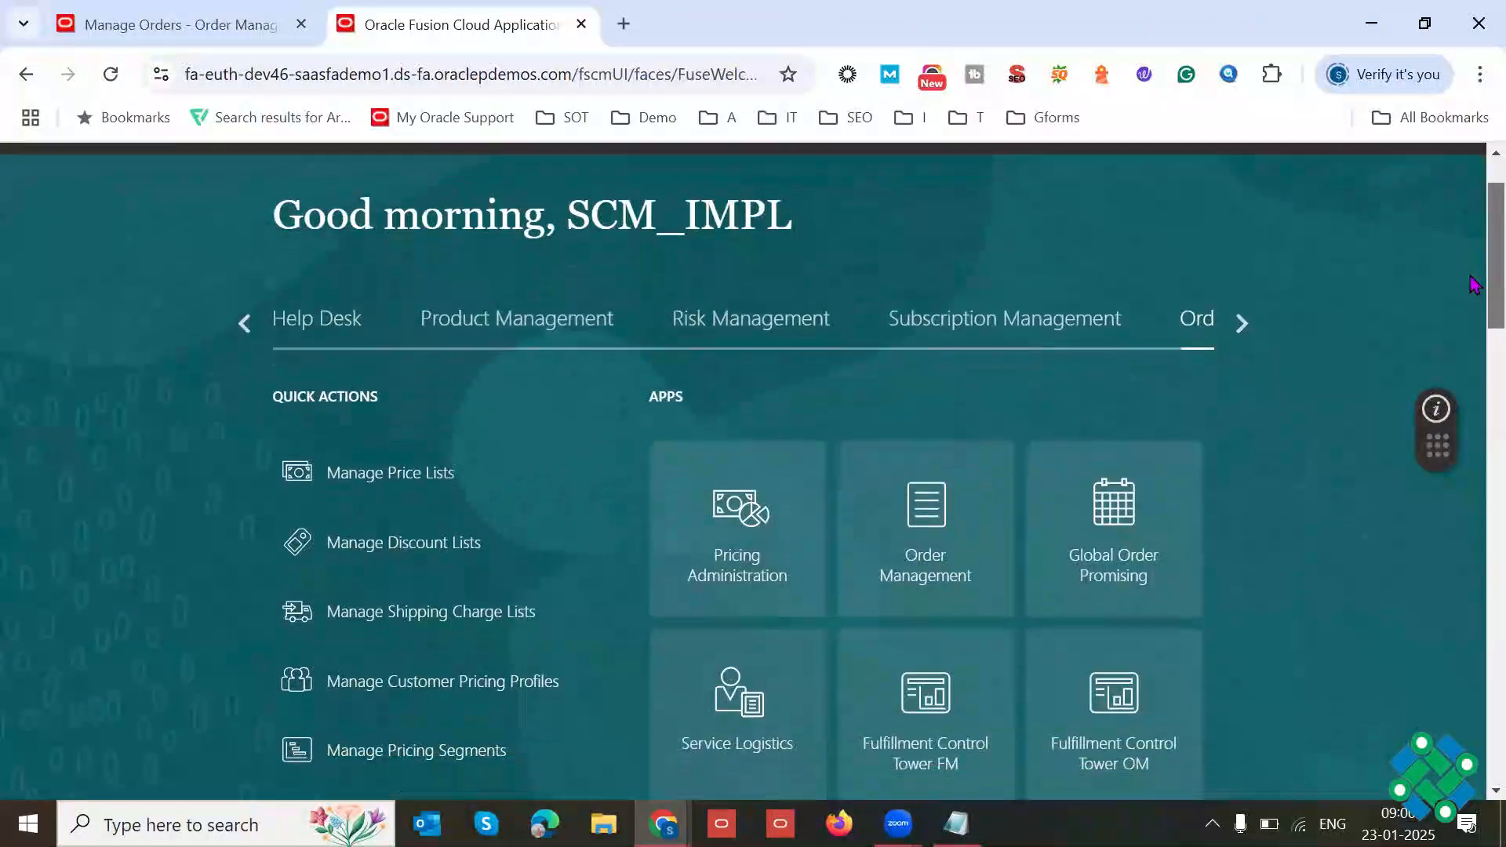
{"action": "left_click", "coordinate": [1242, 324]}
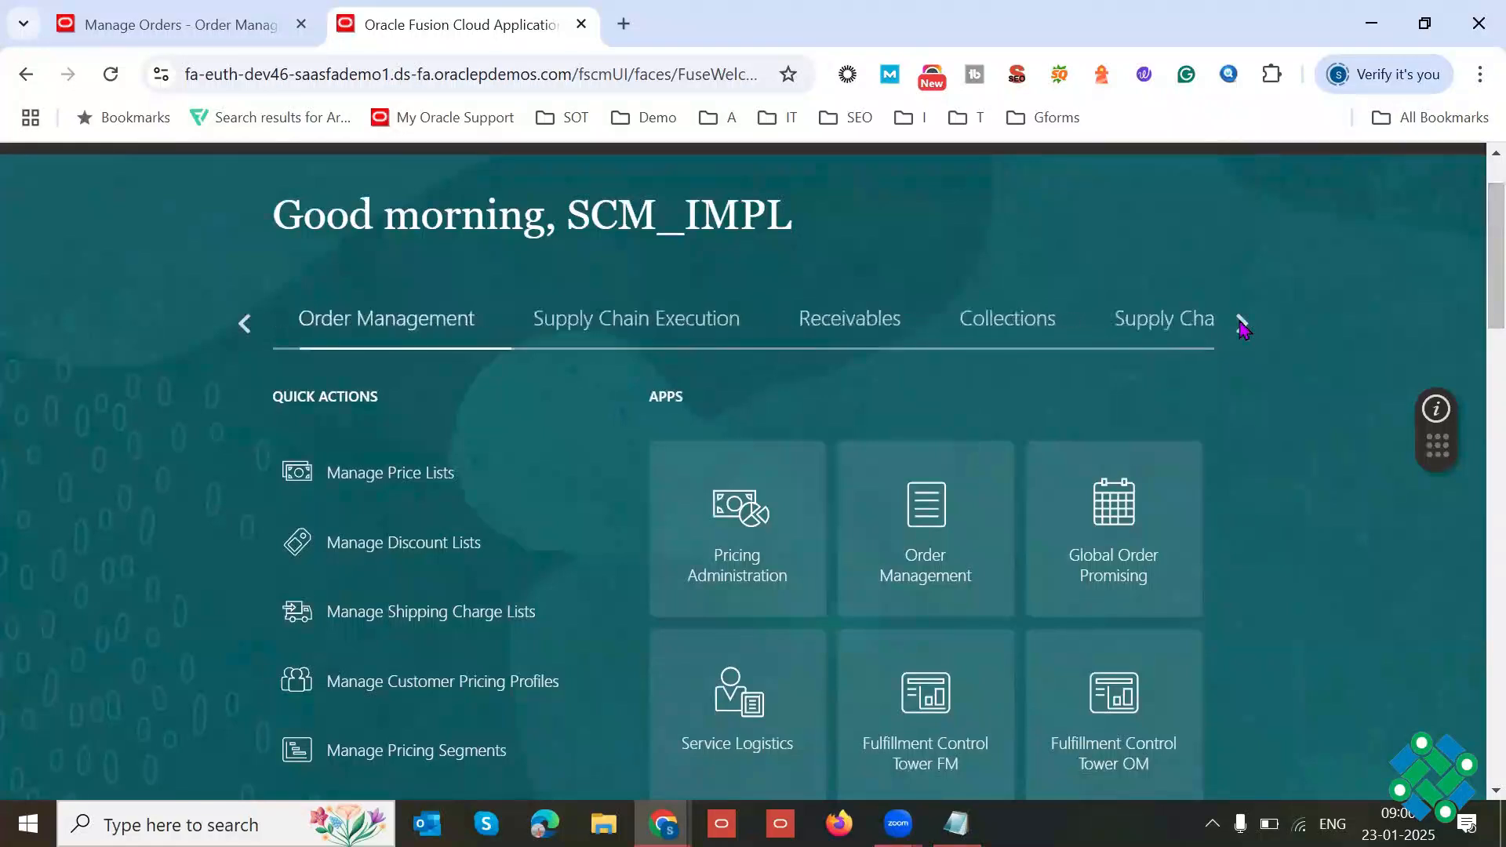
{"action": "left_click", "coordinate": [1242, 324]}
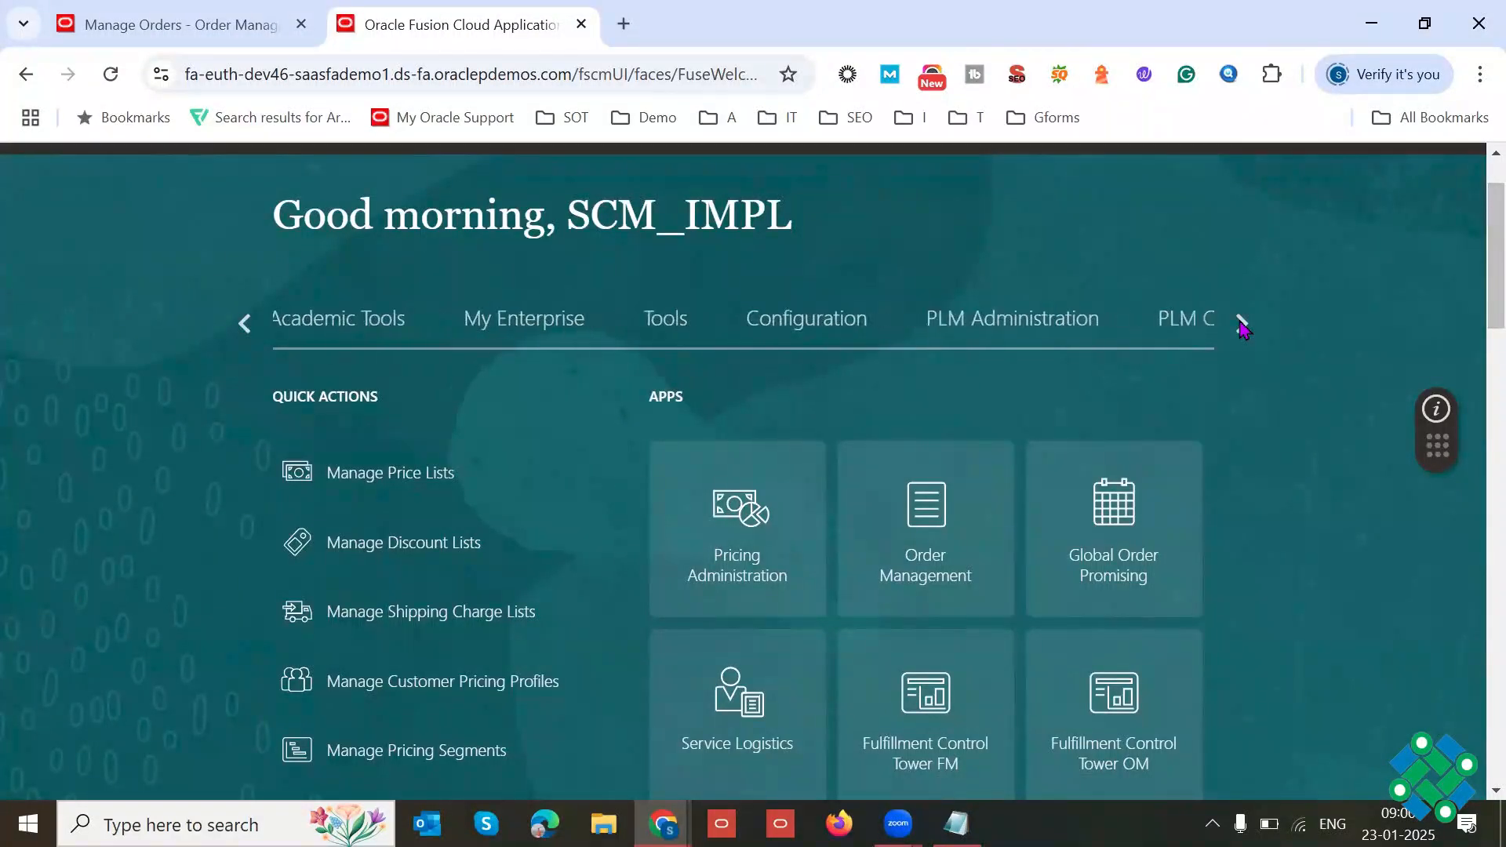
{"action": "left_click", "coordinate": [663, 322]}
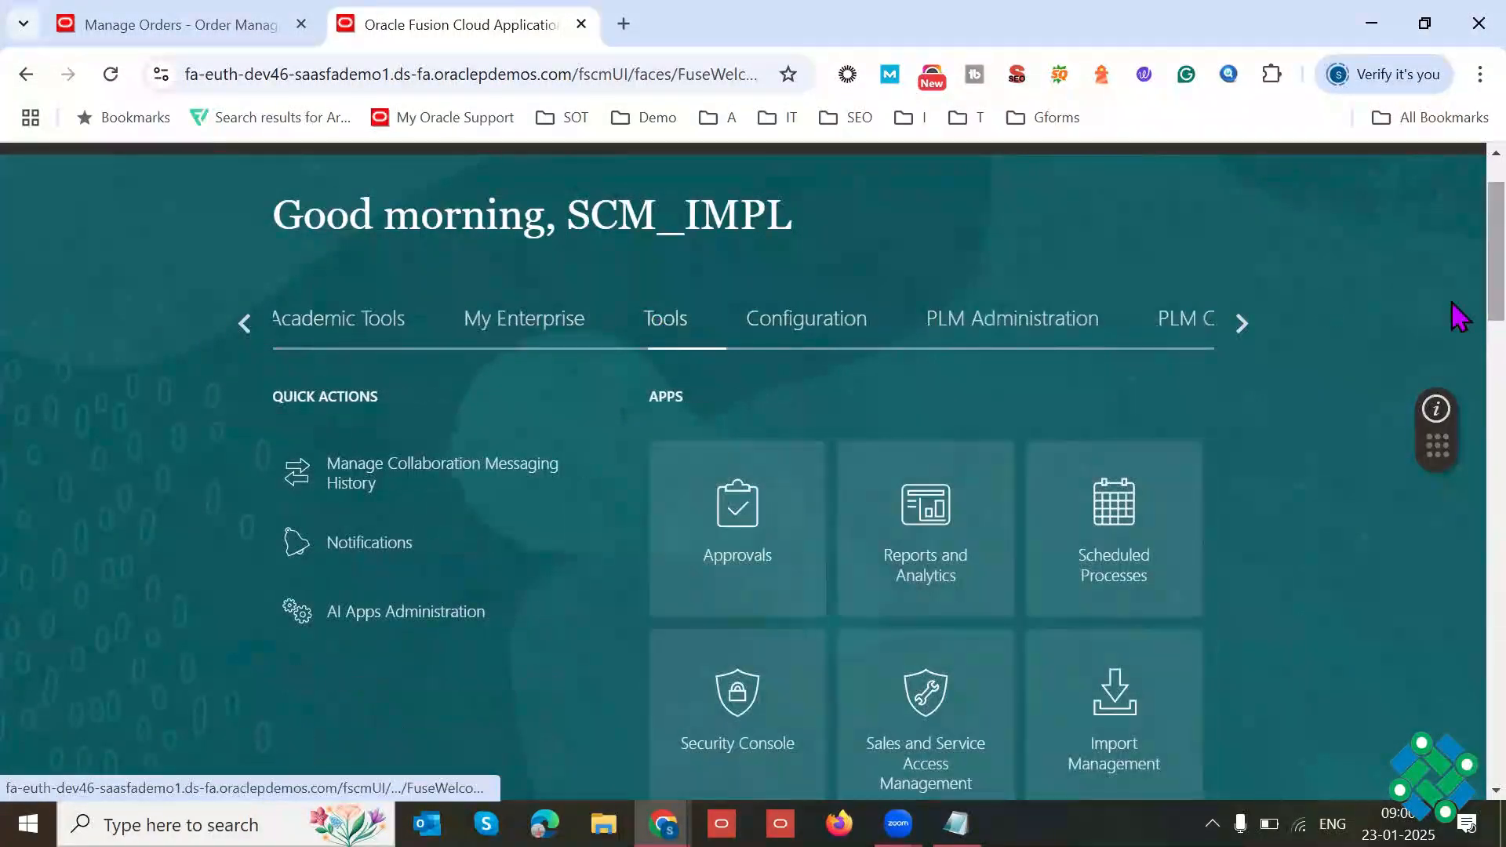
{"action": "scroll", "coordinate": [1458, 306], "scroll_direction": "down", "scroll_amount": 5}
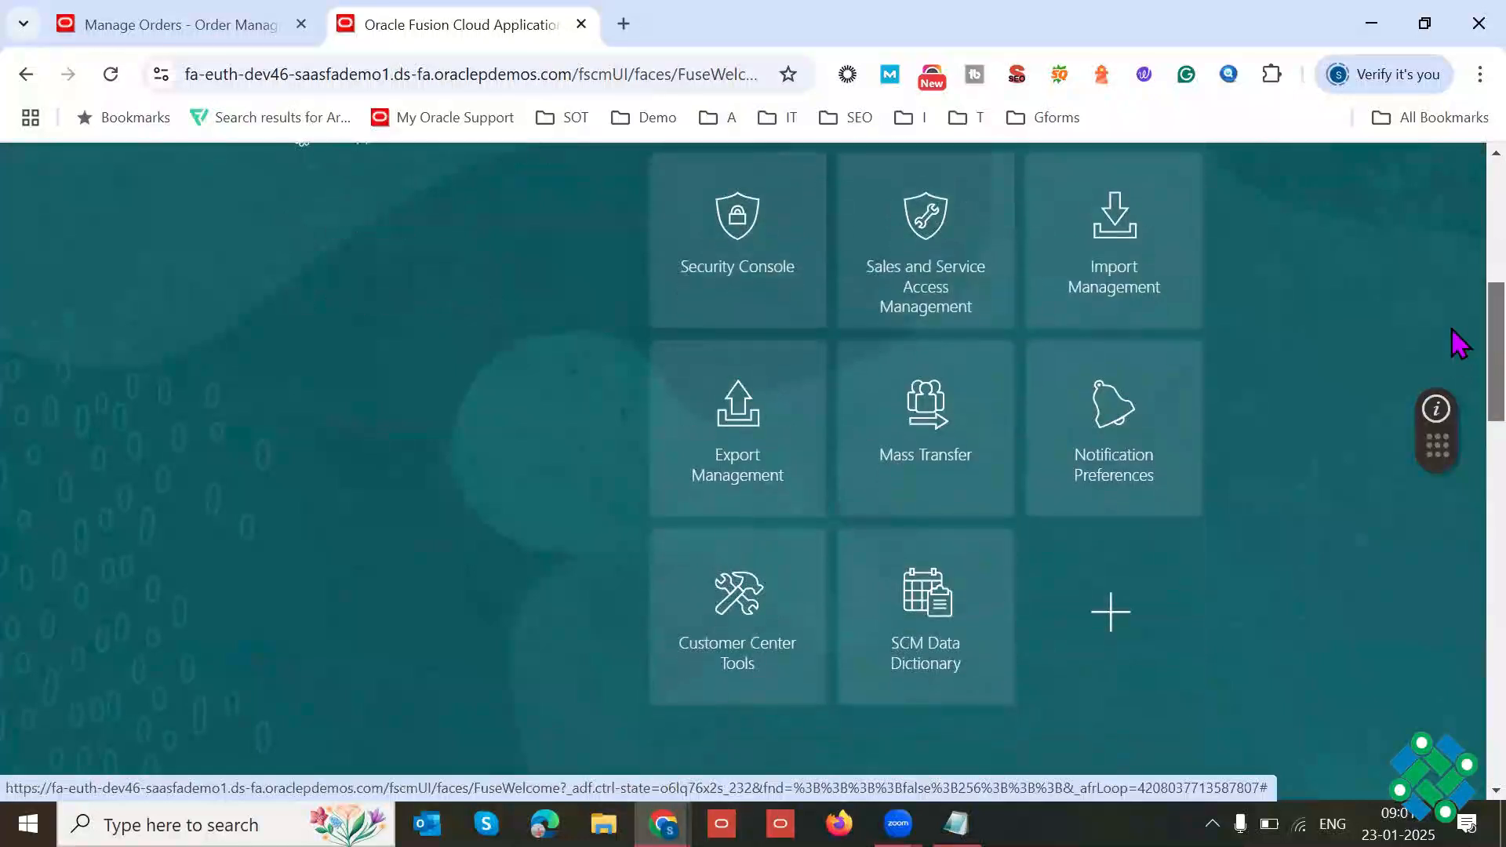
{"action": "scroll", "coordinate": [1459, 306], "scroll_direction": "up", "scroll_amount": 3}
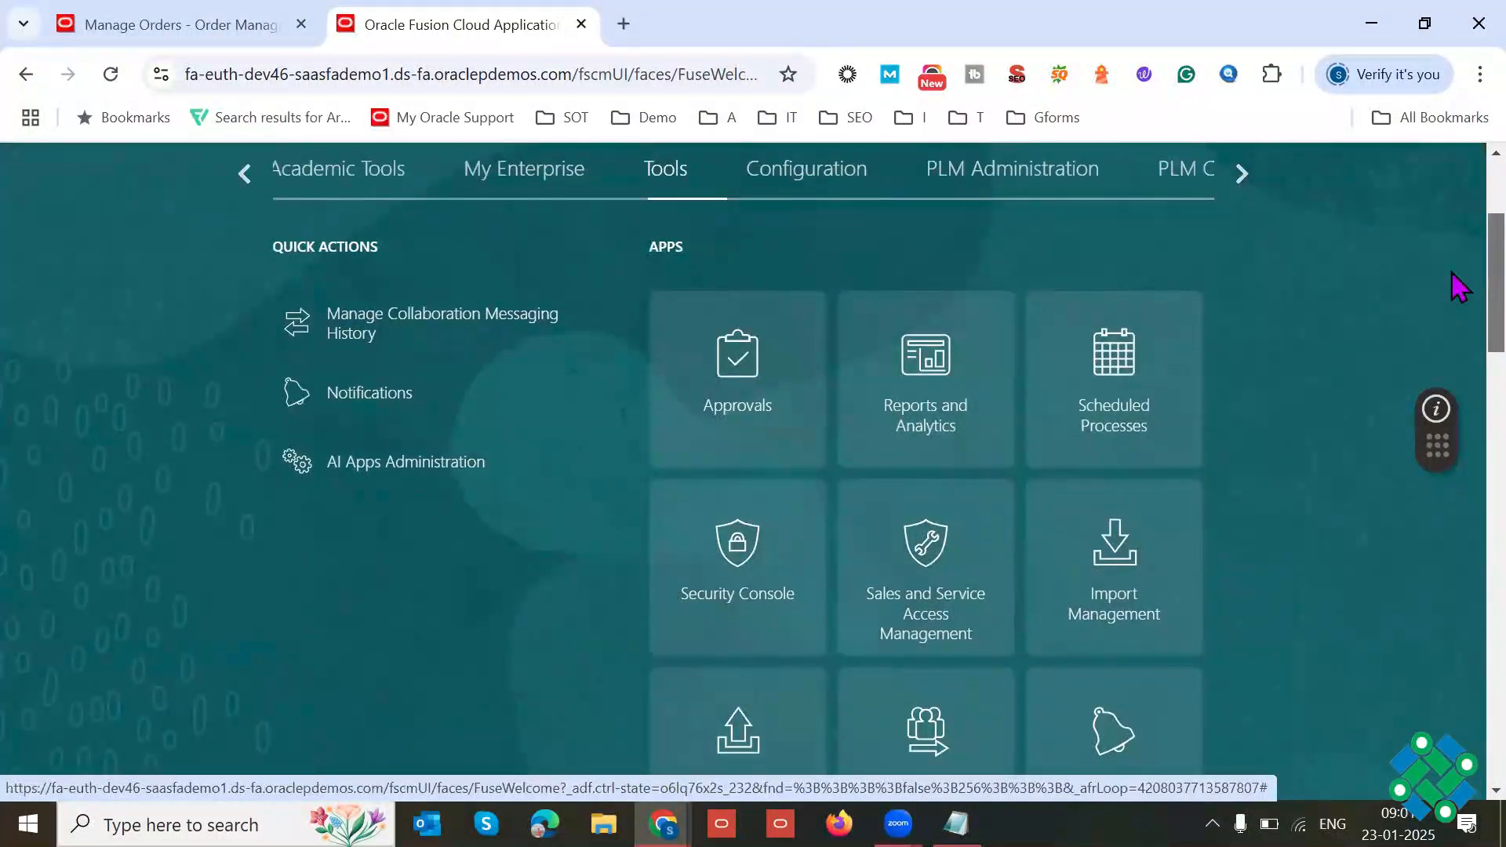
{"action": "scroll", "coordinate": [1457, 287], "scroll_direction": "down", "scroll_amount": 1}
{"action": "left_click", "coordinate": [1103, 364]}
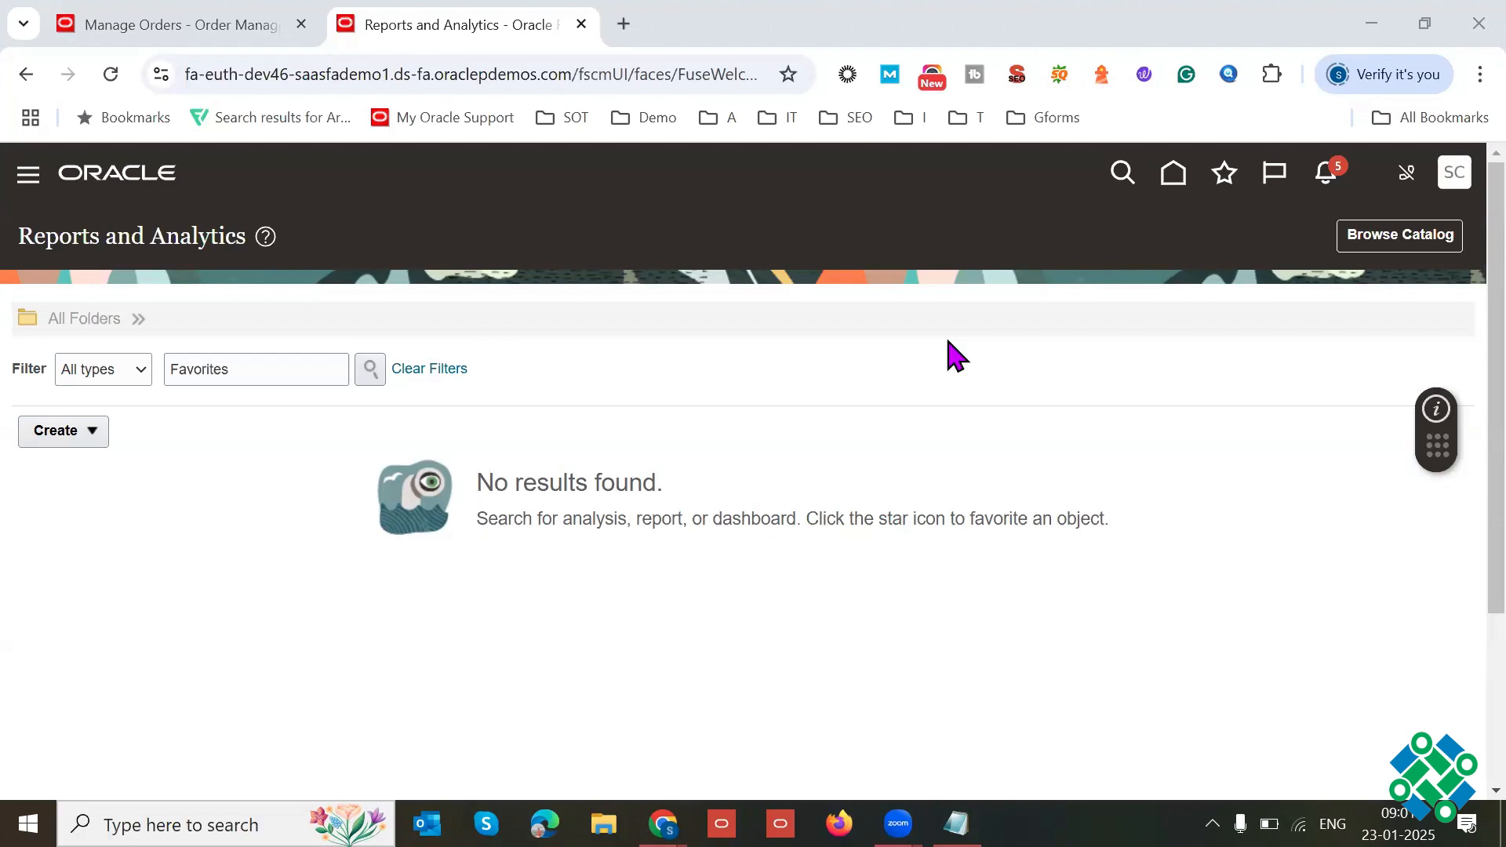
Step: Browse the reports catalog and show the contents of Shared Folders
{"action": "left_click", "coordinate": [1398, 252]}
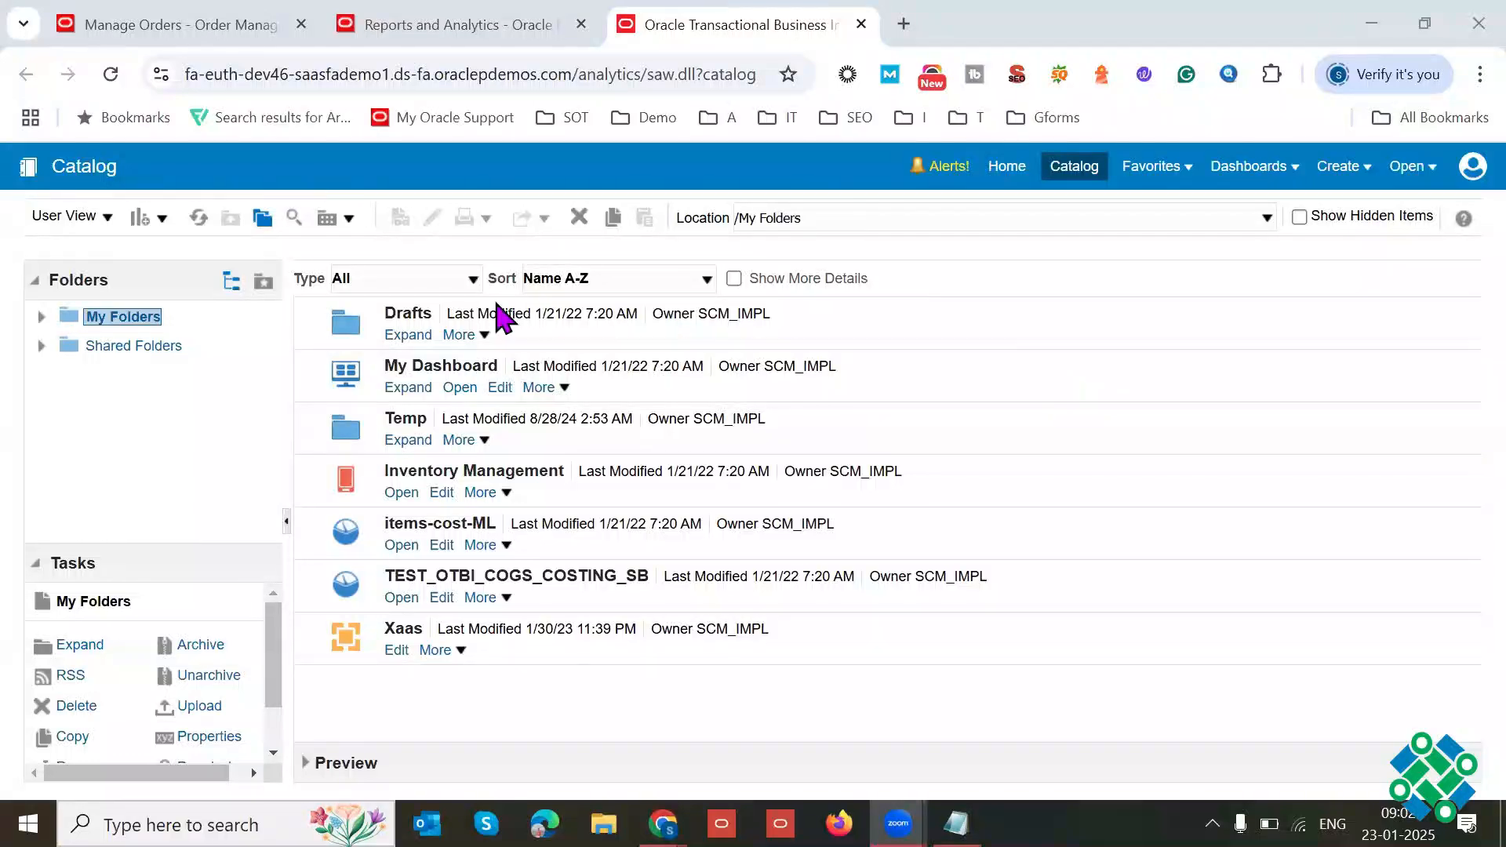
{"action": "left_click", "coordinate": [132, 347]}
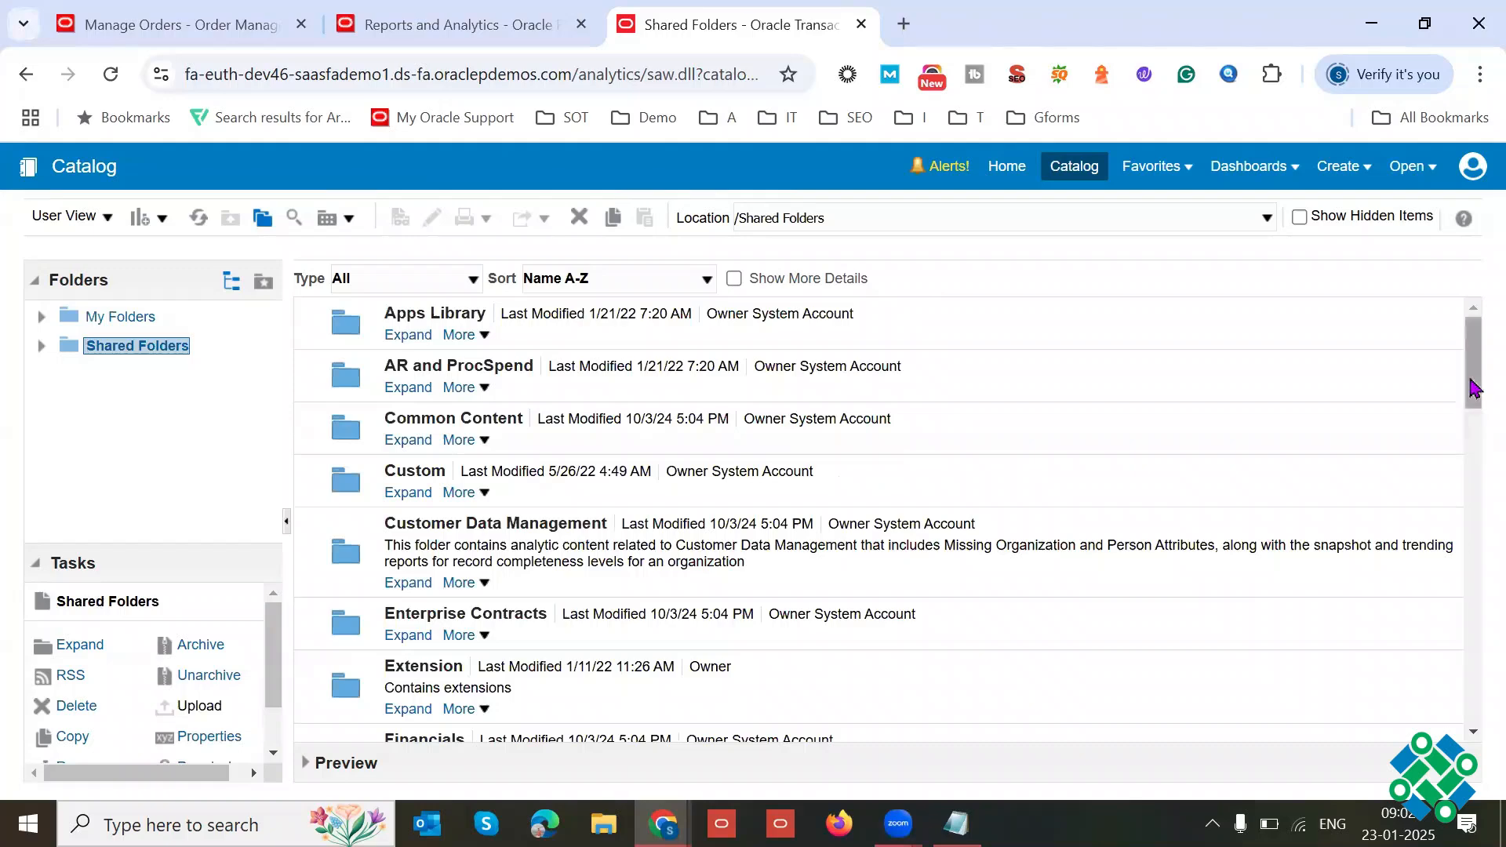
Step: Switch to the order e-mail in Gmail to reread its message line, and return to the catalog
{"action": "key", "text": "alt+Tab"}
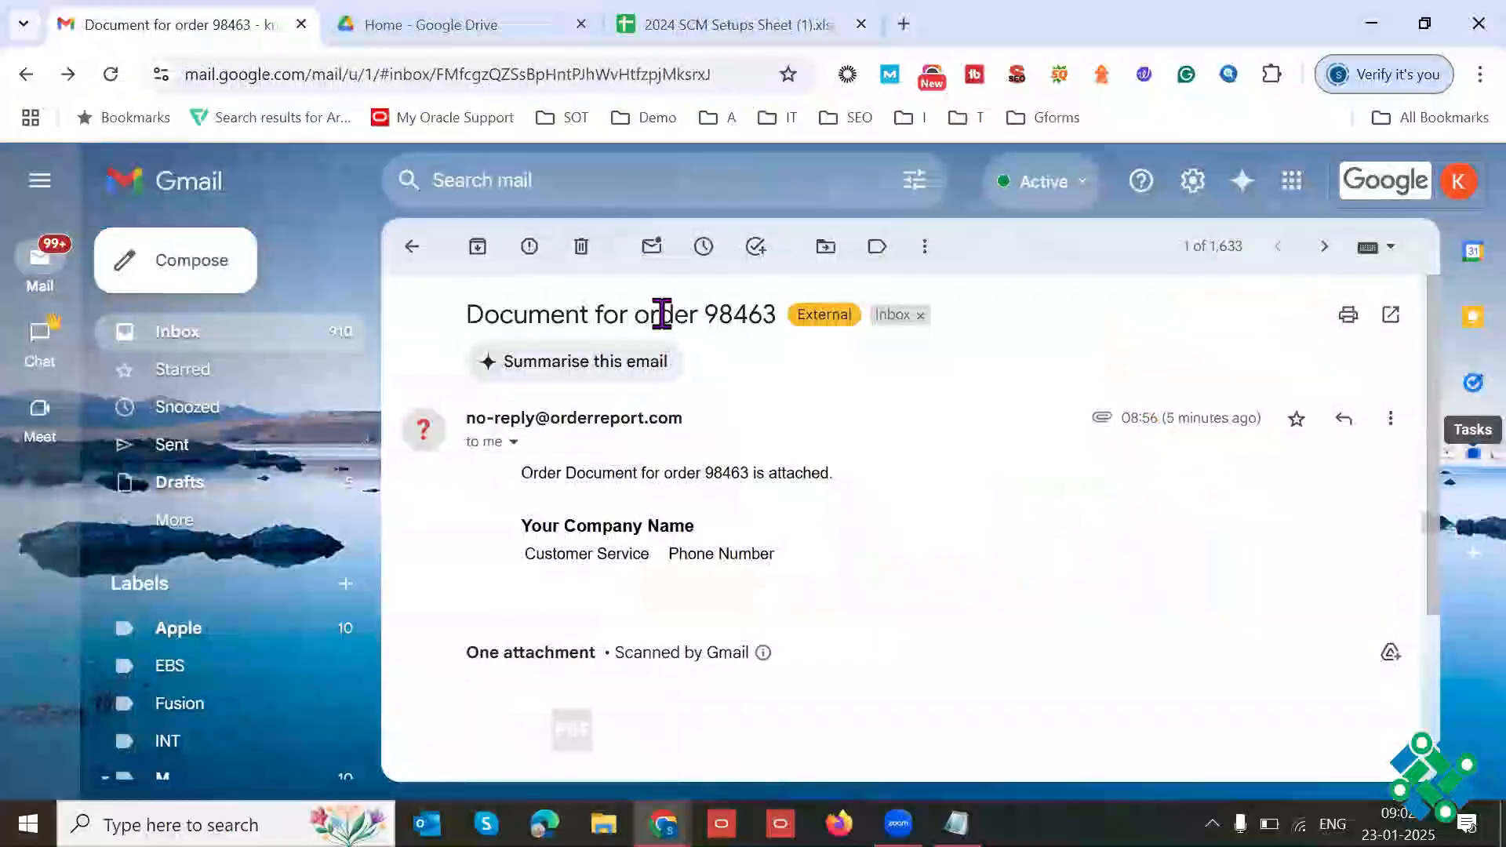
{"action": "triple_click", "coordinate": [662, 314]}
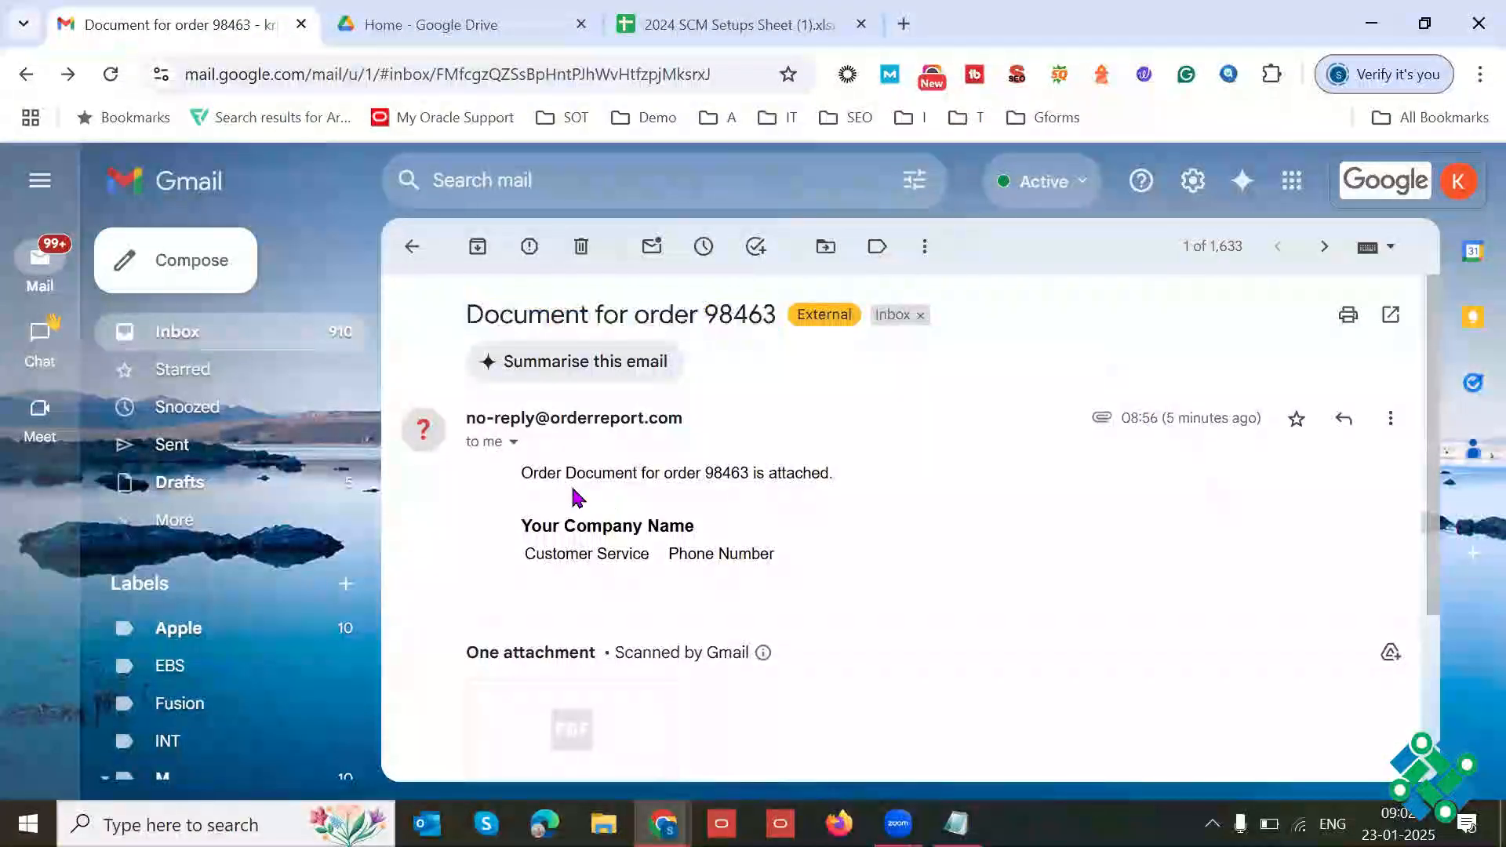
{"action": "triple_click", "coordinate": [572, 491]}
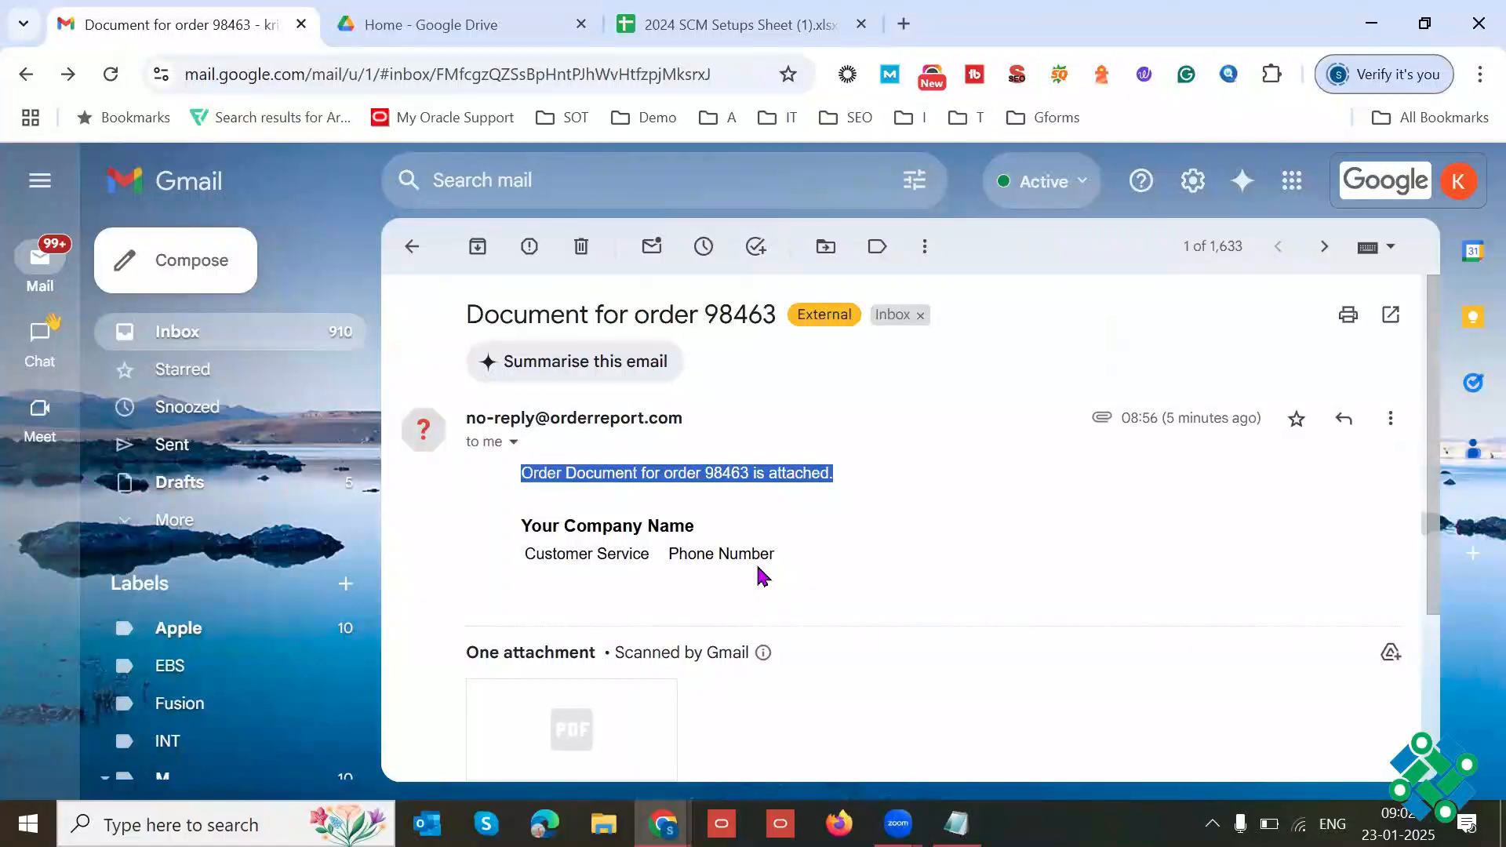
{"action": "key", "text": "alt+Tab"}
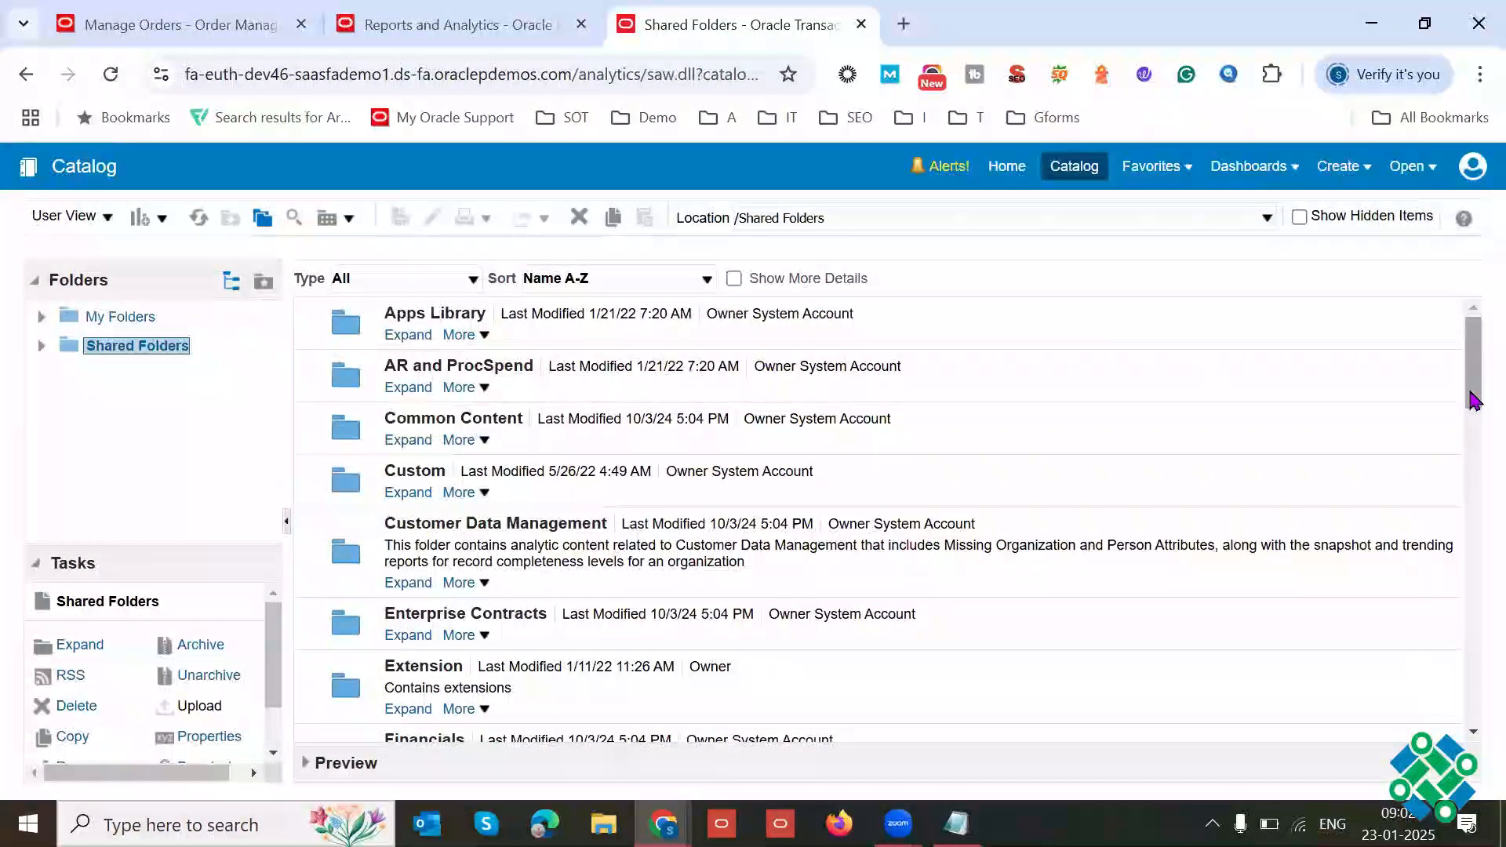
Step: Navigate through Supply Chain Management and Order Management to the Sales Orders folder in Shared Folders
{"action": "left_click_drag", "start_coordinate": [1473, 401], "coordinate": [1473, 688]}
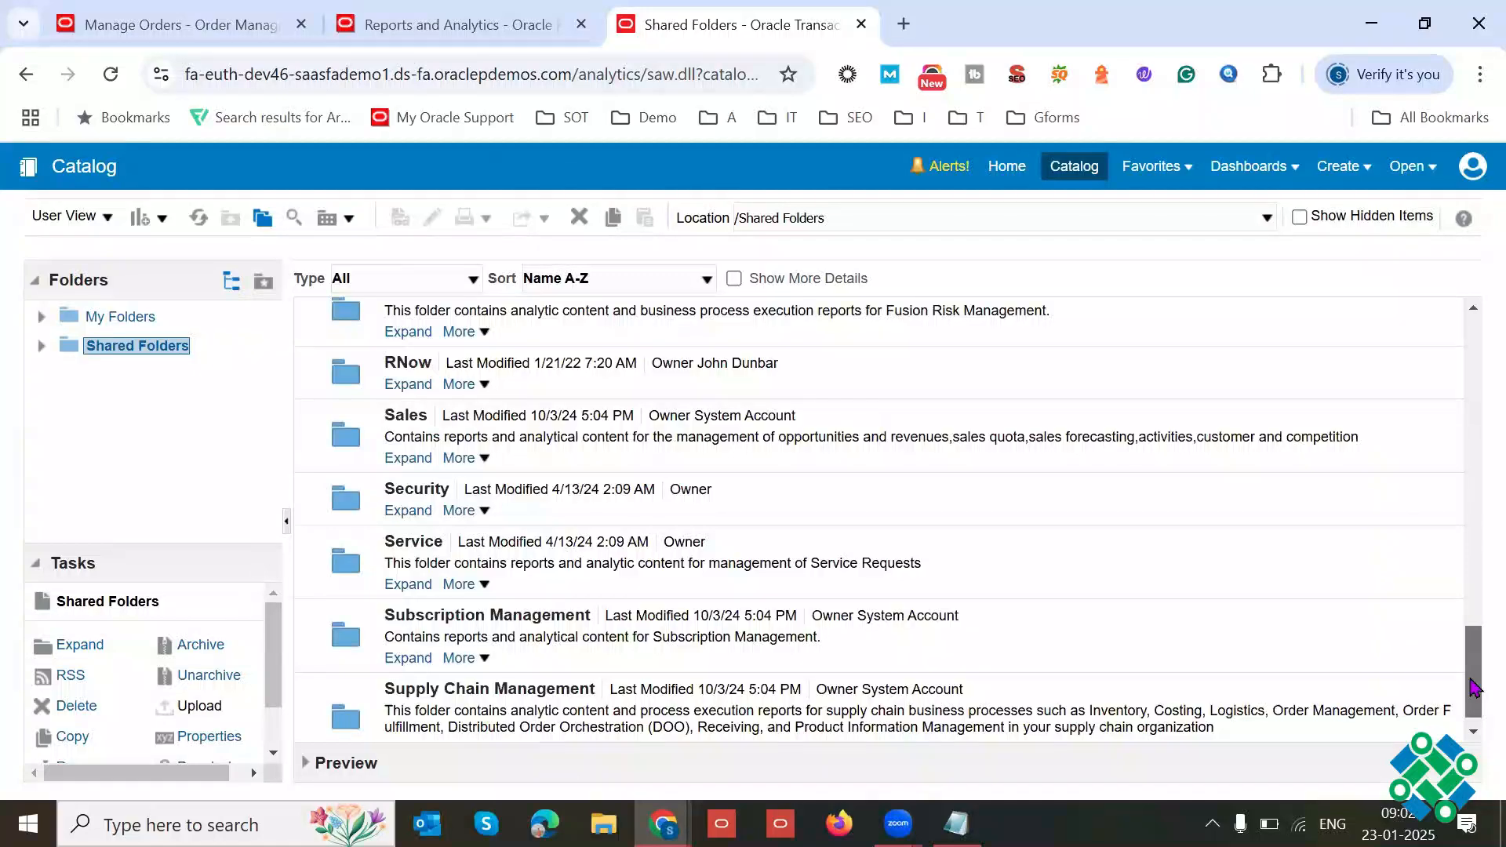
{"action": "left_click_drag", "start_coordinate": [1474, 687], "coordinate": [1473, 365]}
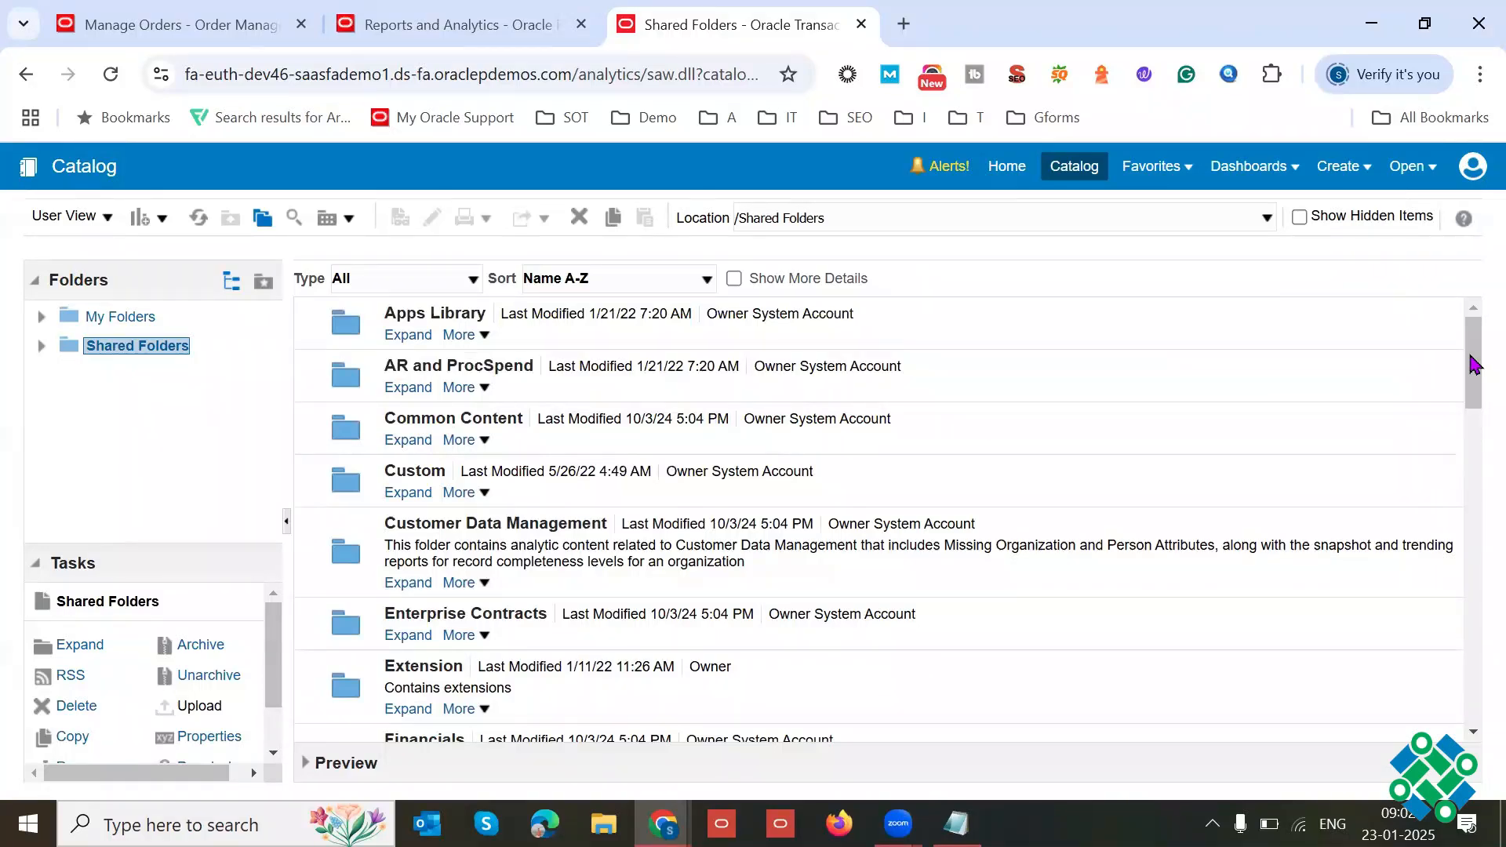
{"action": "left_click_drag", "start_coordinate": [1475, 365], "coordinate": [1474, 696]}
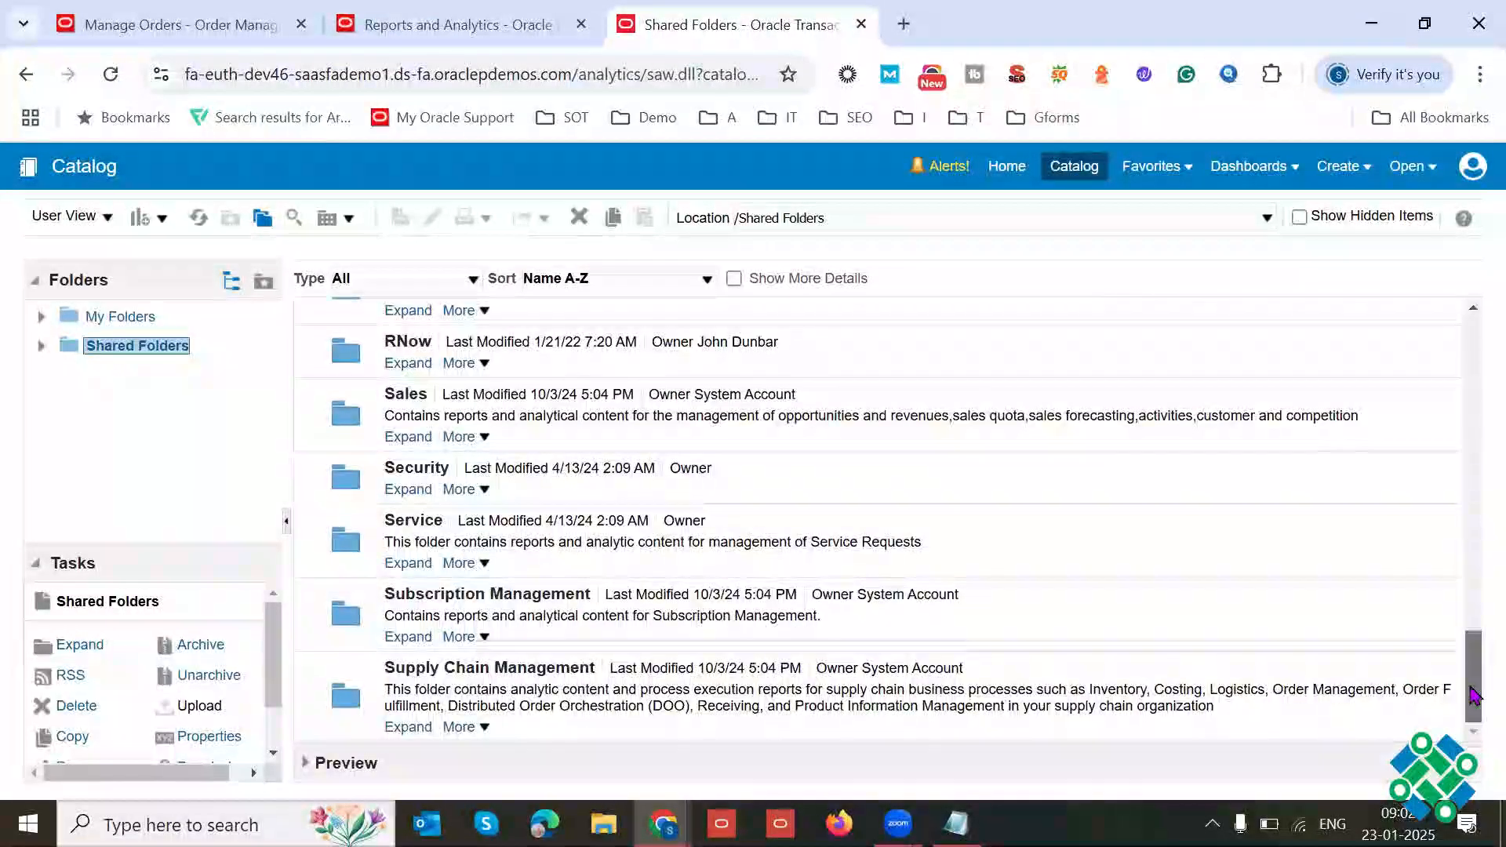
{"action": "left_click", "coordinate": [402, 729]}
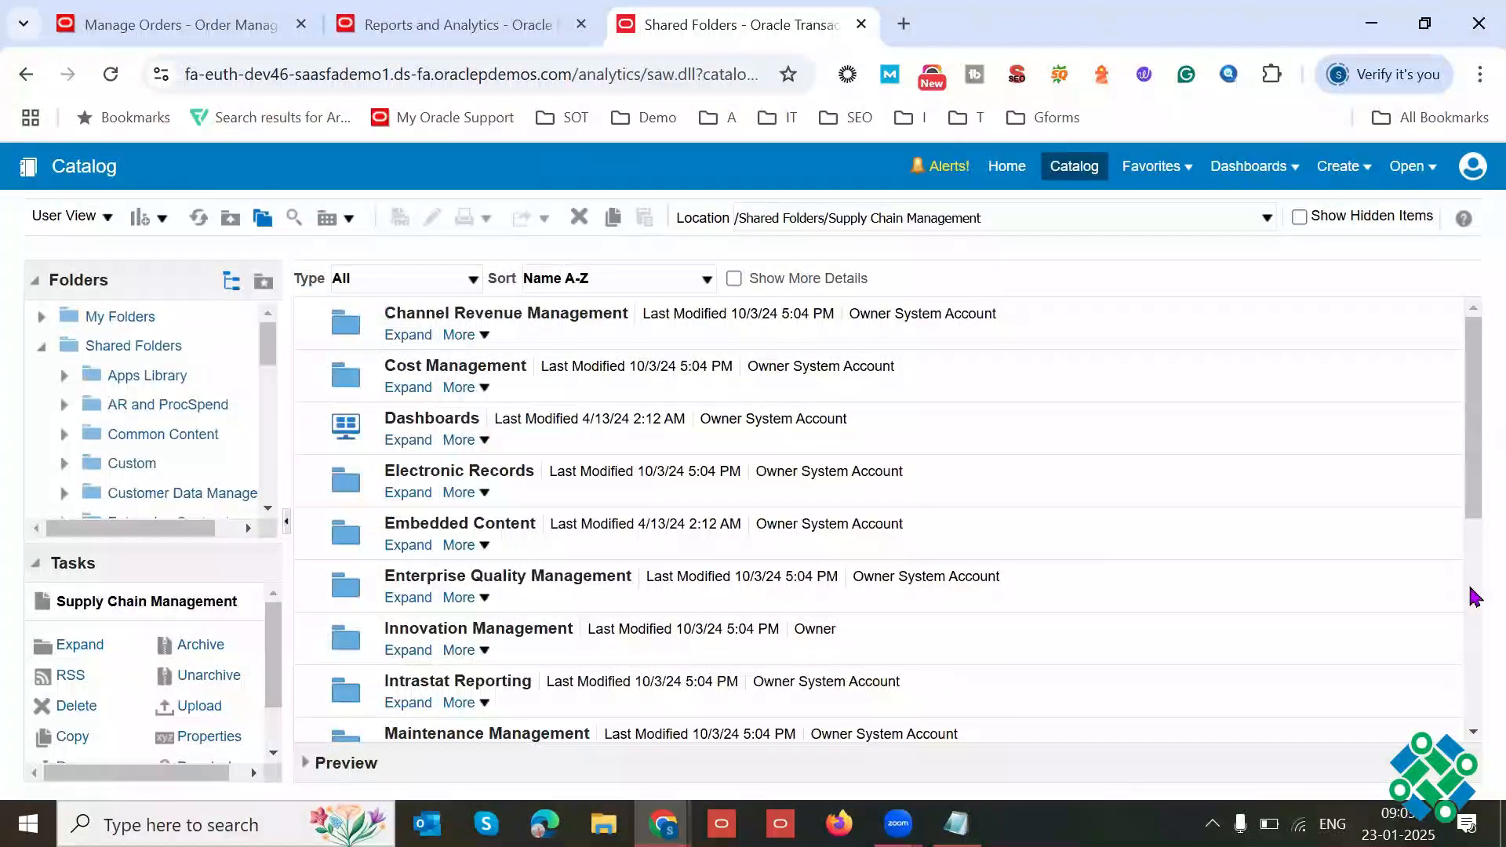
{"action": "left_click_drag", "start_coordinate": [1470, 439], "coordinate": [1470, 628]}
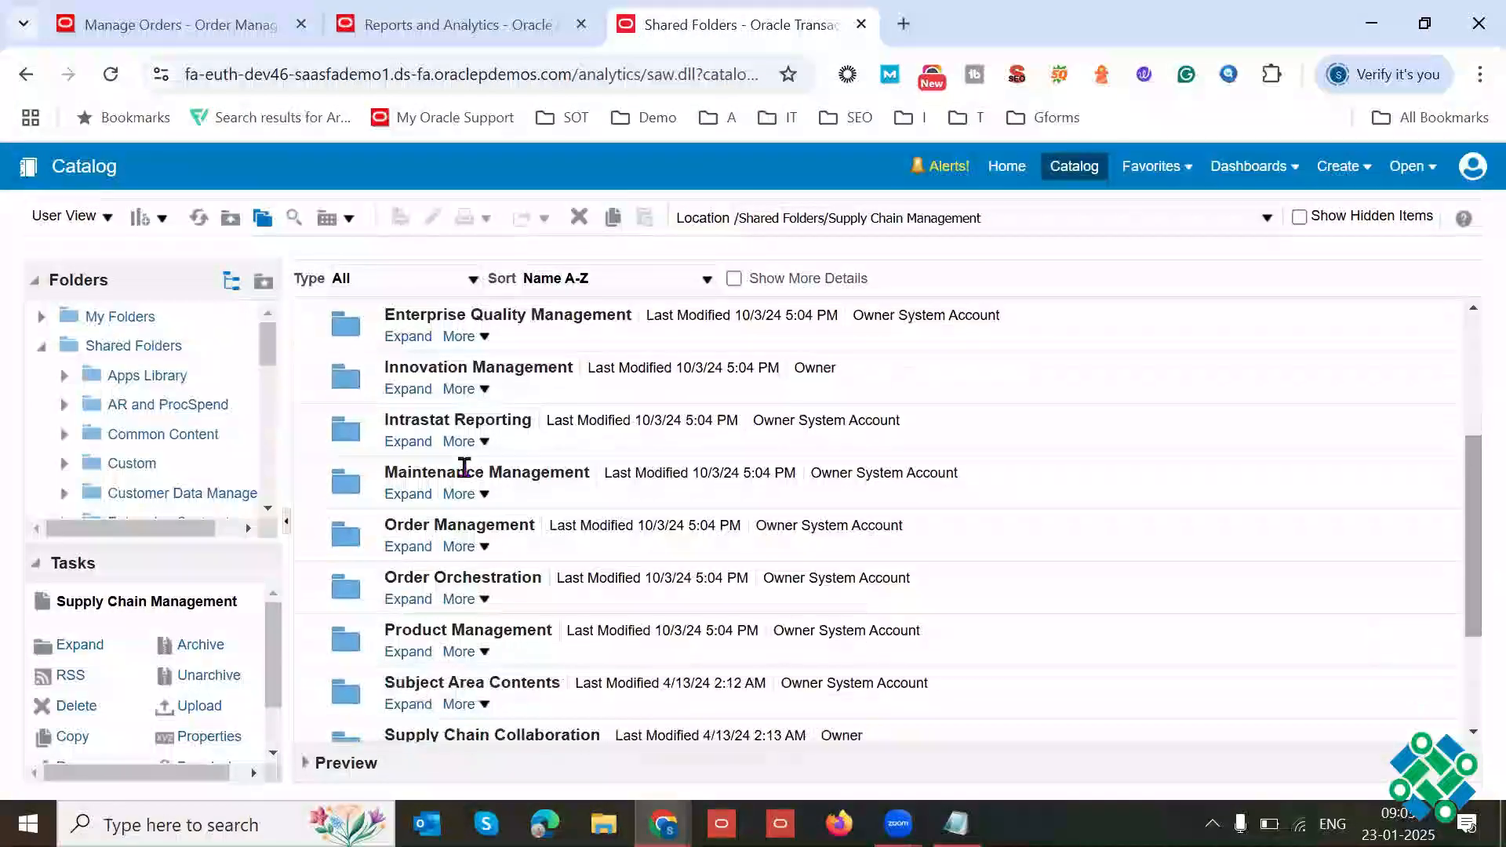
{"action": "left_click", "coordinate": [402, 548]}
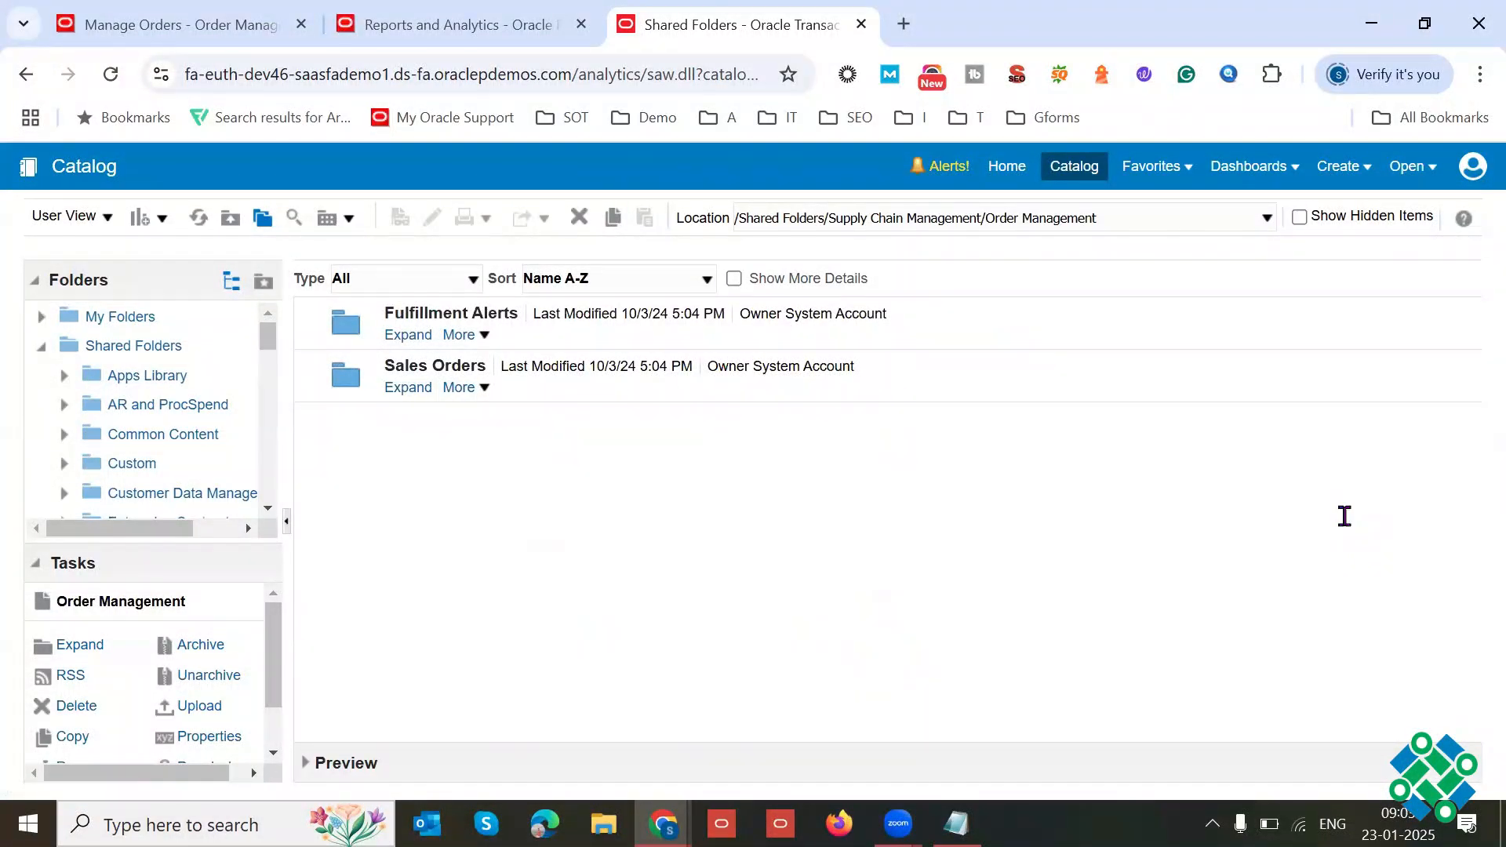
{"action": "left_click", "coordinate": [406, 389]}
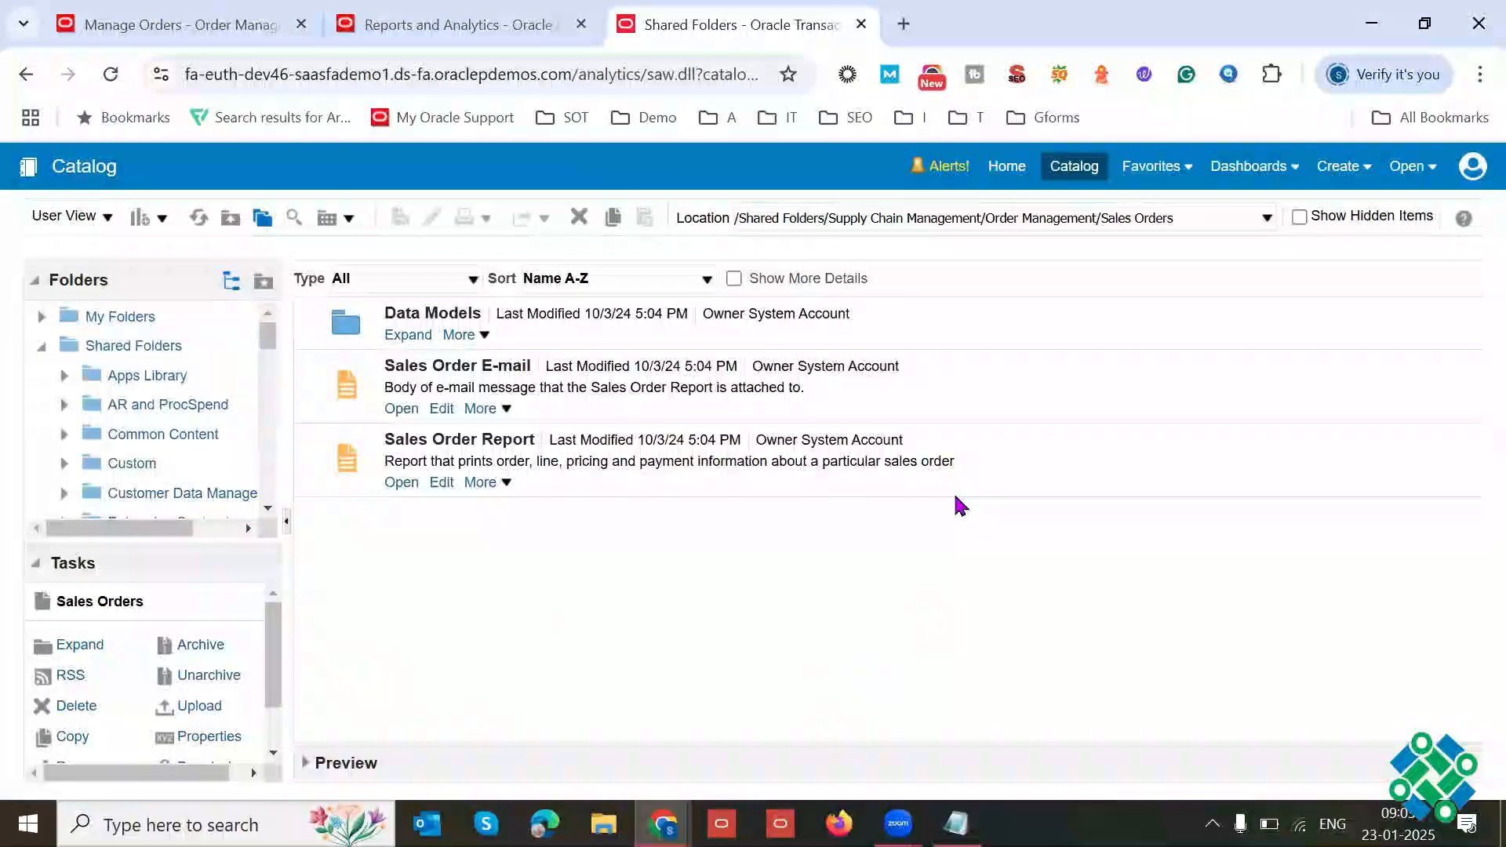
Step: Open the Sales Order E-mail report for editing and examine its layout template's text and OrderNumber field in Word
{"action": "left_click", "coordinate": [630, 390]}
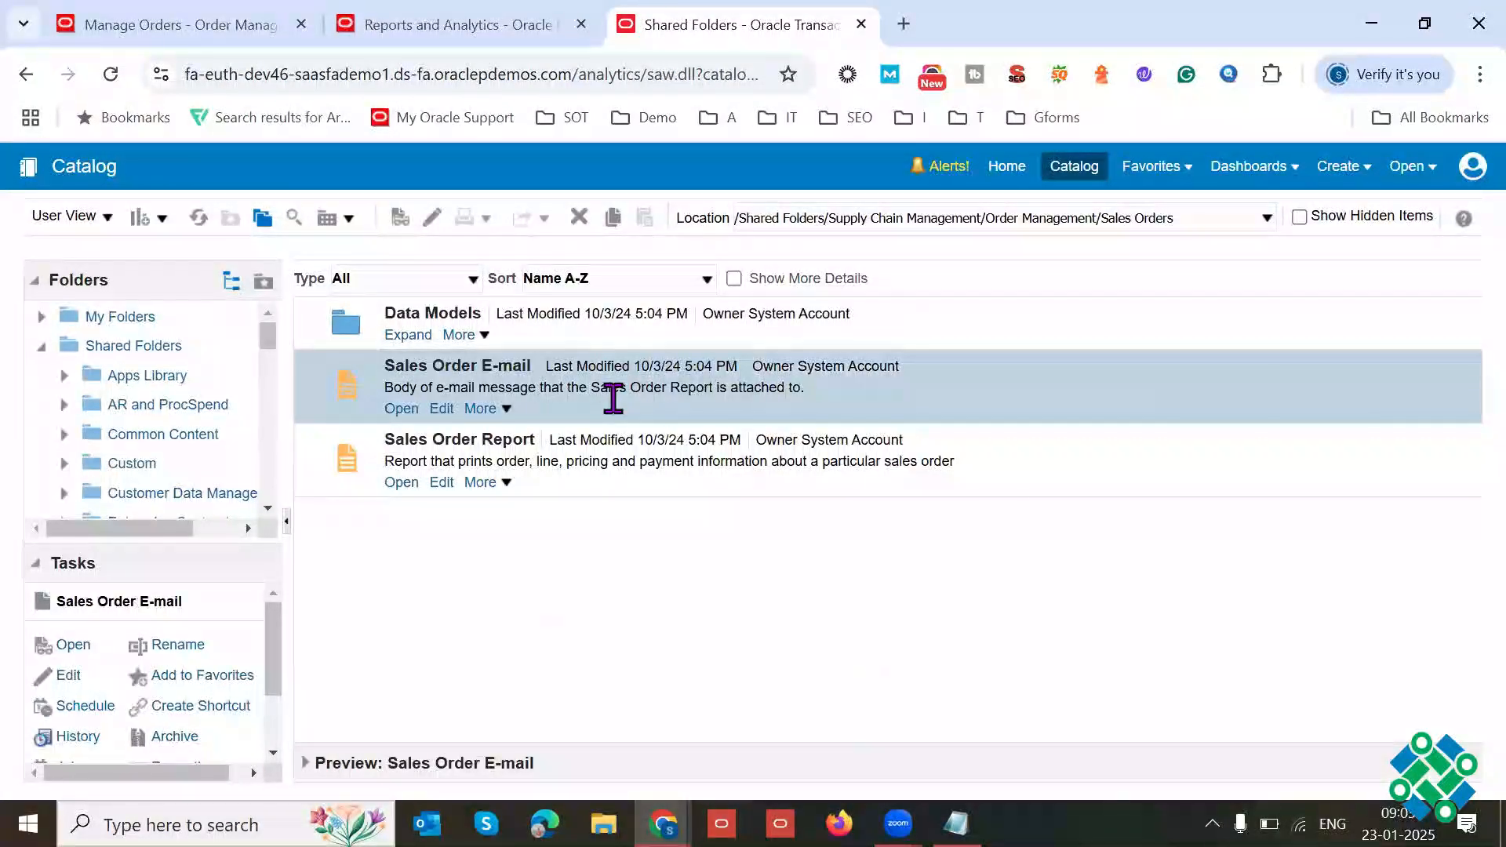
{"action": "left_click", "coordinate": [445, 413]}
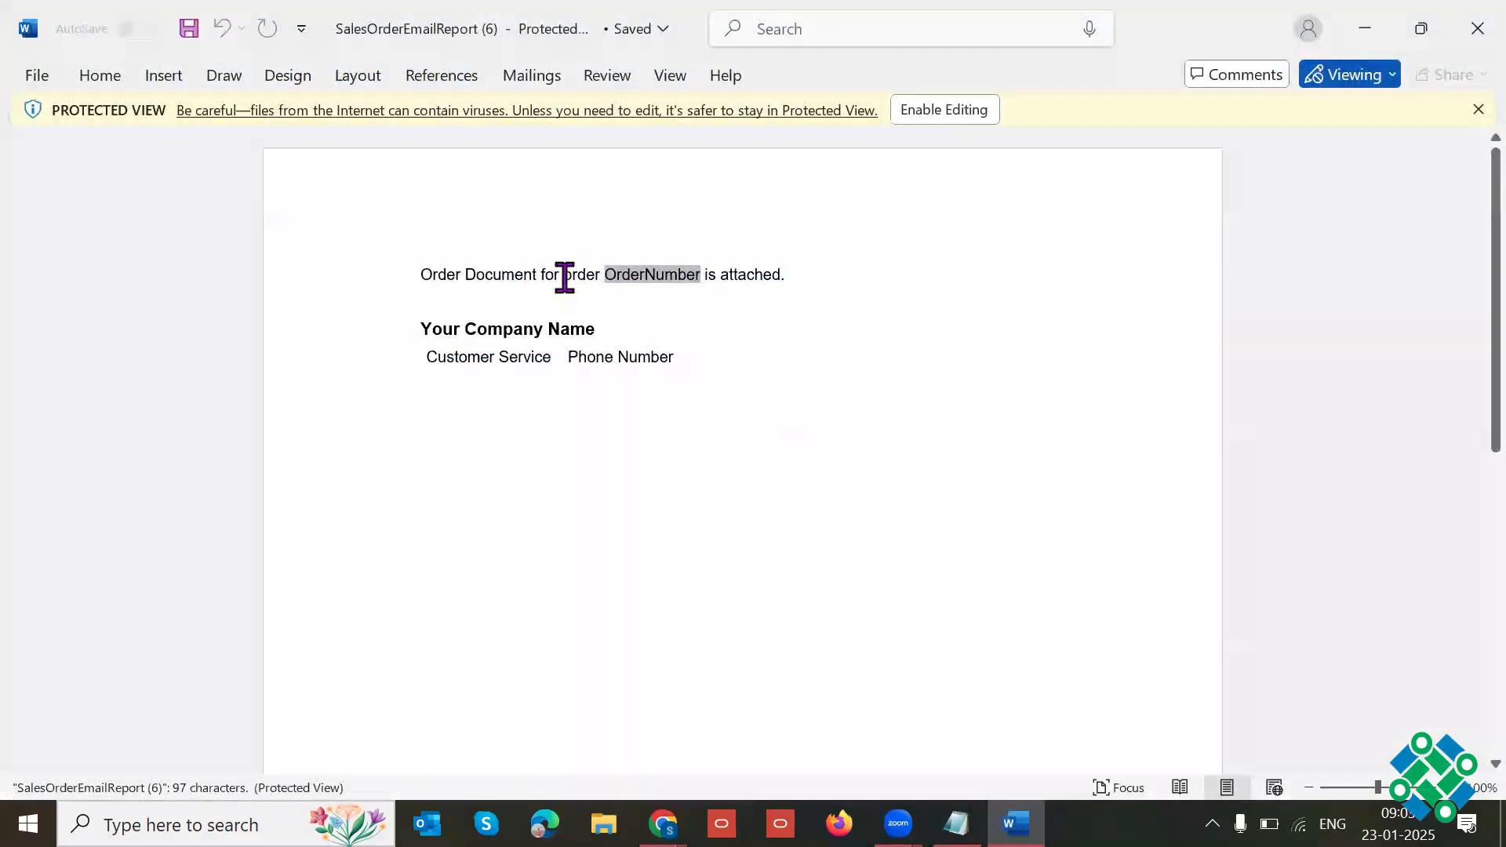
{"action": "left_click_drag", "start_coordinate": [423, 277], "coordinate": [641, 279]}
{"action": "left_click", "coordinate": [610, 366]}
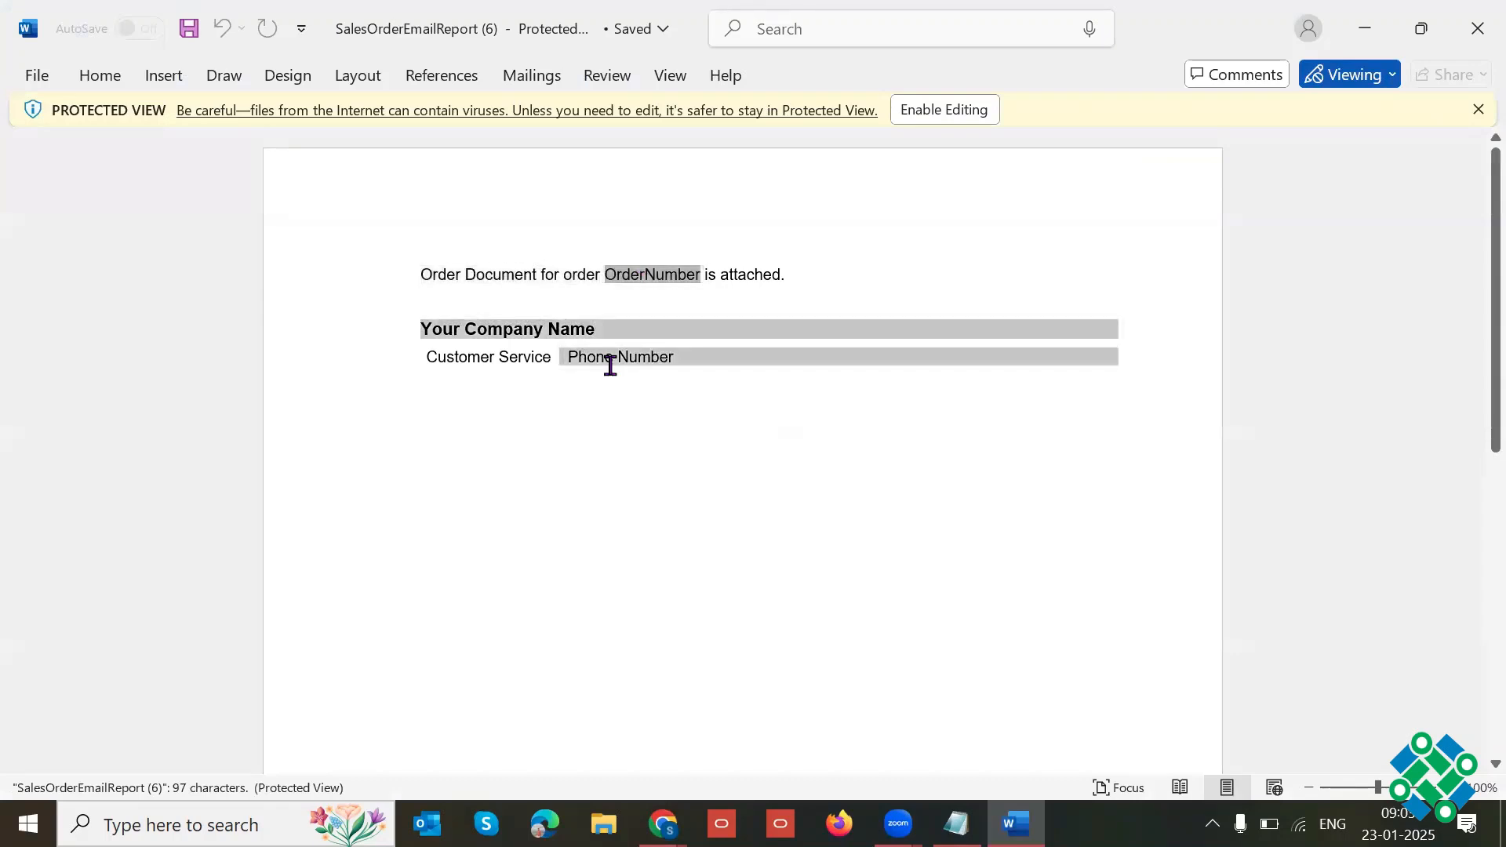
{"action": "mouse_move", "coordinate": [611, 366]}
{"action": "left_mouse_down"}
{"action": "mouse_move", "coordinate": [601, 264]}
{"action": "mouse_move", "coordinate": [678, 279]}
{"action": "left_mouse_up"}
{"action": "left_click", "coordinate": [881, 398]}
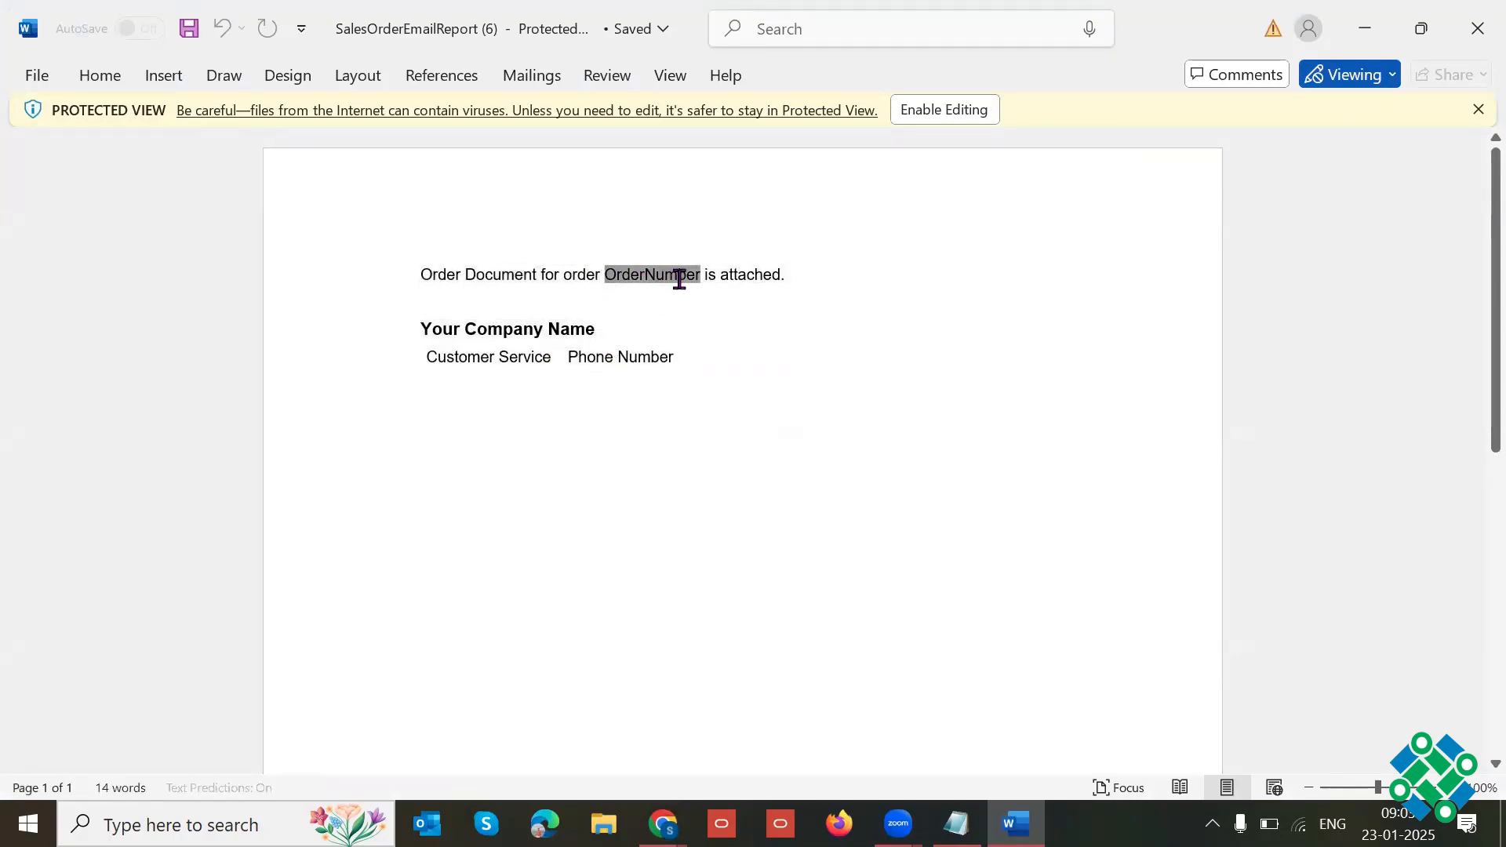
Step: Compare the Word template's message line and company placeholders with the order e-mail's subject and body in Gmail
{"action": "left_click", "coordinate": [730, 297]}
{"action": "left_click", "coordinate": [661, 273]}
{"action": "left_click", "coordinate": [948, 455]}
{"action": "key", "text": "alt+Tab"}
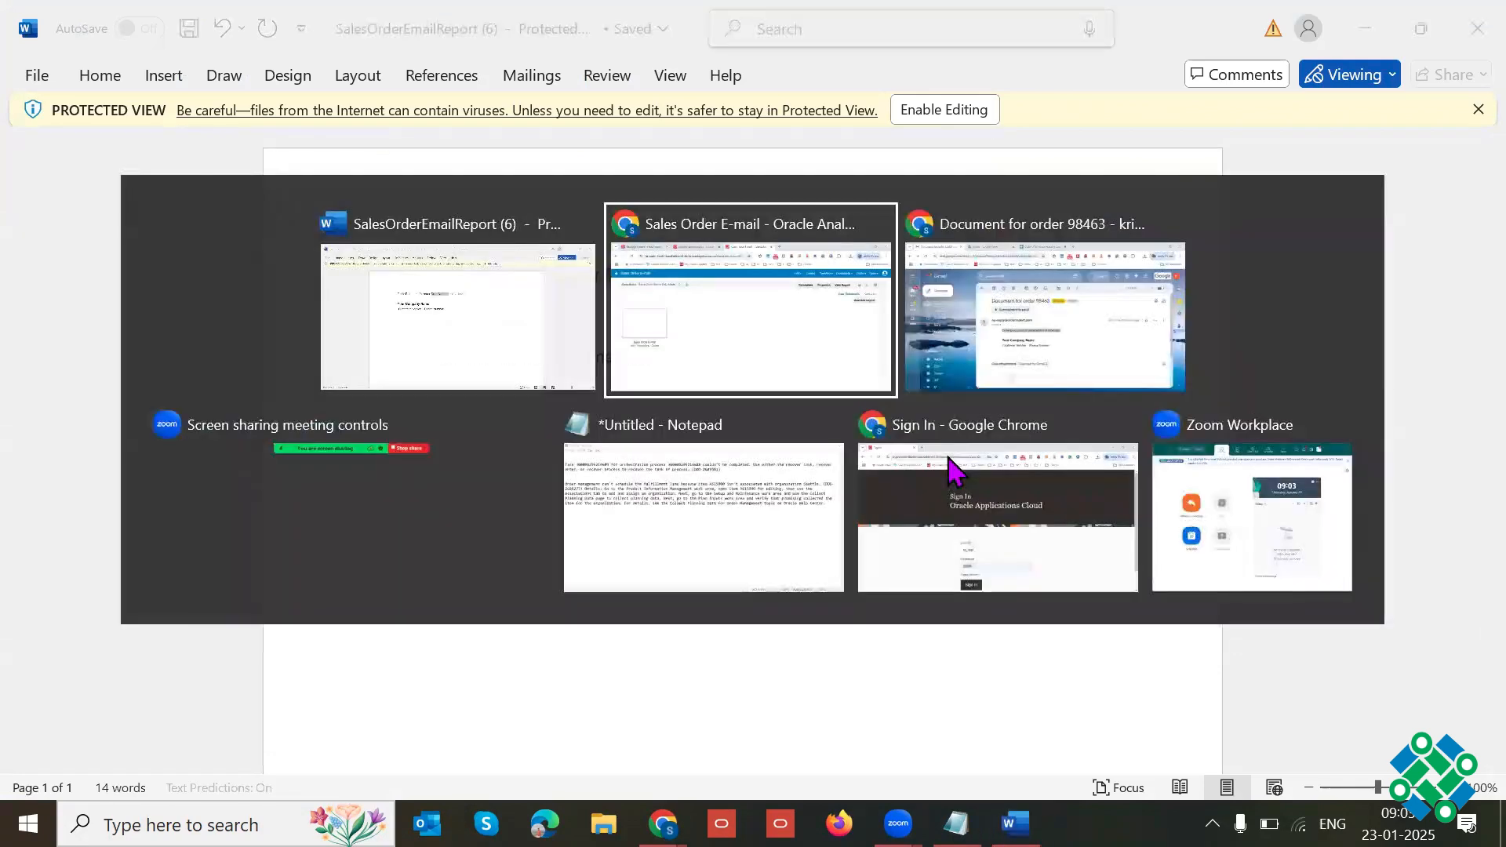
{"action": "key", "text": "alt+Tab"}
{"action": "triple_click", "coordinate": [621, 318]}
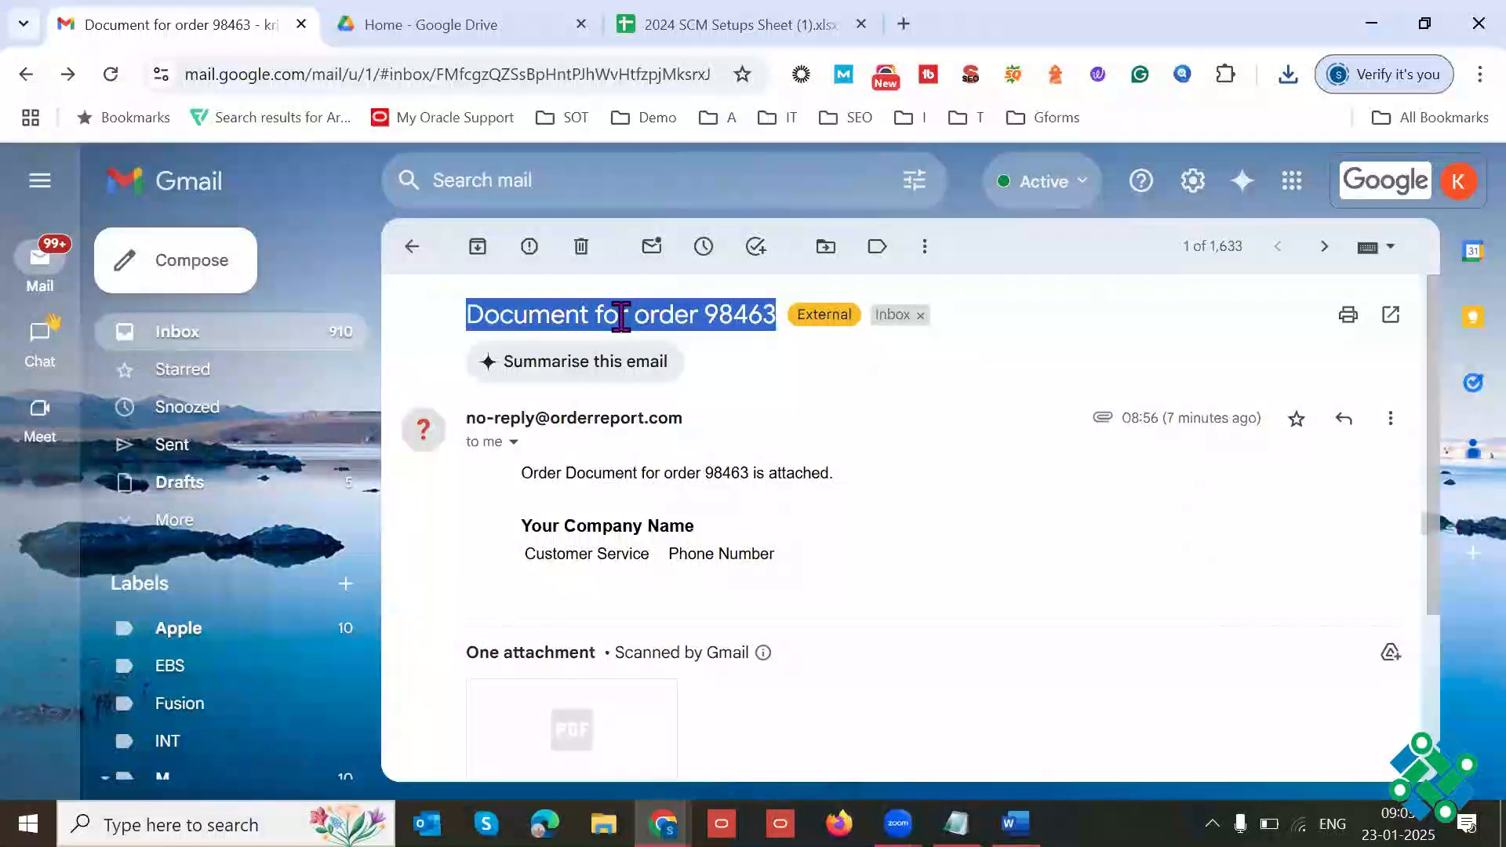
{"action": "key", "text": "alt+Tab"}
{"action": "key", "text": "alt+Tab"}
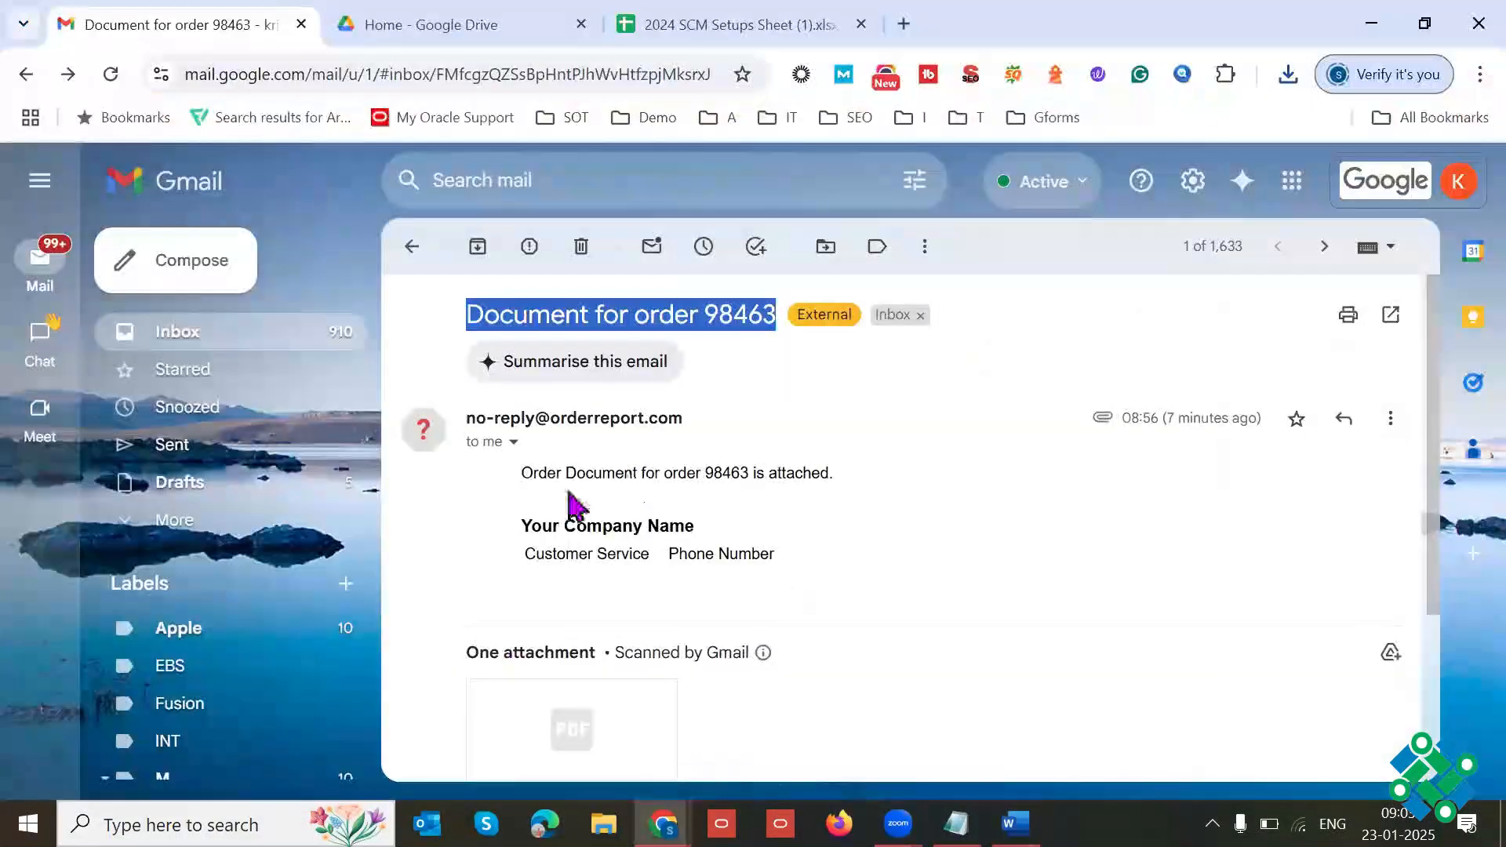
{"action": "left_click_drag", "start_coordinate": [521, 506], "coordinate": [662, 562]}
{"action": "key", "text": "alt+Tab"}
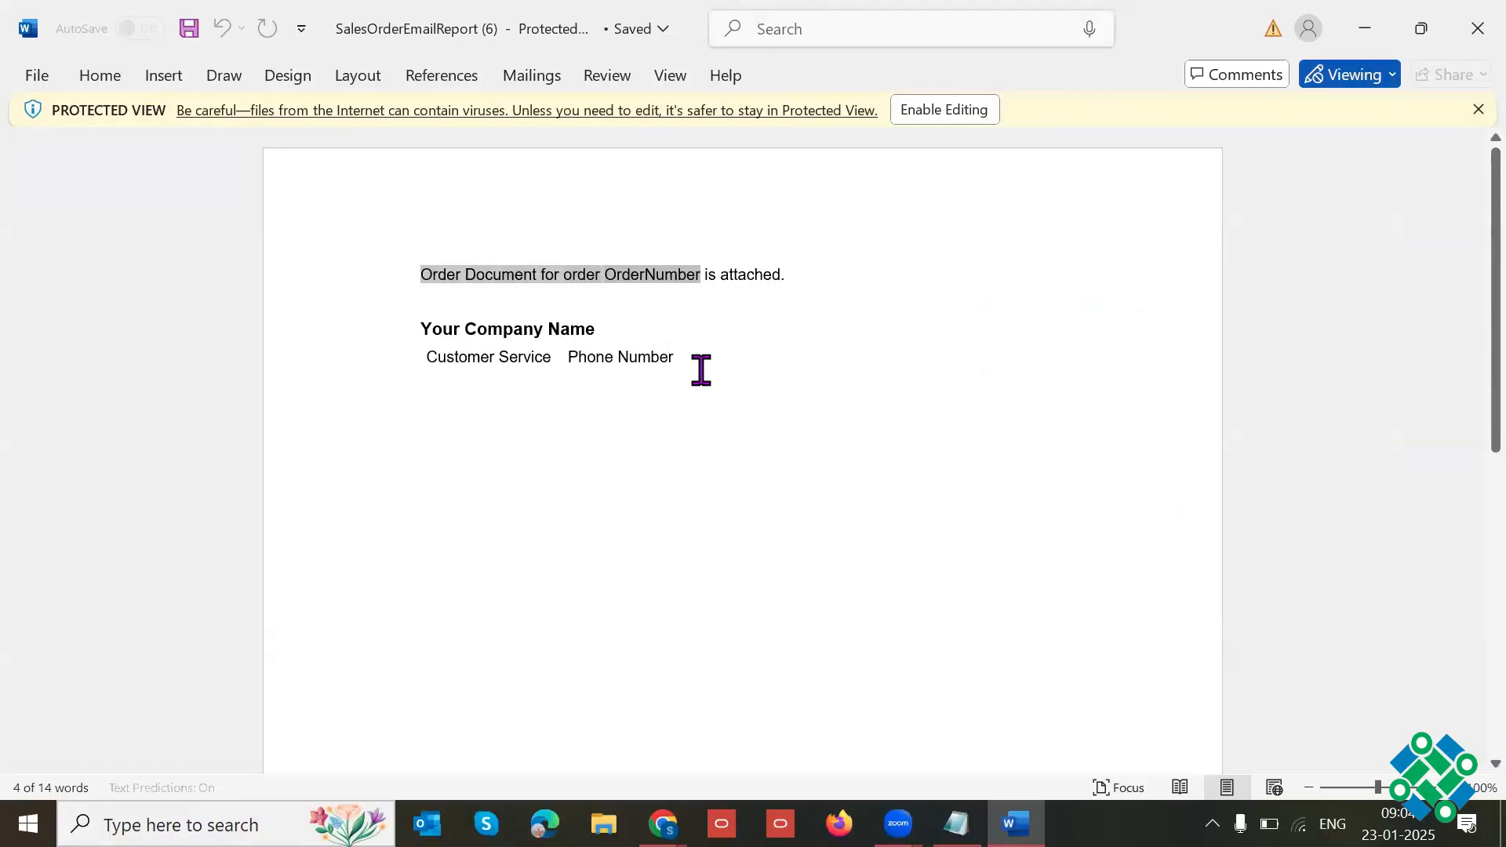
Step: Examine the template's message line, company name and phone number placeholders in Word, and close the document
{"action": "triple_click", "coordinate": [574, 284]}
{"action": "left_click", "coordinate": [504, 335]}
{"action": "left_click_drag", "start_coordinate": [505, 336], "coordinate": [619, 353]}
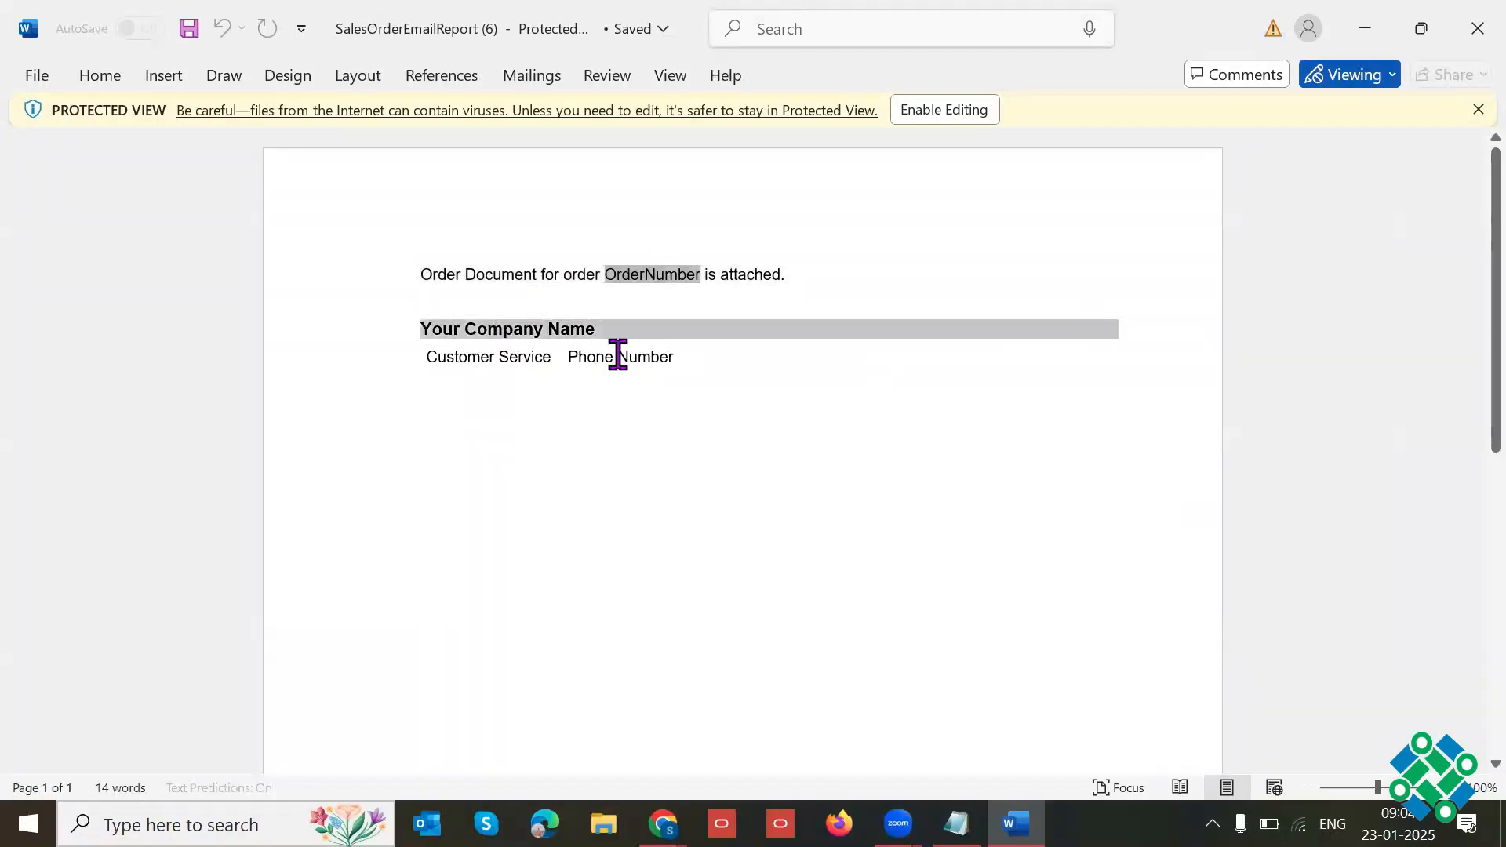
{"action": "left_click", "coordinate": [619, 361]}
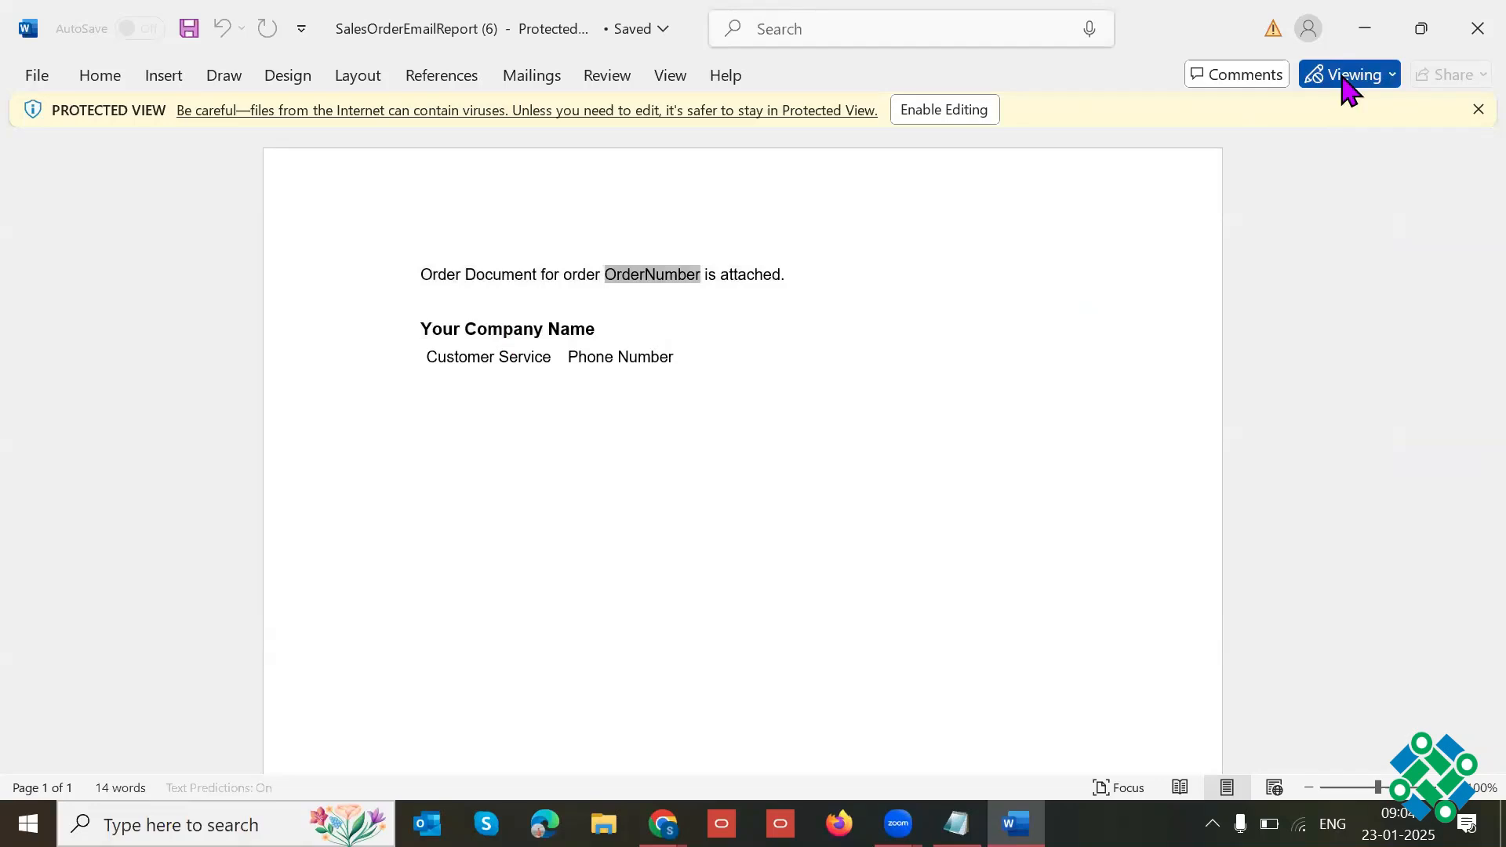
{"action": "left_click", "coordinate": [1458, 22]}
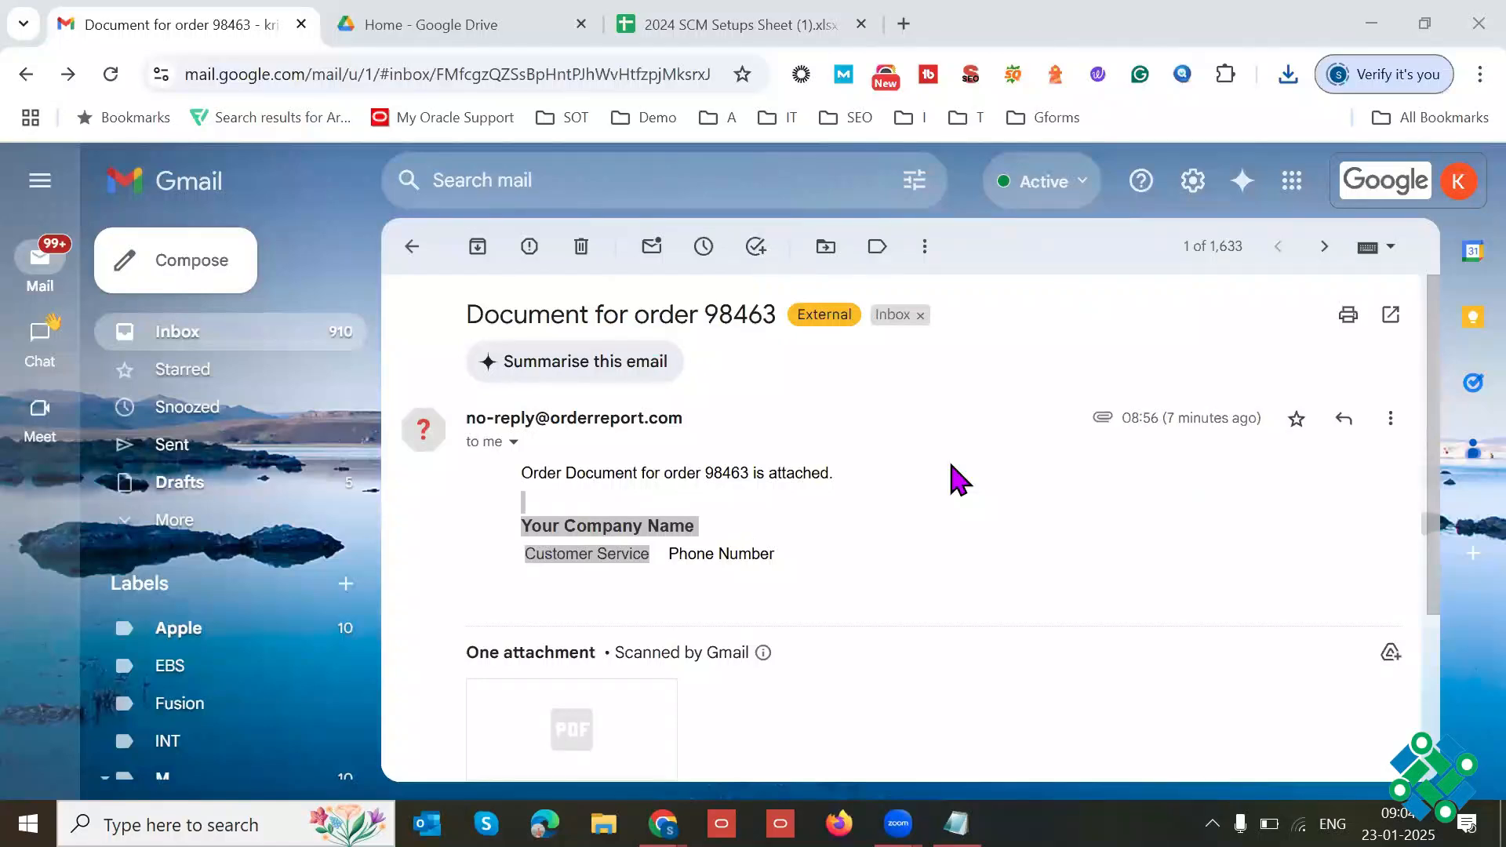
Step: Return to the catalog's Sales Orders folder, open the Sales Order Report for editing and examine its layout template in Word
{"action": "key", "text": "alt+Tab"}
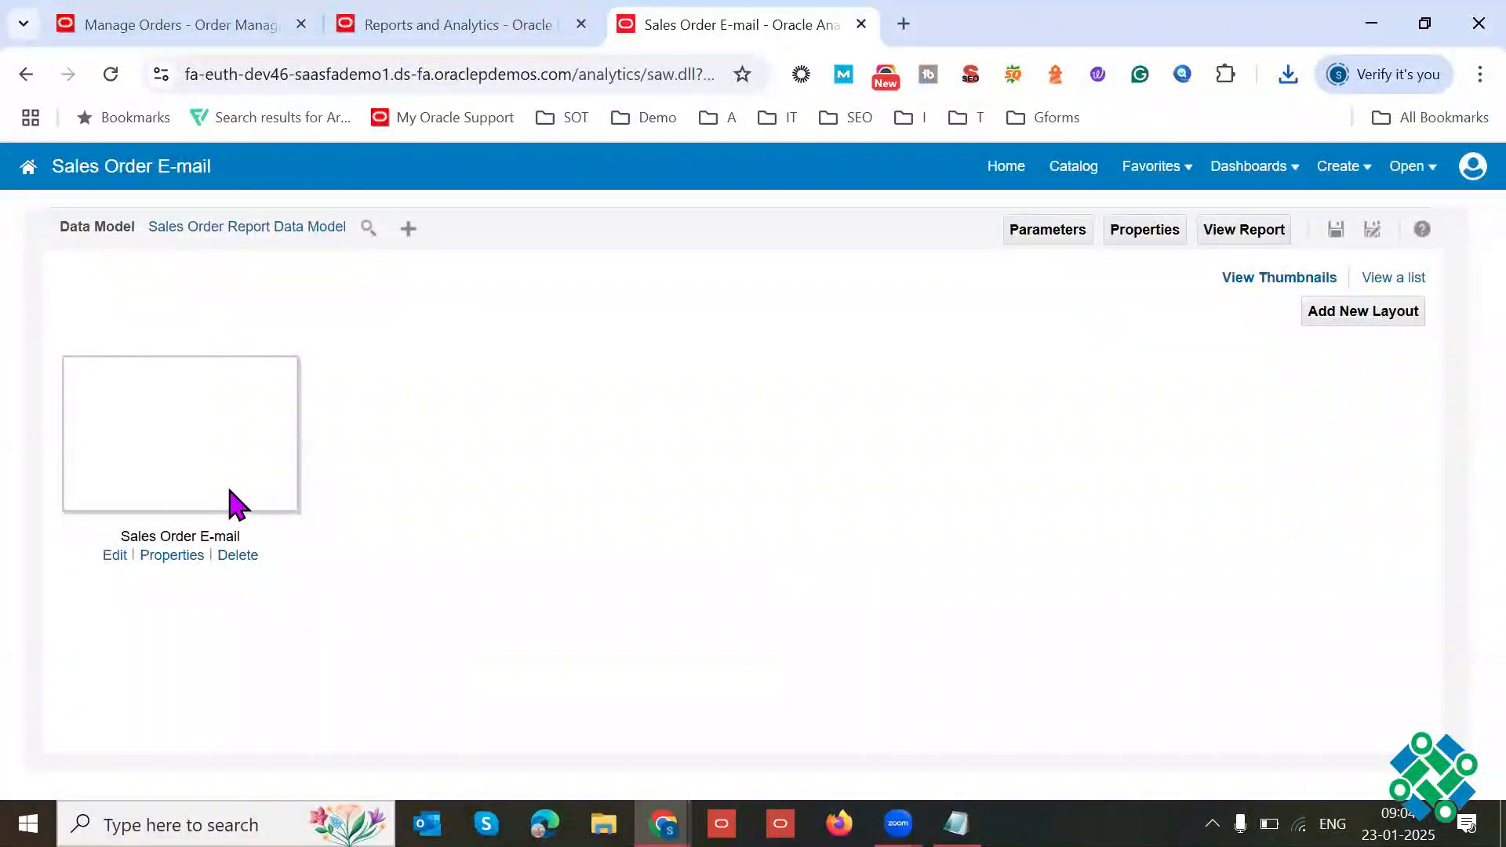
{"action": "left_click", "coordinate": [1291, 78]}
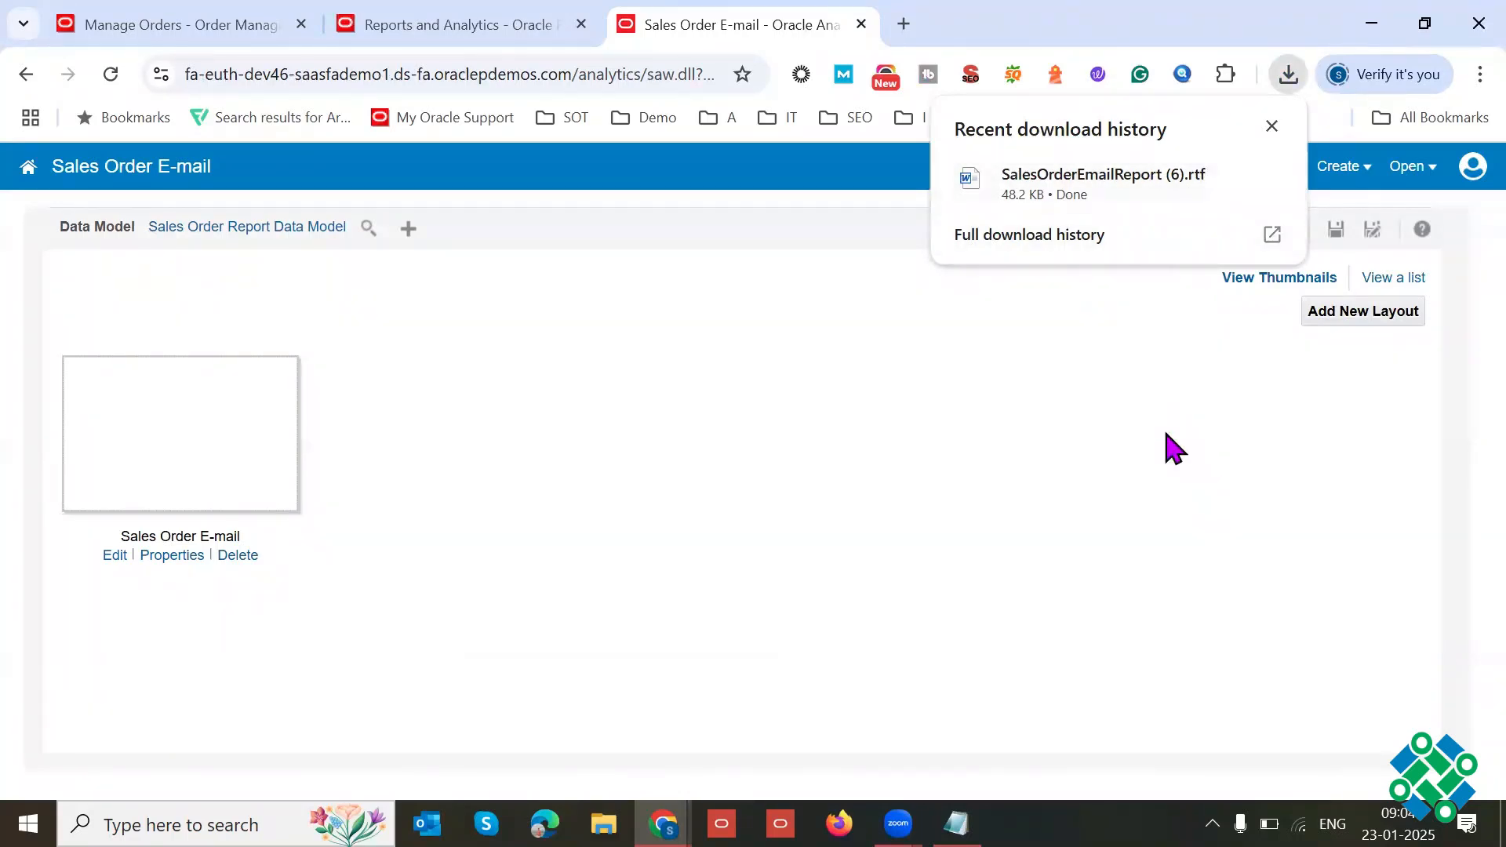
{"action": "left_click", "coordinate": [1271, 126]}
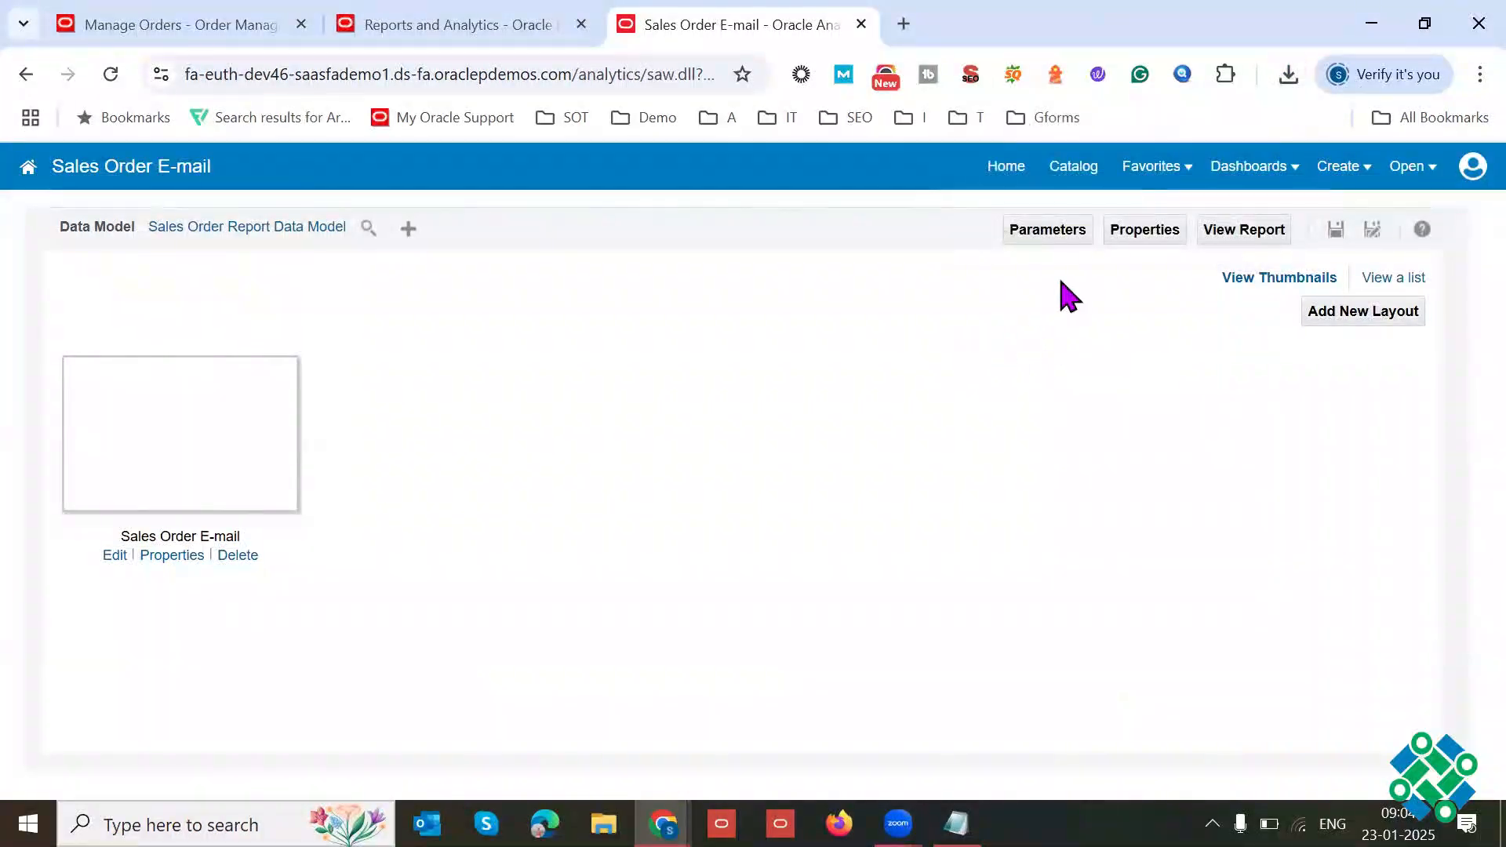
{"action": "left_click", "coordinate": [1067, 177]}
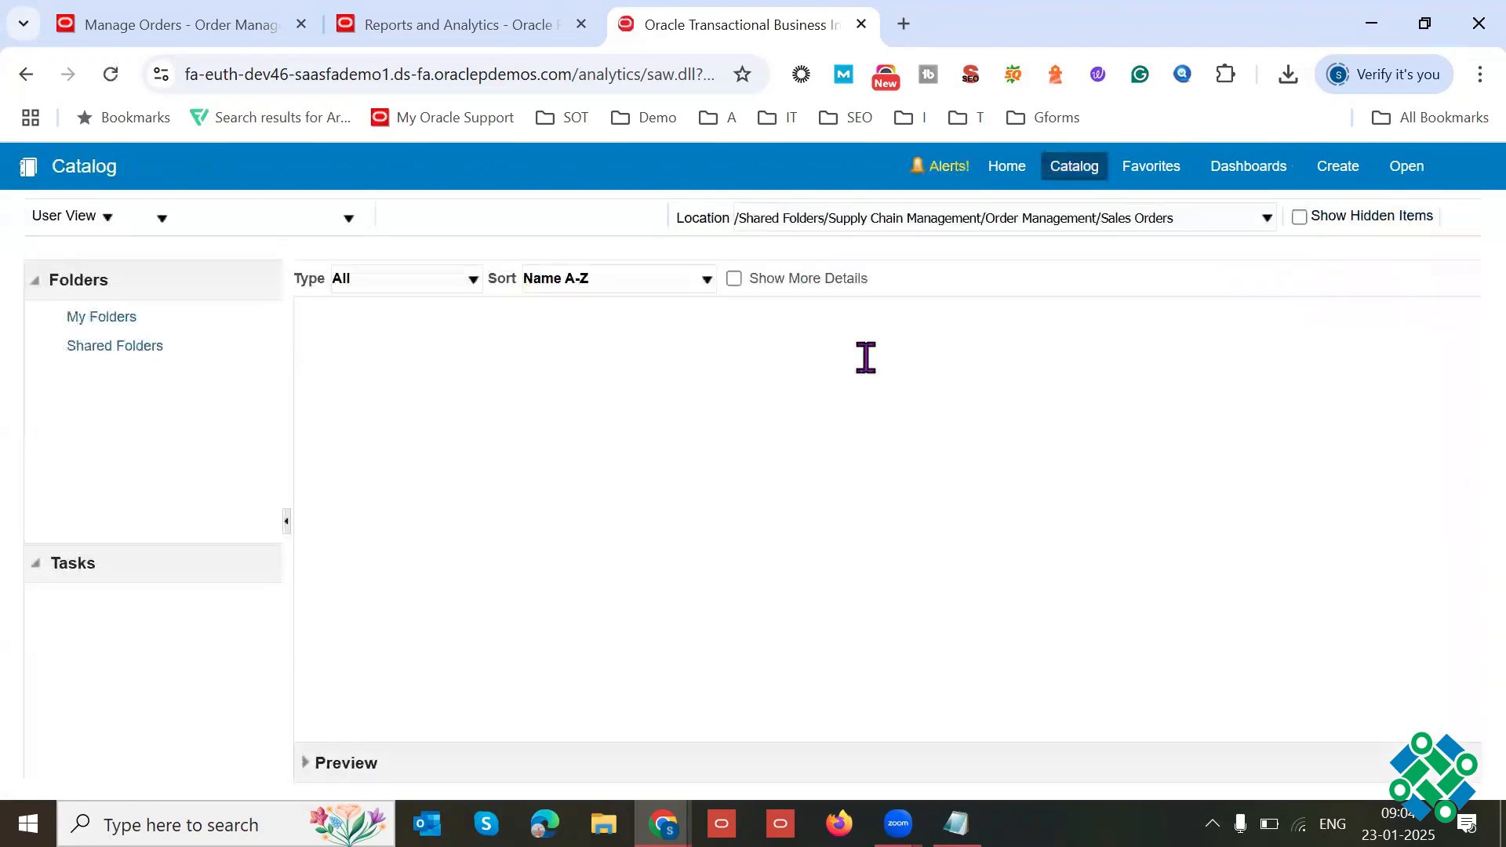
{"action": "left_click", "coordinate": [781, 424]}
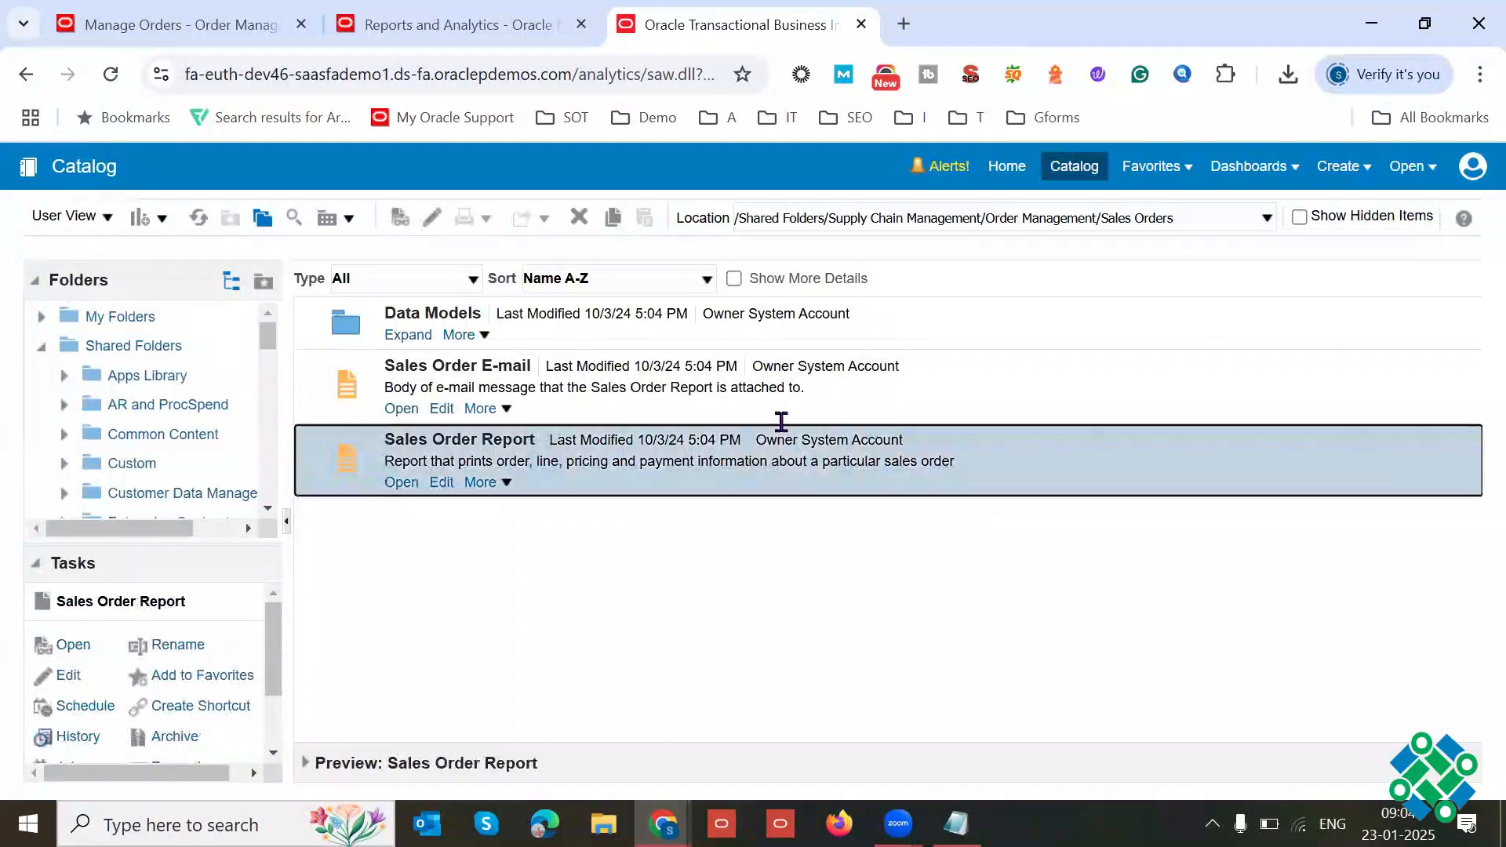
{"action": "left_click", "coordinate": [442, 484]}
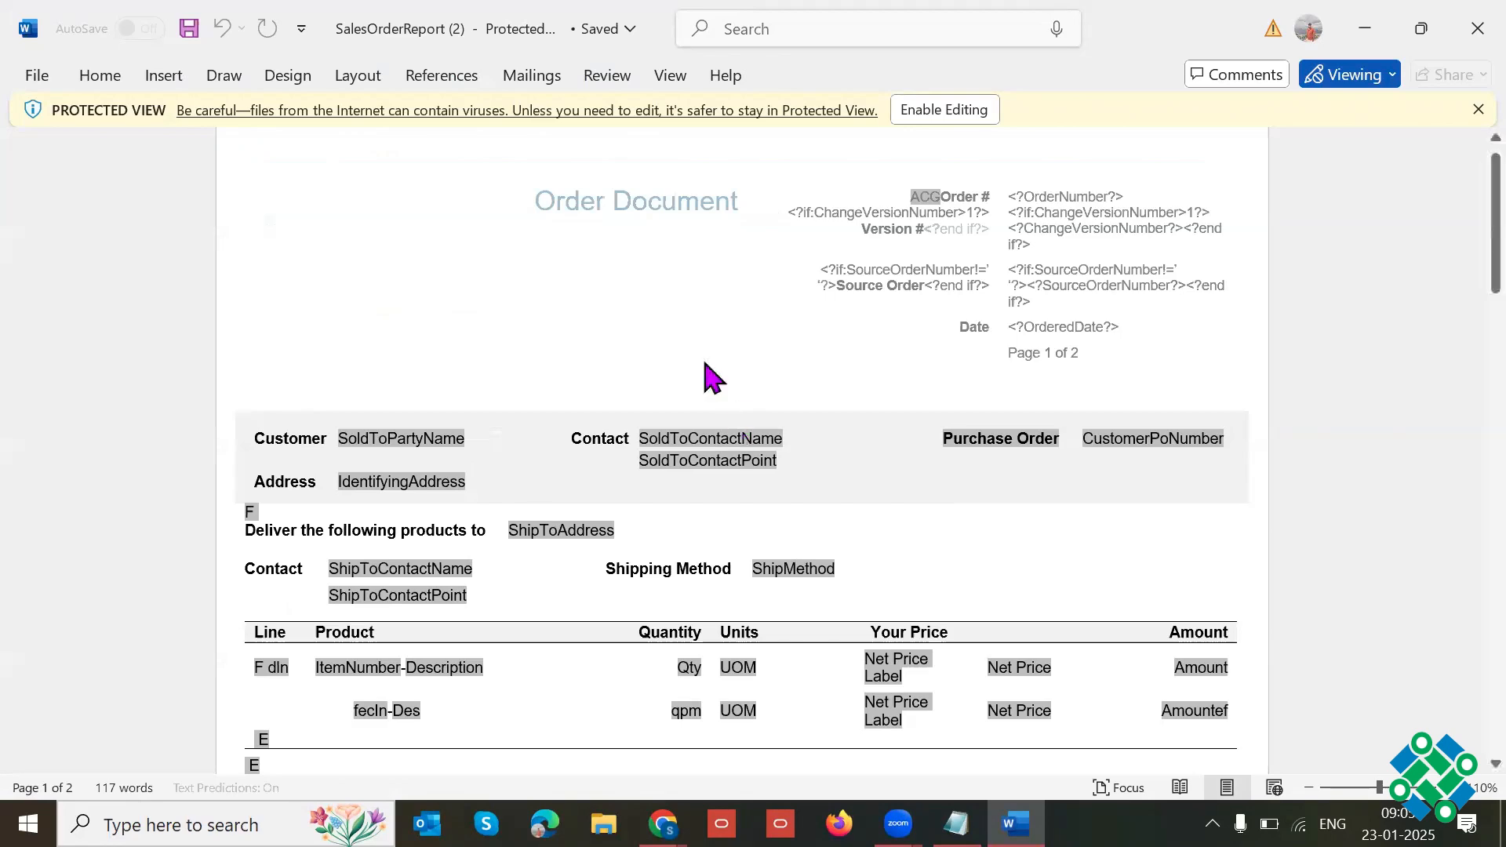
{"action": "left_click_drag", "start_coordinate": [1451, 247], "coordinate": [1457, 212]}
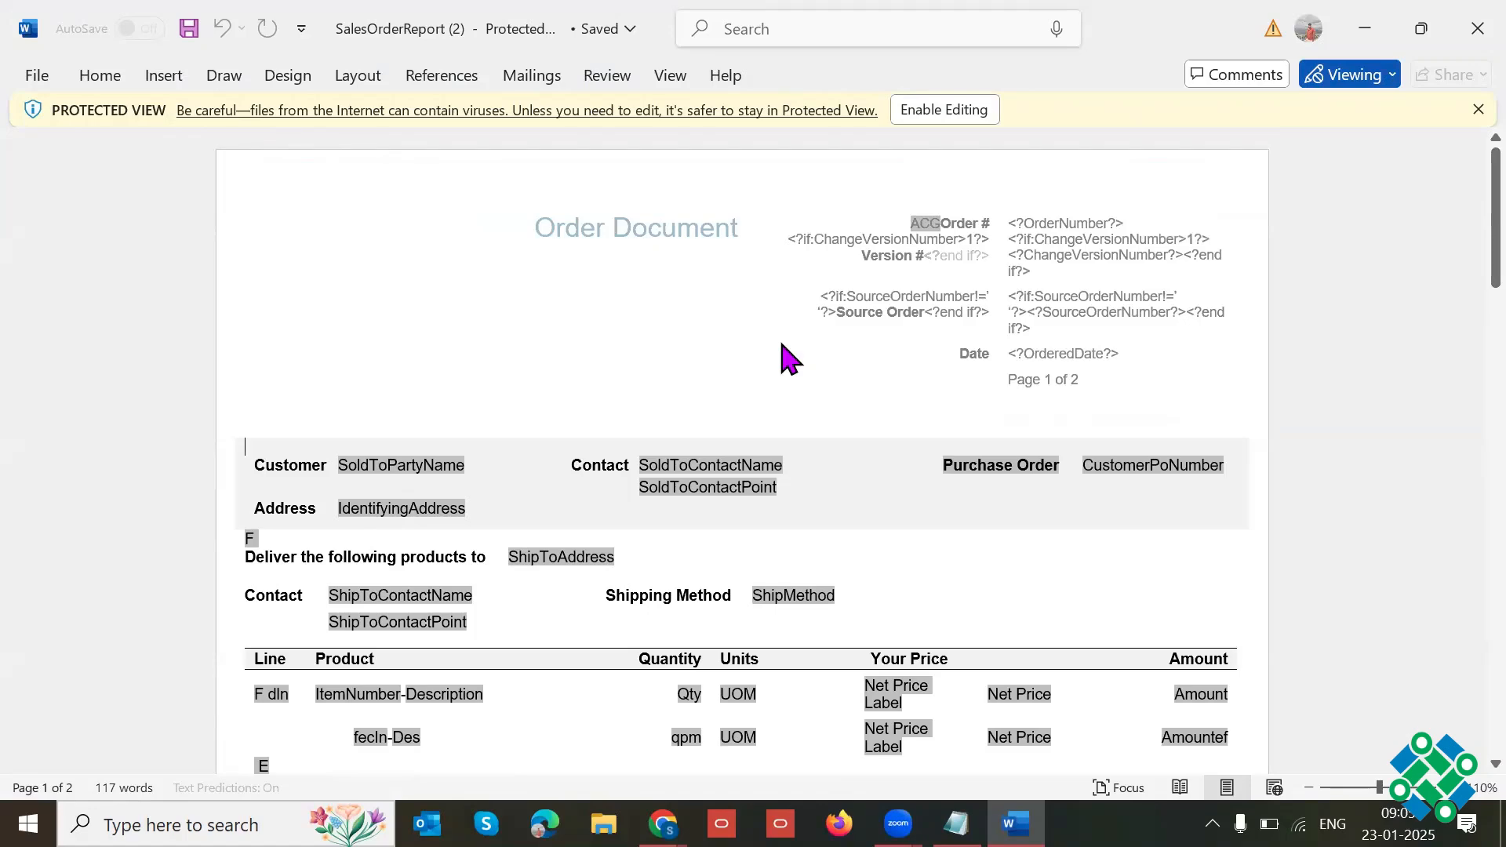
Step: Search the web for "sales order format" in a new browser tab, look at a sample form, and close the tab
{"action": "key", "text": "alt+Tab"}
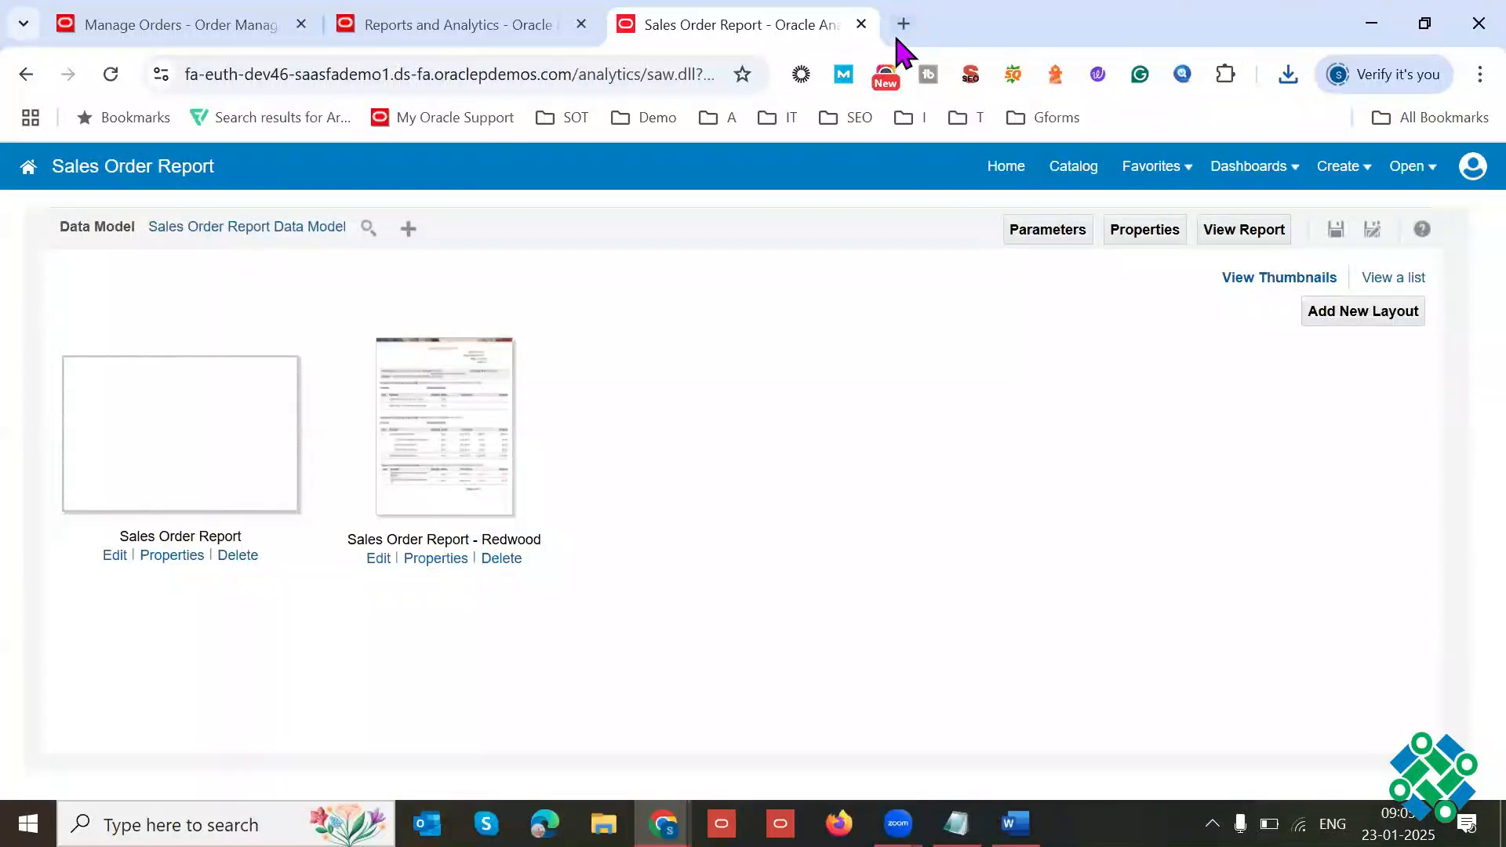
{"action": "left_click", "coordinate": [903, 24]}
{"action": "type", "text": "sales "}
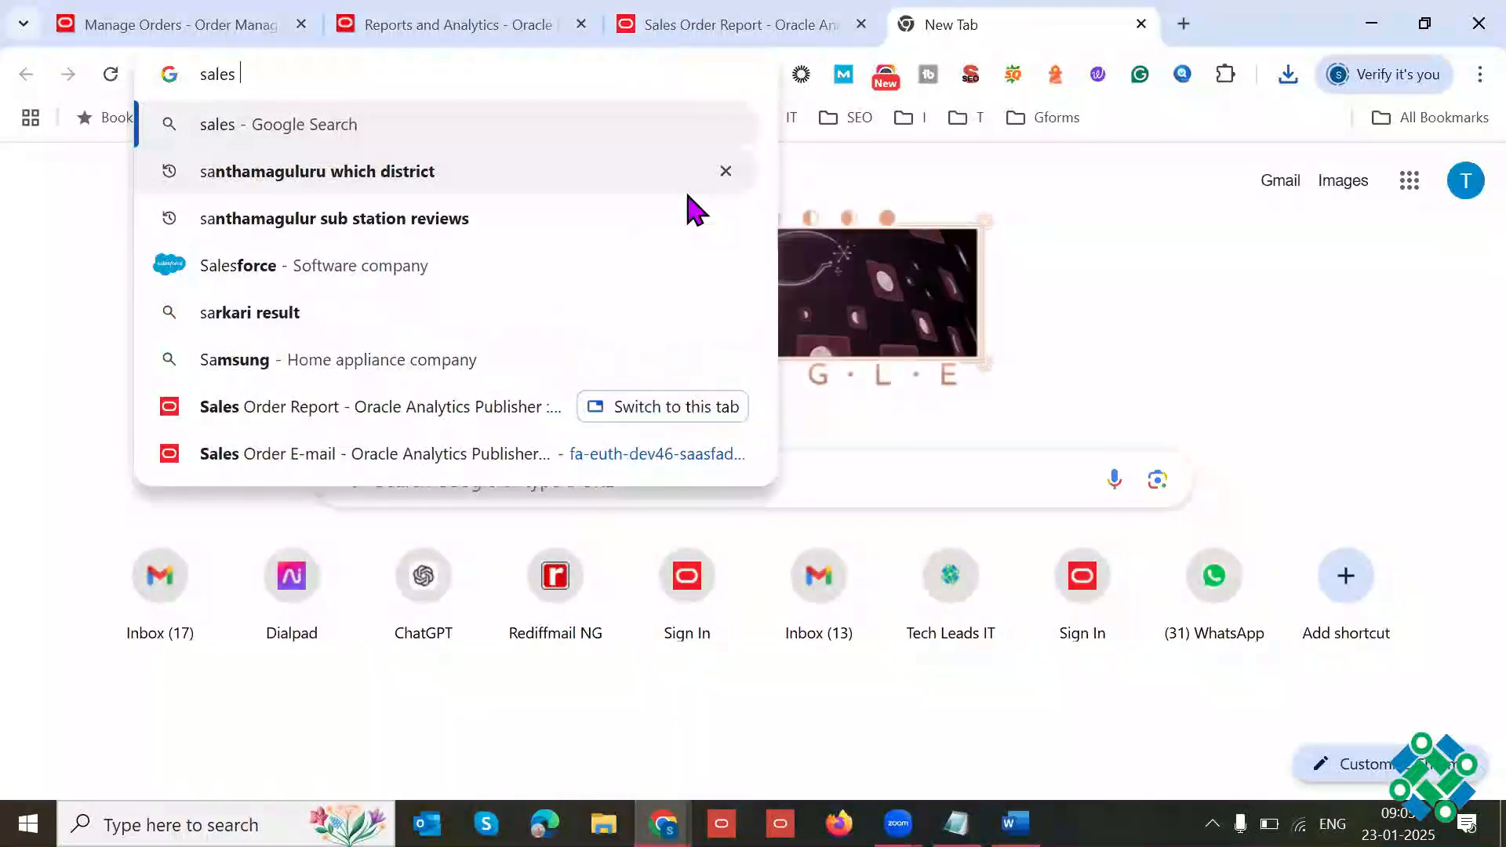
{"action": "type", "text": "order format"}
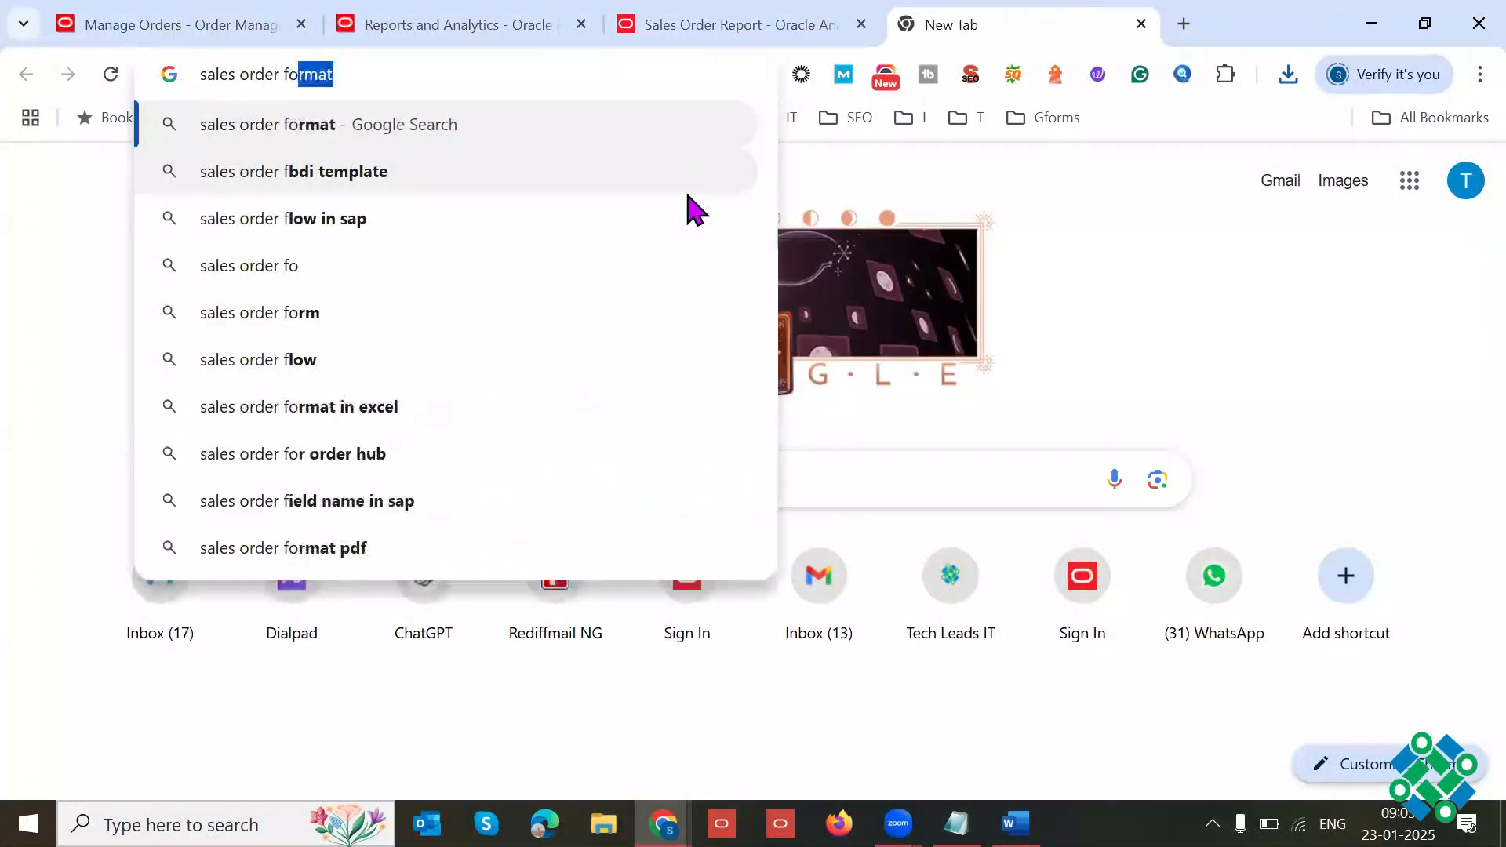
{"action": "key", "text": "Return"}
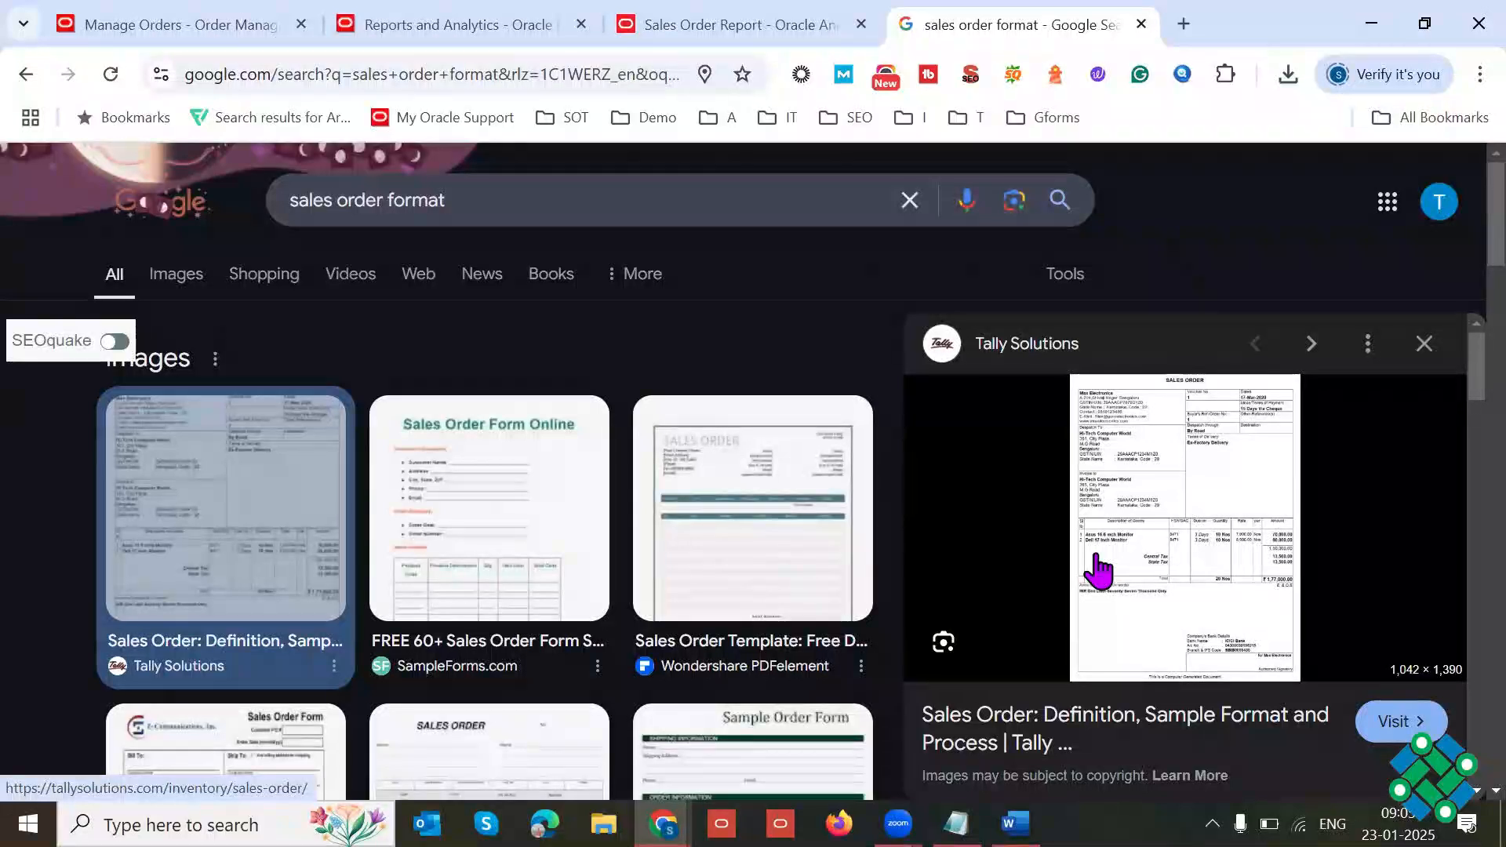
{"action": "key", "text": "ctrl+w"}
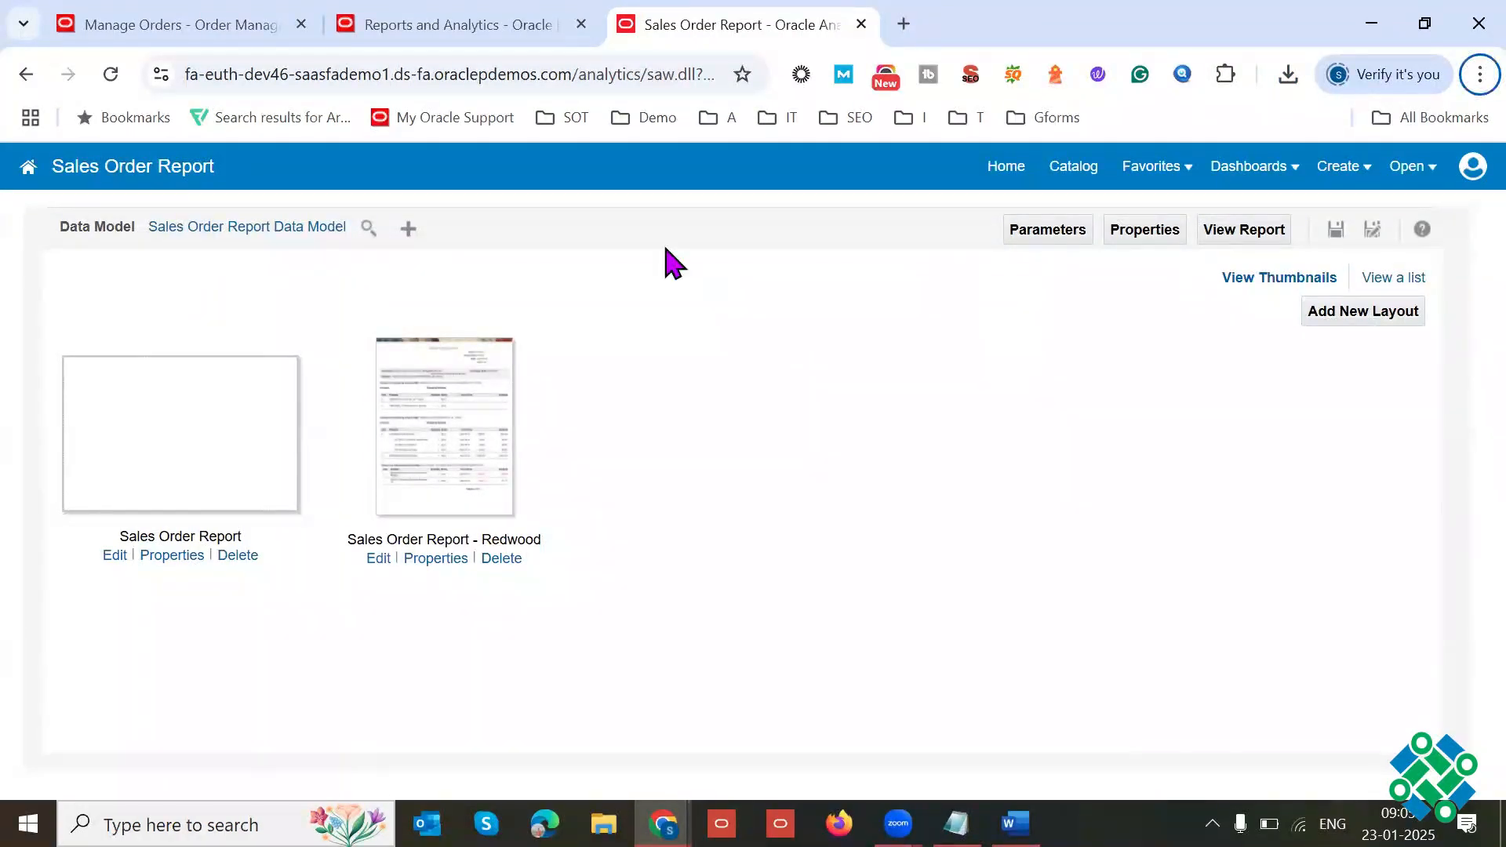
Step: Return to the Computer Service and Rentals order, refresh it and show the page in full screen
{"action": "left_click", "coordinate": [182, 25]}
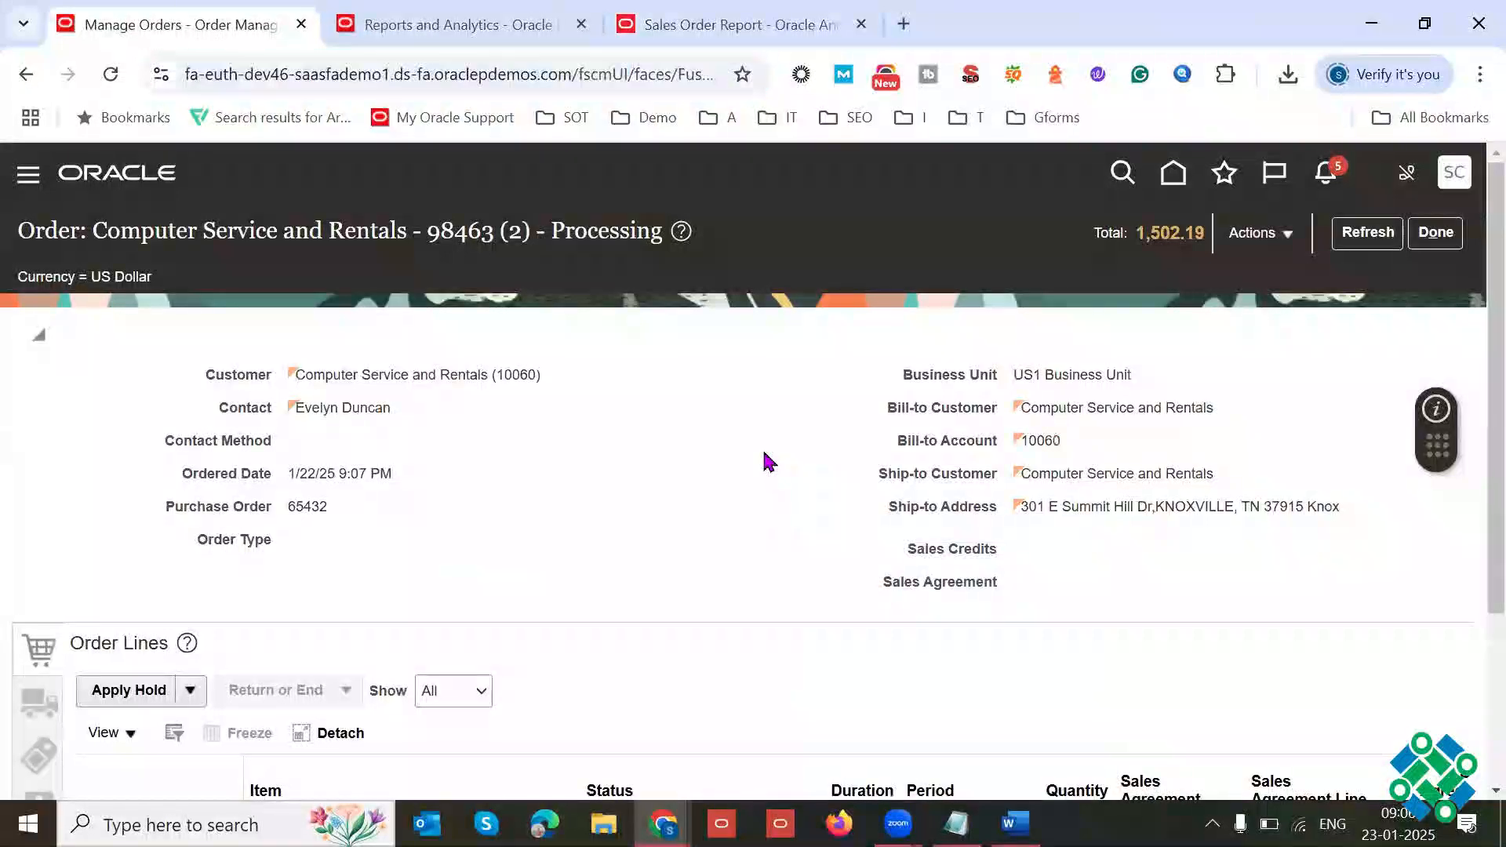
{"action": "left_click", "coordinate": [1367, 232]}
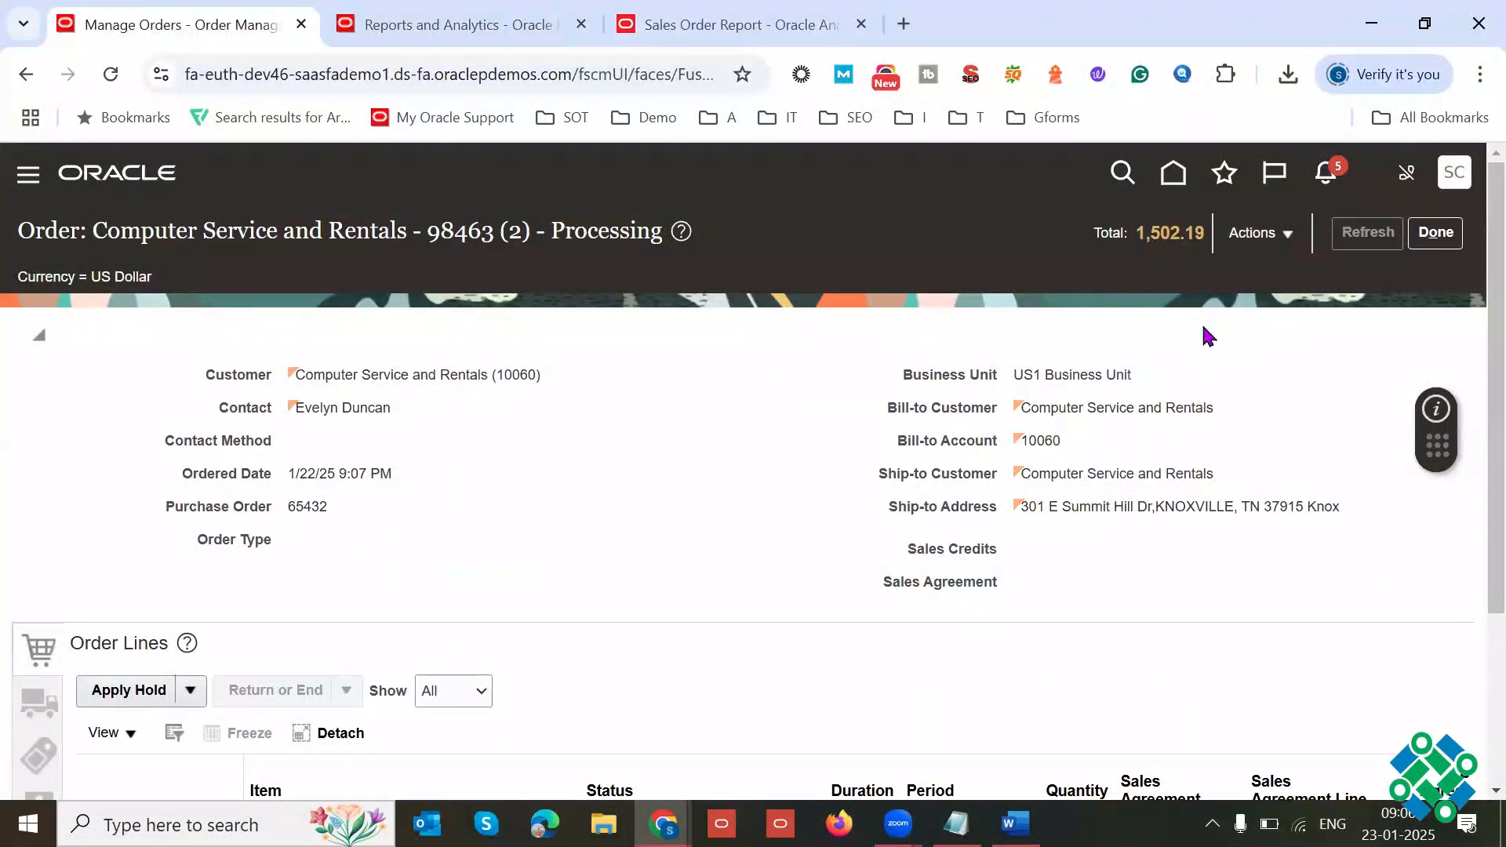
{"action": "key", "text": "F11"}
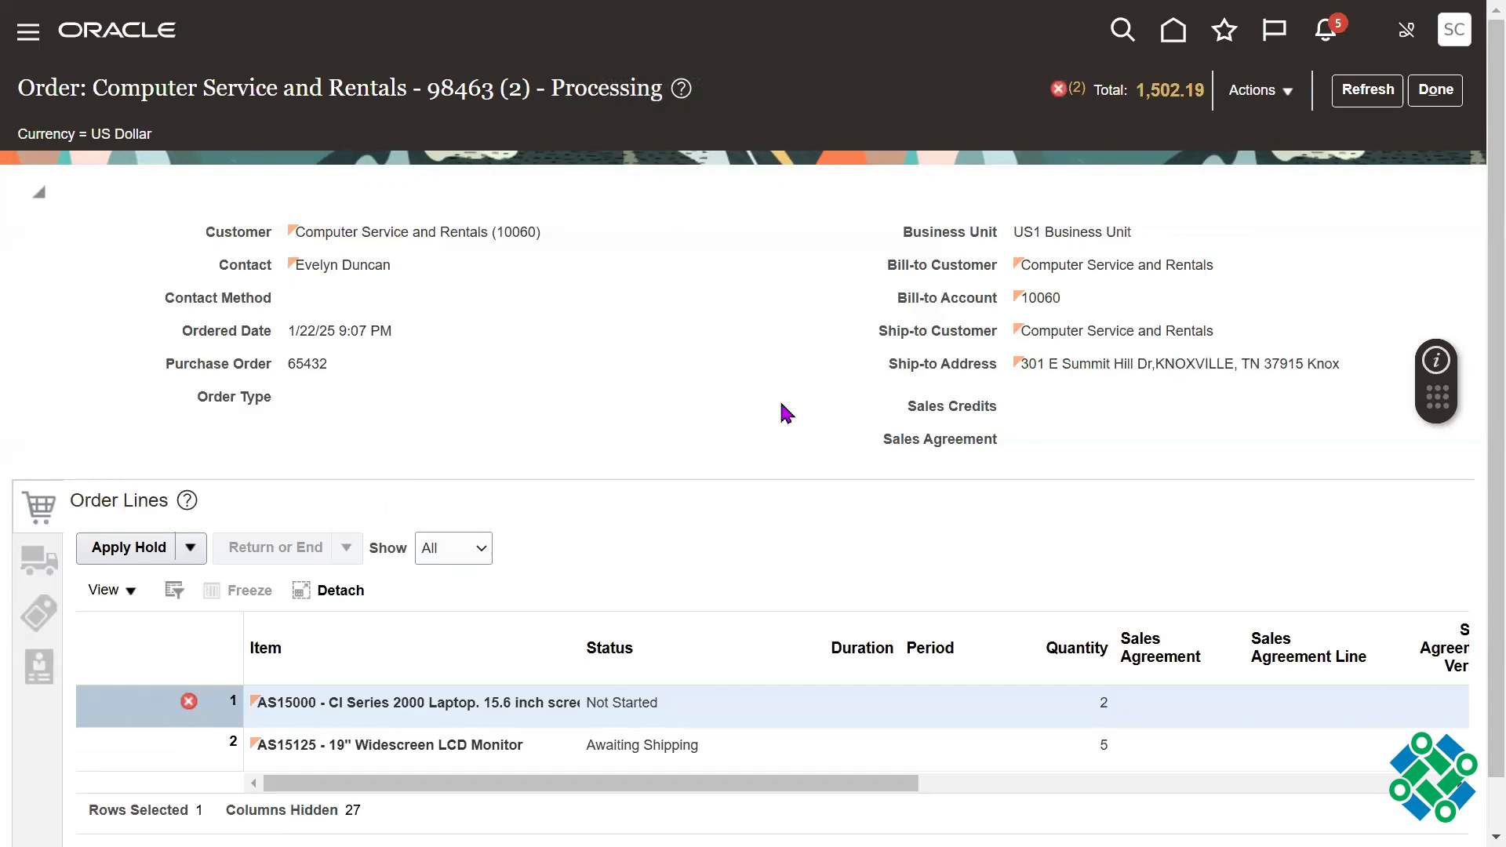
Step: Open the order's errors, read the message of the earlier Schedule task error, and close the error window
{"action": "left_click", "coordinate": [1078, 90]}
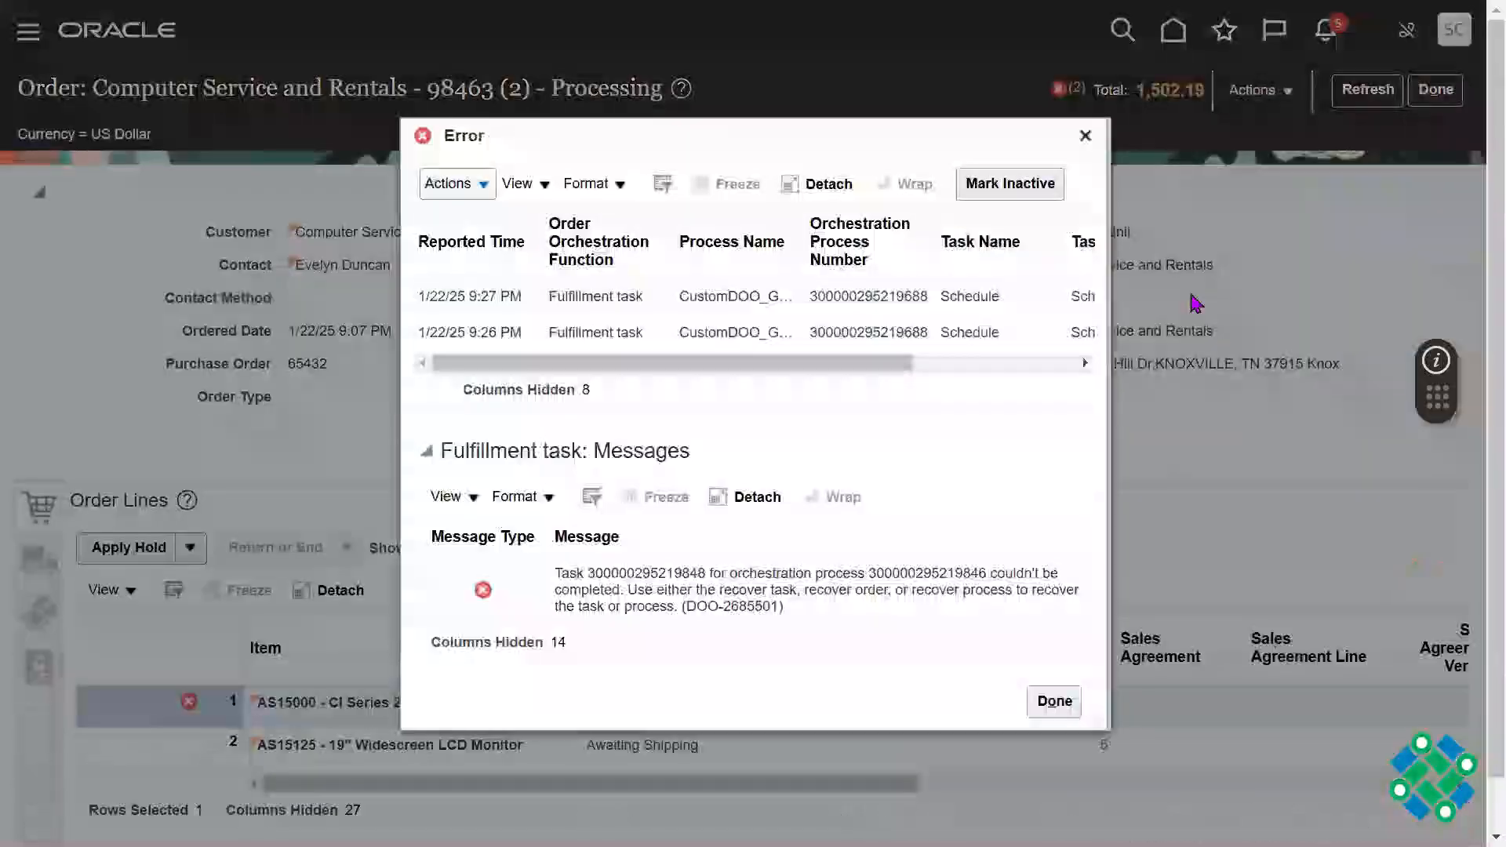
{"action": "left_click", "coordinate": [922, 339]}
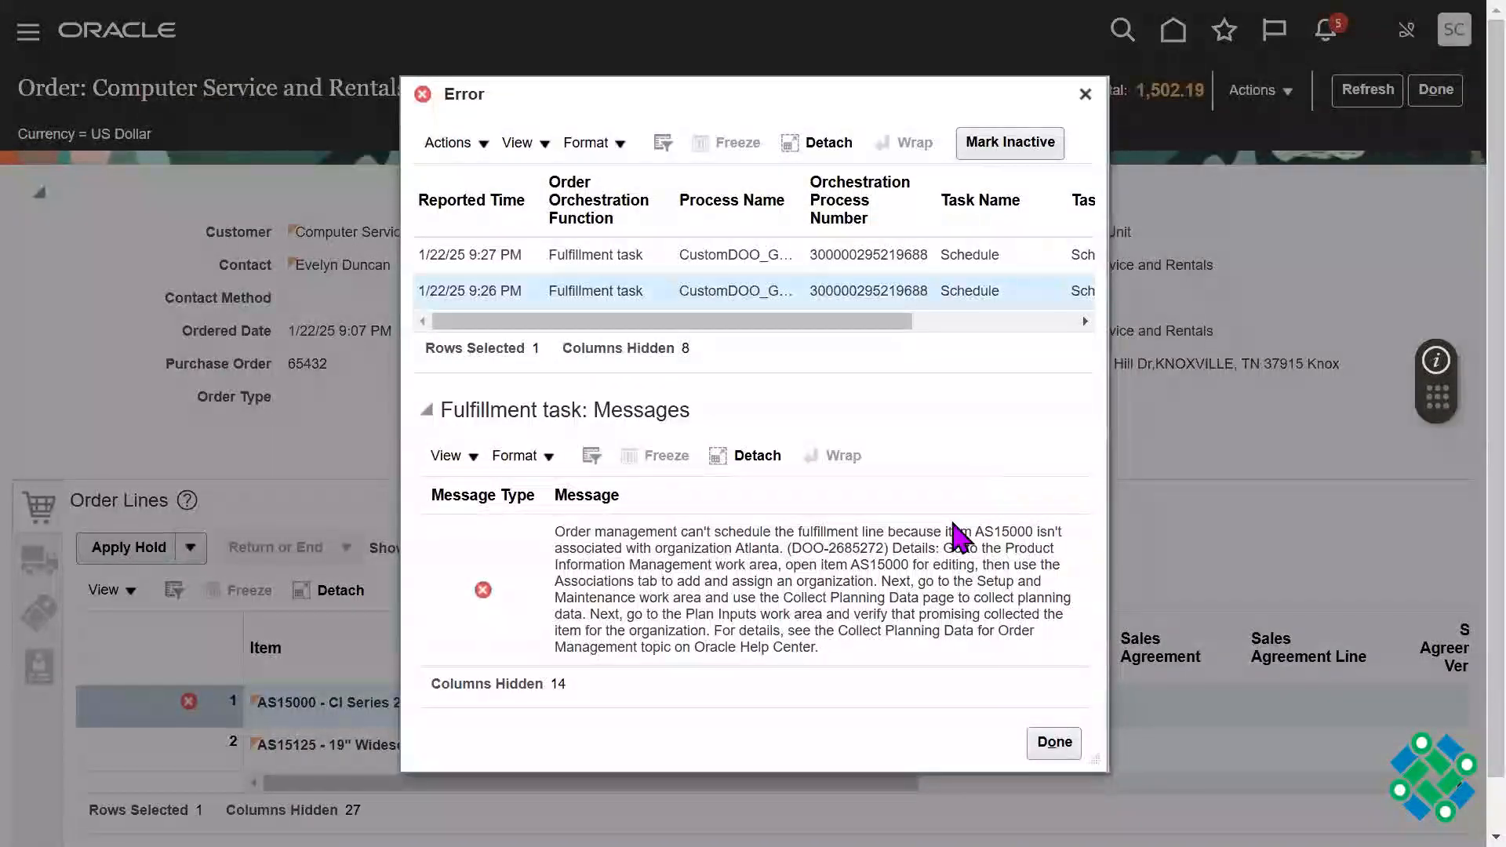
{"action": "double_click", "coordinate": [810, 549]}
{"action": "triple_click", "coordinate": [810, 549]}
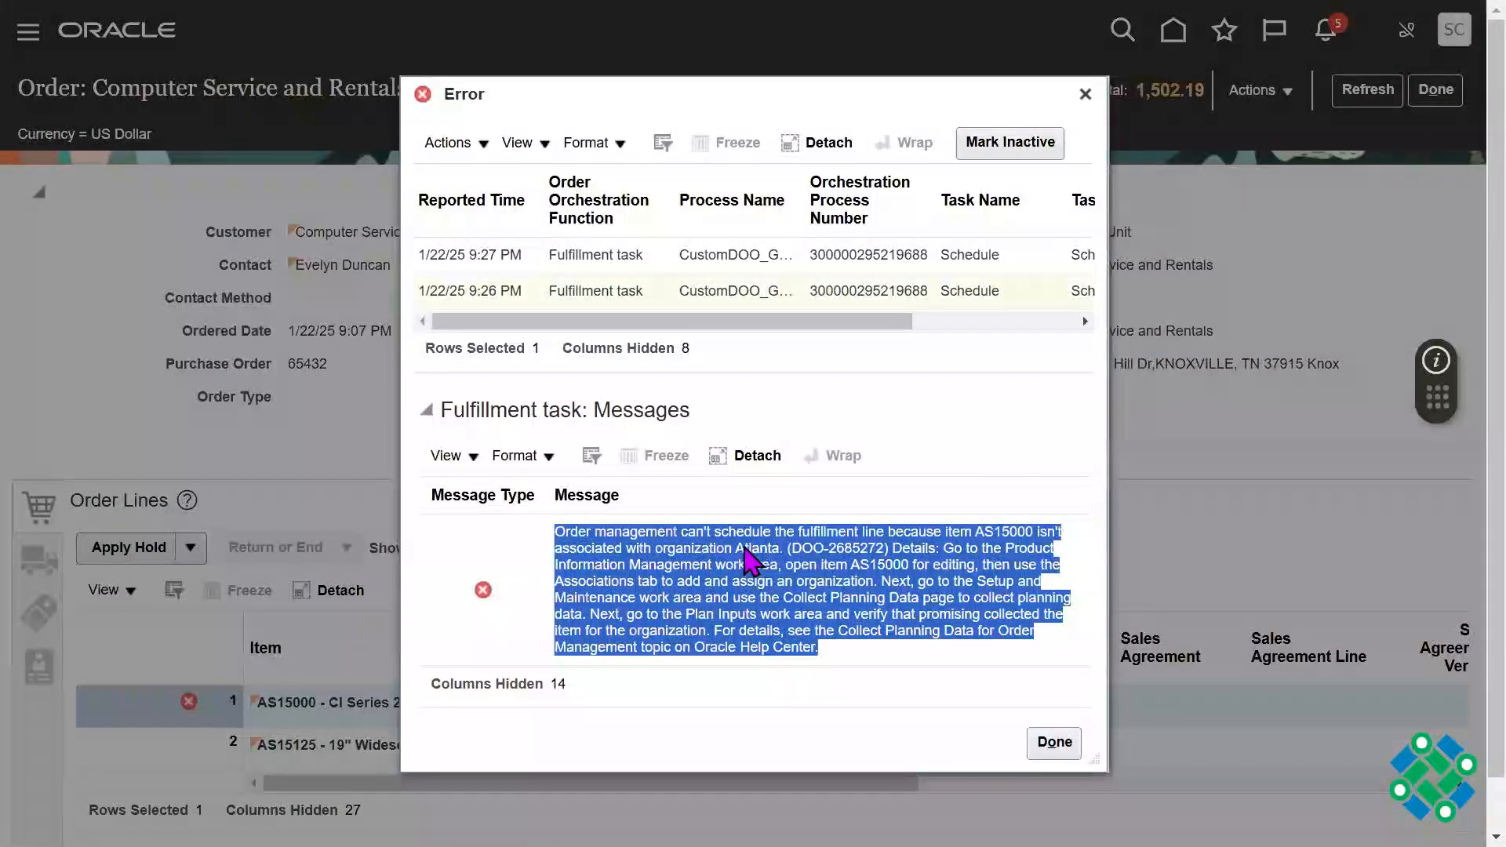
{"action": "left_click", "coordinate": [824, 553]}
{"action": "left_click", "coordinate": [1086, 94]}
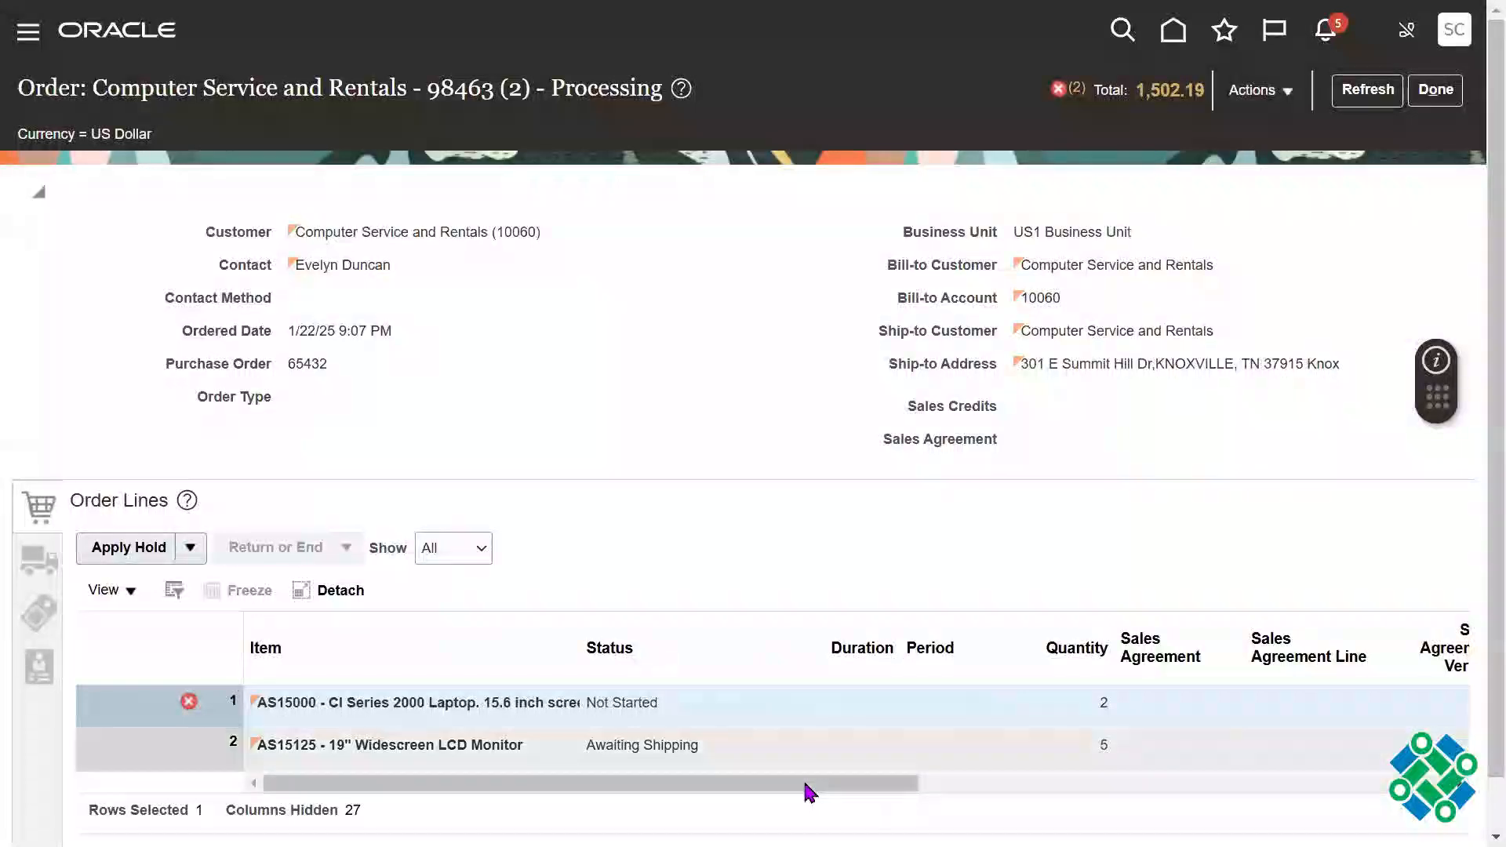
Step: Check the available actions for the AS15000 laptop line, and create an order revision, acknowledging the warning
{"action": "left_click_drag", "start_coordinate": [806, 790], "coordinate": [1237, 733]}
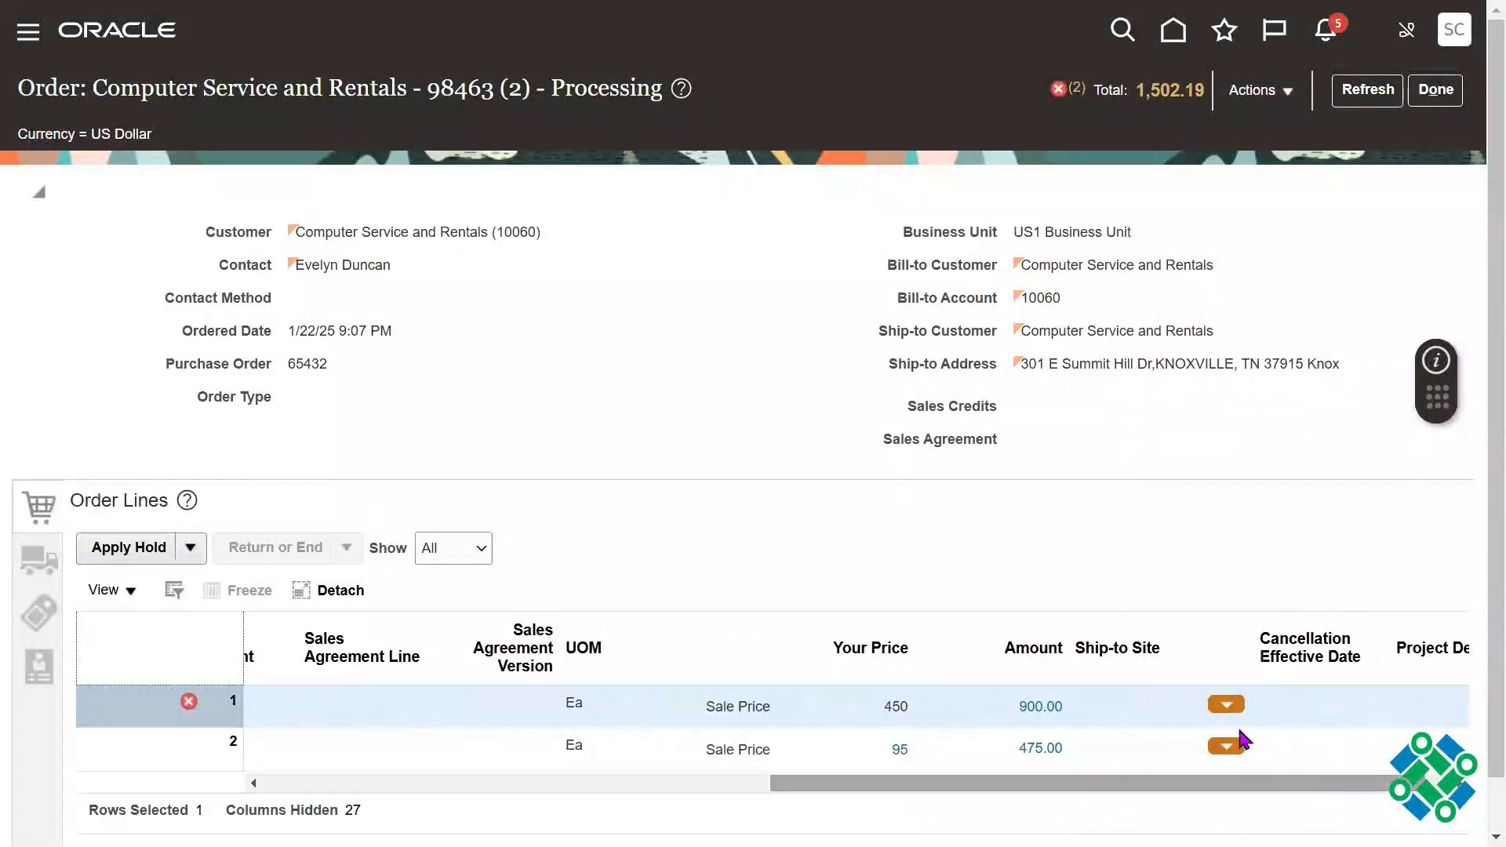
{"action": "left_click", "coordinate": [1227, 704]}
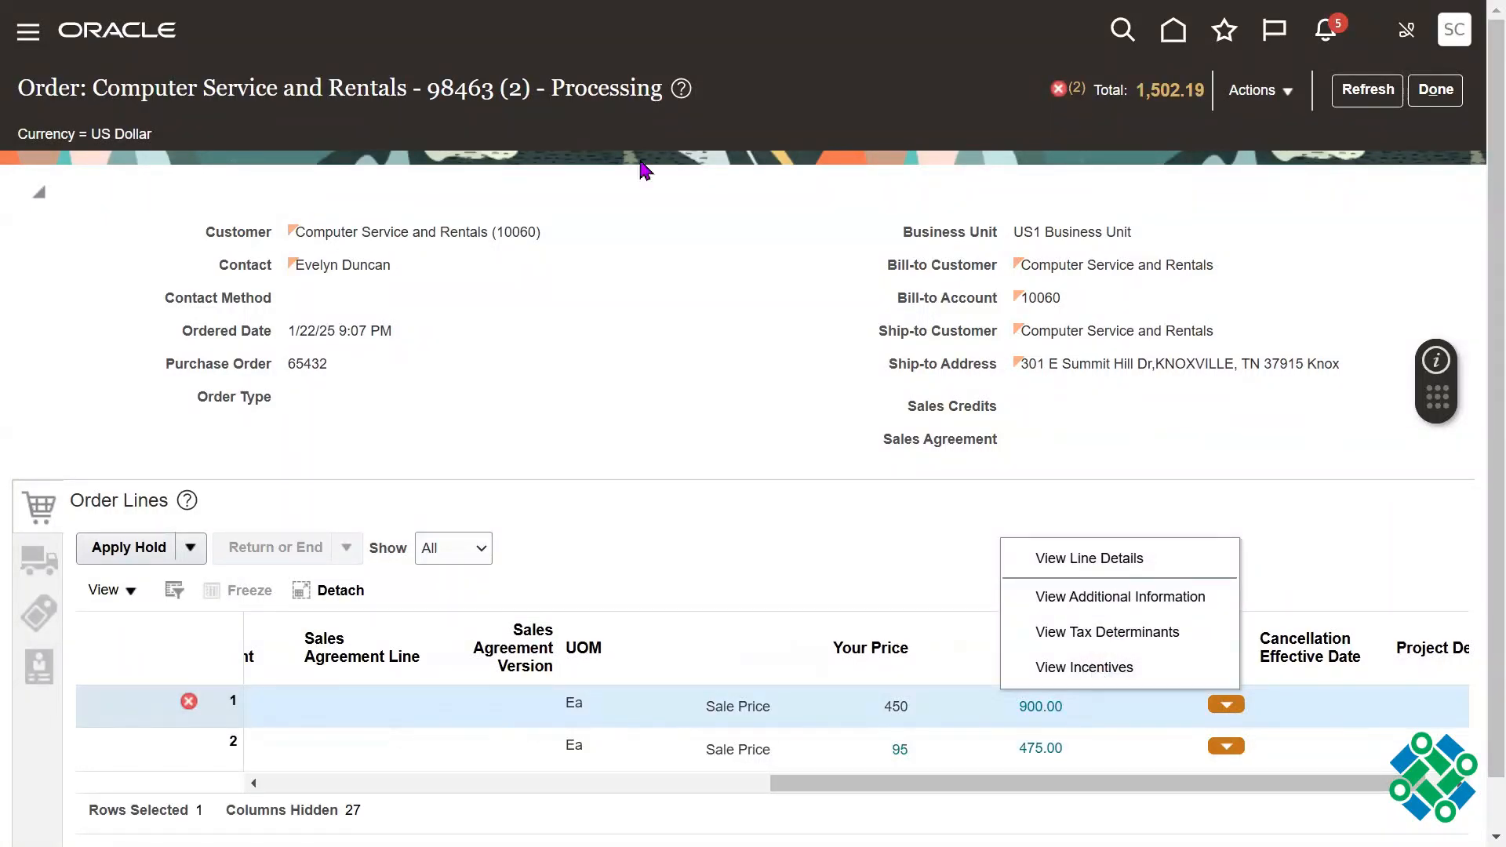
{"action": "triple_click", "coordinate": [577, 93]}
{"action": "left_click", "coordinate": [1259, 92]}
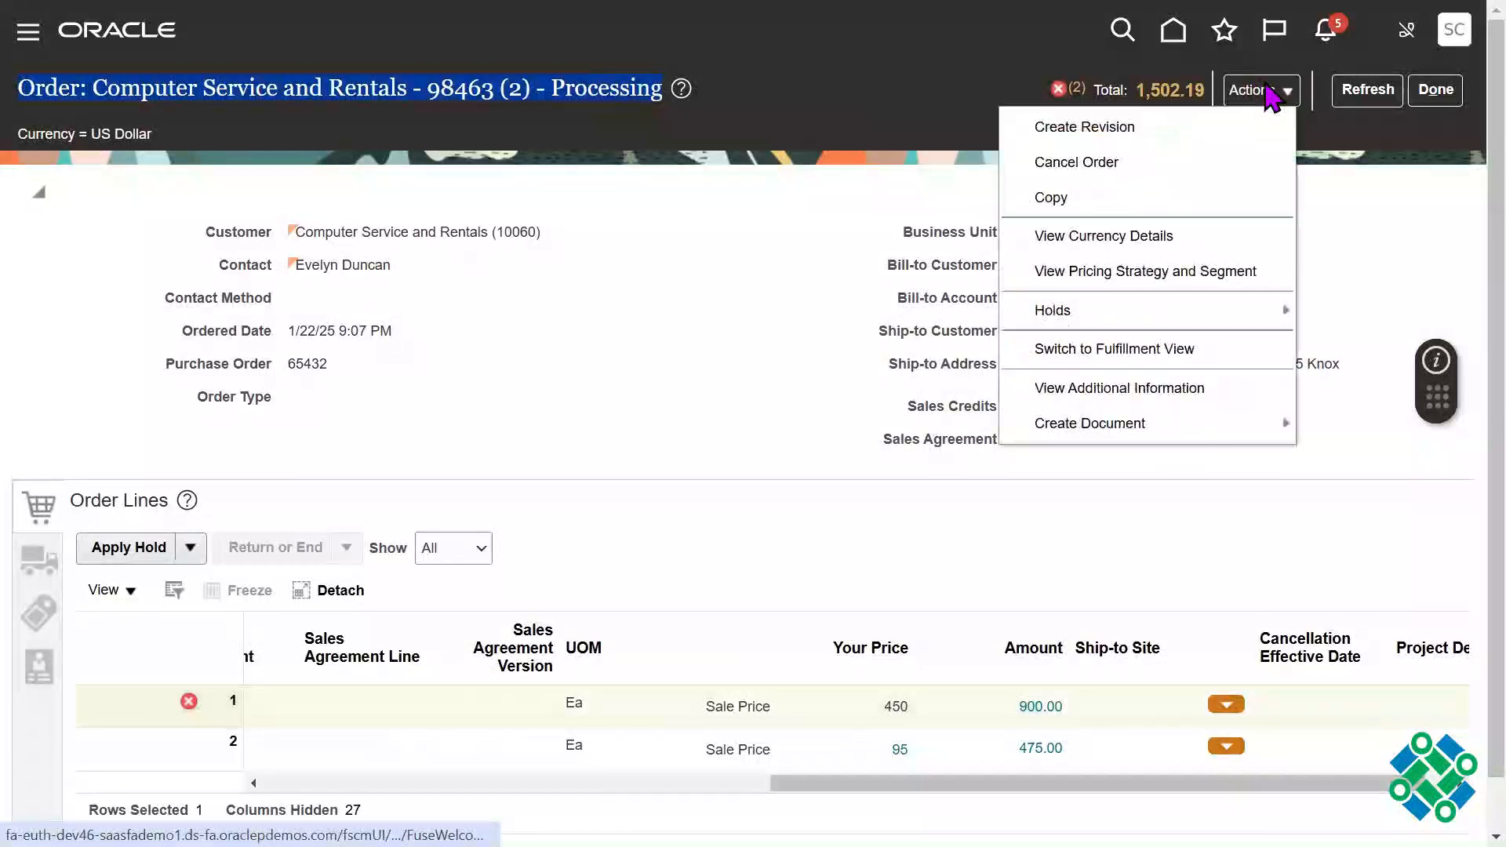
{"action": "left_click", "coordinate": [1185, 130]}
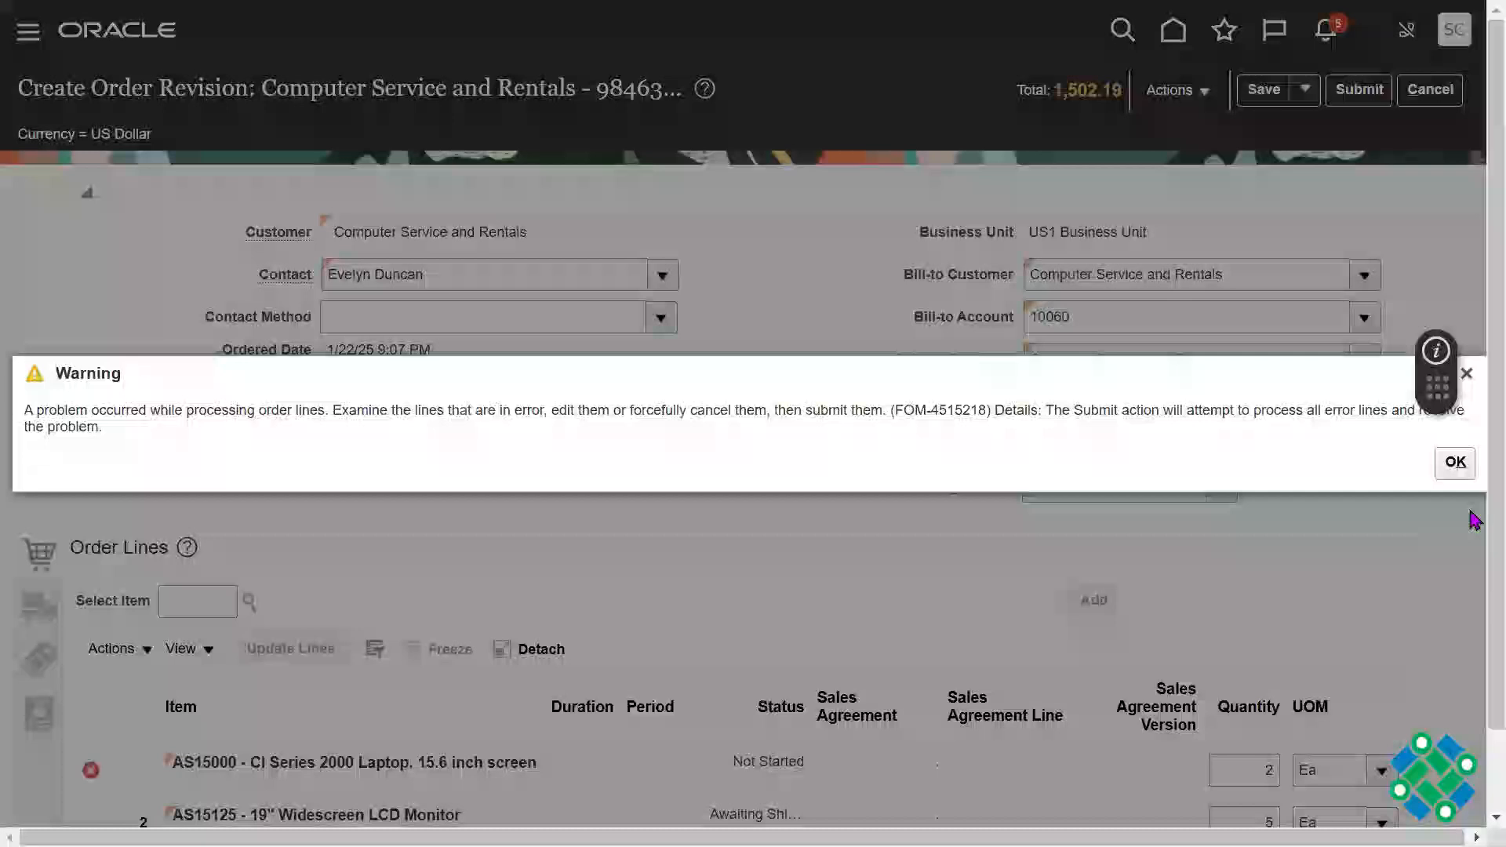
{"action": "left_click", "coordinate": [1455, 463]}
Step: Force cancel the AS15000 laptop line in the order revision and check the line's status
{"action": "scroll", "coordinate": [876, 734], "scroll_direction": "down", "scroll_amount": 1}
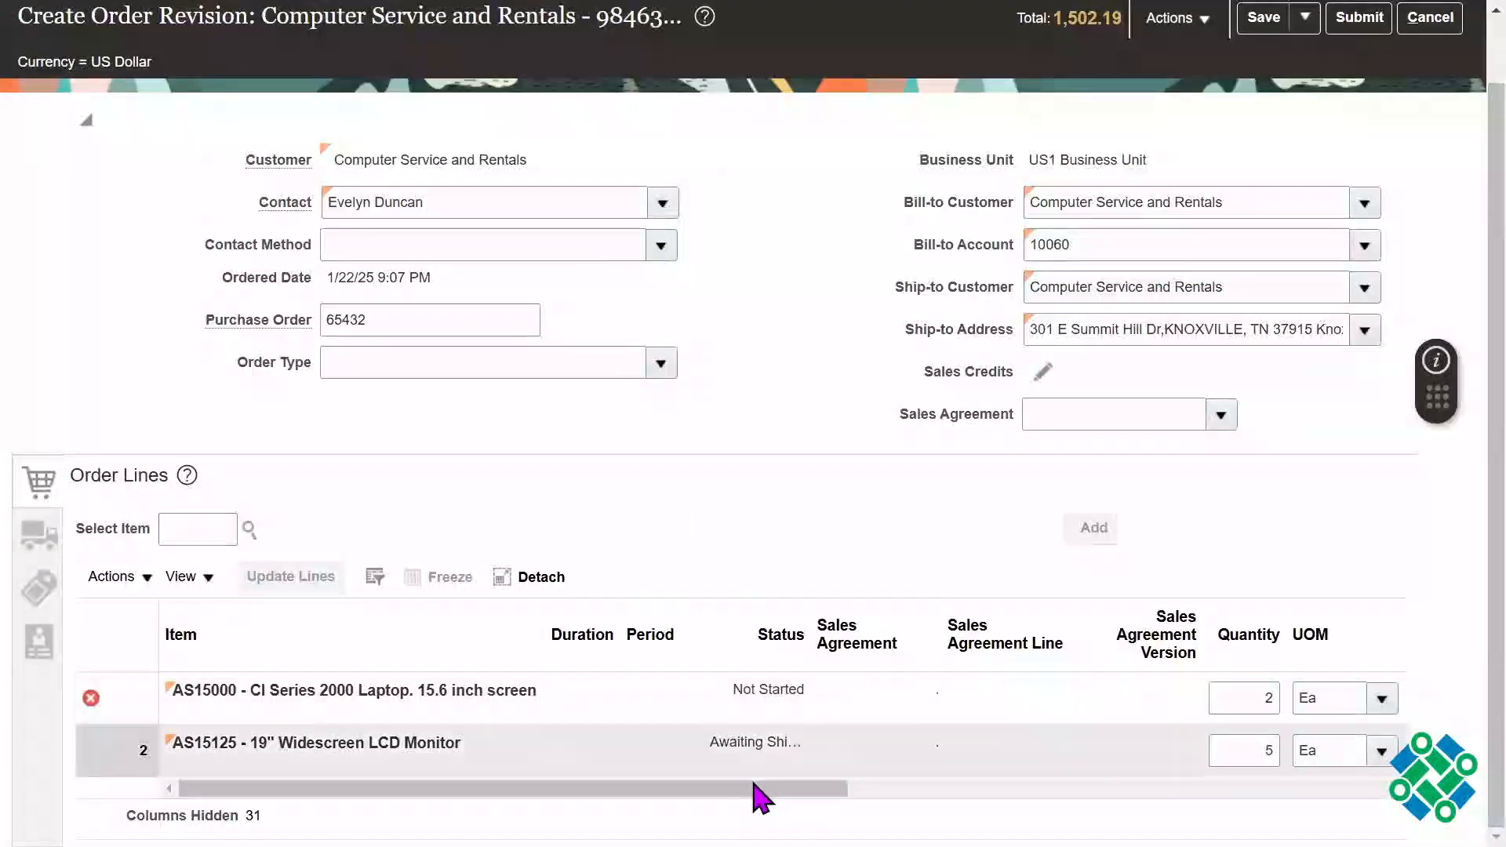
{"action": "left_click_drag", "start_coordinate": [756, 789], "coordinate": [1167, 788]}
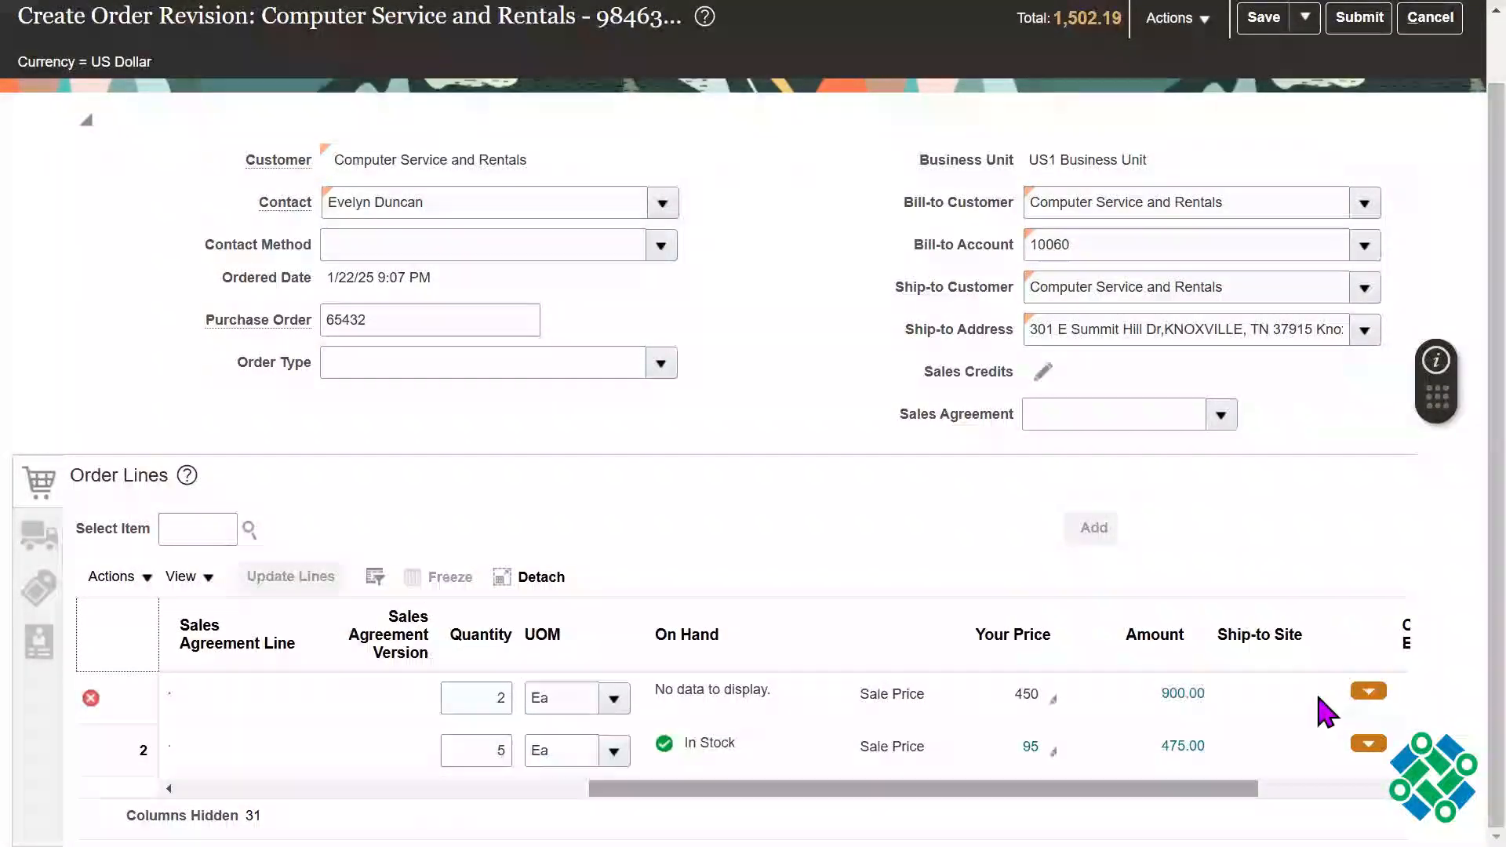
{"action": "left_click", "coordinate": [1369, 692]}
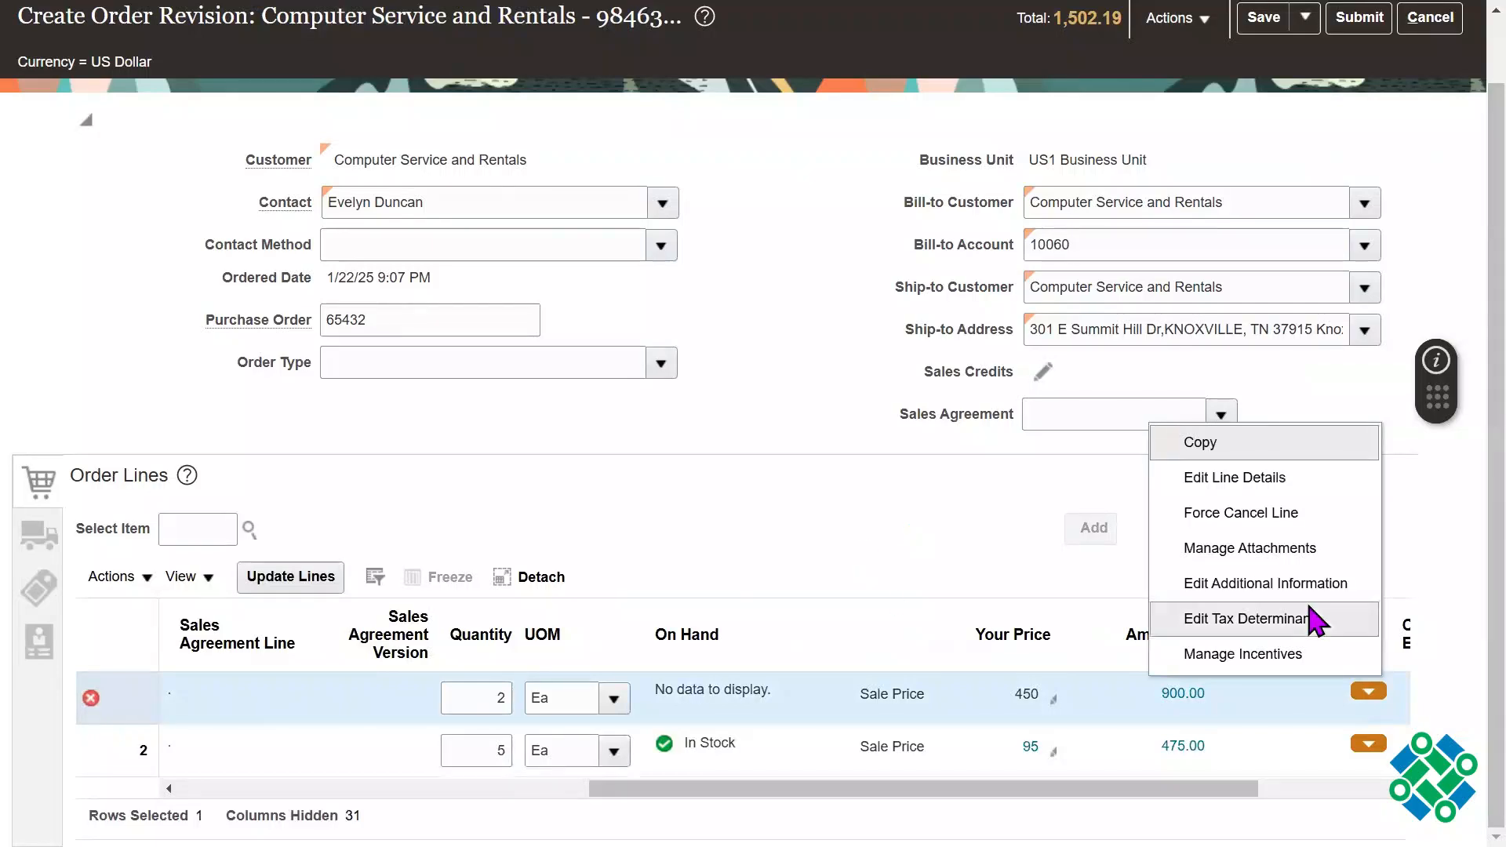
{"action": "left_click", "coordinate": [1330, 521]}
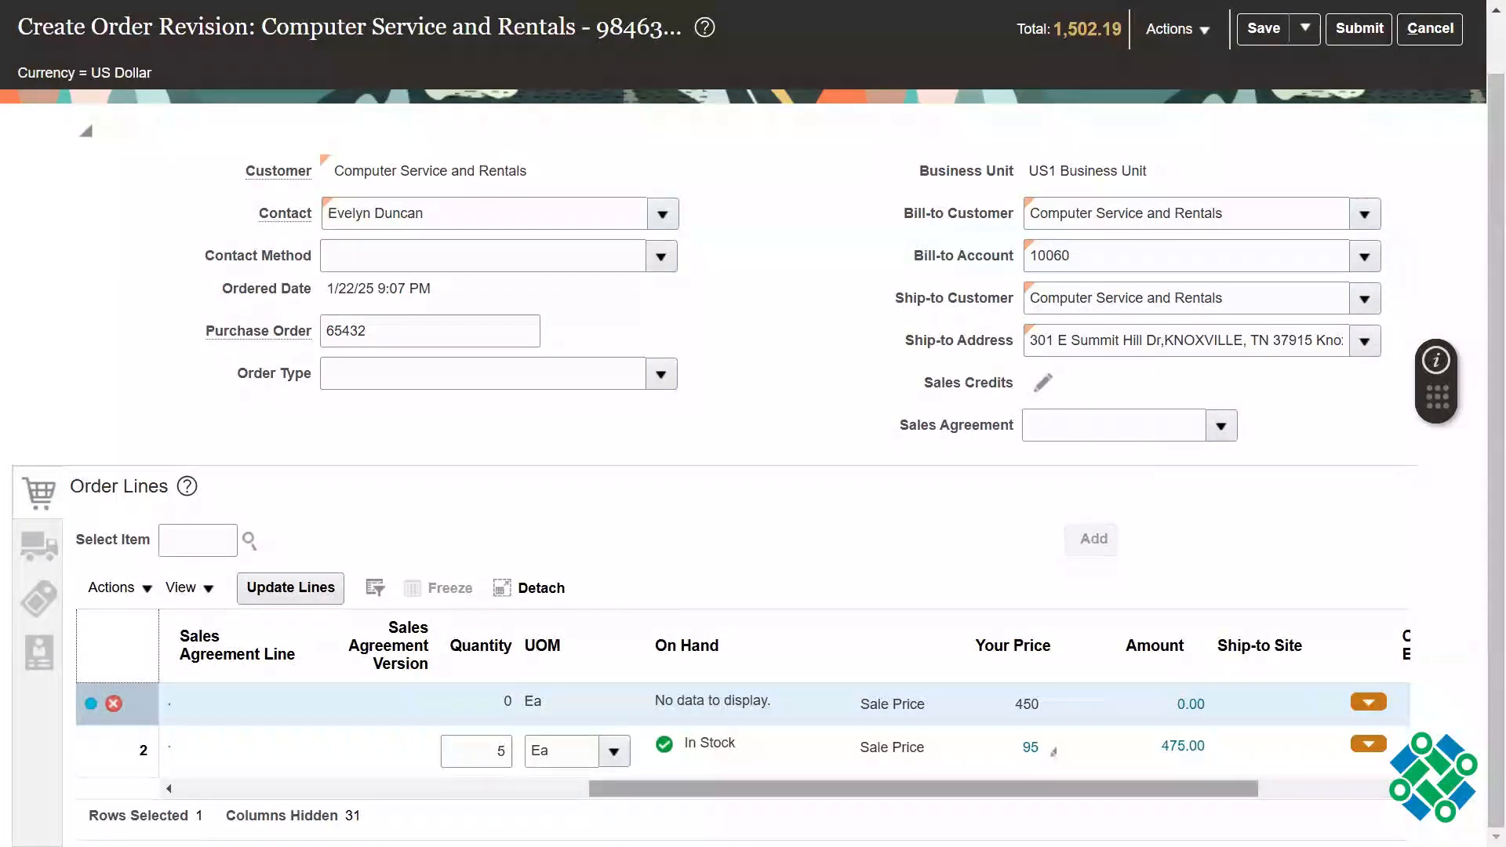
{"action": "scroll", "coordinate": [746, 722], "scroll_direction": "left", "scroll_amount": 10}
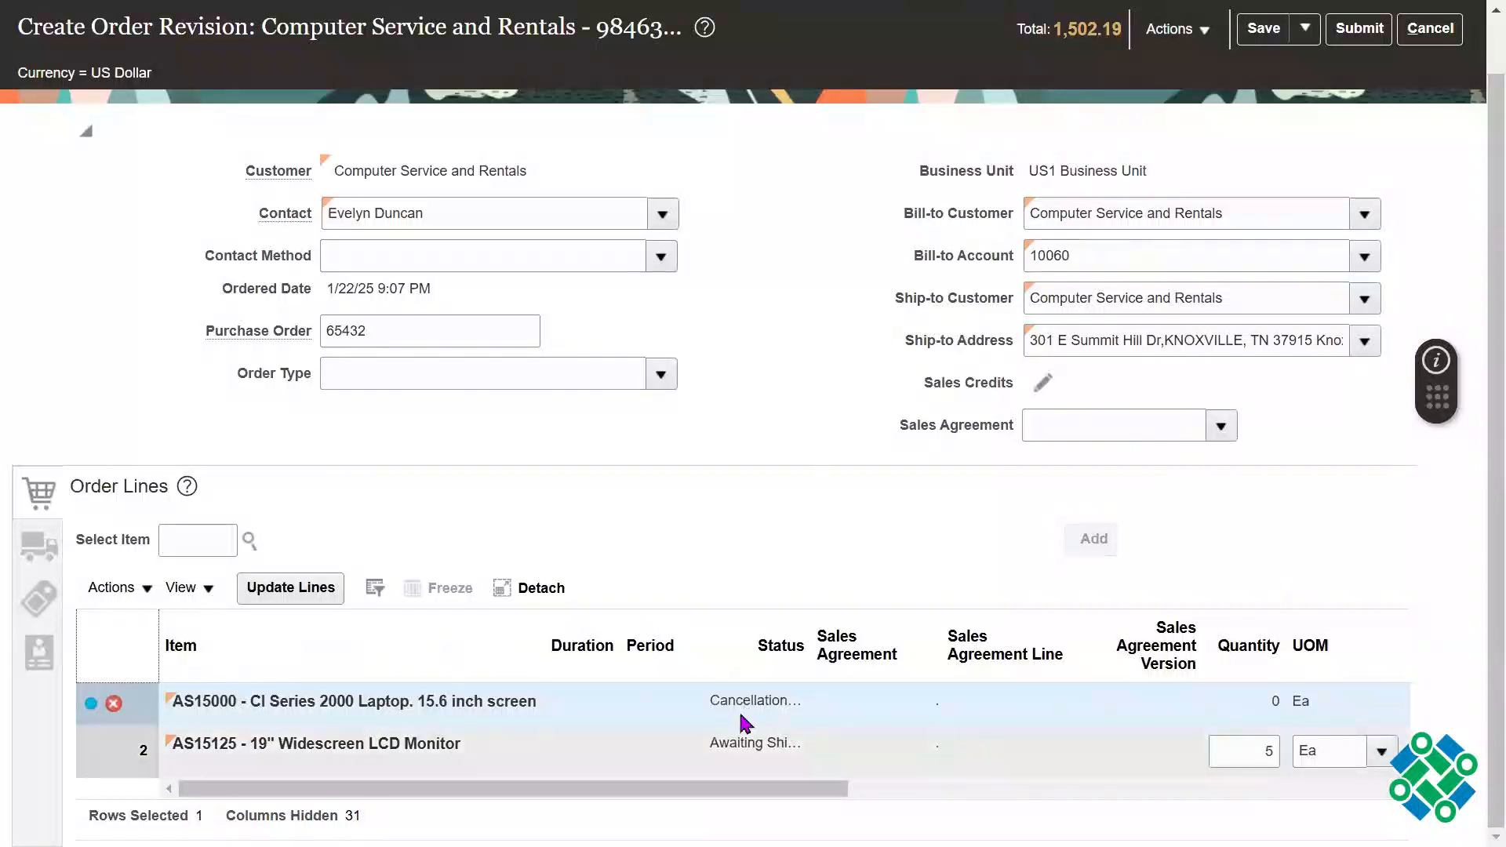
Step: Save and submit the order revision, accepting the irreversible forced cancellation of the line and acknowledging the confirmation
{"action": "scroll", "coordinate": [1477, 358], "scroll_direction": "up", "scroll_amount": 1}
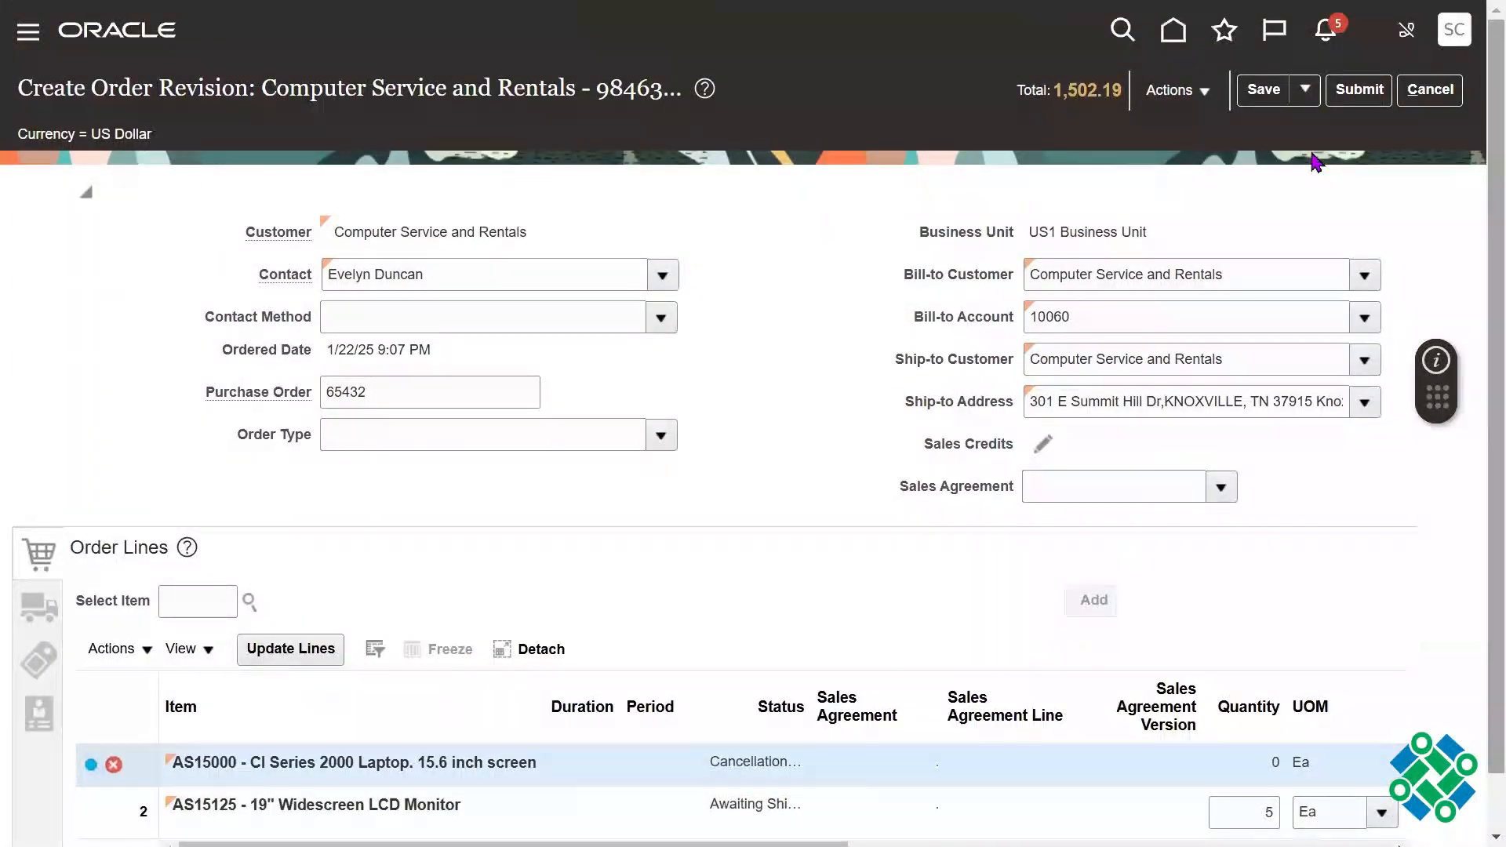
{"action": "left_click", "coordinate": [1270, 104]}
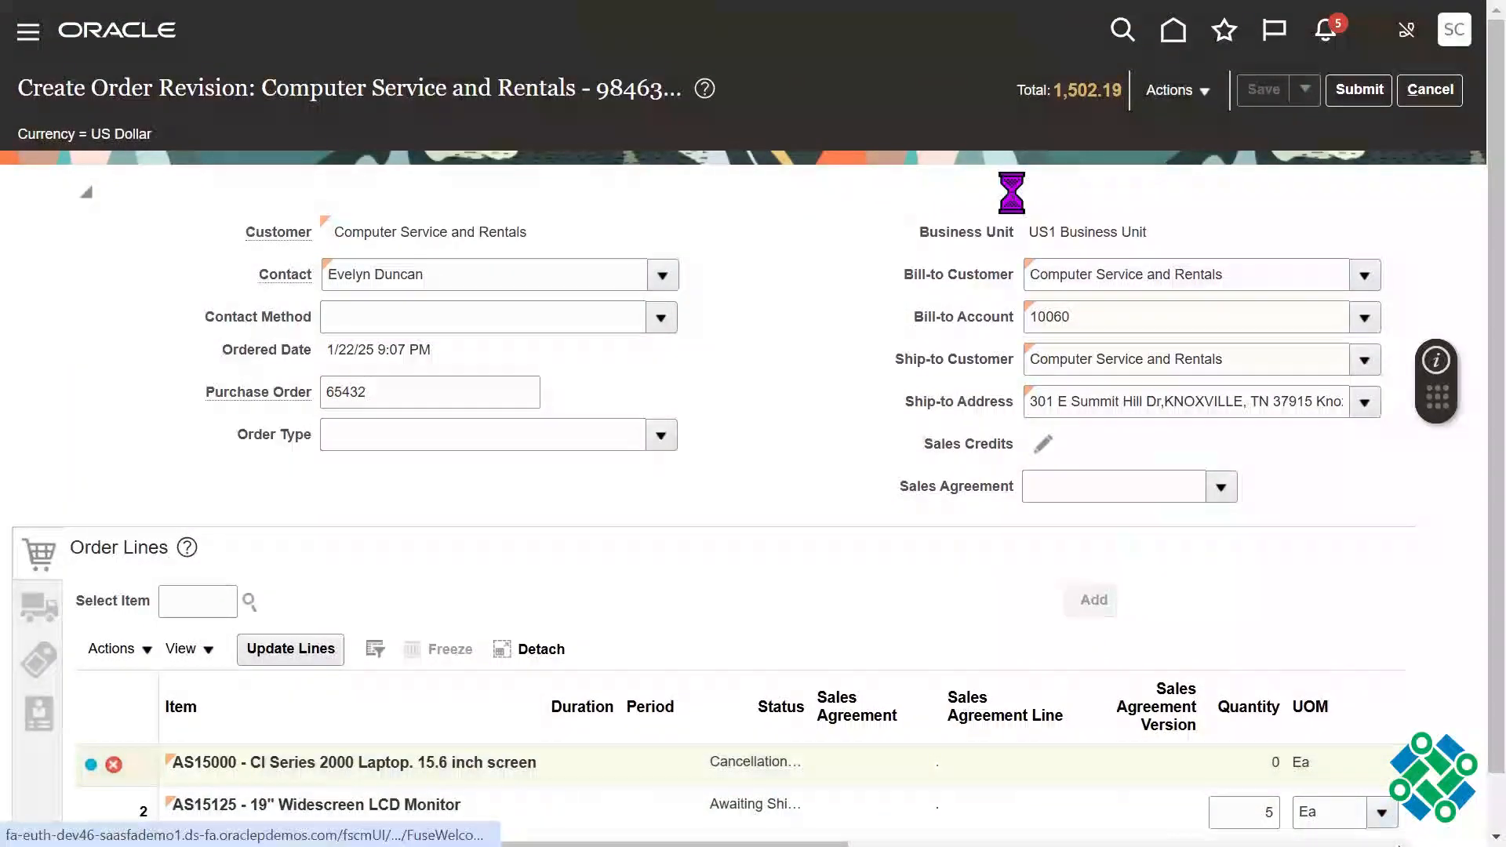
{"action": "left_click", "coordinate": [1361, 101]}
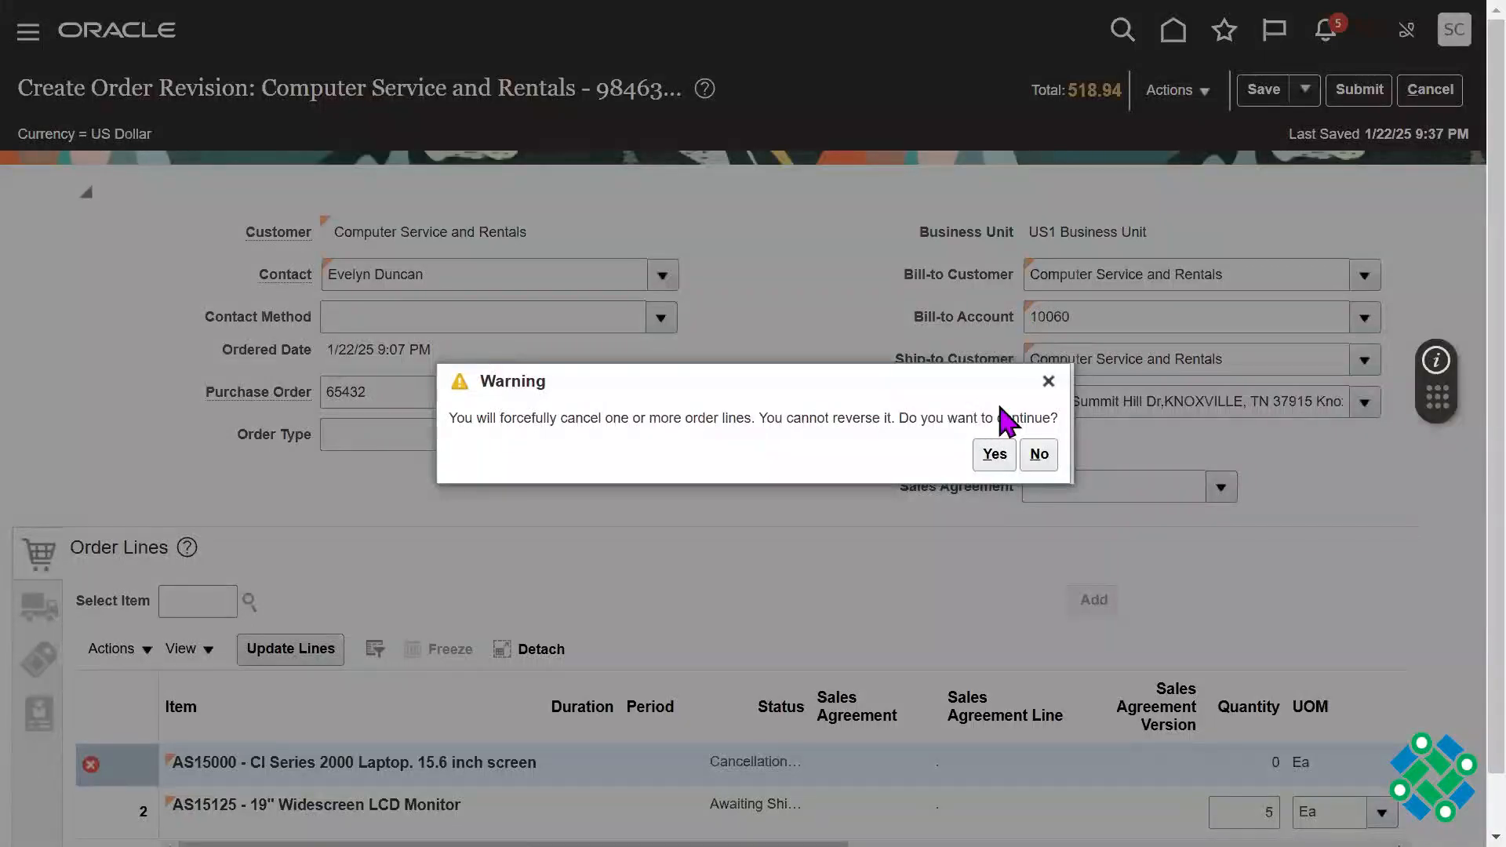
{"action": "left_click", "coordinate": [995, 453]}
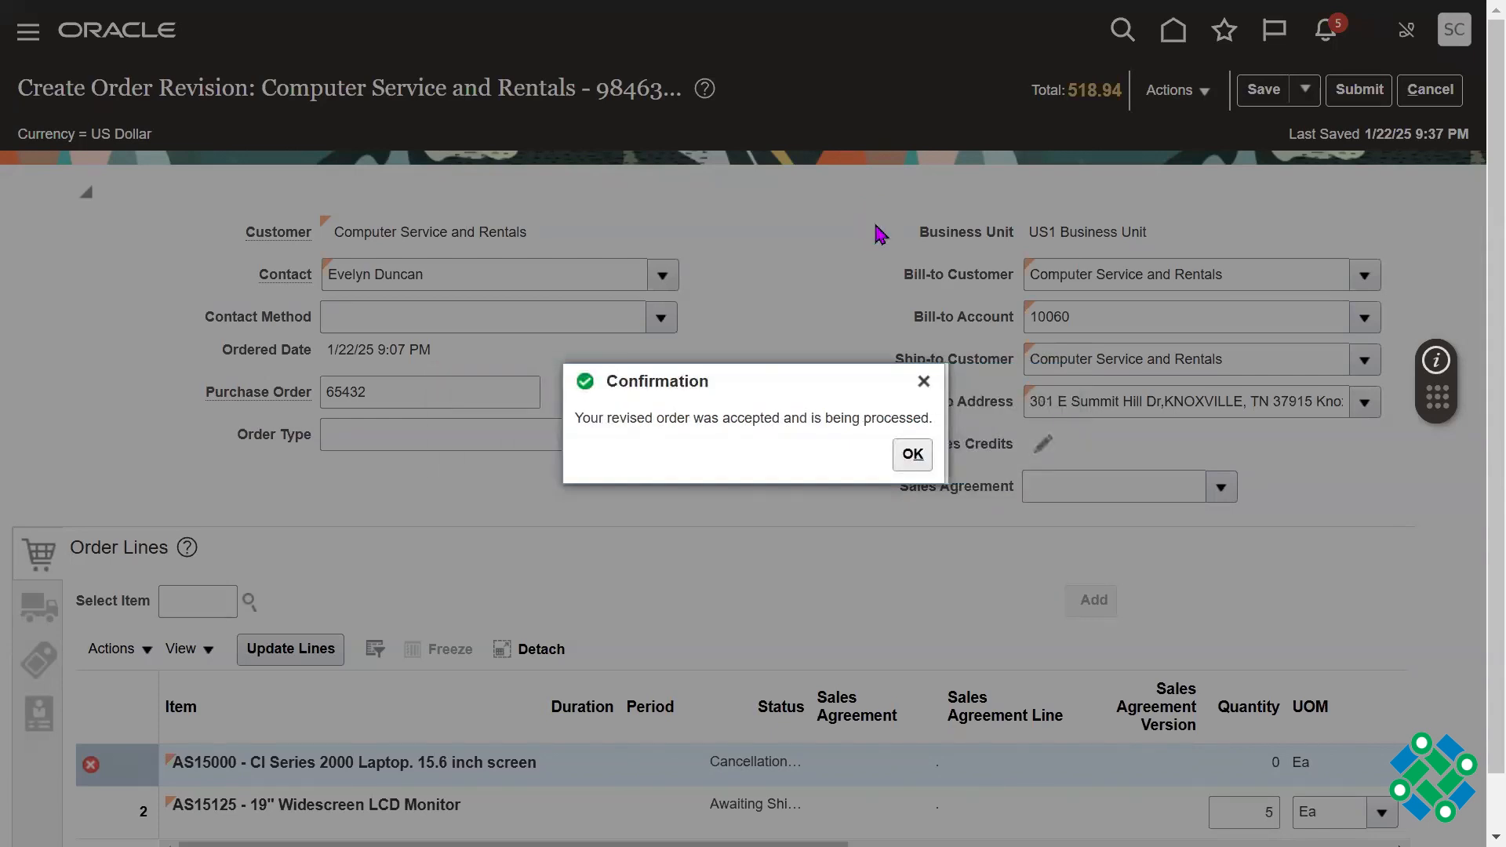
{"action": "left_click", "coordinate": [905, 463]}
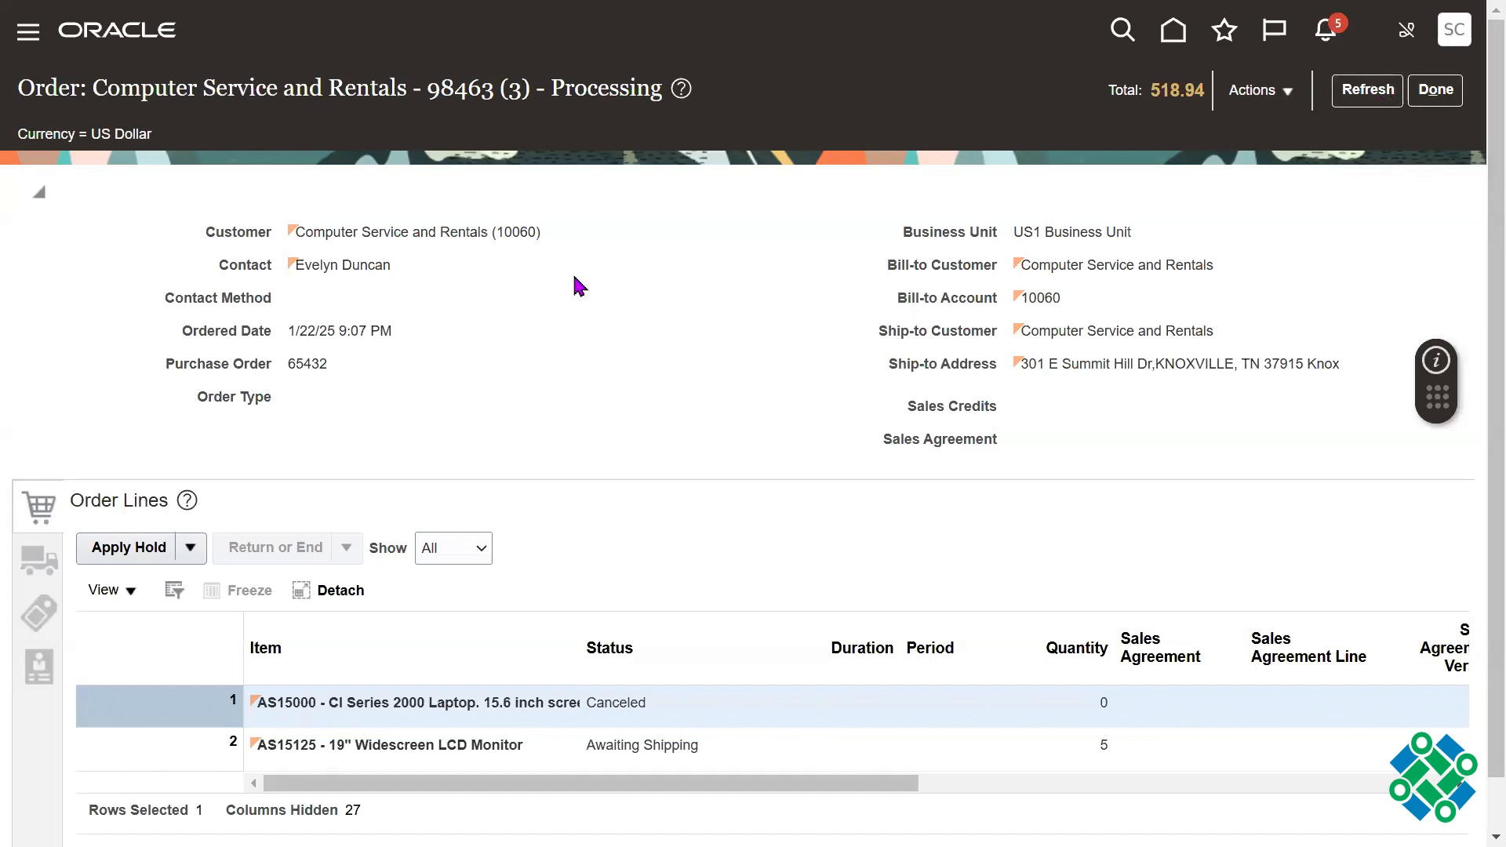
Step: Switch to the 2024 SCM Setups Sheet in Google Sheets and go to the Enter Order stage of the O2C cycle
{"action": "key", "text": "alt+Tab"}
{"action": "key", "text": "alt+Tab"}
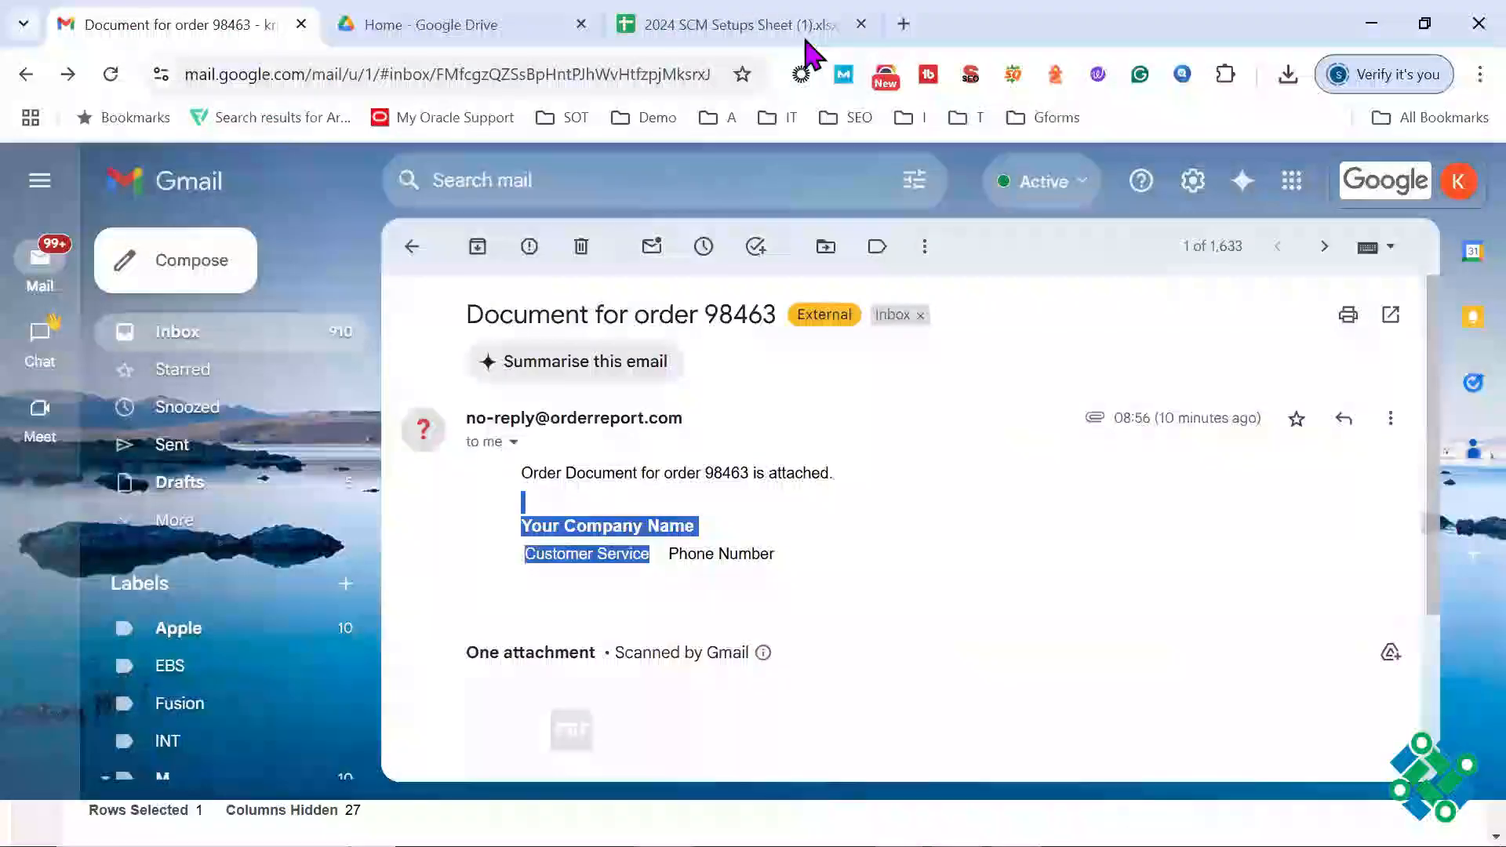
{"action": "left_click", "coordinate": [805, 36]}
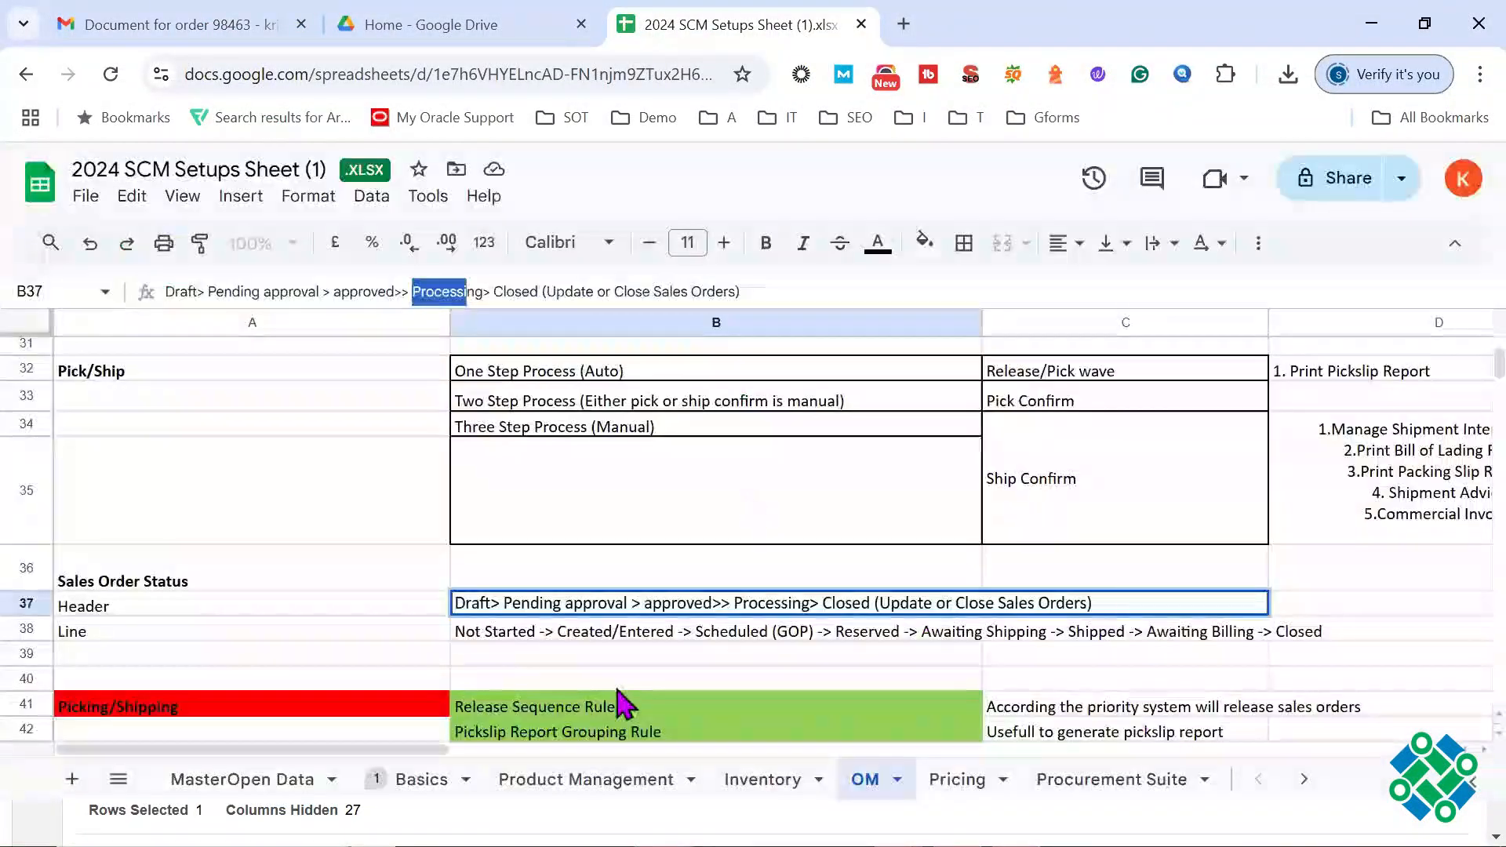
{"action": "left_click", "coordinate": [282, 461]}
{"action": "key", "text": "Up"}
{"action": "key", "text": "Up"}
{"action": "key", "text": "Up"}
{"action": "key", "text": "Up"}
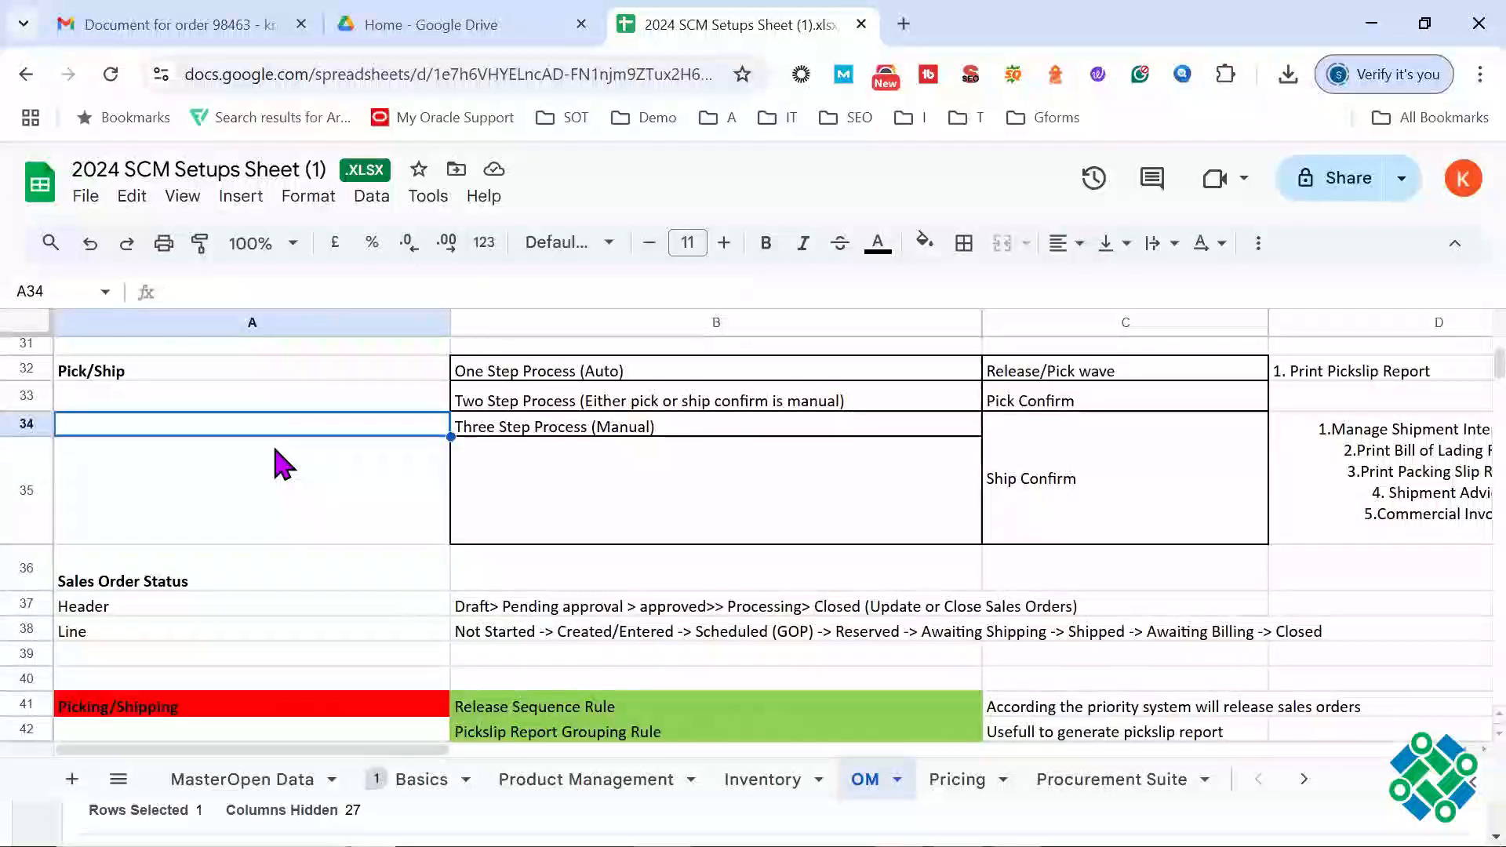
{"action": "key", "text": "Up"}
{"action": "key", "text": "Up"}
{"action": "key", "text": "Up"}
{"action": "key", "text": "Up"}
{"action": "key", "text": "Up"}
{"action": "key", "text": "Up"}
{"action": "key", "text": "Up"}
{"action": "key", "text": "Up"}
{"action": "key", "text": "Up"}
{"action": "key", "text": "Up"}
{"action": "key", "text": "Up"}
{"action": "key", "text": "Up"}
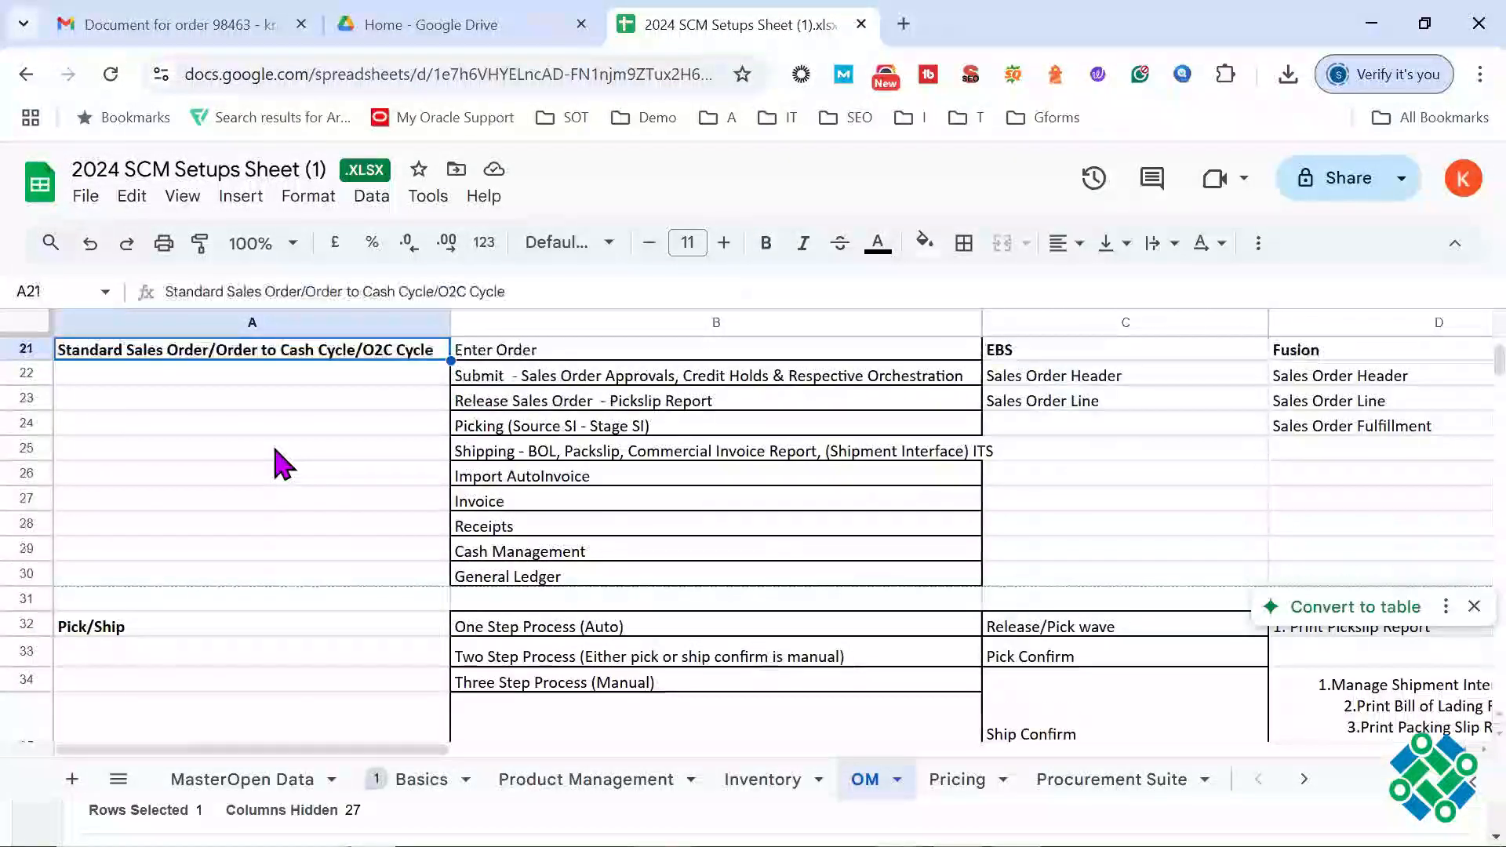
{"action": "left_click", "coordinate": [538, 400]}
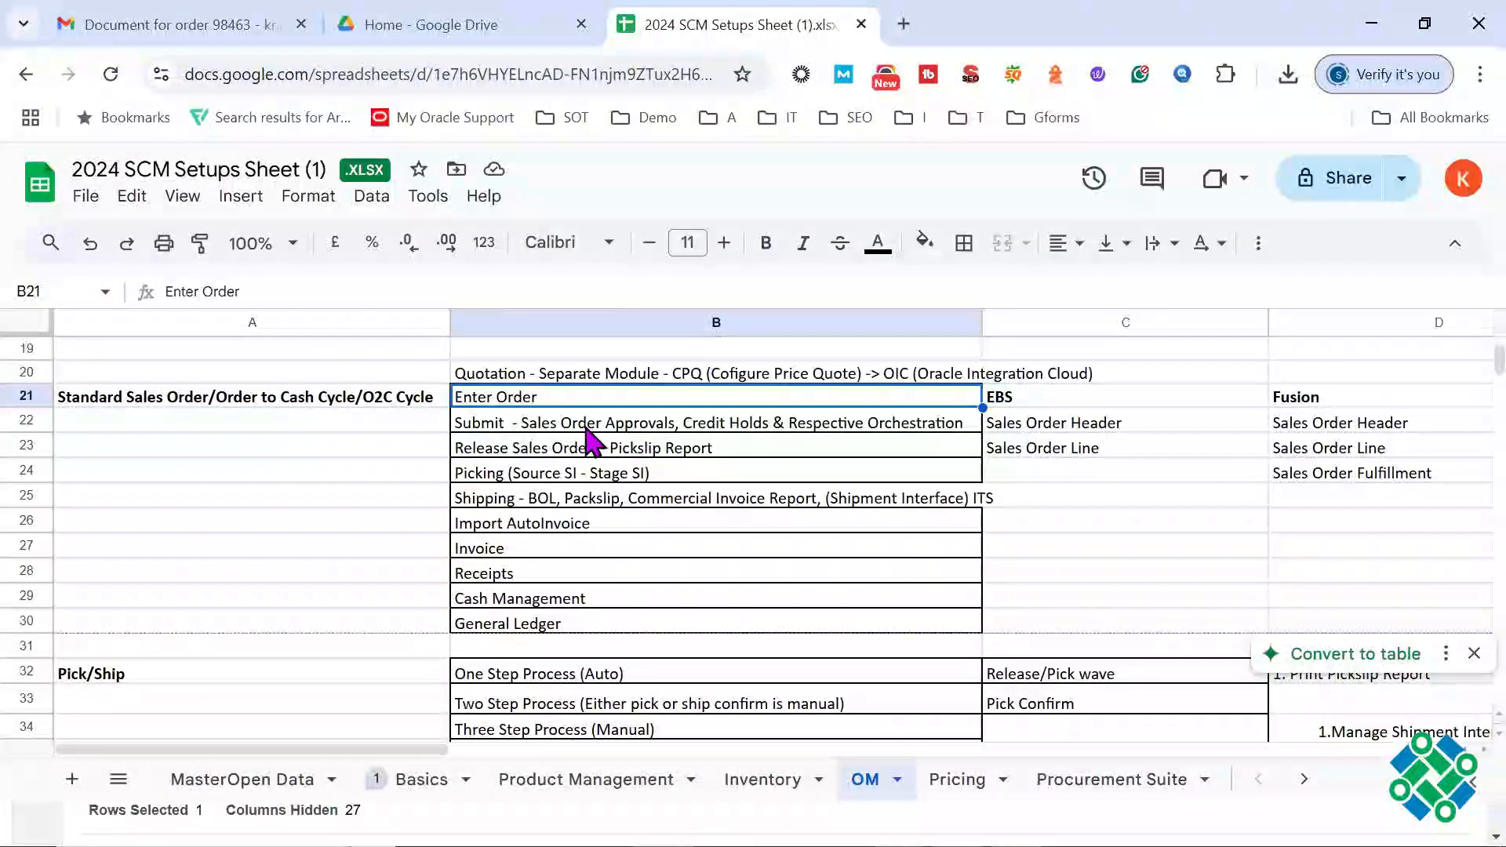
Step: Examine the Submit stage in cell B22, highlighting sales order approvals, credit holds and respective orchestration in turn
{"action": "left_click", "coordinate": [590, 430]}
{"action": "left_click_drag", "start_coordinate": [209, 292], "coordinate": [132, 297]}
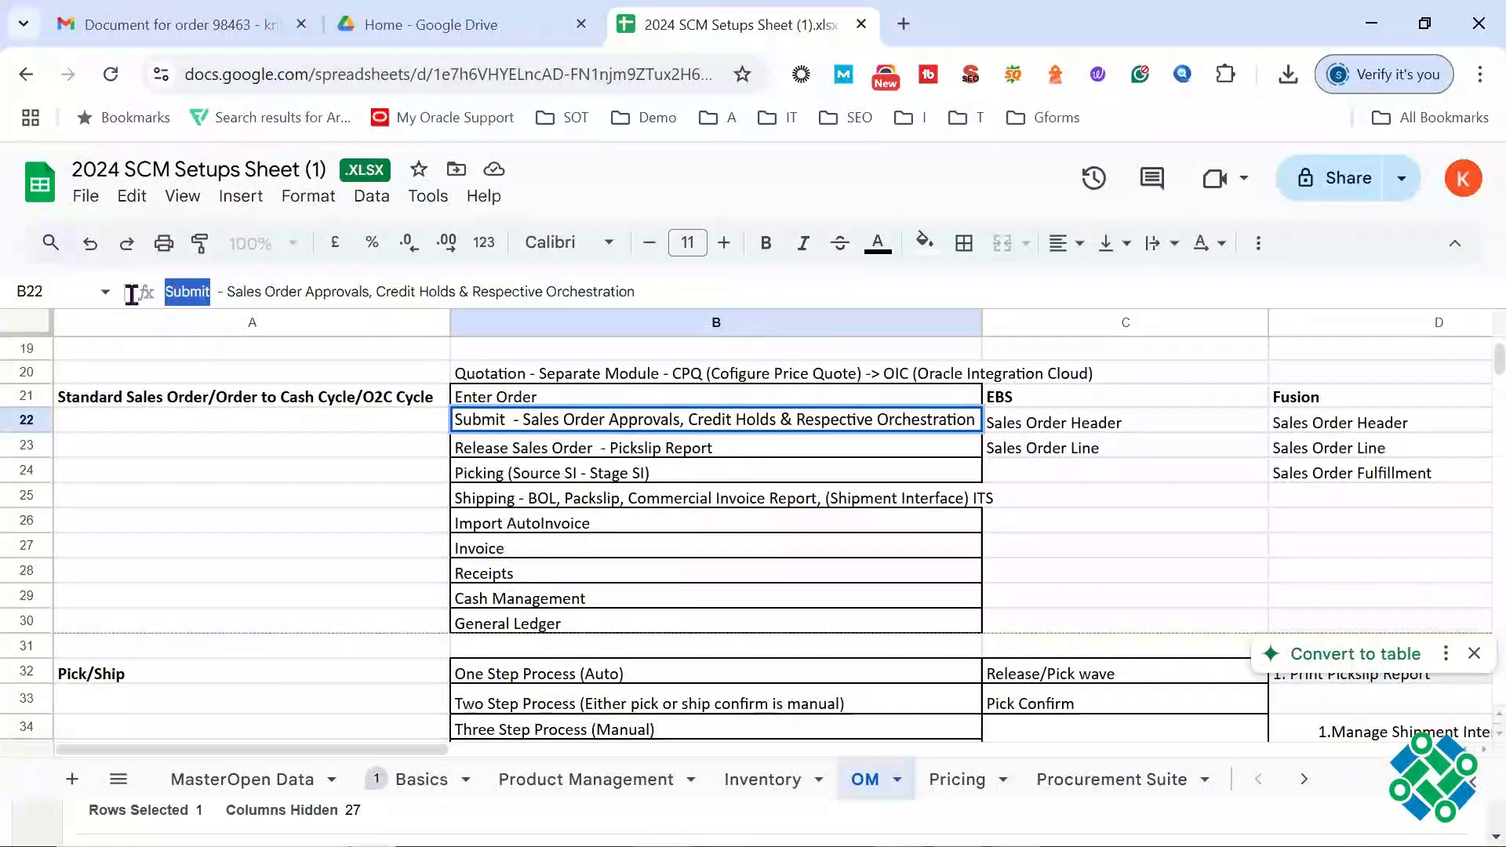
{"action": "left_click_drag", "start_coordinate": [367, 284], "coordinate": [227, 292]}
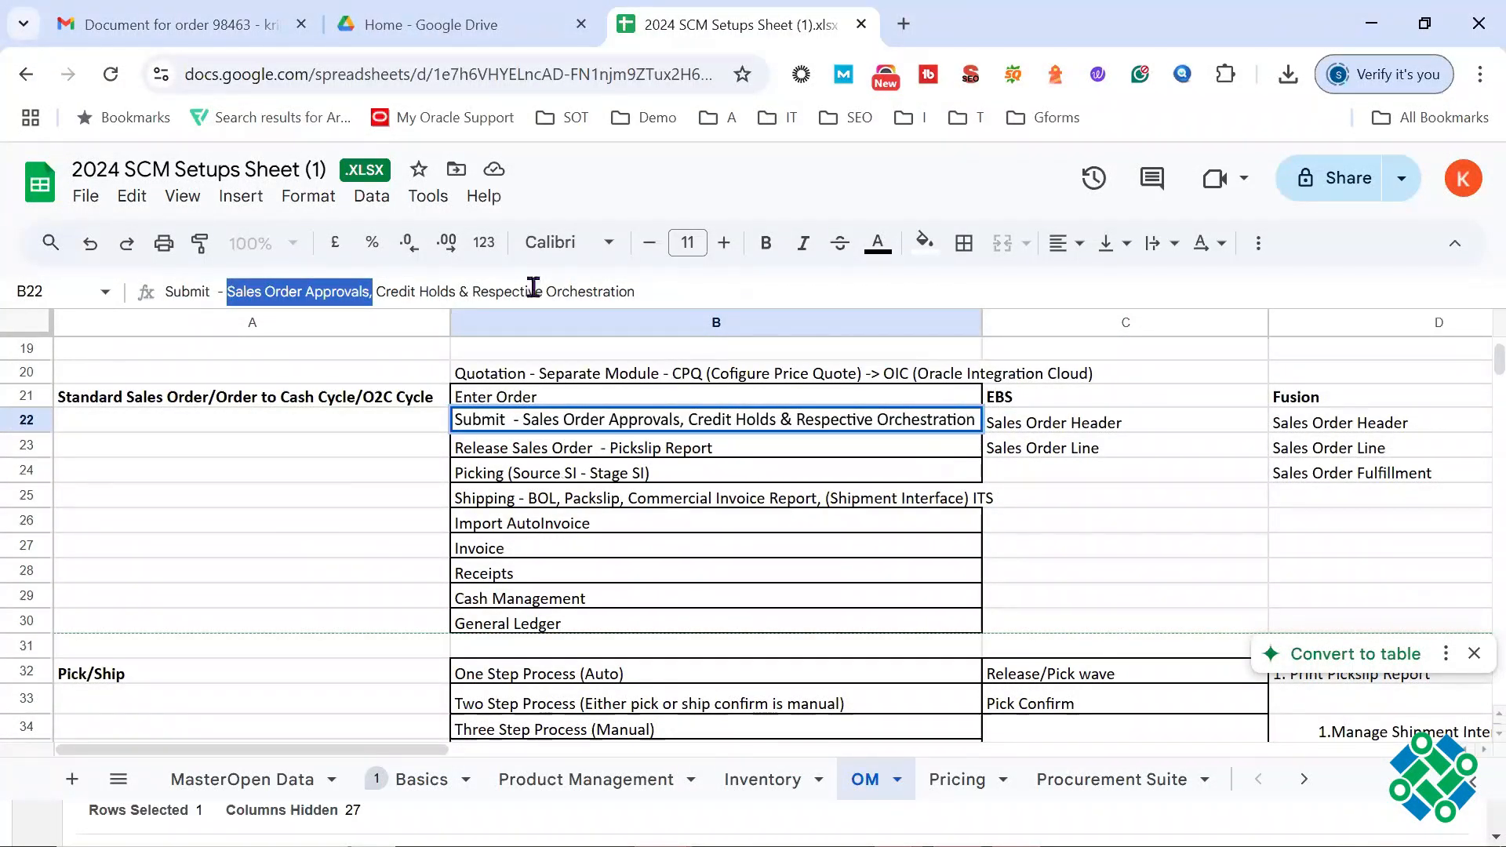
{"action": "left_click_drag", "start_coordinate": [460, 291], "coordinate": [377, 292]}
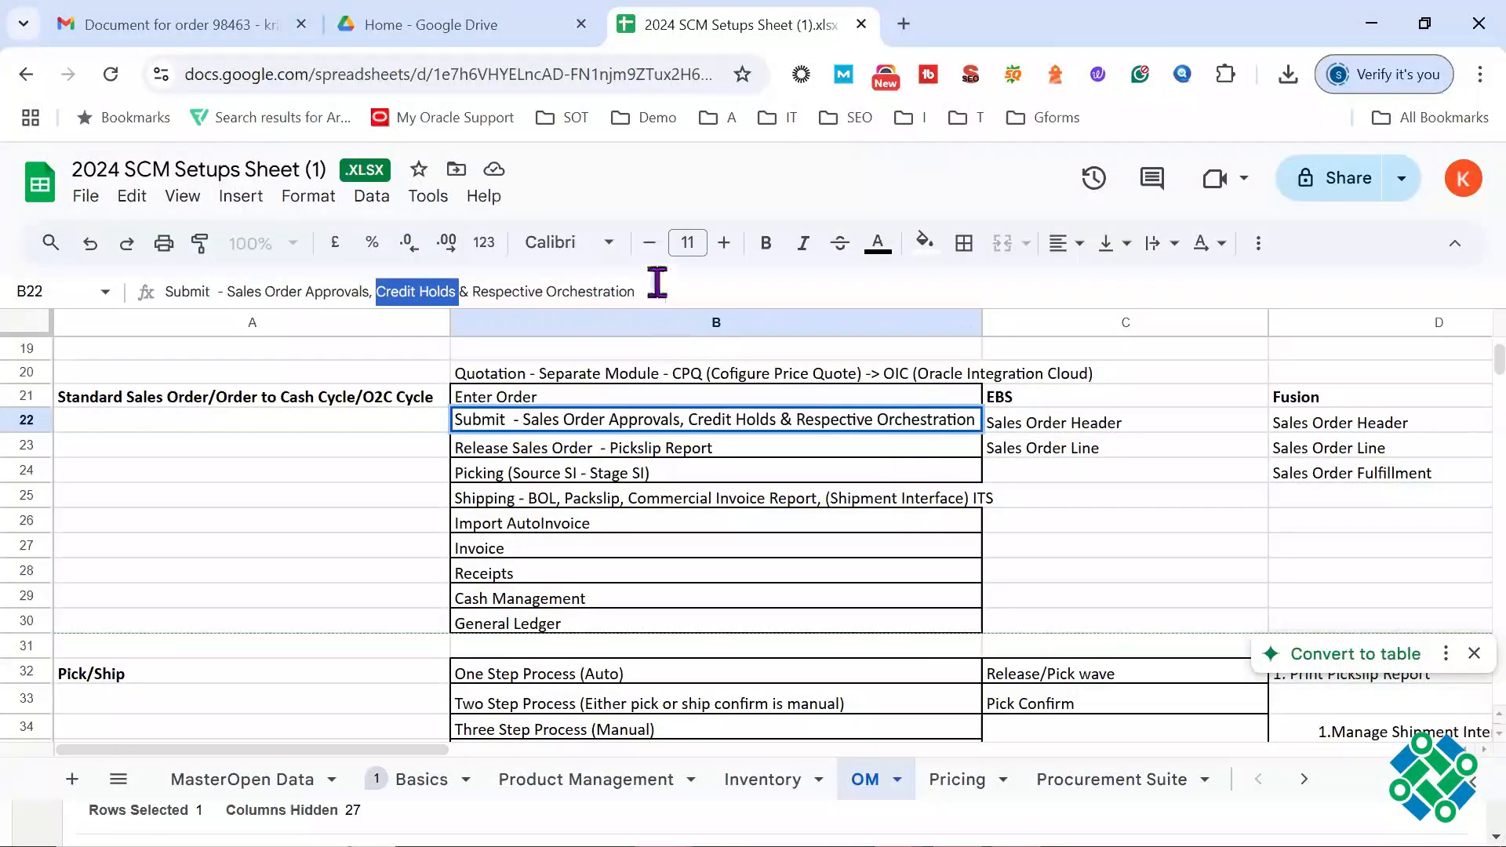
{"action": "left_click_drag", "start_coordinate": [637, 291], "coordinate": [459, 291]}
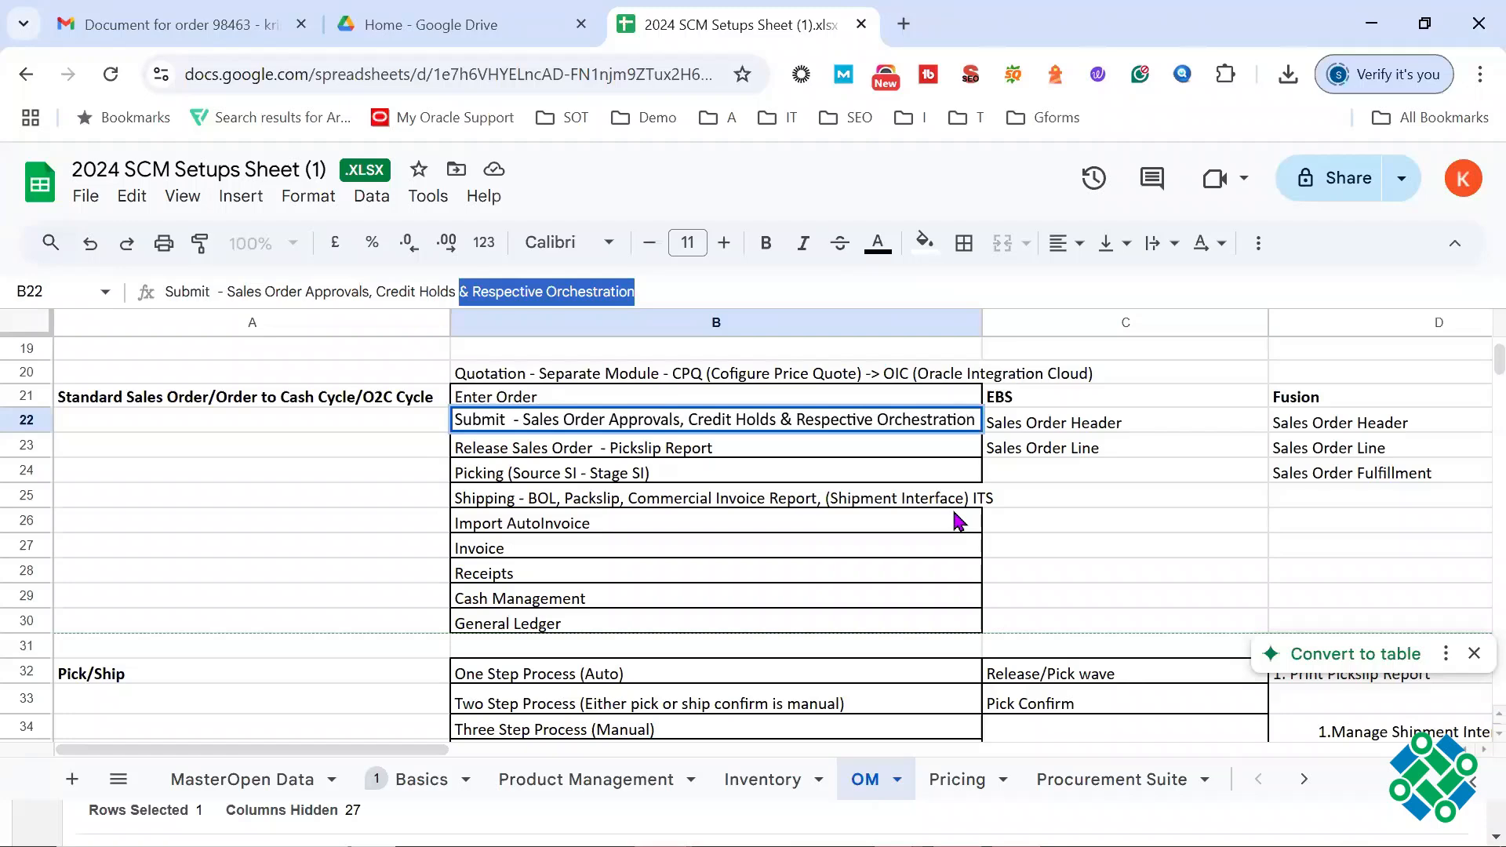
{"action": "left_click", "coordinate": [686, 289]}
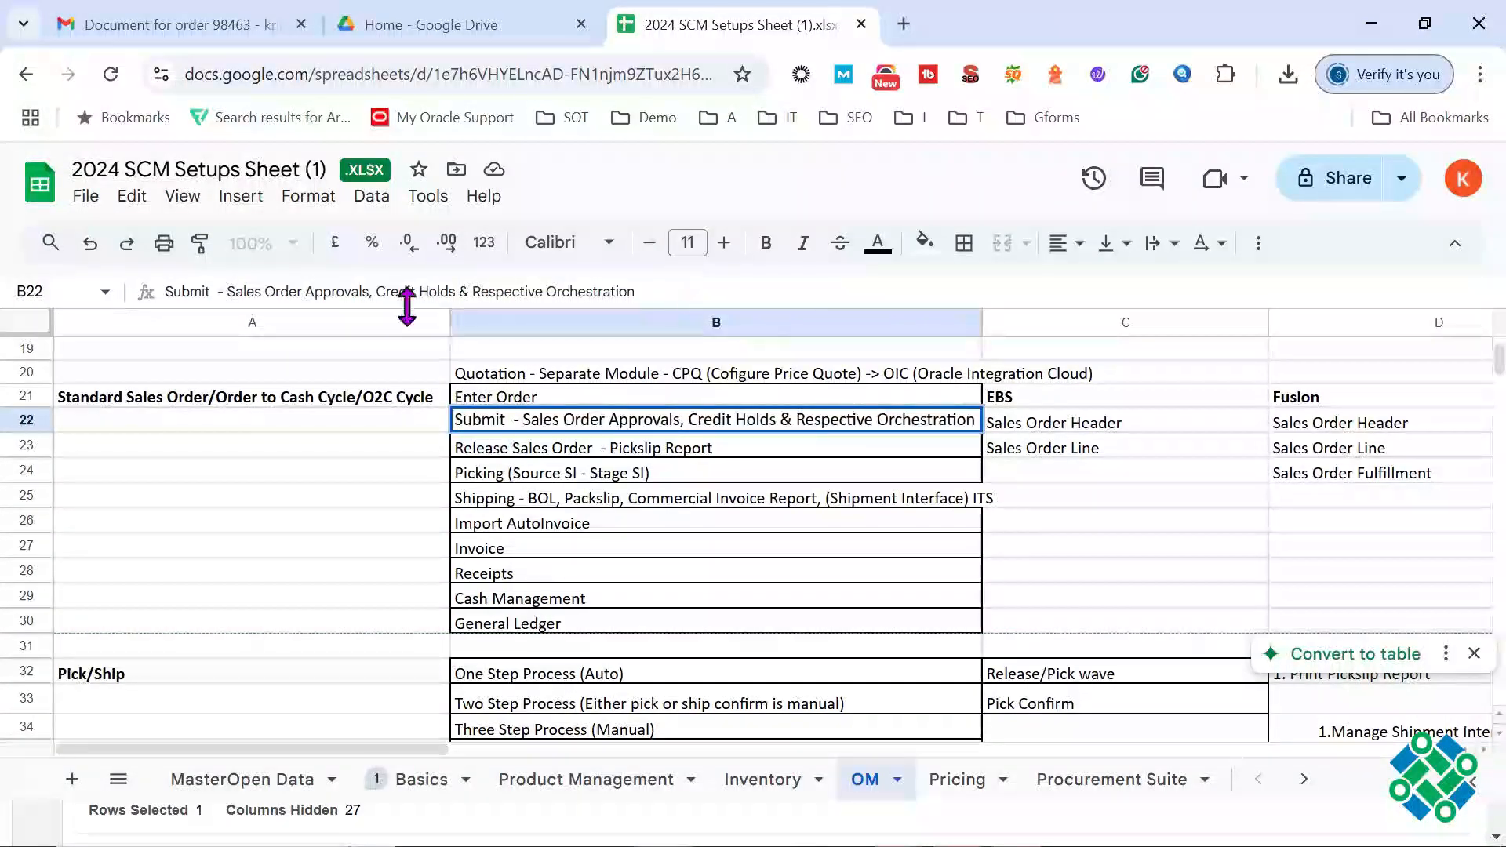
{"action": "double_click", "coordinate": [166, 291]}
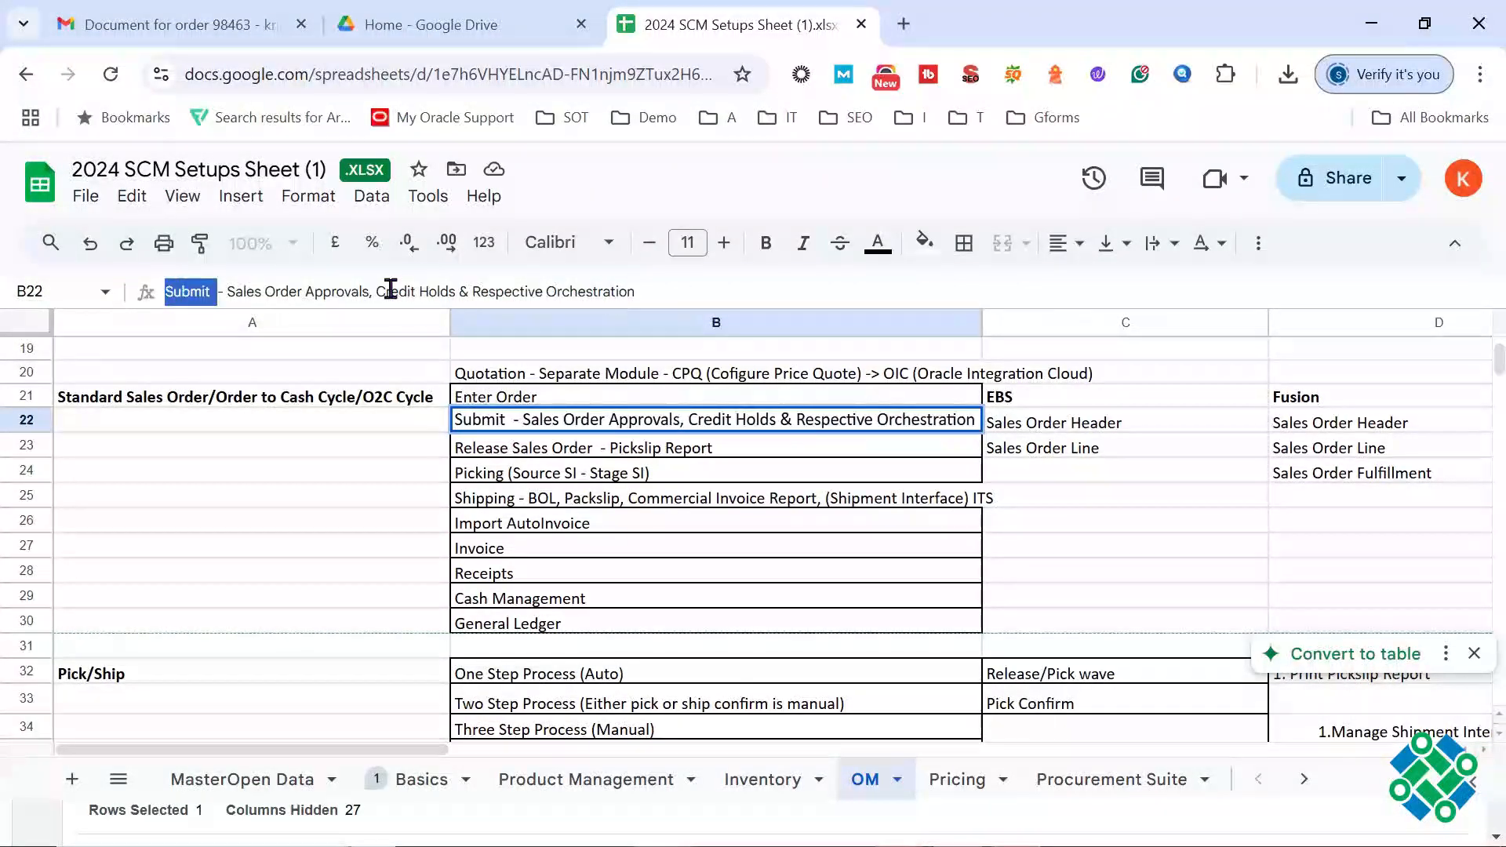
{"action": "left_click_drag", "start_coordinate": [635, 291], "coordinate": [224, 289]}
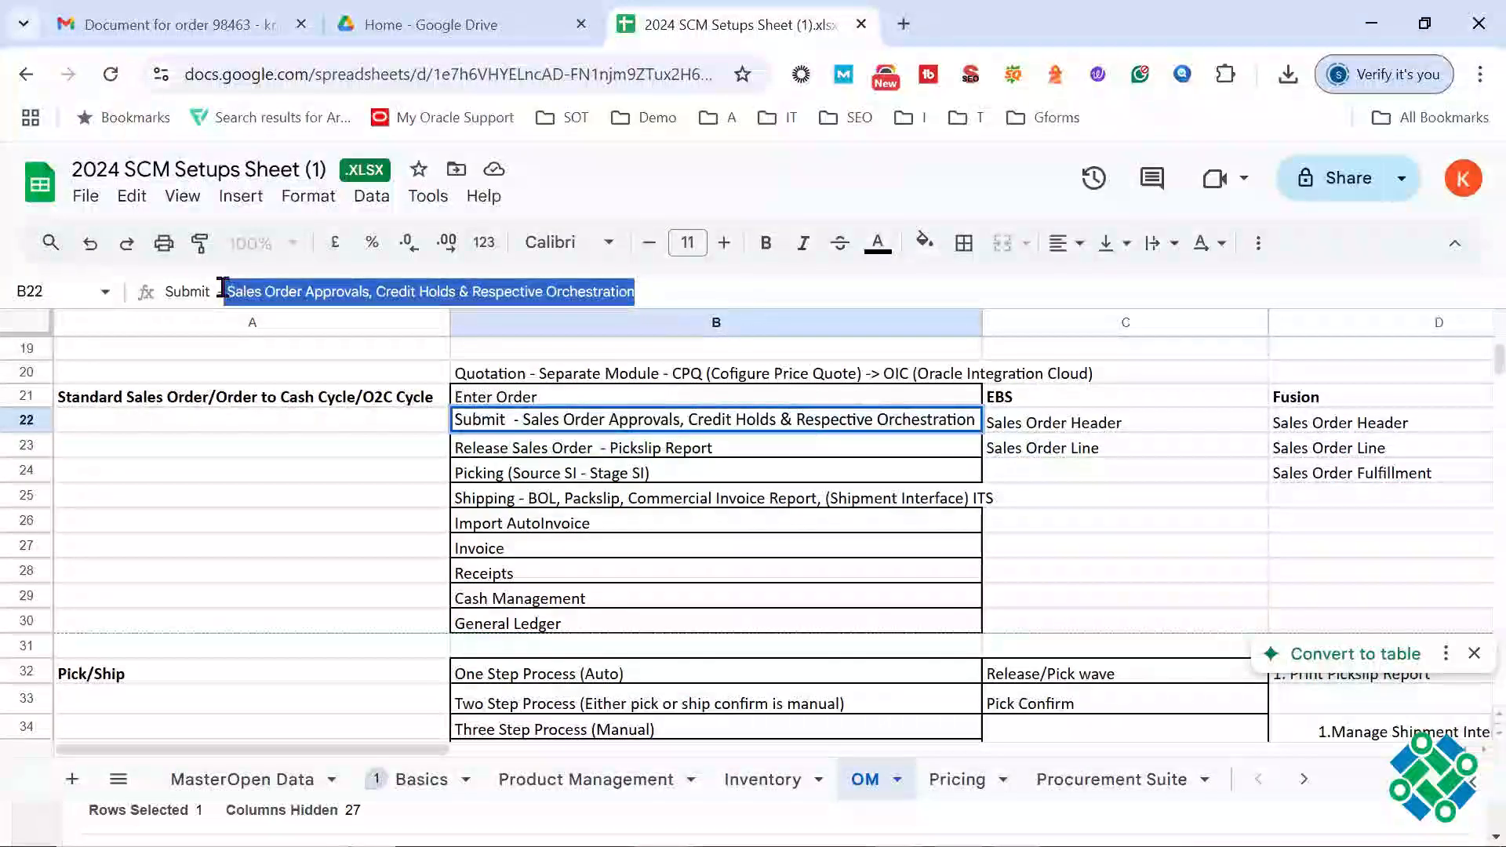
{"action": "left_click_drag", "start_coordinate": [634, 291], "coordinate": [163, 291]}
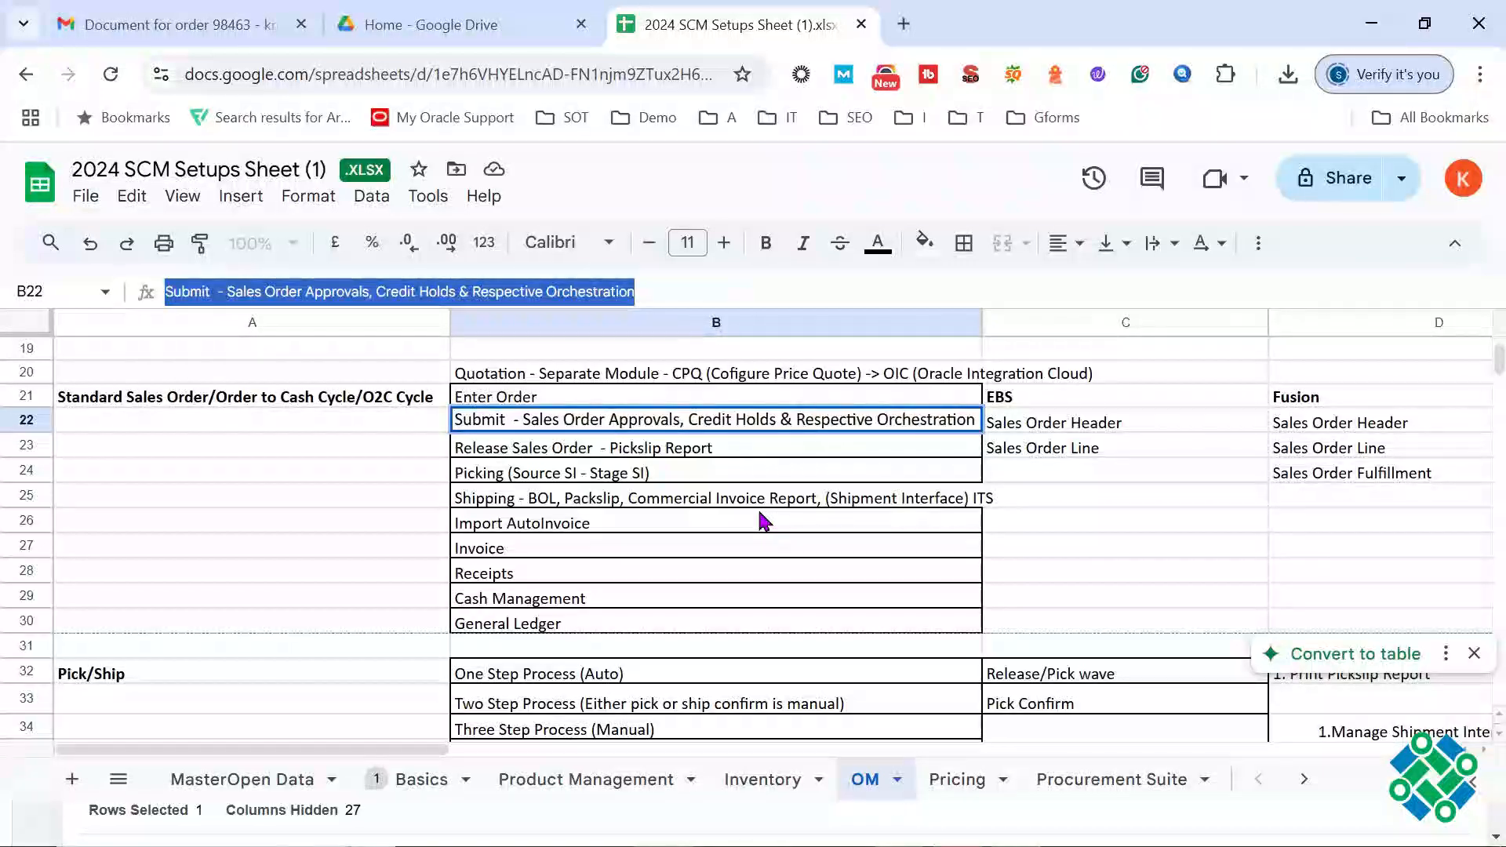
Step: Highlight the full text of the Release Sales Order - Pickslip Report stage in cell B23
{"action": "left_click", "coordinate": [576, 451]}
{"action": "double_click", "coordinate": [575, 446]}
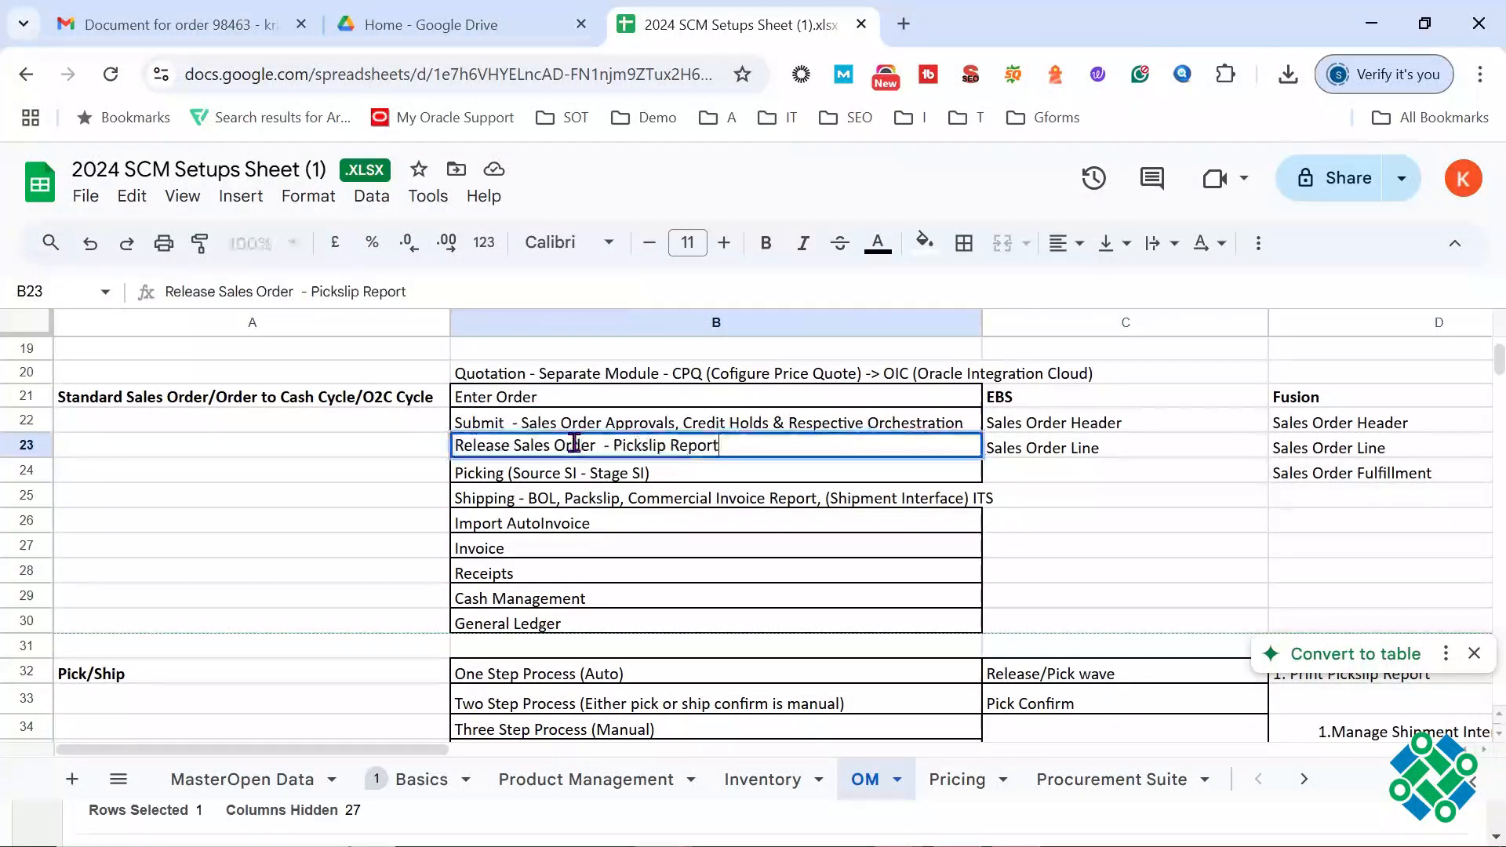
{"action": "triple_click", "coordinate": [574, 444]}
{"action": "triple_click", "coordinate": [574, 444]}
{"action": "left_click", "coordinate": [574, 443]}
{"action": "triple_click", "coordinate": [574, 444]}
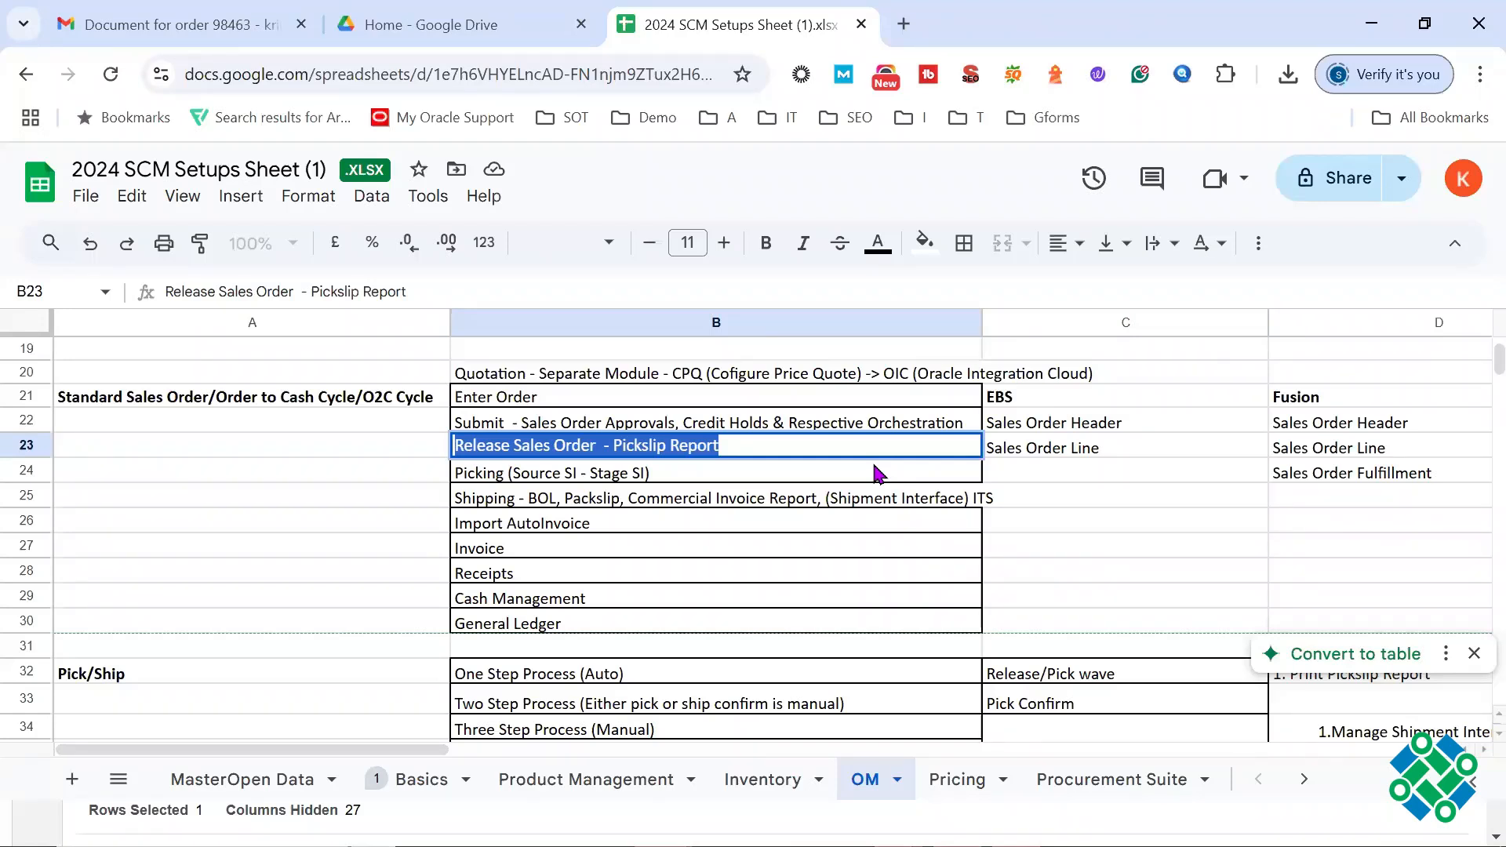
Step: Return to the Release Sales Order - Pickslip Report stage in cell B23, and select the order number in the Oracle Fusion order's title
{"action": "left_click", "coordinate": [661, 477]}
{"action": "left_click", "coordinate": [659, 488]}
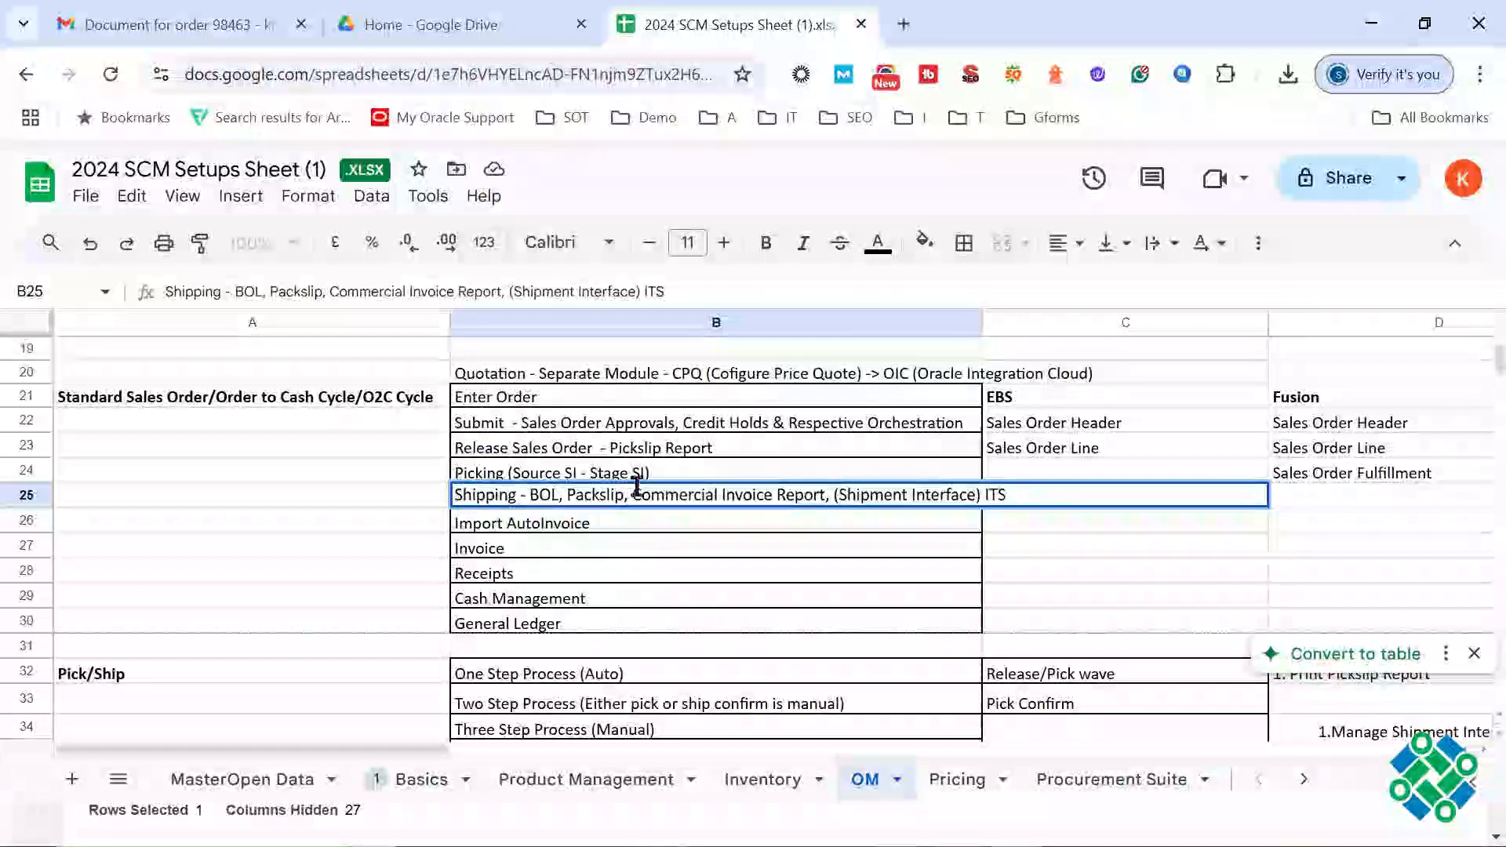
{"action": "left_click", "coordinate": [665, 455]}
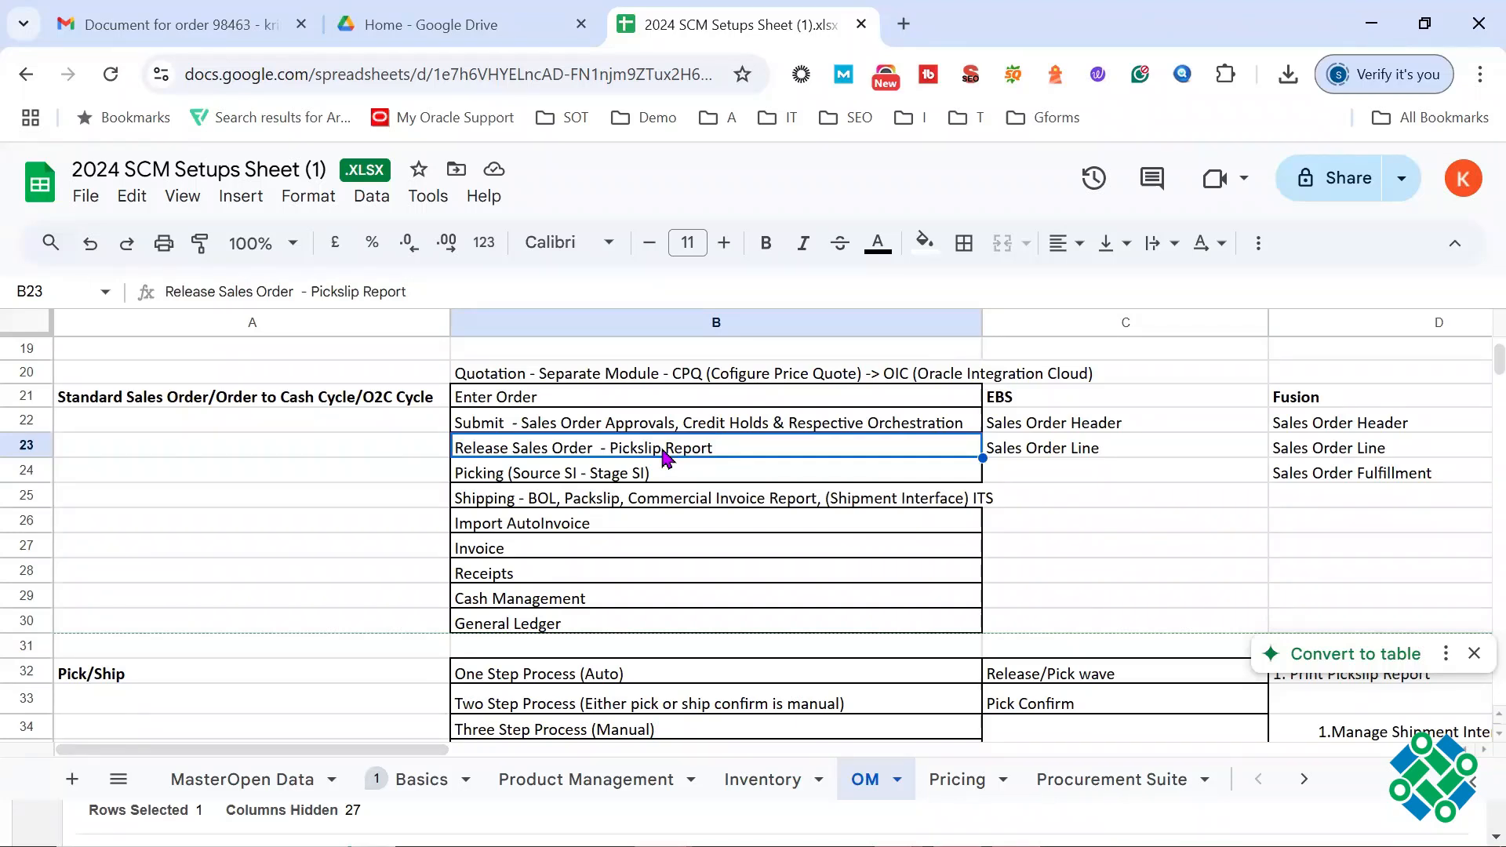
{"action": "key", "text": "alt+Tab"}
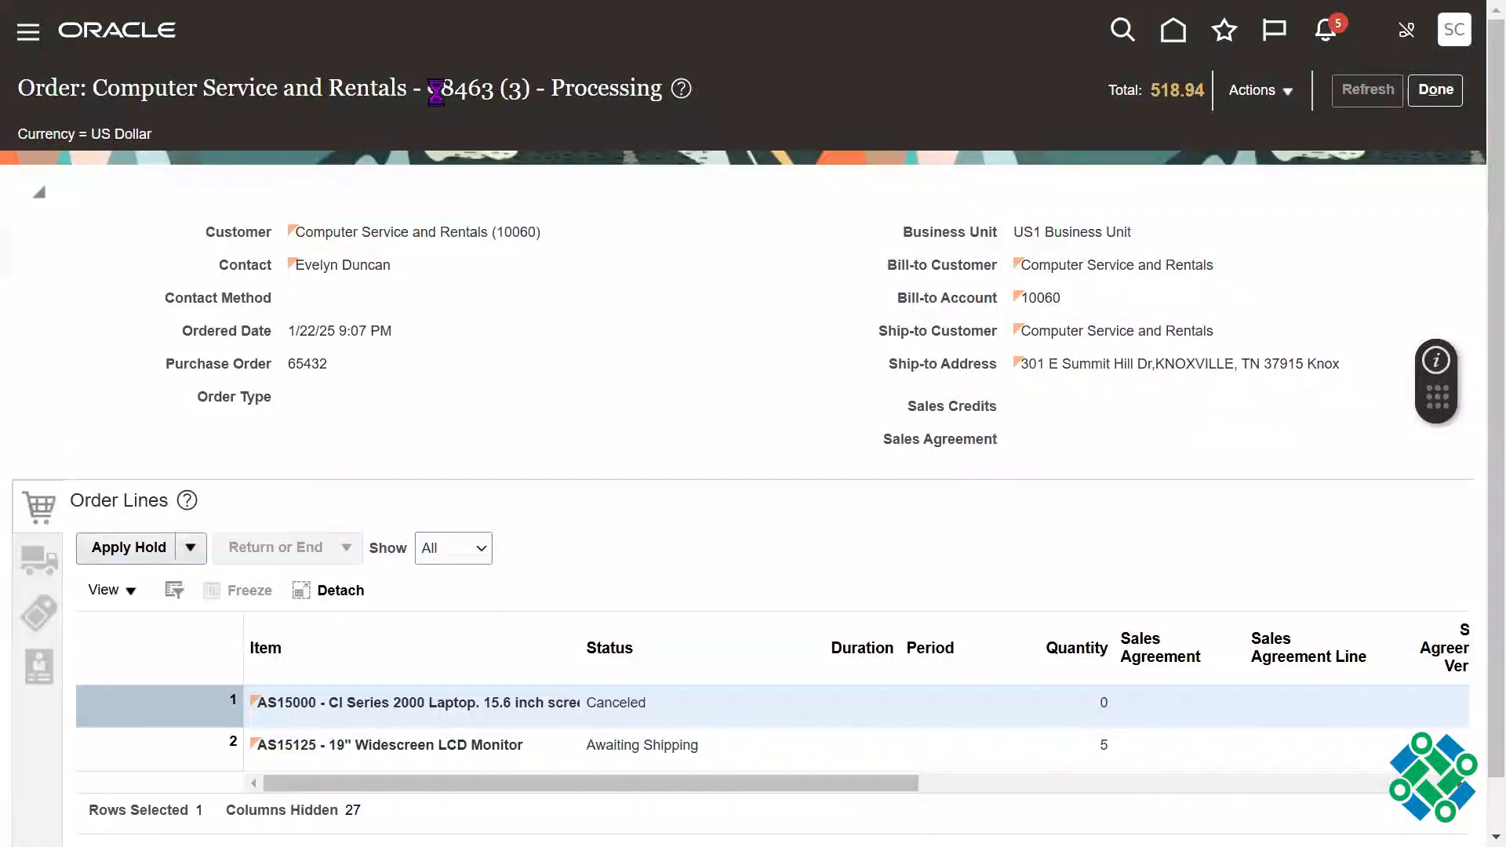
{"action": "double_click", "coordinate": [444, 87]}
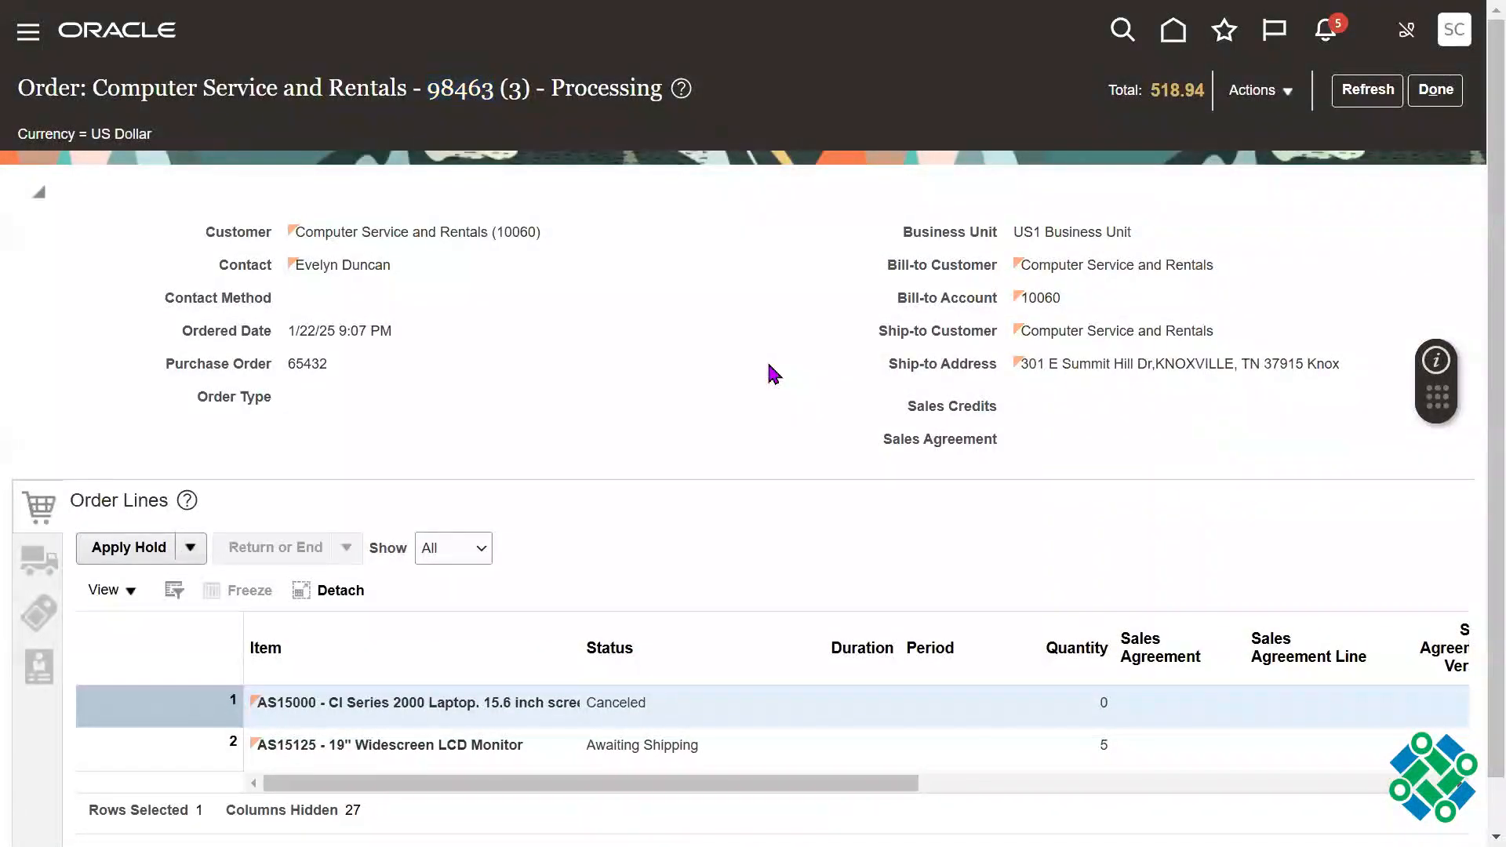
Step: Open the Oracle Fusion instance's base address in a new browser tab, copying it from the sales order page's URL
{"action": "key", "text": "F11"}
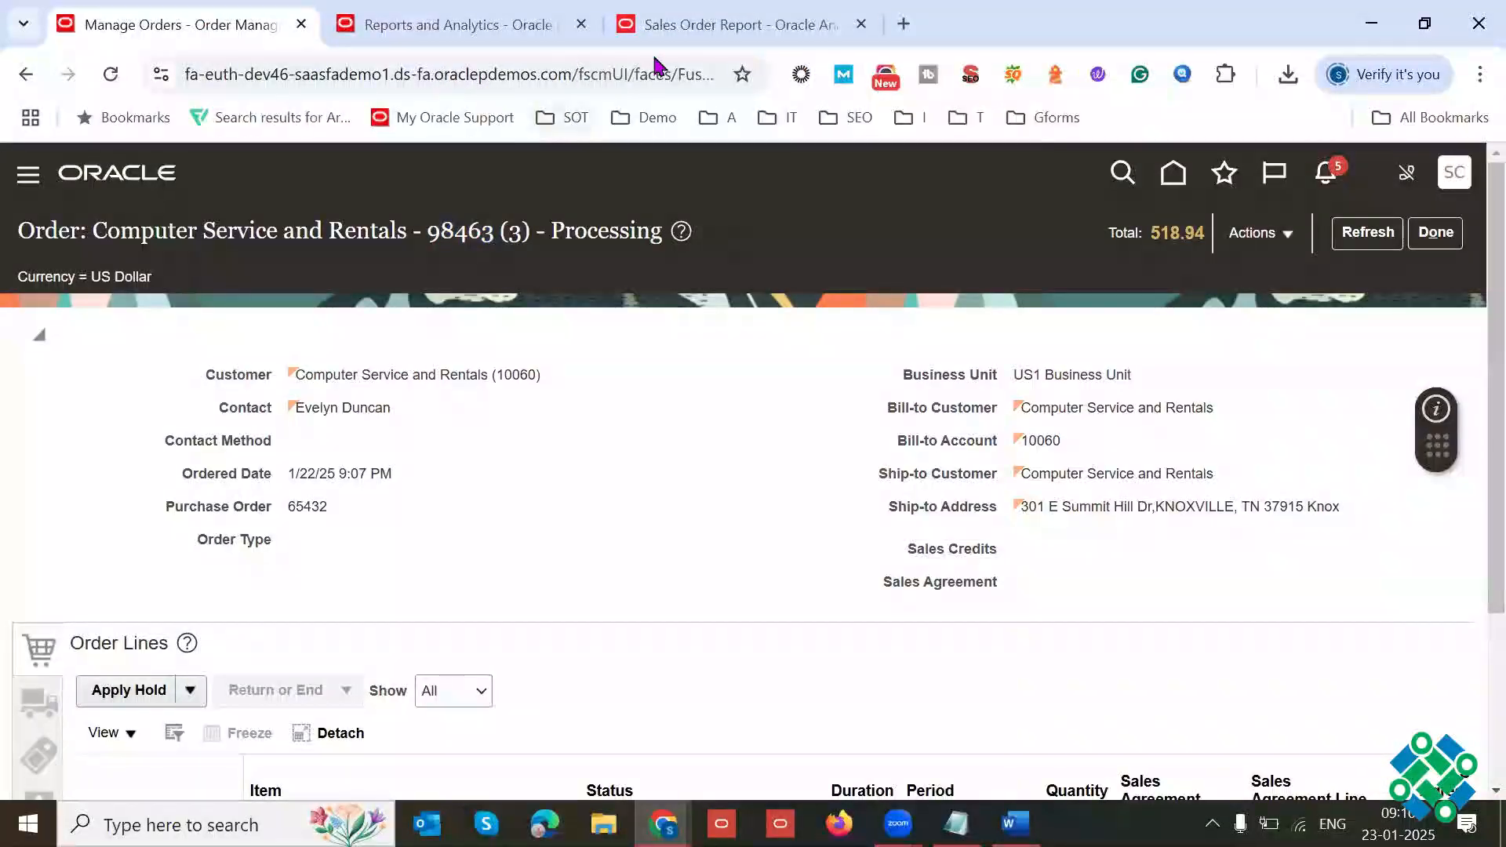
{"action": "left_click_drag", "start_coordinate": [576, 73], "coordinate": [179, 74]}
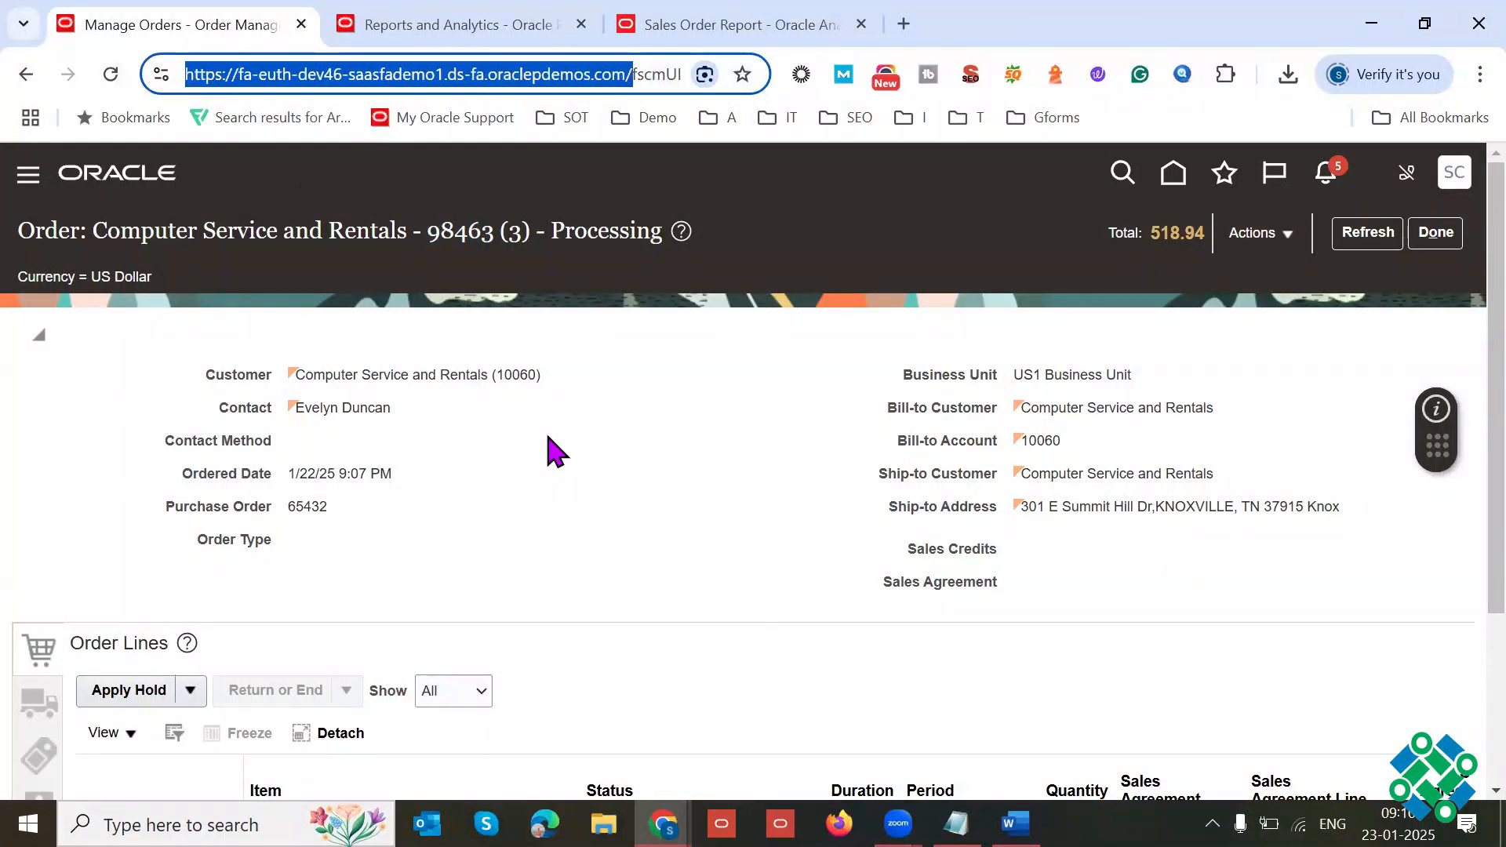
{"action": "key", "text": "ctrl+c"}
{"action": "key", "text": "ctrl+t"}
{"action": "key", "text": "ctrl+v"}
{"action": "key", "text": "Return"}
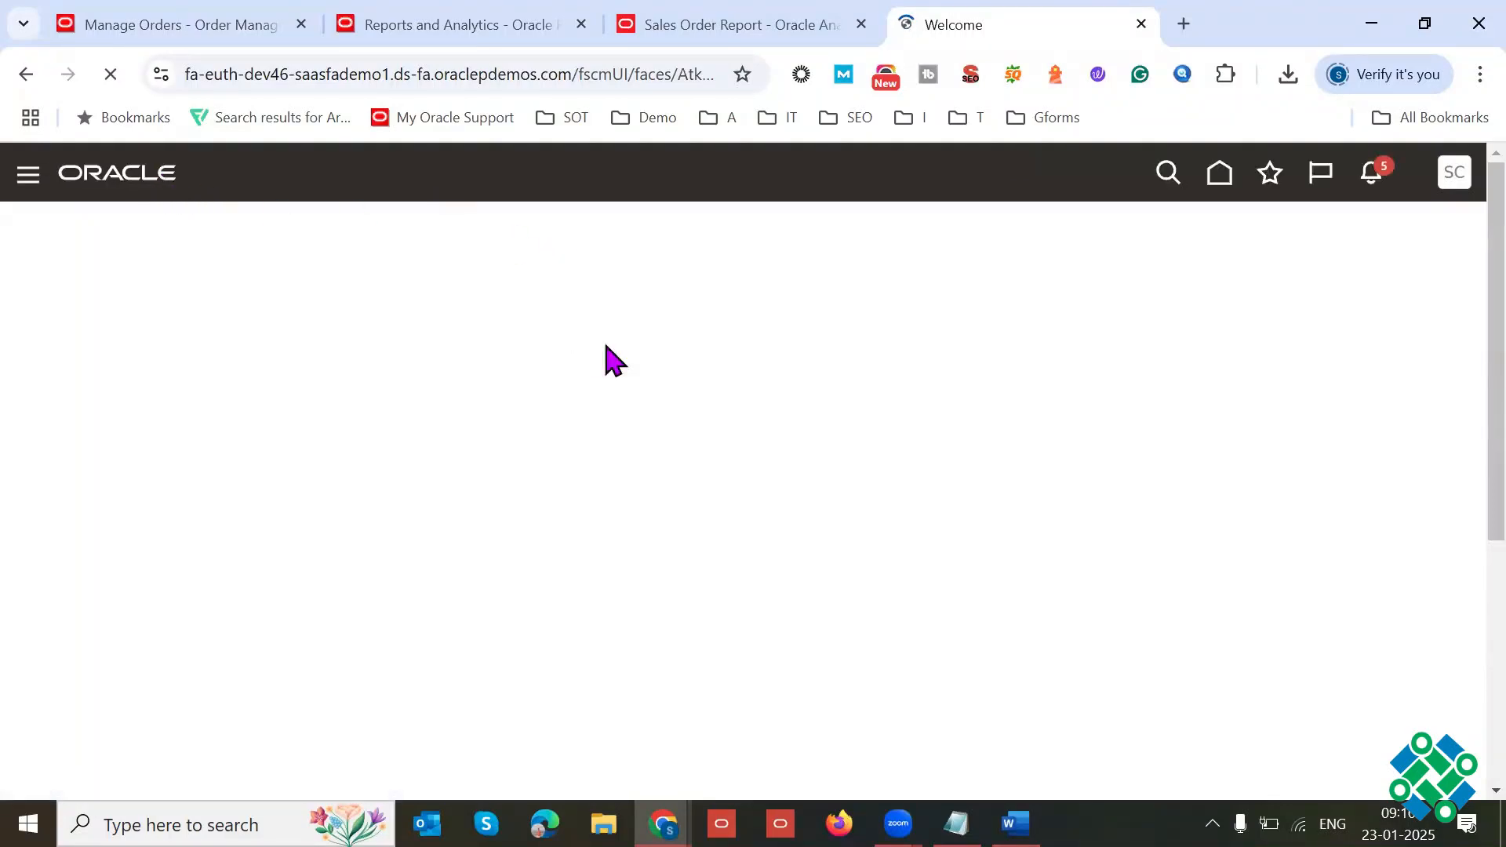
Step: Go back to the sales order page and highlight the customer and order number in its title
{"action": "key", "text": "ctrl+1"}
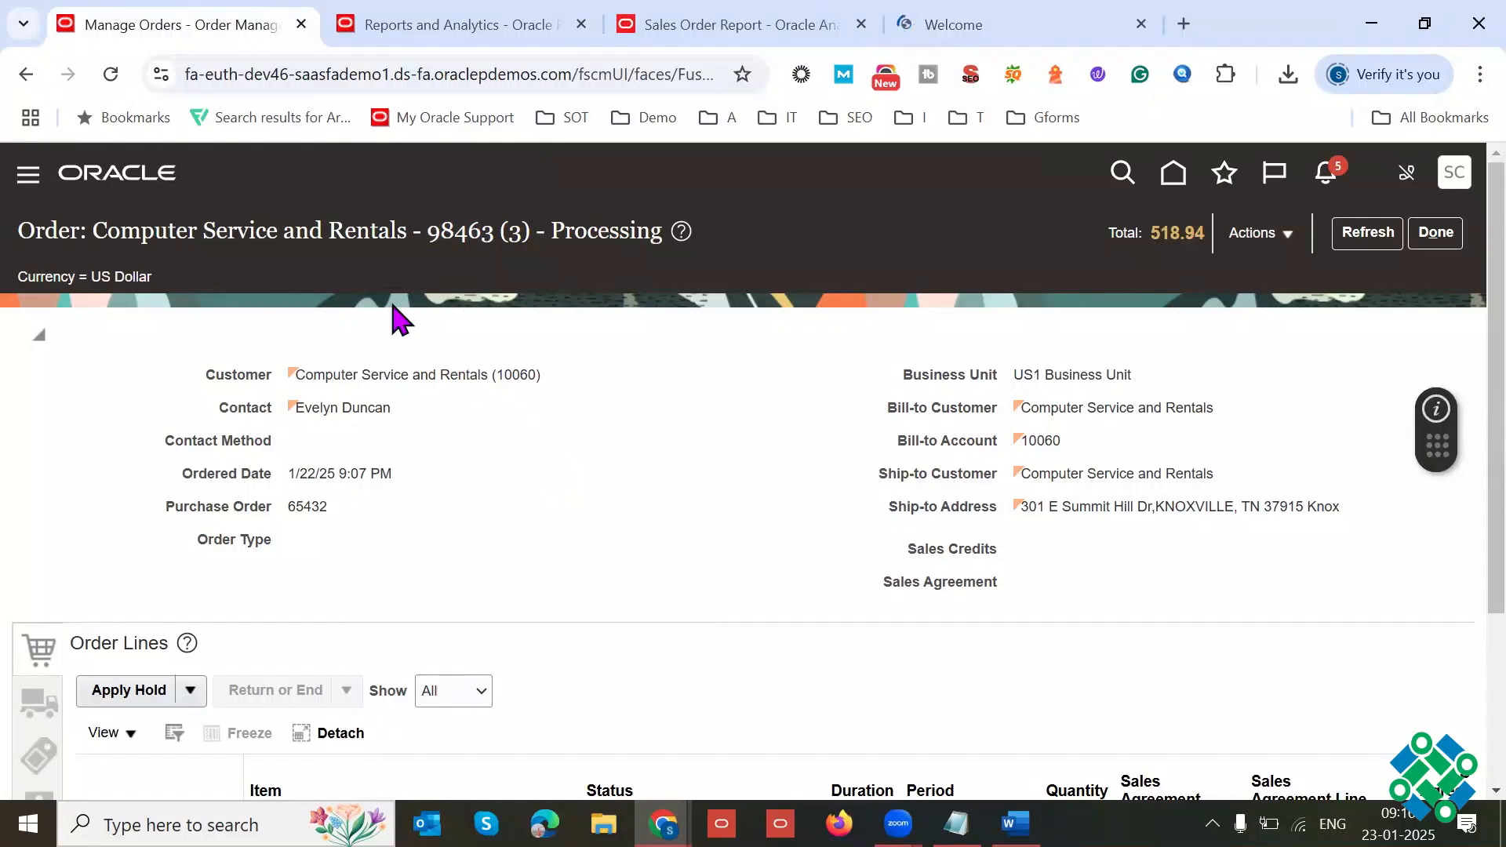
{"action": "left_click_drag", "start_coordinate": [20, 230], "coordinate": [345, 233]}
{"action": "left_click_drag", "start_coordinate": [330, 229], "coordinate": [453, 229]}
{"action": "left_click", "coordinate": [577, 318]}
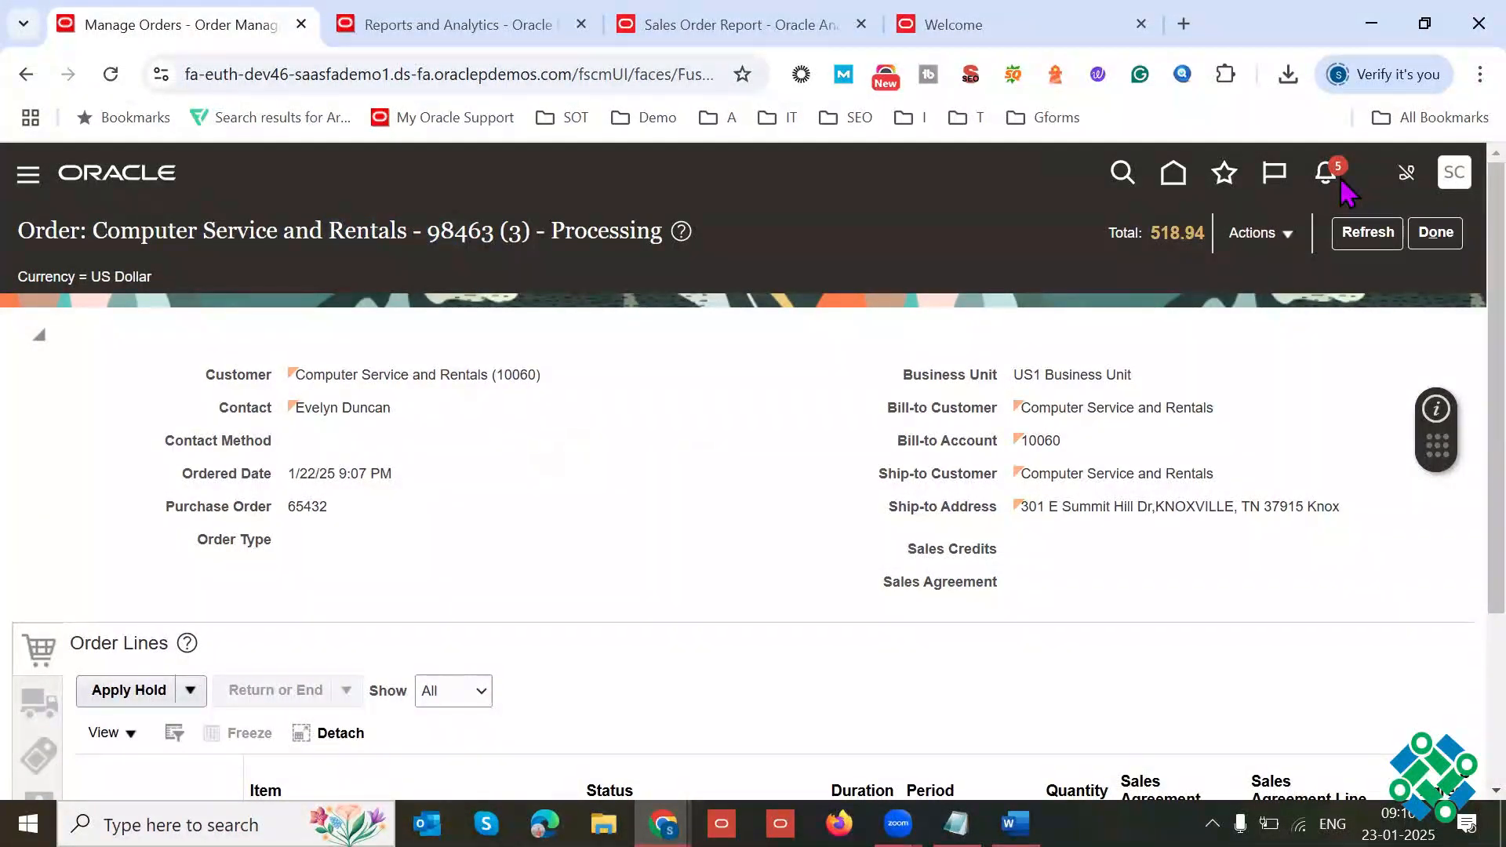
Step: Open techleadsit.com in a new tab and view the purchase options on the Oracle Fusion SCM Online Training course page
{"action": "left_click", "coordinate": [1185, 23]}
{"action": "type", "text": "te"}
{"action": "key", "text": "Return"}
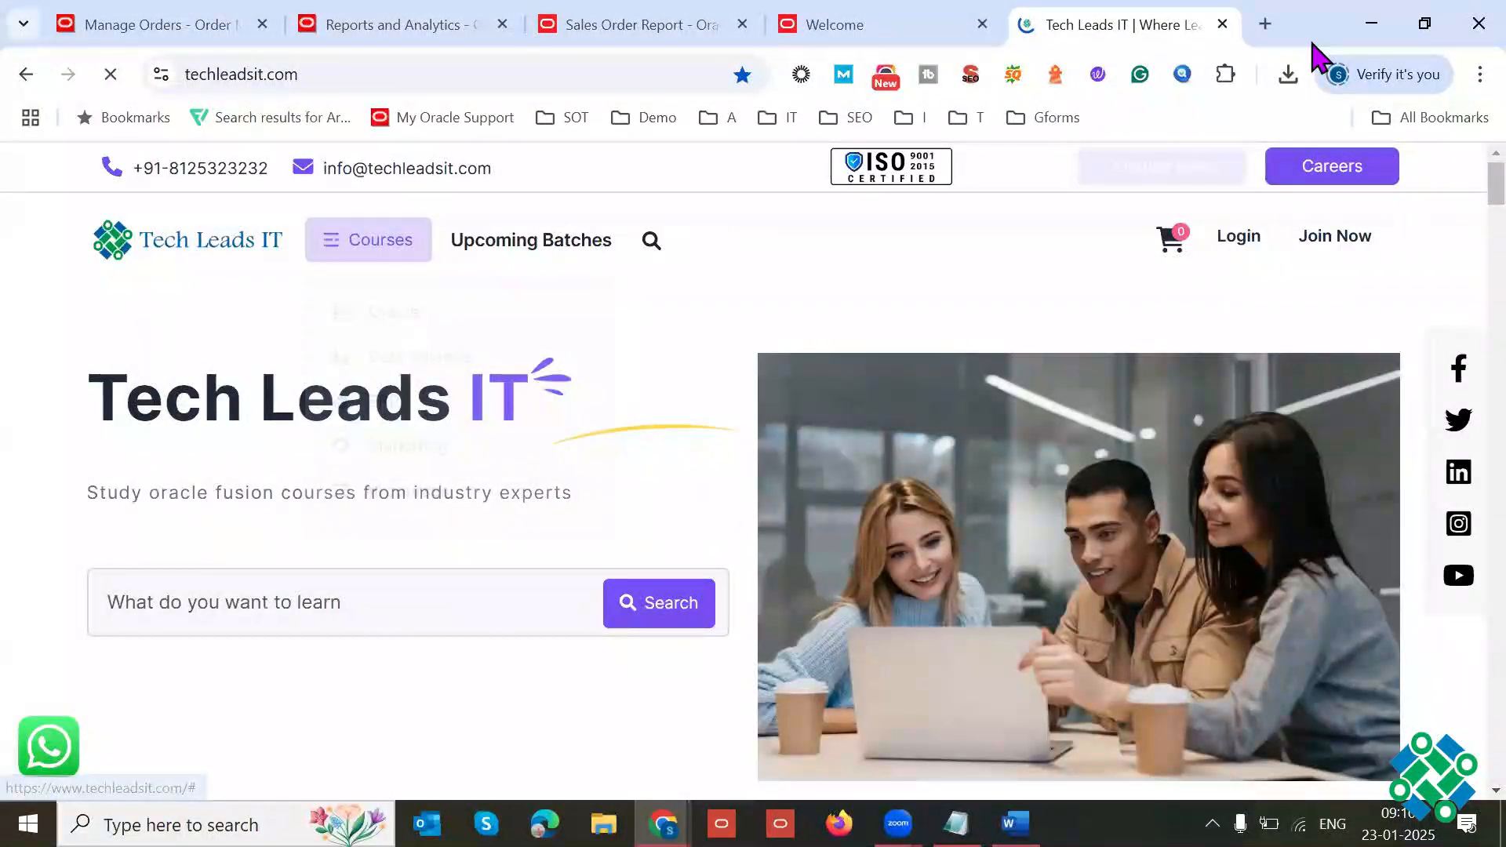
{"action": "scroll", "coordinate": [1458, 252], "scroll_direction": "down", "scroll_amount": 10}
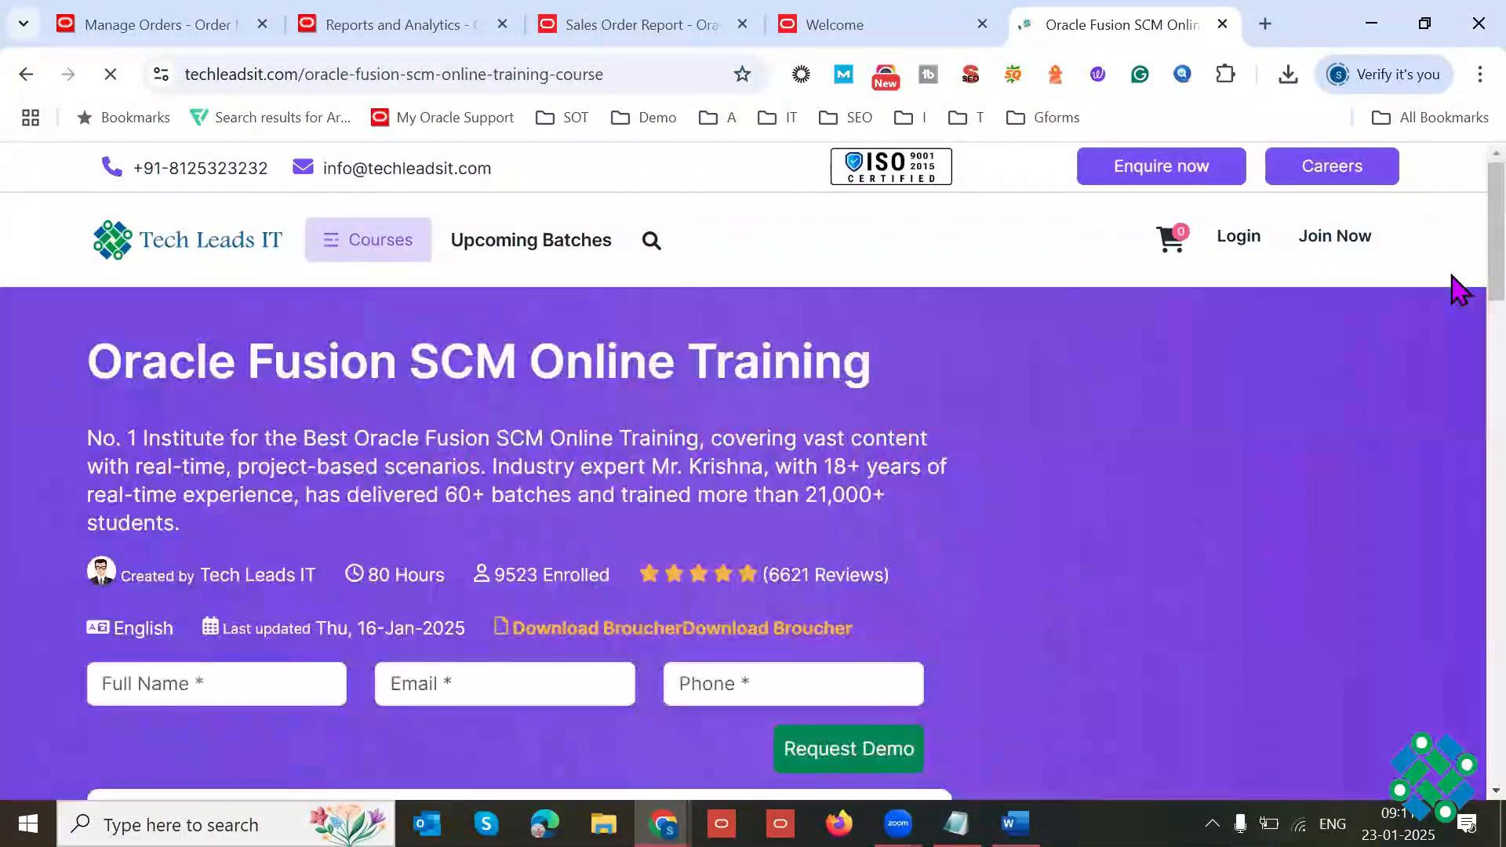
{"action": "scroll", "coordinate": [1457, 270], "scroll_direction": "down", "scroll_amount": 15}
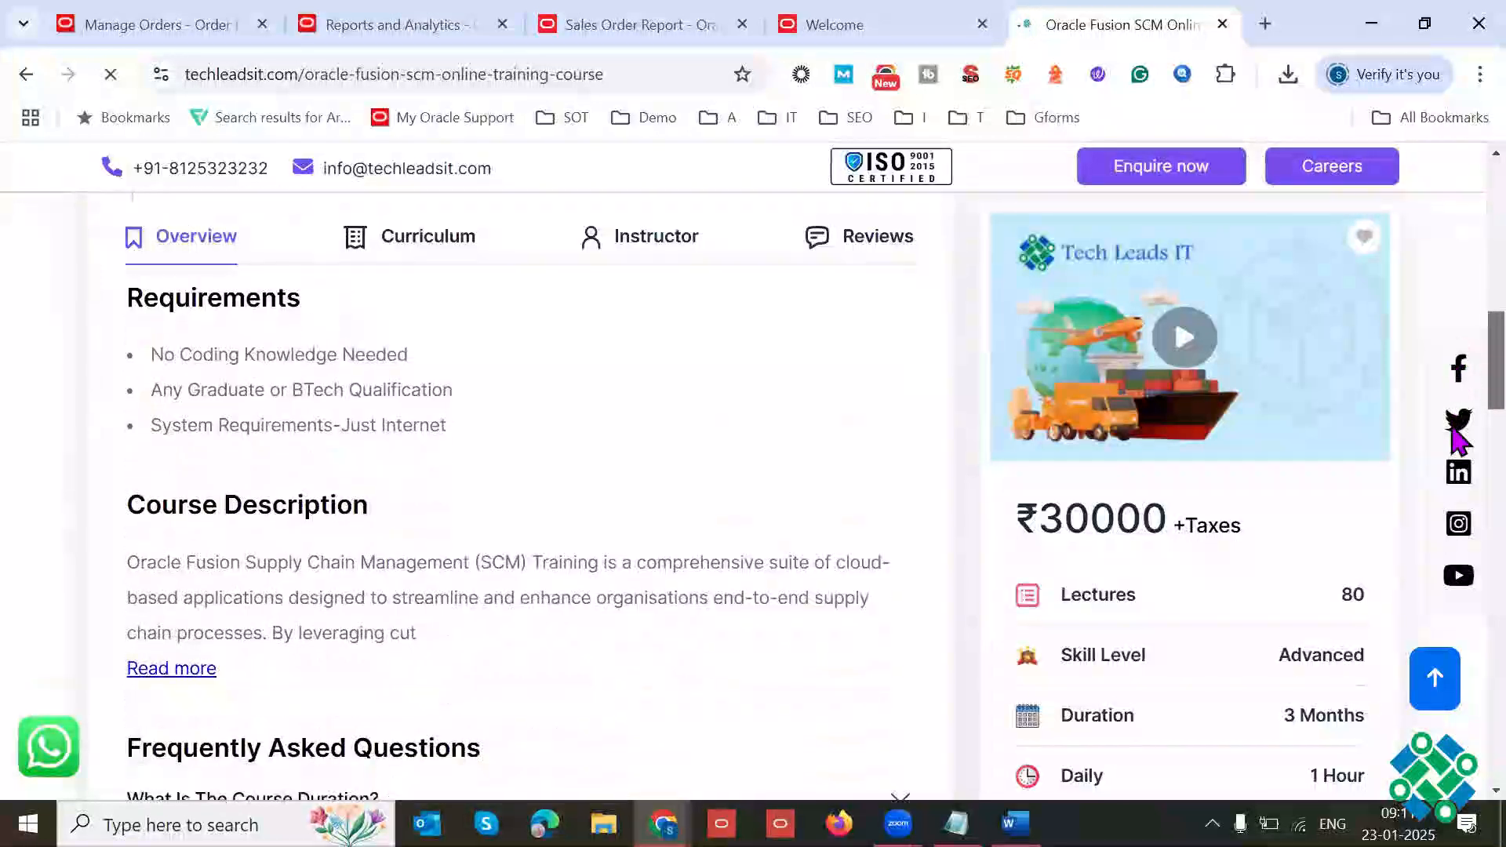
{"action": "scroll", "coordinate": [1458, 588], "scroll_direction": "down", "scroll_amount": 5}
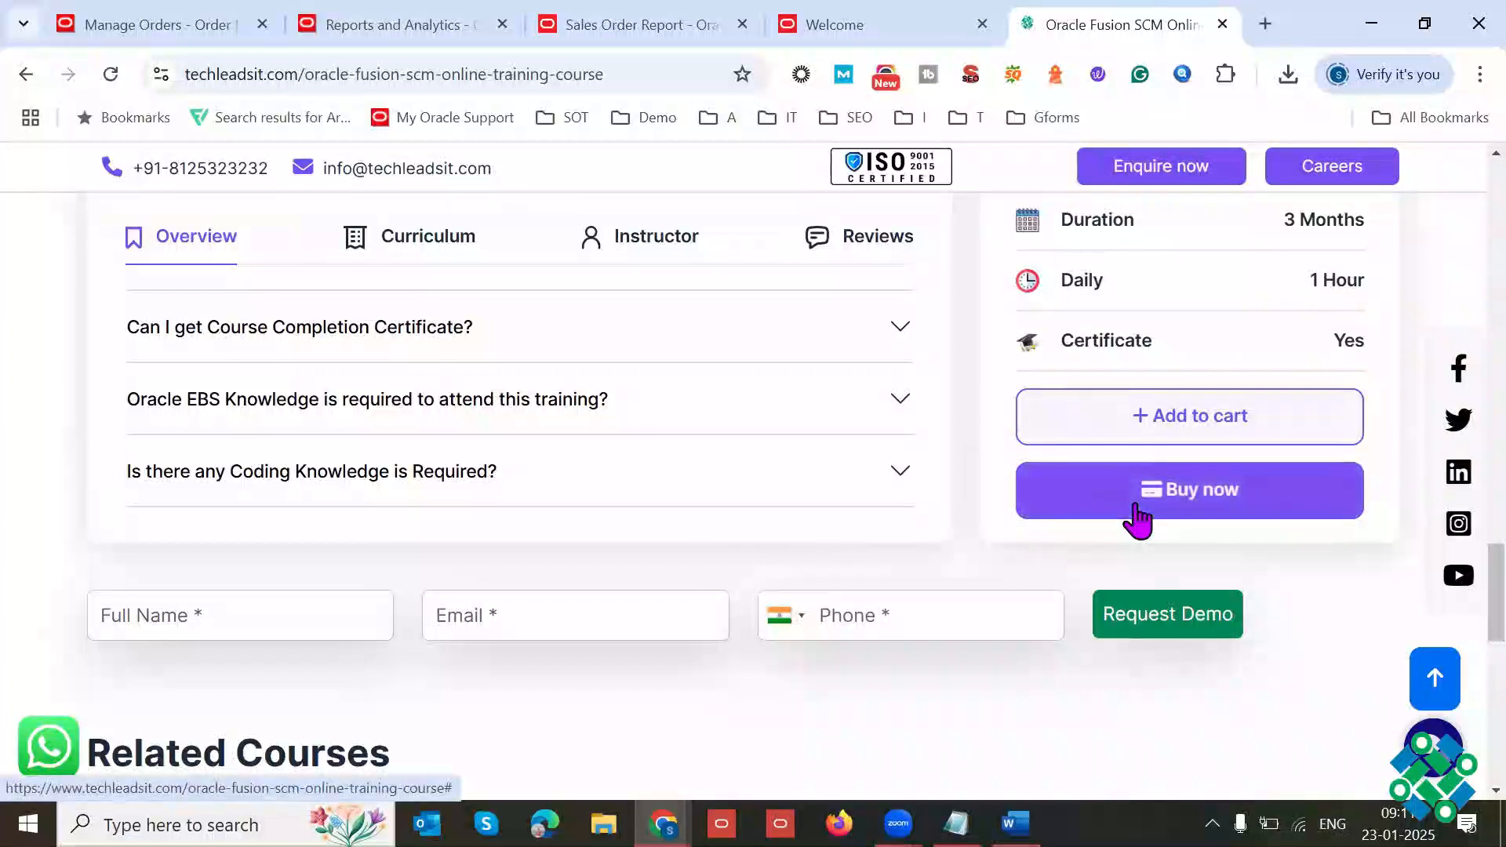
Step: Compare the sales order with the course page's purchase options, alternating between the two pages
{"action": "left_click", "coordinate": [186, 25]}
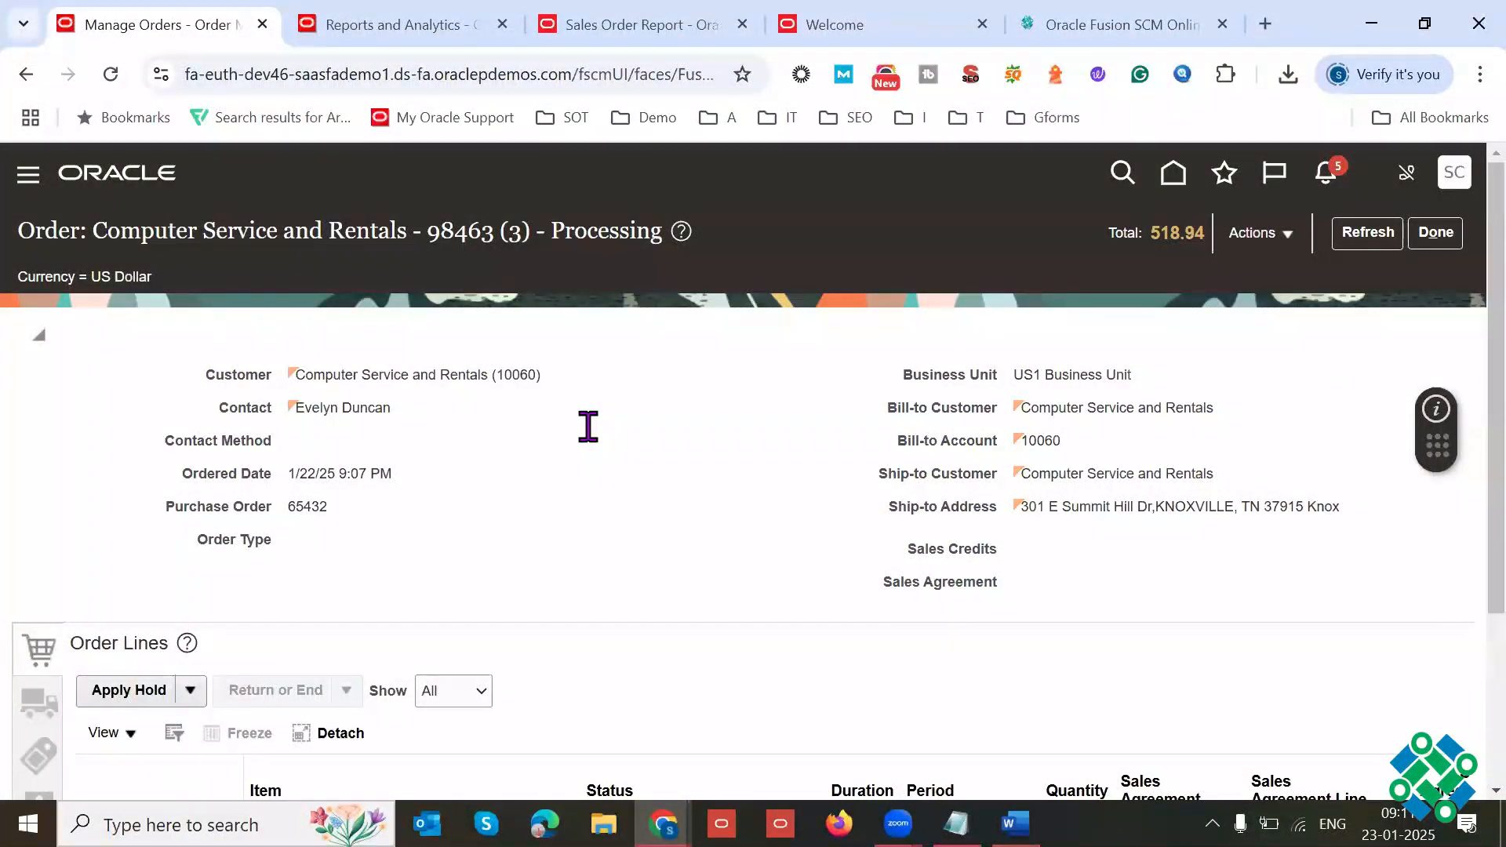
{"action": "left_click", "coordinate": [1115, 24]}
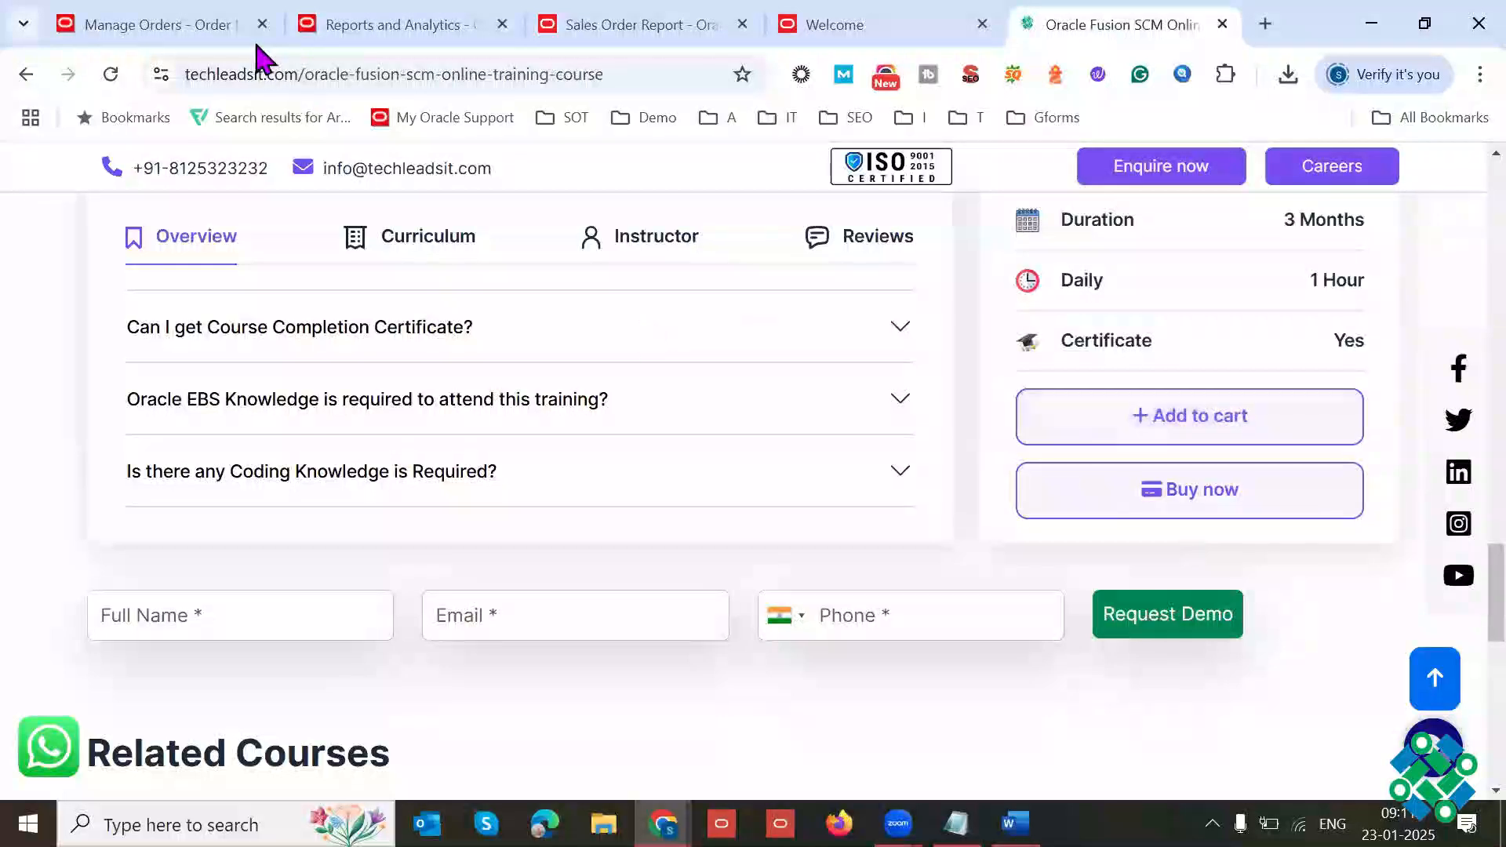
{"action": "left_click", "coordinate": [234, 30]}
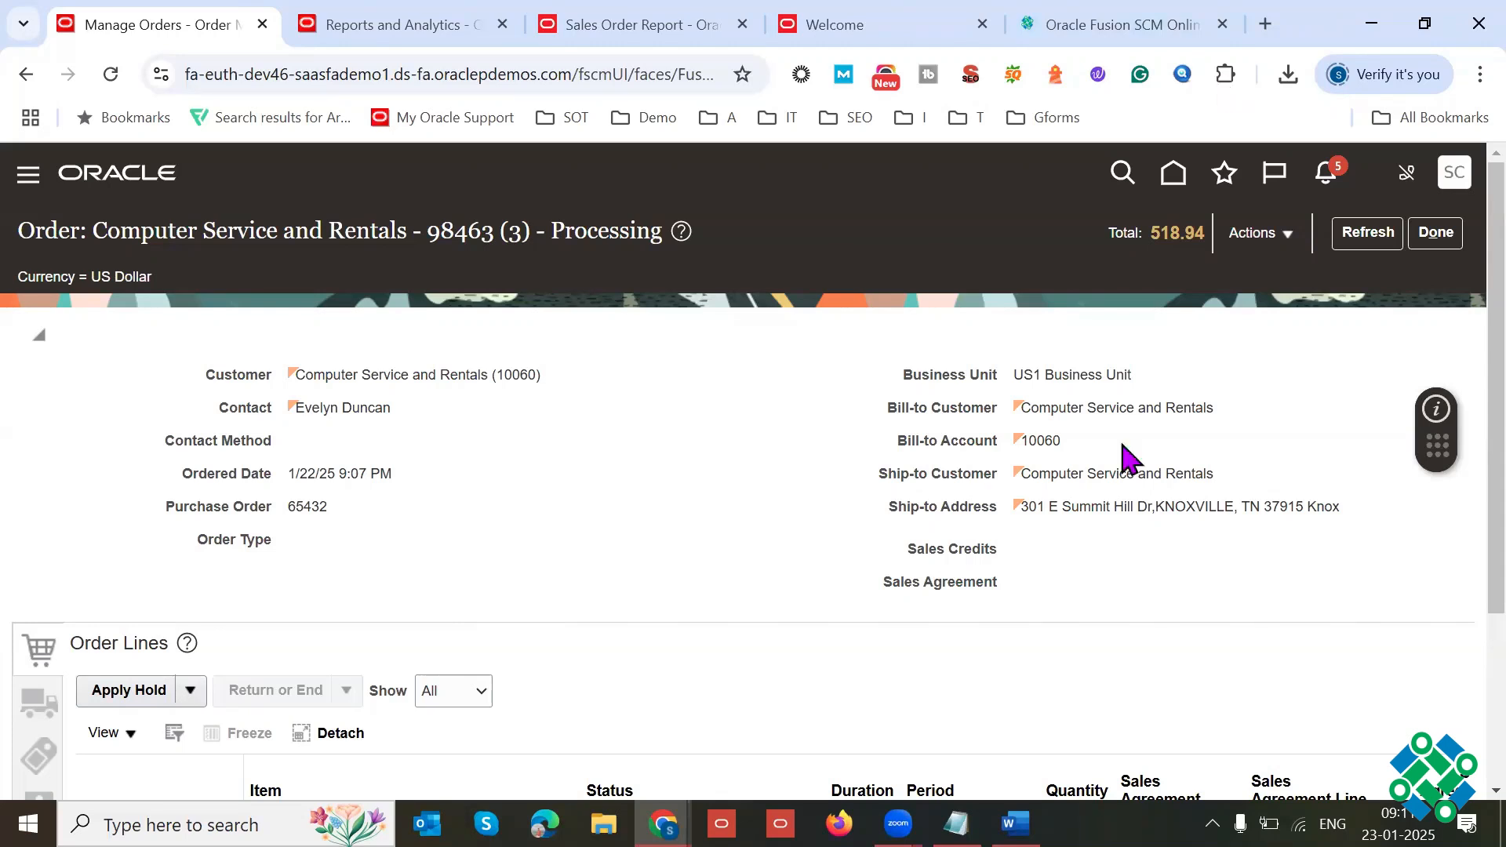
{"action": "left_click", "coordinate": [1122, 25]}
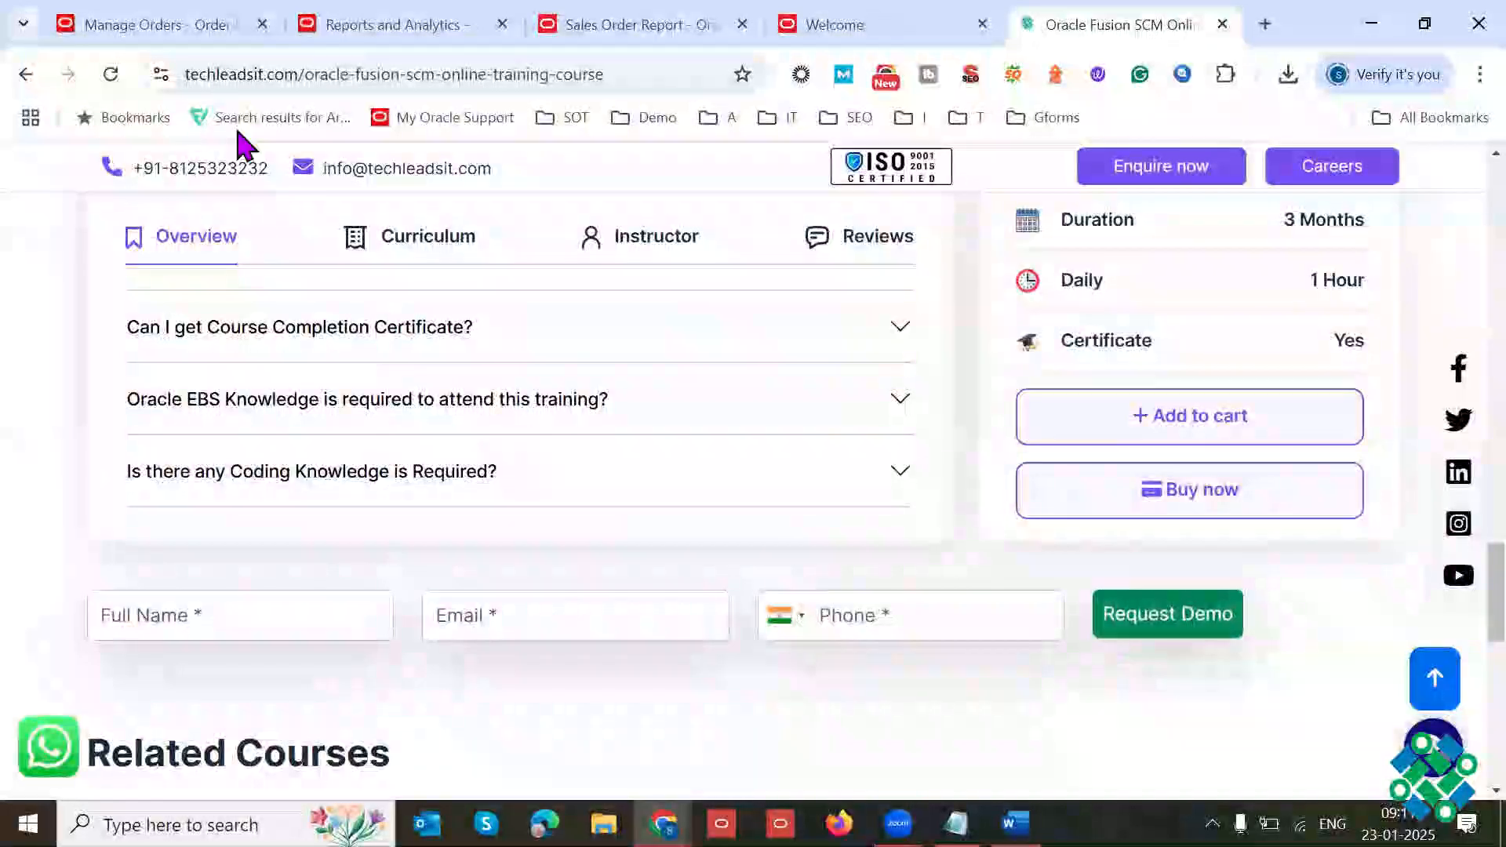
{"action": "left_click", "coordinate": [194, 33]}
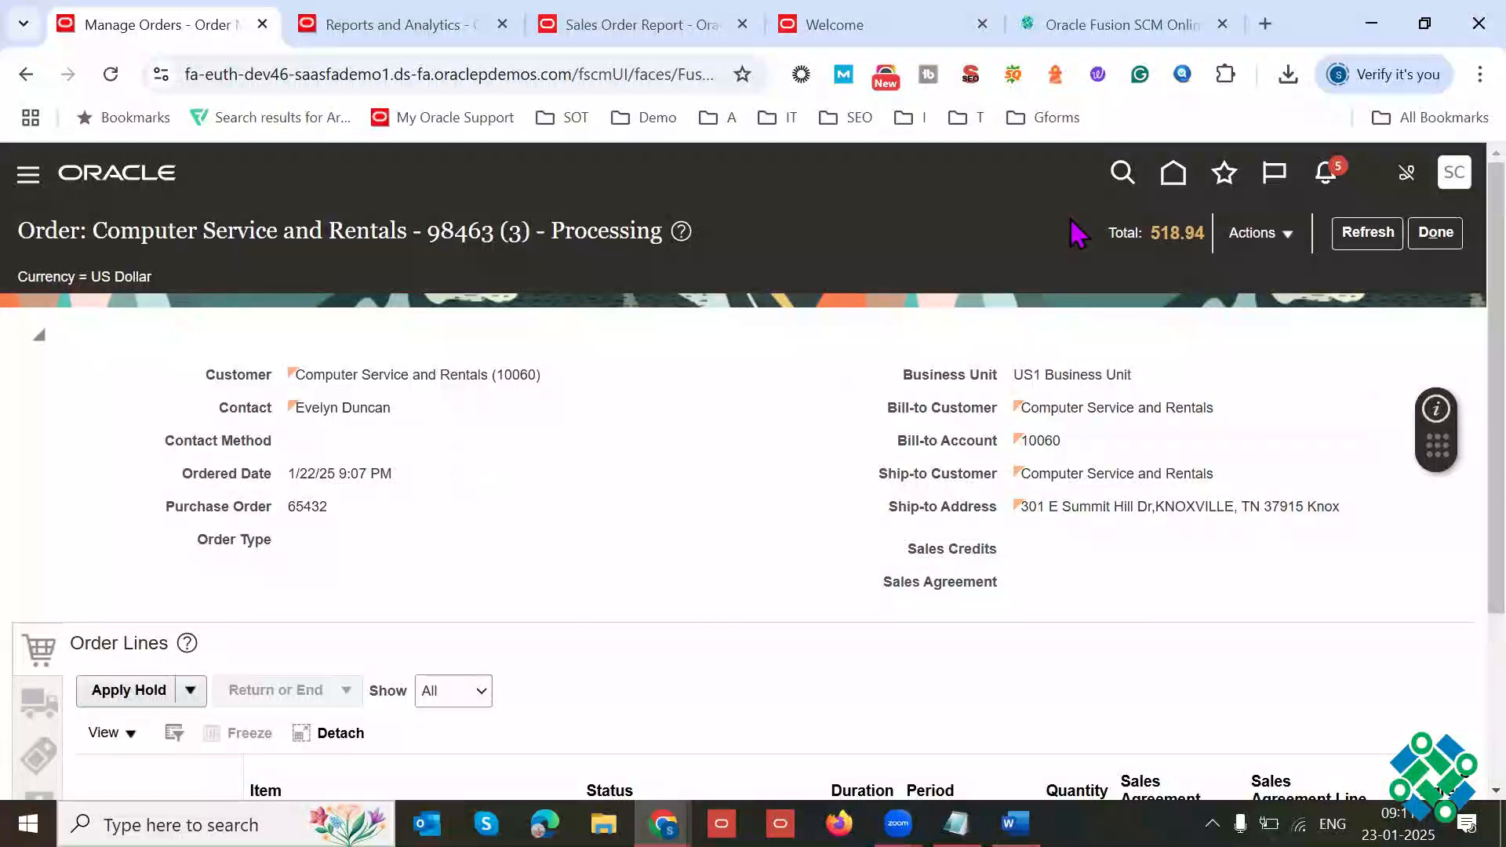
{"action": "left_click", "coordinate": [1114, 30]}
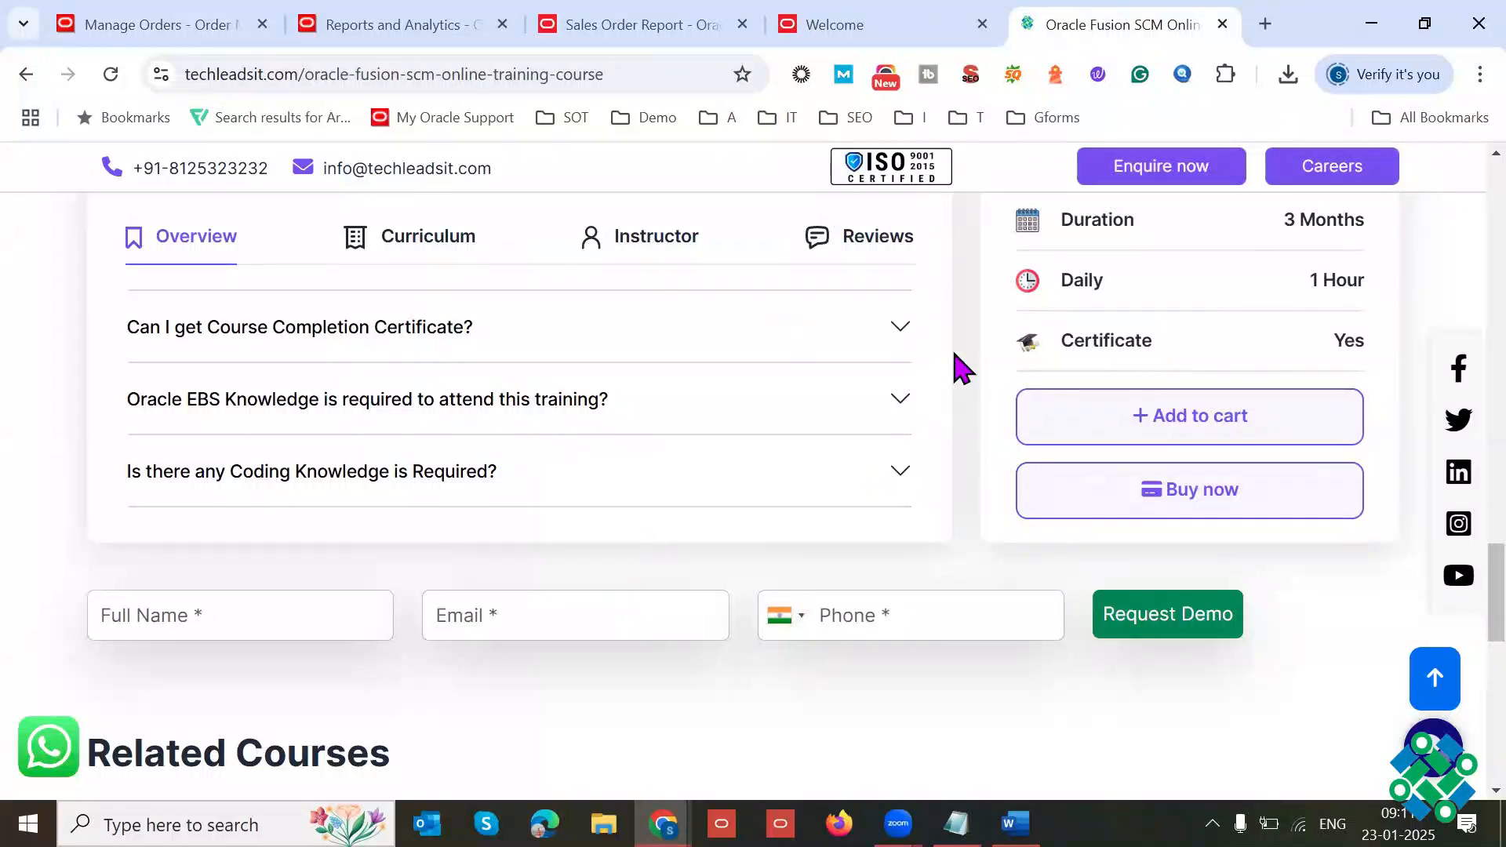
{"action": "left_click", "coordinate": [157, 25]}
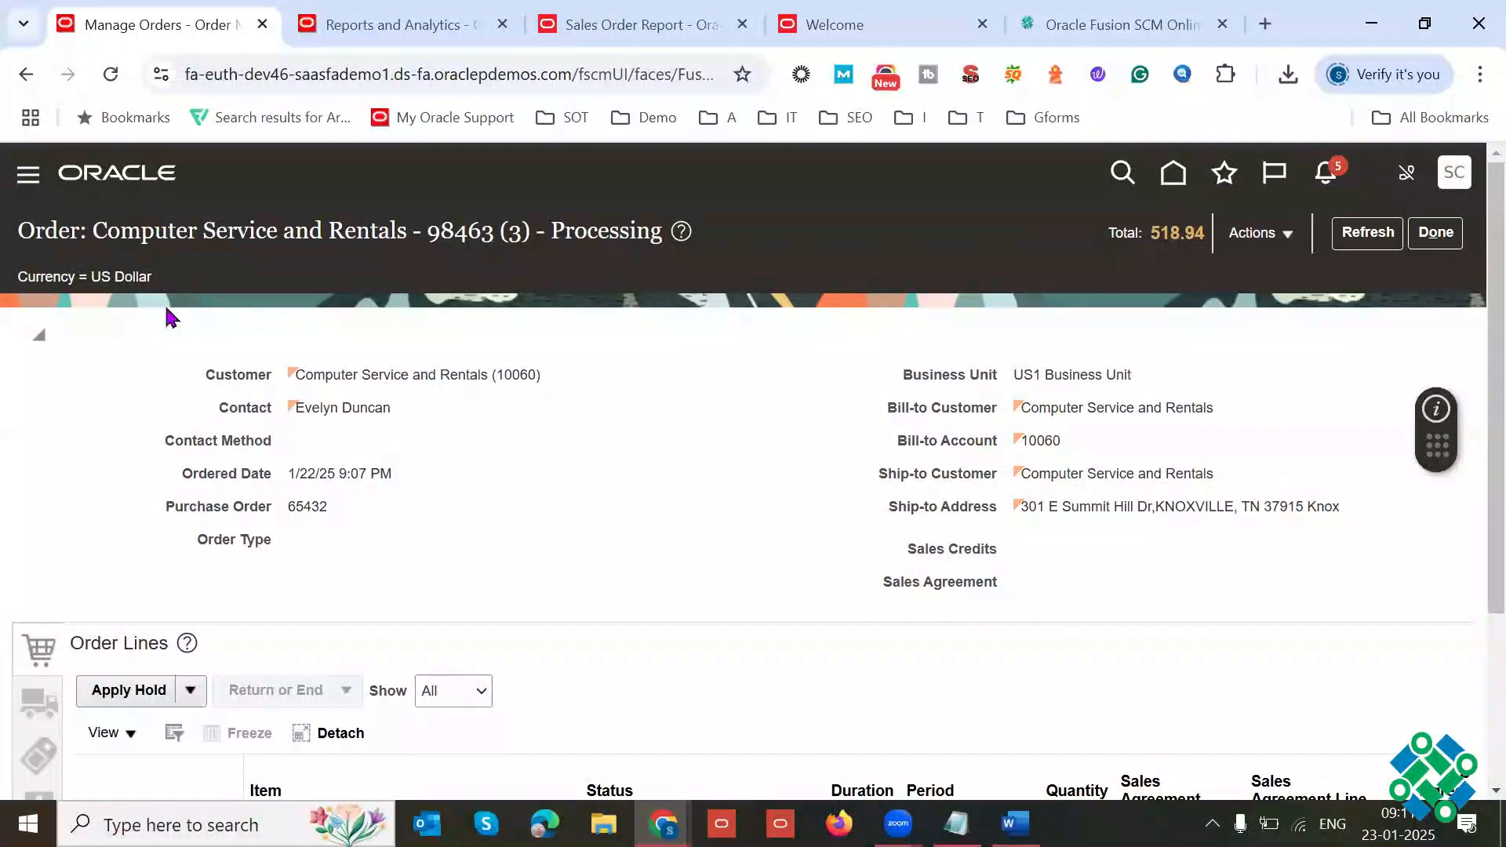
Step: Highlight the order's header details, compare them once more with the course page, and close the course page
{"action": "left_click_drag", "start_coordinate": [166, 314], "coordinate": [592, 555]}
{"action": "left_click", "coordinate": [140, 308]}
{"action": "left_click_drag", "start_coordinate": [140, 308], "coordinate": [599, 468]}
{"action": "left_click", "coordinate": [597, 466]}
{"action": "left_click", "coordinate": [1172, 19]}
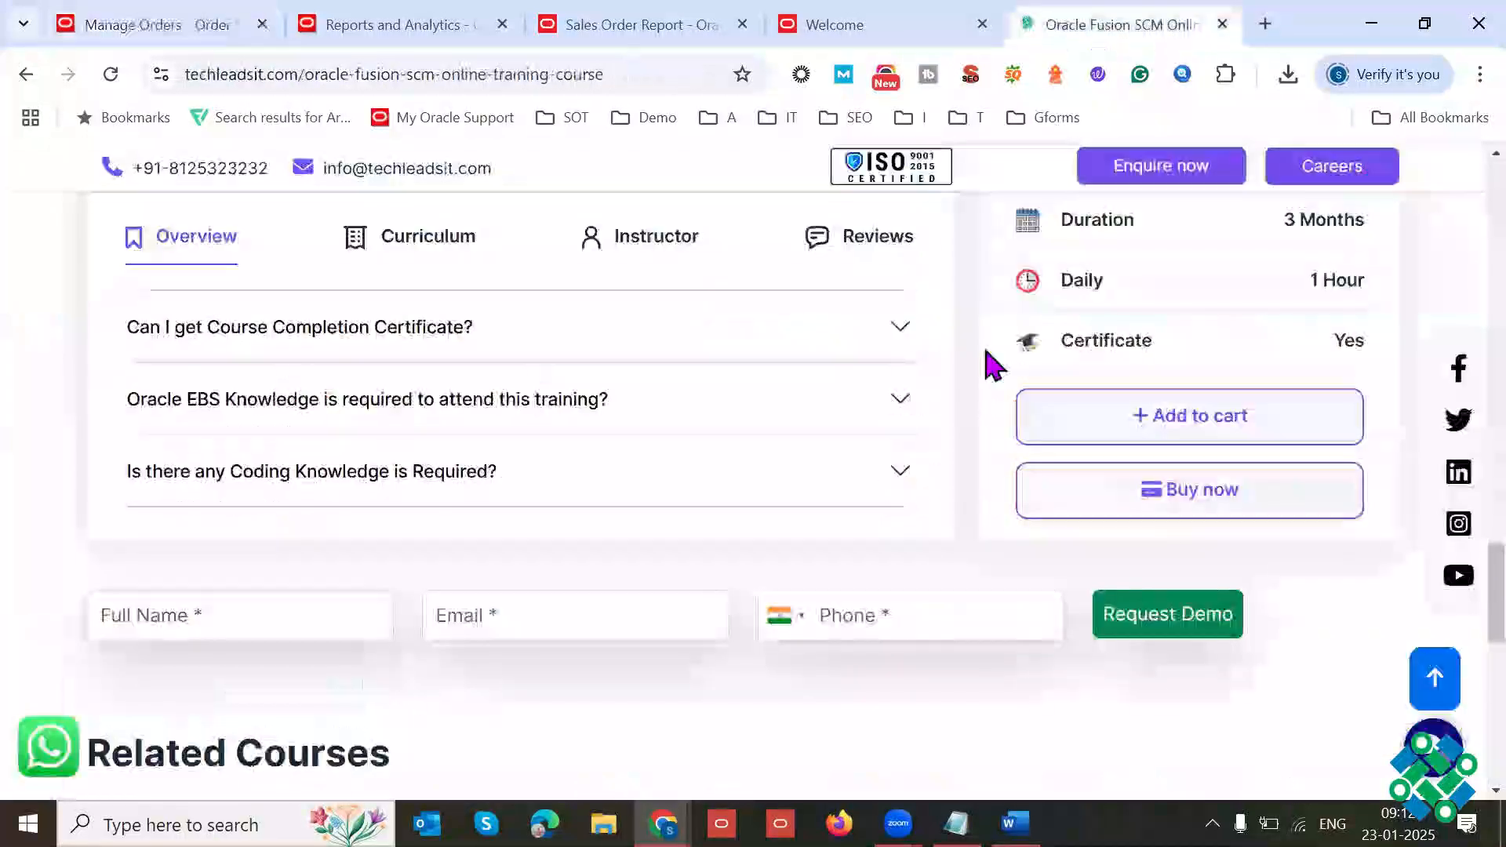
{"action": "left_click", "coordinate": [193, 27]}
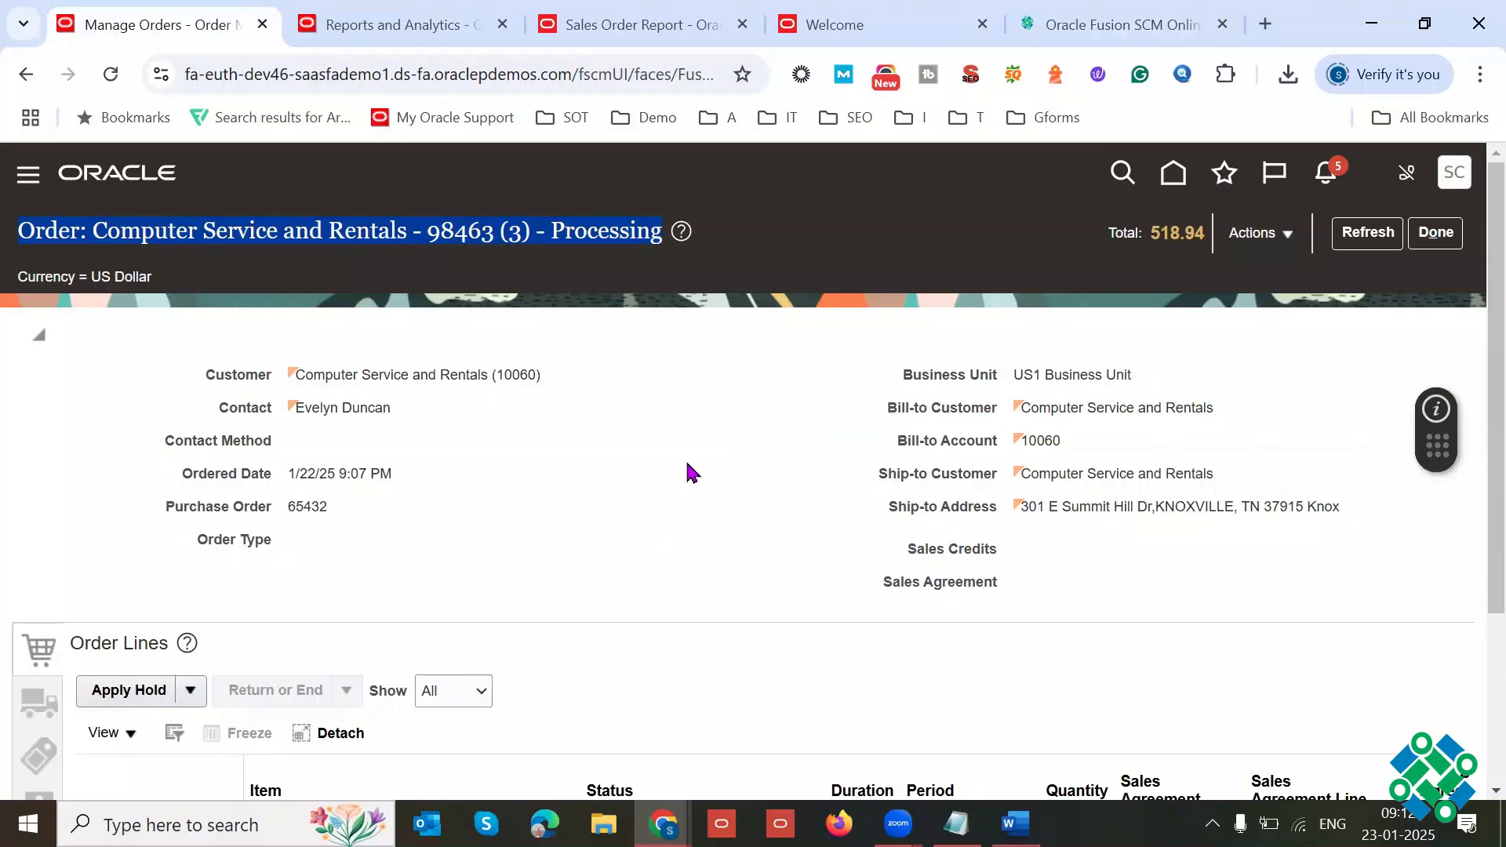
{"action": "left_click", "coordinate": [1191, 11]}
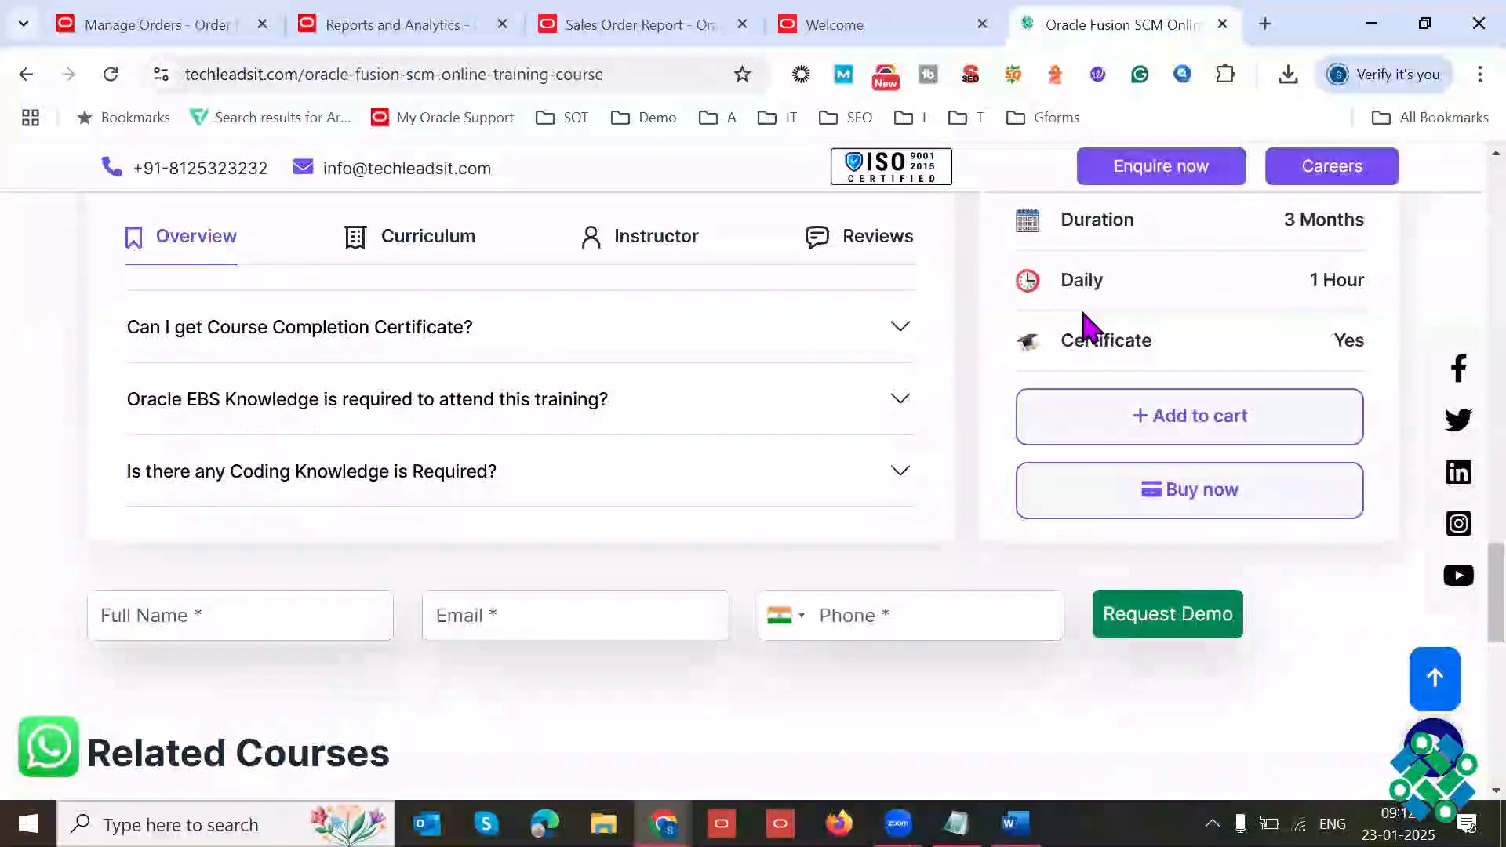
{"action": "key", "text": "ctrl+w"}
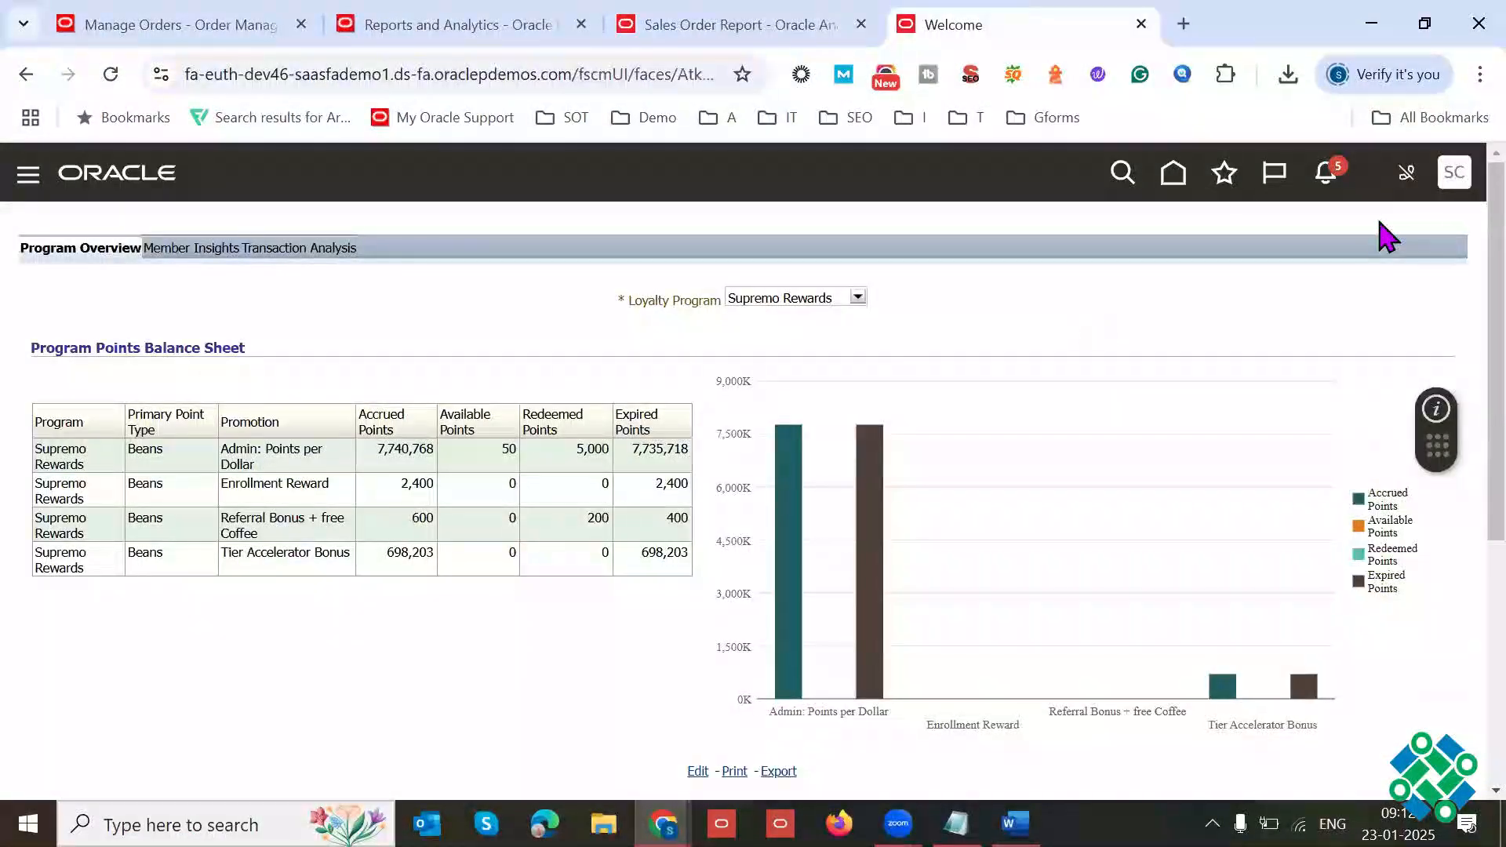
Step: Open Inventory Management from the Supply Chain Execution apps on the Oracle Fusion home page in full-screen view
{"action": "left_click", "coordinate": [1172, 177]}
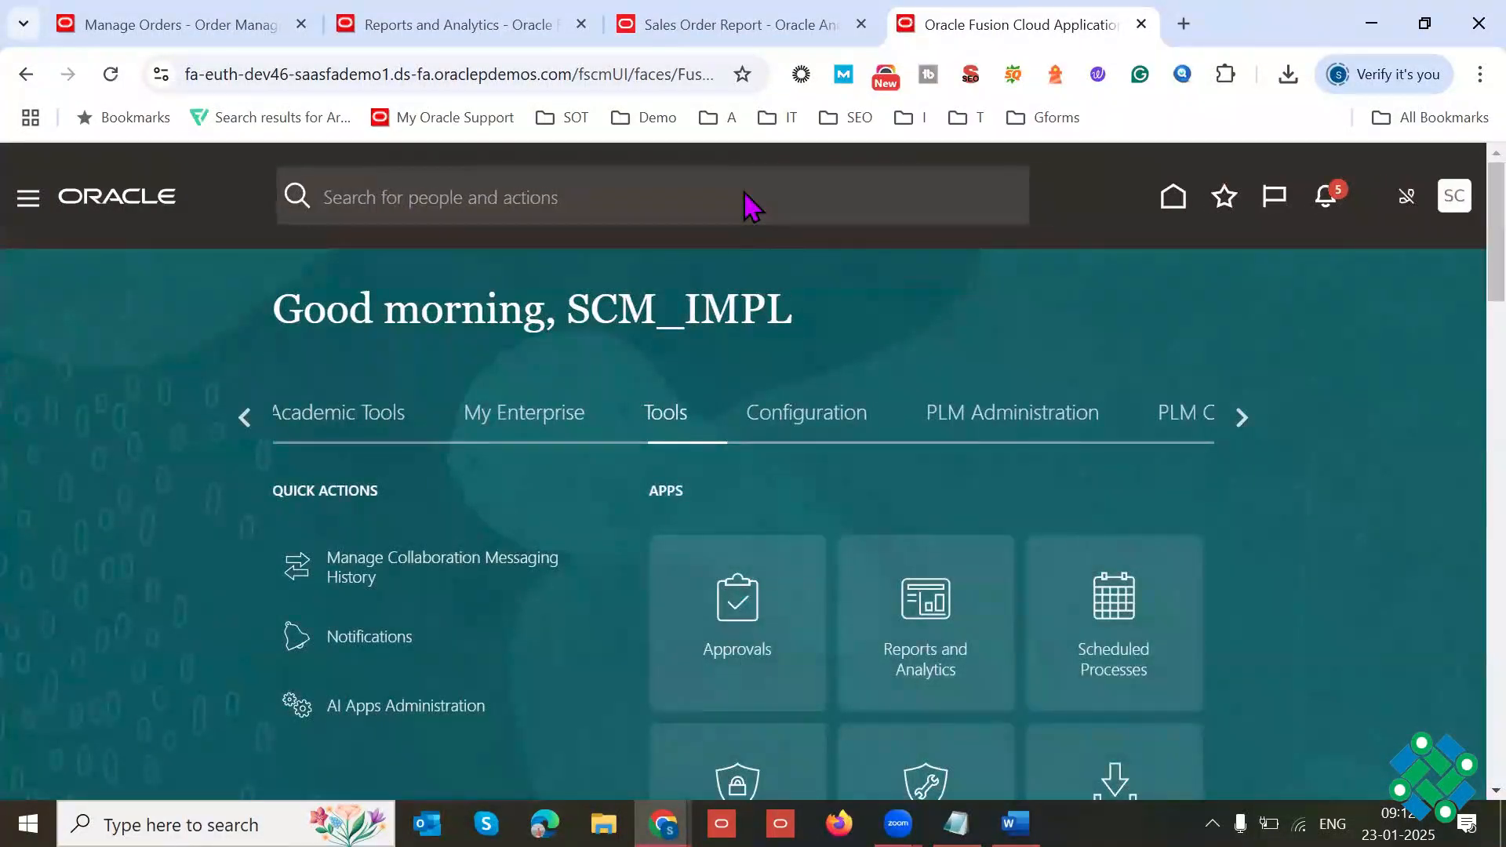
{"action": "left_click", "coordinate": [245, 420]}
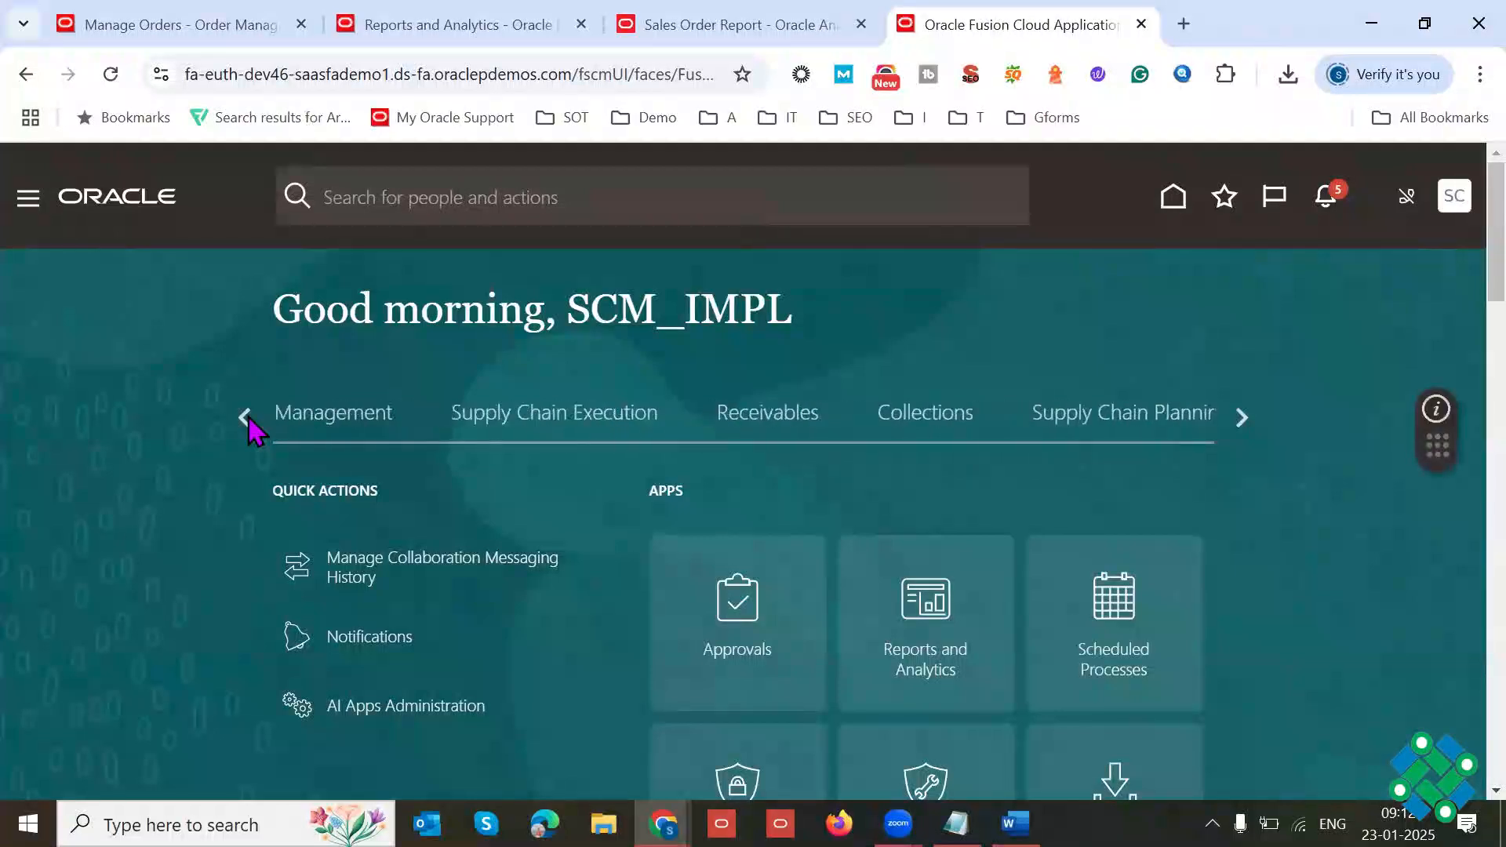
{"action": "left_click", "coordinate": [425, 409]}
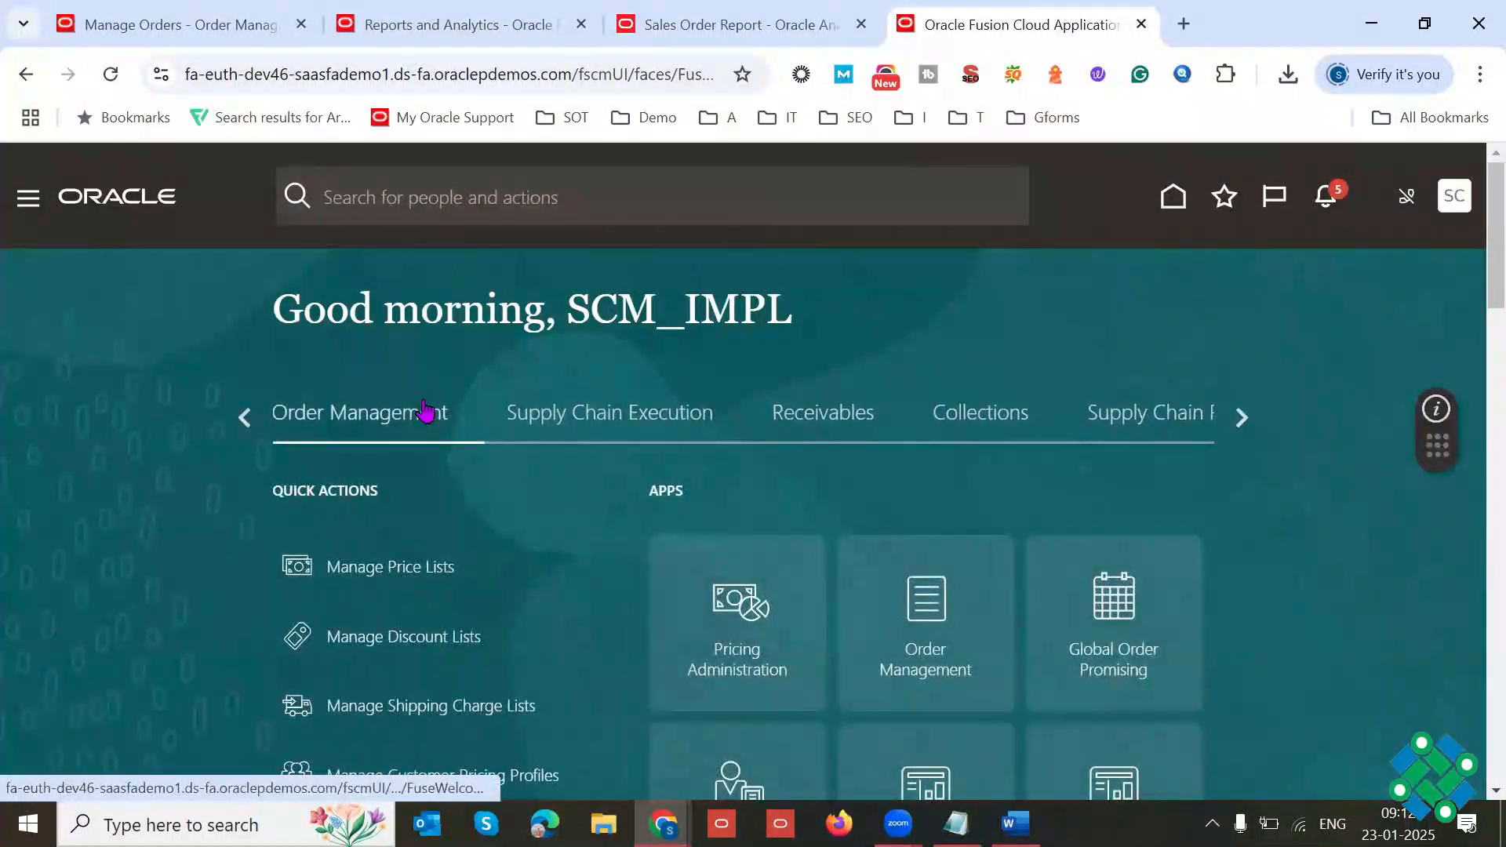
{"action": "left_click", "coordinate": [628, 400]}
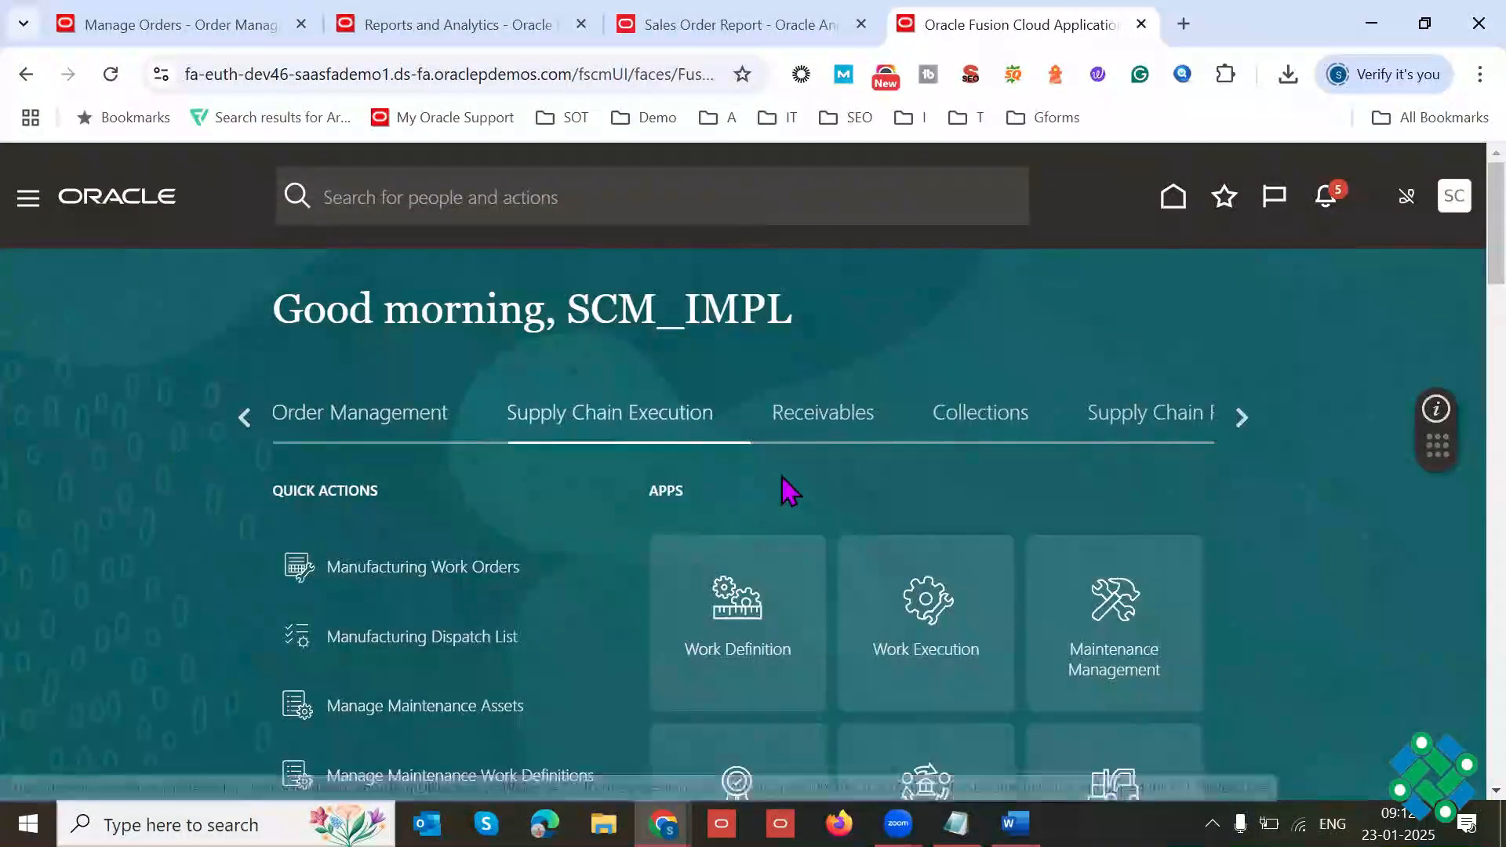
{"action": "key", "text": "F11"}
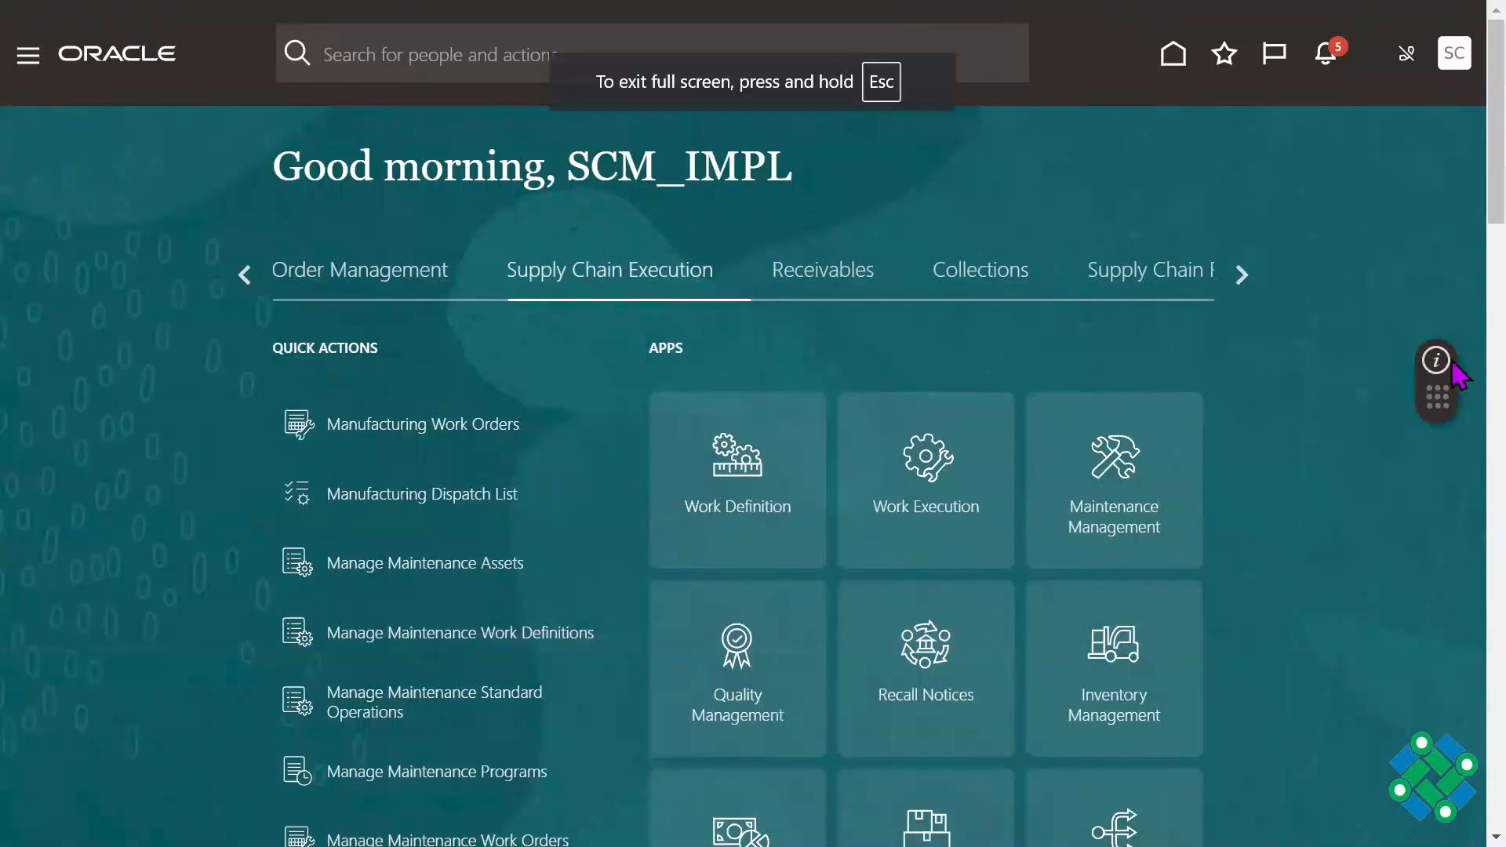
{"action": "scroll", "coordinate": [1455, 225], "scroll_direction": "down", "scroll_amount": 2}
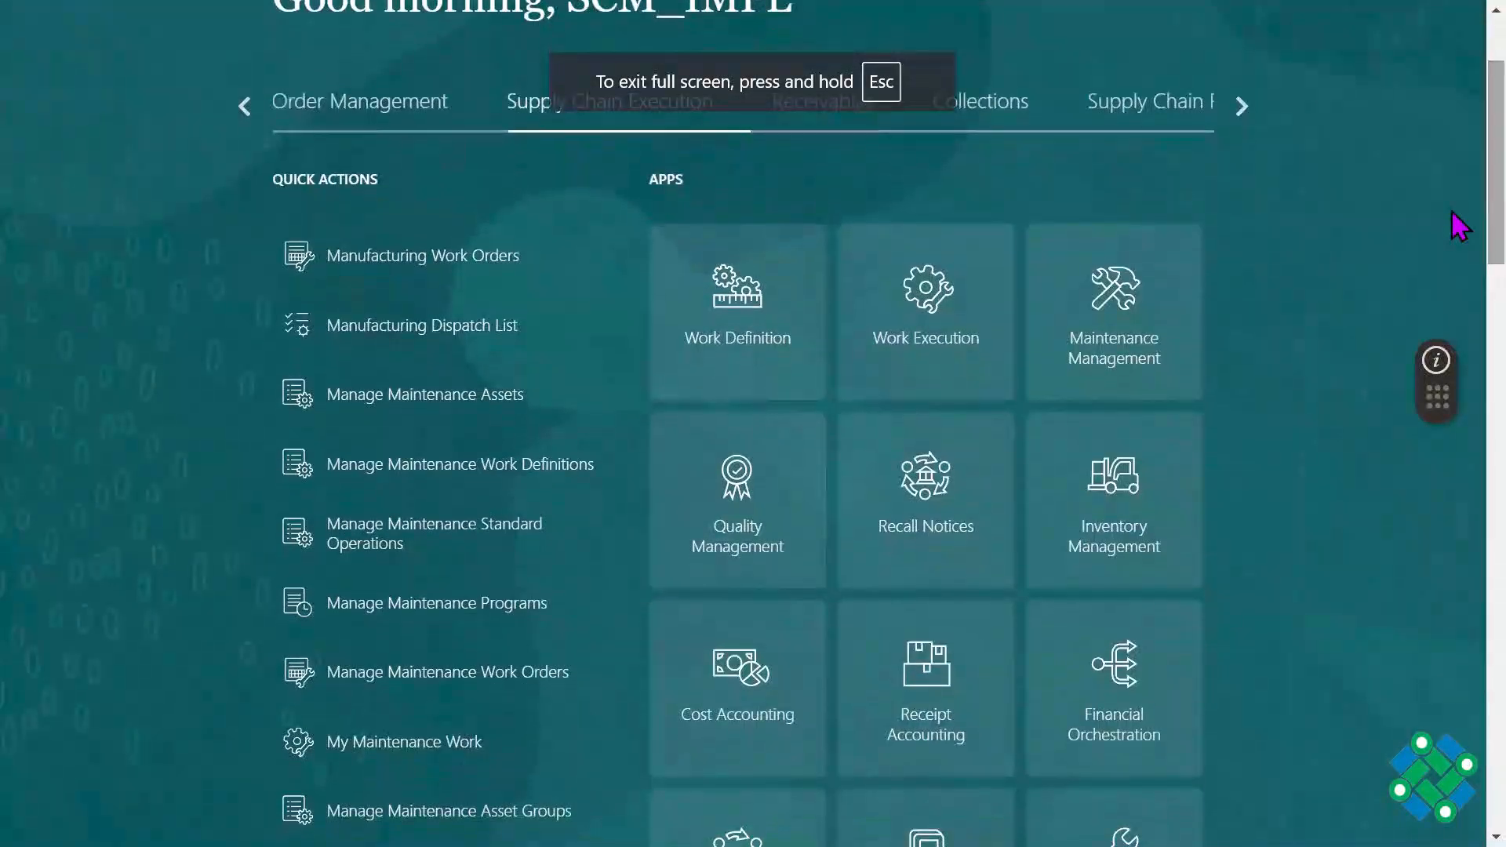
{"action": "left_click", "coordinate": [1113, 527]}
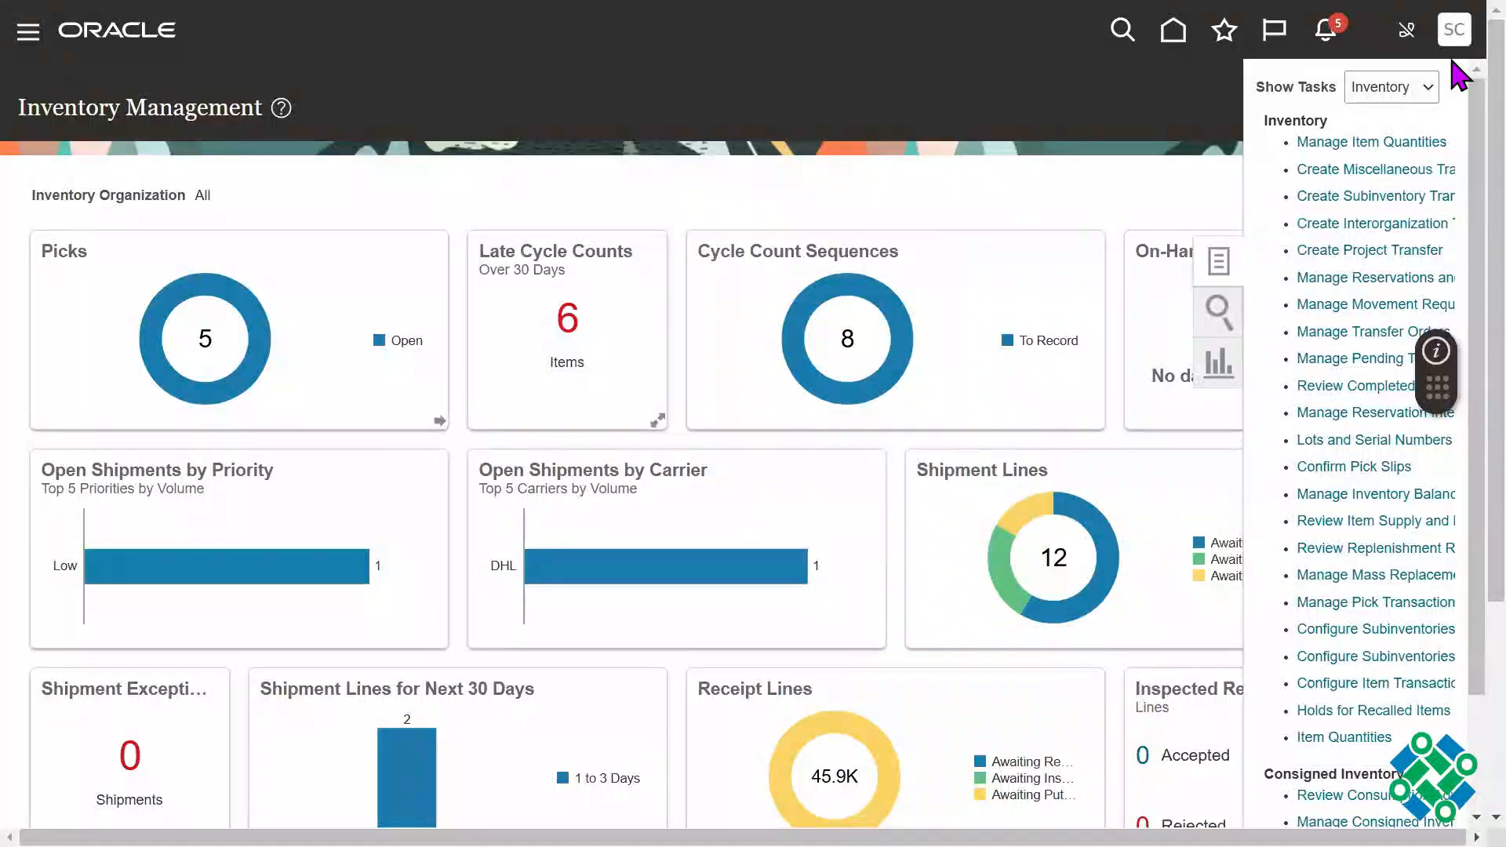
Step: Show the Picks task list in Inventory Management, followed by the Counts task list
{"action": "left_click", "coordinate": [1428, 87]}
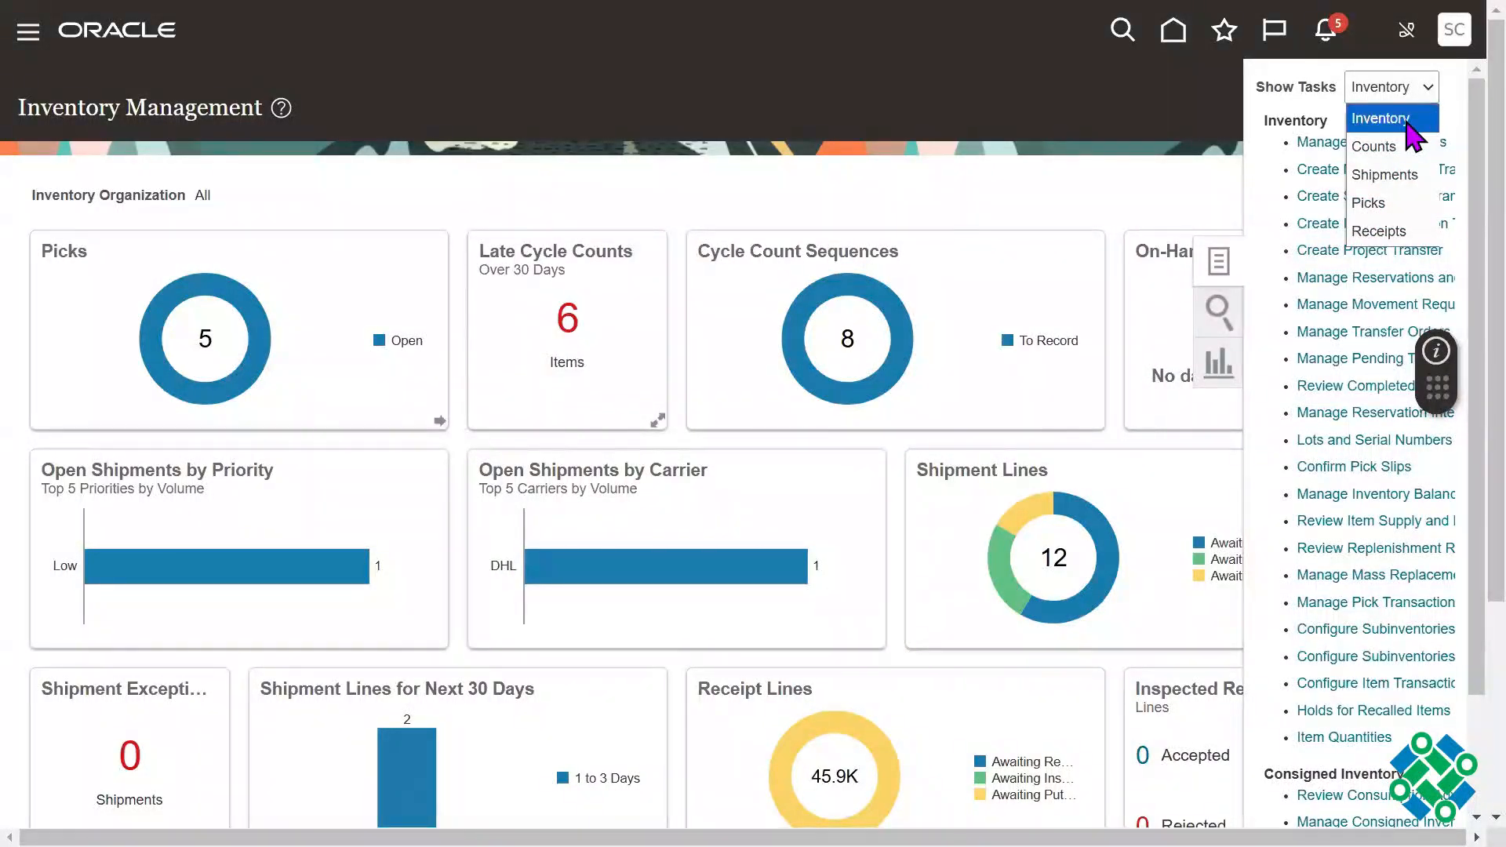
{"action": "left_click", "coordinate": [1420, 206]}
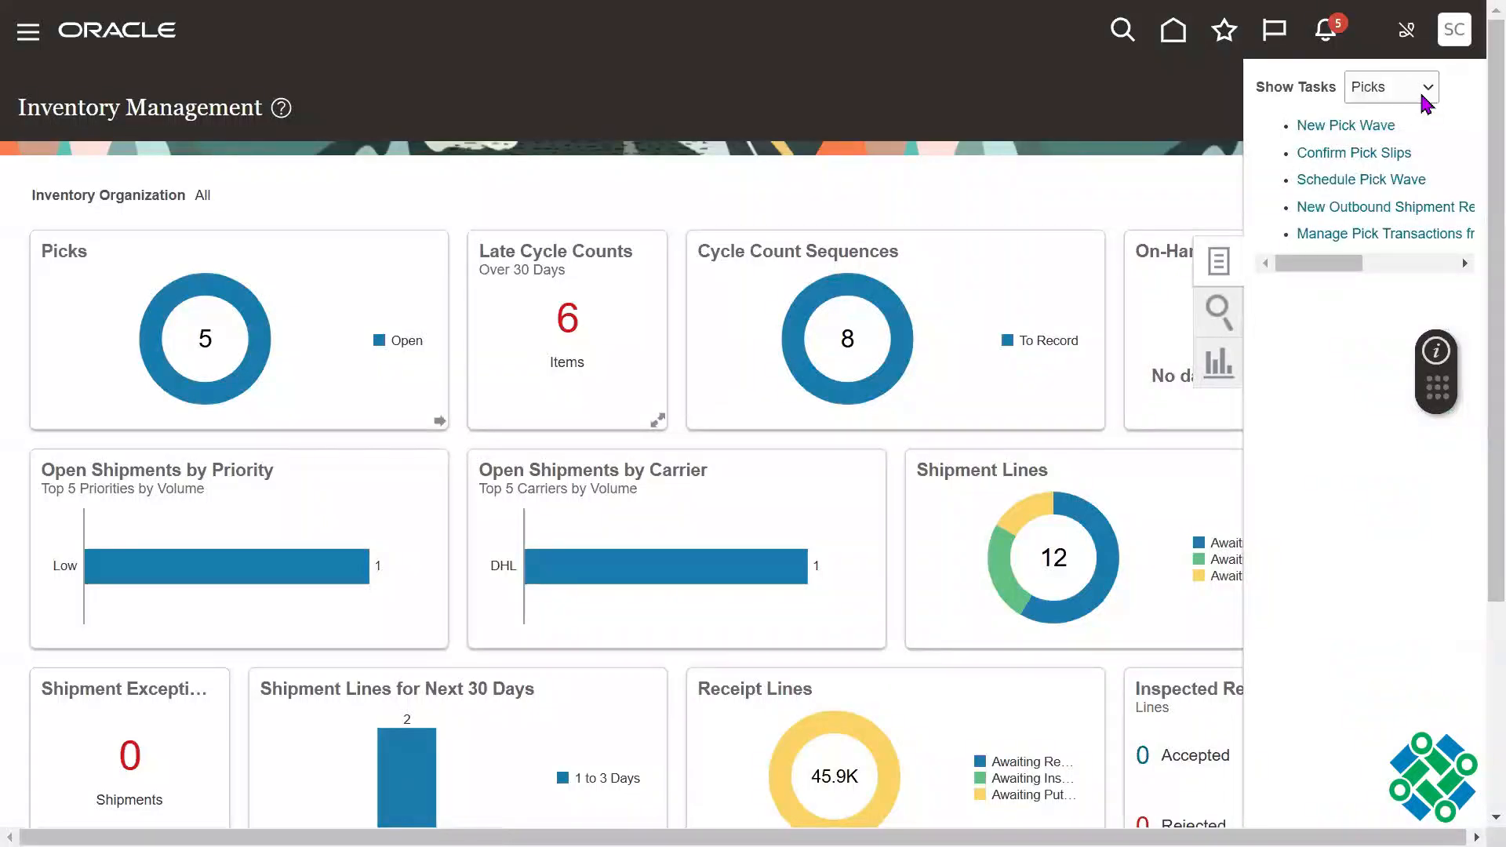
{"action": "left_click", "coordinate": [1423, 97]}
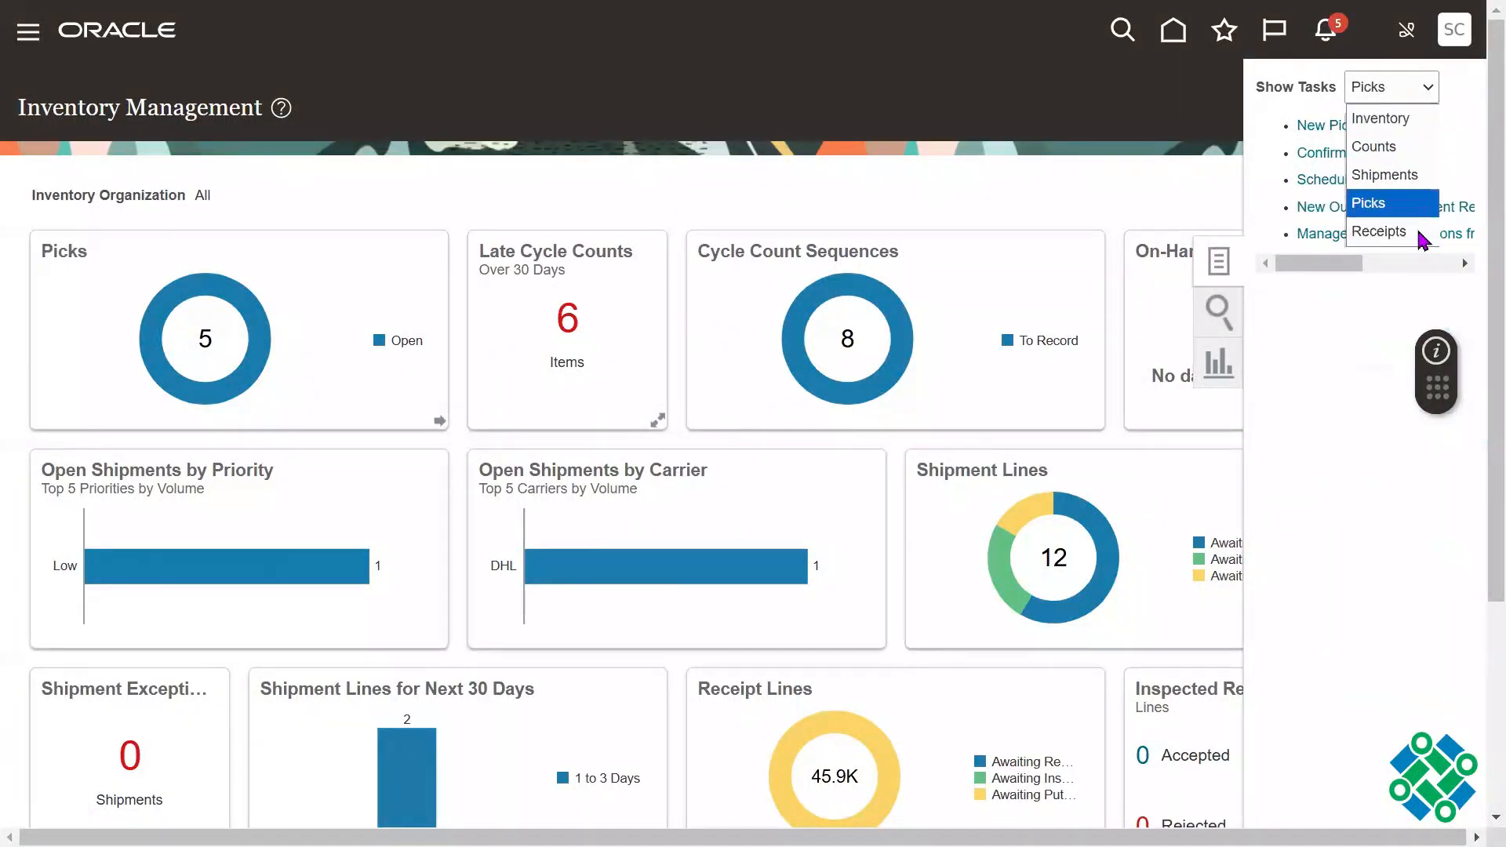
{"action": "left_click", "coordinate": [1387, 157]}
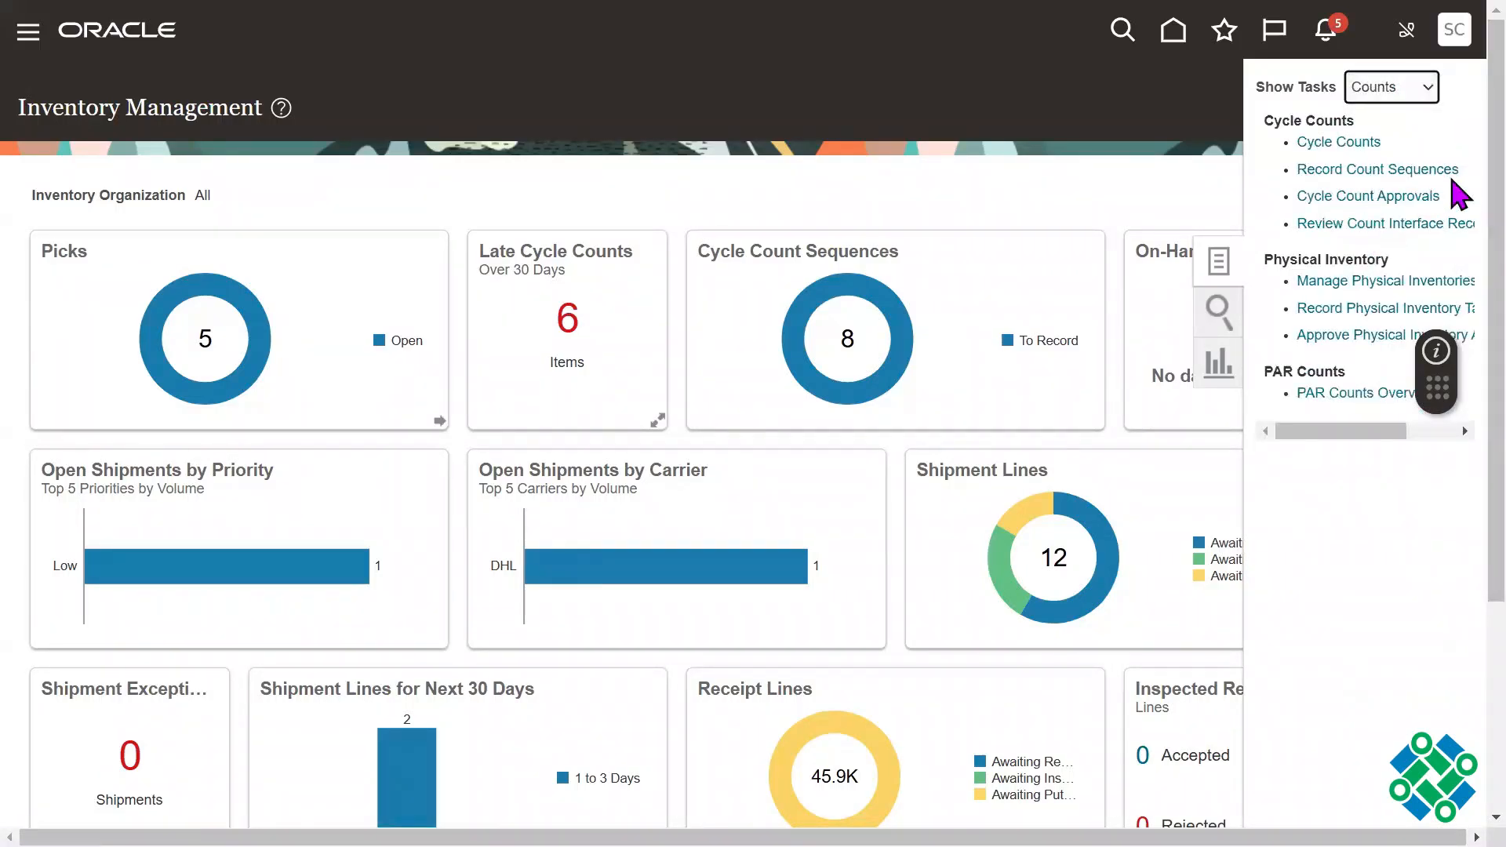
Step: Show the Picks tasks in Inventory Management and start a new pick wave
{"action": "left_click", "coordinate": [1411, 97]}
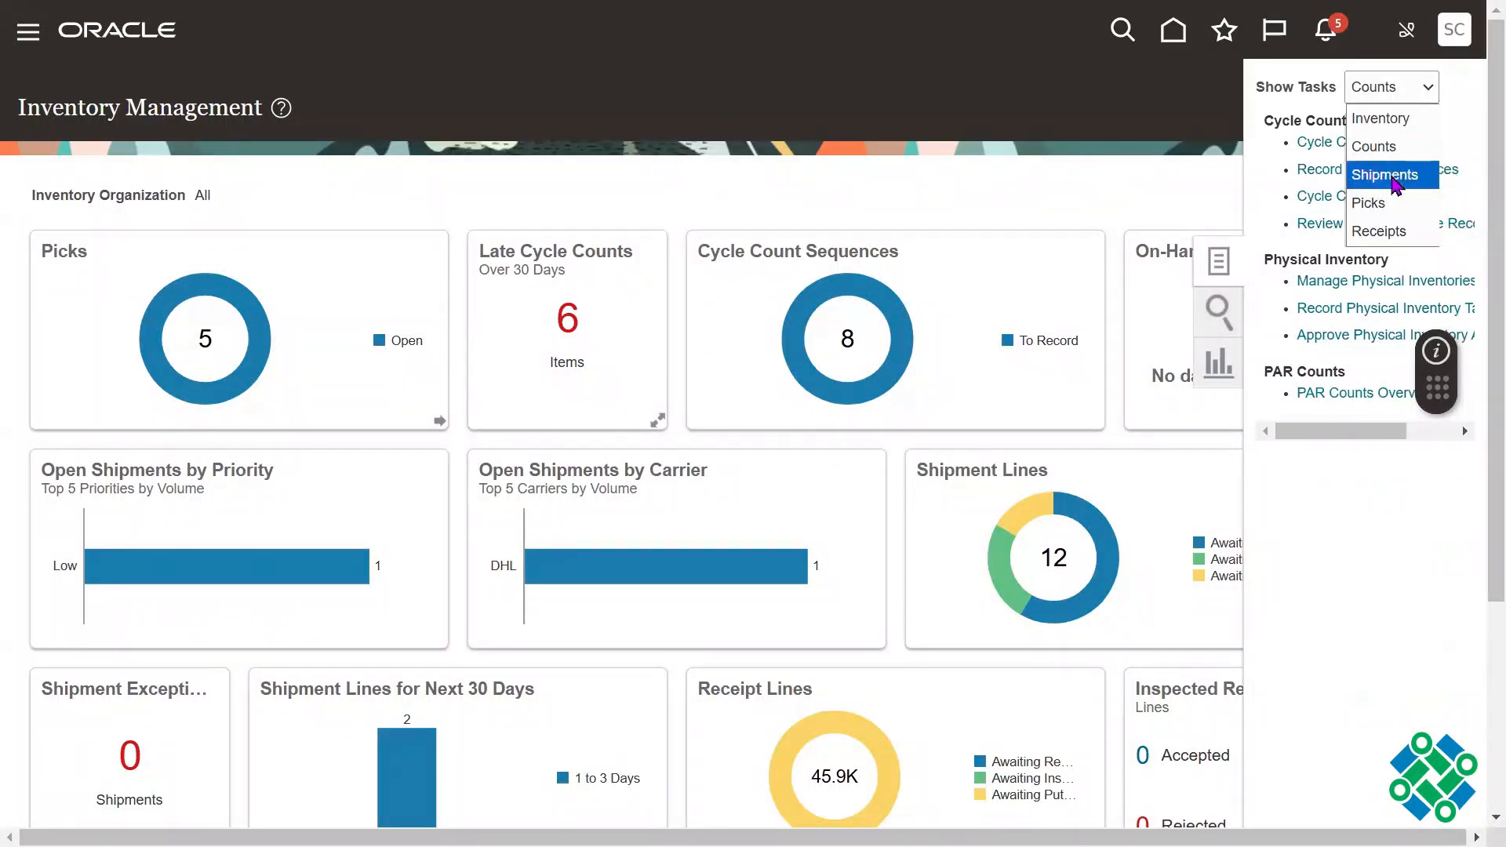
{"action": "left_click", "coordinate": [1373, 203]}
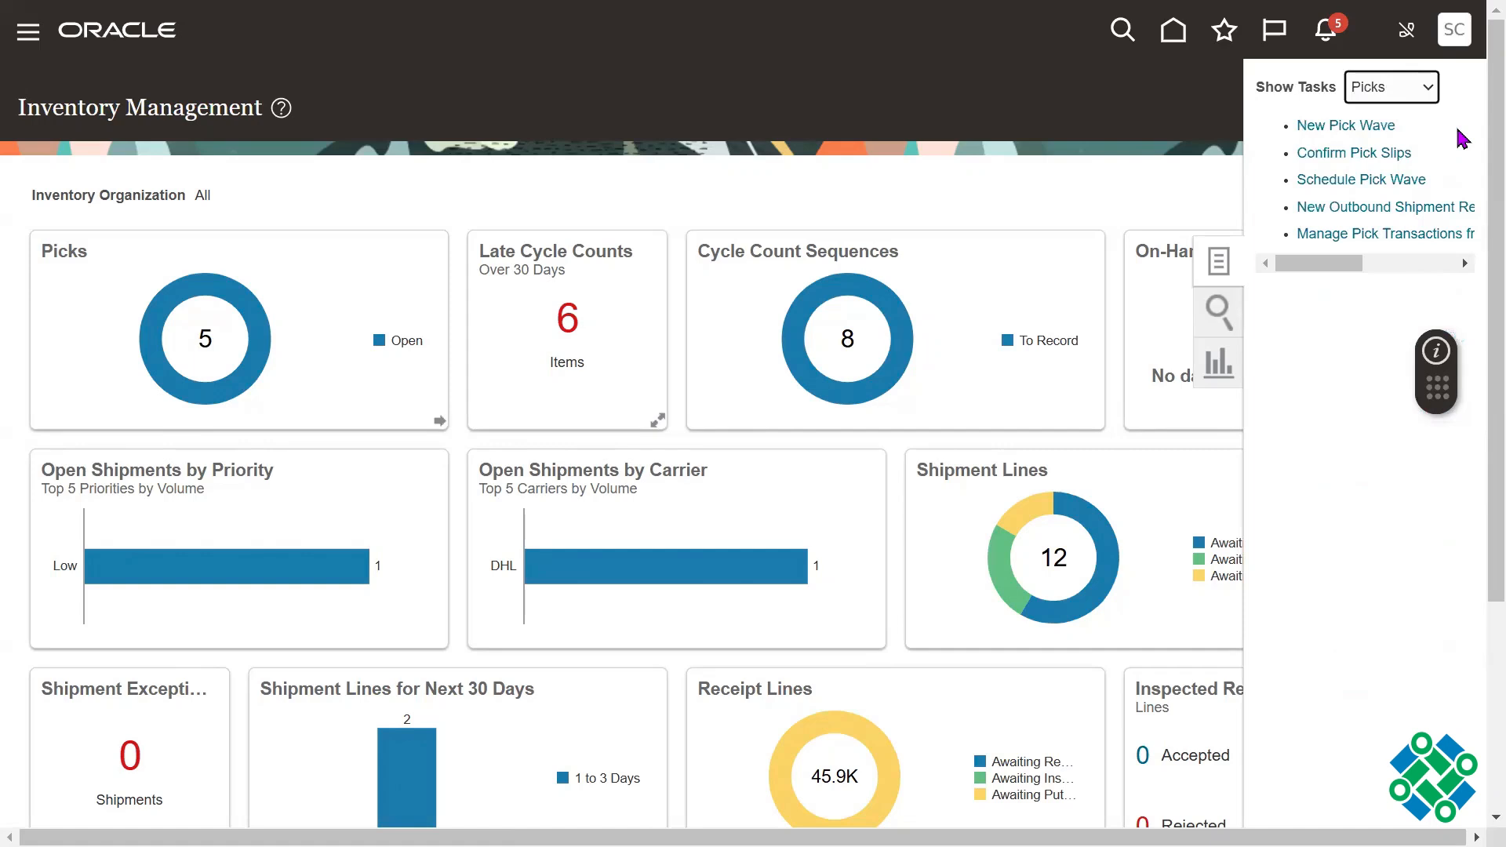
{"action": "left_click", "coordinate": [1338, 128]}
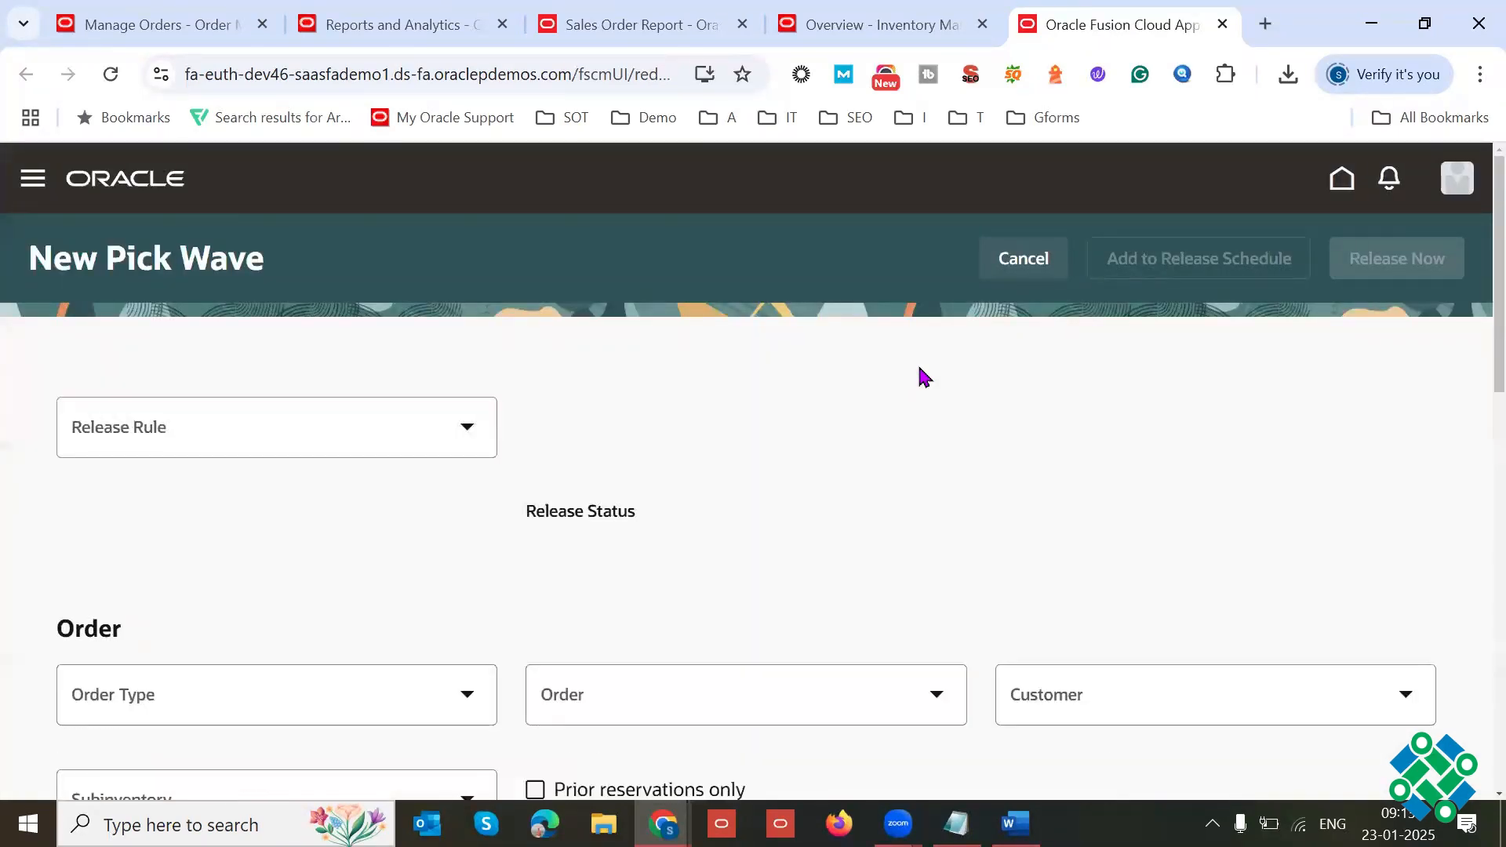
{"action": "triple_click", "coordinate": [203, 255]}
{"action": "left_click", "coordinate": [866, 415]}
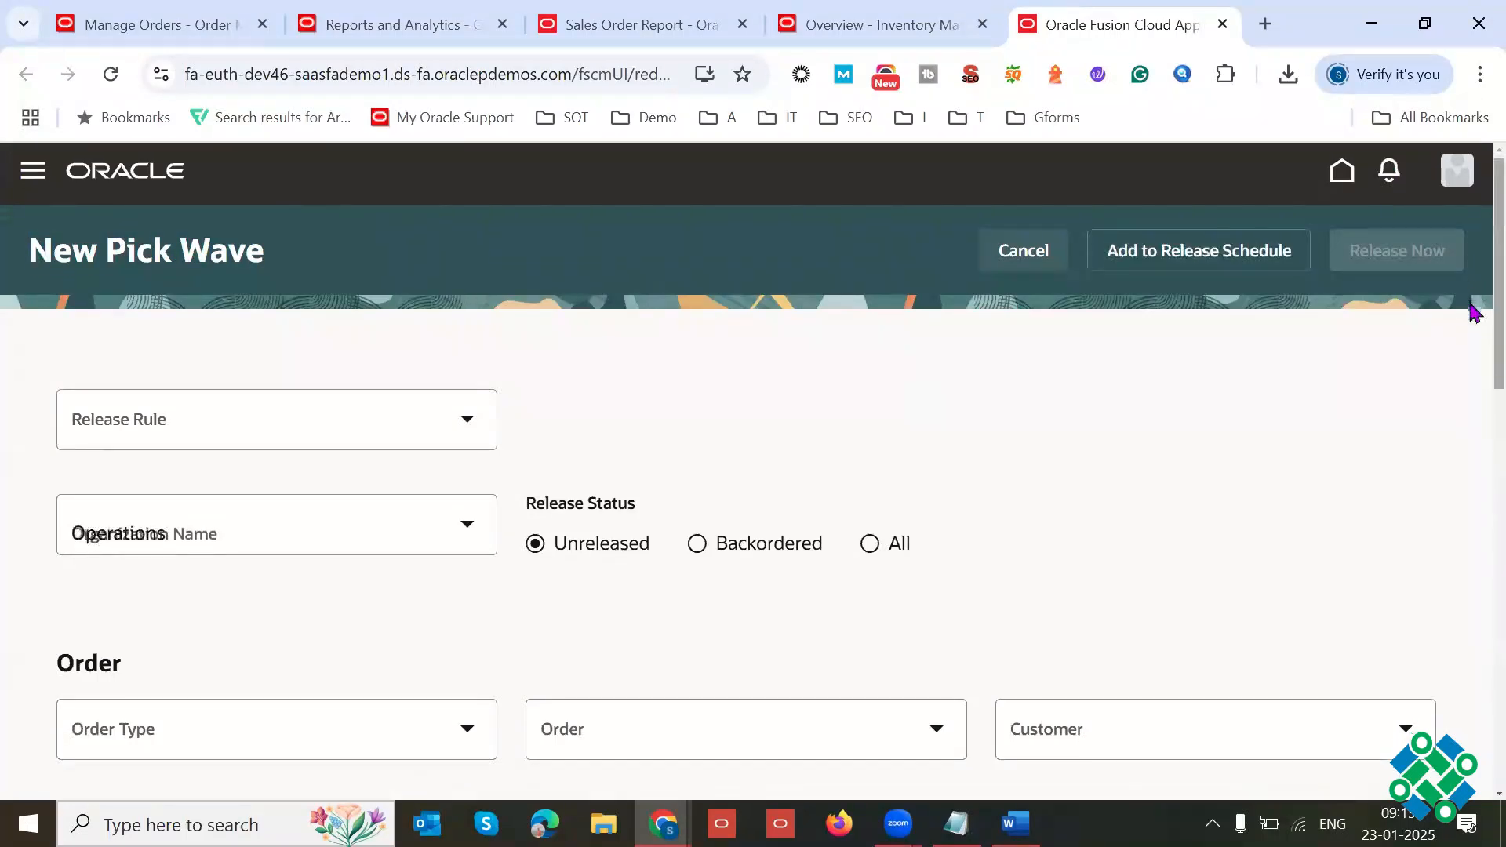
Step: Set the pick wave's release rule to 001-Auto Ship and switch the page to full-screen view
{"action": "scroll", "coordinate": [800, 306], "scroll_direction": "down", "scroll_amount": 1}
{"action": "left_click", "coordinate": [486, 337]}
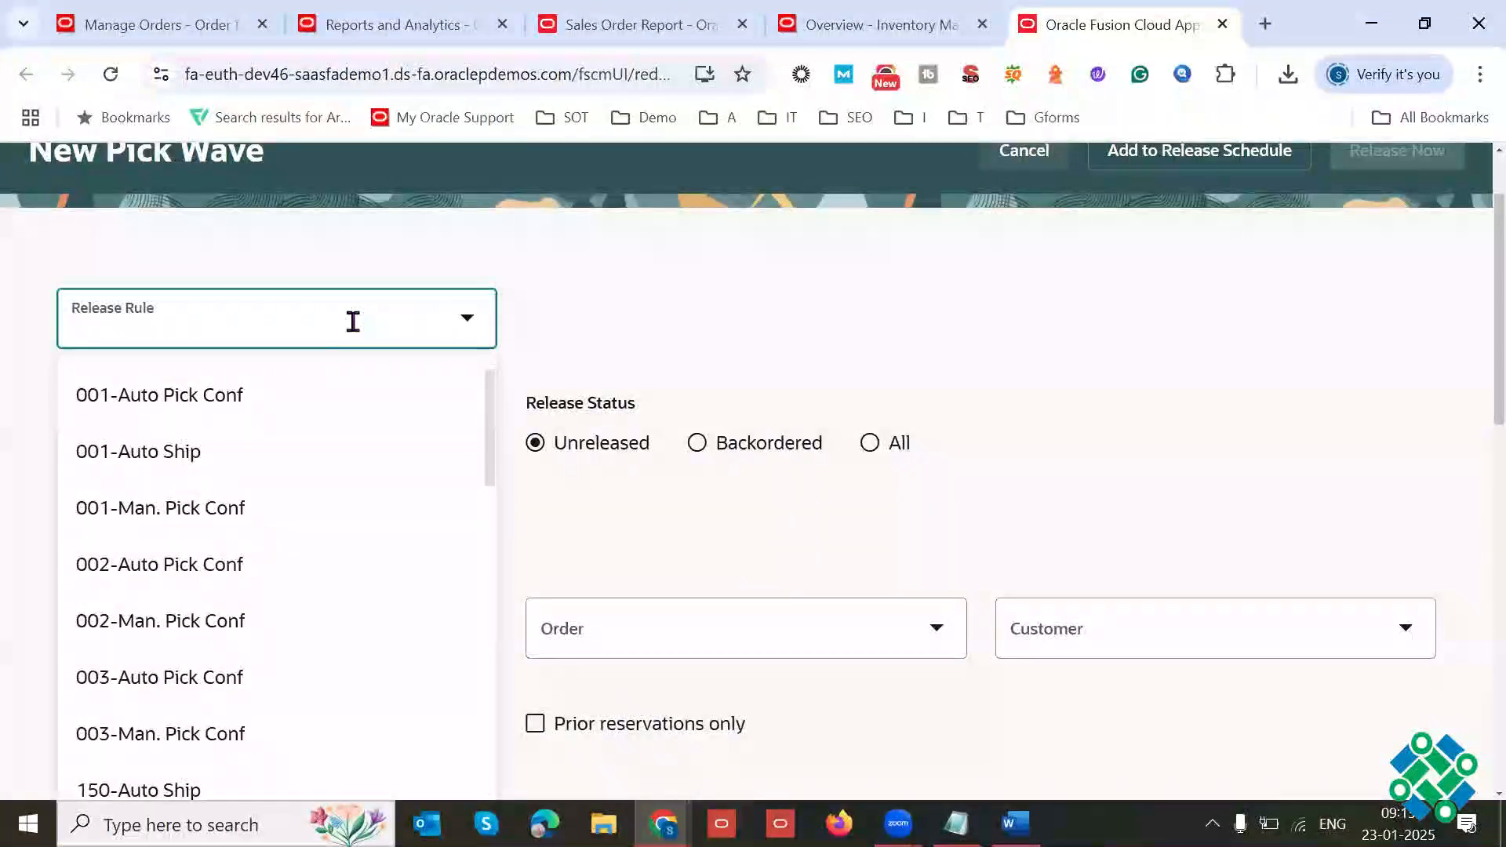
{"action": "left_click", "coordinate": [193, 460]}
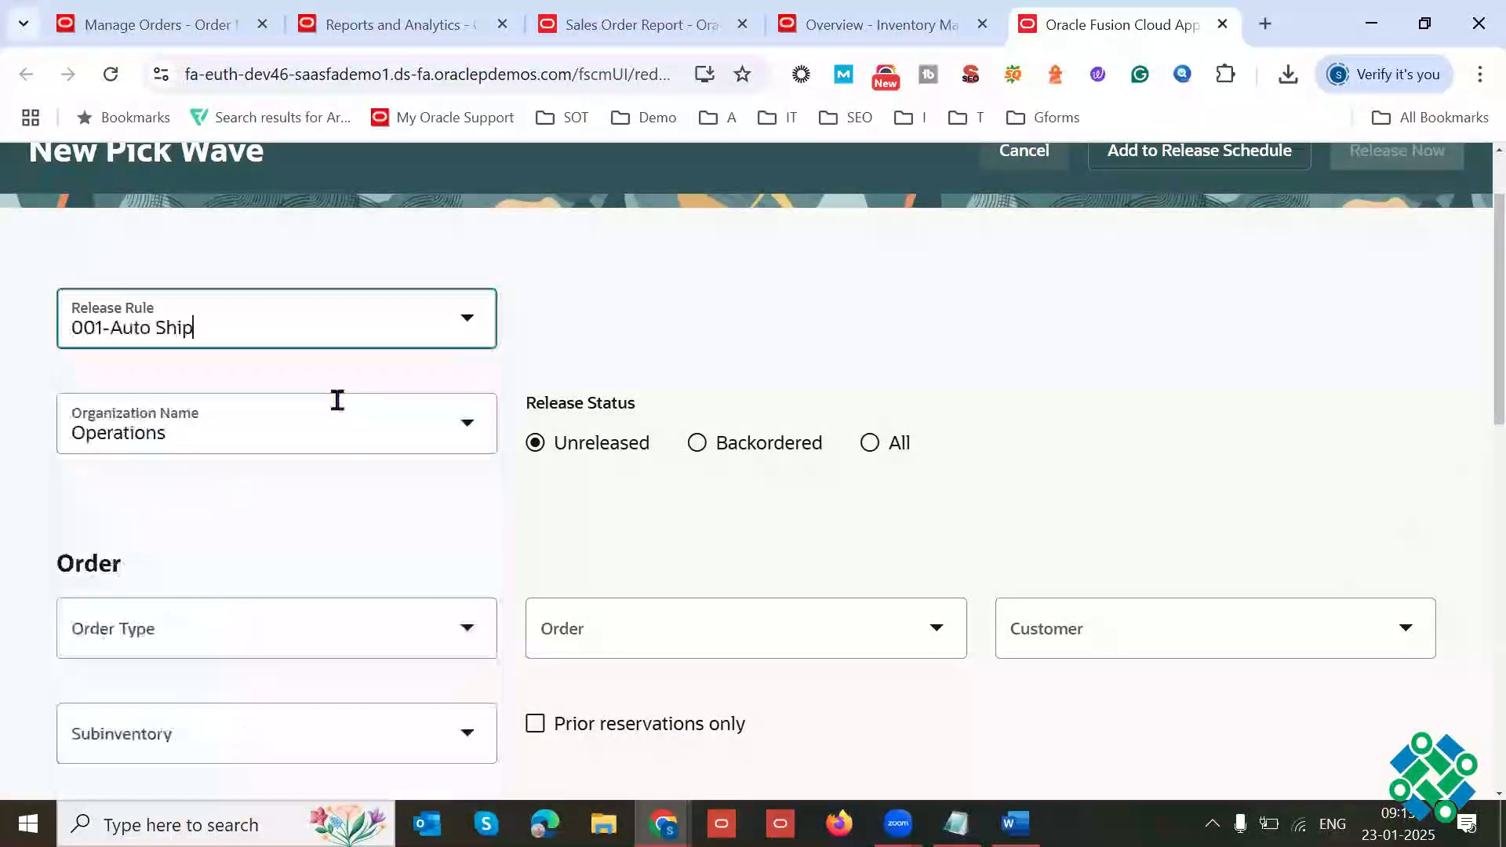
{"action": "left_click", "coordinate": [209, 339]}
{"action": "left_click", "coordinate": [730, 296]}
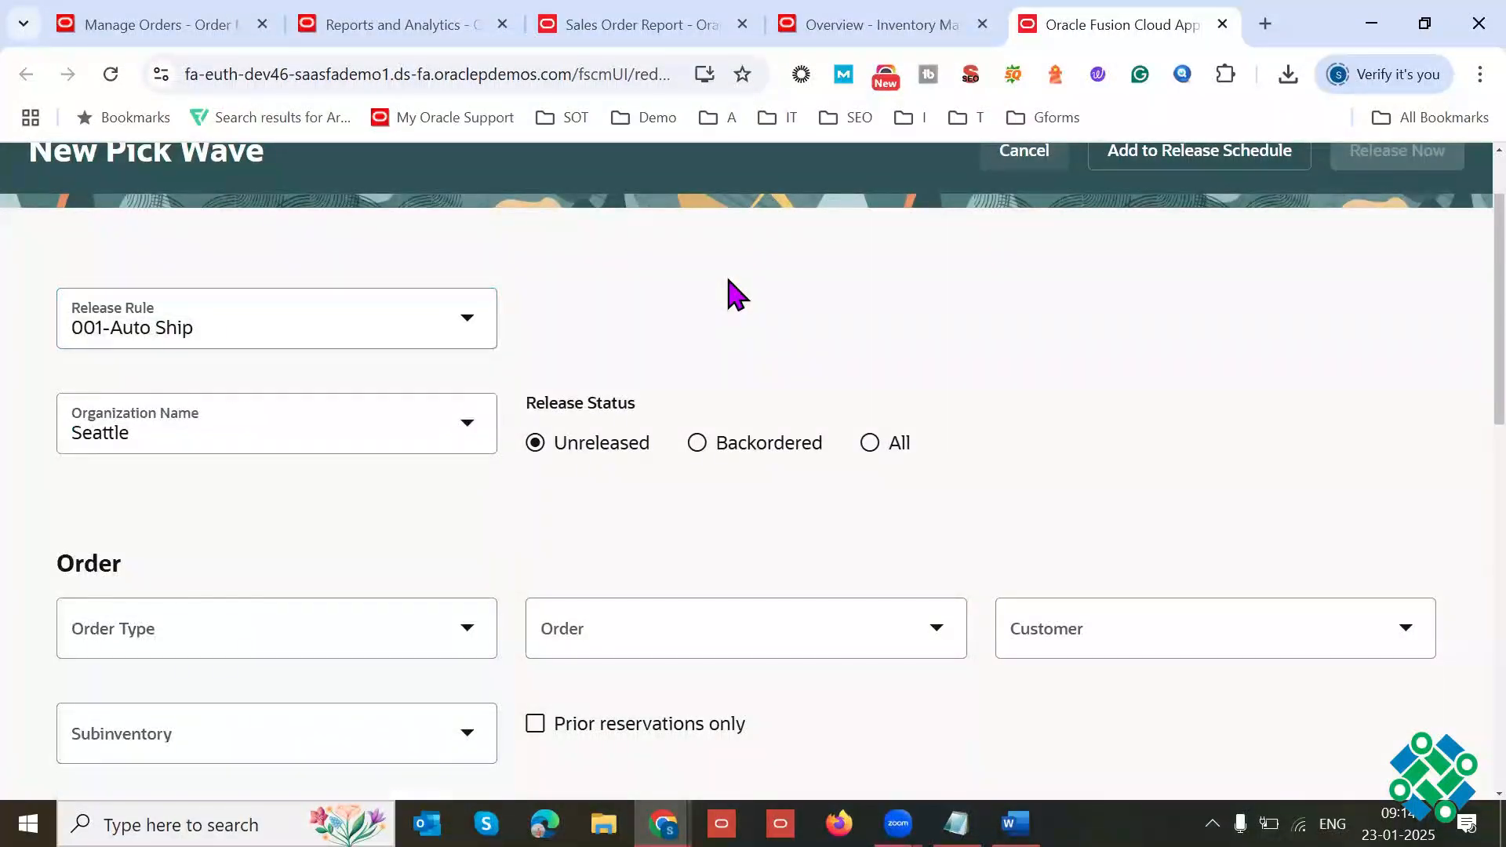
{"action": "key", "text": "F11"}
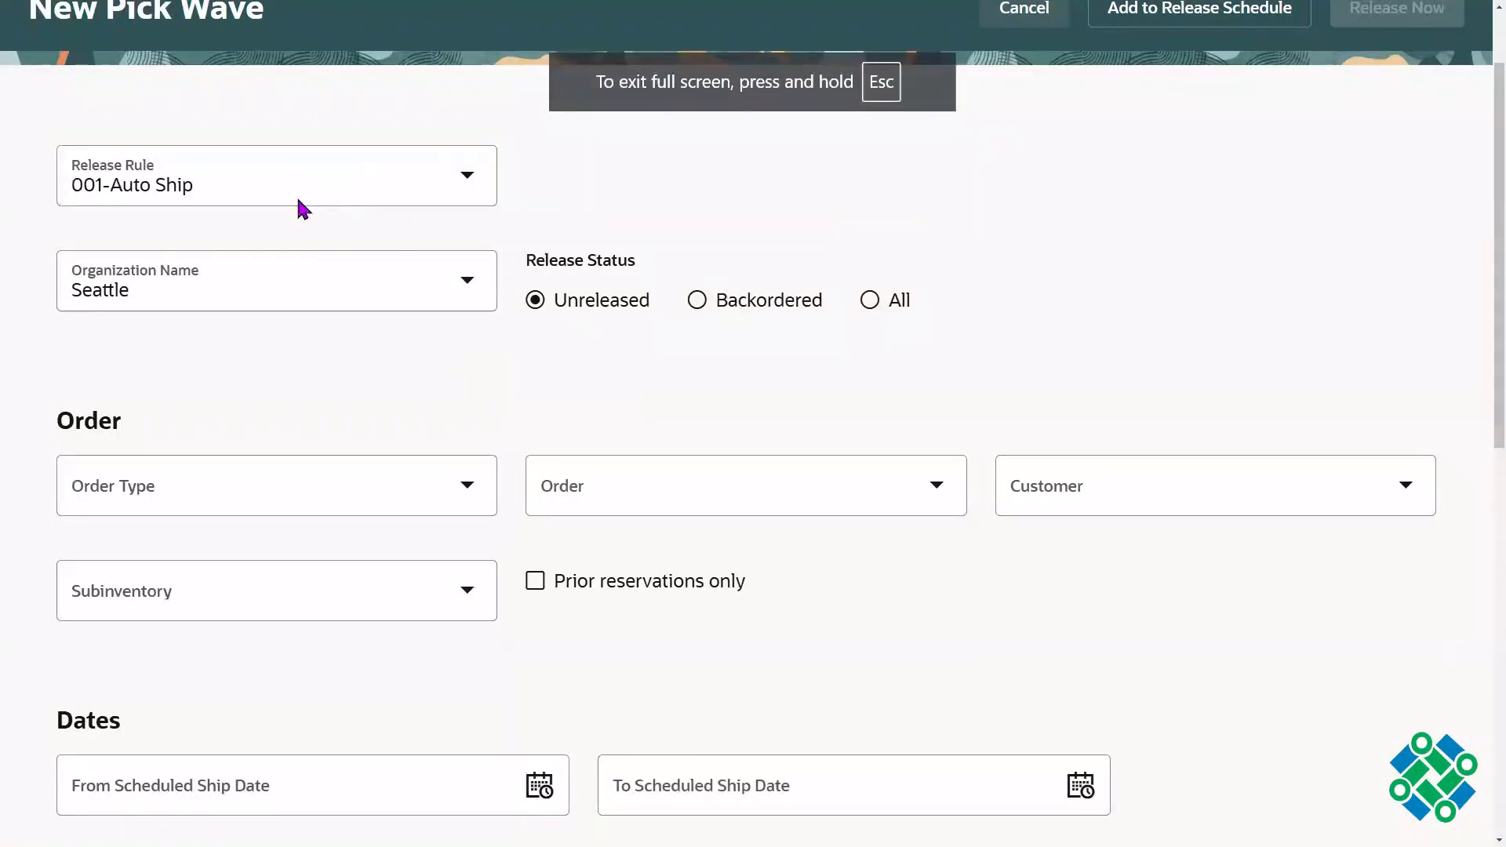
{"action": "left_click", "coordinate": [323, 284]}
{"action": "left_click", "coordinate": [919, 209]}
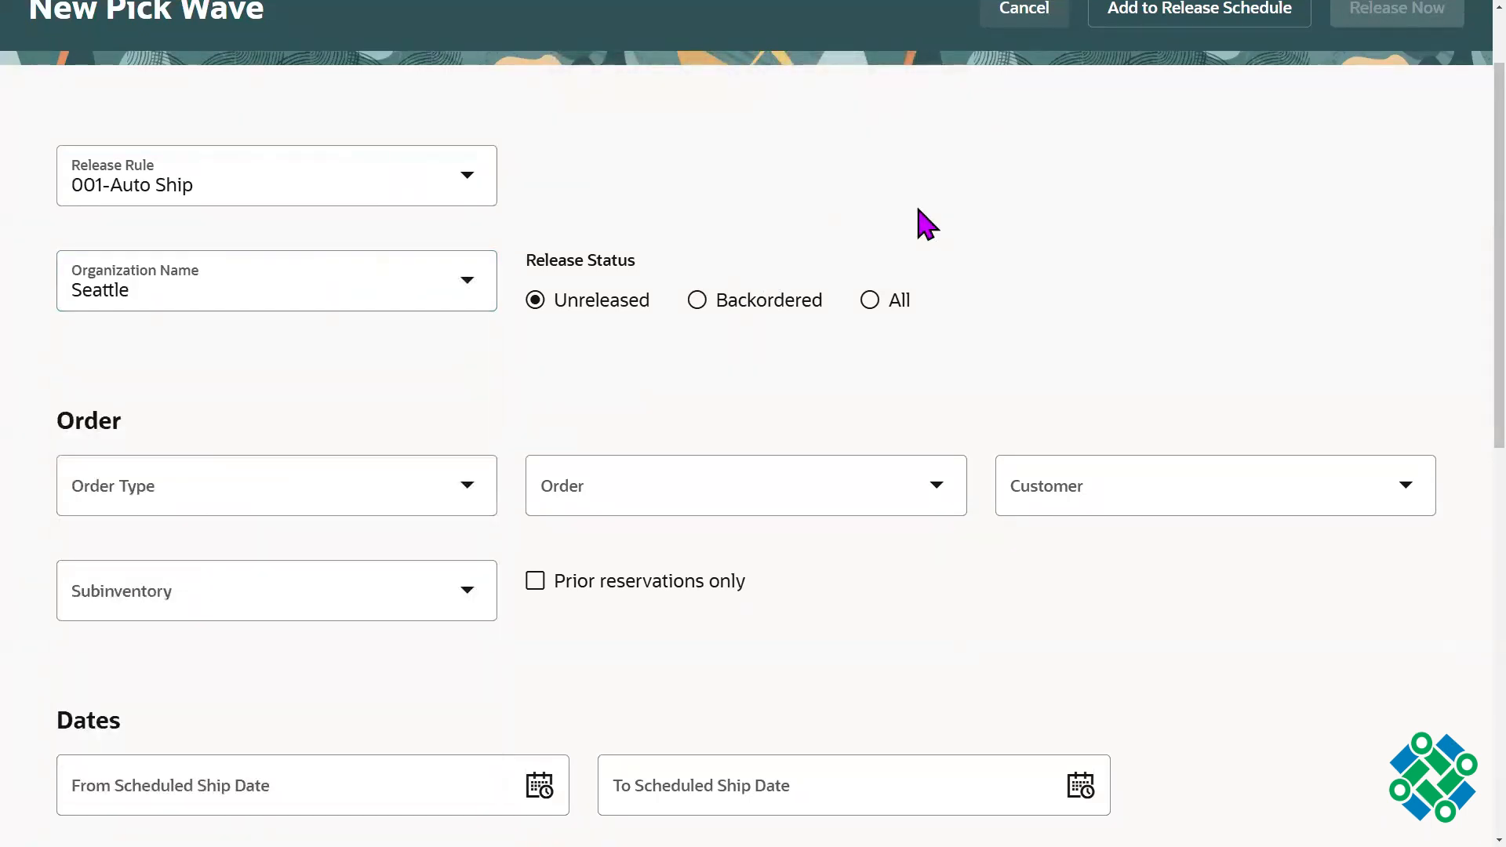
Step: Find the sales order by its order number and select it as the pick wave's Order criterion
{"action": "left_click", "coordinate": [746, 485]}
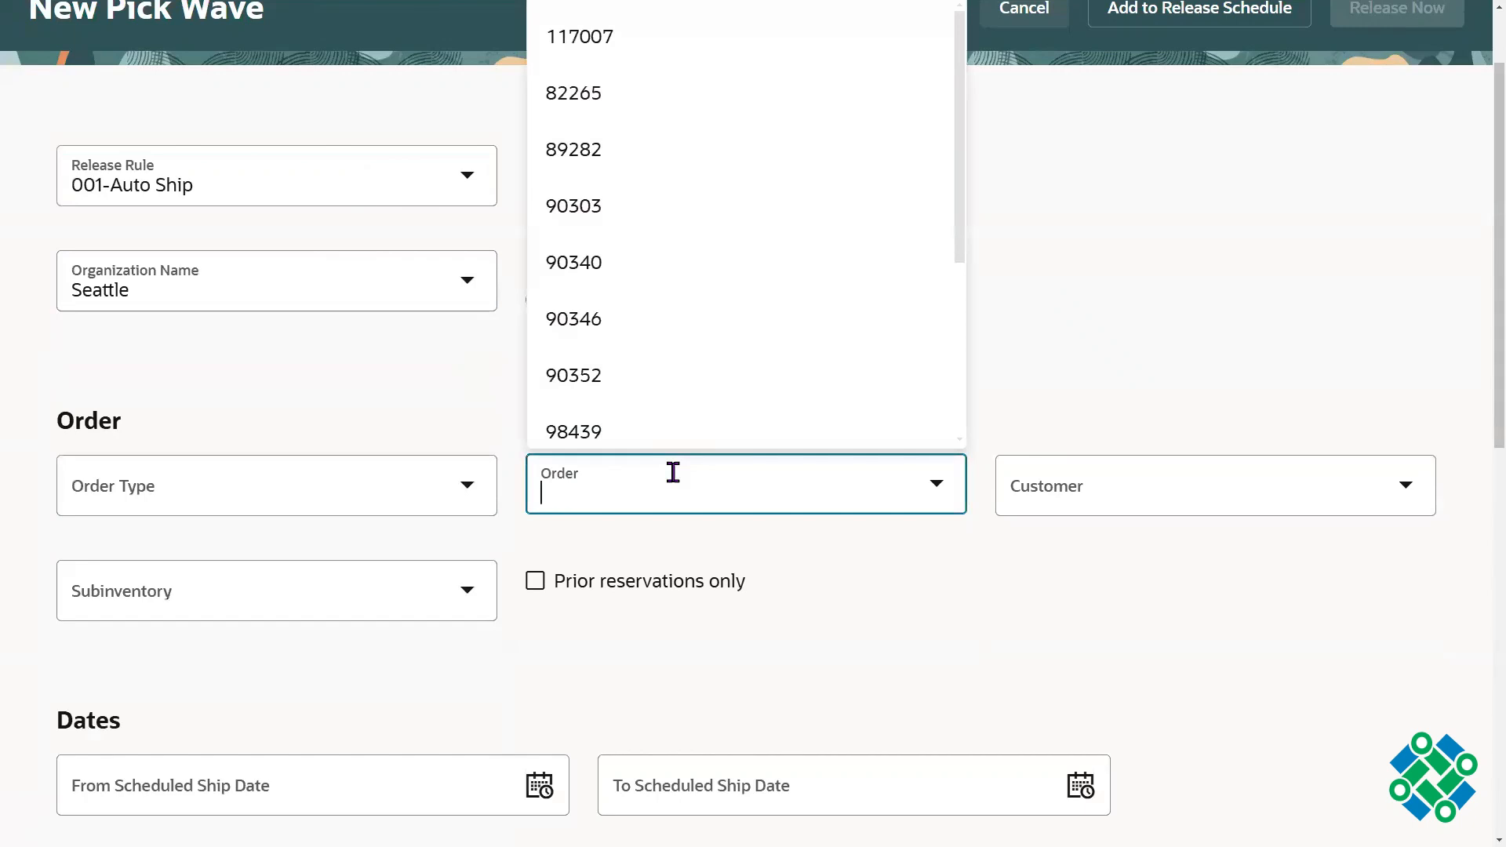
{"action": "type", "text": "98"}
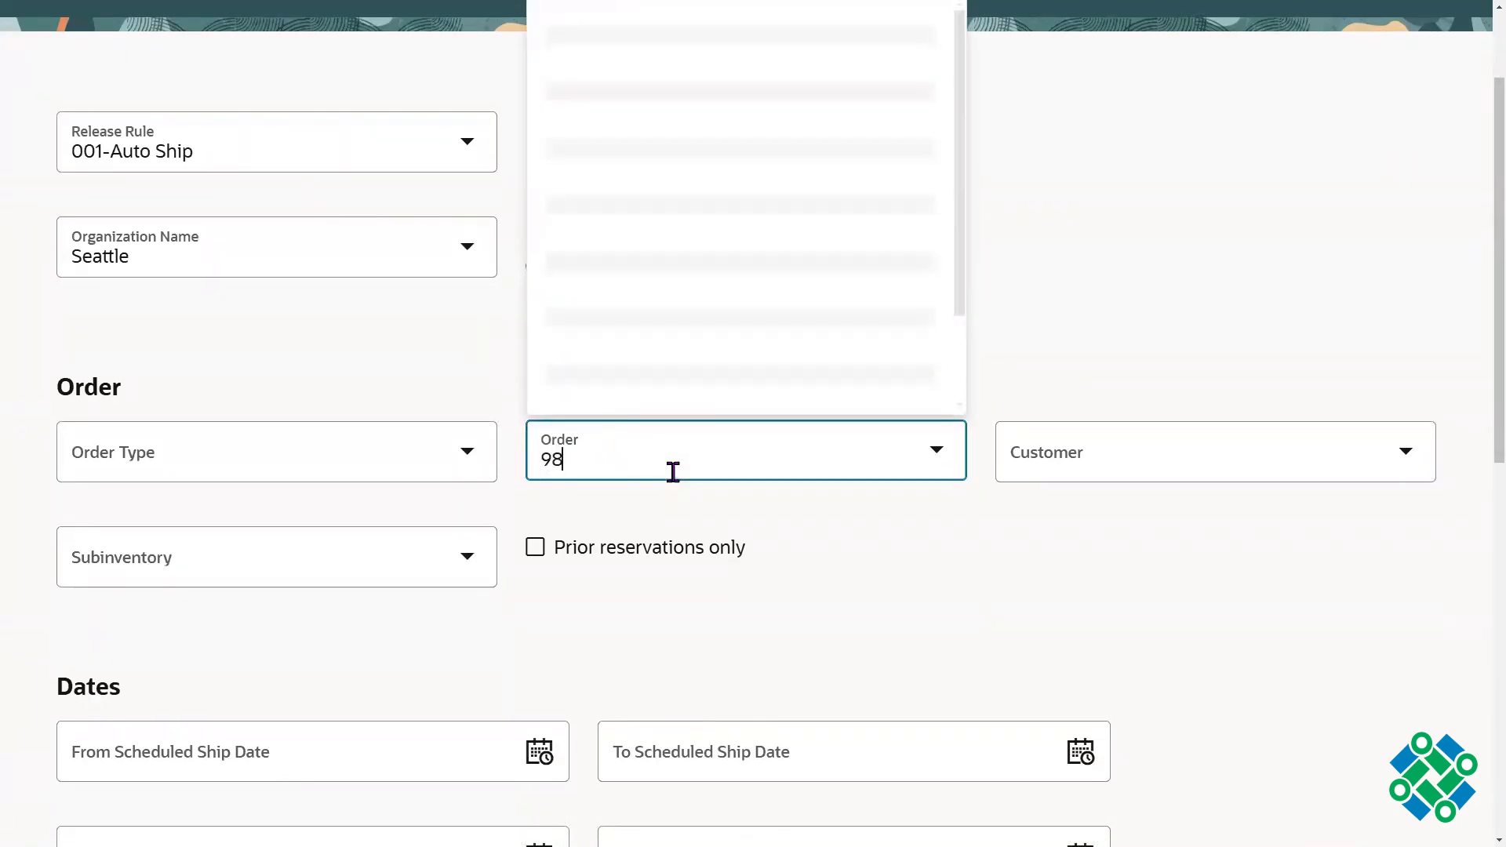
{"action": "type", "text": "463"}
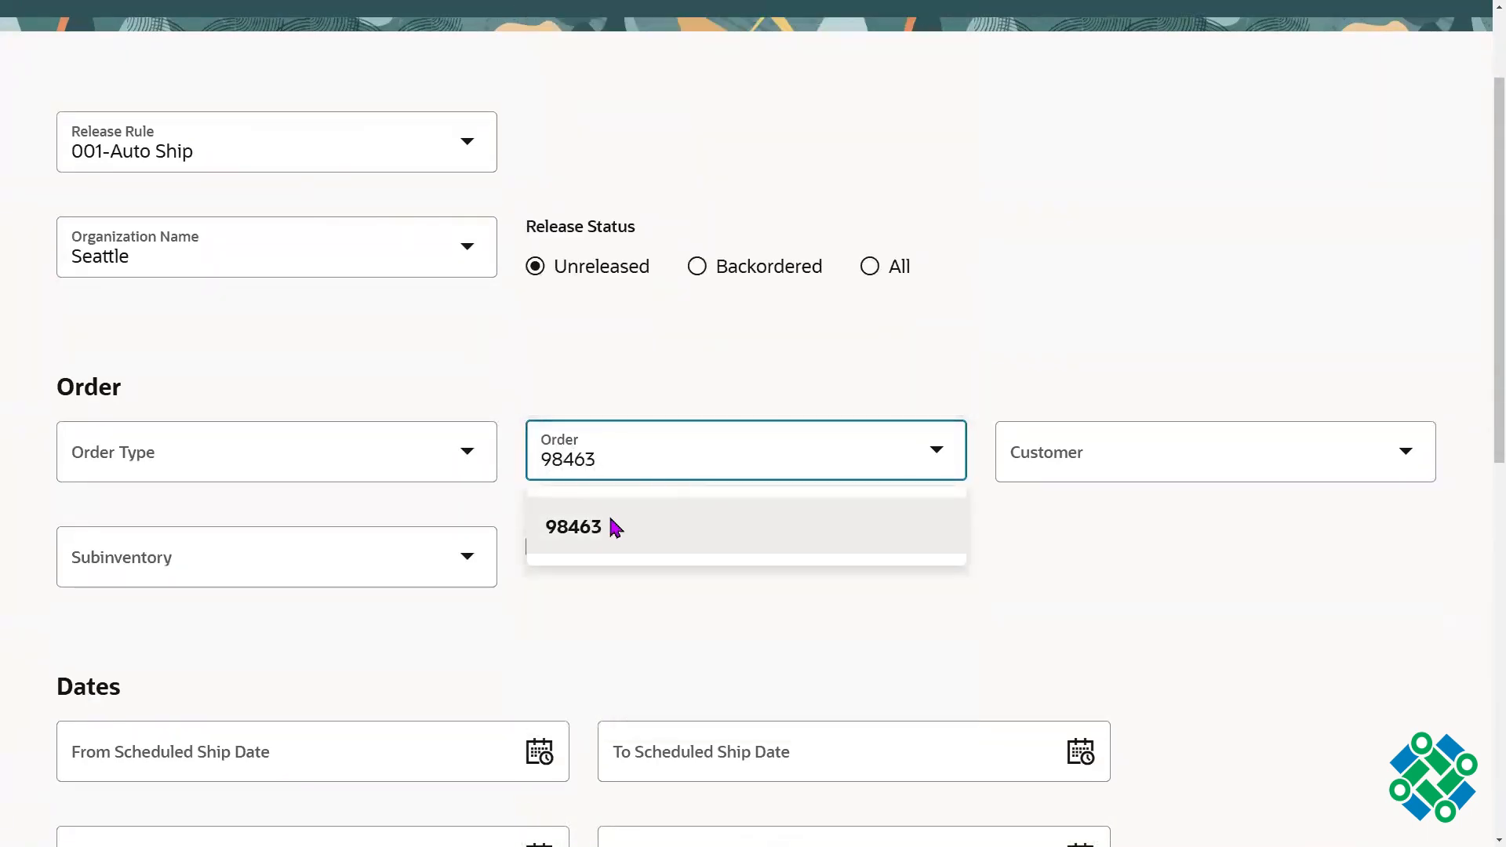
{"action": "left_click", "coordinate": [615, 524]}
{"action": "left_click", "coordinate": [797, 446]}
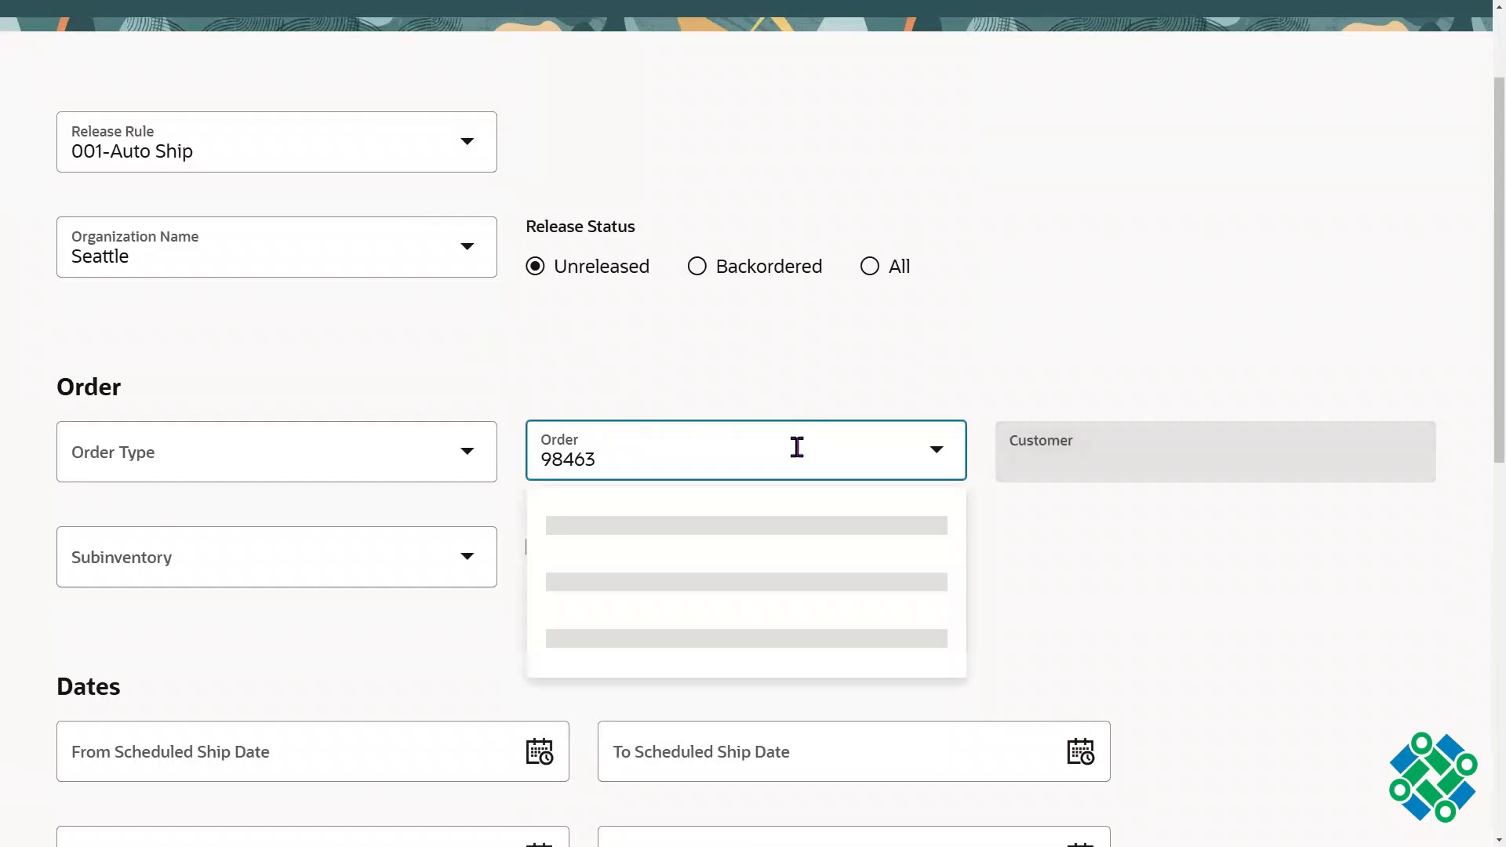
{"action": "left_click", "coordinate": [1162, 317]}
Step: Clear the order number from the pick wave's Order criterion
{"action": "scroll", "coordinate": [1460, 290], "scroll_direction": "down", "scroll_amount": 3}
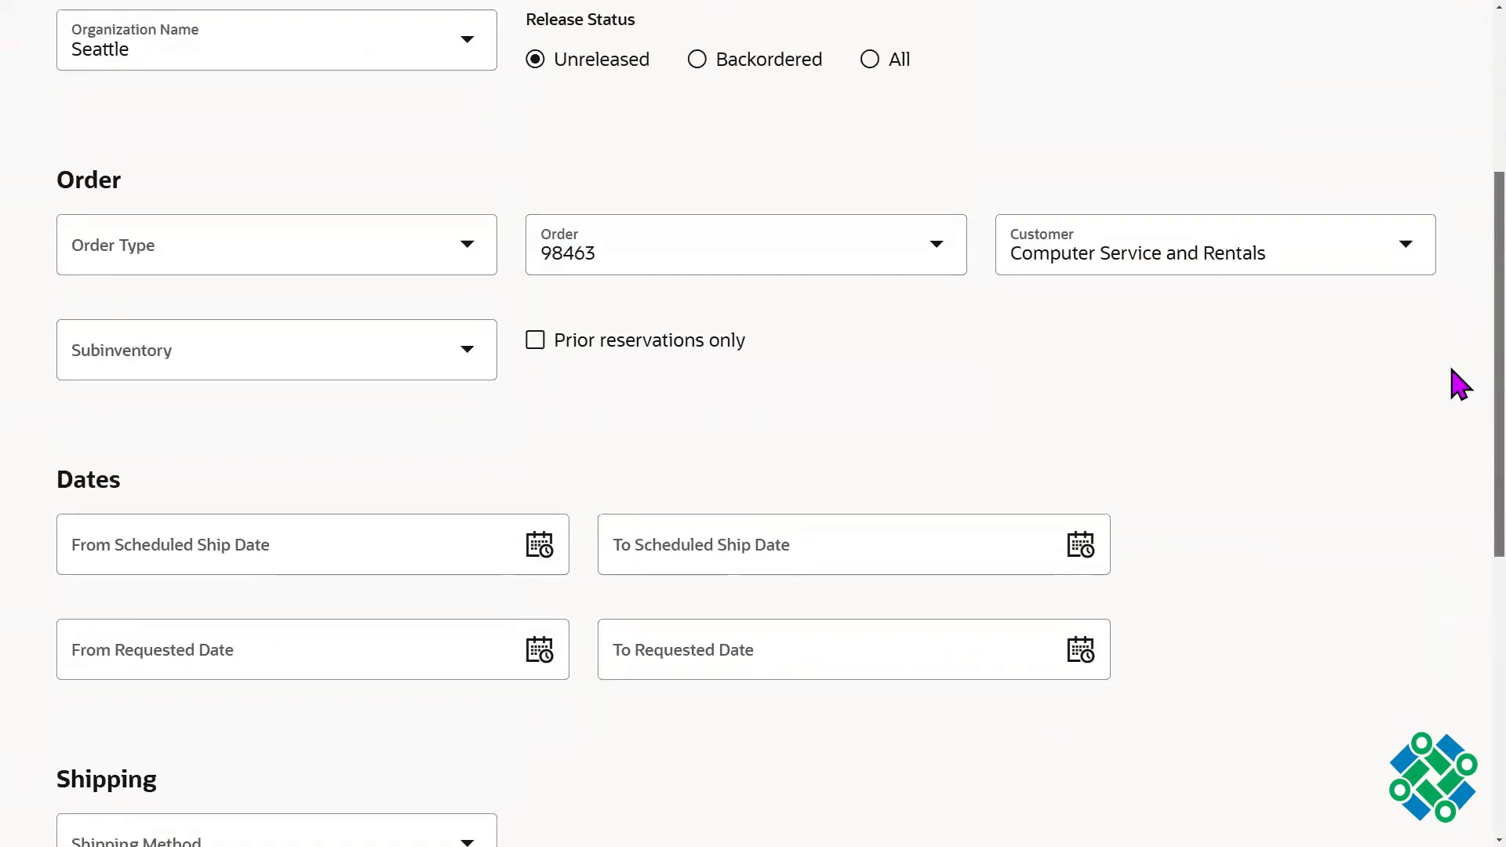
{"action": "scroll", "coordinate": [1453, 361], "scroll_direction": "up", "scroll_amount": 1}
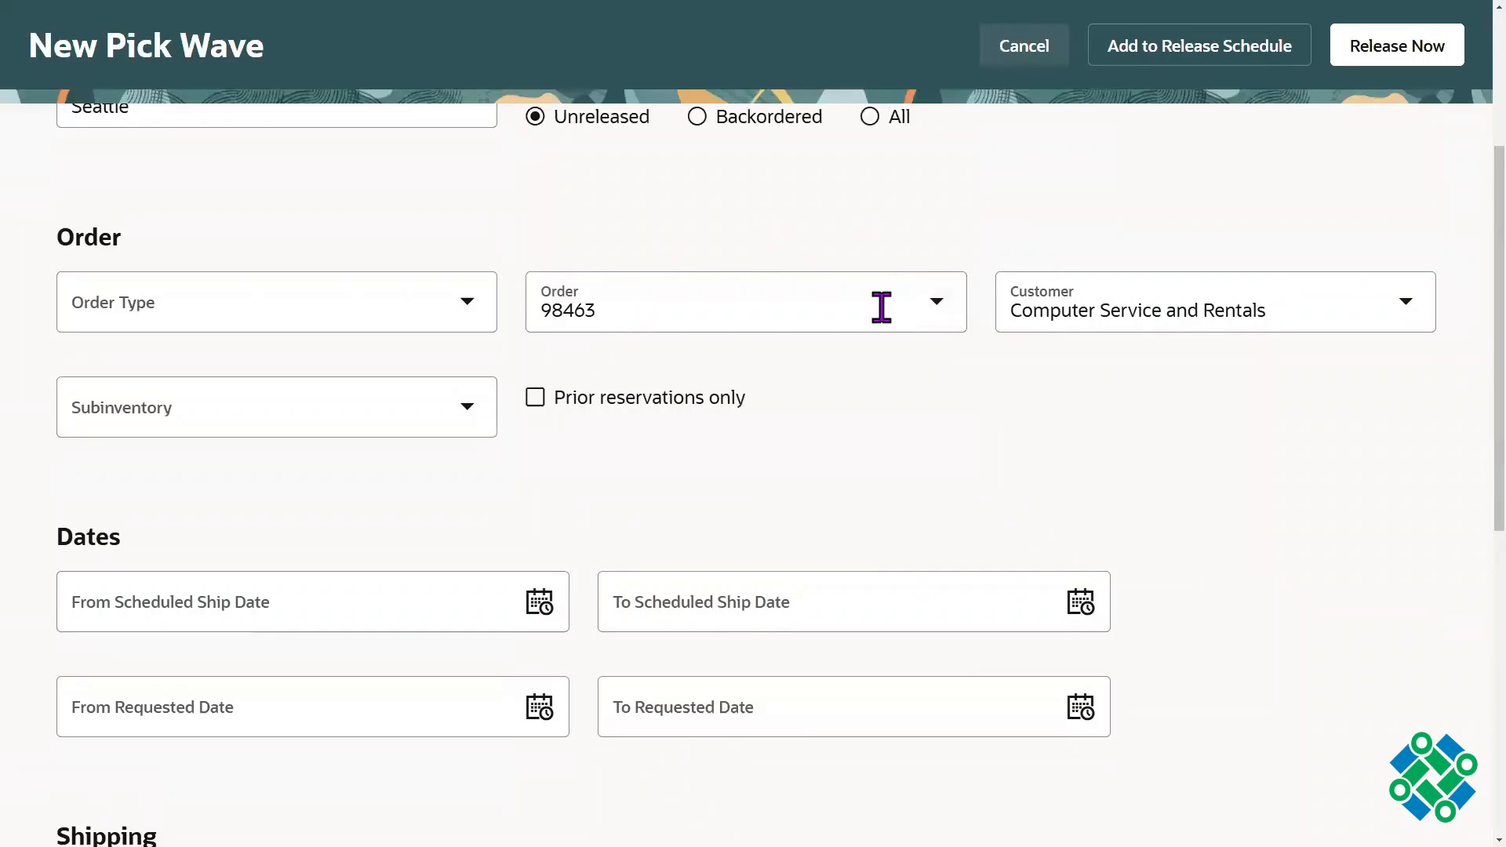
{"action": "left_click", "coordinate": [882, 306]}
{"action": "key", "text": "BackSpace"}
{"action": "left_click", "coordinate": [1127, 219]}
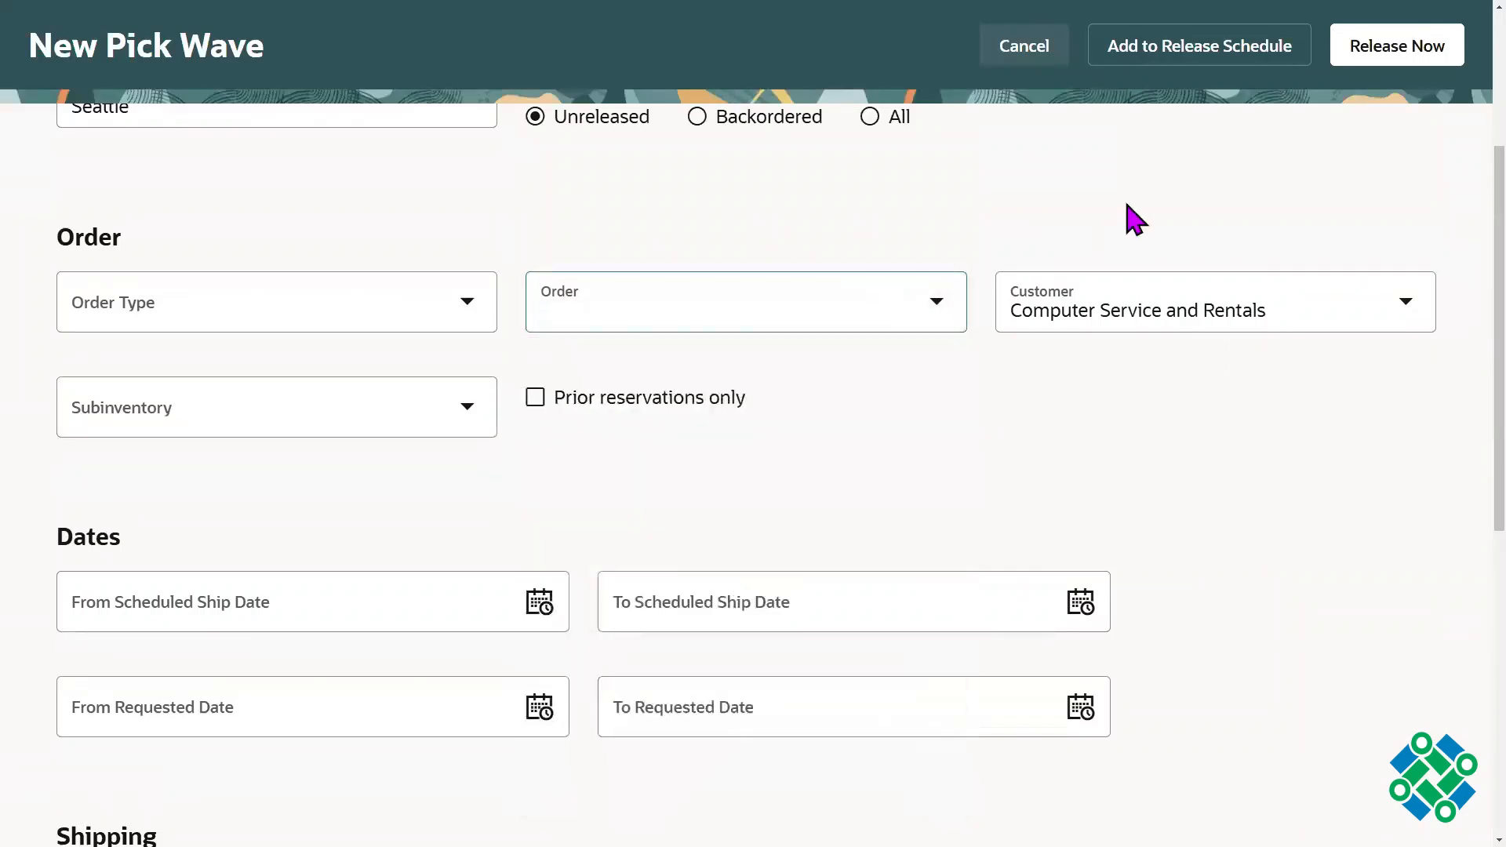
Step: Review the pick wave's date, shipping, fulfillment and processing criteria, including the available shipping methods
{"action": "scroll", "coordinate": [1457, 455], "scroll_direction": "down", "scroll_amount": 3}
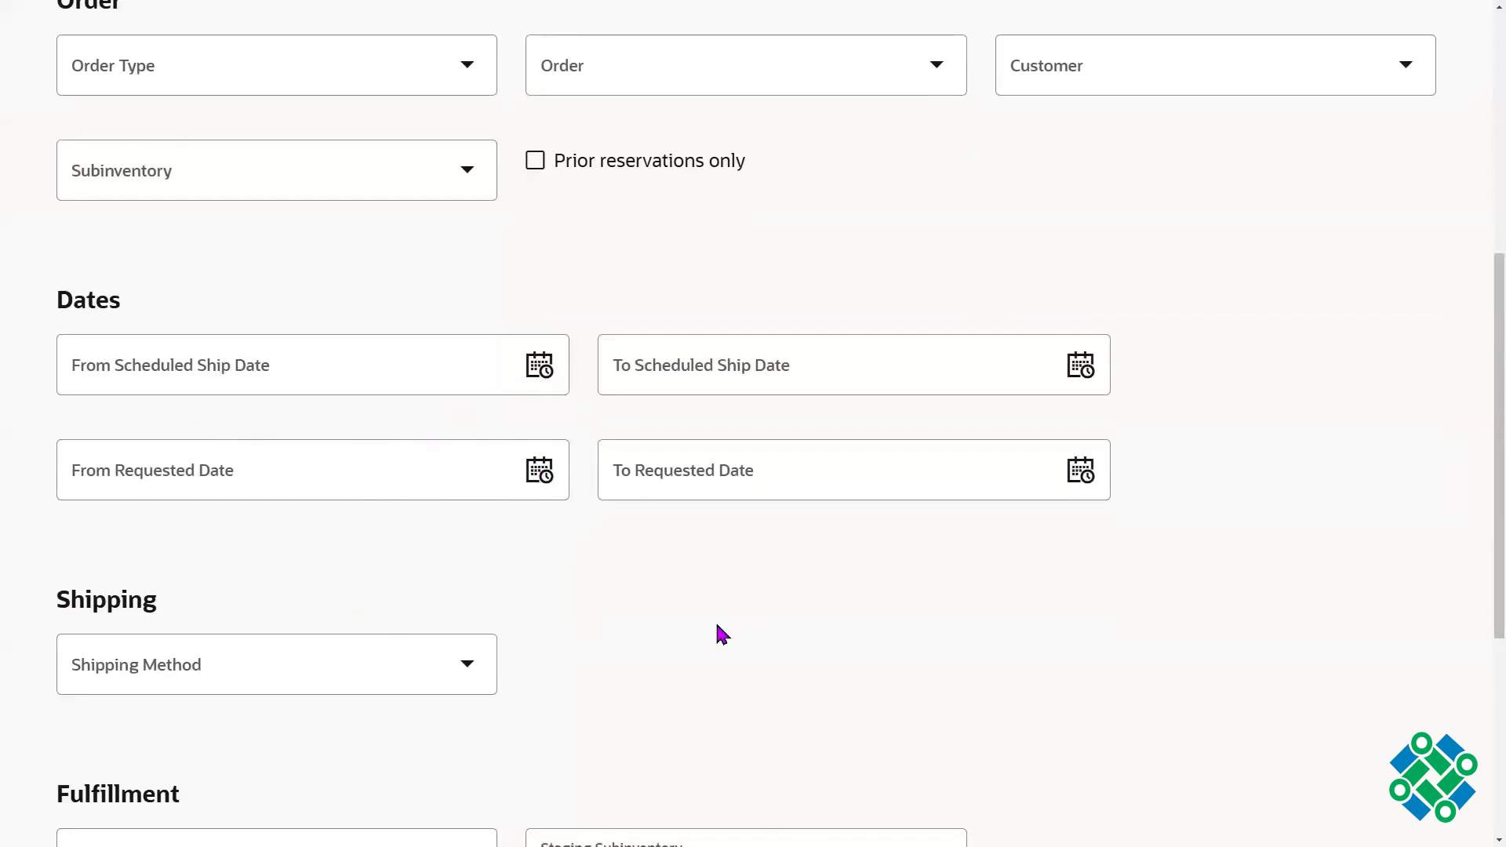
{"action": "scroll", "coordinate": [1476, 558], "scroll_direction": "down", "scroll_amount": 2}
{"action": "left_click", "coordinate": [390, 524]}
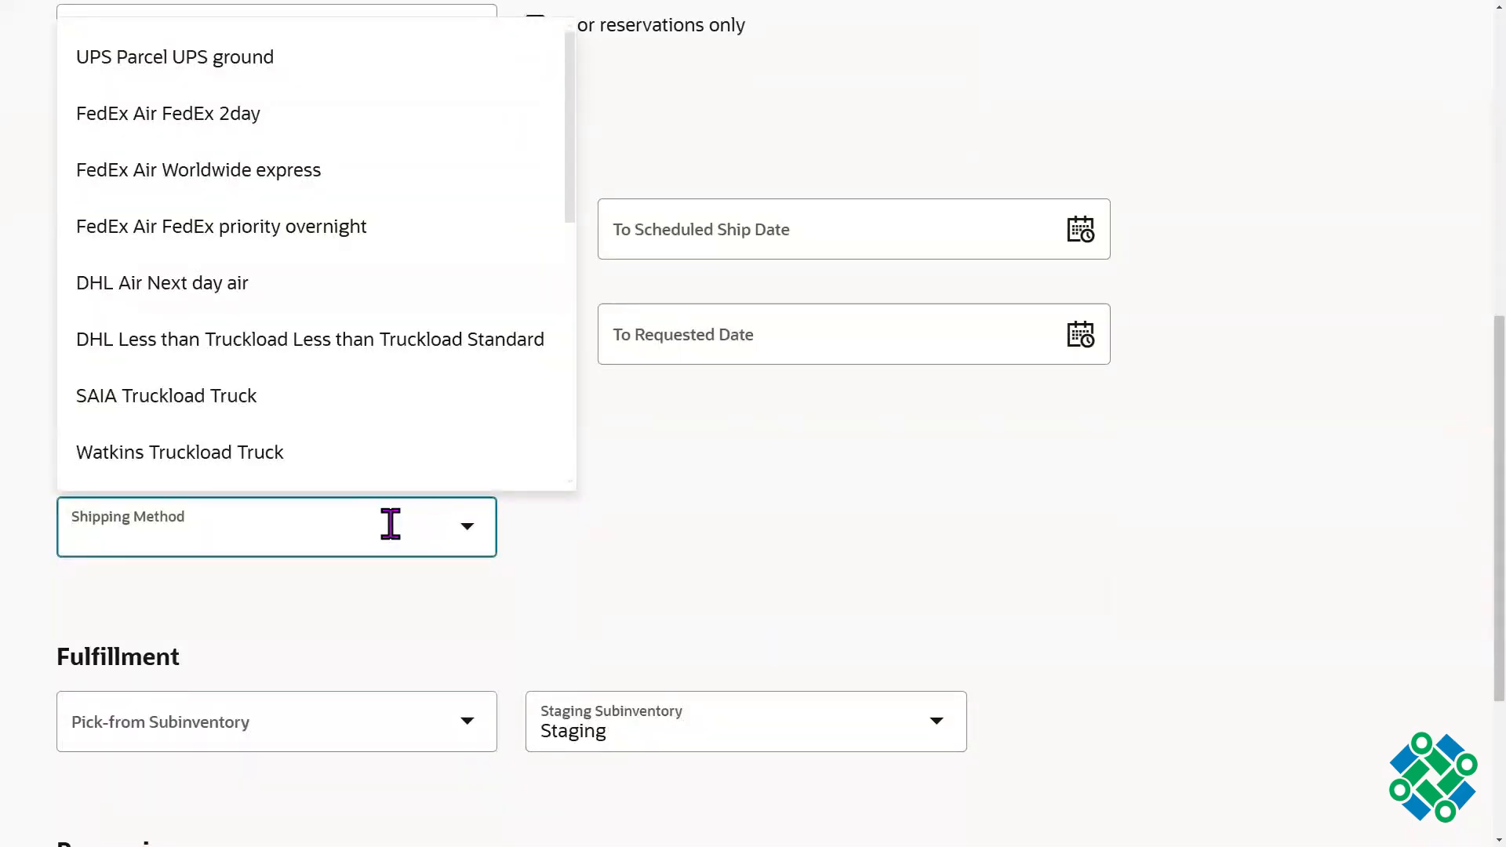
{"action": "left_click", "coordinate": [975, 638]}
{"action": "scroll", "coordinate": [1461, 628], "scroll_direction": "down", "scroll_amount": 4}
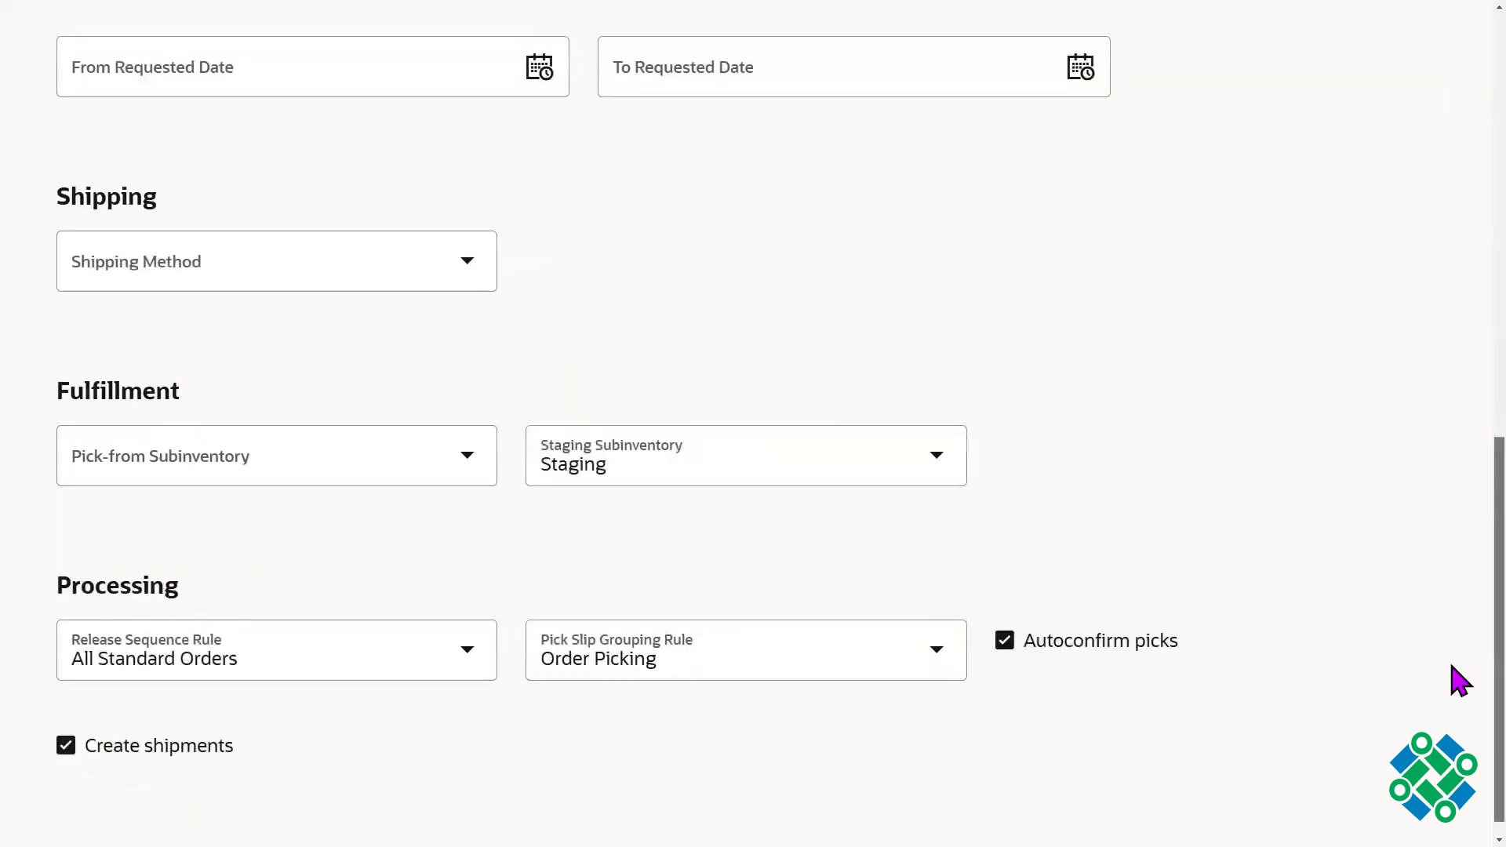
{"action": "scroll", "coordinate": [1452, 549], "scroll_direction": "up", "scroll_amount": 6}
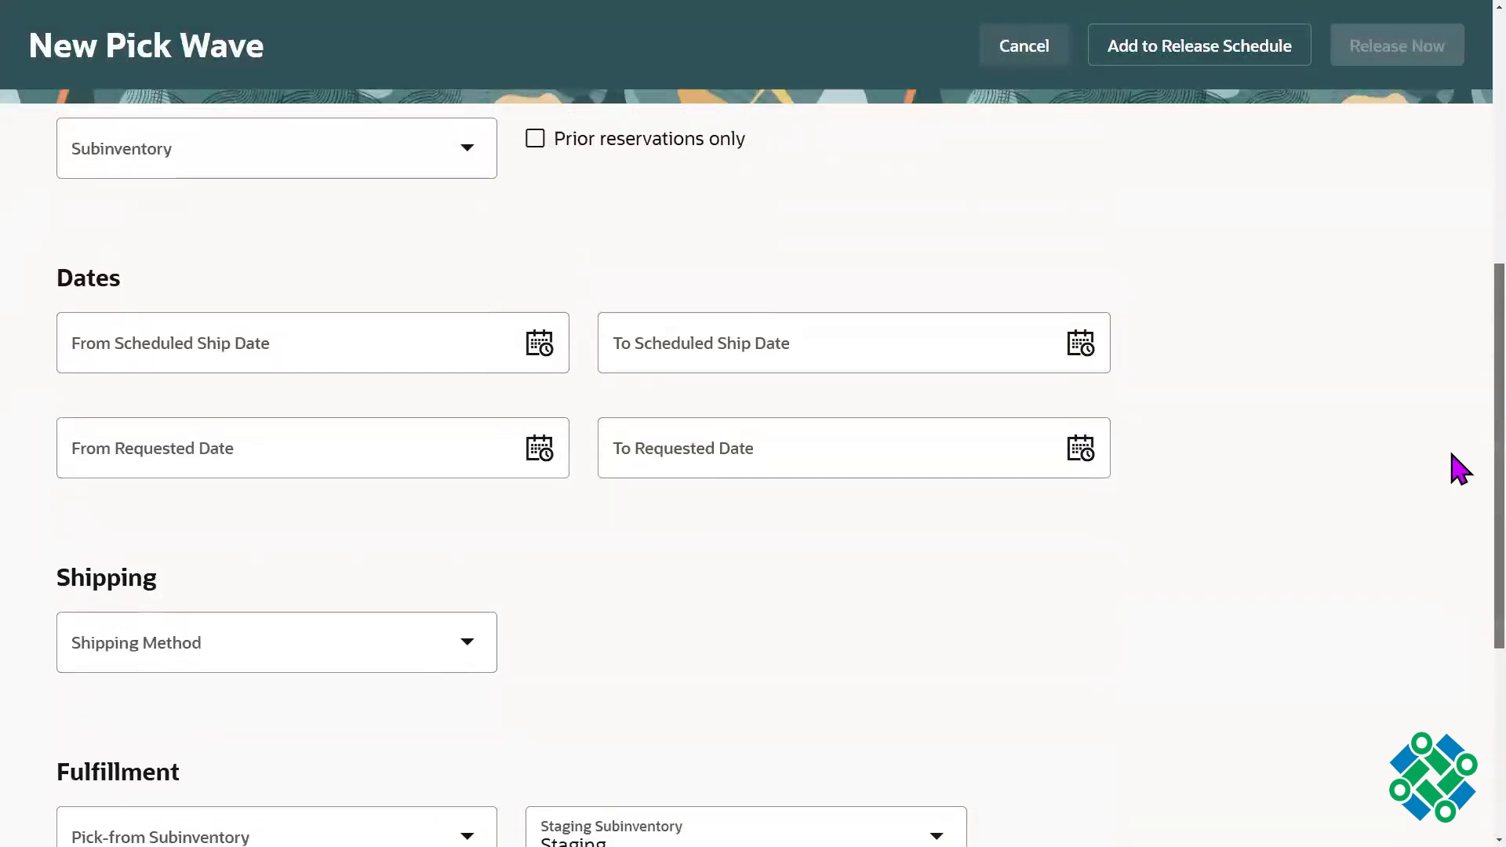
{"action": "scroll", "coordinate": [1461, 467], "scroll_direction": "up", "scroll_amount": 2}
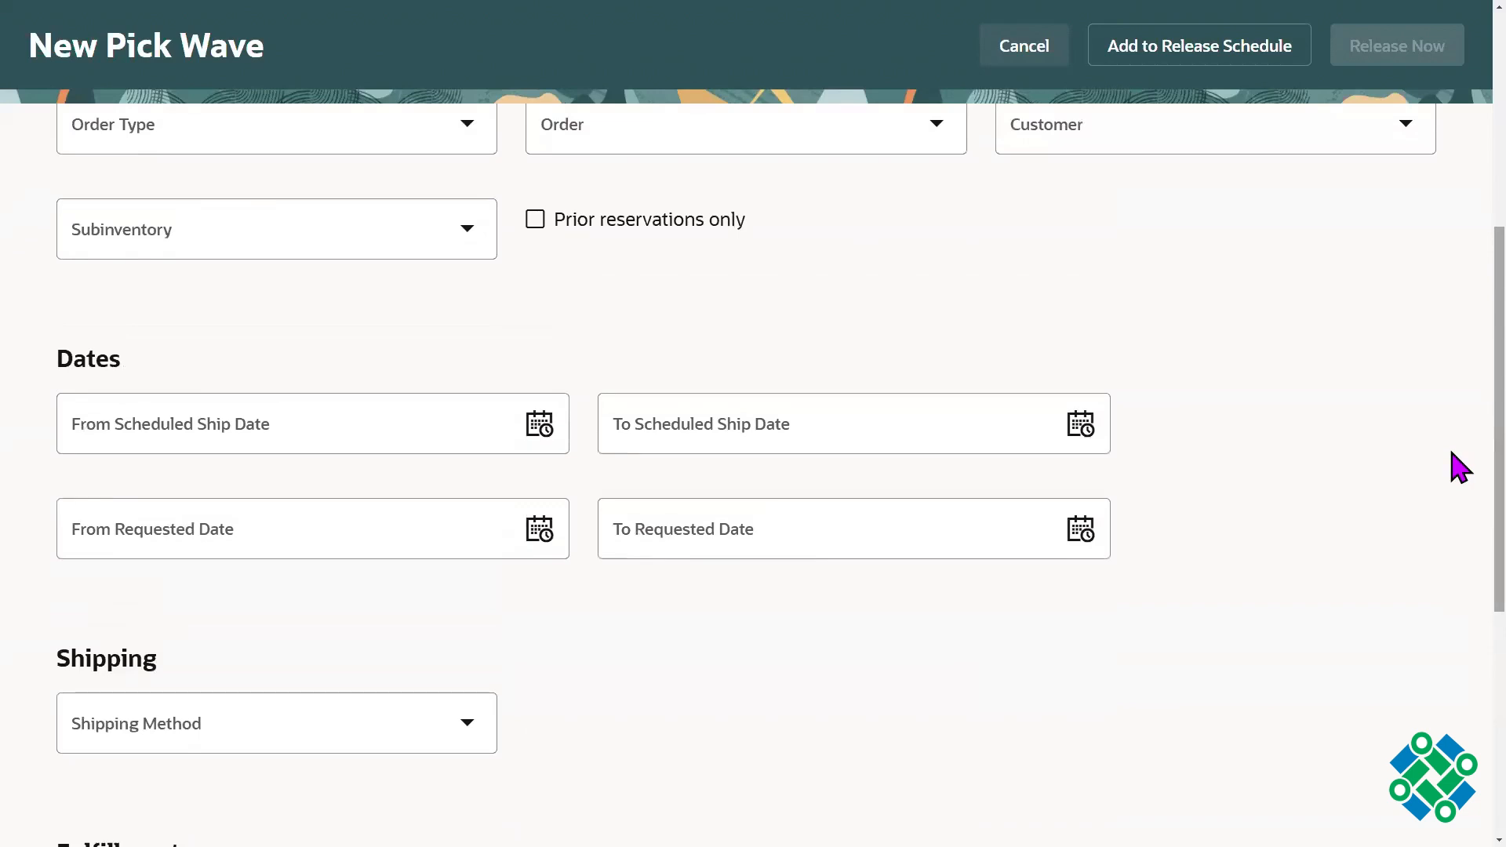
{"action": "scroll", "coordinate": [1453, 440], "scroll_direction": "up", "scroll_amount": 1}
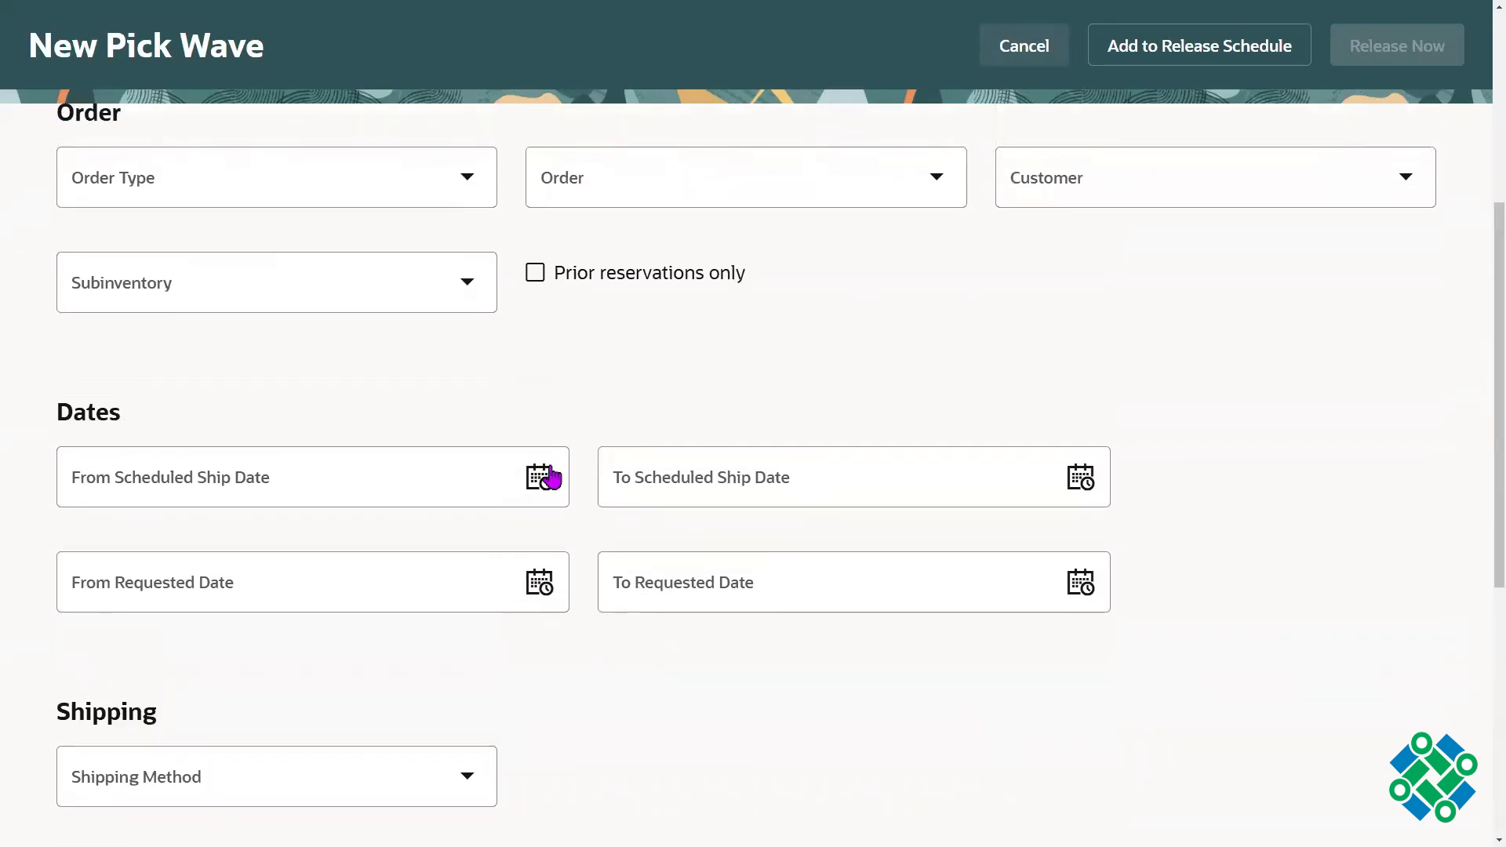
Step: Set the pick wave's requested date range from 1/1/25 12:00 AM to 1/22/25 12:00 AM
{"action": "left_click", "coordinate": [540, 587]}
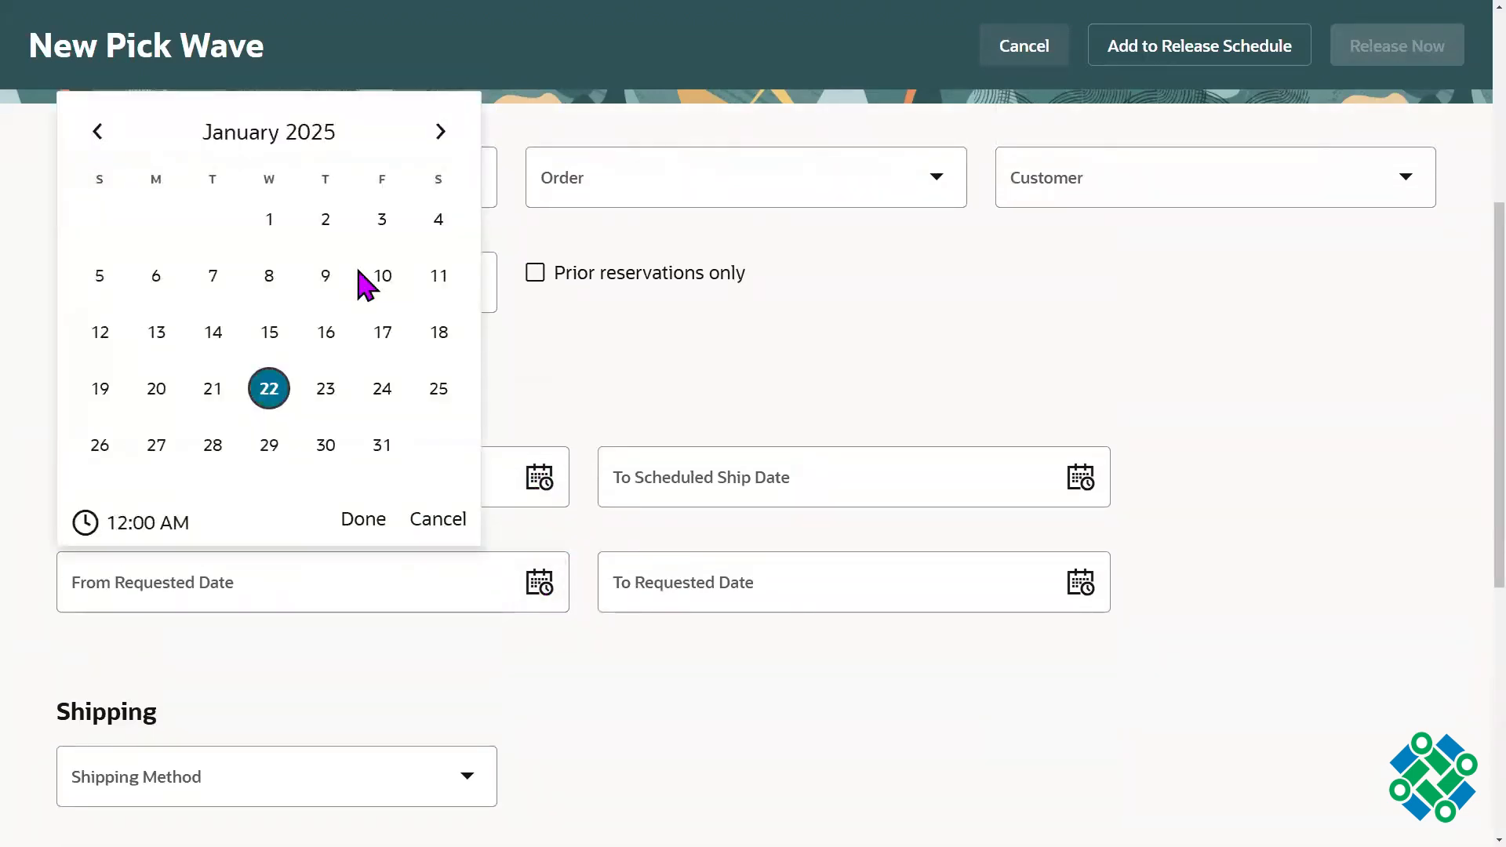
{"action": "left_click", "coordinate": [268, 224]}
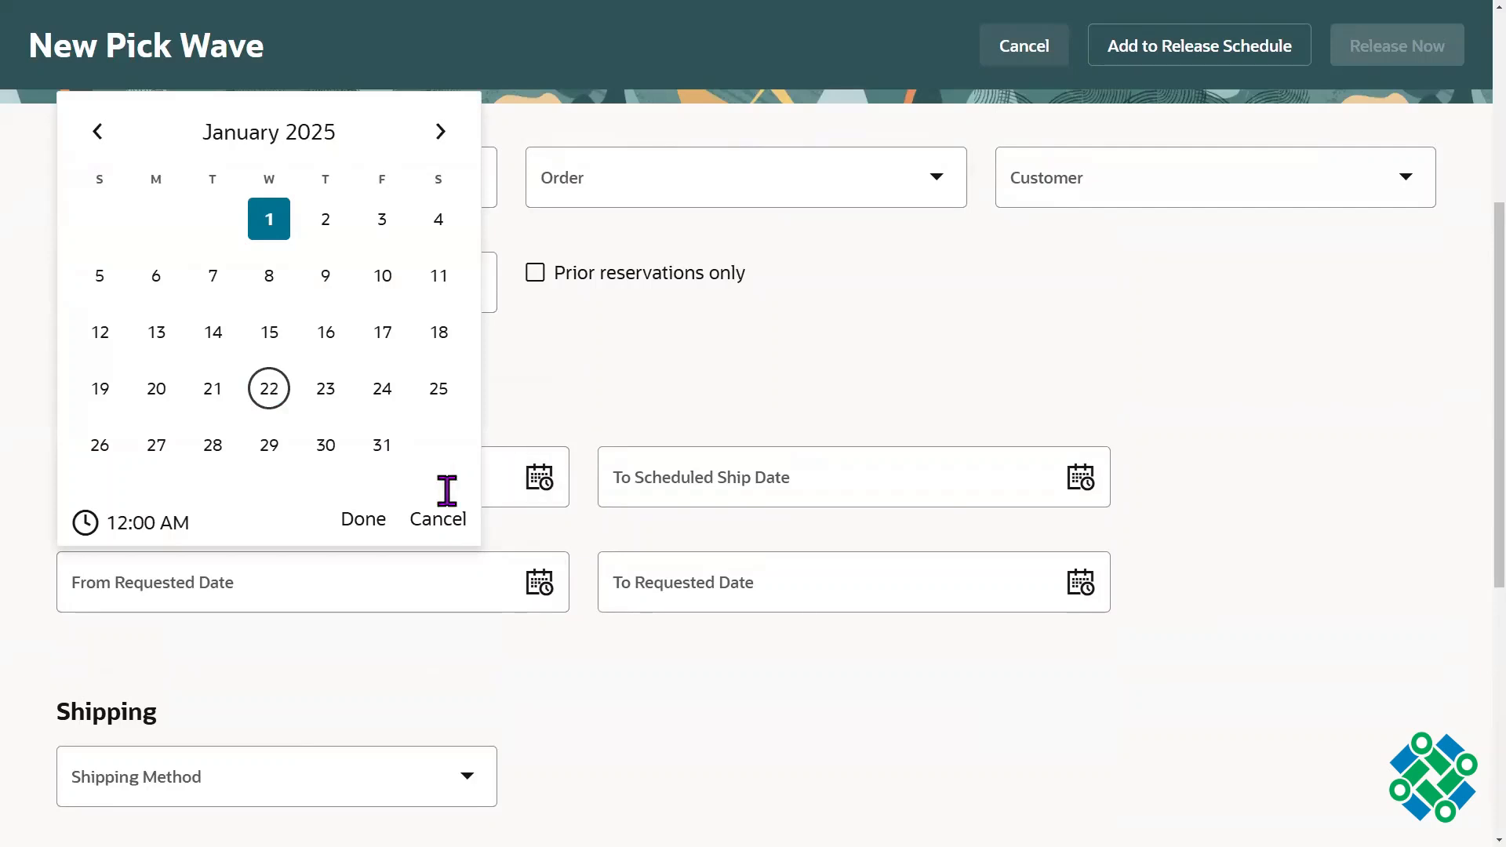
{"action": "left_click", "coordinate": [377, 519]}
{"action": "left_click", "coordinate": [1081, 582]}
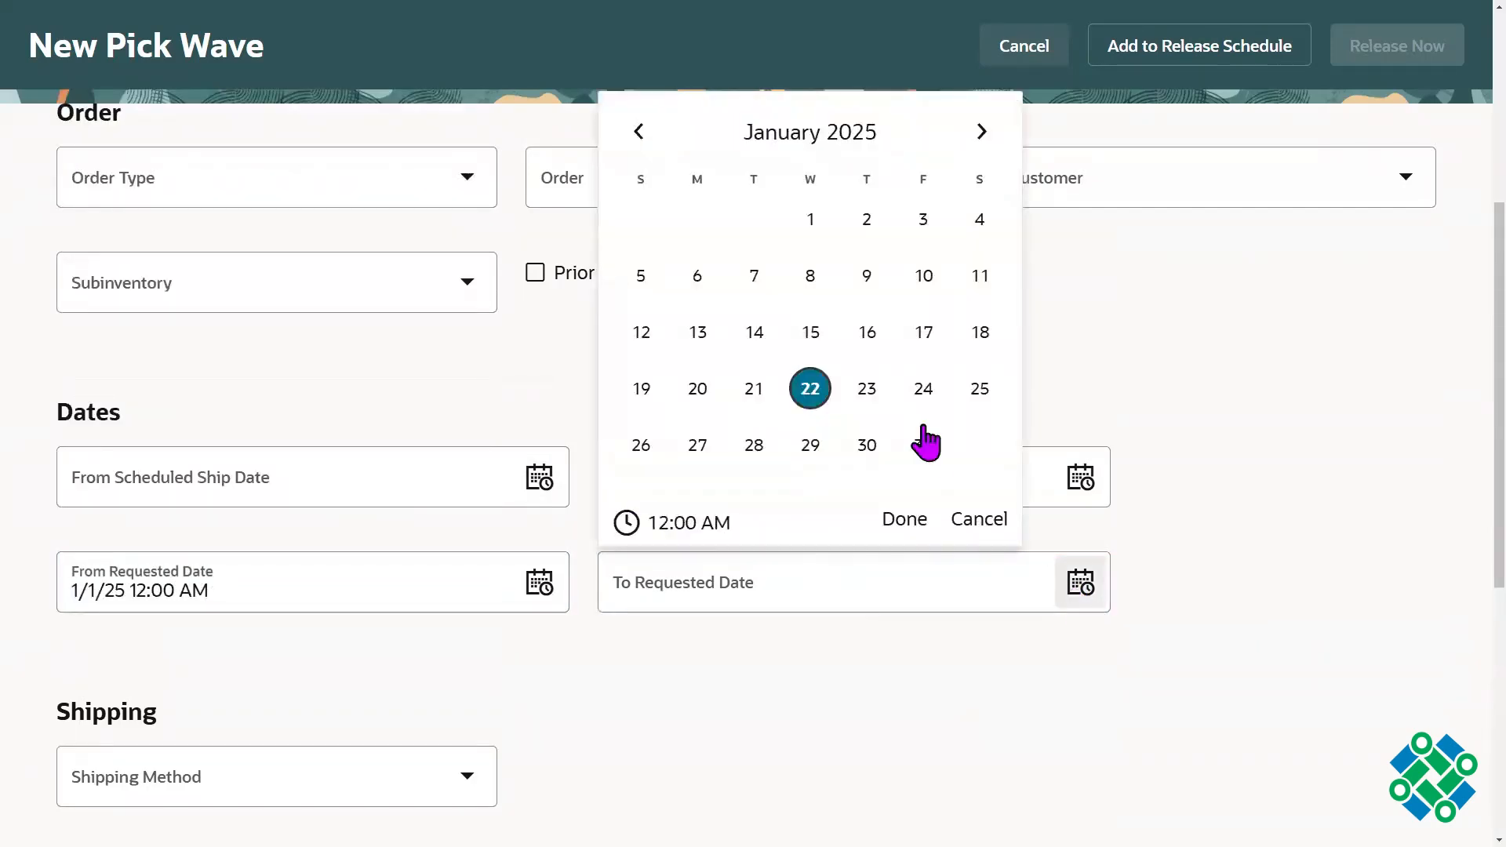
{"action": "left_click", "coordinate": [905, 521]}
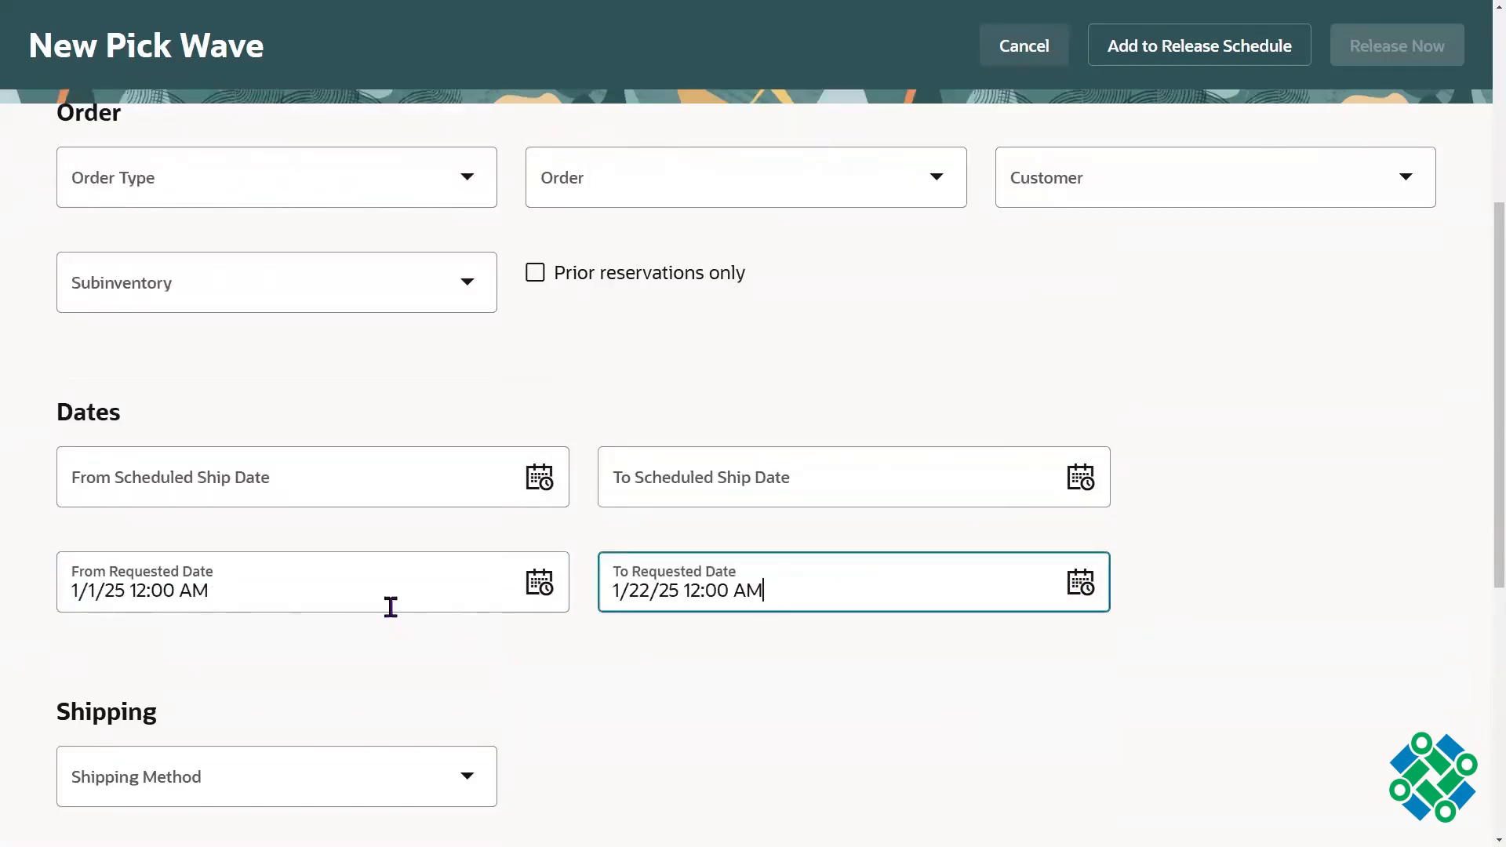
{"action": "left_click", "coordinate": [247, 596]}
{"action": "left_click", "coordinate": [713, 596]}
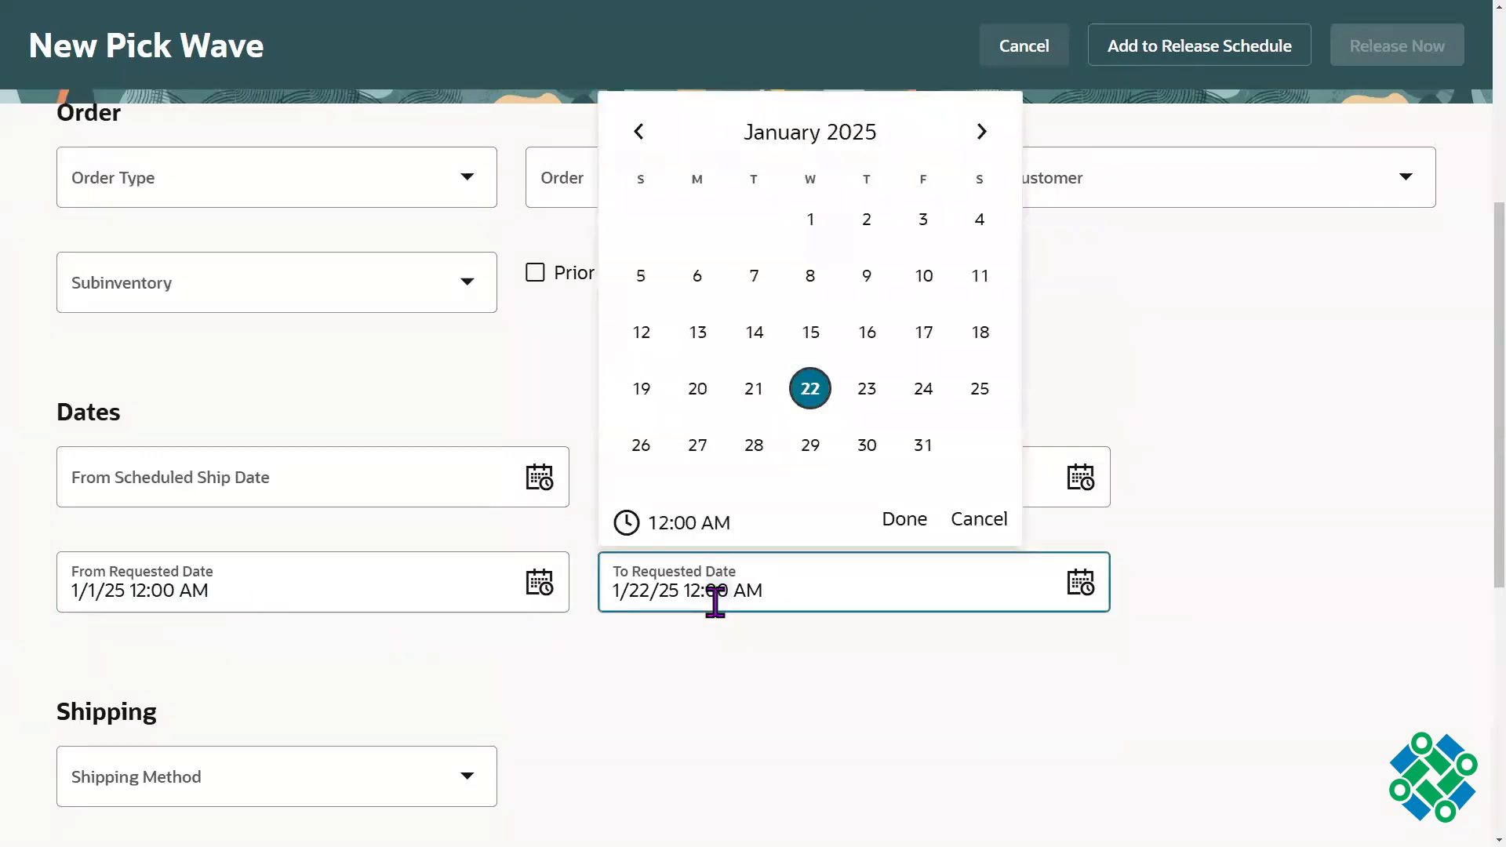
{"action": "left_click", "coordinate": [1296, 424]}
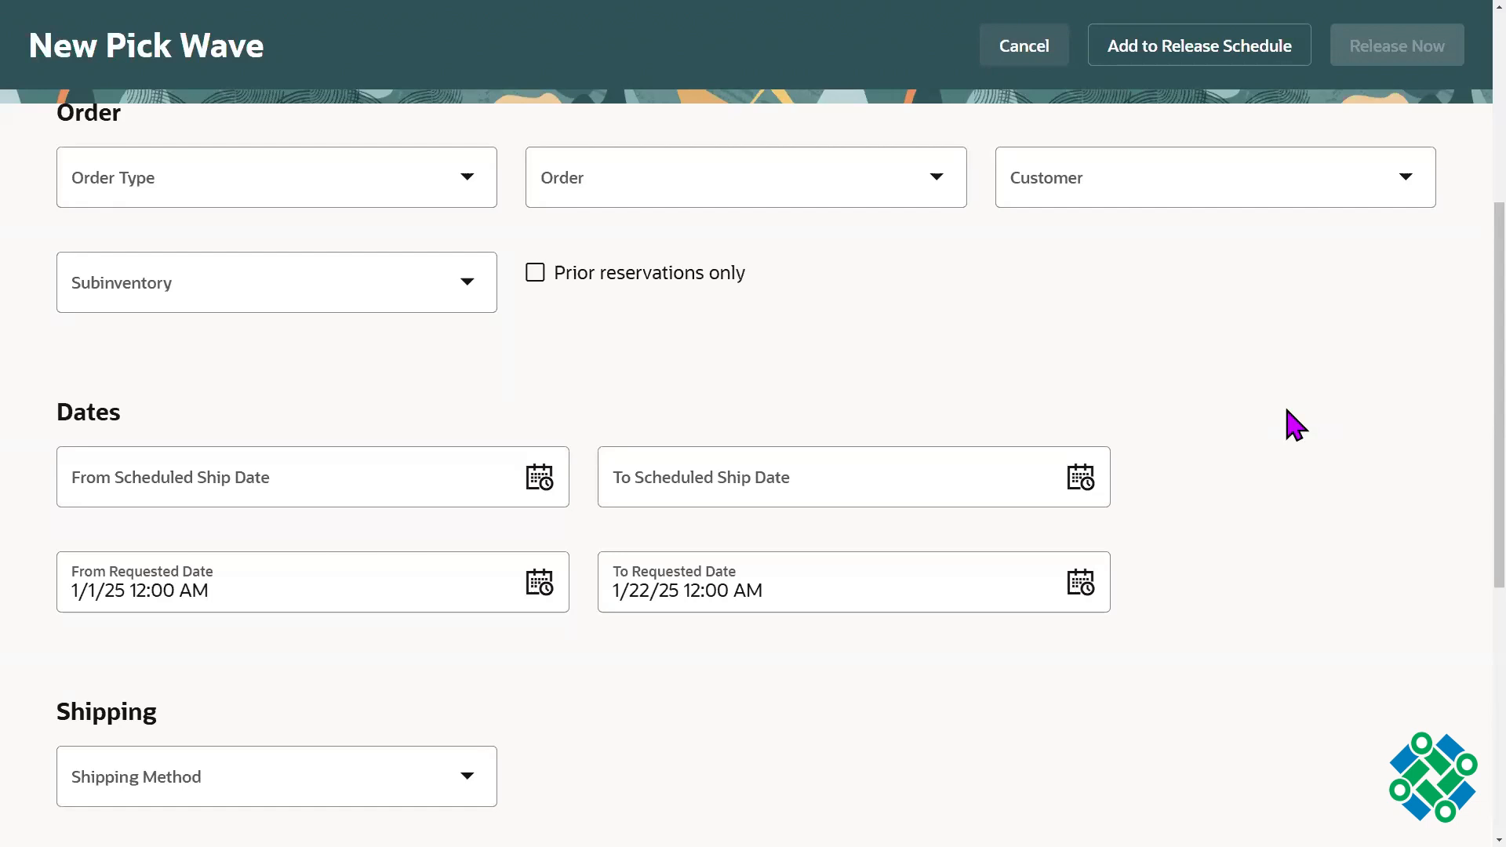
Step: Set the pick wave's scheduled ship date range from 1/10/25 12:00 AM to 1/20/25 12:00 AM
{"action": "left_click", "coordinate": [543, 480]}
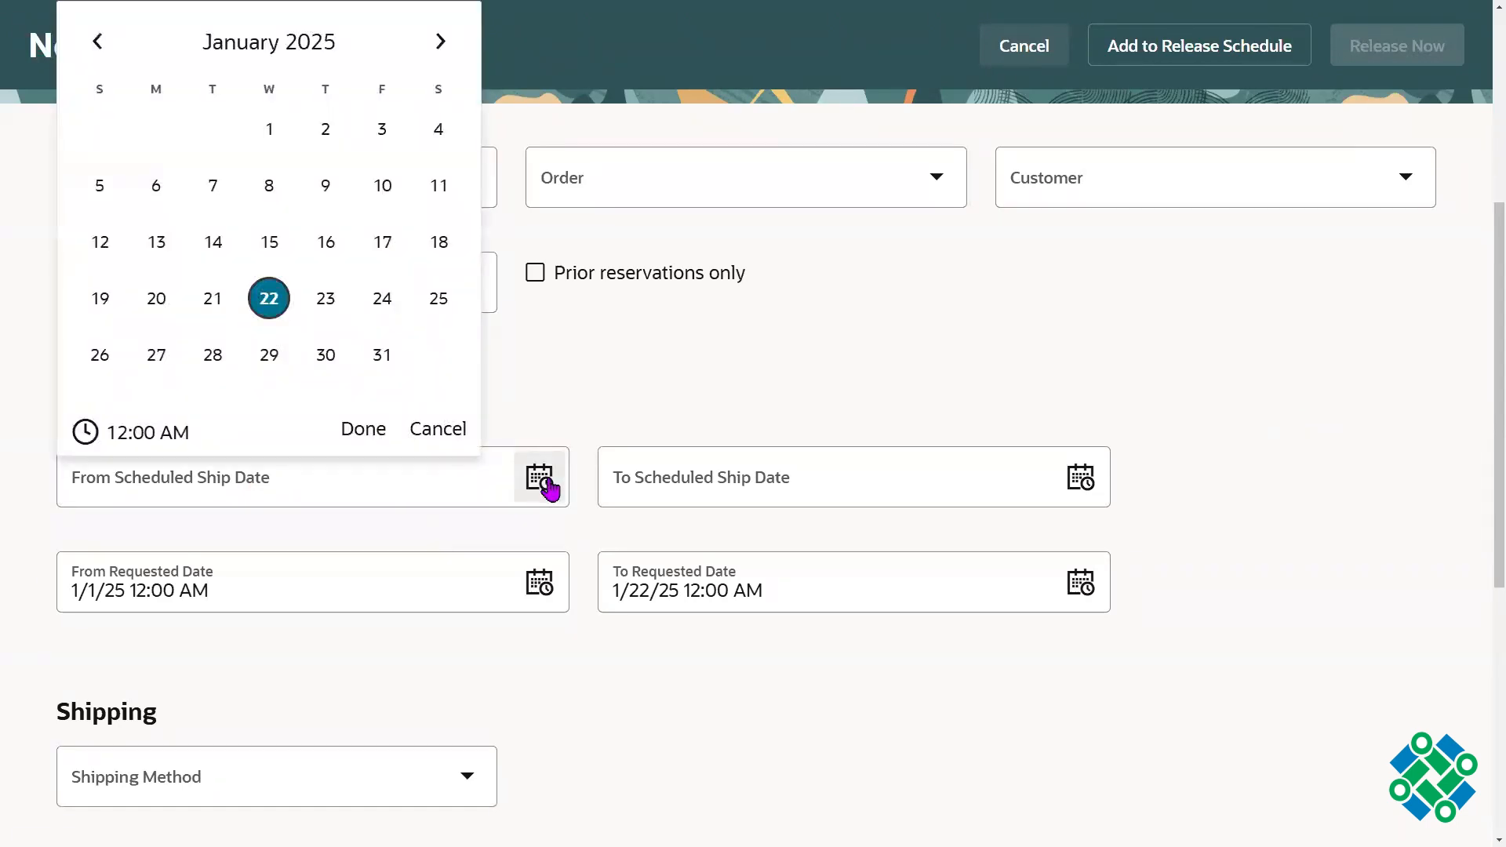
{"action": "left_click", "coordinate": [384, 196]}
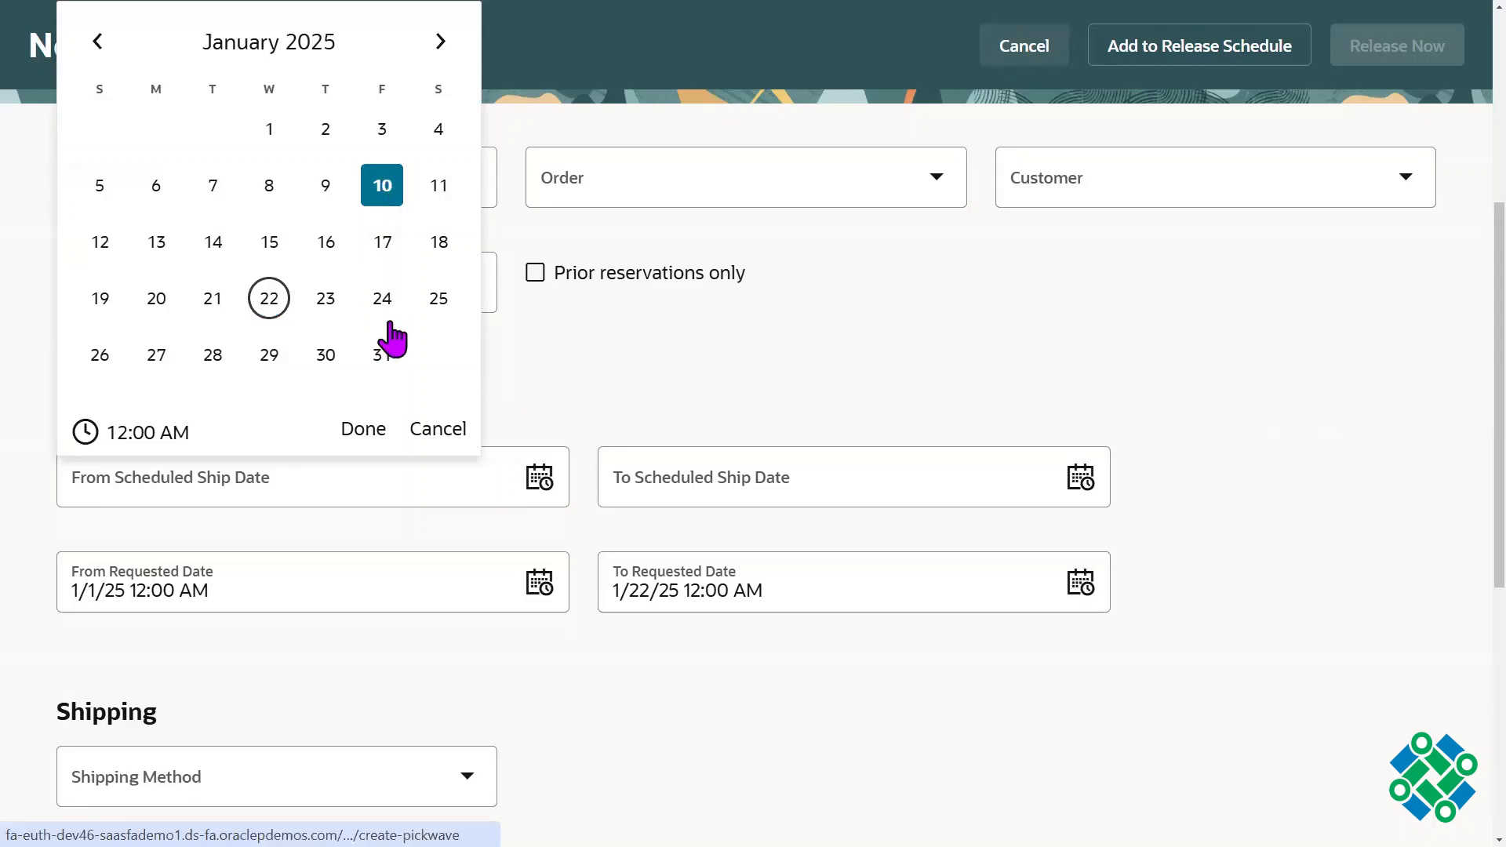
{"action": "left_click", "coordinate": [364, 431]}
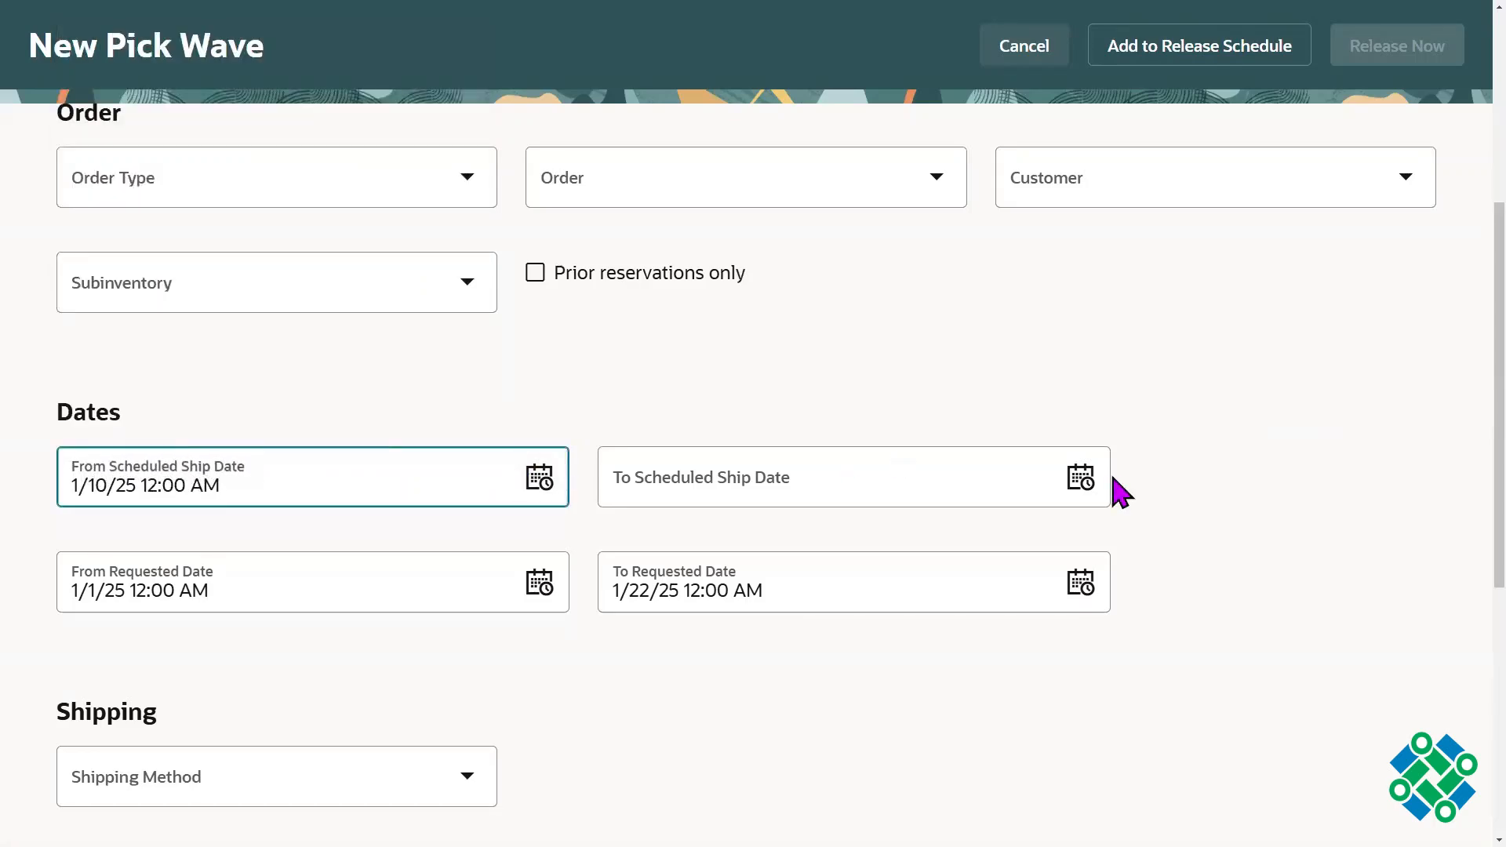
{"action": "left_click", "coordinate": [1082, 479]}
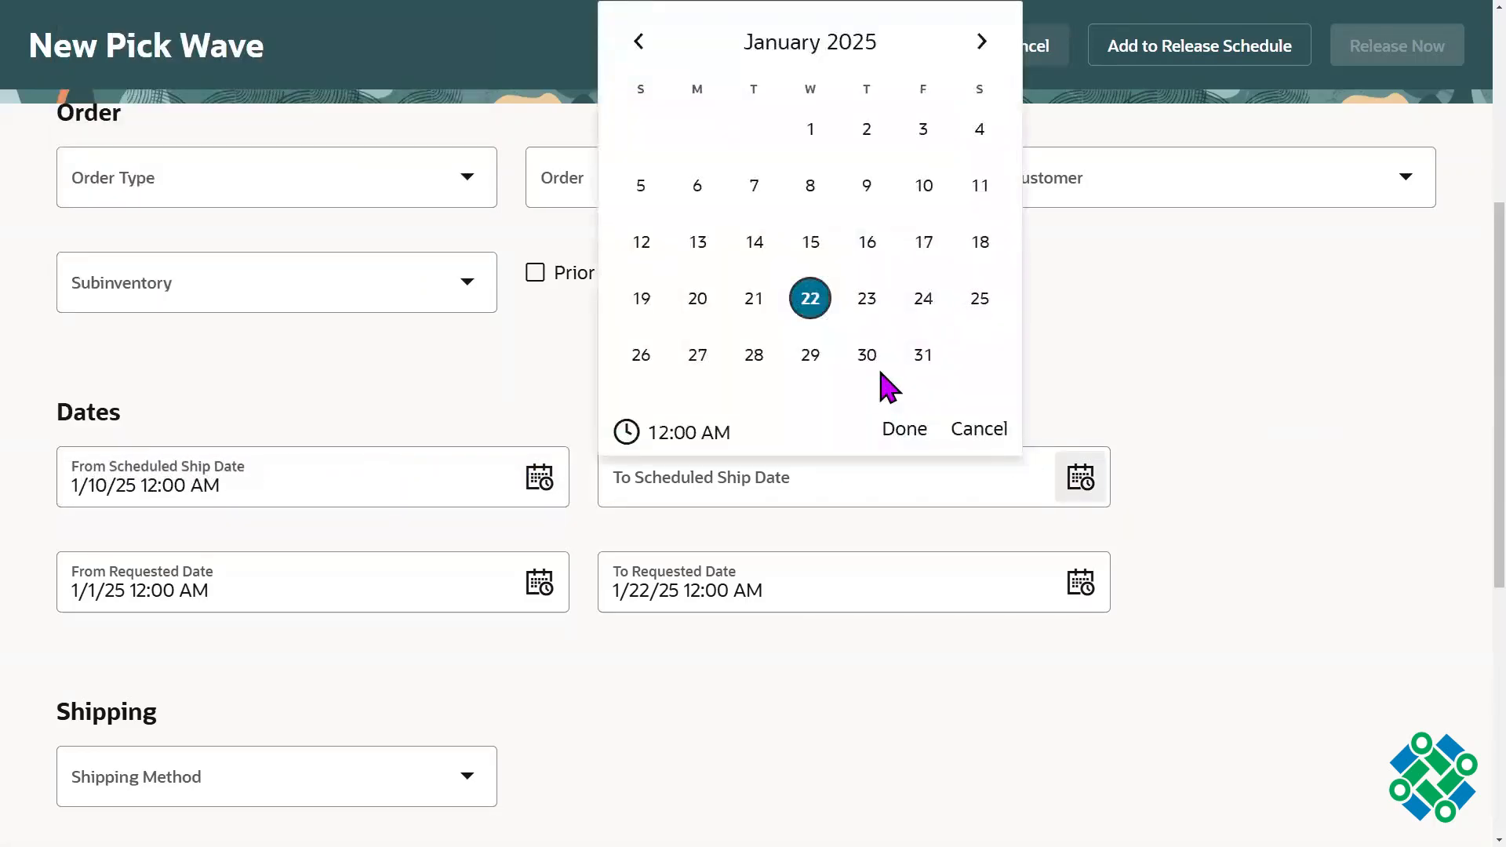
{"action": "left_click", "coordinate": [713, 310]}
{"action": "left_click", "coordinate": [905, 429]}
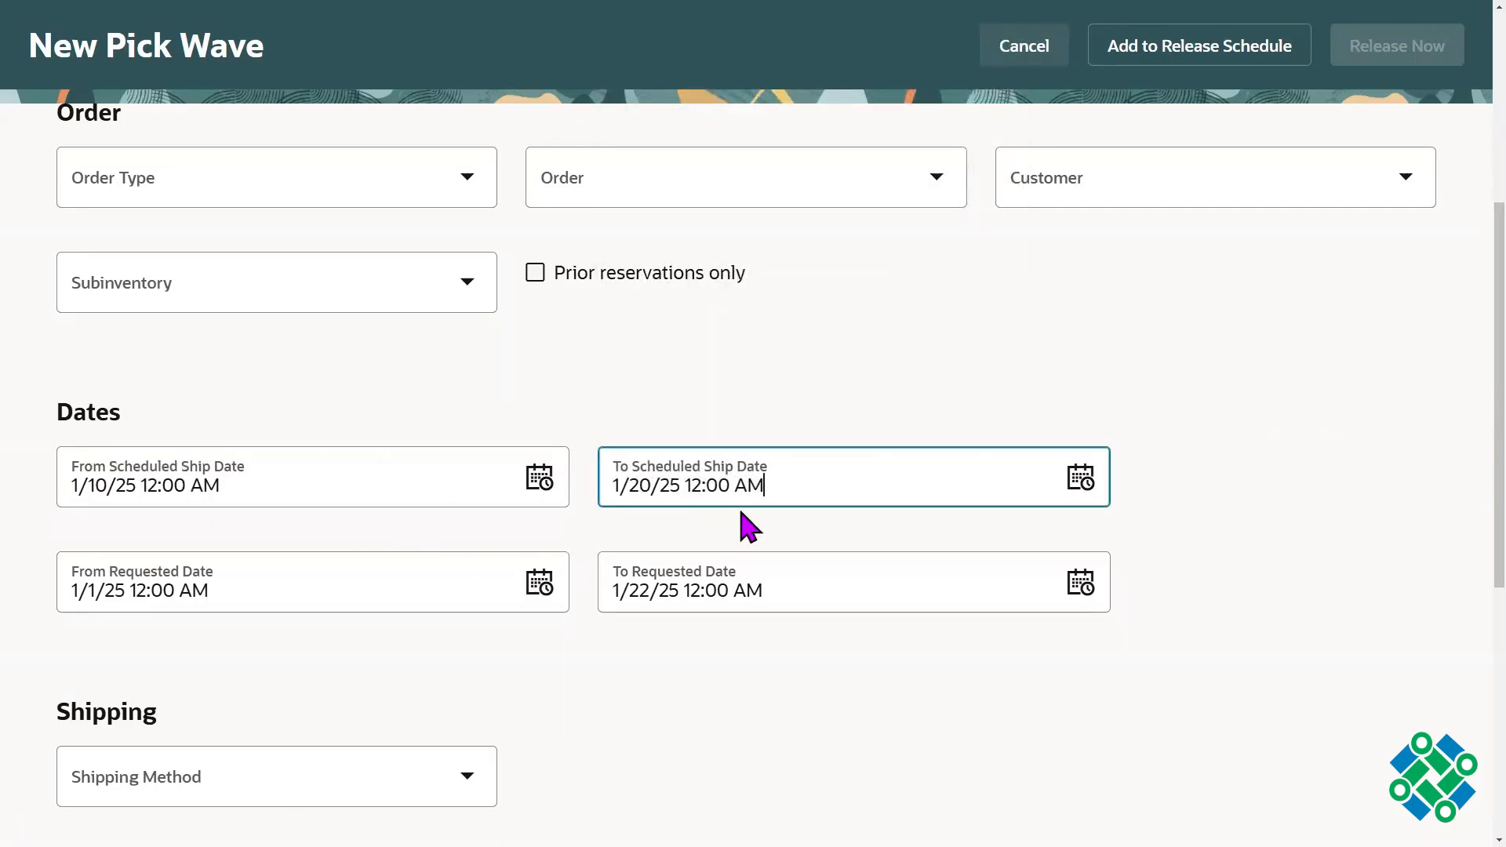
{"action": "left_click", "coordinate": [554, 492]}
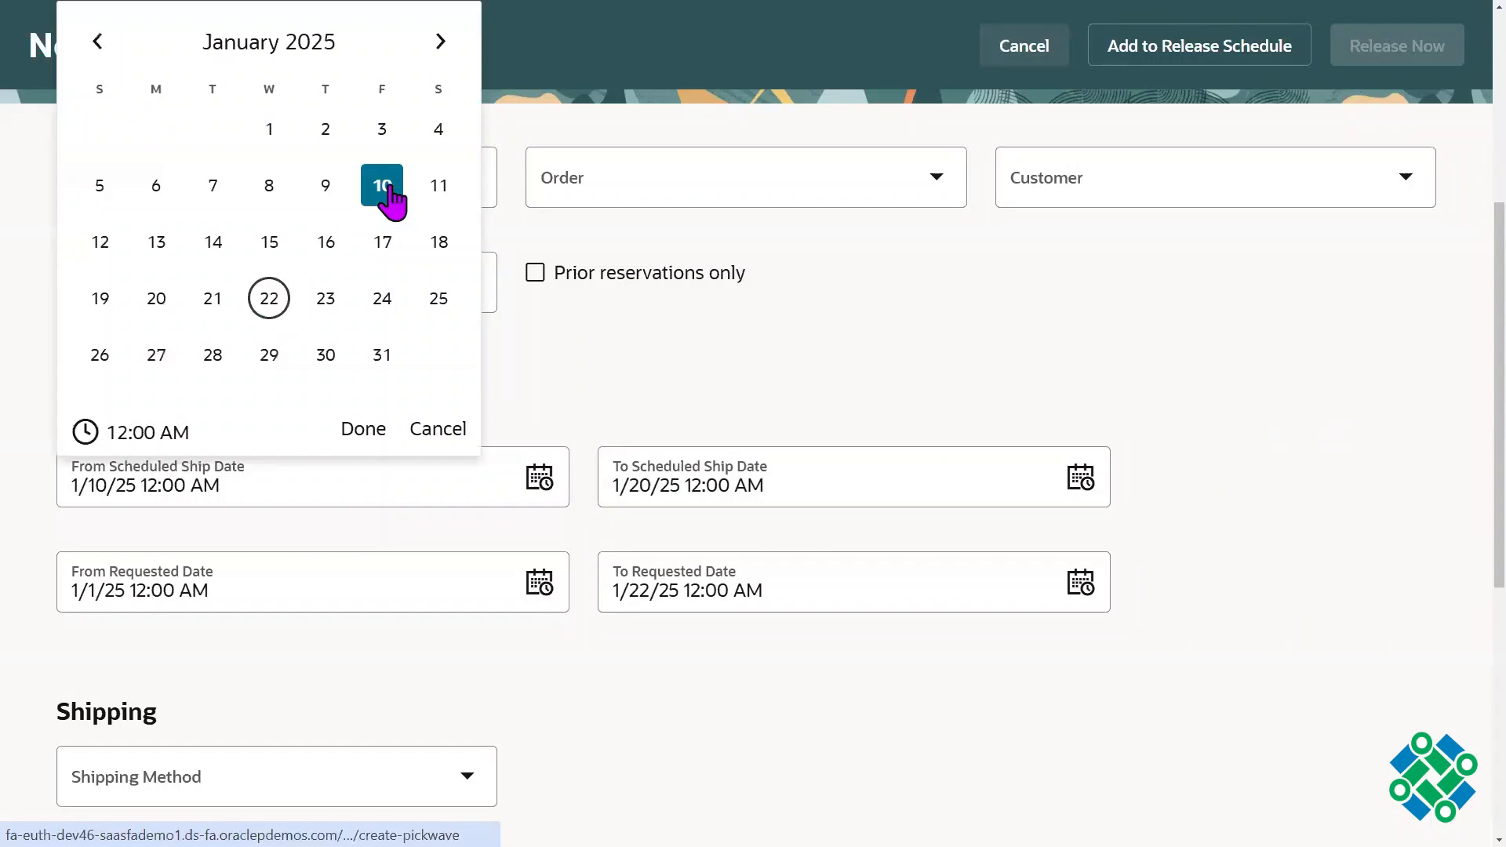
{"action": "left_click", "coordinate": [365, 434]}
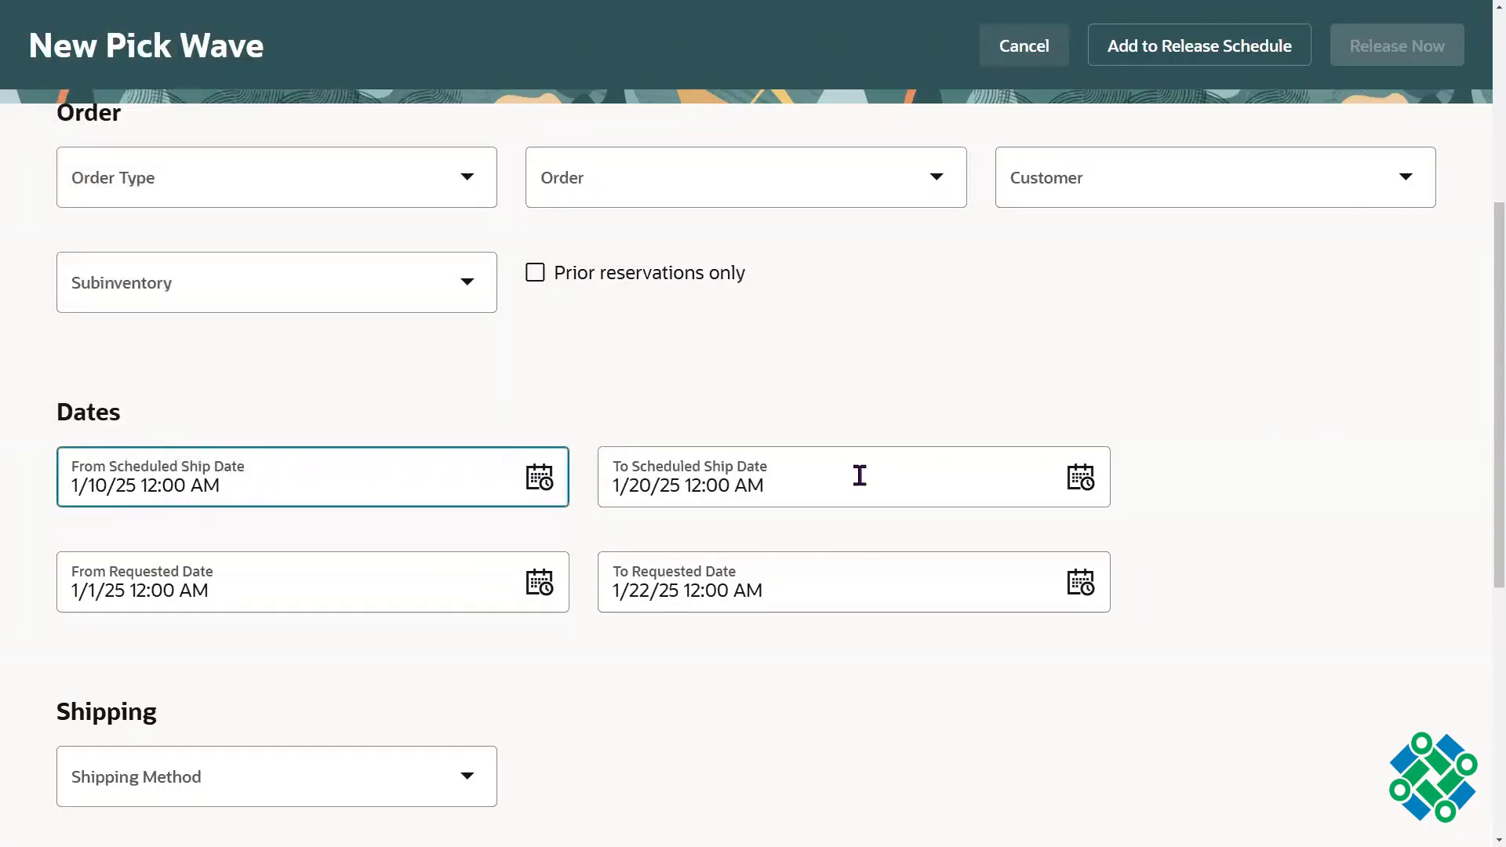
Step: Clear the From and To Scheduled Ship Date criteria of the pick wave
{"action": "left_click", "coordinate": [1078, 479]}
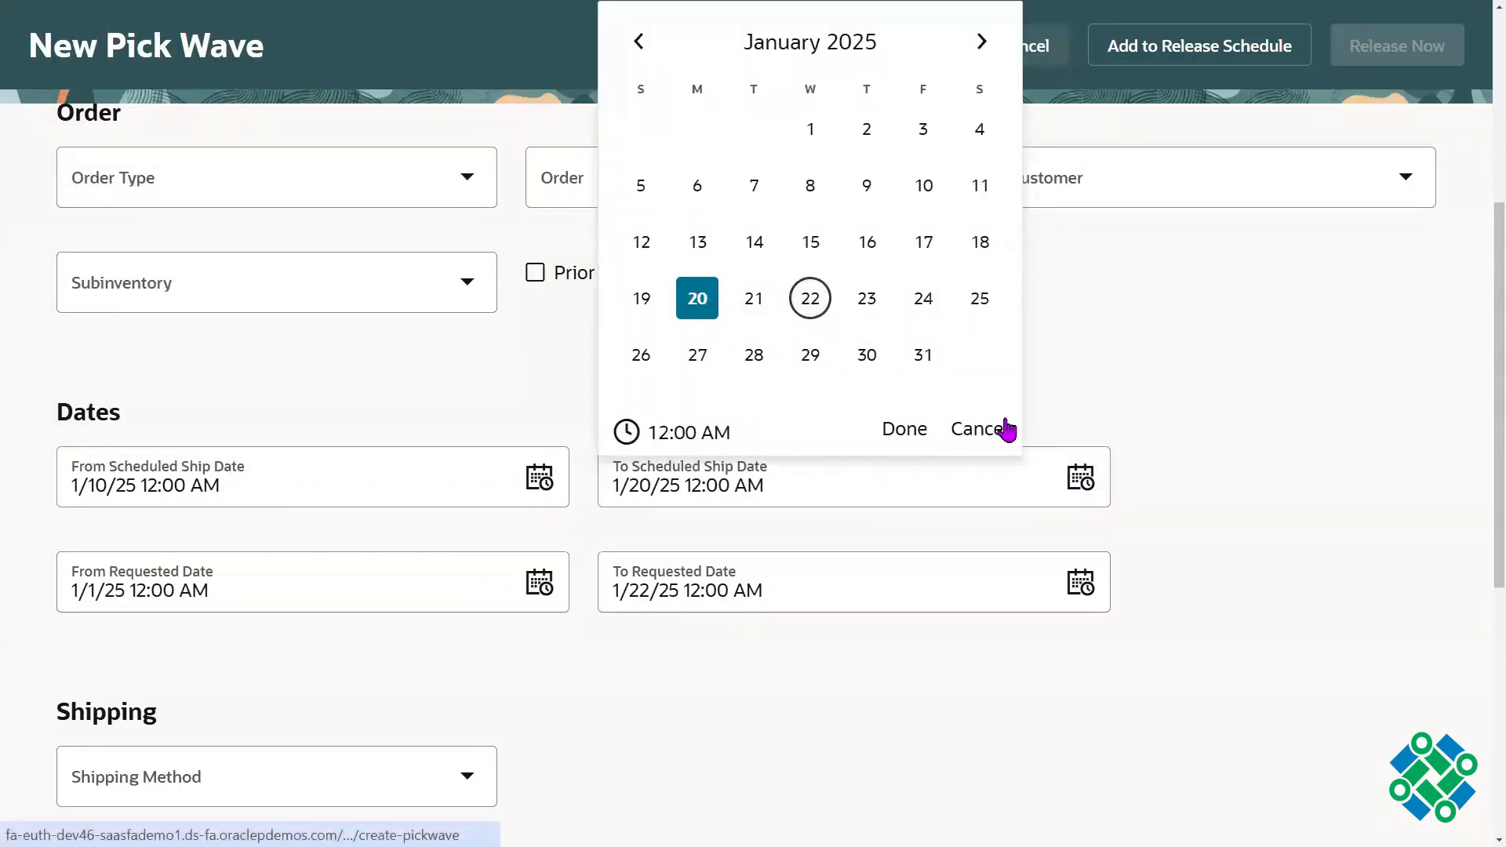
{"action": "left_click", "coordinate": [904, 430]}
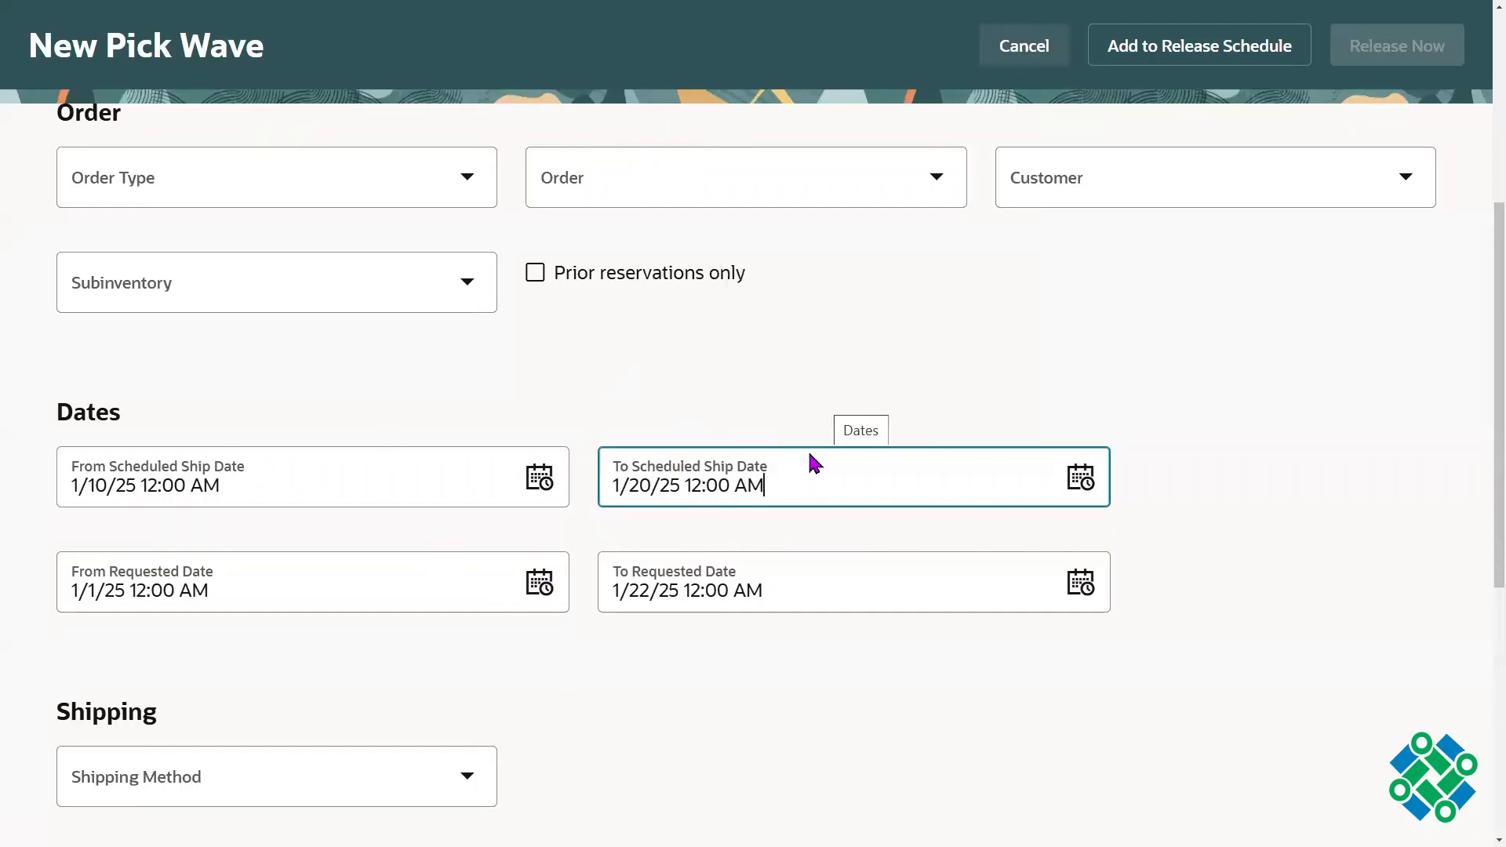
{"action": "left_click", "coordinate": [359, 491]}
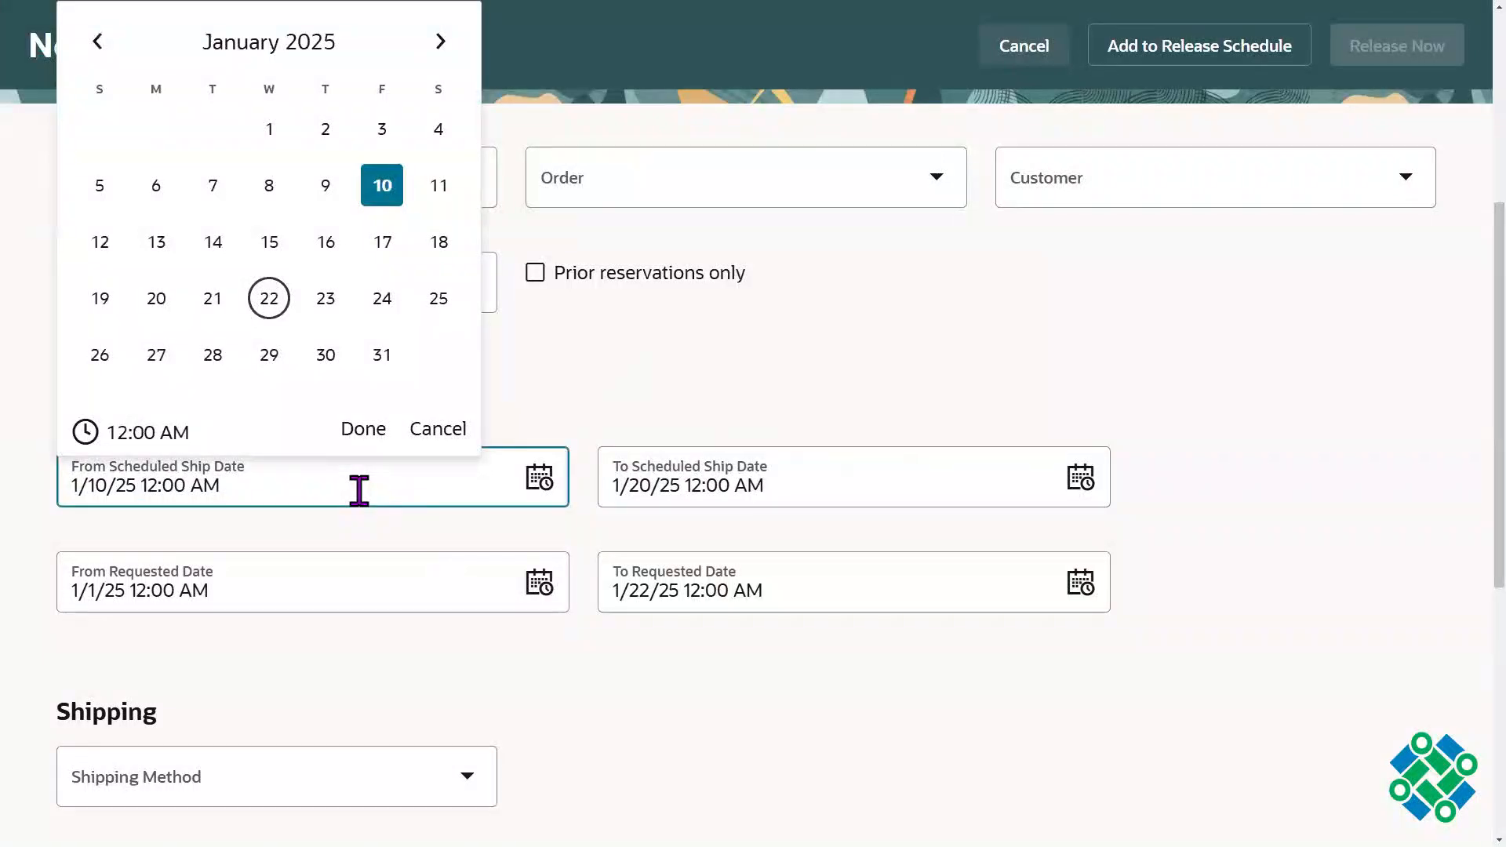
{"action": "left_click", "coordinate": [437, 430]}
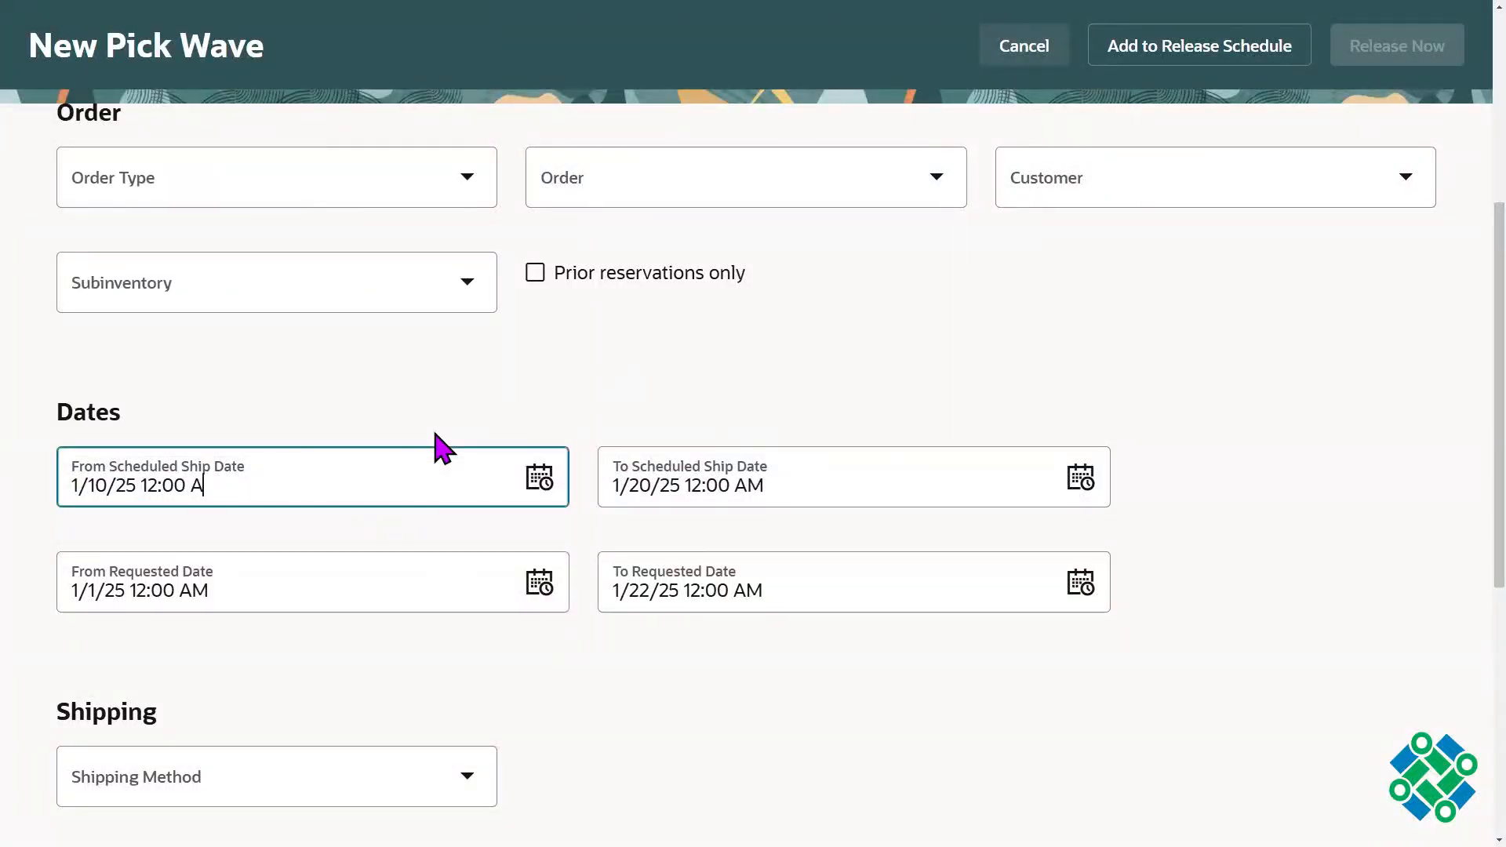
{"action": "key", "text": "BackSpace"}
{"action": "key", "text": "BackSpace"}
{"action": "key", "text": "BackSpace"}
{"action": "key", "text": "BackSpace"}
{"action": "key", "text": "BackSpace"}
{"action": "key", "text": "BackSpace"}
{"action": "key", "text": "BackSpace"}
{"action": "key", "text": "BackSpace"}
{"action": "key", "text": "BackSpace"}
{"action": "key", "text": "BackSpace"}
{"action": "key", "text": "BackSpace"}
{"action": "key", "text": "BackSpace"}
{"action": "key", "text": "BackSpace"}
{"action": "key", "text": "BackSpace"}
{"action": "key", "text": "BackSpace"}
{"action": "key", "text": "Tab"}
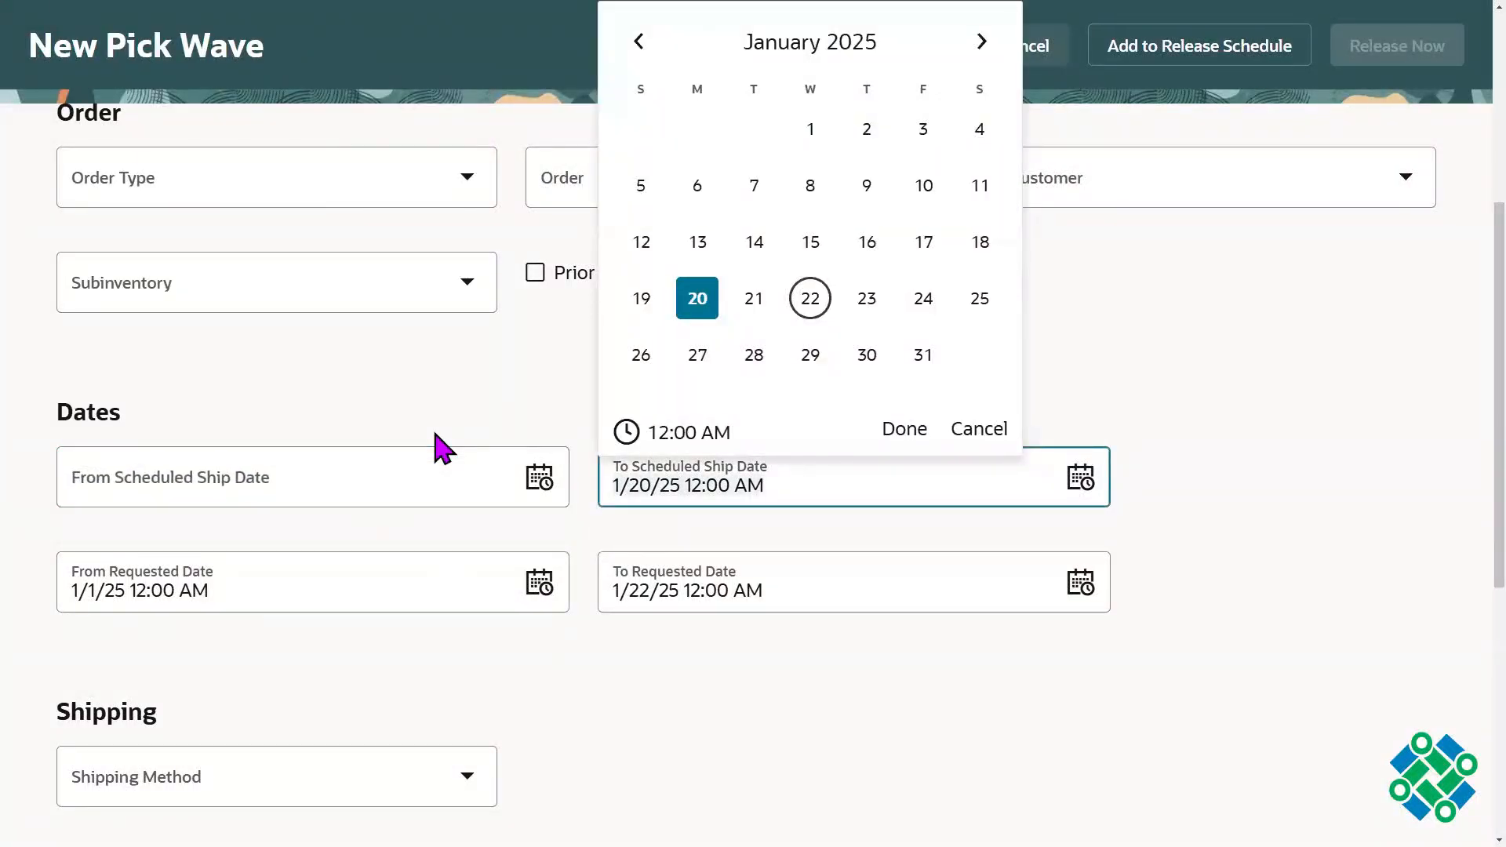
{"action": "key", "text": "BackSpace"}
{"action": "key", "text": "BackSpace"}
{"action": "key", "text": "BackSpace"}
{"action": "key", "text": "BackSpace"}
{"action": "key", "text": "BackSpace"}
{"action": "key", "text": "BackSpace"}
{"action": "key", "text": "BackSpace"}
{"action": "key", "text": "BackSpace"}
{"action": "key", "text": "BackSpace"}
{"action": "key", "text": "BackSpace"}
{"action": "key", "text": "BackSpace"}
{"action": "key", "text": "BackSpace"}
{"action": "key", "text": "BackSpace"}
{"action": "key", "text": "BackSpace"}
{"action": "key", "text": "BackSpace"}
{"action": "key", "text": "BackSpace"}
{"action": "key", "text": "Tab"}
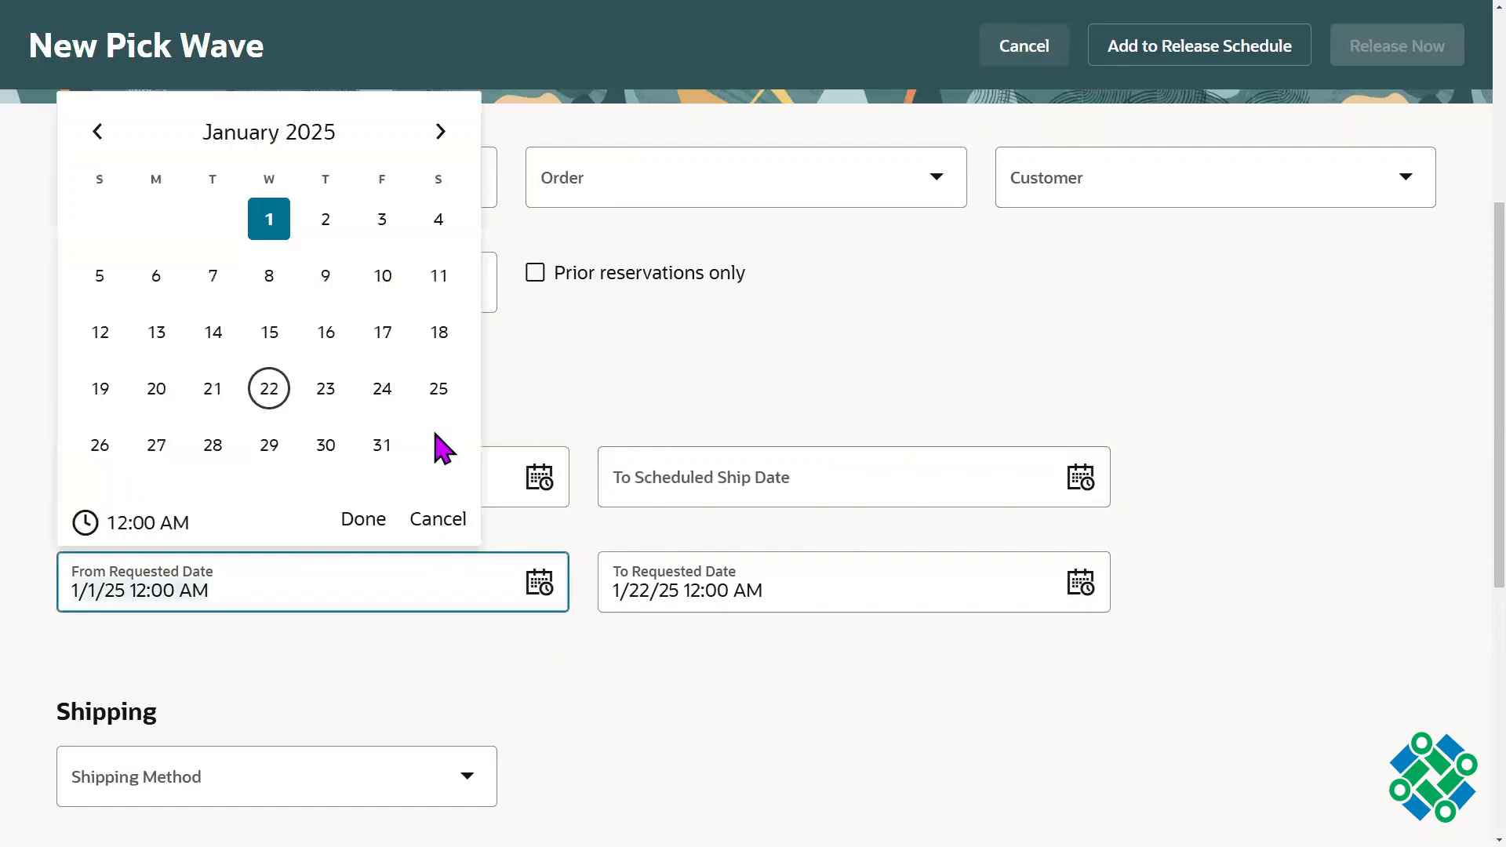
Step: Clear the From and To Requested Date criteria of the pick wave
{"action": "key", "text": "BackSpace"}
{"action": "key", "text": "BackSpace"}
{"action": "key", "text": "BackSpace"}
{"action": "key", "text": "BackSpace"}
{"action": "key", "text": "BackSpace"}
{"action": "key", "text": "BackSpace"}
{"action": "key", "text": "BackSpace"}
{"action": "key", "text": "BackSpace"}
{"action": "key", "text": "BackSpace"}
{"action": "key", "text": "BackSpace"}
{"action": "key", "text": "BackSpace"}
{"action": "key", "text": "BackSpace"}
{"action": "key", "text": "BackSpace"}
{"action": "key", "text": "BackSpace"}
{"action": "key", "text": "BackSpace"}
{"action": "key", "text": "Tab"}
{"action": "key", "text": "BackSpace"}
{"action": "key", "text": "BackSpace"}
{"action": "key", "text": "BackSpace"}
{"action": "key", "text": "BackSpace"}
{"action": "key", "text": "BackSpace"}
{"action": "key", "text": "BackSpace"}
{"action": "key", "text": "BackSpace"}
{"action": "key", "text": "BackSpace"}
{"action": "key", "text": "BackSpace"}
{"action": "key", "text": "BackSpace"}
{"action": "key", "text": "BackSpace"}
{"action": "key", "text": "BackSpace"}
{"action": "key", "text": "BackSpace"}
{"action": "key", "text": "BackSpace"}
{"action": "key", "text": "BackSpace"}
{"action": "key", "text": "BackSpace"}
{"action": "left_click", "coordinate": [1206, 301]}
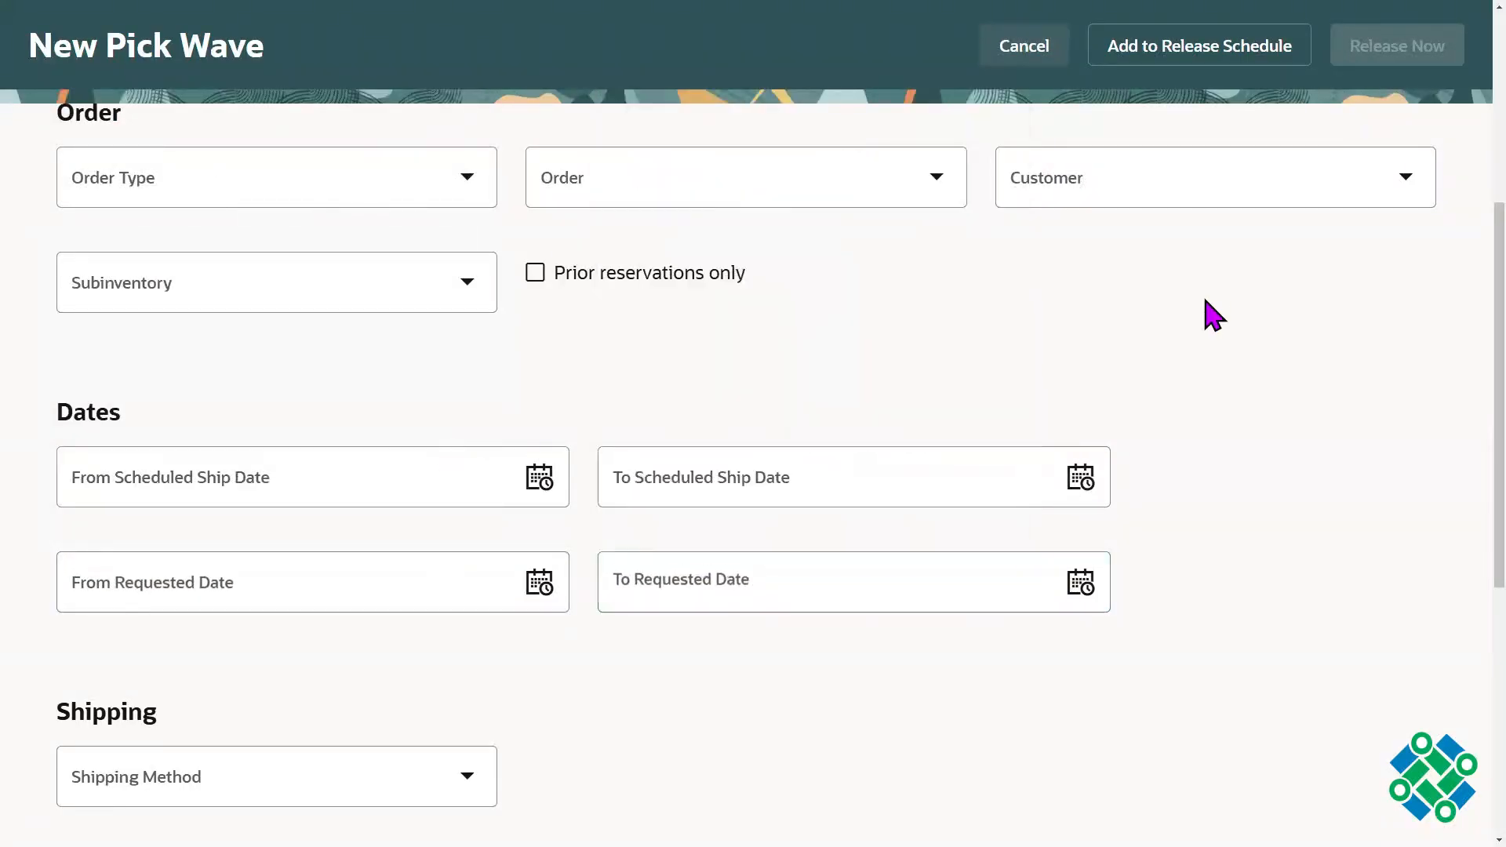
Step: Set the pick wave's Order criterion to the submitted sales order's number
{"action": "scroll", "coordinate": [1452, 326], "scroll_direction": "up", "scroll_amount": 1}
{"action": "left_click", "coordinate": [703, 247]}
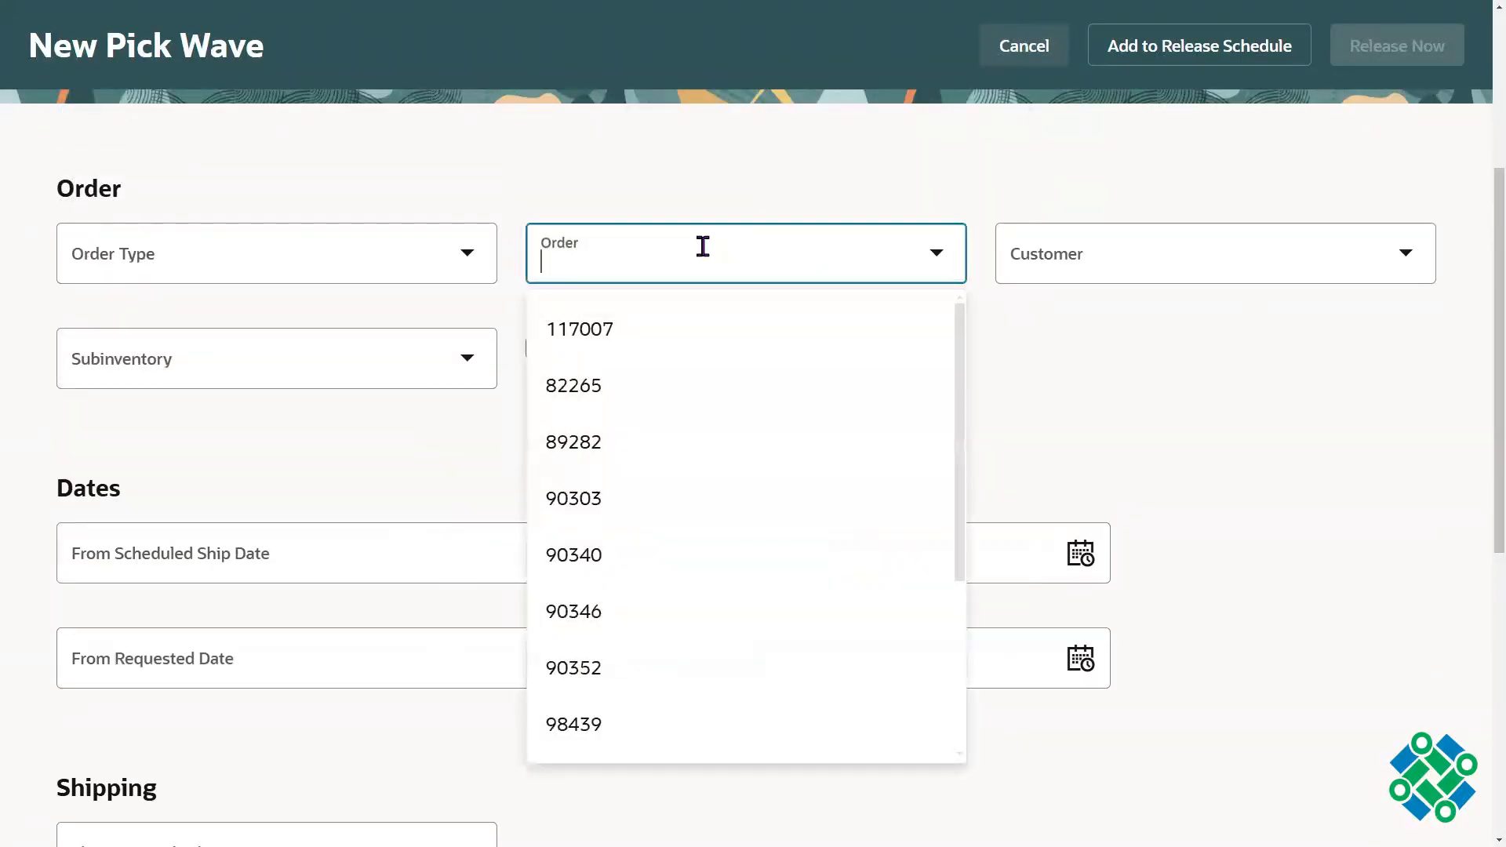
{"action": "type", "text": "9846"}
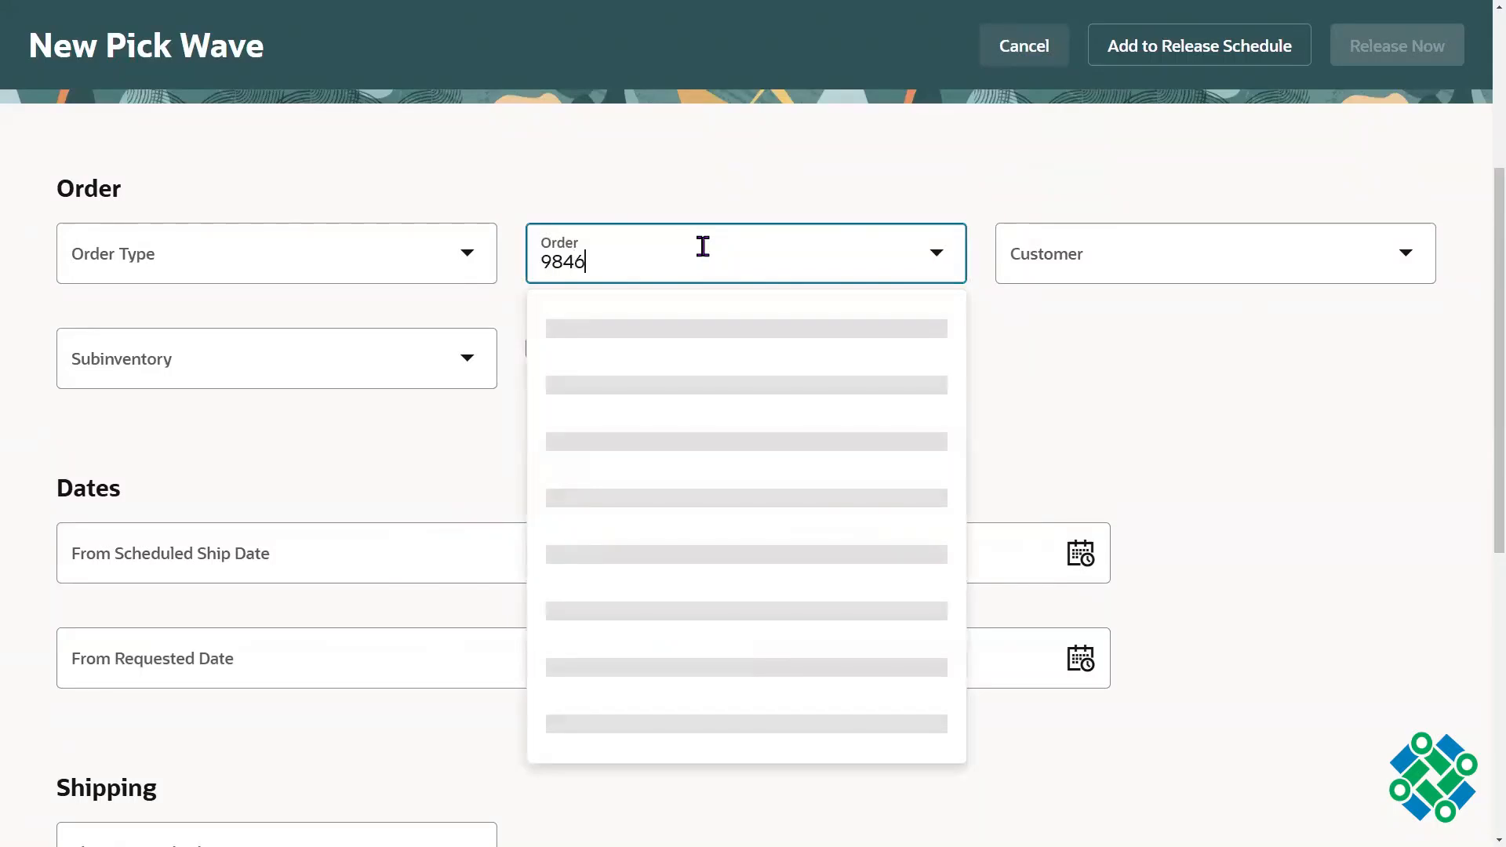
{"action": "type", "text": "3"}
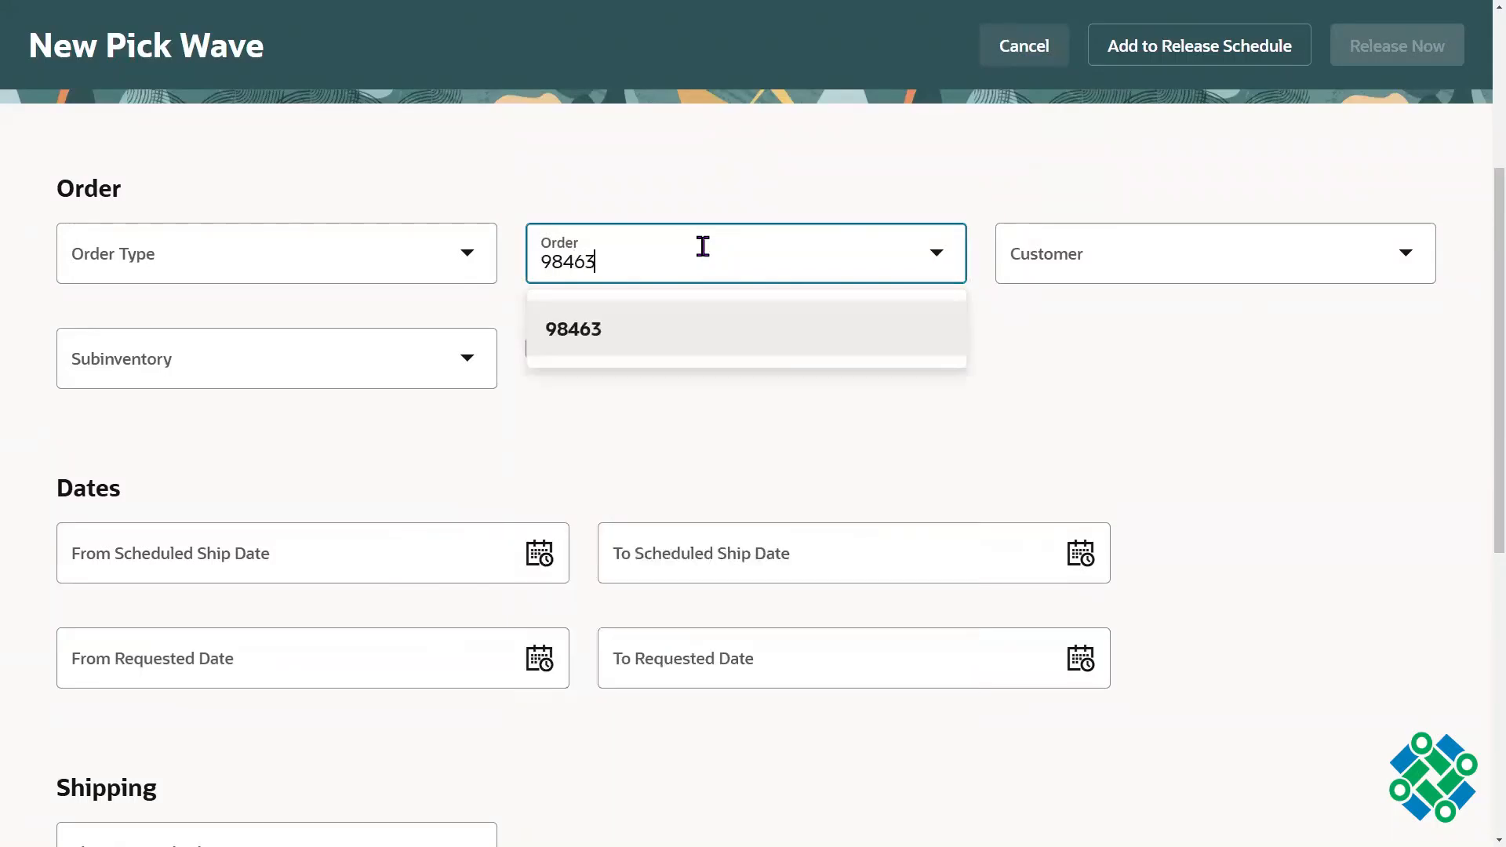
{"action": "left_click", "coordinate": [604, 327]}
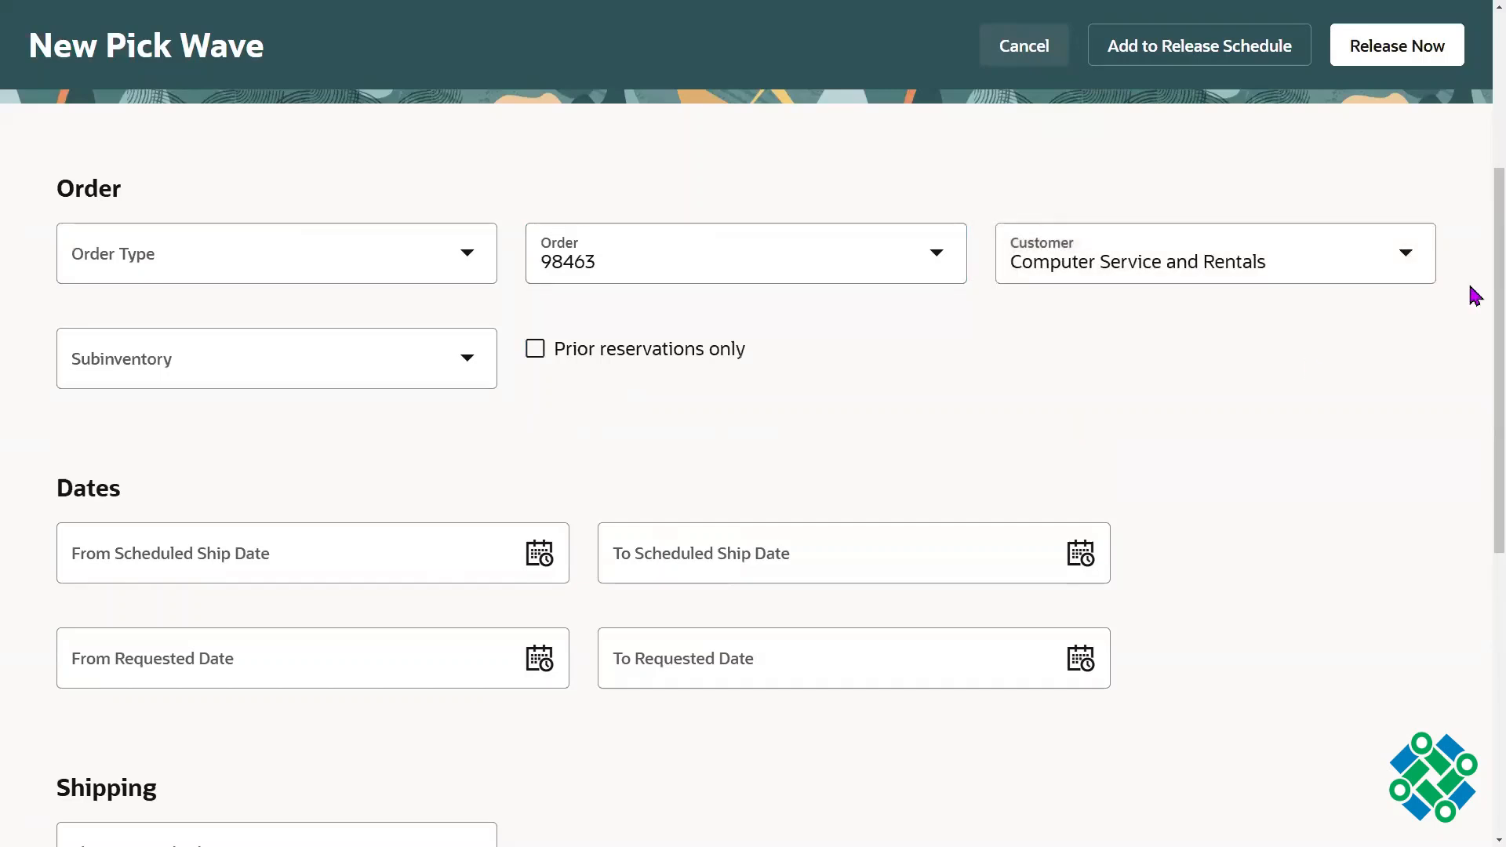
Step: Review the pick wave's release criteria and its processing options, including Autoconfirm picks and Create shipments
{"action": "scroll", "coordinate": [1474, 377], "scroll_direction": "down", "scroll_amount": 5}
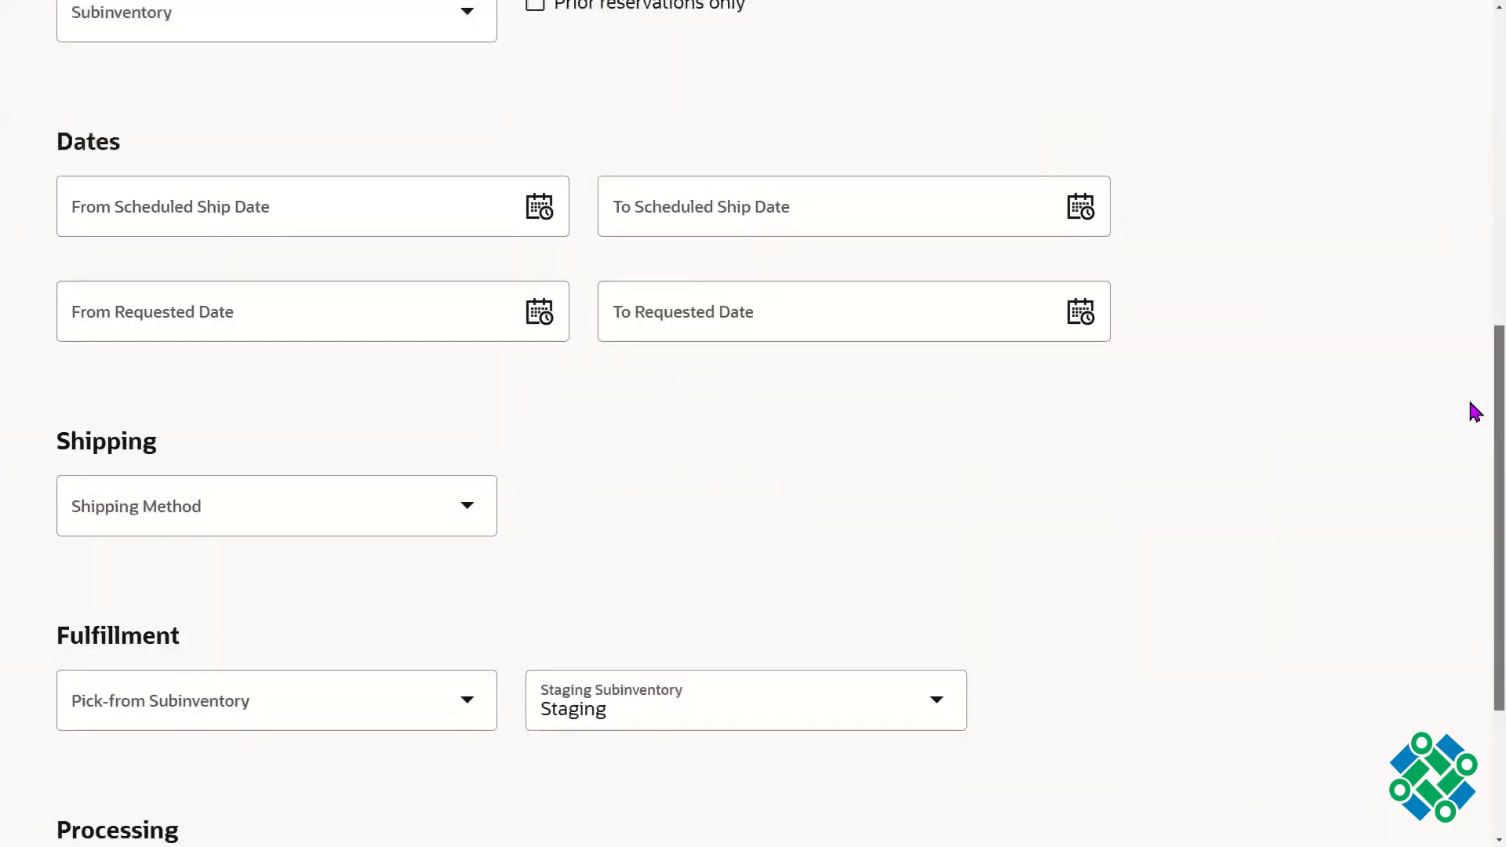
{"action": "scroll", "coordinate": [1473, 412], "scroll_direction": "up", "scroll_amount": 10}
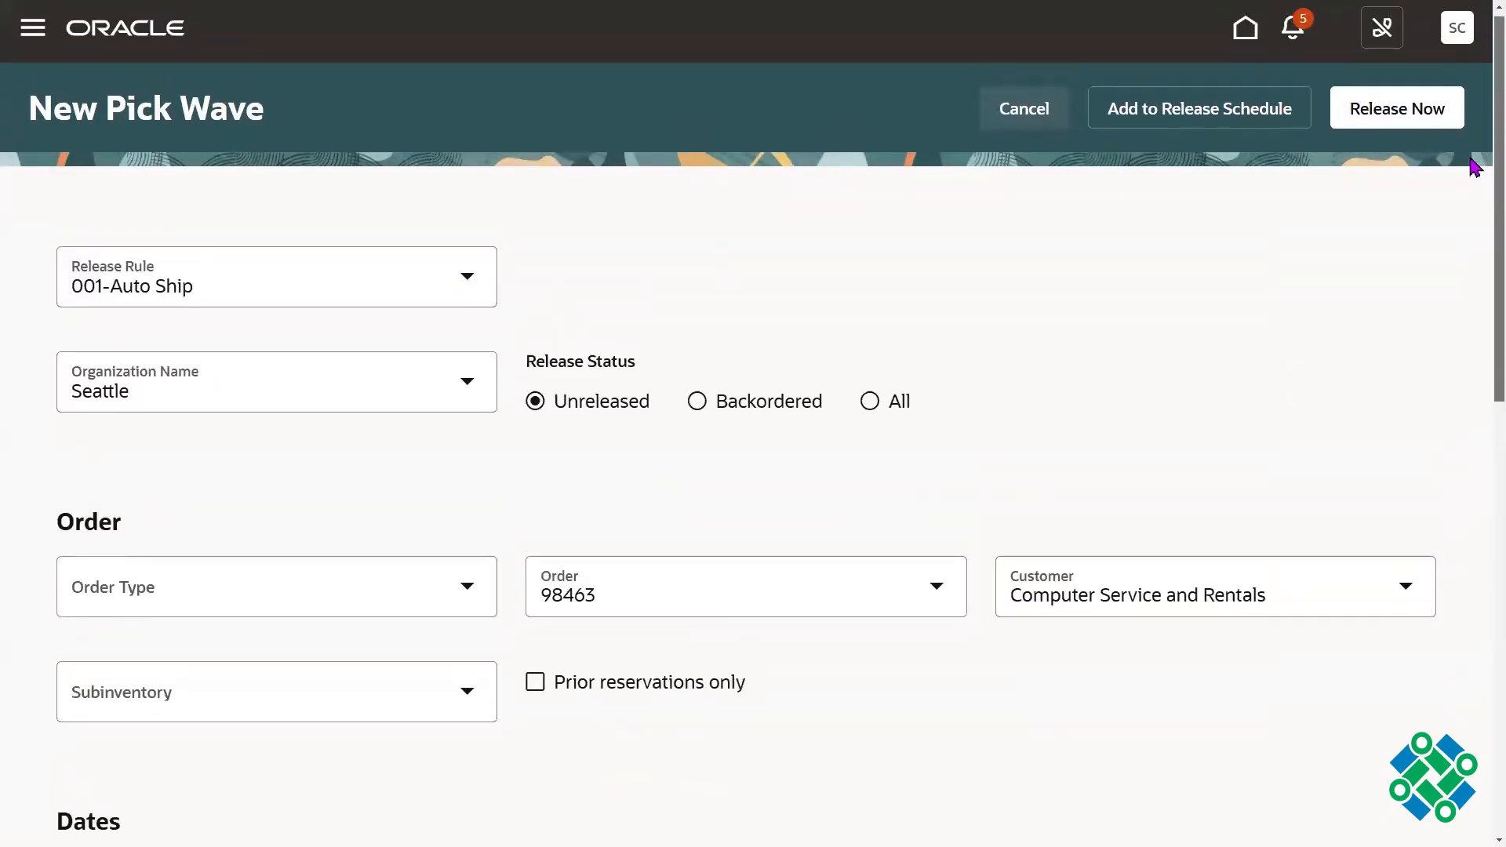
{"action": "scroll", "coordinate": [1473, 408], "scroll_direction": "down", "scroll_amount": 10}
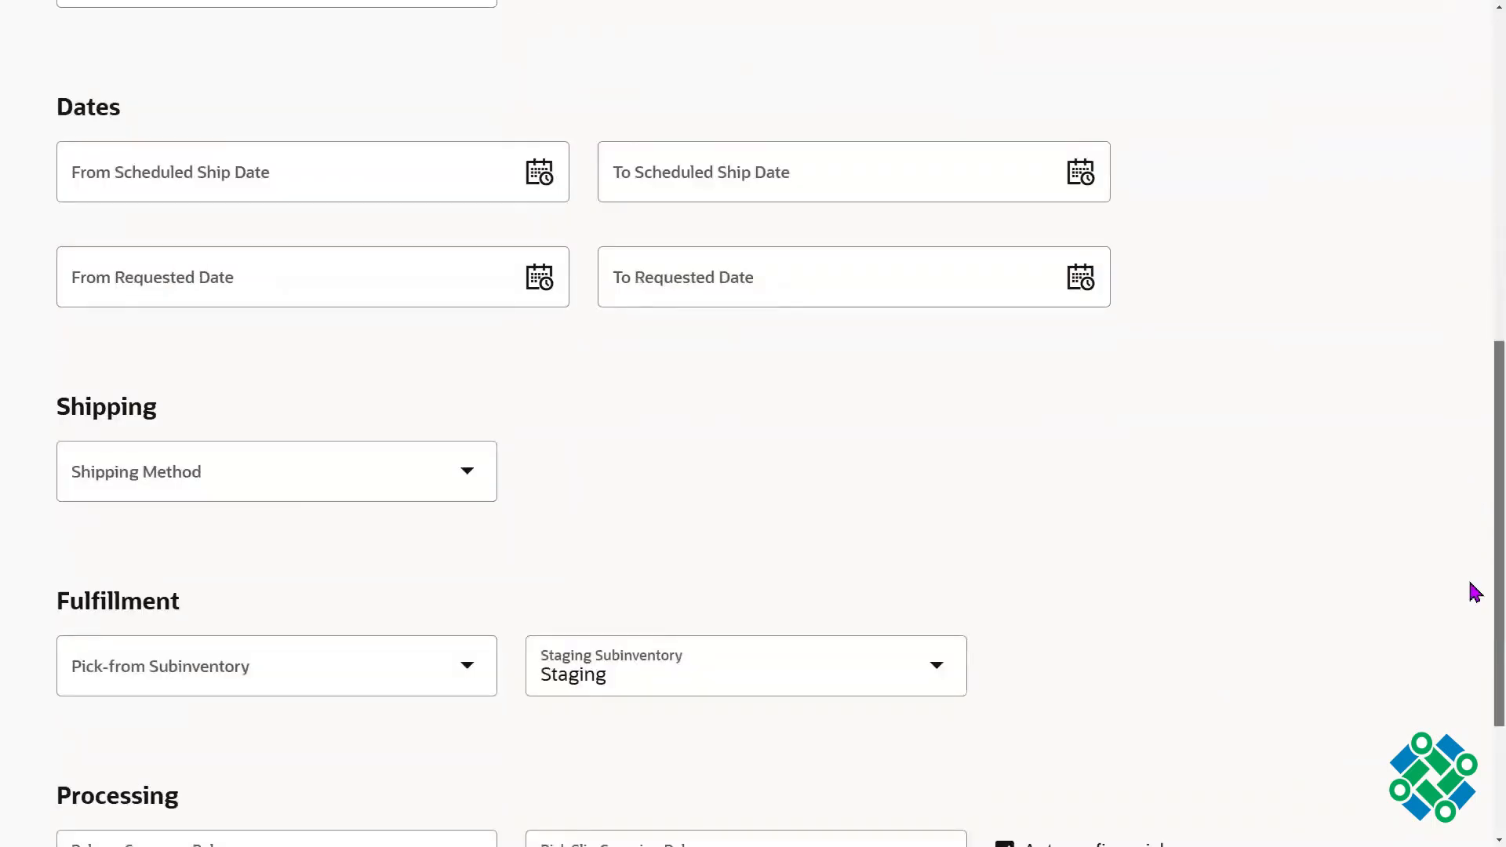
{"action": "scroll", "coordinate": [1475, 592], "scroll_direction": "down", "scroll_amount": 3}
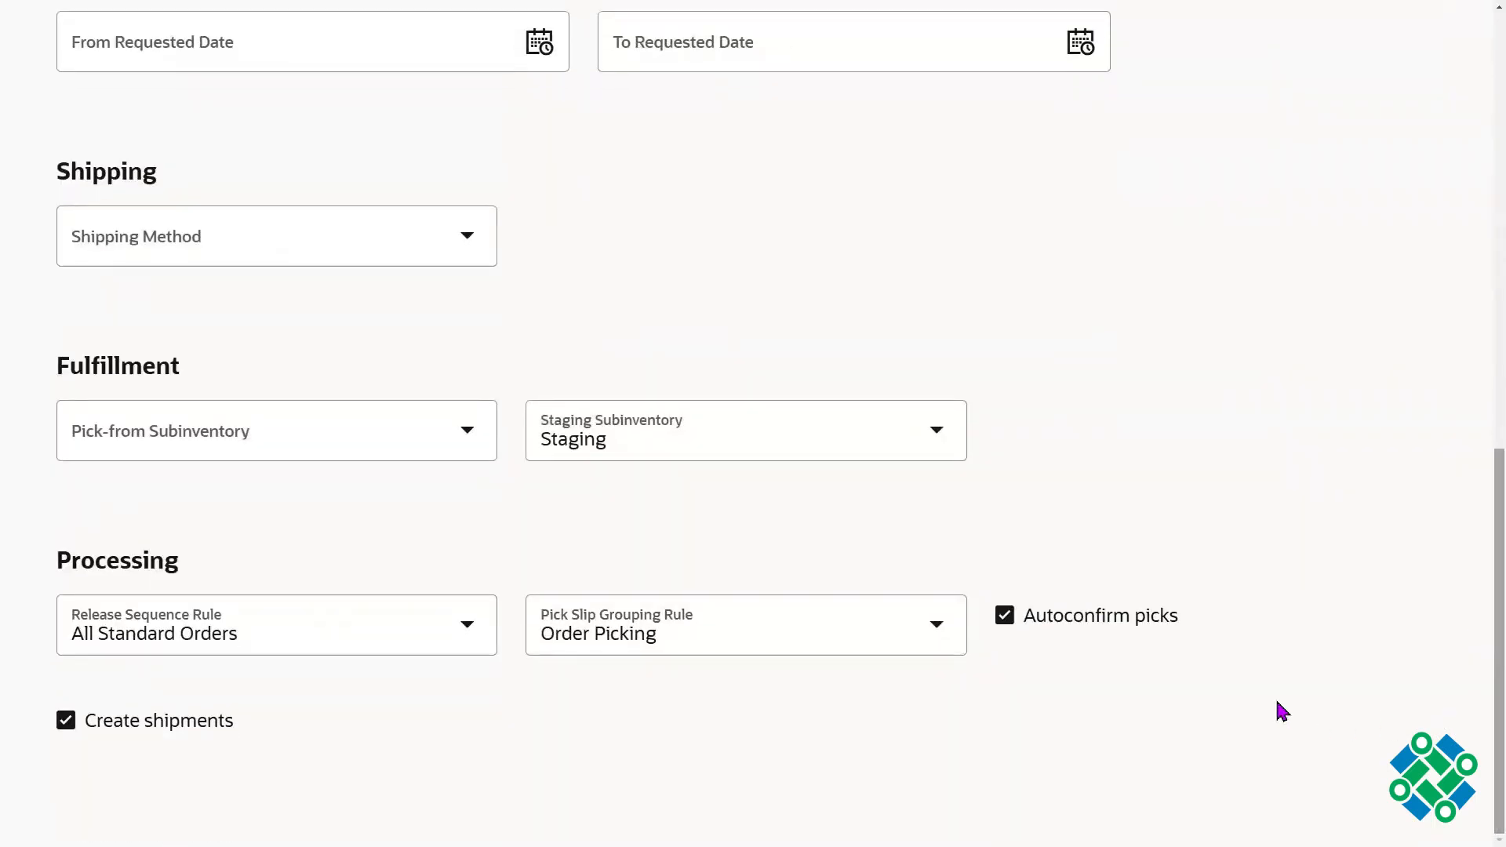
{"action": "left_click_drag", "start_coordinate": [1224, 636], "coordinate": [1032, 631]}
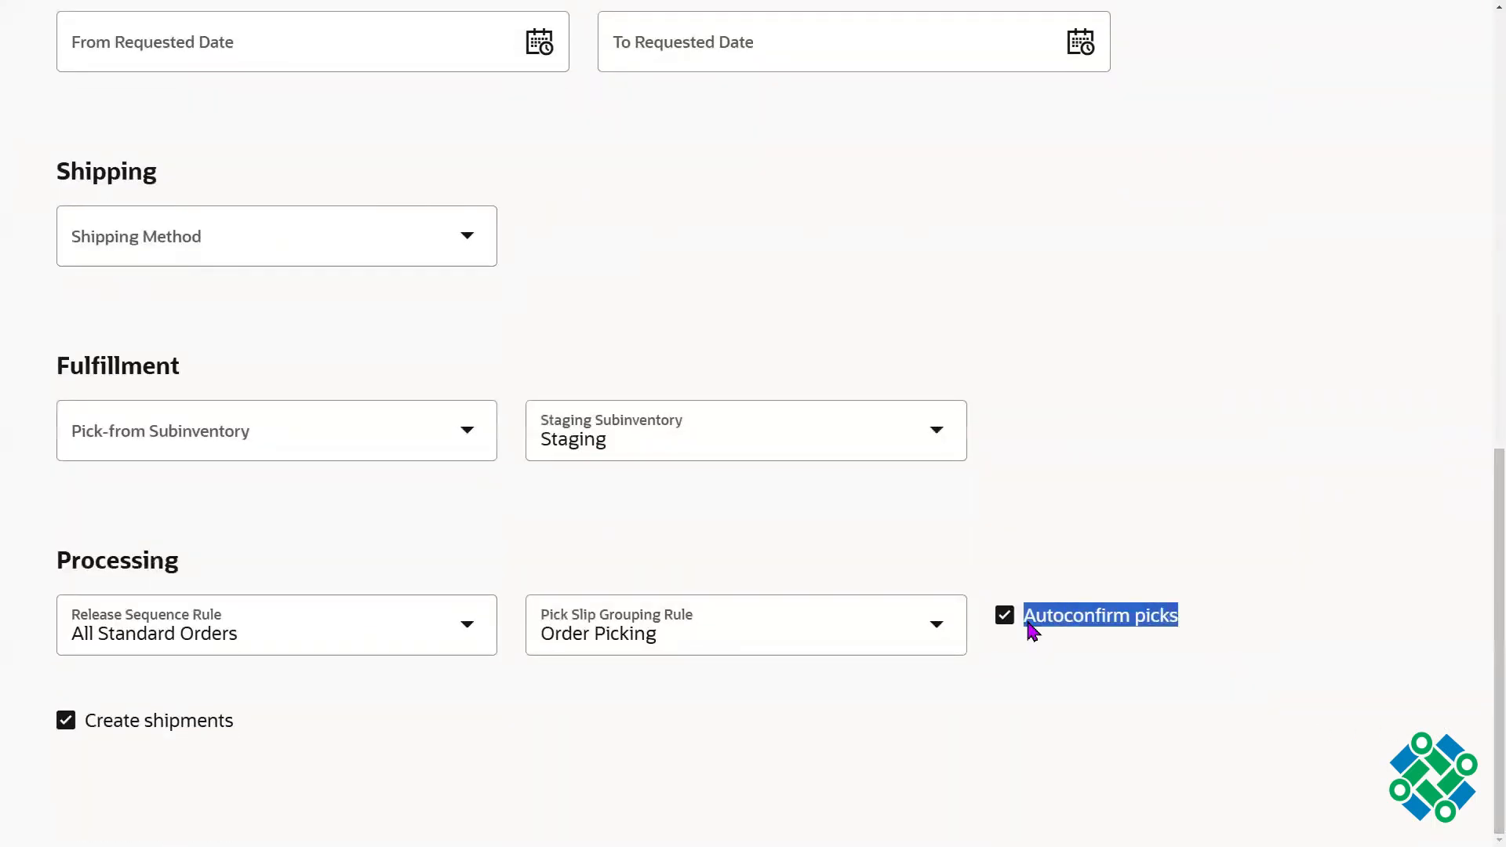
{"action": "left_click_drag", "start_coordinate": [234, 722], "coordinate": [96, 721]}
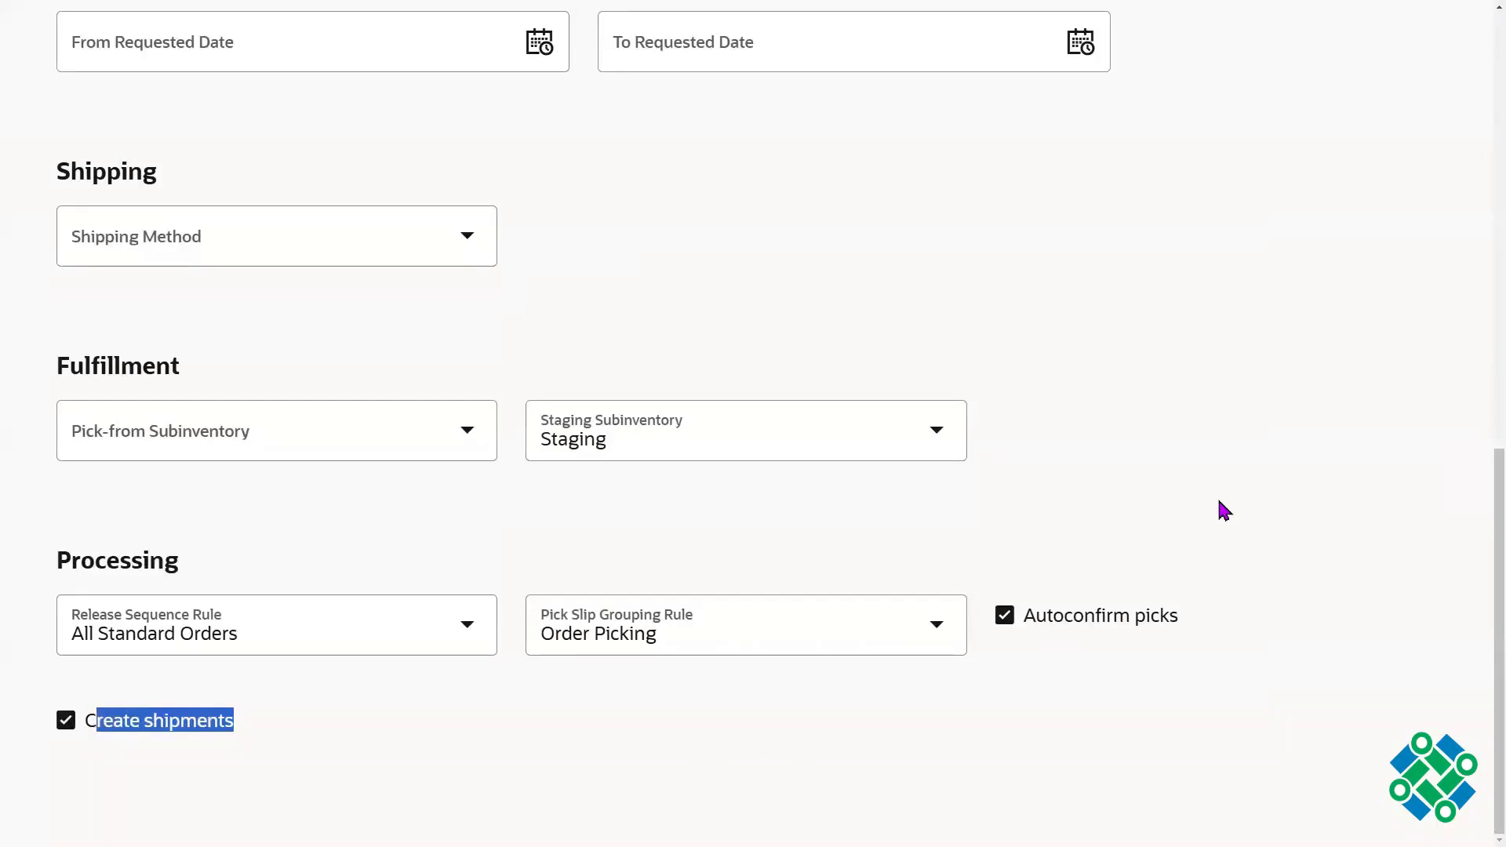
Step: Switch to the 2024 SCM Setups Sheet in Google Sheets and examine the release, picking and shipping stages of the order to cash cycle
{"action": "key", "text": "alt+Tab"}
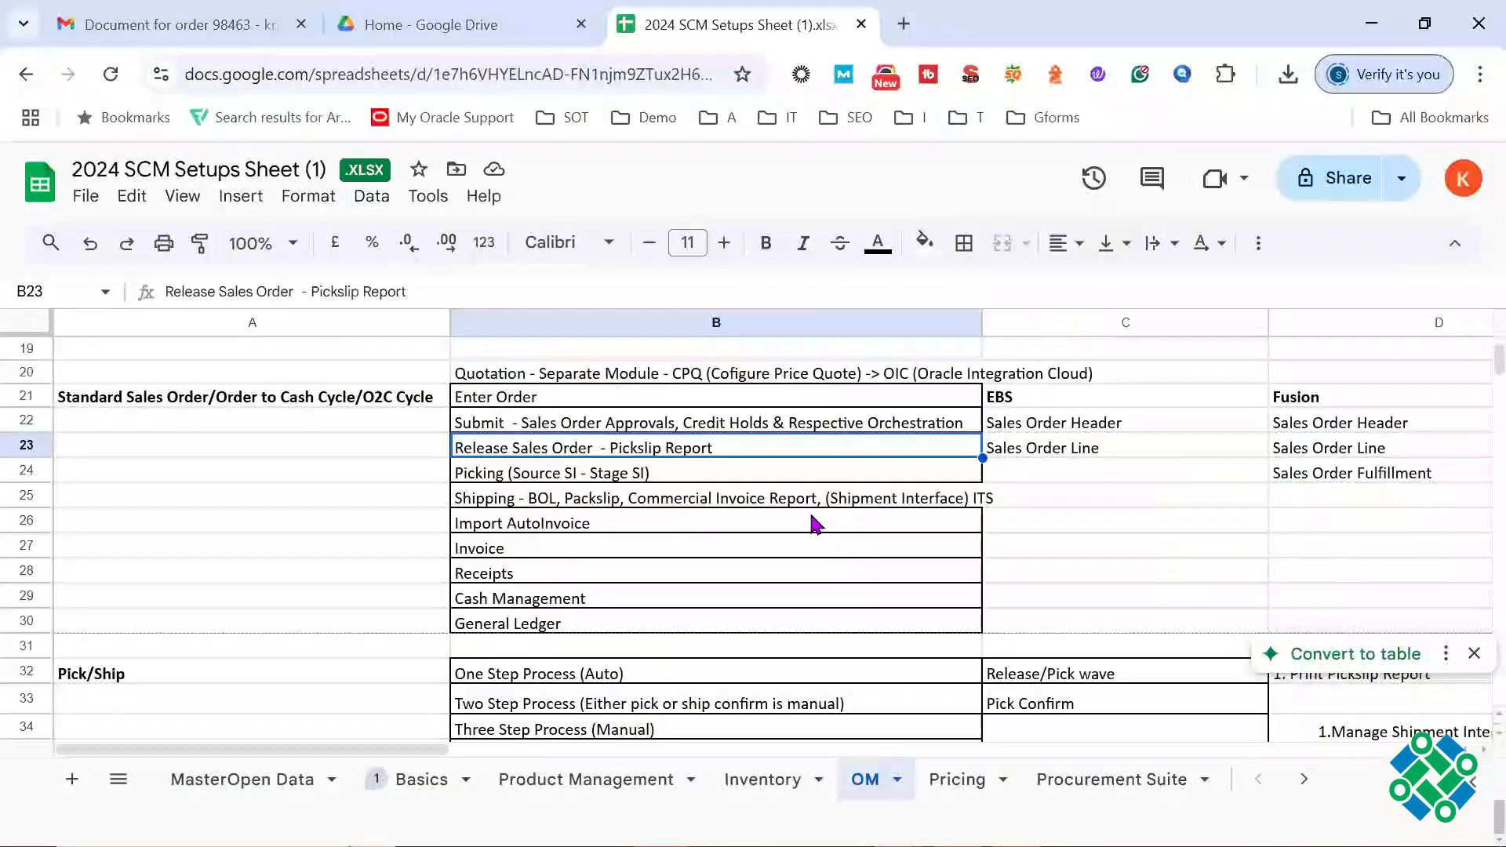
{"action": "left_click_drag", "start_coordinate": [422, 458], "coordinate": [480, 509]}
{"action": "triple_click", "coordinate": [590, 447]}
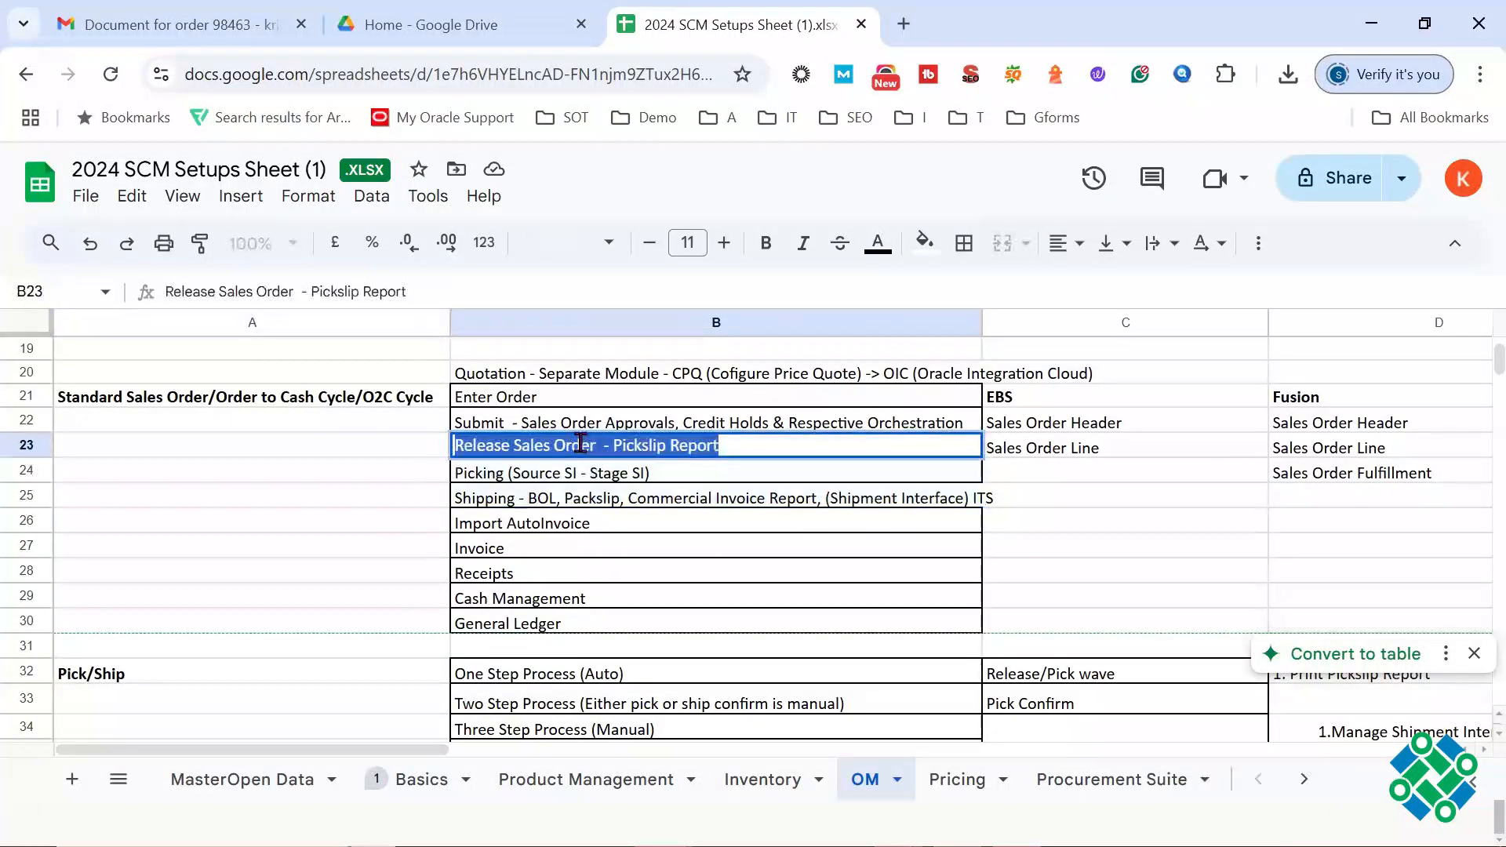
{"action": "triple_click", "coordinate": [552, 471]}
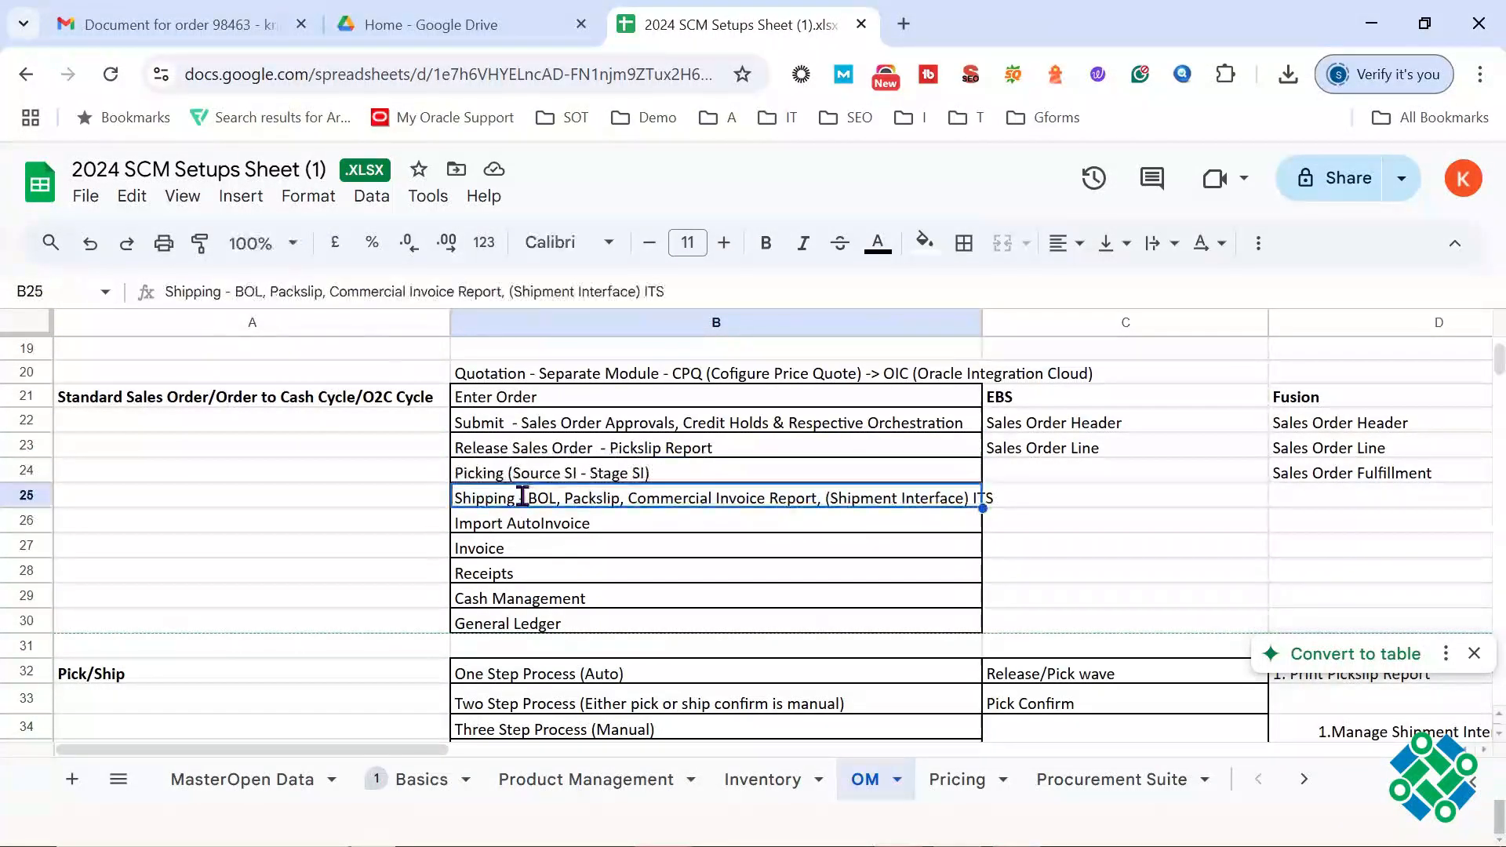
{"action": "triple_click", "coordinate": [524, 497]}
Step: Examine the Picking stage in cell B24, covering the move from source SI to stage SI
{"action": "triple_click", "coordinate": [557, 473]}
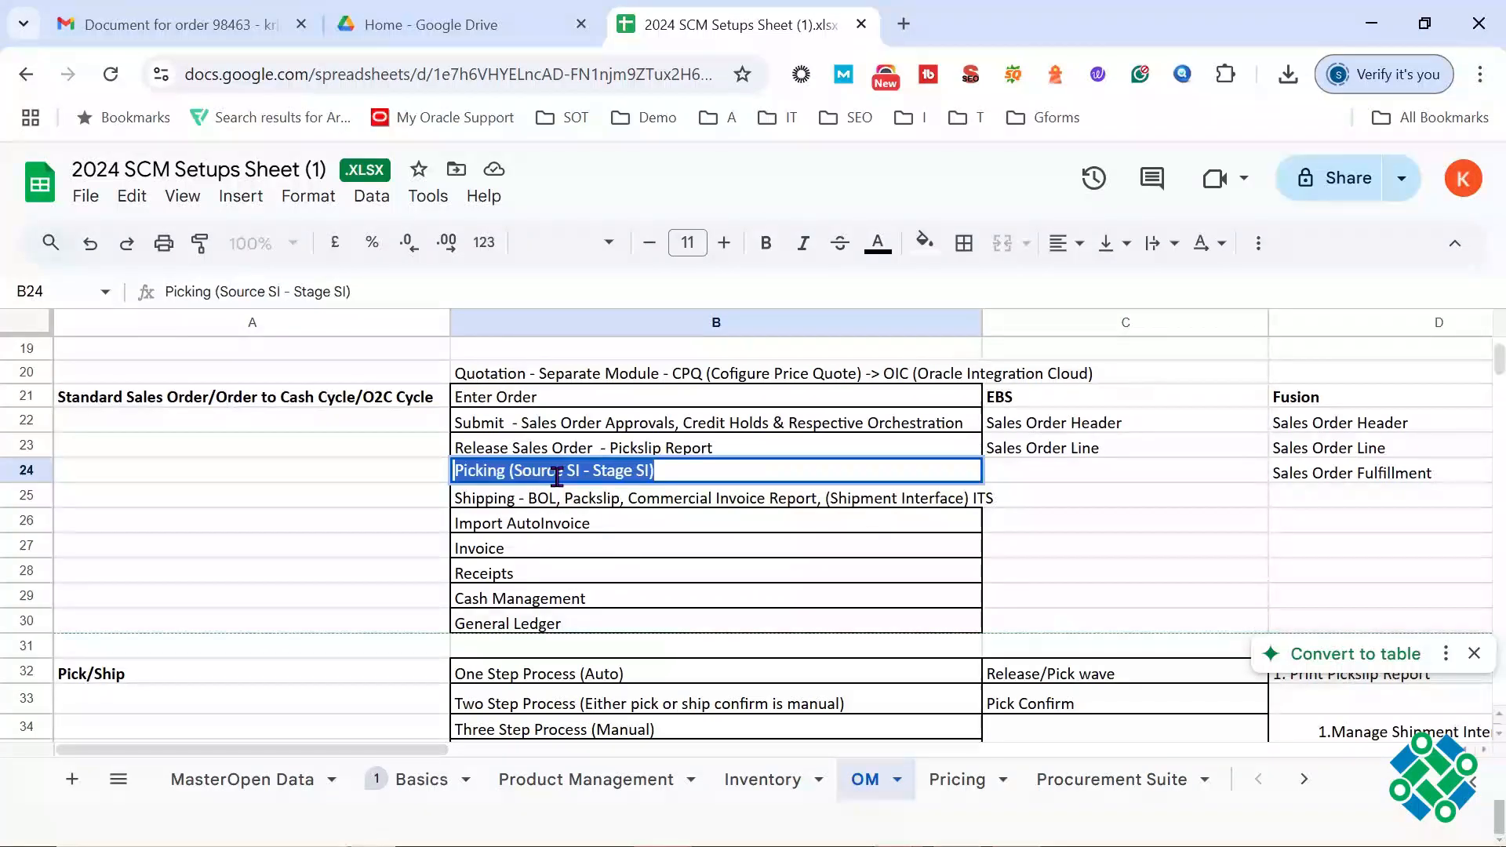
{"action": "left_click", "coordinate": [596, 474]}
{"action": "left_click_drag", "start_coordinate": [594, 471], "coordinate": [704, 471]}
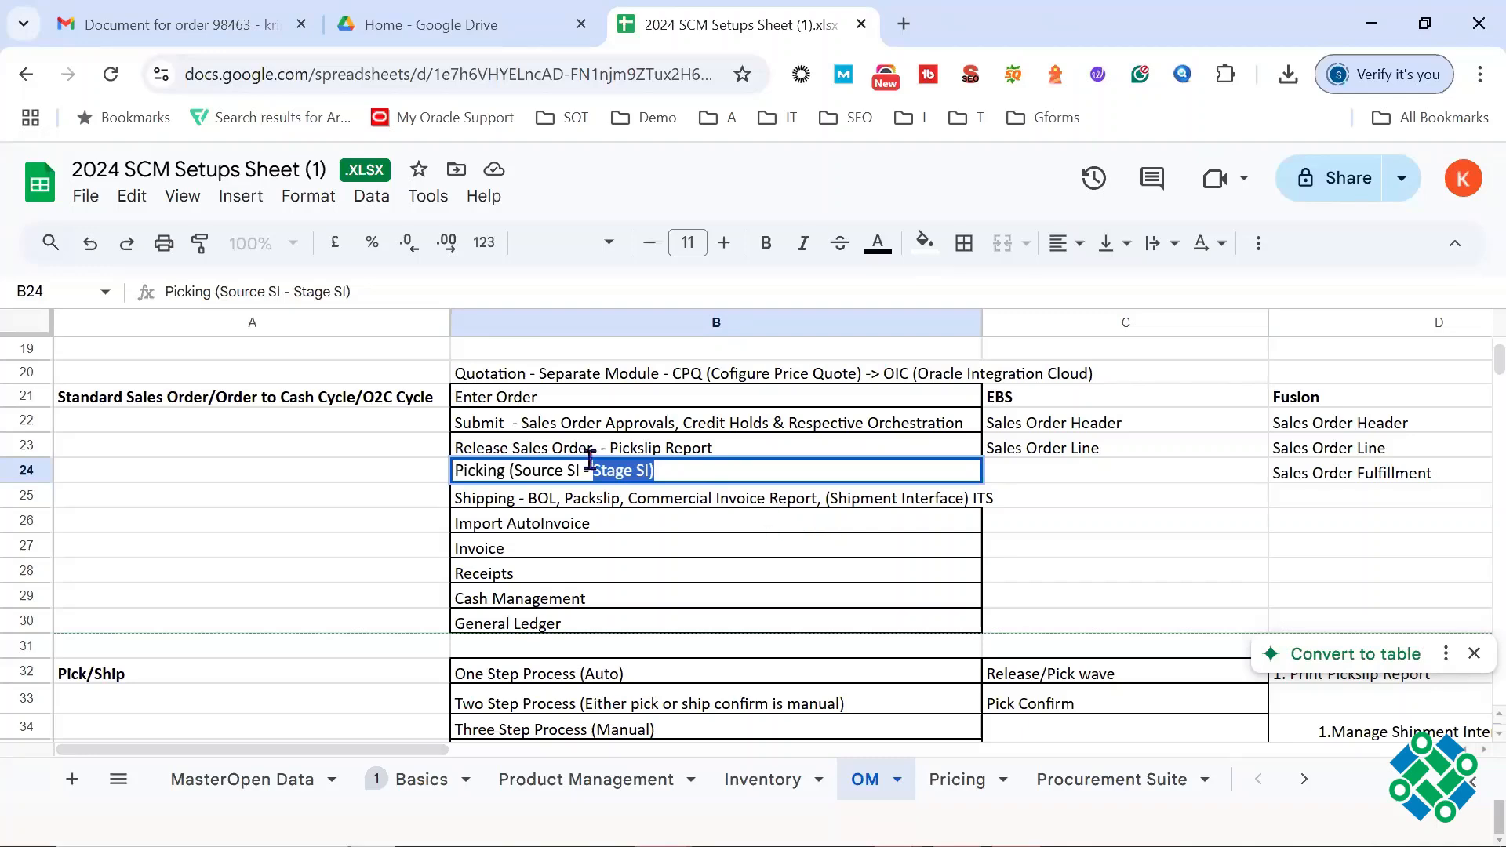
{"action": "left_click_drag", "start_coordinate": [582, 470], "coordinate": [514, 471]}
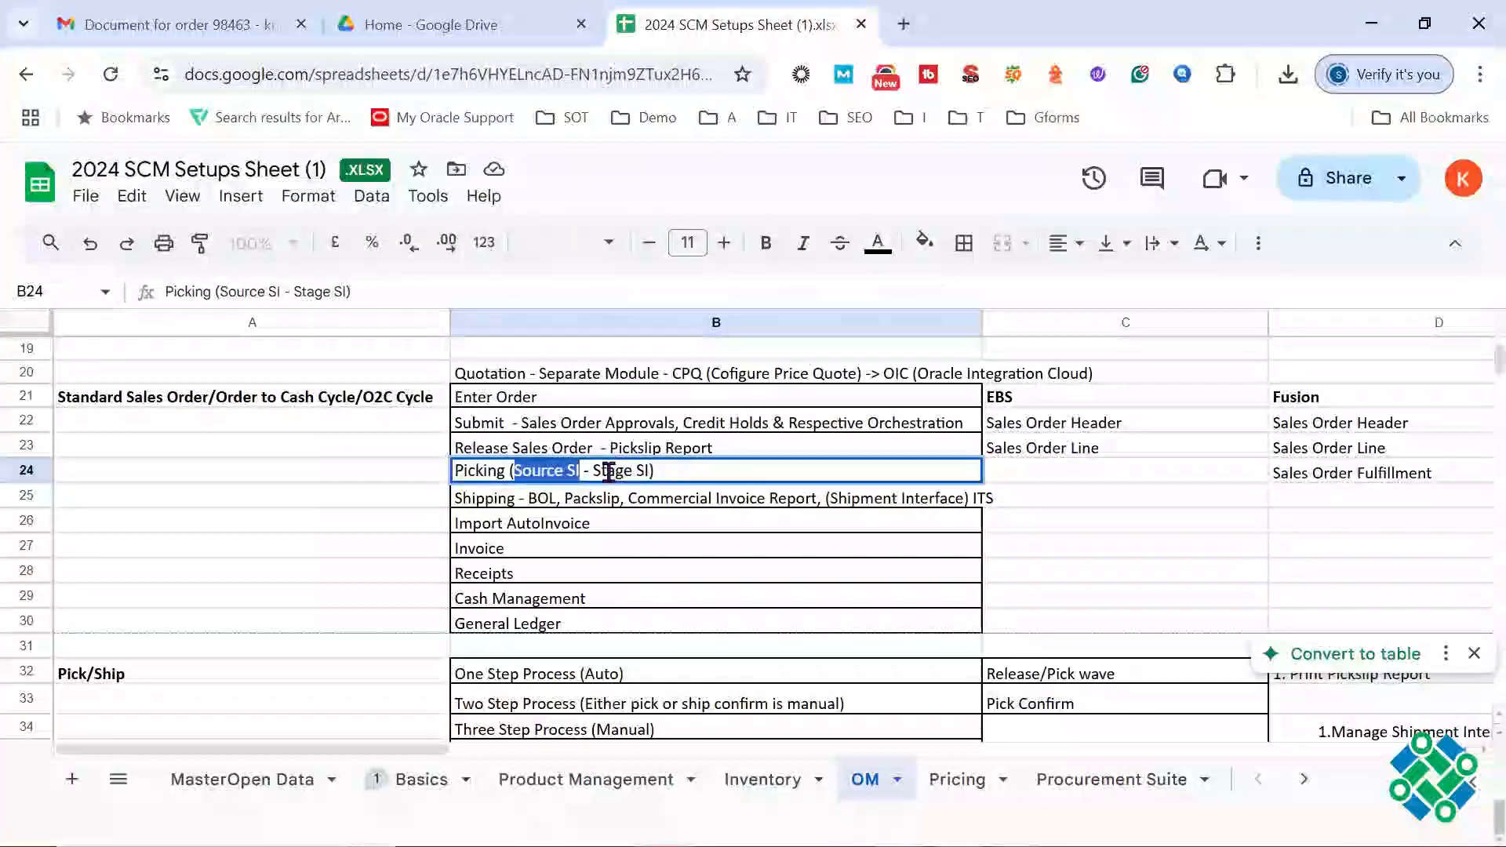
{"action": "left_click_drag", "start_coordinate": [607, 471], "coordinate": [661, 471]}
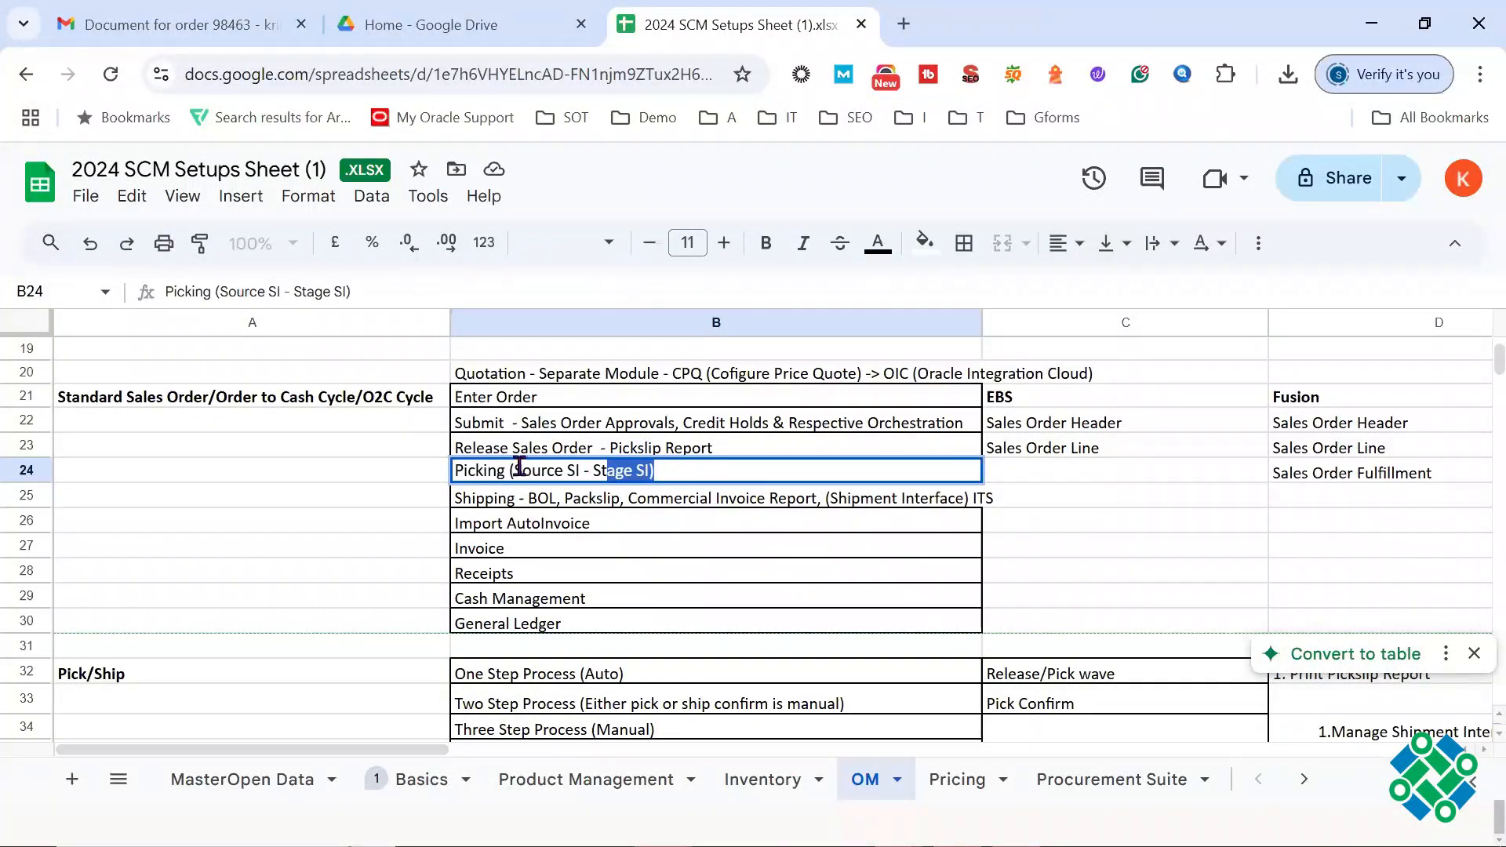
{"action": "triple_click", "coordinate": [490, 476]}
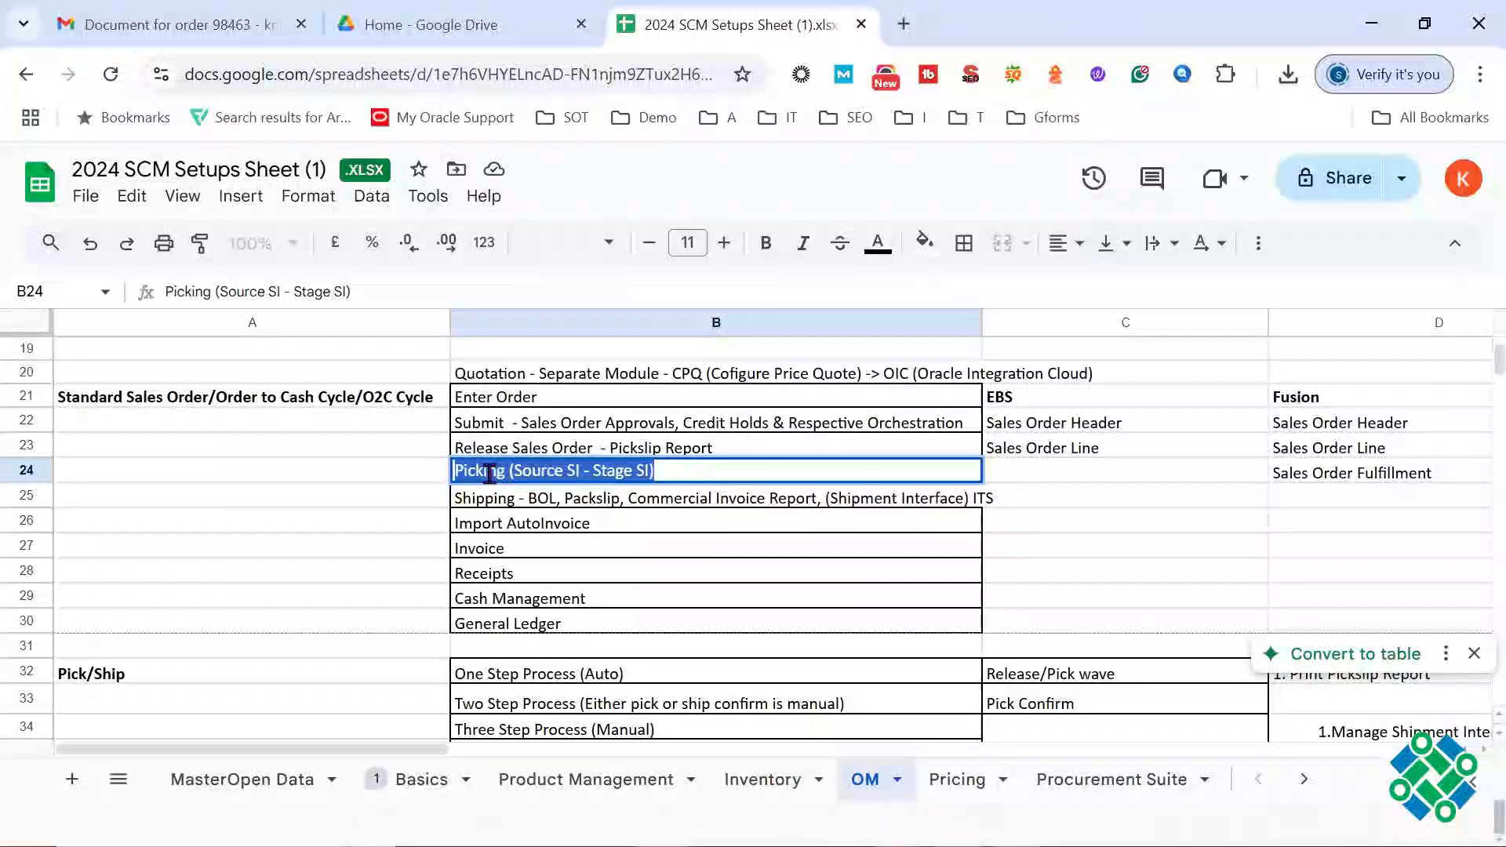
{"action": "left_click", "coordinate": [615, 472]}
{"action": "left_click_drag", "start_coordinate": [593, 471], "coordinate": [646, 472]}
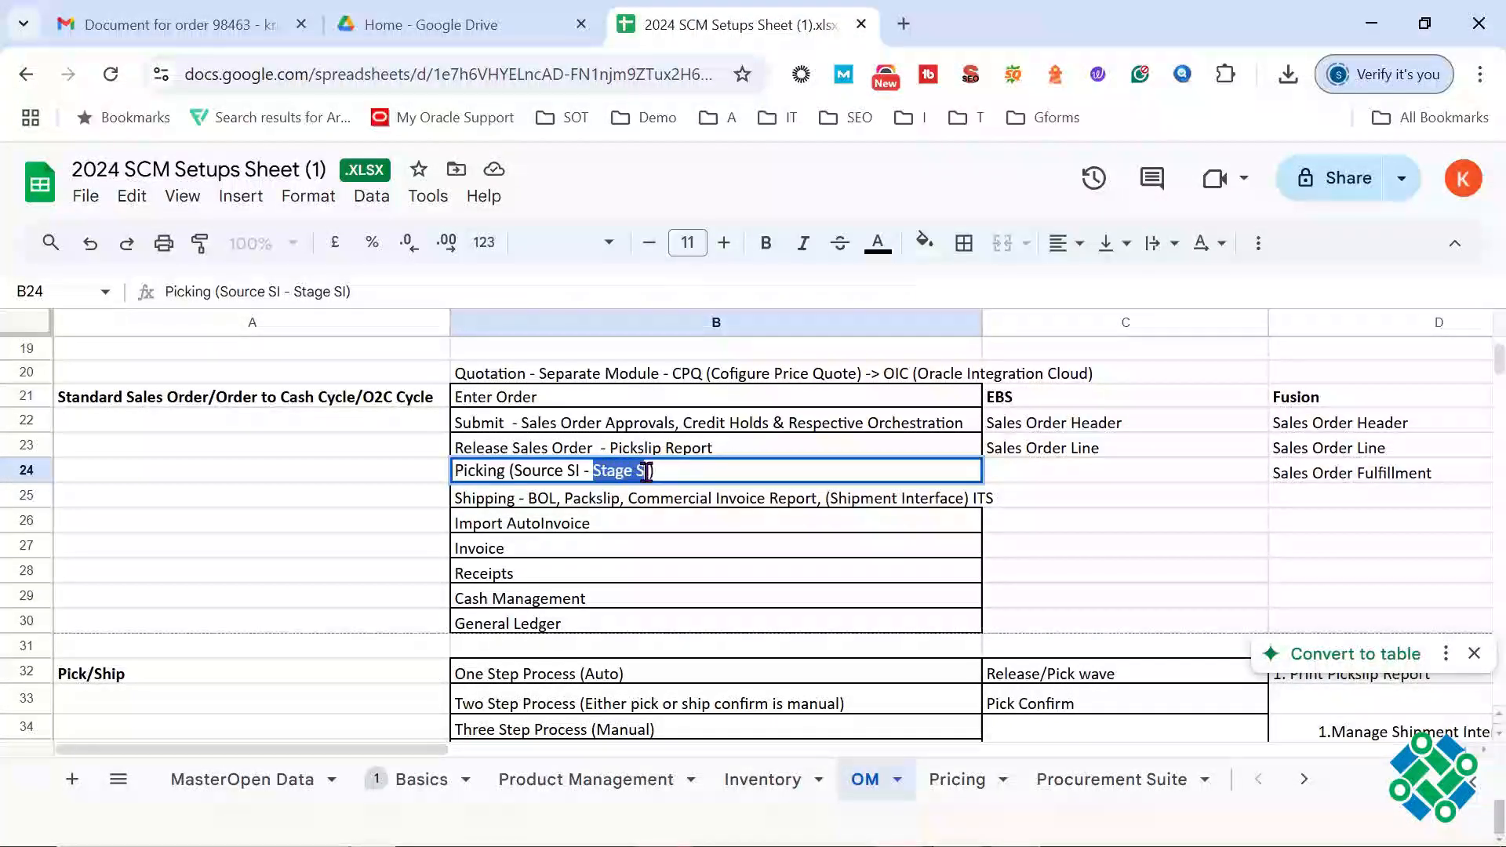
Step: Compare the Shipping stage in B25 with the Release Sales Order and Picking stages in B23 and B24
{"action": "left_click", "coordinate": [578, 502]}
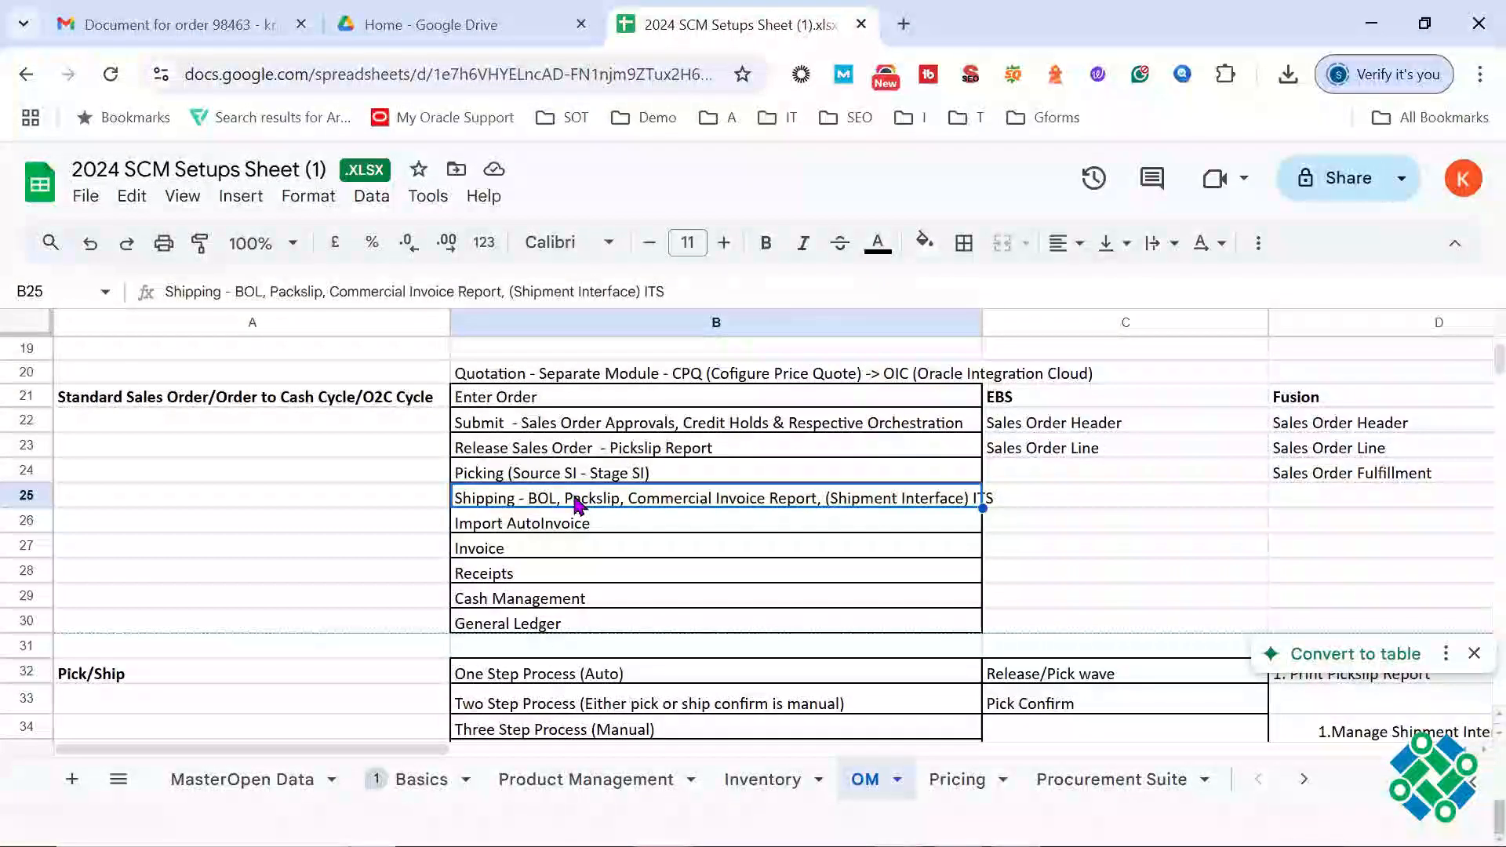
{"action": "triple_click", "coordinate": [576, 499]}
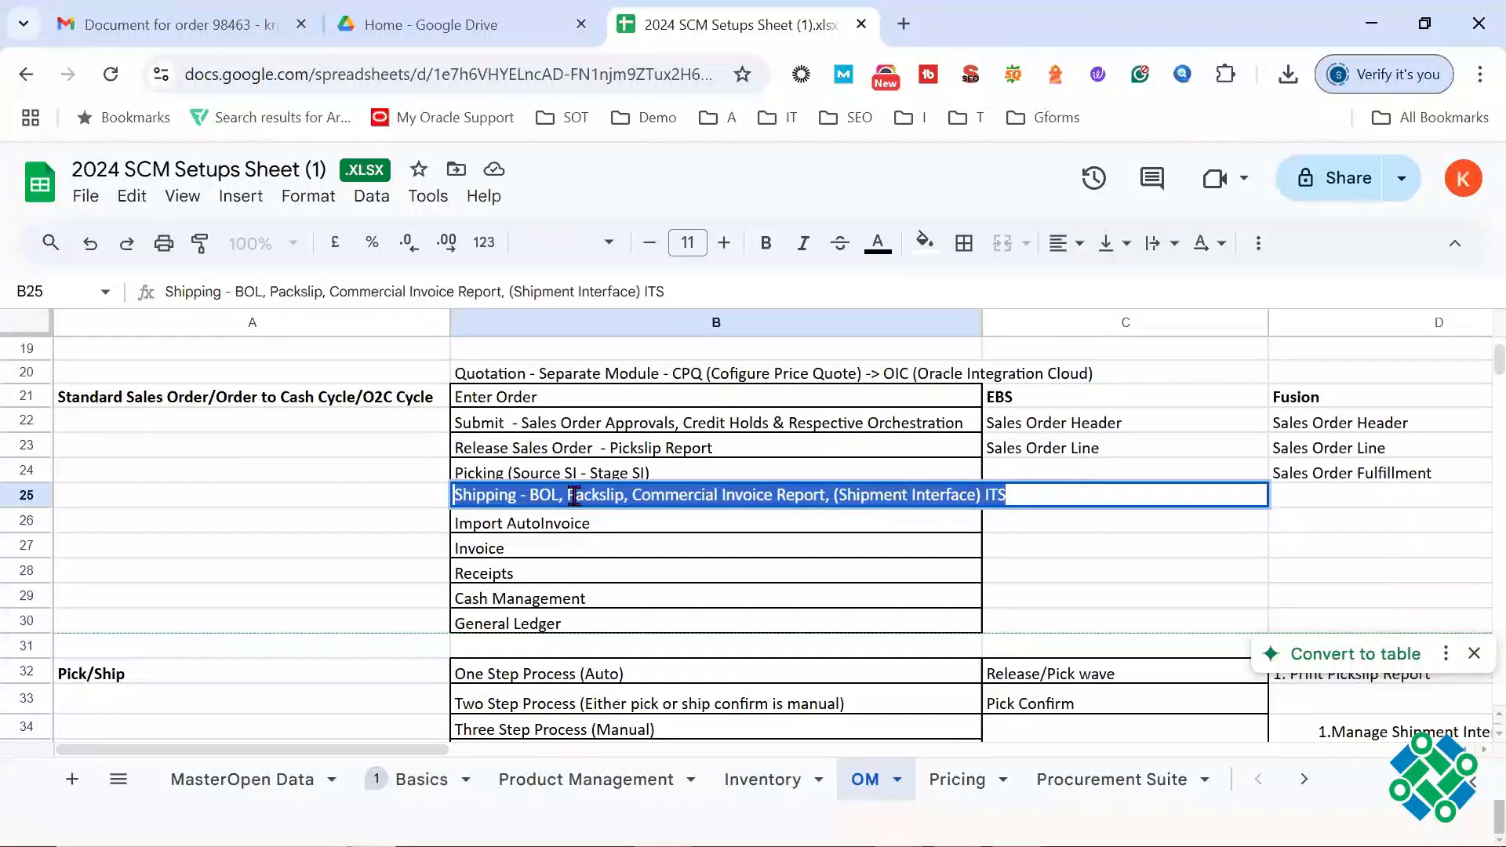
{"action": "left_click_drag", "start_coordinate": [529, 449], "coordinate": [524, 503]}
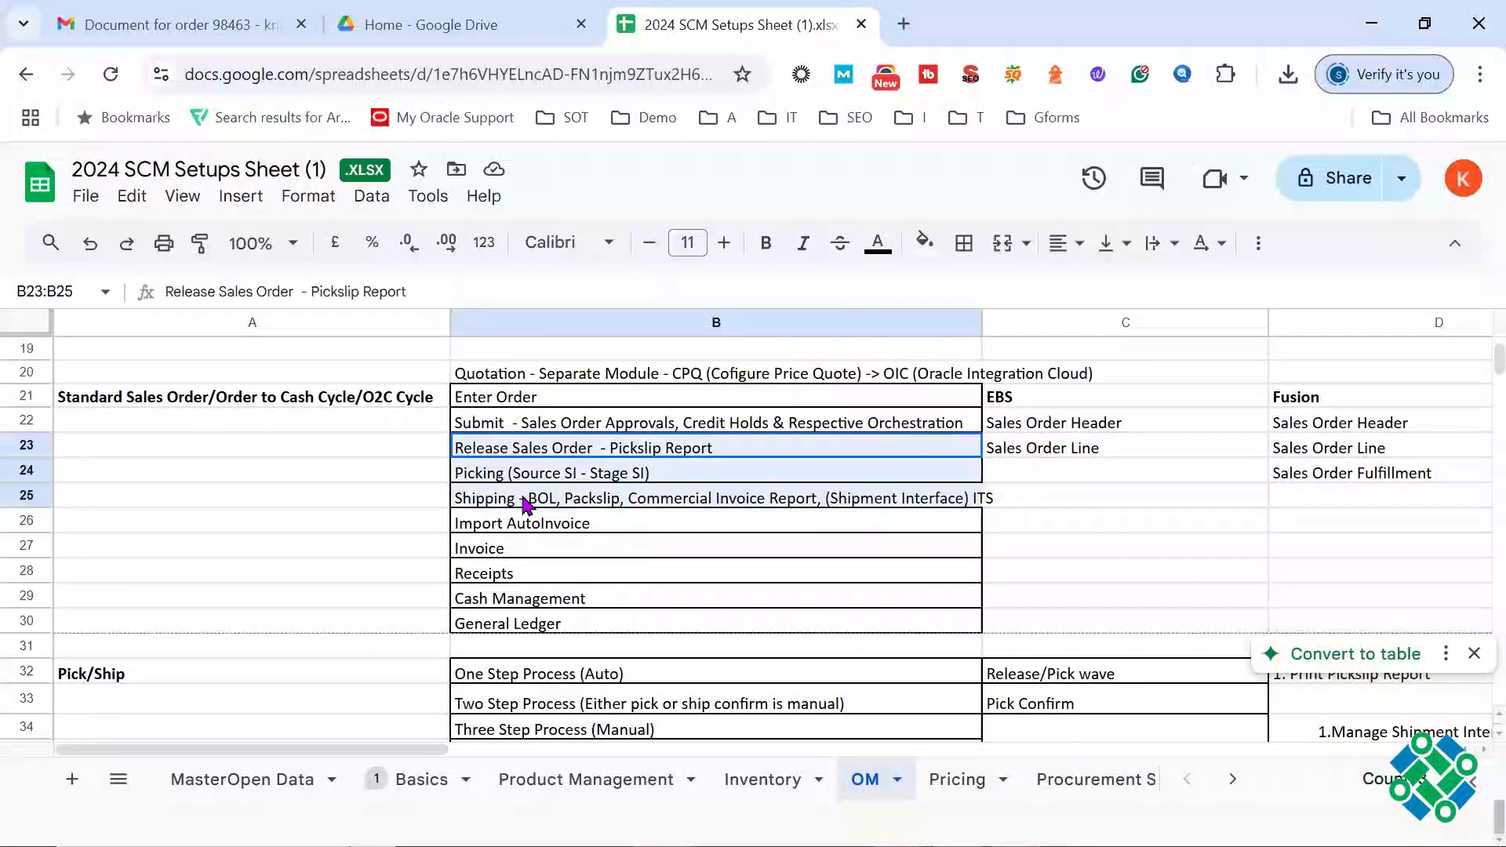
{"action": "triple_click", "coordinate": [541, 447]}
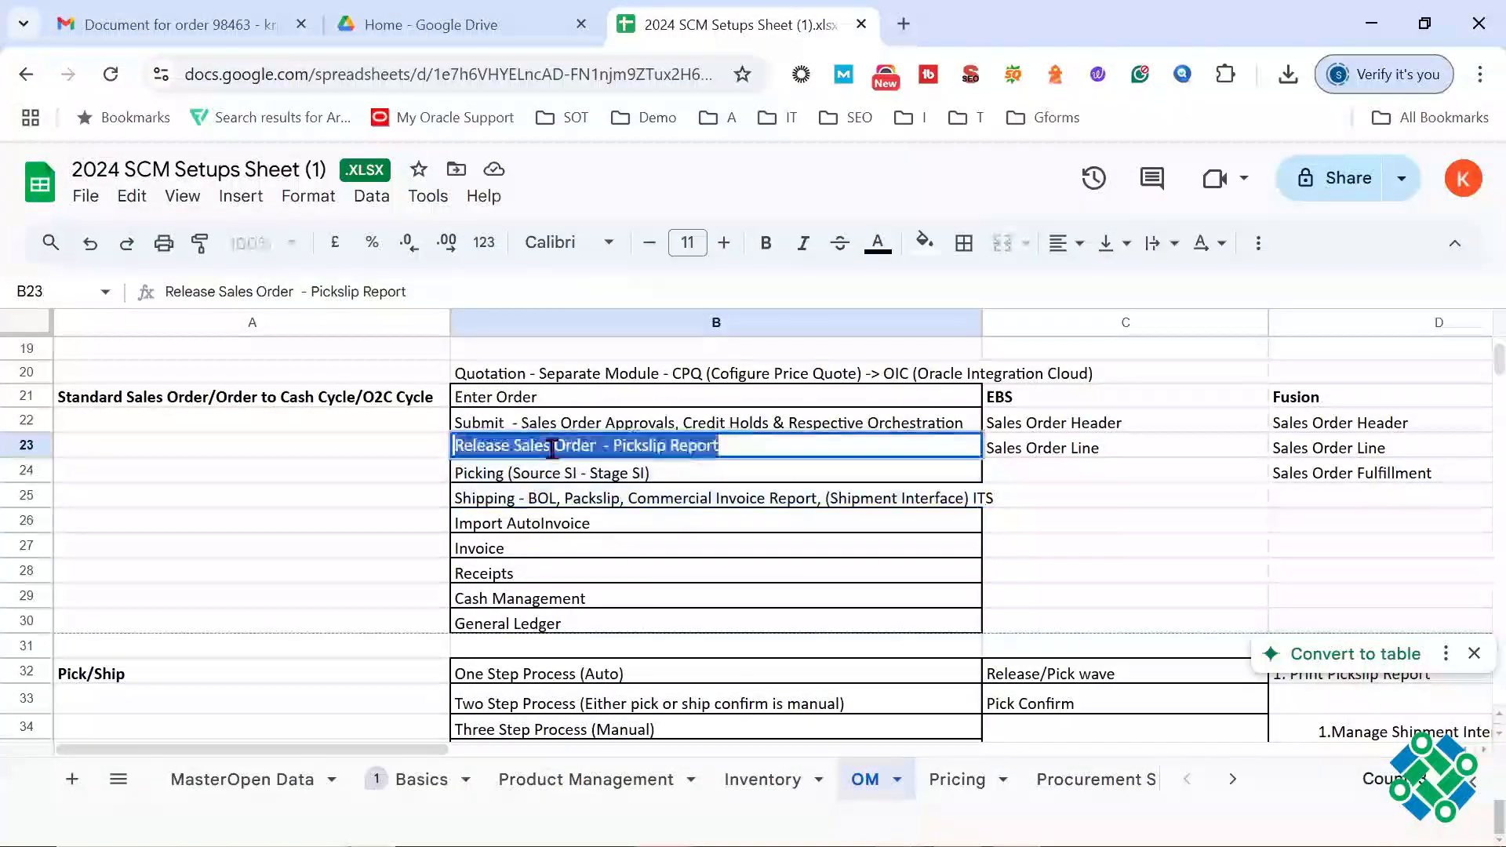
{"action": "left_click", "coordinate": [552, 447]}
{"action": "triple_click", "coordinate": [553, 447]}
{"action": "left_click", "coordinate": [553, 447]}
{"action": "triple_click", "coordinate": [553, 447]}
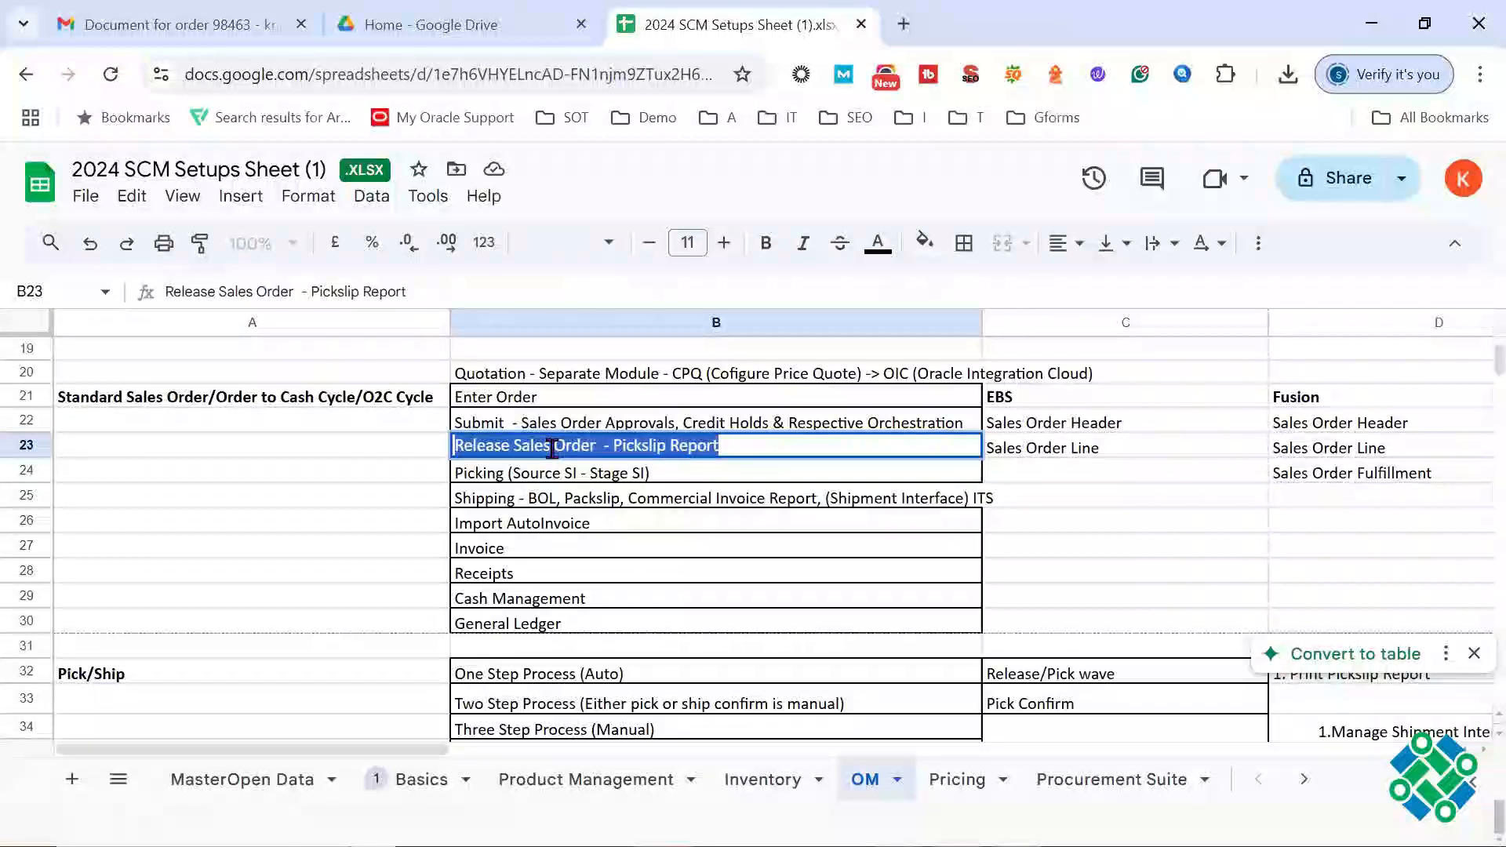
{"action": "left_click", "coordinate": [634, 475]}
{"action": "left_click", "coordinate": [592, 501]}
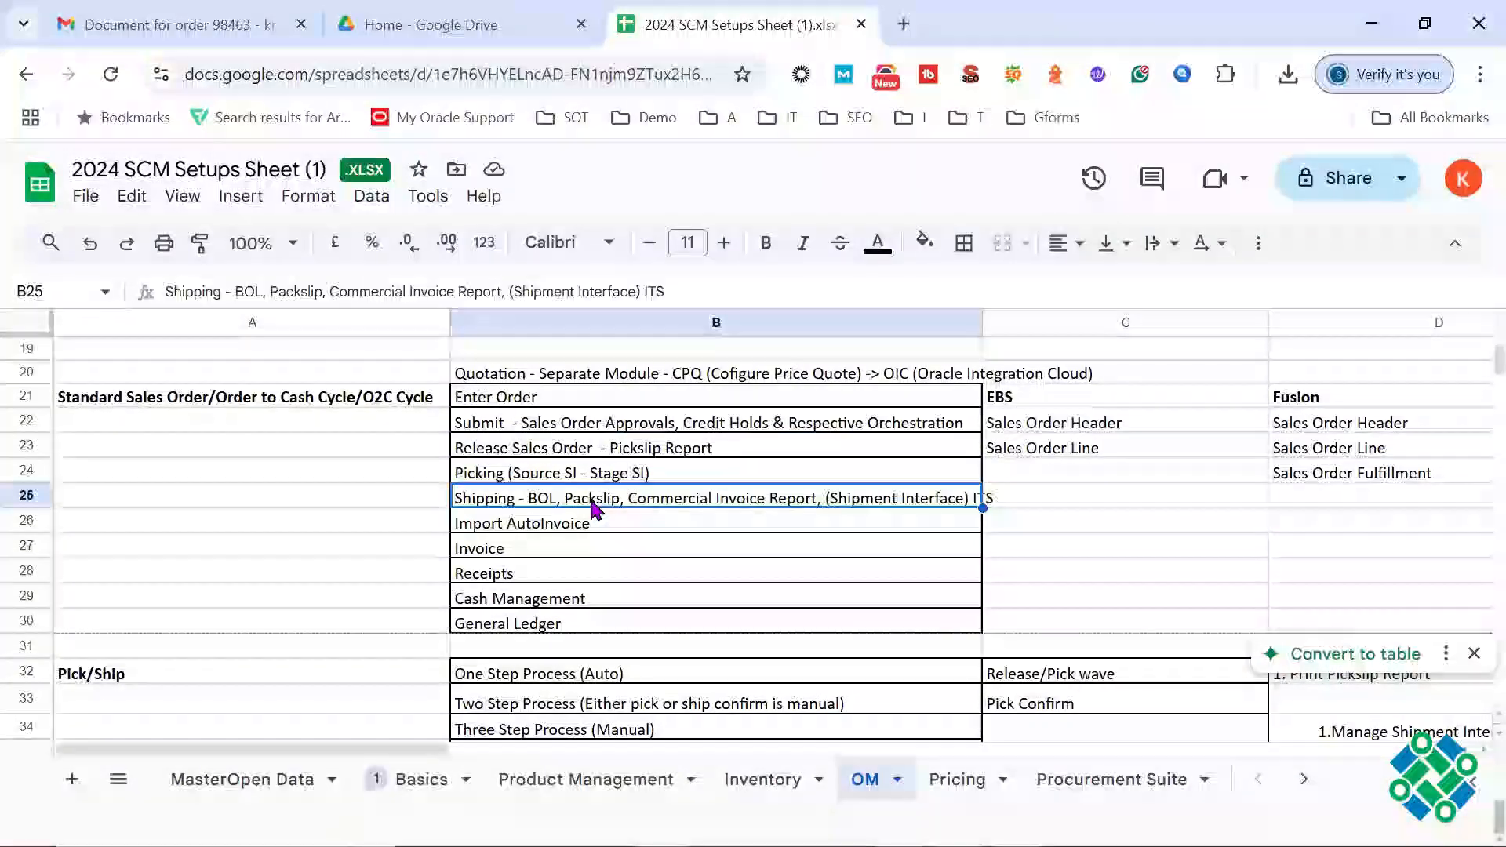
{"action": "left_click", "coordinate": [538, 477]}
{"action": "left_click", "coordinate": [532, 502]}
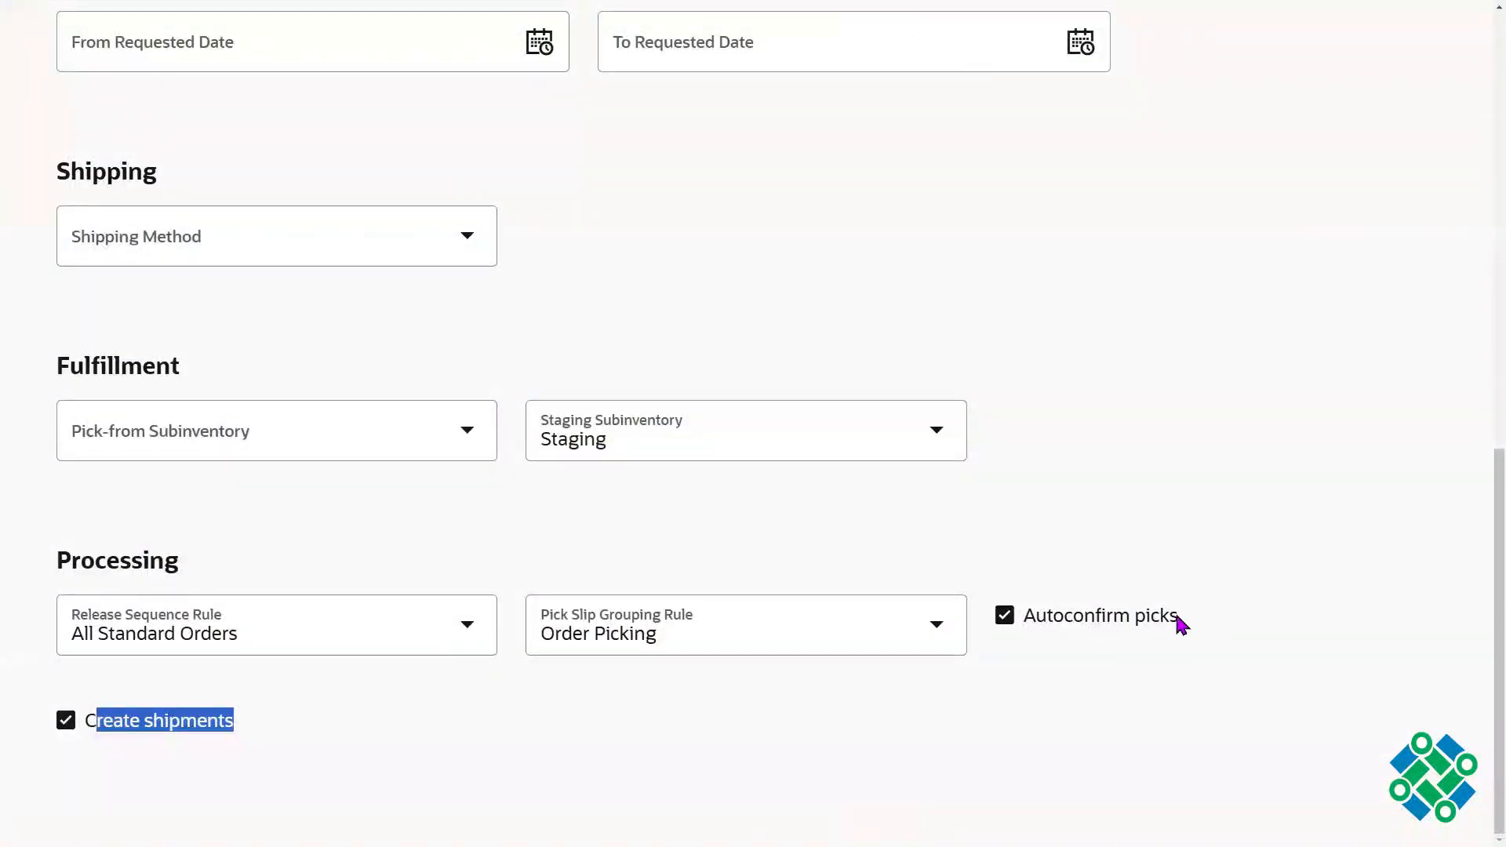
Step: Switch back to the Oracle pick wave and re-examine the Autoconfirm picks and Create shipments options
{"action": "left_click_drag", "start_coordinate": [1181, 623], "coordinate": [1029, 619]}
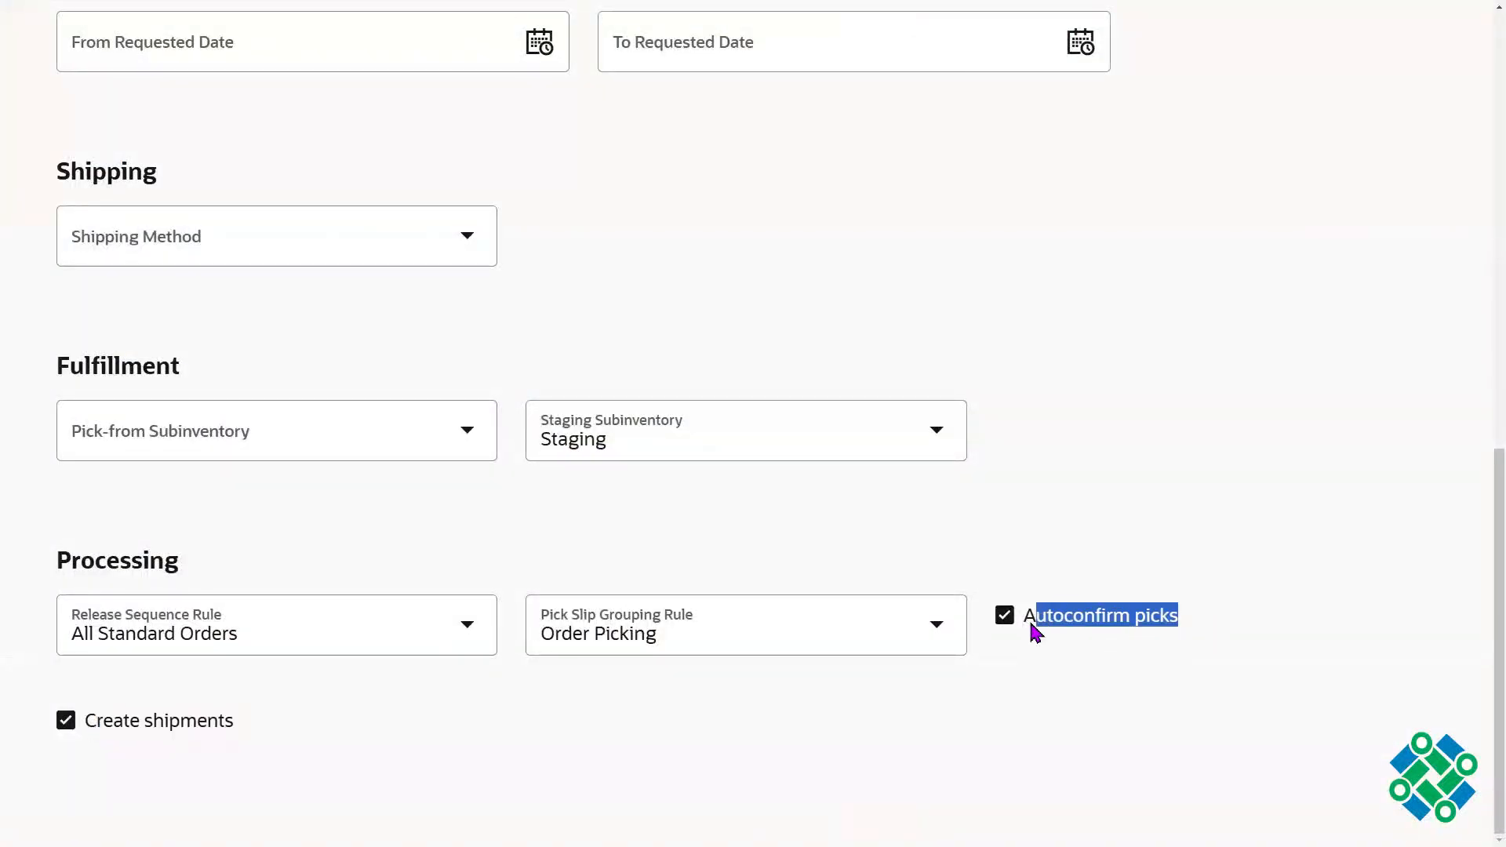
{"action": "left_click_drag", "start_coordinate": [227, 723], "coordinate": [98, 726]}
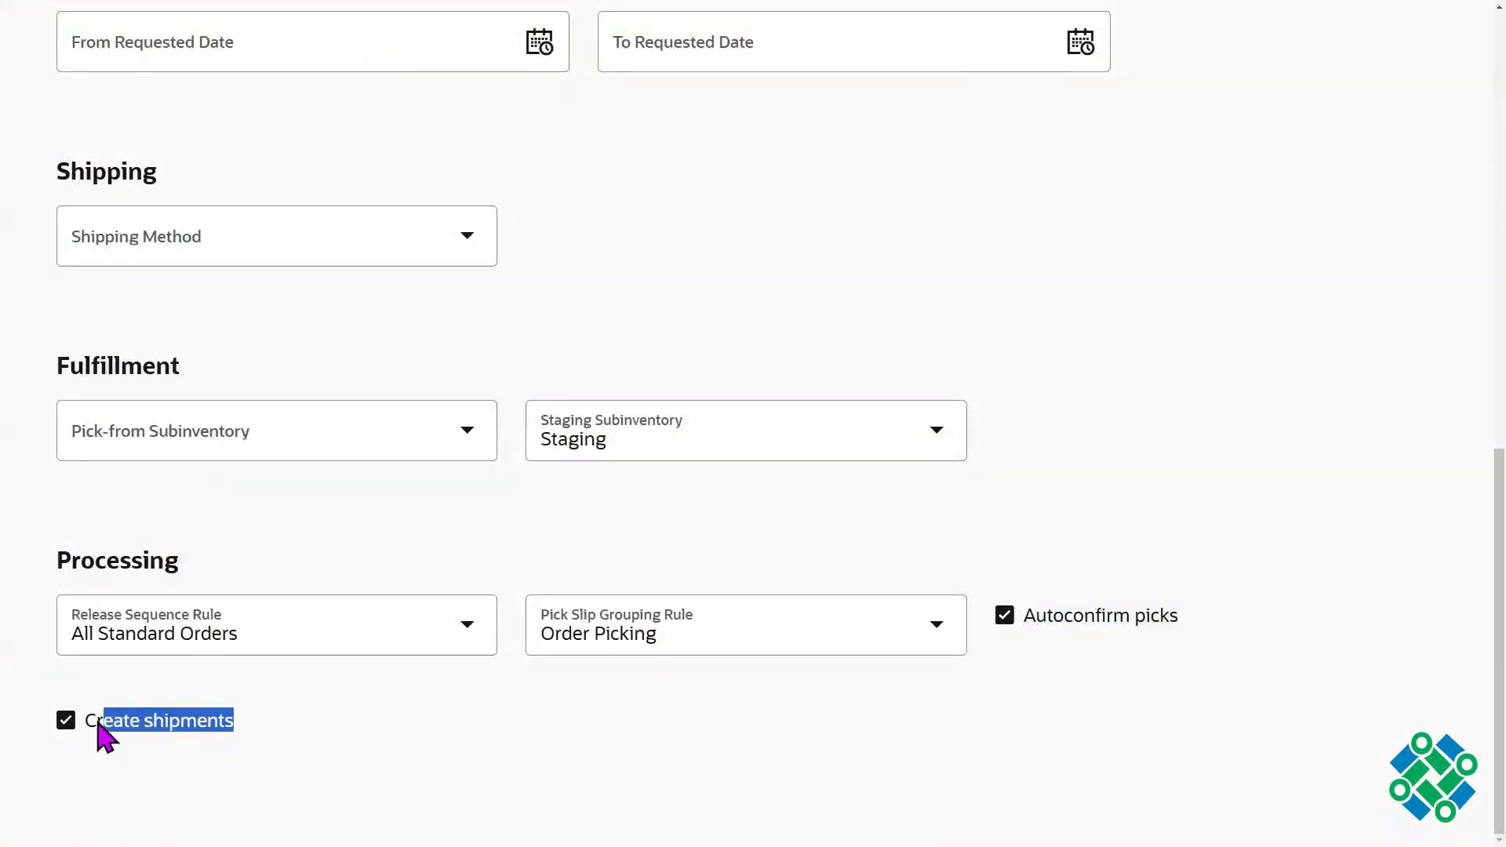
Step: Compare the 001-Auto Ship release rule with the pick wave's Autoconfirm picks and Create shipments options
{"action": "left_click", "coordinate": [1121, 473]}
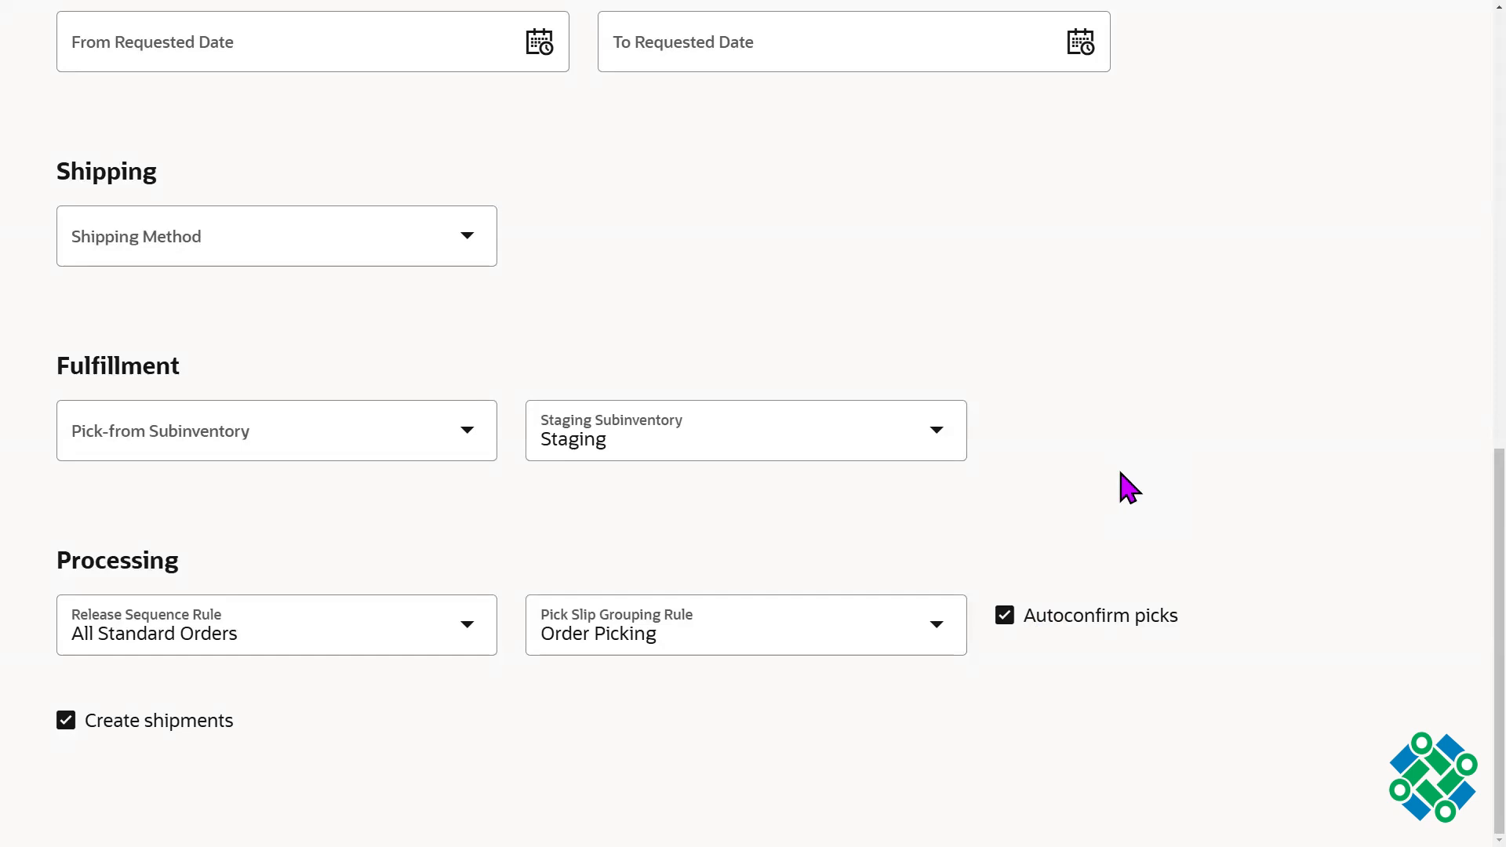
{"action": "scroll", "coordinate": [1452, 397], "scroll_direction": "up", "scroll_amount": 9}
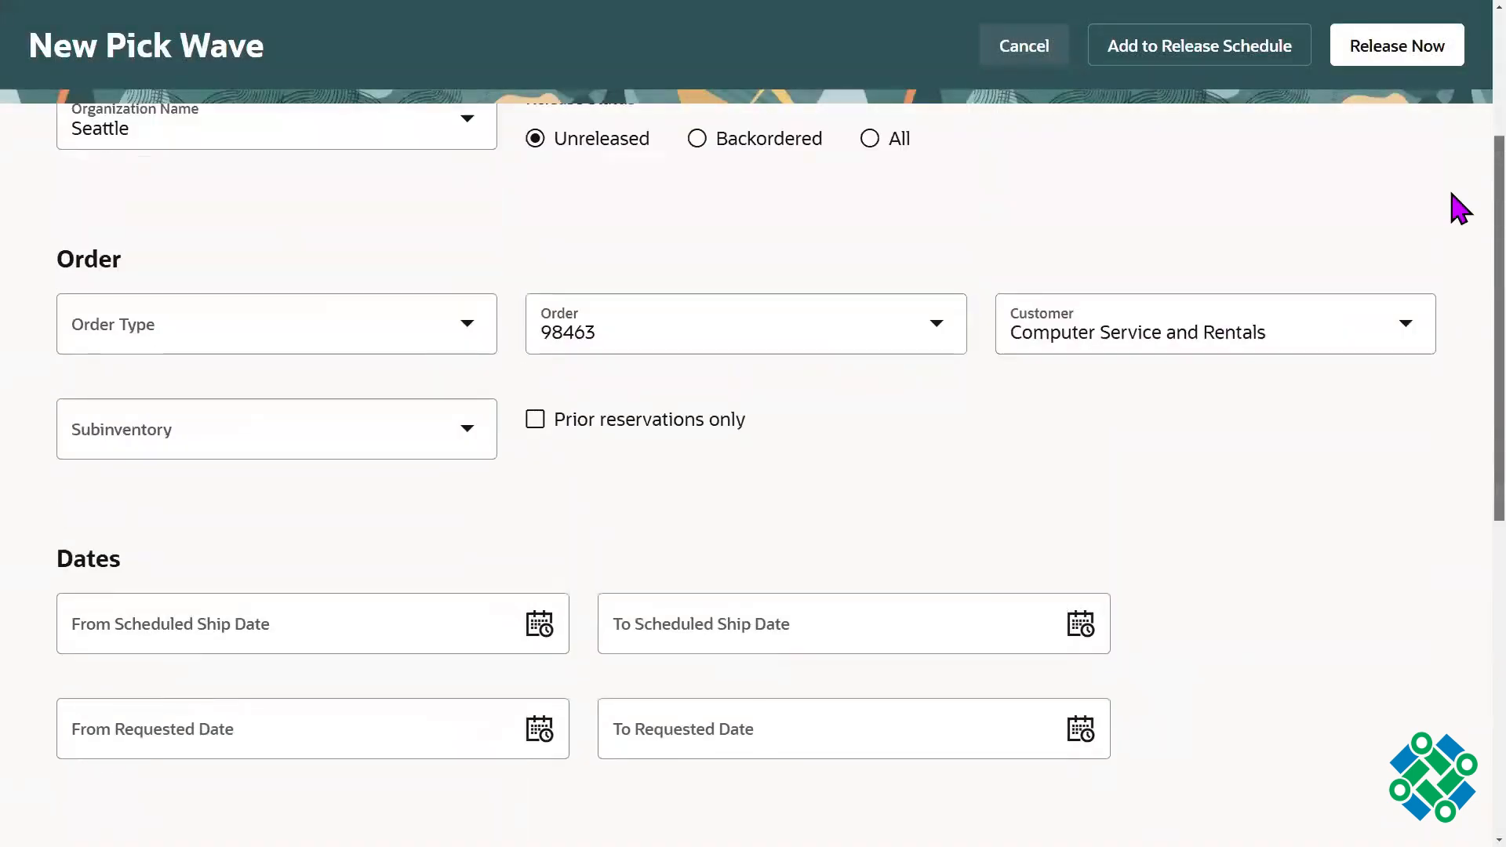
{"action": "scroll", "coordinate": [1457, 126], "scroll_direction": "up", "scroll_amount": 4}
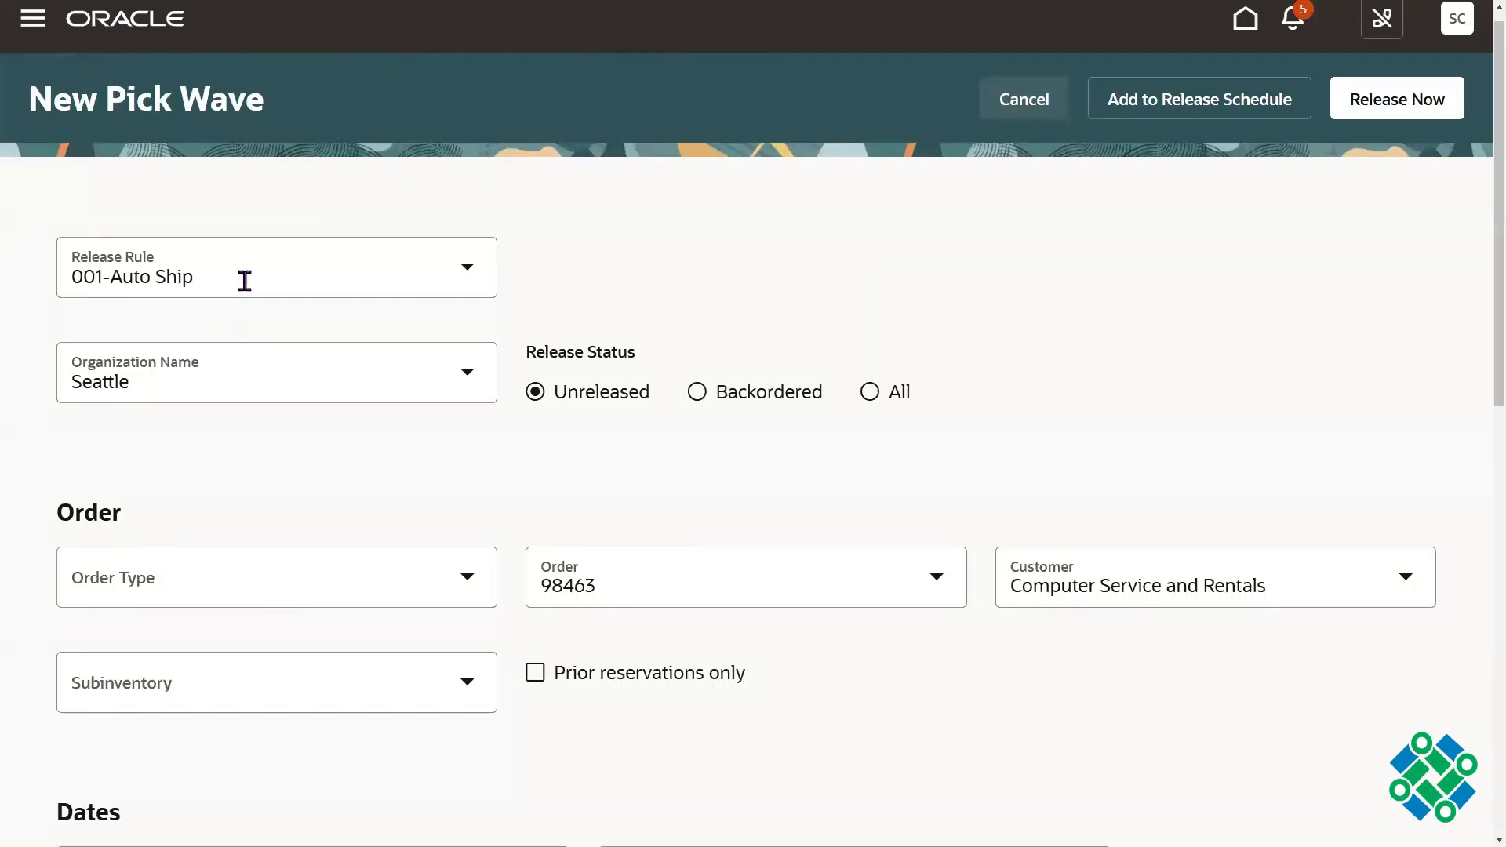
{"action": "scroll", "coordinate": [1473, 313], "scroll_direction": "down", "scroll_amount": 10}
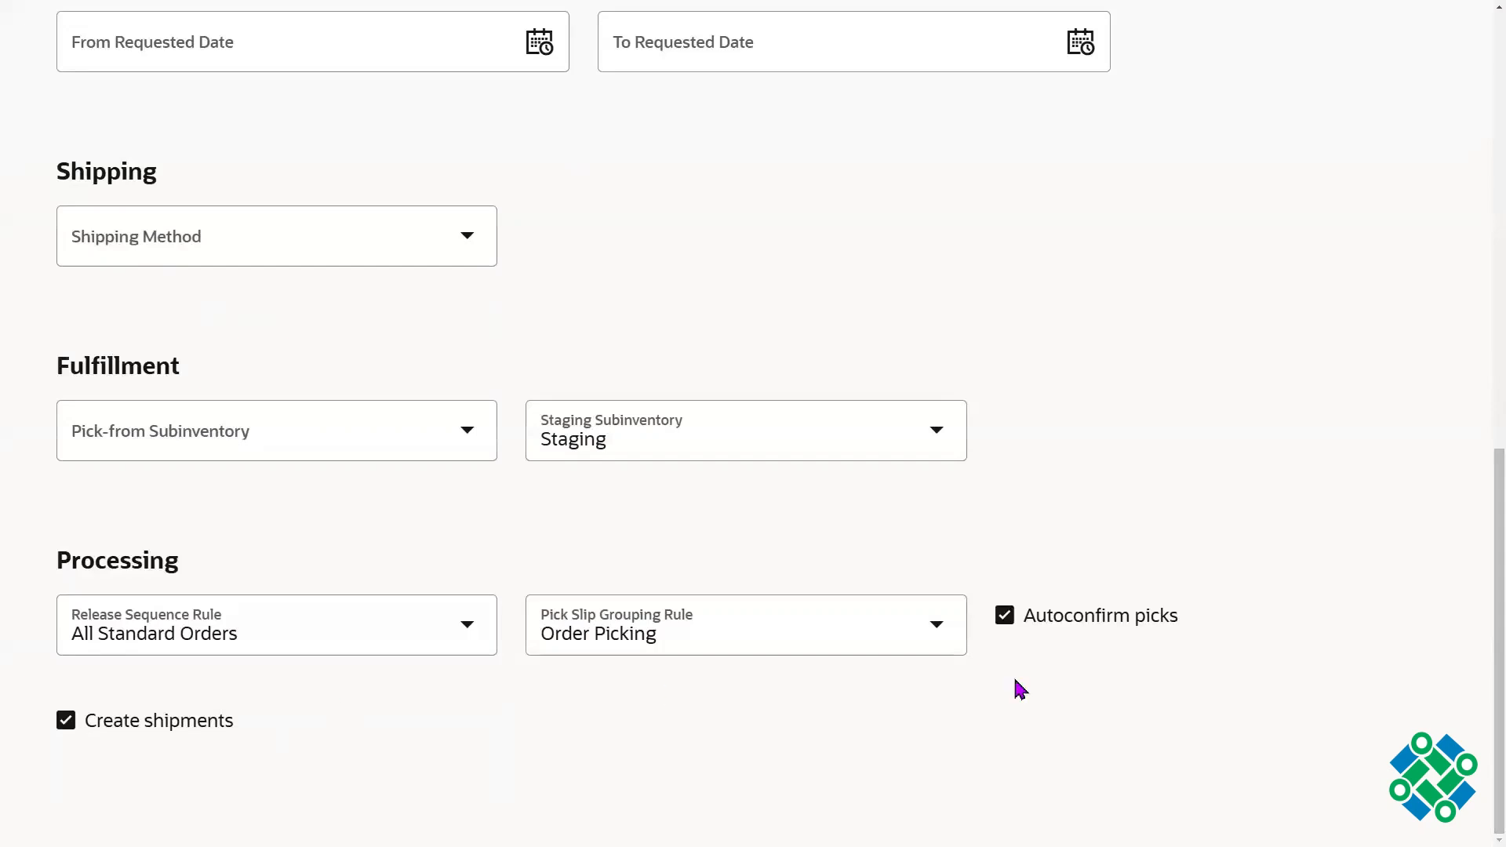
{"action": "left_click_drag", "start_coordinate": [1170, 625], "coordinate": [1105, 624]}
{"action": "left_click", "coordinate": [1181, 466]}
Step: Switch to the 2024 SCM Setups Sheet in Google Sheets and go to the Pick/Ship section in row 32
{"action": "key", "text": "alt+Tab"}
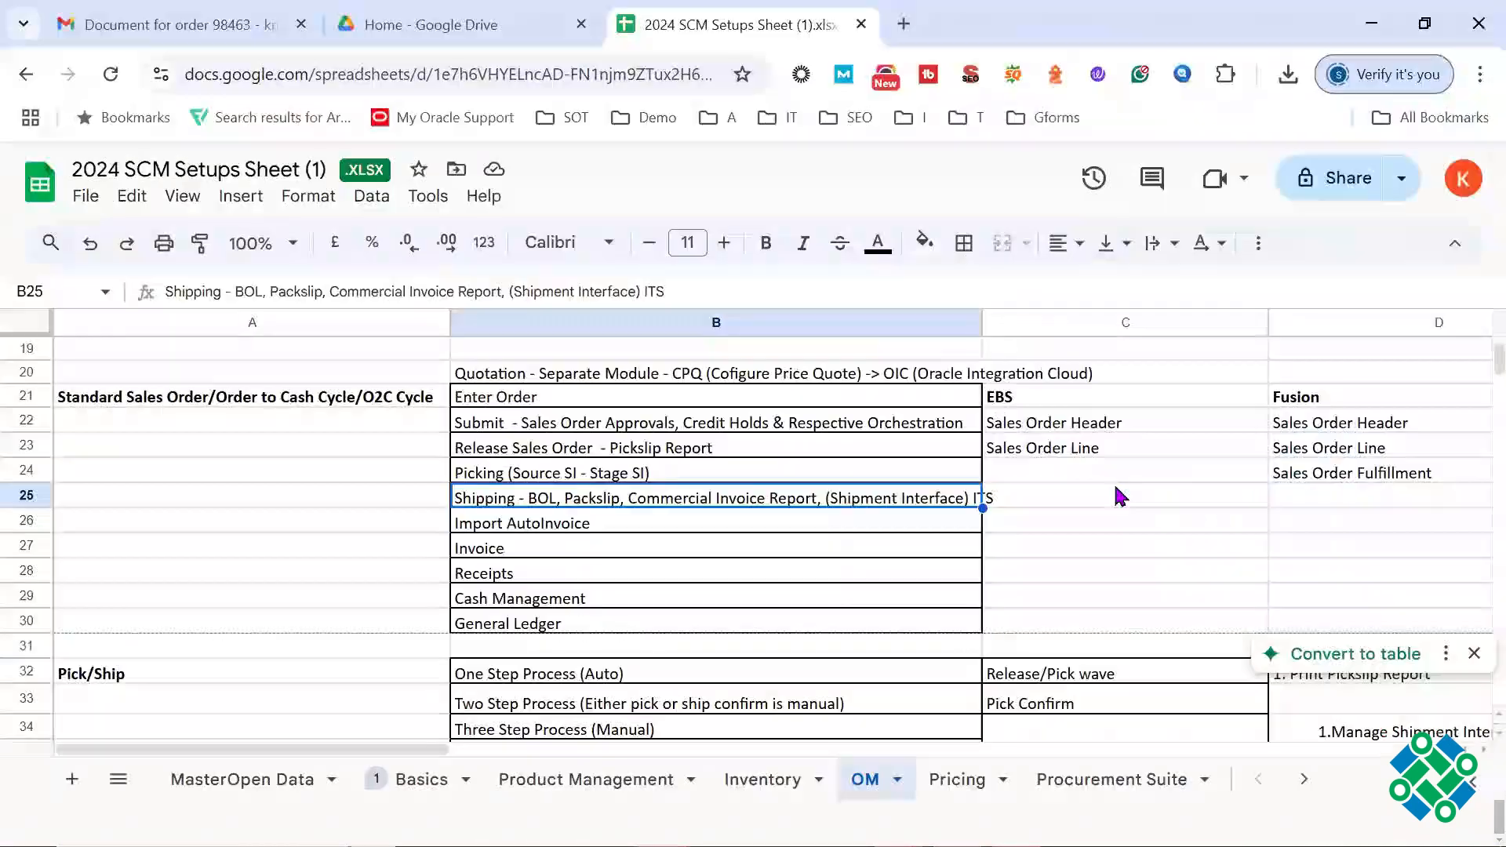
{"action": "left_click", "coordinate": [1079, 577]}
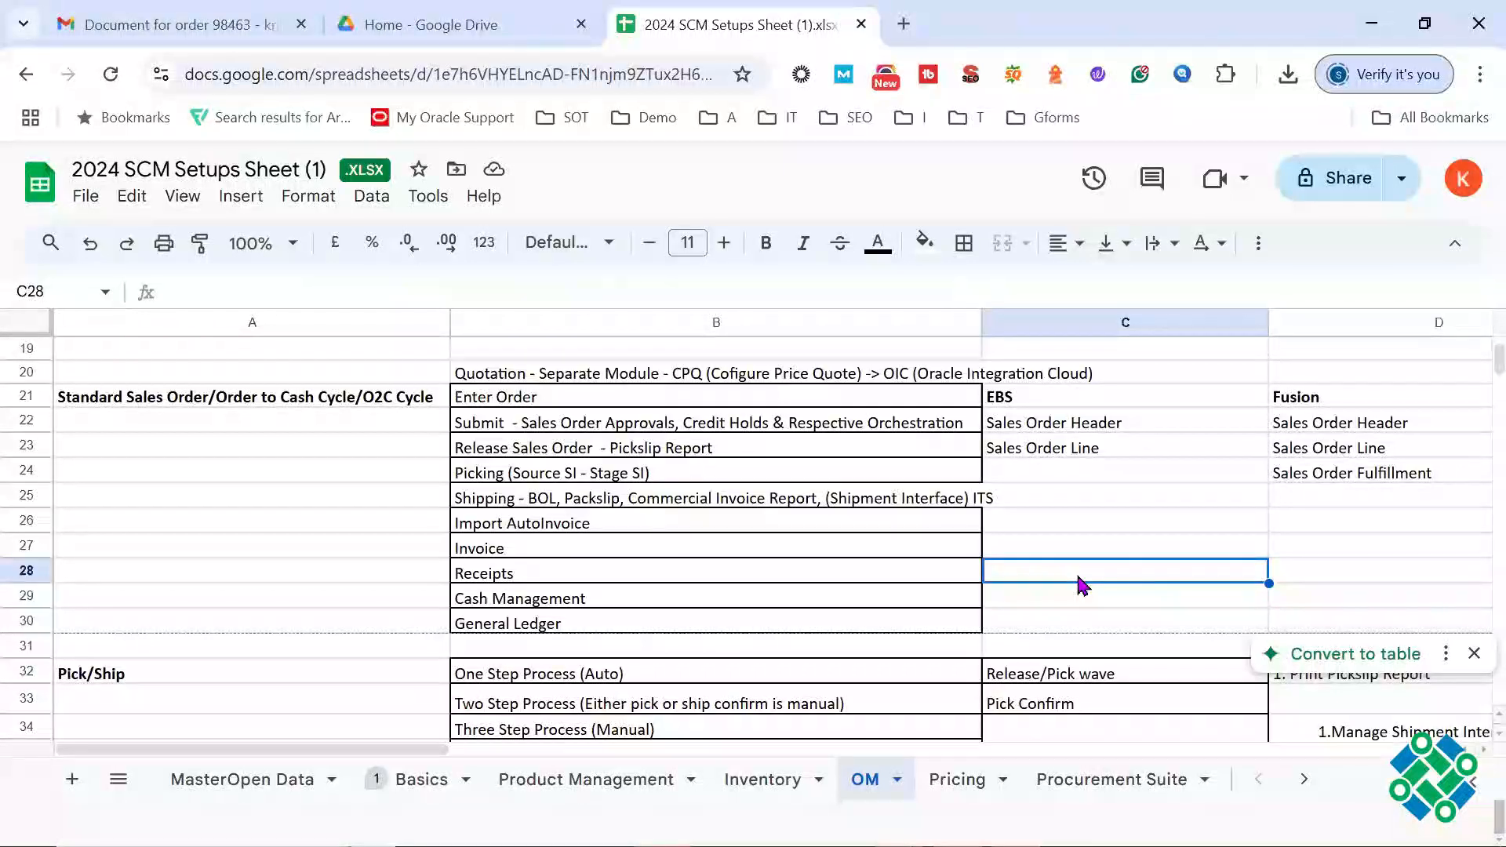
{"action": "key", "text": "Right"}
{"action": "key", "text": "Right"}
{"action": "key", "text": "Left"}
{"action": "key", "text": "Left"}
{"action": "key", "text": "Left"}
{"action": "key", "text": "Left"}
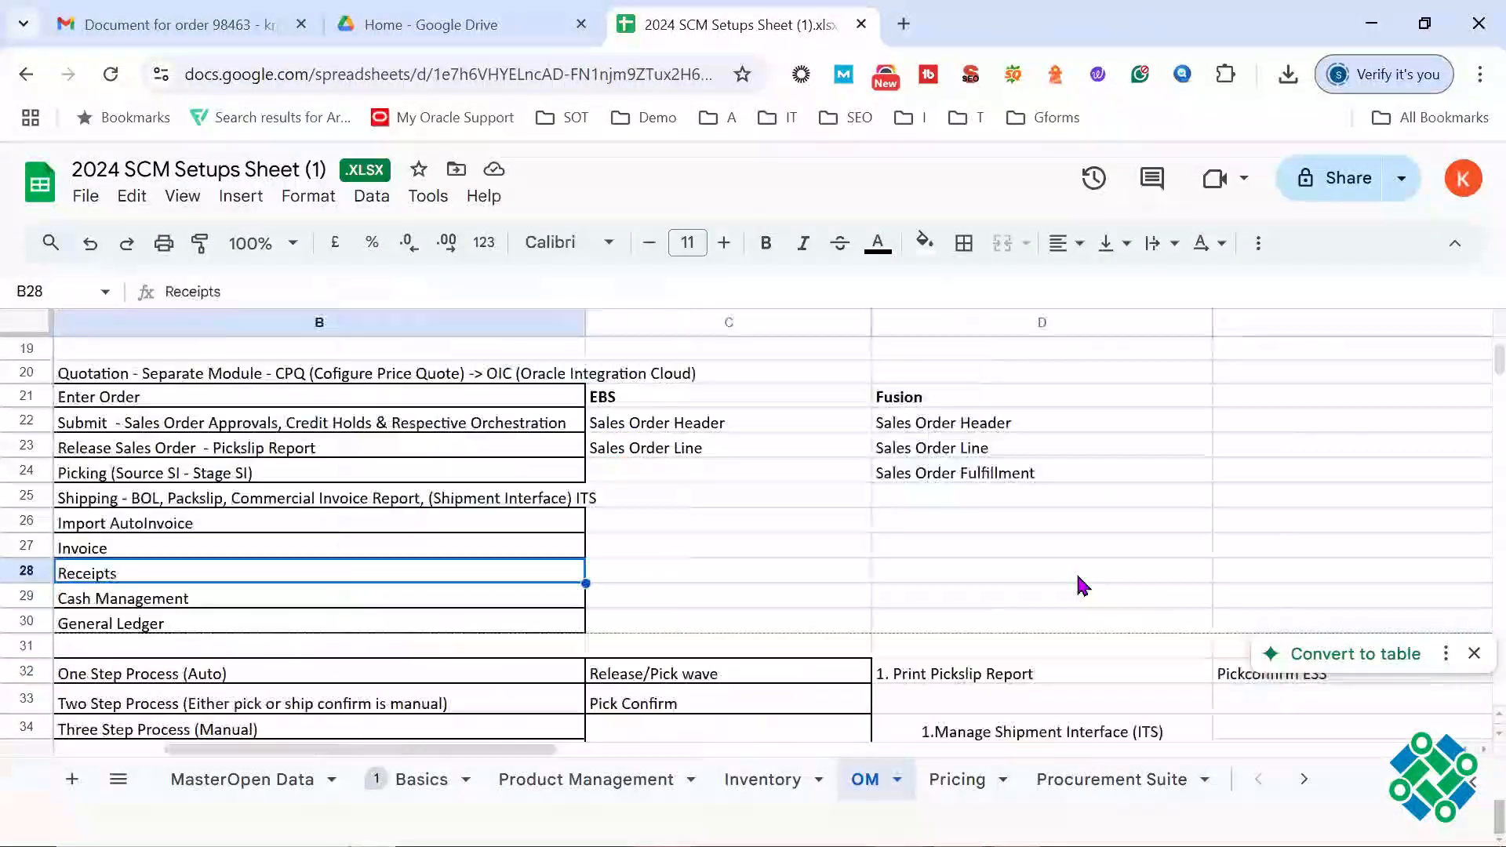
{"action": "key", "text": "Down"}
{"action": "key", "text": "Down"}
{"action": "key", "text": "Down"}
{"action": "key", "text": "Down"}
{"action": "key", "text": "Down"}
{"action": "key", "text": "Down"}
{"action": "key", "text": "Down"}
{"action": "key", "text": "Down"}
{"action": "key", "text": "Down"}
{"action": "key", "text": "Down"}
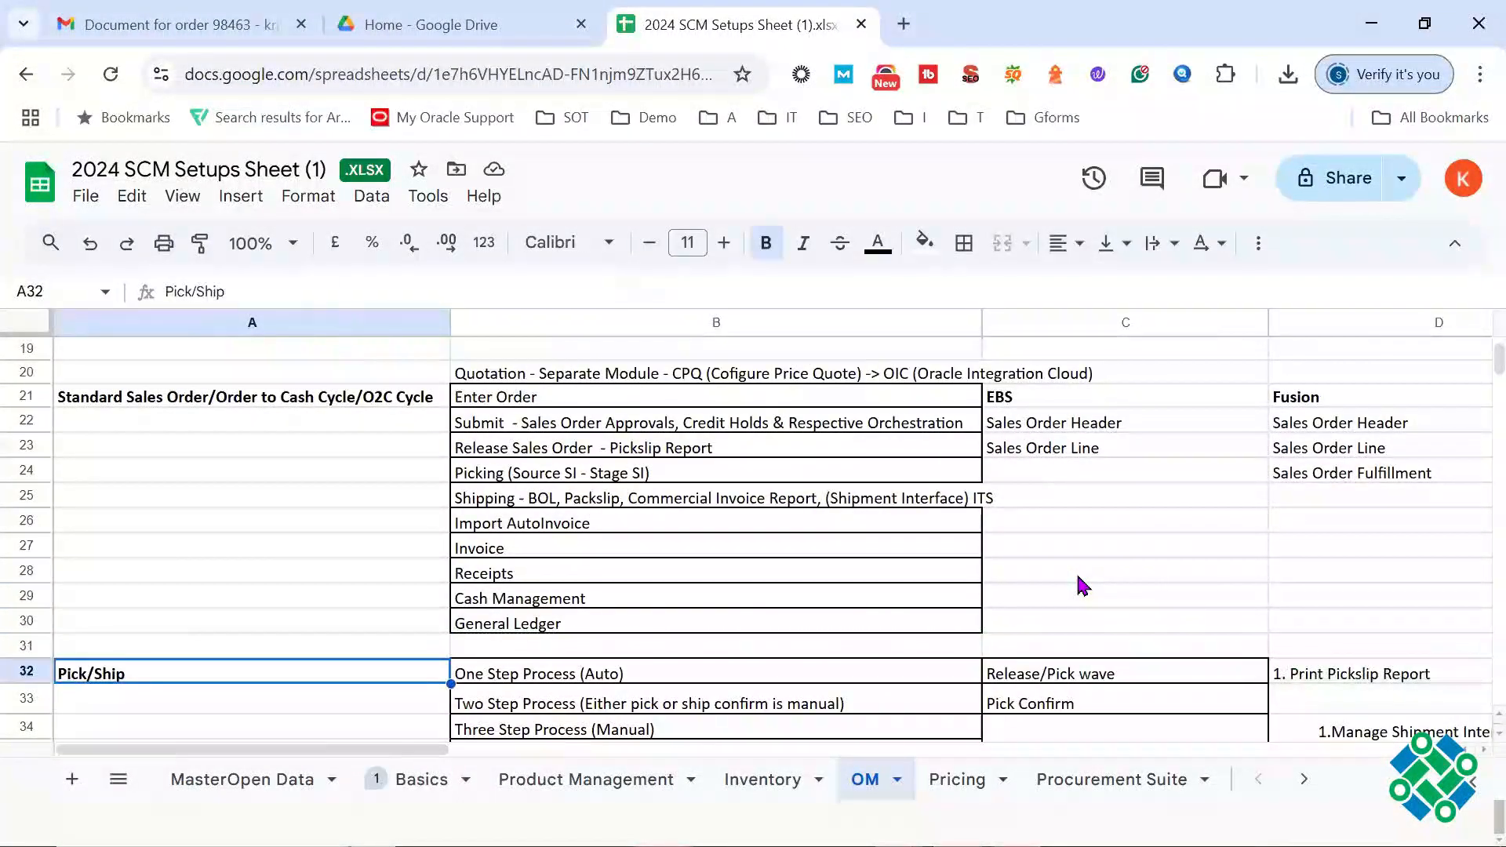
Step: Examine the one, two and three step pick/ship processes in B32:B34, focusing on One Step Process (Auto)
{"action": "left_click", "coordinate": [601, 474]}
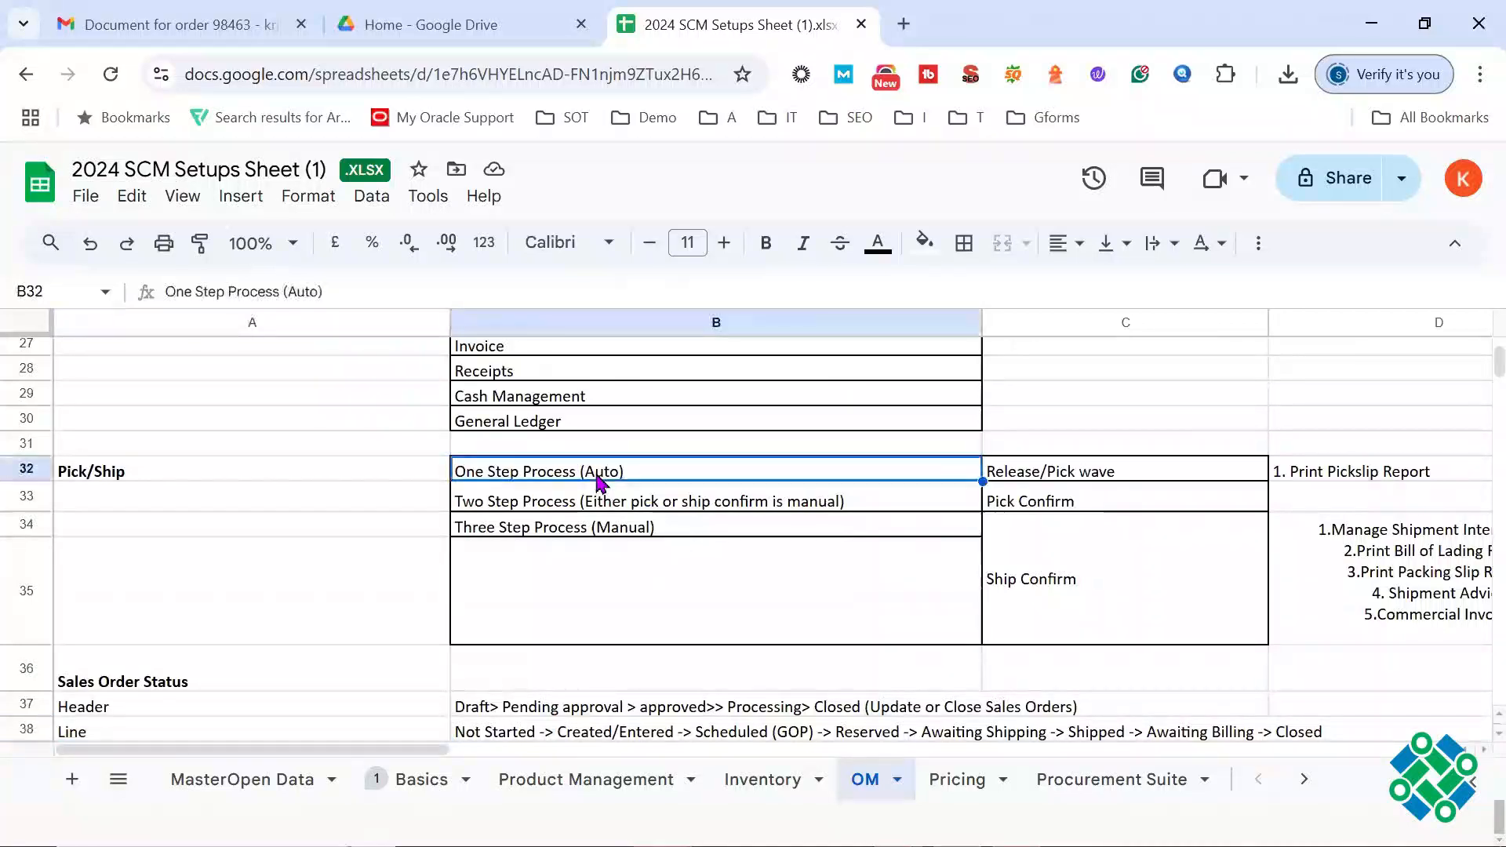
{"action": "left_click", "coordinate": [639, 499]}
{"action": "left_click", "coordinate": [641, 528]}
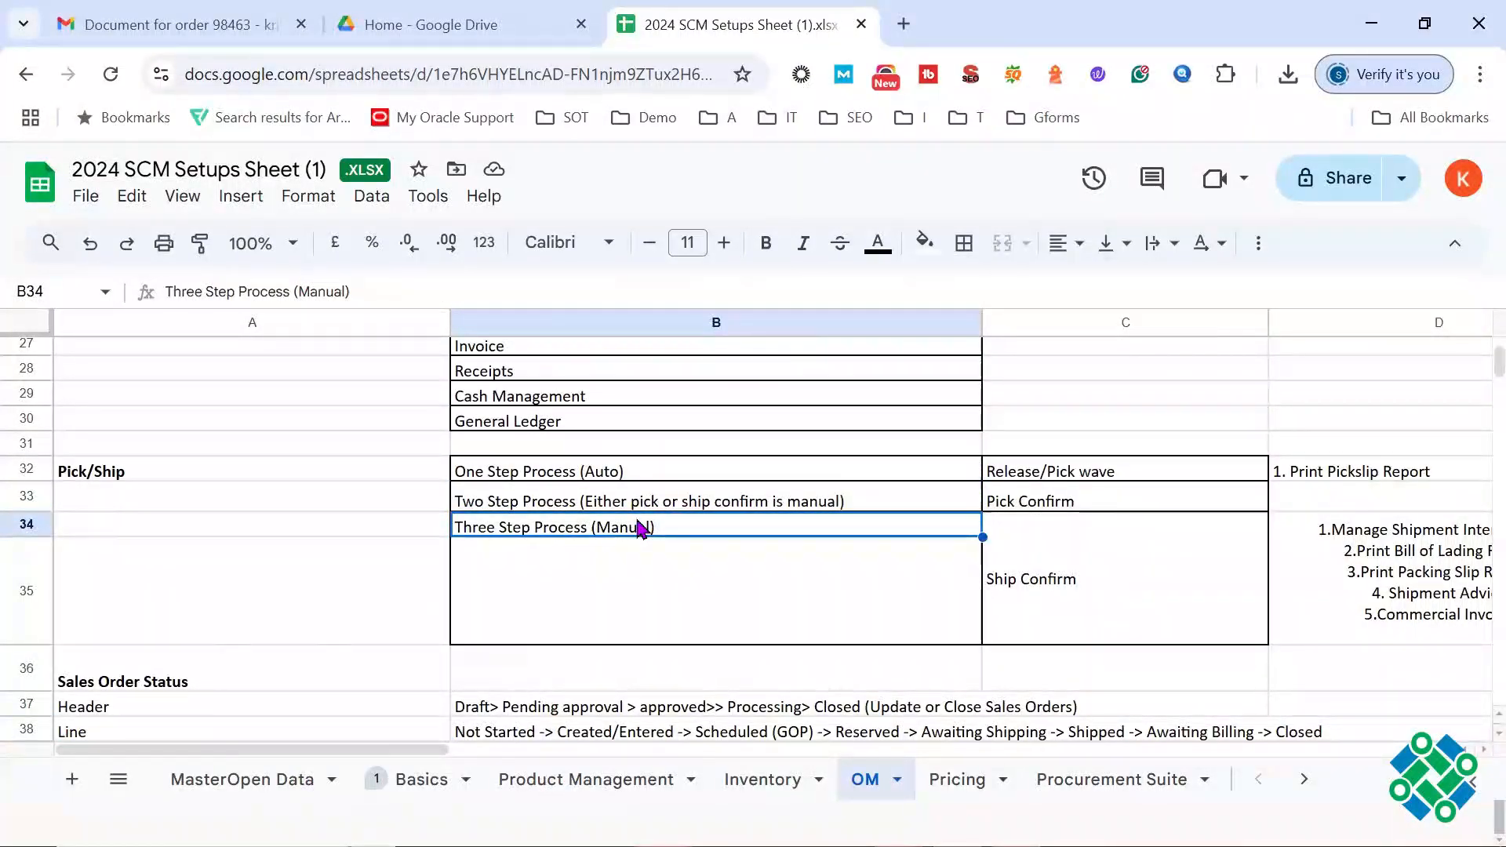
{"action": "left_click", "coordinate": [616, 479]}
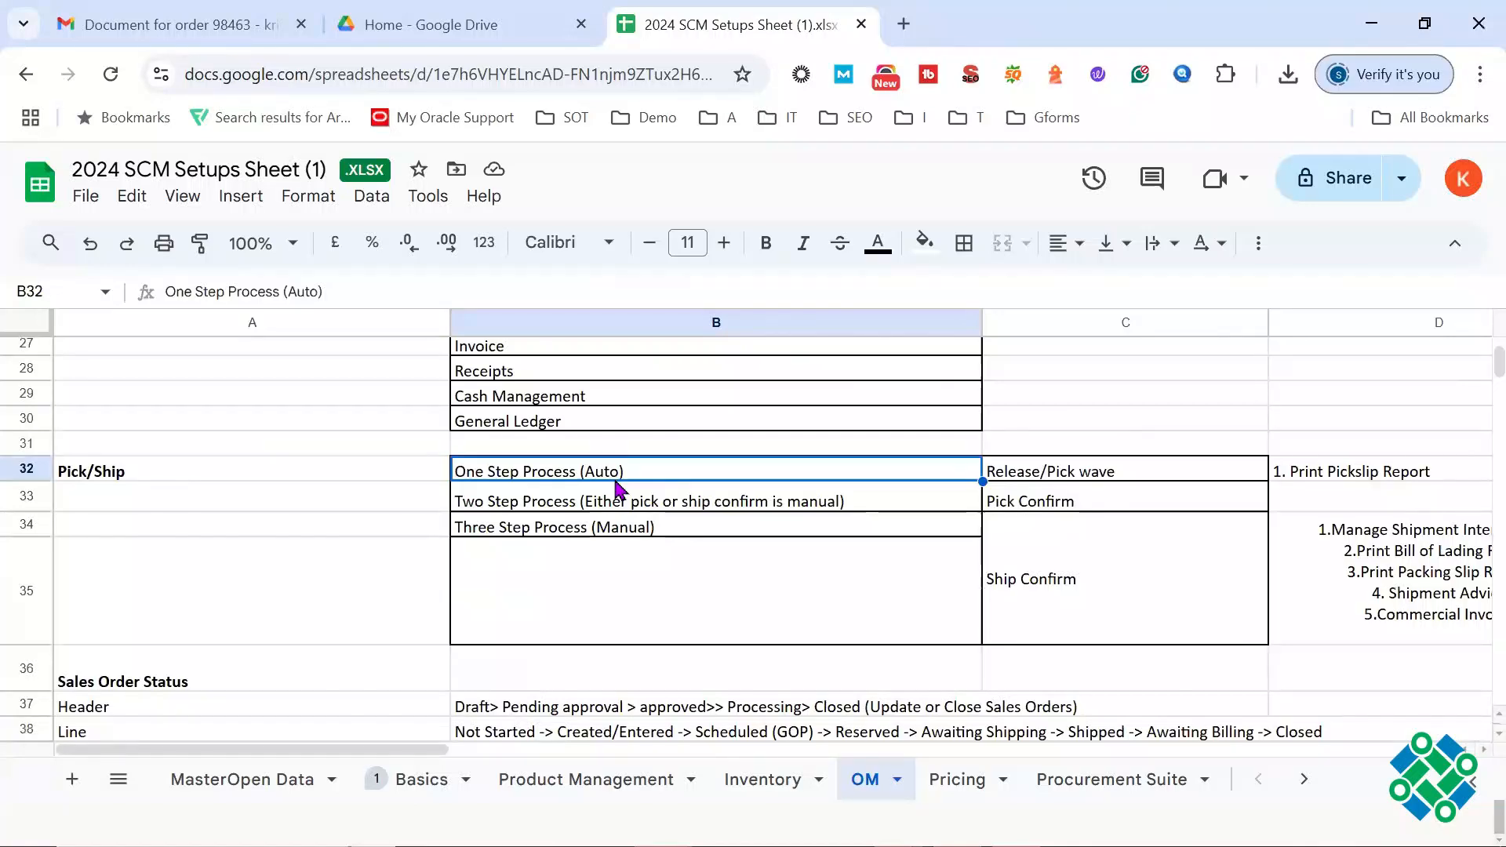
{"action": "triple_click", "coordinate": [552, 476]}
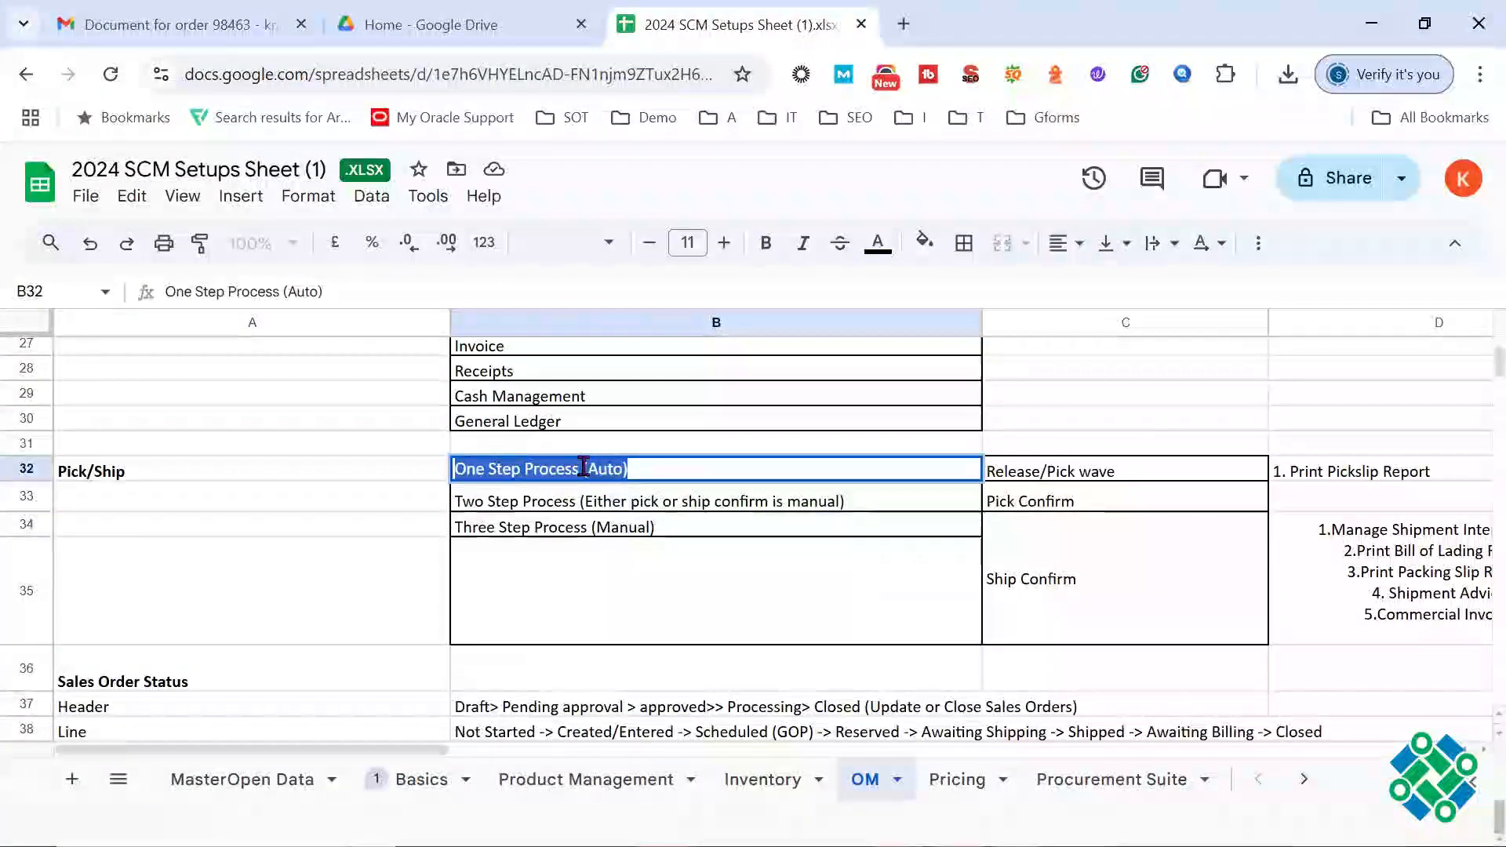
{"action": "left_click", "coordinate": [581, 468]}
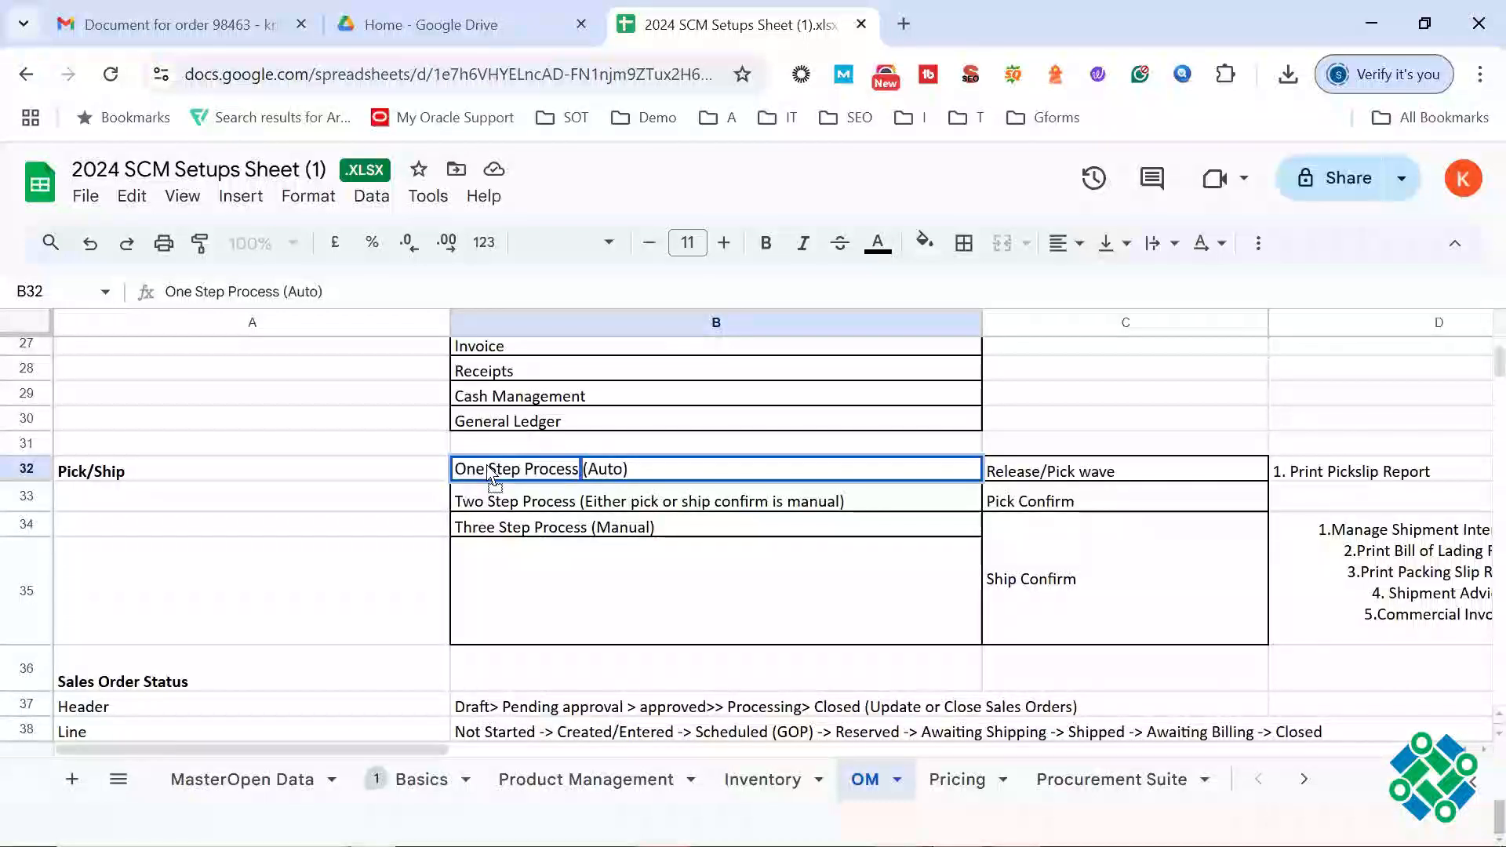
{"action": "key", "text": "ctrl+a"}
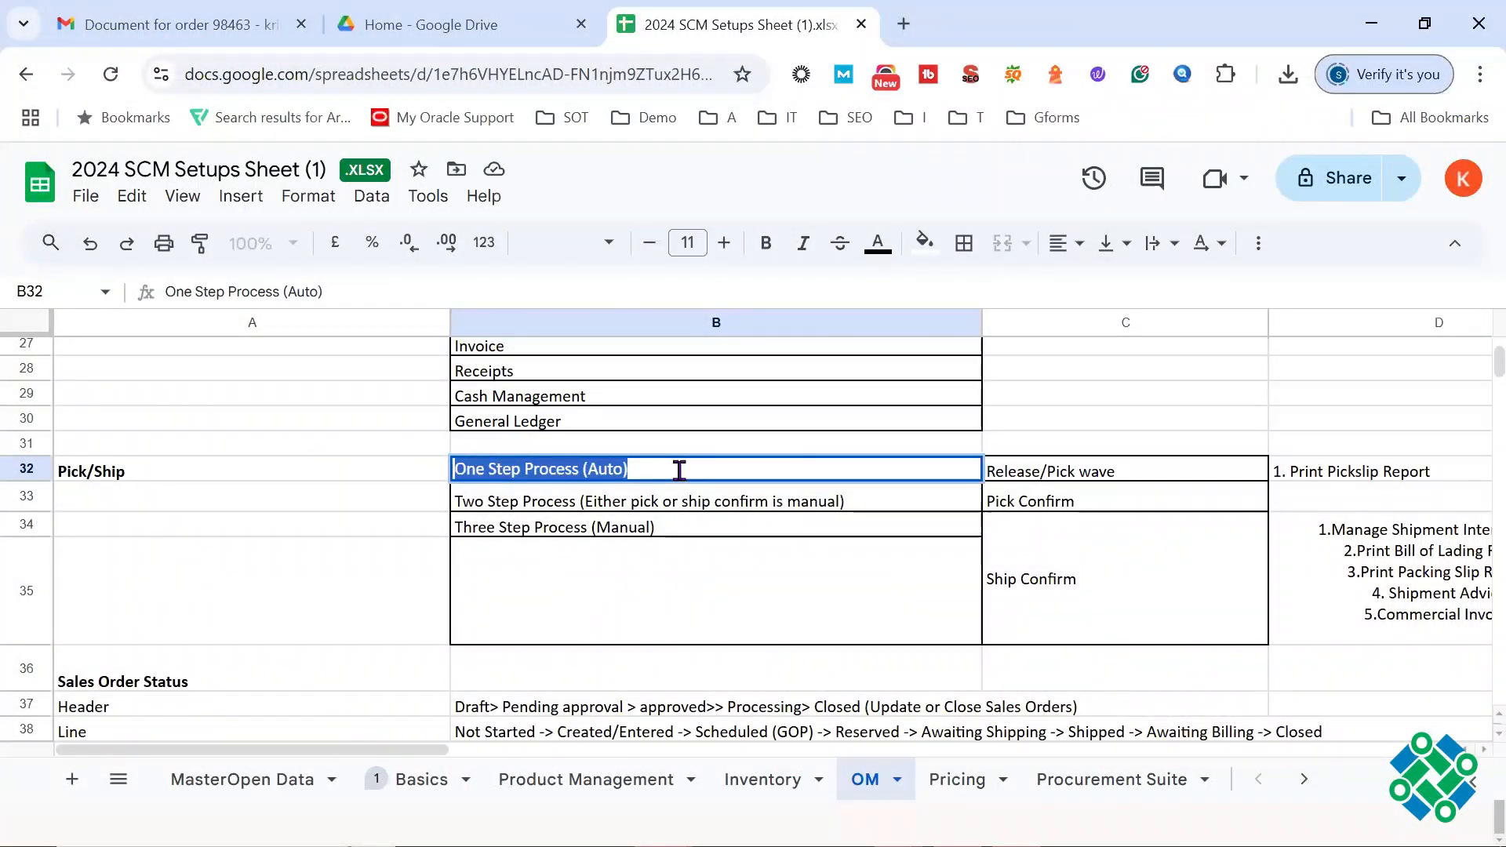
Step: Compare Three Step Process (Manual) in B34 with the Two Step Process in B33
{"action": "double_click", "coordinate": [680, 528]}
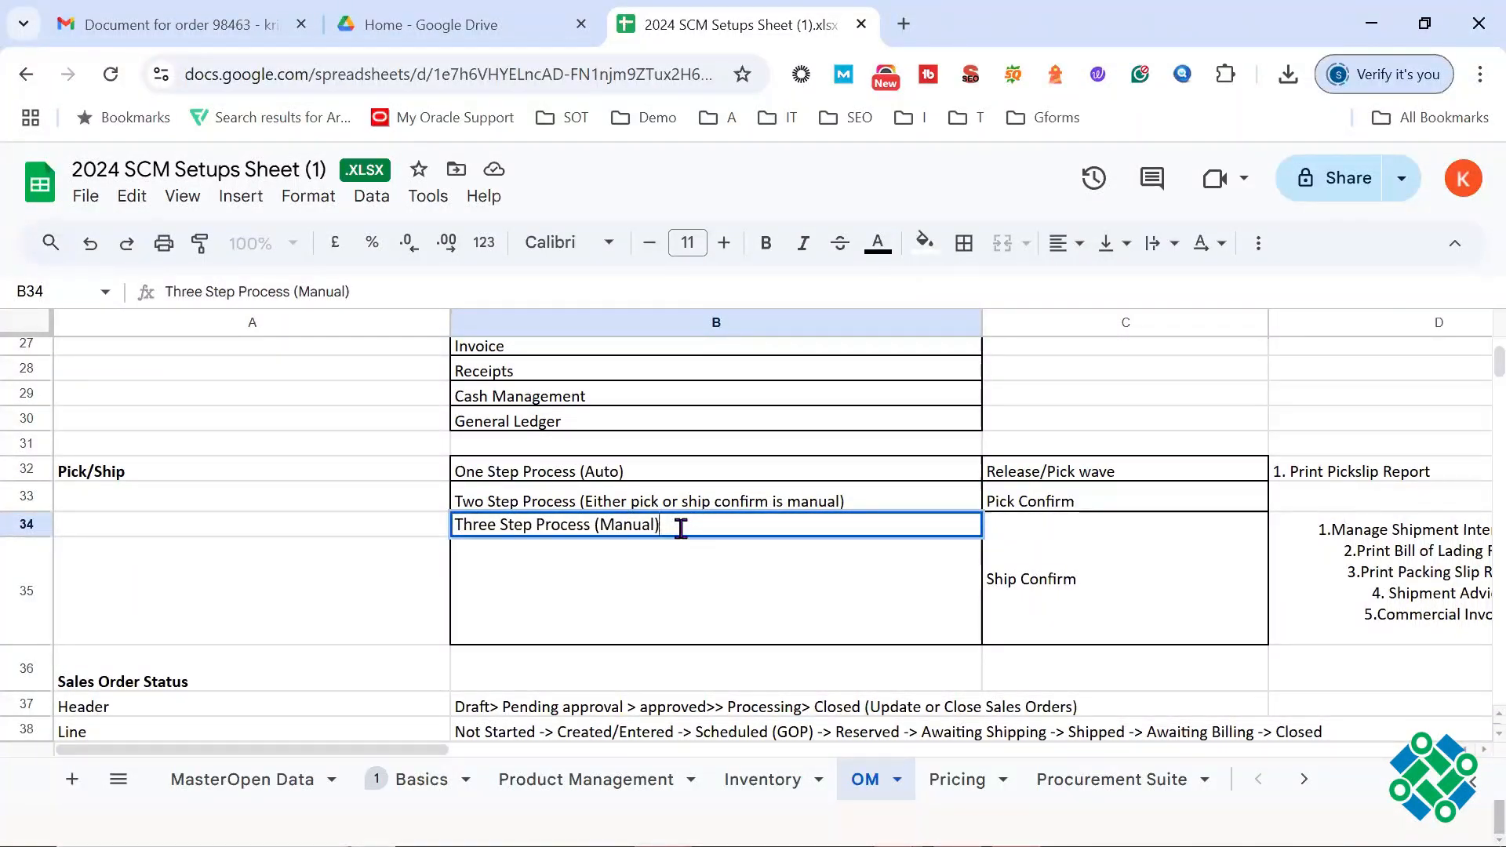
{"action": "triple_click", "coordinate": [680, 527]}
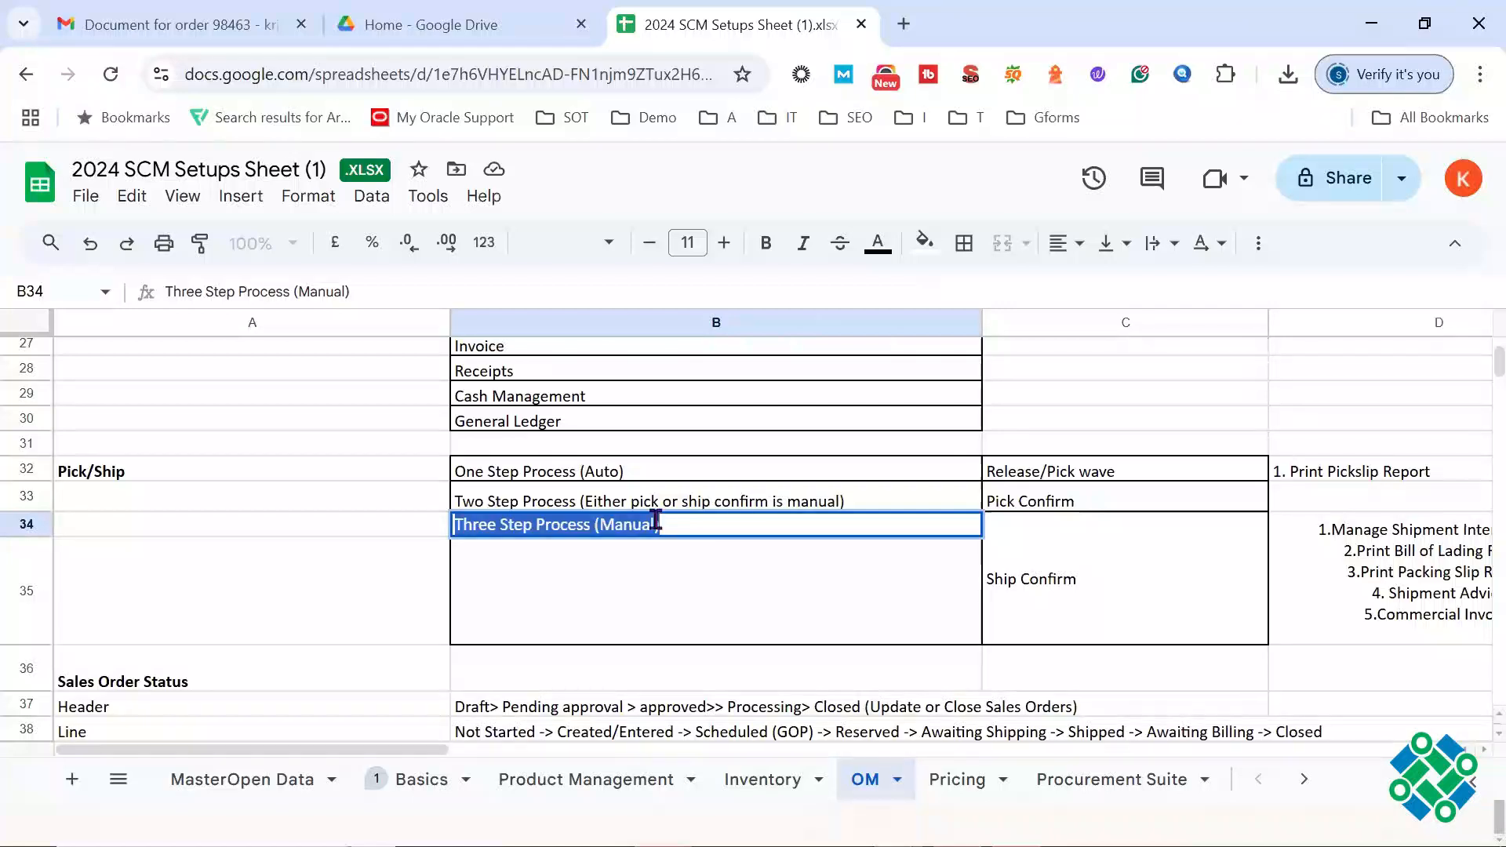
{"action": "left_click", "coordinate": [608, 510]}
{"action": "double_click", "coordinate": [608, 509]}
{"action": "triple_click", "coordinate": [606, 496]}
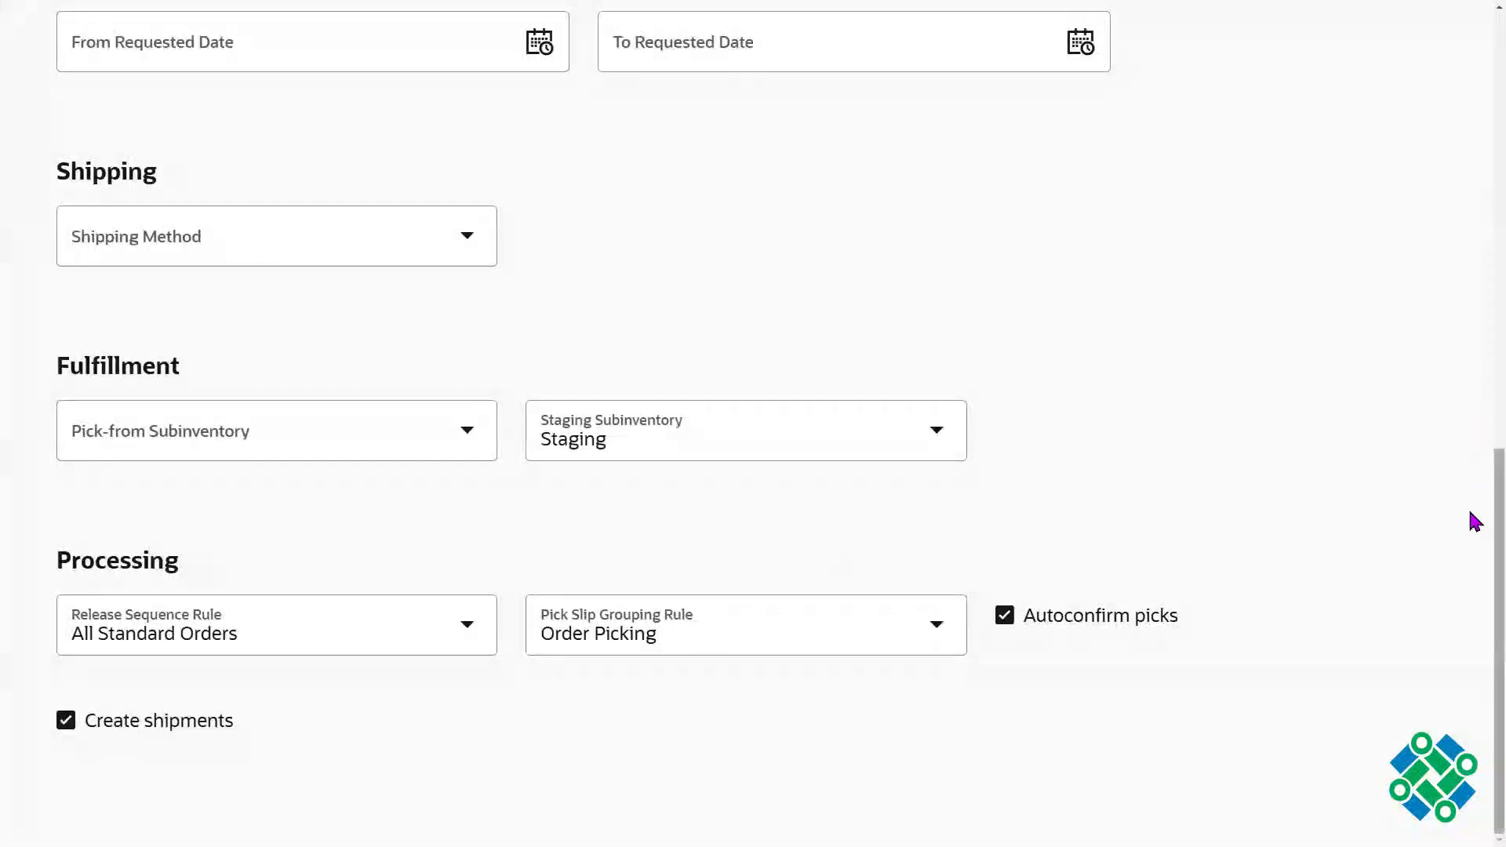
Step: Switch back to the Oracle pick wave and review the available release rules without changing the selection
{"action": "left_click_drag", "start_coordinate": [1500, 524], "coordinate": [1135, 163]}
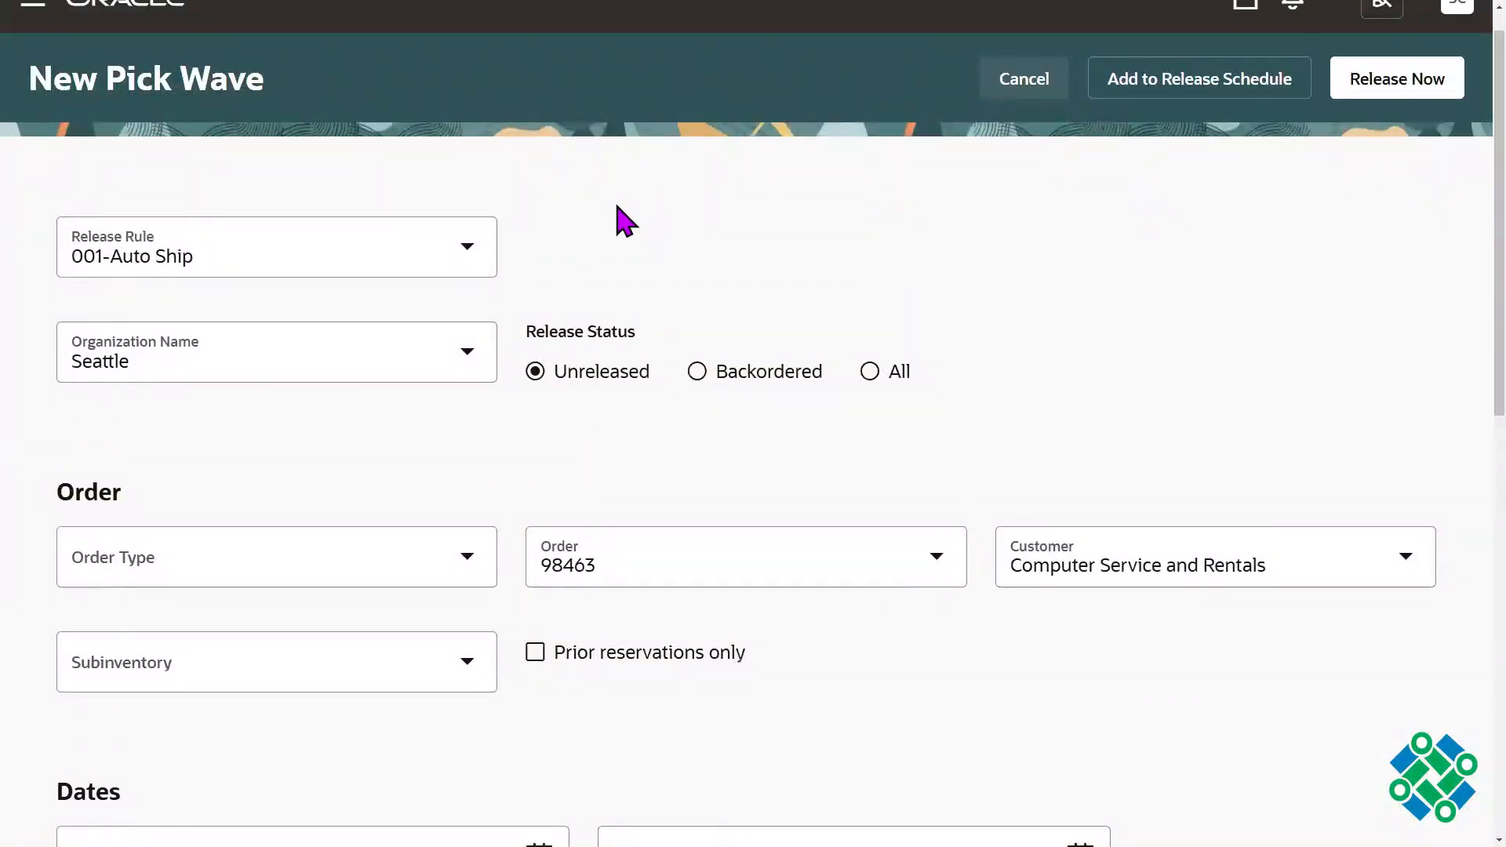
{"action": "left_click", "coordinate": [469, 248]}
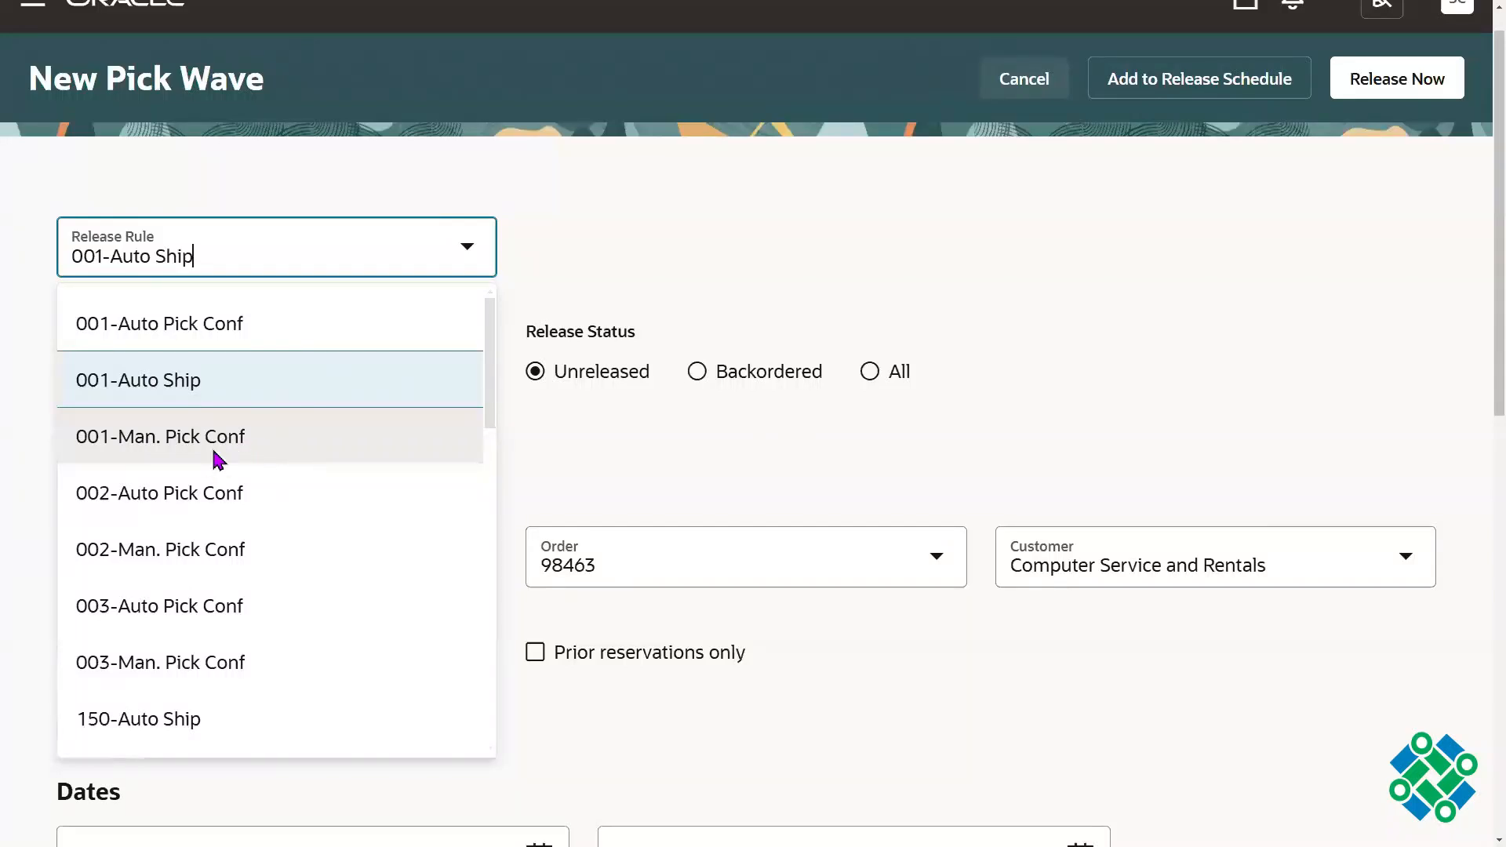
{"action": "left_click", "coordinate": [1049, 148]}
{"action": "scroll", "coordinate": [1475, 434], "scroll_direction": "down", "scroll_amount": 10}
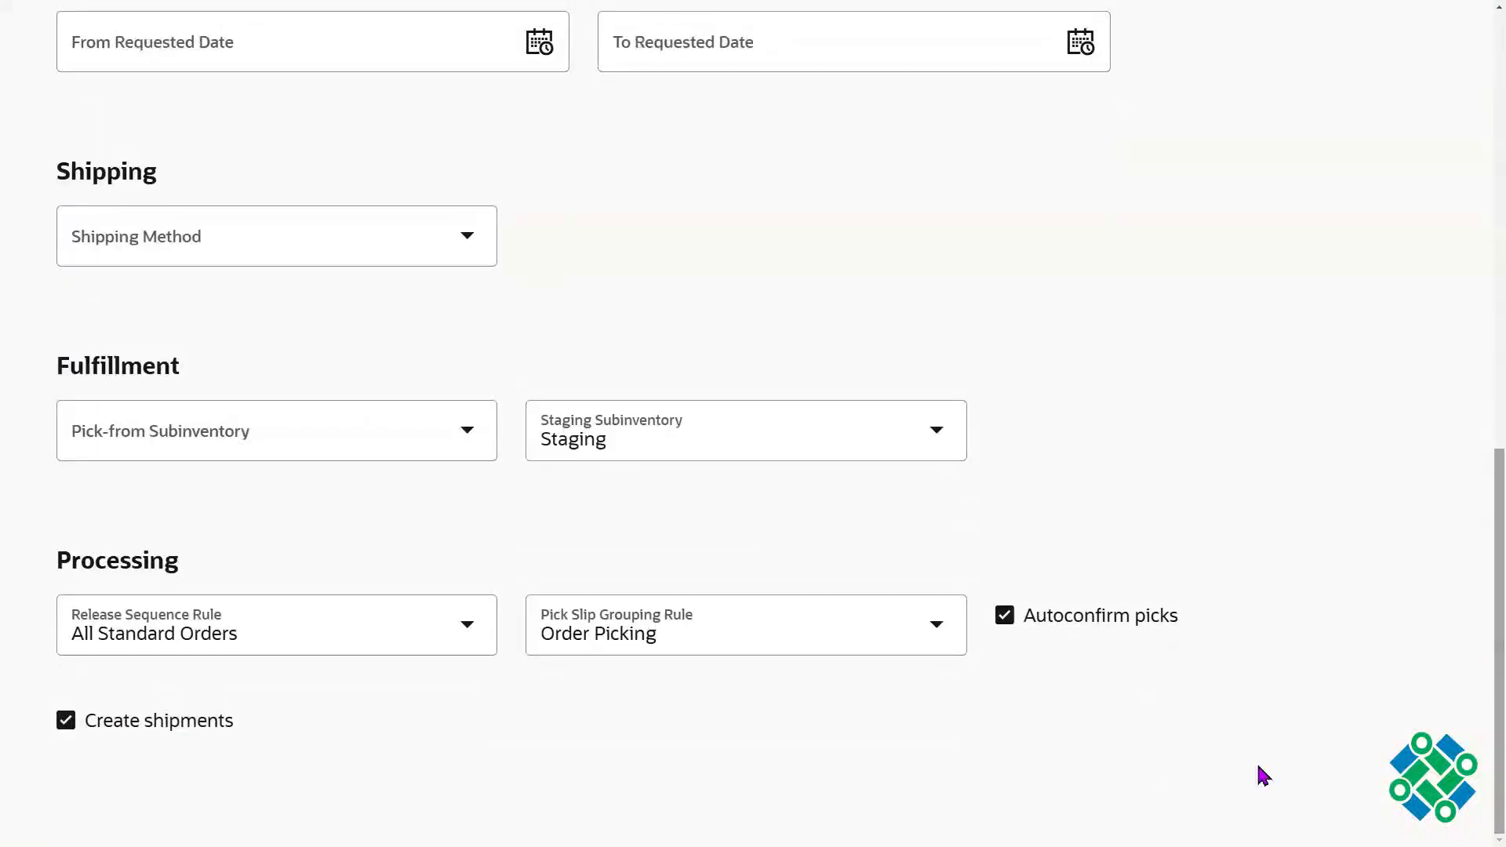
Step: Examine the Autoconfirm picks and Create shipments options under Processing
{"action": "left_click_drag", "start_coordinate": [1217, 635], "coordinate": [1073, 623]}
{"action": "left_click_drag", "start_coordinate": [279, 723], "coordinate": [158, 727]}
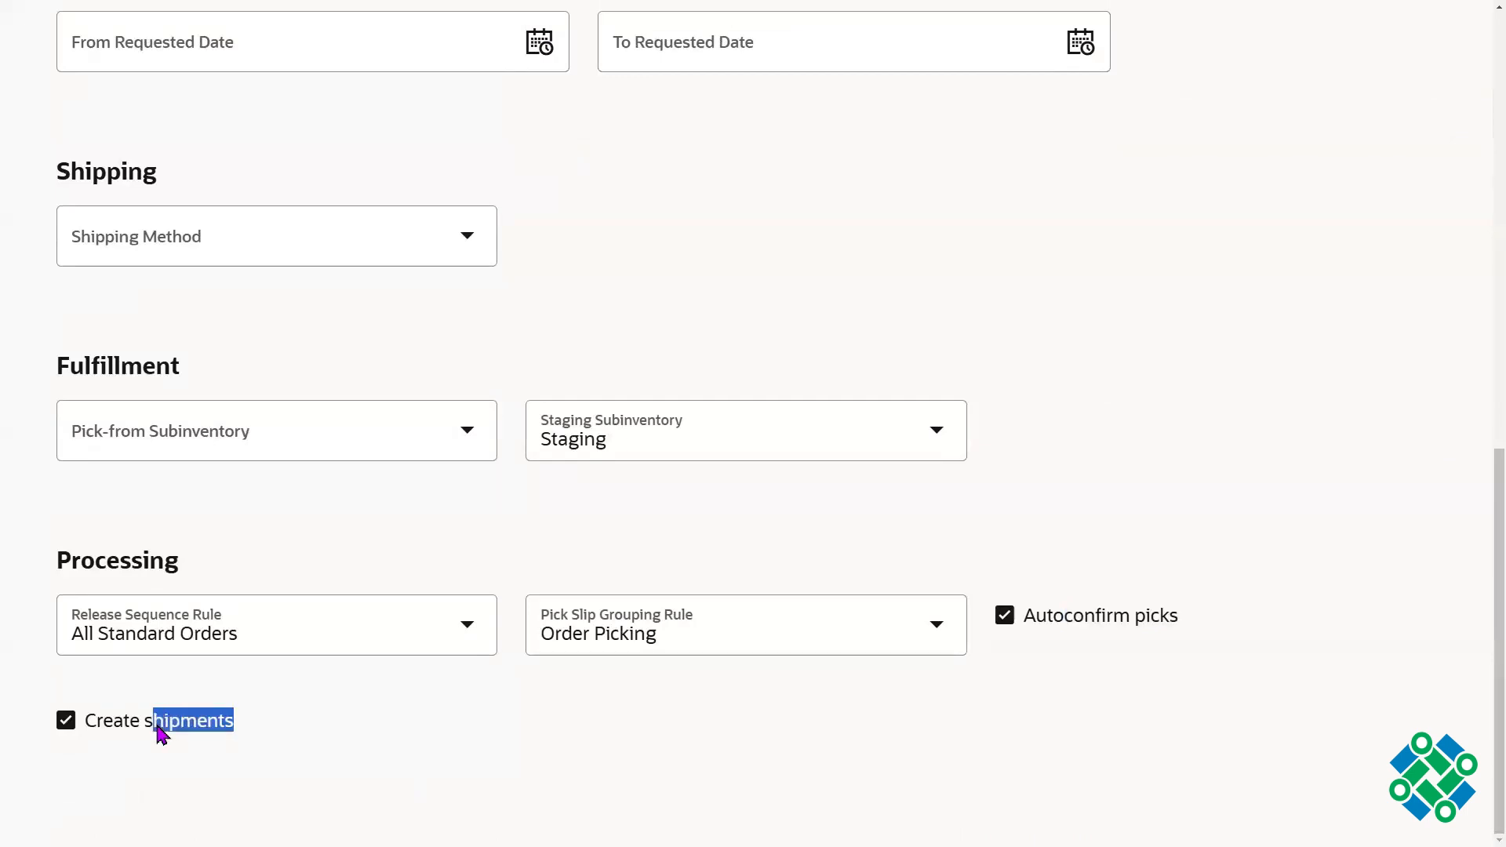
{"action": "left_click", "coordinate": [1042, 535]}
{"action": "triple_click", "coordinate": [1024, 627]}
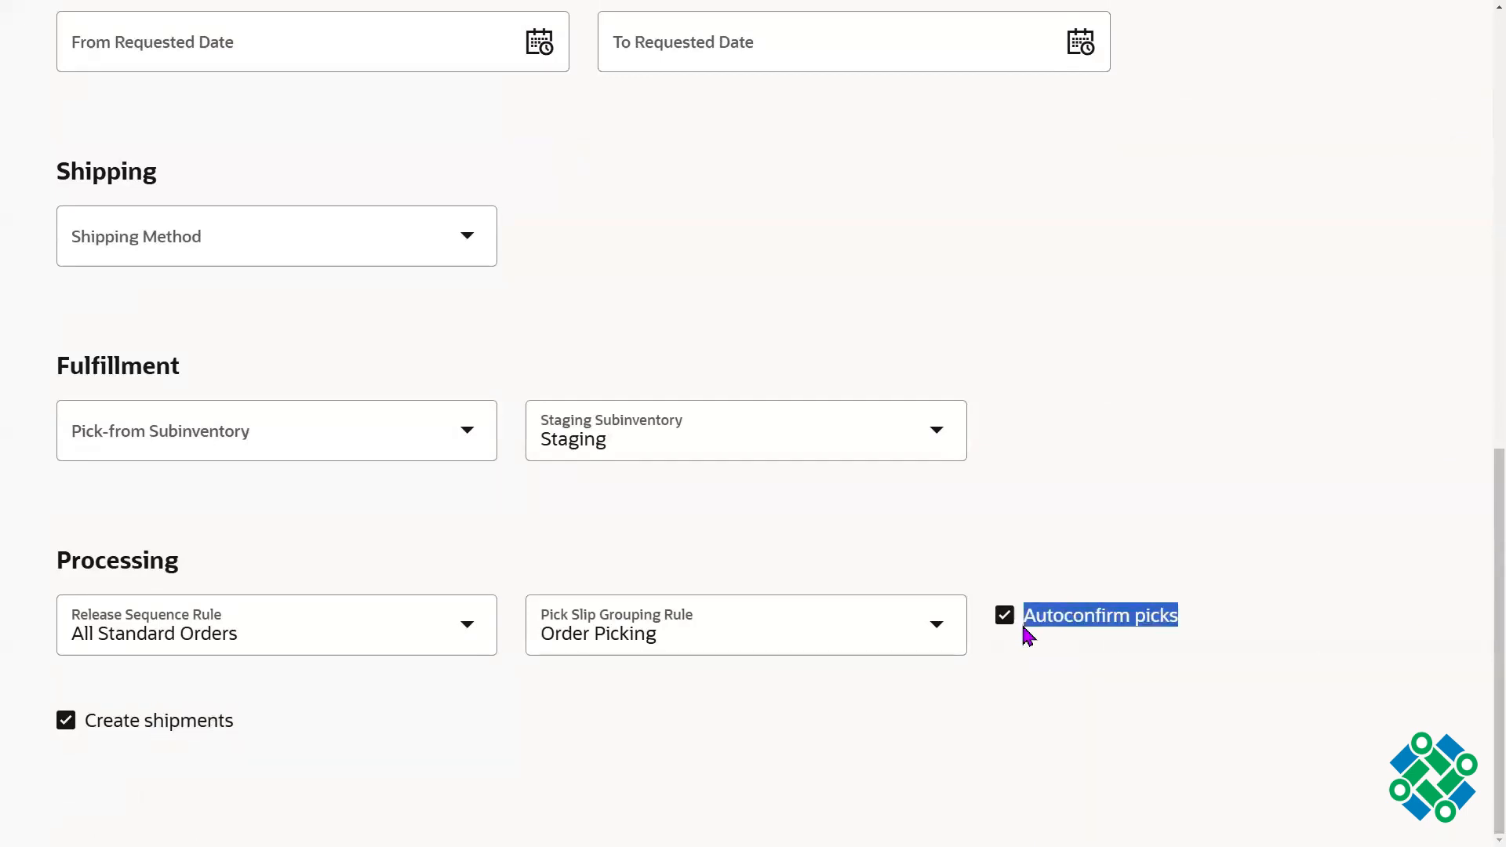
{"action": "left_click_drag", "start_coordinate": [236, 726], "coordinate": [105, 725]}
{"action": "left_click", "coordinate": [1158, 464]}
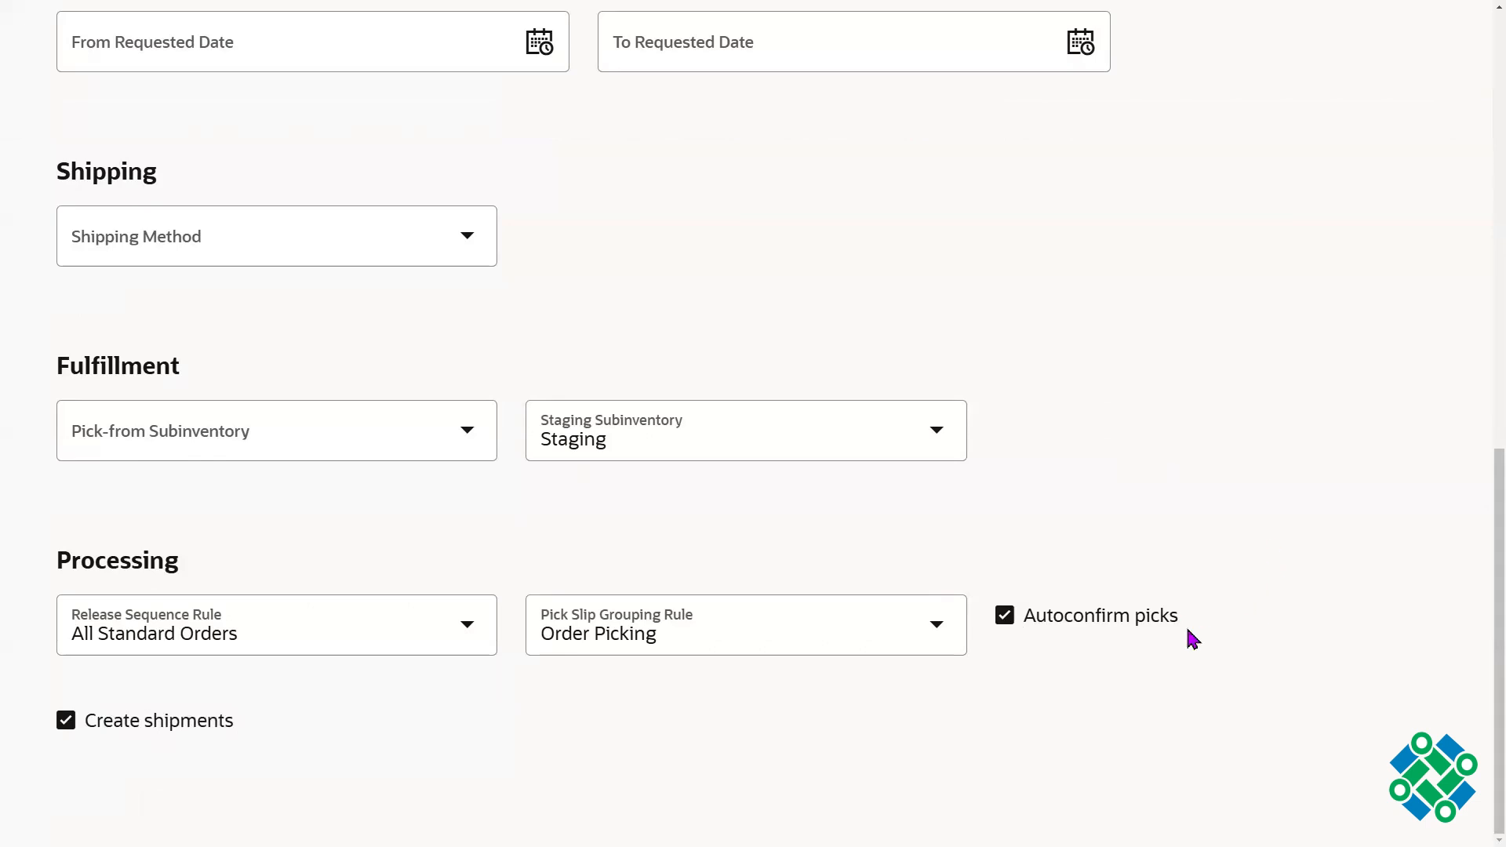
{"action": "left_click_drag", "start_coordinate": [1186, 625], "coordinate": [1037, 632]}
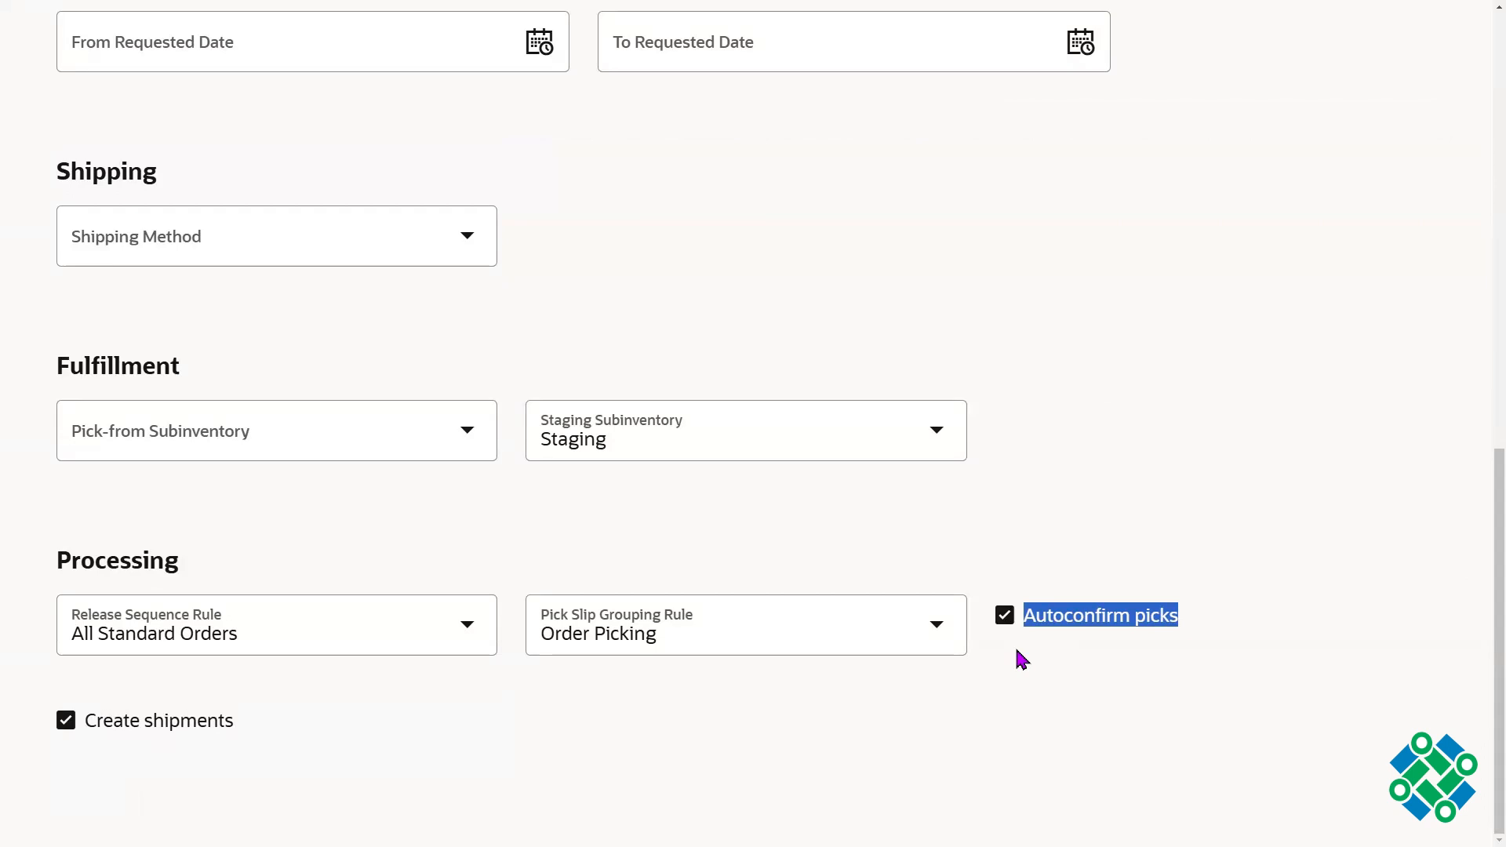
Step: Turn off both Create shipments and Autoconfirm picks for the pick wave
{"action": "left_click", "coordinate": [148, 729]}
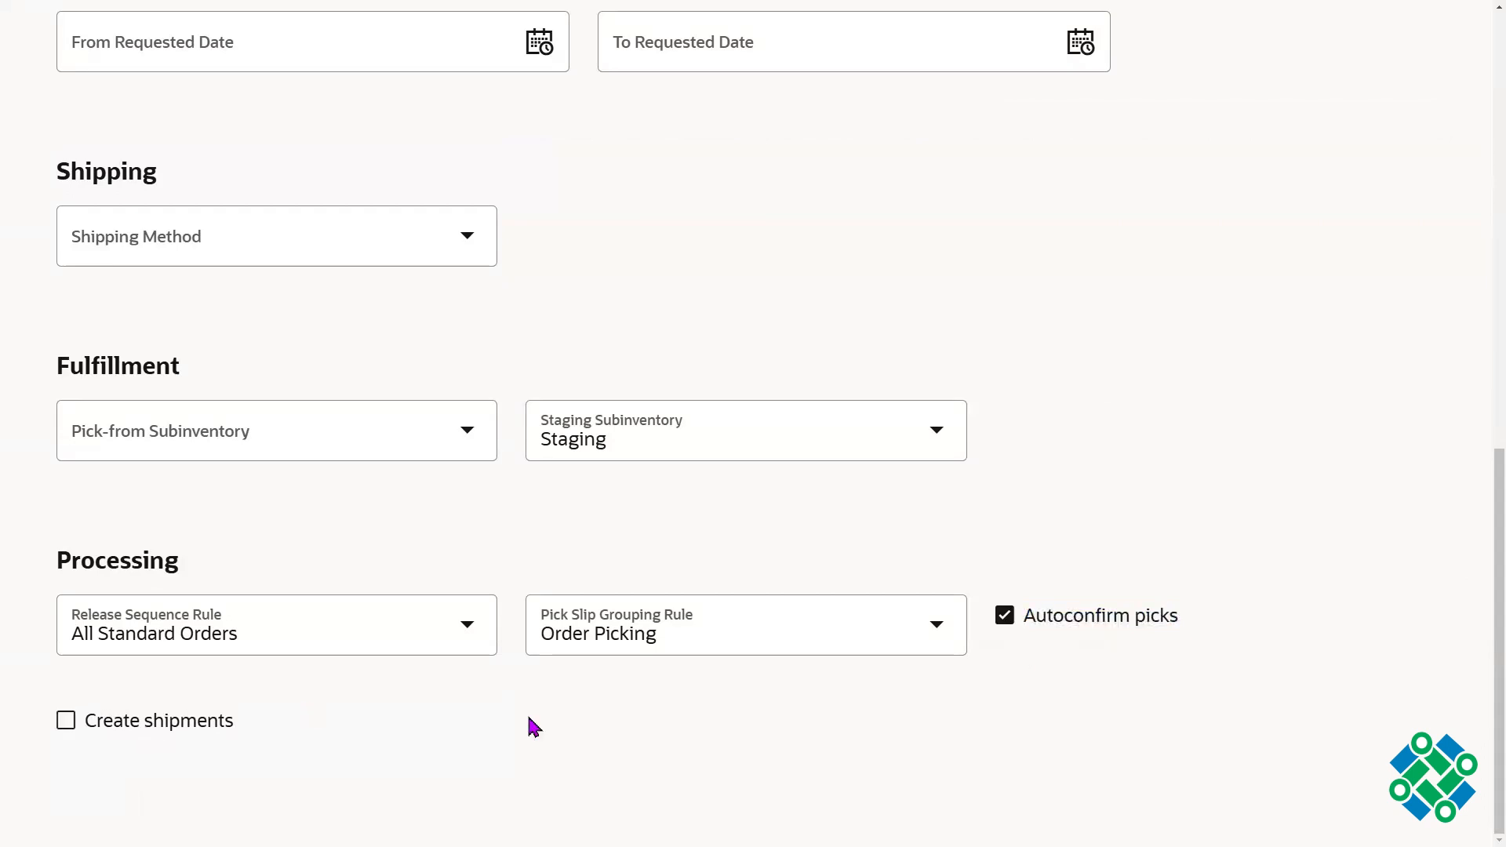
{"action": "left_click", "coordinate": [1067, 619]}
{"action": "scroll", "coordinate": [1460, 235], "scroll_direction": "up", "scroll_amount": 10}
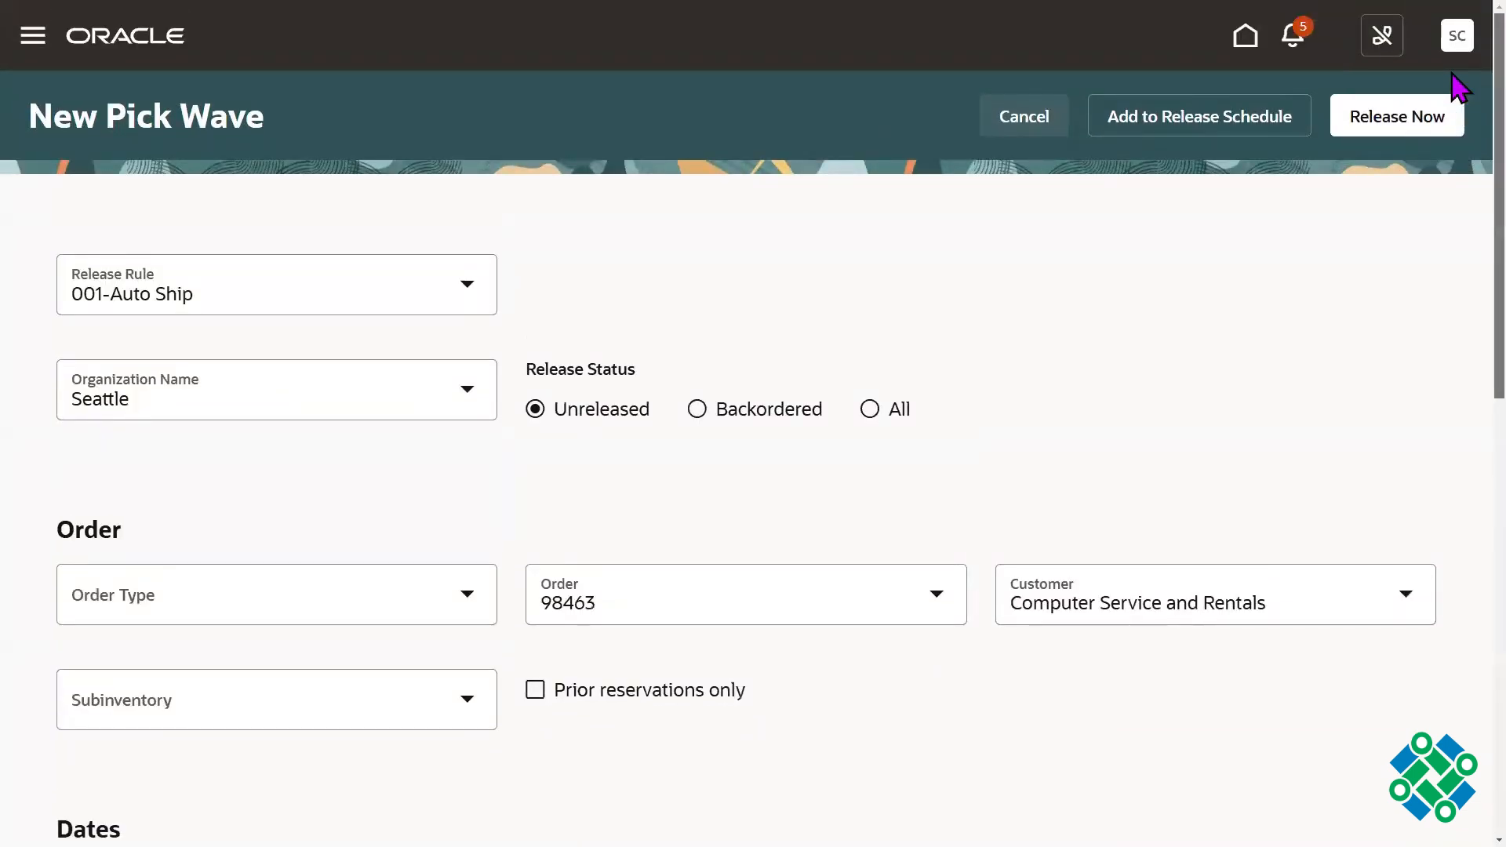
{"action": "scroll", "coordinate": [1456, 578], "scroll_direction": "down", "scroll_amount": 10}
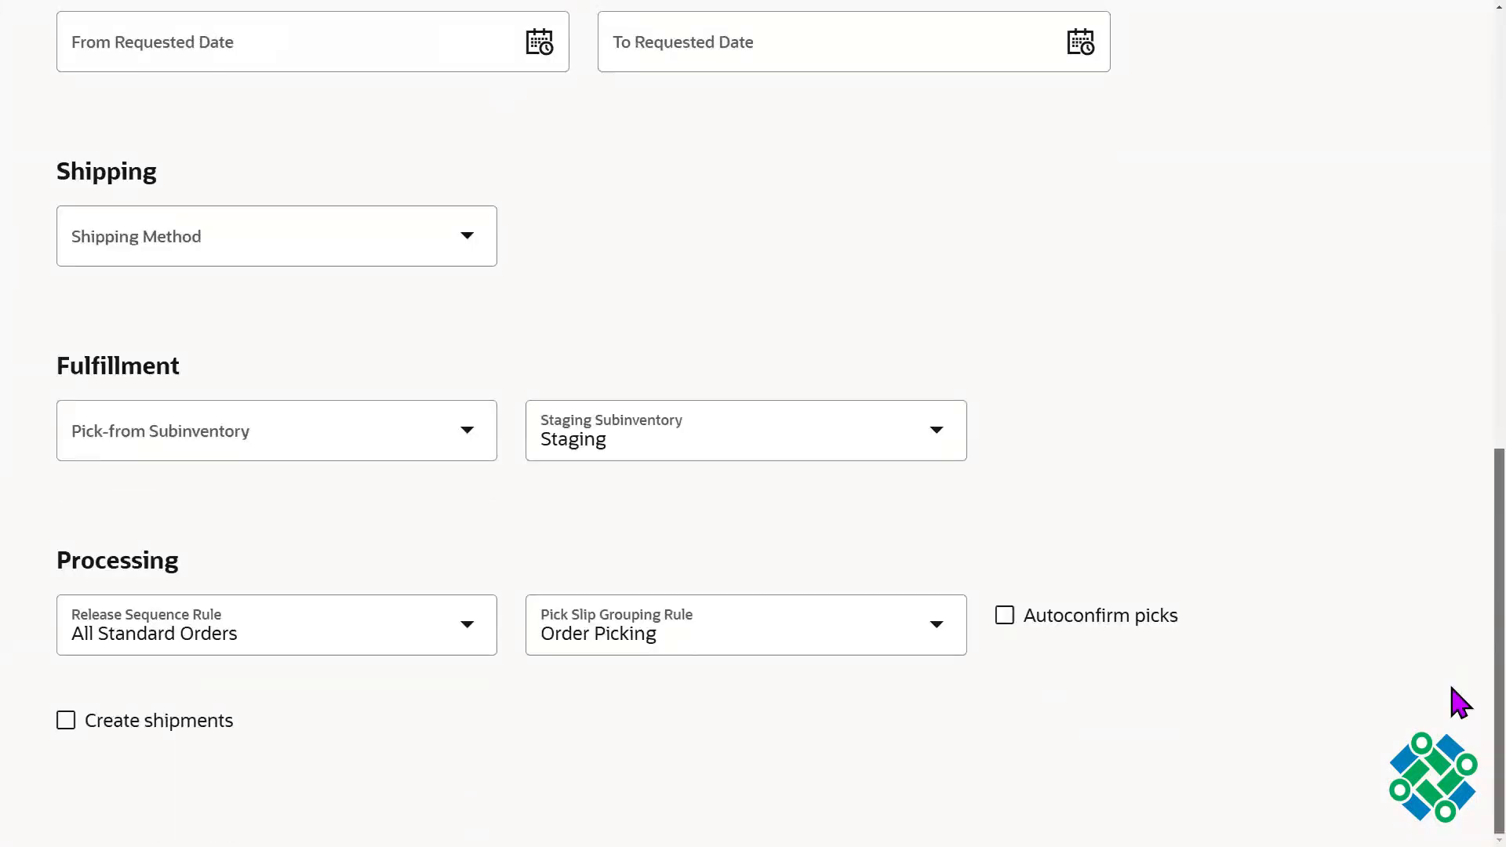
Step: Check that Autoconfirm picks and Create shipments are both unselected for a fully manual pick and ship process
{"action": "left_click_drag", "start_coordinate": [1232, 639], "coordinate": [1065, 623]}
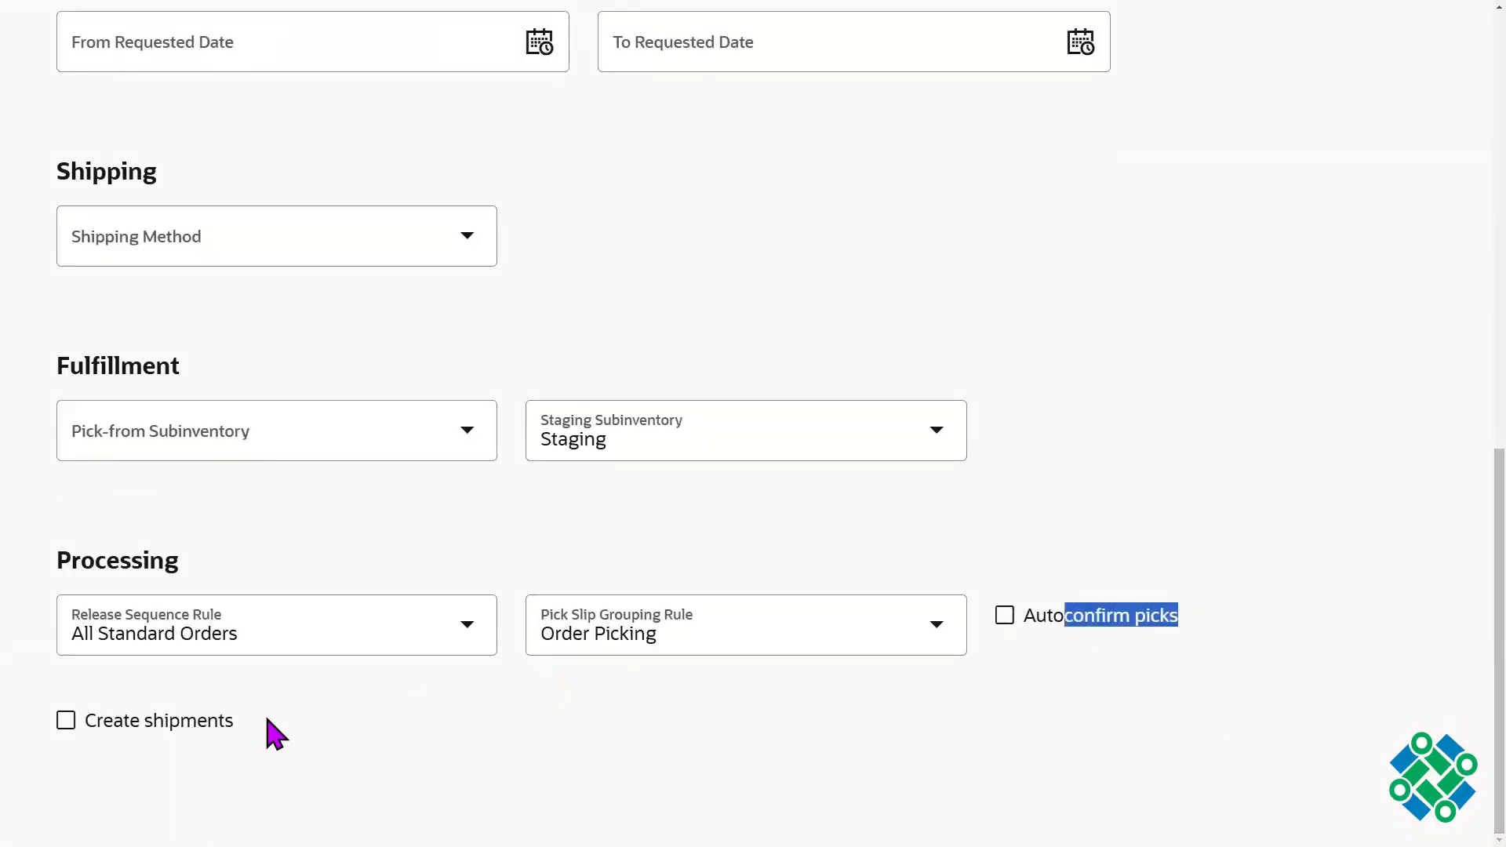
{"action": "left_click_drag", "start_coordinate": [267, 718], "coordinate": [114, 720]}
{"action": "left_click_drag", "start_coordinate": [1240, 609], "coordinate": [1052, 612]}
{"action": "left_click_drag", "start_coordinate": [327, 708], "coordinate": [113, 728]}
{"action": "left_click", "coordinate": [502, 744]}
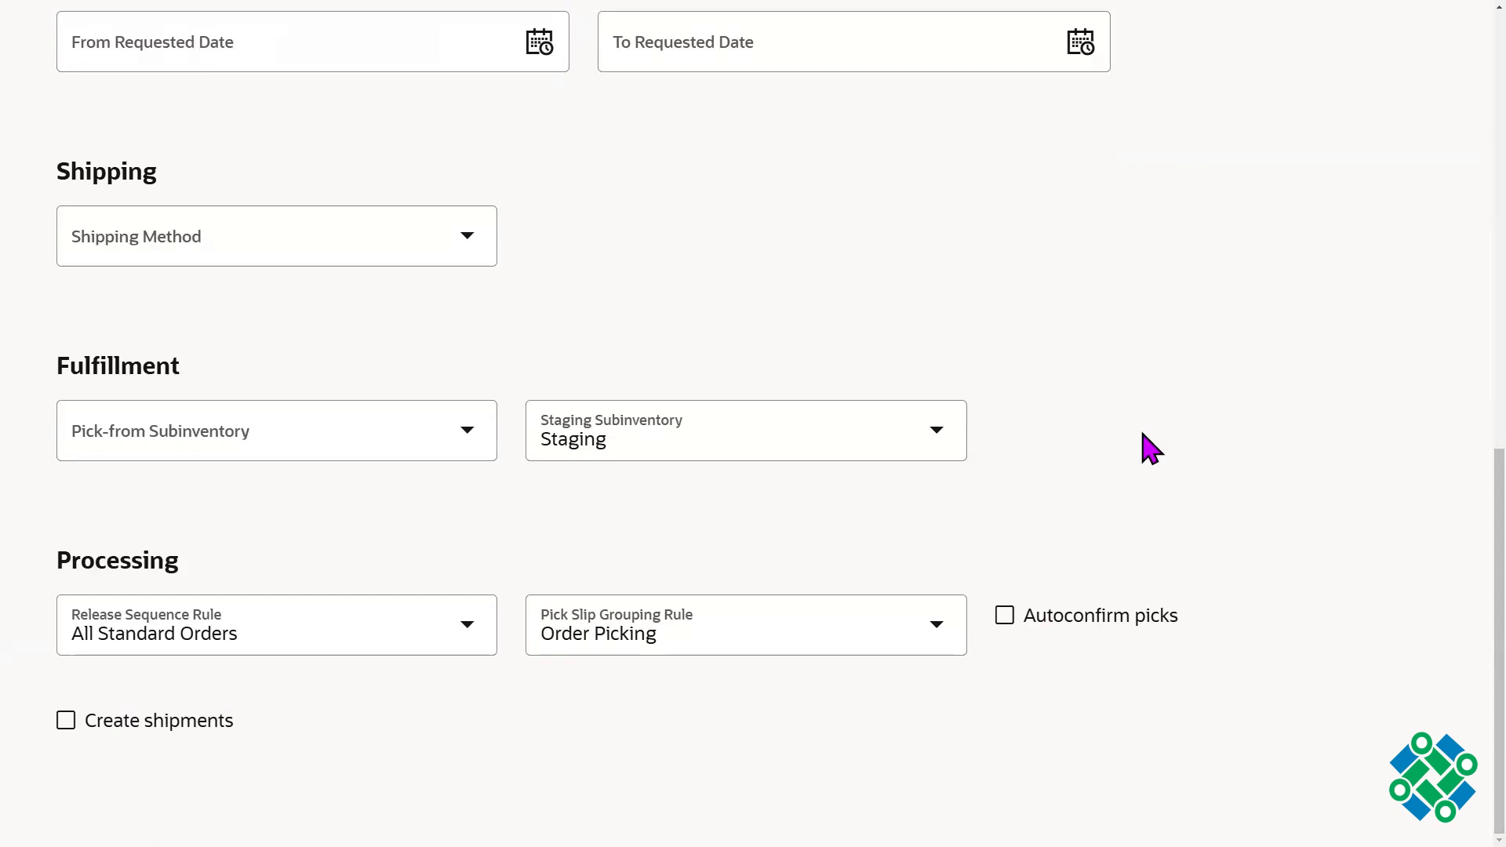
Step: Review the staging subinventory choices and set the pick-from subinventory to Stores
{"action": "left_click", "coordinate": [642, 438]}
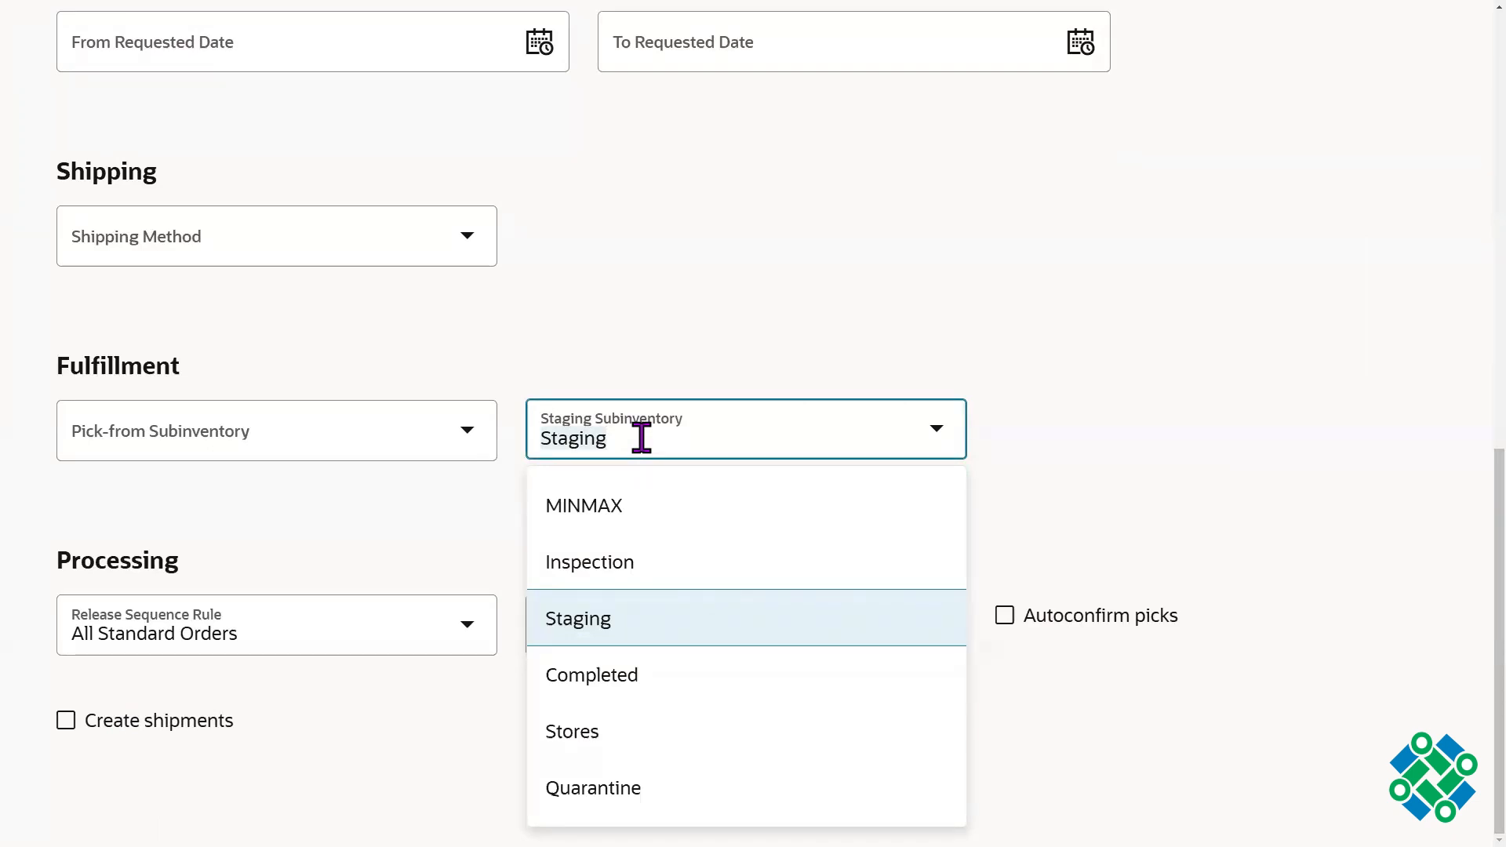
{"action": "left_click", "coordinate": [584, 284]}
{"action": "left_click", "coordinate": [464, 442]}
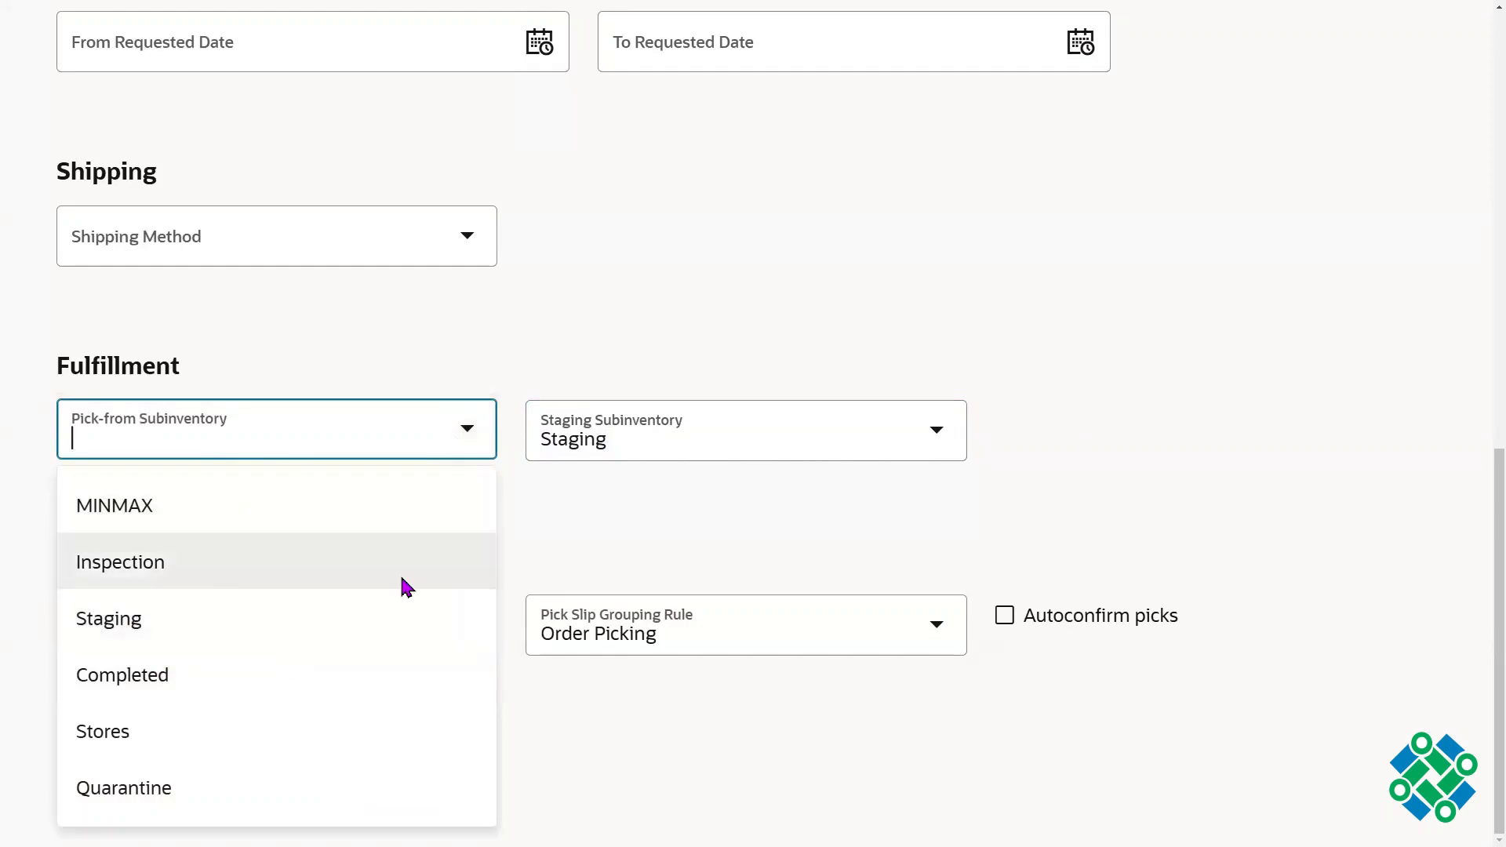
{"action": "left_click", "coordinate": [202, 726]}
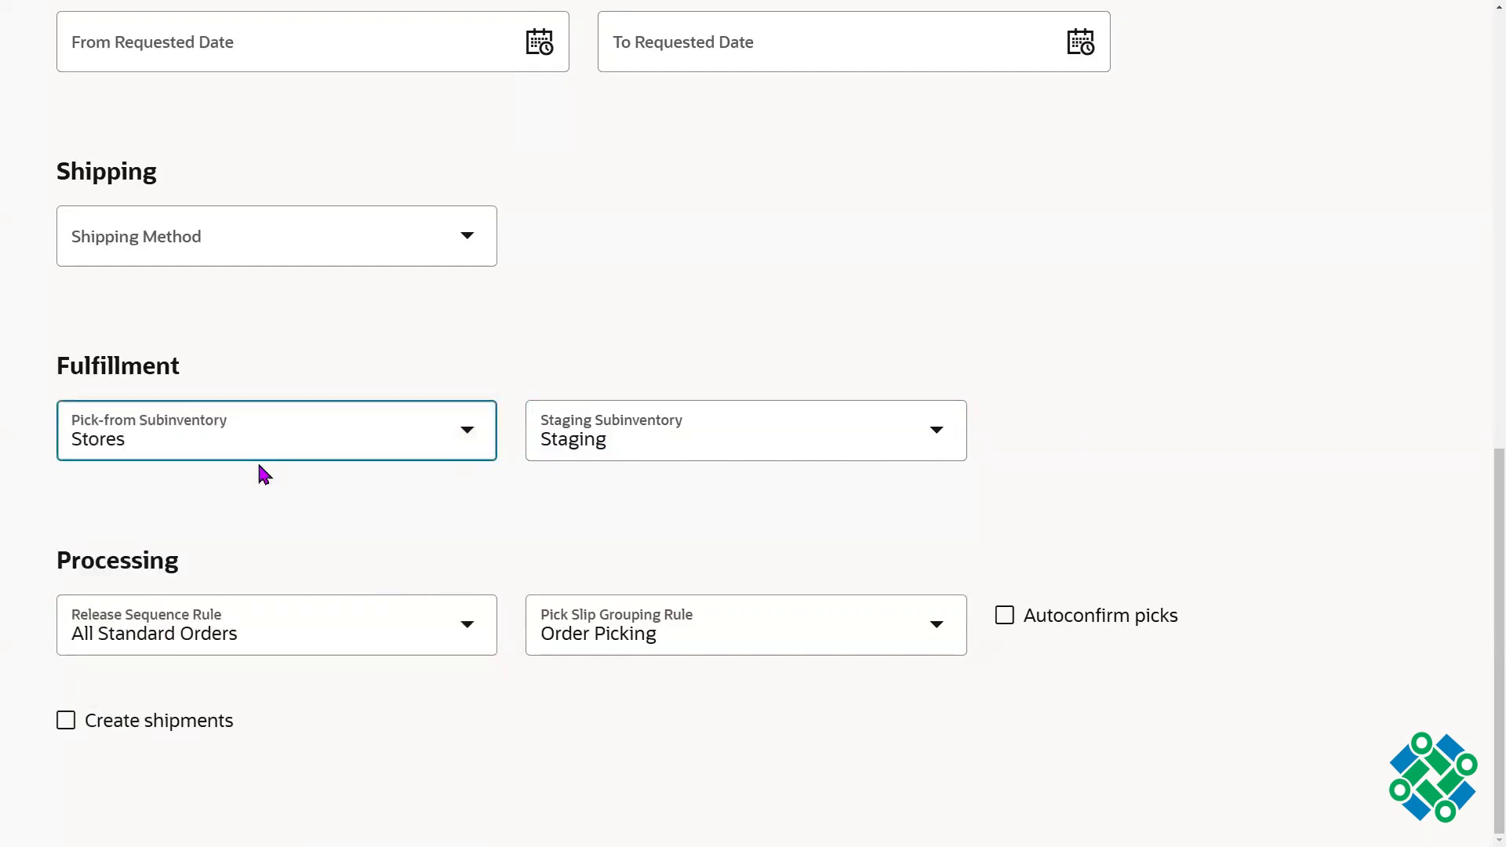
Step: Clear the pick-from subinventory so that no source is specified
{"action": "left_click", "coordinate": [216, 446]}
{"action": "key", "text": "ctrl+a"}
{"action": "key", "text": "BackSpace"}
{"action": "left_click", "coordinate": [668, 237]}
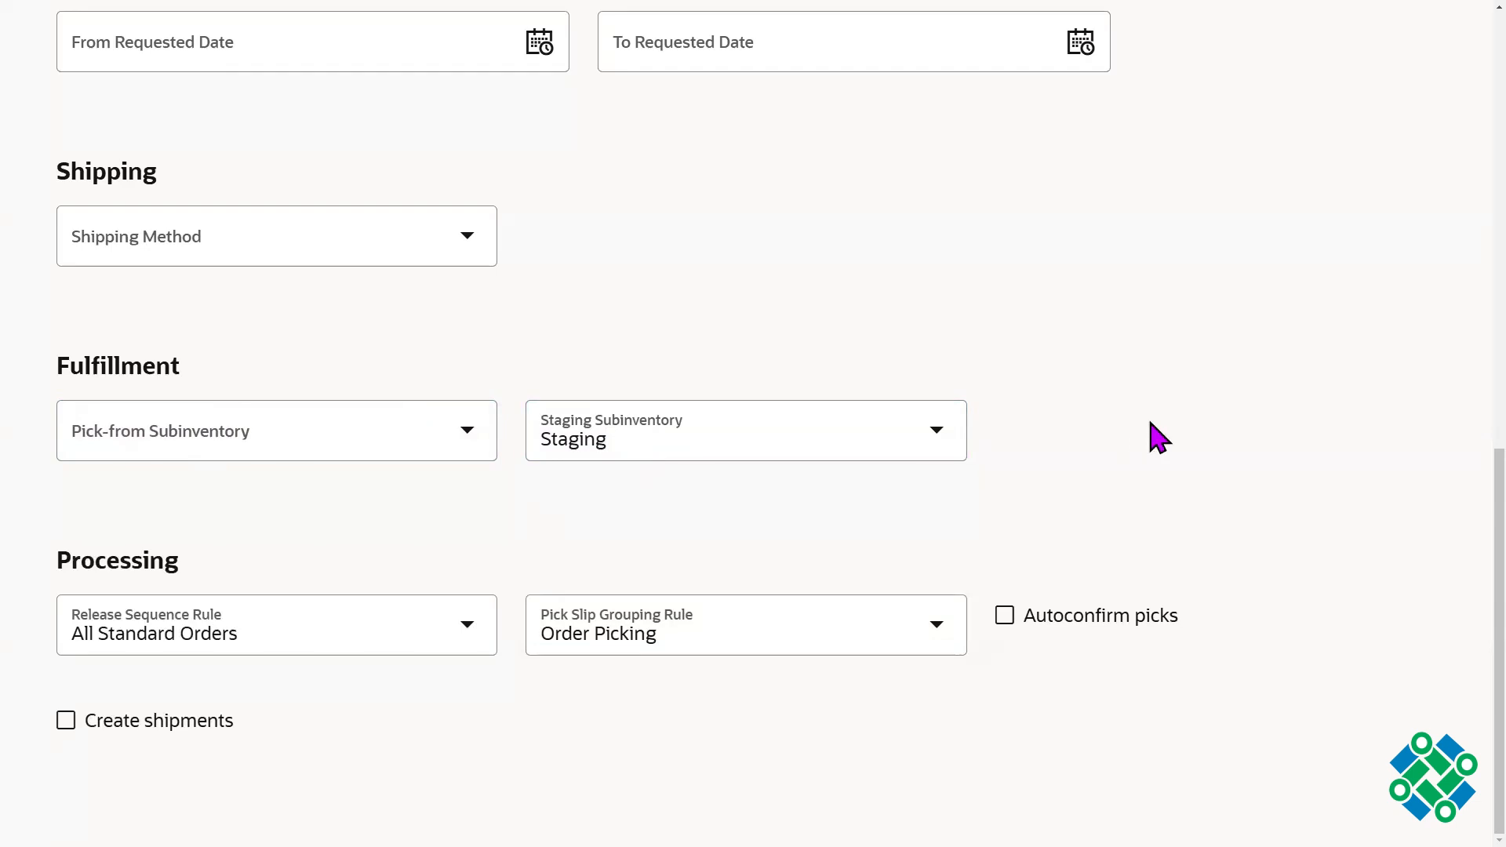
Step: Release the pick wave immediately and open its details
{"action": "scroll", "coordinate": [1457, 505], "scroll_direction": "up", "scroll_amount": 4}
{"action": "scroll", "coordinate": [1459, 377], "scroll_direction": "up", "scroll_amount": 10}
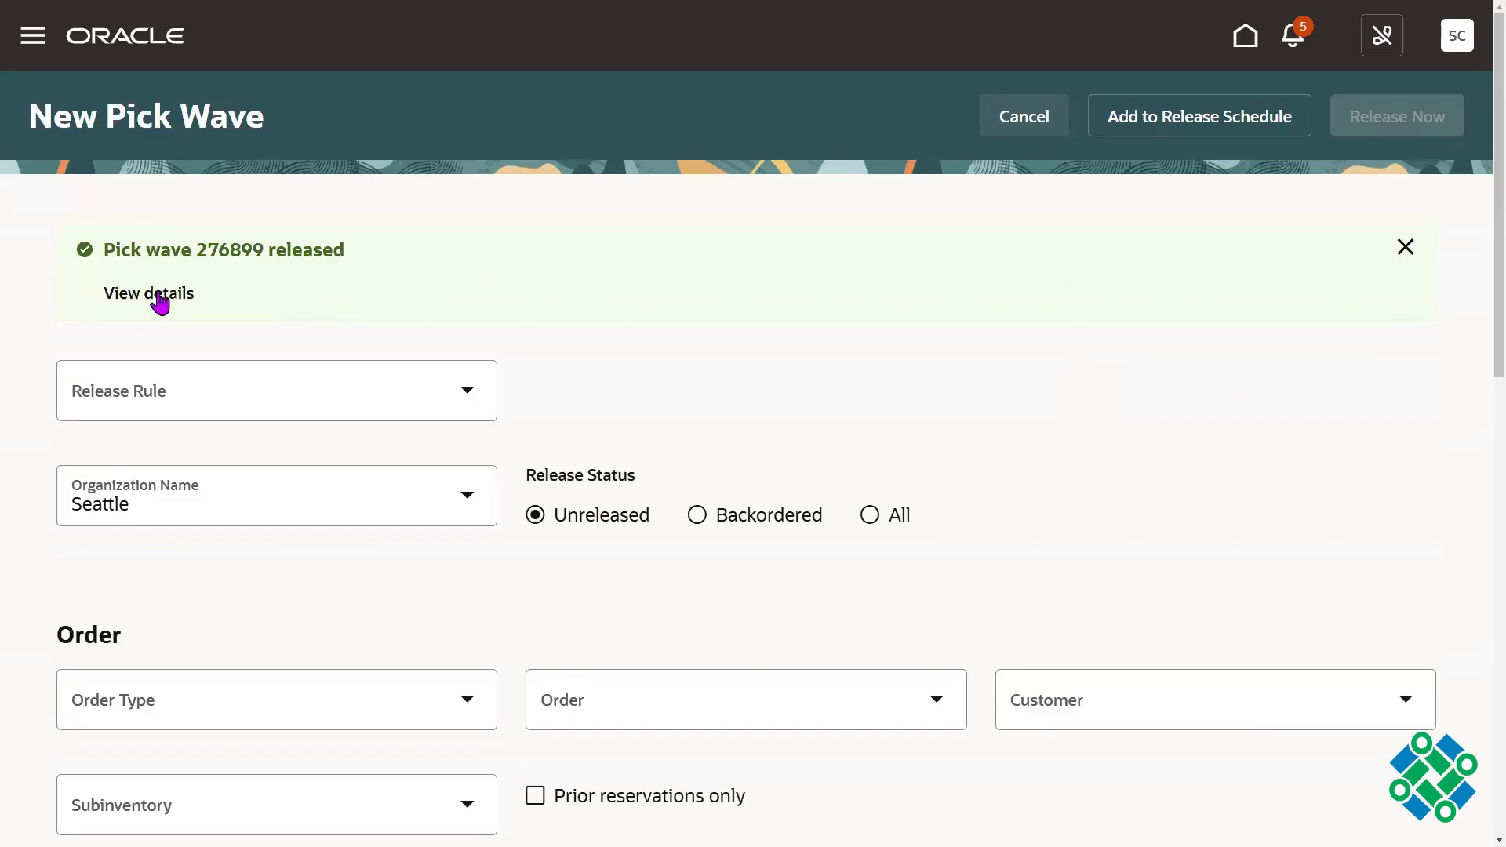
{"action": "left_click", "coordinate": [496, 280]}
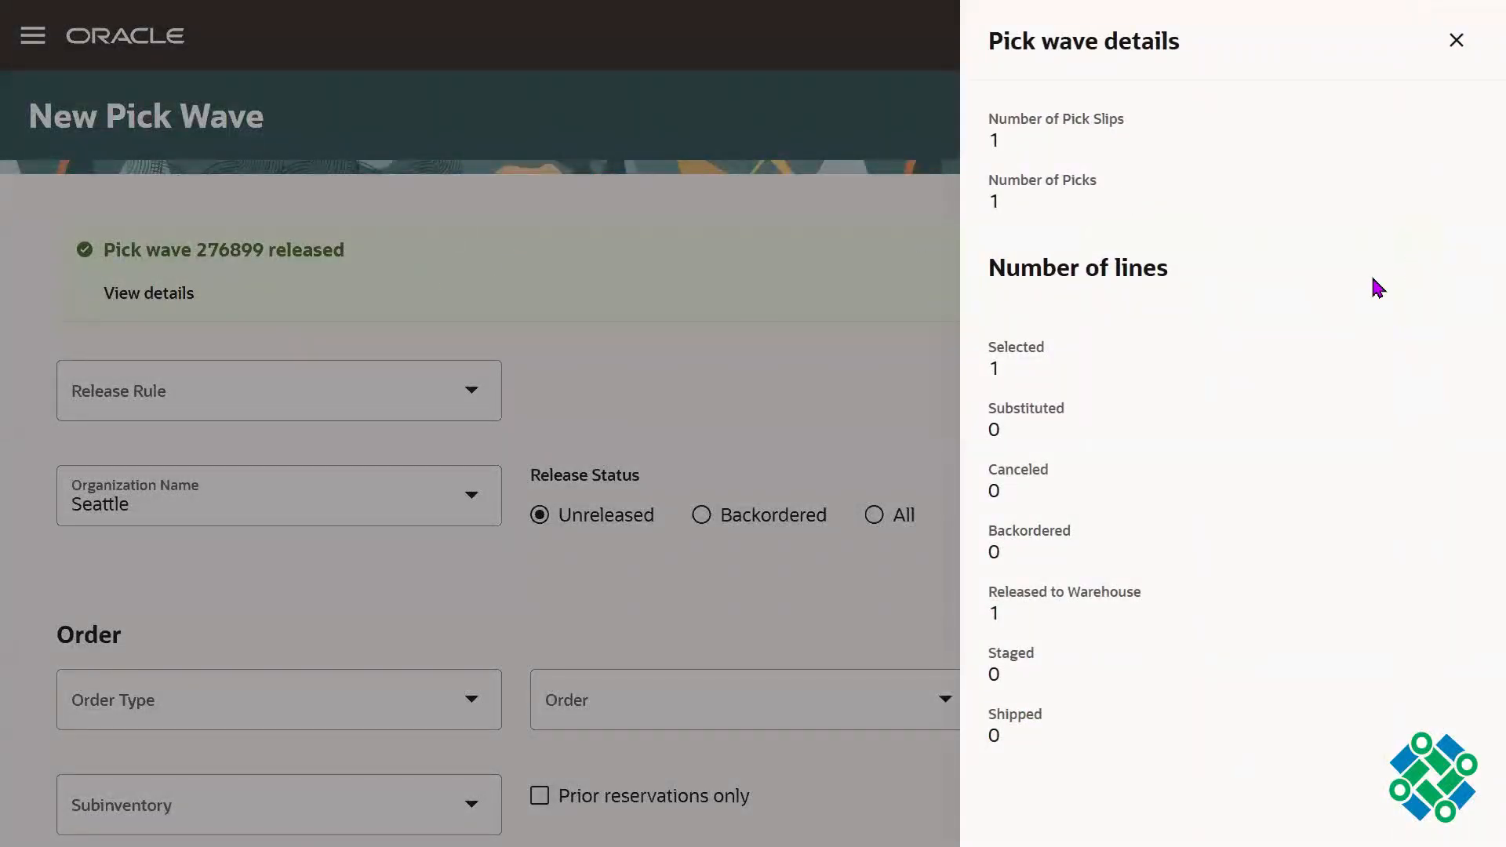
Step: Examine the pick slip count and the selected line count in the pick wave details, and close the details
{"action": "left_click", "coordinate": [1009, 149]}
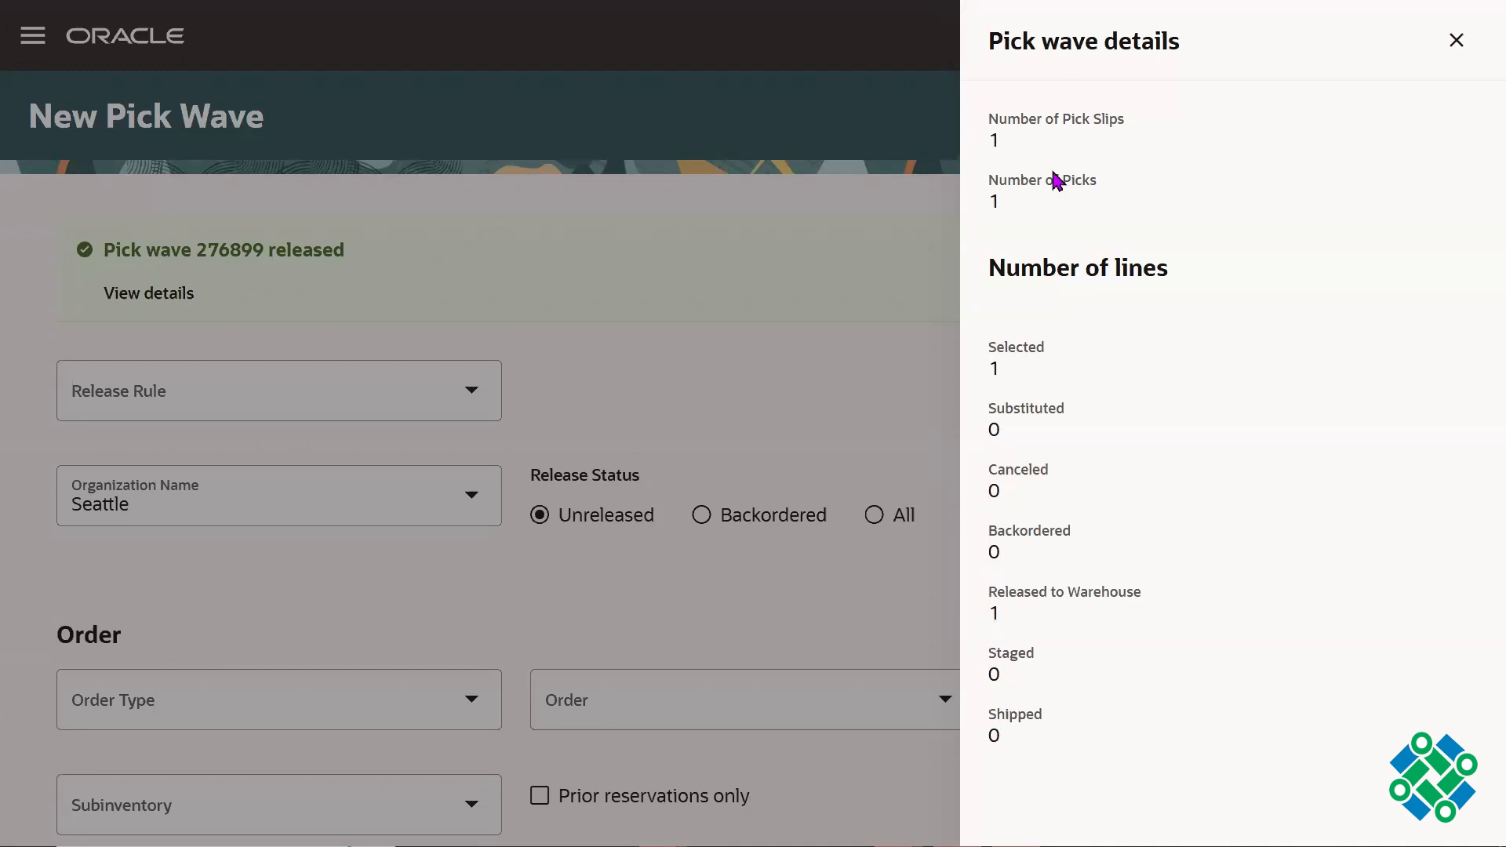
{"action": "triple_click", "coordinate": [992, 146]}
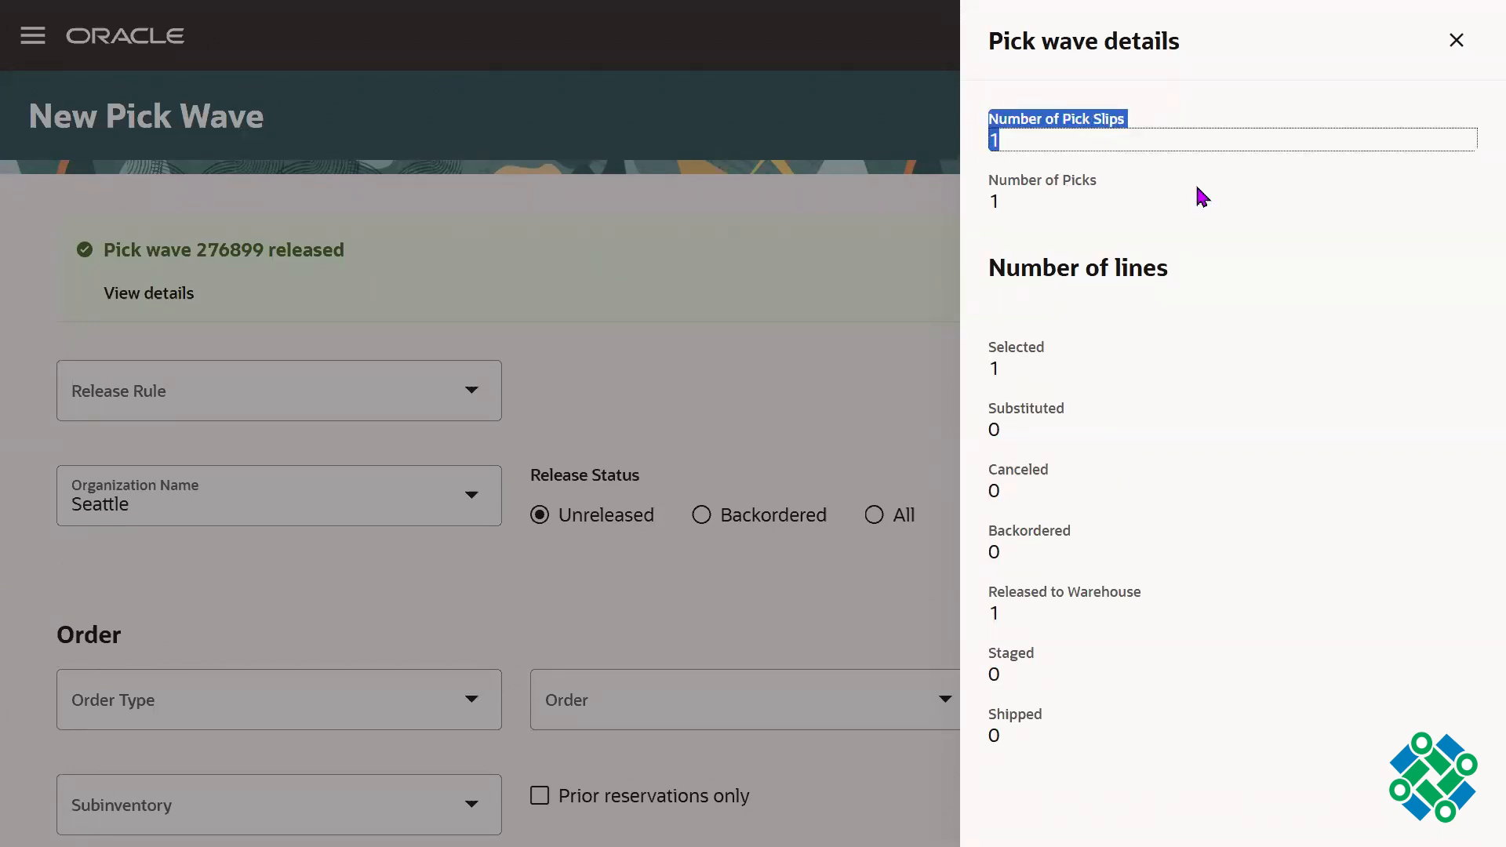
{"action": "triple_click", "coordinate": [992, 376]}
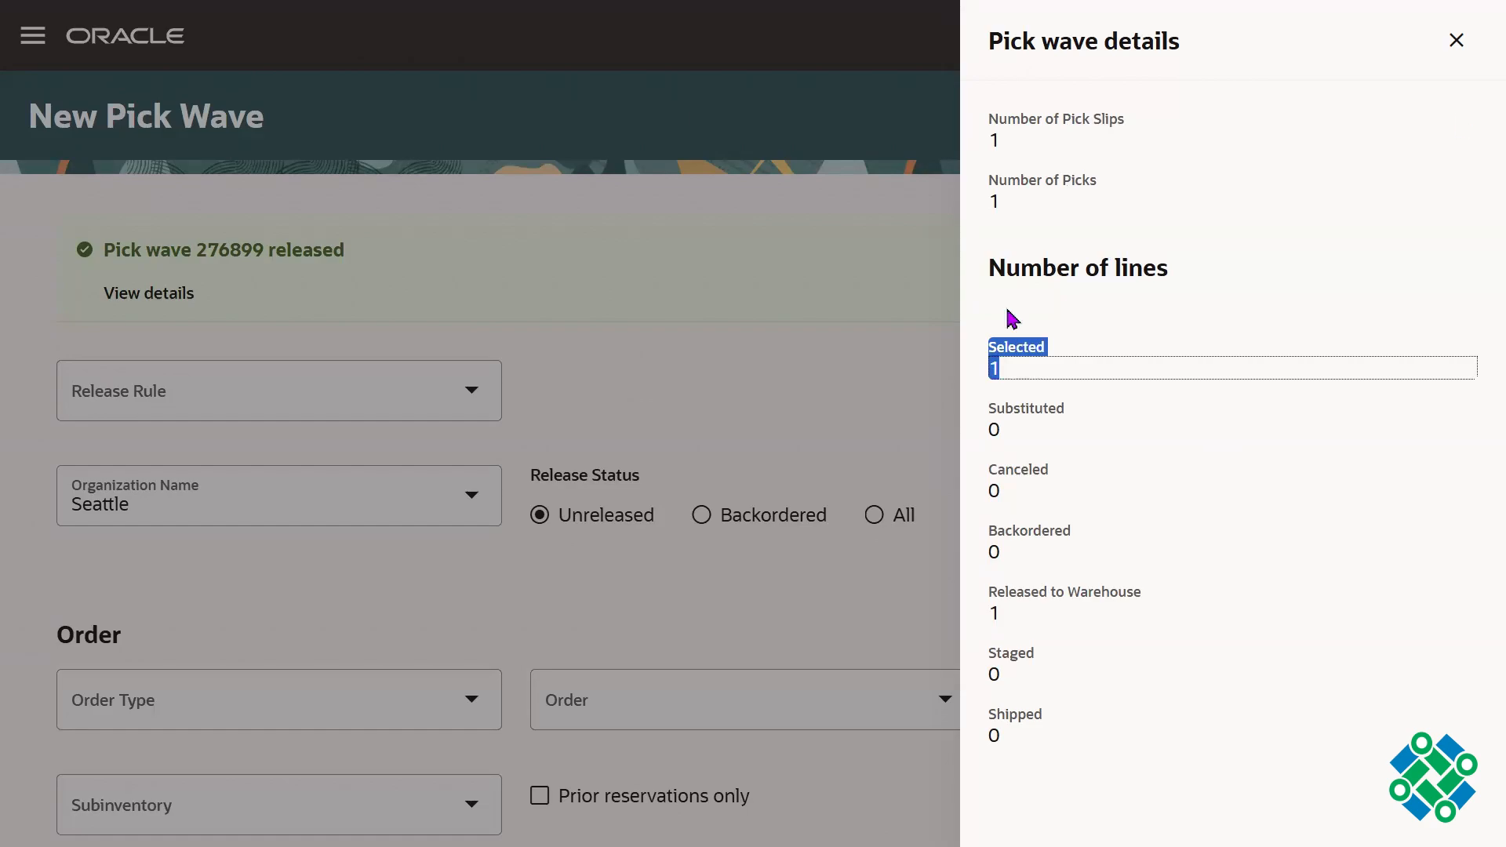
{"action": "left_click", "coordinate": [789, 316]}
Step: Leave the full-screen view and open the Oracle Fusion home page in a new browser tab
{"action": "key", "text": "F11"}
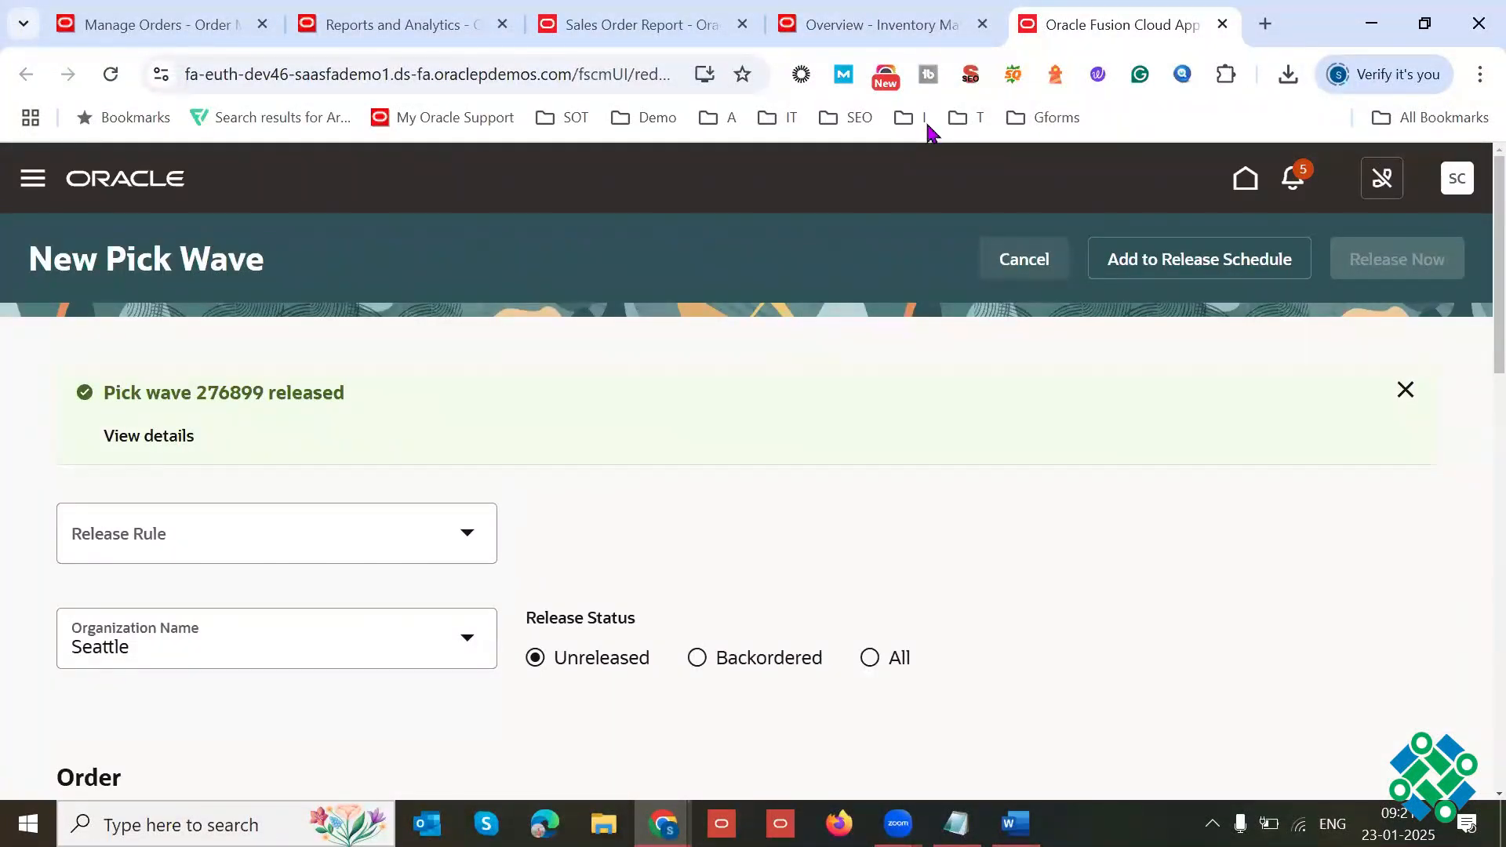
{"action": "left_click", "coordinate": [186, 74]}
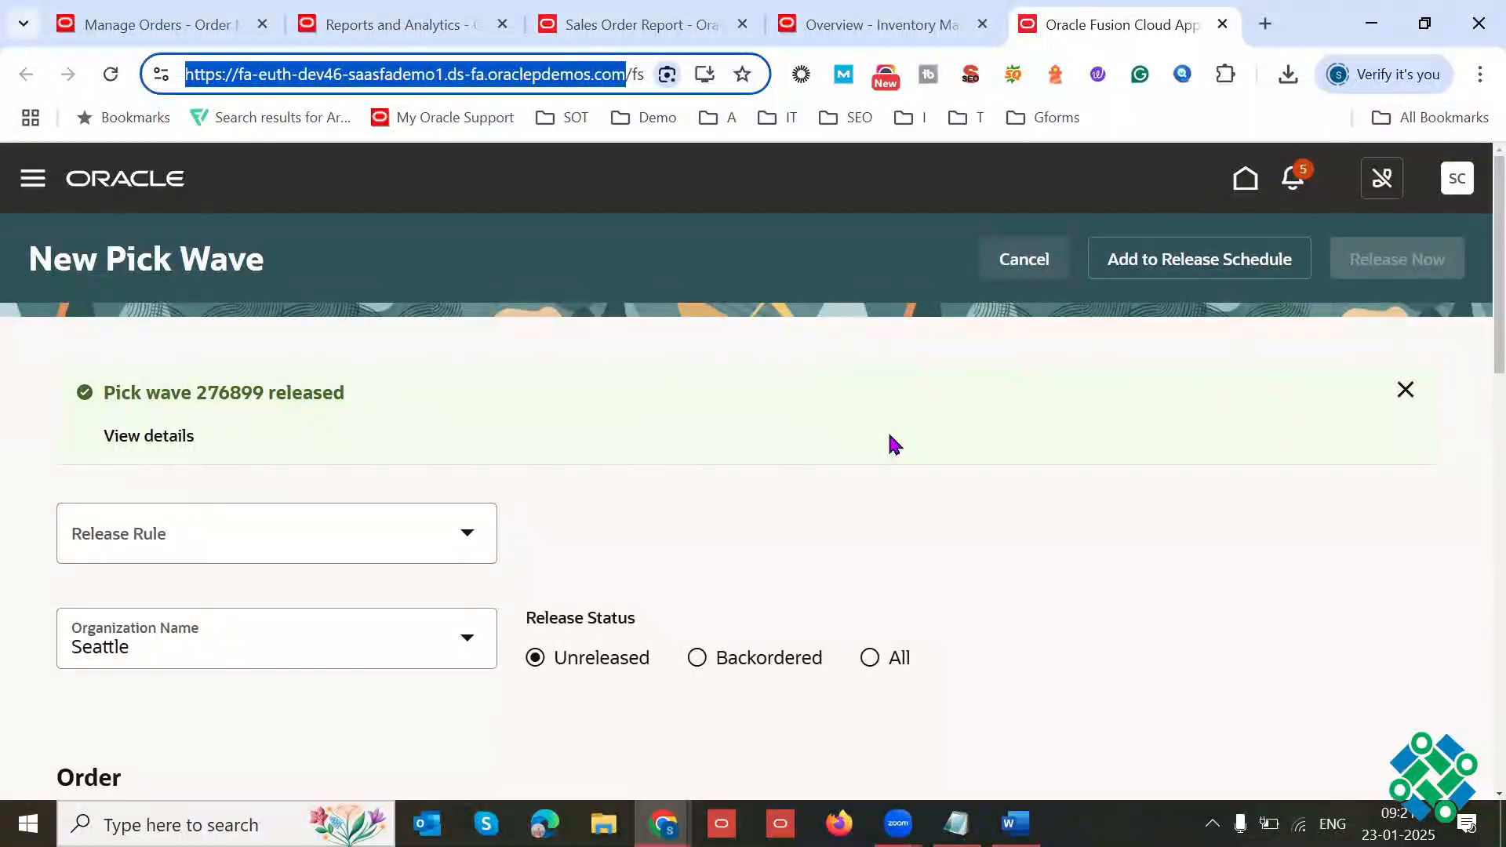
{"action": "left_click", "coordinate": [1266, 25]}
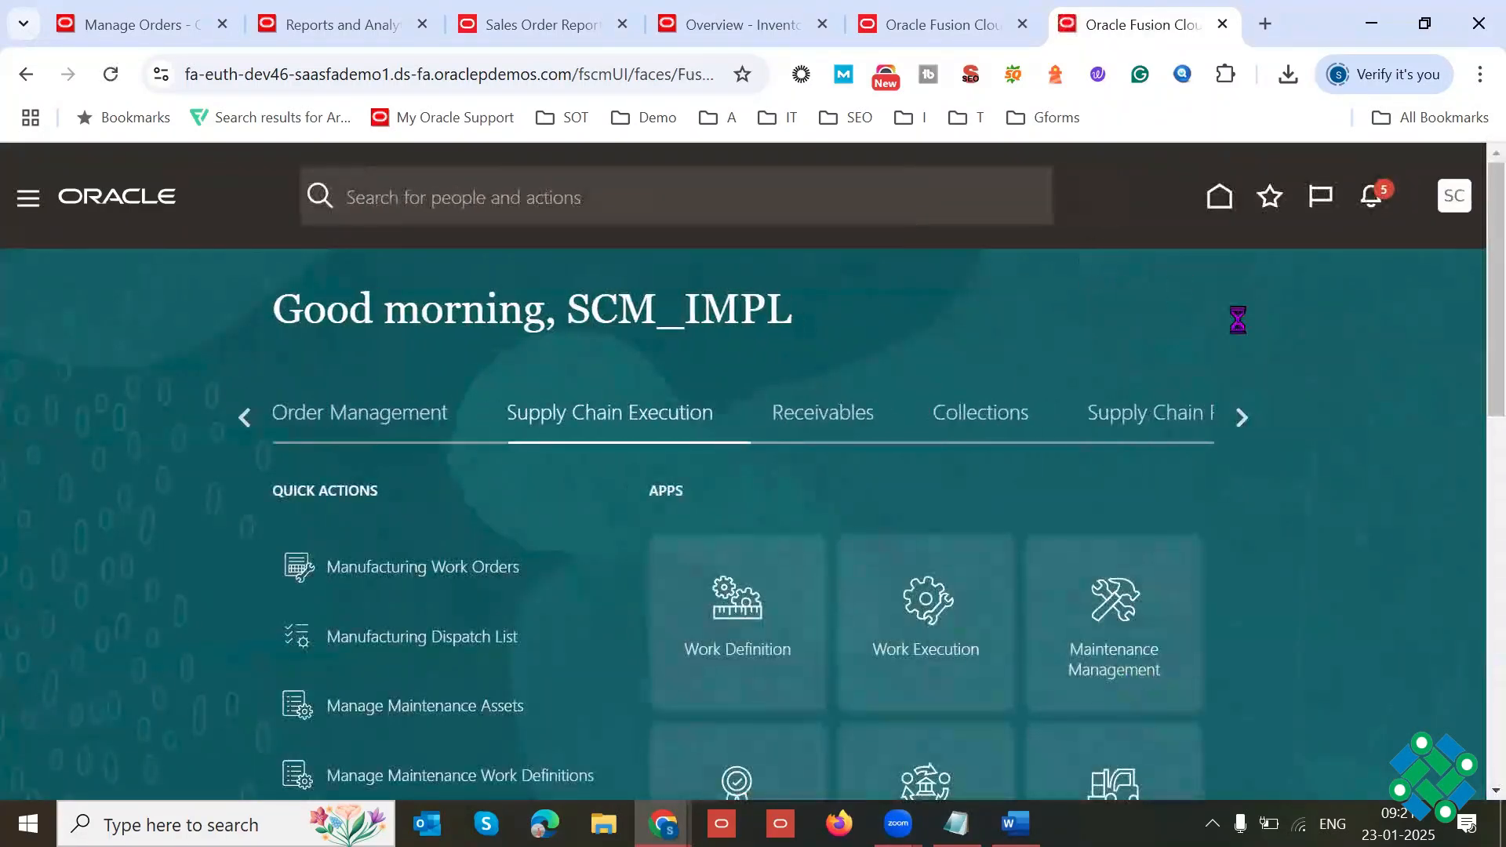
Step: Open Scheduled Processes from the Tools group of the home page
{"action": "left_click", "coordinate": [1246, 422]}
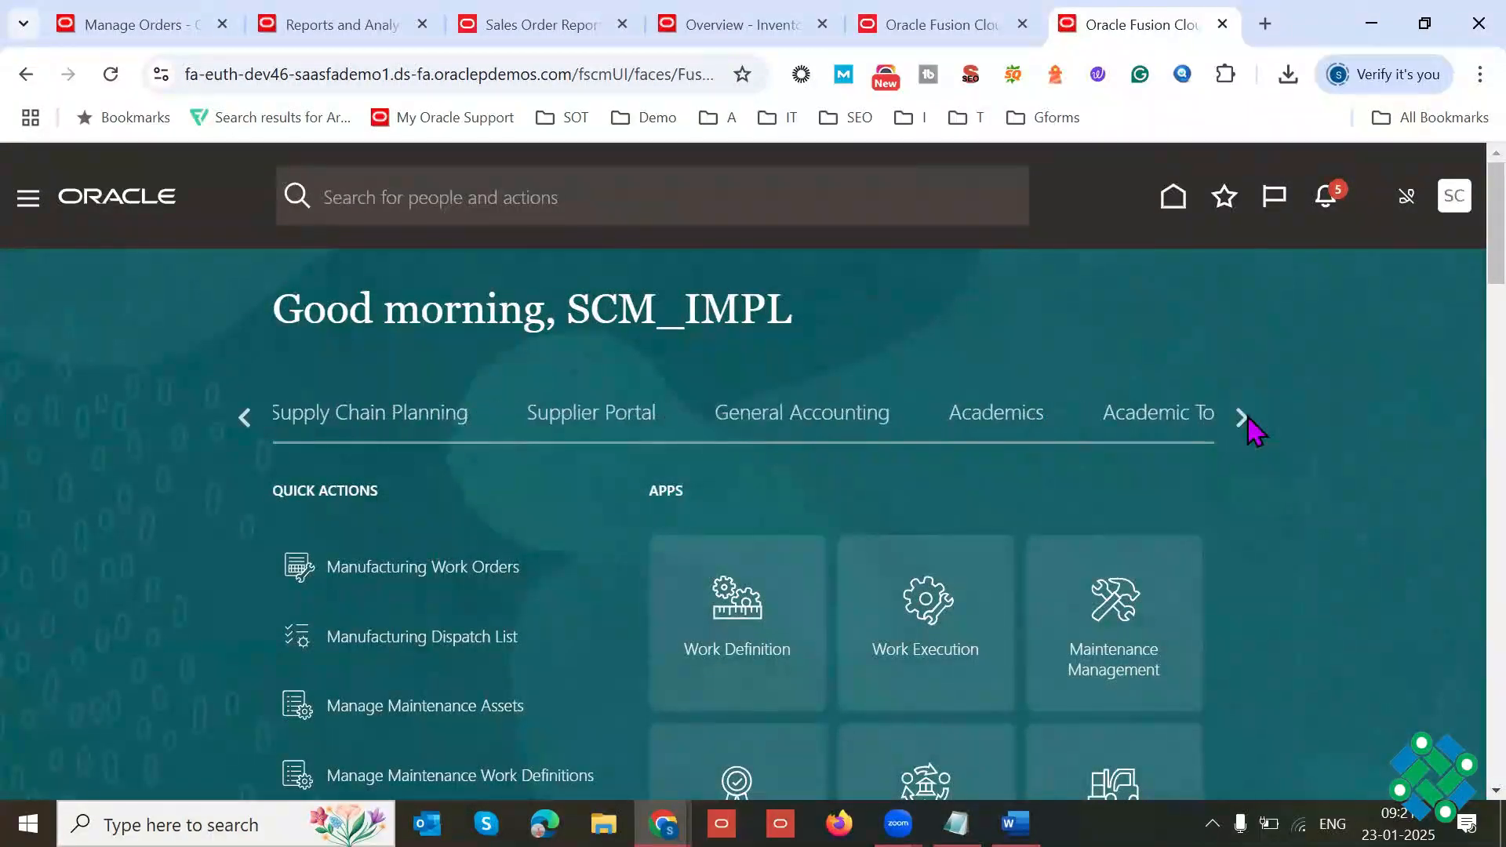
{"action": "left_click", "coordinate": [1246, 420]}
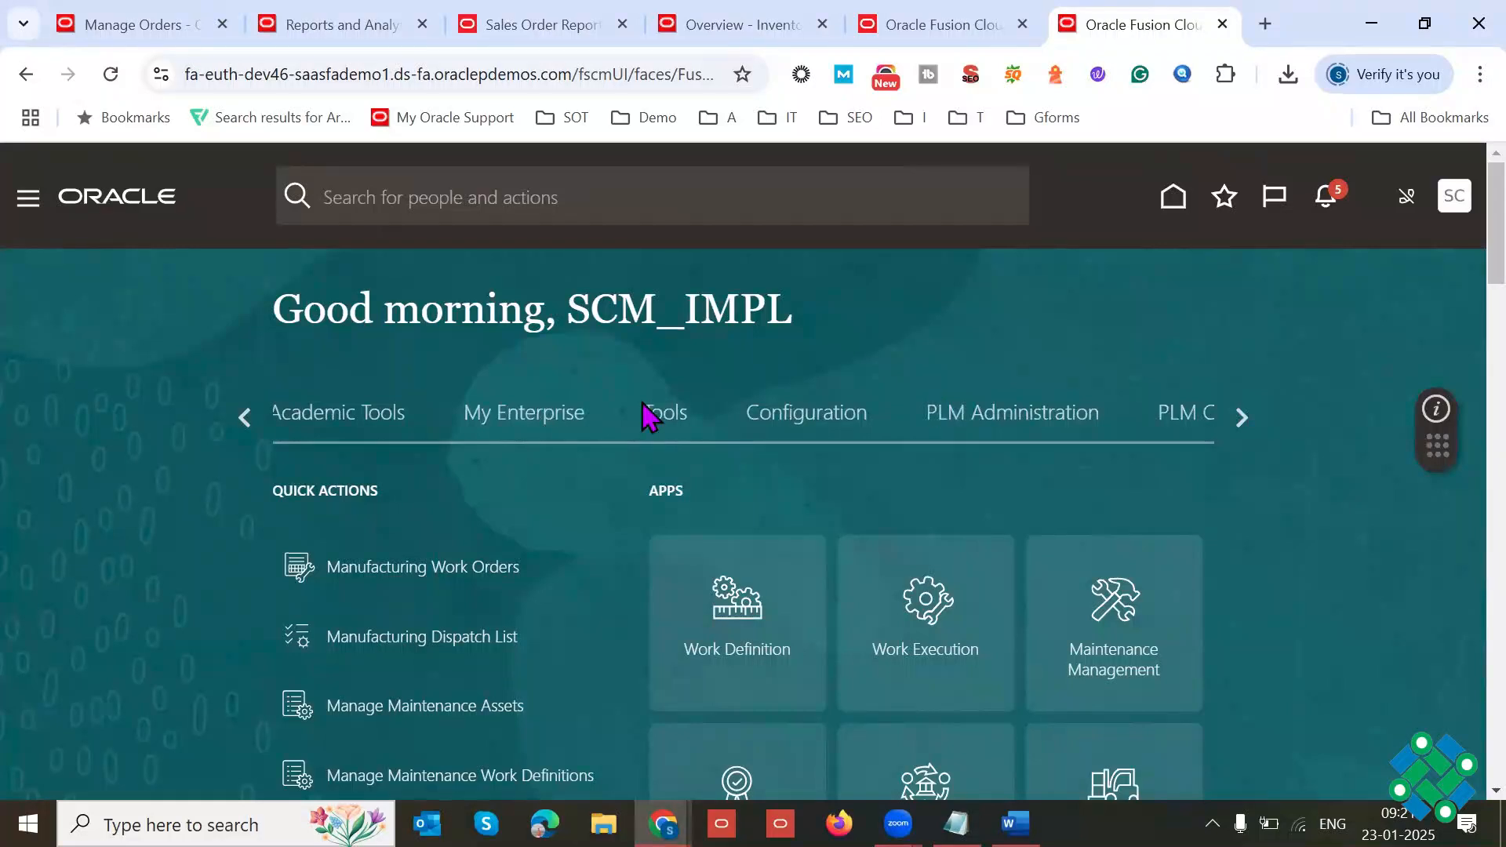
{"action": "left_click", "coordinate": [655, 411]}
{"action": "scroll", "coordinate": [1455, 251], "scroll_direction": "down", "scroll_amount": 3}
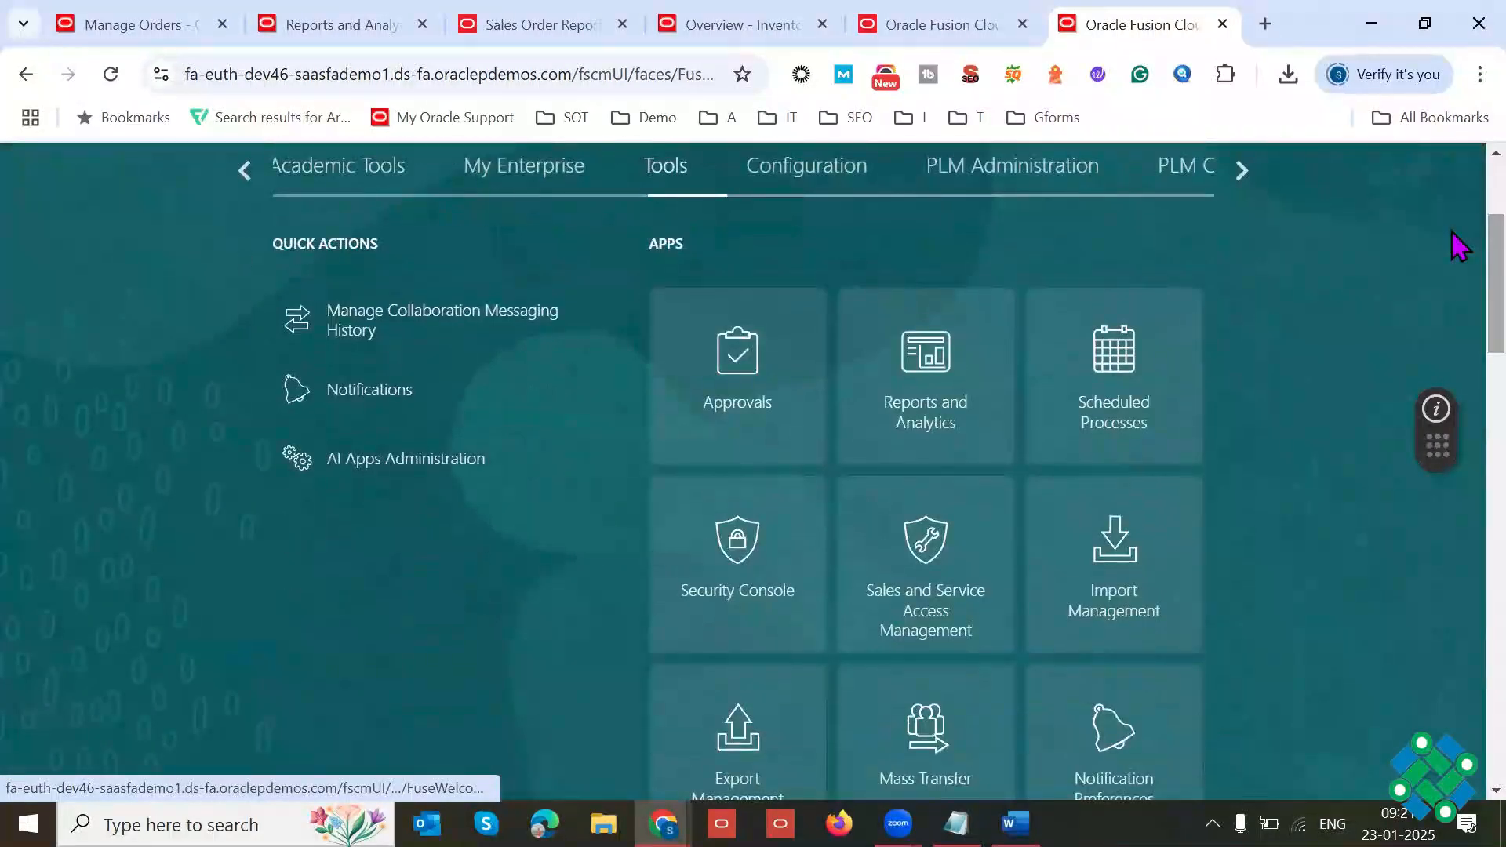
{"action": "left_click", "coordinate": [1114, 349]}
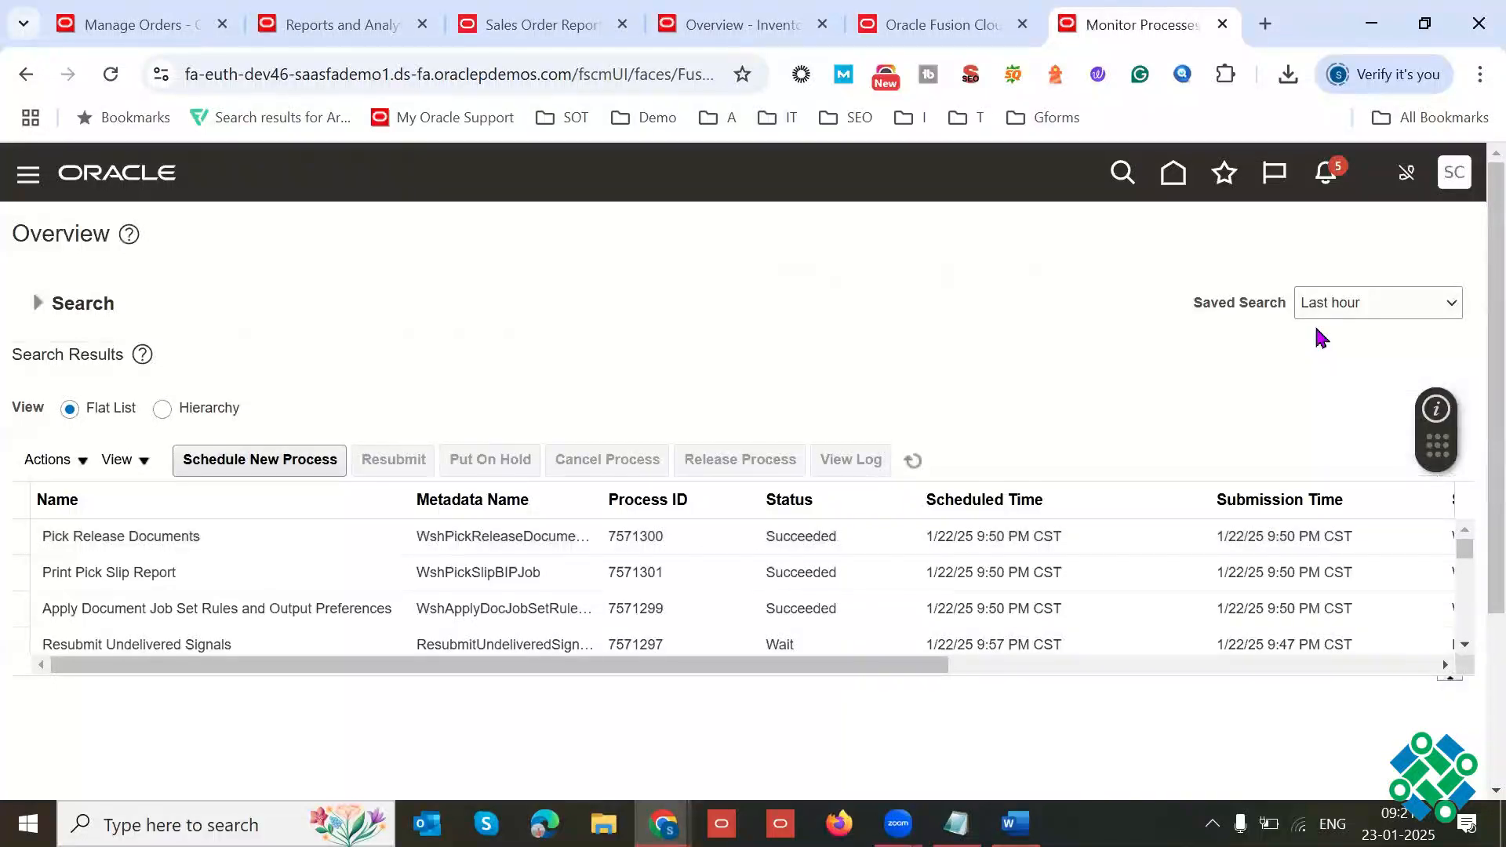
Step: Select the Print Pick Slip Report process and bring up its output and delivery details
{"action": "left_click", "coordinate": [408, 542]}
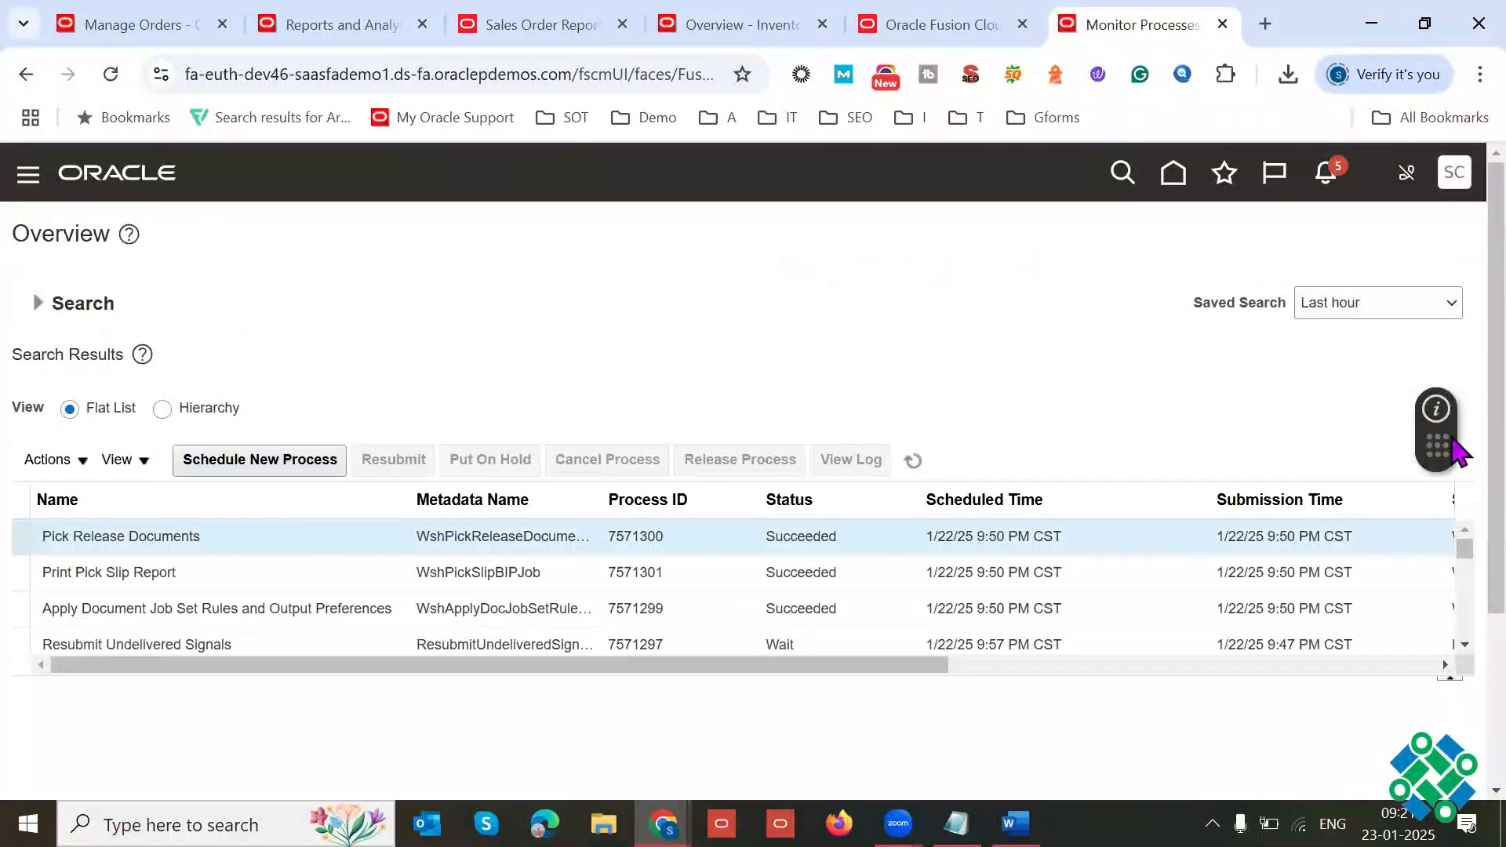
{"action": "left_click_drag", "start_coordinate": [1496, 480], "coordinate": [1447, 608]}
{"action": "left_click", "coordinate": [327, 401]}
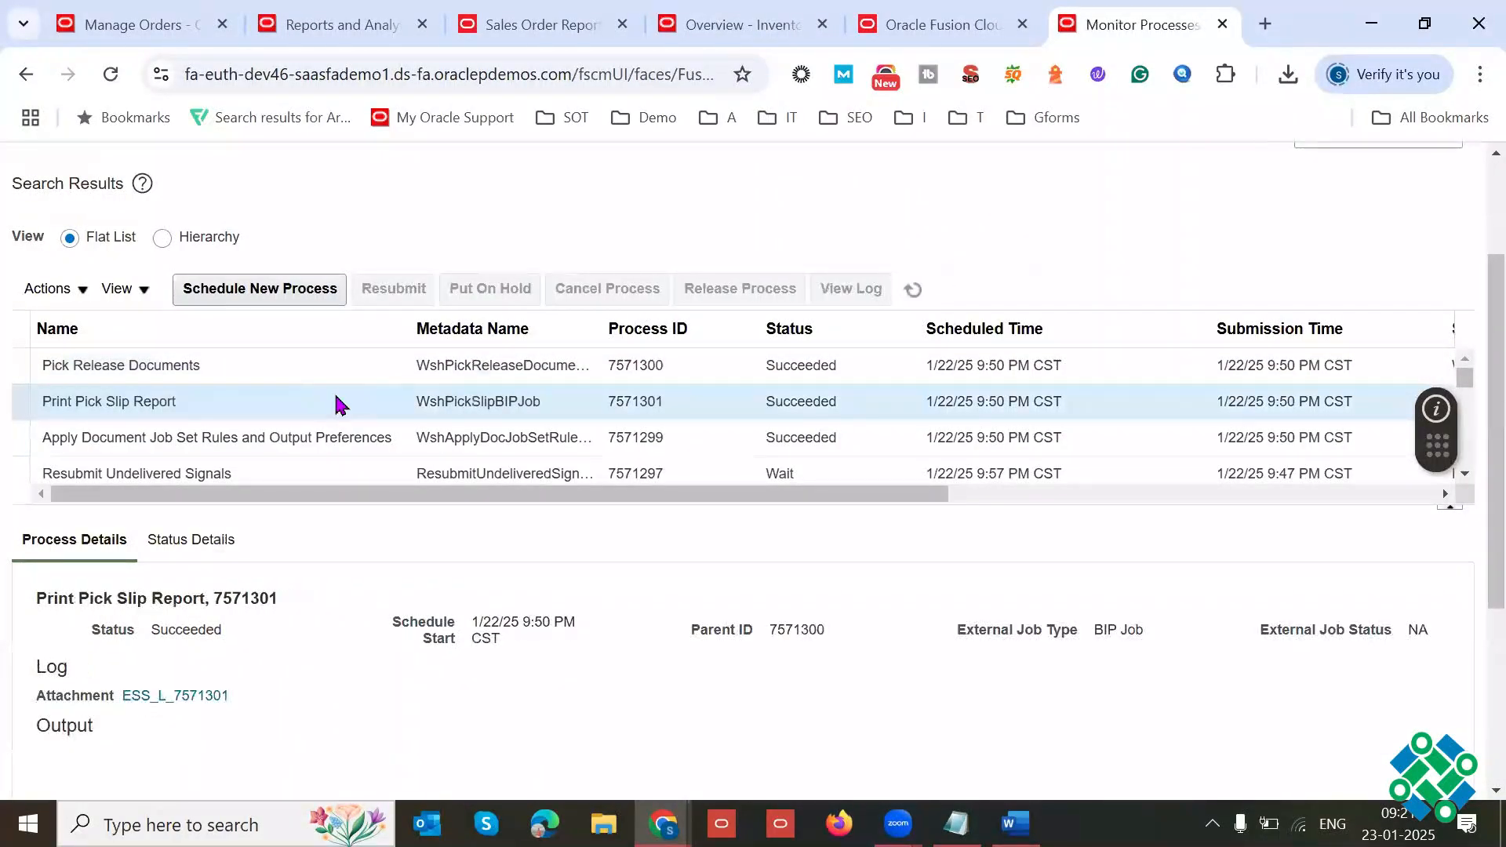
{"action": "triple_click", "coordinate": [311, 409]}
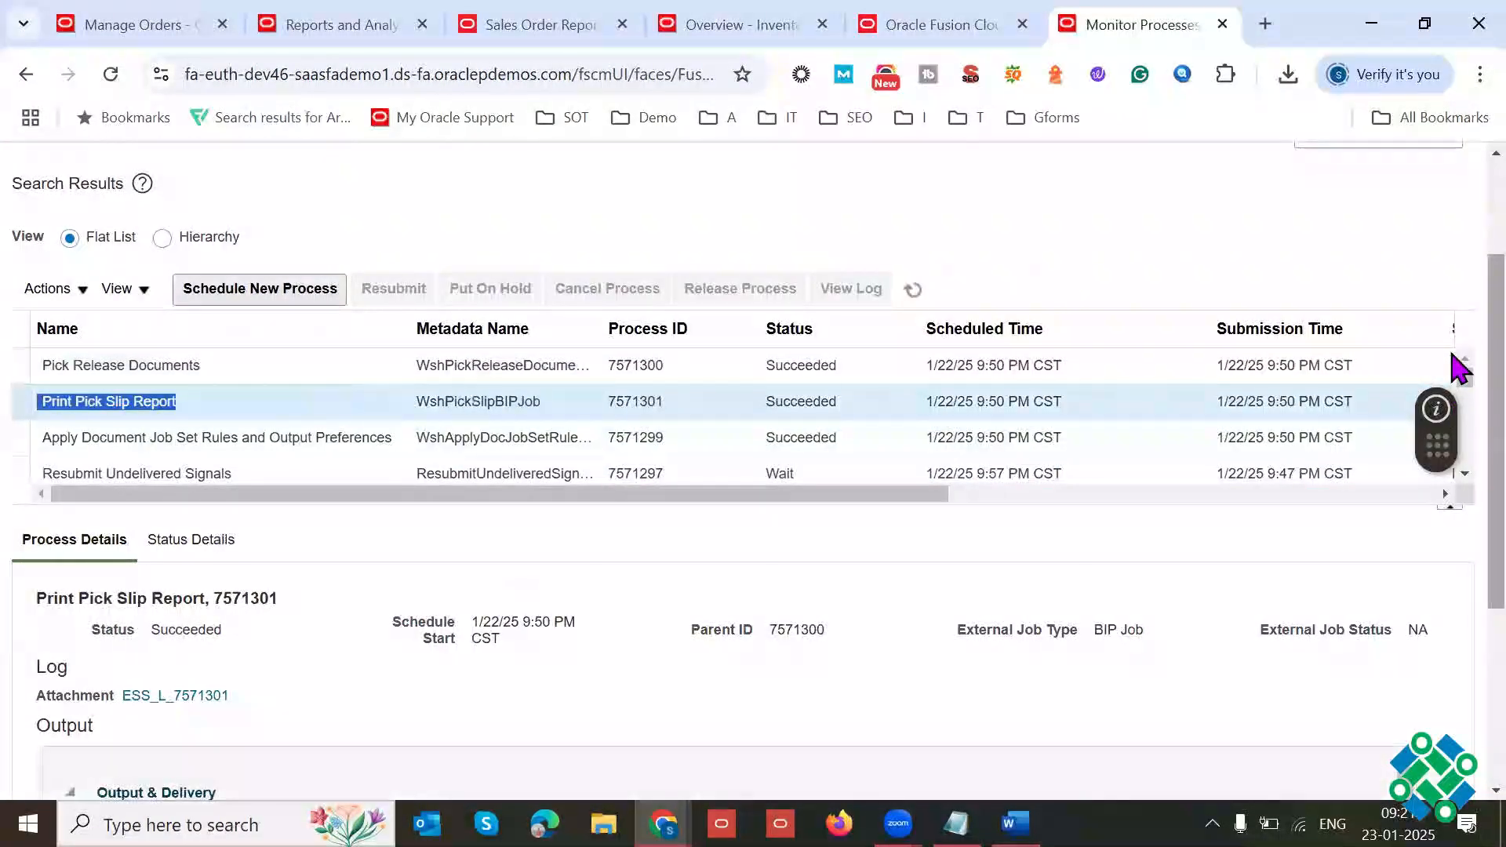
{"action": "scroll", "coordinate": [1456, 439], "scroll_direction": "down", "scroll_amount": 3}
{"action": "scroll", "coordinate": [1456, 486], "scroll_direction": "down", "scroll_amount": 2}
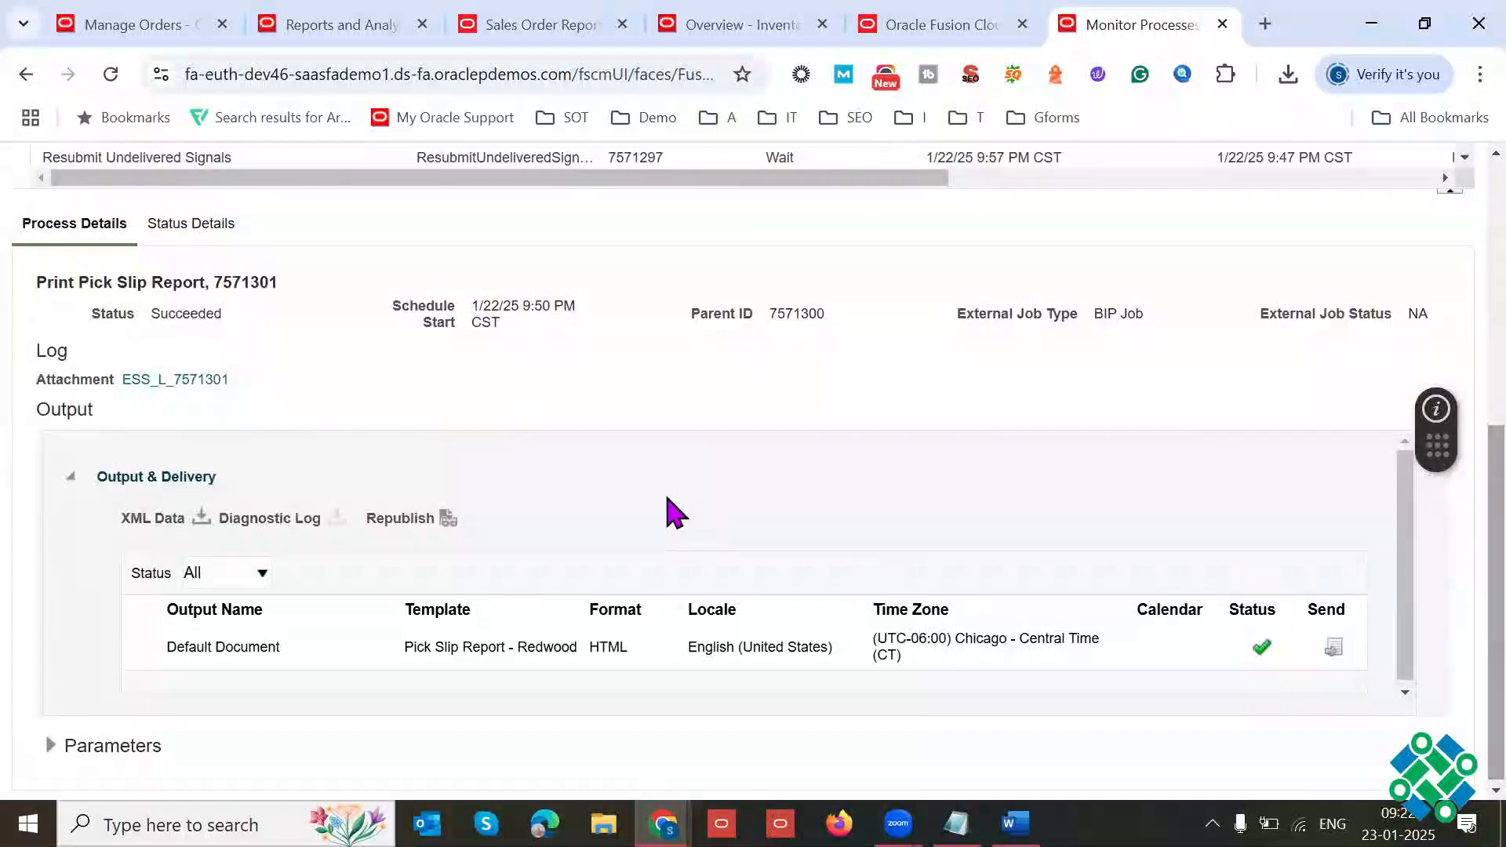
Step: Republish the pick slip output and export the Pick Slip Report - Redwood layout as a PDF
{"action": "left_click", "coordinate": [451, 521]}
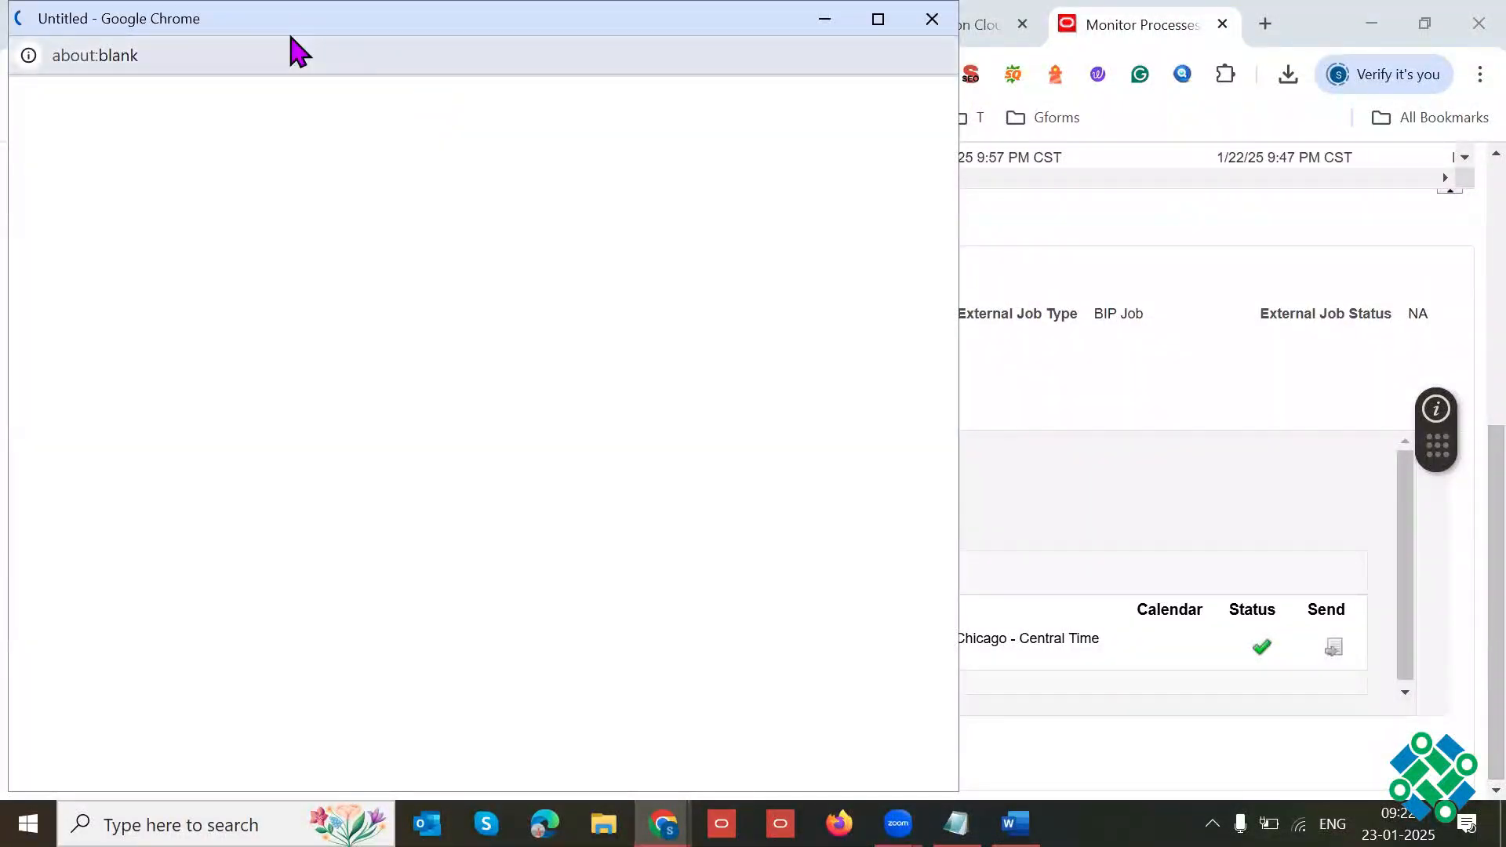
{"action": "left_click_drag", "start_coordinate": [307, 36], "coordinate": [576, 118]}
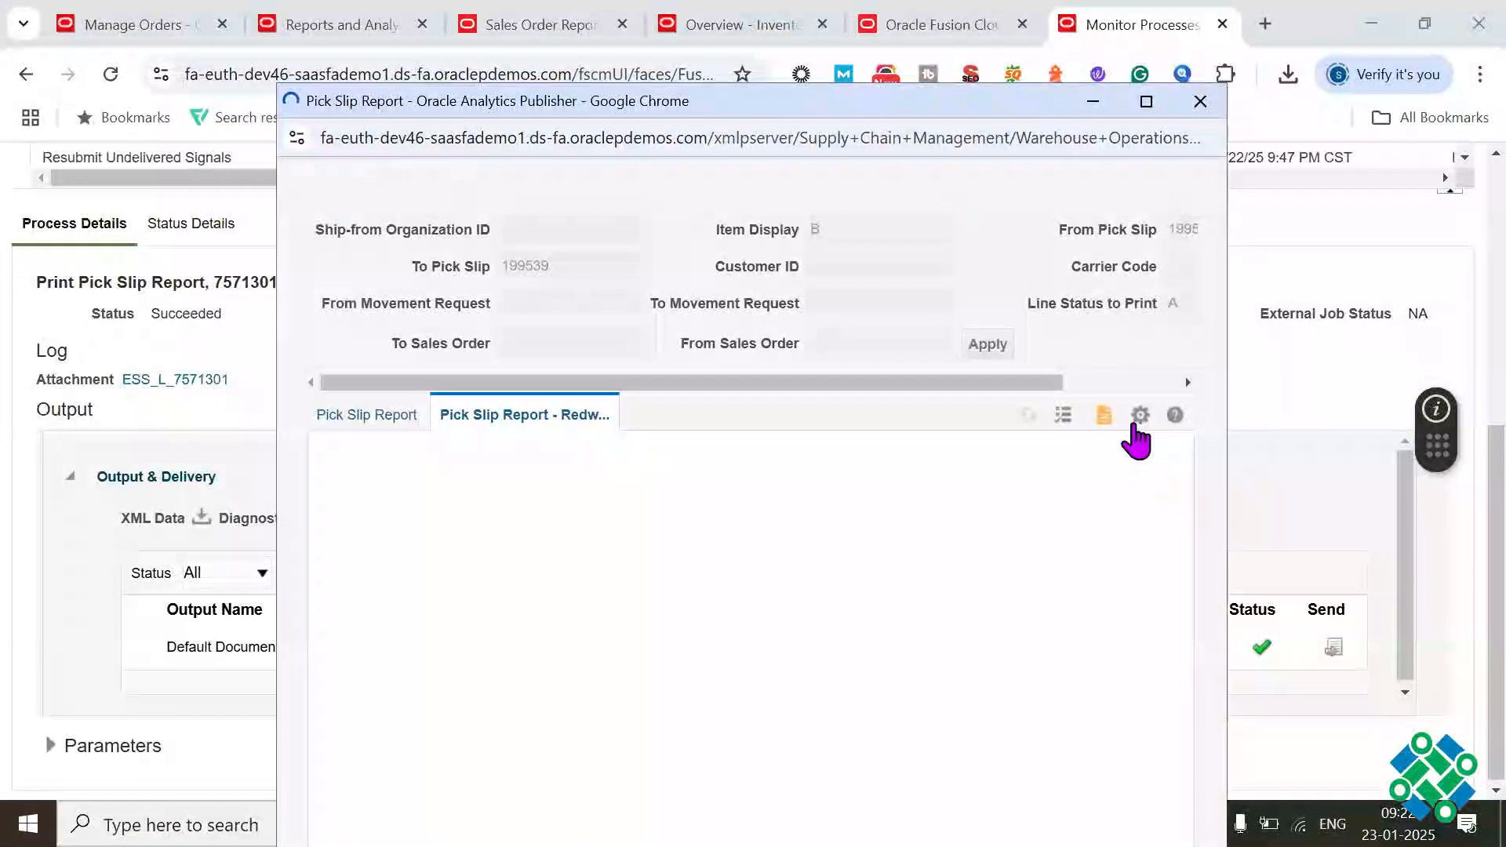
{"action": "left_click", "coordinate": [1140, 416]}
{"action": "mouse_move", "coordinate": [1079, 447]}
{"action": "left_click", "coordinate": [951, 496]}
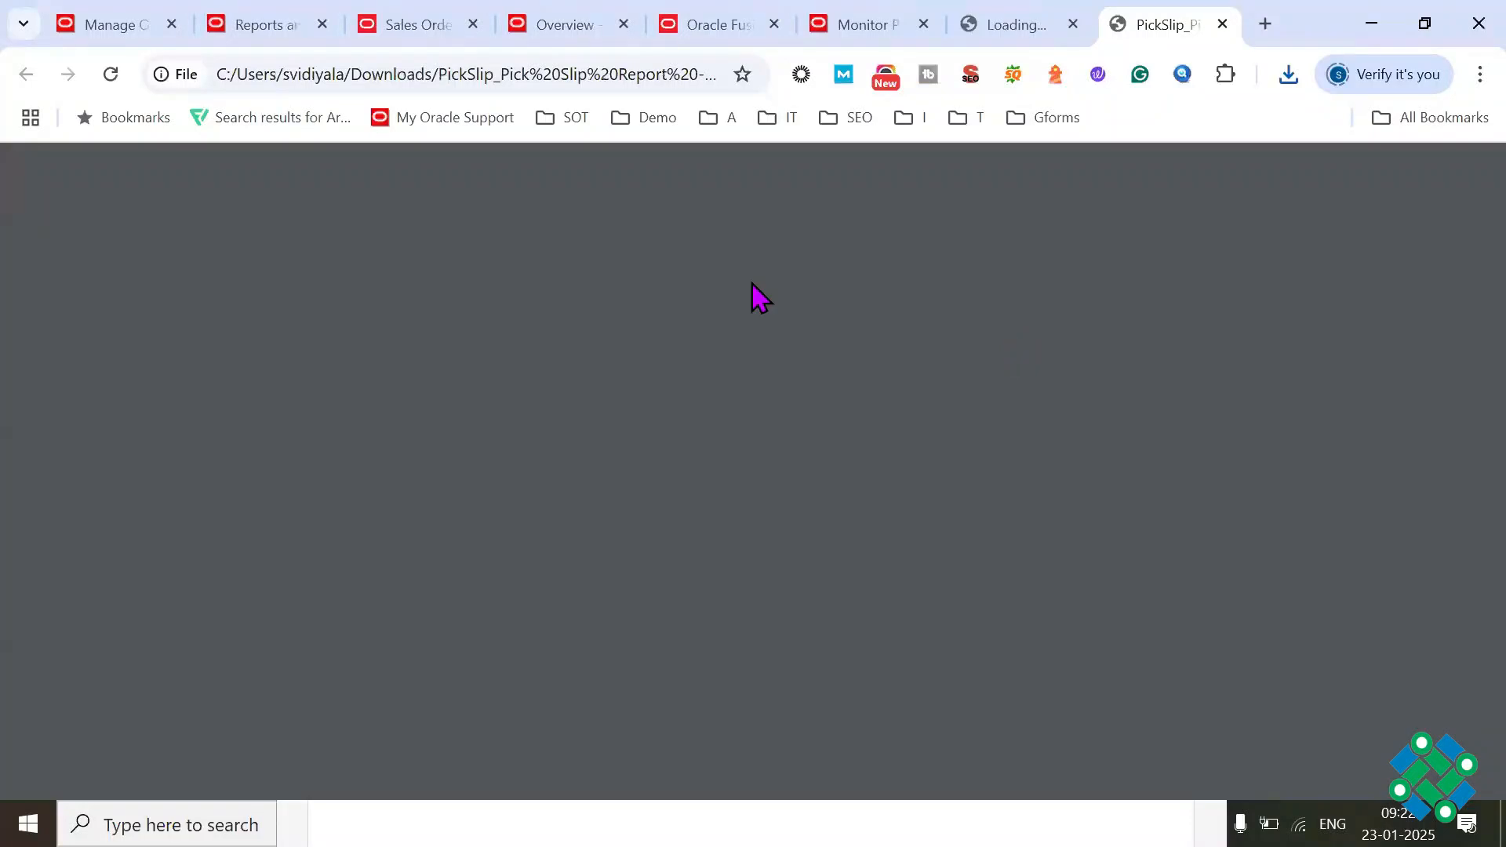
Step: Examine the pick-from and staging subinventories on the pick slip PDF, enlarging it to 125%
{"action": "scroll", "coordinate": [1460, 337], "scroll_direction": "down", "scroll_amount": 5}
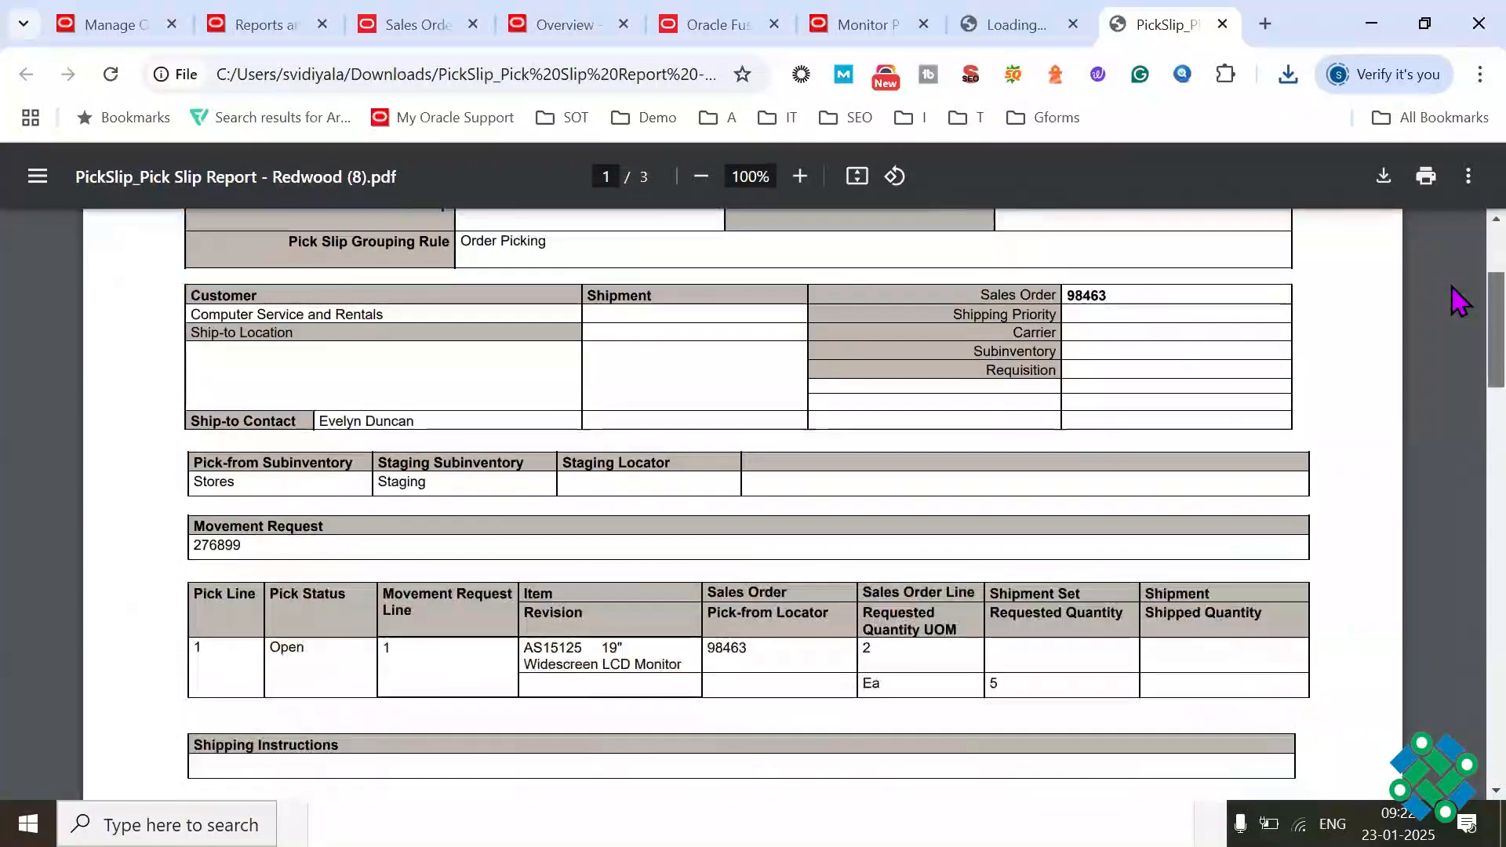
{"action": "scroll", "coordinate": [1455, 313], "scroll_direction": "up", "scroll_amount": 5}
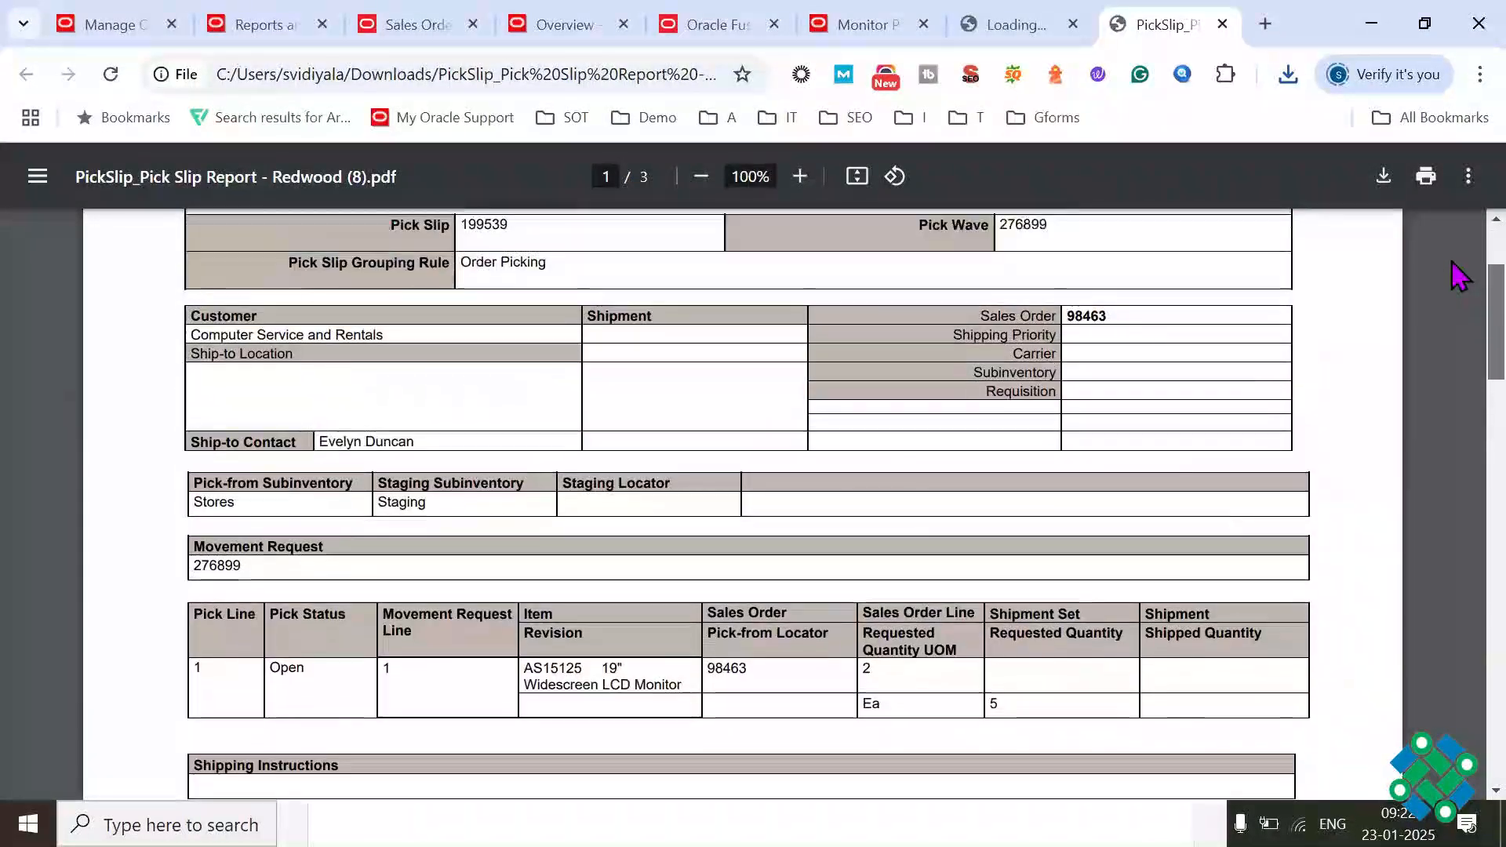
{"action": "scroll", "coordinate": [1458, 290], "scroll_direction": "down", "scroll_amount": 2}
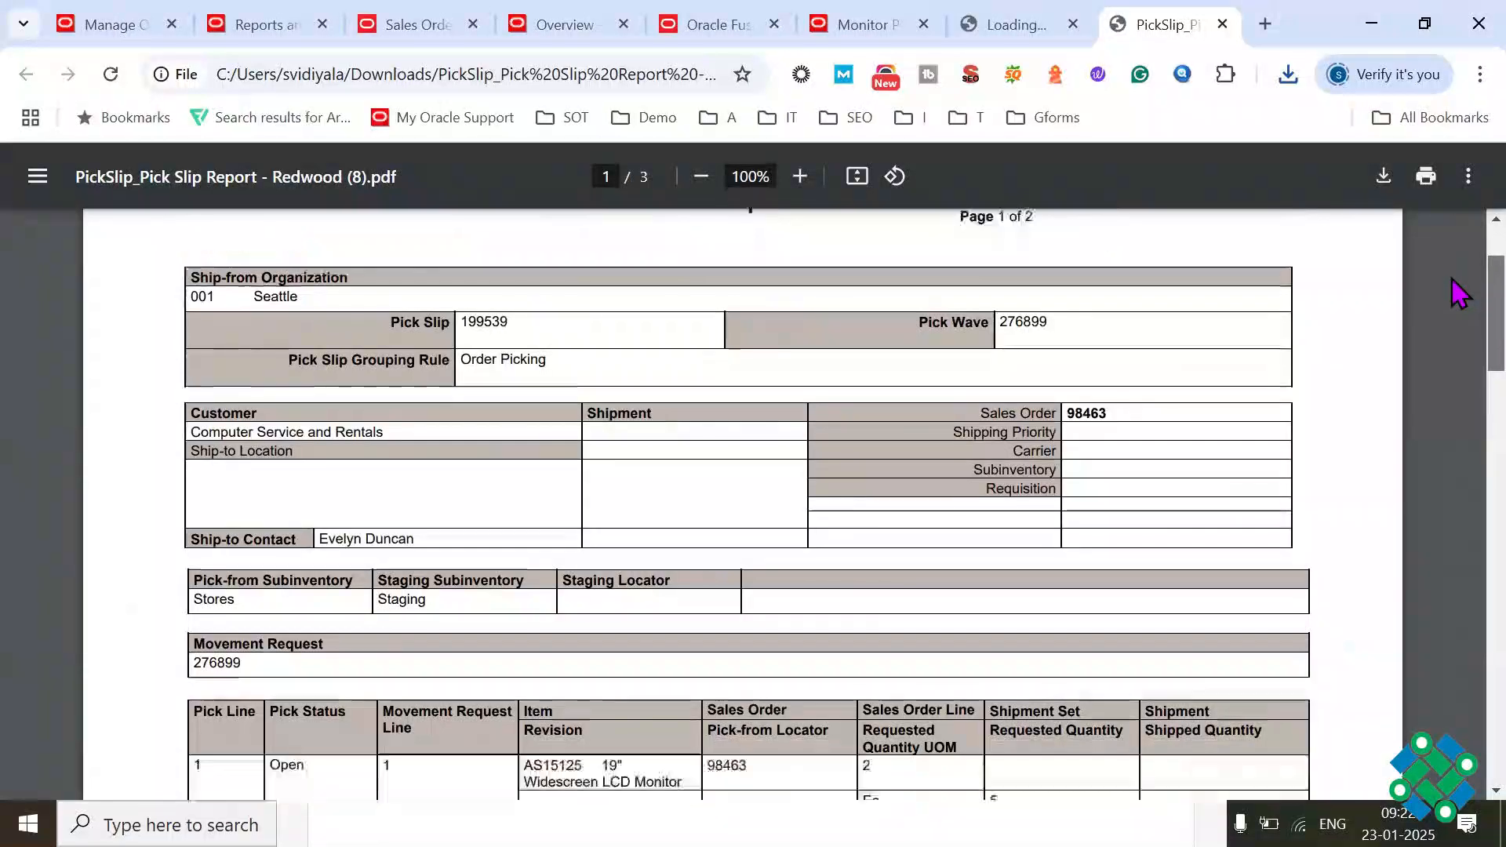
{"action": "scroll", "coordinate": [1451, 302], "scroll_direction": "down", "scroll_amount": 1}
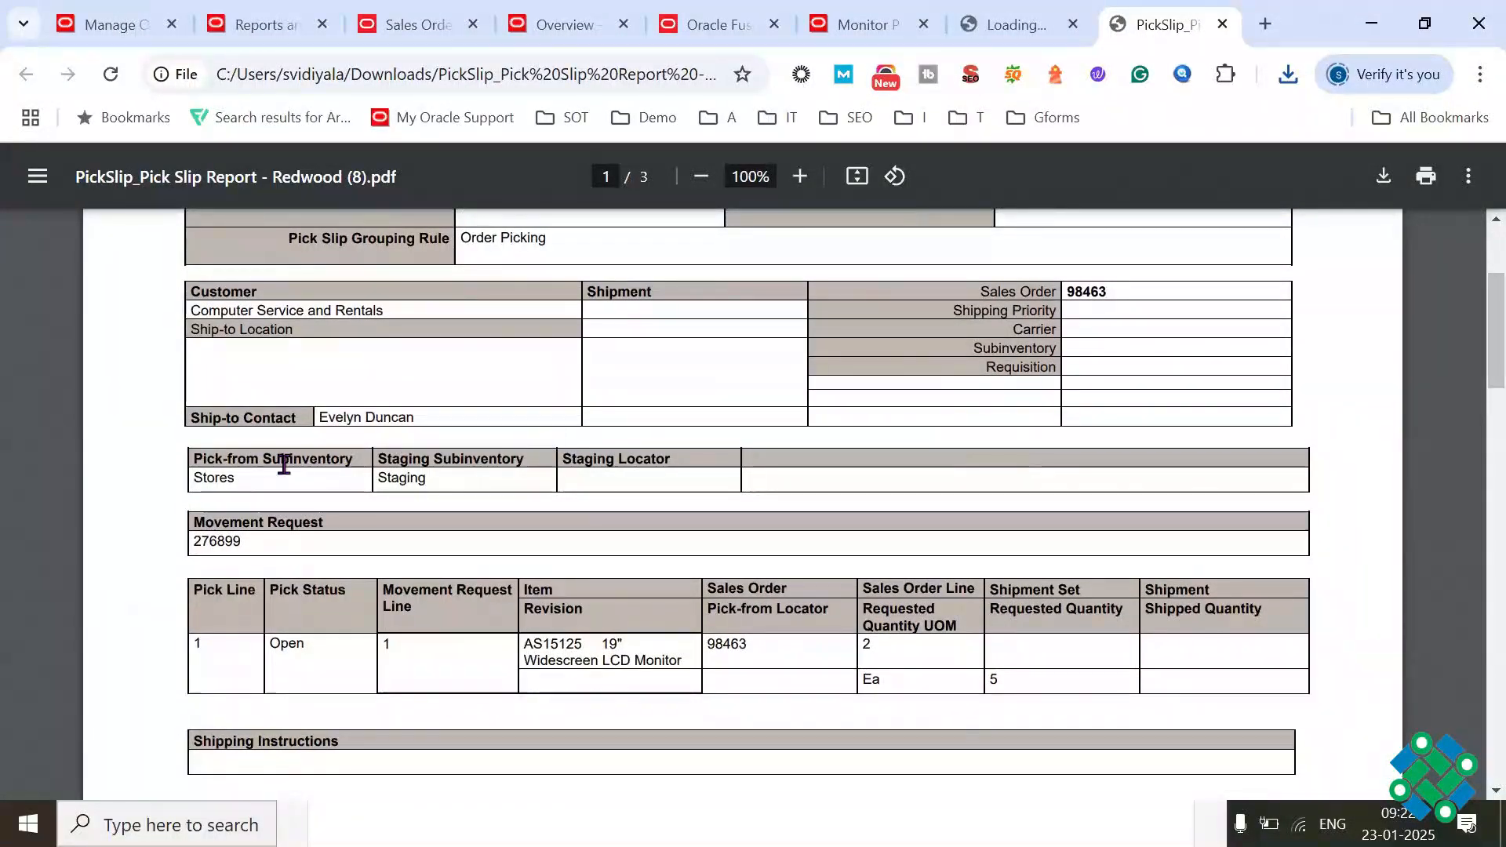
{"action": "left_click_drag", "start_coordinate": [247, 484], "coordinate": [195, 485]}
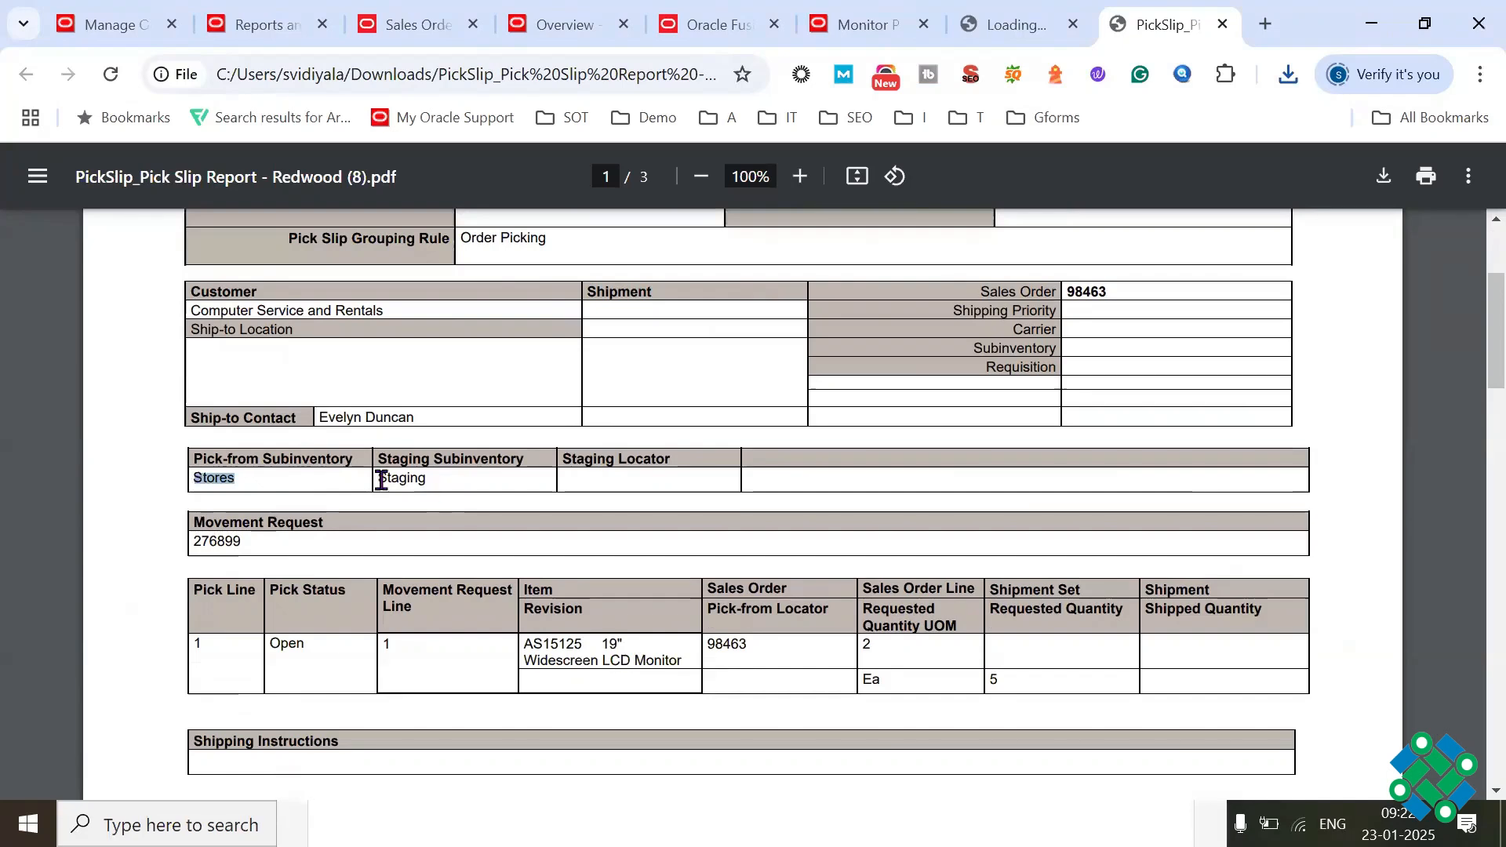
{"action": "left_click_drag", "start_coordinate": [377, 480], "coordinate": [430, 480]}
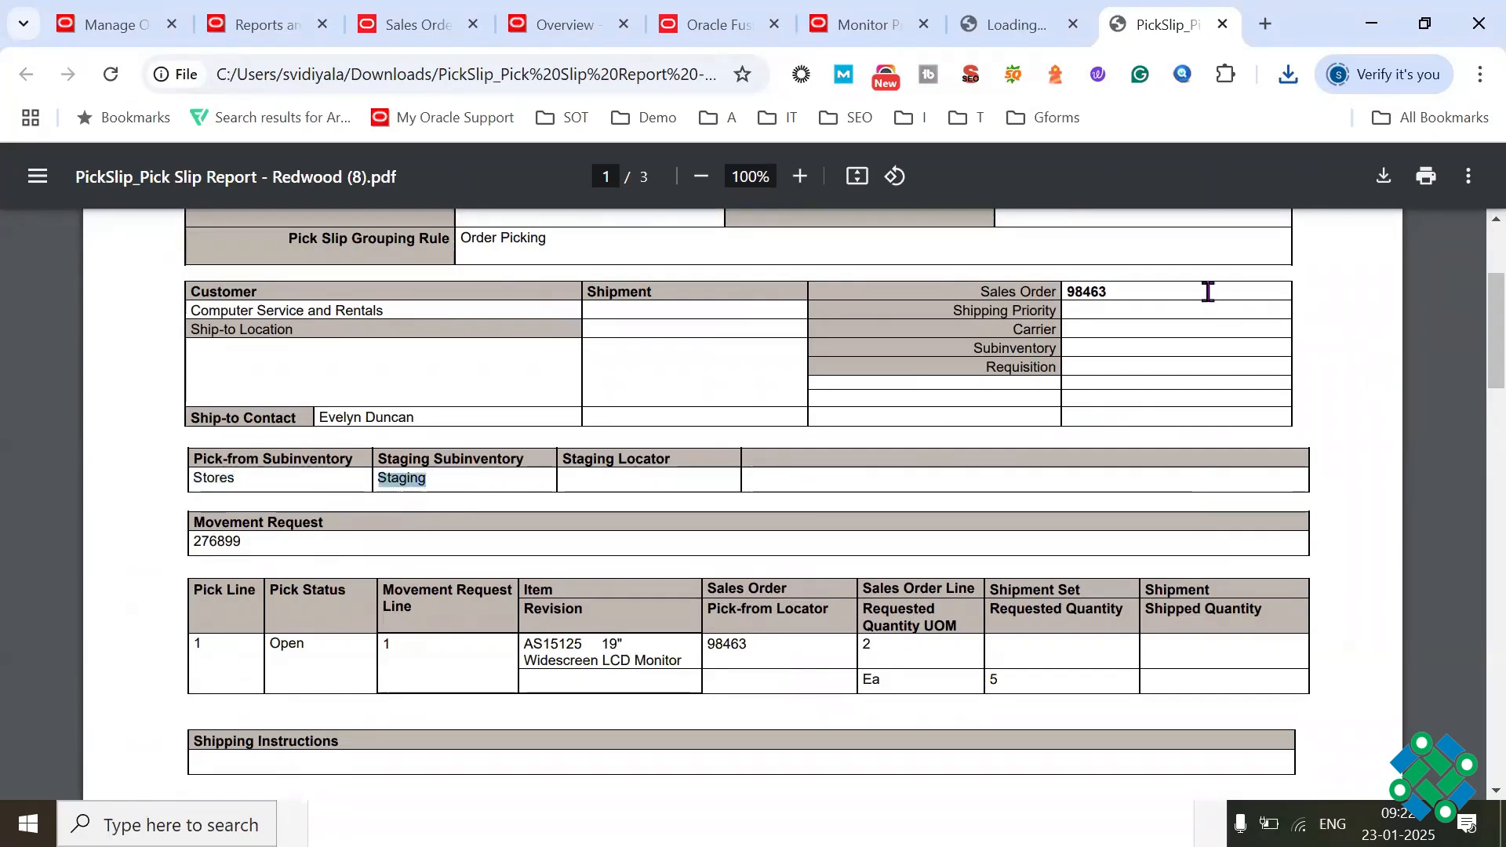
{"action": "left_click", "coordinate": [800, 176]}
{"action": "left_click", "coordinate": [800, 176]}
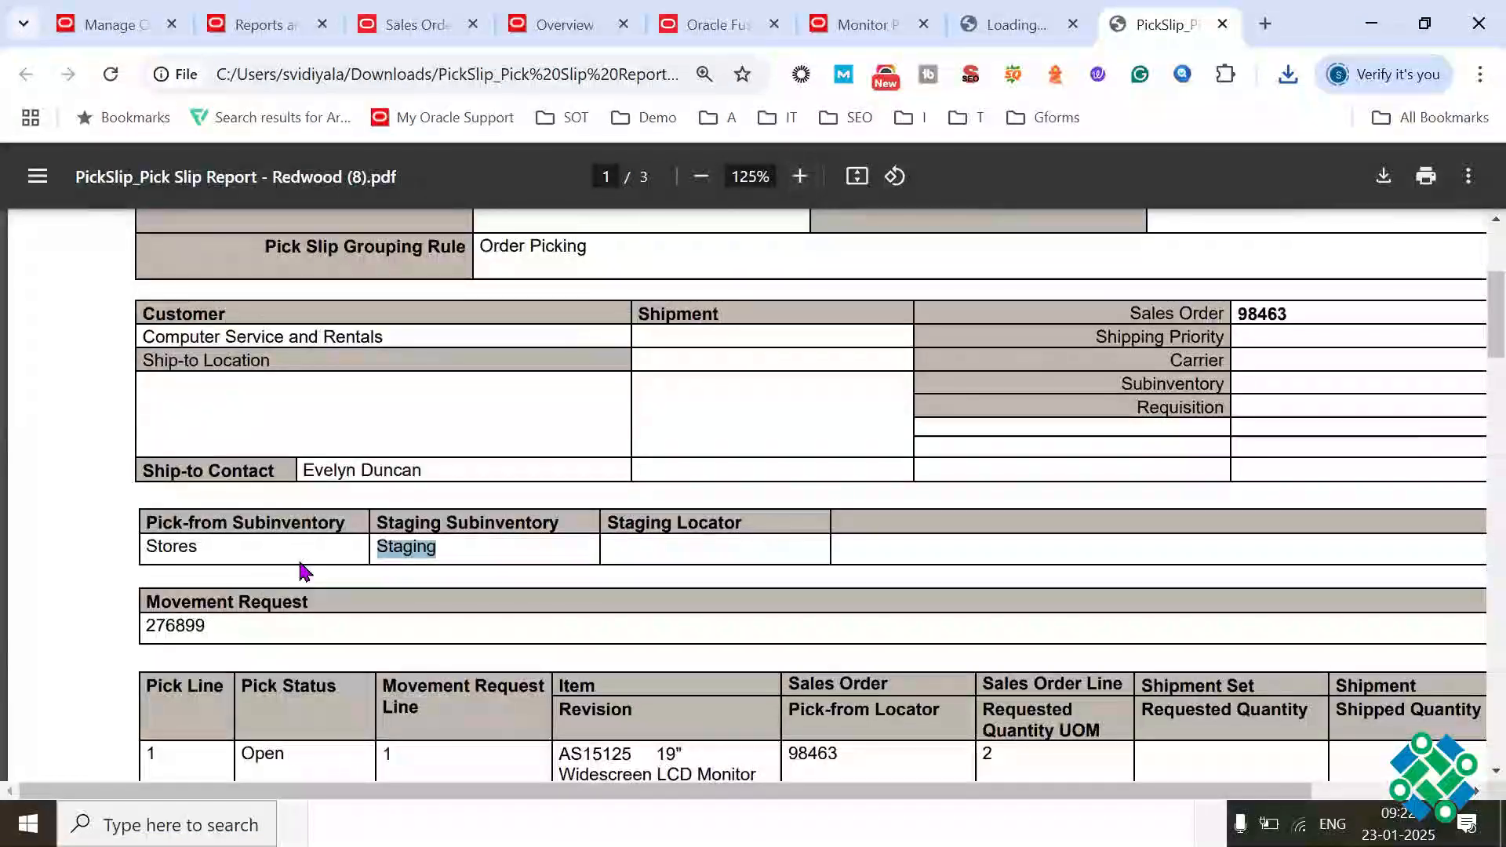
Step: Examine the pick slip's movement request number and the pick line's sales order, order line and requested quantity
{"action": "mouse_move", "coordinate": [158, 626]}
{"action": "left_mouse_down"}
{"action": "mouse_move", "coordinate": [226, 624]}
{"action": "mouse_move", "coordinate": [148, 626]}
{"action": "left_mouse_up"}
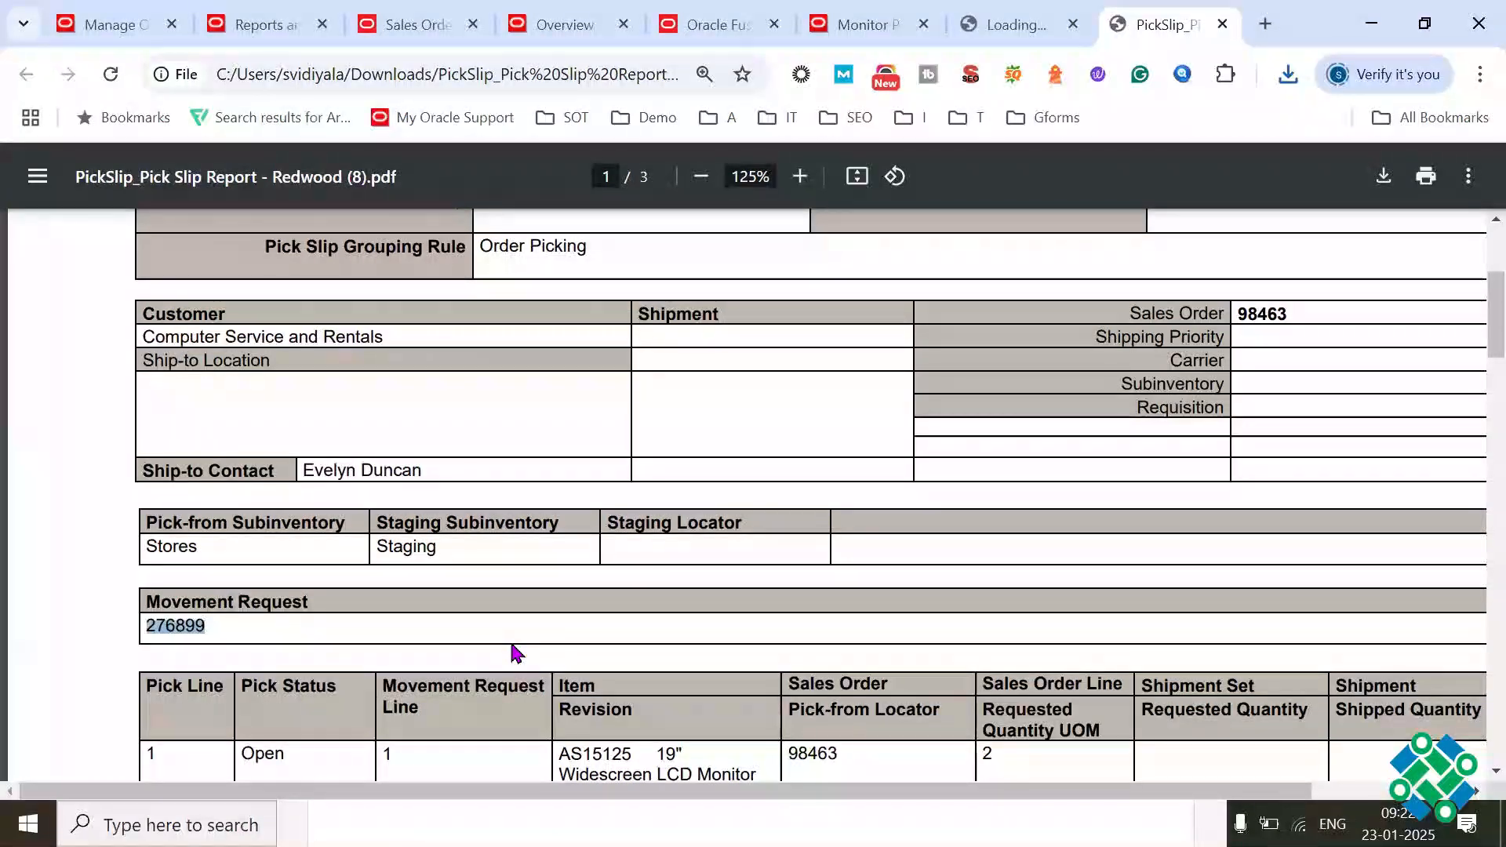
{"action": "scroll", "coordinate": [1474, 321], "scroll_direction": "down", "scroll_amount": 3}
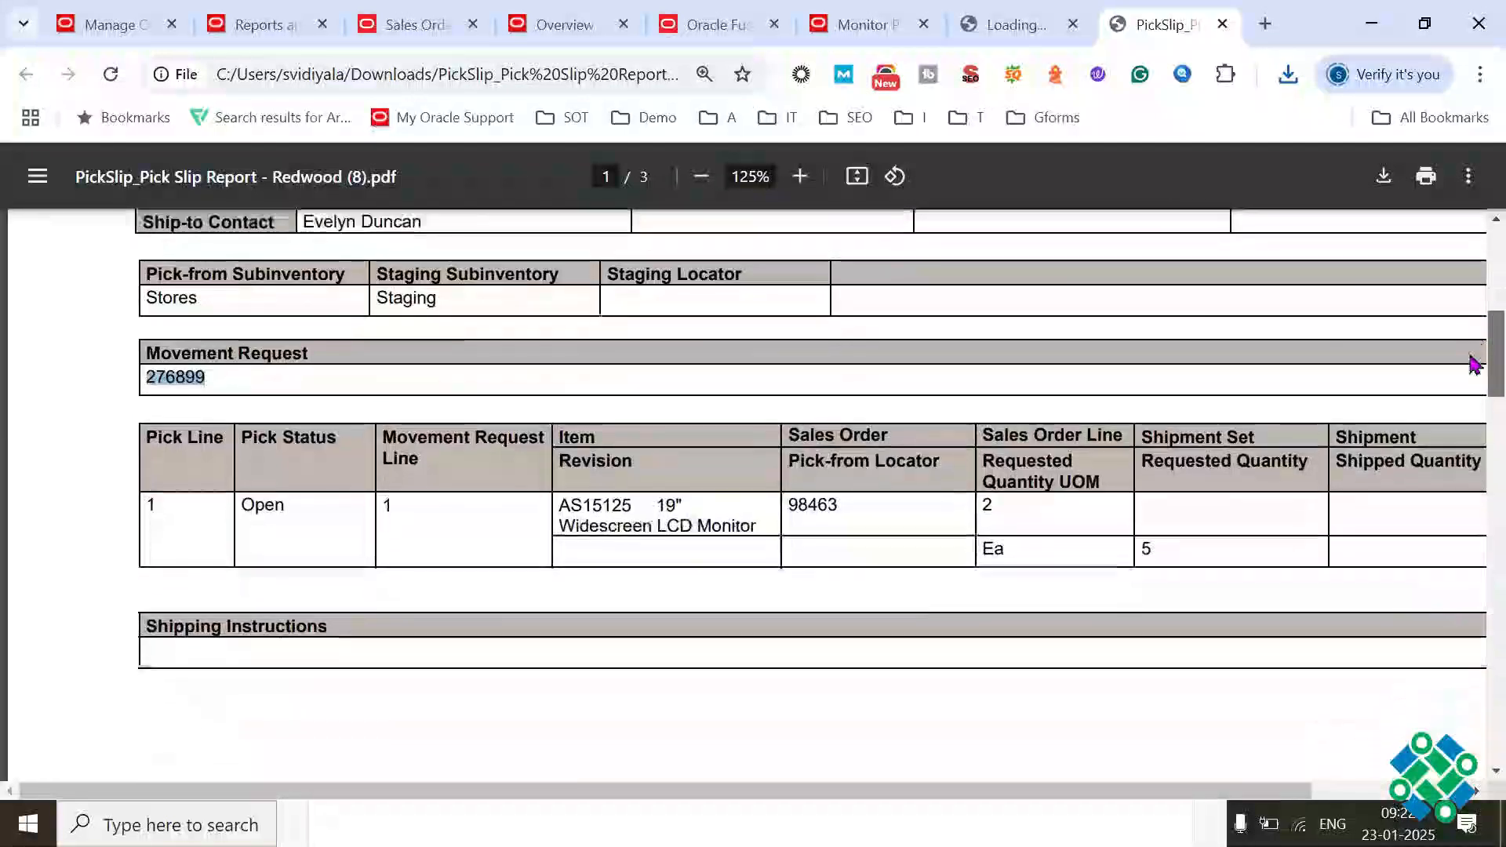
{"action": "left_click_drag", "start_coordinate": [802, 481], "coordinate": [838, 476]}
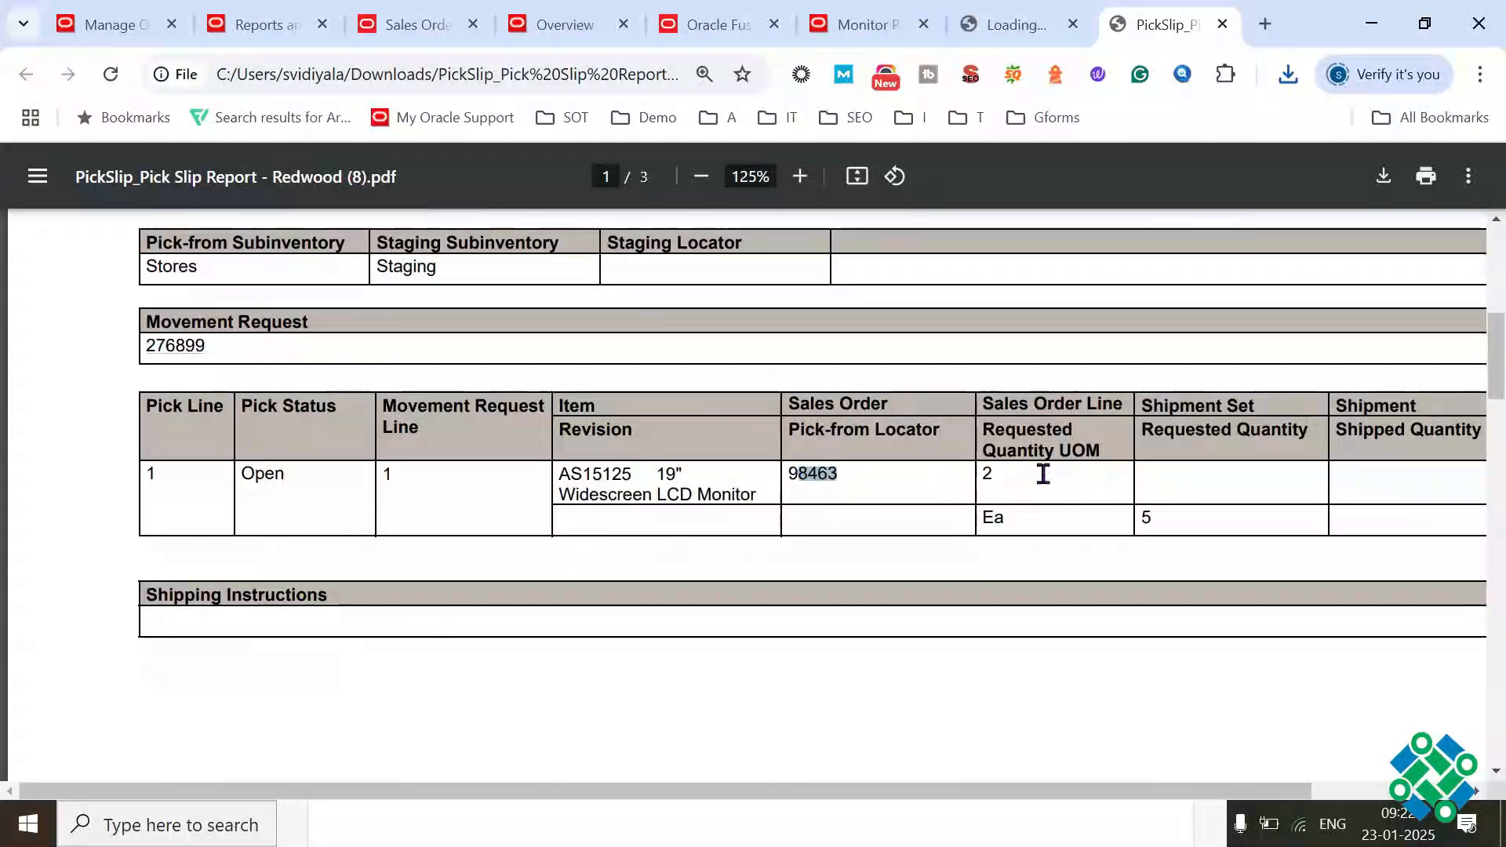
{"action": "left_click_drag", "start_coordinate": [982, 477], "coordinate": [1007, 478]}
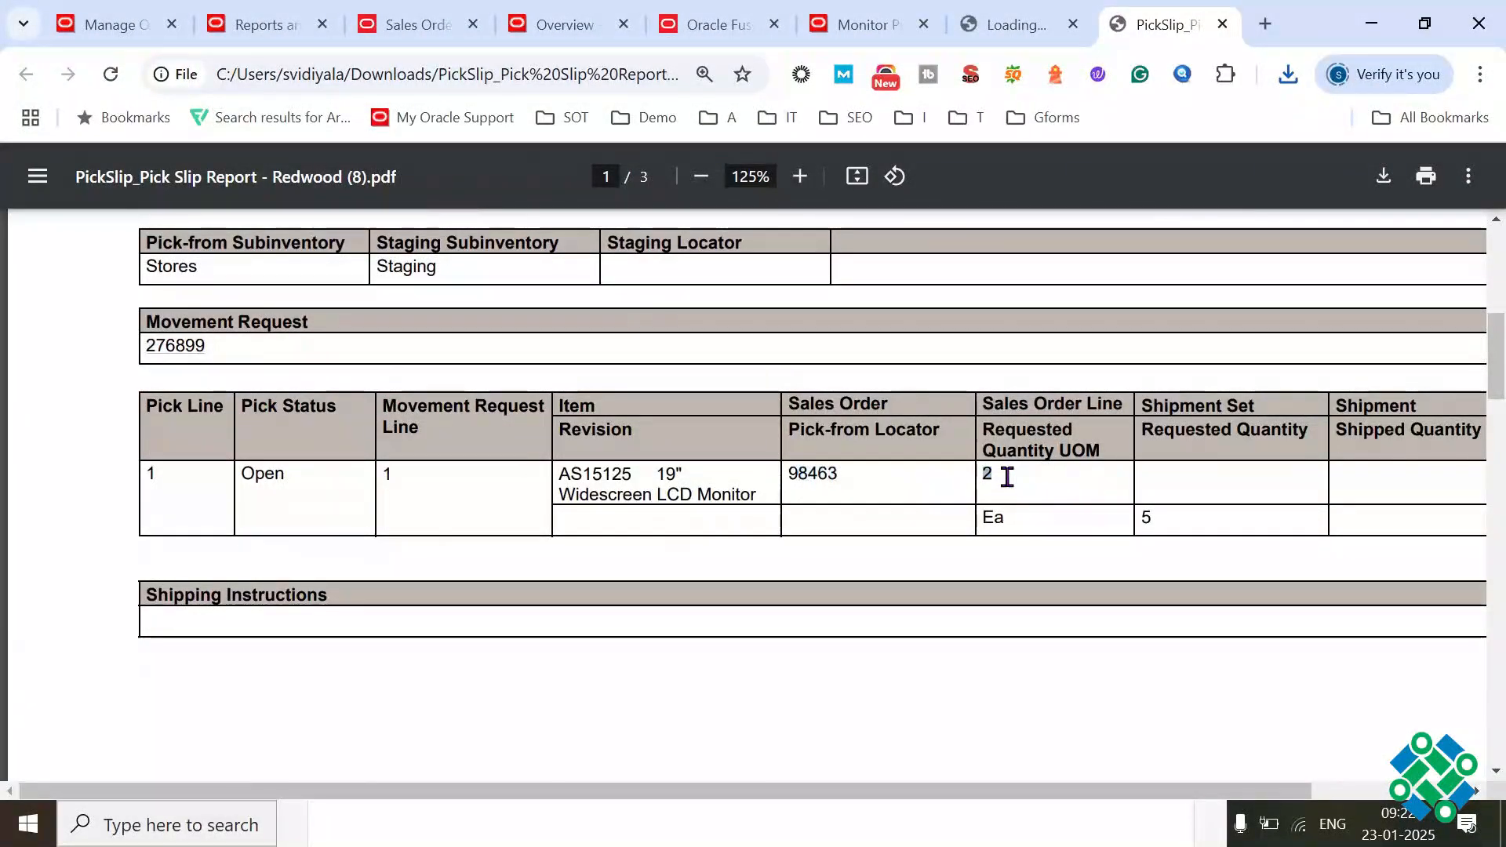
{"action": "left_click_drag", "start_coordinate": [1023, 405], "coordinate": [1092, 405]}
{"action": "left_click_drag", "start_coordinate": [979, 479], "coordinate": [1075, 444]}
{"action": "left_click_drag", "start_coordinate": [973, 524], "coordinate": [1193, 521]}
{"action": "left_click_drag", "start_coordinate": [976, 793], "coordinate": [1160, 781]}
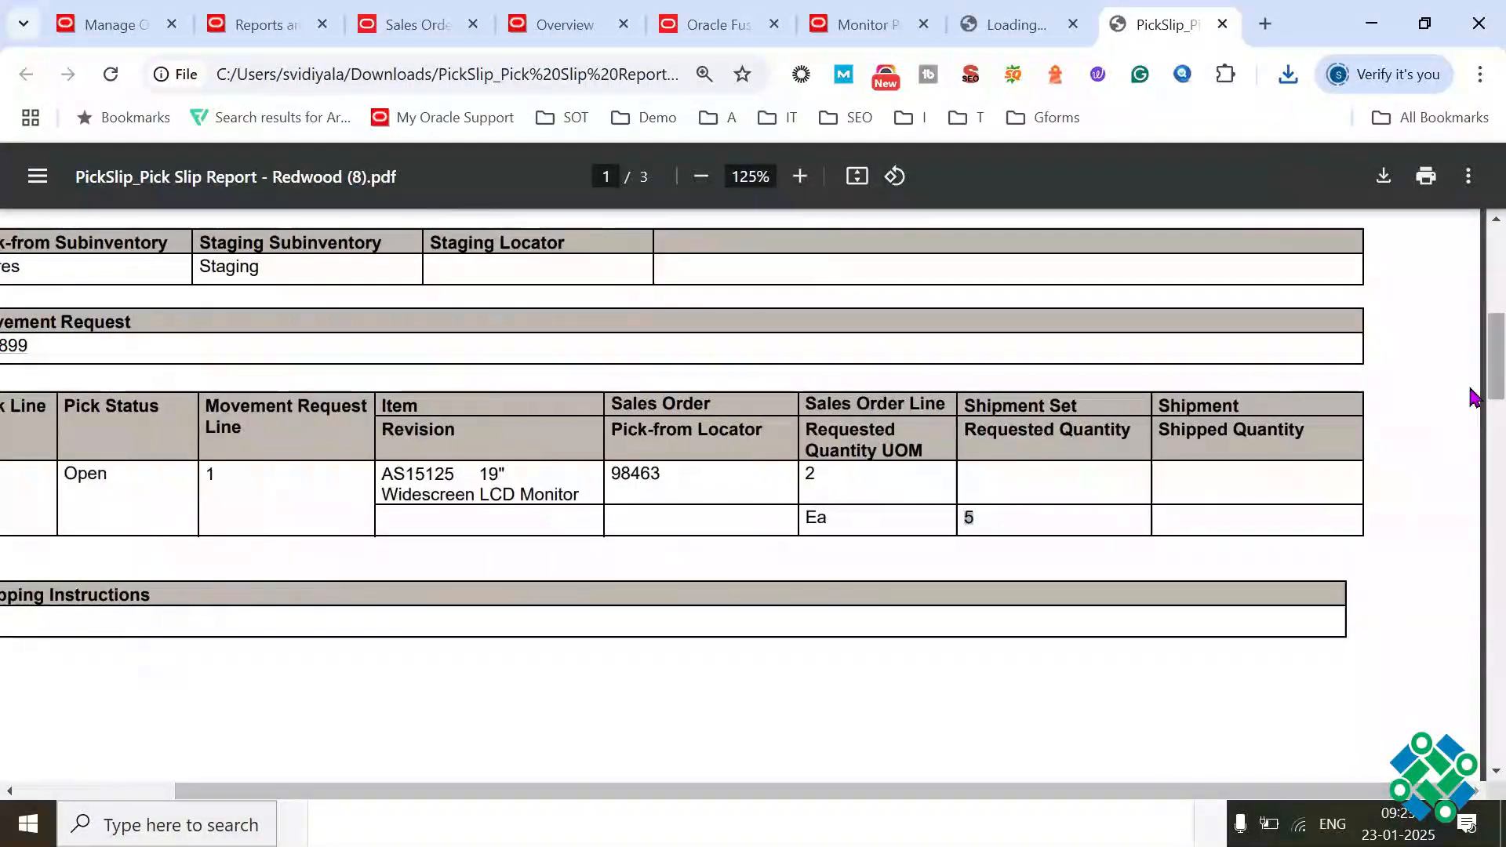
Step: Review the pick slip header, the item on the pick line and the subinventory it is picked from
{"action": "scroll", "coordinate": [1473, 314], "scroll_direction": "up", "scroll_amount": 7}
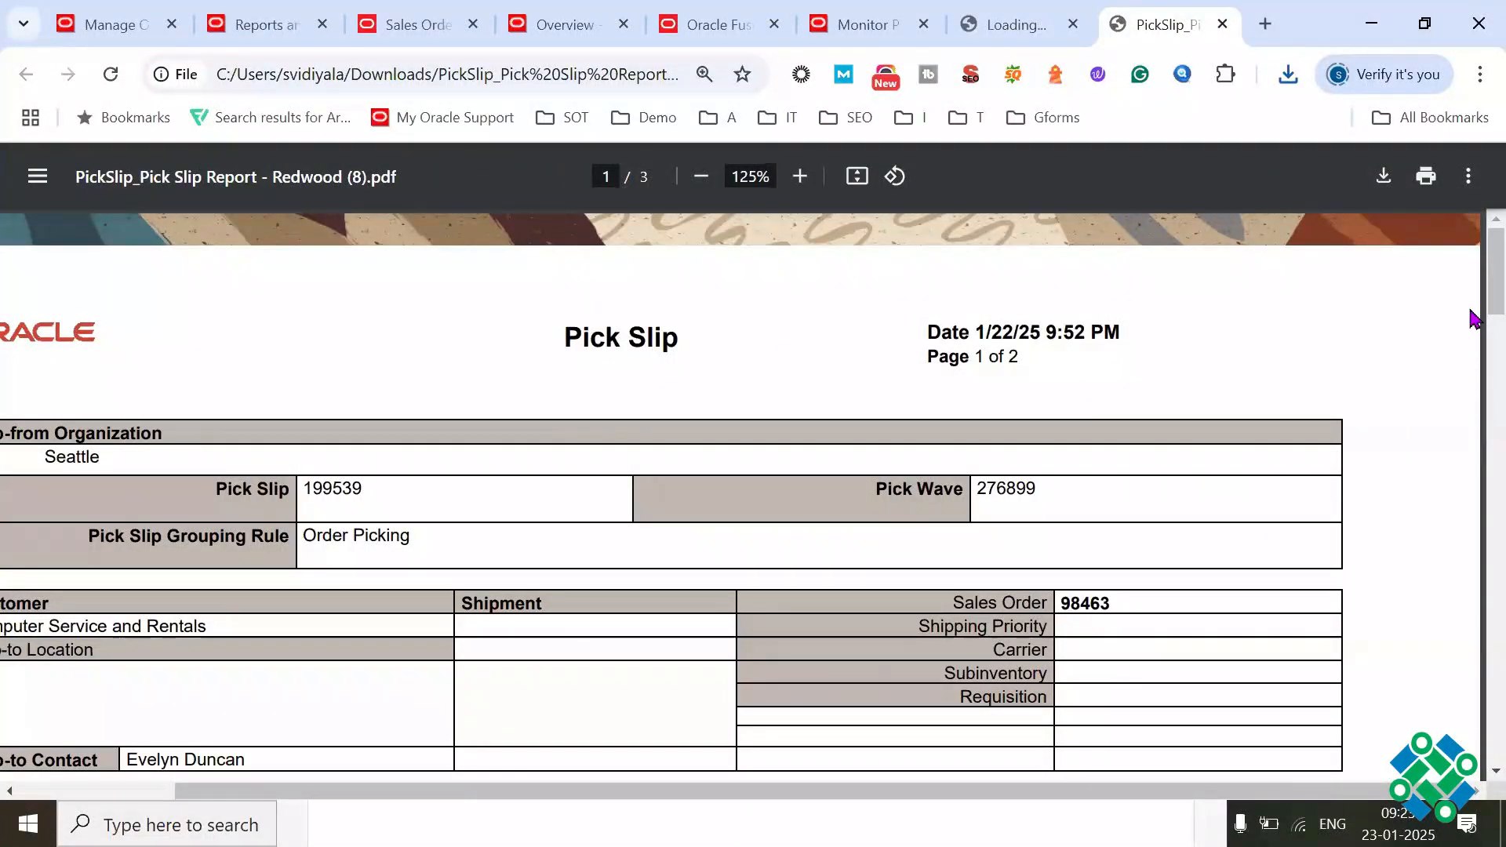
{"action": "left_click_drag", "start_coordinate": [1491, 303], "coordinate": [1475, 414]}
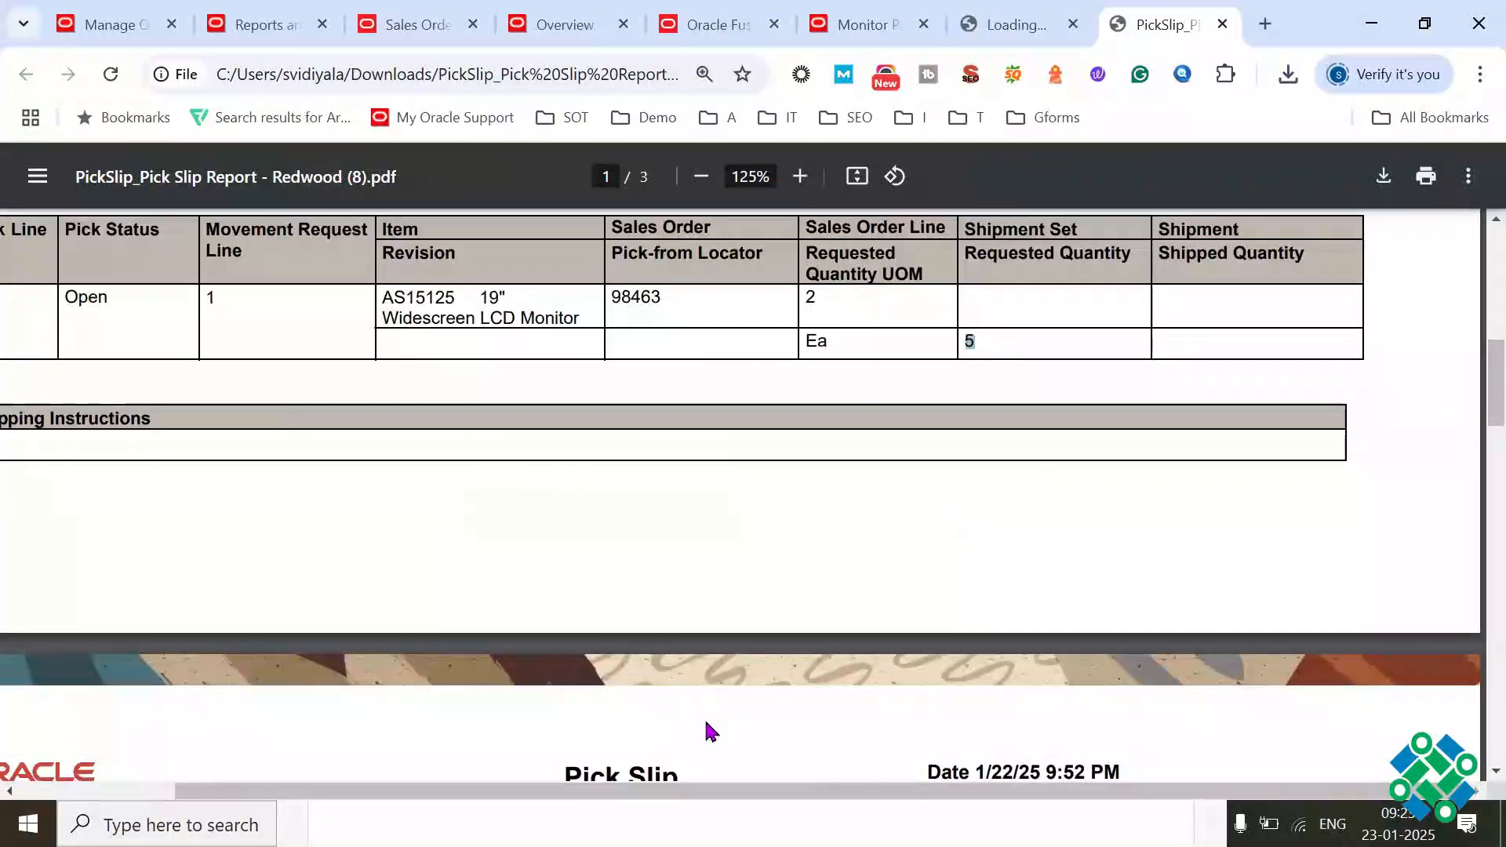
{"action": "left_click_drag", "start_coordinate": [549, 793], "coordinate": [391, 794]}
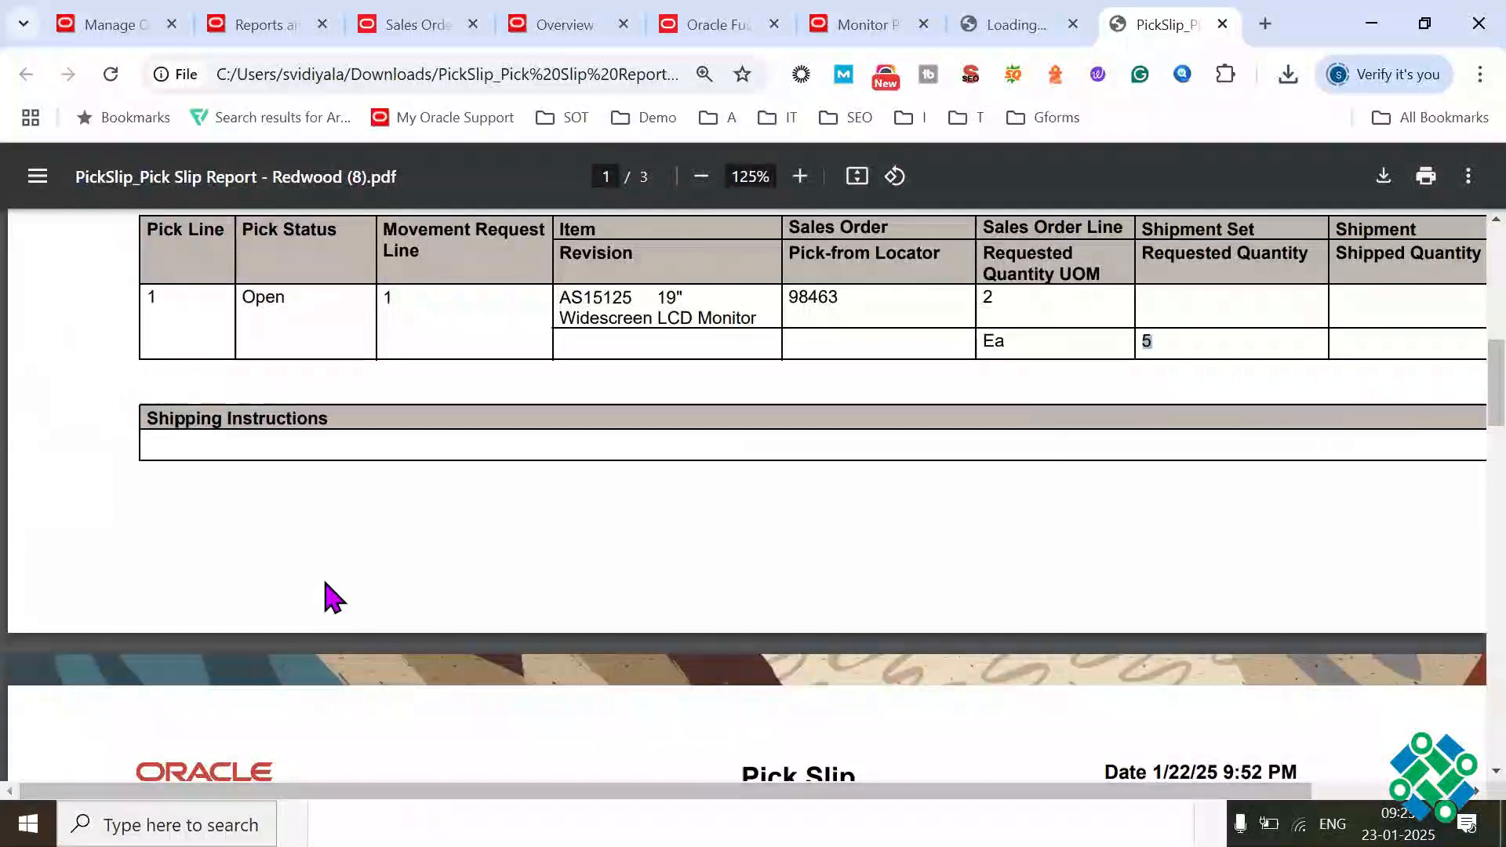
{"action": "scroll", "coordinate": [329, 597], "scroll_direction": "up", "scroll_amount": 3}
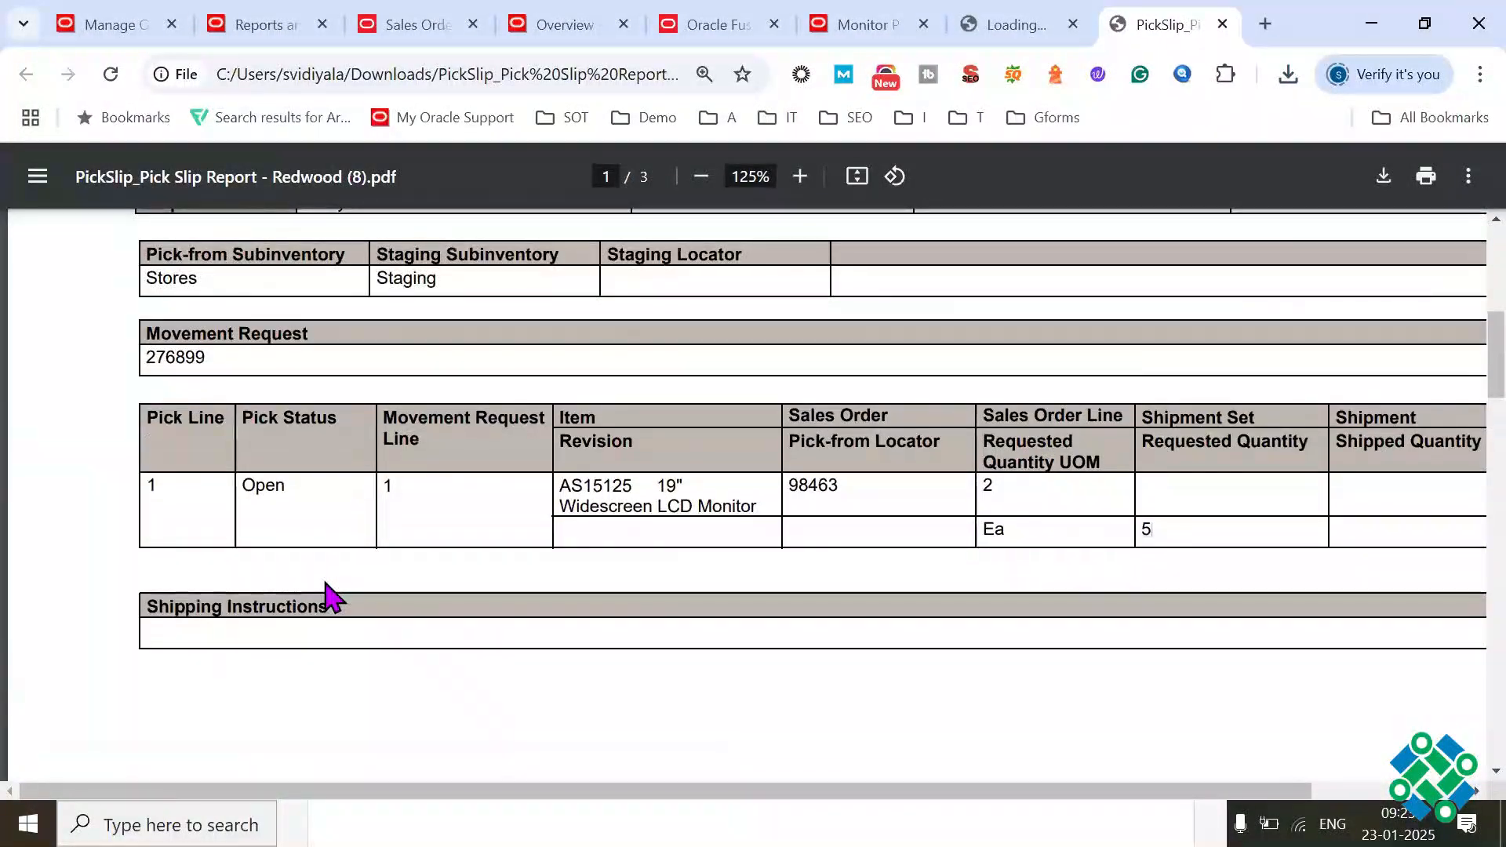
{"action": "left_click_drag", "start_coordinate": [622, 497], "coordinate": [685, 524]}
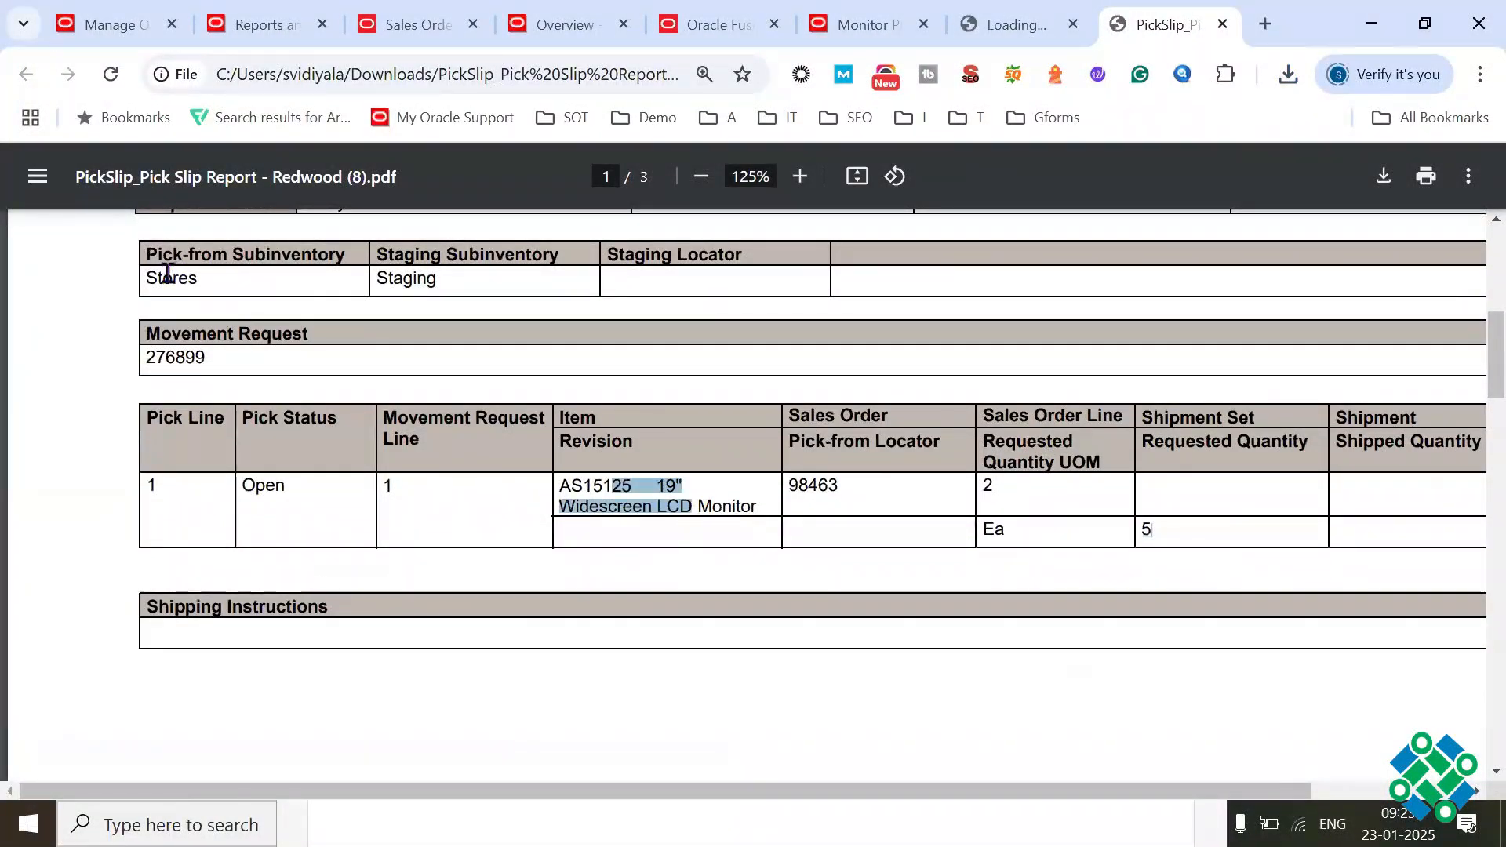
{"action": "left_click_drag", "start_coordinate": [155, 275], "coordinate": [222, 269]}
{"action": "double_click", "coordinate": [193, 279]}
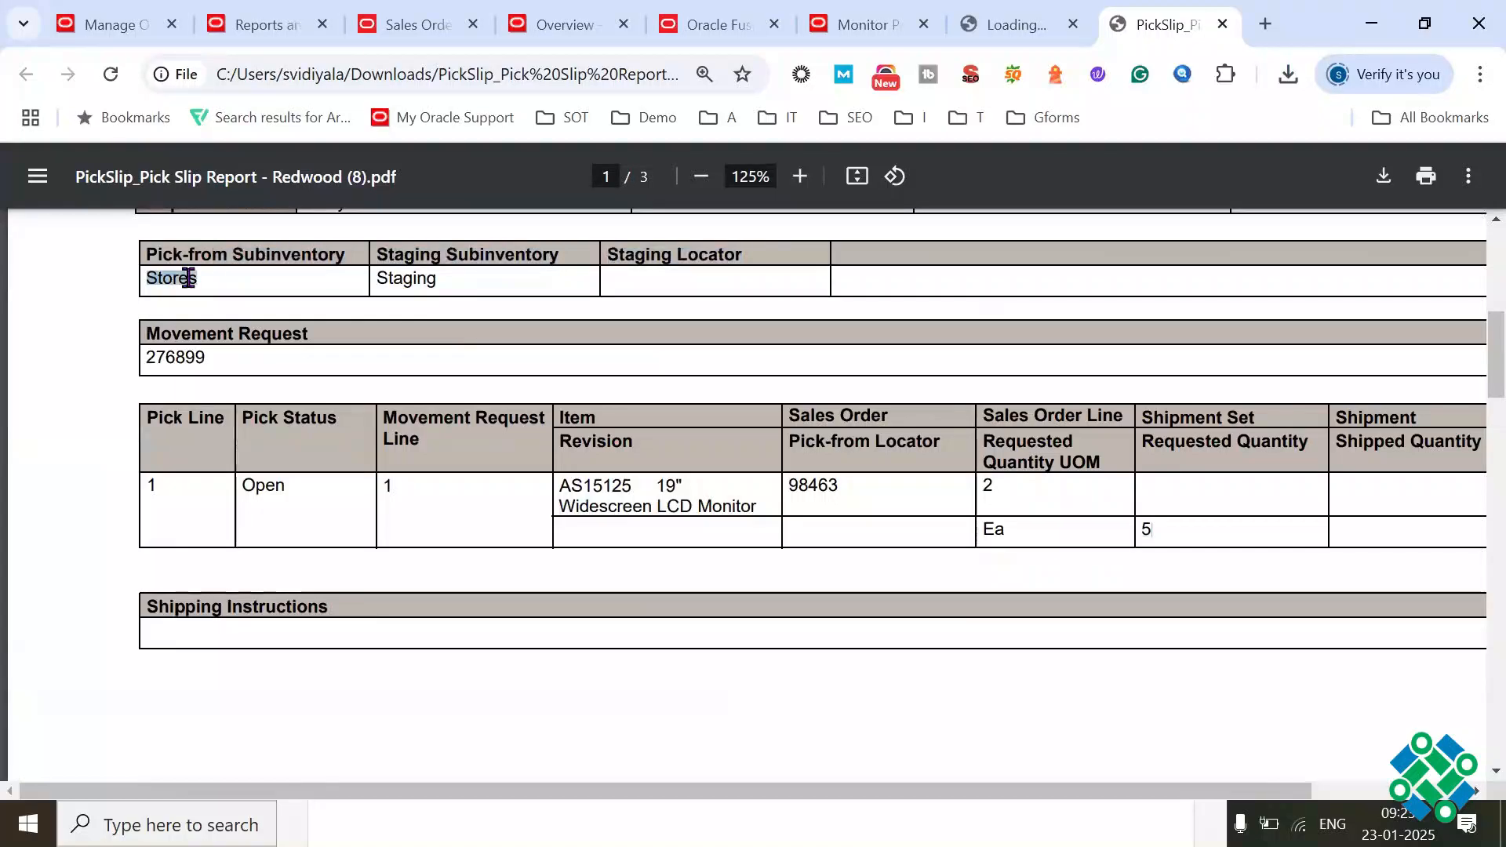
Step: Check the staging subinventory on the pick slip, cancel the New Pick Wave page, and show the Supply Chain Execution apps
{"action": "double_click", "coordinate": [407, 278]}
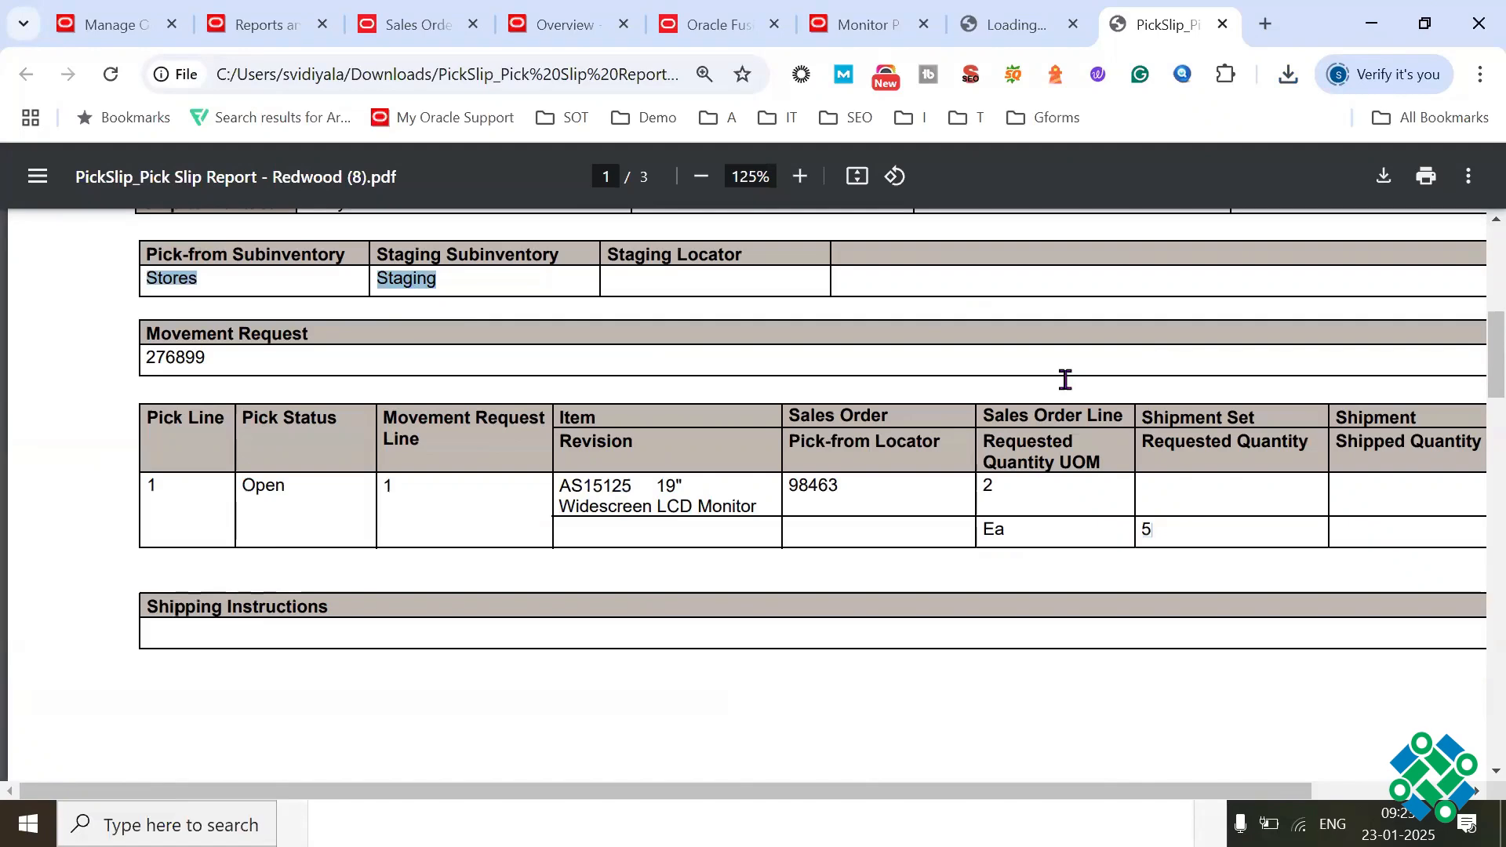
{"action": "left_click", "coordinate": [717, 31]}
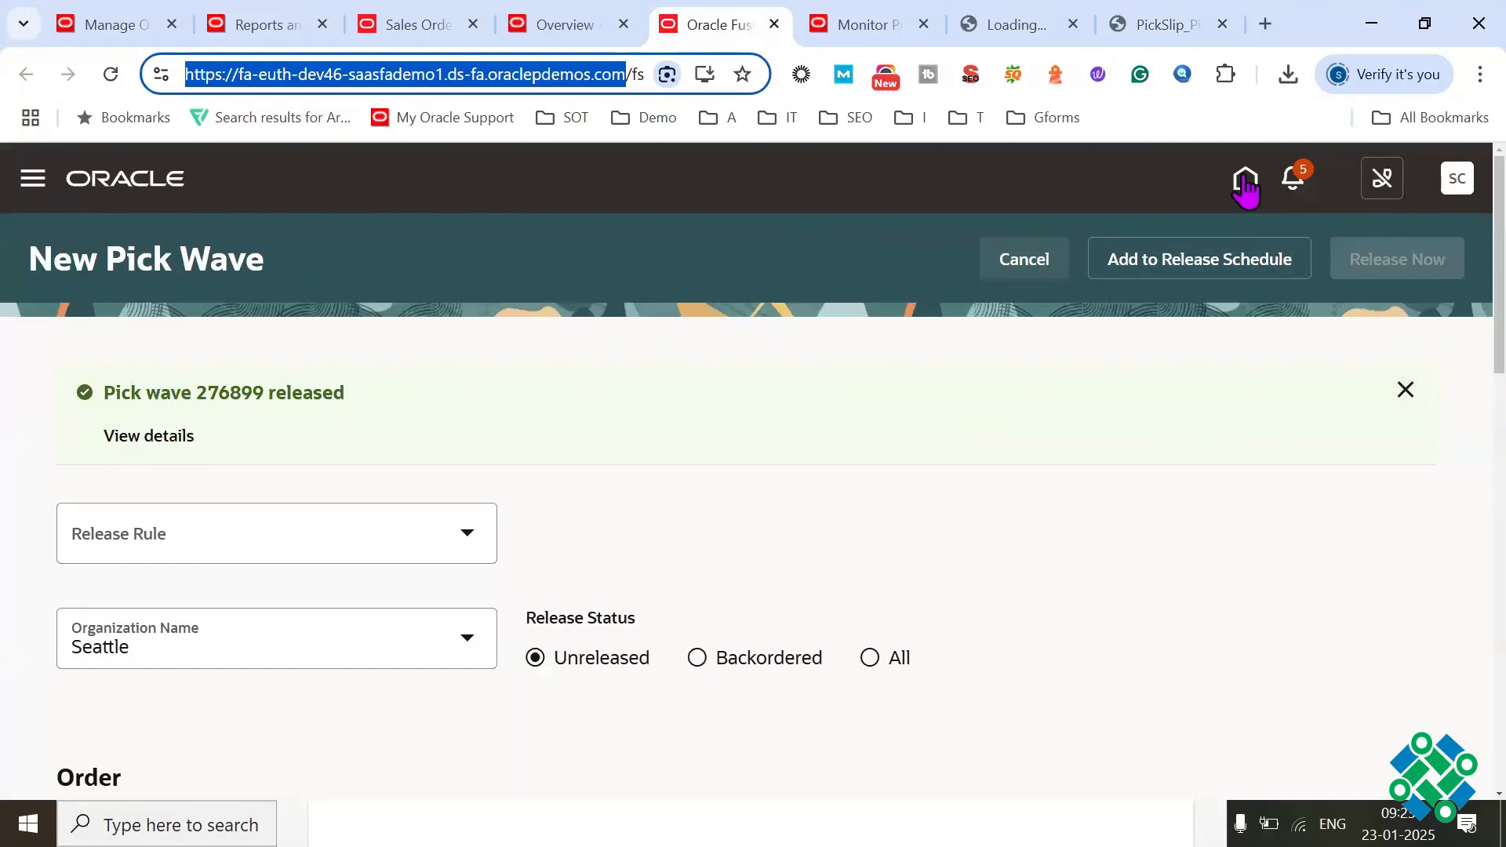
{"action": "left_click", "coordinate": [1024, 267]}
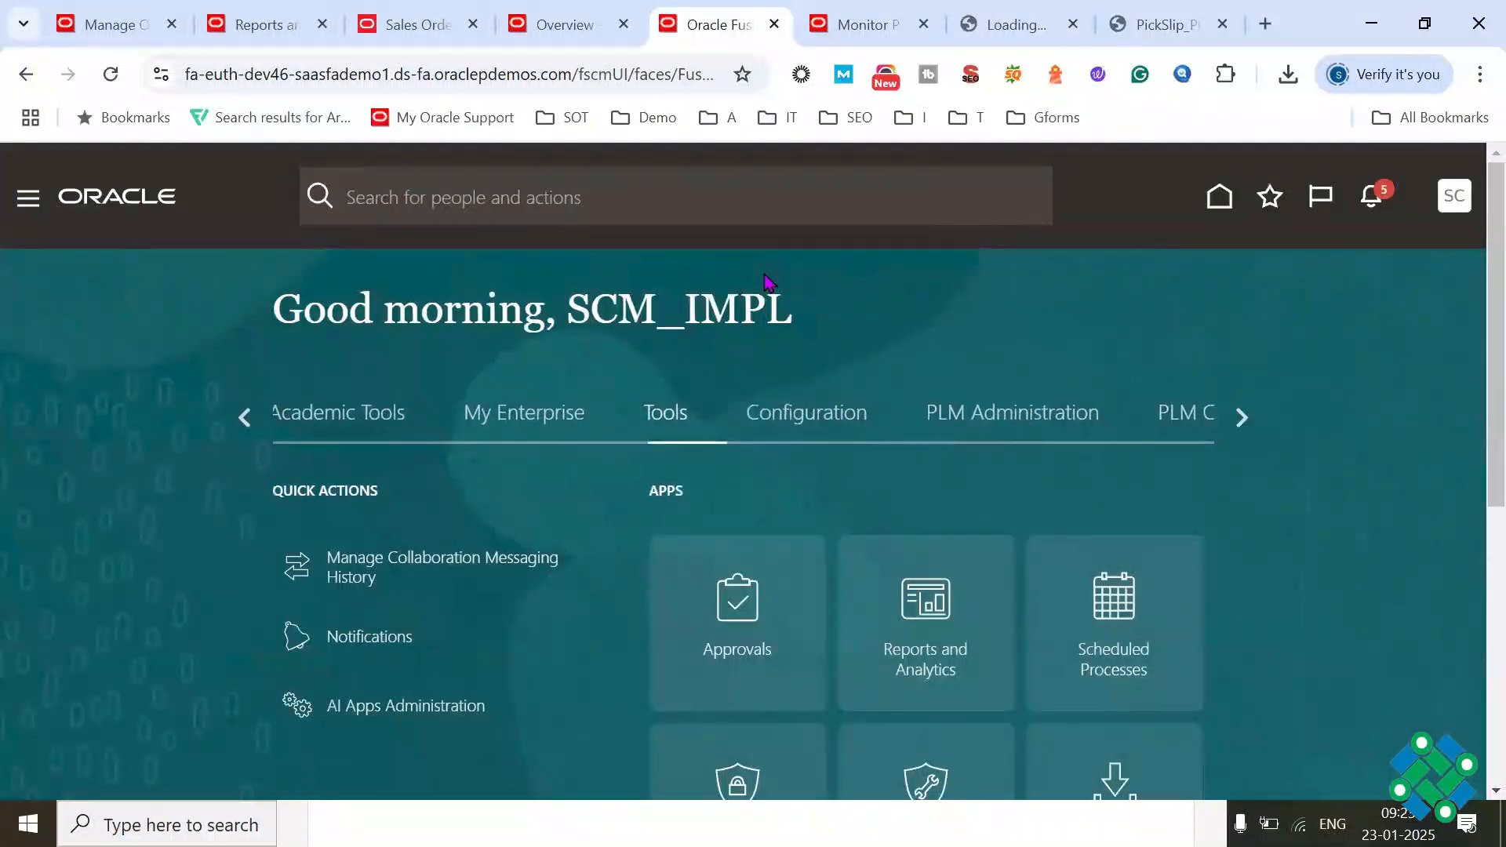
{"action": "left_click", "coordinate": [245, 418]}
{"action": "left_click", "coordinate": [245, 418]}
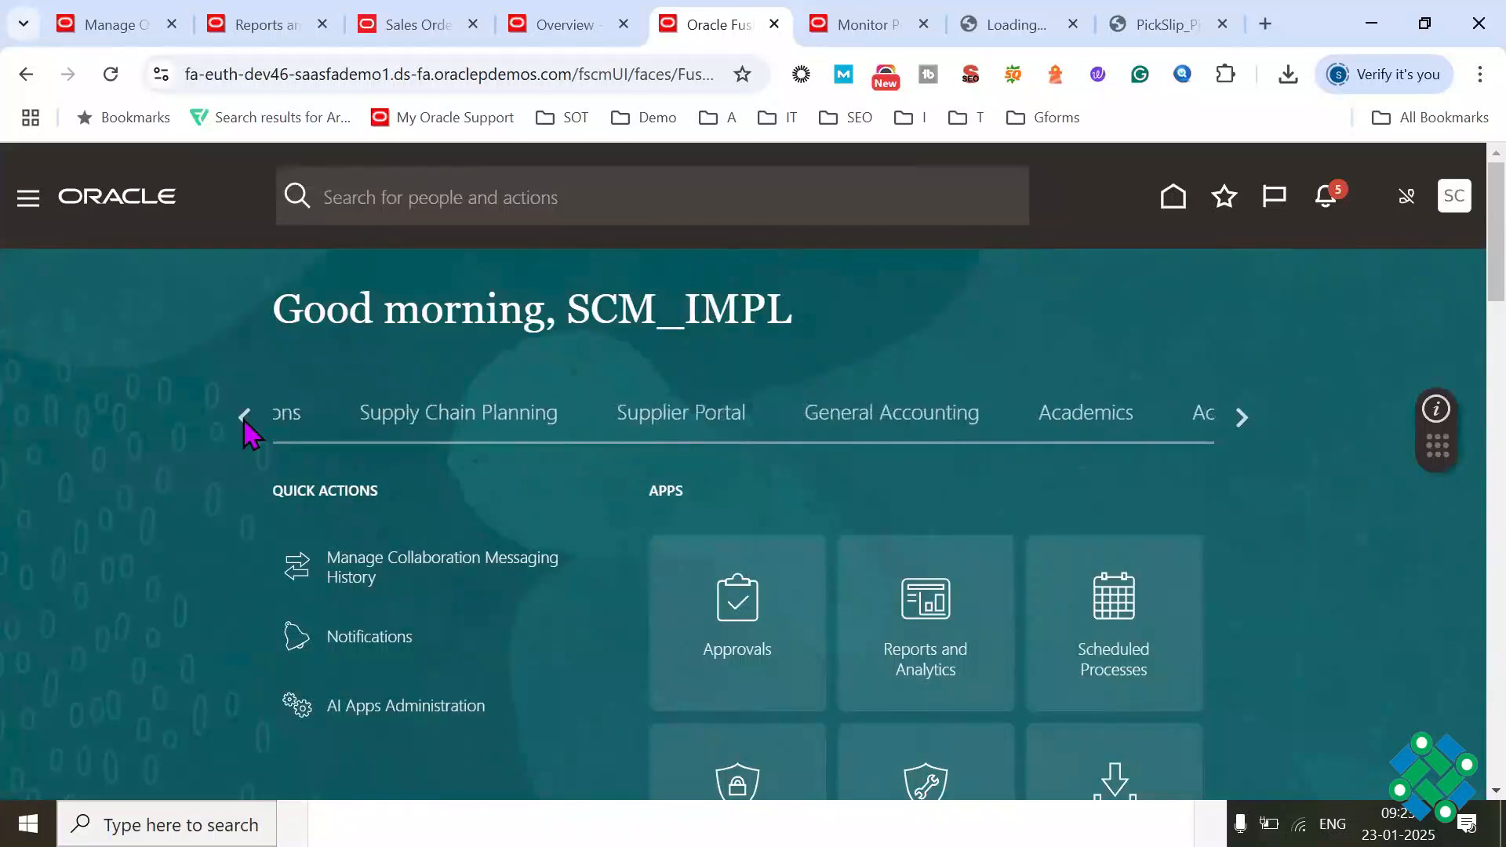
{"action": "left_click", "coordinate": [577, 416]}
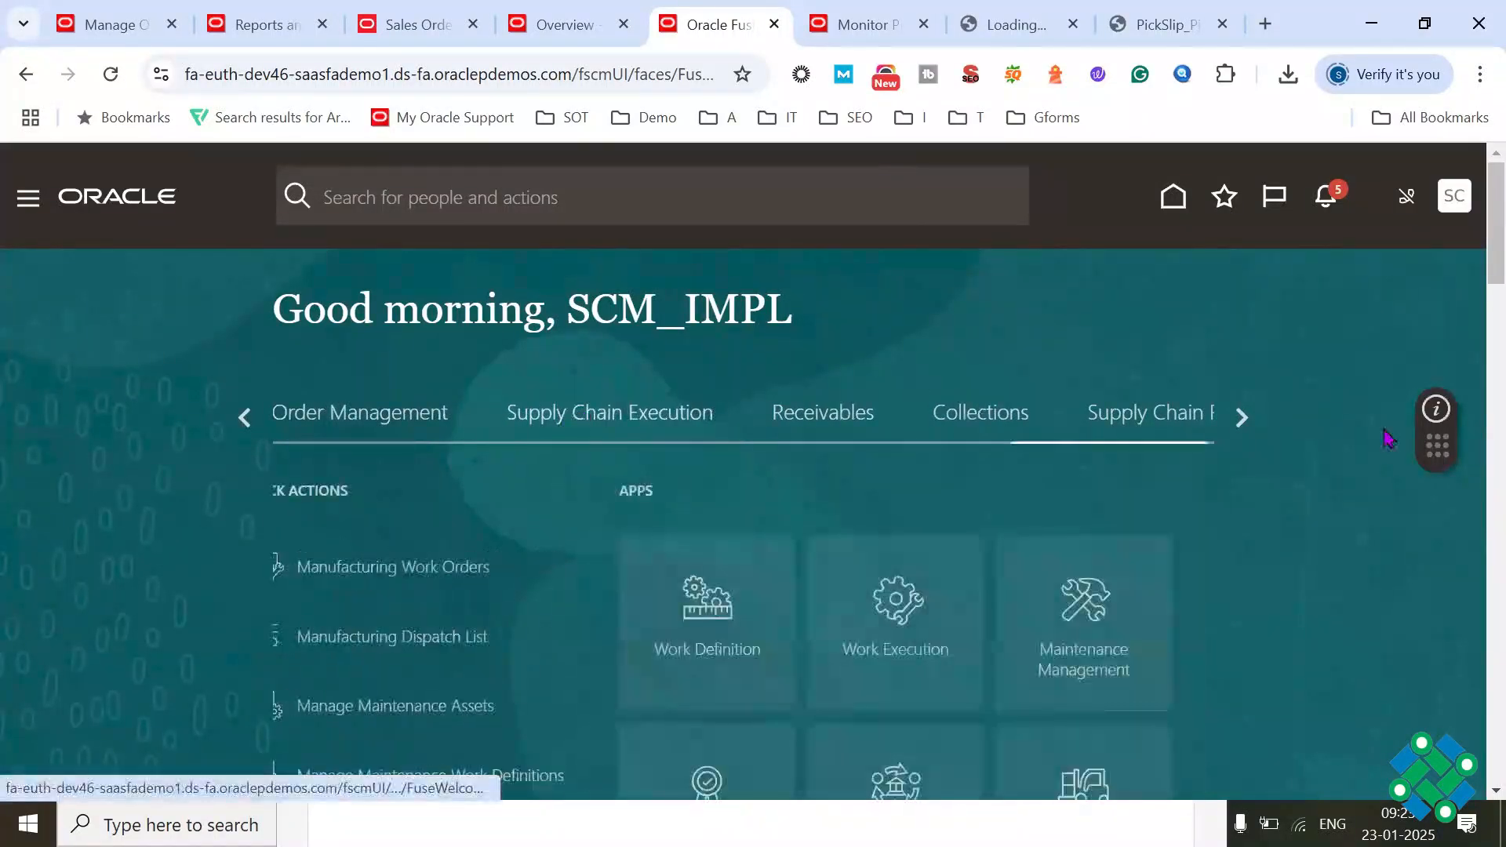
Step: Go to the Confirm Pick Slips search page through Inventory Management and display it full screen
{"action": "scroll", "coordinate": [1460, 284], "scroll_direction": "down", "scroll_amount": 1}
{"action": "scroll", "coordinate": [1459, 291], "scroll_direction": "down", "scroll_amount": 1}
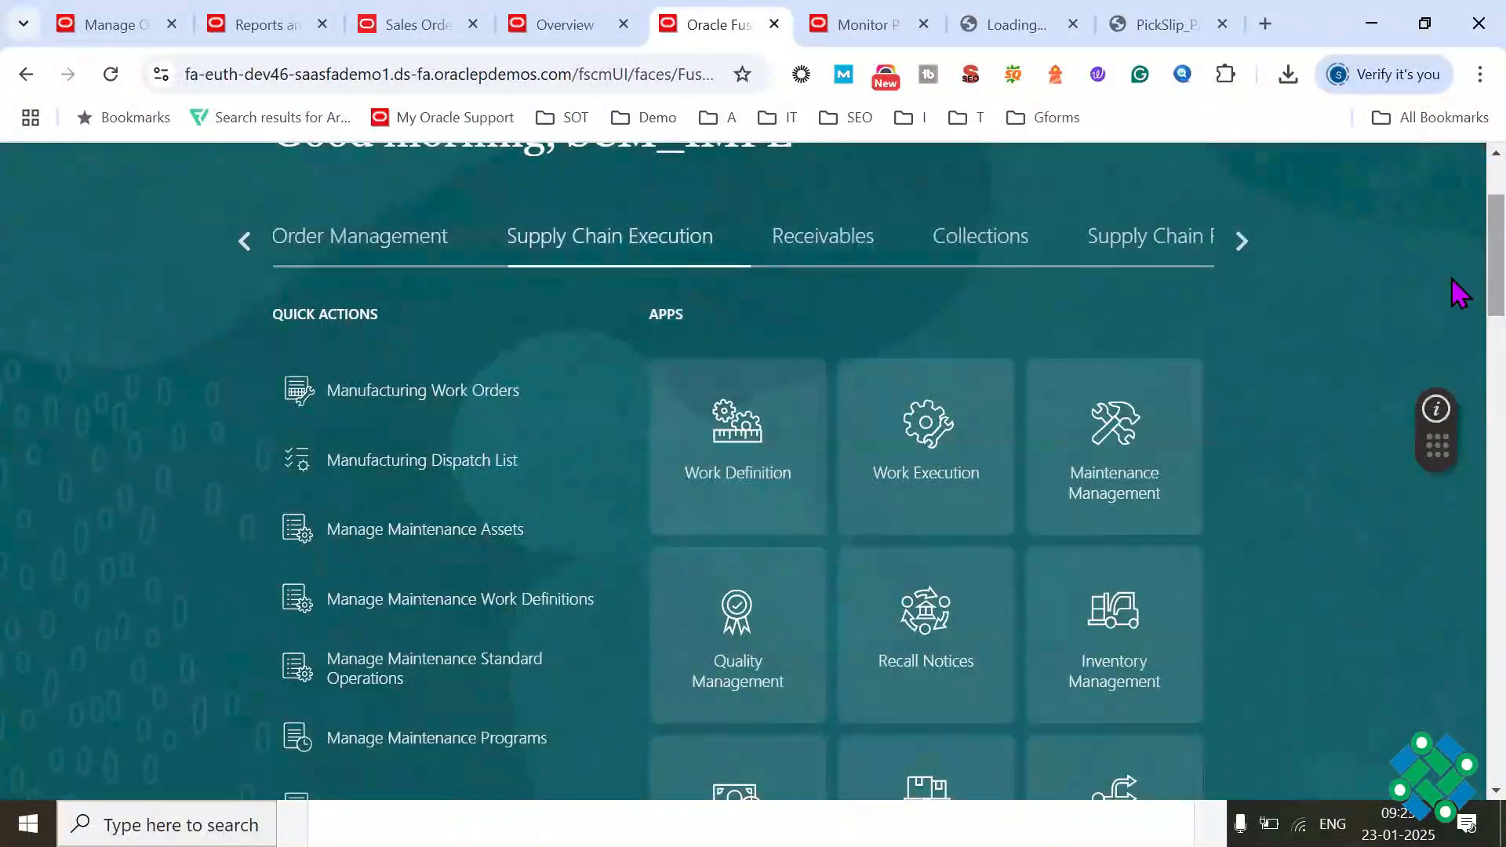
{"action": "scroll", "coordinate": [1459, 306], "scroll_direction": "down", "scroll_amount": 1}
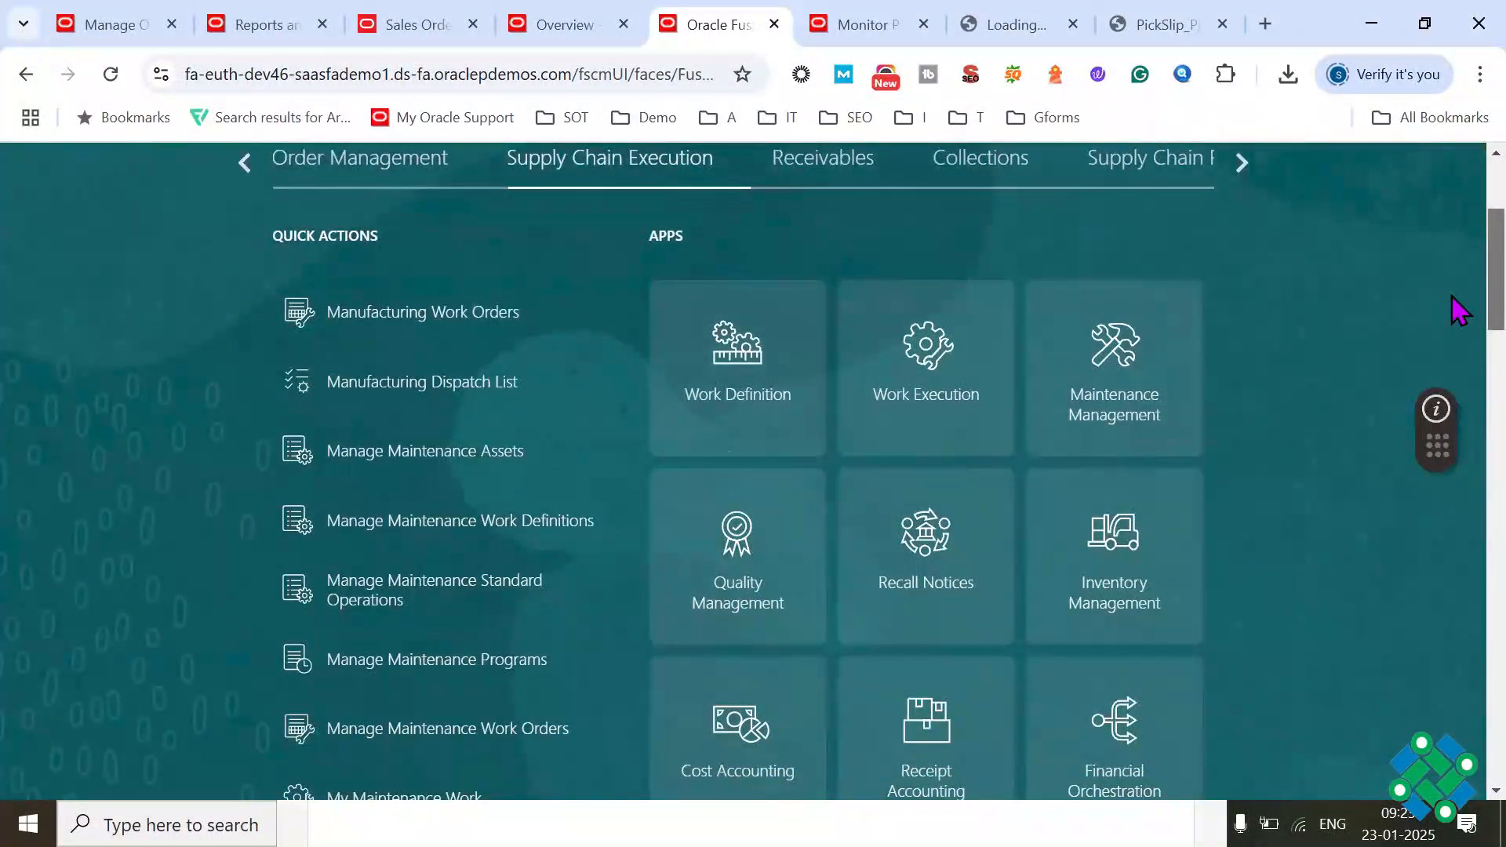
{"action": "scroll", "coordinate": [1460, 310], "scroll_direction": "down", "scroll_amount": 4}
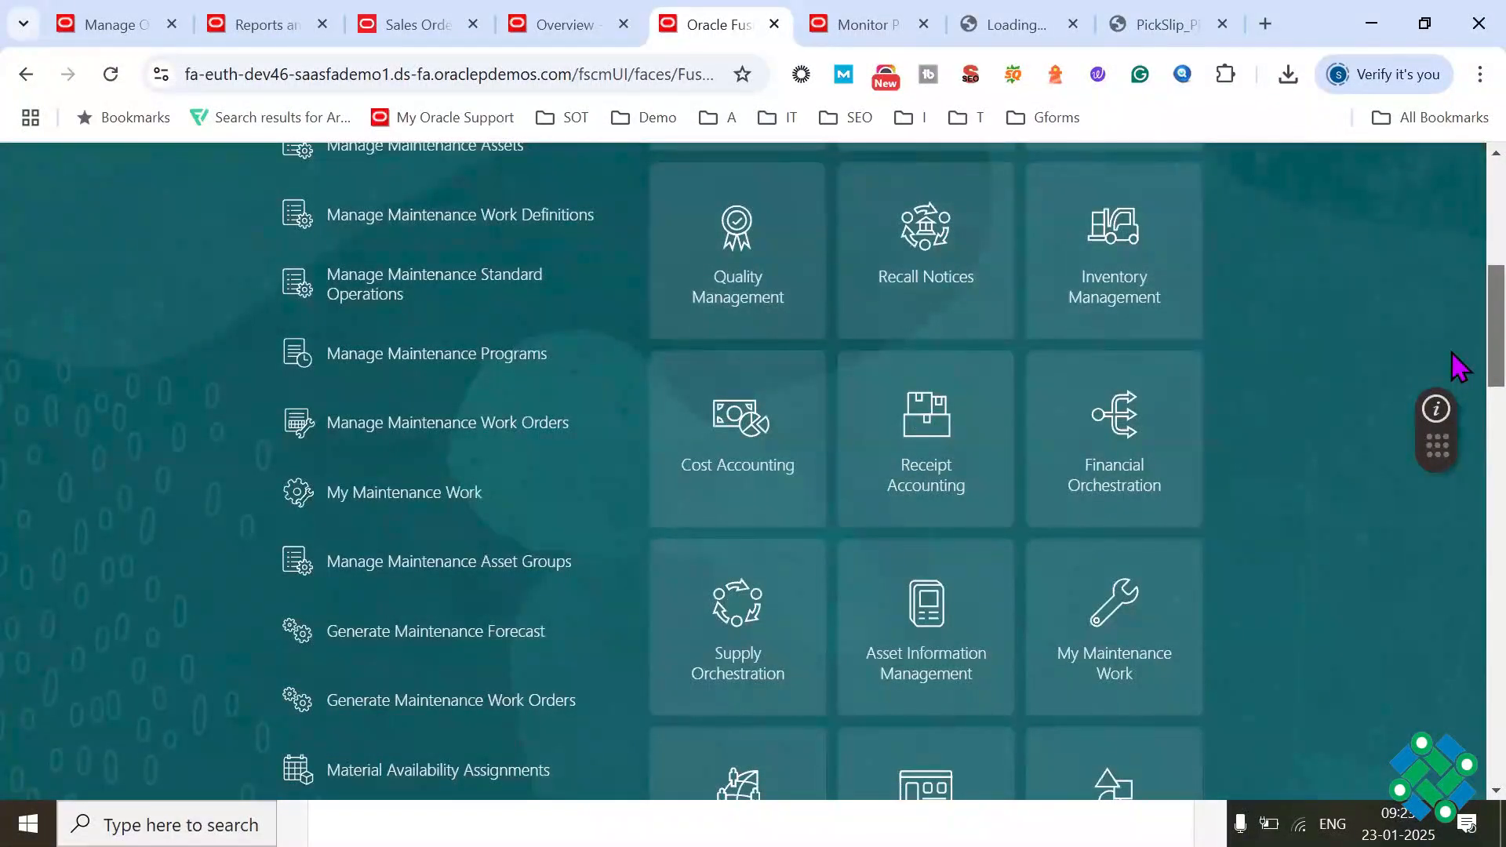
{"action": "left_click", "coordinate": [1144, 273]}
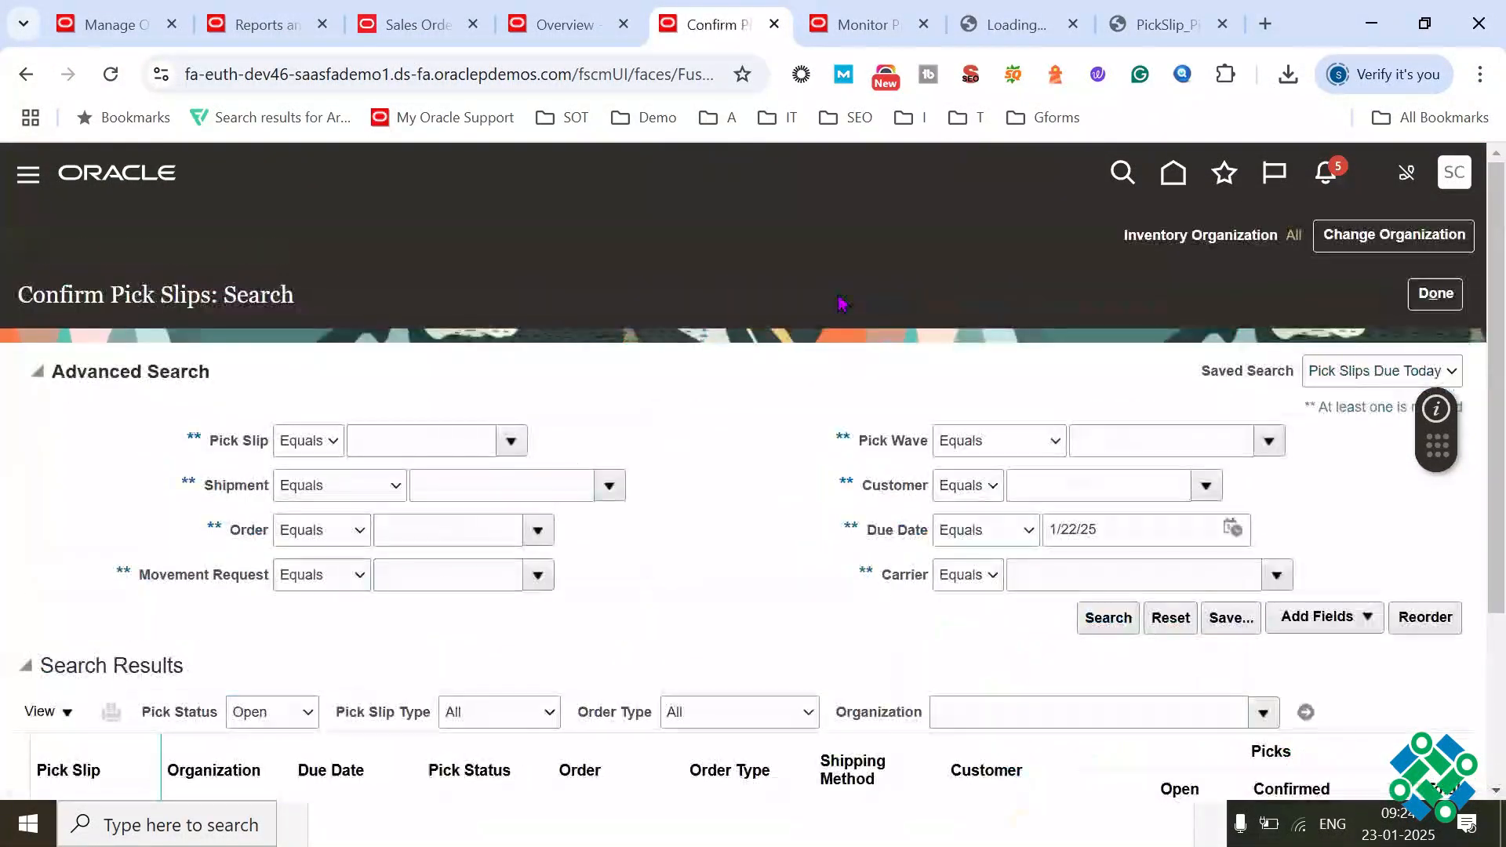
{"action": "key", "text": "F11"}
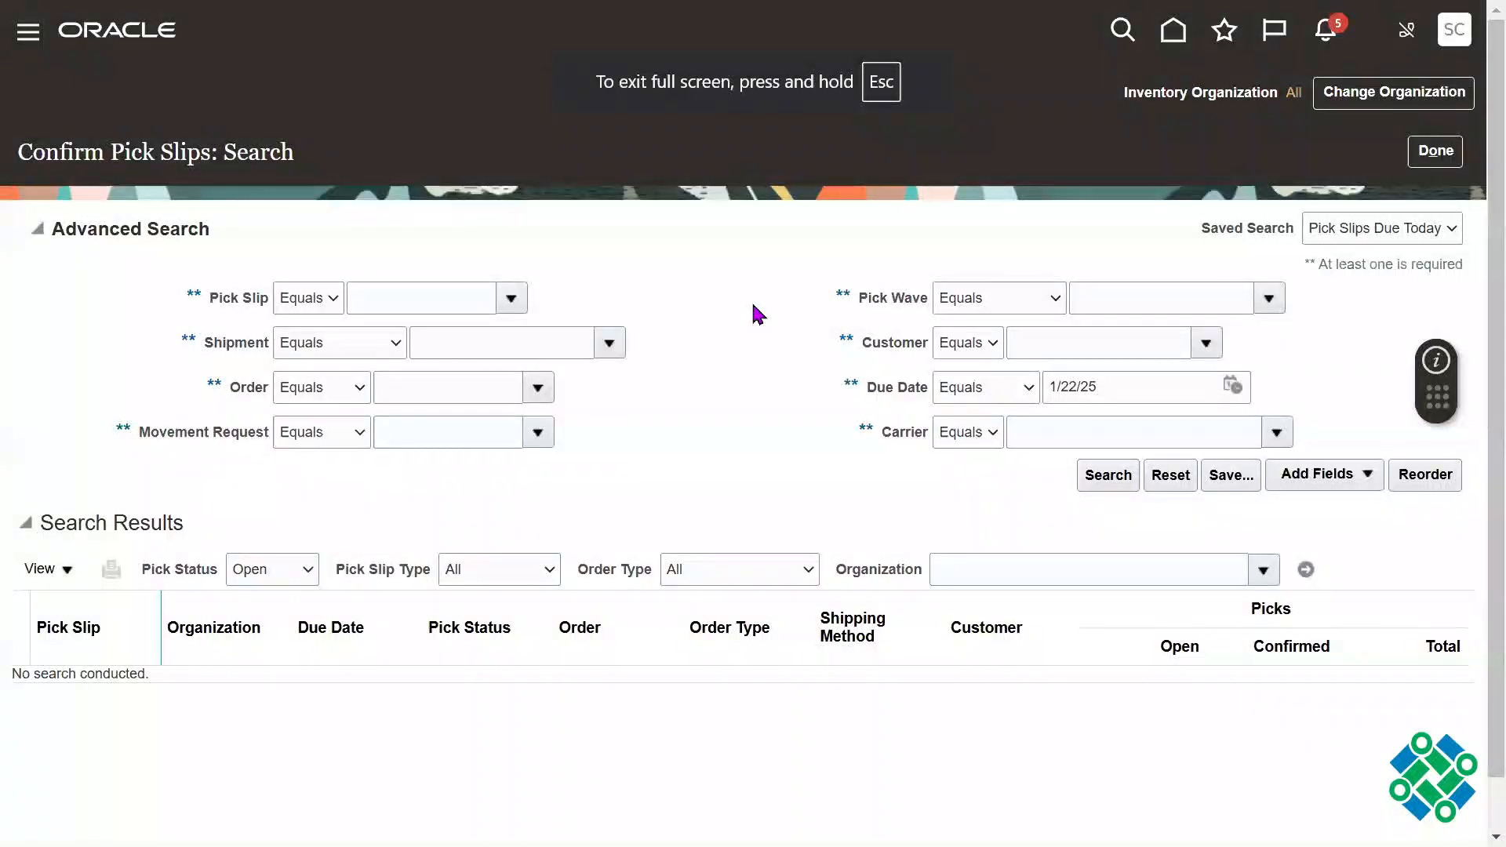
Step: Clear the due date criterion and search for pick slips by the sales order number
{"action": "left_click", "coordinate": [458, 378]}
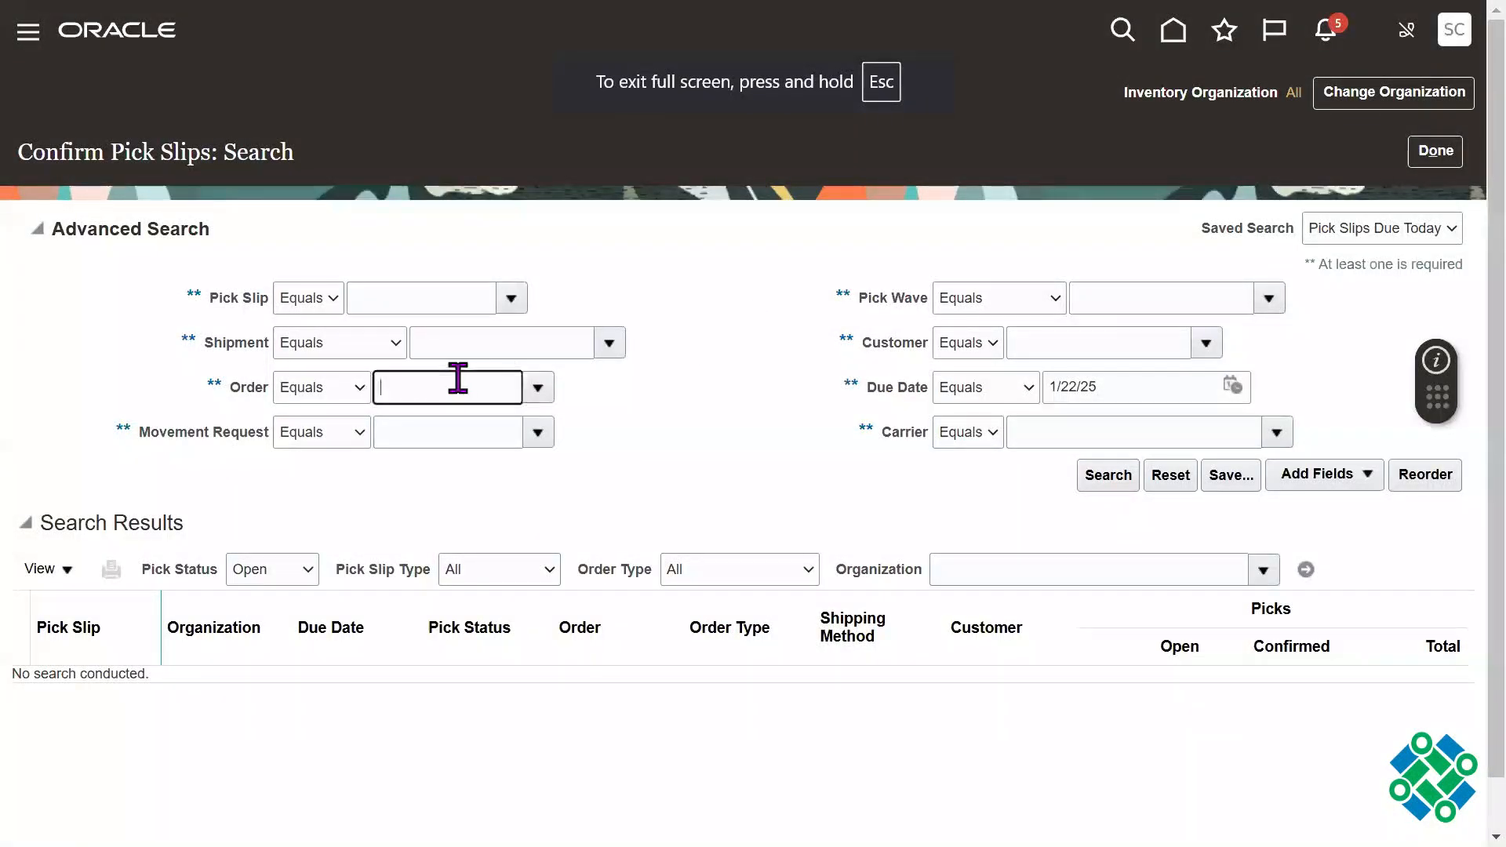
{"action": "triple_click", "coordinate": [1146, 384]}
{"action": "key", "text": "BackSpace"}
{"action": "left_click", "coordinate": [450, 388]}
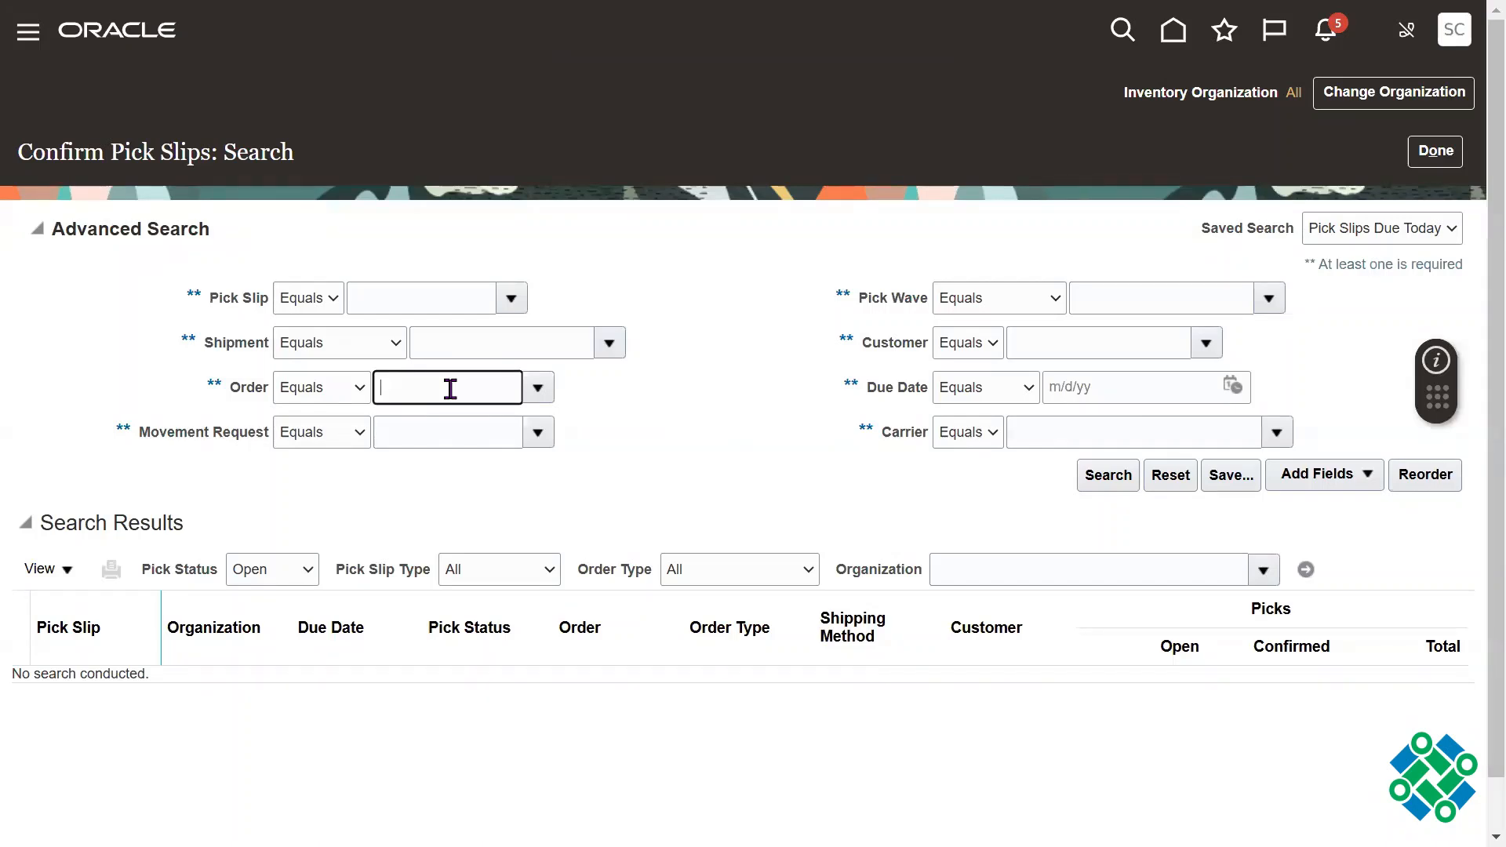
{"action": "type", "text": "6"}
{"action": "key", "text": "BackSpace"}
{"action": "type", "text": "98463"}
{"action": "key", "text": "Tab"}
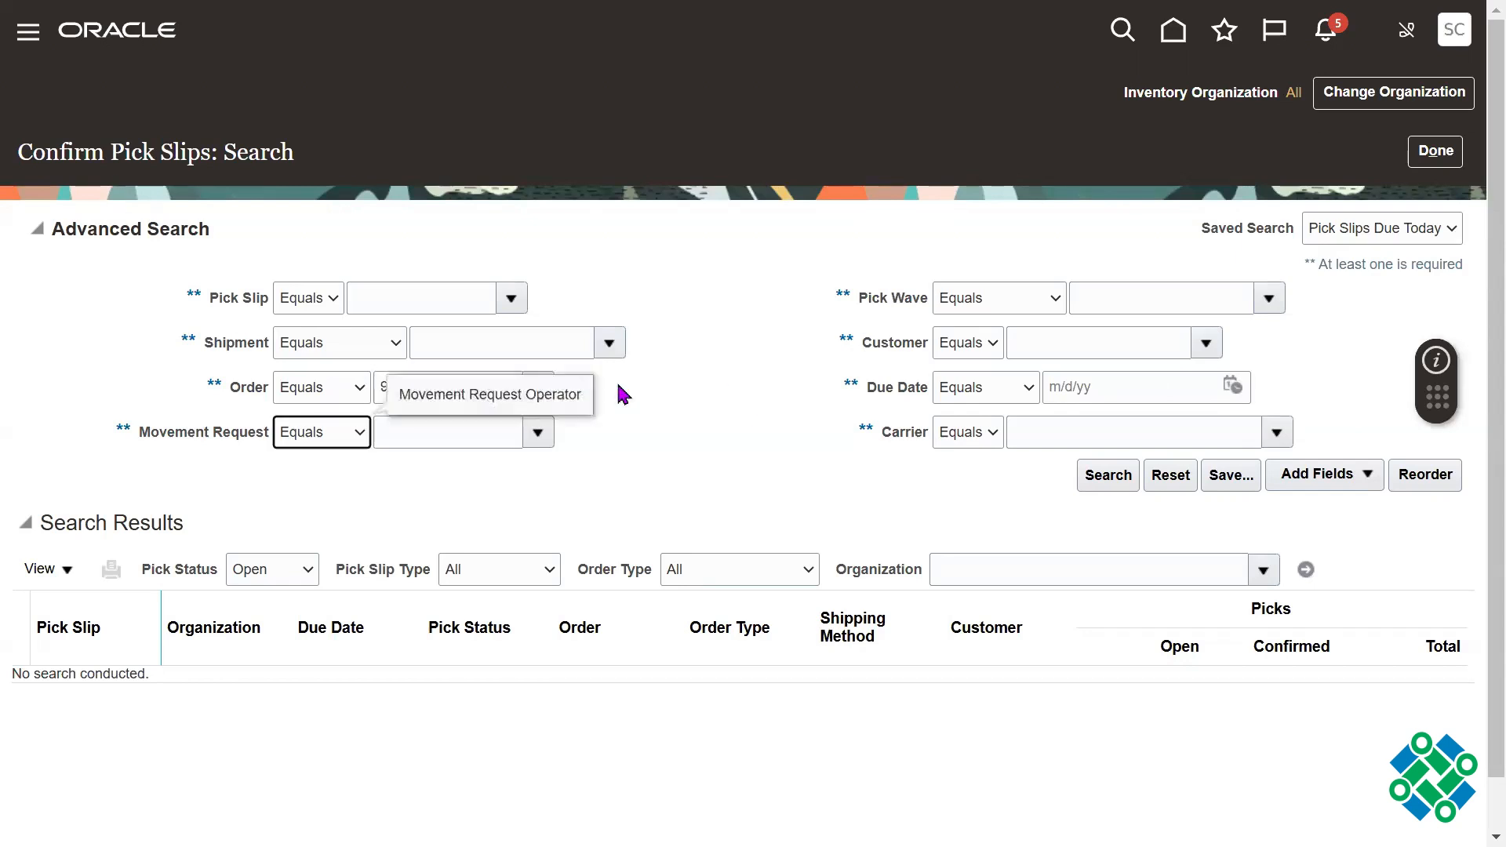
{"action": "left_click", "coordinate": [1107, 480]}
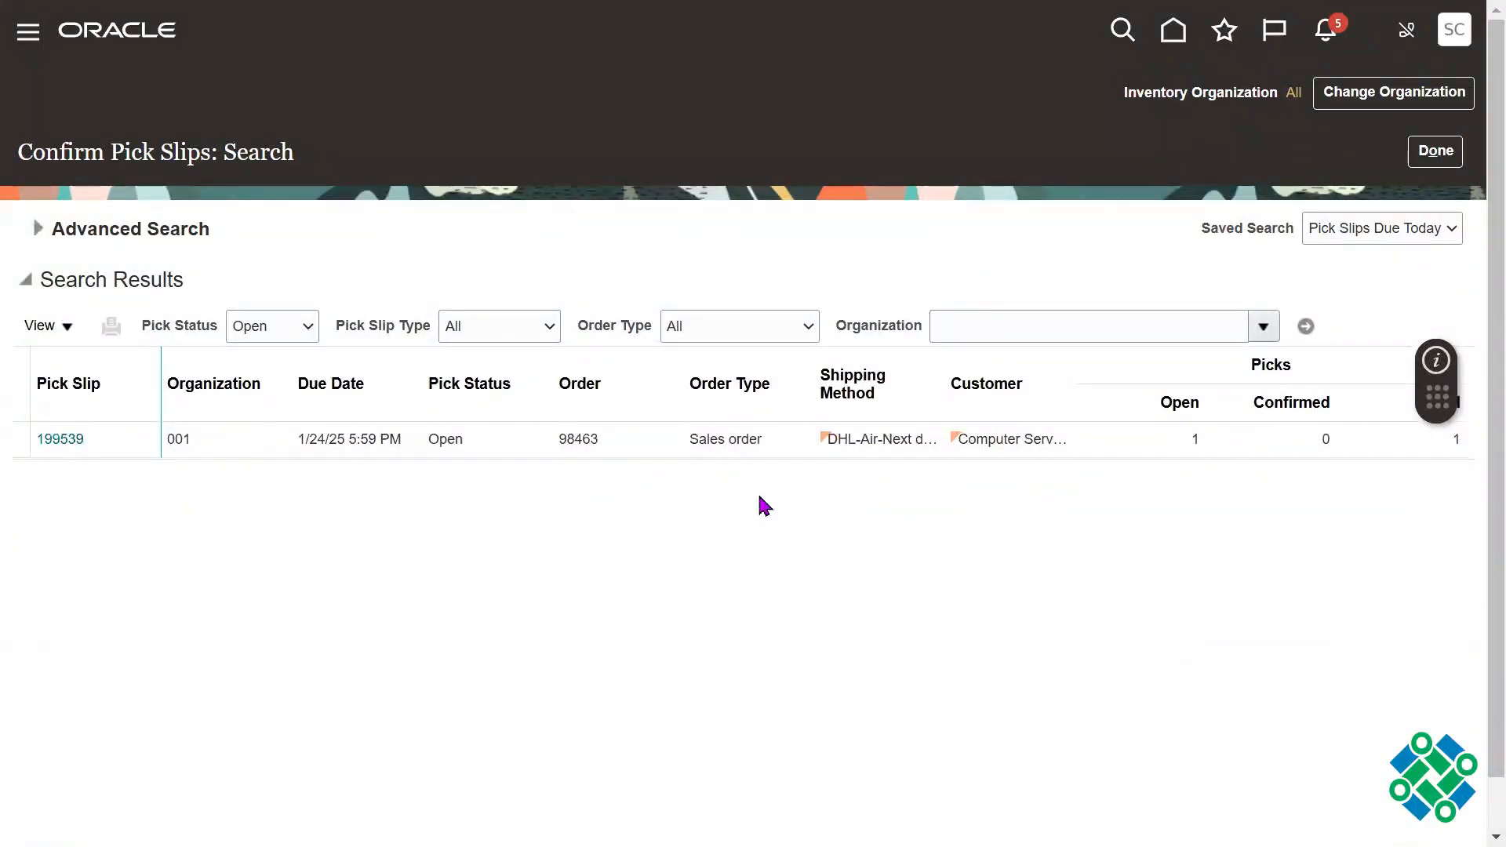
Step: Open the order's pick slip and mark all of its lines as ready to confirm
{"action": "left_click", "coordinate": [478, 445]}
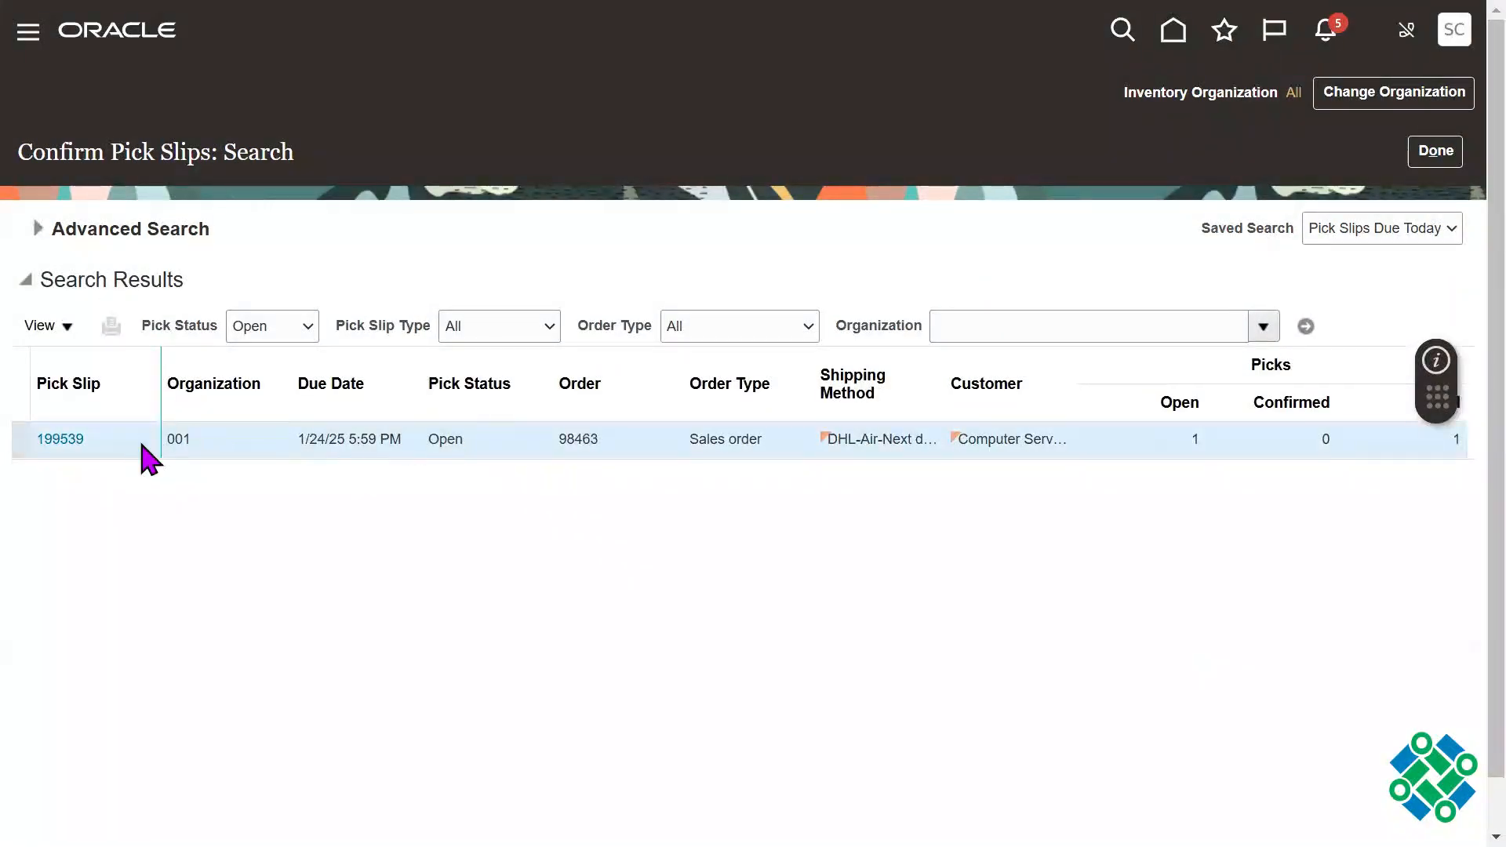
{"action": "left_click", "coordinate": [50, 442]}
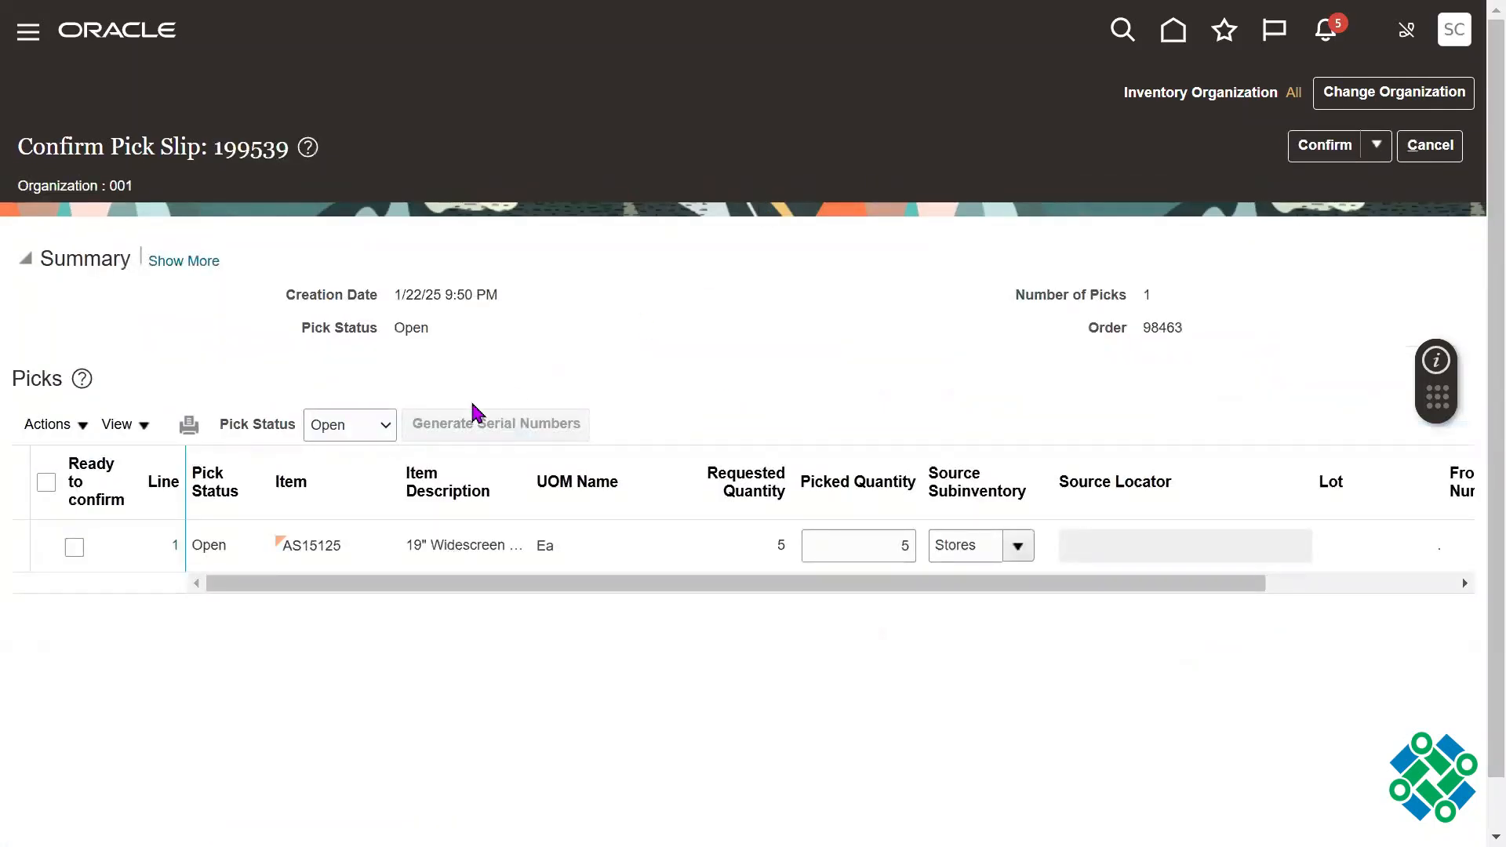
{"action": "left_click", "coordinate": [46, 483]}
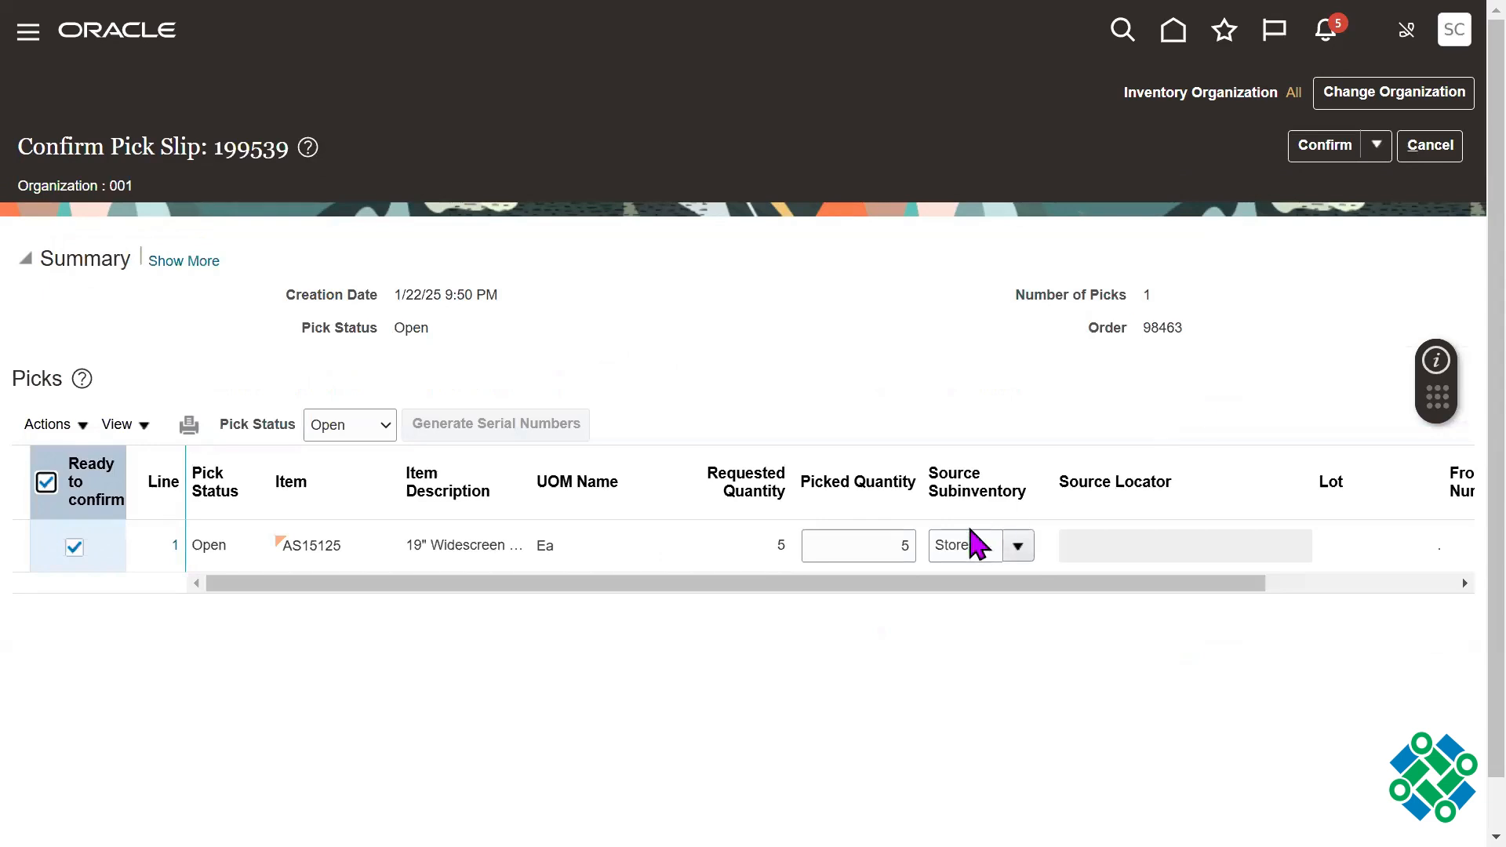
Step: Set the picked quantity of item AS15125 to 2
{"action": "left_click", "coordinate": [894, 545]}
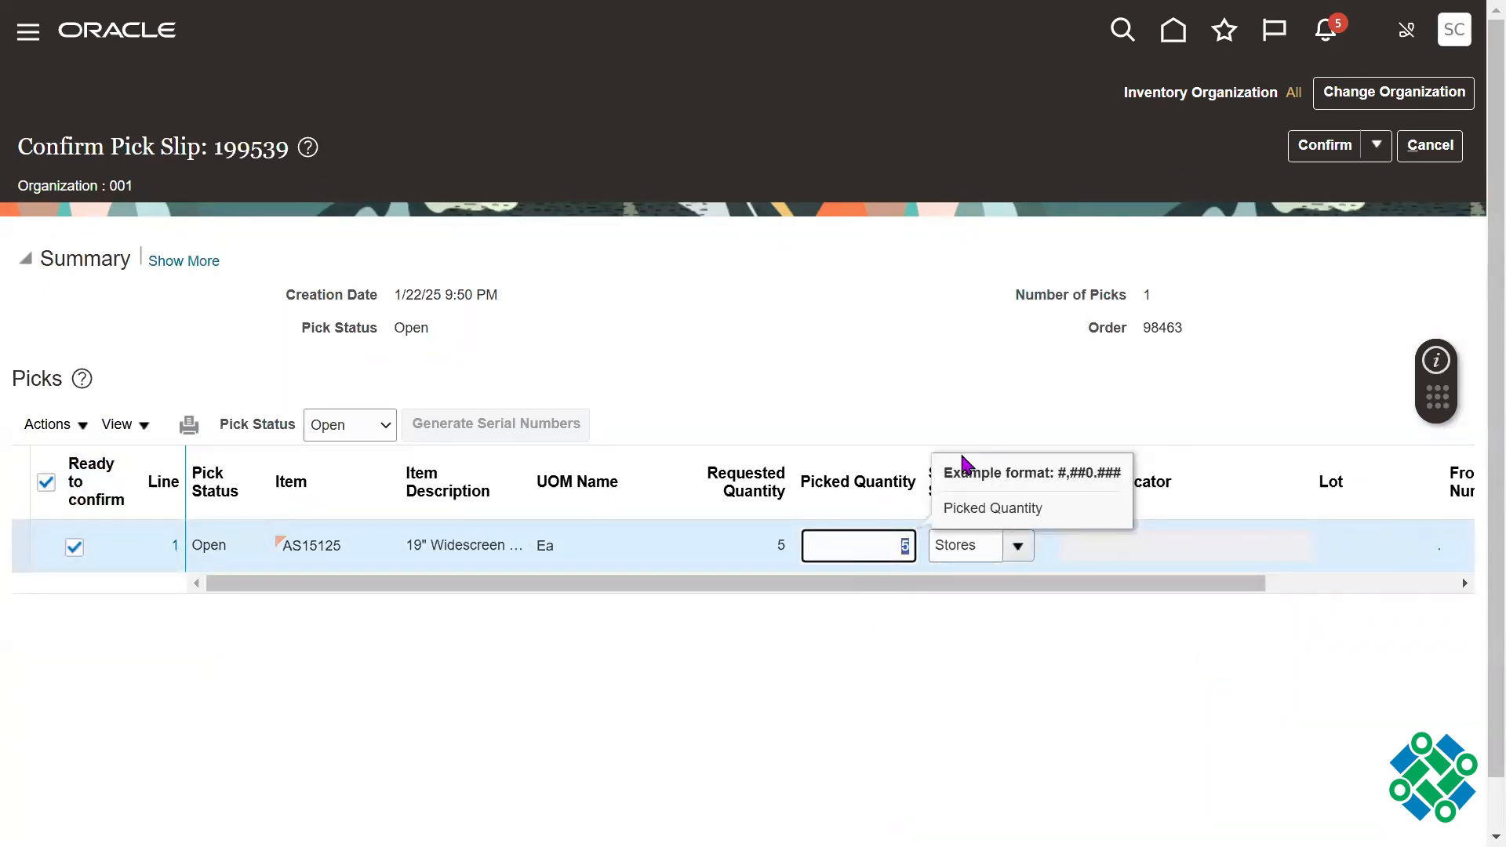
{"action": "type", "text": "2"}
{"action": "key", "text": "Tab"}
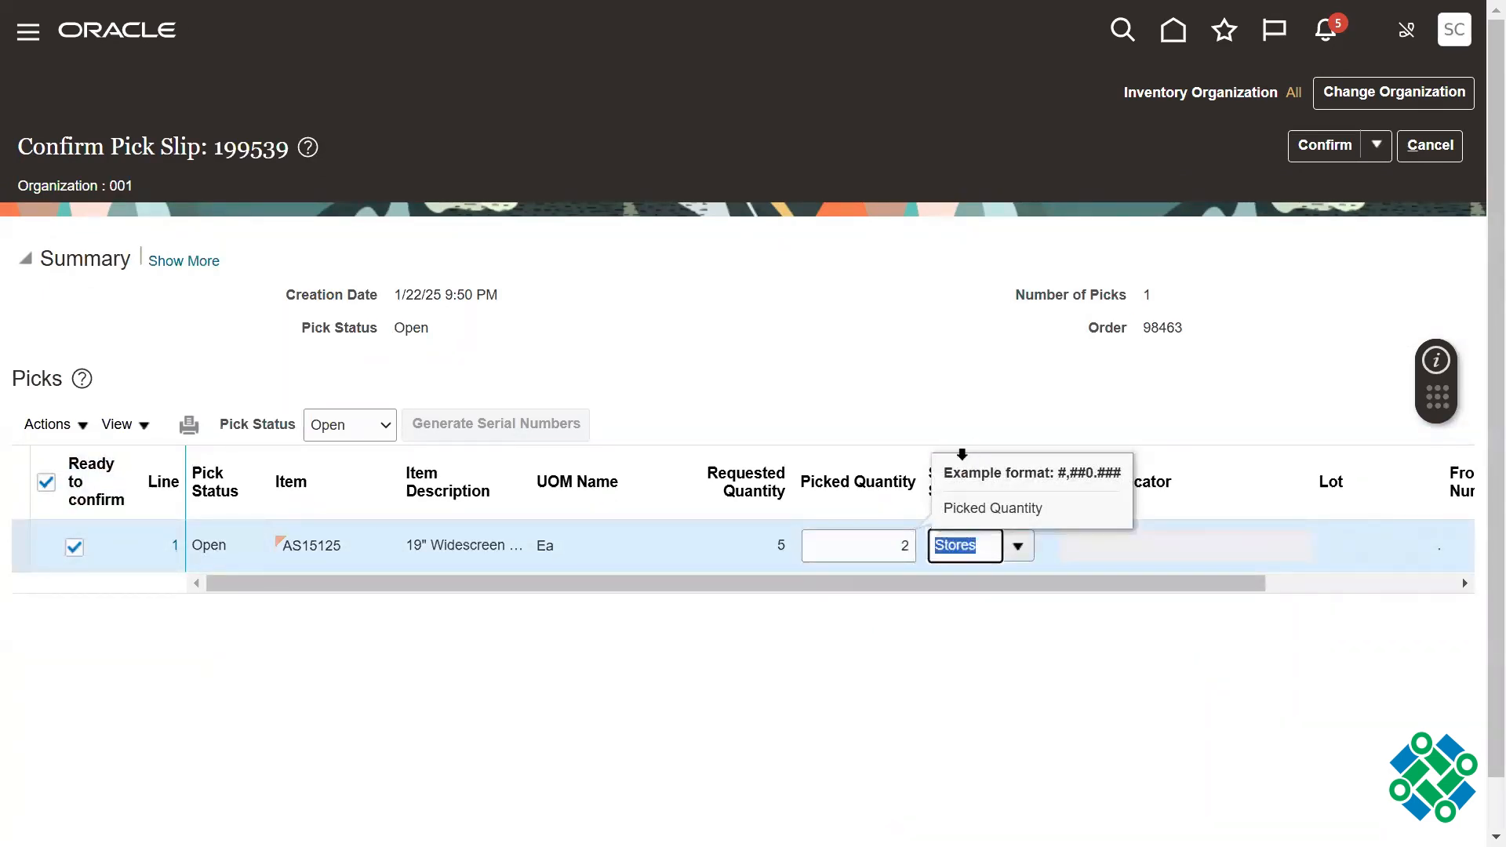
{"action": "left_click", "coordinate": [882, 543]}
{"action": "left_click", "coordinate": [897, 400]}
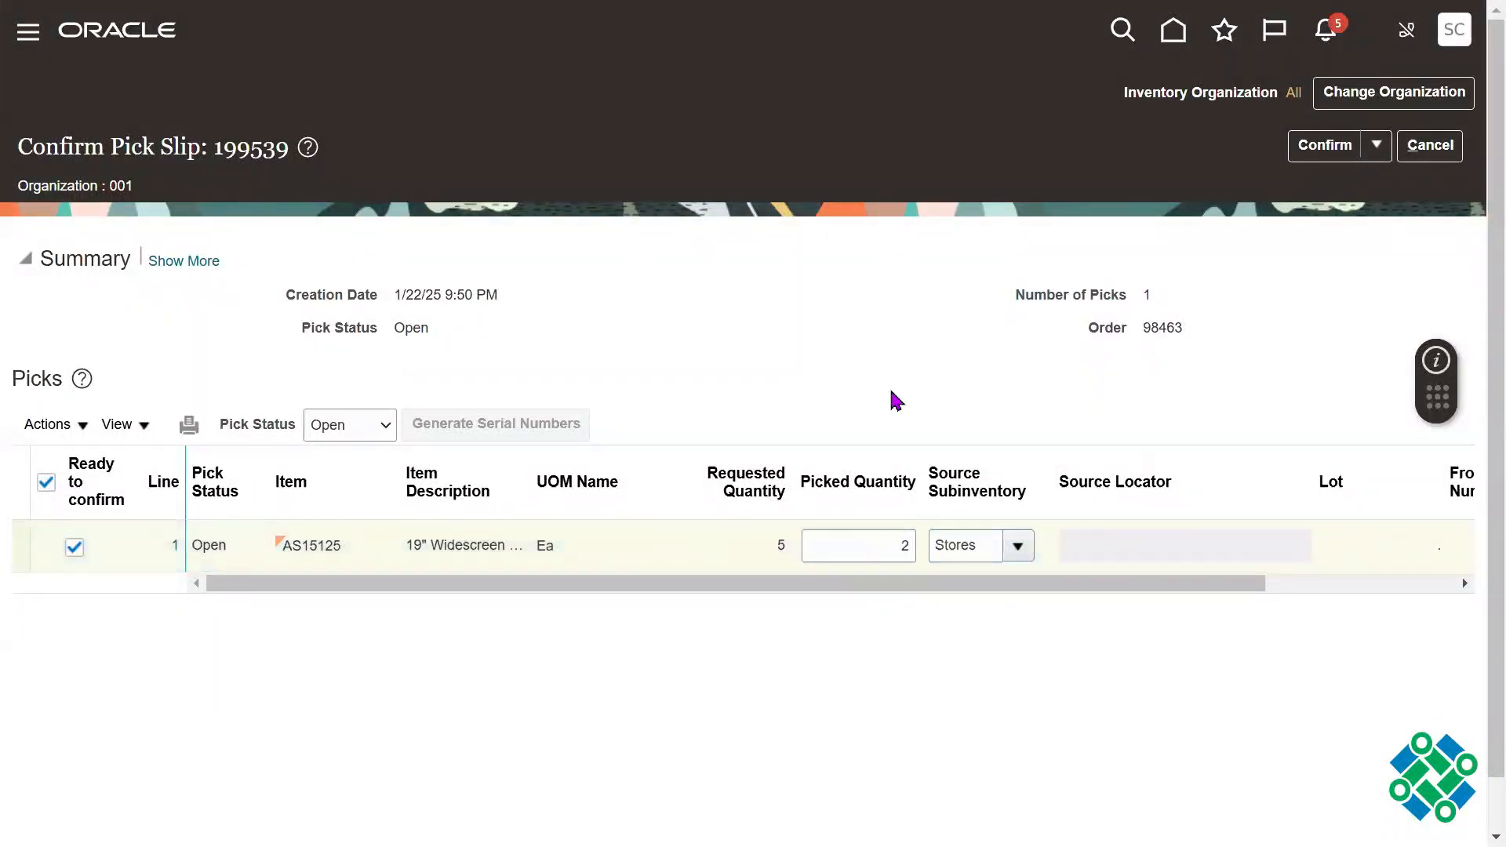
{"action": "left_click", "coordinate": [883, 539]}
{"action": "left_click", "coordinate": [884, 373]}
Step: Examine the lot and serial number actions available for item AS15125 and the remaining columns of its pick line
{"action": "left_click", "coordinate": [55, 426]}
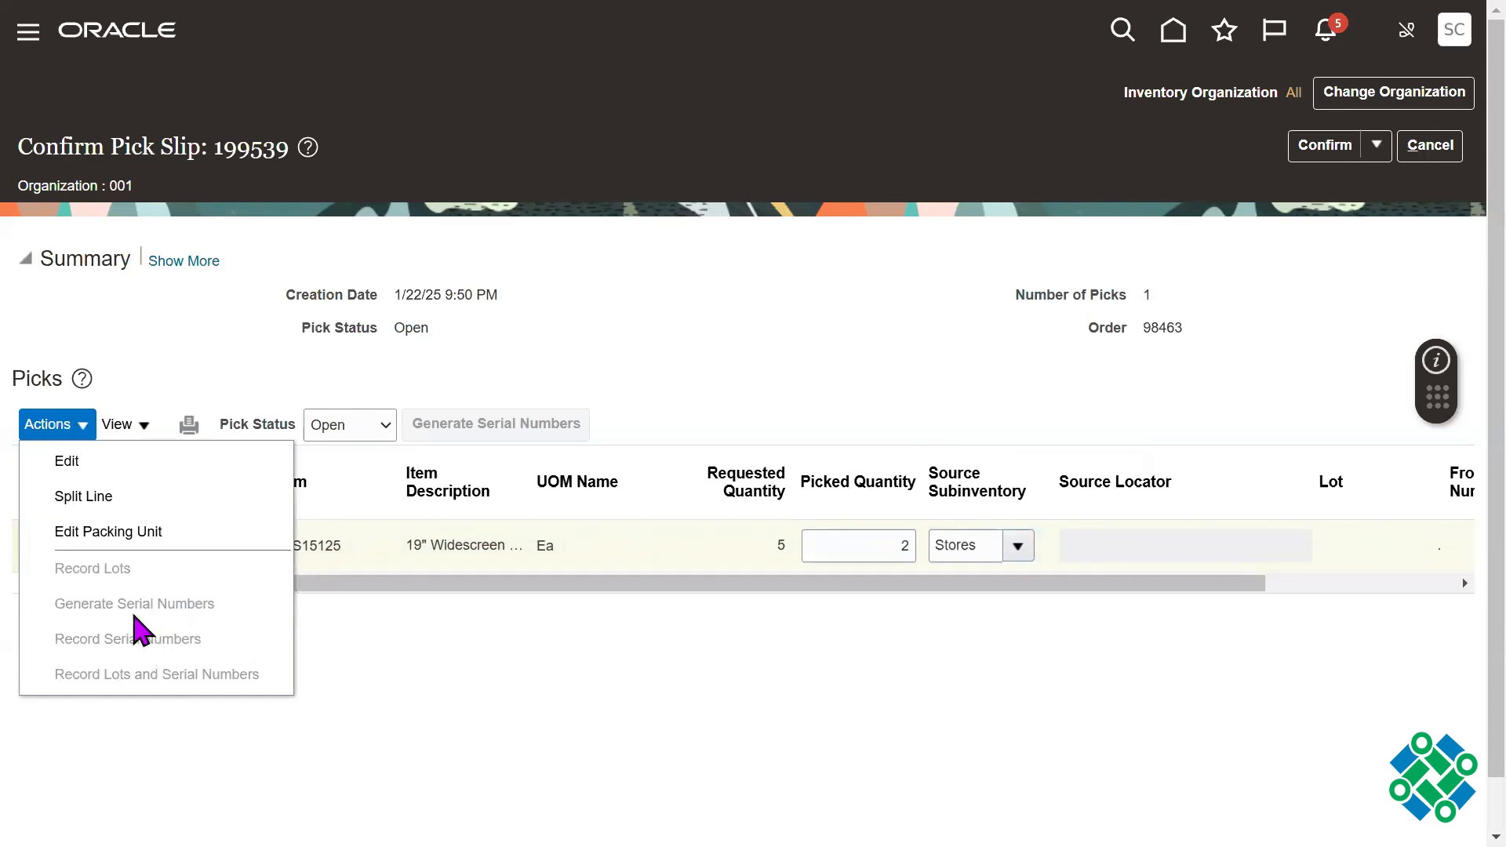
{"action": "left_click", "coordinate": [604, 469]}
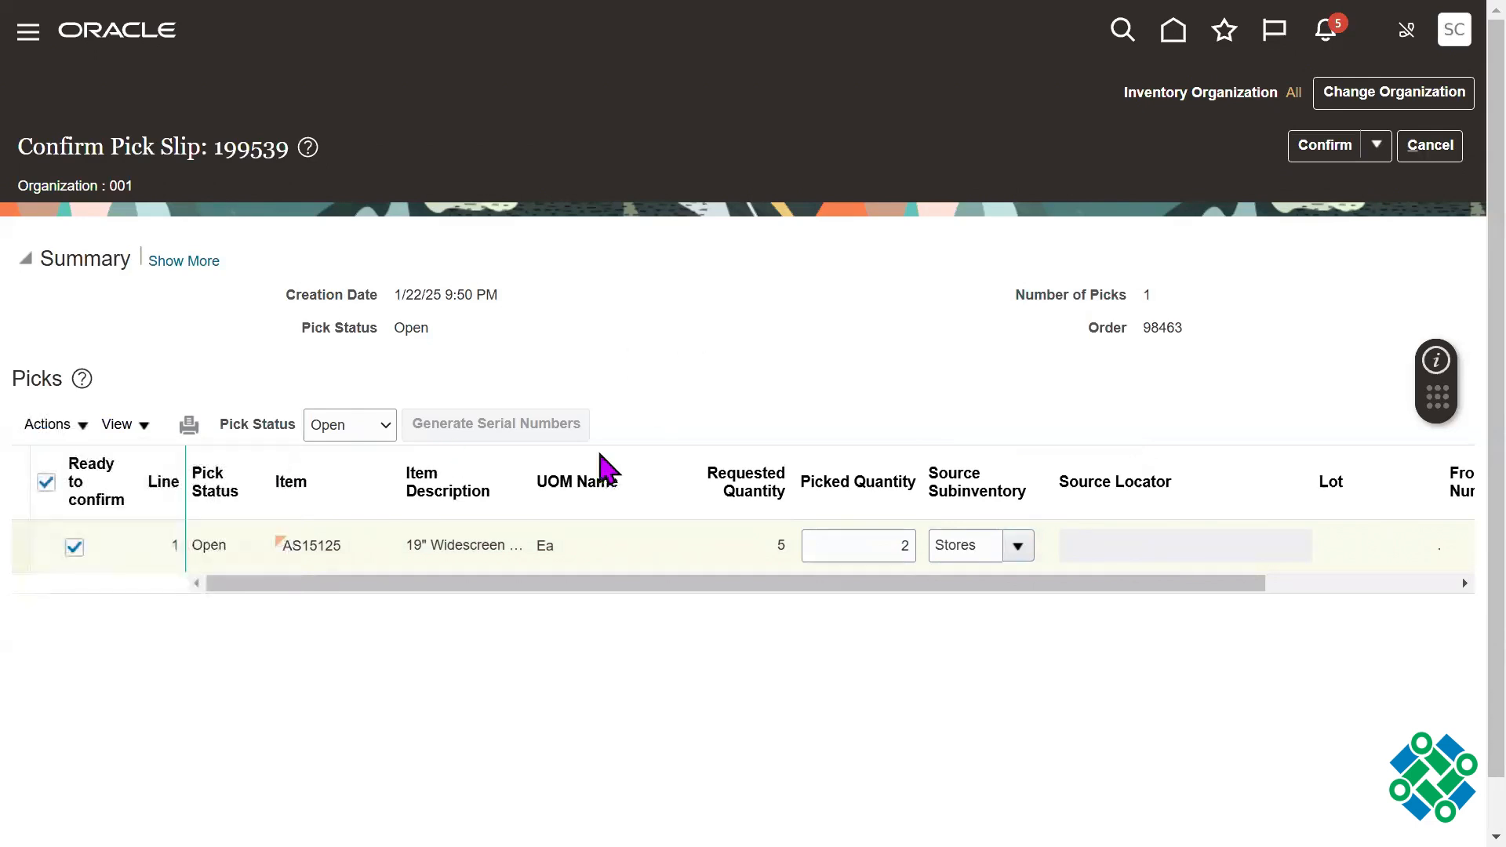
{"action": "double_click", "coordinate": [322, 544]}
{"action": "left_click", "coordinate": [49, 425]}
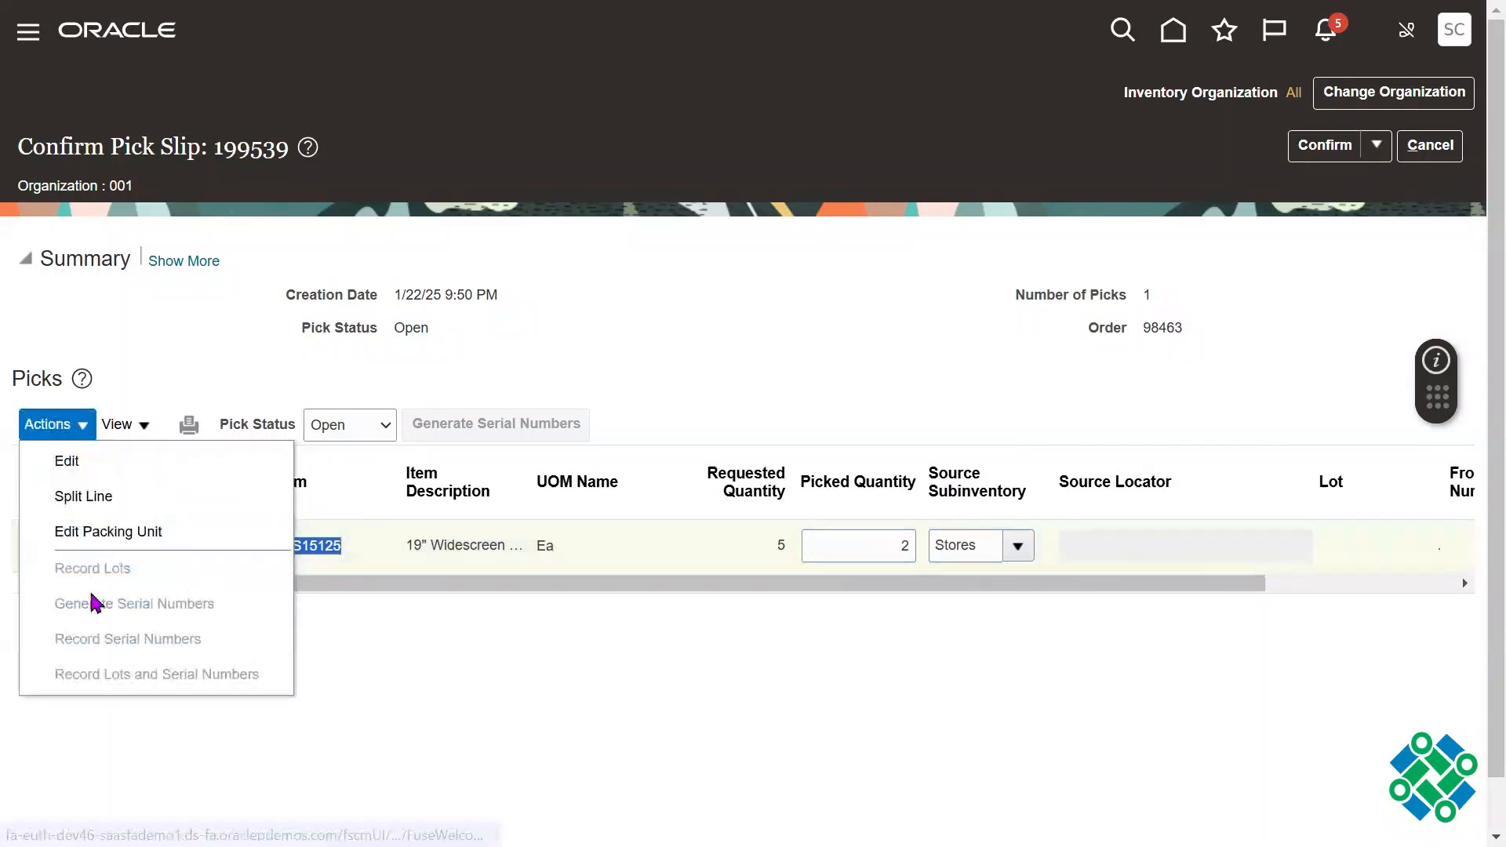
{"action": "left_click", "coordinate": [932, 410]}
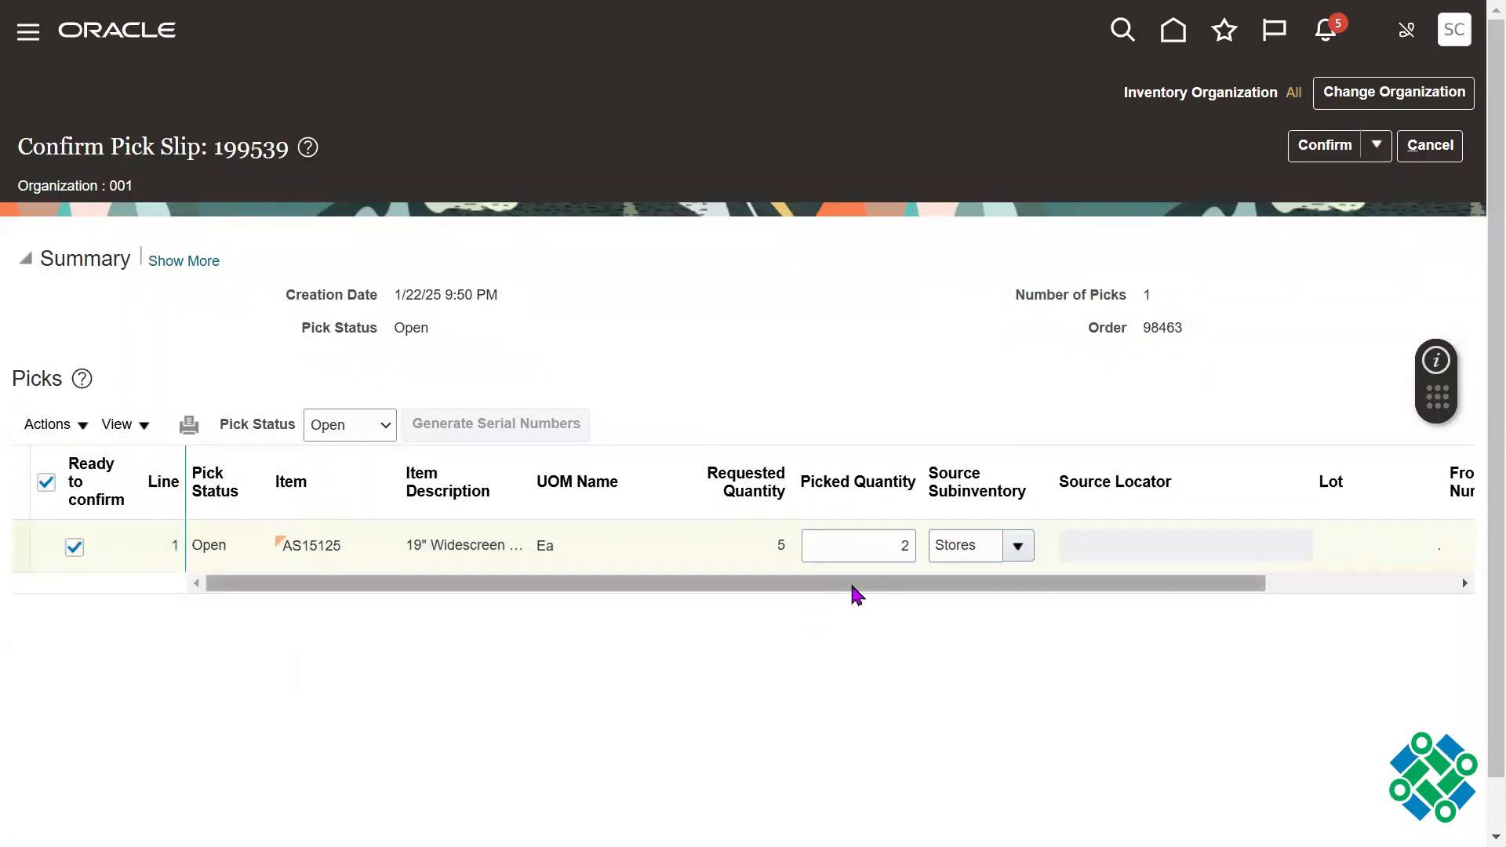
{"action": "left_click_drag", "start_coordinate": [857, 594], "coordinate": [1066, 594]}
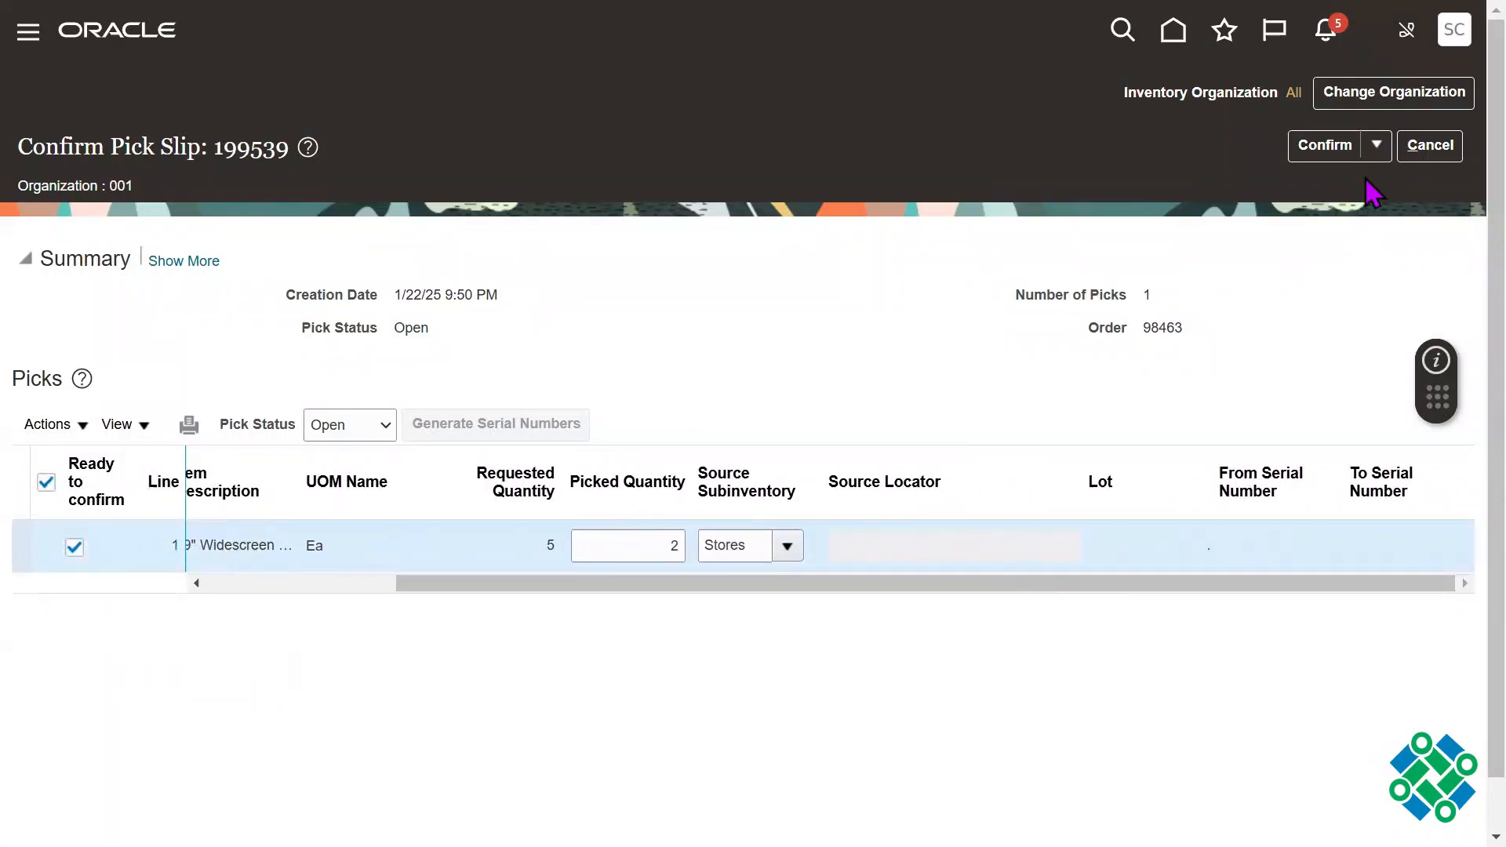
Step: Confirm the pick slip and go to ship confirm, then autocreate a shipment for the AS15125 line
{"action": "left_click", "coordinate": [1376, 145]}
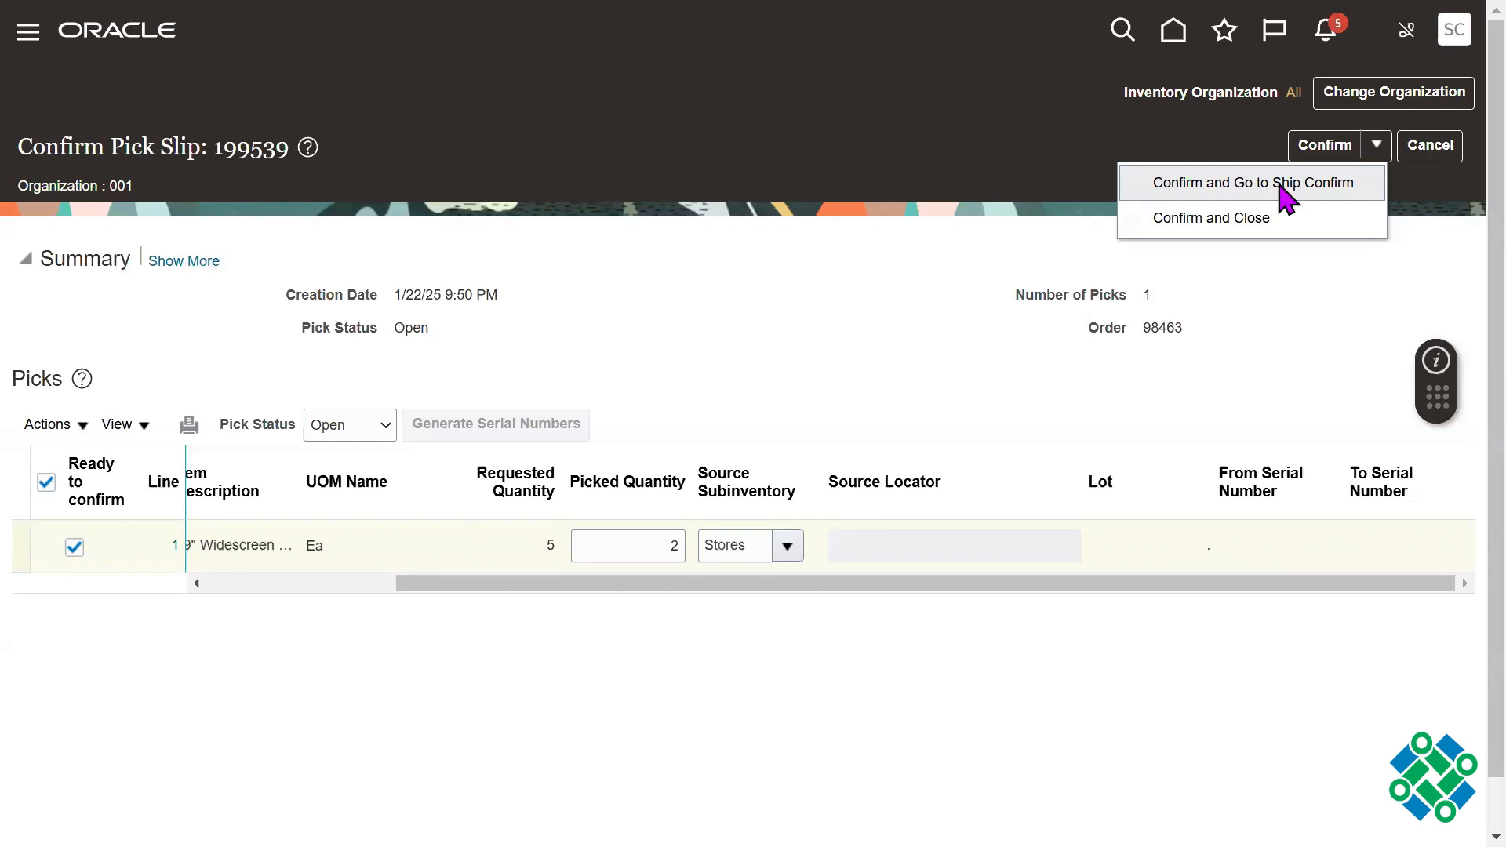
{"action": "left_click", "coordinate": [1279, 186]}
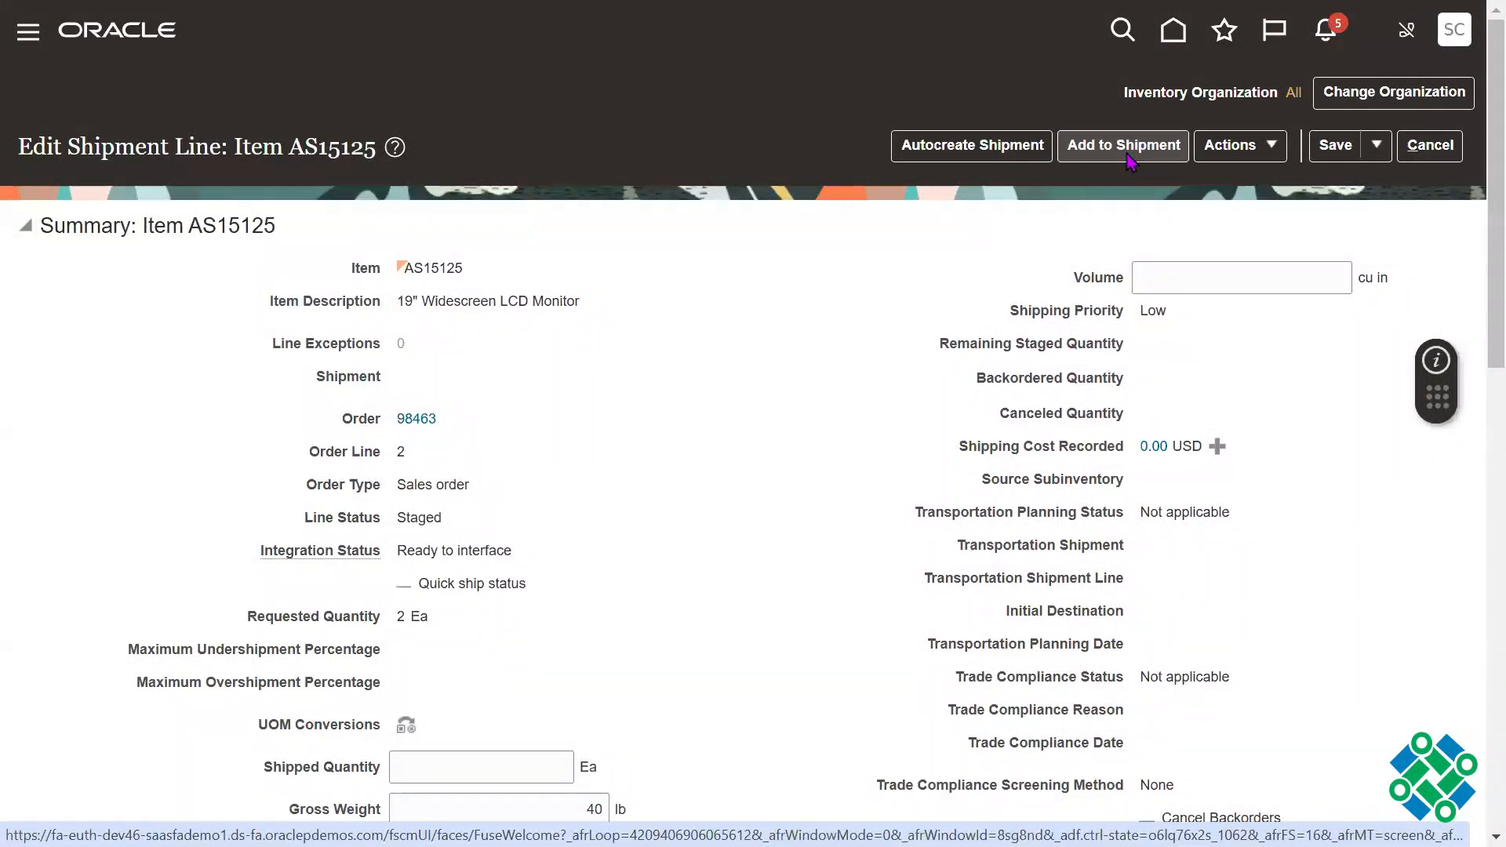
{"action": "left_click", "coordinate": [973, 157]}
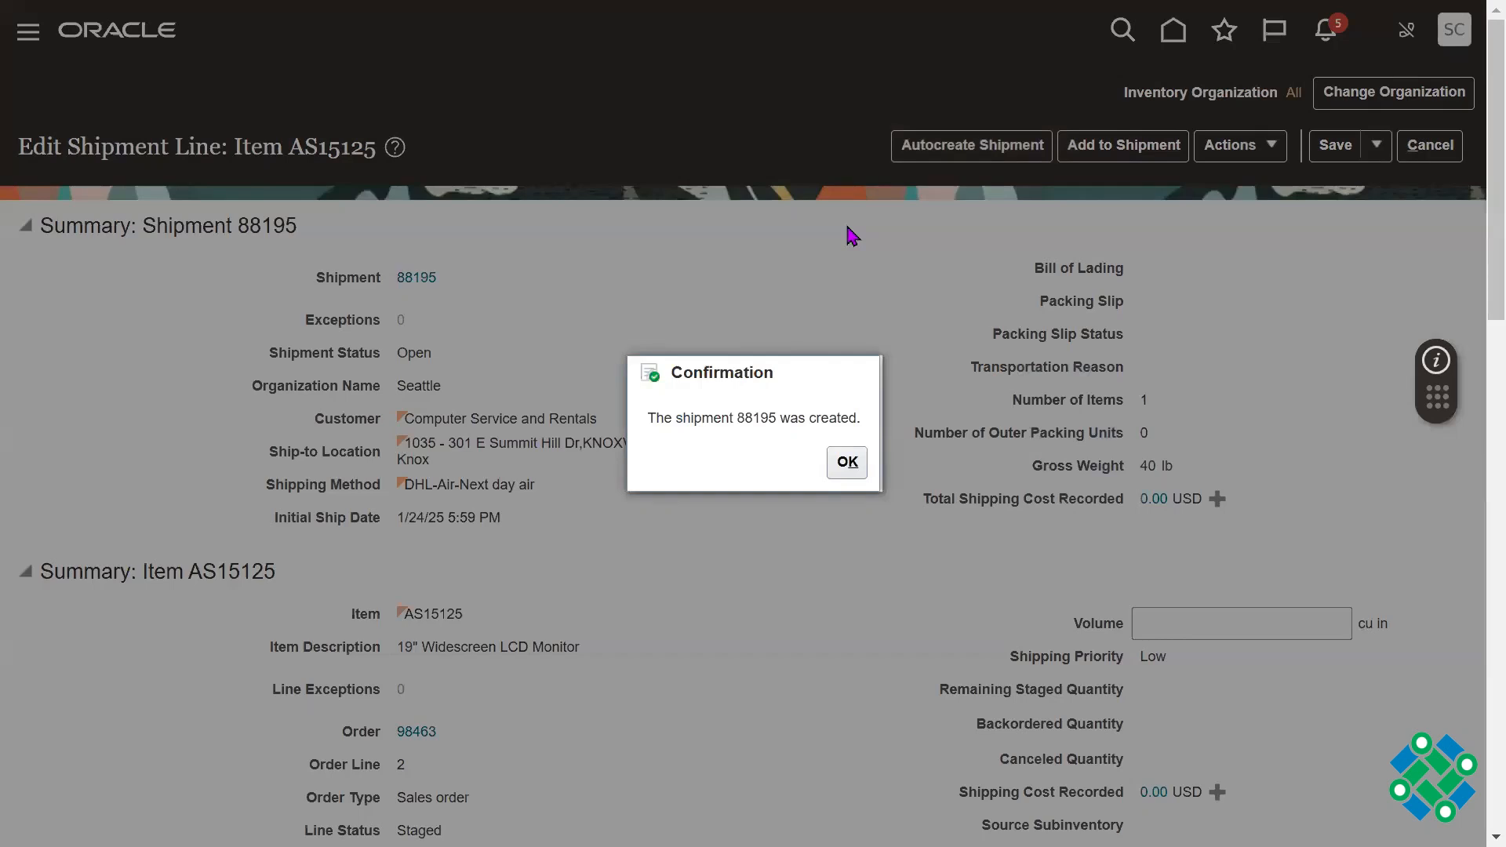
{"action": "left_click", "coordinate": [847, 463]}
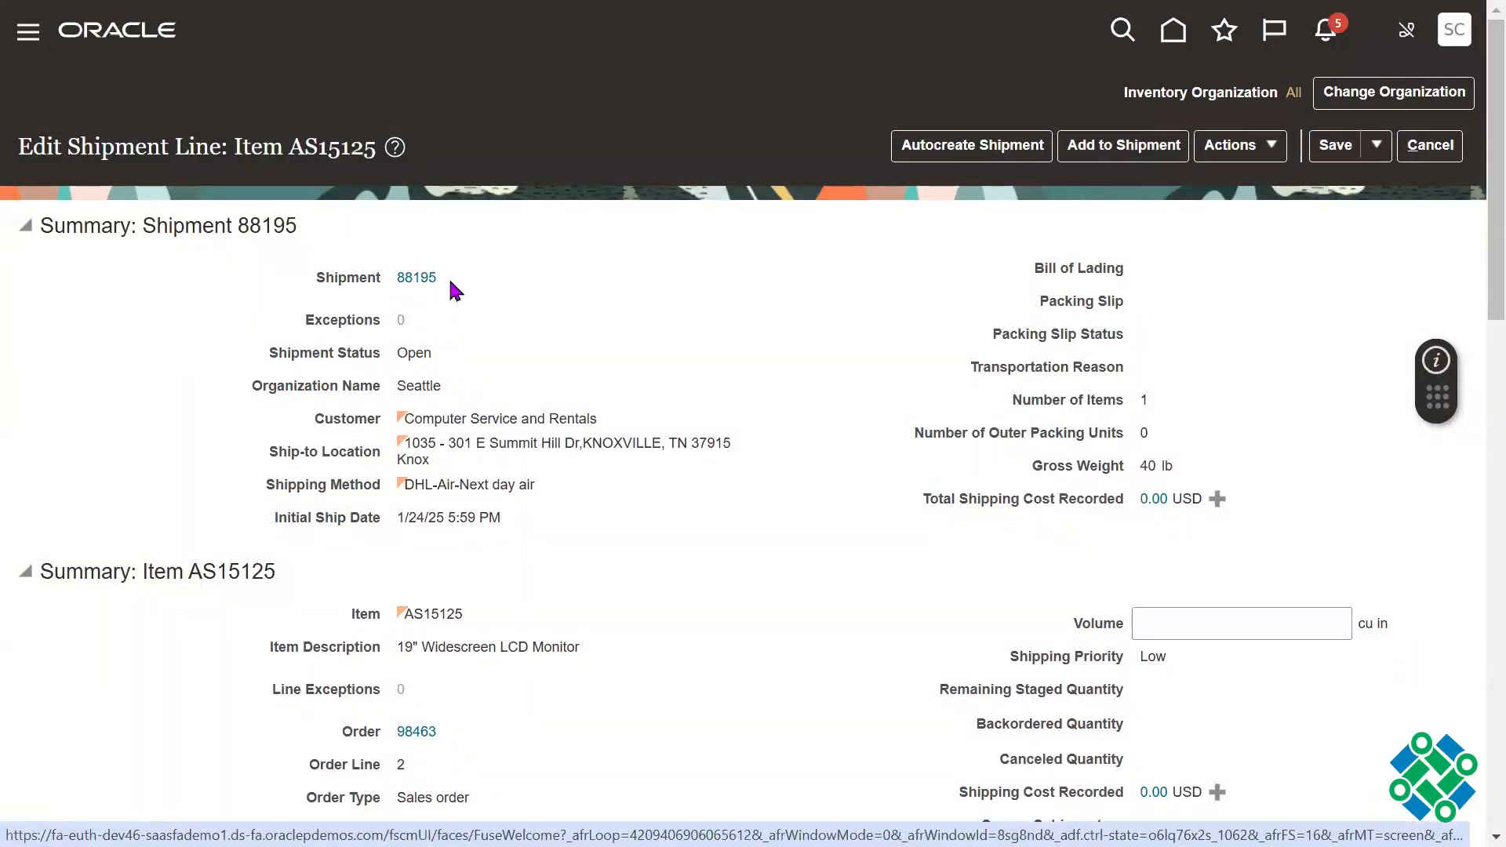
Step: Open the newly created shipment for editing from the shipment line's summary
{"action": "left_click_drag", "start_coordinate": [424, 286], "coordinate": [396, 283]}
{"action": "left_click", "coordinate": [545, 280]}
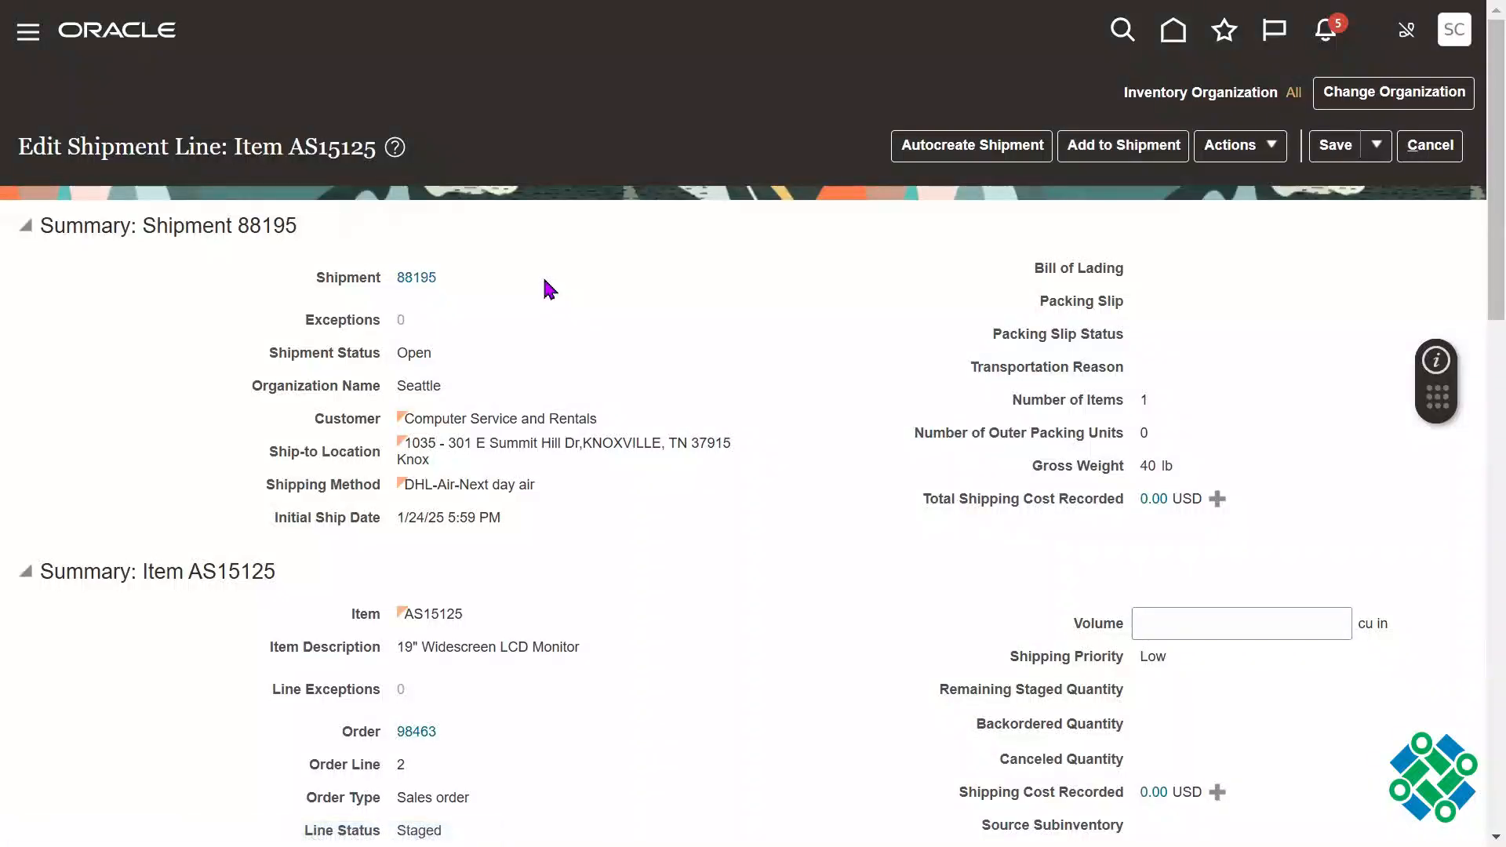
{"action": "left_click", "coordinate": [424, 280]}
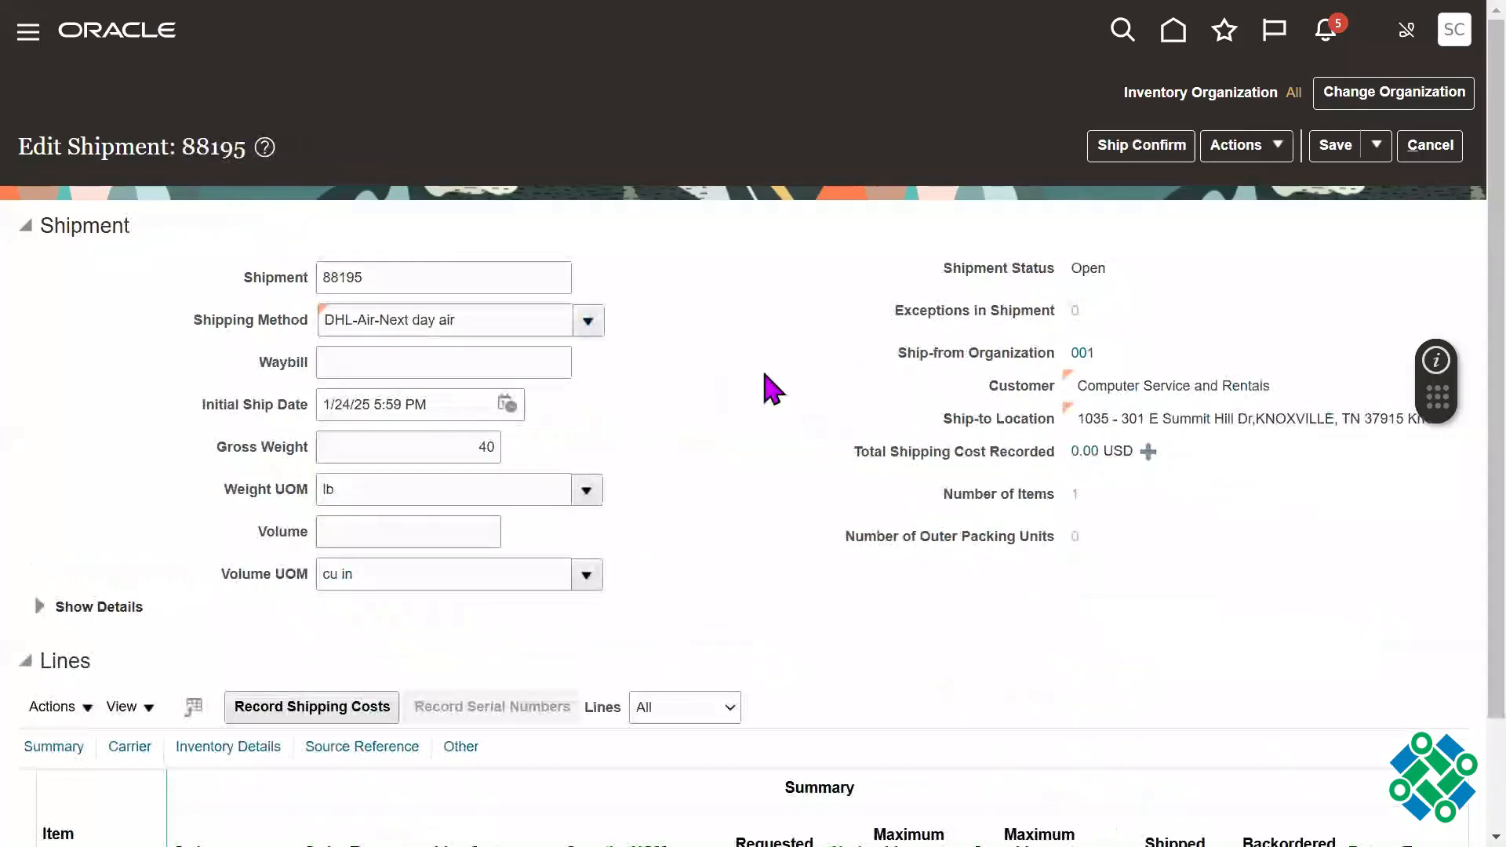
Step: Review the shipment number and the shipping method in the shipment header
{"action": "double_click", "coordinate": [386, 279]}
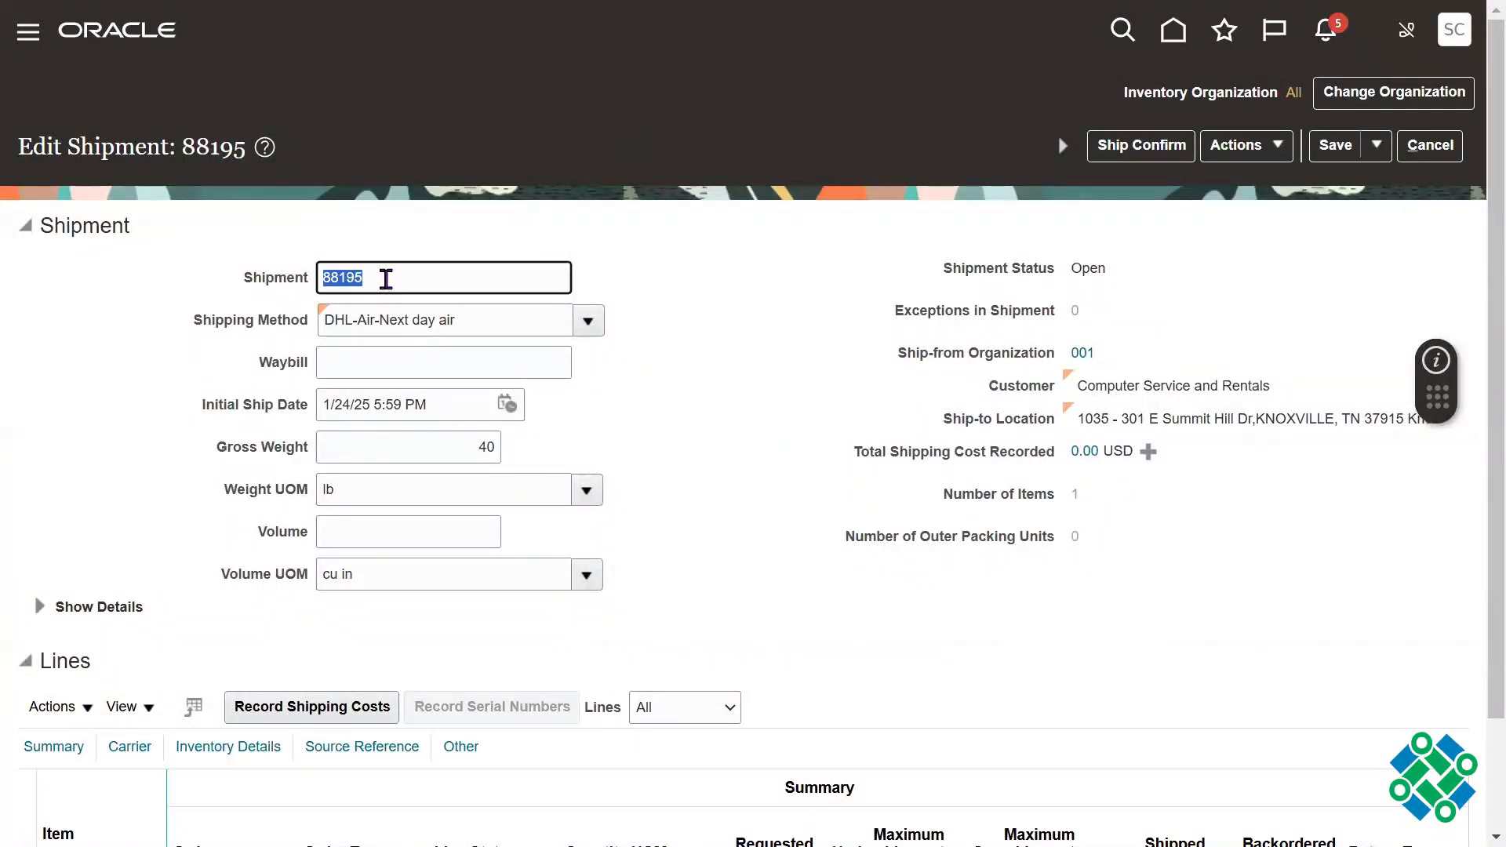
{"action": "left_click", "coordinate": [758, 291]}
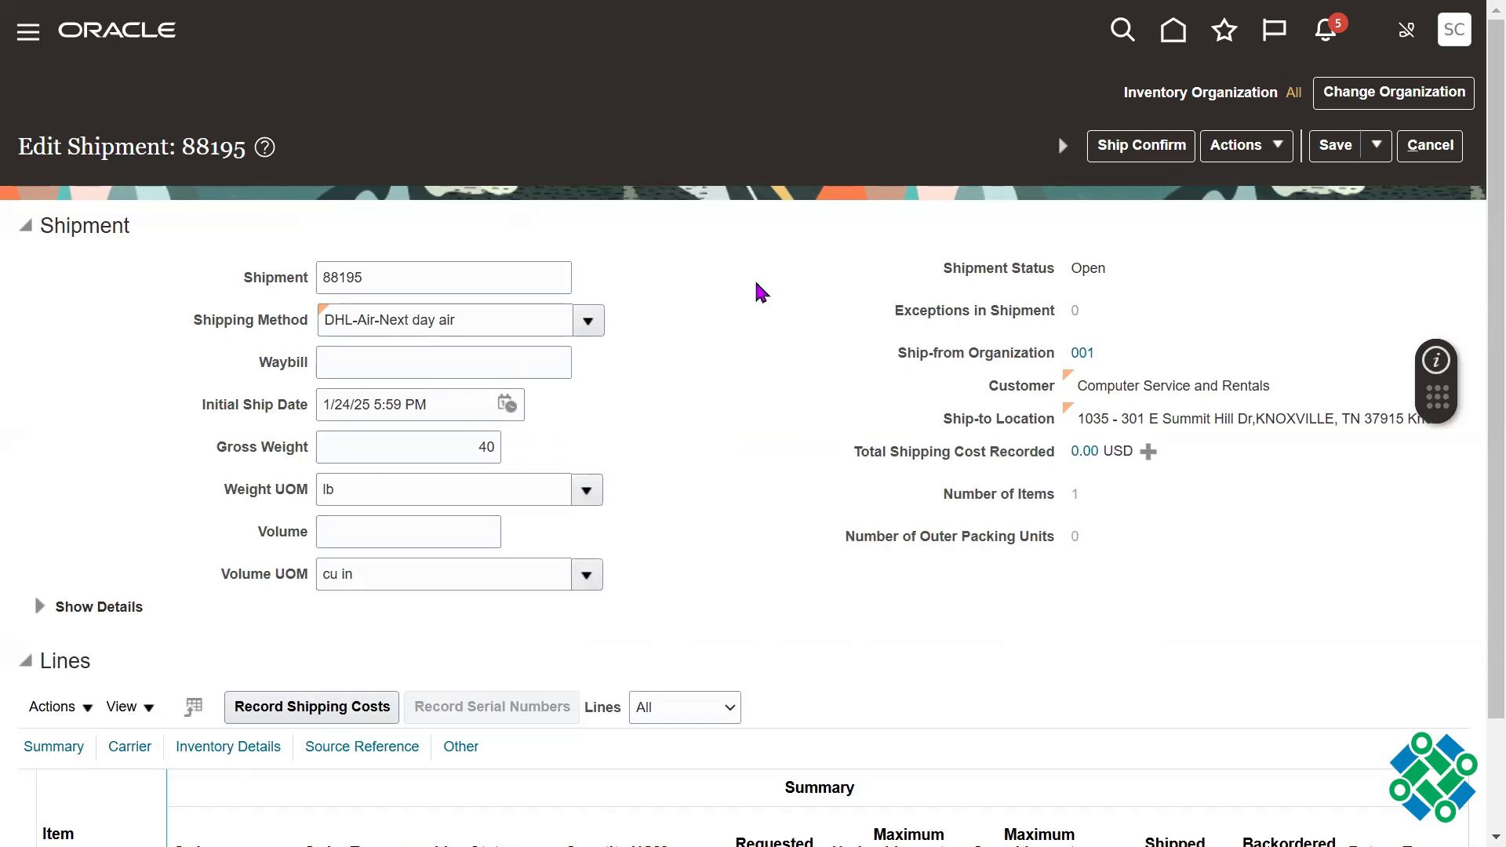
{"action": "triple_click", "coordinate": [503, 328]}
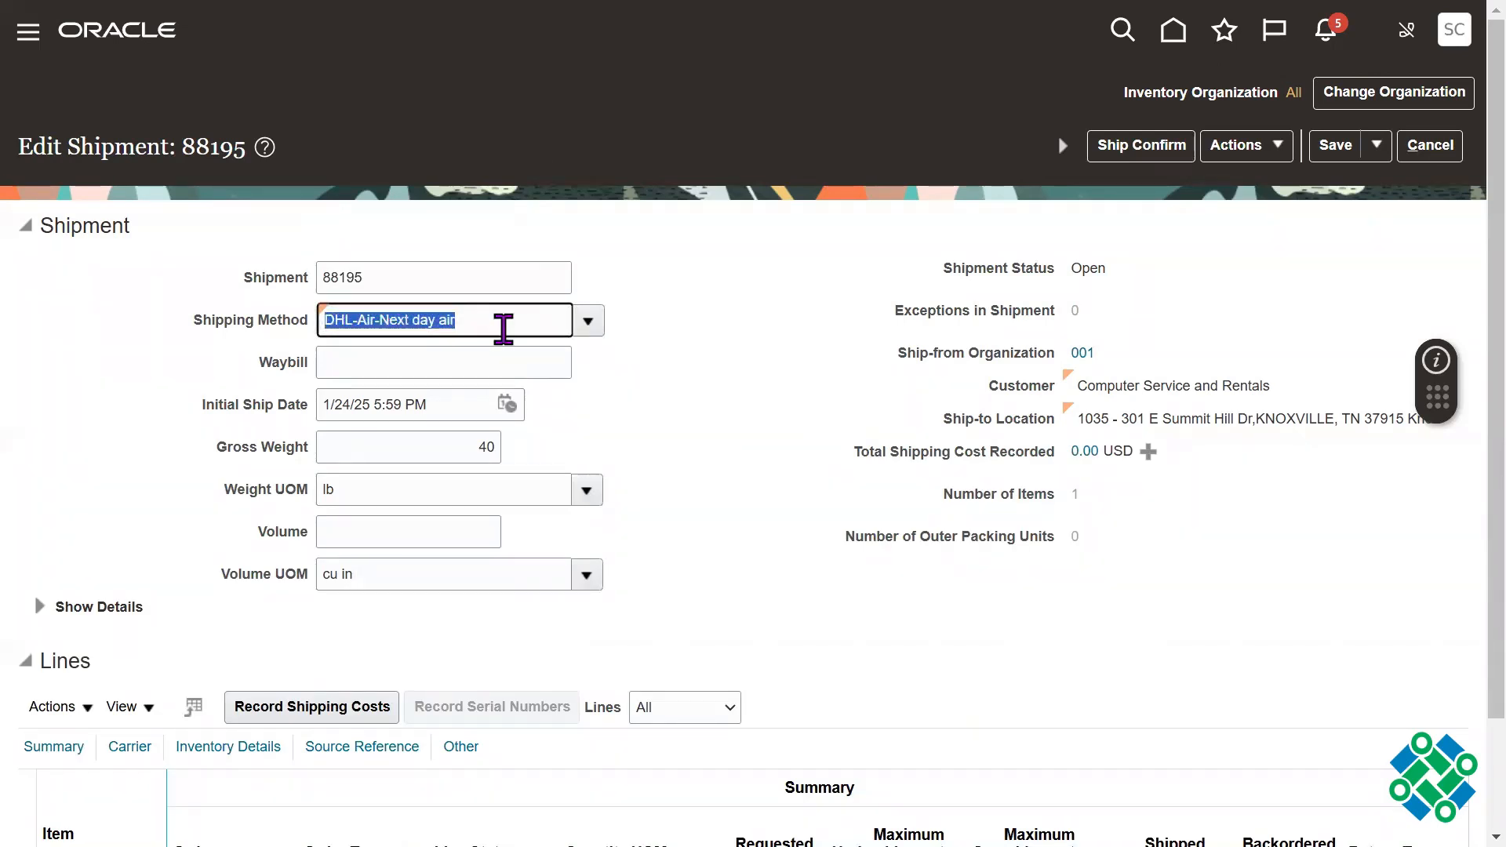
{"action": "left_click", "coordinate": [724, 318]}
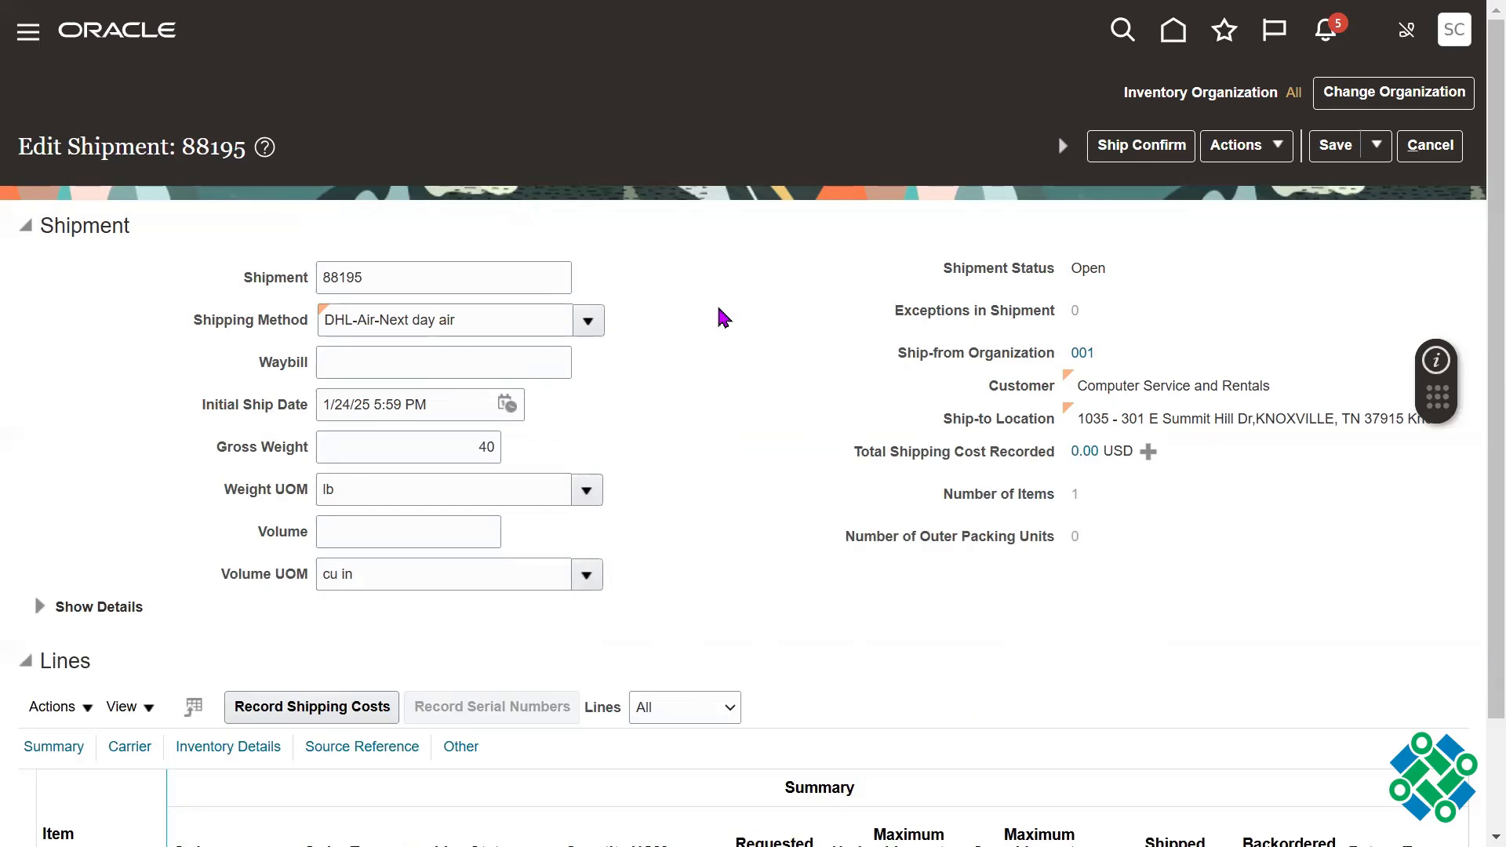
Step: Enter waybill 78654 in the shipment header and check the gross weight and its unit of measure
{"action": "left_click", "coordinate": [447, 362]}
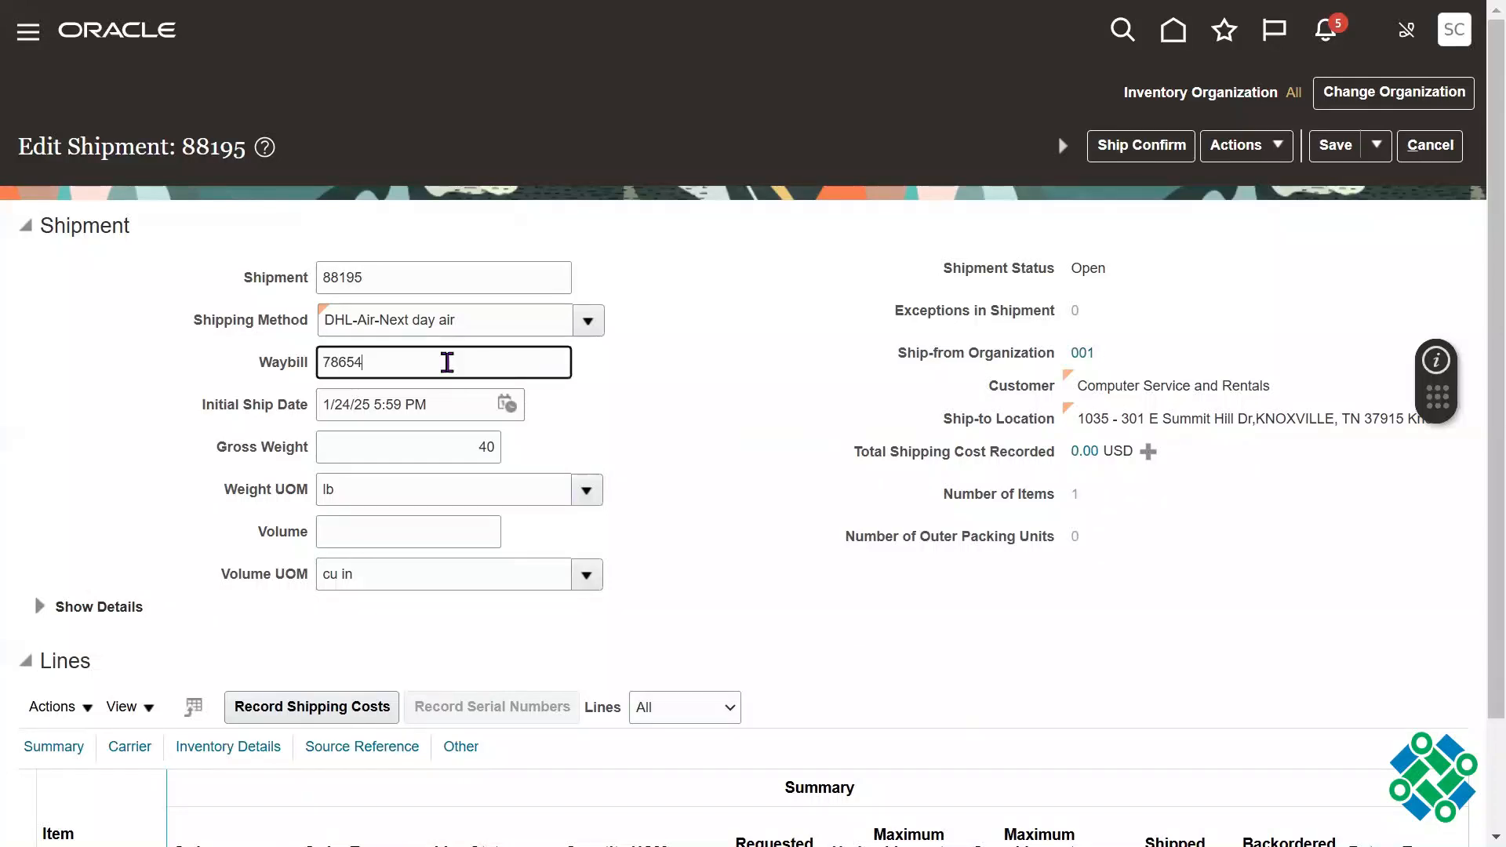
{"action": "left_click_drag", "start_coordinate": [464, 449], "coordinate": [565, 441]}
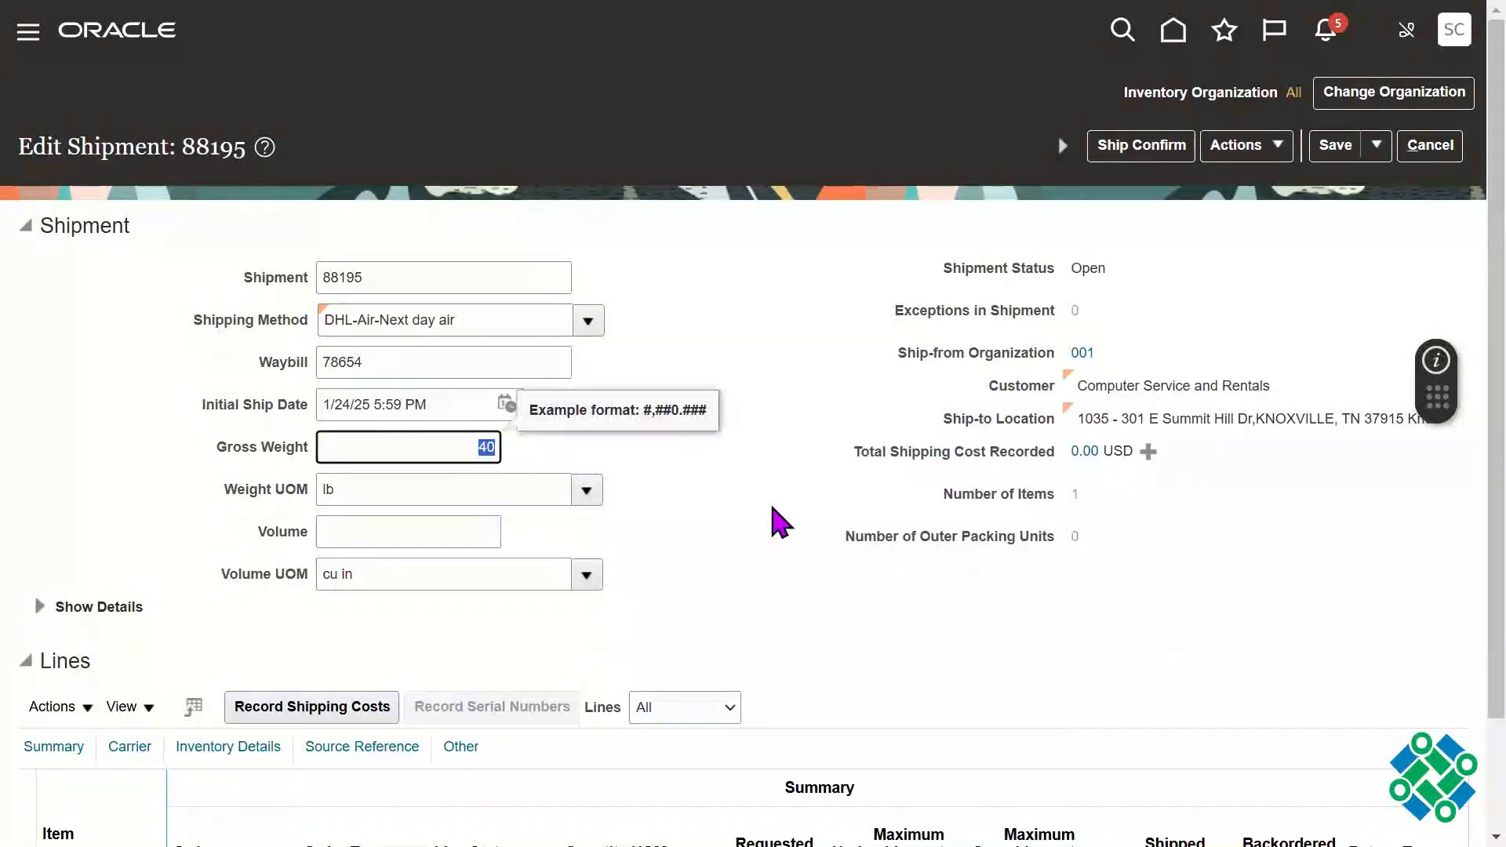
{"action": "left_click", "coordinate": [771, 507]}
{"action": "double_click", "coordinate": [384, 487]}
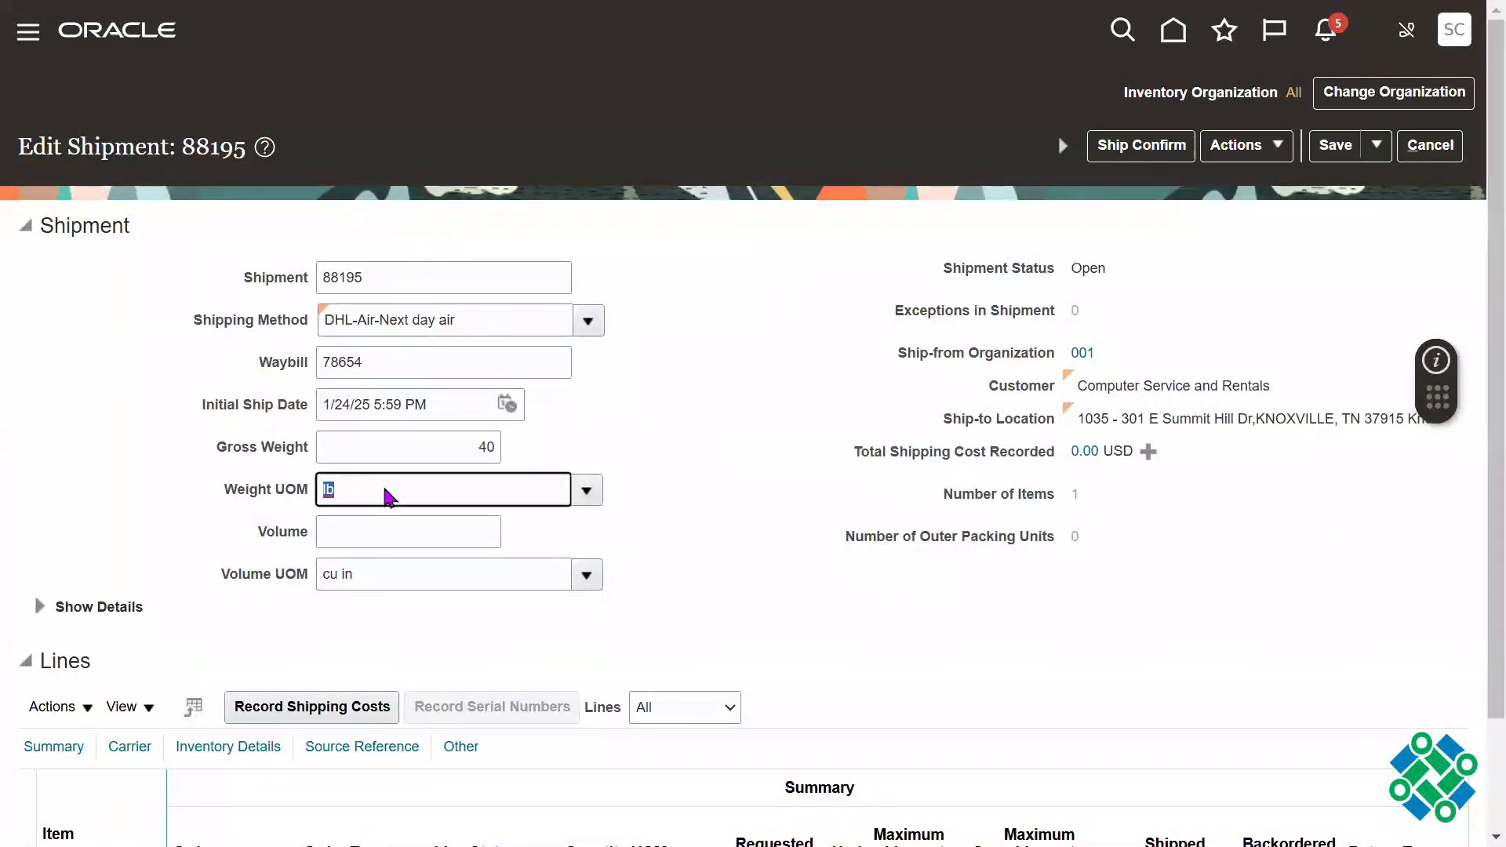
{"action": "left_click", "coordinate": [1475, 374]}
Step: Set the shipped quantity of the AS15125 shipment line to 2
{"action": "scroll", "coordinate": [1475, 234], "scroll_direction": "down", "scroll_amount": 2}
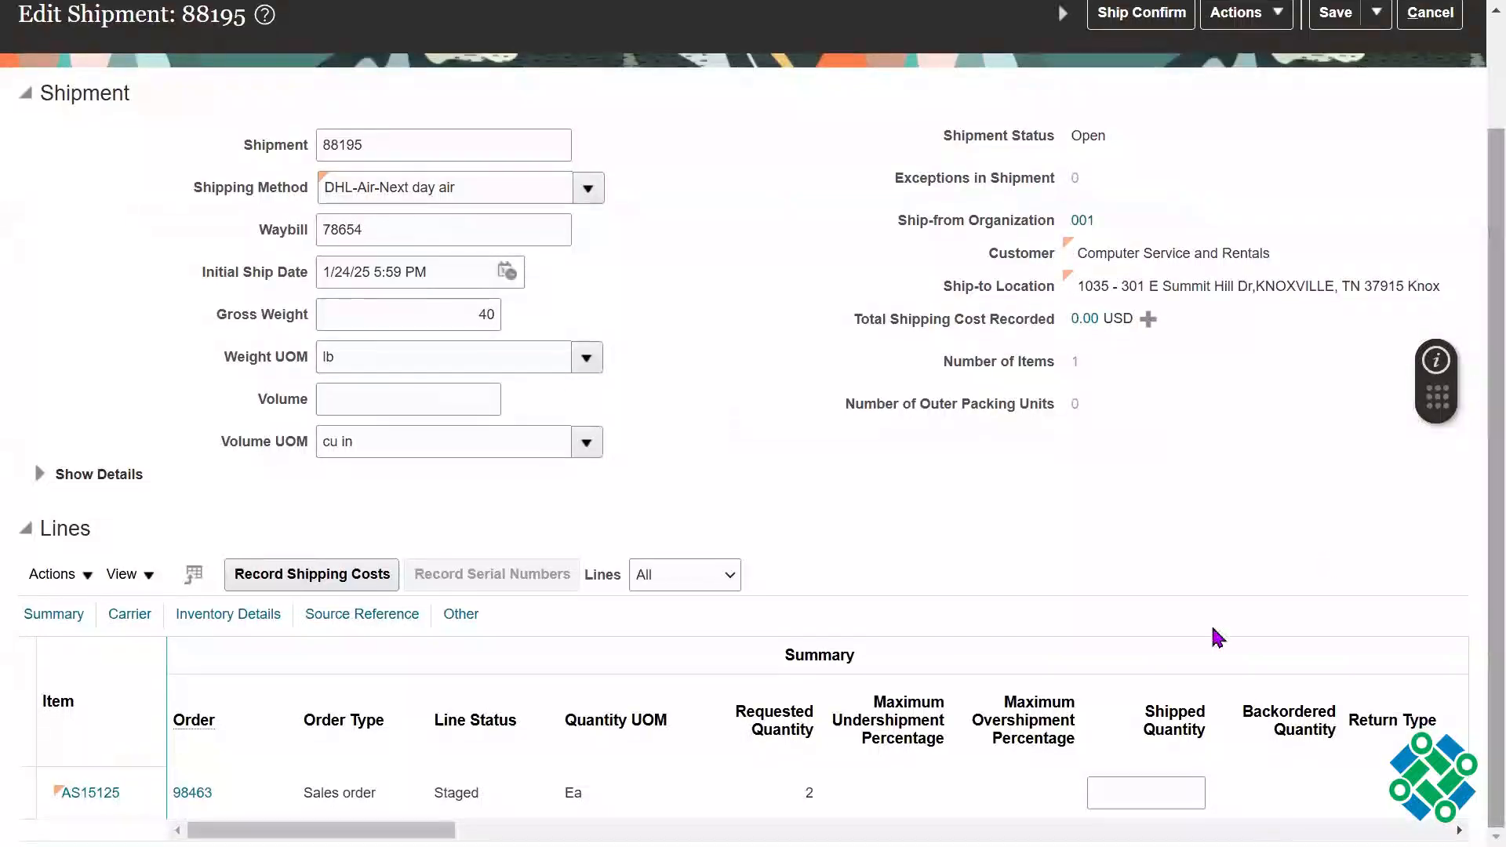
{"action": "left_click", "coordinate": [785, 800]}
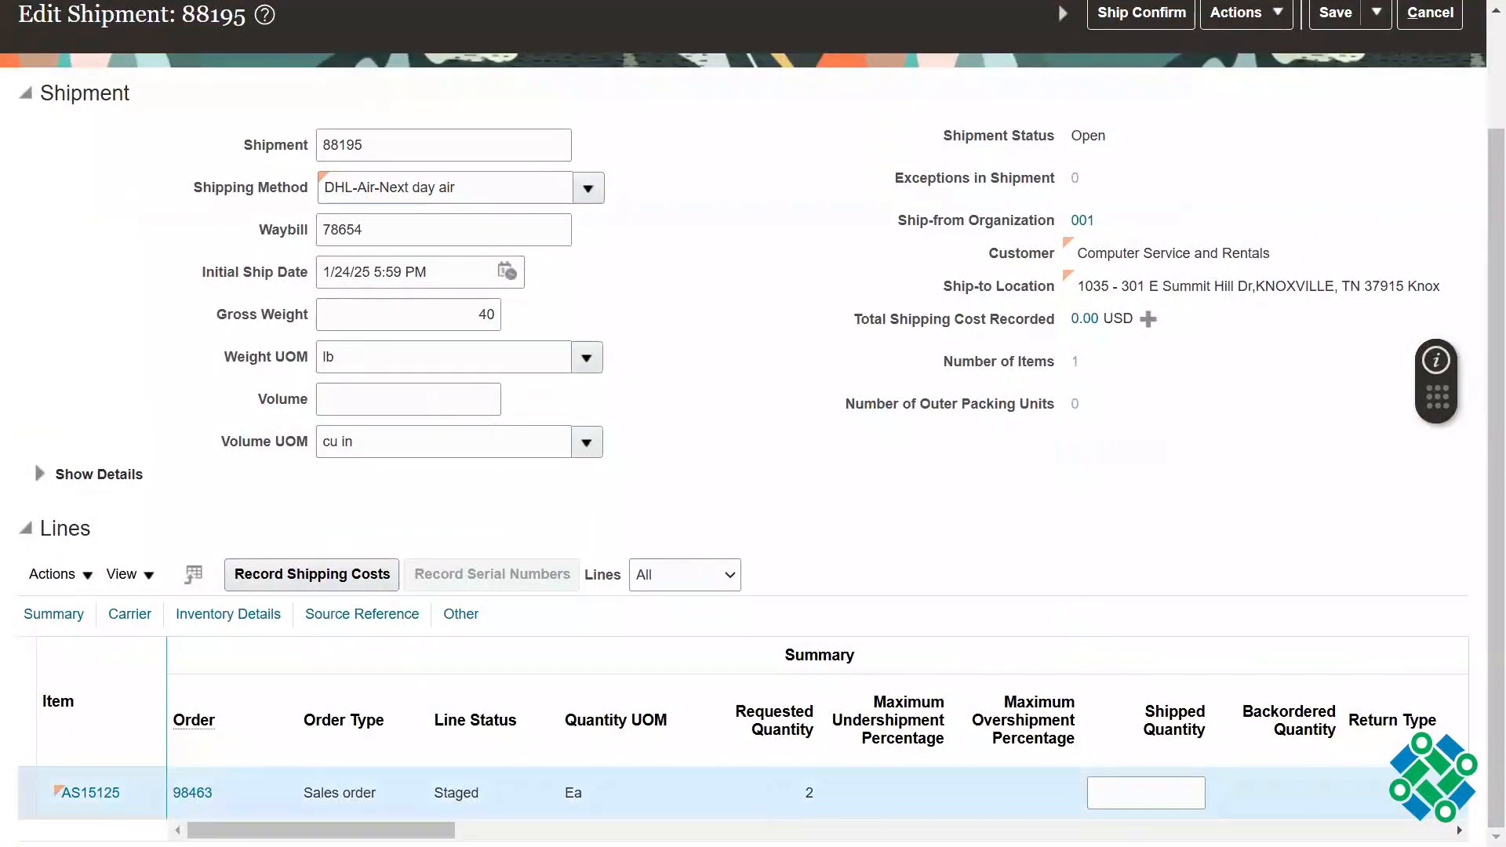
{"action": "scroll", "coordinate": [468, 802], "scroll_direction": "right", "scroll_amount": 5}
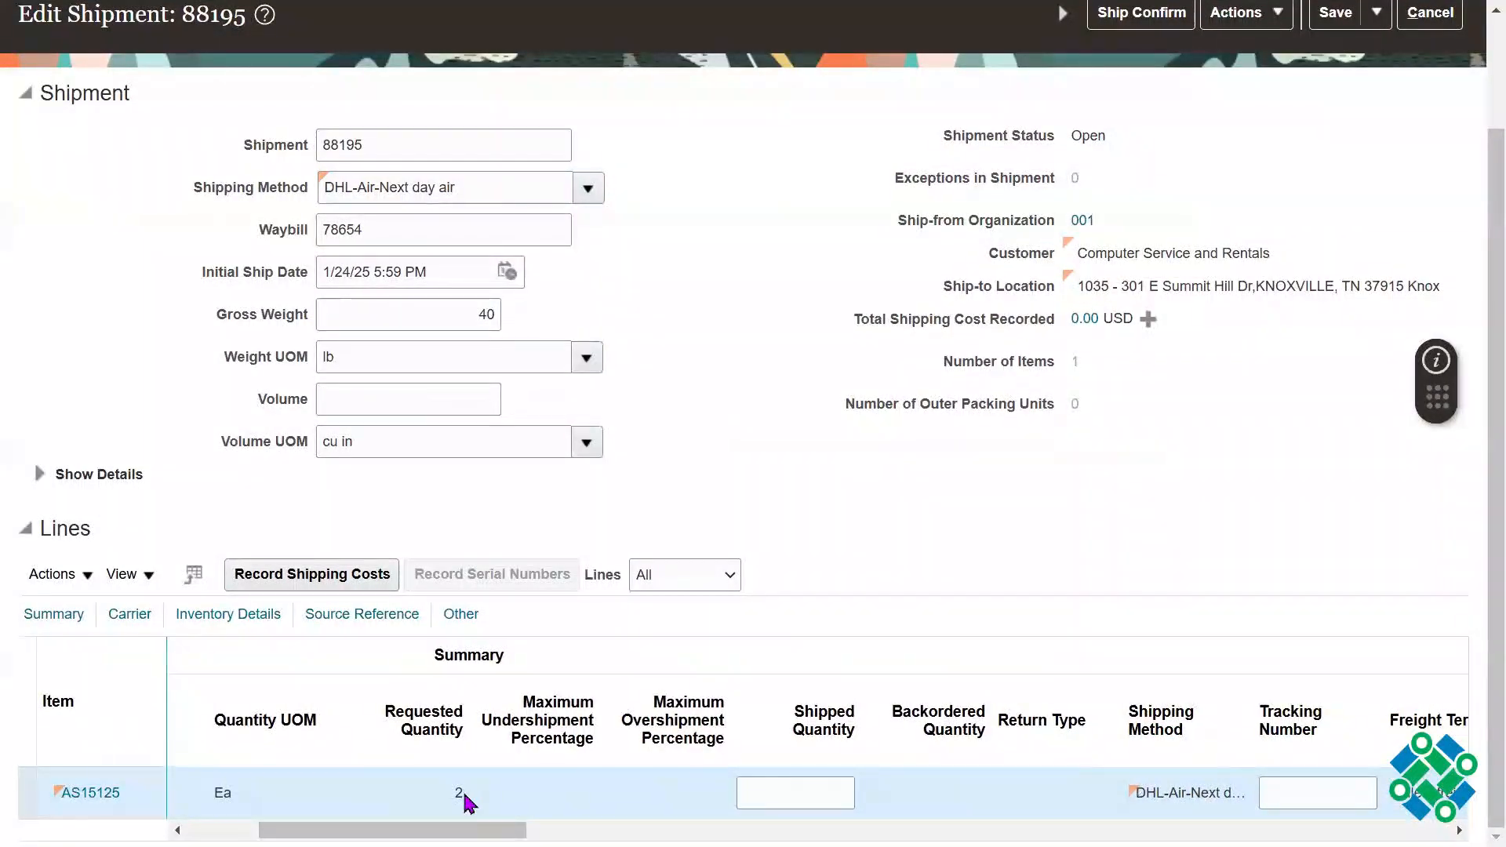
{"action": "scroll", "coordinate": [459, 793], "scroll_direction": "right", "scroll_amount": 2}
{"action": "left_click", "coordinate": [530, 798]}
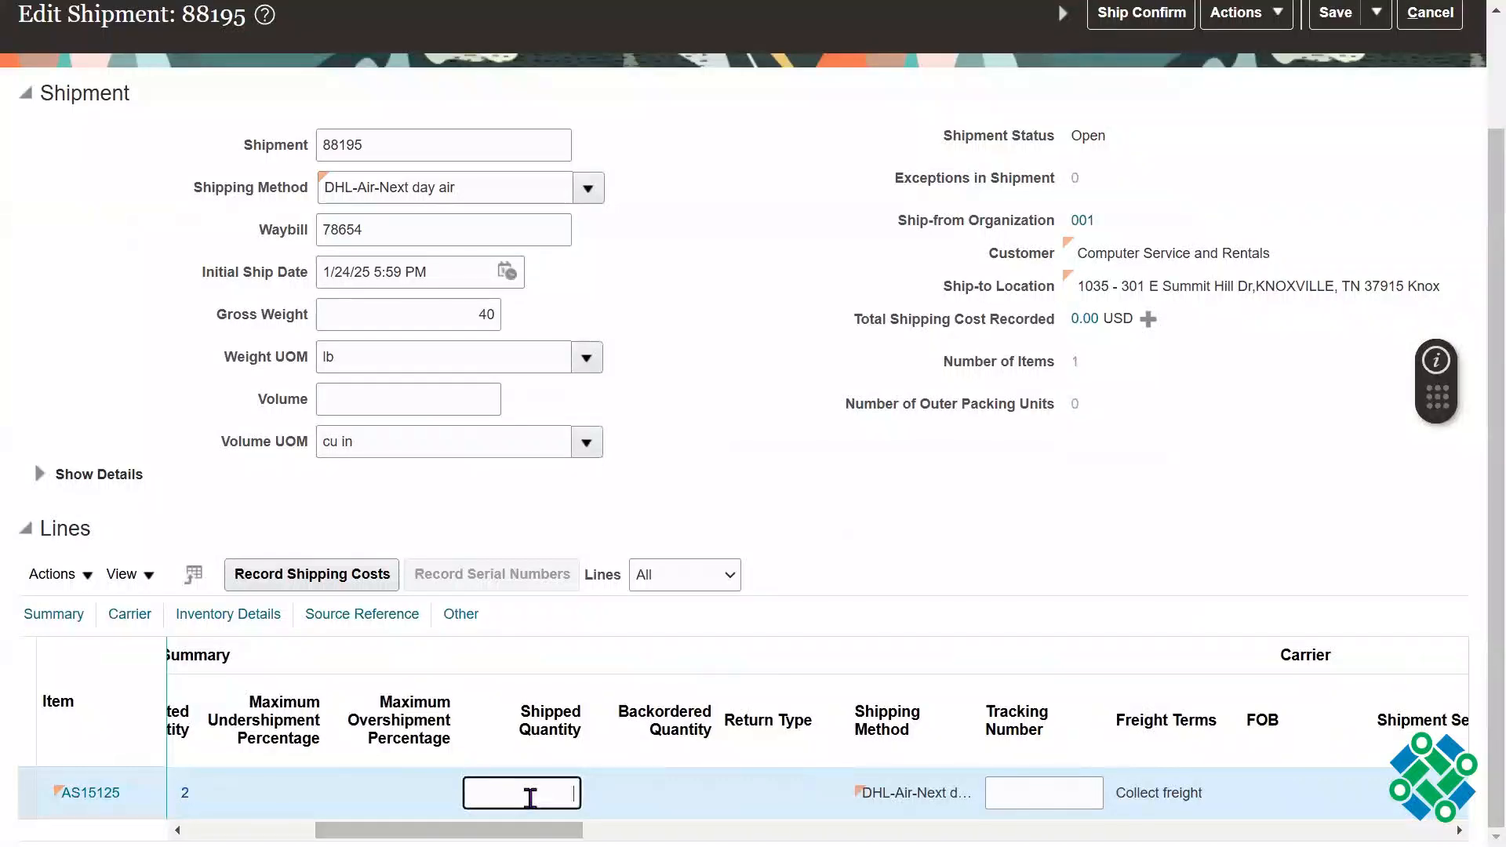
{"action": "type", "text": "2"}
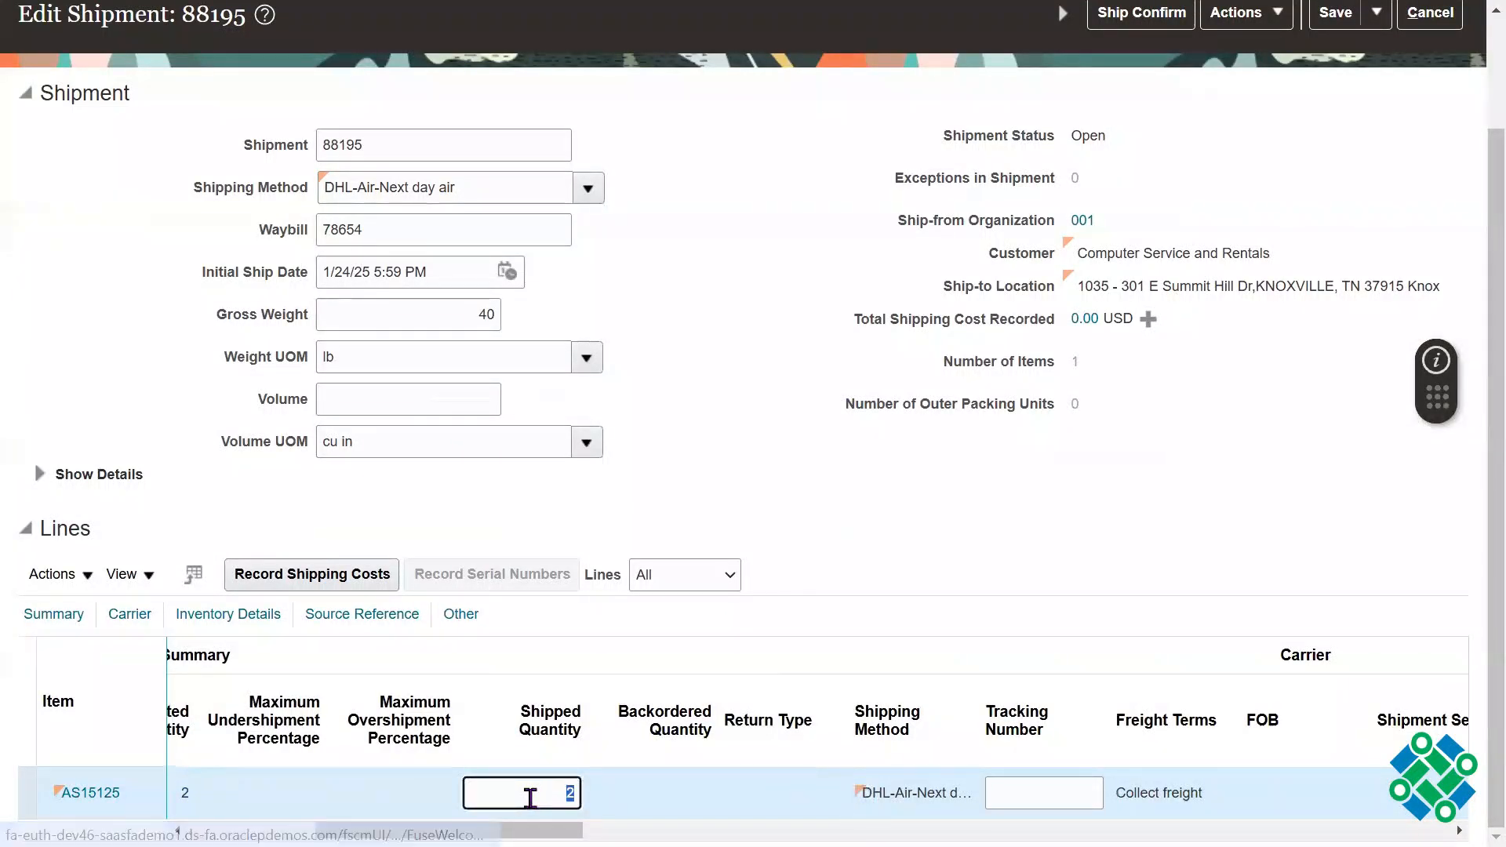
{"action": "left_click", "coordinate": [1042, 562]}
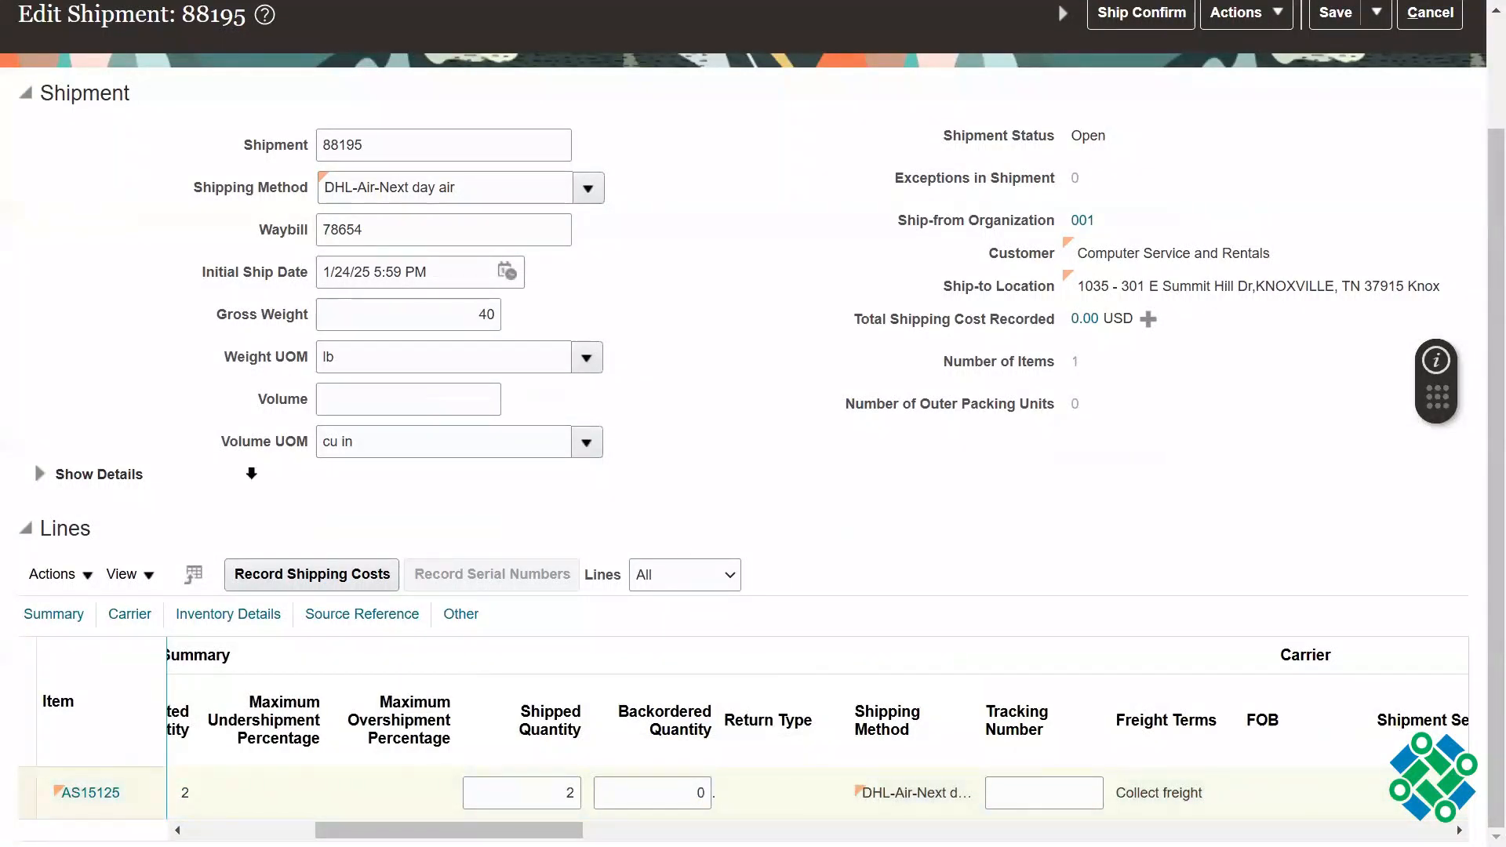
Step: Expand the shipment's additional details, examine the seal number, transportation reason options and description fields, and collapse the details again
{"action": "left_click", "coordinate": [38, 473]}
{"action": "left_click_drag", "start_coordinate": [143, 474], "coordinate": [83, 476]}
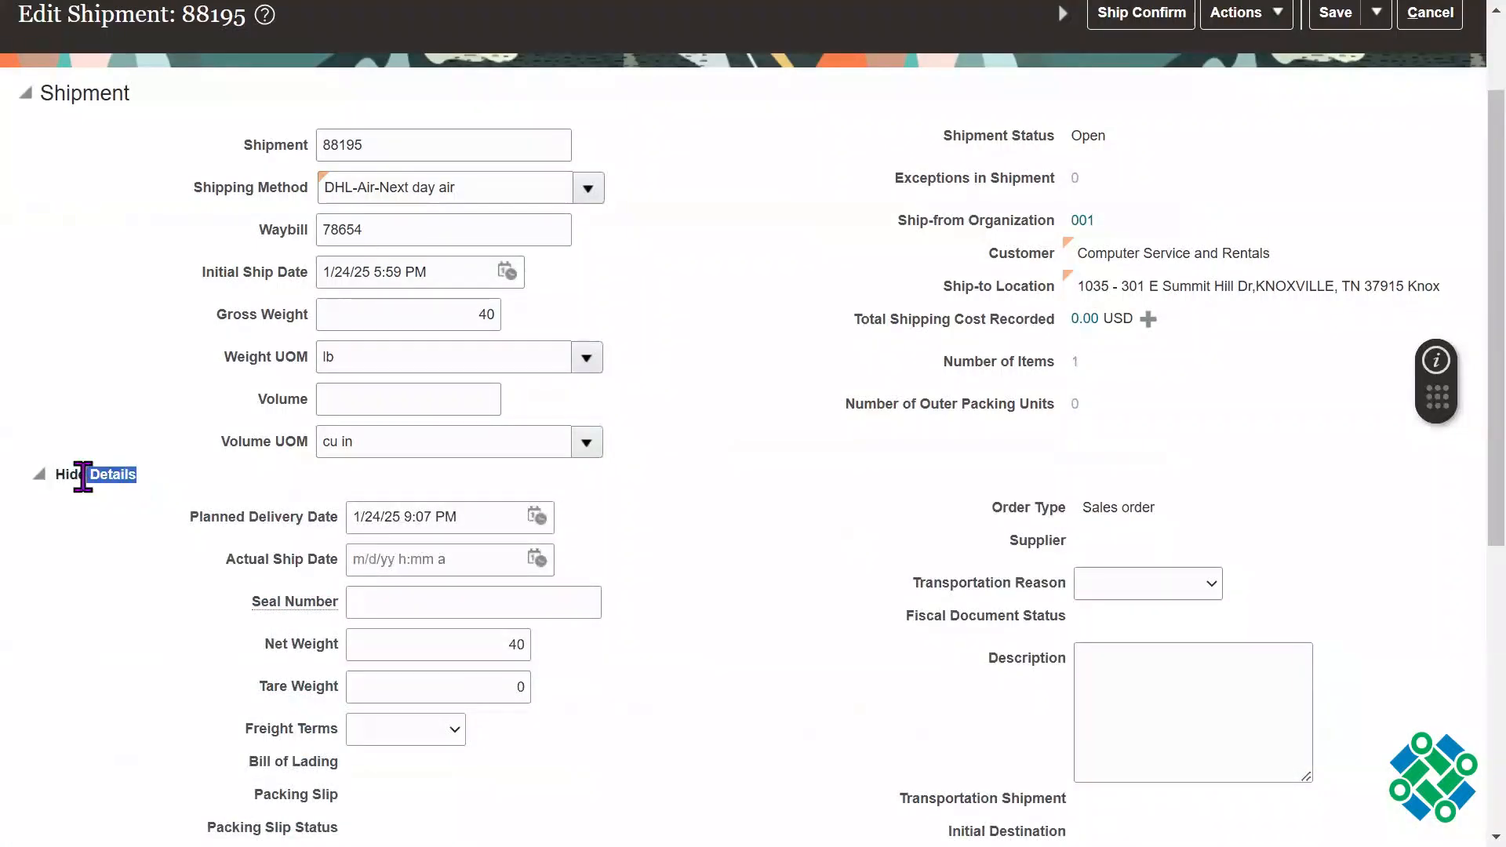
{"action": "scroll", "coordinate": [1479, 411], "scroll_direction": "down", "scroll_amount": 2}
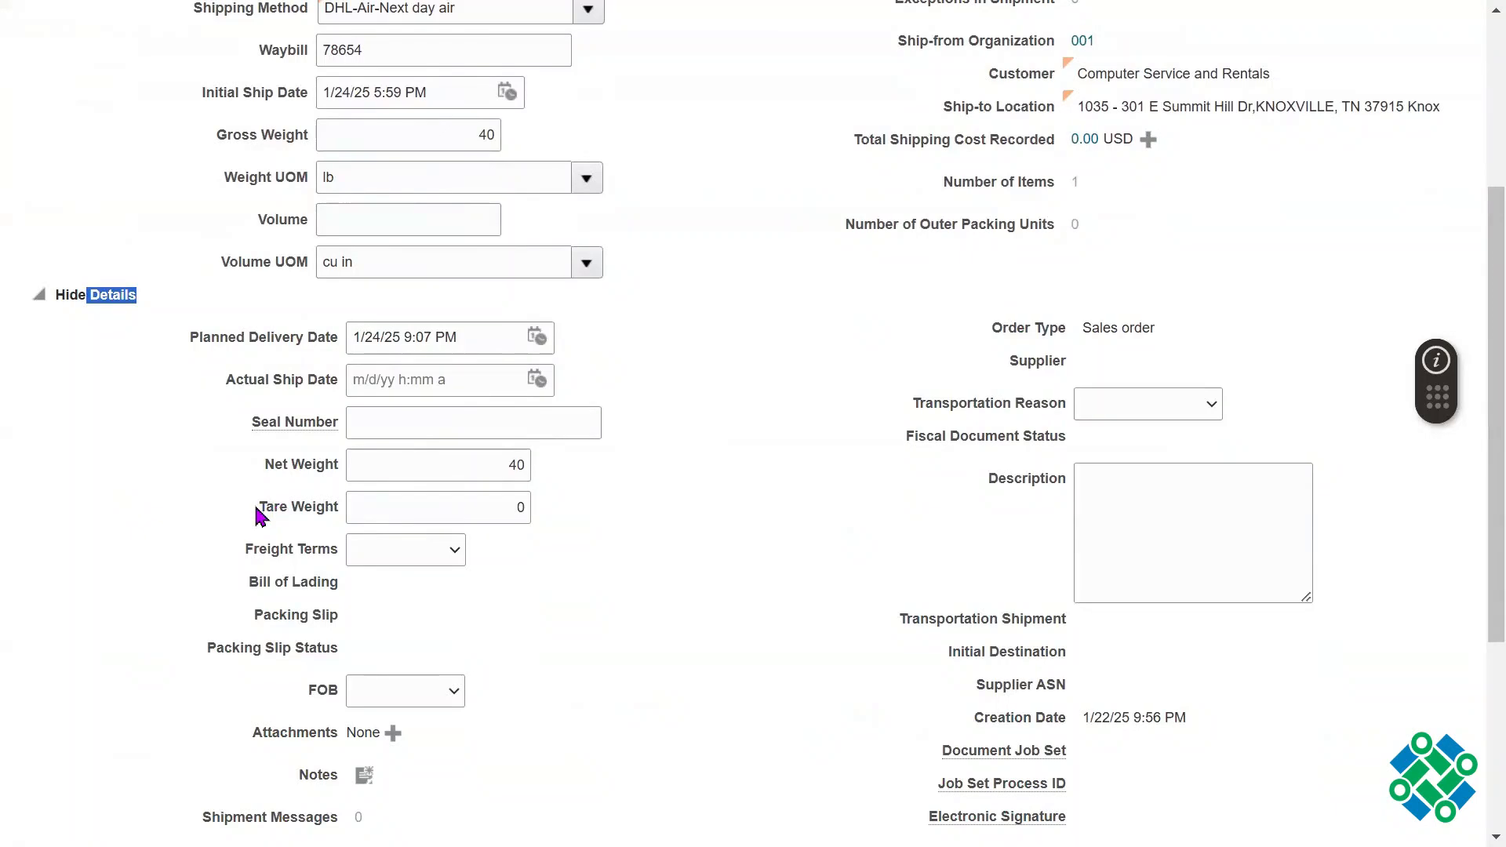
{"action": "left_click_drag", "start_coordinate": [259, 517], "coordinate": [335, 480]}
{"action": "left_click_drag", "start_coordinate": [256, 427], "coordinate": [334, 427]}
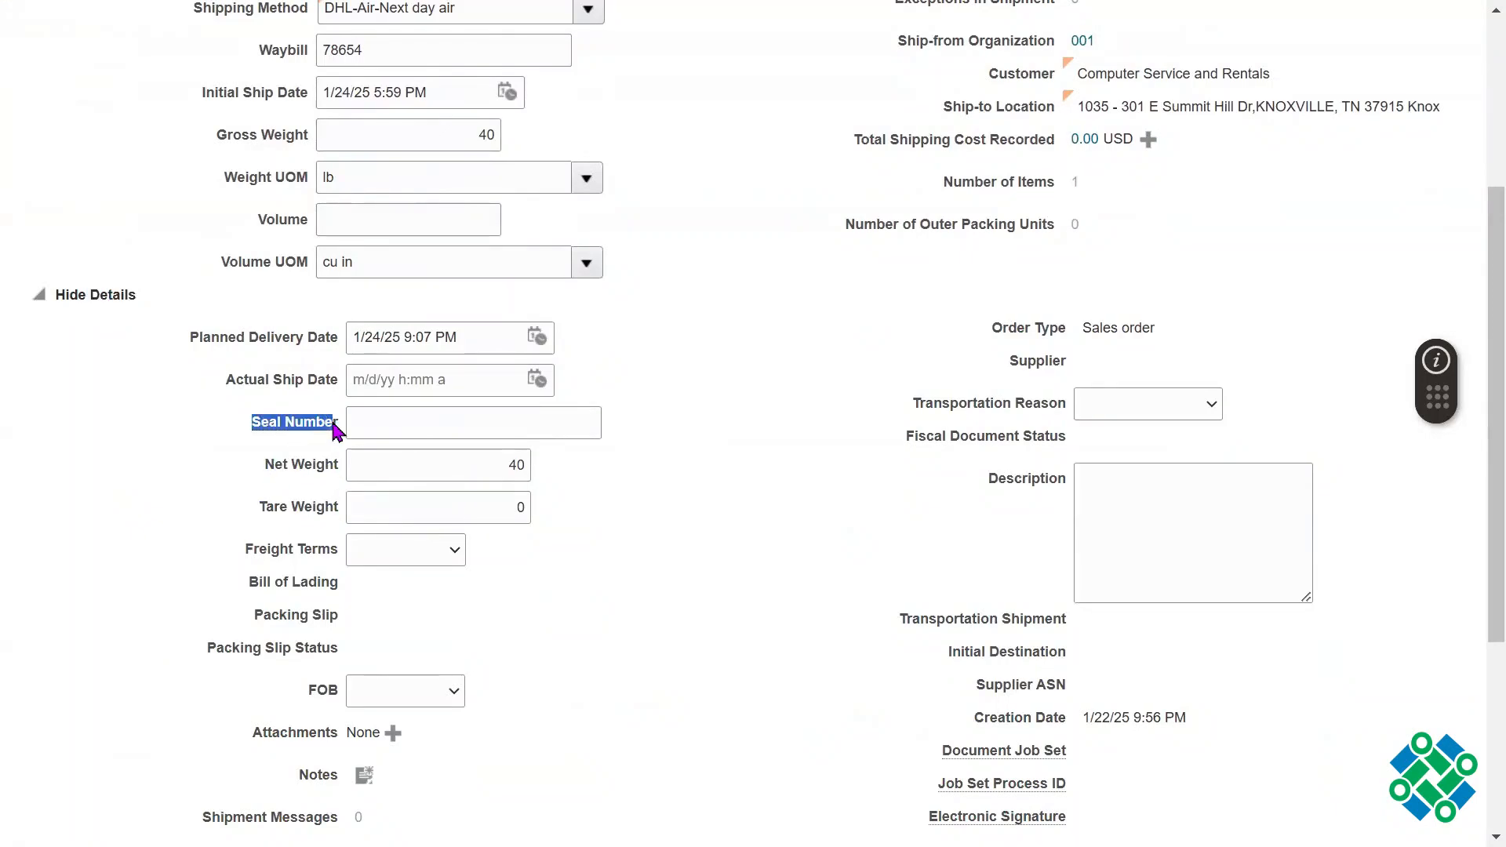
{"action": "left_click", "coordinate": [1185, 389]}
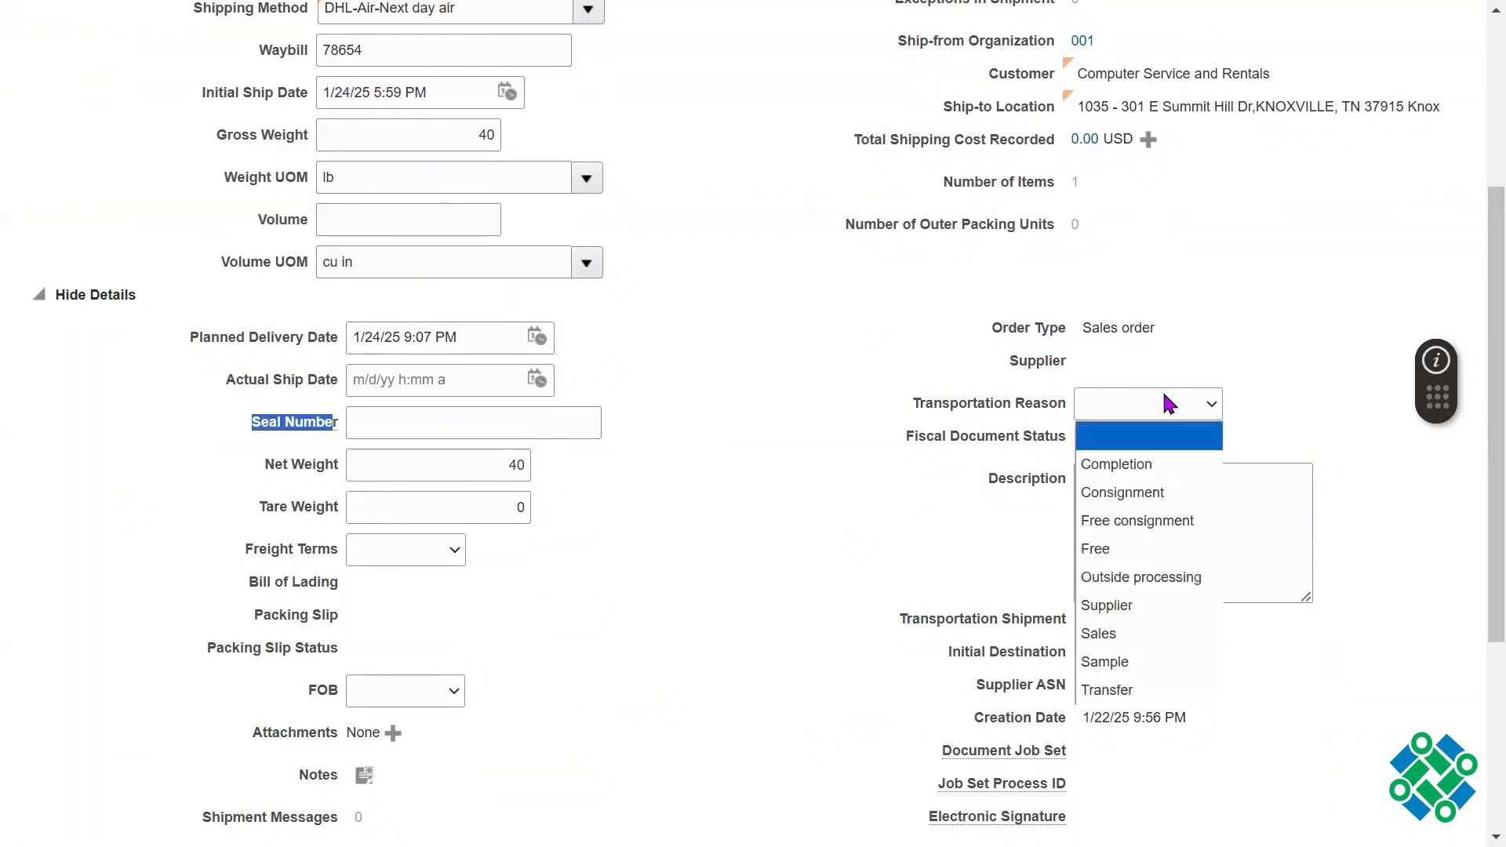
{"action": "left_click", "coordinate": [950, 505]}
{"action": "left_click", "coordinate": [1177, 530]}
{"action": "left_click_drag", "start_coordinate": [989, 488], "coordinate": [1059, 487]}
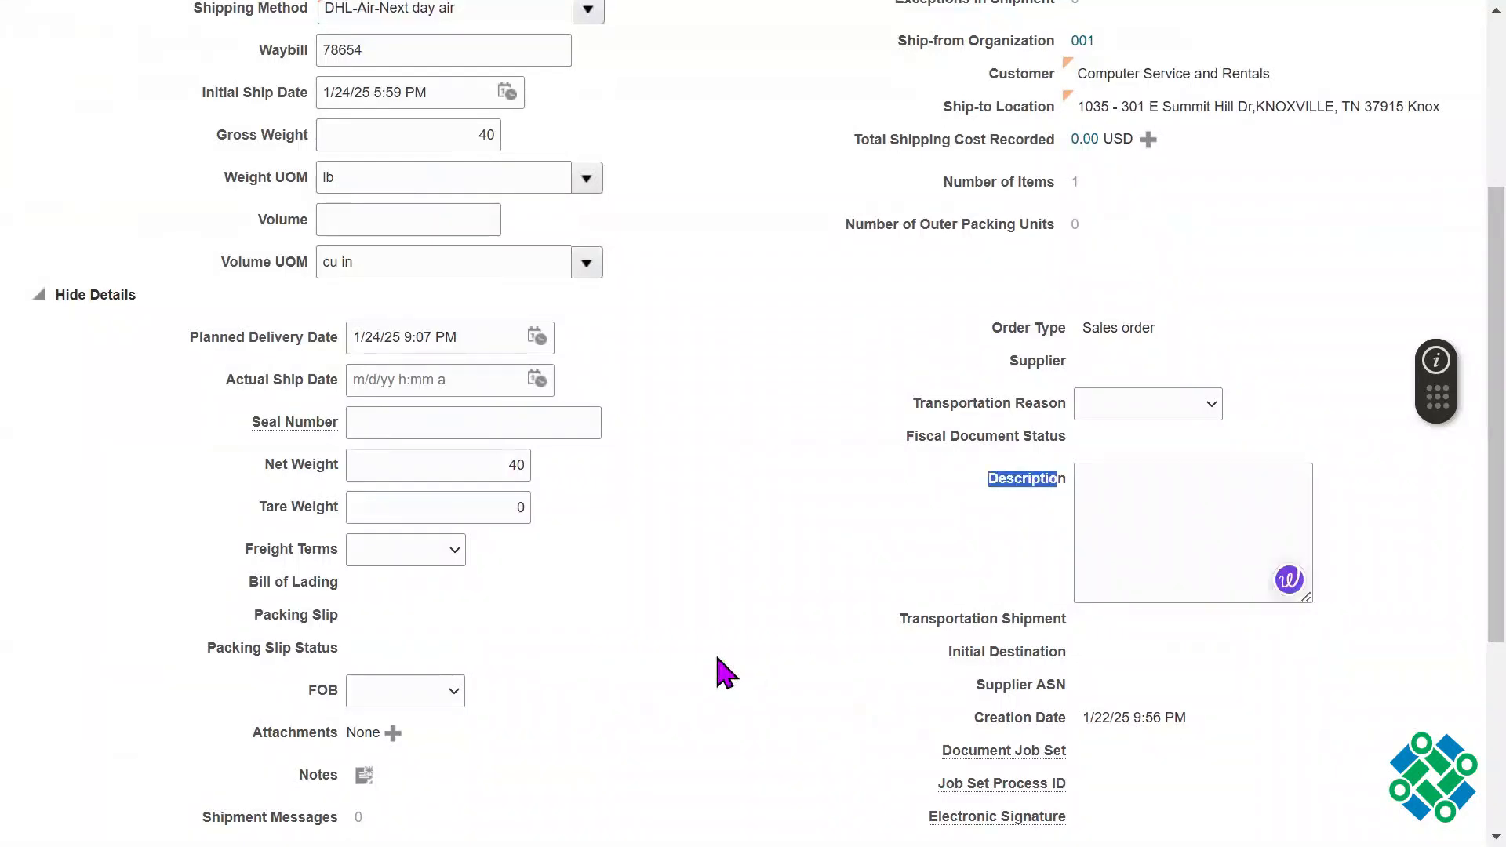
{"action": "left_click", "coordinate": [716, 658]}
{"action": "scroll", "coordinate": [1458, 514], "scroll_direction": "down", "scroll_amount": 4}
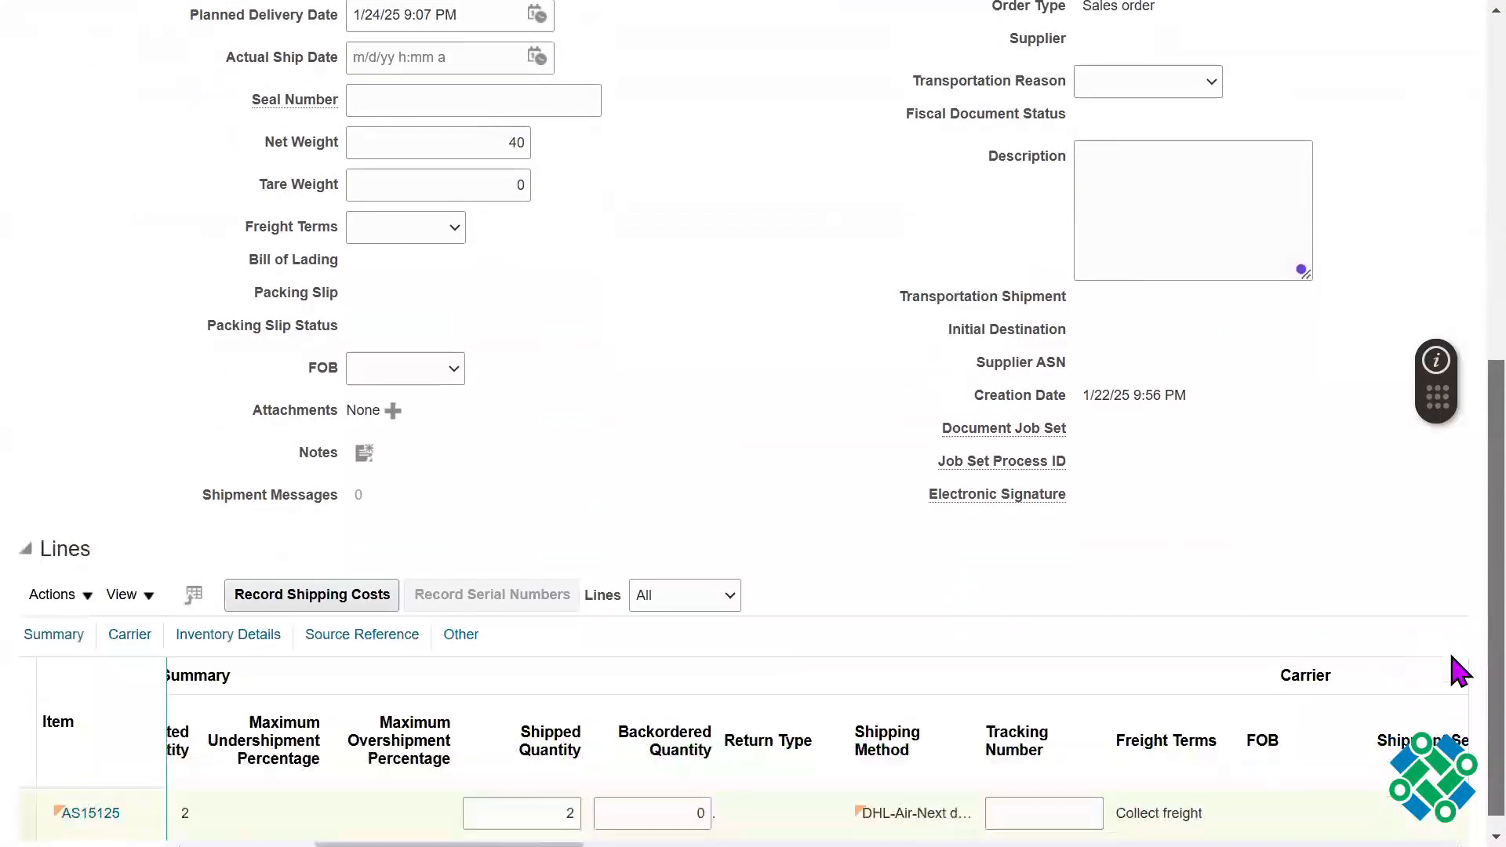
{"action": "scroll", "coordinate": [1458, 513], "scroll_direction": "up", "scroll_amount": 4}
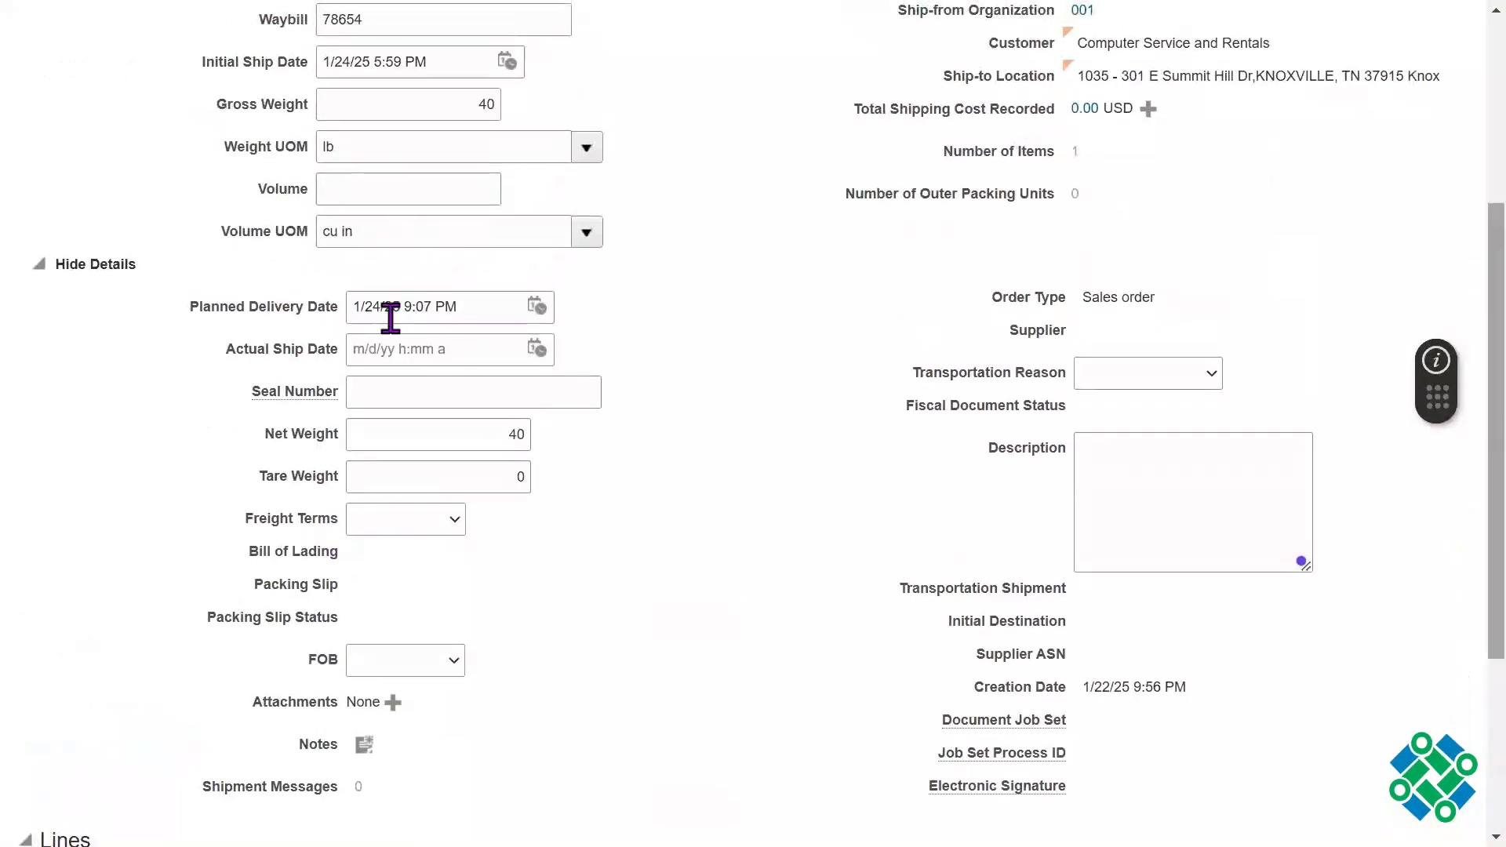
{"action": "left_click", "coordinate": [41, 266]}
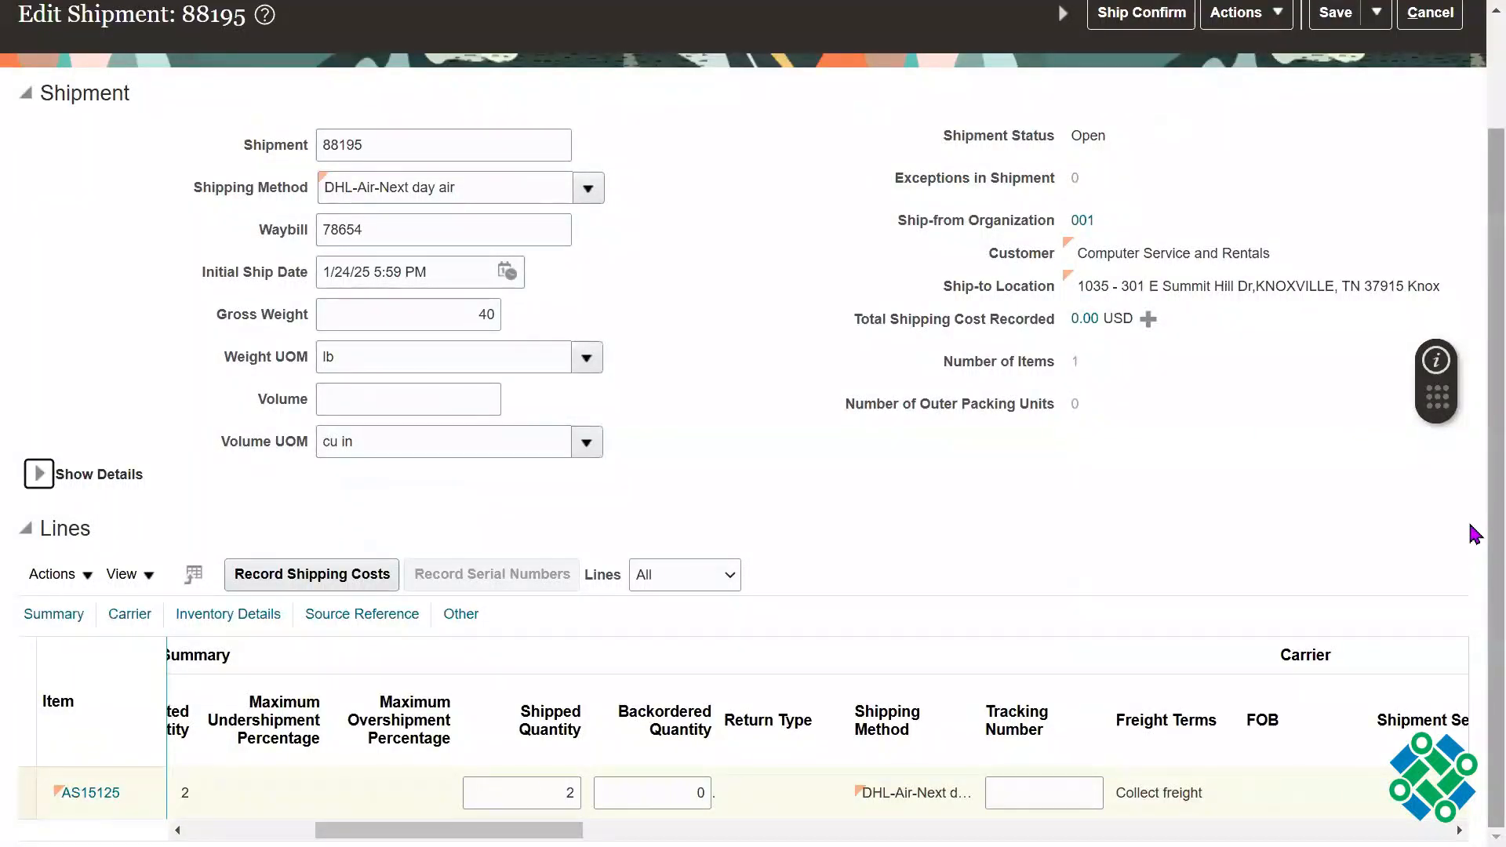
Step: Ship confirm the shipment and acknowledge the confirmation
{"action": "scroll", "coordinate": [1474, 534], "scroll_direction": "up", "scroll_amount": 2}
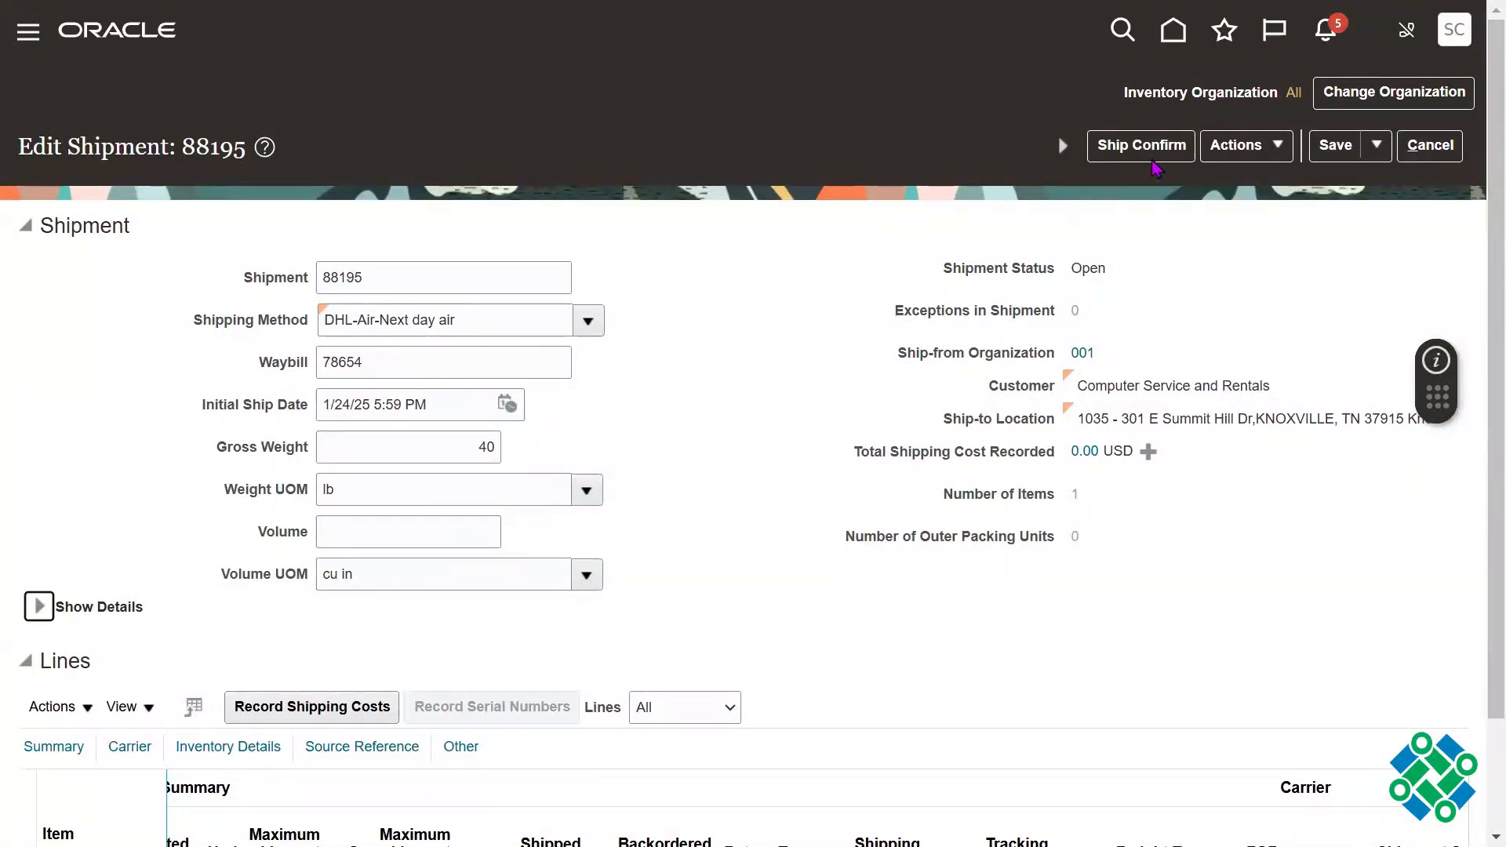
{"action": "left_click", "coordinate": [1157, 163]}
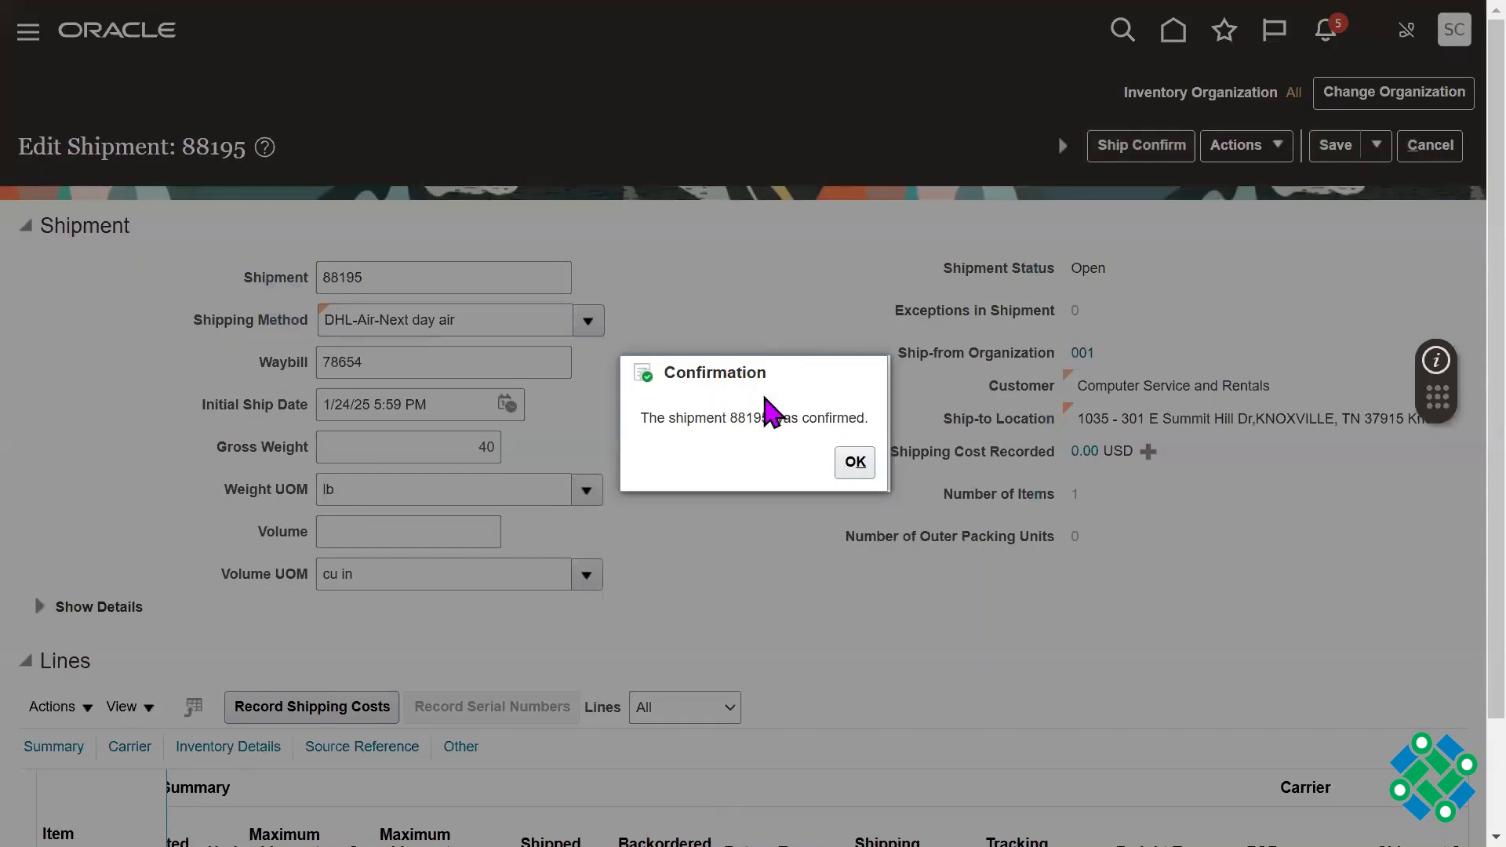
{"action": "triple_click", "coordinate": [759, 420]}
{"action": "double_click", "coordinate": [745, 424]}
{"action": "triple_click", "coordinate": [745, 425]}
{"action": "double_click", "coordinate": [747, 424]}
{"action": "left_click", "coordinate": [855, 466]}
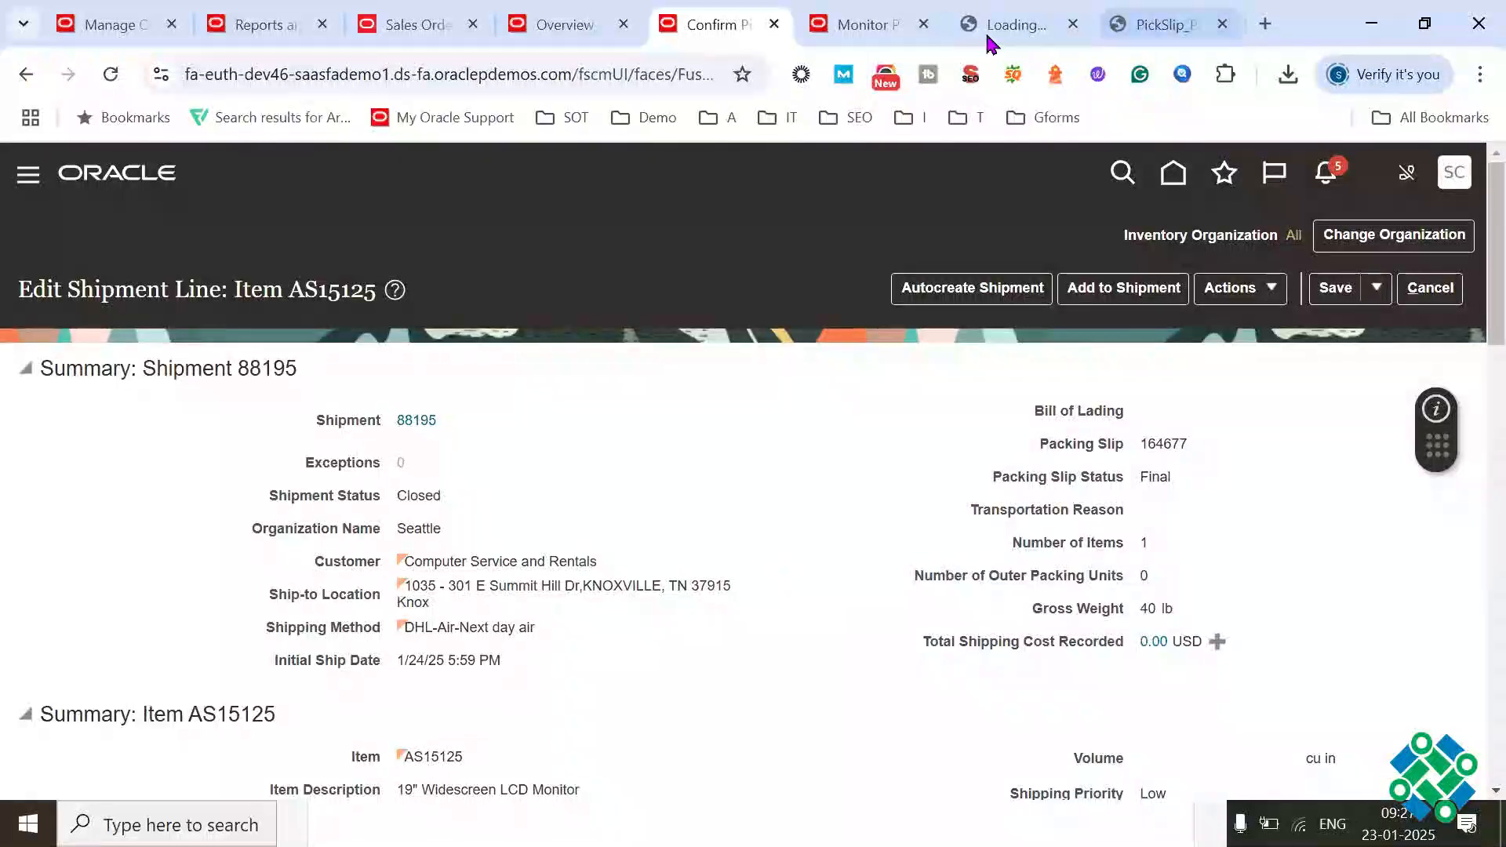
Step: Switch to the scheduled processes overview and refresh the list repeatedly to track the jobs submitted by ship confirm
{"action": "left_click", "coordinate": [863, 25]}
{"action": "scroll", "coordinate": [973, 406], "scroll_direction": "up", "scroll_amount": 5}
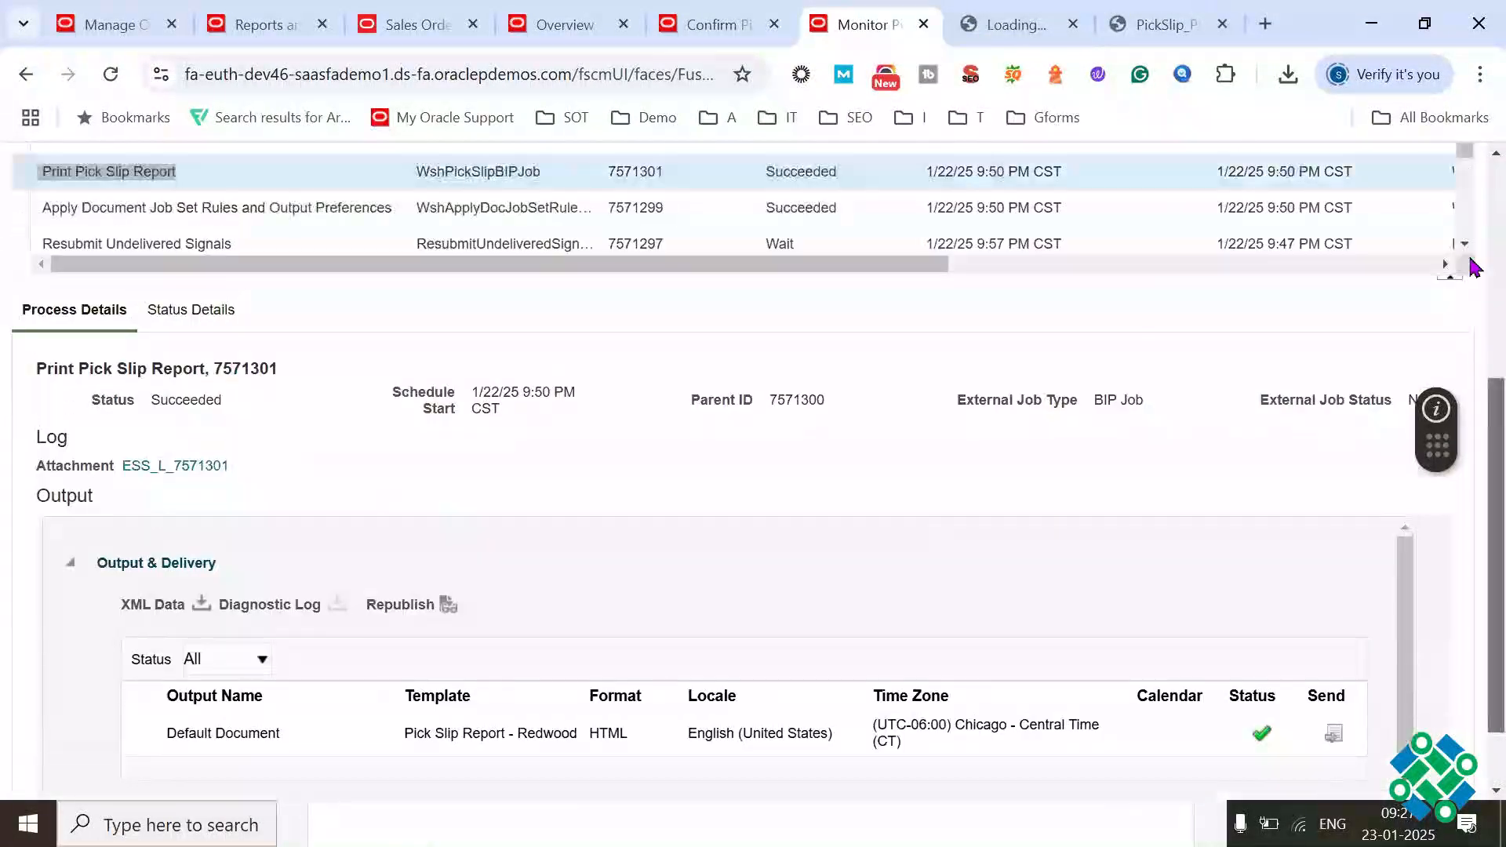
{"action": "left_click", "coordinate": [913, 418]}
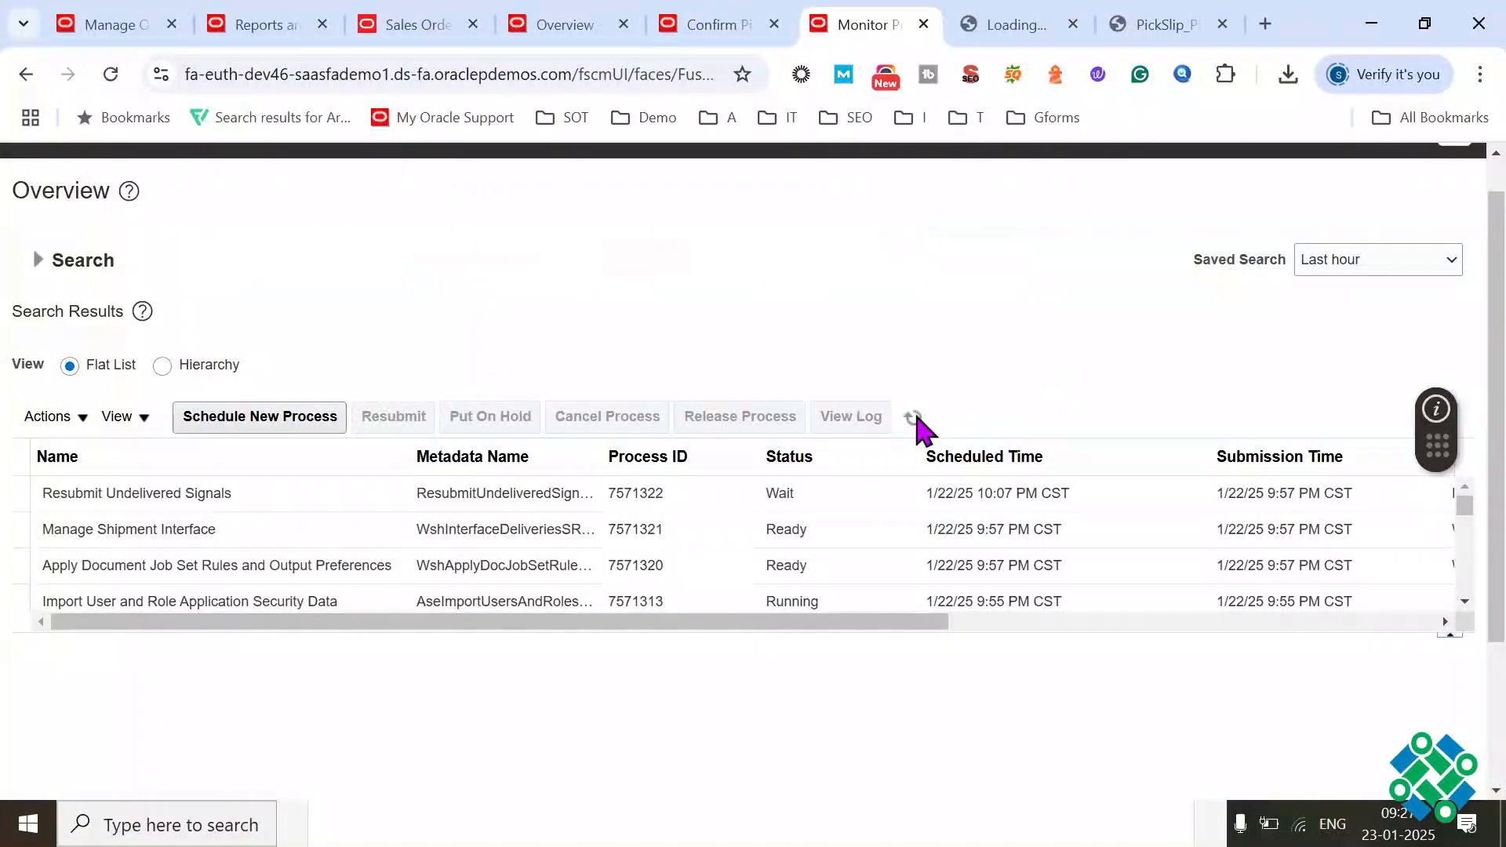
{"action": "left_click", "coordinate": [913, 417]}
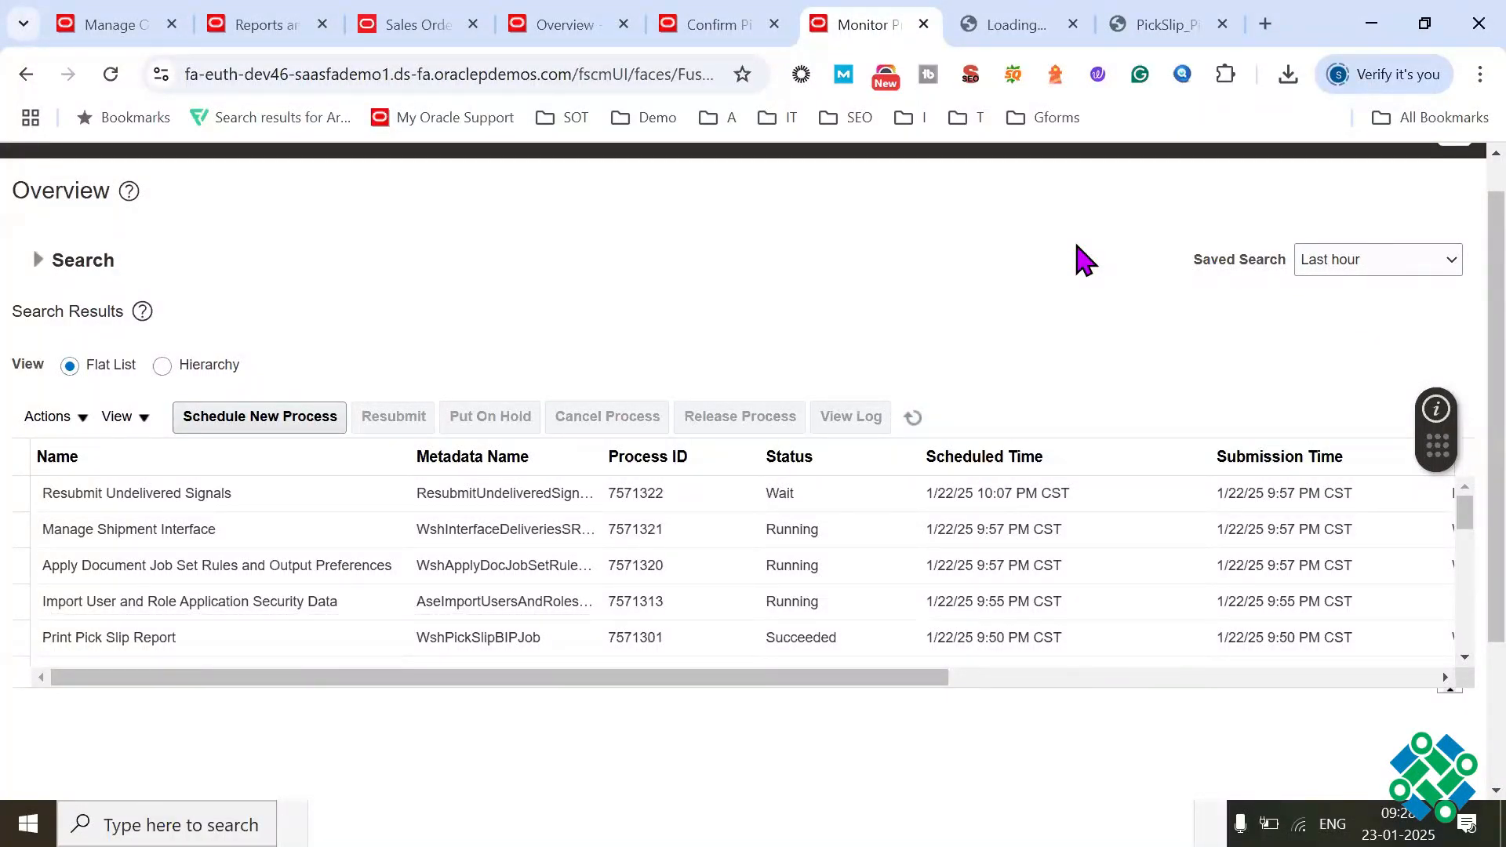
{"action": "left_click", "coordinate": [913, 417]}
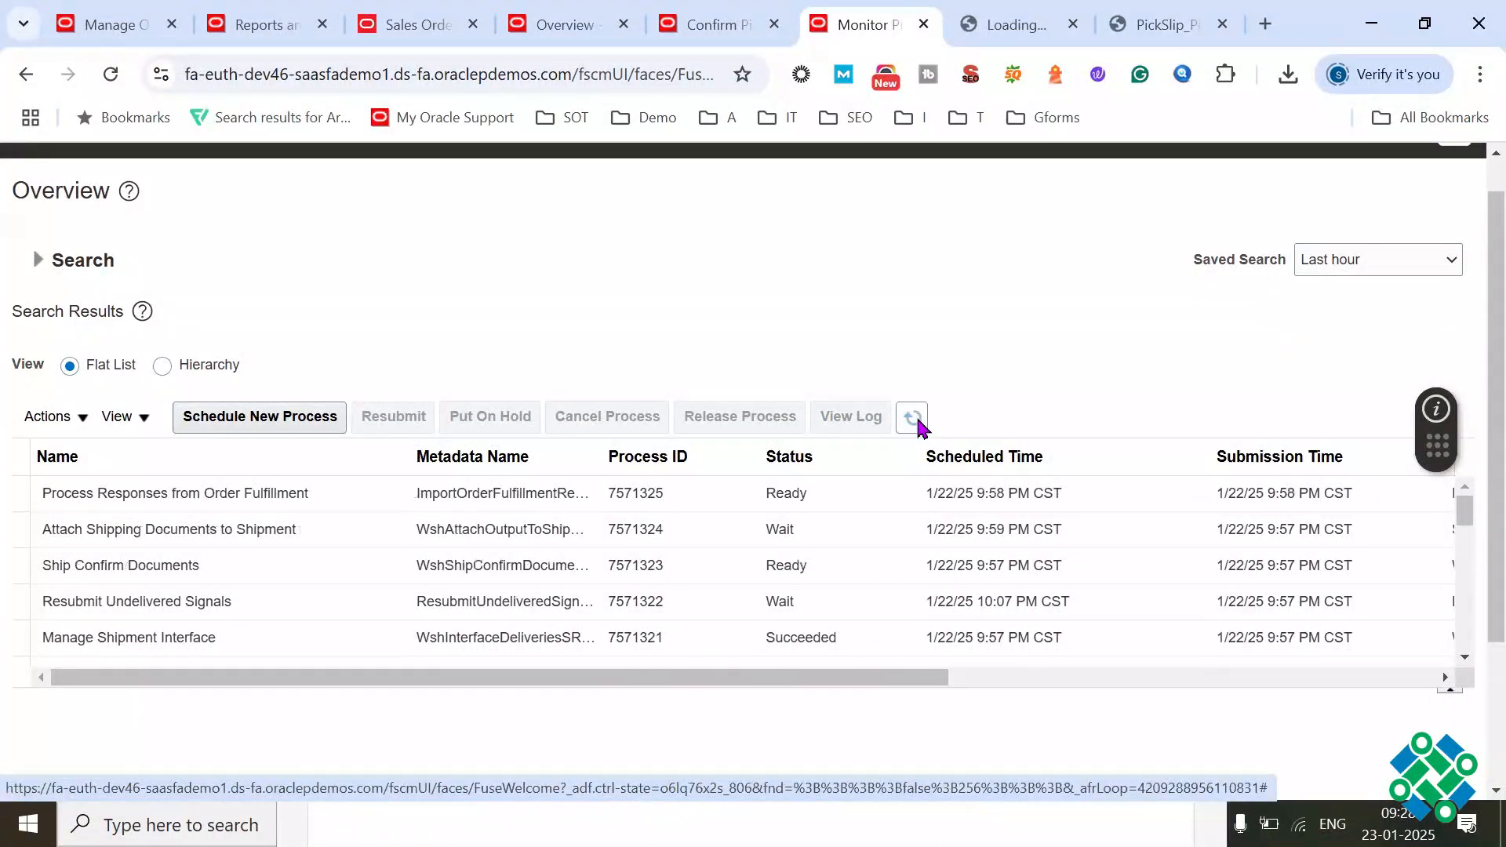
{"action": "left_click", "coordinate": [915, 420]}
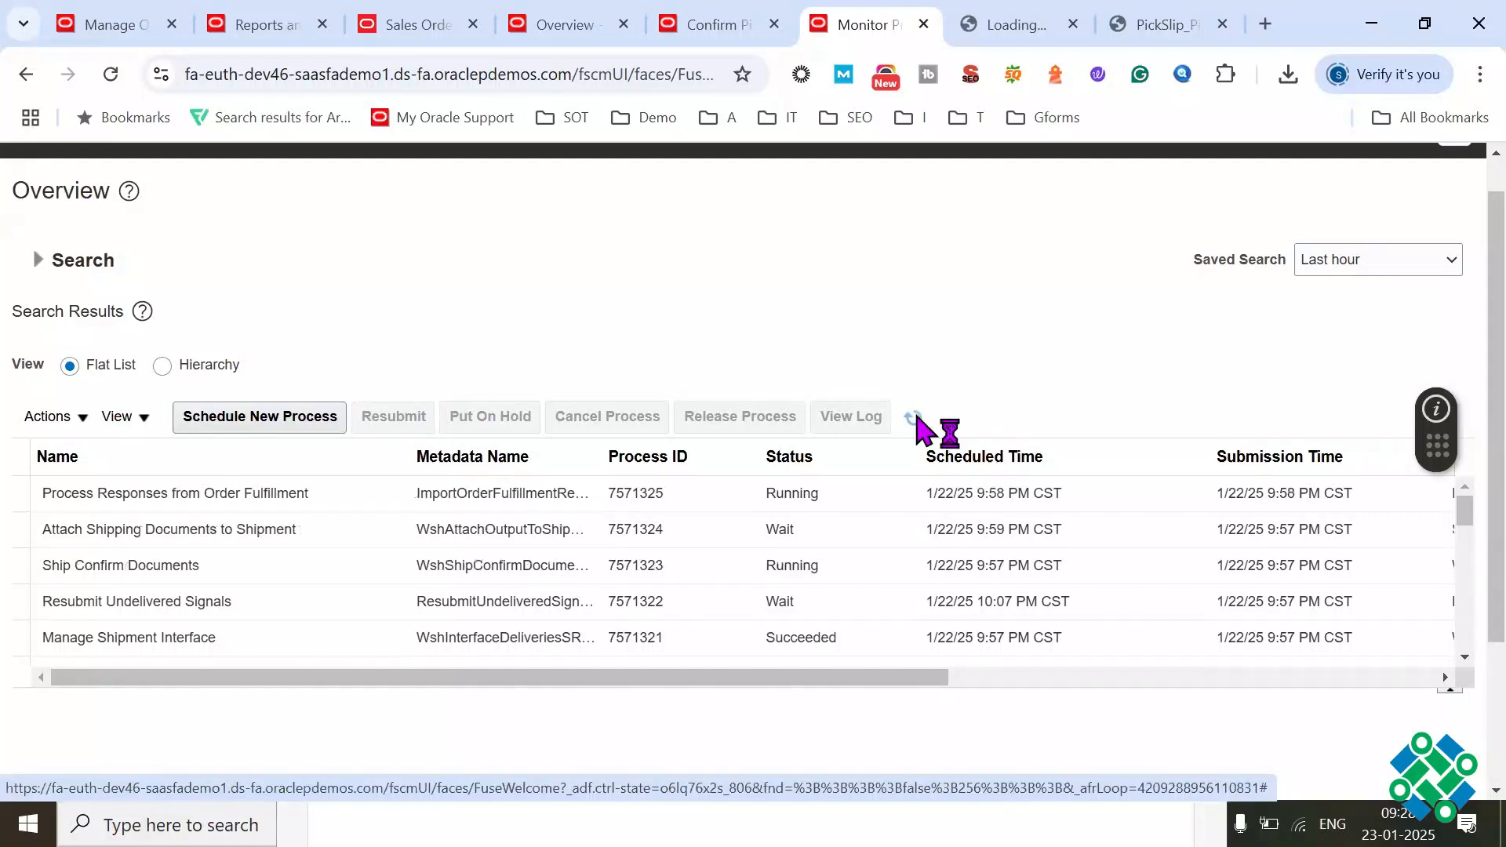
{"action": "left_click", "coordinate": [913, 420]}
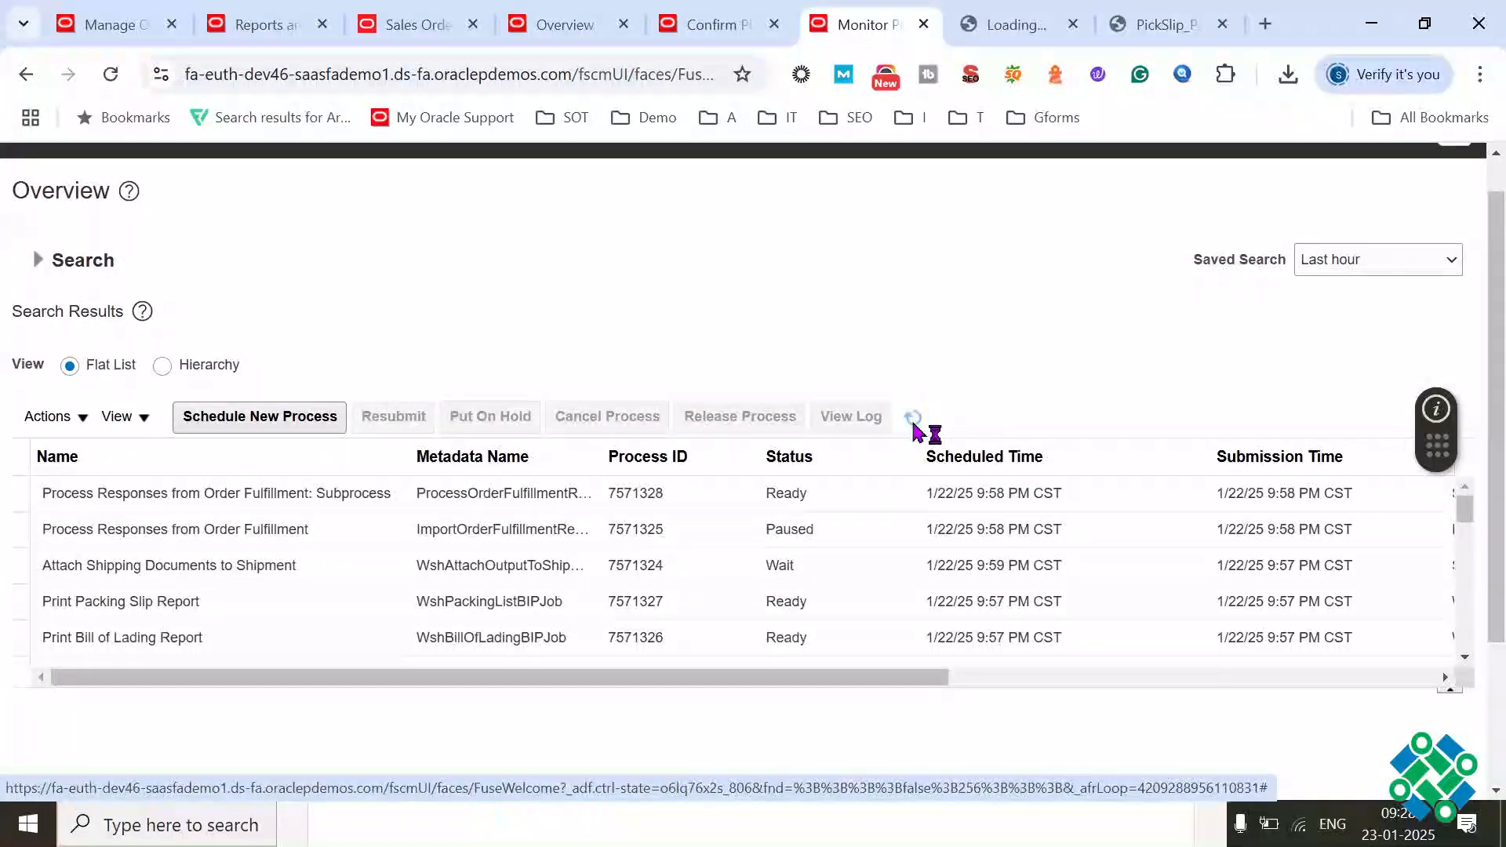
Step: Enlarge the process list and check the Print Packing Slip Report and Print Bill of Lading Report processes
{"action": "left_click_drag", "start_coordinate": [210, 693], "coordinate": [189, 789]}
{"action": "left_click", "coordinate": [227, 650]}
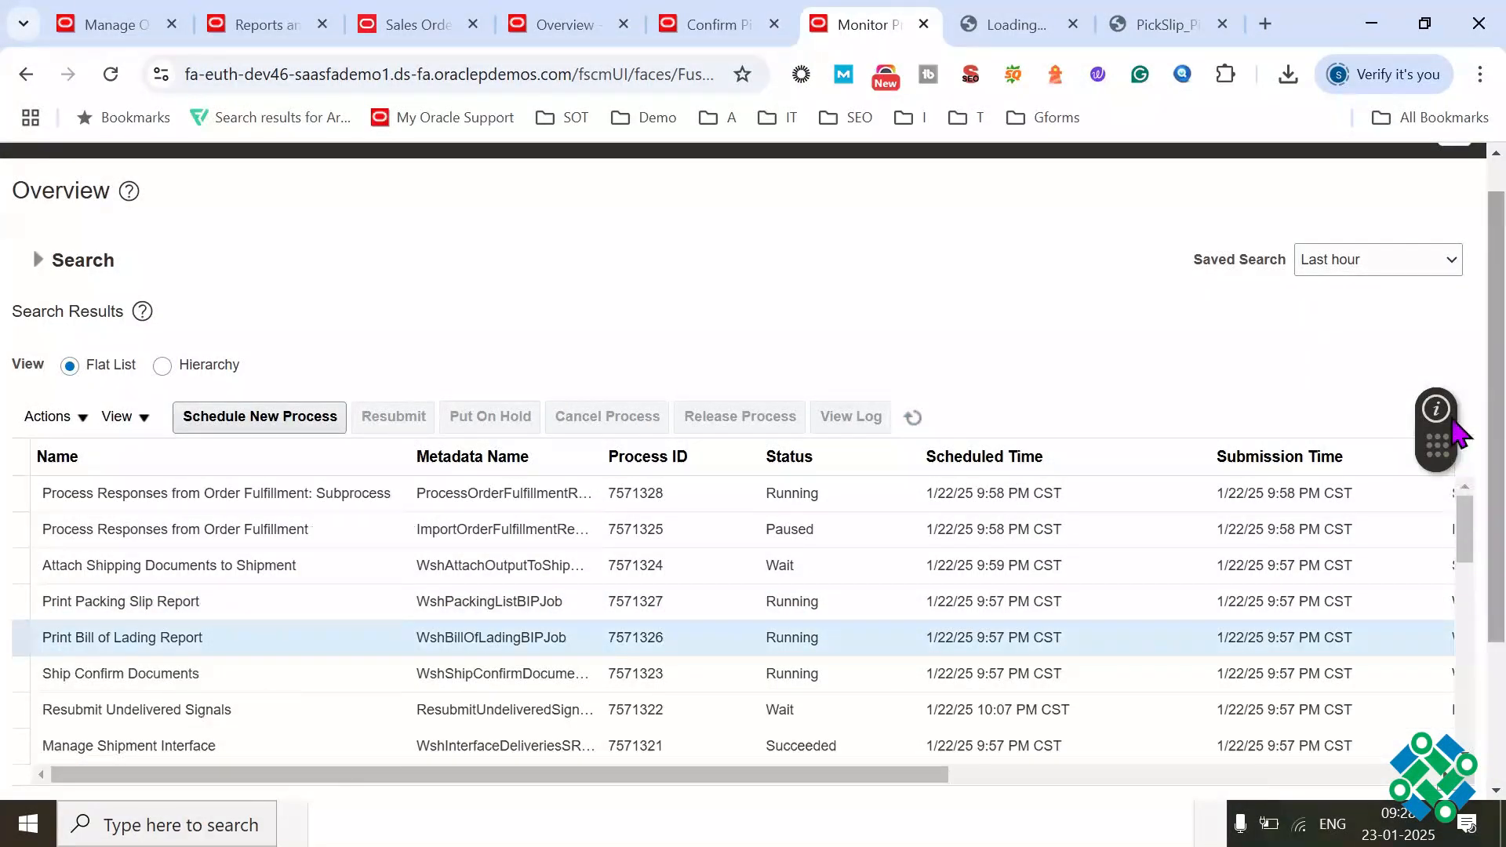
{"action": "scroll", "coordinate": [424, 531], "scroll_direction": "down", "scroll_amount": 2}
{"action": "left_click", "coordinate": [237, 474]}
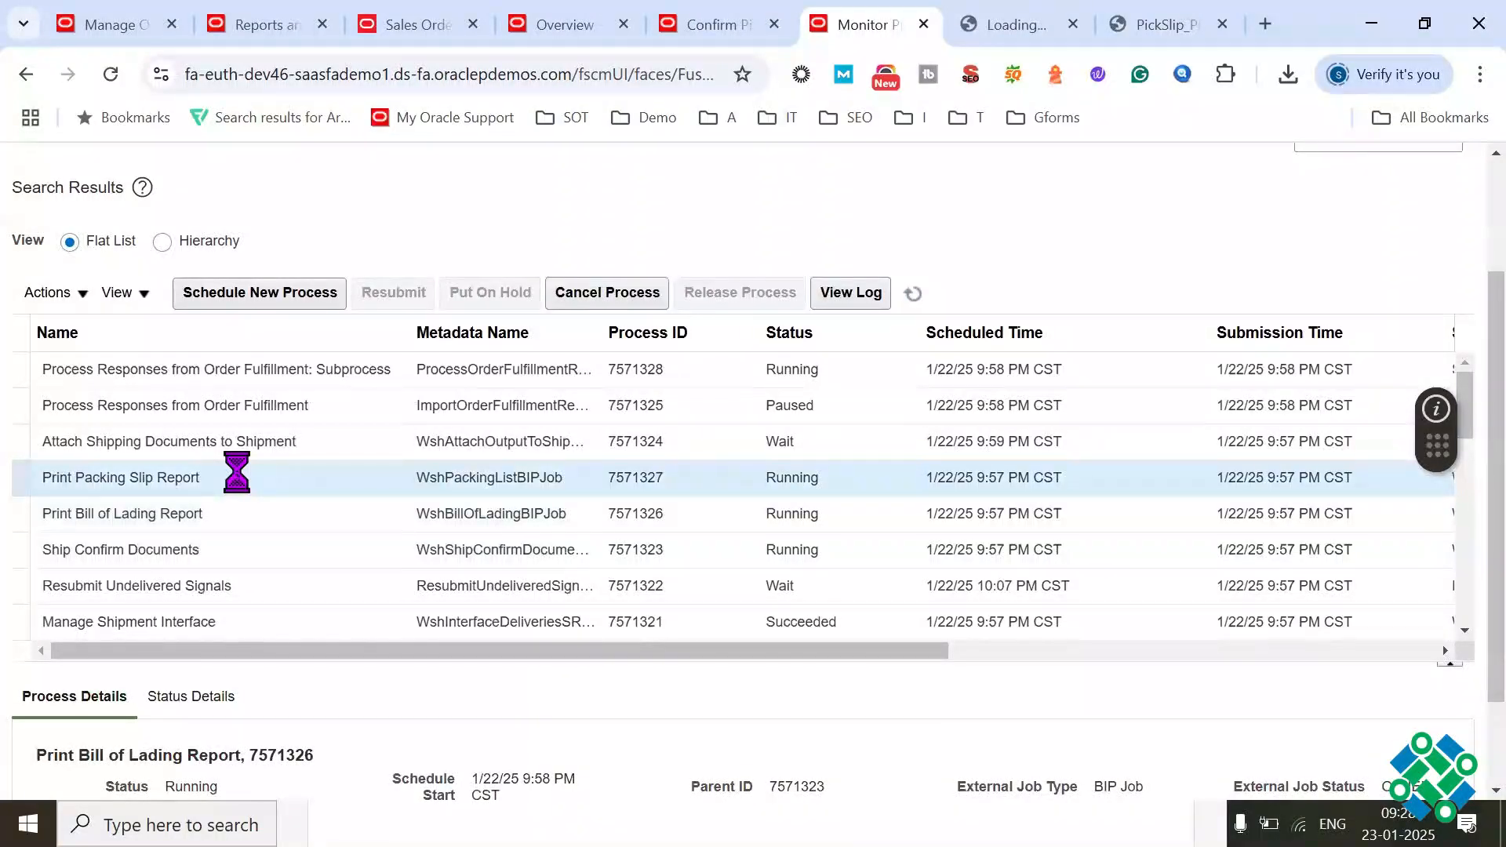
{"action": "left_click", "coordinate": [189, 515]}
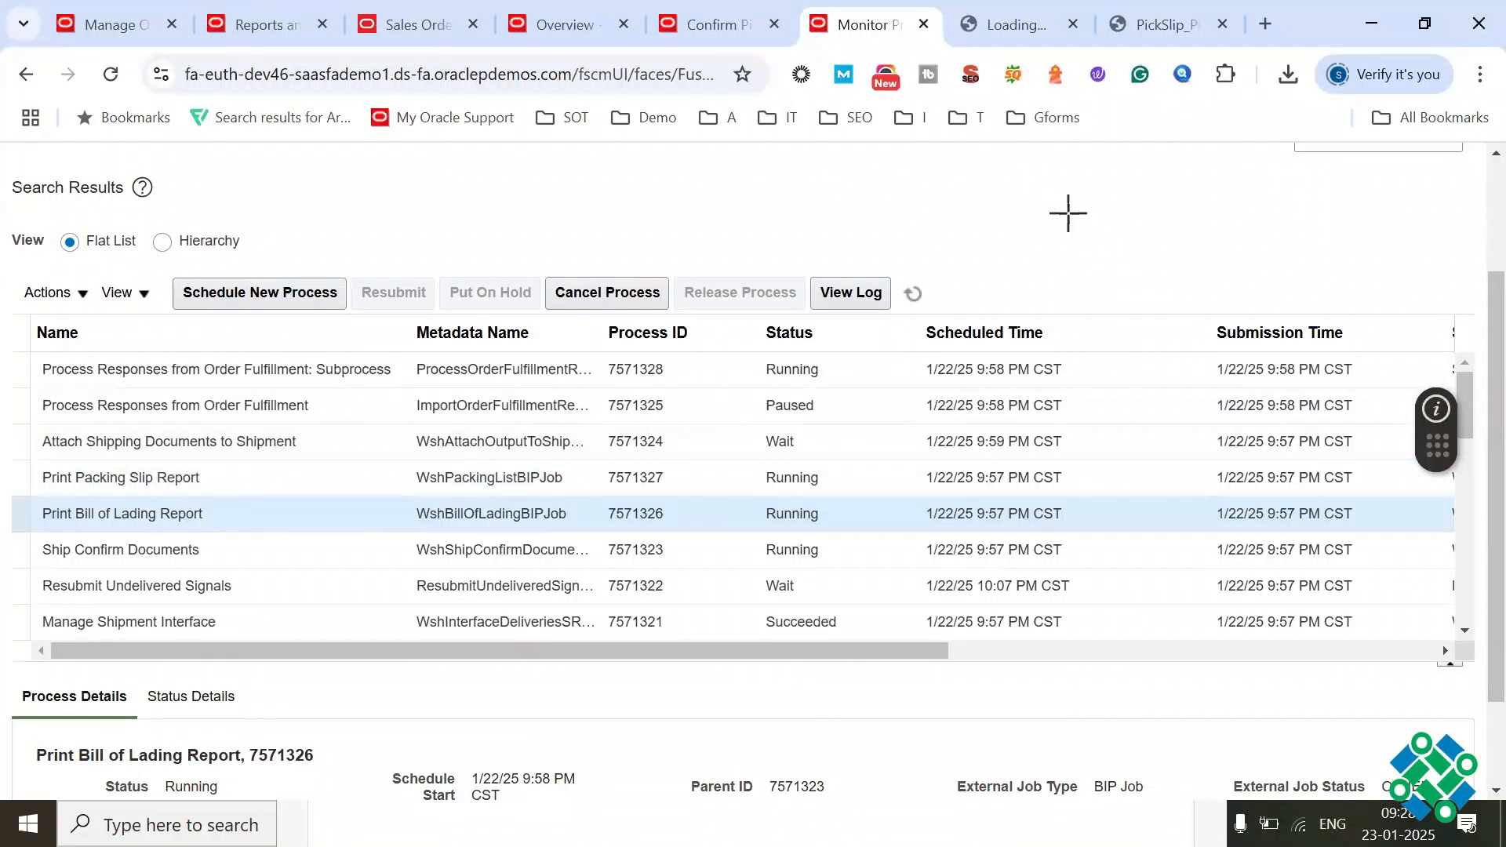
Step: Search Google for "bill of lading meaning" in a new browser tab
{"action": "left_click", "coordinate": [1267, 24]}
{"action": "type", "text": "bill"}
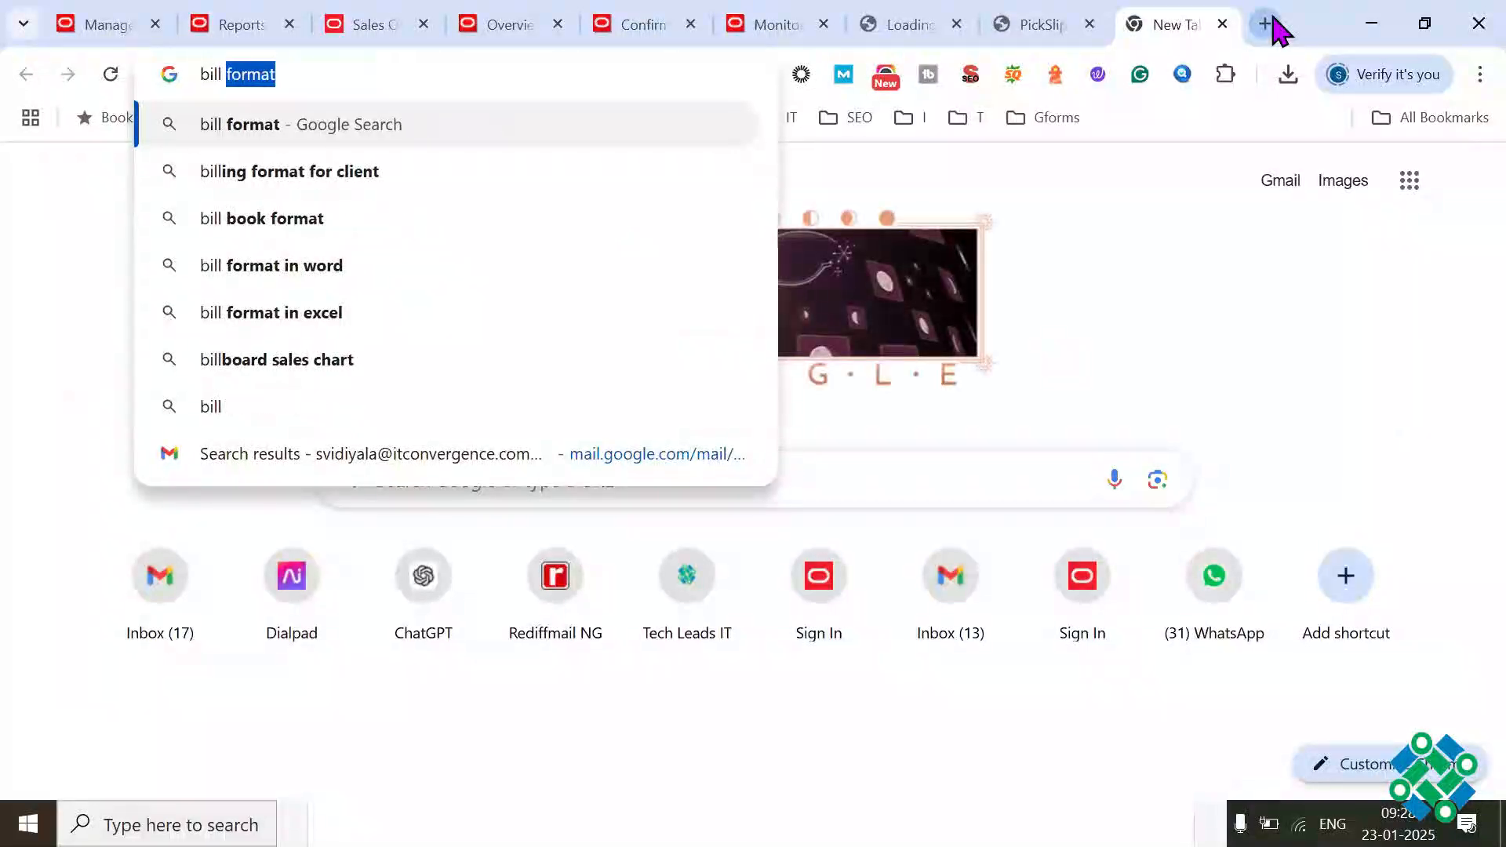
{"action": "type", "text": " of lading mea"}
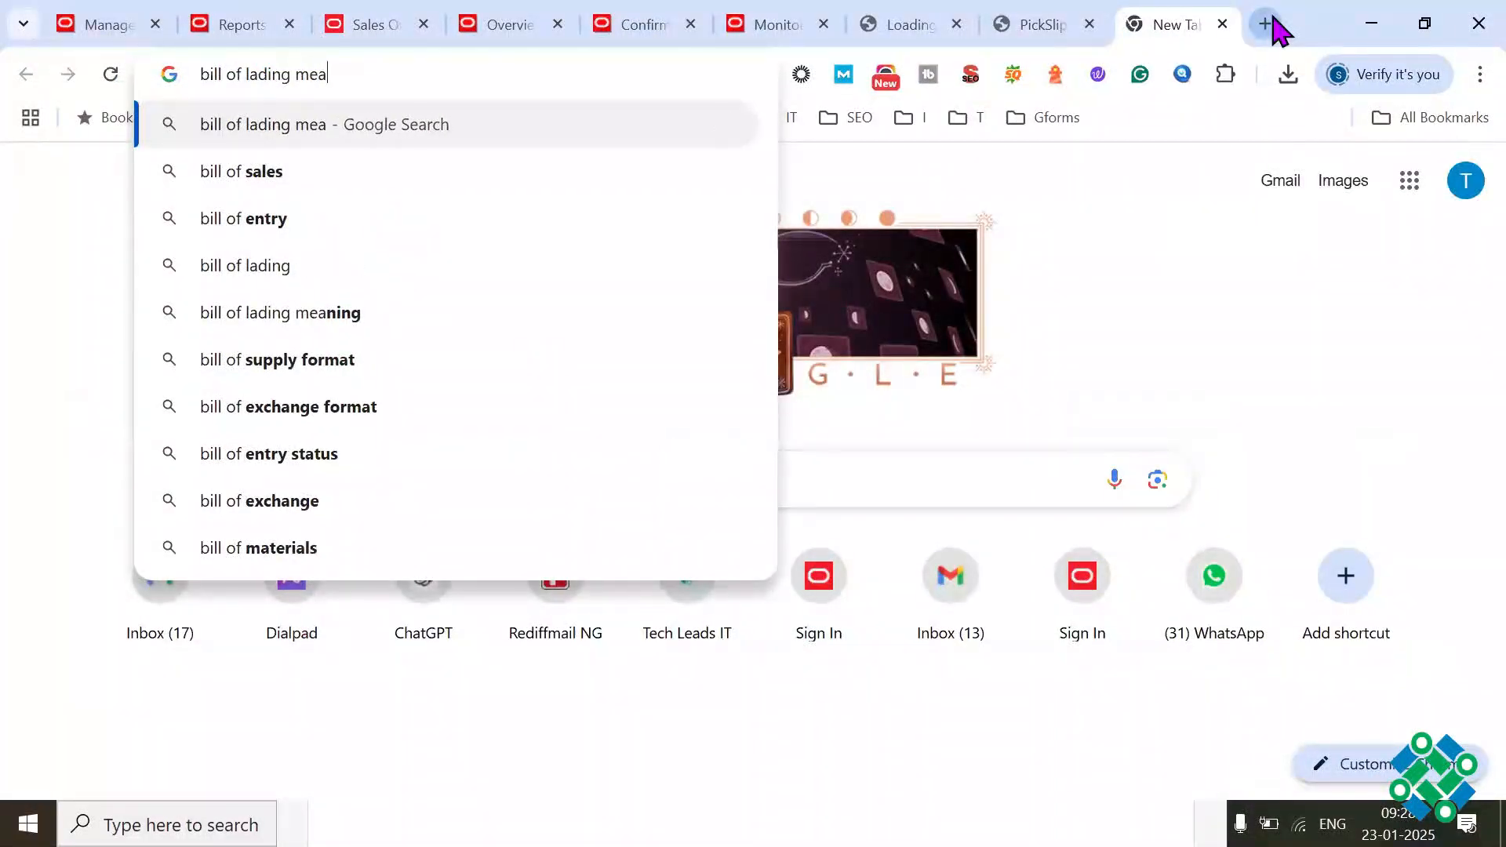
{"action": "type", "text": "ning"}
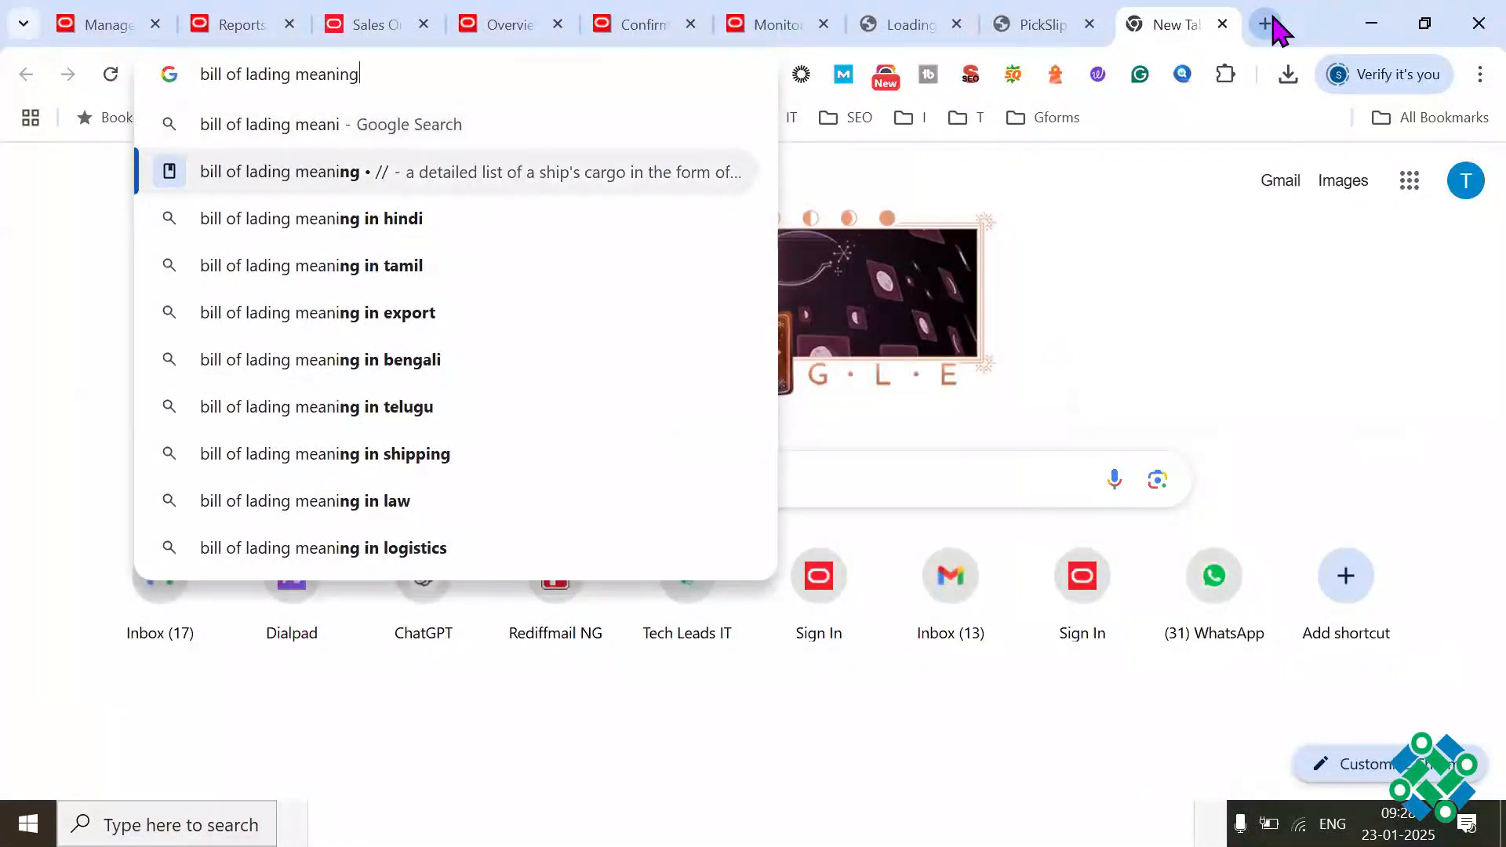
{"action": "key", "text": "Return"}
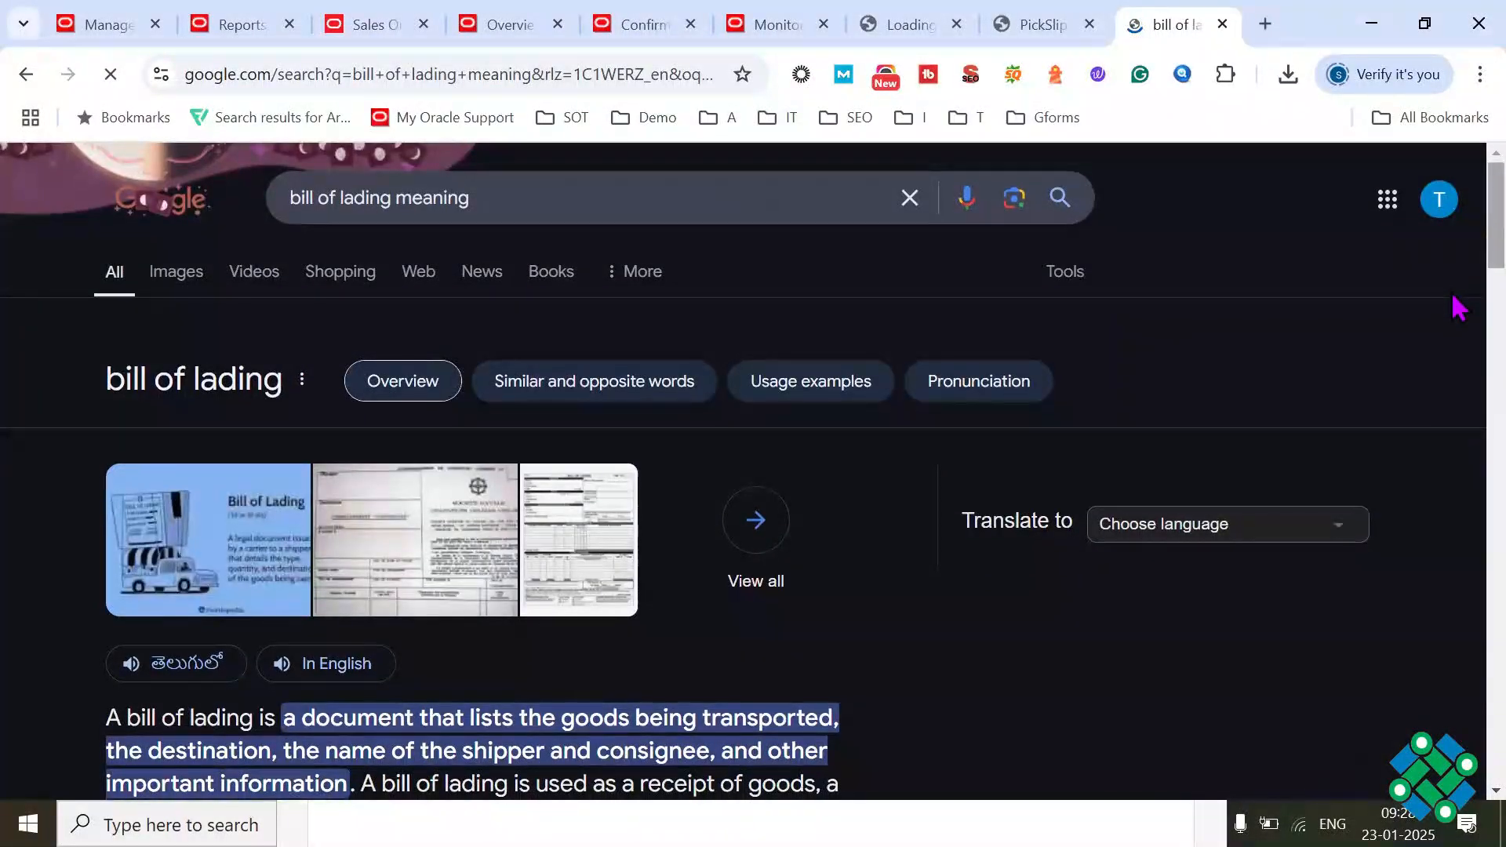
Step: Read the bill of lading definition in the search results and open the Investopedia illustration
{"action": "scroll", "coordinate": [383, 514], "scroll_direction": "down", "scroll_amount": 3}
{"action": "left_click_drag", "start_coordinate": [123, 480], "coordinate": [388, 510]}
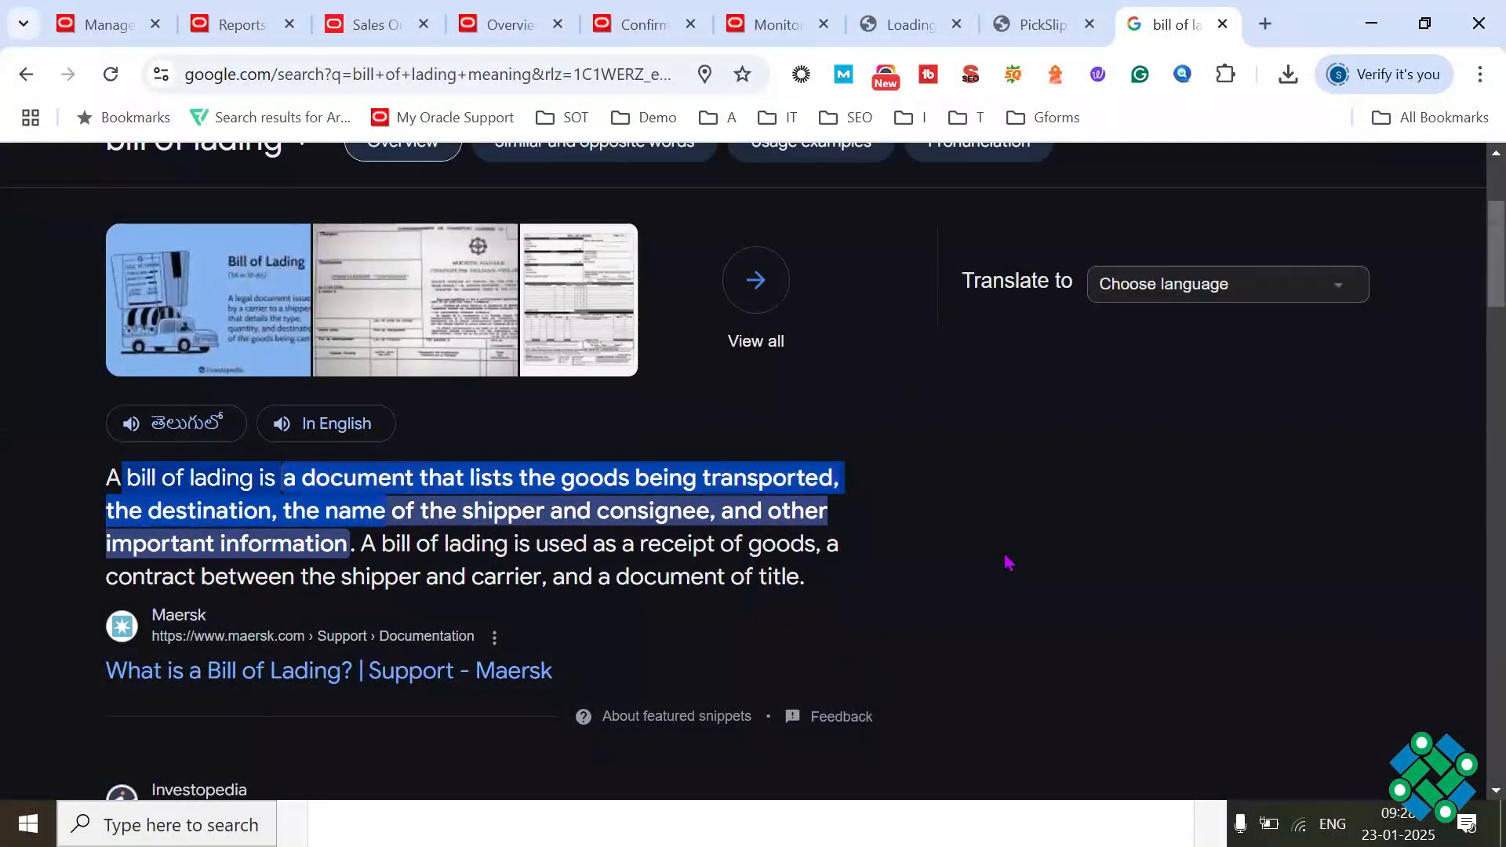
{"action": "left_click", "coordinate": [734, 470]}
{"action": "left_click_drag", "start_coordinate": [581, 479], "coordinate": [328, 517]}
{"action": "left_click_drag", "start_coordinate": [483, 520], "coordinate": [436, 516]}
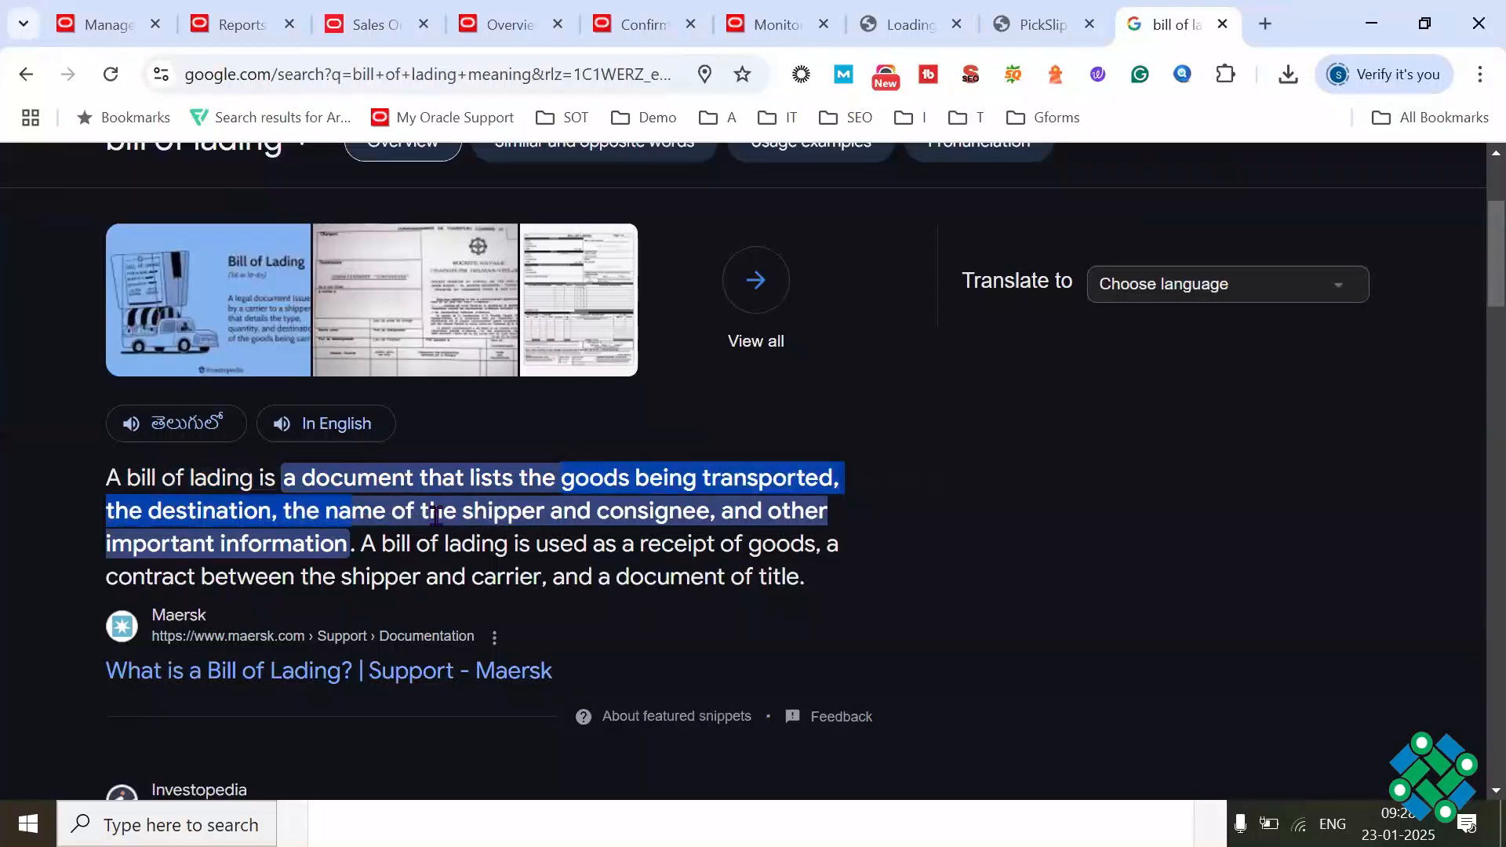
{"action": "double_click", "coordinate": [436, 516]}
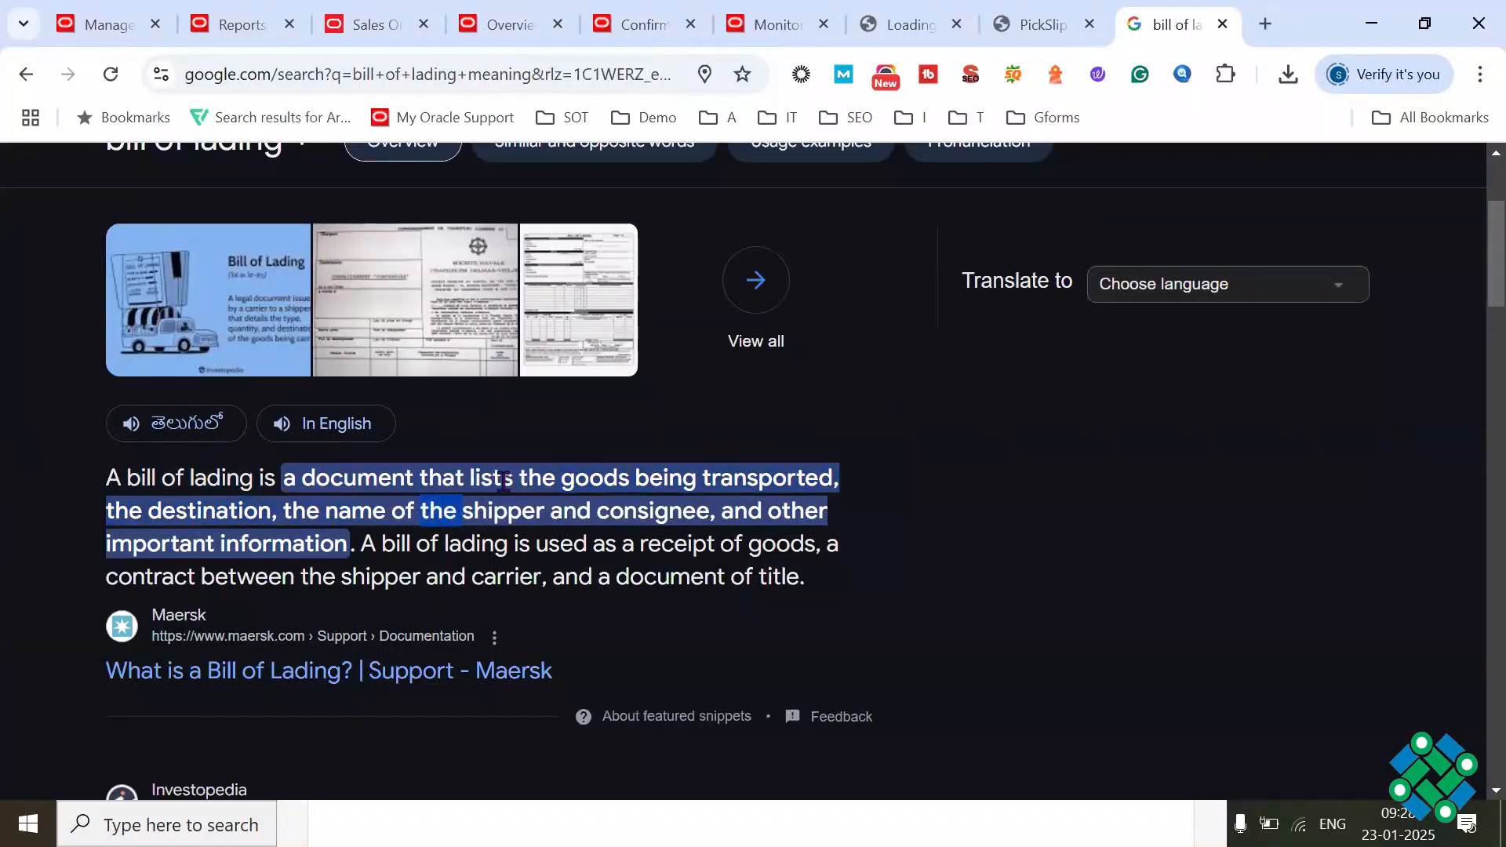
{"action": "left_click_drag", "start_coordinate": [771, 481], "coordinate": [798, 482]}
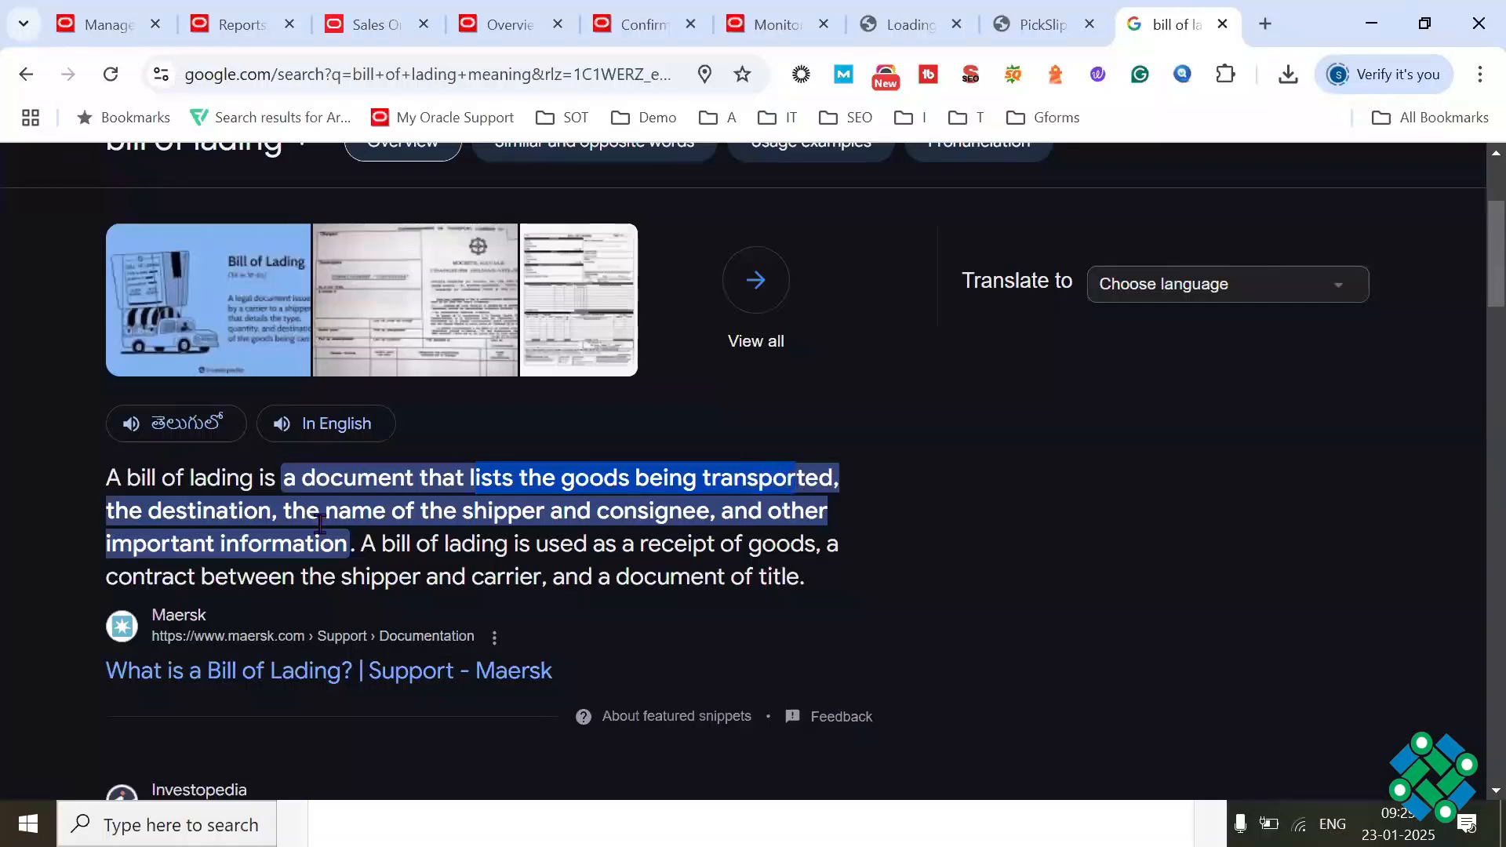
{"action": "left_click_drag", "start_coordinate": [488, 511], "coordinate": [567, 511]}
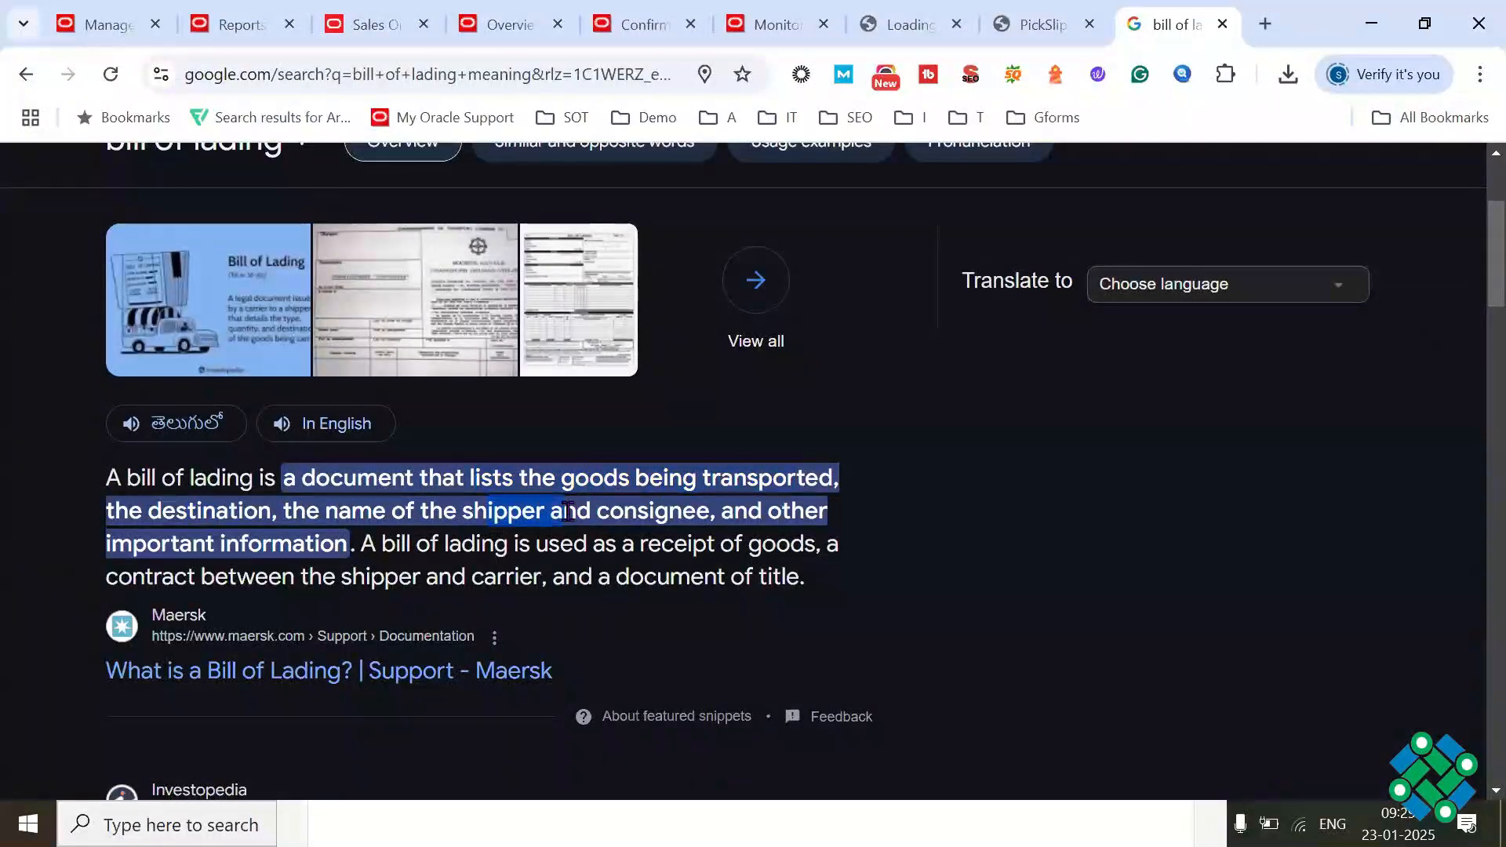
{"action": "left_click_drag", "start_coordinate": [265, 540], "coordinate": [340, 530]}
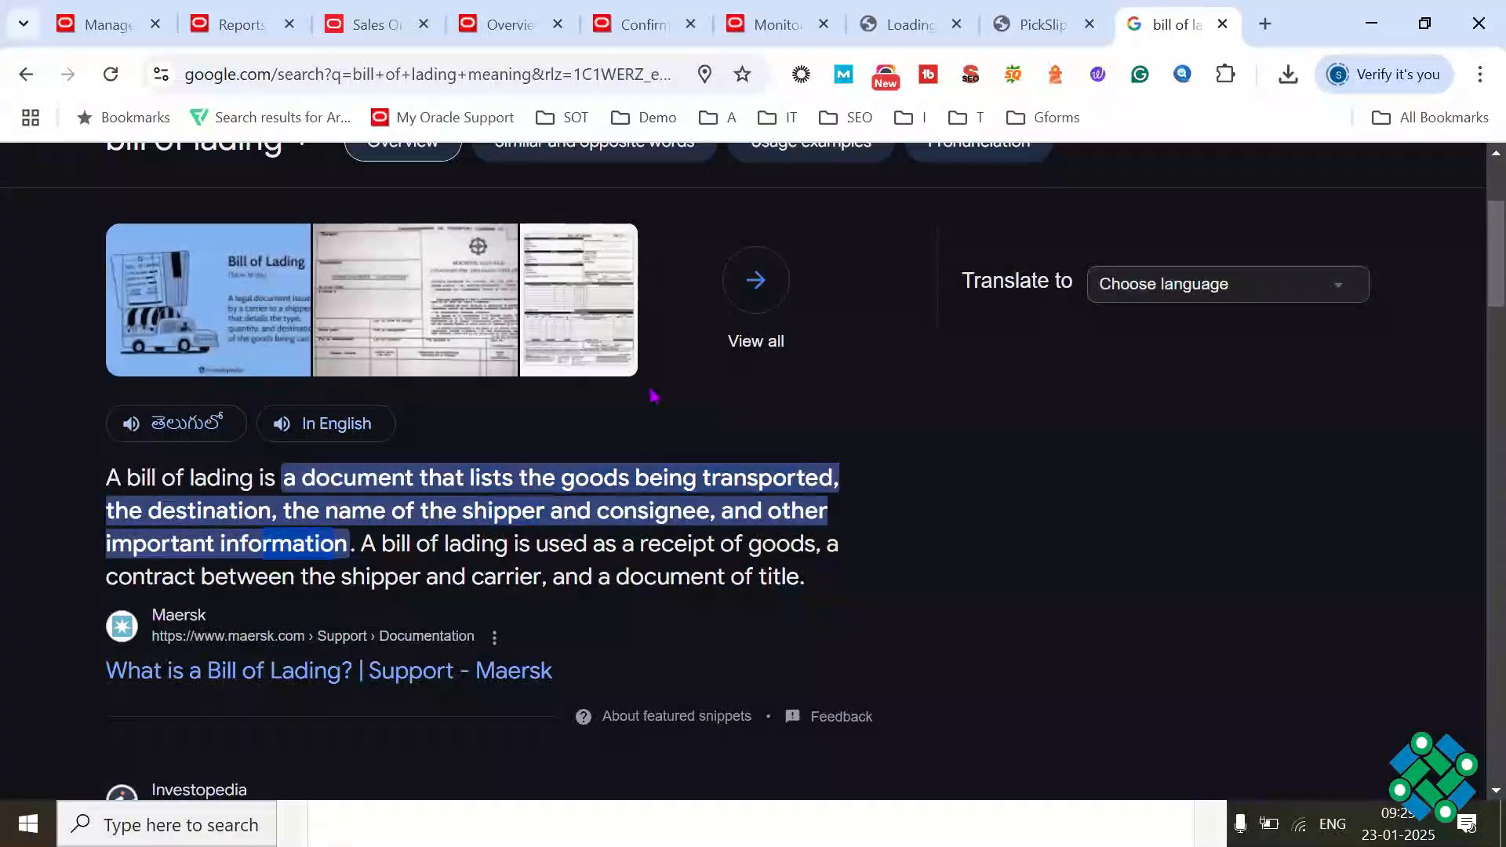
{"action": "left_click", "coordinate": [246, 327]}
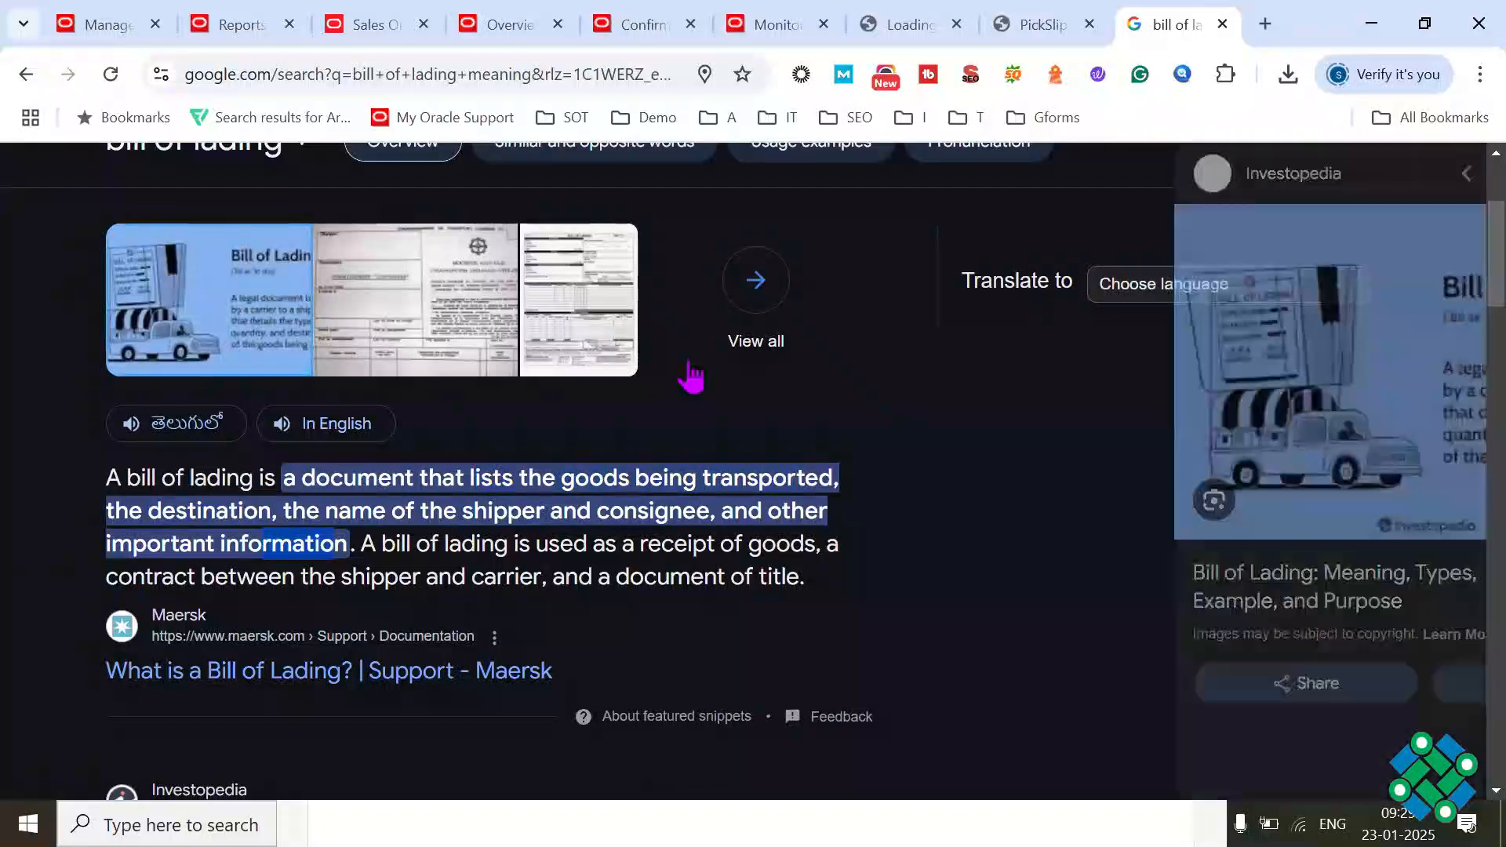
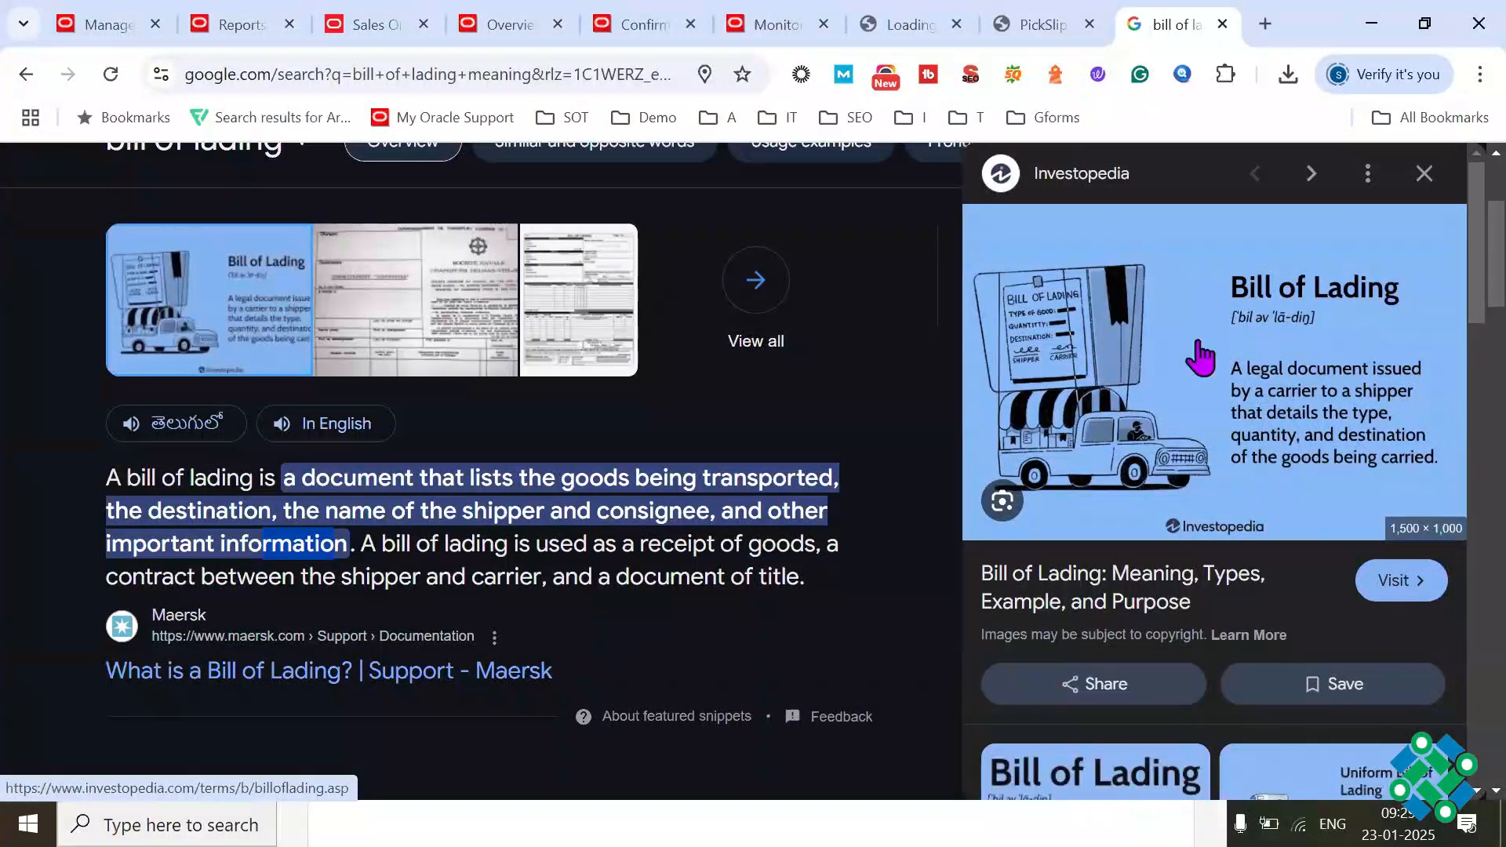
Step: Return to the scheduled processes page and republish the Print Bill of Lading Report output
{"action": "left_click", "coordinate": [1083, 35]}
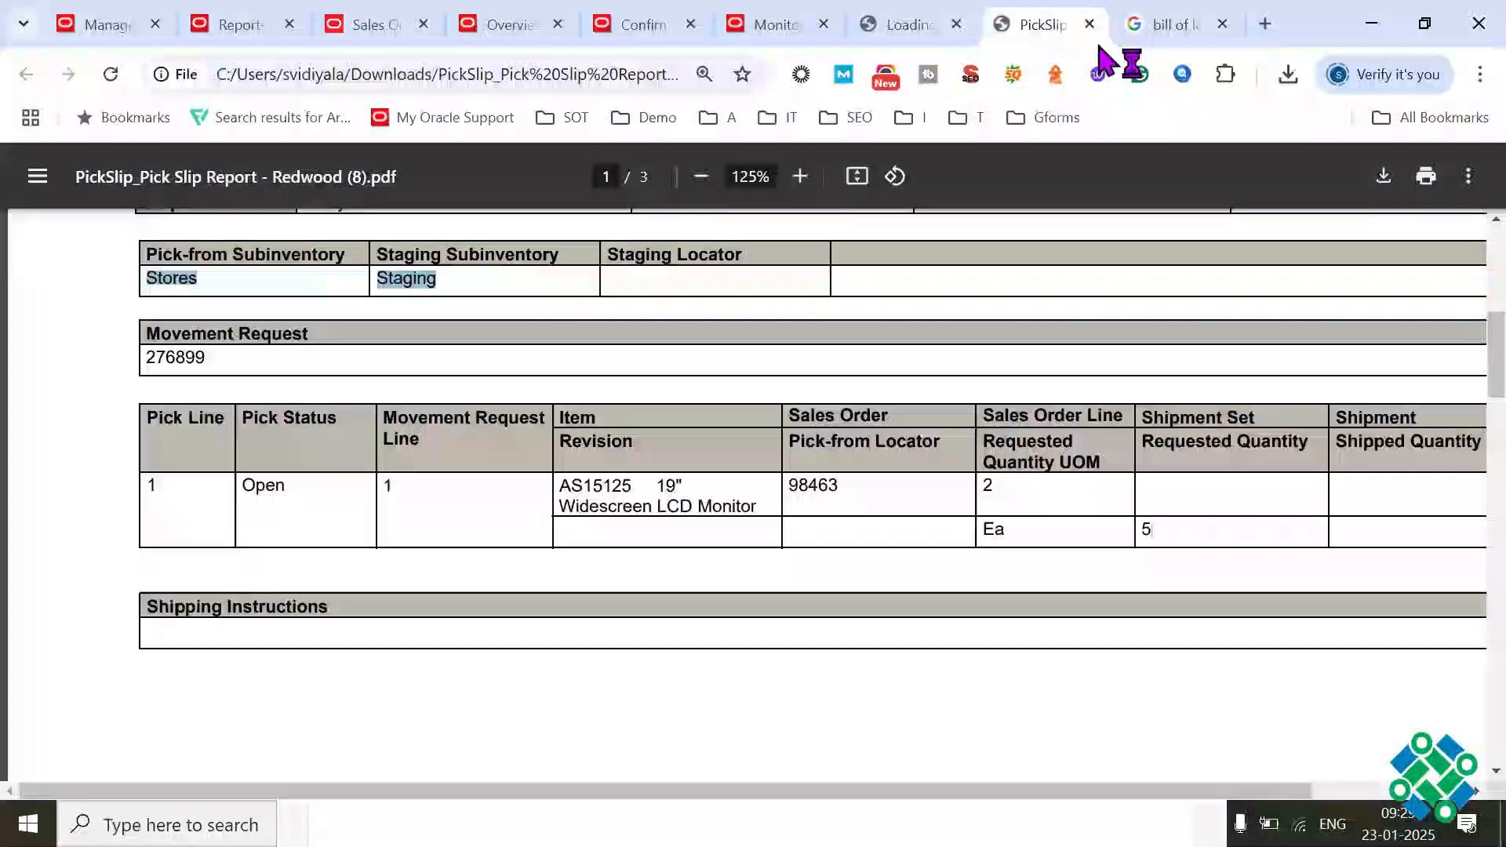
{"action": "left_click", "coordinate": [949, 33]}
{"action": "left_click", "coordinate": [787, 37]}
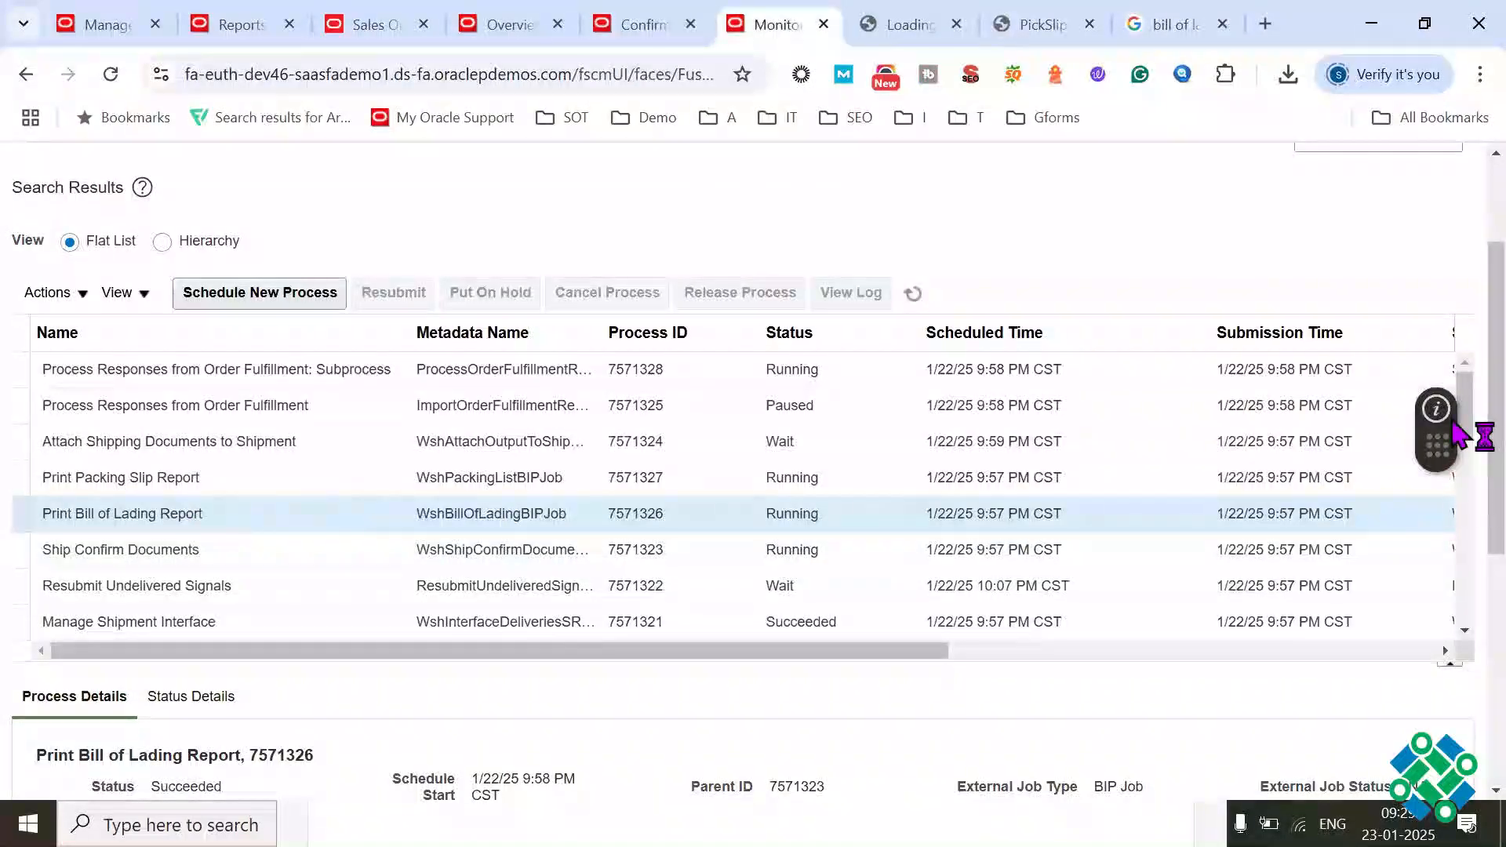
{"action": "scroll", "coordinate": [1468, 434], "scroll_direction": "down", "scroll_amount": 5}
{"action": "left_click", "coordinate": [448, 637]}
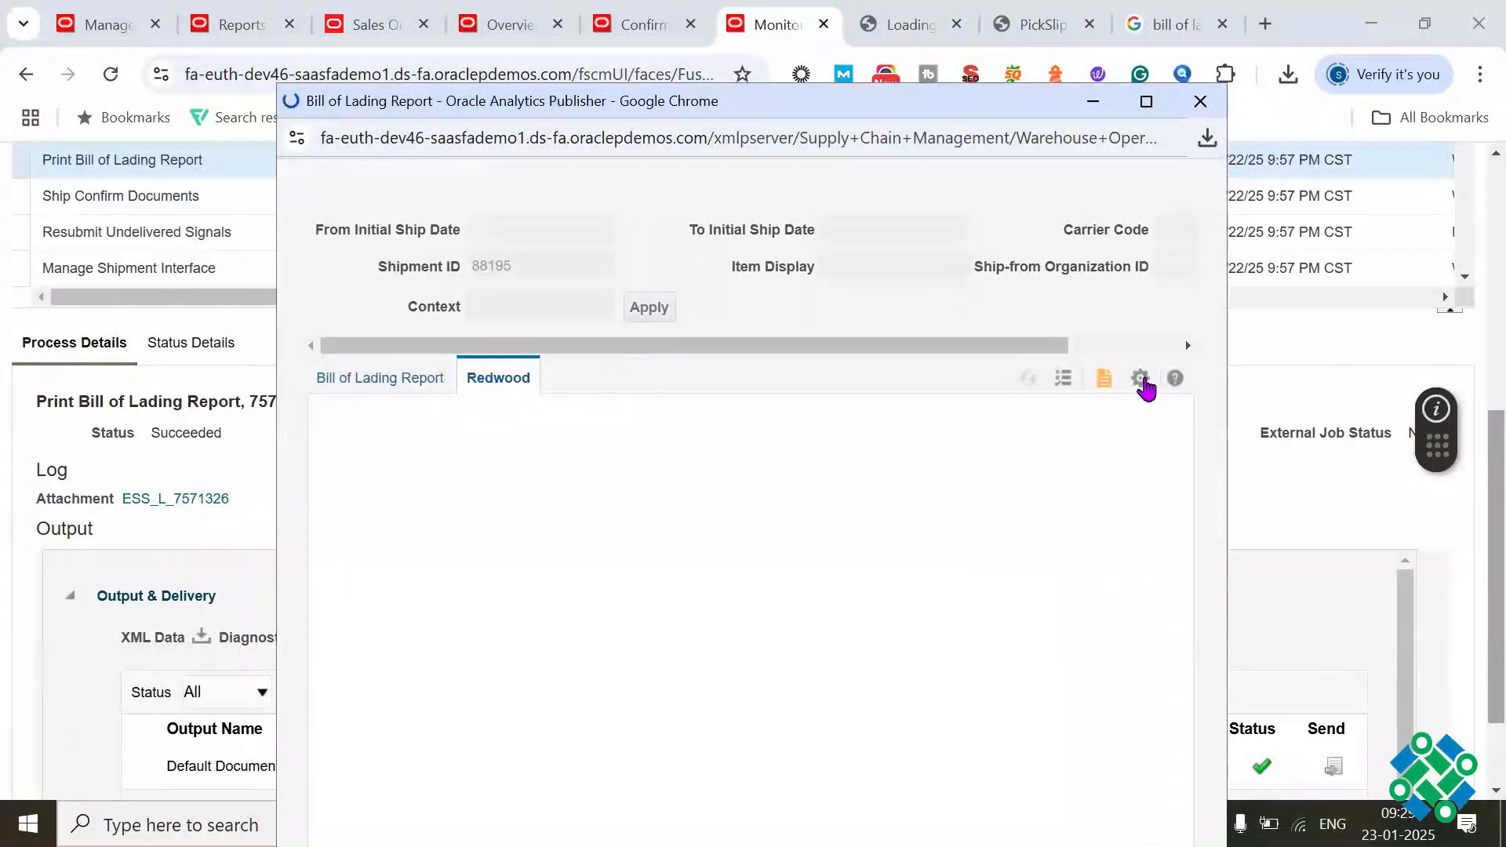
Step: Export the bill of lading report as a PDF and open the downloaded file
{"action": "left_click", "coordinate": [1147, 381]}
{"action": "mouse_move", "coordinate": [1093, 410]}
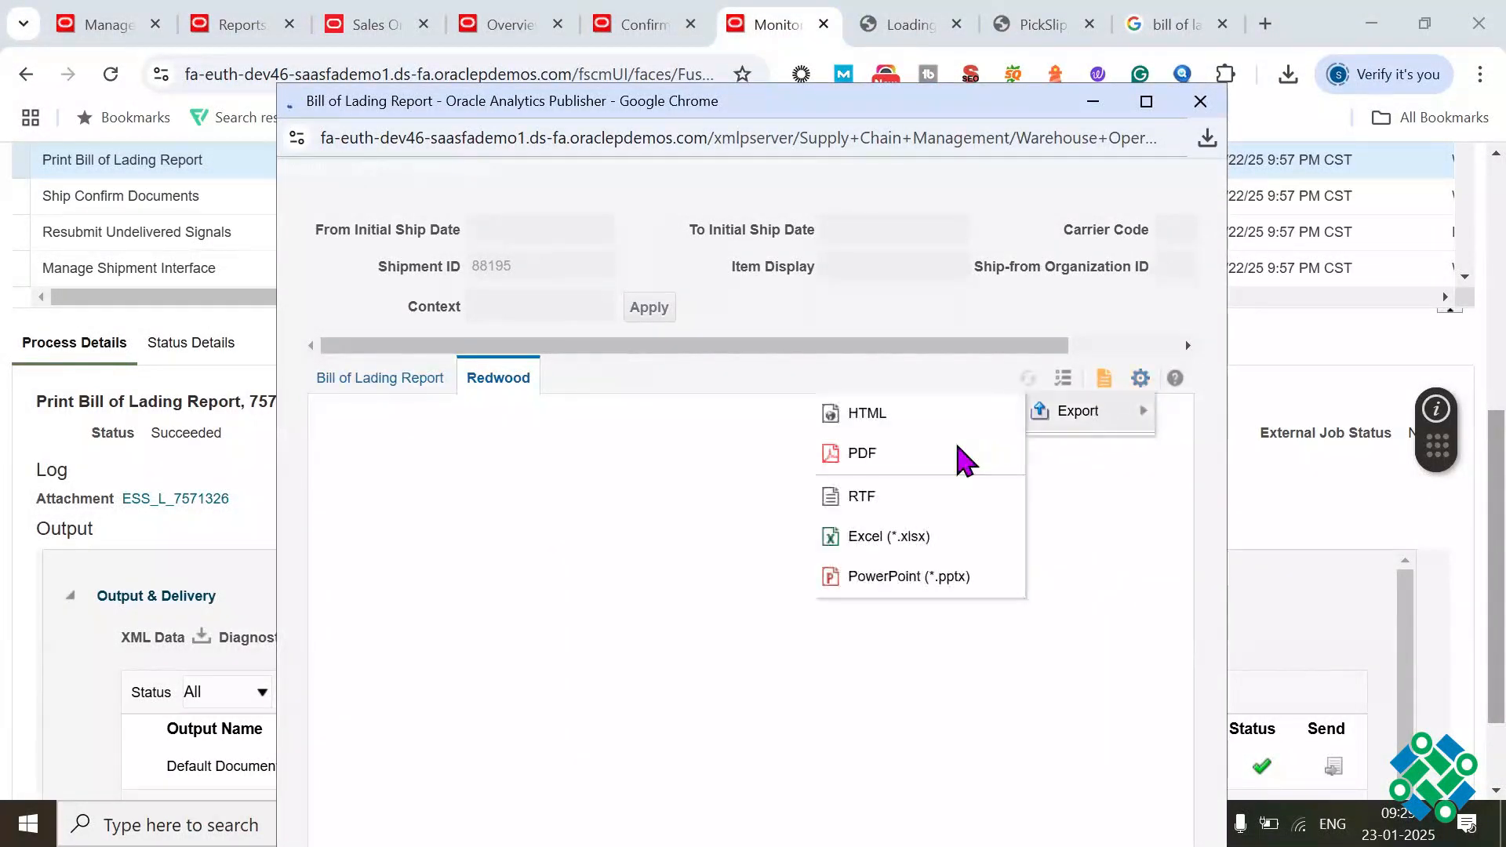
{"action": "left_click", "coordinate": [937, 463]}
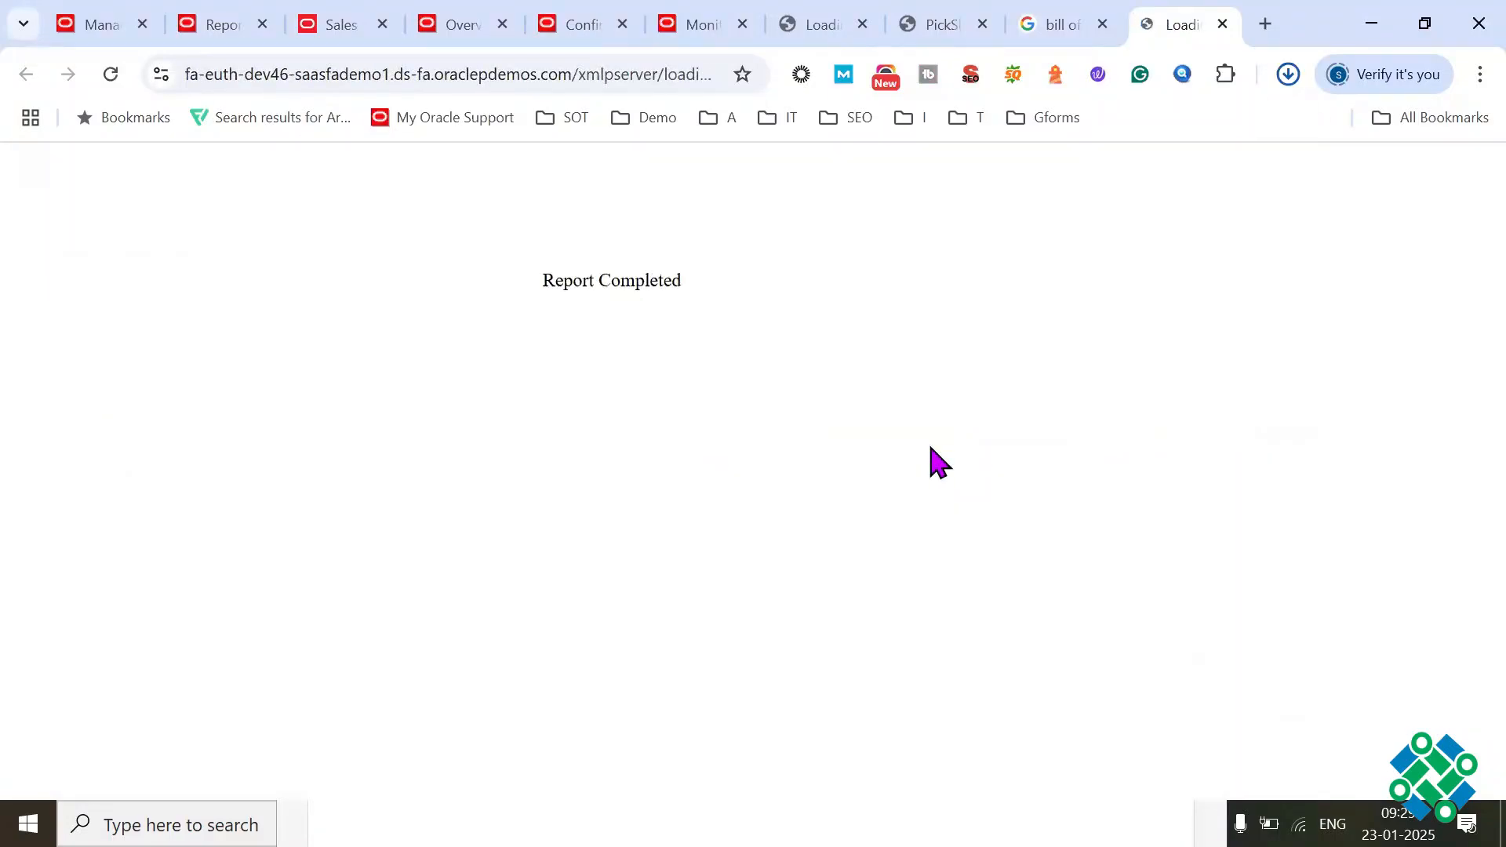
{"action": "left_click", "coordinate": [1044, 135]}
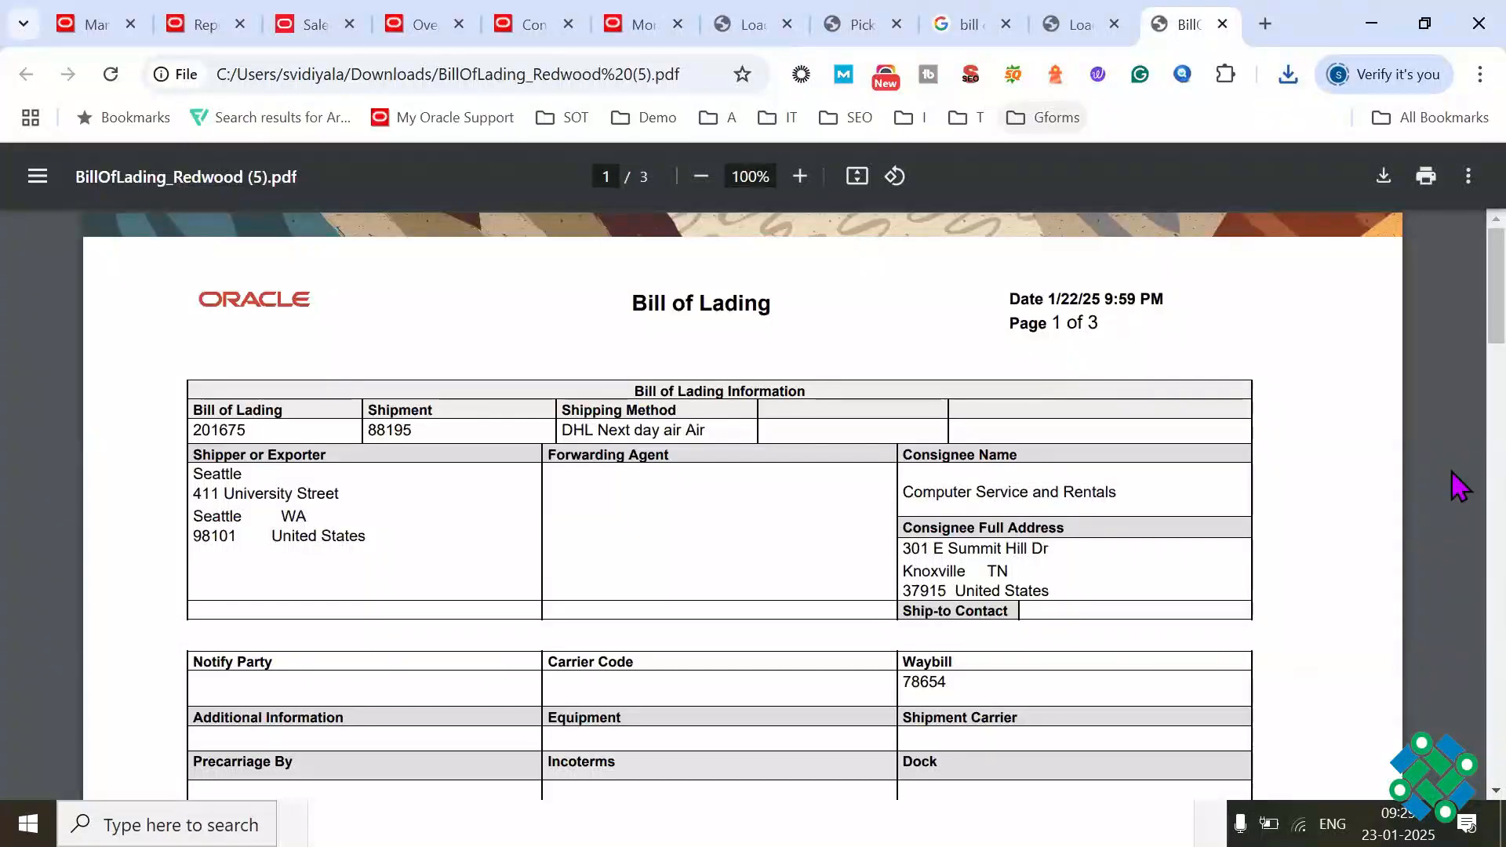
Step: Review the bill of lading PDF, examining the shipper, consignee, waybill, item description, weight and charge sections
{"action": "scroll", "coordinate": [1455, 326], "scroll_direction": "down", "scroll_amount": 1}
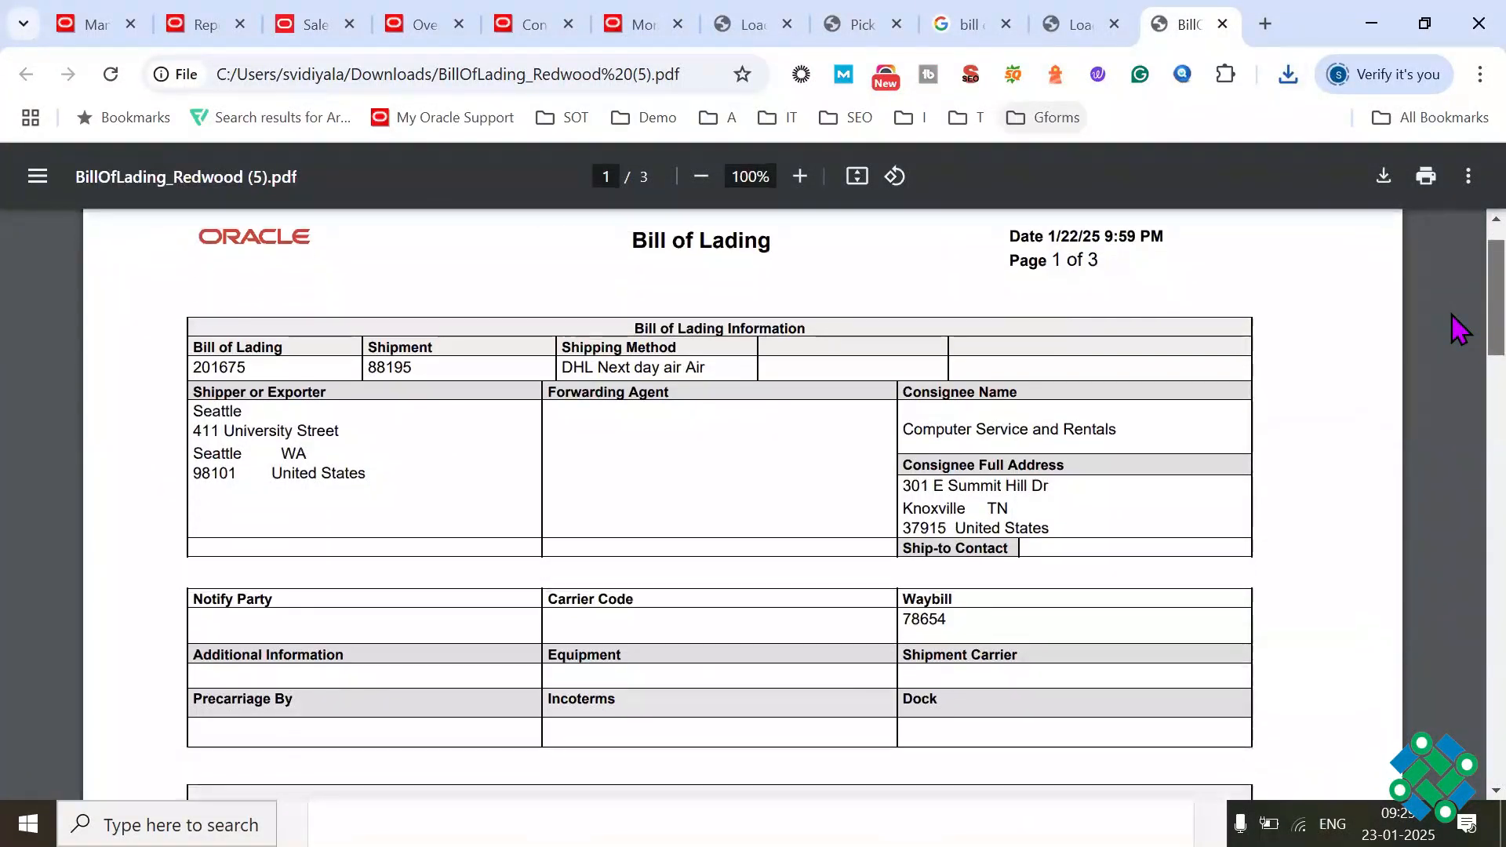
{"action": "scroll", "coordinate": [1455, 338], "scroll_direction": "down", "scroll_amount": 1}
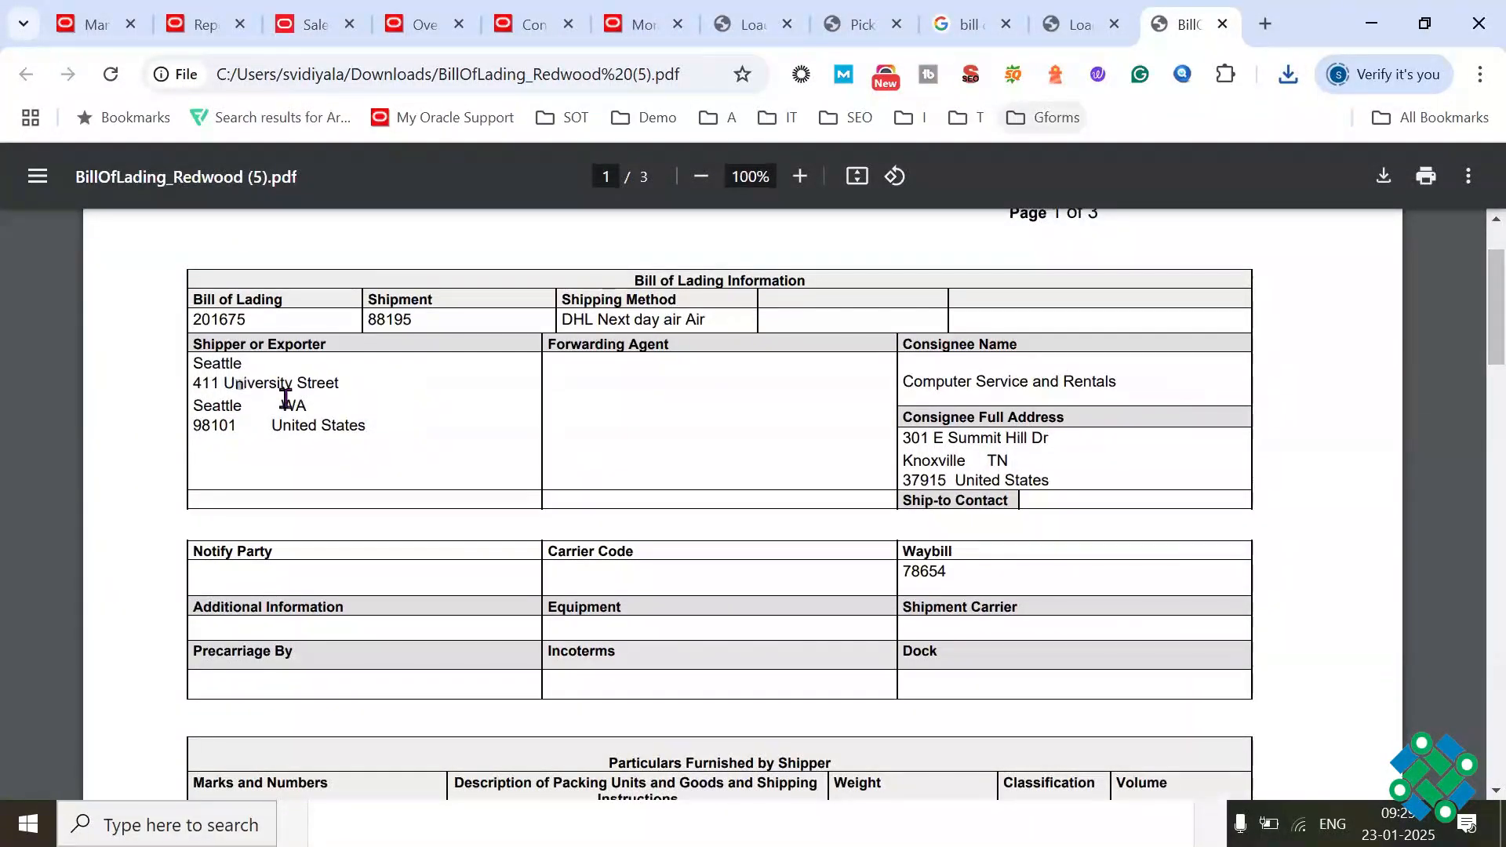
{"action": "left_click_drag", "start_coordinate": [914, 382], "coordinate": [1033, 386]}
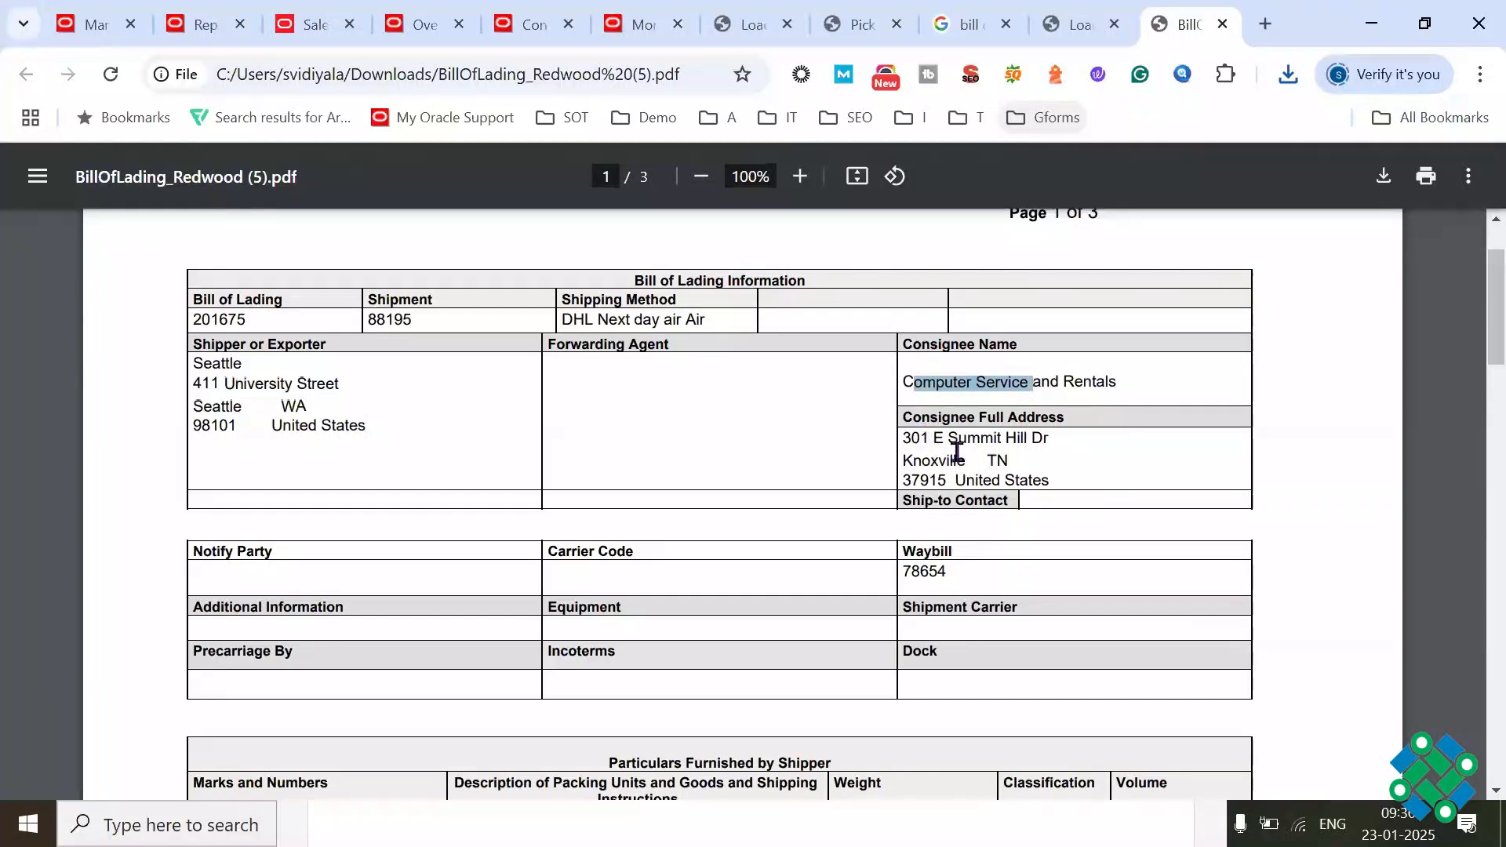
{"action": "left_click_drag", "start_coordinate": [922, 437], "coordinate": [975, 480]}
{"action": "scroll", "coordinate": [1369, 396], "scroll_direction": "down", "scroll_amount": 1}
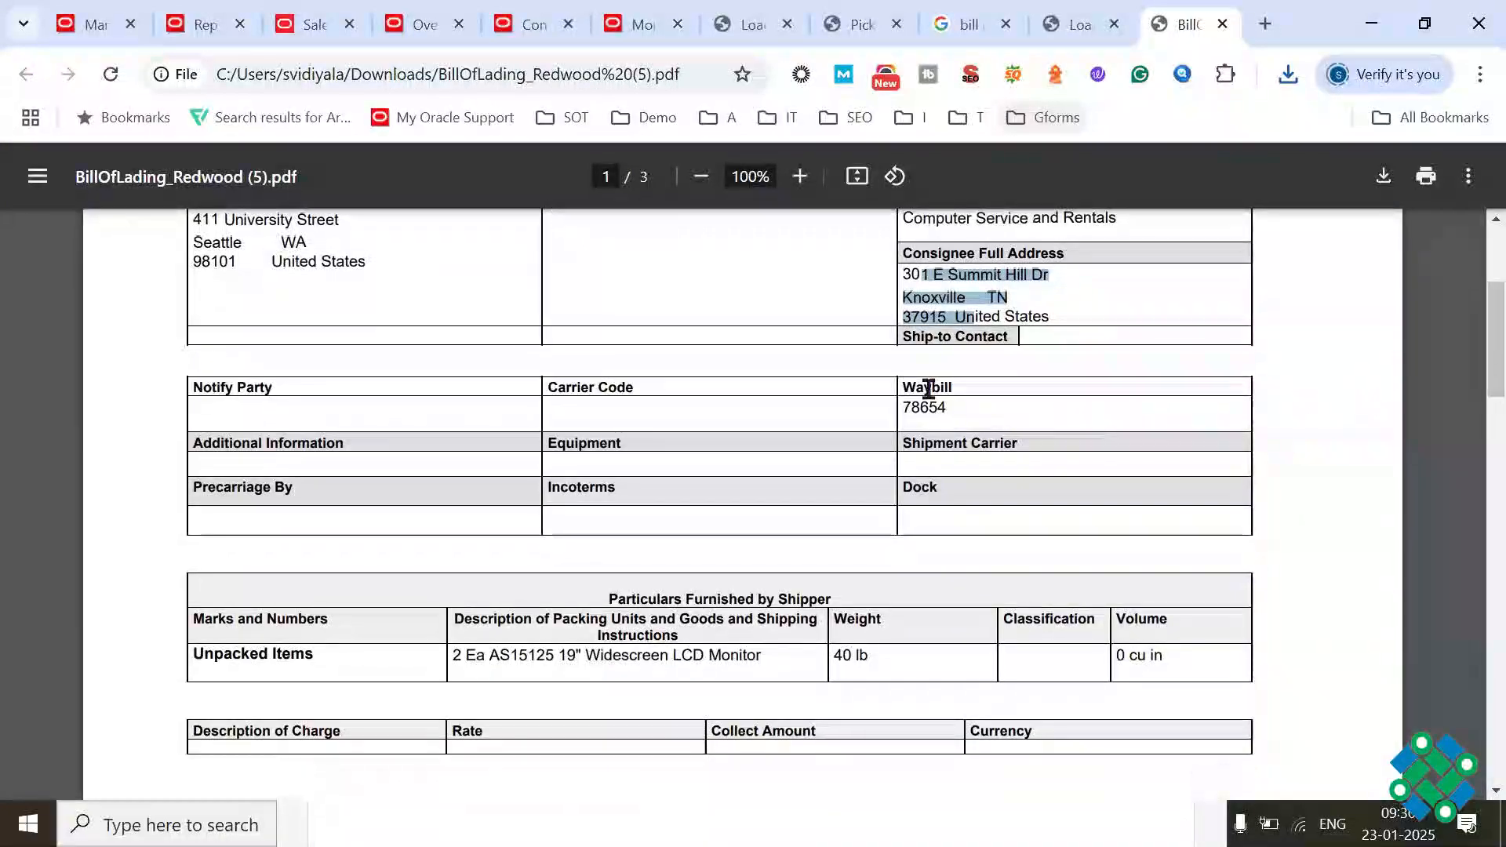
{"action": "left_click_drag", "start_coordinate": [940, 388], "coordinate": [924, 387]}
{"action": "left_click_drag", "start_coordinate": [499, 655], "coordinate": [629, 652]}
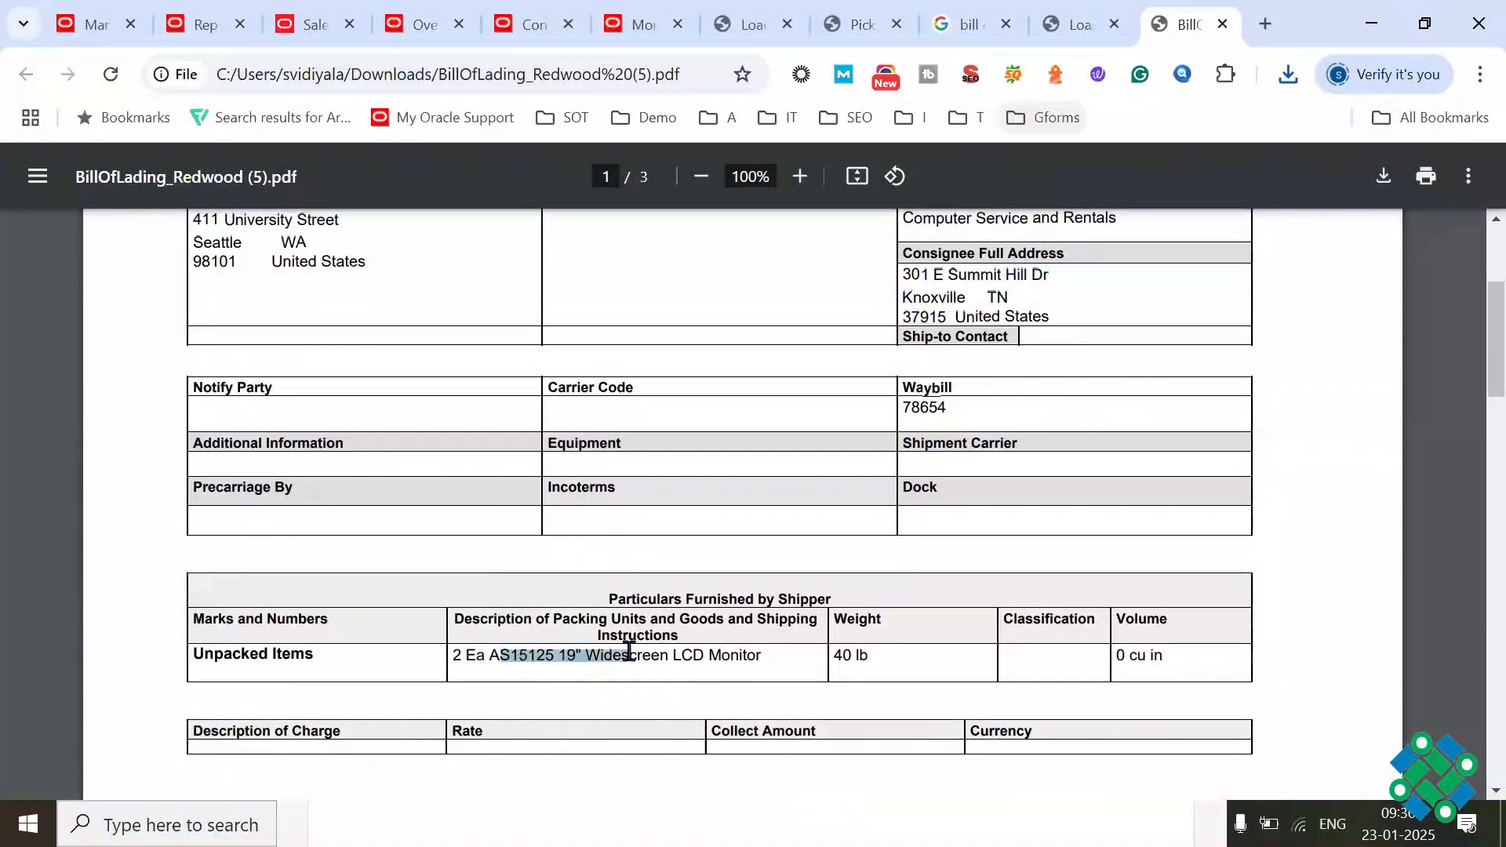
{"action": "left_click_drag", "start_coordinate": [835, 656], "coordinate": [880, 657]}
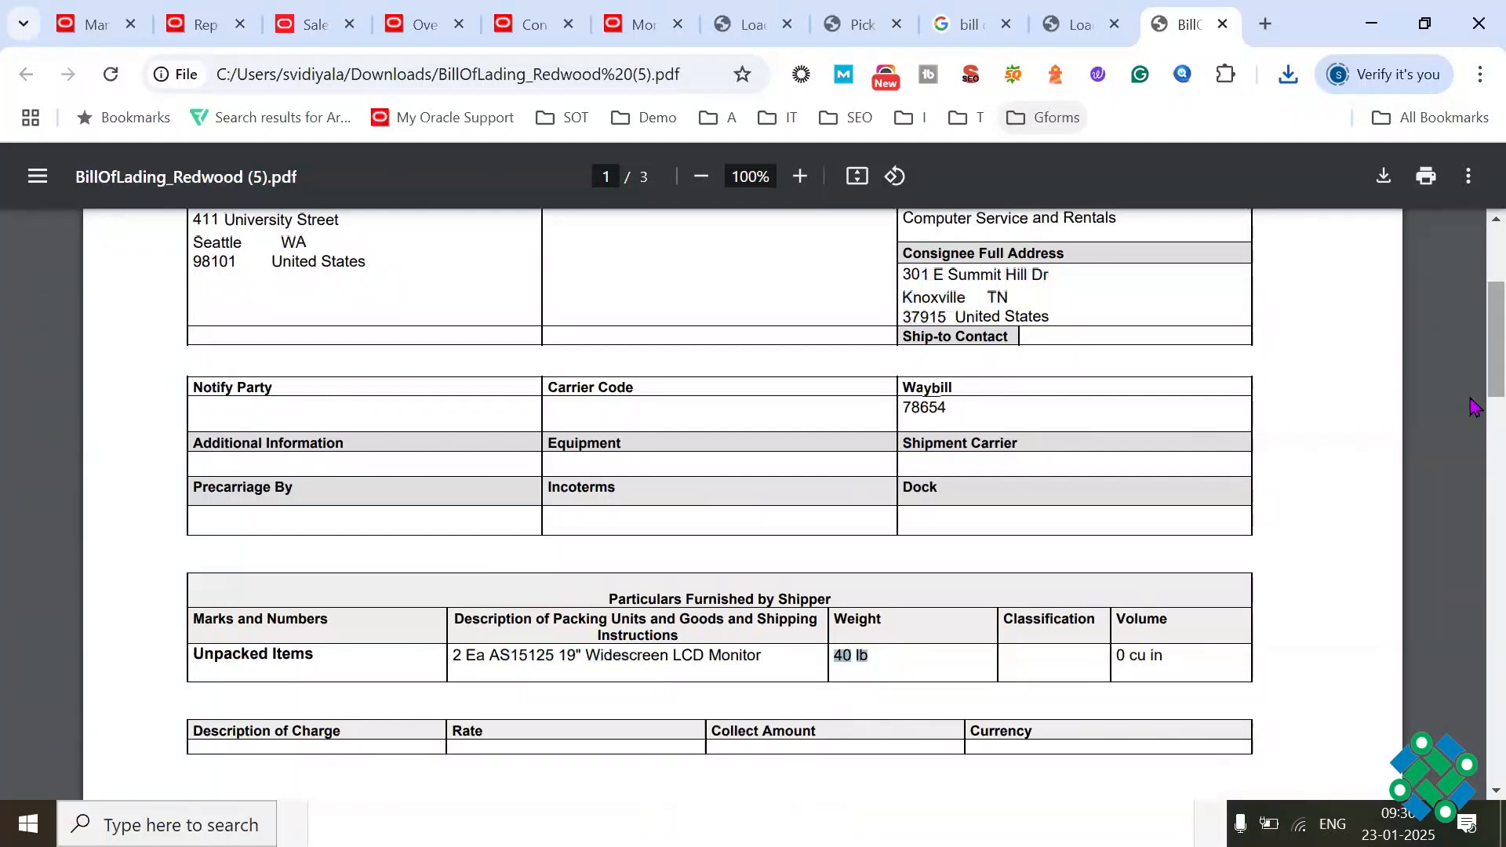
{"action": "scroll", "coordinate": [1478, 392], "scroll_direction": "down", "scroll_amount": 5}
{"action": "scroll", "coordinate": [1472, 439], "scroll_direction": "down", "scroll_amount": 5}
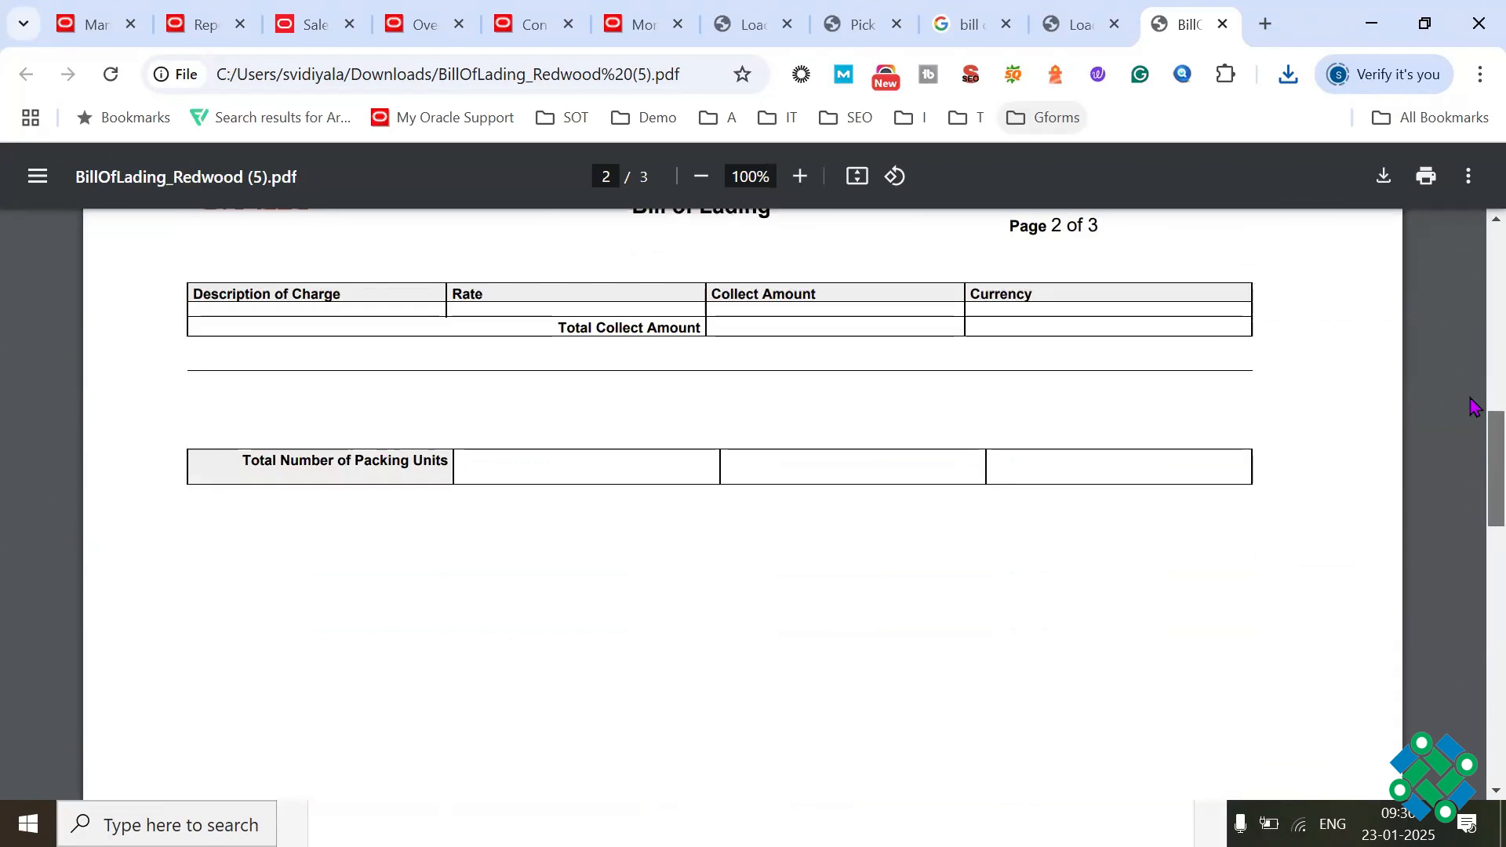
{"action": "scroll", "coordinate": [1472, 440], "scroll_direction": "up", "scroll_amount": 12}
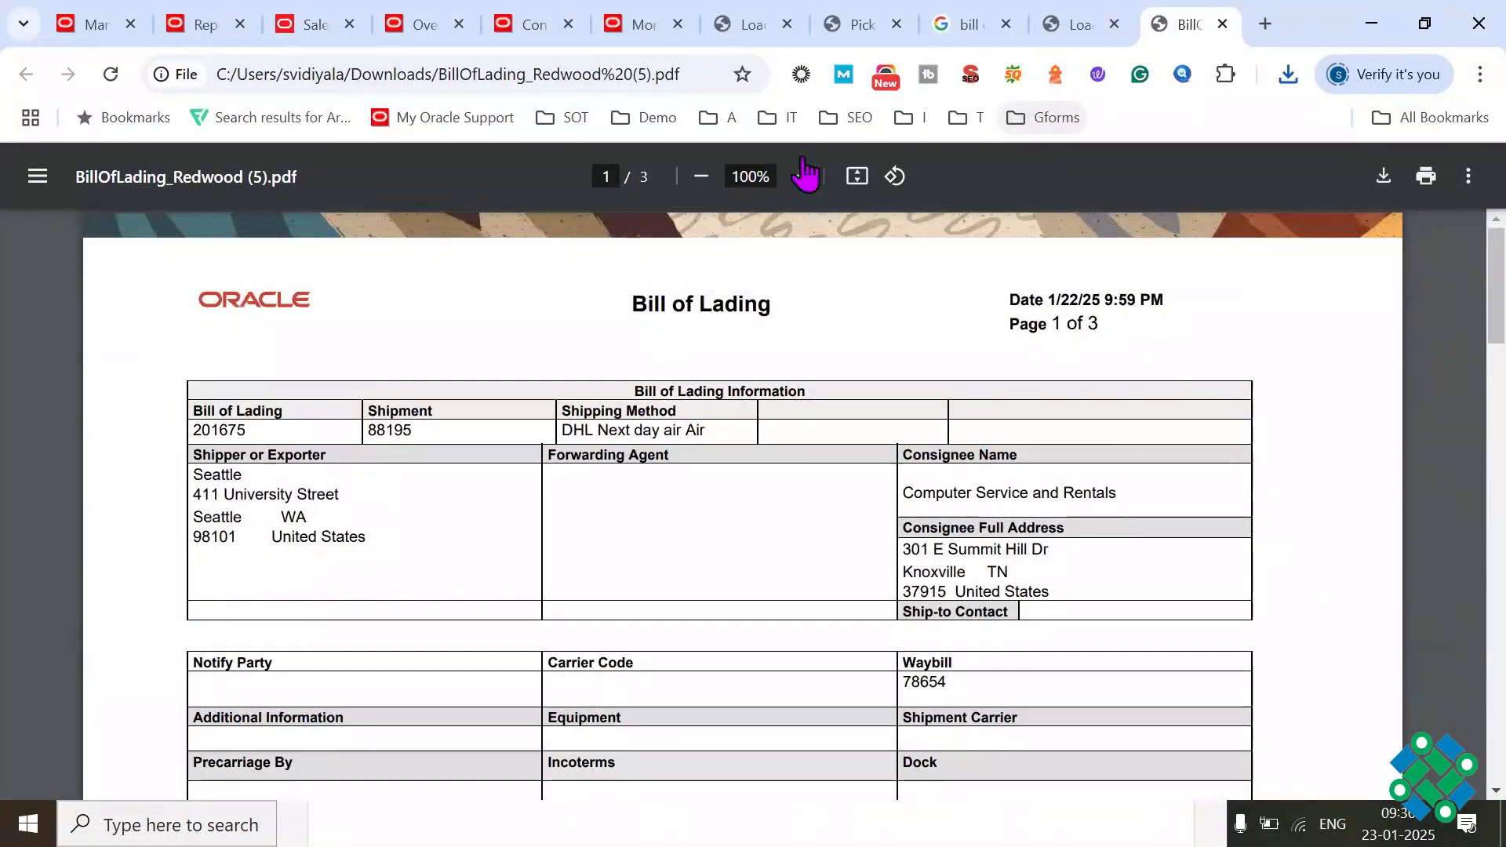
Step: Examine the Print Packing Slip Report process's details and output in the scheduled processes list, glancing back at the bill of lading PDF
{"action": "left_click", "coordinate": [646, 36]}
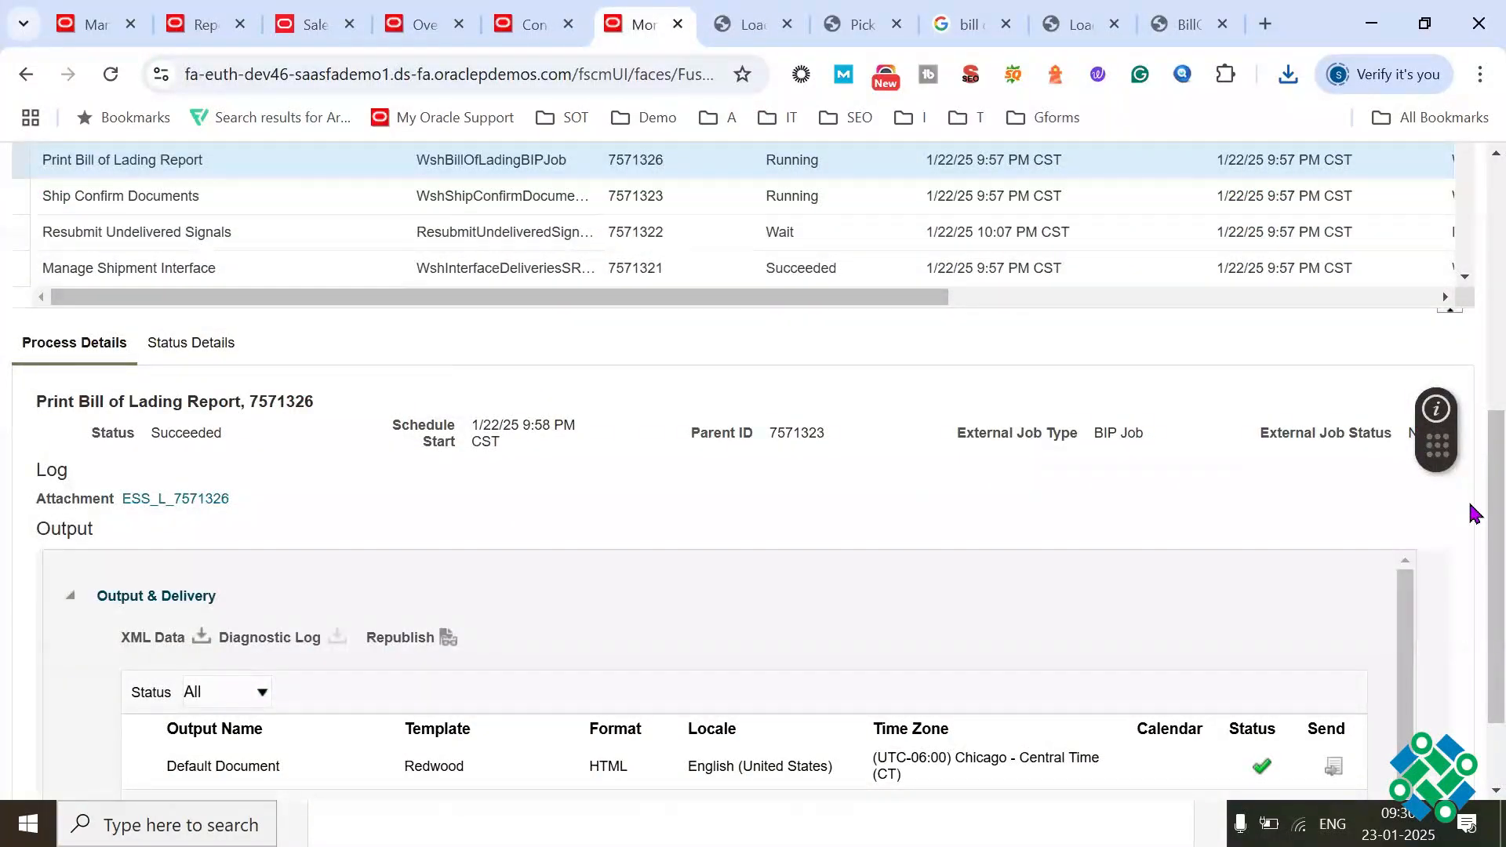
{"action": "scroll", "coordinate": [1474, 502], "scroll_direction": "up", "scroll_amount": 2}
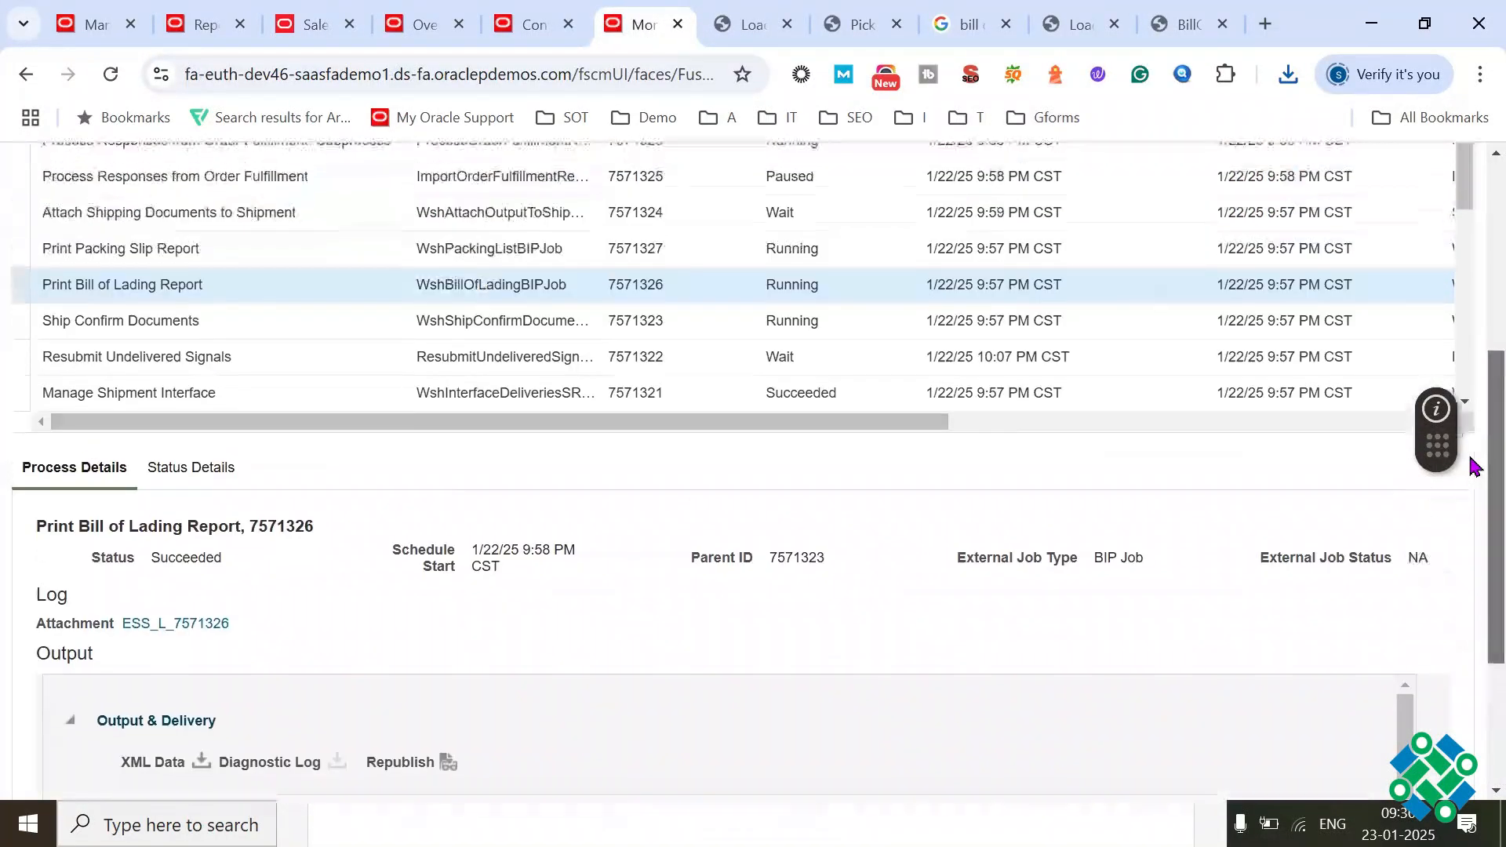
{"action": "left_click", "coordinate": [235, 245]}
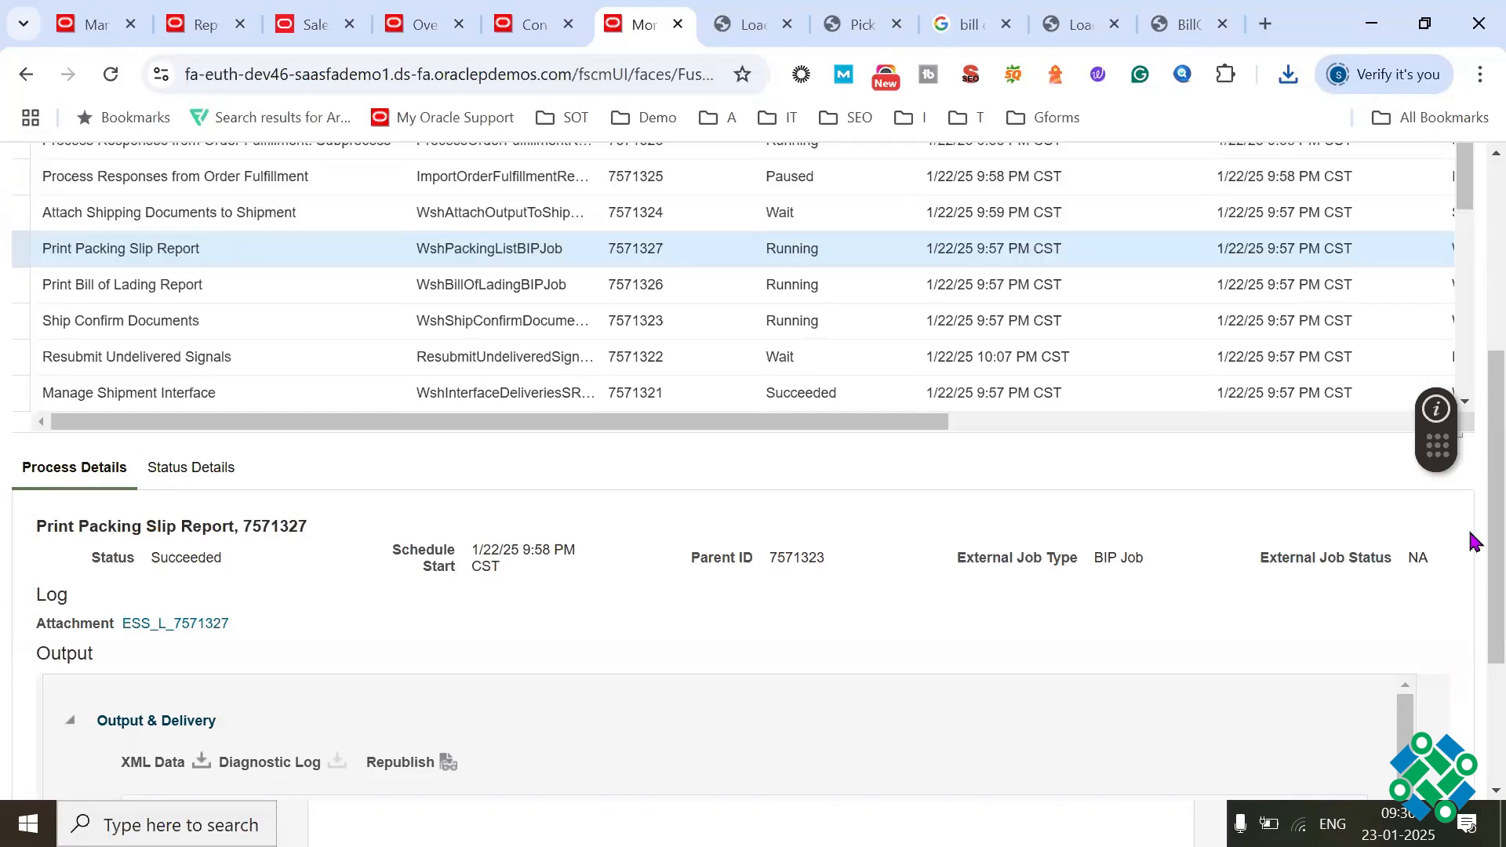
{"action": "scroll", "coordinate": [1470, 542], "scroll_direction": "down", "scroll_amount": 3}
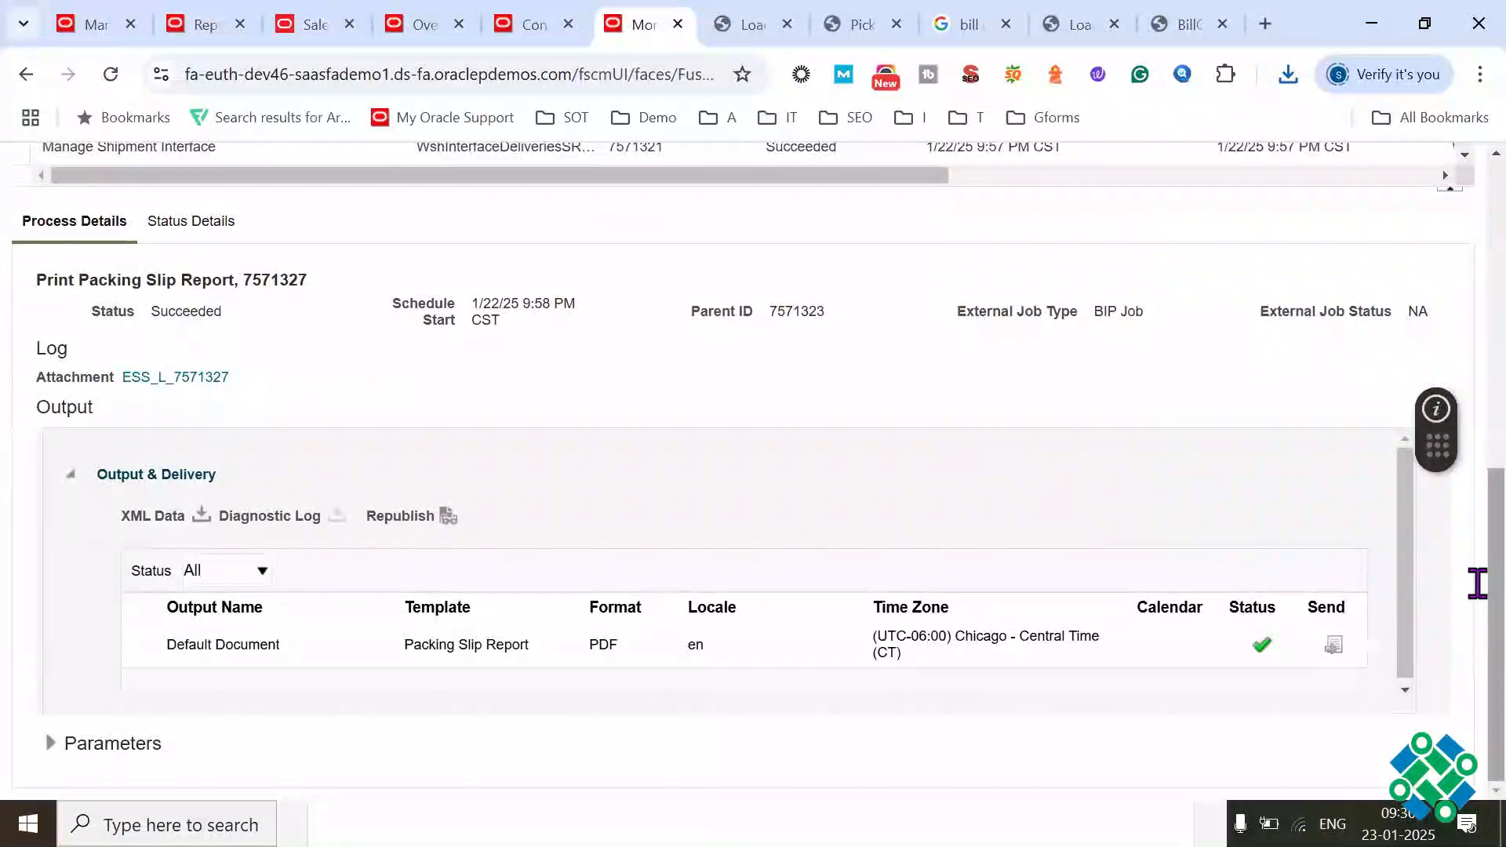
{"action": "scroll", "coordinate": [1479, 542], "scroll_direction": "up", "scroll_amount": 3}
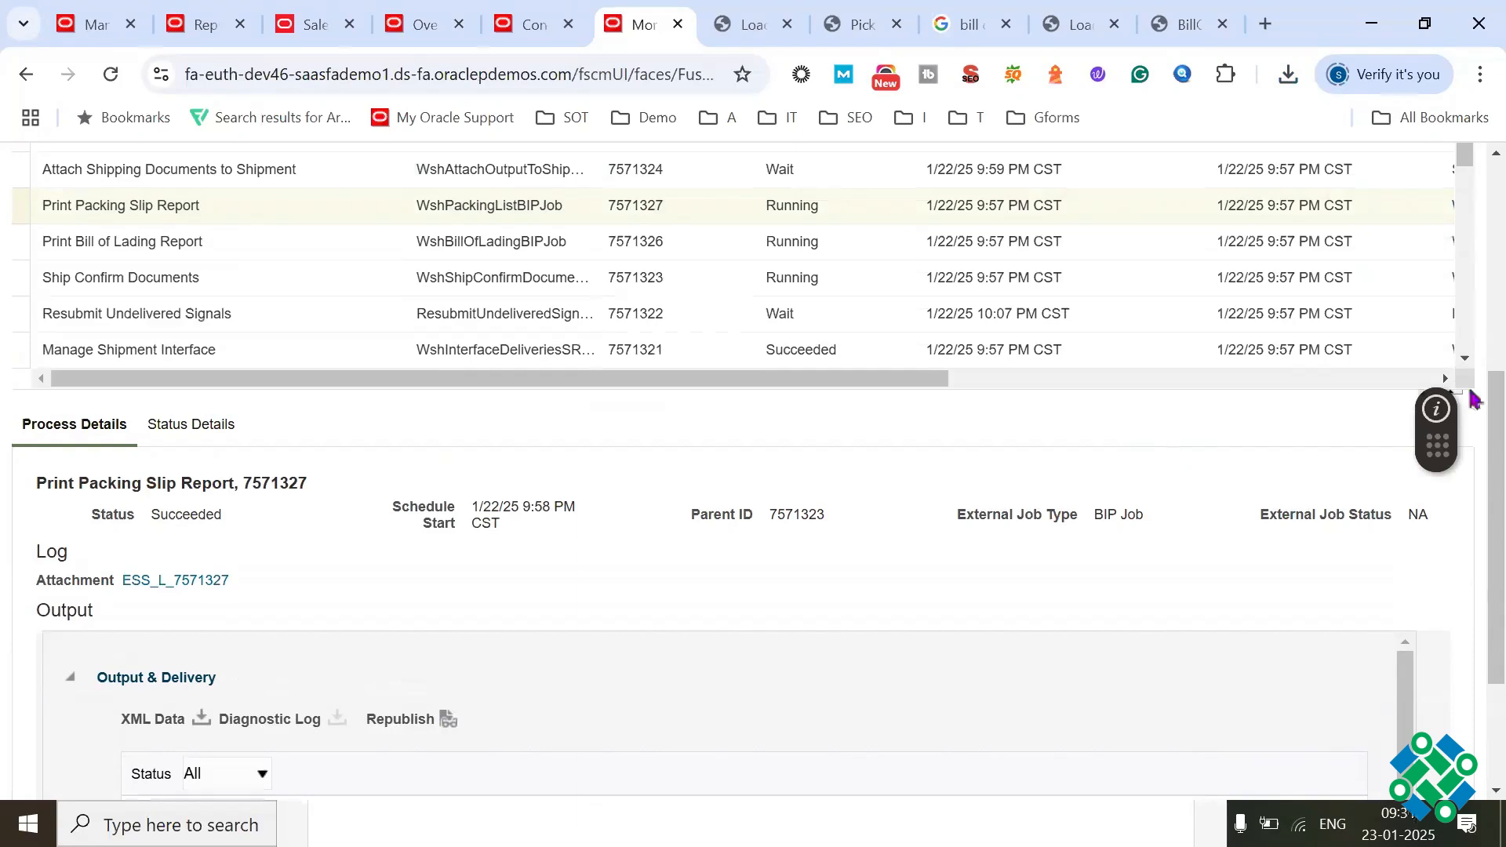
{"action": "scroll", "coordinate": [1471, 401], "scroll_direction": "up", "scroll_amount": 1}
{"action": "scroll", "coordinate": [1475, 353], "scroll_direction": "up", "scroll_amount": 2}
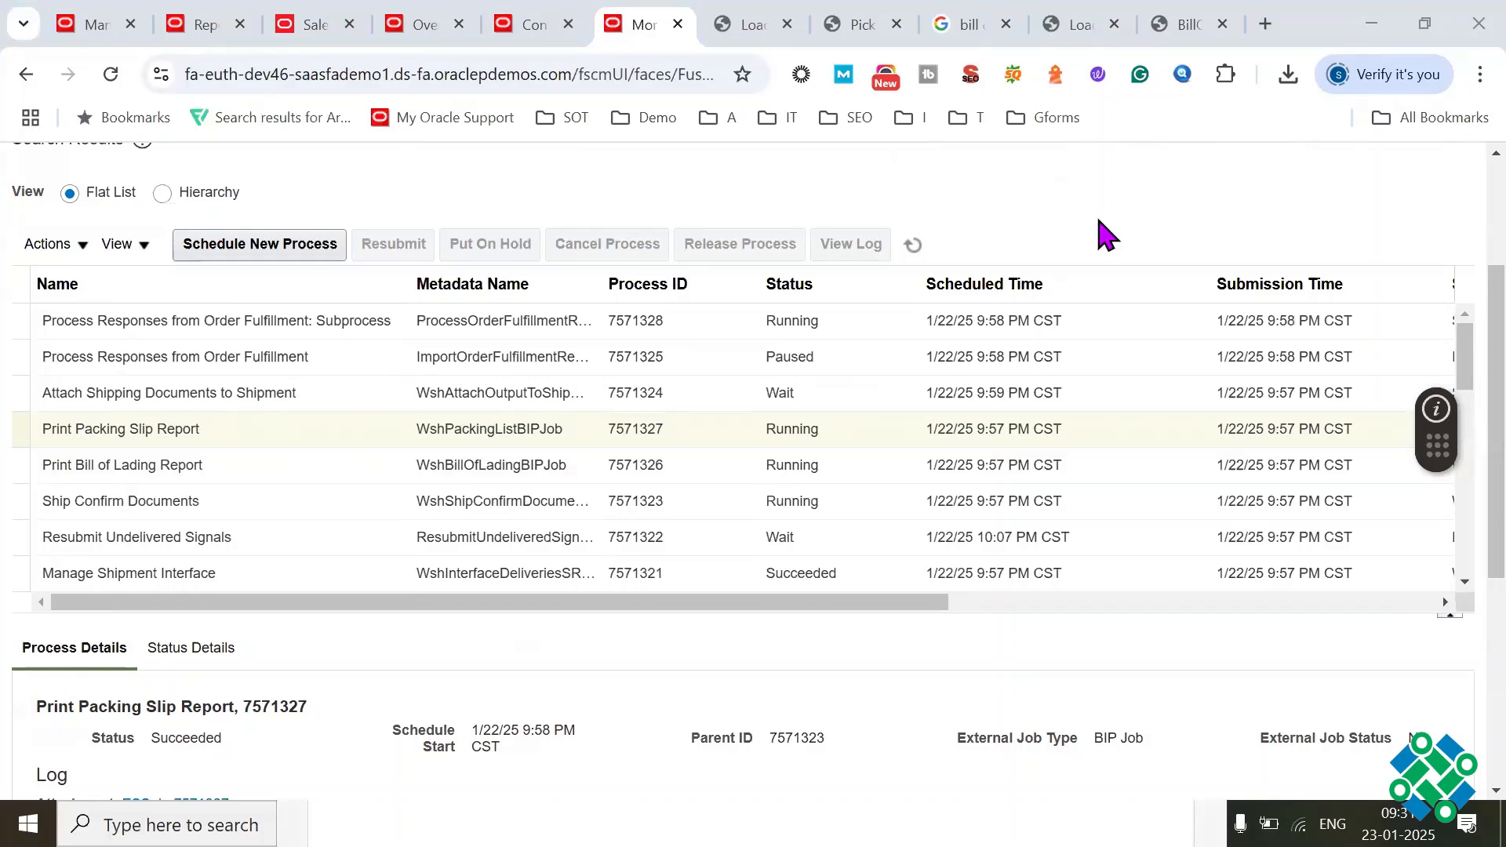
{"action": "left_click", "coordinate": [1177, 26]}
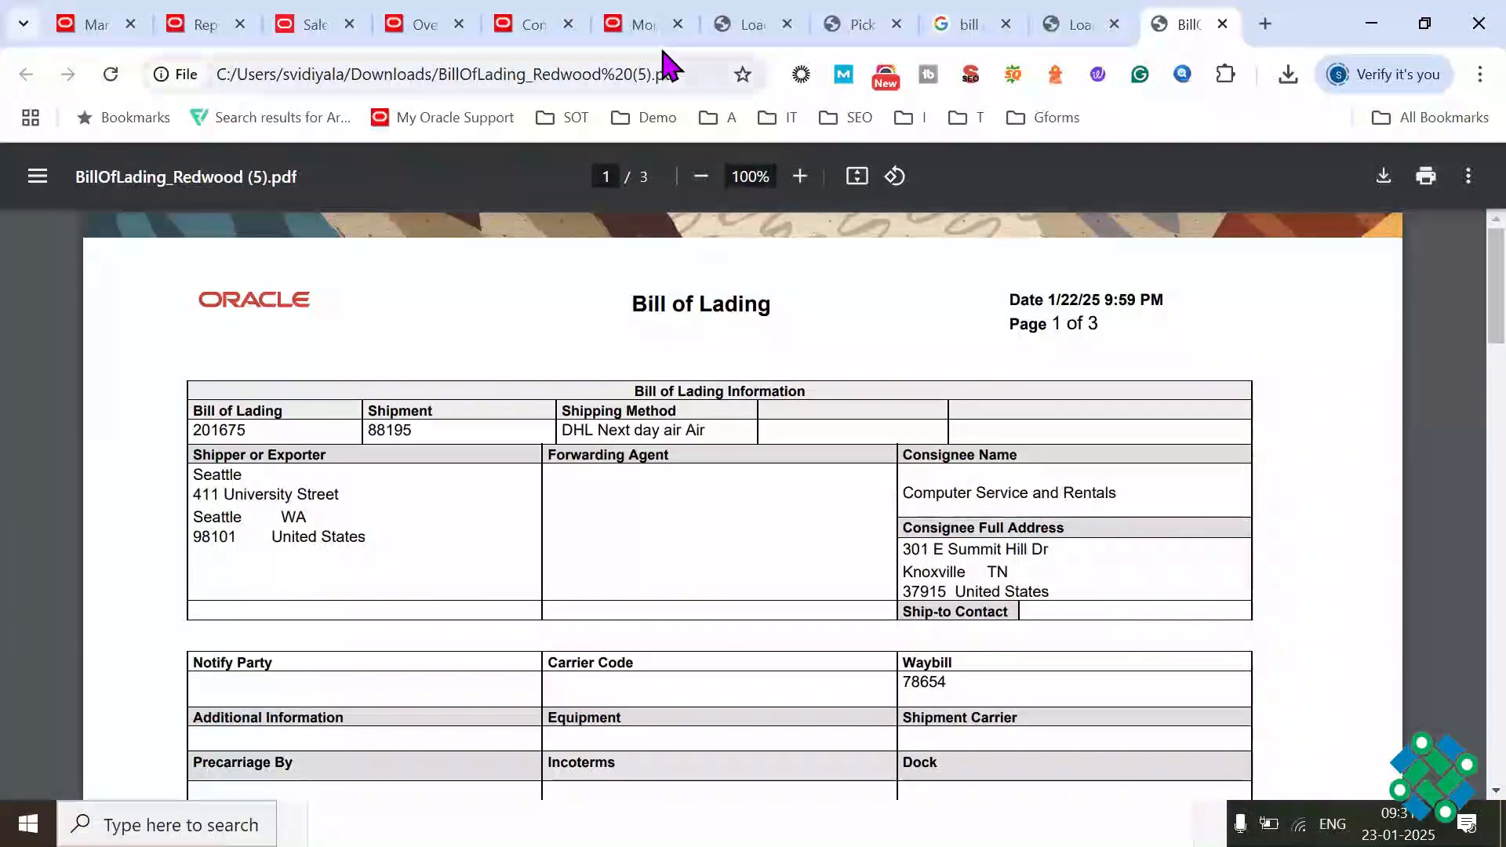
{"action": "left_click", "coordinate": [640, 41]}
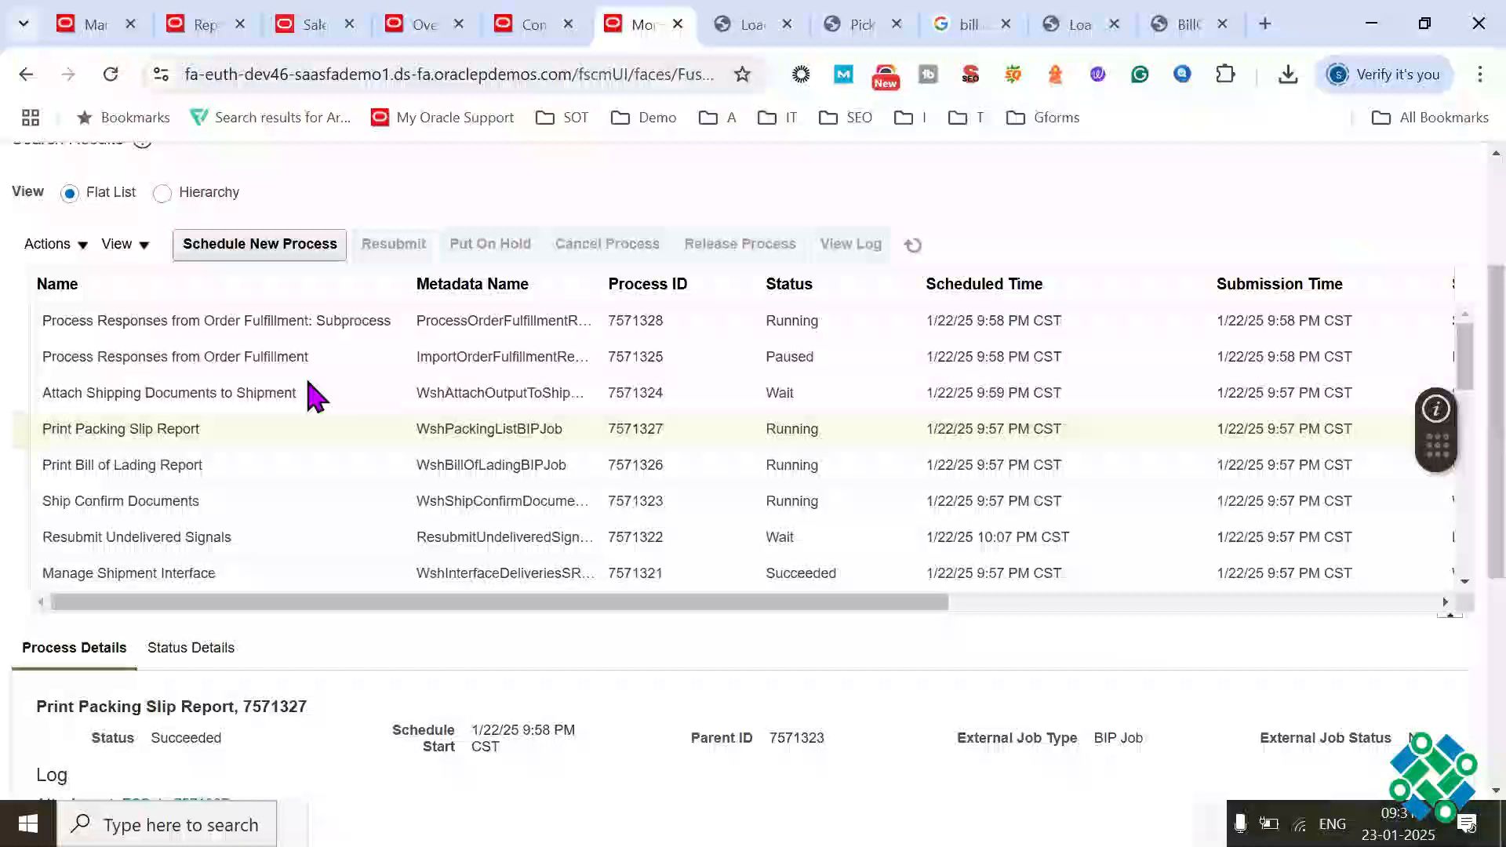
{"action": "triple_click", "coordinate": [194, 429]}
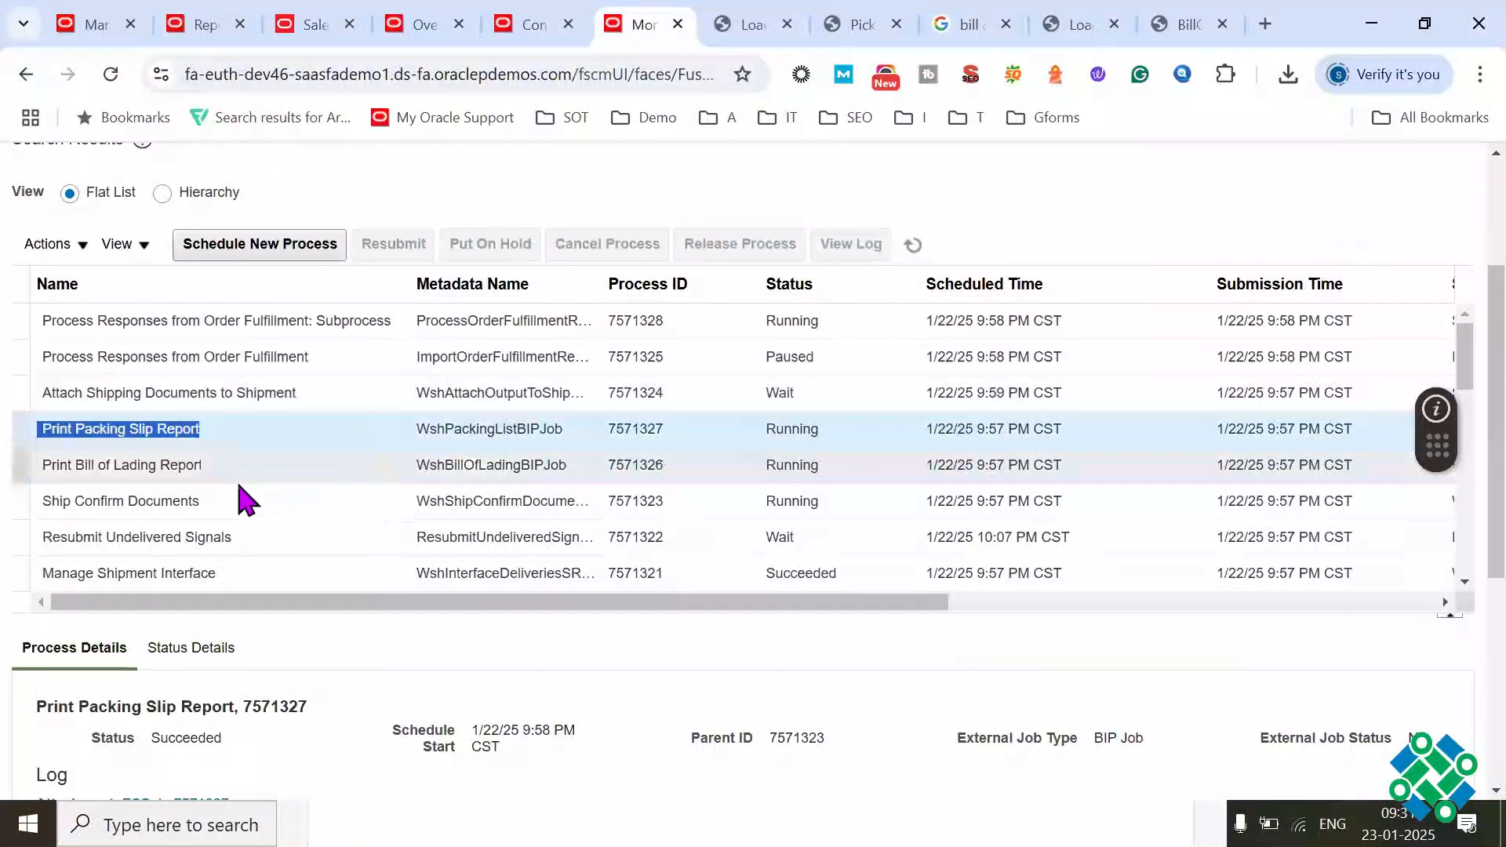
Step: Select the Manage Shipment Interface process and examine its status, log and output details
{"action": "triple_click", "coordinate": [141, 574]}
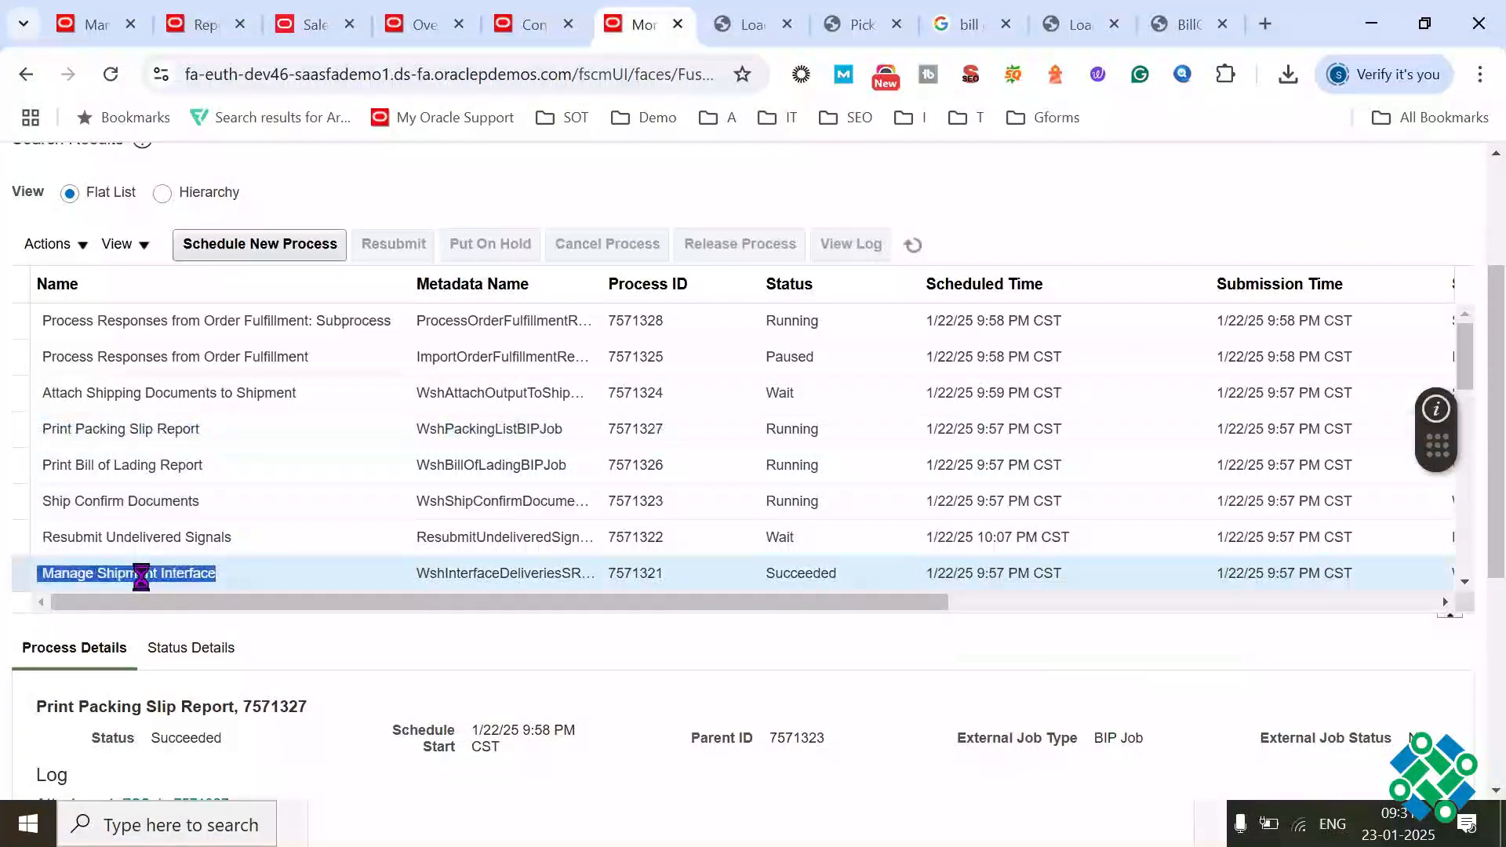
{"action": "triple_click", "coordinate": [142, 574]}
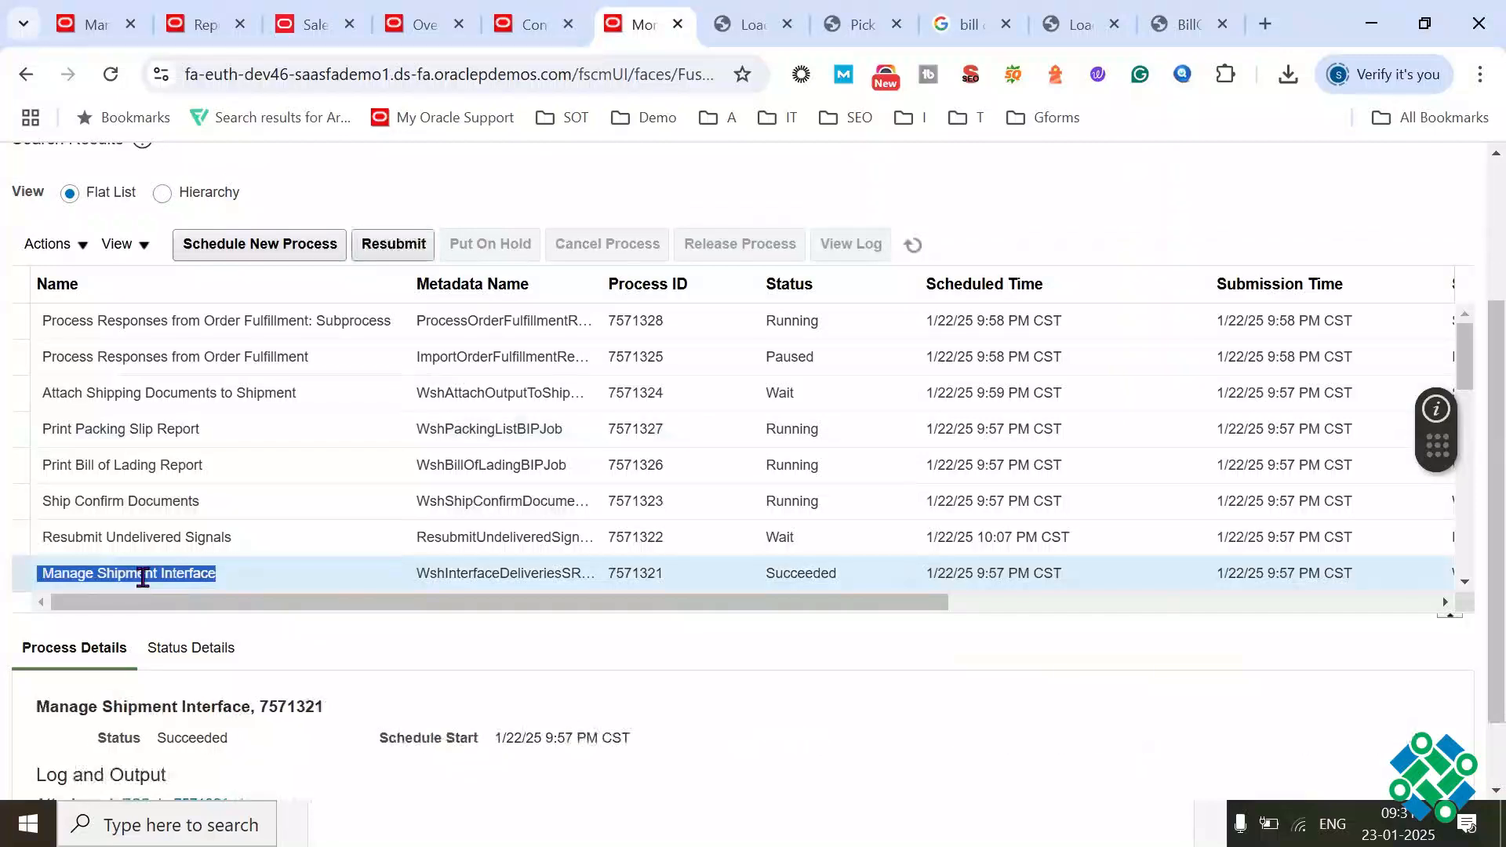
{"action": "scroll", "coordinate": [1456, 605], "scroll_direction": "down", "scroll_amount": 1}
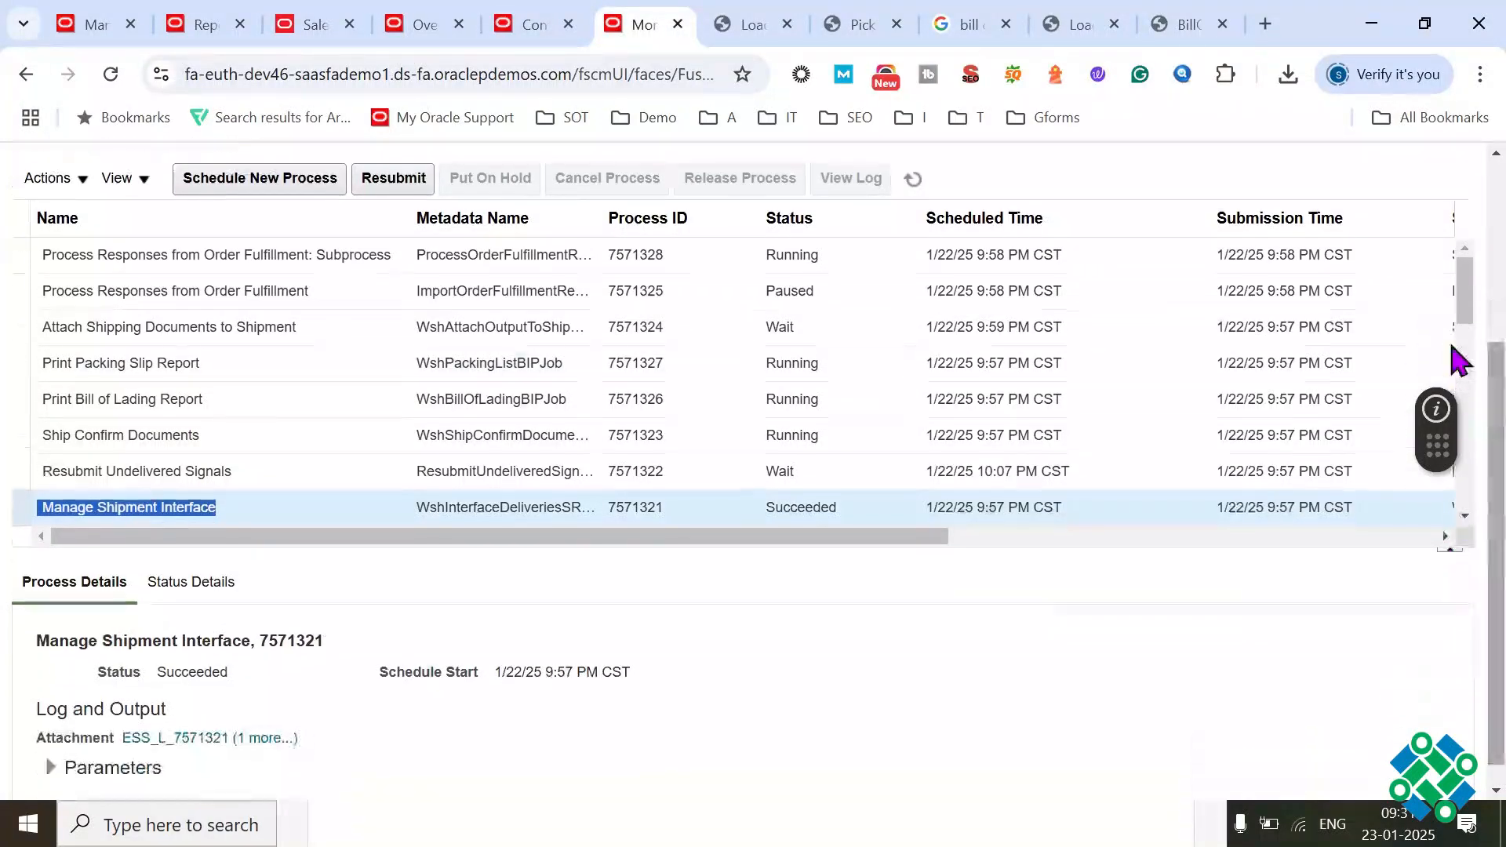
{"action": "scroll", "coordinate": [1456, 313], "scroll_direction": "down", "scroll_amount": 1}
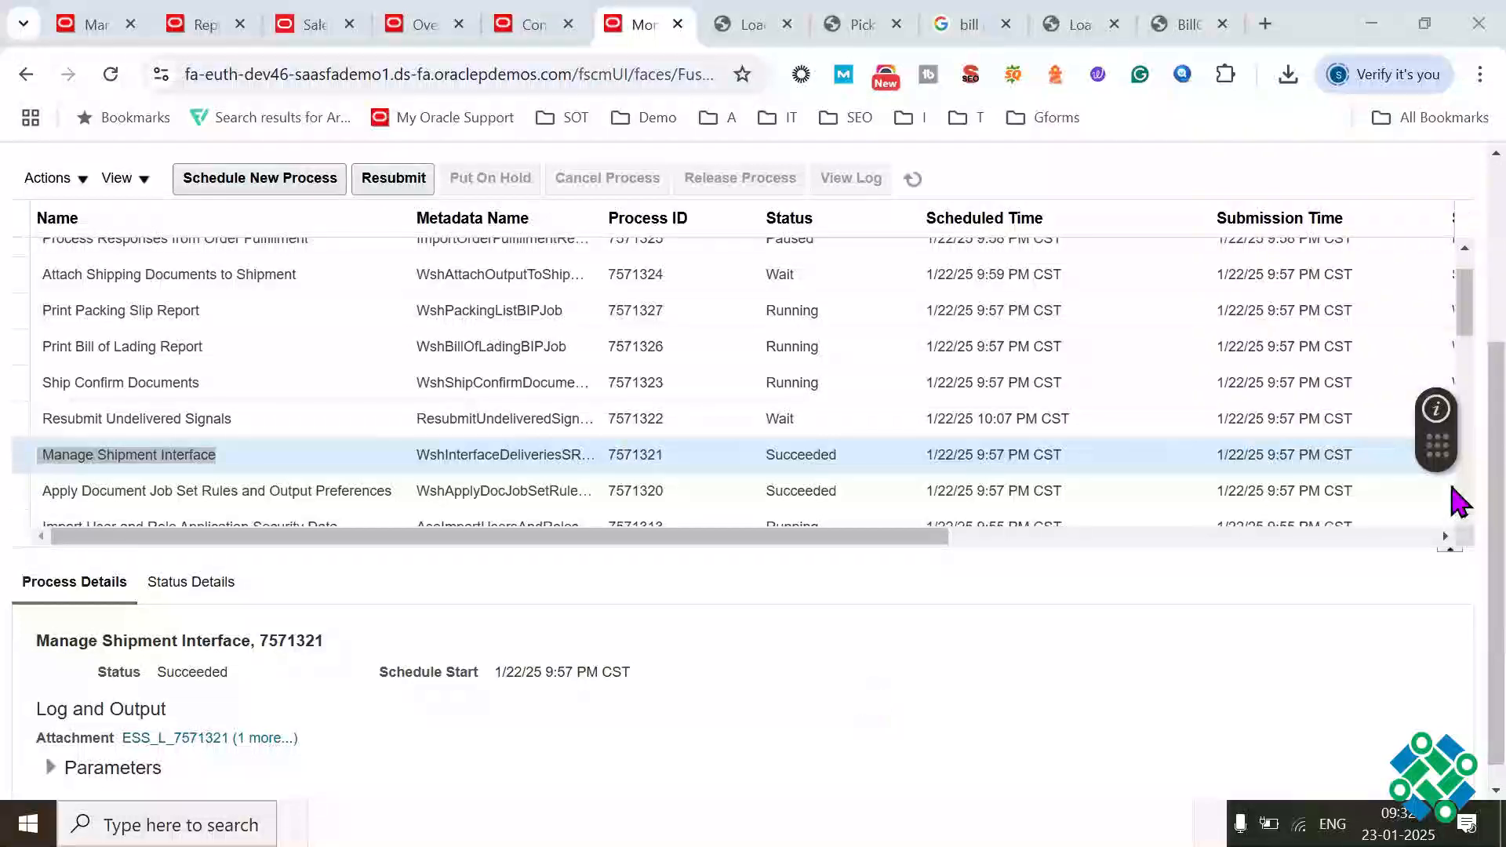
{"action": "scroll", "coordinate": [1109, 650], "scroll_direction": "down", "scroll_amount": 1}
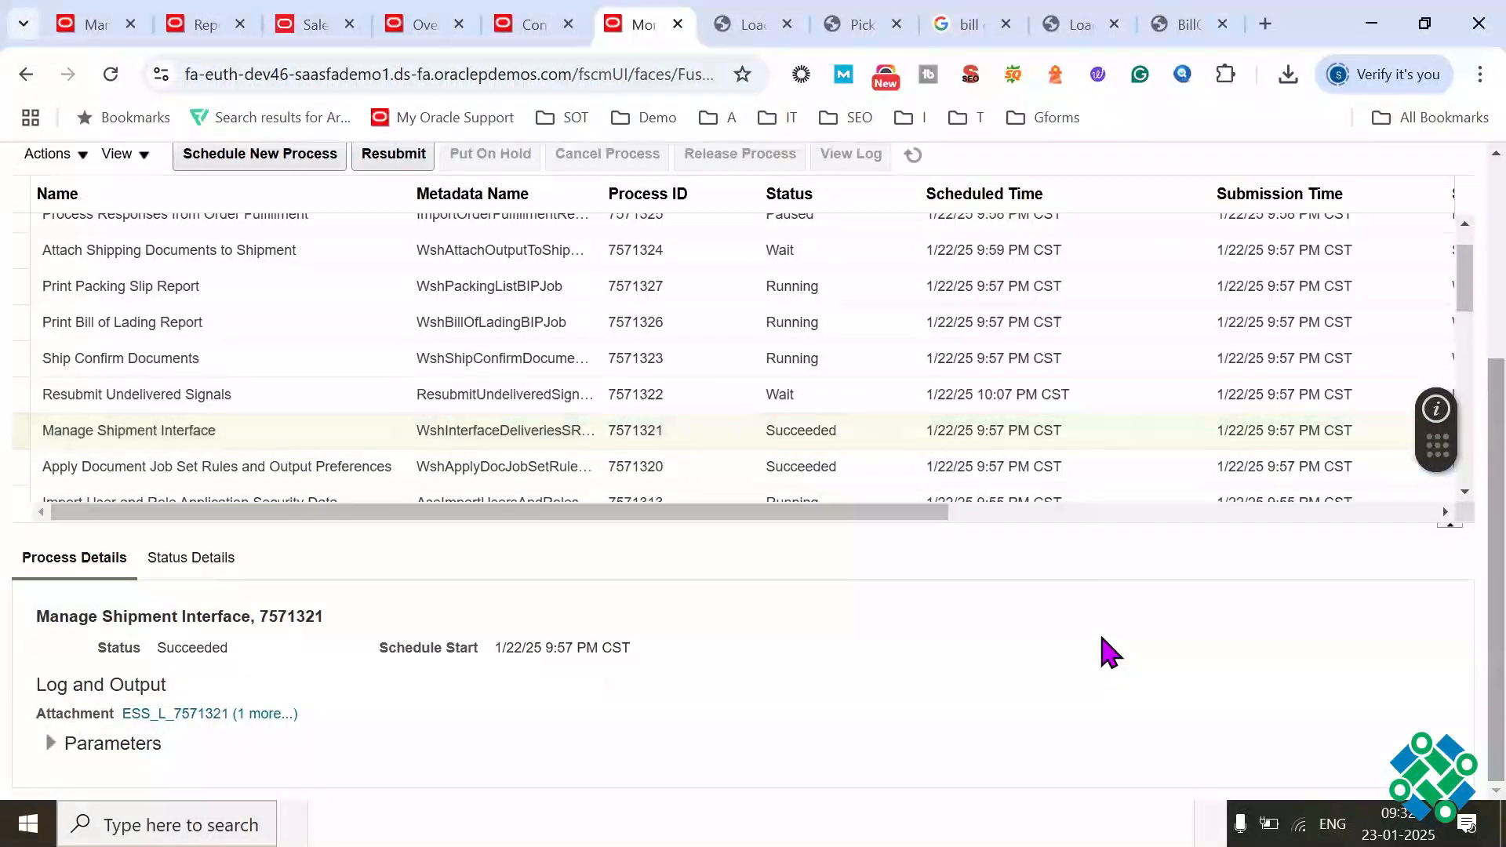
{"action": "double_click", "coordinate": [186, 461]}
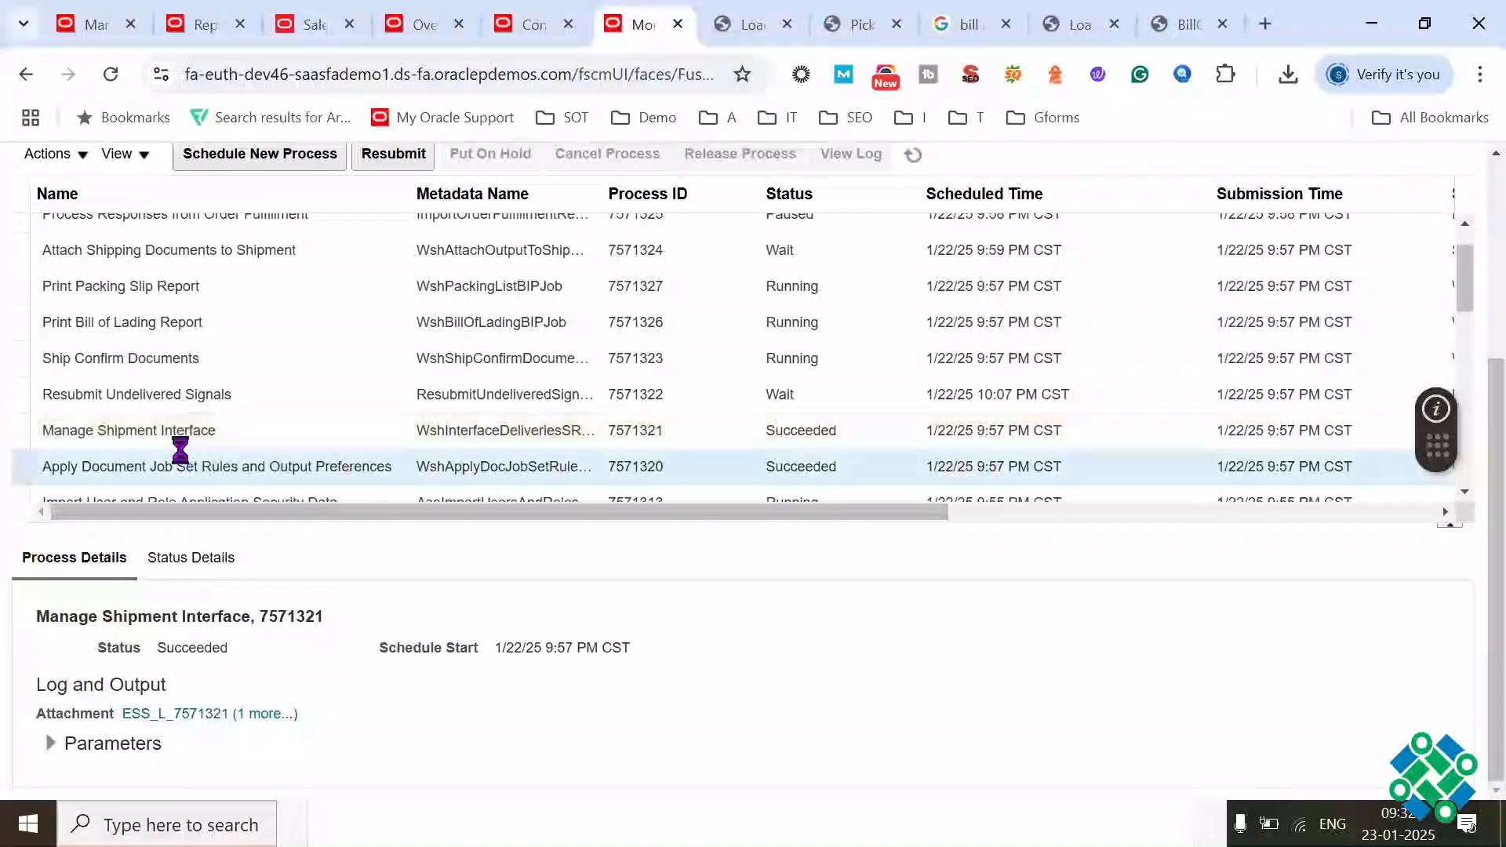
{"action": "left_click", "coordinate": [159, 435]}
{"action": "triple_click", "coordinate": [161, 436]}
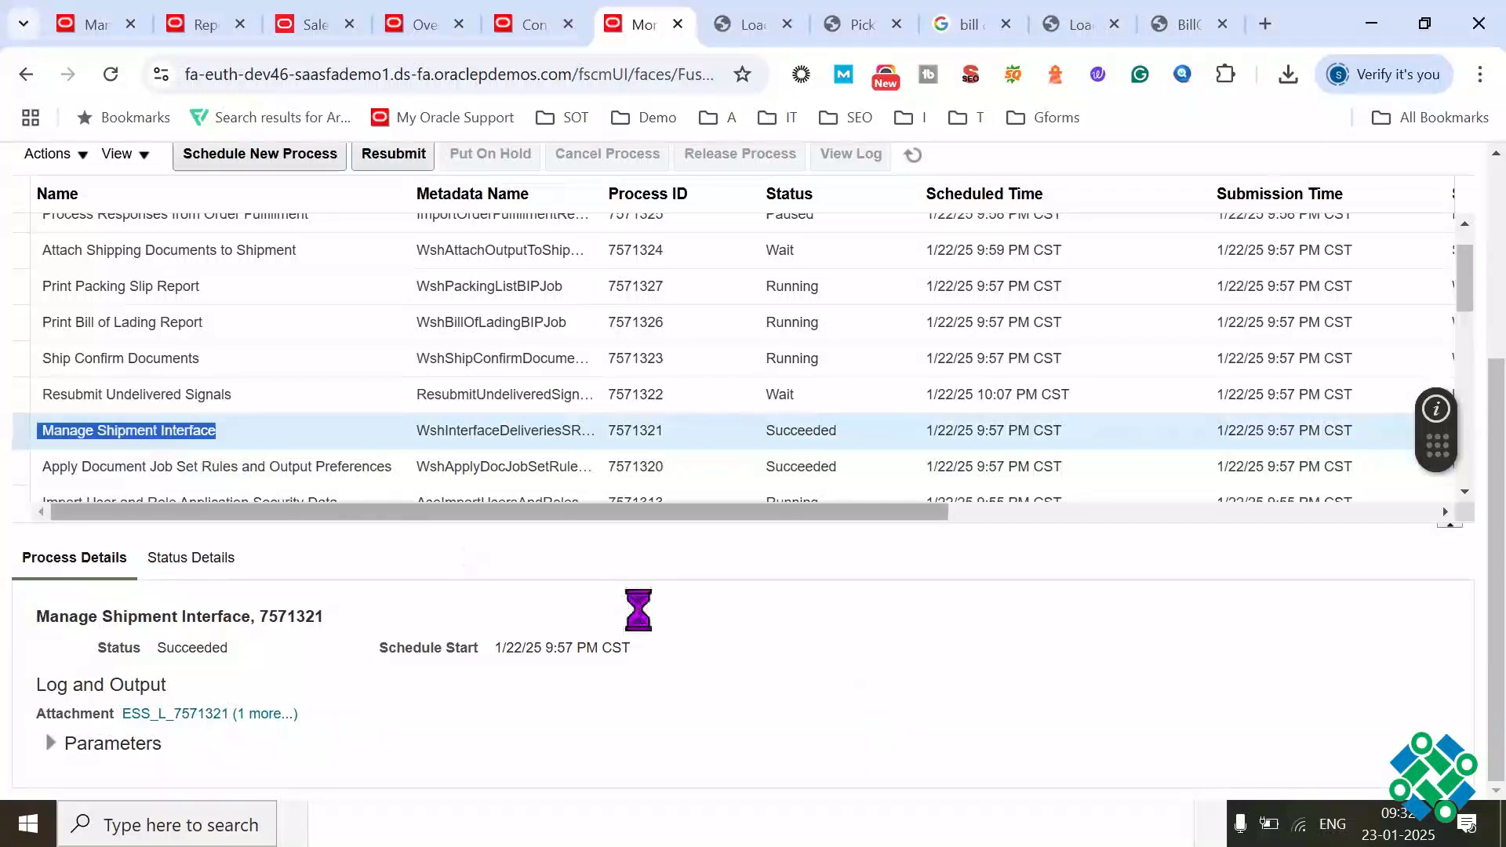
{"action": "triple_click", "coordinate": [174, 432]}
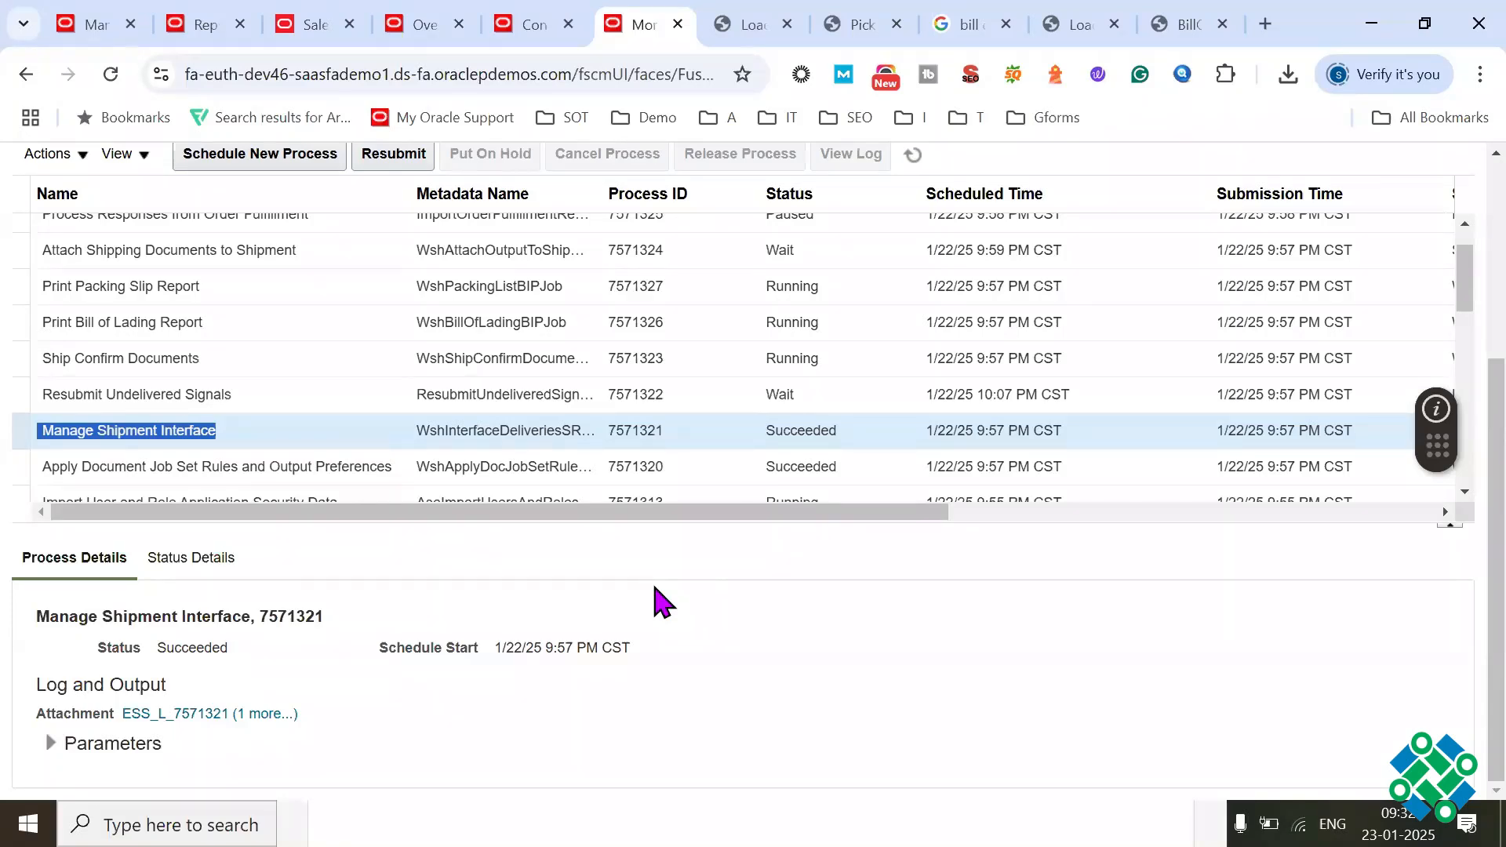
Step: Search Windows for "64 b" and open the 64 Batch text document in Notepad
{"action": "key", "text": "super"}
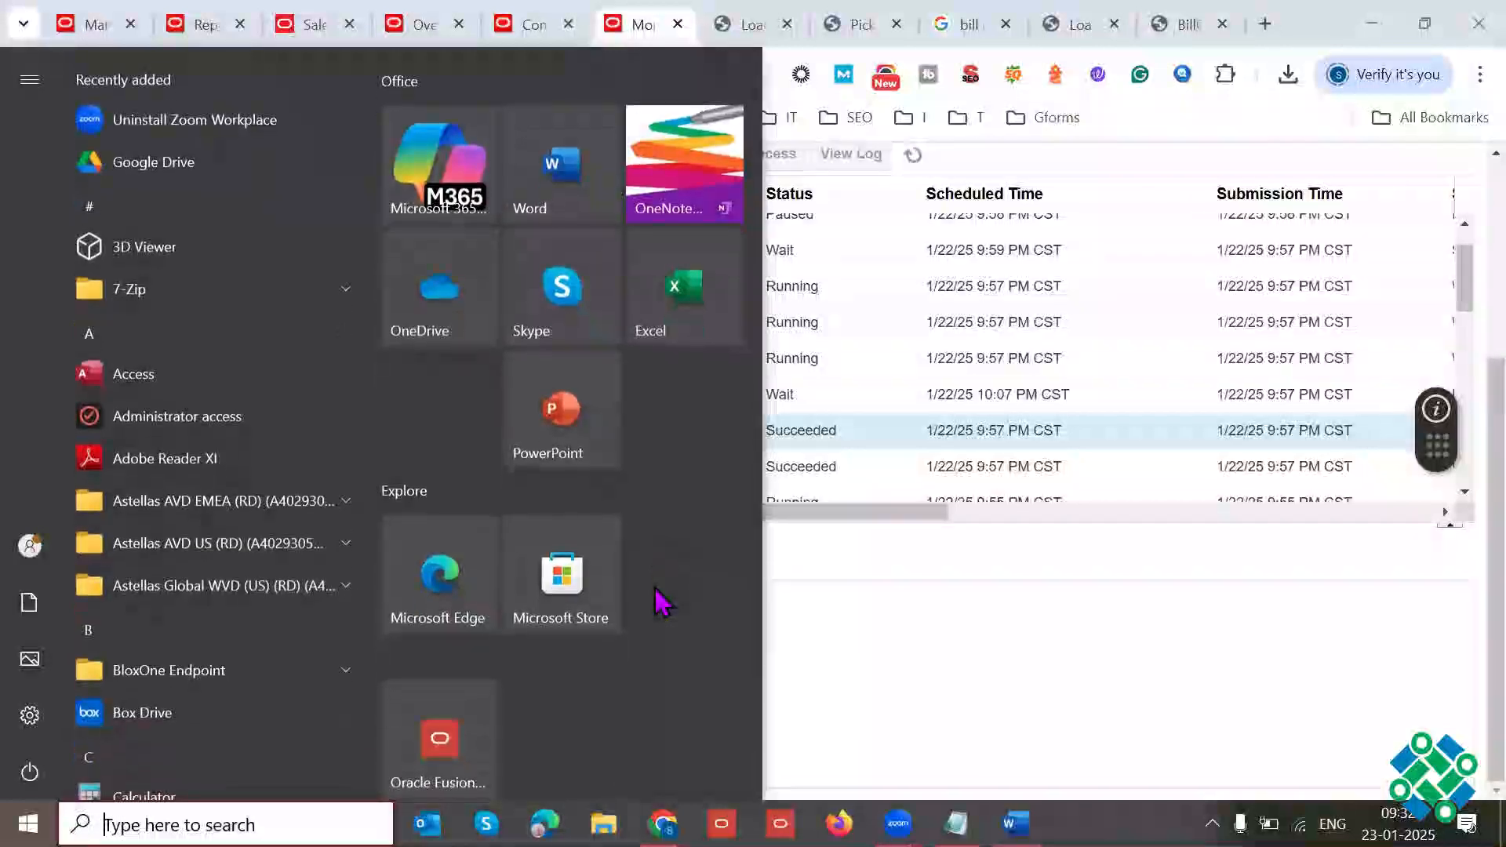
{"action": "type", "text": "64"}
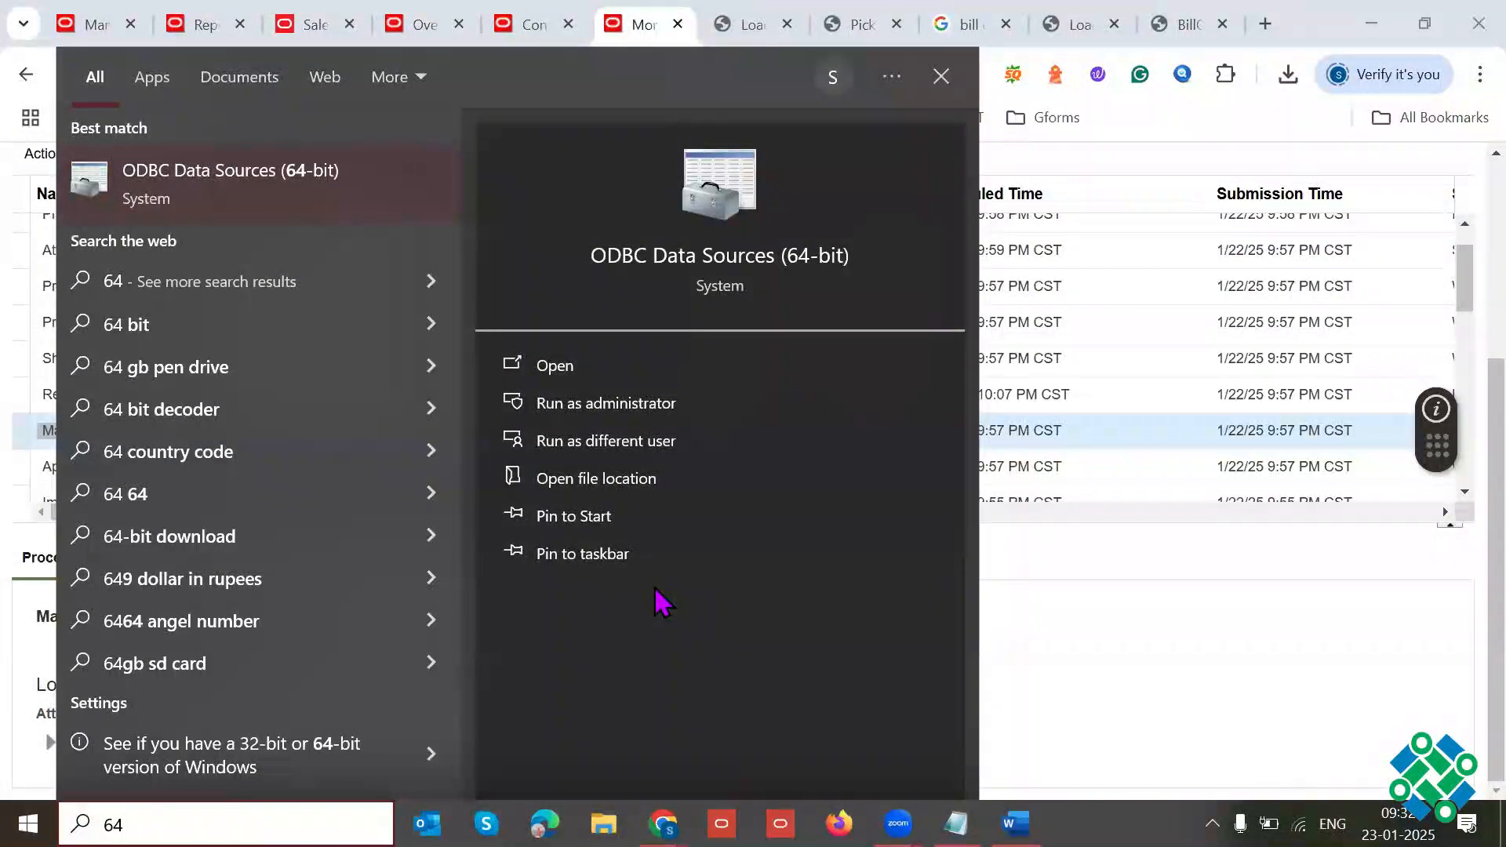
{"action": "type", "text": " b"}
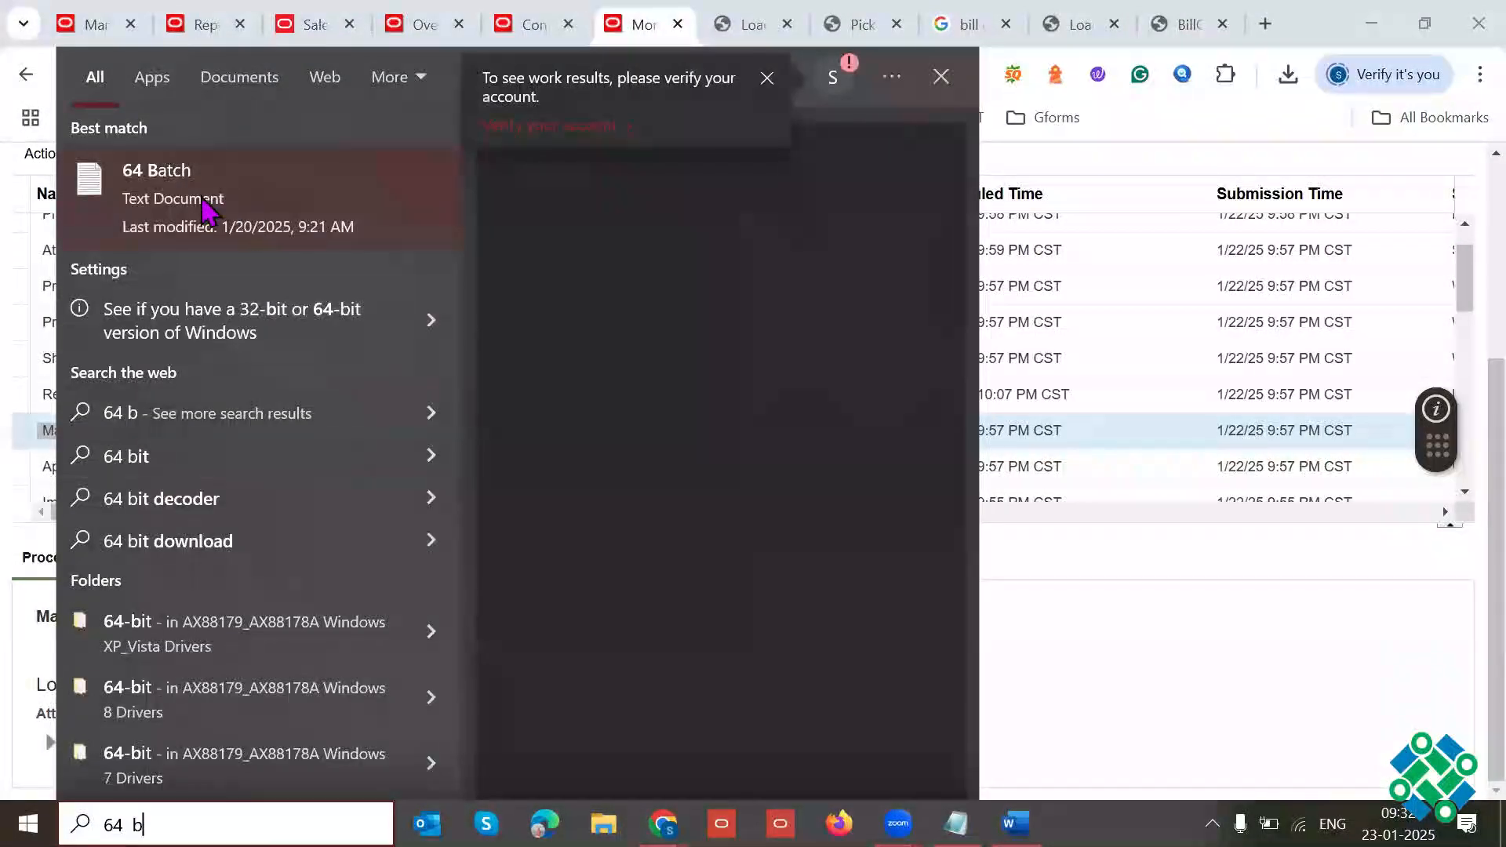
{"action": "key", "text": "Return"}
{"action": "left_click", "coordinate": [1239, 256]}
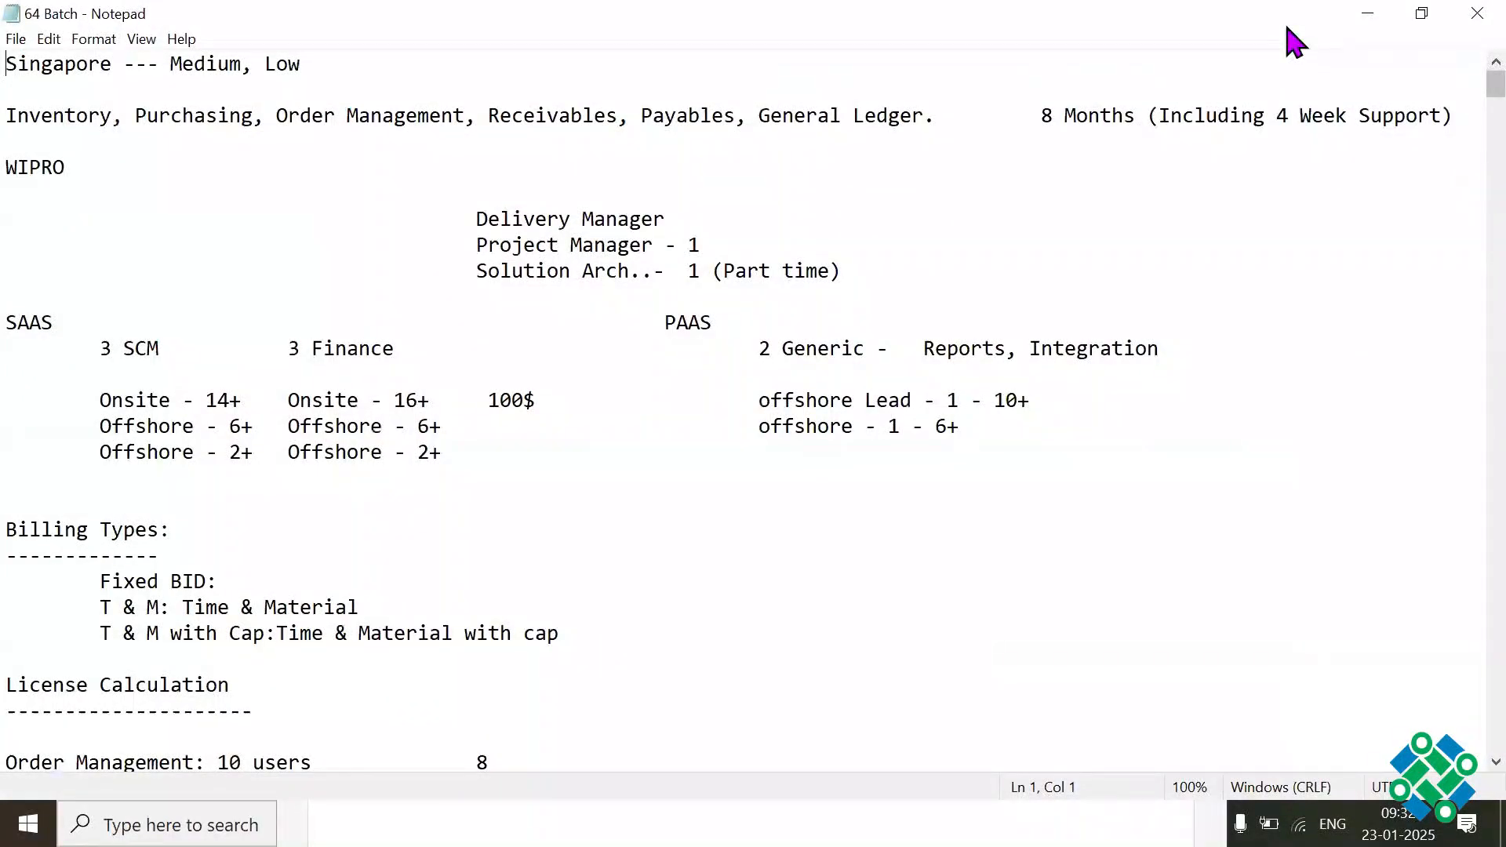
Step: Add an "Order Management" heading with a long dashed underline below the Enterprise Contracts notes and save the file
{"action": "left_click_drag", "start_coordinate": [1496, 82], "coordinate": [1490, 682]}
{"action": "left_click", "coordinate": [891, 327]}
{"action": "key", "text": "Return"}
{"action": "key", "text": "Return"}
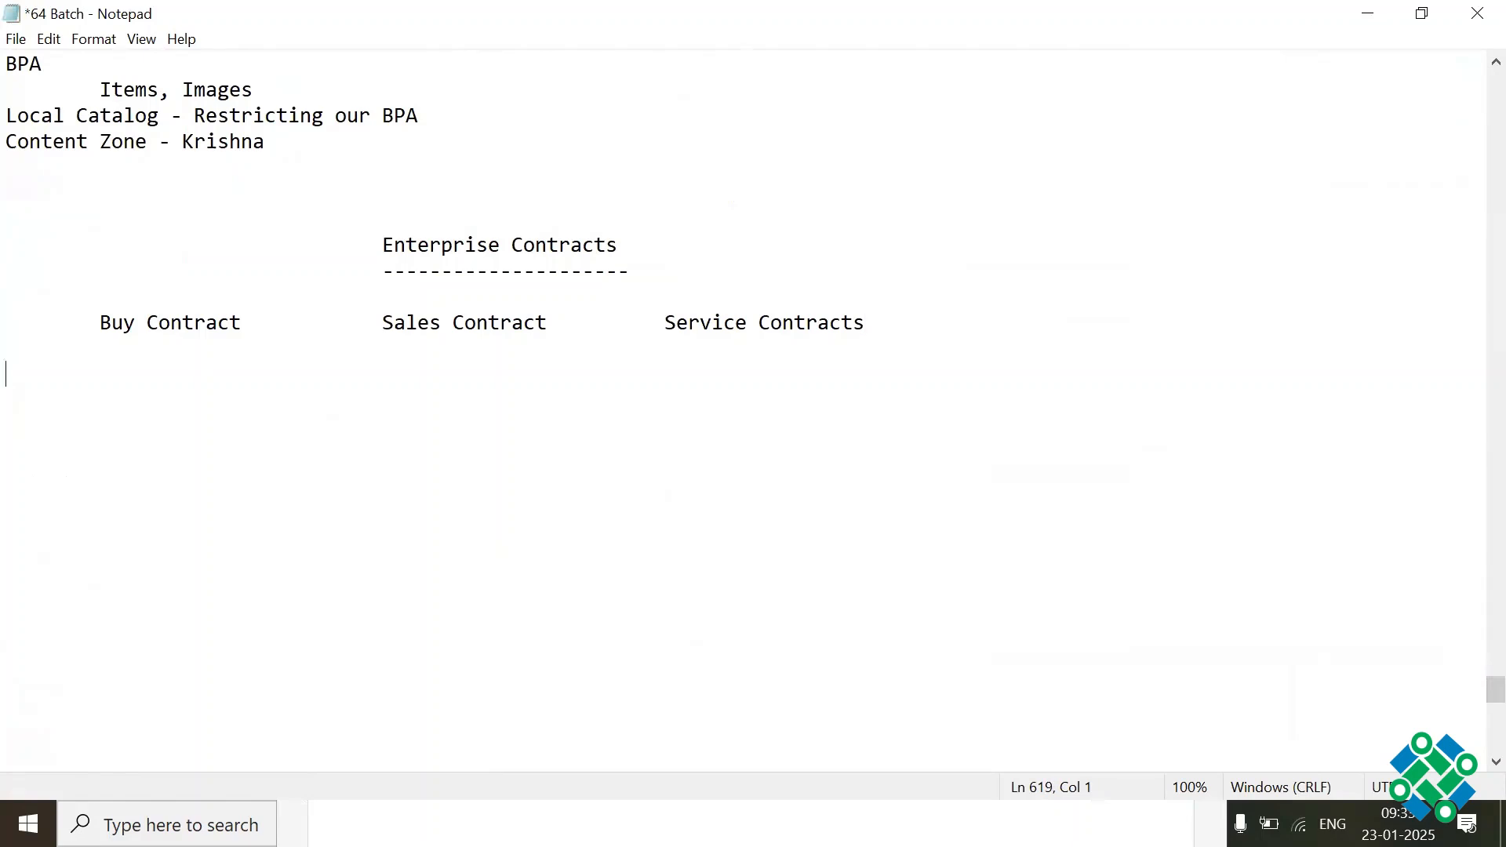
{"action": "key", "text": "Return"}
{"action": "key", "text": "Return"}
{"action": "type", "text": "Order Mana"}
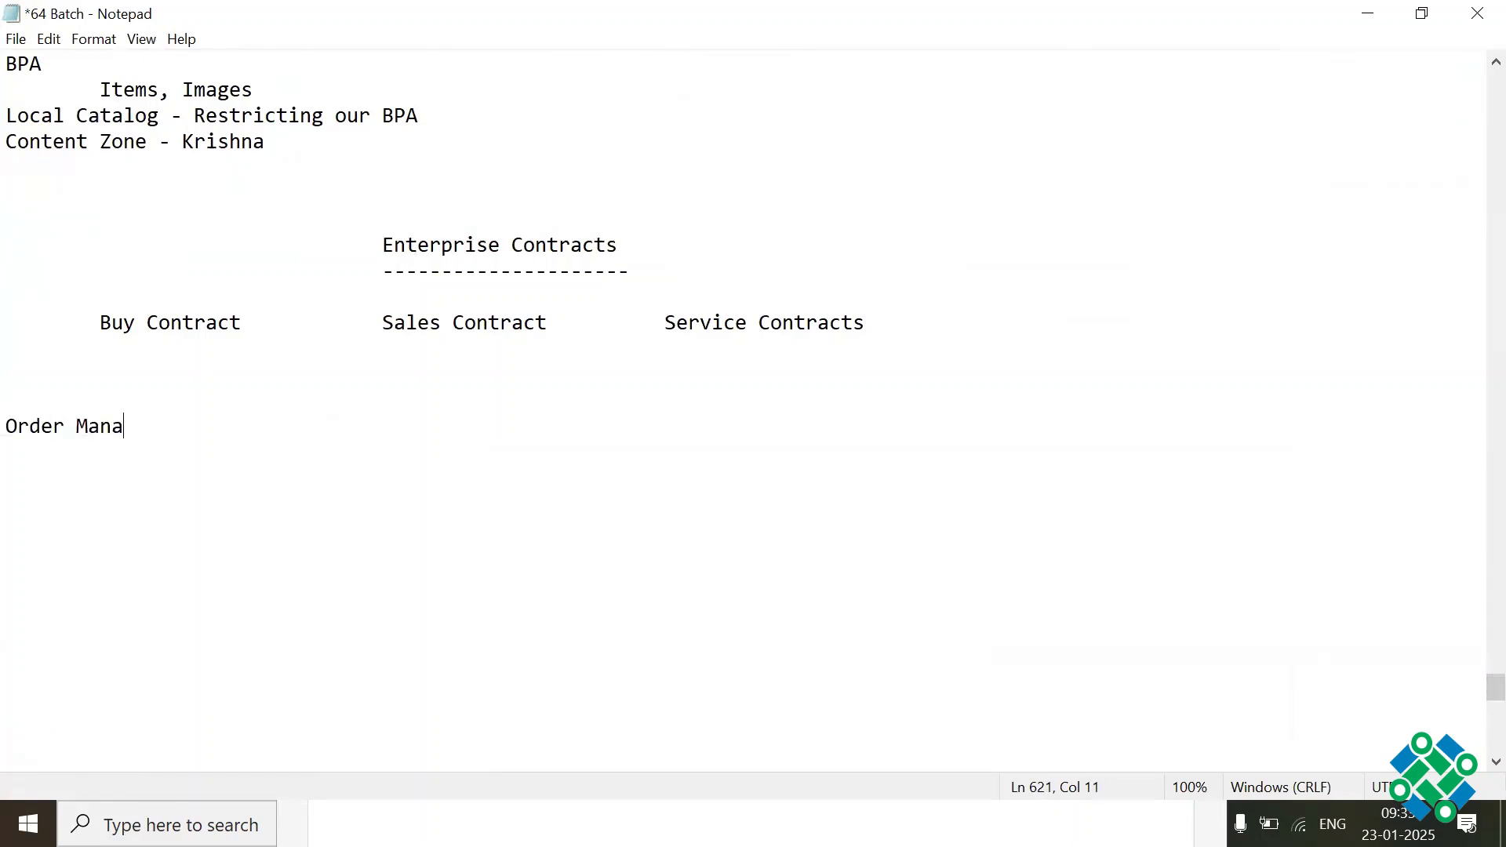
{"action": "type", "text": "gement"}
{"action": "key", "text": "Return"}
{"action": "type", "text": "----------------------------------------------------------------------------------------------------------------------------"}
{"action": "key", "text": "ctrl+s"}
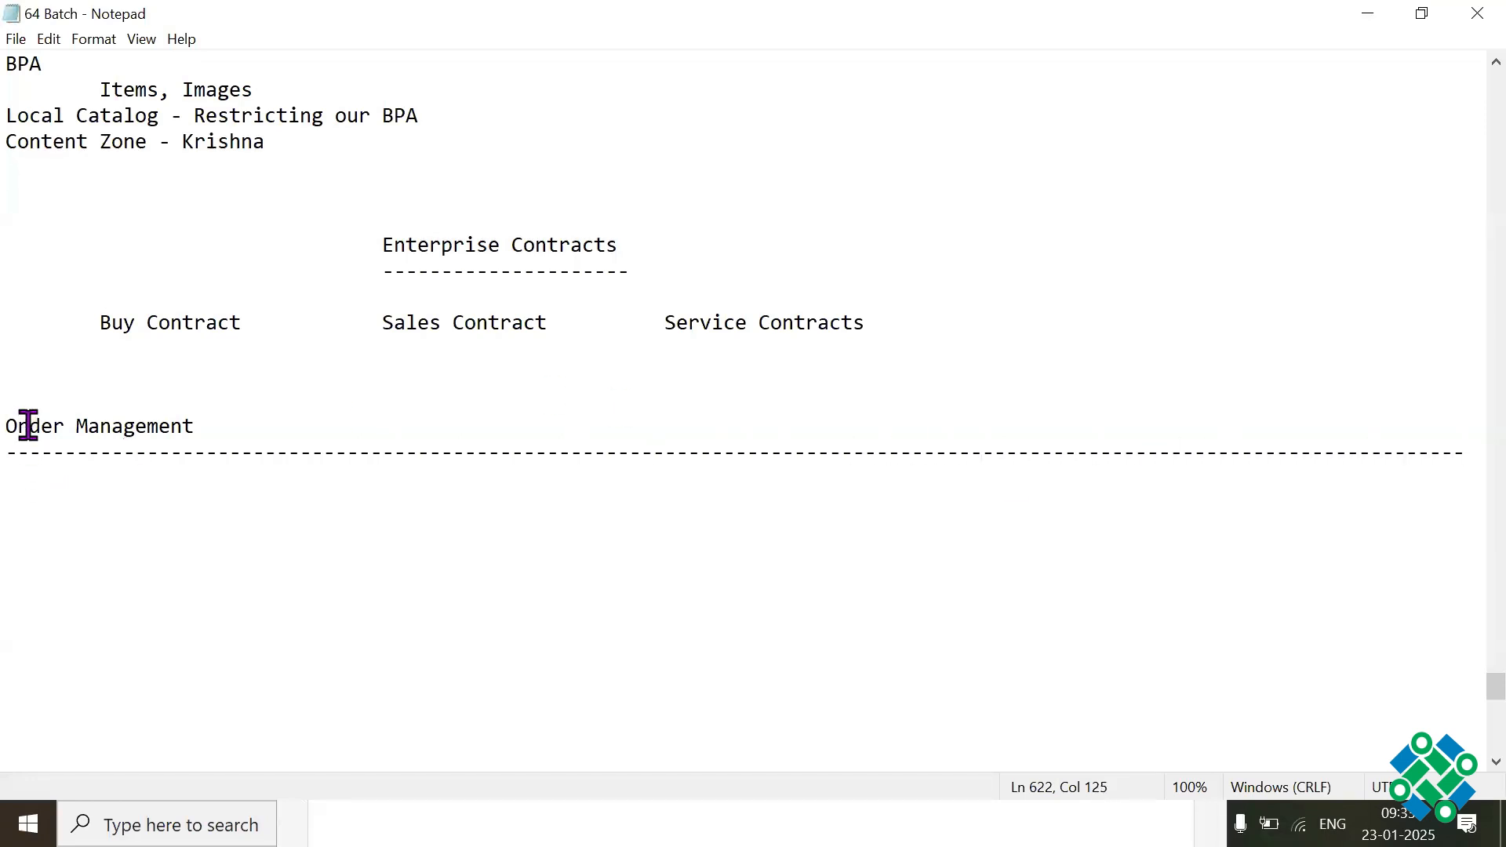
Step: Indent the "Order Management" heading by three tab stops
{"action": "key", "text": "Up"}
{"action": "key", "text": "Home"}
{"action": "key", "text": "Tab"}
{"action": "key", "text": "Tab"}
{"action": "key", "text": "Tab"}
{"action": "key", "text": "Tab"}
{"action": "key", "text": "Tab"}
{"action": "key", "text": "Tab"}
{"action": "key", "text": "Tab"}
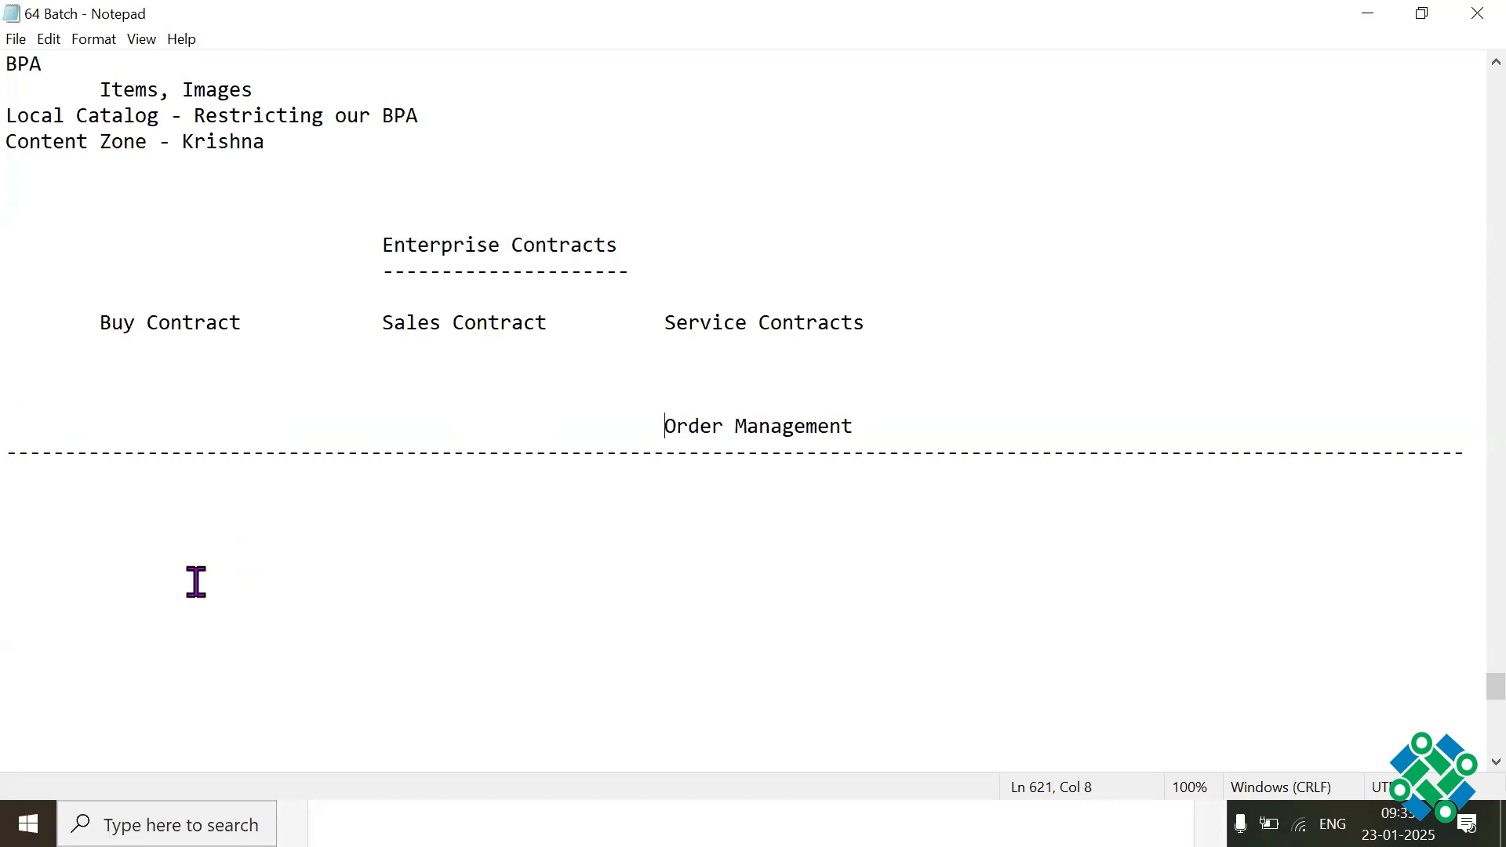
Step: Add a "Shipping documents" subheading with a dashed underline below the Order Management divider
{"action": "left_click", "coordinate": [71, 533]}
{"action": "type", "text": "Ship"}
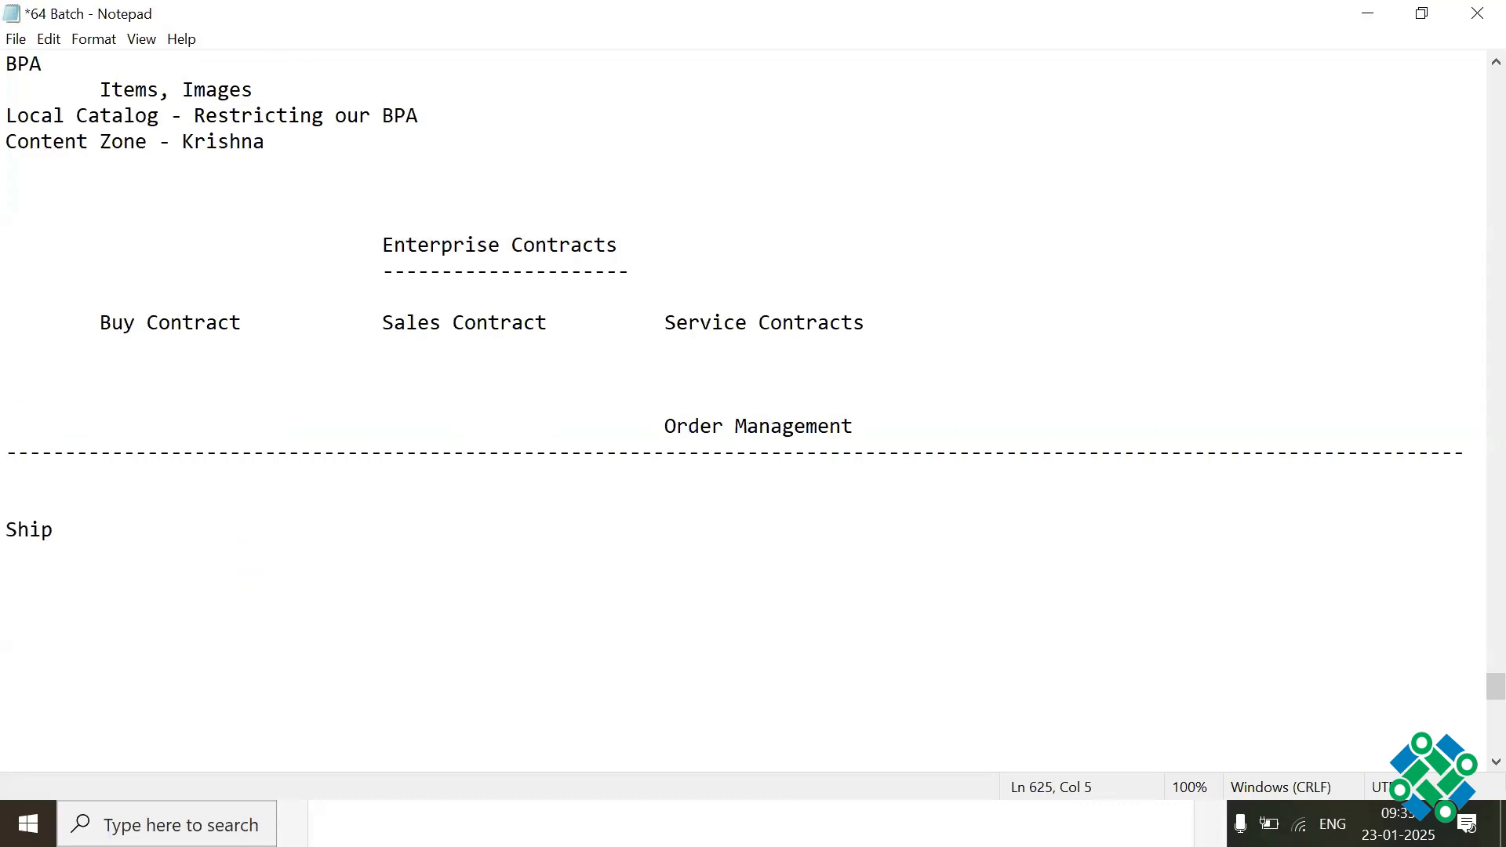
{"action": "type", "text": "o"}
{"action": "key", "text": "BackSpace"}
{"action": "type", "text": "ping documents"}
{"action": "key", "text": "Return"}
{"action": "type", "text": "---"}
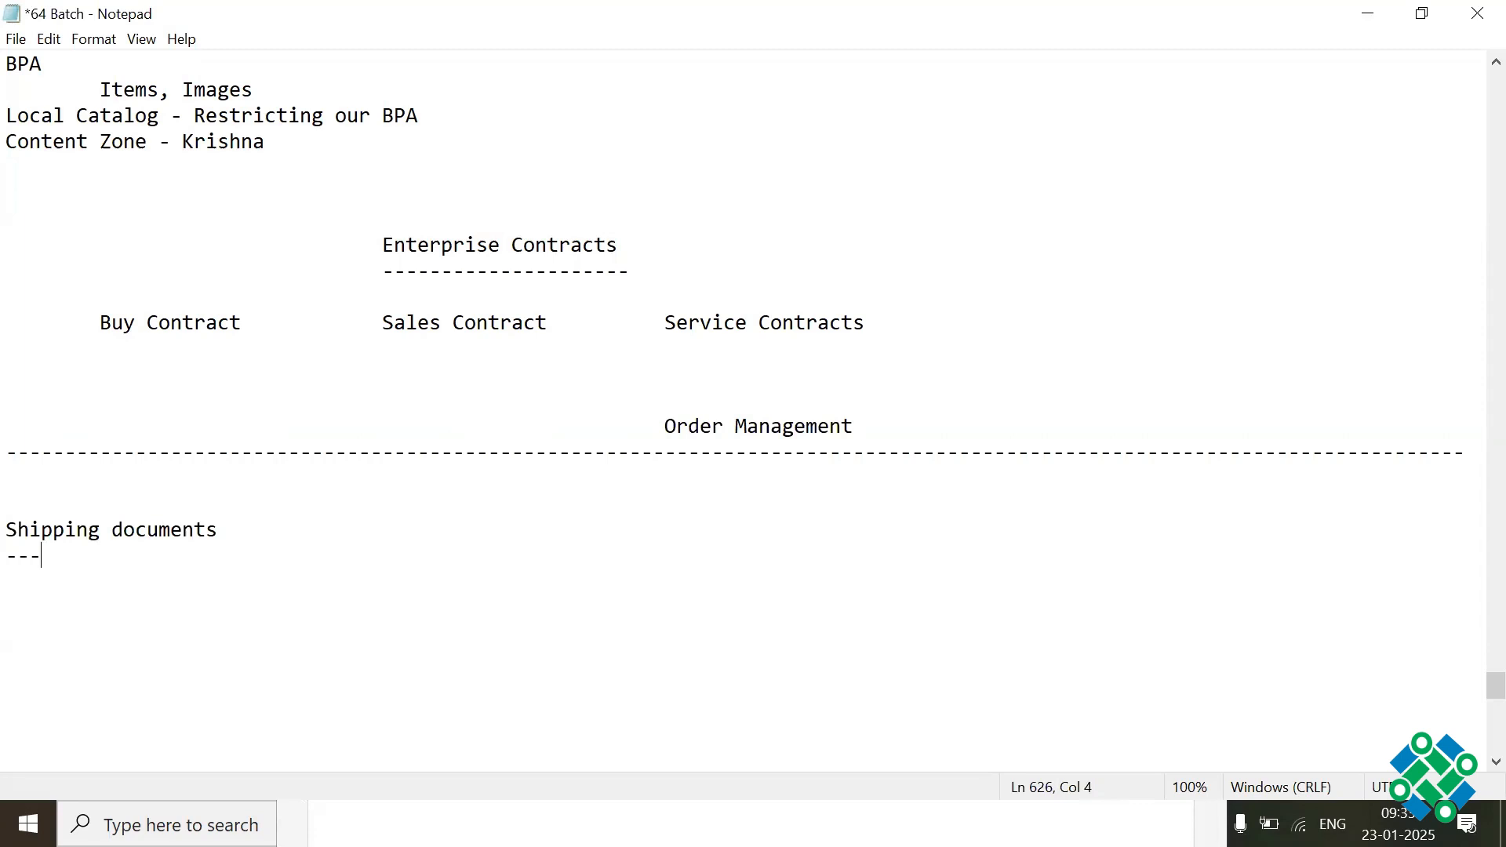
{"action": "type", "text": "---------------"}
{"action": "key", "text": "Return"}
Step: List "Bill of lading" and "Packslip report" on separate lines under Shipping documents
{"action": "type", "text": "BO"}
{"action": "type", "text": "lading"}
{"action": "key", "text": "Return"}
{"action": "type", "text": "P"}
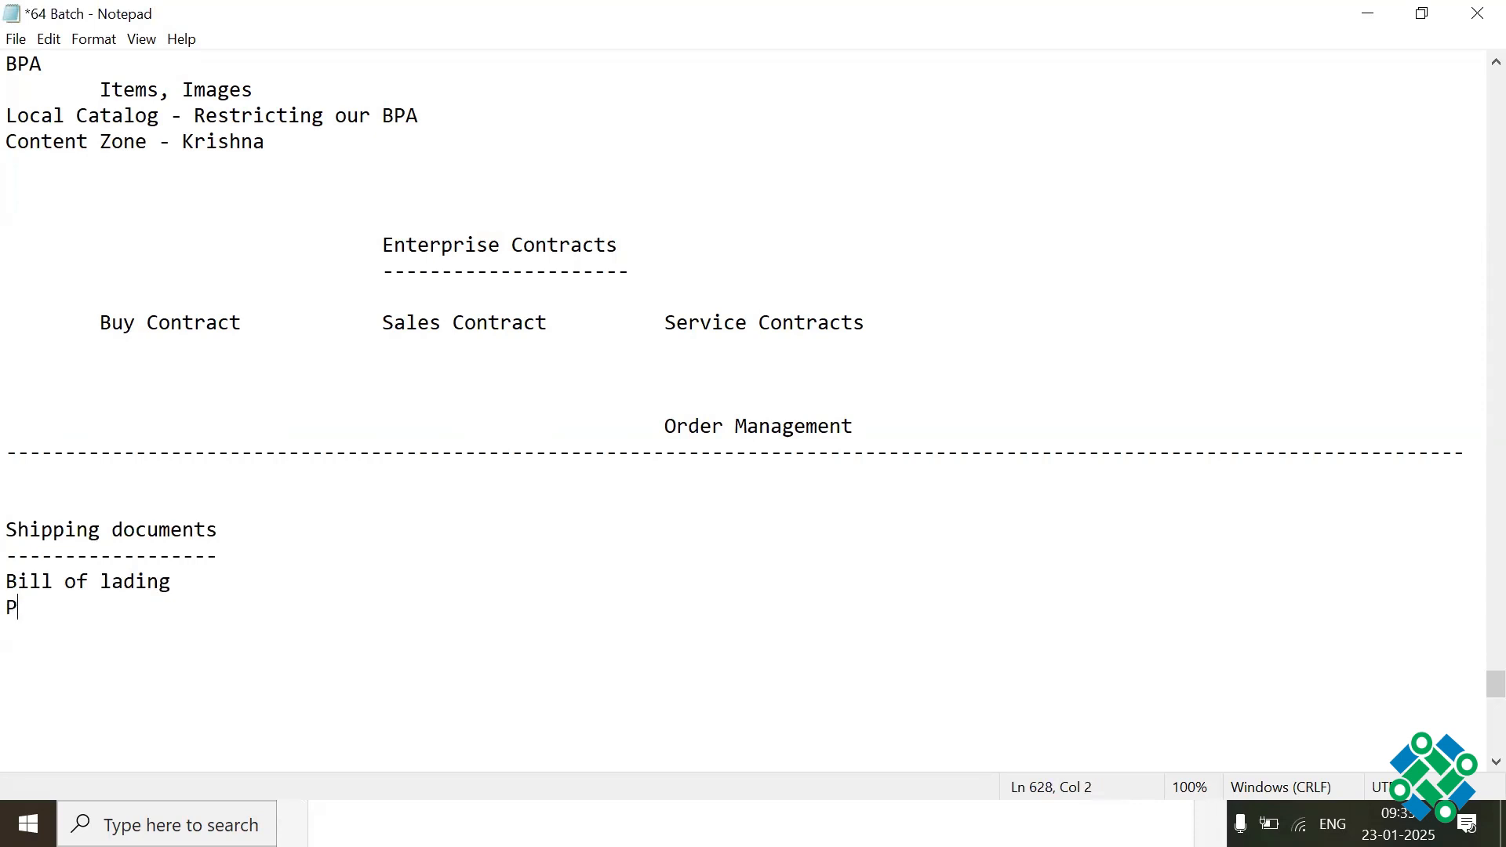
{"action": "type", "text": "acksliporeportManagem"}
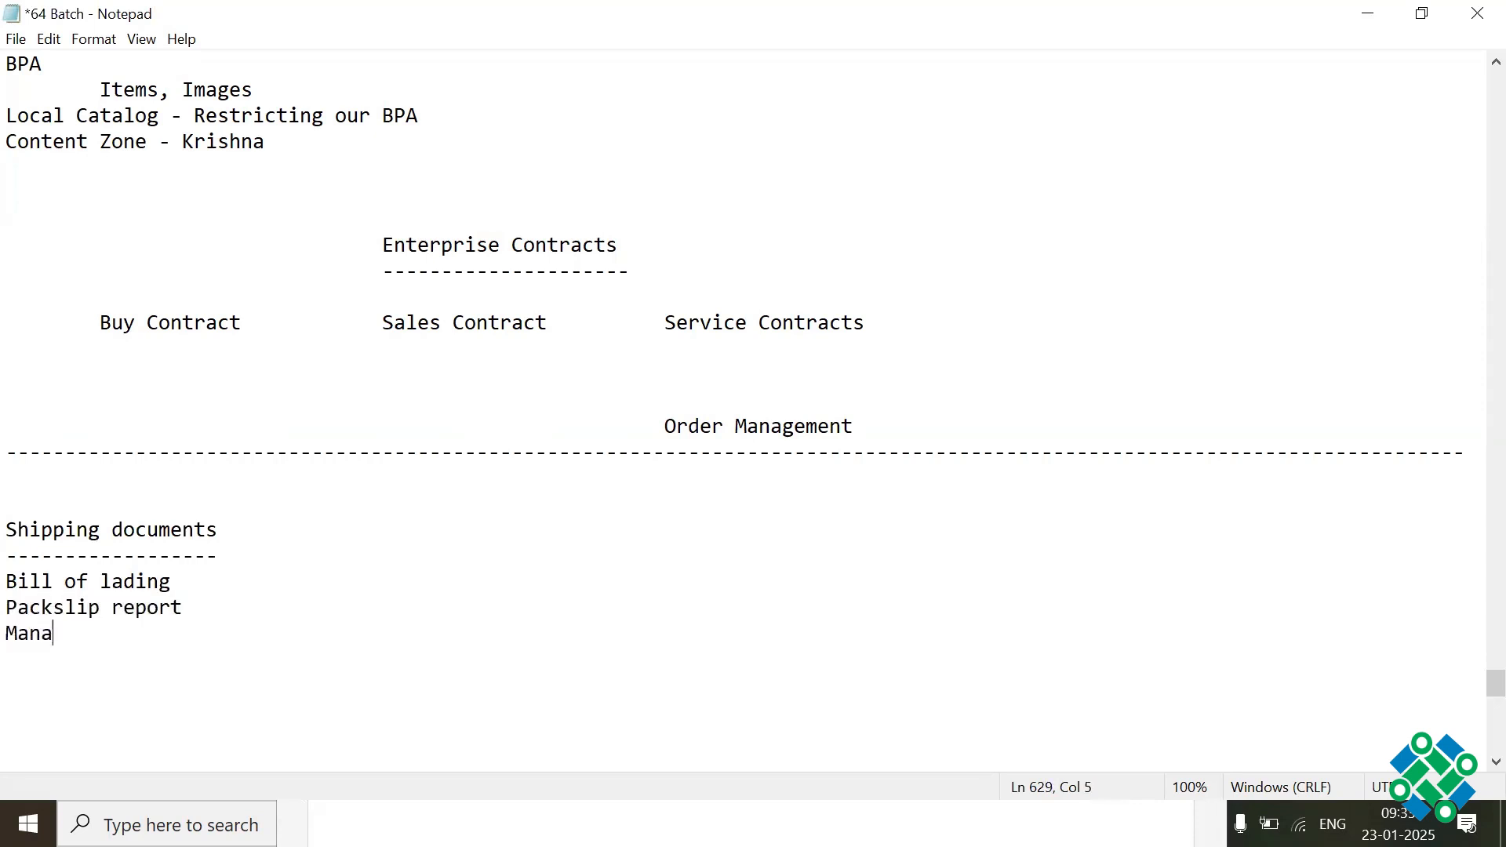
Step: Add the line "Manage shipment interface (Inventory Interface, AR Interface)" under the packslip entry and save the file
{"action": "key", "text": "BackSpace"}
{"action": "key", "text": "BackSpace"}
{"action": "key", "text": "BackSpace"}
{"action": "key", "text": "BackSpace"}
{"action": "key", "text": "BackSpace"}
{"action": "type", "text": "nage shipment inter"}
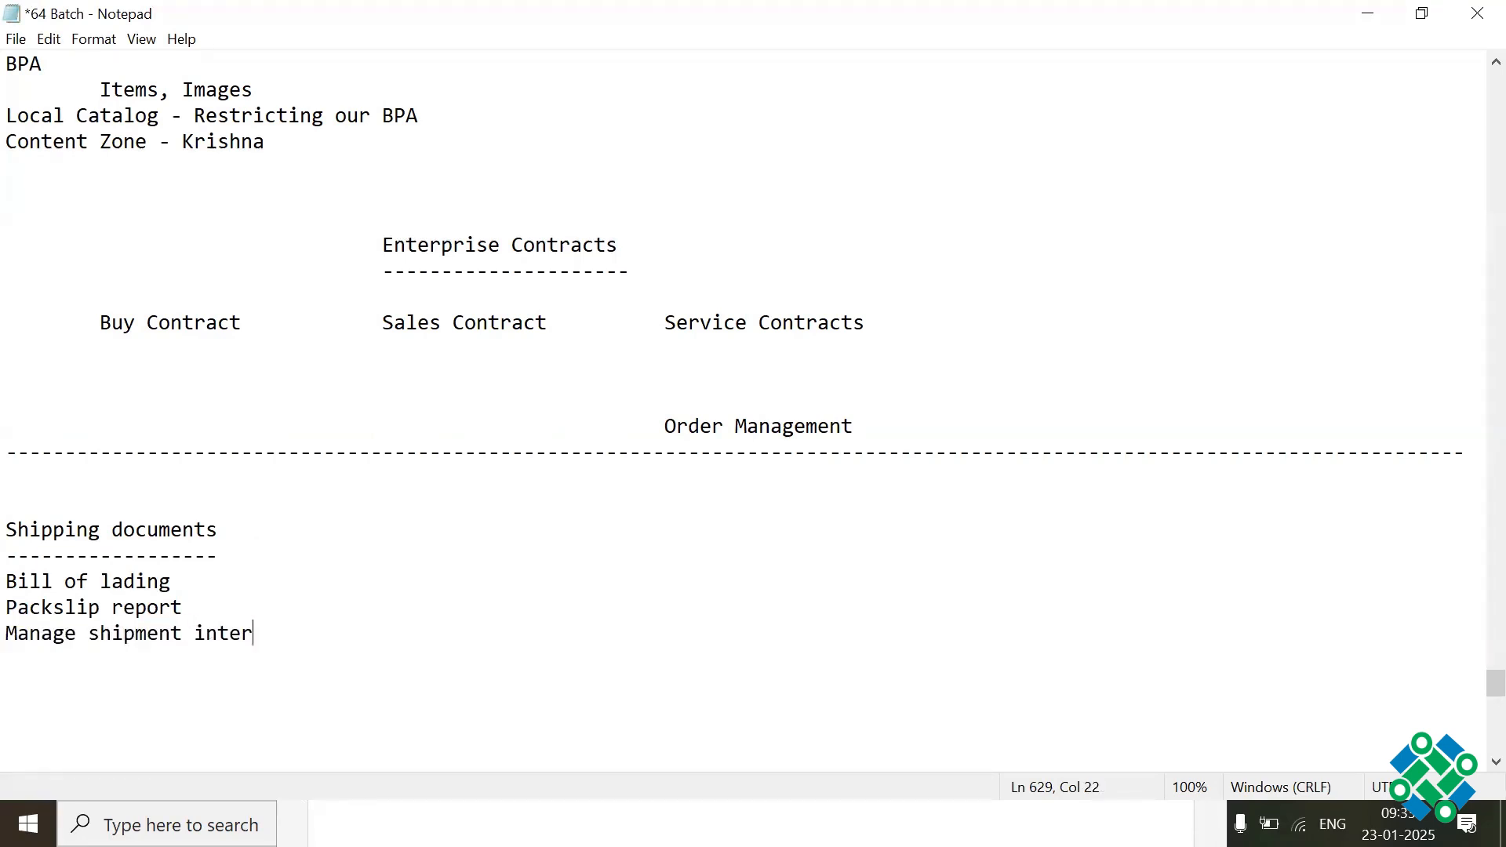
{"action": "type", "text": "face (Invenotry"}
{"action": "key", "text": "BackSpace"}
{"action": "key", "text": "BackSpace"}
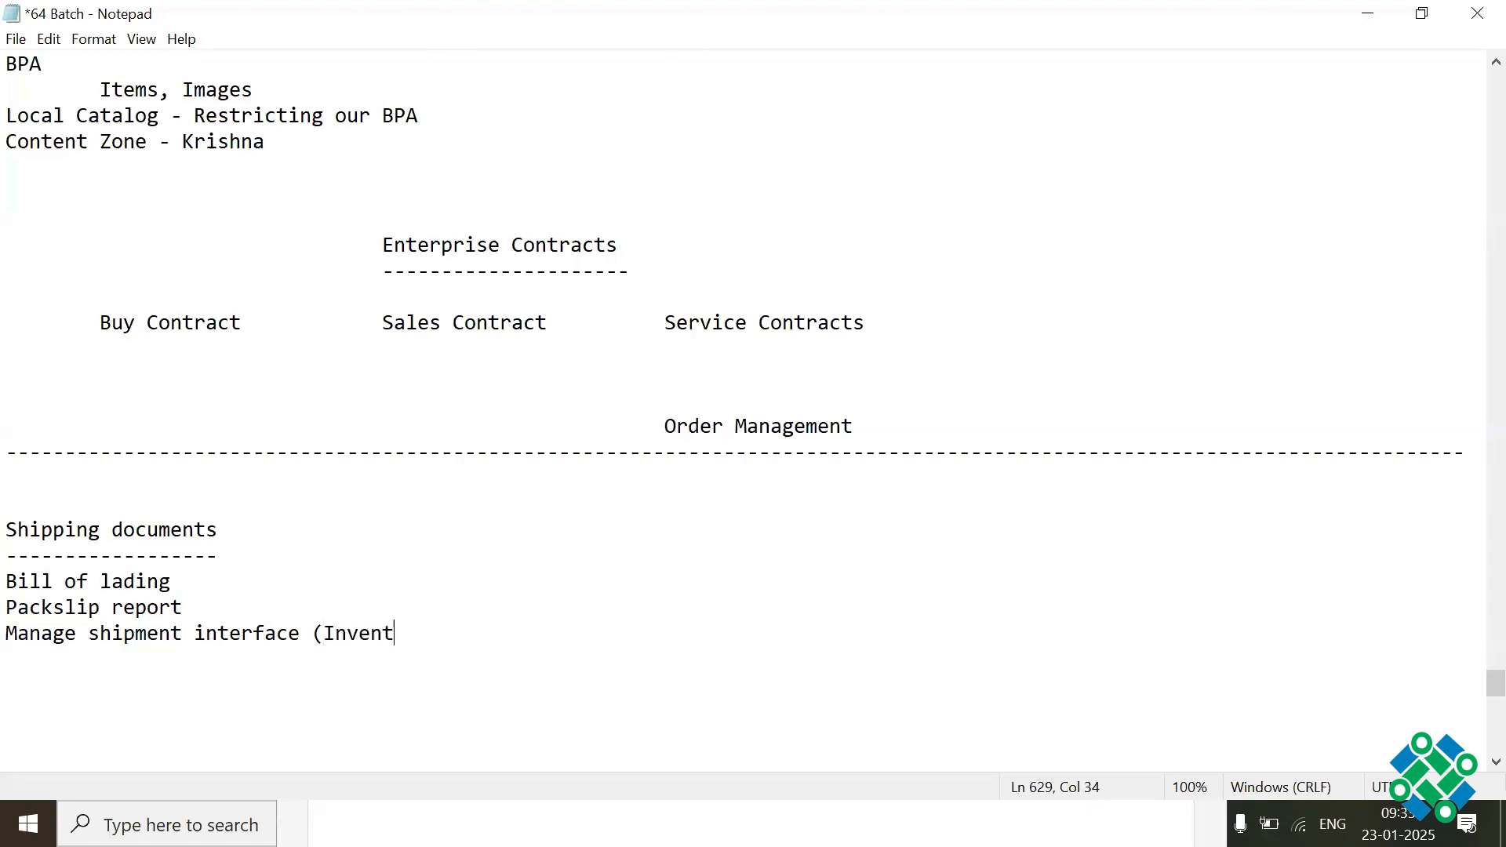
{"action": "type", "text": "ory Interface"}
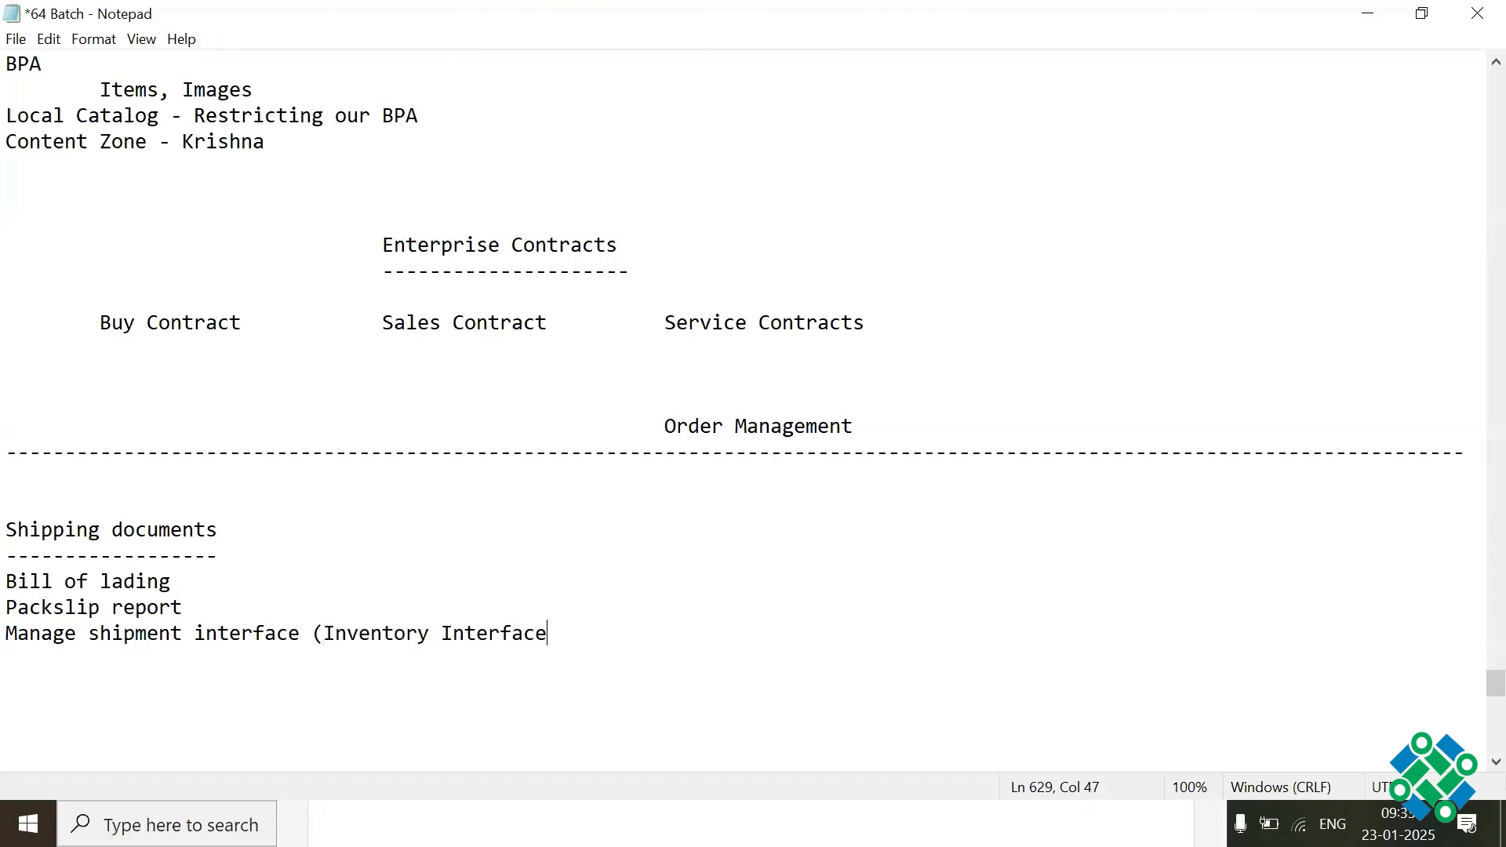
{"action": "type", "text": ", AR Interface"}
{"action": "key", "text": "ctrl+s"}
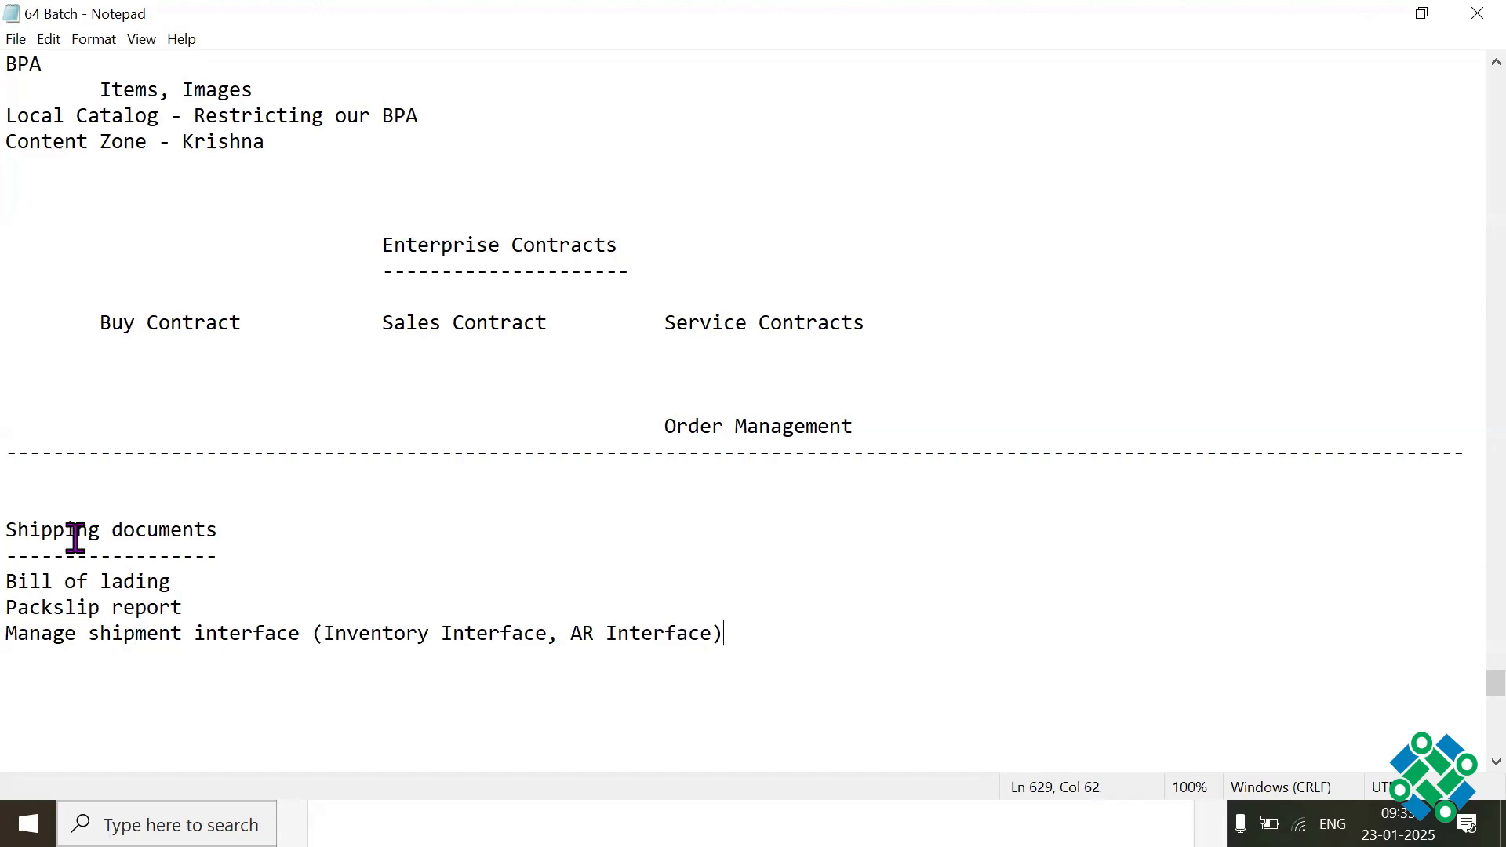
Step: Review the Manage shipment interface line, highlighting its inventory and AR interface parts
{"action": "left_click", "coordinate": [314, 633]}
{"action": "left_click", "coordinate": [502, 633], "text": "shift"}
{"action": "left_click", "coordinate": [1496, 762]}
{"action": "left_click", "coordinate": [1496, 762]}
{"action": "left_click", "coordinate": [1496, 762]}
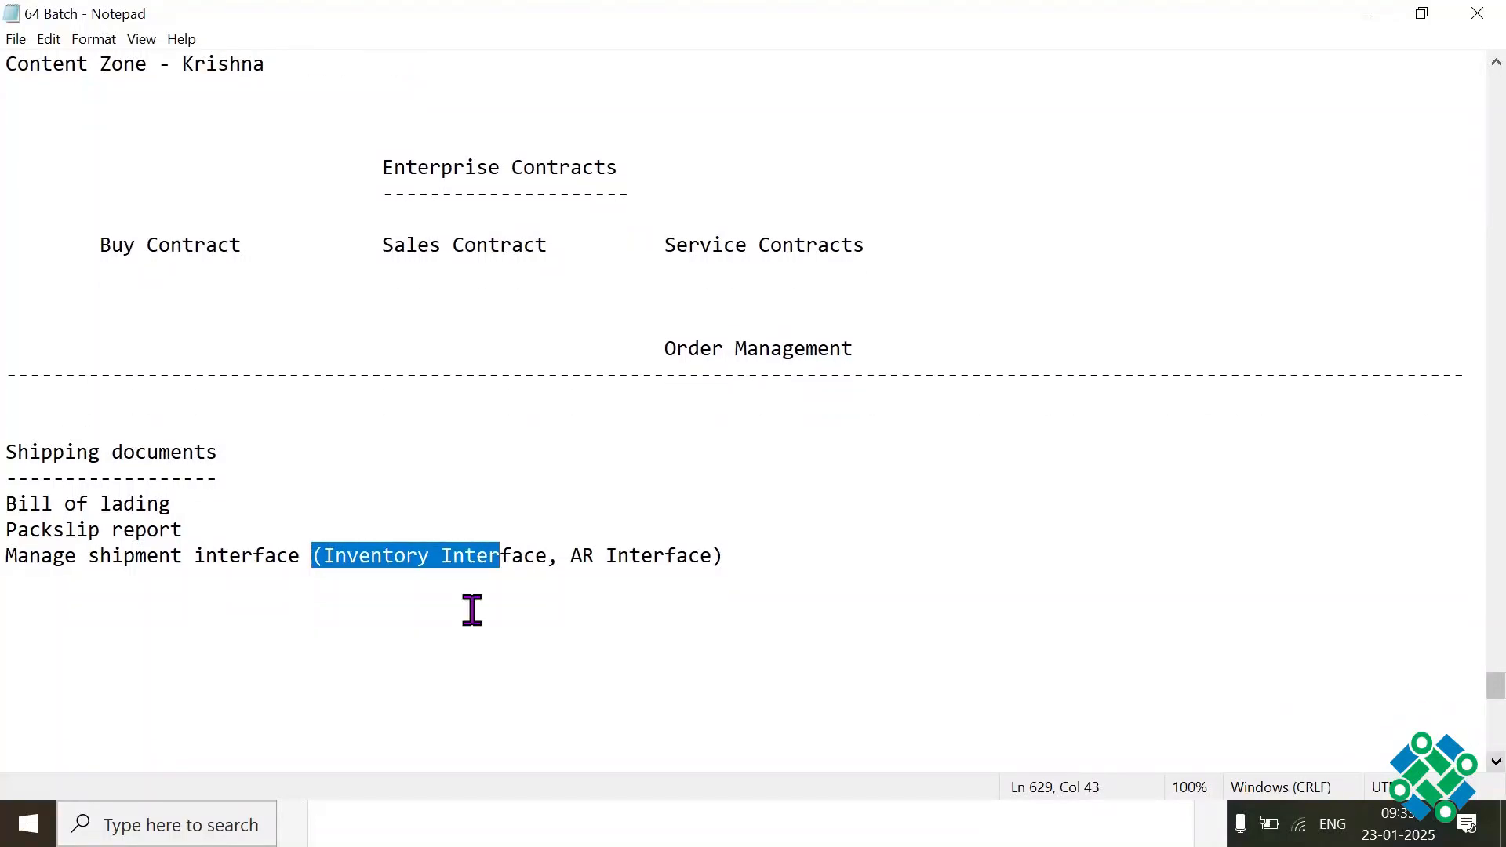
{"action": "left_click", "coordinate": [300, 557]}
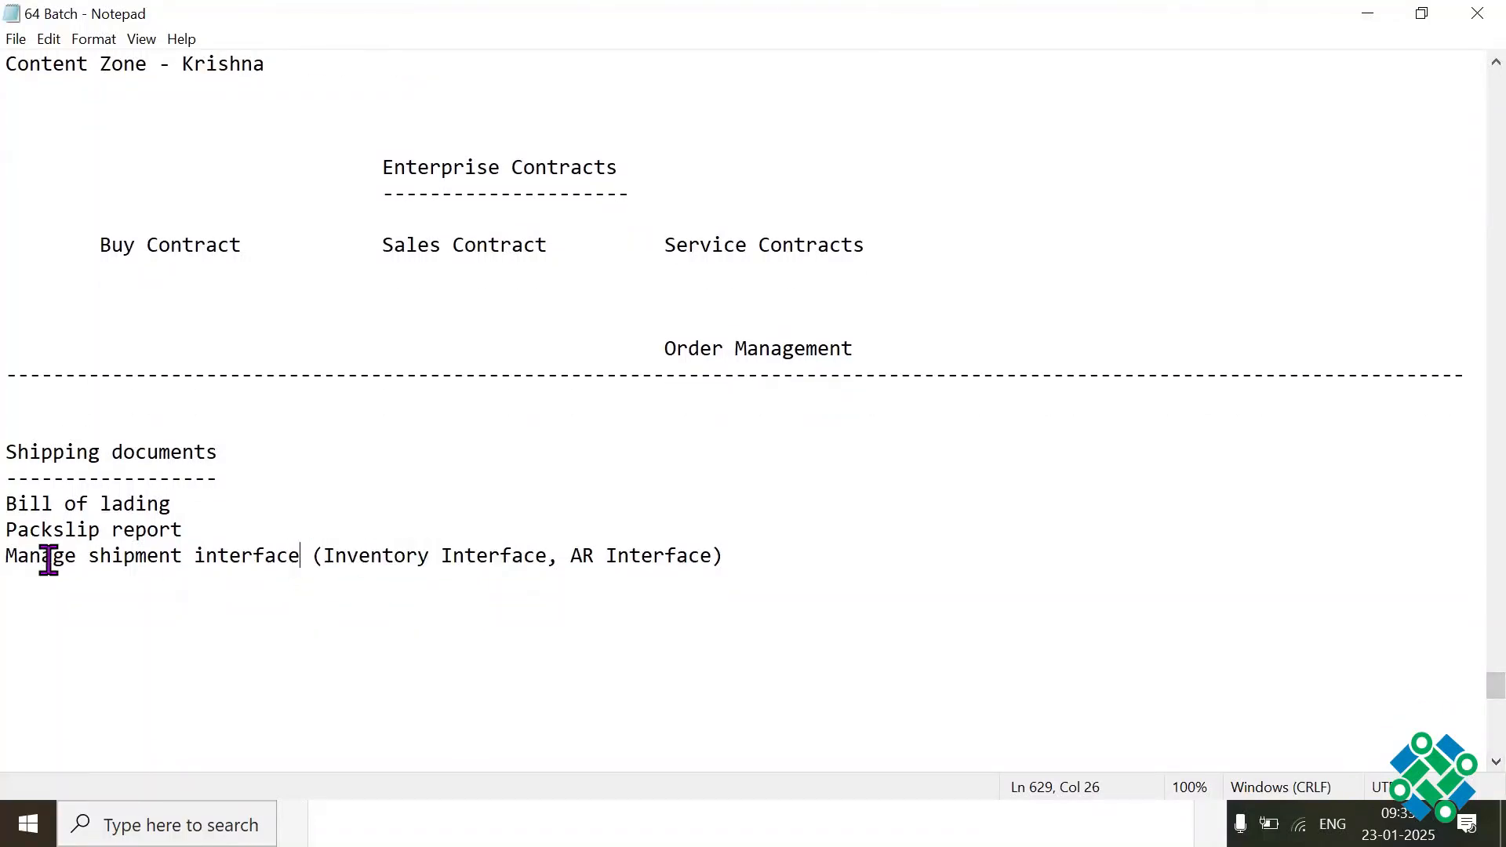
{"action": "left_click", "coordinate": [9, 558], "text": "shift"}
{"action": "left_click", "coordinate": [10, 558]}
{"action": "left_click_drag", "start_coordinate": [559, 556], "coordinate": [723, 559]}
{"action": "left_click", "coordinate": [742, 559]}
Step: Insert "(RA_Interface_lines_all)" after "AR Interface" within the parentheses, save the file and highlight the table name
{"action": "left_click", "coordinate": [715, 555]}
{"action": "type", "text": "("}
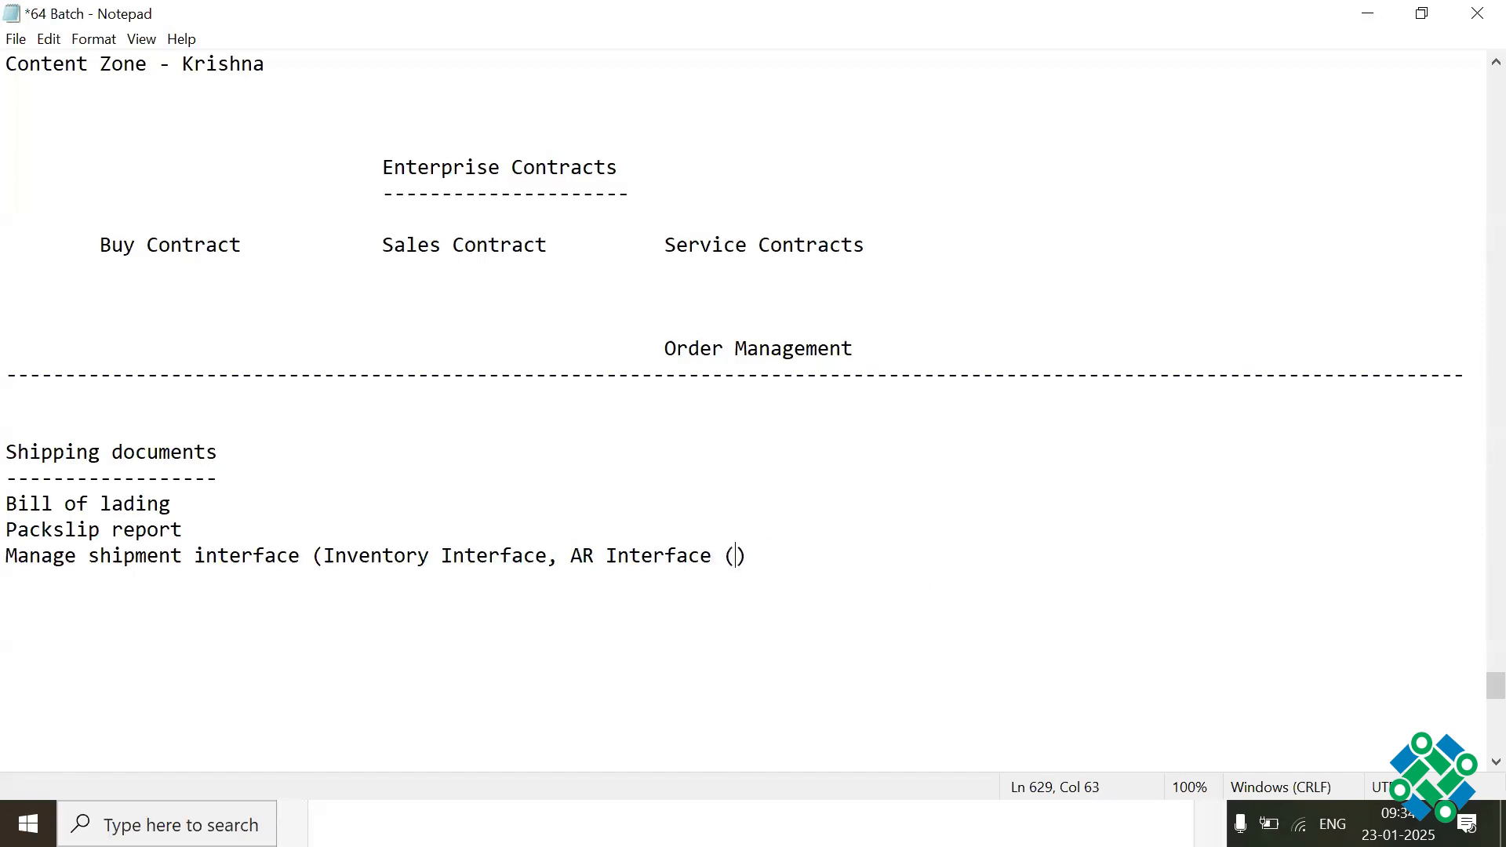
{"action": "type", "text": "RA_Interface_lines_all"}
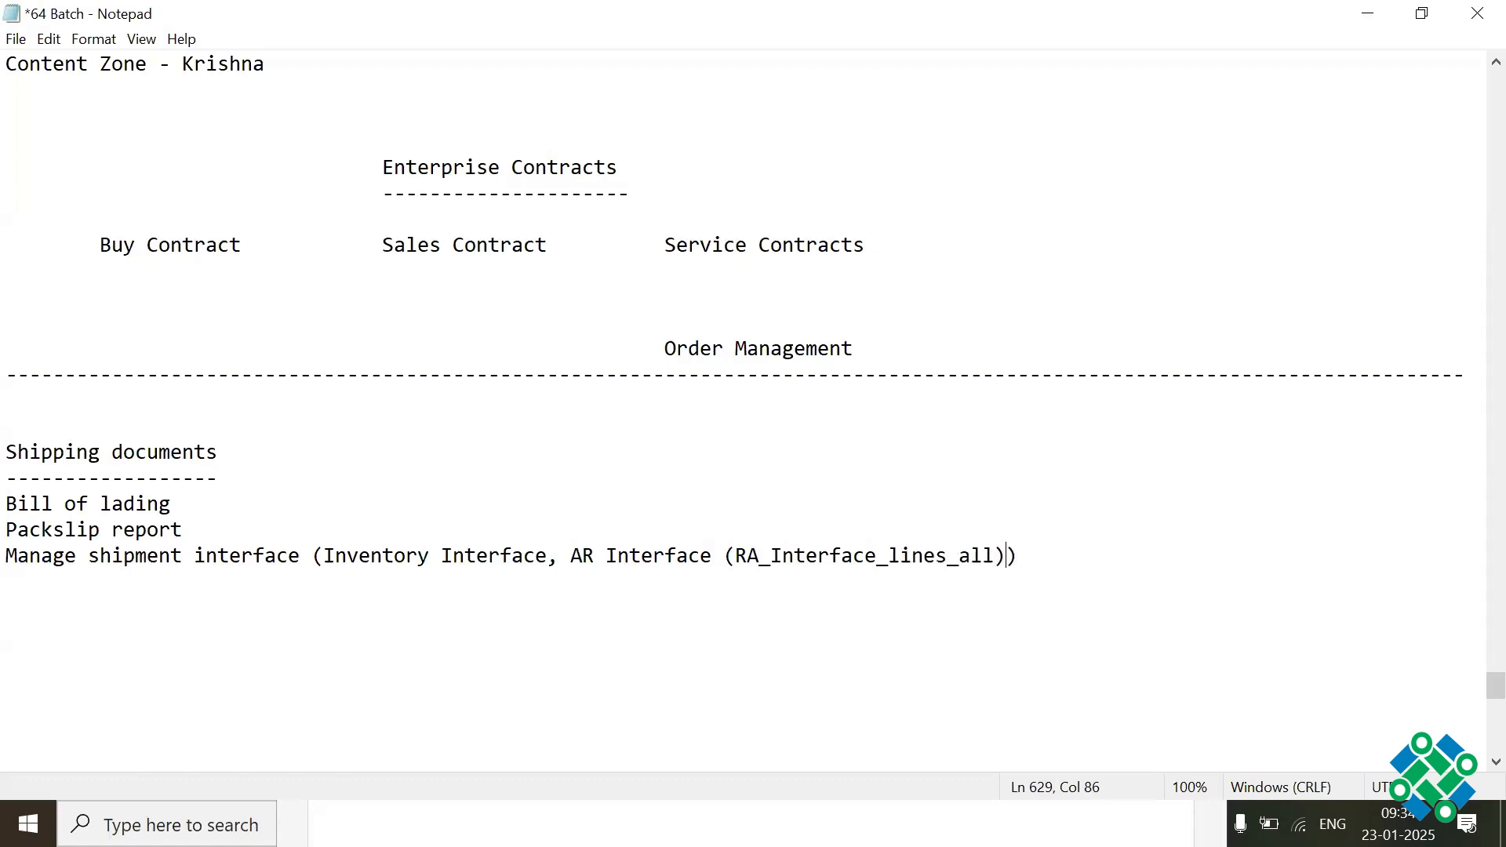
{"action": "key", "text": "ctrl+s"}
{"action": "left_click_drag", "start_coordinate": [725, 556], "coordinate": [1000, 557]}
{"action": "left_click", "coordinate": [909, 615]}
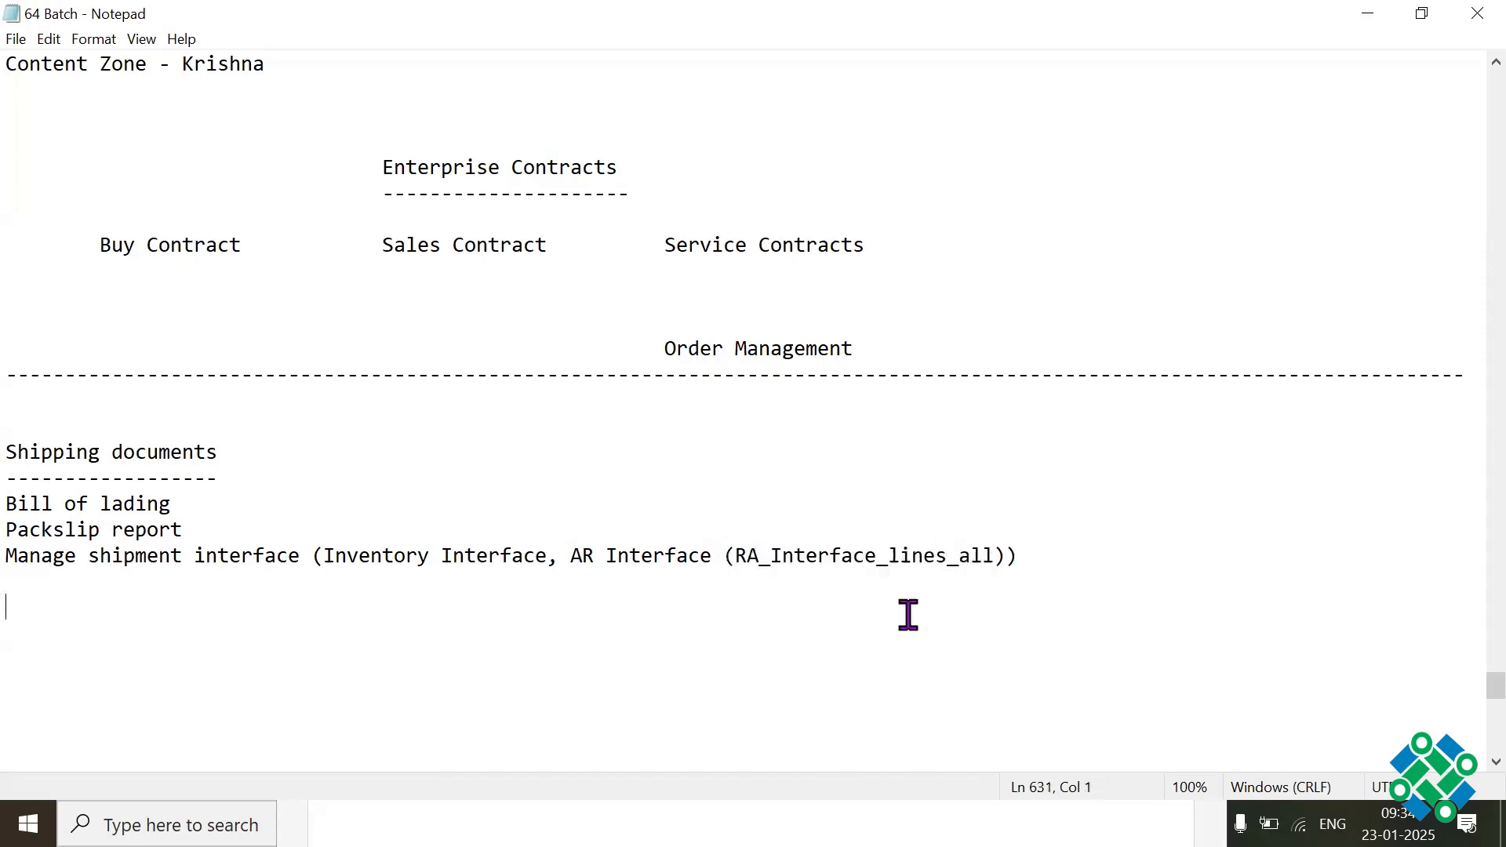
{"action": "left_click_drag", "start_coordinate": [735, 557], "coordinate": [992, 560]}
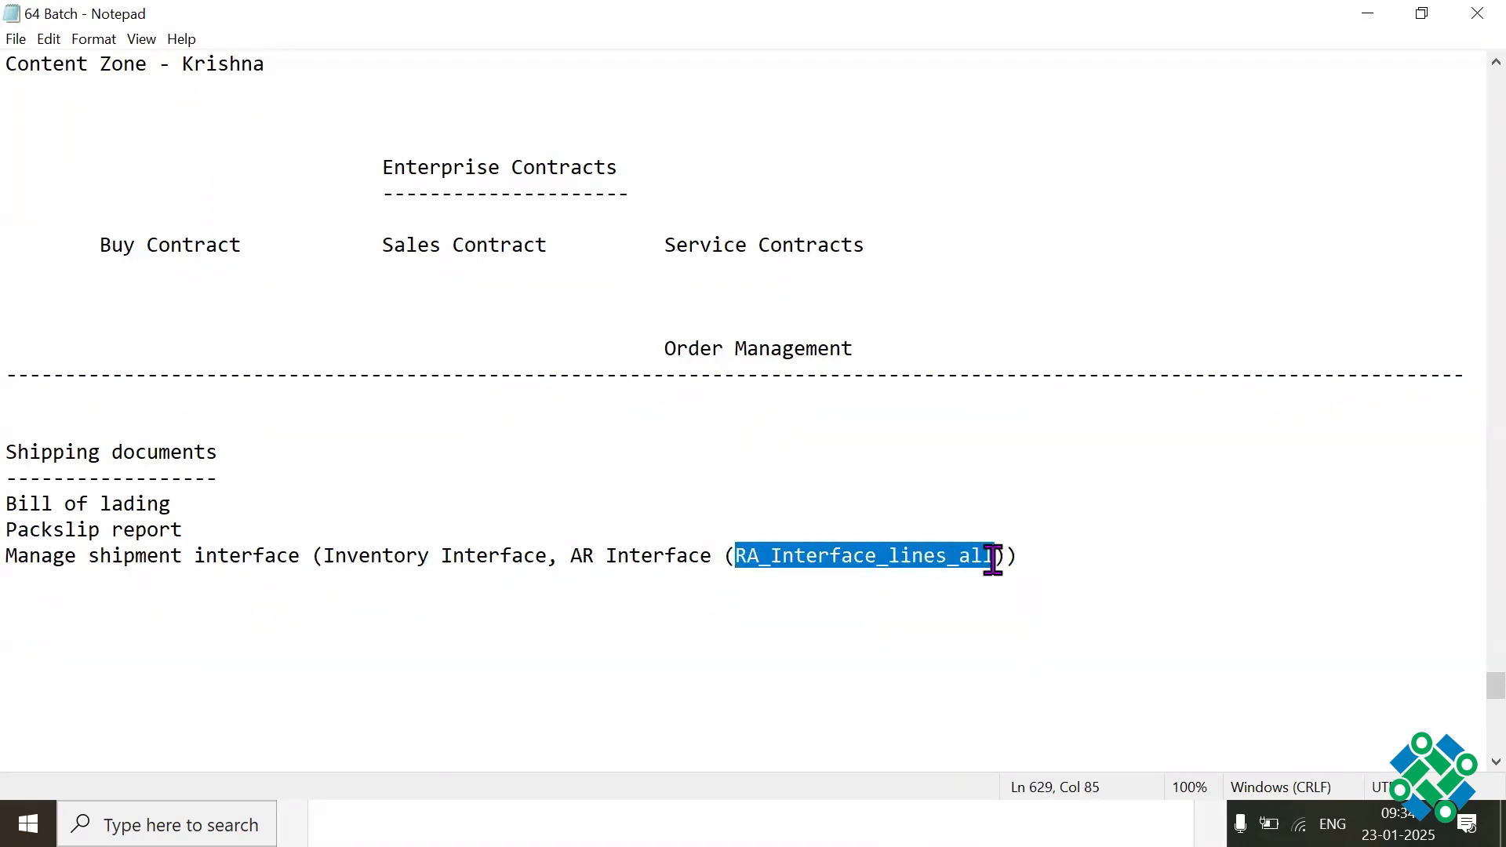
Step: Add an "Auto Invoice Program" line, separated by a blank line, below the Manage shipment interface entry
{"action": "left_click", "coordinate": [1048, 559]}
{"action": "key", "text": "Return"}
{"action": "key", "text": "Return"}
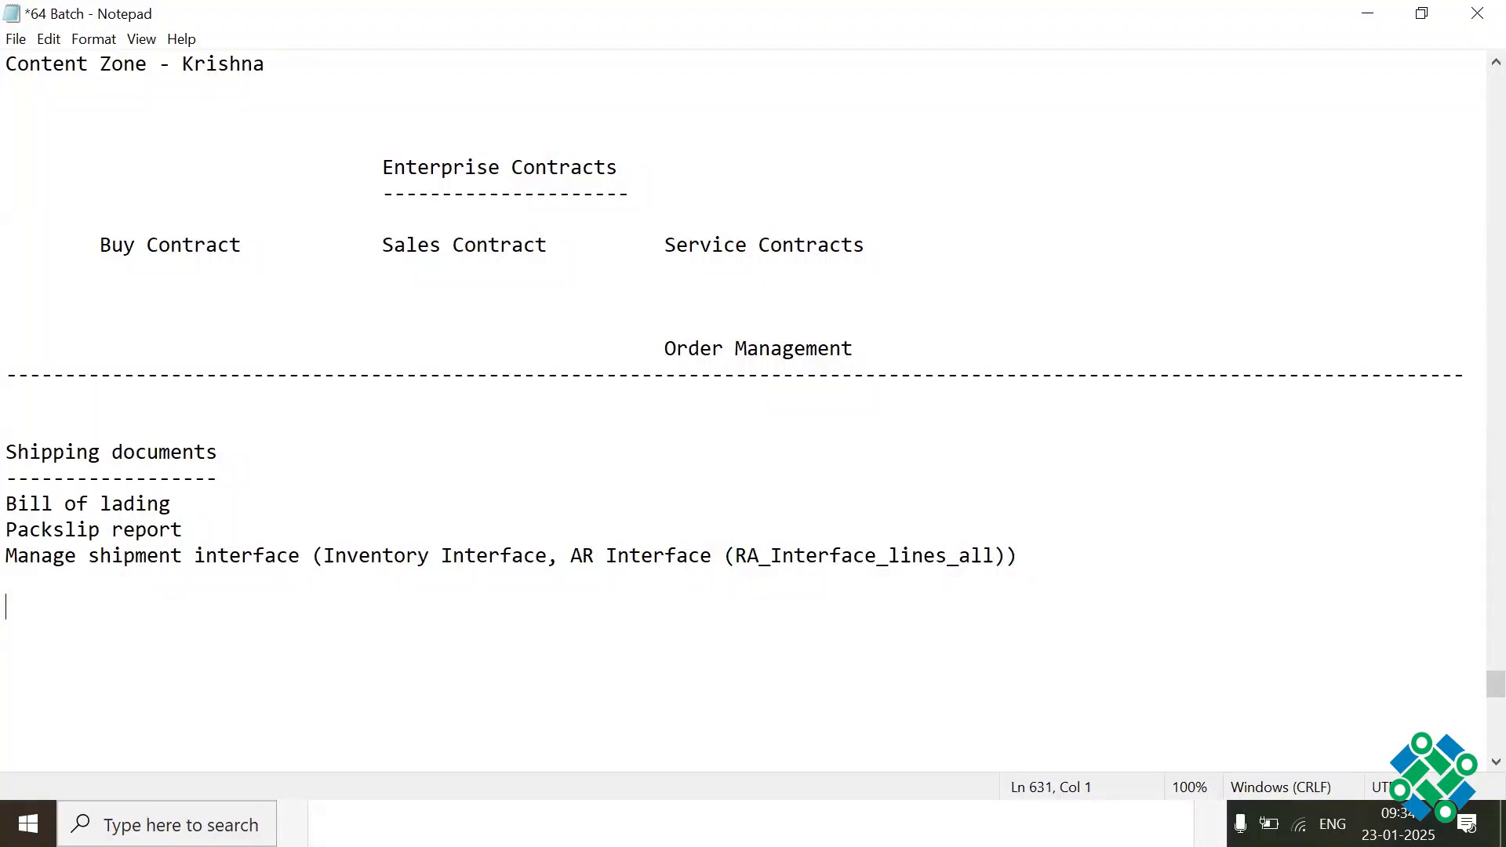
{"action": "type", "text": "Auto Invoice Program"}
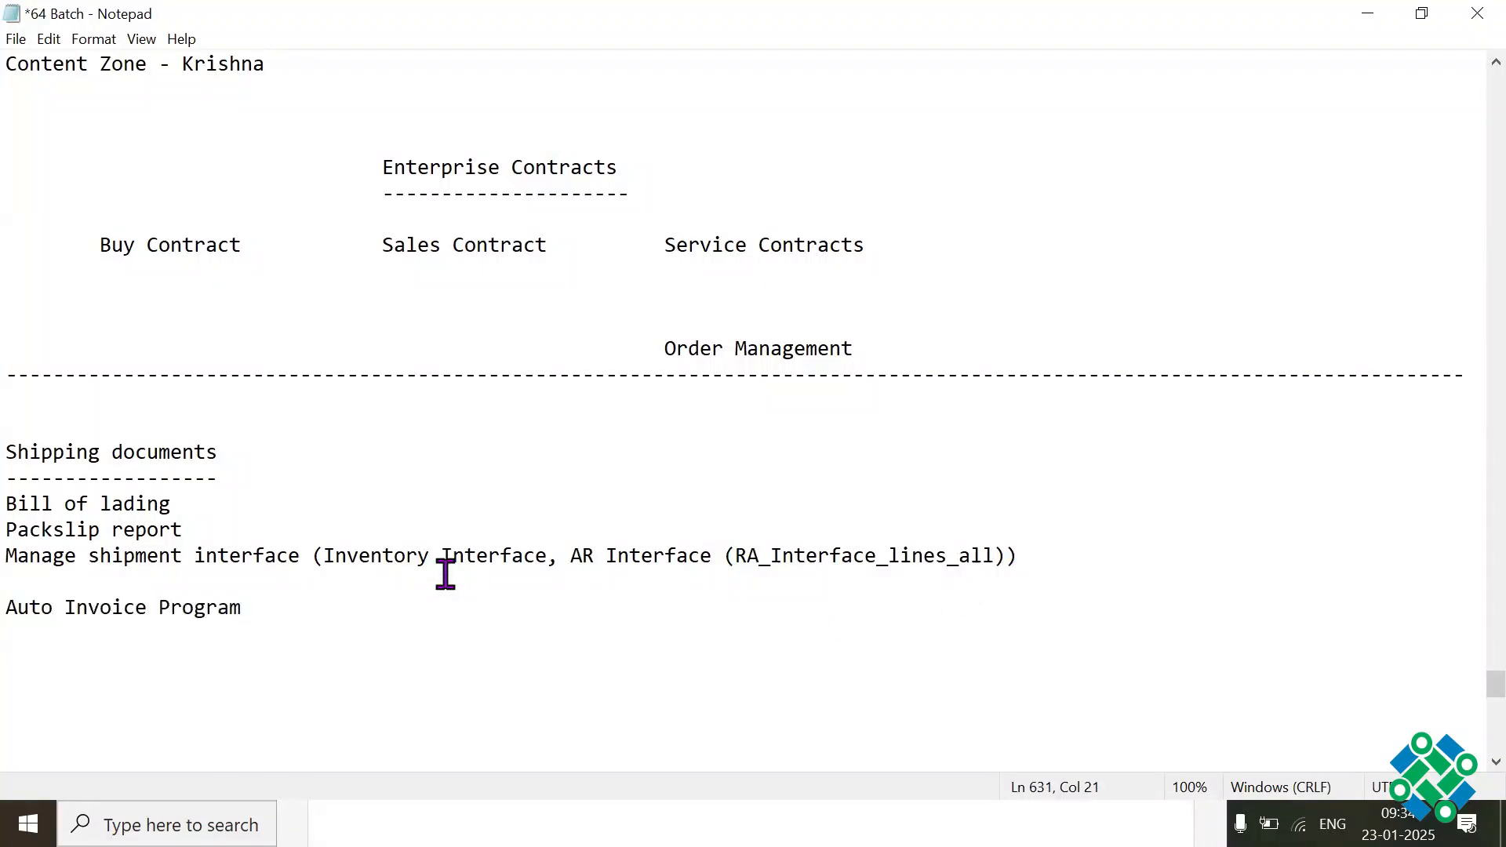
{"action": "left_click_drag", "start_coordinate": [361, 611], "coordinate": [8, 610]}
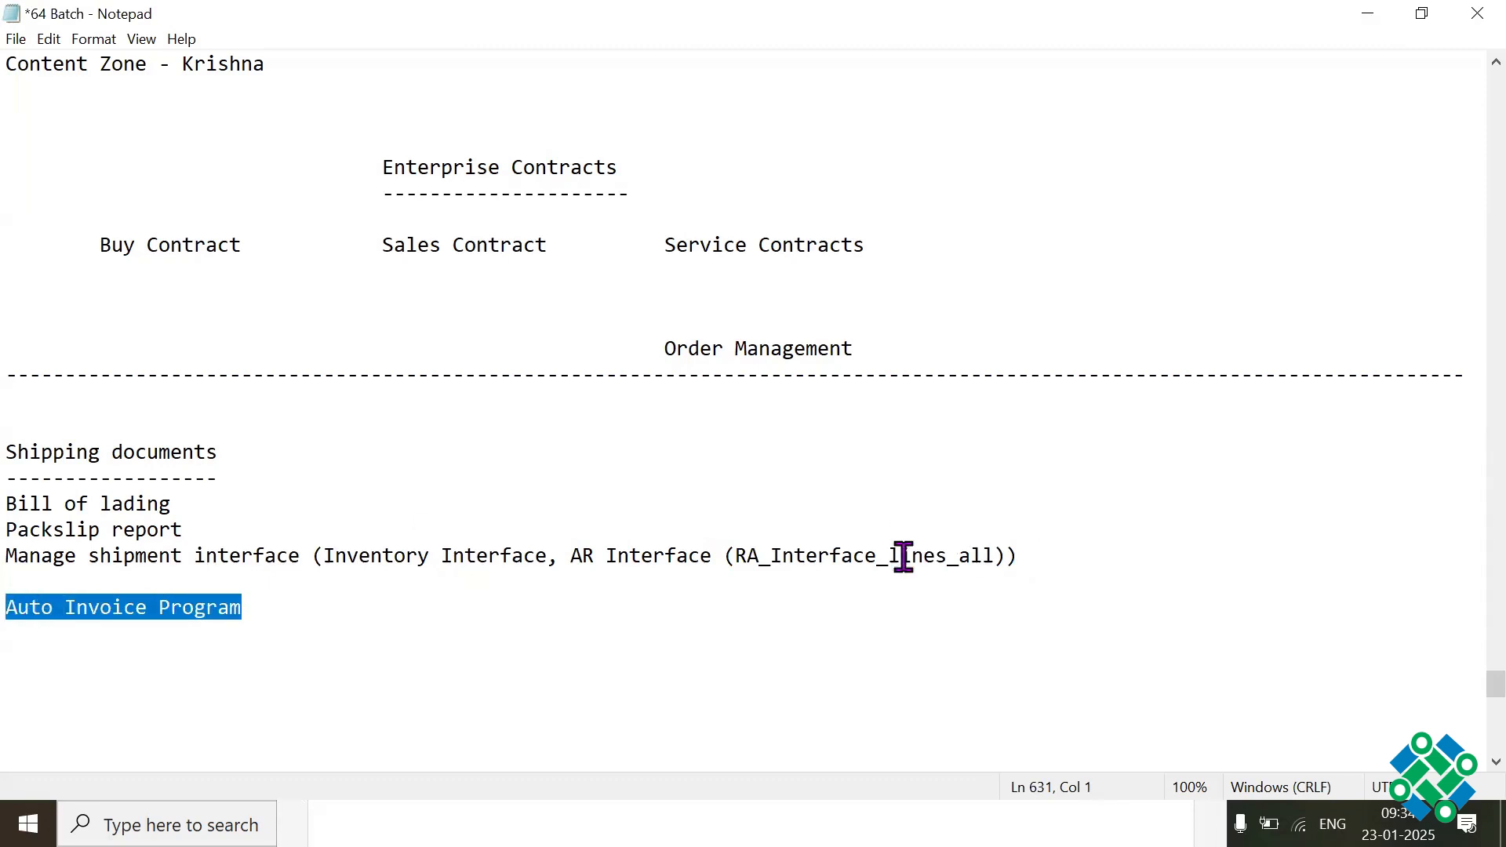
{"action": "left_click_drag", "start_coordinate": [732, 555], "coordinate": [1004, 553]}
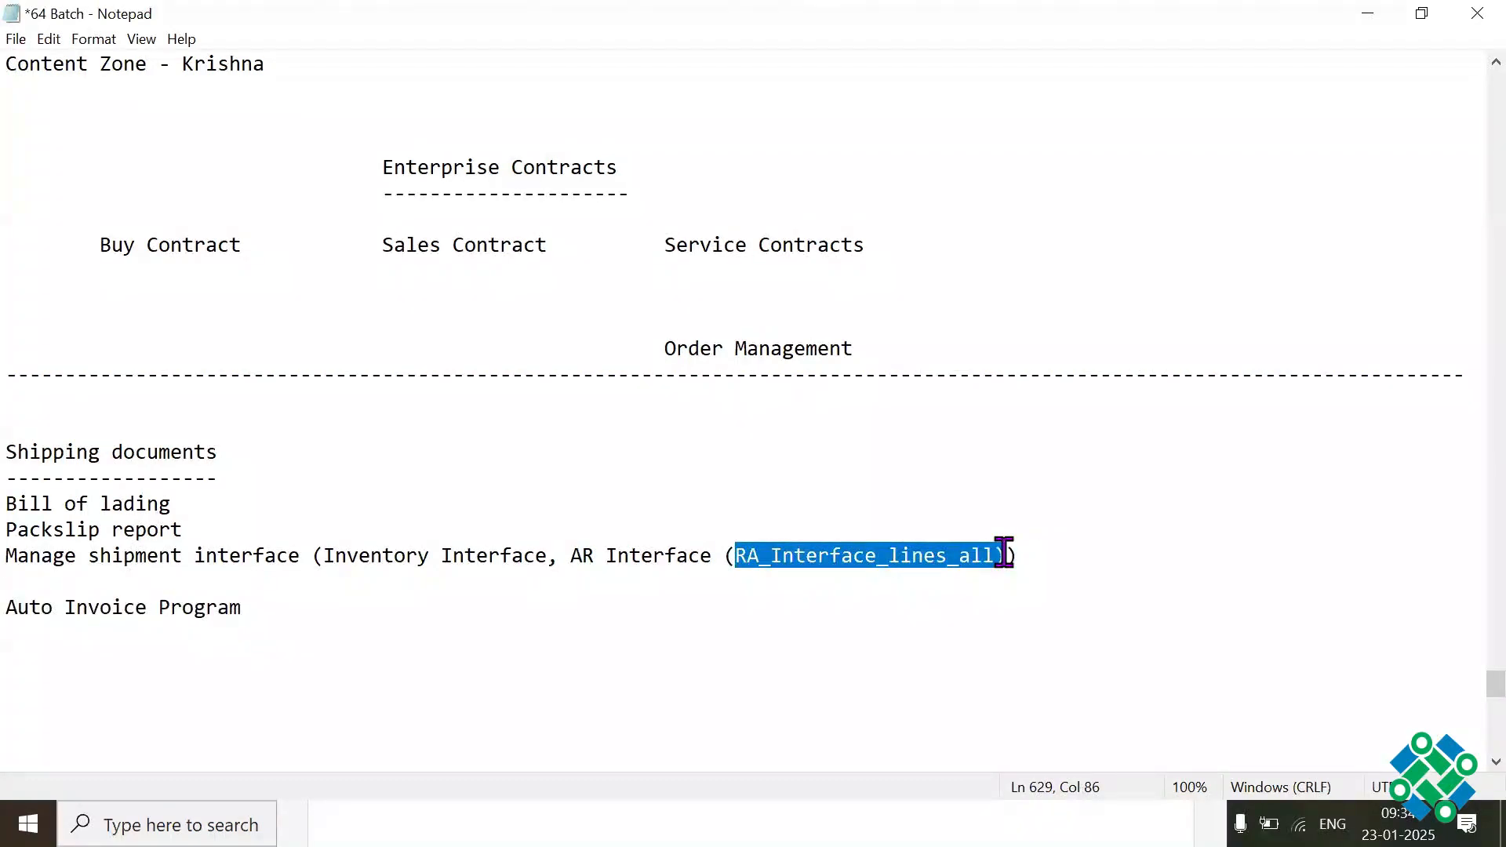
{"action": "left_click_drag", "start_coordinate": [274, 632], "coordinate": [29, 608]}
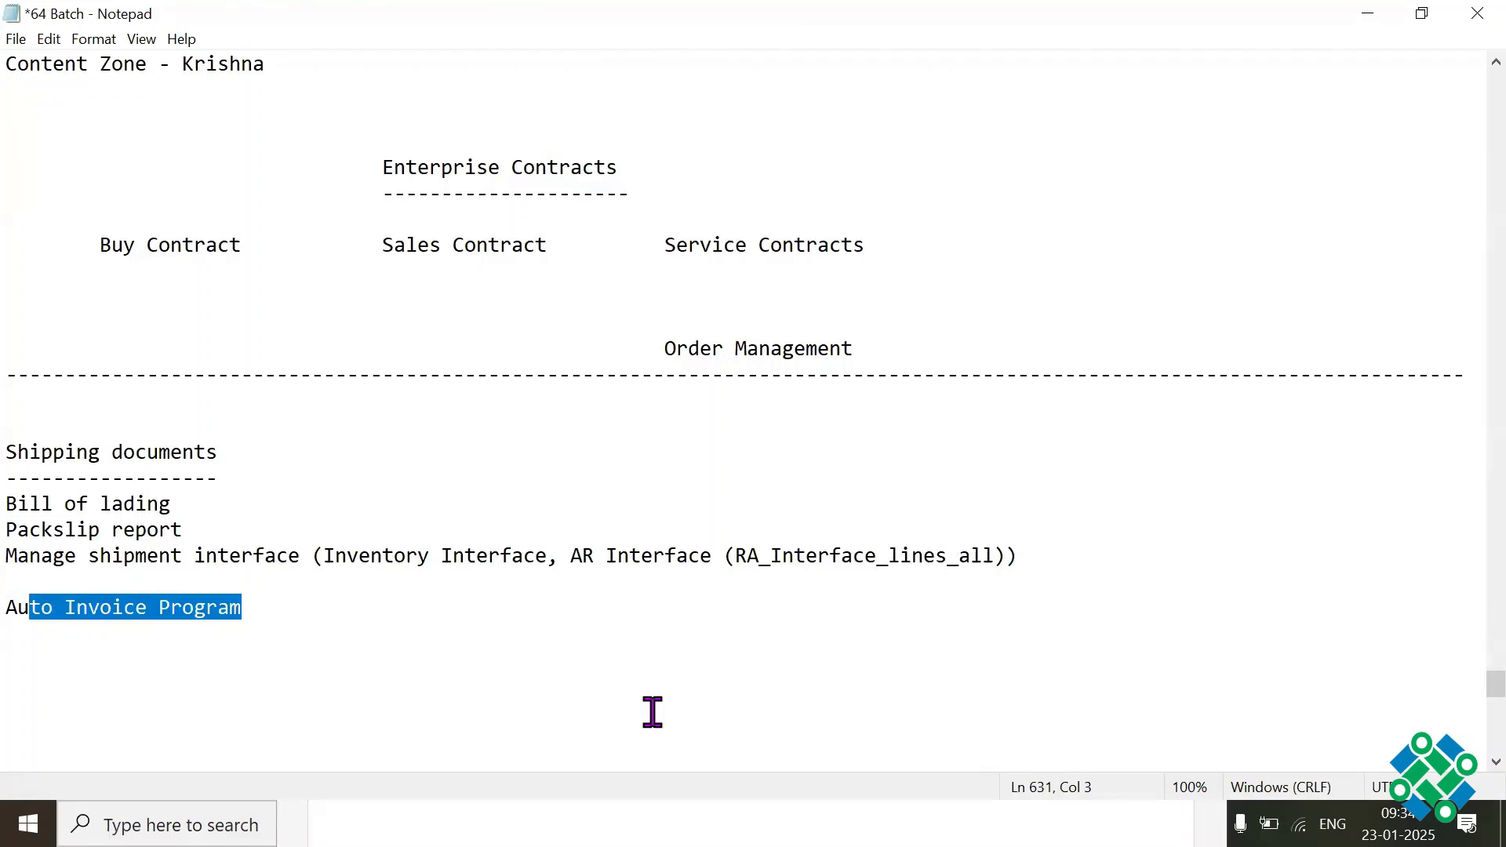
Step: Copy "RA_Interface_lines_all" from the line above and place it with an arrow "-->" before "Auto Invoice Program"
{"action": "left_click_drag", "start_coordinate": [735, 558], "coordinate": [990, 556]}
{"action": "key", "text": "ctrl+c"}
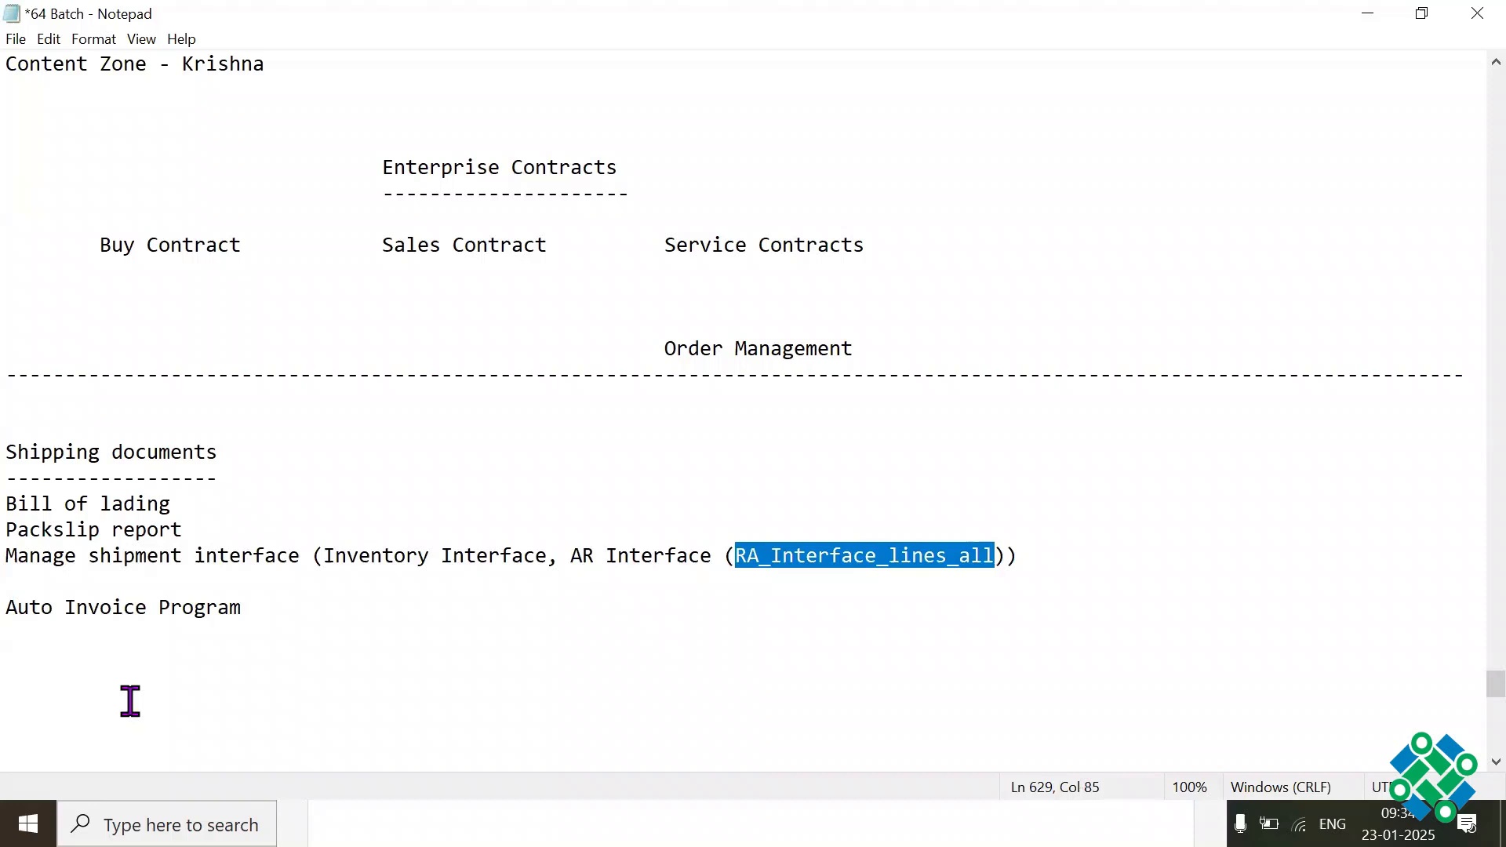
{"action": "left_click", "coordinate": [23, 609]}
{"action": "key", "text": "ctrl+v"}
{"action": "type", "text": "--"}
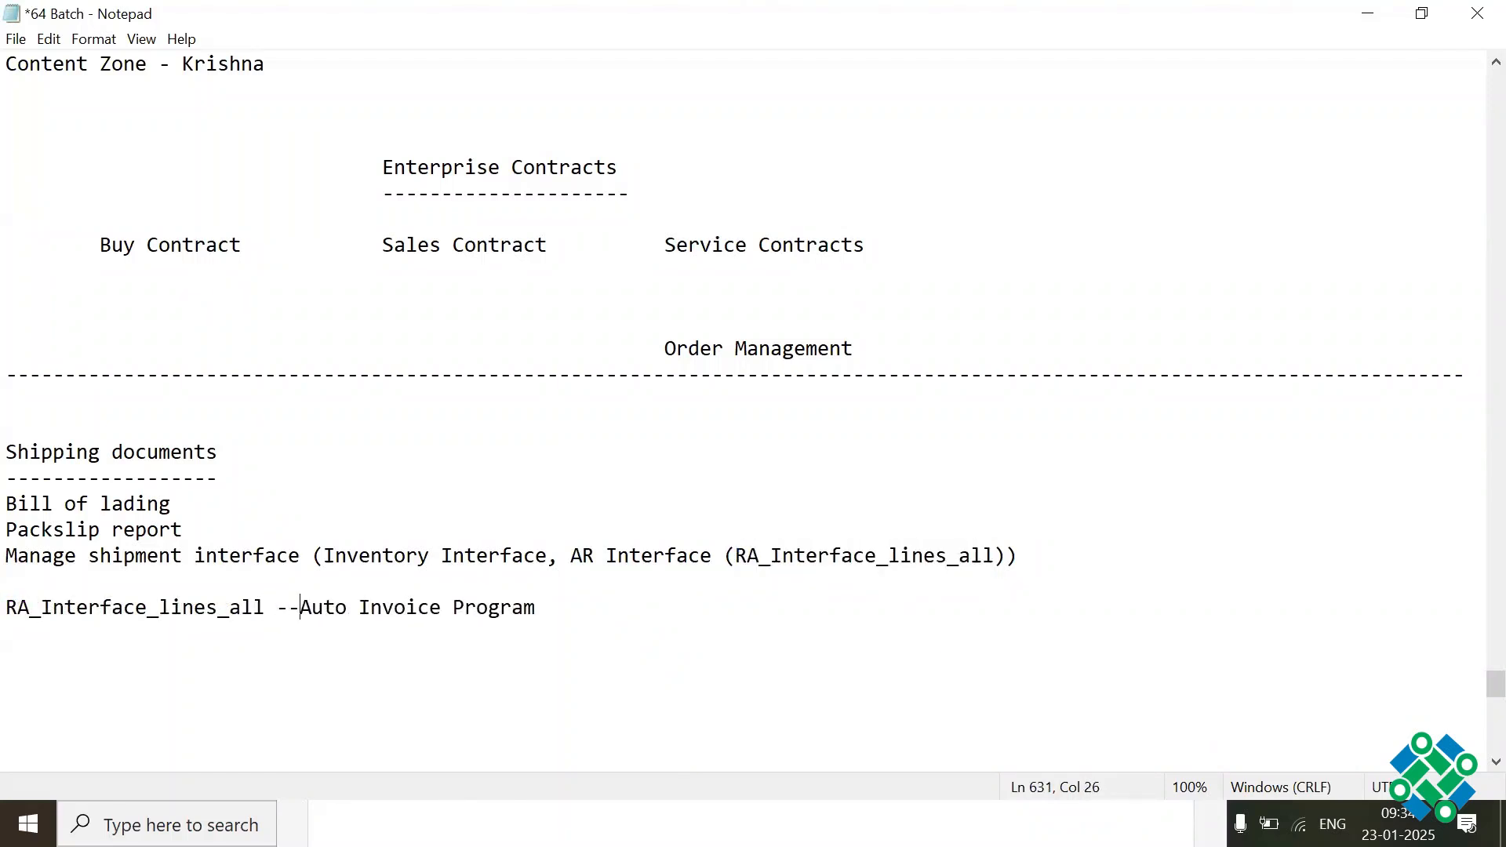
{"action": "type", "text": ">"}
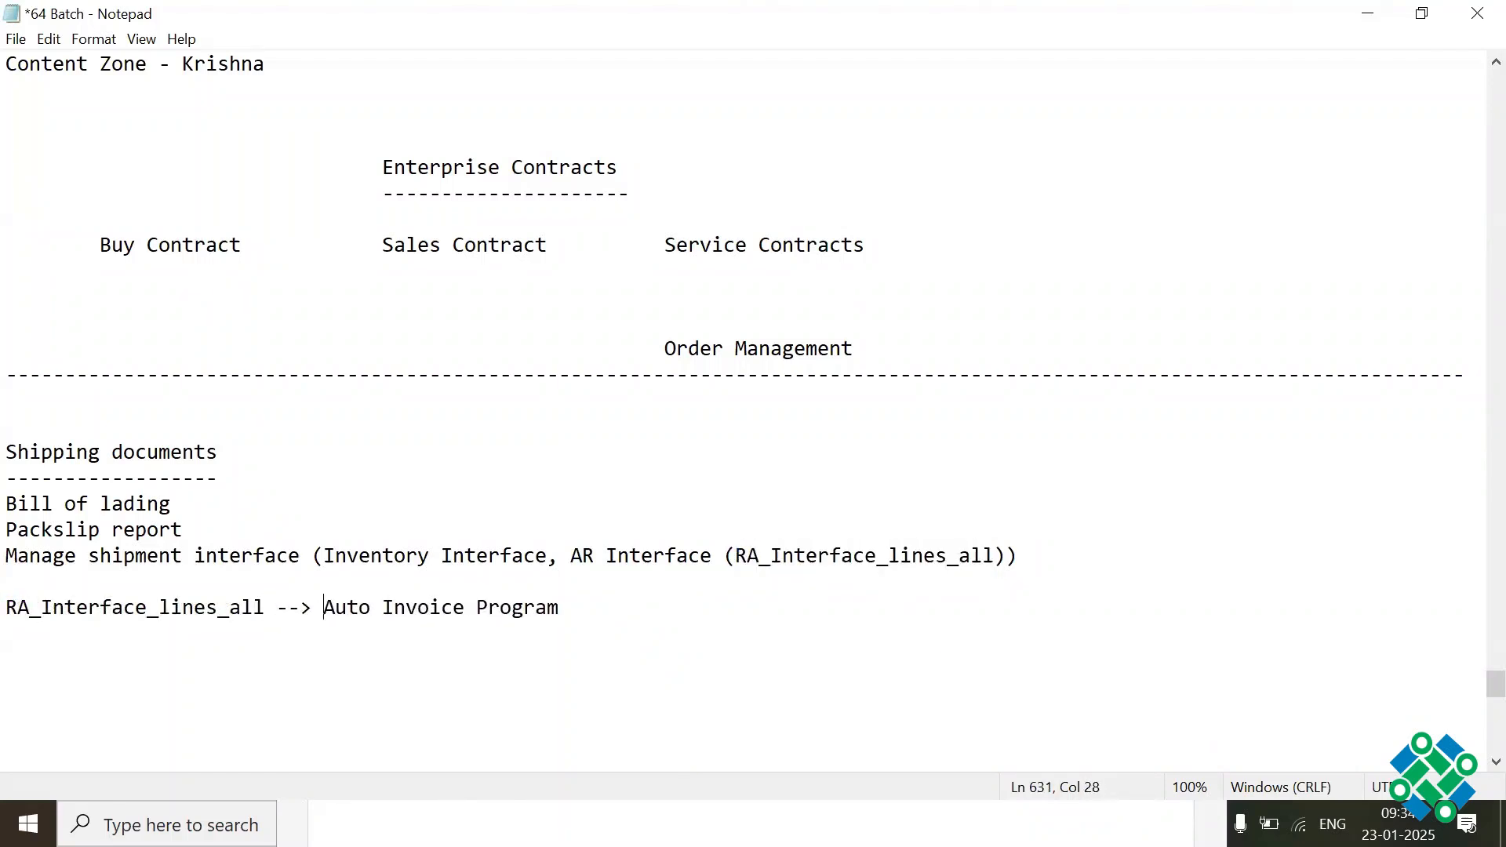
Step: Append "--> It will create invoice" to the Auto Invoice Program line and save the file
{"action": "left_click", "coordinate": [626, 612]}
{"action": "type", "text": "--> It will create in"}
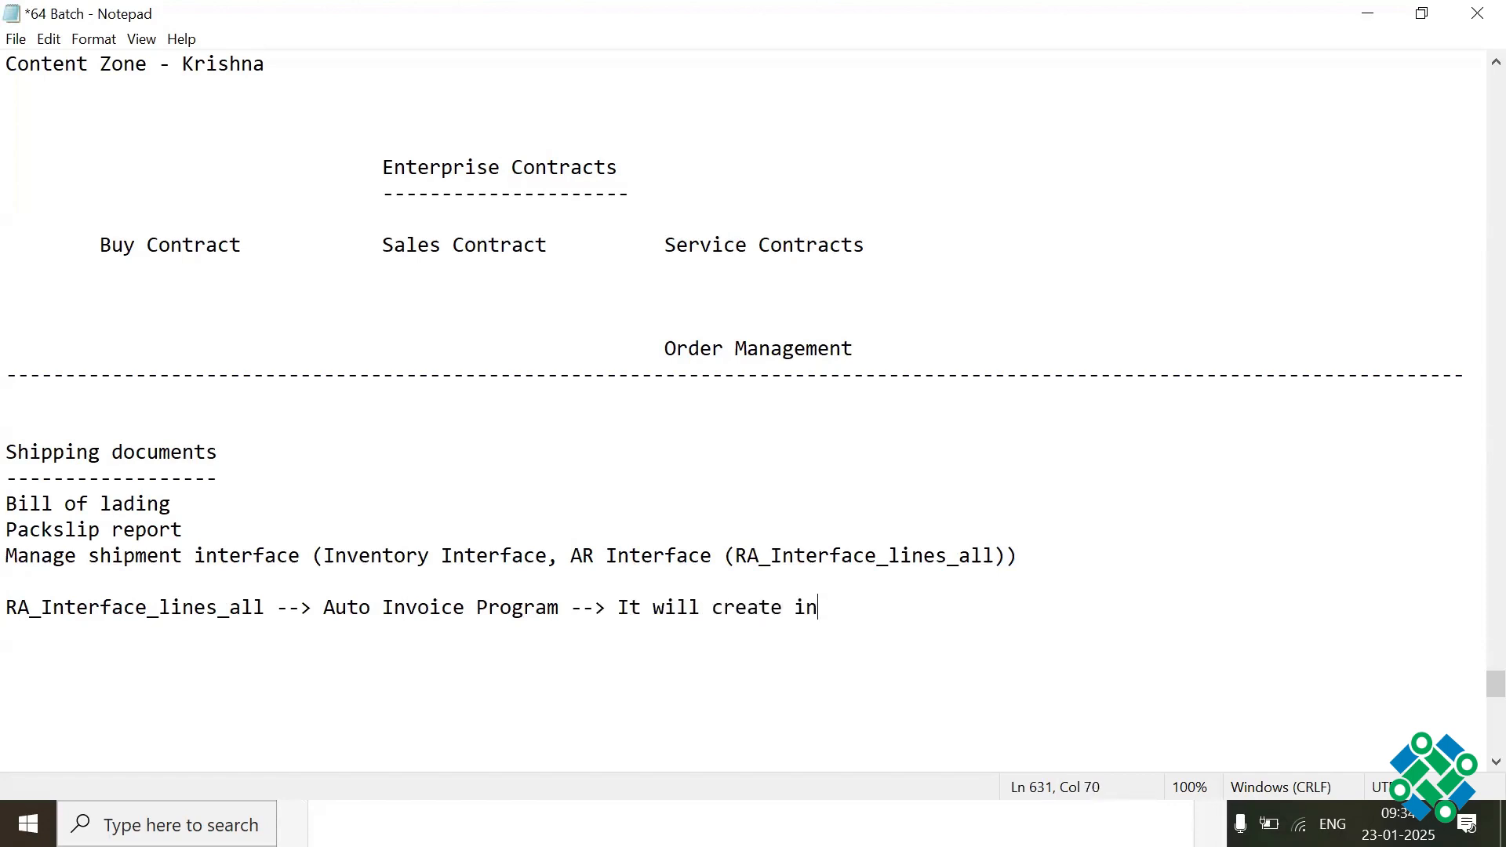
{"action": "type", "text": "voice"}
{"action": "key", "text": "ctrl+s"}
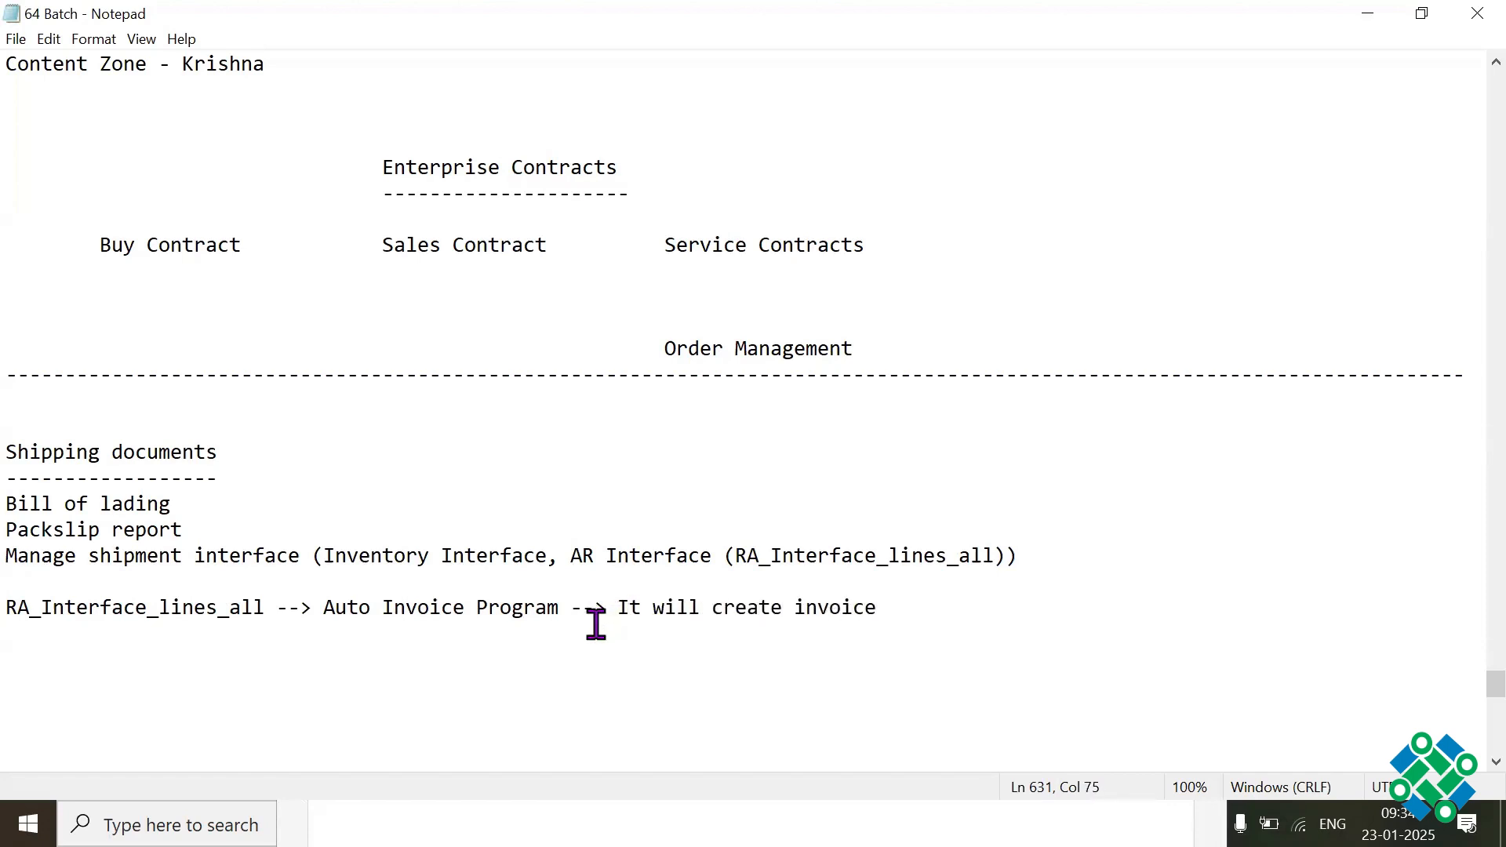
Step: Review the auto invoice flow and shipping documents notes by highlighting their parts, glancing at the scheduled processes list in between
{"action": "left_click_drag", "start_coordinate": [321, 607], "coordinate": [568, 608]}
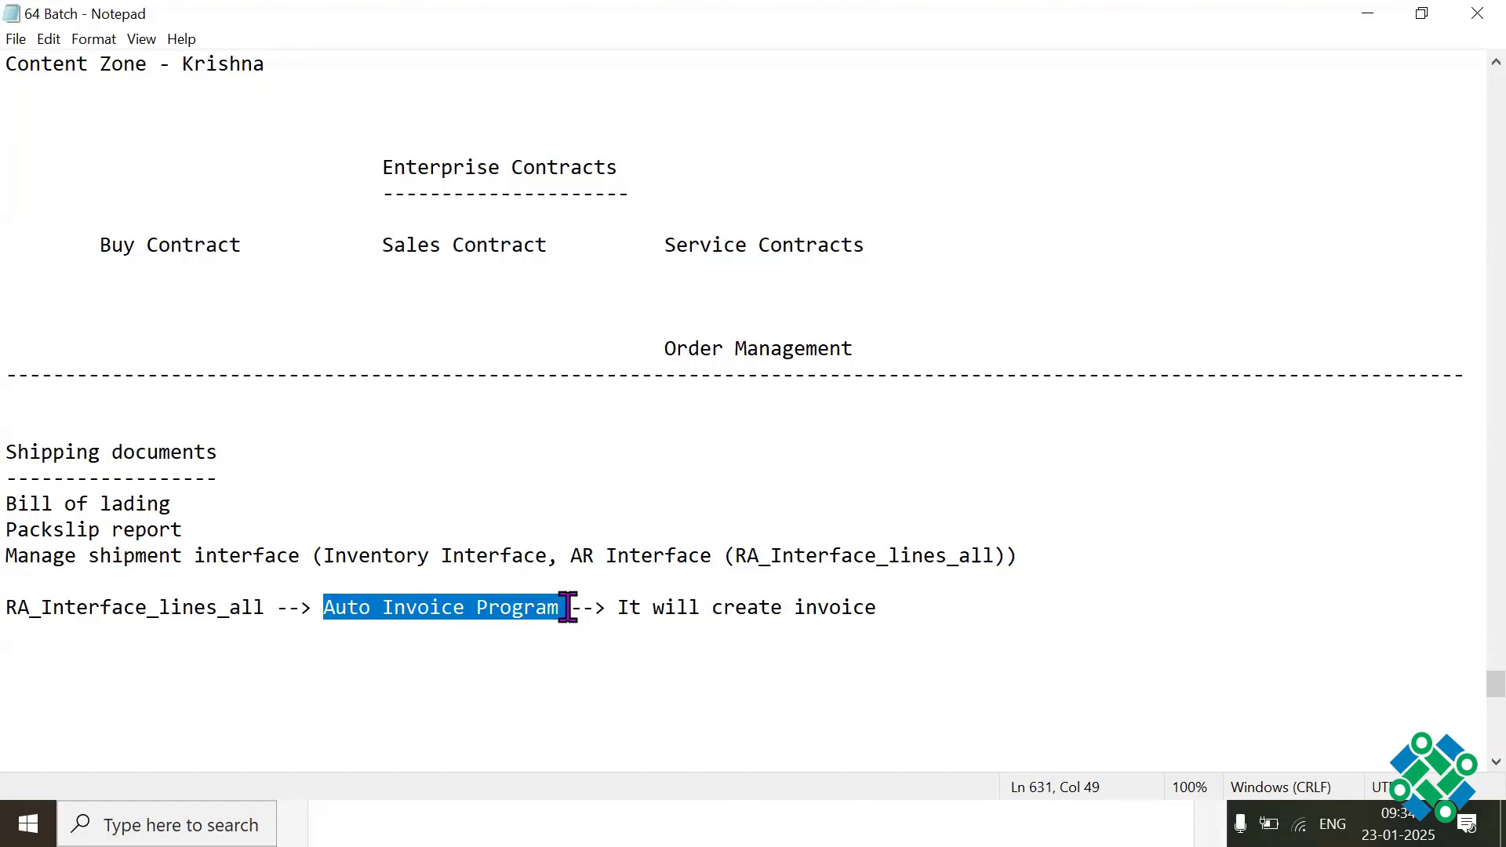
{"action": "left_click_drag", "start_coordinate": [7, 608], "coordinate": [275, 612]}
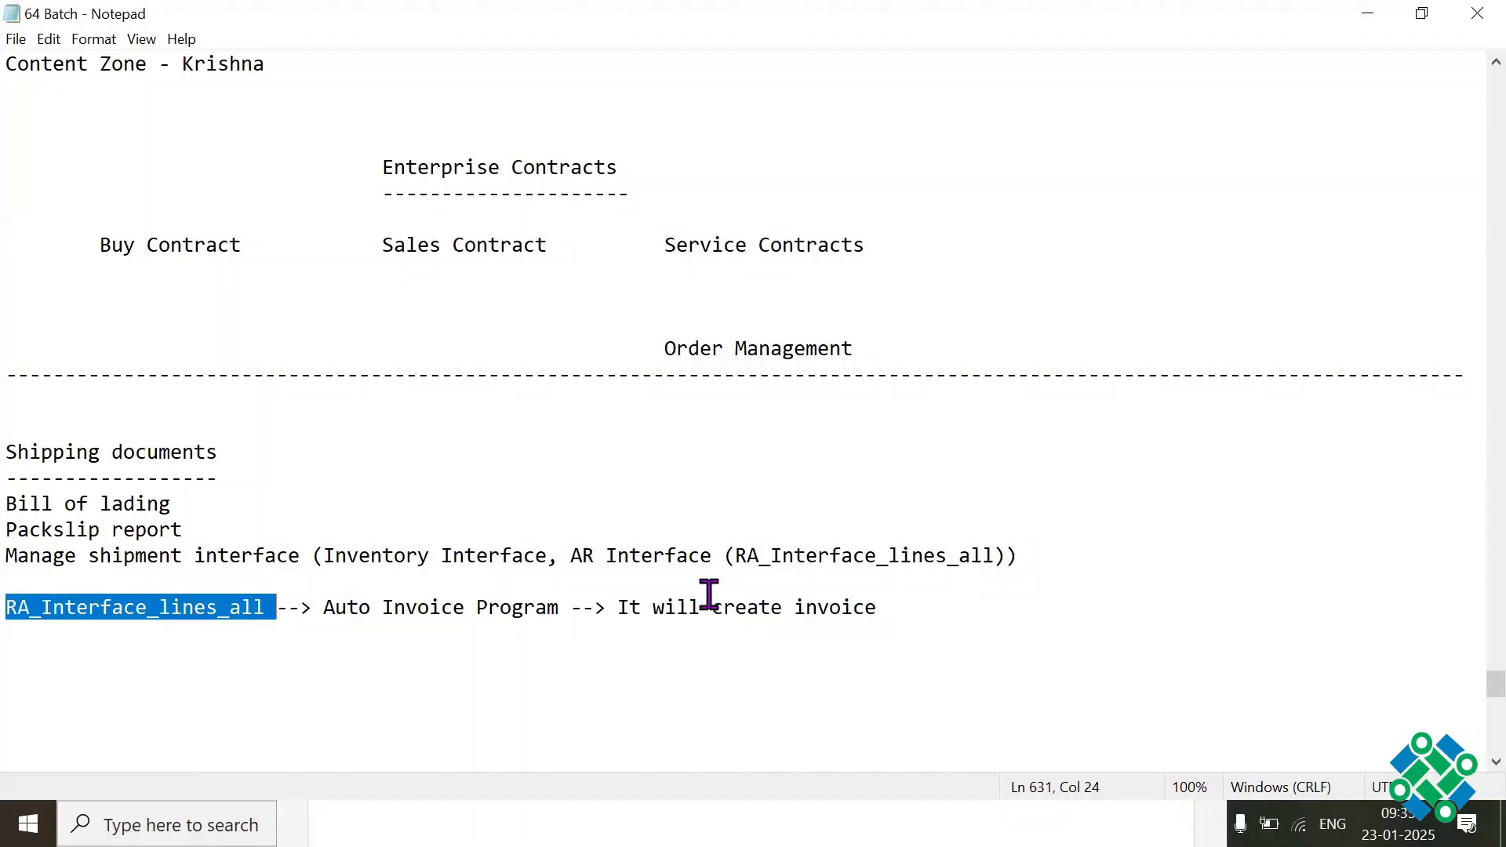
{"action": "left_click_drag", "start_coordinate": [620, 609], "coordinate": [891, 605]}
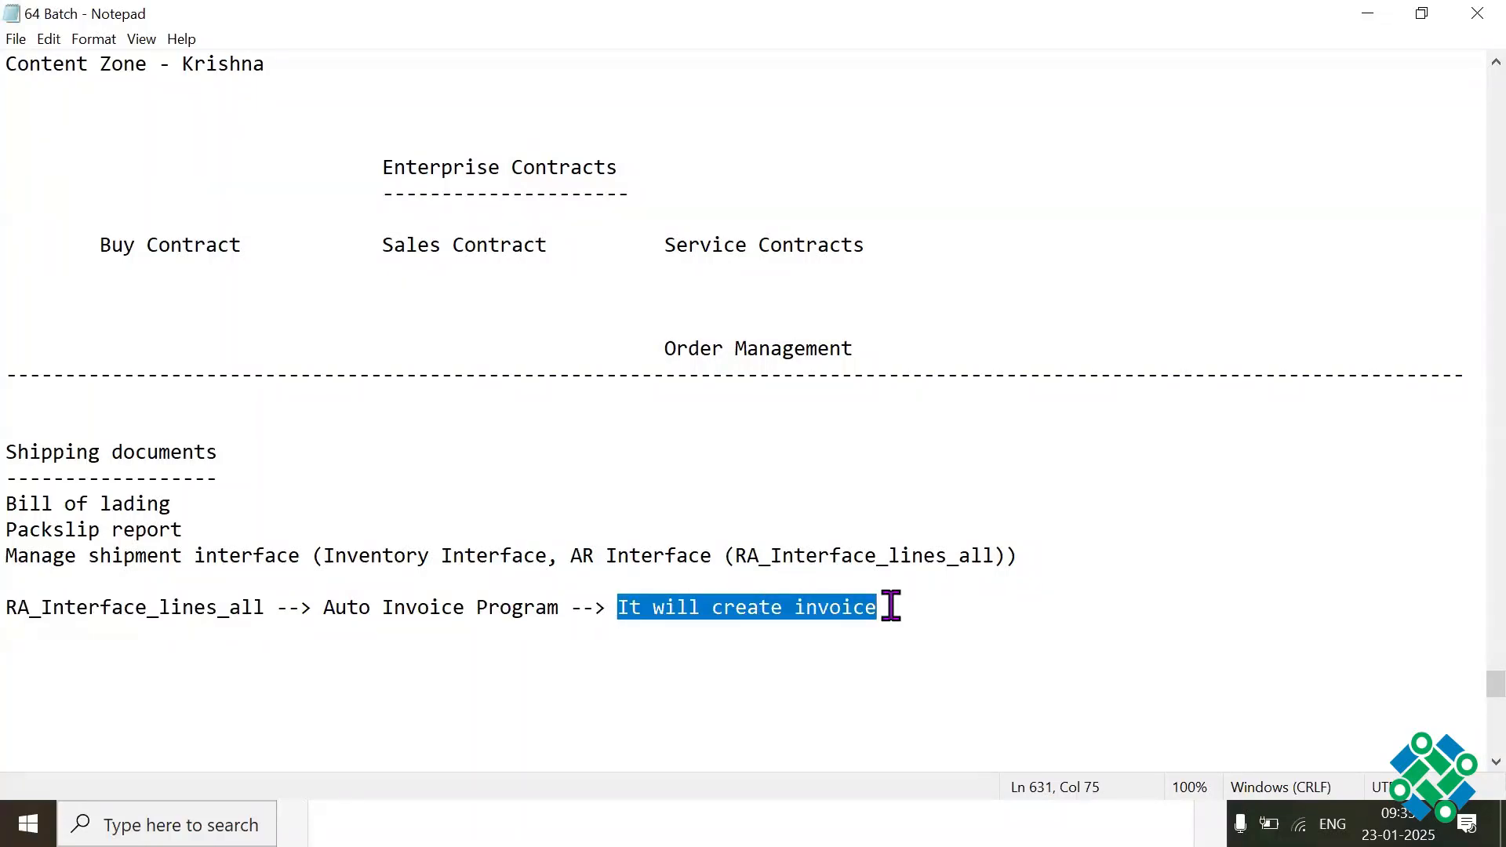
{"action": "key", "text": "alt+Tab"}
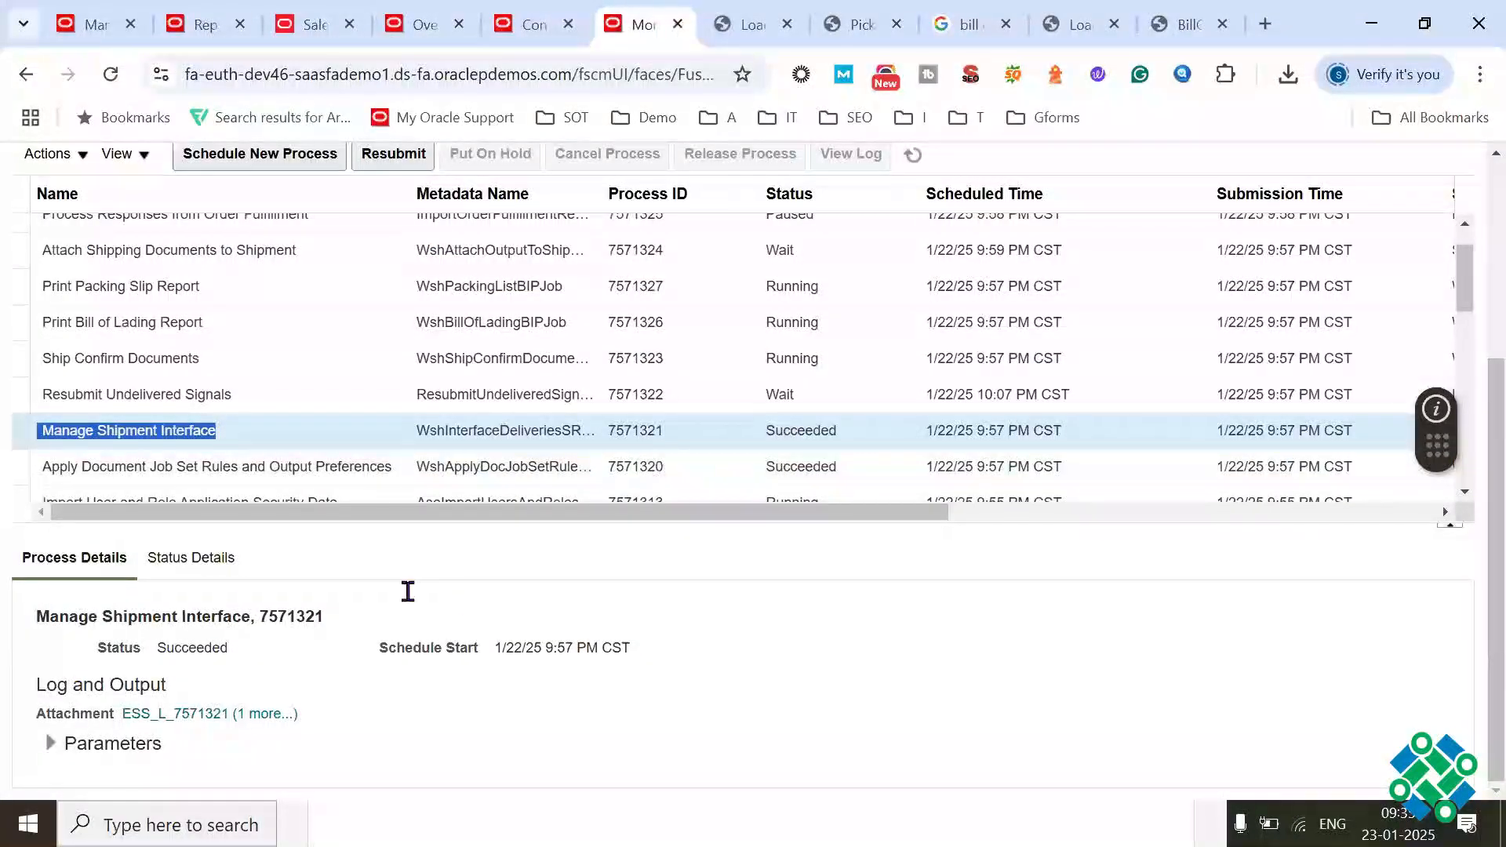
{"action": "key", "text": "alt+Tab"}
{"action": "left_click_drag", "start_coordinate": [9, 481], "coordinate": [1030, 562]}
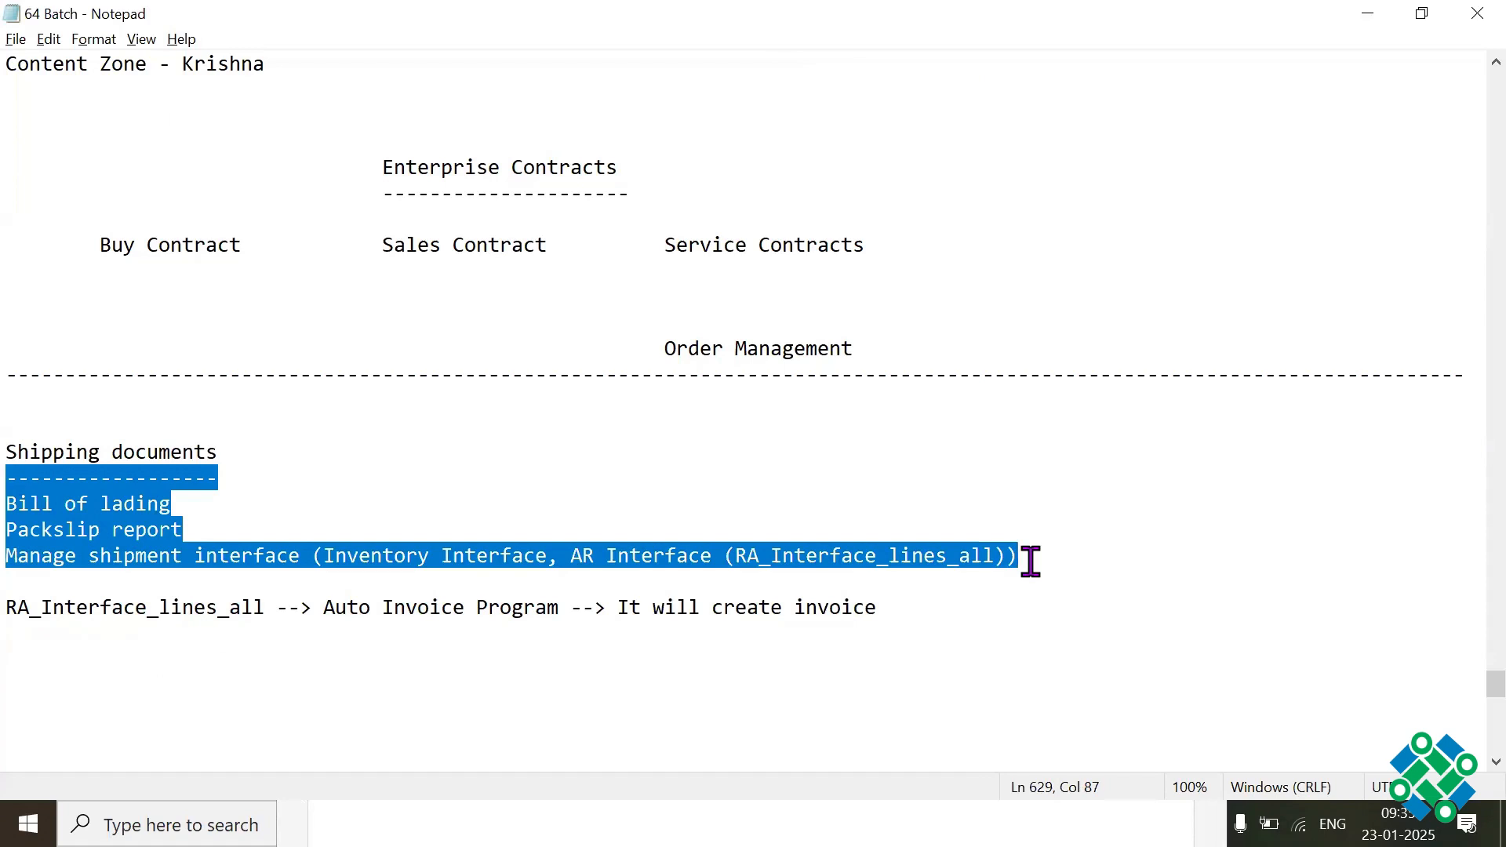
Step: Switch to the Oracle Fusion scheduled processes page in the browser and refresh the process list
{"action": "key", "text": "alt+Tab"}
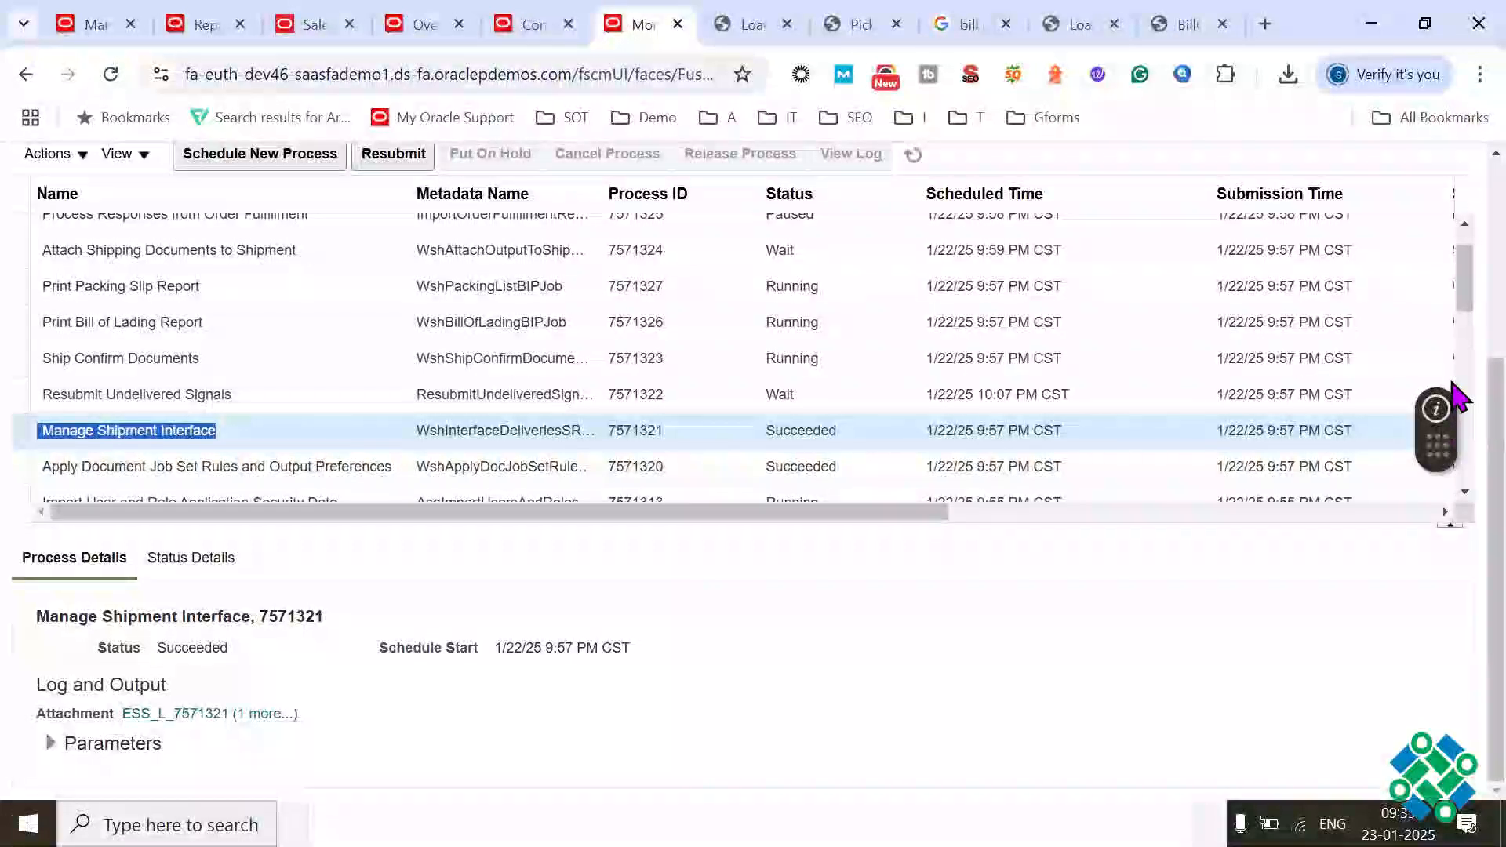
{"action": "scroll", "coordinate": [1452, 396], "scroll_direction": "up", "scroll_amount": 1}
{"action": "left_click", "coordinate": [914, 218]}
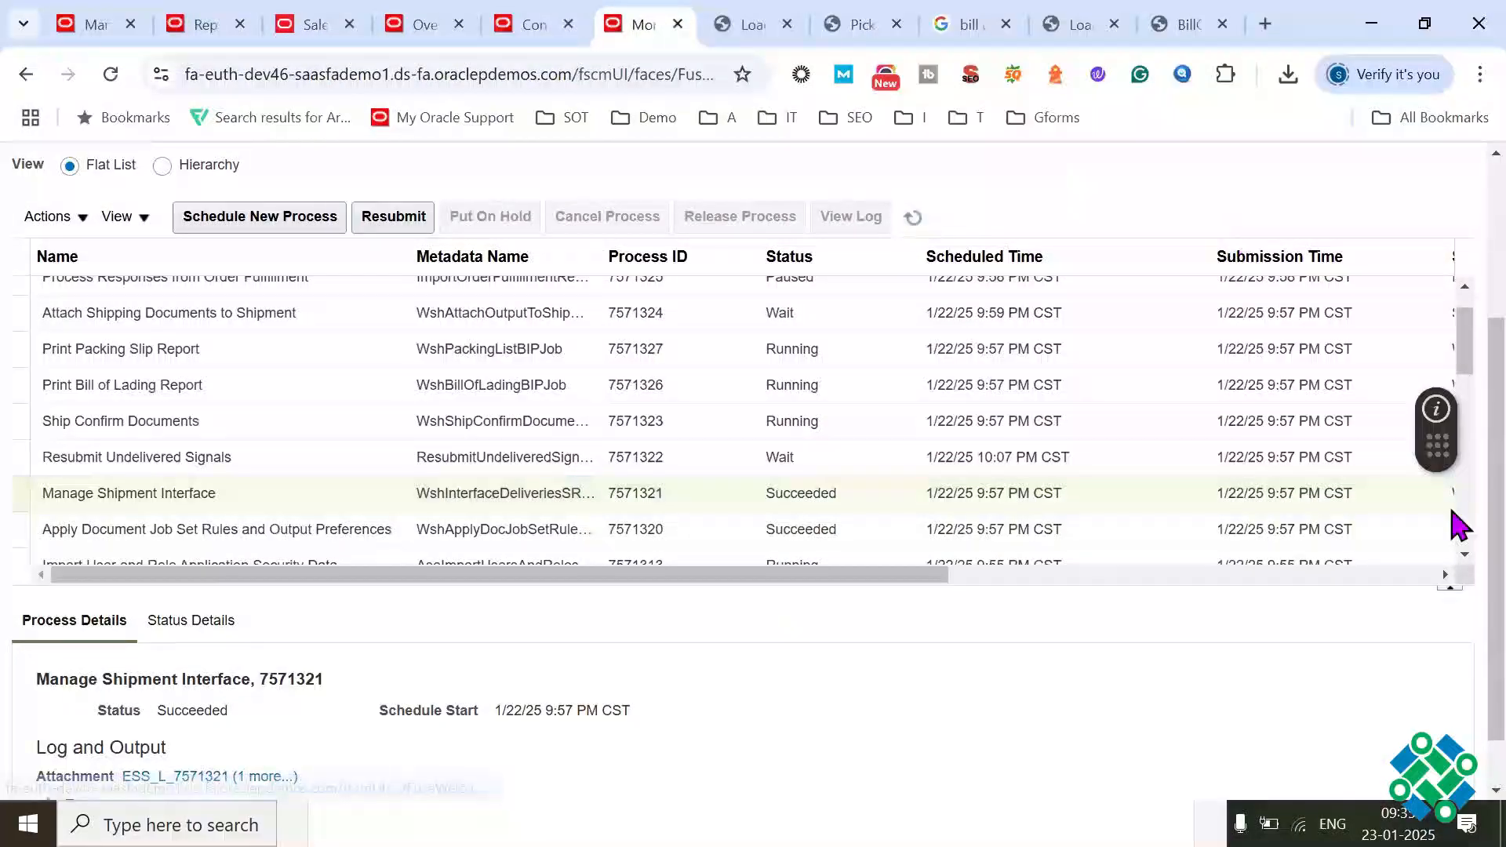
Step: Return to the Computer Service and Rentals sales order in full-screen view and refresh it
{"action": "scroll", "coordinate": [1456, 392], "scroll_direction": "up", "scroll_amount": 3}
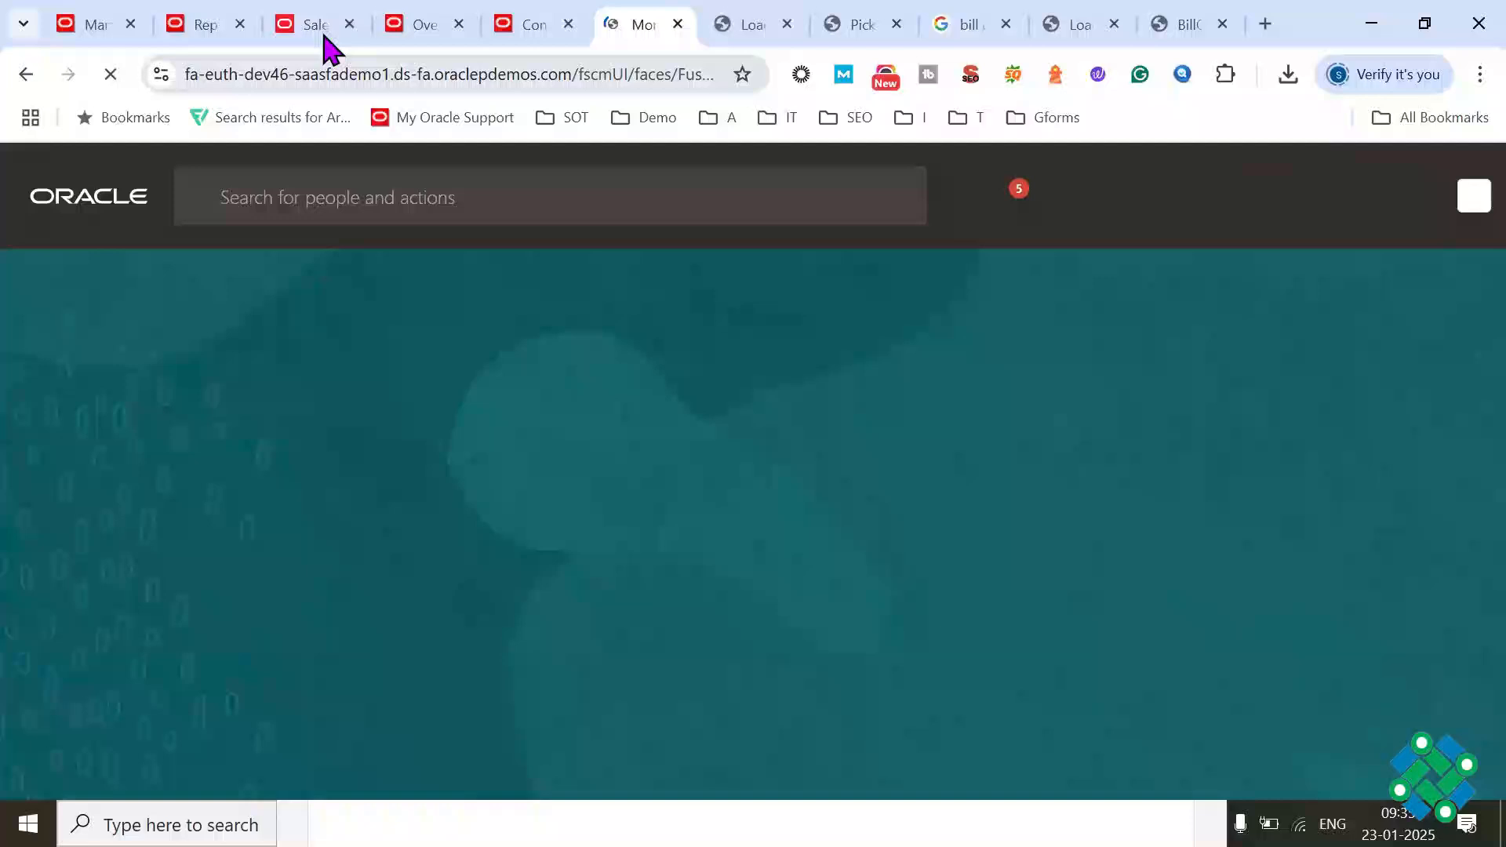
{"action": "left_click", "coordinate": [324, 35]}
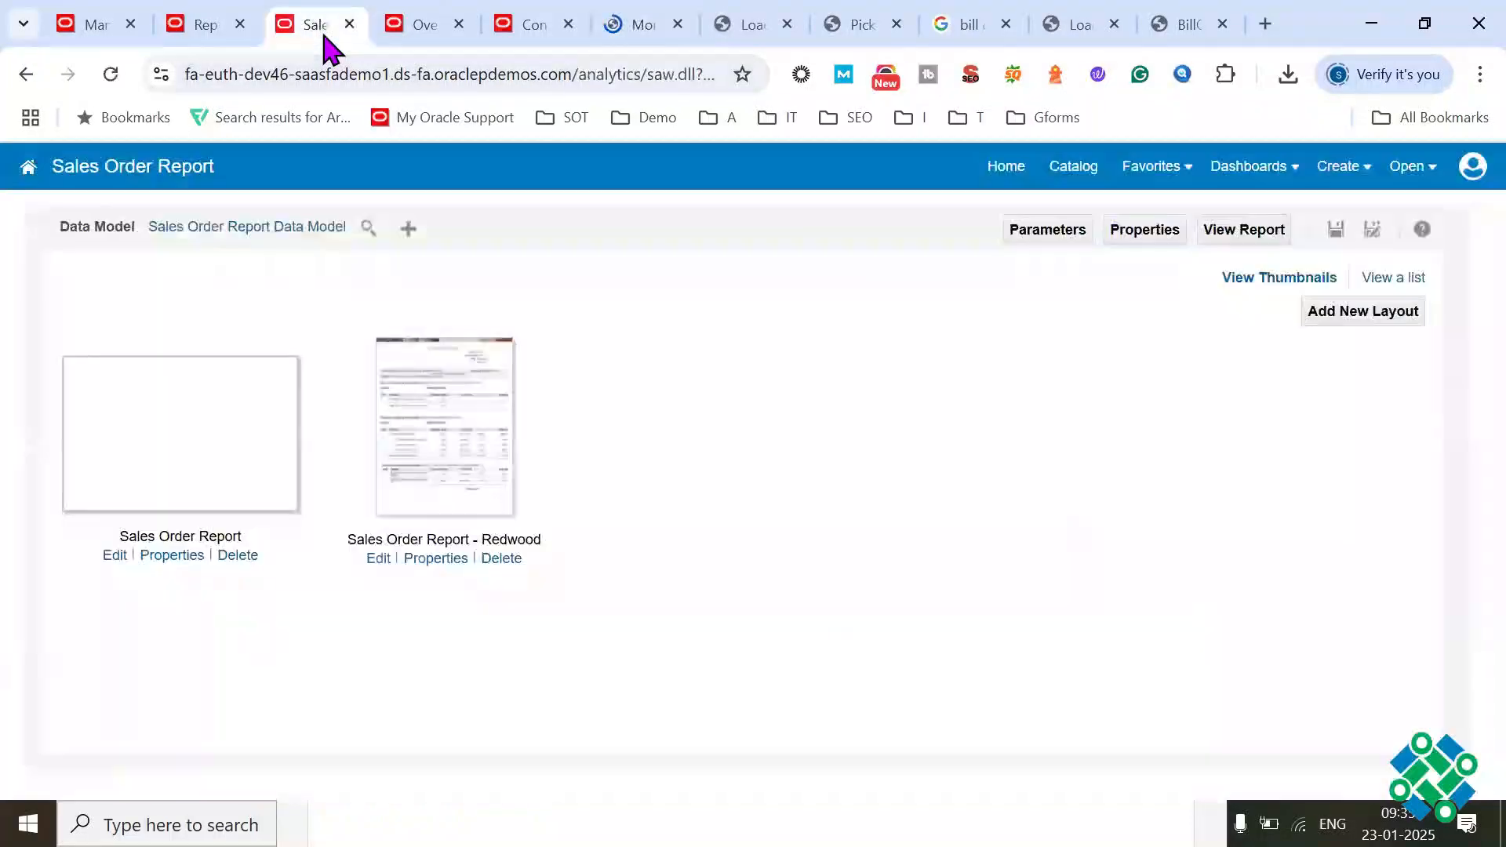
{"action": "left_click", "coordinate": [420, 47]}
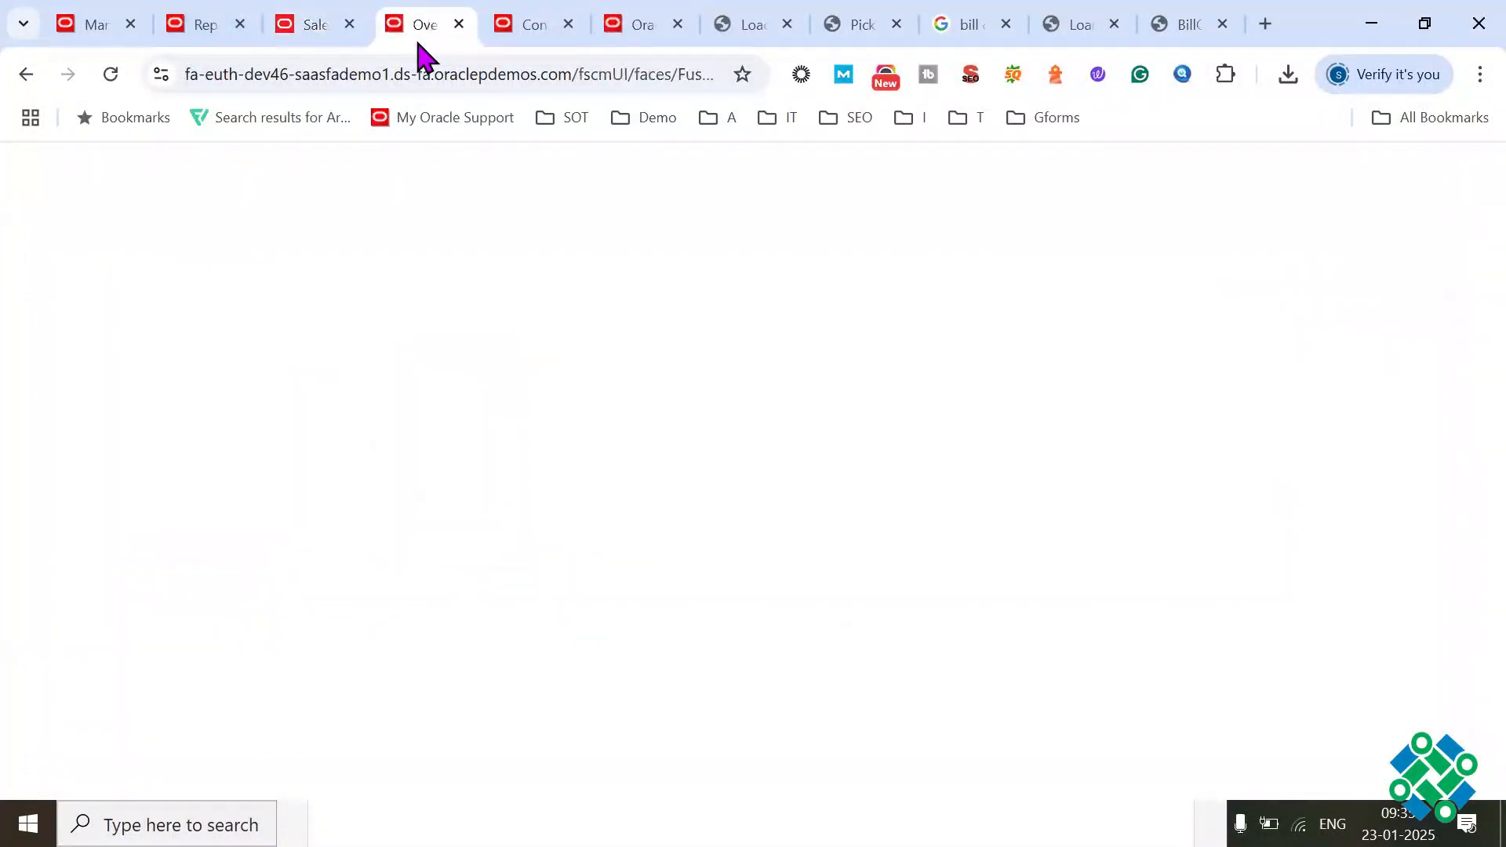
{"action": "left_click", "coordinate": [94, 25]}
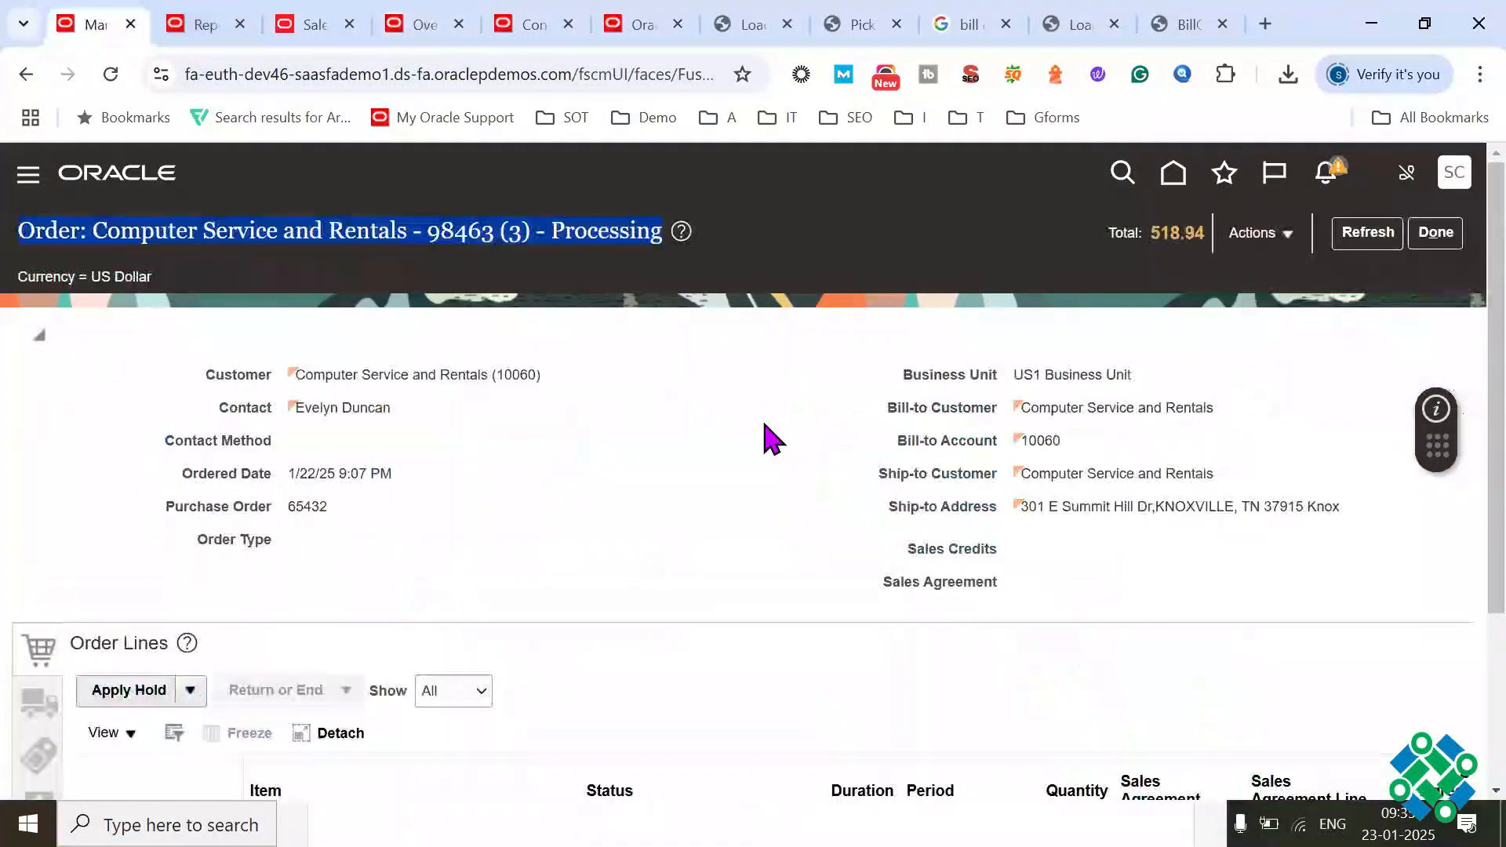
{"action": "left_click", "coordinate": [766, 428]}
{"action": "key", "text": "F11"}
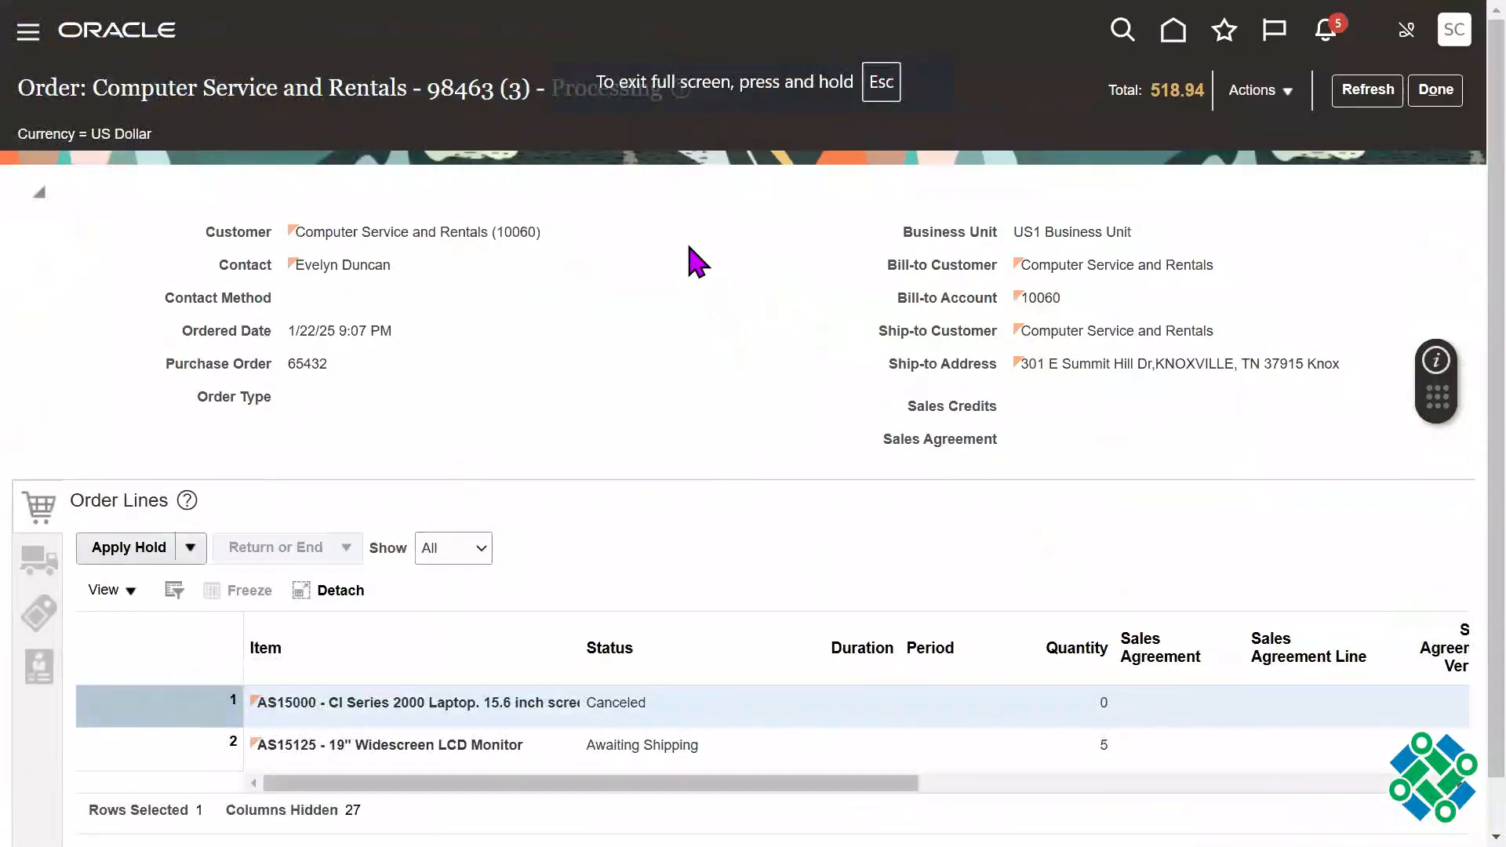
{"action": "left_click", "coordinate": [1368, 91]}
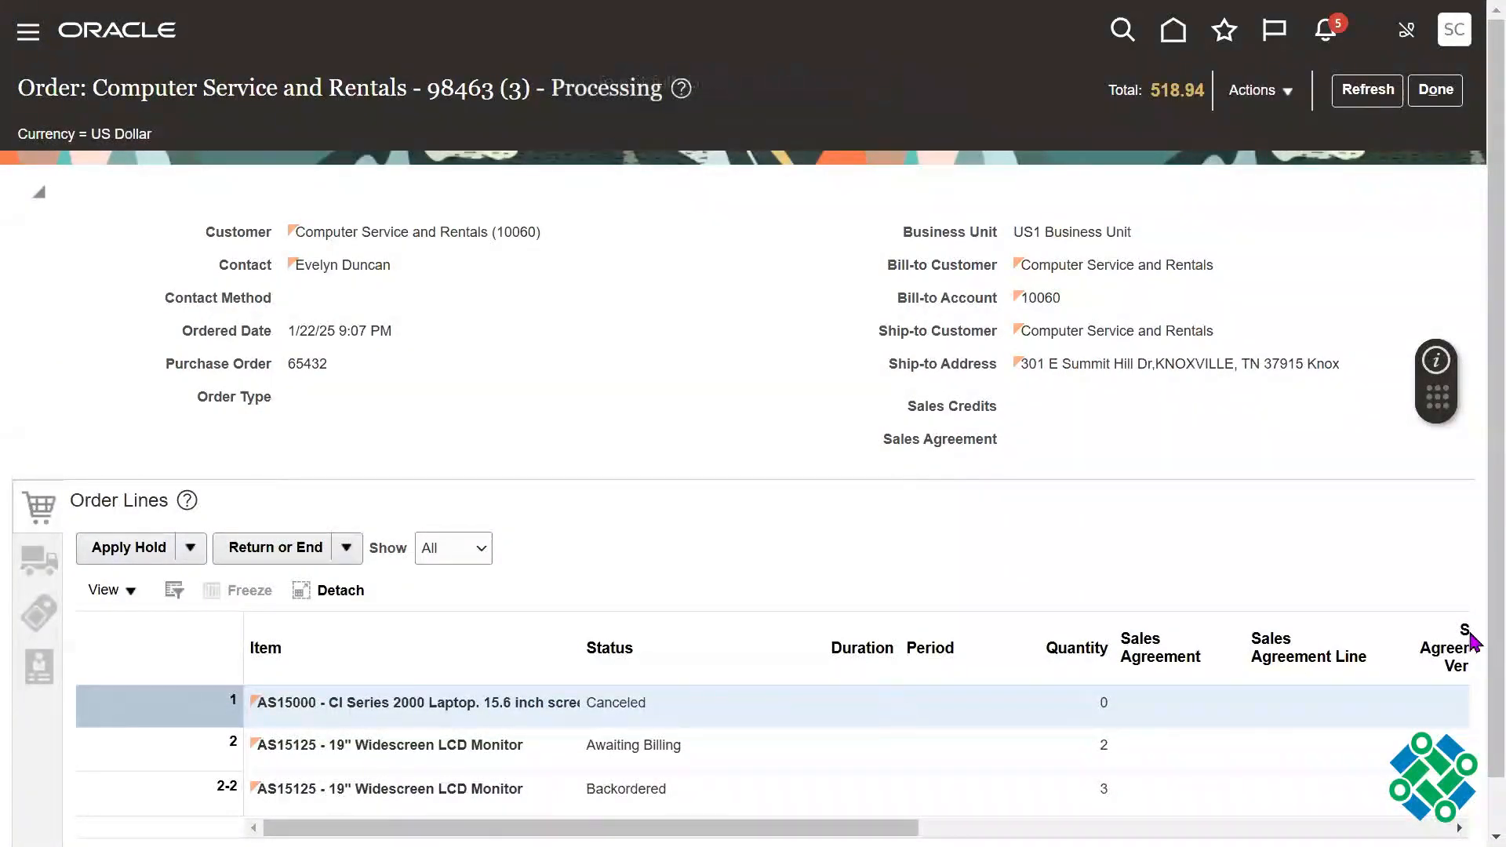
Step: Examine the status and quantity of the split AS15125 monitor order lines, highlighting the statuses, and leave full-screen view
{"action": "scroll", "coordinate": [1002, 733], "scroll_direction": "down", "scroll_amount": 1}
{"action": "left_click", "coordinate": [714, 698]}
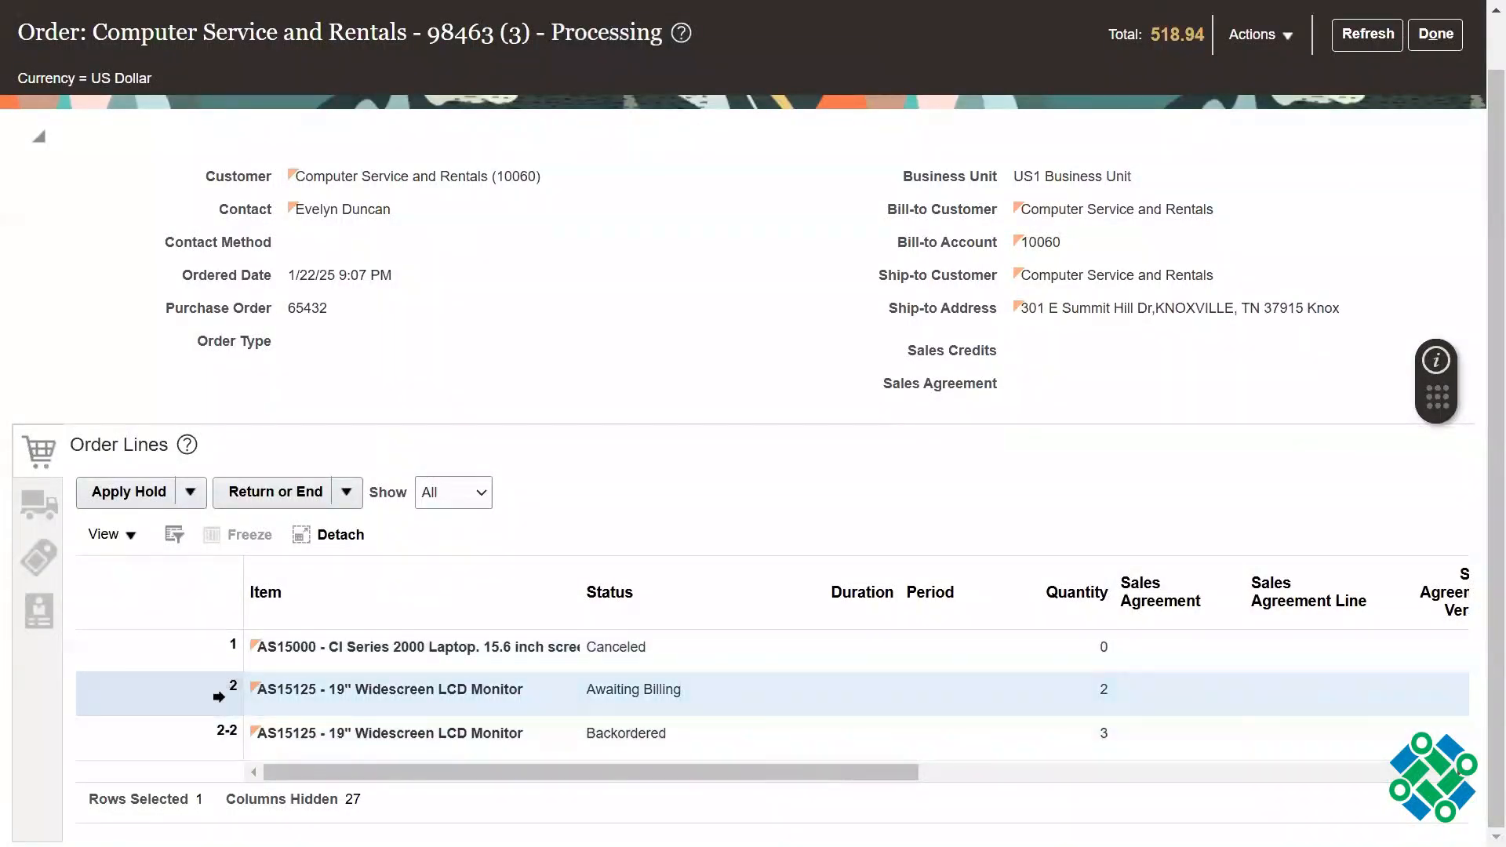
{"action": "left_click", "coordinate": [207, 733]}
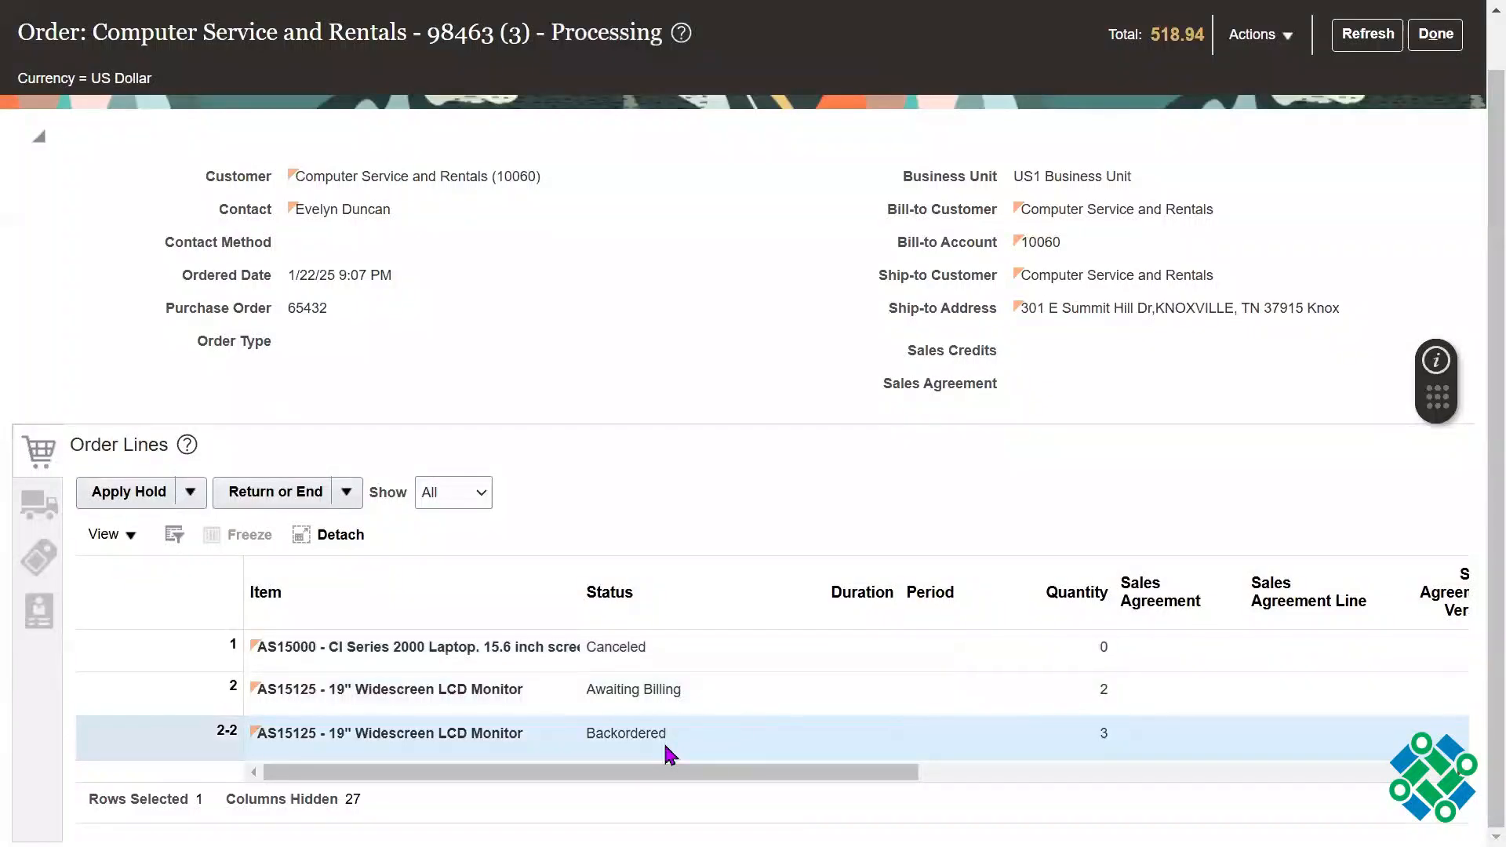
{"action": "left_click", "coordinate": [709, 681]}
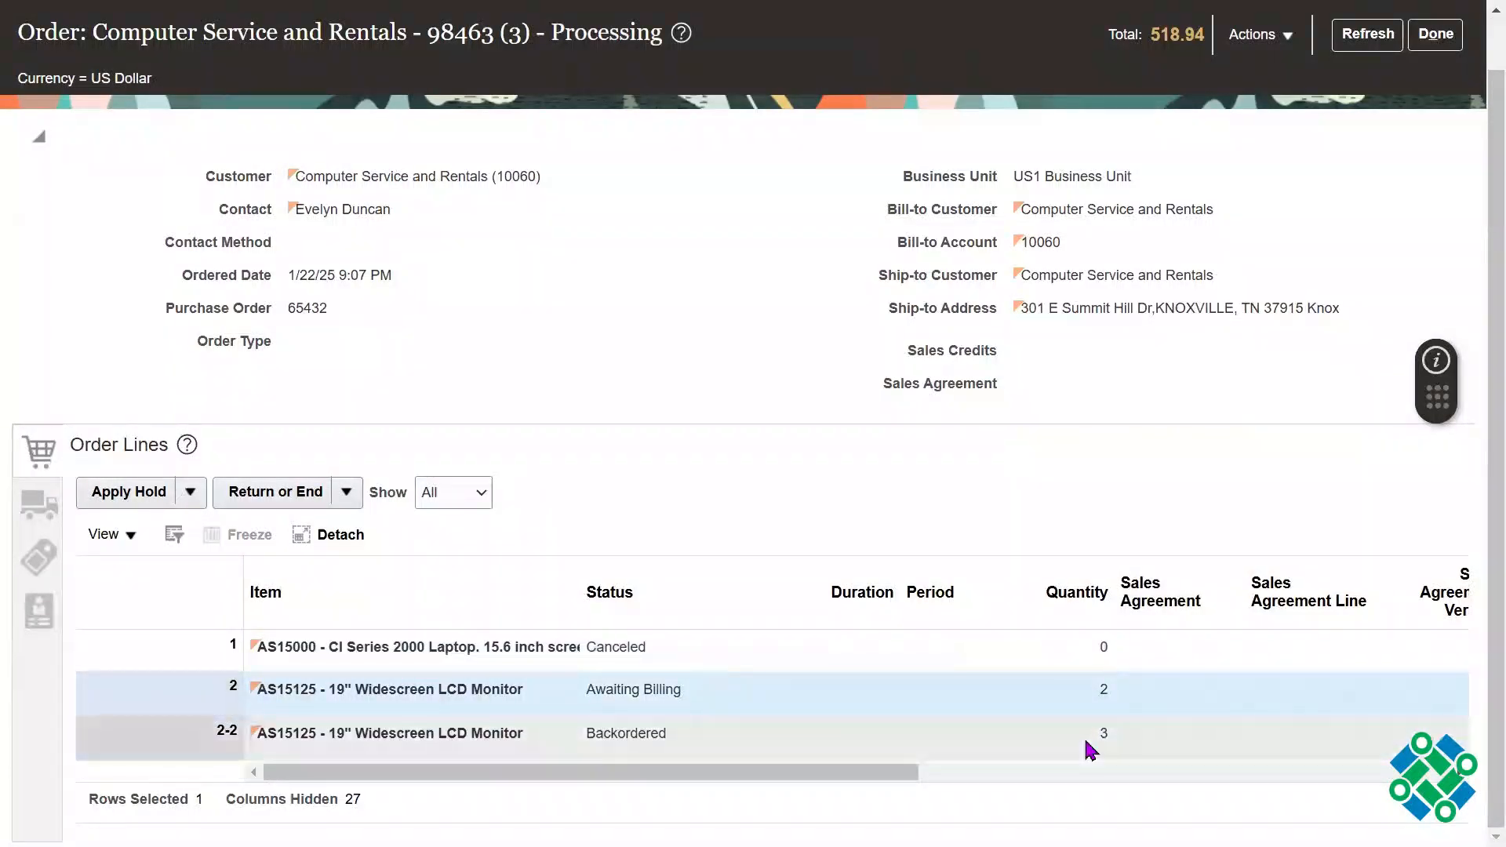
{"action": "left_click", "coordinate": [662, 731]}
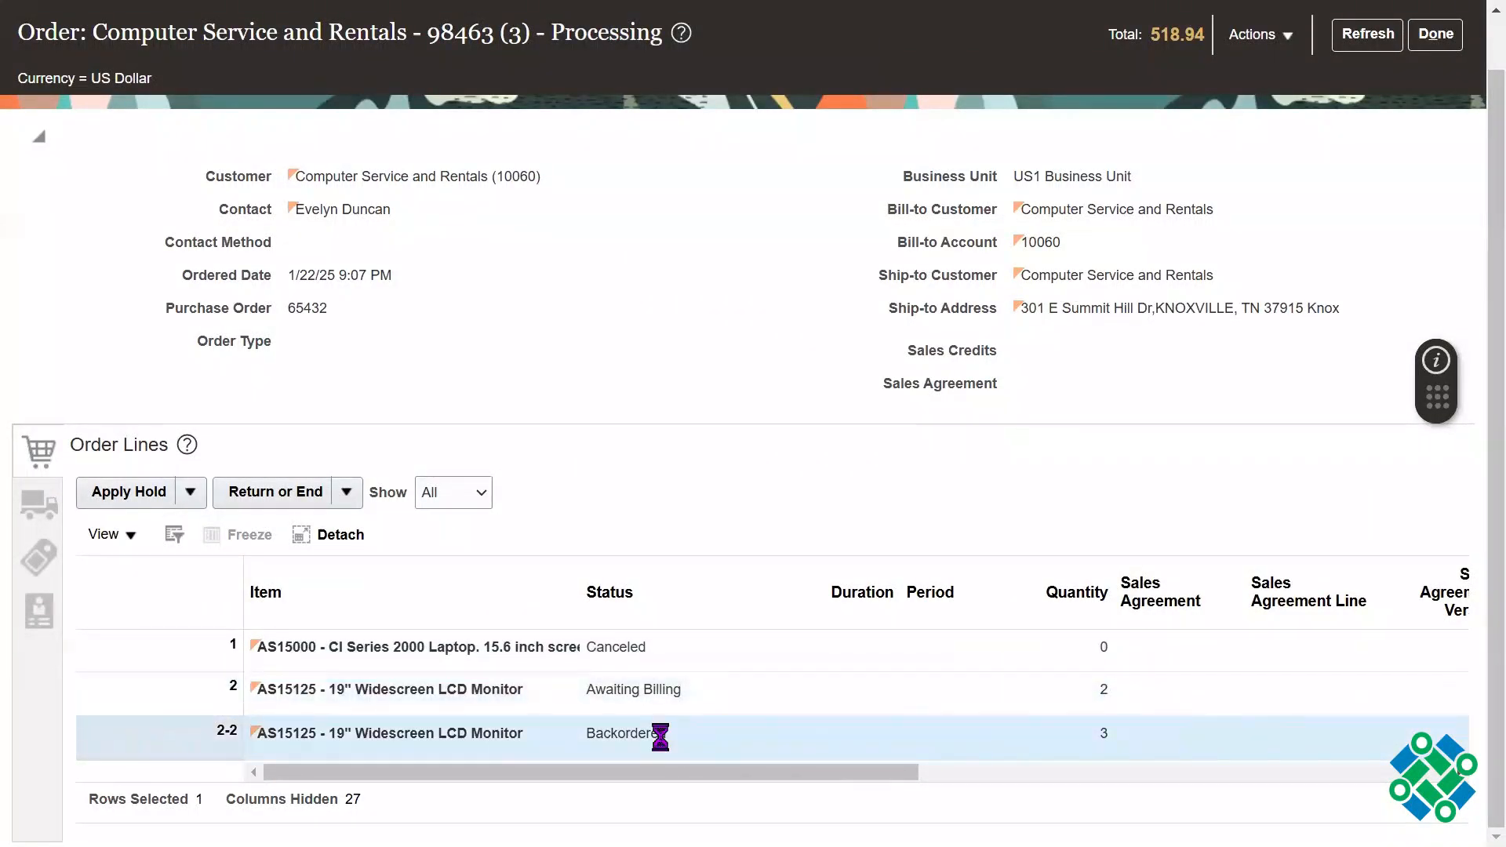
{"action": "double_click", "coordinate": [662, 736]}
{"action": "double_click", "coordinate": [1103, 733]}
{"action": "double_click", "coordinate": [625, 732]}
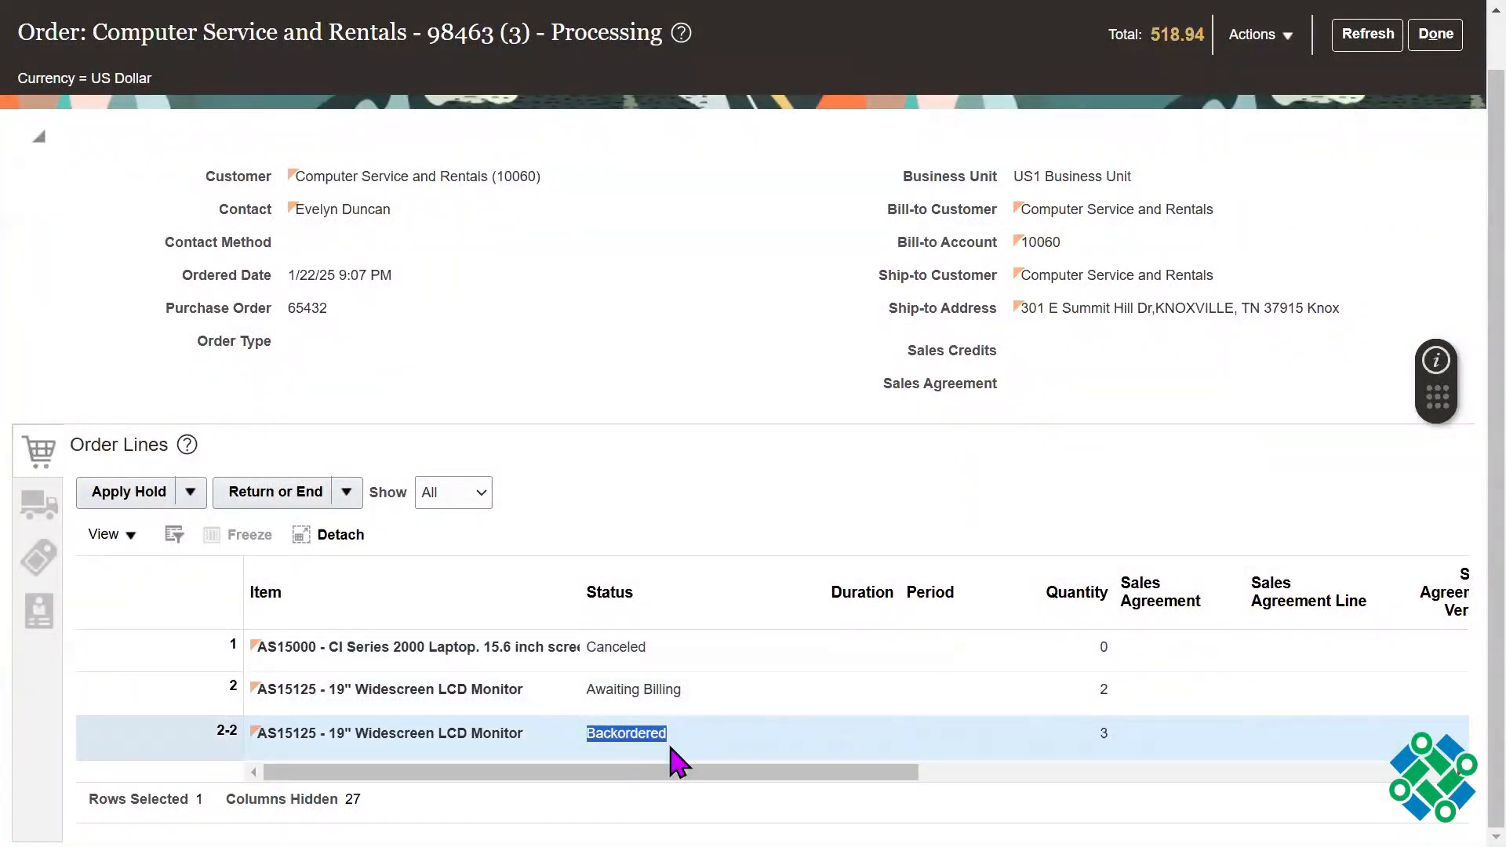
{"action": "left_click", "coordinate": [954, 549]}
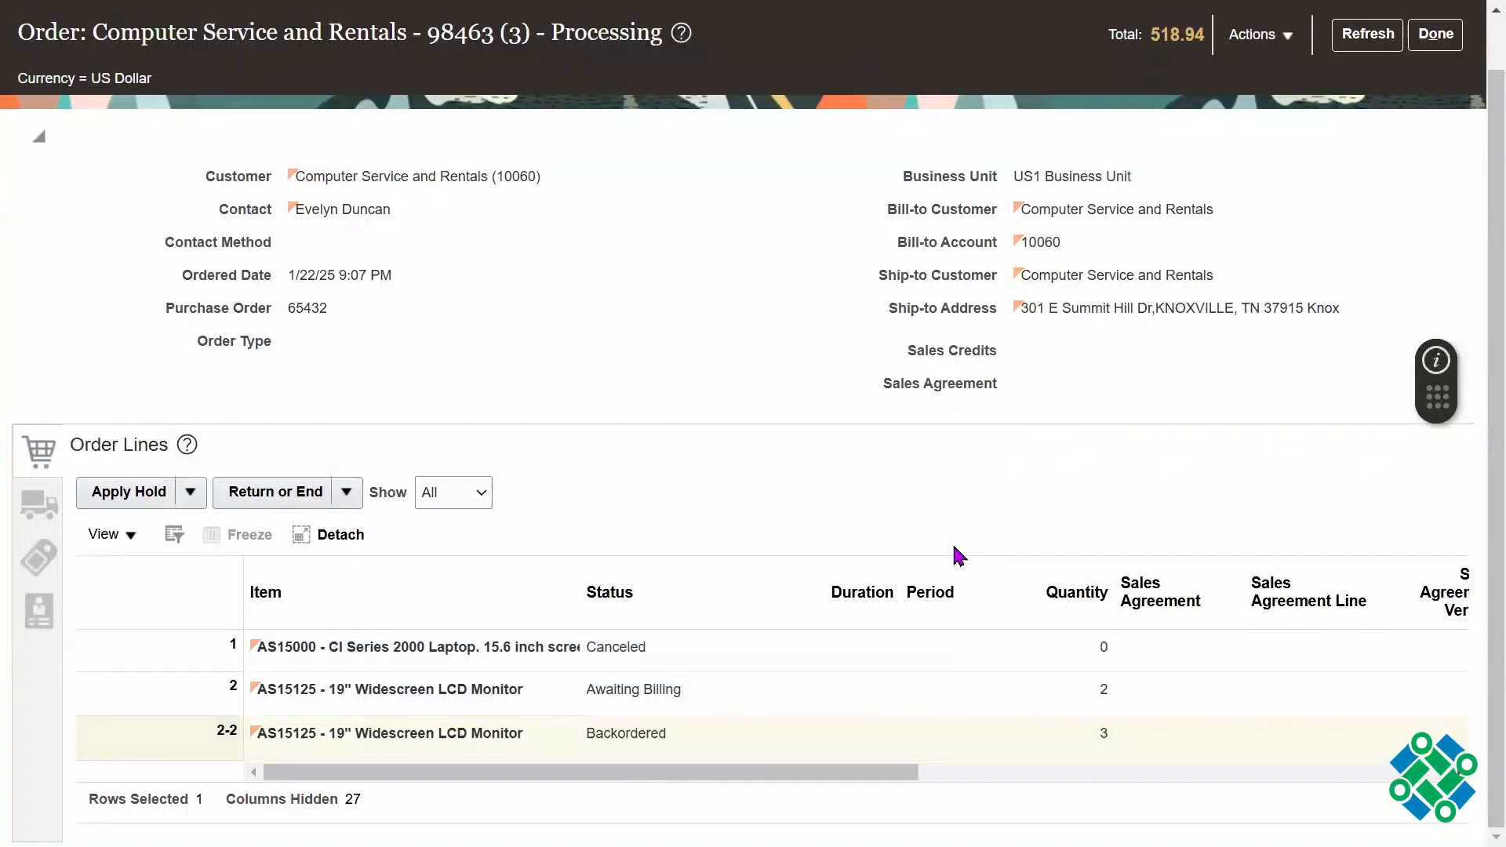
{"action": "triple_click", "coordinate": [663, 692]}
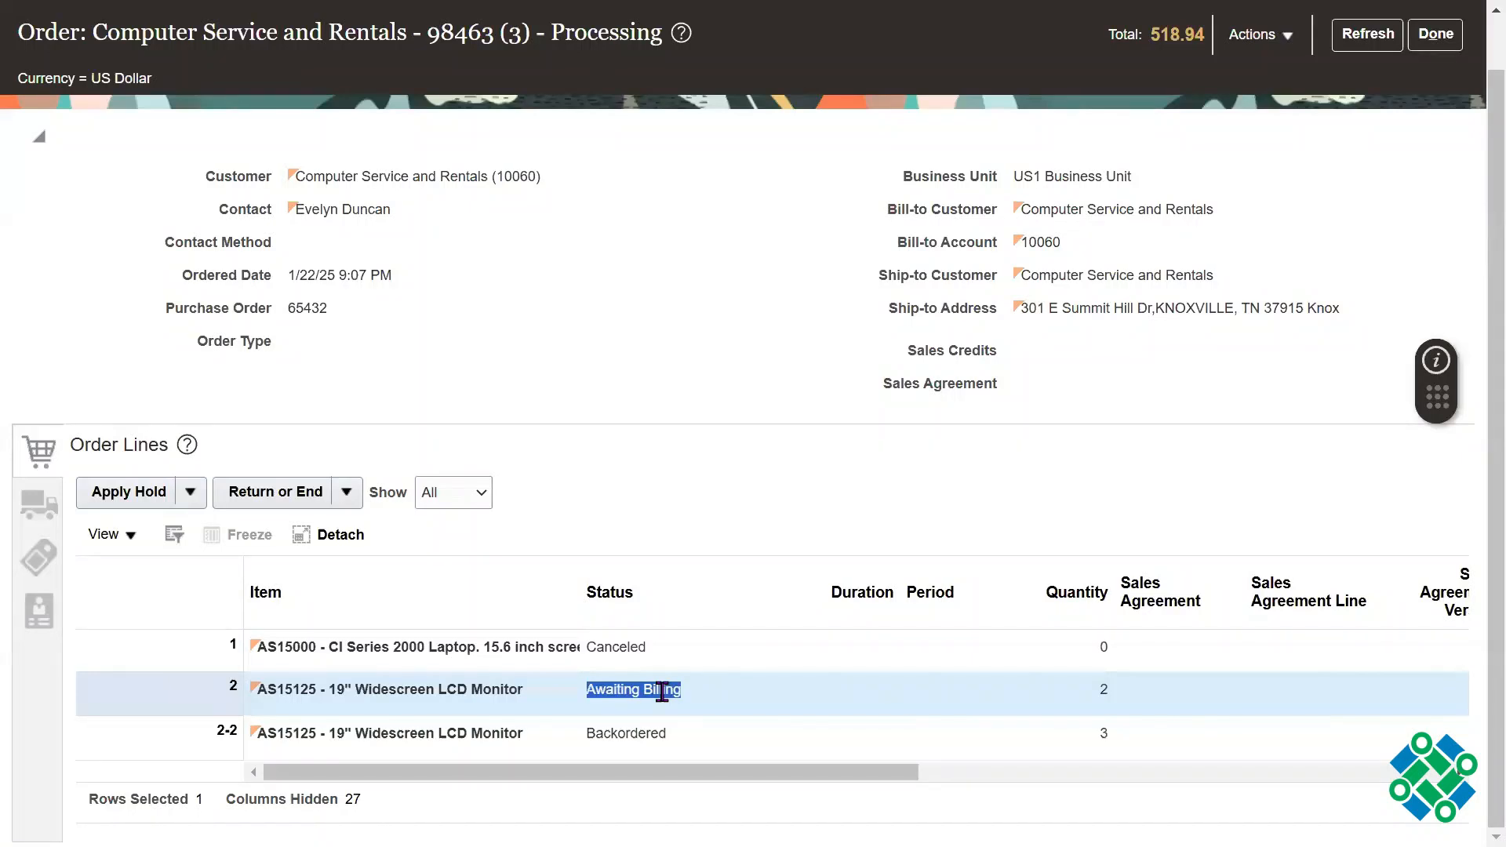
{"action": "left_click", "coordinate": [908, 385]}
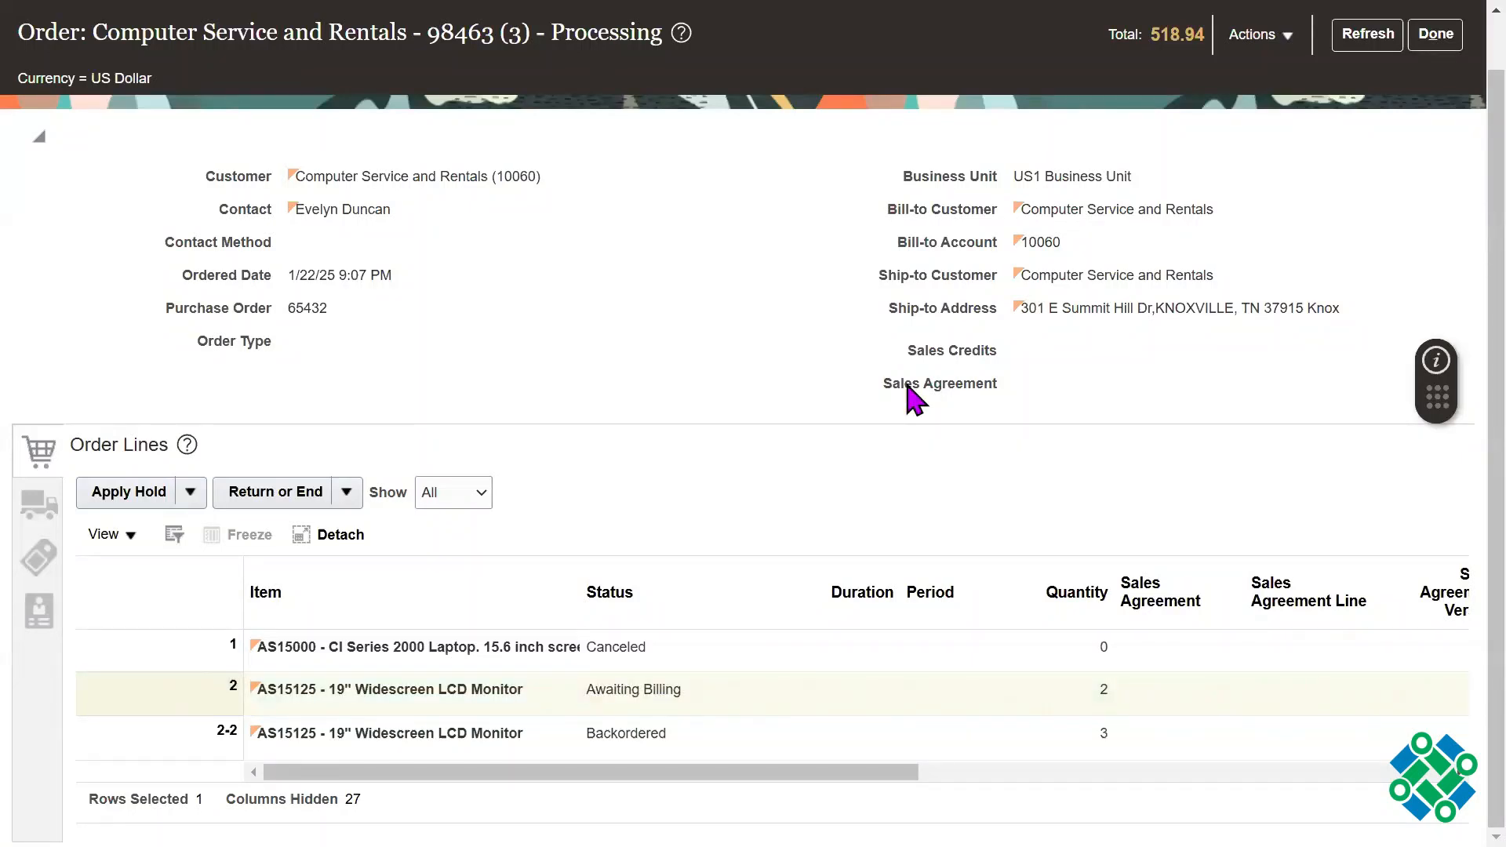
{"action": "key", "text": "F11"}
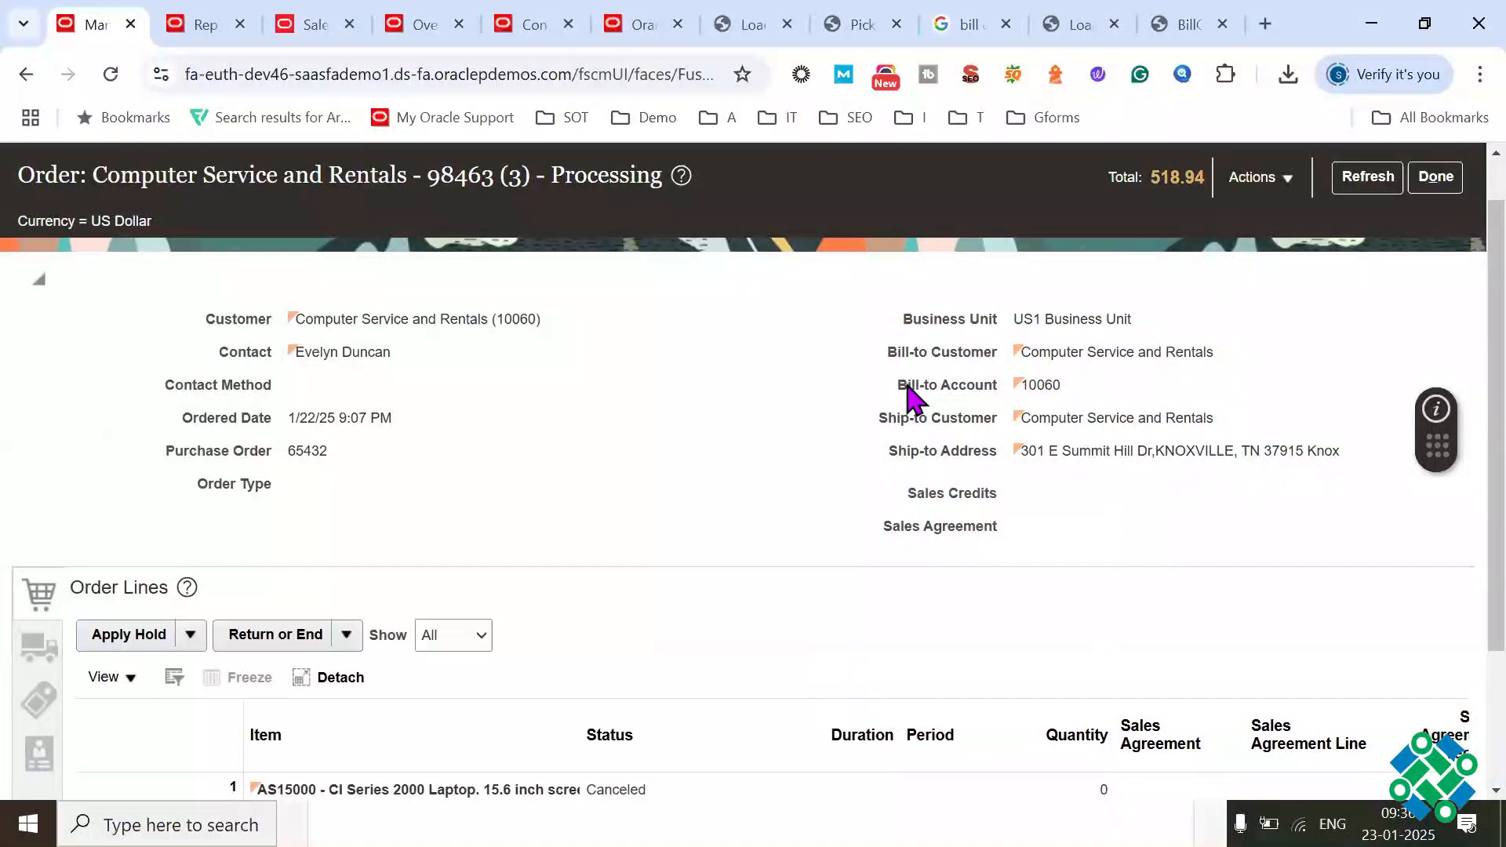
{"action": "left_click_drag", "start_coordinate": [576, 73], "coordinate": [153, 83]}
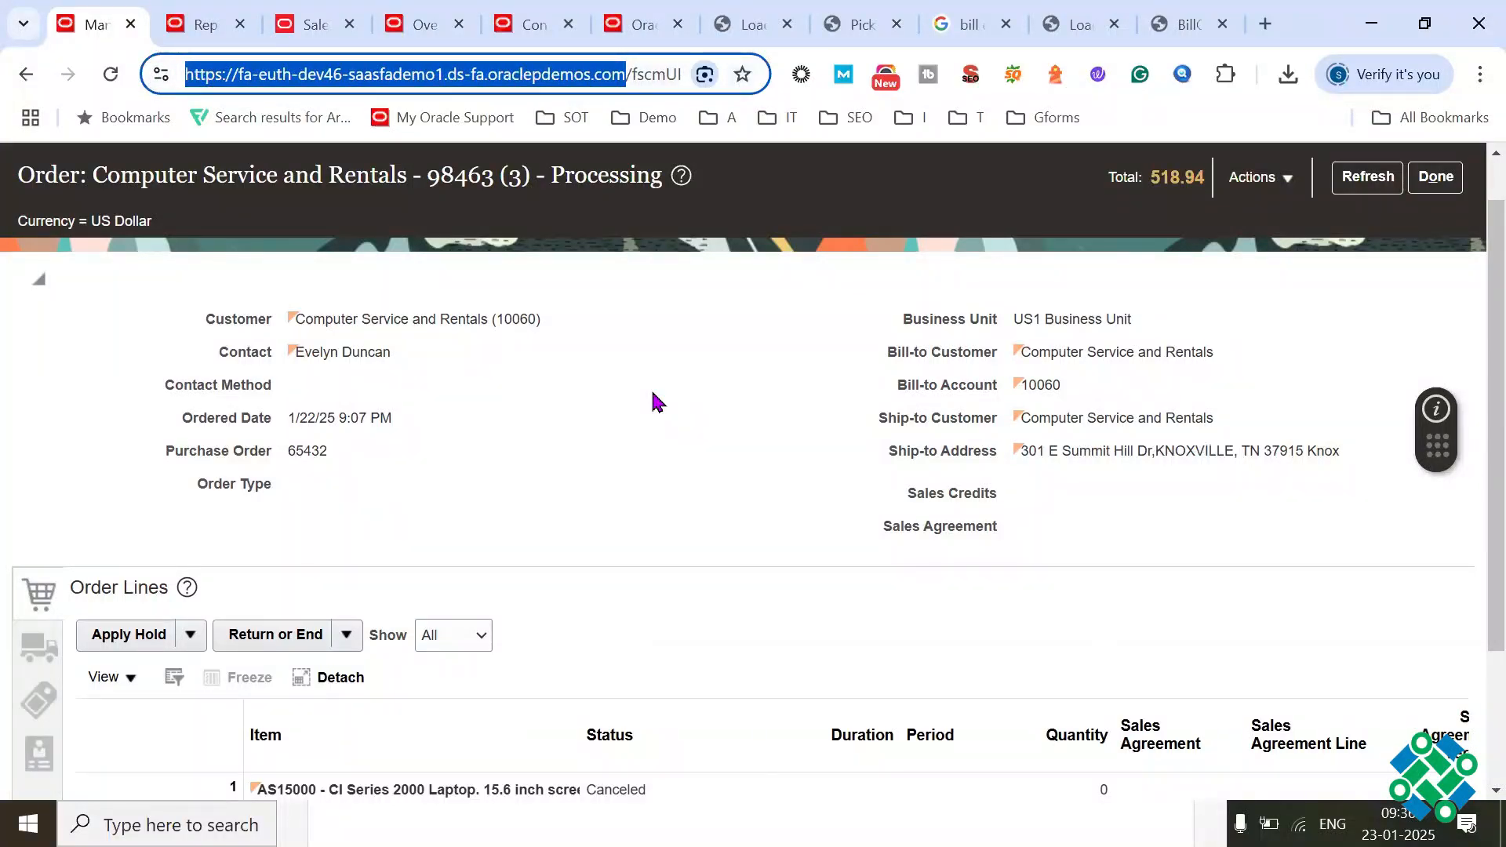
{"action": "key", "text": "alt+Tab"}
{"action": "key", "text": "alt+Tab"}
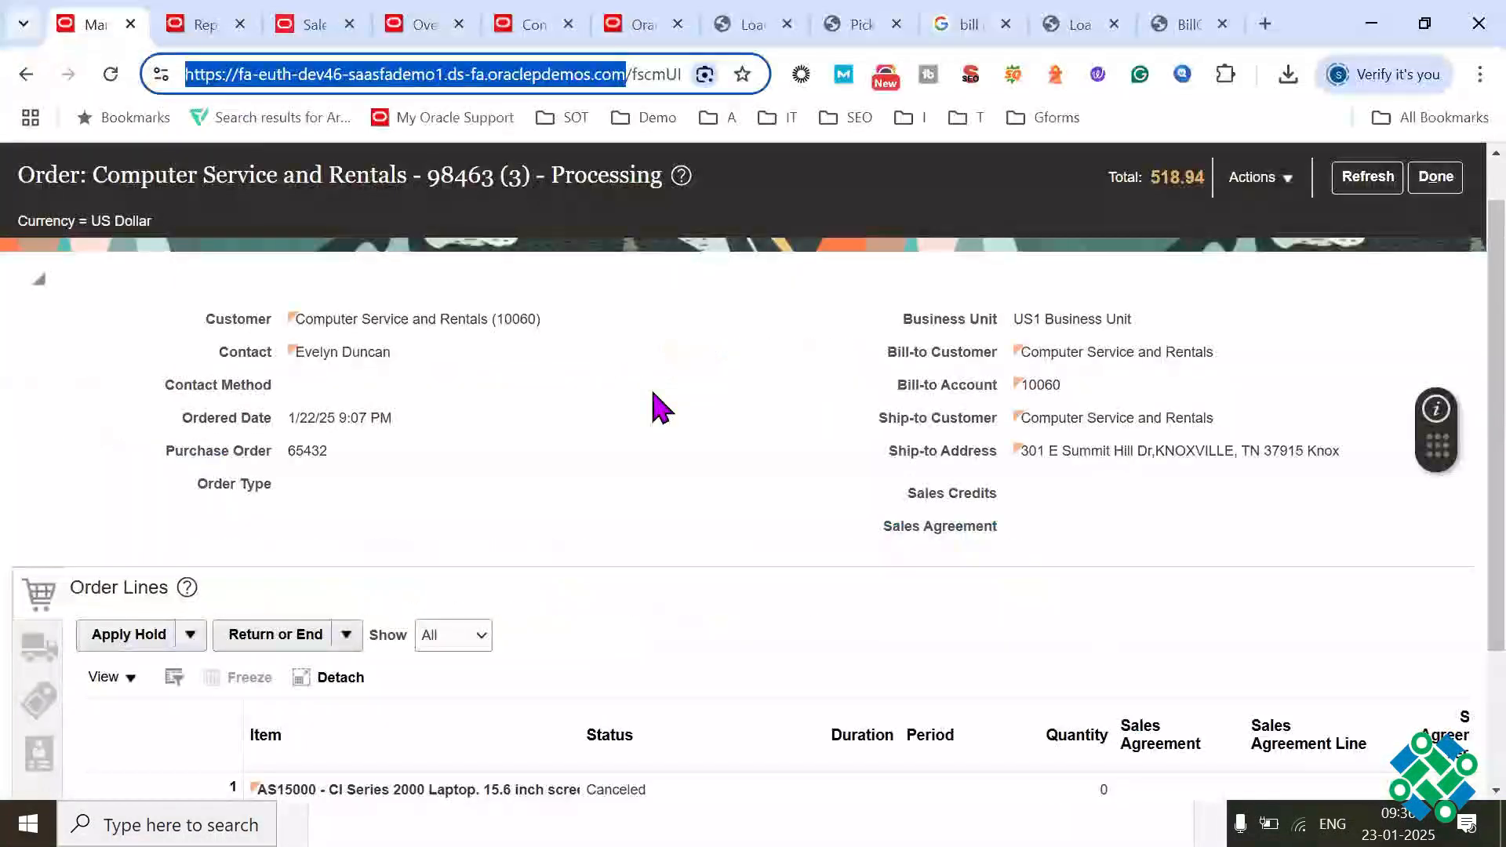
{"action": "key", "text": "F11"}
{"action": "key", "text": "F11"}
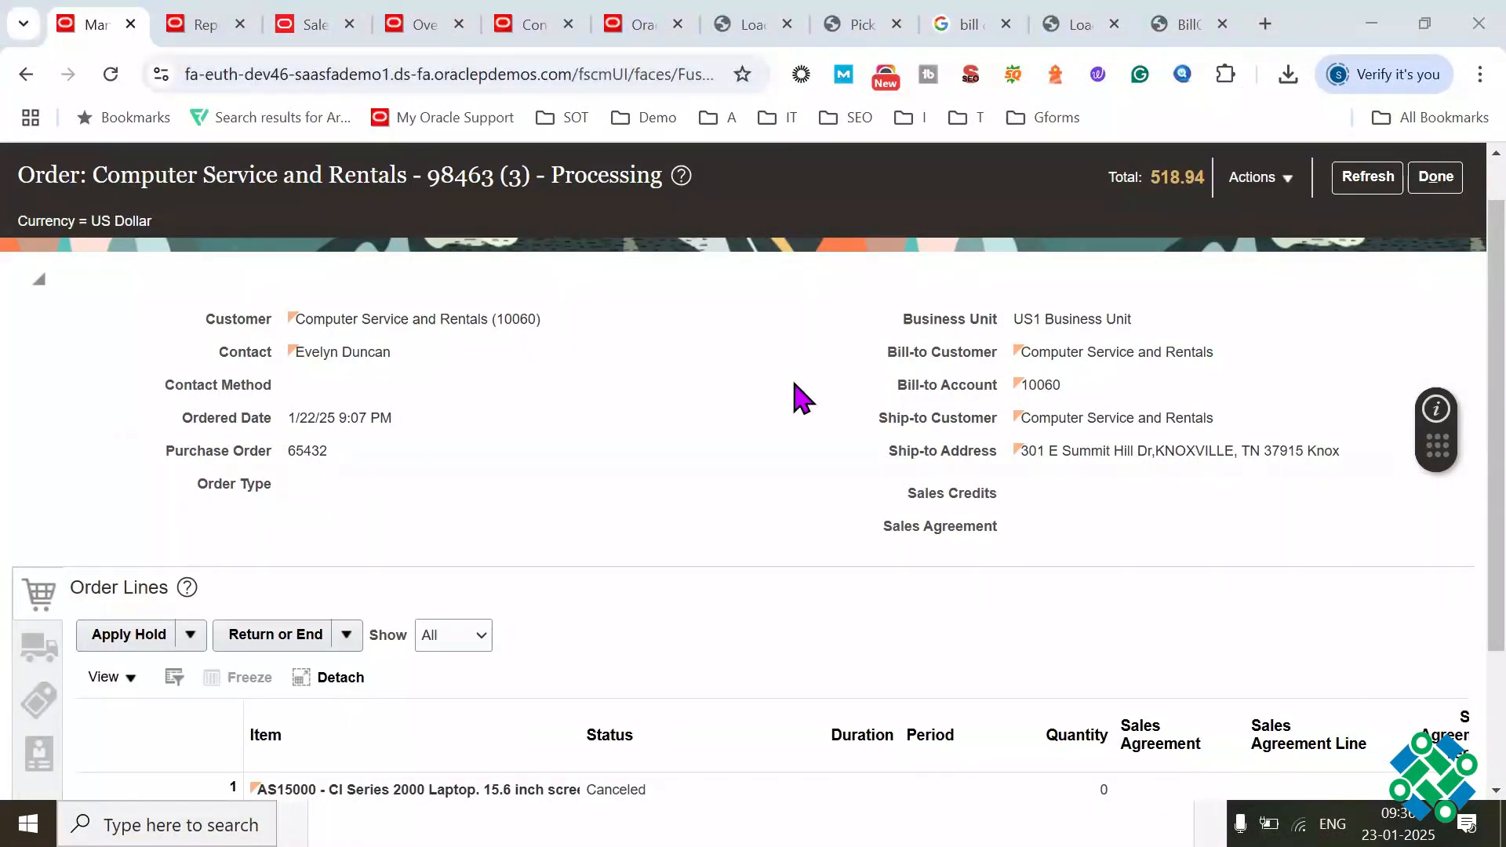
{"action": "key", "text": "super"}
{"action": "key", "text": "super"}
{"action": "left_click", "coordinate": [1239, 824]}
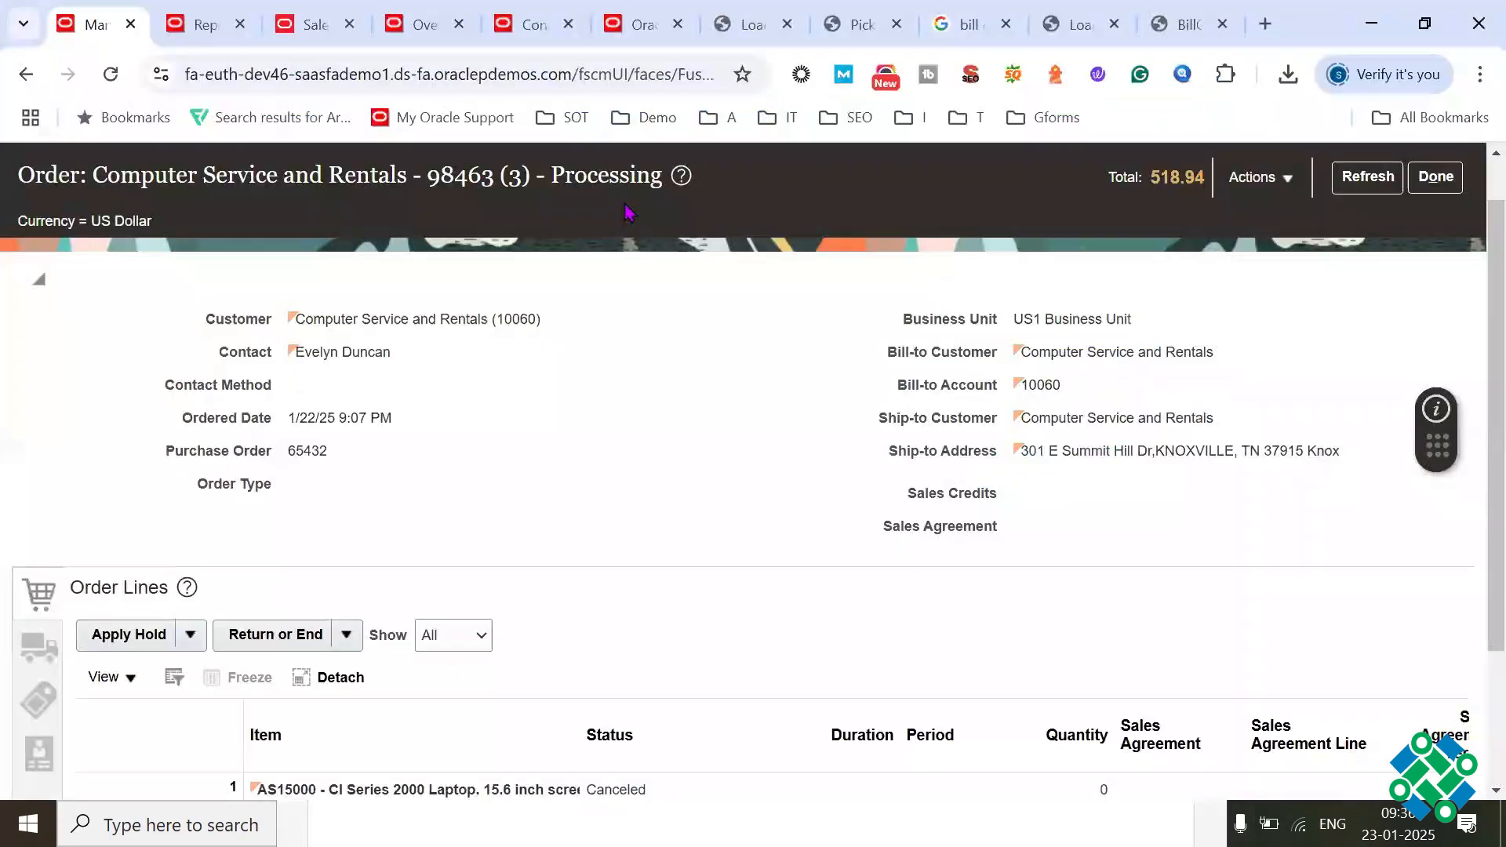
Step: Copy the base address of the Oracle Fusion site from the order page and open it in Firefox
{"action": "left_click_drag", "start_coordinate": [576, 73], "coordinate": [180, 74]}
{"action": "key", "text": "ctrl+c"}
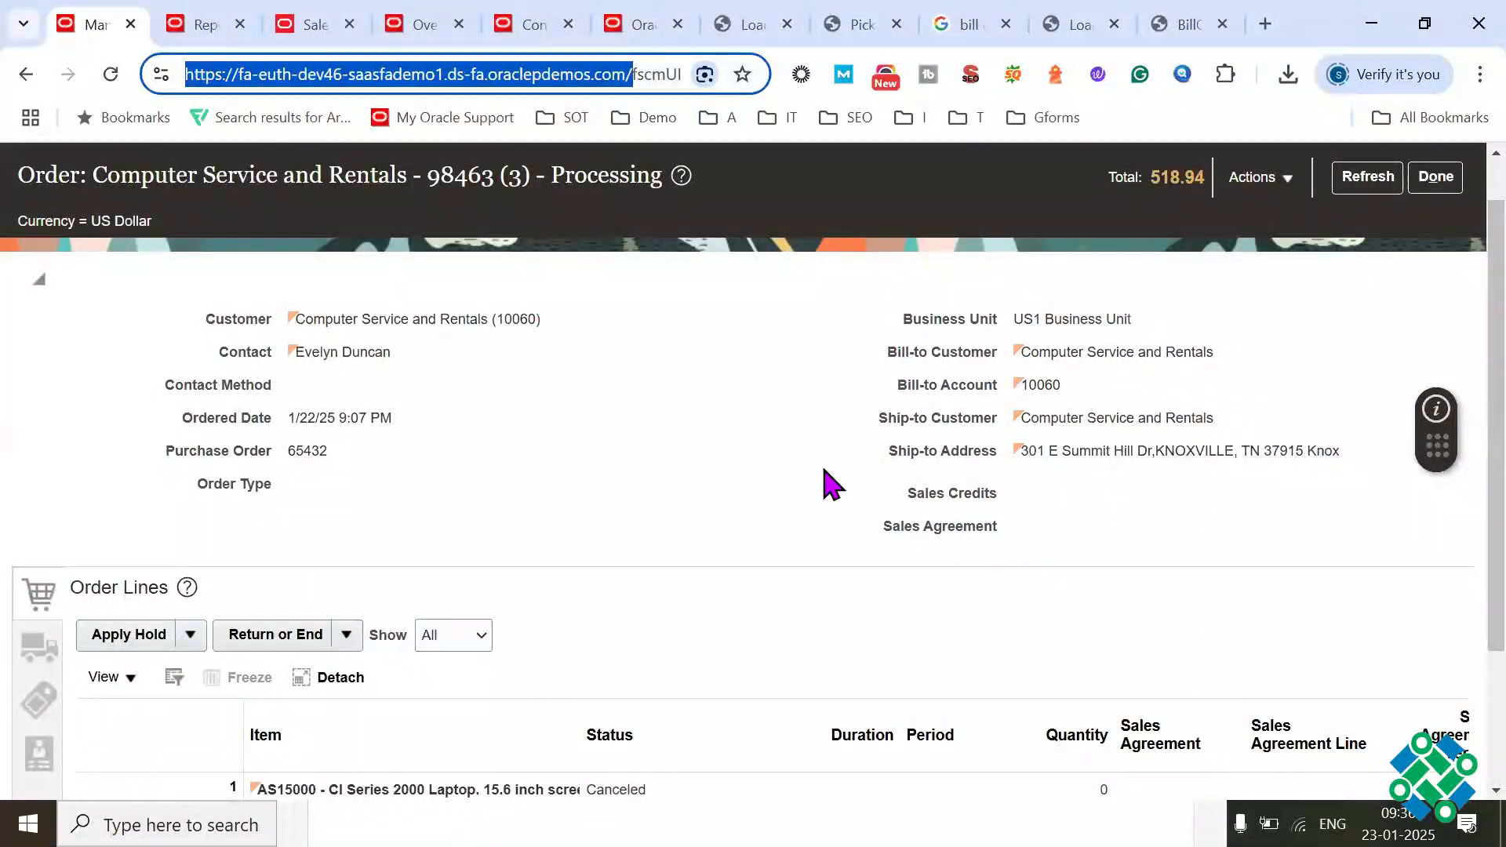
{"action": "key", "text": "alt+Tab"}
{"action": "key", "text": "ctrl+v"}
{"action": "key", "text": "Return"}
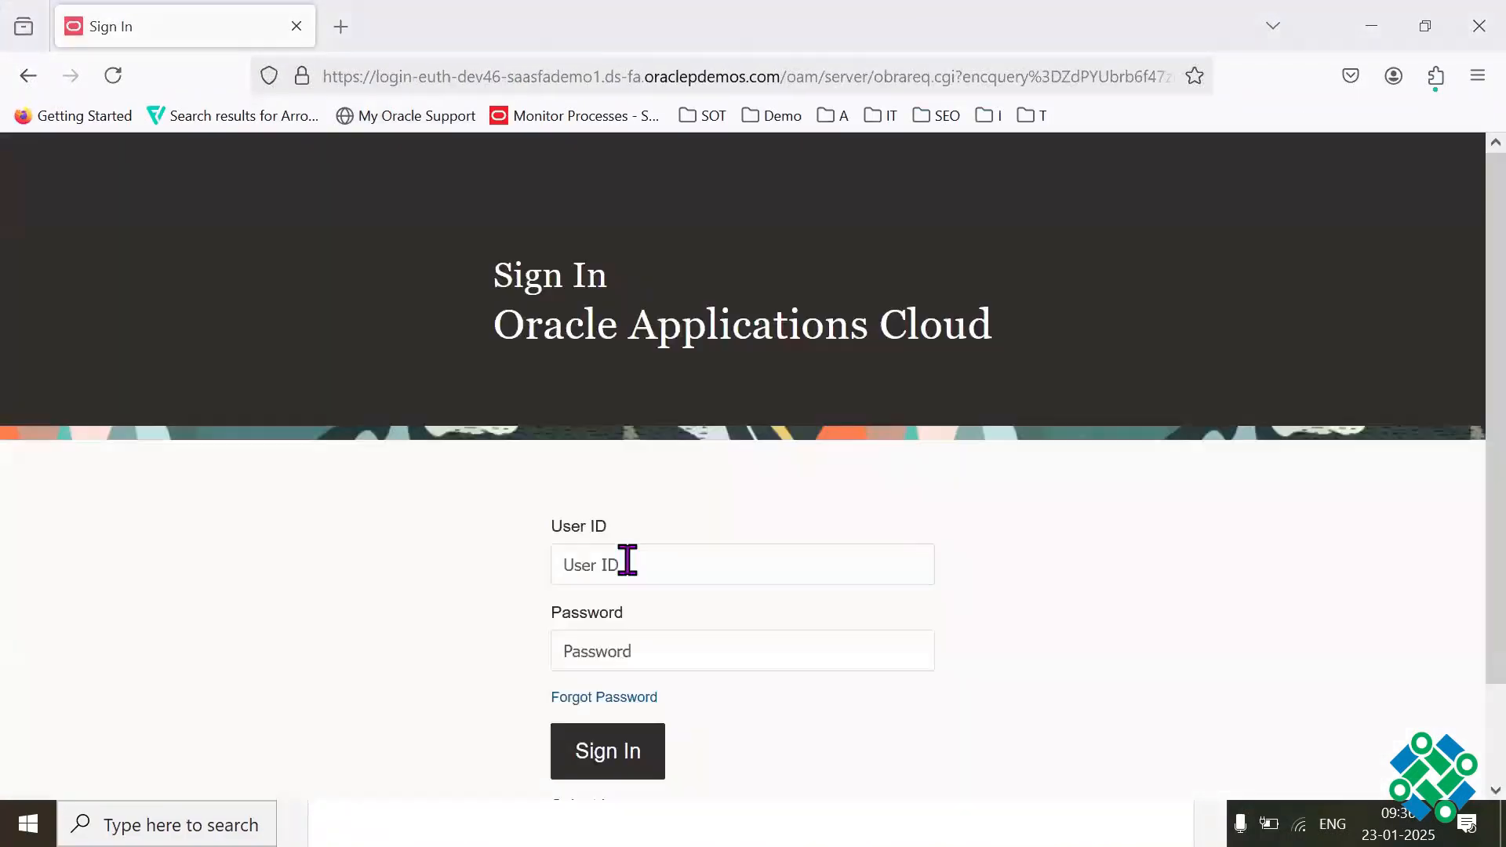
Step: Enter fin_impl as the user ID on the Oracle Applications Cloud sign-in page
{"action": "left_click", "coordinate": [625, 561]}
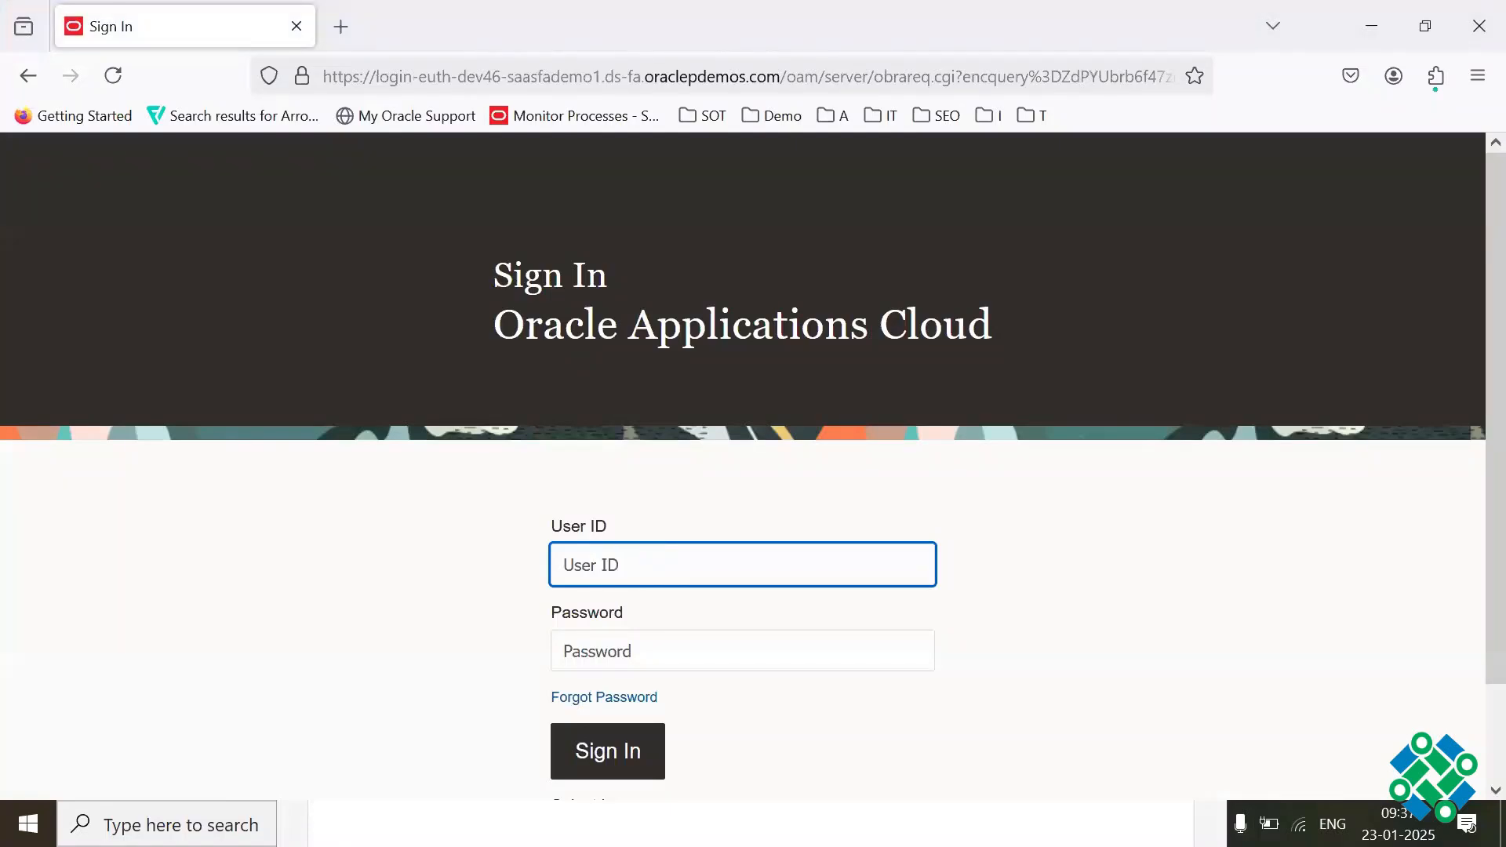
{"action": "type", "text": "fin_impl"}
{"action": "key", "text": "Tab"}
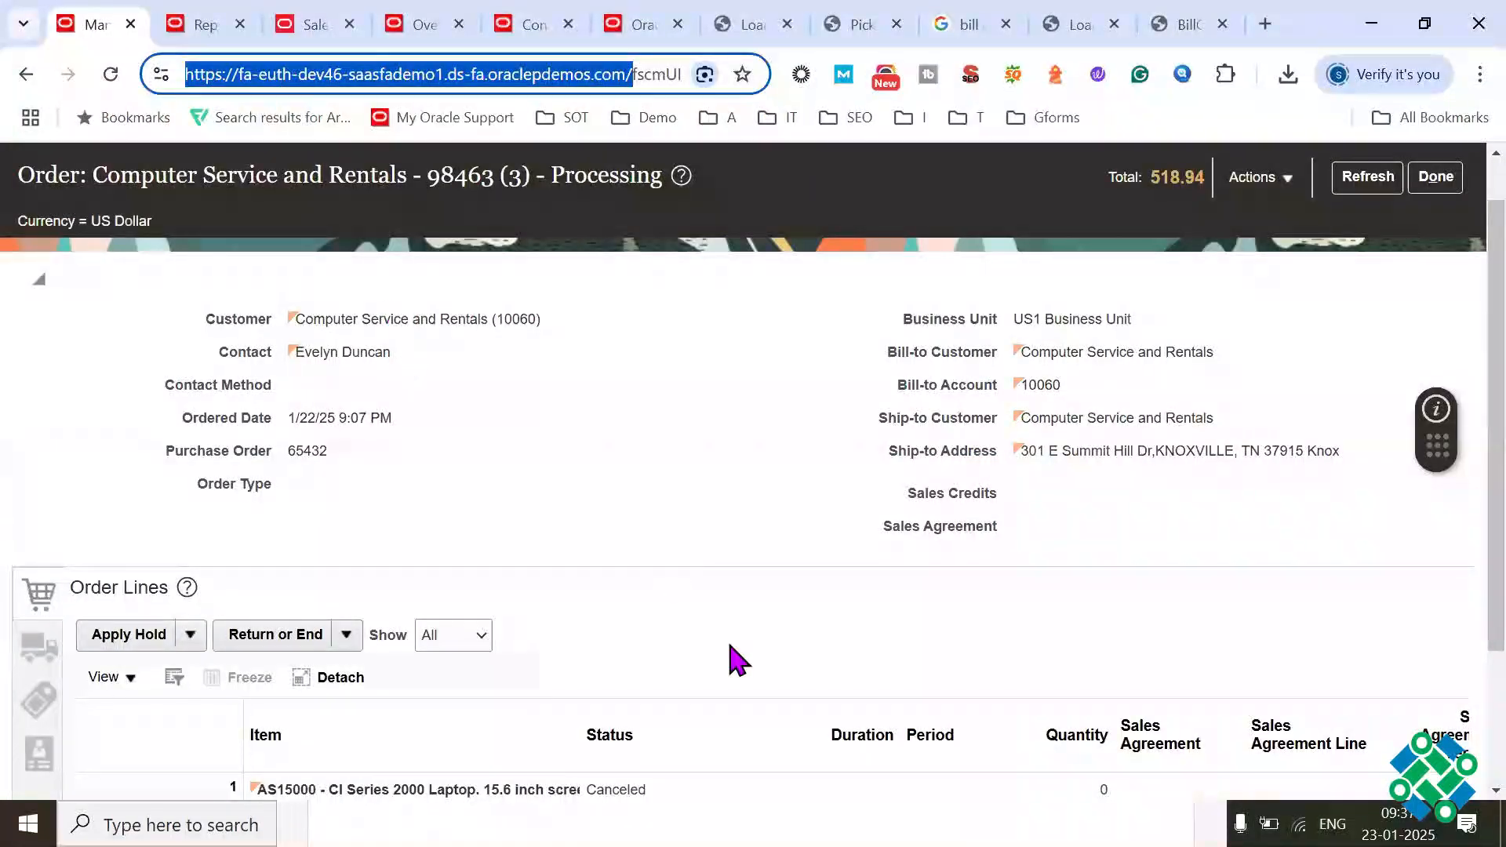
Step: Switch to the Gmail inbox in the other Chrome window and search the mail for "instance"
{"action": "key", "text": "alt+Tab"}
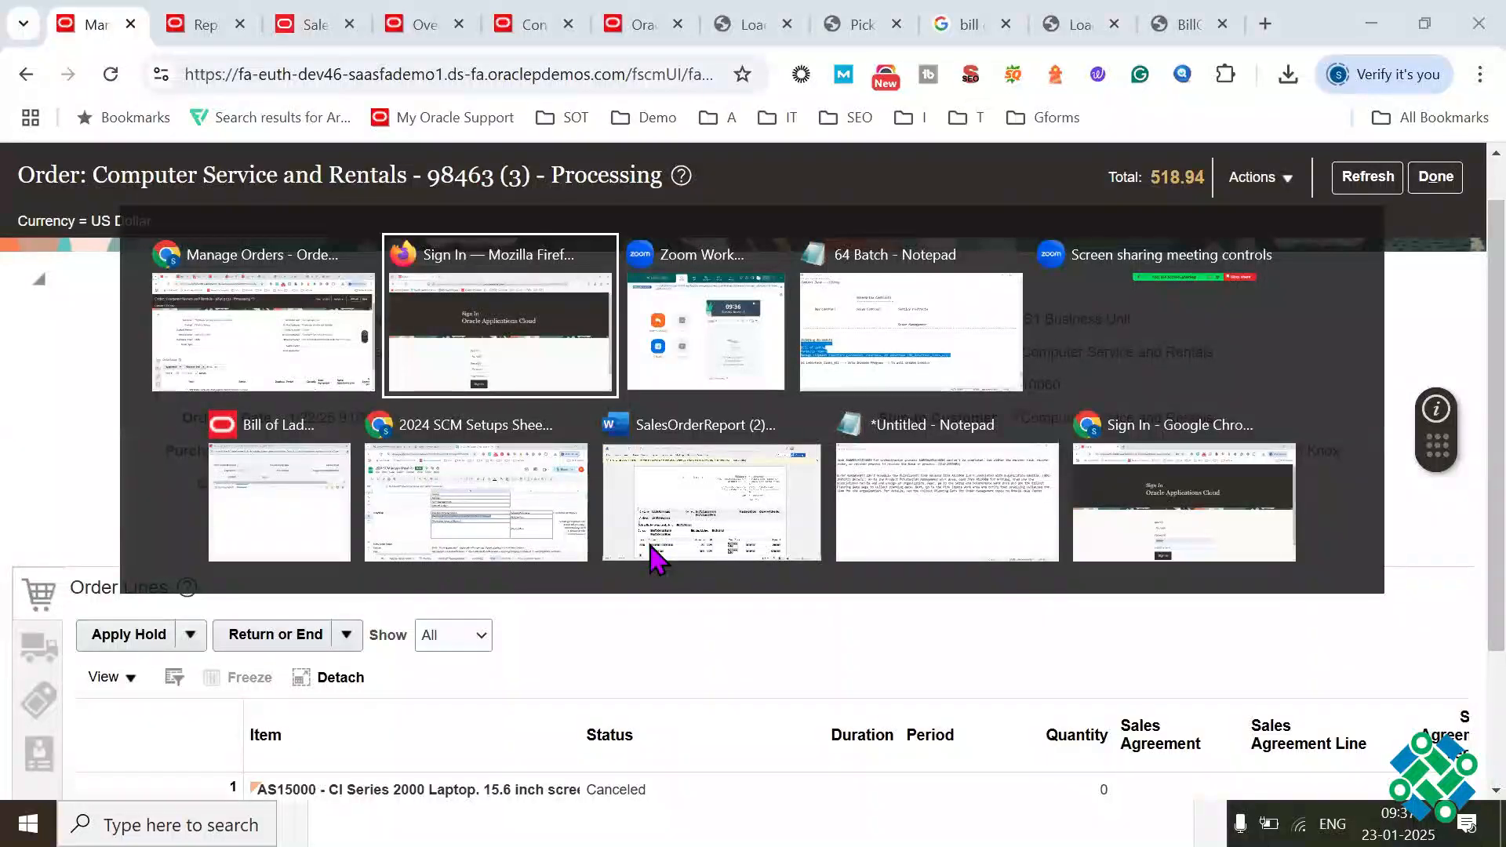
{"action": "key", "text": "alt+Tab"}
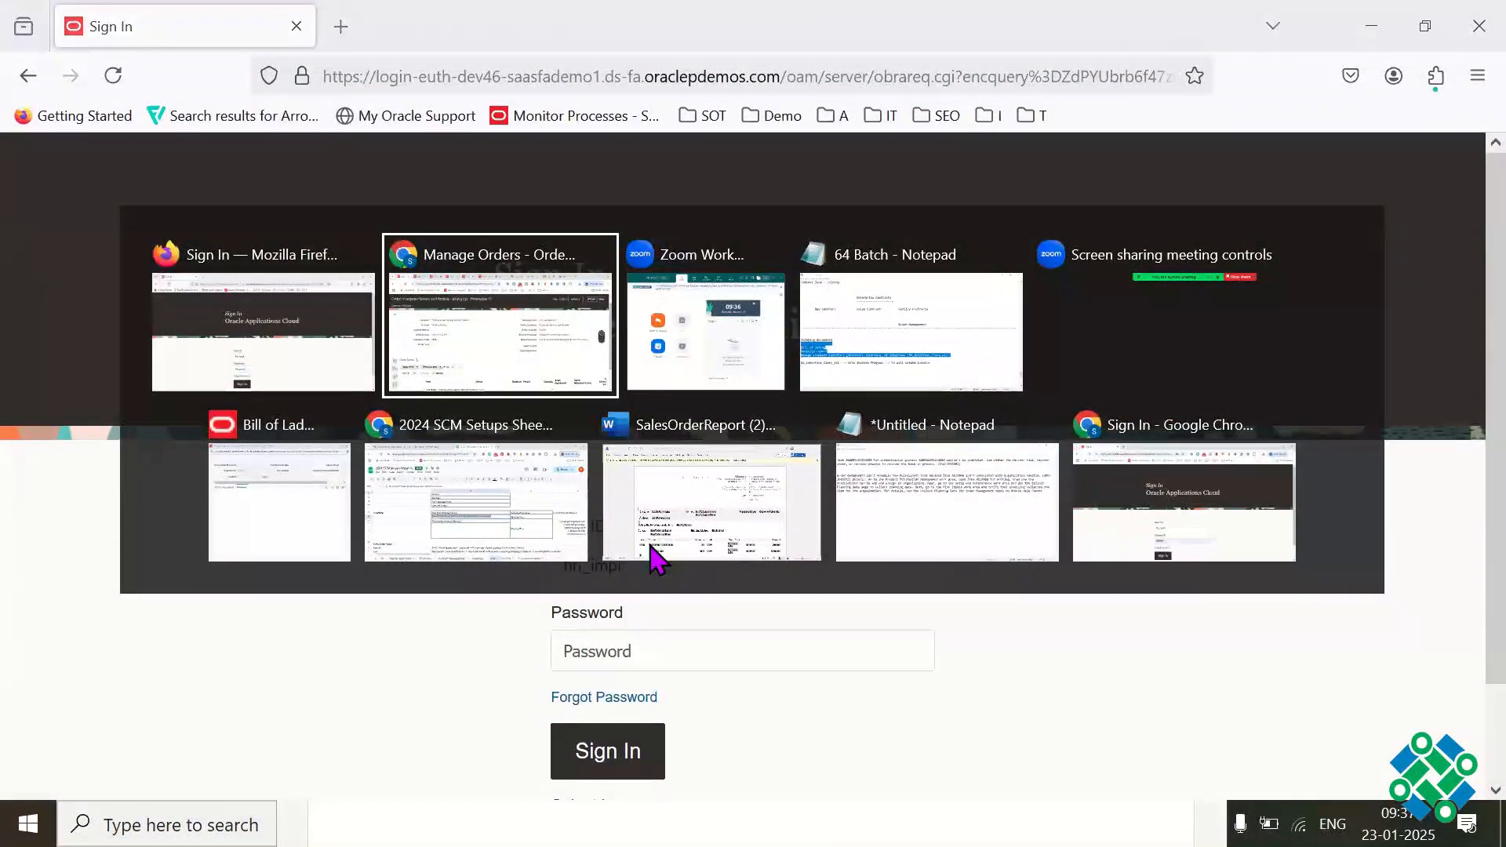
{"action": "key", "text": "alt+Tab"}
{"action": "key", "text": "alt+Tab"}
{"action": "key", "text": "alt+Tab"}
{"action": "key", "text": "alt+Tab"}
{"action": "key", "text": "alt+Tab"}
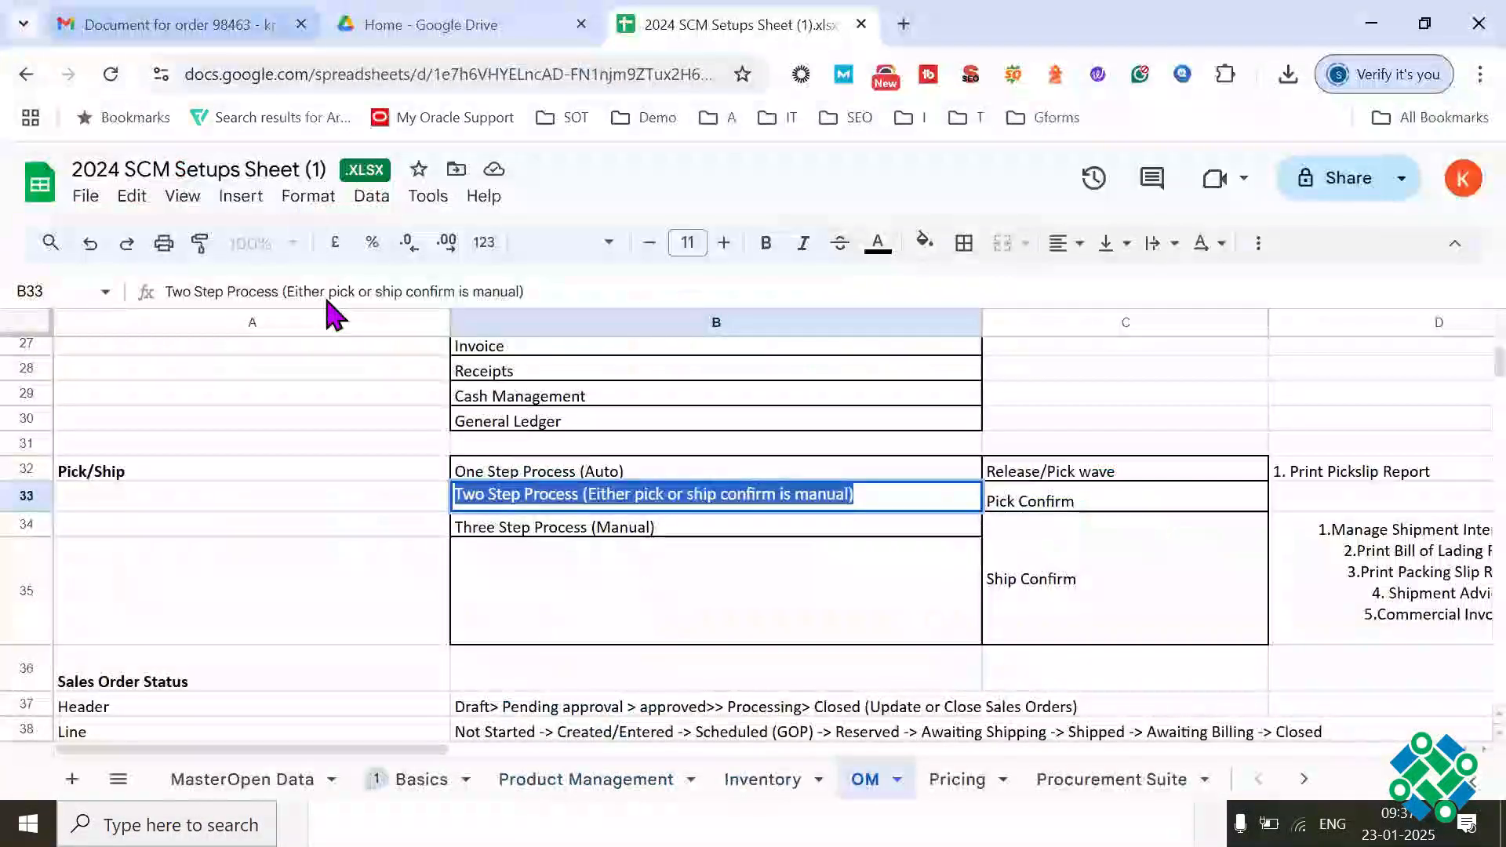
{"action": "left_click", "coordinate": [184, 25]}
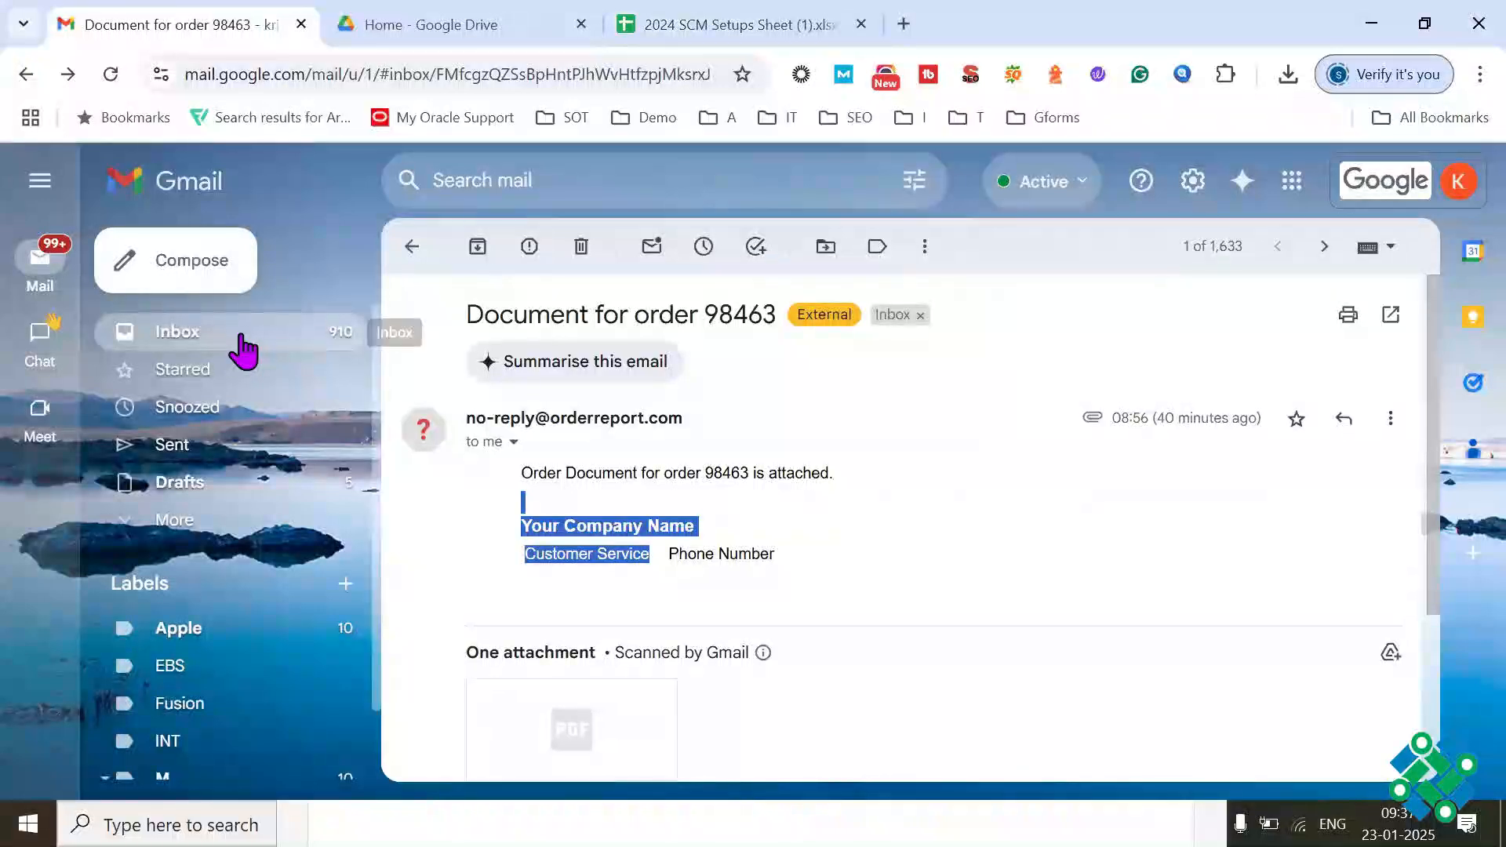
{"action": "left_click", "coordinate": [237, 333]}
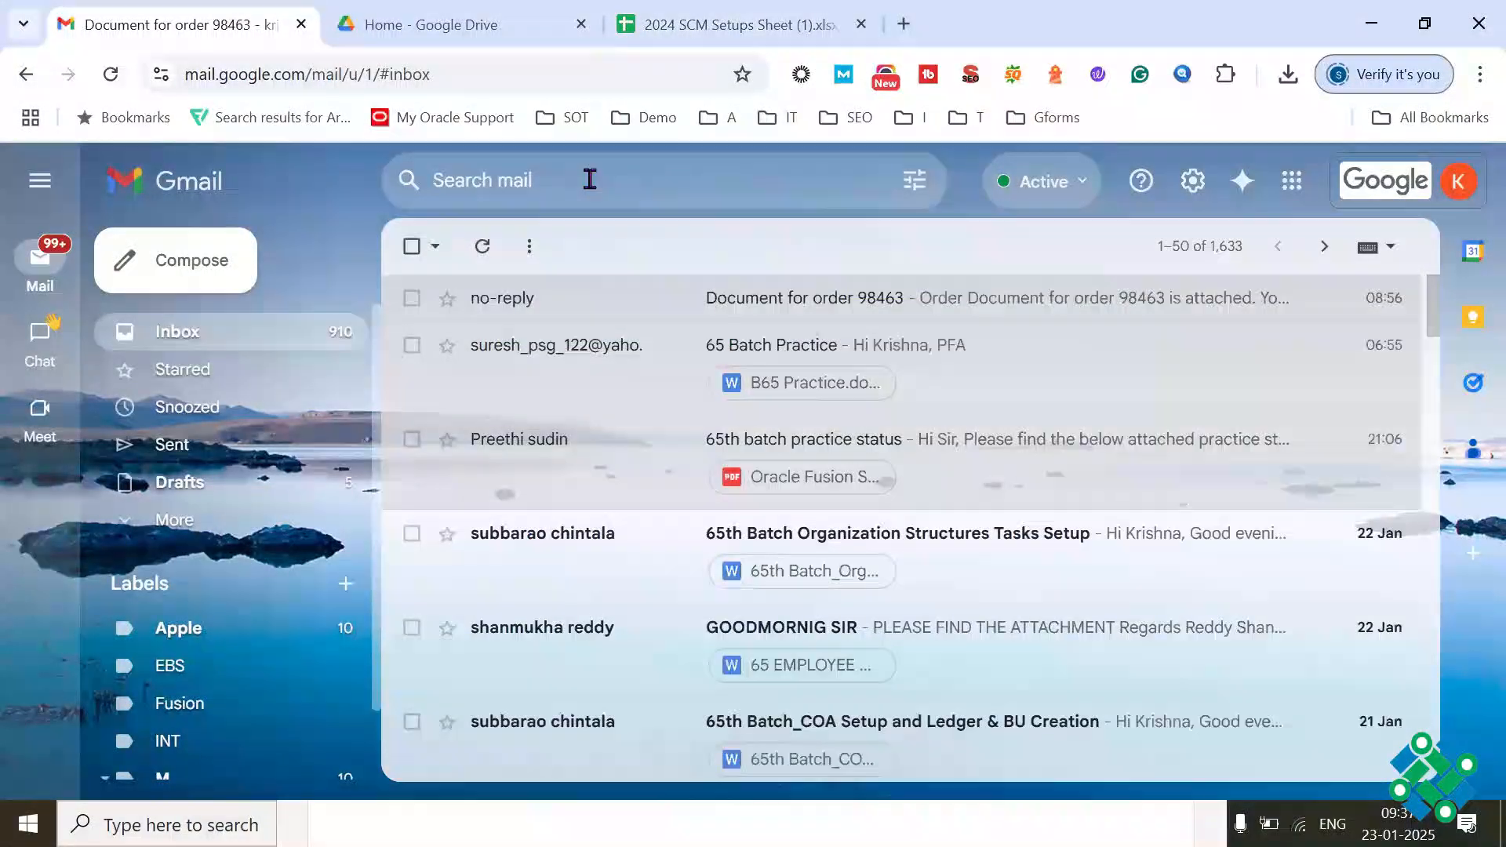
{"action": "left_click", "coordinate": [590, 180]}
{"action": "type", "text": "insta"}
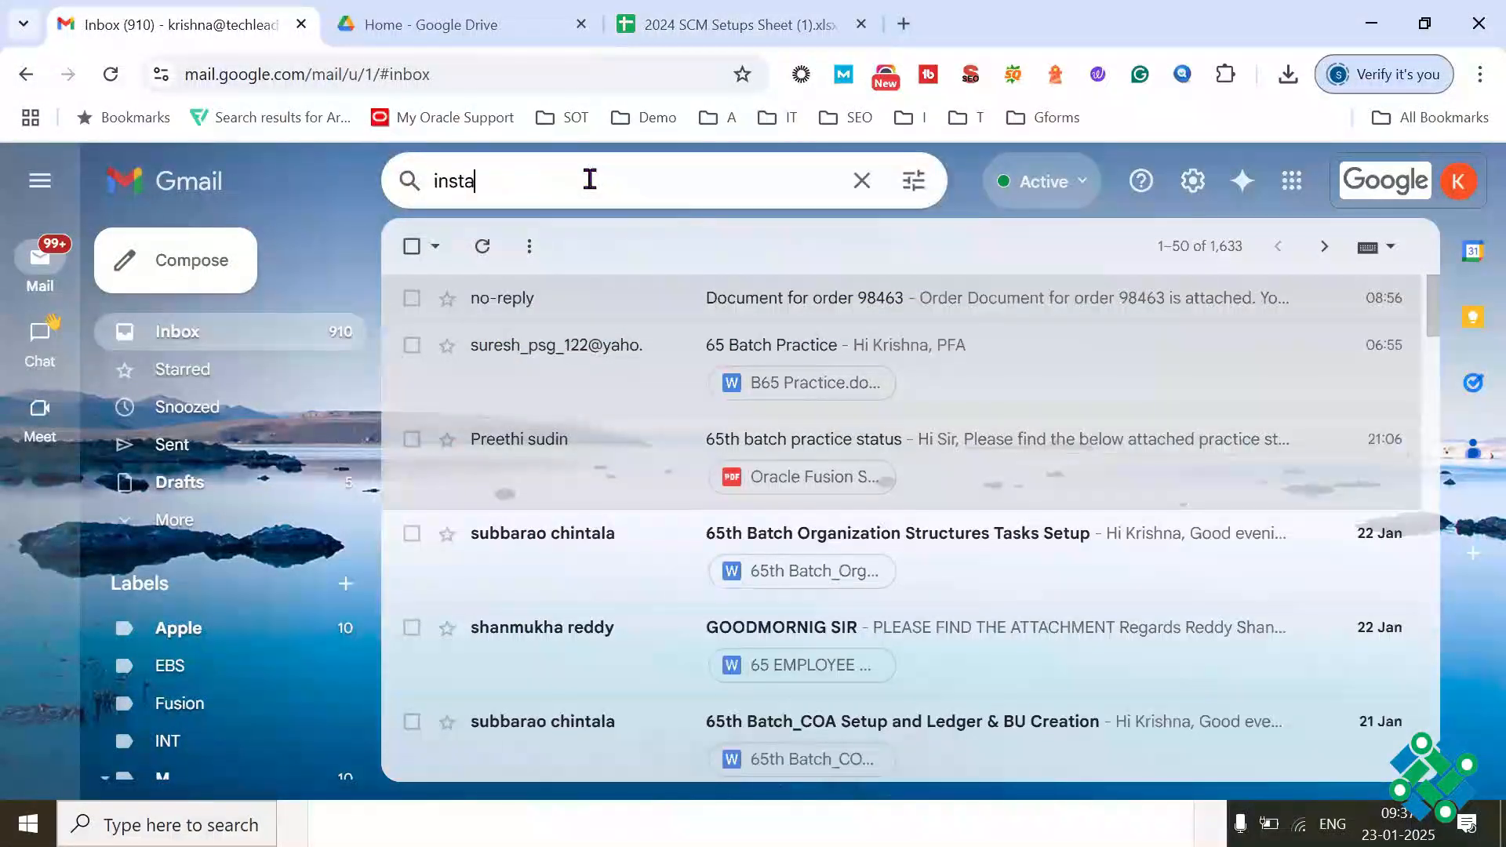
{"action": "type", "text": "nce"}
{"action": "key", "text": "Return"}
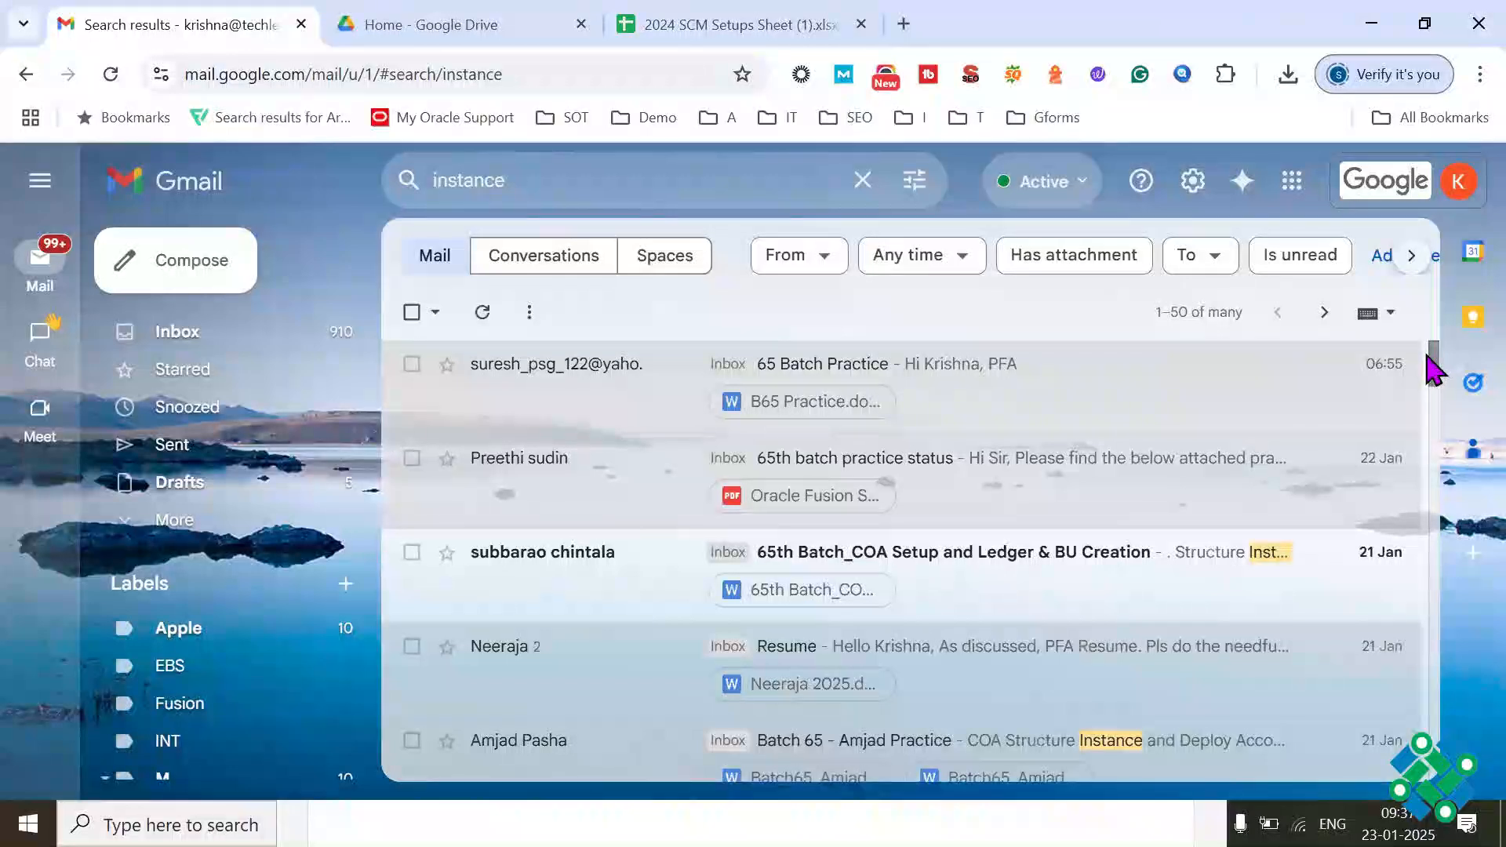
Step: Open the "New Demo Instance (18-01-2025)" email and copy the account password from it
{"action": "scroll", "coordinate": [1441, 384], "scroll_direction": "down", "scroll_amount": 6}
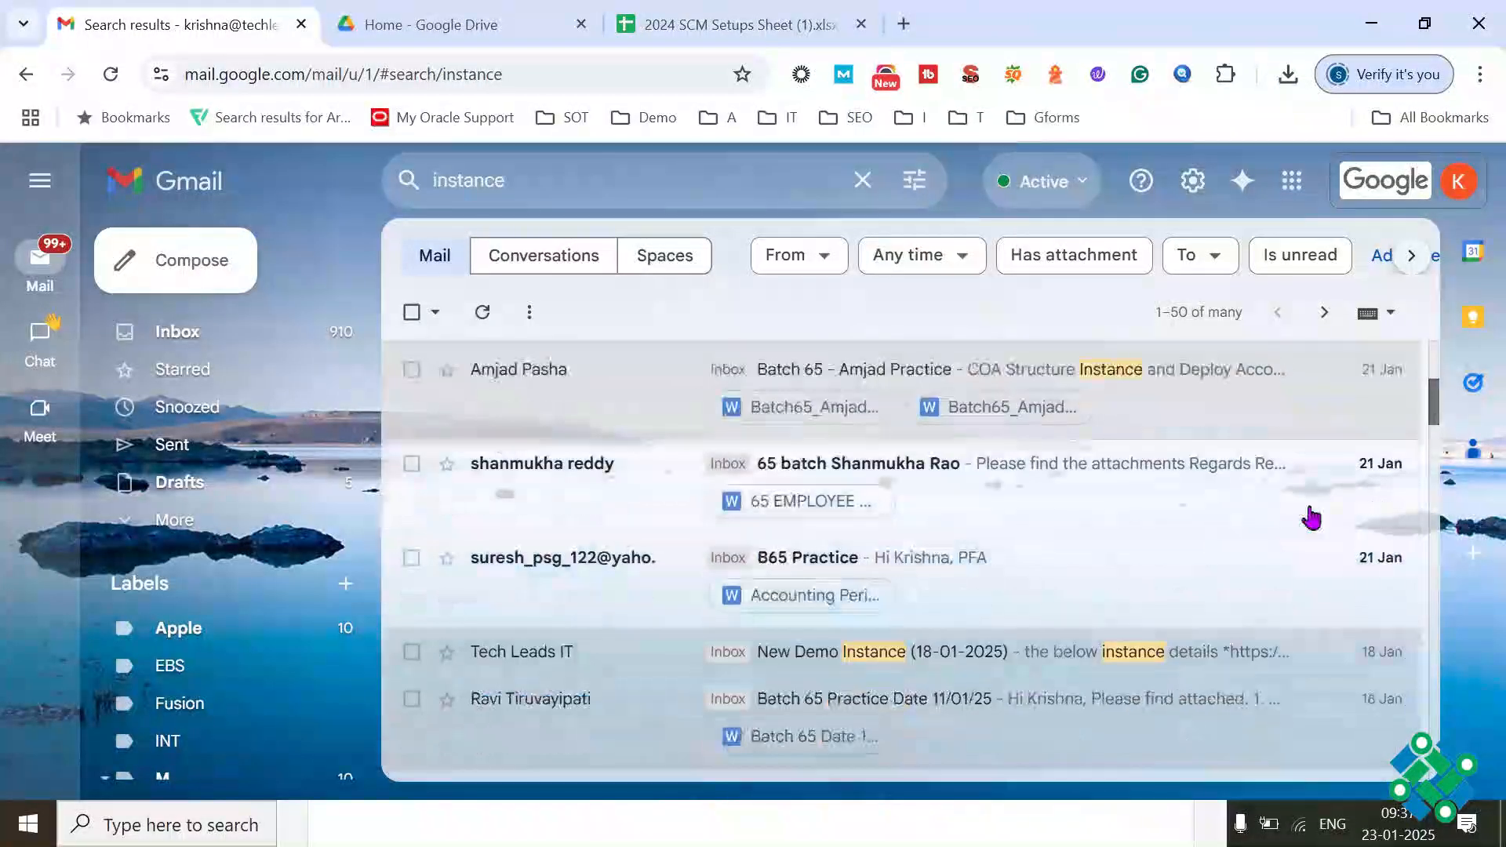
{"action": "left_click", "coordinate": [973, 538]}
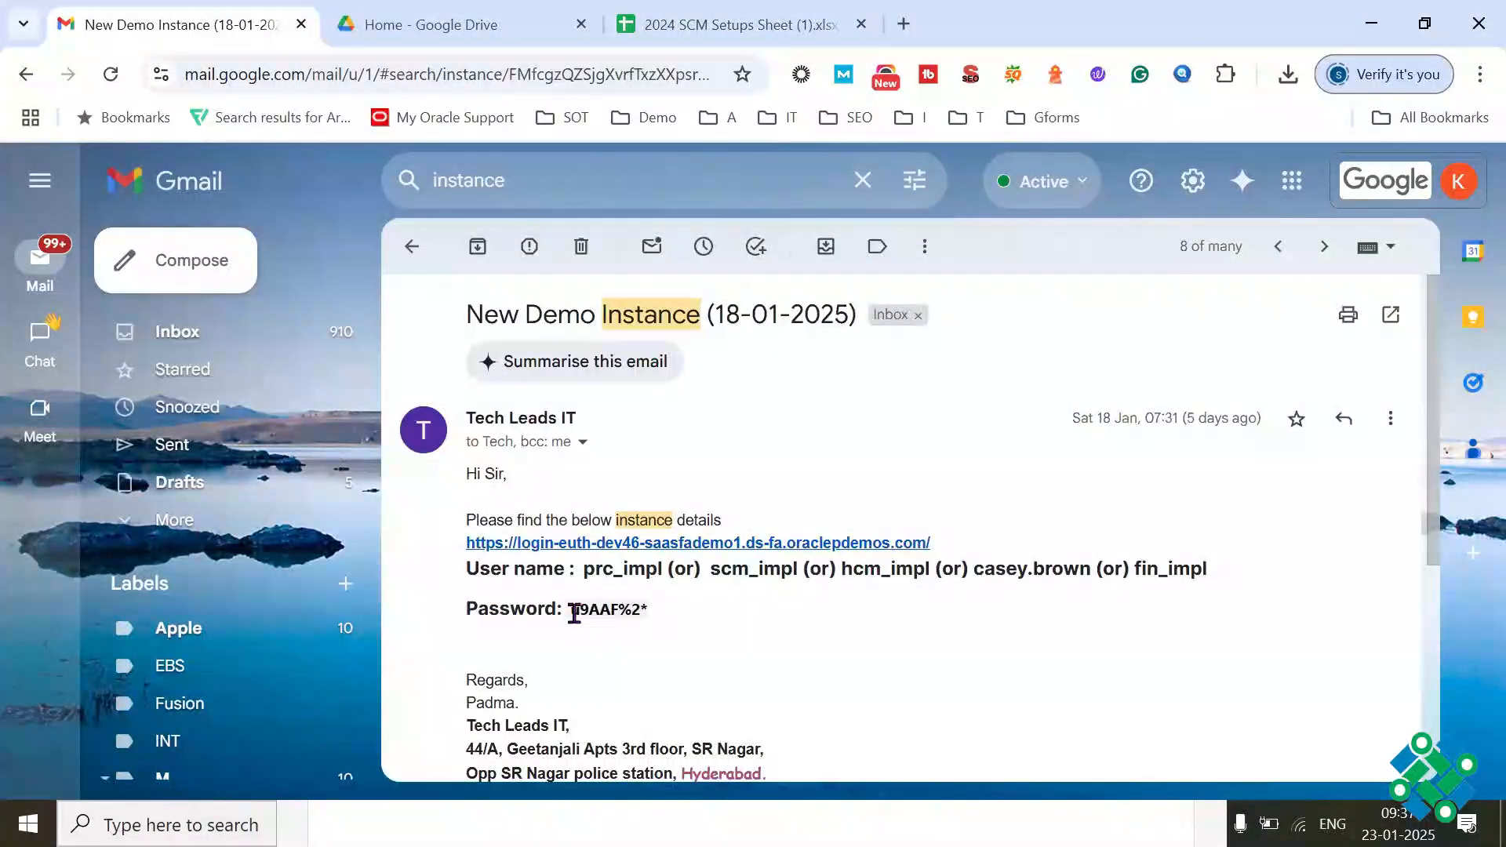
{"action": "left_click_drag", "start_coordinate": [571, 609], "coordinate": [650, 610]}
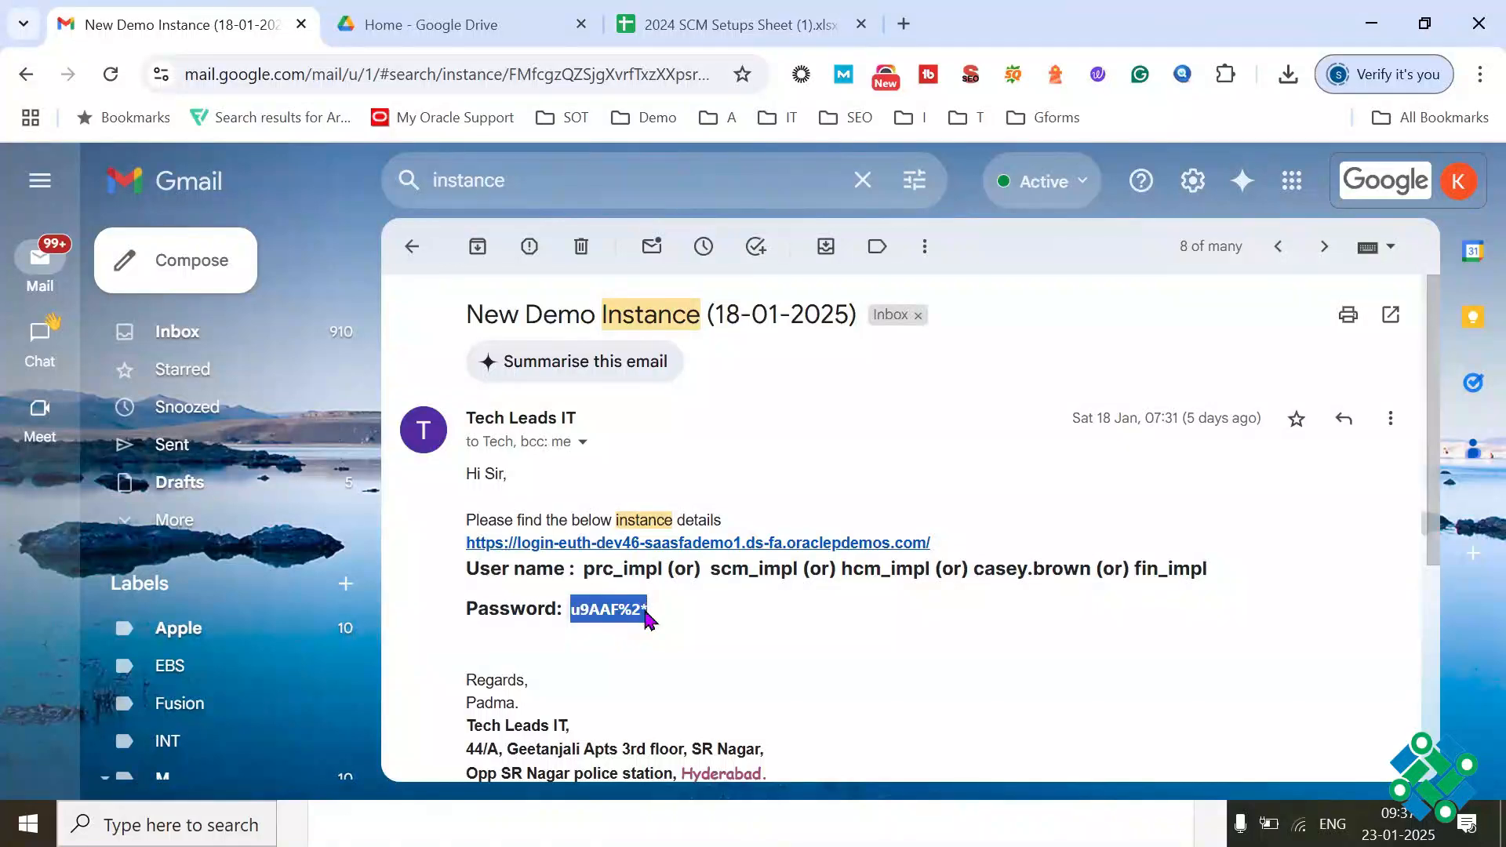
{"action": "key", "text": "ctrl+c"}
Step: Paste the account password into the Firefox sign-in page, sign in, and save the login in the browser
{"action": "key", "text": "alt+Tab"}
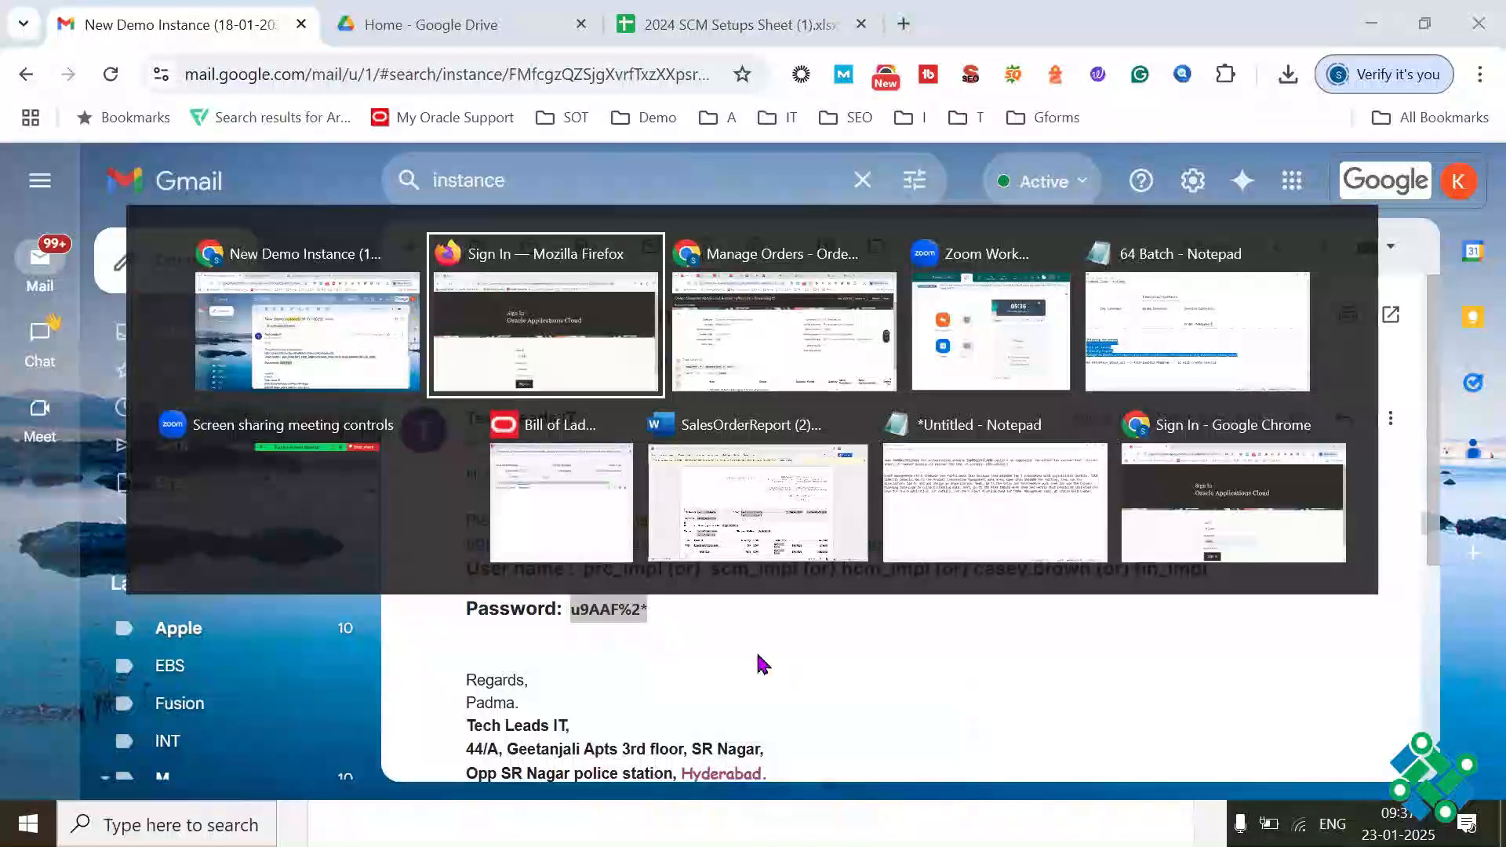
{"action": "left_click", "coordinate": [724, 656]}
{"action": "key", "text": "ctrl+v"}
{"action": "left_click", "coordinate": [596, 751]}
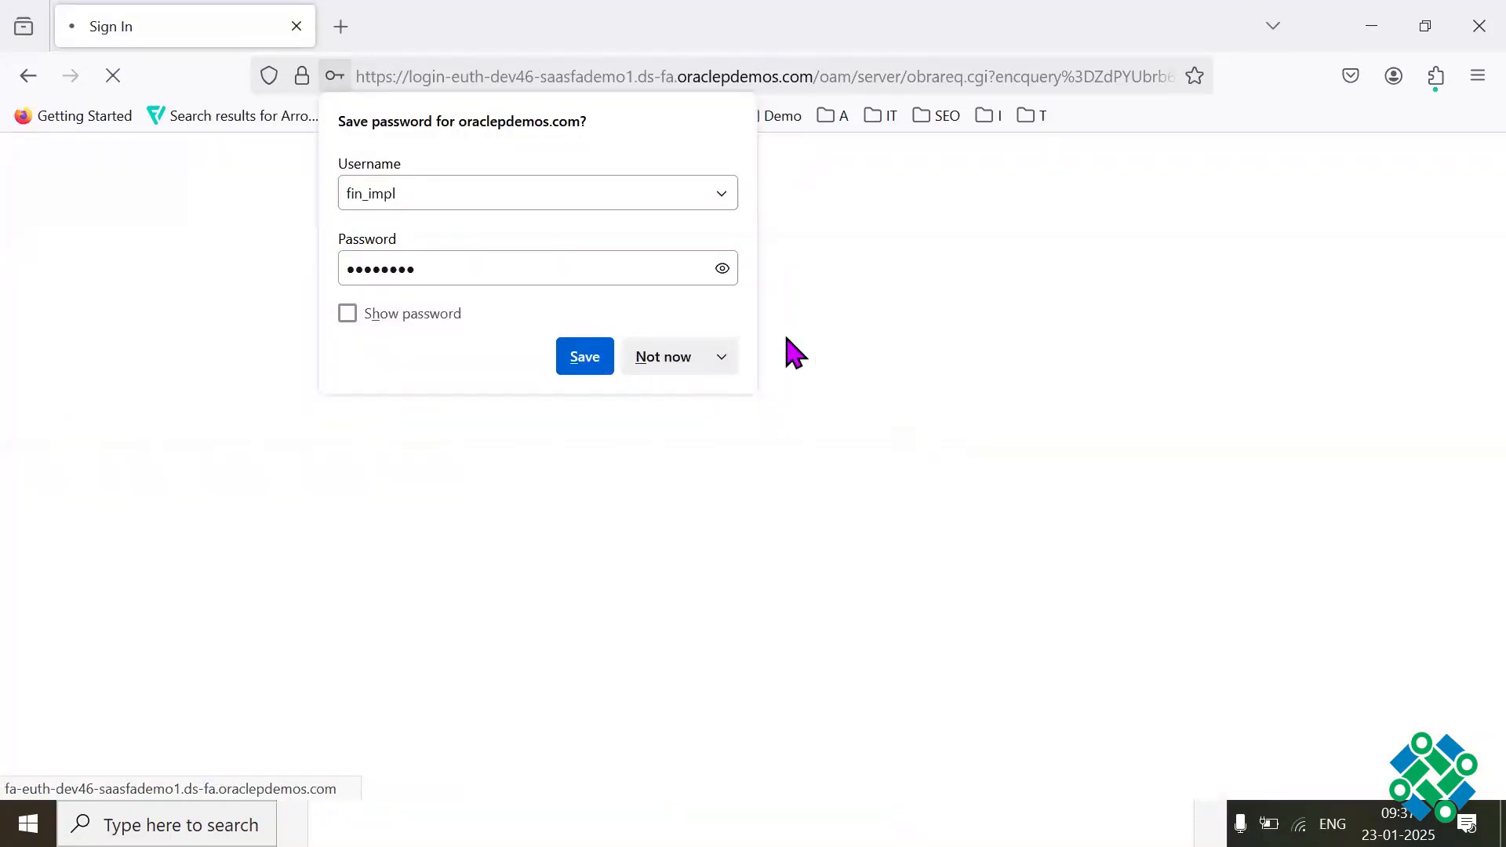
{"action": "left_click", "coordinate": [606, 360]}
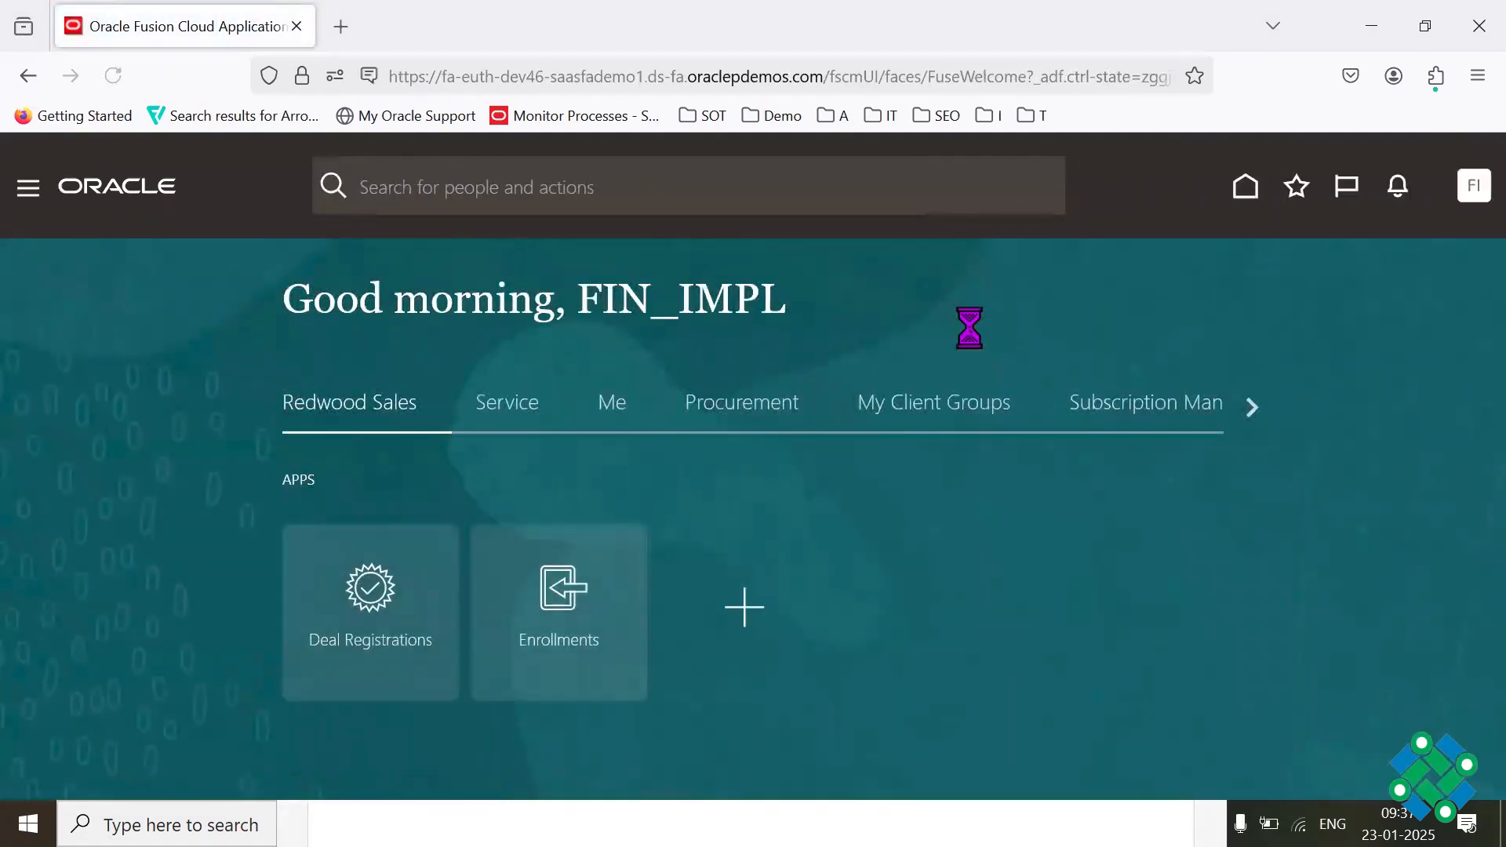
Step: Open Scheduled Processes from the Tools group of the home page
{"action": "left_click", "coordinate": [1243, 408]}
{"action": "left_click", "coordinate": [1242, 408]}
{"action": "left_click", "coordinate": [1242, 408]}
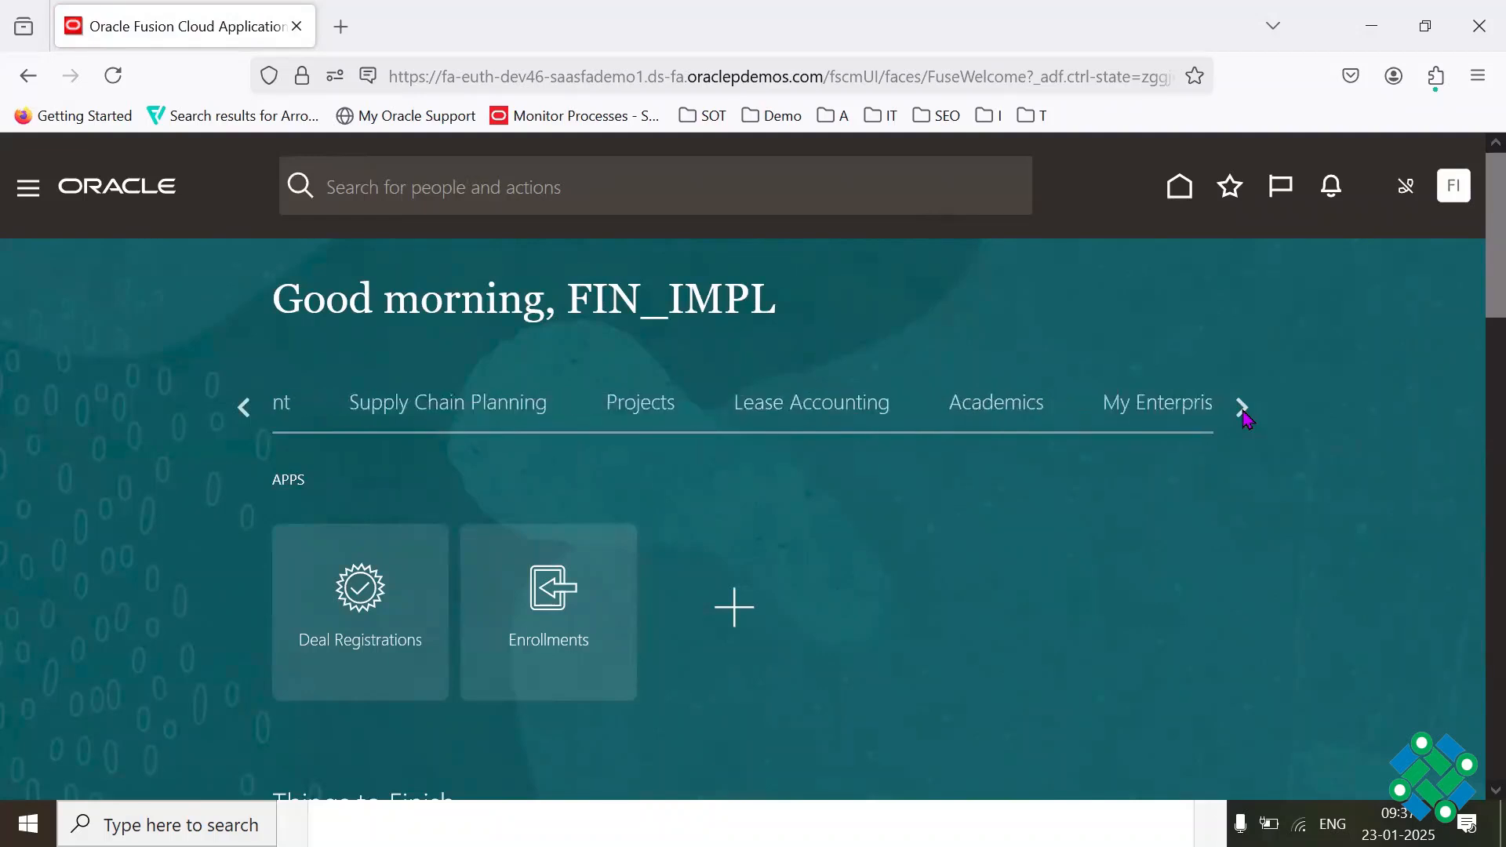
{"action": "left_click", "coordinate": [1243, 408]}
{"action": "left_click", "coordinate": [834, 420]}
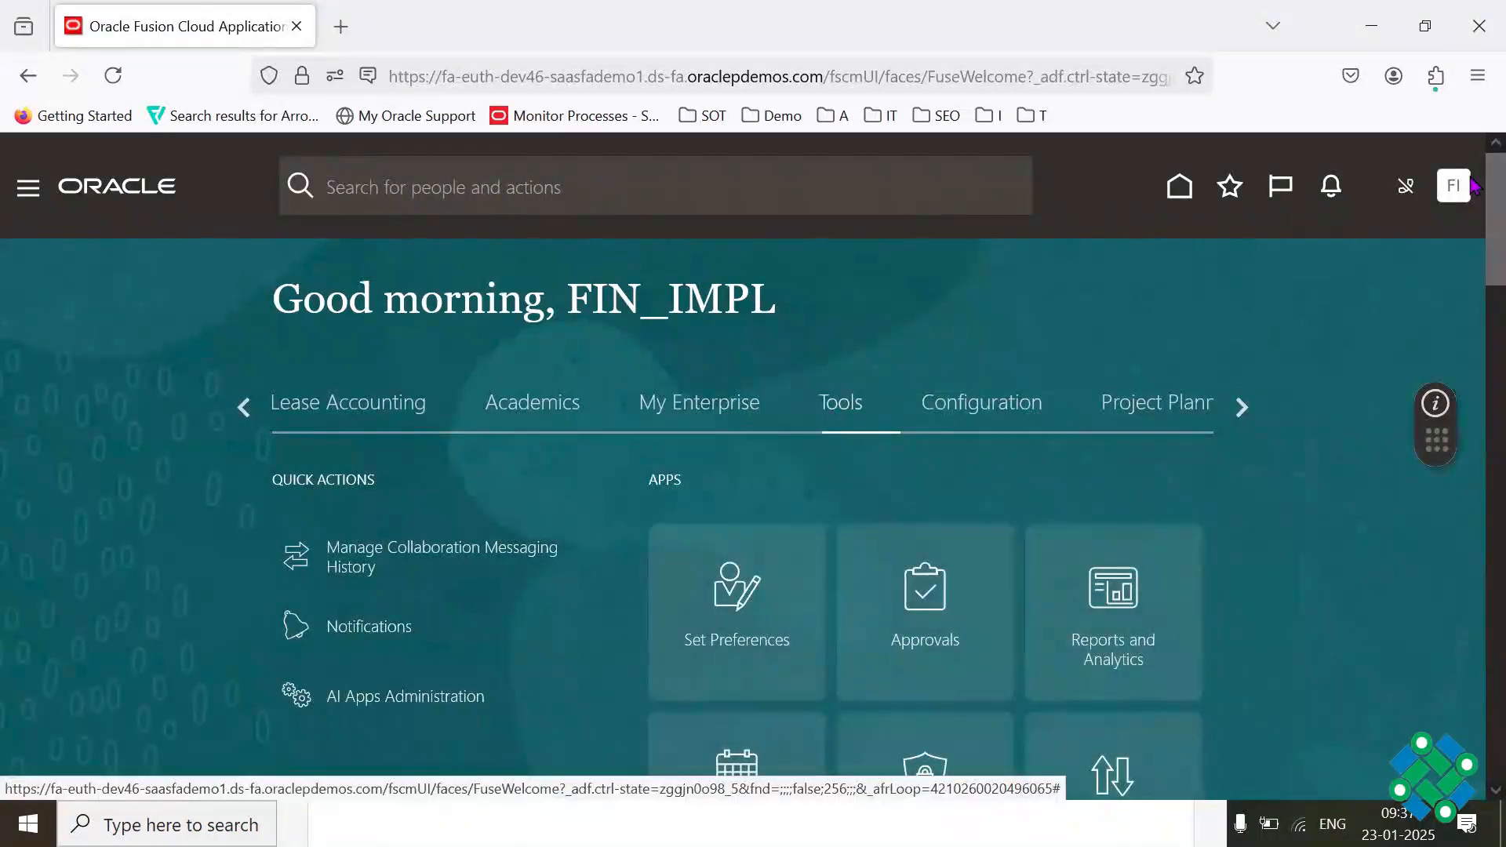
{"action": "scroll", "coordinate": [1473, 175], "scroll_direction": "down", "scroll_amount": 6}
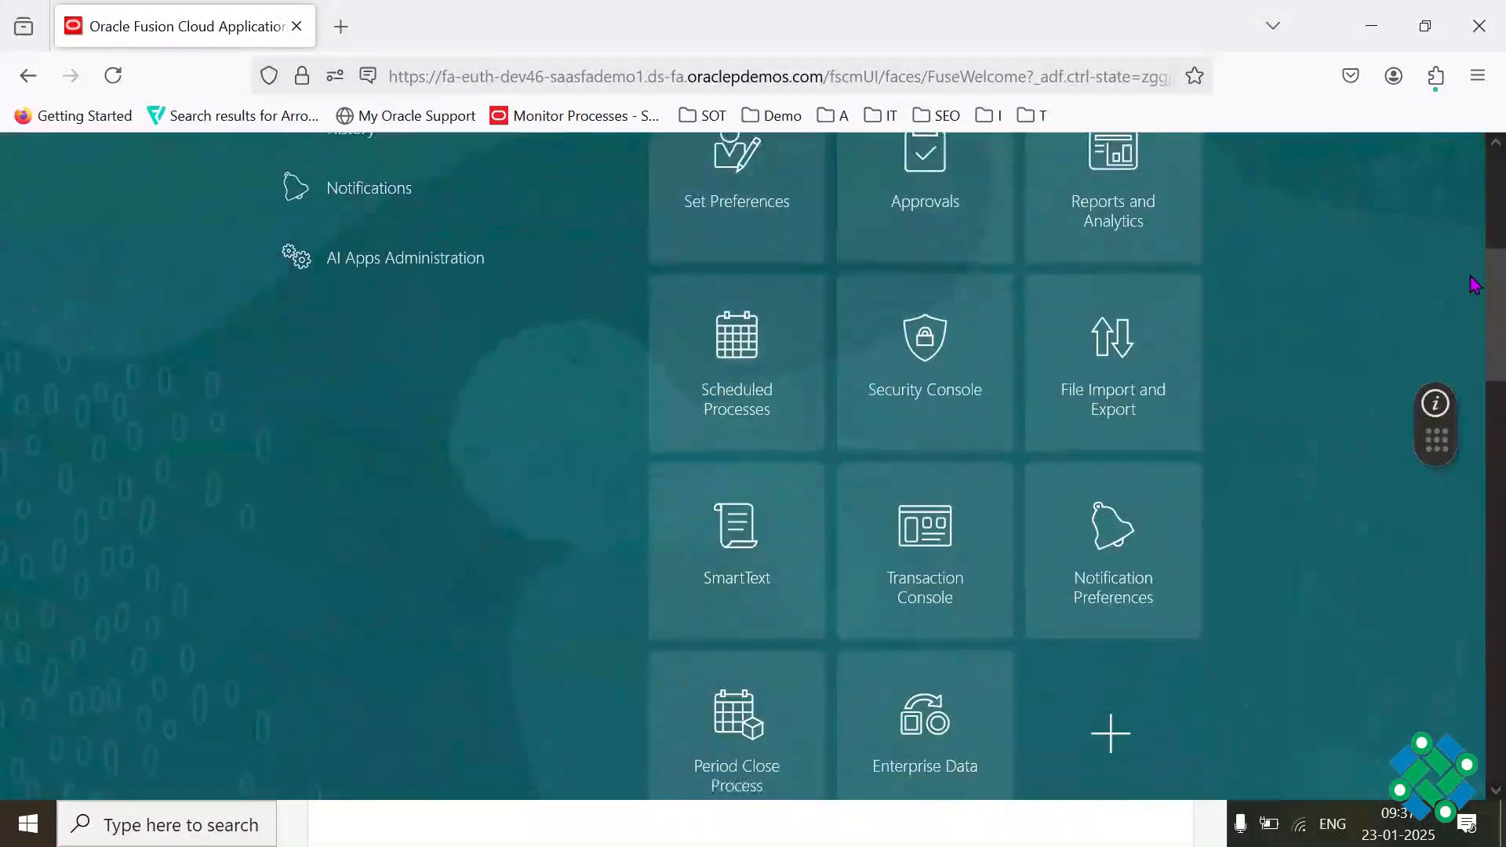
{"action": "scroll", "coordinate": [1473, 285], "scroll_direction": "up", "scroll_amount": 3}
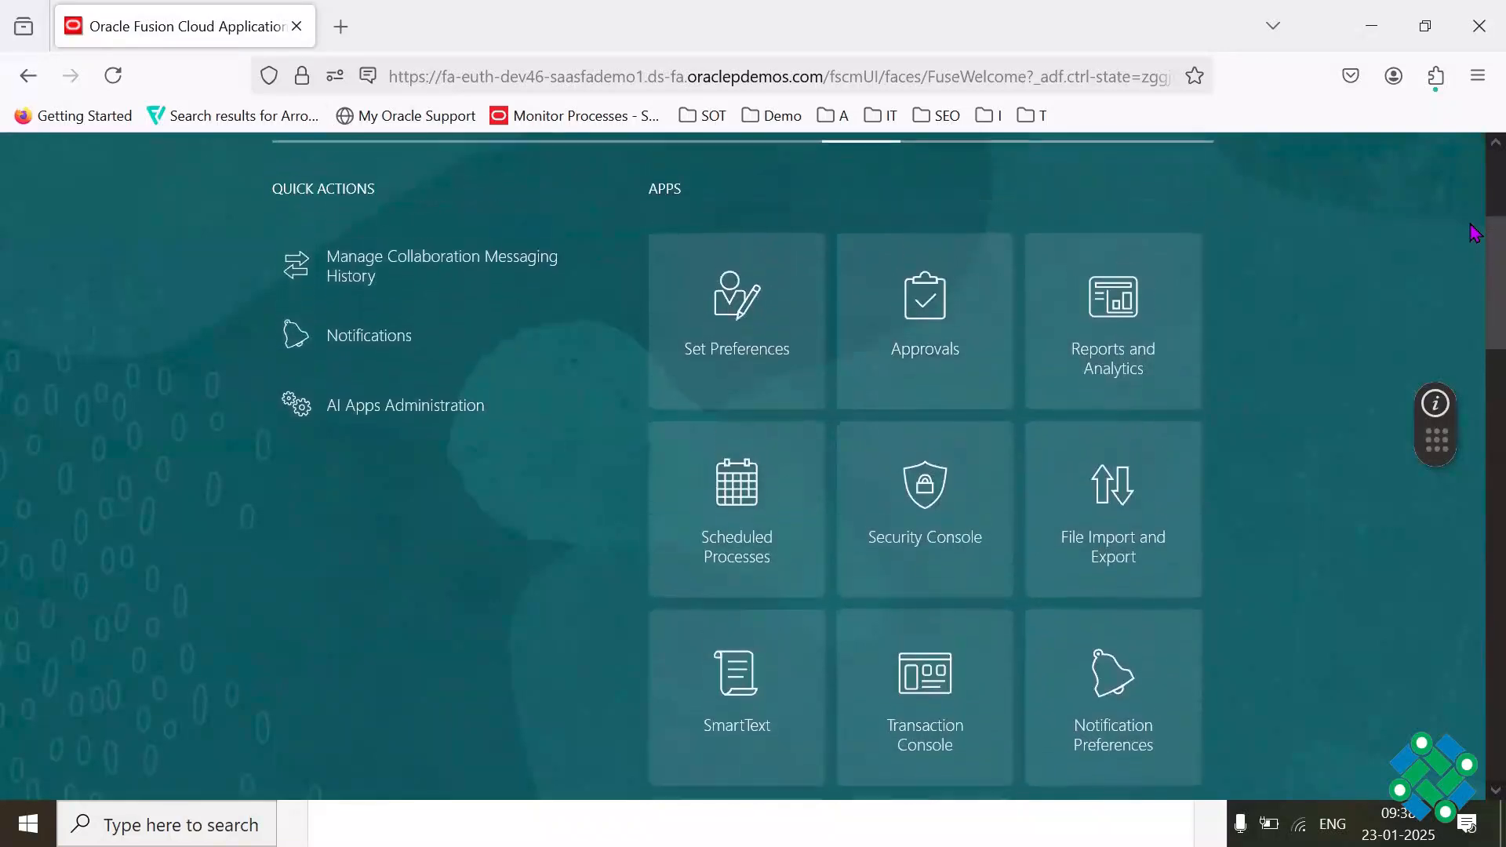
{"action": "left_click", "coordinate": [737, 487]}
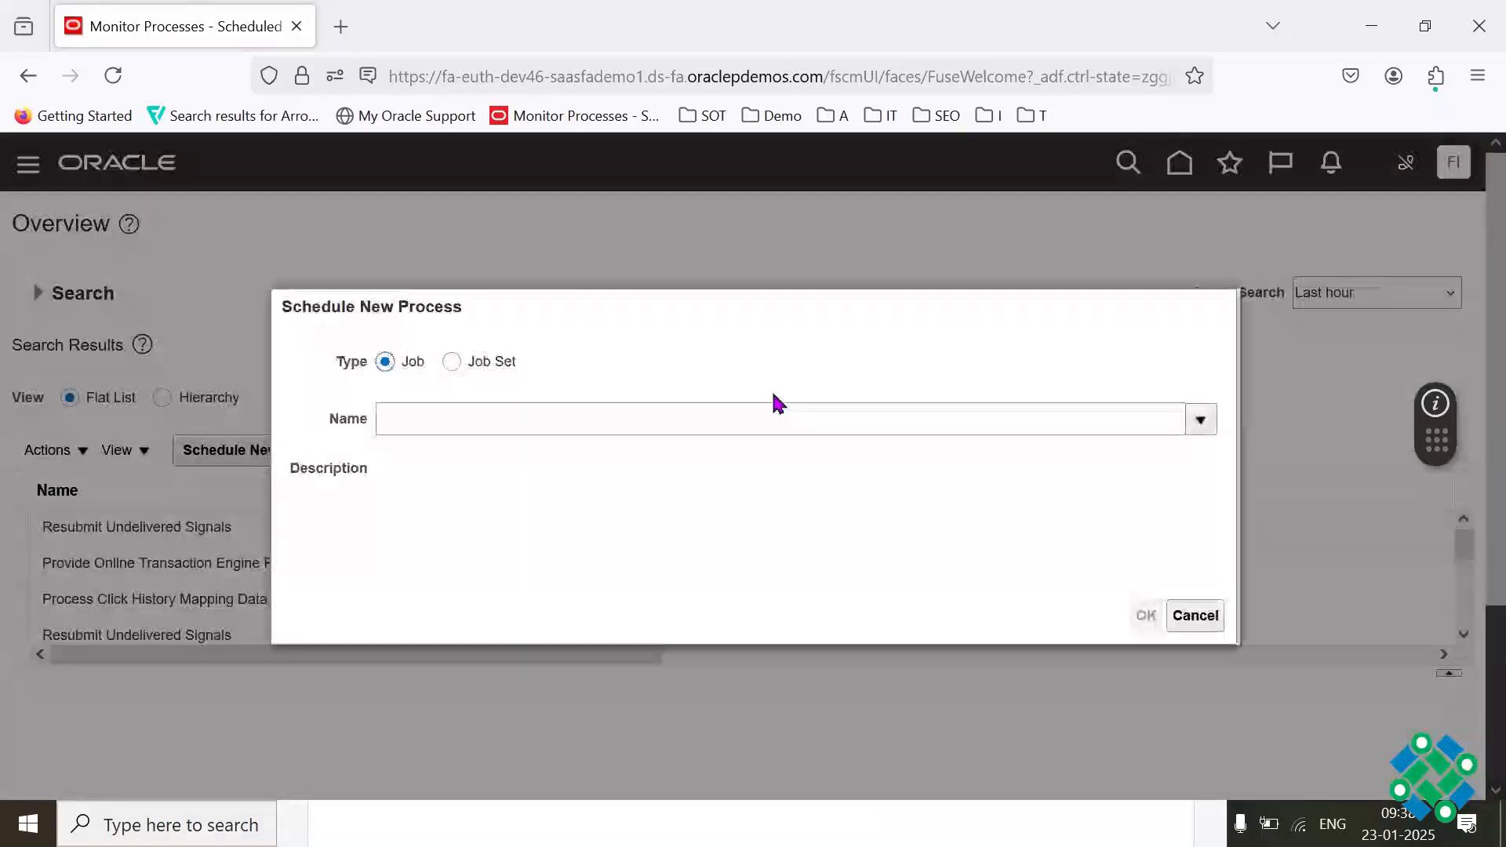
Step: Choose the Import AutoInvoice job for the new scheduled process and open its process details
{"action": "left_click", "coordinate": [579, 413]}
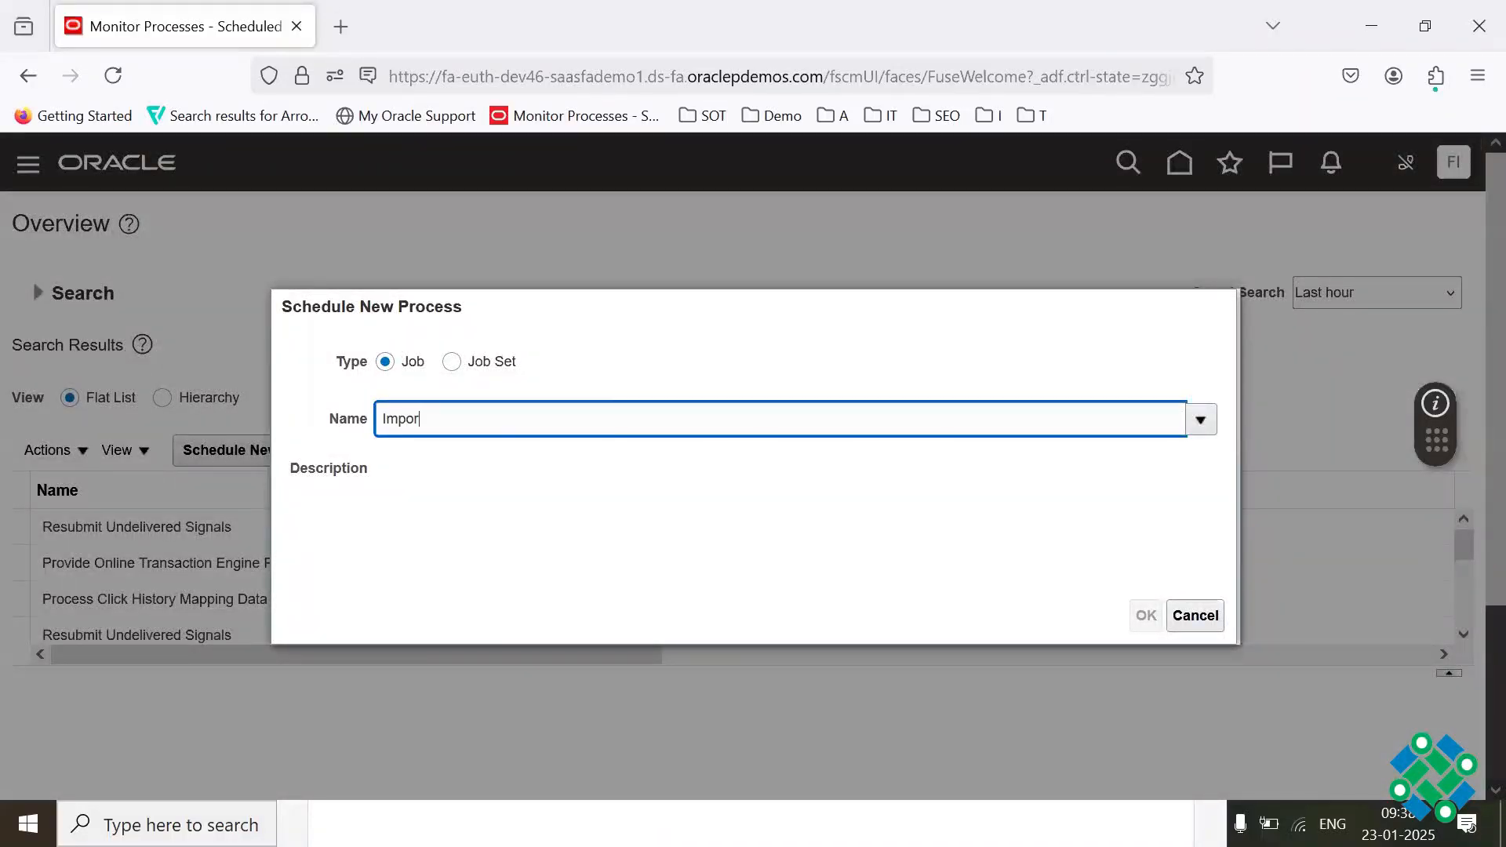
{"action": "key", "text": "Tab"}
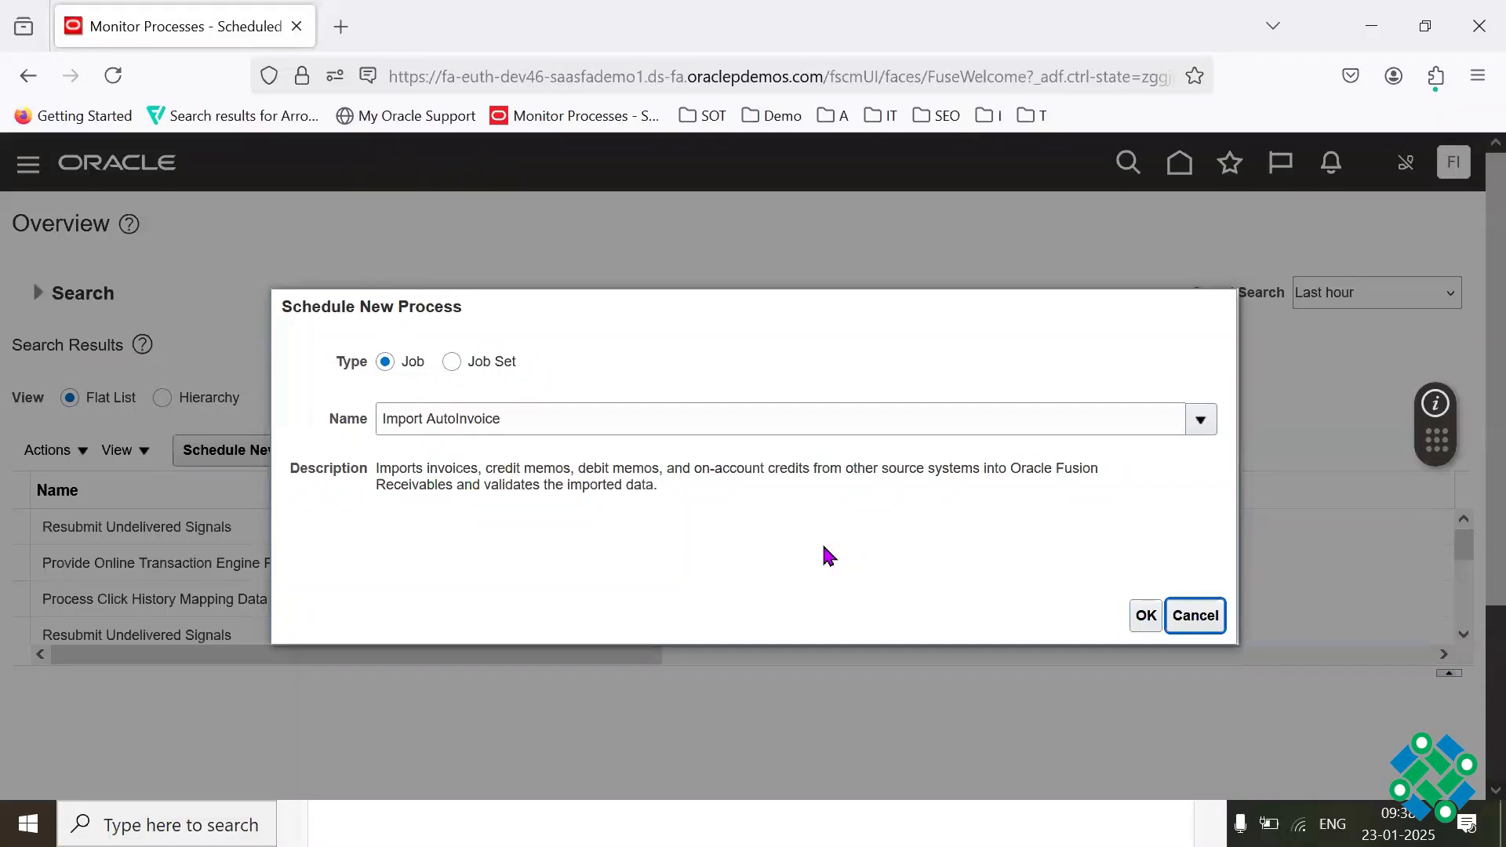
{"action": "key", "text": "F11"}
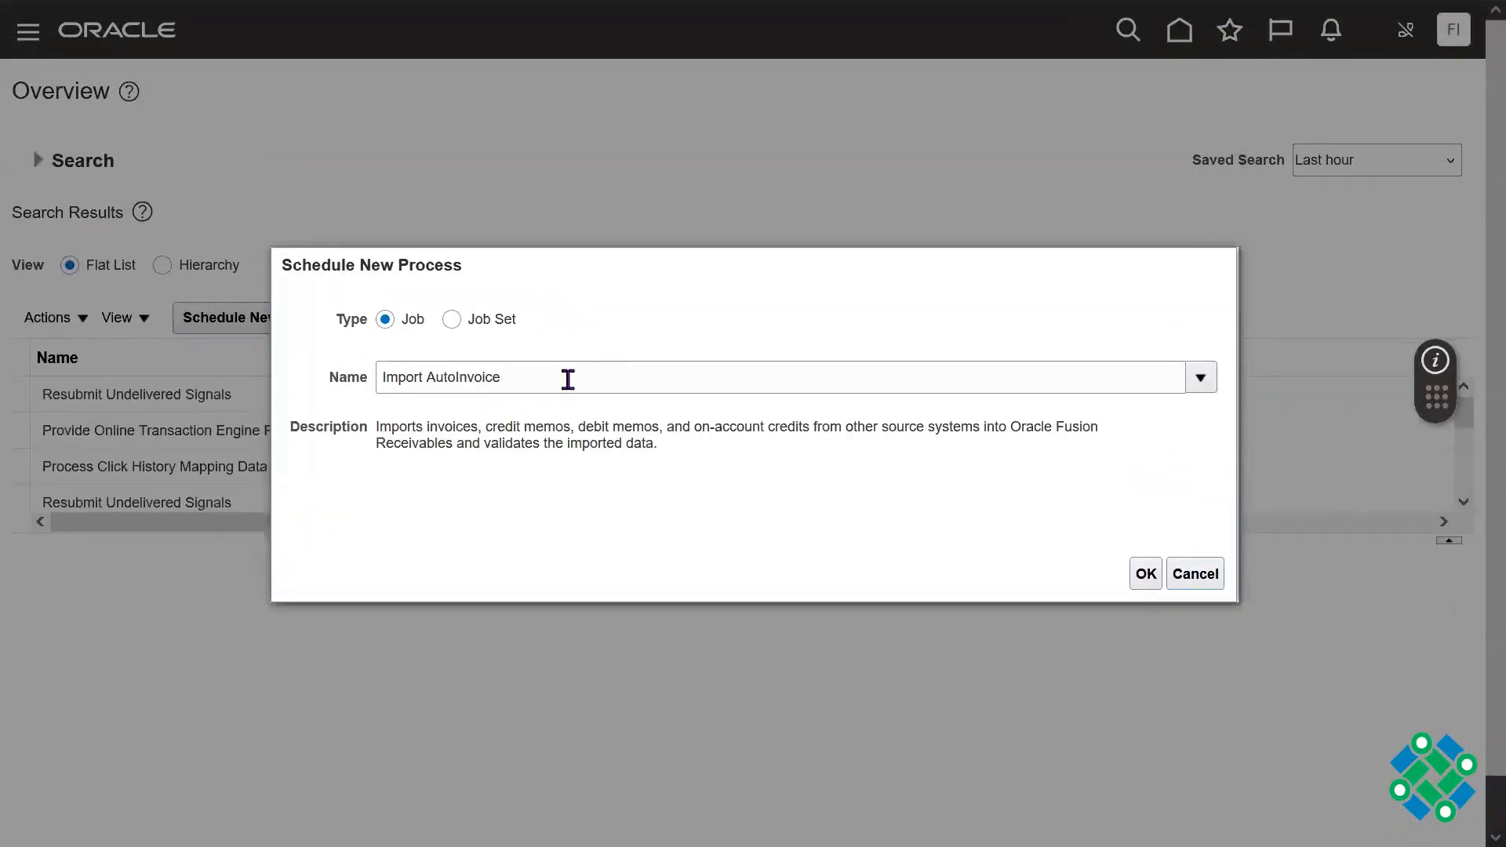
{"action": "left_click_drag", "start_coordinate": [437, 427], "coordinate": [570, 426]}
{"action": "left_click_drag", "start_coordinate": [570, 426], "coordinate": [482, 428]}
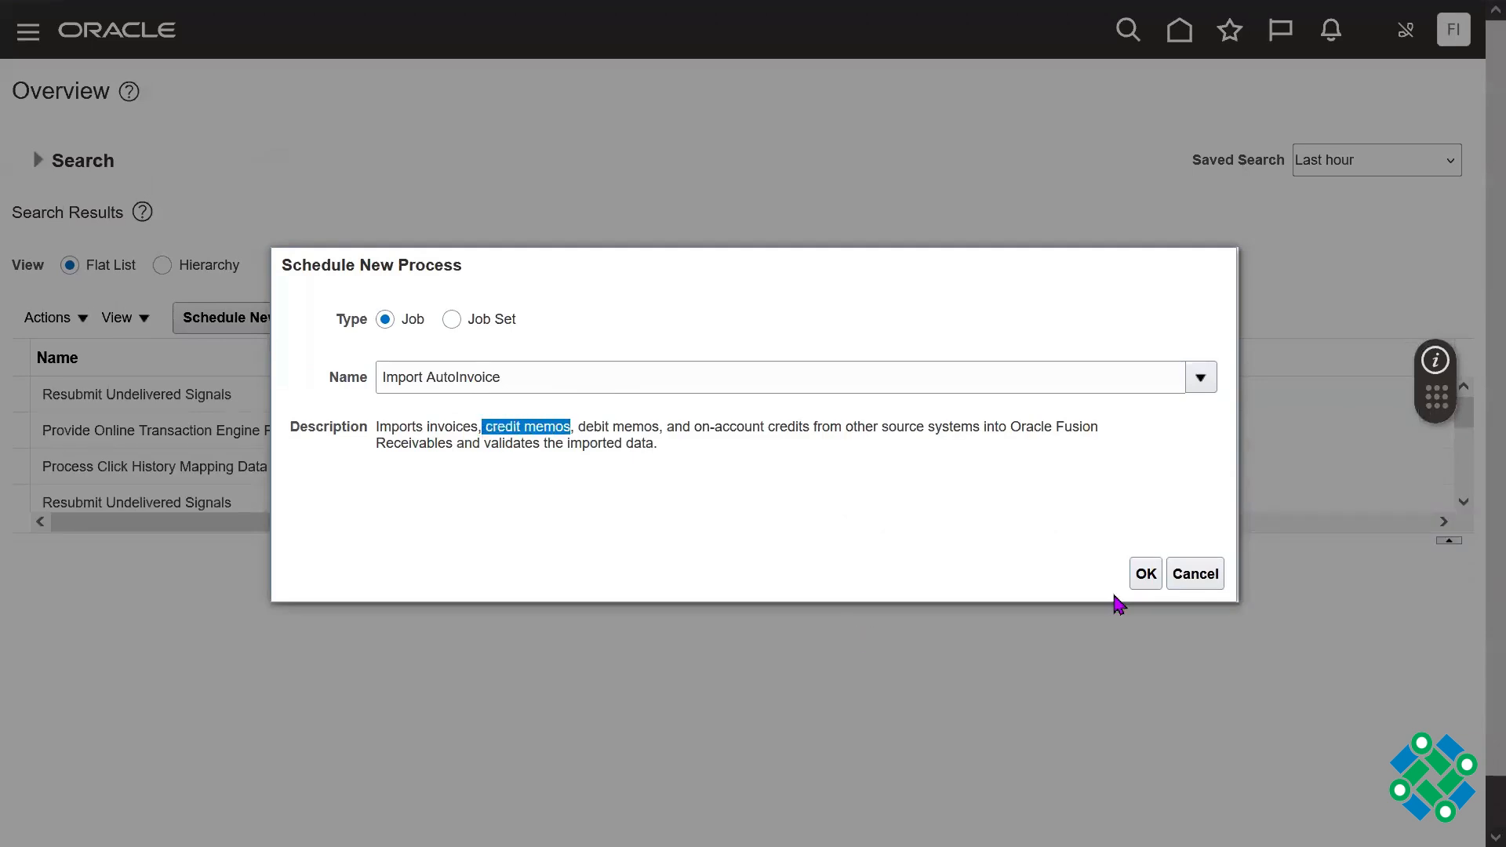
{"action": "left_click", "coordinate": [1145, 574]}
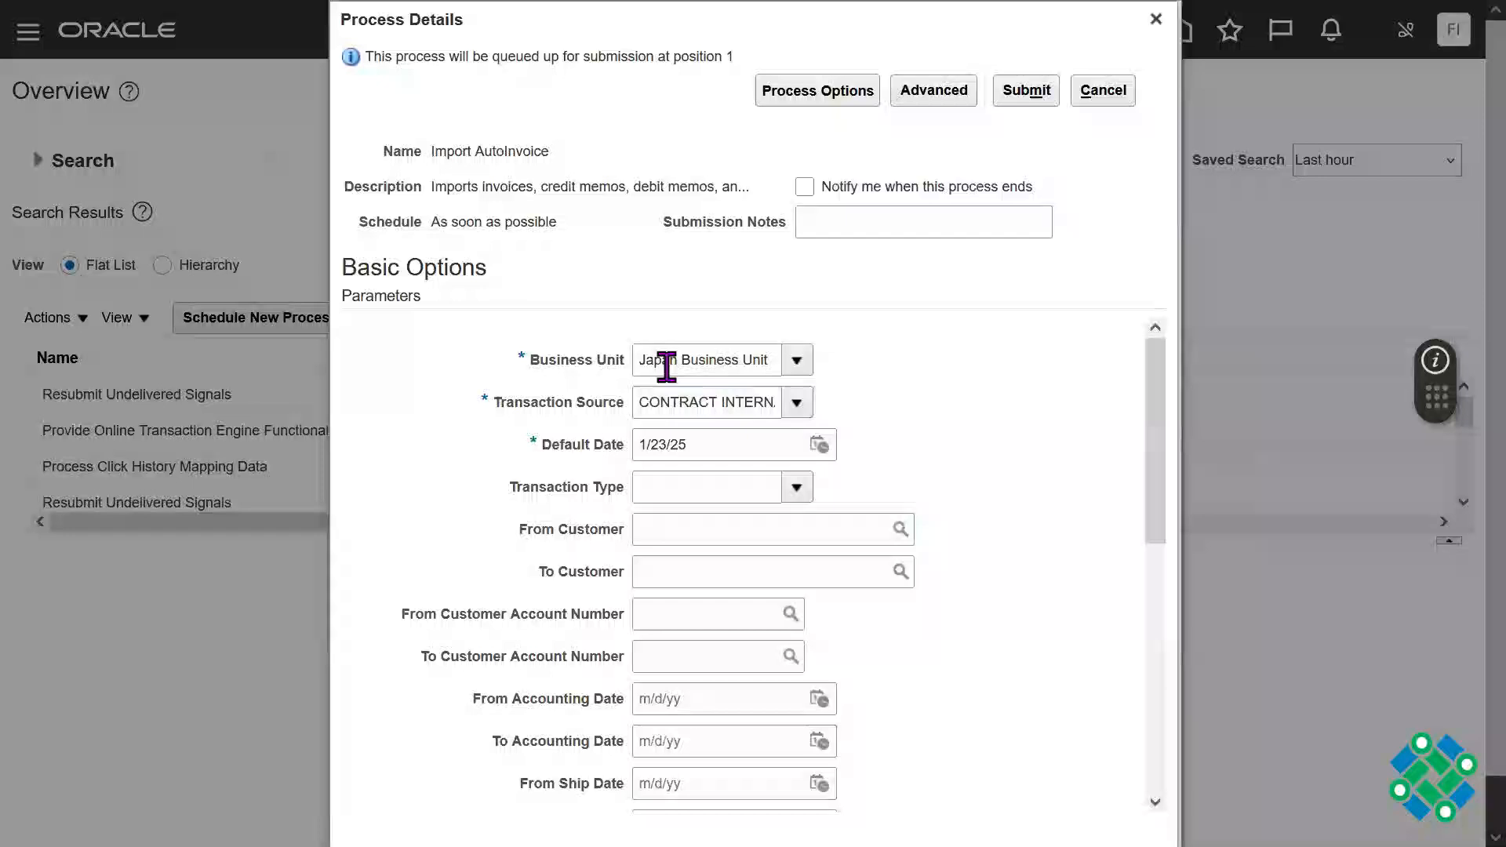
Step: Search the business units for "US" and set the process's Business Unit to US1 Business Unit
{"action": "triple_click", "coordinate": [600, 365]}
{"action": "left_click", "coordinate": [806, 363]}
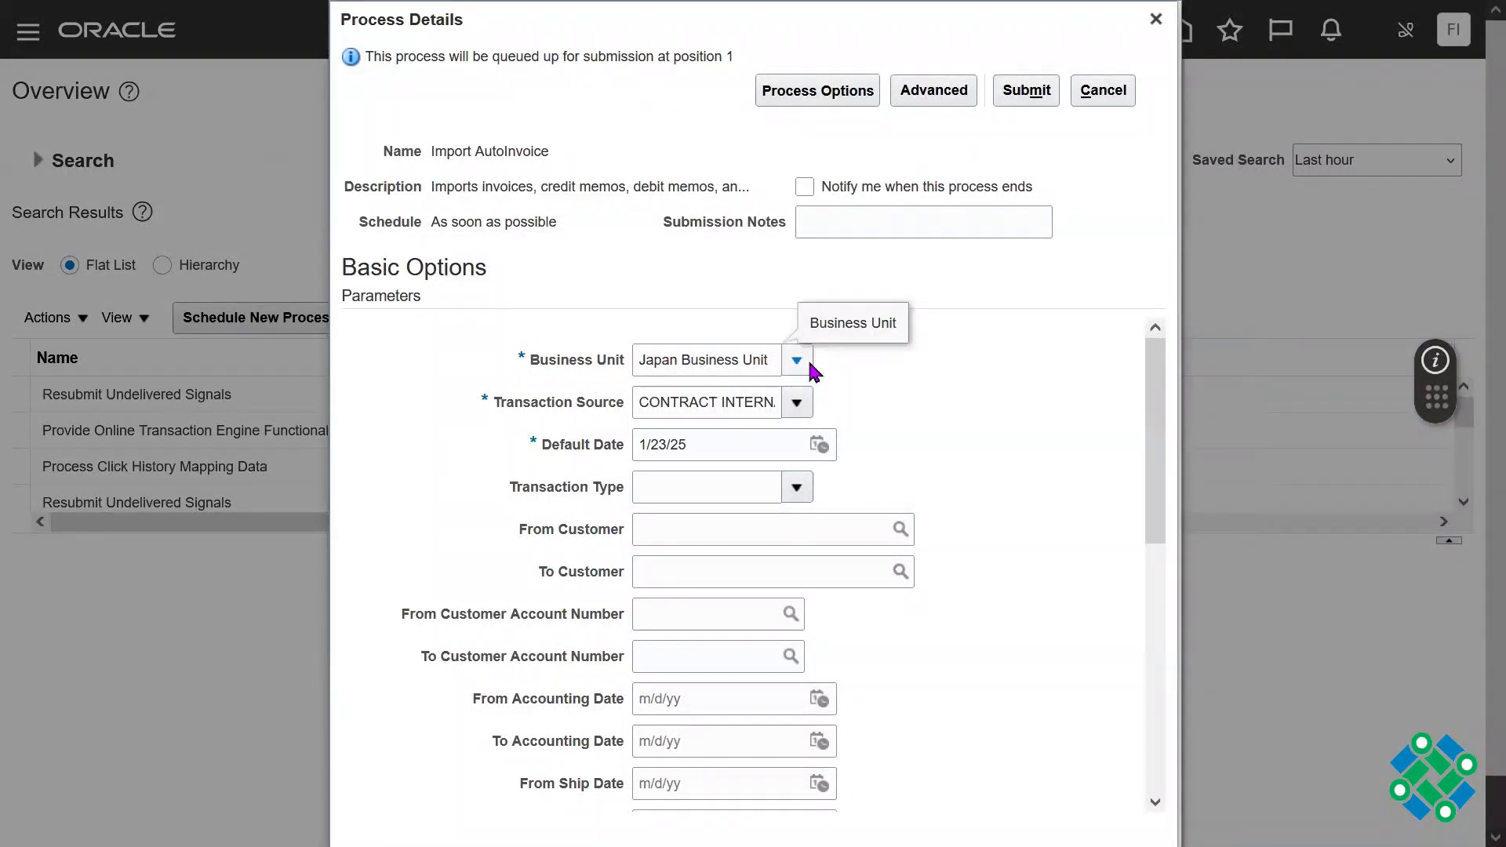
{"action": "left_click_drag", "start_coordinate": [874, 511], "coordinate": [873, 663]}
{"action": "left_click", "coordinate": [666, 751]}
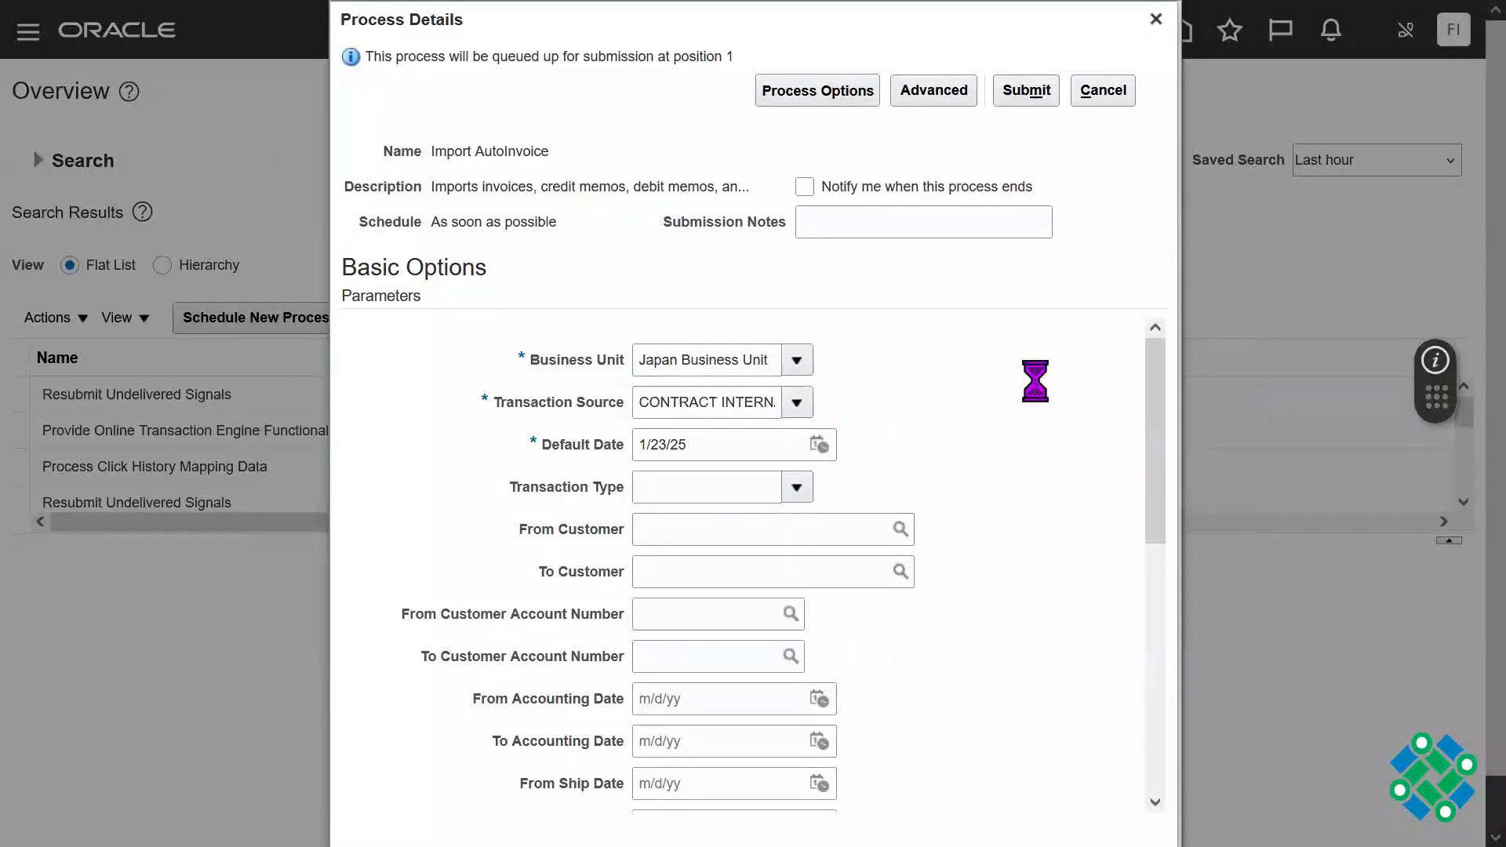
{"action": "double_click", "coordinate": [765, 387]}
{"action": "triple_click", "coordinate": [765, 387]}
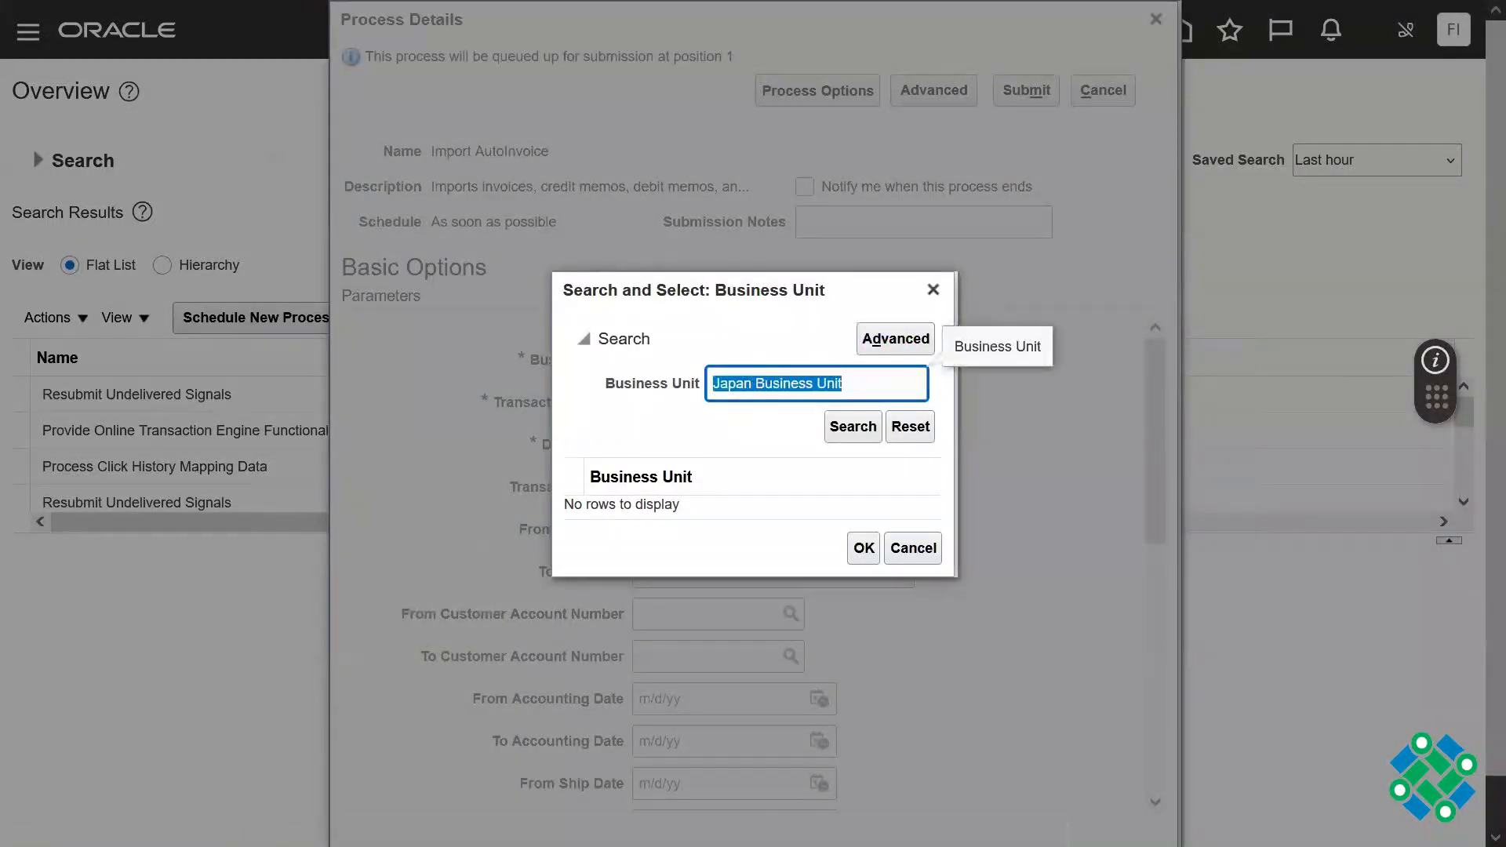
{"action": "type", "text": "US"}
{"action": "key", "text": "Return"}
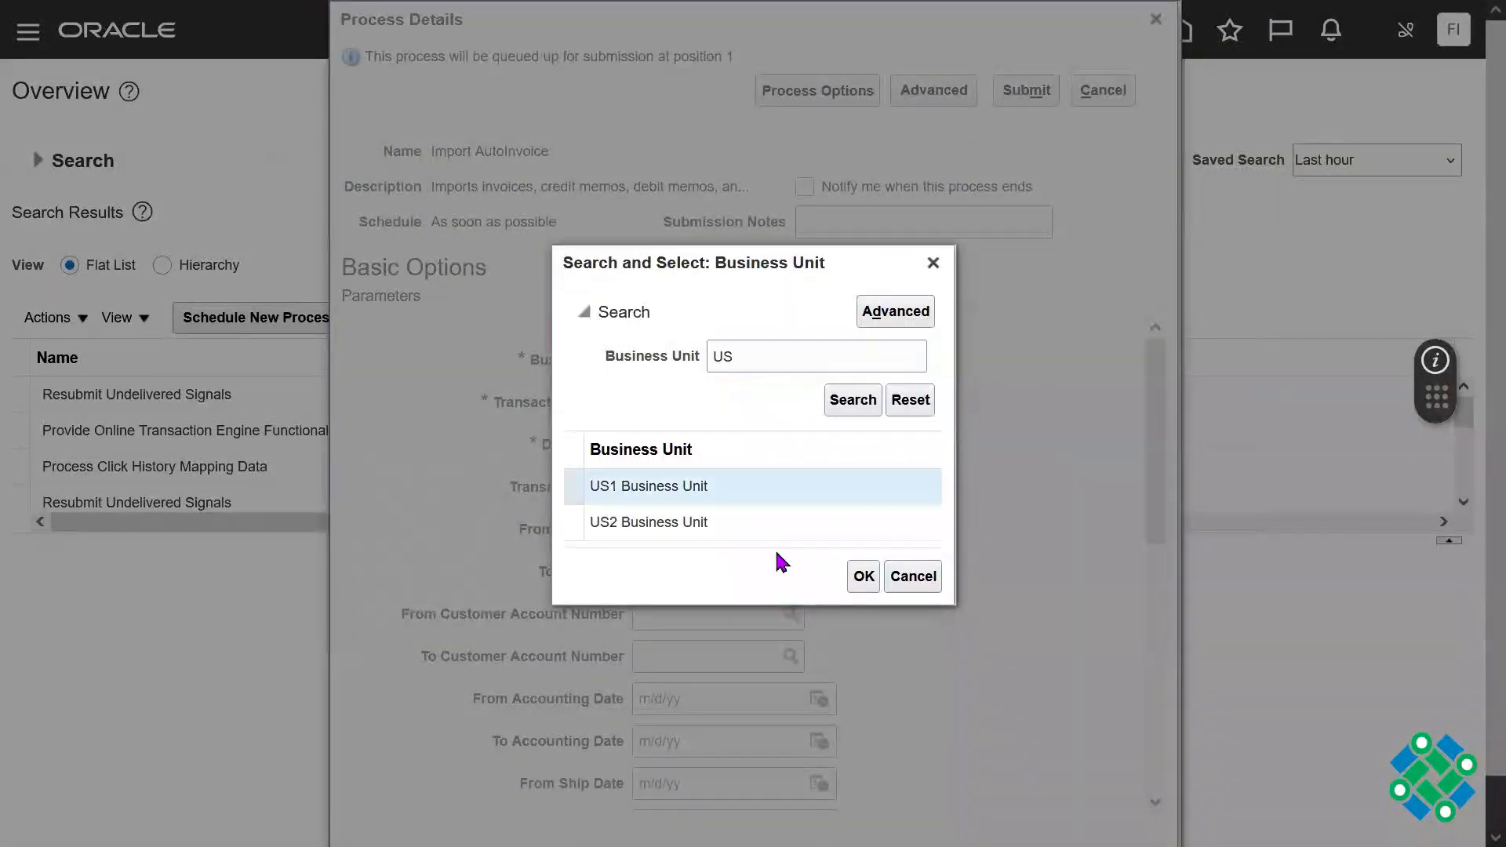
{"action": "left_click", "coordinate": [864, 576]}
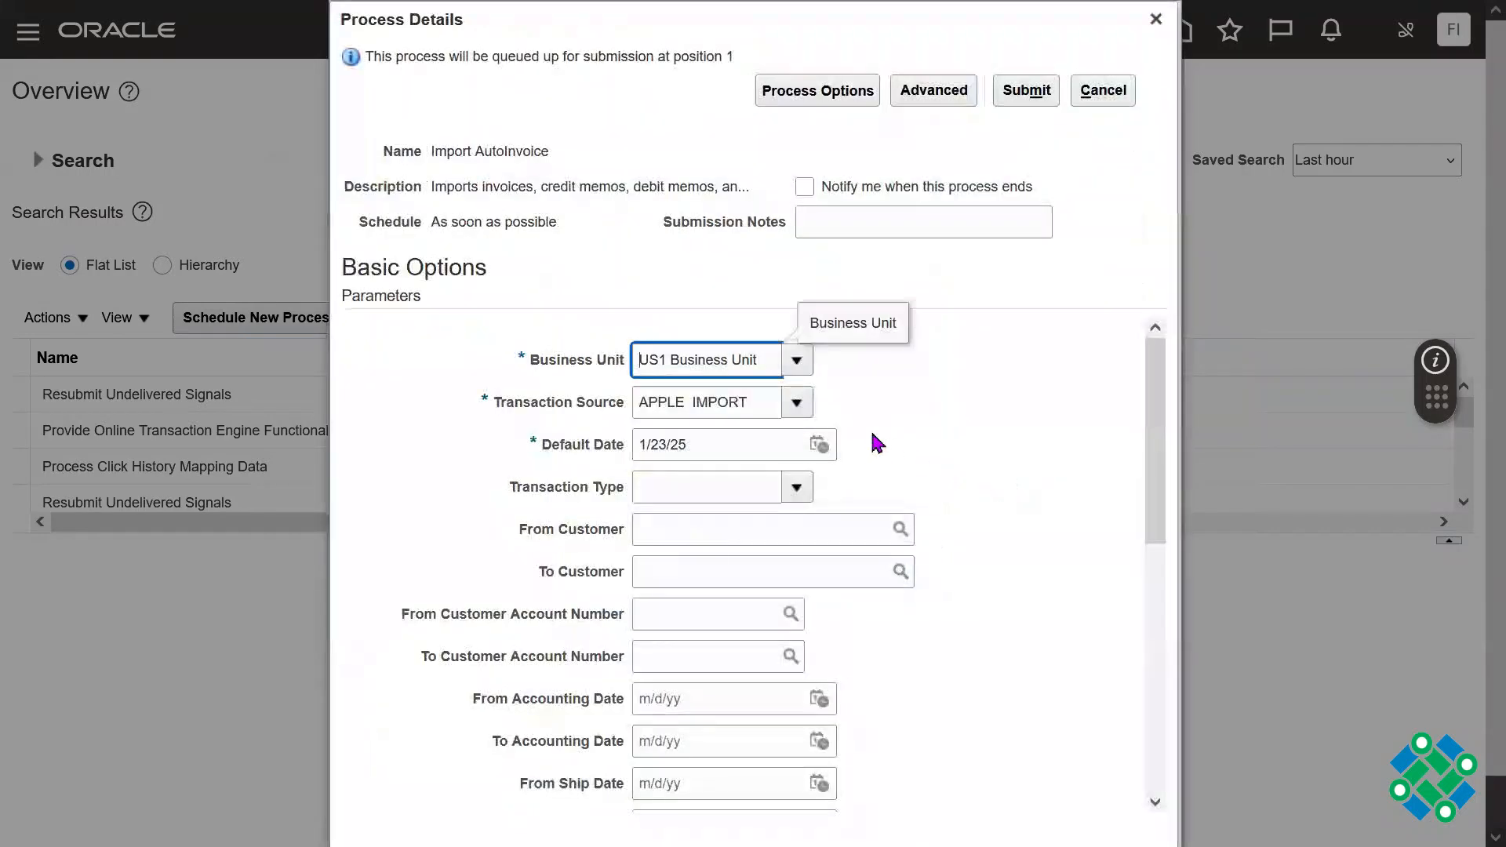
Step: Set the Transaction Source of the Import AutoInvoice process to Distributed Order Orchestration
{"action": "left_click", "coordinate": [797, 402]}
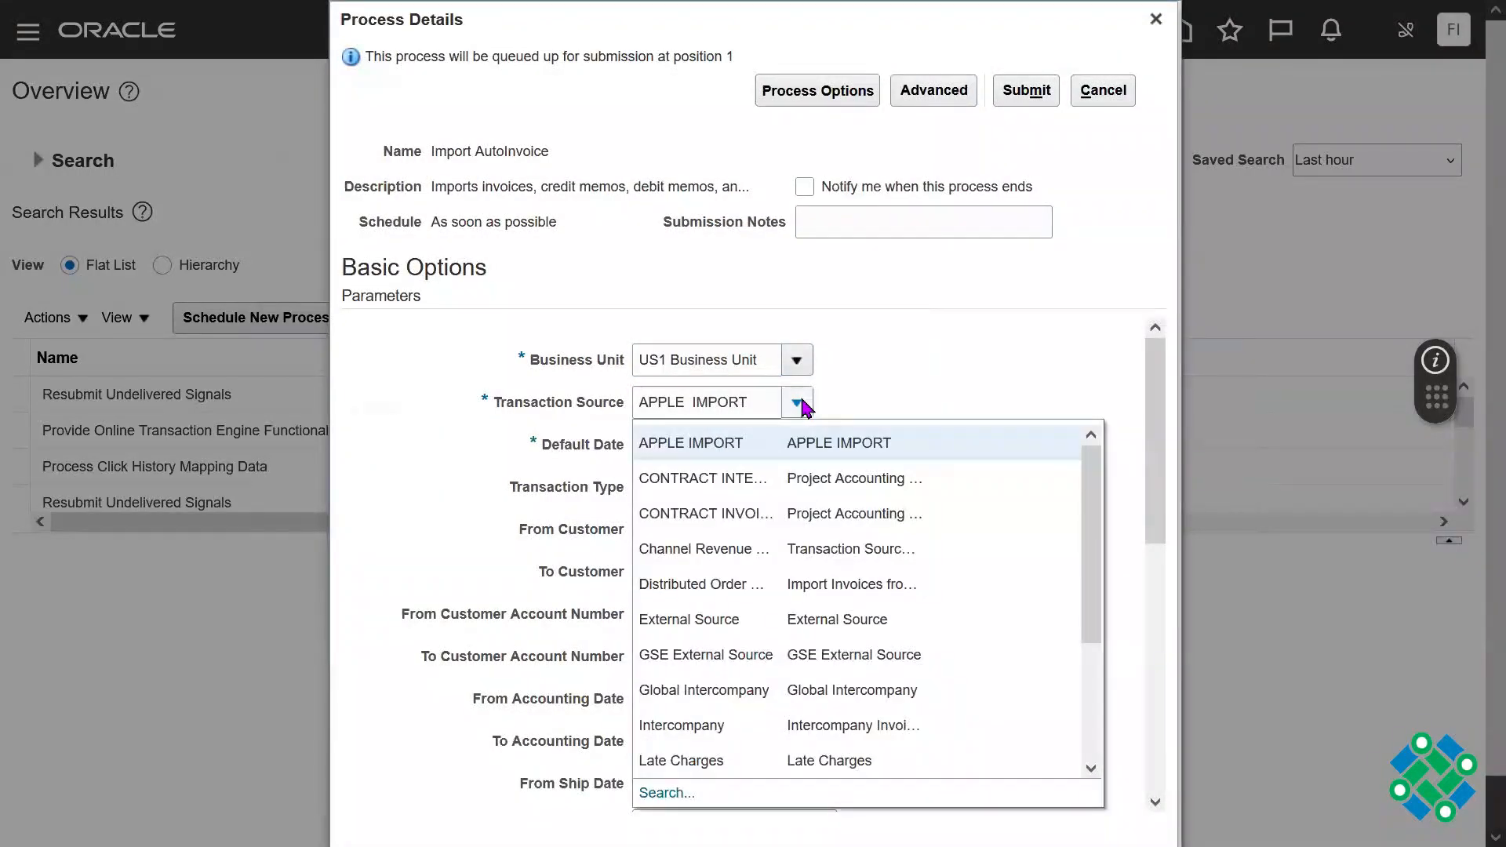
{"action": "left_click", "coordinate": [722, 584]}
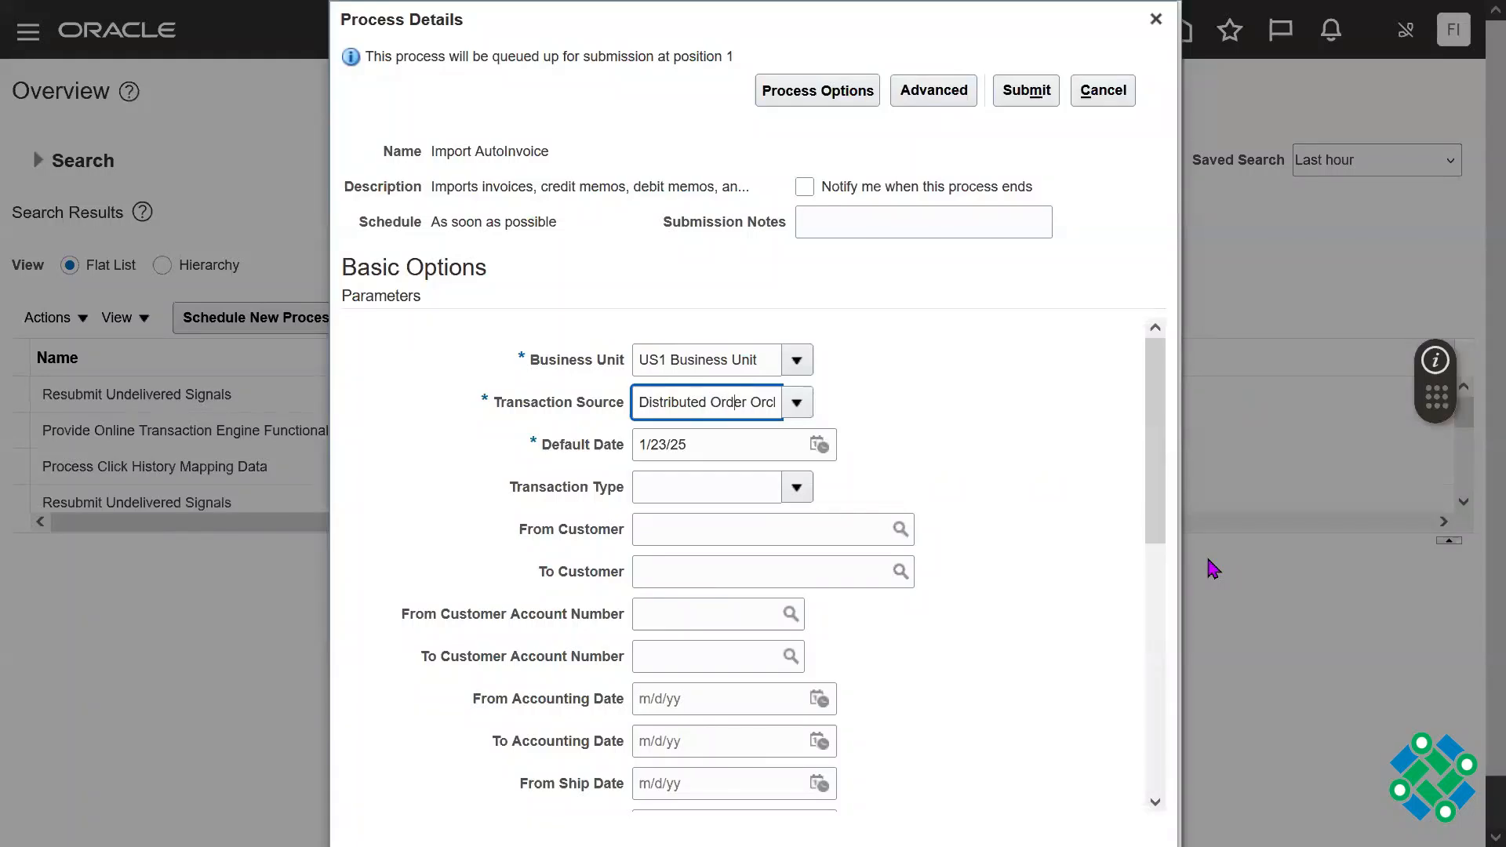
{"action": "key", "text": "End"}
{"action": "key", "text": "Home"}
{"action": "triple_click", "coordinate": [716, 400]}
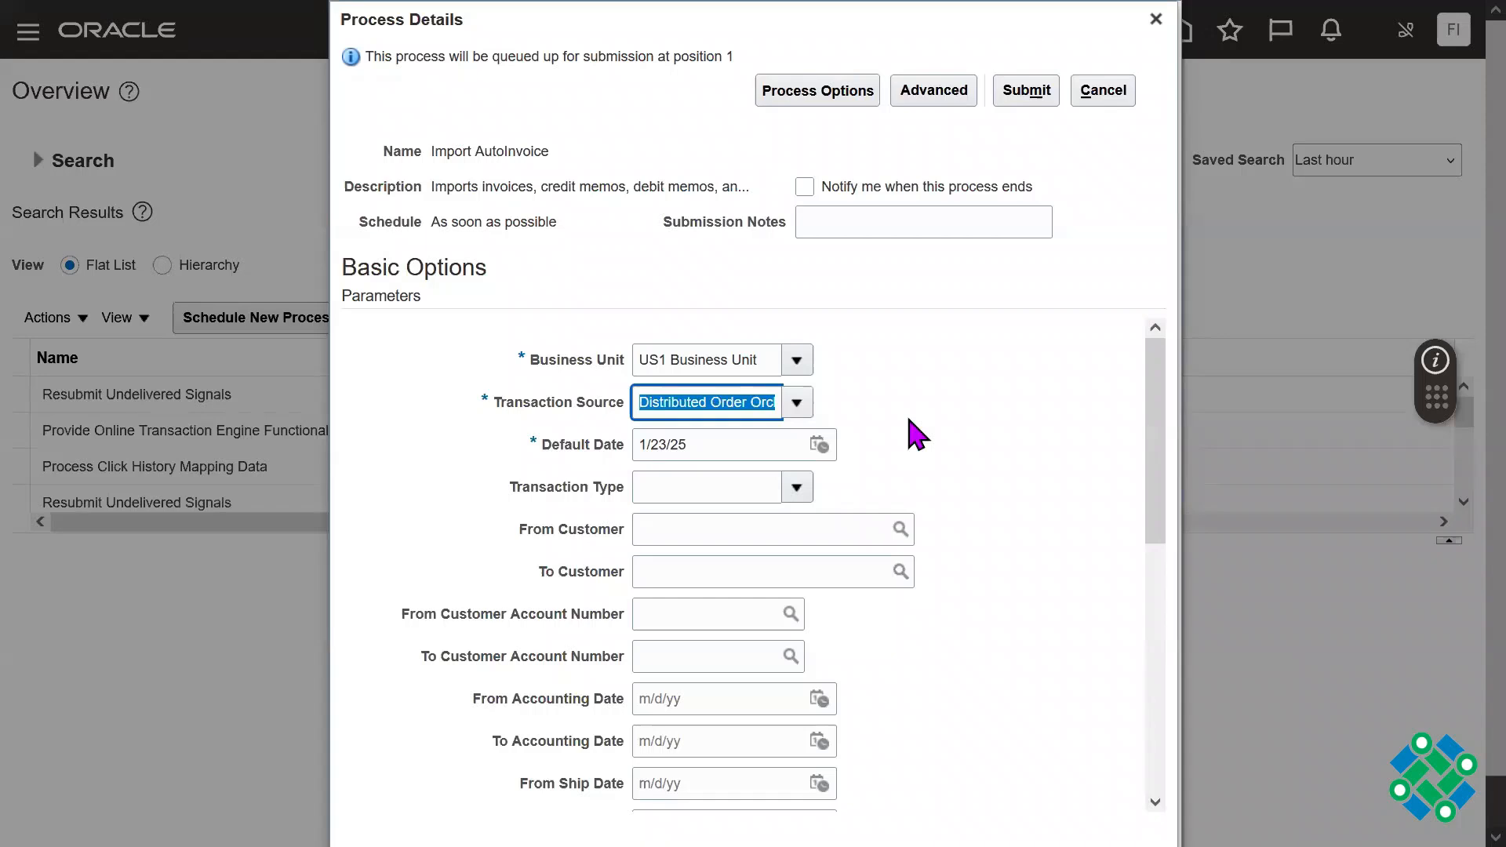
{"action": "double_click", "coordinate": [722, 404]}
{"action": "triple_click", "coordinate": [721, 404]}
{"action": "left_click", "coordinate": [1052, 436]}
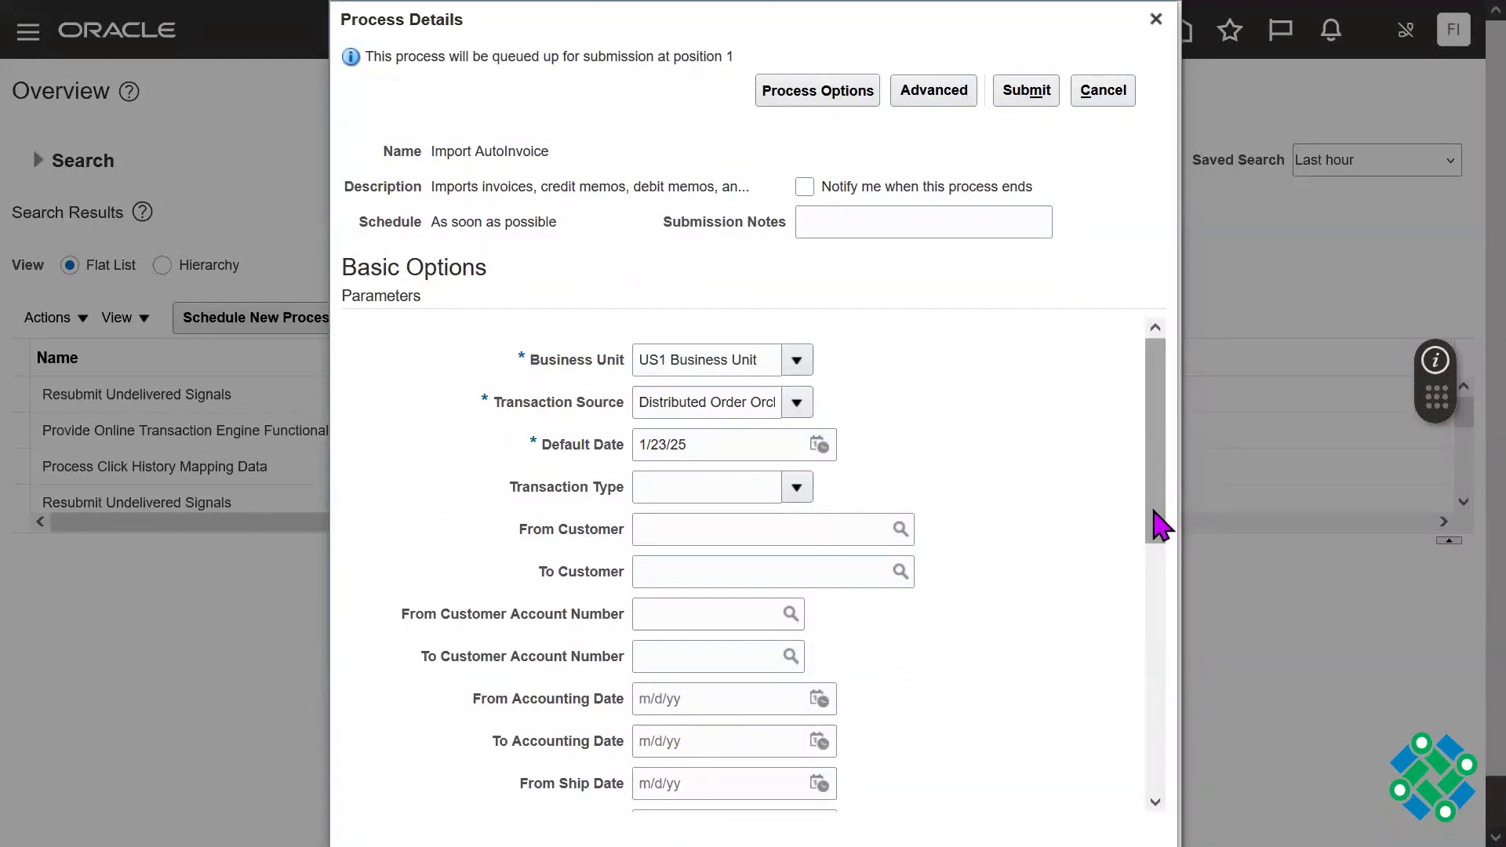
Step: Limit the import to the shipped sales order by entering its number as both From and To Sales Order Number
{"action": "left_click_drag", "start_coordinate": [1160, 521], "coordinate": [1158, 645]}
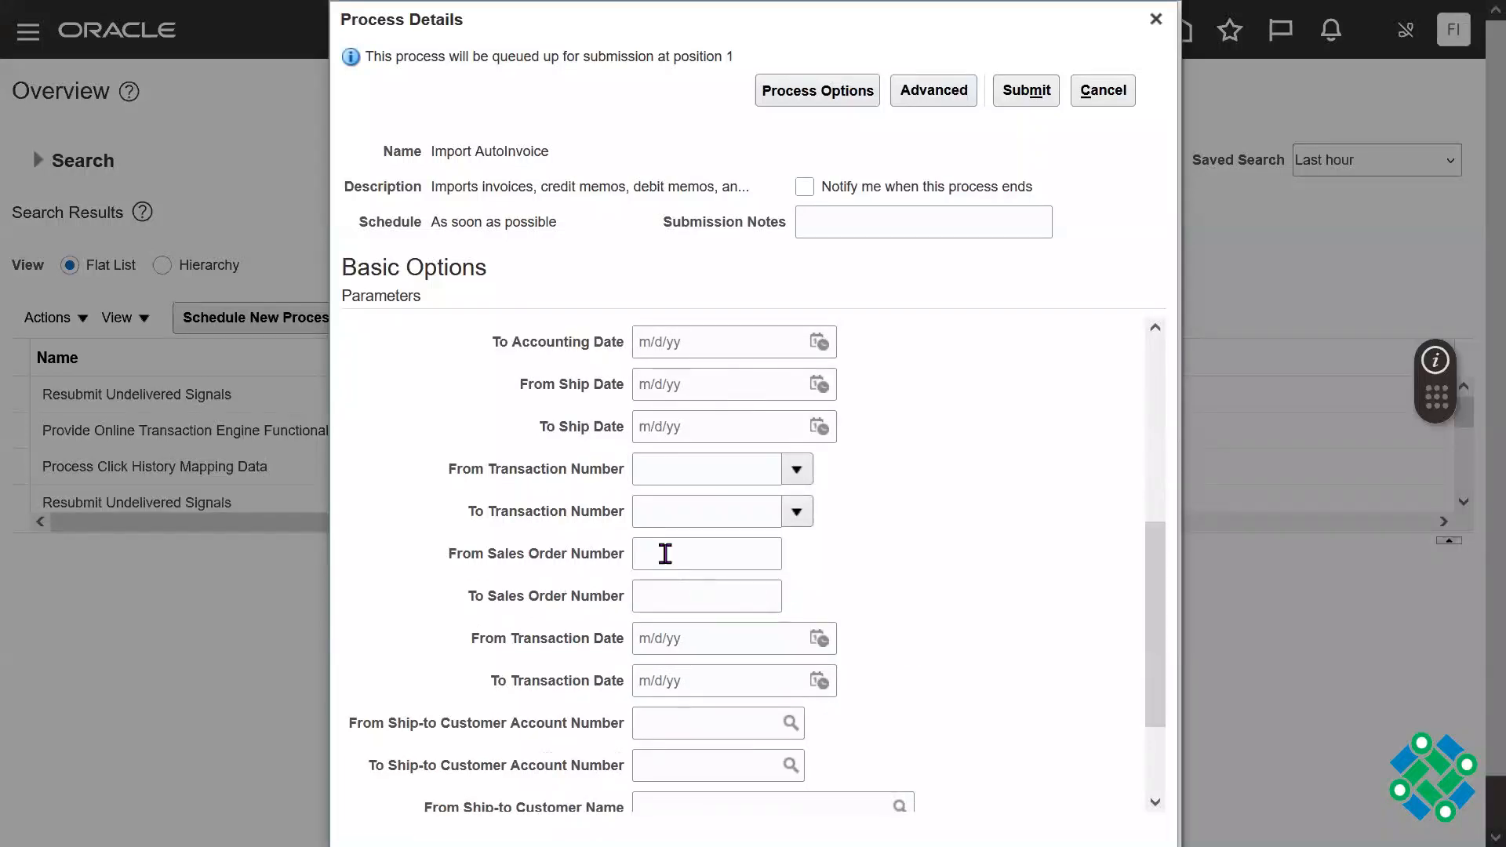
{"action": "left_click", "coordinate": [665, 553]}
{"action": "type", "text": "984"}
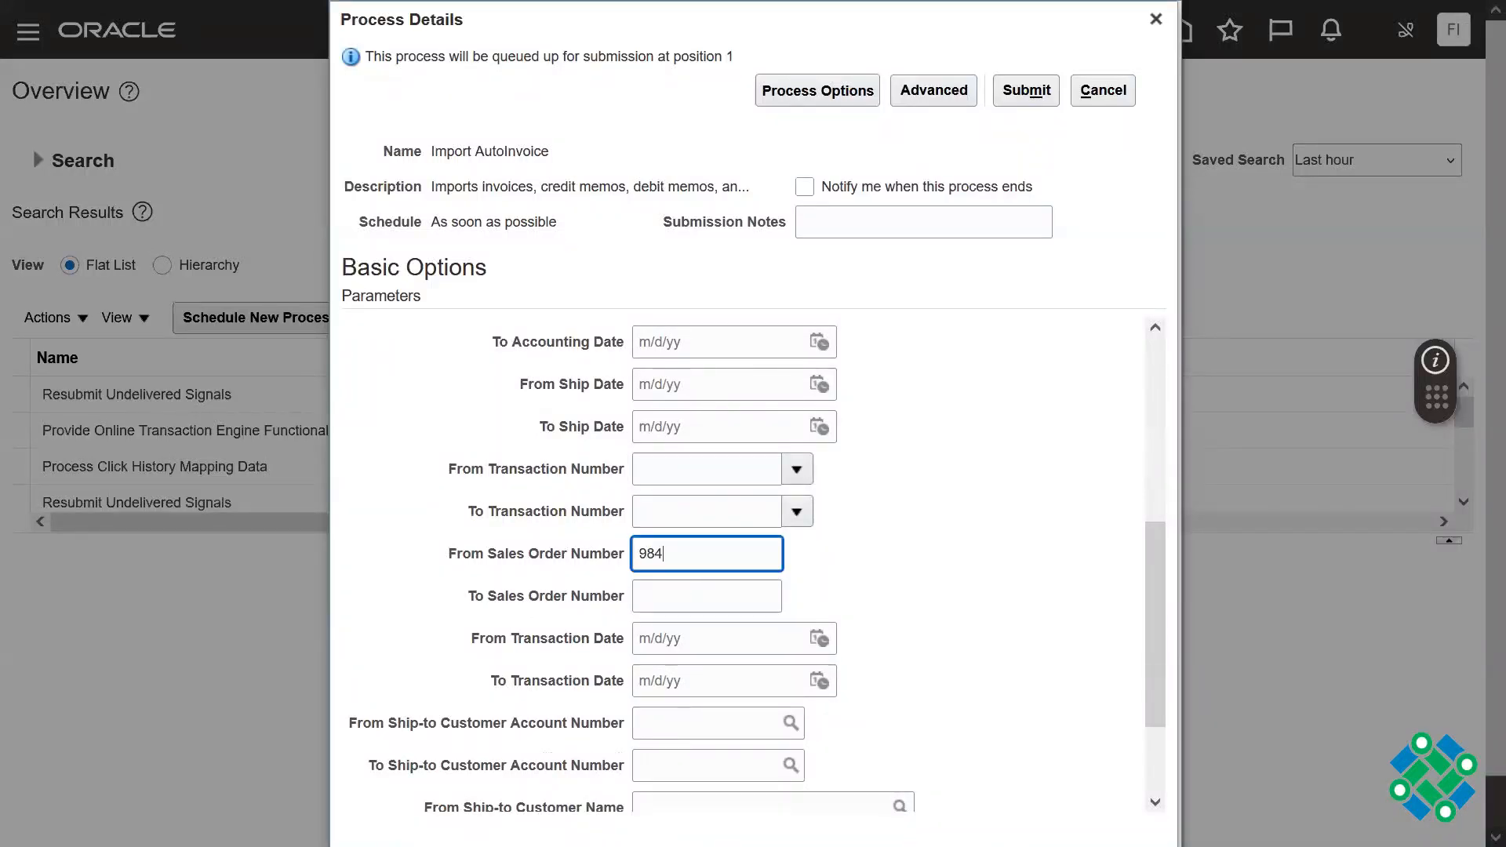
{"action": "type", "text": "63"}
{"action": "double_click", "coordinate": [665, 554]}
{"action": "key", "text": "ctrl+c"}
{"action": "key", "text": "Tab"}
{"action": "key", "text": "ctrl+v"}
{"action": "double_click", "coordinate": [722, 553]}
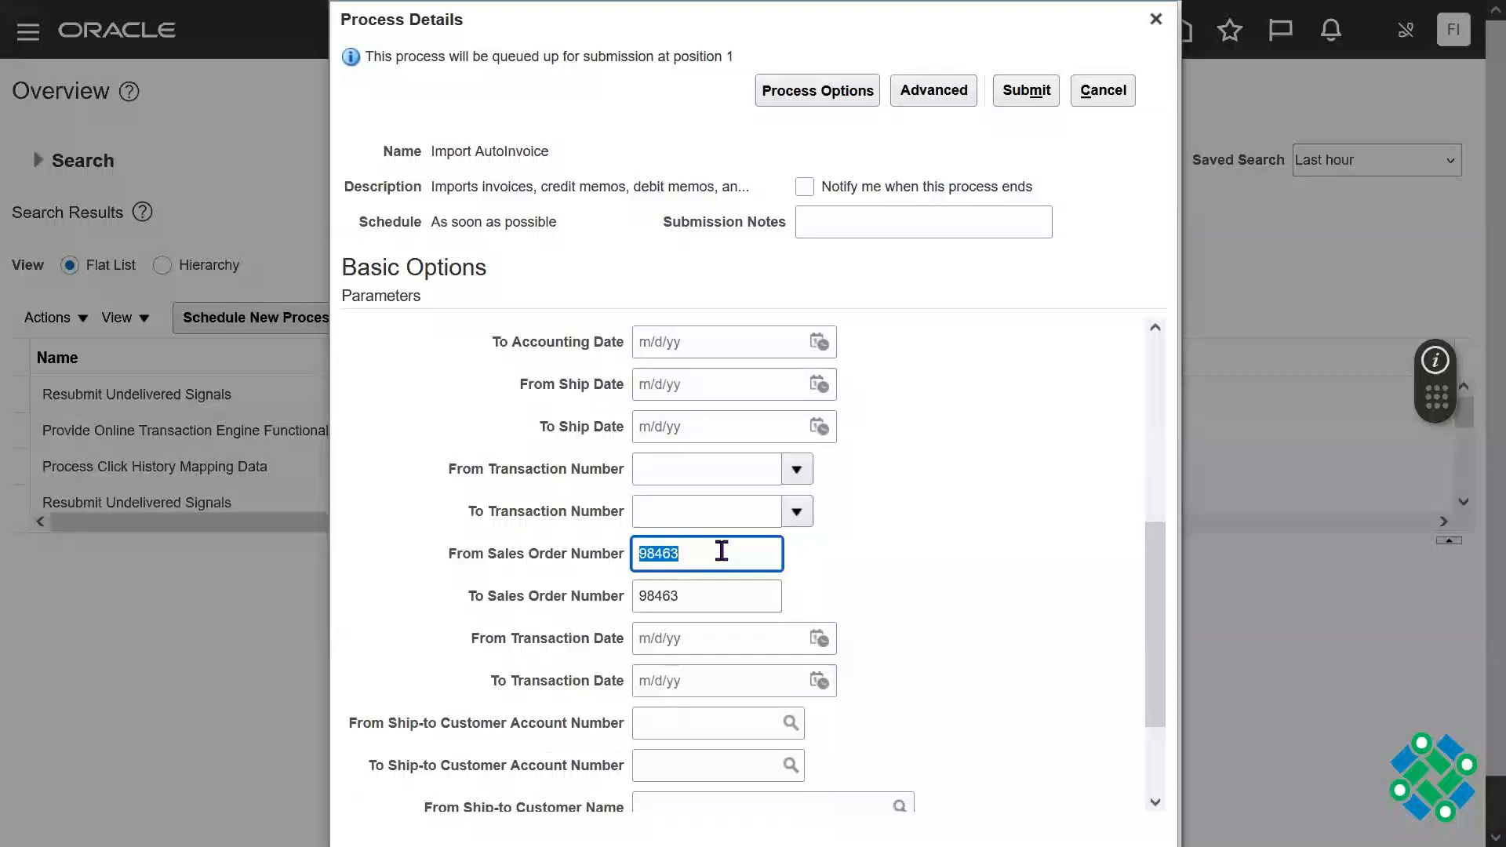
{"action": "left_click", "coordinate": [973, 587]}
{"action": "double_click", "coordinate": [730, 562]}
Step: Review the business unit, transaction source and sales order range, and submit the Import AutoInvoice process
{"action": "left_click_drag", "start_coordinate": [1157, 592], "coordinate": [1152, 401]}
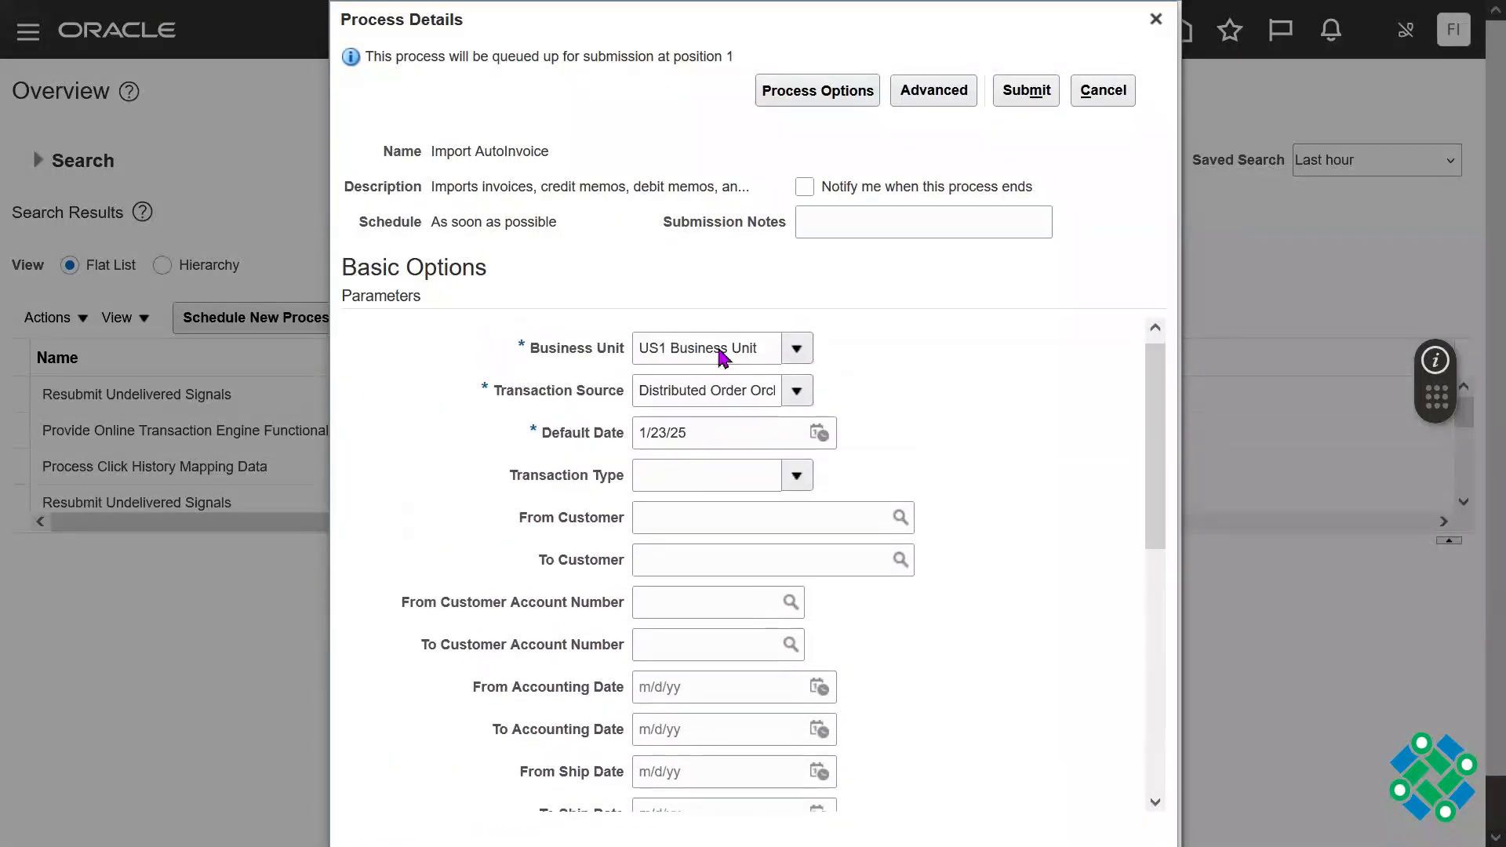
{"action": "left_click_drag", "start_coordinate": [495, 390], "coordinate": [632, 393]}
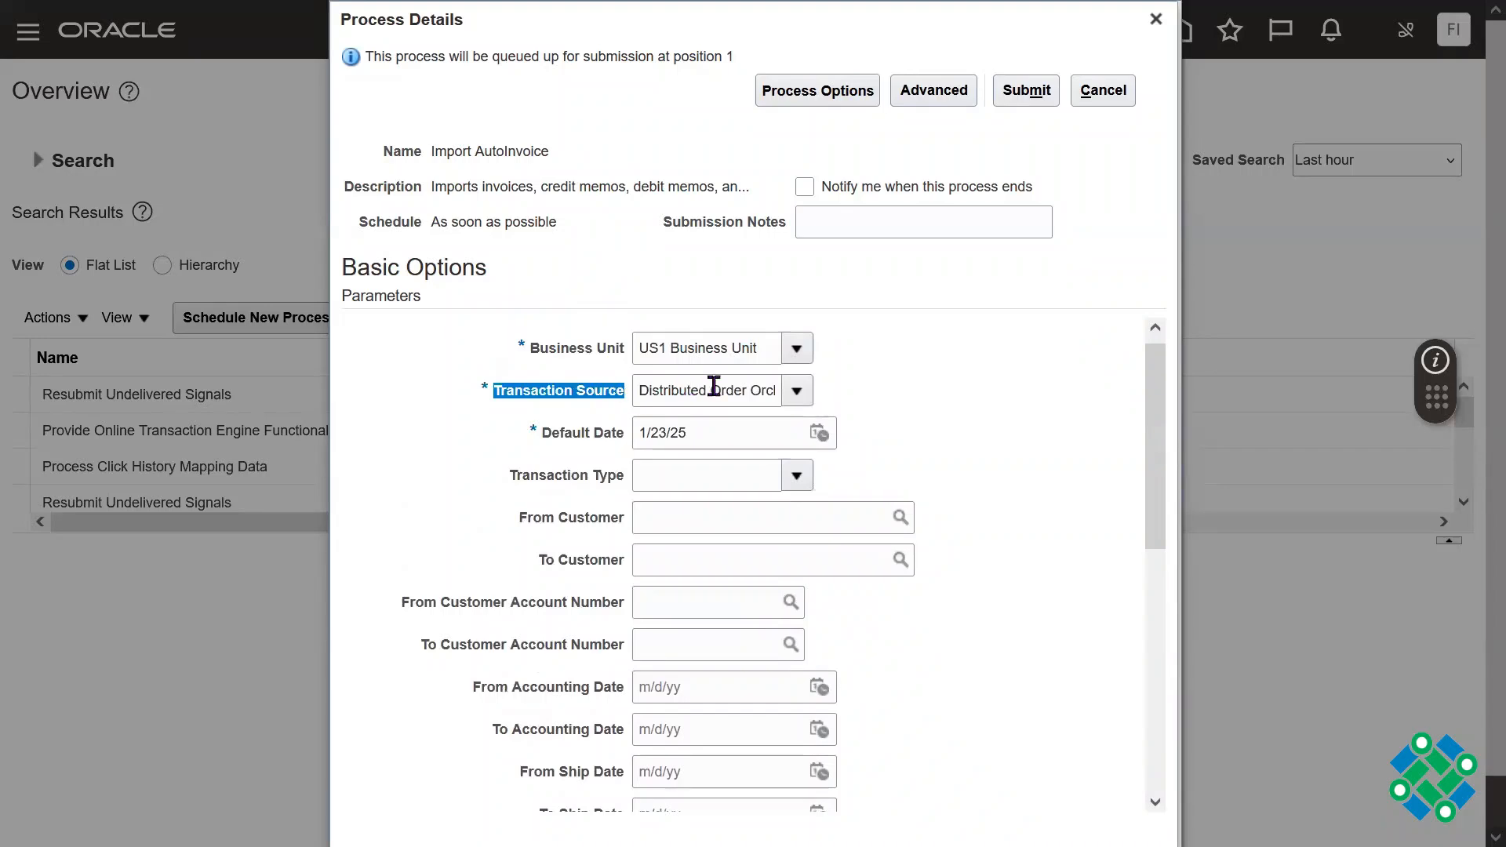
{"action": "triple_click", "coordinate": [714, 386]}
{"action": "left_click_drag", "start_coordinate": [1156, 420], "coordinate": [1161, 578]}
{"action": "double_click", "coordinate": [708, 672]}
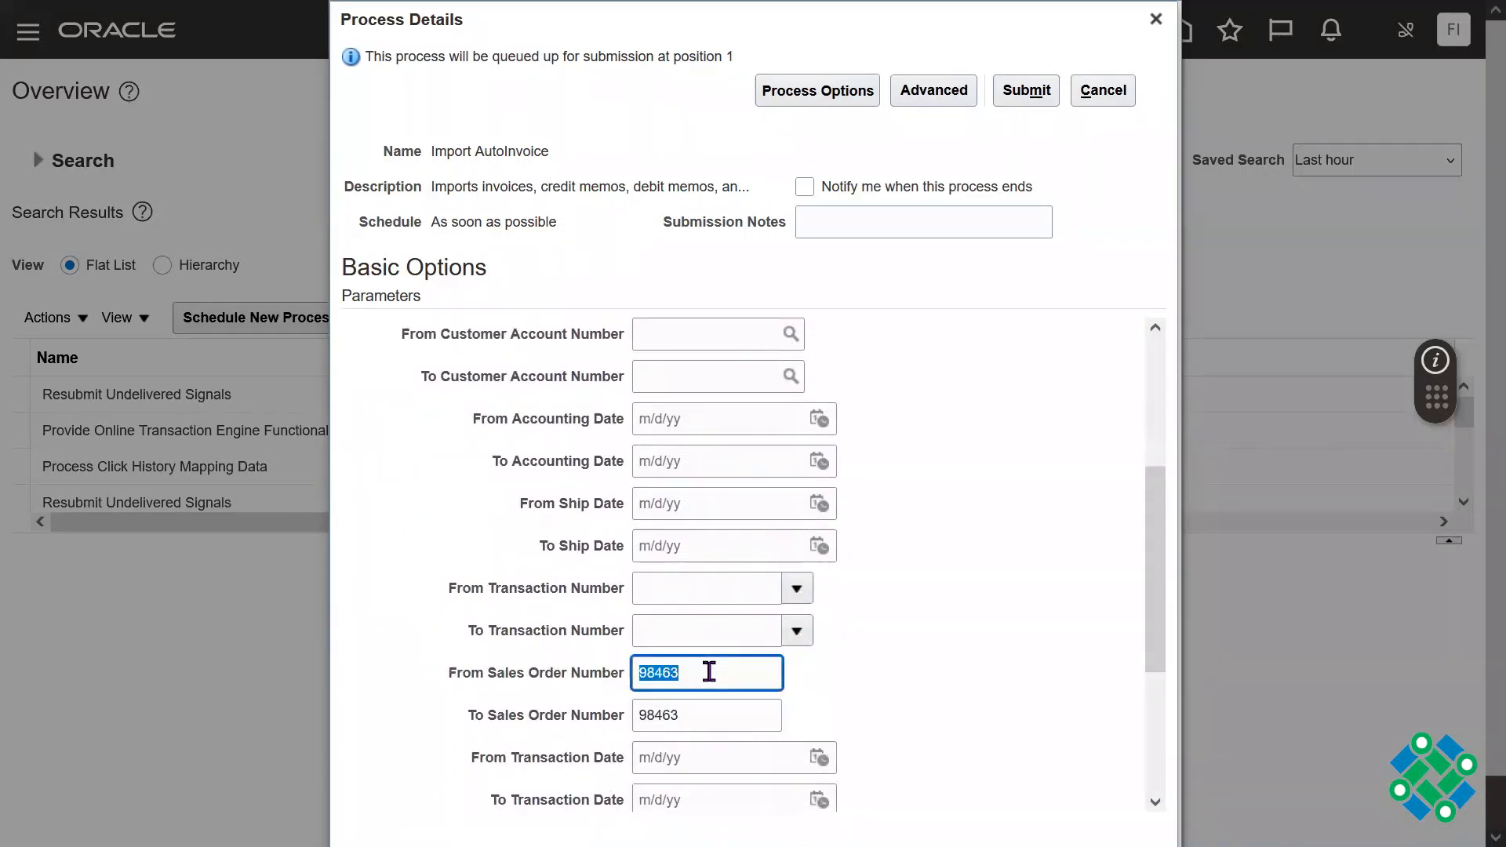
{"action": "double_click", "coordinate": [706, 711]}
{"action": "left_click", "coordinate": [1025, 91]}
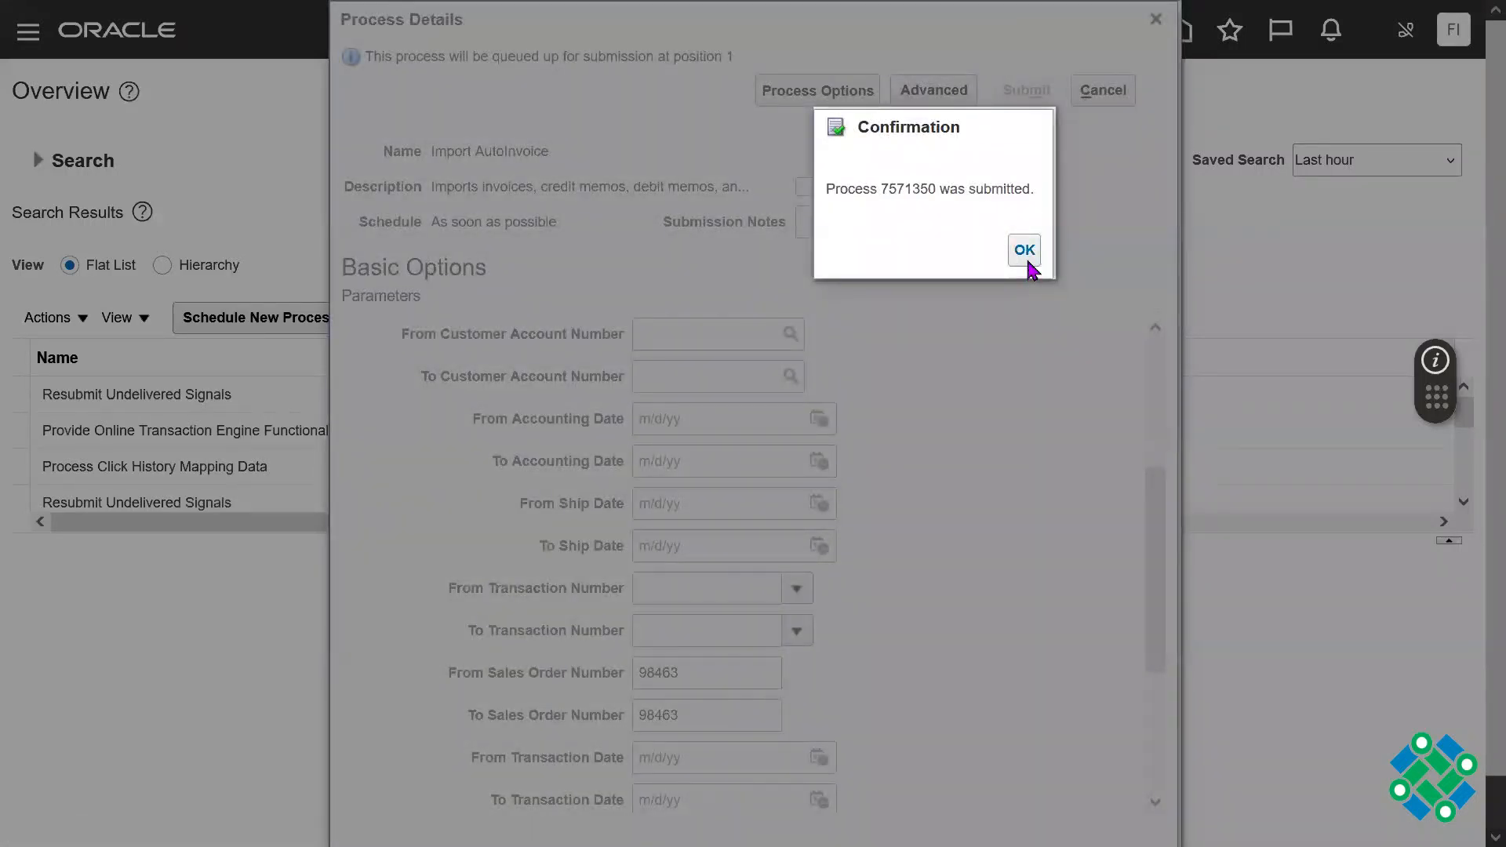
{"action": "left_click", "coordinate": [1026, 251]}
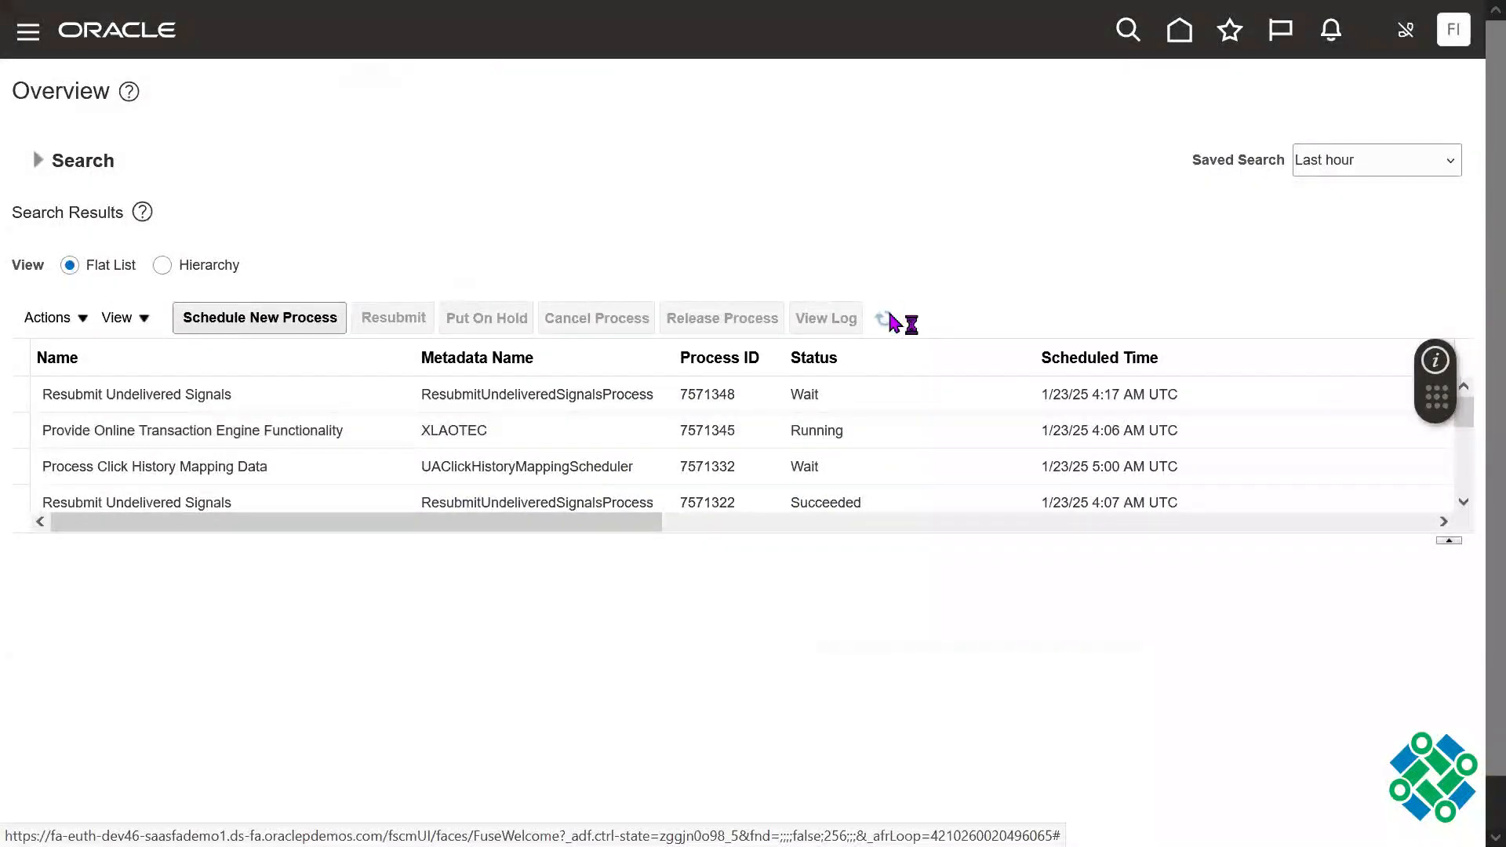
Step: Refresh the process list repeatedly to check the status of Import AutoInvoice and its execution report
{"action": "left_click", "coordinate": [890, 315]}
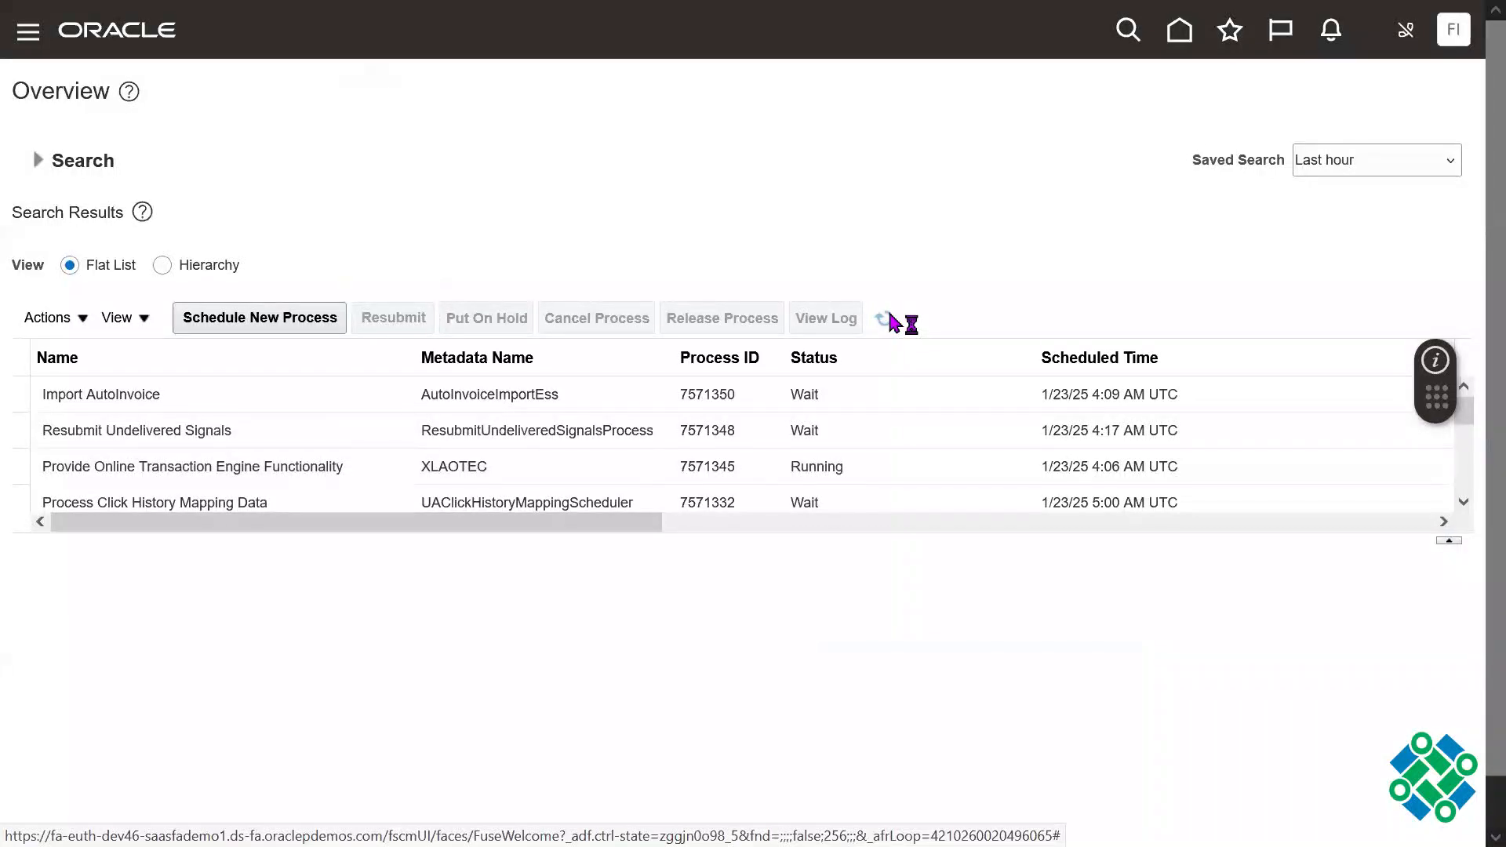
{"action": "left_click", "coordinate": [890, 316]}
{"action": "left_click", "coordinate": [891, 321]}
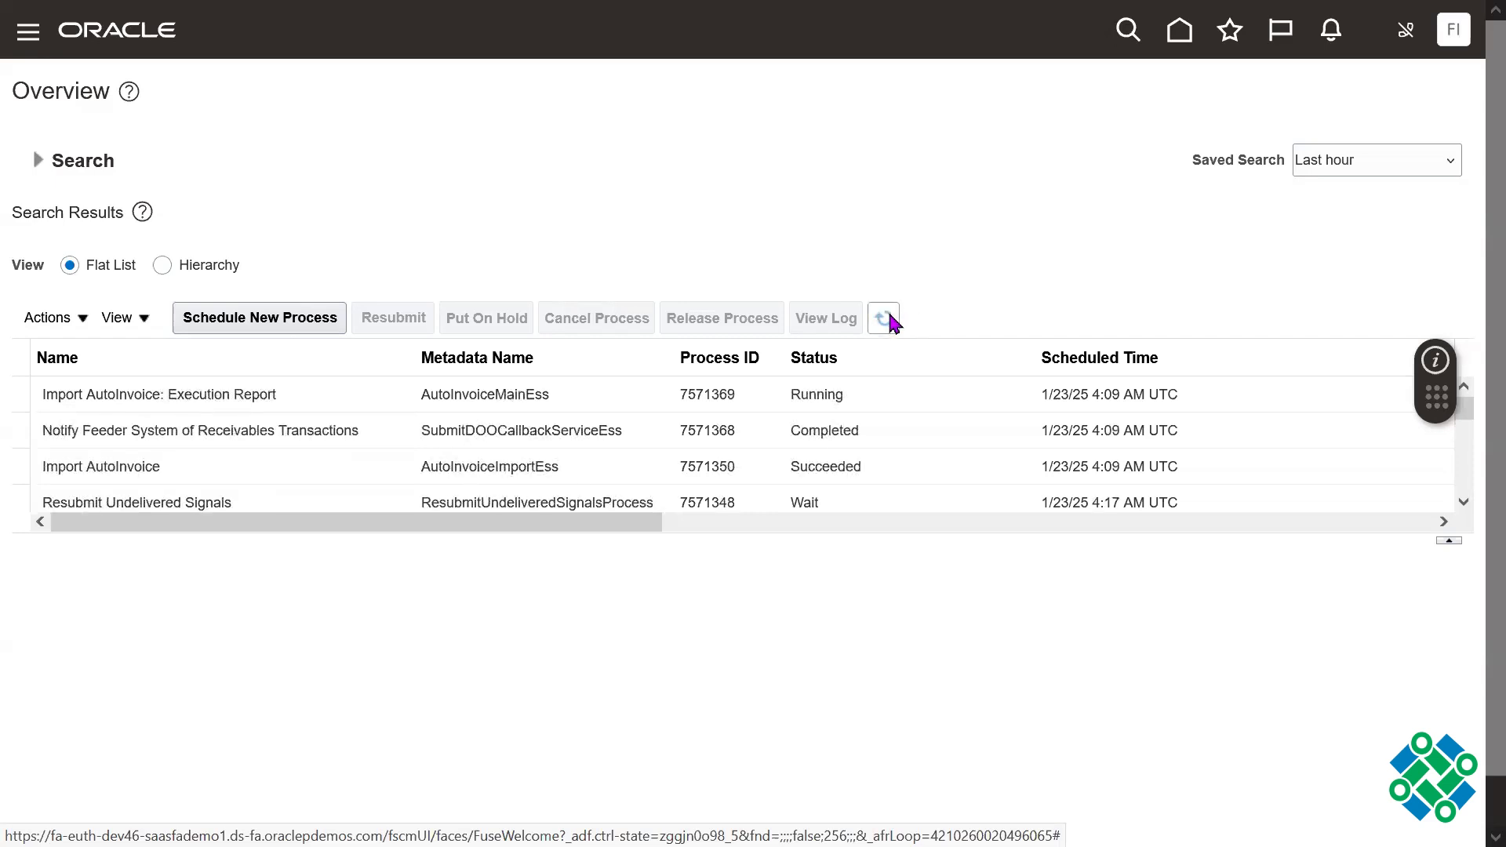
{"action": "left_click", "coordinate": [885, 319]}
{"action": "left_click", "coordinate": [884, 319]}
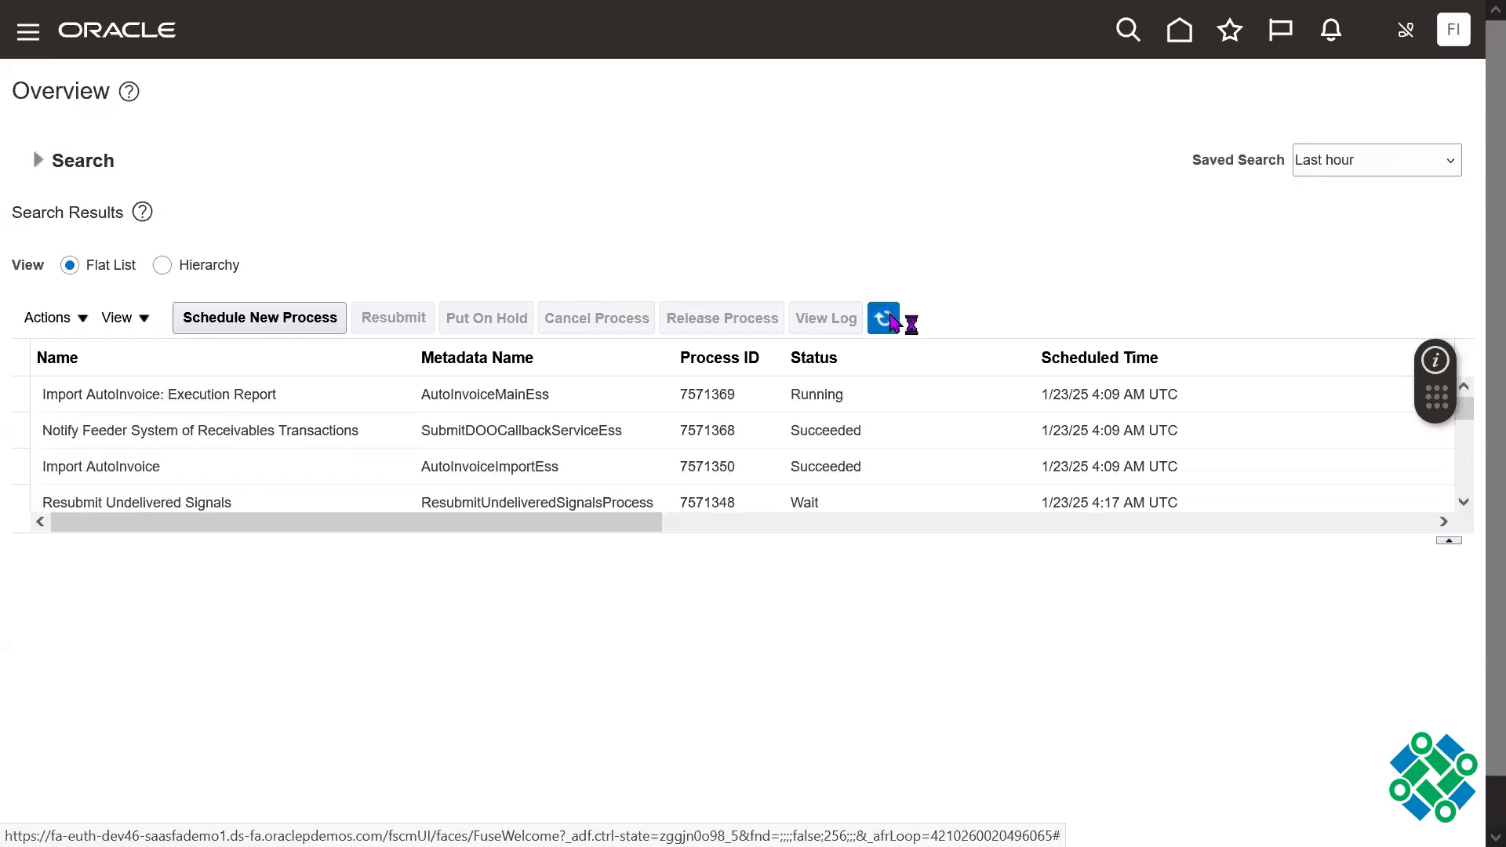
{"action": "left_click", "coordinate": [885, 319]}
{"action": "left_click", "coordinate": [890, 316]}
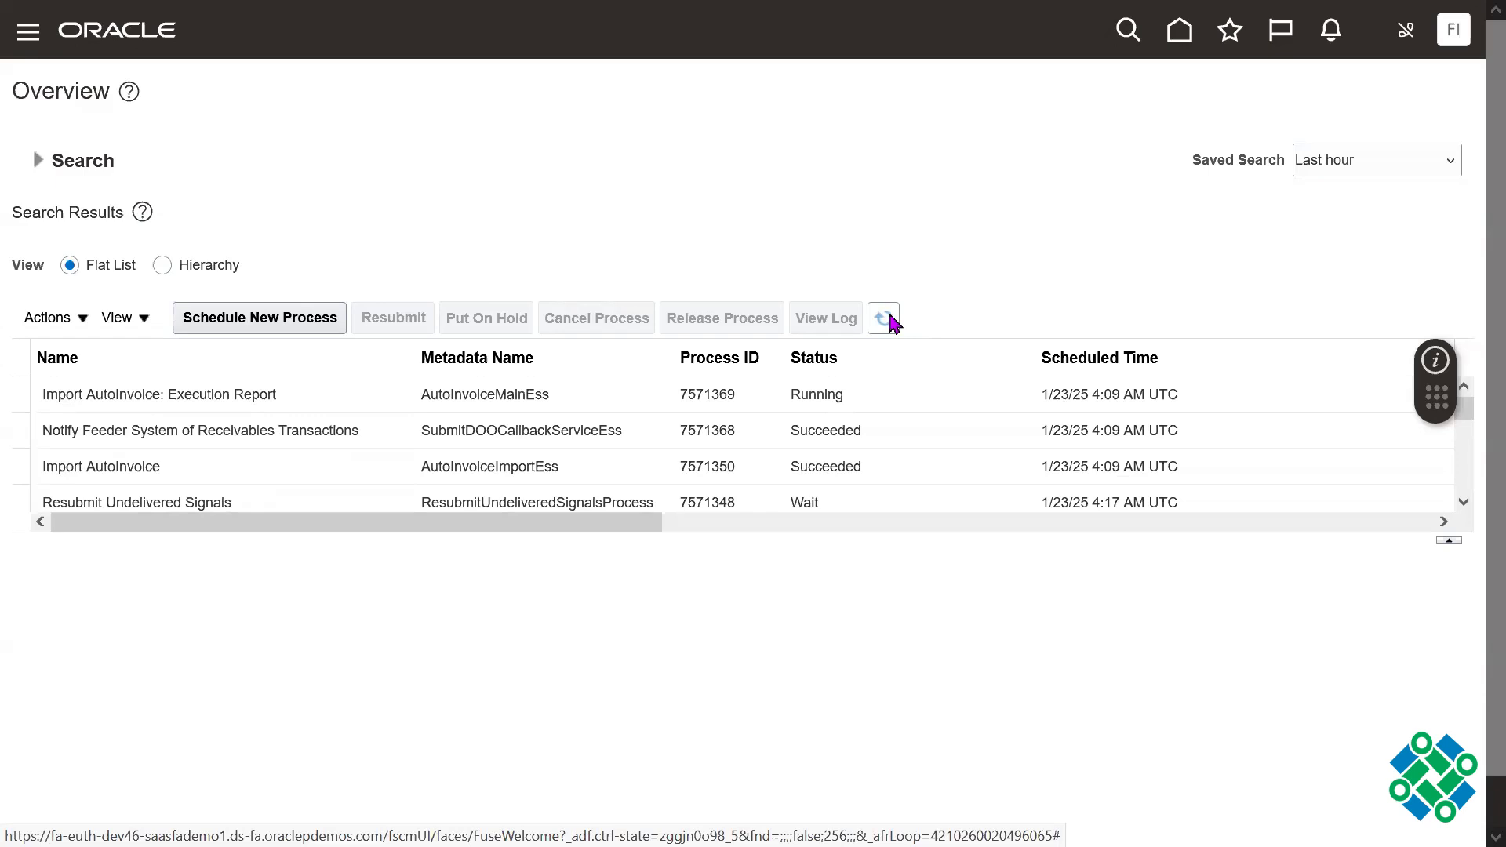
Step: Copy the Oracle instance's base URL, without the page path, and load it in a new browser tab
{"action": "key", "text": "F11"}
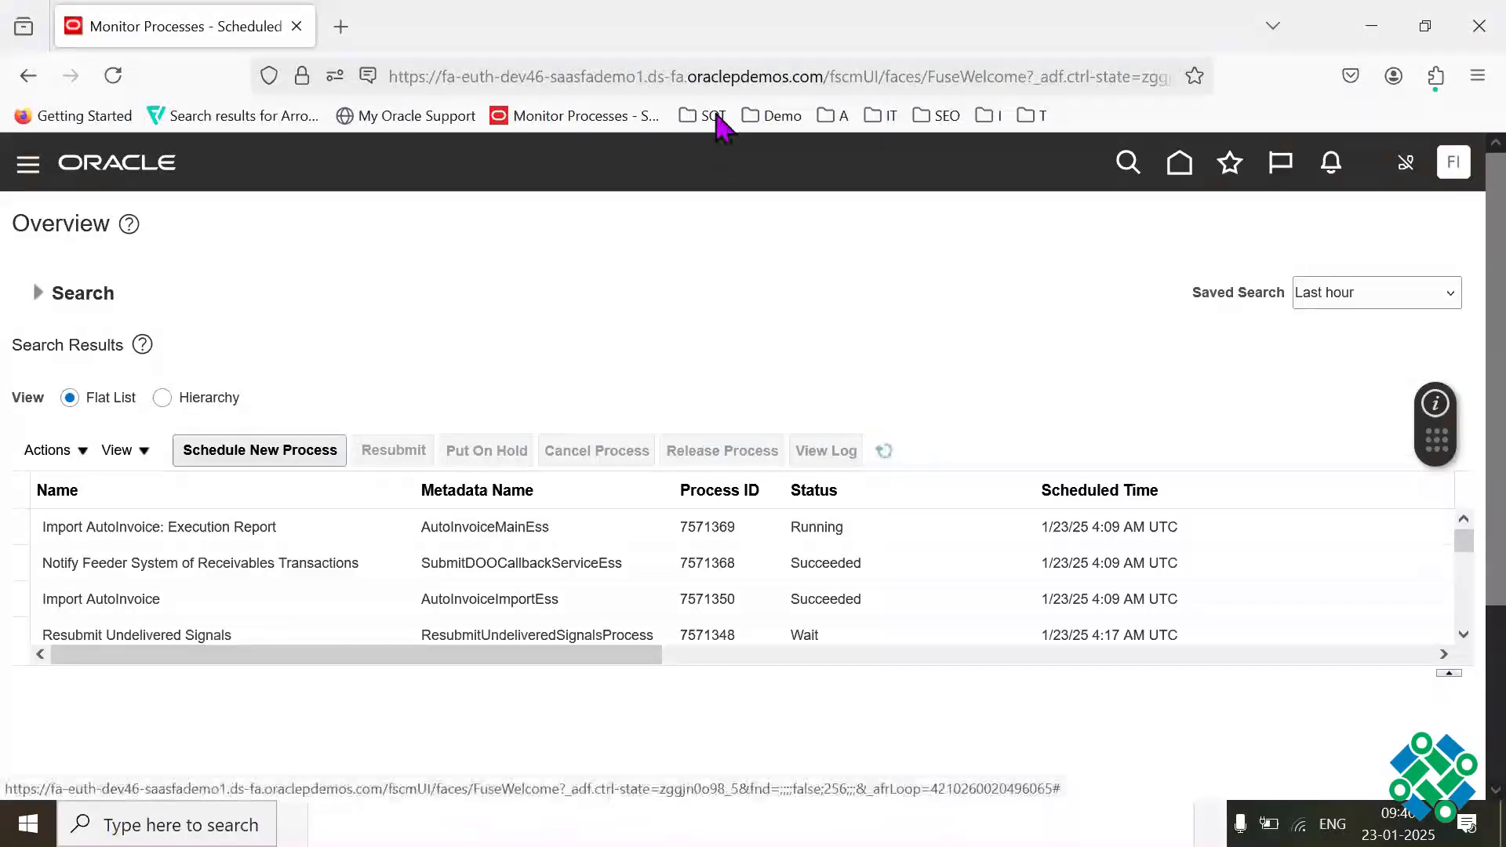
{"action": "left_click", "coordinate": [820, 76]}
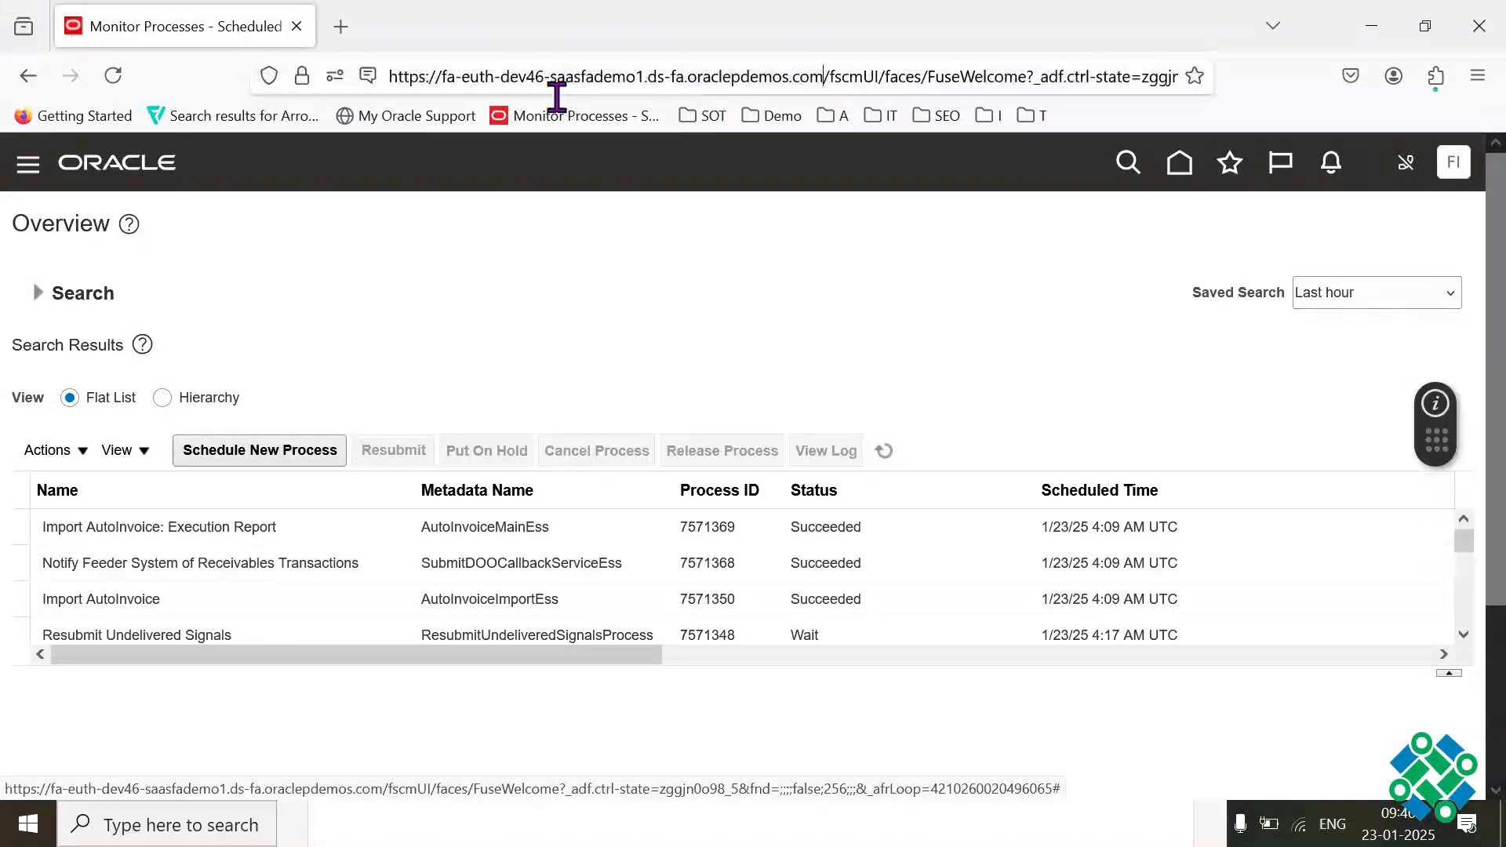
{"action": "left_click_drag", "start_coordinate": [557, 94], "coordinate": [391, 84]}
{"action": "key", "text": "ctrl+c"}
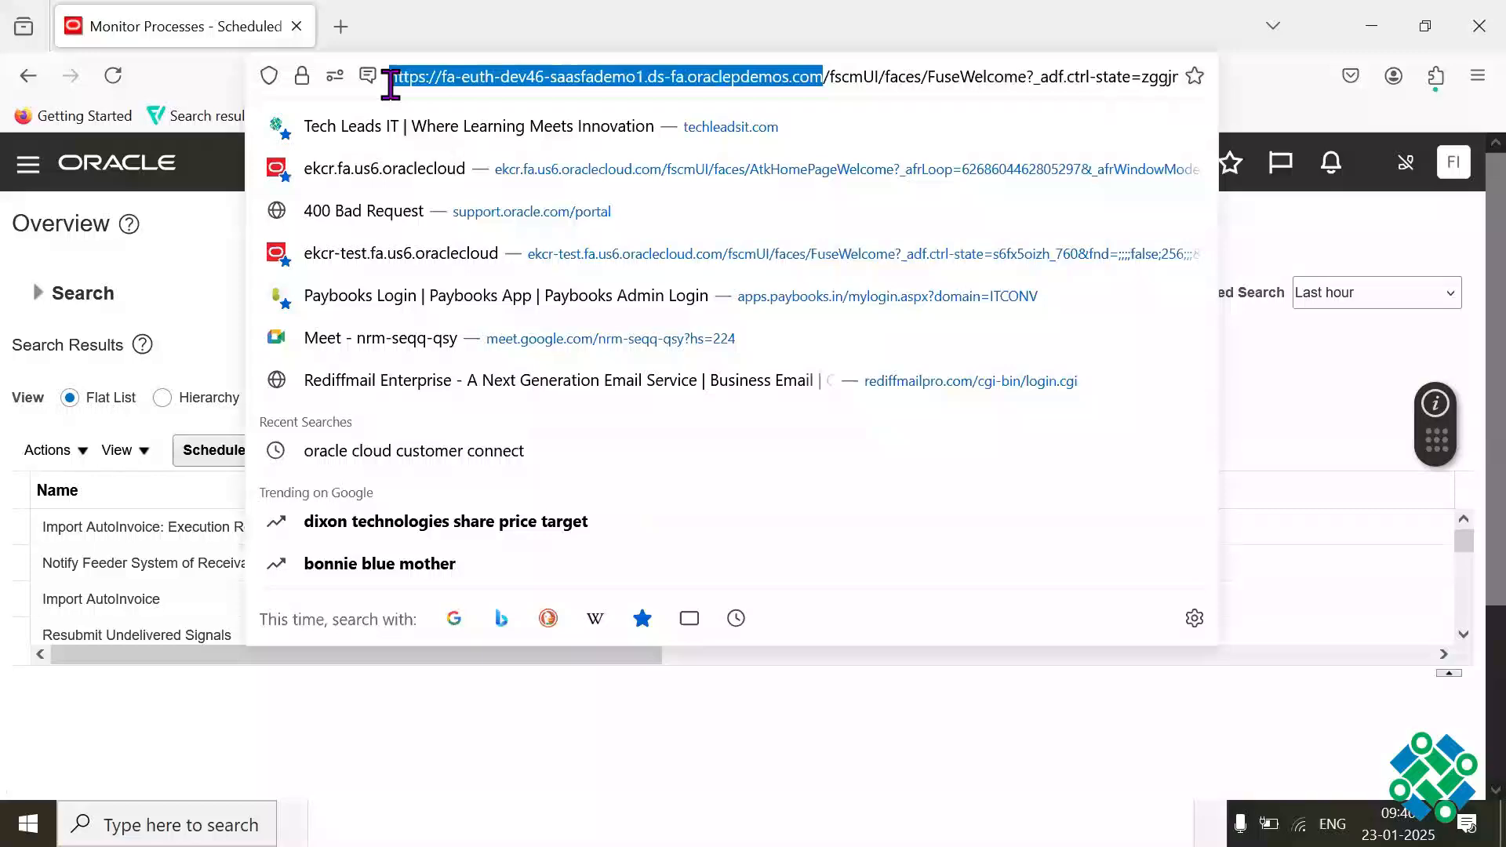
{"action": "left_click", "coordinate": [340, 27]}
{"action": "key", "text": "ctrl+v"}
{"action": "key", "text": "Return"}
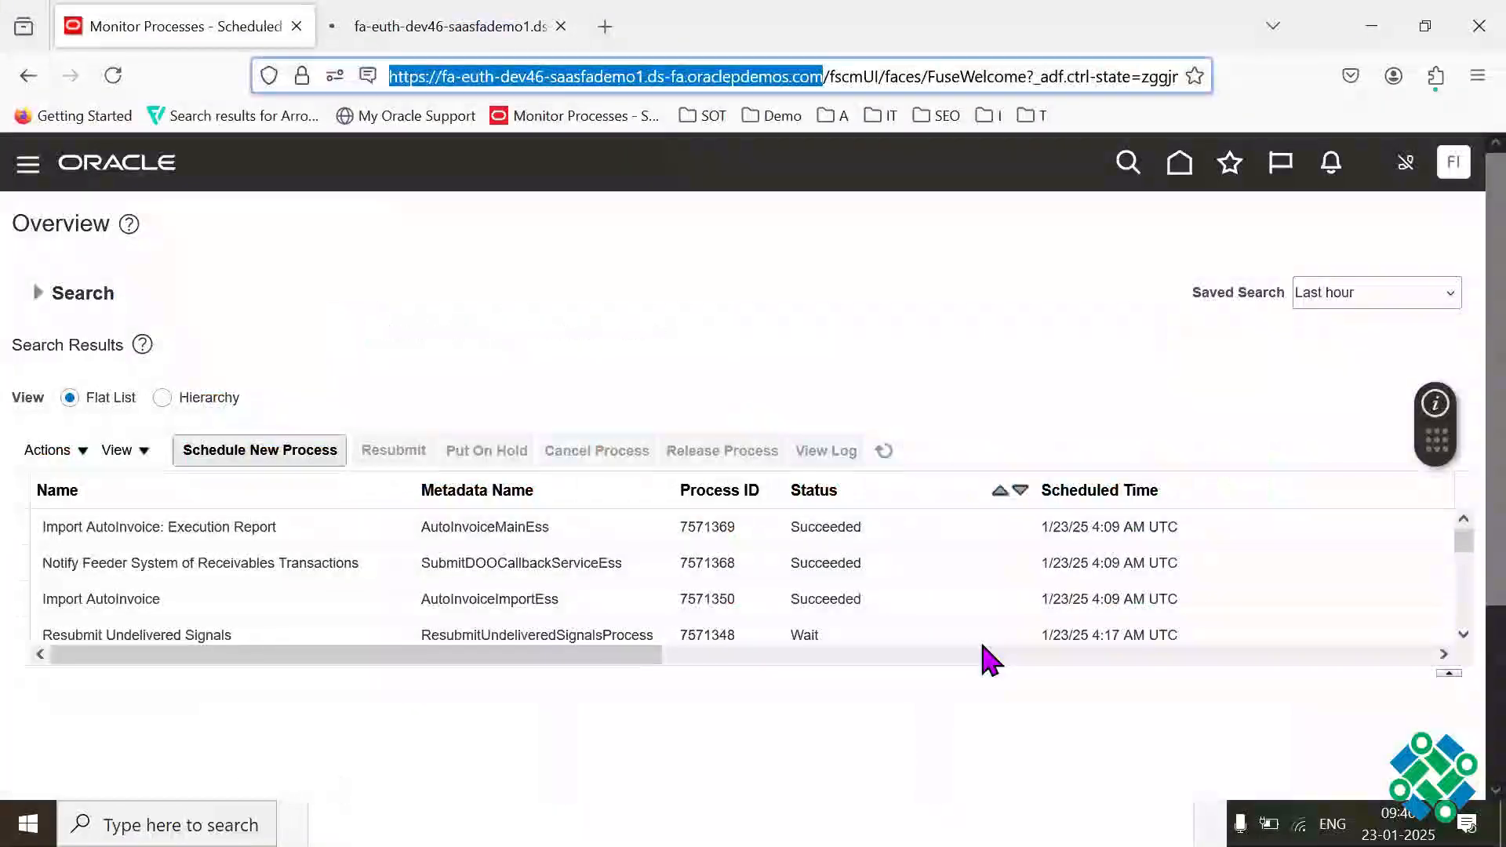
Step: Switch to the newly loaded Oracle home page and look through the whole row of app categories for a receivables area
{"action": "left_click", "coordinate": [384, 603]}
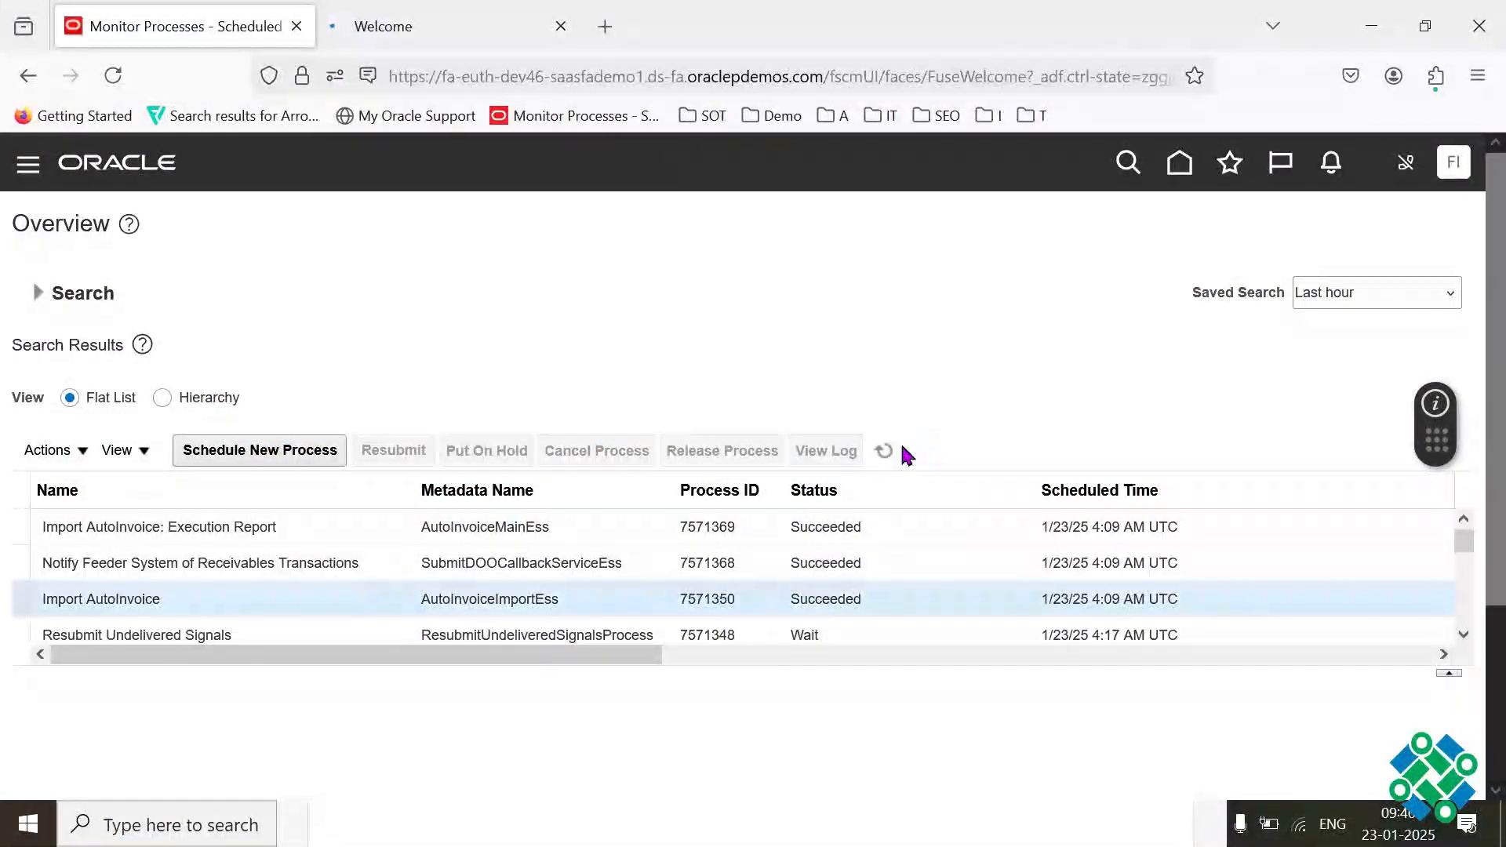
{"action": "left_click", "coordinate": [392, 26]}
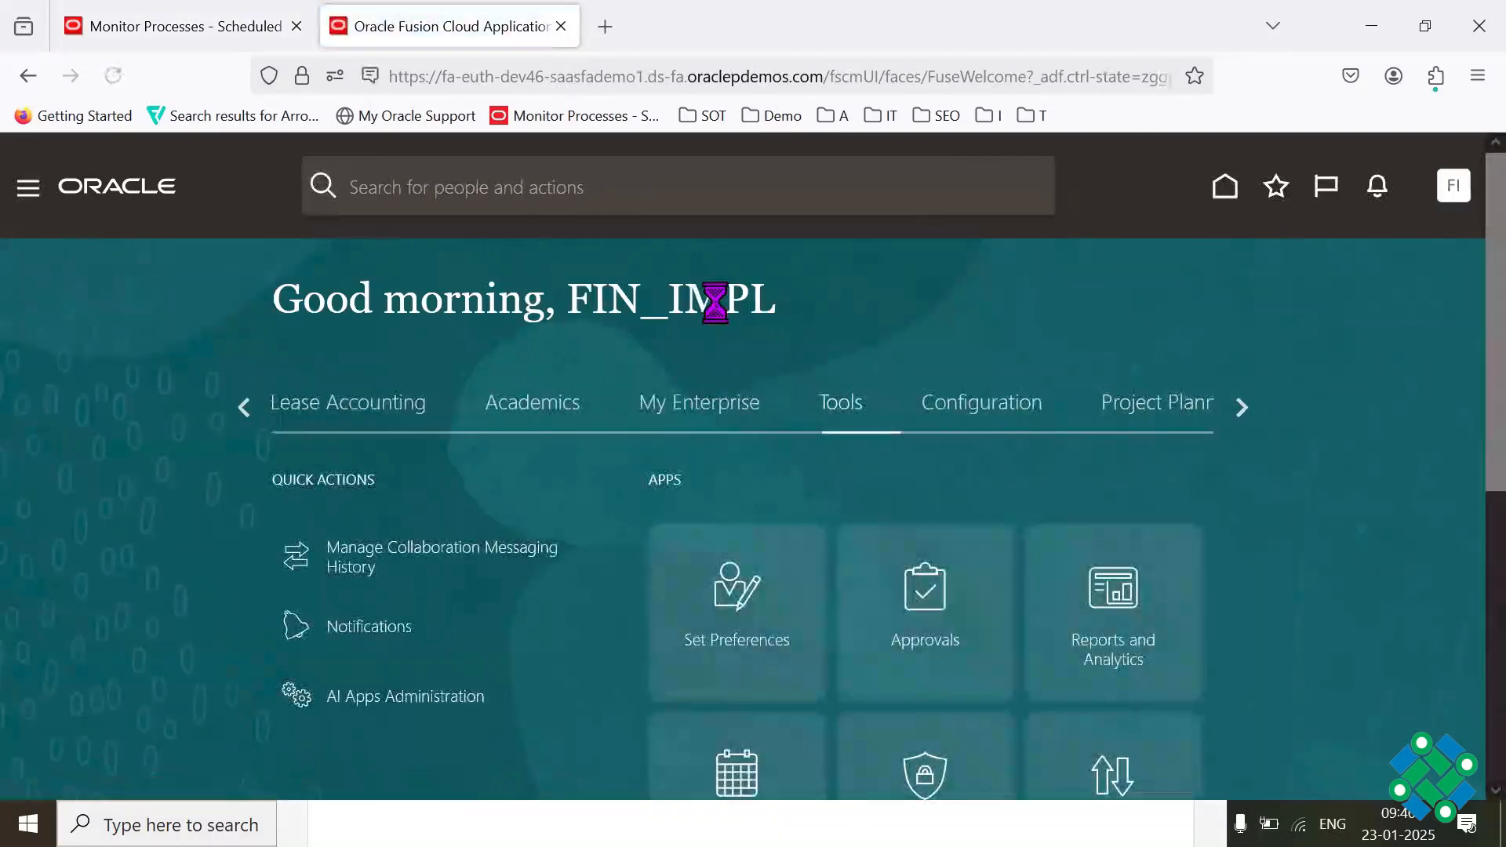
{"action": "left_click", "coordinate": [253, 409]}
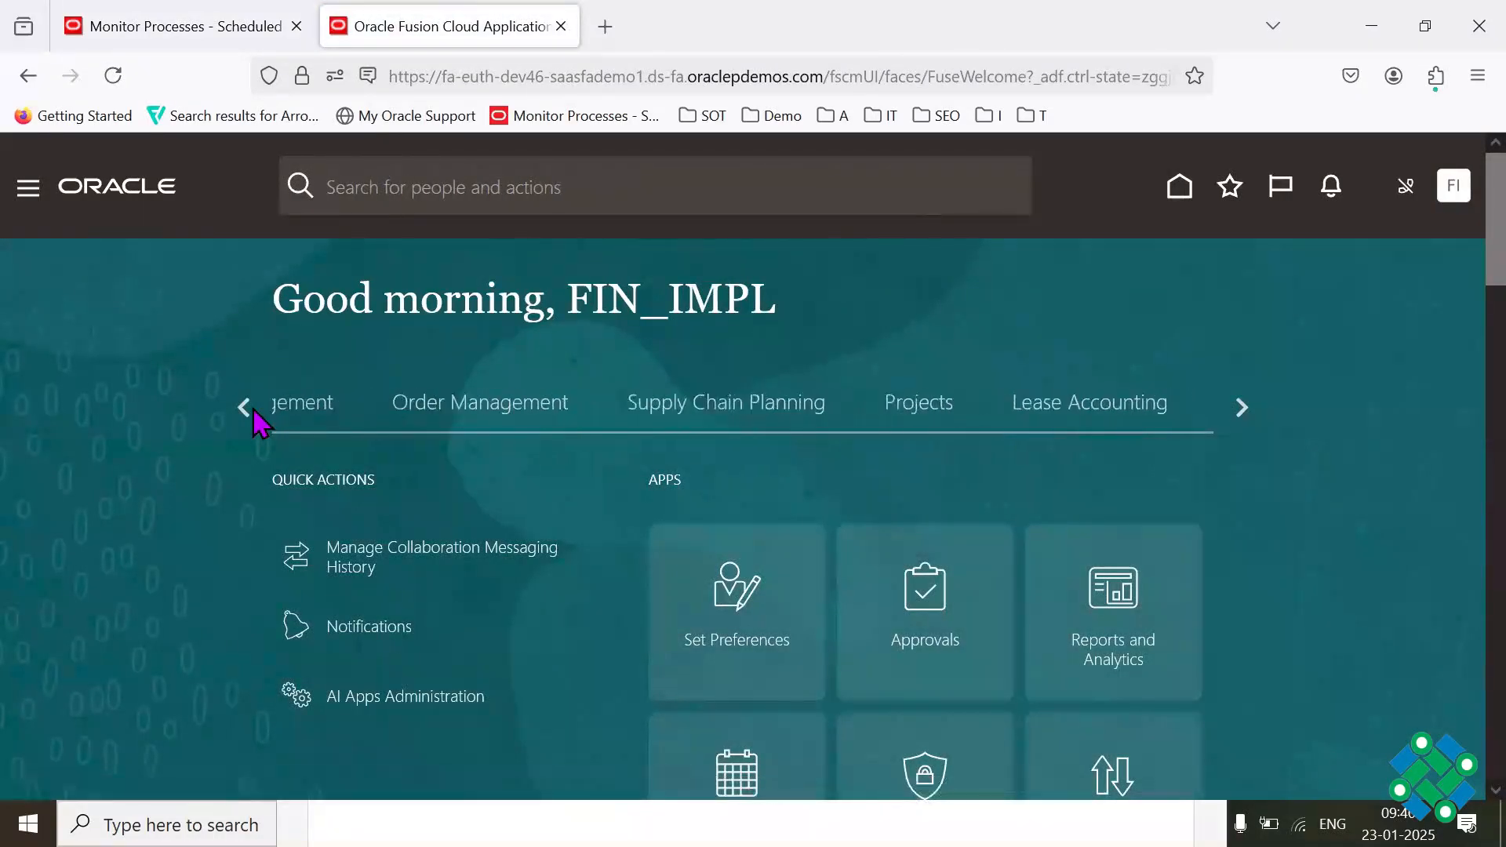
{"action": "left_click", "coordinate": [250, 409]}
{"action": "left_click", "coordinate": [249, 409]}
{"action": "left_click", "coordinate": [250, 409]}
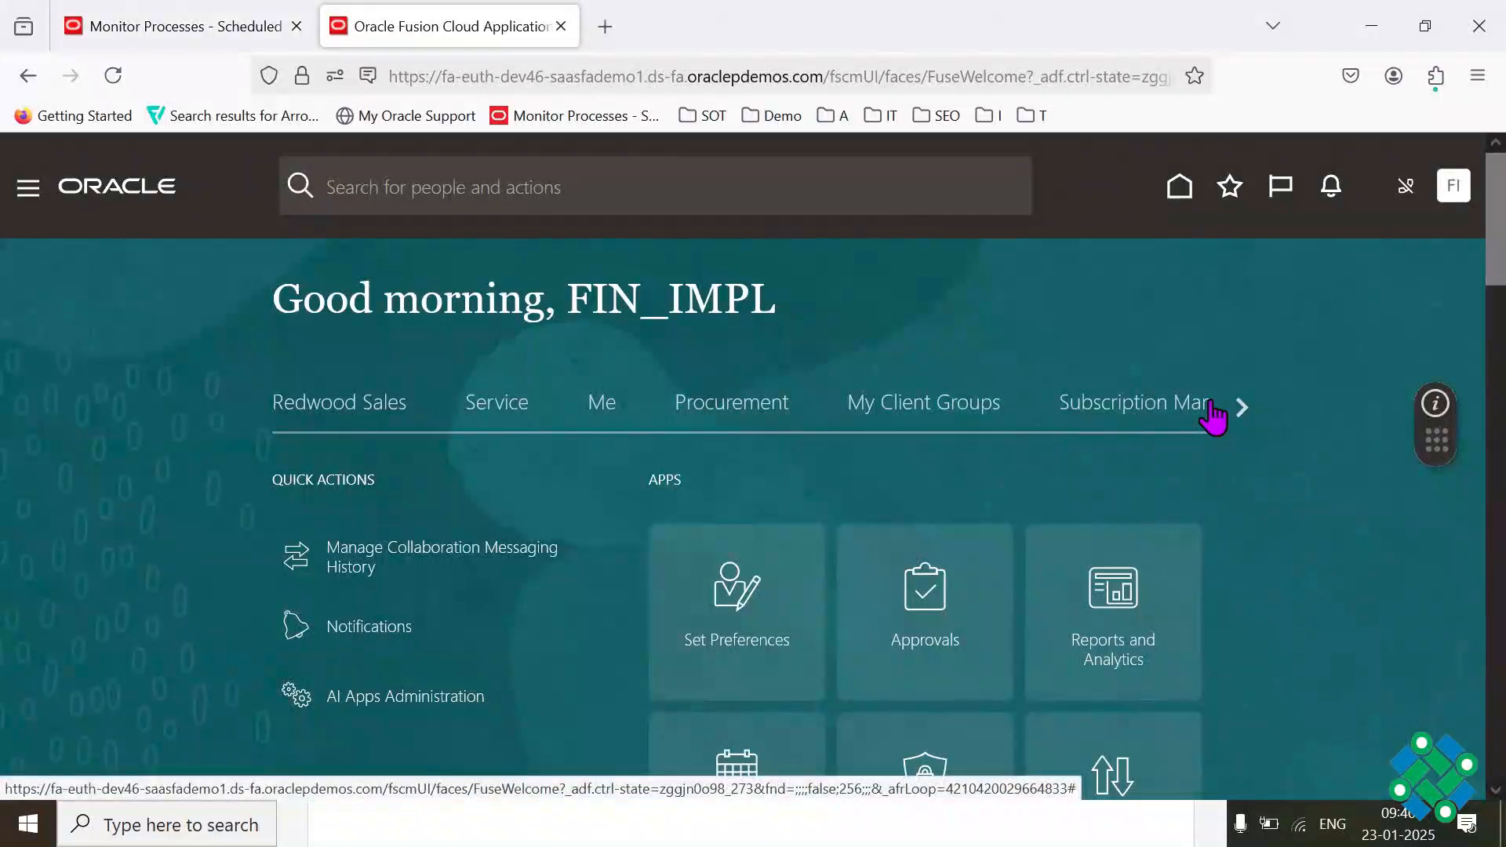
{"action": "left_click", "coordinate": [1242, 408]}
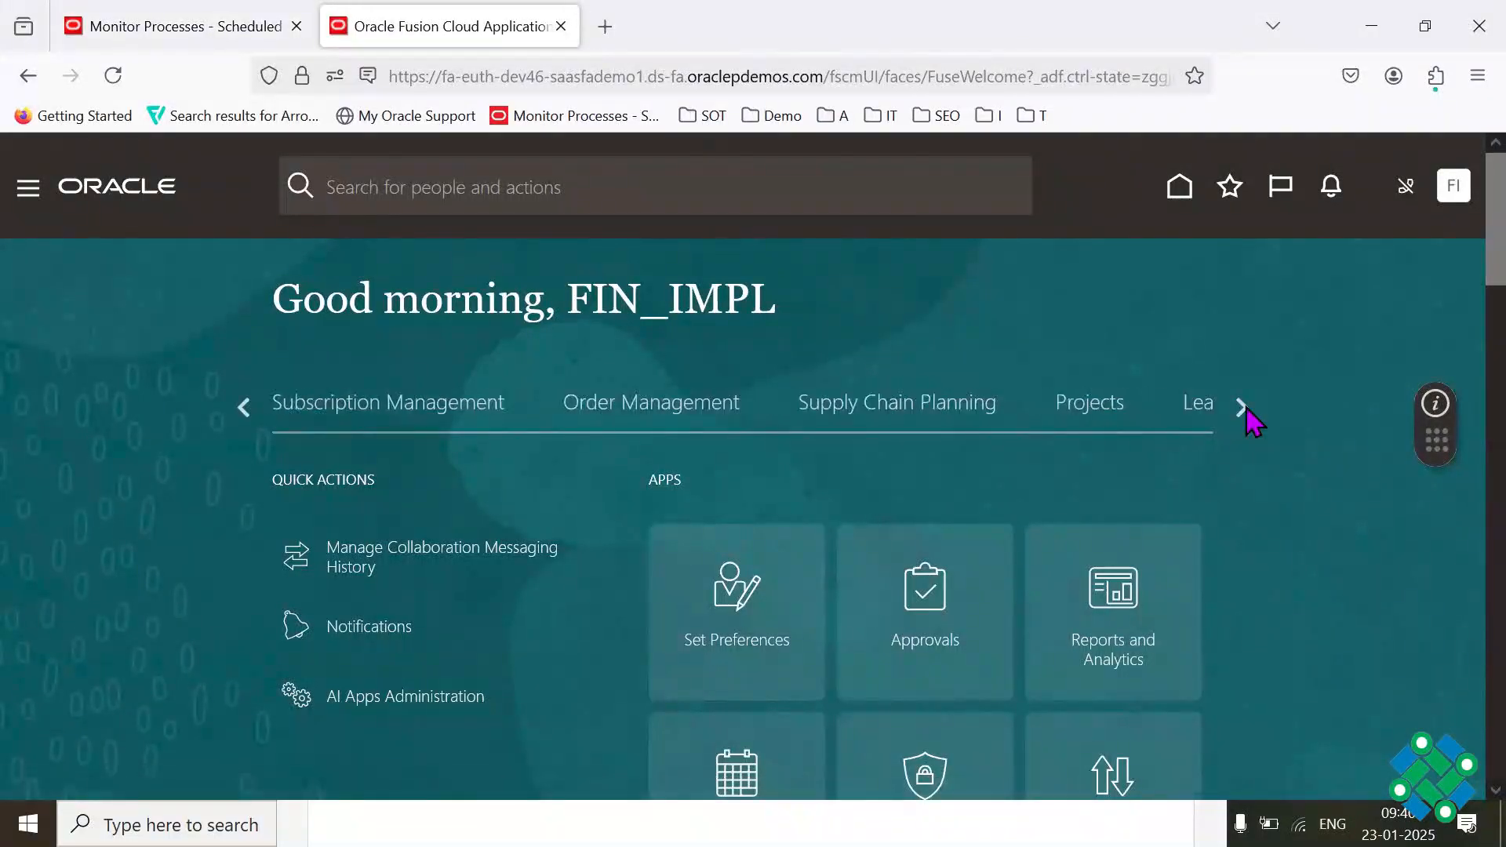
{"action": "left_click", "coordinate": [1242, 408]}
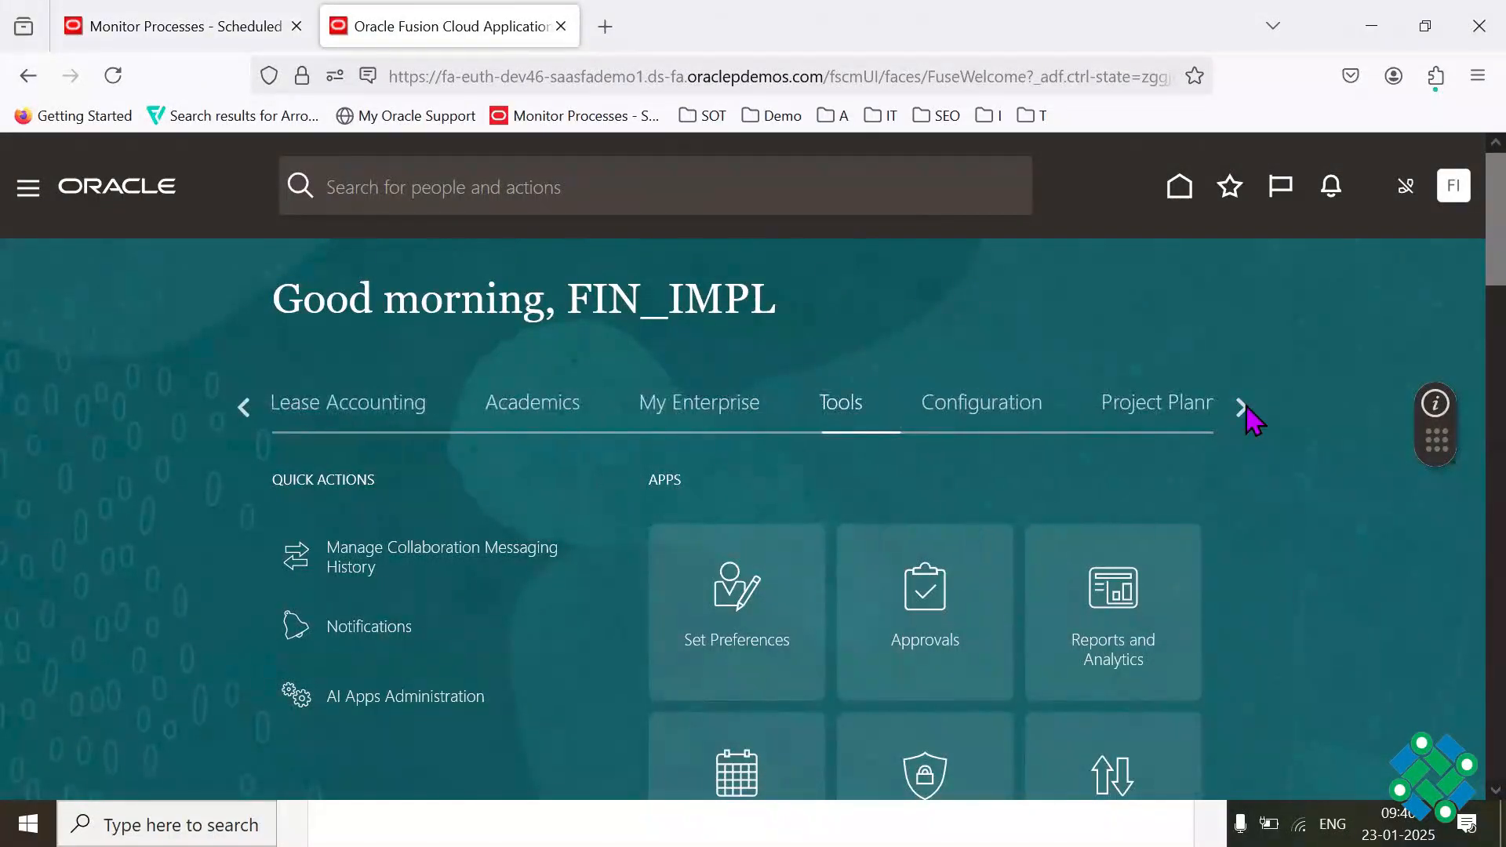
{"action": "left_click", "coordinate": [1252, 420]}
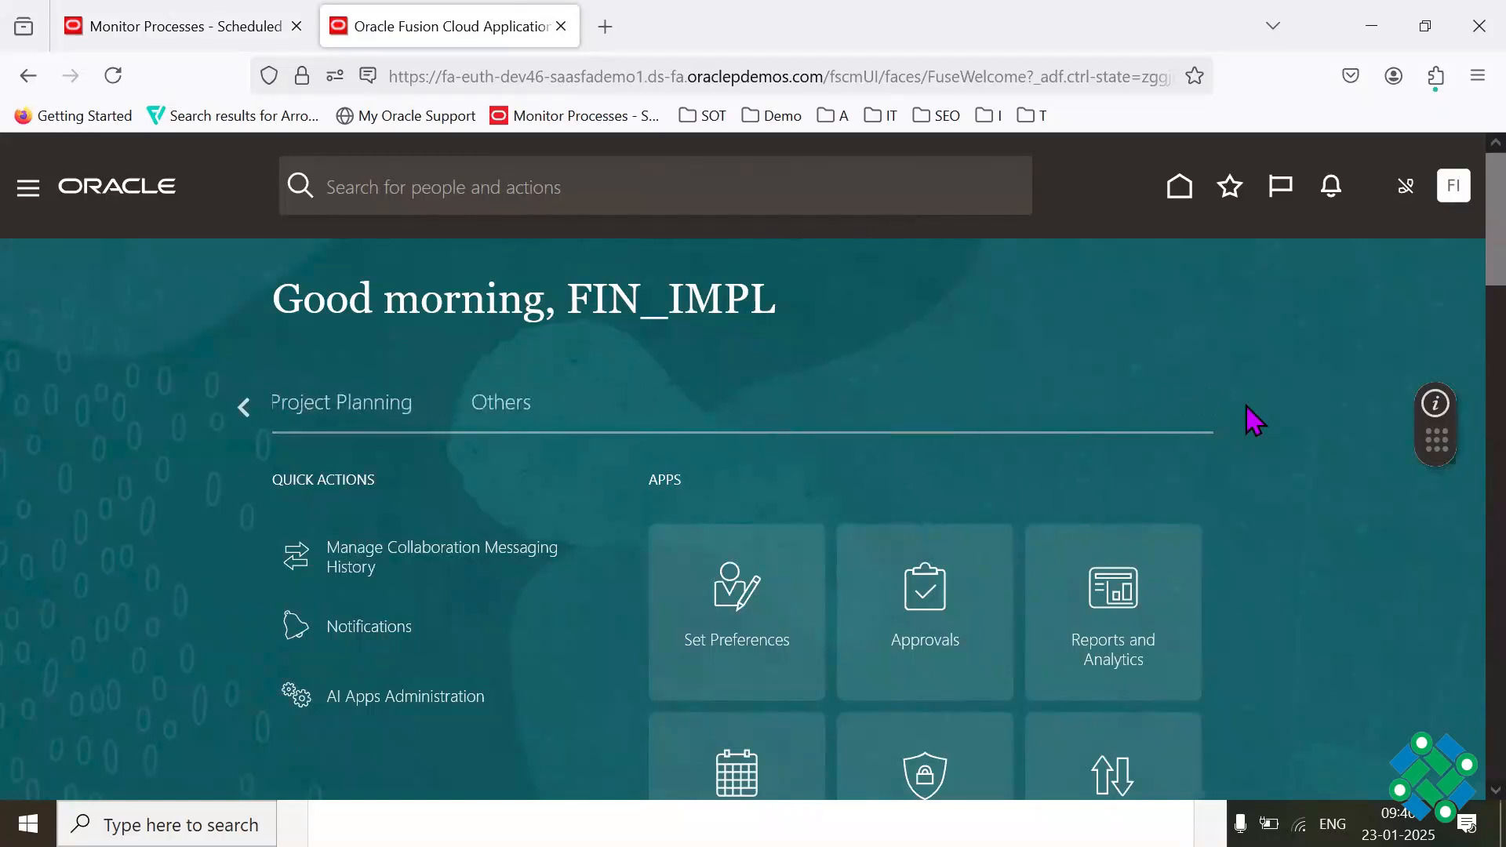
{"action": "left_click", "coordinate": [259, 414]}
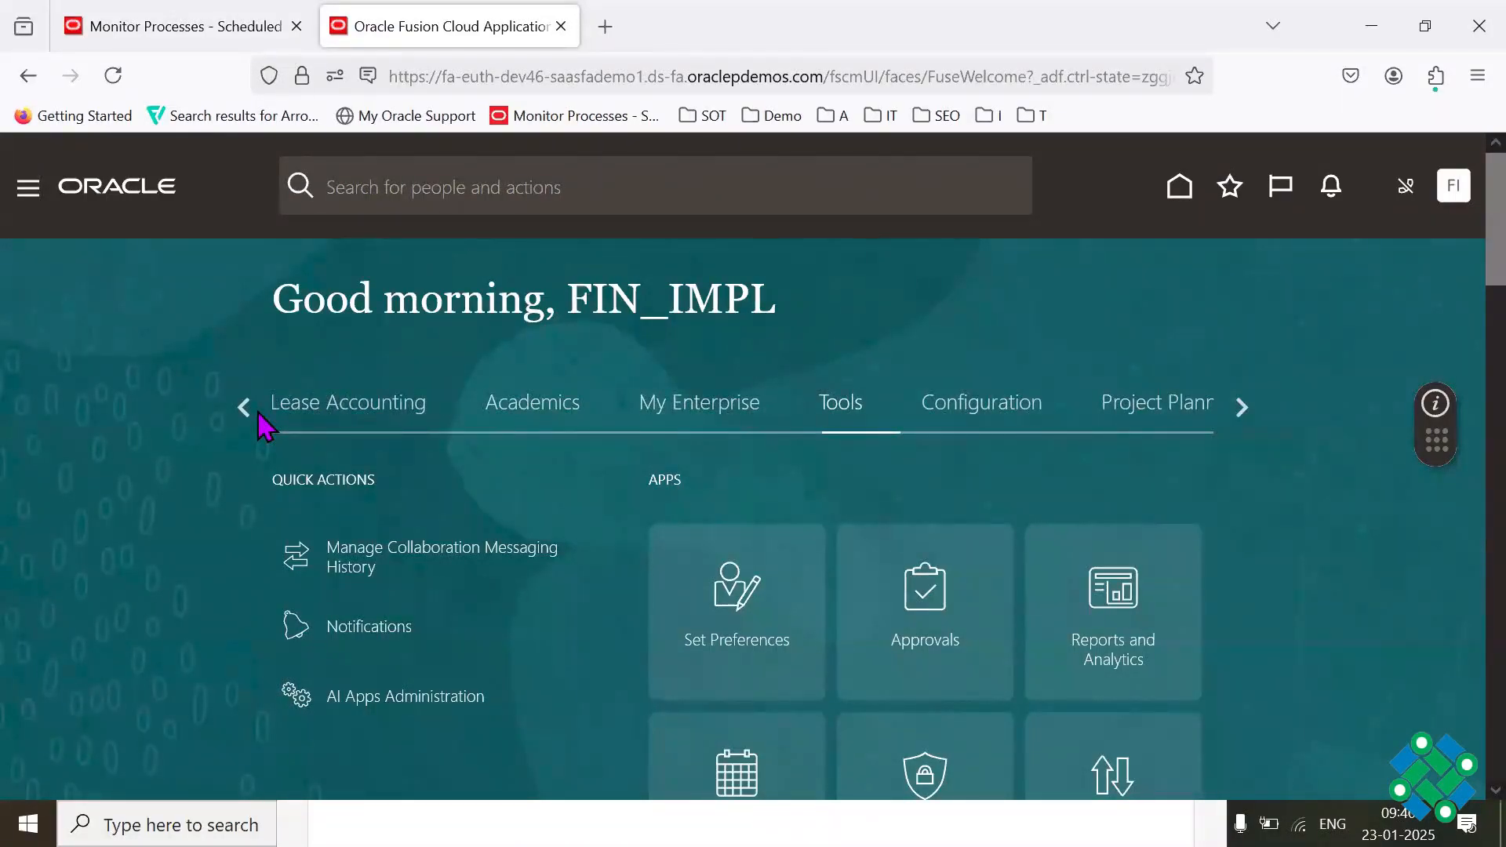
{"action": "left_click", "coordinate": [245, 408]}
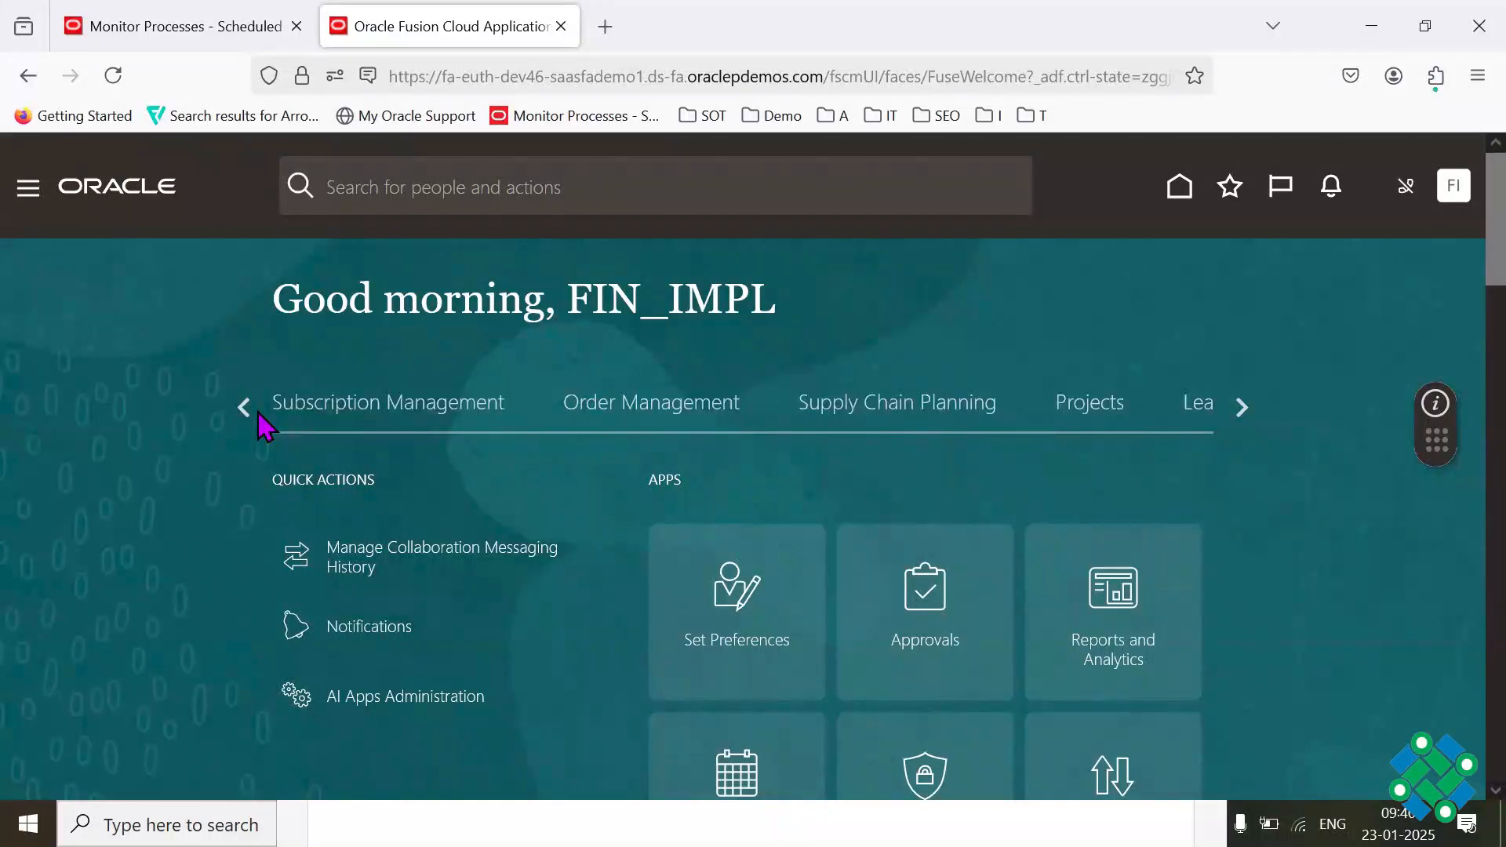
{"action": "double_click", "coordinate": [259, 413]}
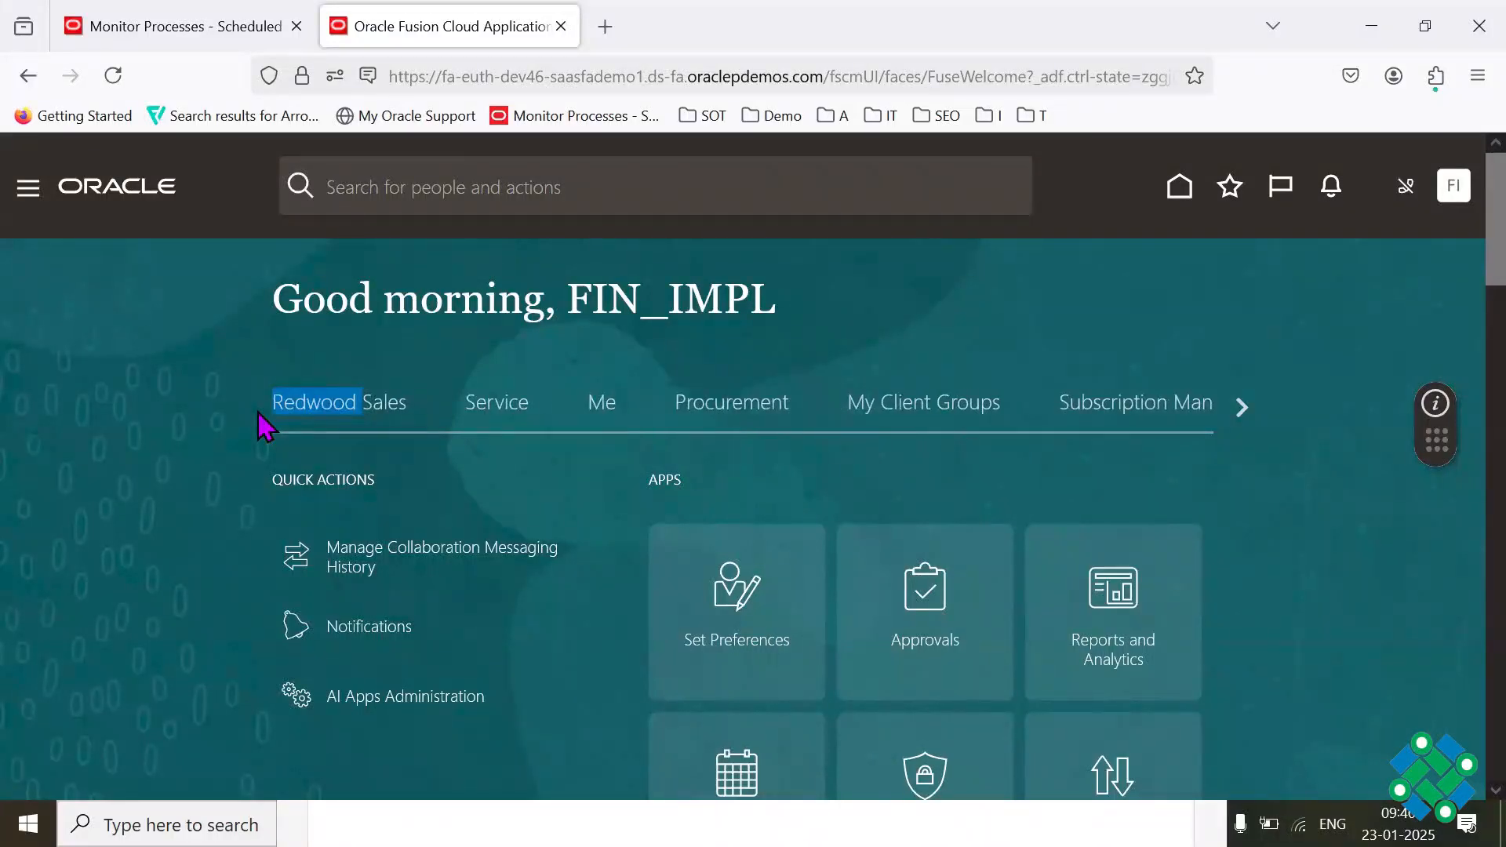
{"action": "left_click", "coordinate": [257, 412]}
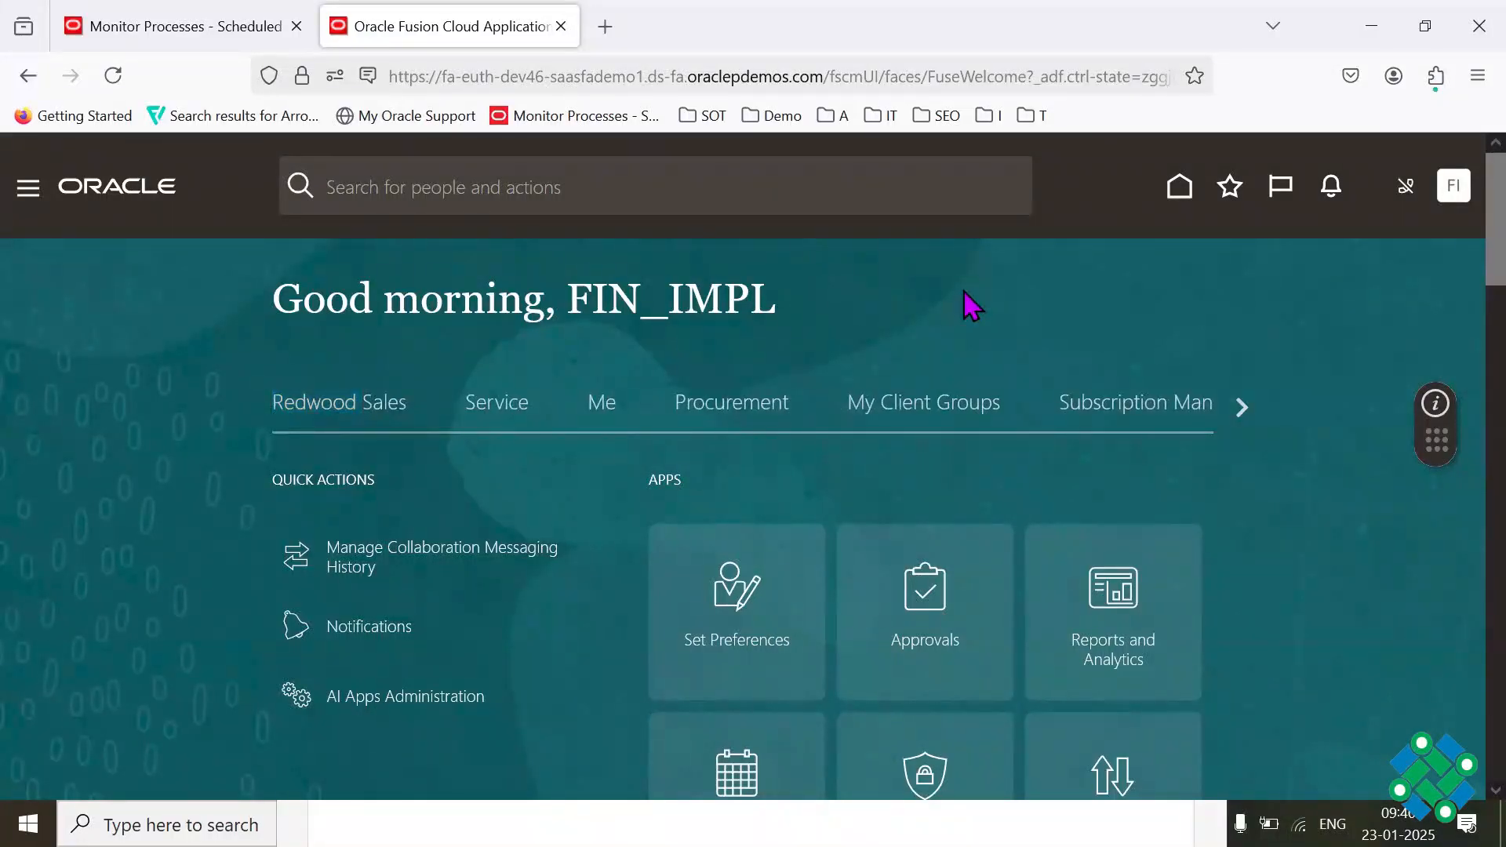
Step: Show the home page full screen and check the apps under categories from Lease Accounting and Order Management back to Redwood Sales
{"action": "key", "text": "F11"}
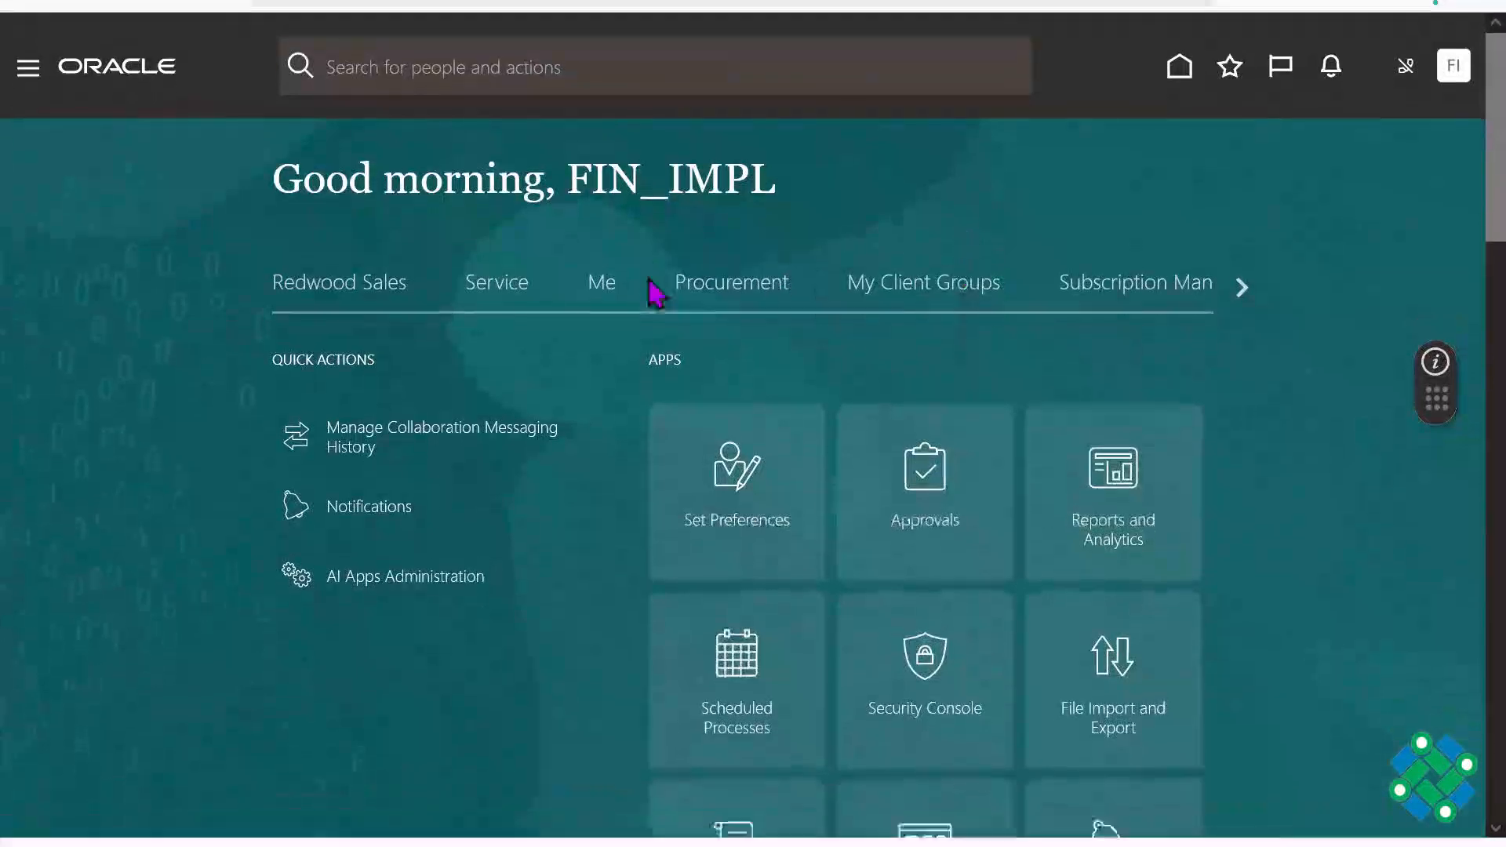
{"action": "left_click", "coordinate": [1245, 287]}
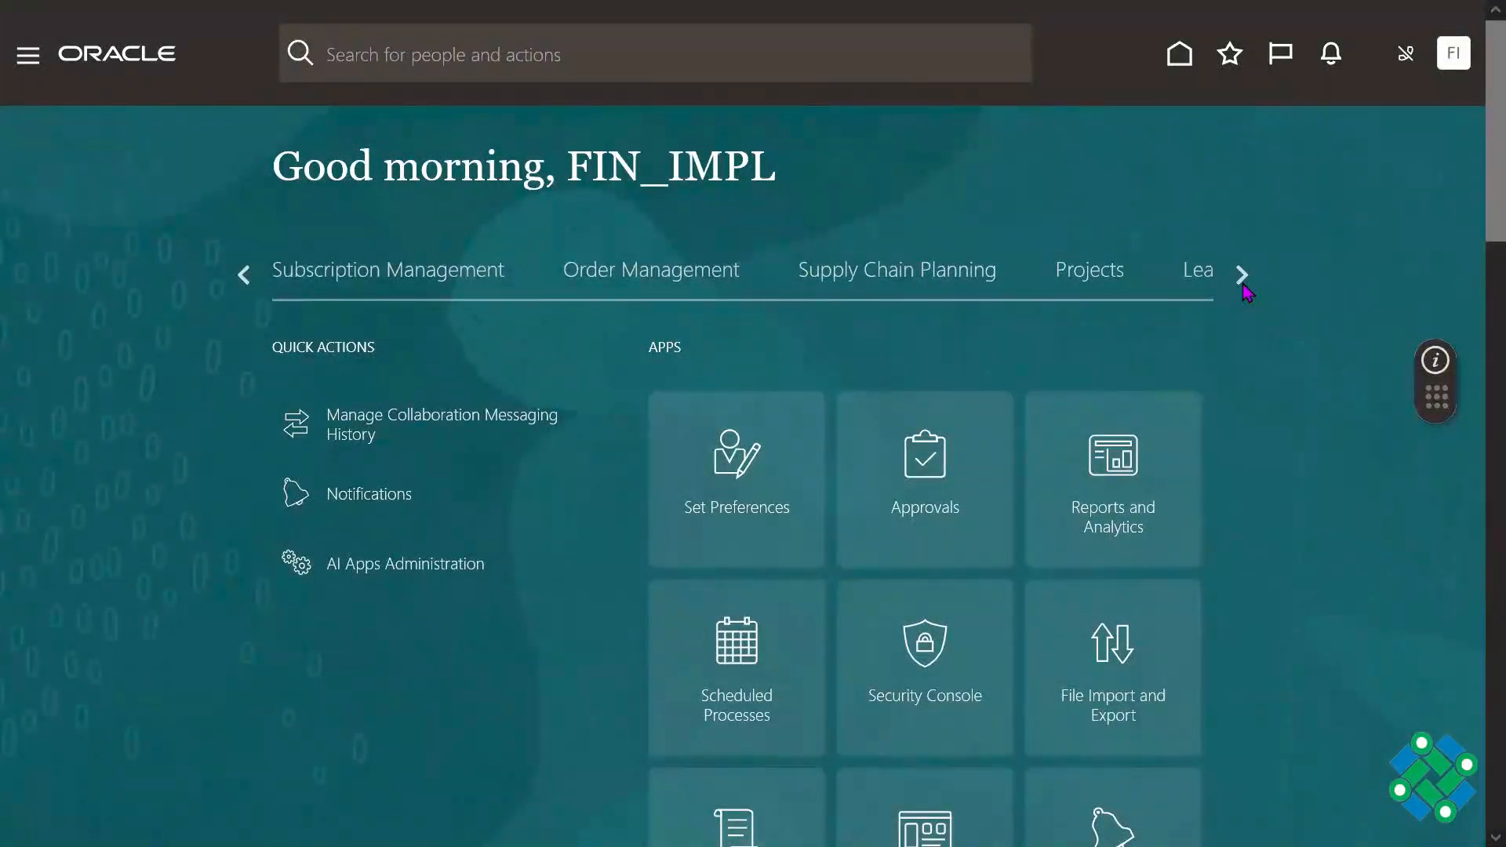
{"action": "left_click", "coordinate": [1244, 288]}
{"action": "left_click", "coordinate": [1245, 287]}
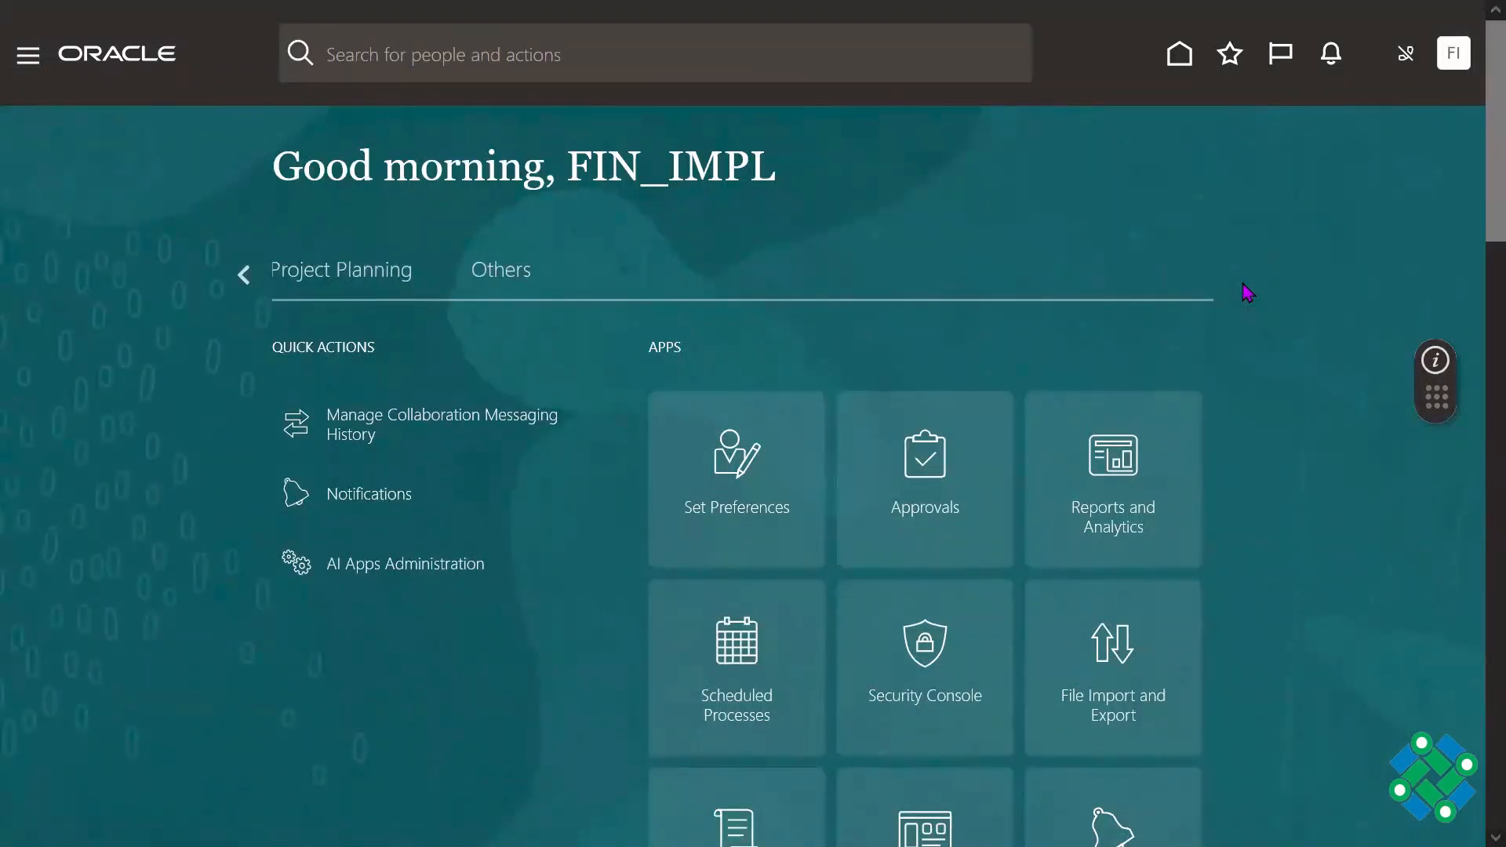
{"action": "left_click", "coordinate": [246, 281]}
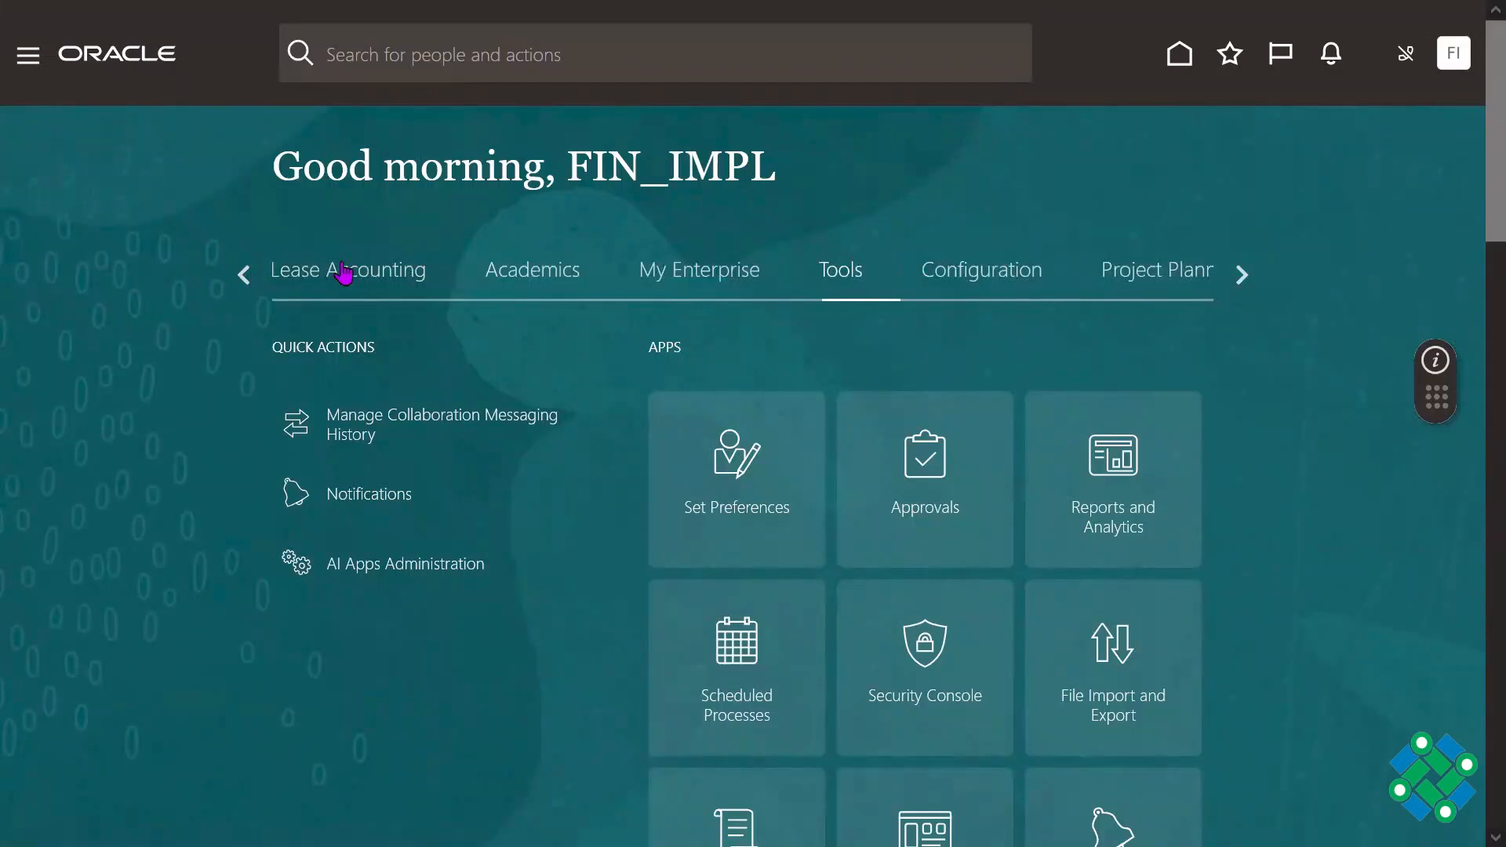
{"action": "left_click", "coordinate": [343, 273]}
{"action": "left_click", "coordinate": [244, 274]}
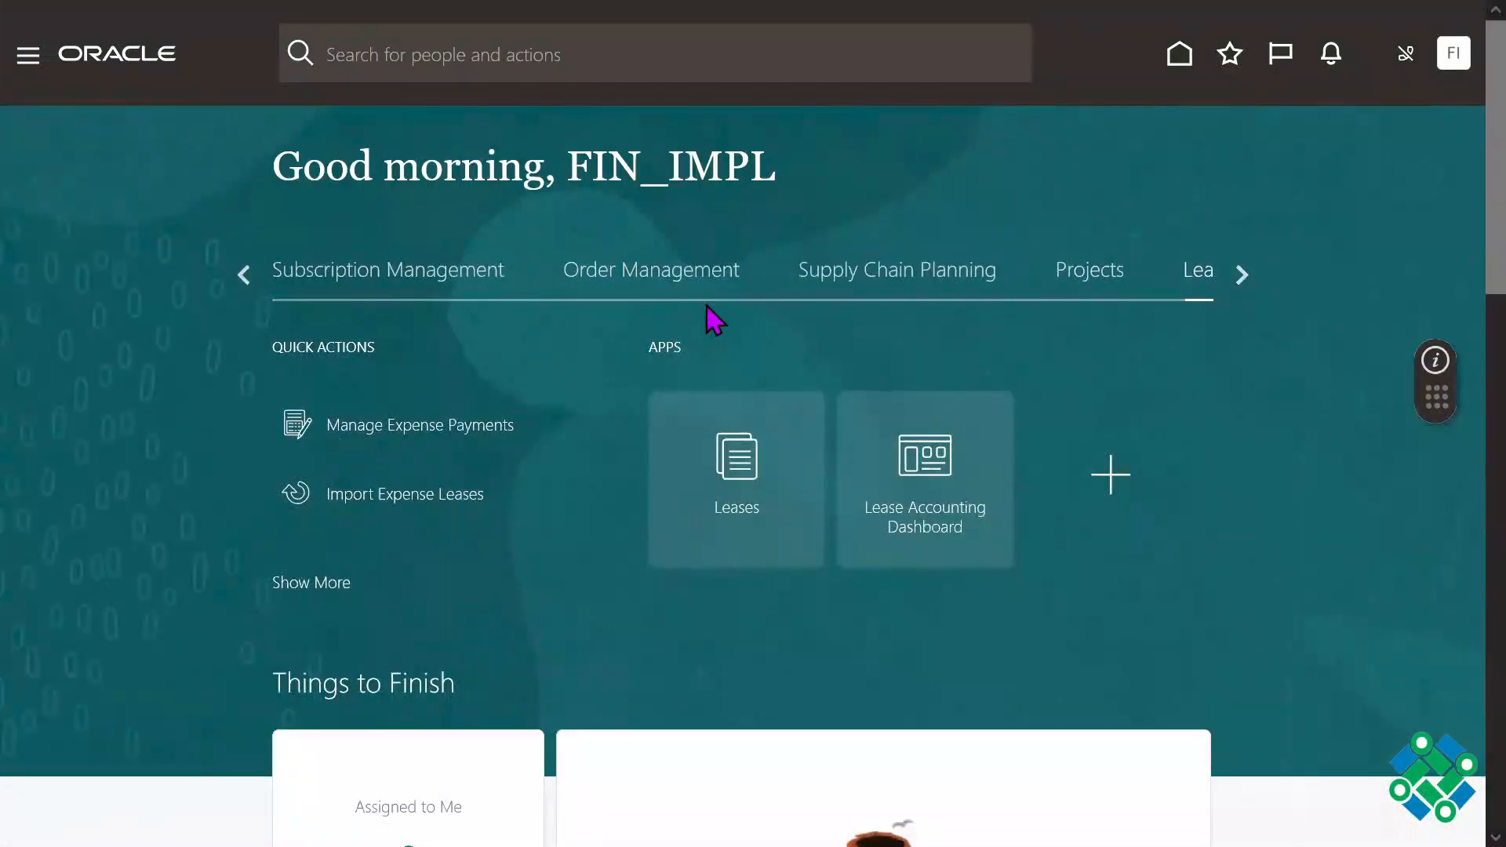
{"action": "left_click", "coordinate": [730, 279]}
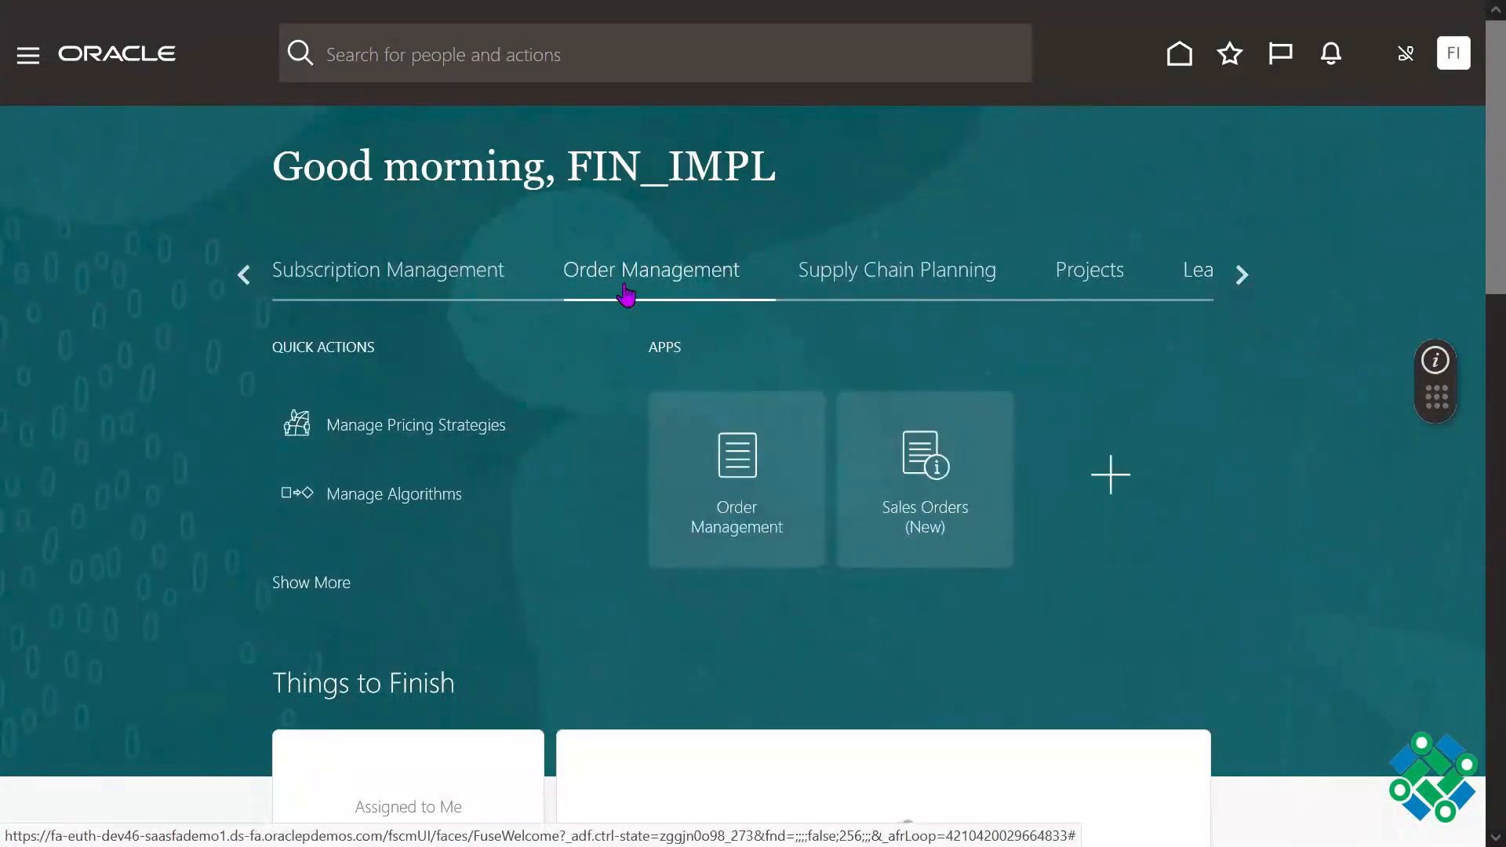
{"action": "left_click", "coordinate": [463, 292]}
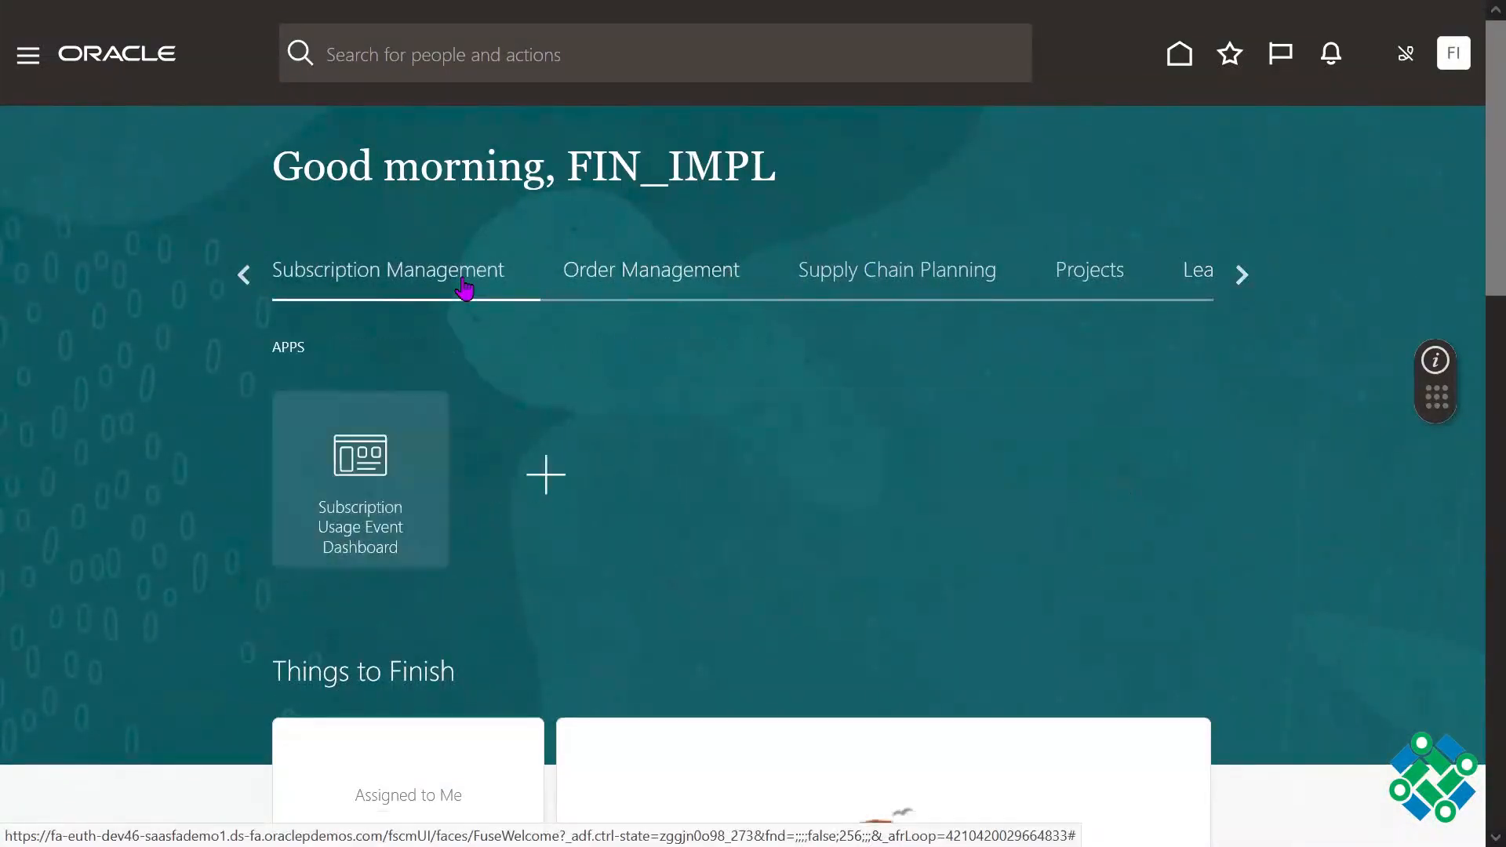
{"action": "double_click", "coordinate": [244, 276]}
{"action": "left_click", "coordinate": [981, 285]}
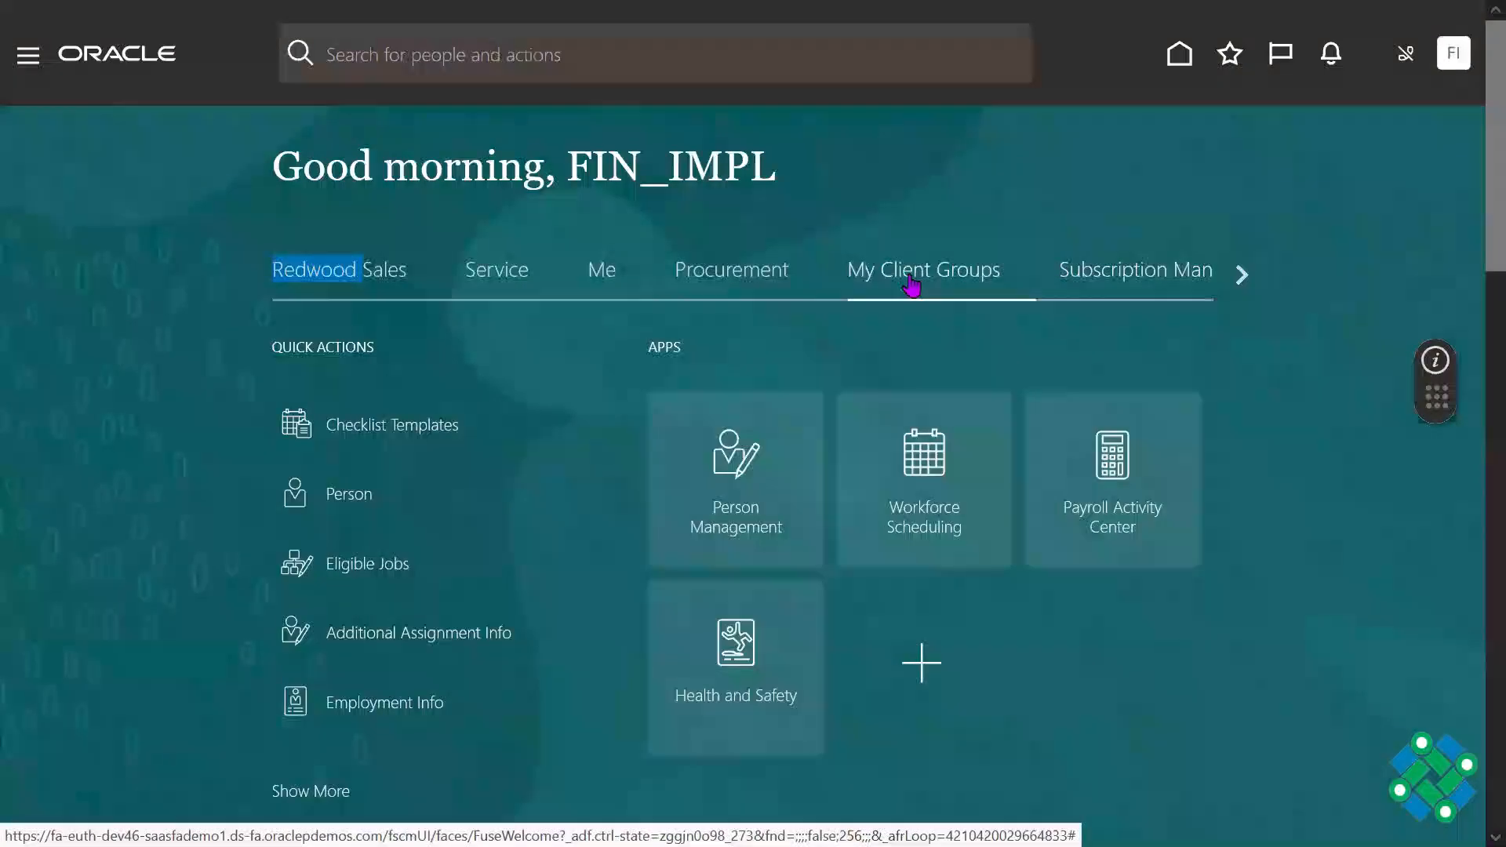
{"action": "left_click", "coordinate": [790, 280]}
{"action": "left_click", "coordinate": [605, 279]}
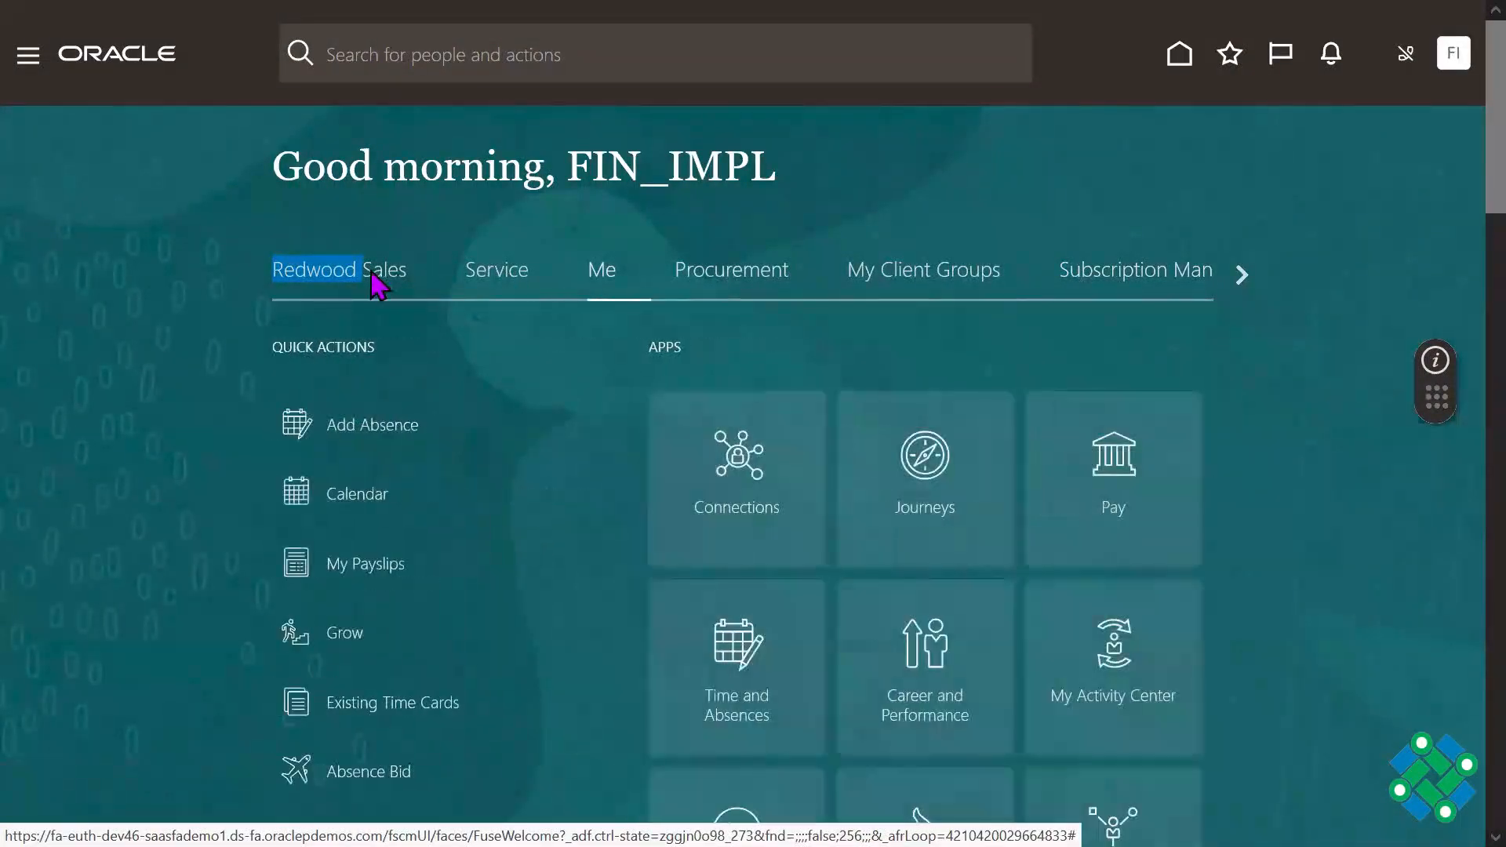
{"action": "left_click", "coordinate": [377, 284]}
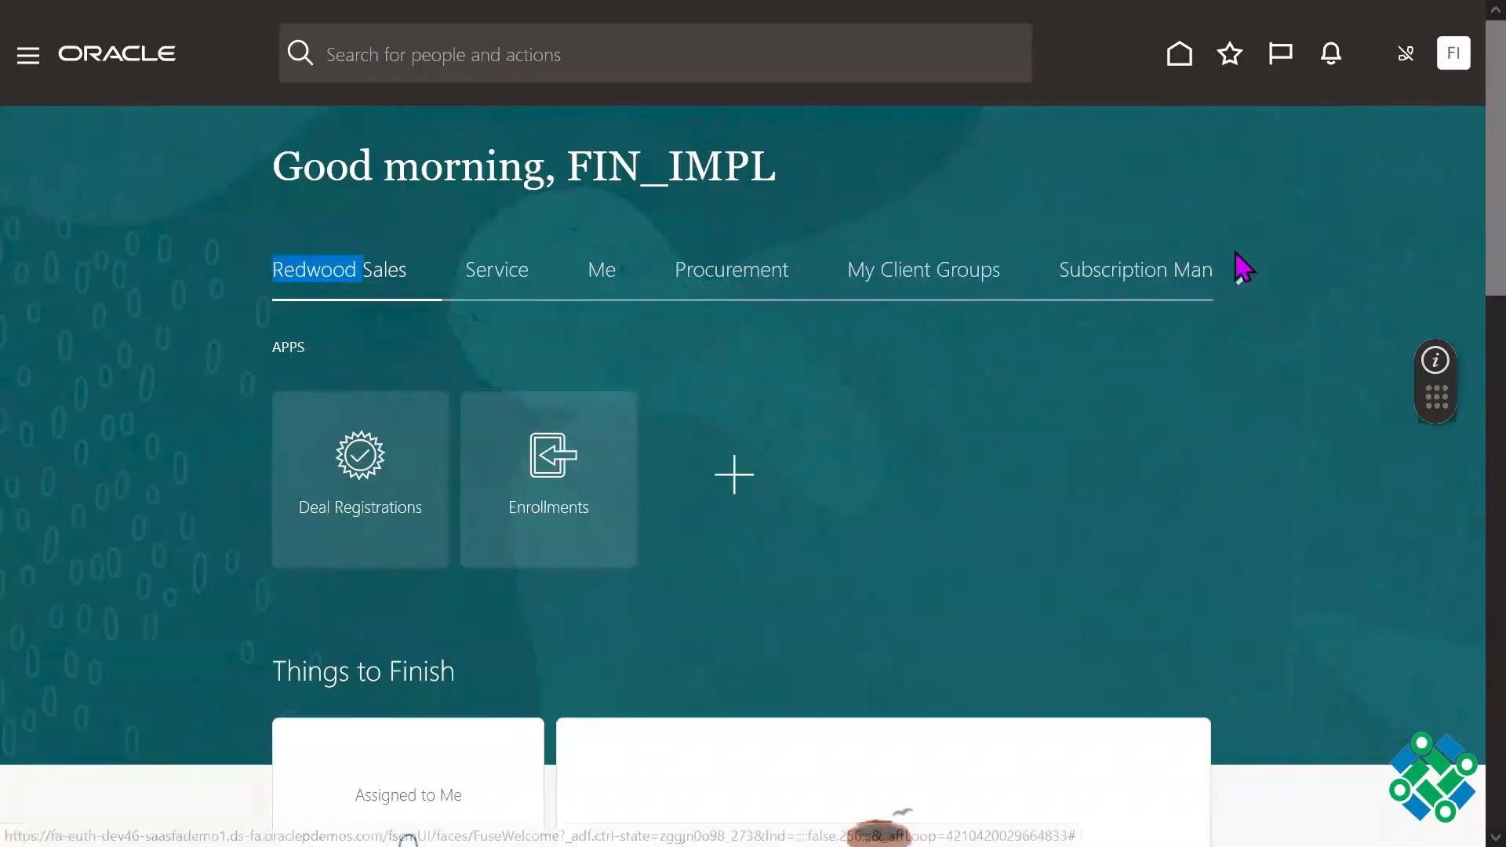
Step: Examine the quick actions and apps in the Others category and the home page sections below them
{"action": "left_click", "coordinate": [1244, 274]}
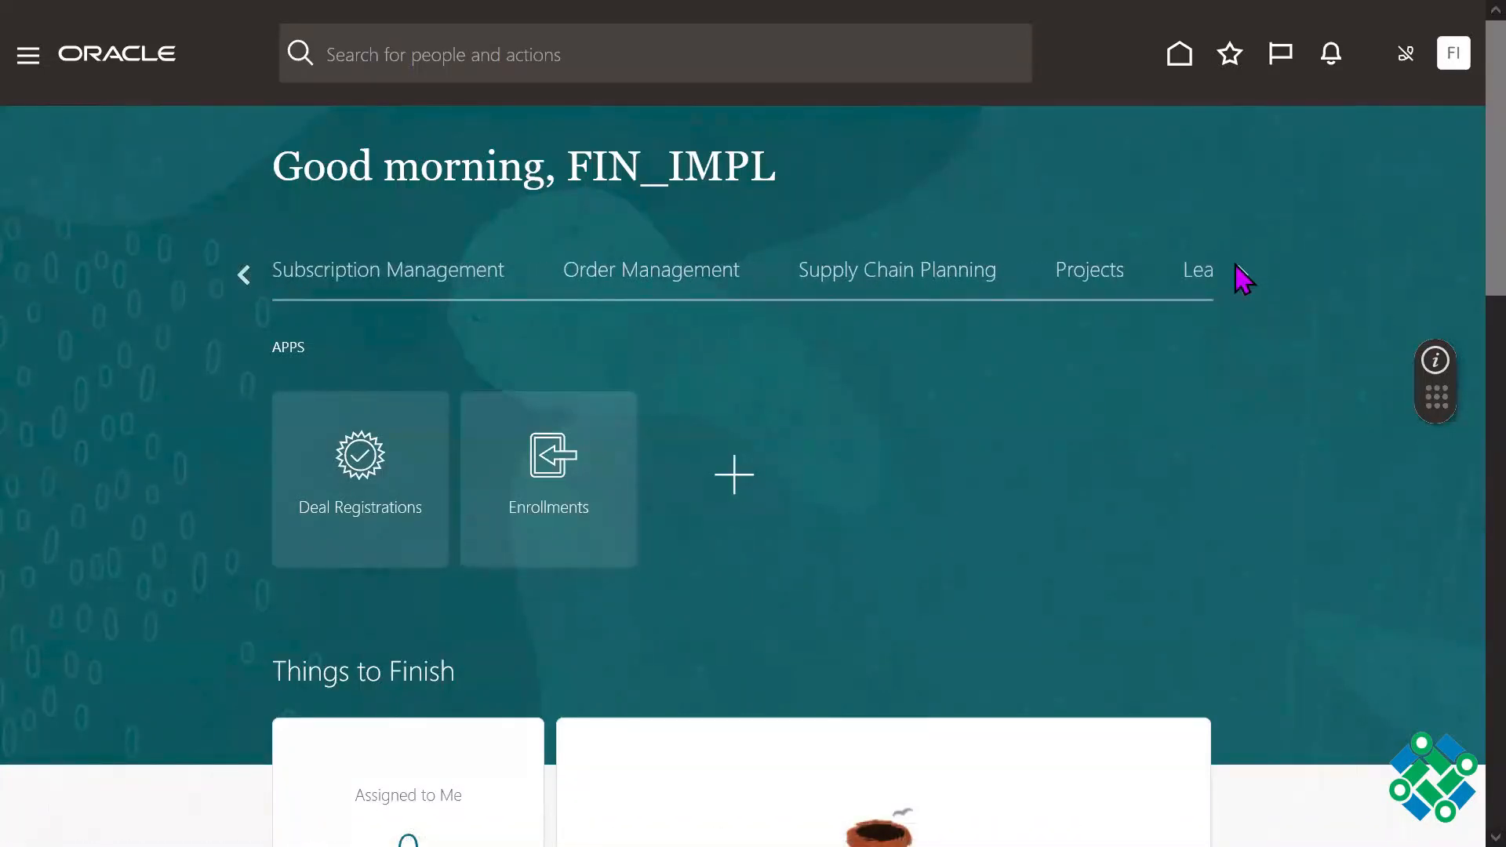
{"action": "left_click", "coordinate": [1244, 276]}
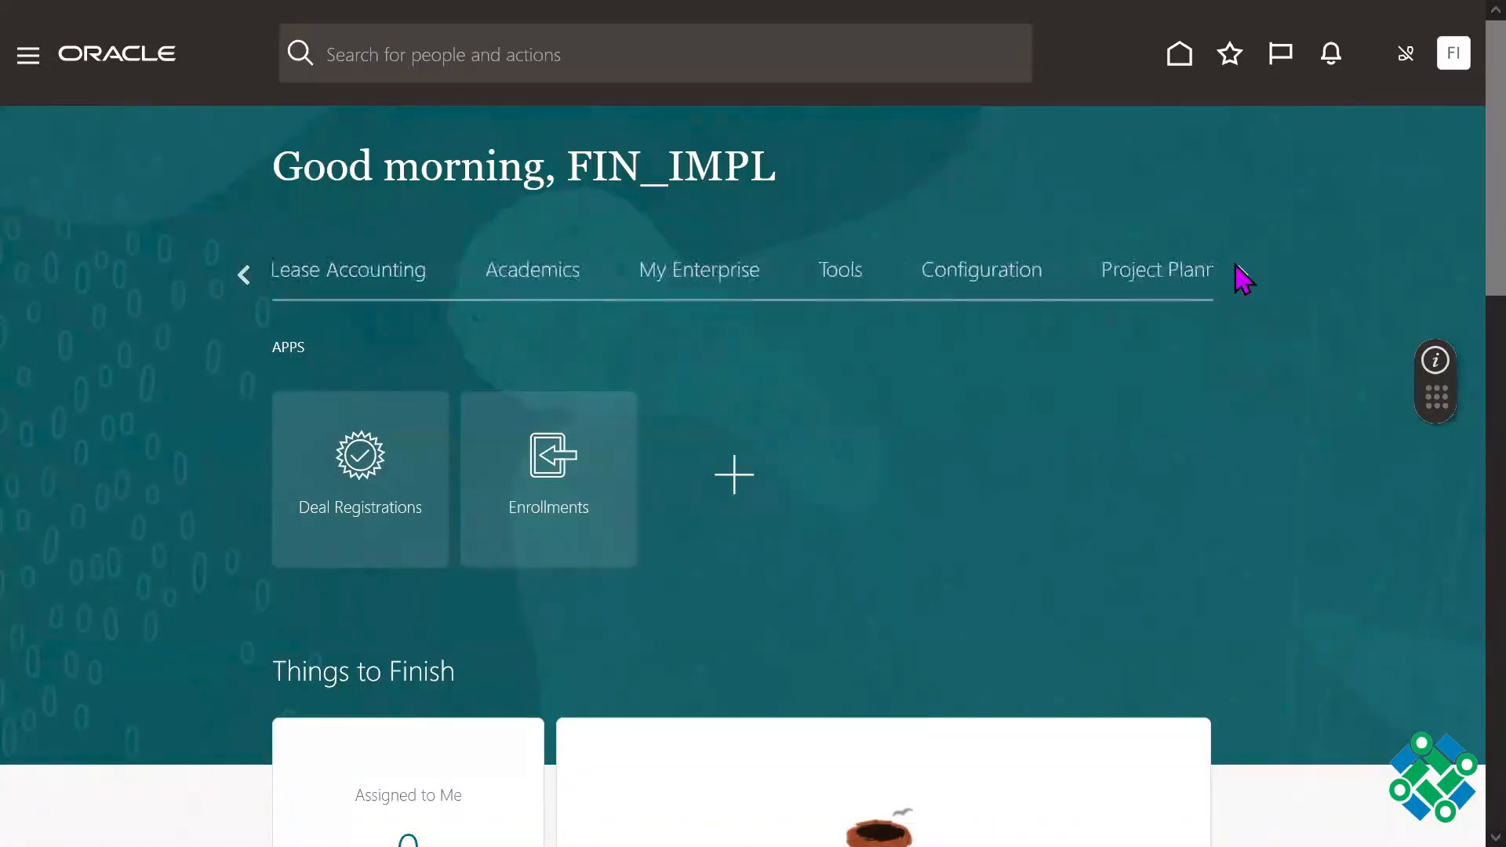
{"action": "left_click", "coordinate": [1244, 277]}
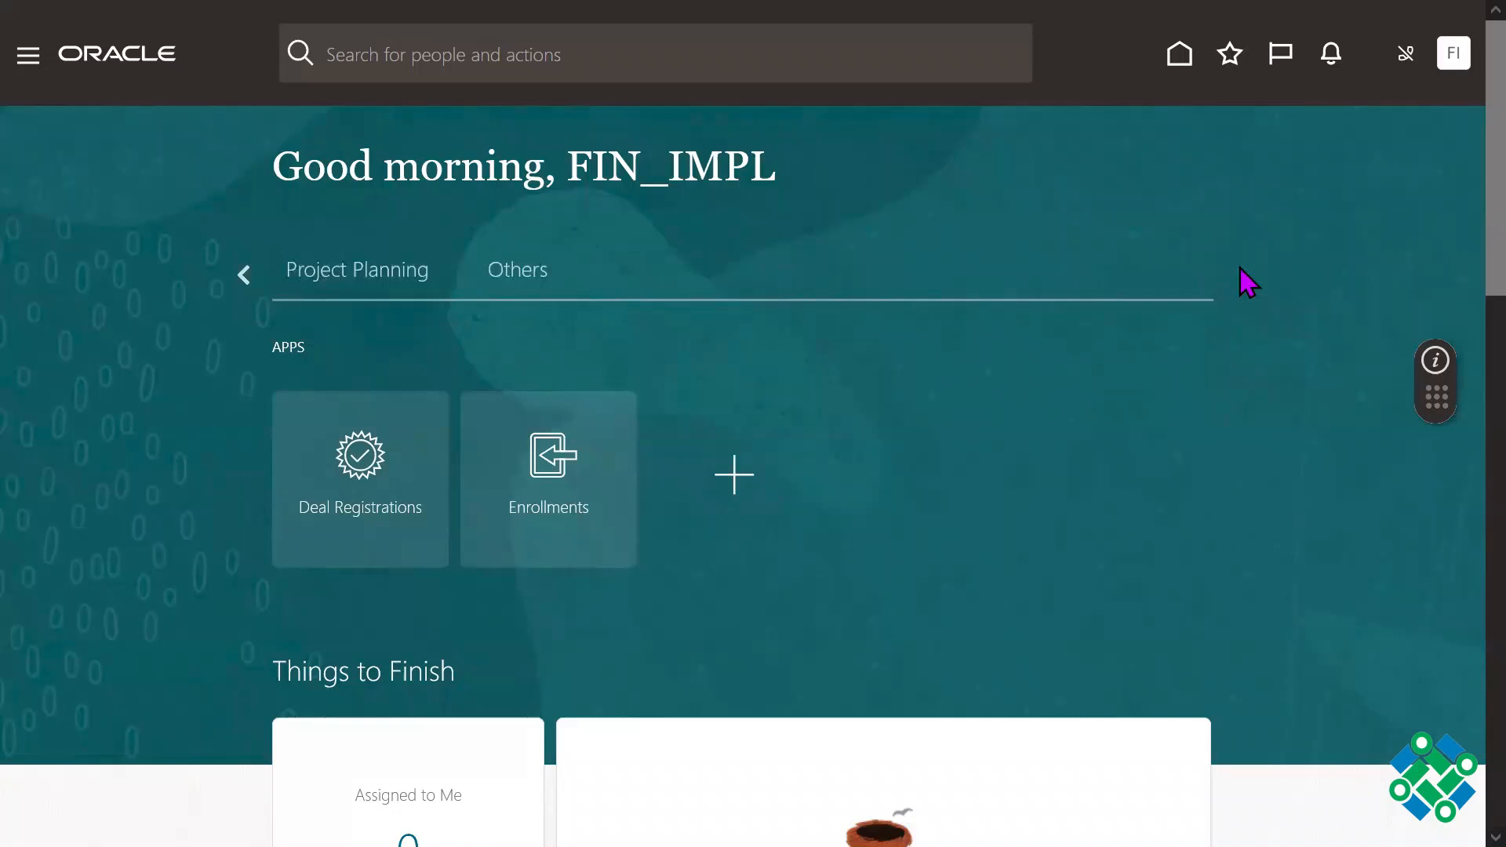
{"action": "left_click", "coordinate": [551, 271]}
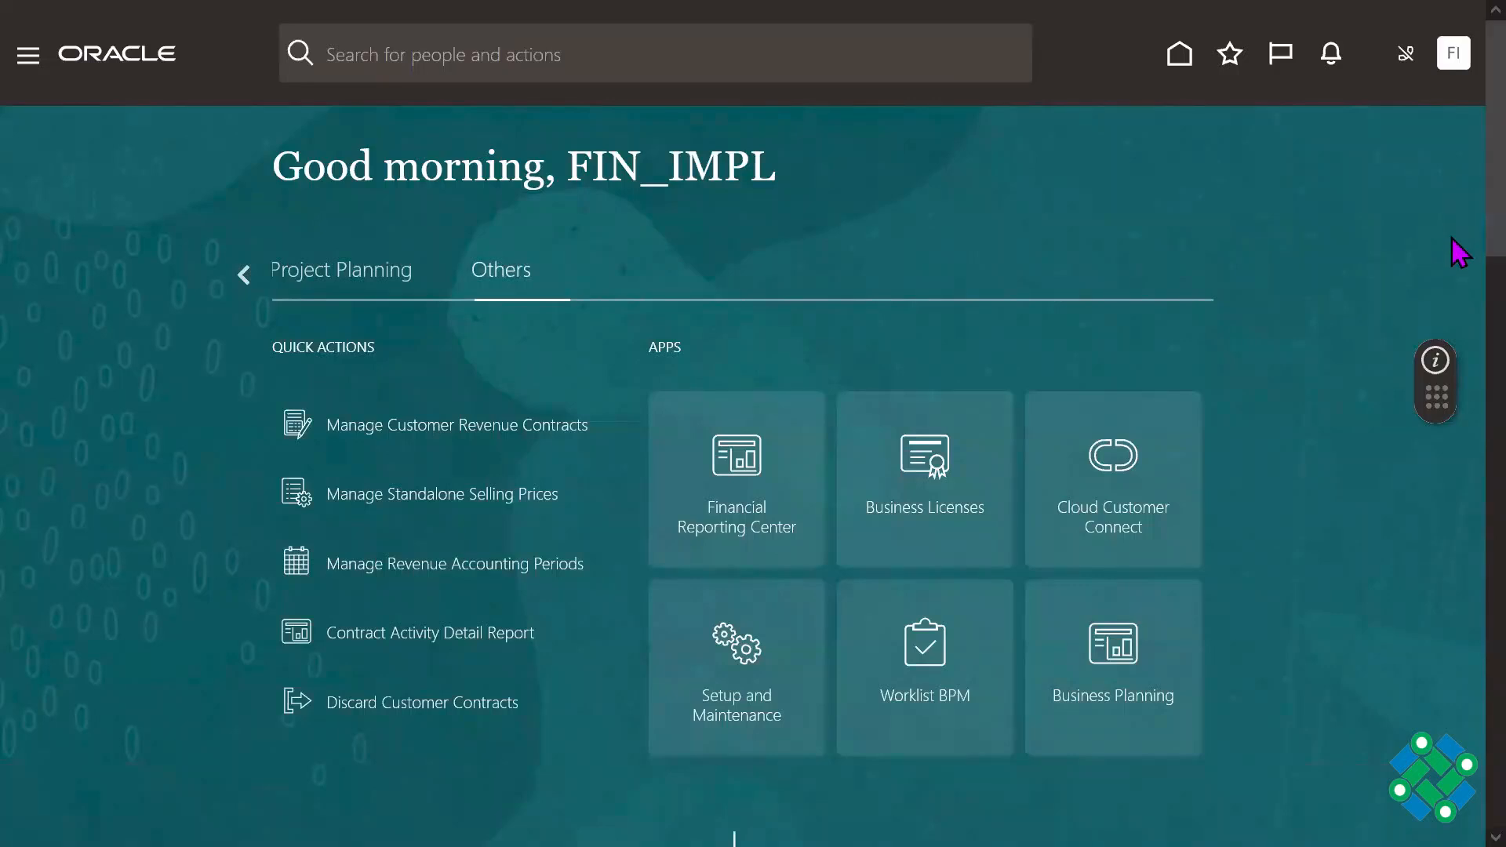
{"action": "scroll", "coordinate": [1453, 267], "scroll_direction": "down", "scroll_amount": 3}
{"action": "scroll", "coordinate": [1459, 294], "scroll_direction": "down", "scroll_amount": 15}
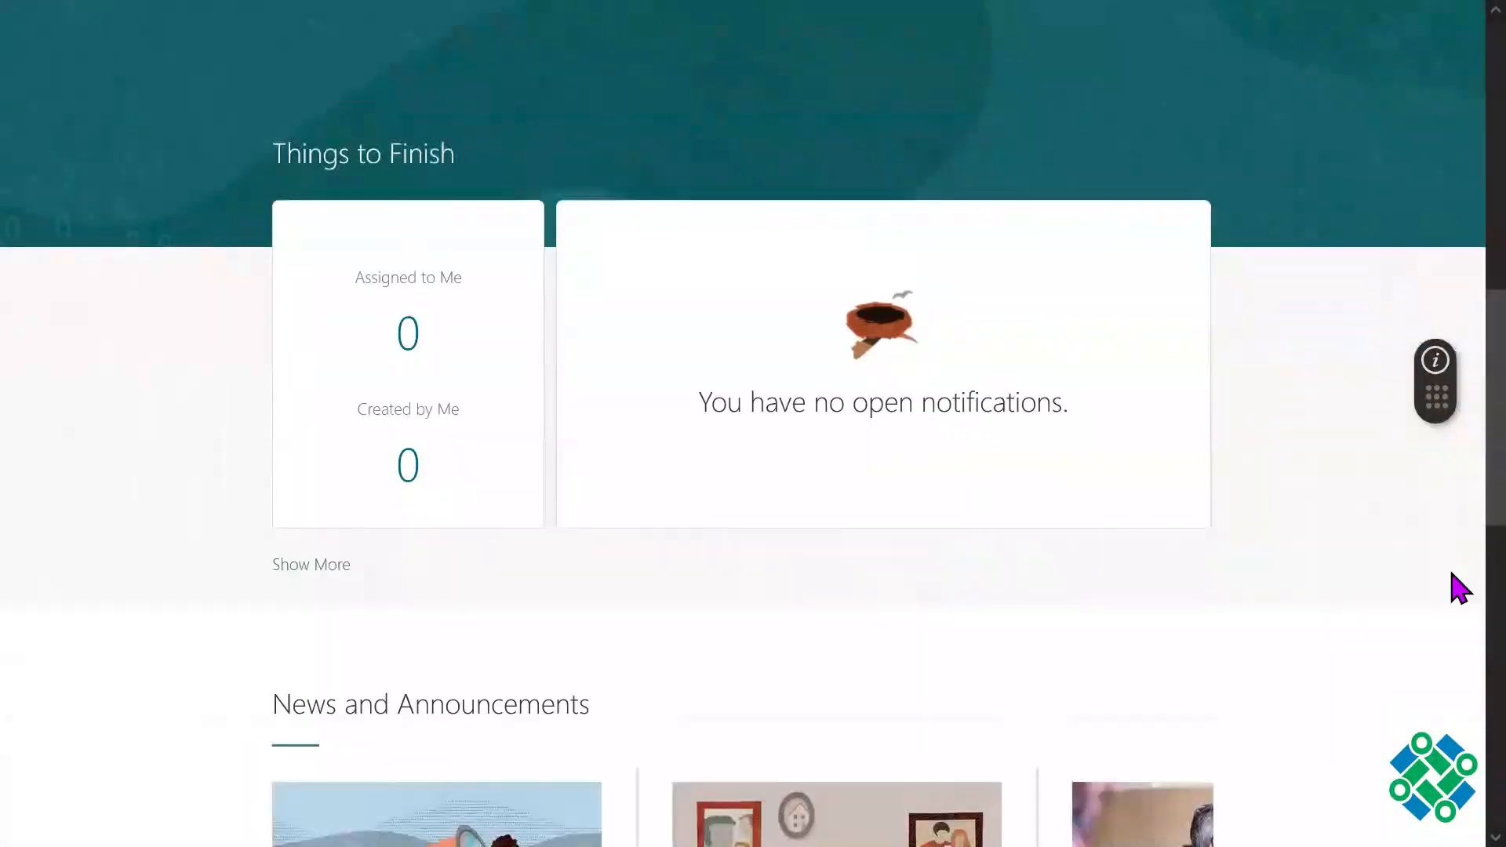
{"action": "scroll", "coordinate": [1458, 337], "scroll_direction": "up", "scroll_amount": 18}
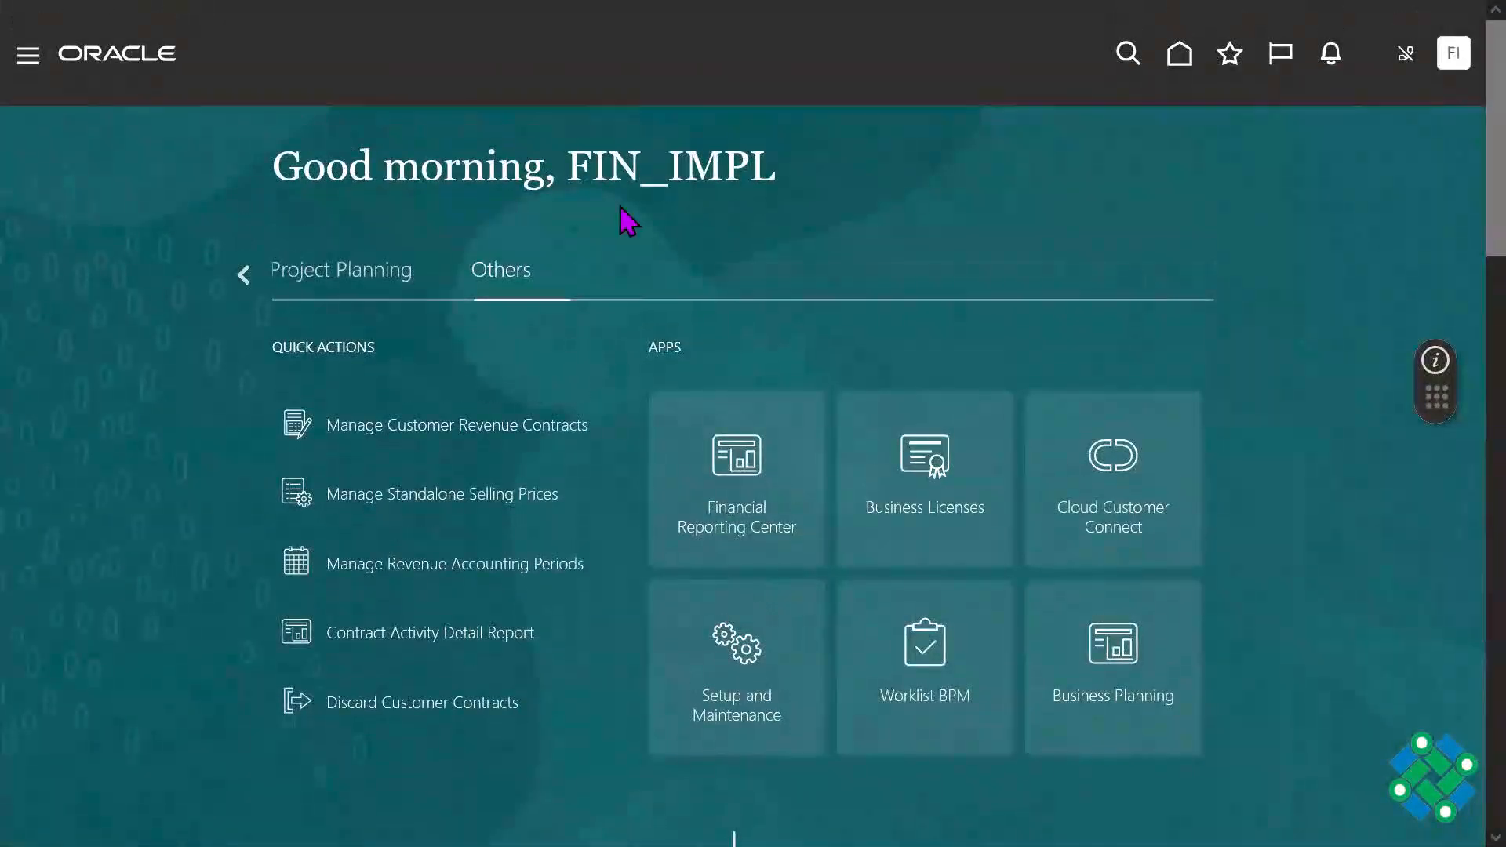
Step: Check the apps under Project Planning, Configuration, Tools, Academics, Projects, Order Management, Subscription Management and Redwood Sales for receivables
{"action": "left_click", "coordinate": [306, 275]}
{"action": "left_click", "coordinate": [249, 274]}
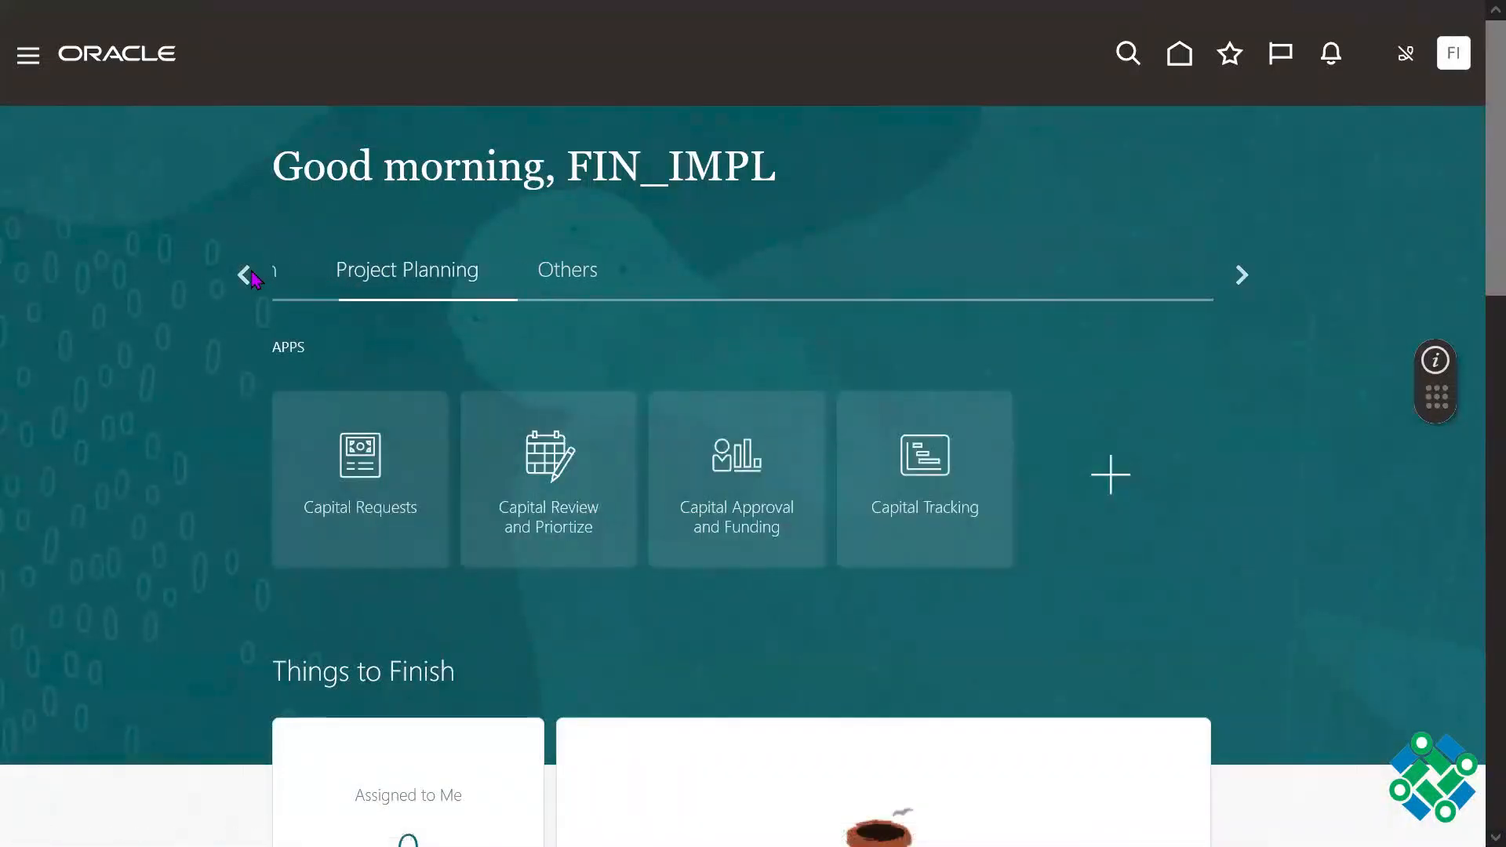
{"action": "left_click", "coordinate": [1004, 292]}
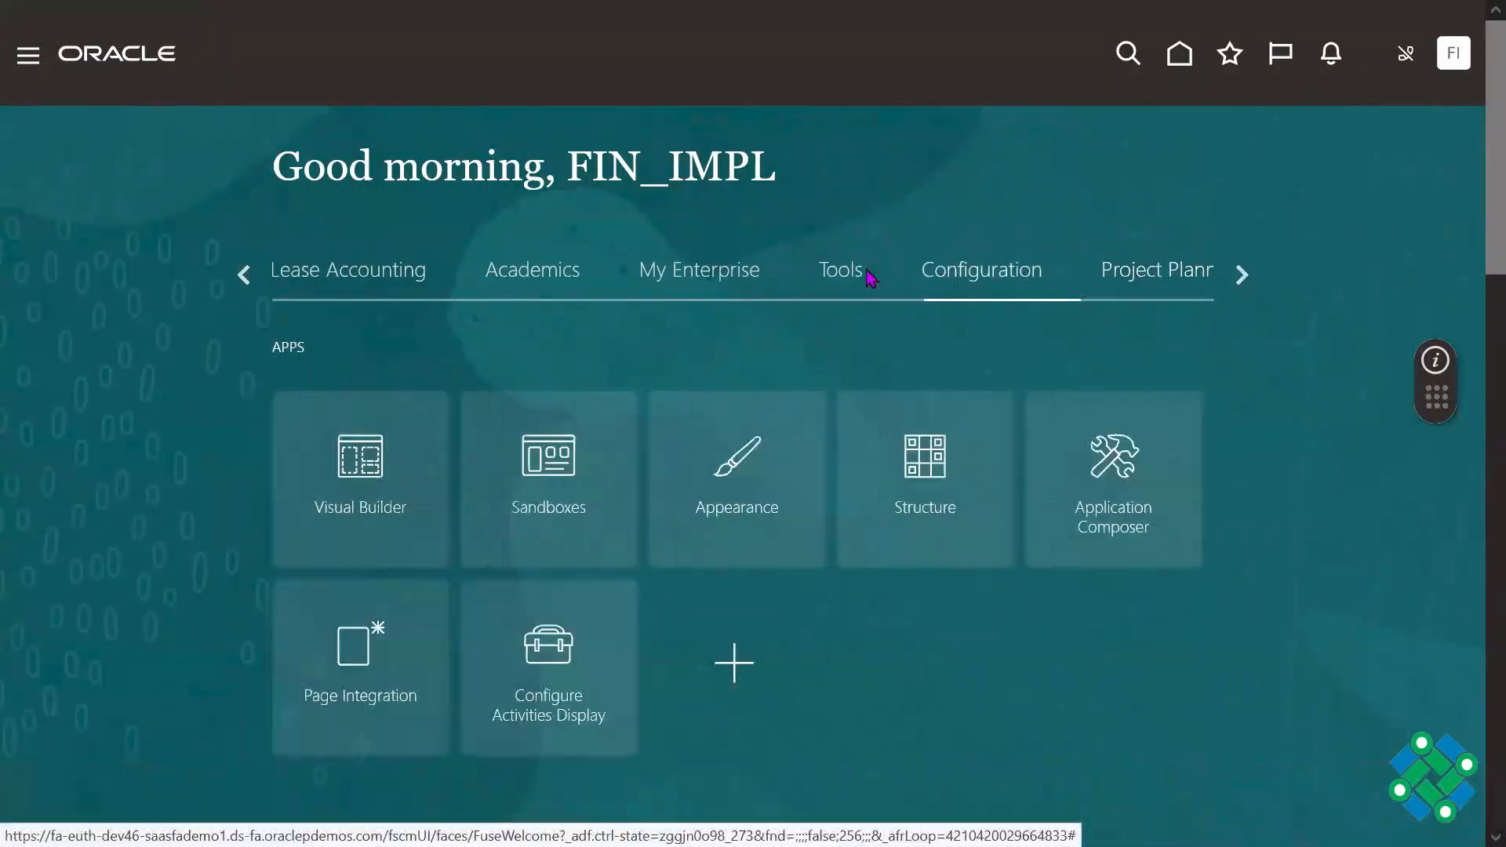
{"action": "left_click", "coordinate": [840, 275]}
{"action": "left_click", "coordinate": [699, 279]}
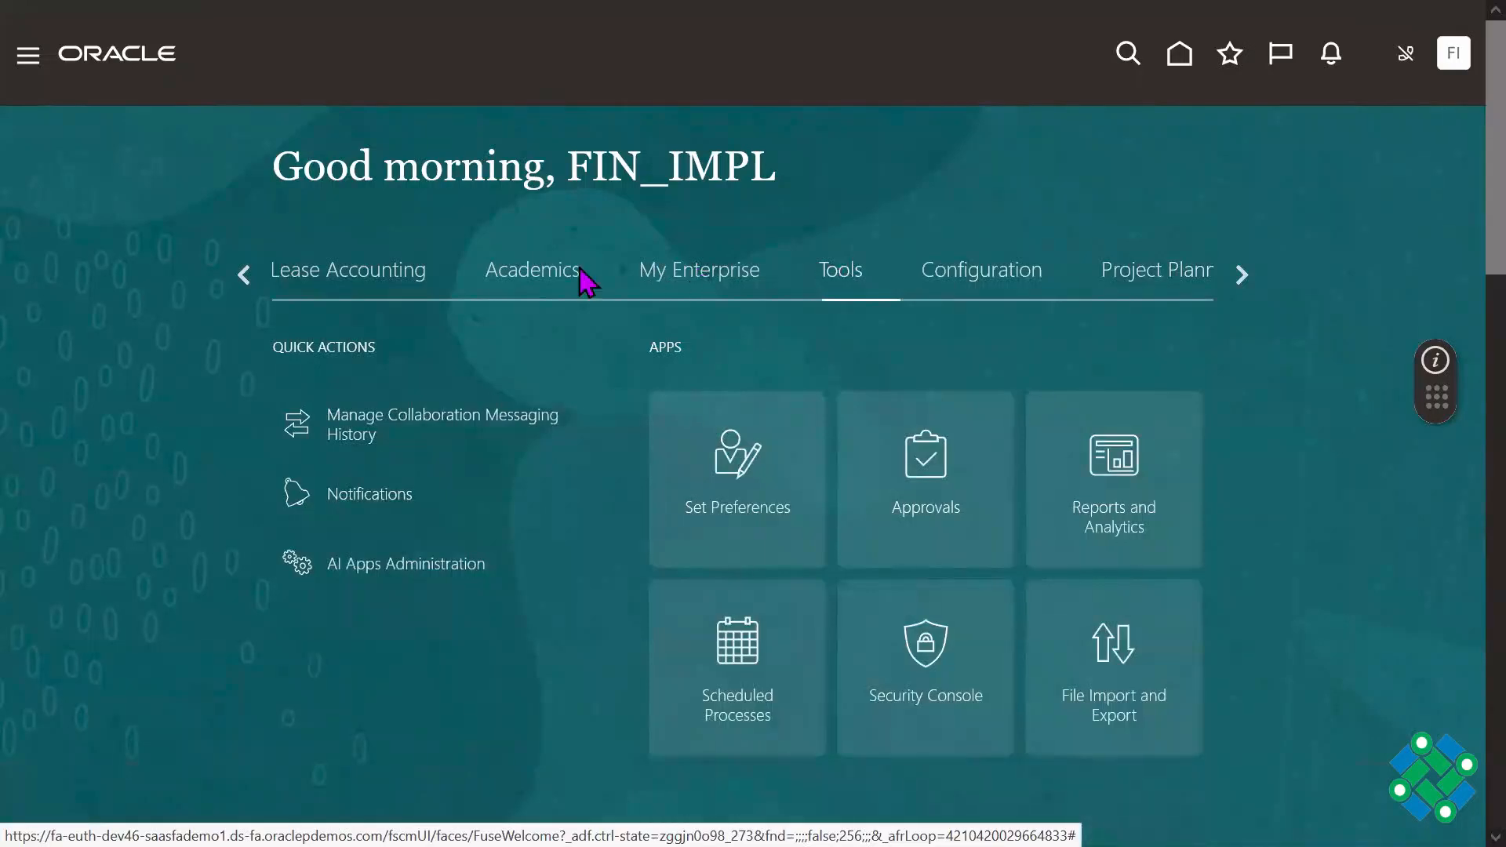
{"action": "left_click", "coordinate": [564, 279]}
{"action": "left_click", "coordinate": [370, 282]}
{"action": "left_click", "coordinate": [557, 279]}
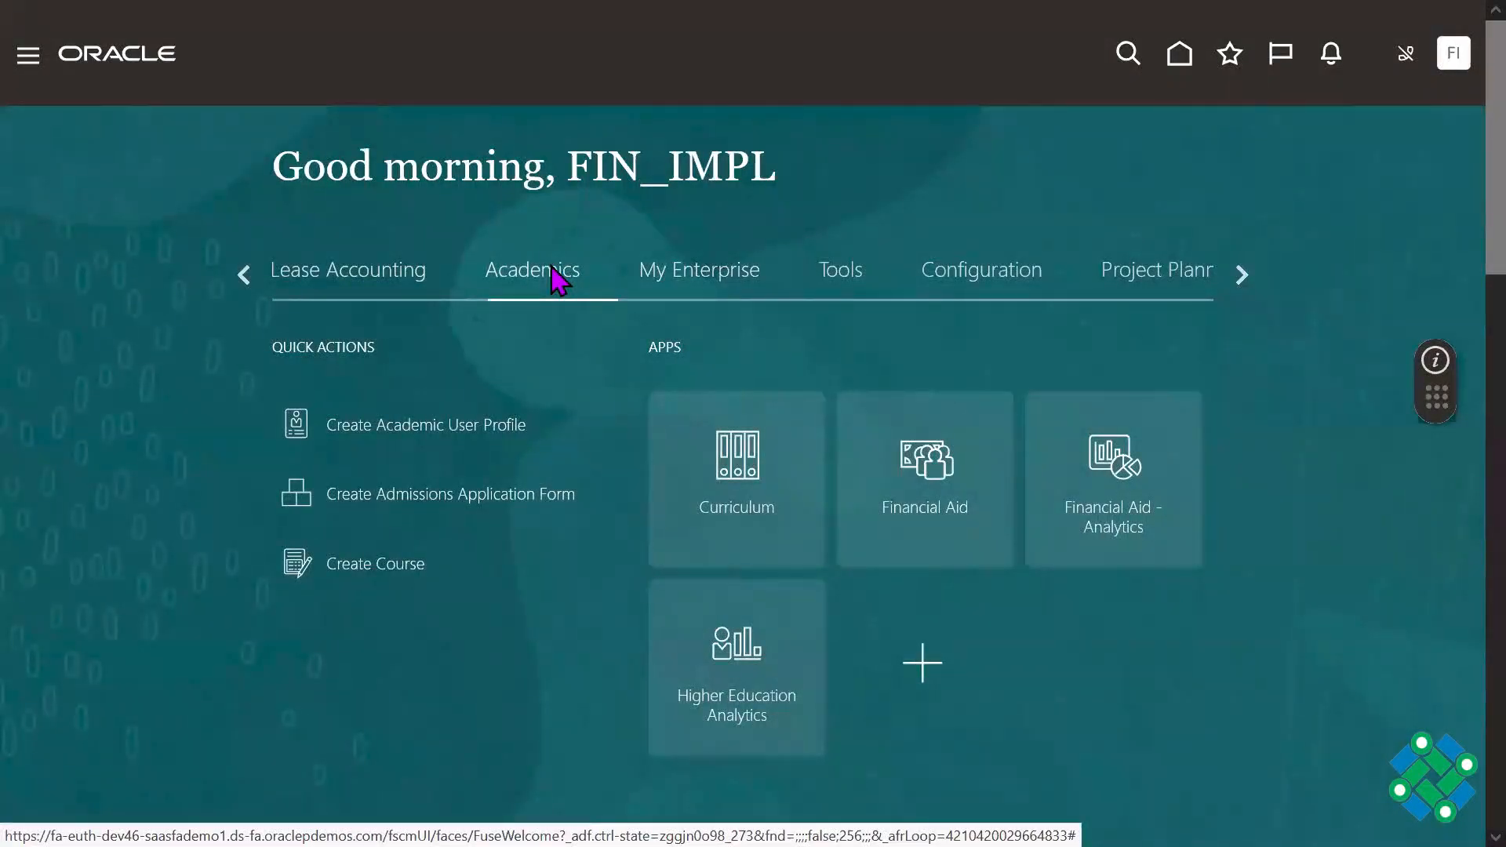
{"action": "left_click", "coordinate": [244, 274]}
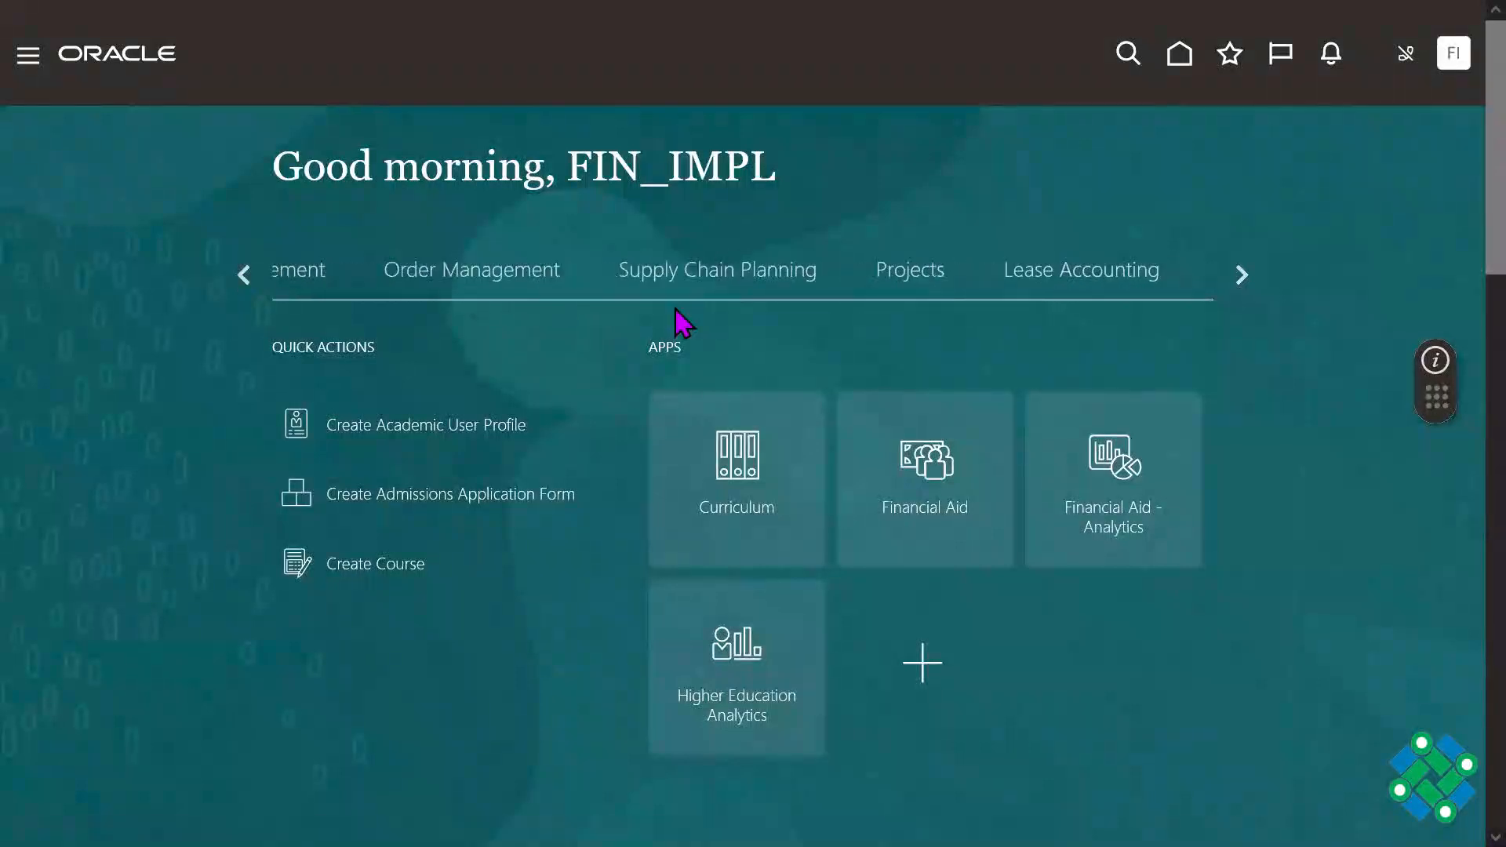
{"action": "left_click", "coordinate": [1099, 284]}
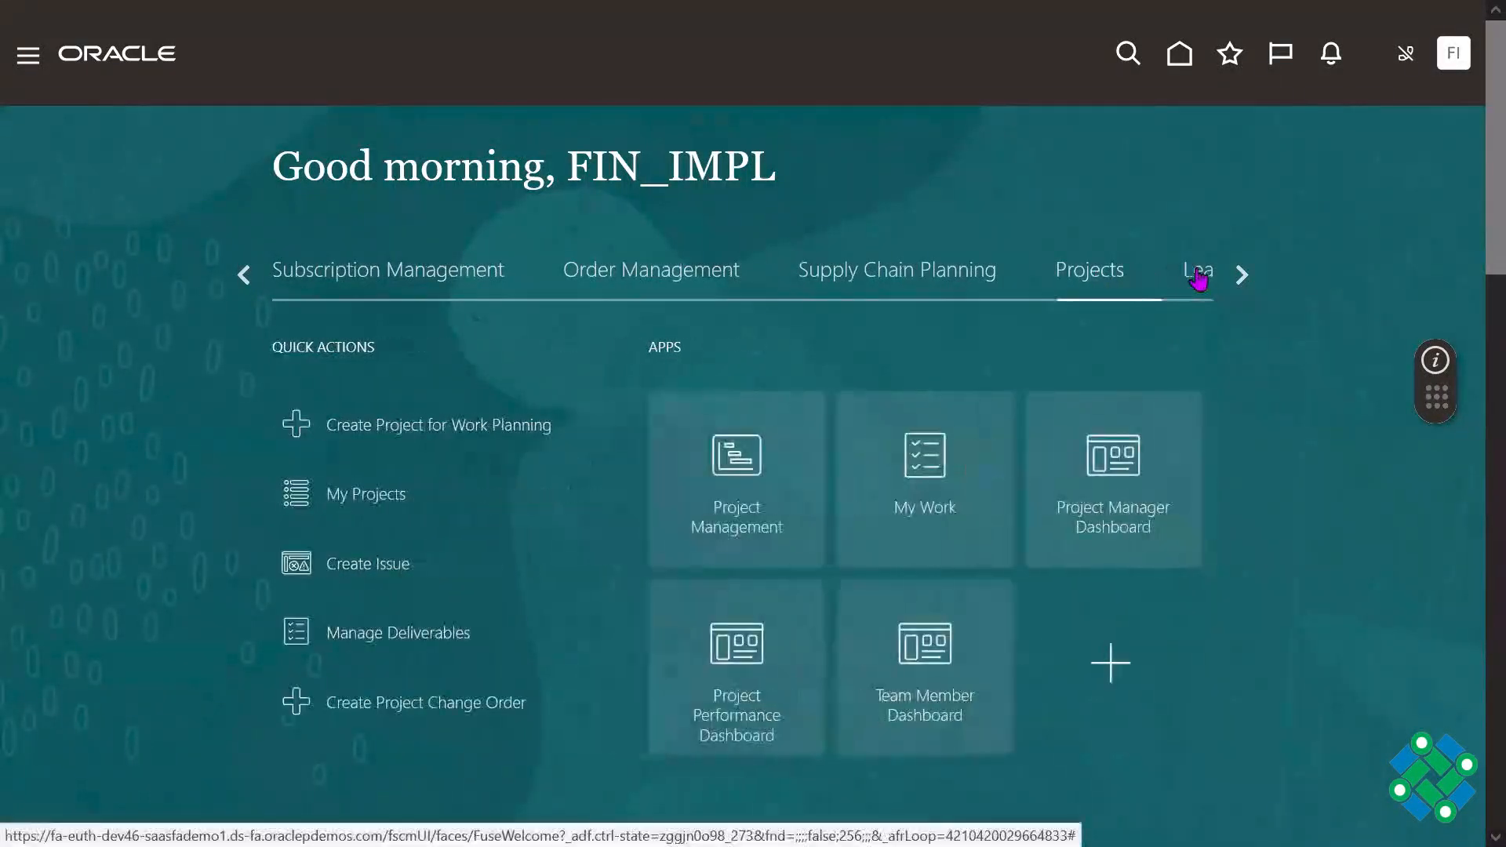
{"action": "left_click", "coordinate": [656, 279]}
{"action": "left_click", "coordinate": [451, 290]}
{"action": "left_click", "coordinate": [249, 277]}
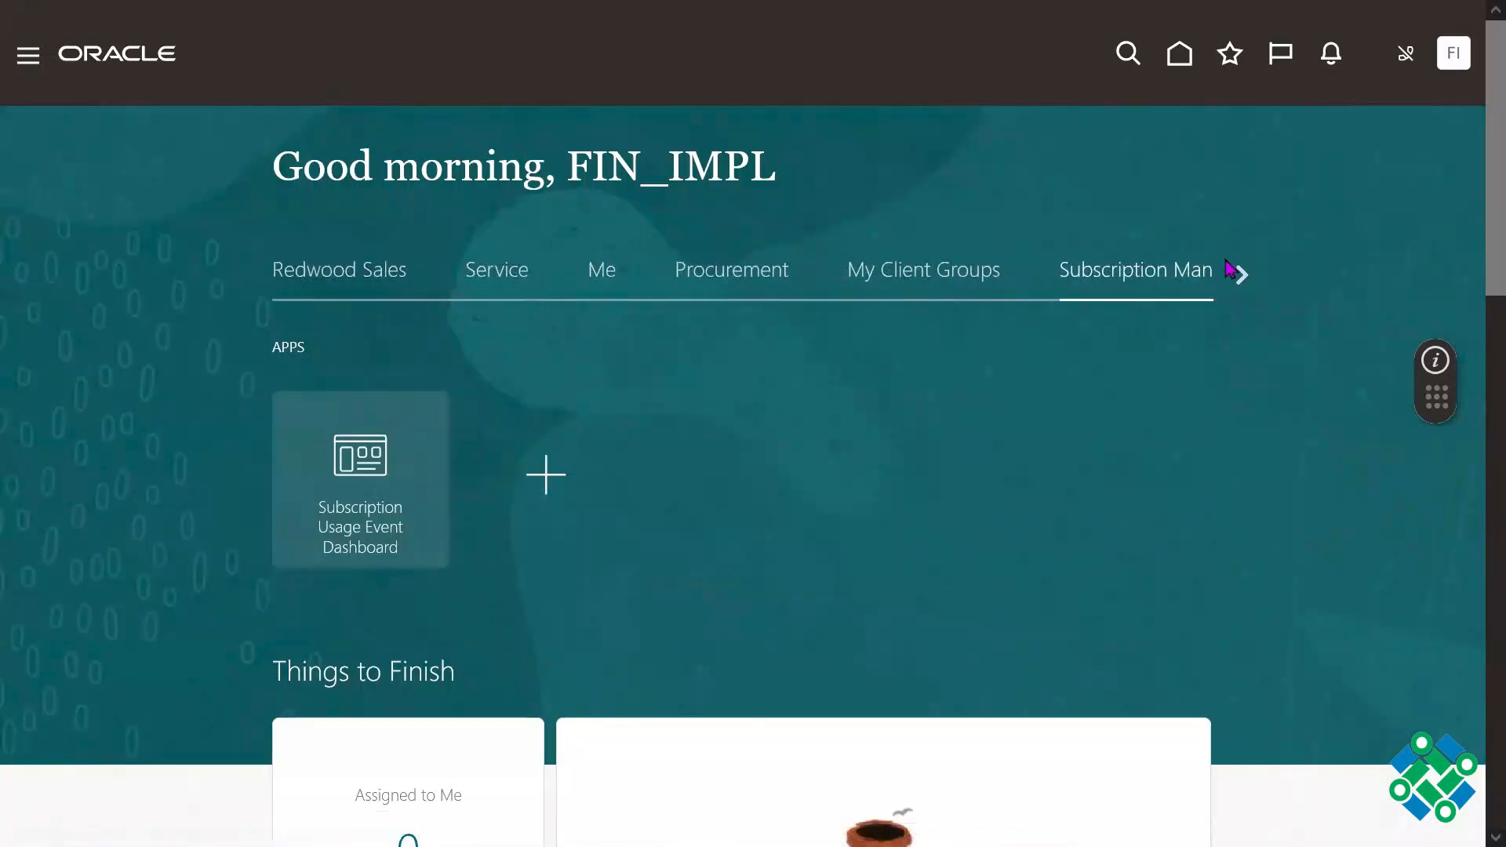
{"action": "left_click", "coordinate": [444, 276]}
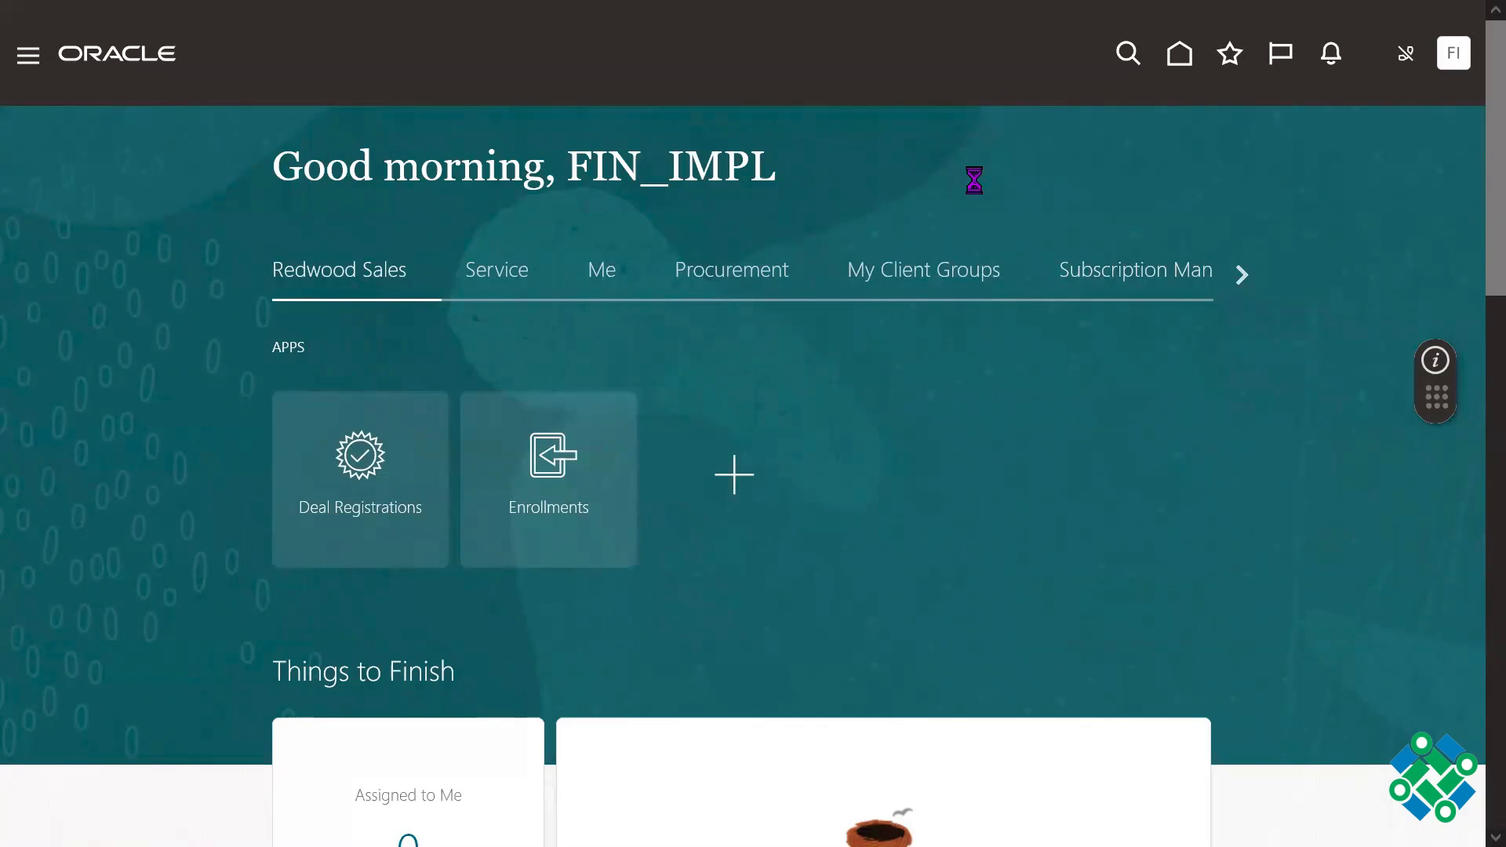
Step: Search the app list for "Bill", enable Billing, Revenue, Accounts Receivable and Funds Capture under Receivables, and save the selection
{"action": "key", "text": "ctrl+f"}
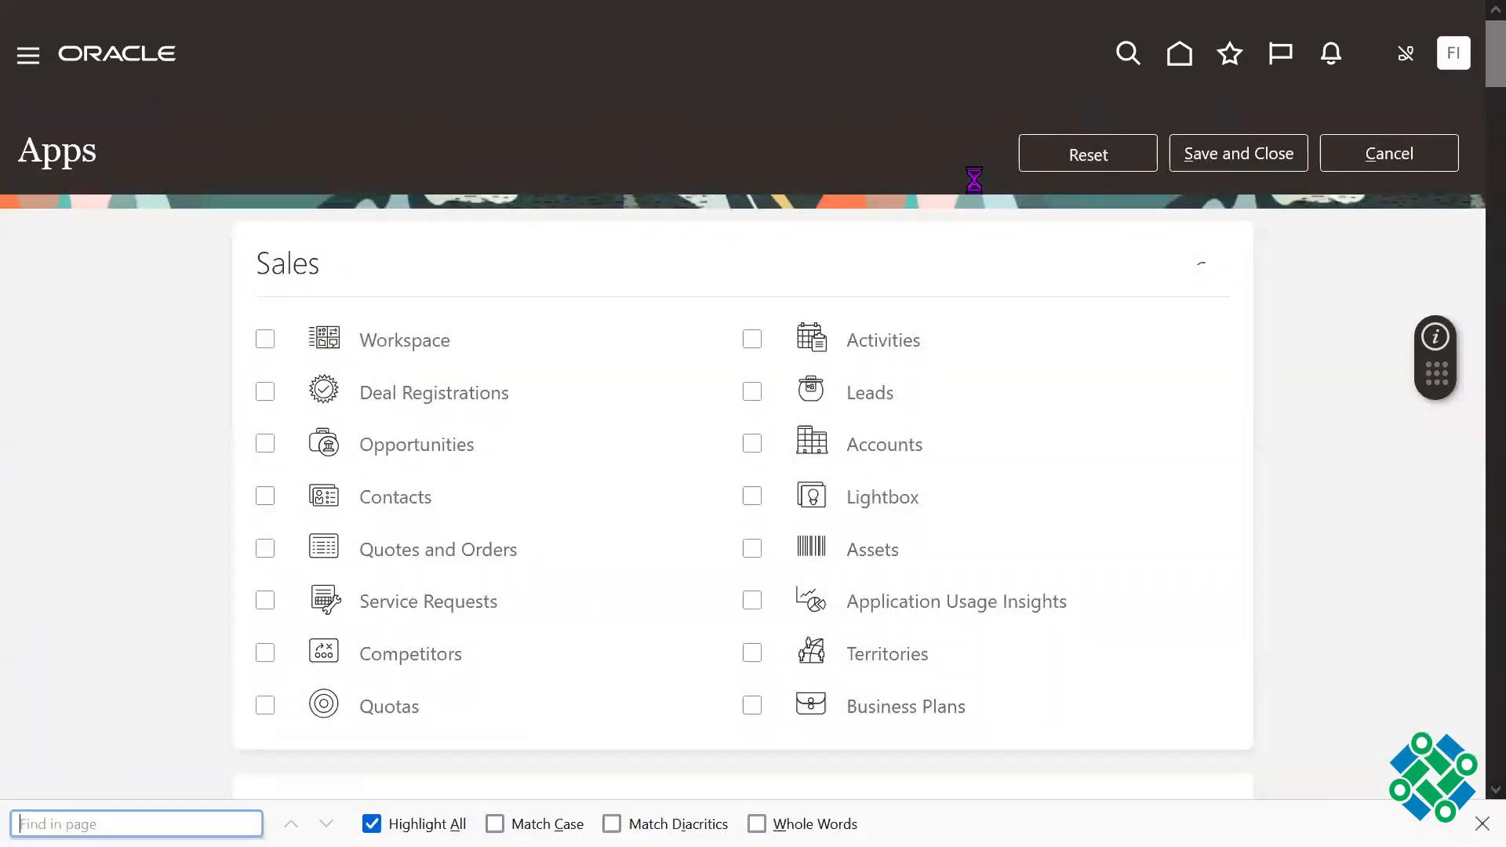
{"action": "type", "text": "Bill"}
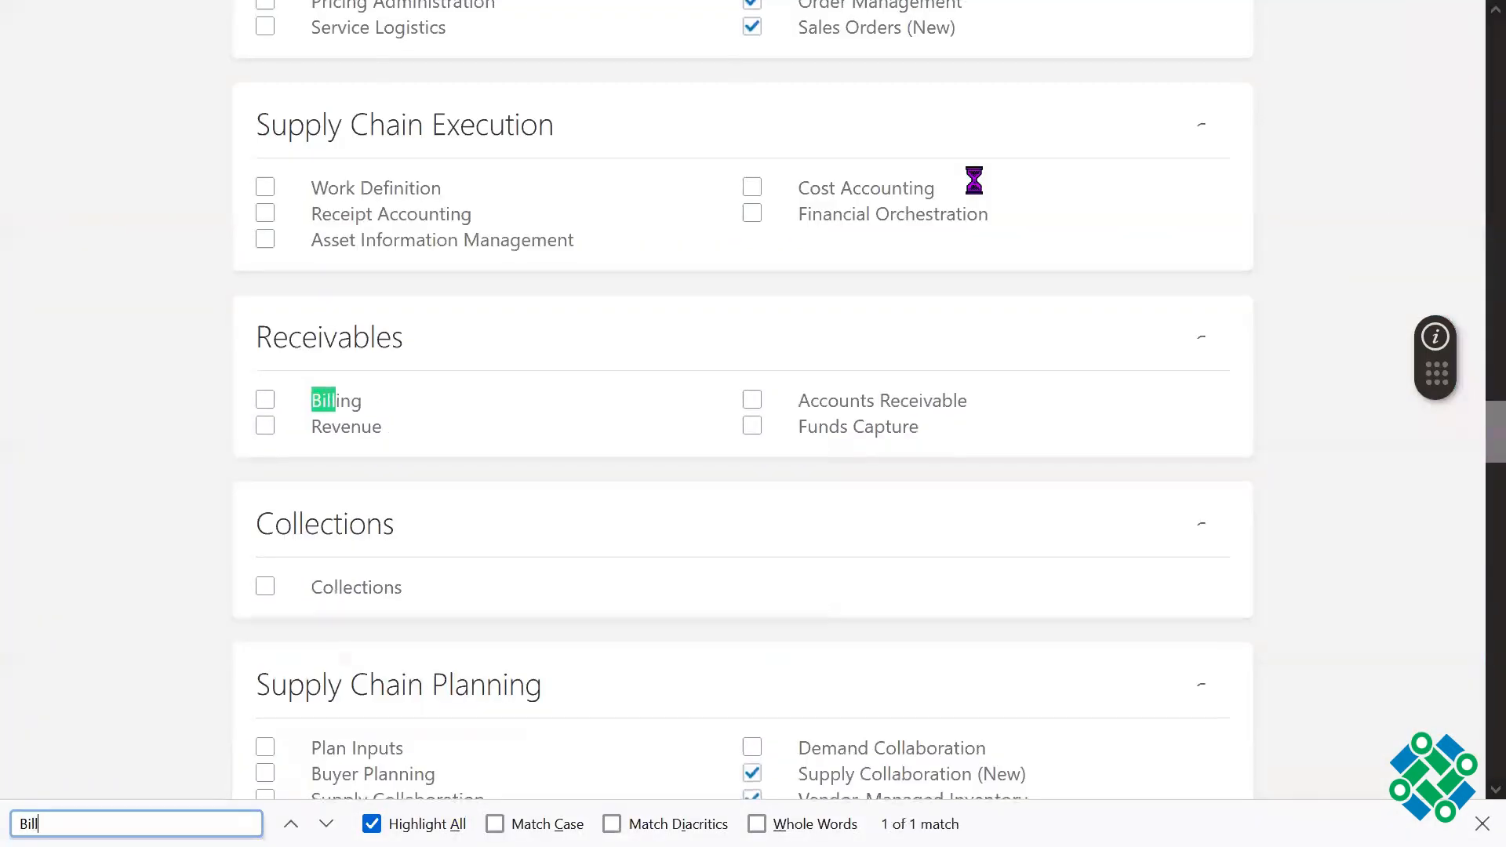
{"action": "left_click_drag", "start_coordinate": [292, 459], "coordinate": [430, 471]}
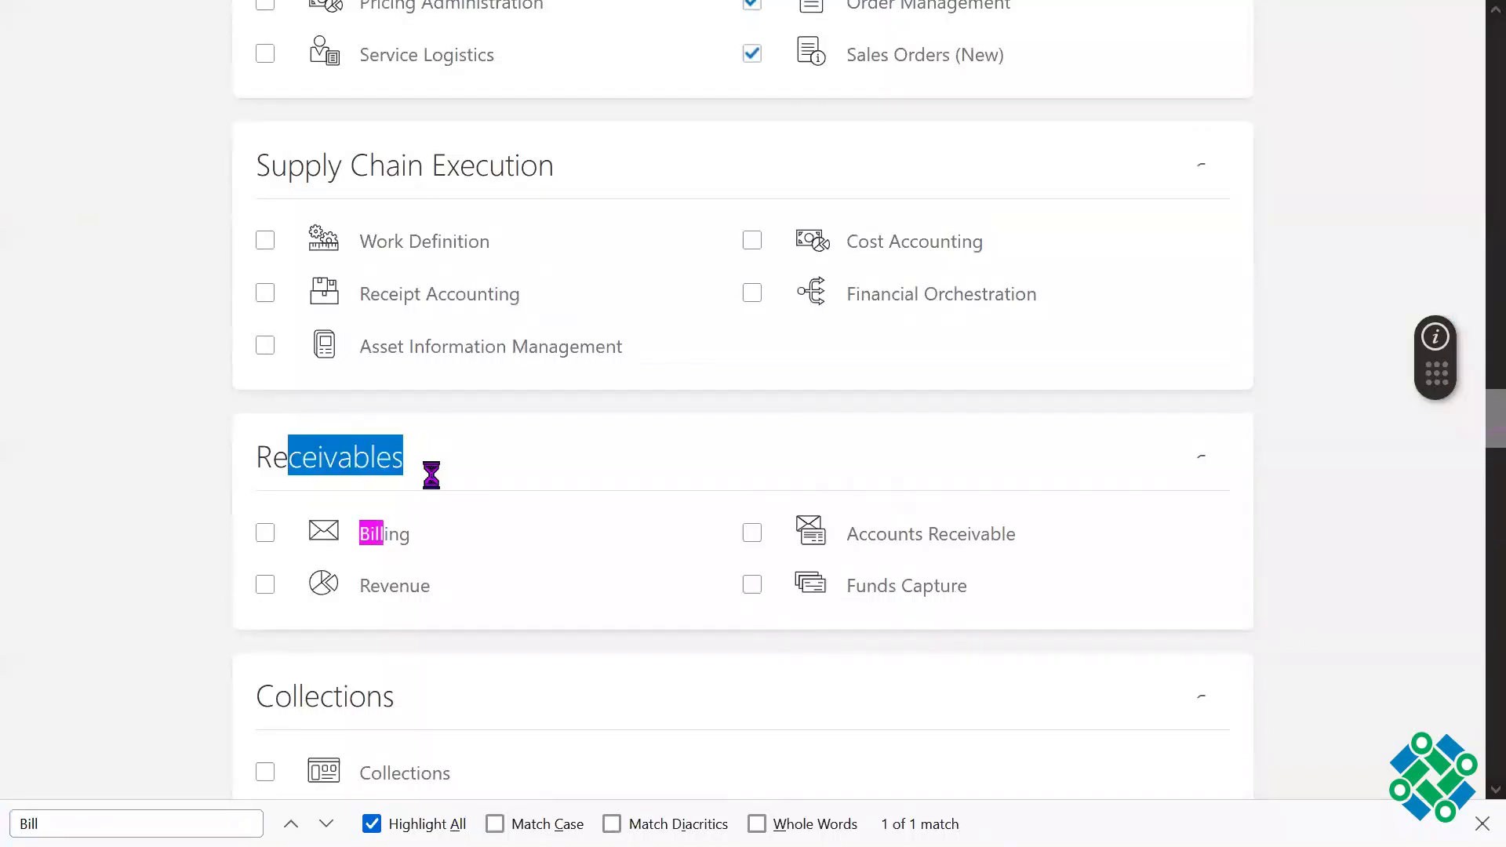
{"action": "left_click", "coordinate": [265, 533]}
{"action": "left_click", "coordinate": [264, 588]}
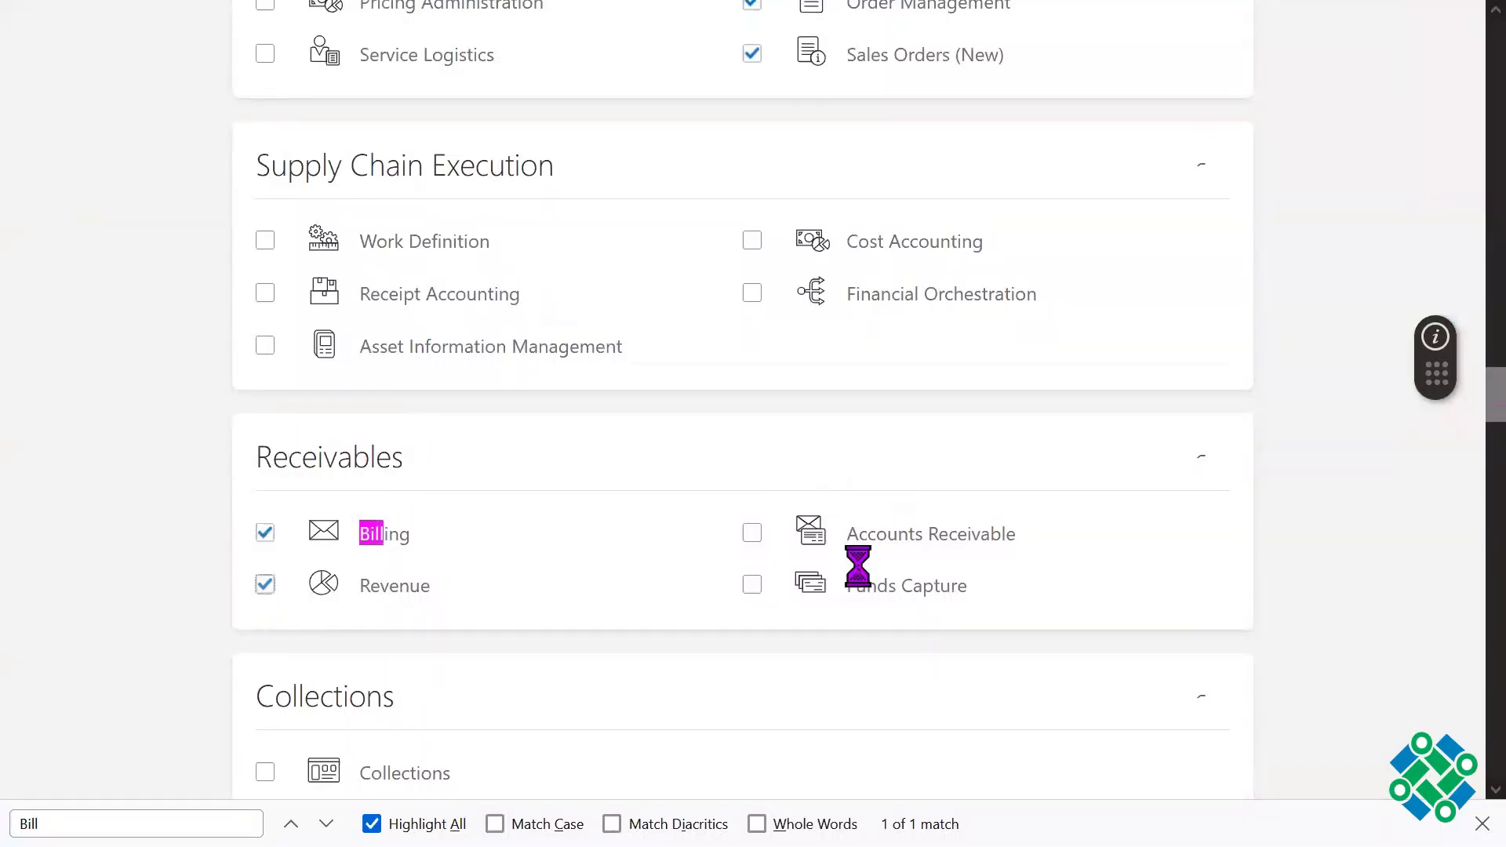
{"action": "left_click", "coordinate": [752, 533]}
{"action": "left_click", "coordinate": [753, 588]}
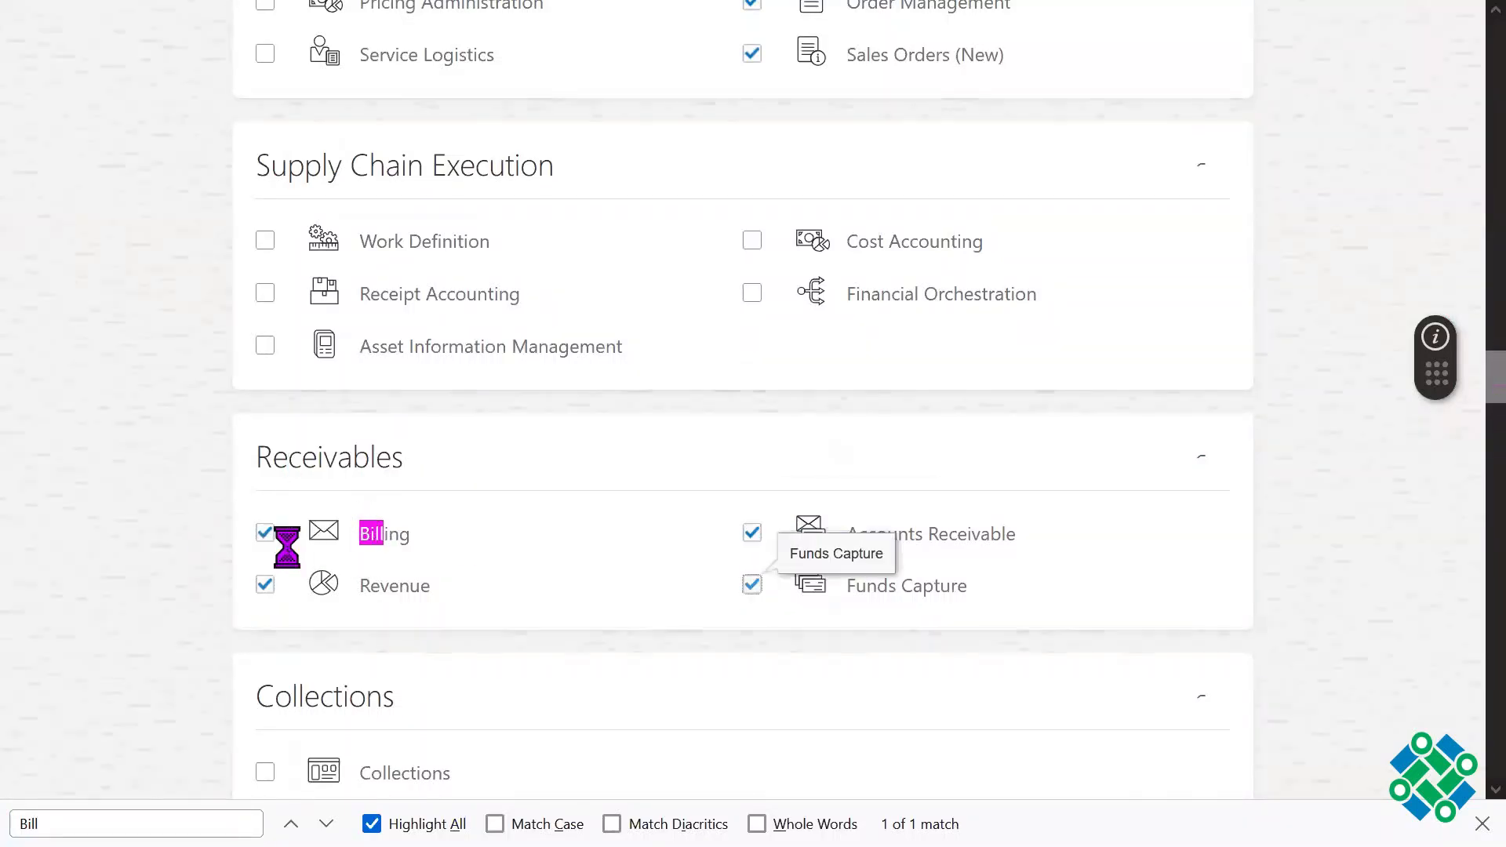
{"action": "double_click", "coordinate": [310, 461]}
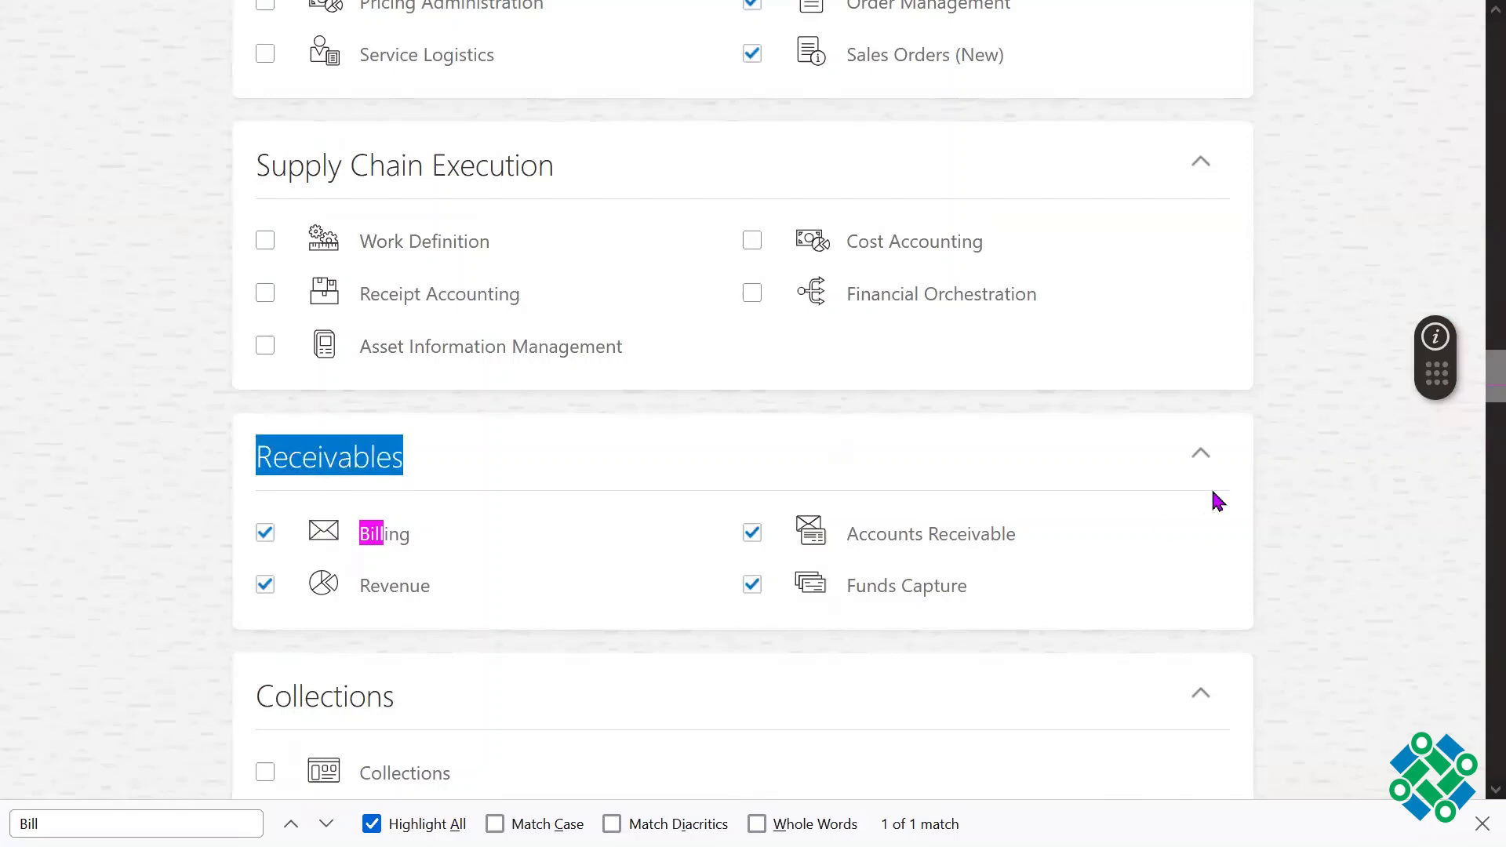
{"action": "left_click_drag", "start_coordinate": [1475, 360], "coordinate": [1476, 14]}
{"action": "left_click", "coordinate": [1237, 153]}
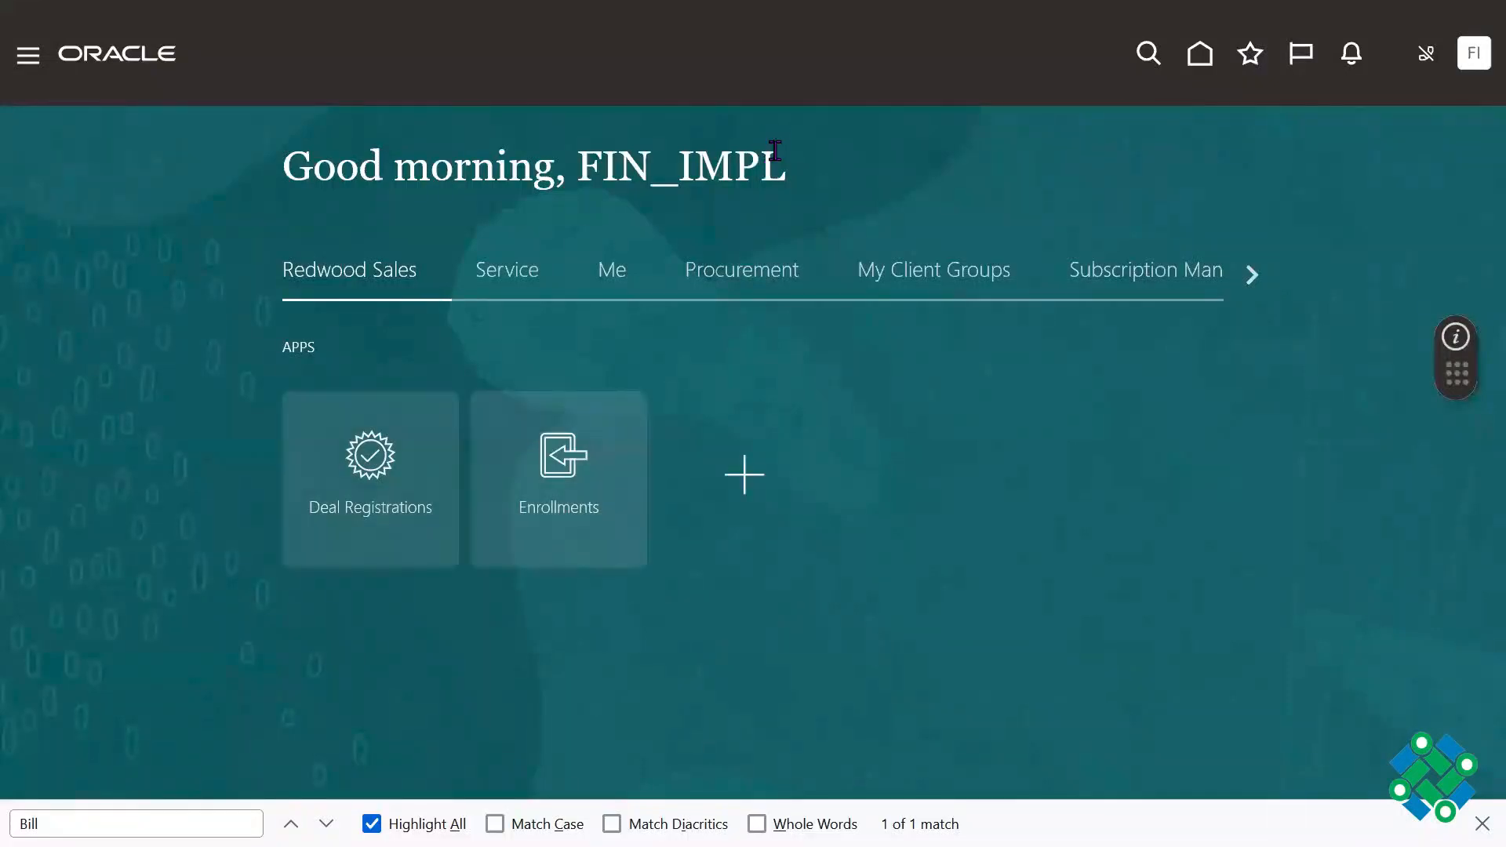
Step: Open the Billing work area from the Receivables category and go to its Manage Transactions page
{"action": "left_click", "coordinate": [1234, 292]}
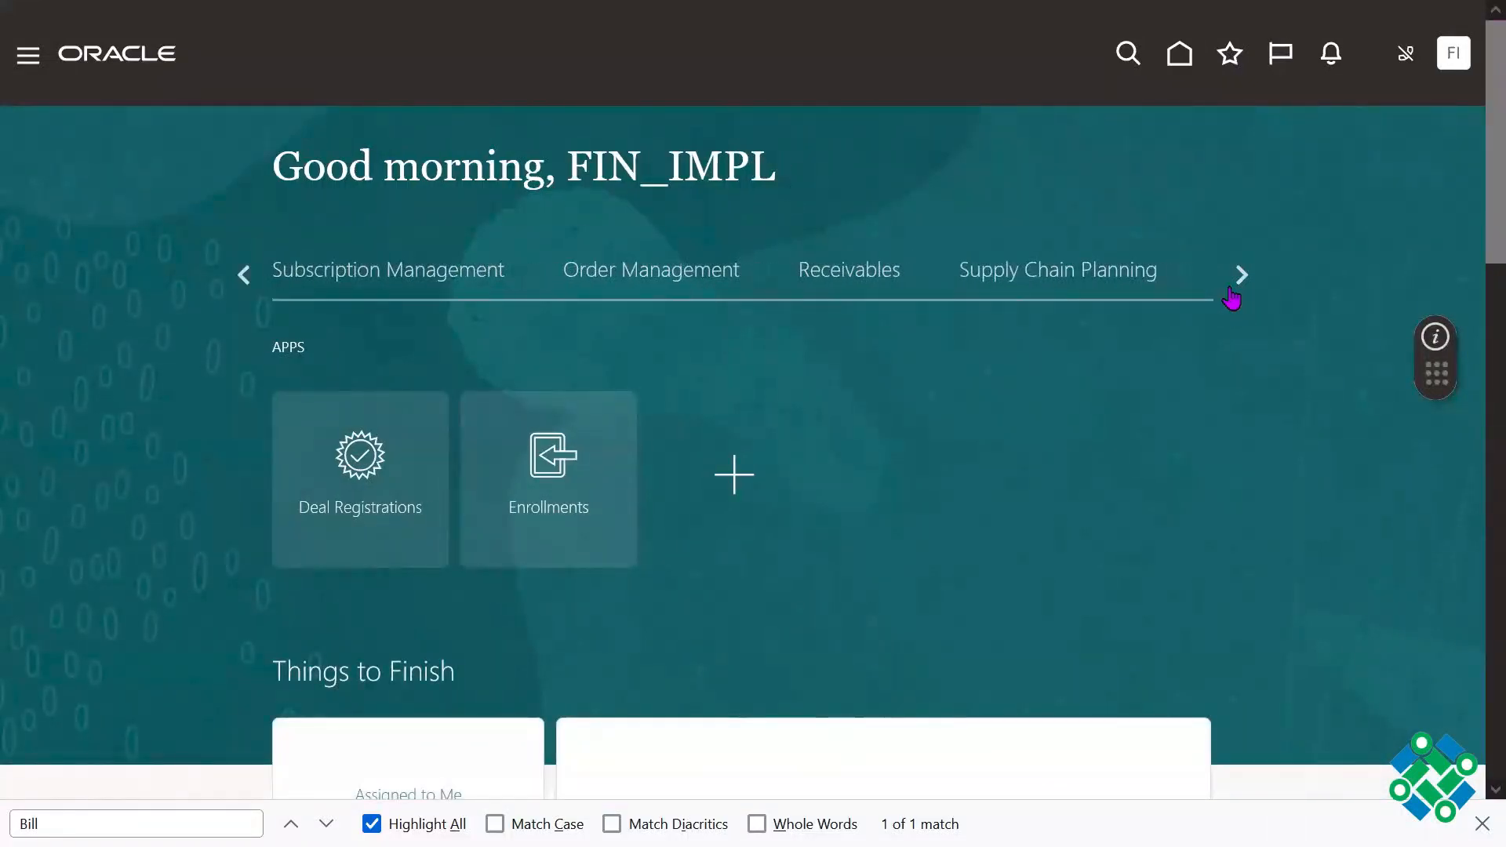
{"action": "left_click", "coordinate": [834, 286]}
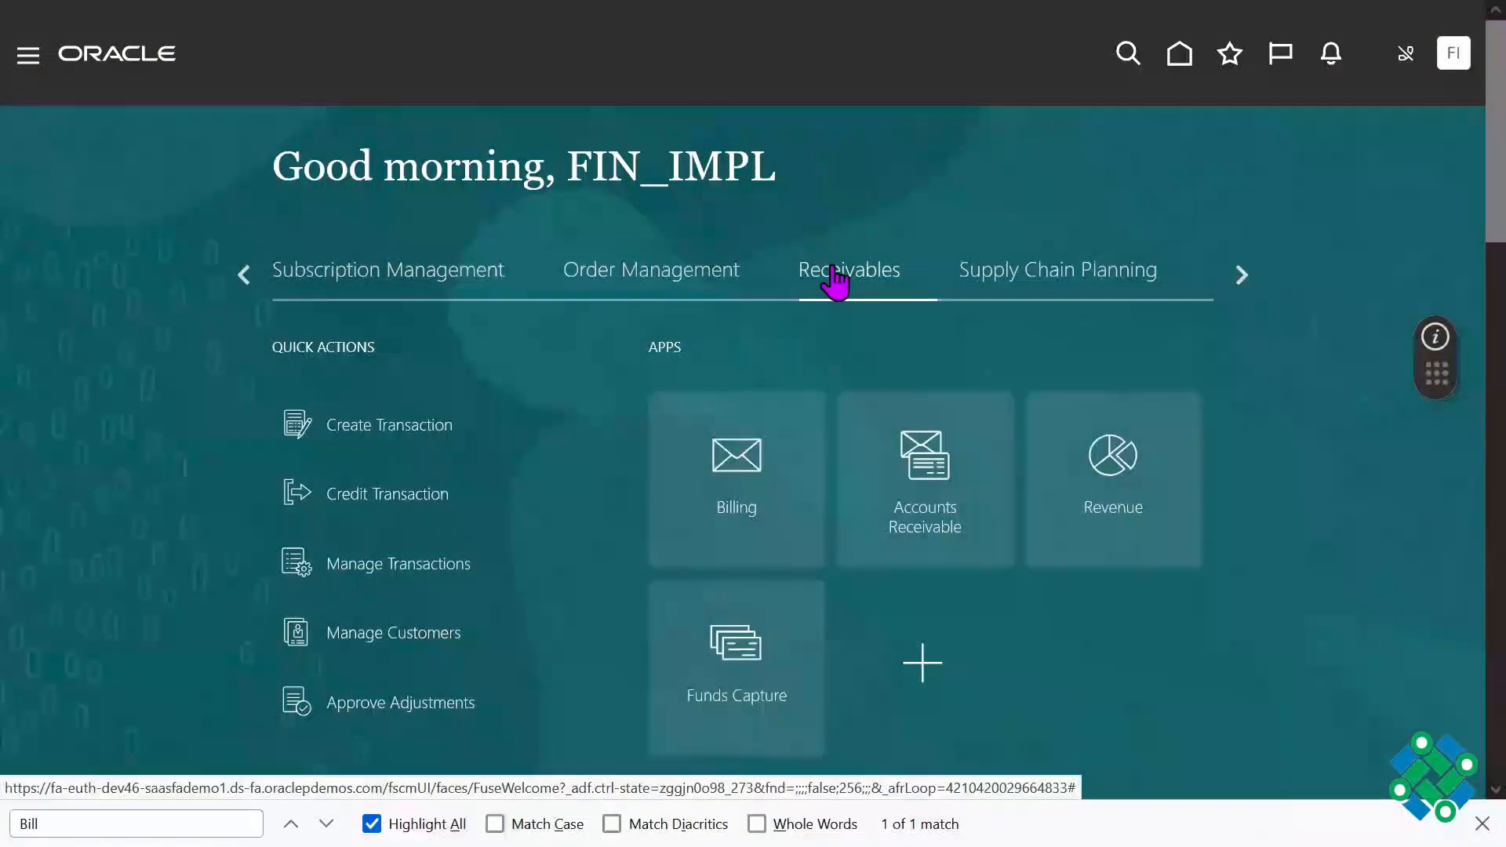
{"action": "left_click", "coordinate": [763, 512]}
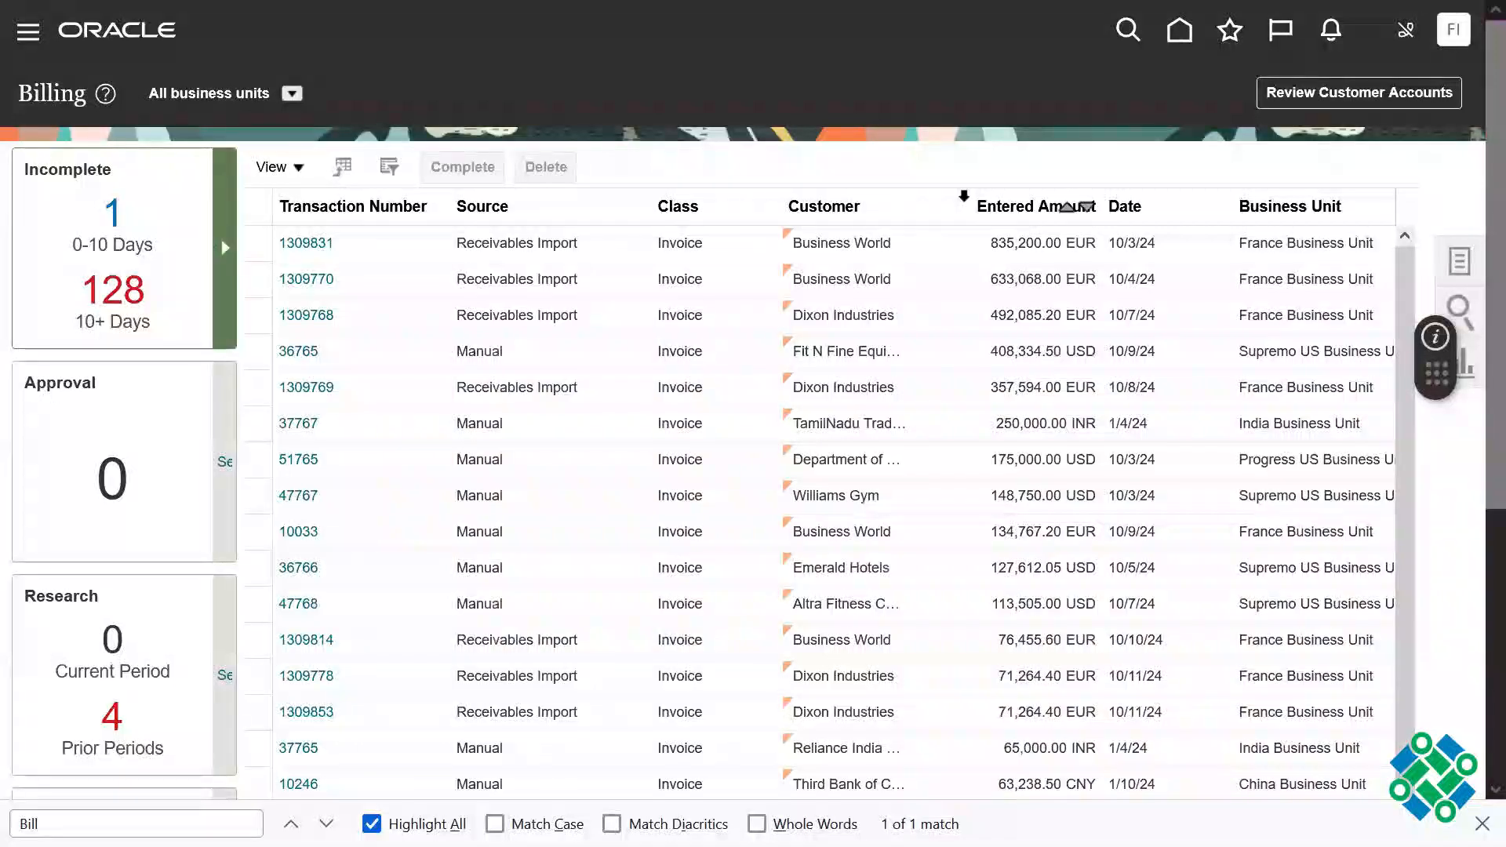
{"action": "left_click", "coordinate": [1460, 261]}
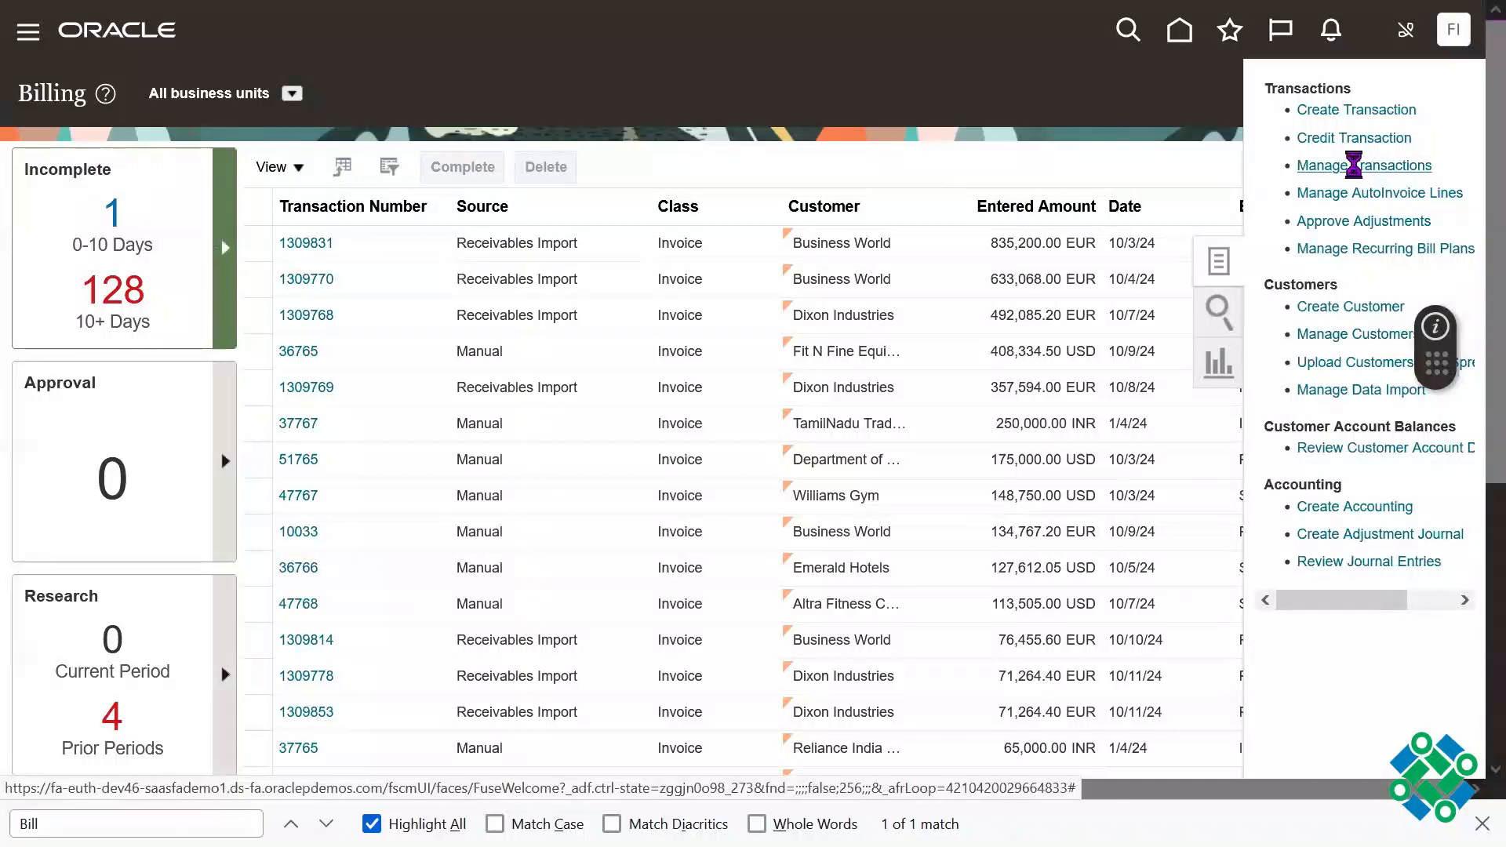
{"action": "left_click", "coordinate": [1293, 168]}
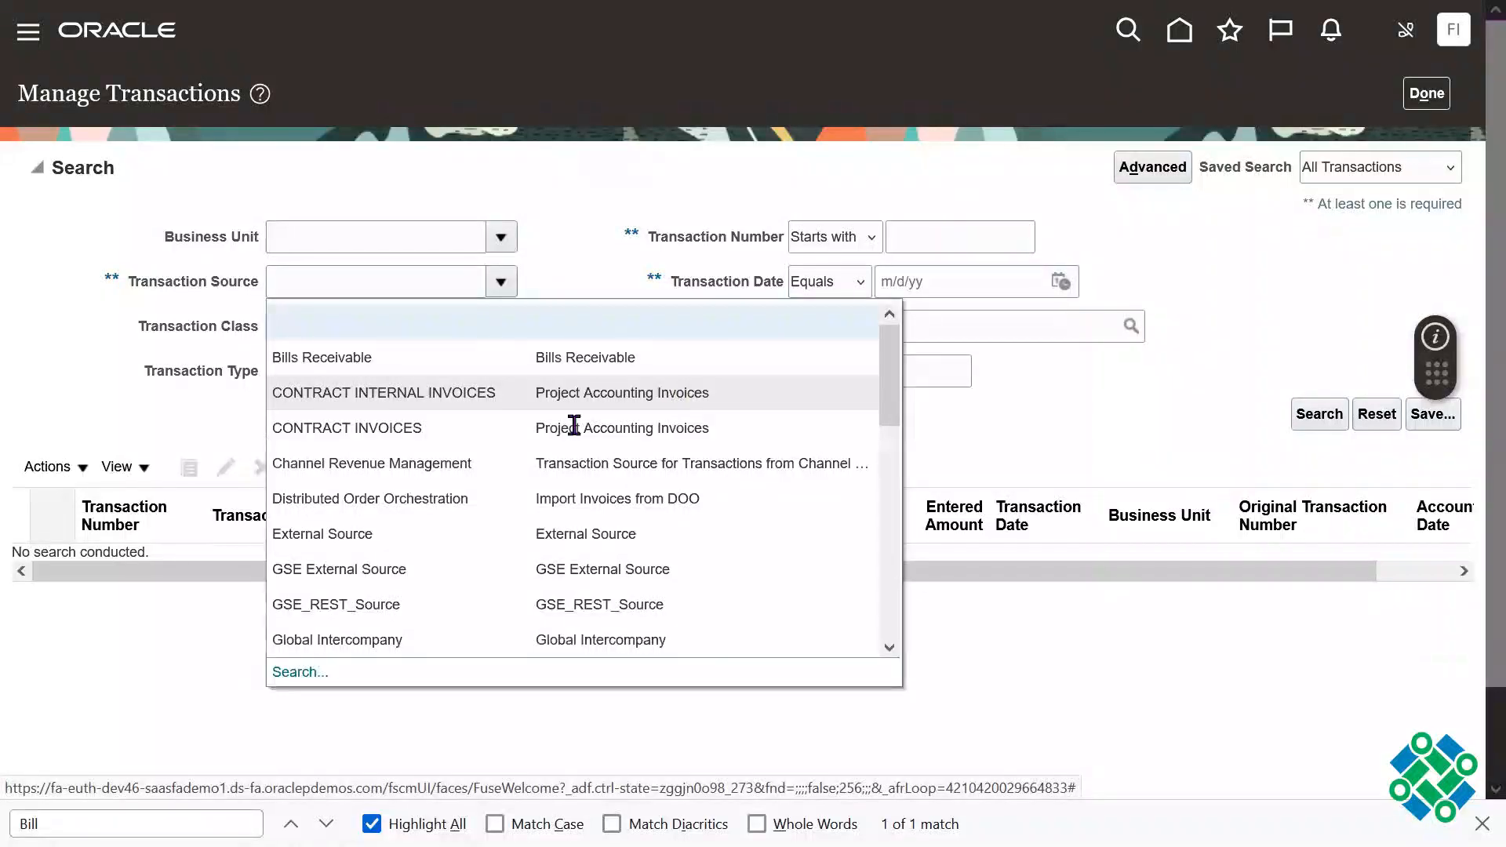
Step: Search for transactions with source Distributed Order Orchestration and the sales order number as the reference
{"action": "left_click", "coordinate": [436, 497]}
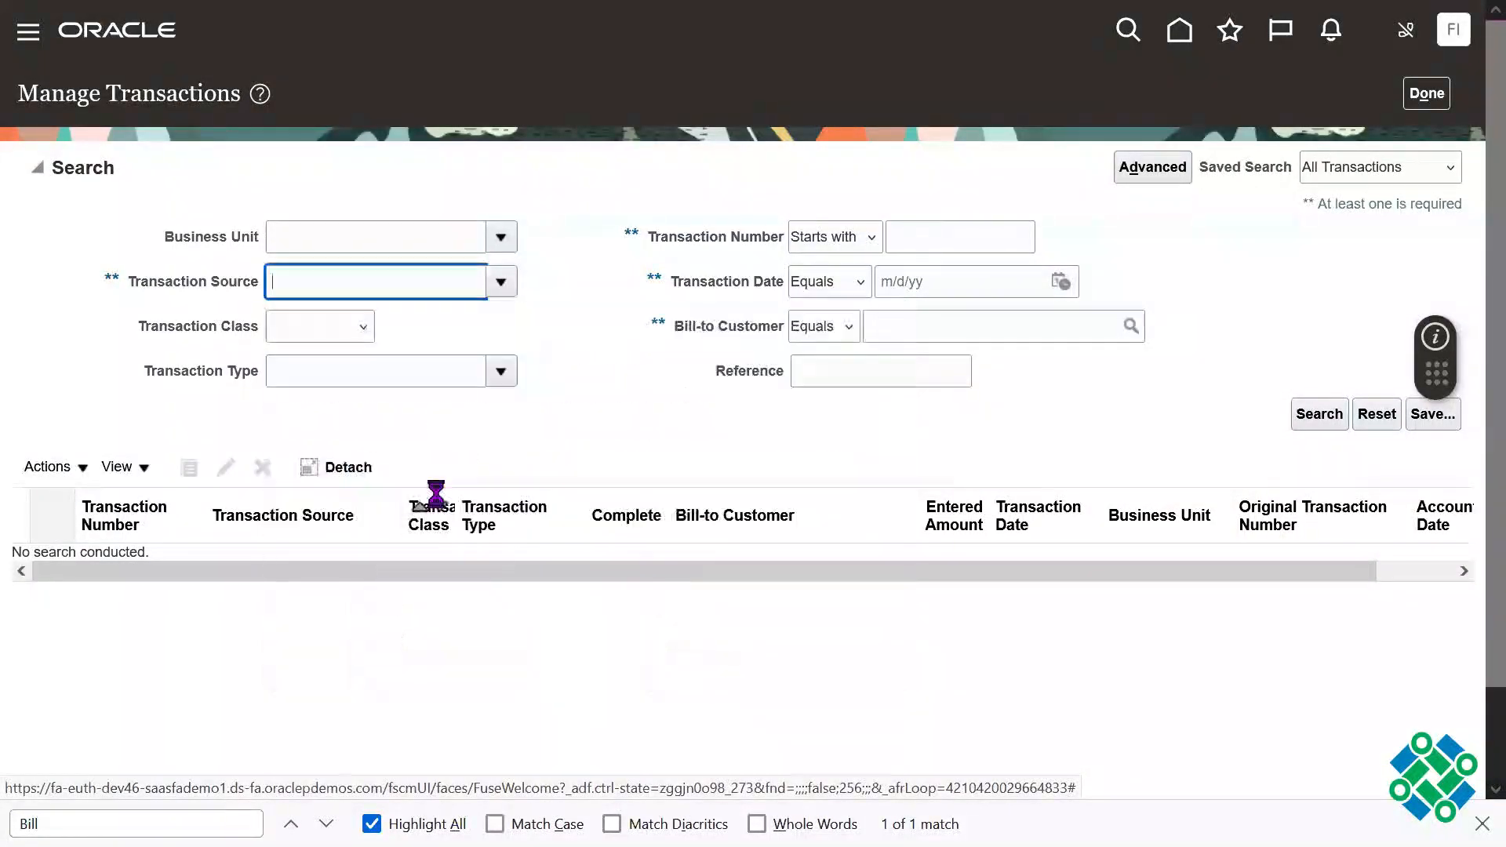
{"action": "triple_click", "coordinate": [430, 279]}
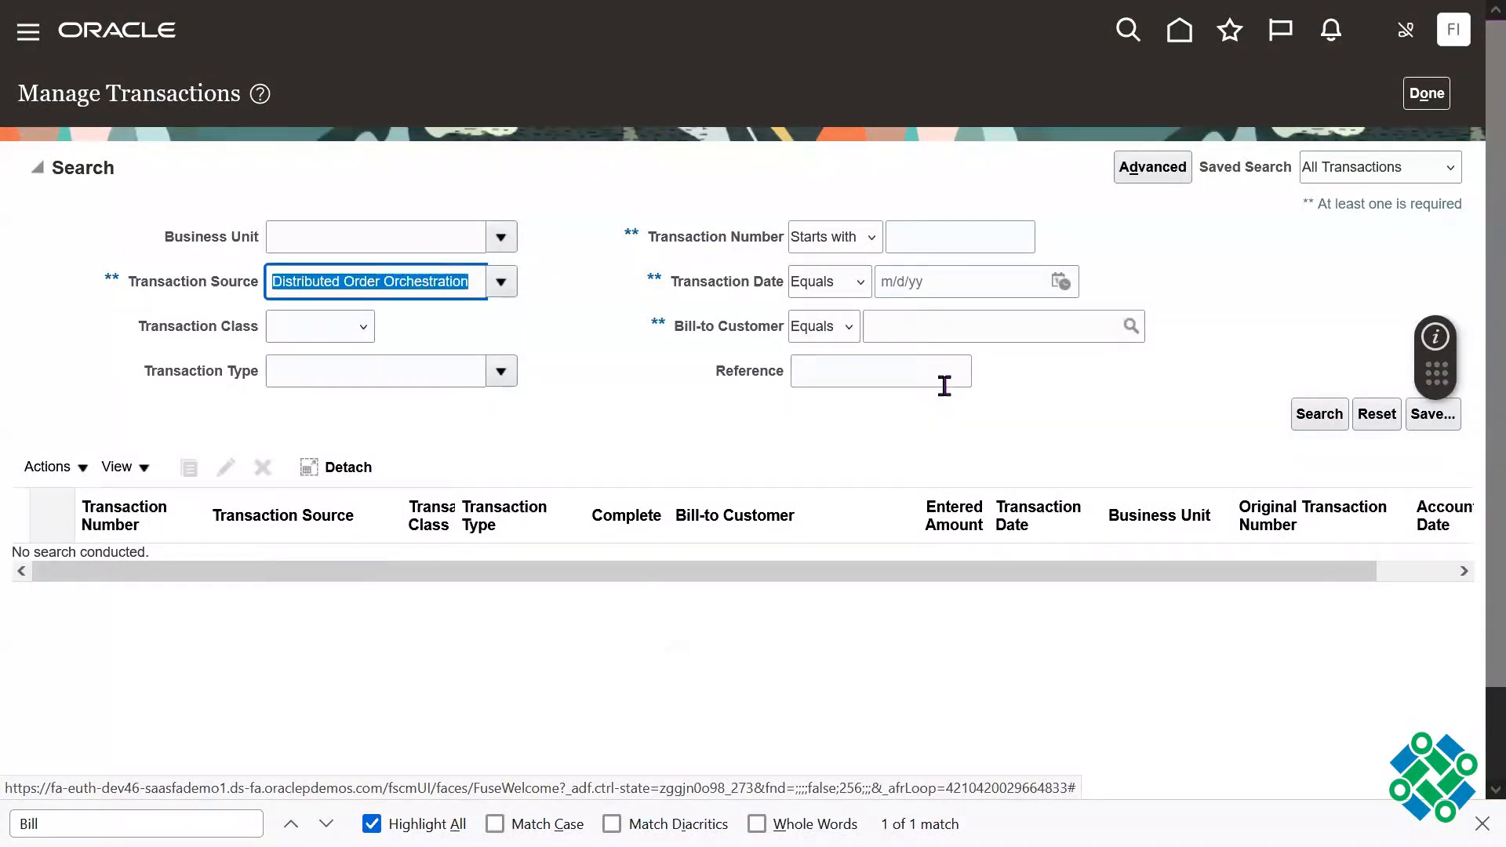
{"action": "left_click", "coordinate": [884, 378]}
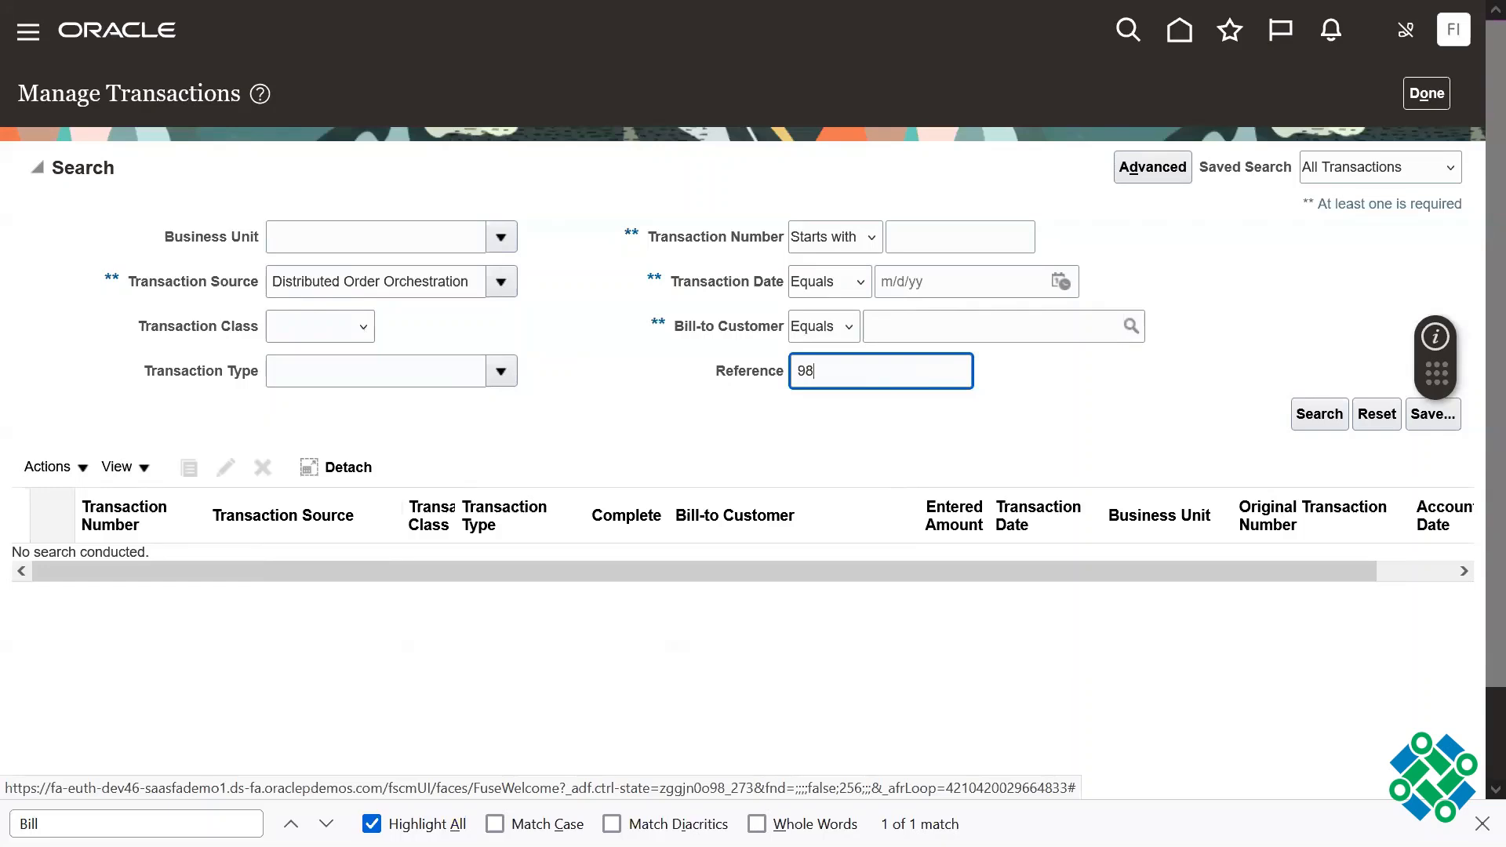
{"action": "triple_click", "coordinate": [893, 376]}
{"action": "left_click", "coordinate": [1156, 440]}
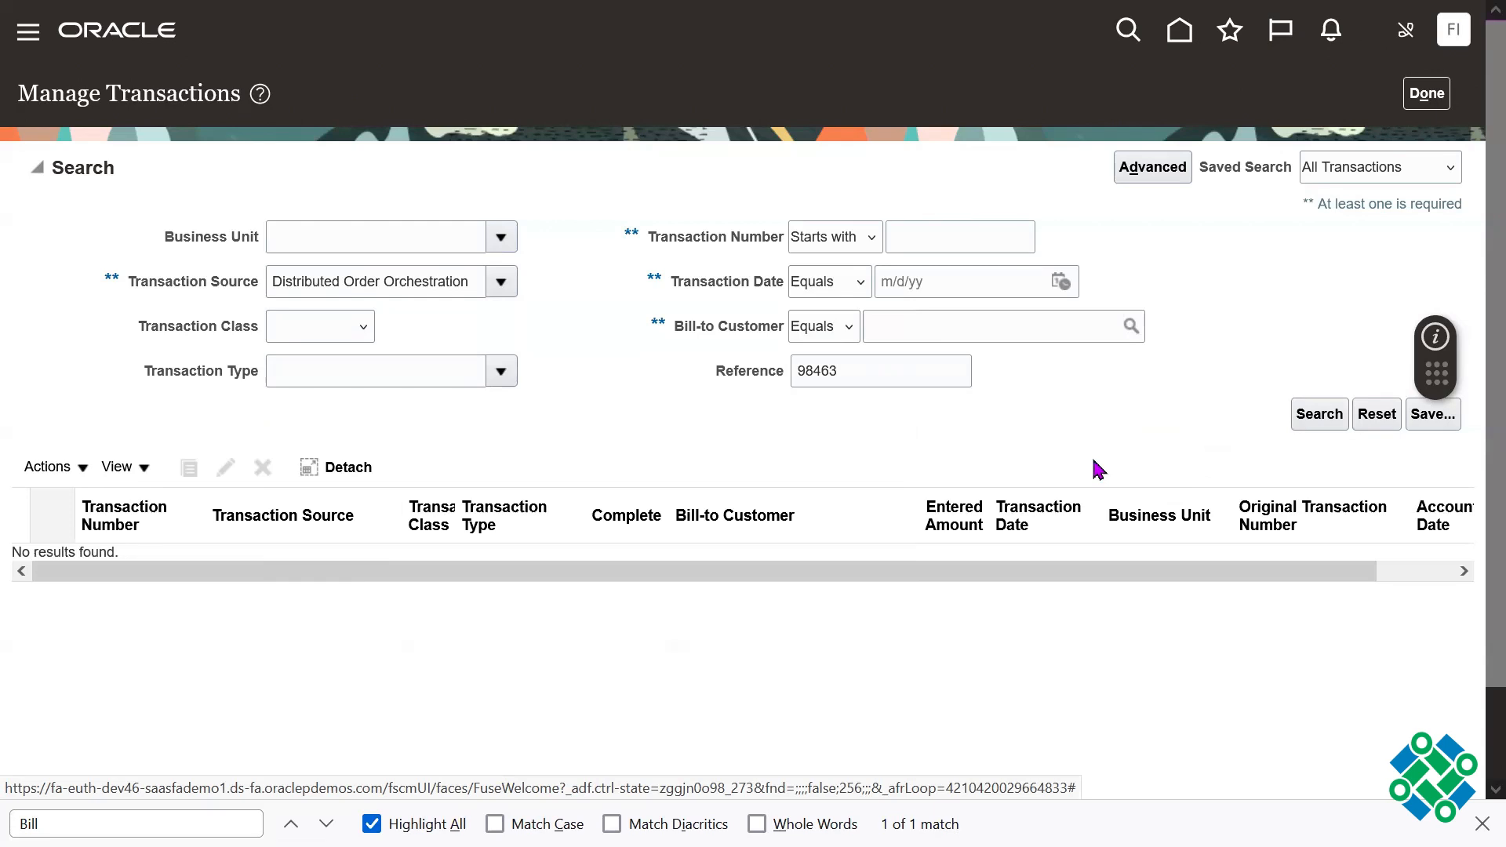
{"action": "left_click", "coordinate": [927, 377]}
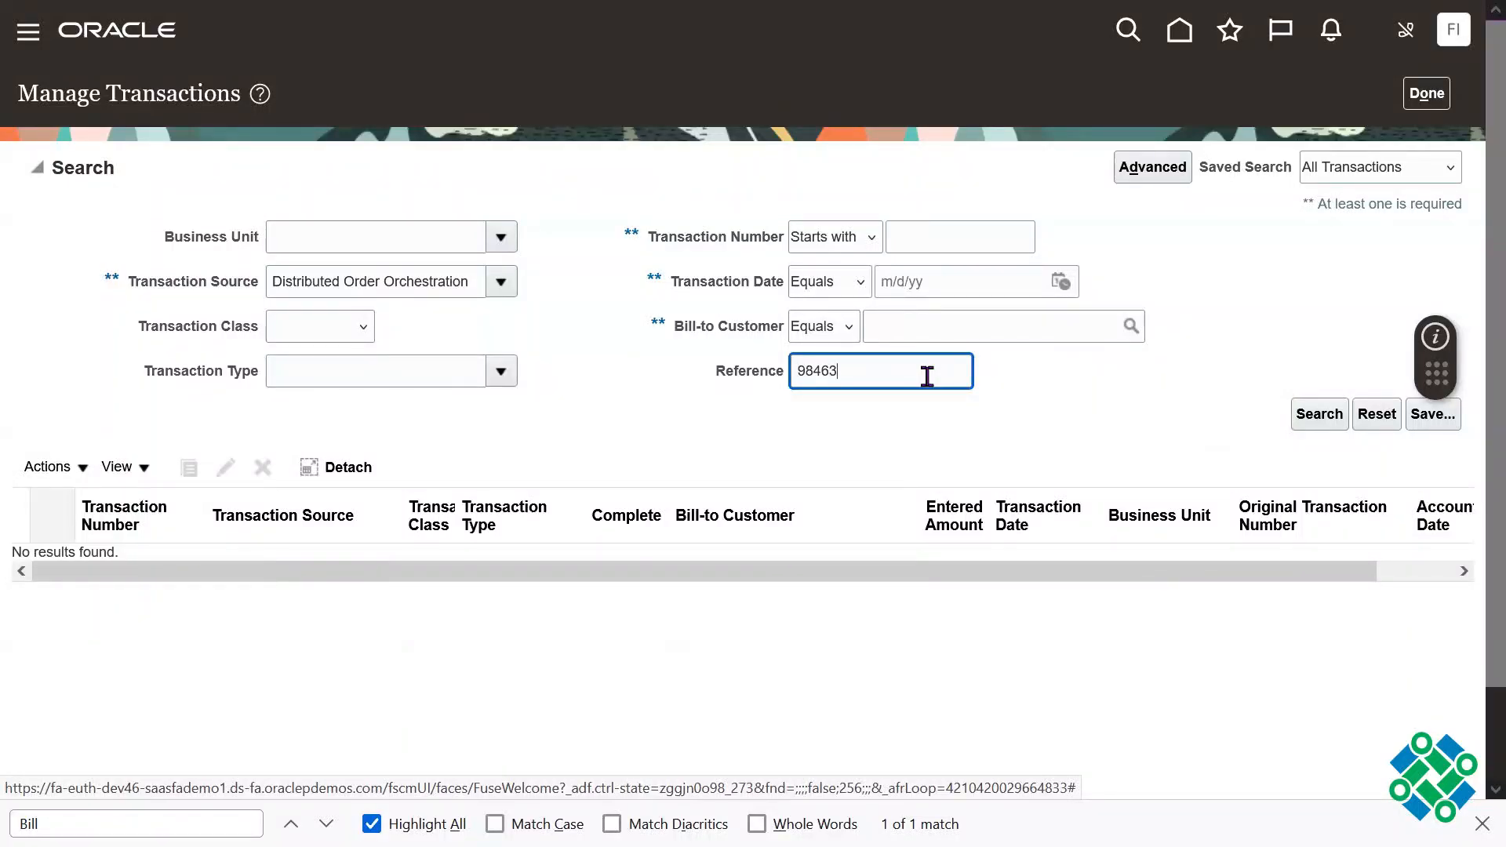
{"action": "left_click", "coordinate": [1321, 416]}
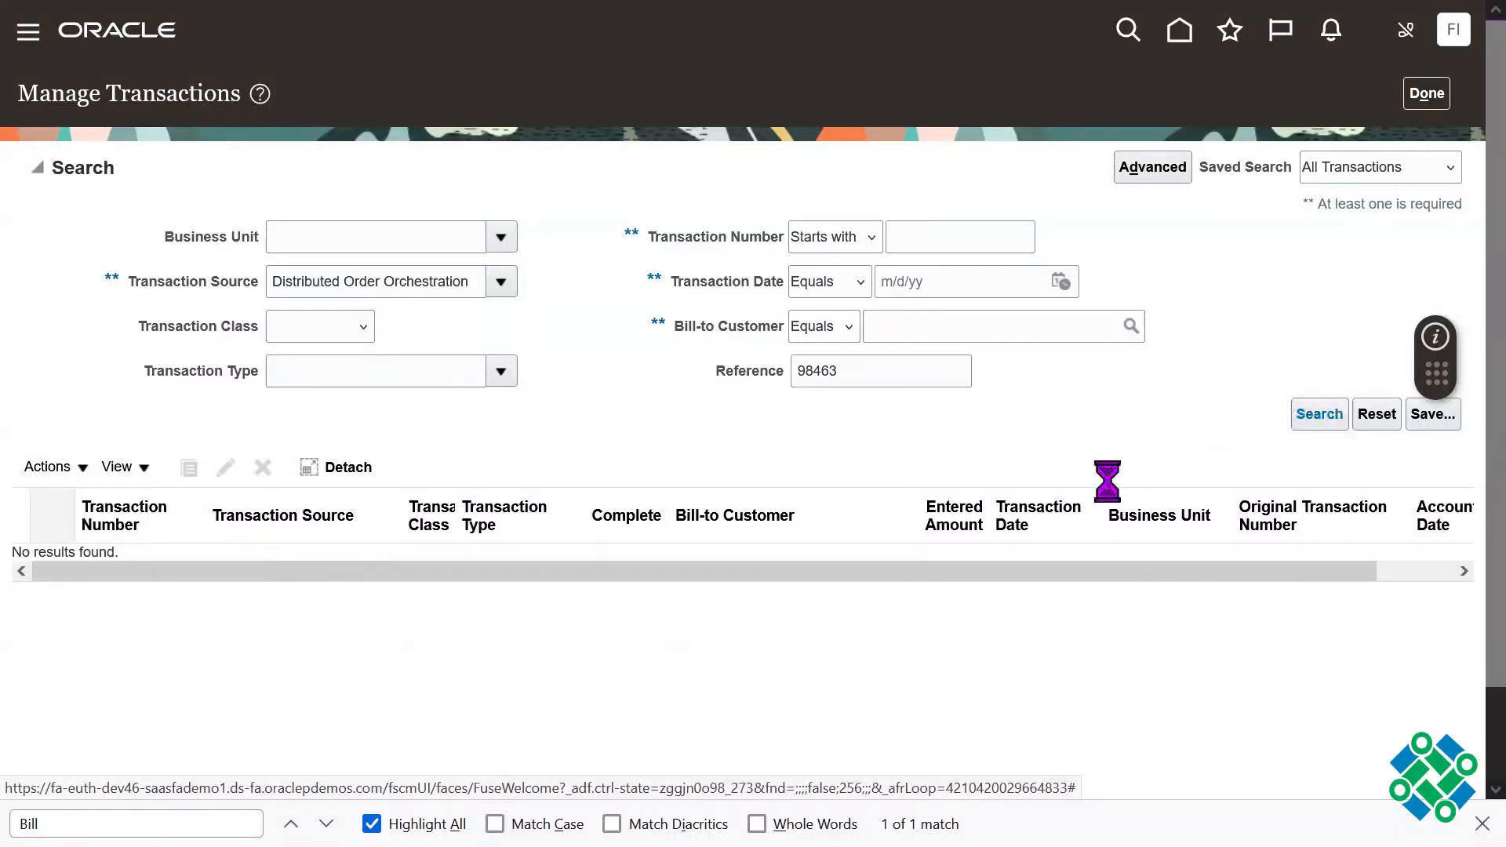
Step: Restrict the transaction search to US1 Business Unit and run it again with the same source and reference
{"action": "left_click", "coordinate": [508, 245]}
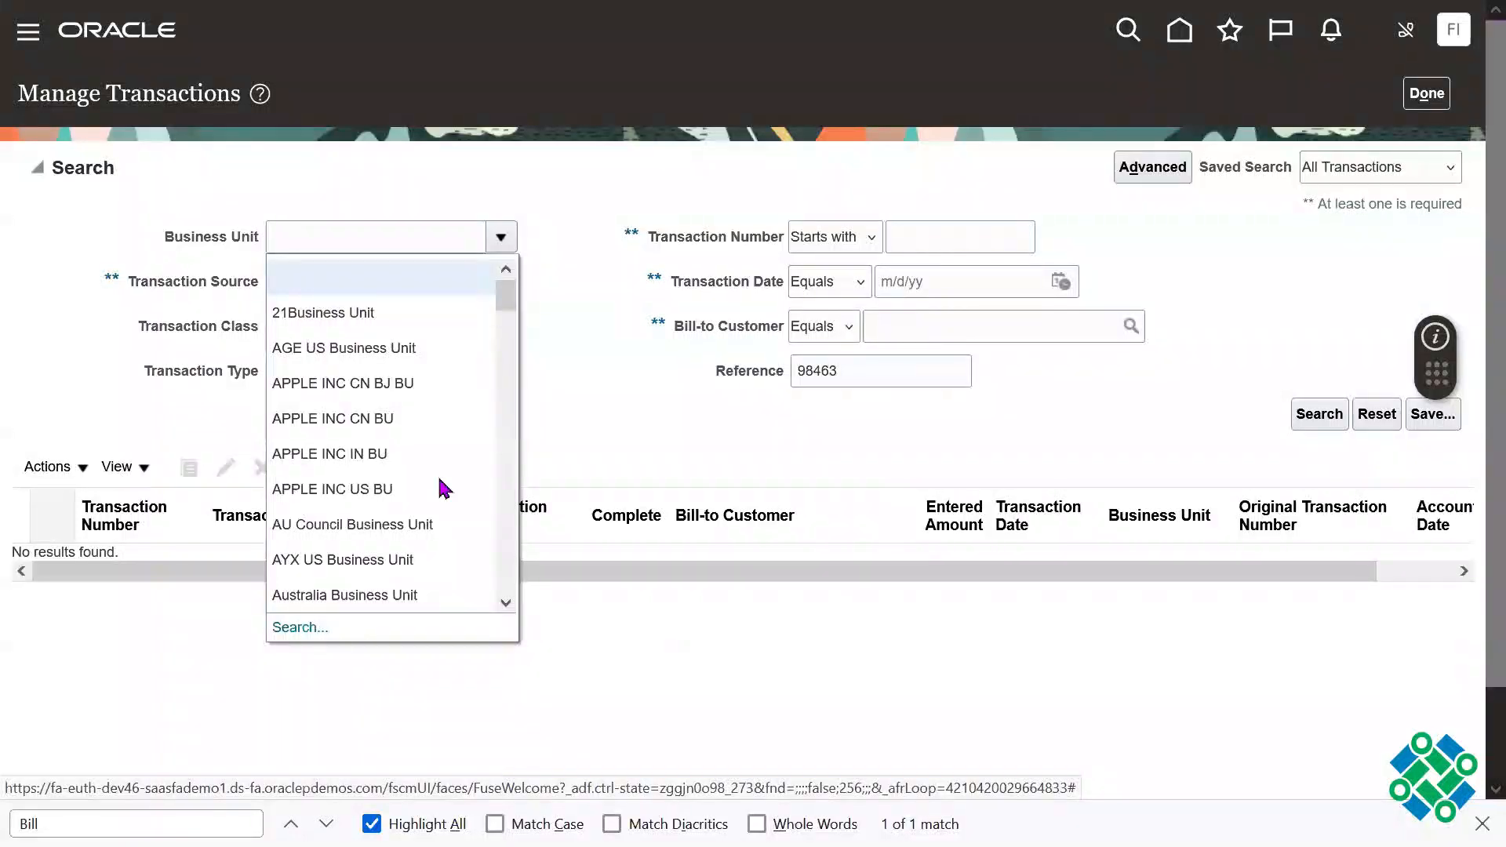
{"action": "left_click", "coordinate": [307, 628]}
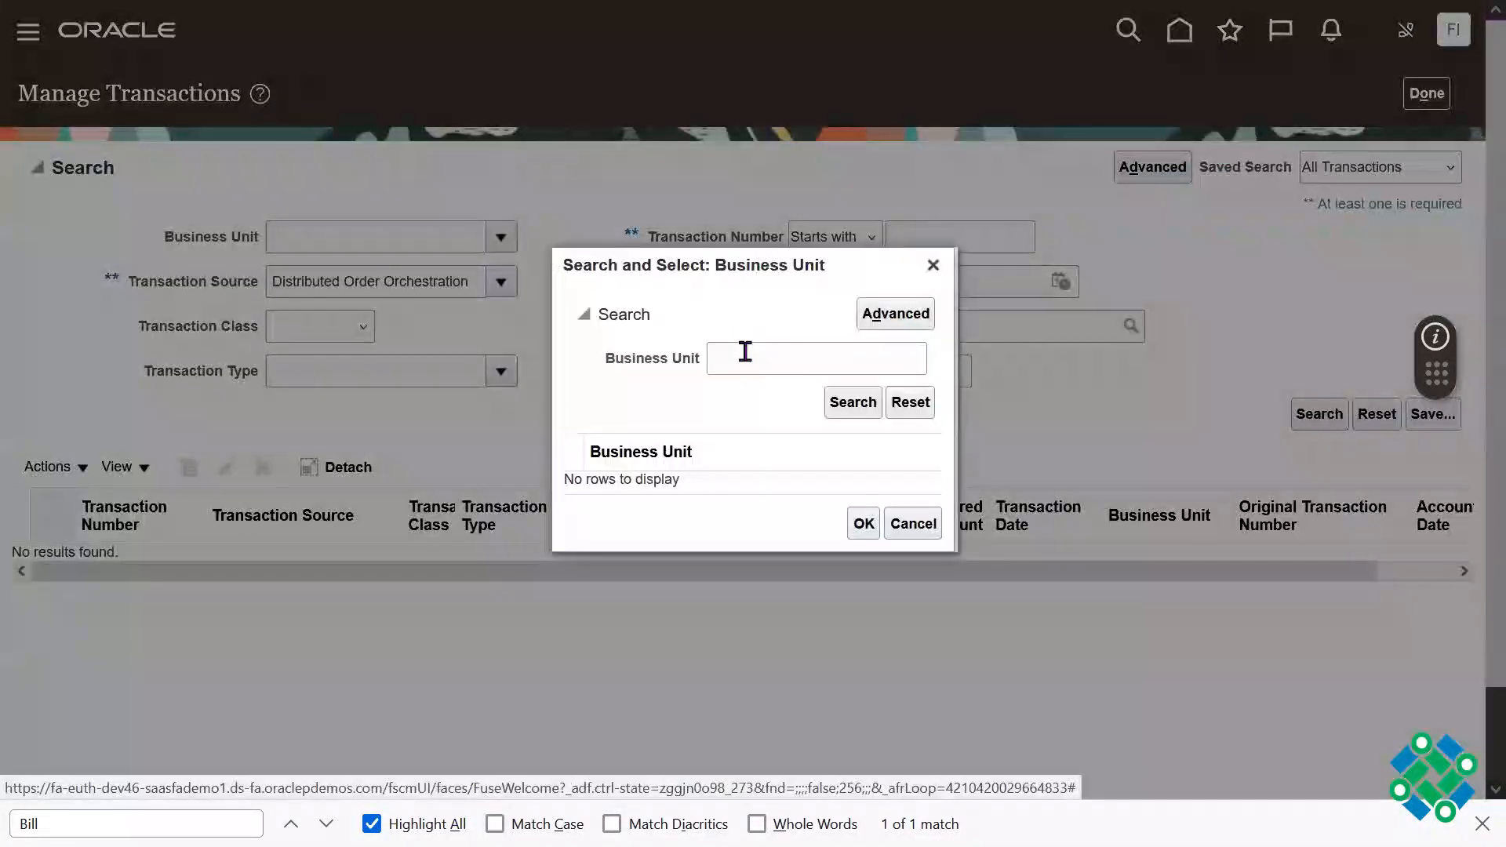
{"action": "left_click", "coordinate": [745, 351]}
{"action": "type", "text": "US1"}
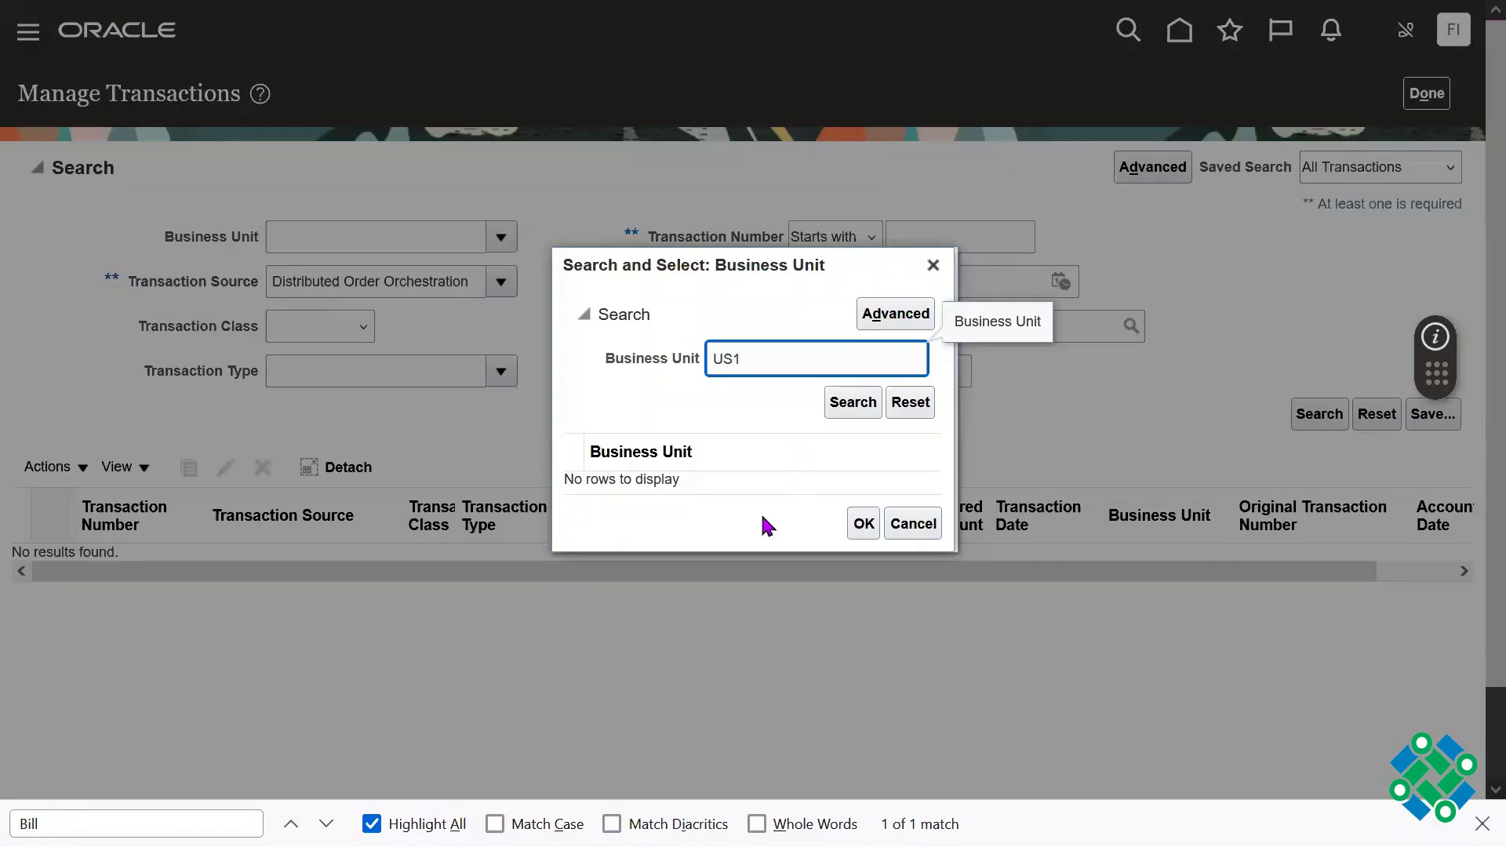
{"action": "key", "text": "Return"}
{"action": "left_click", "coordinate": [867, 531]}
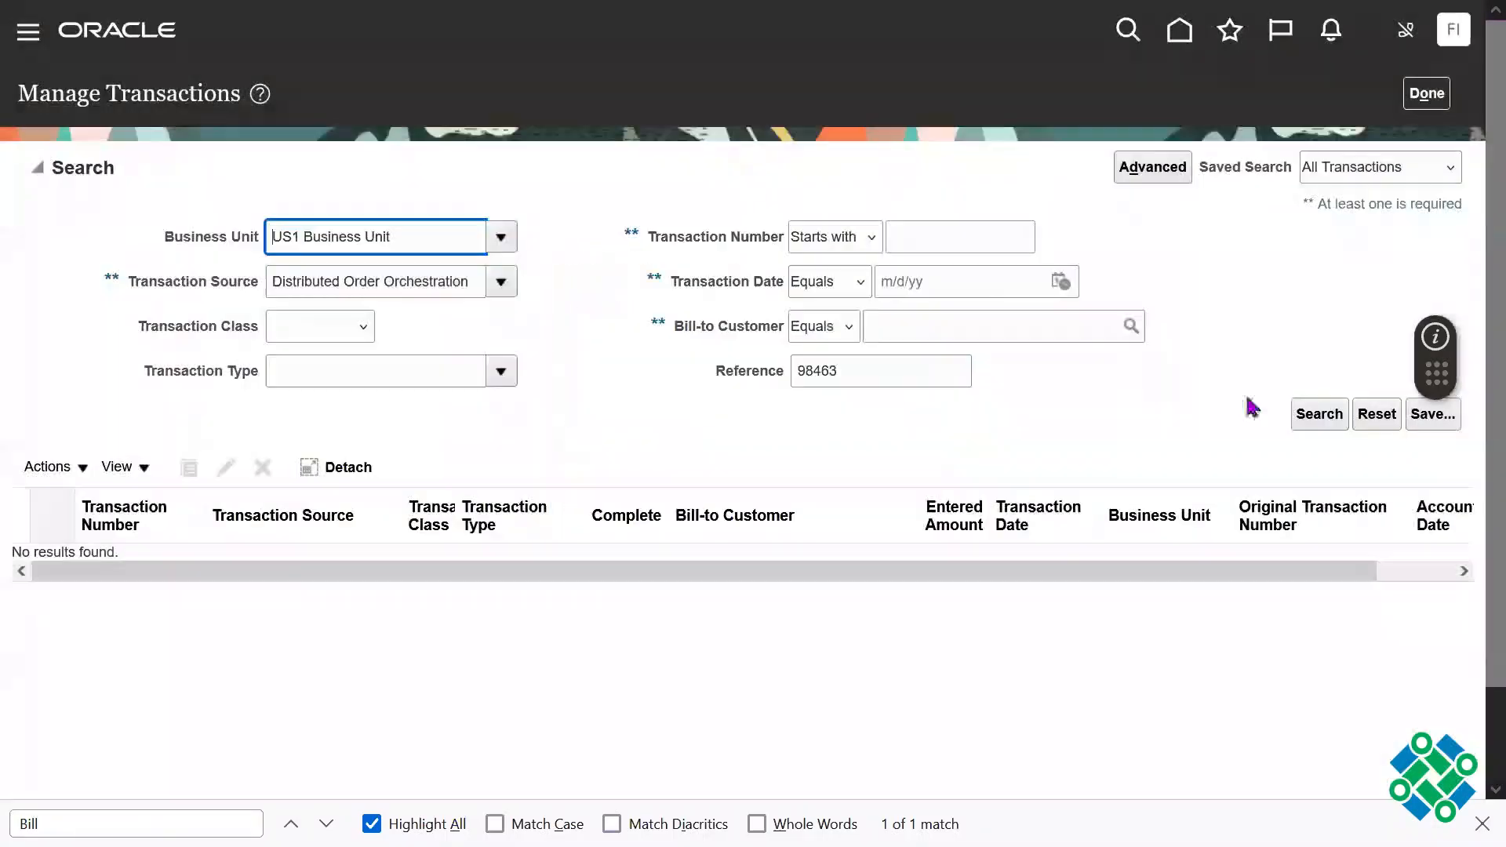
{"action": "left_click", "coordinate": [1309, 415]}
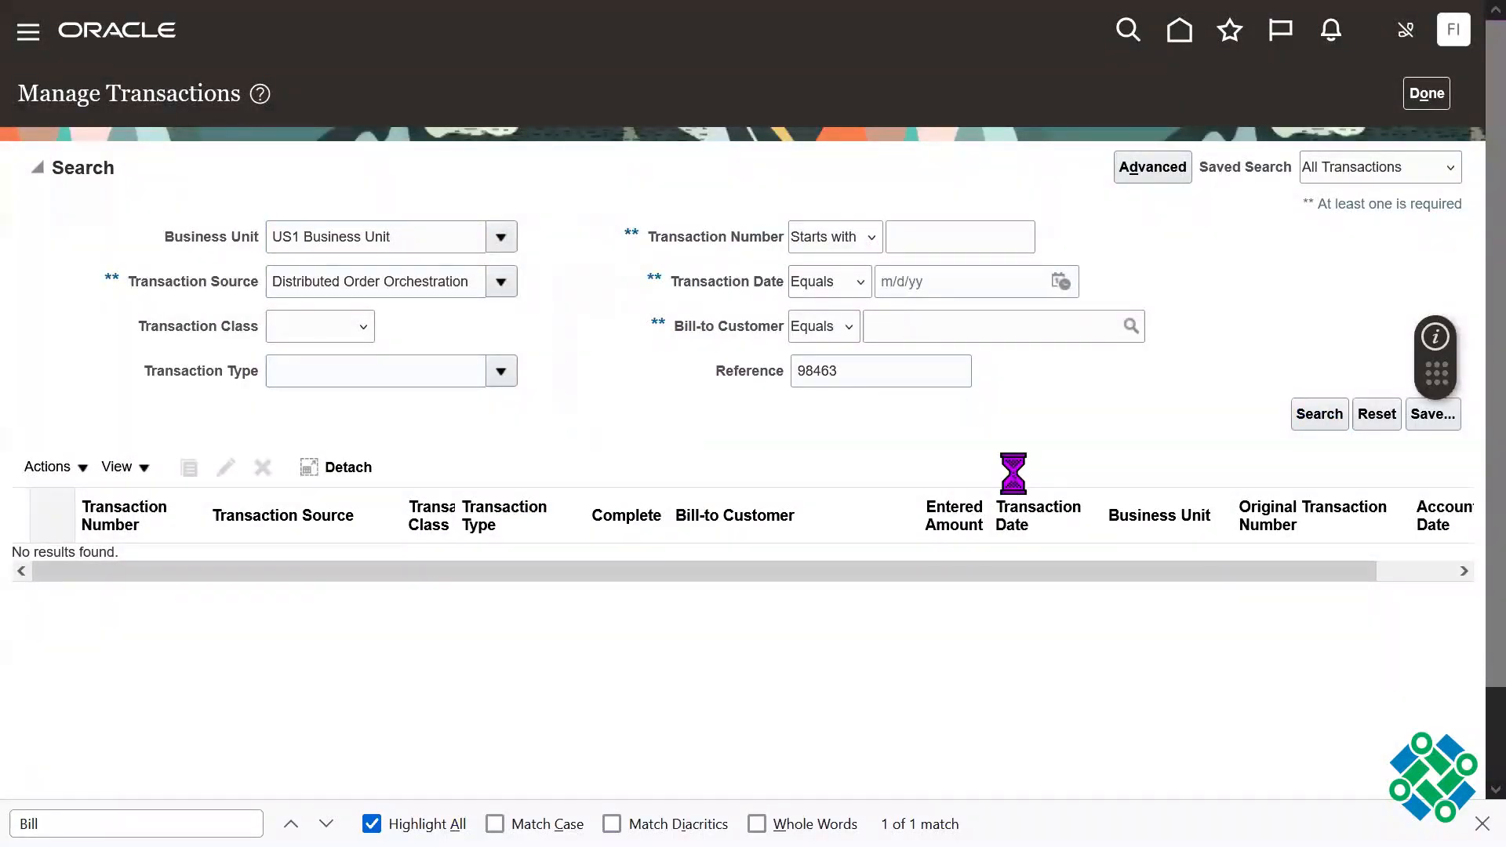
{"action": "double_click", "coordinate": [874, 370]}
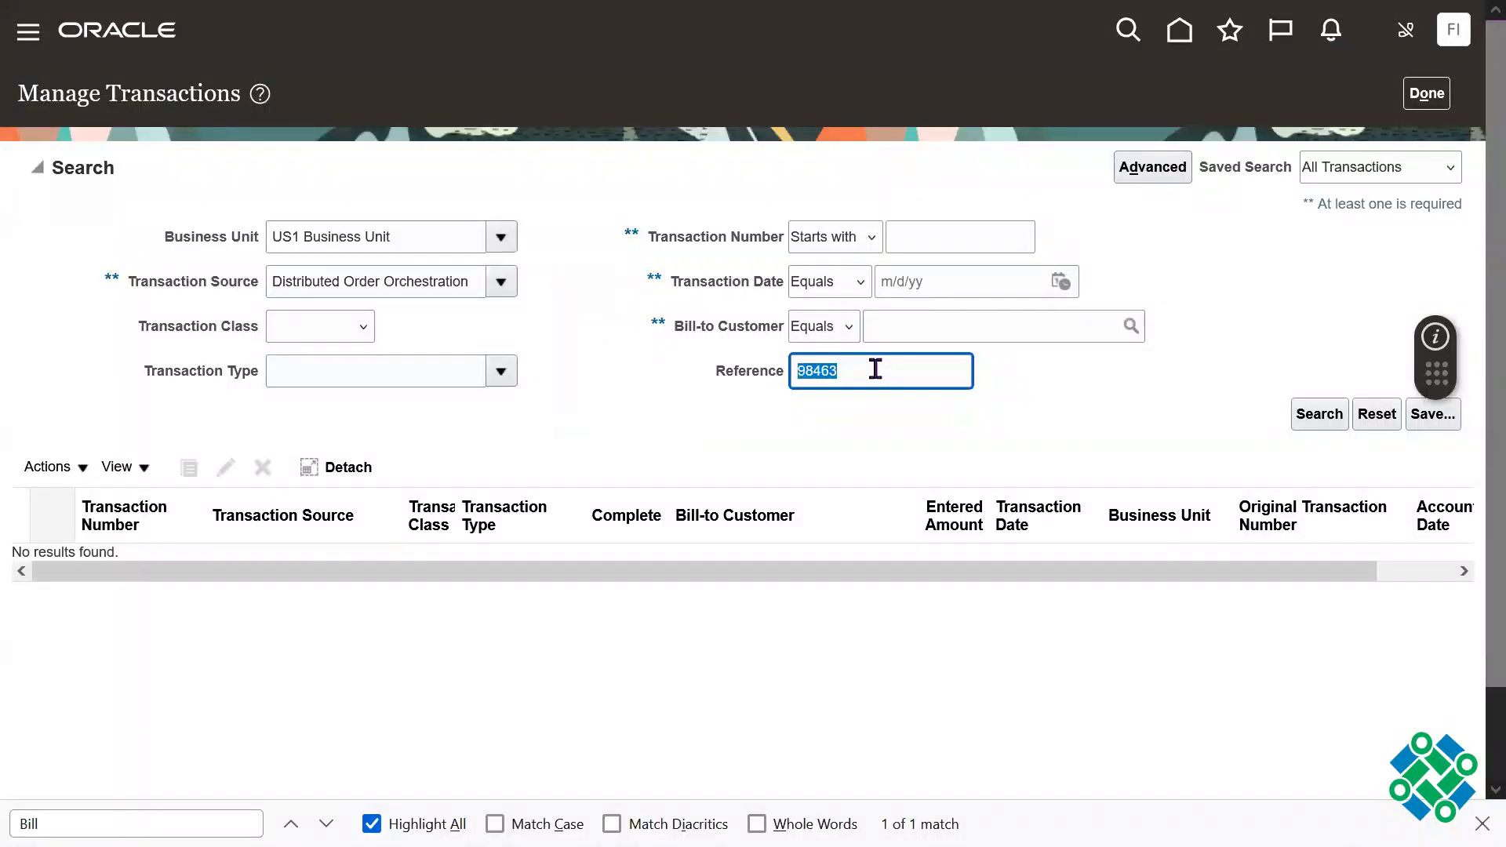
{"action": "left_click", "coordinate": [1320, 422]}
Step: Return to the scheduled processes page, view the Import AutoInvoice process's output file 7571350.txt, and close it
{"action": "key", "text": "F11"}
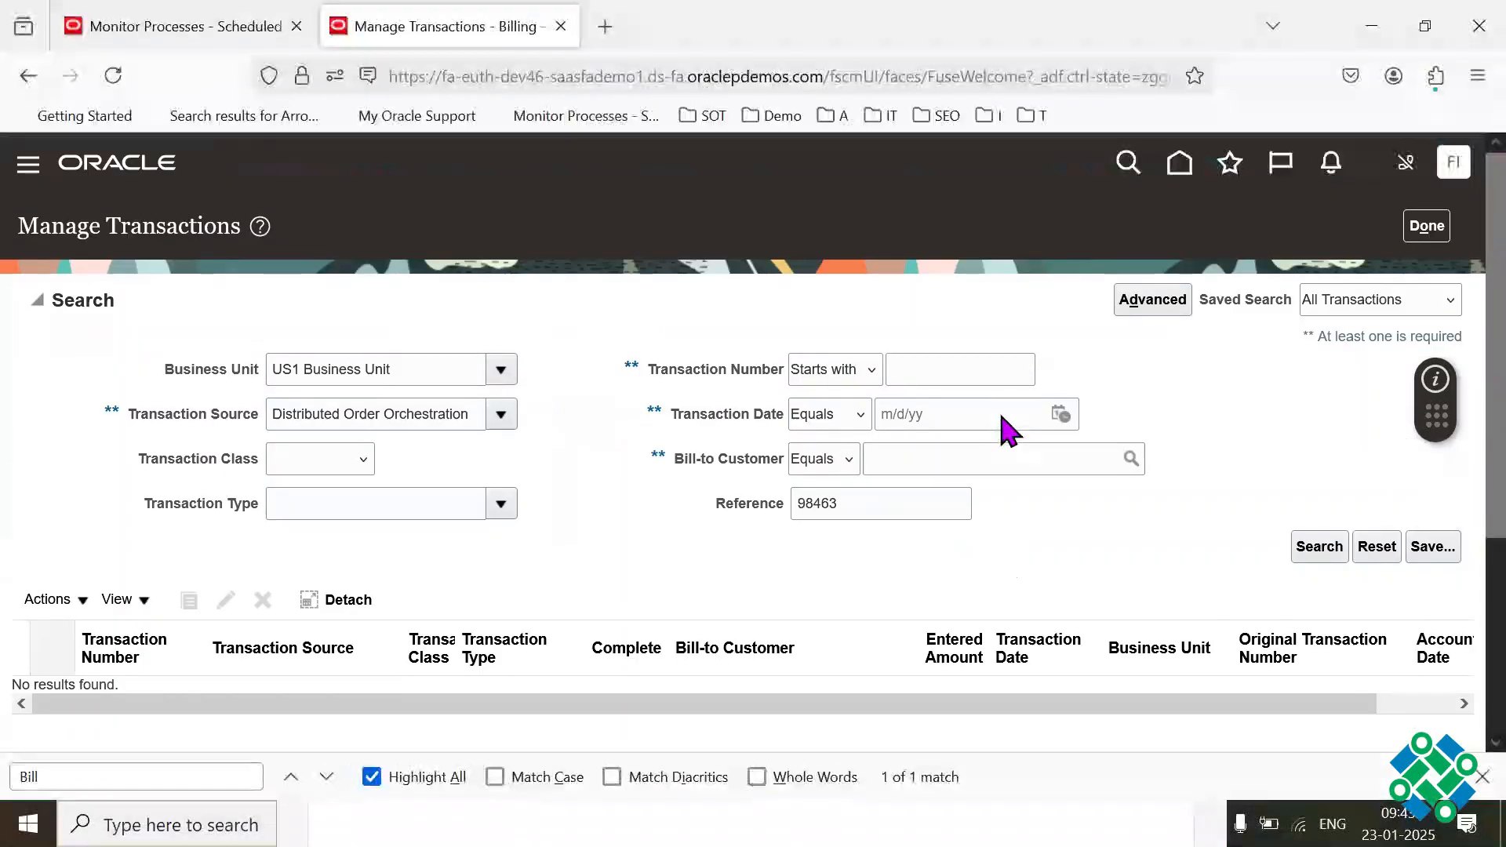
{"action": "left_click", "coordinate": [208, 32]}
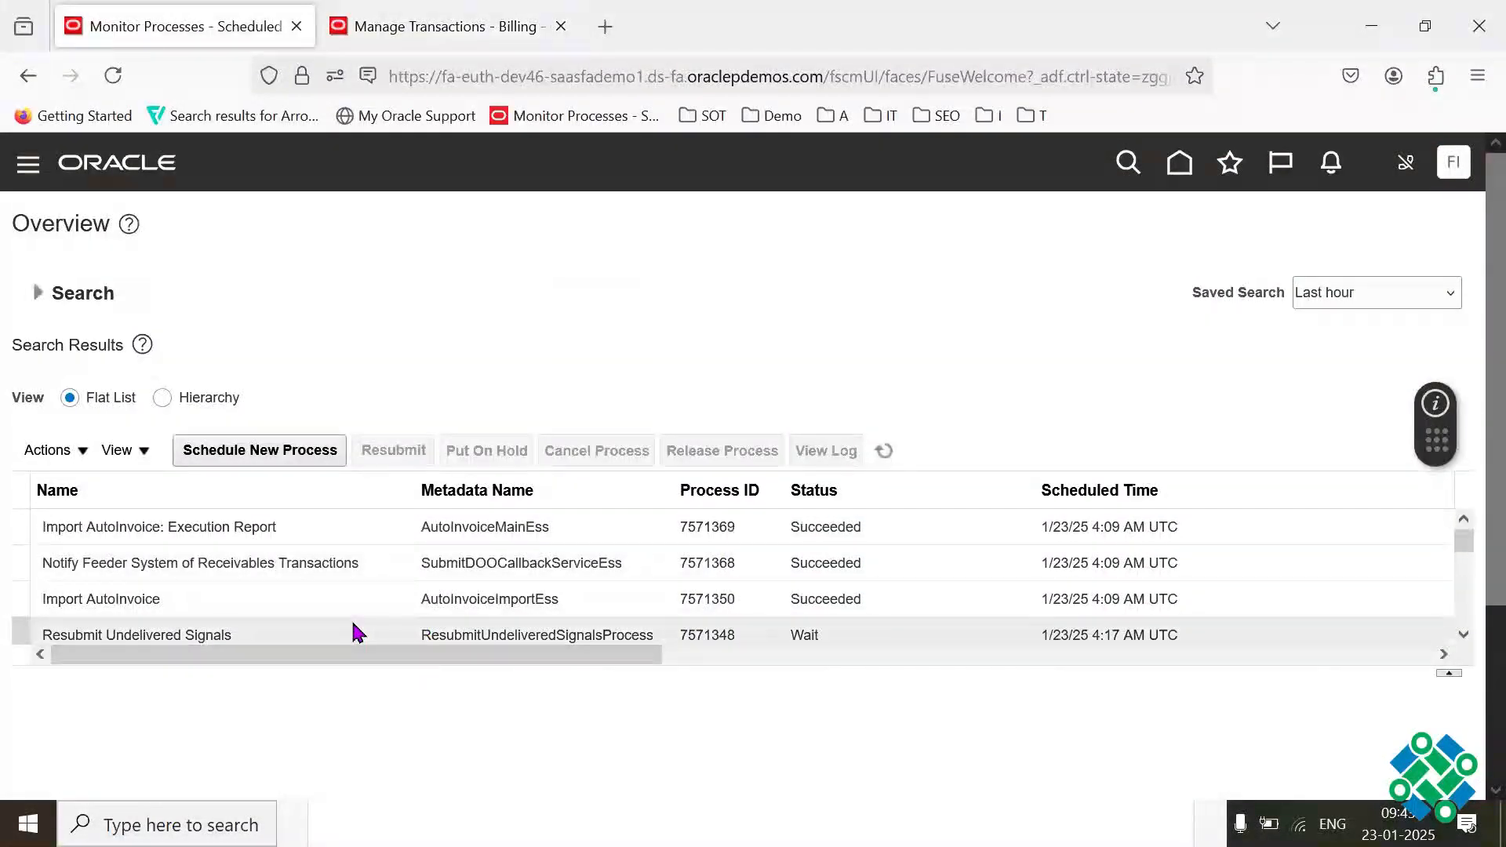
{"action": "left_click", "coordinate": [311, 600]}
{"action": "scroll", "coordinate": [1471, 502], "scroll_direction": "down", "scroll_amount": 3}
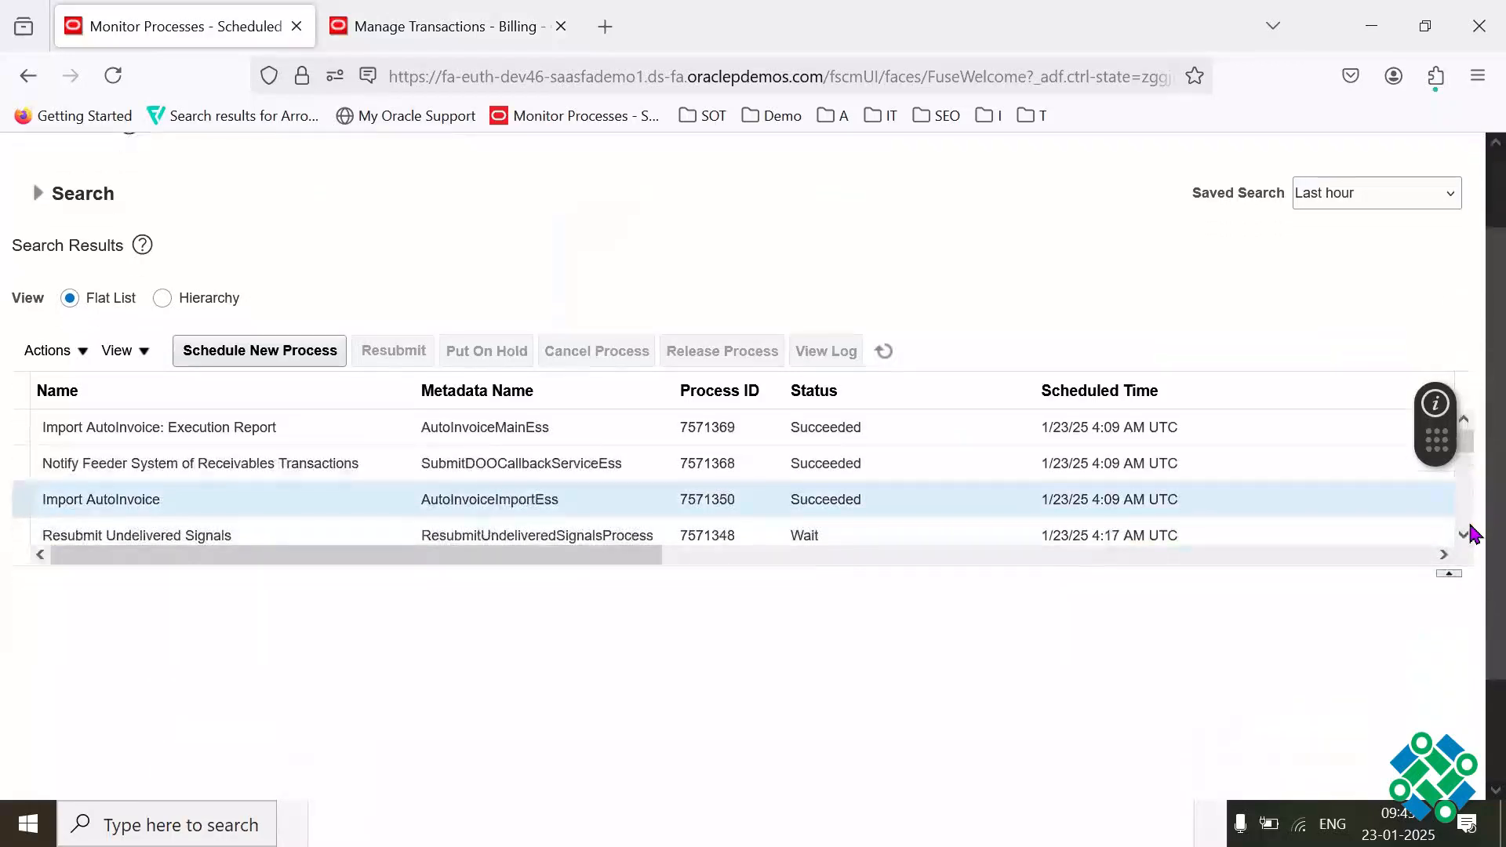
{"action": "left_click", "coordinate": [271, 623]}
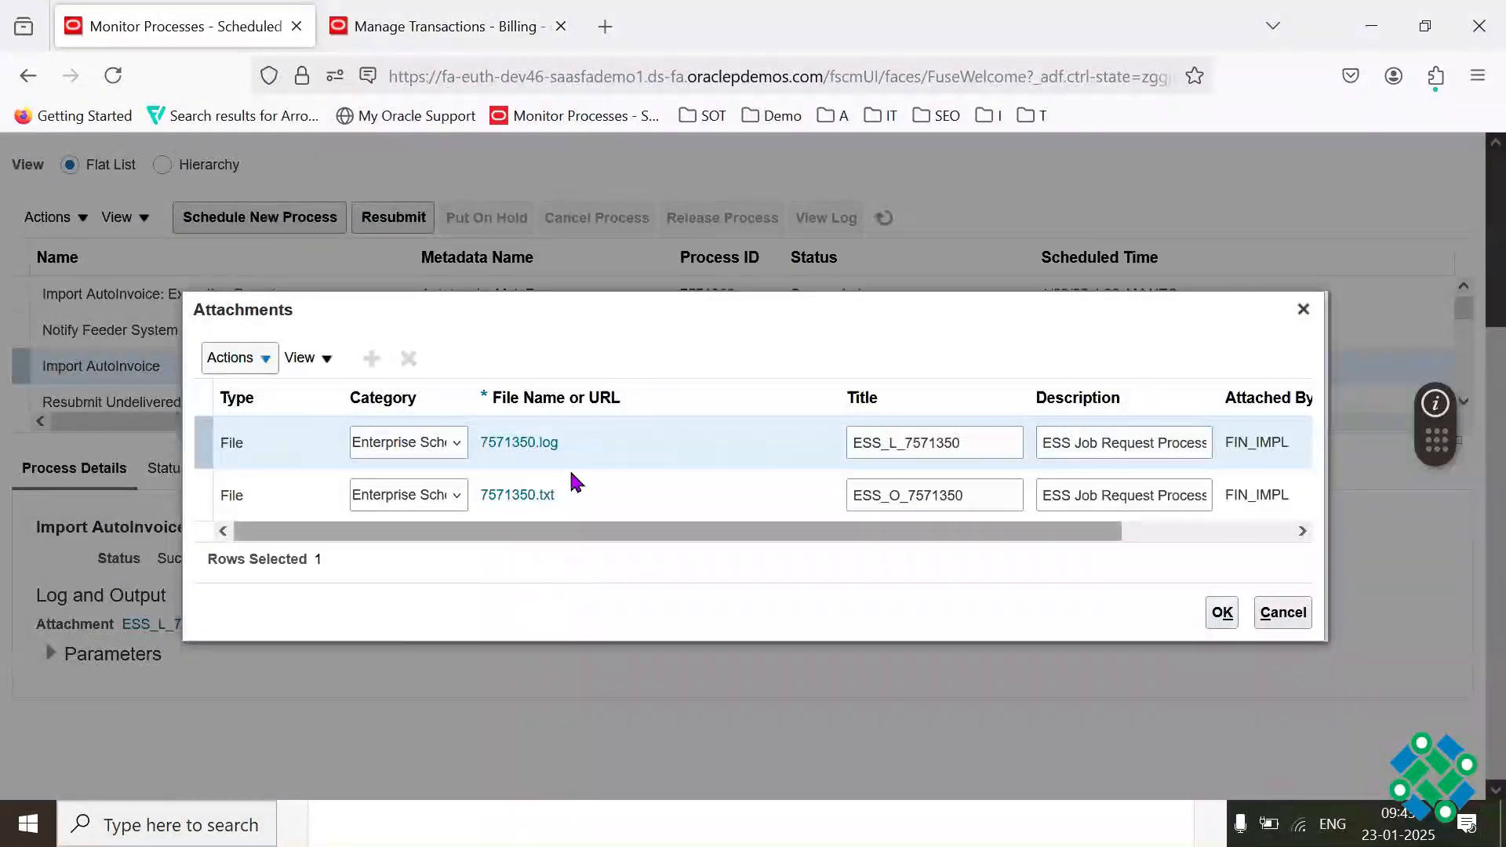
{"action": "left_click", "coordinate": [514, 495]}
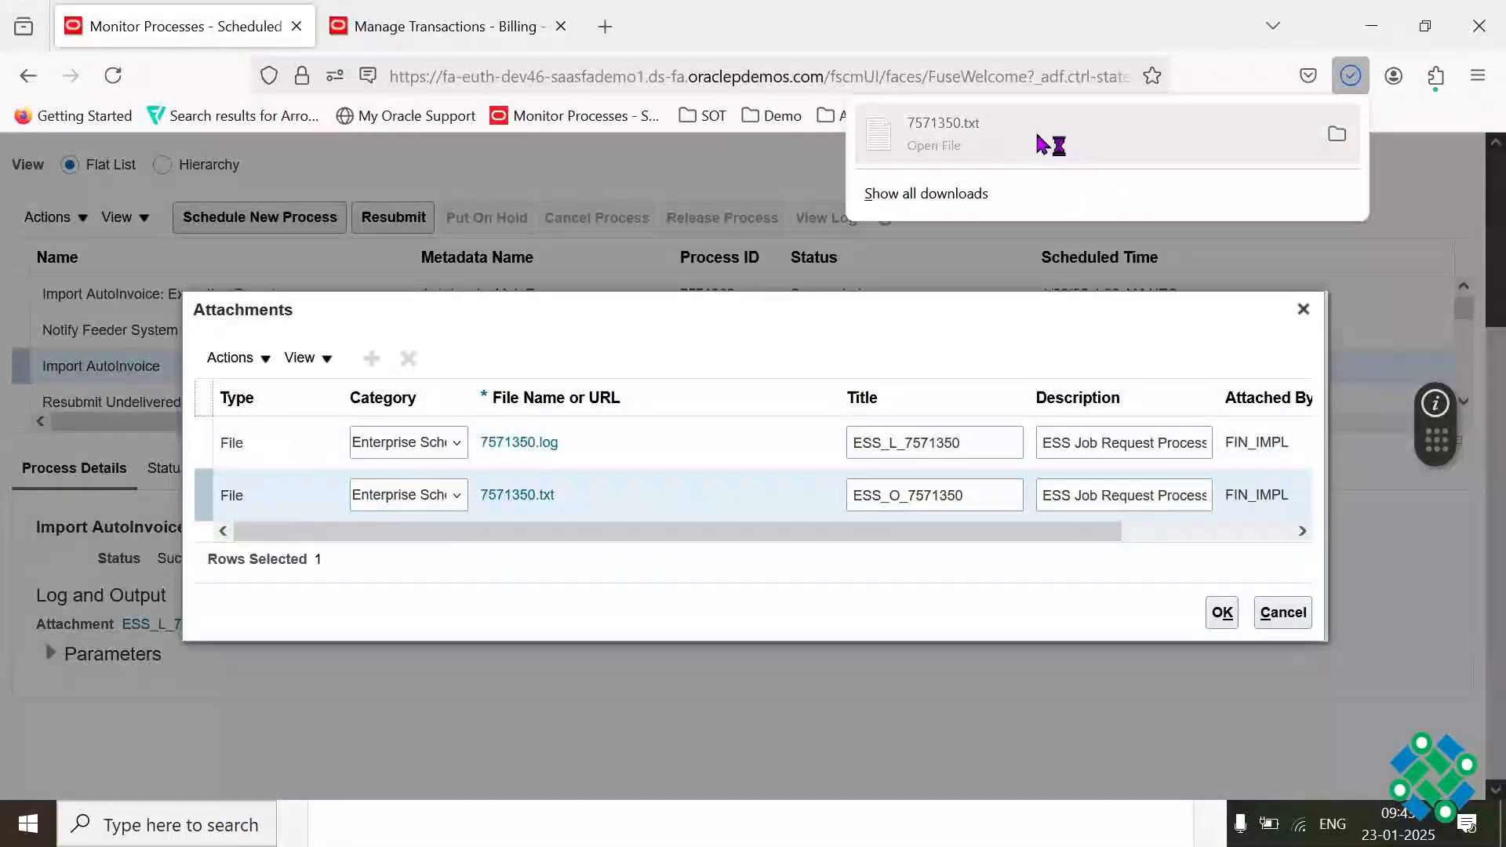
{"action": "left_click", "coordinate": [1047, 146]}
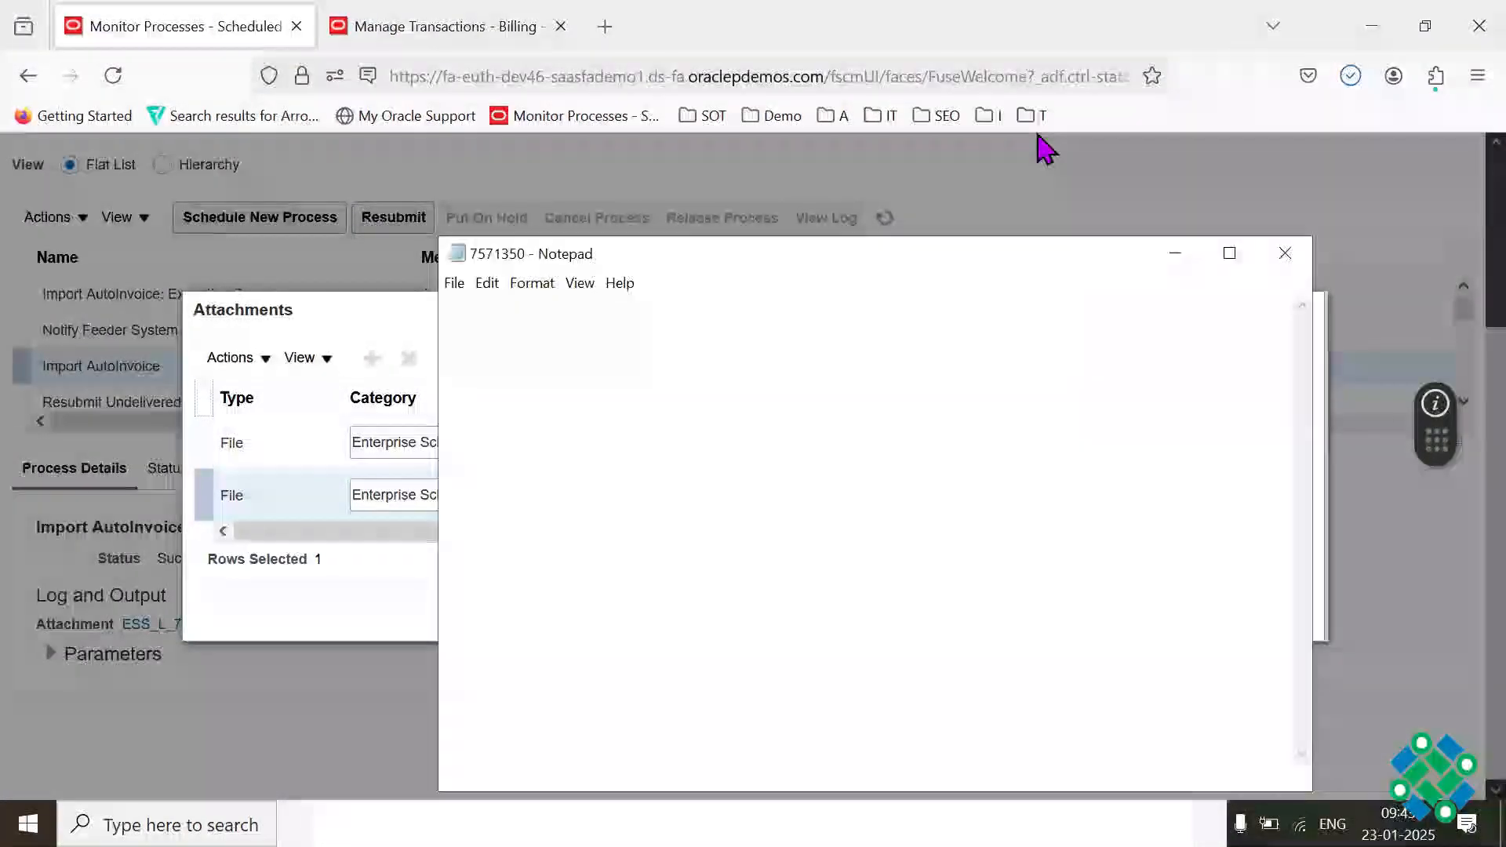
{"action": "left_click", "coordinate": [1285, 254]}
Step: Open the Import AutoInvoice log file 7571350.log in a maximized window and skim it through to its final entries
{"action": "left_click", "coordinate": [533, 442]}
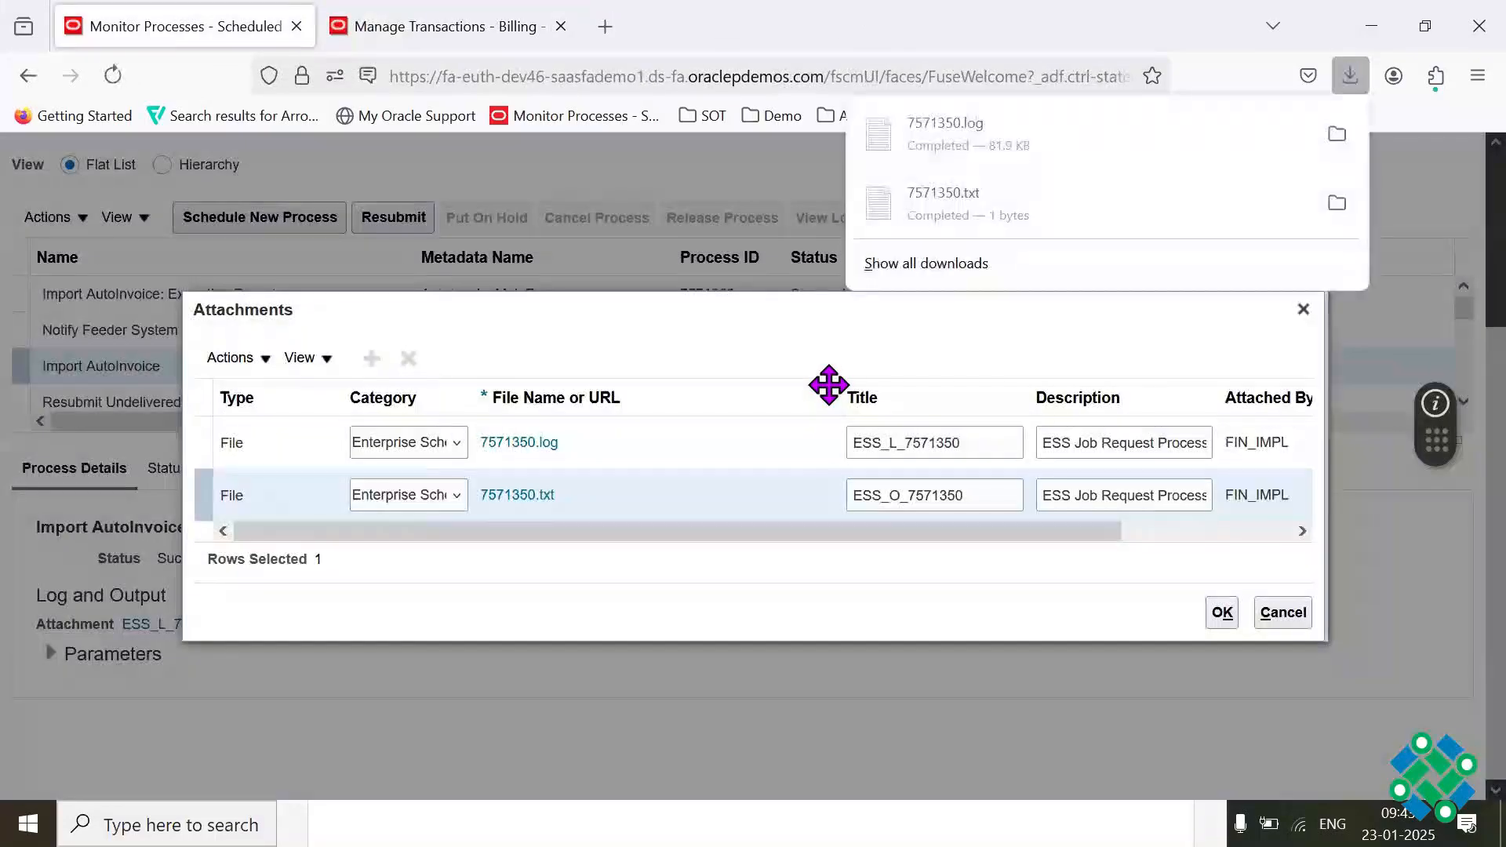
{"action": "left_click", "coordinate": [1020, 137]}
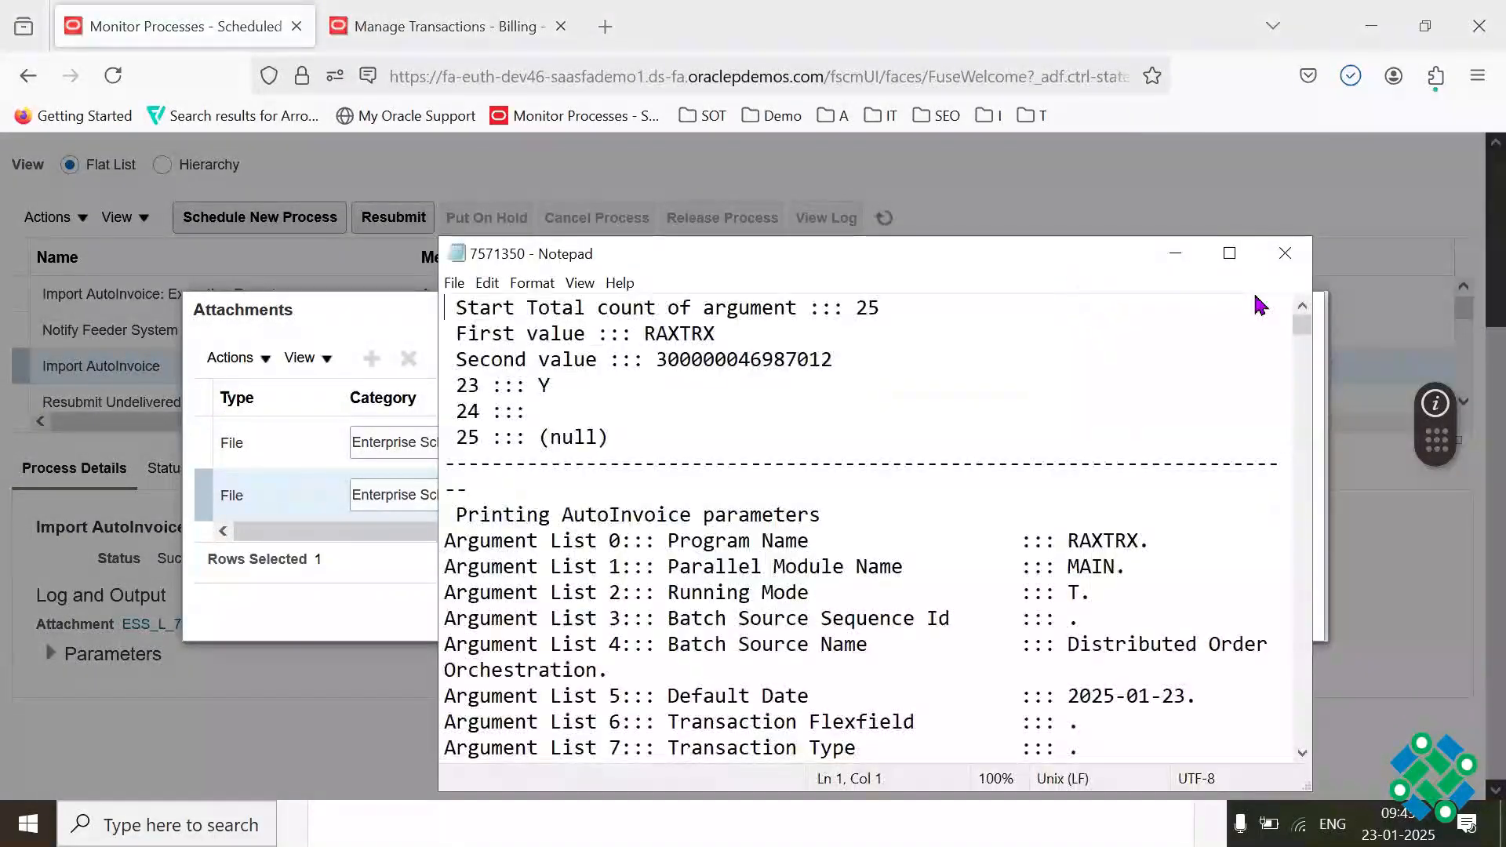
{"action": "left_click", "coordinate": [1231, 252]}
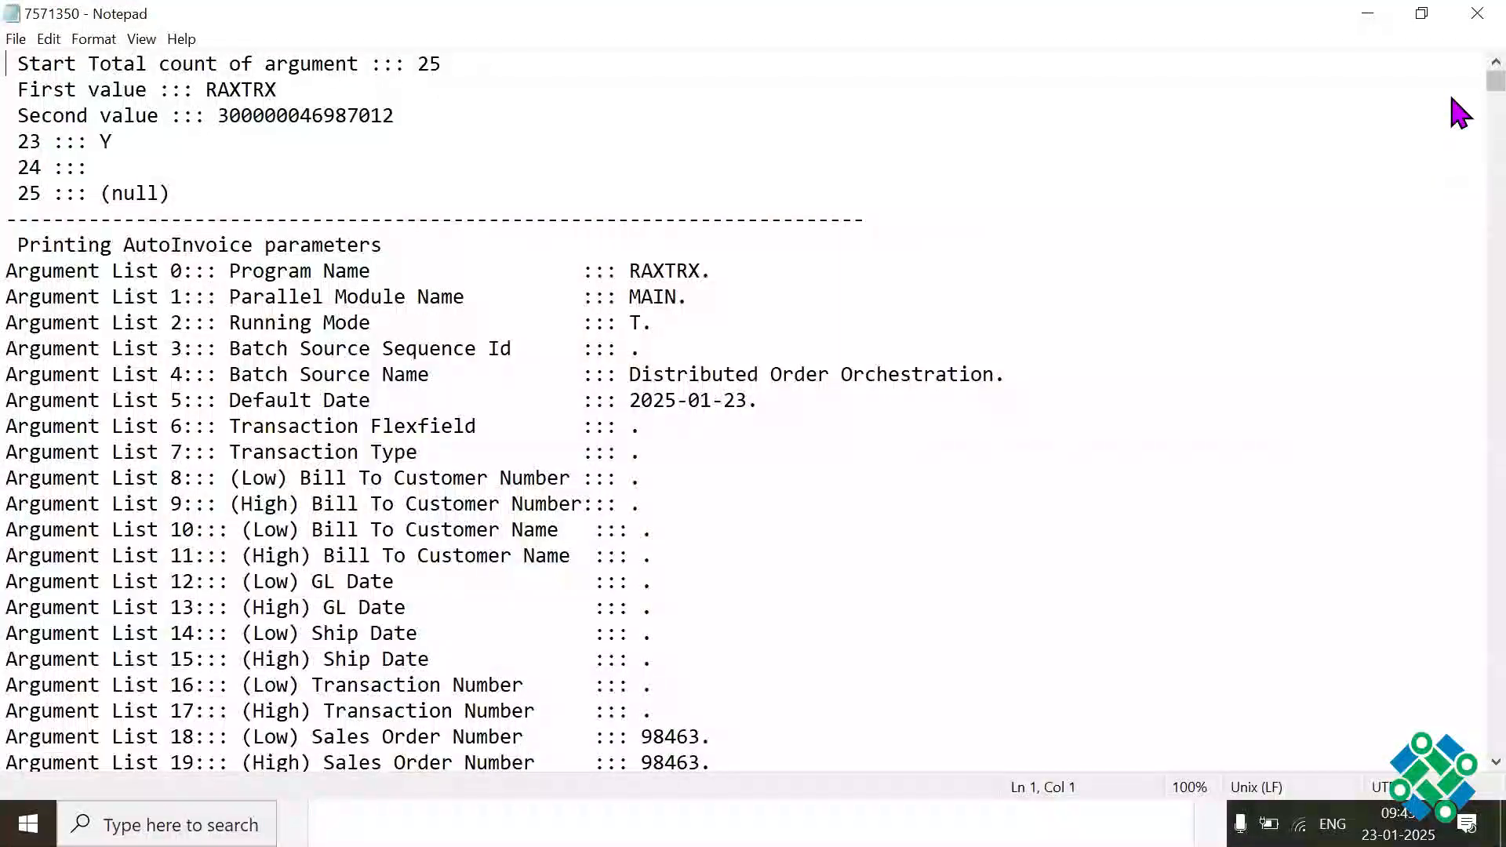
{"action": "scroll", "coordinate": [1457, 129], "scroll_direction": "down", "scroll_amount": 10}
{"action": "scroll", "coordinate": [1457, 129], "scroll_direction": "down", "scroll_amount": 20}
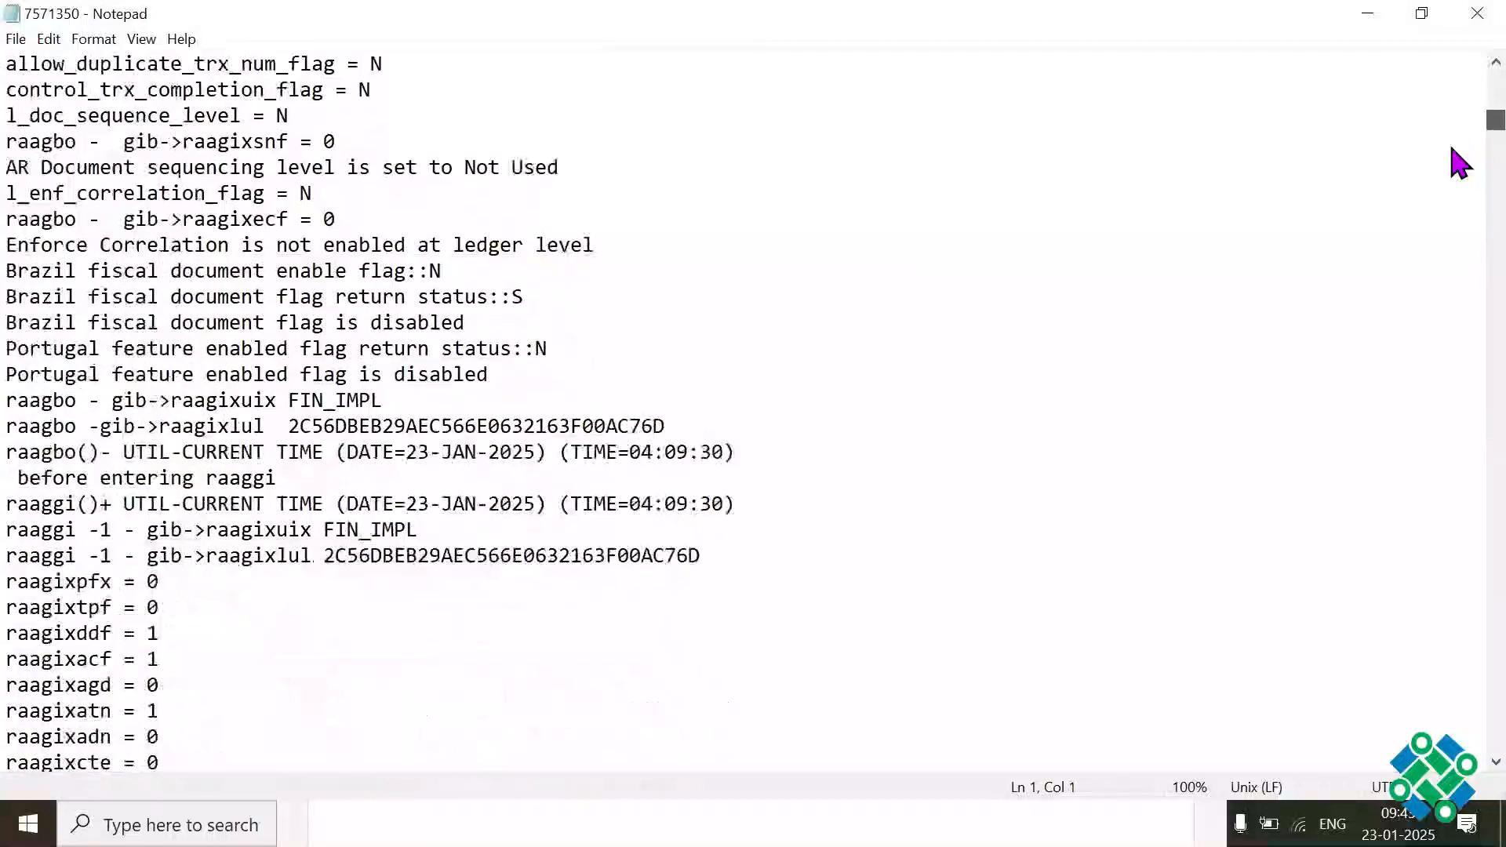
{"action": "scroll", "coordinate": [1458, 242], "scroll_direction": "down", "scroll_amount": 20}
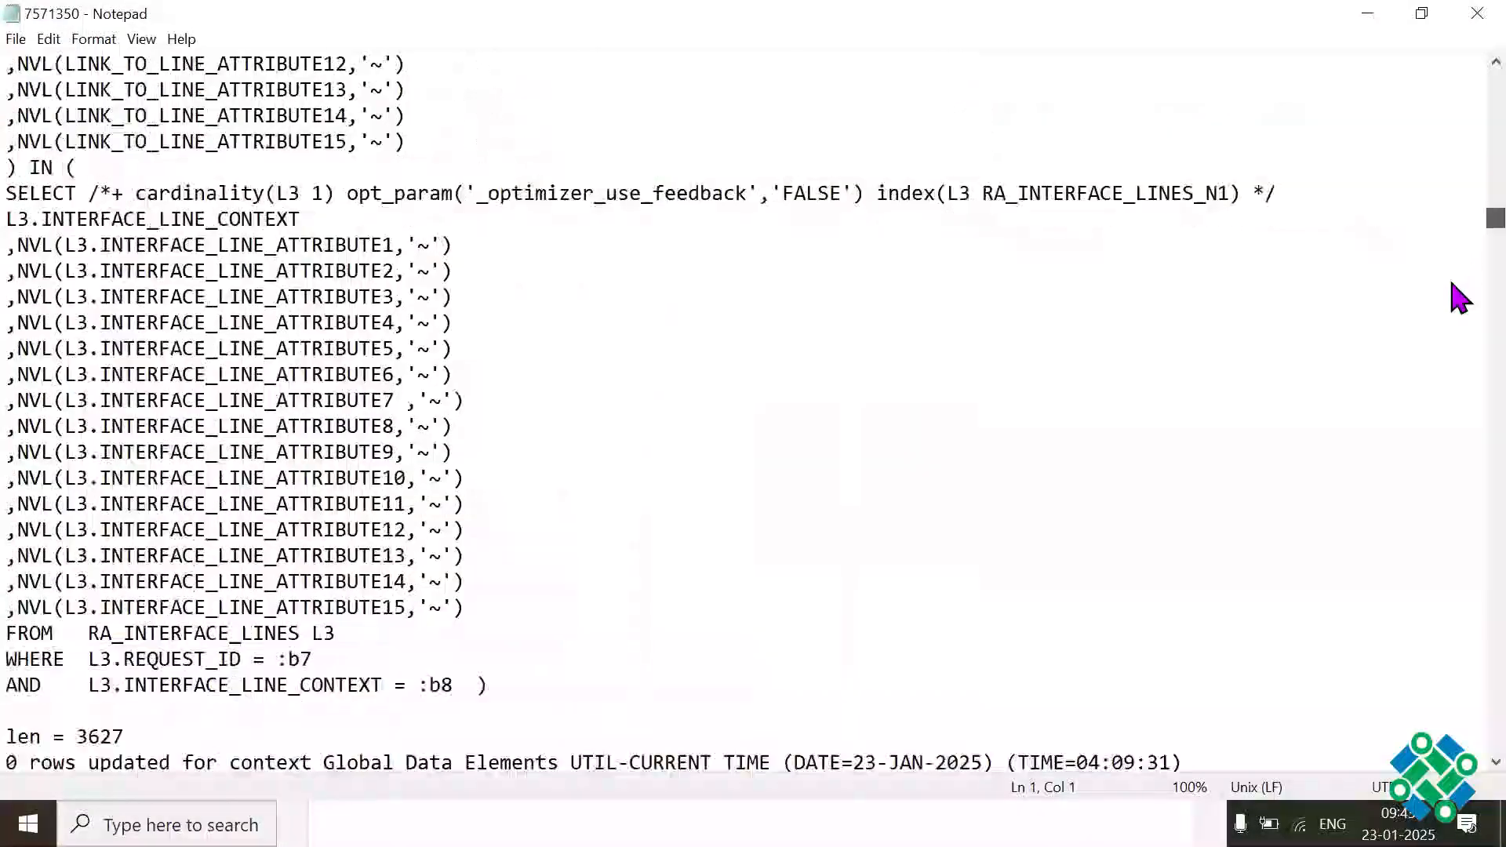
{"action": "scroll", "coordinate": [1458, 416], "scroll_direction": "down", "scroll_amount": 20}
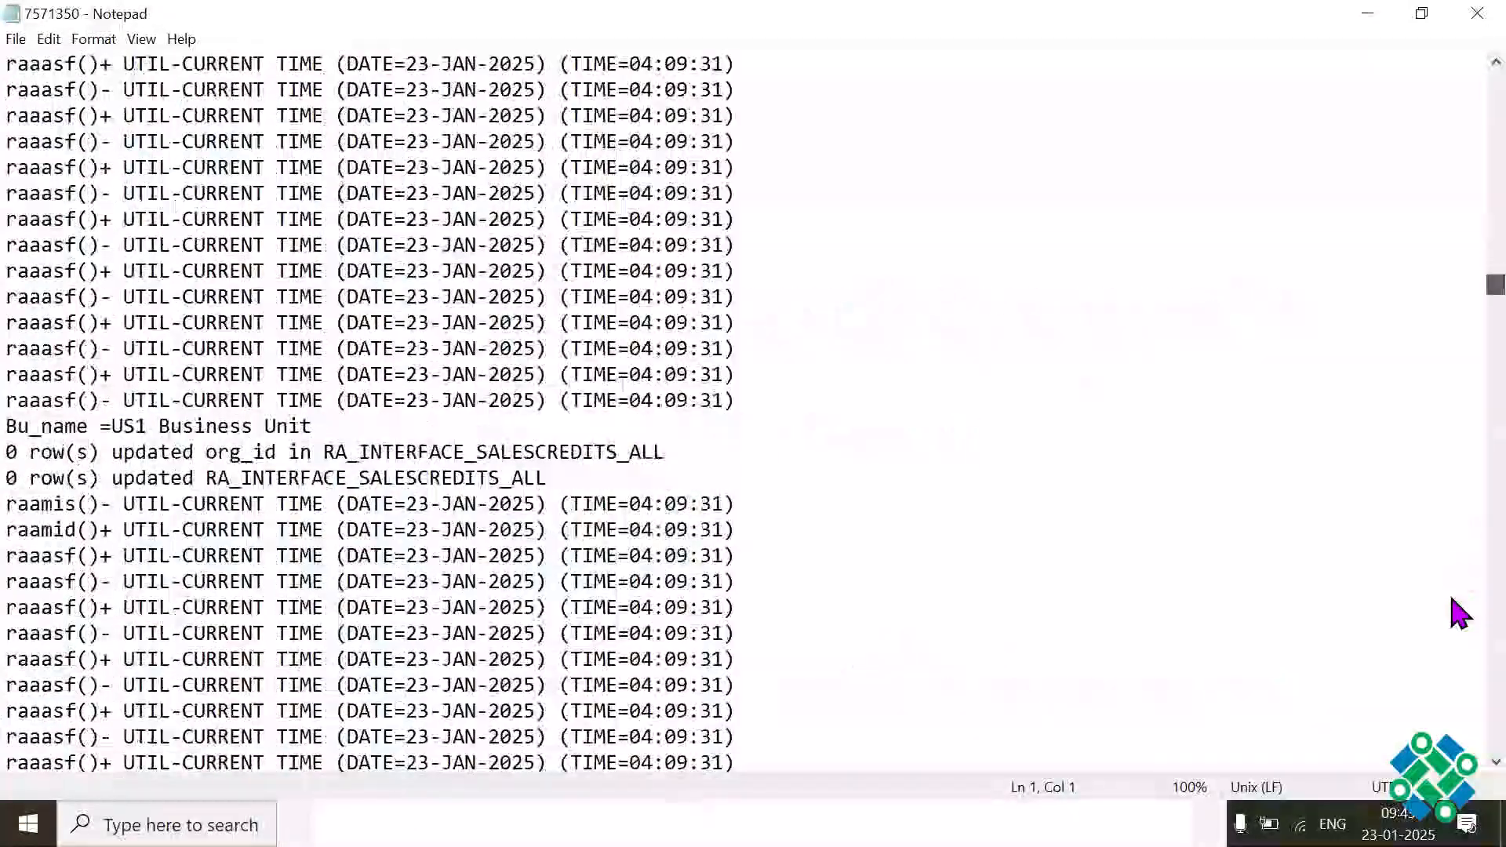
{"action": "scroll", "coordinate": [1457, 726], "scroll_direction": "down", "scroll_amount": 20}
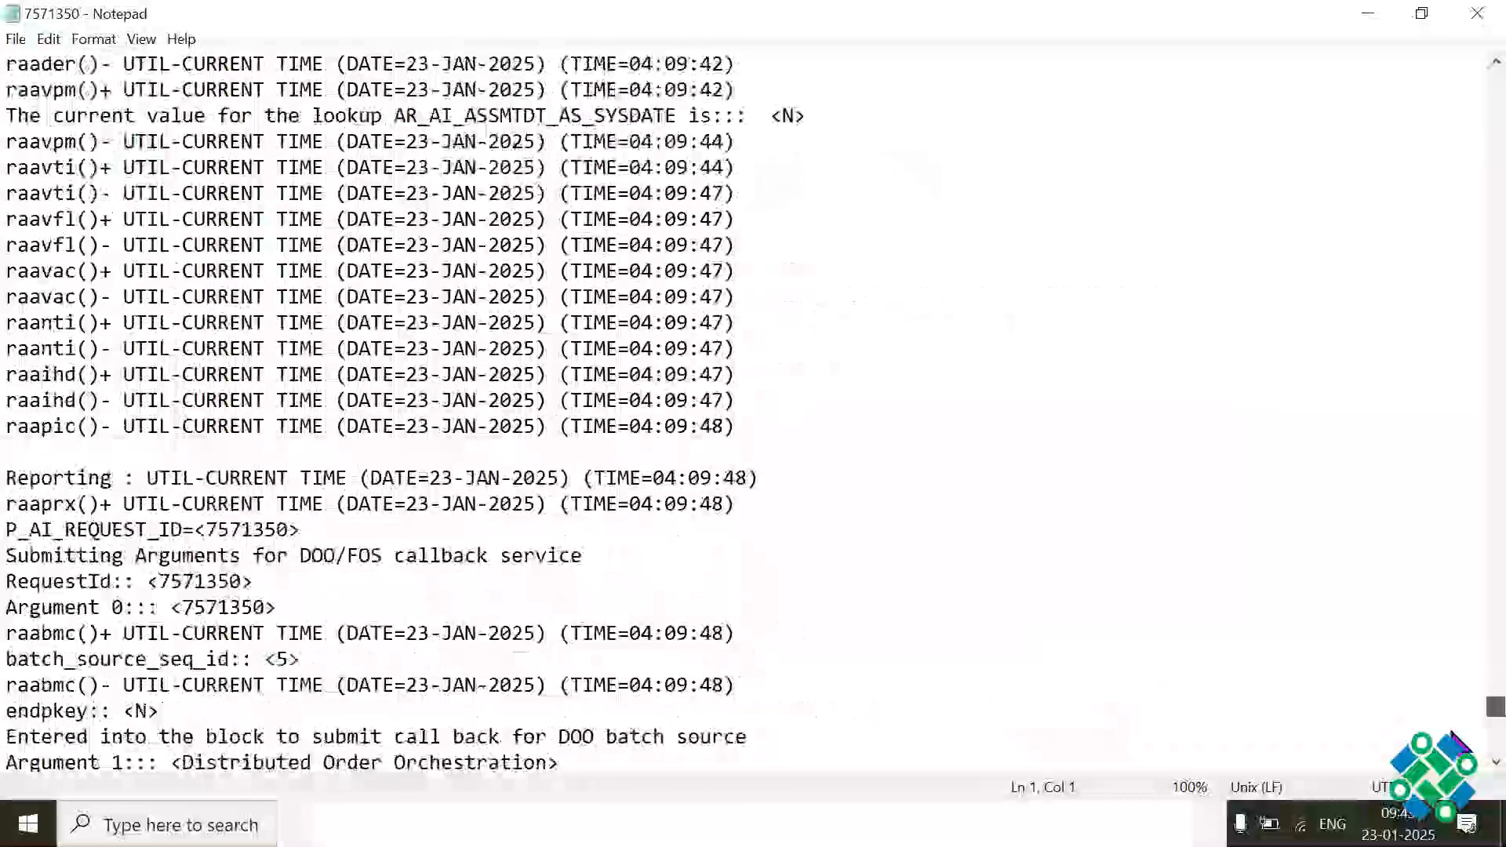
{"action": "scroll", "coordinate": [1453, 730], "scroll_direction": "down", "scroll_amount": 5}
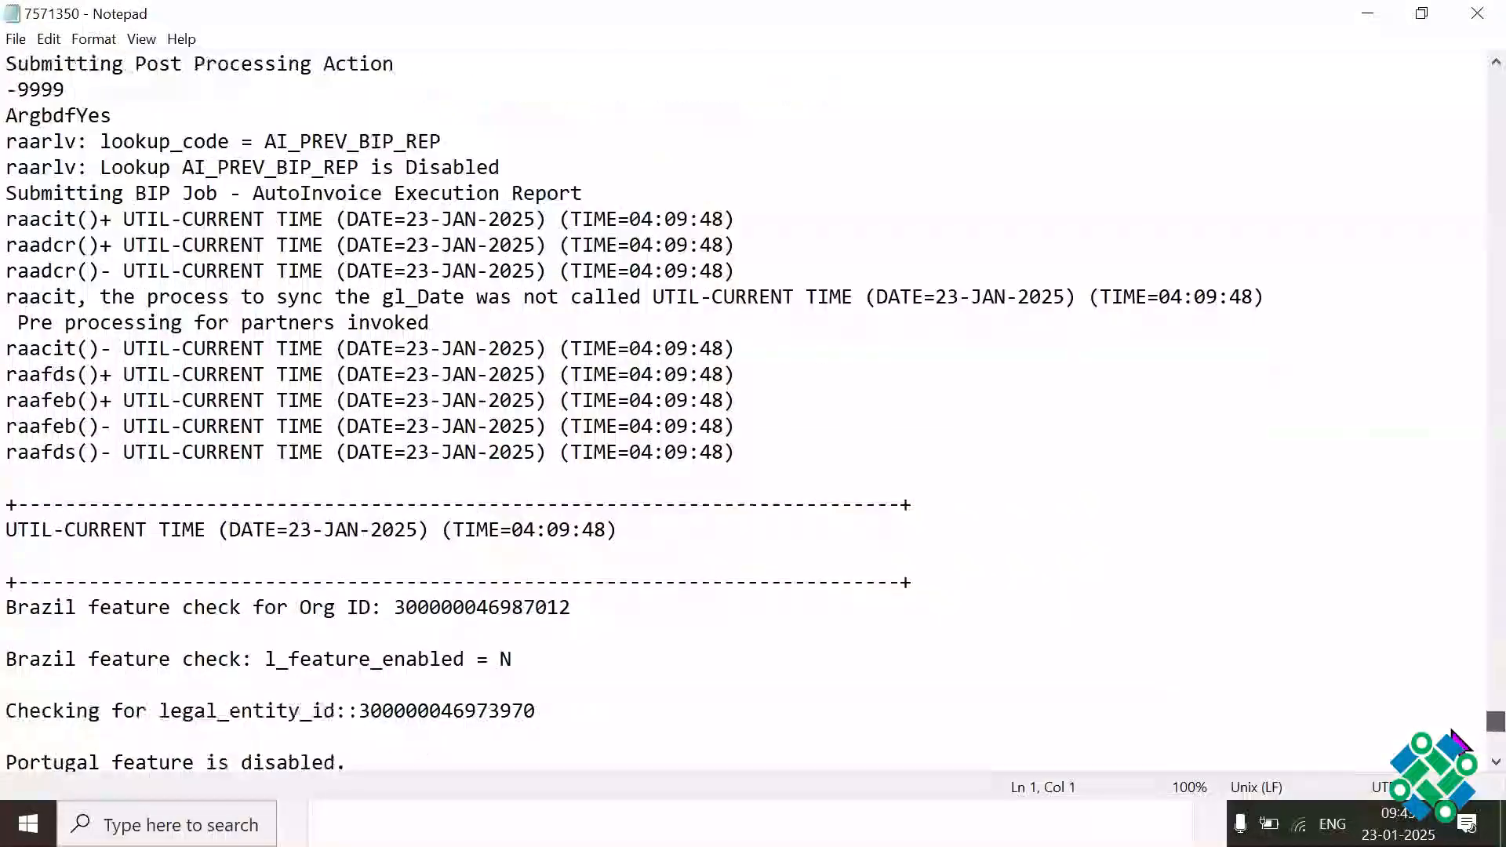
{"action": "scroll", "coordinate": [1452, 730], "scroll_direction": "down", "scroll_amount": 11}
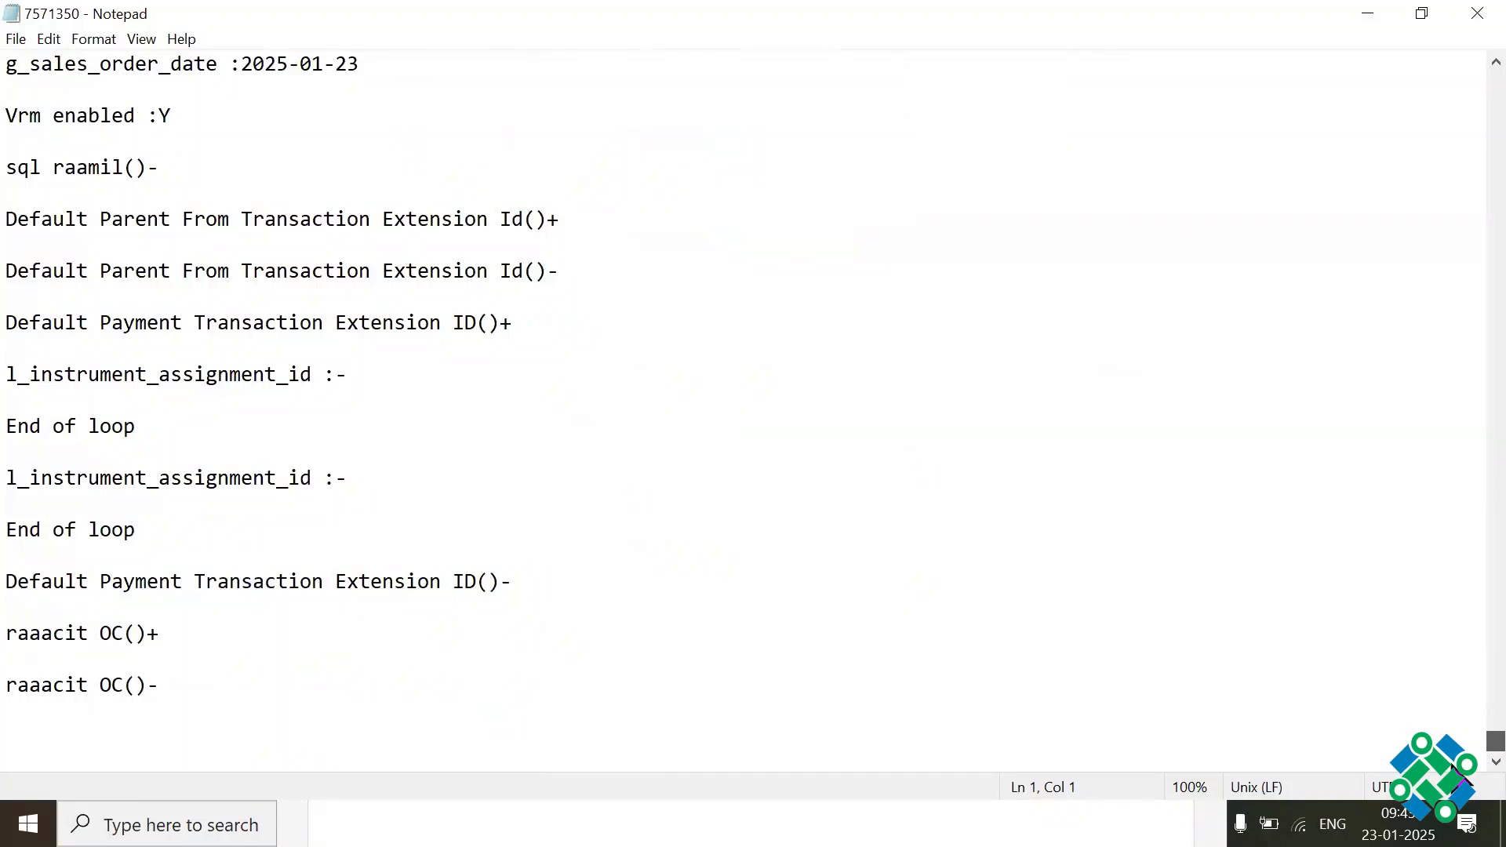
Step: Examine the log's closing entries around the AutoInvoice Execution Report submission and the gl_Date sync process
{"action": "left_click", "coordinate": [115, 531]}
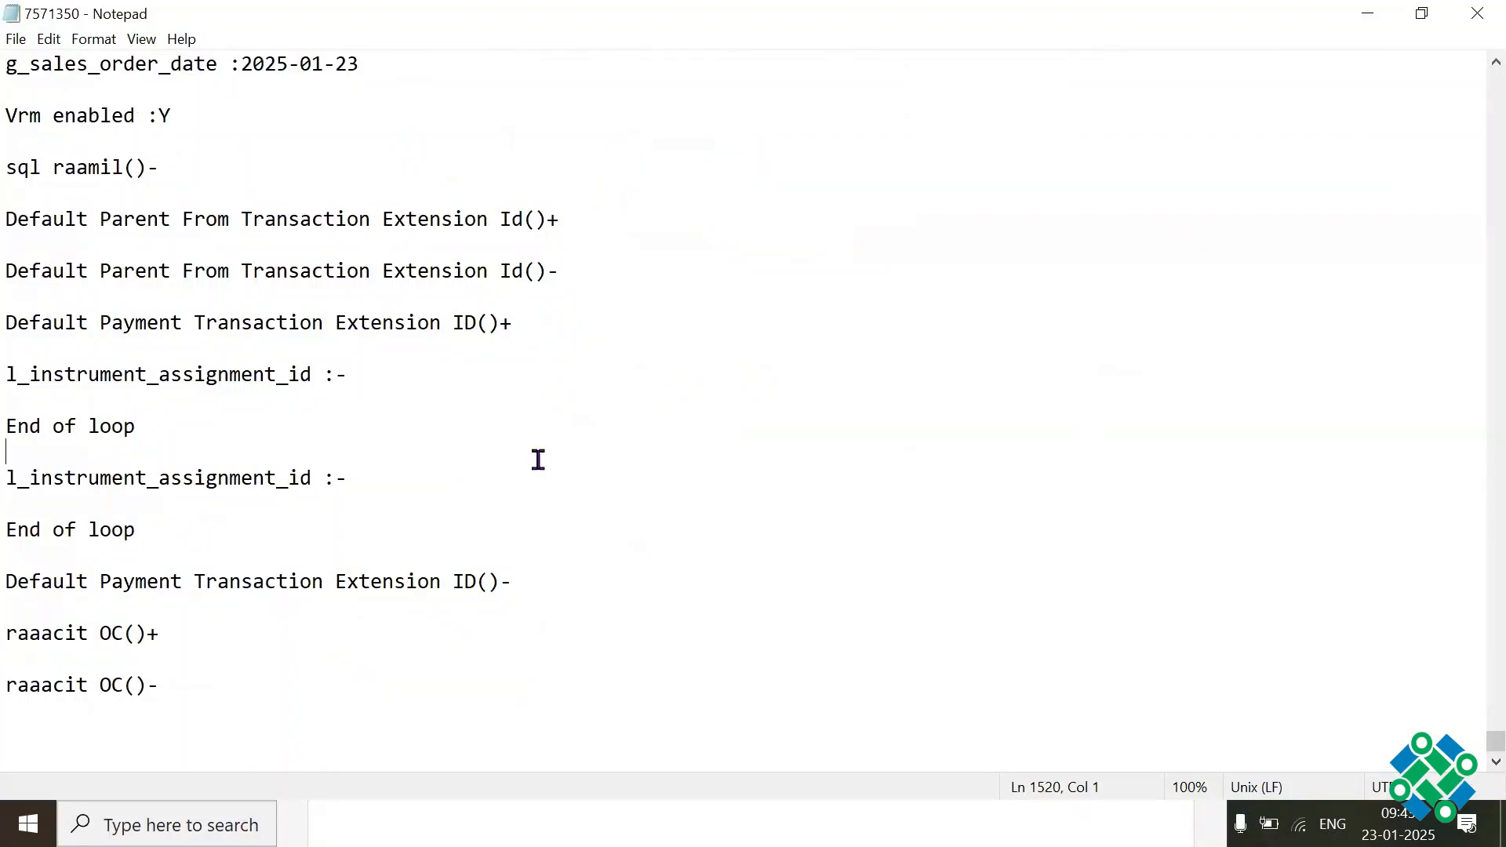
{"action": "key", "text": "Page_Up"}
{"action": "key", "text": "Page_Up"}
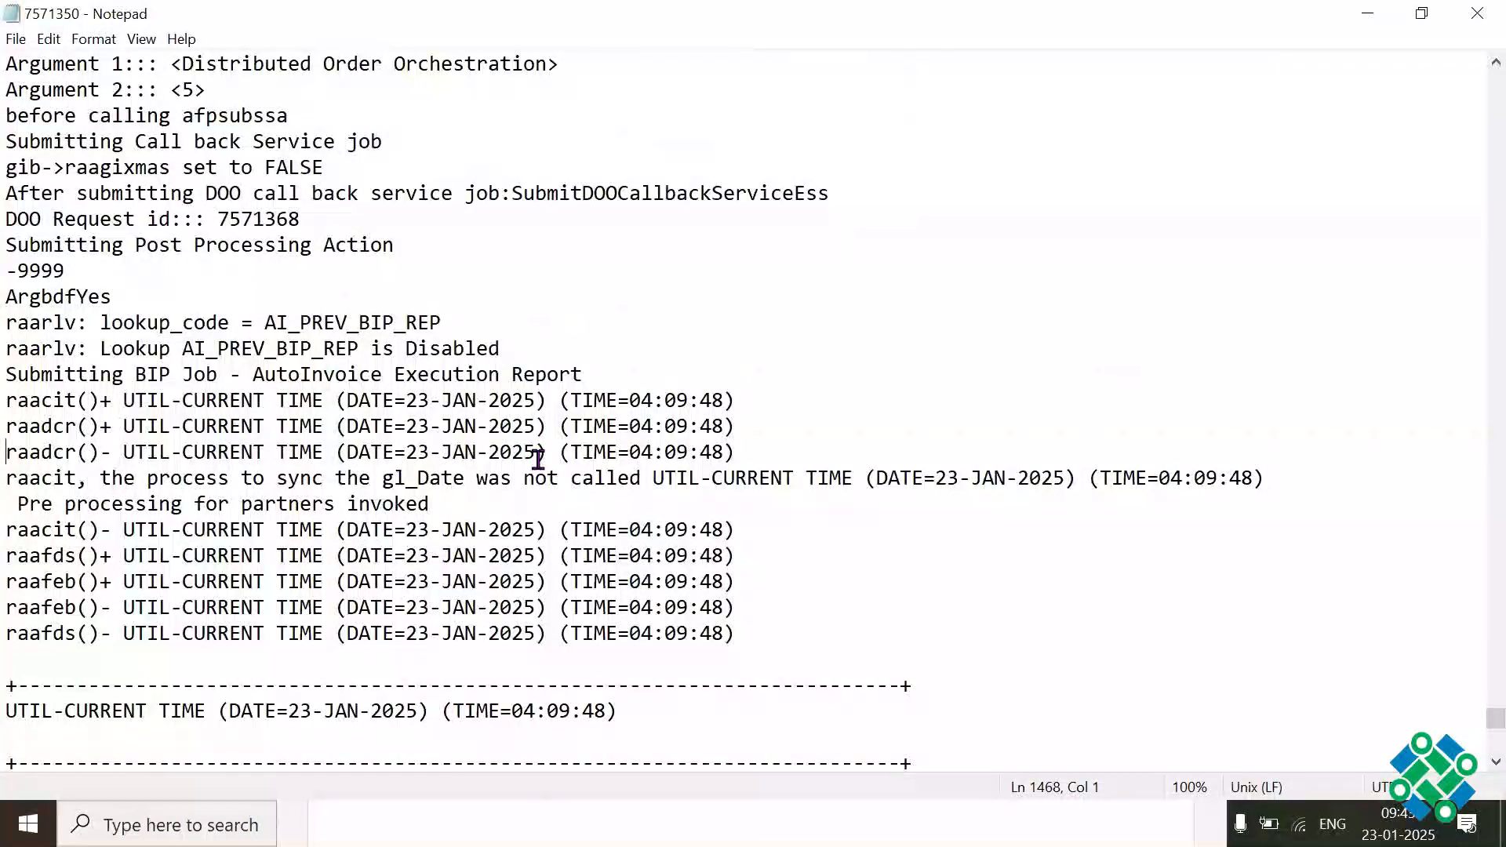
{"action": "left_click_drag", "start_coordinate": [328, 373], "coordinate": [417, 377]}
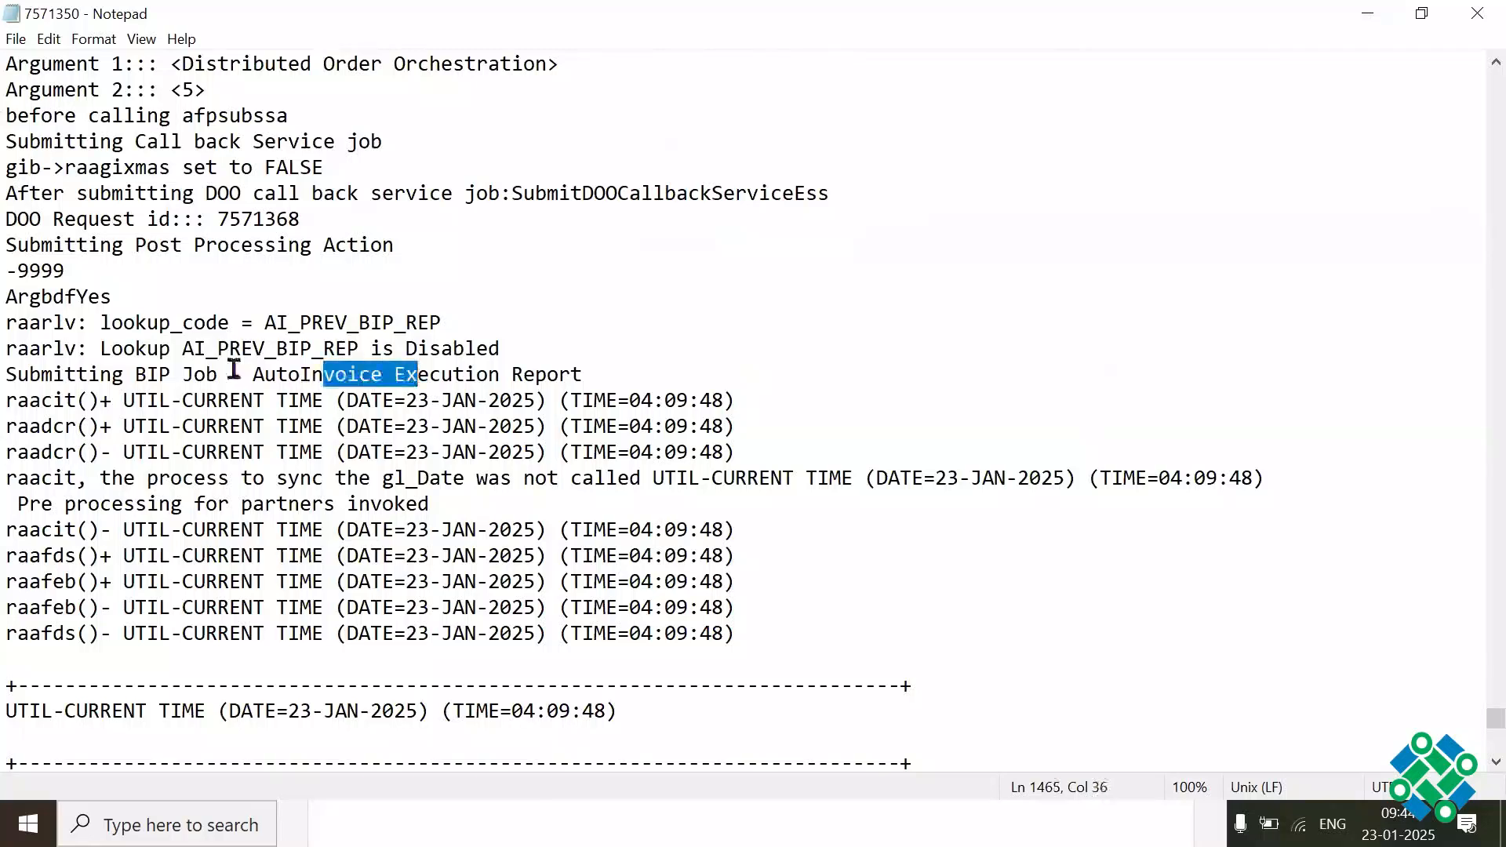
{"action": "left_click_drag", "start_coordinate": [232, 370], "coordinate": [298, 358]}
{"action": "left_click", "coordinate": [455, 356]}
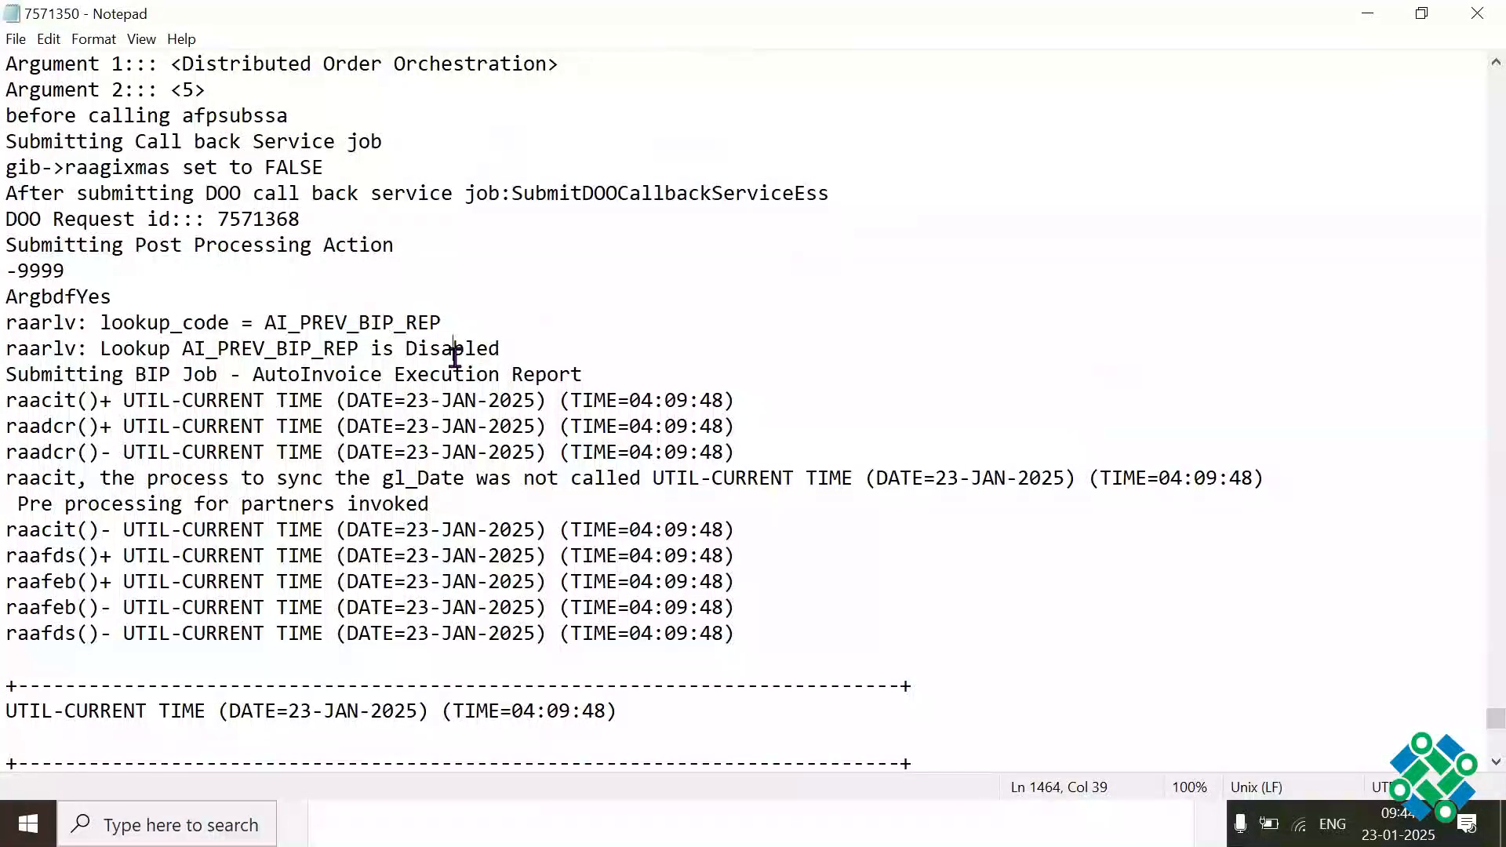
{"action": "left_click_drag", "start_coordinate": [256, 479], "coordinate": [288, 480]}
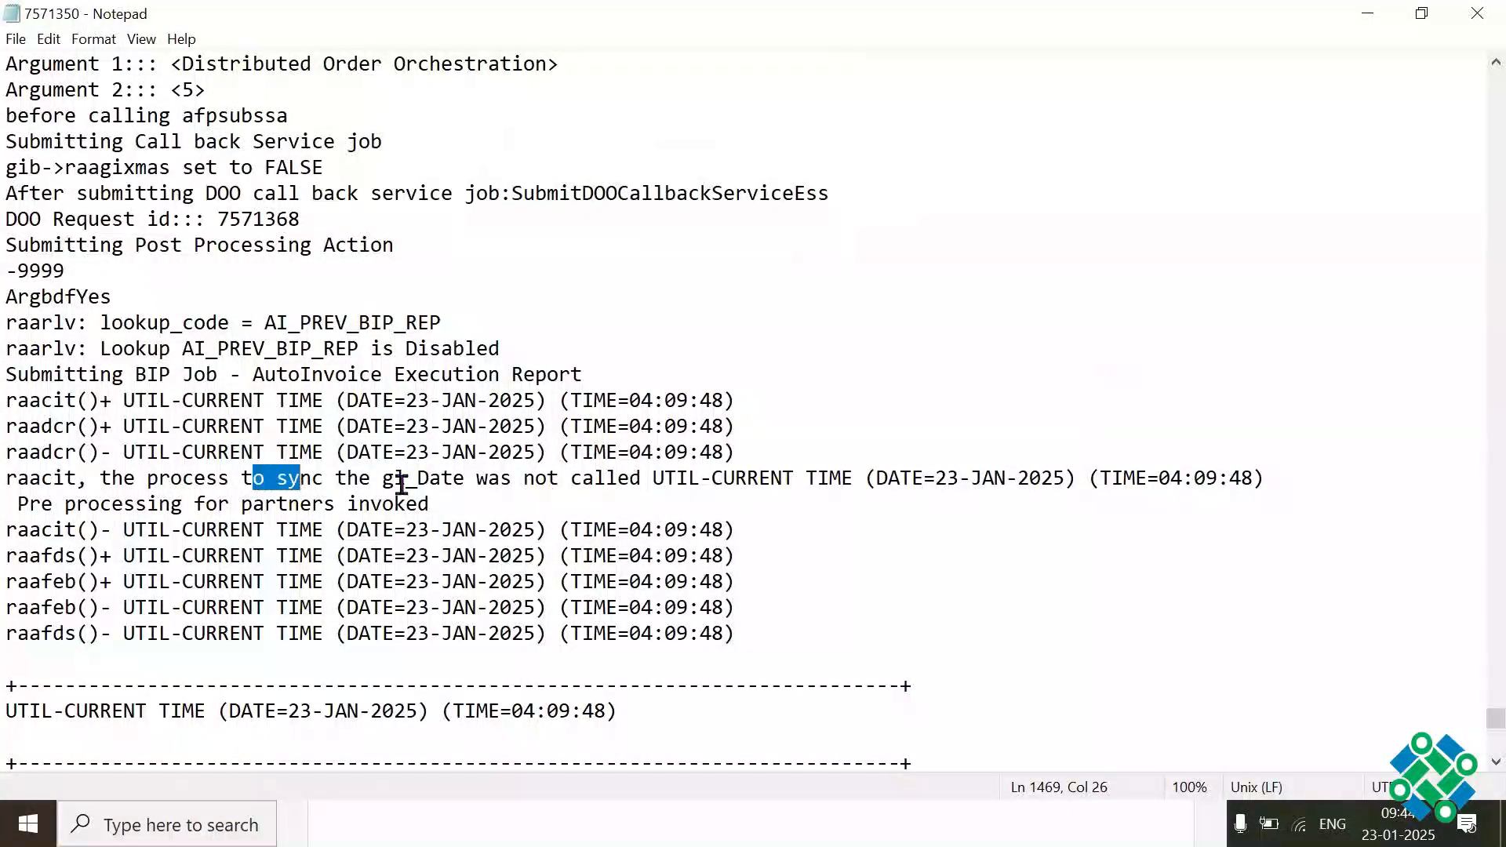
{"action": "left_click", "coordinate": [417, 480]}
{"action": "left_click_drag", "start_coordinate": [157, 490], "coordinate": [231, 499]}
{"action": "left_click", "coordinate": [945, 510]}
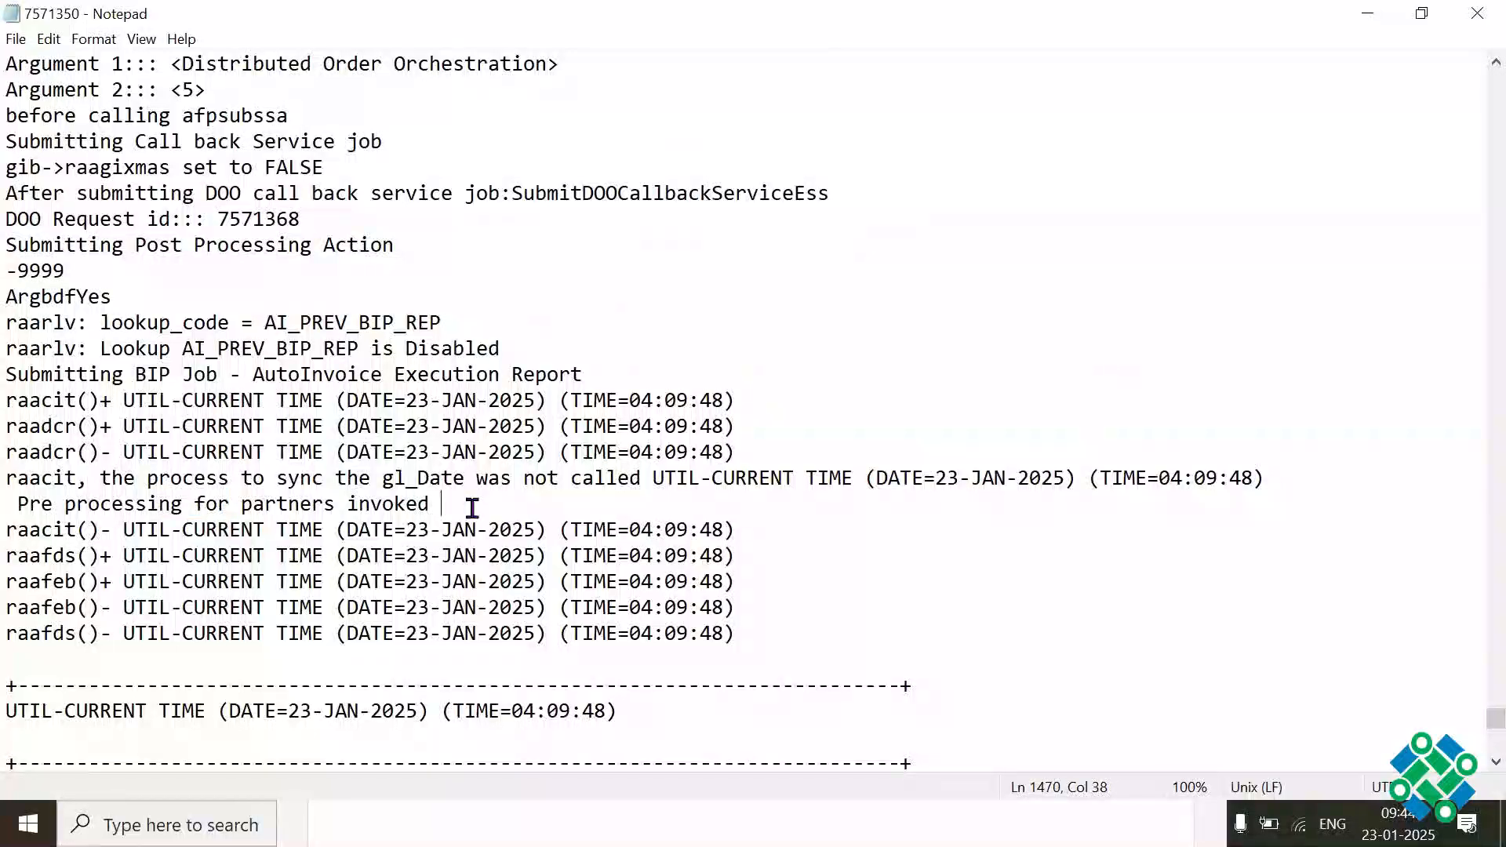
Step: Check the earlier raapem entries in the log and highlight the message about the transaction's accounting date
{"action": "key", "text": "Page_Up"}
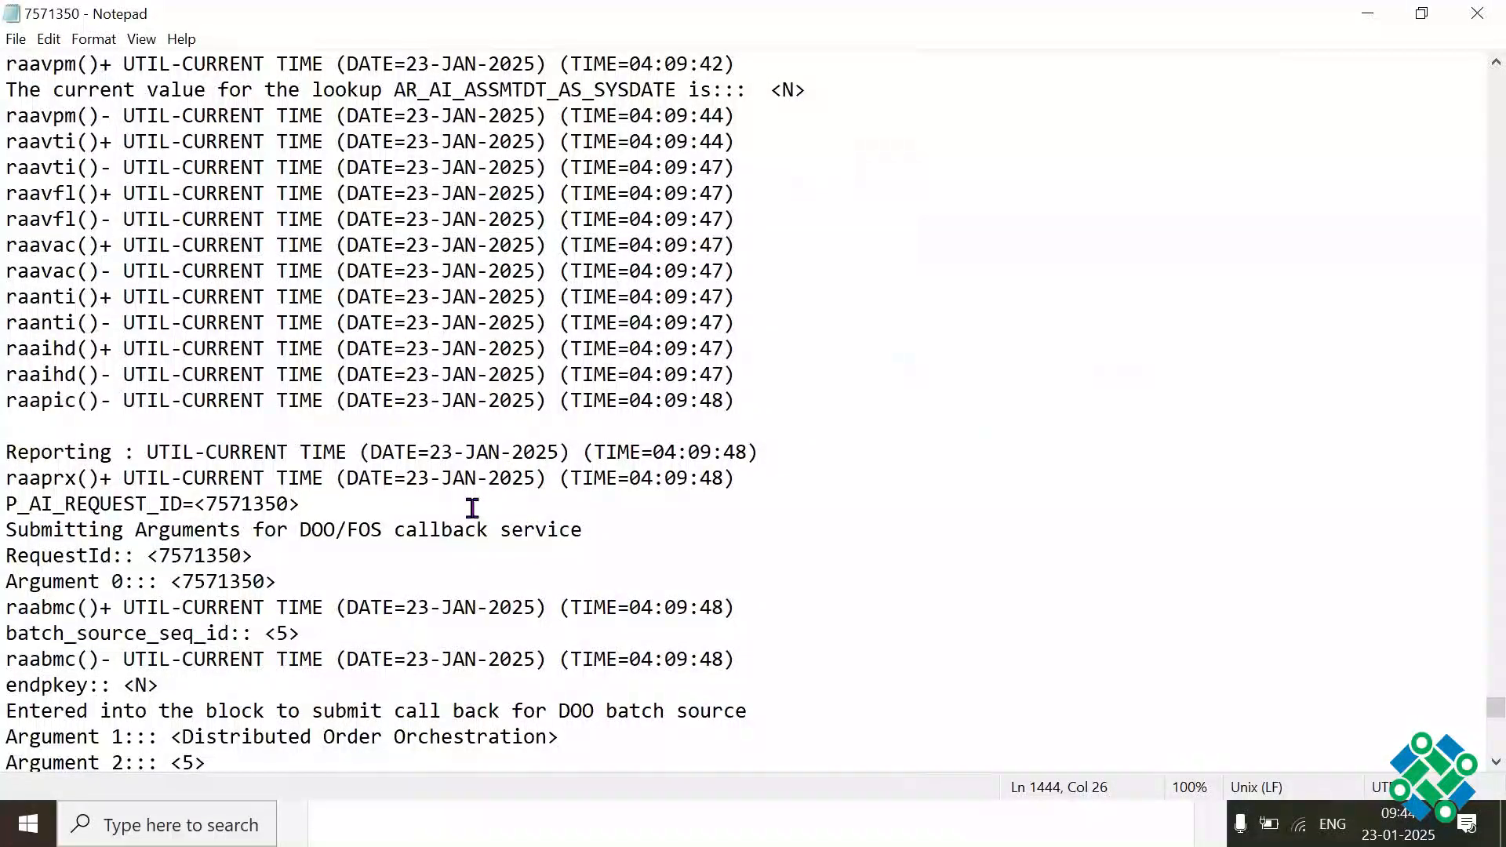
{"action": "key", "text": "Page_Up"}
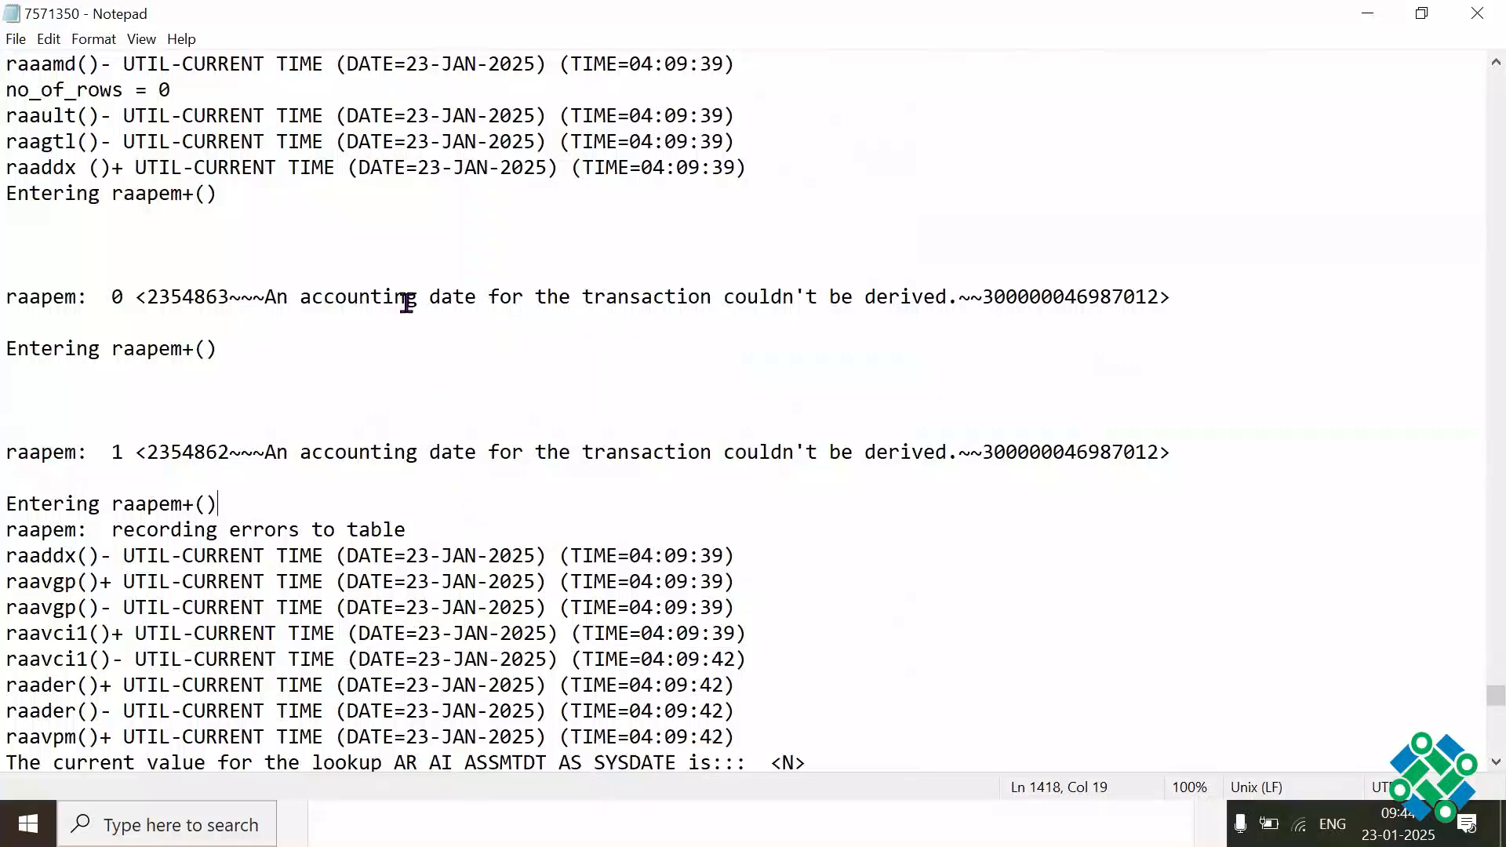
{"action": "left_click_drag", "start_coordinate": [335, 303], "coordinate": [851, 303]}
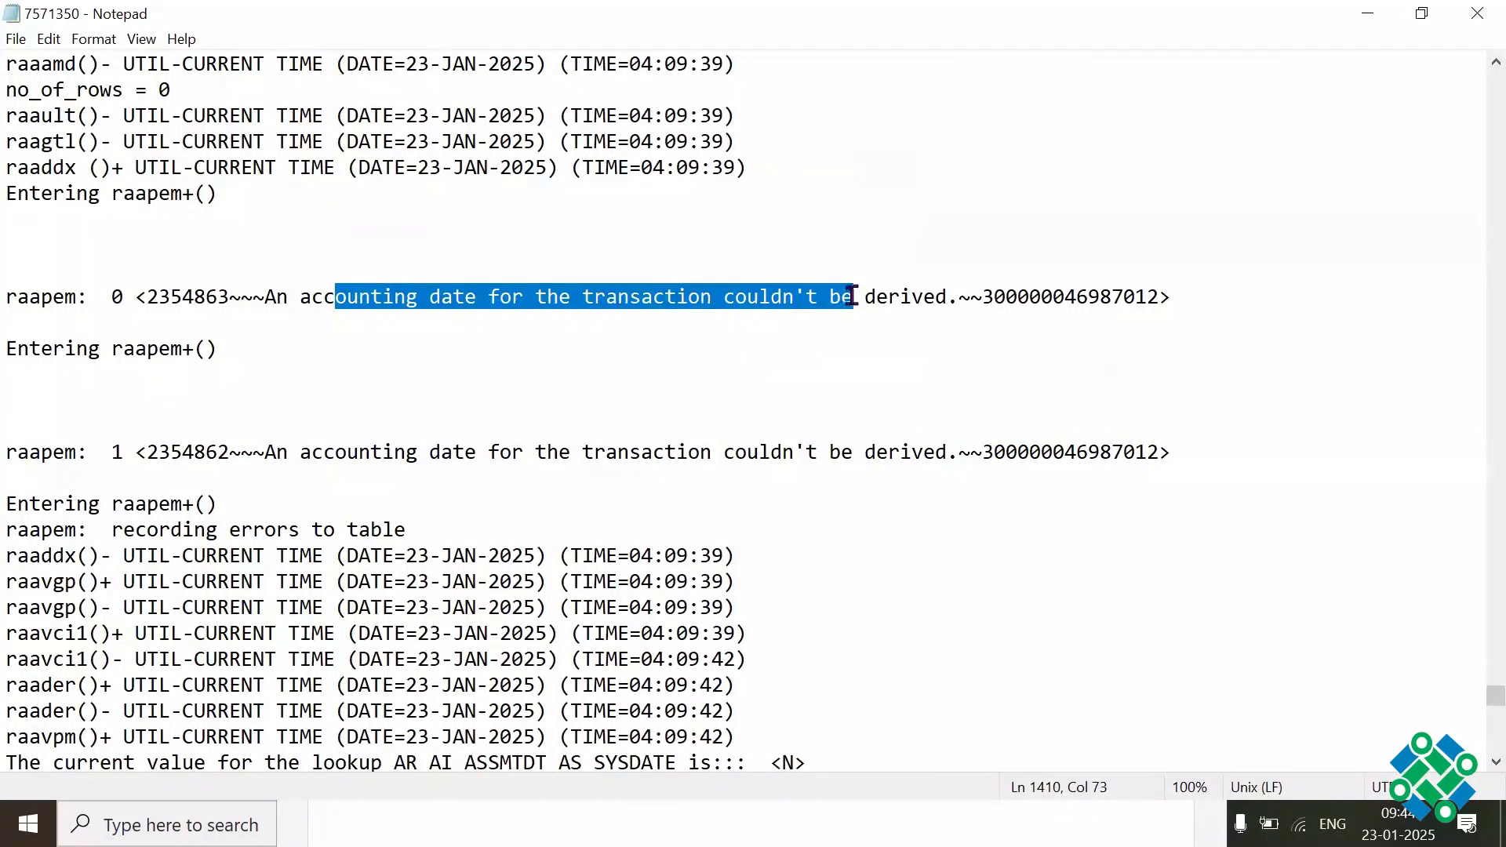
{"action": "left_click", "coordinate": [889, 369]}
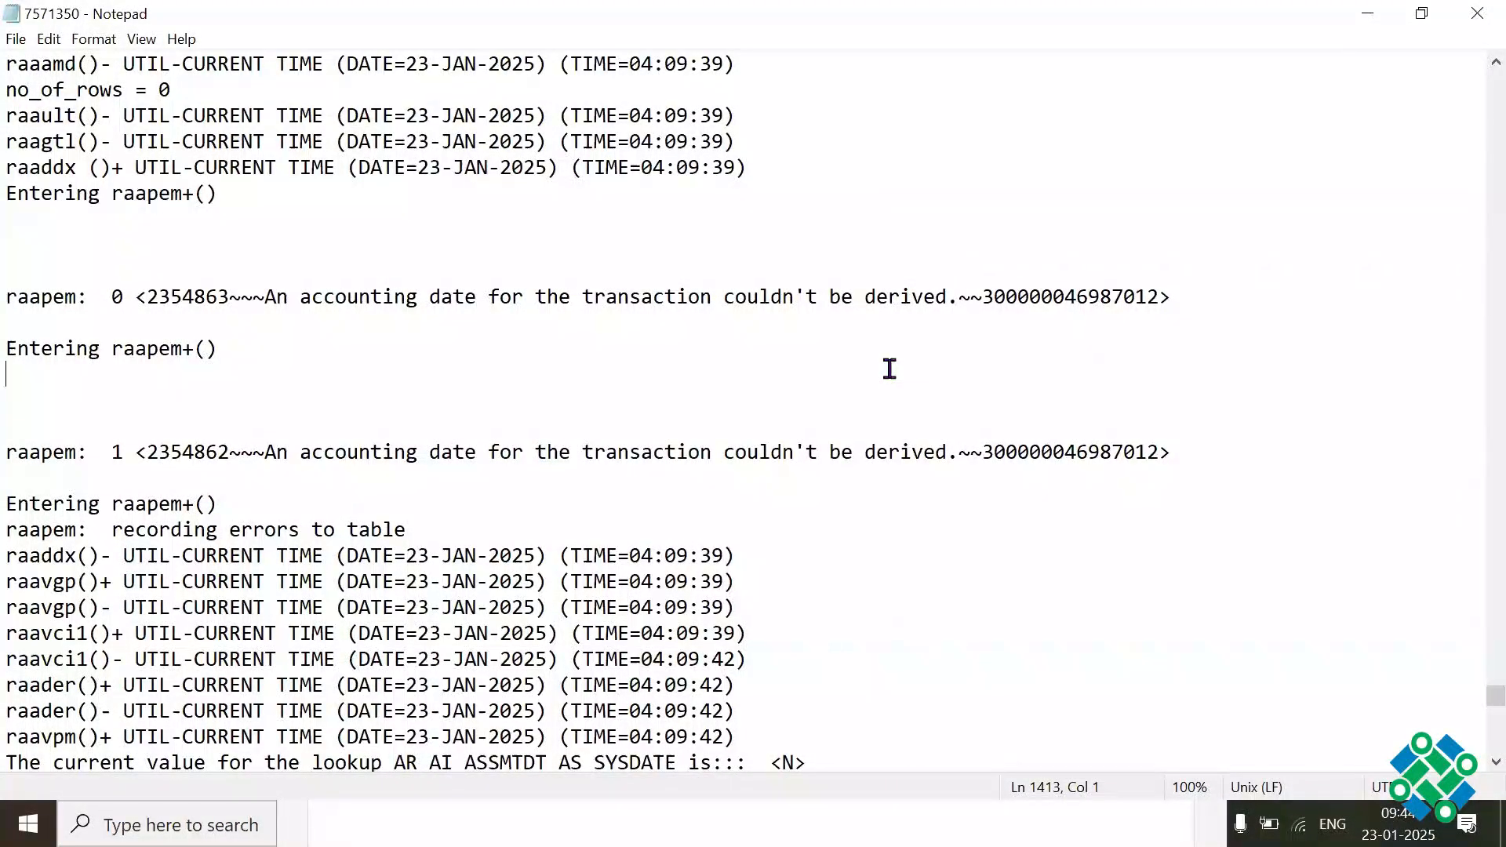
{"action": "left_click_drag", "start_coordinate": [280, 286], "coordinate": [817, 284]}
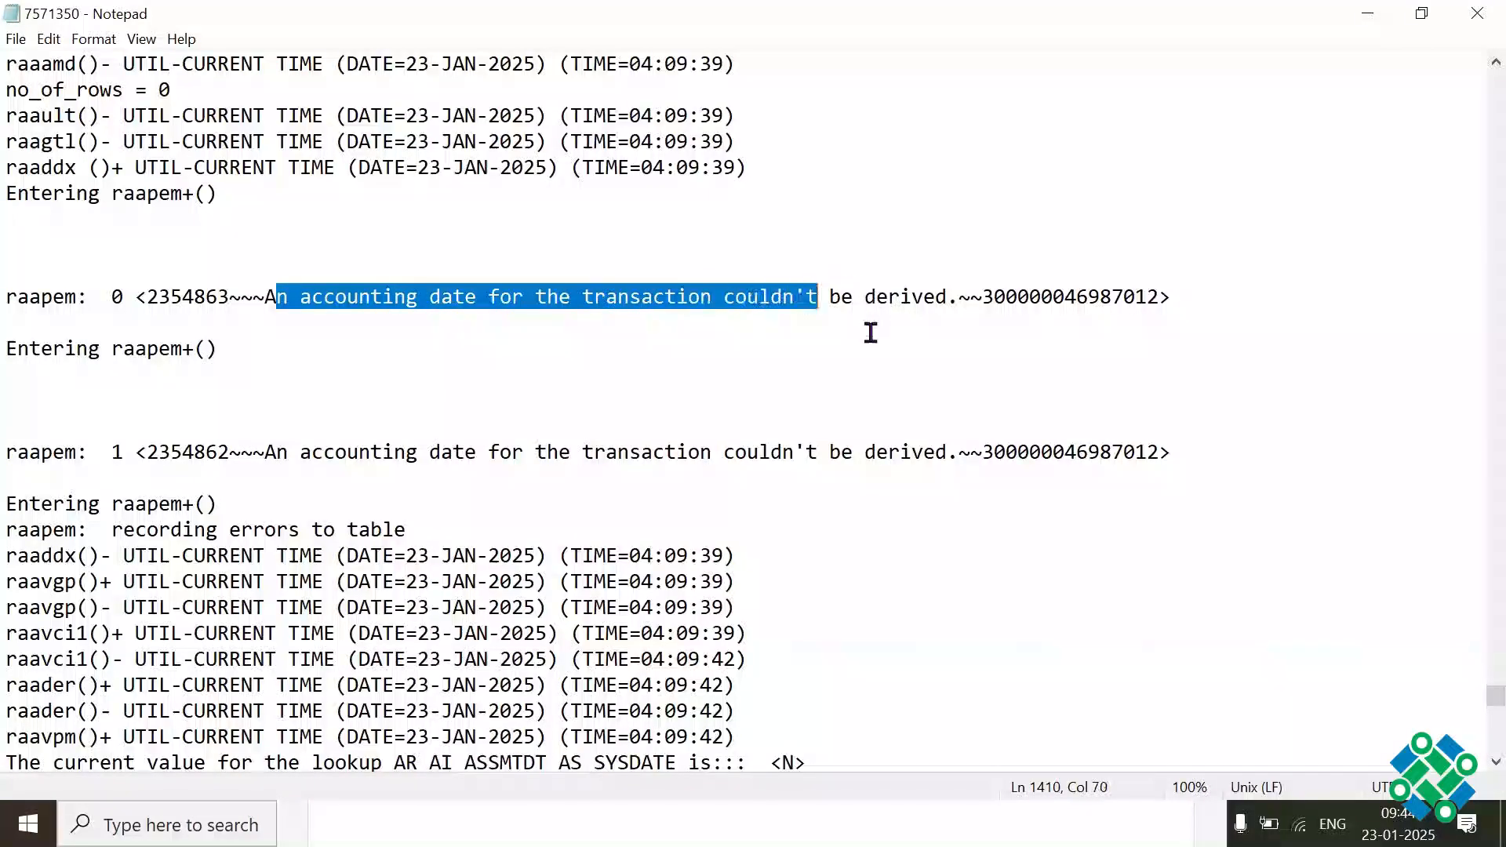
{"action": "left_click", "coordinate": [868, 330]}
Step: Review the log backwards through the grouping and raaasf entries to the SQL that updates the interface lines, inspecting its INTERFACE_LINE_ID expression
{"action": "key", "text": "Page_Up"}
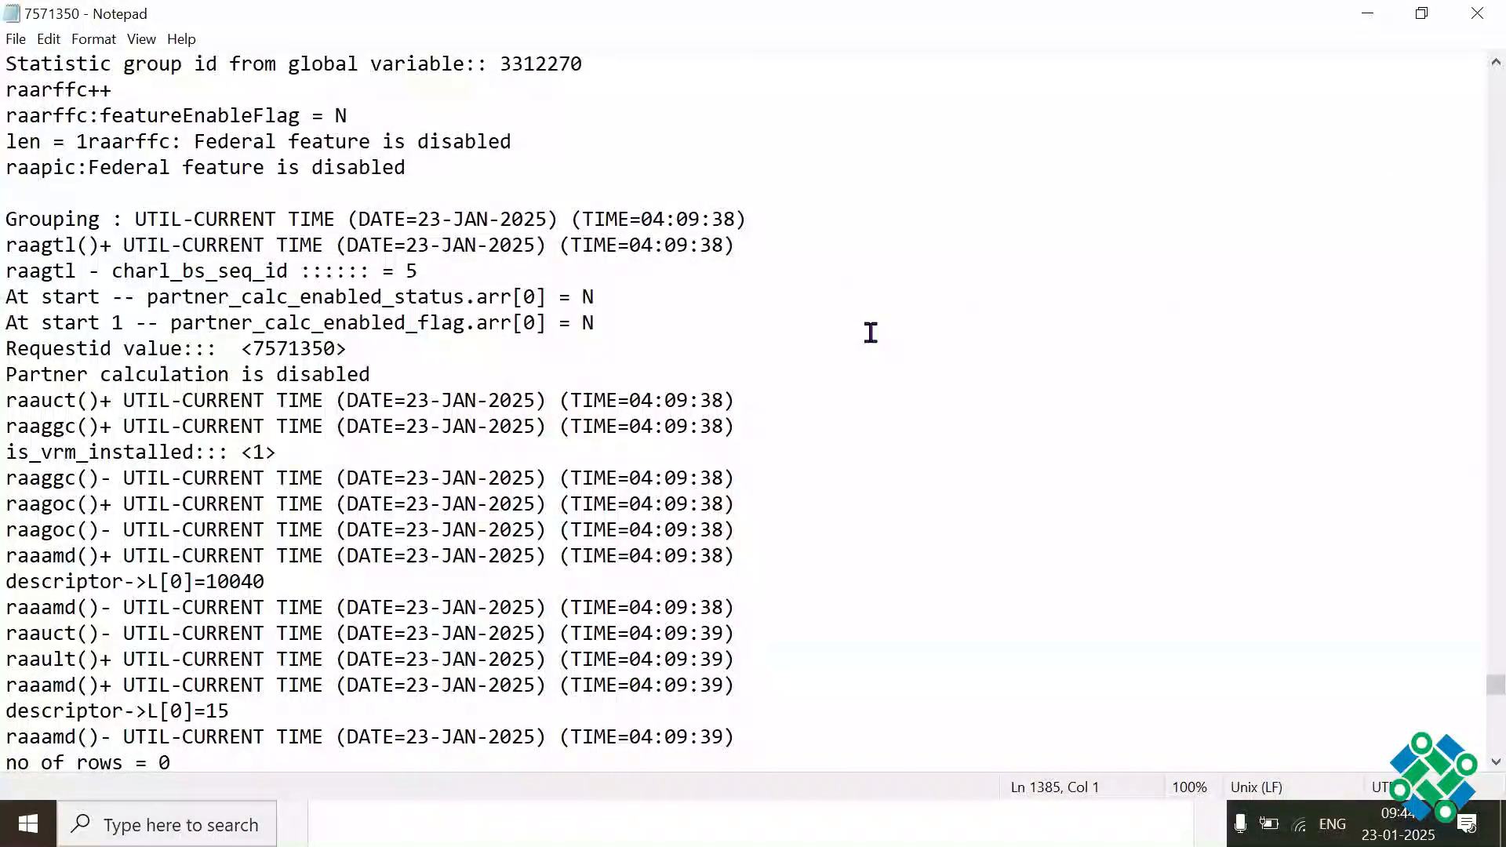
{"action": "key", "text": "Page_Up"}
{"action": "key", "text": "Page_Up"}
{"action": "key", "text": "Page_Up"}
{"action": "key", "text": "Page_Up"}
{"action": "key", "text": "Page_Up"}
{"action": "key", "text": "Page_Up"}
{"action": "key", "text": "Page_Up"}
{"action": "key", "text": "Page_Up"}
{"action": "key", "text": "Page_Up"}
{"action": "key", "text": "Page_Up"}
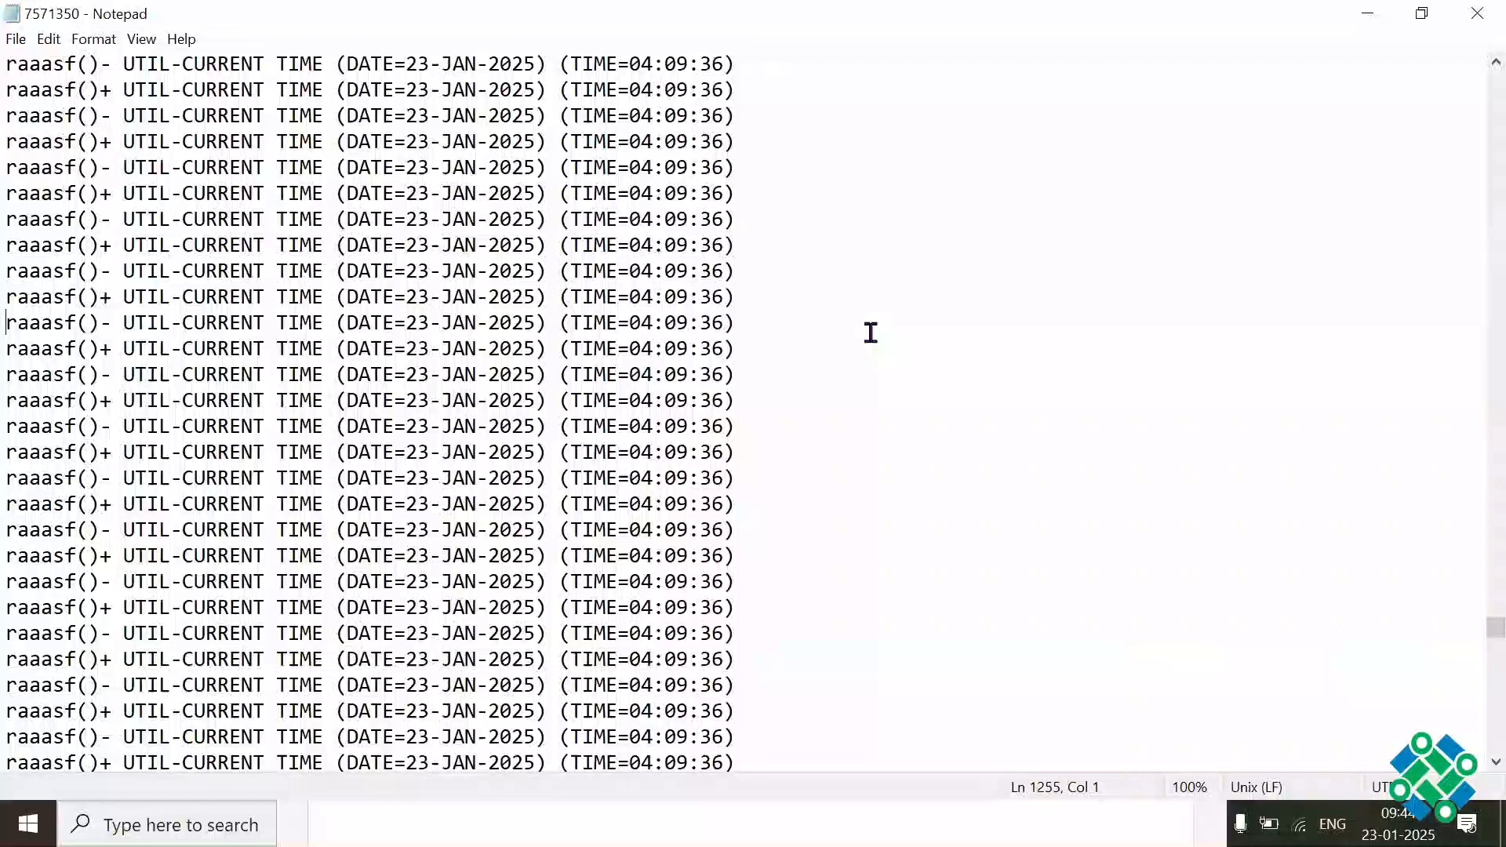
{"action": "key", "text": "Page_Up"}
{"action": "key", "text": "Page_Up"}
{"action": "key", "text": "Page_Up"}
{"action": "key", "text": "Page_Up"}
{"action": "key", "text": "Page_Up"}
{"action": "key", "text": "Page_Up"}
{"action": "key", "text": "Page_Up"}
{"action": "key", "text": "Page_Up"}
{"action": "key", "text": "Page_Up"}
{"action": "key", "text": "Page_Up"}
{"action": "key", "text": "Page_Up"}
{"action": "key", "text": "Page_Up"}
{"action": "key", "text": "Page_Up"}
{"action": "key", "text": "Page_Up"}
{"action": "key", "text": "Page_Up"}
{"action": "key", "text": "Page_Up"}
{"action": "key", "text": "Page_Up"}
{"action": "key", "text": "Page_Up"}
{"action": "key", "text": "Page_Up"}
{"action": "key", "text": "Page_Up"}
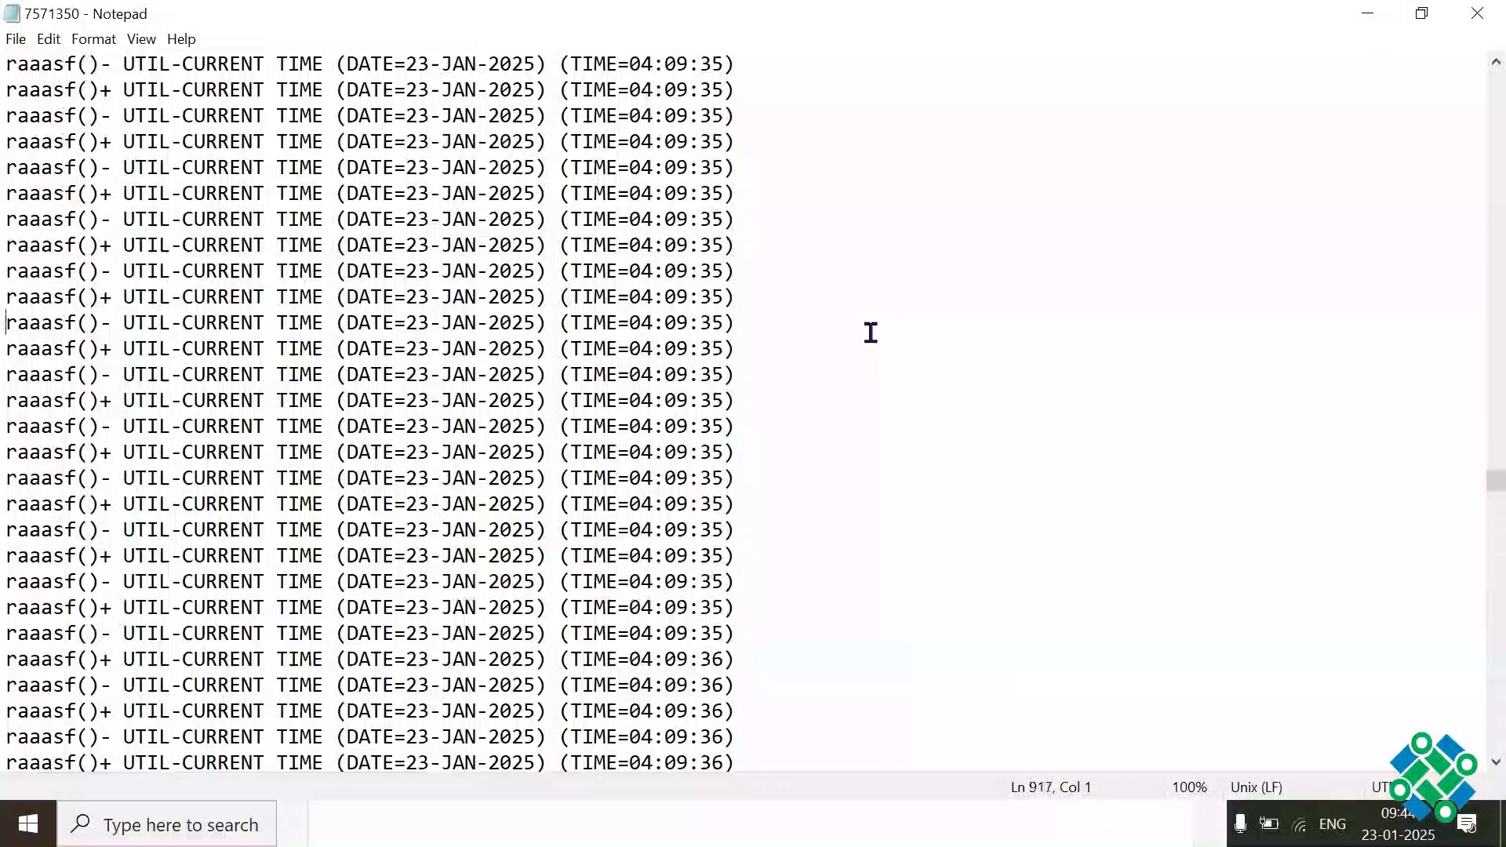
{"action": "key", "text": "Page_Up"}
{"action": "key", "text": "Page_Up"}
{"action": "key", "text": "Page_Up"}
{"action": "key", "text": "Page_Up"}
{"action": "key", "text": "Page_Up"}
{"action": "key", "text": "Page_Up"}
{"action": "key", "text": "Page_Up"}
{"action": "key", "text": "Page_Up"}
{"action": "key", "text": "Page_Up"}
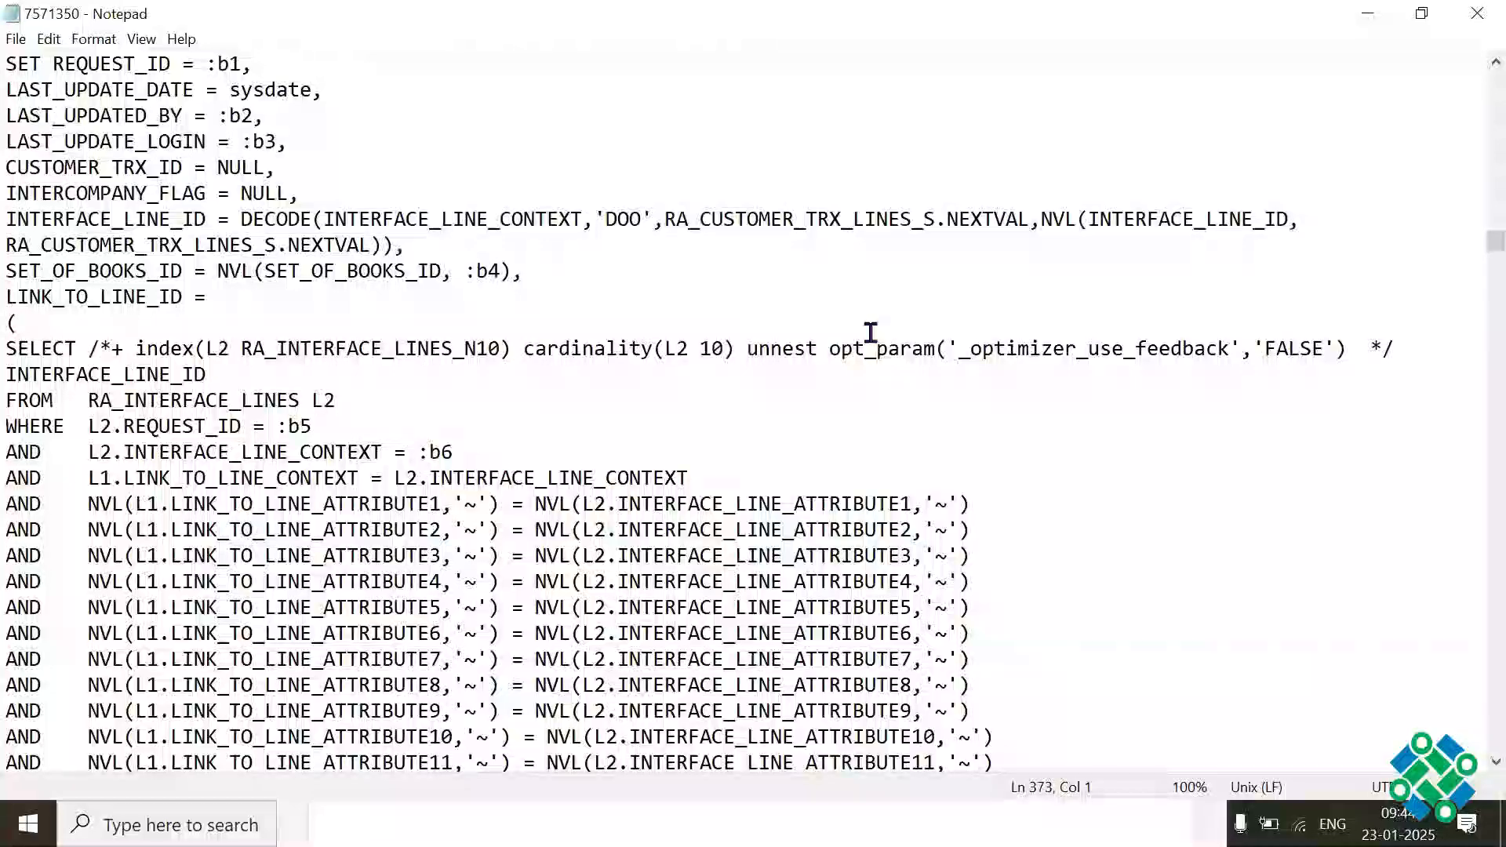
{"action": "left_click", "coordinate": [667, 216]}
{"action": "left_click", "coordinate": [796, 212], "text": "shift"}
{"action": "left_click", "coordinate": [817, 346]}
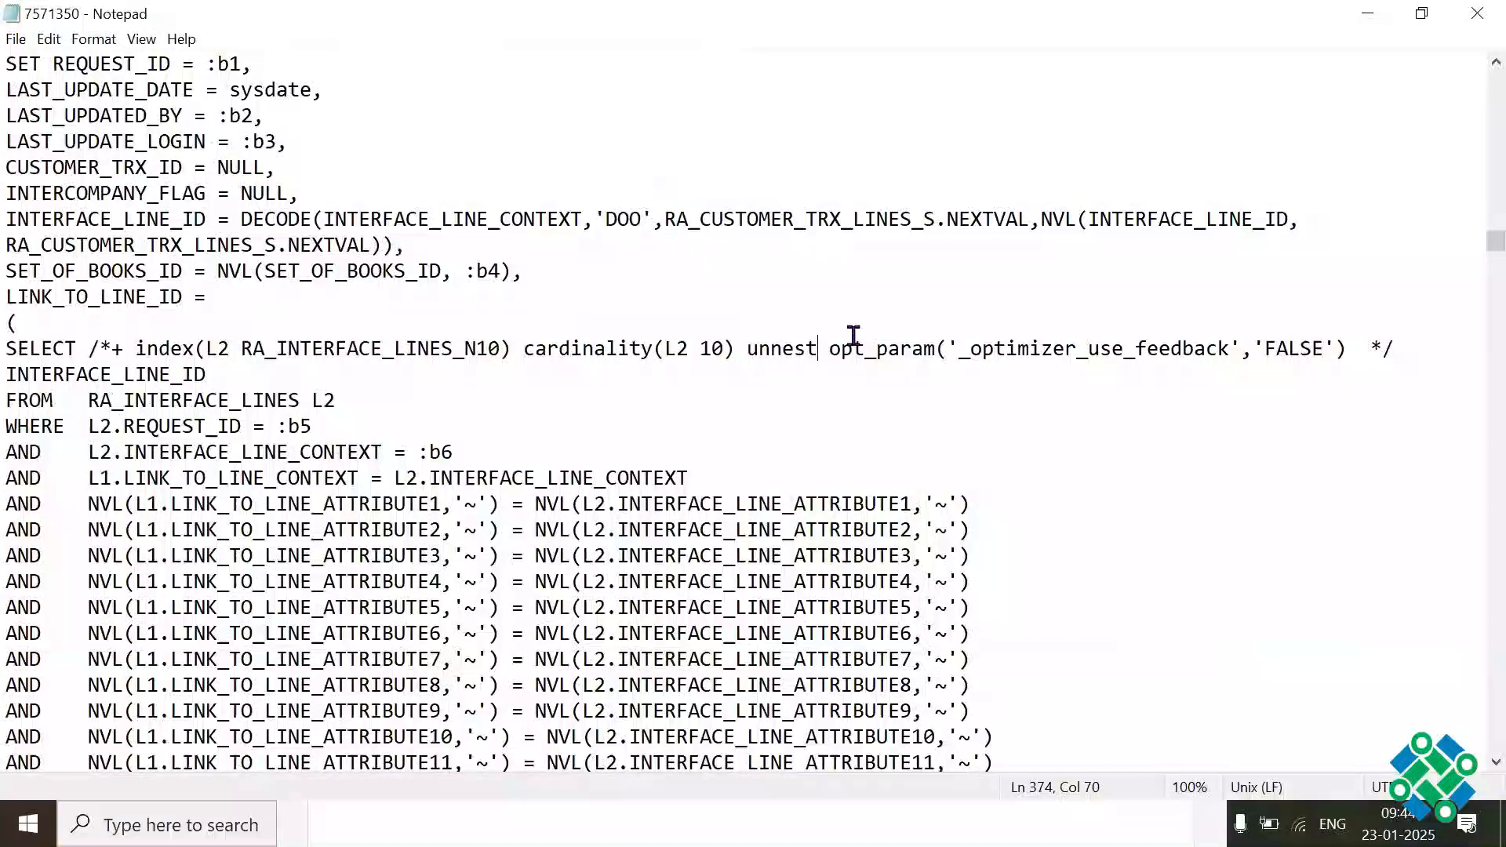
{"action": "left_click", "coordinate": [679, 264]}
Step: Review the remaining log entries back to the AutoInvoice parameters at the start of the file, then switch away from the log window
{"action": "key", "text": "Page_Up"}
{"action": "key", "text": "Page_Up"}
{"action": "key", "text": "Page_Up"}
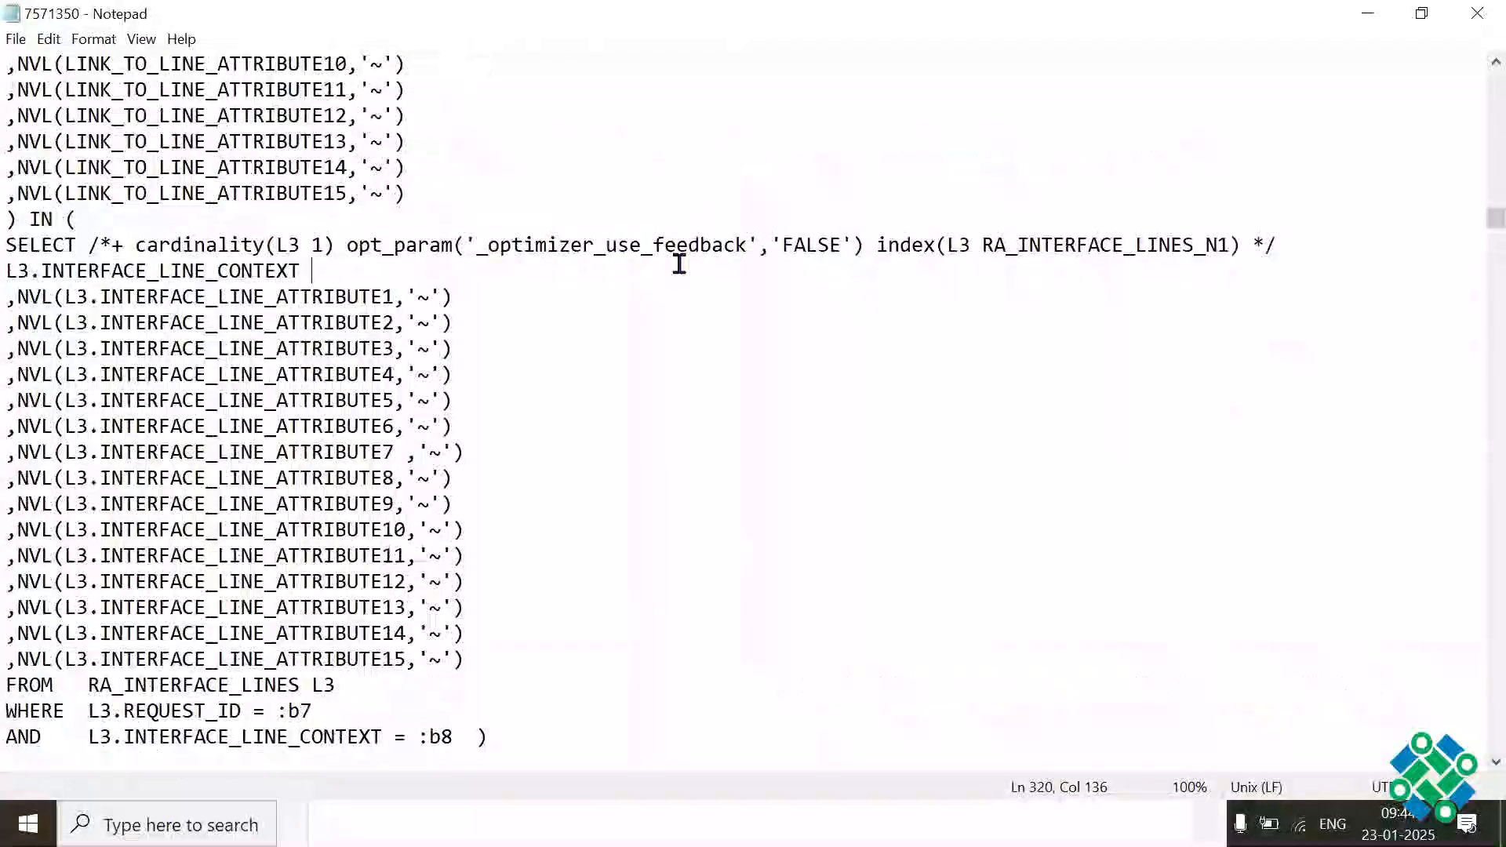
{"action": "key", "text": "Page_Up"}
{"action": "key", "text": "Page_Up"}
{"action": "key", "text": "Page_Up"}
{"action": "key", "text": "Page_Up"}
{"action": "key", "text": "Page_Up"}
{"action": "key", "text": "Page_Up"}
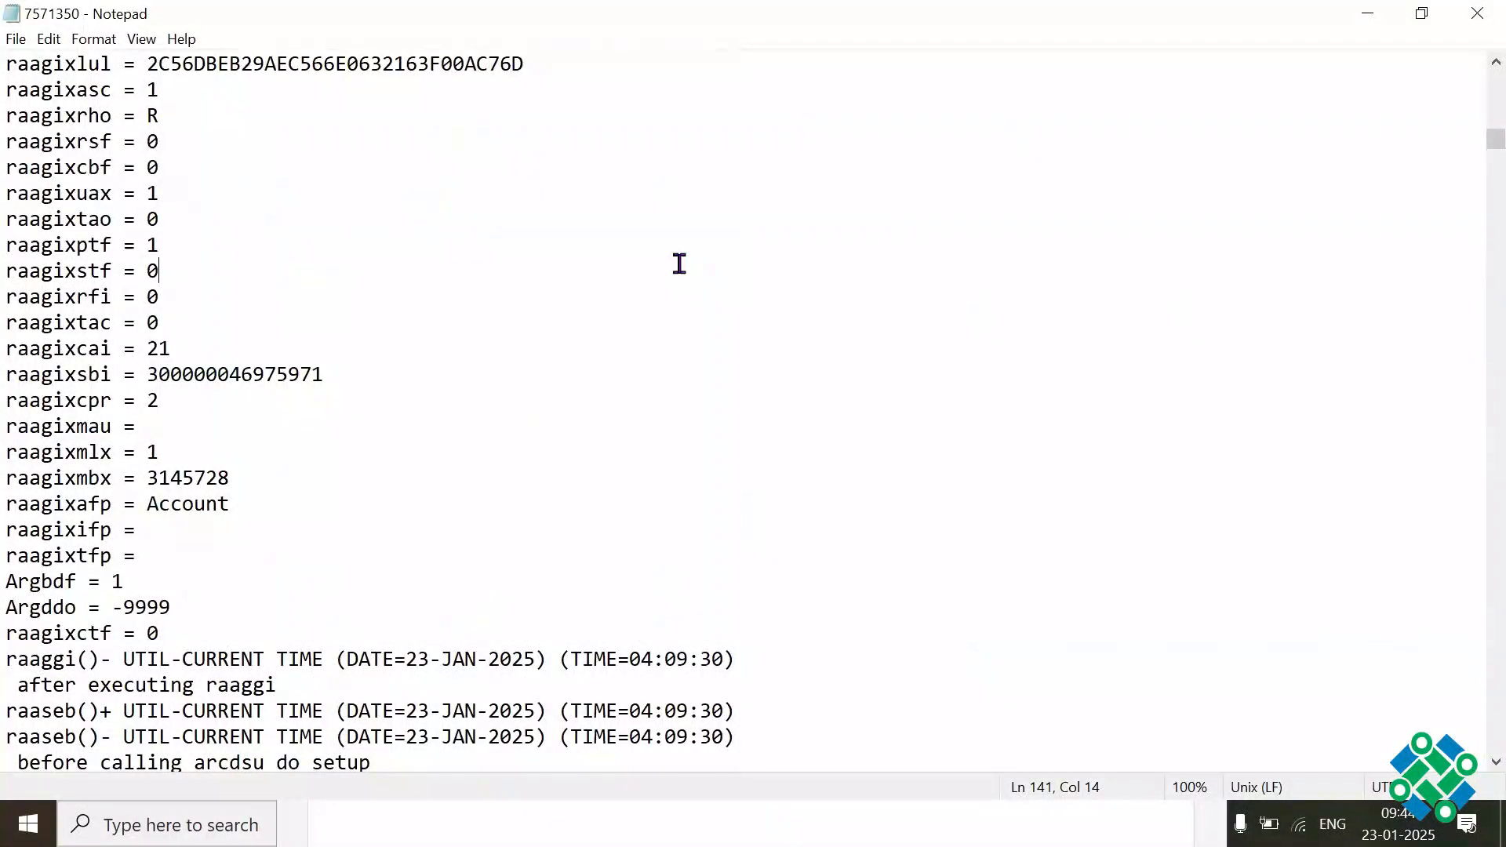
{"action": "key", "text": "Page_Up"}
{"action": "key", "text": "Page_Up"}
{"action": "key", "text": "Page_Up"}
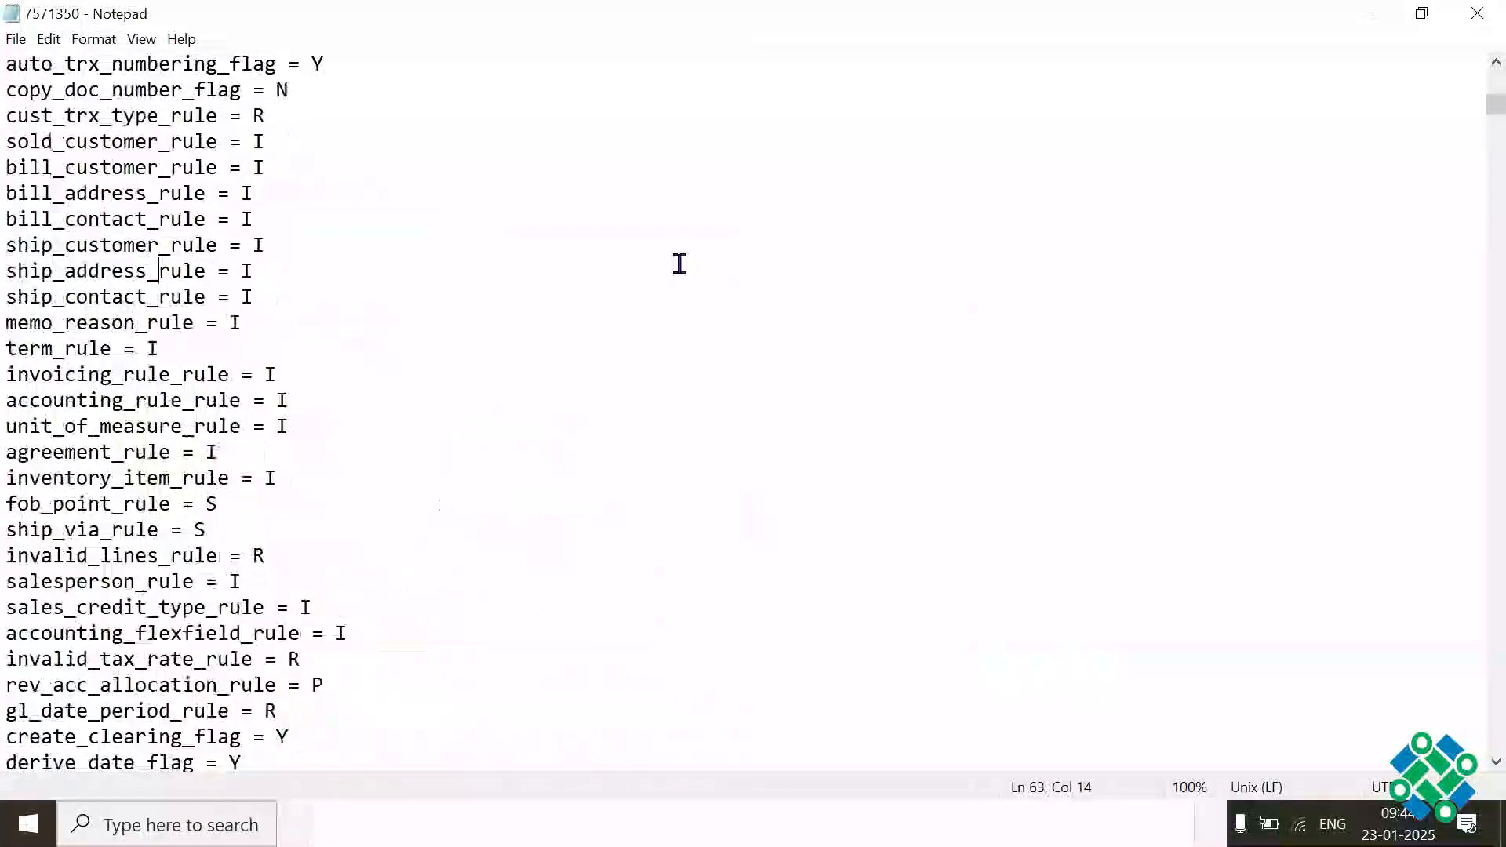
{"action": "key", "text": "Page_Up"}
{"action": "key", "text": "Page_Up"}
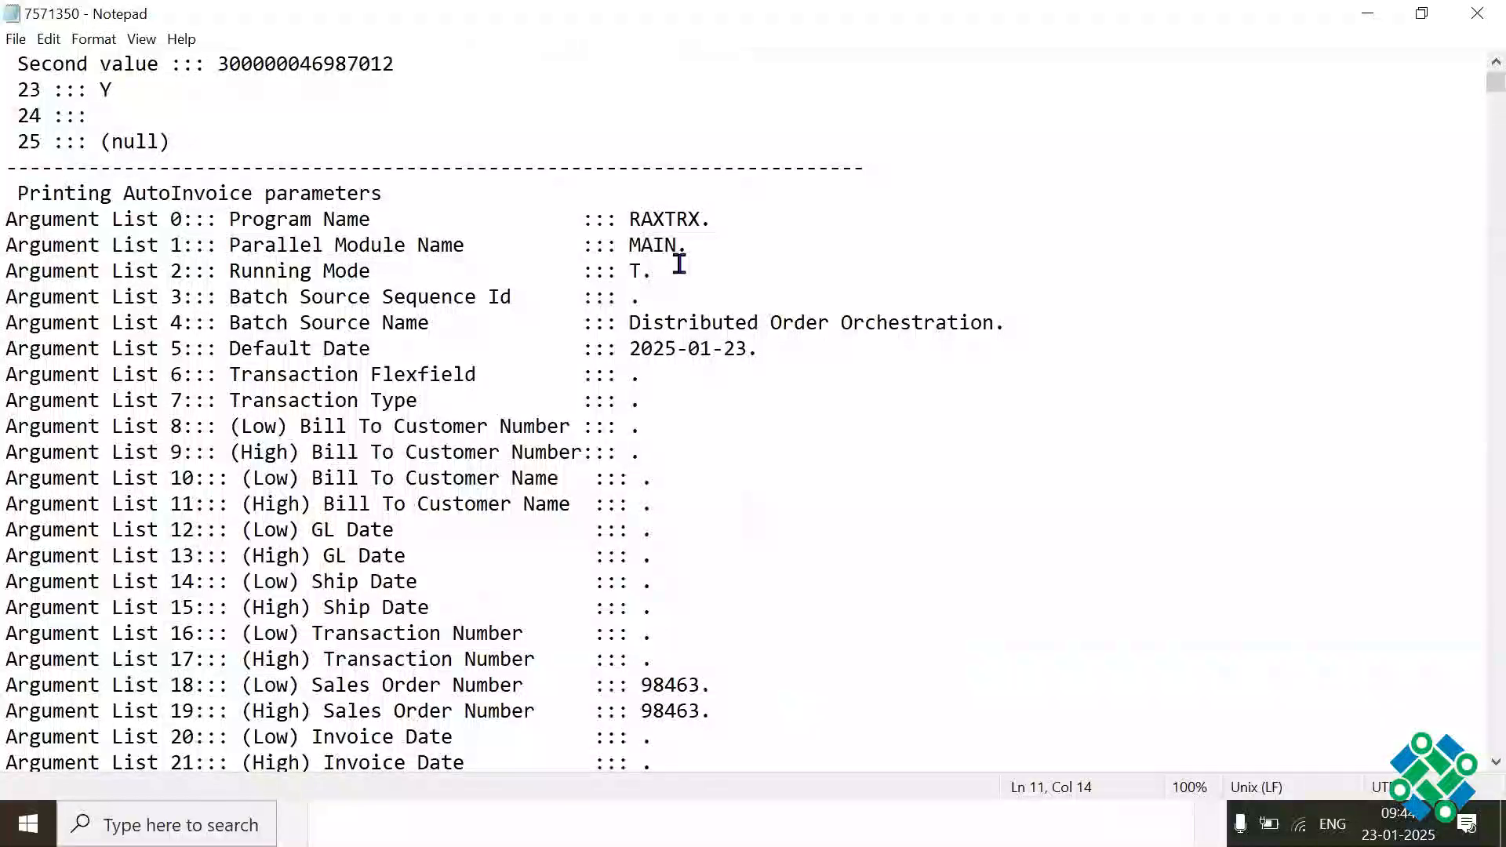
{"action": "key", "text": "Page_Up"}
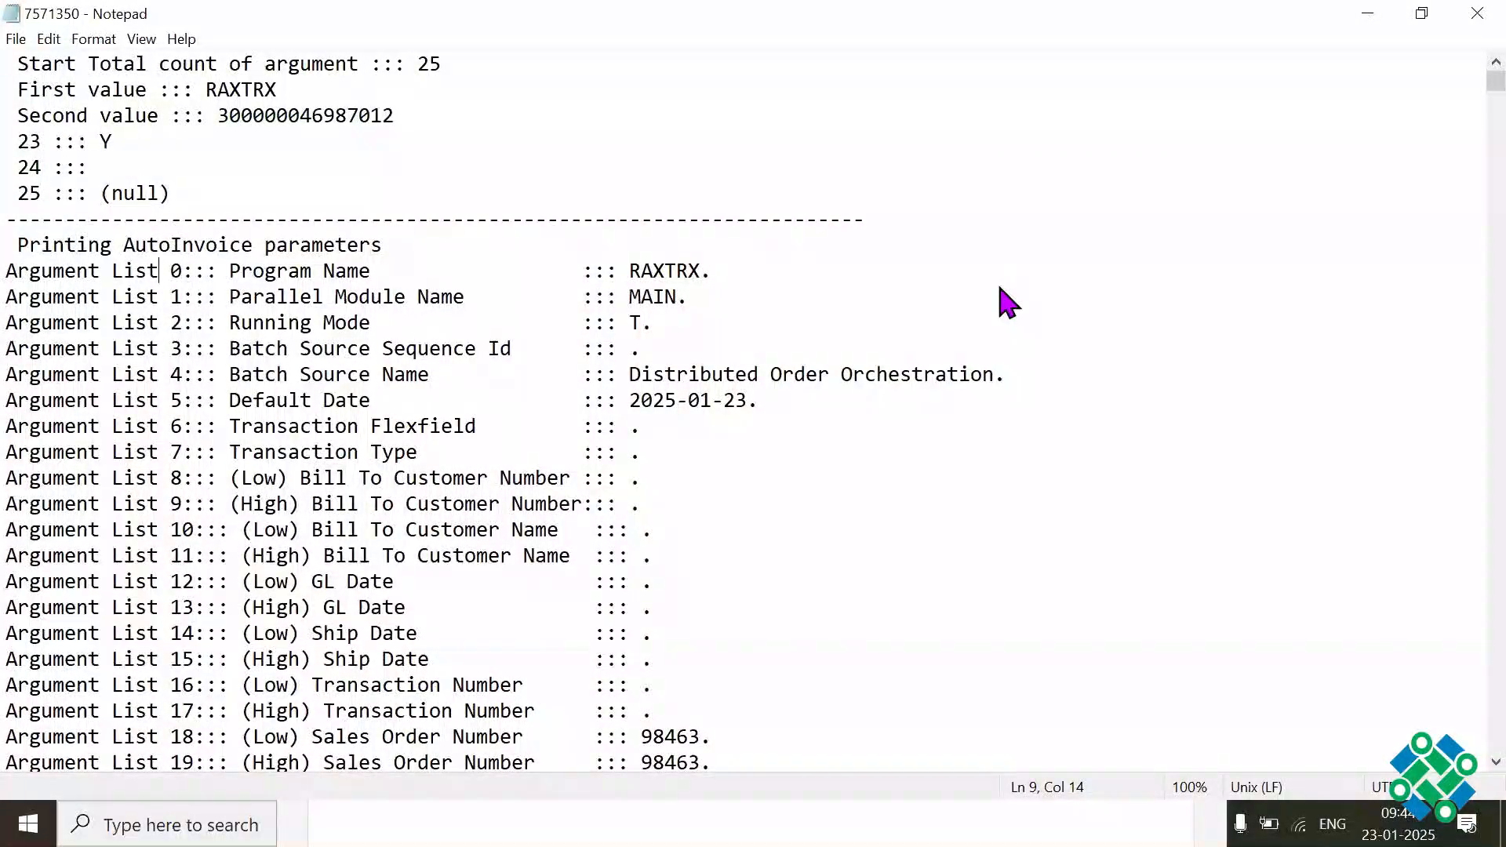
{"action": "key", "text": "alt+Tab"}
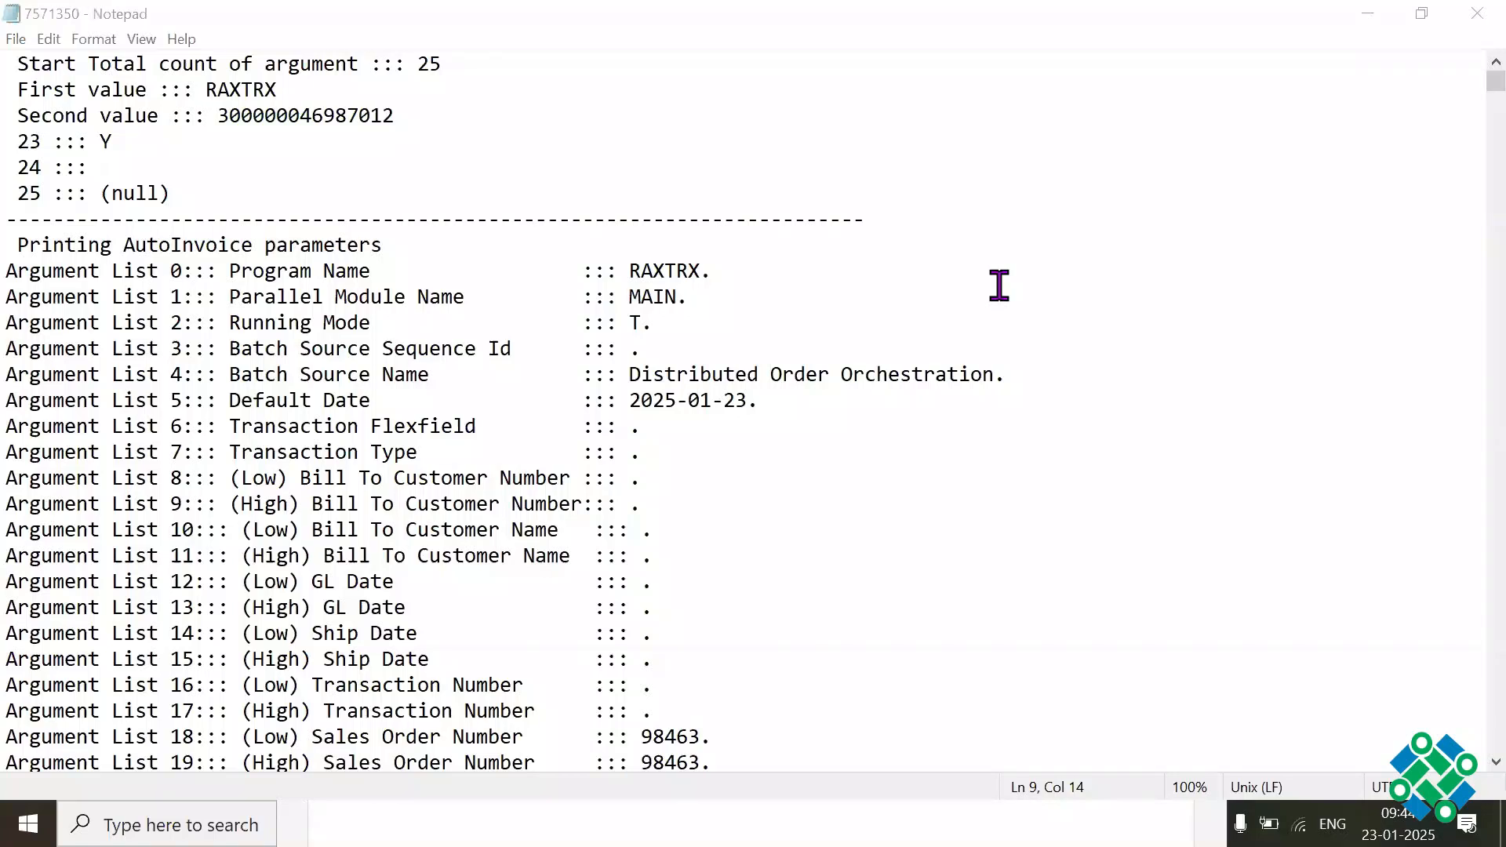
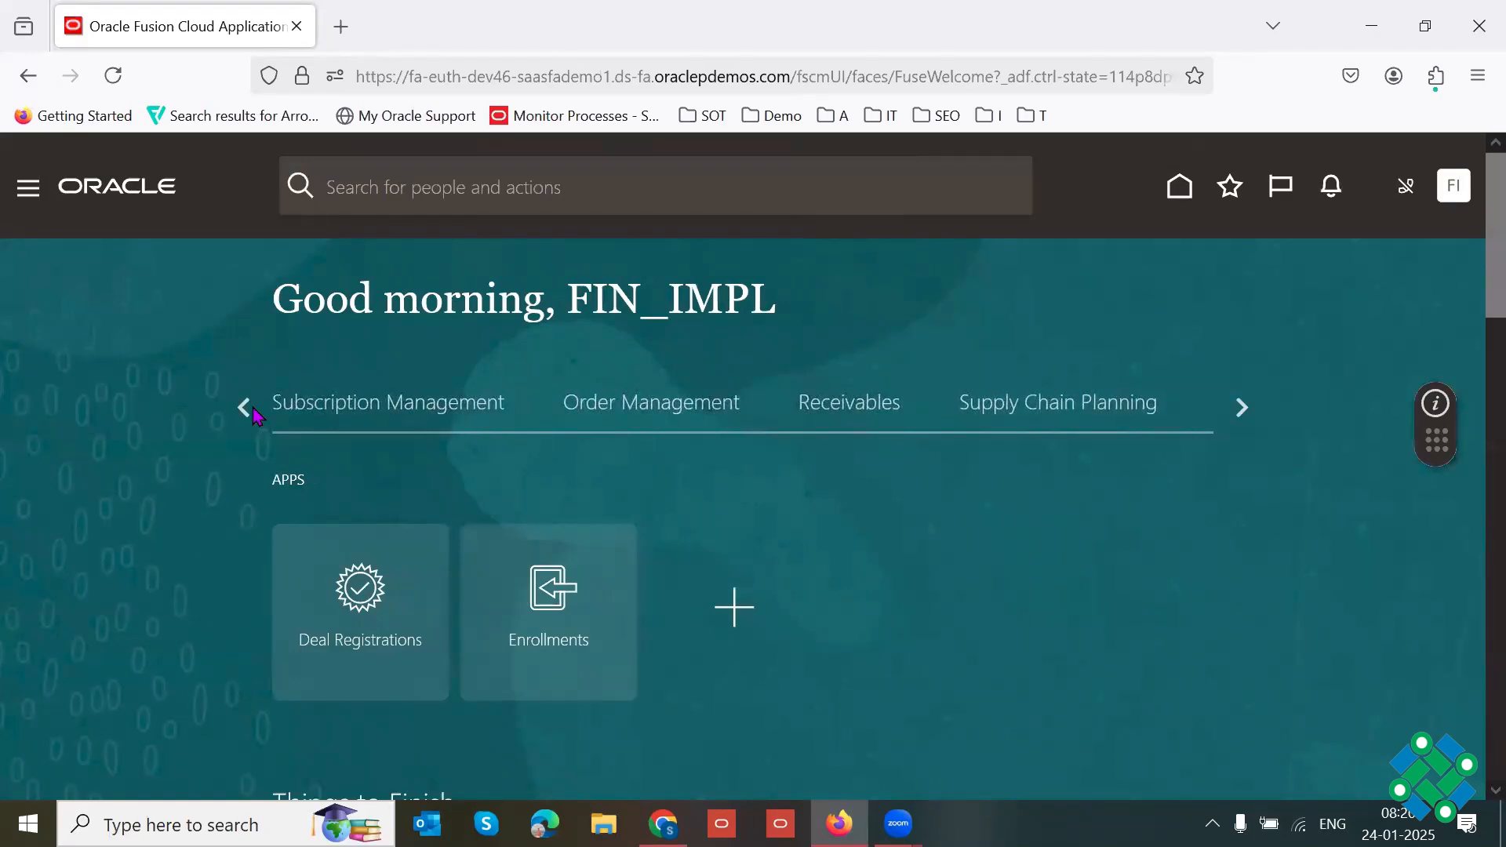
Step: Add General Accounting Dashboard, Period Close and Journals to the home page apps and save the selection
{"action": "left_click", "coordinate": [252, 408]}
{"action": "left_click", "coordinate": [253, 408]}
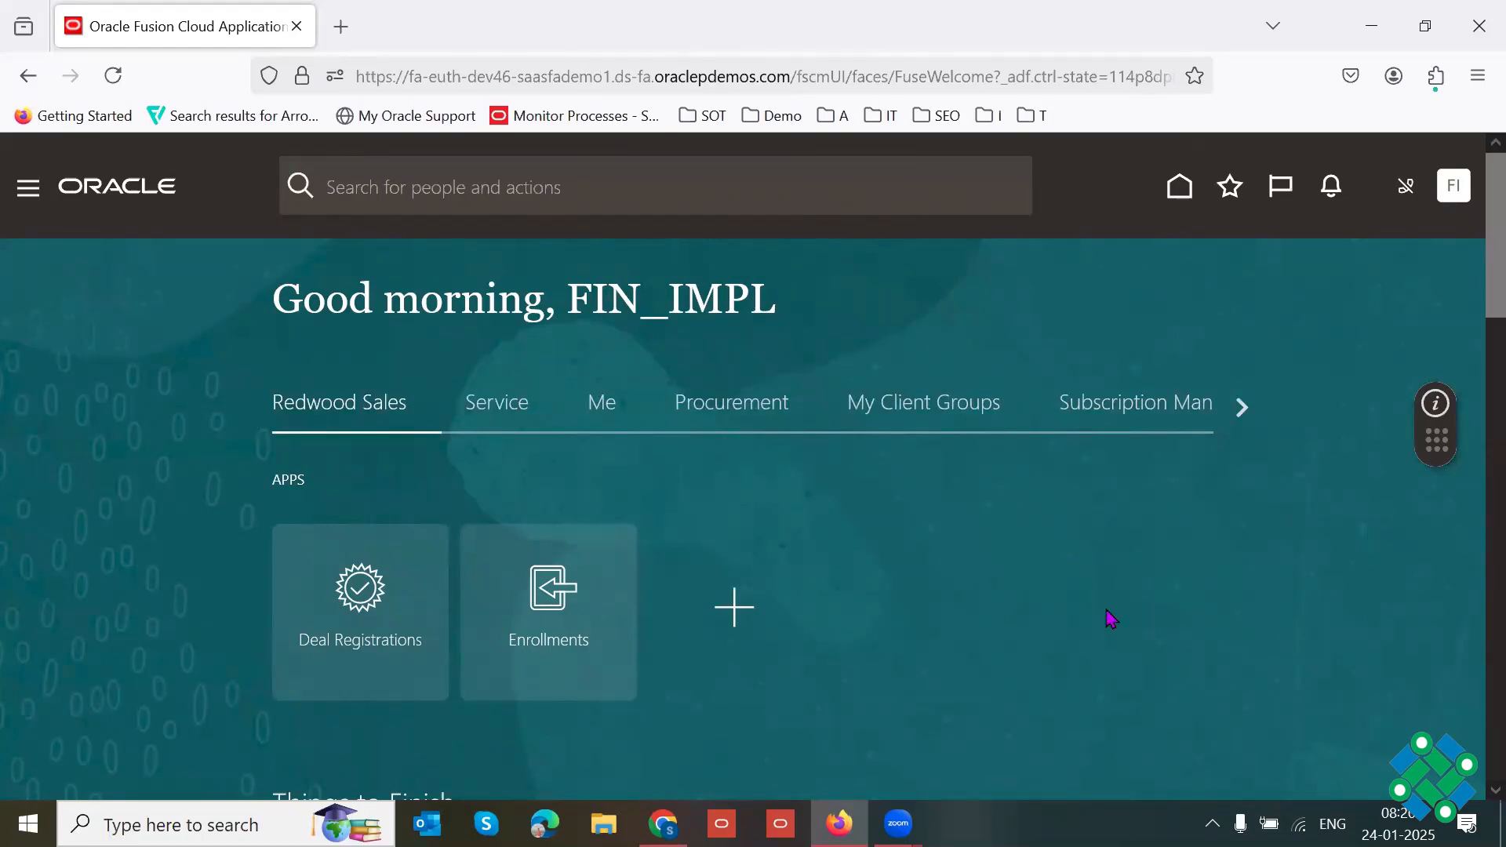
{"action": "left_click", "coordinate": [738, 611]}
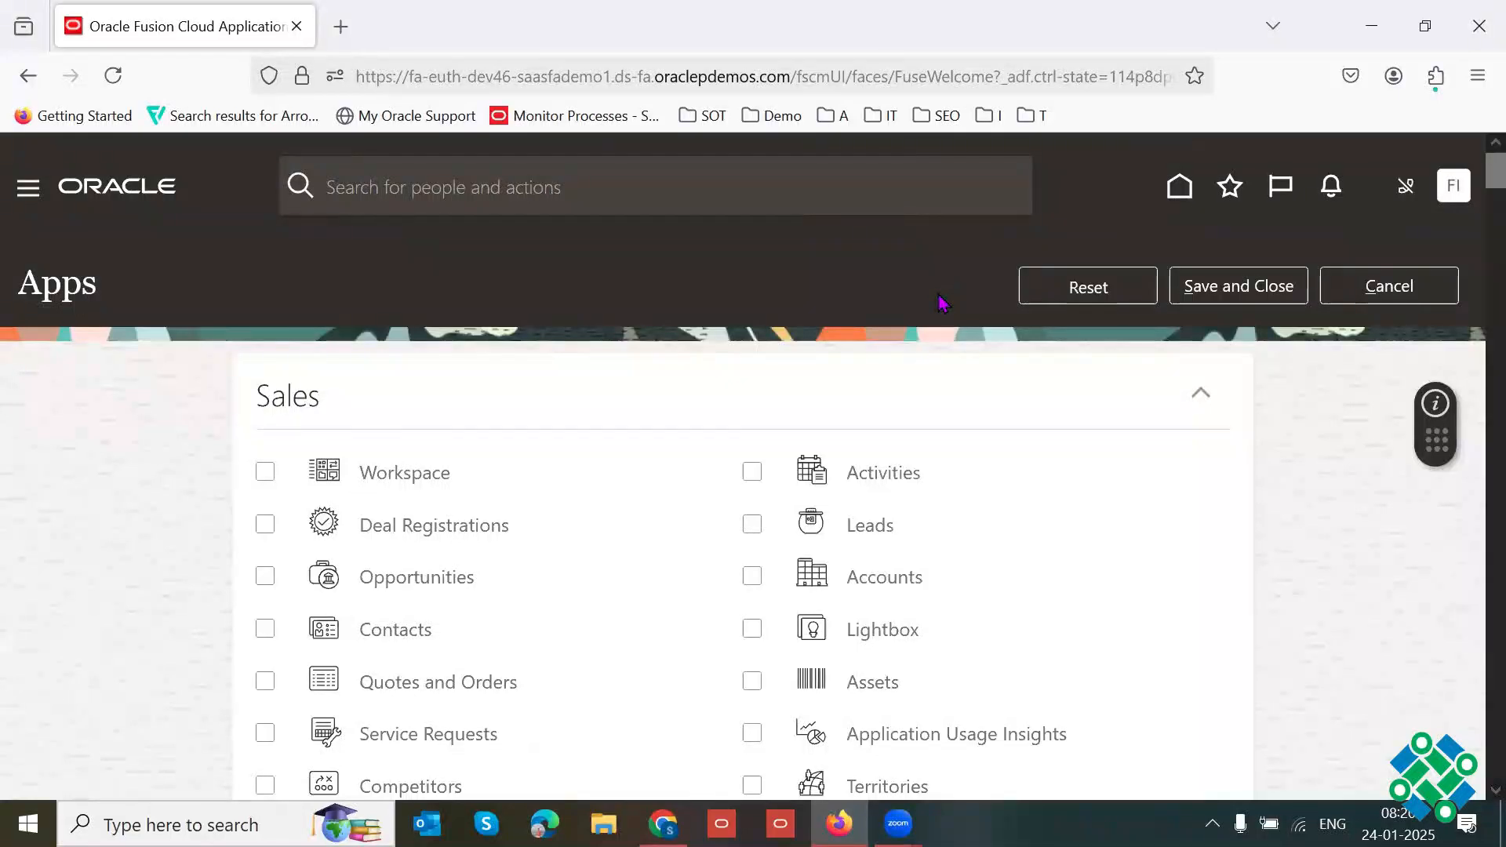
{"action": "key", "text": "ctrl+f"}
{"action": "type", "text": "General"}
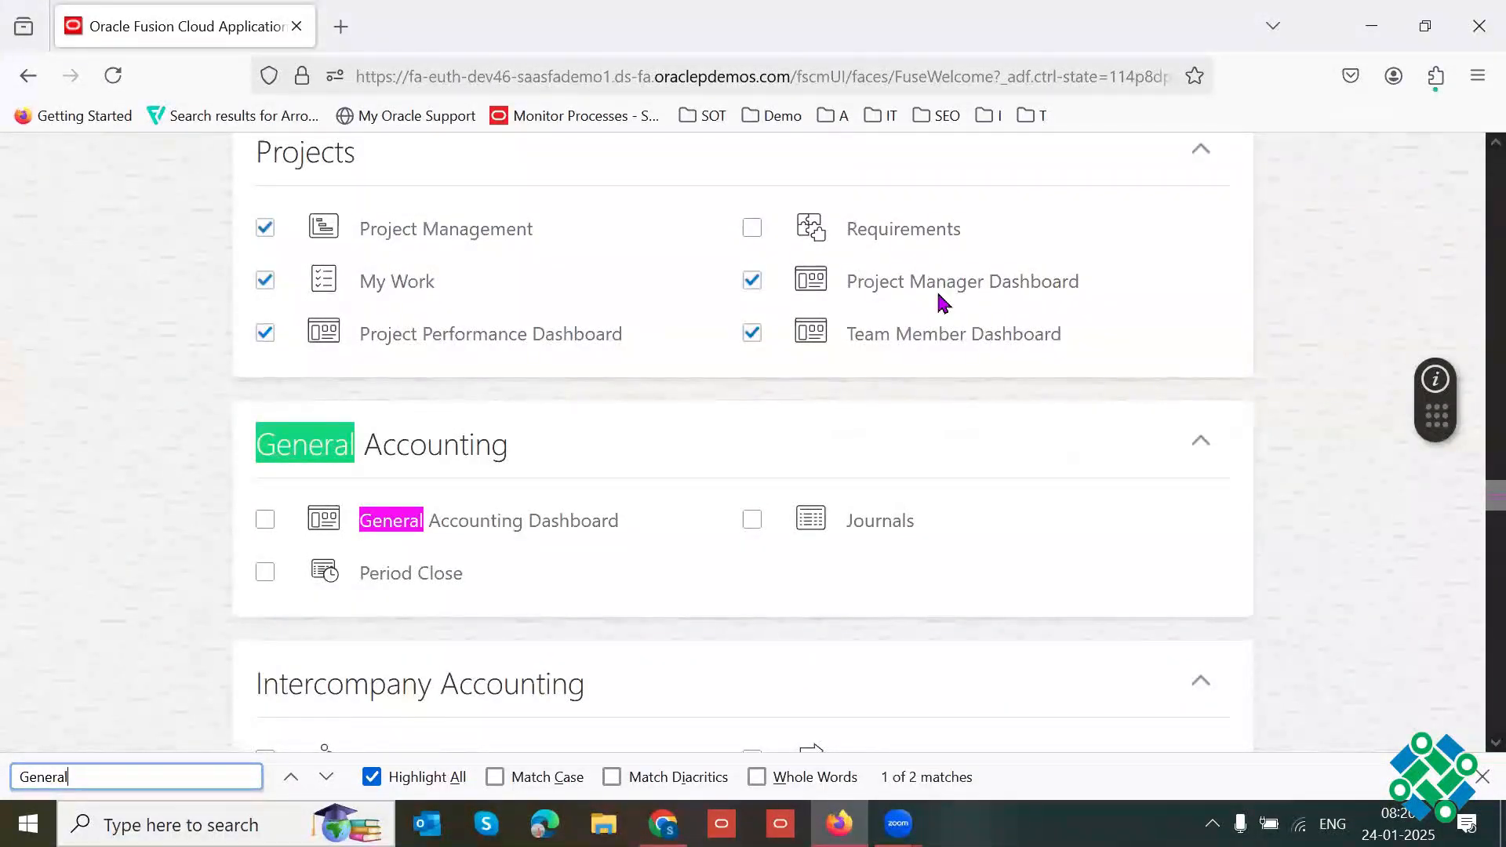
{"action": "left_click", "coordinate": [265, 520]}
{"action": "left_click", "coordinate": [263, 572]}
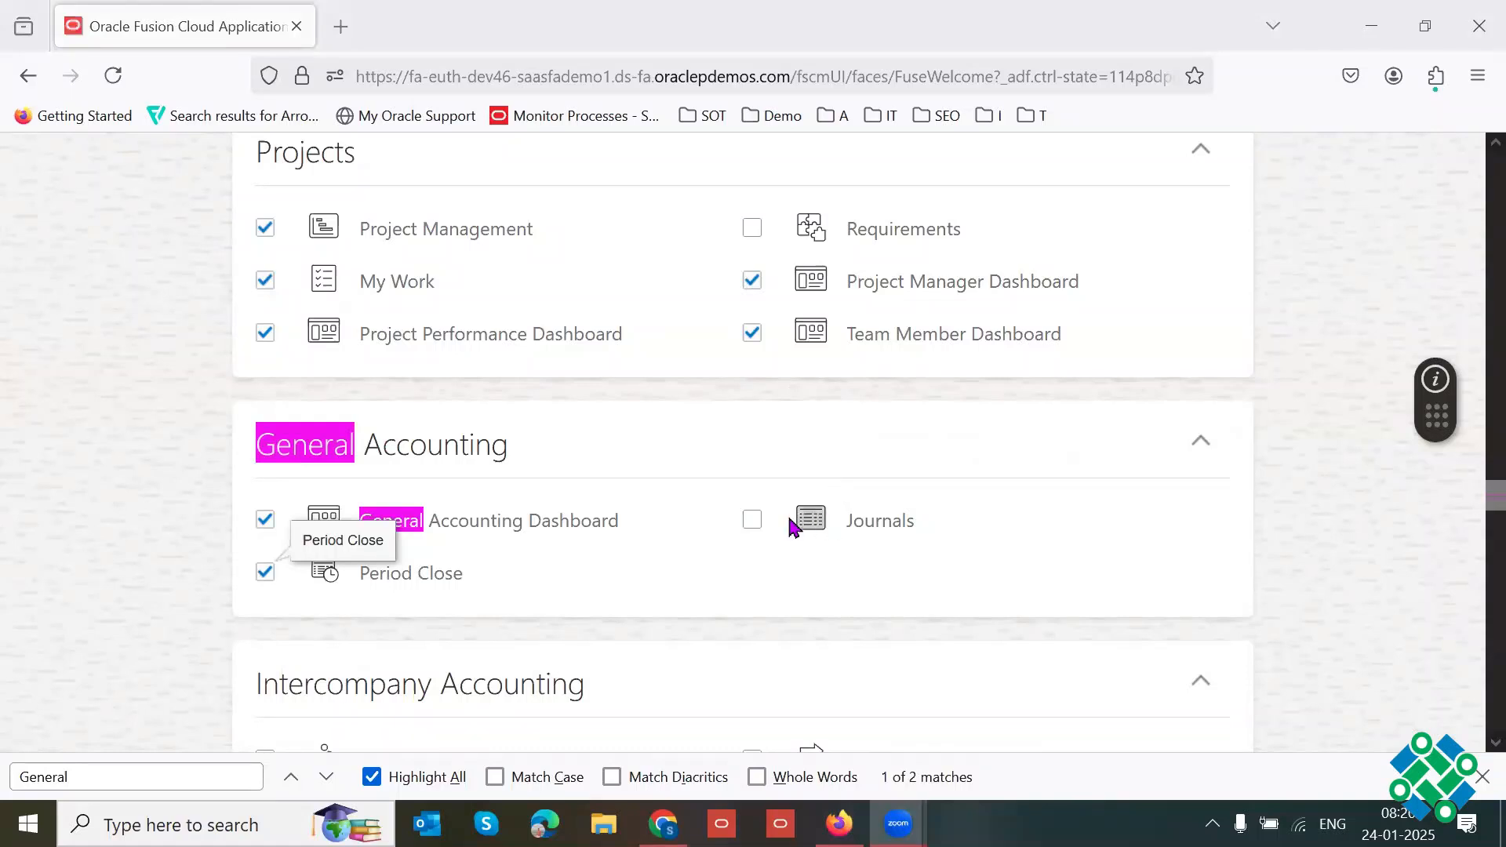
{"action": "left_click", "coordinate": [752, 521]}
{"action": "left_click_drag", "start_coordinate": [1496, 497], "coordinate": [1496, 141]}
{"action": "left_click", "coordinate": [1240, 281]}
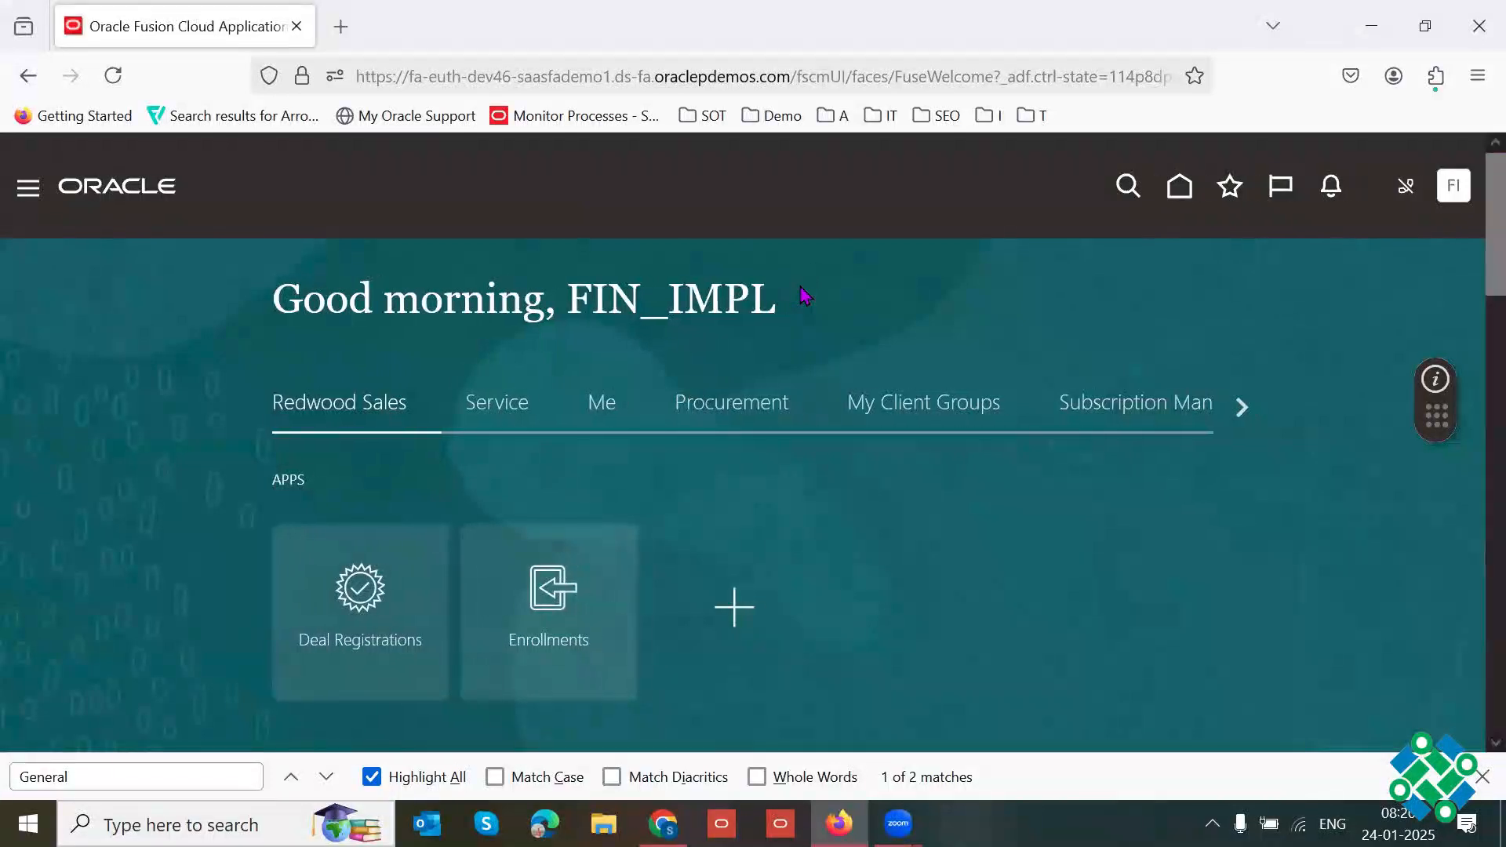
Step: Open the Period Close app from the General Accounting group, with the browser in full screen
{"action": "left_click", "coordinate": [1241, 407]}
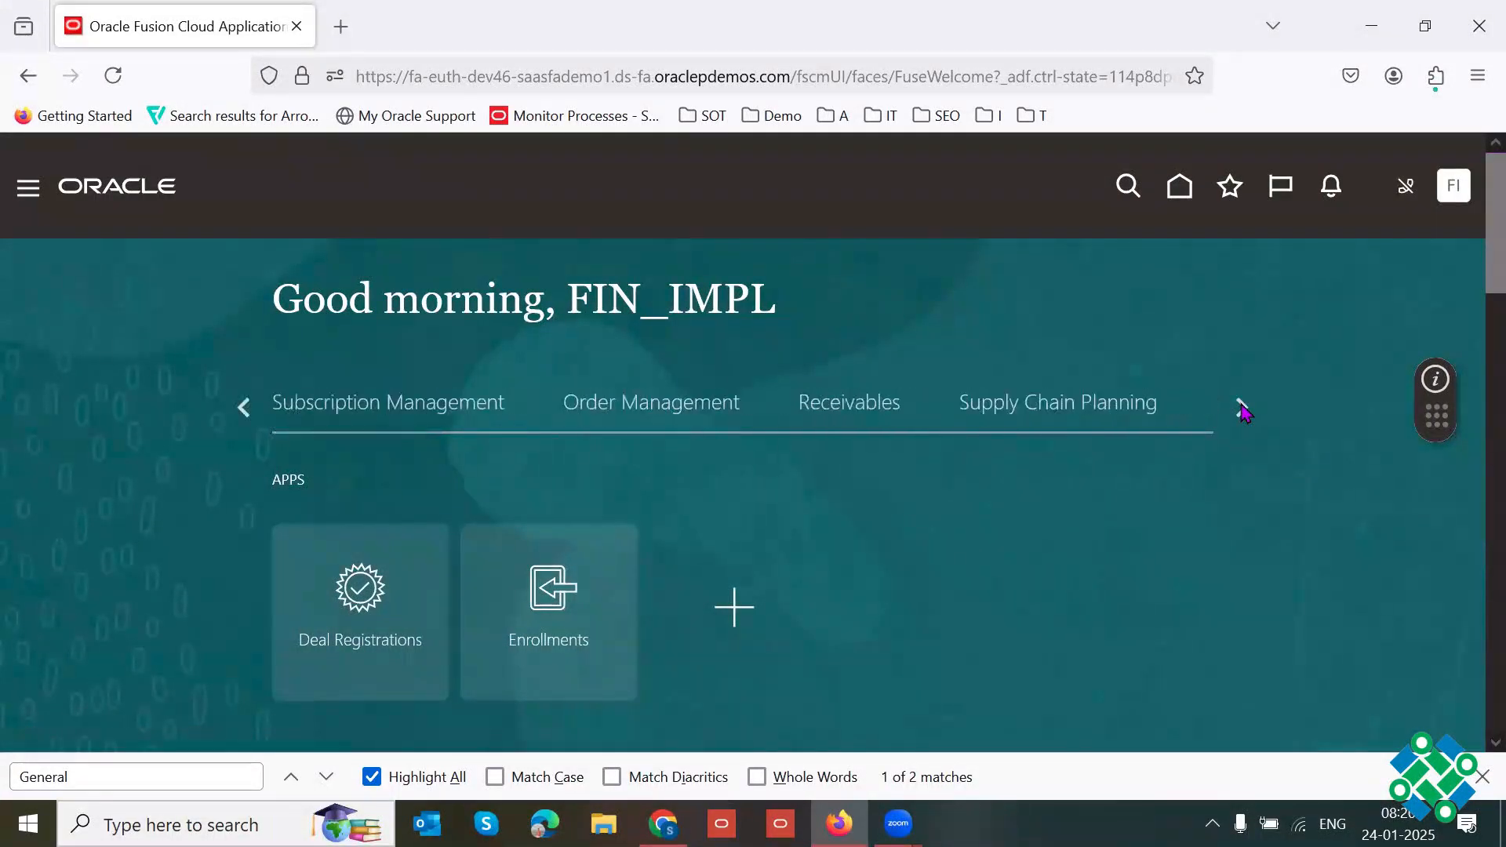
{"action": "left_click", "coordinate": [1243, 410]}
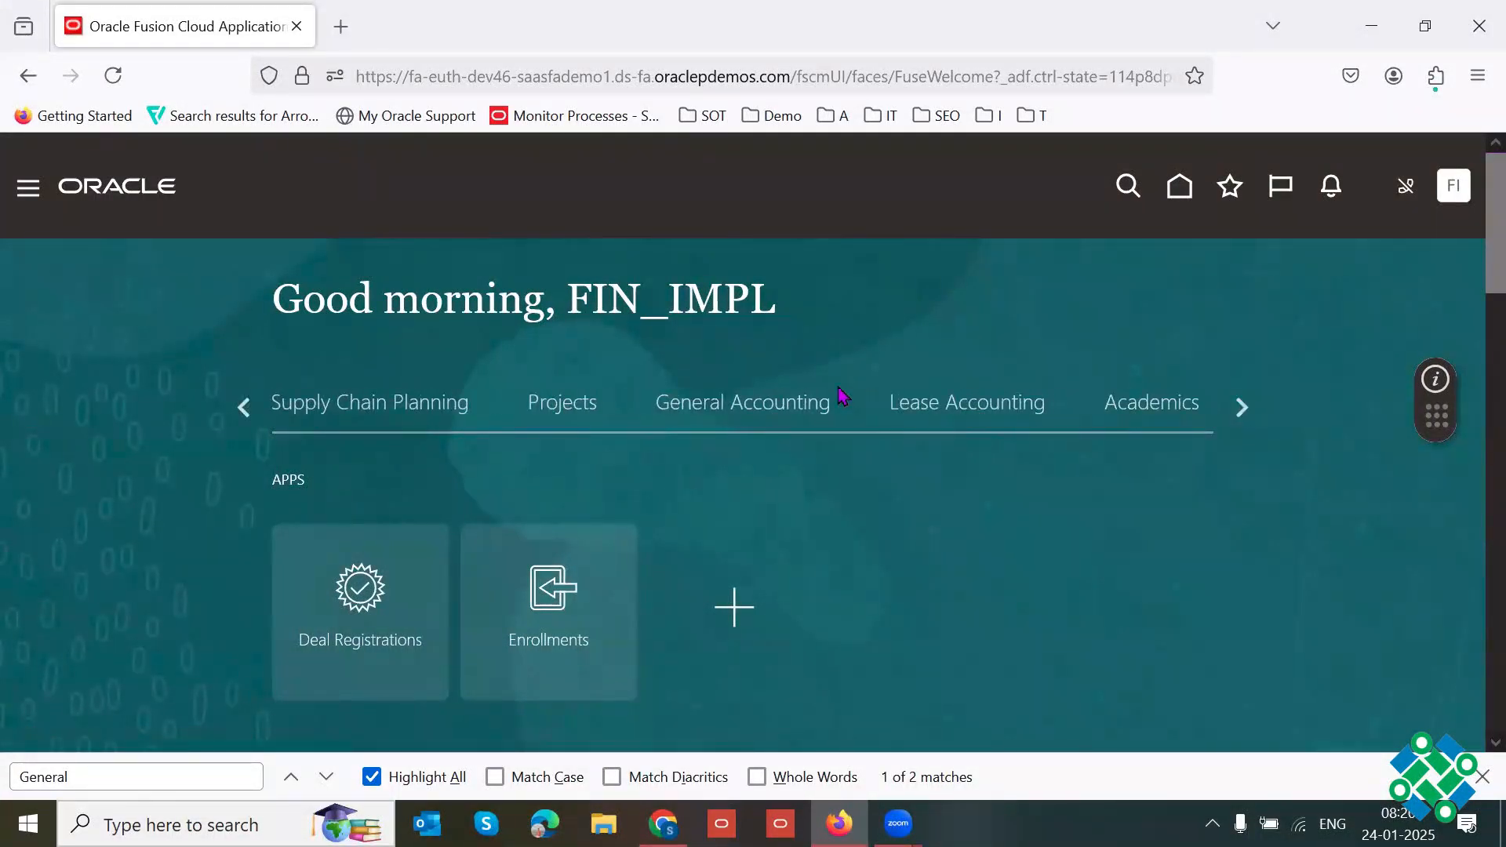
{"action": "left_click", "coordinate": [837, 400]}
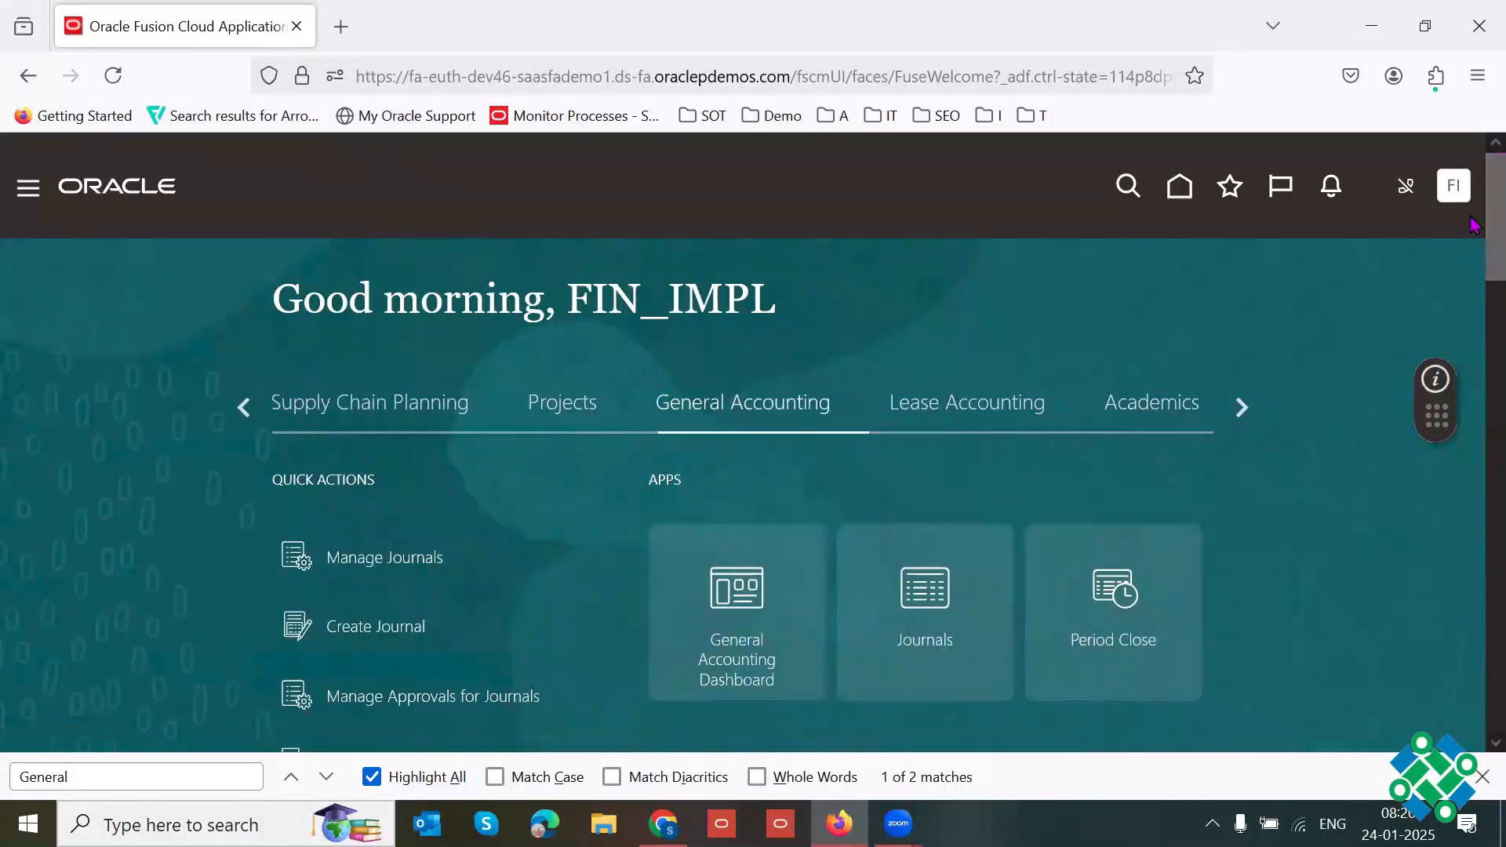
{"action": "scroll", "coordinate": [1474, 226], "scroll_direction": "down", "scroll_amount": 1}
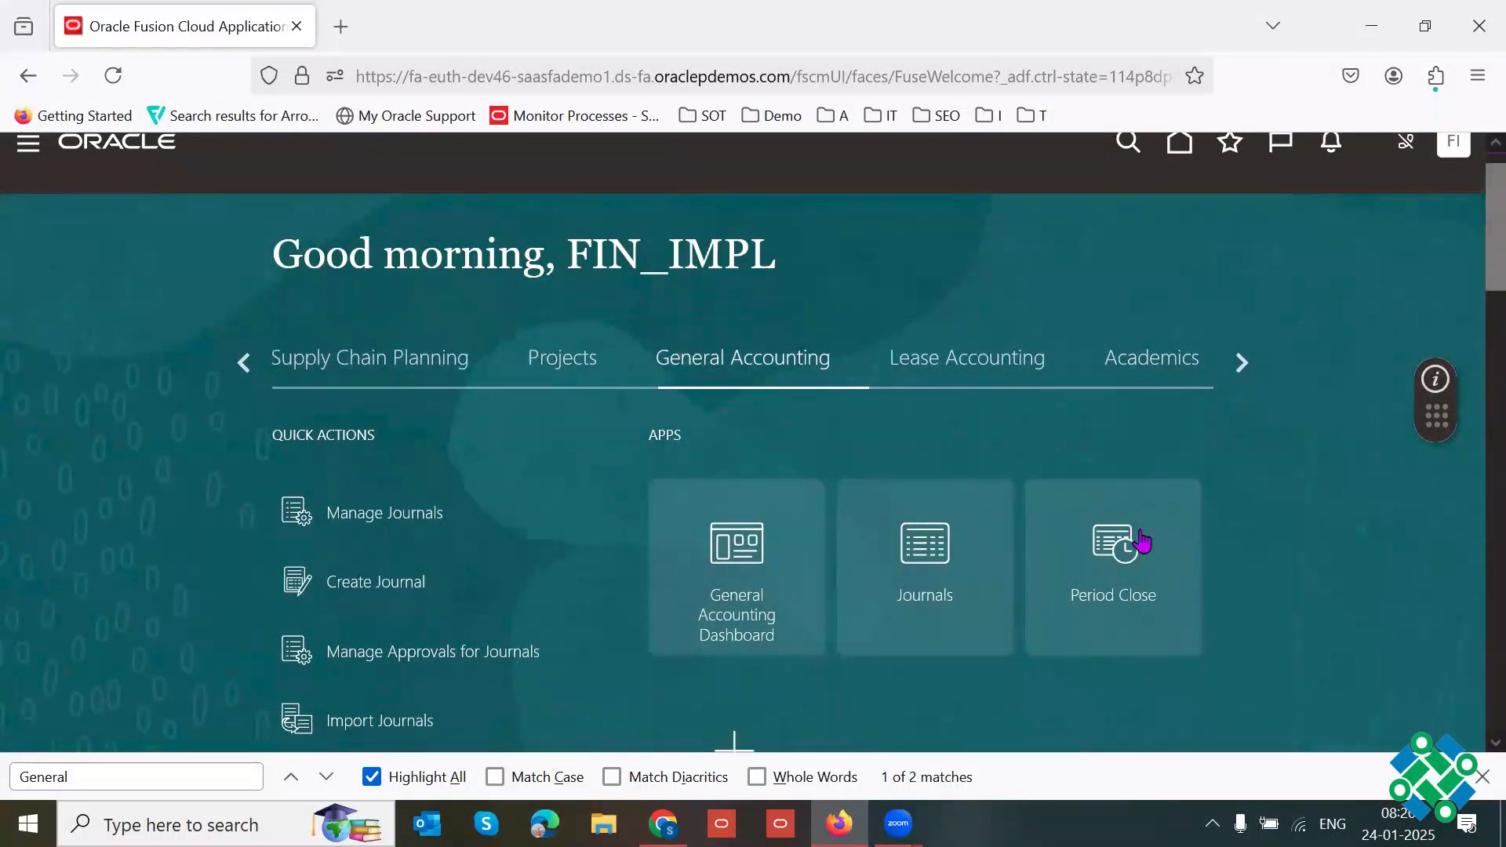
{"action": "left_click", "coordinate": [1142, 540]}
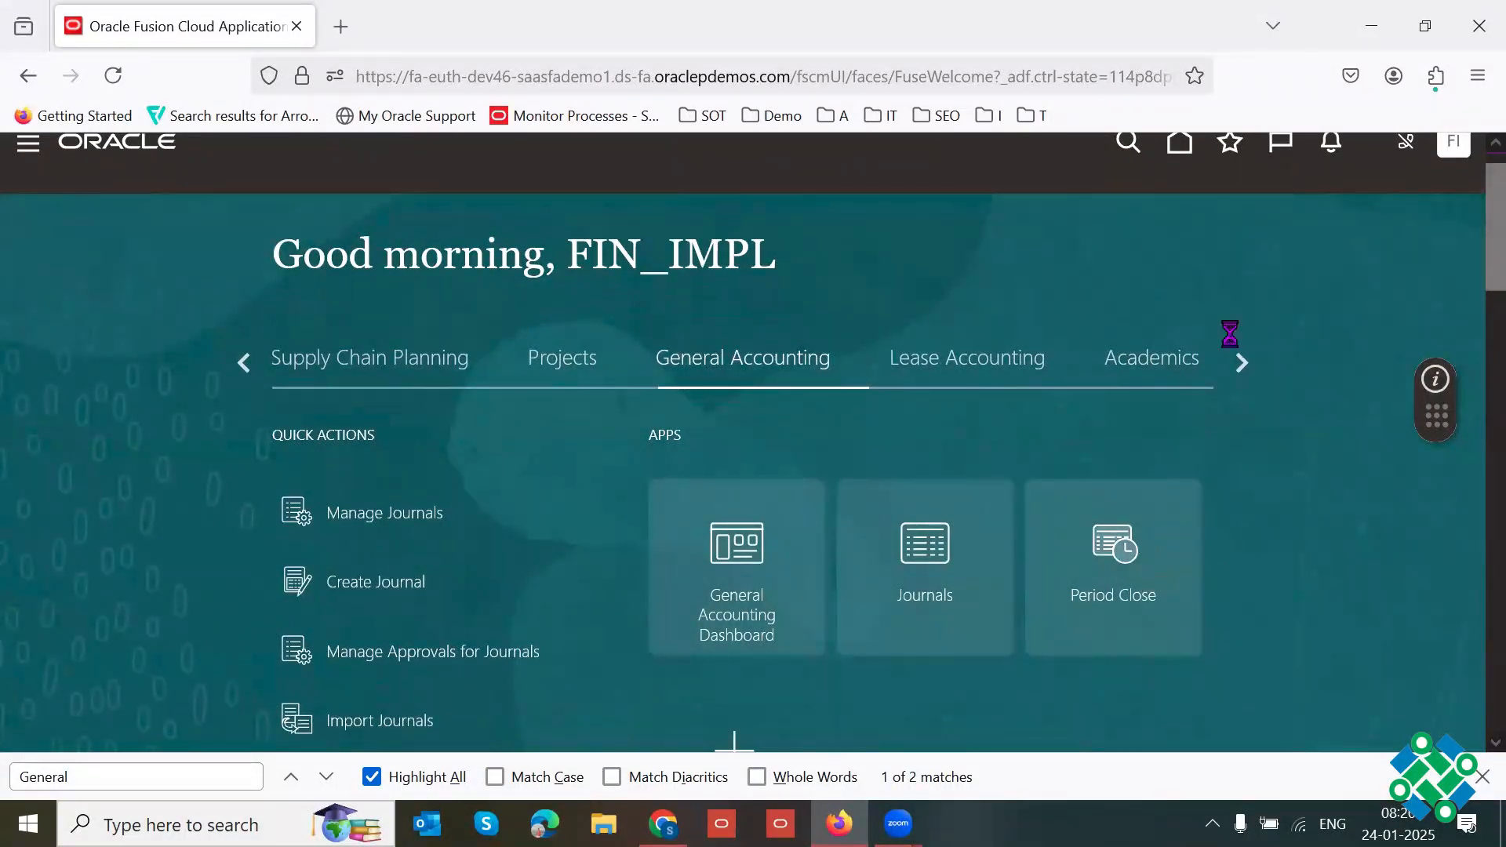
{"action": "key", "text": "F11"}
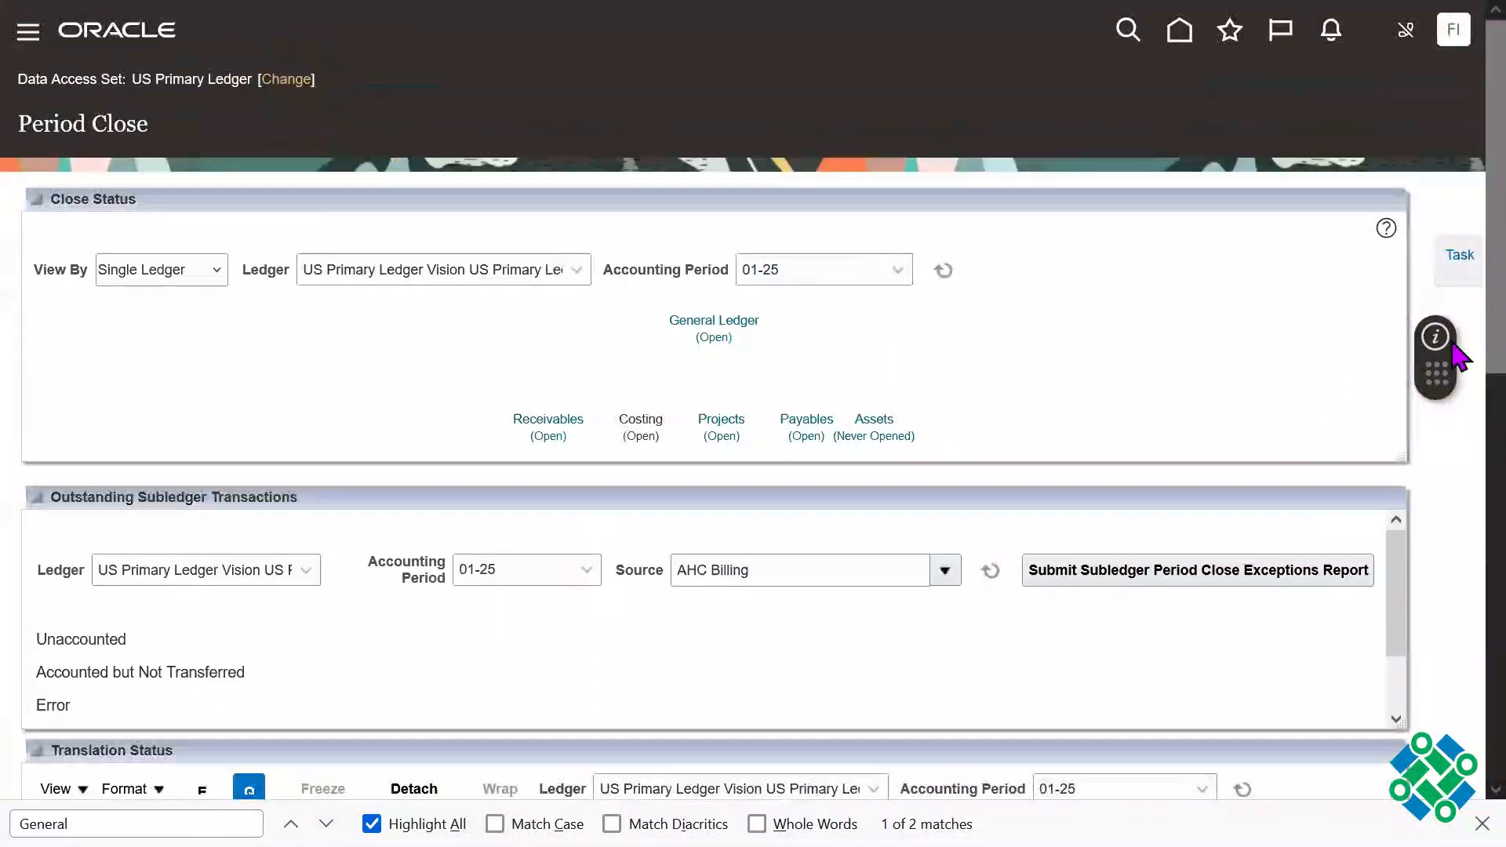
{"action": "left_click", "coordinate": [1457, 261]}
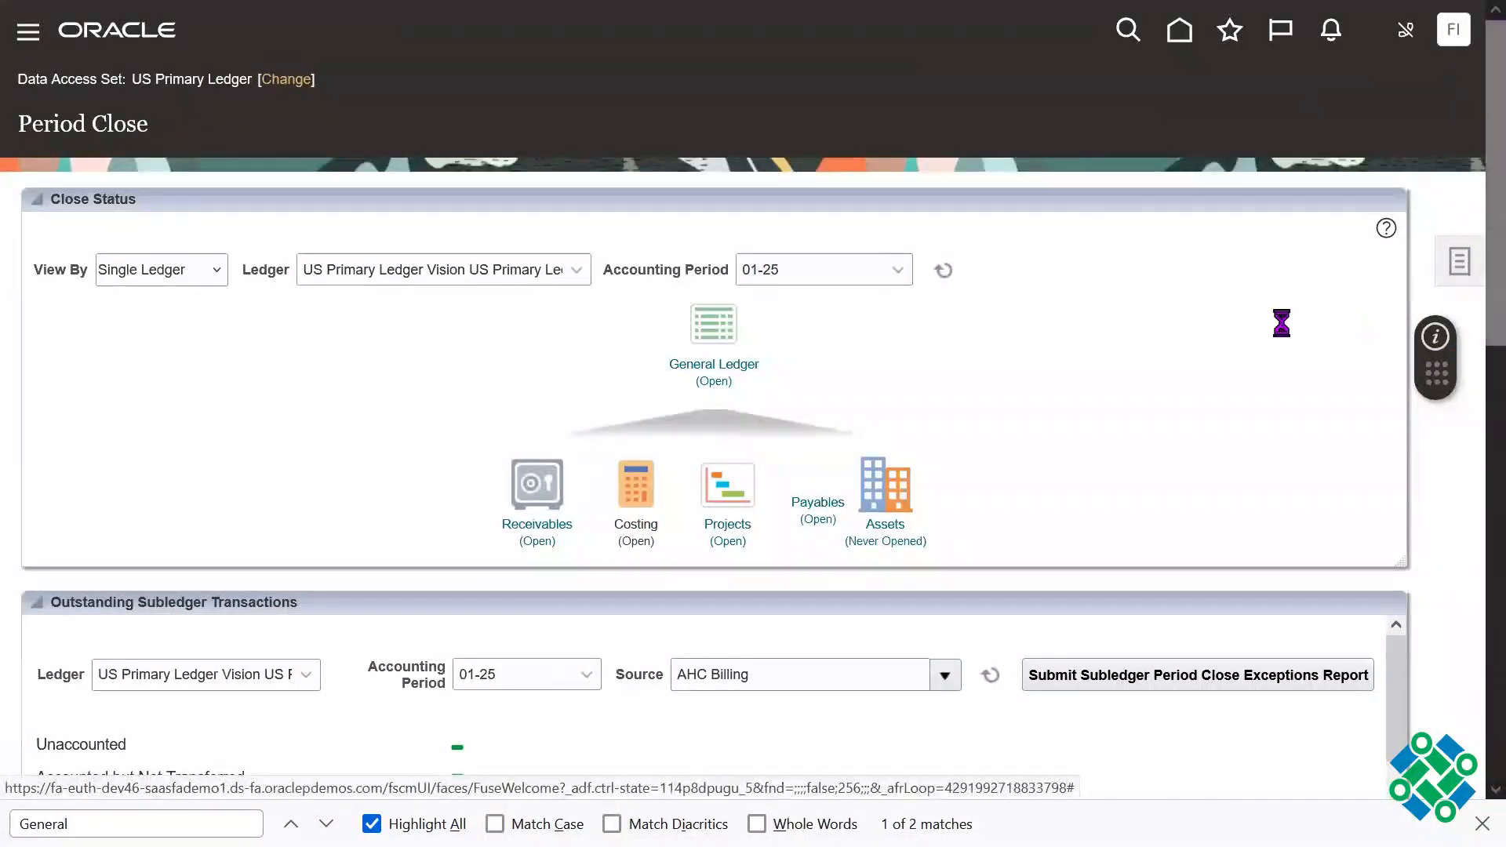
Step: Examine the General Ledger close status and the selected accounting period for the US Primary Ledger
{"action": "left_click", "coordinate": [1033, 389]}
{"action": "left_click_drag", "start_coordinate": [646, 367], "coordinate": [777, 392]}
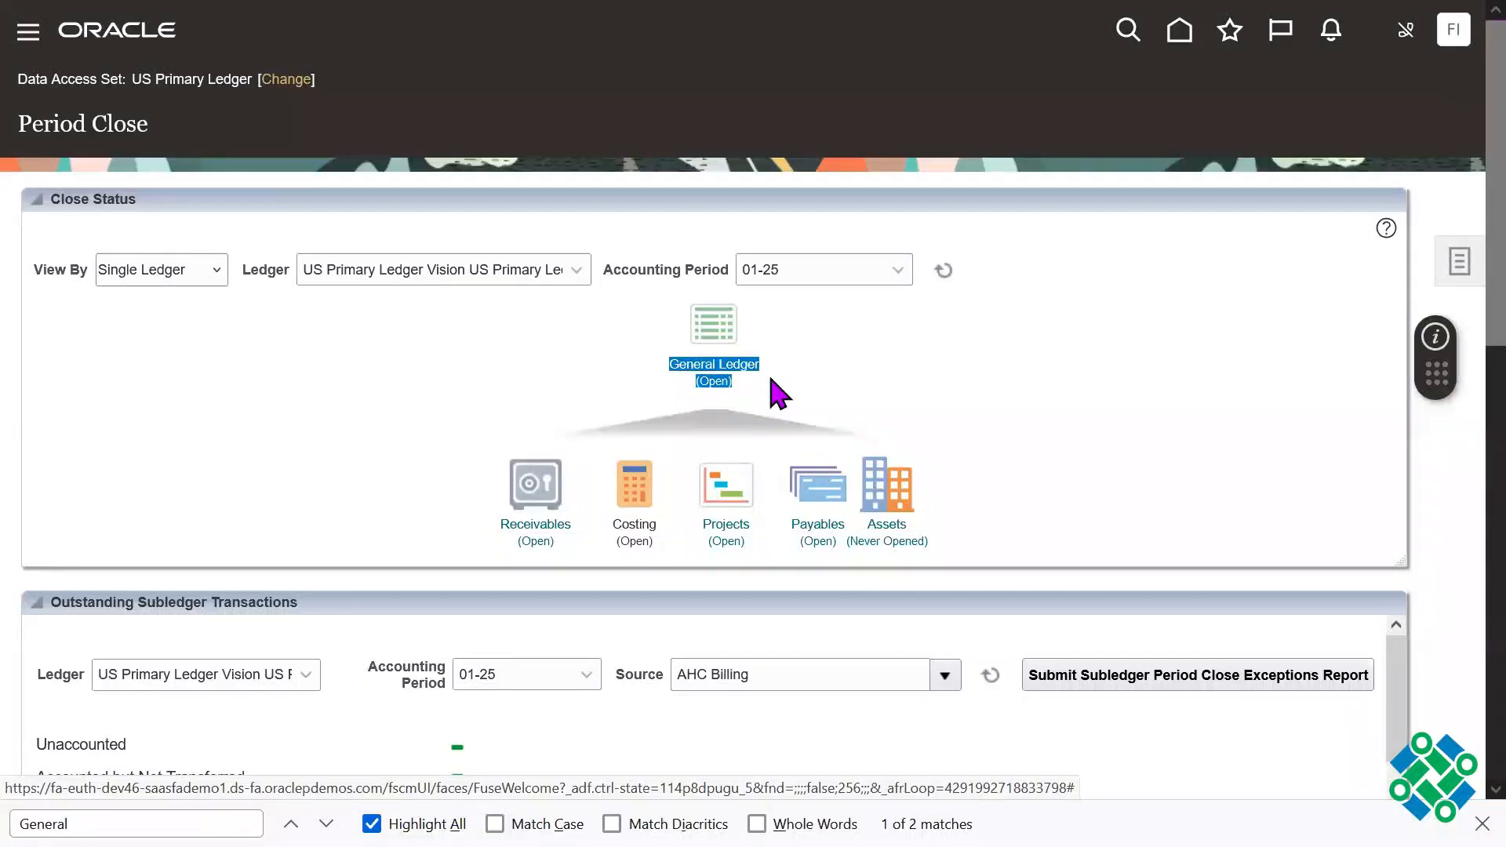
{"action": "left_click_drag", "start_coordinate": [640, 269], "coordinate": [777, 278]}
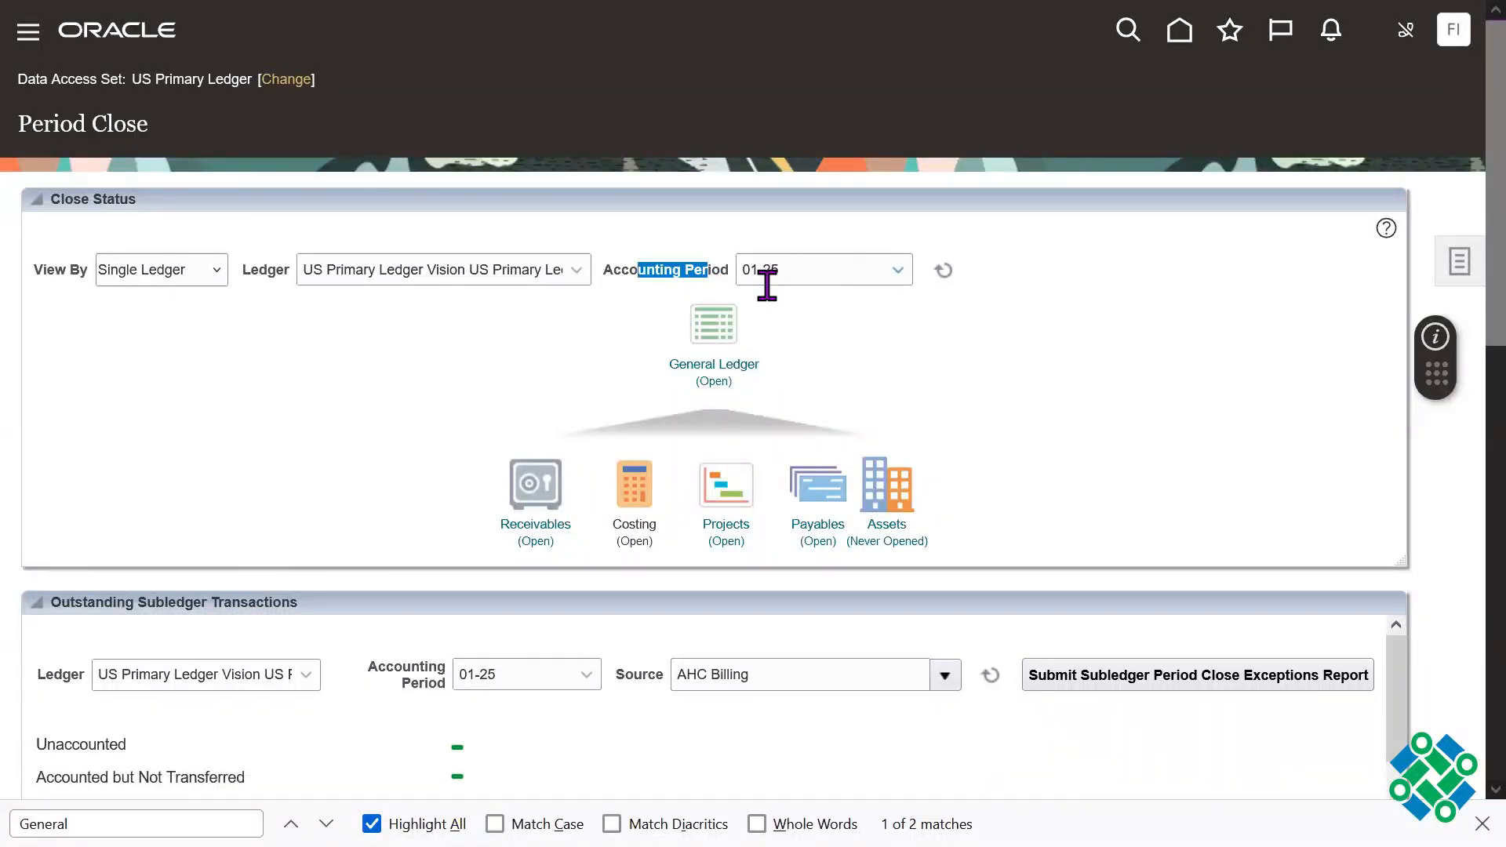
{"action": "left_click", "coordinate": [967, 401]}
{"action": "left_click_drag", "start_coordinate": [759, 386], "coordinate": [765, 386]}
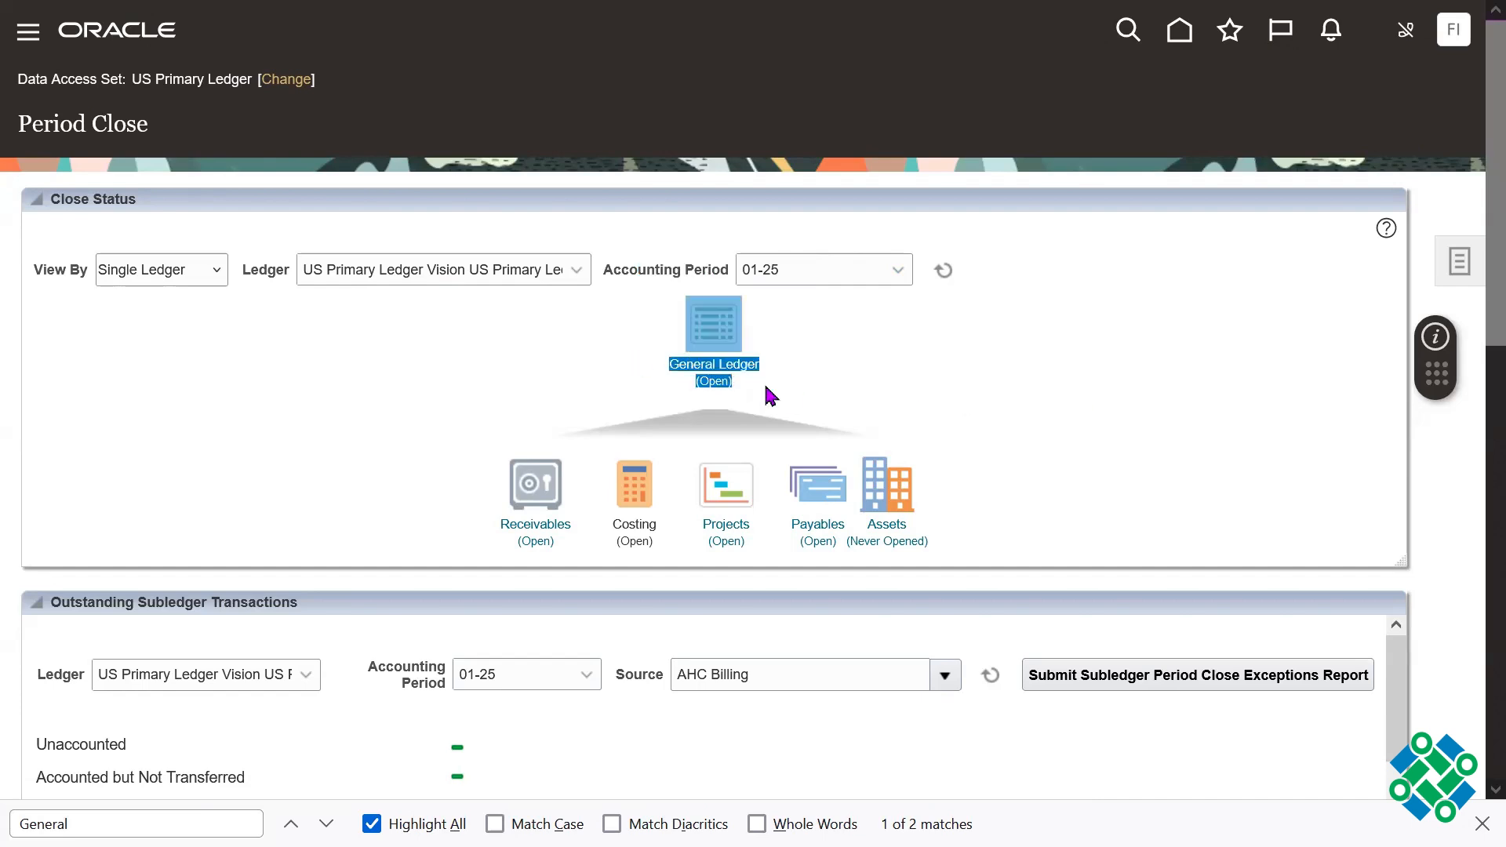
{"action": "left_click", "coordinate": [676, 384]}
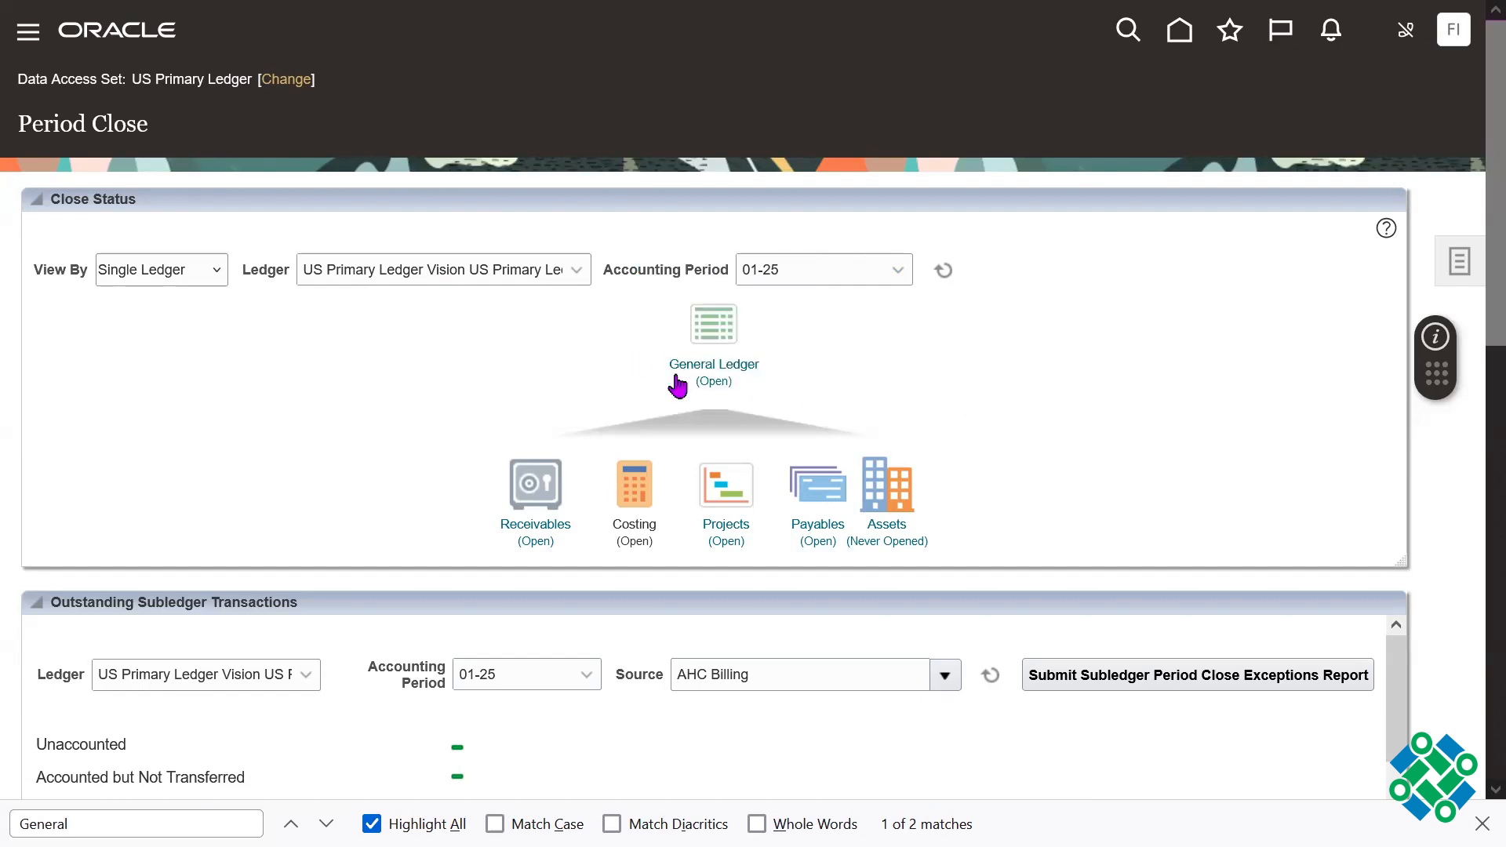
Step: Check the available period actions in Manage Accounting Periods and return to Period Close
{"action": "left_click", "coordinate": [1463, 259]}
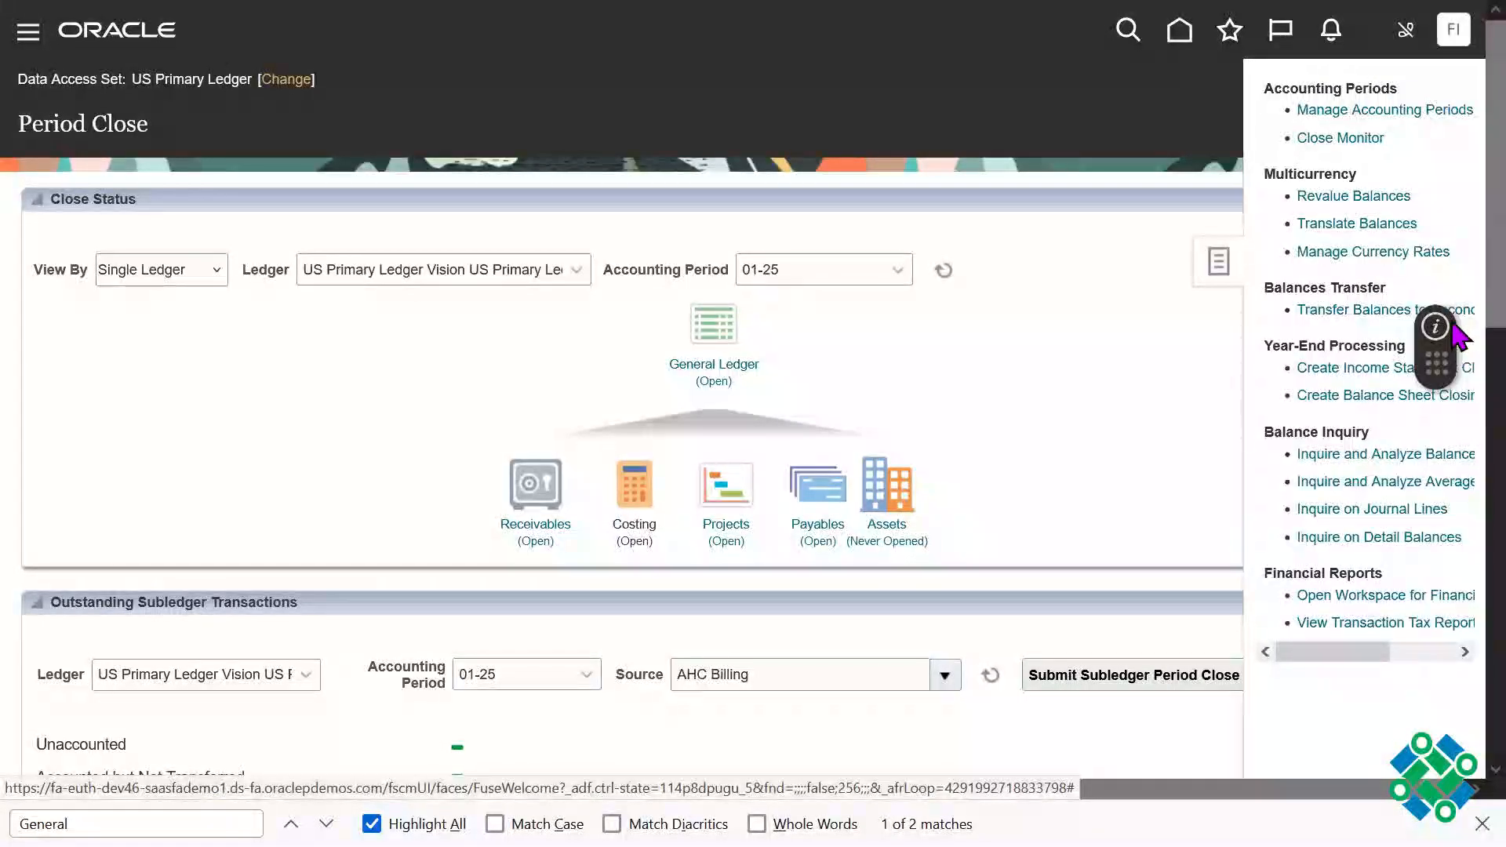
{"action": "left_click", "coordinate": [1383, 126]}
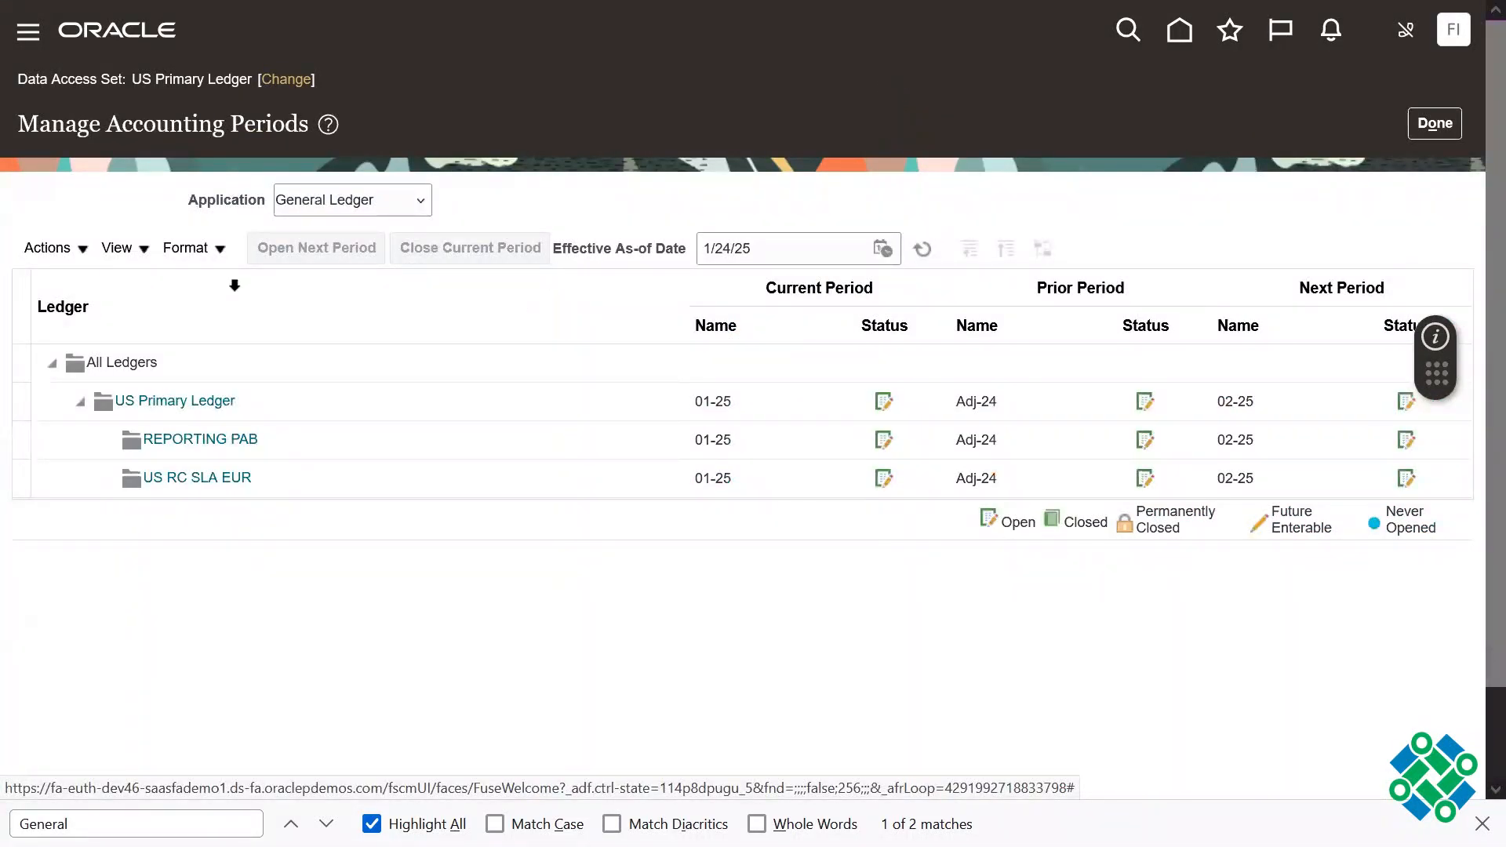
{"action": "left_click", "coordinate": [47, 248]}
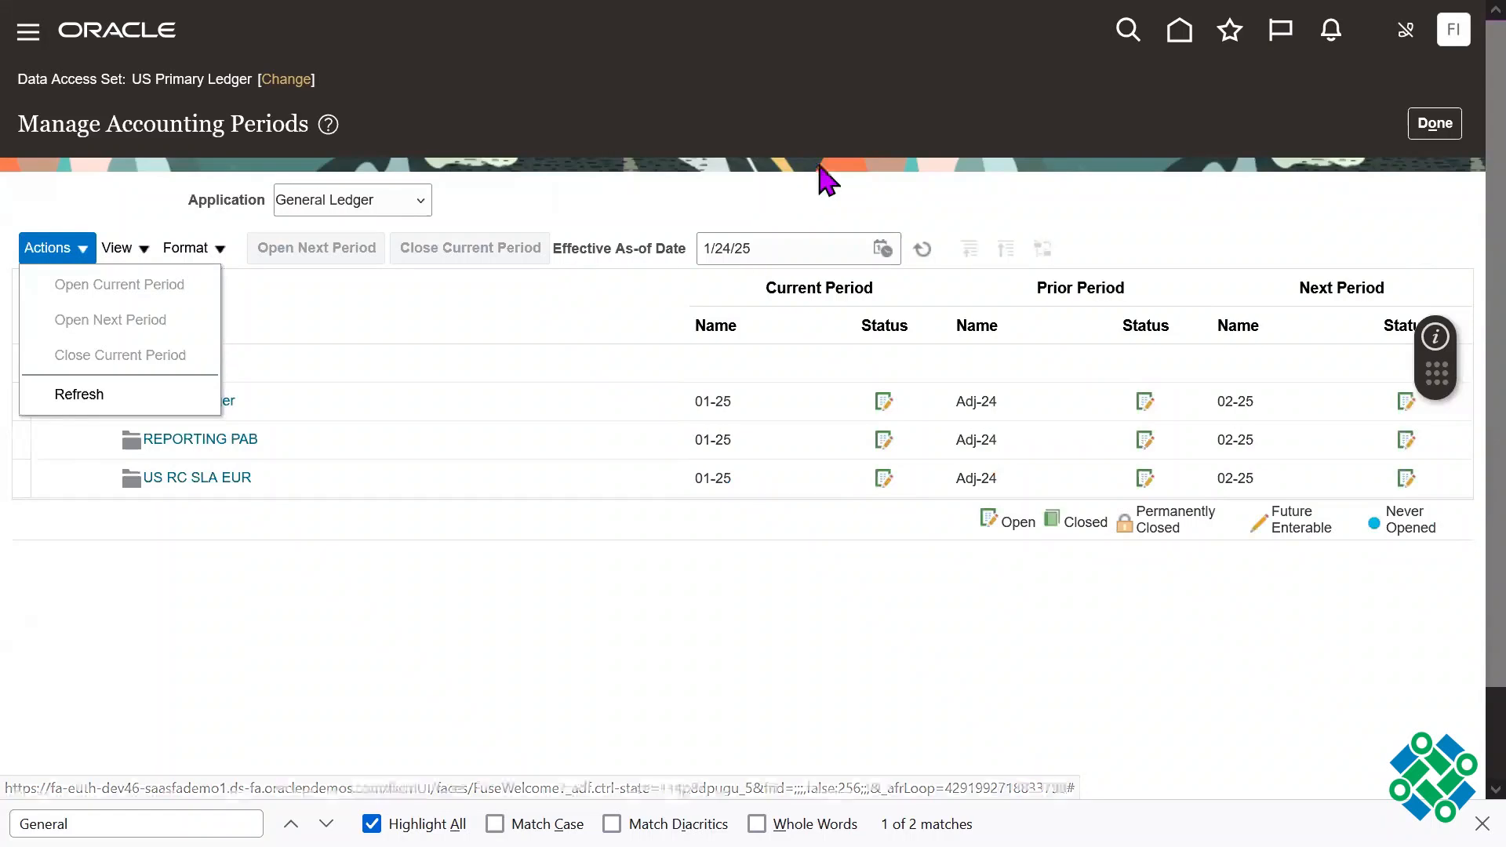
{"action": "left_click", "coordinate": [1435, 126]}
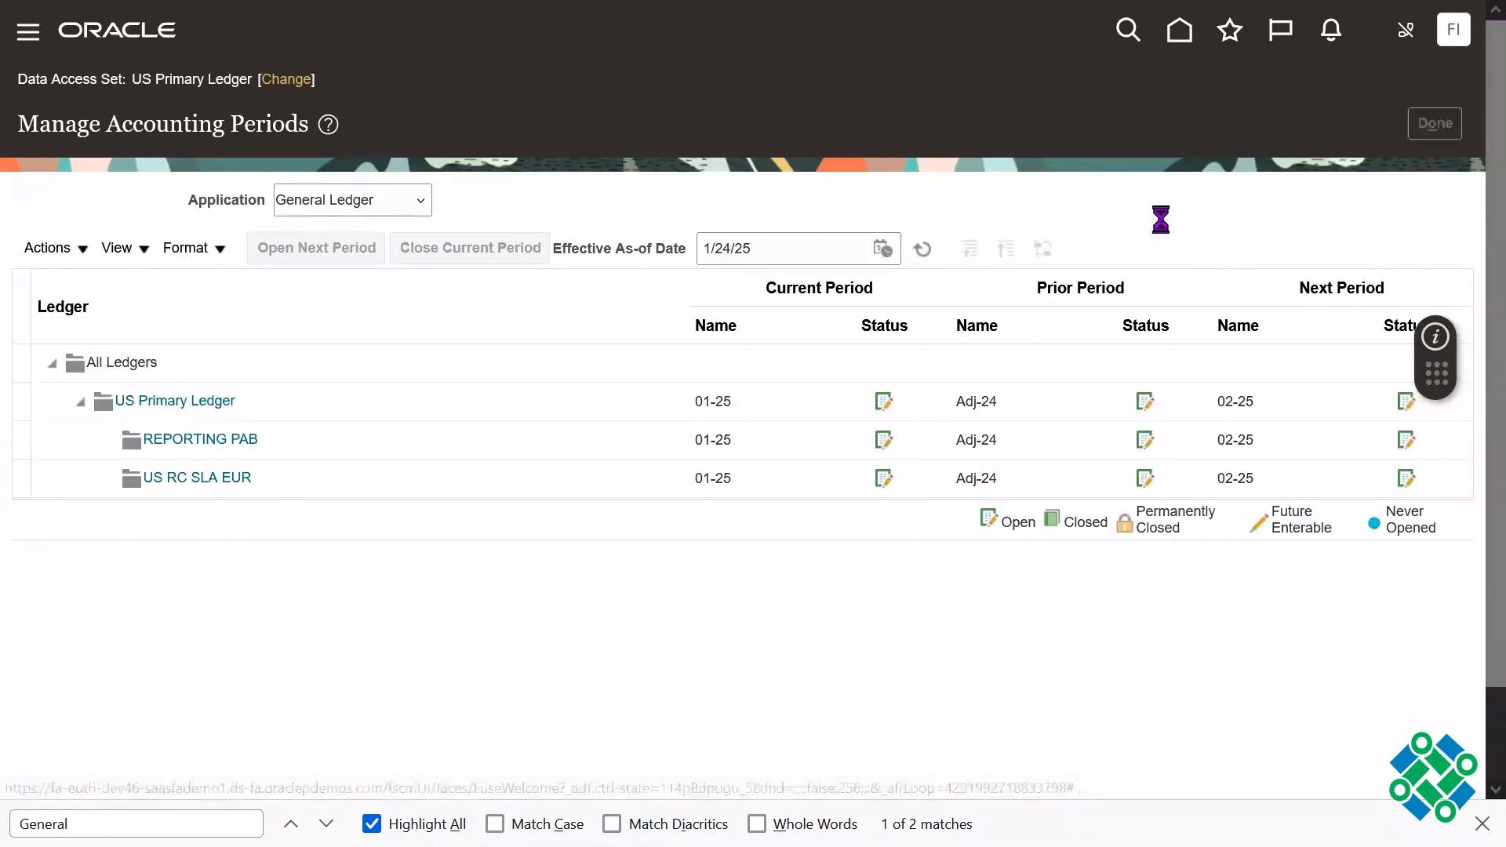
Step: Open the General Ledger accounting period statuses of the US Primary Ledger for editing
{"action": "left_click", "coordinate": [1463, 267]}
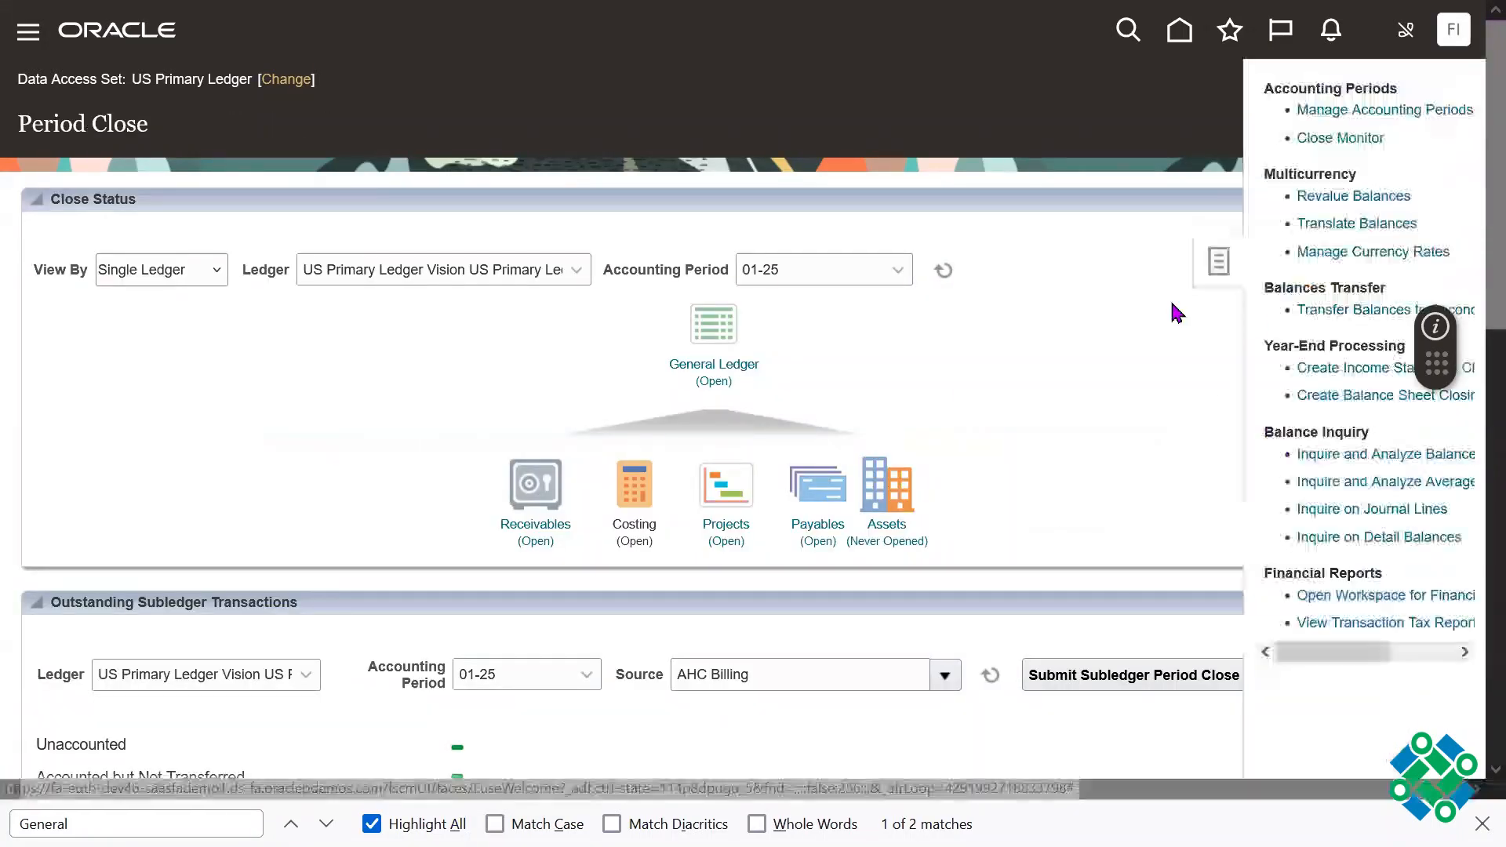
{"action": "left_click", "coordinate": [722, 375]}
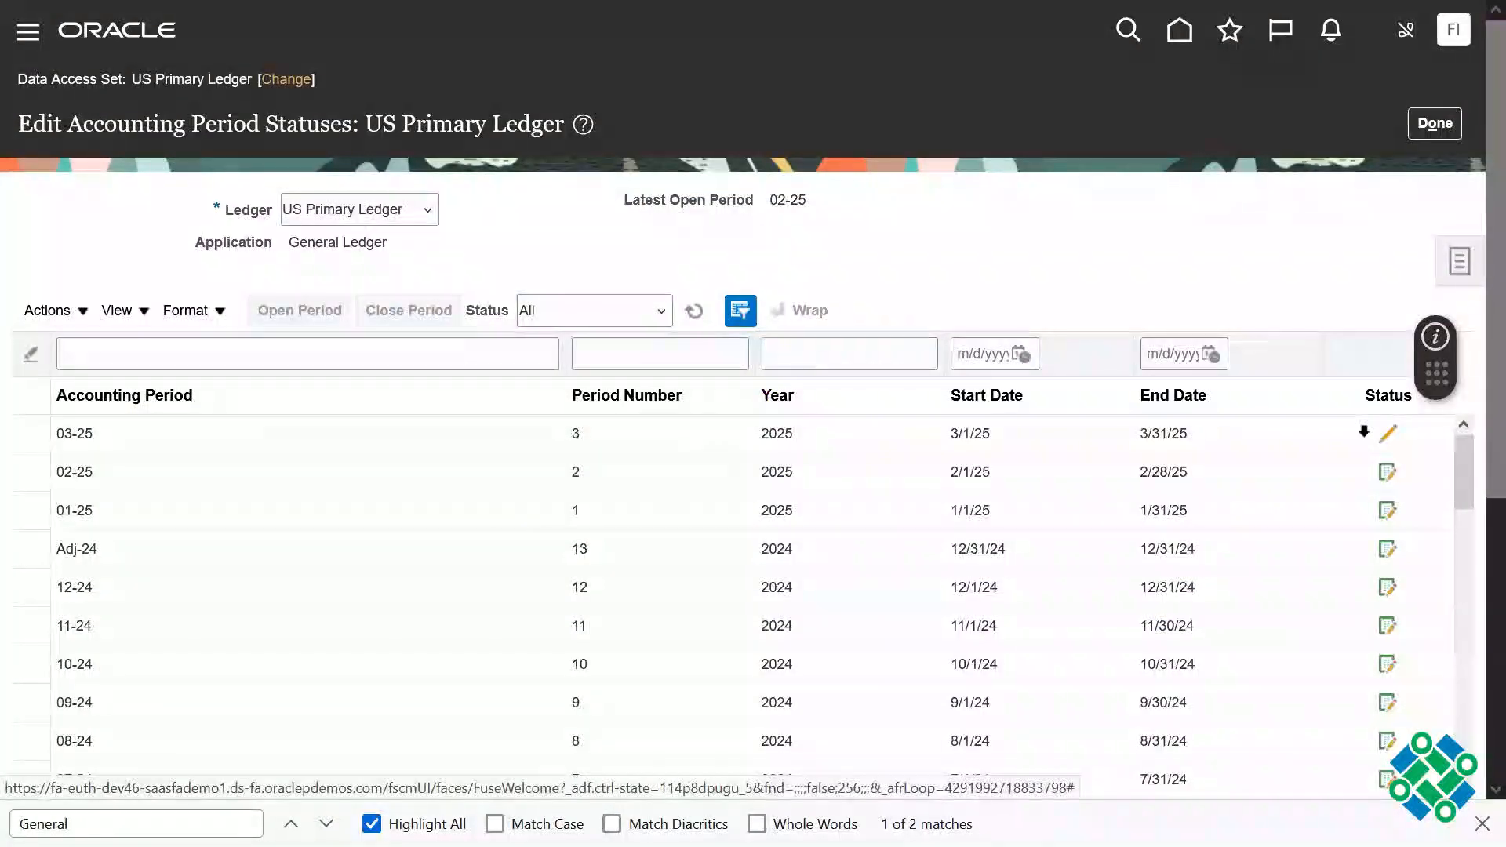
{"action": "left_click", "coordinate": [1435, 123]}
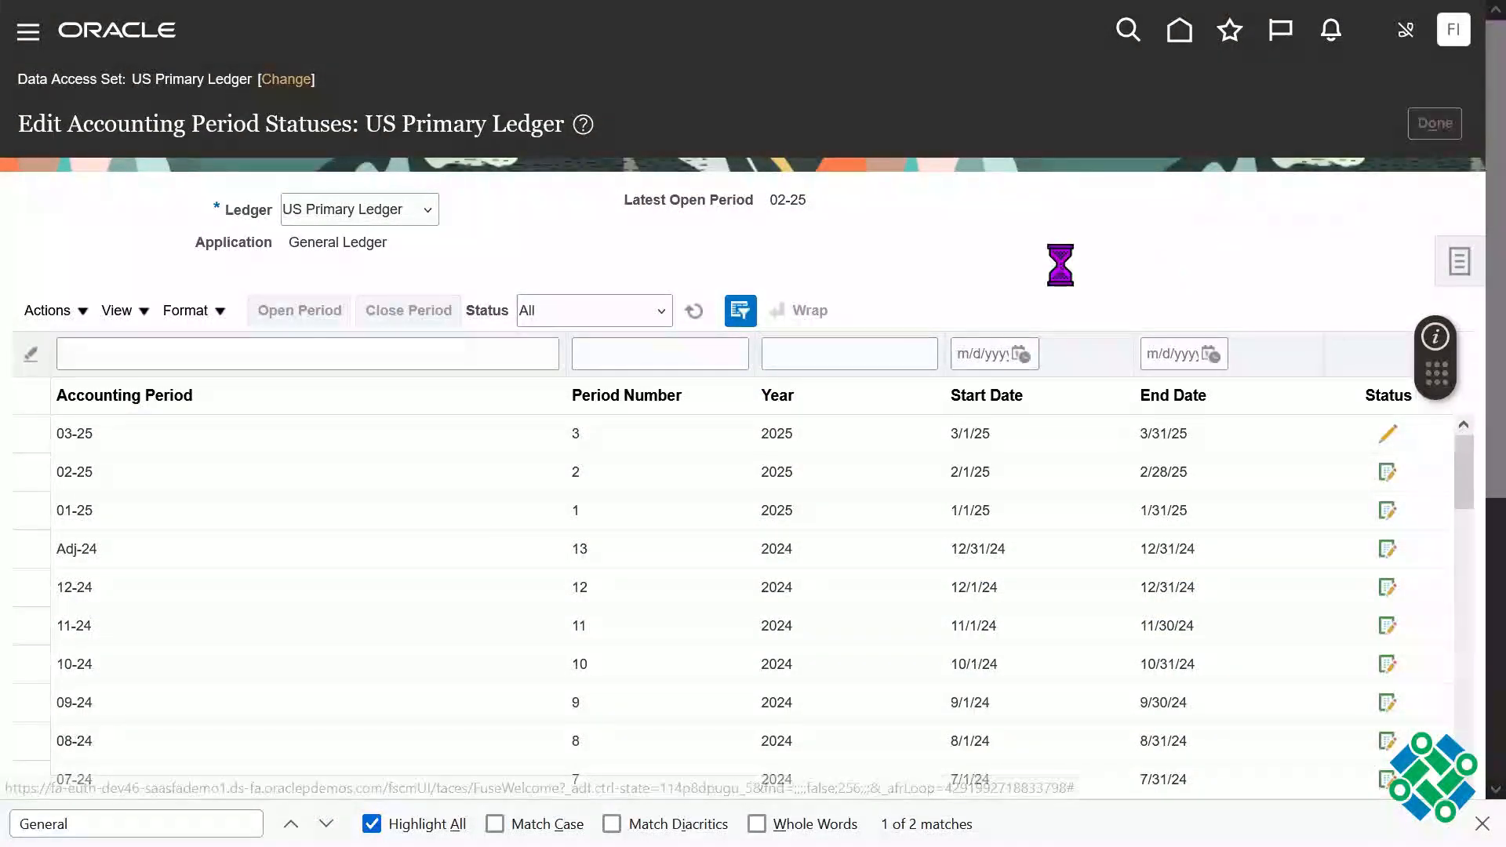
{"action": "left_click", "coordinate": [725, 371]}
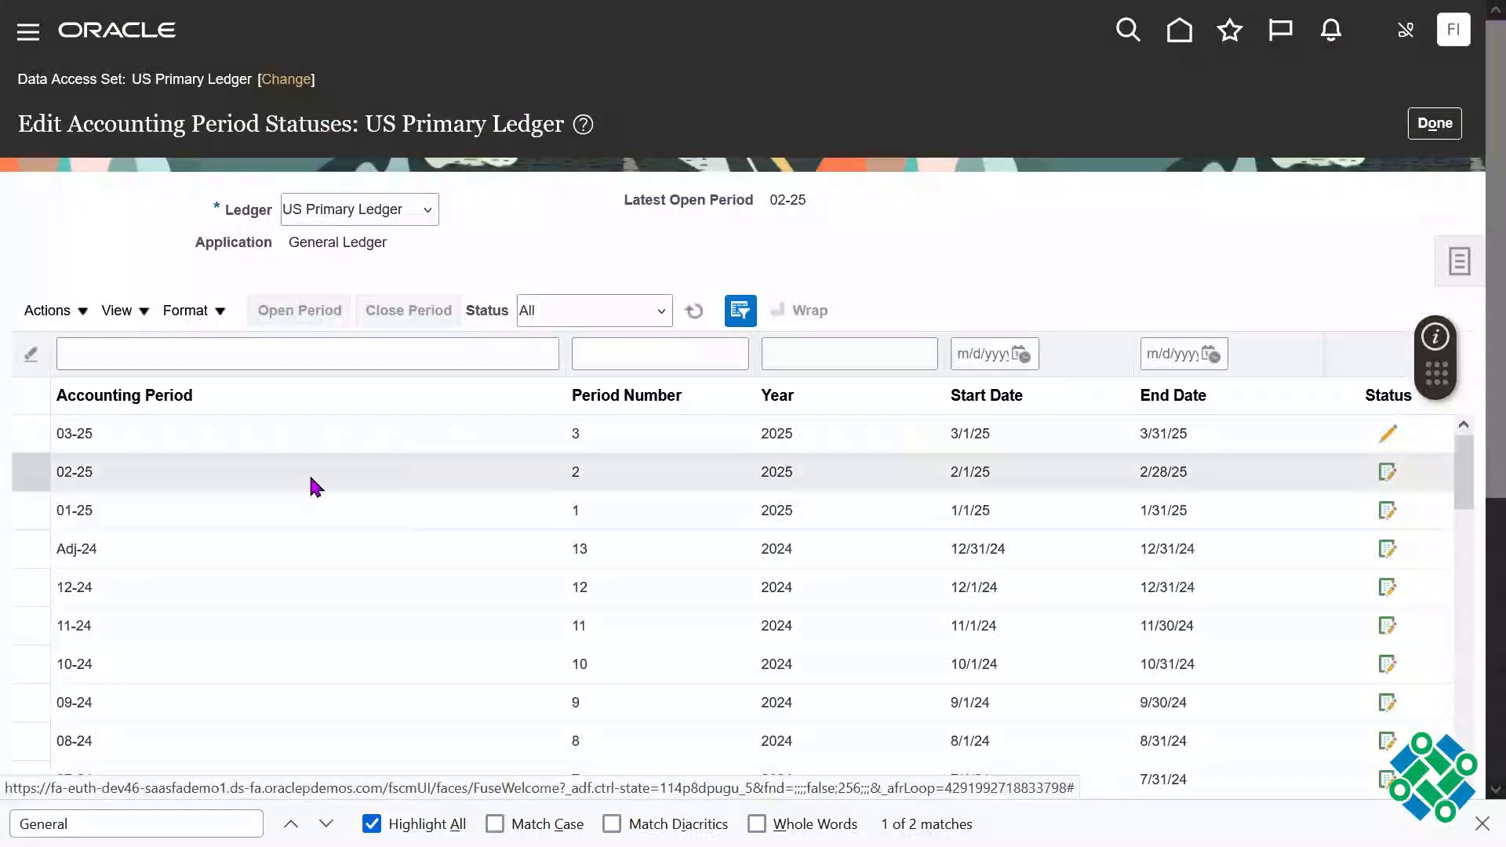
Step: Check the statuses of accounting periods 01-25 and 02-25 by filtering the list to each one
{"action": "left_click", "coordinate": [182, 352]}
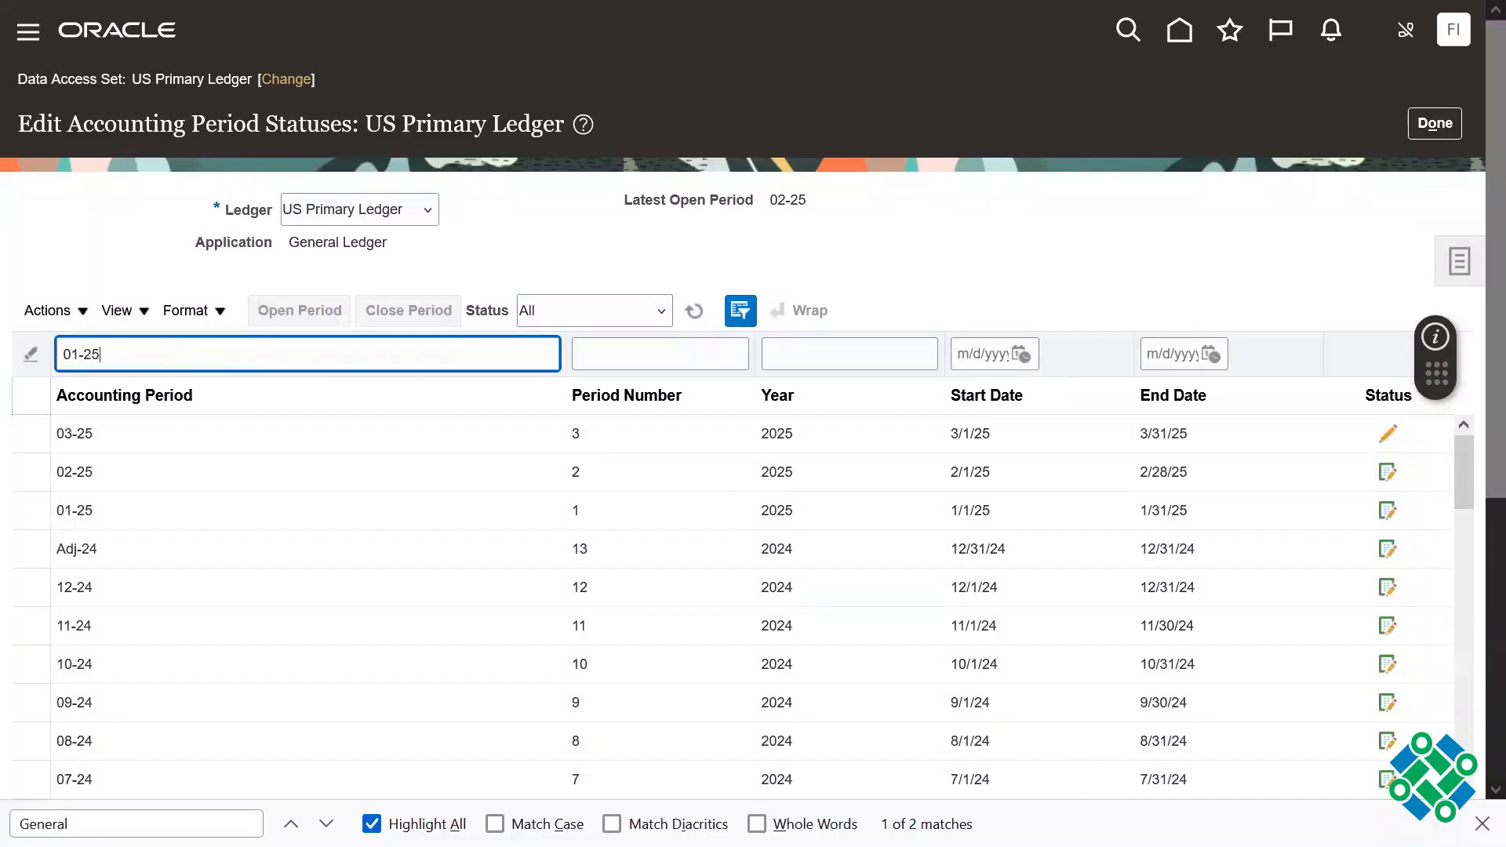
{"action": "key", "text": "Return"}
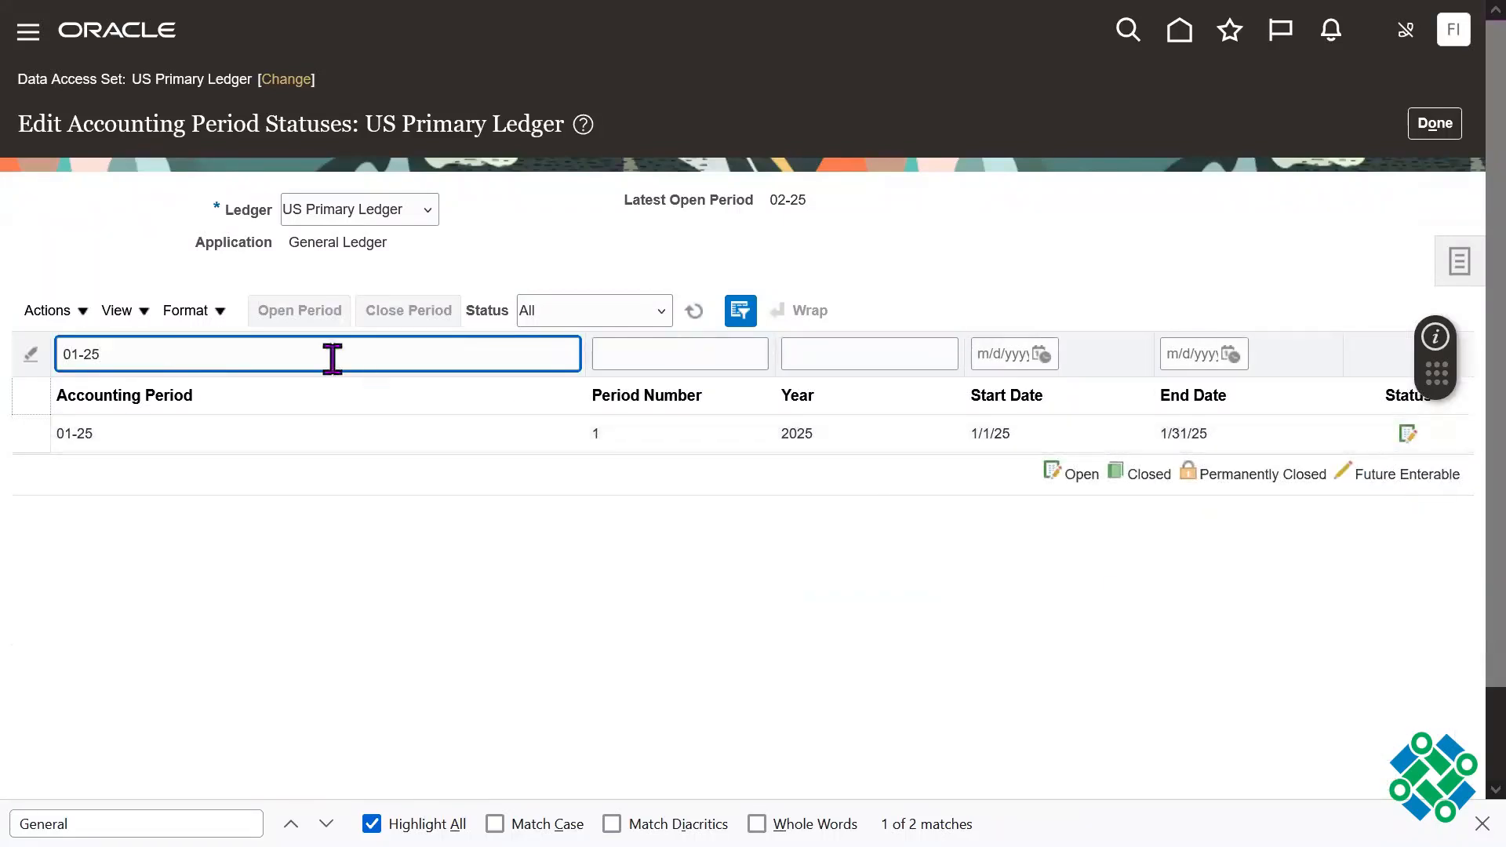
{"action": "left_click", "coordinate": [79, 354]}
{"action": "key", "text": "BackSpace"}
{"action": "type", "text": "2"}
{"action": "key", "text": "Return"}
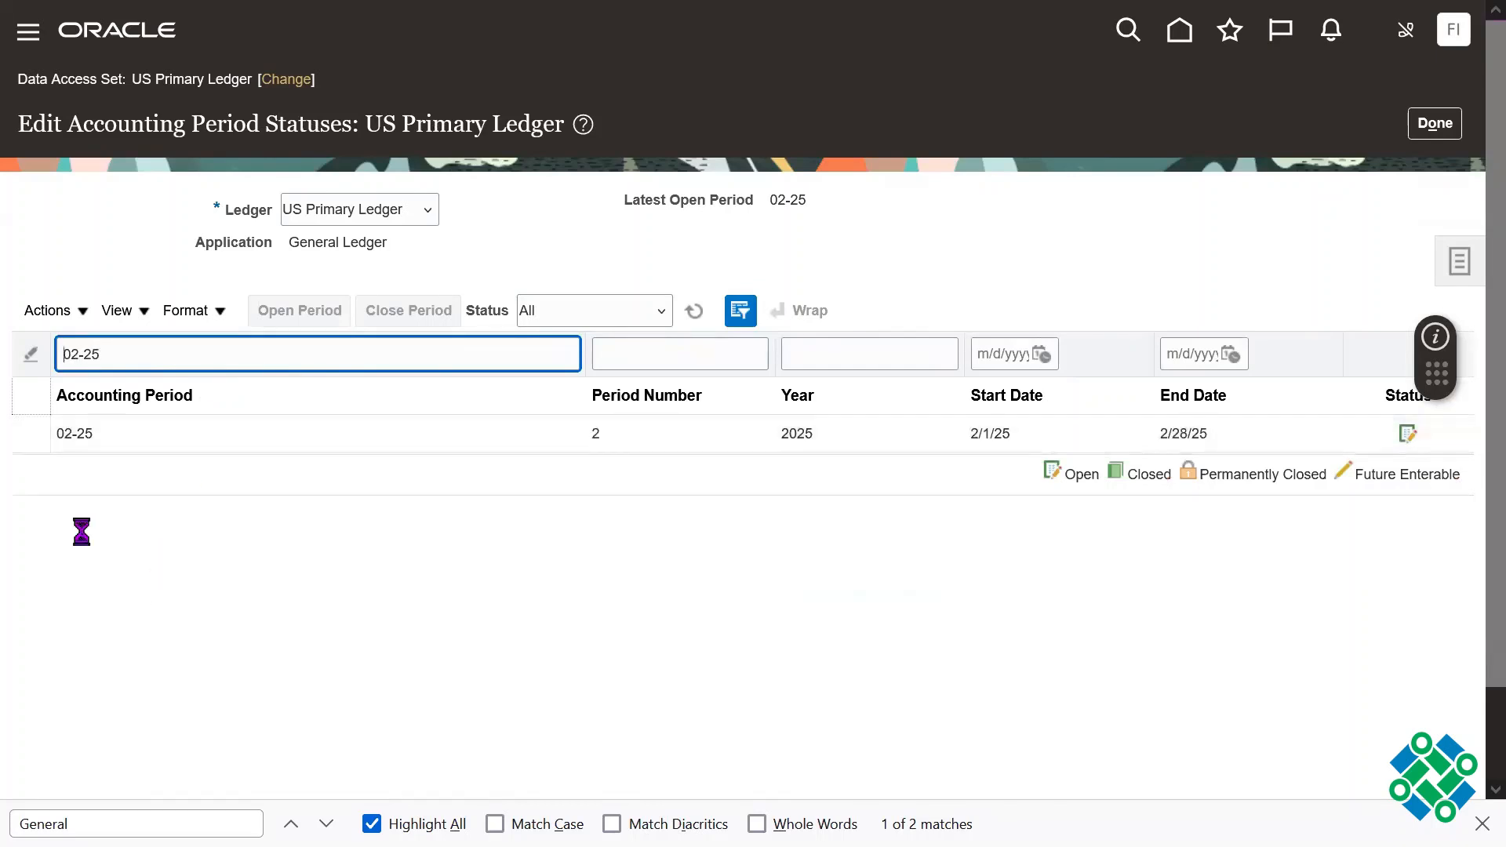
{"action": "left_click", "coordinate": [131, 443]}
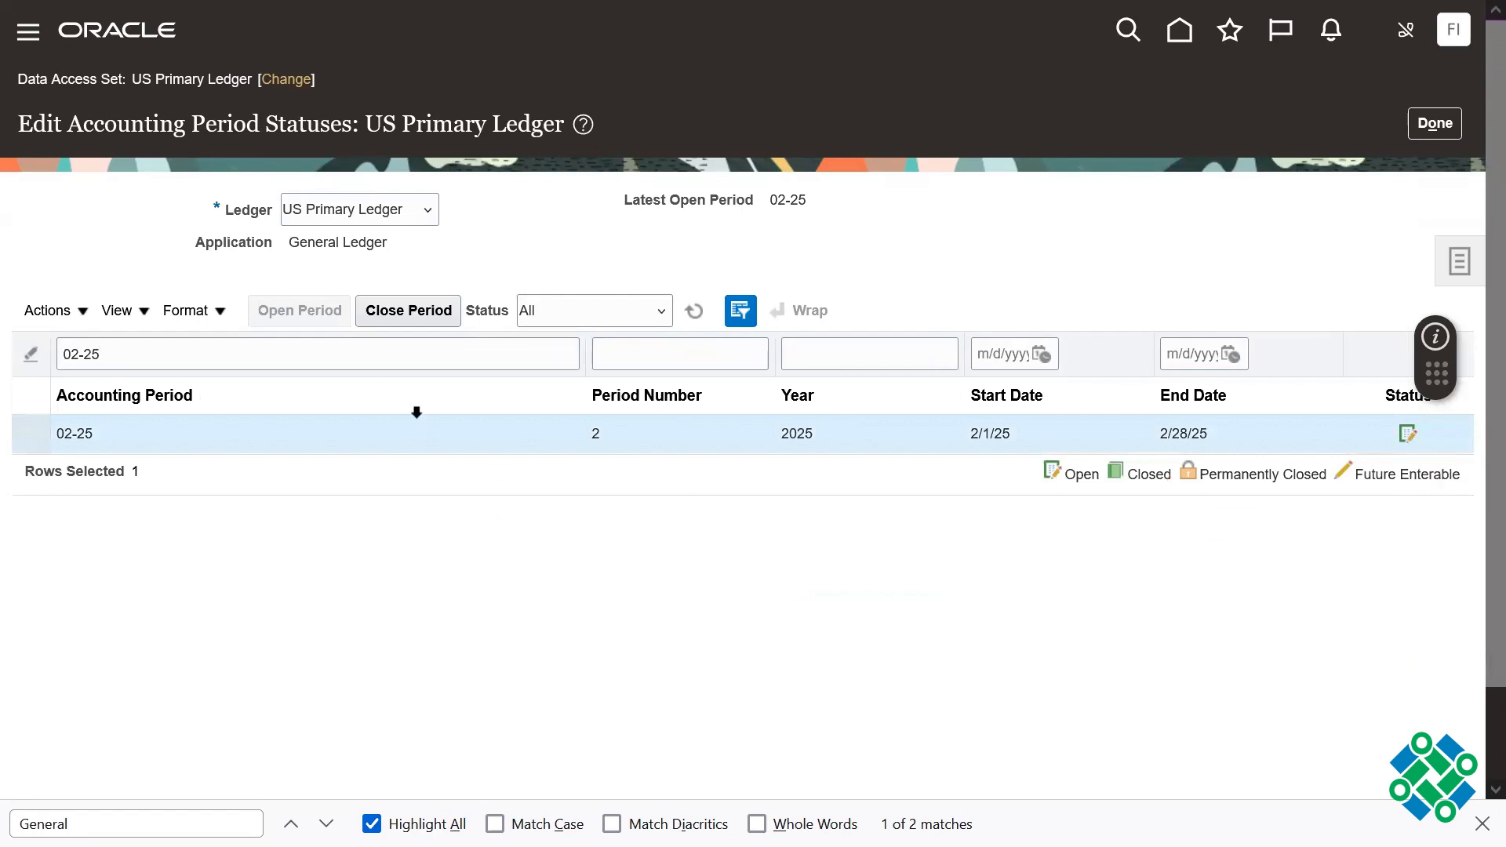
Step: Filter the accounting periods to 03-25 and select that period
{"action": "left_click", "coordinate": [79, 354]}
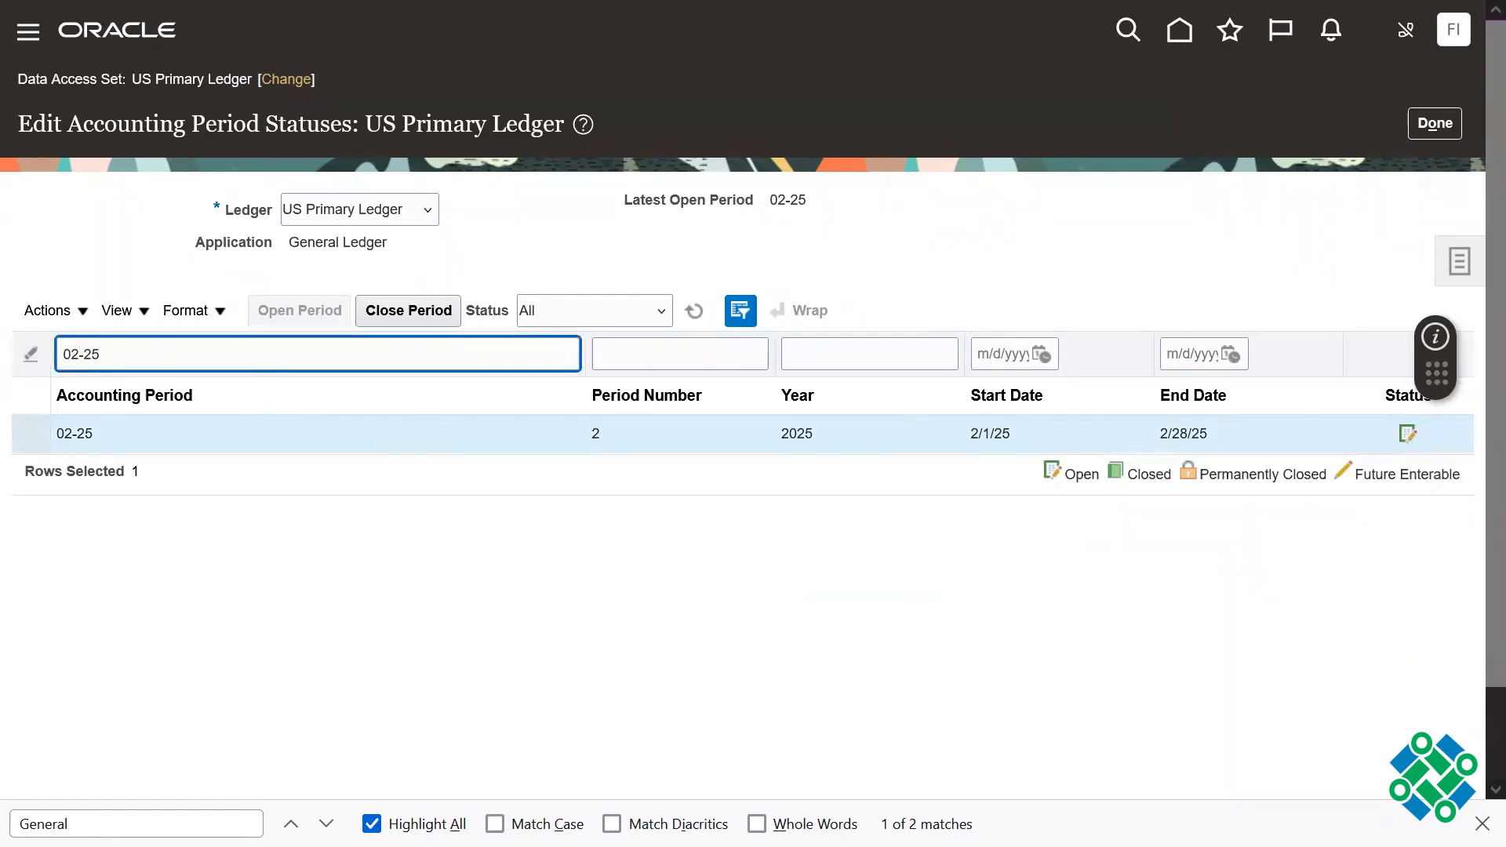
{"action": "type", "text": "3"}
{"action": "key", "text": "Return"}
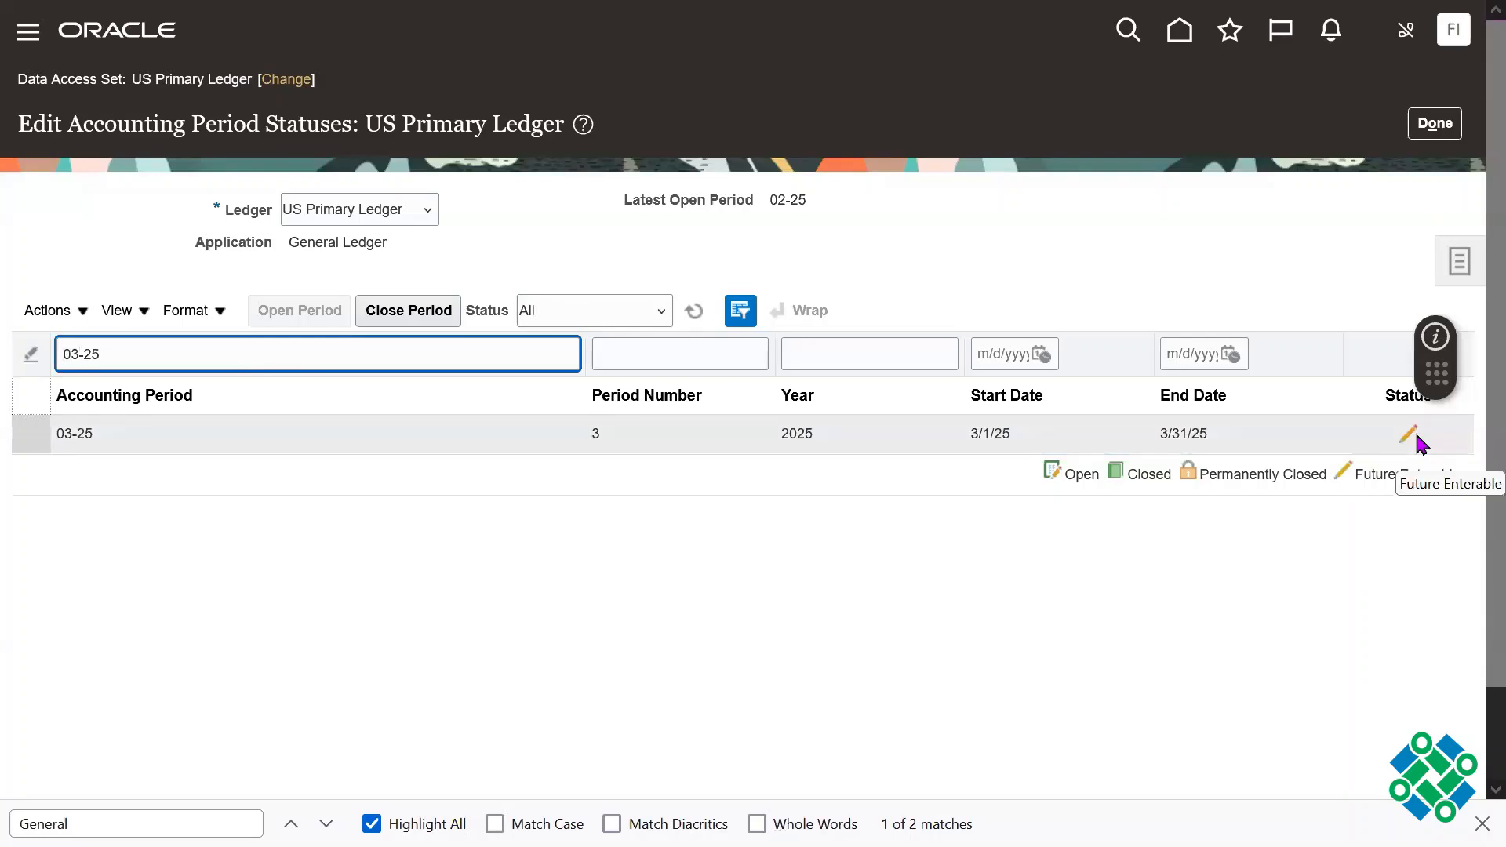
{"action": "left_click", "coordinate": [322, 434]}
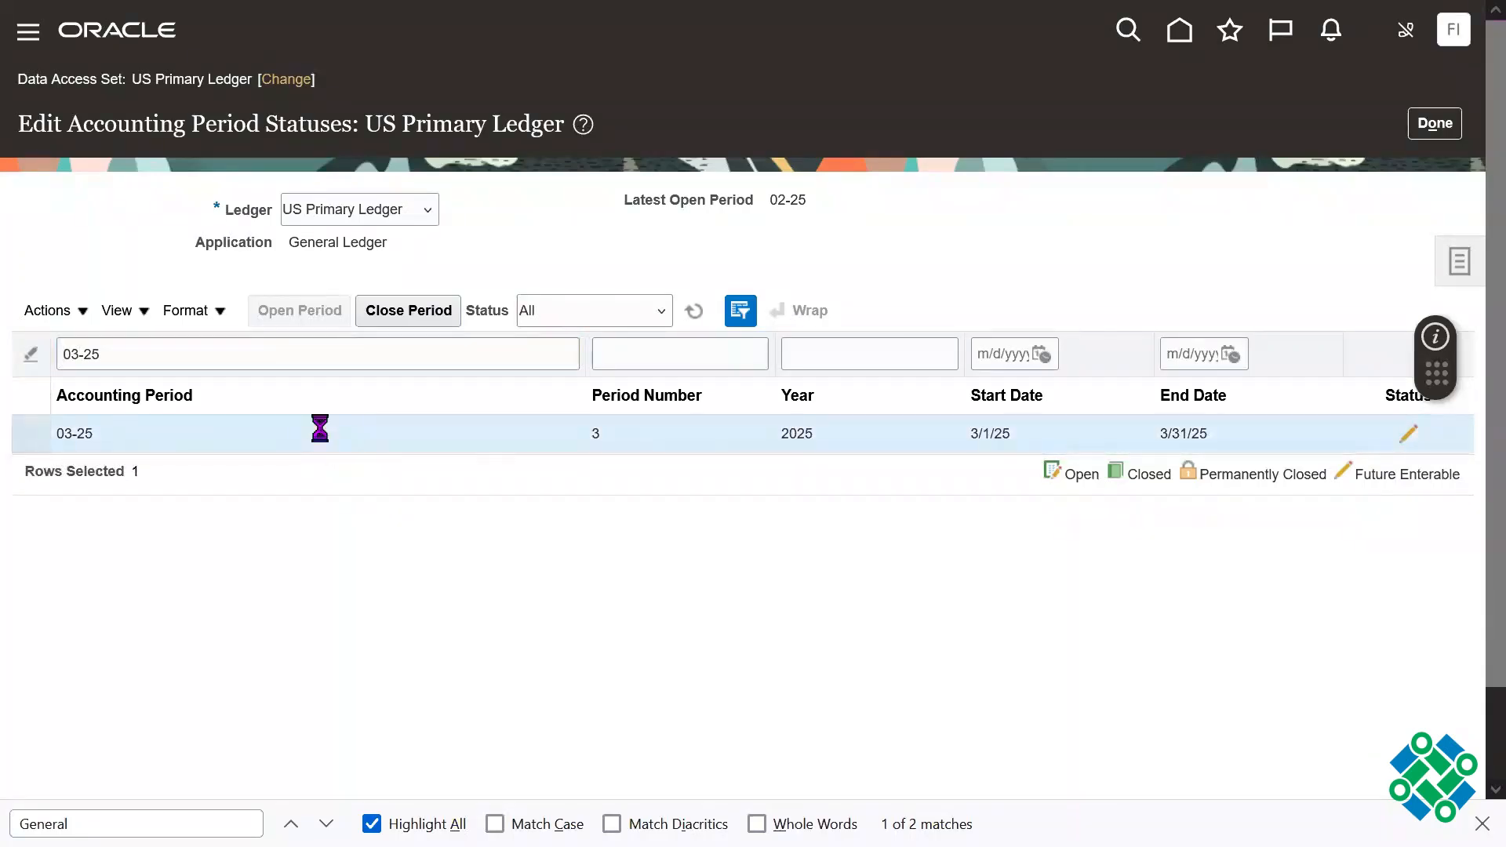
{"action": "left_click", "coordinate": [71, 309]}
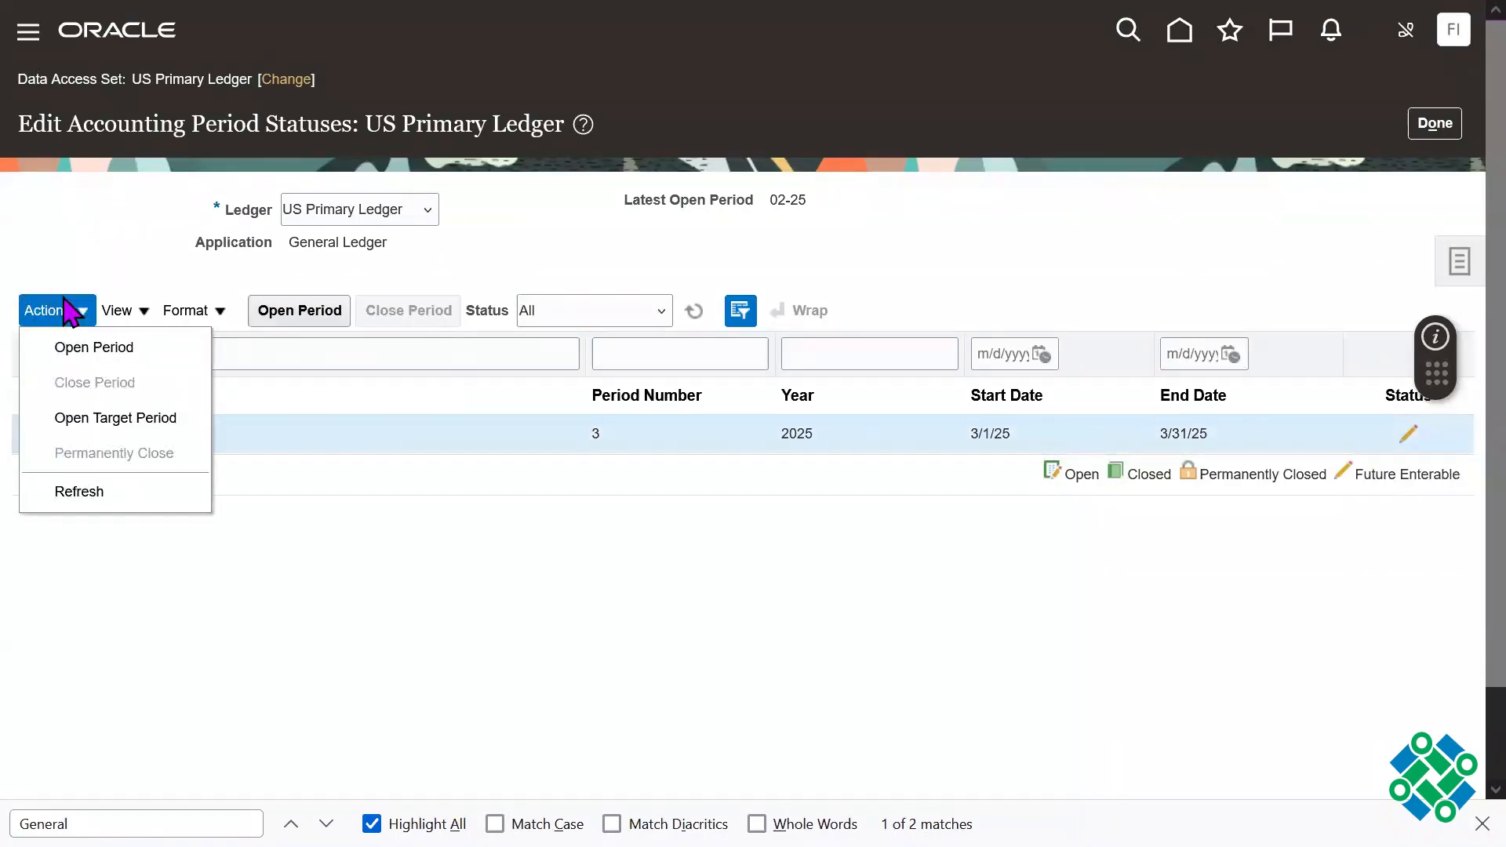
{"action": "left_click", "coordinate": [121, 420]}
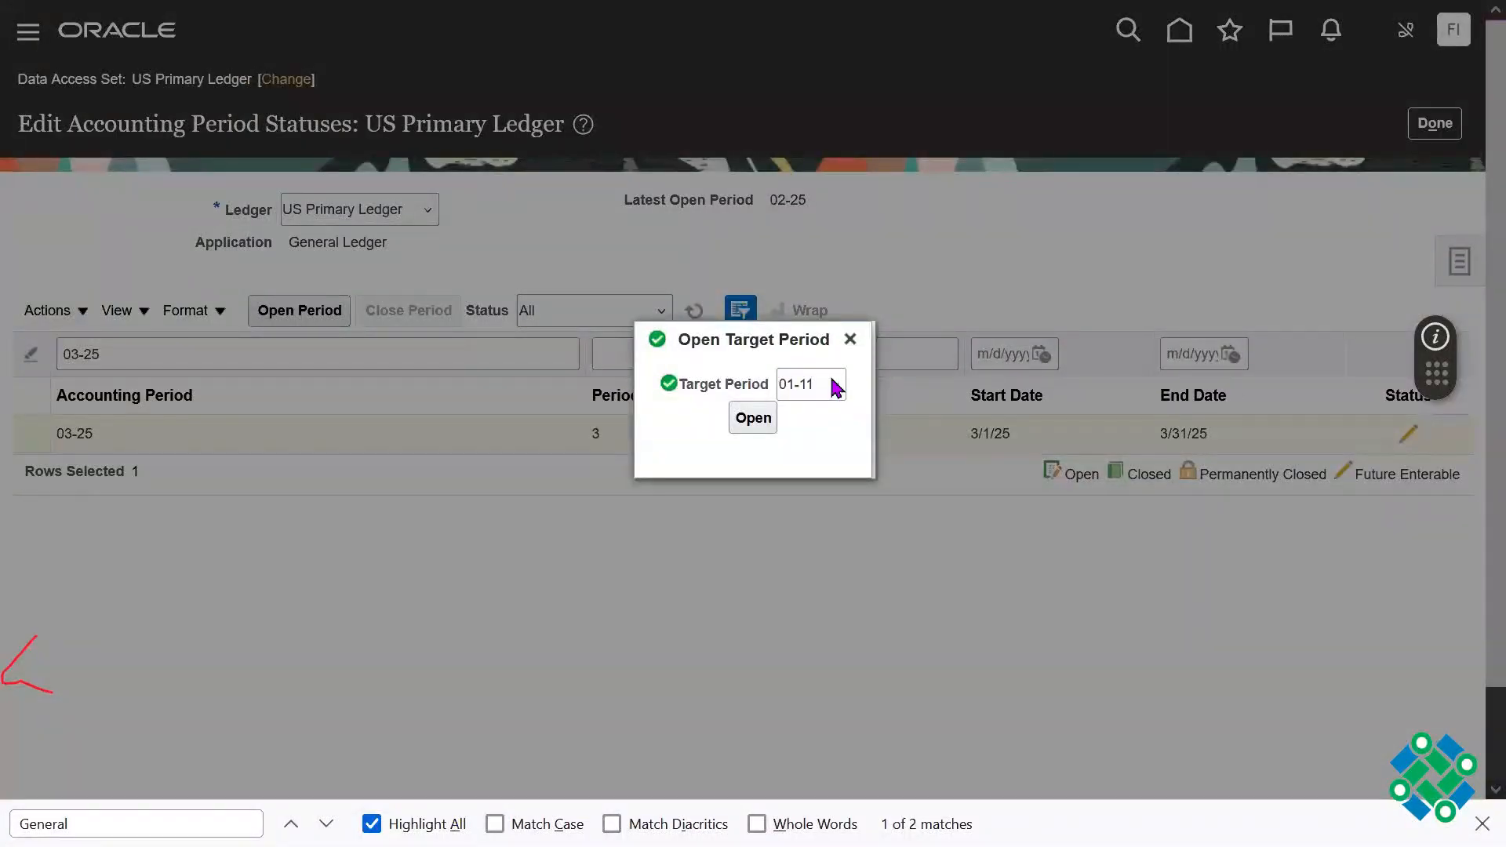
{"action": "left_click", "coordinate": [851, 339]}
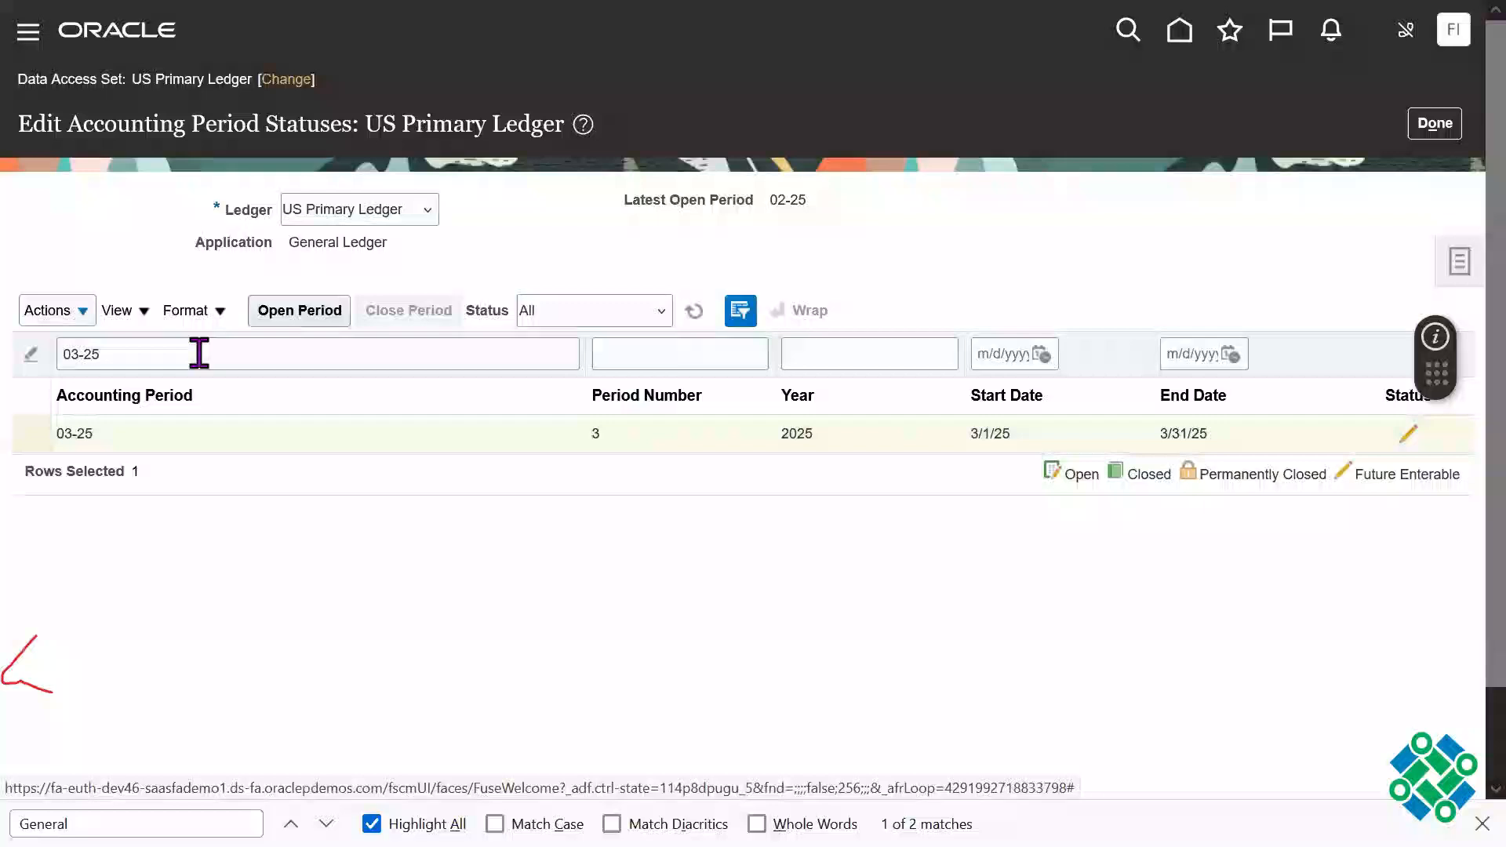
Step: Submit the process that opens accounting period 03-25 in the US Primary Ledger
{"action": "left_click", "coordinate": [59, 314]}
{"action": "left_click", "coordinate": [106, 347]}
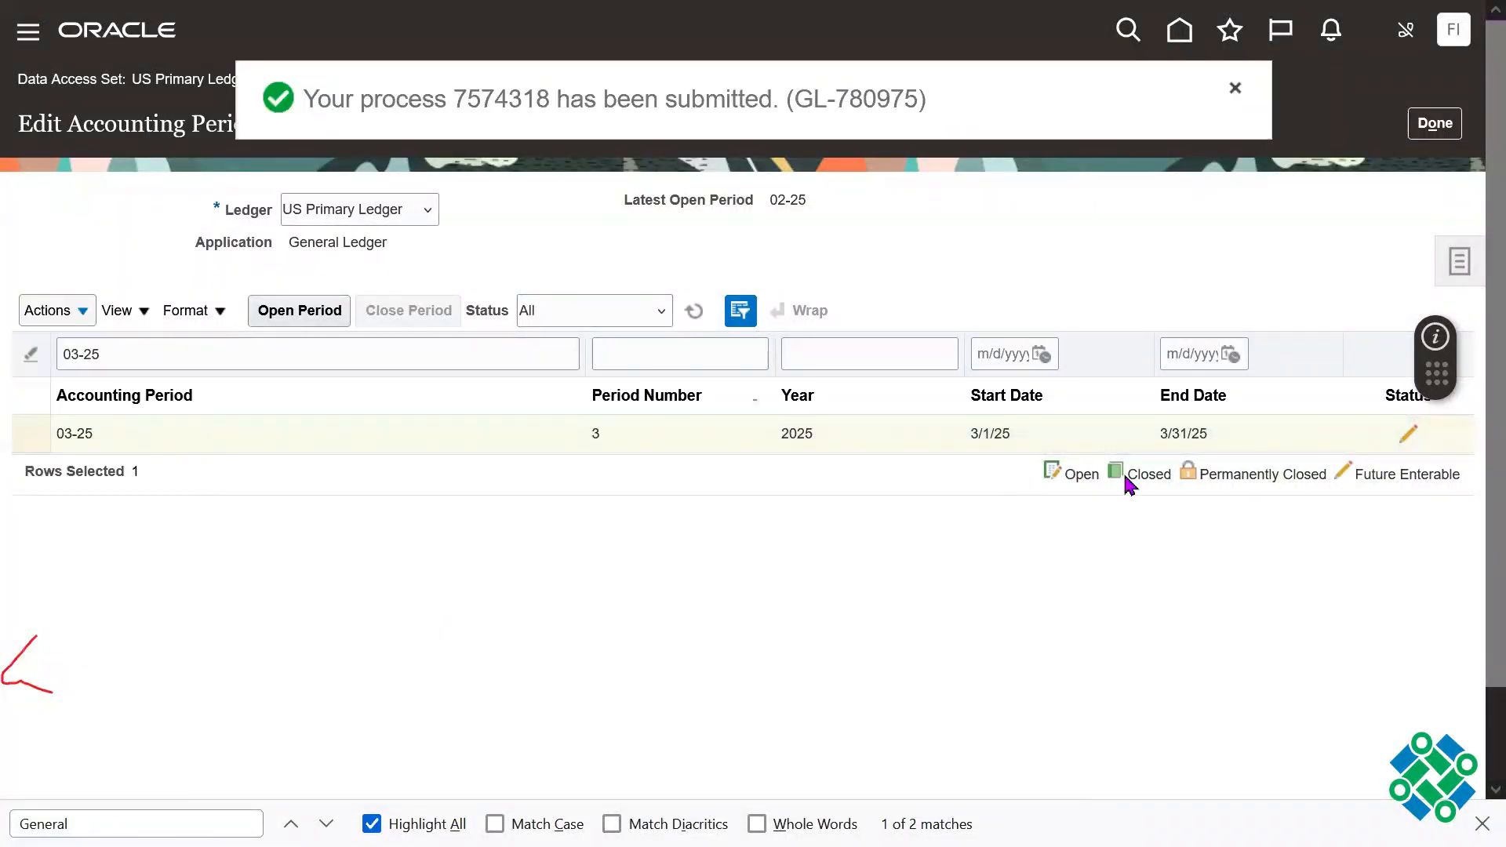
Step: Return to the Period Close overview and examine the subledger close statuses for accounting period 01-25
{"action": "key", "text": "F11"}
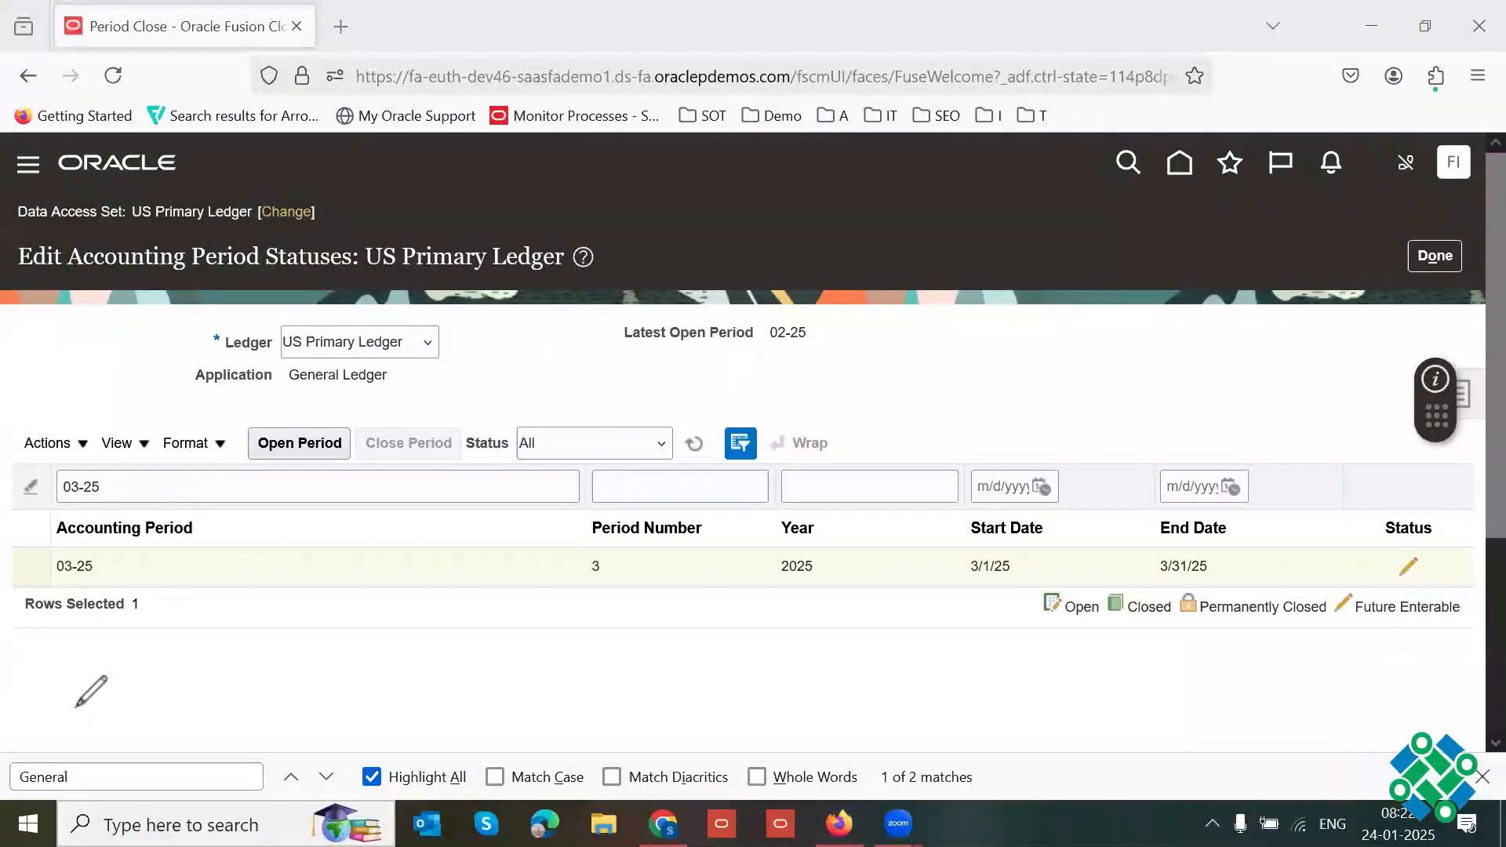
{"action": "left_click", "coordinate": [1442, 259]}
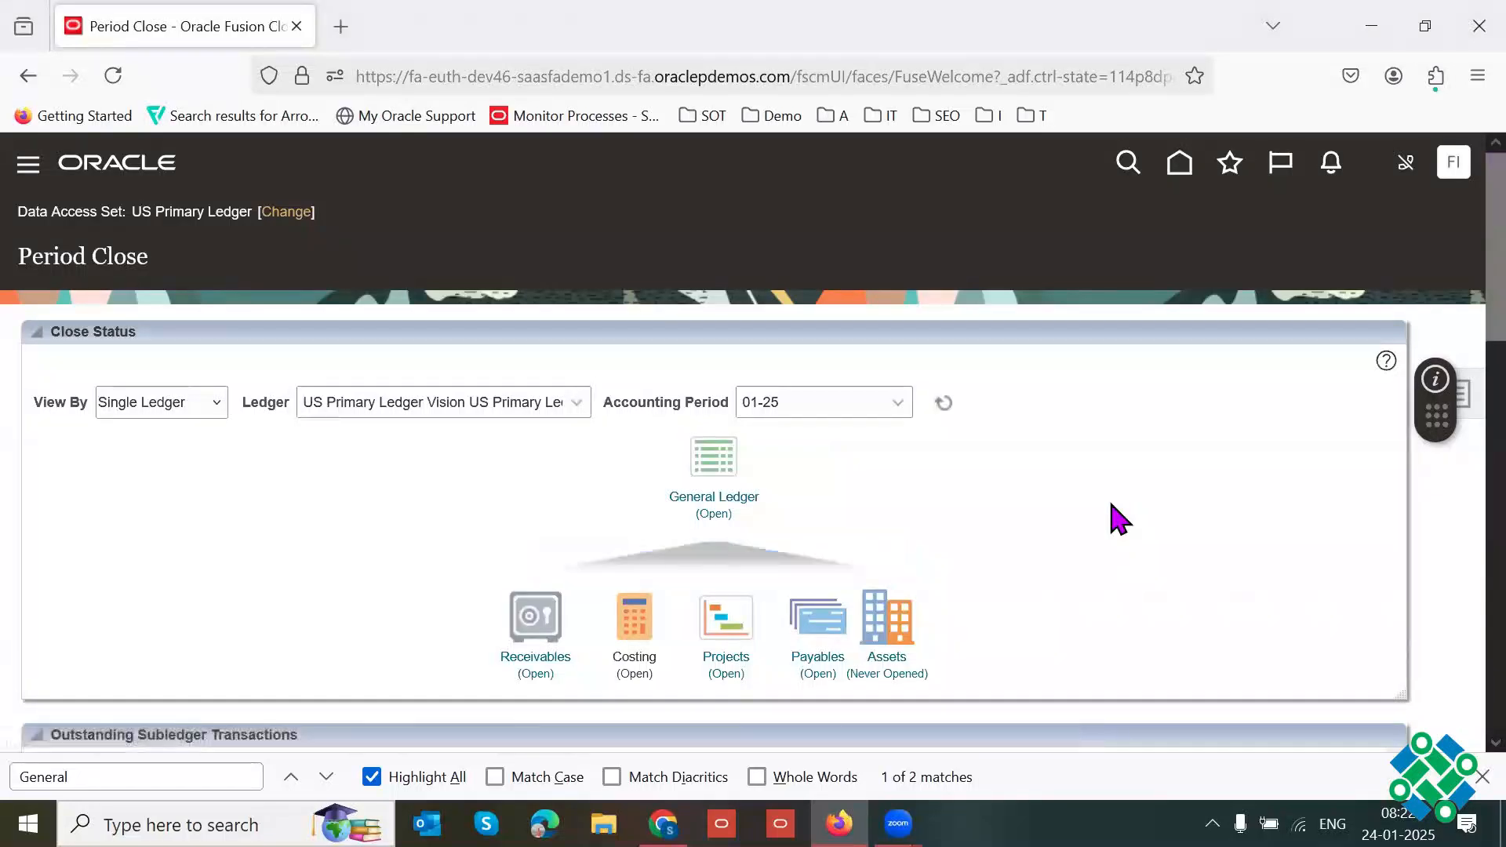
{"action": "key", "text": "F11"}
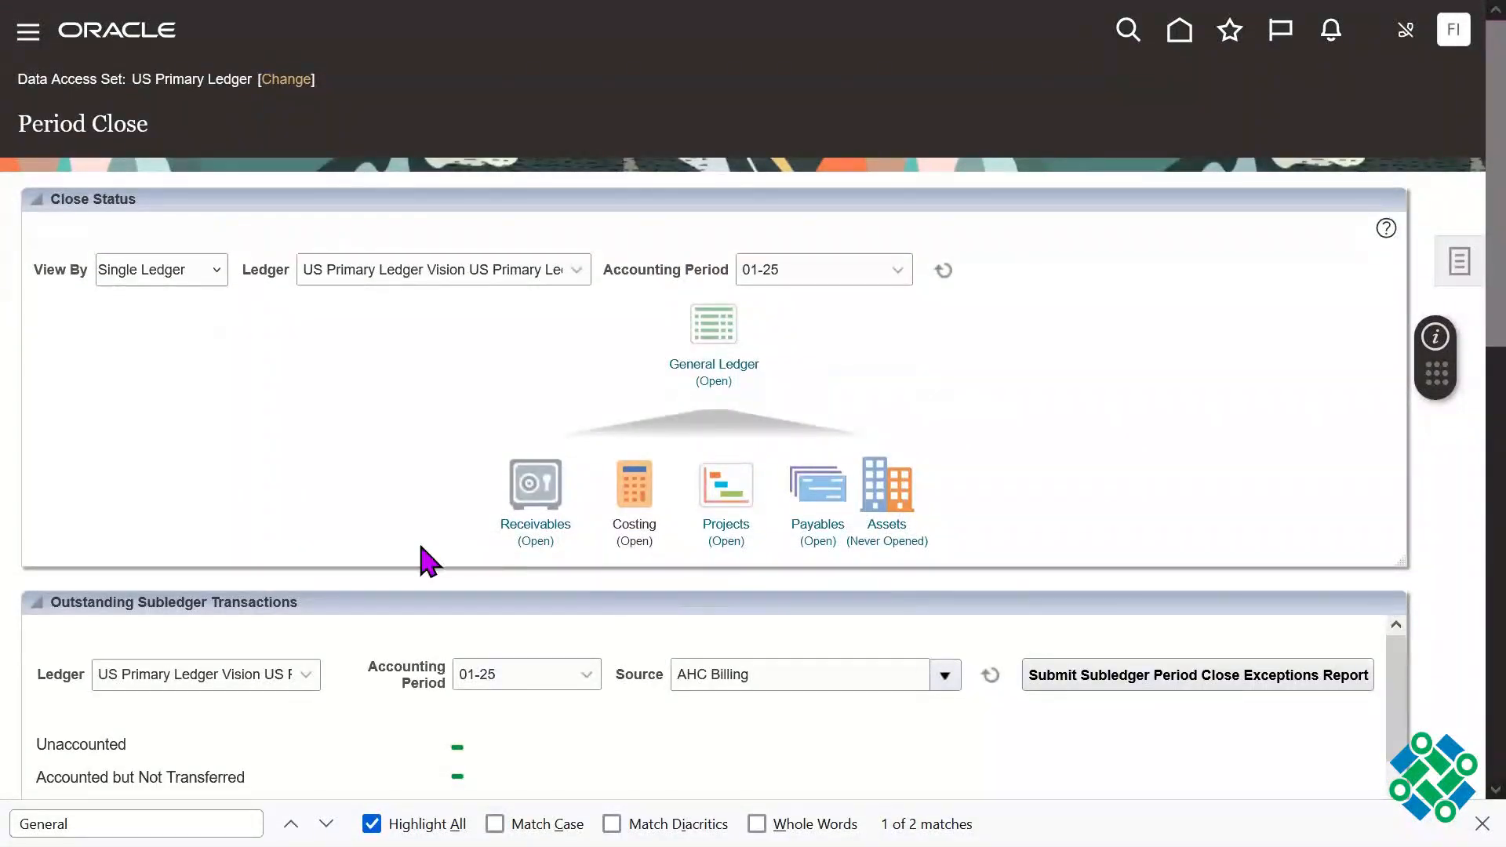
{"action": "scroll", "coordinate": [1452, 299], "scroll_direction": "down", "scroll_amount": 1}
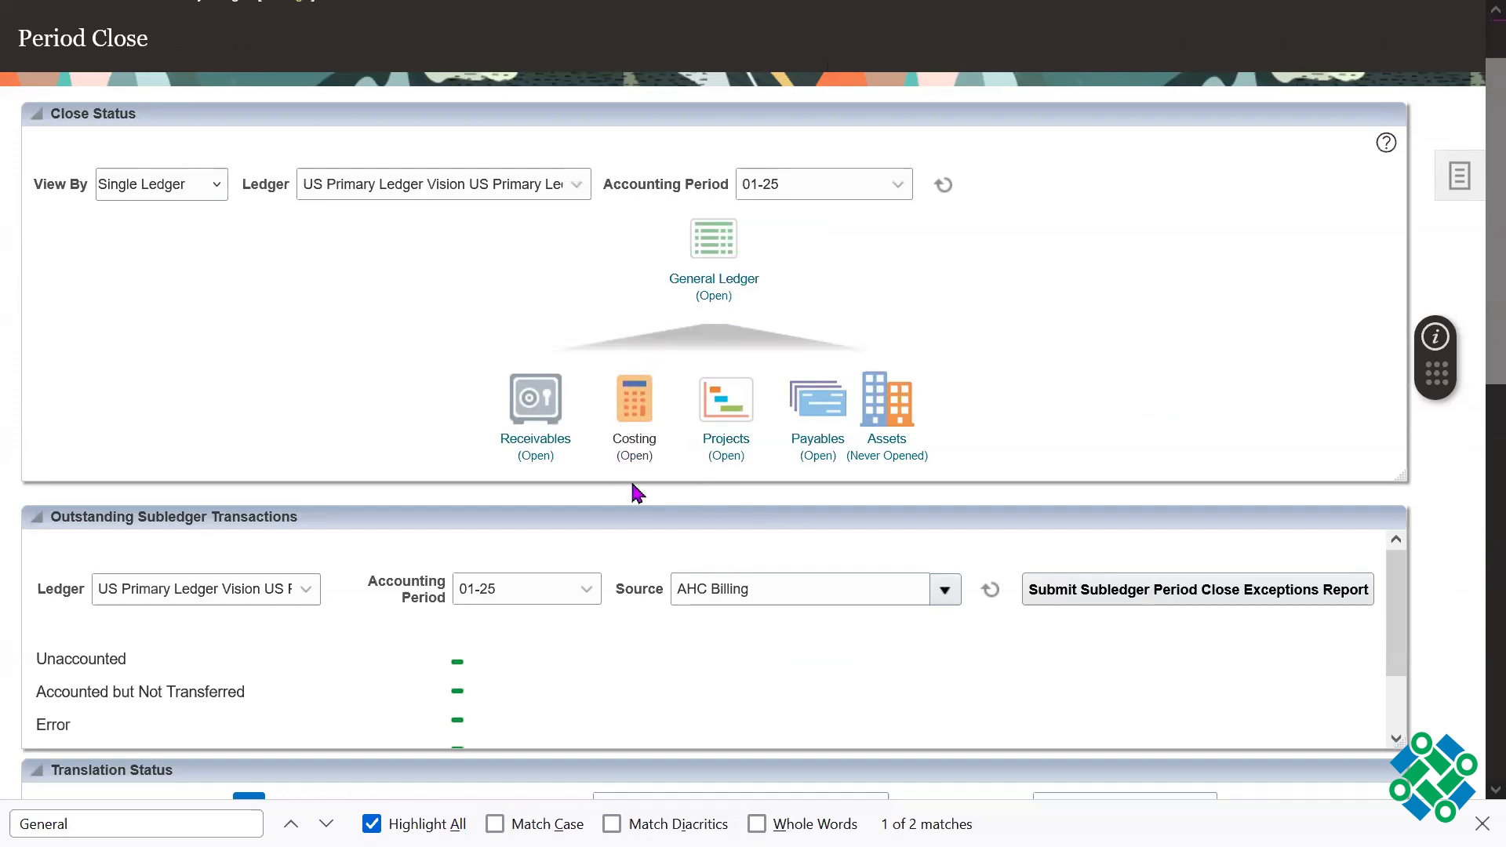
{"action": "left_click_drag", "start_coordinate": [616, 442], "coordinate": [651, 457]}
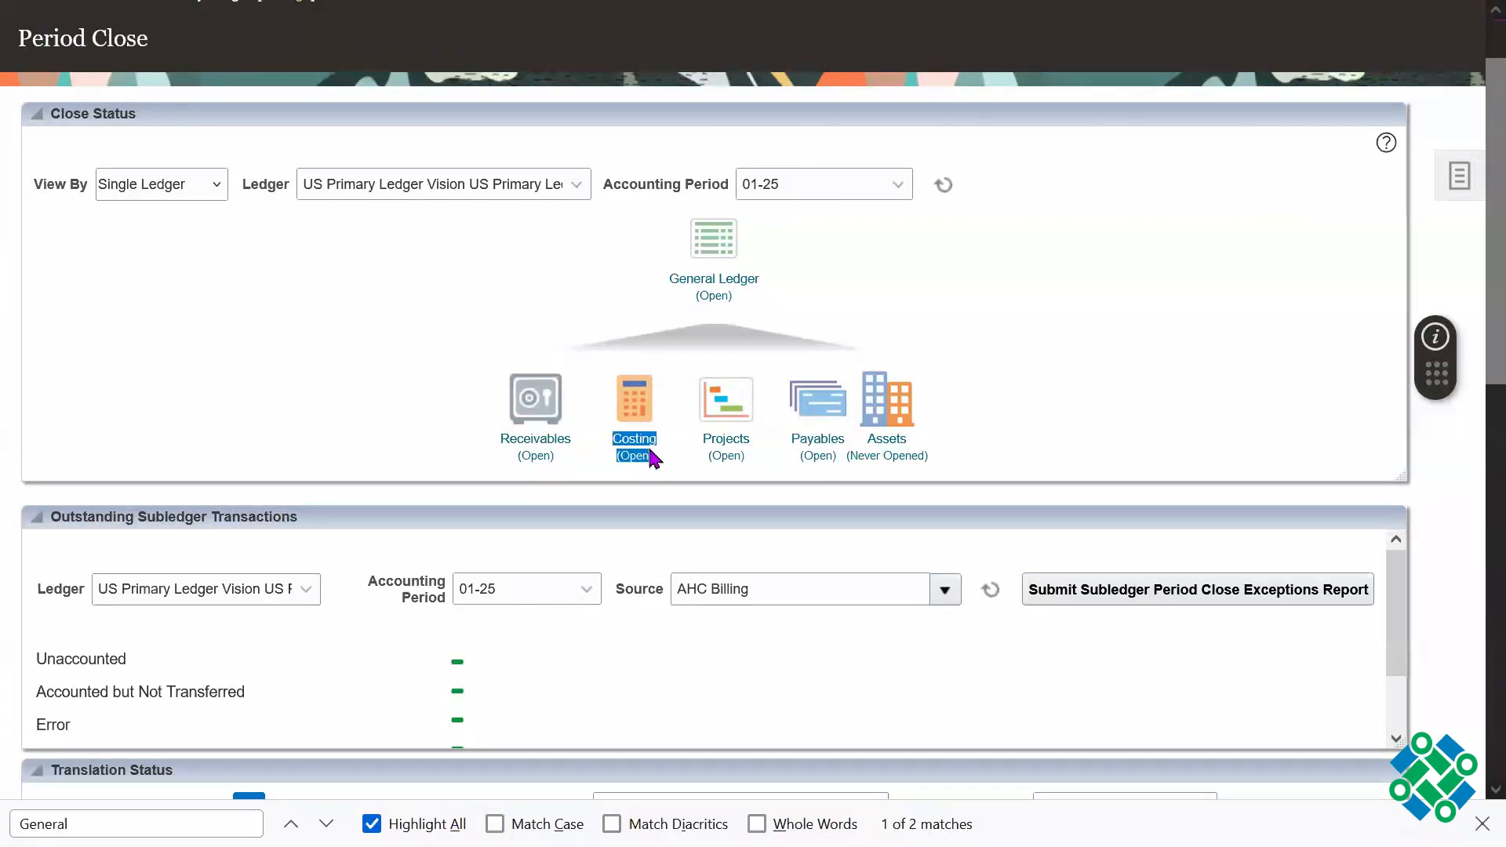
{"action": "left_click", "coordinate": [1026, 330]}
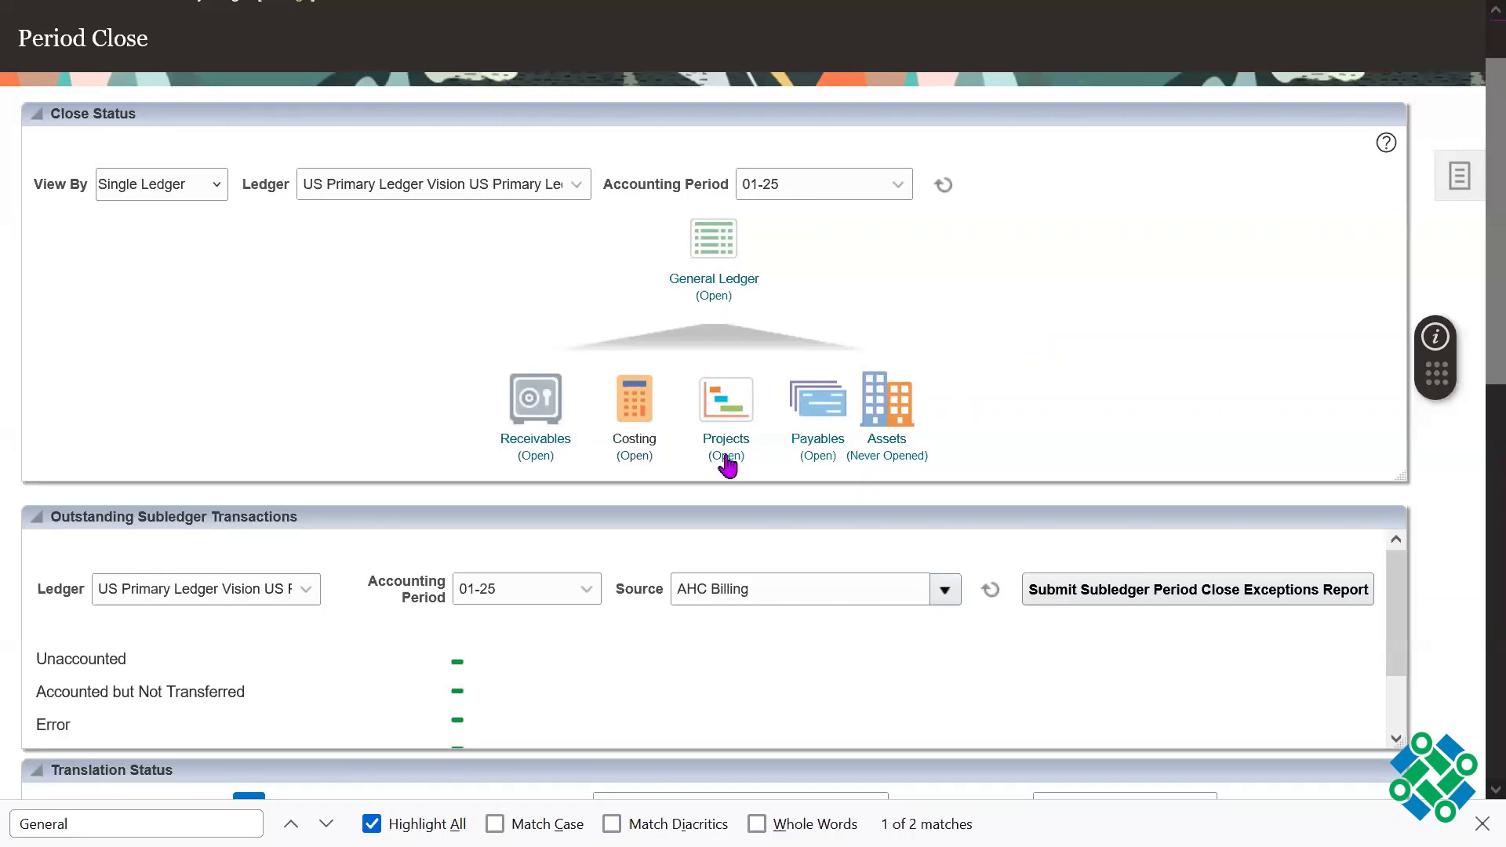
Step: Open the Receivables accounting period statuses of the US Primary Ledger and check period 01-25 by filtering the list to it
{"action": "left_click", "coordinate": [521, 439]}
{"action": "left_click_drag", "start_coordinate": [673, 188], "coordinate": [648, 187]}
{"action": "left_click", "coordinate": [1055, 370]}
{"action": "left_click", "coordinate": [527, 440]}
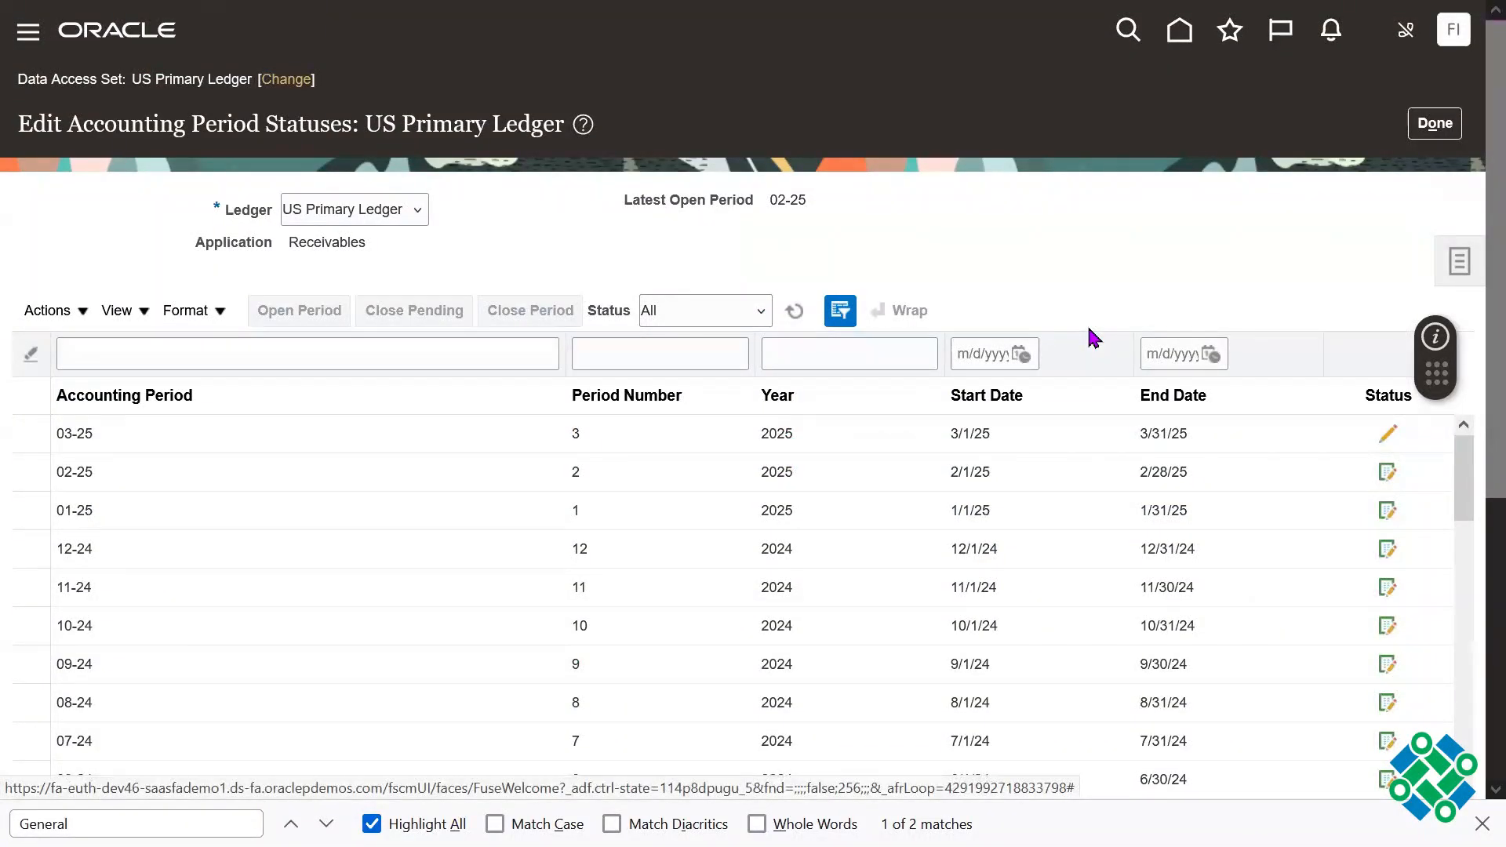
{"action": "left_click", "coordinate": [181, 353]}
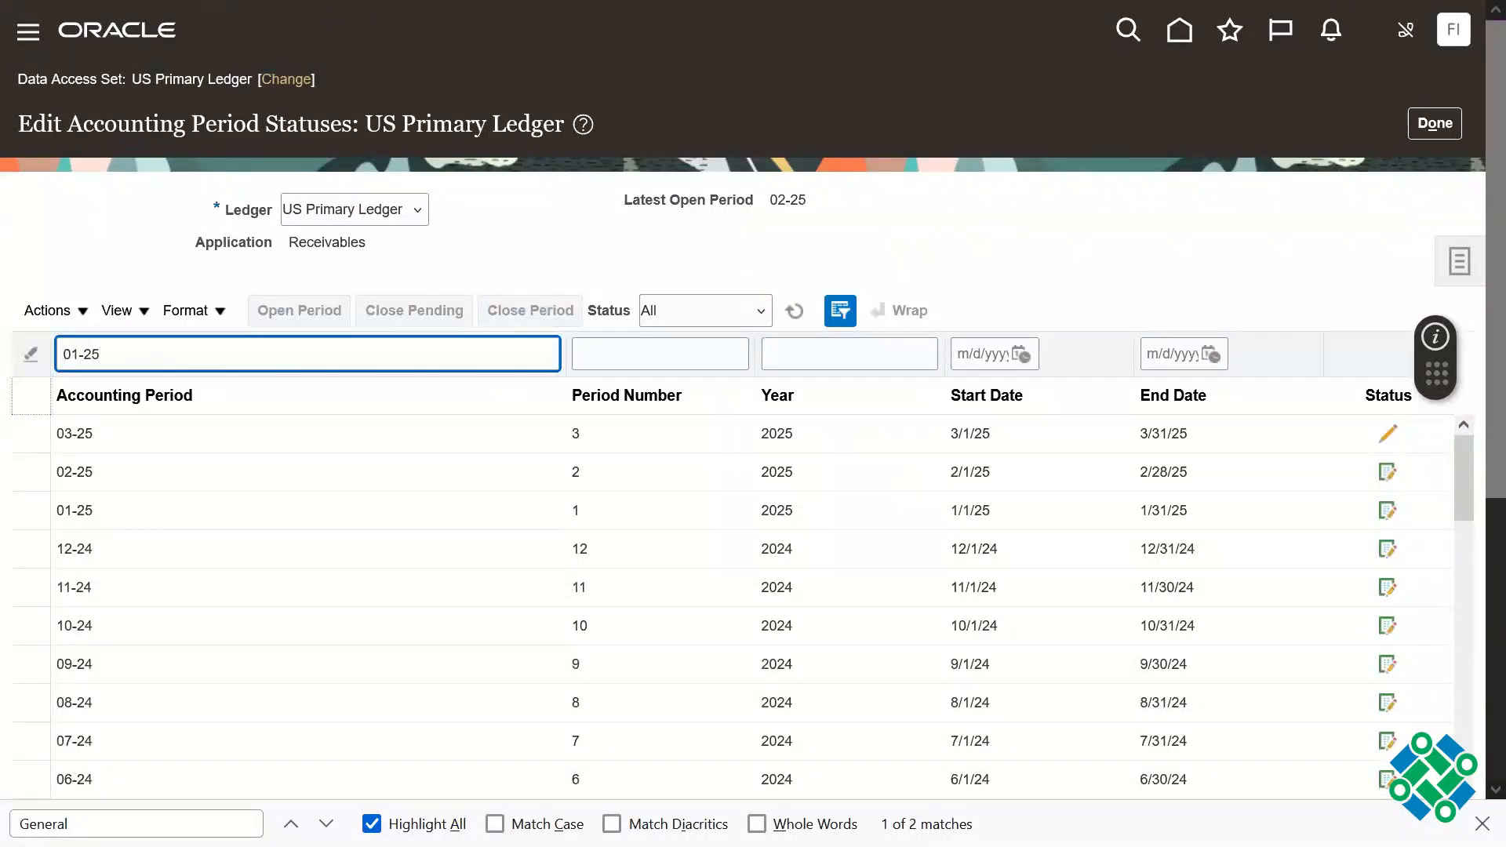
{"action": "key", "text": "Return"}
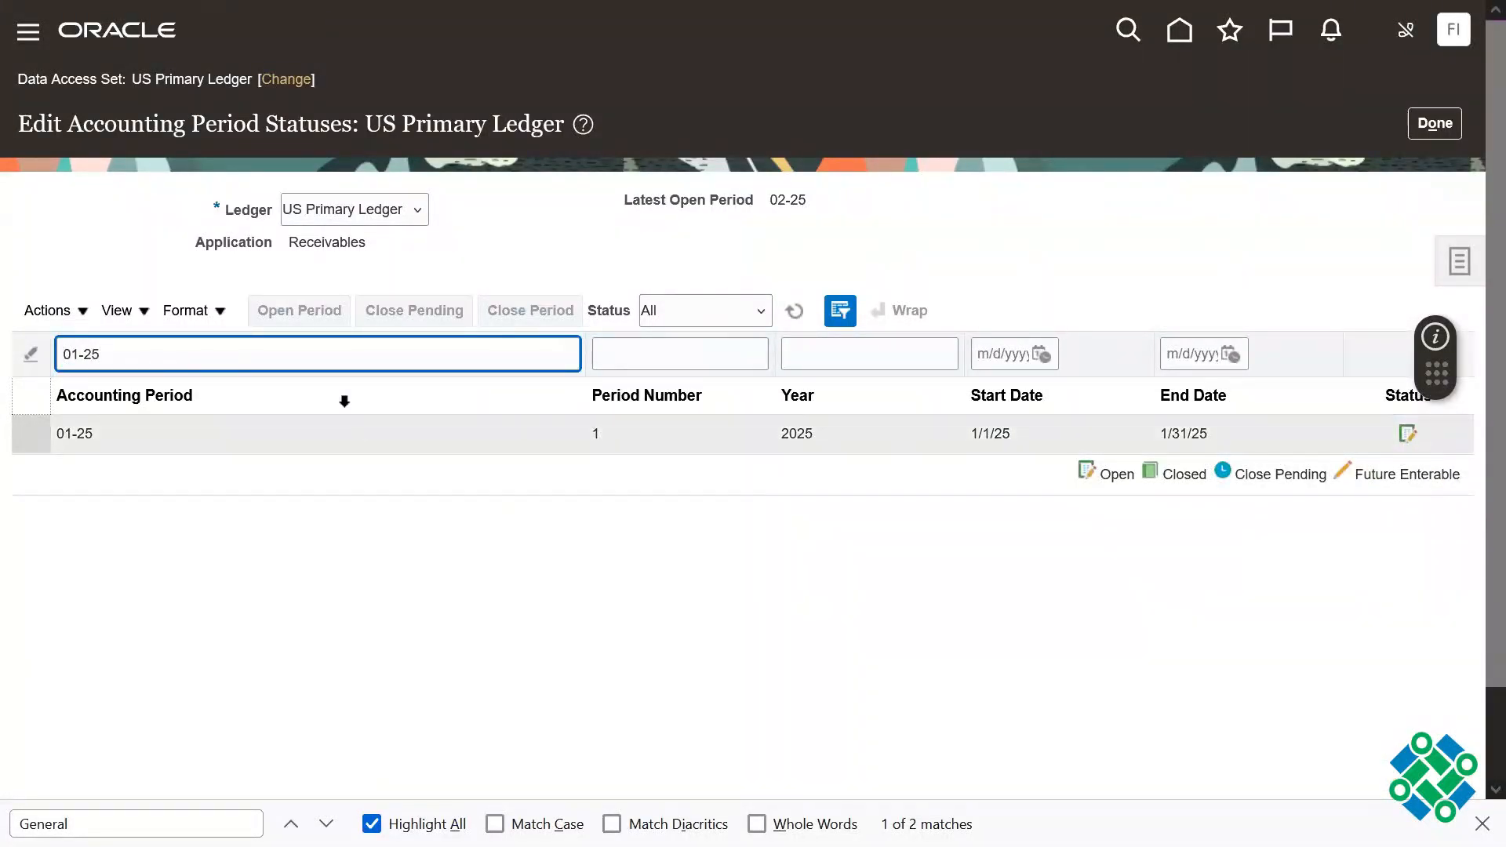
{"action": "left_click", "coordinate": [81, 312]}
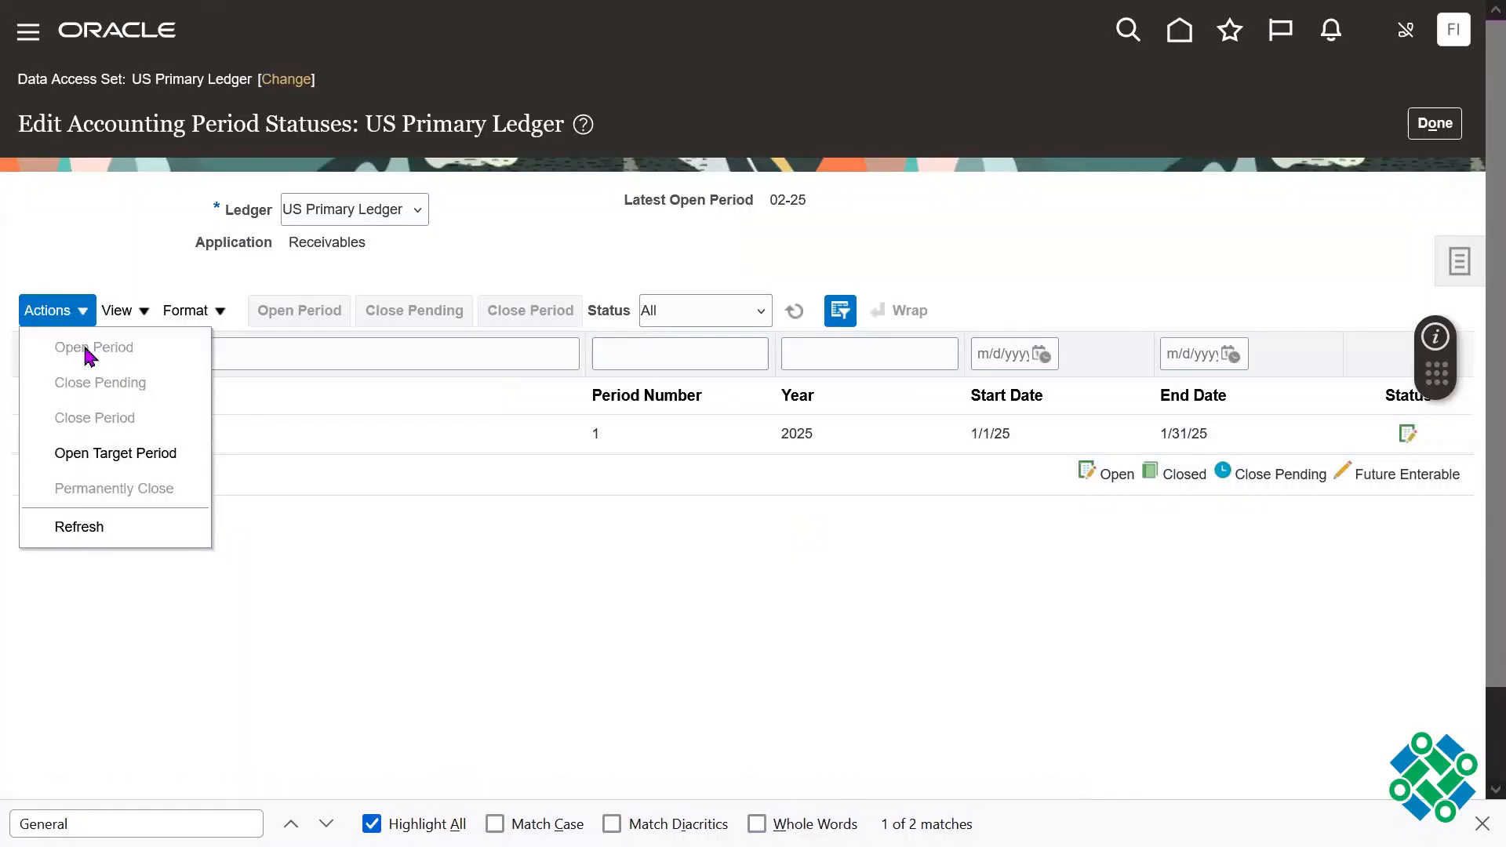
{"action": "left_click", "coordinate": [1430, 130]}
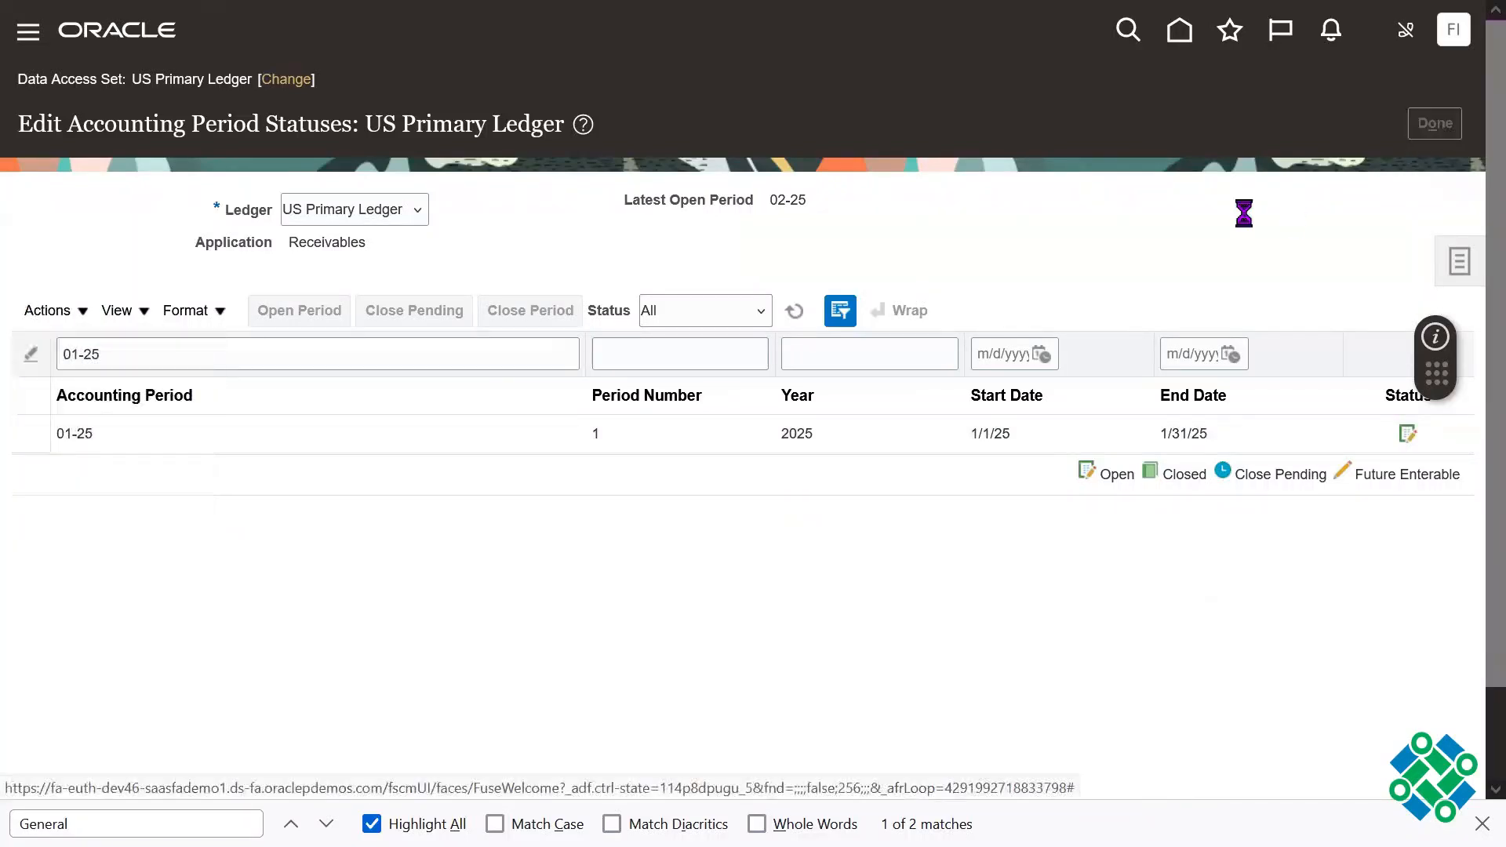
Step: Return to the home page, dismiss the browser's find bar and show the Receivables apps
{"action": "key", "text": "F11"}
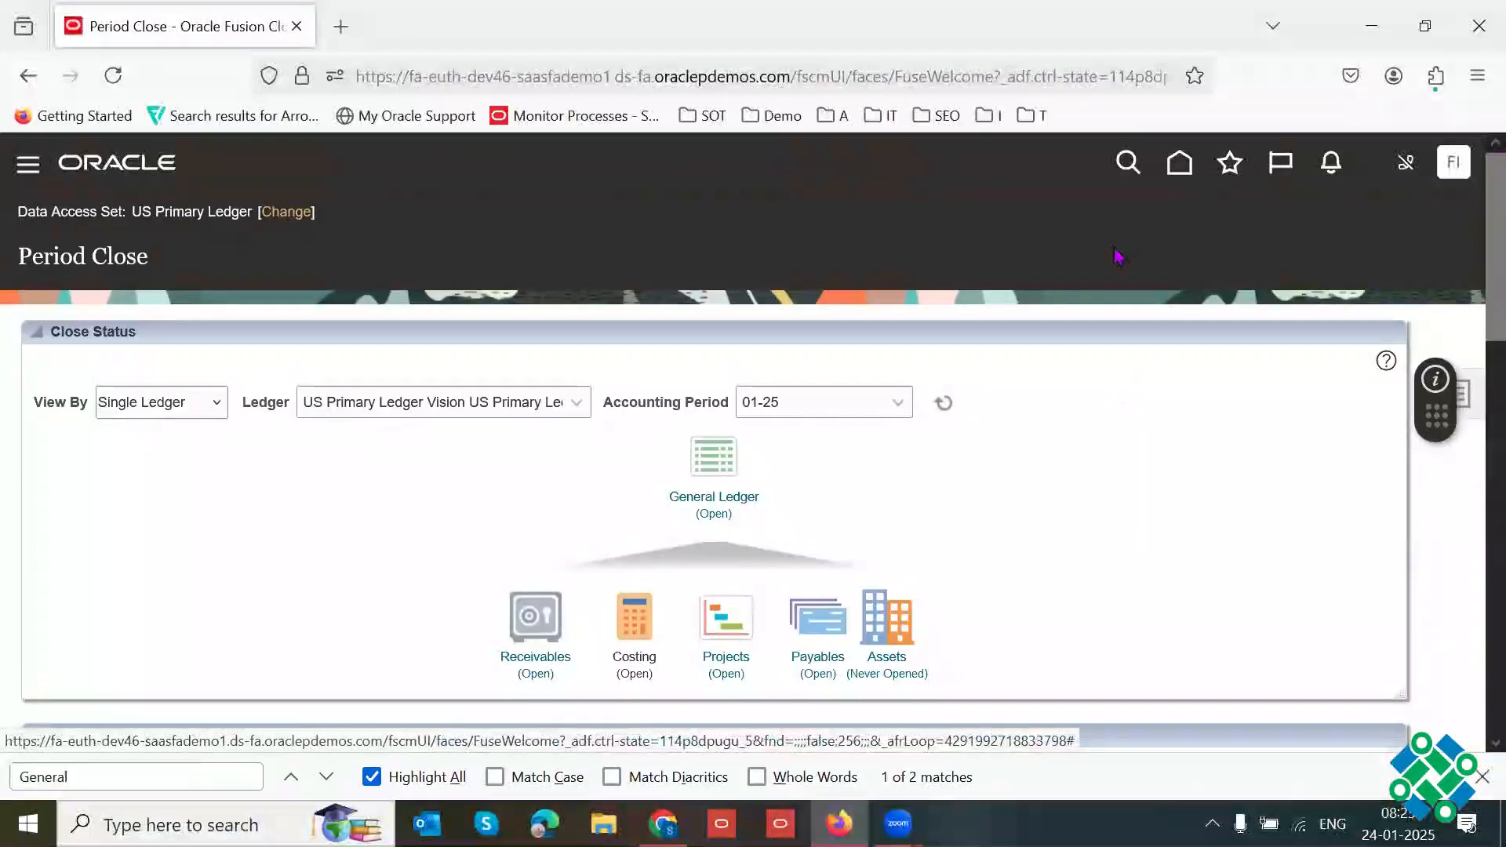
{"action": "left_click", "coordinate": [1178, 164]}
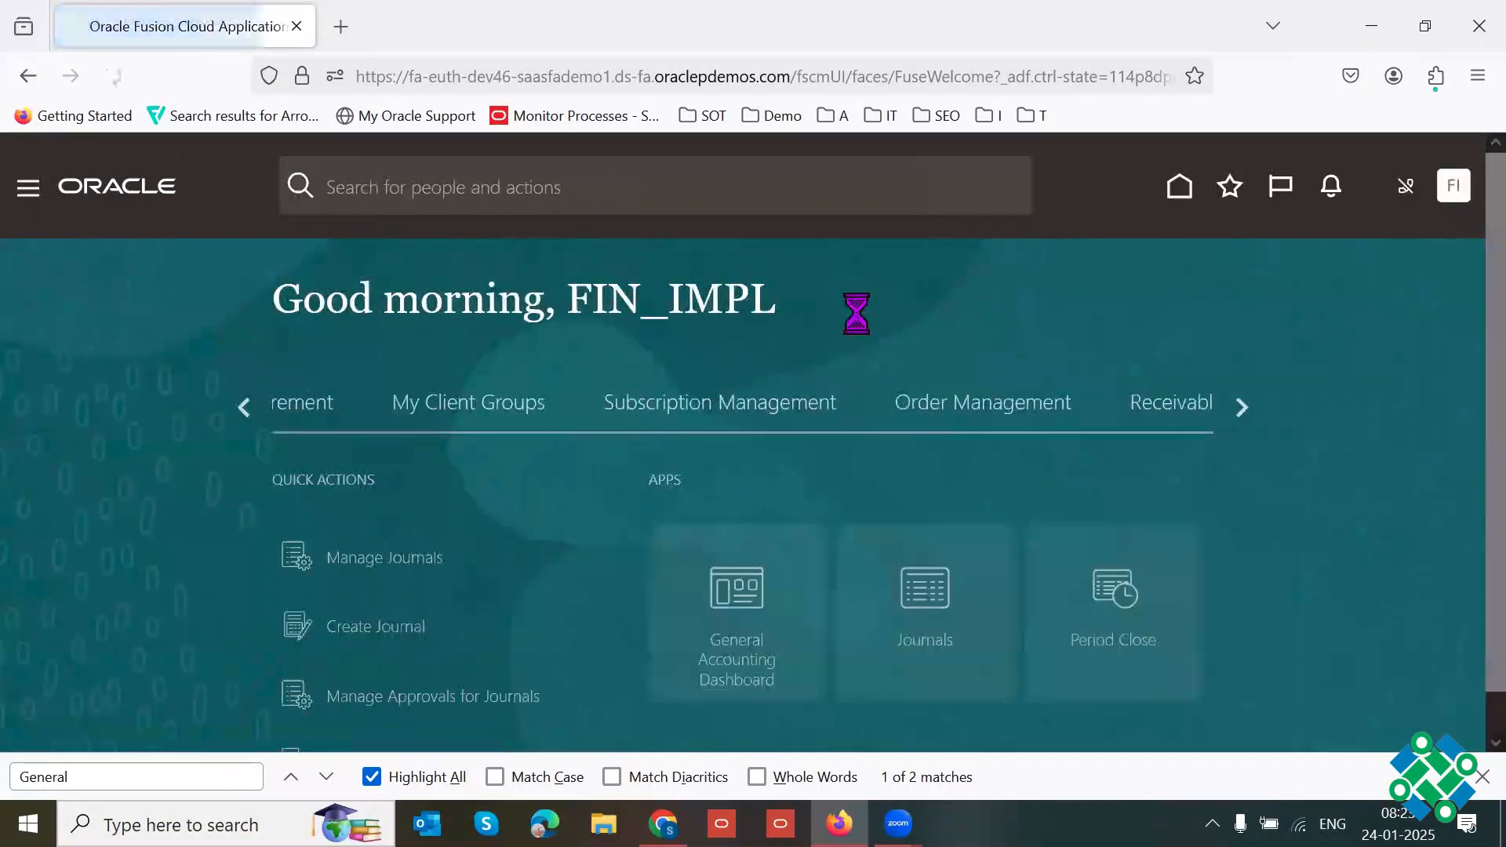
{"action": "left_click", "coordinate": [1481, 779]}
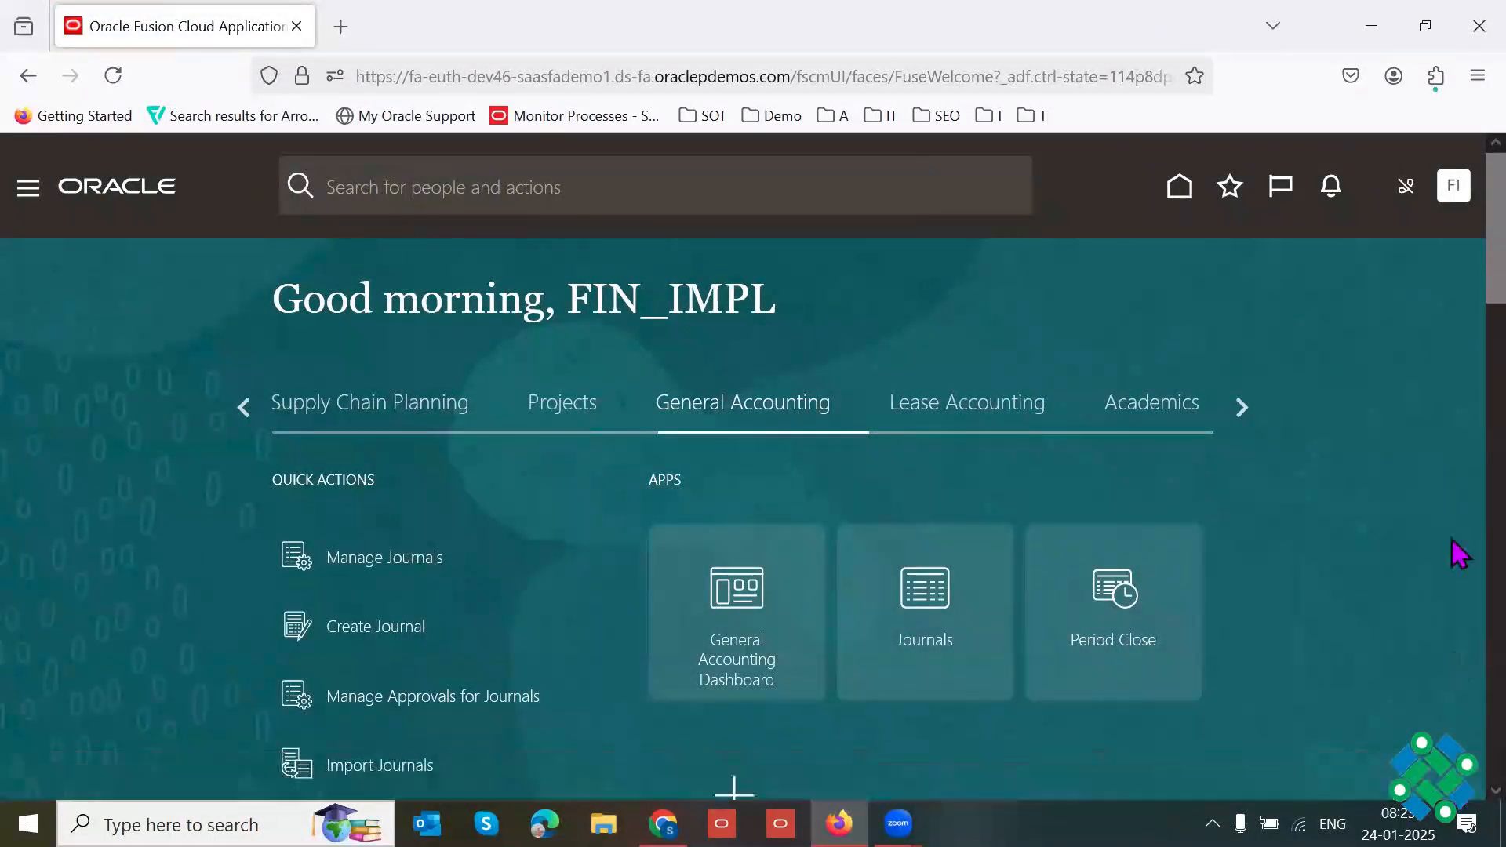
{"action": "scroll", "coordinate": [1458, 251], "scroll_direction": "down", "scroll_amount": 1}
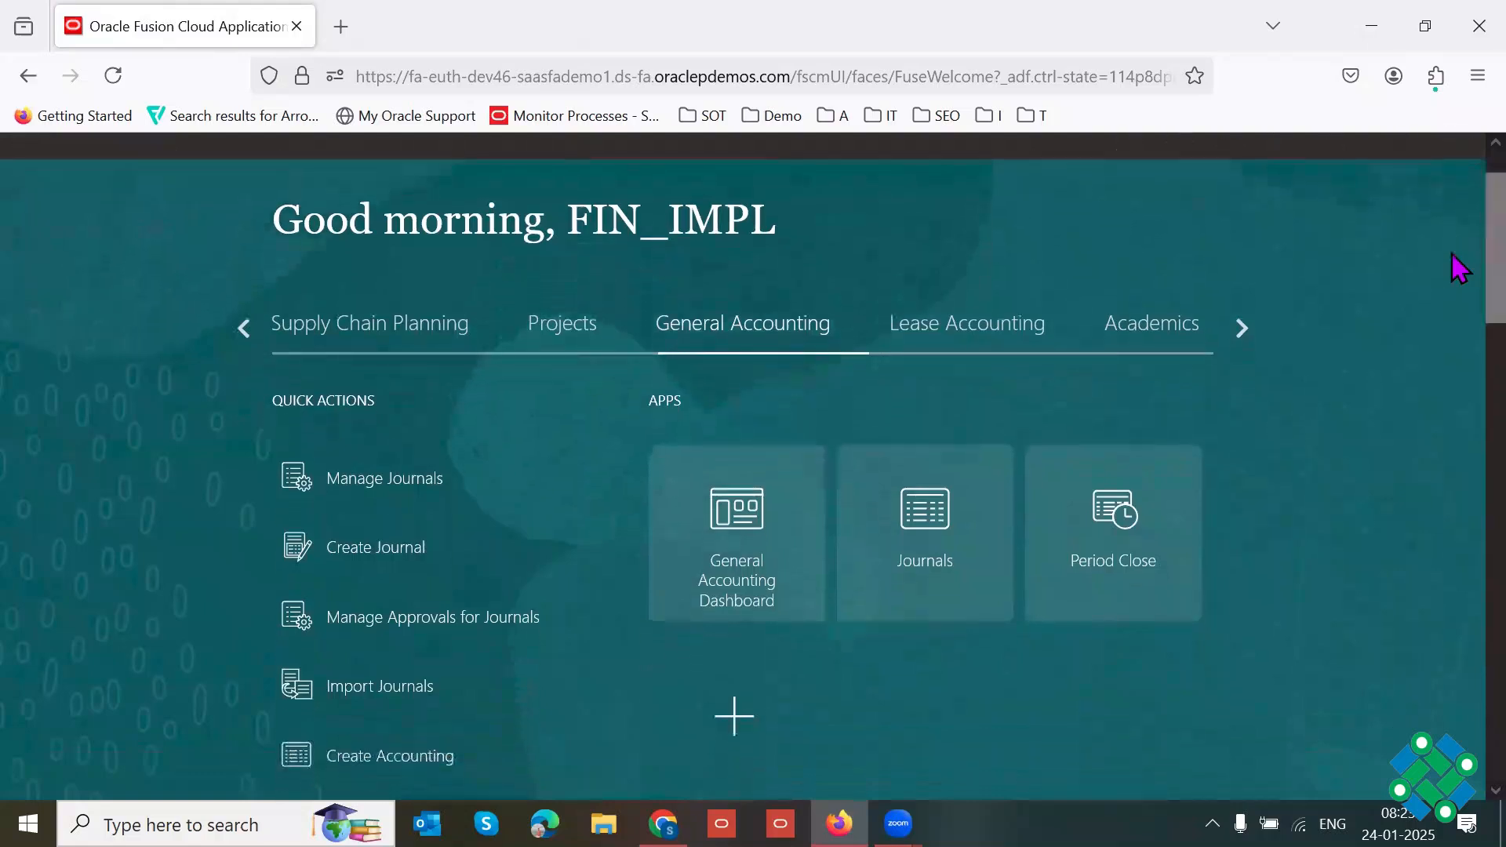
{"action": "left_click", "coordinate": [245, 330]}
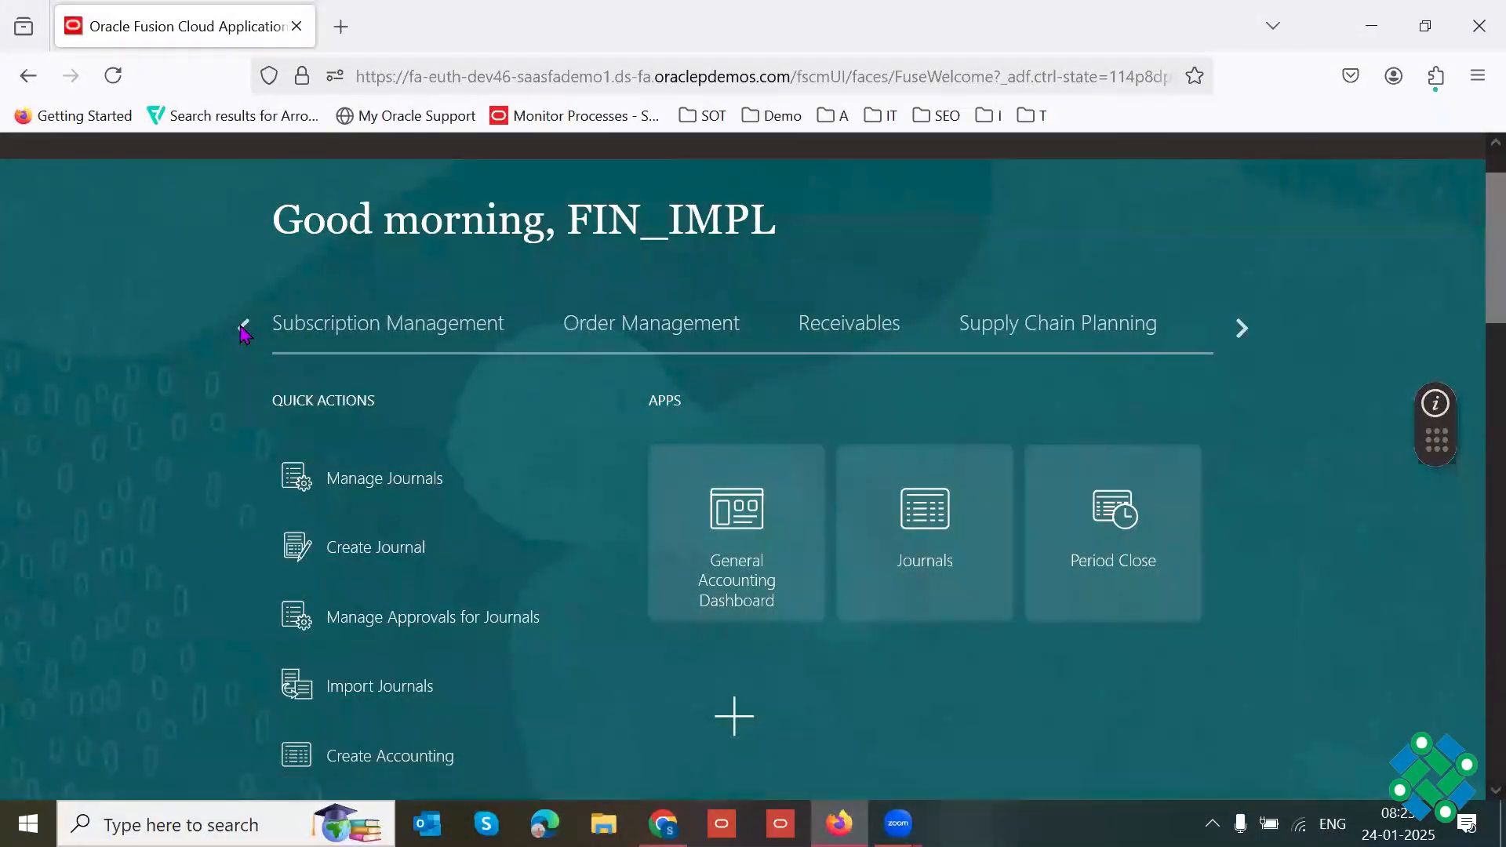
{"action": "left_click", "coordinate": [245, 330]}
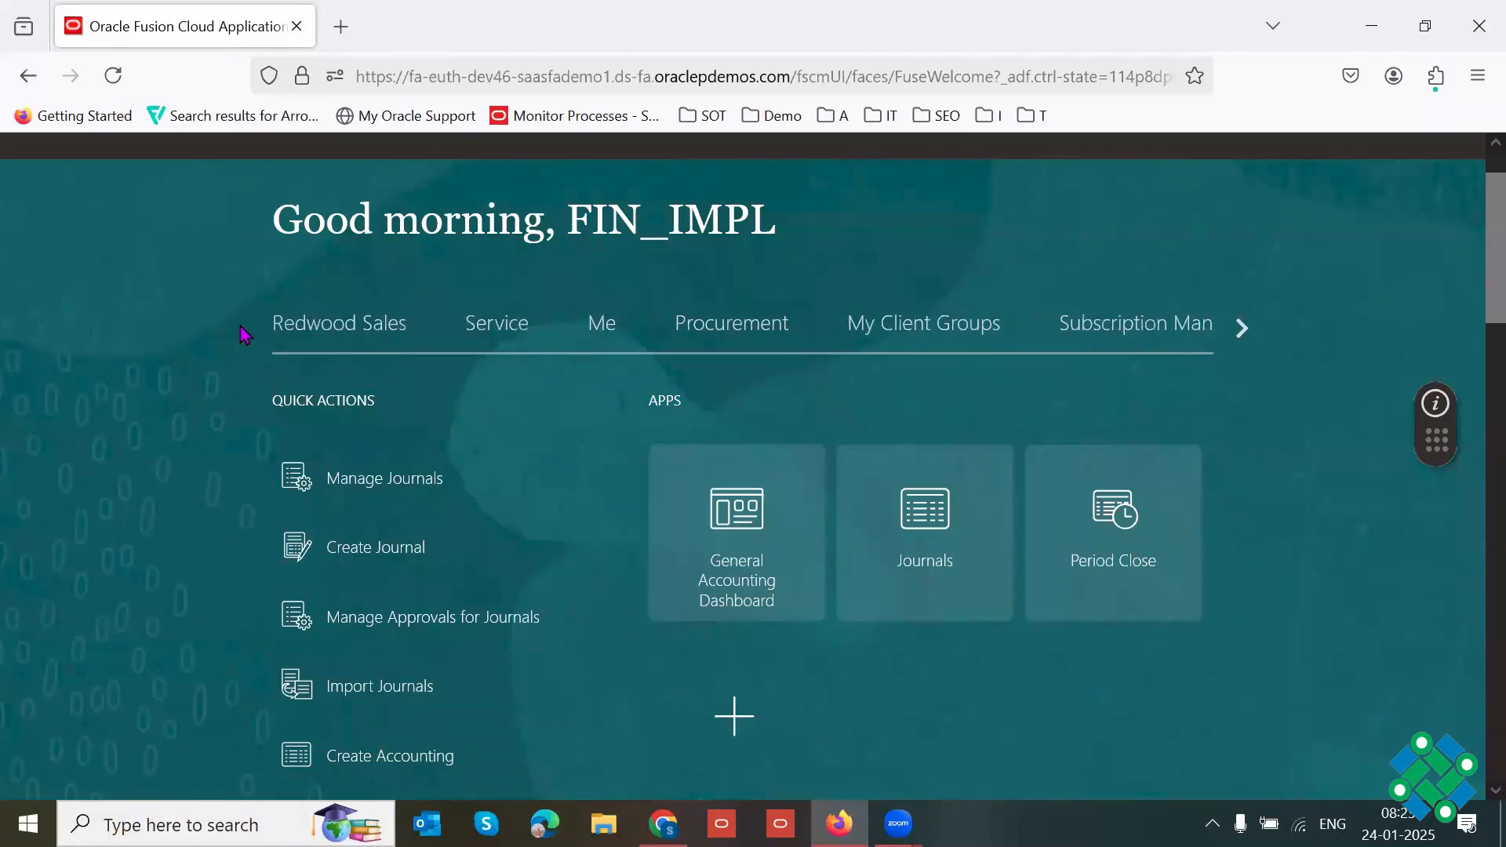
{"action": "left_click", "coordinate": [1243, 329]}
{"action": "left_click", "coordinate": [1242, 330]}
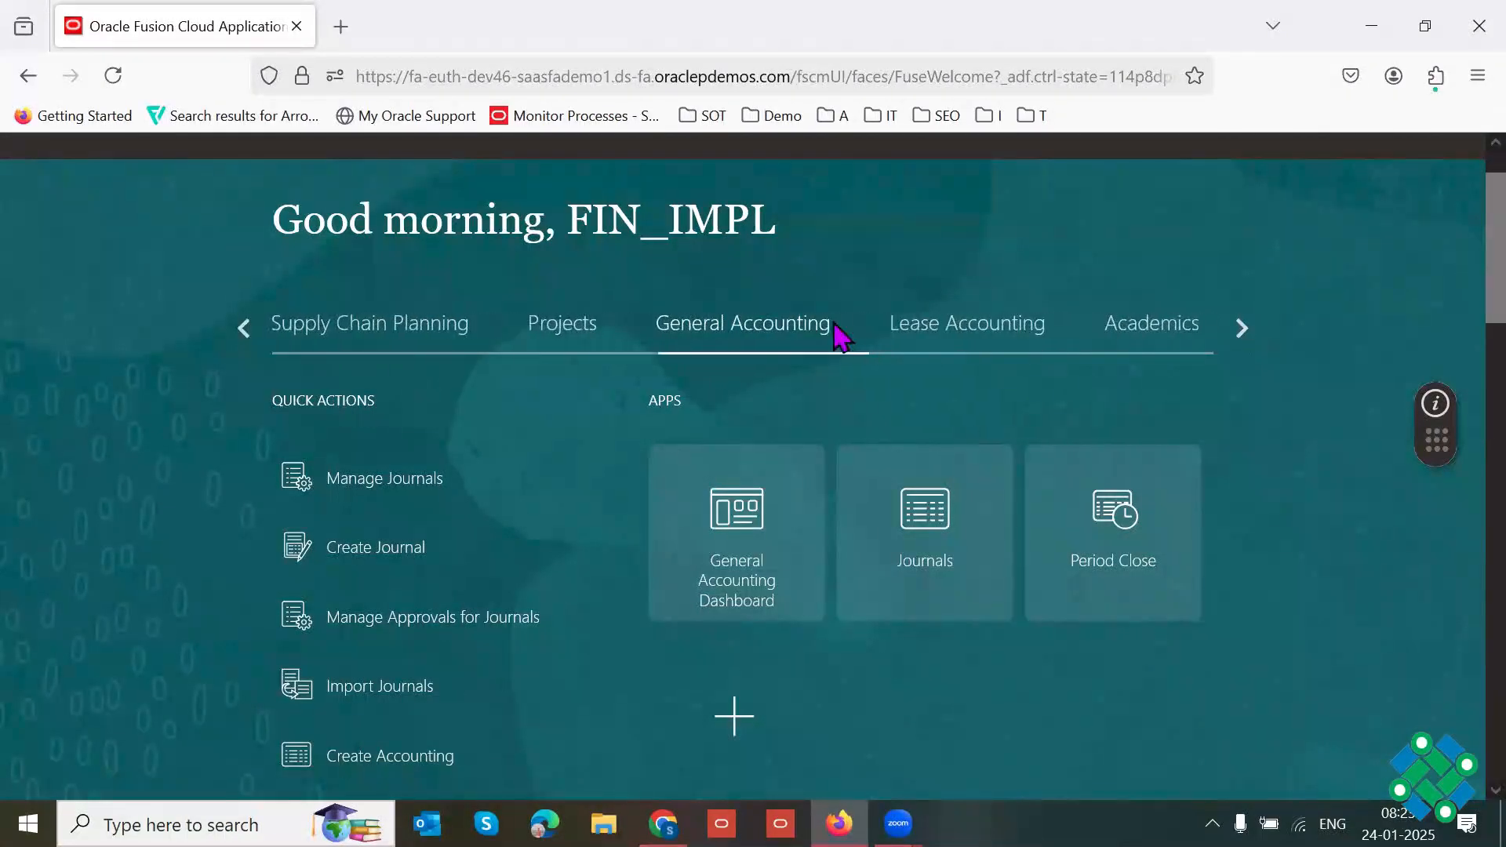
{"action": "left_click", "coordinate": [245, 330]}
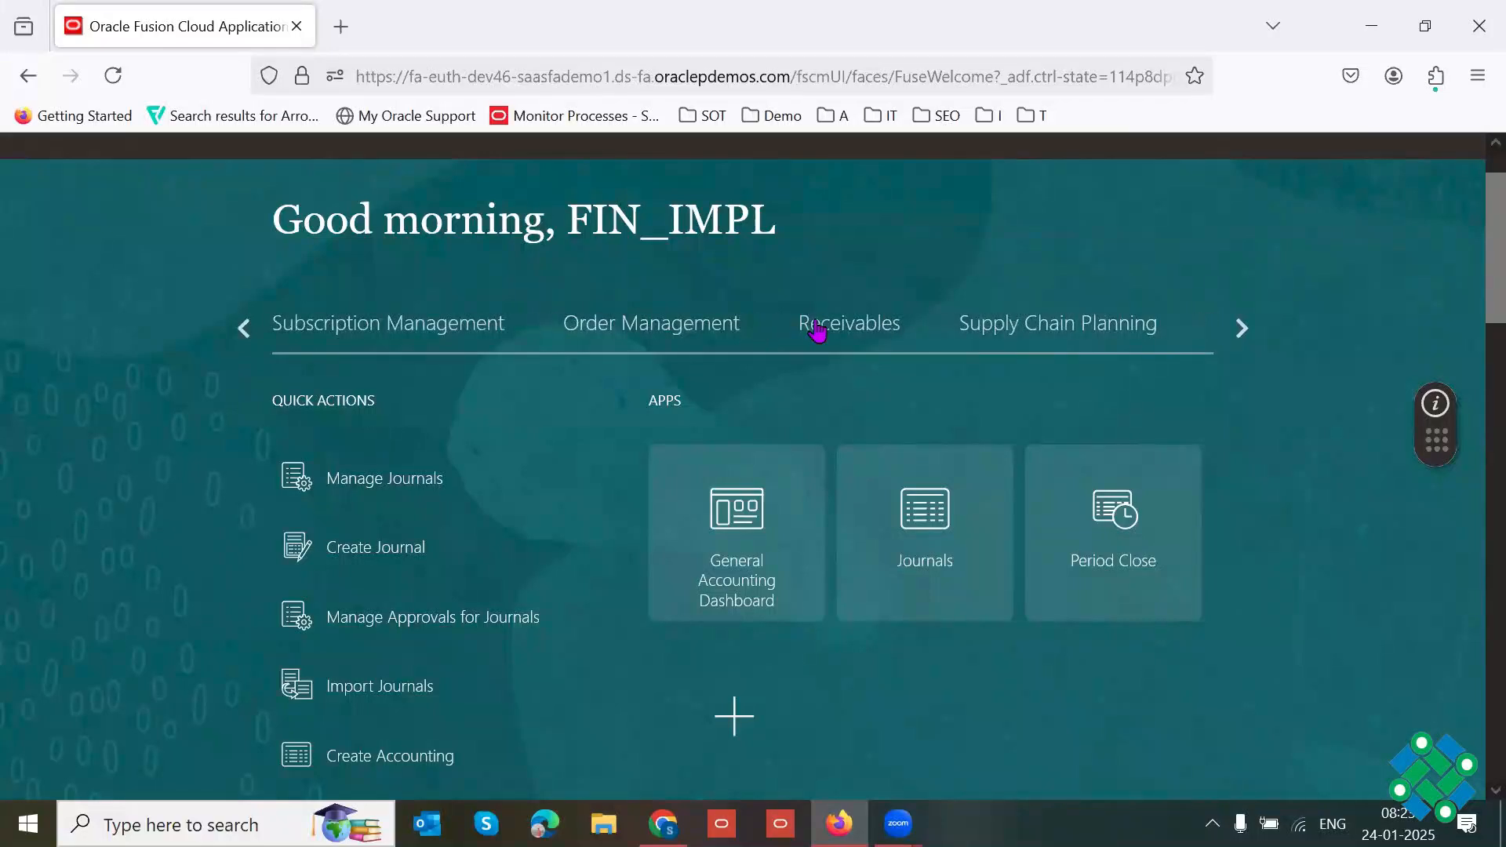
{"action": "left_click", "coordinate": [832, 325]}
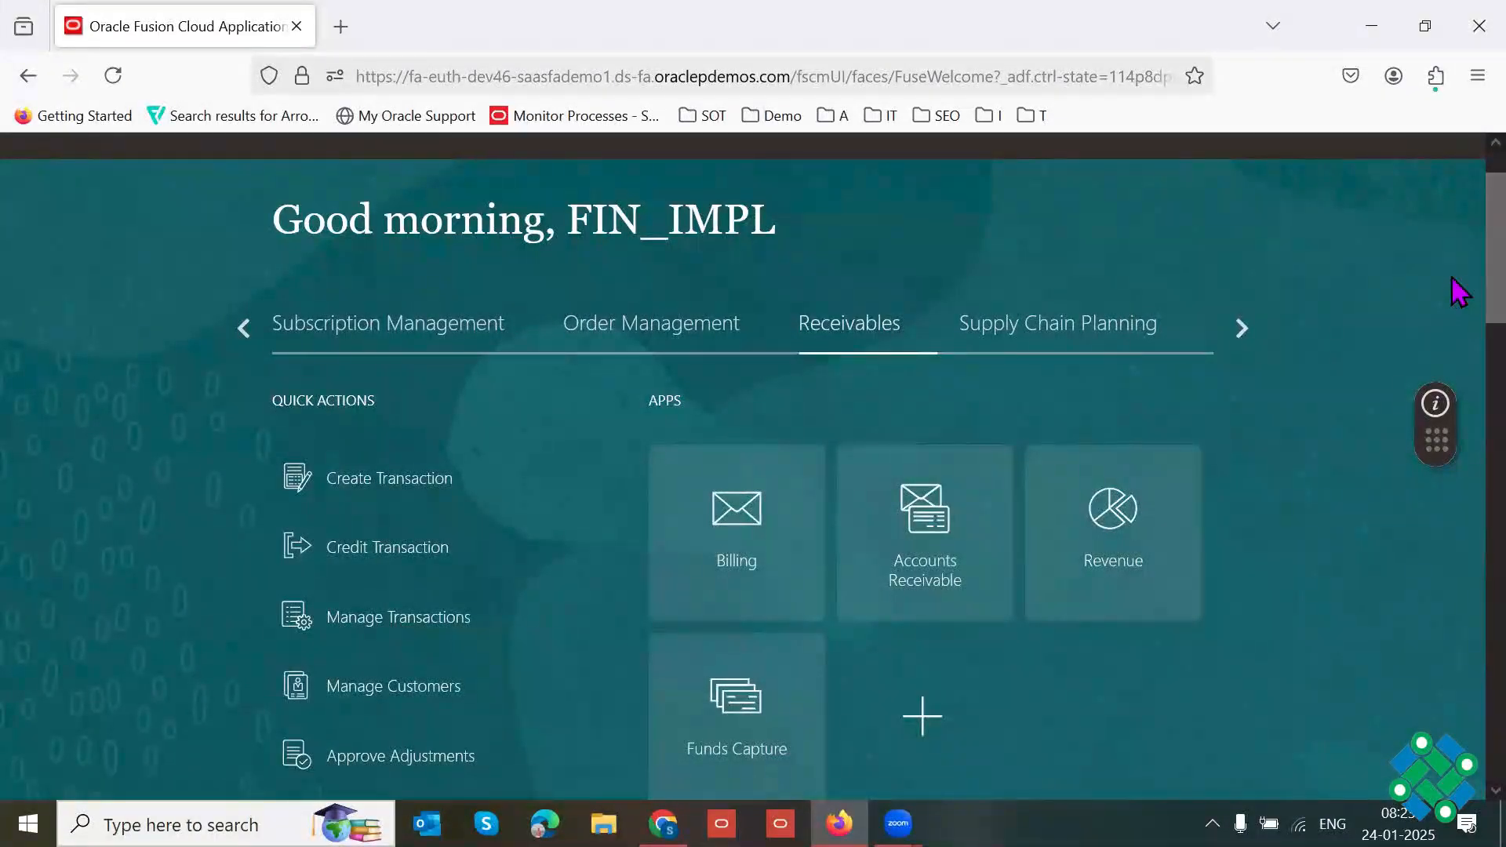
Step: Open the Billing work area and go to its Manage Transactions page
{"action": "scroll", "coordinate": [1456, 243], "scroll_direction": "down", "scroll_amount": 1}
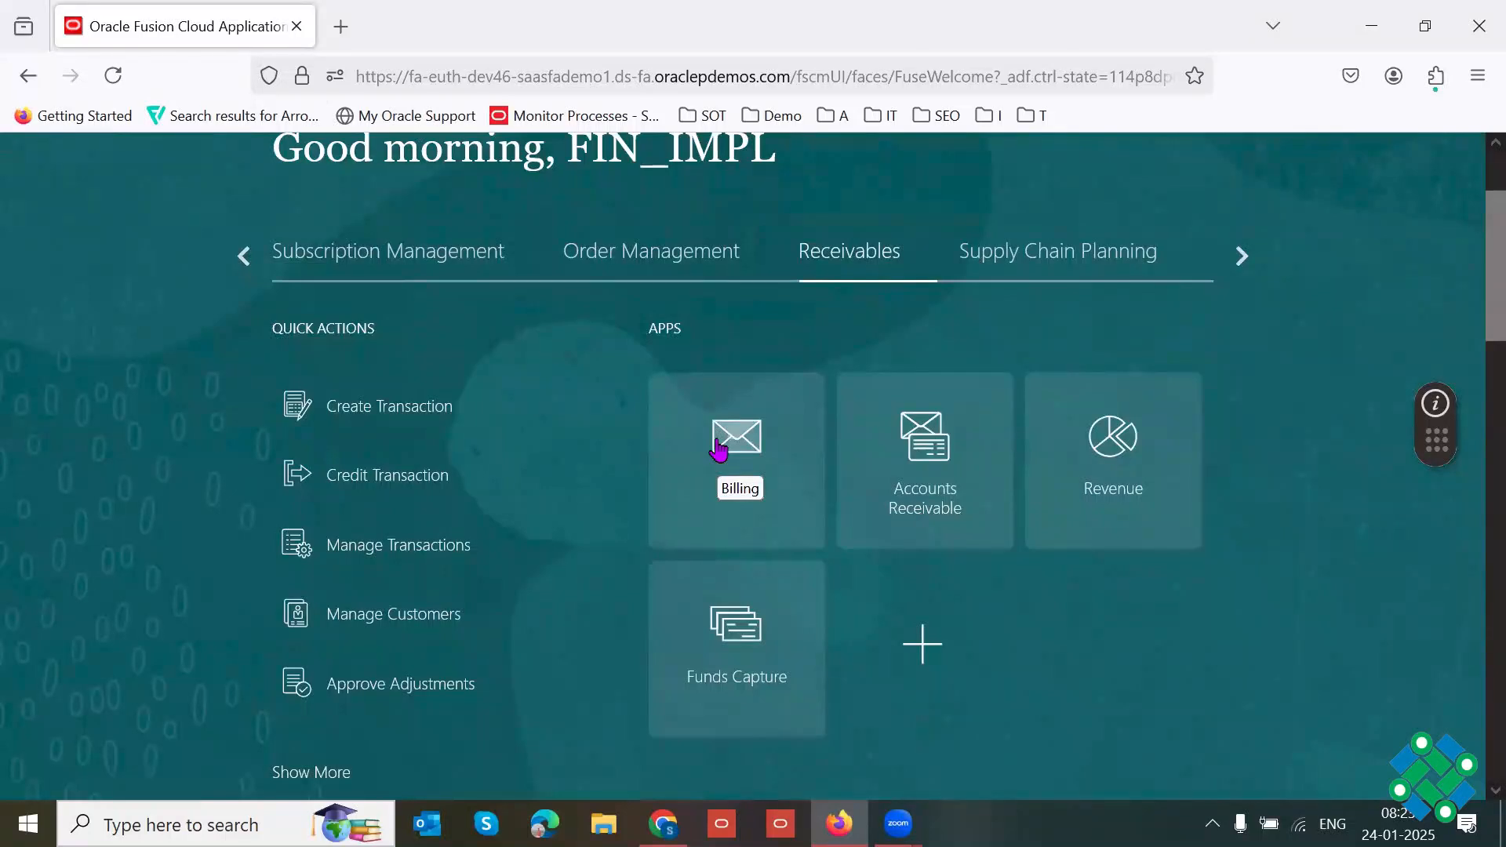
{"action": "left_click", "coordinate": [759, 486]}
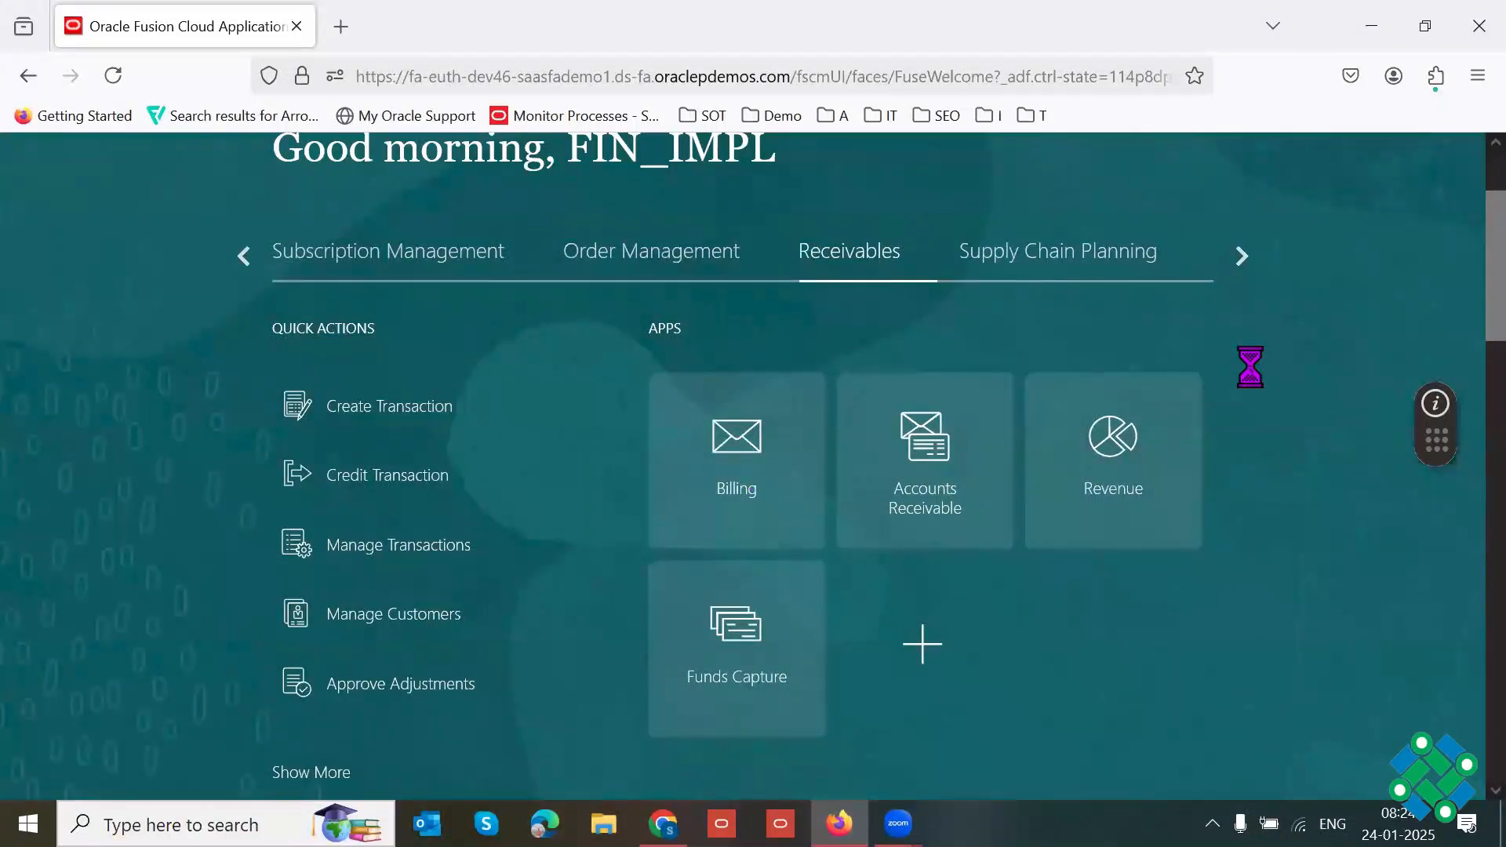
{"action": "key", "text": "F11"}
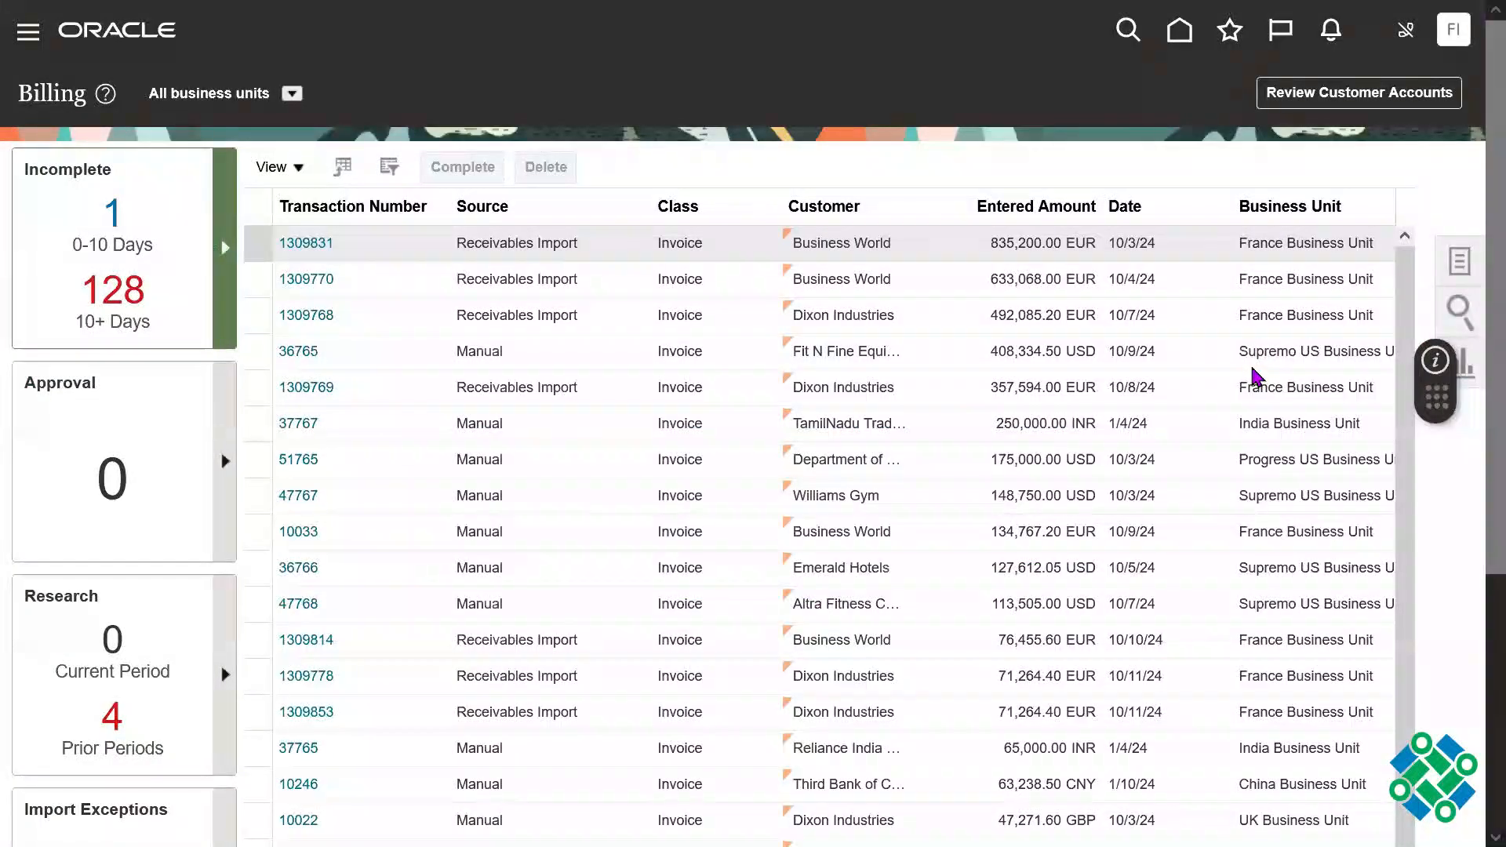
{"action": "left_click", "coordinate": [1458, 263]}
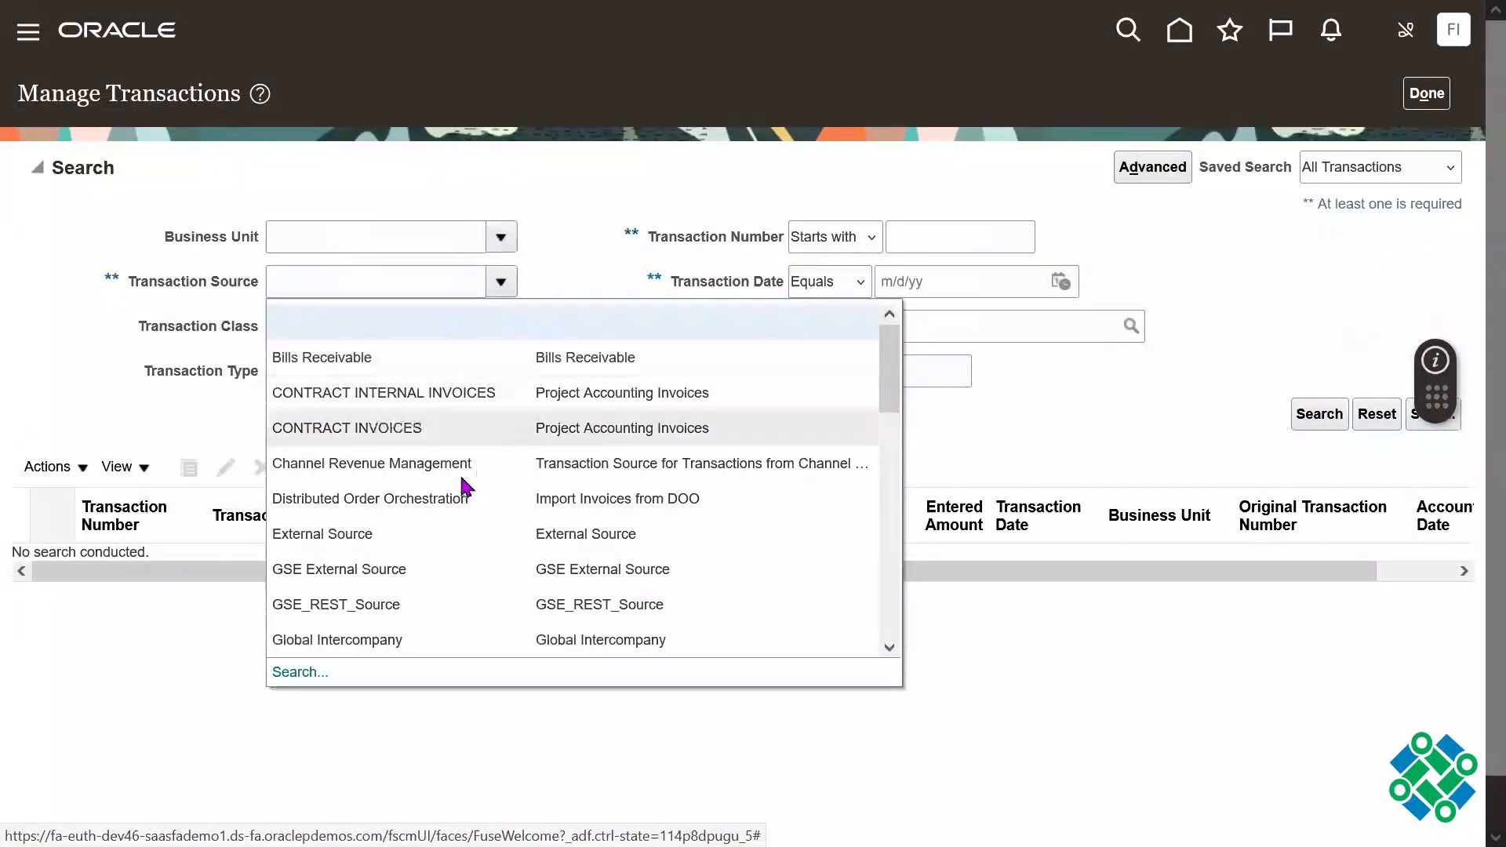
Step: Search for the transaction with source Distributed Order Orchestration and the sales order number as reference, and open the found invoice
{"action": "left_click", "coordinate": [420, 488]}
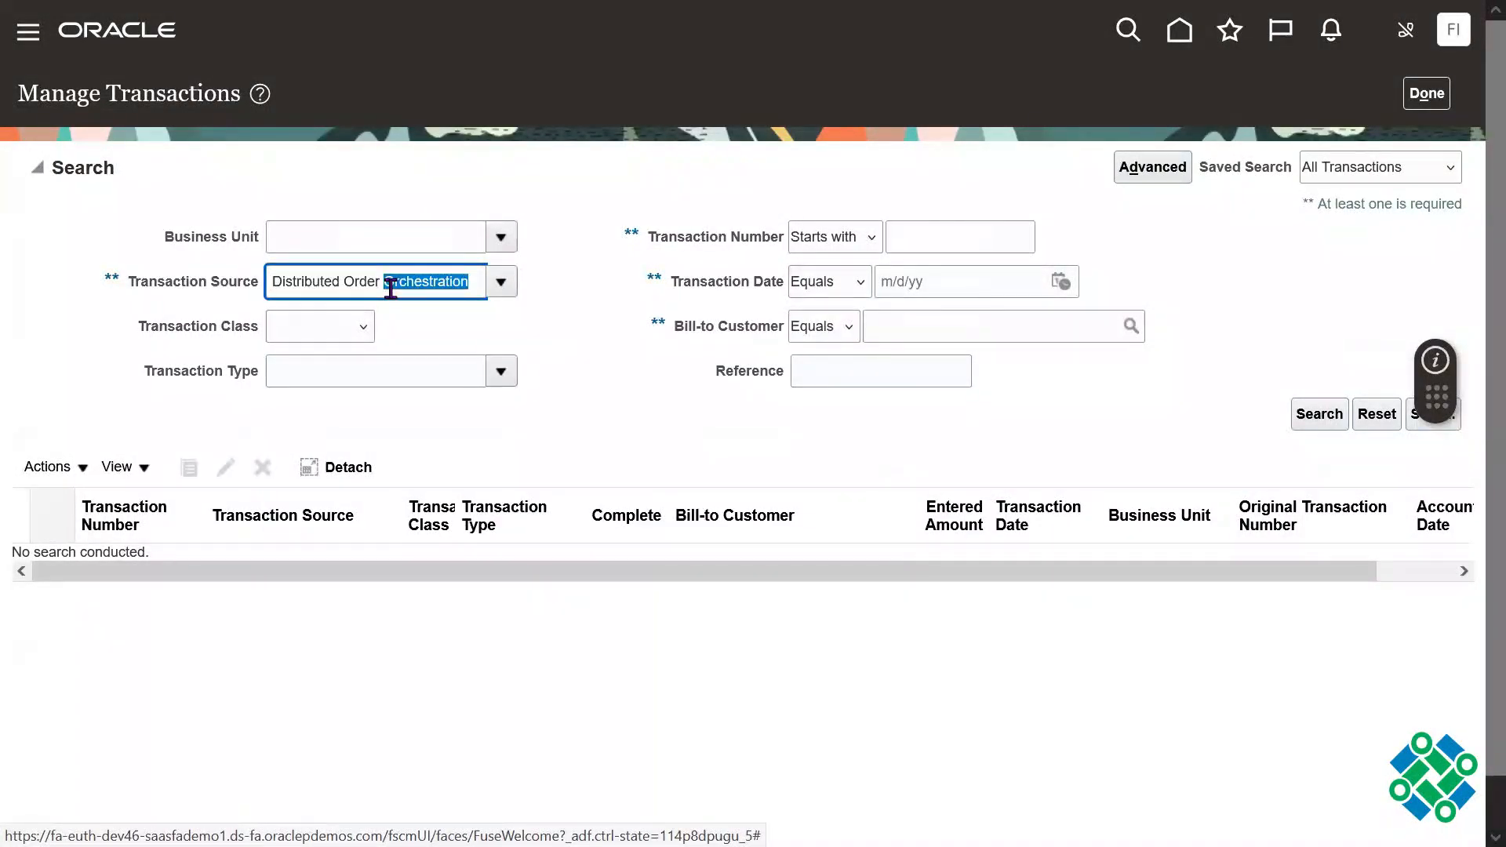
{"action": "left_click", "coordinate": [854, 379]}
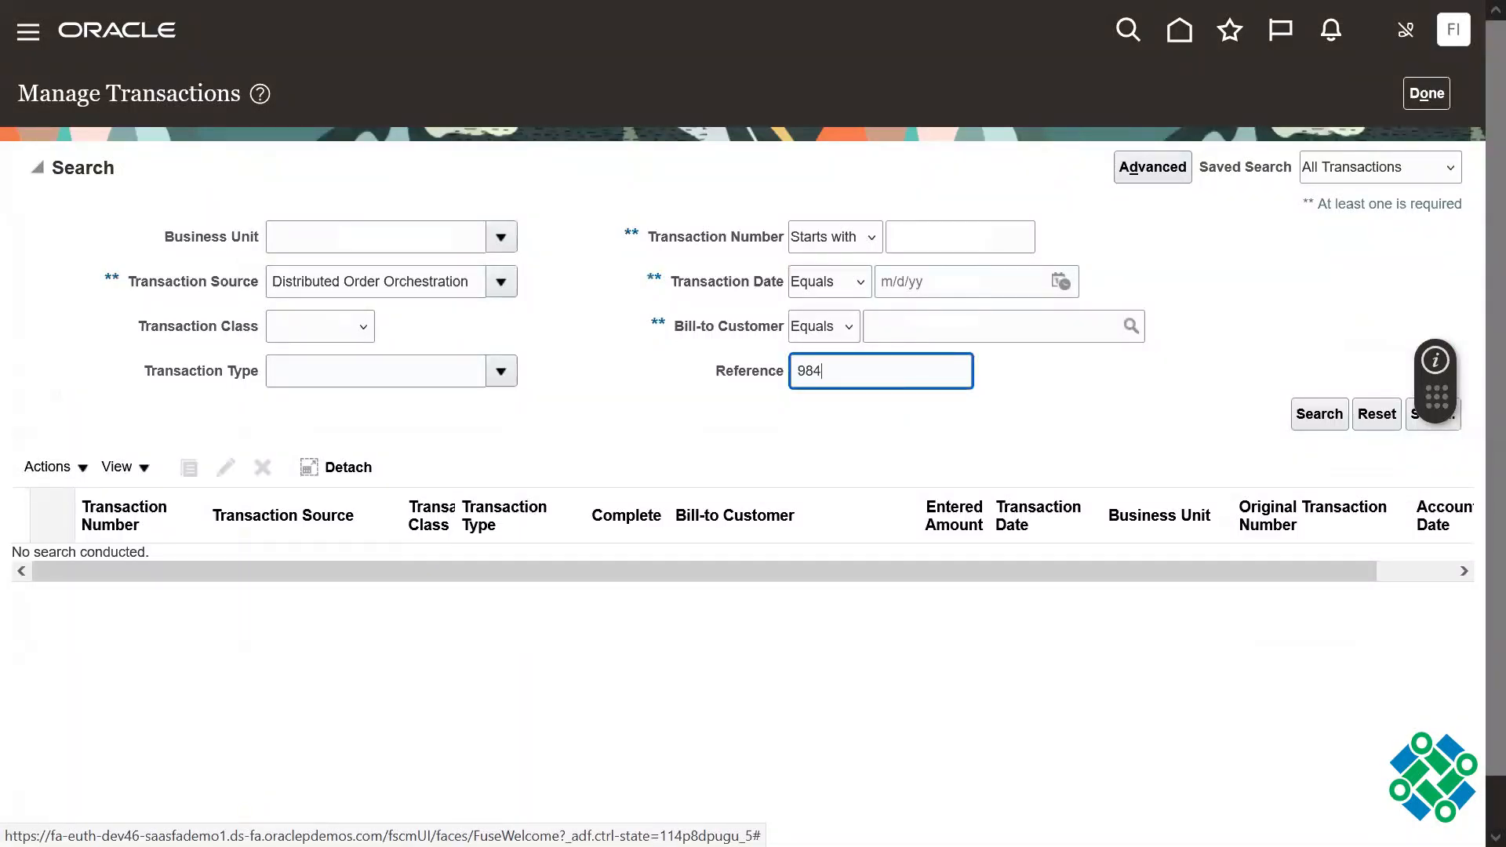
{"action": "left_click", "coordinate": [1320, 413]}
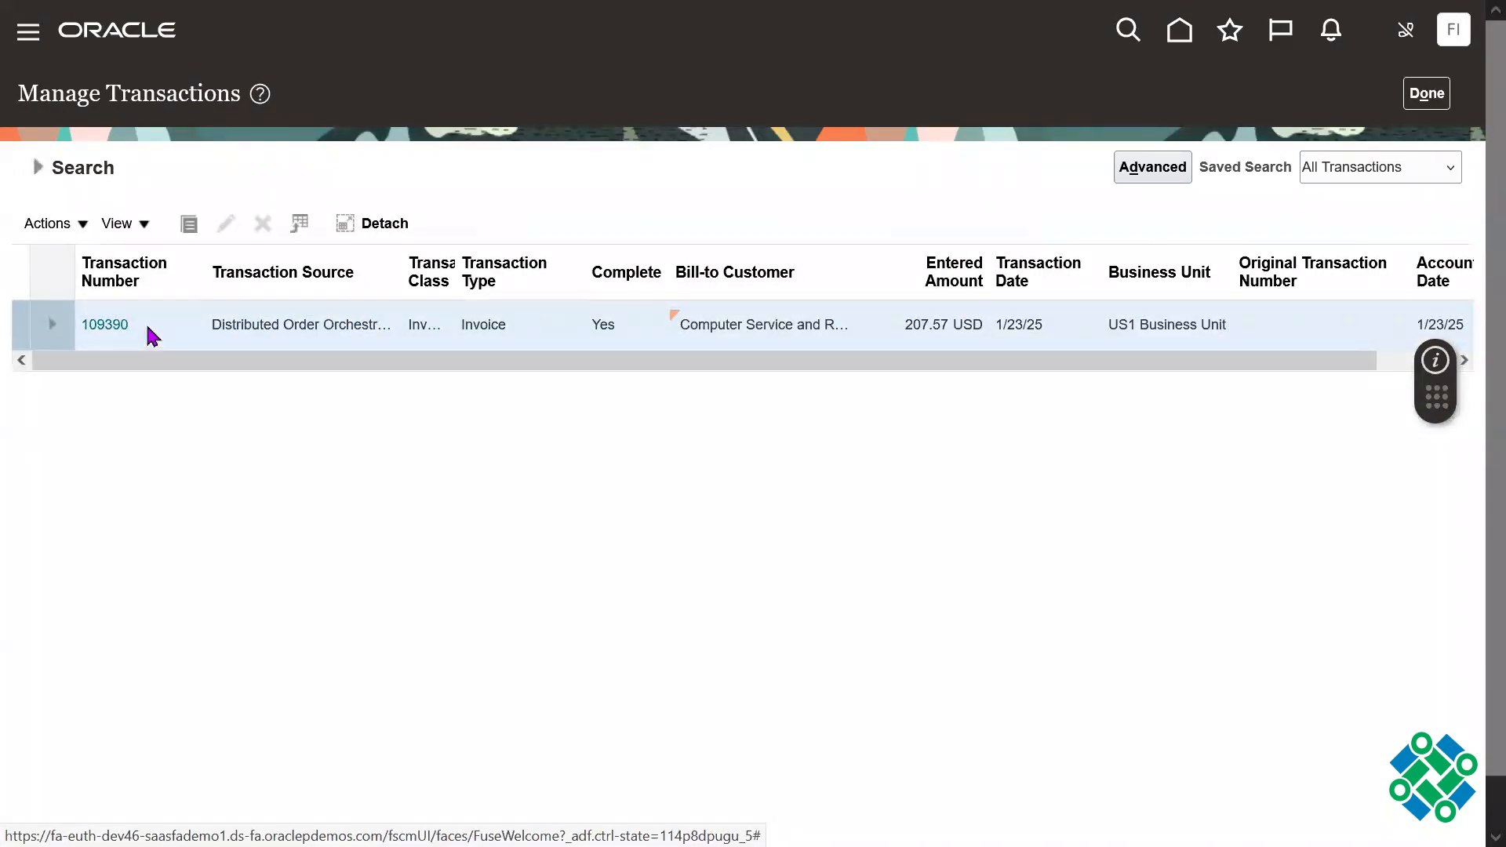
{"action": "left_click_drag", "start_coordinate": [166, 336], "coordinate": [76, 336]}
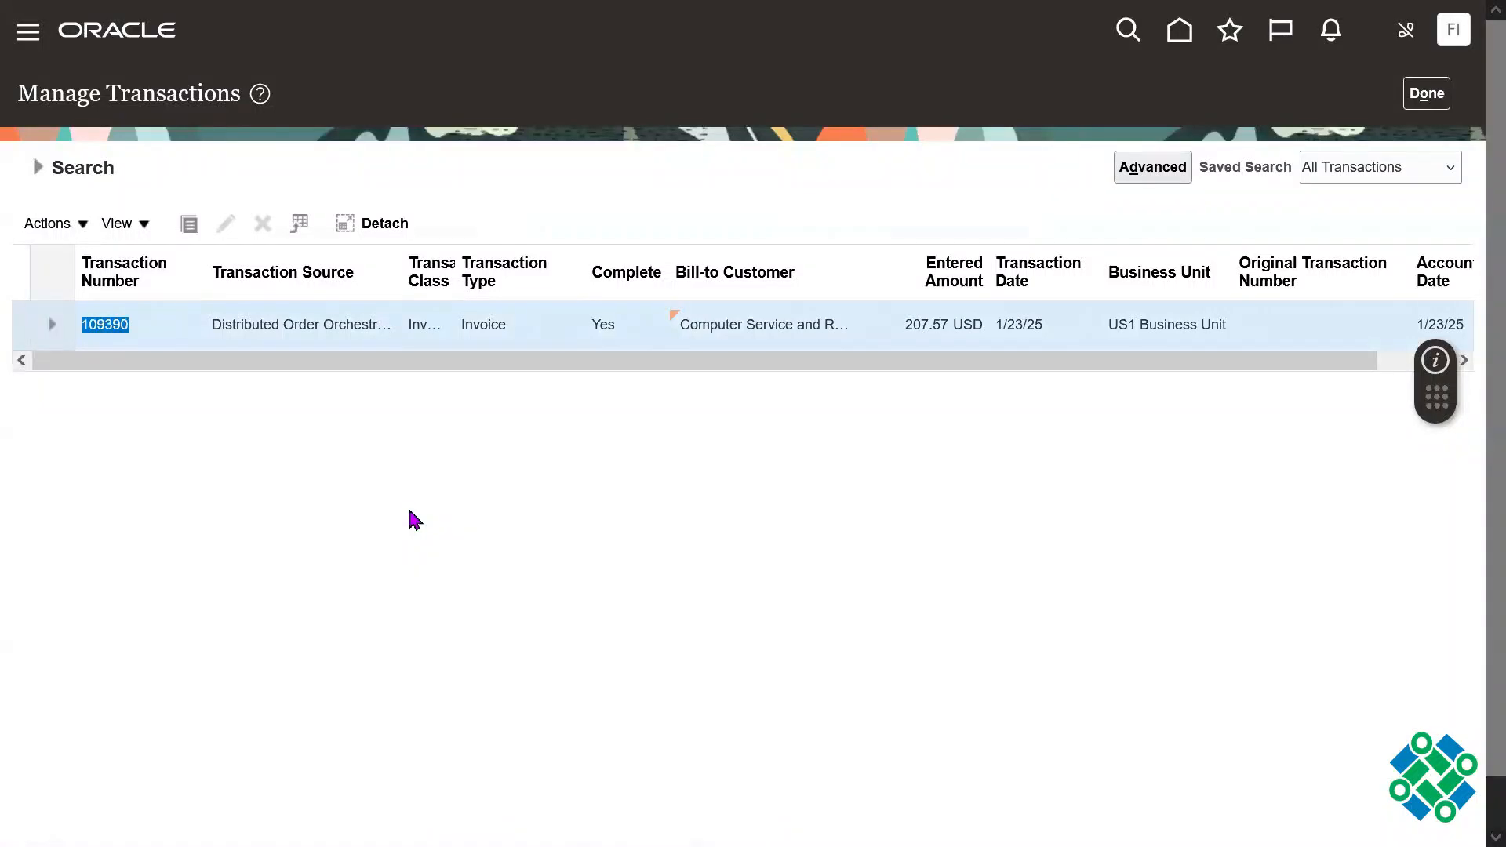
{"action": "left_click", "coordinate": [105, 325]}
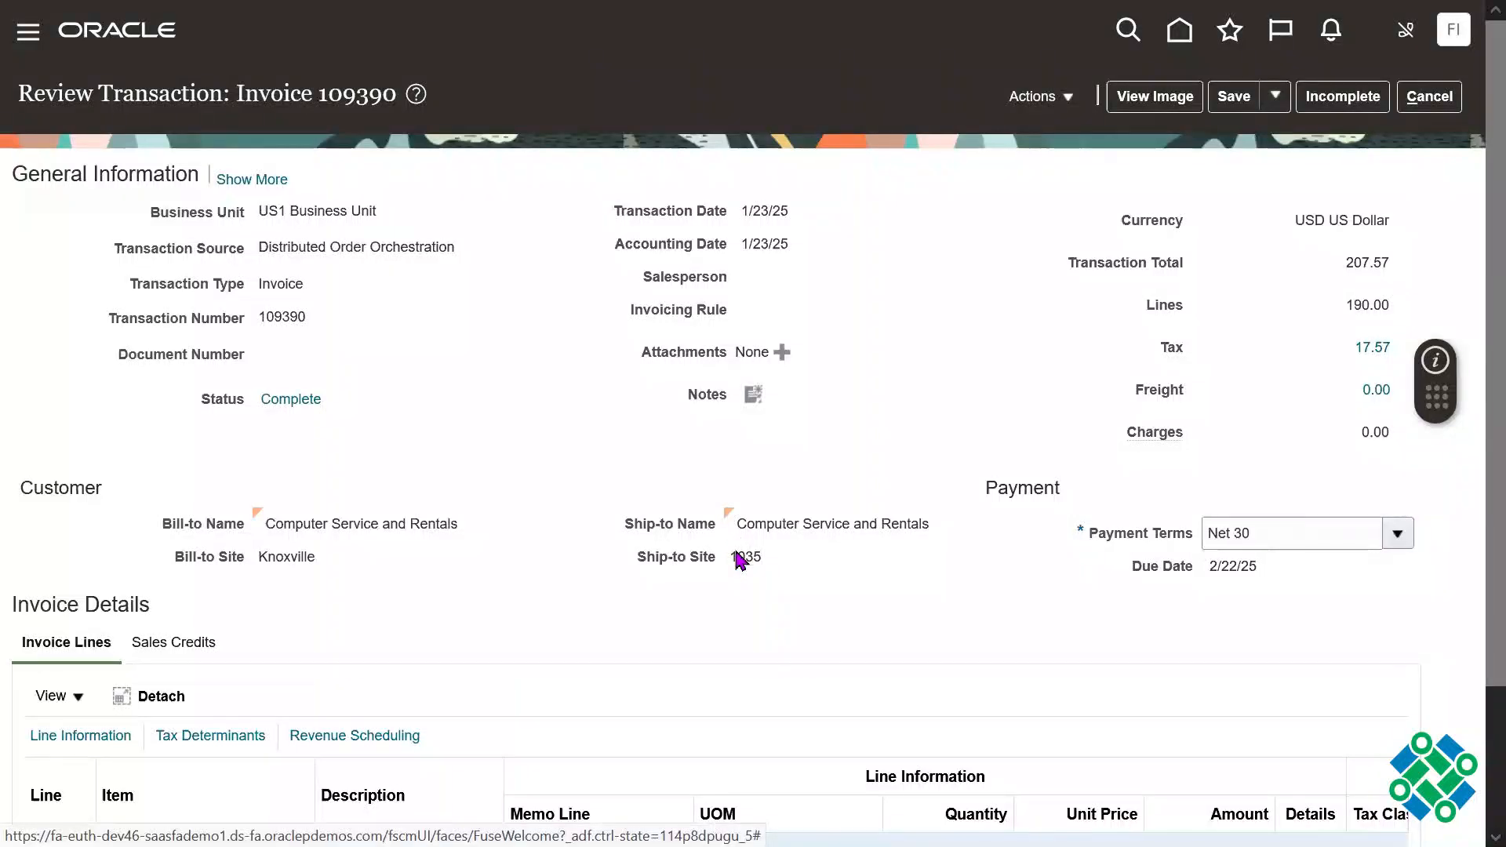
Step: View the invoice's image, save it as a PDF in the Junk folder and open the downloaded file
{"action": "left_click", "coordinate": [1148, 106]}
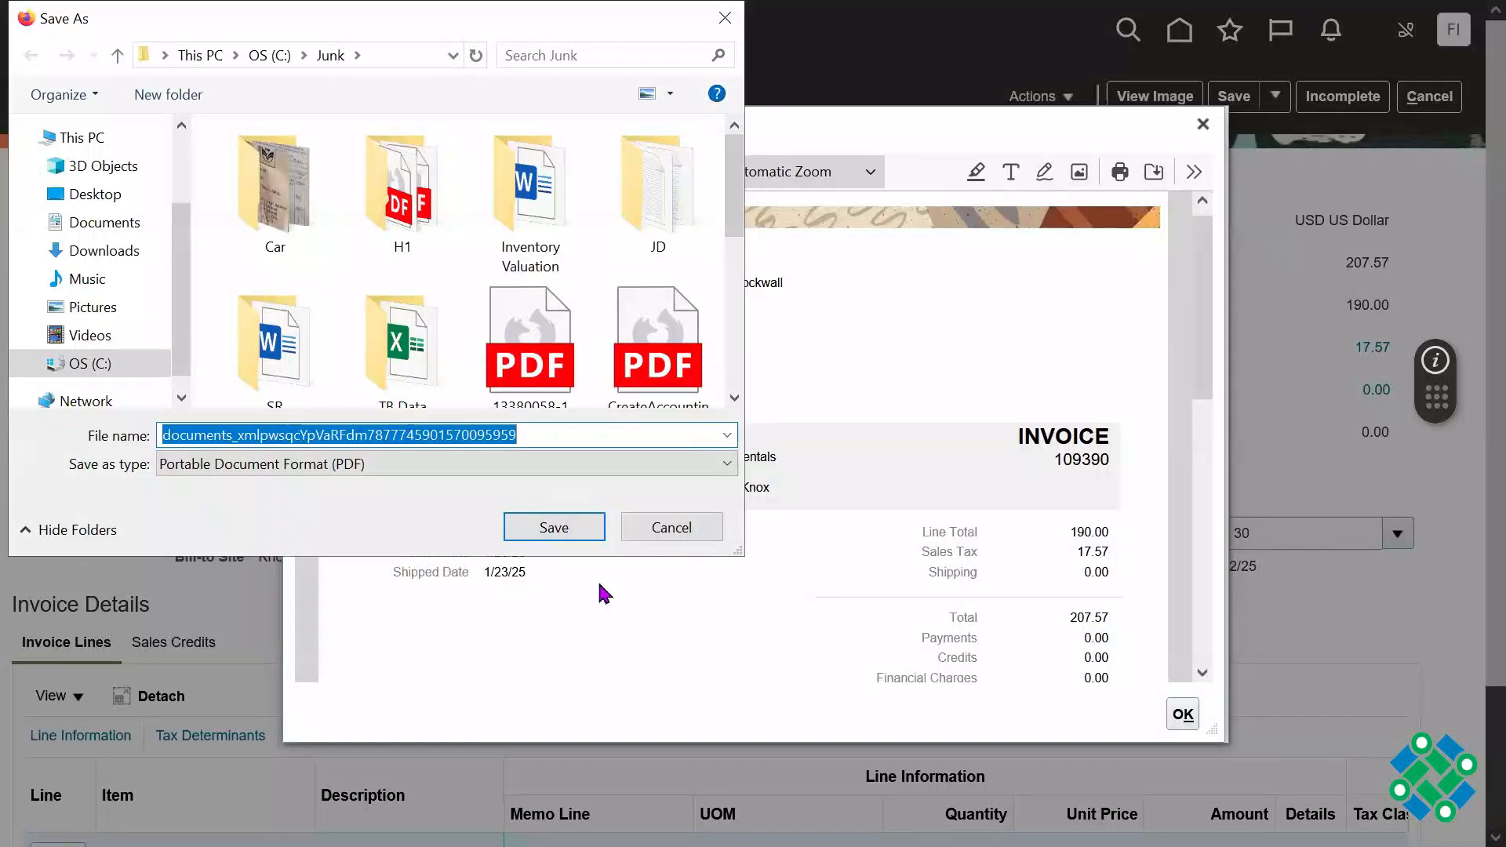
{"action": "left_click", "coordinate": [554, 528]}
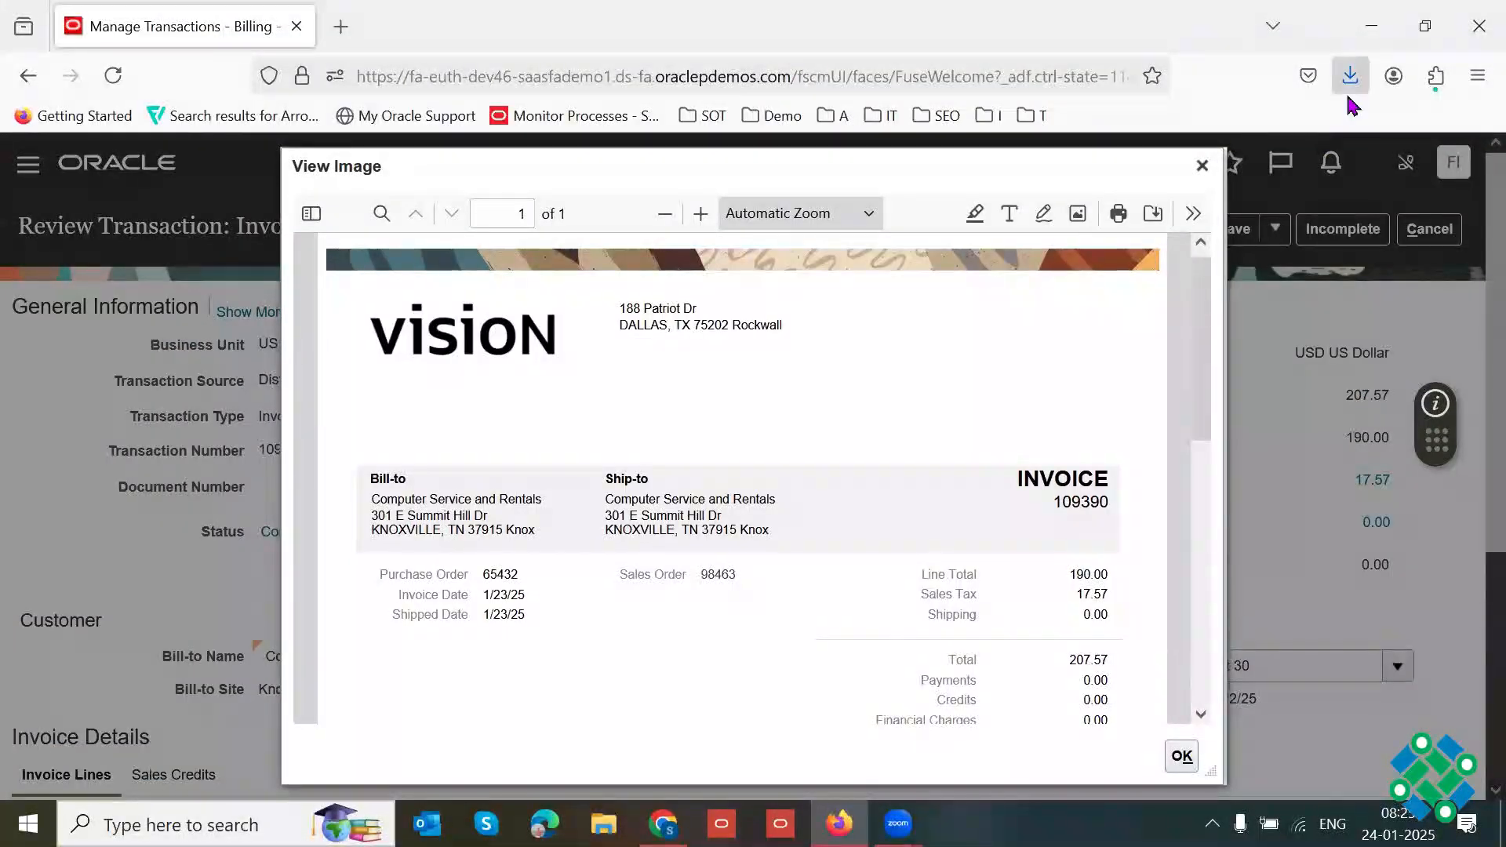
{"action": "left_click", "coordinate": [1350, 79]}
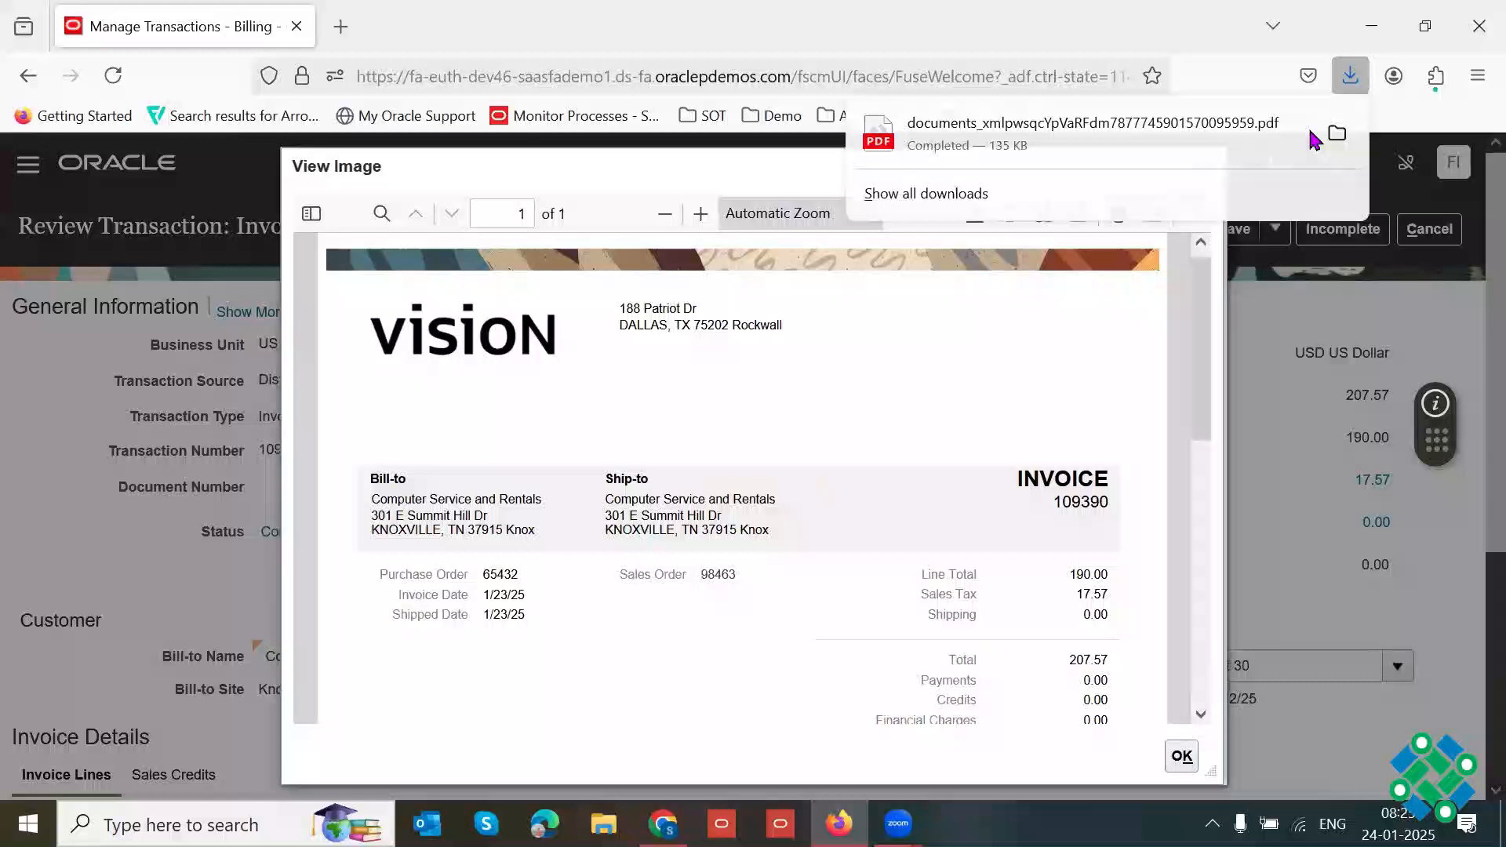
{"action": "left_click", "coordinate": [1073, 148]}
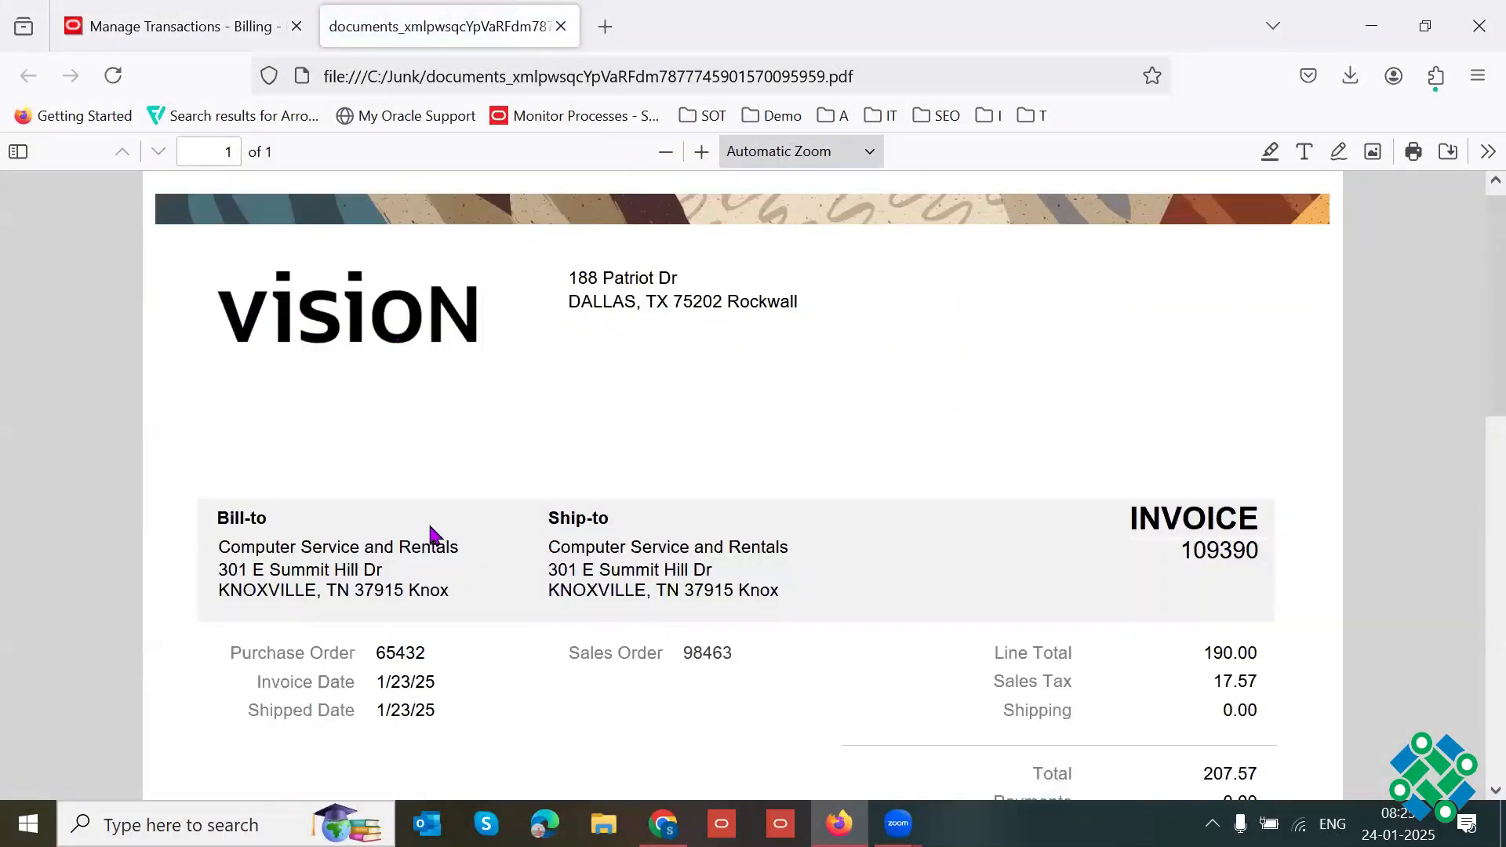
Step: Examine the bill-to and ship-to details, order references and amounts in the invoice PDF
{"action": "left_click_drag", "start_coordinate": [229, 542], "coordinate": [313, 596]}
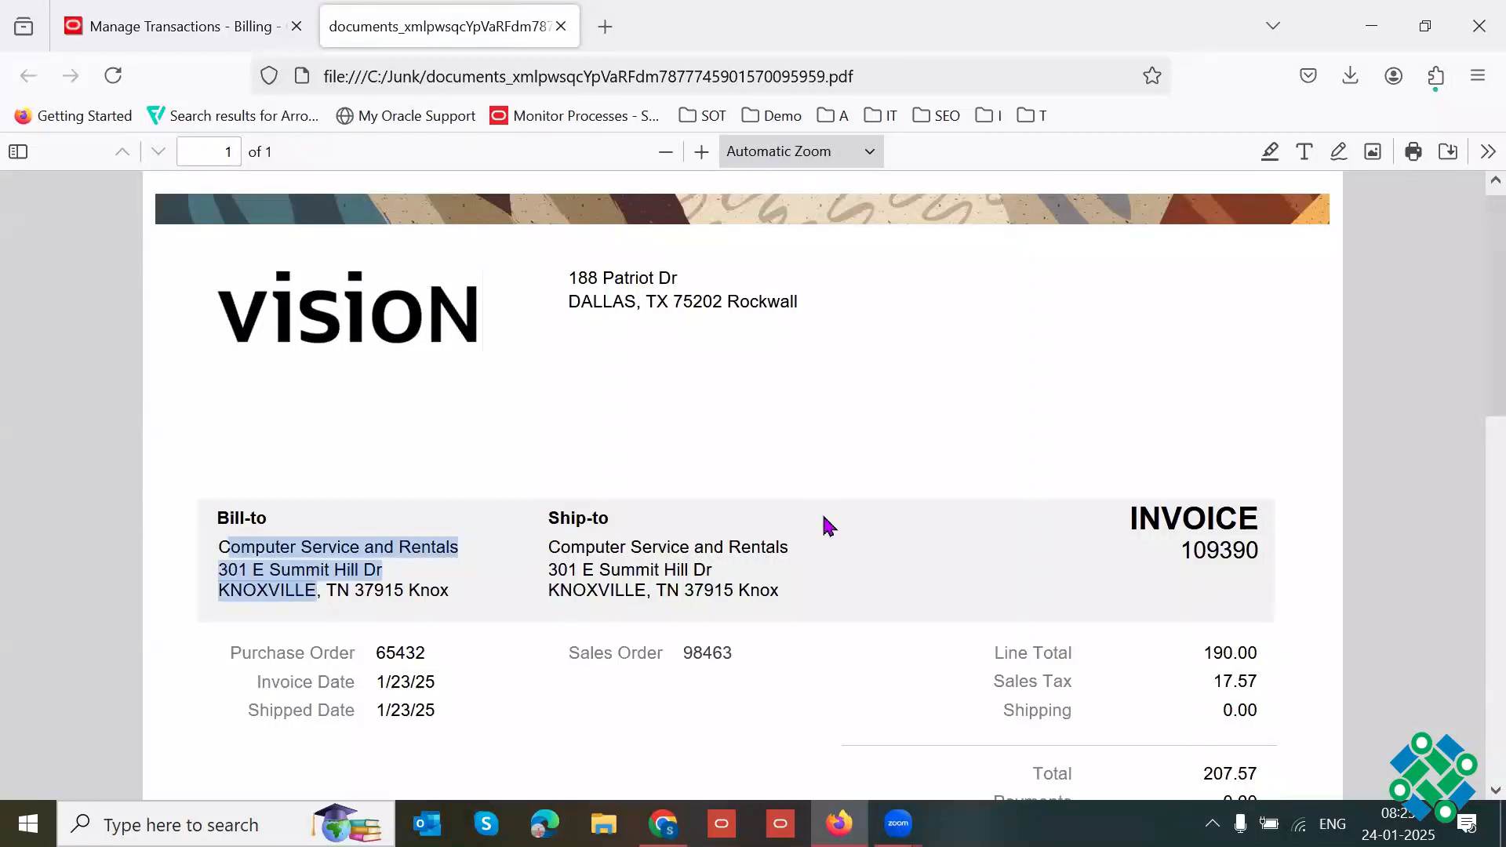
{"action": "scroll", "coordinate": [1474, 369], "scroll_direction": "down", "scroll_amount": 3}
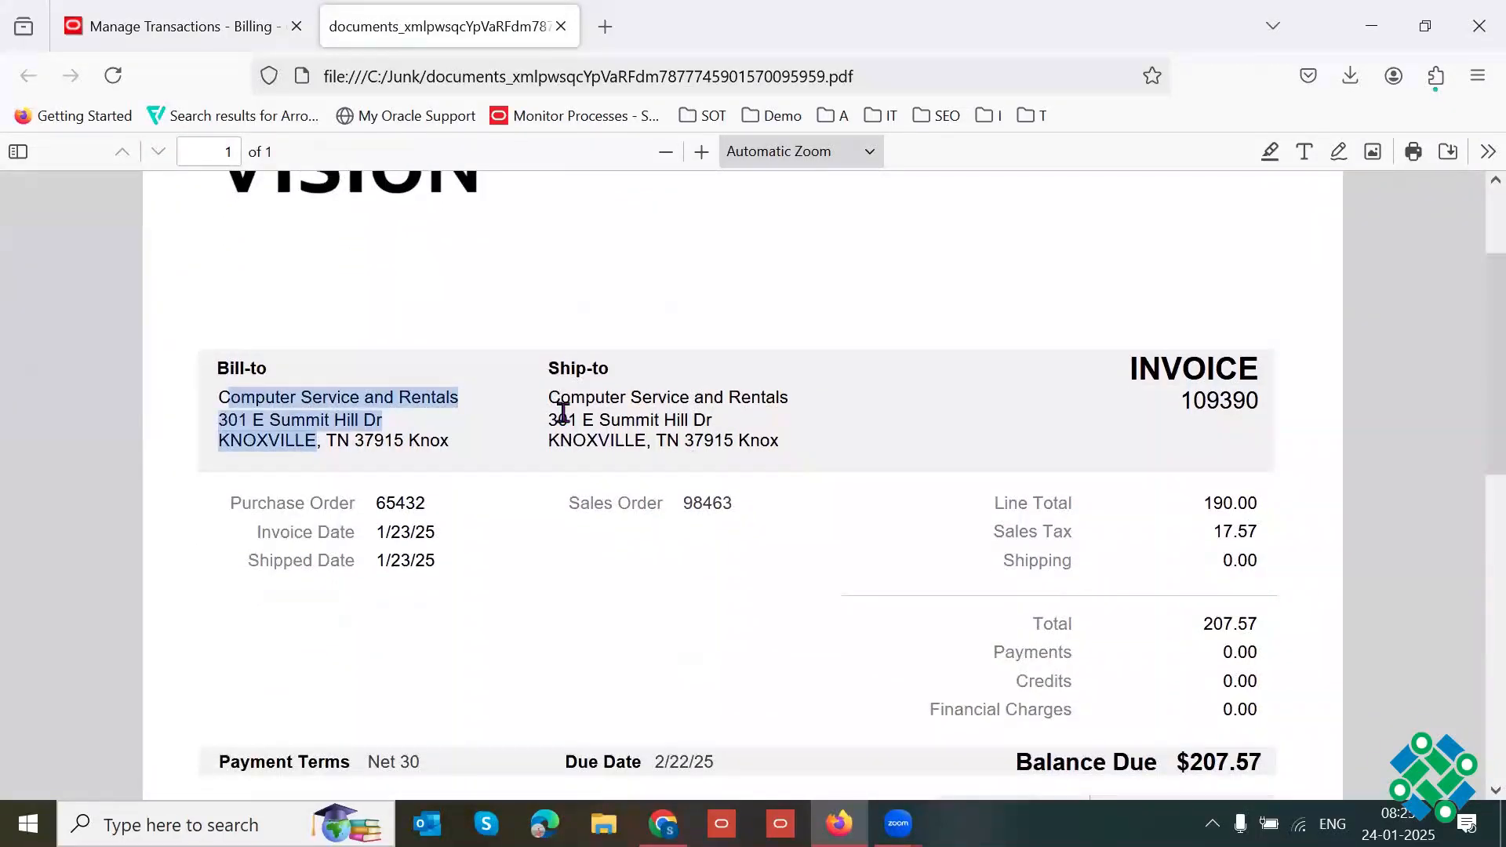
{"action": "left_click_drag", "start_coordinate": [552, 416], "coordinate": [623, 444]}
{"action": "scroll", "coordinate": [1470, 400], "scroll_direction": "down", "scroll_amount": 2}
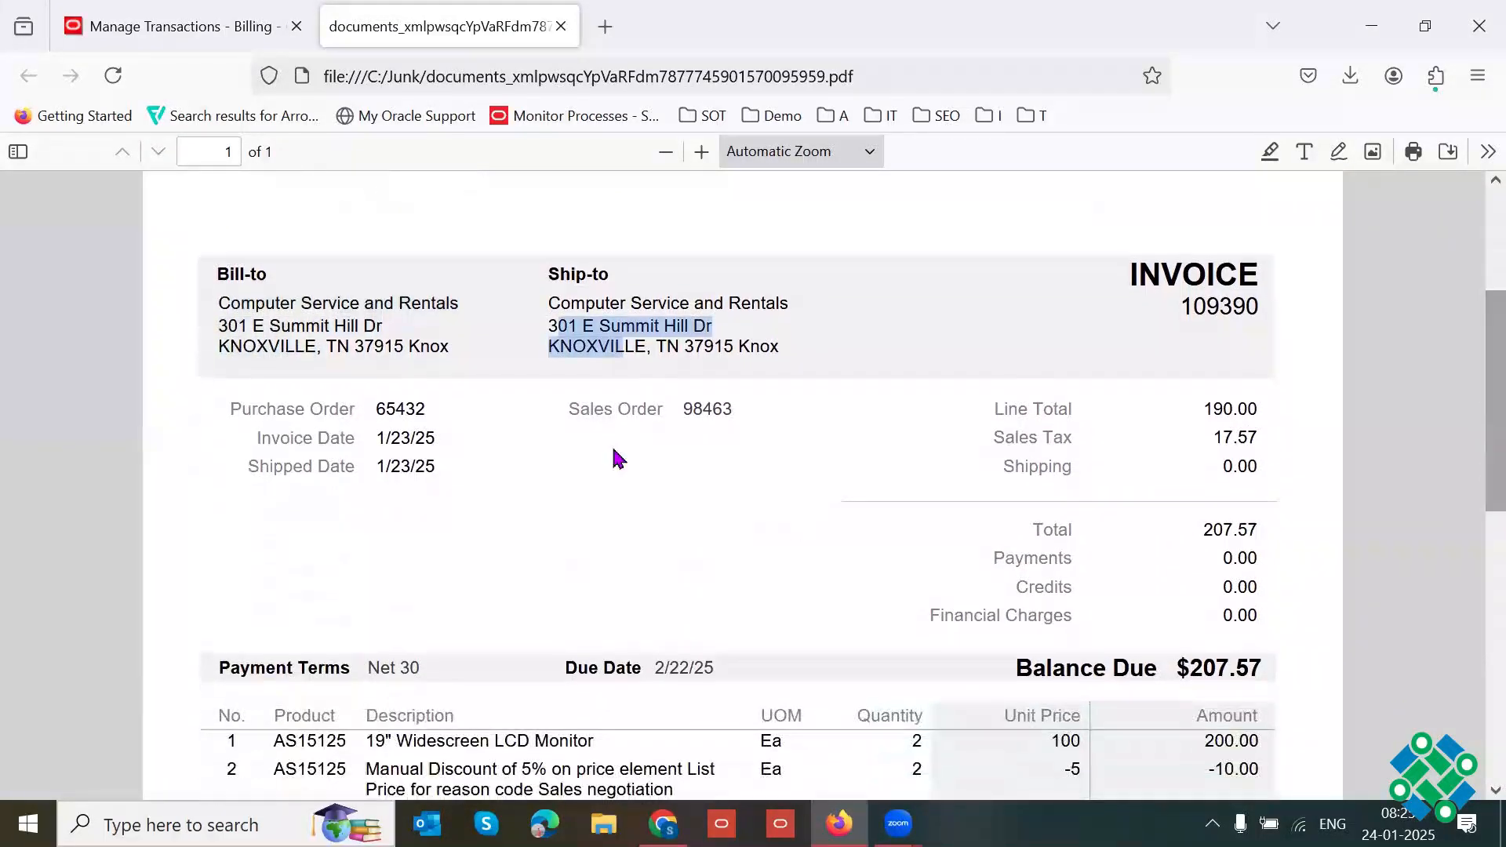
Step: Examine the purchase order number, invoice and shipped dates, line total, sales tax and total in the invoice PDF
{"action": "left_click_drag", "start_coordinate": [376, 424], "coordinate": [422, 414]}
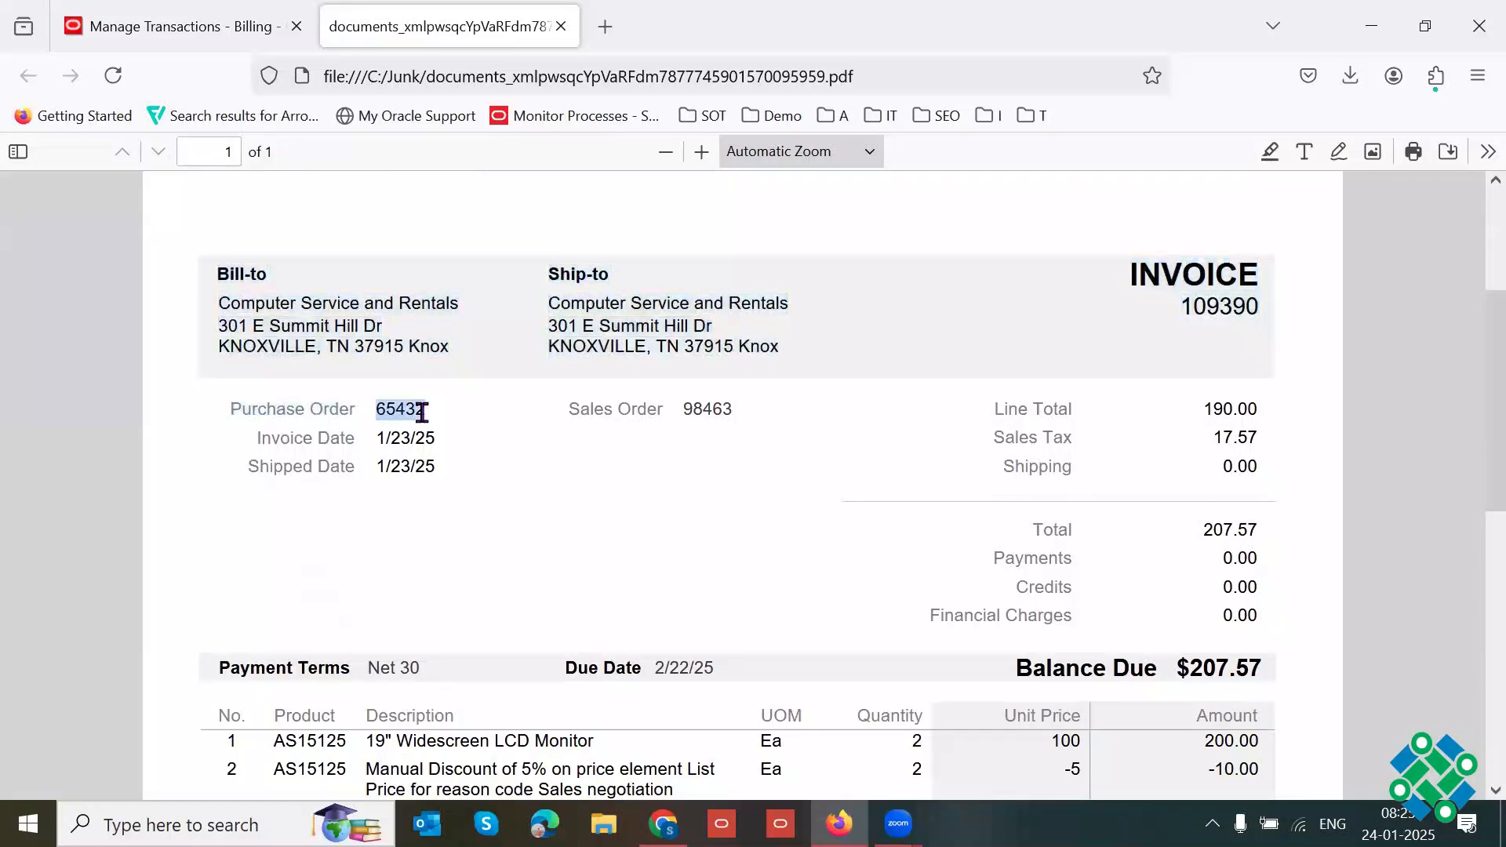
{"action": "left_click_drag", "start_coordinate": [714, 432], "coordinate": [426, 412]}
{"action": "left_click", "coordinate": [526, 496]}
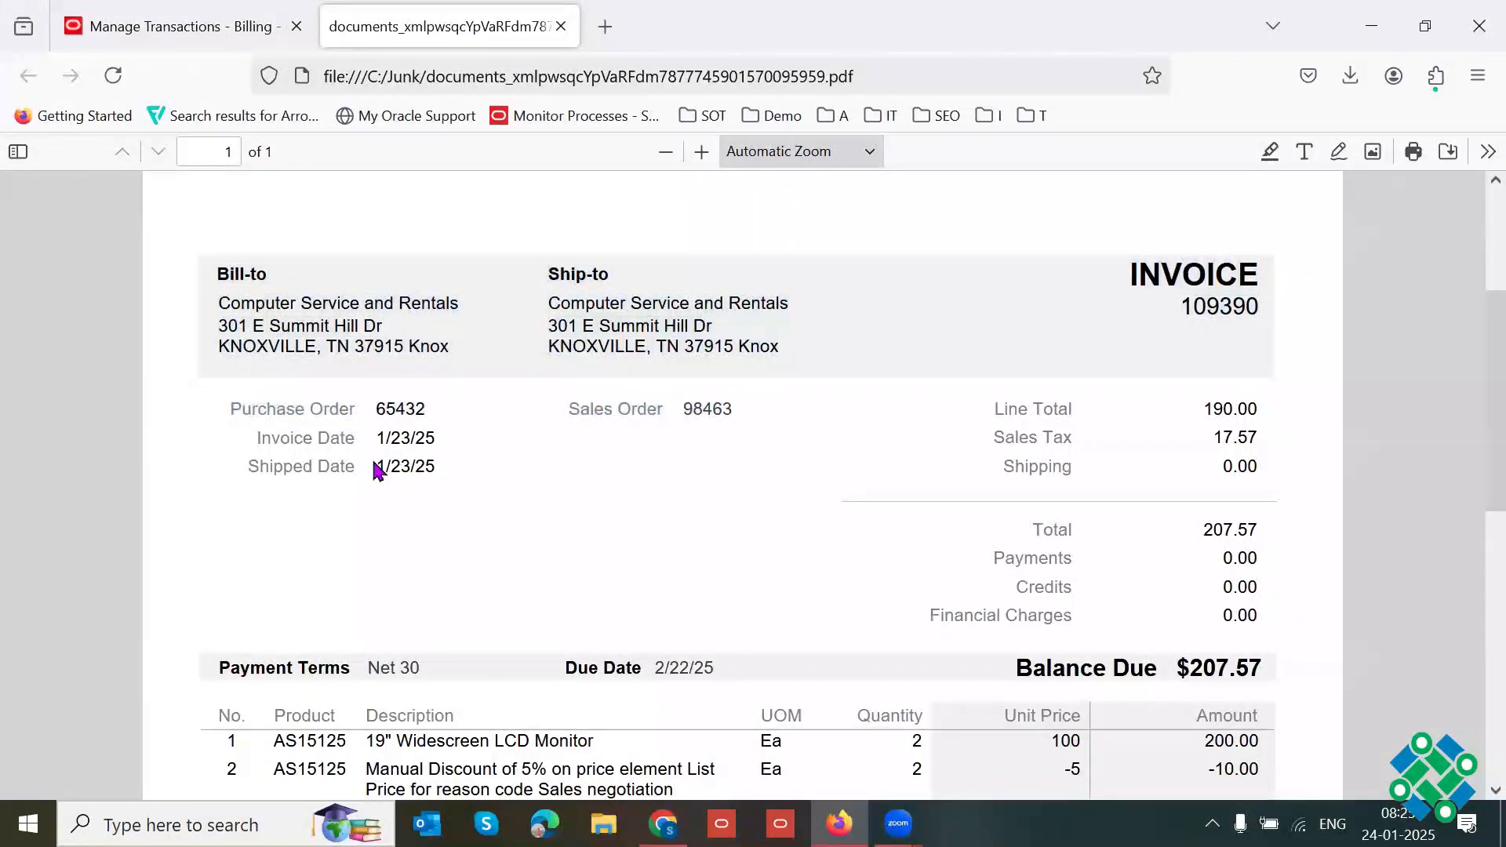
{"action": "left_click_drag", "start_coordinate": [451, 487], "coordinate": [410, 468]}
{"action": "double_click", "coordinate": [406, 467]}
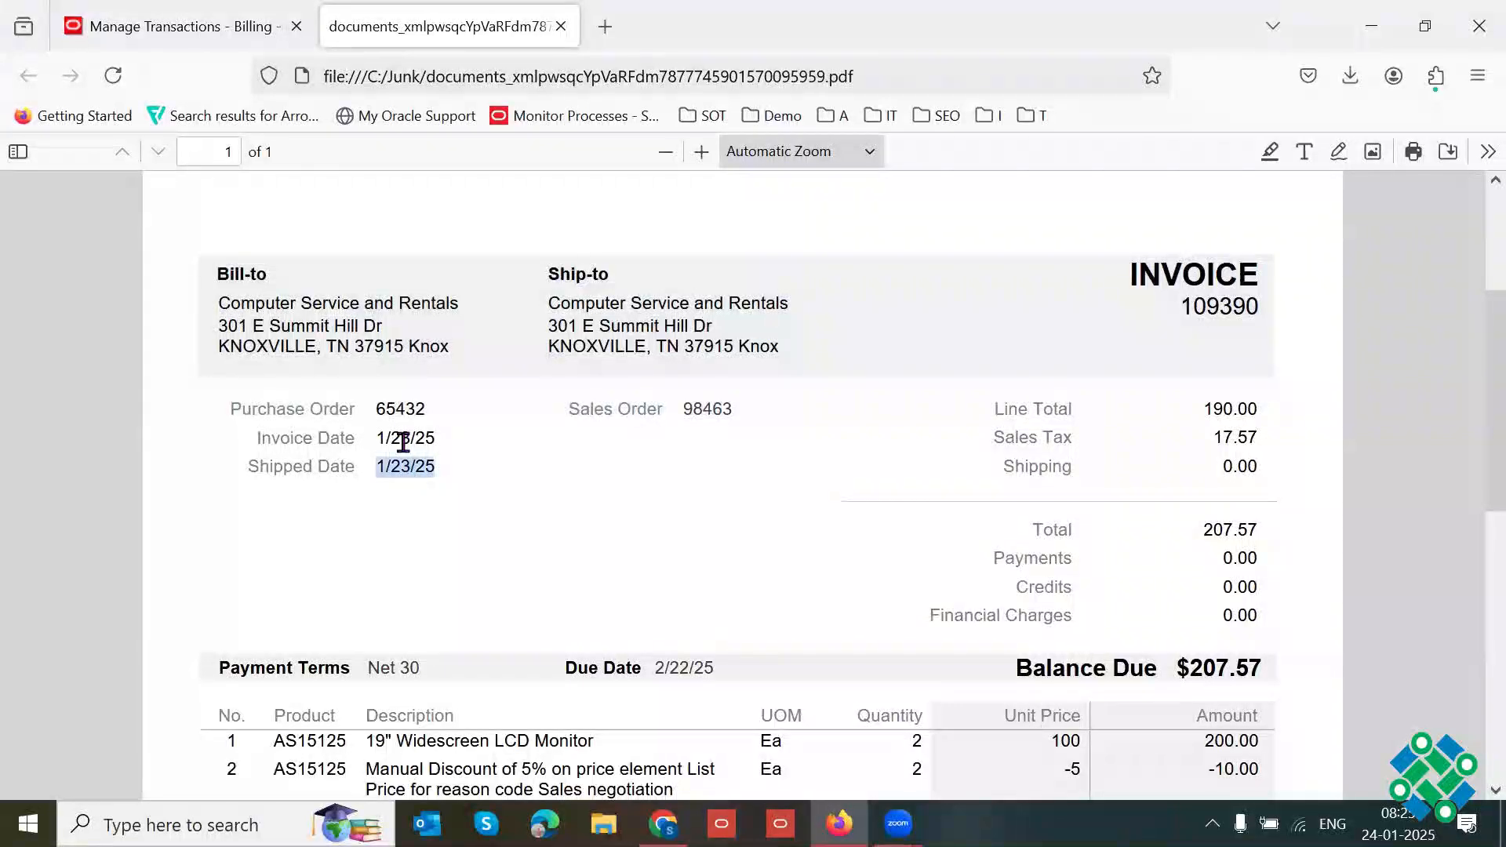
{"action": "left_click", "coordinate": [403, 441]}
{"action": "double_click", "coordinate": [404, 441]}
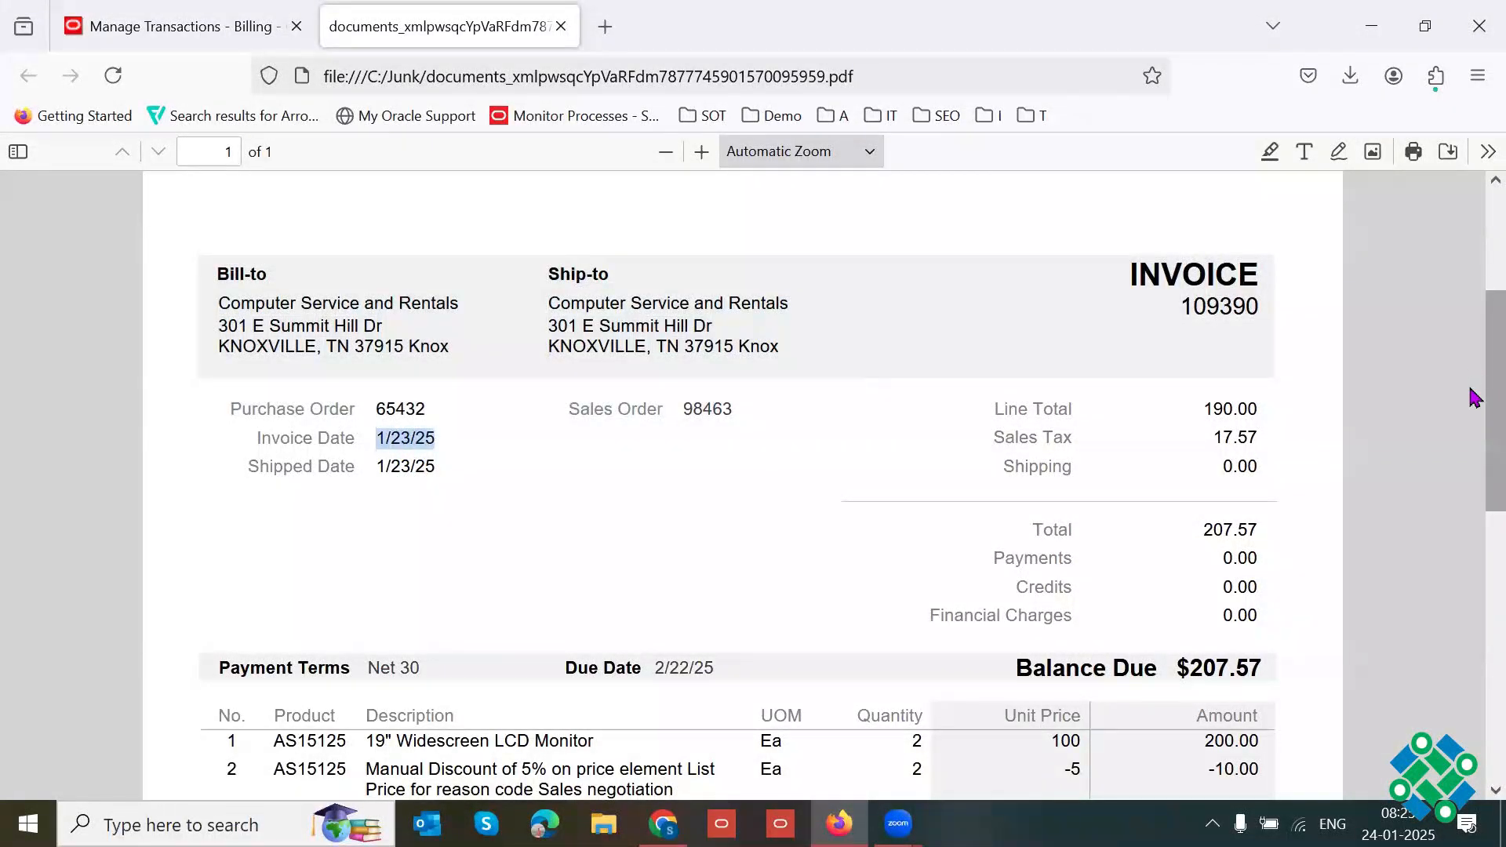
{"action": "scroll", "coordinate": [1472, 400], "scroll_direction": "down", "scroll_amount": 2}
{"action": "left_click_drag", "start_coordinate": [1204, 340], "coordinate": [1248, 336]}
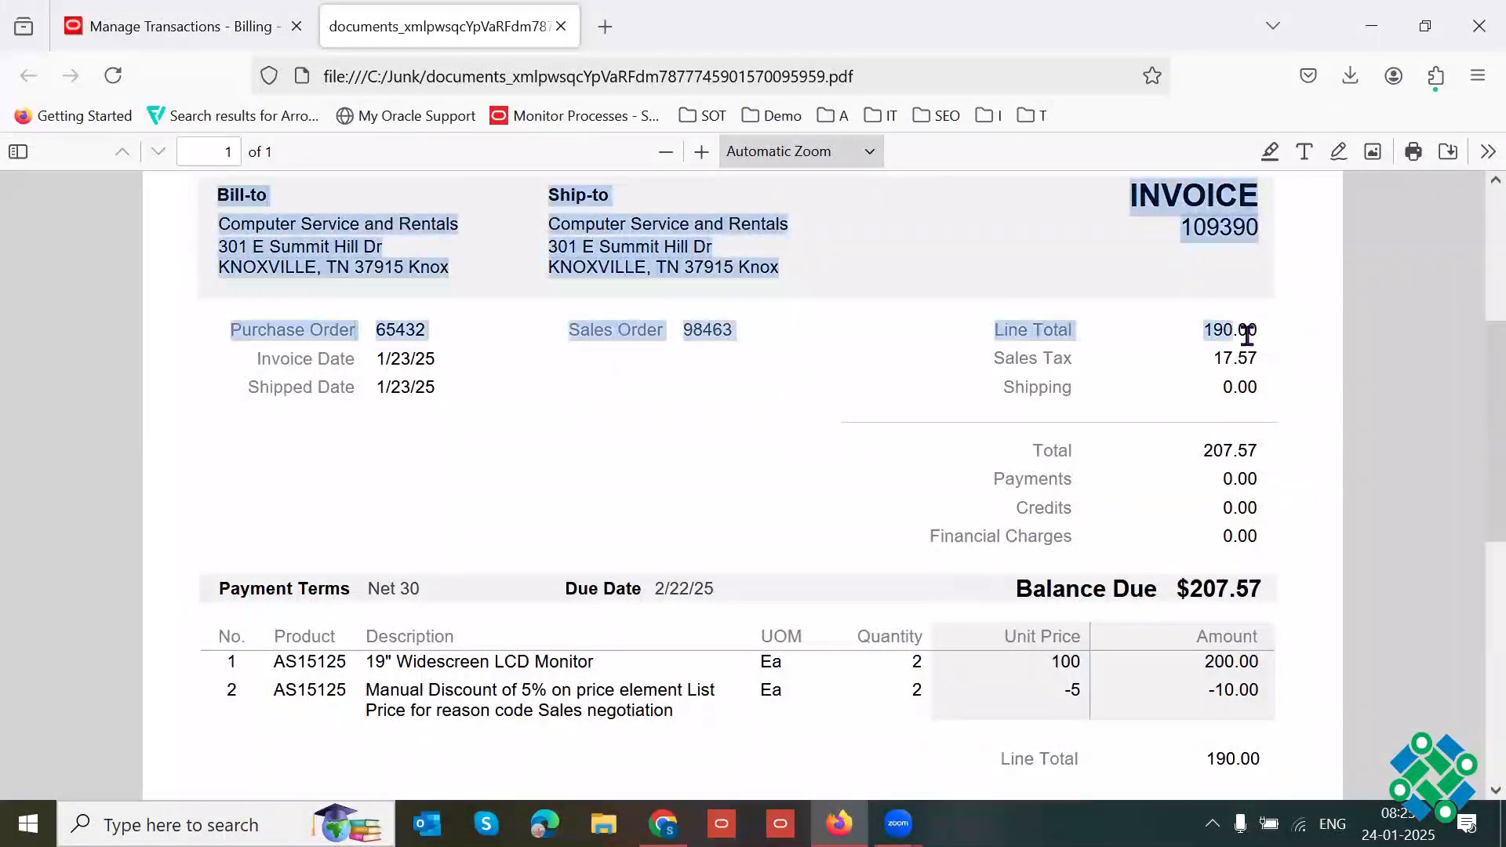
{"action": "double_click", "coordinate": [1235, 357]}
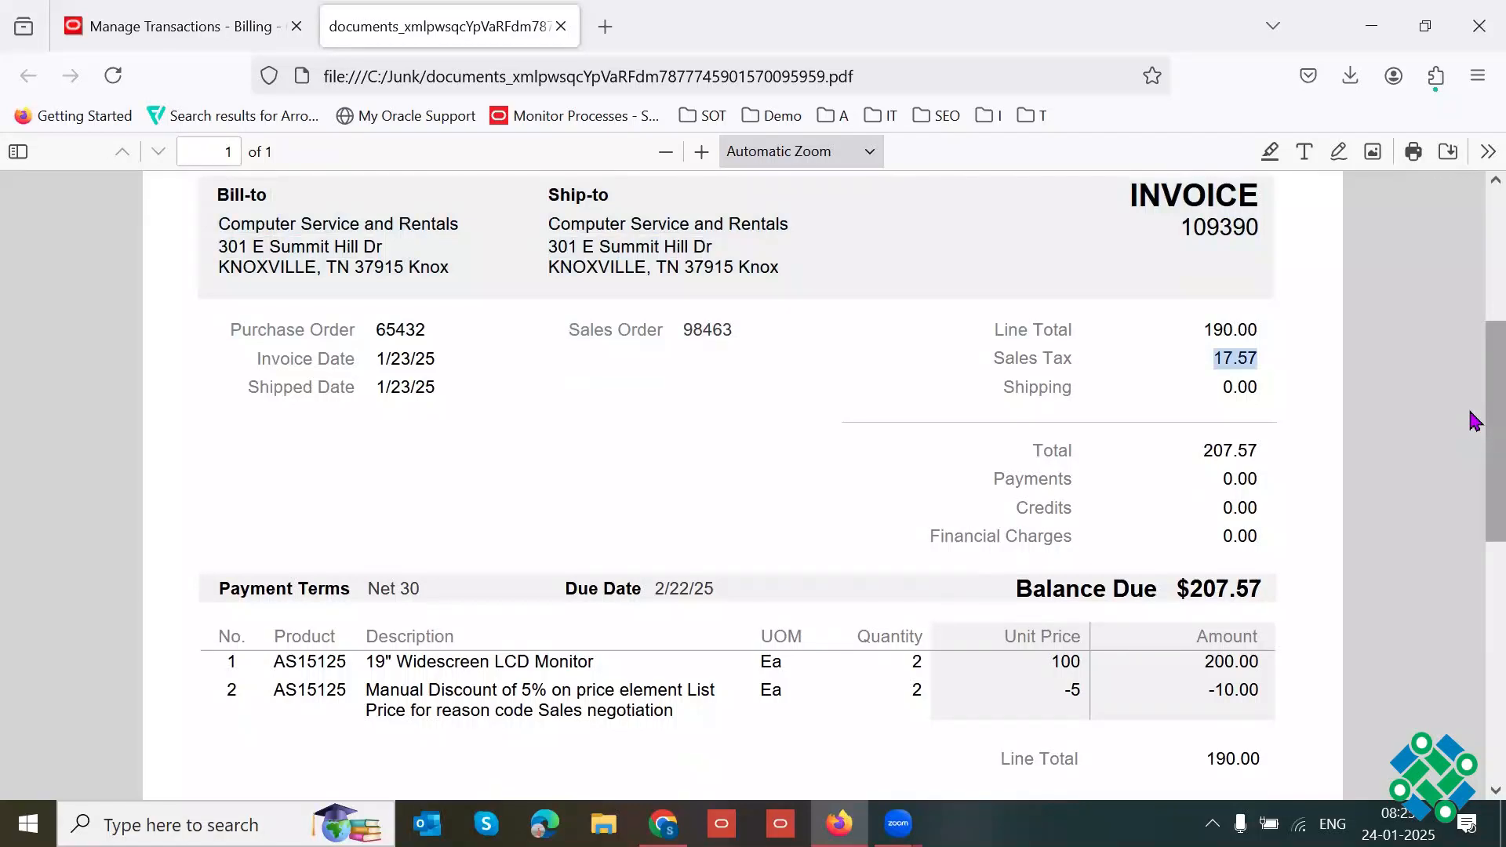
{"action": "left_click_drag", "start_coordinate": [1472, 420], "coordinate": [1479, 463]}
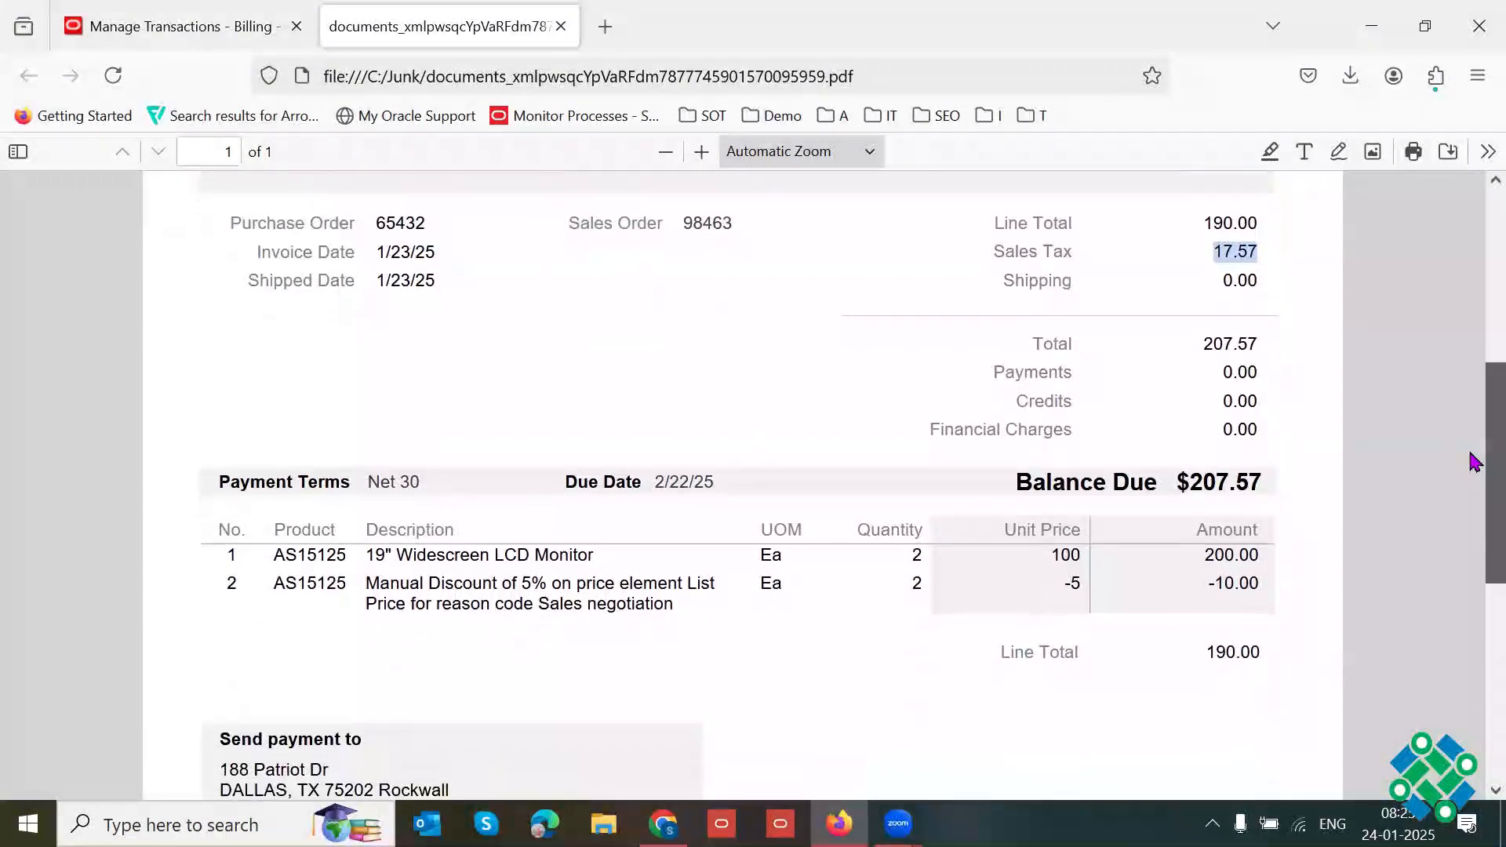
{"action": "left_click", "coordinate": [1209, 369]}
Step: Examine the product line, the manual discount line with its sales negotiation reason, and the line total in the invoice PDF
{"action": "scroll", "coordinate": [1412, 541], "scroll_direction": "down", "scroll_amount": 2}
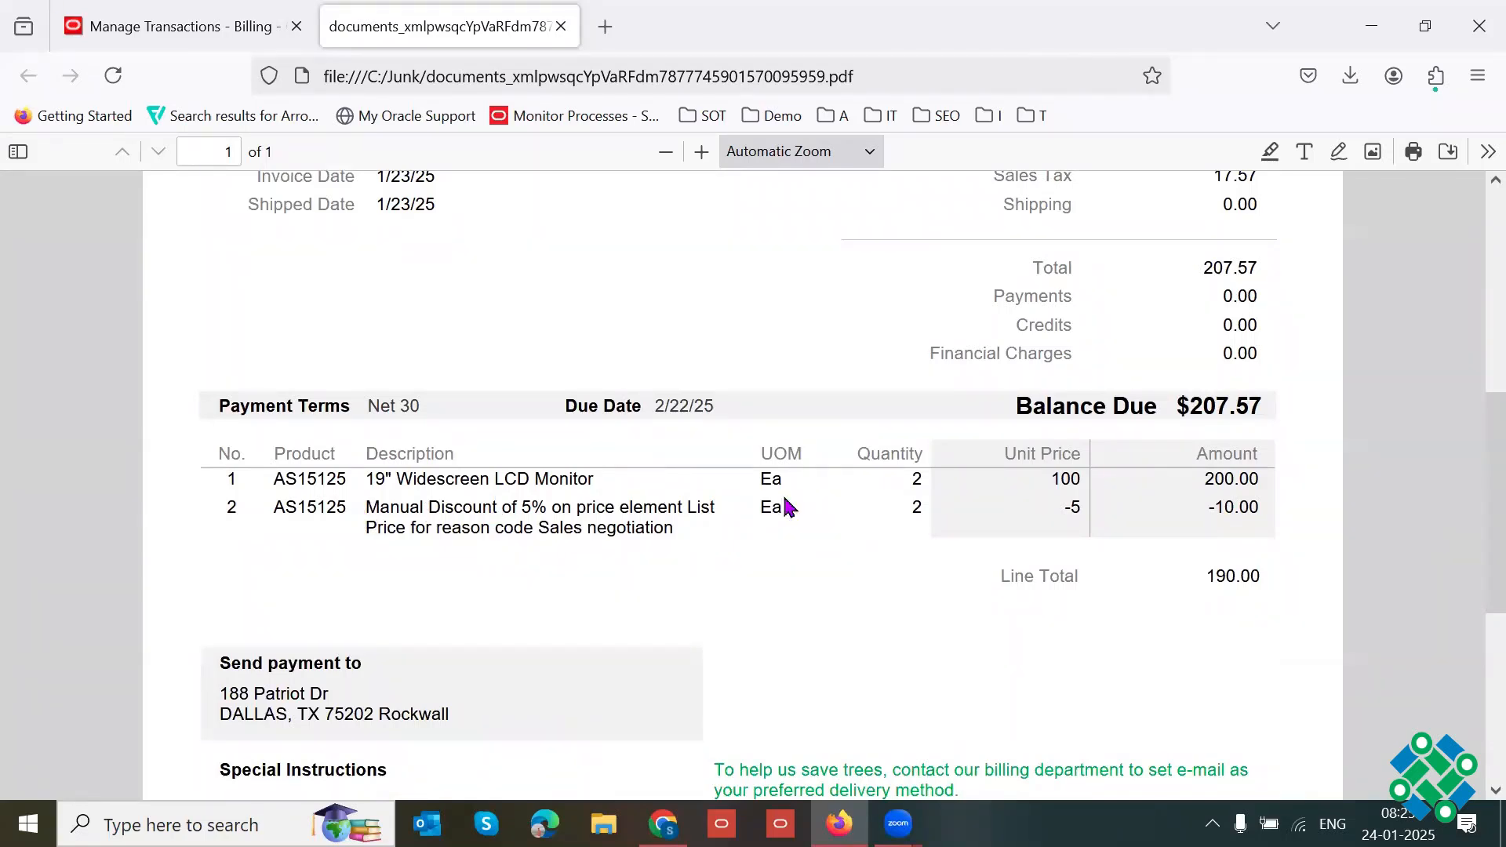
{"action": "left_click_drag", "start_coordinate": [414, 477], "coordinate": [1092, 495]}
{"action": "left_click", "coordinate": [912, 493]}
{"action": "double_click", "coordinate": [1060, 476]}
{"action": "left_click_drag", "start_coordinate": [1069, 509], "coordinate": [1082, 508]}
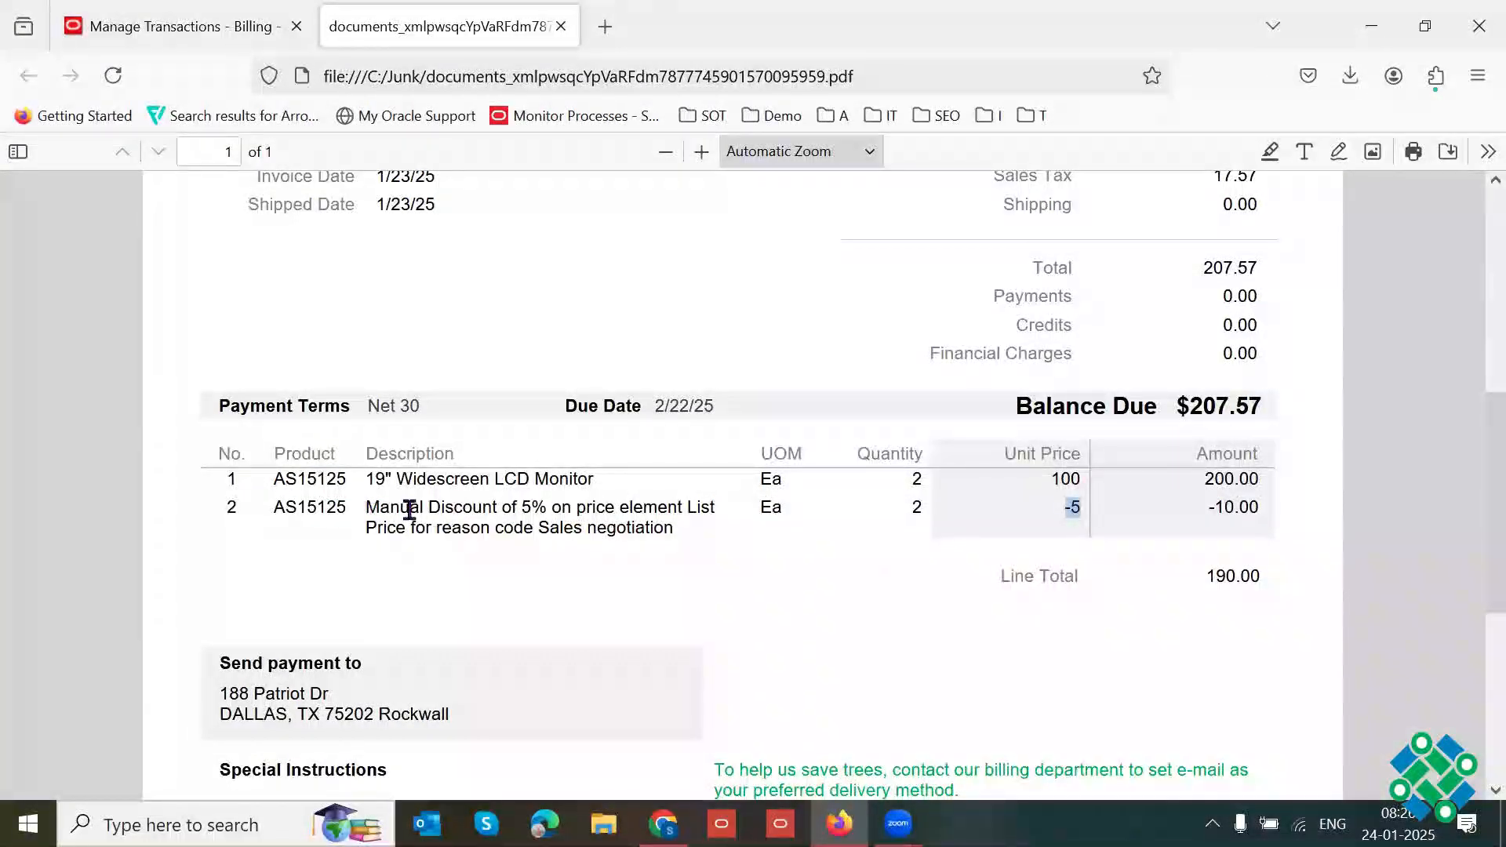
{"action": "left_click_drag", "start_coordinate": [367, 509], "coordinate": [670, 528]}
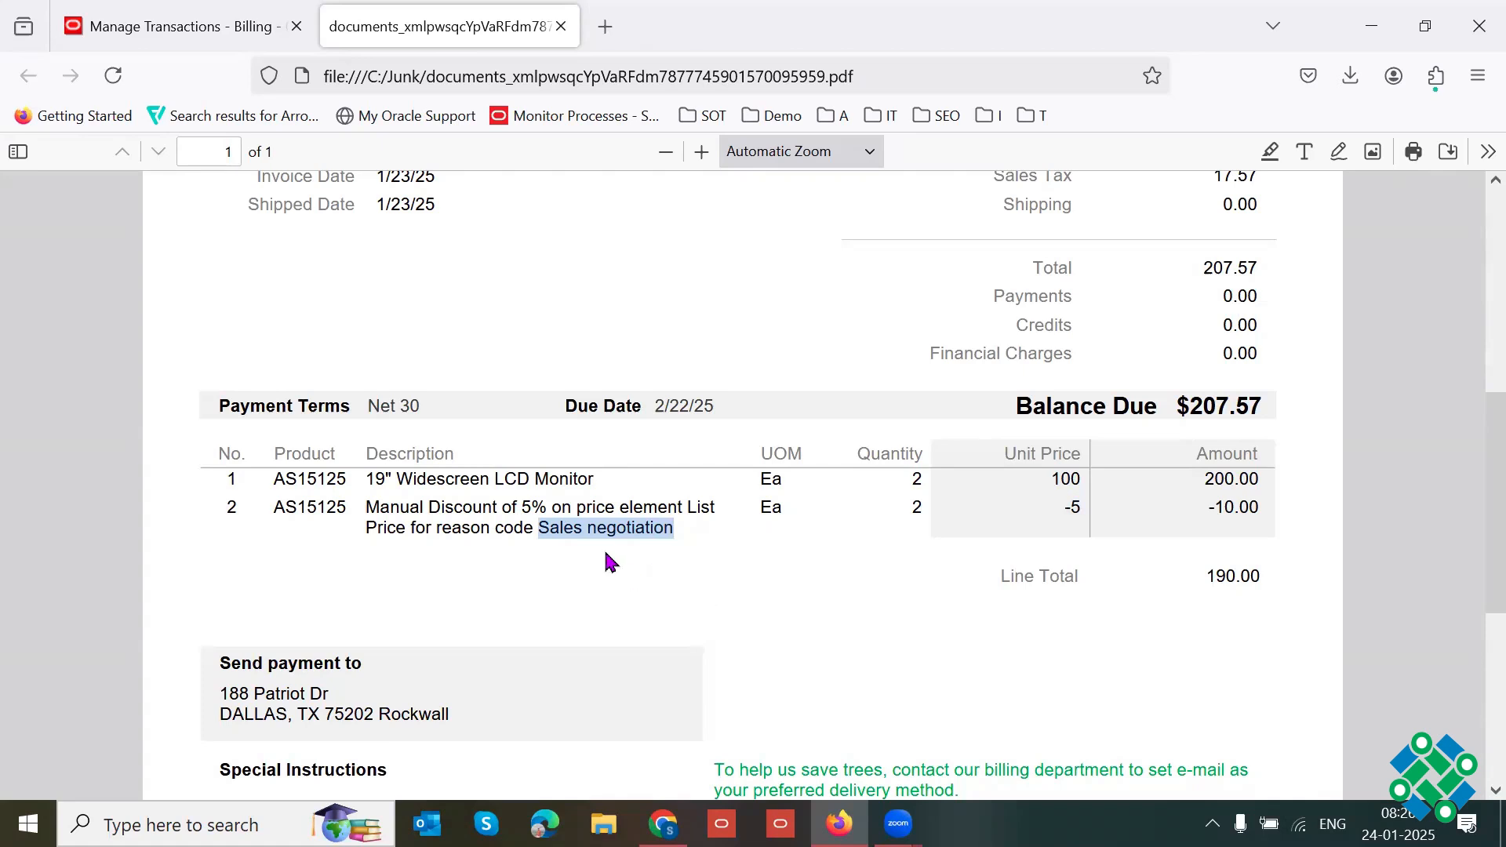
{"action": "scroll", "coordinate": [1483, 471], "scroll_direction": "down", "scroll_amount": 1}
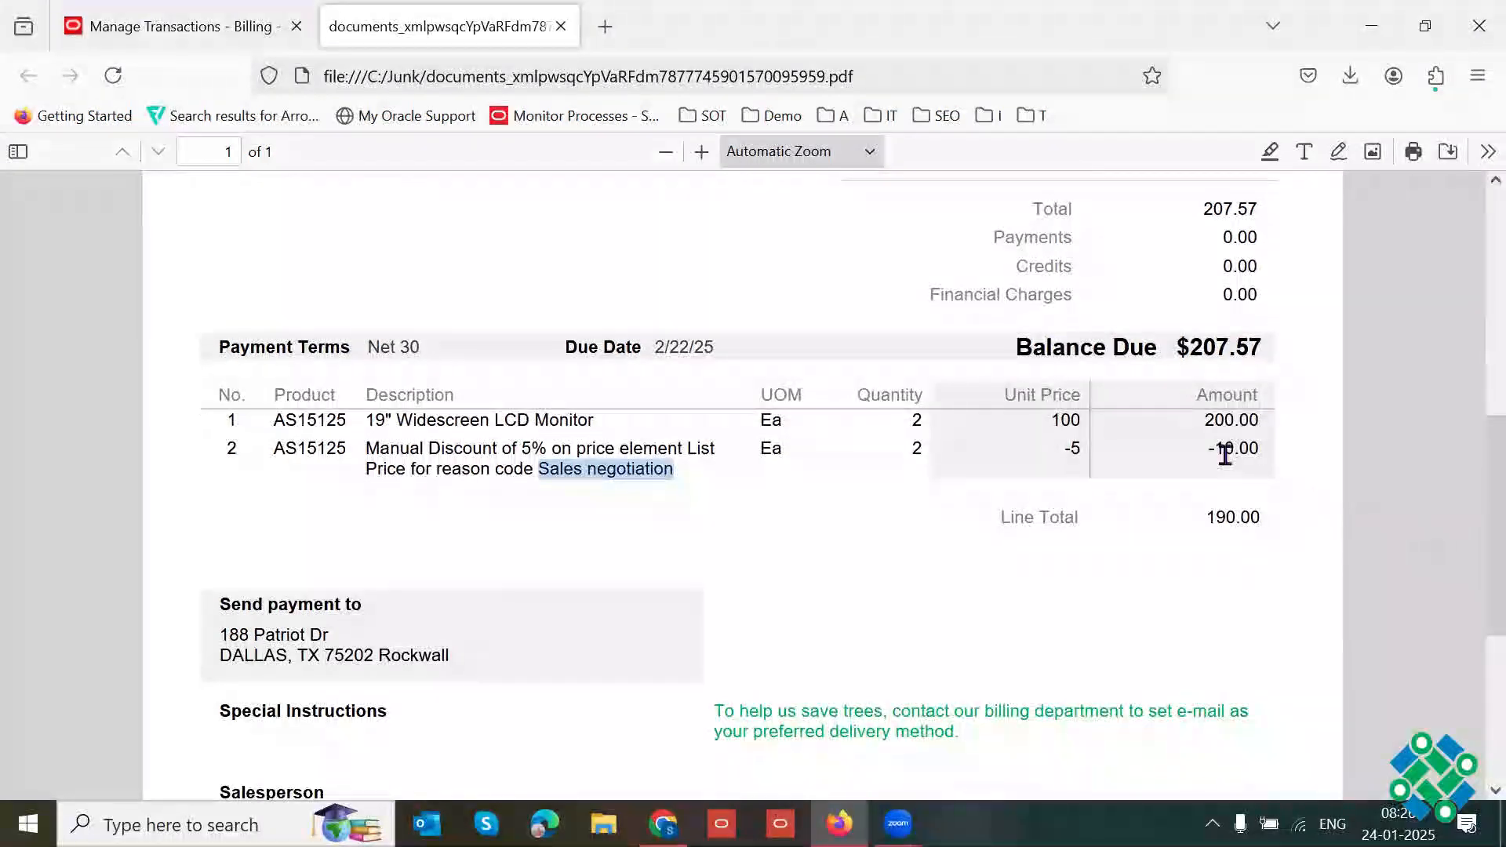
{"action": "left_click_drag", "start_coordinate": [1225, 454], "coordinate": [1250, 456]}
{"action": "left_click_drag", "start_coordinate": [1210, 516], "coordinate": [1250, 514]}
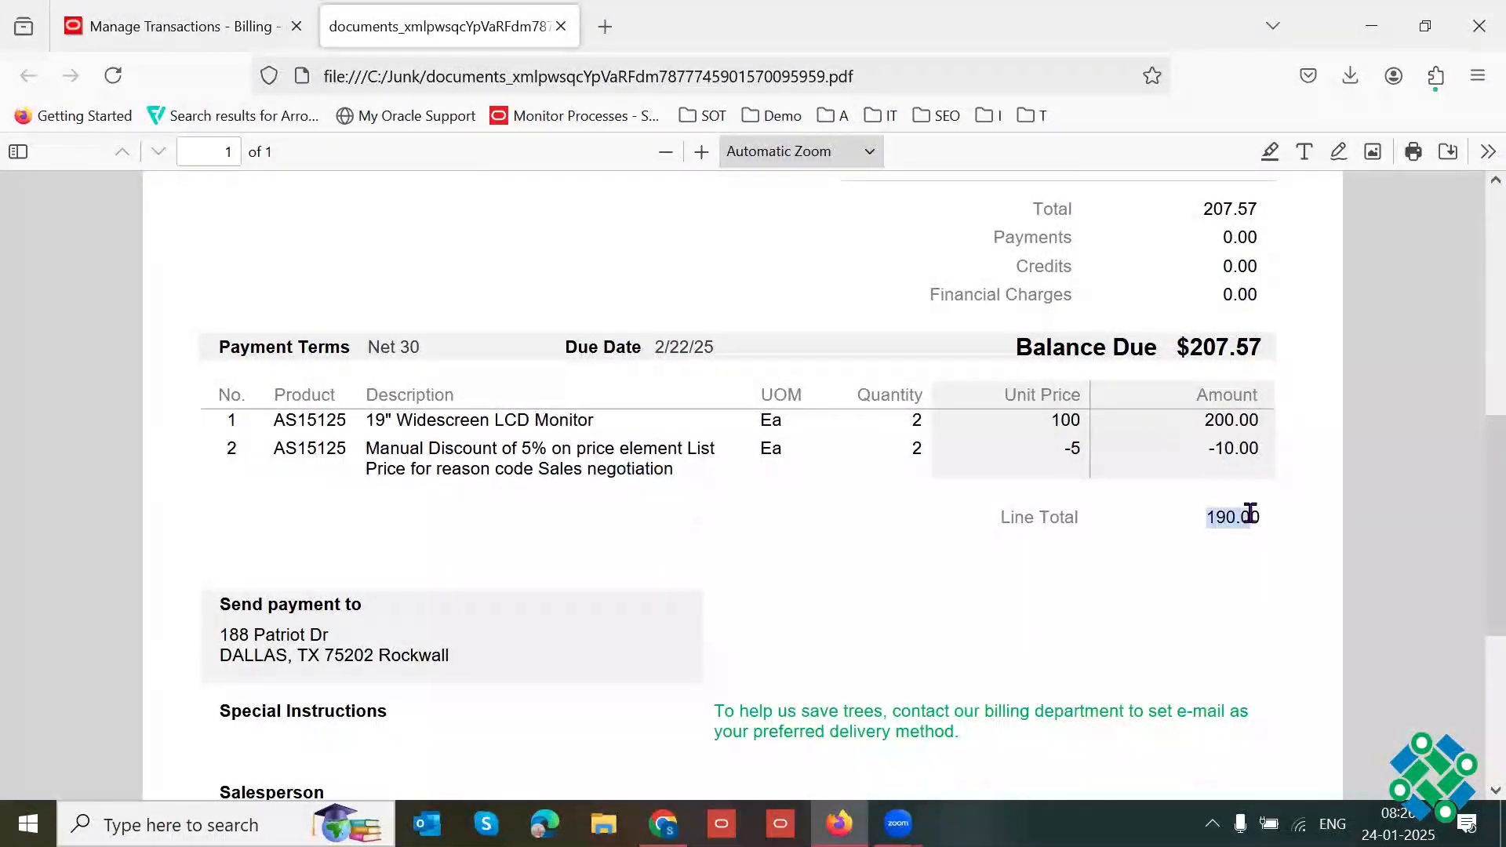
{"action": "left_click_drag", "start_coordinate": [1475, 545], "coordinate": [1475, 615]}
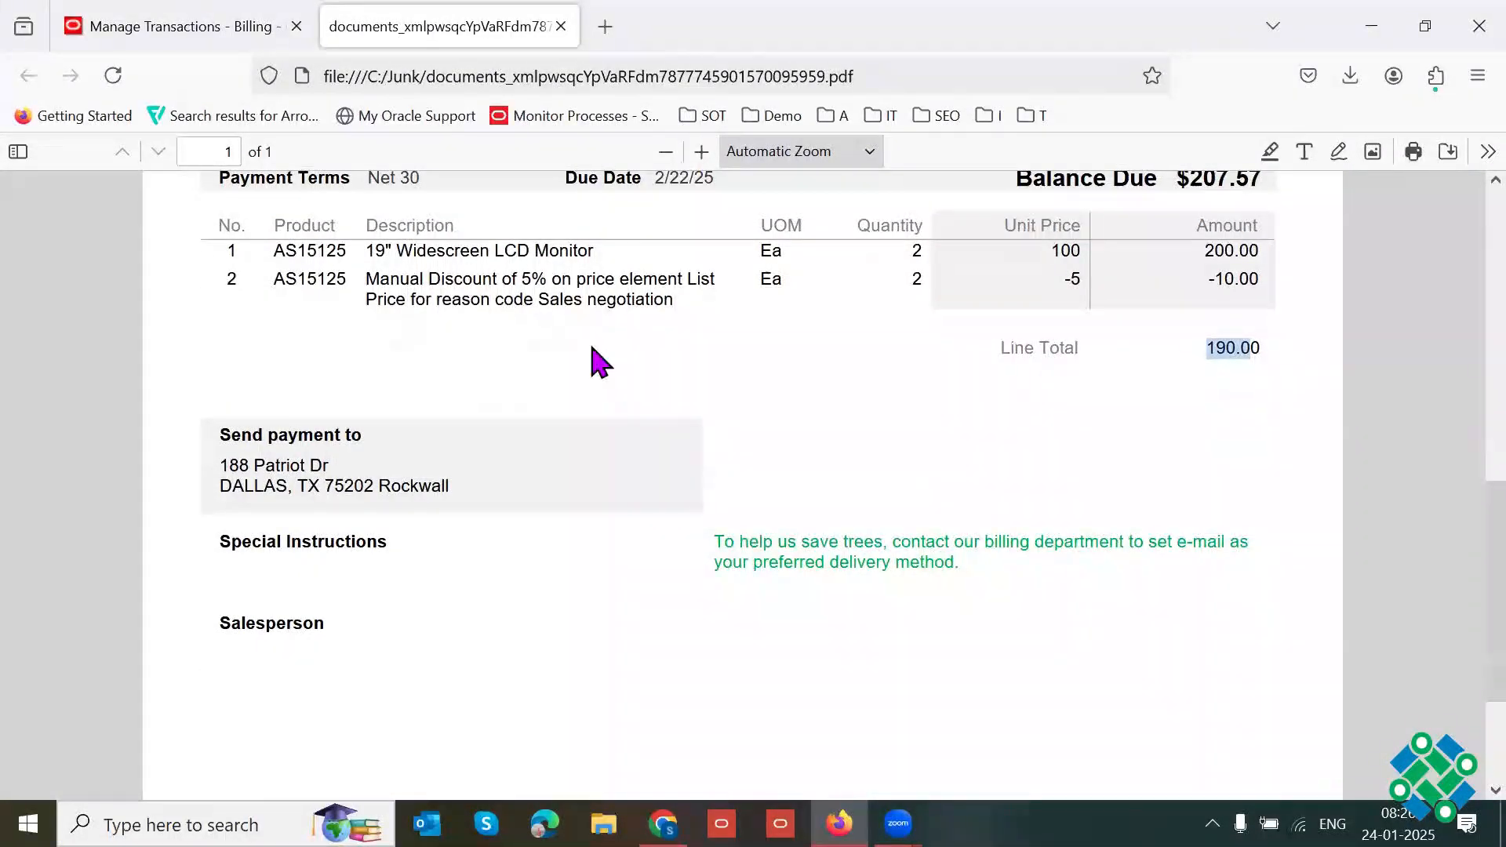
Step: Return to the transaction page, close the invoice image and examine the monitor line and the manual discount line
{"action": "key", "text": "ctrl+Tab"}
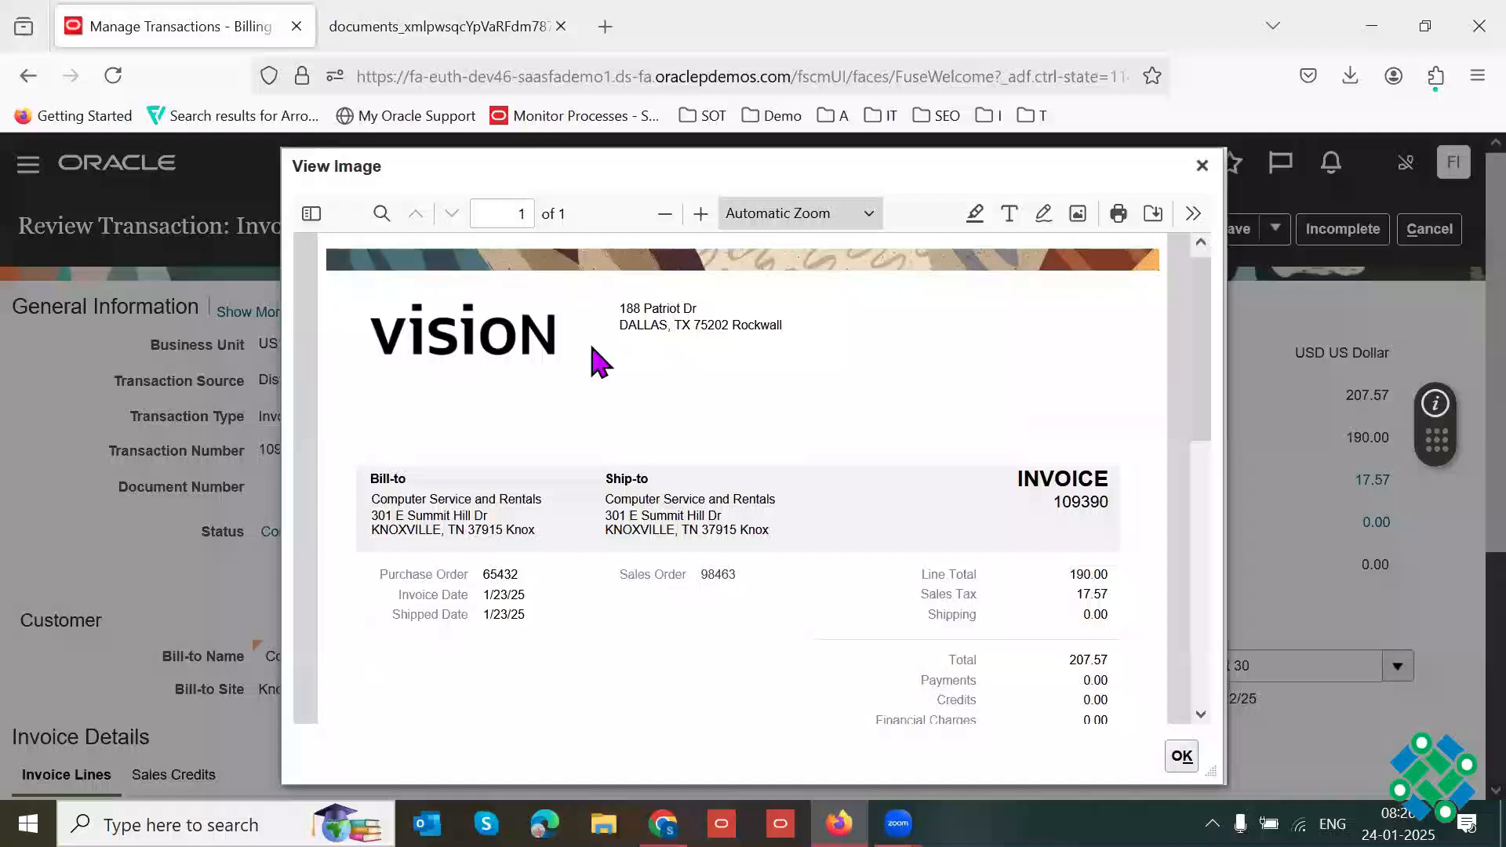
{"action": "left_click", "coordinate": [1201, 166]}
{"action": "scroll", "coordinate": [1374, 470], "scroll_direction": "down", "scroll_amount": 4}
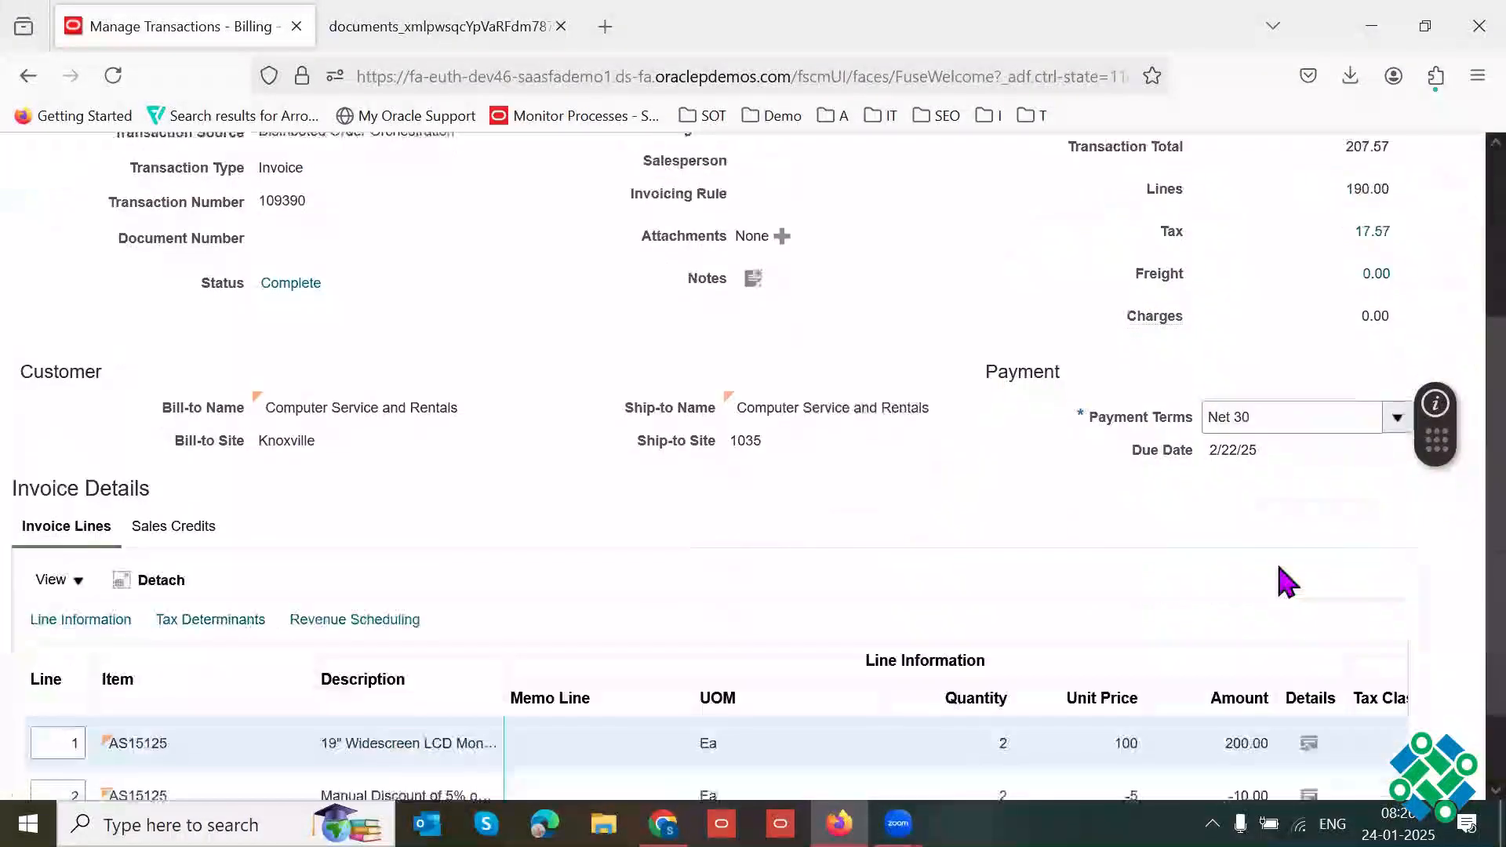
{"action": "scroll", "coordinate": [1459, 505], "scroll_direction": "down", "scroll_amount": 1}
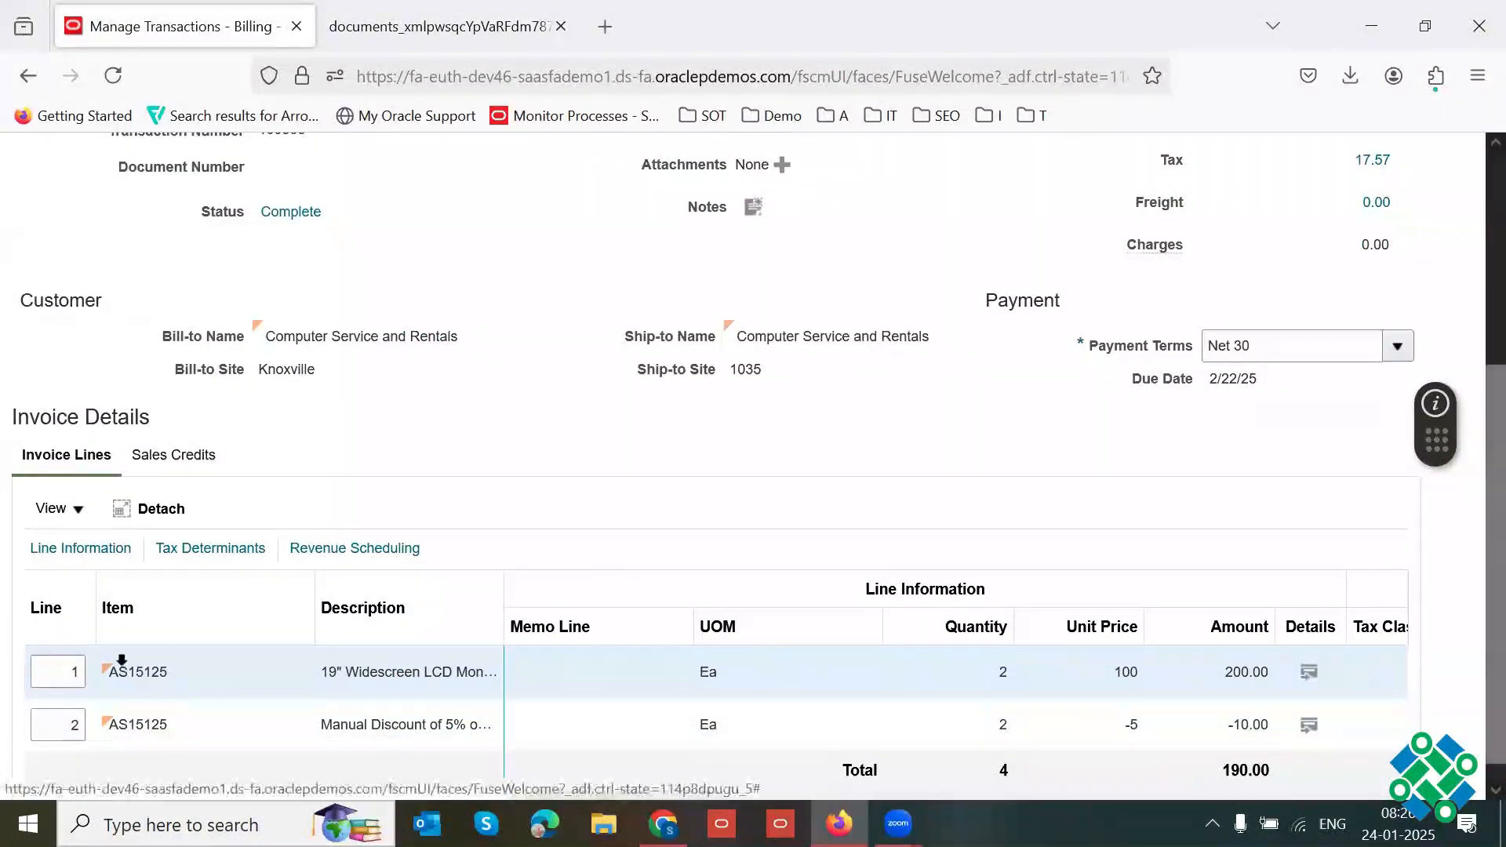
{"action": "double_click", "coordinate": [58, 674]}
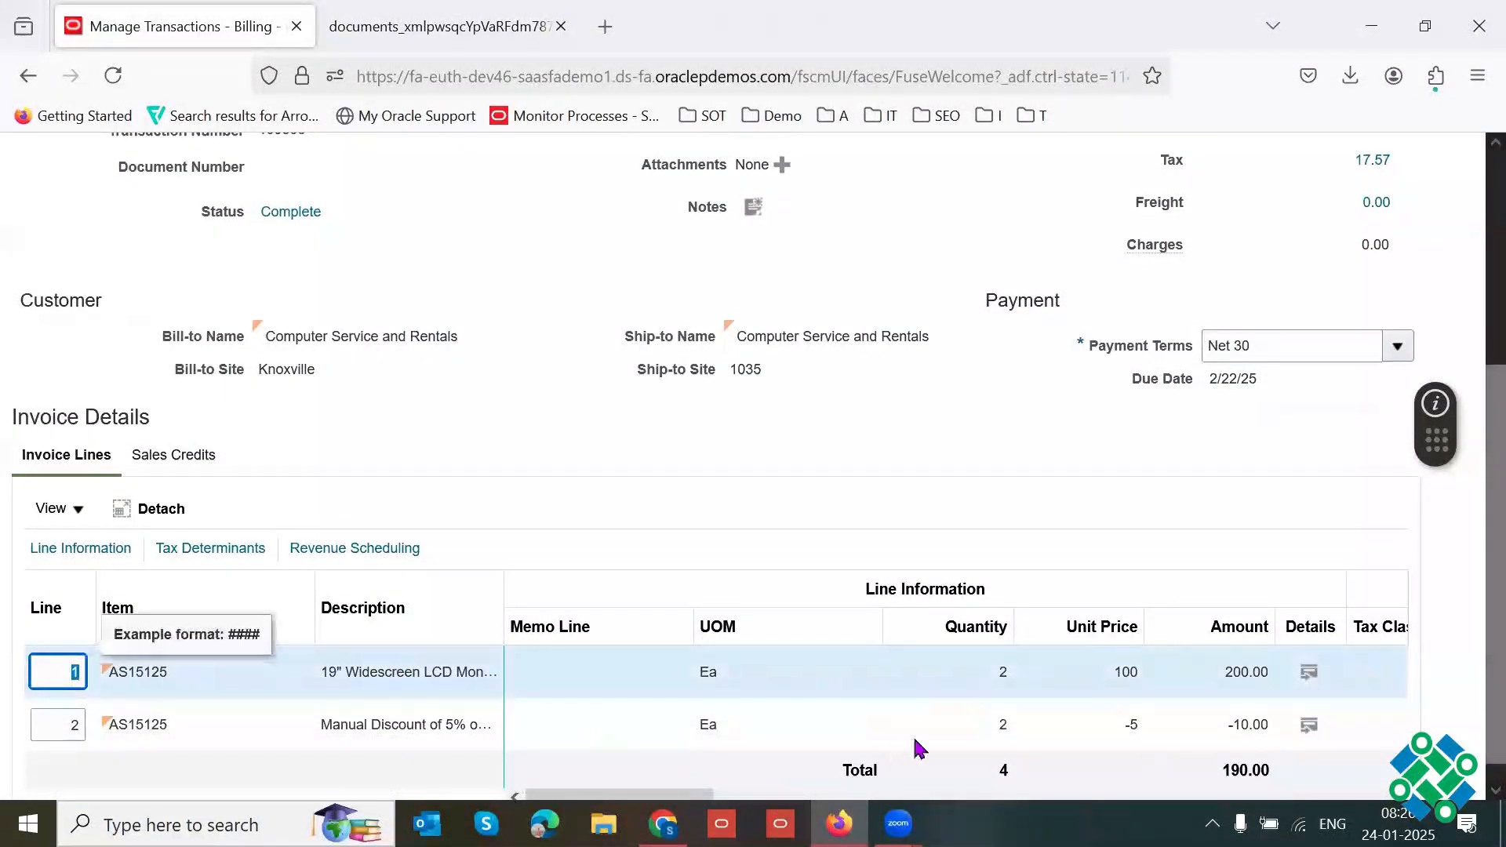
{"action": "double_click", "coordinate": [1110, 675]}
{"action": "double_click", "coordinate": [58, 721]}
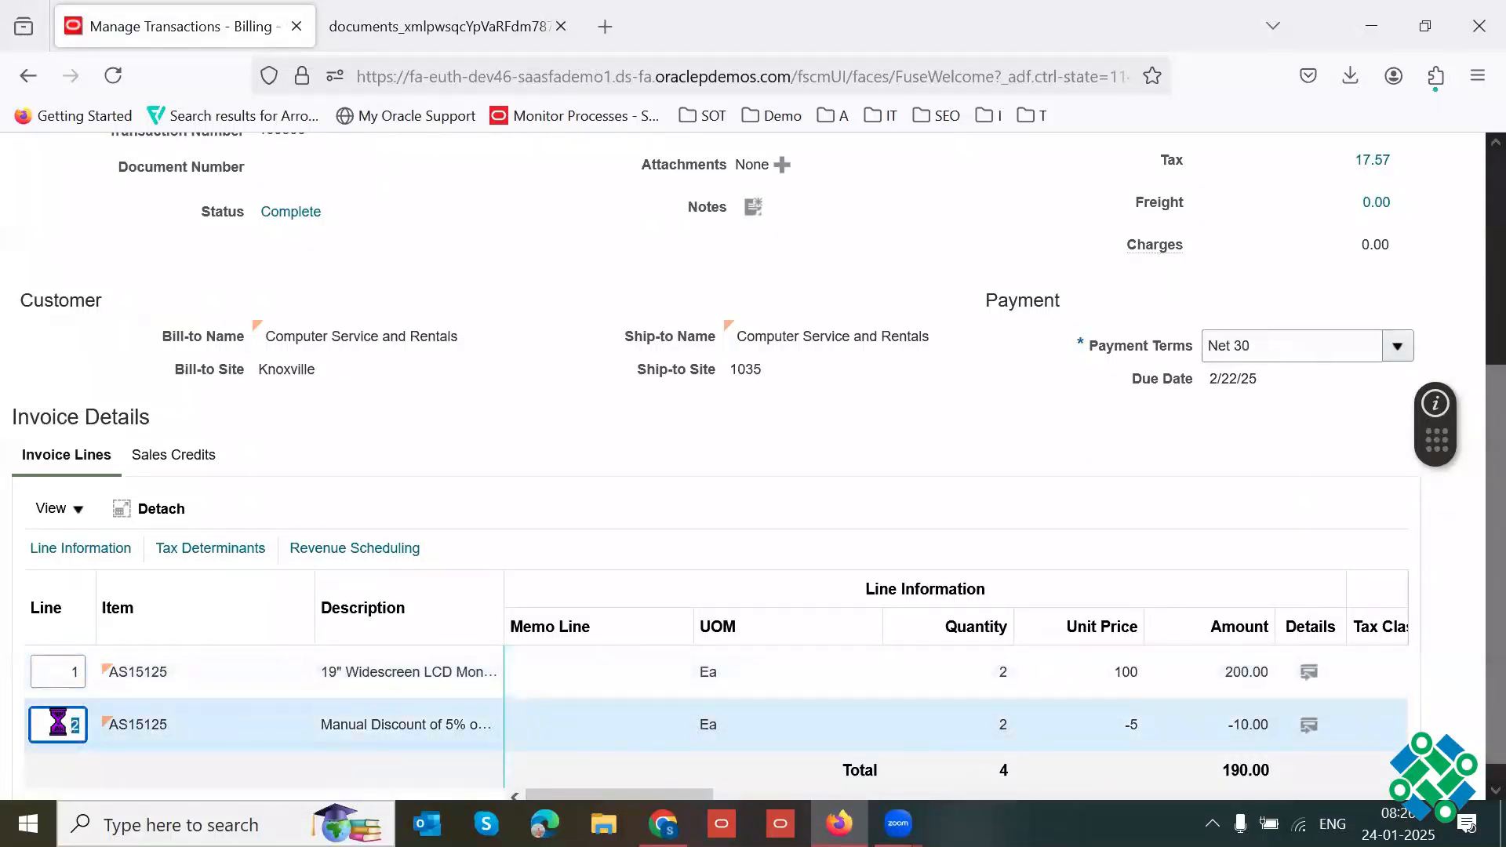
{"action": "key", "text": "Tab"}
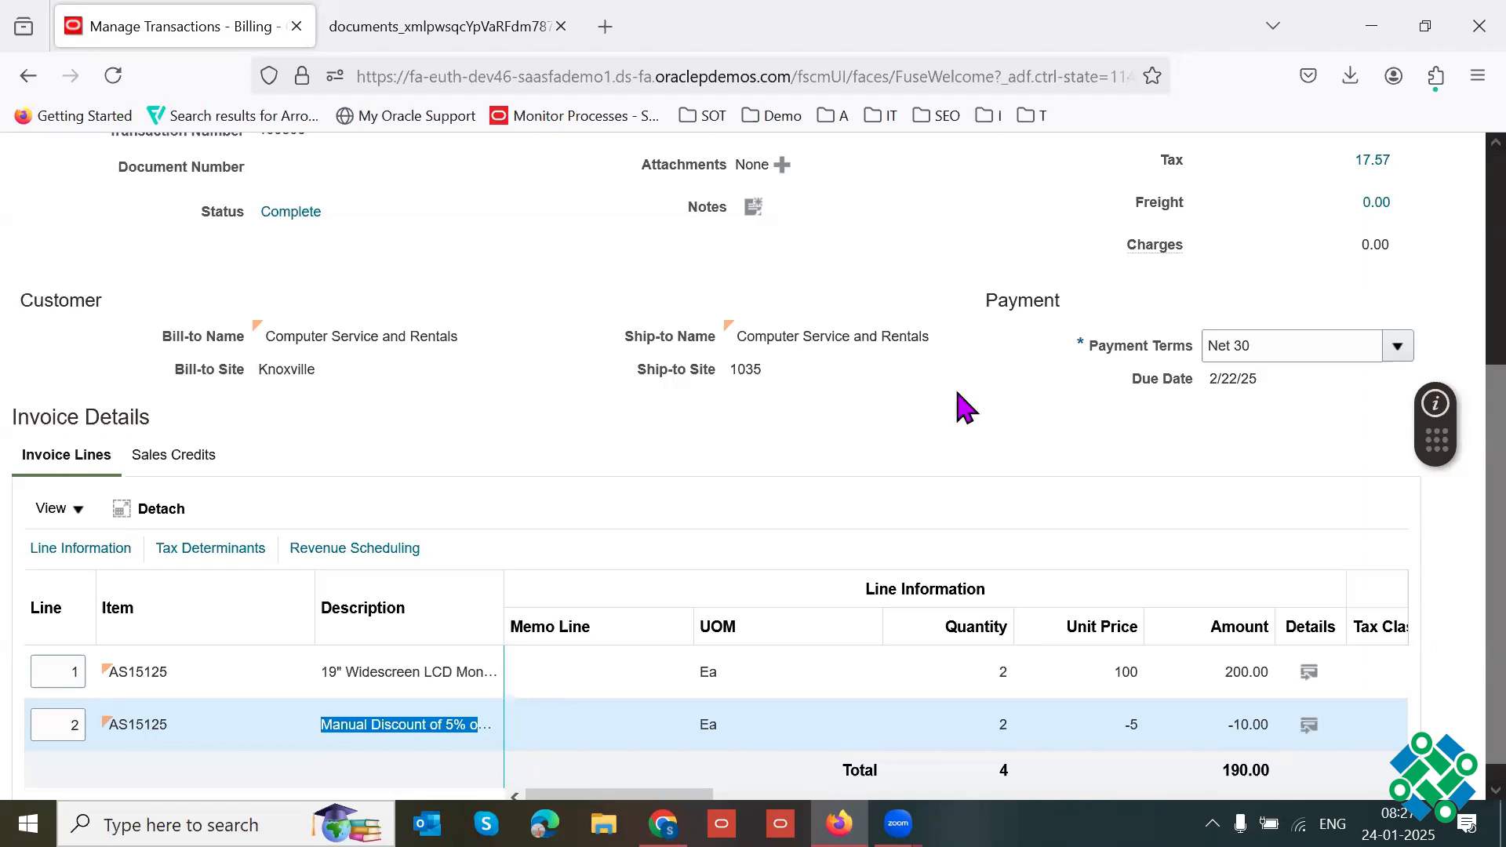
Step: Leave the invoice review without saving changes and finish Manage Transactions to return to the Billing overview
{"action": "scroll", "coordinate": [1454, 228], "scroll_direction": "up", "scroll_amount": 4}
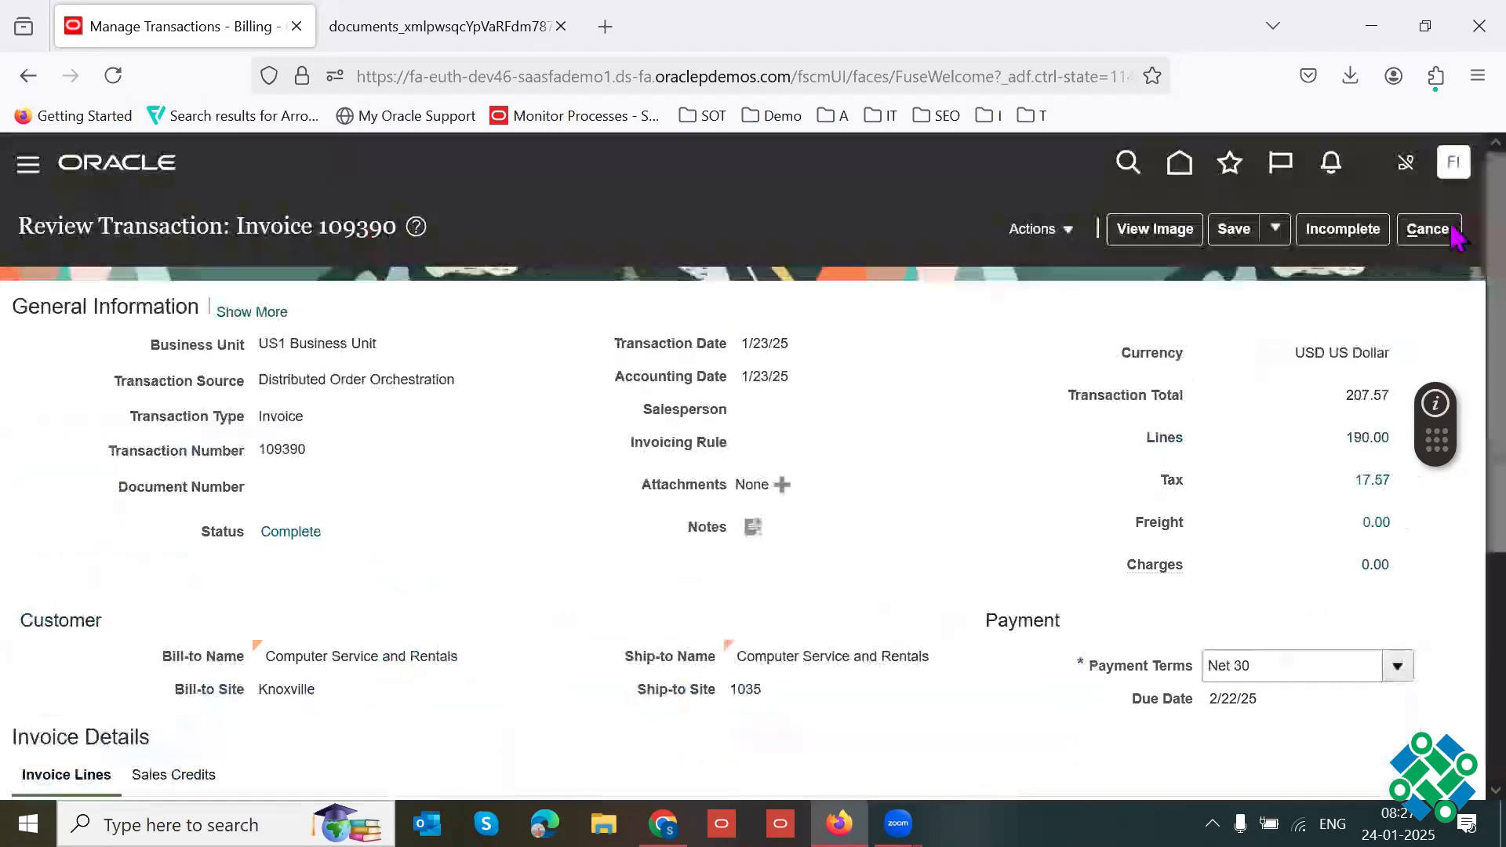
{"action": "left_click", "coordinate": [1442, 232]}
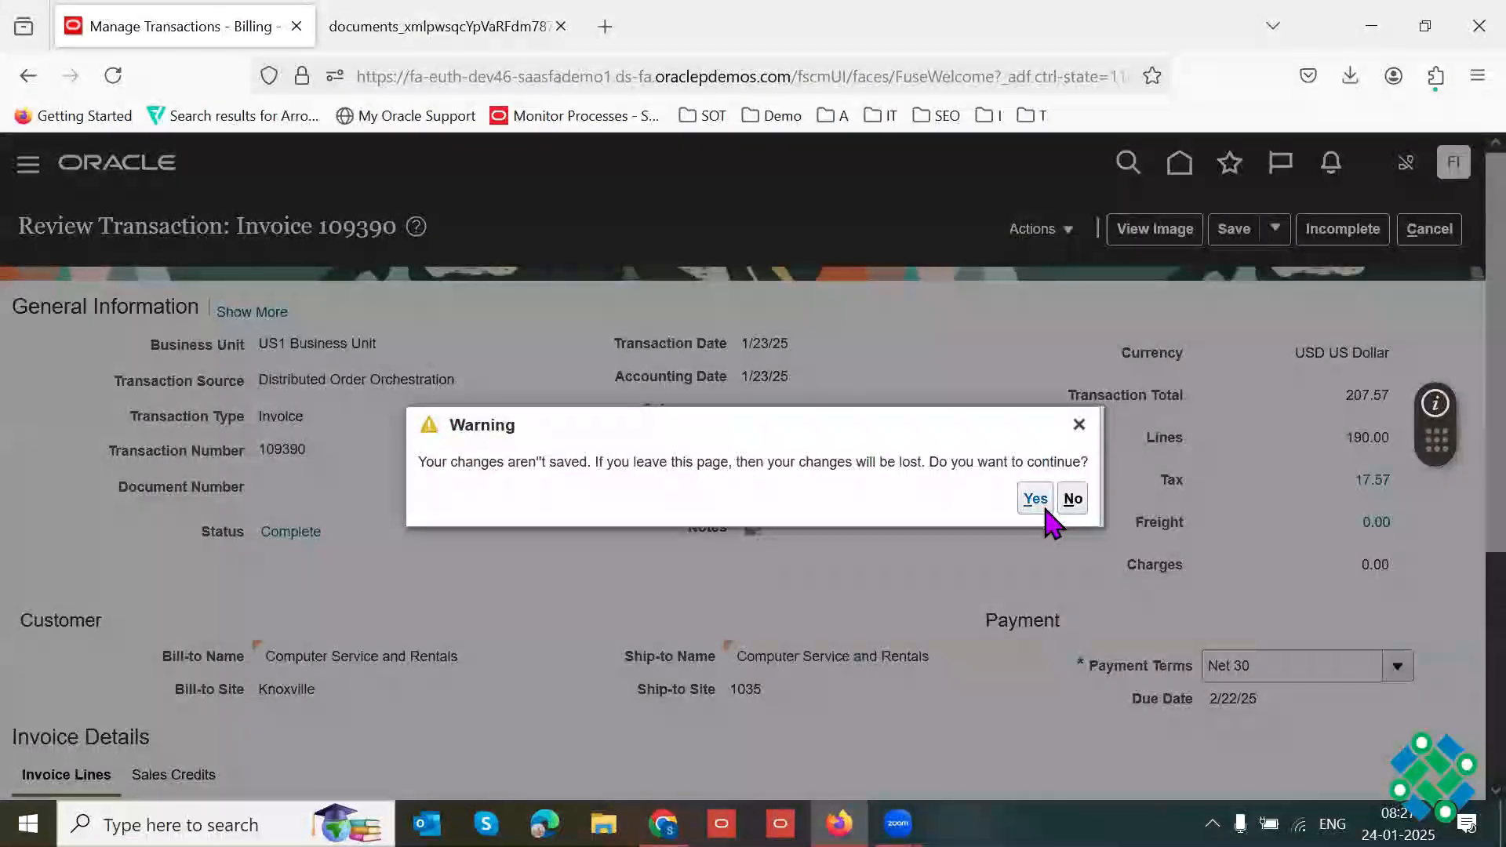
{"action": "left_click", "coordinate": [1041, 504]}
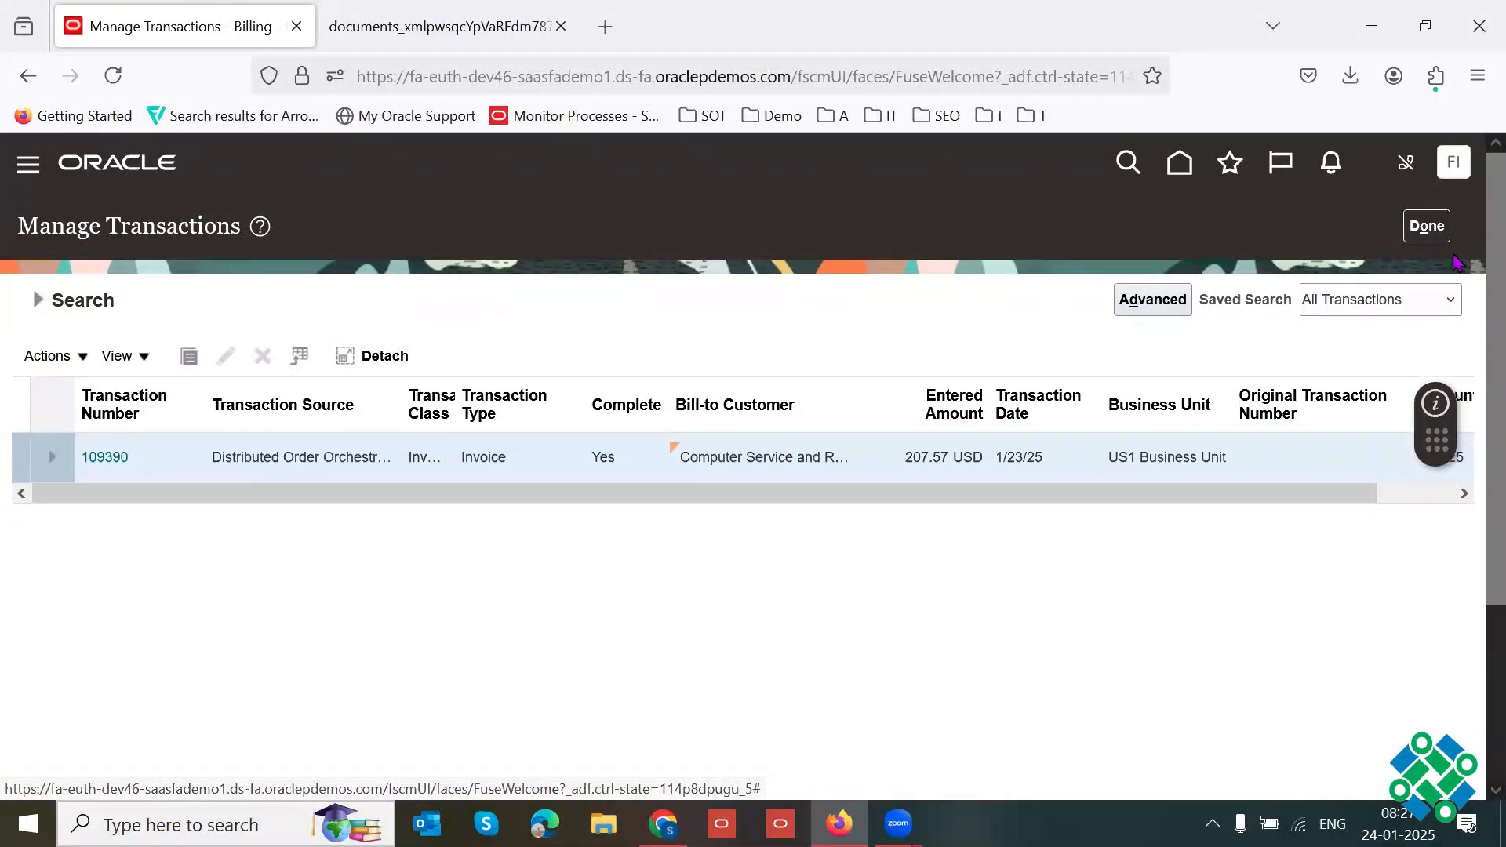
{"action": "left_click", "coordinate": [1442, 233]}
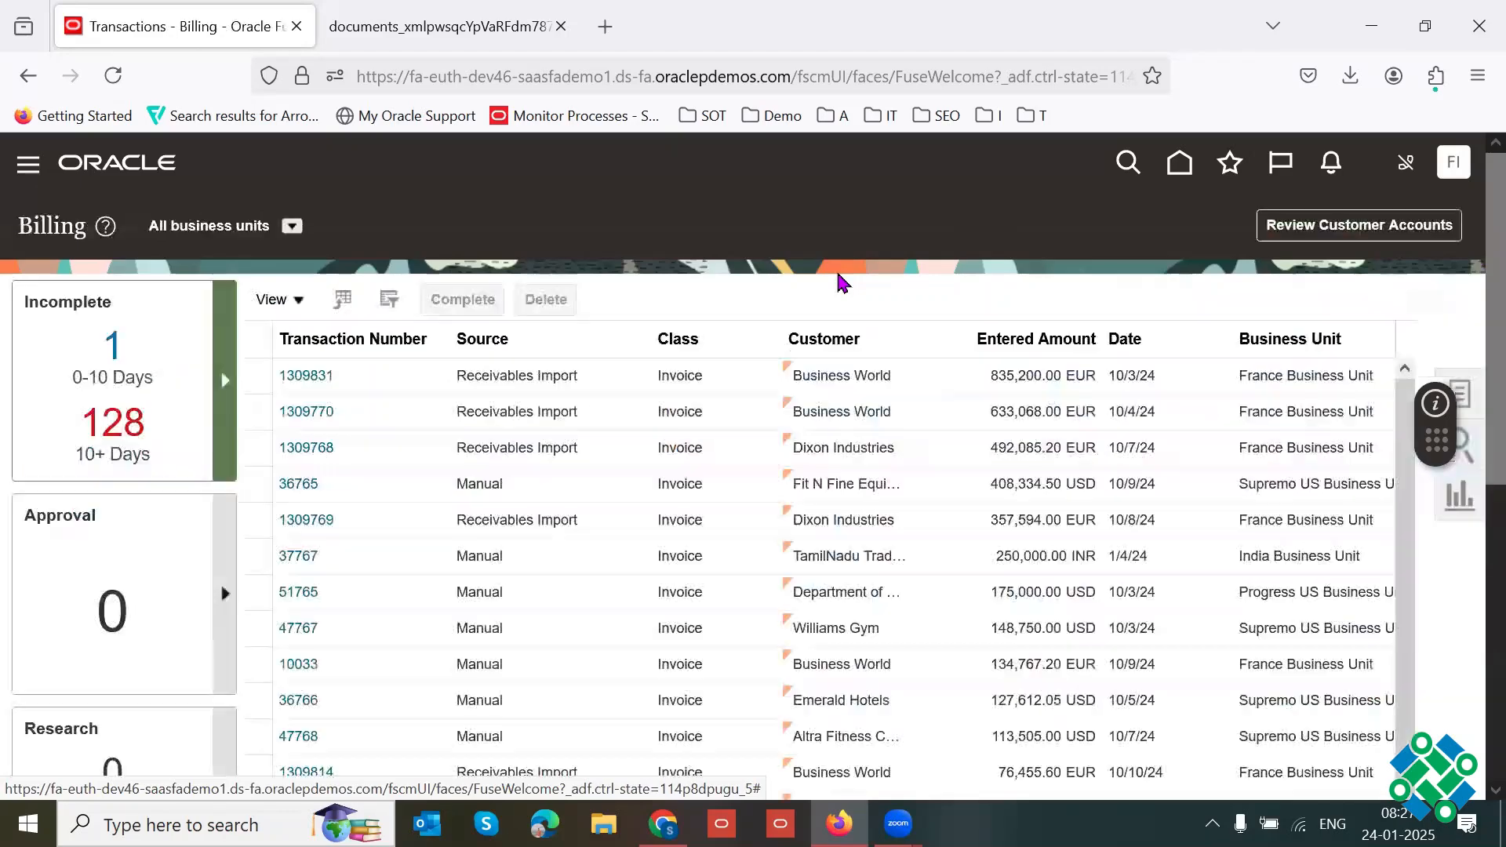
Step: Look through the Billing task list, switch the browser to full screen and close the list
{"action": "scroll", "coordinate": [1469, 322], "scroll_direction": "down", "scroll_amount": 1}
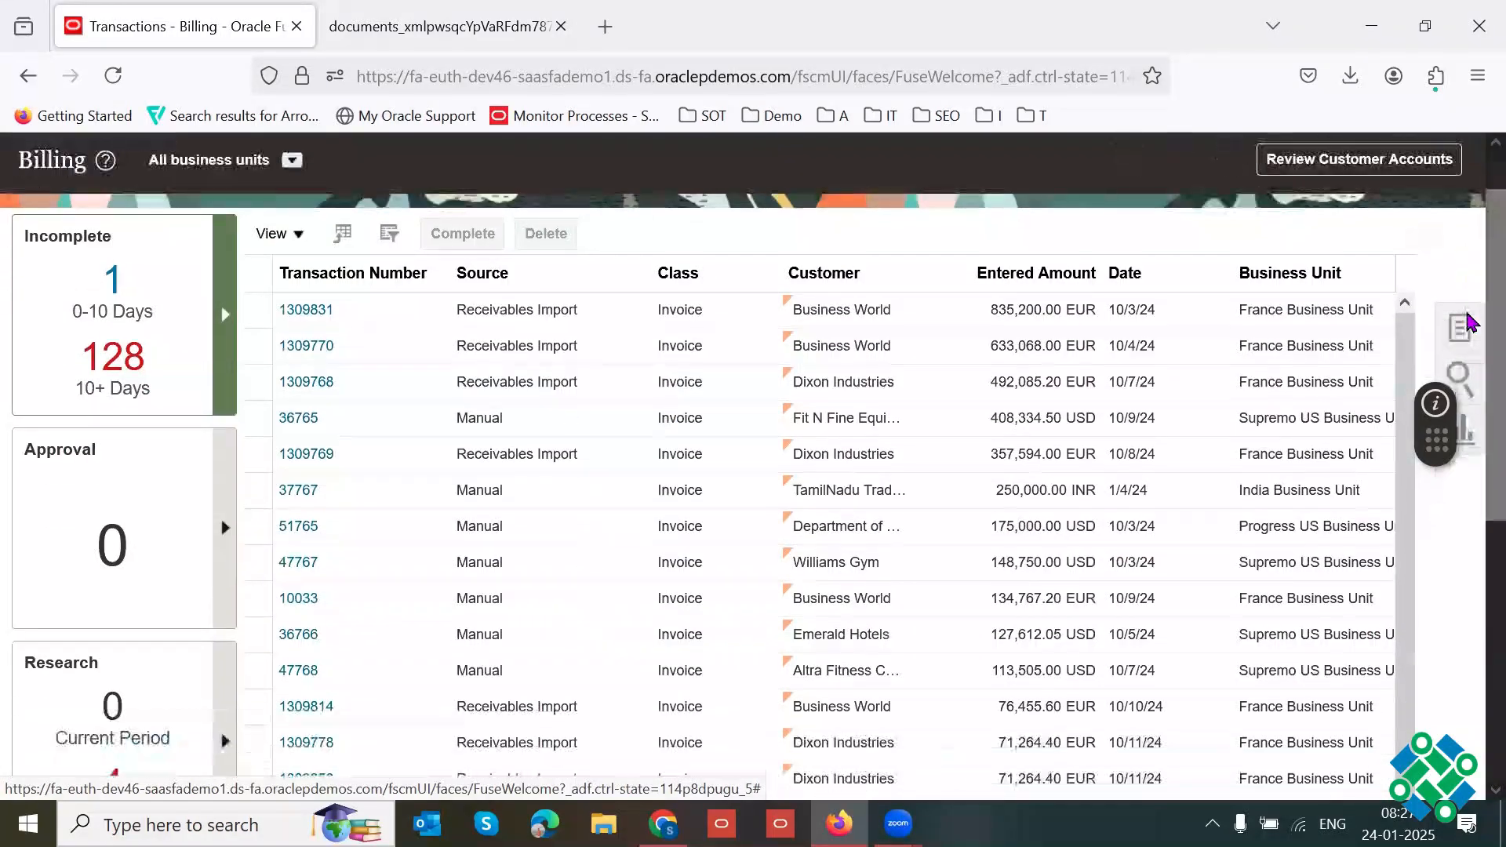
{"action": "left_click", "coordinate": [1467, 323]}
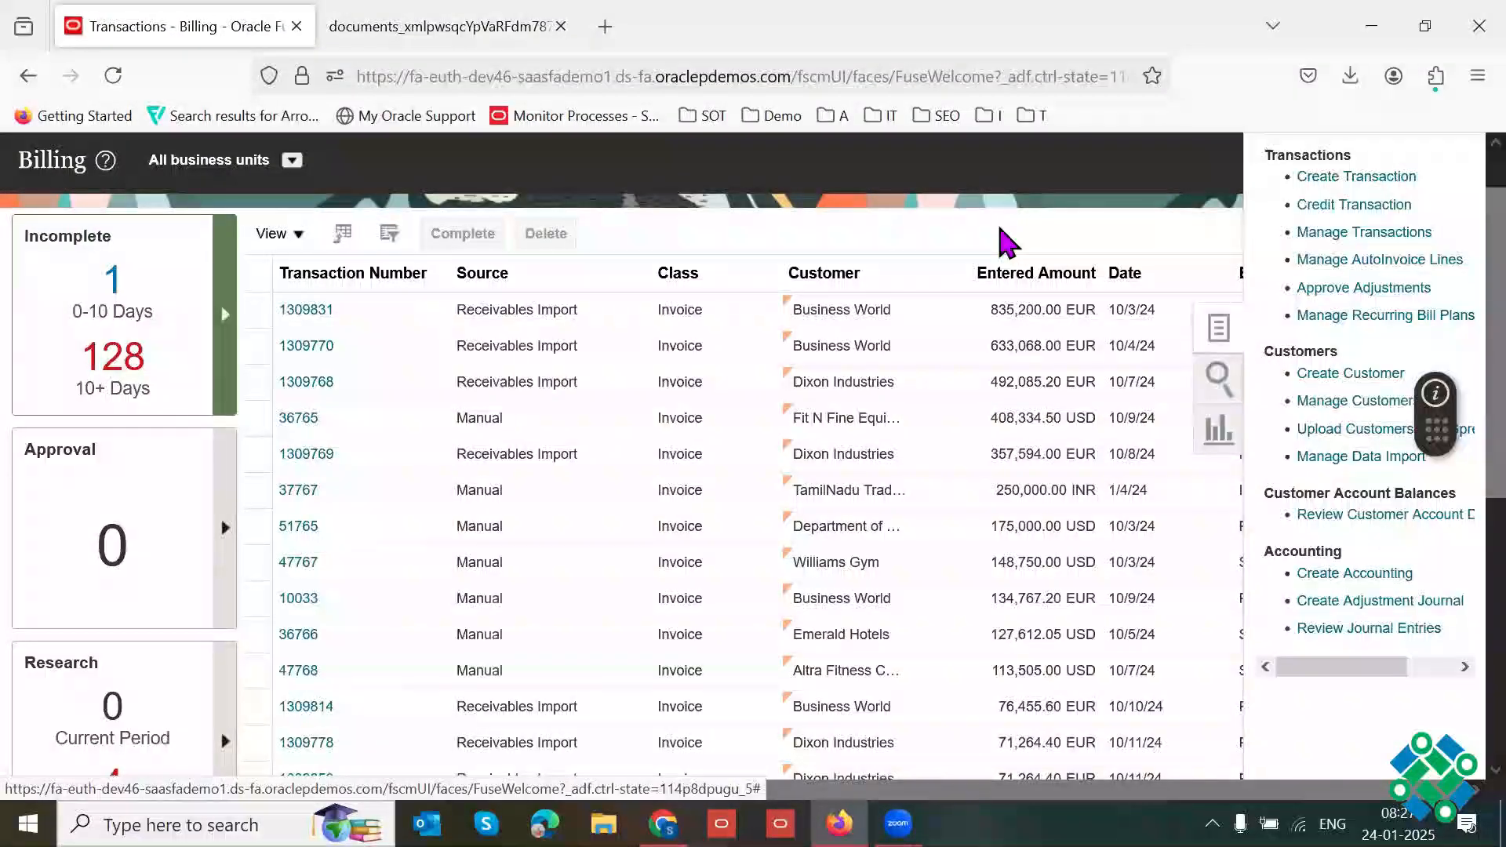
{"action": "key", "text": "F11"}
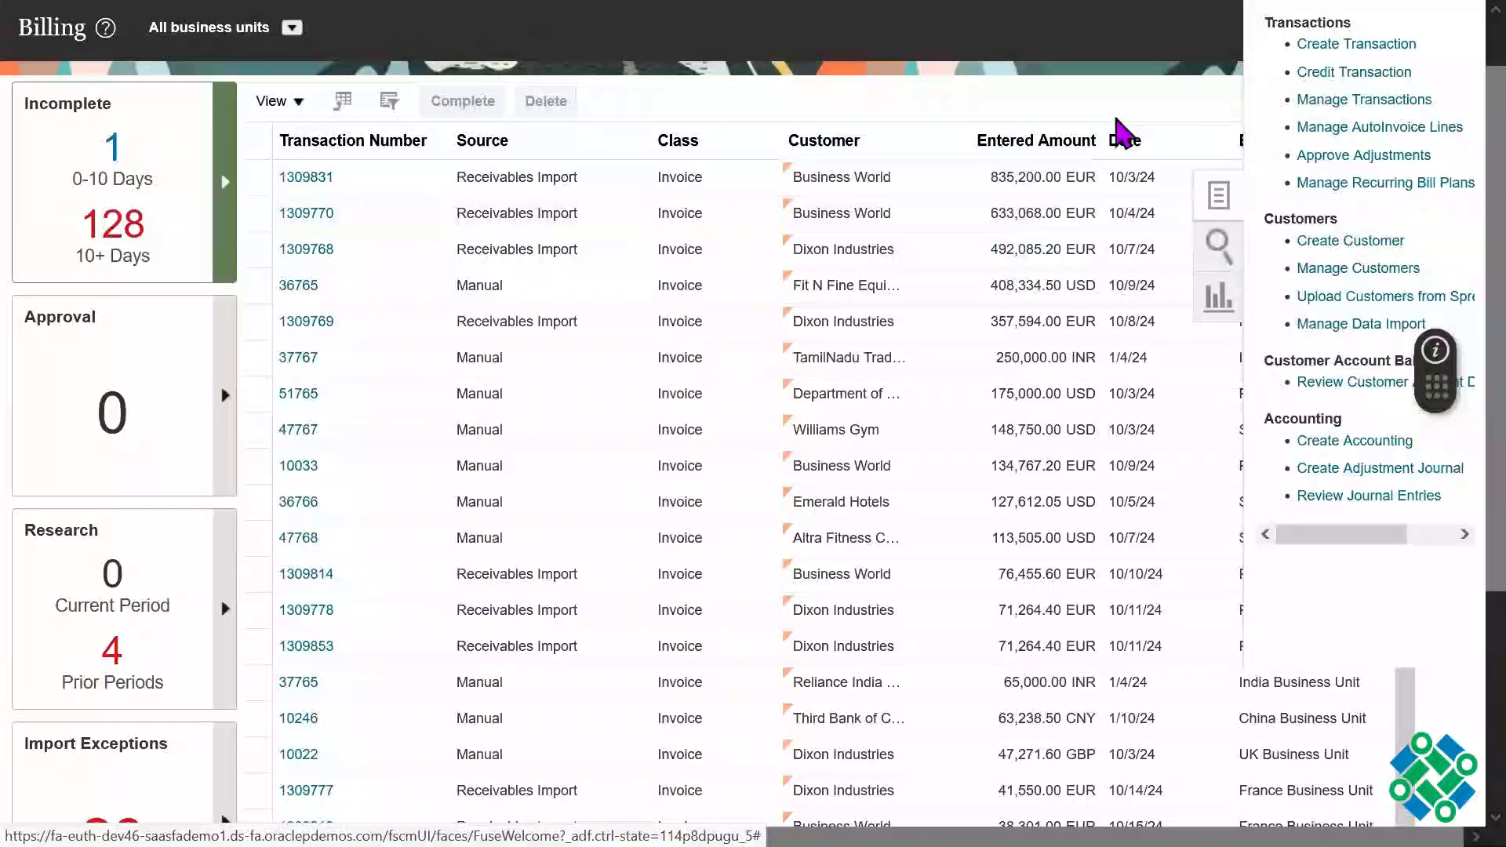
{"action": "left_click", "coordinate": [1250, 47]}
{"action": "scroll", "coordinate": [1263, 47], "scroll_direction": "up", "scroll_amount": 1}
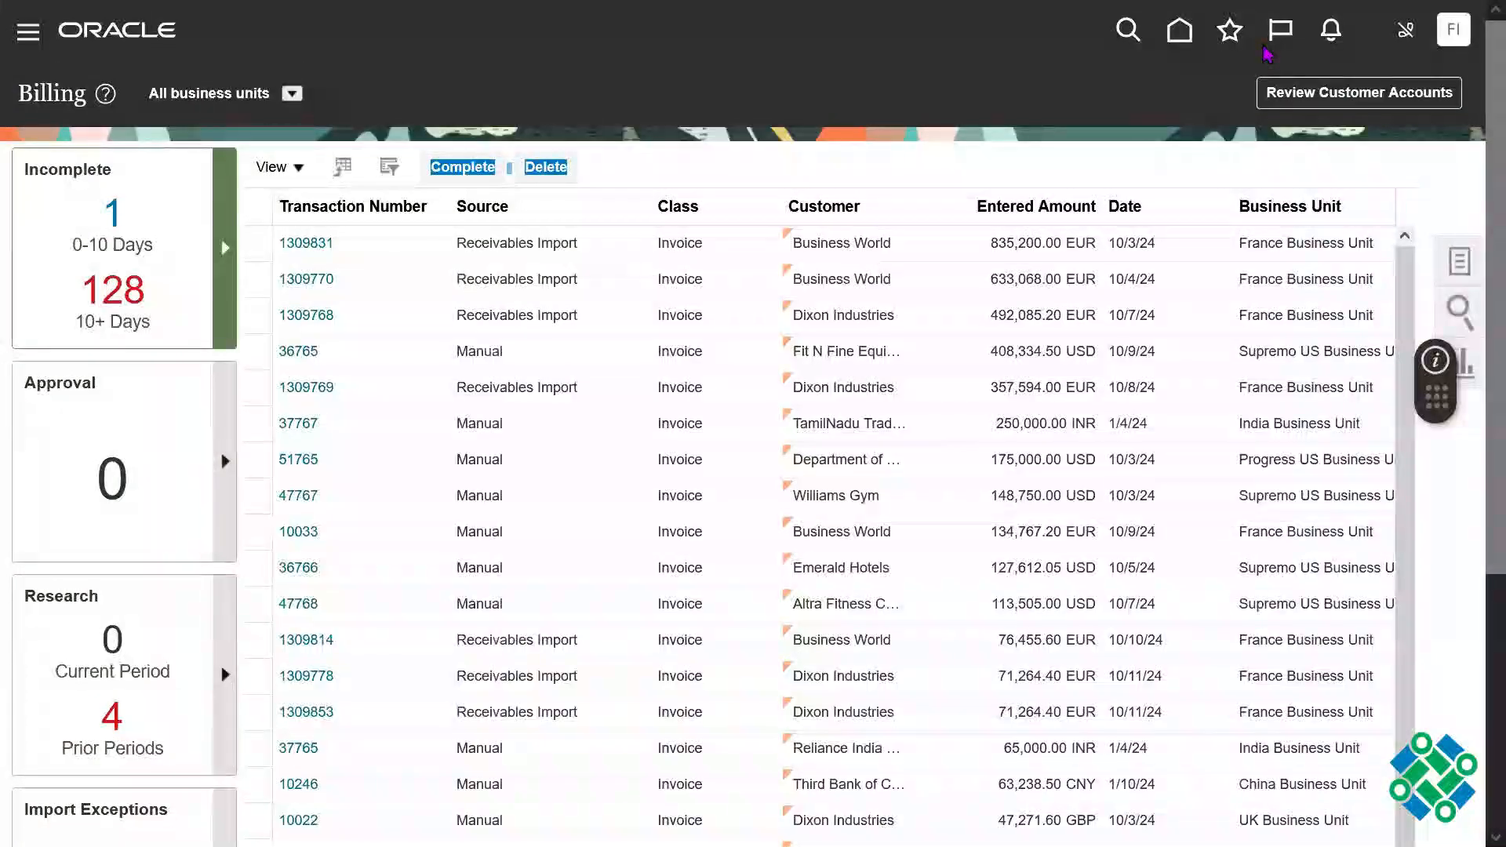
Step: Go from the home page to the Accounts Receivable work area and start creating a receipt
{"action": "left_click", "coordinate": [1264, 47]}
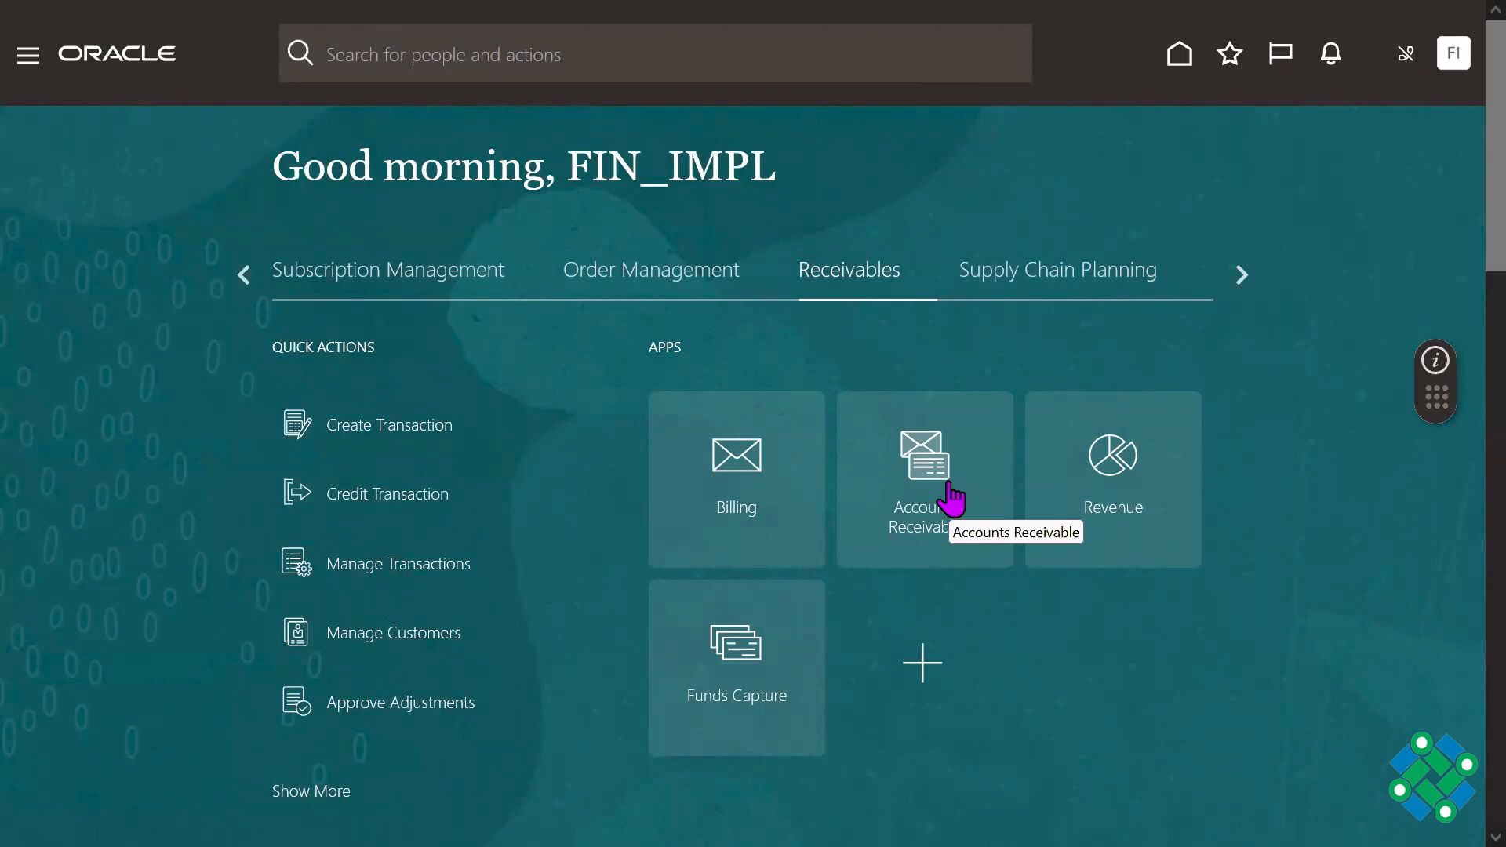
{"action": "left_click", "coordinate": [952, 500]}
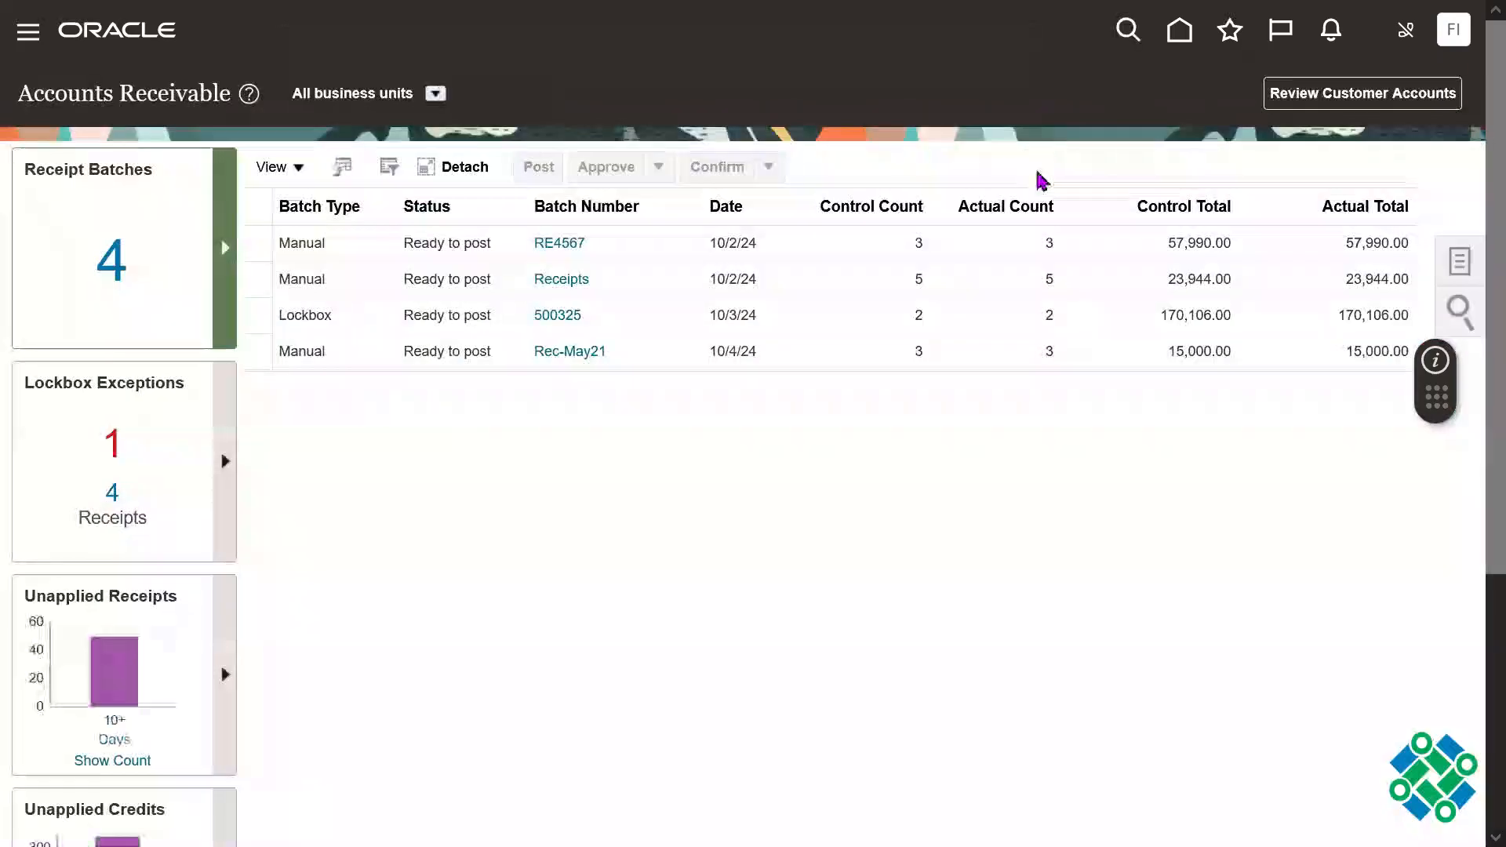
{"action": "left_click", "coordinate": [1460, 256]}
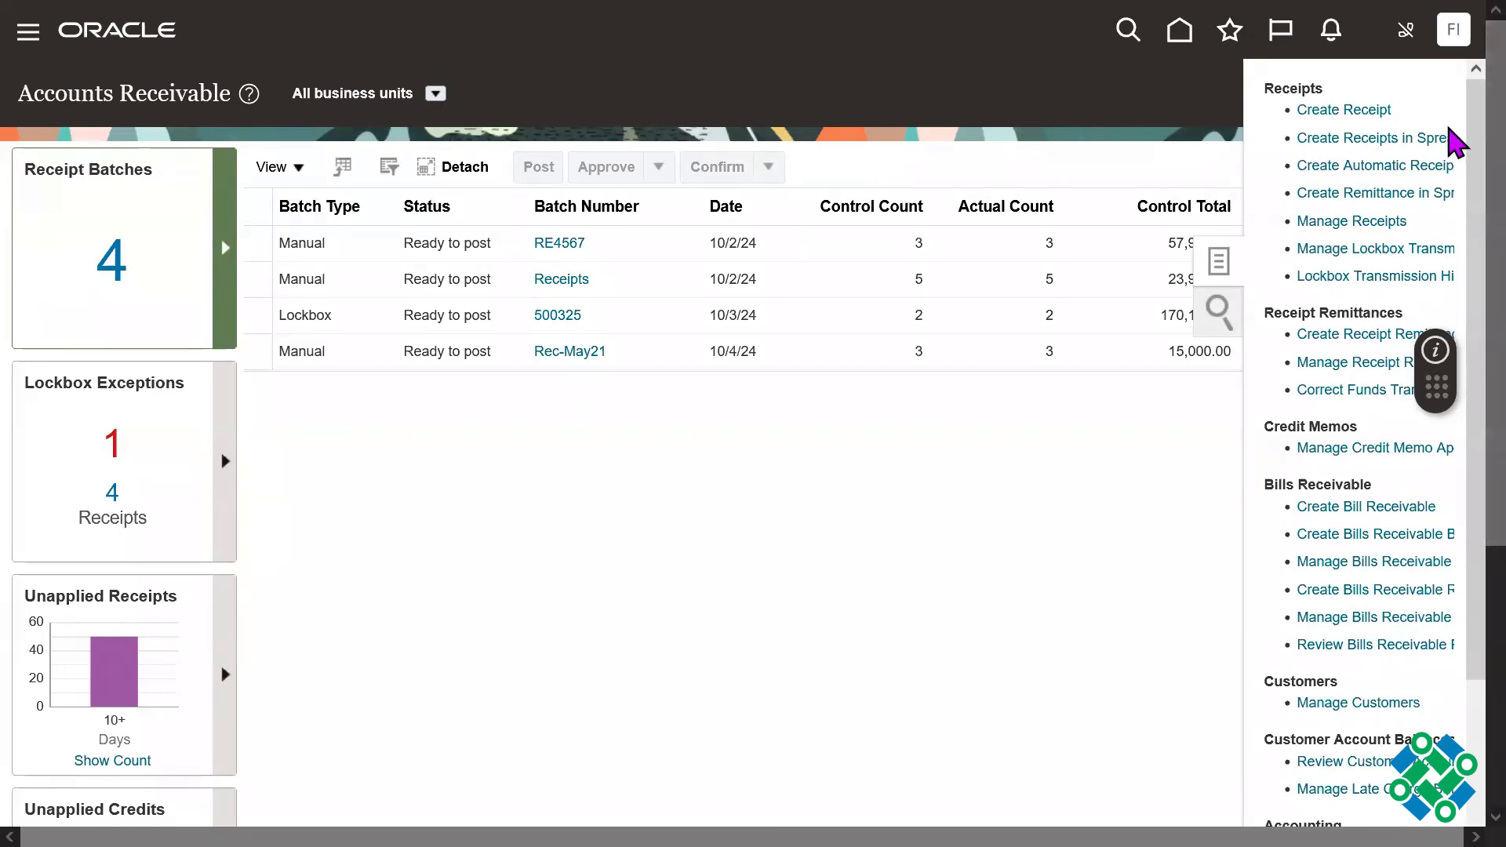
{"action": "left_click", "coordinate": [1353, 110]}
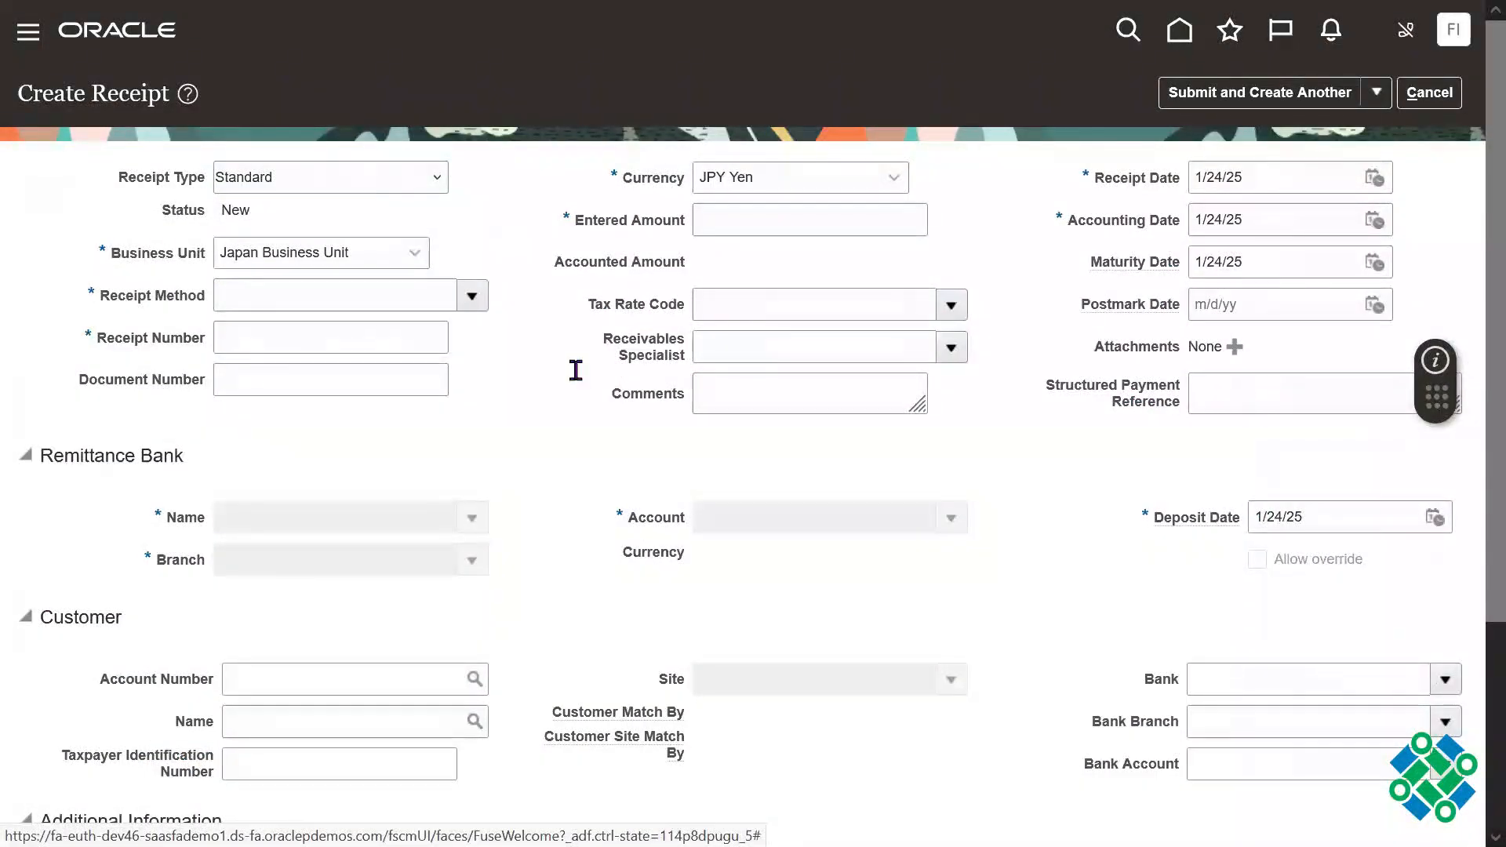
Step: Set the receipt's business unit to US1 Business Unit and check the currency
{"action": "left_click", "coordinate": [353, 257]}
{"action": "type", "text": "US"}
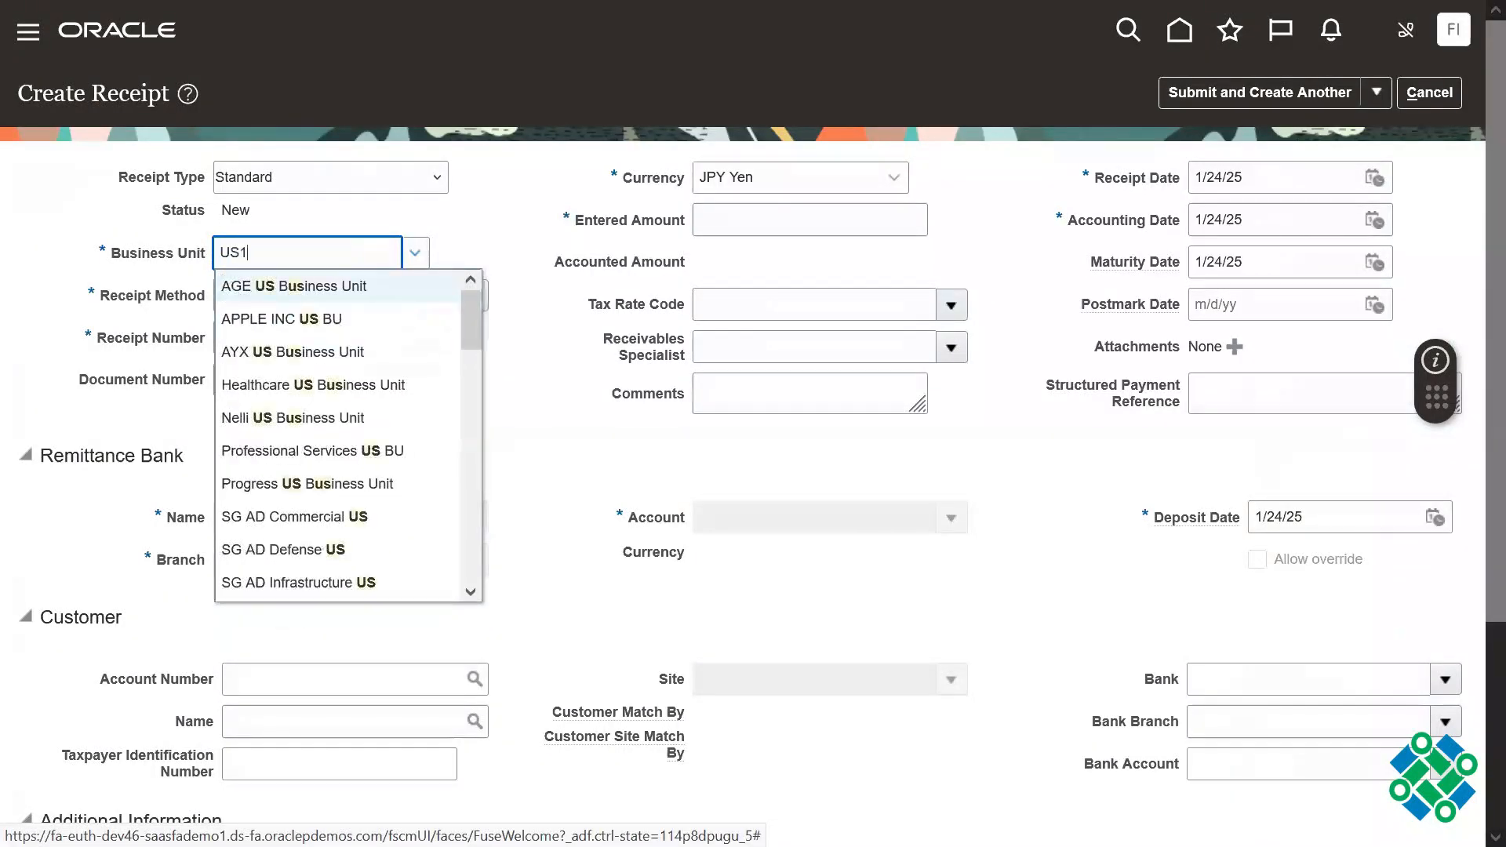
{"action": "type", "text": "1"}
{"action": "left_click", "coordinate": [319, 282]}
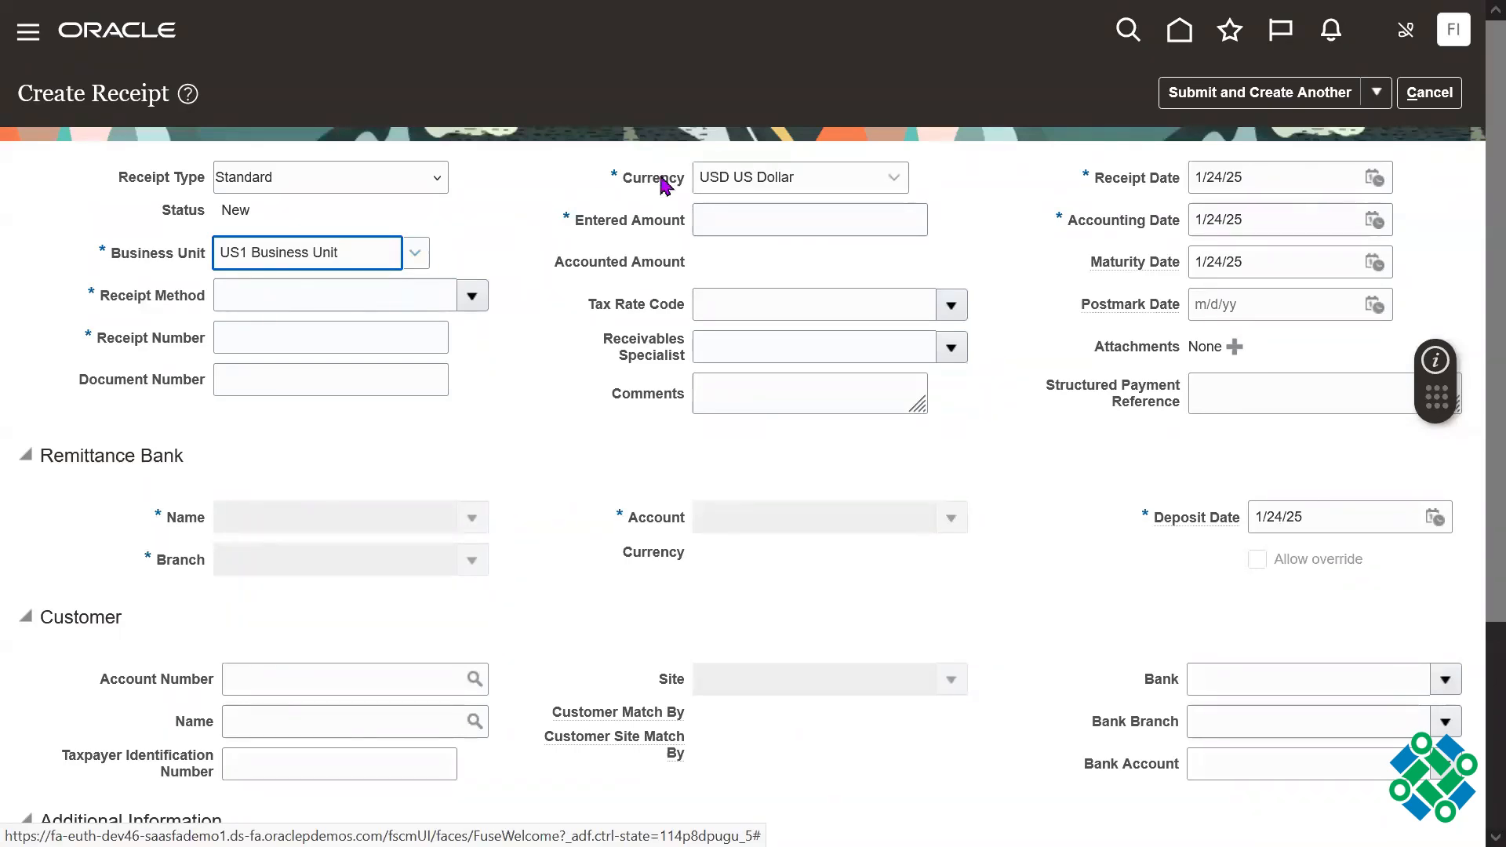
{"action": "left_click_drag", "start_coordinate": [618, 182], "coordinate": [711, 185]}
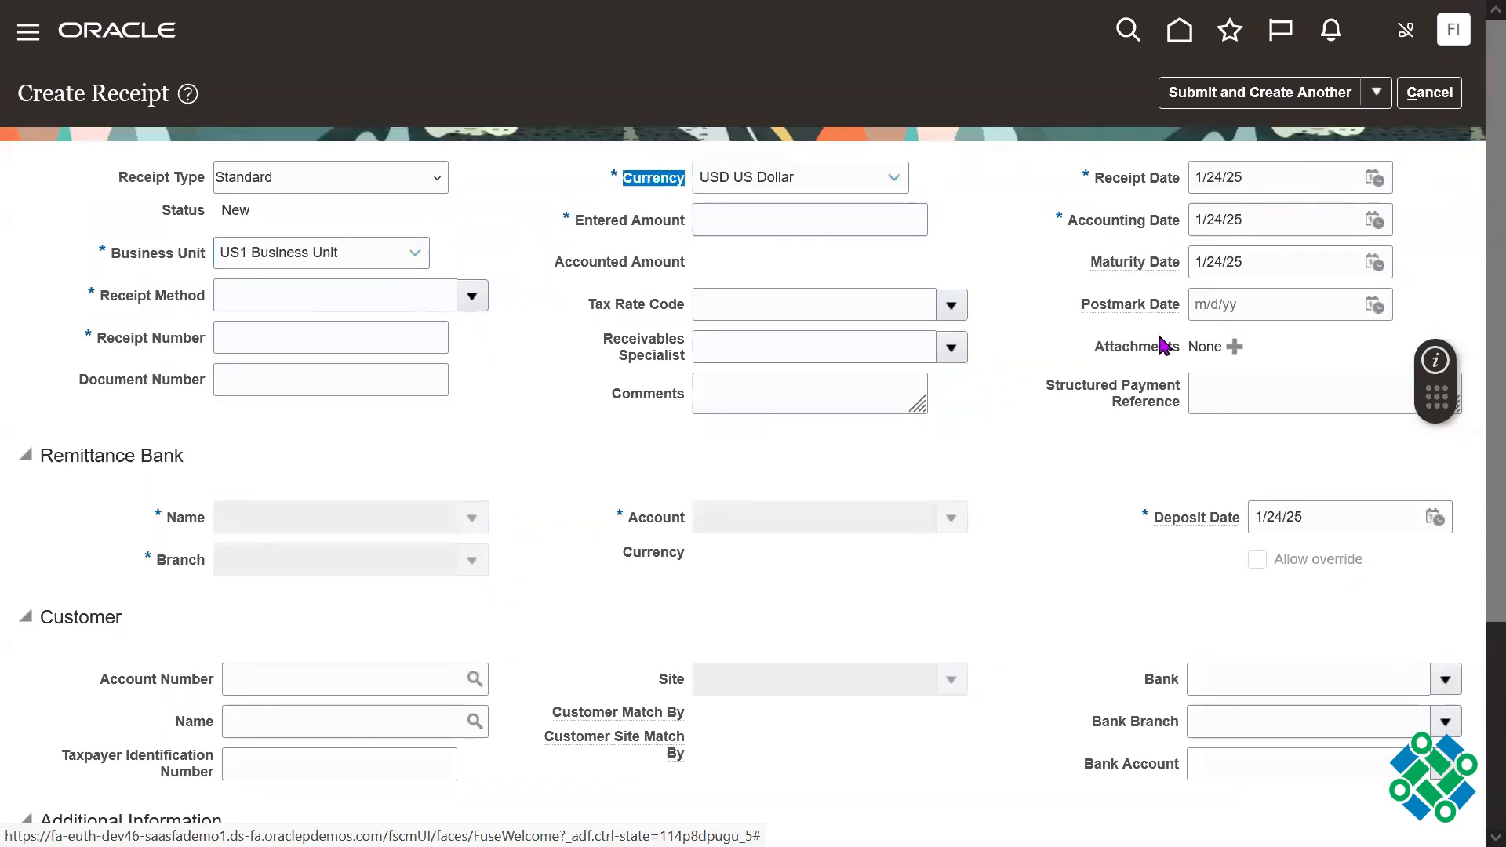
Step: Leave the full-screen view and enter 190 as the receipt's entered amount
{"action": "left_click", "coordinate": [744, 225]}
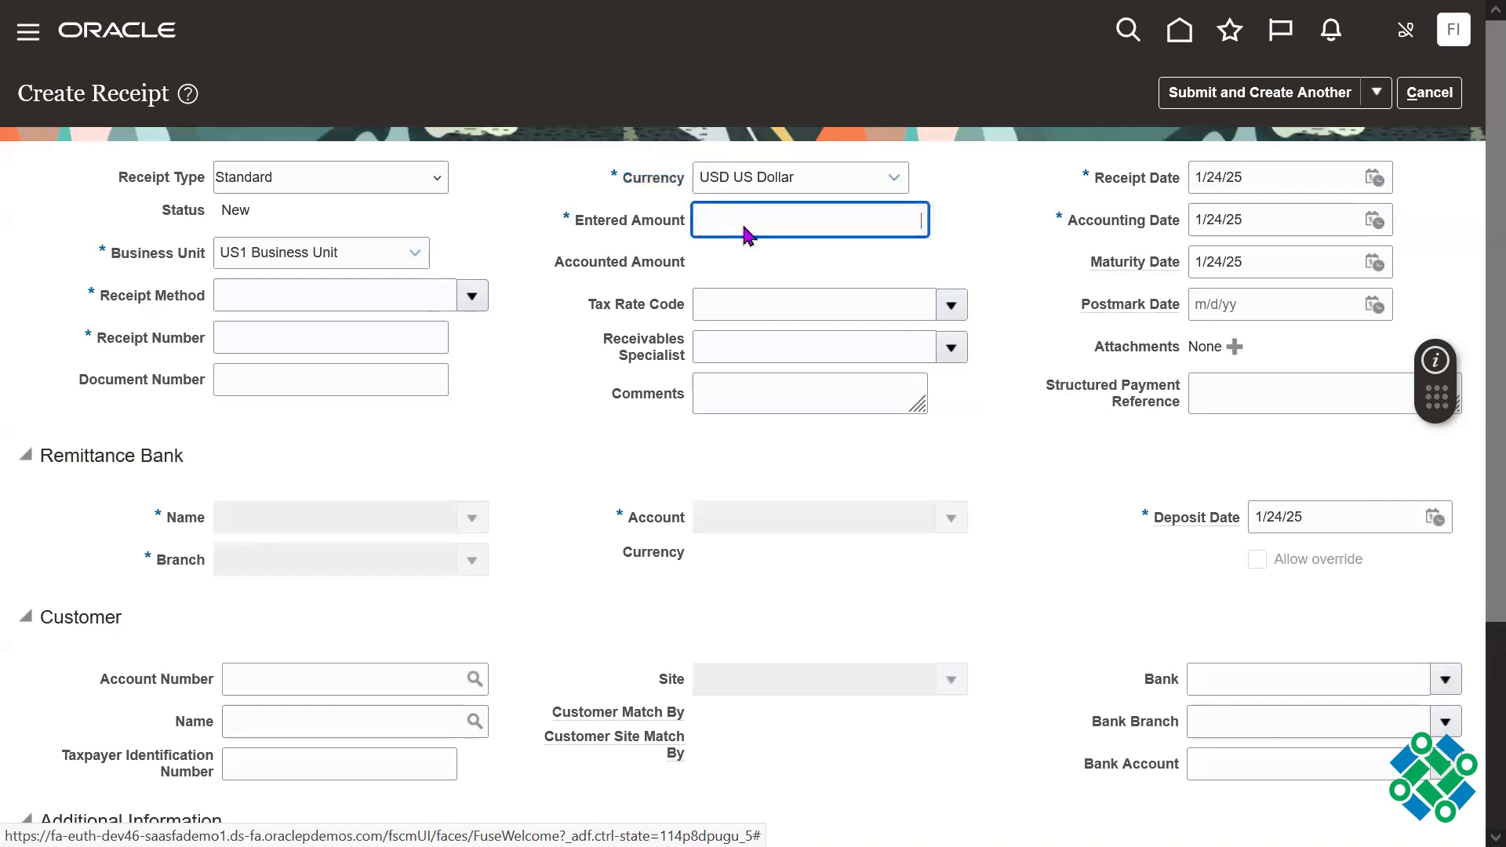
{"action": "key", "text": "F11"}
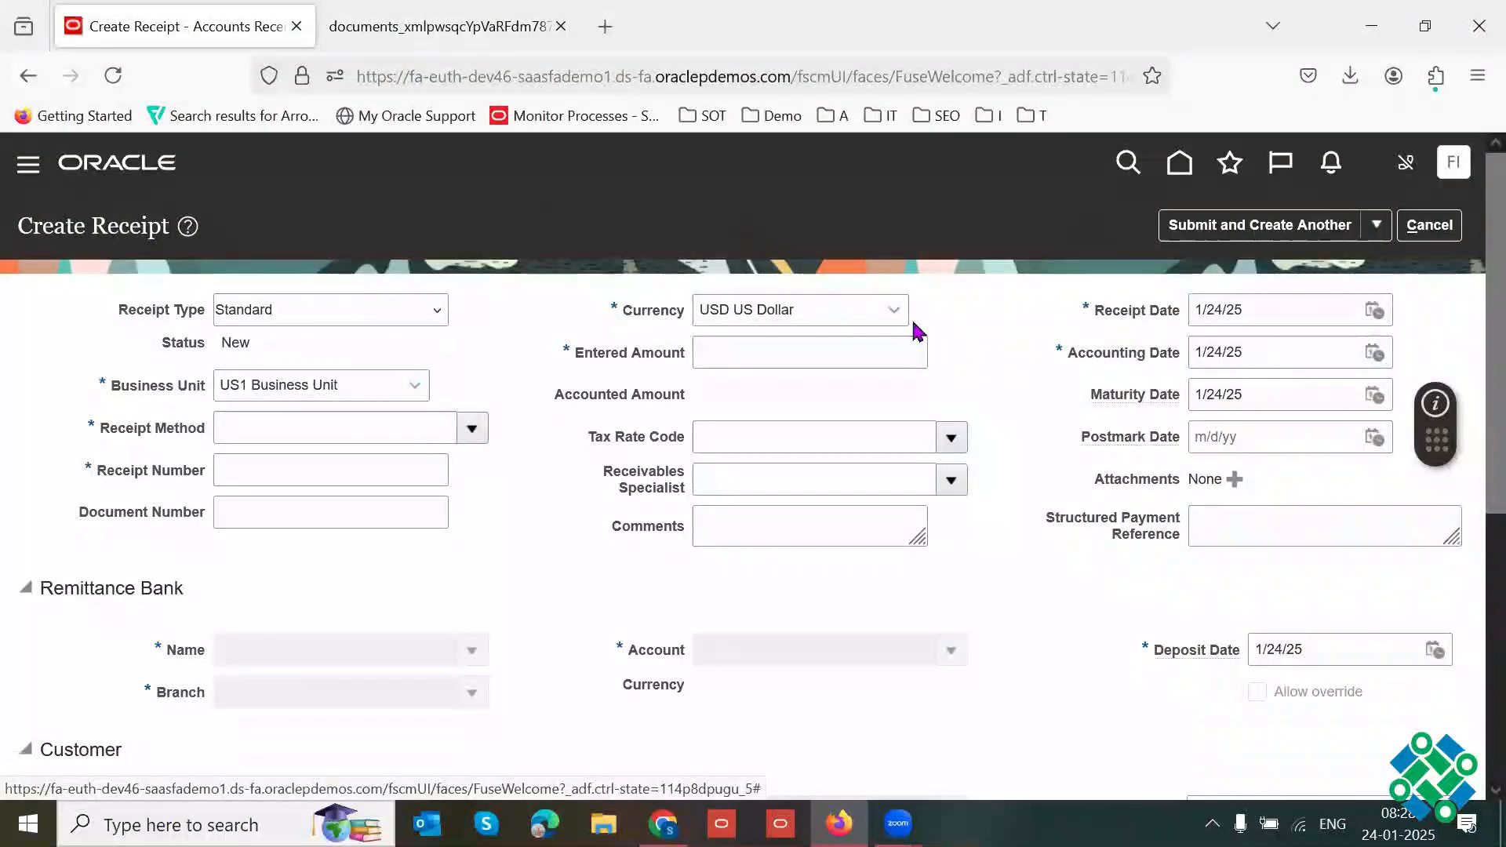
{"action": "left_click", "coordinate": [798, 355]}
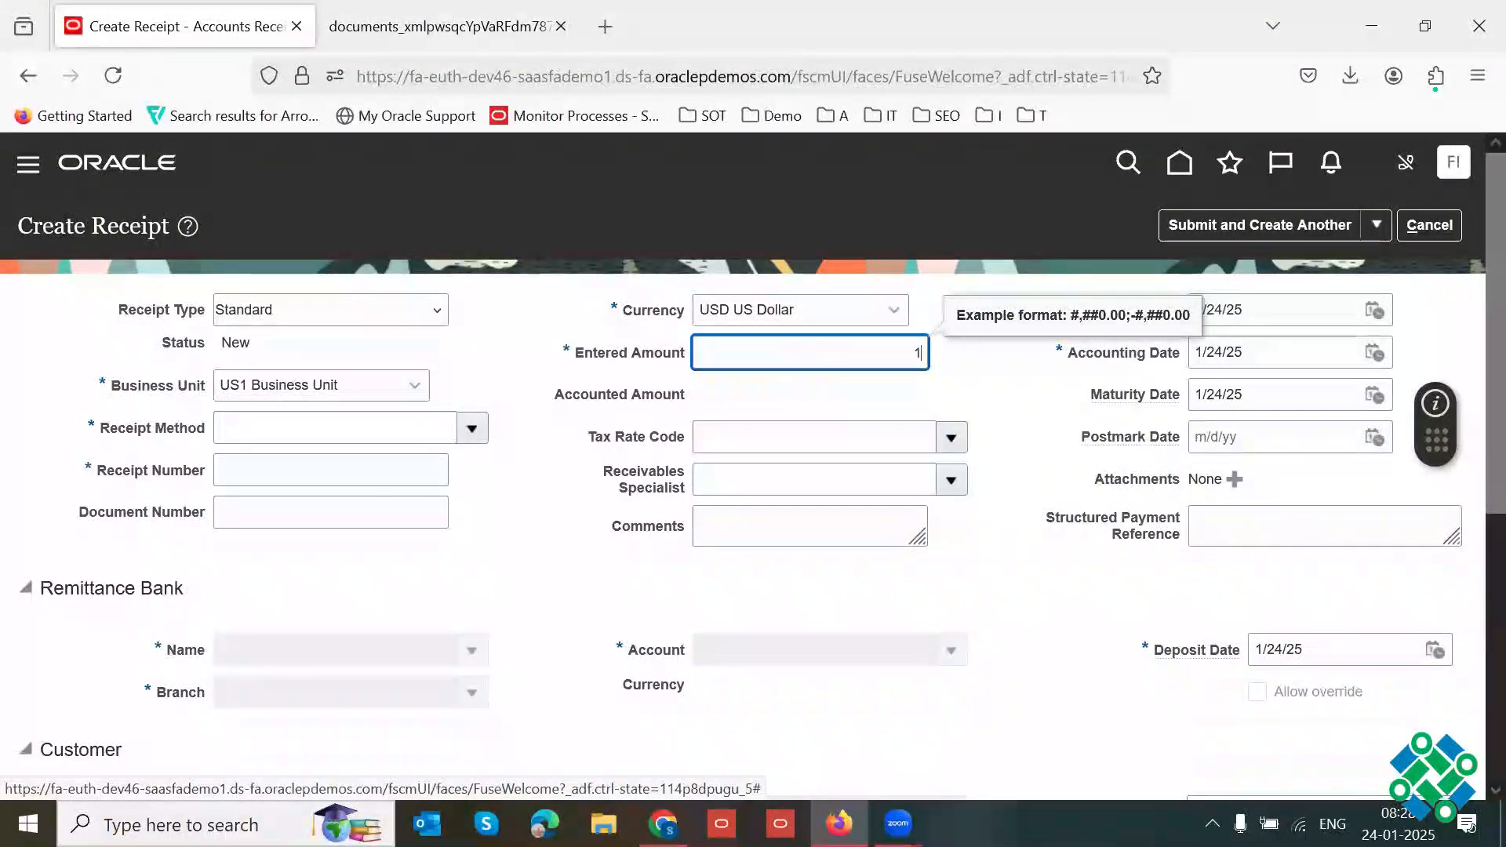
{"action": "type", "text": "190"}
{"action": "double_click", "coordinate": [862, 360]}
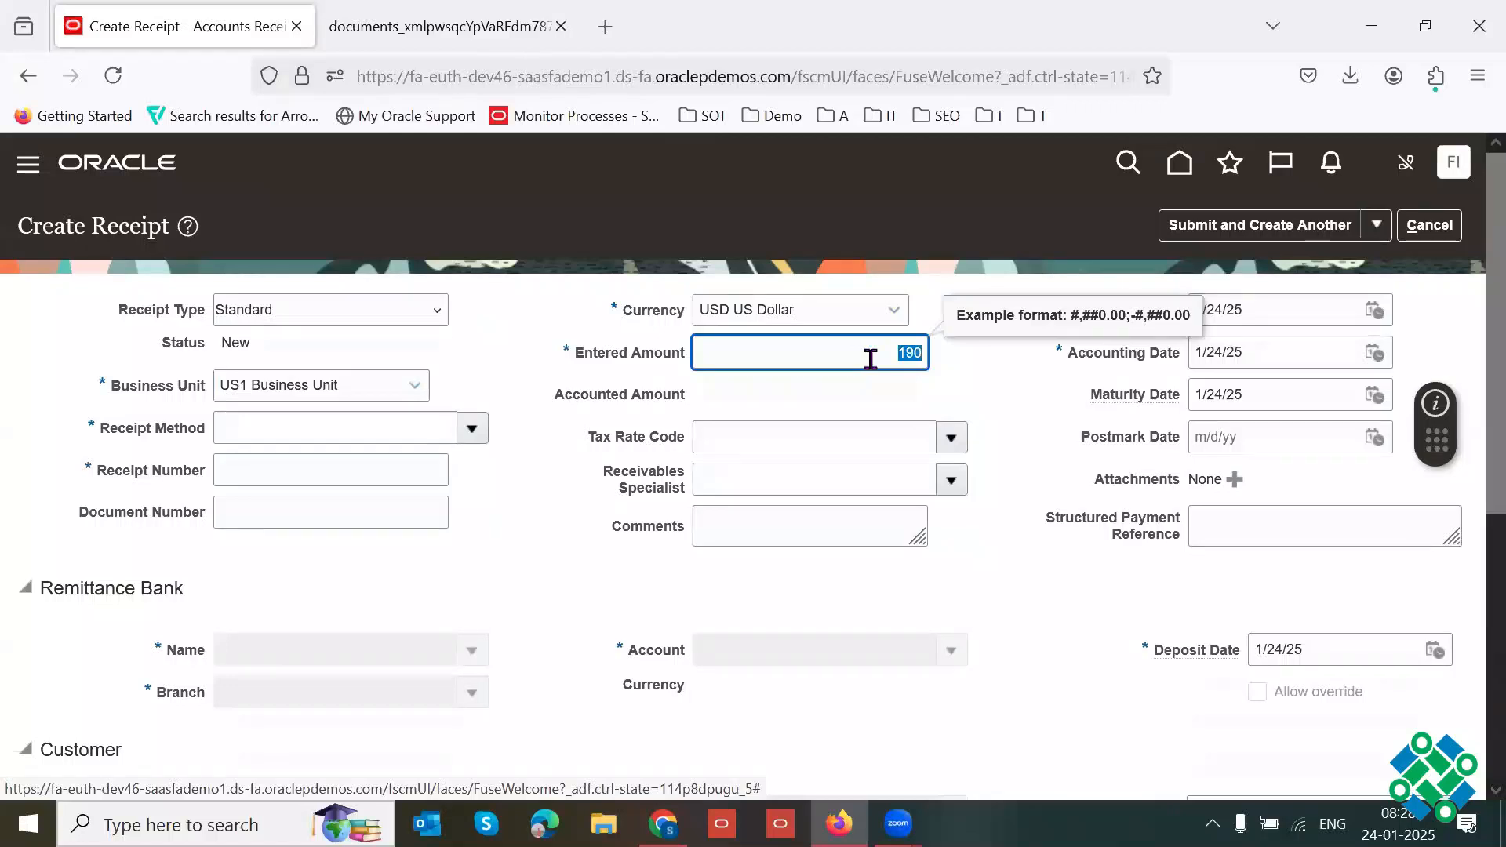
{"action": "double_click", "coordinate": [687, 317]}
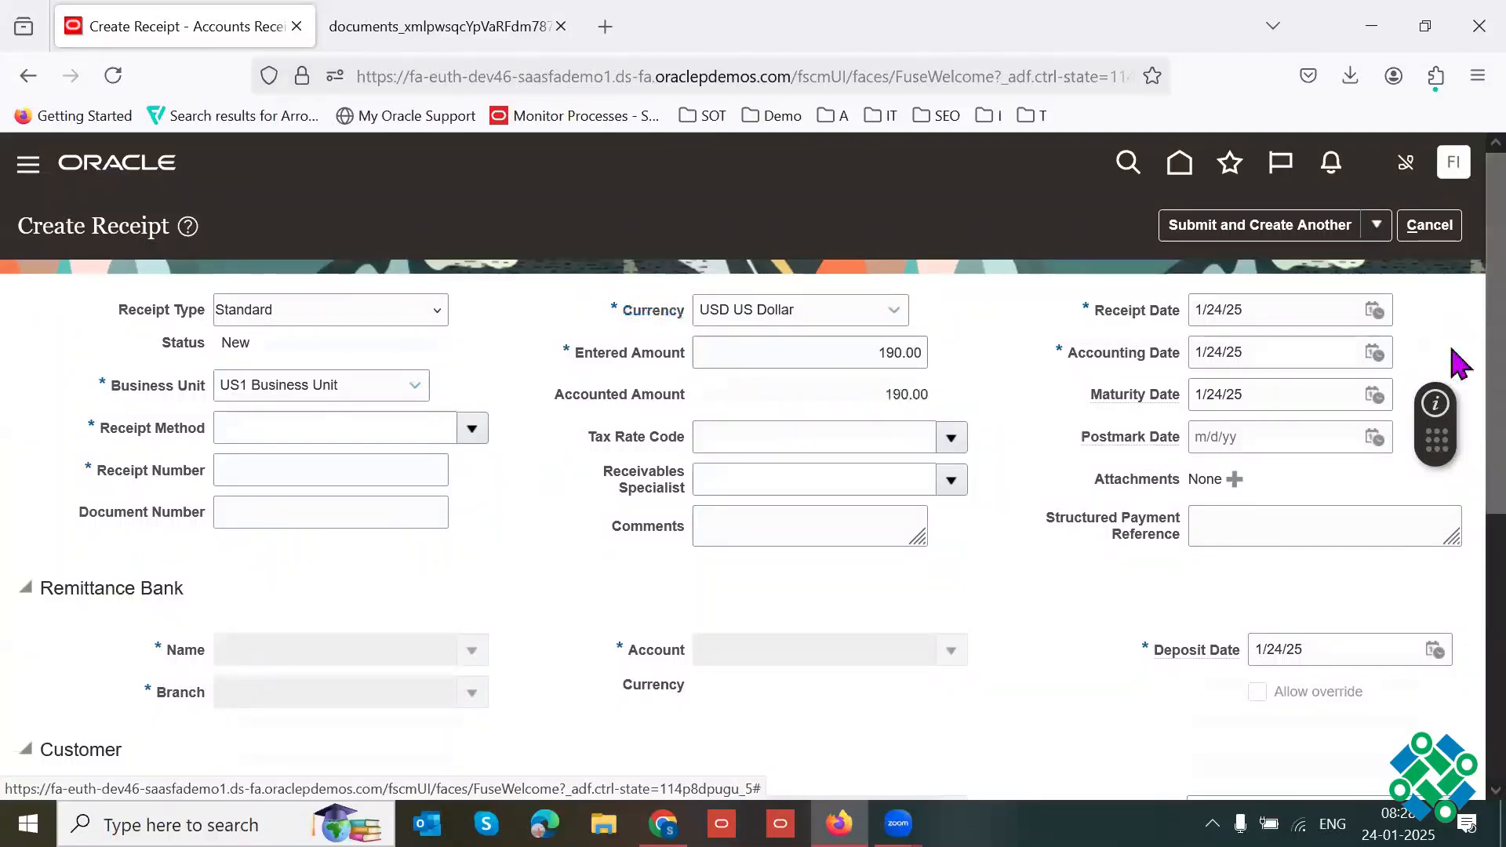
Step: Choose Check (Directly/No Remit) as the receipt method and return the browser to full screen
{"action": "scroll", "coordinate": [1457, 339], "scroll_direction": "down", "scroll_amount": 3}
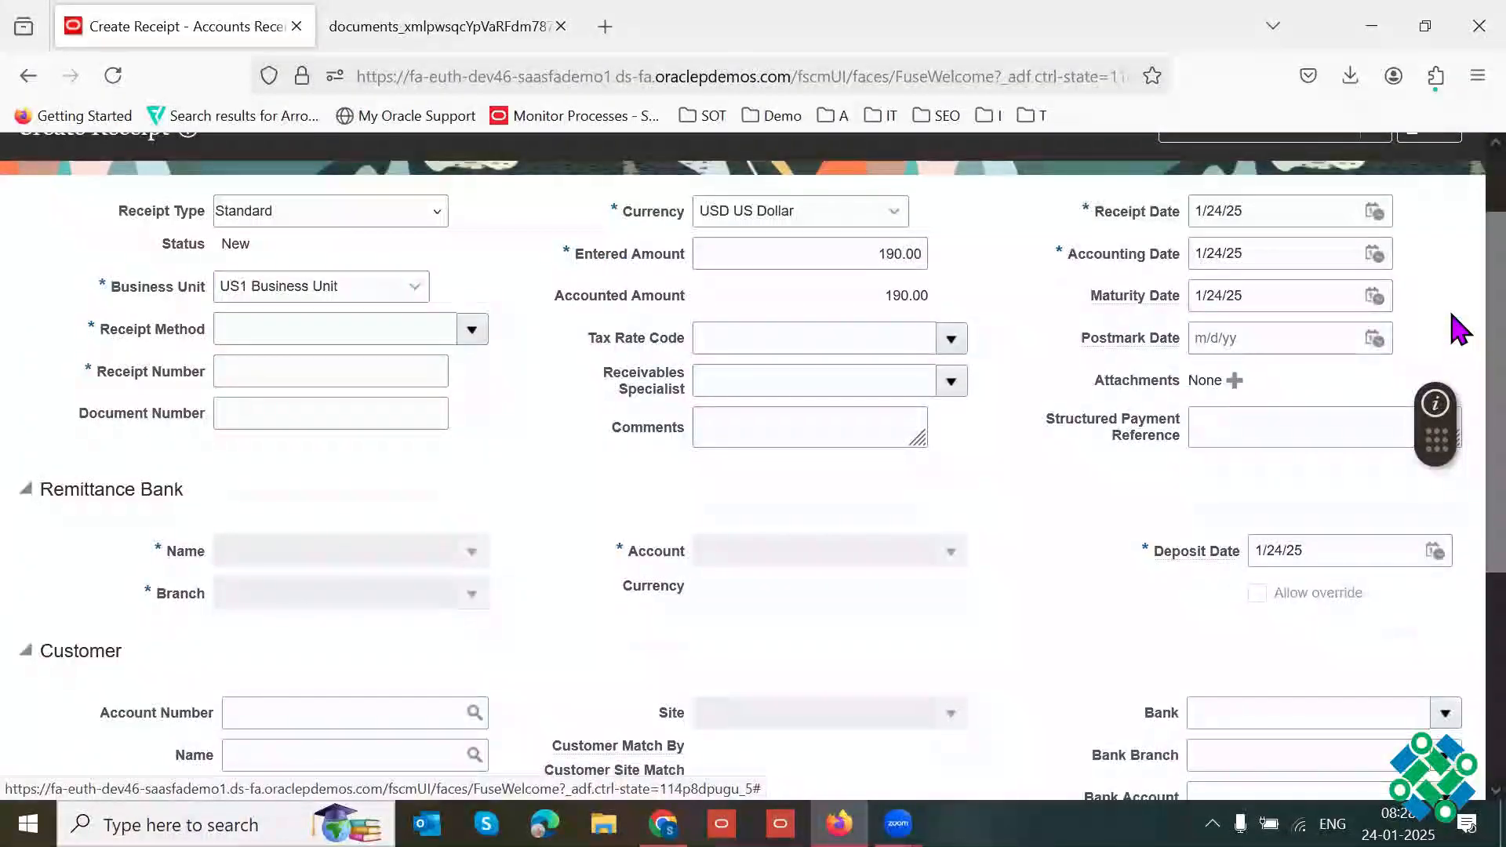
{"action": "scroll", "coordinate": [1458, 345], "scroll_direction": "down", "scroll_amount": 1}
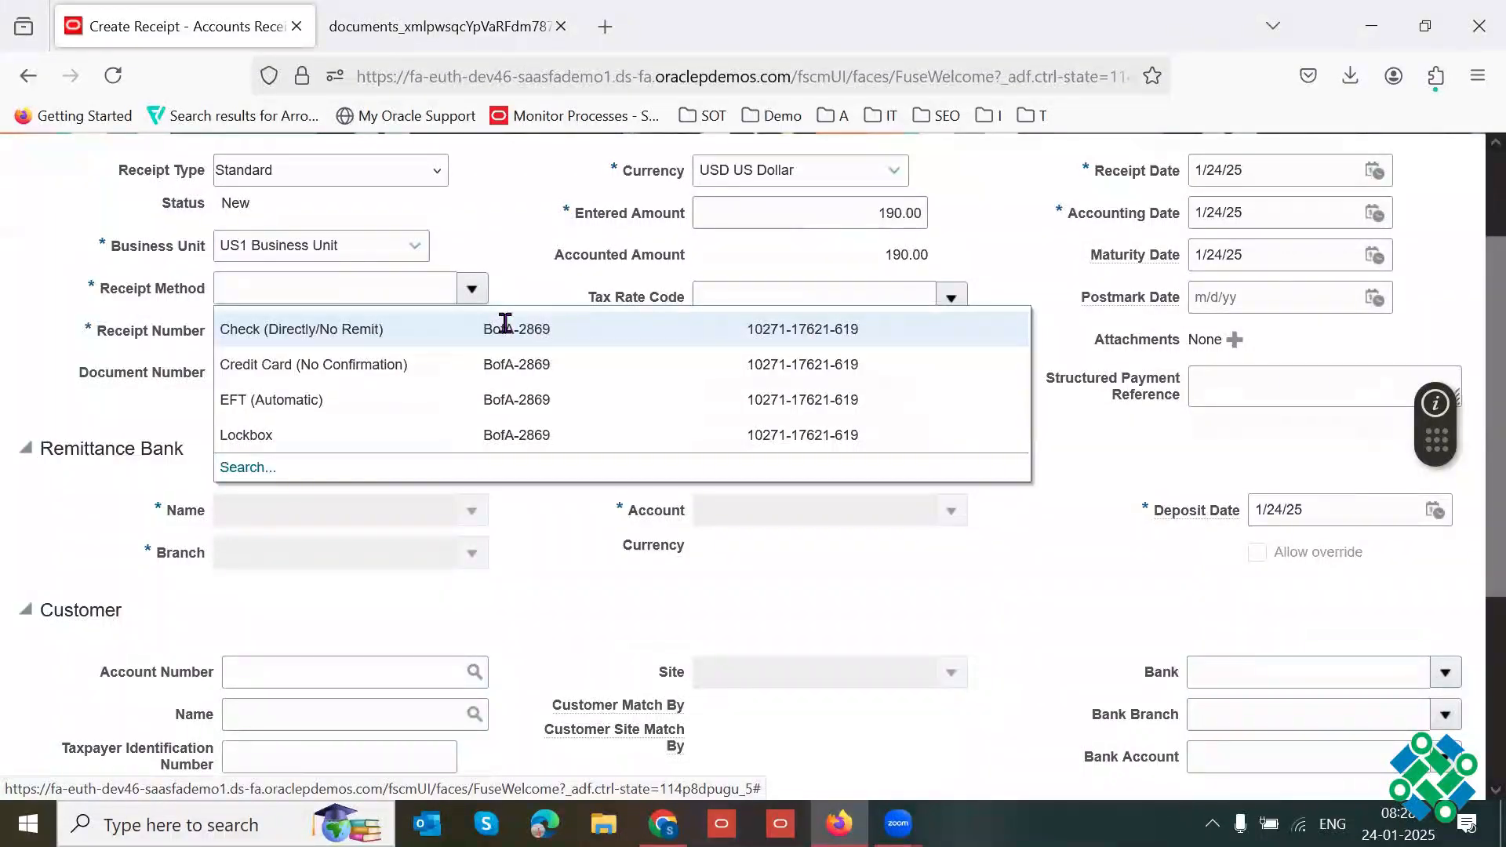
{"action": "left_click", "coordinate": [432, 328]}
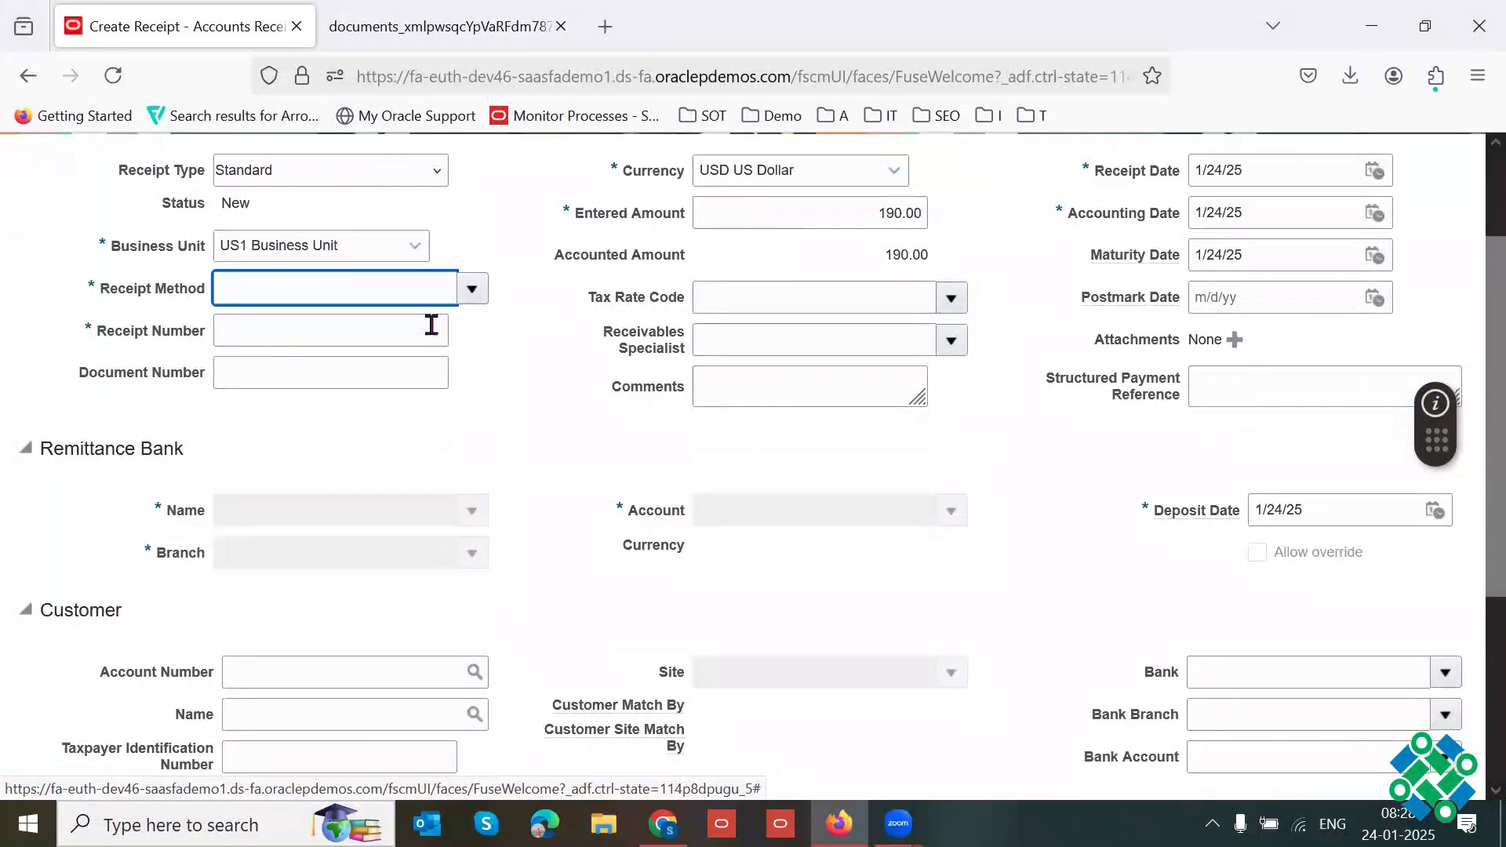
{"action": "triple_click", "coordinate": [355, 291]}
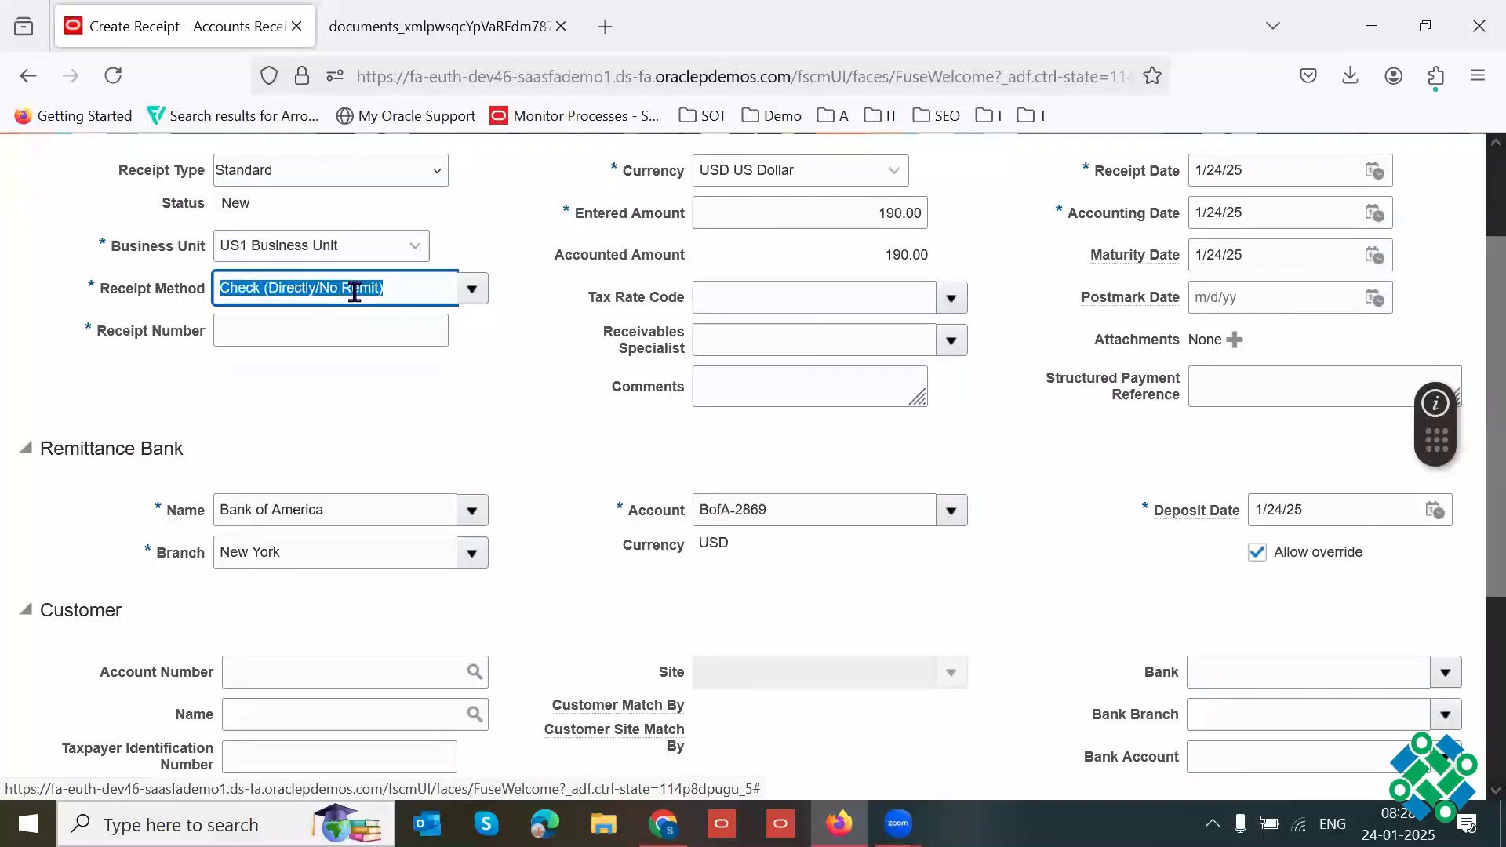
{"action": "left_click_drag", "start_coordinate": [100, 291], "coordinate": [212, 297]}
{"action": "left_click", "coordinate": [547, 440]}
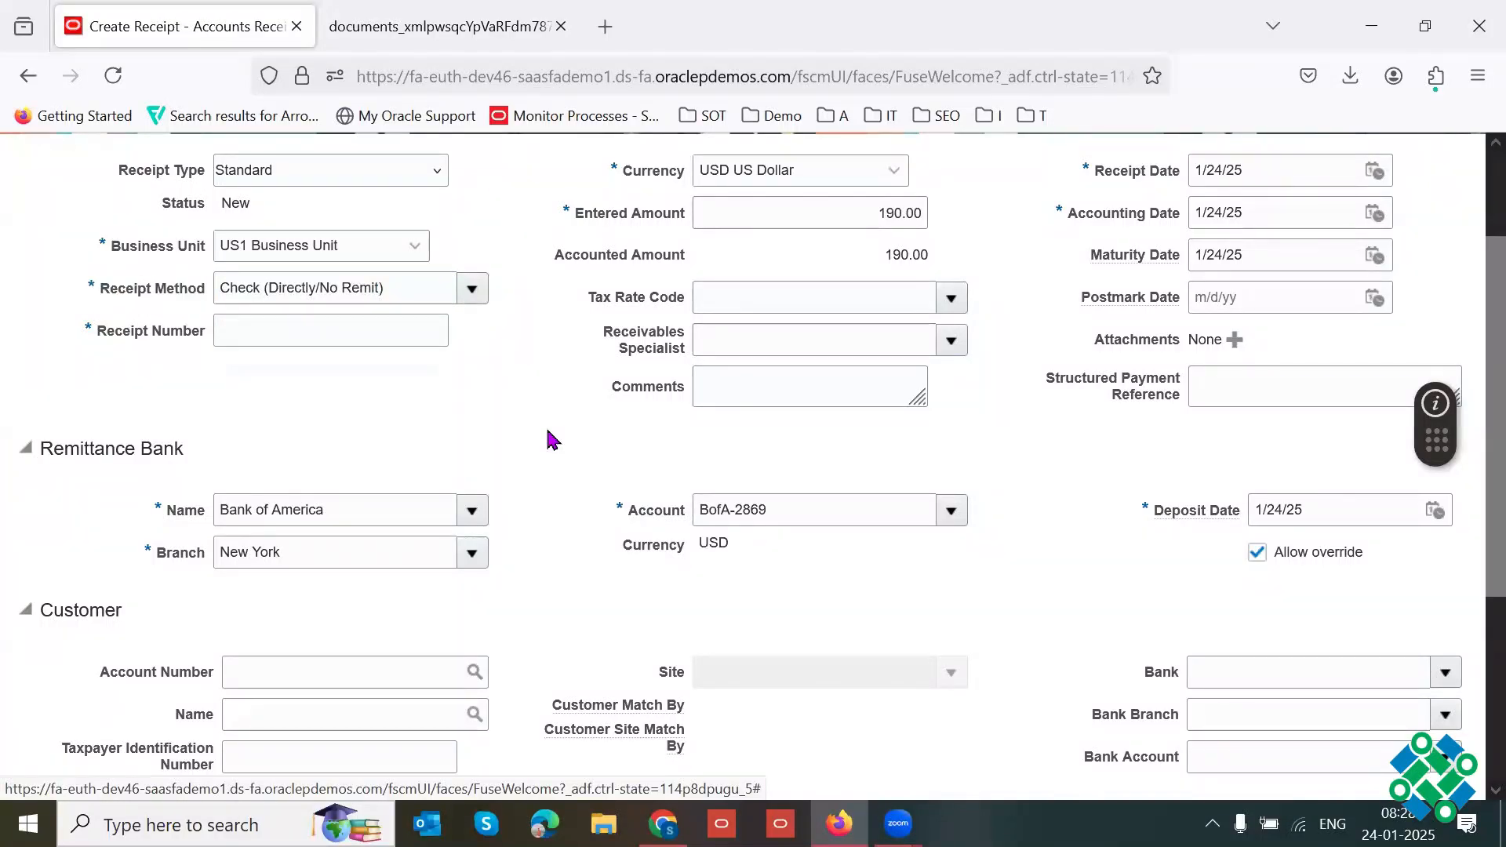
{"action": "key", "text": "F11"}
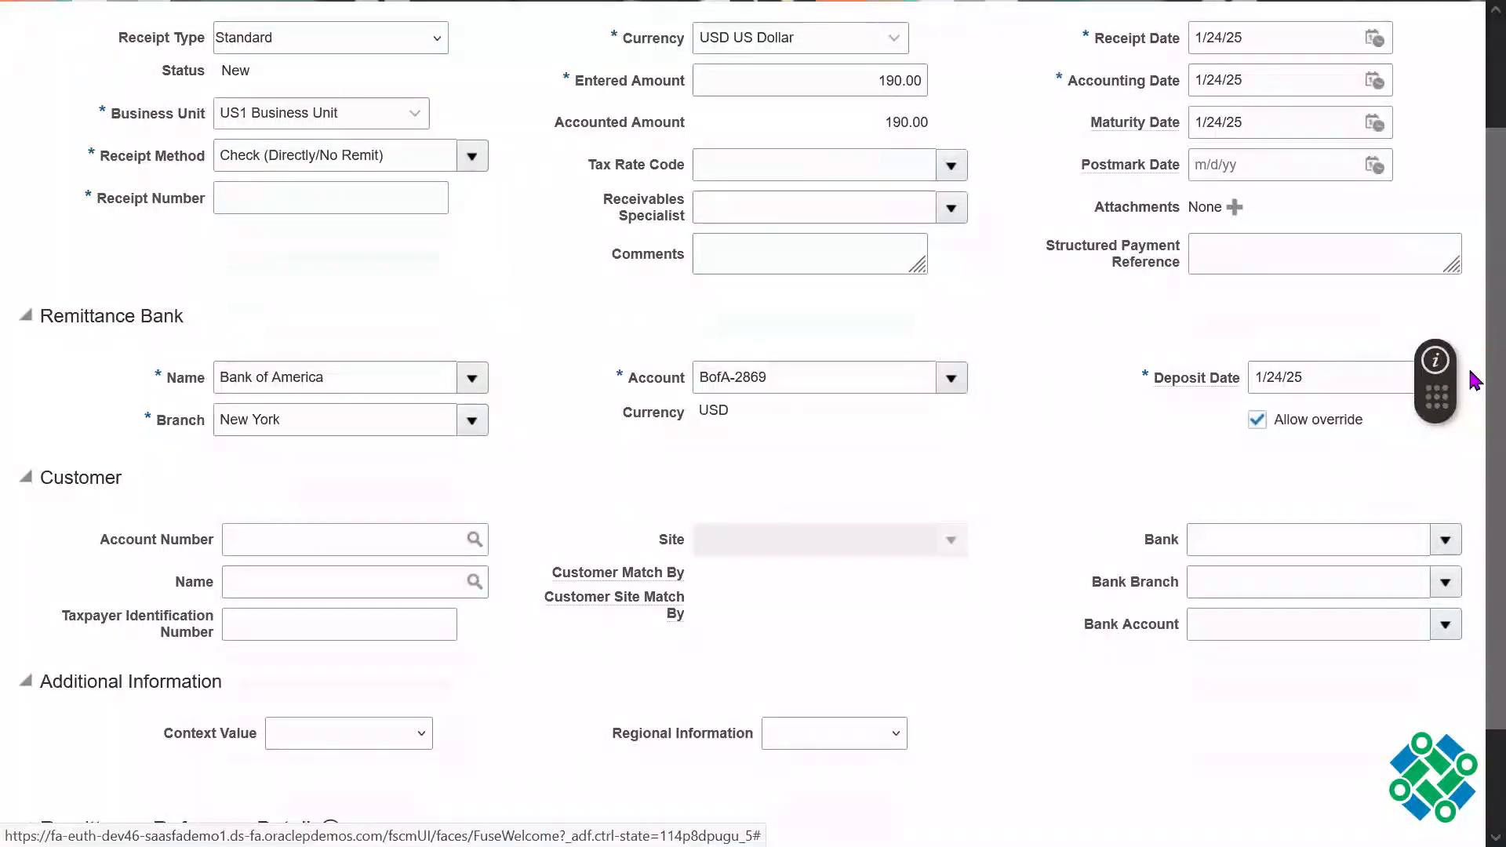
{"action": "left_click_drag", "start_coordinate": [1487, 378], "coordinate": [1487, 216]}
{"action": "left_click_drag", "start_coordinate": [100, 300], "coordinate": [209, 306]}
{"action": "triple_click", "coordinate": [146, 304]}
{"action": "left_click", "coordinate": [483, 396]}
Step: Enter 3241 as the receipt number
{"action": "left_click", "coordinate": [353, 346]}
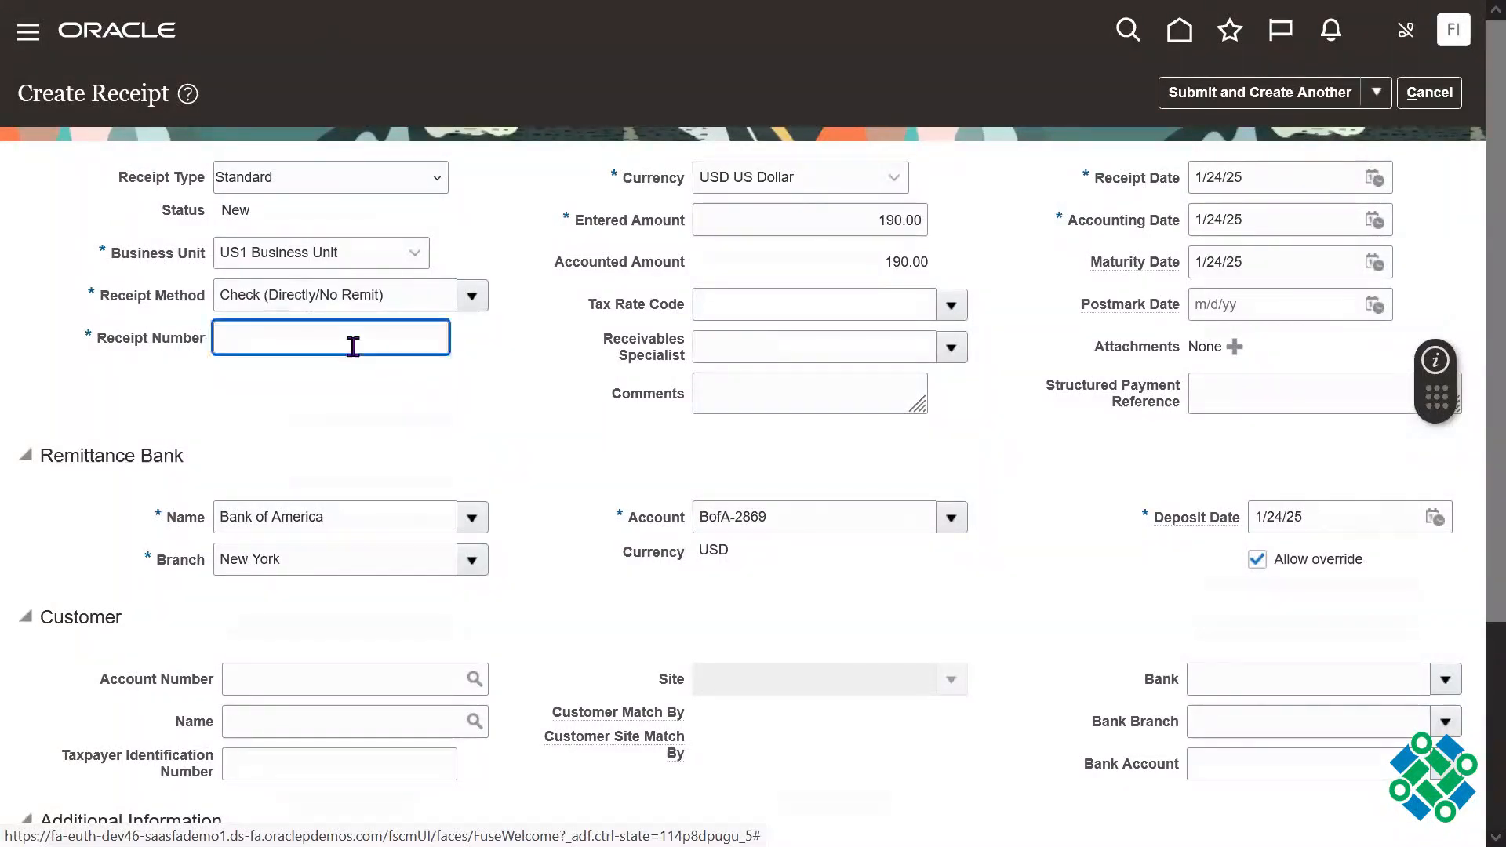
{"action": "left_click_drag", "start_coordinate": [110, 336], "coordinate": [296, 325]}
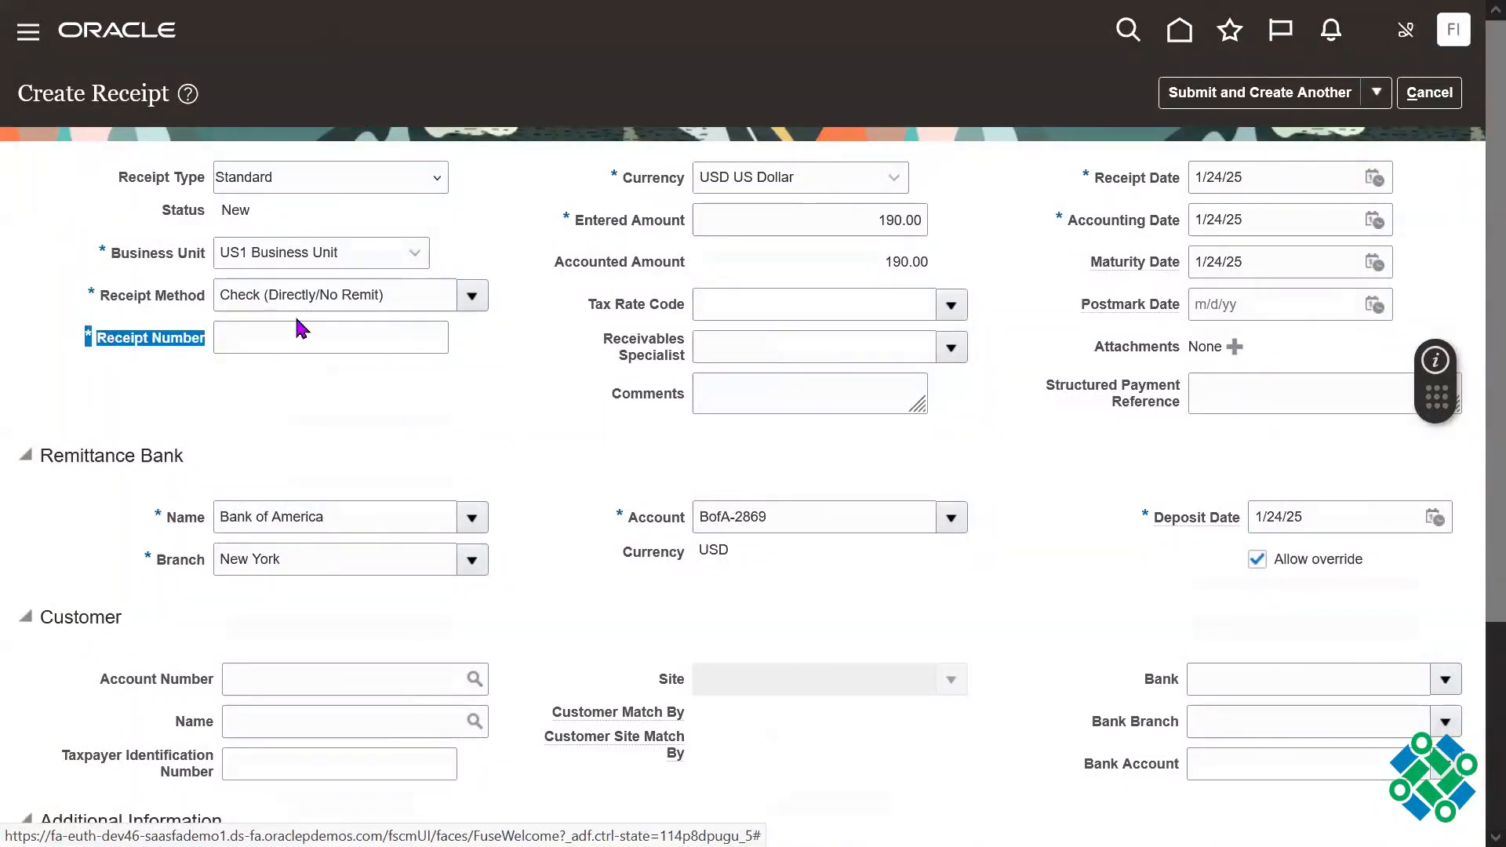
{"action": "left_click", "coordinate": [357, 385]}
{"action": "left_click", "coordinate": [321, 342]}
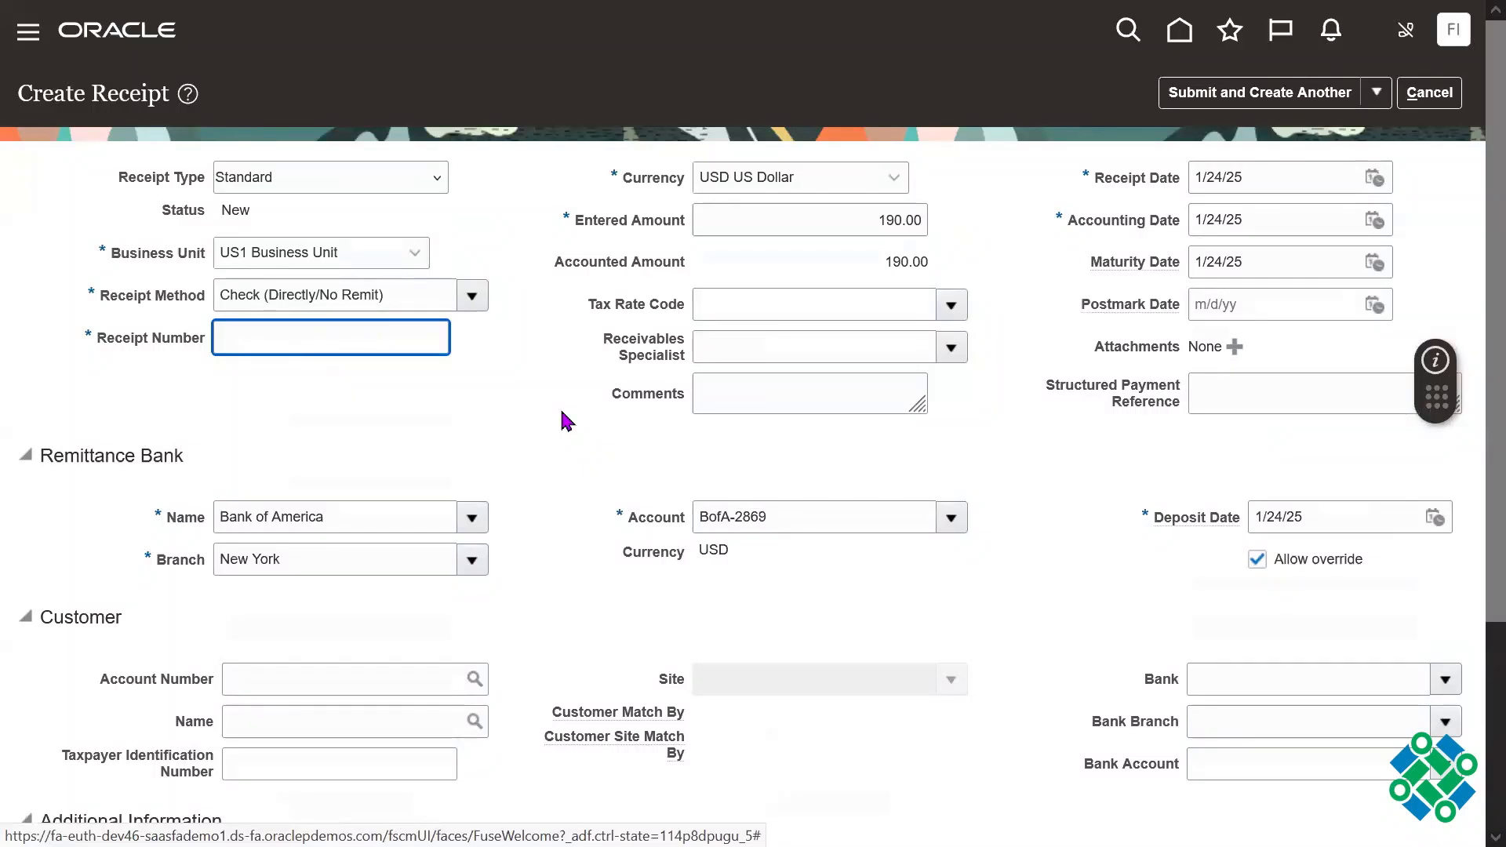
{"action": "type", "text": "3241"}
Step: Examine the receipt method and the remittance bank's name, branch, account and deposit date
{"action": "left_click_drag", "start_coordinate": [106, 456], "coordinate": [188, 456]}
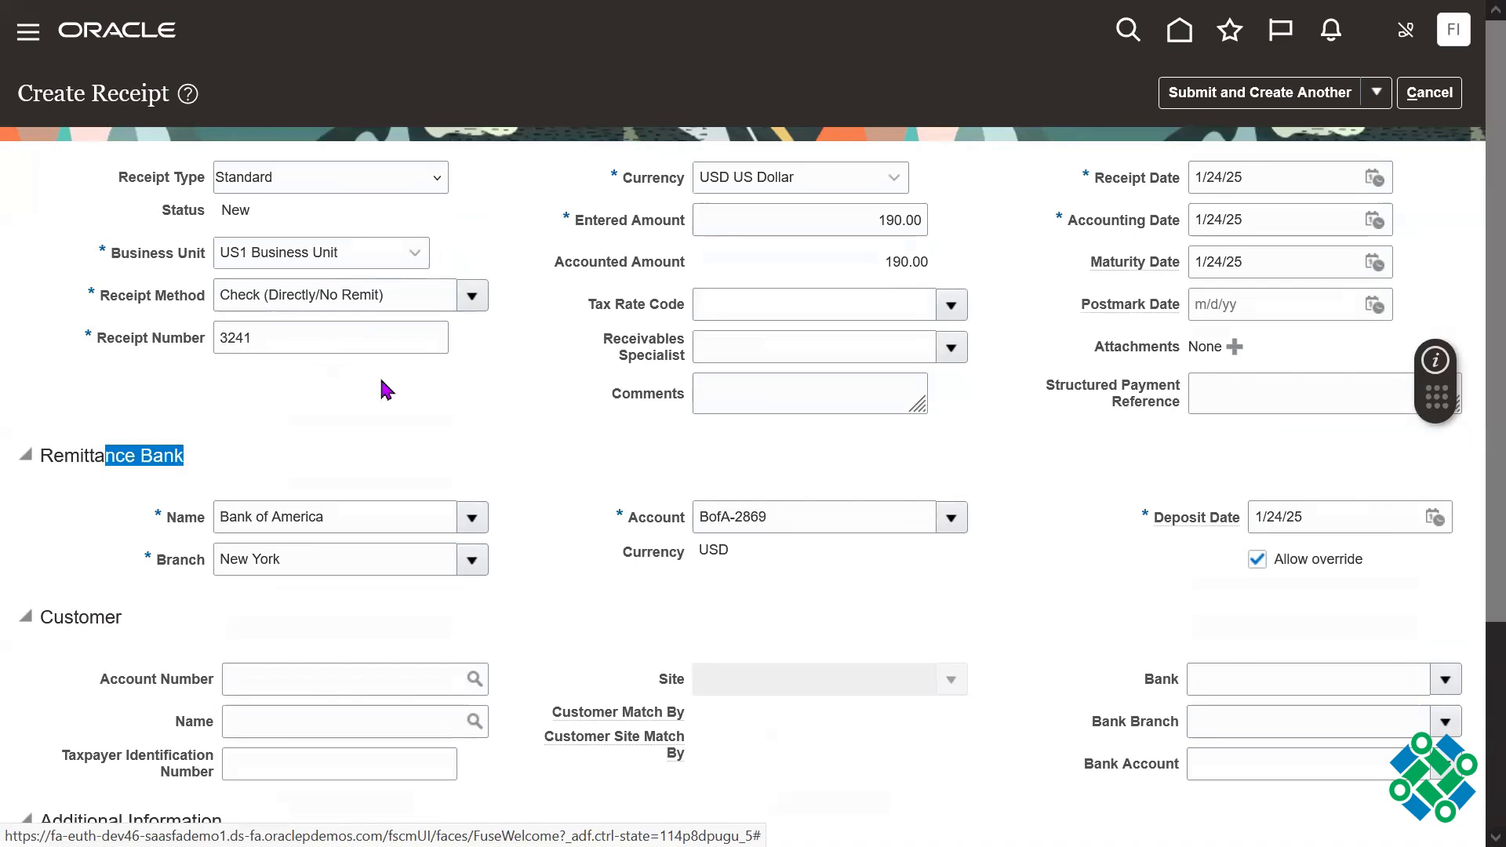
{"action": "left_click", "coordinate": [297, 295]}
{"action": "left_click", "coordinate": [392, 530]}
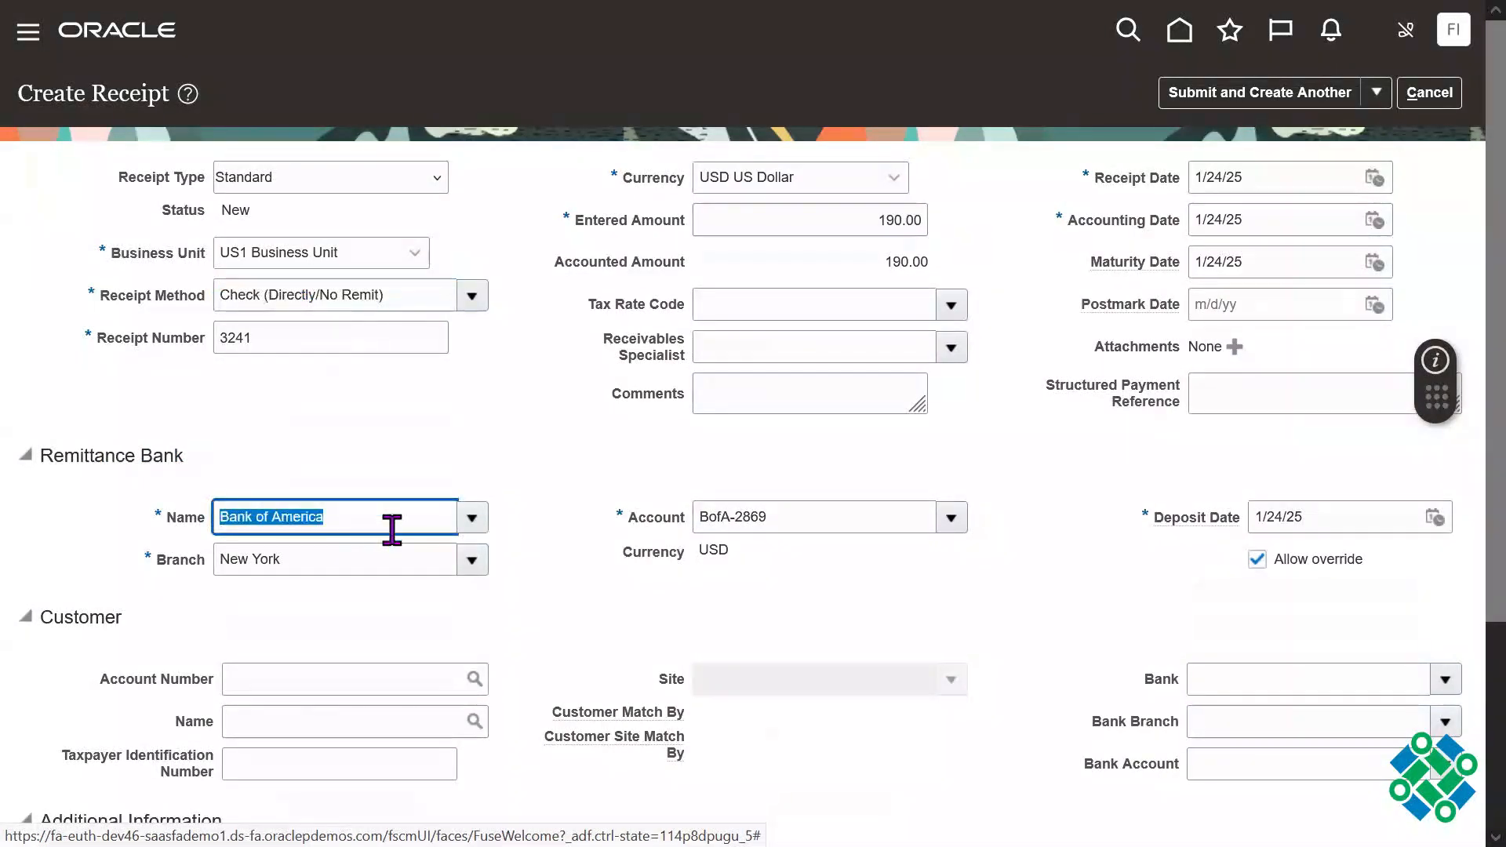
{"action": "left_click", "coordinate": [316, 558]}
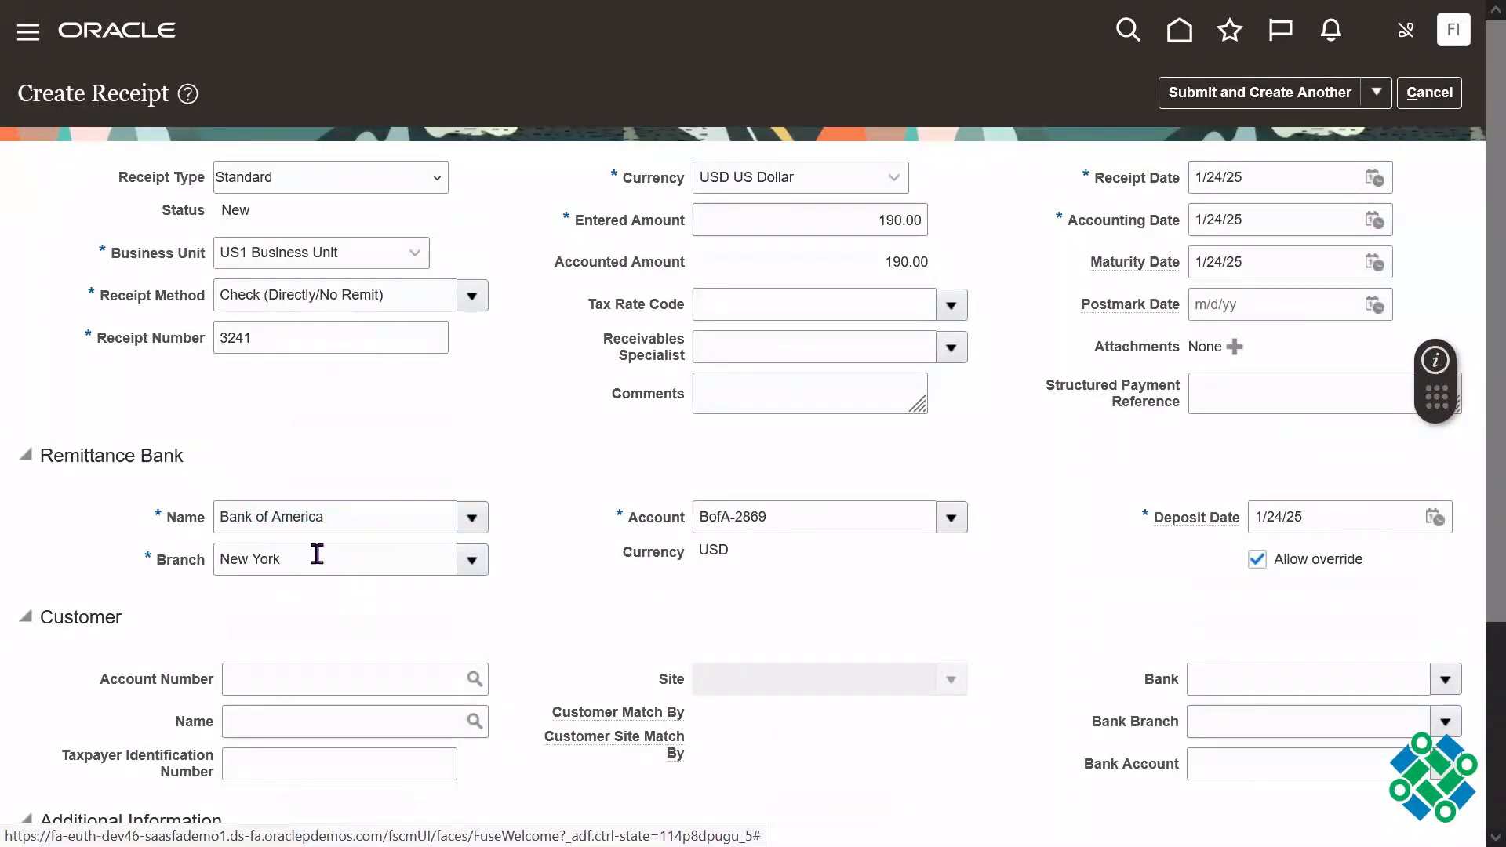
{"action": "left_click", "coordinate": [778, 519]}
{"action": "left_click", "coordinate": [347, 523]}
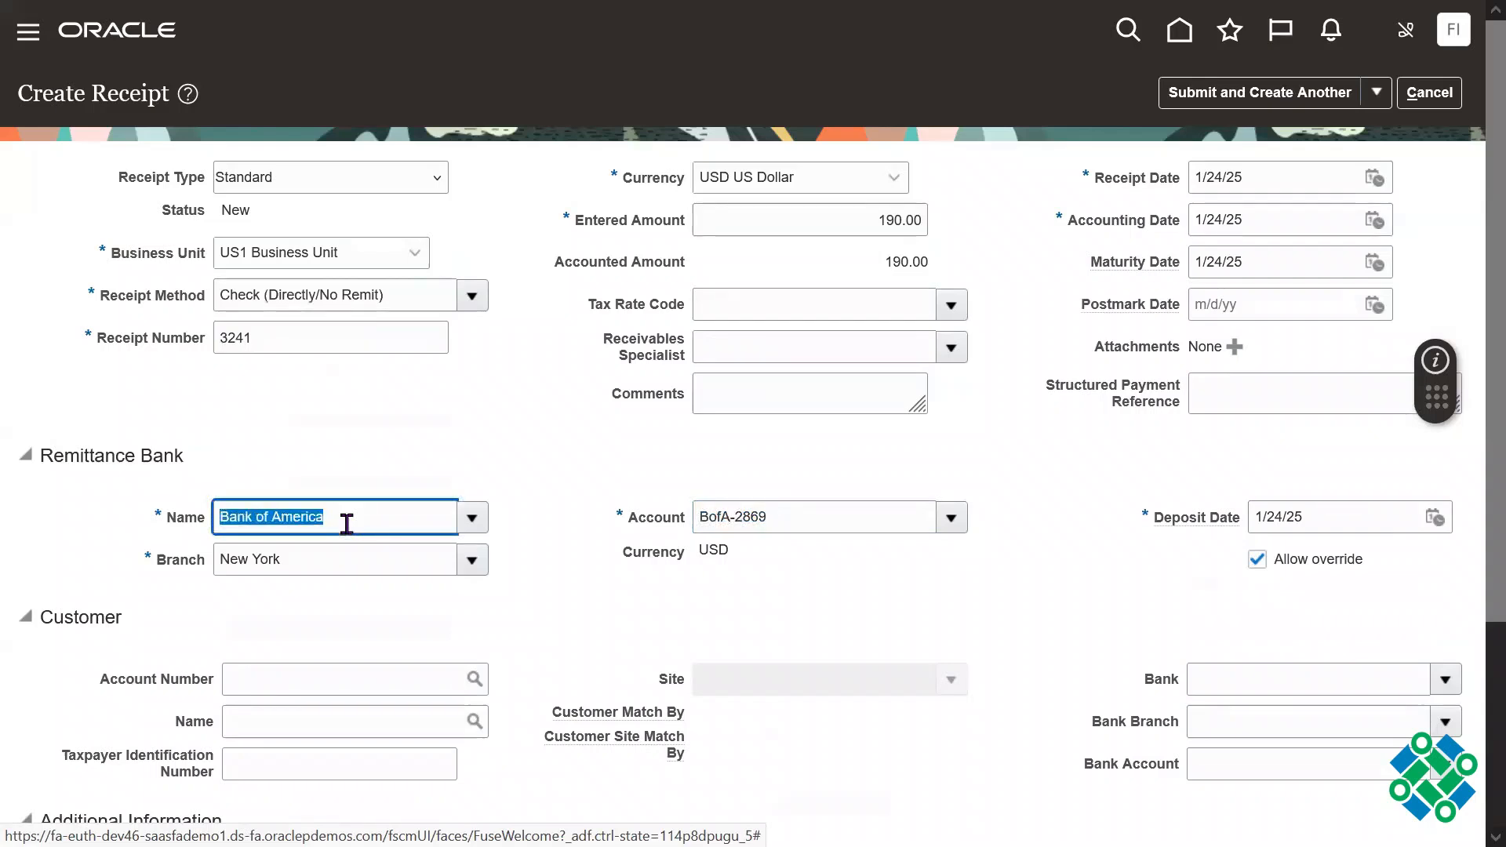
{"action": "left_click", "coordinate": [305, 579]}
{"action": "double_click", "coordinate": [306, 575]}
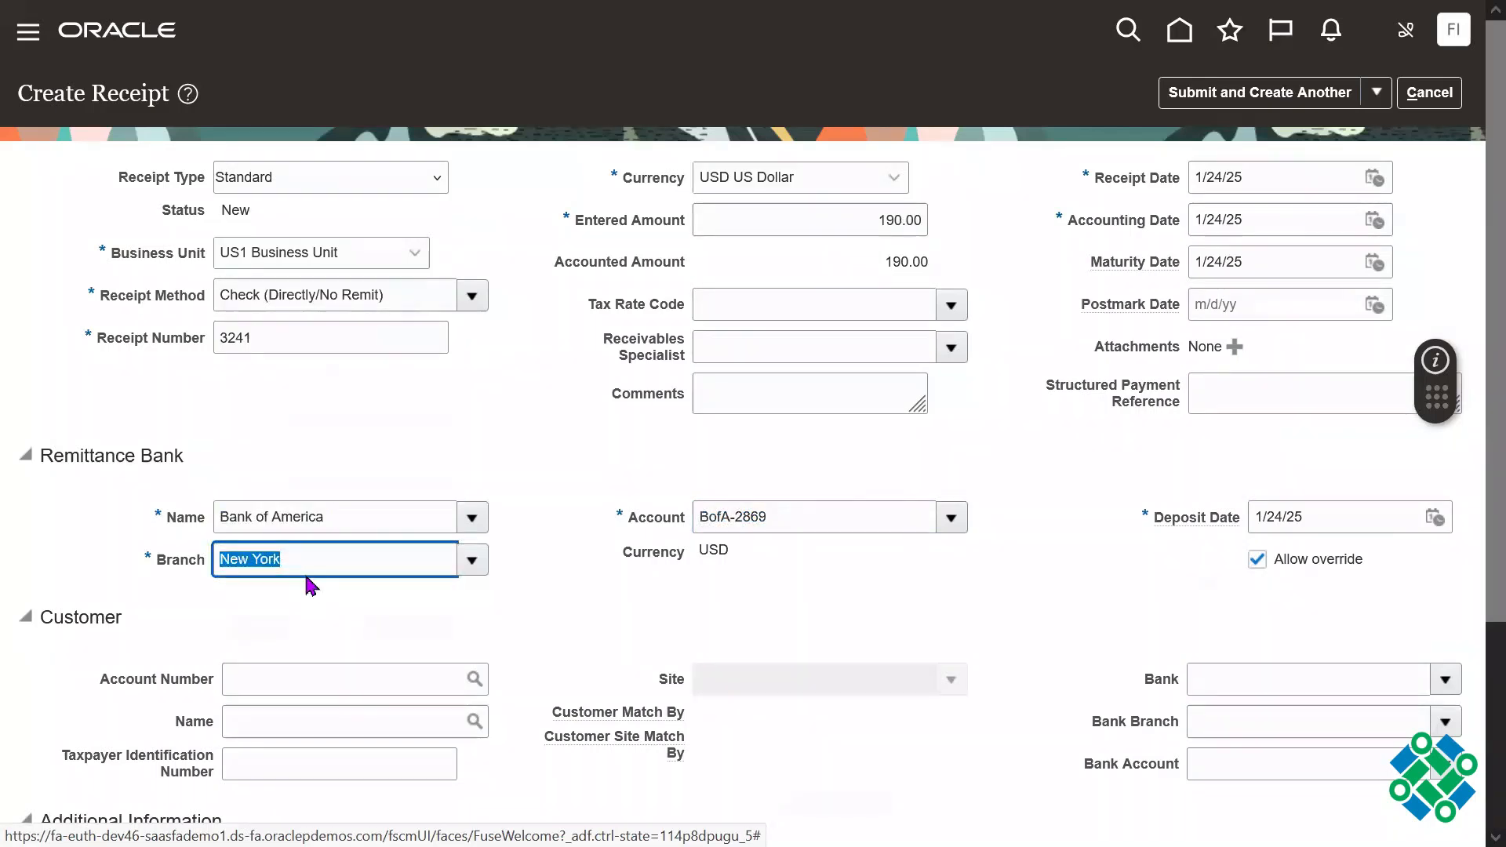
{"action": "left_click", "coordinate": [784, 525]}
{"action": "left_click", "coordinate": [1348, 519]}
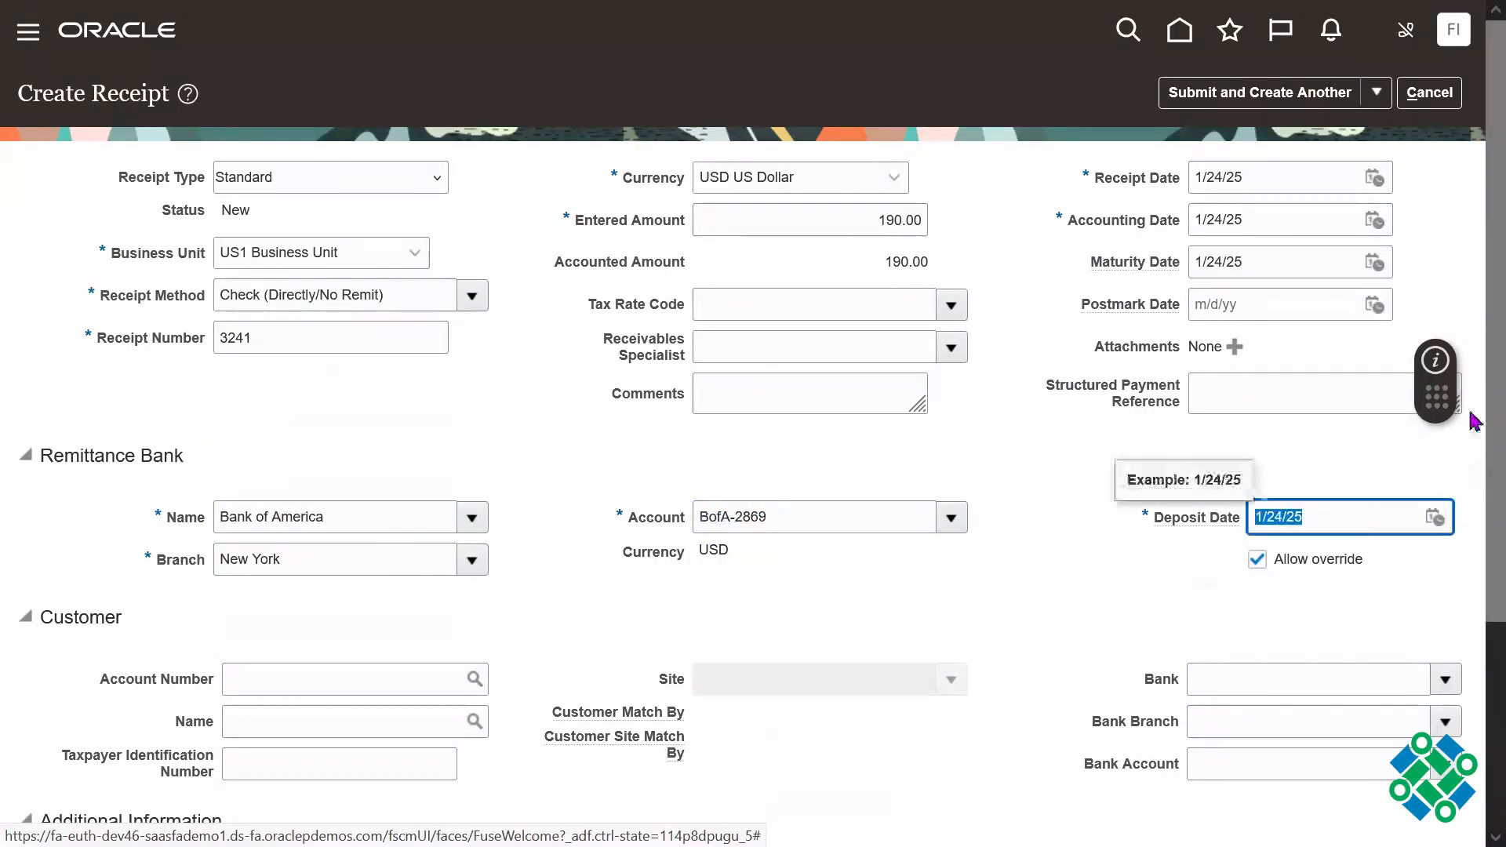
Step: Search the open receivables to add to the receipt, matching by Sales Order and entering the sales order number as the reference
{"action": "scroll", "coordinate": [1468, 428], "scroll_direction": "down", "scroll_amount": 3}
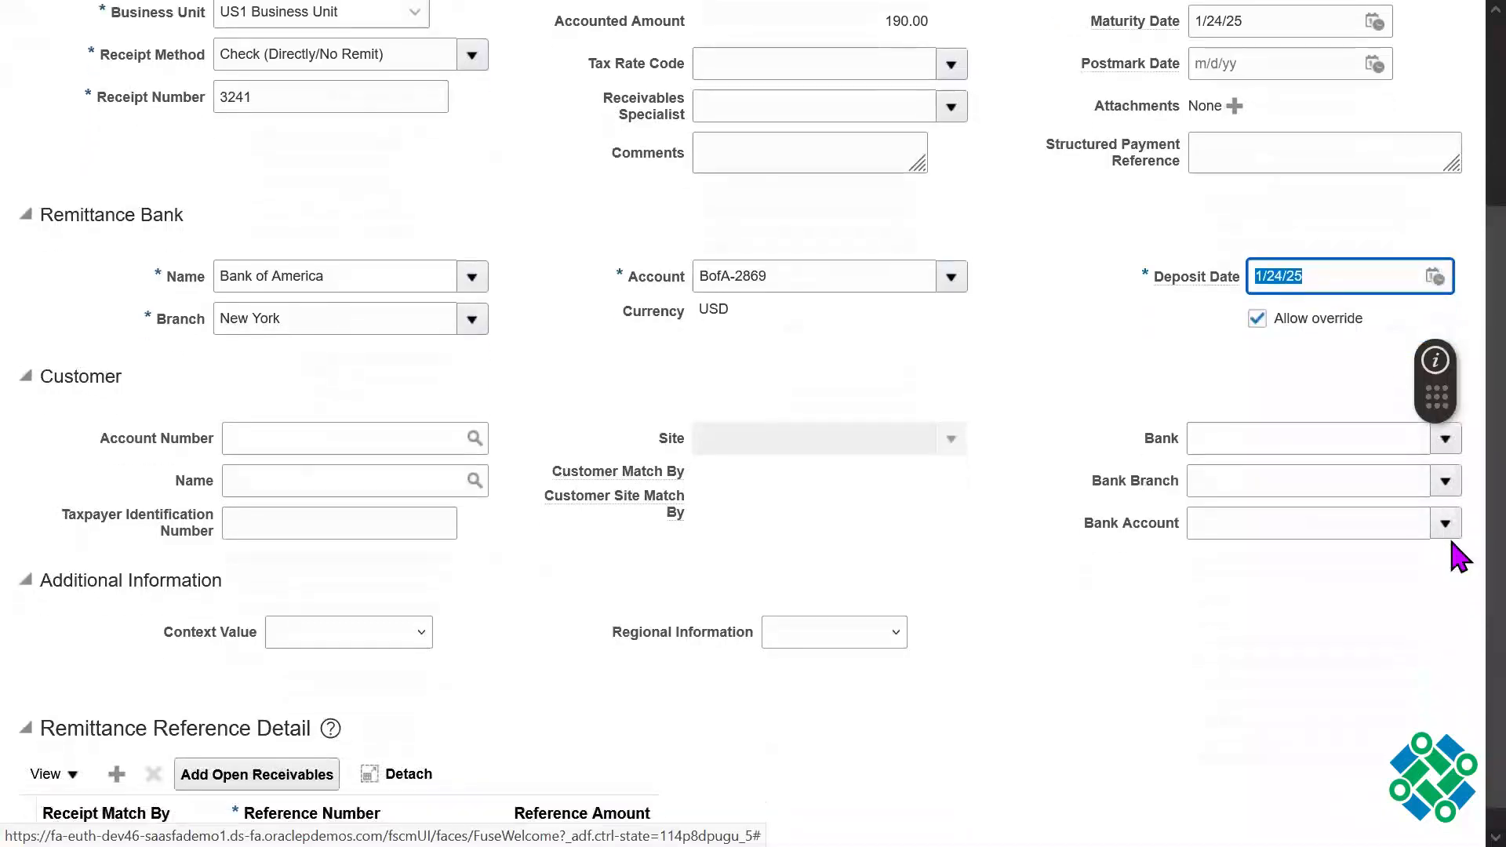
{"action": "left_click_drag", "start_coordinate": [1452, 542], "coordinate": [1452, 574]}
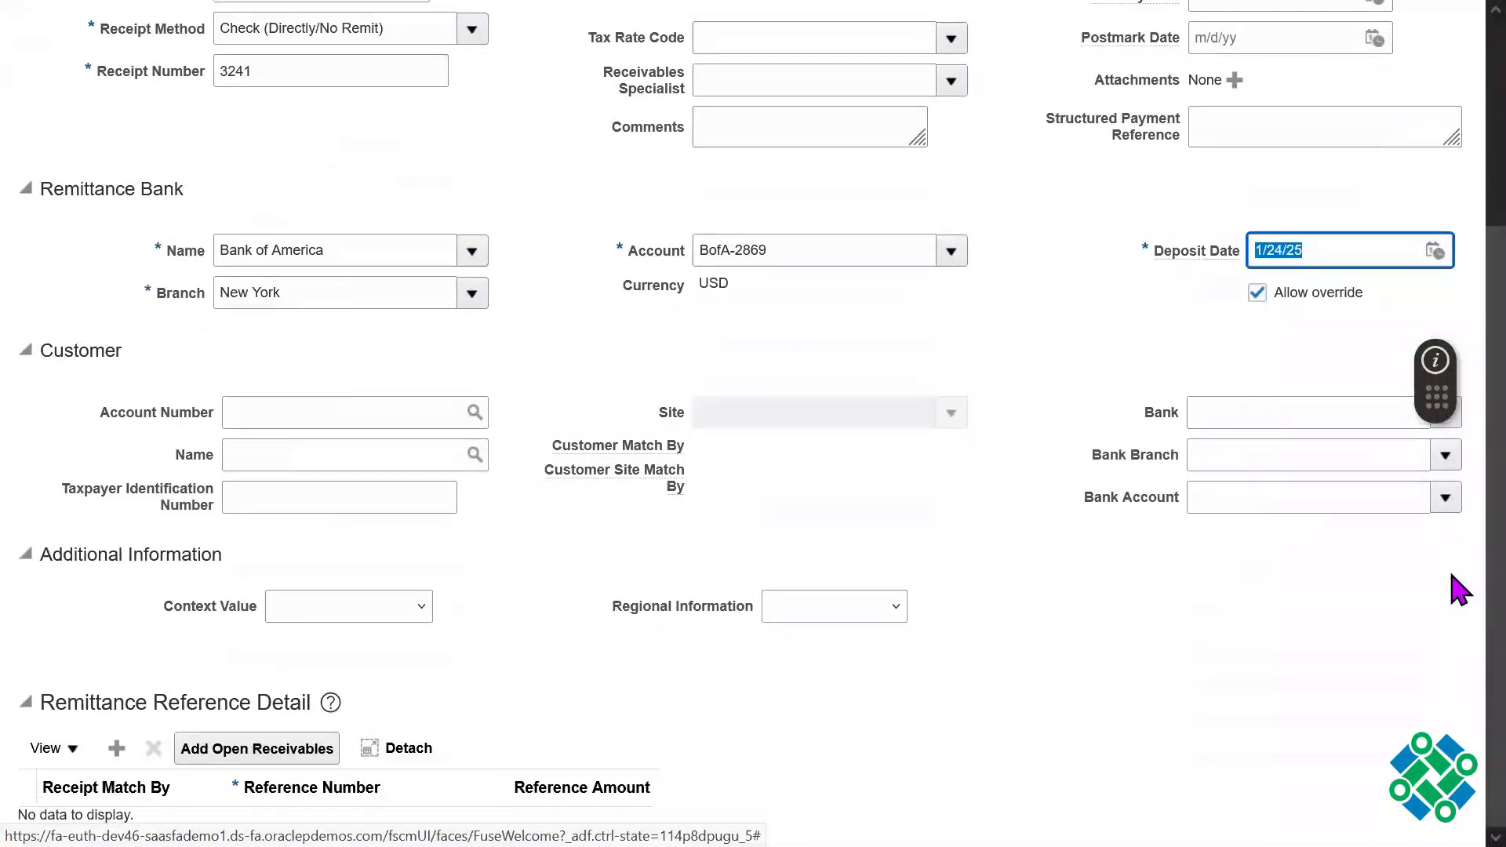
{"action": "left_click", "coordinate": [251, 751]}
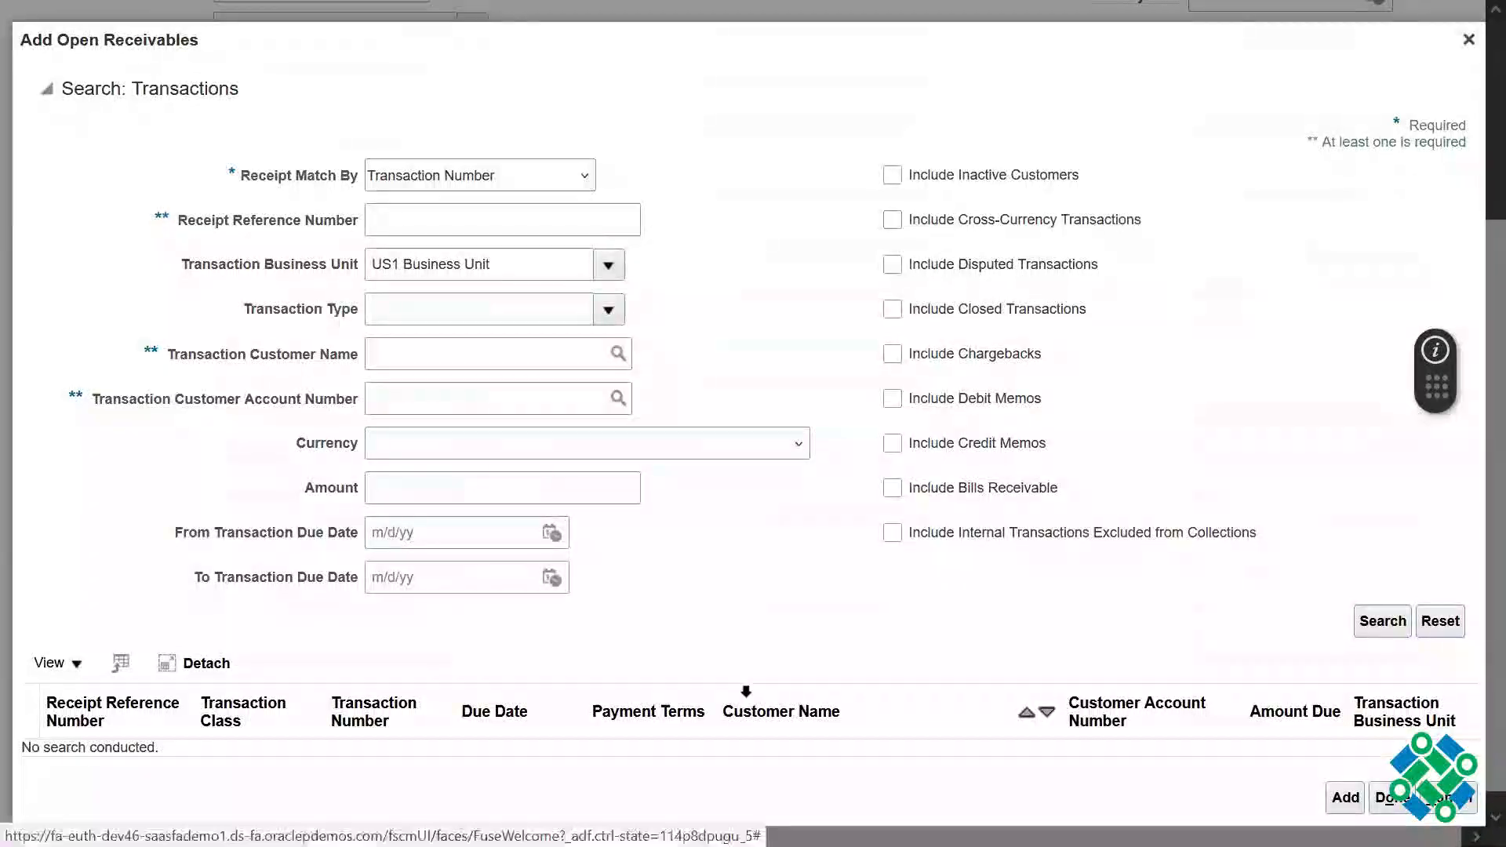
{"action": "left_click", "coordinate": [578, 176]}
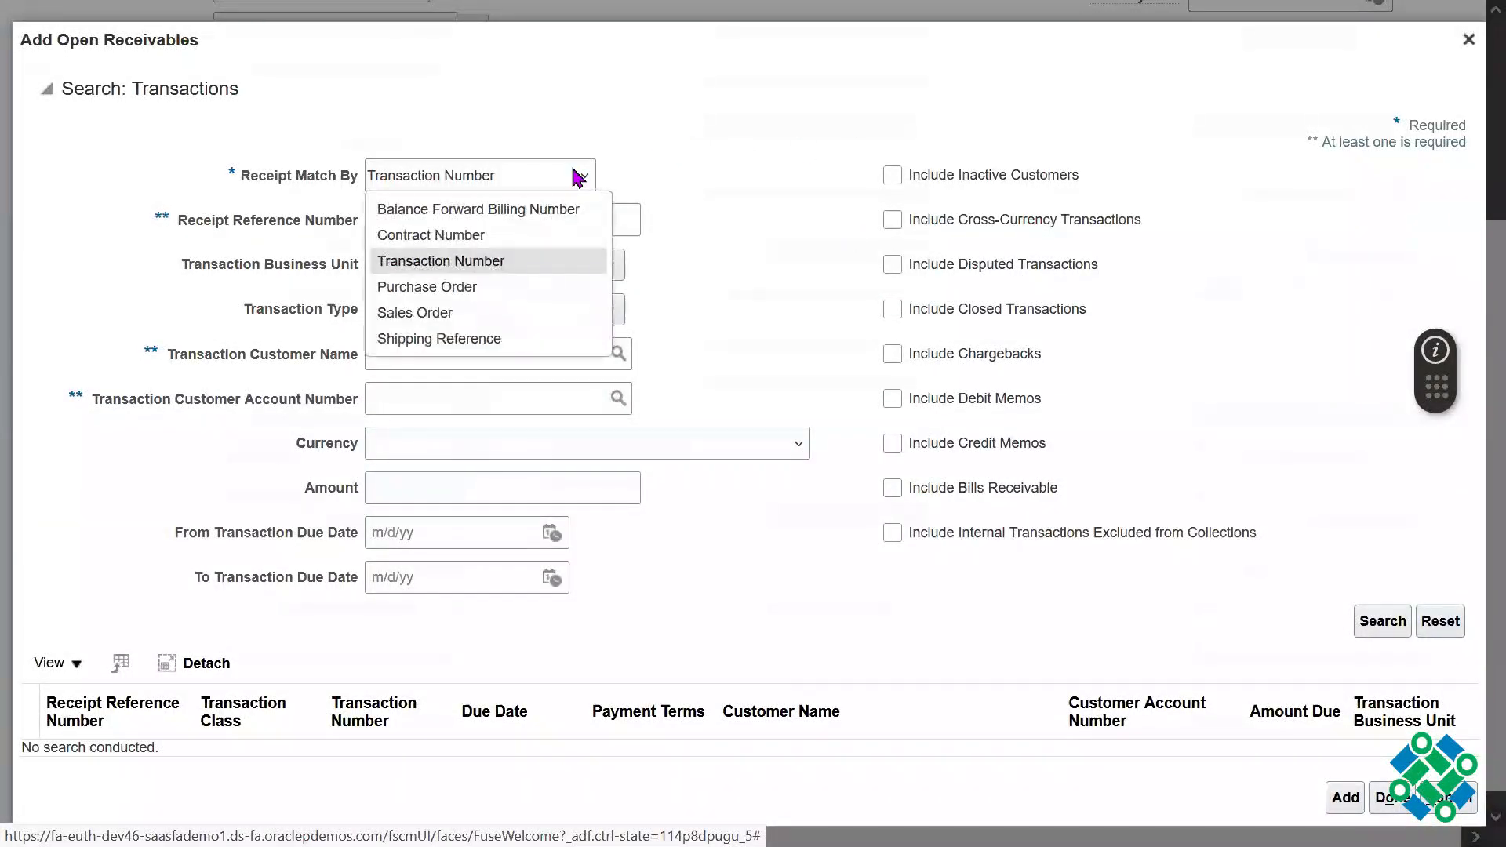
{"action": "left_click", "coordinate": [710, 165]}
{"action": "left_click", "coordinate": [420, 227]}
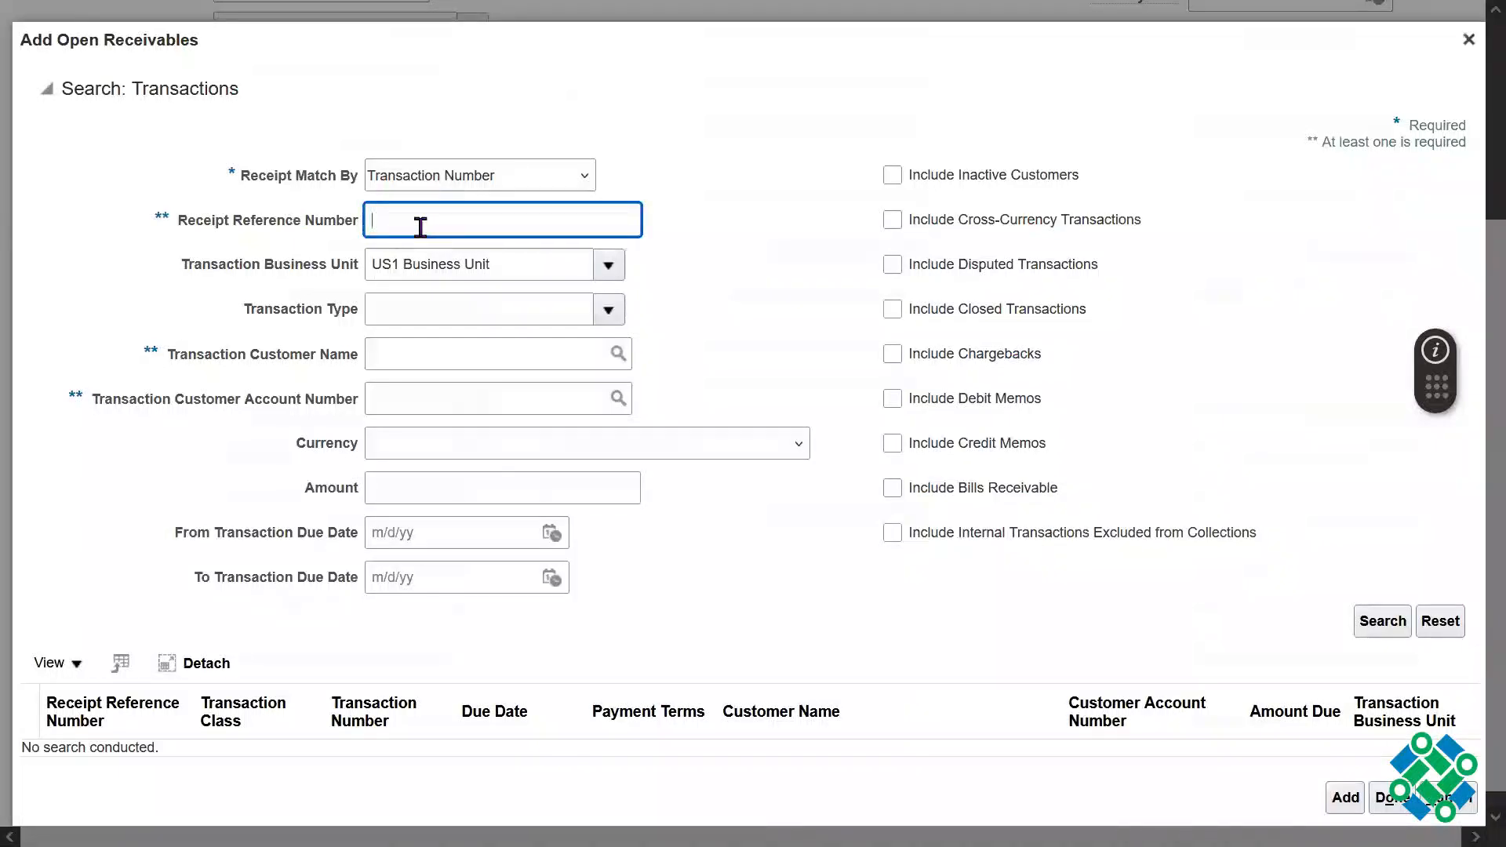
{"action": "left_click", "coordinate": [491, 187]}
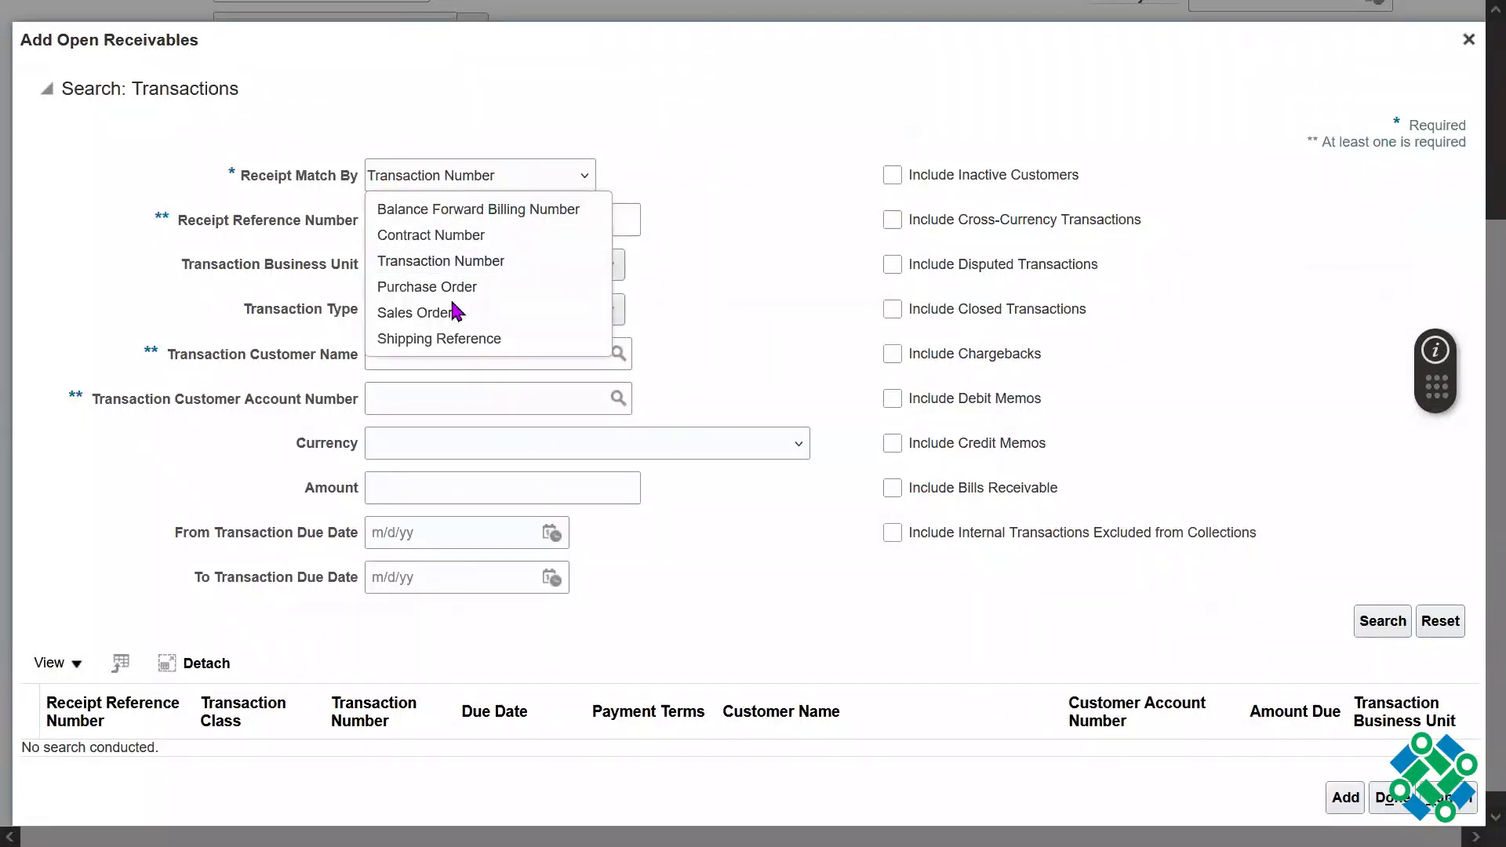
{"action": "left_click", "coordinate": [546, 309]}
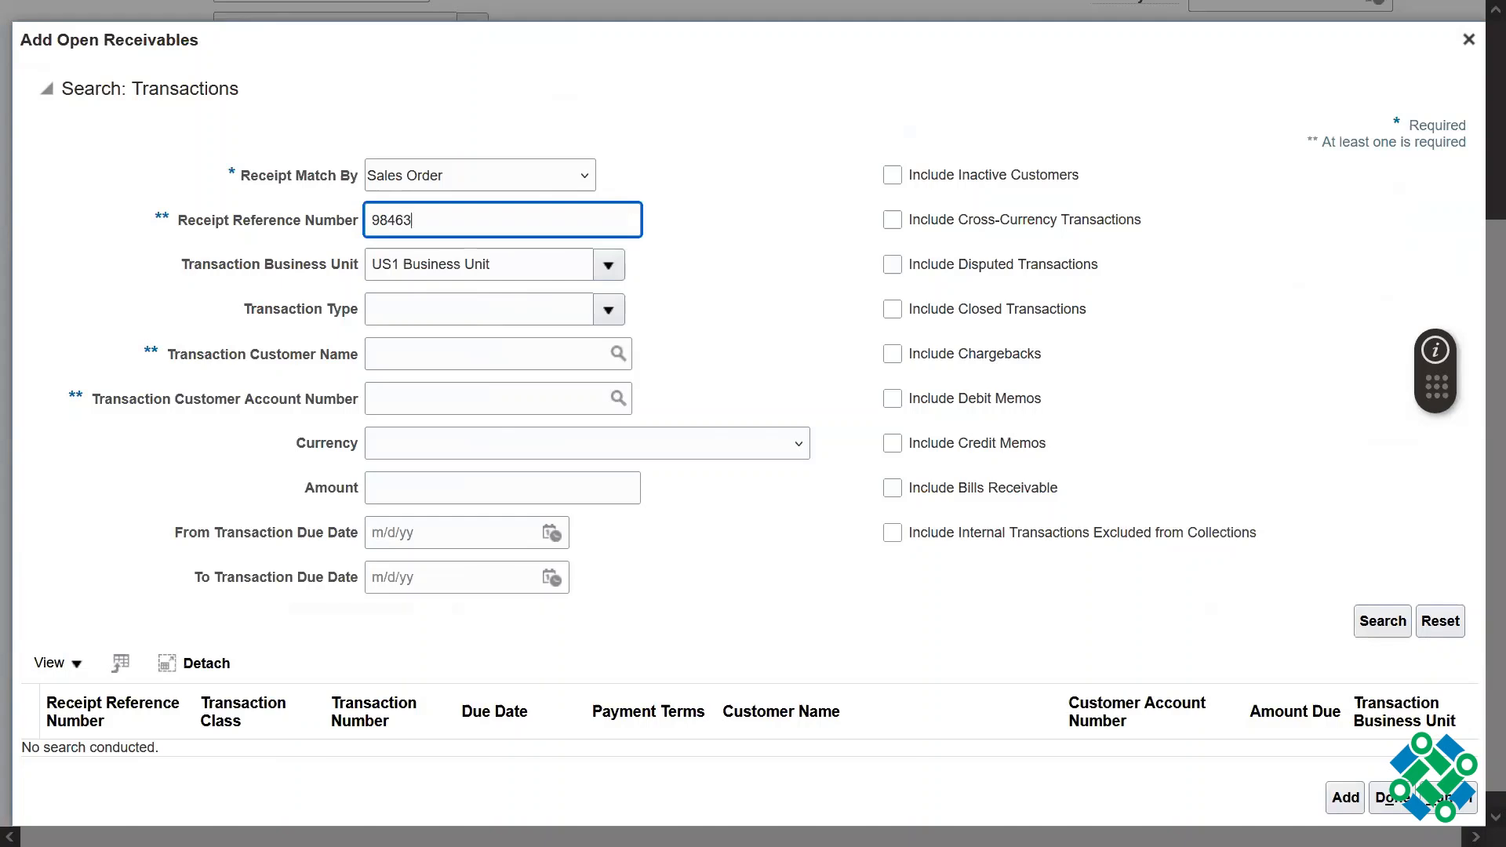
{"action": "double_click", "coordinate": [491, 225]}
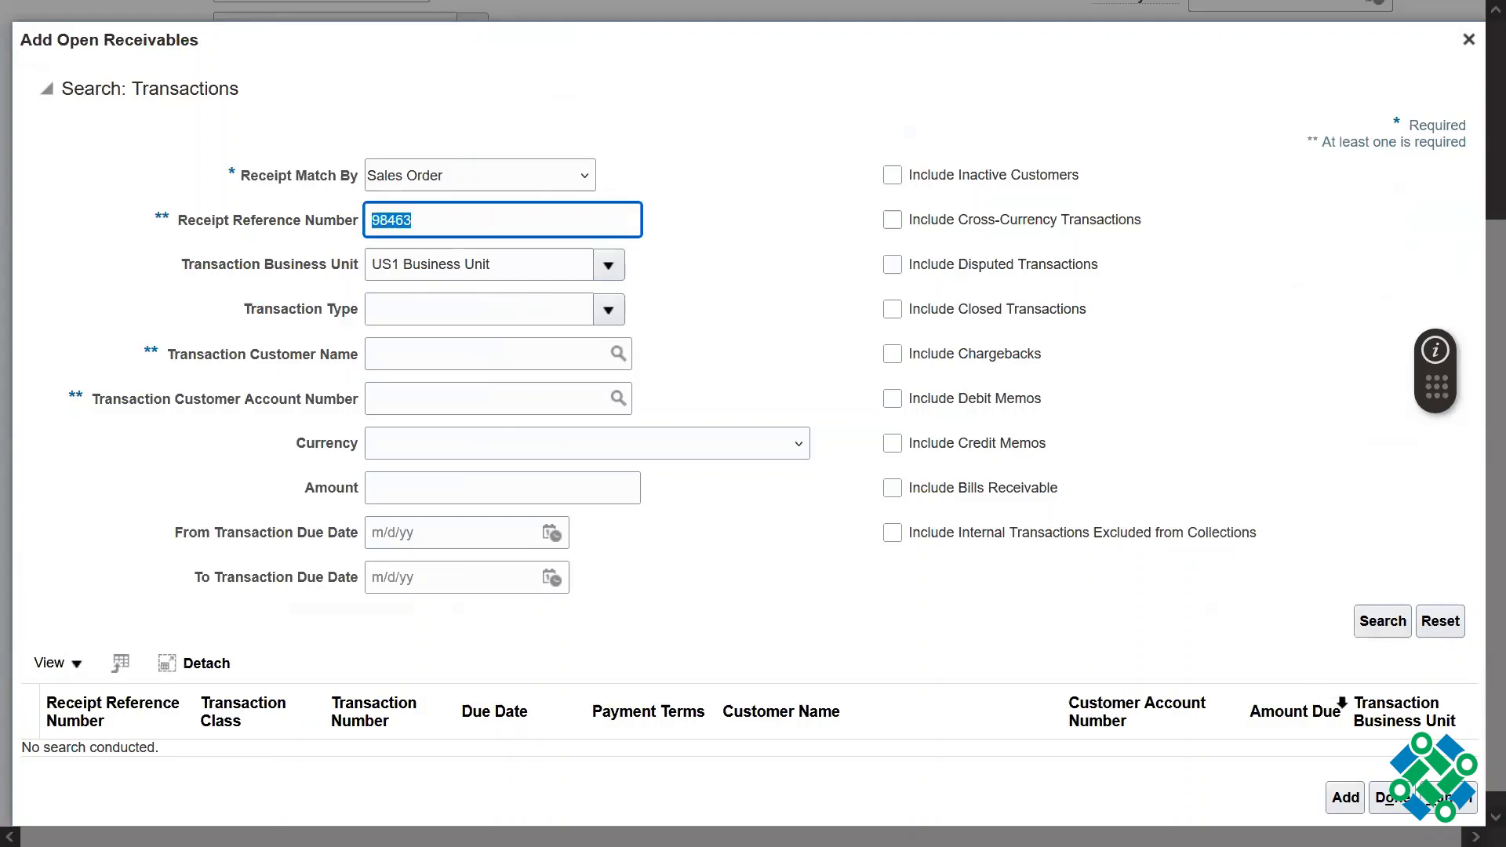
{"action": "left_click", "coordinate": [1377, 627]}
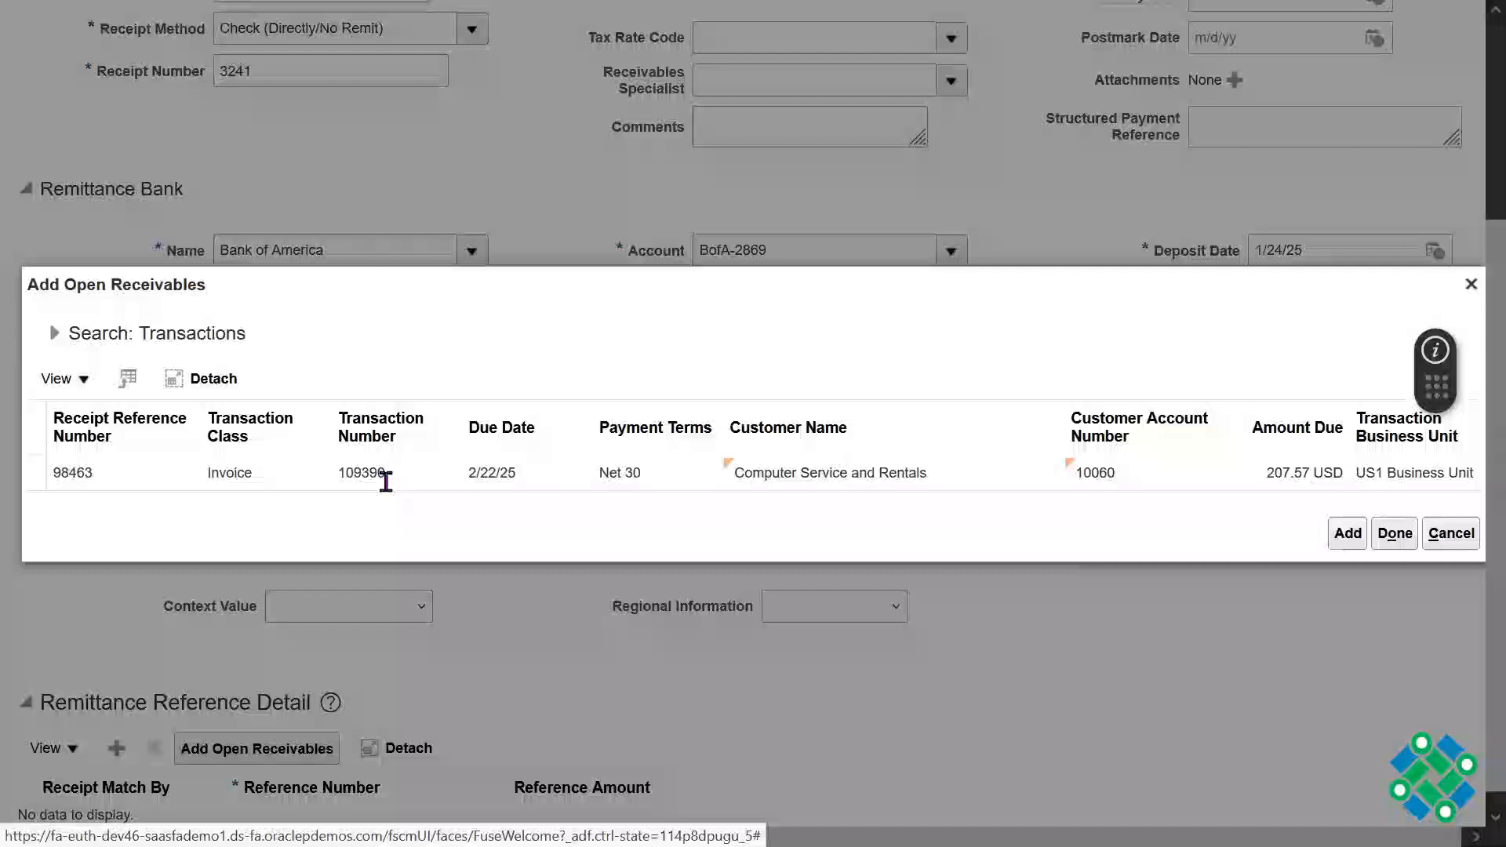
Step: Add the sales order's invoice to the receipt's remittance references and compare its reference amount with the entered amount
{"action": "left_click", "coordinate": [386, 478]}
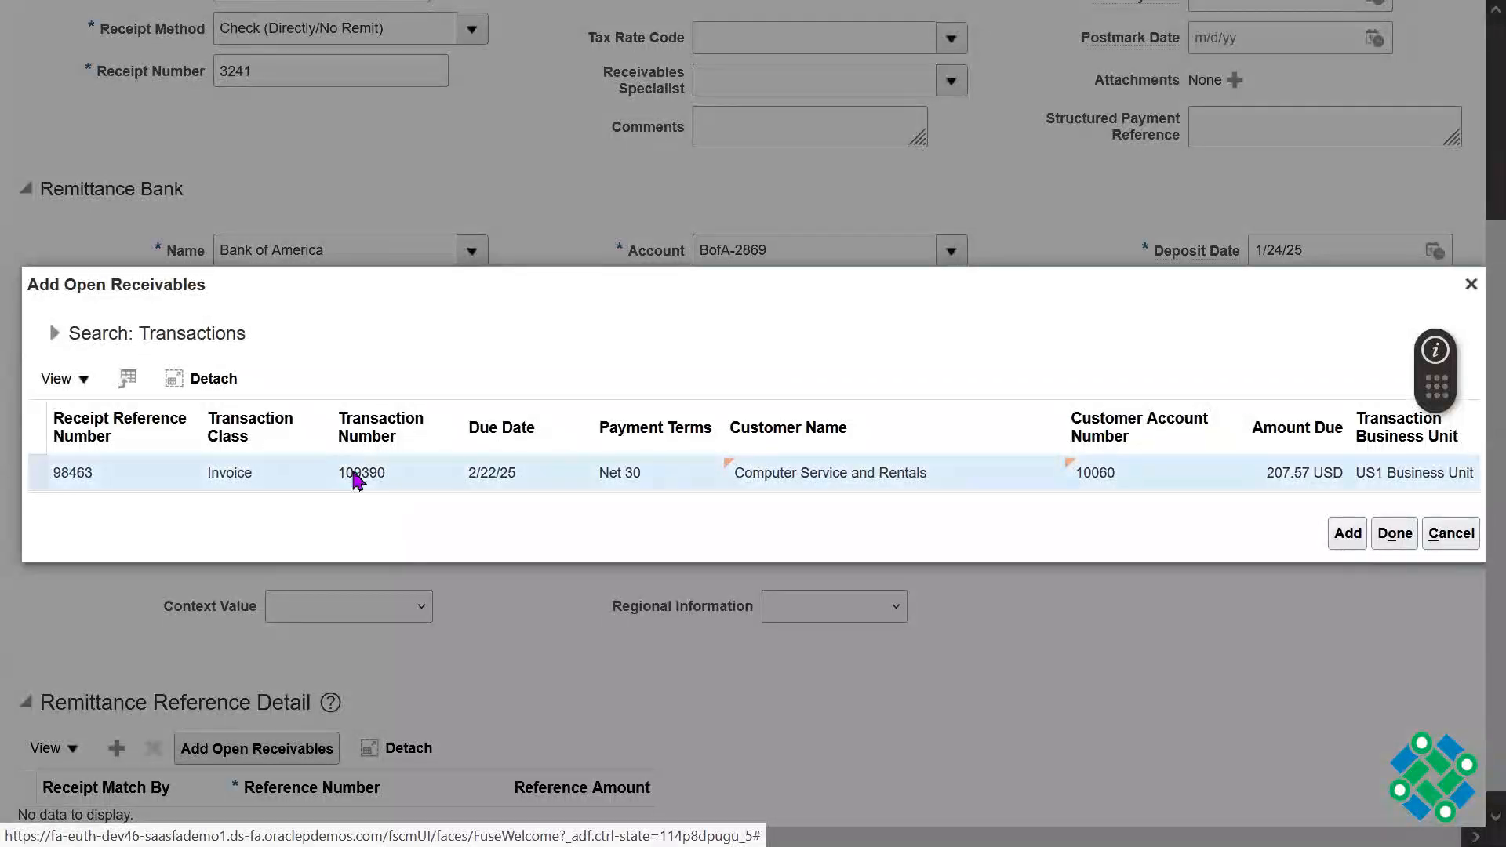
{"action": "left_click", "coordinate": [1349, 535]}
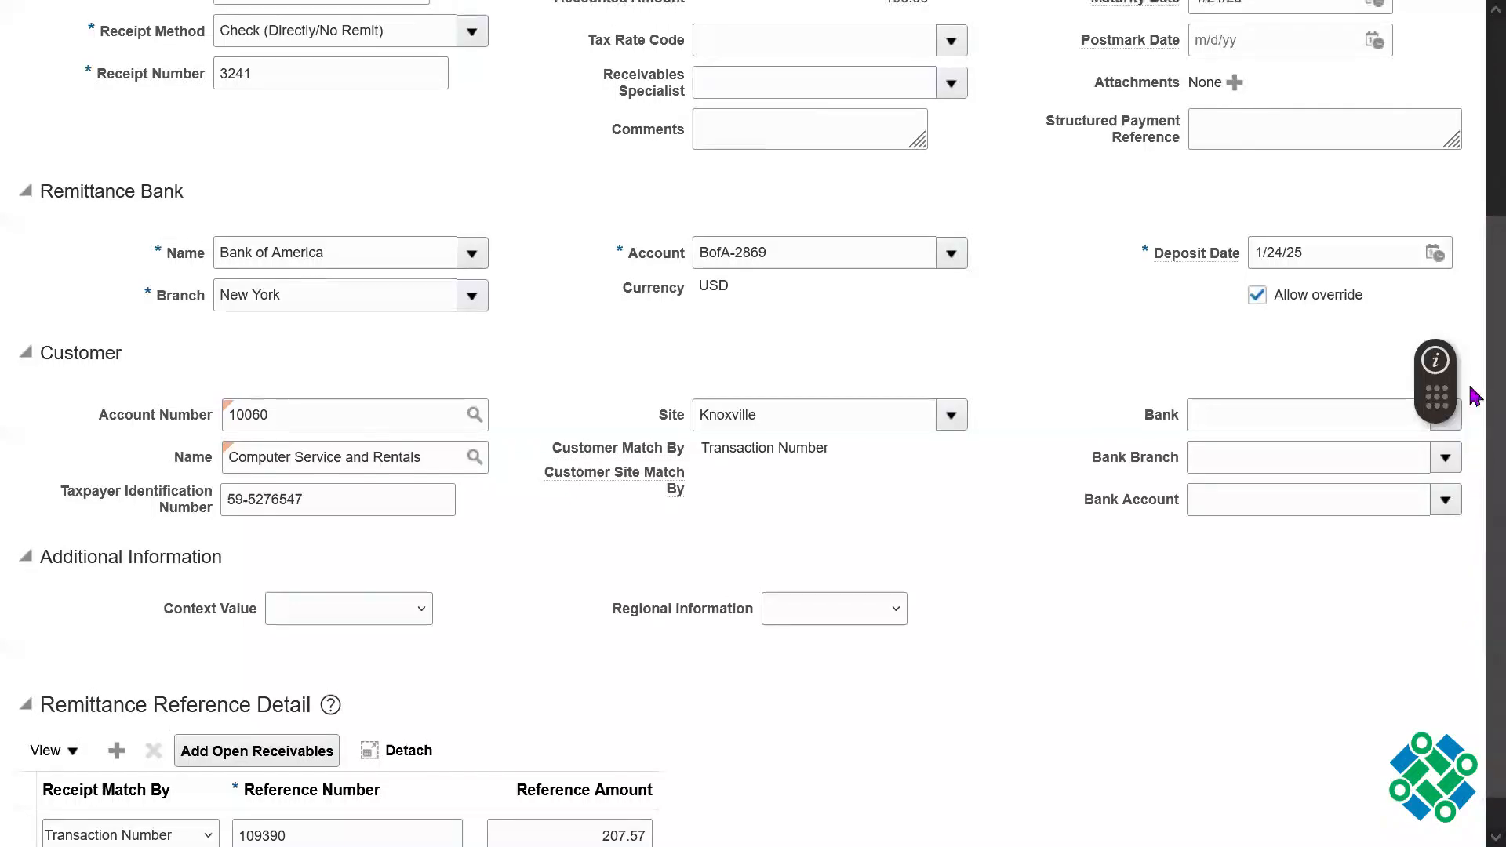
{"action": "scroll", "coordinate": [1475, 619], "scroll_direction": "up", "scroll_amount": 4}
{"action": "double_click", "coordinate": [885, 223]}
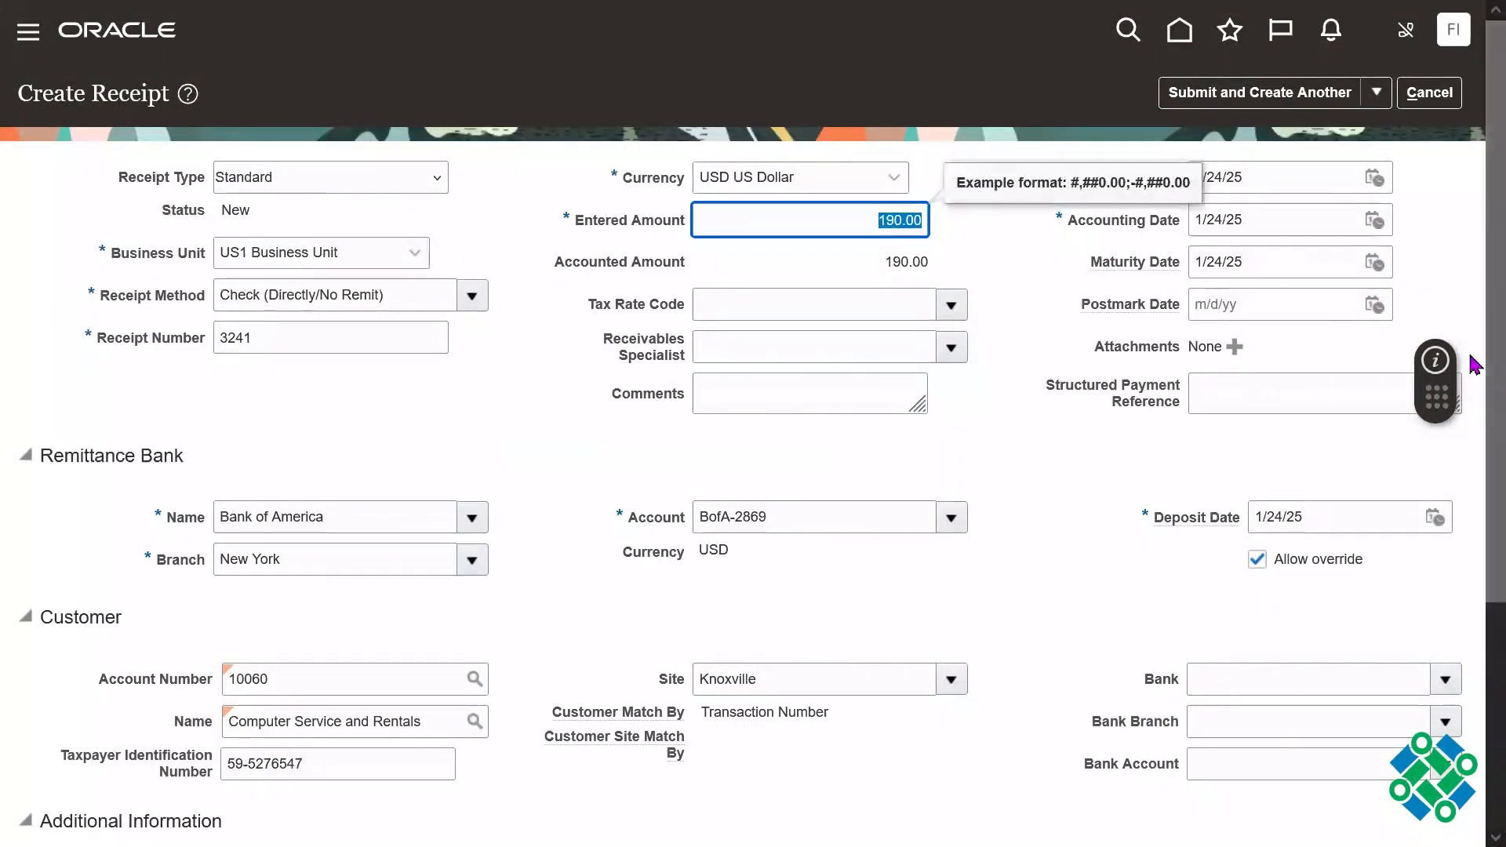
{"action": "scroll", "coordinate": [1469, 293], "scroll_direction": "down", "scroll_amount": 4}
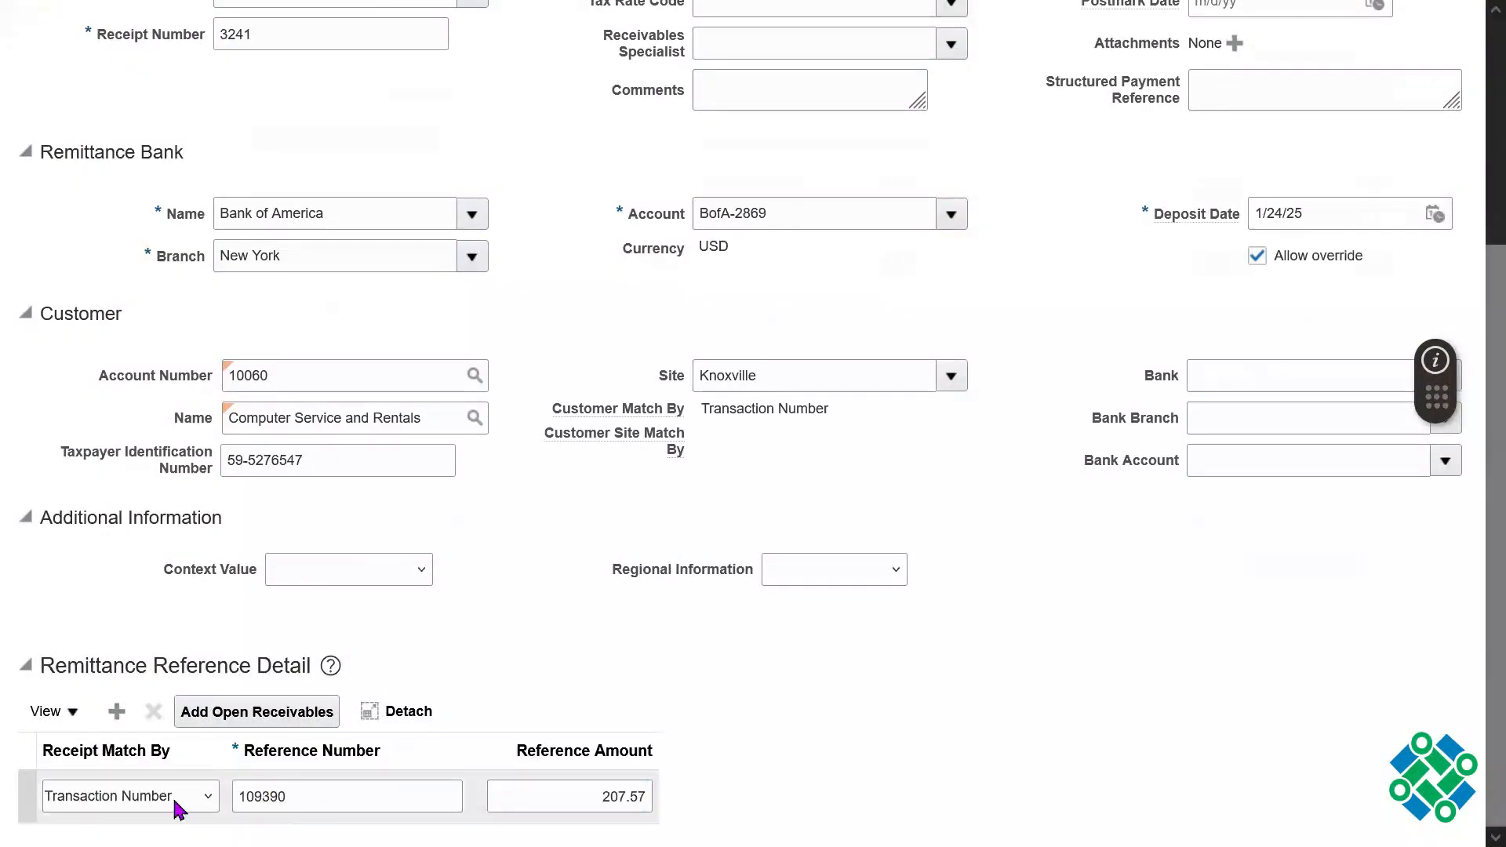
Step: Set the receipt's entered amount to 207.57, matching the invoice's reference amount
{"action": "left_click", "coordinate": [335, 785]}
{"action": "key", "text": "ctrl+a"}
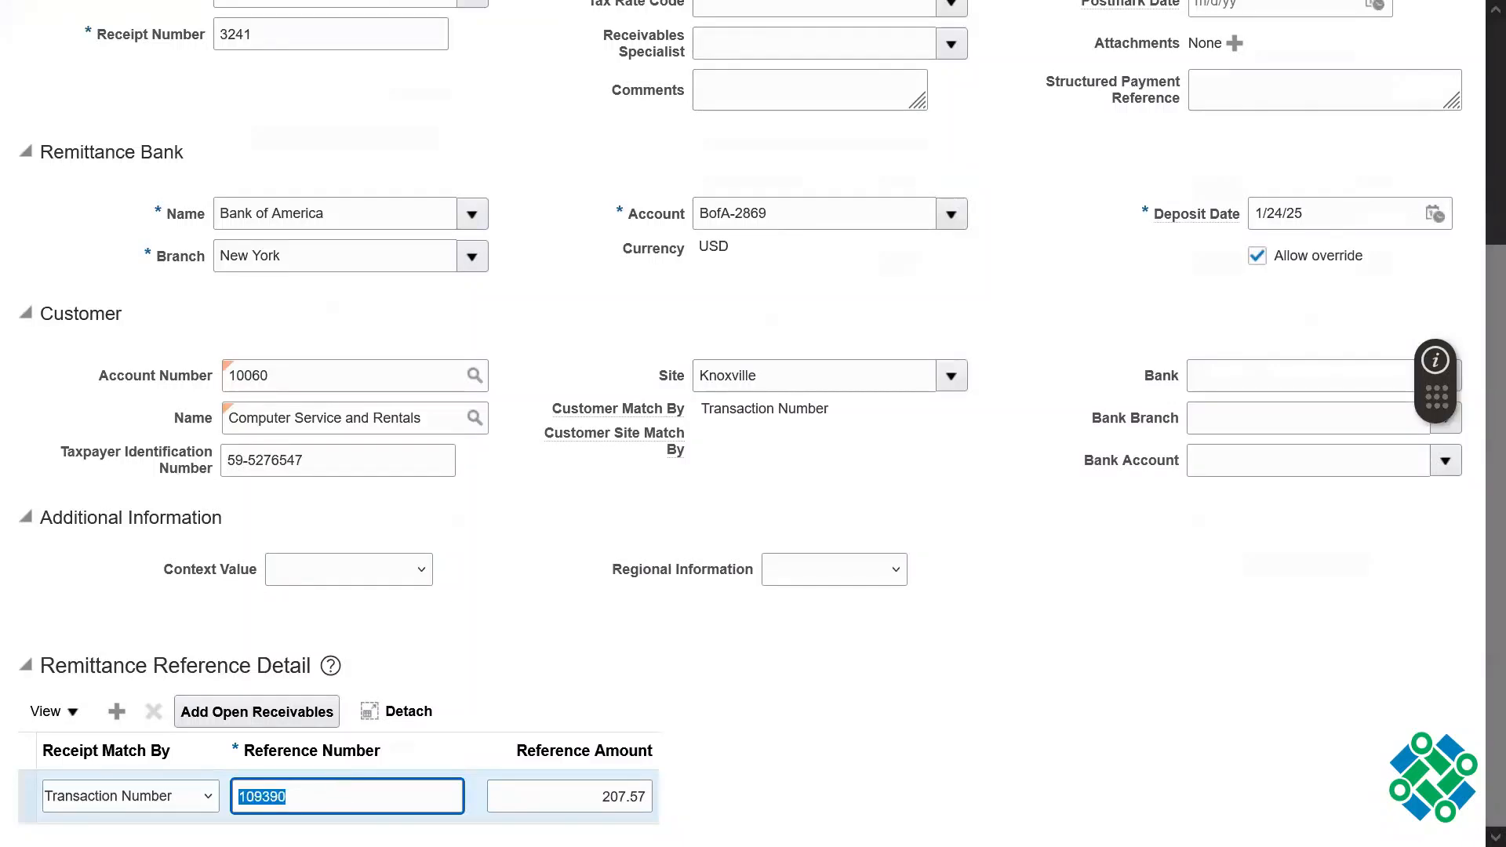
{"action": "key", "text": "Tab"}
{"action": "key", "text": "ctrl+c"}
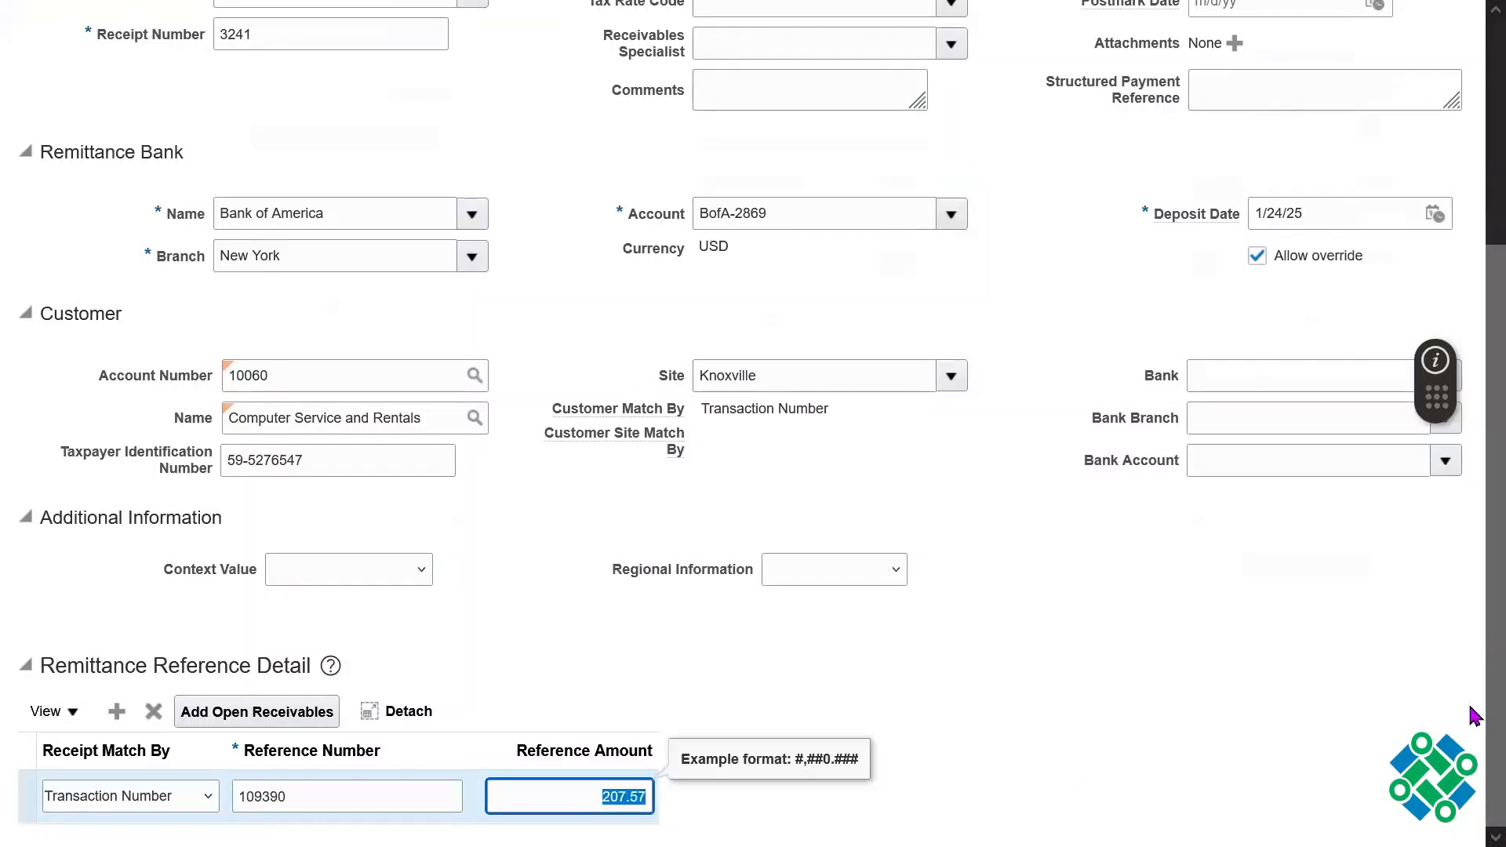
{"action": "scroll", "coordinate": [1476, 508], "scroll_direction": "up", "scroll_amount": 5}
{"action": "double_click", "coordinate": [861, 210]}
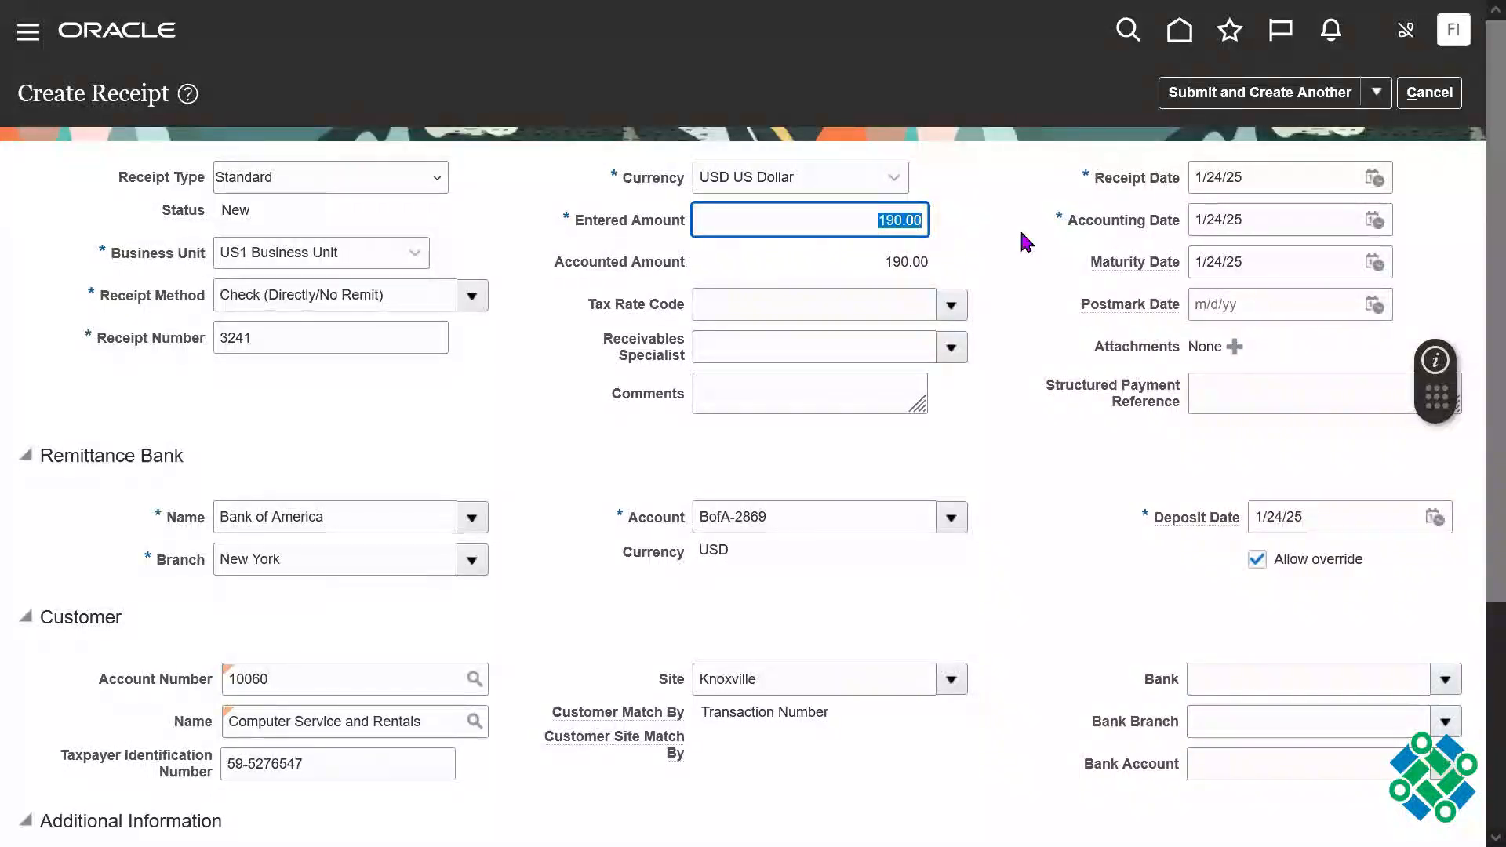
{"action": "key", "text": "ctrl+v"}
{"action": "key", "text": "Tab"}
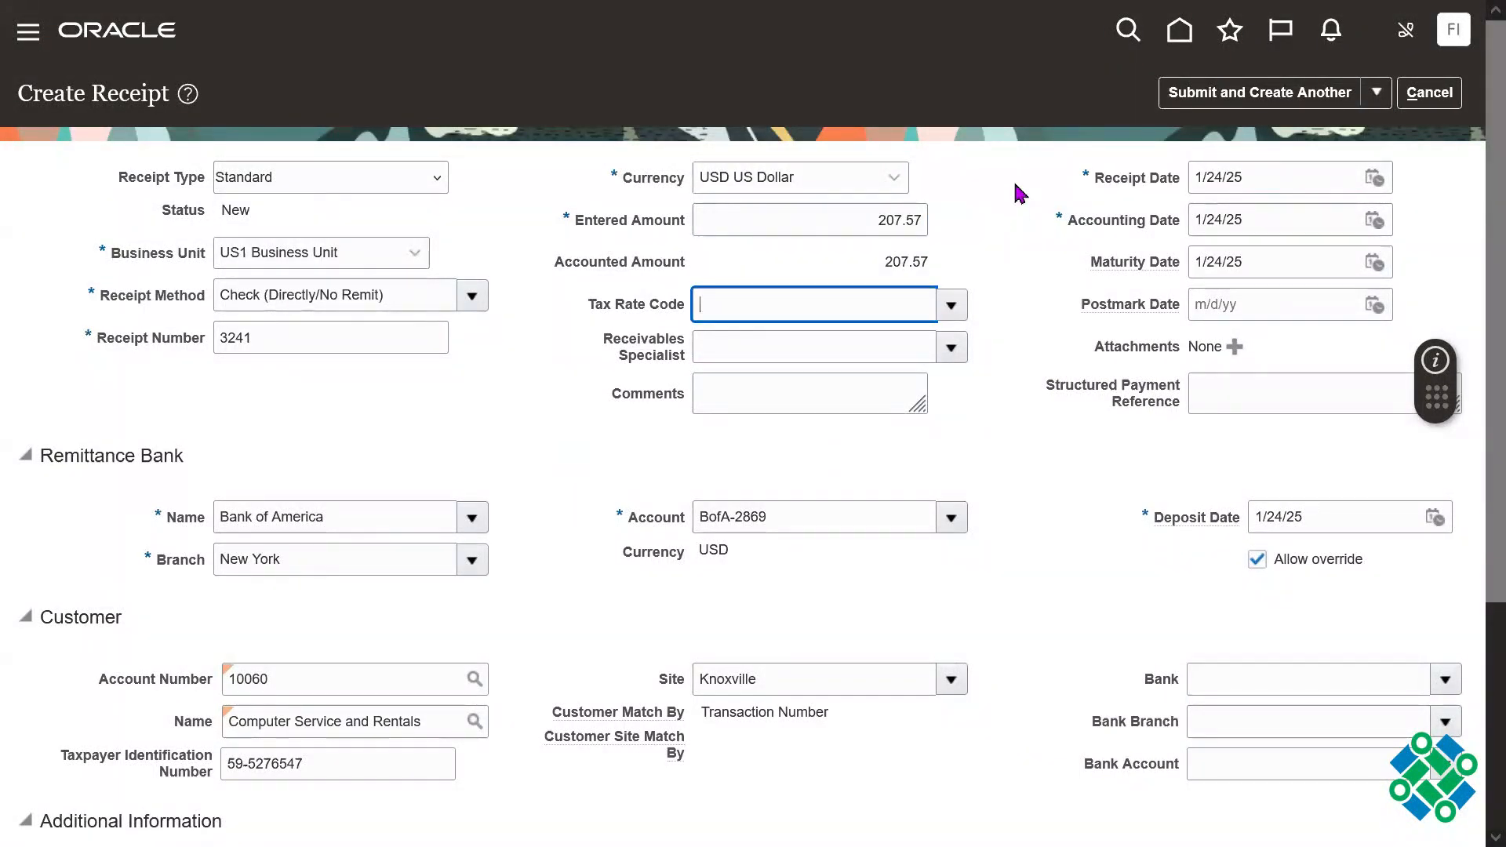
{"action": "left_click", "coordinate": [1014, 182]}
{"action": "left_click", "coordinate": [1009, 137]}
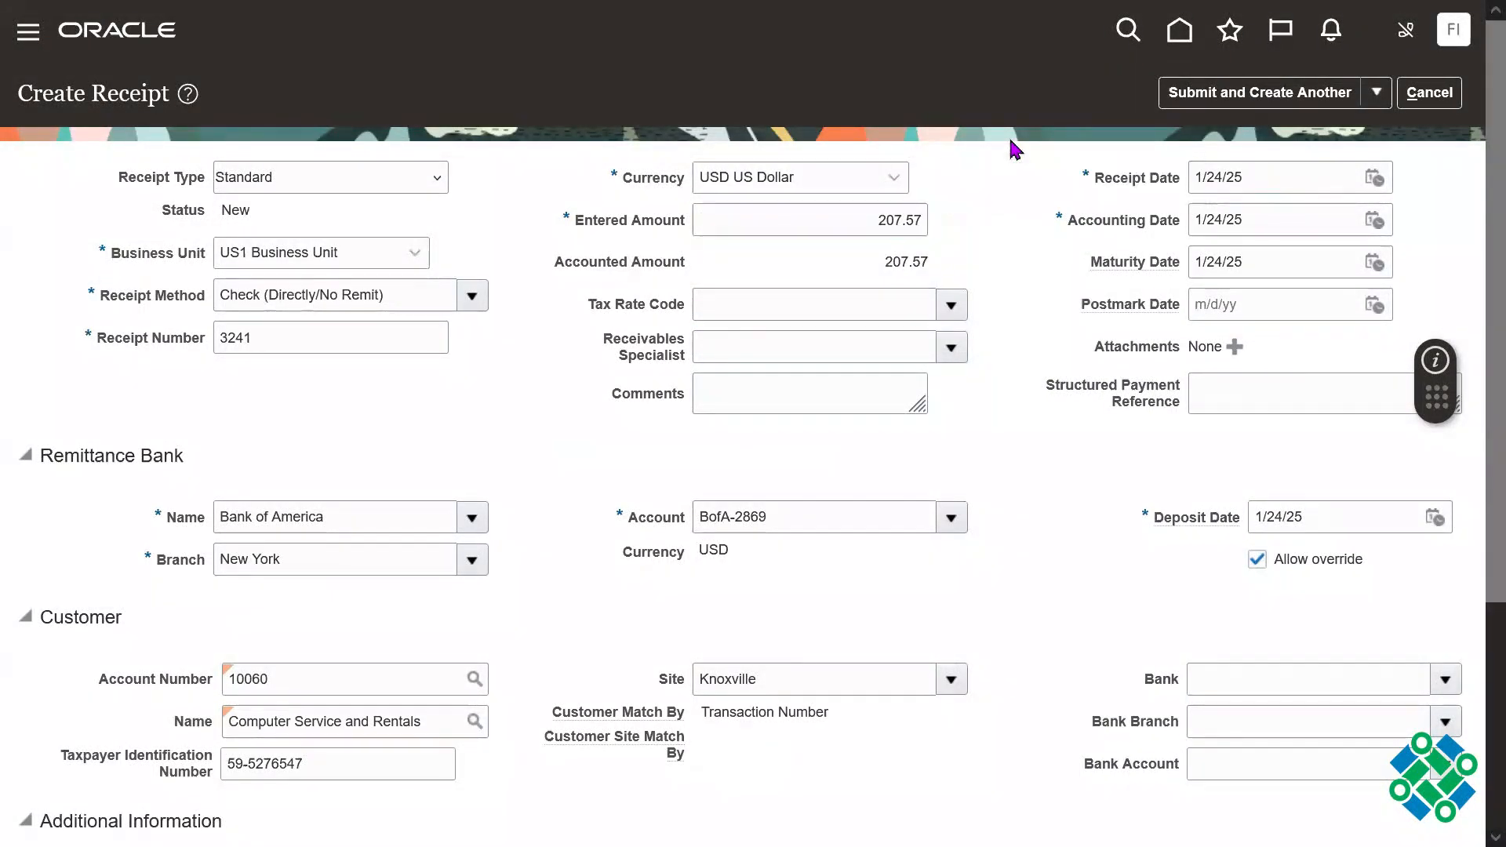
Step: Submit the receipt, dismiss the confirmation and return to the Accounts Receivable overview
{"action": "scroll", "coordinate": [1475, 306], "scroll_direction": "down", "scroll_amount": 4}
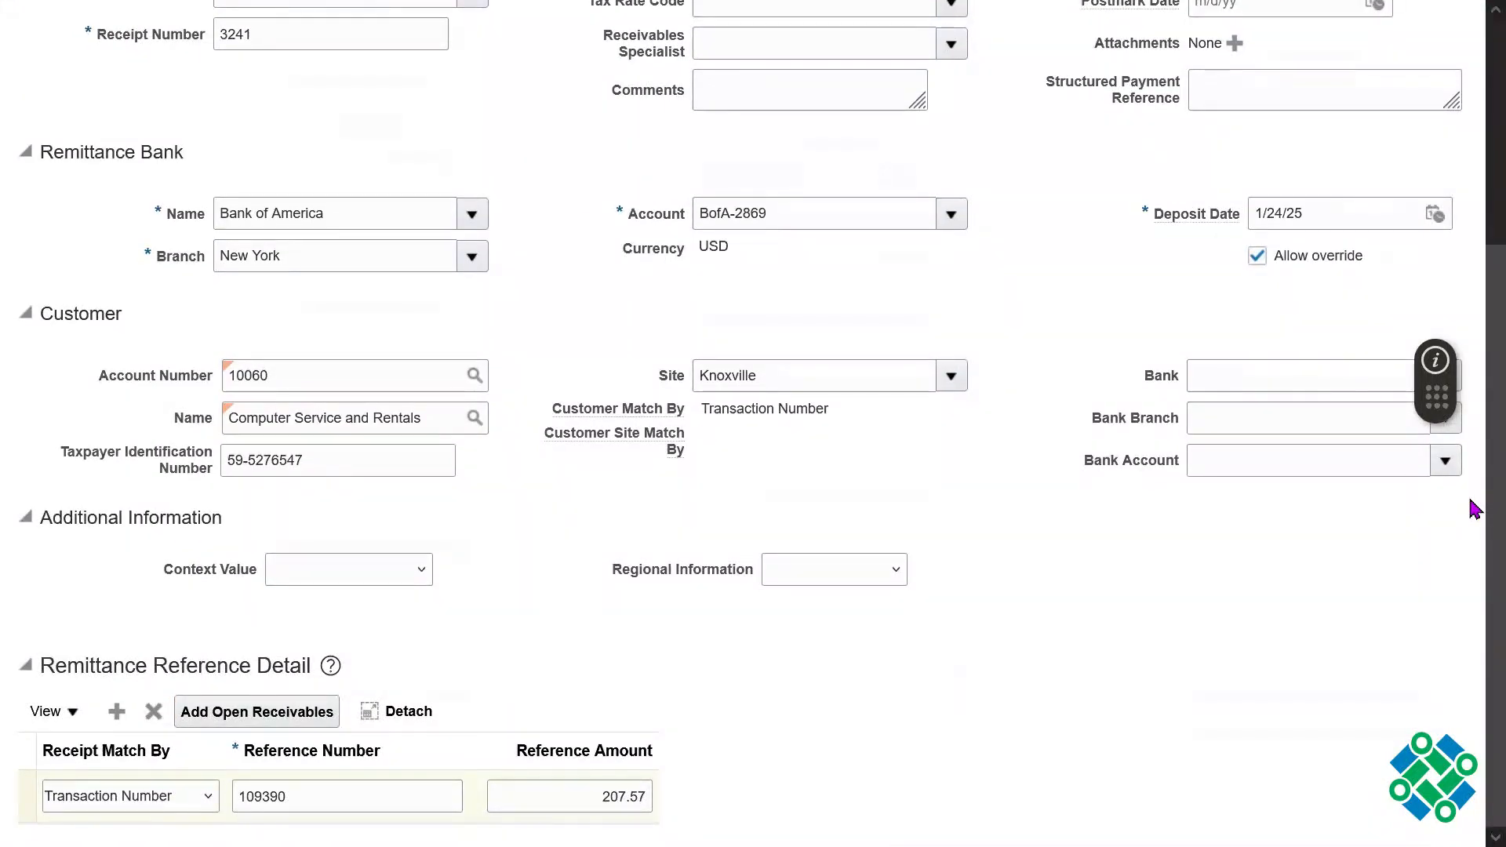
{"action": "scroll", "coordinate": [1471, 392], "scroll_direction": "up", "scroll_amount": 4}
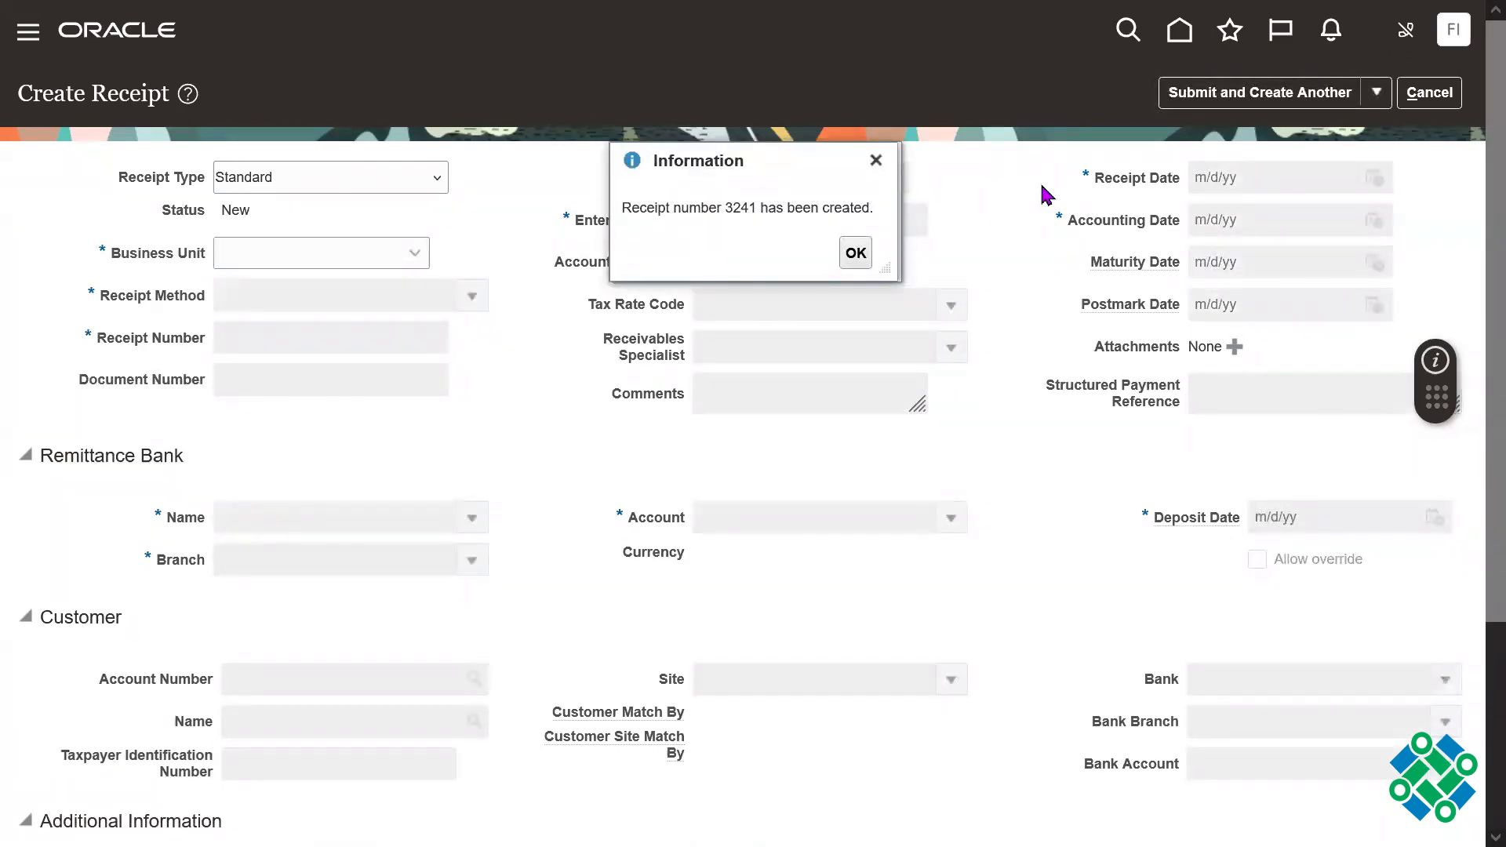
{"action": "left_click", "coordinate": [856, 253]}
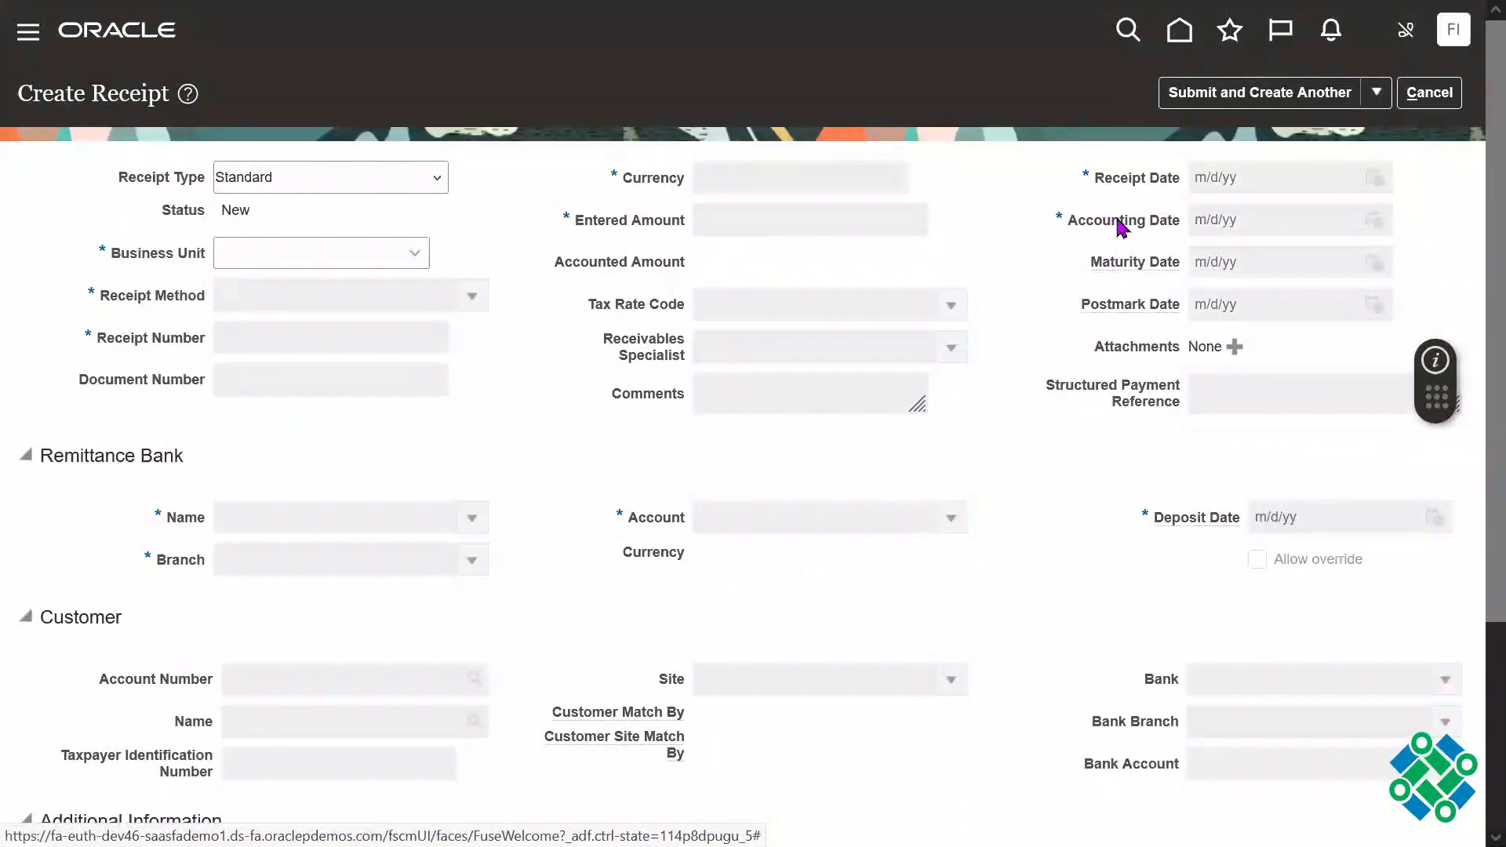
{"action": "left_click", "coordinate": [1430, 95]}
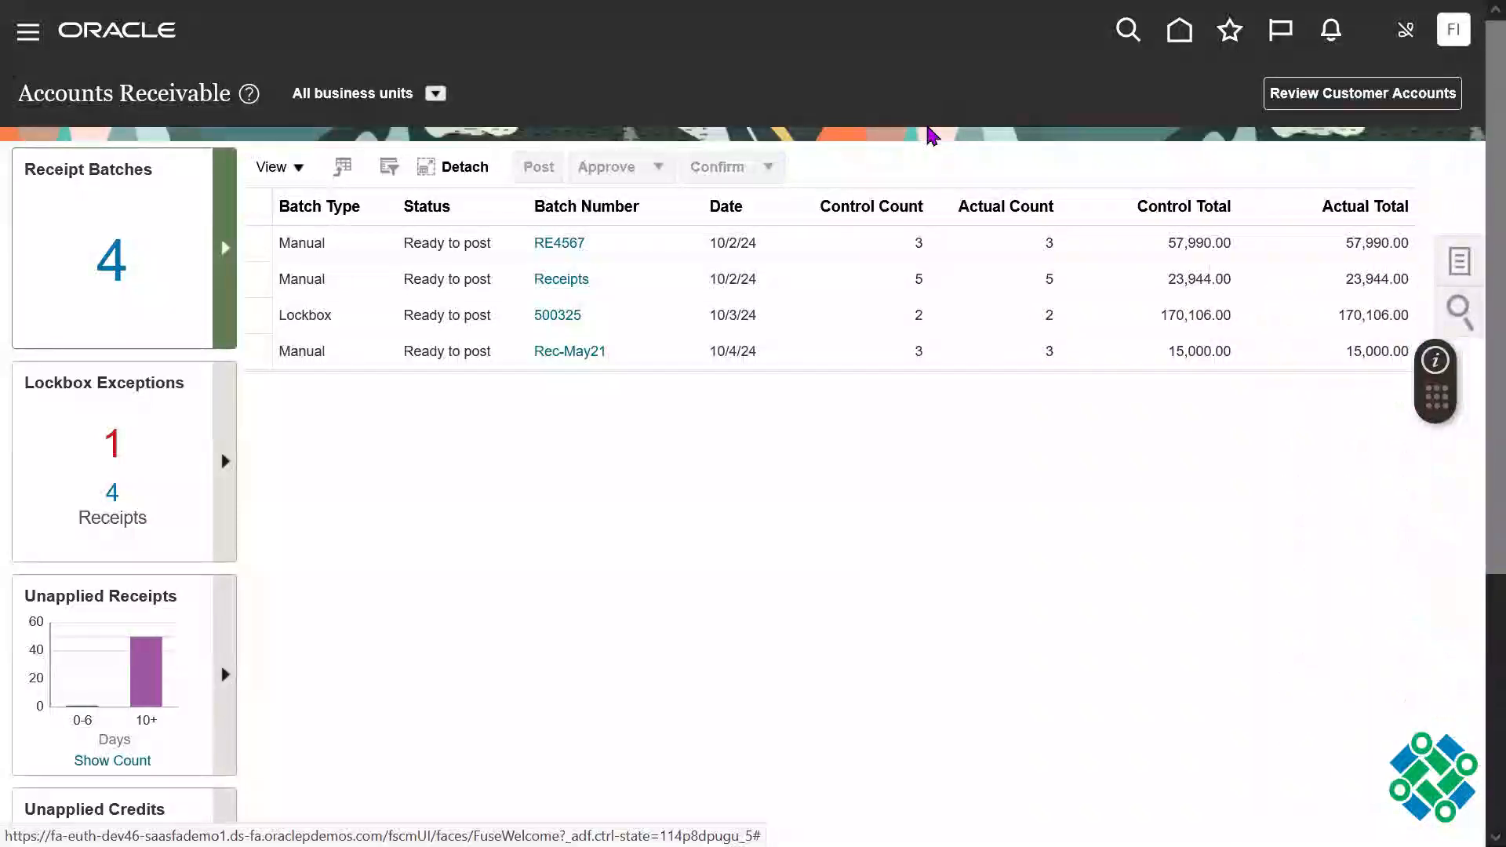
Step: Return to the home page, look for Cash Management among the categories and open the selection of apps to add
{"action": "key", "text": "F11"}
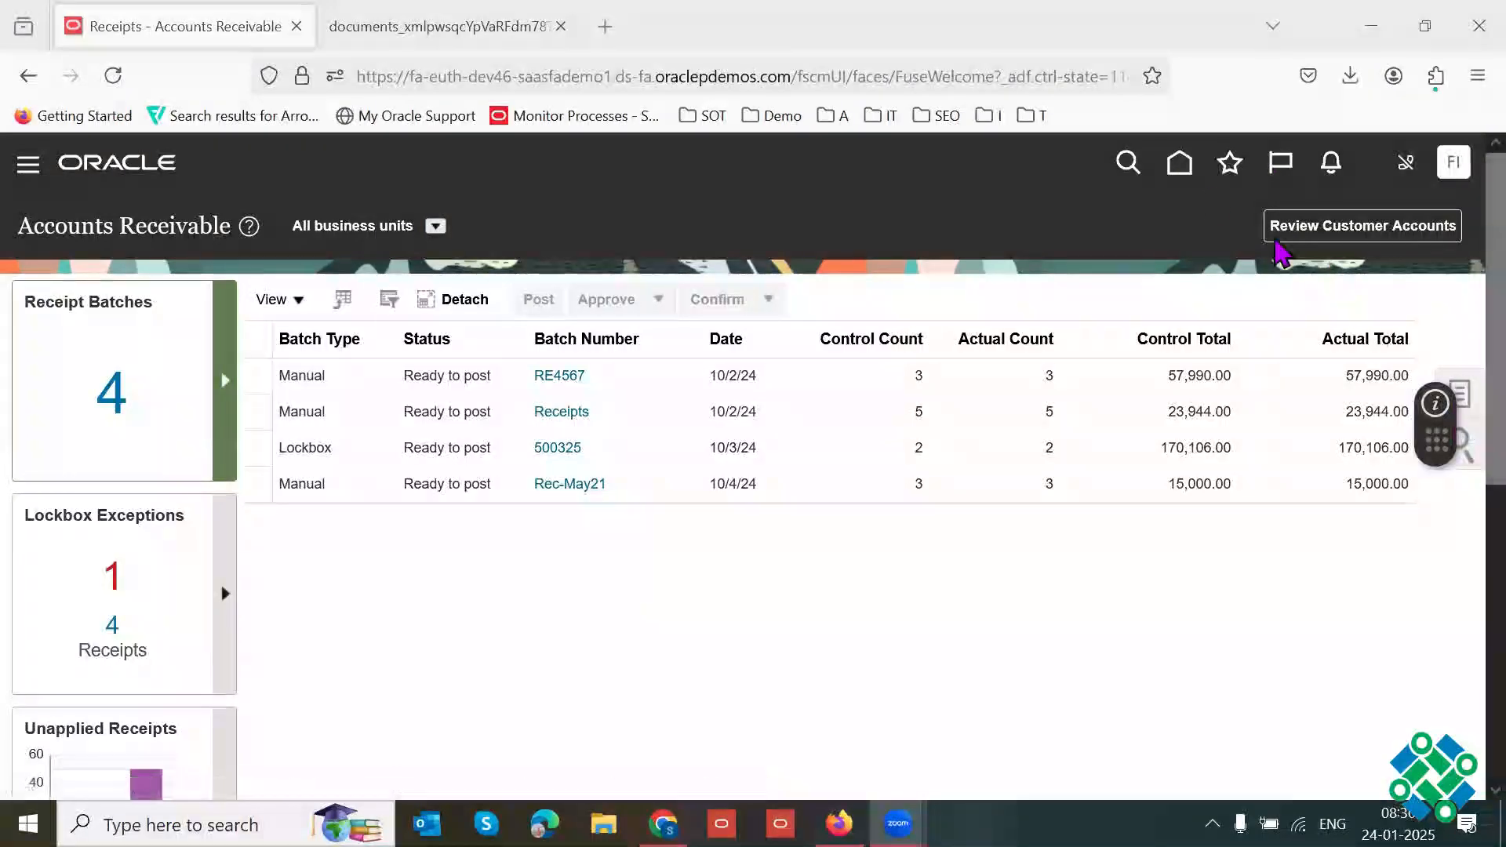
{"action": "left_click", "coordinate": [1180, 162]}
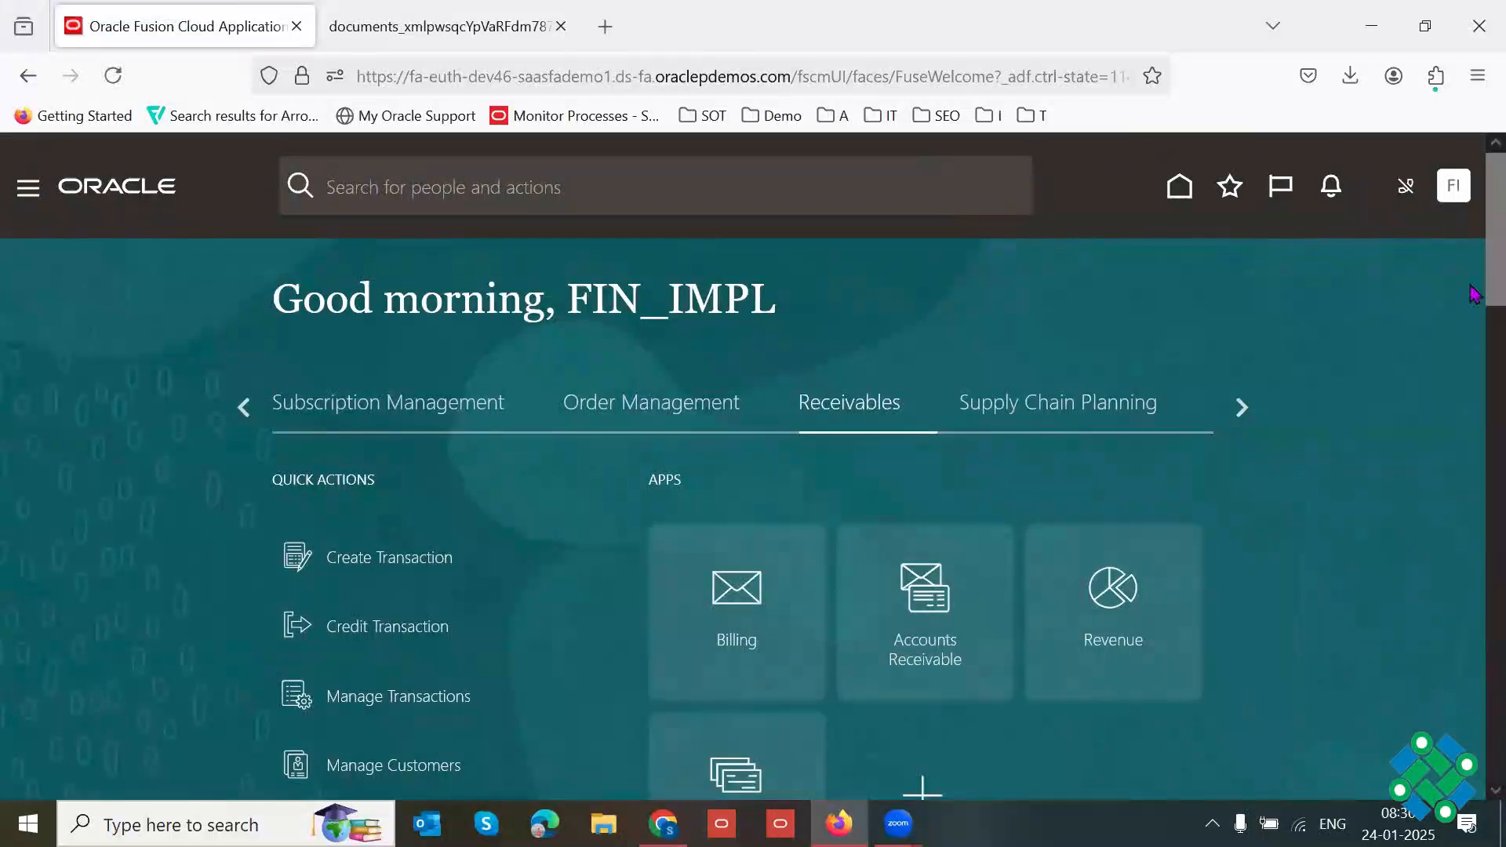
{"action": "scroll", "coordinate": [1475, 259], "scroll_direction": "down", "scroll_amount": 1}
{"action": "scroll", "coordinate": [1475, 259], "scroll_direction": "down", "scroll_amount": 2}
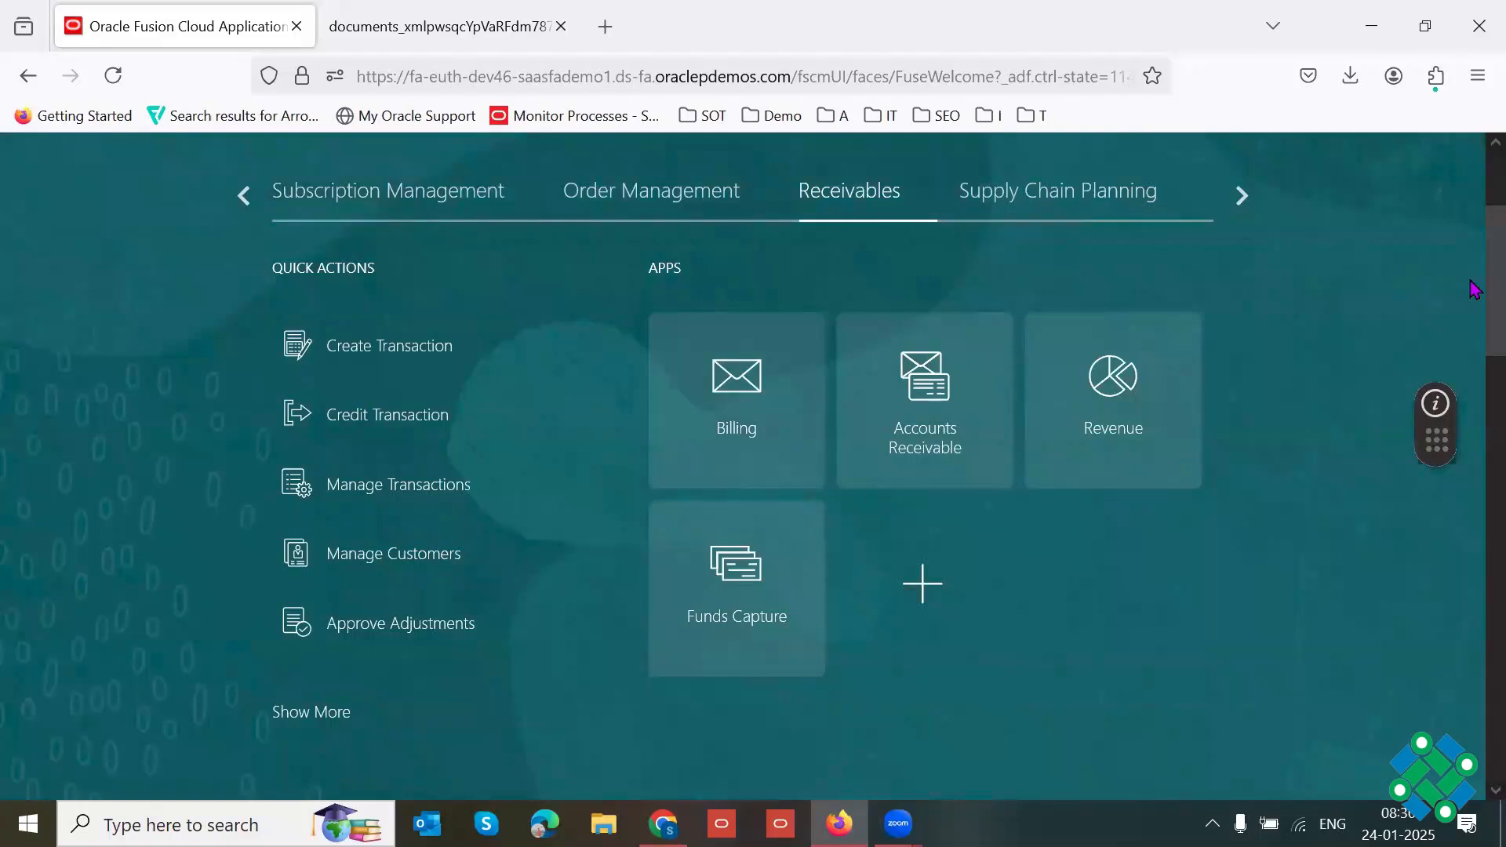
{"action": "scroll", "coordinate": [1475, 282], "scroll_direction": "up", "scroll_amount": 1}
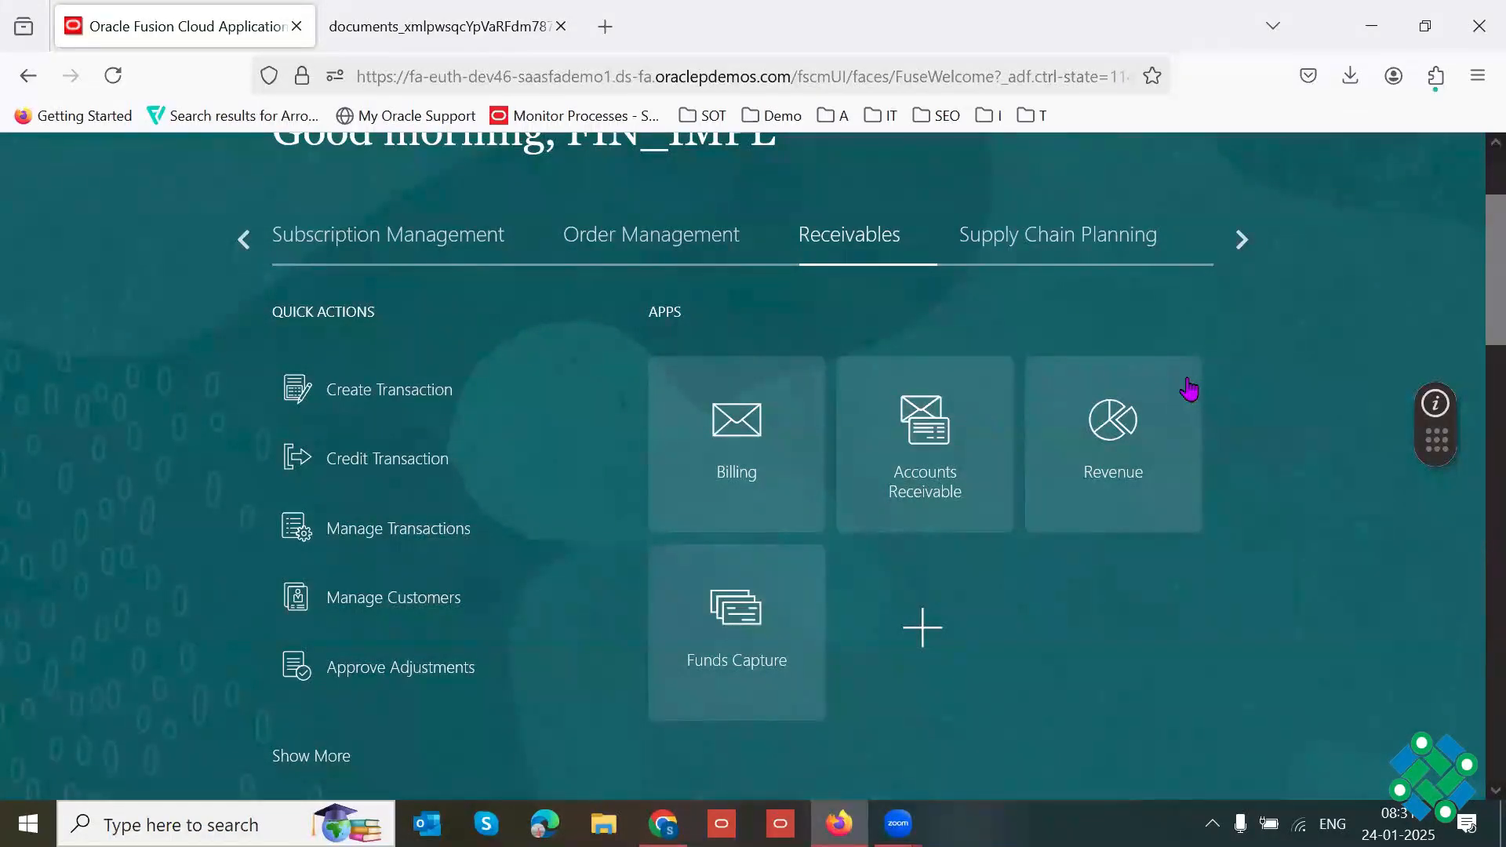
{"action": "left_click", "coordinate": [1243, 241]}
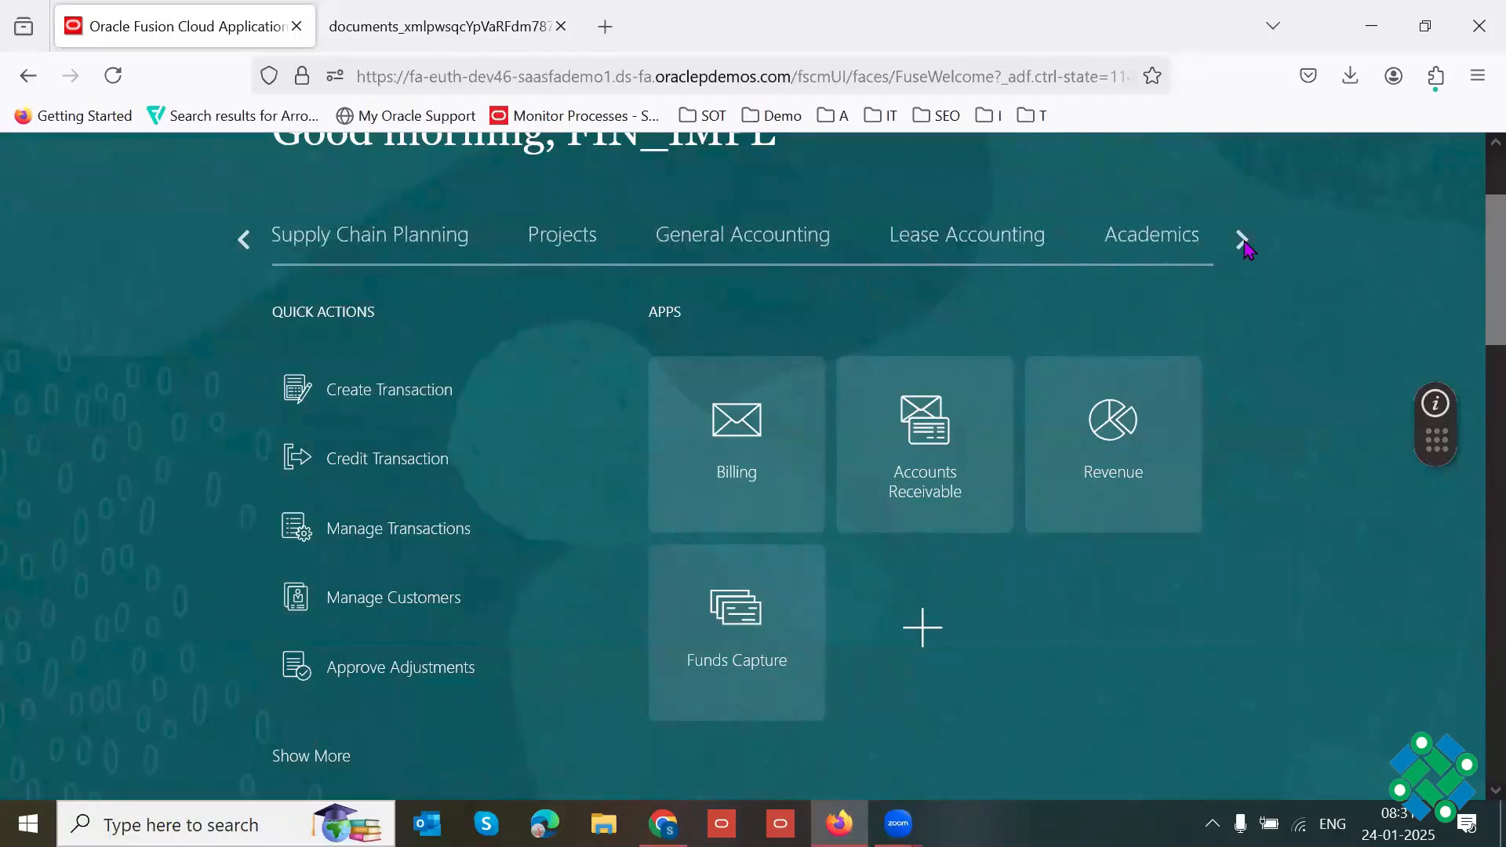
{"action": "left_click", "coordinate": [1246, 245]}
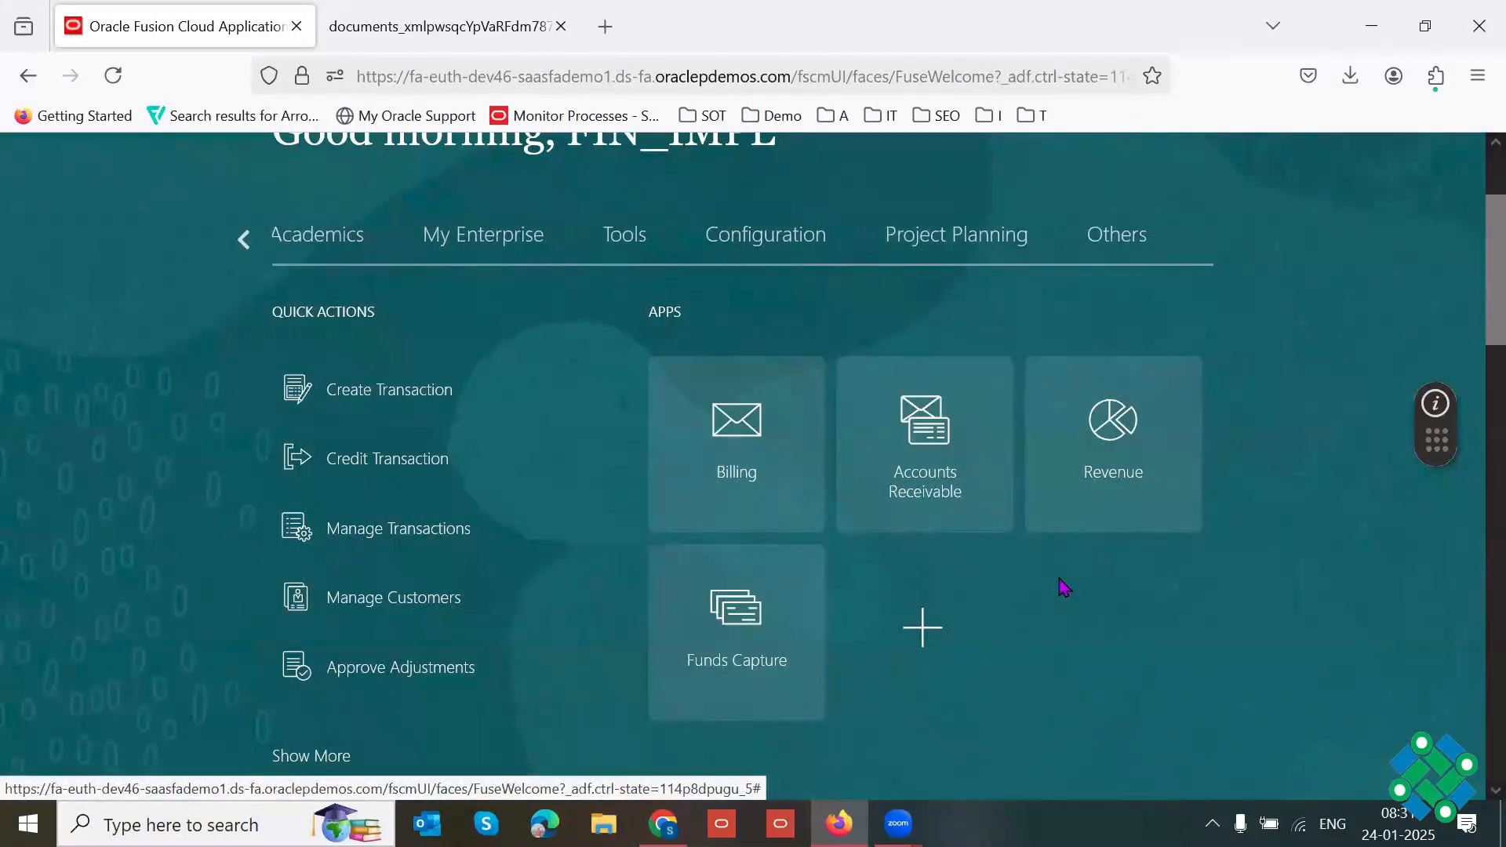
{"action": "left_click", "coordinate": [929, 639]}
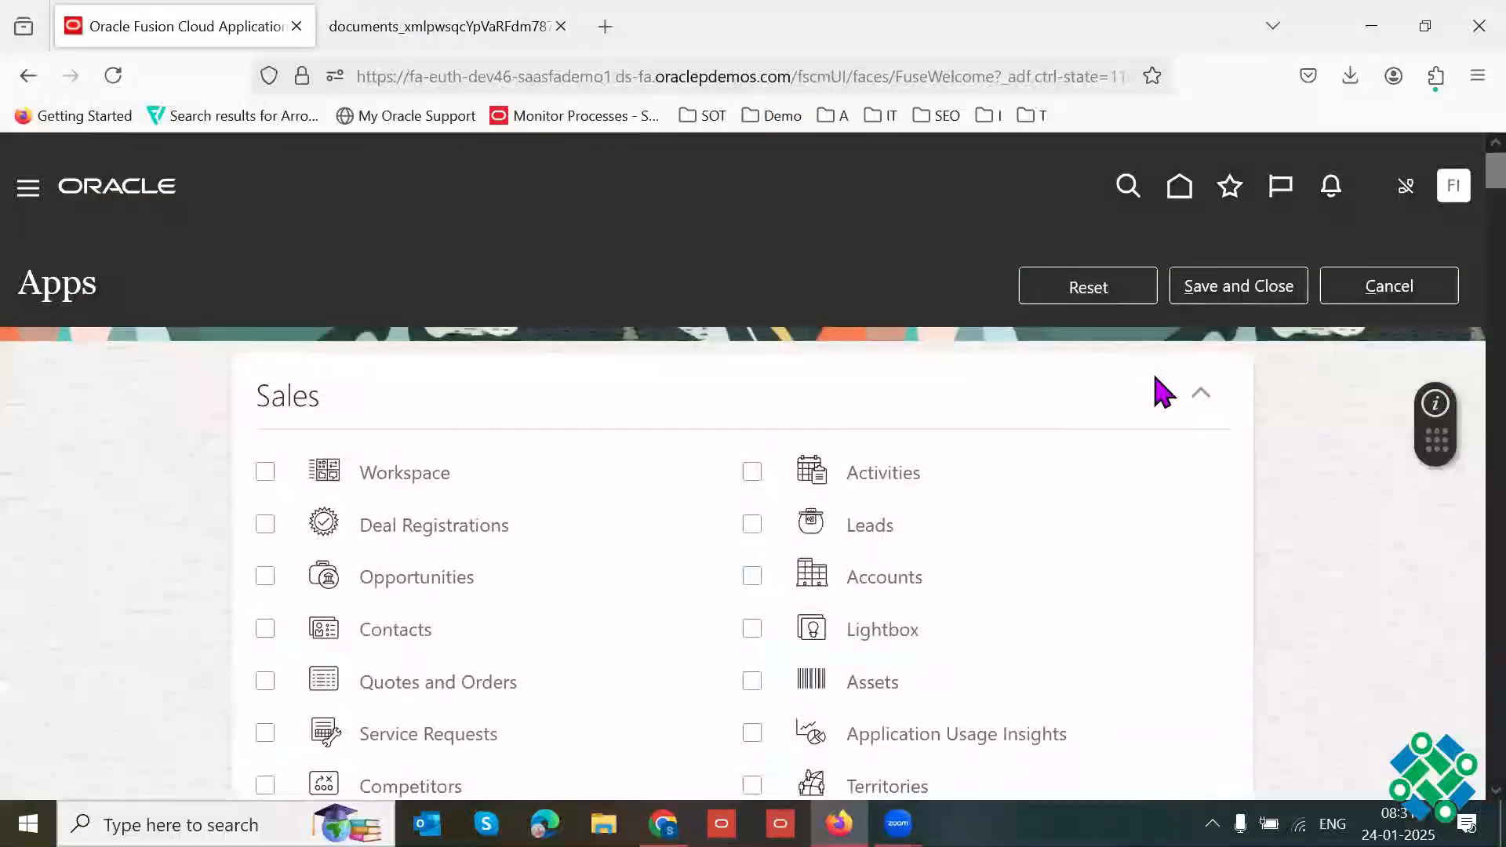
Step: Add the Cash Management apps Cash Balances and Bank Statements and Reconciliation to the home page and save the selection
{"action": "key", "text": "ctrl+f"}
{"action": "type", "text": "Cahs"}
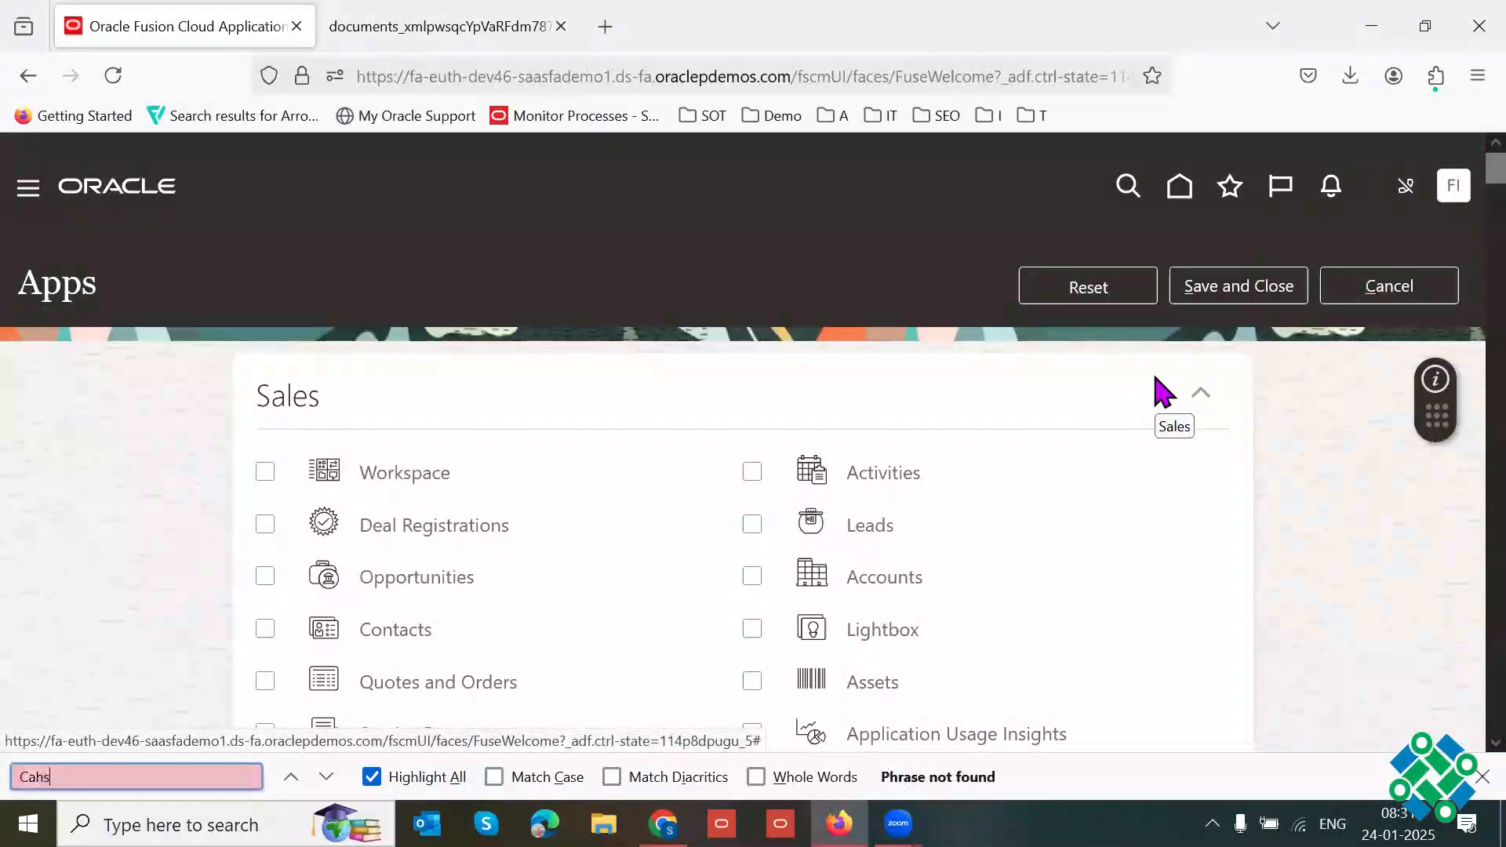
{"action": "key", "text": "BackSpace"}
{"action": "key", "text": "BackSpace"}
{"action": "type", "text": "sh"}
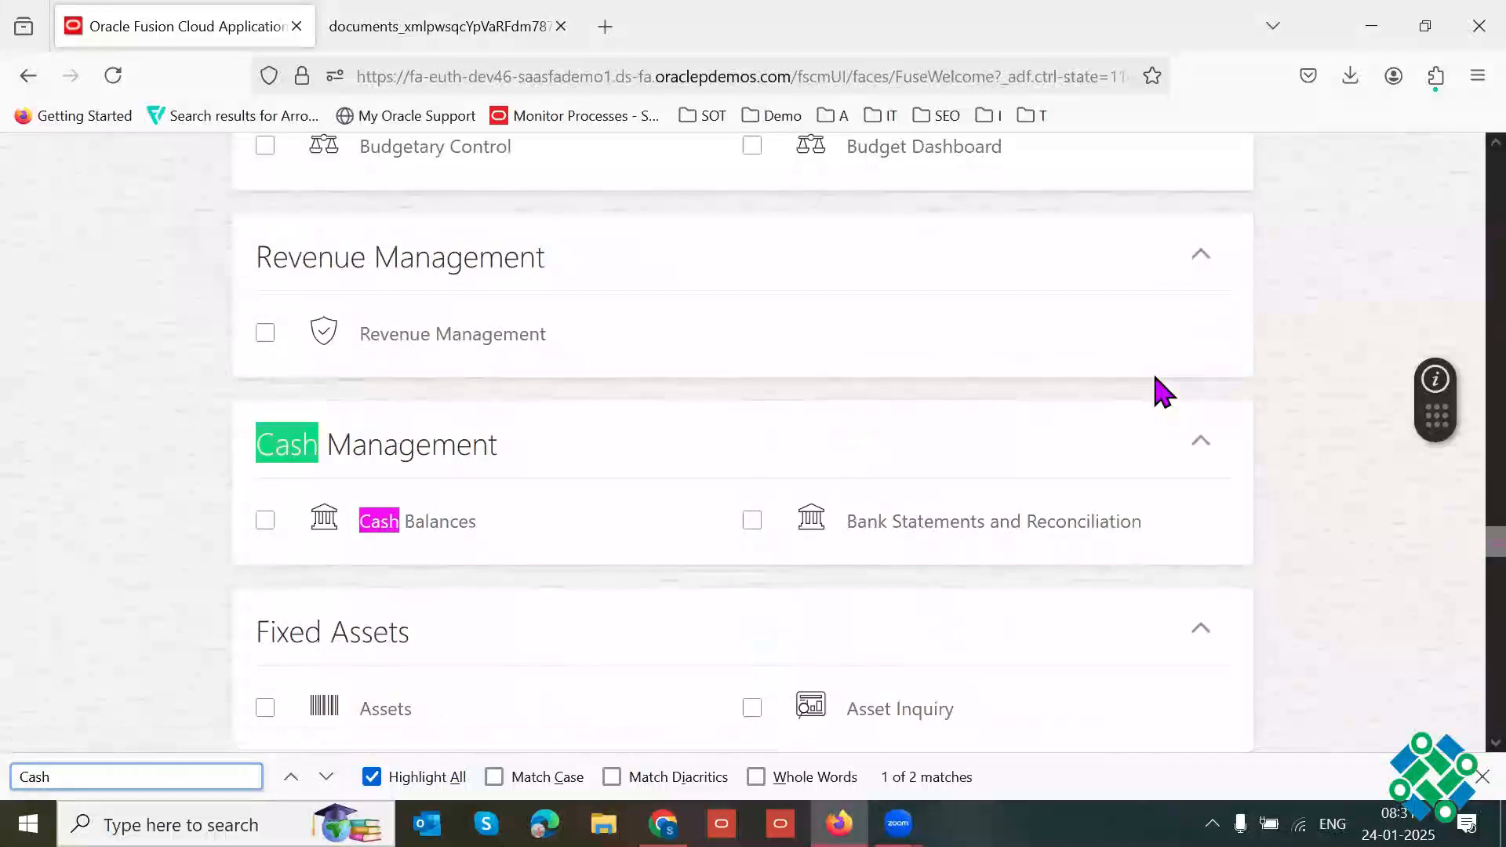
{"action": "left_click", "coordinate": [261, 521]}
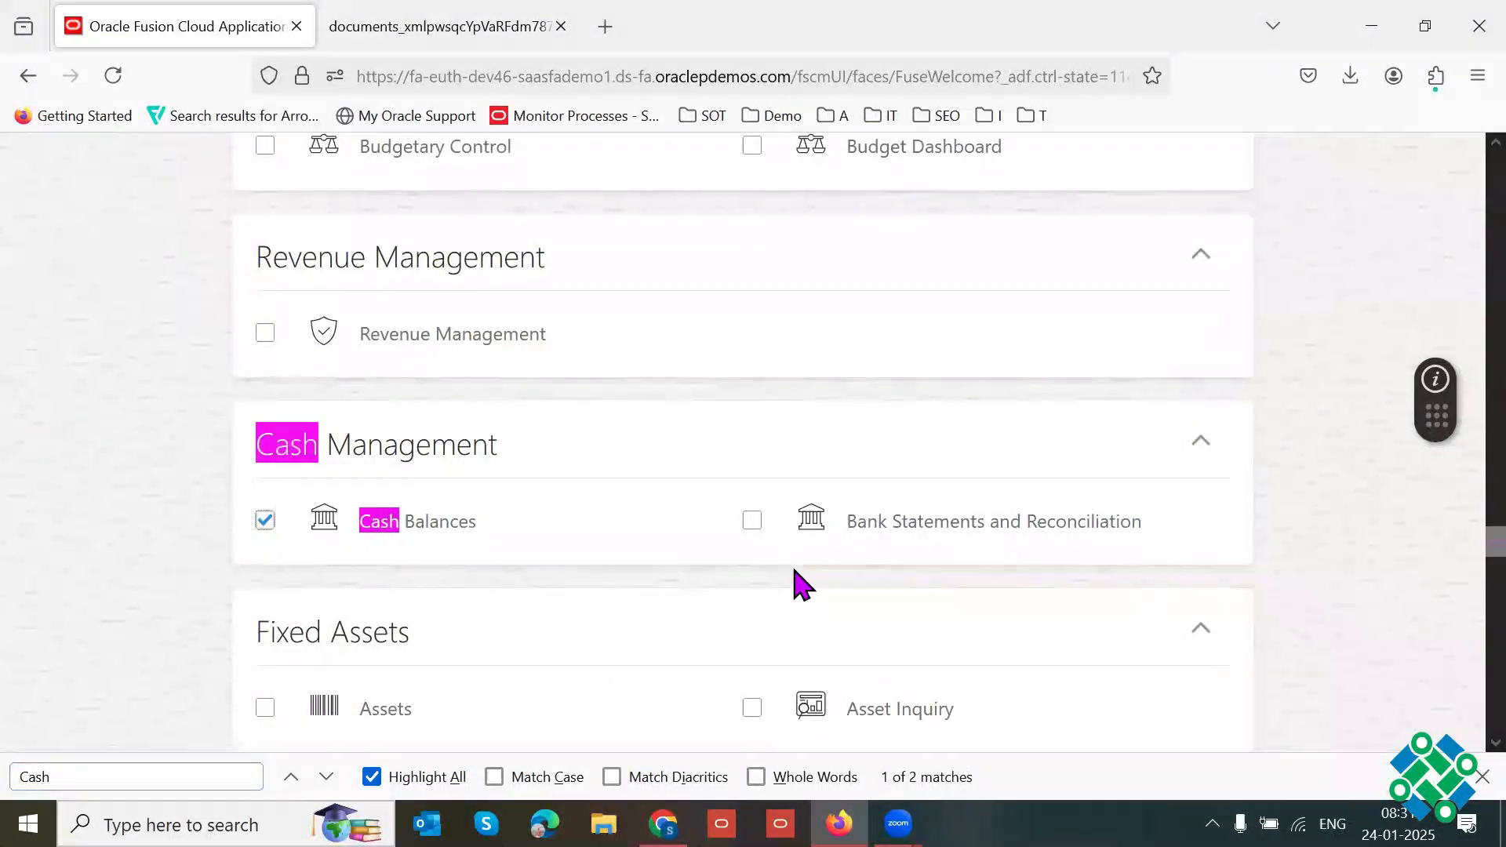
{"action": "left_click", "coordinate": [753, 523]}
{"action": "left_click_drag", "start_coordinate": [499, 445], "coordinate": [256, 445]}
{"action": "left_click", "coordinate": [1482, 777]}
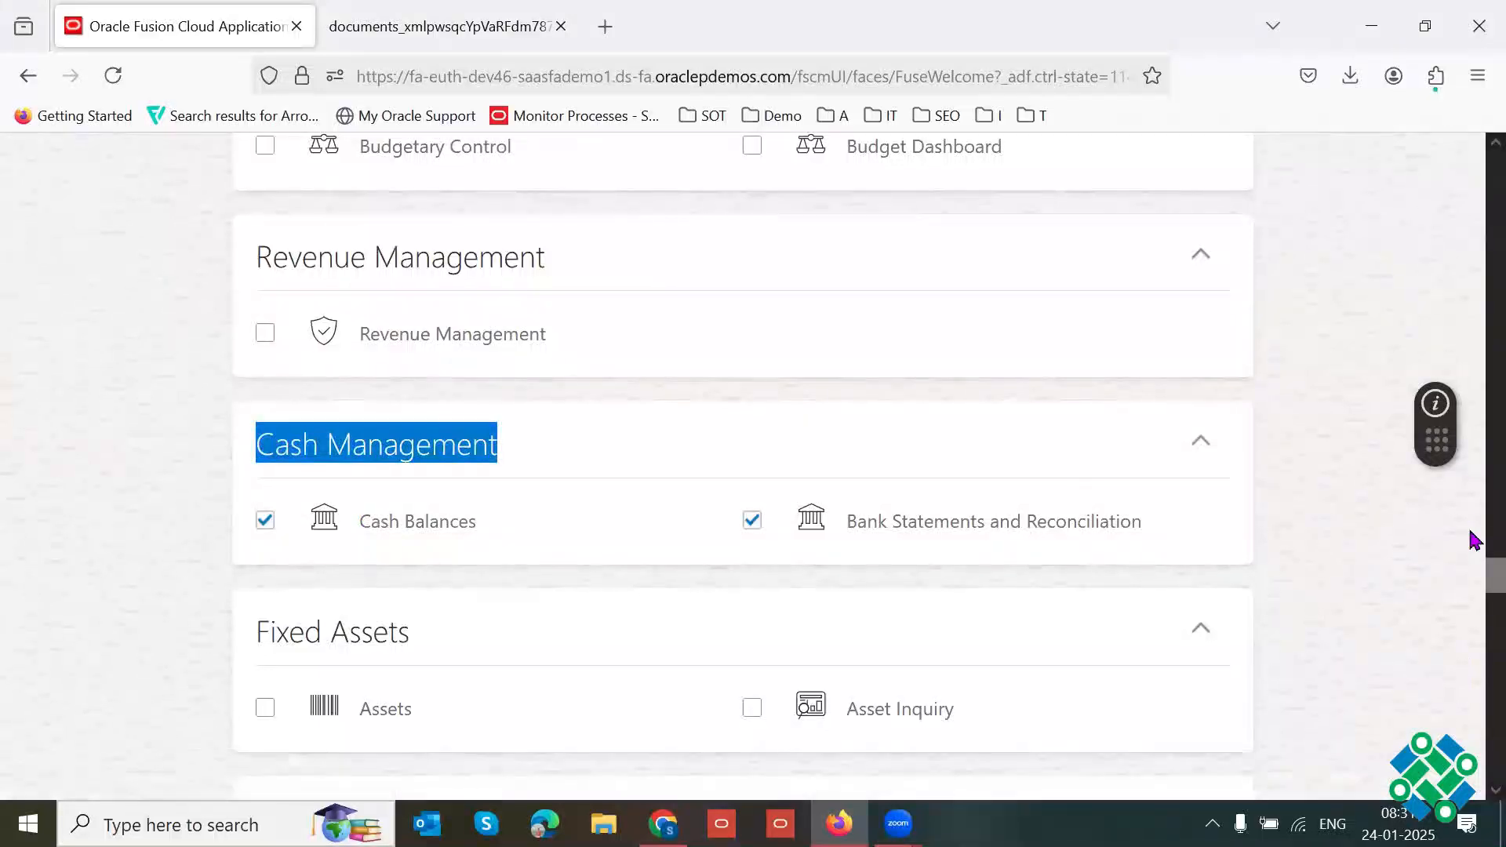
{"action": "left_click_drag", "start_coordinate": [1474, 581], "coordinate": [1470, 153]}
{"action": "left_click", "coordinate": [1234, 289]}
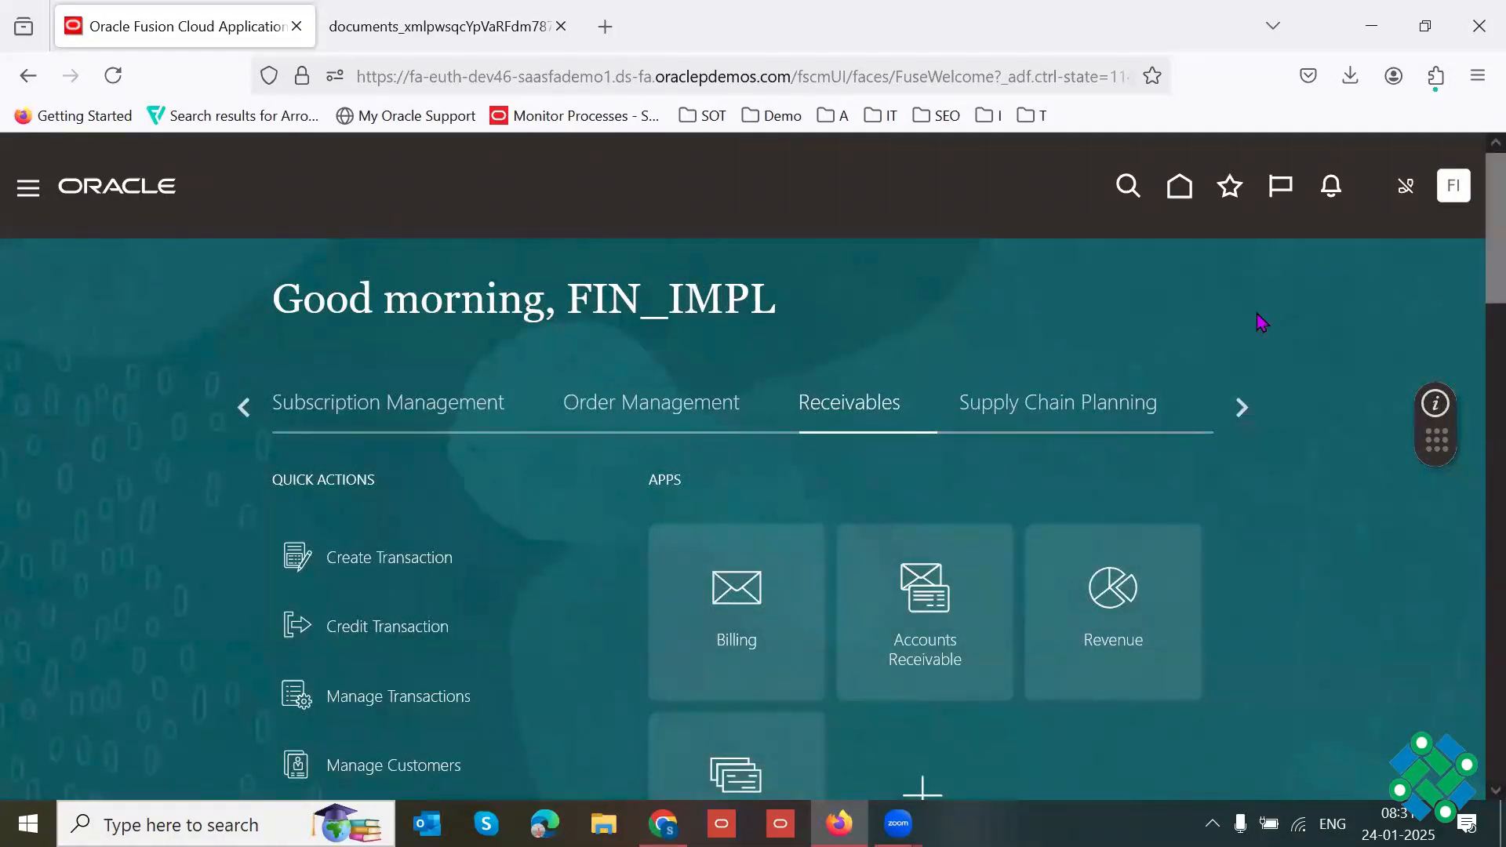
Step: Open the Bank Statements and Reconciliation work area from Cash Management
{"action": "key", "text": "F11"}
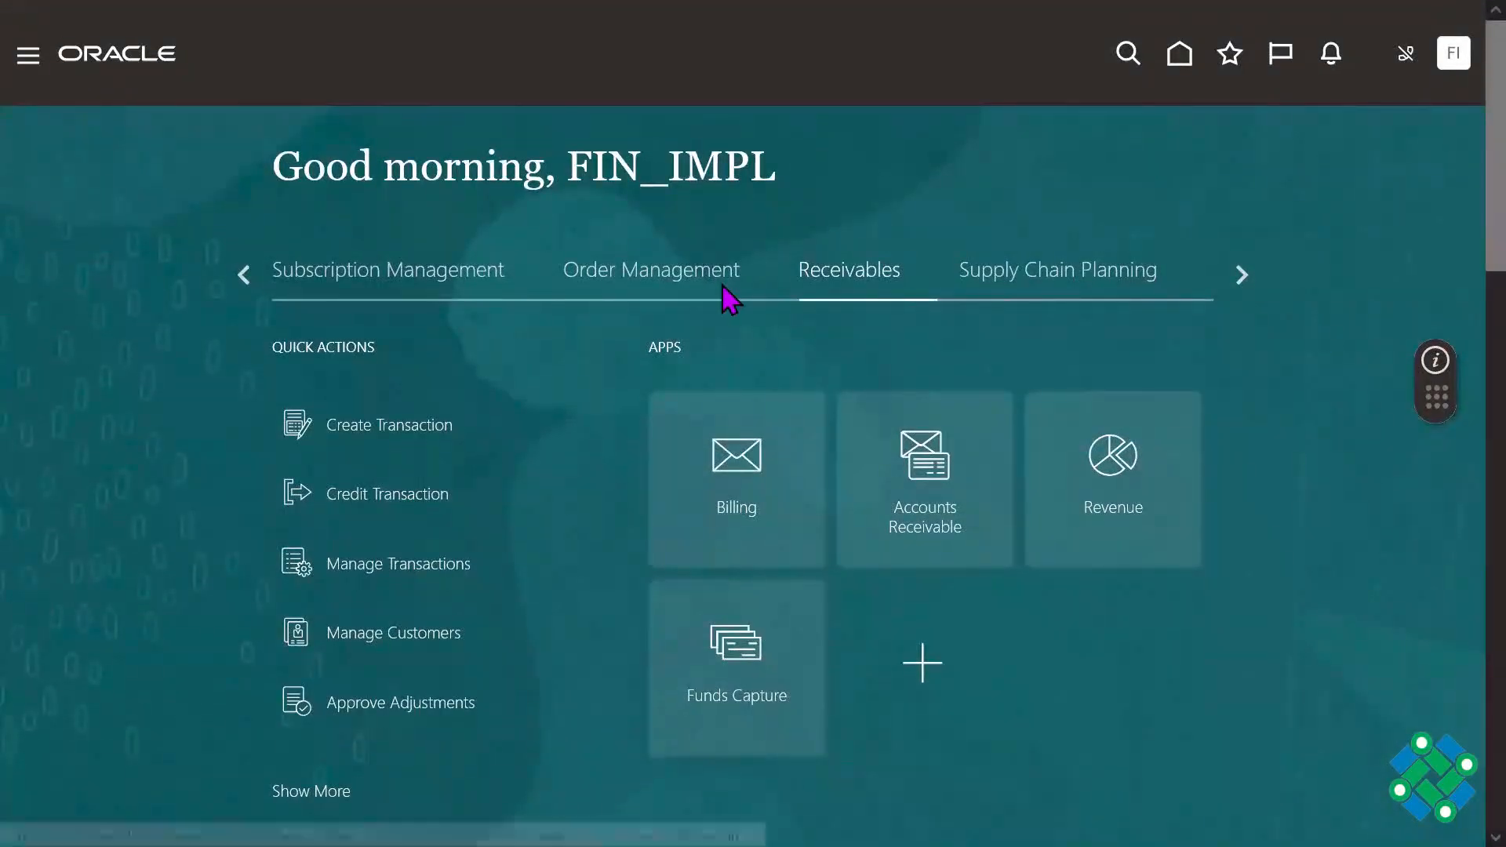
{"action": "left_click", "coordinate": [1246, 282]}
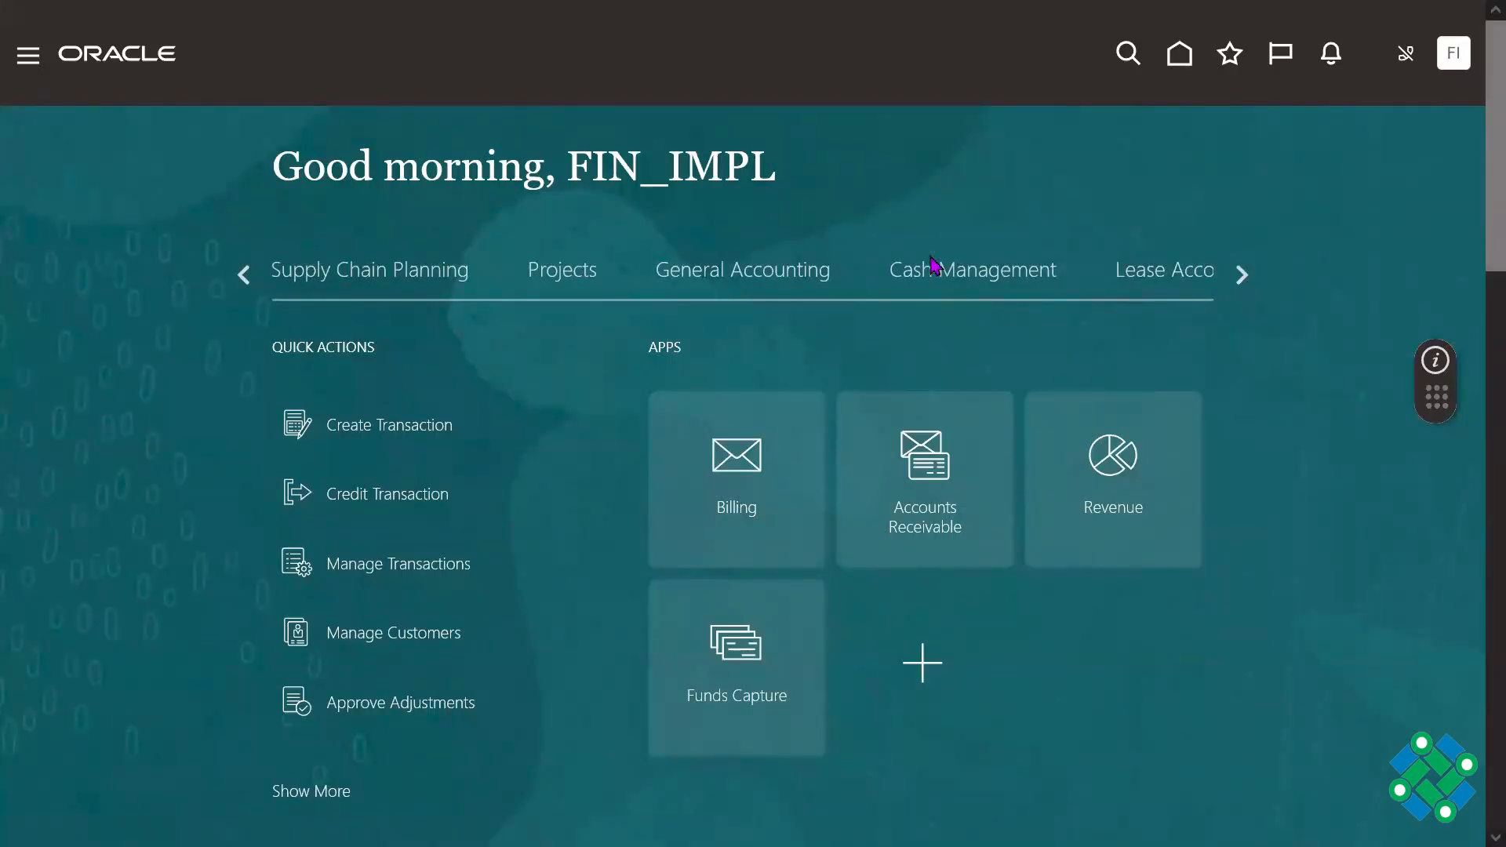
{"action": "left_click", "coordinate": [923, 273]}
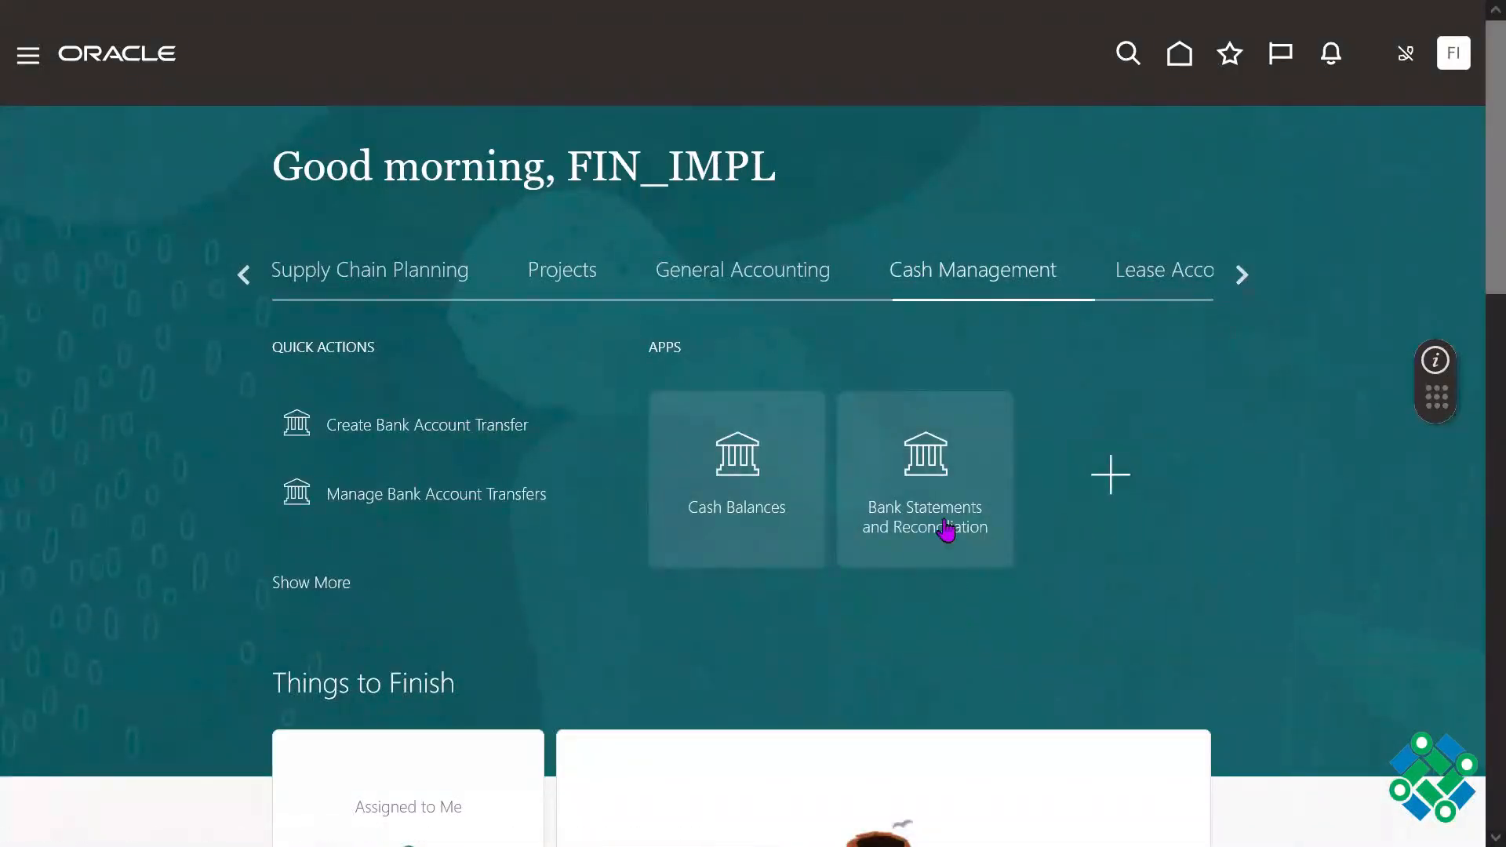
{"action": "left_click", "coordinate": [944, 469]}
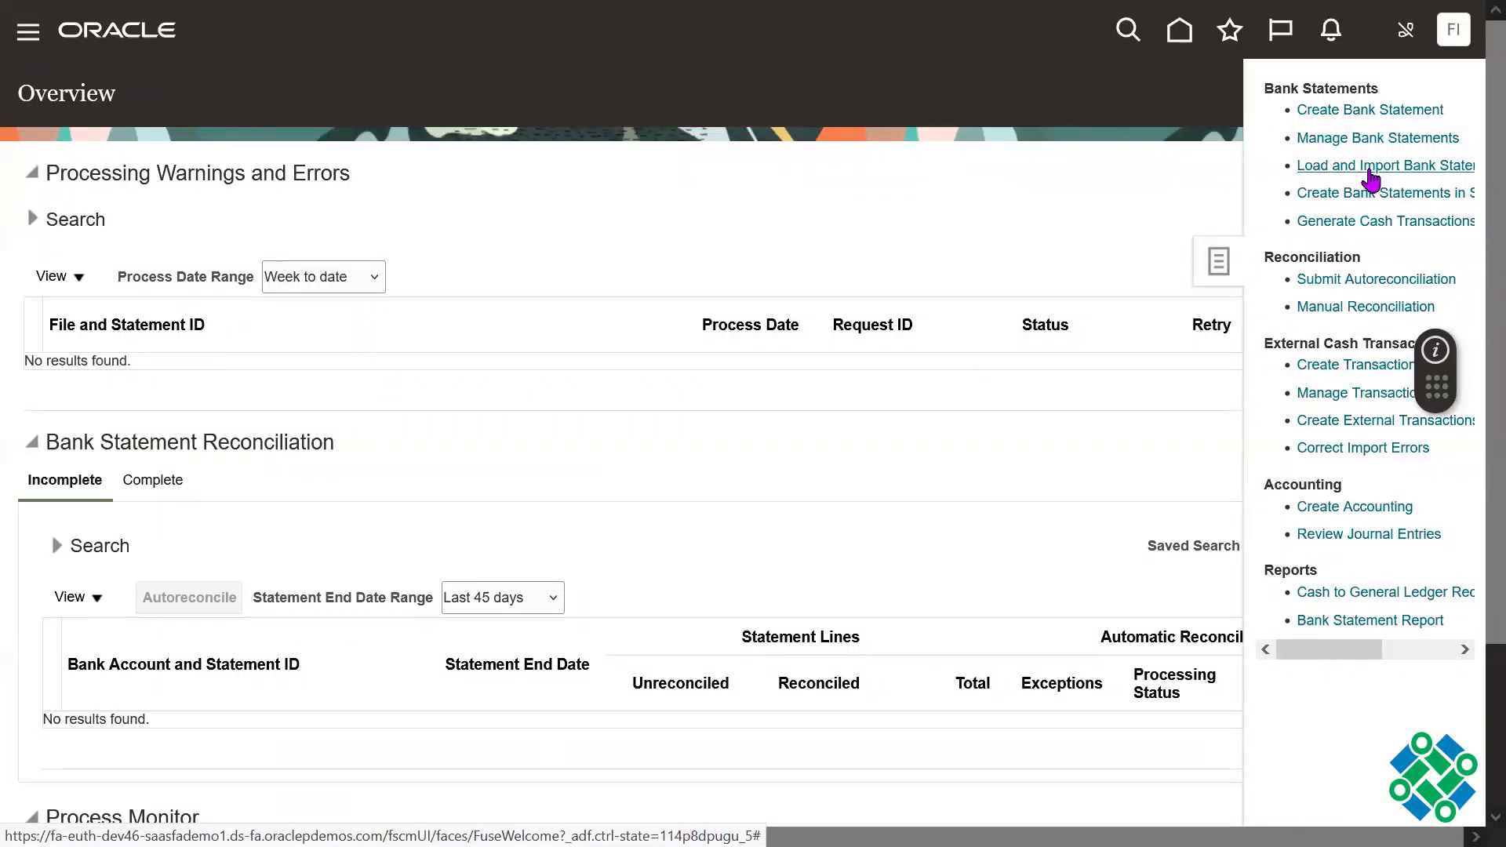
Step: Examine the available tasks for creating and importing bank statements and for reconciliation
{"action": "left_click_drag", "start_coordinate": [1351, 259], "coordinate": [1291, 259]}
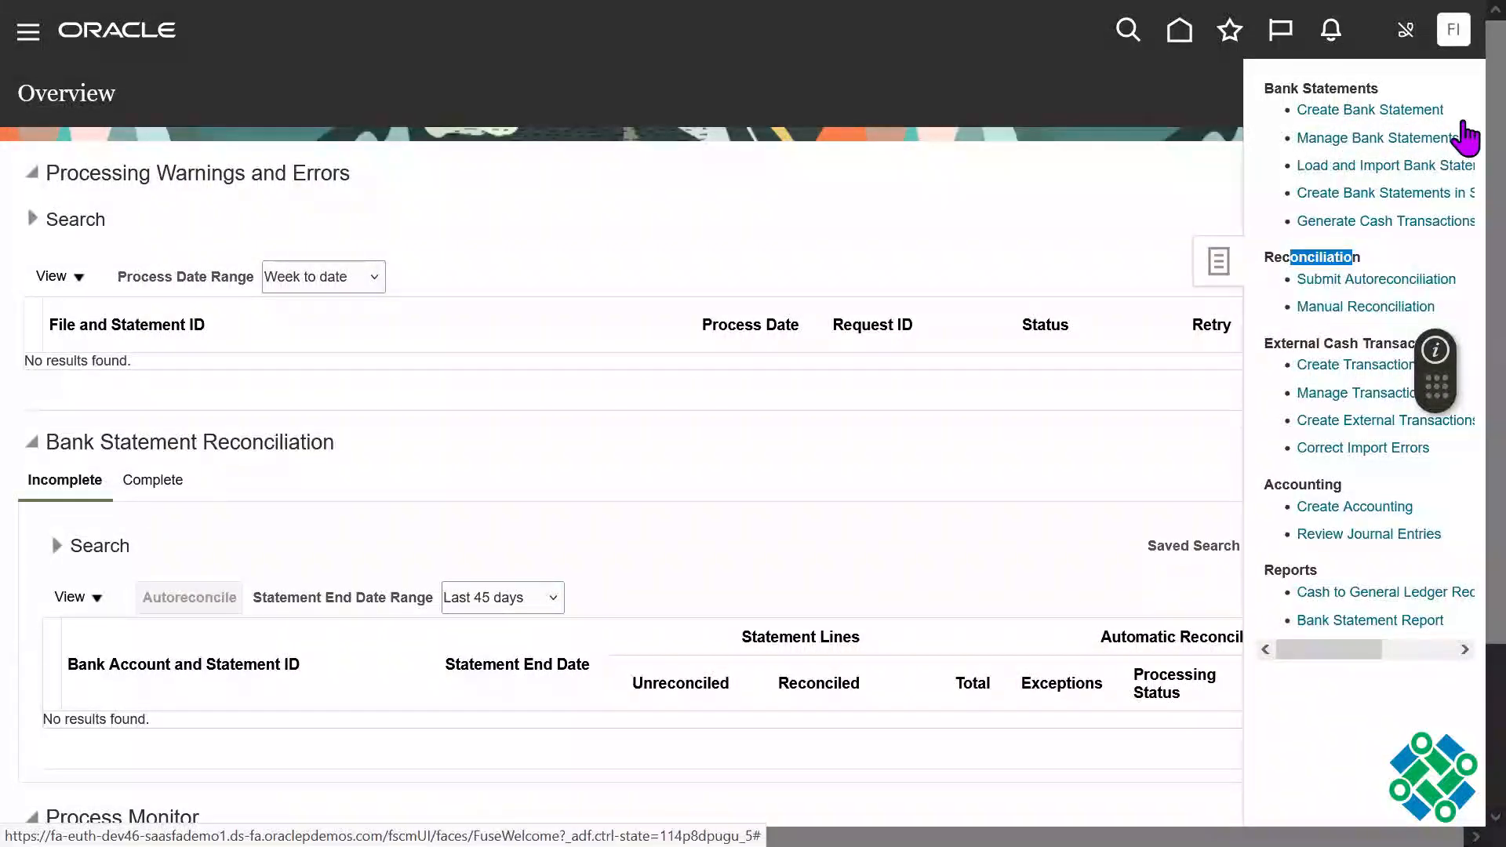
{"action": "left_click", "coordinate": [1117, 210]}
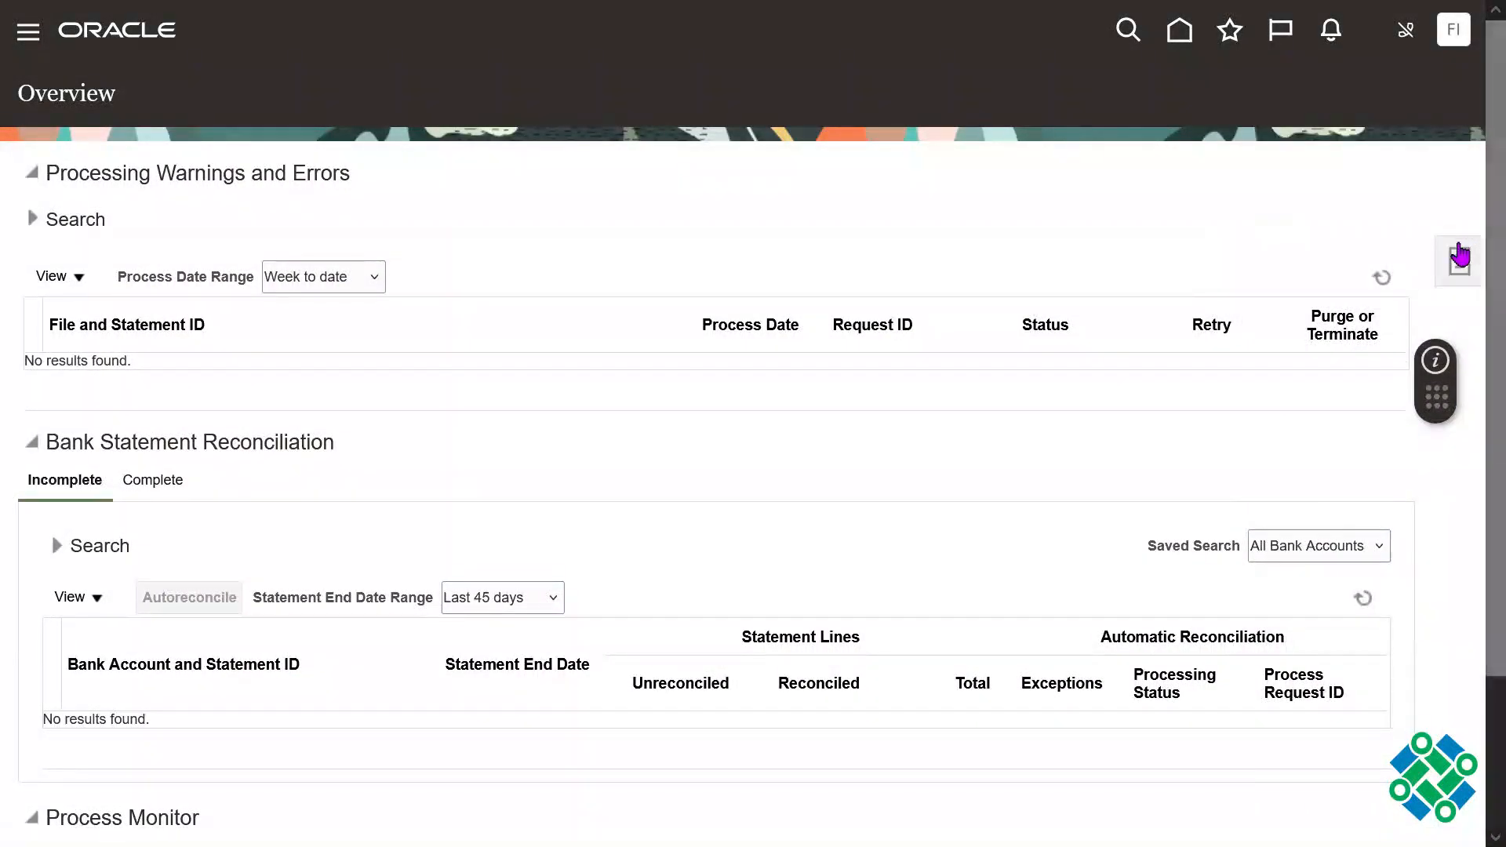
{"action": "left_click", "coordinate": [1460, 255]}
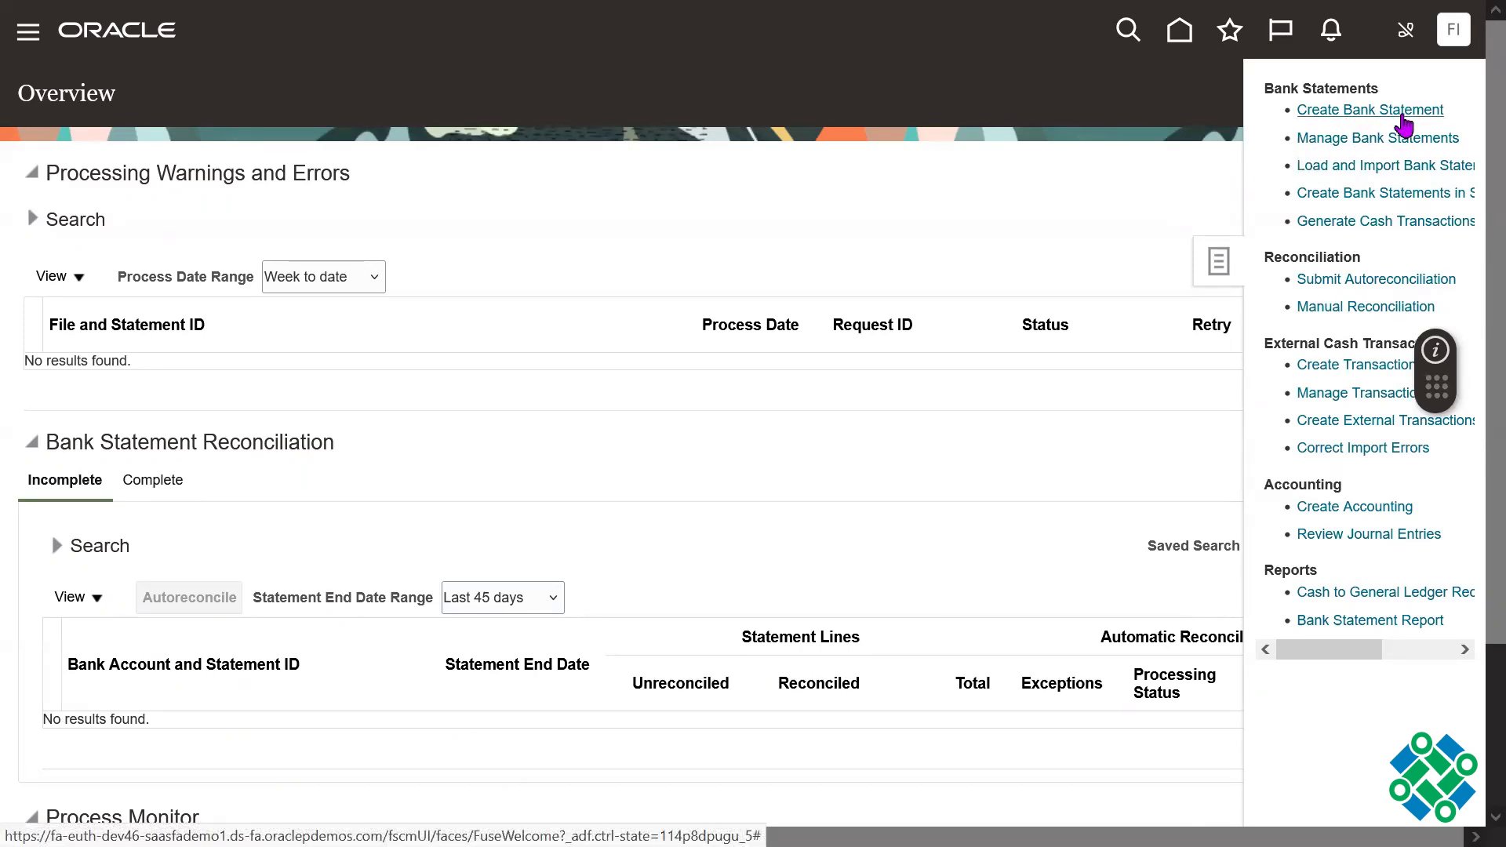
{"action": "left_click", "coordinate": [1097, 188]}
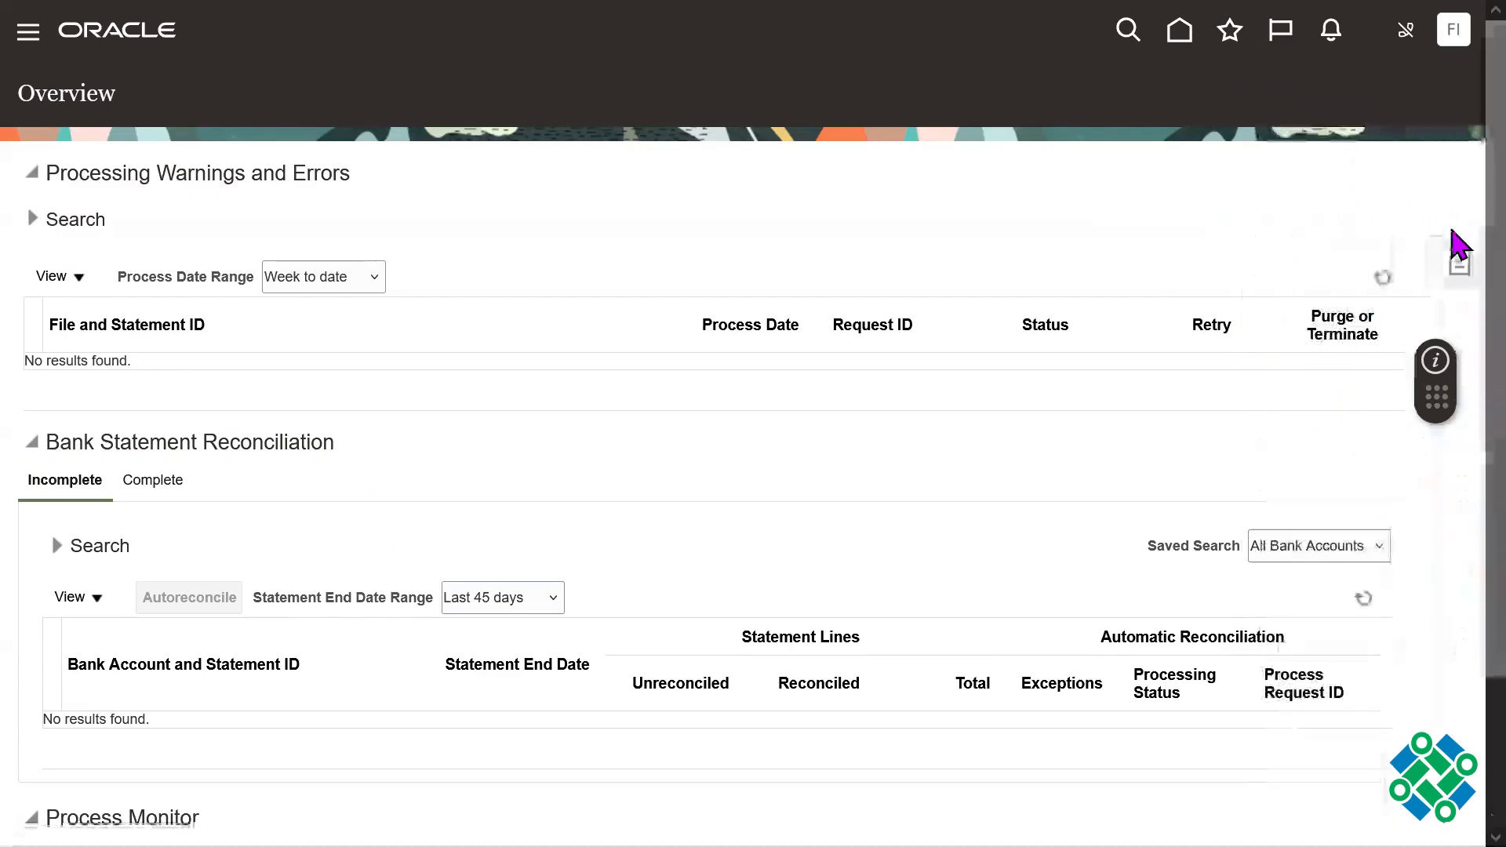
Step: Return to the home page and show the Receivables apps
{"action": "key", "text": "F11"}
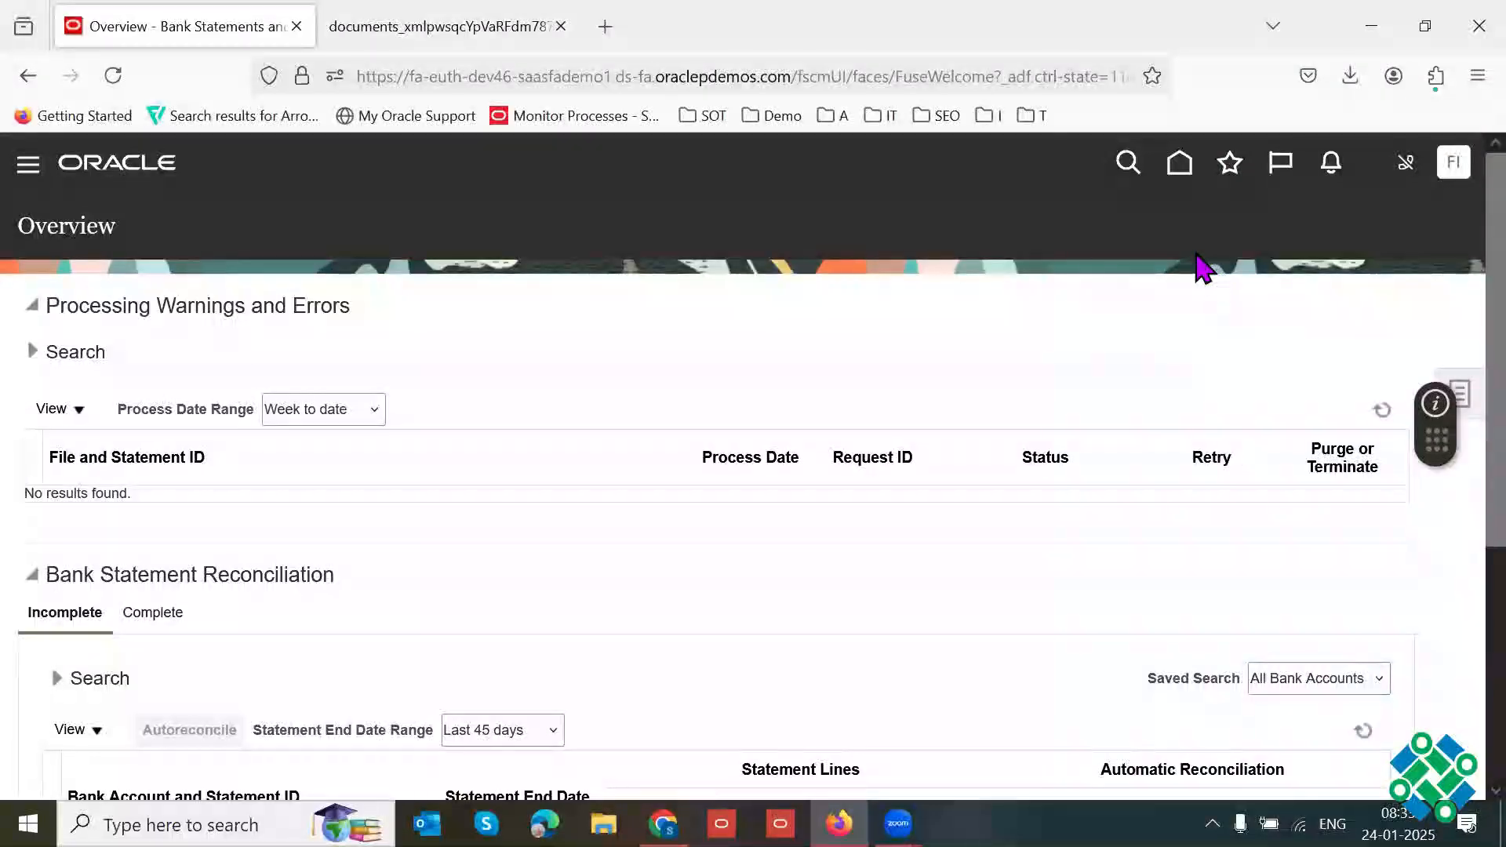
{"action": "left_click", "coordinate": [1176, 166]}
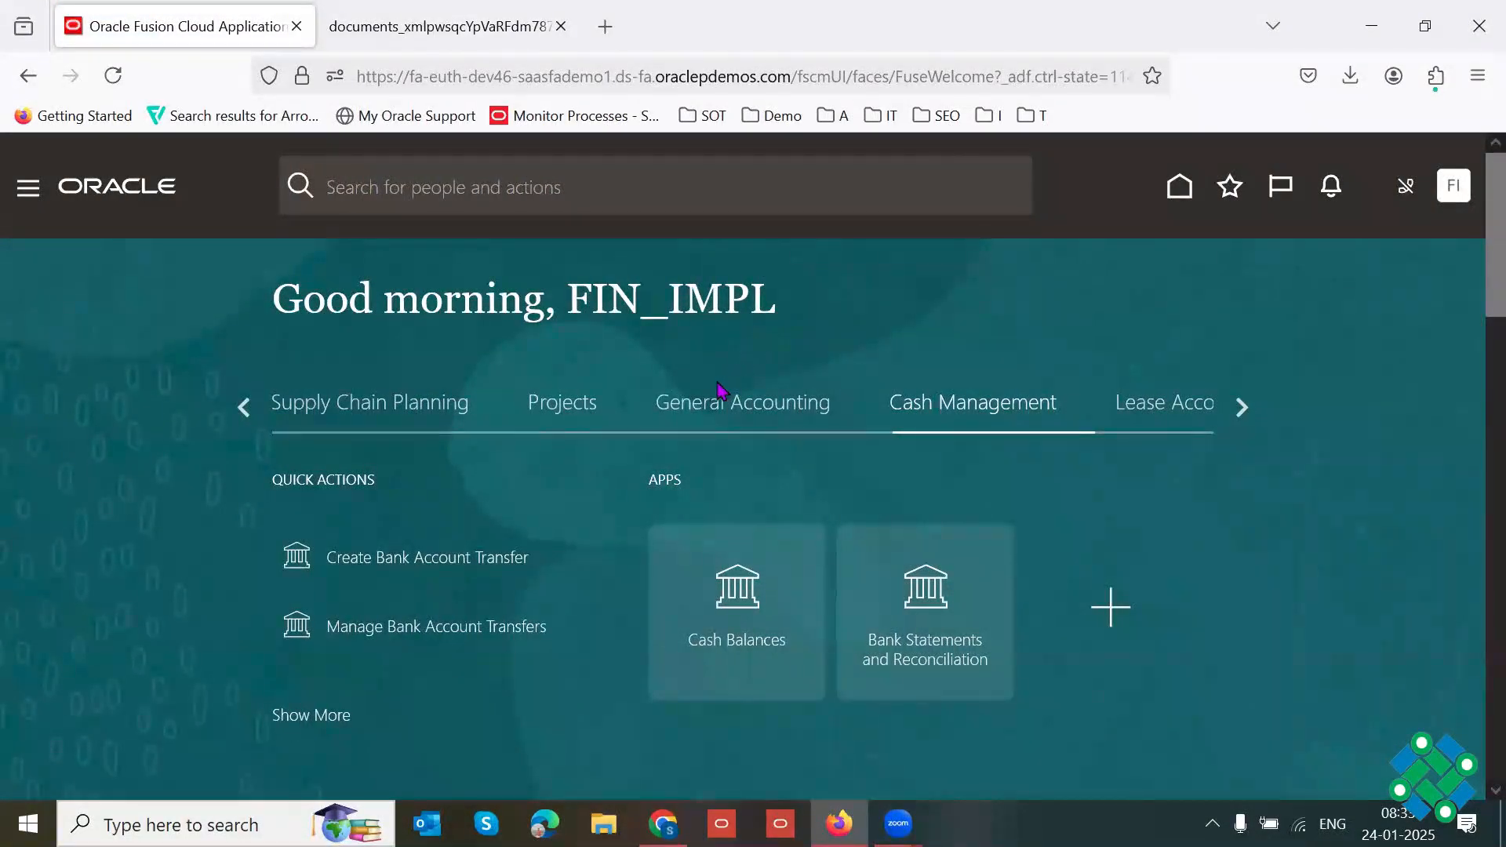
{"action": "left_click", "coordinate": [244, 407]}
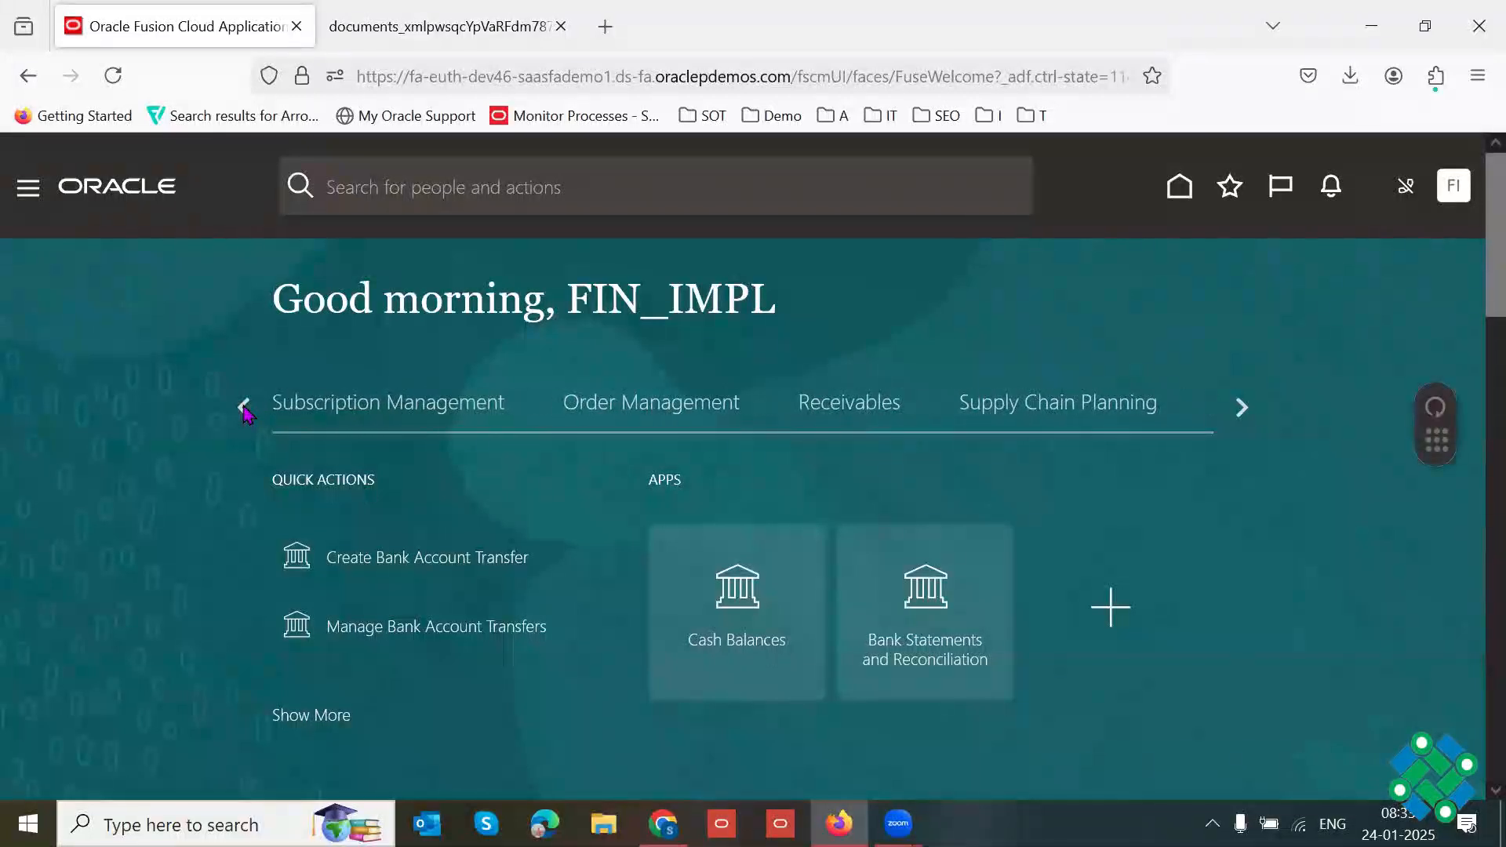
{"action": "left_click", "coordinate": [833, 424]}
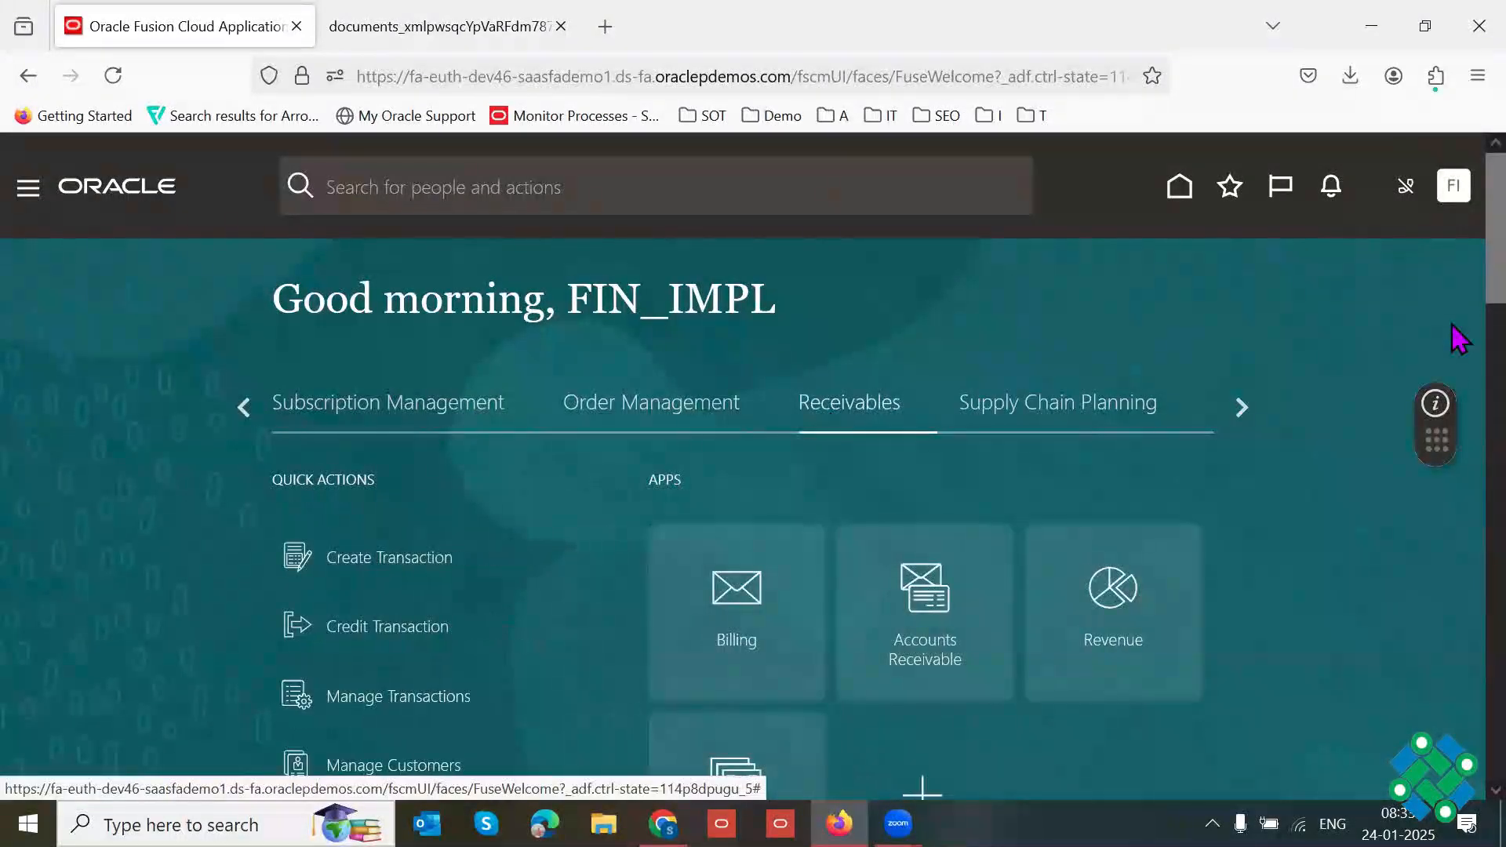
{"action": "scroll", "coordinate": [1459, 267], "scroll_direction": "down", "scroll_amount": 1}
{"action": "scroll", "coordinate": [1459, 267], "scroll_direction": "down", "scroll_amount": 2}
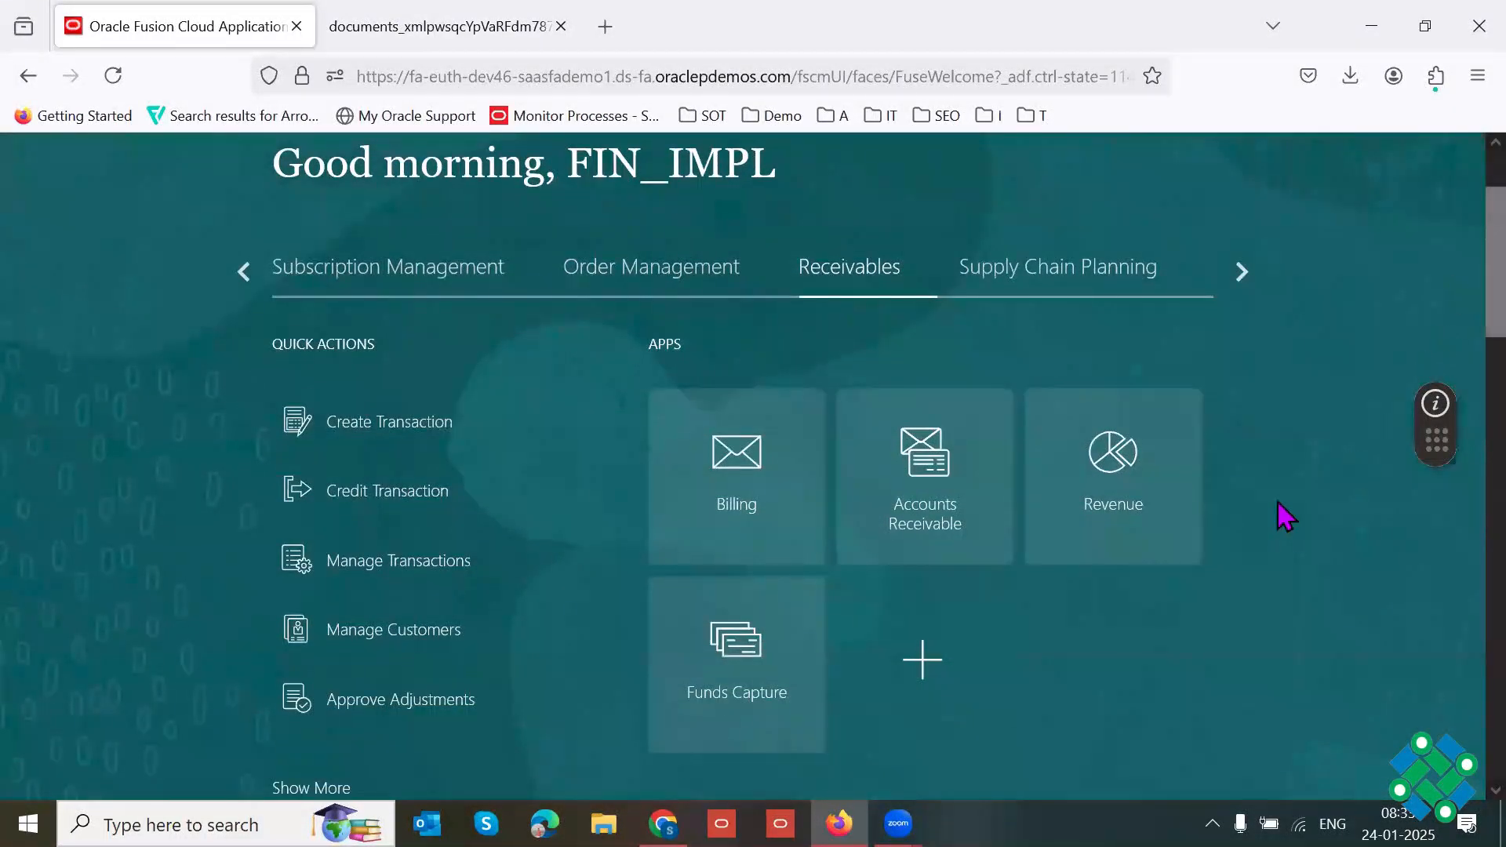
Step: Open the Billing work area and go to its Manage Transactions task
{"action": "left_click", "coordinate": [716, 501]}
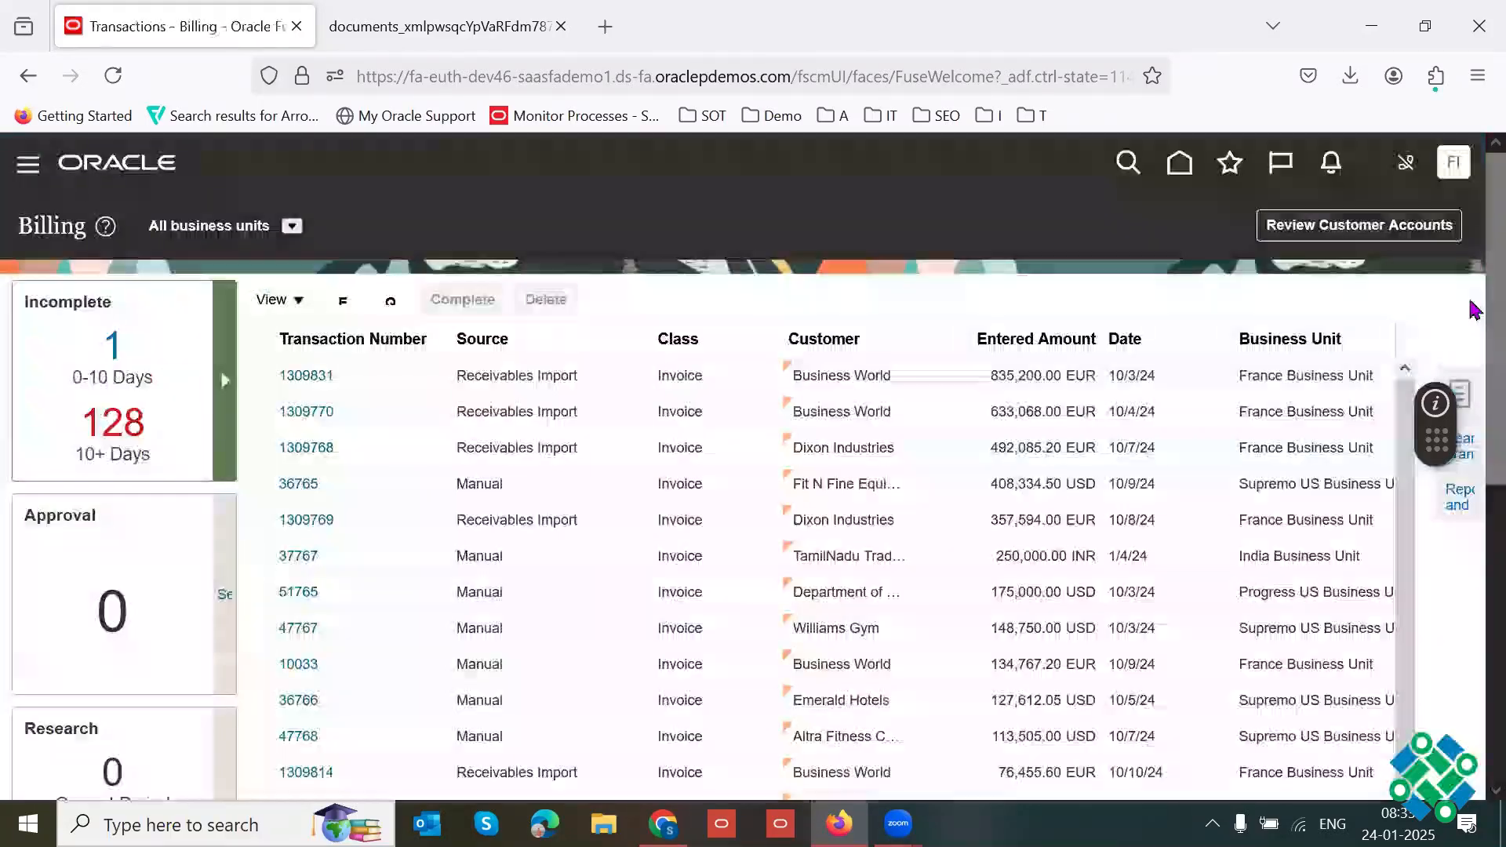
{"action": "scroll", "coordinate": [1475, 339], "scroll_direction": "down", "scroll_amount": 1}
{"action": "left_click", "coordinate": [1458, 334]}
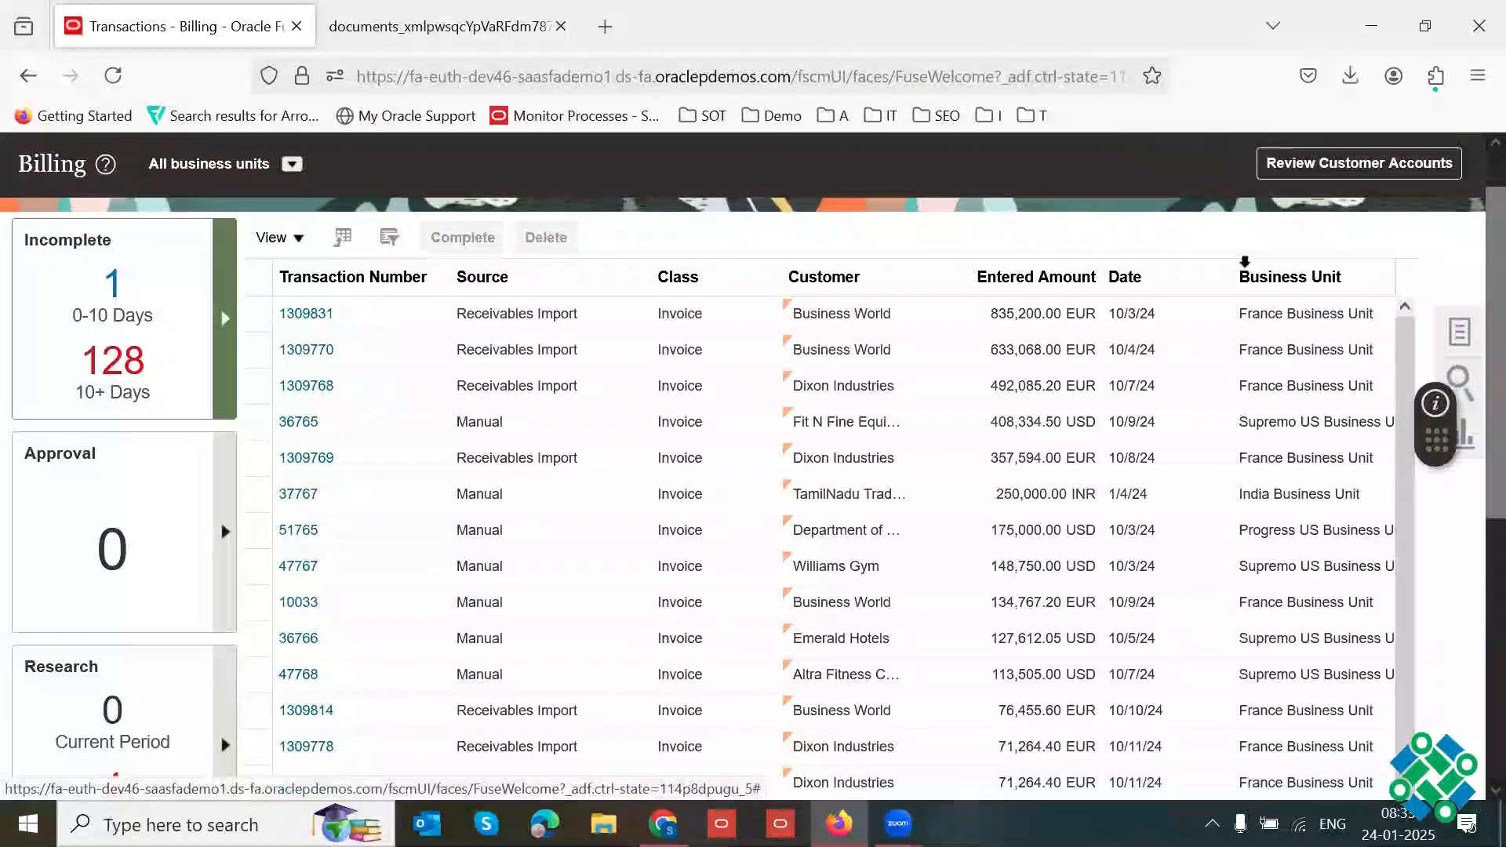
{"action": "key", "text": "F11"}
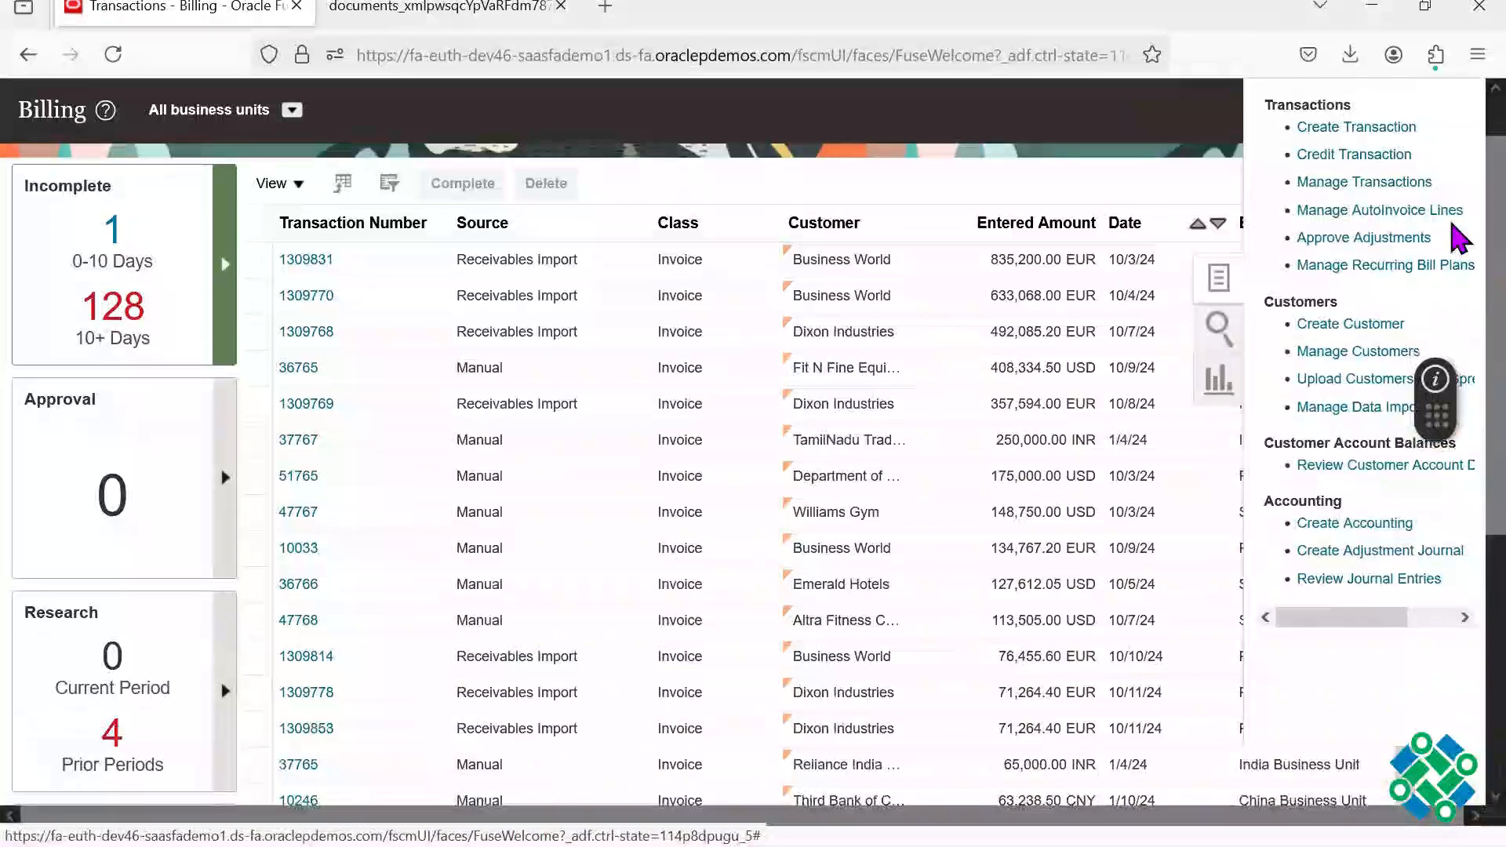
{"action": "scroll", "coordinate": [1449, 174], "scroll_direction": "up", "scroll_amount": 1}
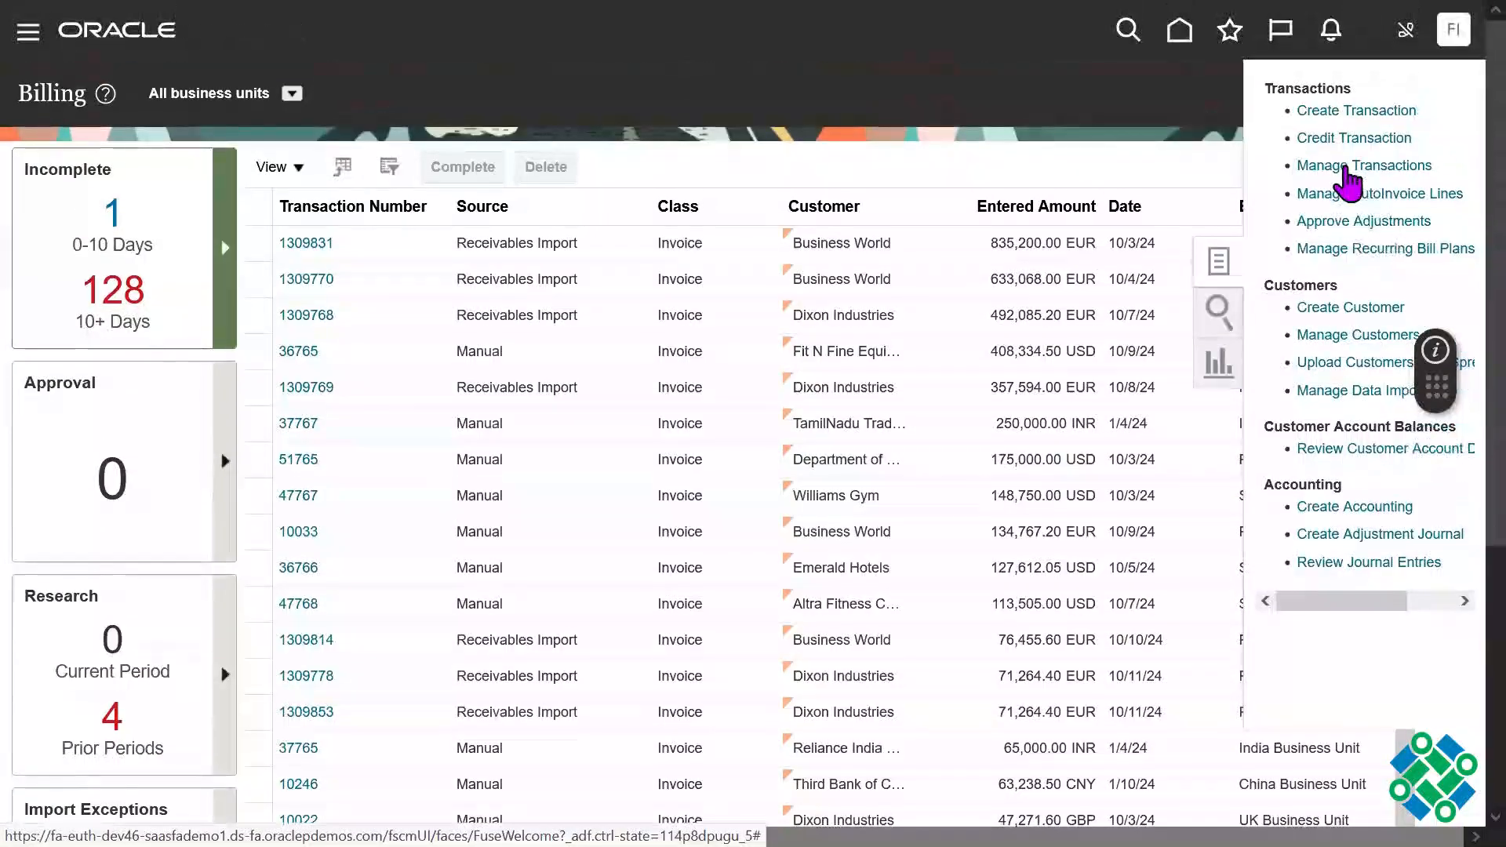
{"action": "left_click", "coordinate": [1346, 166]}
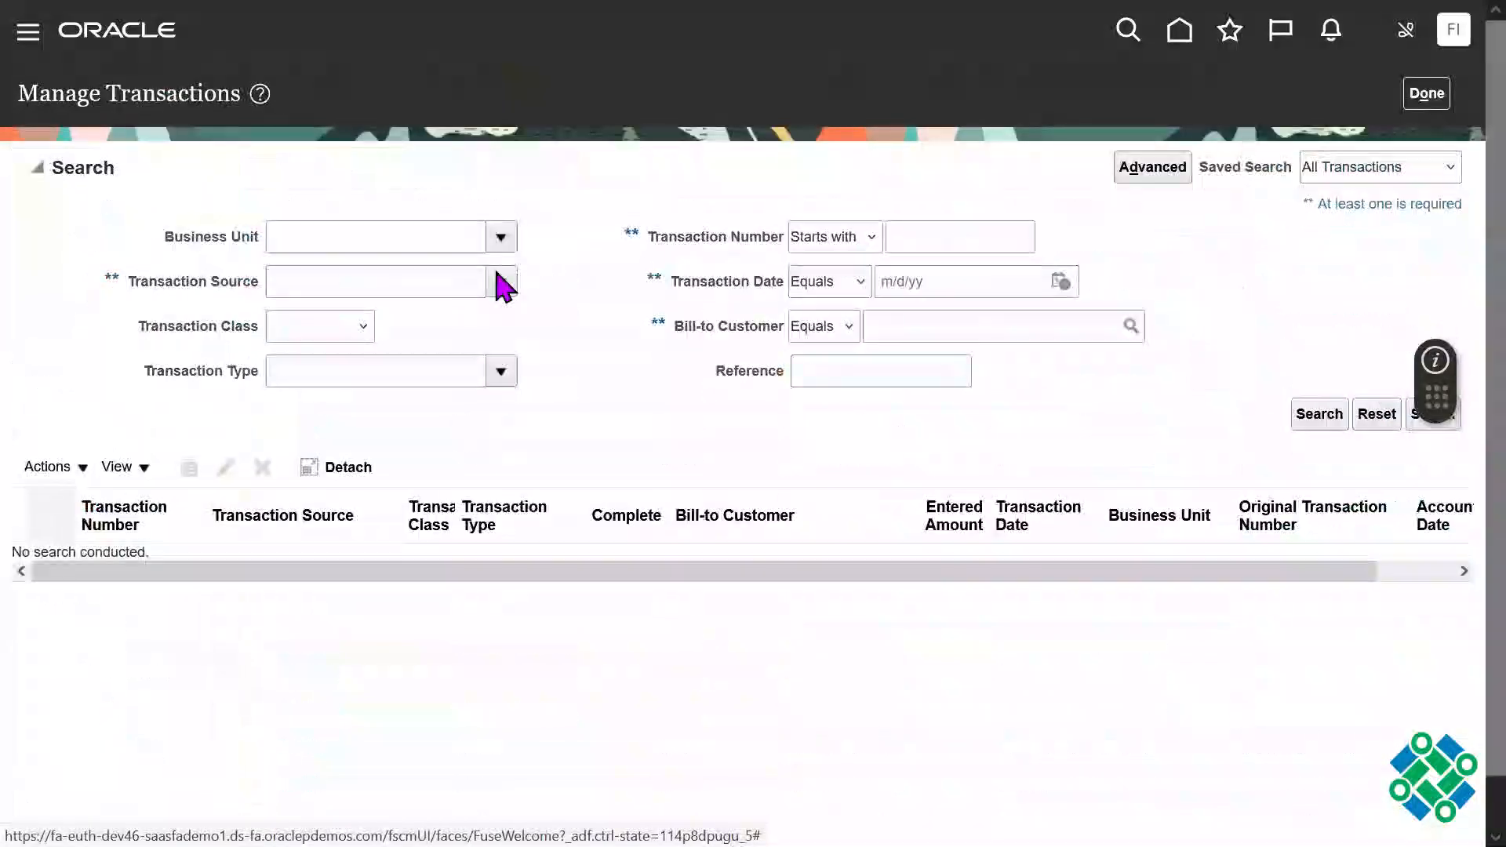
Step: Search for transactions from the Distributed Order Orchestration source and open the 1/23/25 invoice for Computer Service and Rentals
{"action": "left_click", "coordinate": [500, 280]}
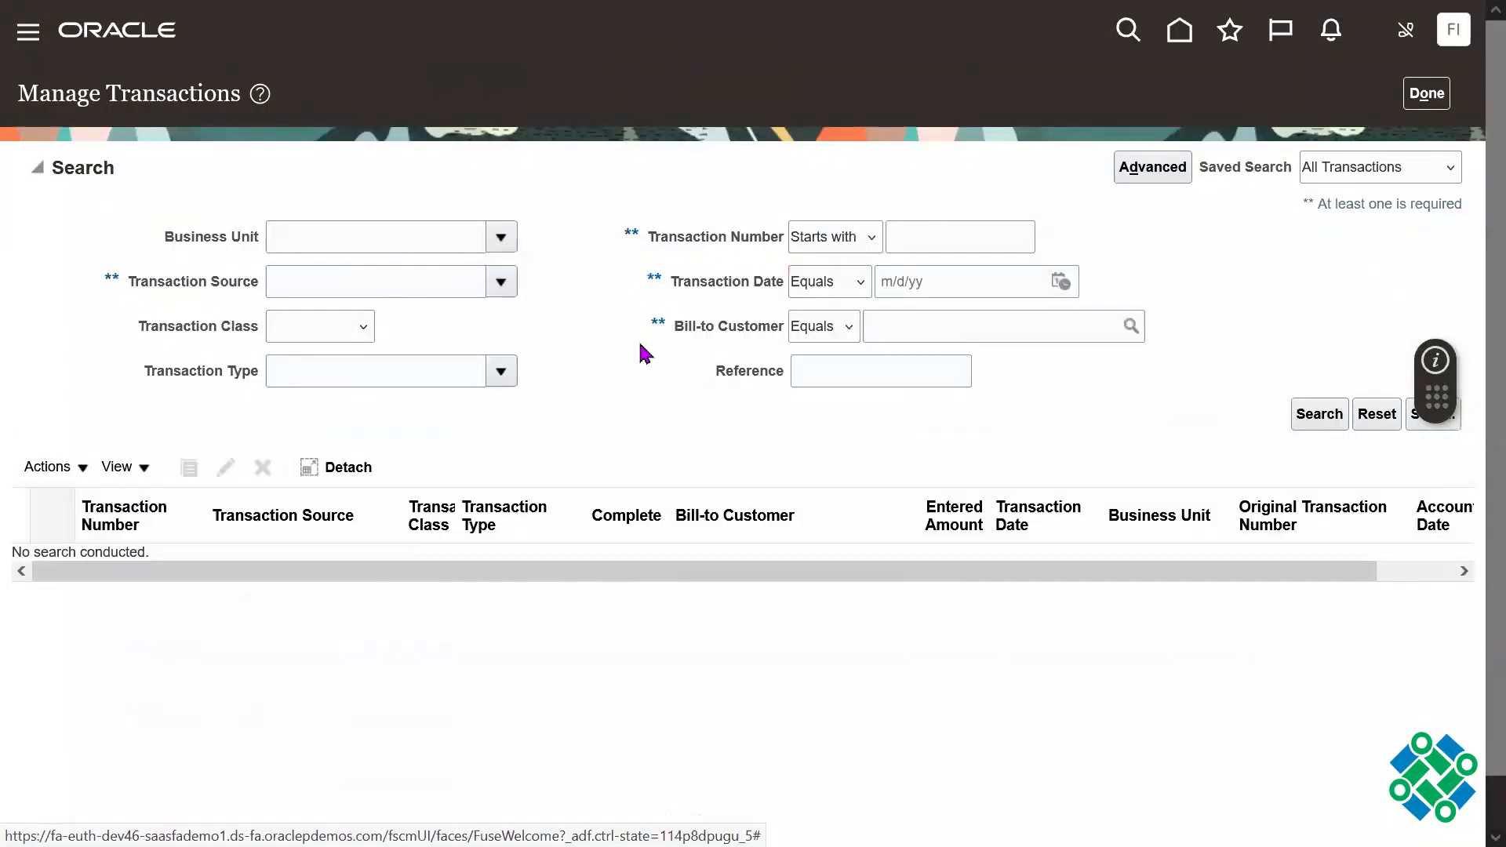
{"action": "left_click", "coordinate": [525, 360]}
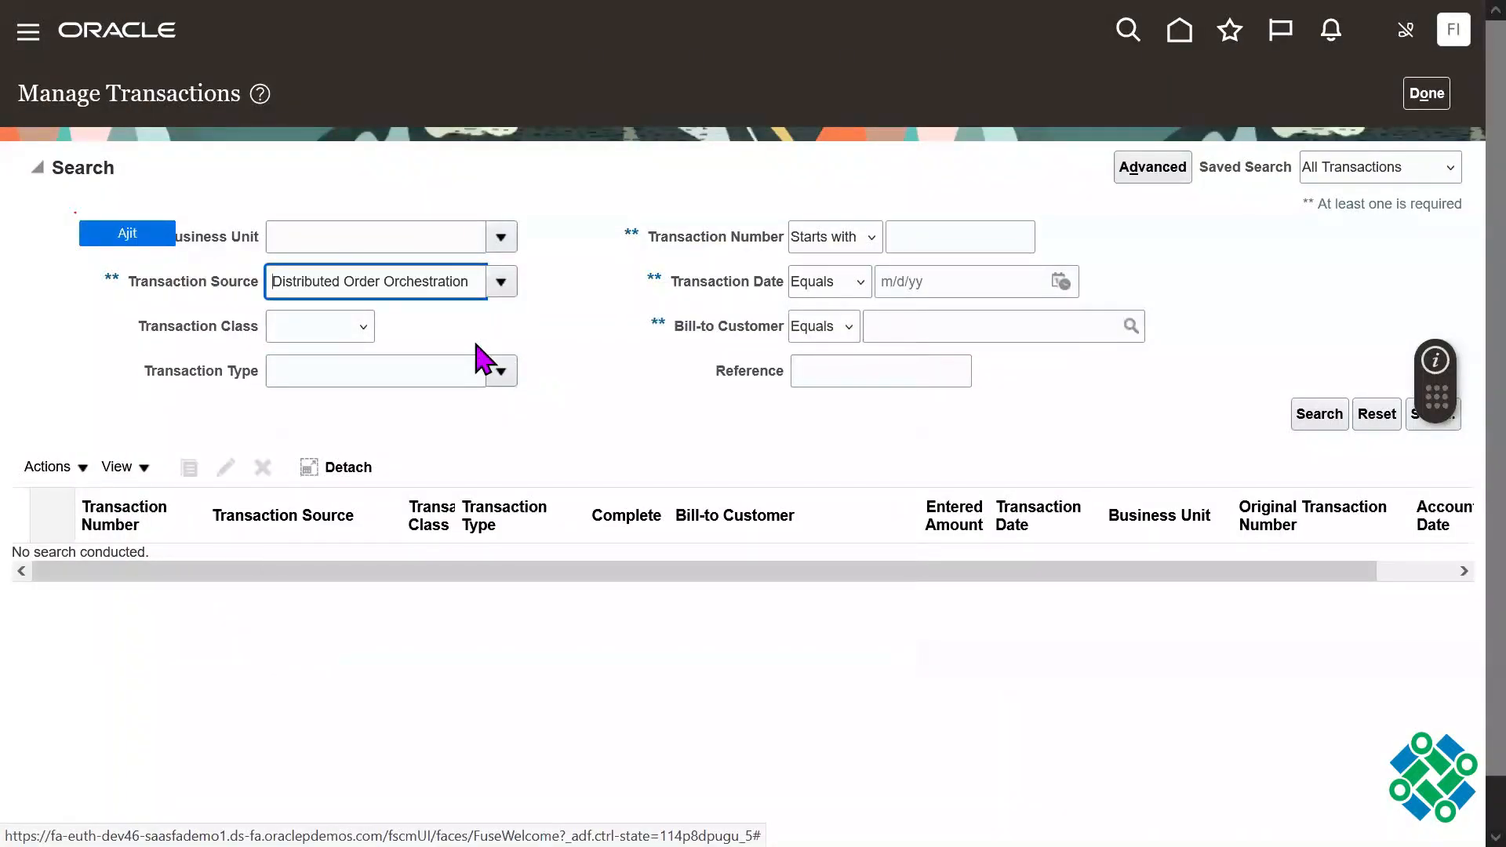
{"action": "double_click", "coordinate": [421, 282]}
{"action": "left_click", "coordinate": [856, 380]}
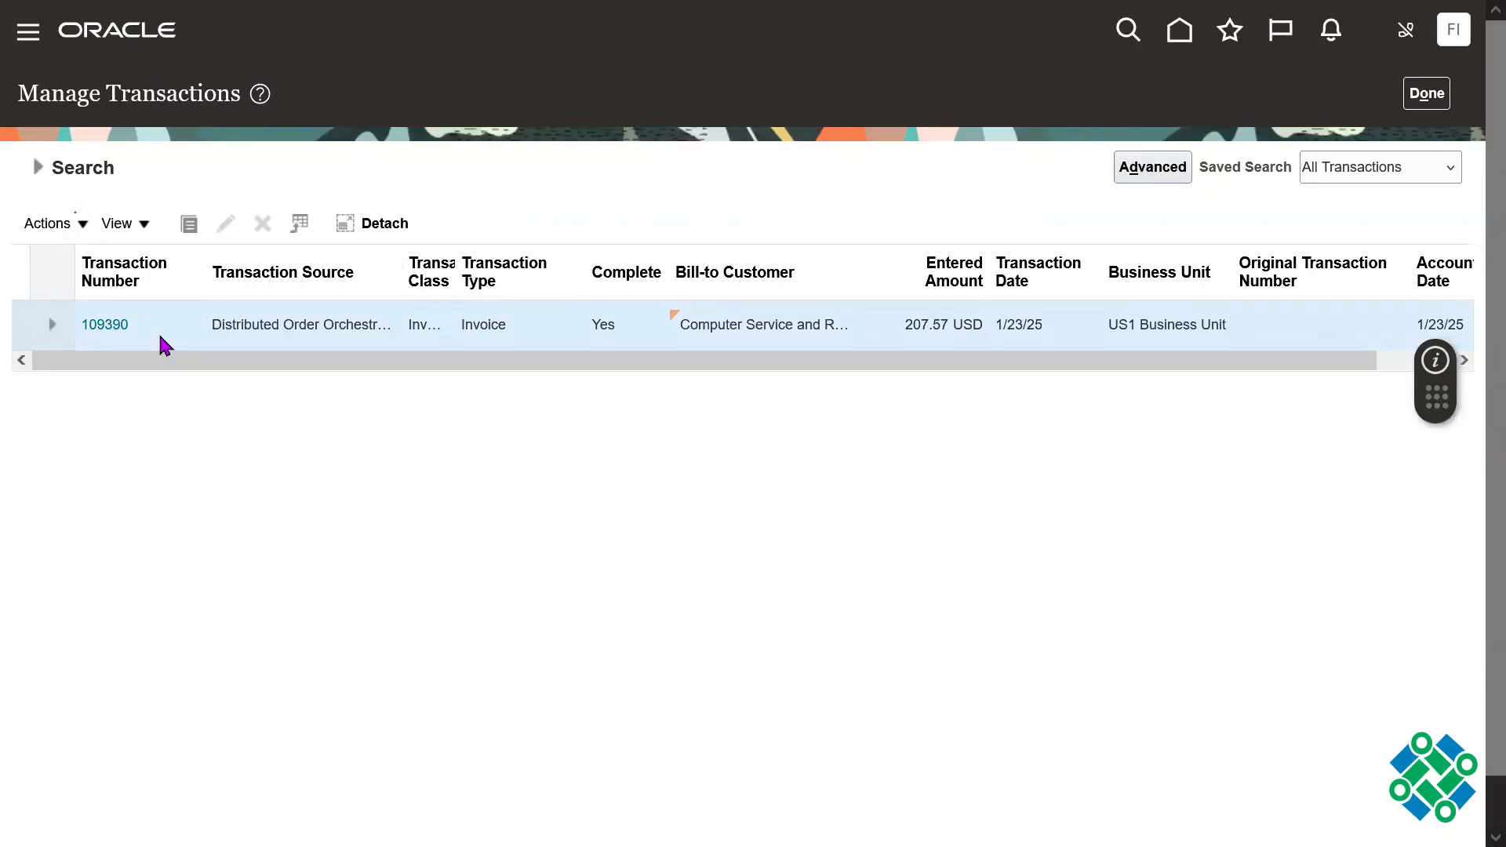
{"action": "left_click", "coordinate": [119, 328]}
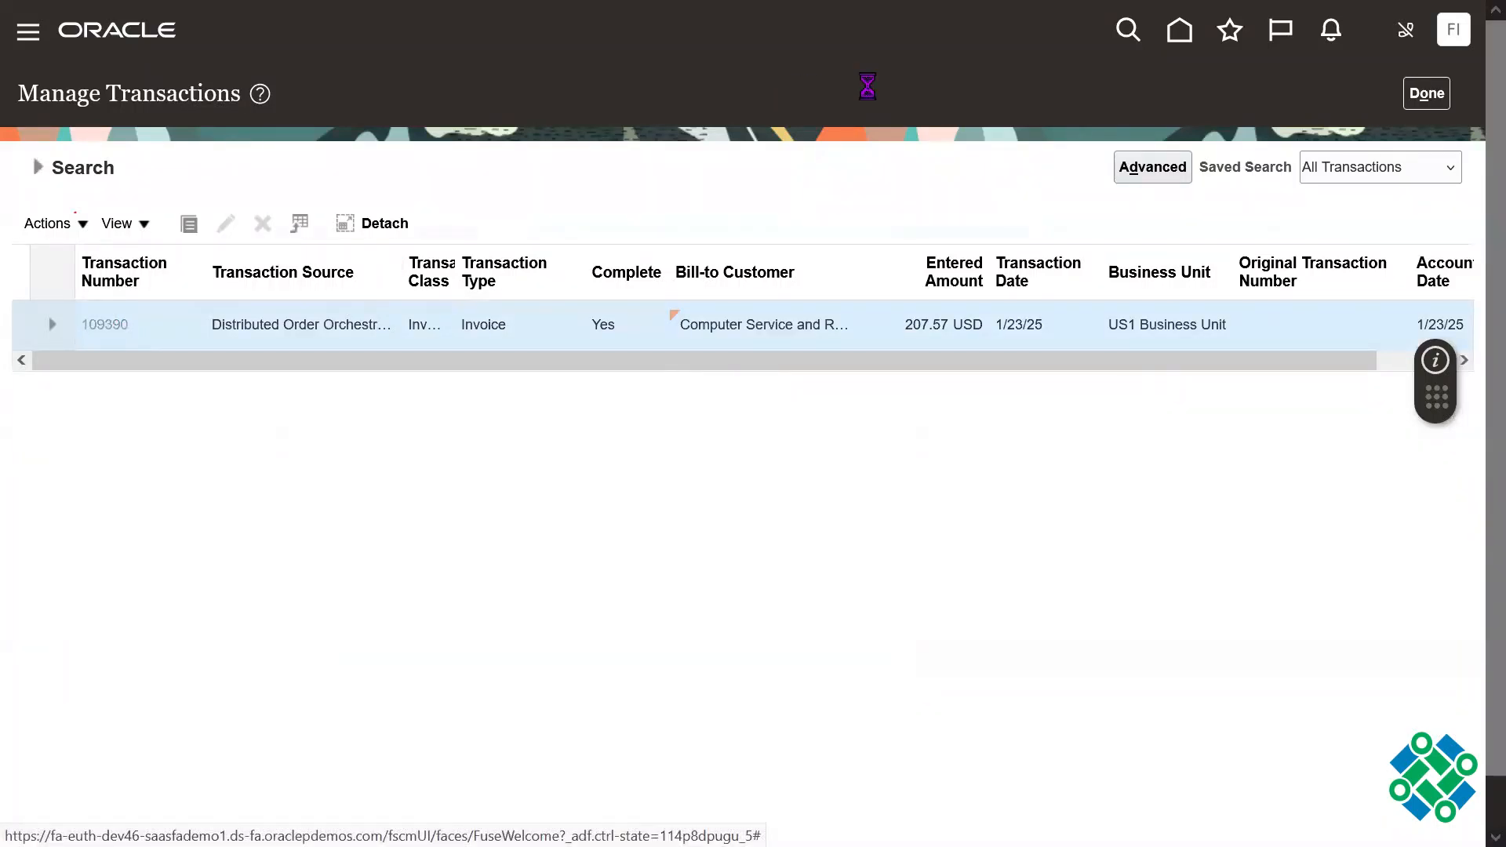
Step: Post the Computer Service and Rentals invoice to the ledger
{"action": "left_click", "coordinate": [1035, 95]}
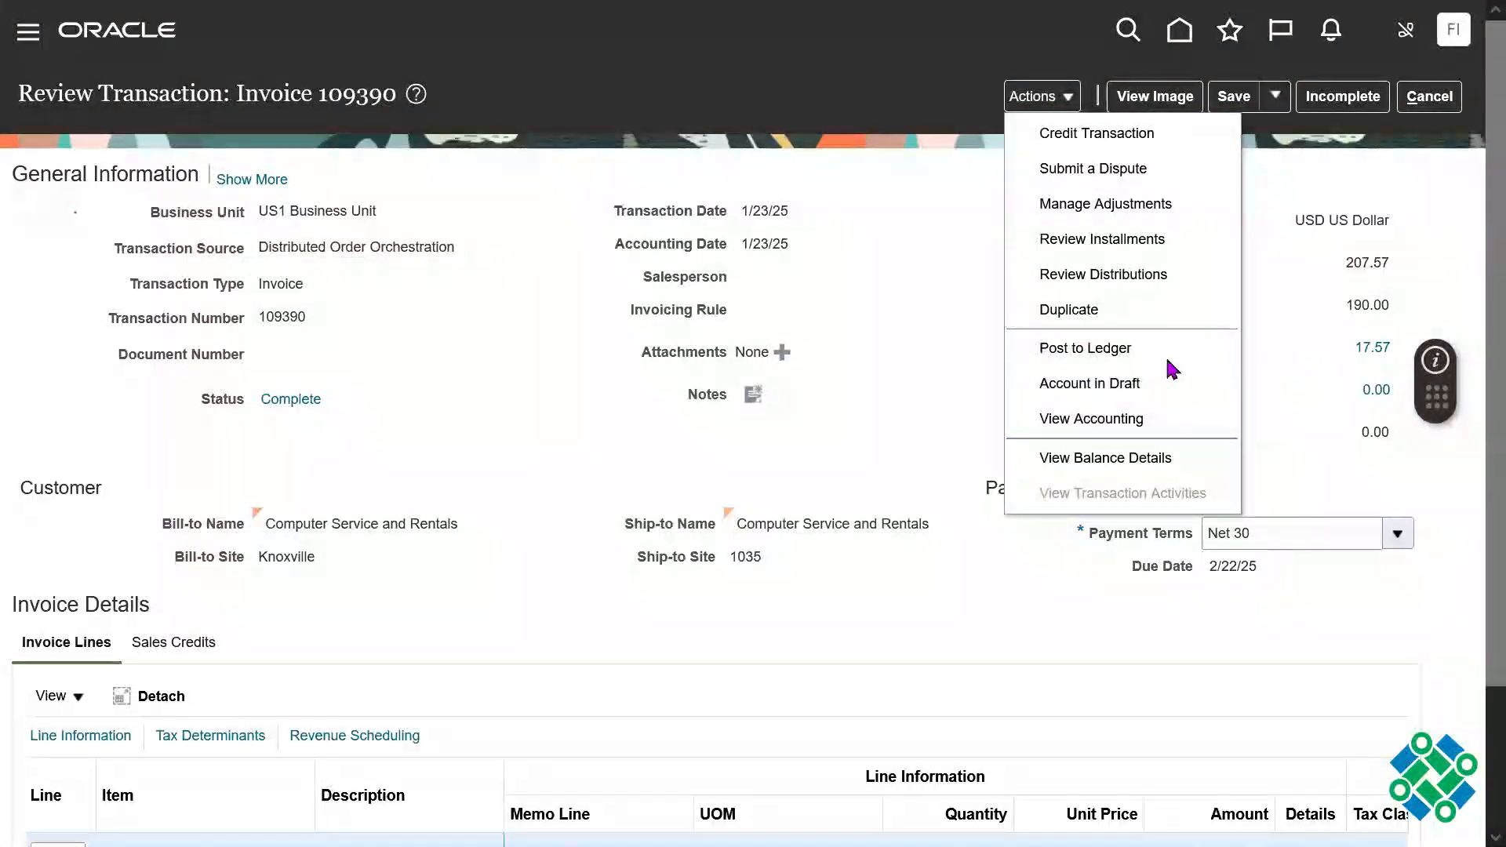
{"action": "left_click", "coordinate": [1026, 345]}
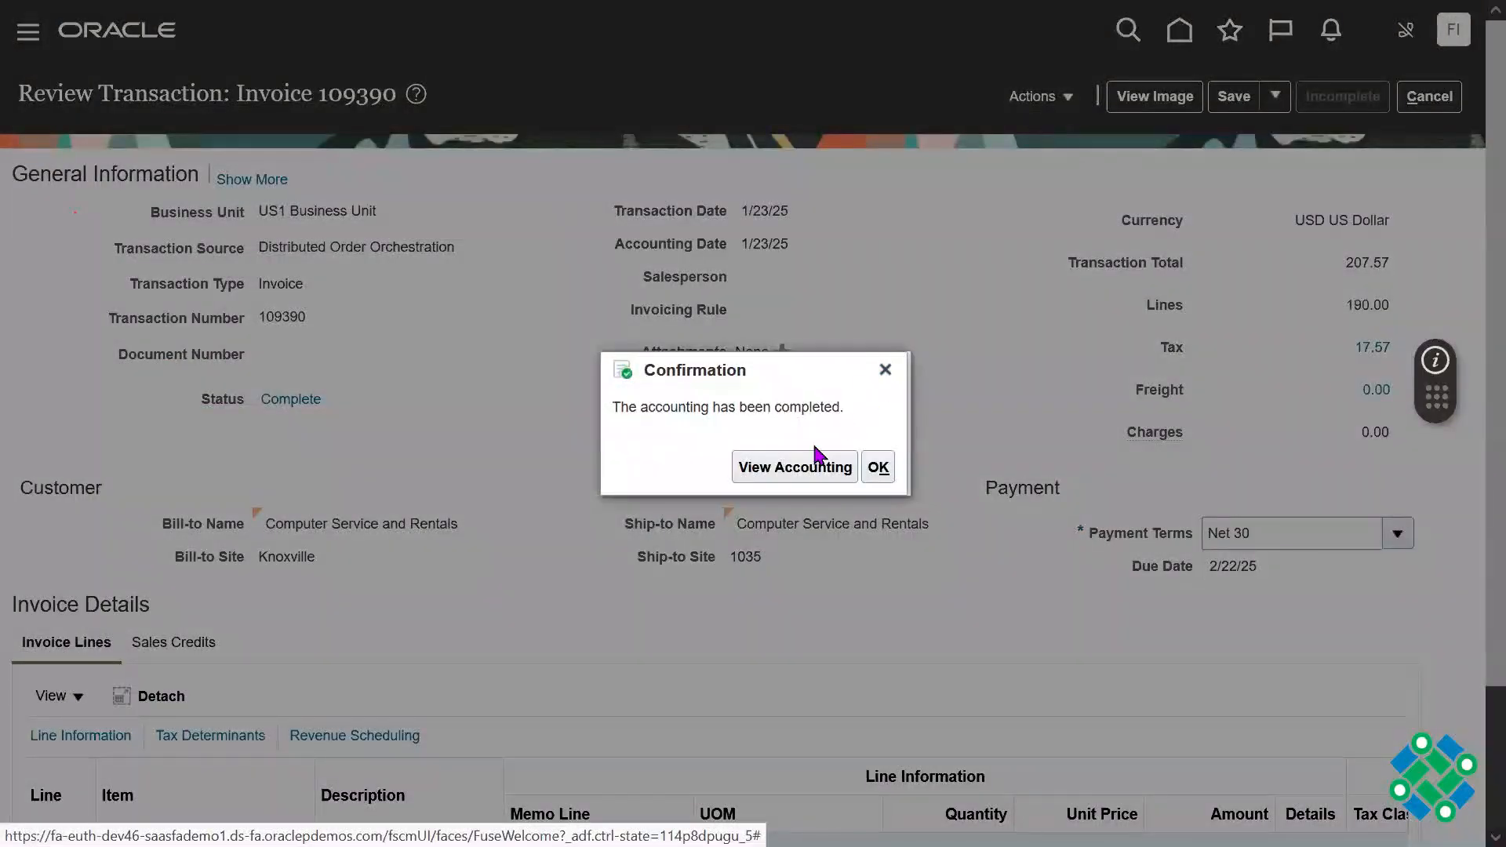
{"action": "triple_click", "coordinate": [752, 407]}
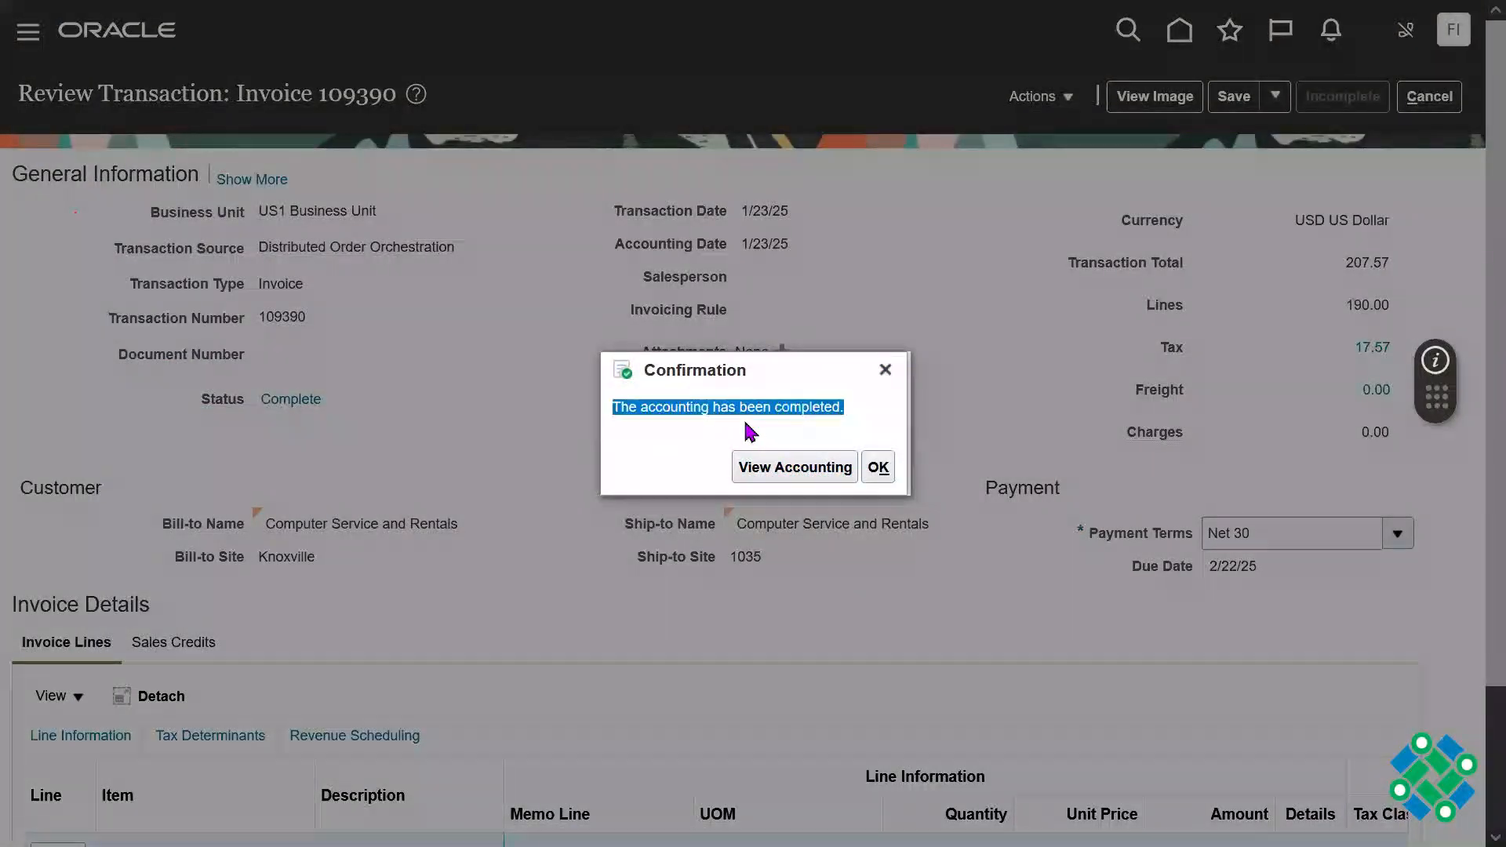
Step: View the invoice's accounting and inspect the account combinations on the Tax, Rounding and Receivable lines
{"action": "left_click", "coordinate": [755, 469]}
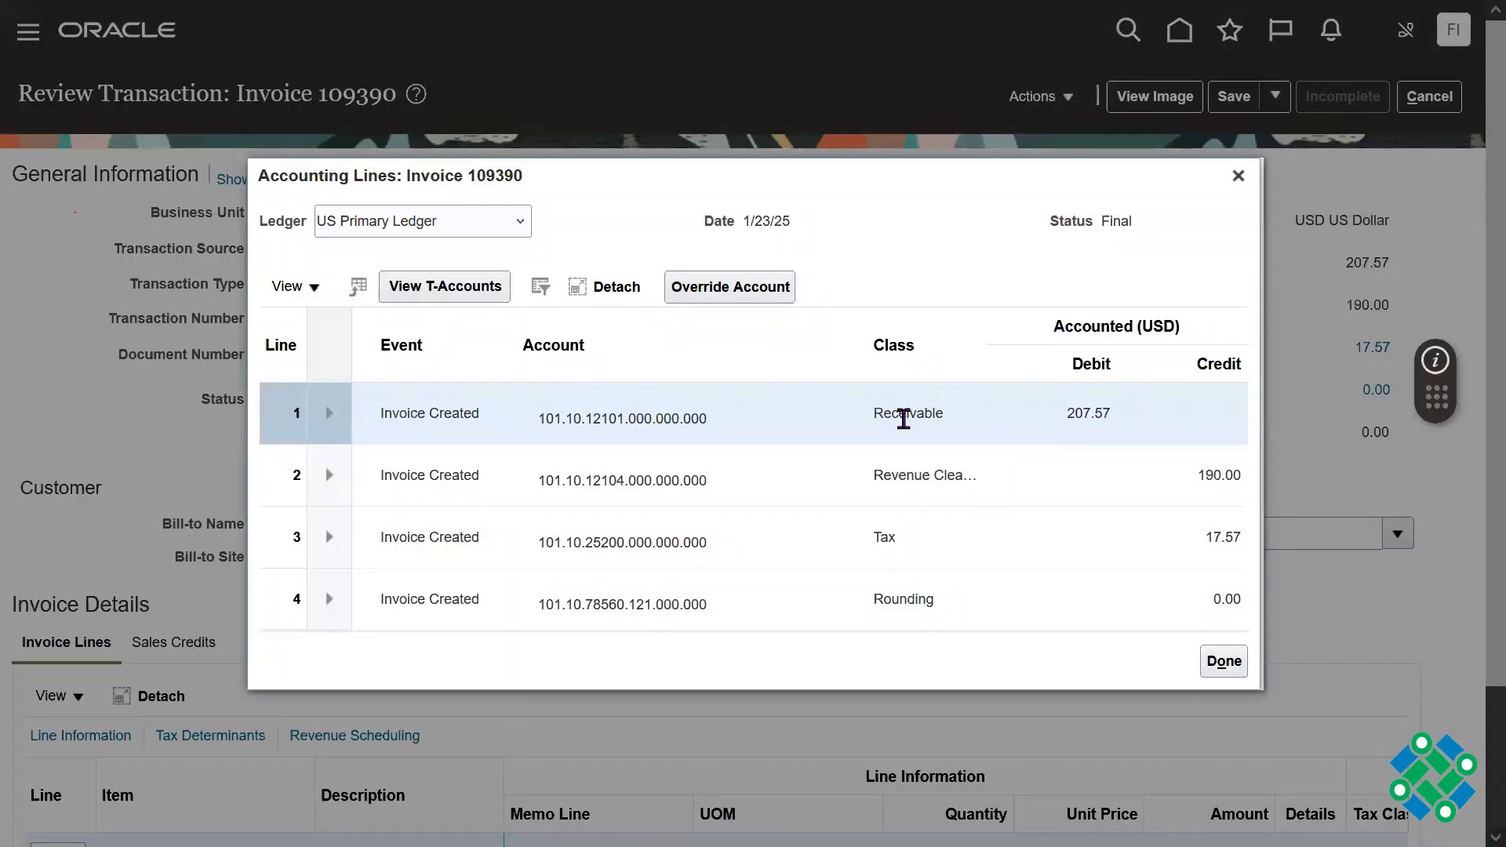
{"action": "left_click", "coordinate": [902, 542]}
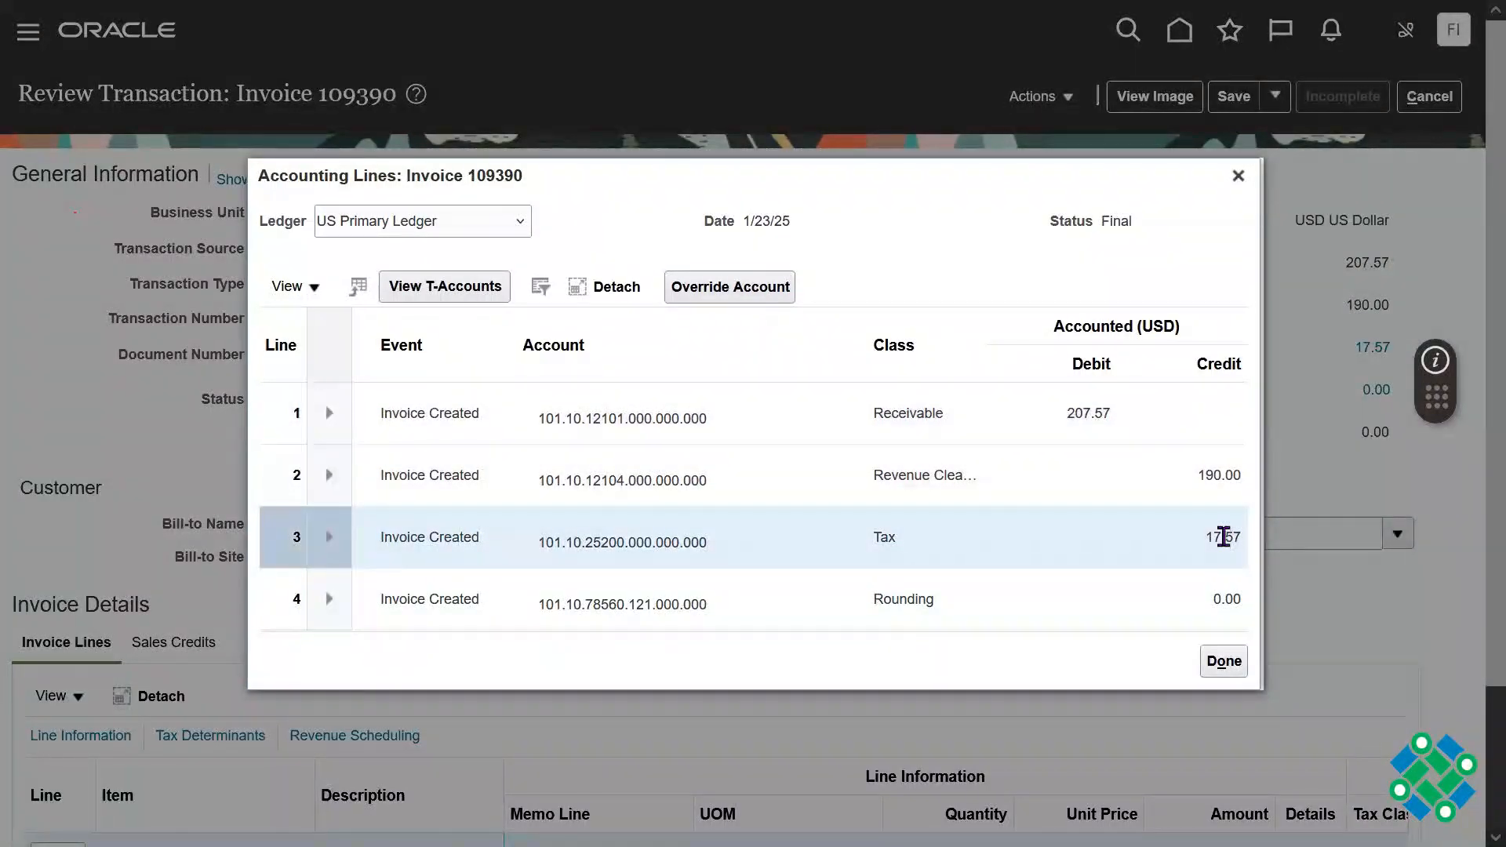
{"action": "double_click", "coordinate": [627, 542]}
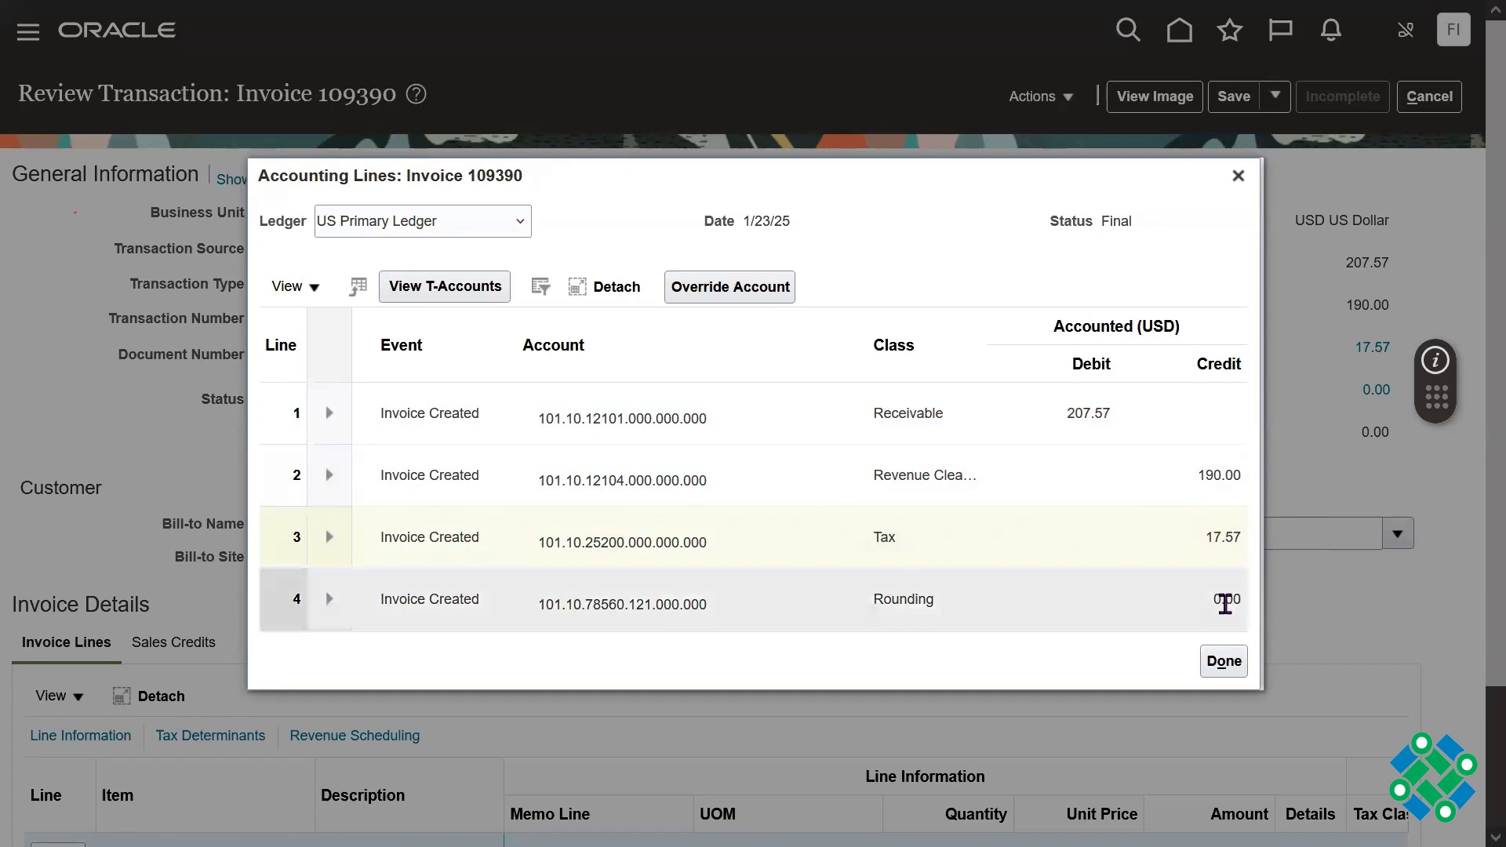
{"action": "double_click", "coordinate": [641, 604]}
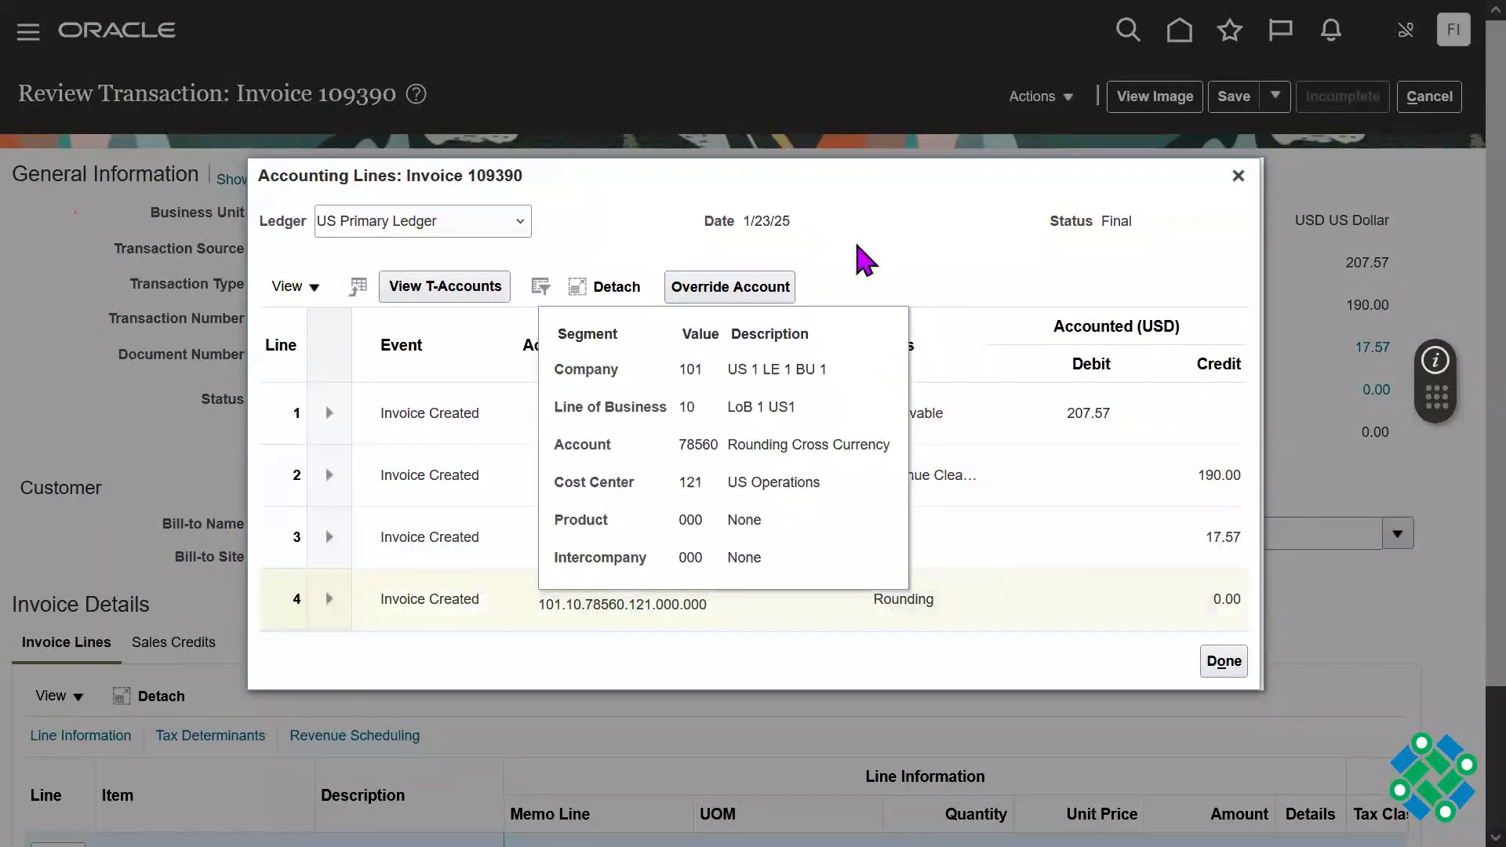
{"action": "double_click", "coordinate": [636, 413]}
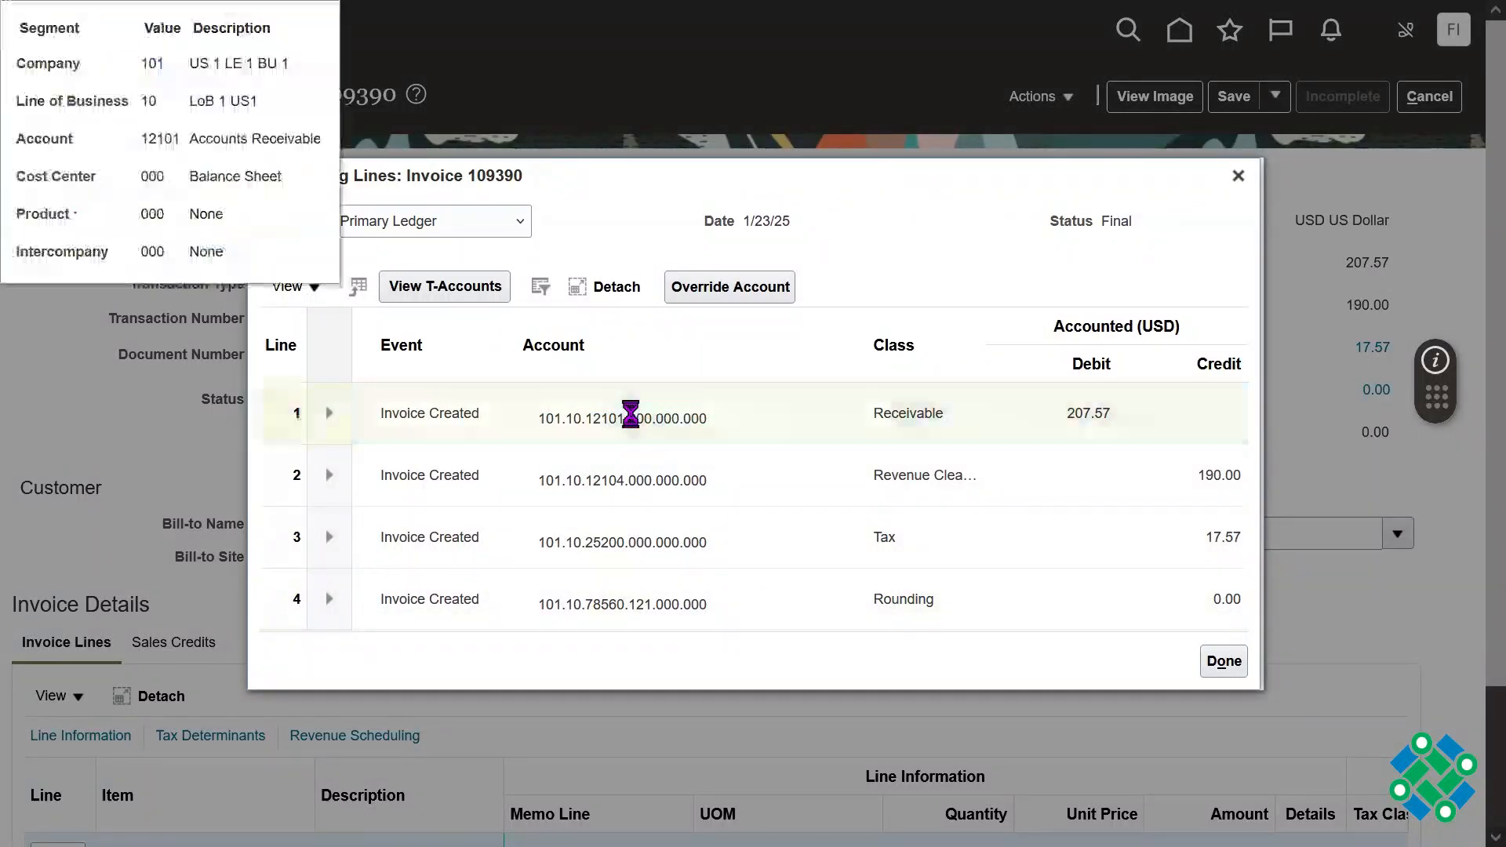
{"action": "double_click", "coordinate": [632, 414]}
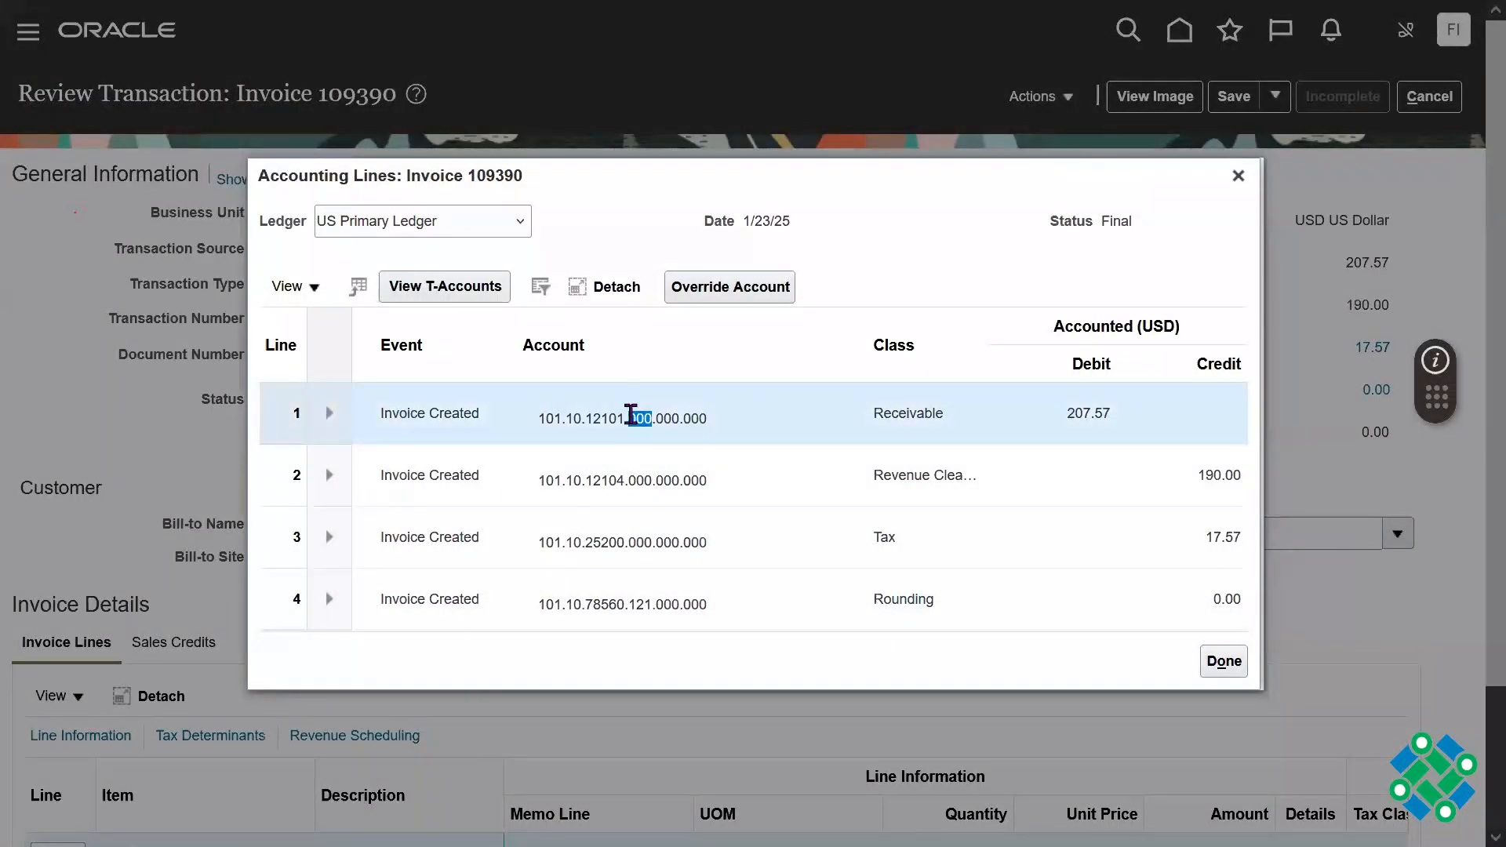
{"action": "left_click", "coordinate": [631, 413]}
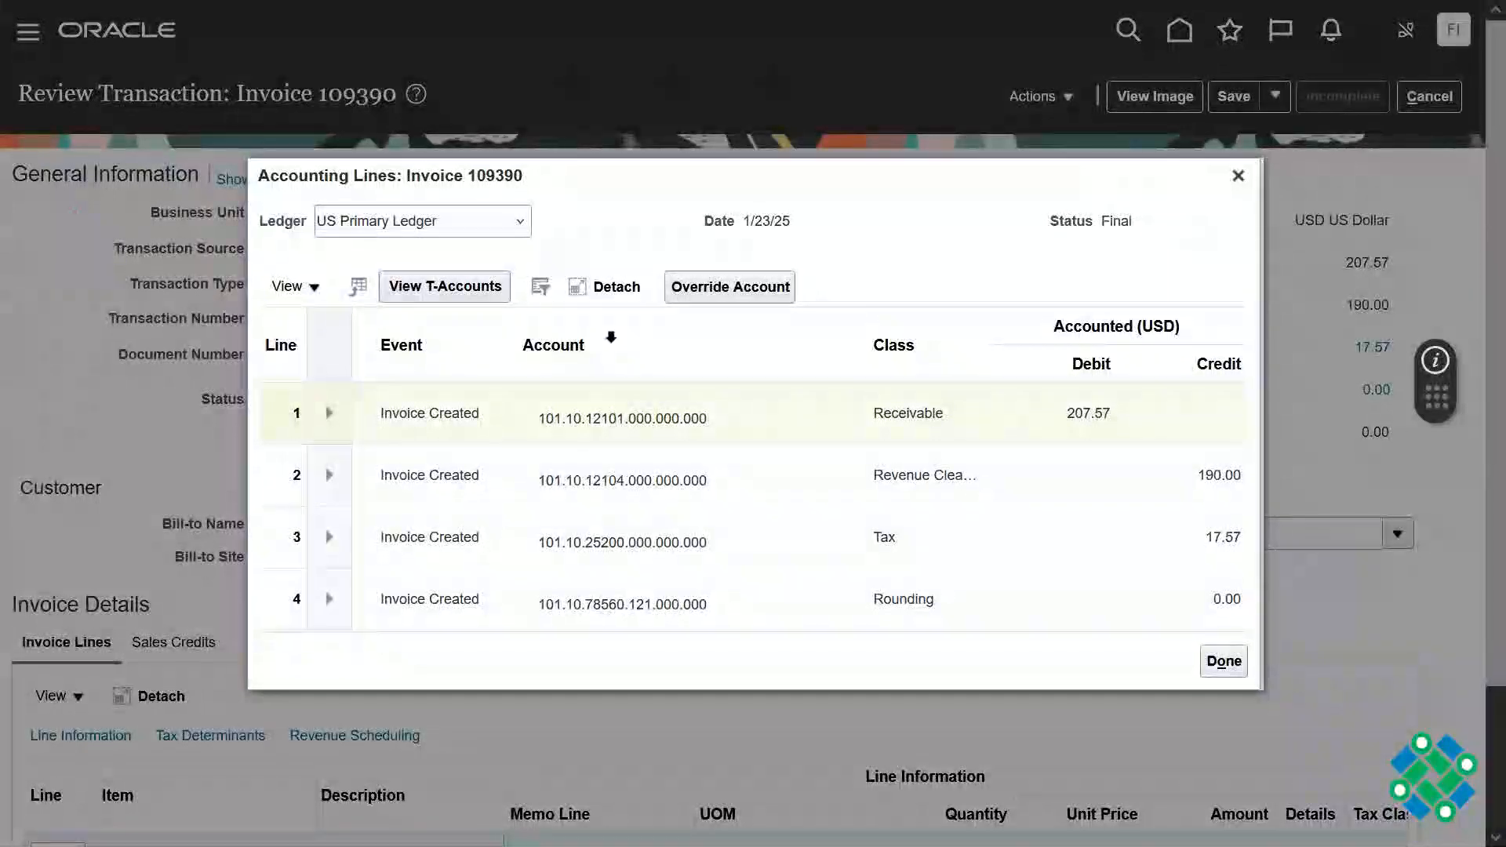
Step: Check the Tax account and the Receivable line's account segment descriptions, and close the accounting lines
{"action": "left_click", "coordinate": [611, 337]}
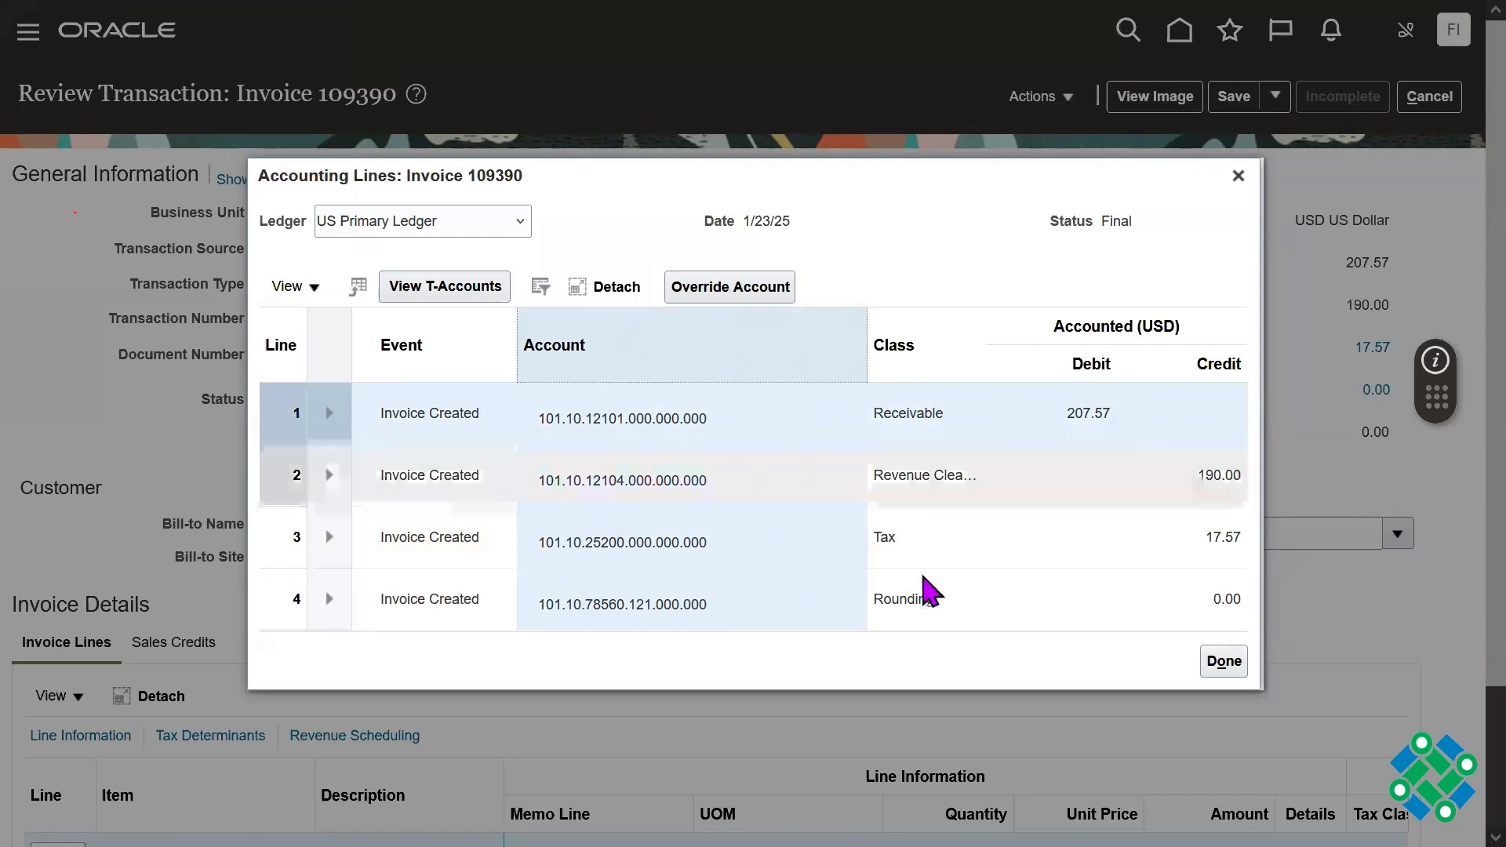
{"action": "left_click", "coordinate": [678, 547]}
{"action": "double_click", "coordinate": [678, 549]}
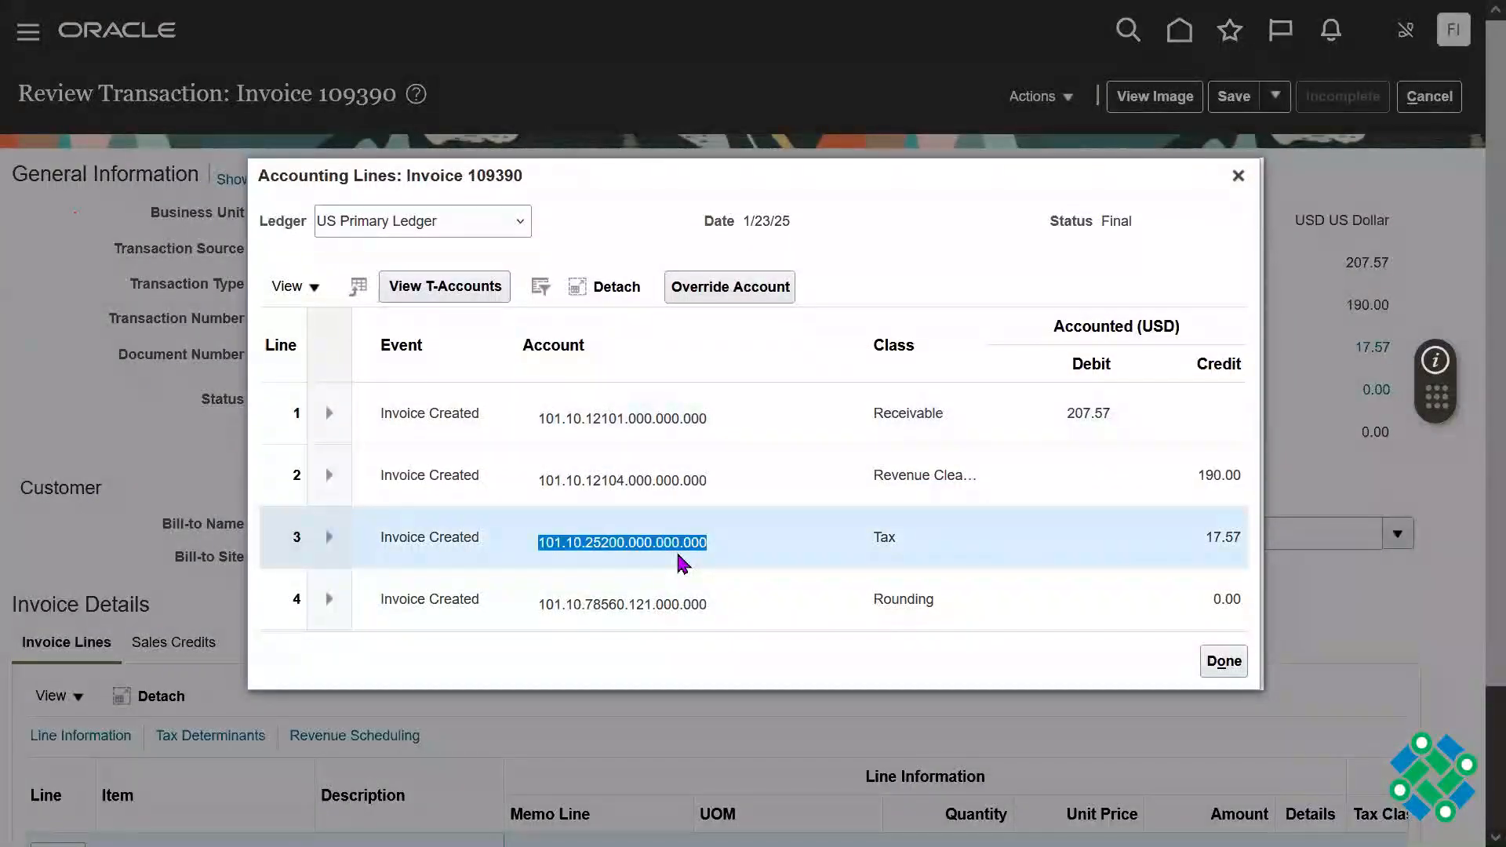
{"action": "double_click", "coordinate": [895, 414]}
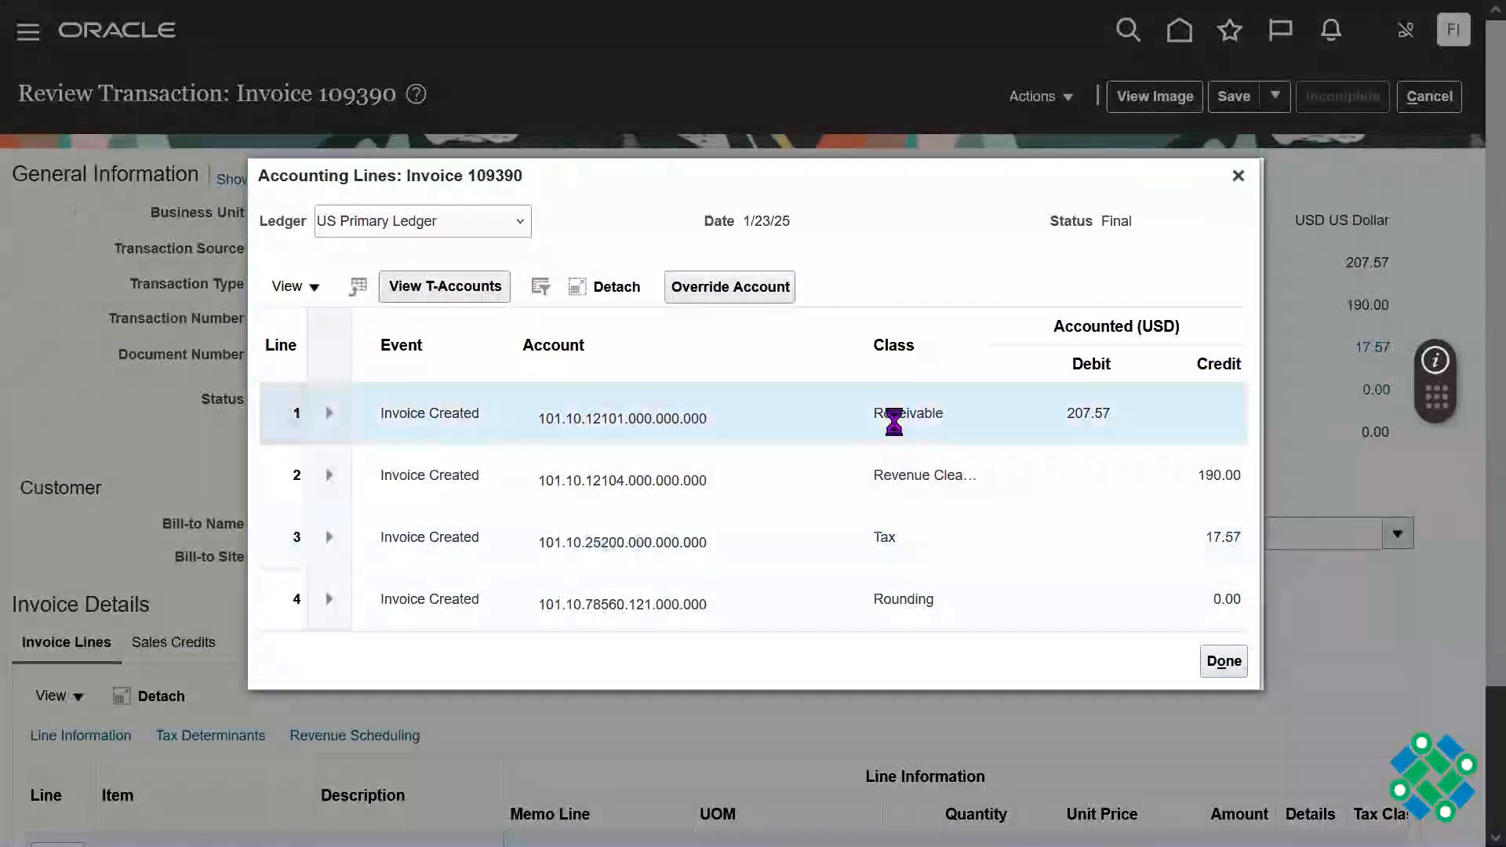
{"action": "double_click", "coordinate": [680, 418]}
{"action": "mouse_move", "coordinate": [679, 418]}
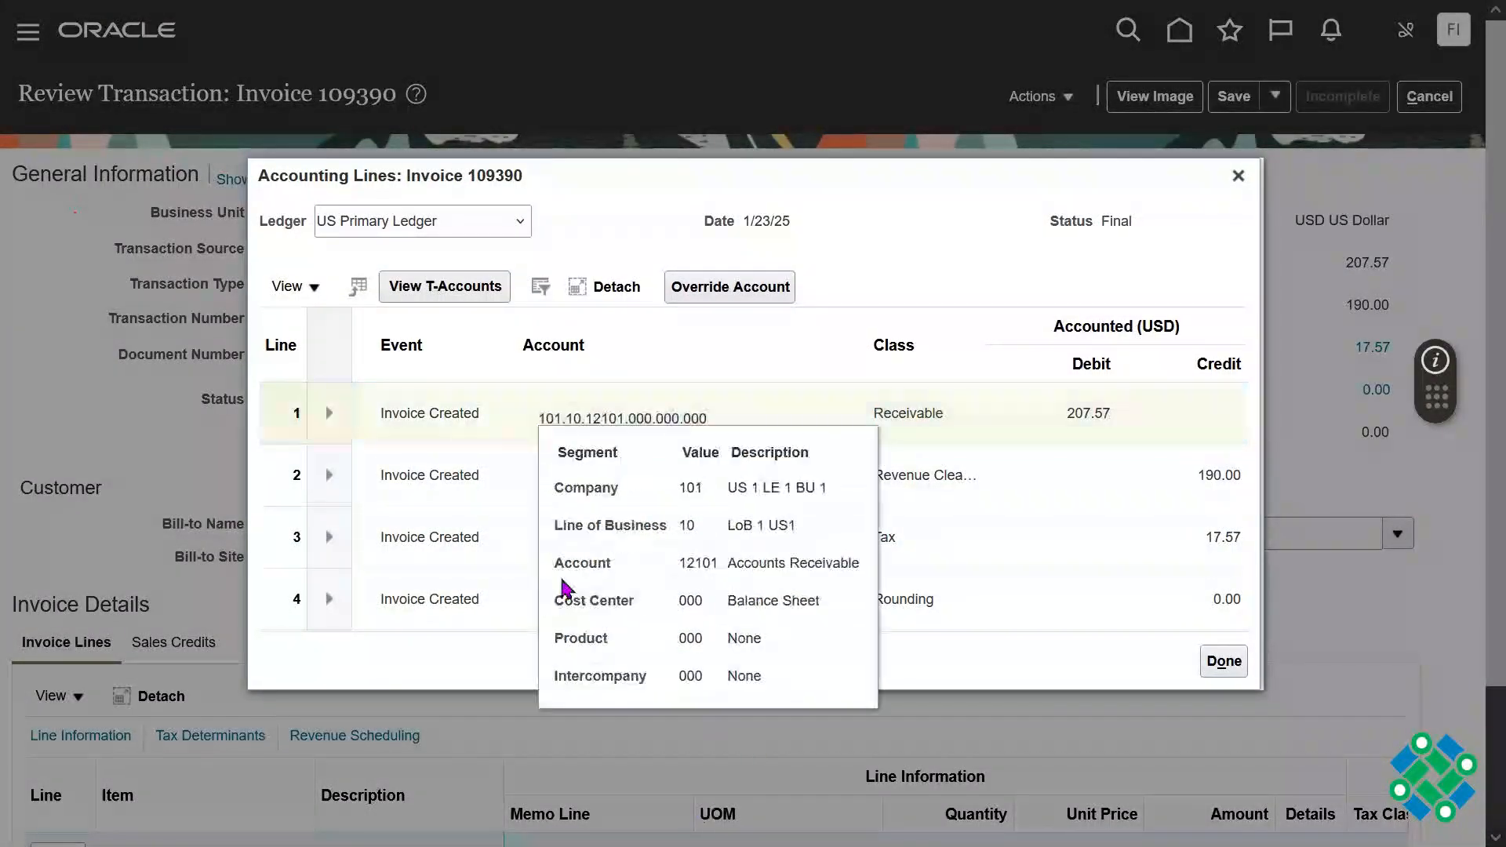
{"action": "left_click", "coordinate": [912, 244]}
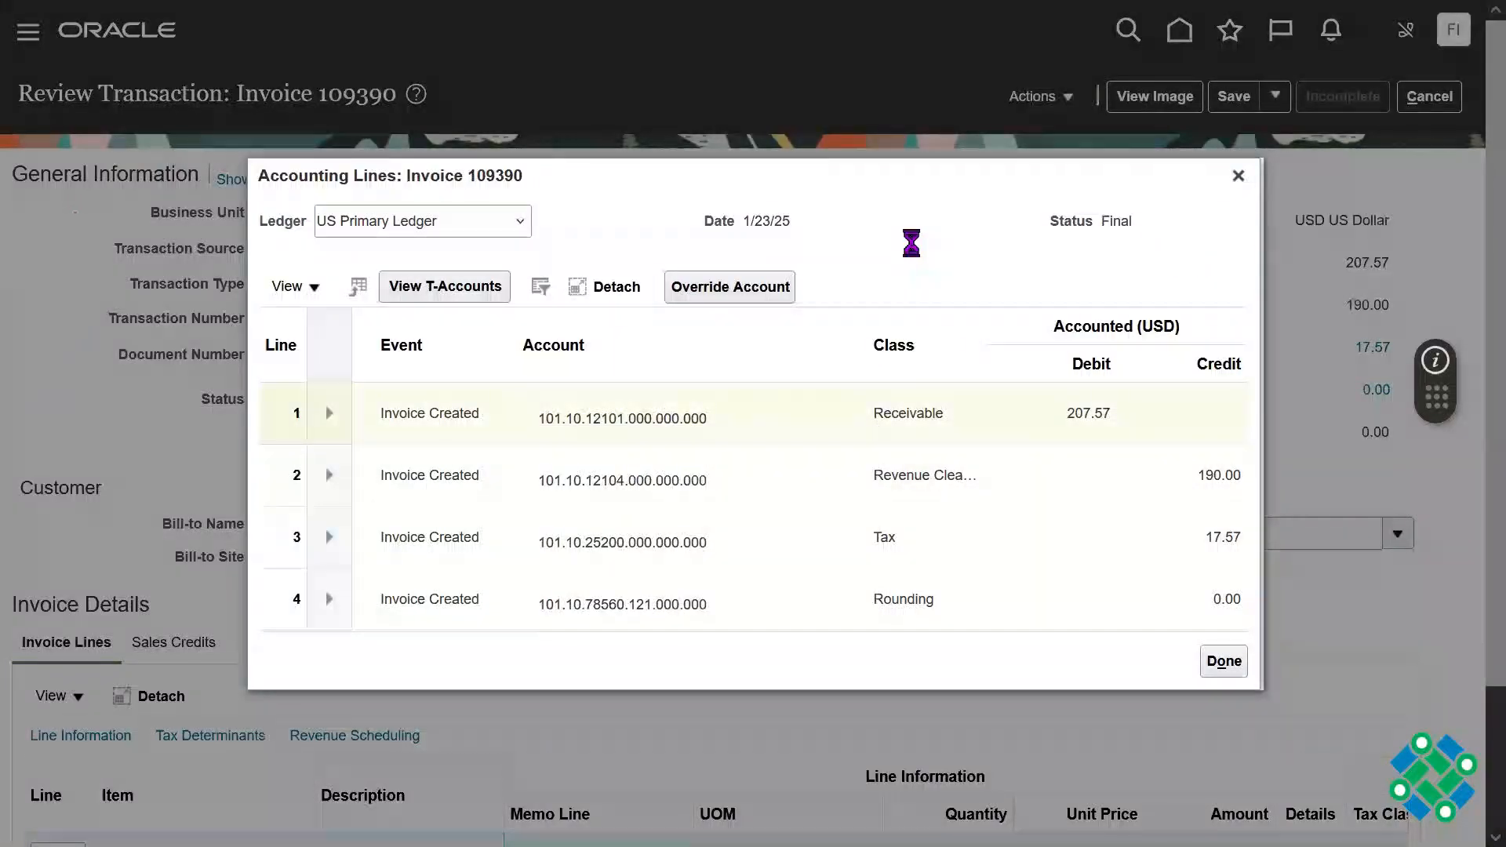
{"action": "left_click", "coordinate": [1238, 176]}
Step: View the invoice's balance details, check the receipts row and the available currency views, and close them
{"action": "scroll", "coordinate": [1475, 346], "scroll_direction": "down", "scroll_amount": 3}
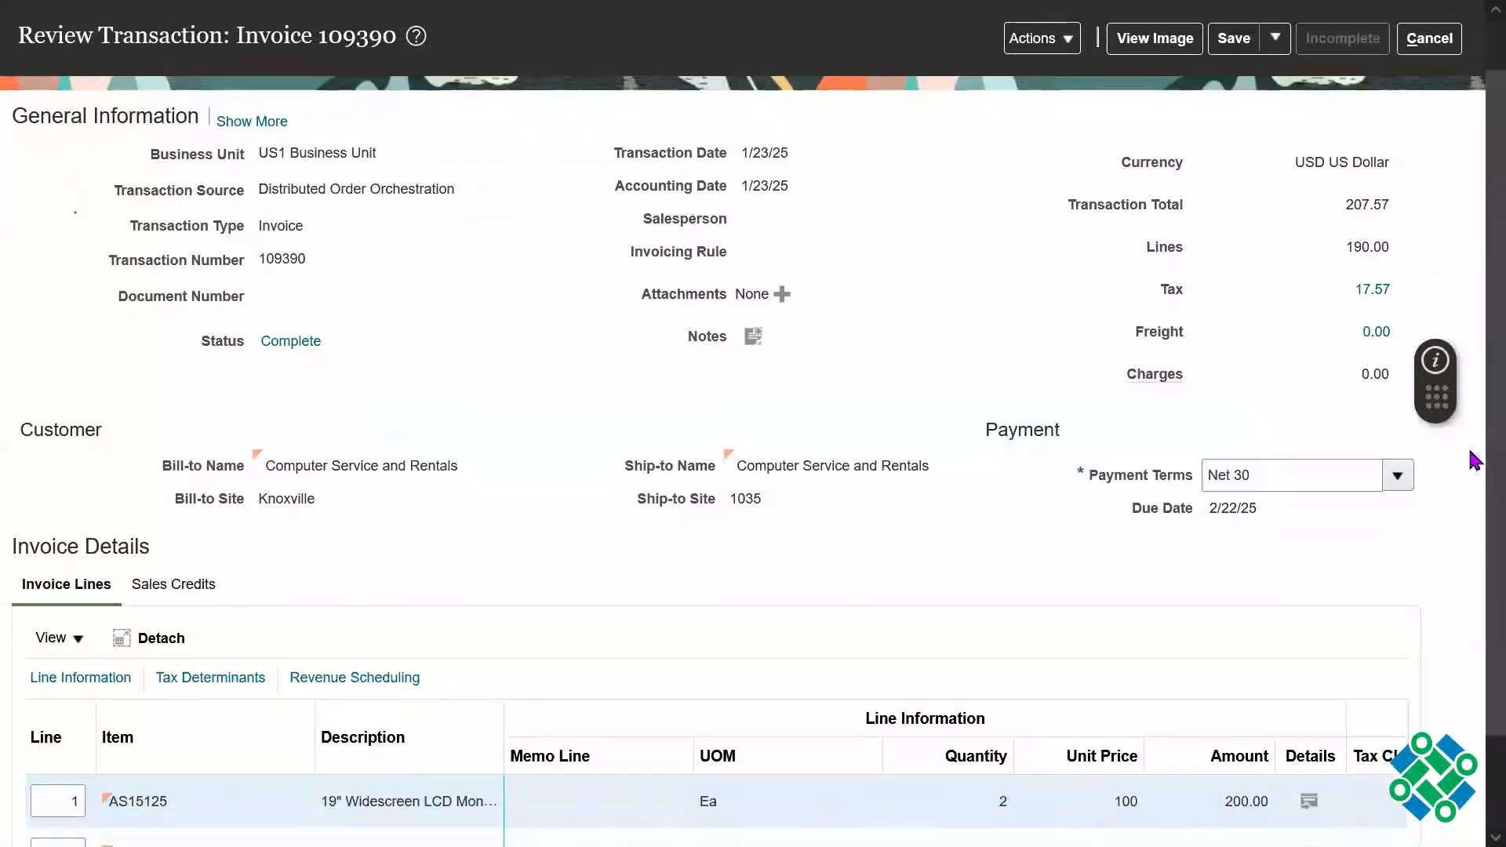
{"action": "scroll", "coordinate": [1480, 540], "scroll_direction": "up", "scroll_amount": 3}
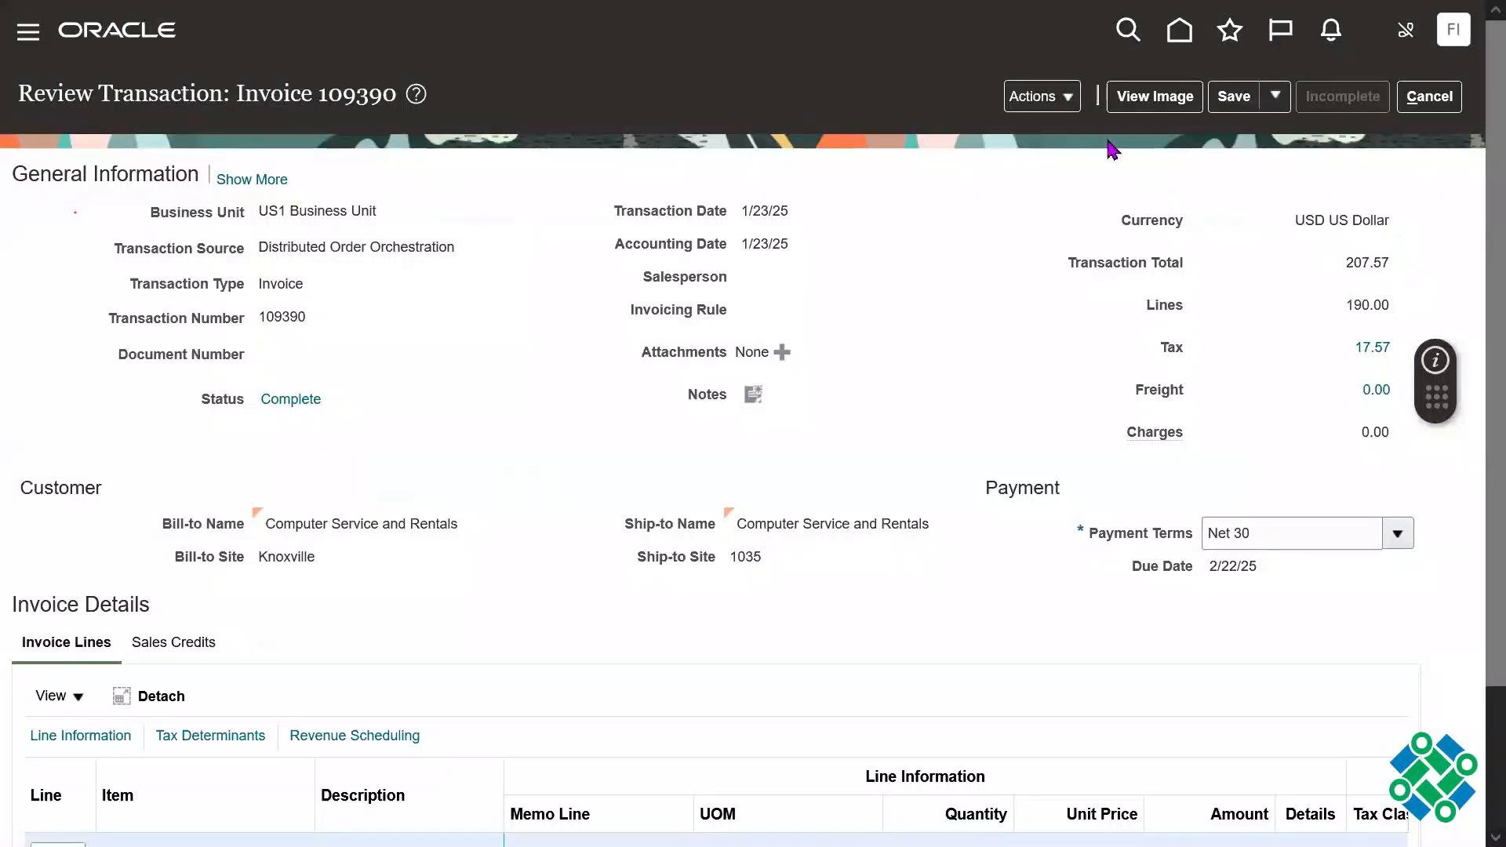
{"action": "left_click", "coordinate": [1050, 108]}
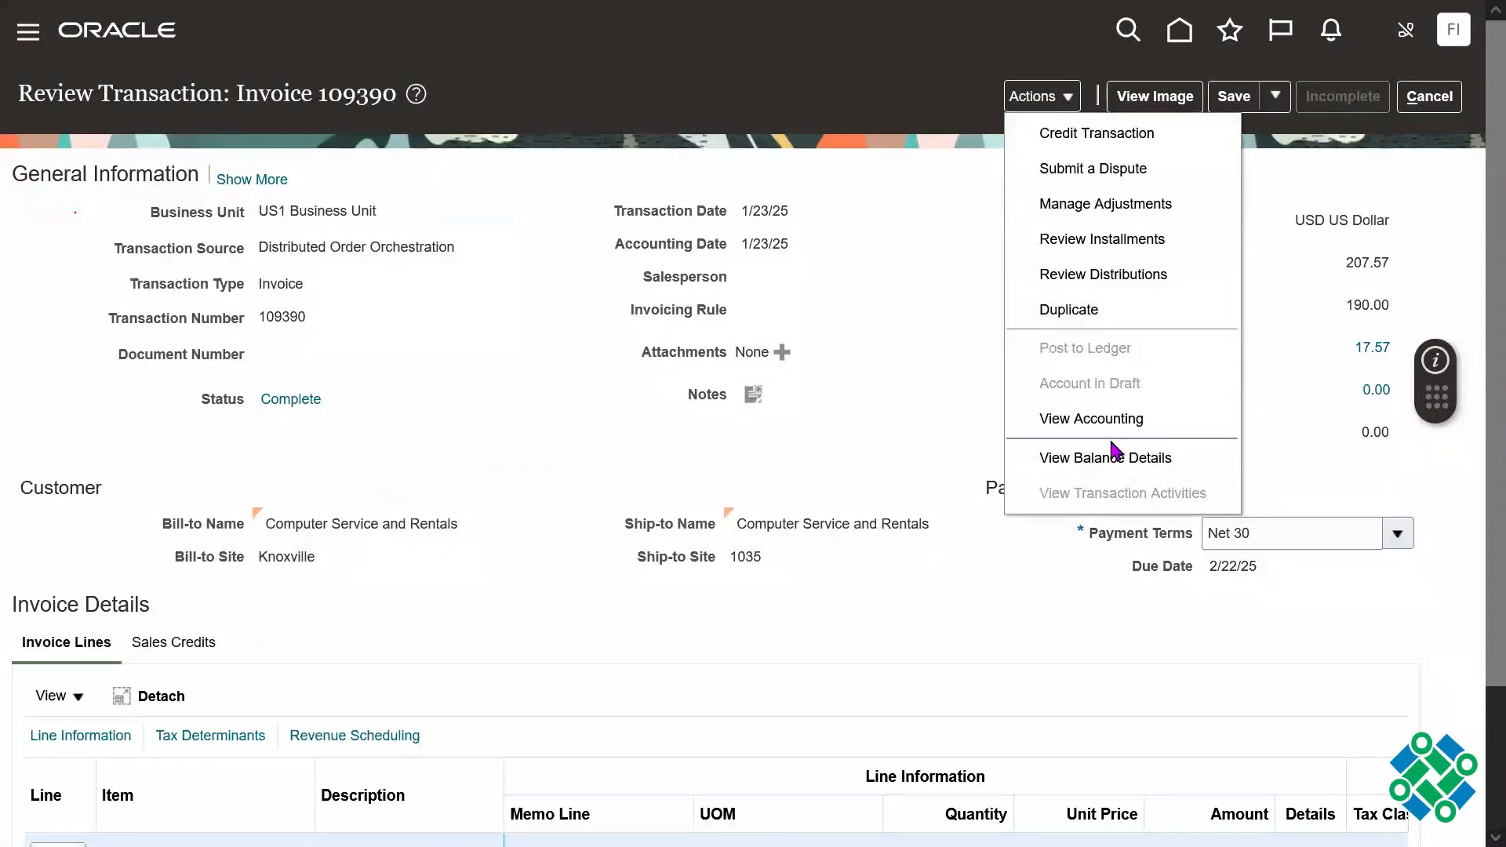
{"action": "left_click", "coordinate": [1163, 455]}
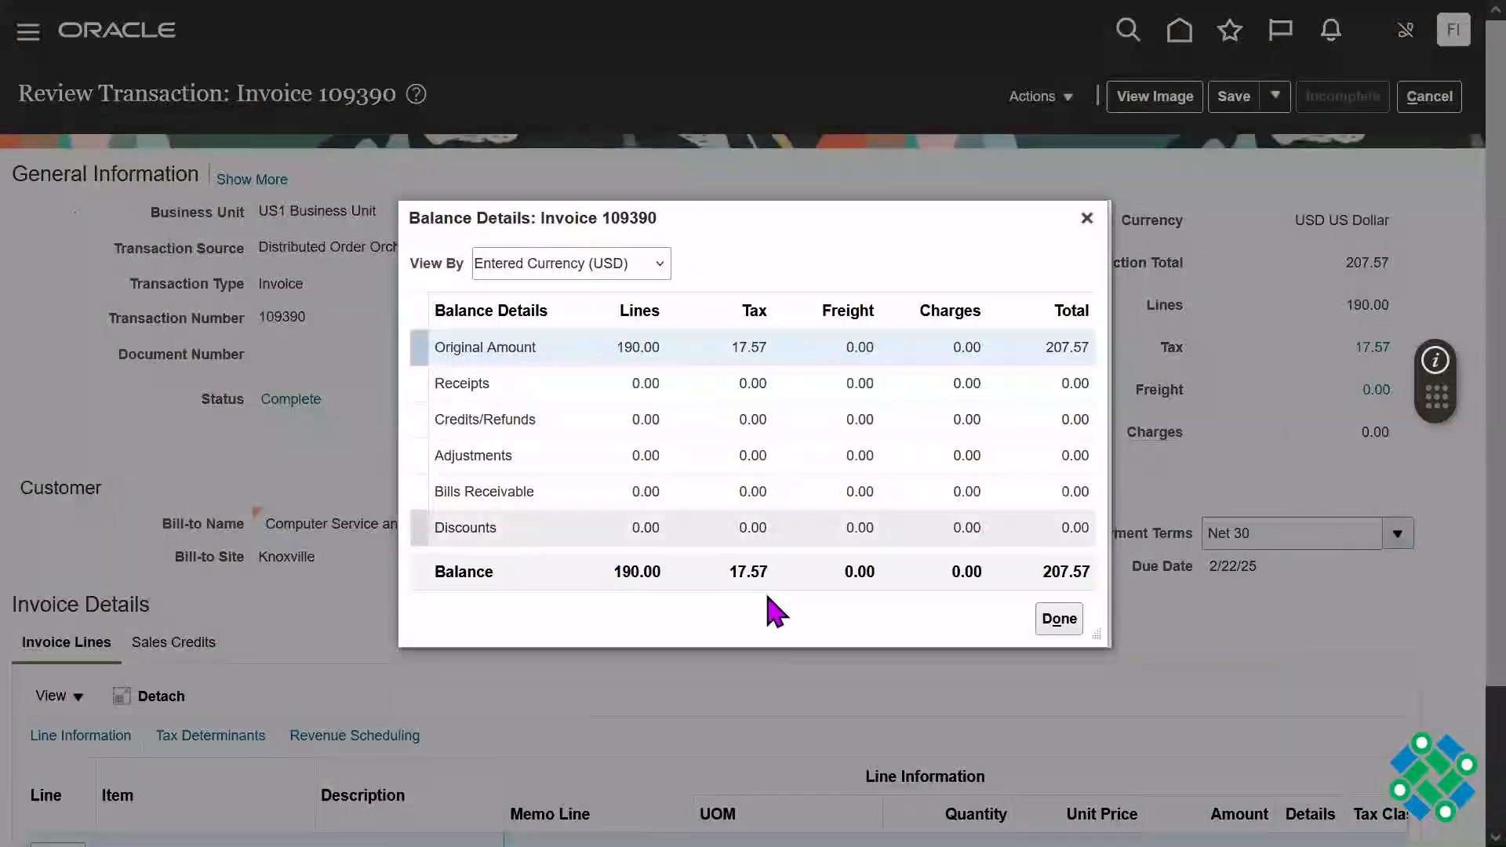
{"action": "left_click", "coordinate": [508, 392]}
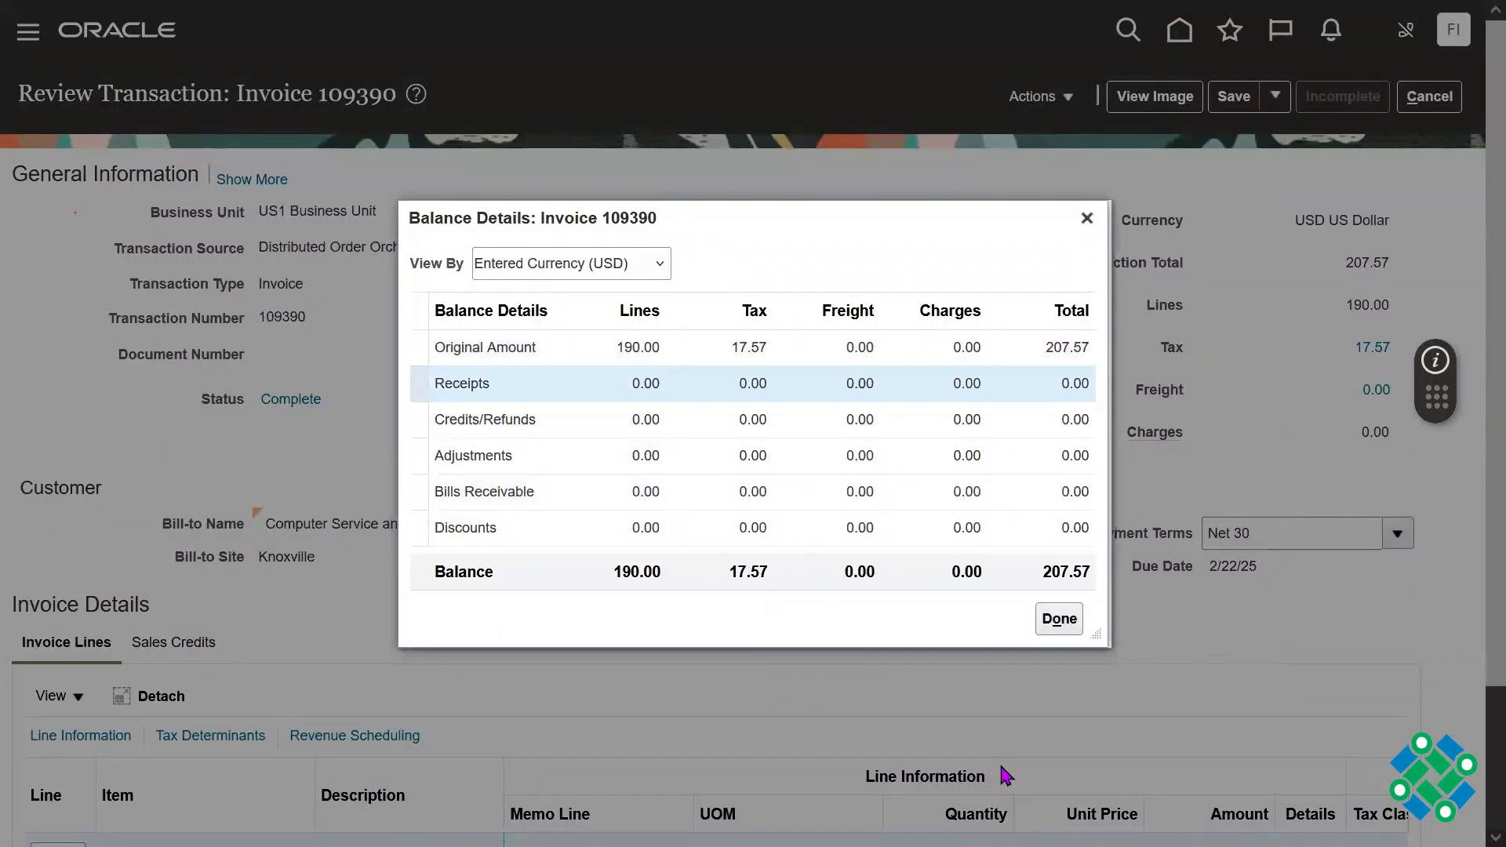
{"action": "left_click", "coordinate": [621, 260]}
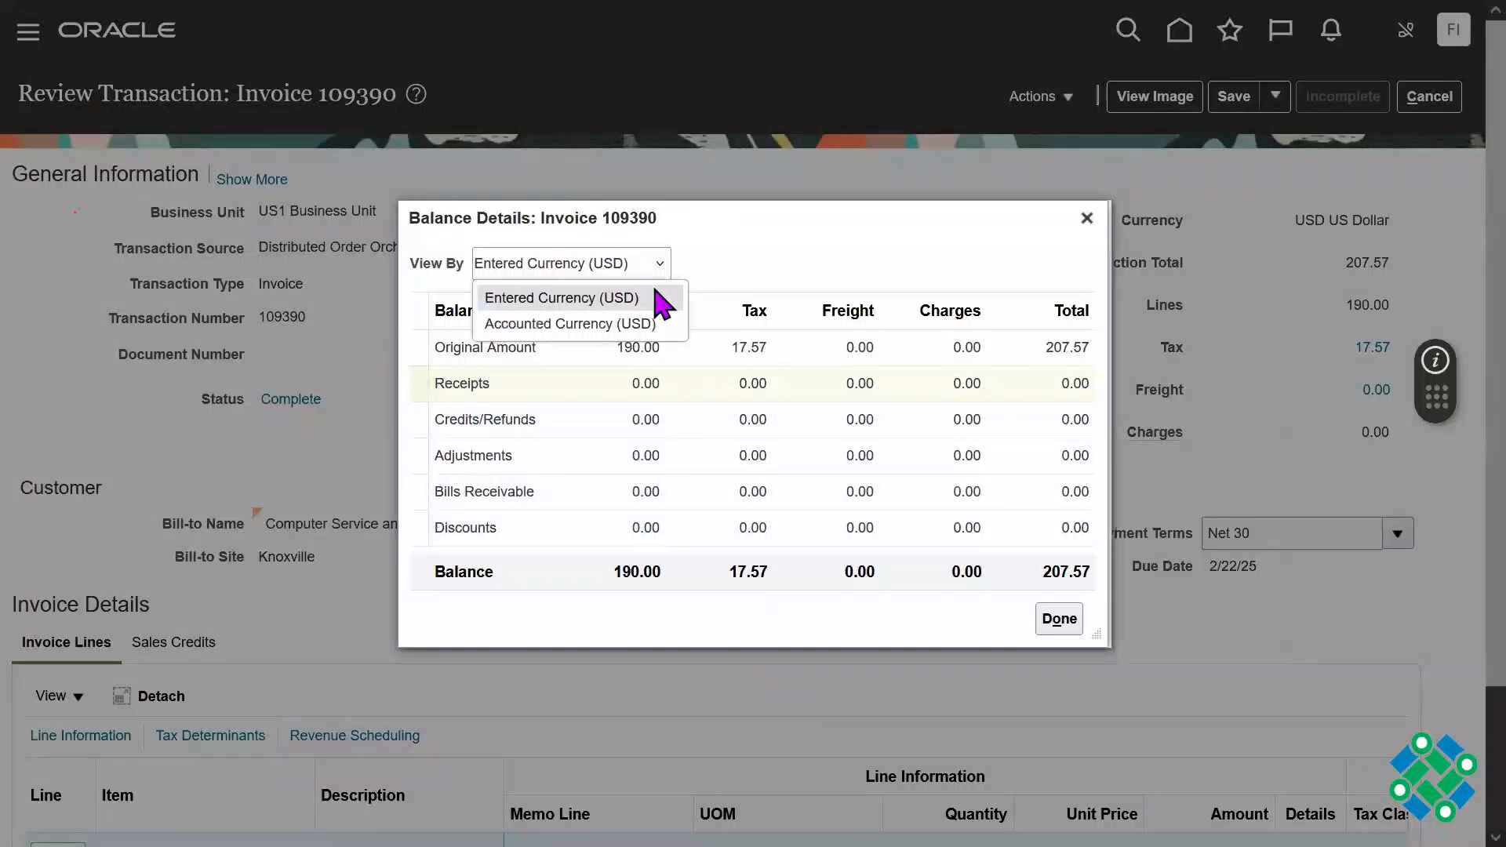
{"action": "left_click", "coordinate": [834, 246]}
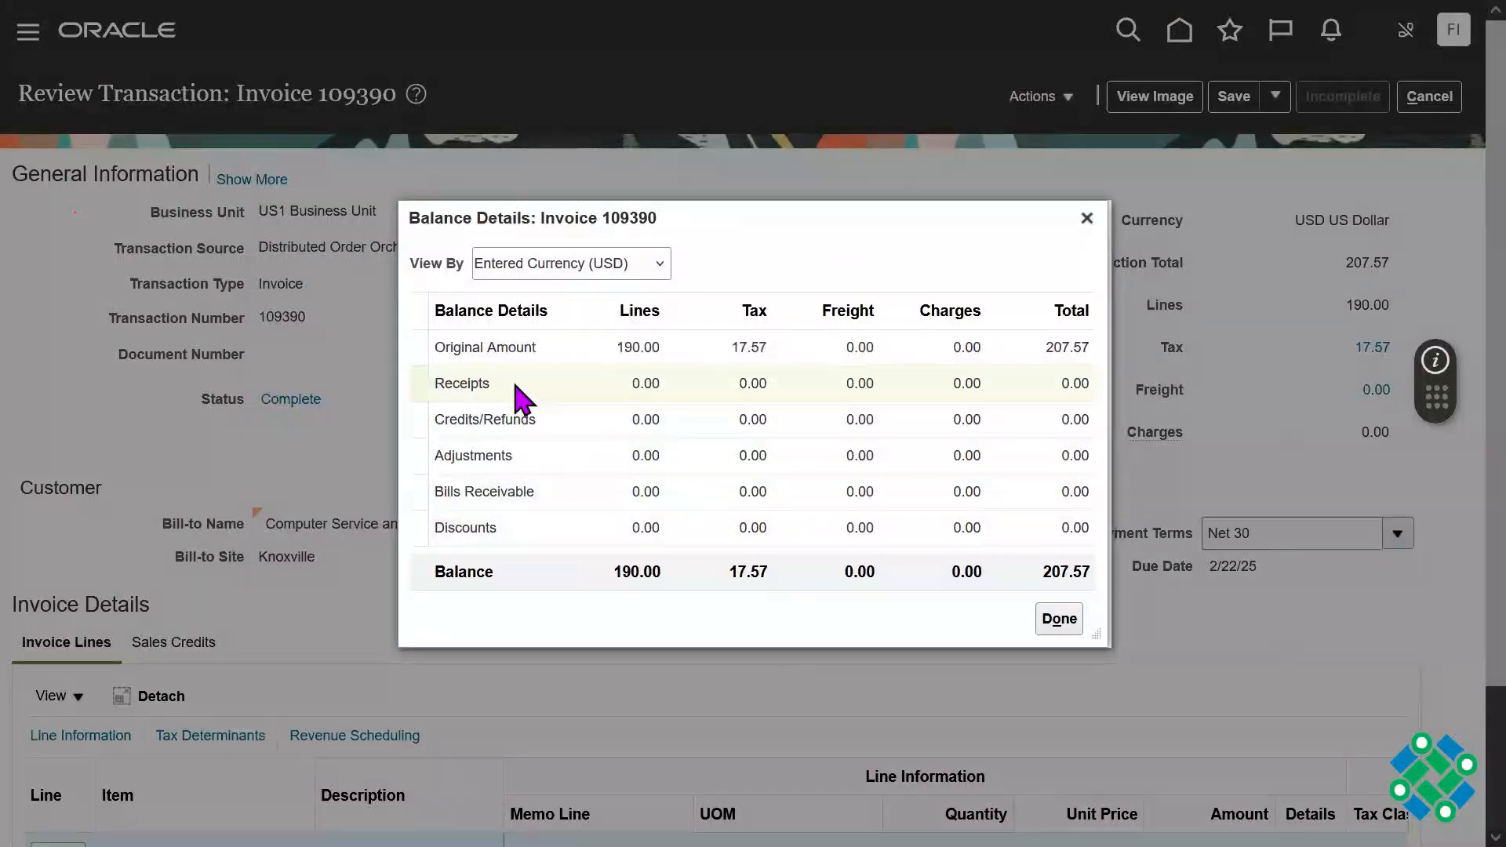
{"action": "left_click", "coordinate": [1086, 218]}
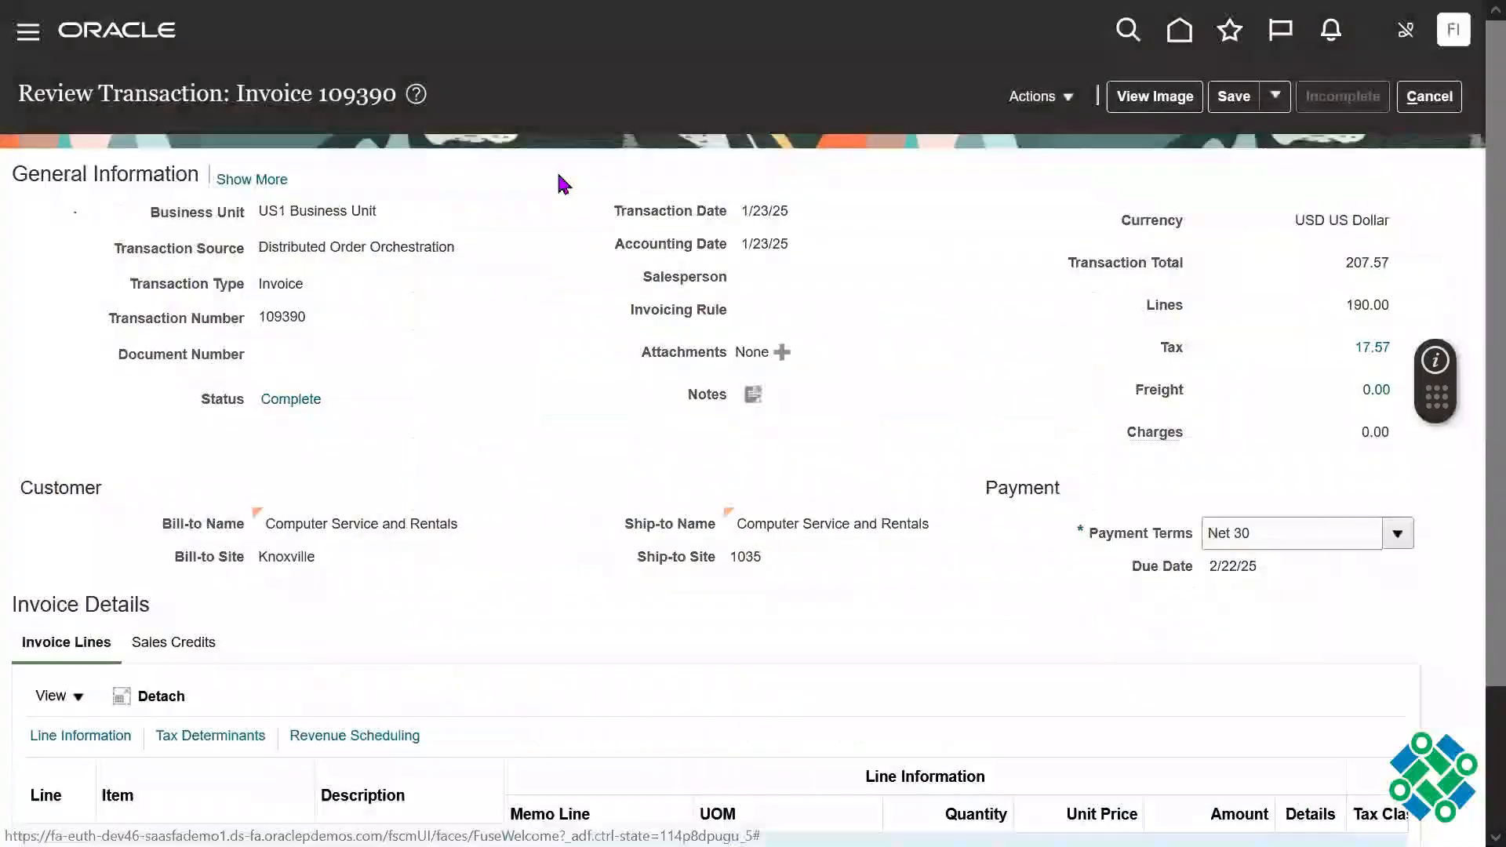
Step: Expand the invoice's general information and review its customer and payment details
{"action": "left_click", "coordinate": [257, 188]}
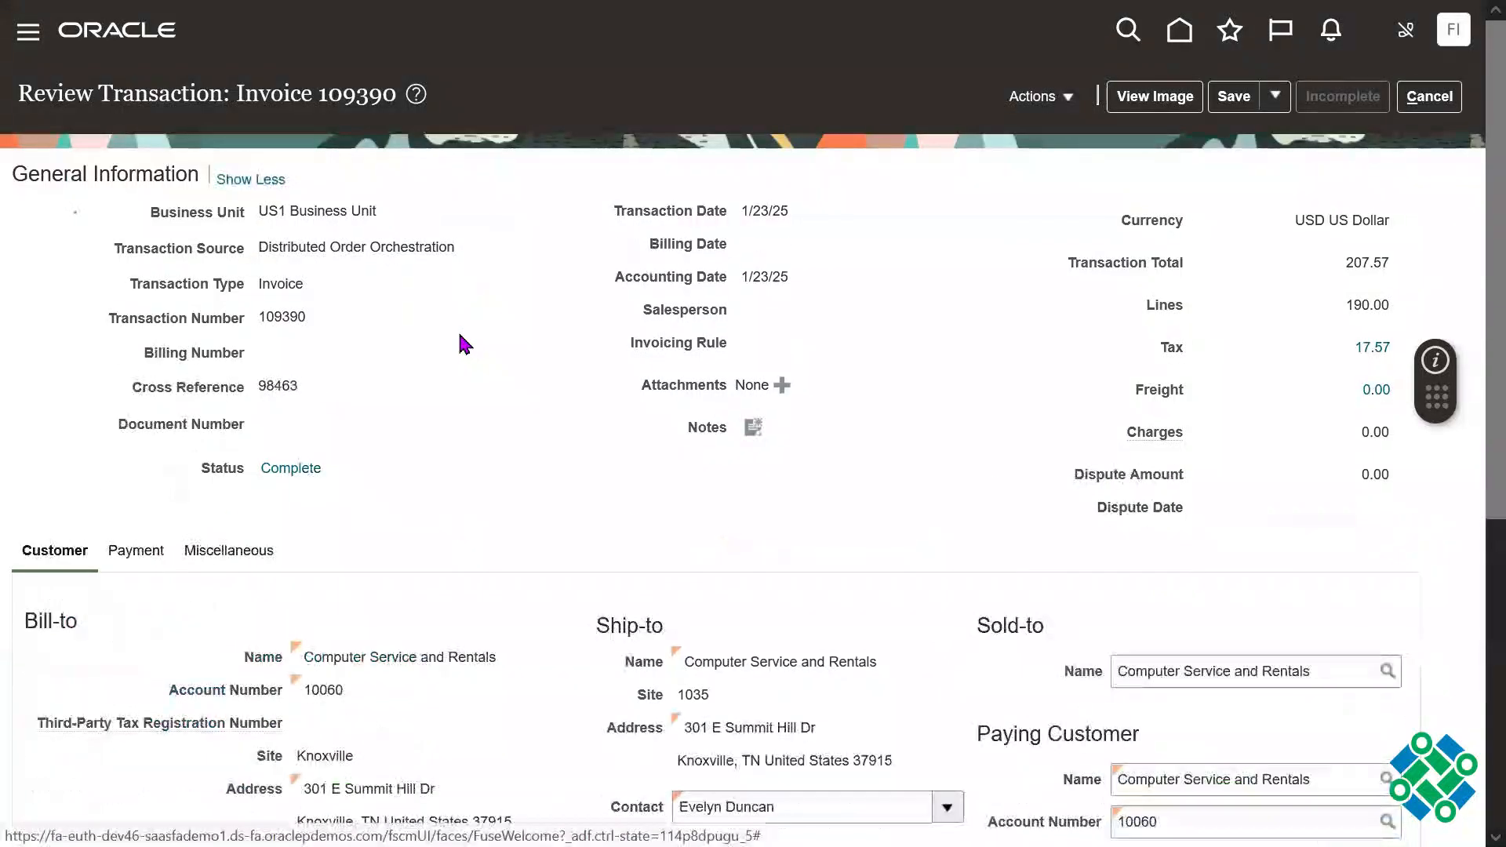
{"action": "scroll", "coordinate": [1475, 337], "scroll_direction": "down", "scroll_amount": 3}
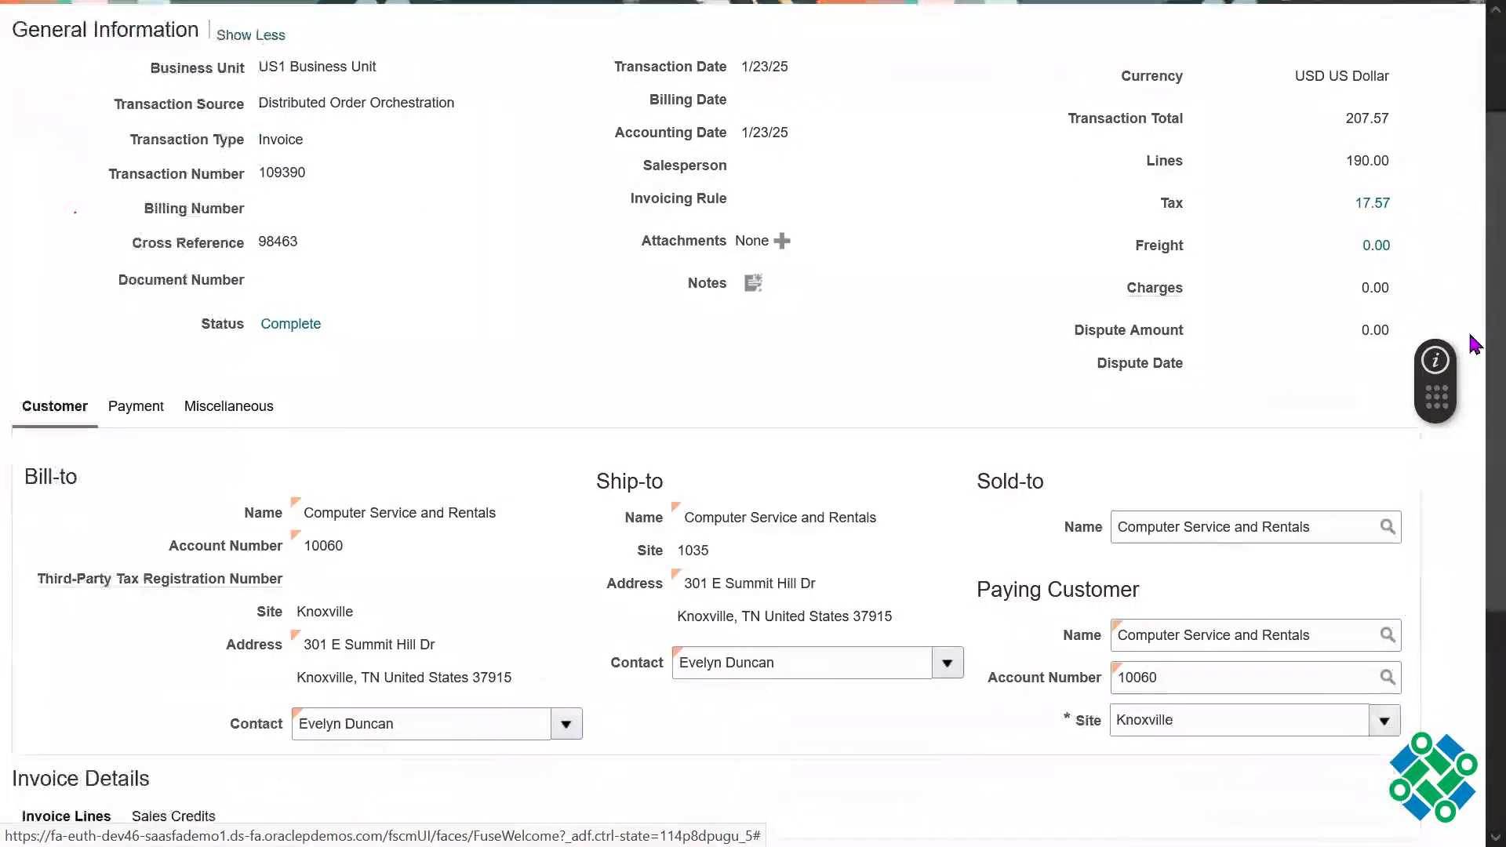
{"action": "scroll", "coordinate": [1475, 444], "scroll_direction": "down", "scroll_amount": 1}
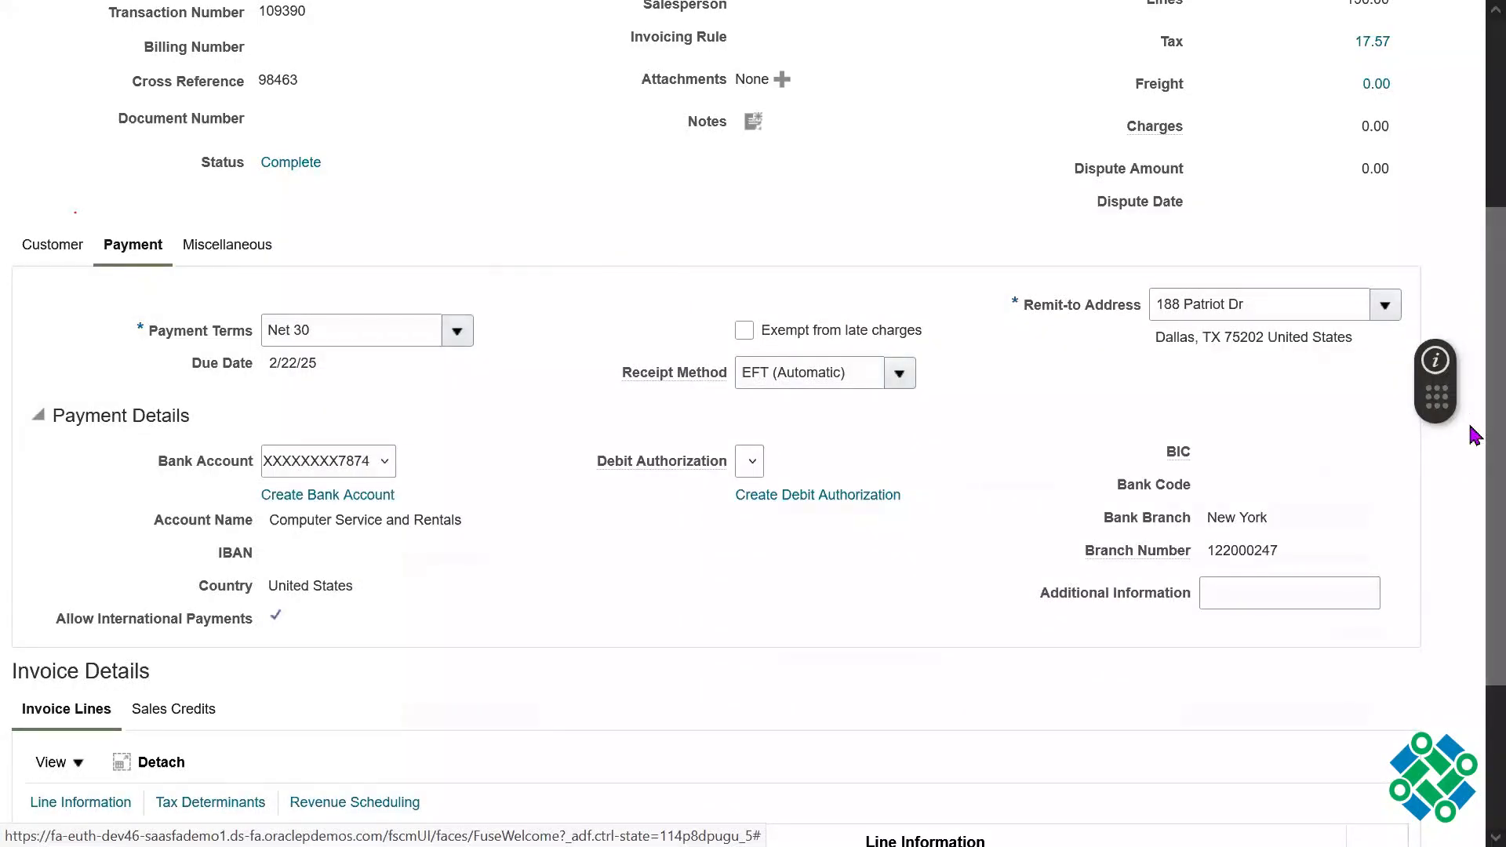
Step: Examine the invoice's payment details, miscellaneous information and invoice lines against its general information
{"action": "scroll", "coordinate": [1473, 463], "scroll_direction": "down", "scroll_amount": 3}
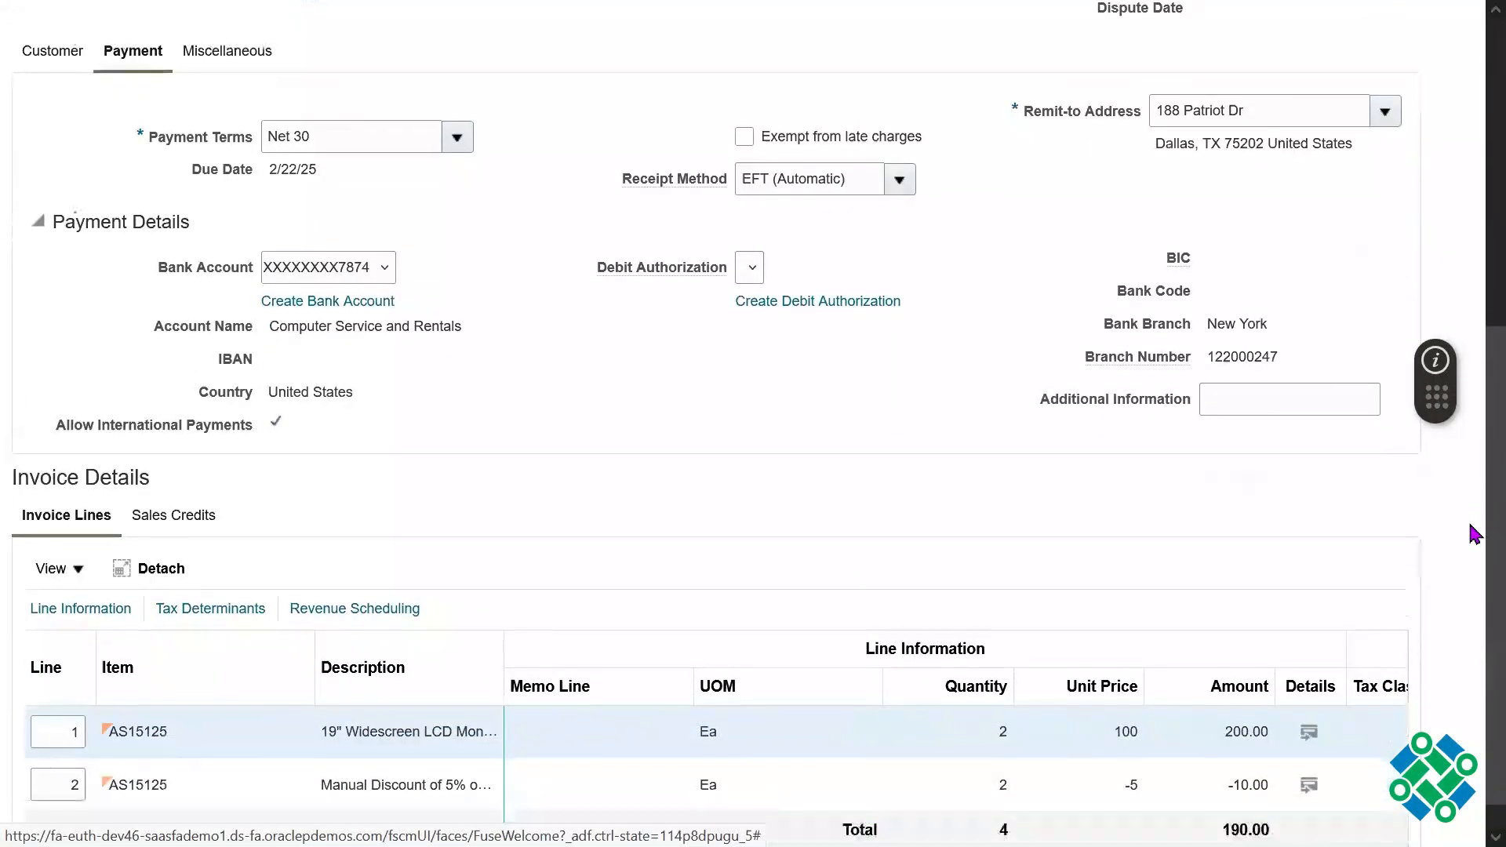
{"action": "scroll", "coordinate": [1475, 533], "scroll_direction": "down", "scroll_amount": 1}
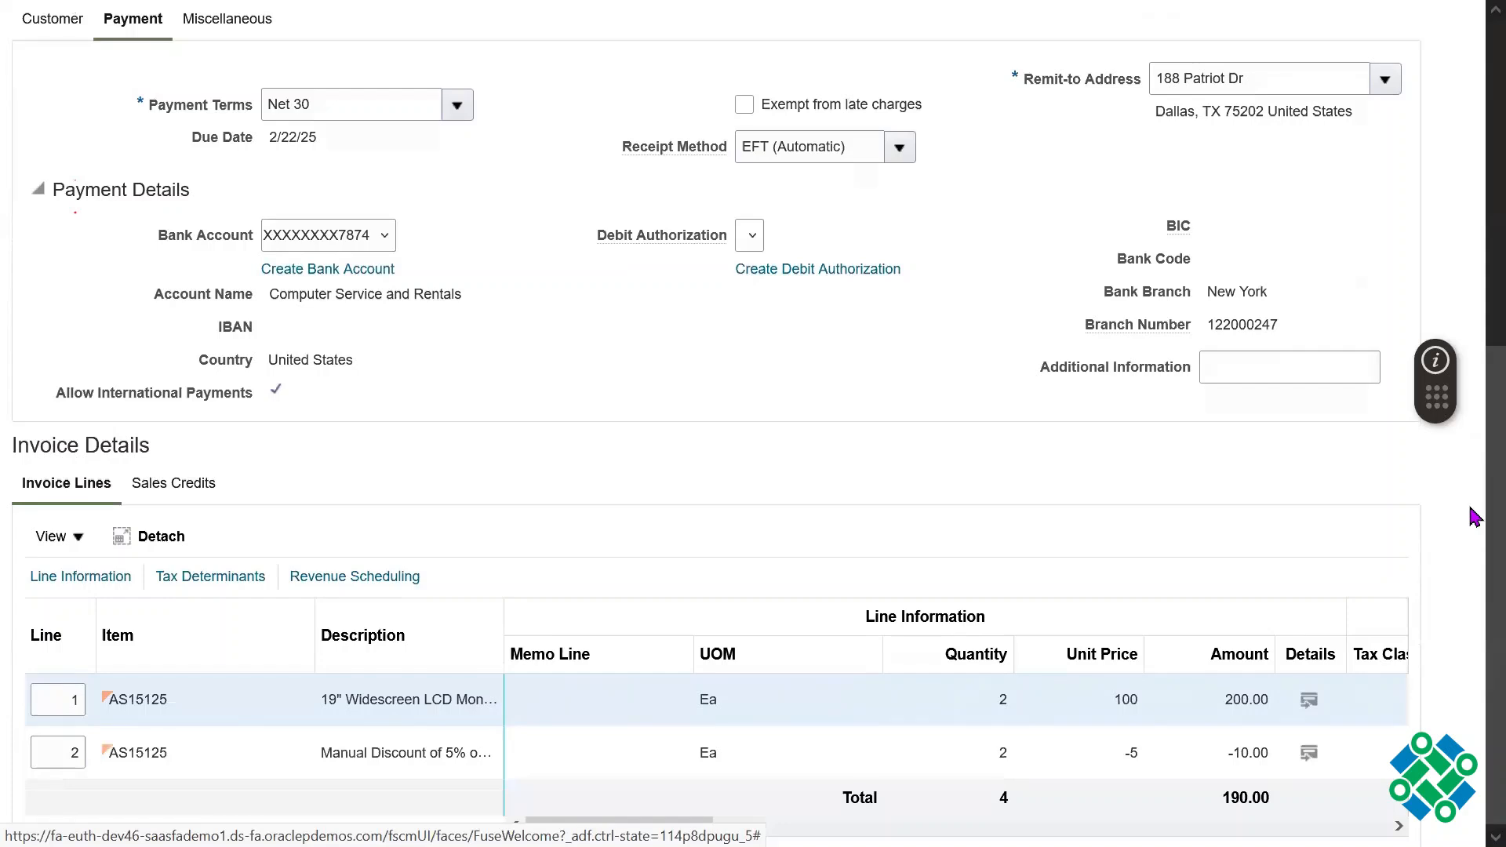
{"action": "scroll", "coordinate": [1474, 502], "scroll_direction": "up", "scroll_amount": 3}
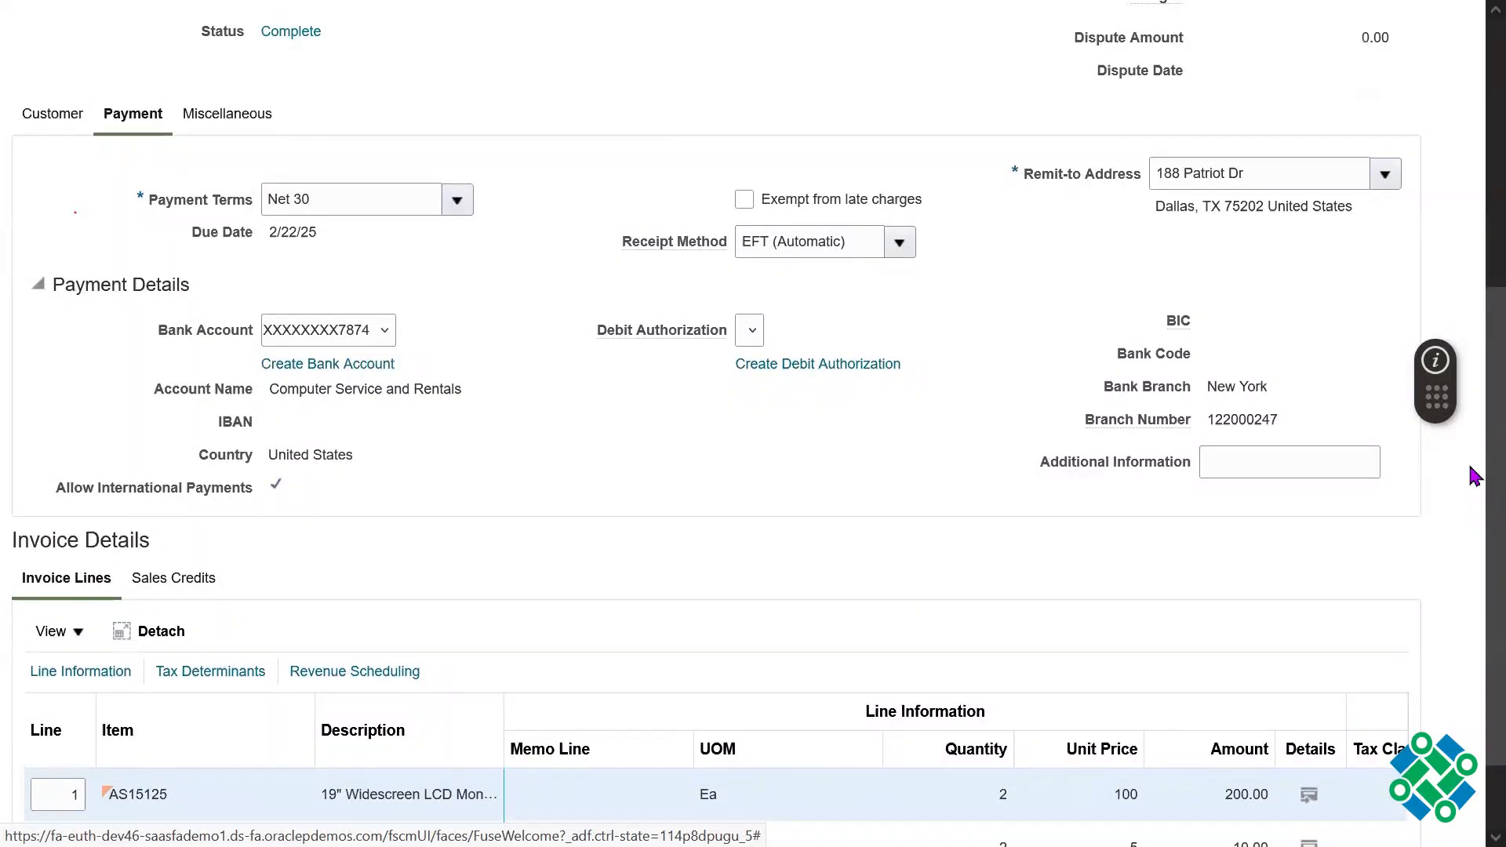
{"action": "scroll", "coordinate": [1474, 510], "scroll_direction": "down", "scroll_amount": 3}
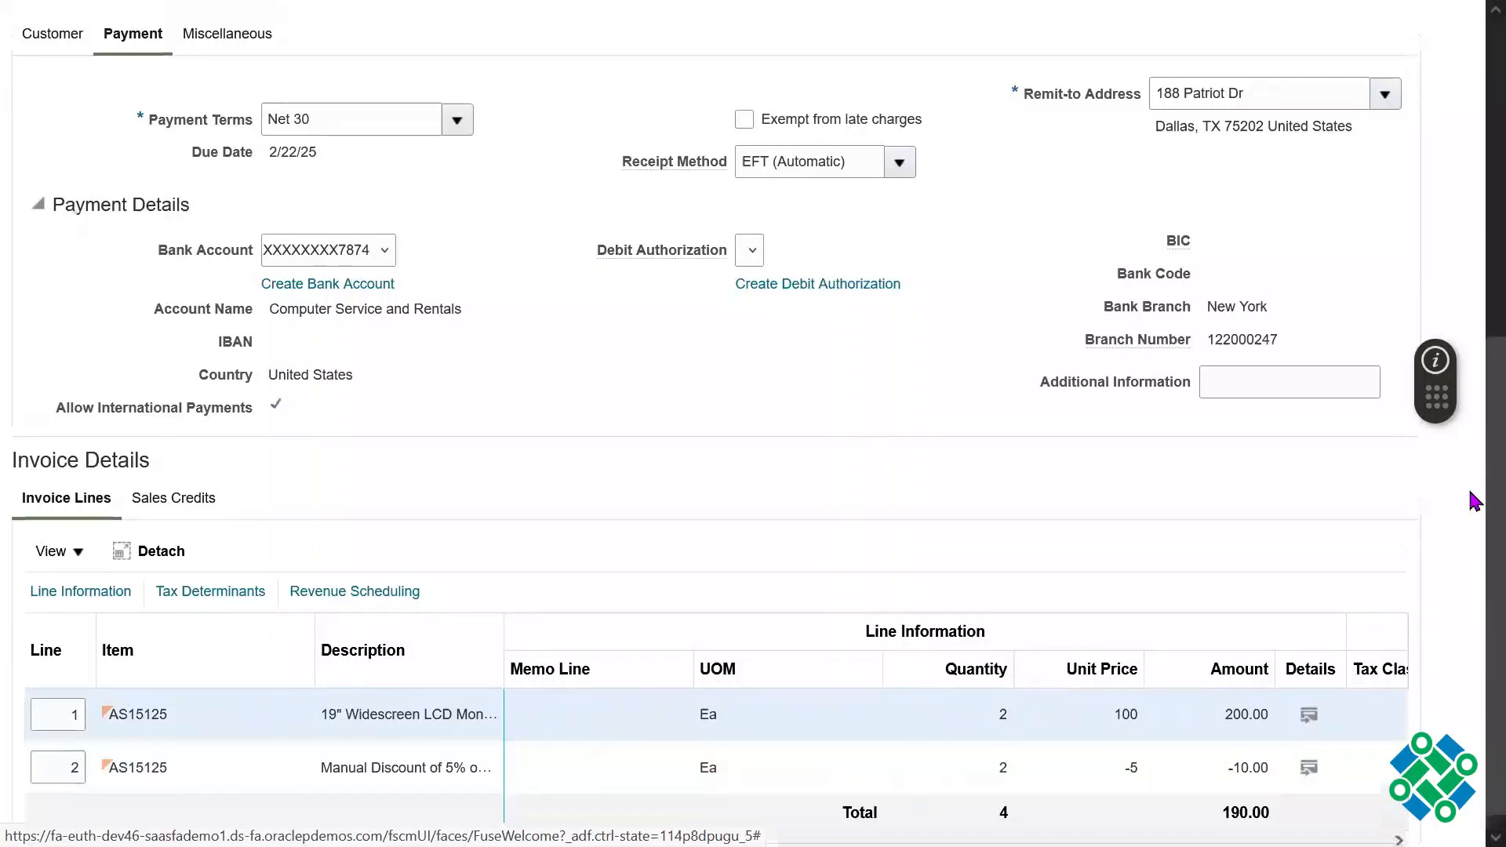
{"action": "scroll", "coordinate": [1471, 494], "scroll_direction": "up", "scroll_amount": 7}
{"action": "scroll", "coordinate": [1474, 385], "scroll_direction": "up", "scroll_amount": 3}
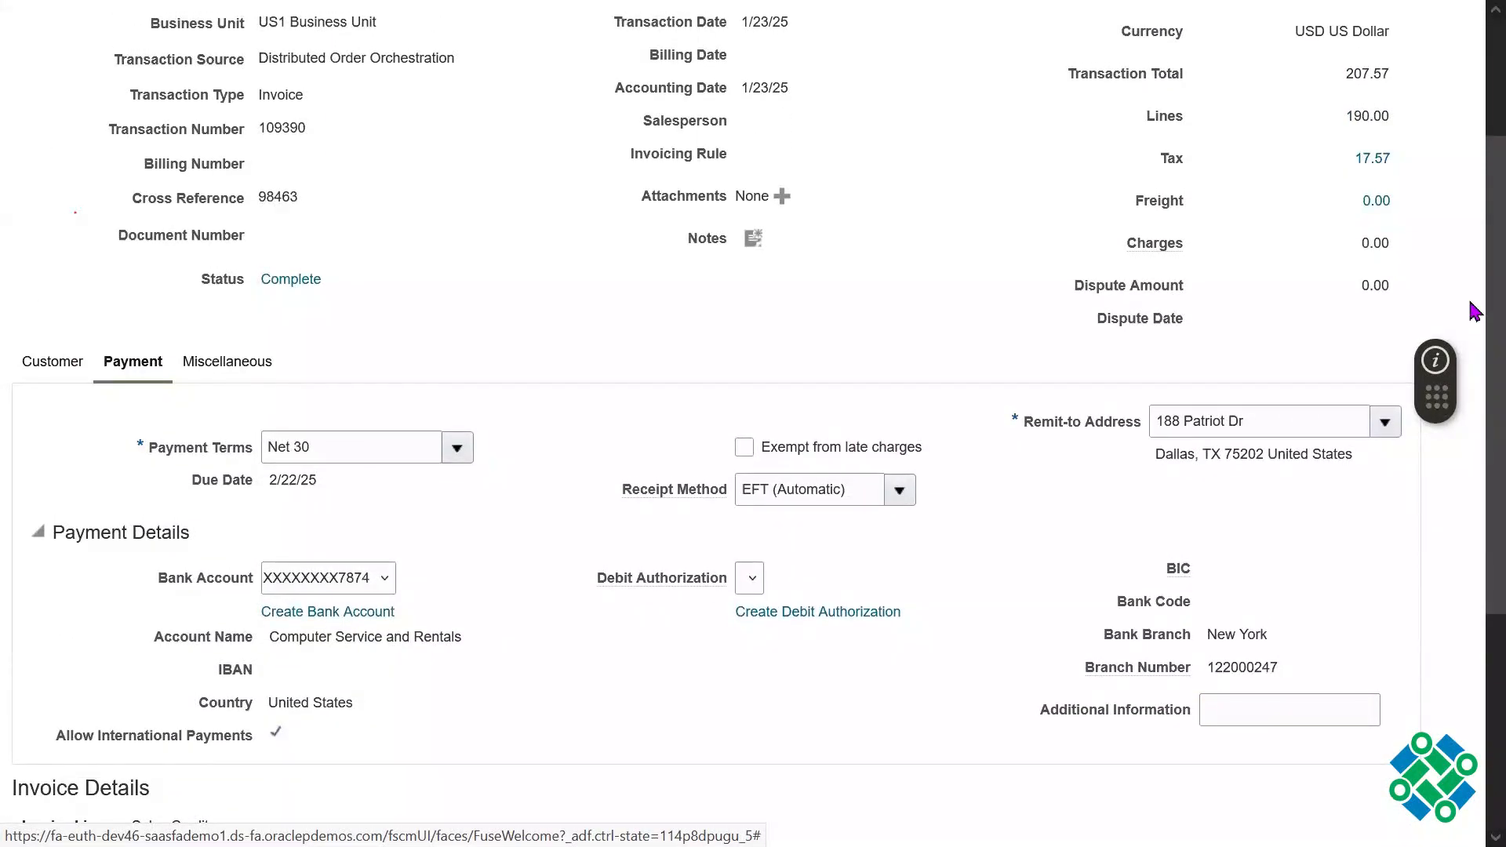
{"action": "scroll", "coordinate": [1129, 363], "scroll_direction": "up", "scroll_amount": 1}
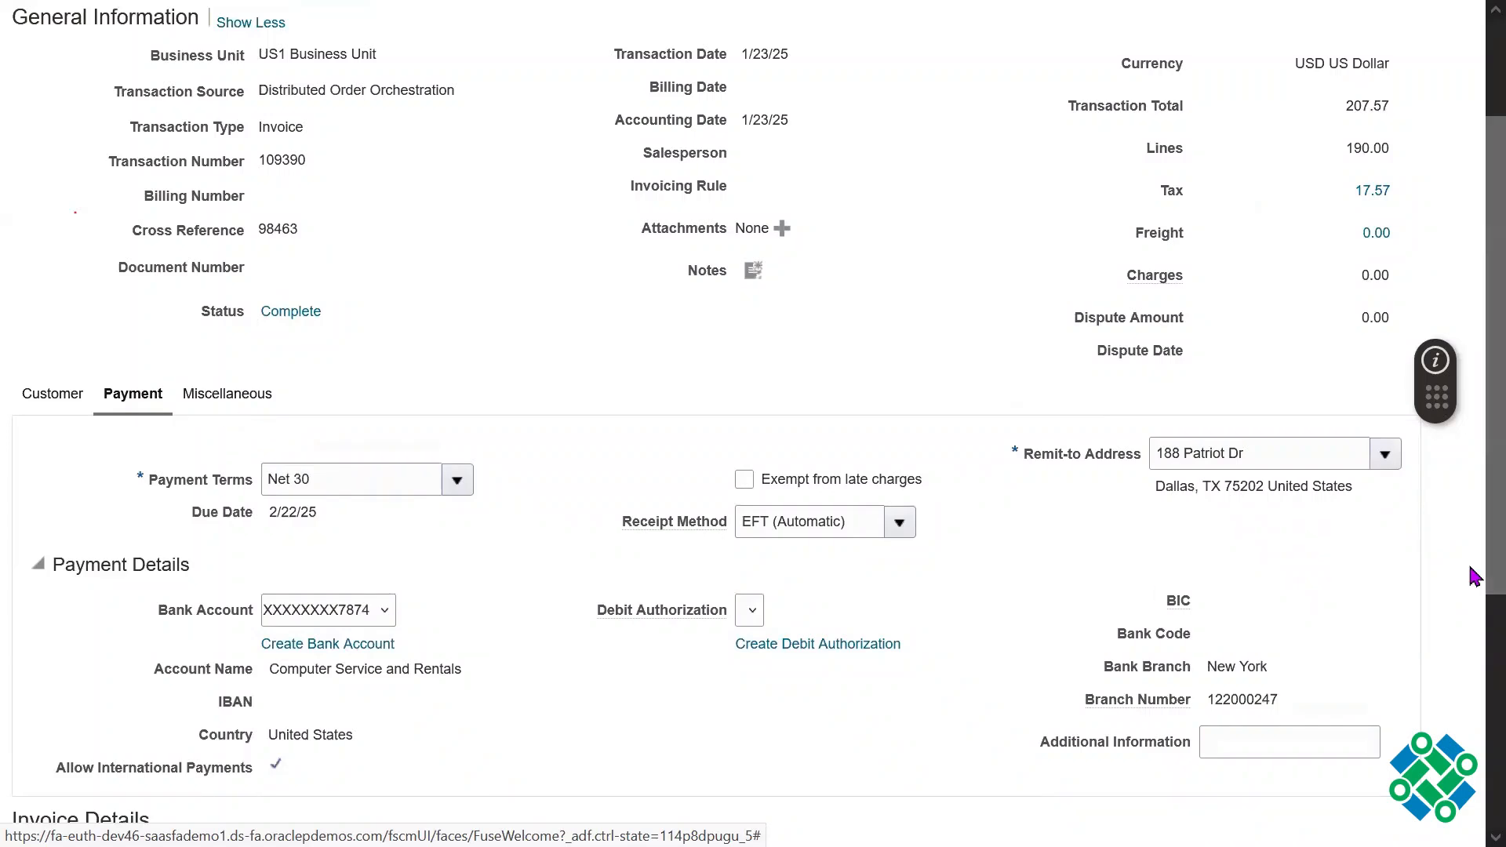
{"action": "scroll", "coordinate": [1473, 588], "scroll_direction": "down", "scroll_amount": 5}
{"action": "scroll", "coordinate": [1475, 661], "scroll_direction": "down", "scroll_amount": 1}
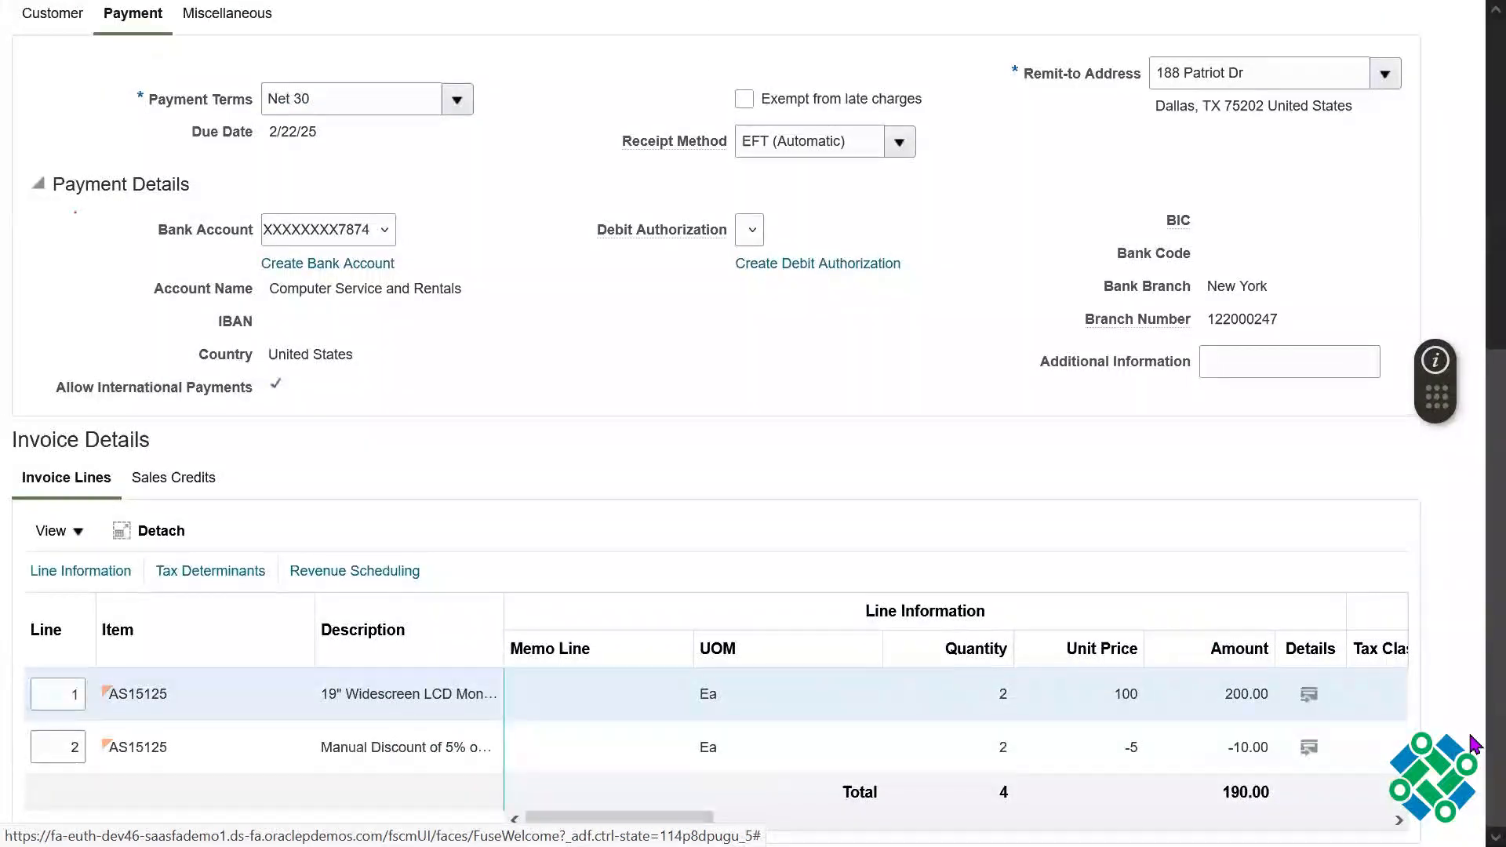
{"action": "scroll", "coordinate": [1475, 743], "scroll_direction": "up", "scroll_amount": 2}
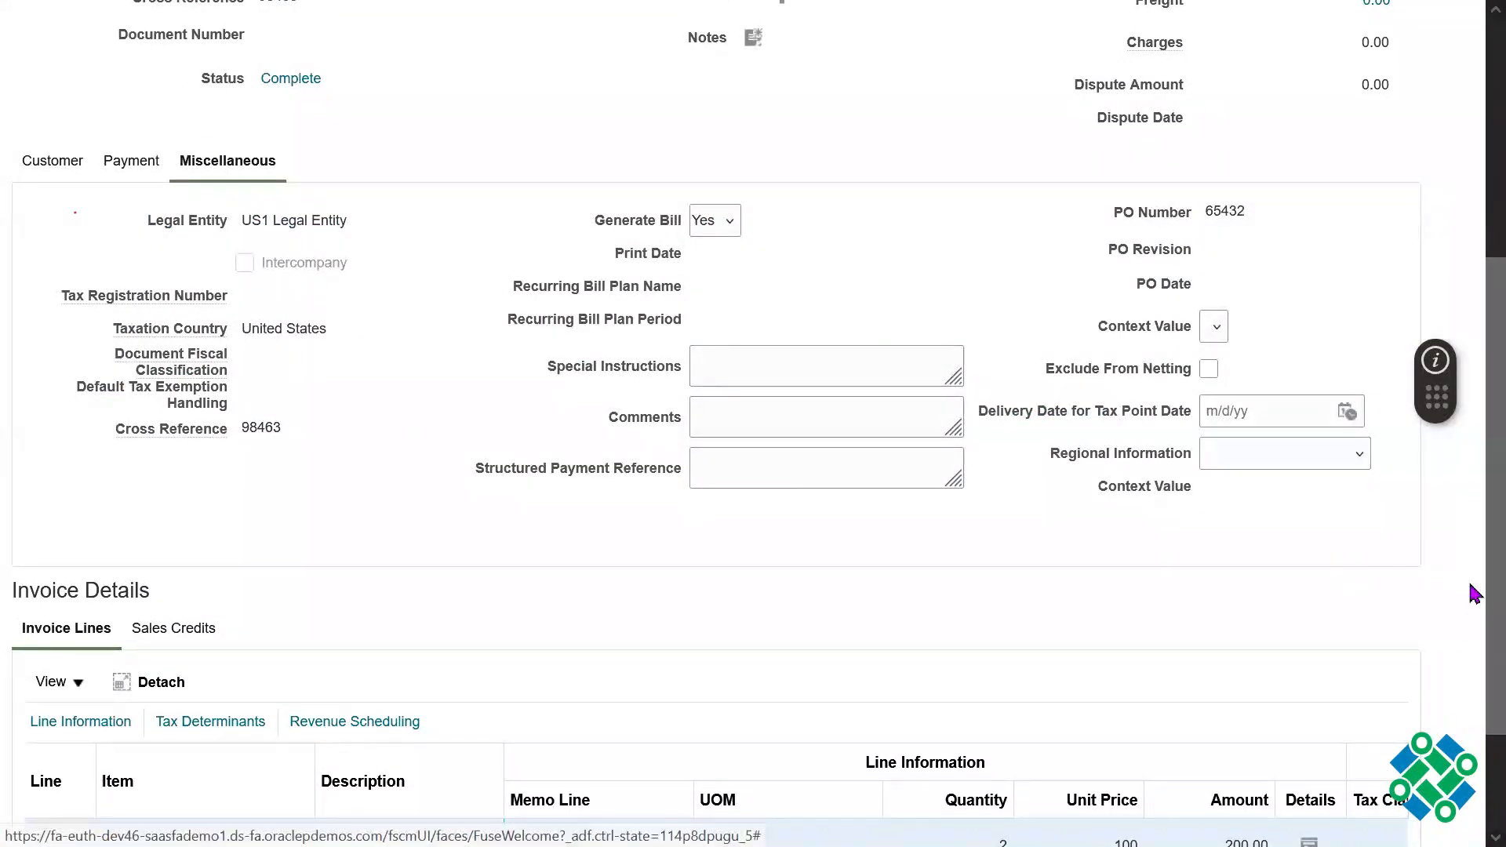
{"action": "scroll", "coordinate": [1474, 586], "scroll_direction": "down", "scroll_amount": 2}
{"action": "scroll", "coordinate": [1472, 222], "scroll_direction": "up", "scroll_amount": 7}
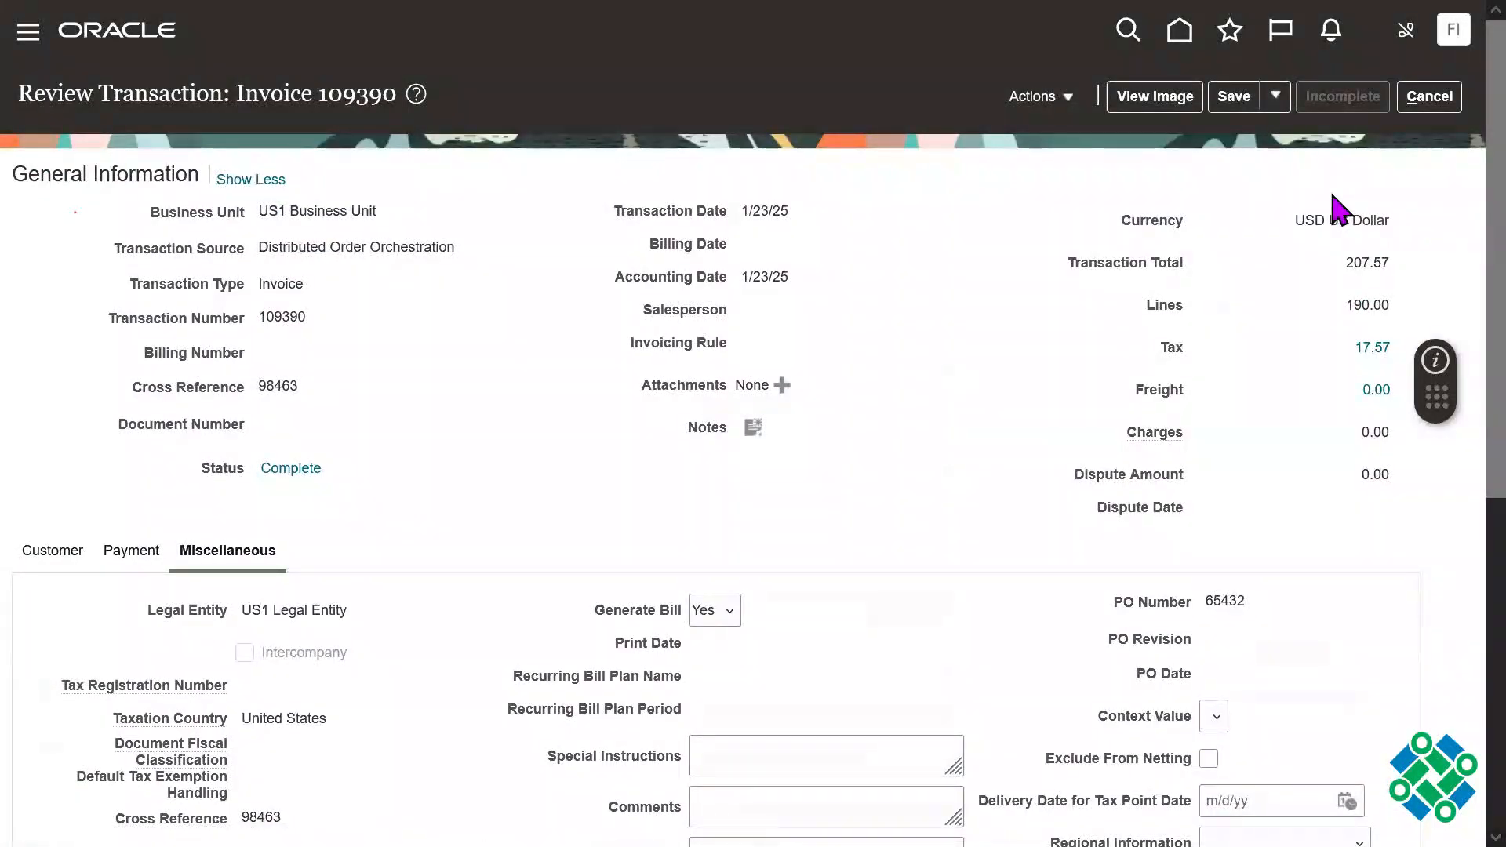
Step: Check the actions available for the invoice, view its complete status in the Status Tracker, and close the tracker
{"action": "left_click", "coordinate": [1056, 110]}
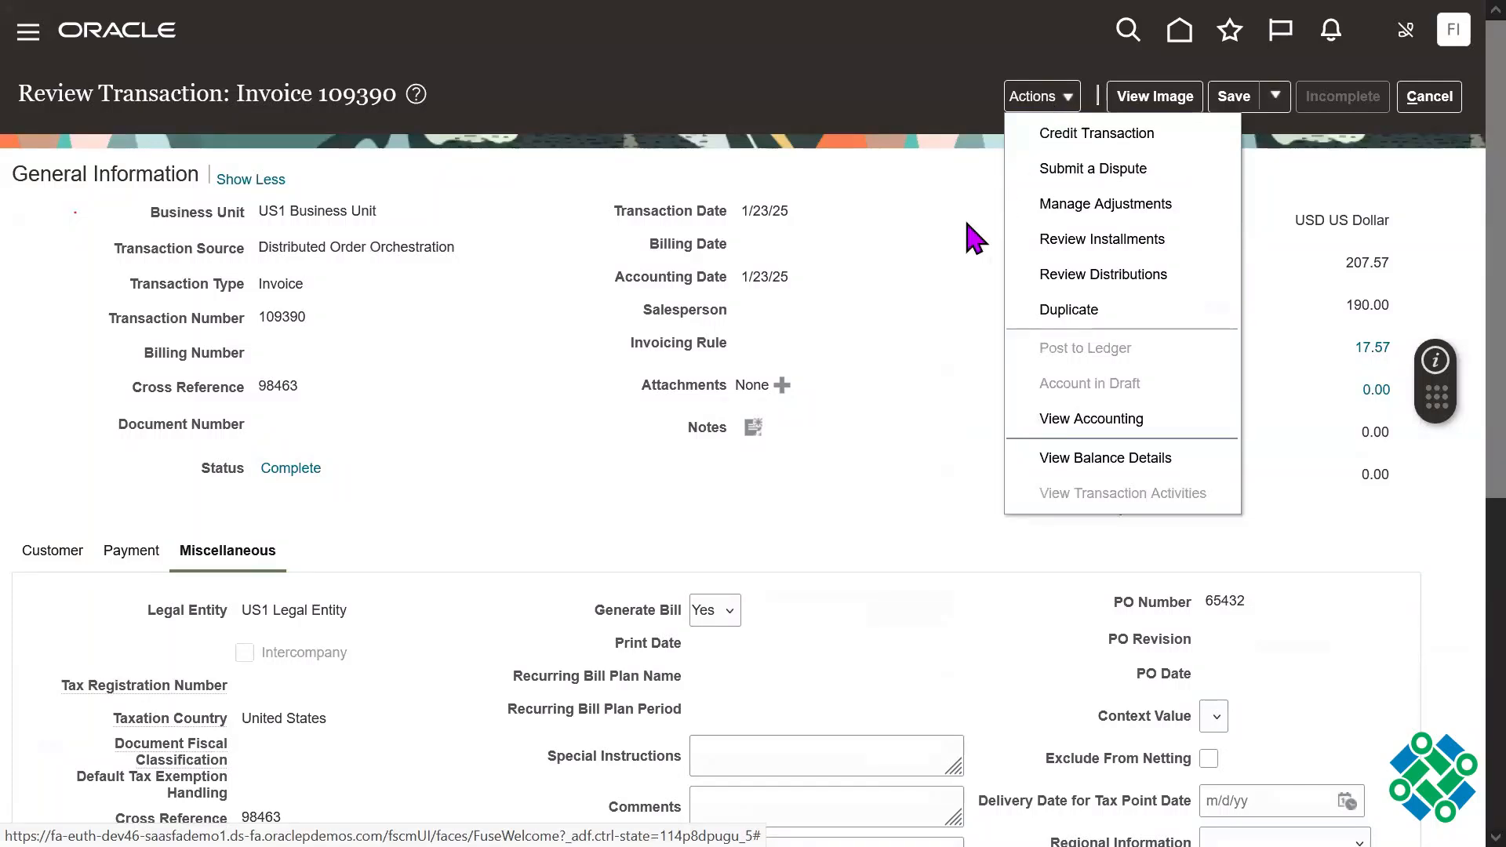
{"action": "left_click", "coordinate": [896, 283]}
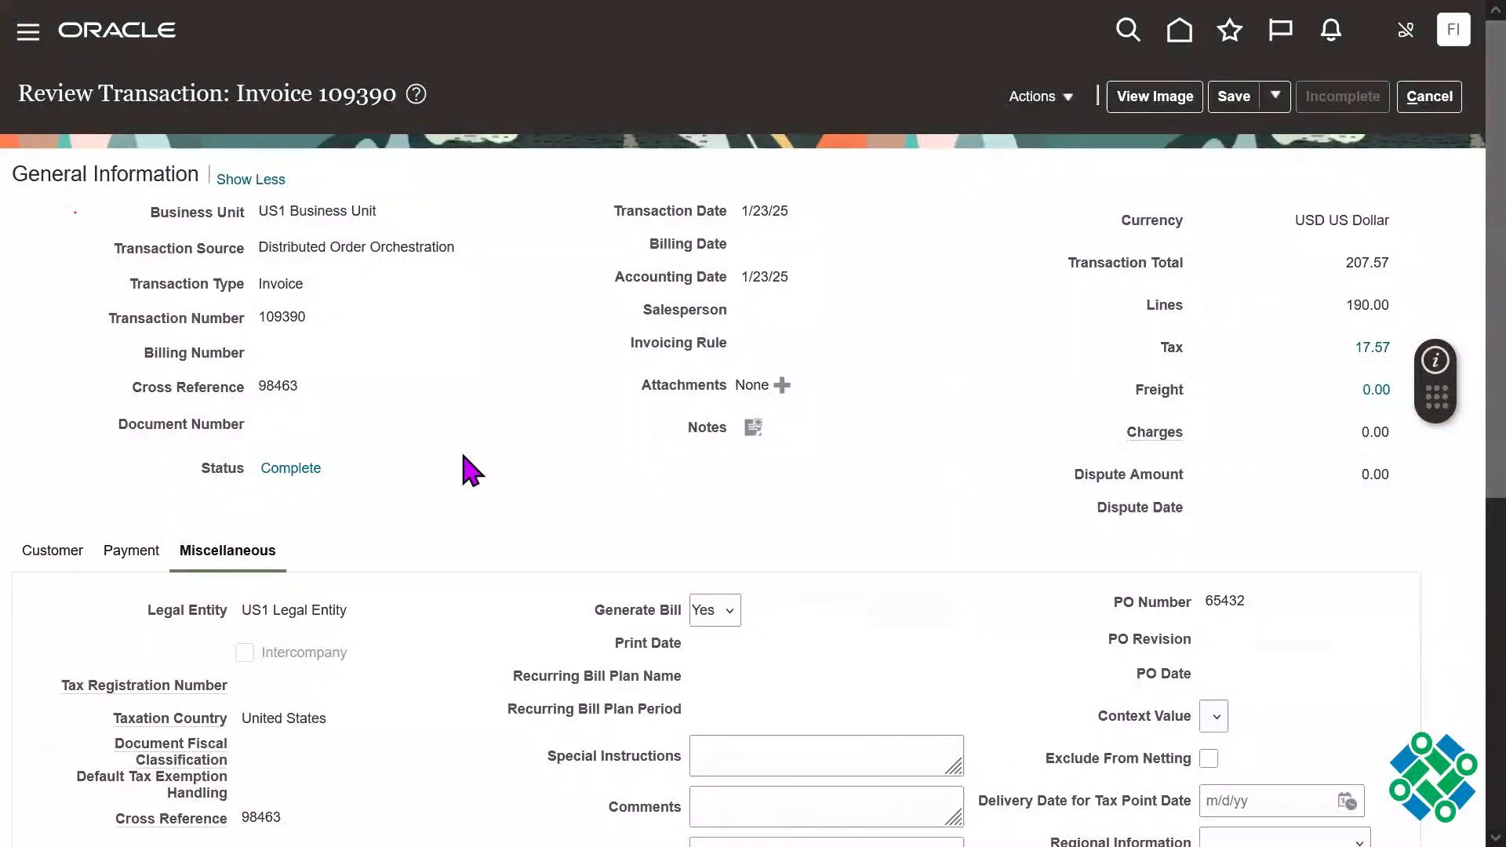
{"action": "left_click", "coordinate": [304, 469]}
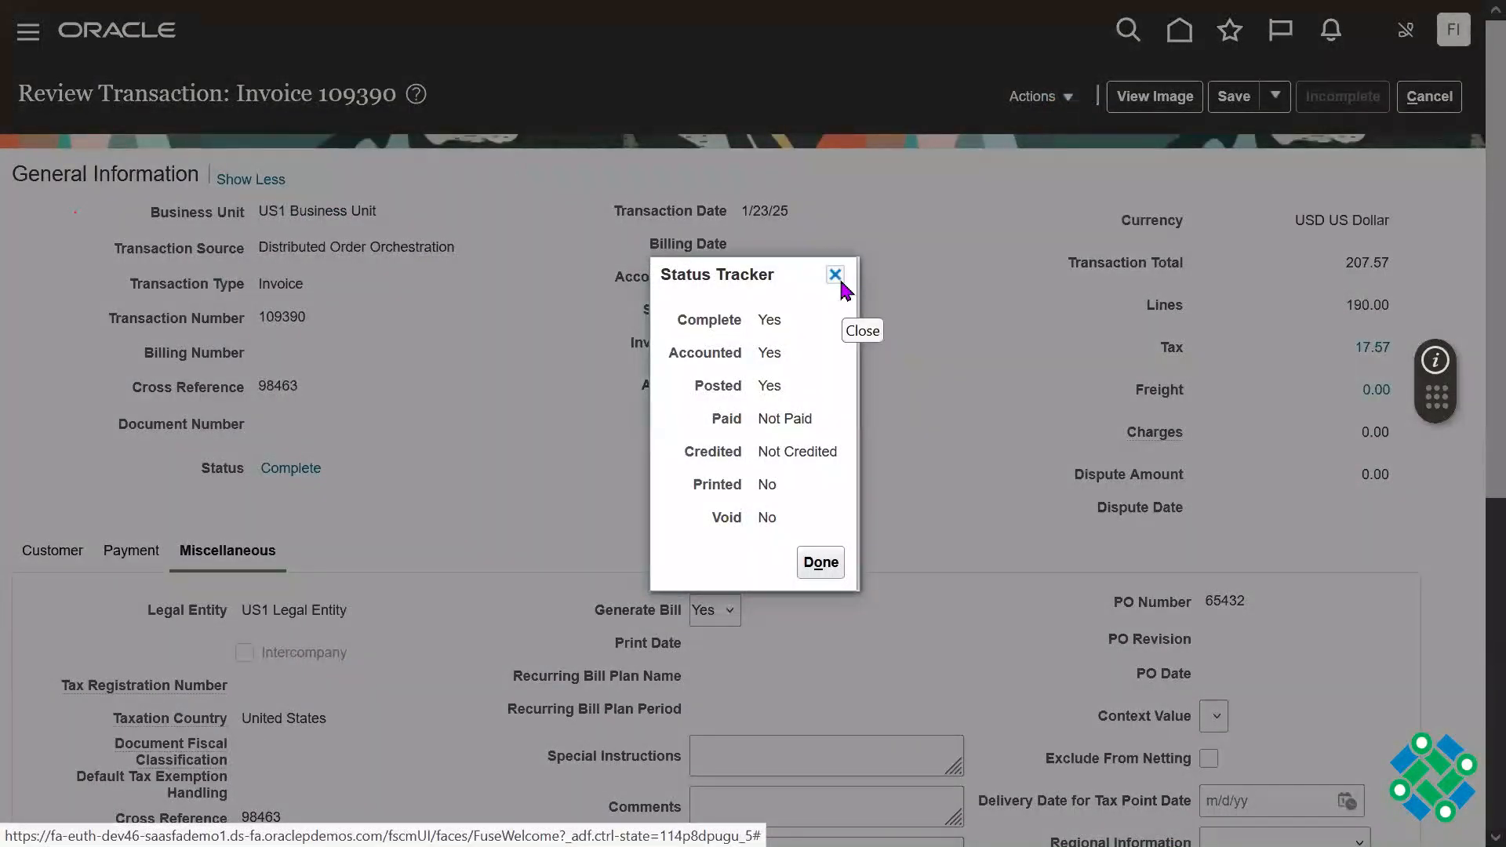
{"action": "left_click", "coordinate": [839, 279]}
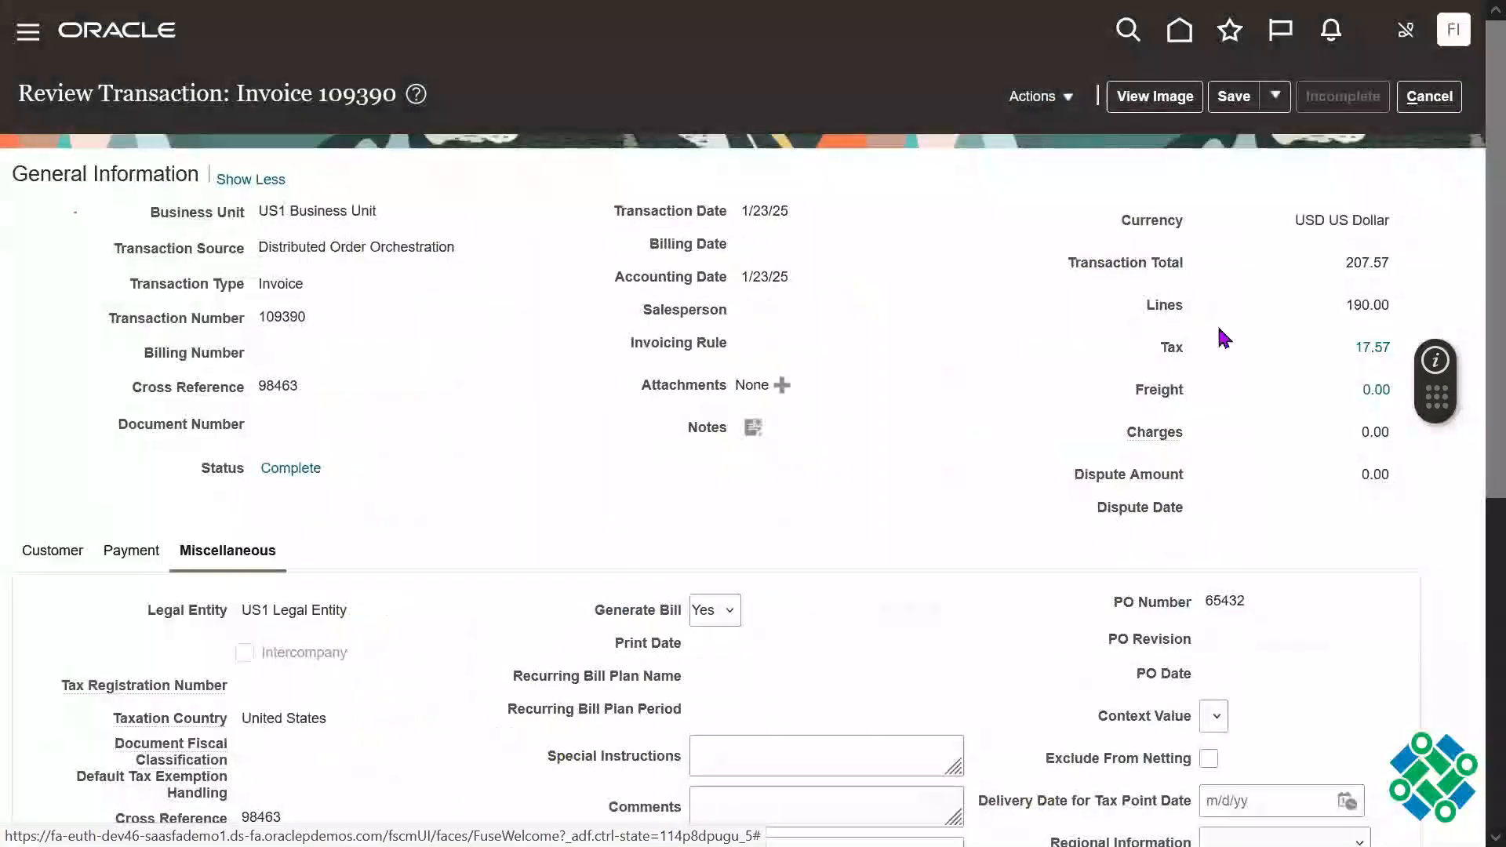
Step: Leave the invoice review and discard any unsaved changes
{"action": "left_click", "coordinate": [1425, 93]}
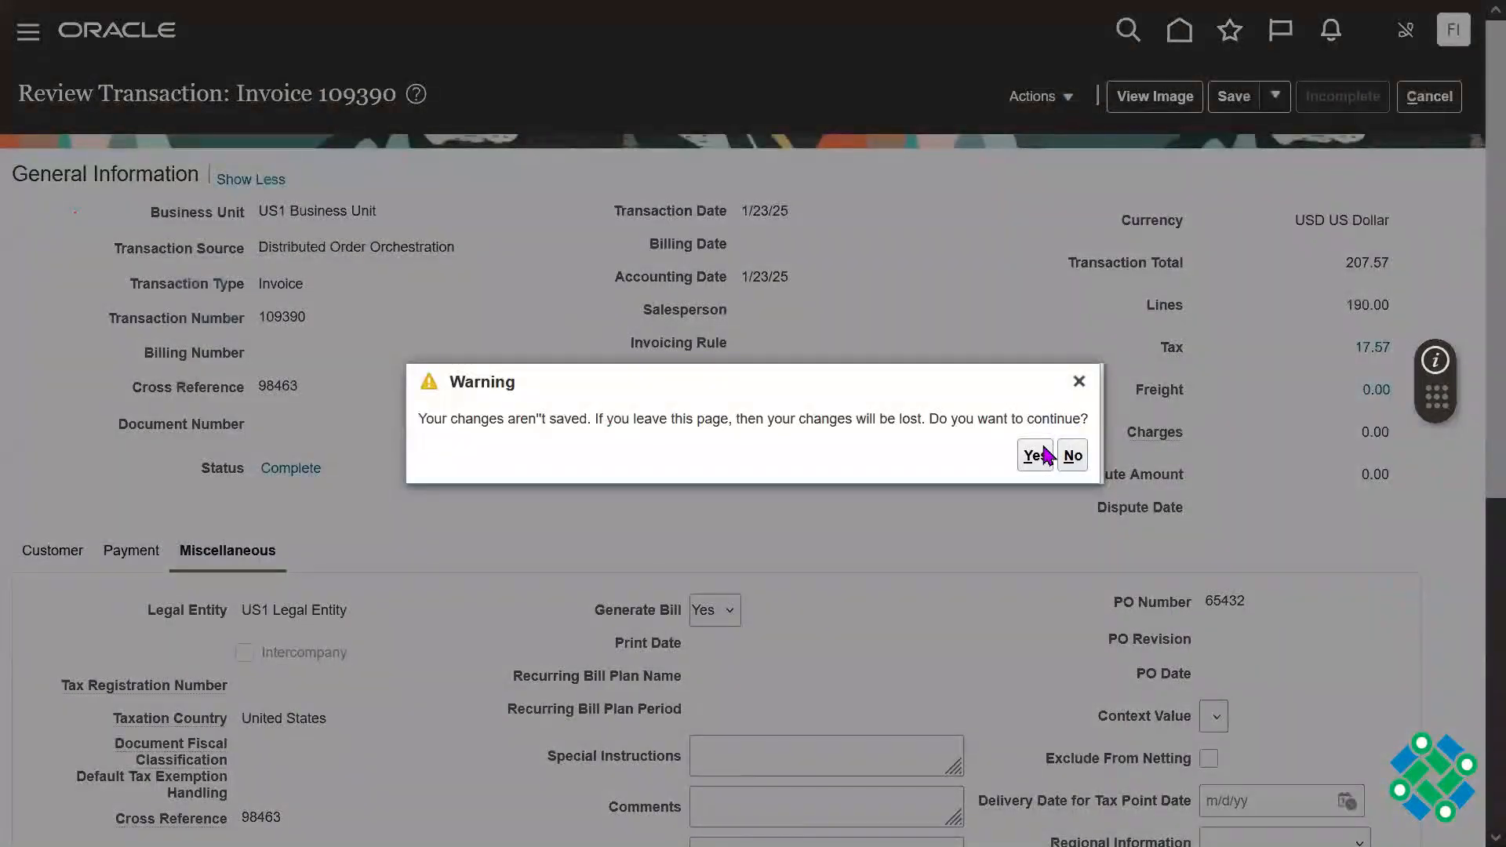
{"action": "left_click", "coordinate": [1043, 456]}
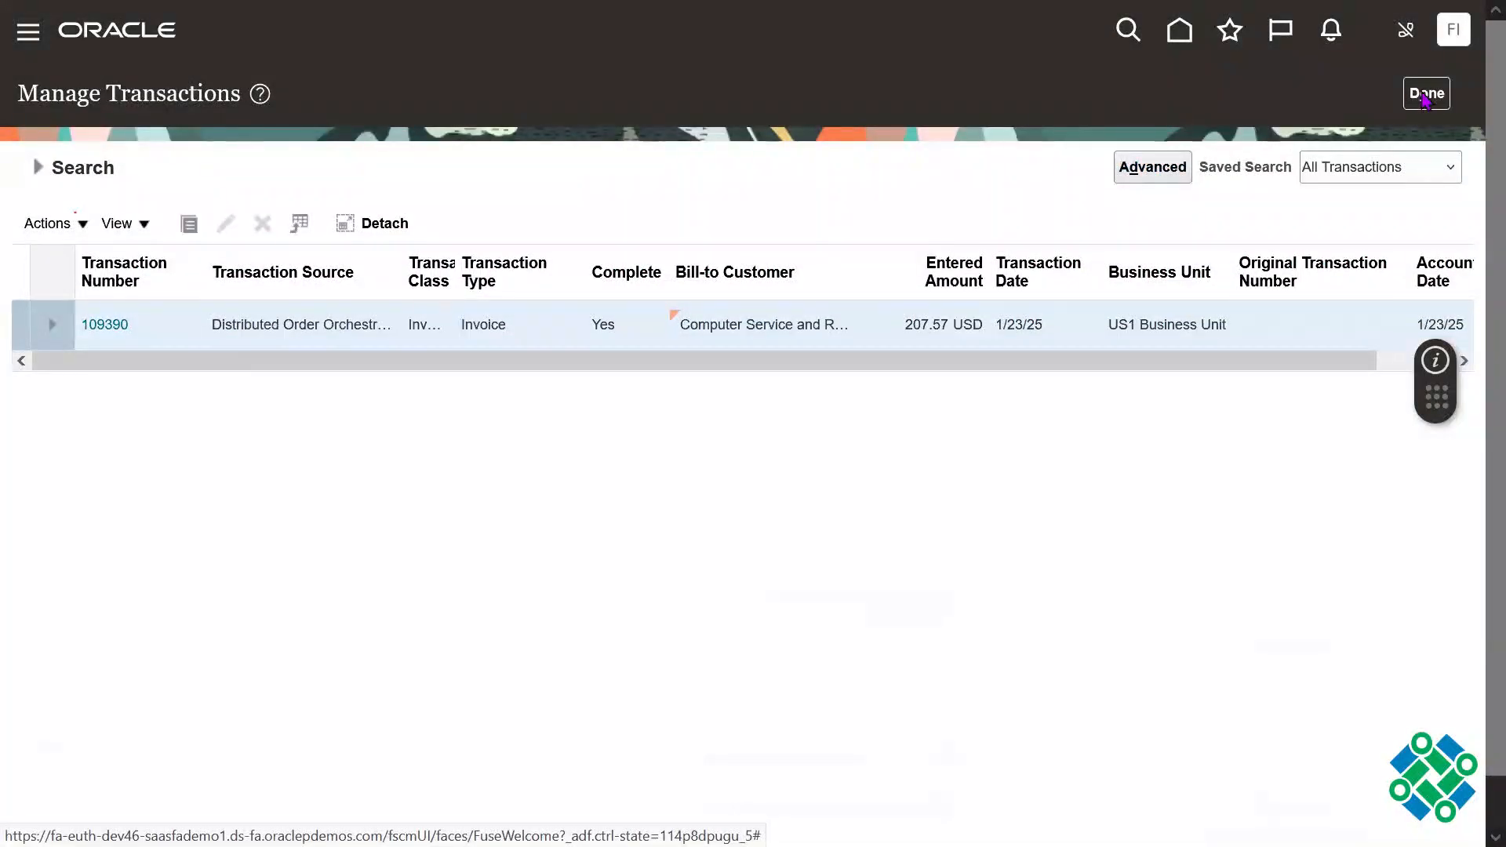
{"action": "left_click", "coordinate": [1426, 94]}
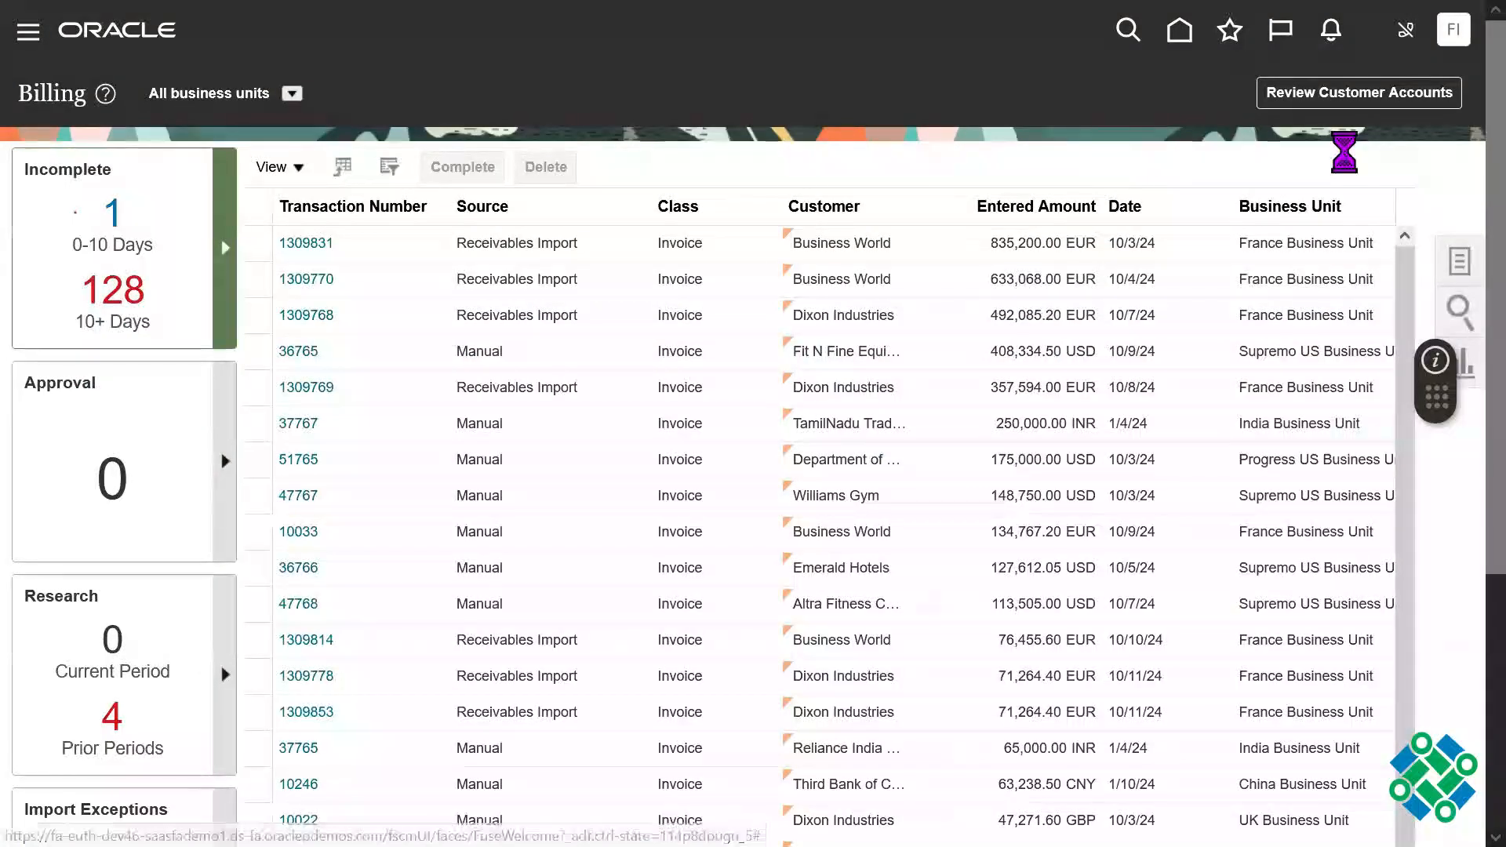
Step: Go from the home page to Accounts Receivable and open the Manage Receipts task
{"action": "key", "text": "F11"}
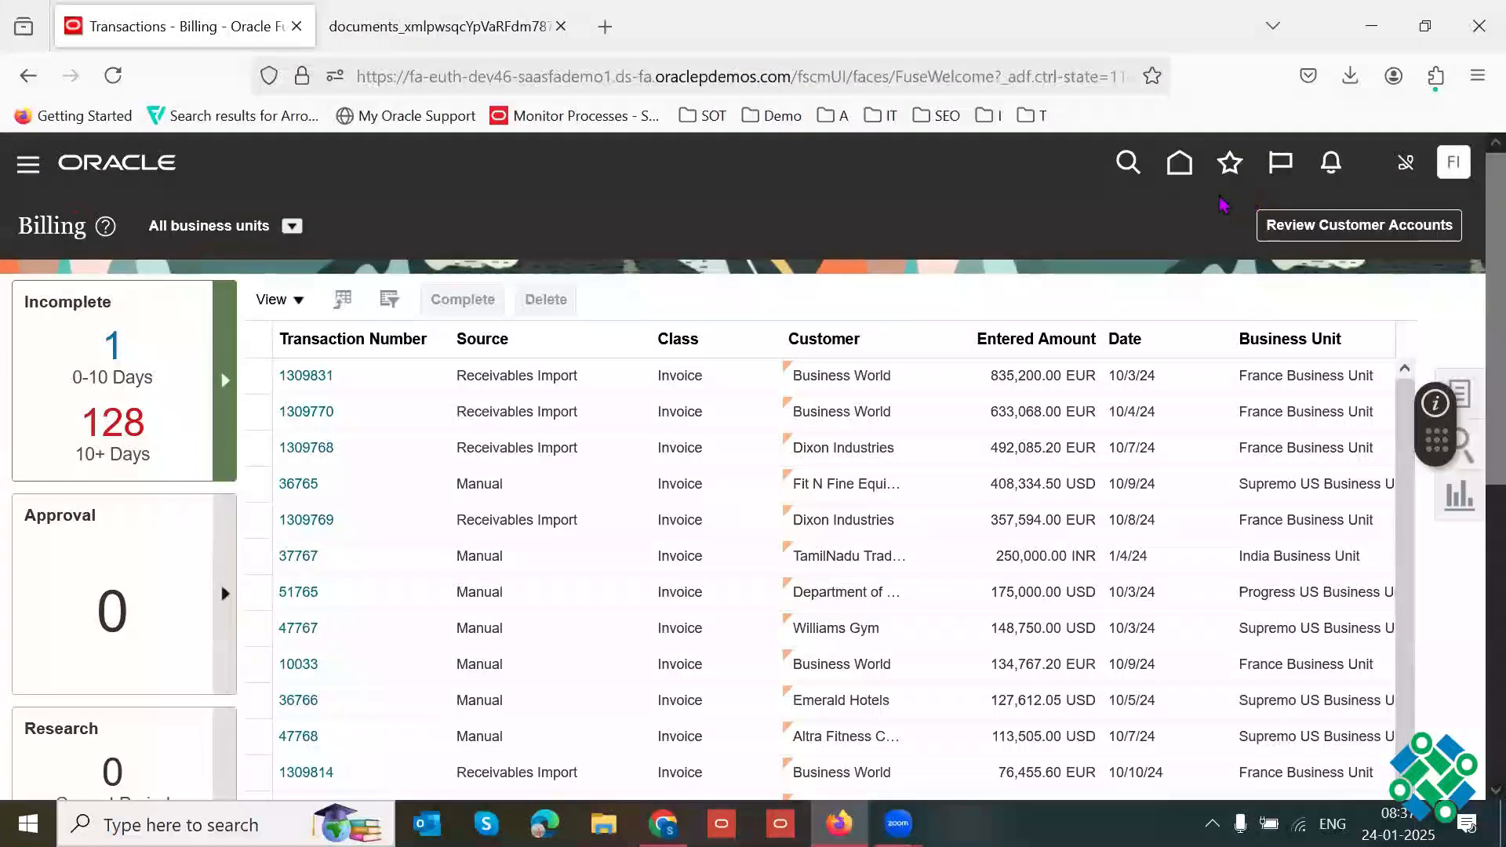
{"action": "left_click", "coordinate": [1181, 171]}
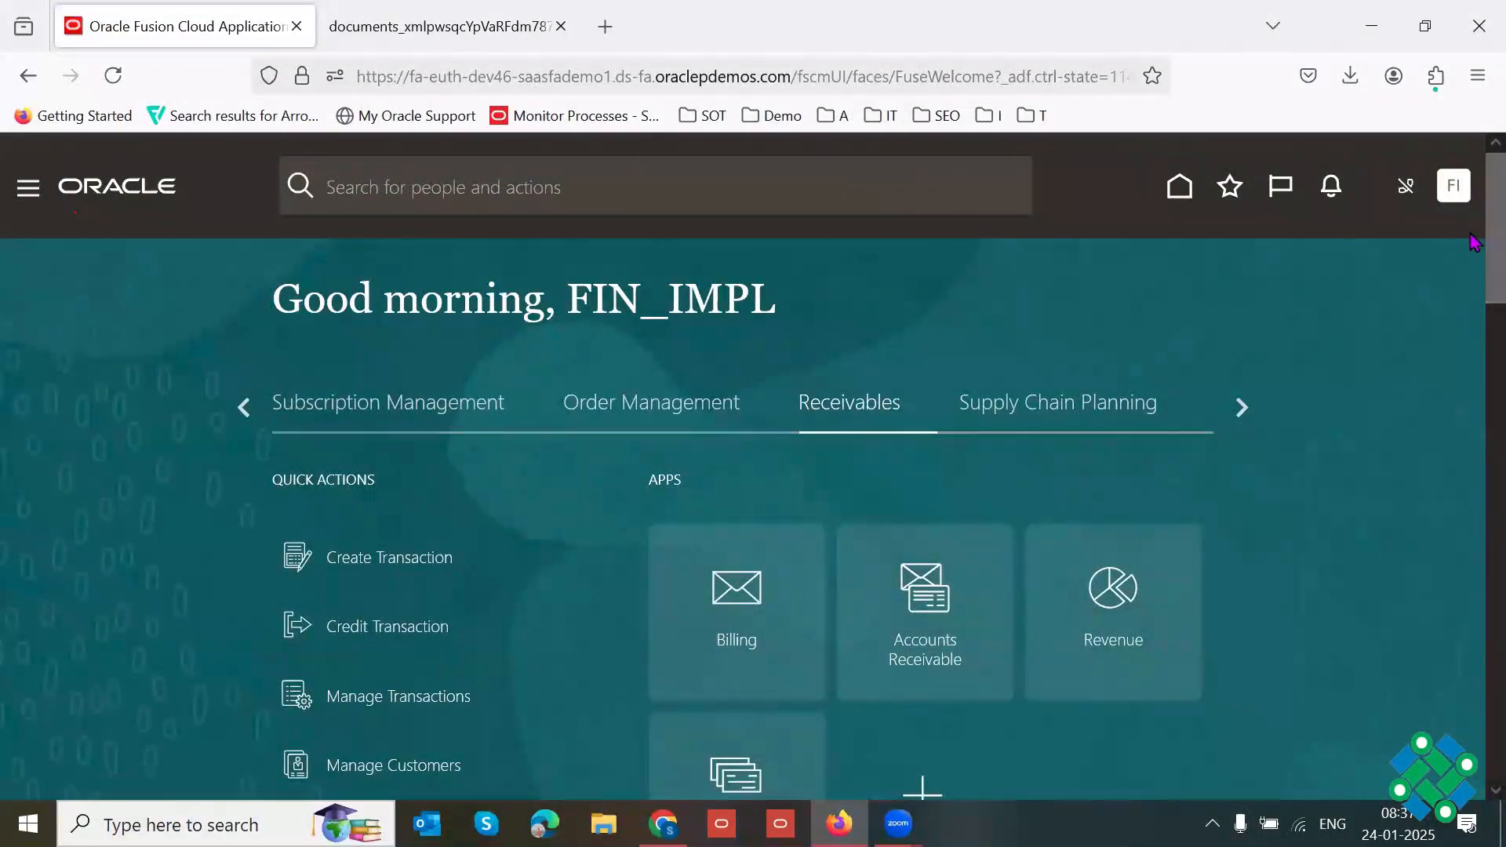
{"action": "scroll", "coordinate": [1342, 397], "scroll_direction": "down", "scroll_amount": 2}
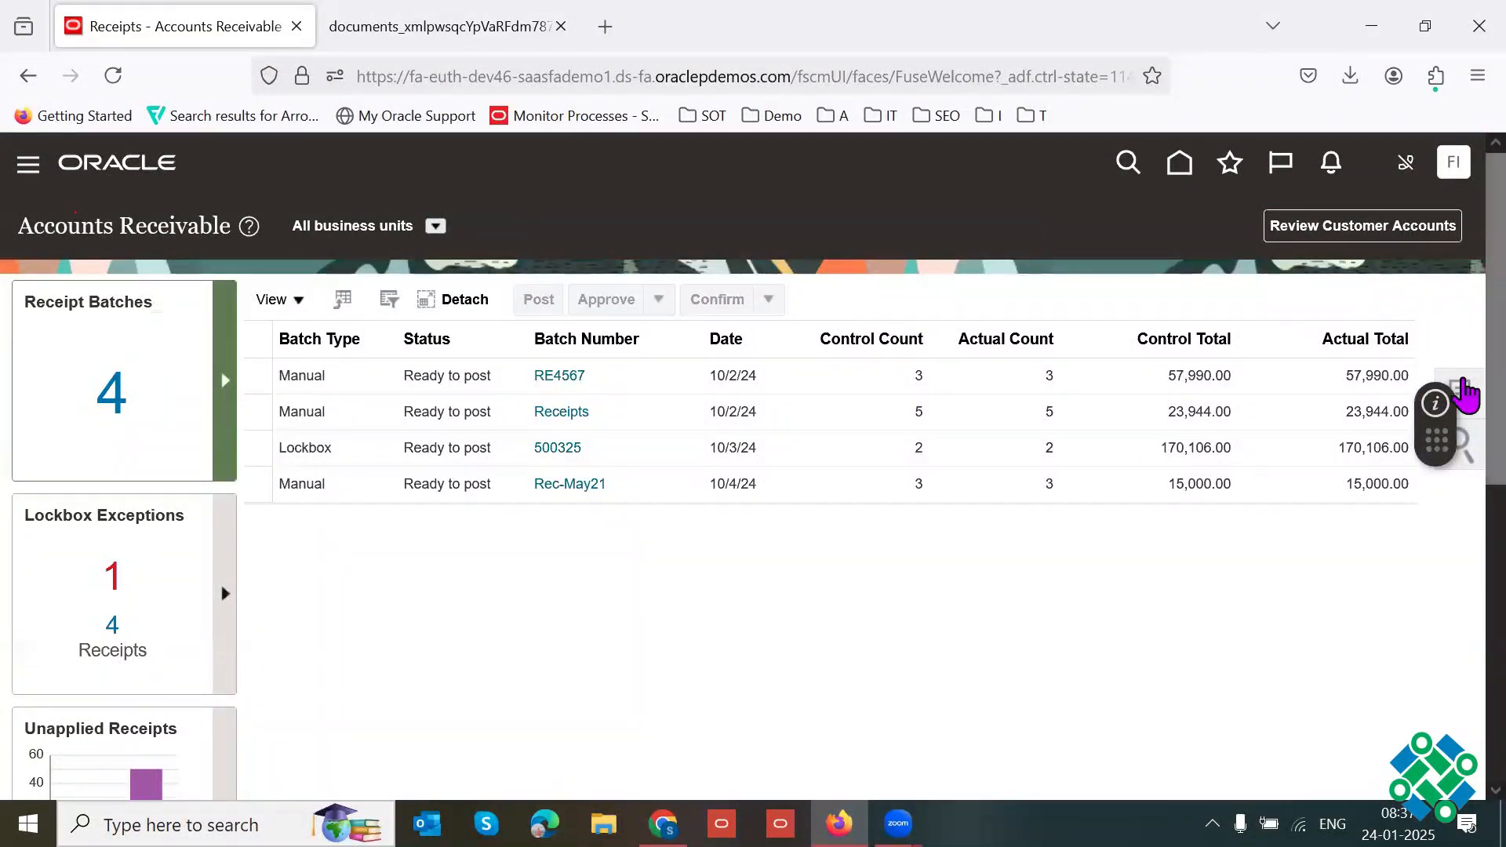
{"action": "left_click", "coordinate": [1455, 394]}
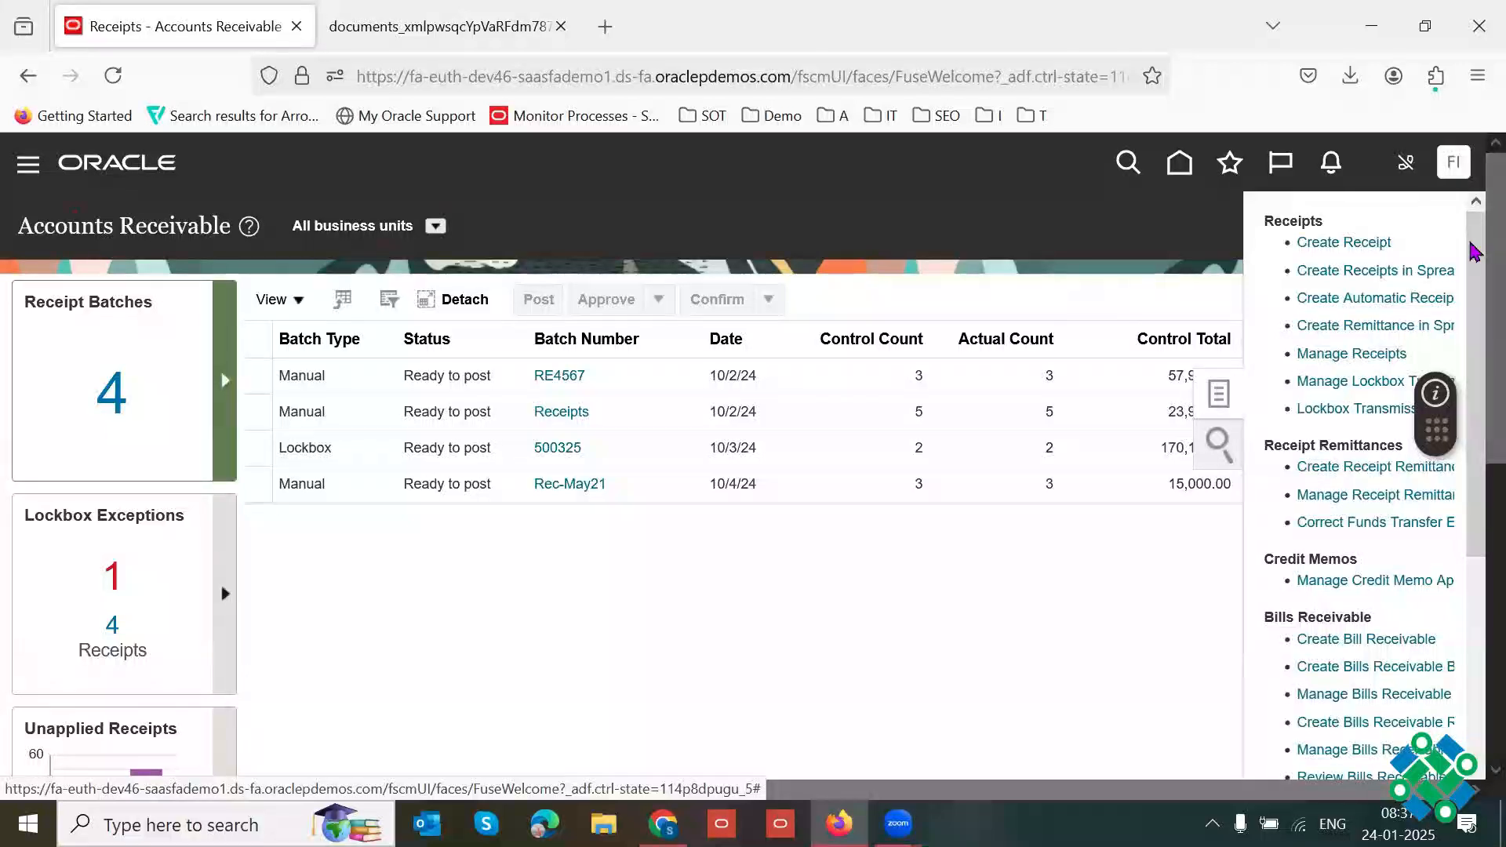
{"action": "left_click", "coordinate": [1366, 354]}
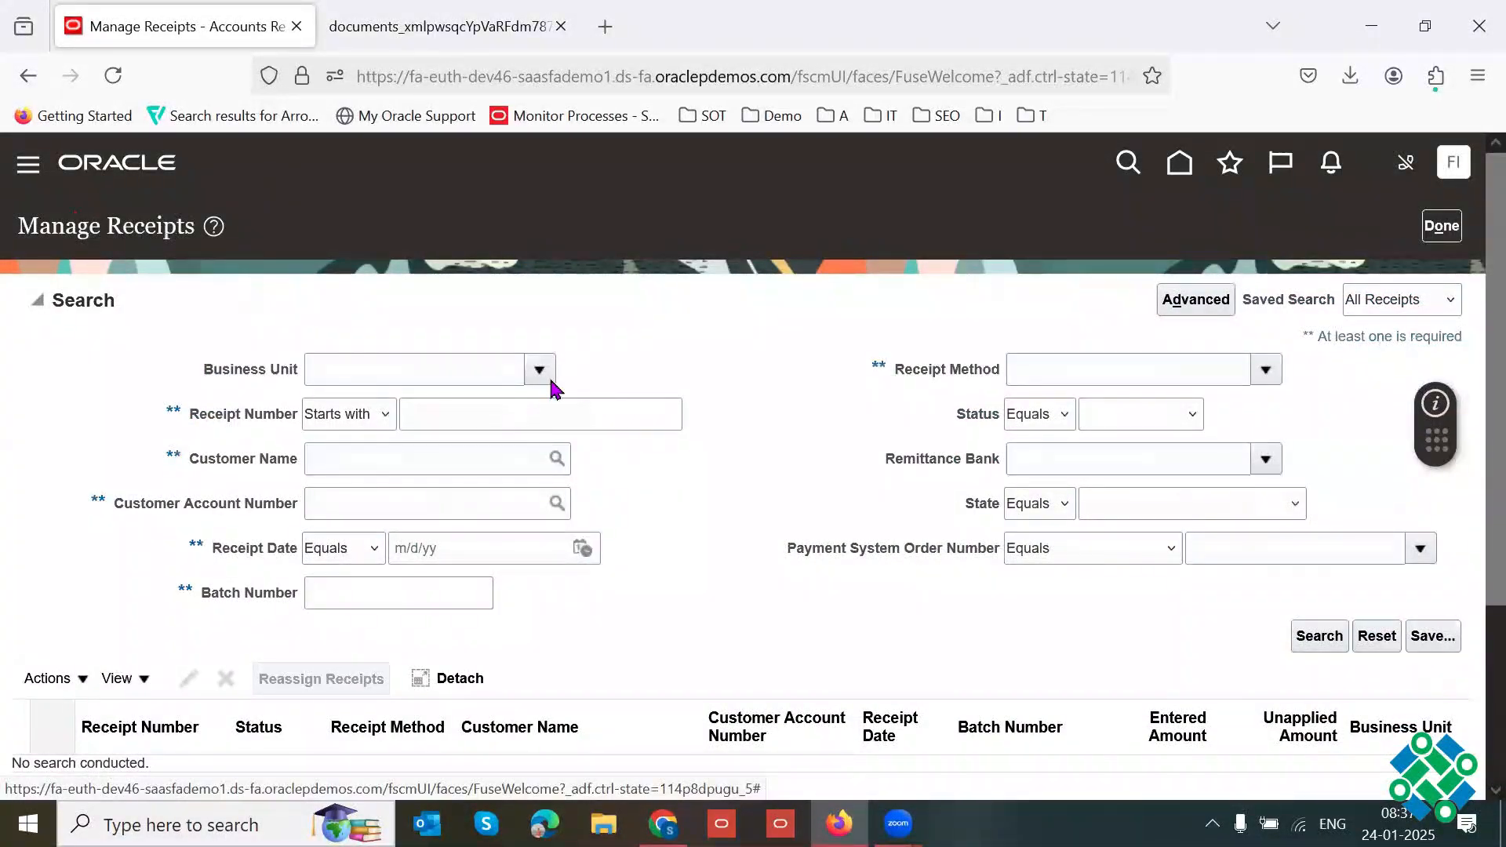
Step: Look up US1 and set US1 Business Unit as the business unit of the receipt search
{"action": "left_click", "coordinate": [550, 375]}
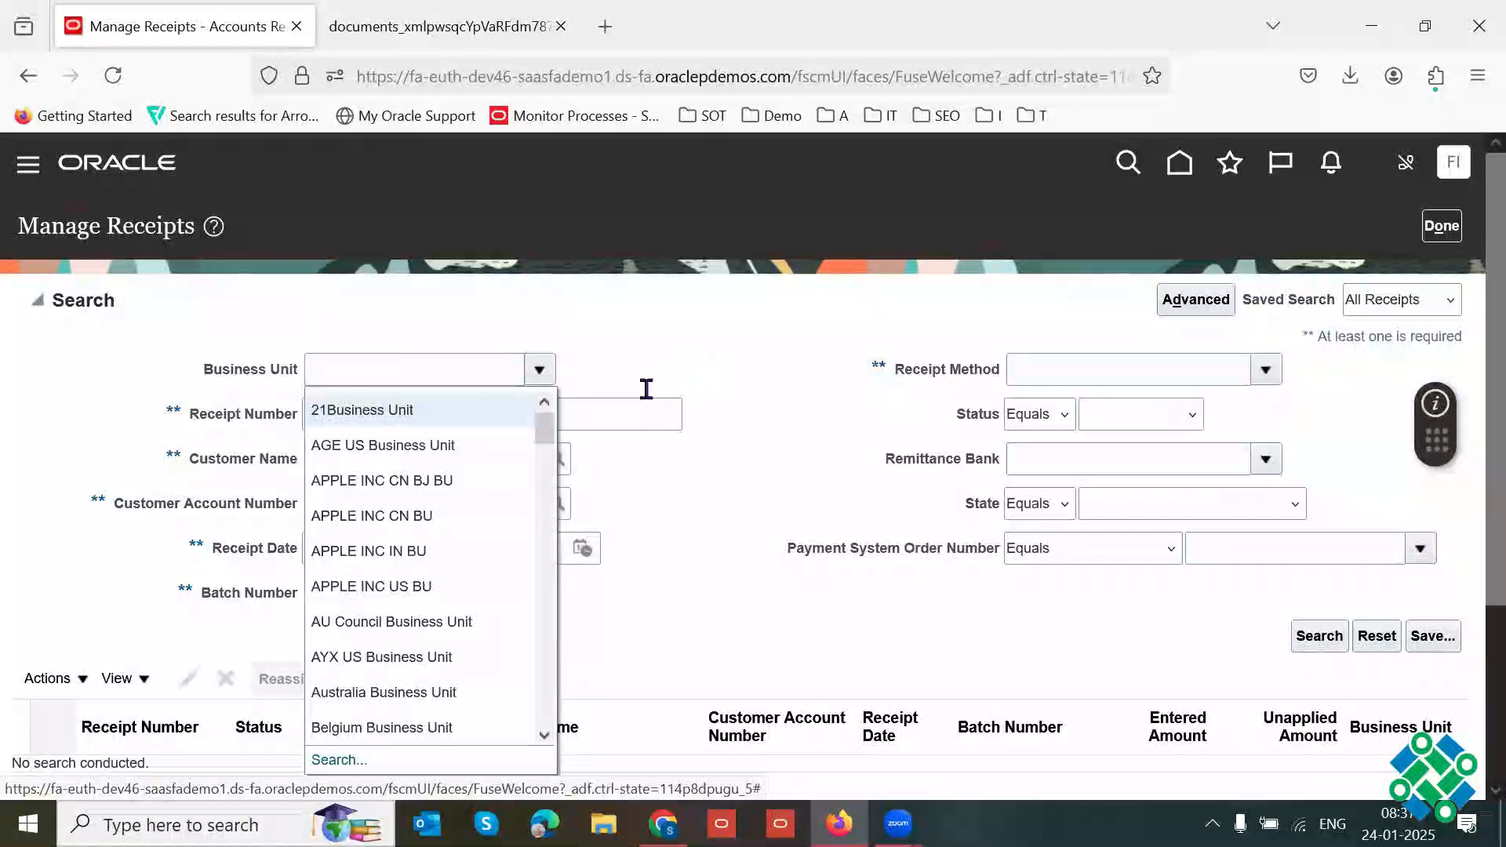
{"action": "left_click", "coordinate": [345, 760]}
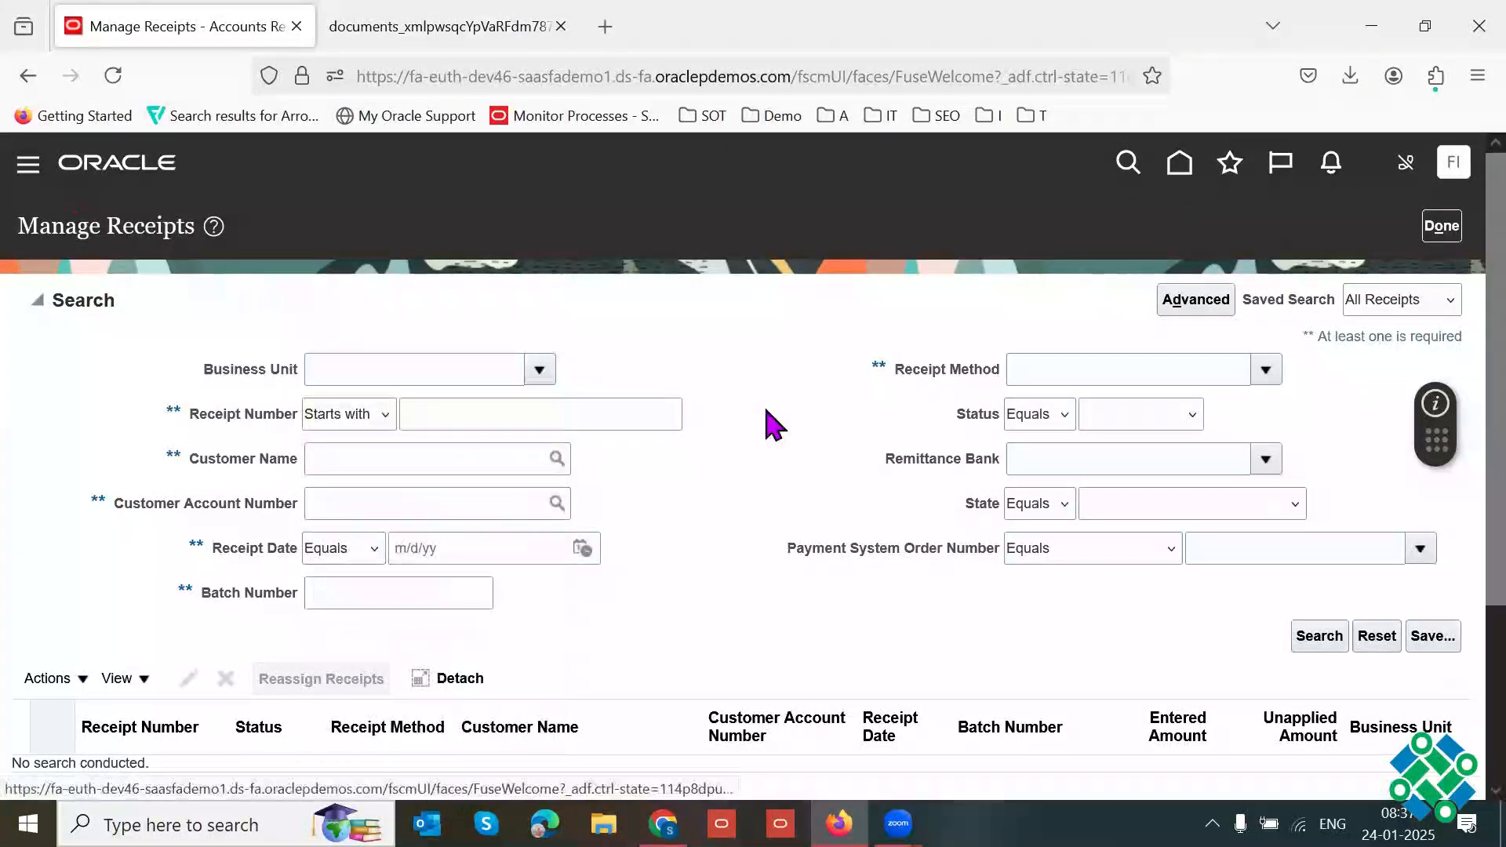
{"action": "left_click", "coordinate": [791, 434]}
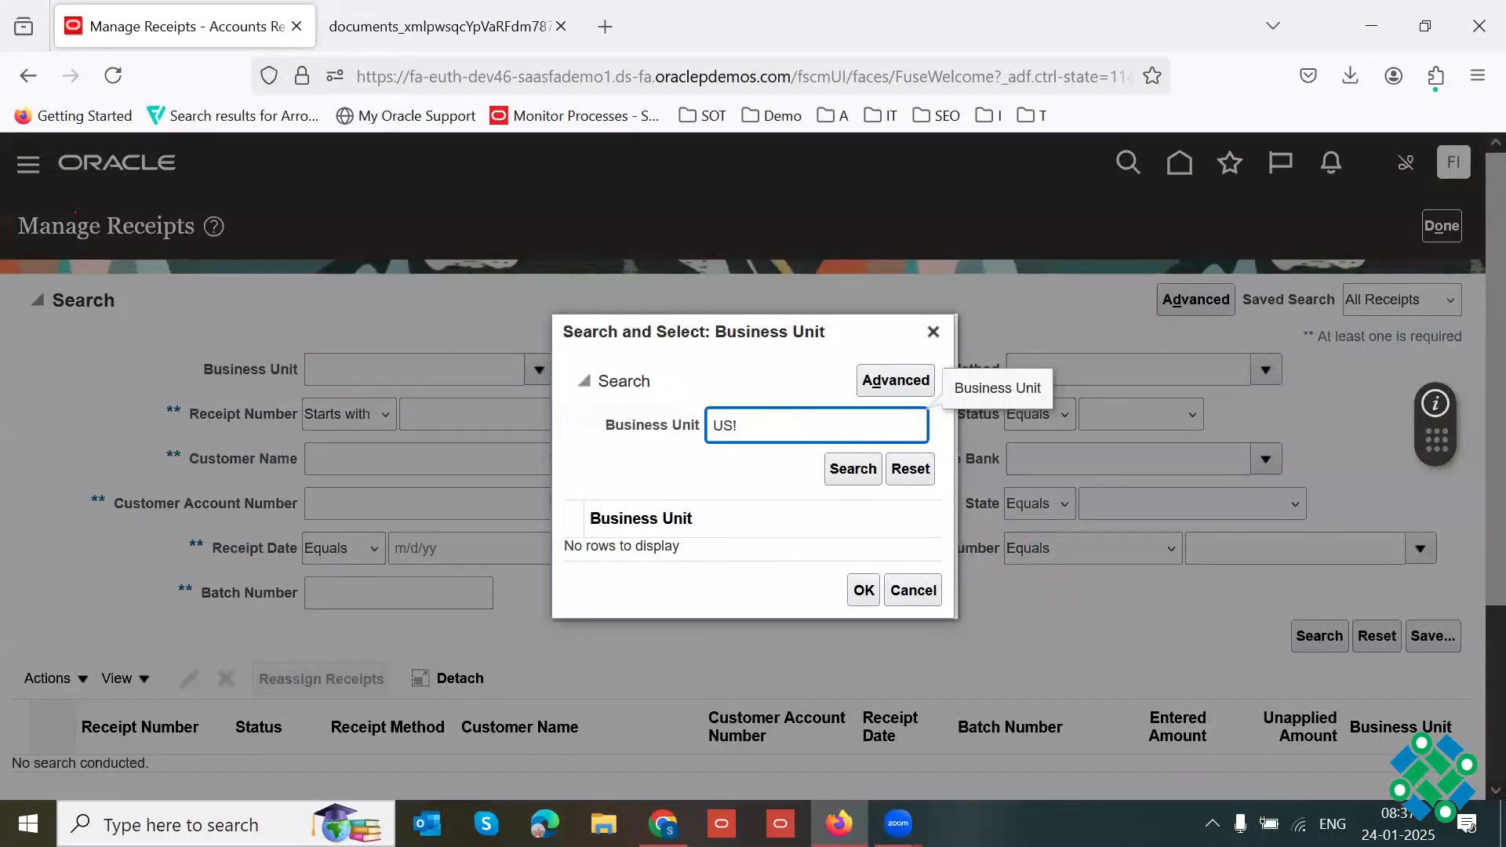
{"action": "key", "text": "Return"}
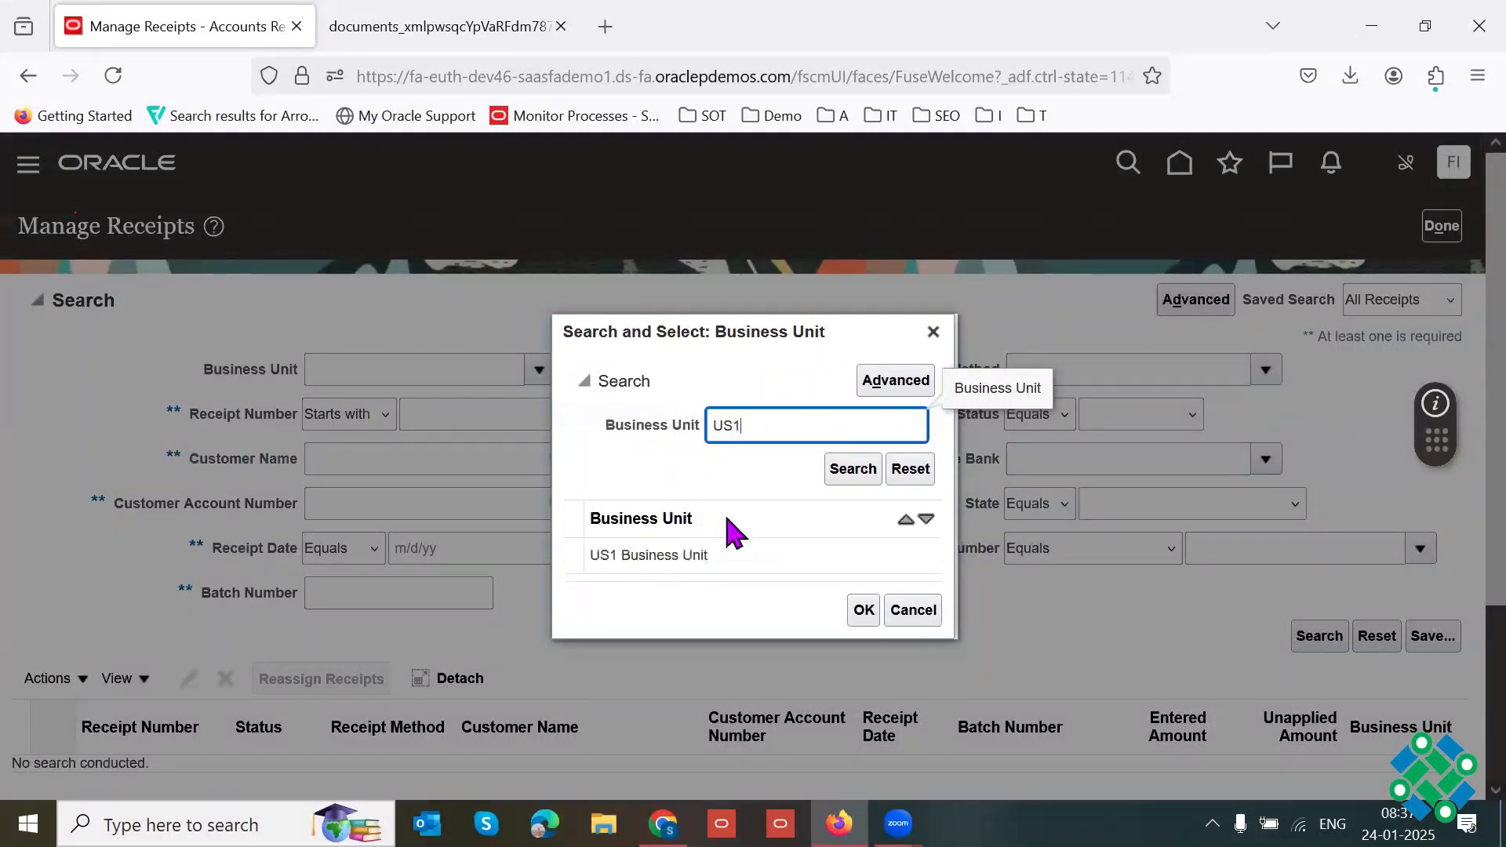
{"action": "left_click", "coordinate": [808, 546]}
{"action": "left_click", "coordinate": [864, 600]}
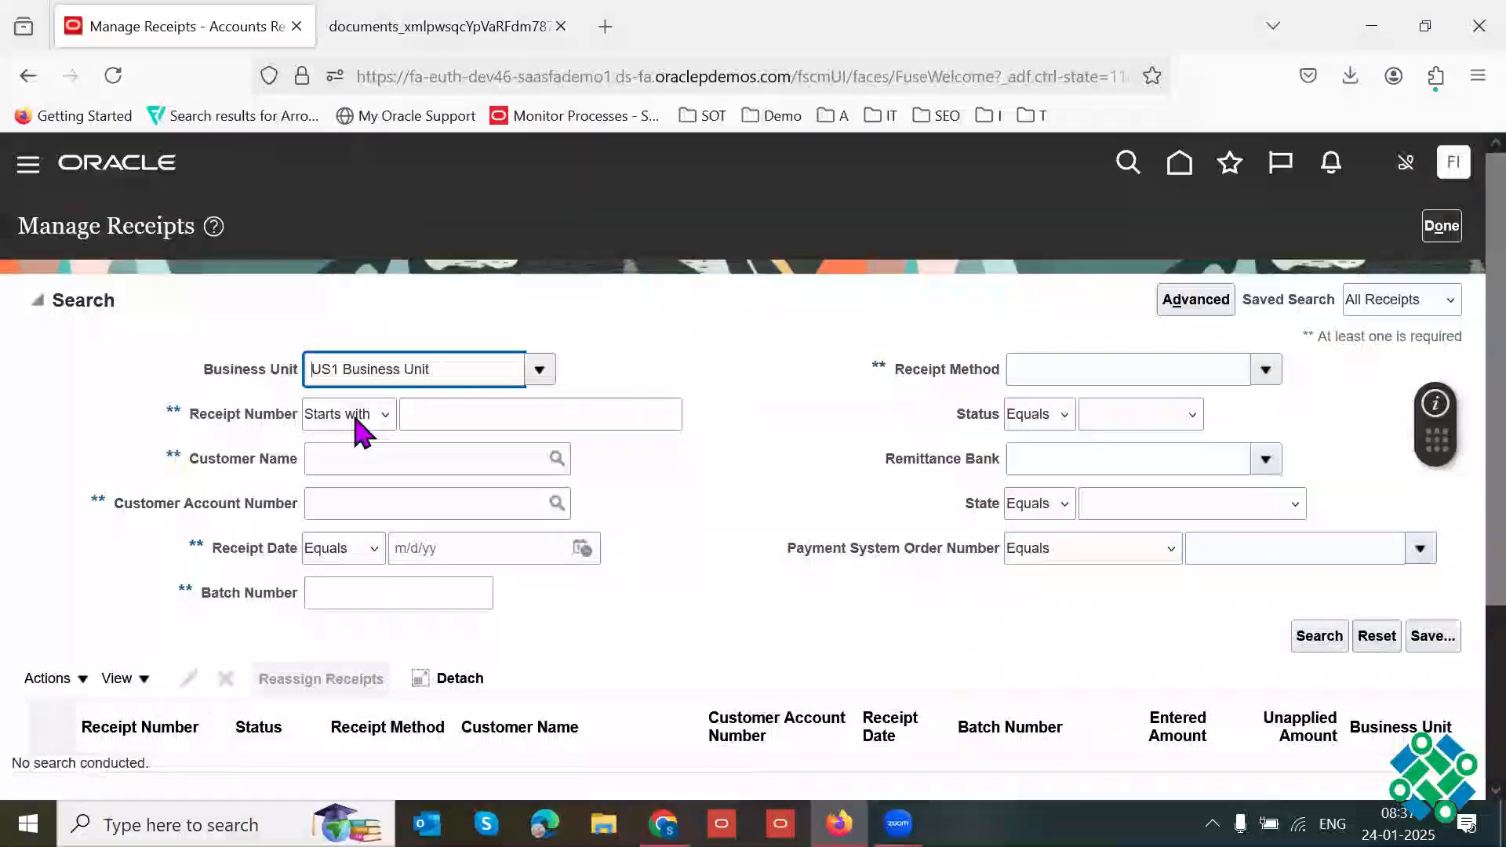
{"action": "left_click", "coordinate": [353, 414]}
{"action": "left_click", "coordinate": [1452, 335]}
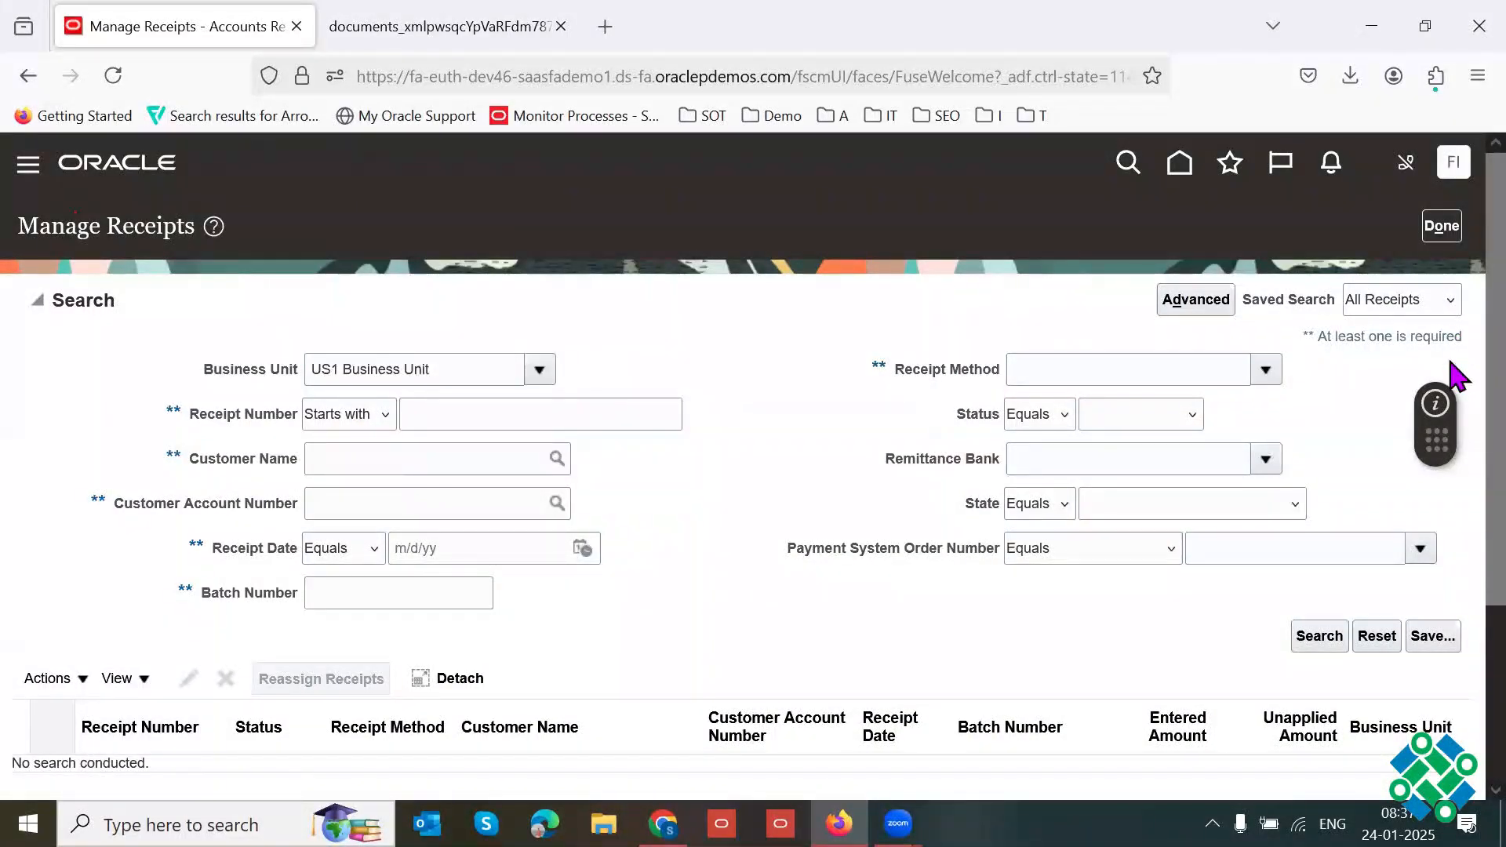
Step: Search for receipts starting with number 2341 and check the found receipt's entered and unapplied amounts
{"action": "key", "text": "F11"}
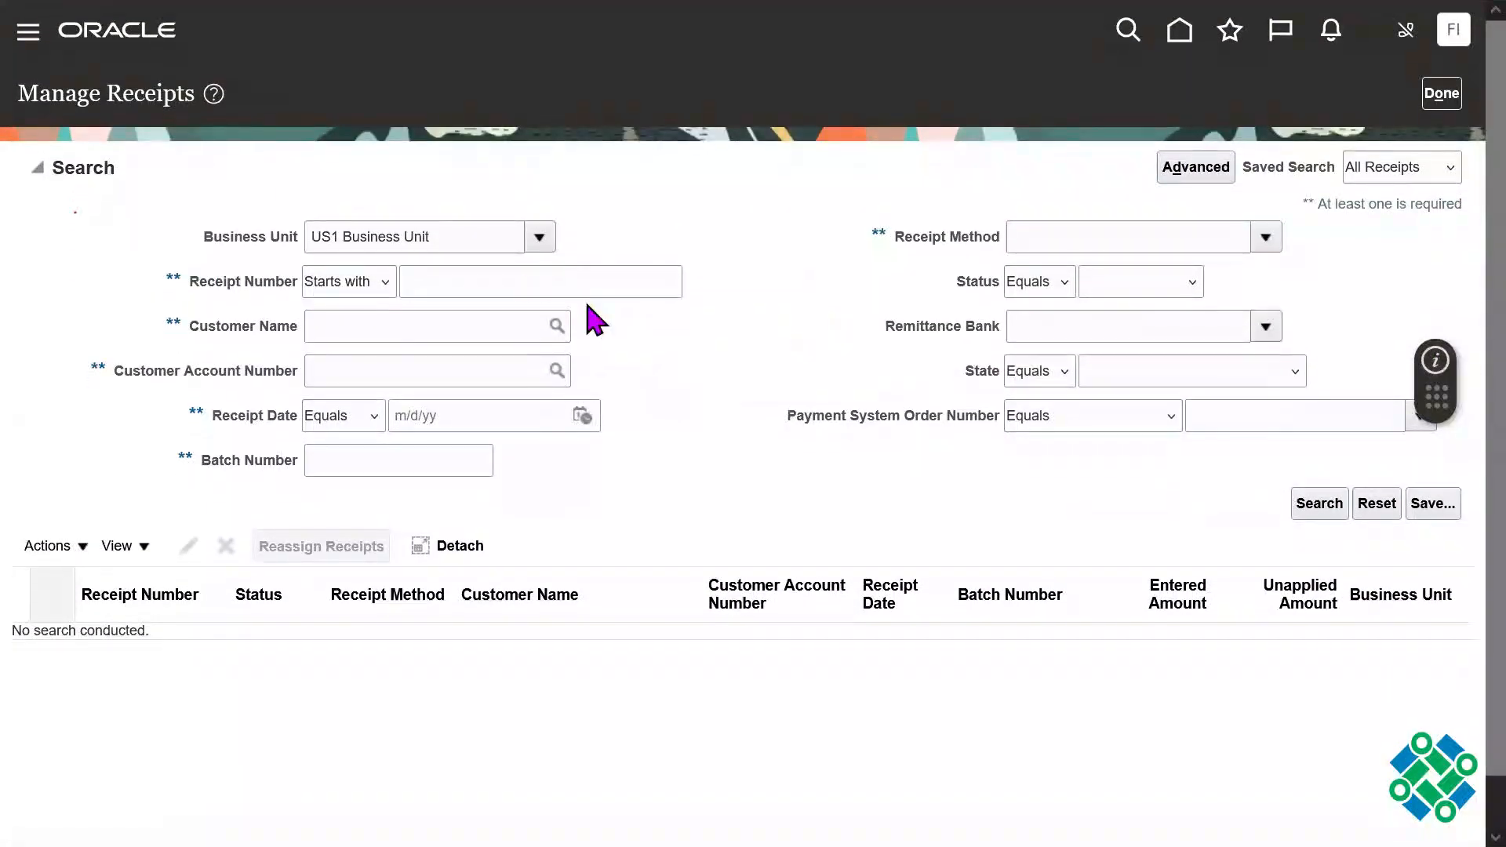
{"action": "left_click", "coordinate": [522, 289]}
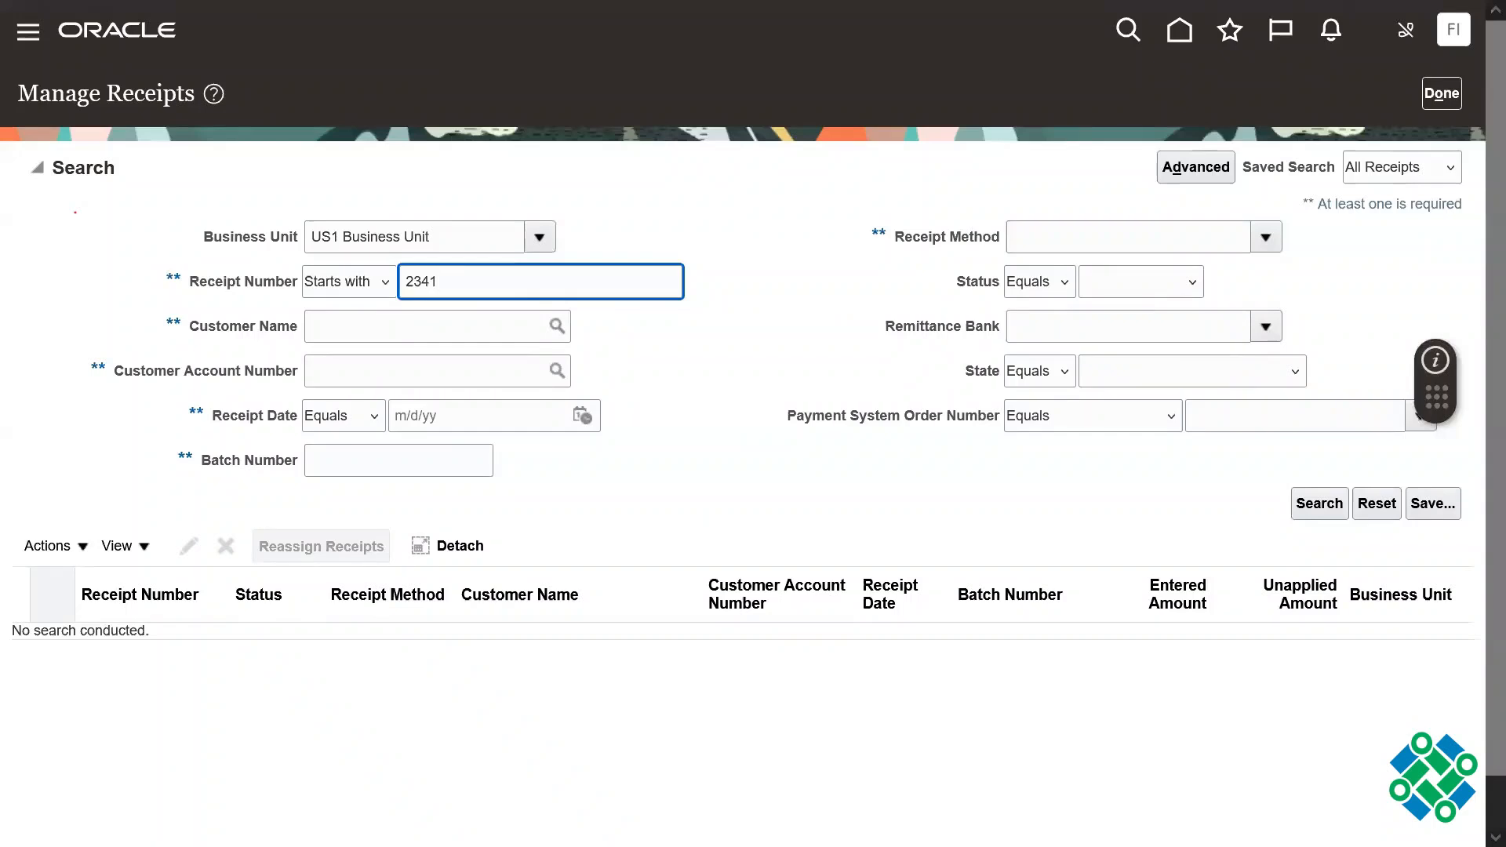
{"action": "left_click", "coordinate": [1307, 504]}
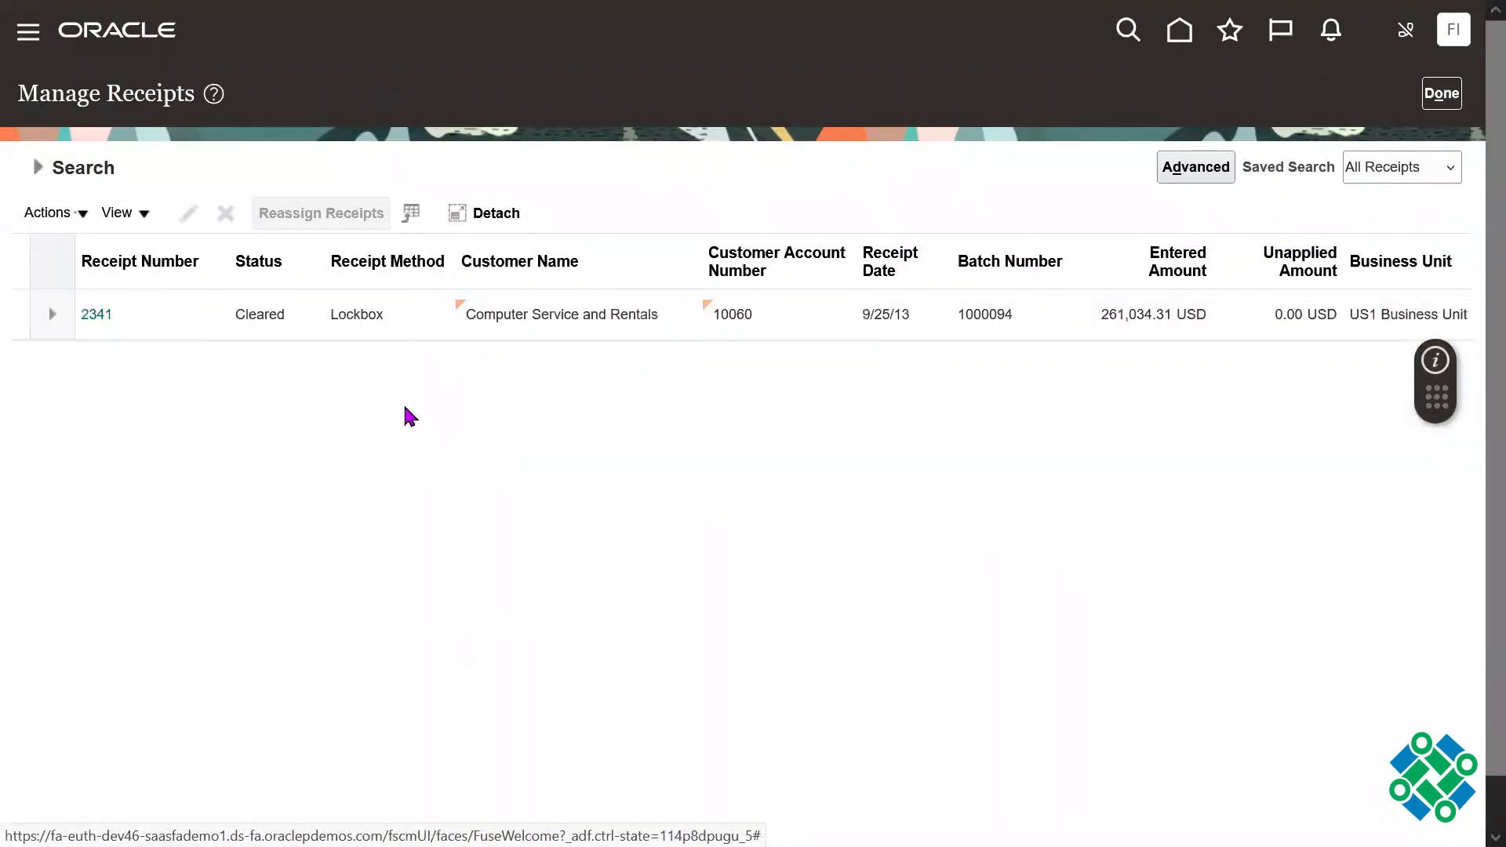
{"action": "left_click", "coordinate": [186, 322]}
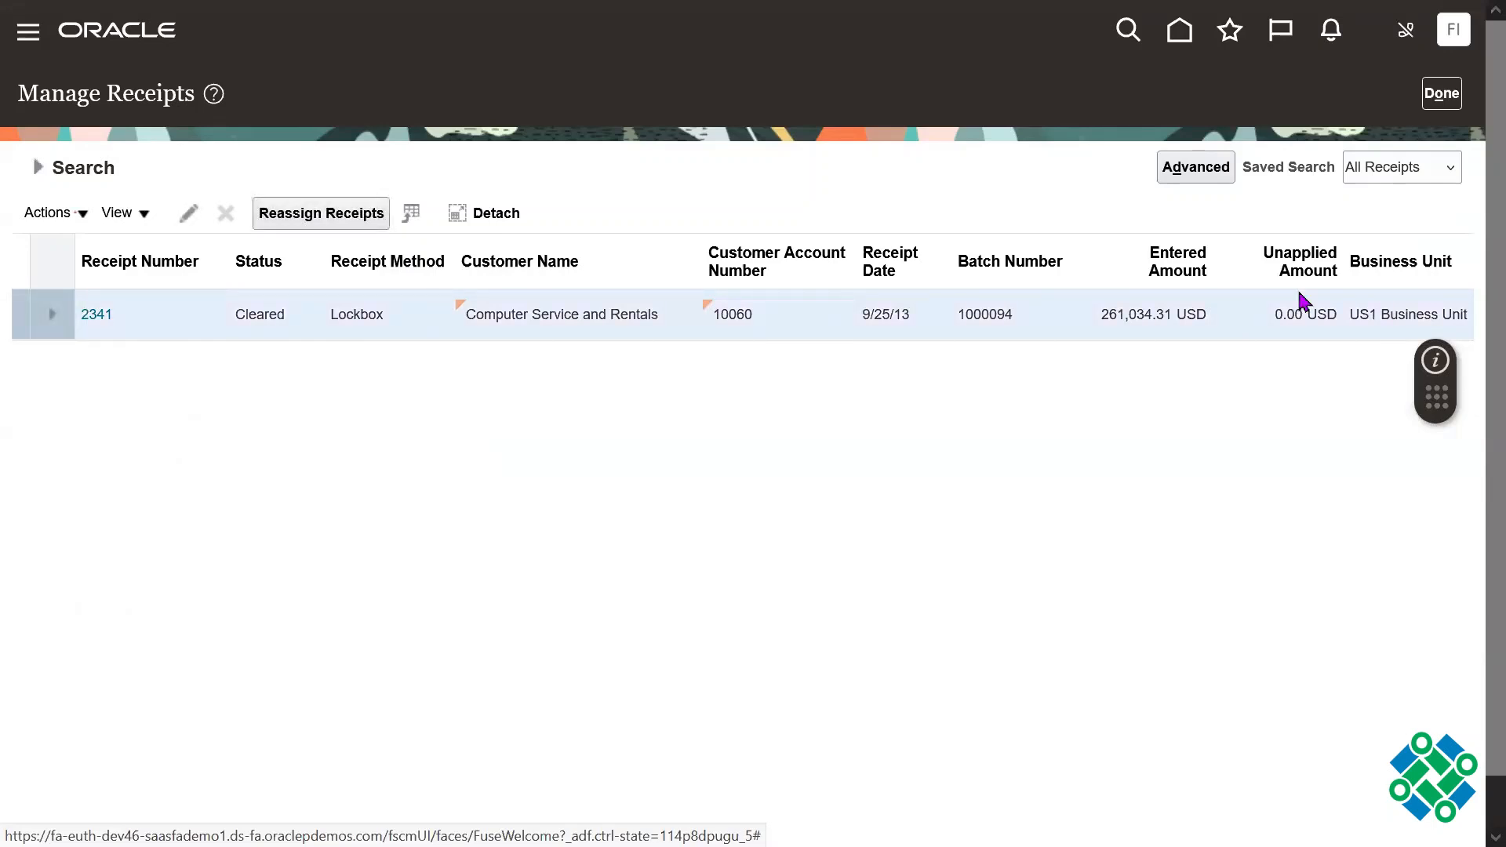
{"action": "triple_click", "coordinate": [1141, 320]}
{"action": "left_click", "coordinate": [1063, 416]}
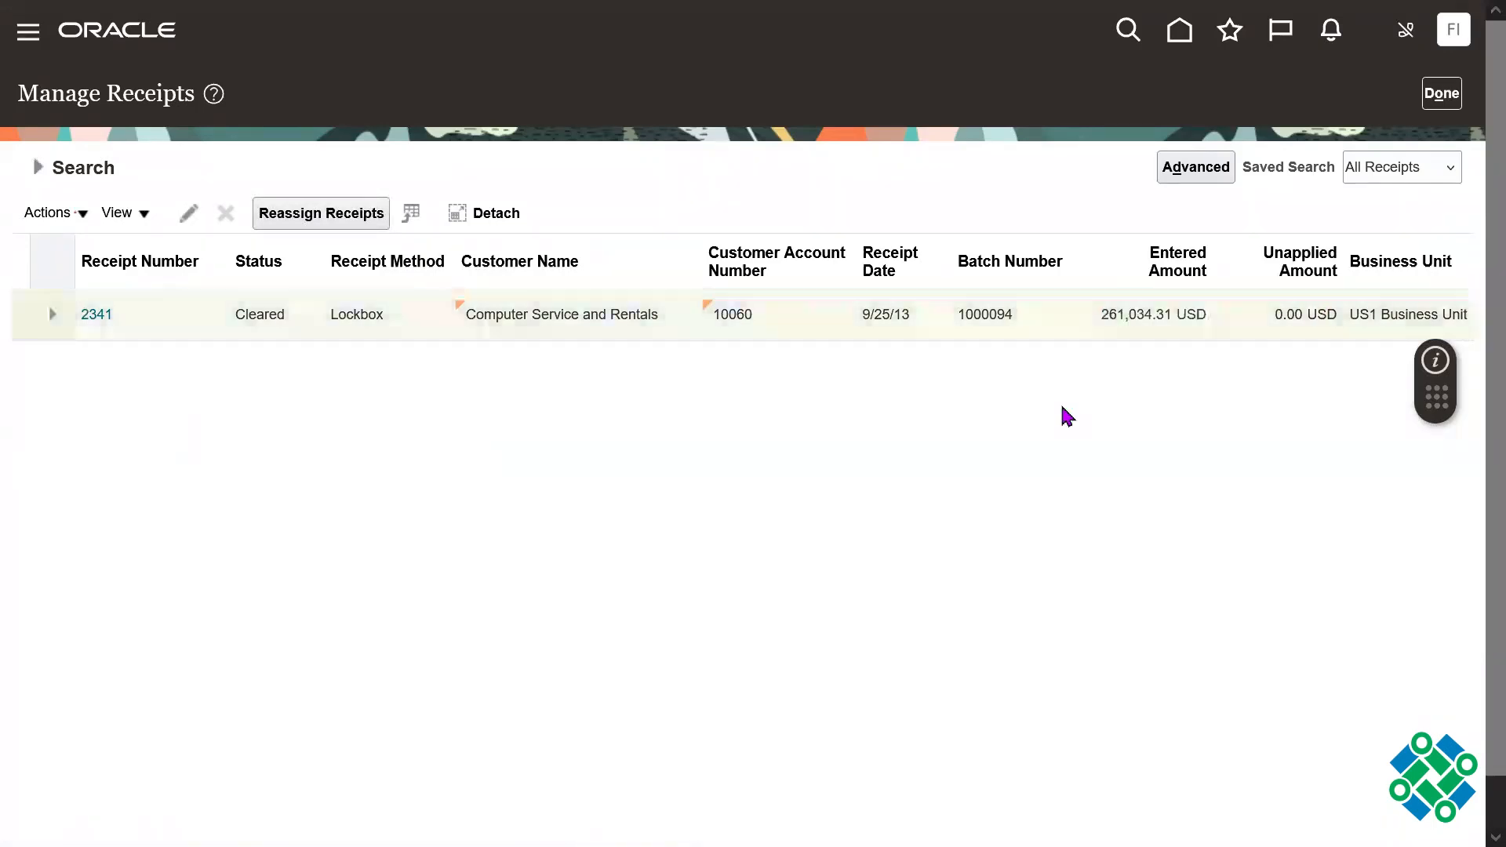
Step: Change the receipt number in the search criteria to 3241 and run the search again
{"action": "left_click", "coordinate": [42, 173]}
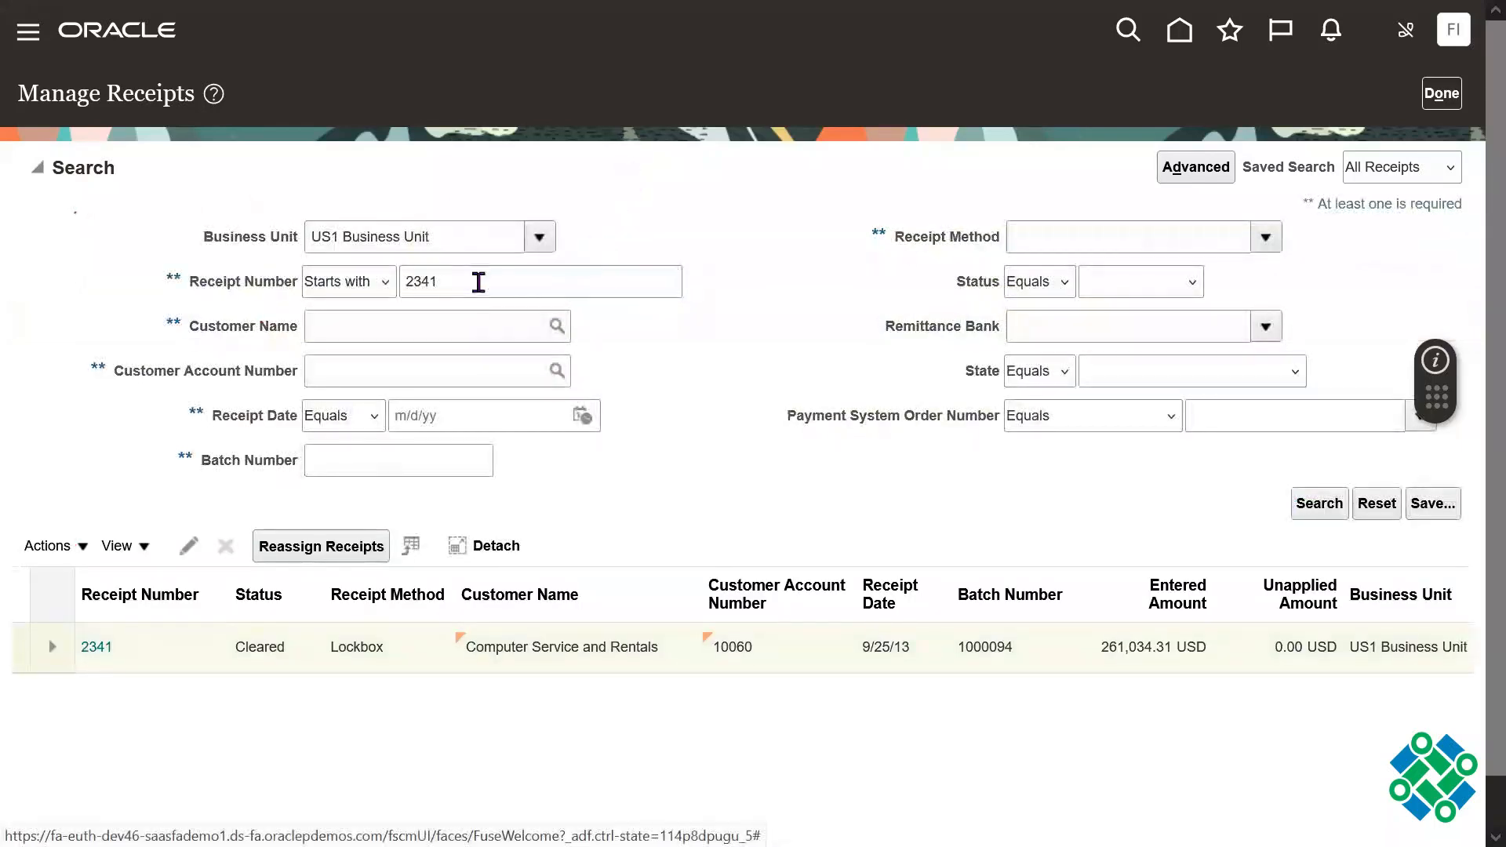
{"action": "double_click", "coordinate": [477, 280]}
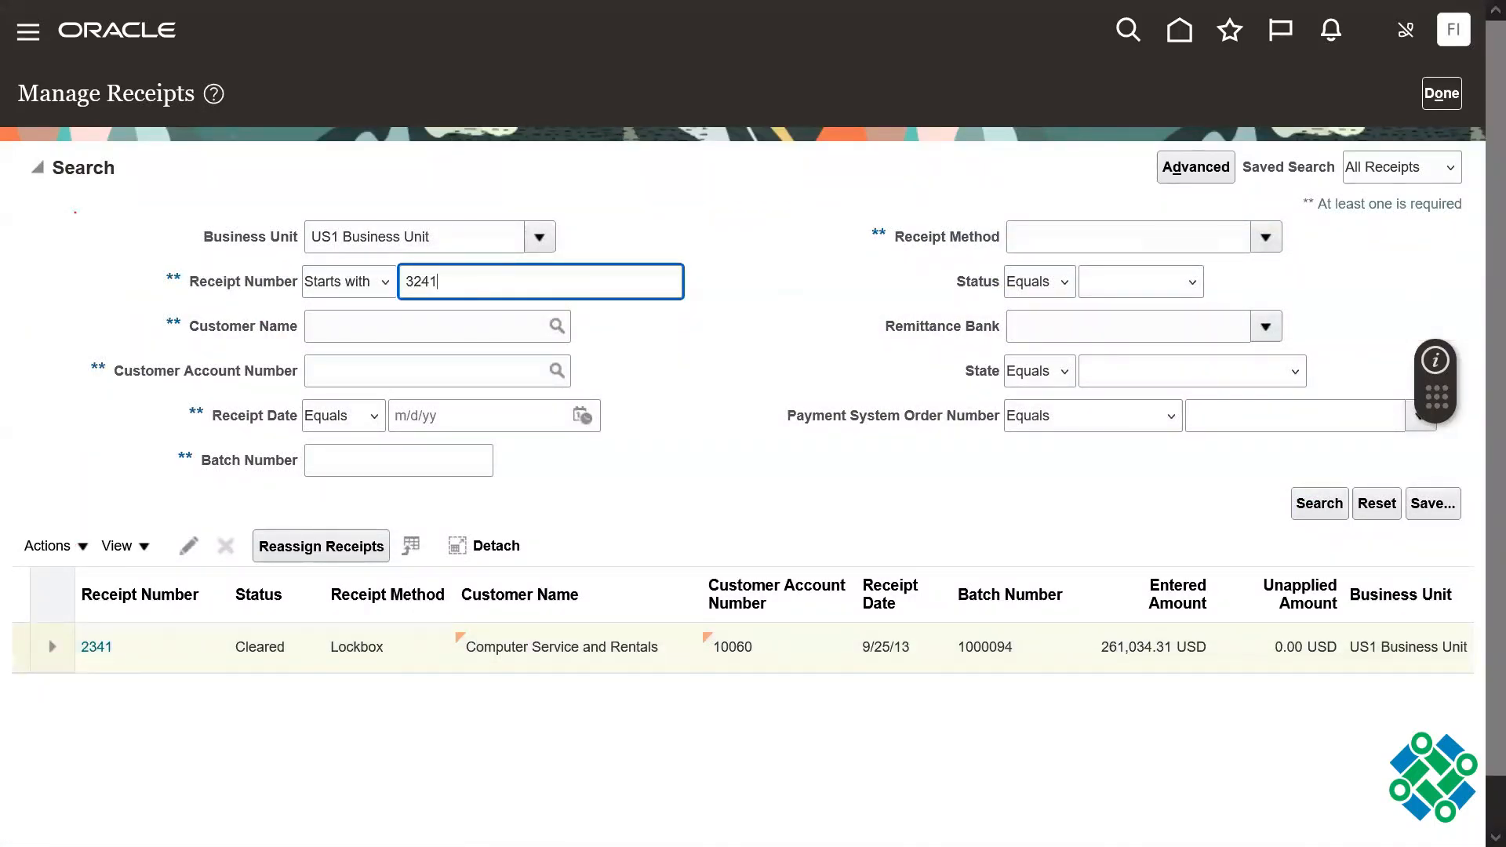
{"action": "type", "text": "3241"}
{"action": "left_click", "coordinate": [1319, 504]}
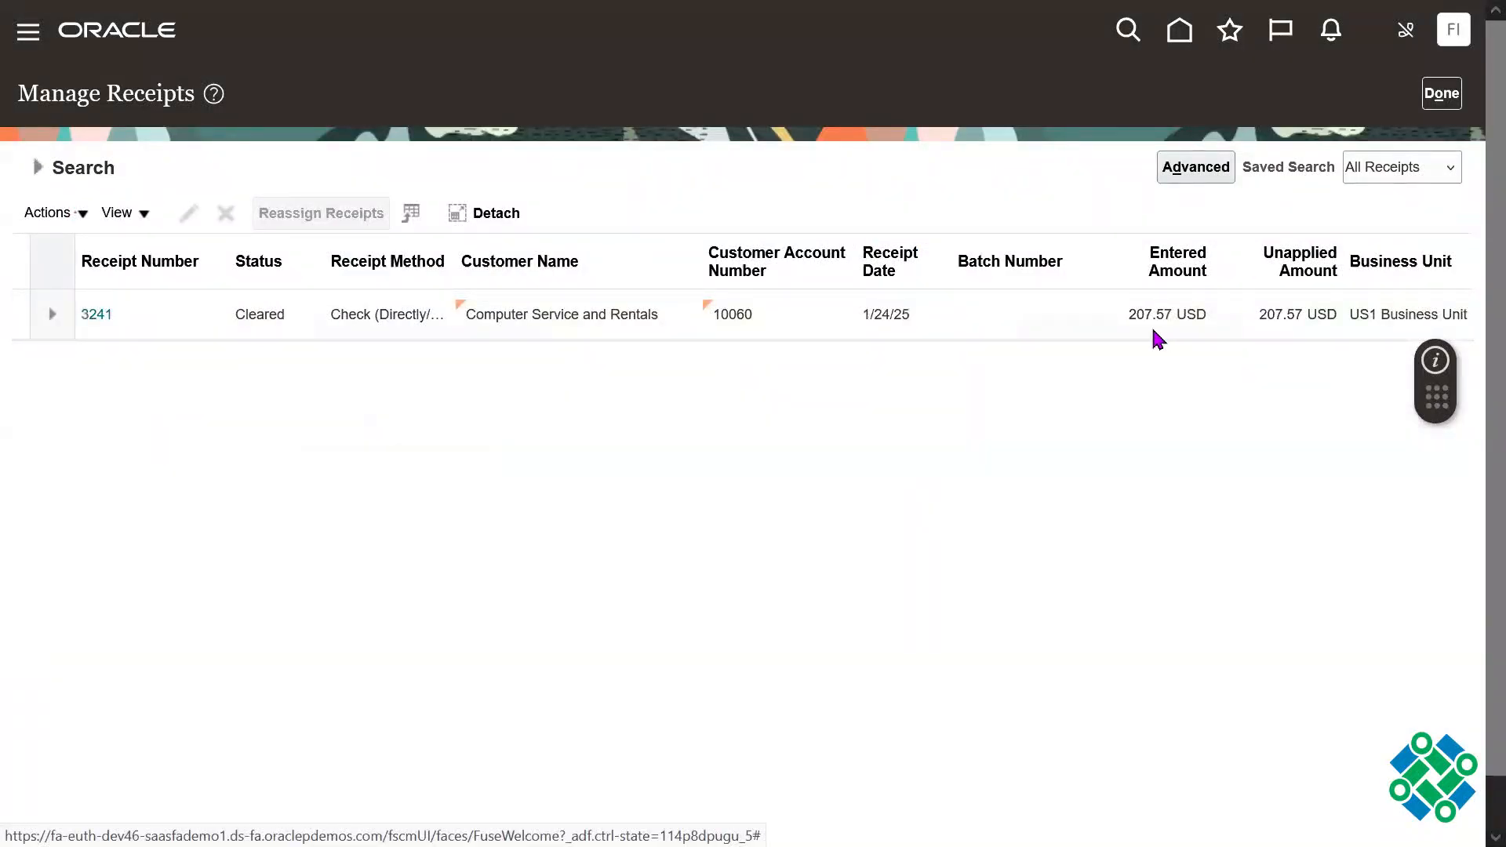
Step: Select the found receipt in the search results and open it for editing
{"action": "left_click", "coordinate": [1154, 331]}
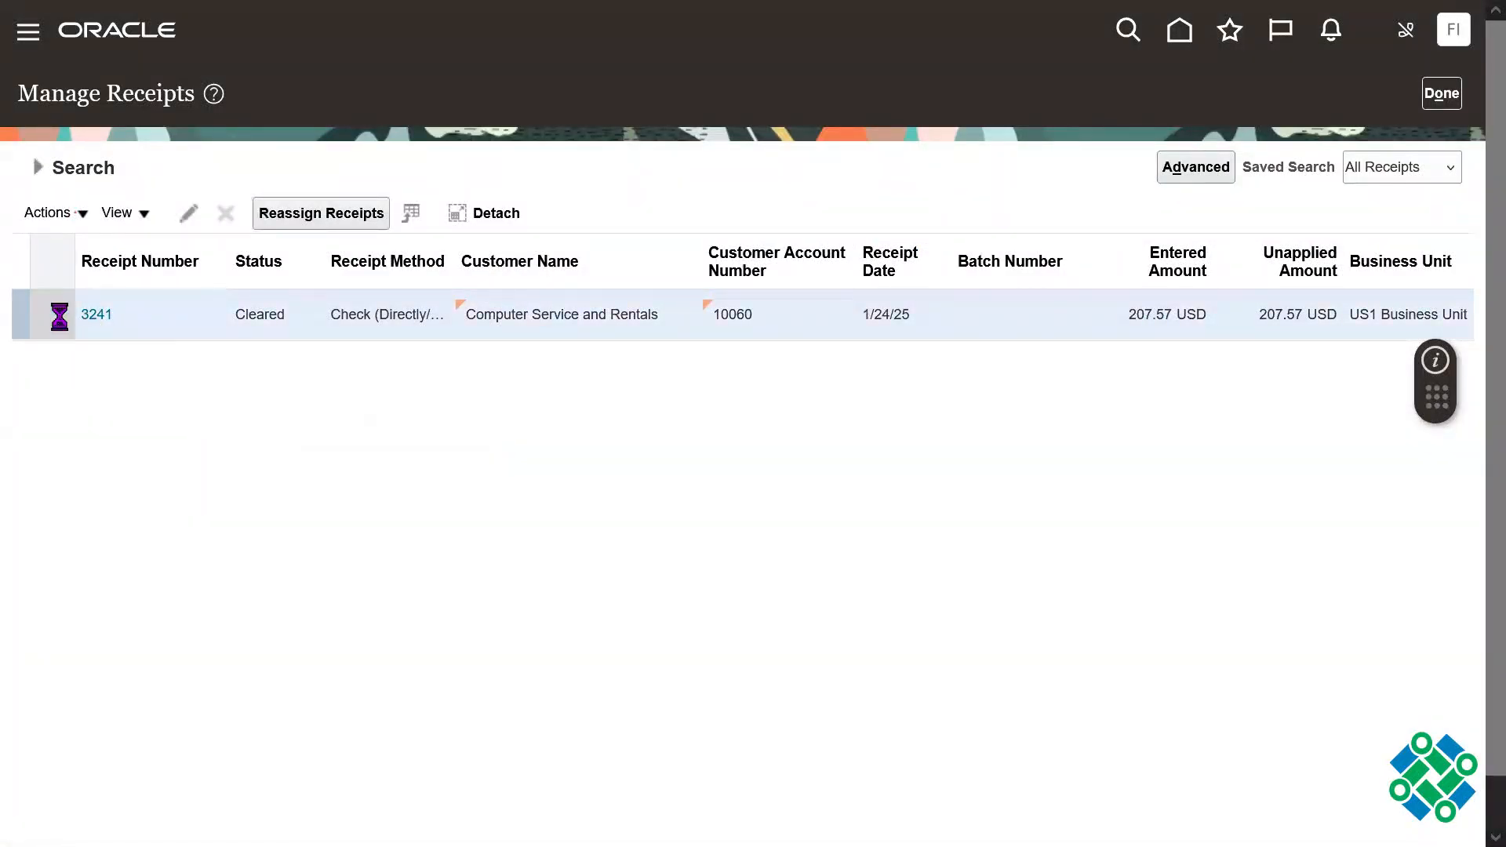
{"action": "left_click", "coordinate": [53, 213]}
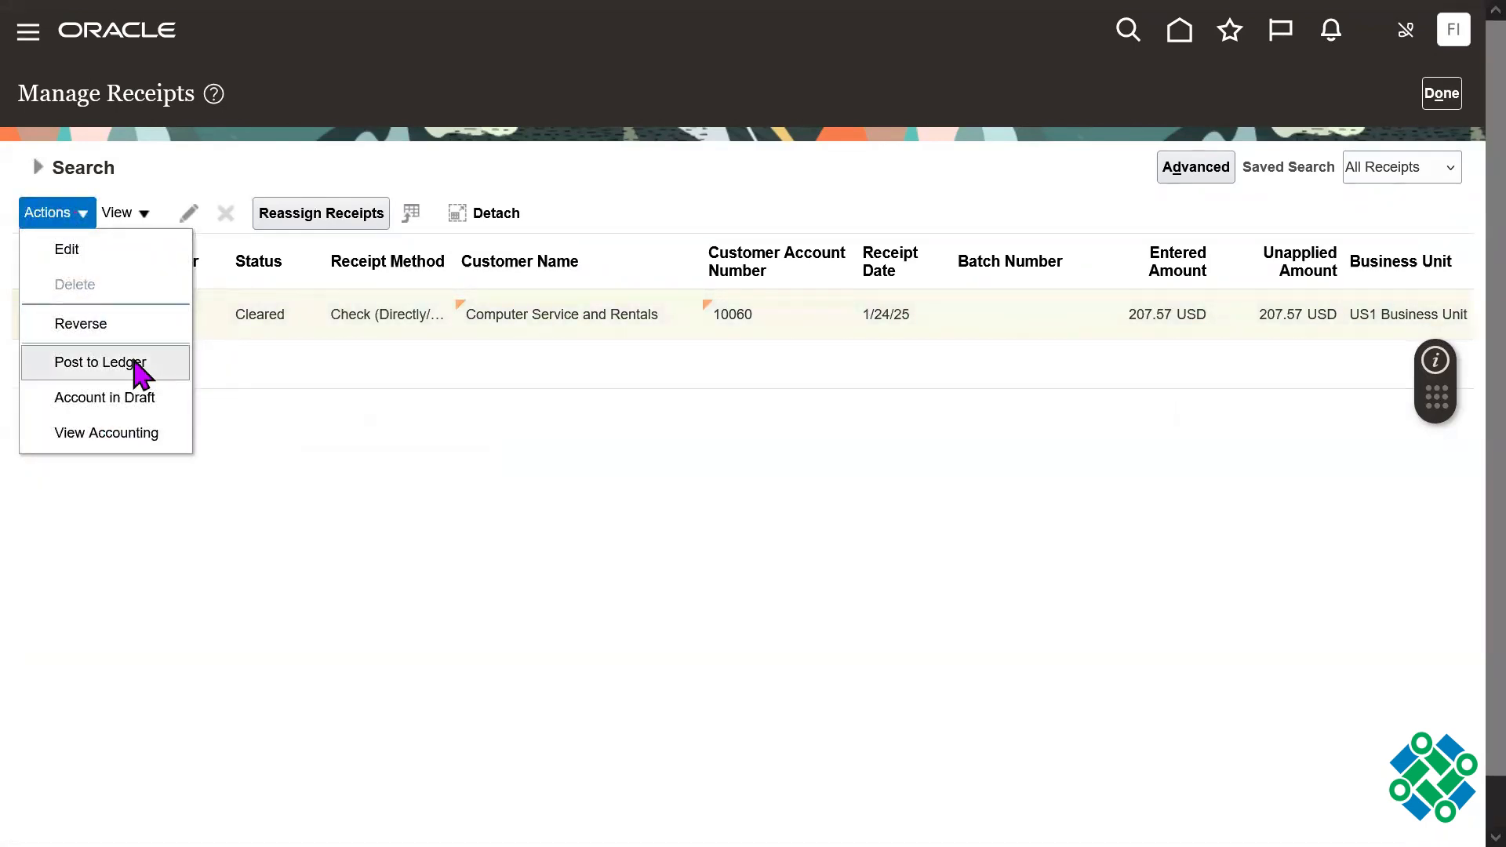
{"action": "left_click", "coordinate": [101, 362]}
{"action": "left_click", "coordinate": [96, 316]}
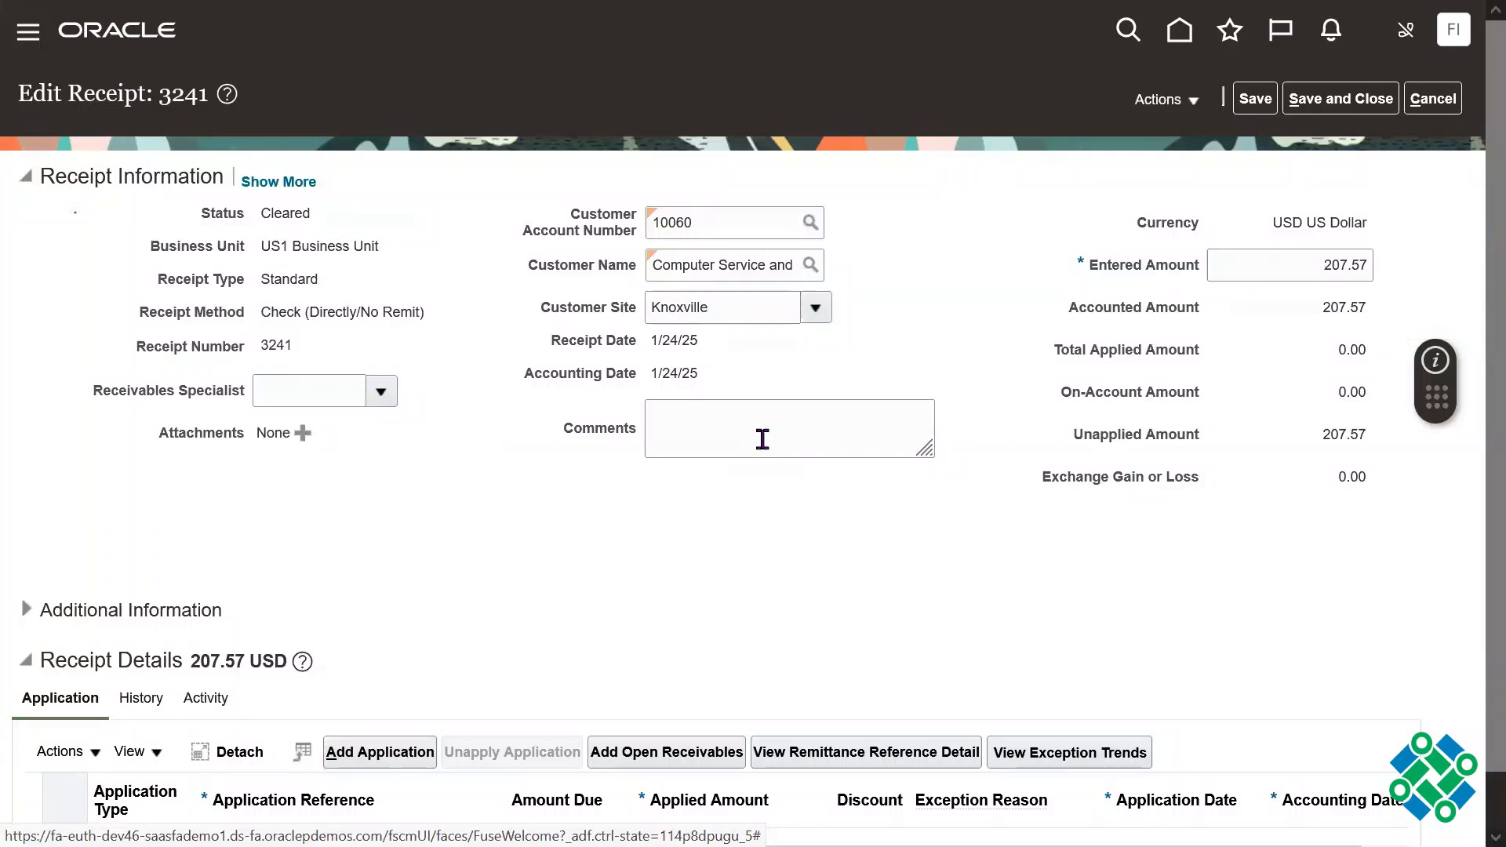
Step: Check which accounting actions are available for the opened receipt
{"action": "left_click", "coordinate": [1185, 100]}
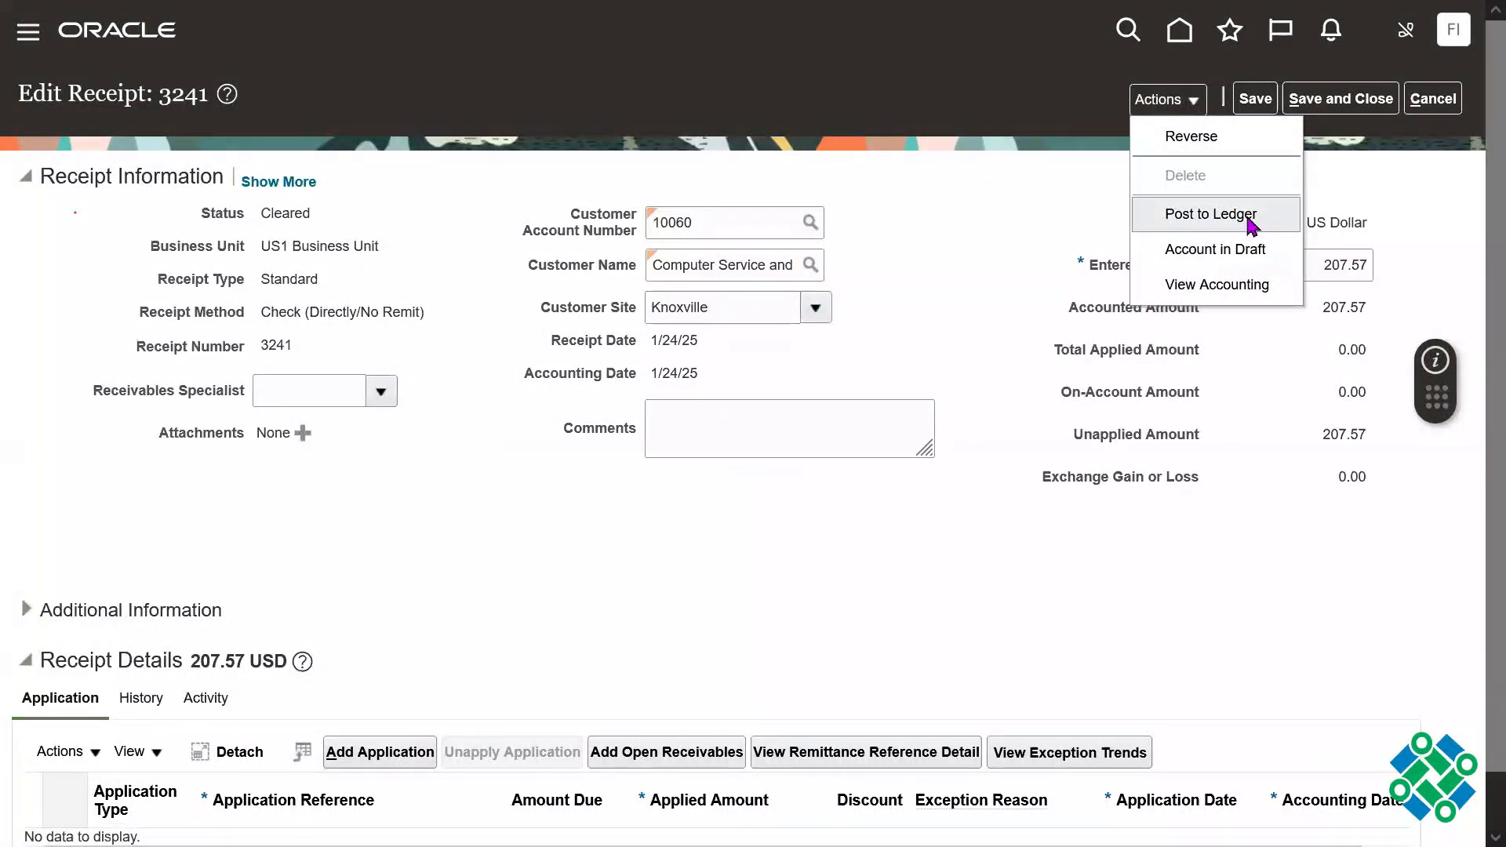
{"action": "left_click", "coordinate": [902, 601]}
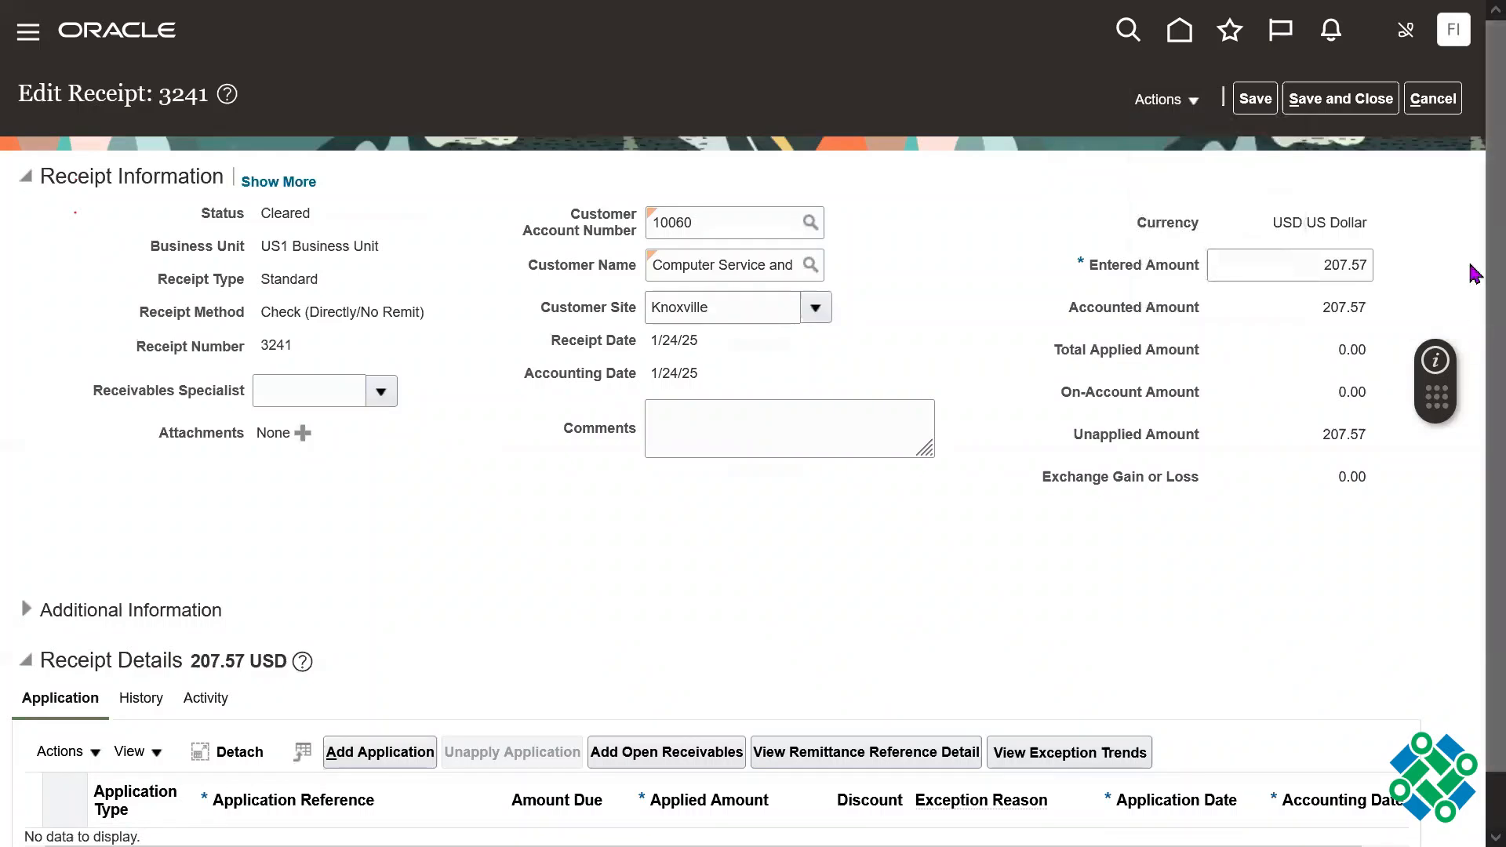
{"action": "scroll", "coordinate": [1475, 271], "scroll_direction": "down", "scroll_amount": 1}
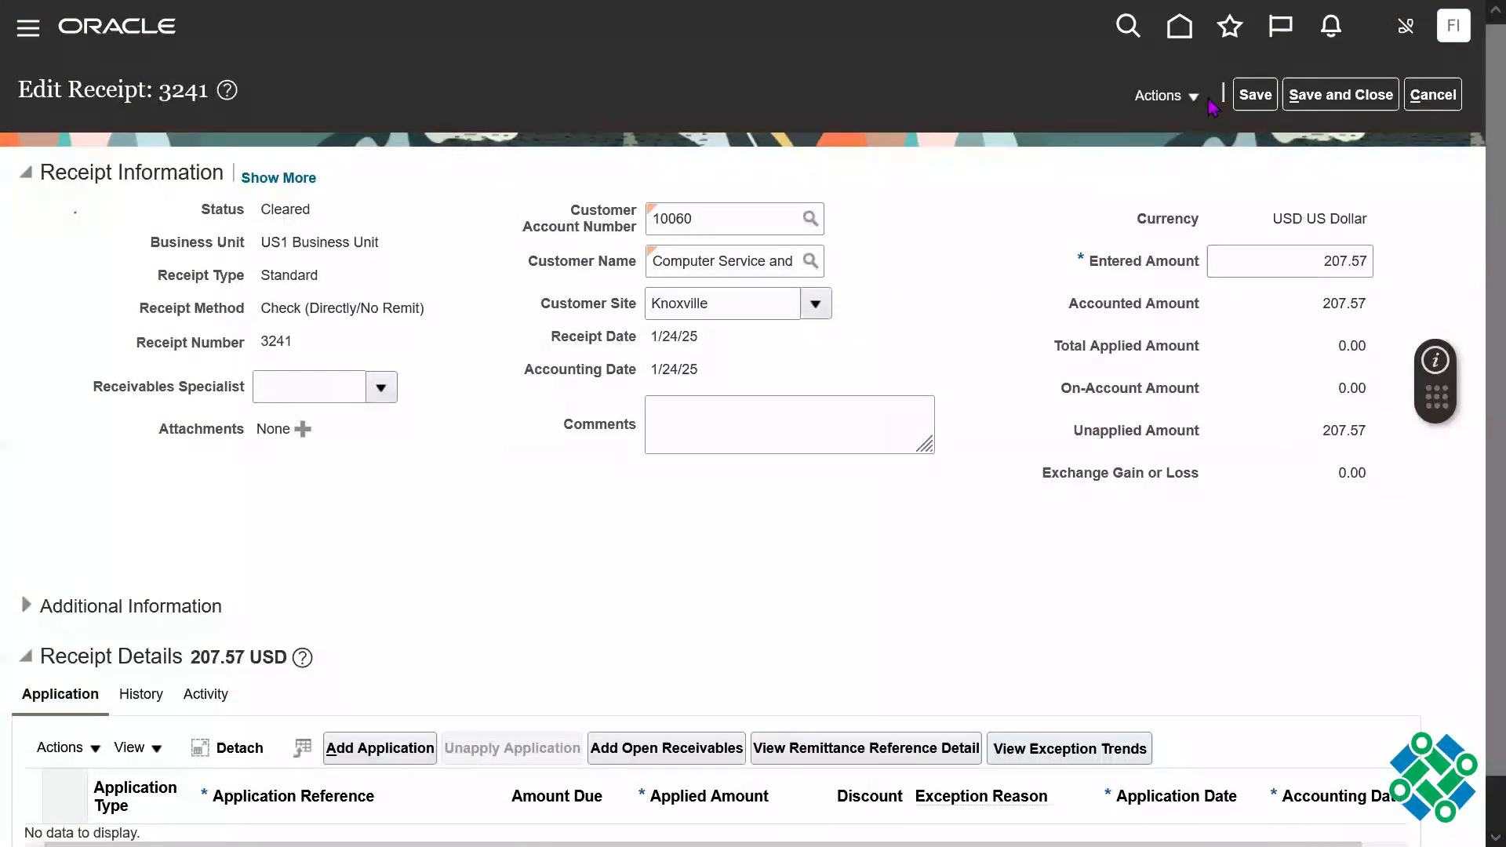
{"action": "left_click", "coordinate": [1185, 99]}
{"action": "left_click", "coordinate": [951, 609]}
{"action": "left_click", "coordinate": [1181, 95]}
{"action": "left_click", "coordinate": [955, 344]}
Step: Review the receipt's status change history and its activity, and return to its application details
{"action": "scroll", "coordinate": [1451, 398], "scroll_direction": "down", "scroll_amount": 1}
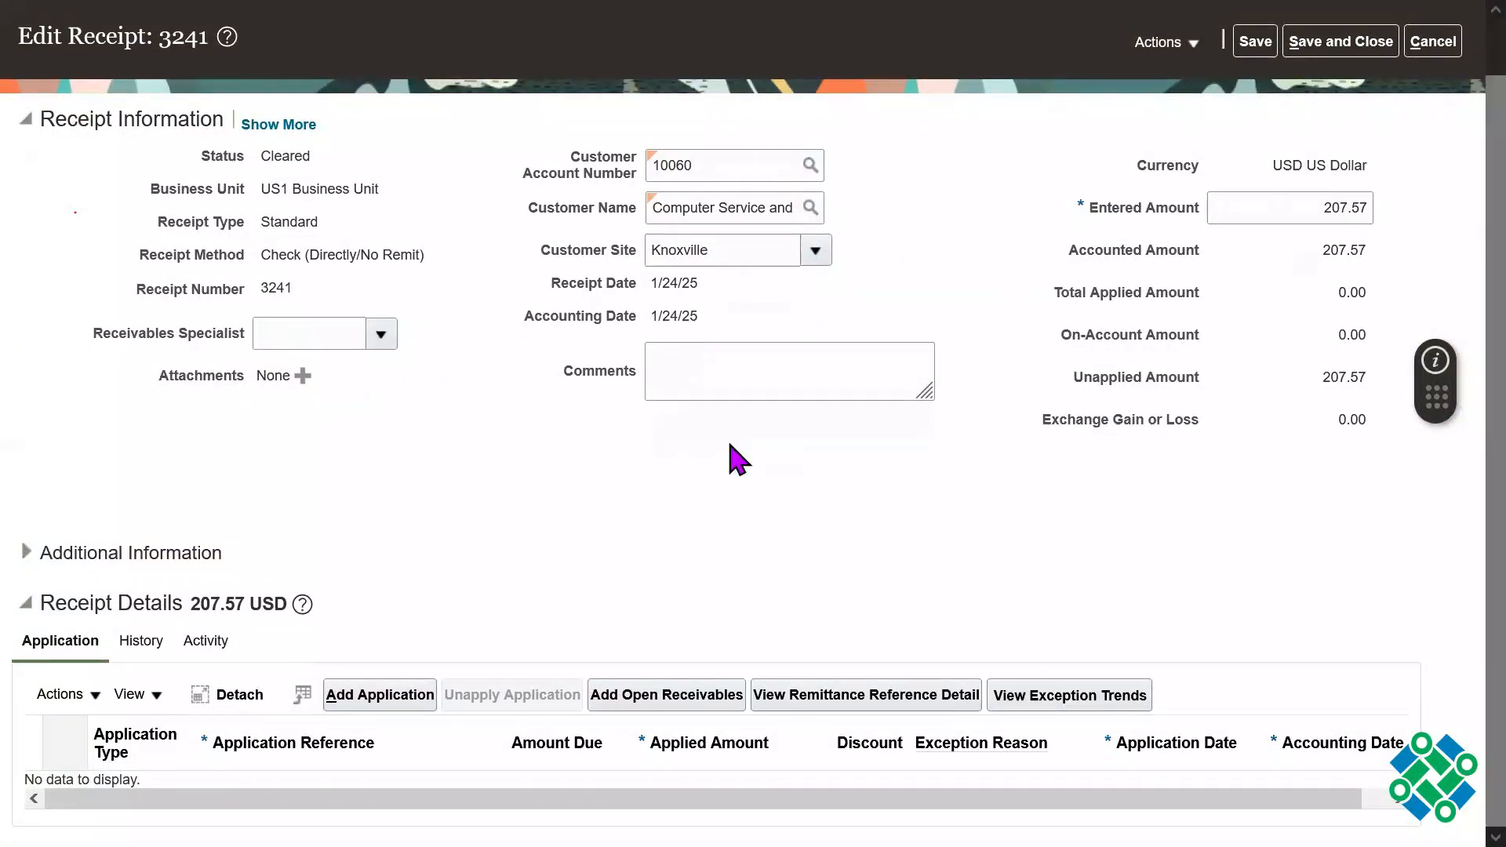
{"action": "left_click", "coordinate": [142, 643]}
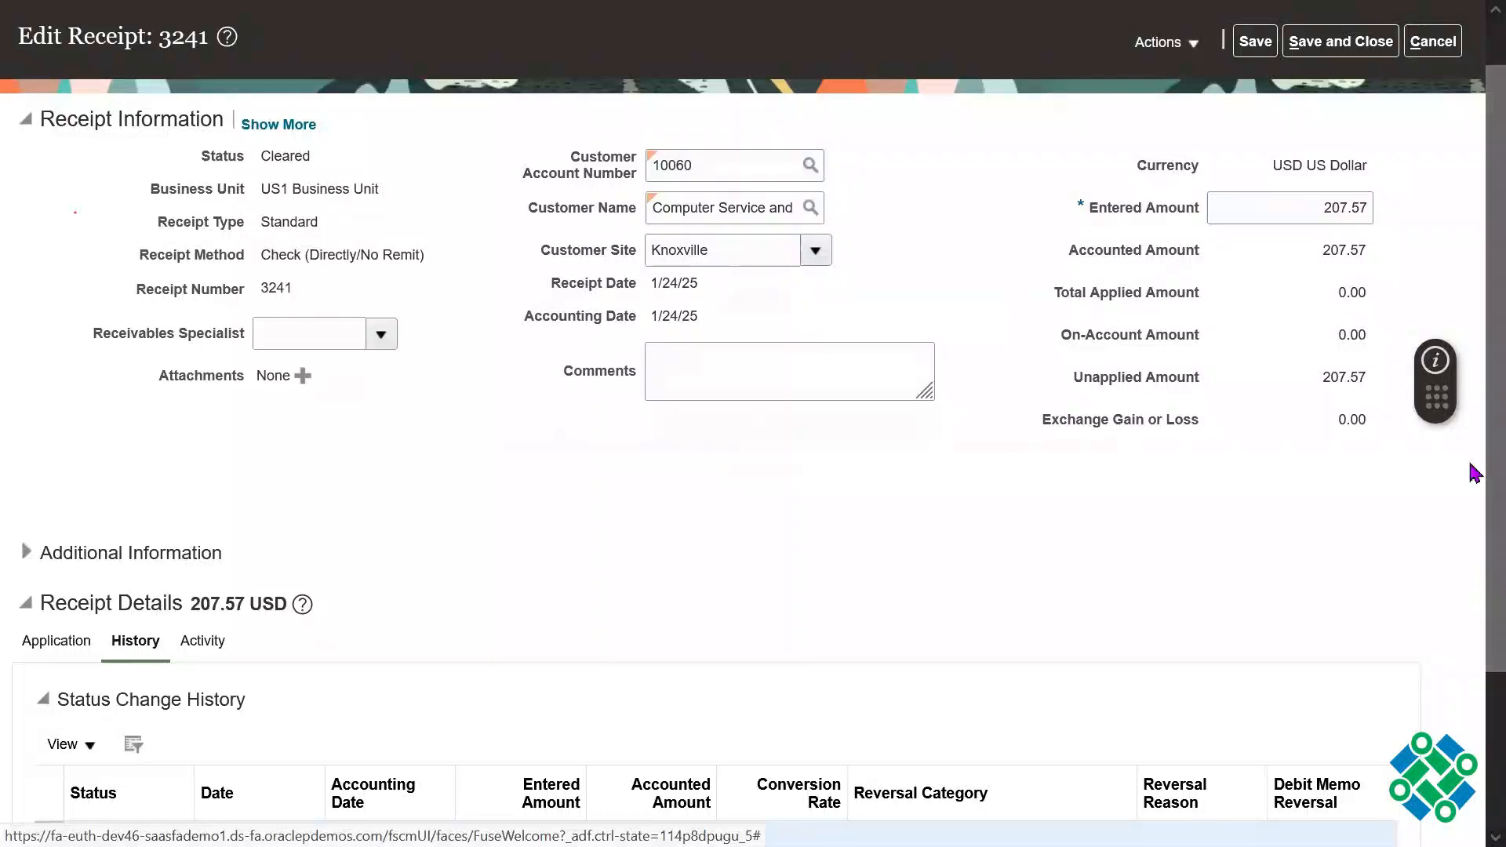
{"action": "scroll", "coordinate": [1475, 585], "scroll_direction": "down", "scroll_amount": 3}
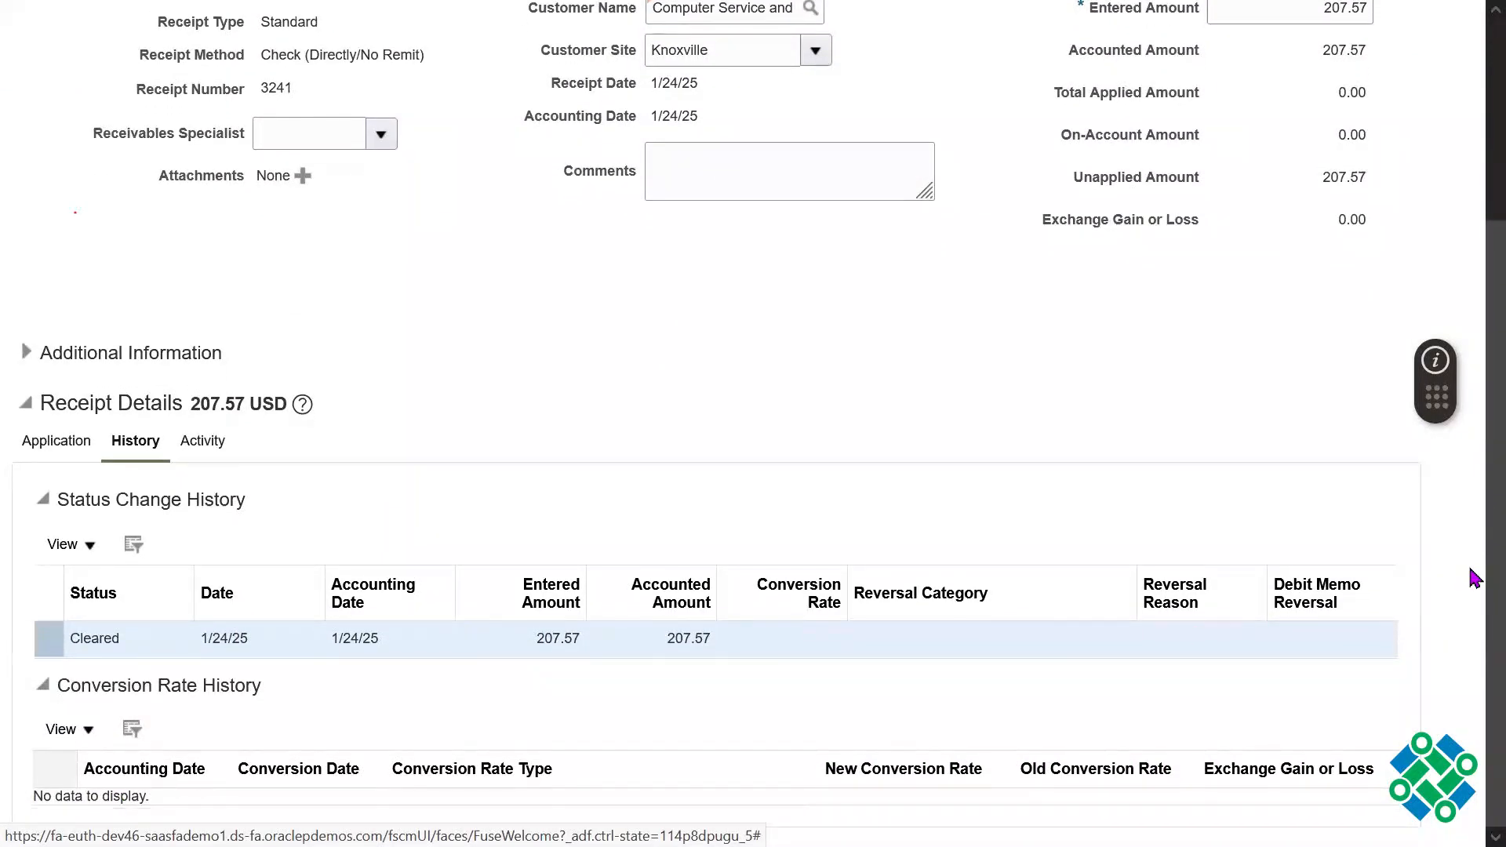
{"action": "left_click", "coordinate": [203, 441]}
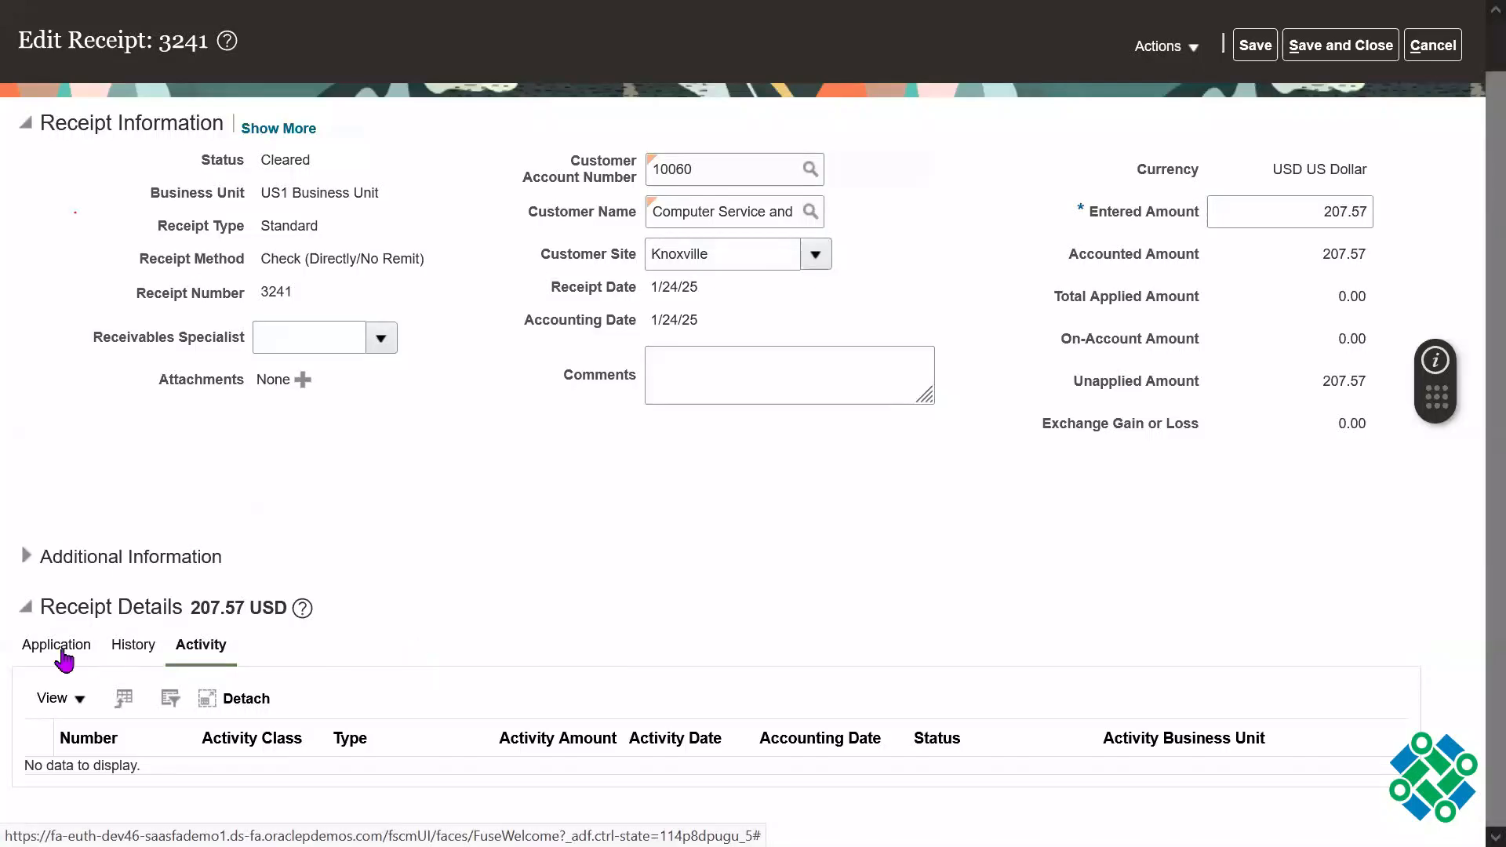
{"action": "left_click", "coordinate": [62, 651]}
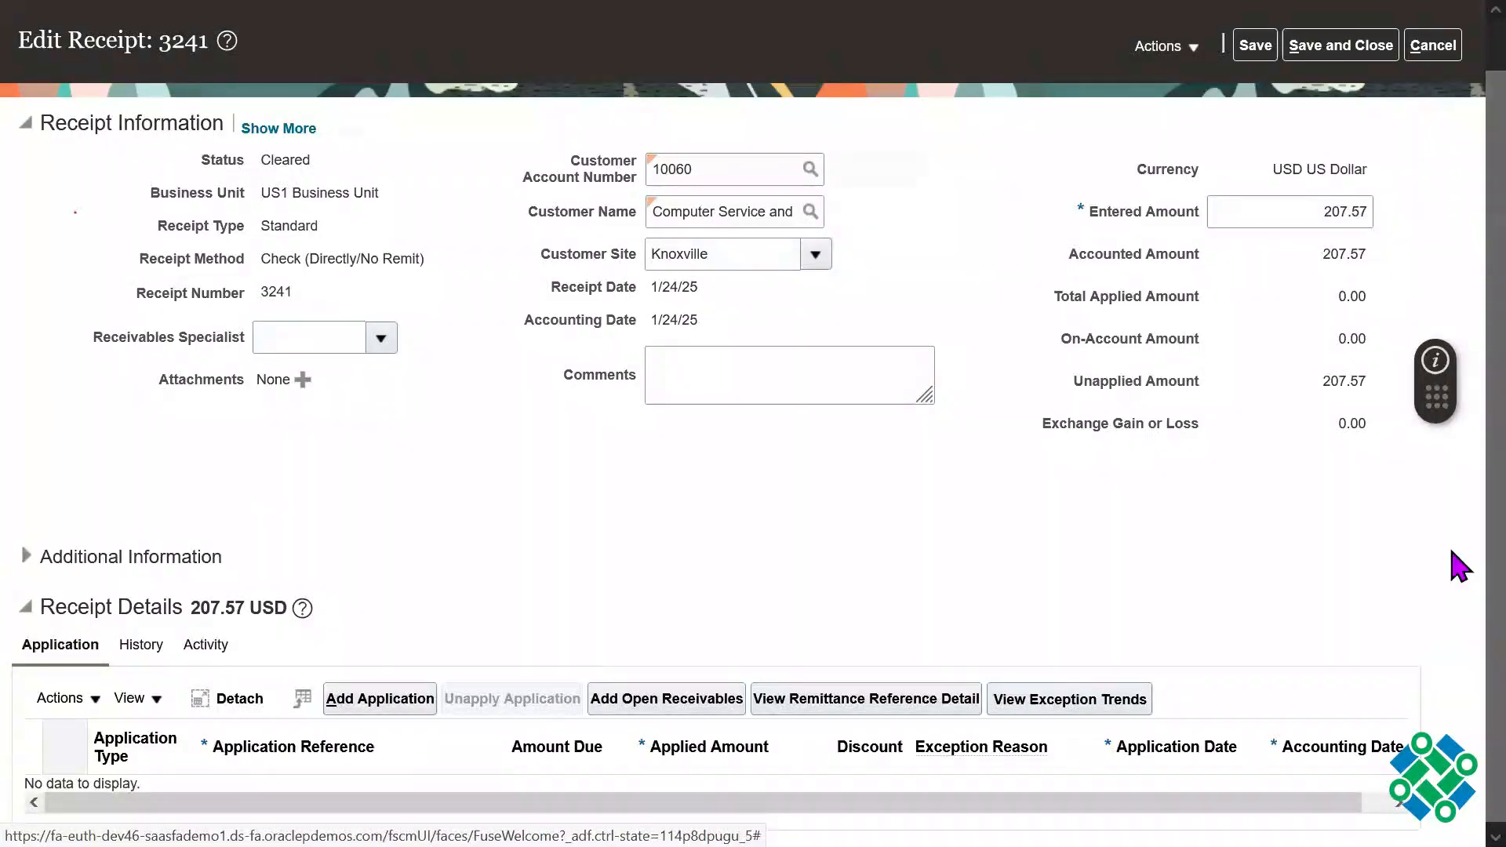
Step: Search the open receivables to add to the receipt, matching by Sales Order and entering the sales order number as the receipt reference
{"action": "left_click", "coordinate": [673, 696]}
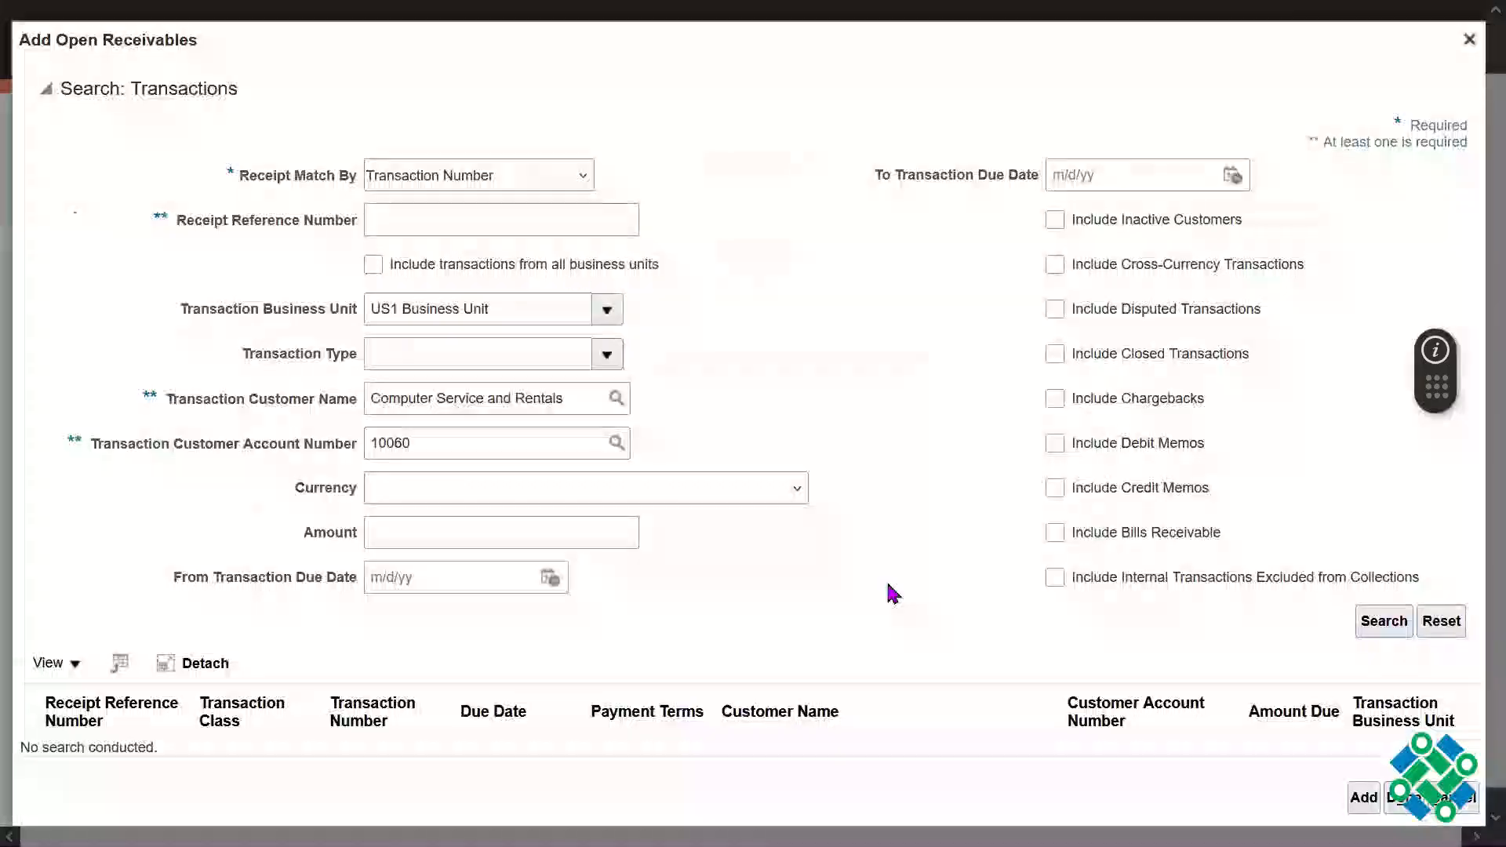
{"action": "left_click", "coordinate": [459, 179]}
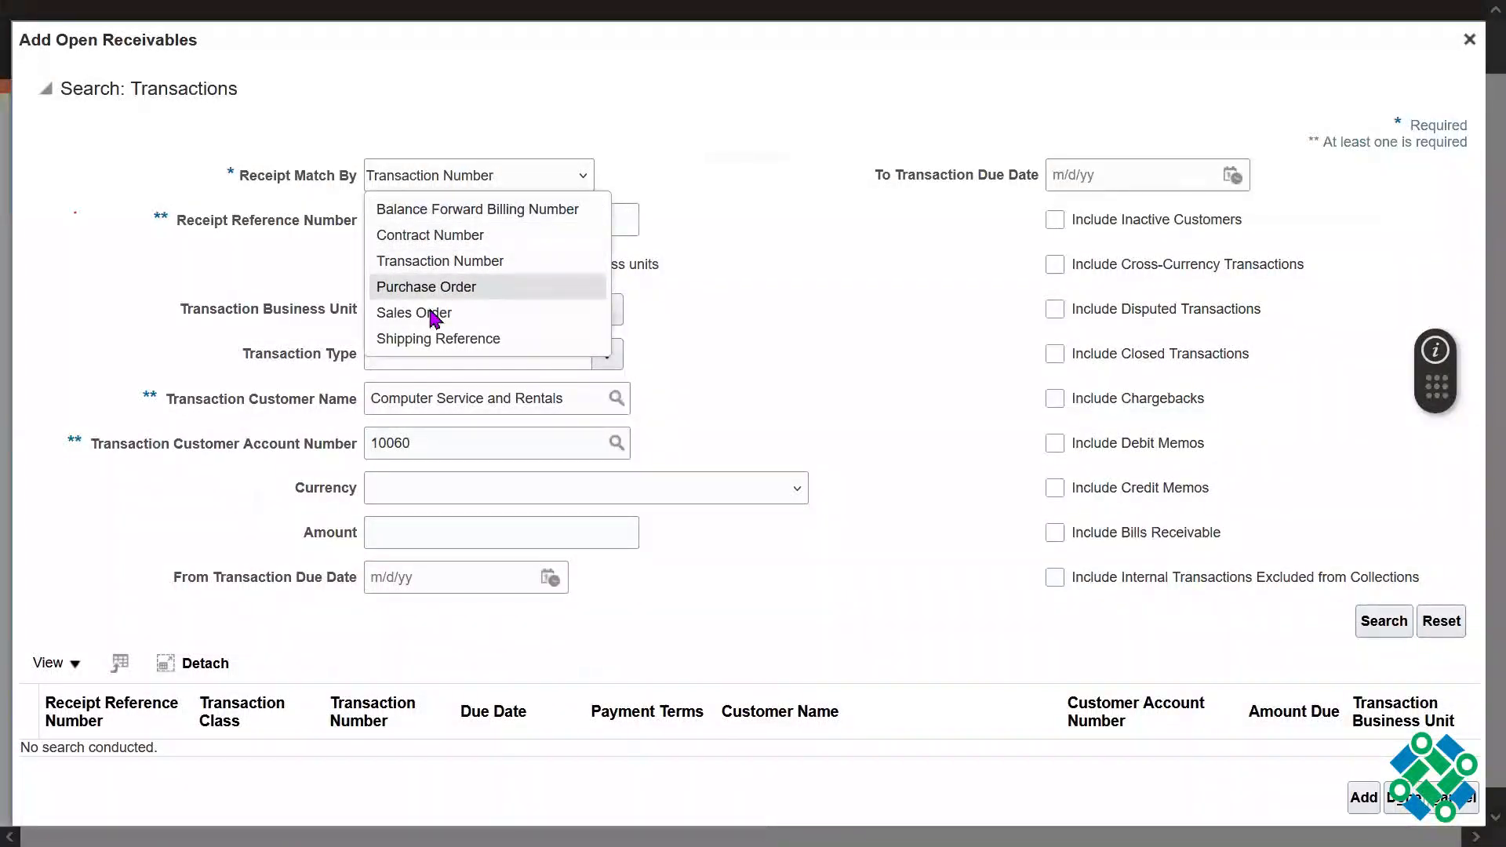
{"action": "left_click", "coordinate": [471, 312]}
{"action": "left_click", "coordinate": [516, 218]}
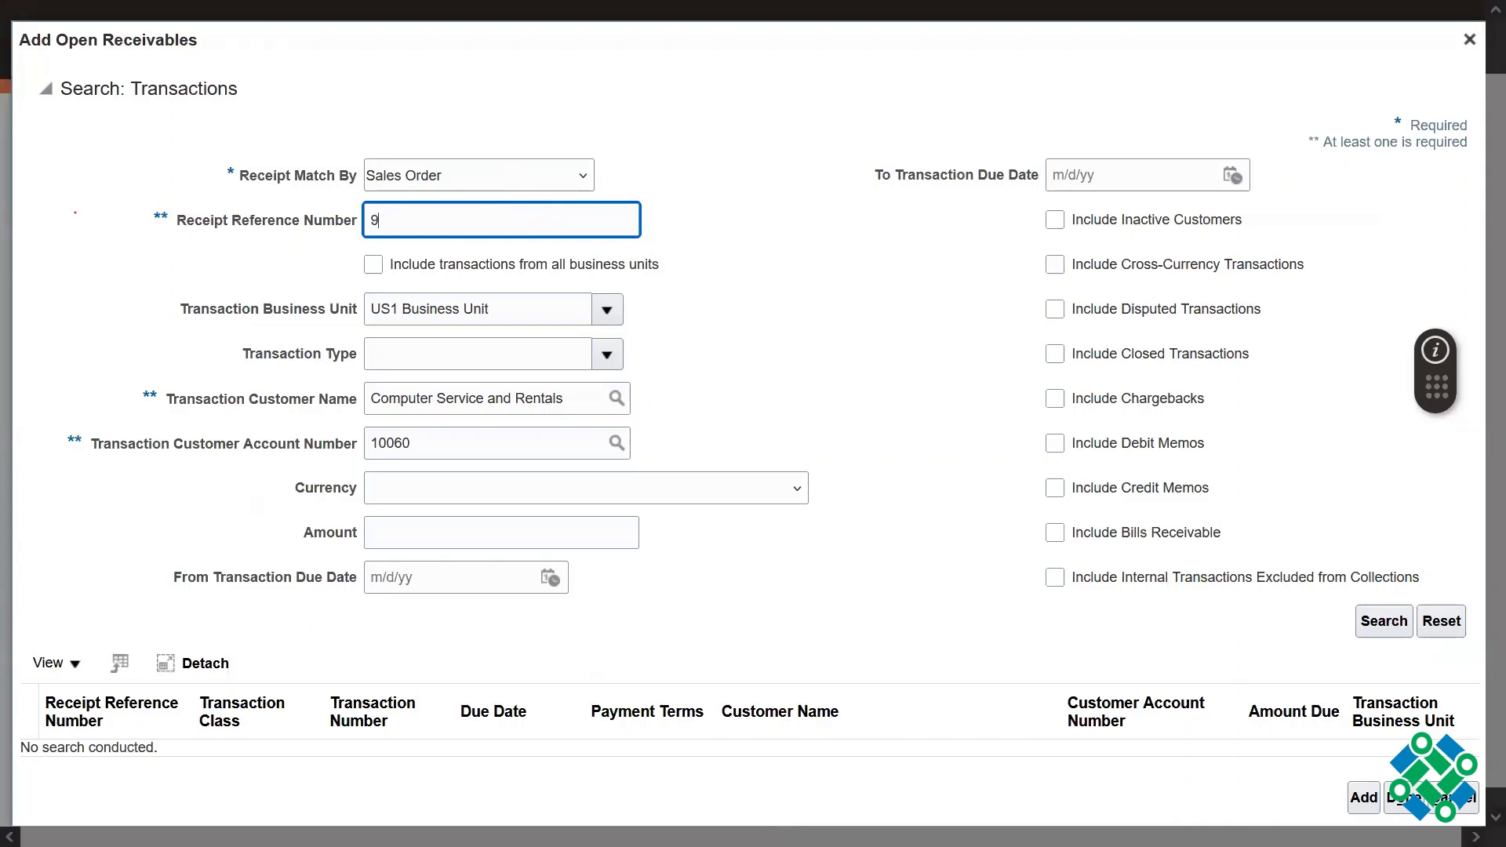
{"action": "type", "text": "98463"}
{"action": "left_click", "coordinate": [1384, 621]}
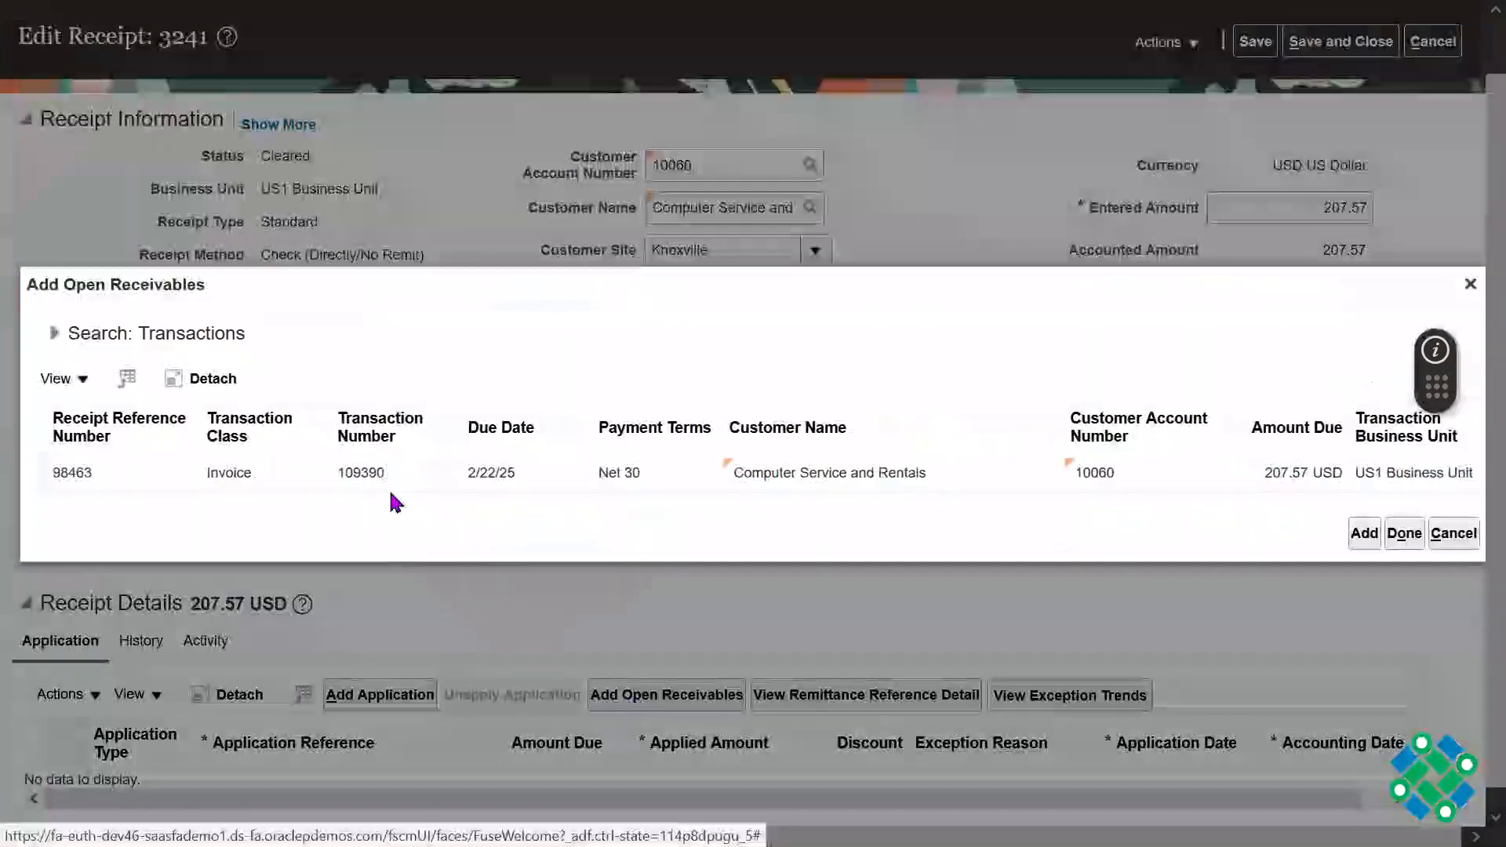
Step: Add the found invoice to the receipt's applications, and save and close the receipt
{"action": "left_click", "coordinate": [309, 472]}
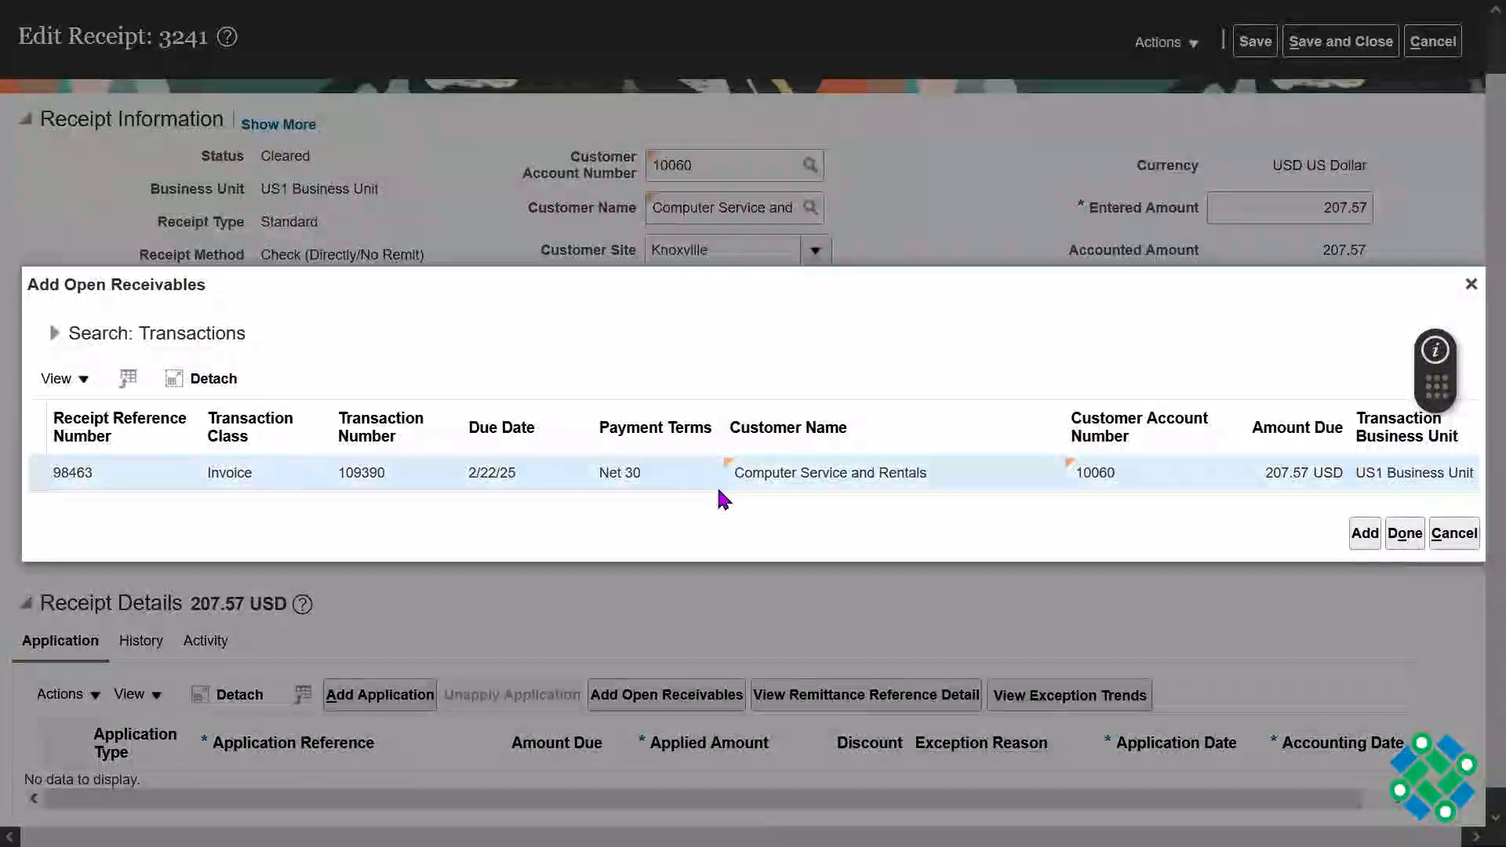
{"action": "left_click", "coordinate": [1365, 533]}
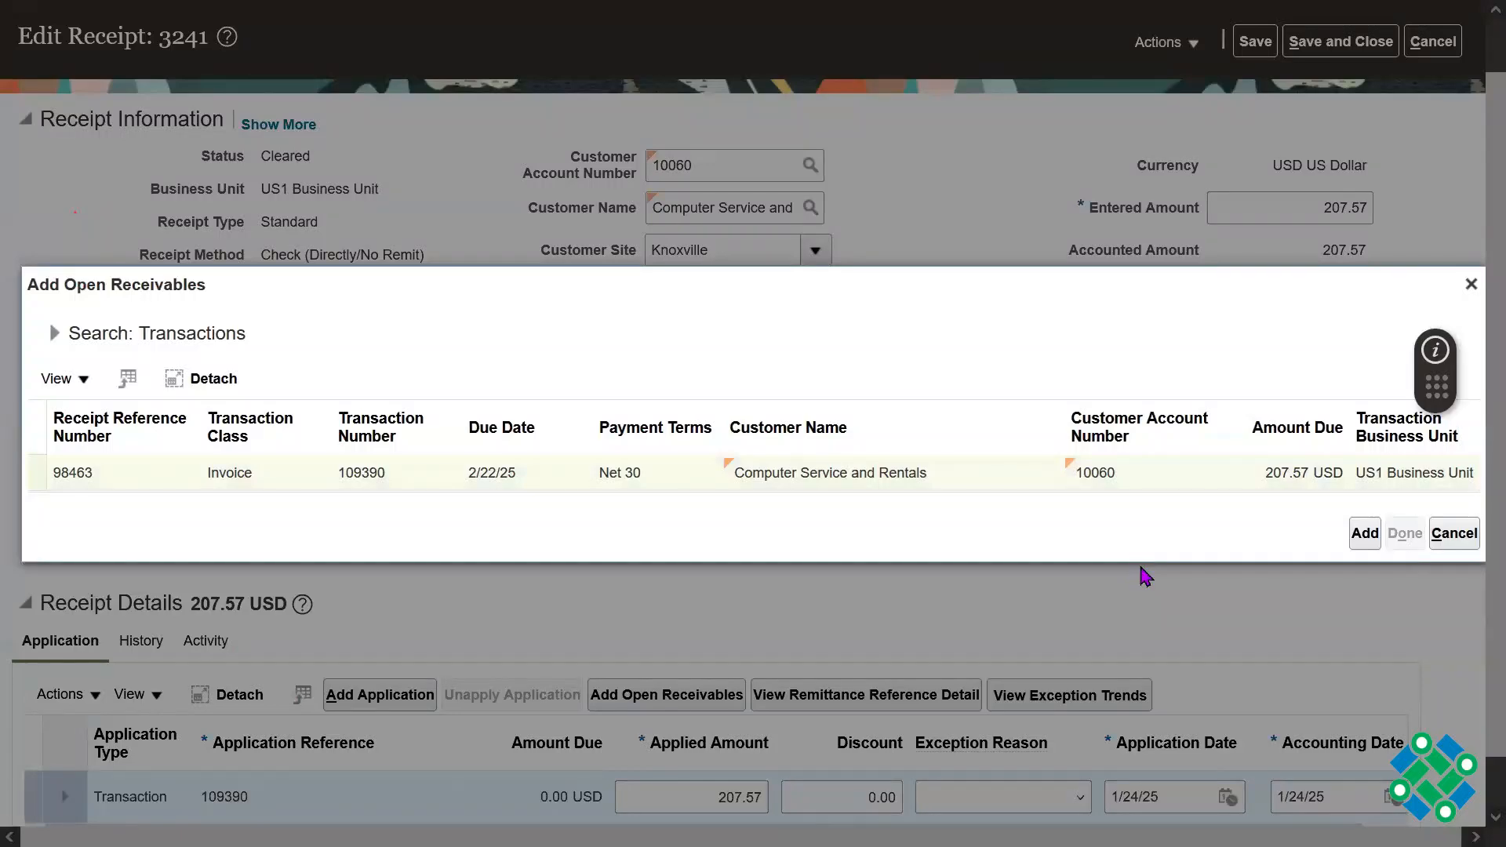
{"action": "scroll", "coordinate": [1472, 617], "scroll_direction": "down", "scroll_amount": 1}
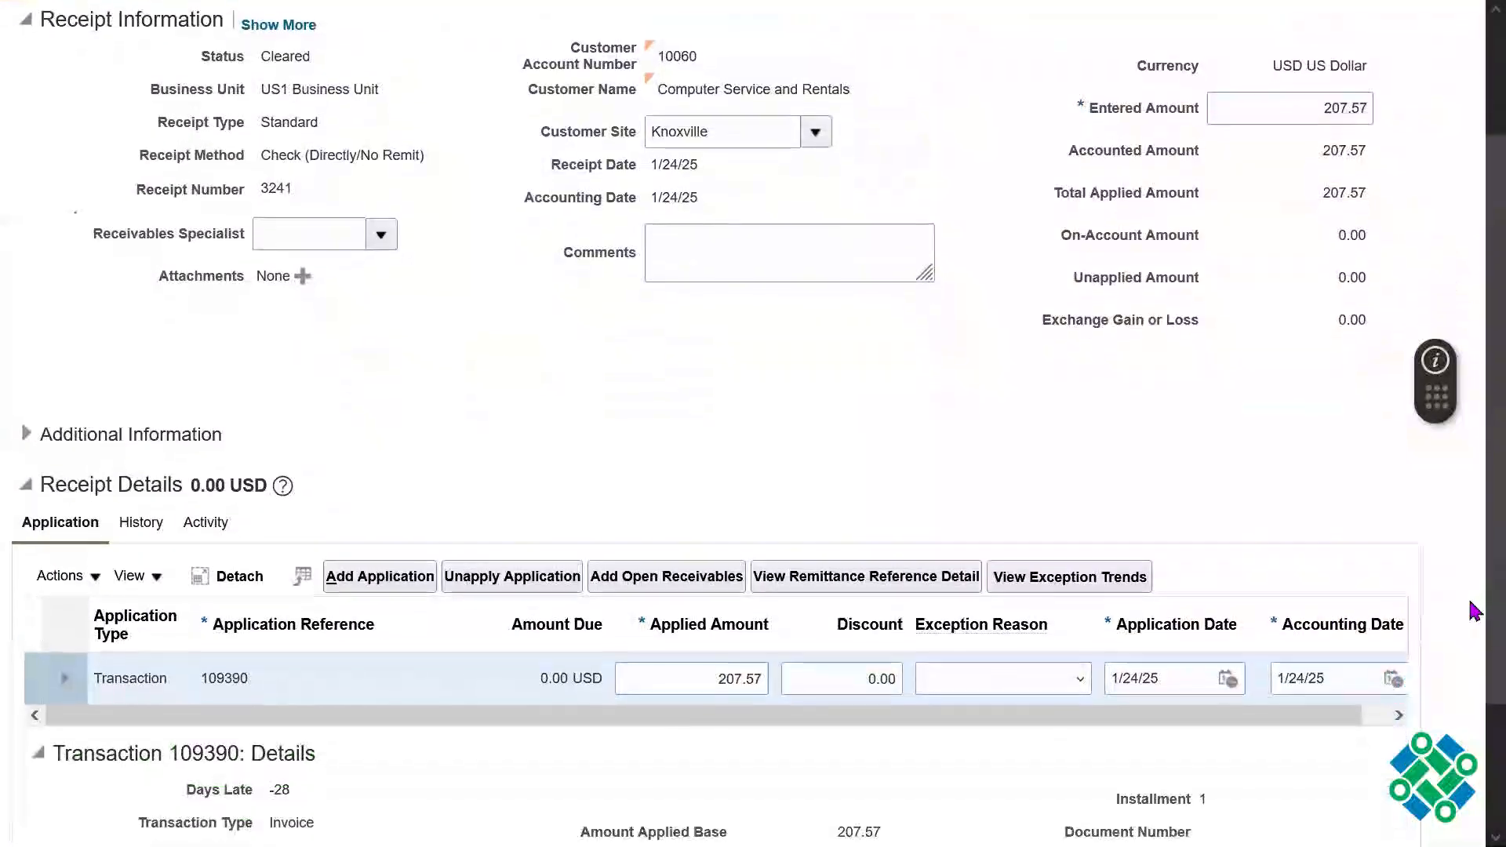
{"action": "scroll", "coordinate": [1473, 625], "scroll_direction": "down", "scroll_amount": 1}
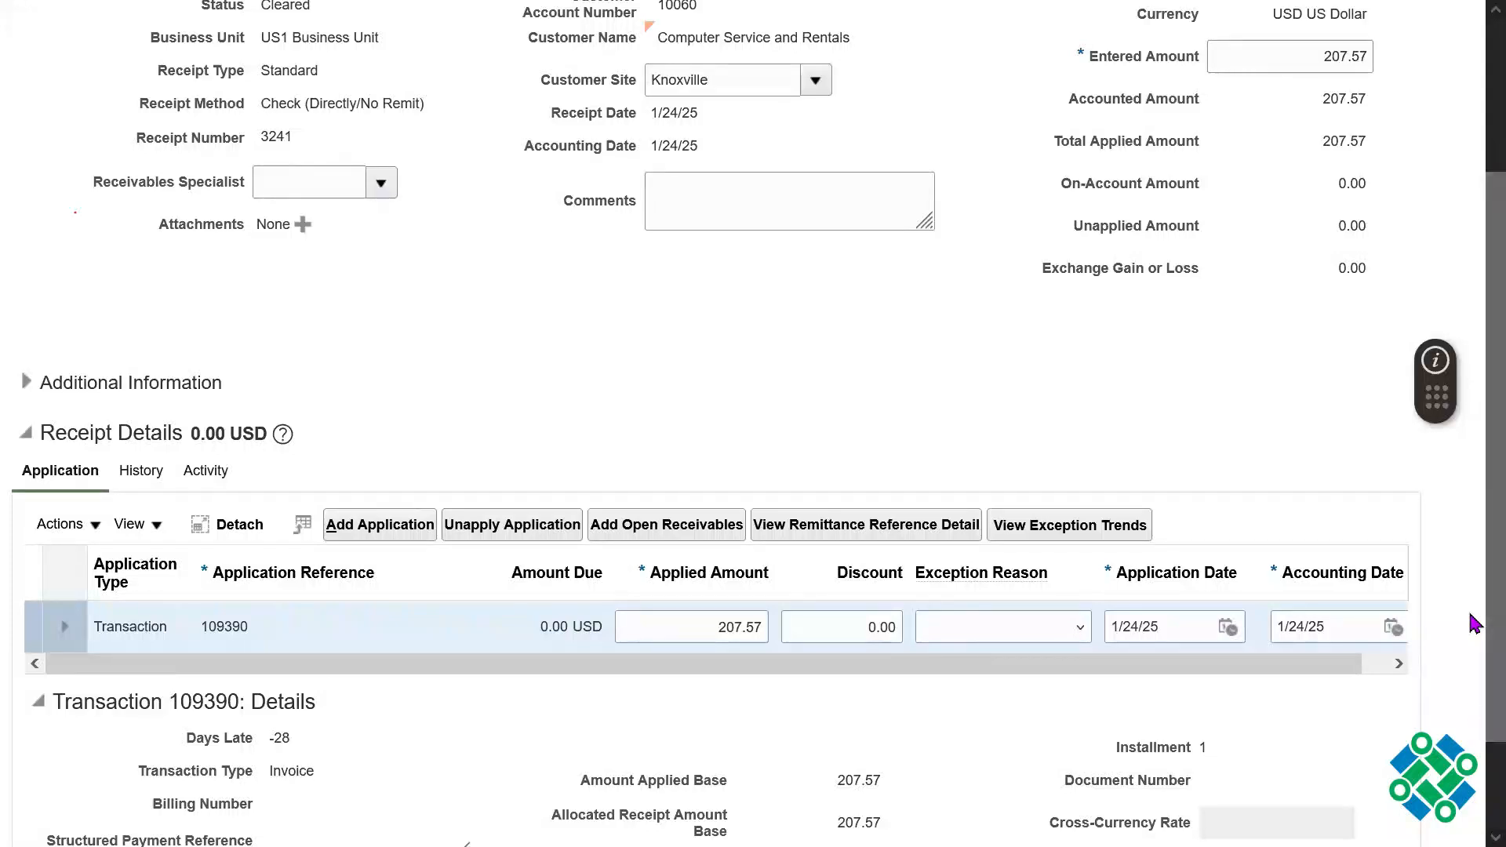
{"action": "scroll", "coordinate": [1474, 675], "scroll_direction": "down", "scroll_amount": 1}
{"action": "scroll", "coordinate": [1472, 440], "scroll_direction": "up", "scroll_amount": 5}
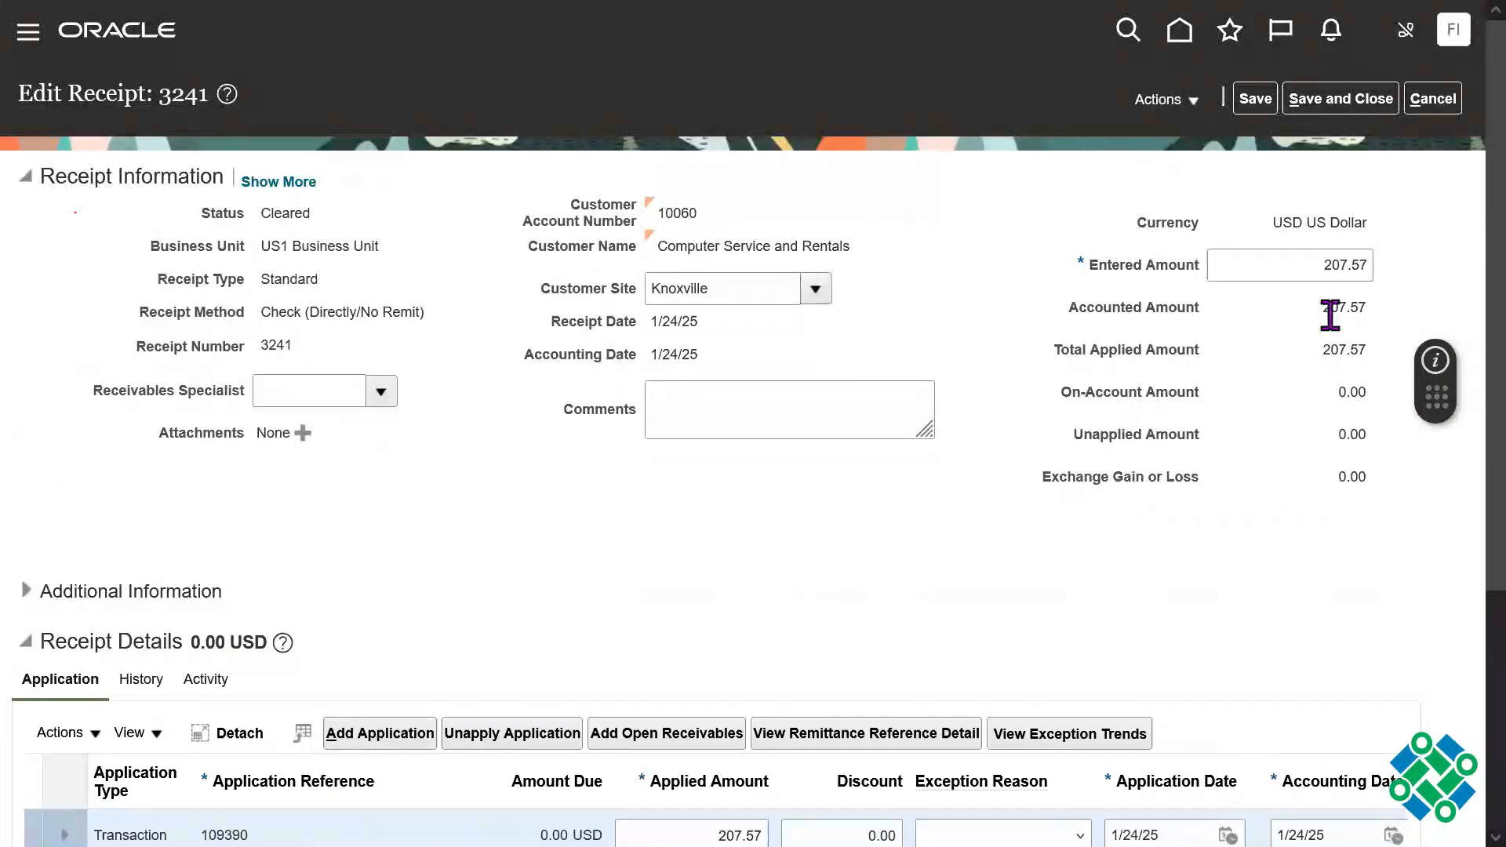
{"action": "left_click", "coordinate": [1256, 100]}
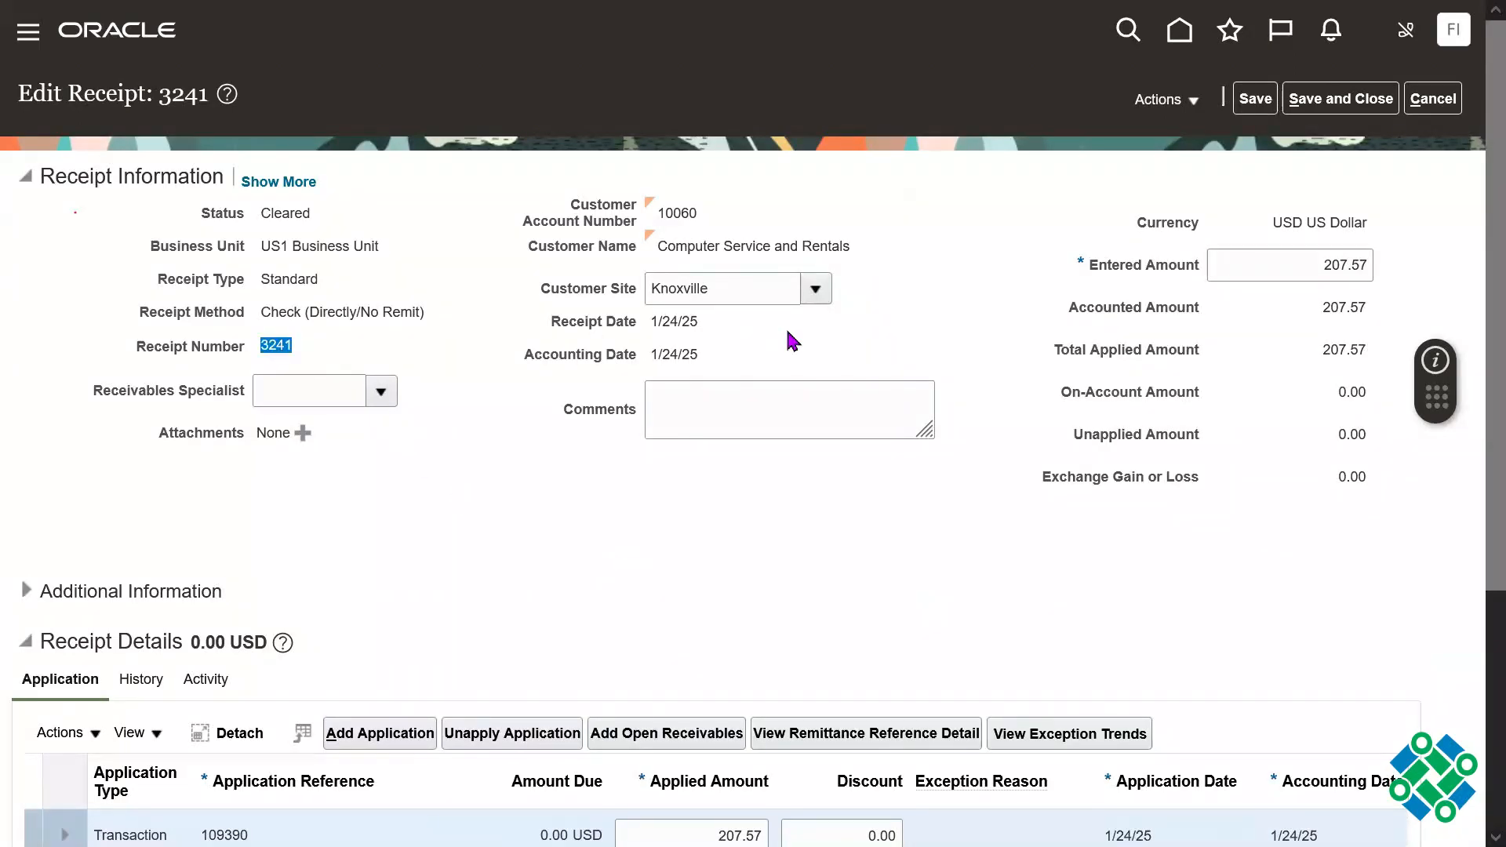
{"action": "left_click", "coordinate": [1339, 102]}
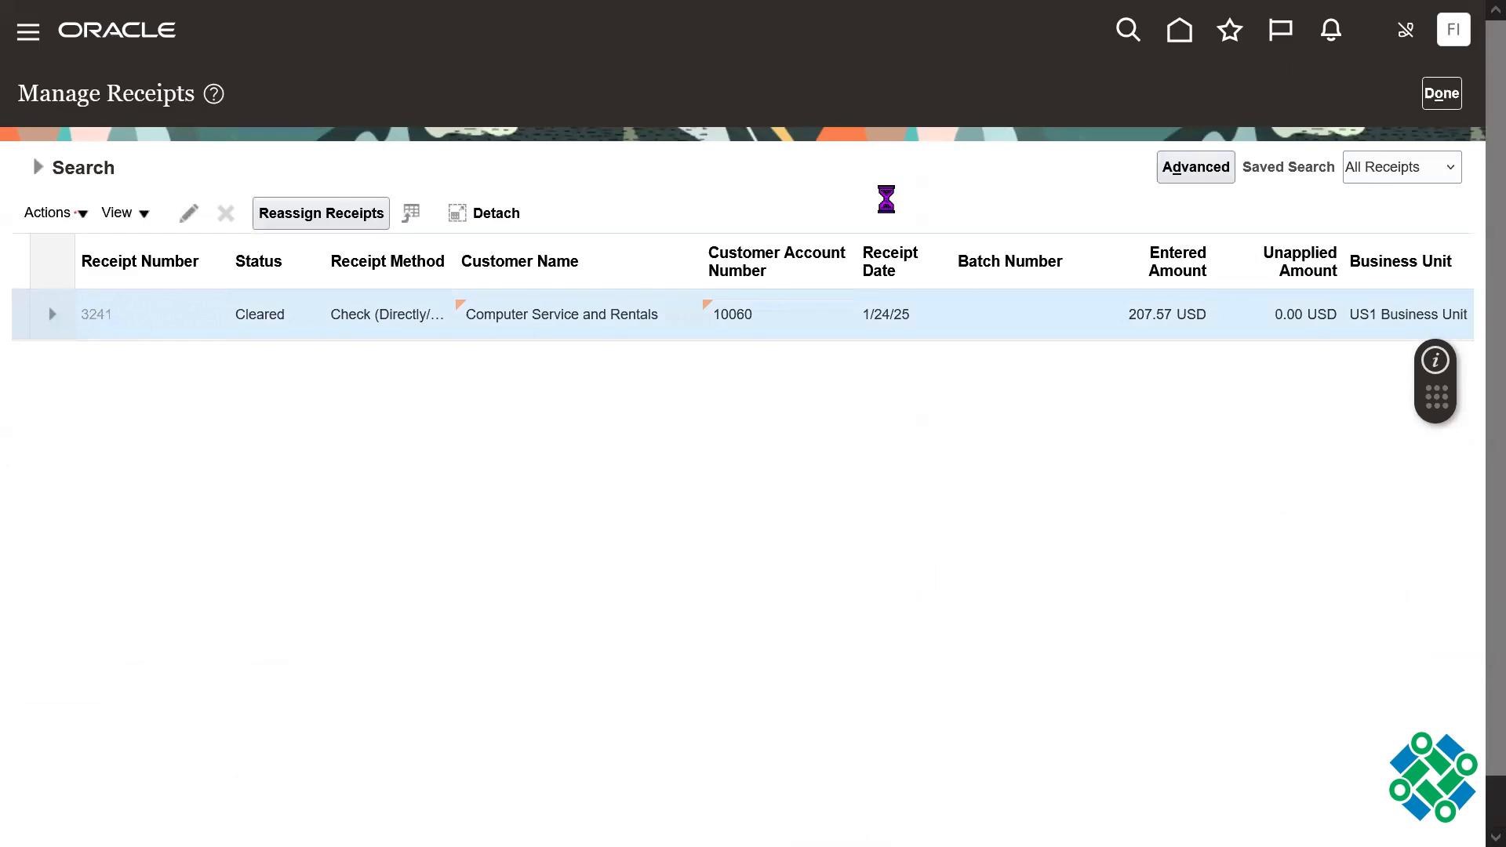
Step: Post the reopened receipt with its applied invoice to the ledger
{"action": "scroll", "coordinate": [1475, 361], "scroll_direction": "down", "scroll_amount": 3}
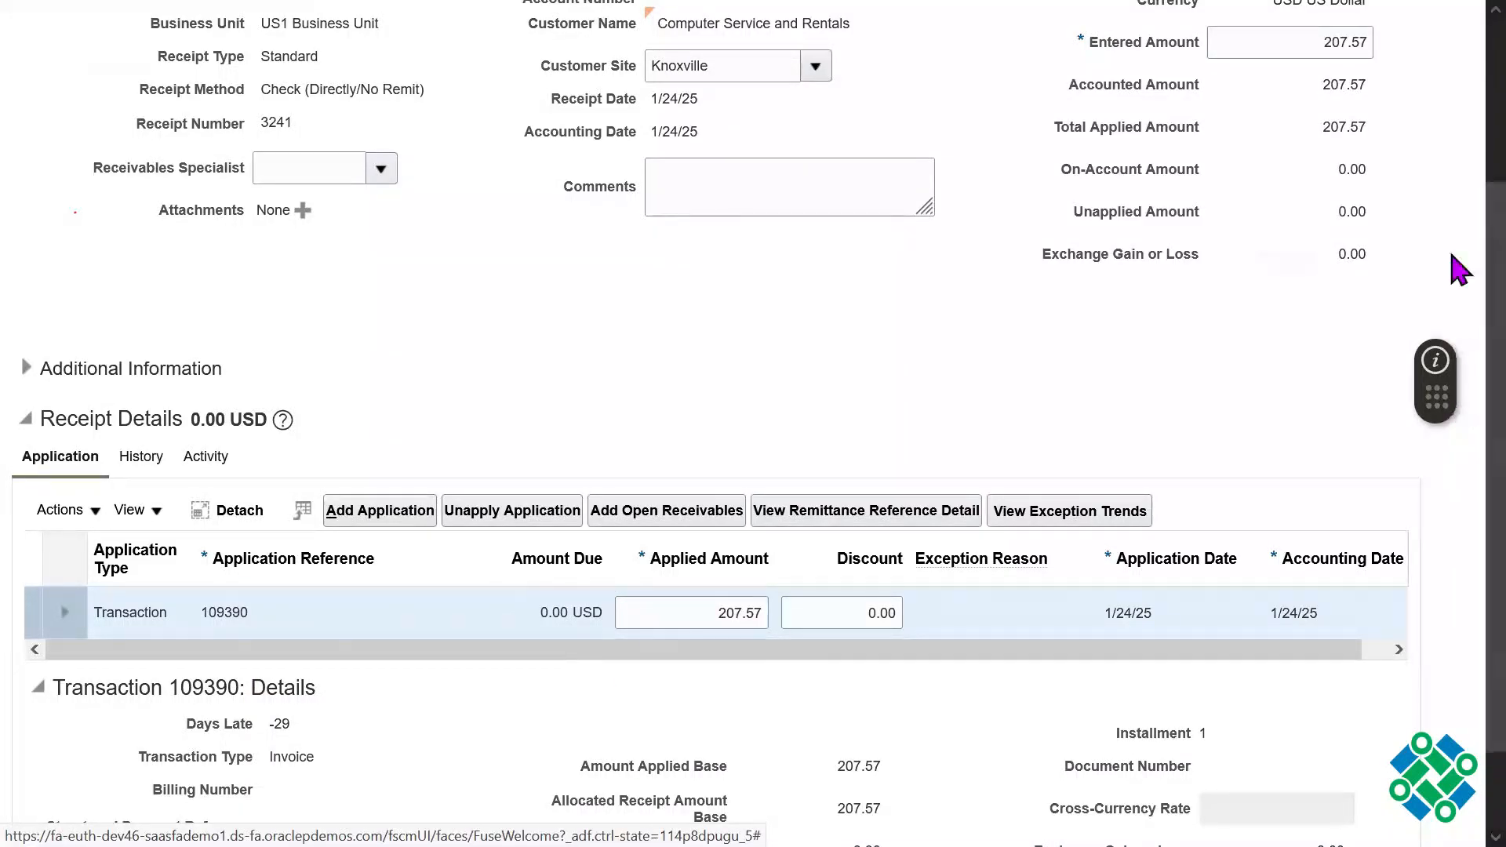
{"action": "scroll", "coordinate": [1459, 271], "scroll_direction": "up", "scroll_amount": 3}
{"action": "left_click", "coordinate": [1155, 100]}
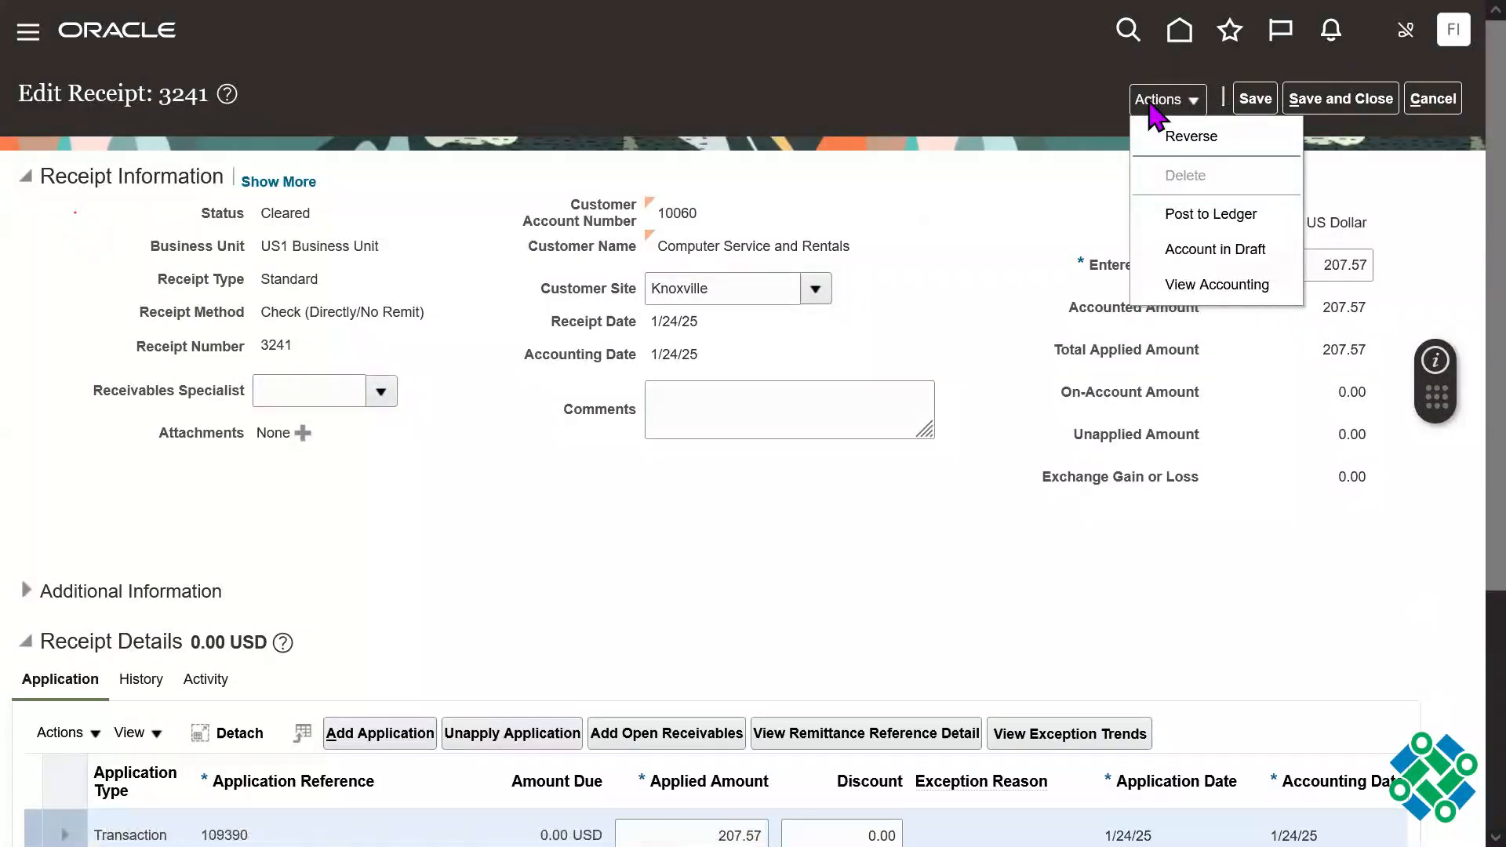
{"action": "left_click", "coordinate": [1227, 220]}
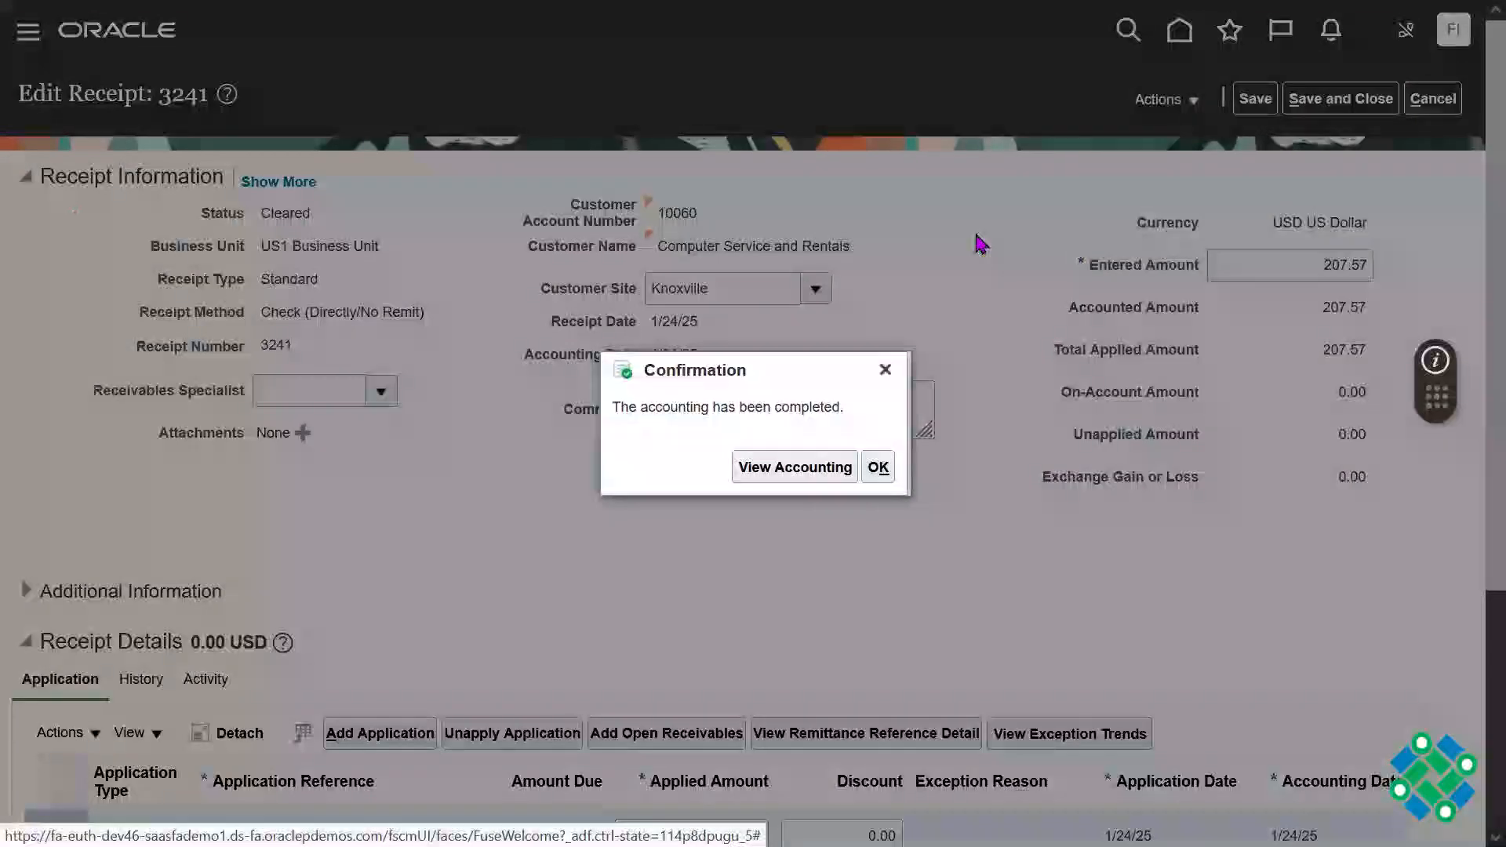
Step: View the receipt's accounting lines and examine the Cash line's account and debit and the Receivable line's credit
{"action": "left_click", "coordinate": [753, 474]}
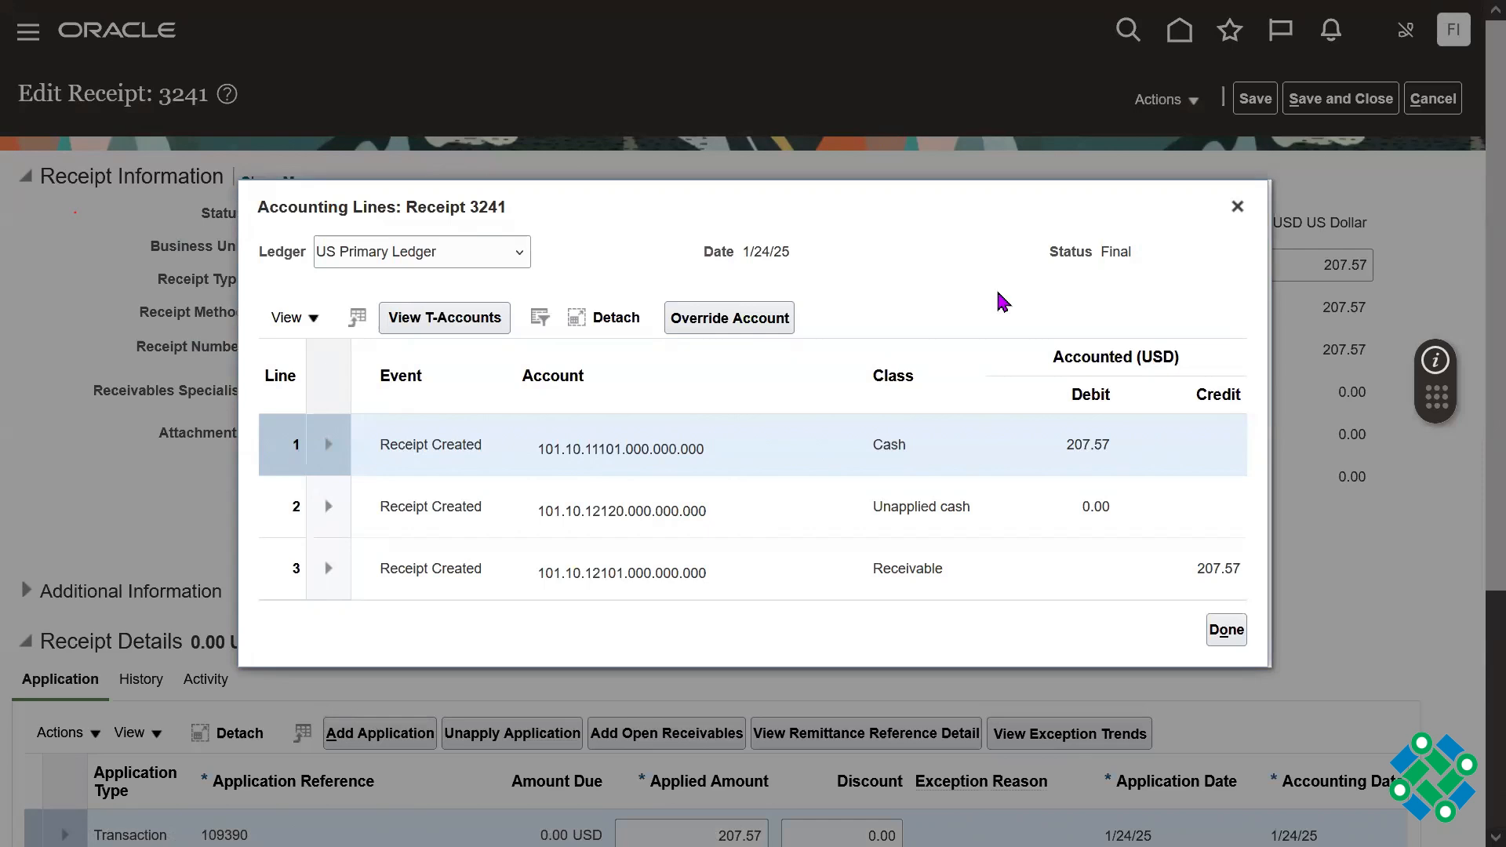
{"action": "double_click", "coordinate": [620, 449]}
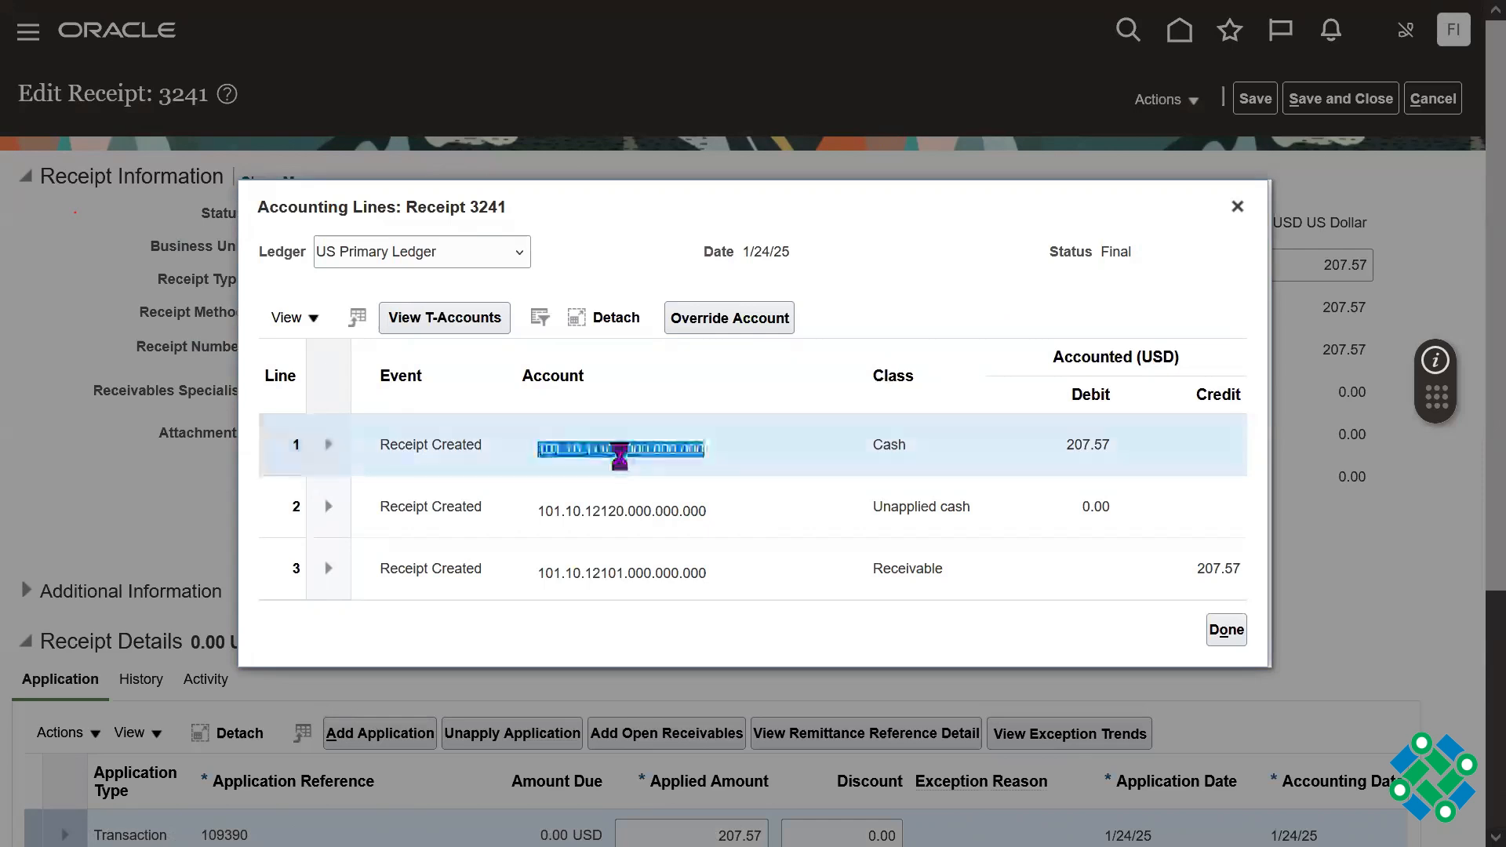
{"action": "double_click", "coordinate": [883, 447]}
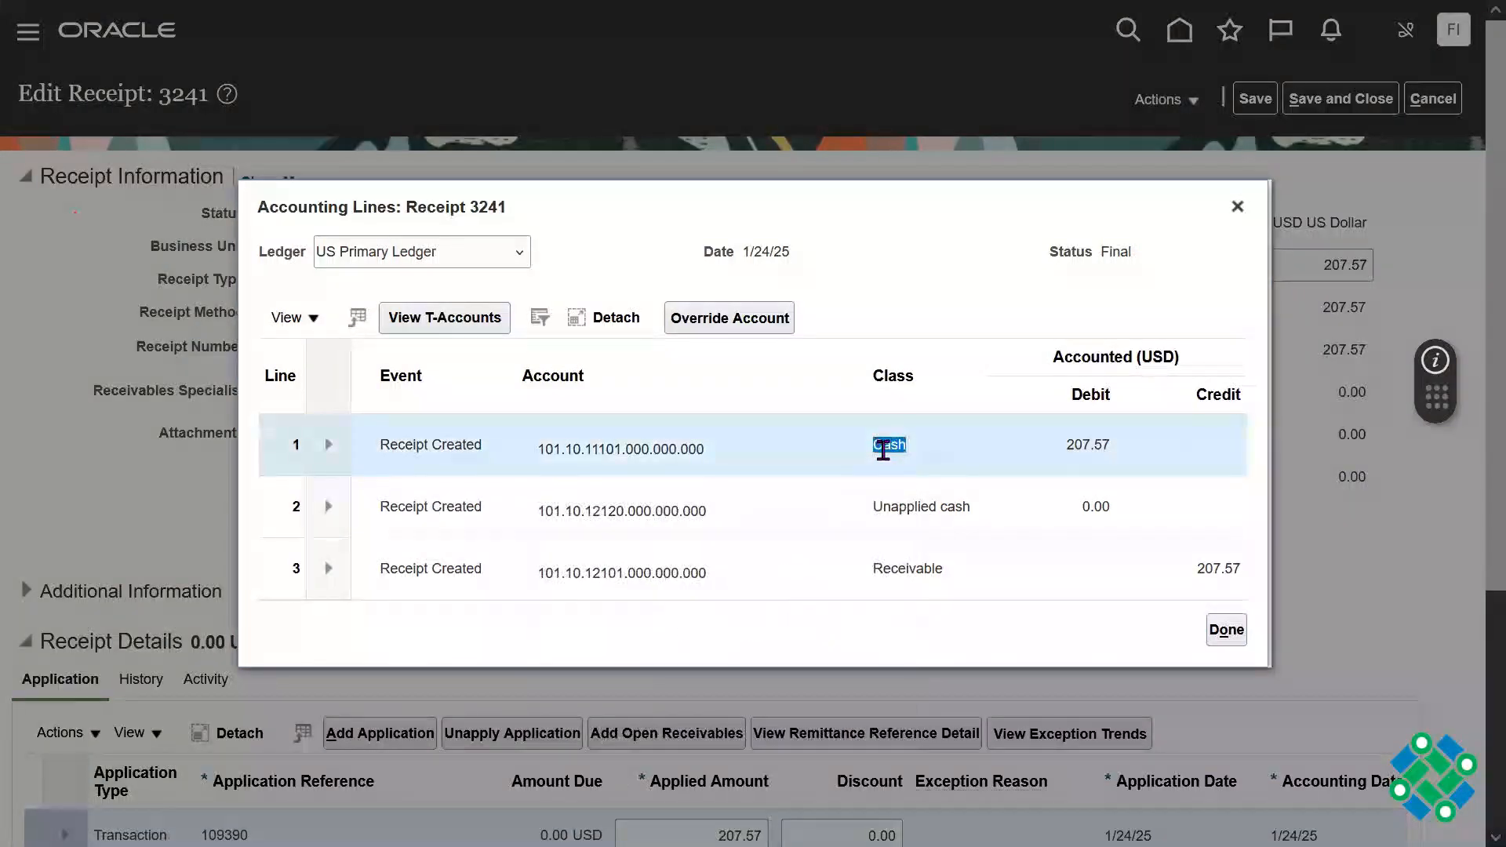
{"action": "double_click", "coordinate": [1086, 445]}
{"action": "left_click", "coordinate": [904, 566]}
{"action": "double_click", "coordinate": [904, 566]}
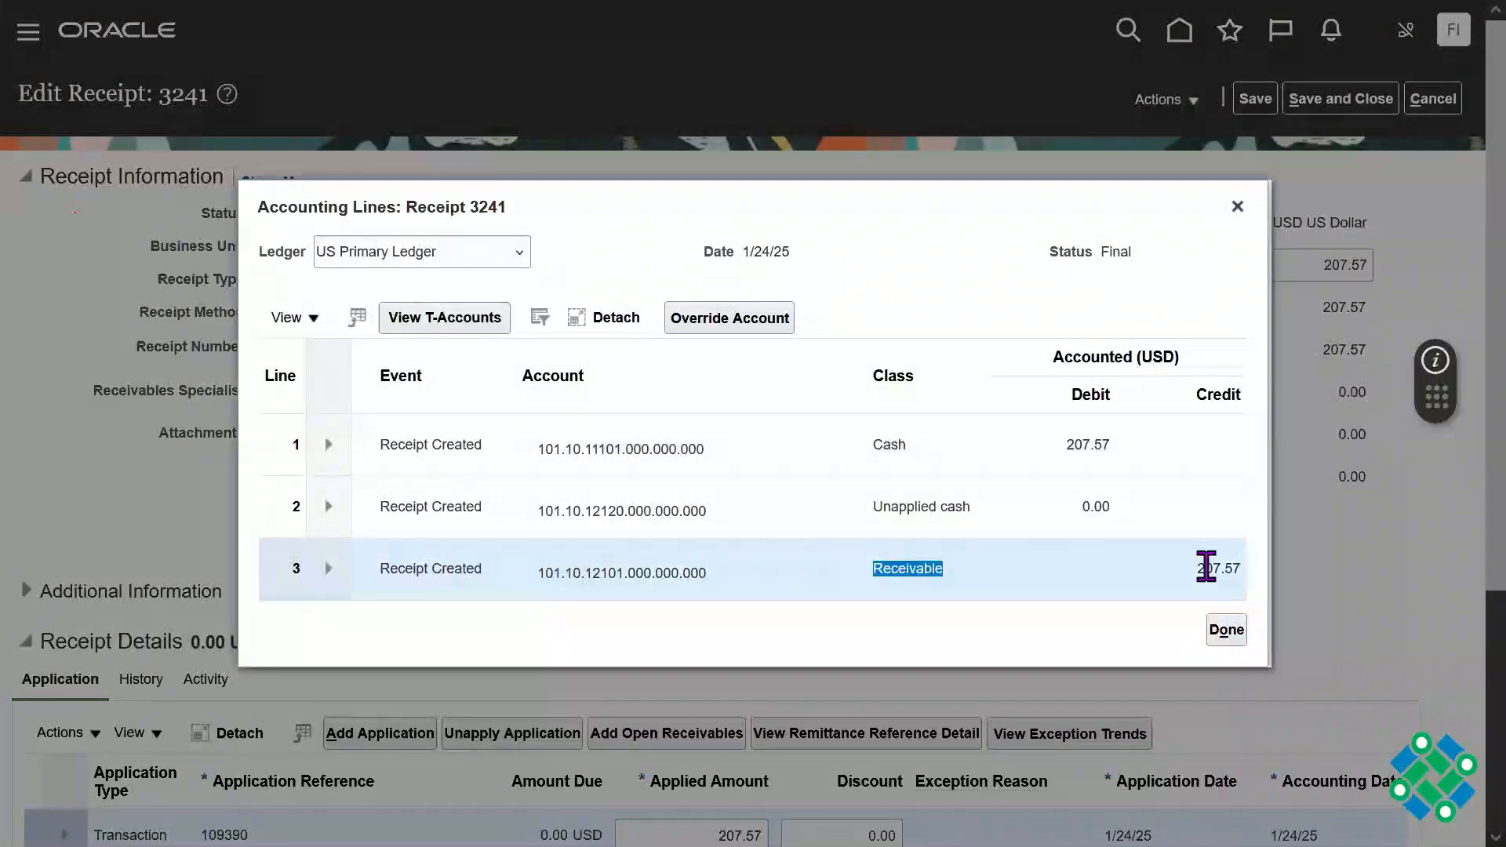
{"action": "left_click", "coordinate": [1212, 569]}
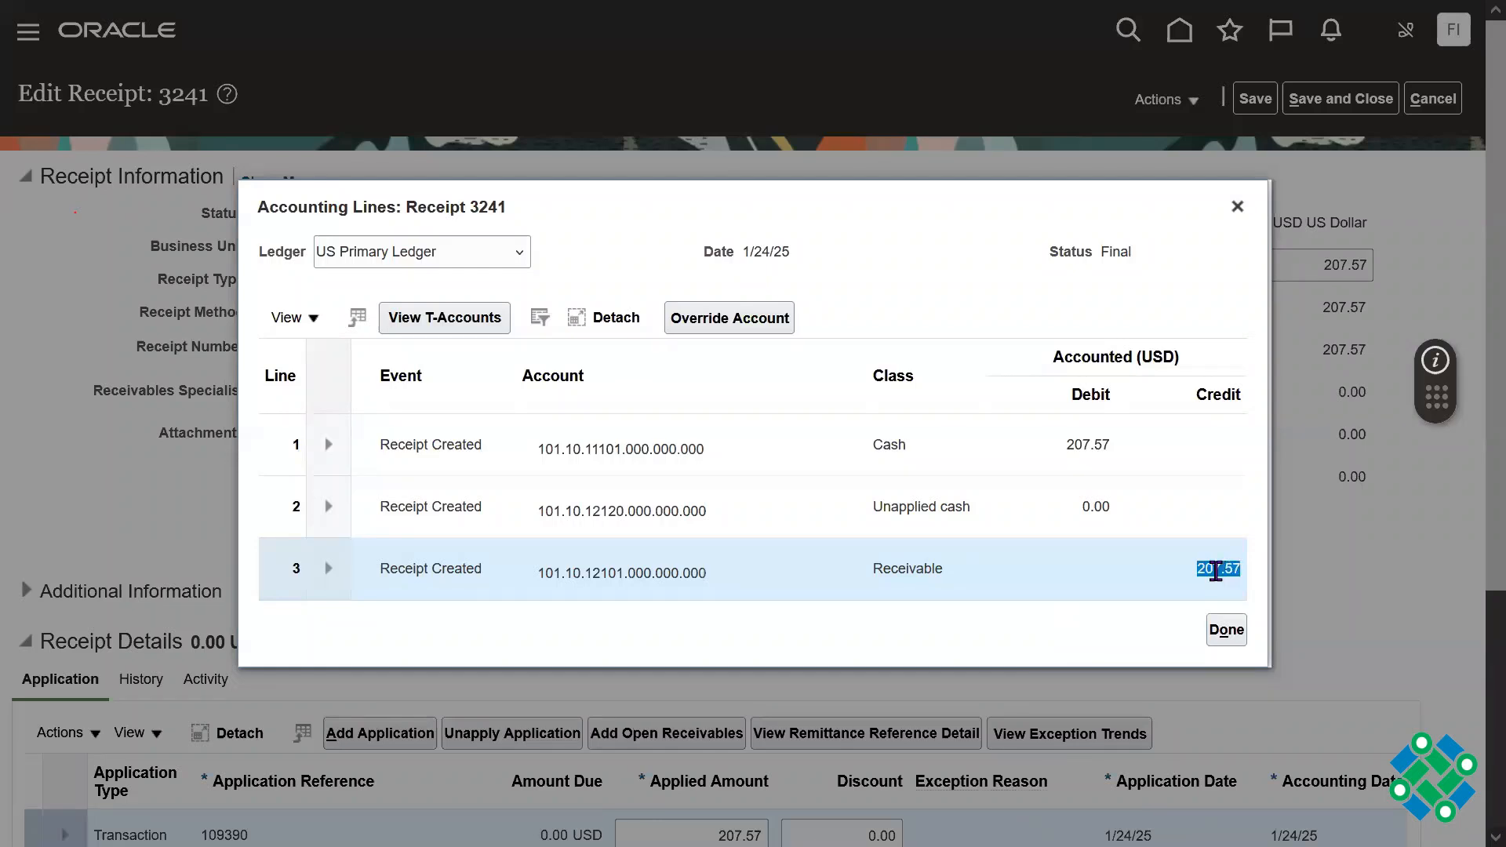
Step: Compare the Cash line's class, account and debit with the Receivable line's class and credit, and close the receipt's accounting lines
{"action": "double_click", "coordinate": [962, 568]}
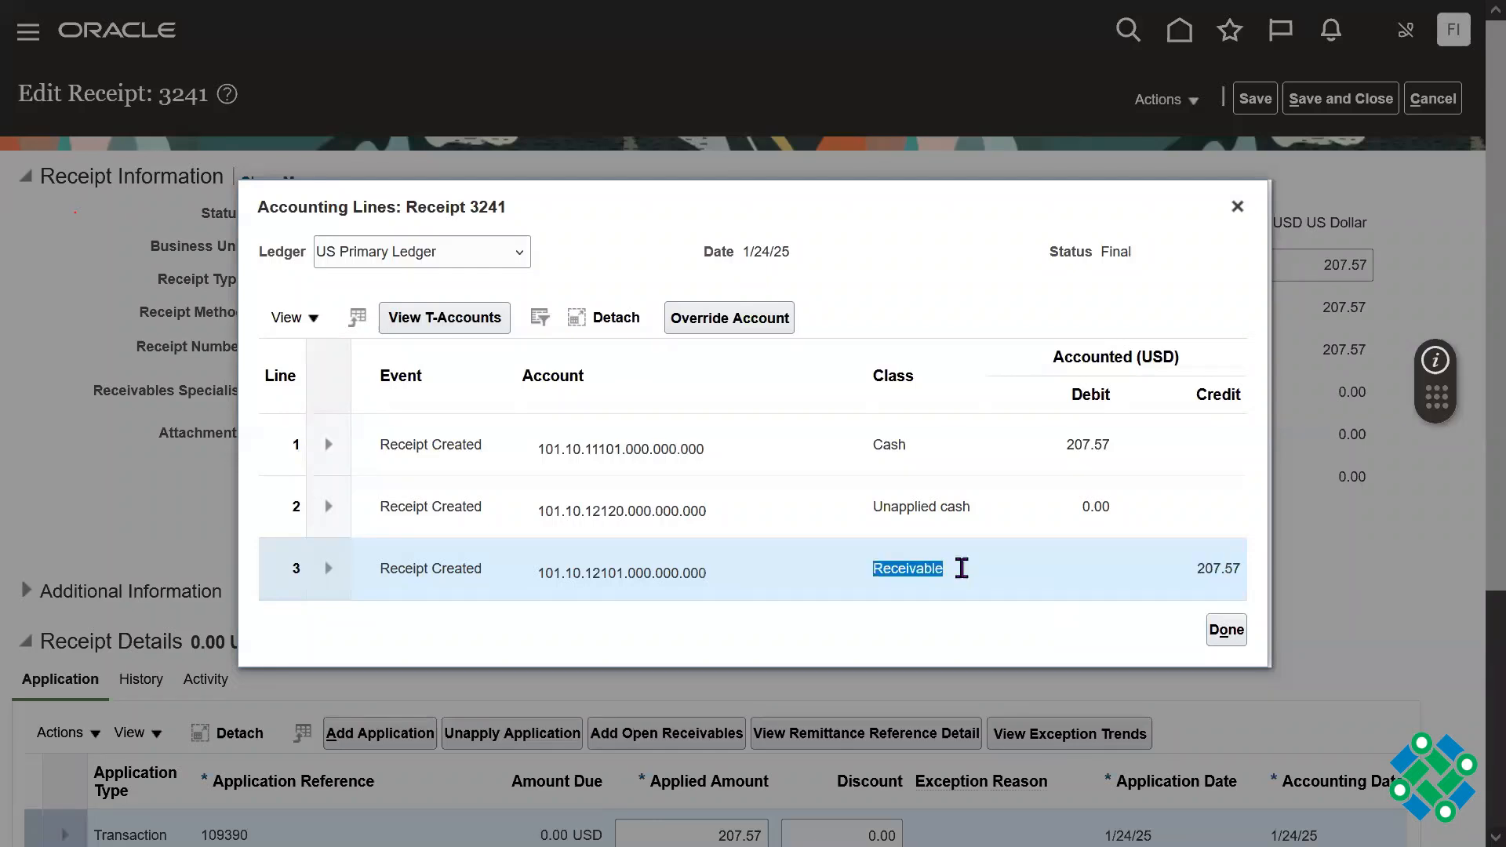
{"action": "left_click", "coordinate": [991, 439]}
{"action": "double_click", "coordinate": [888, 445]}
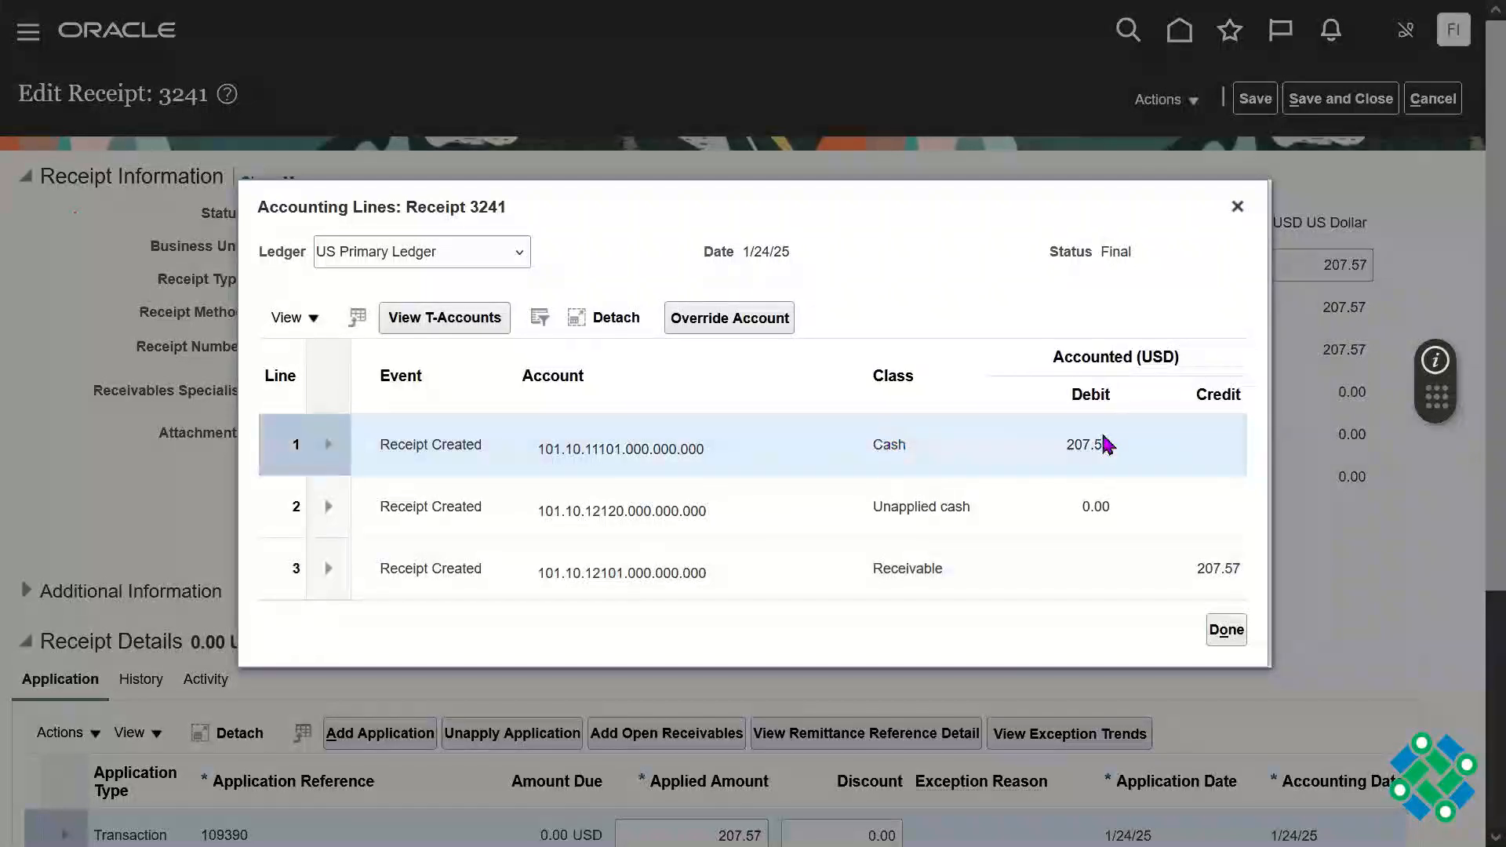
{"action": "double_click", "coordinate": [1081, 448]}
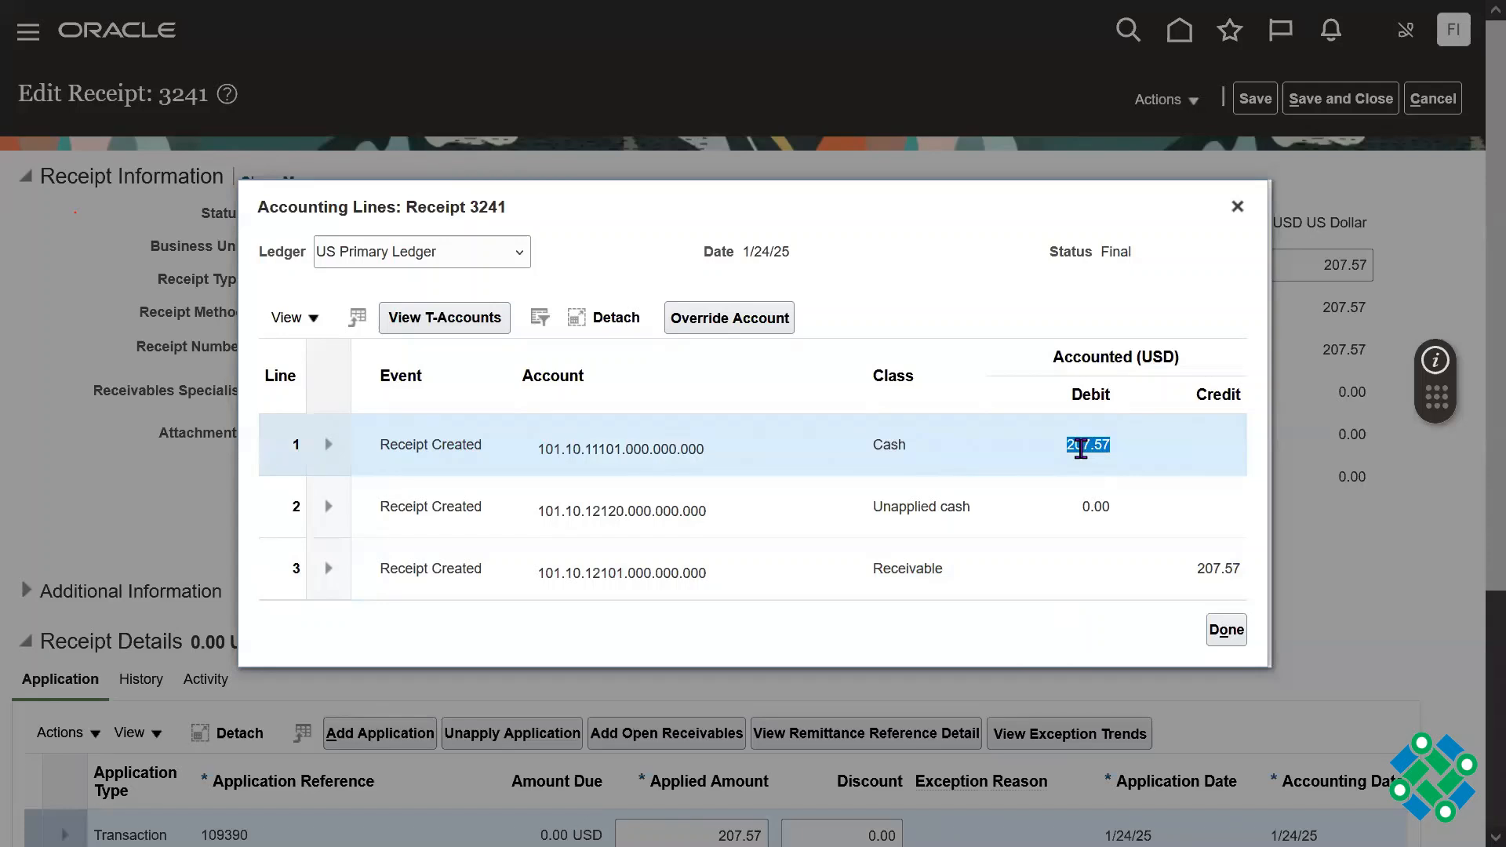
{"action": "left_click", "coordinate": [1213, 572]}
{"action": "double_click", "coordinate": [926, 568]}
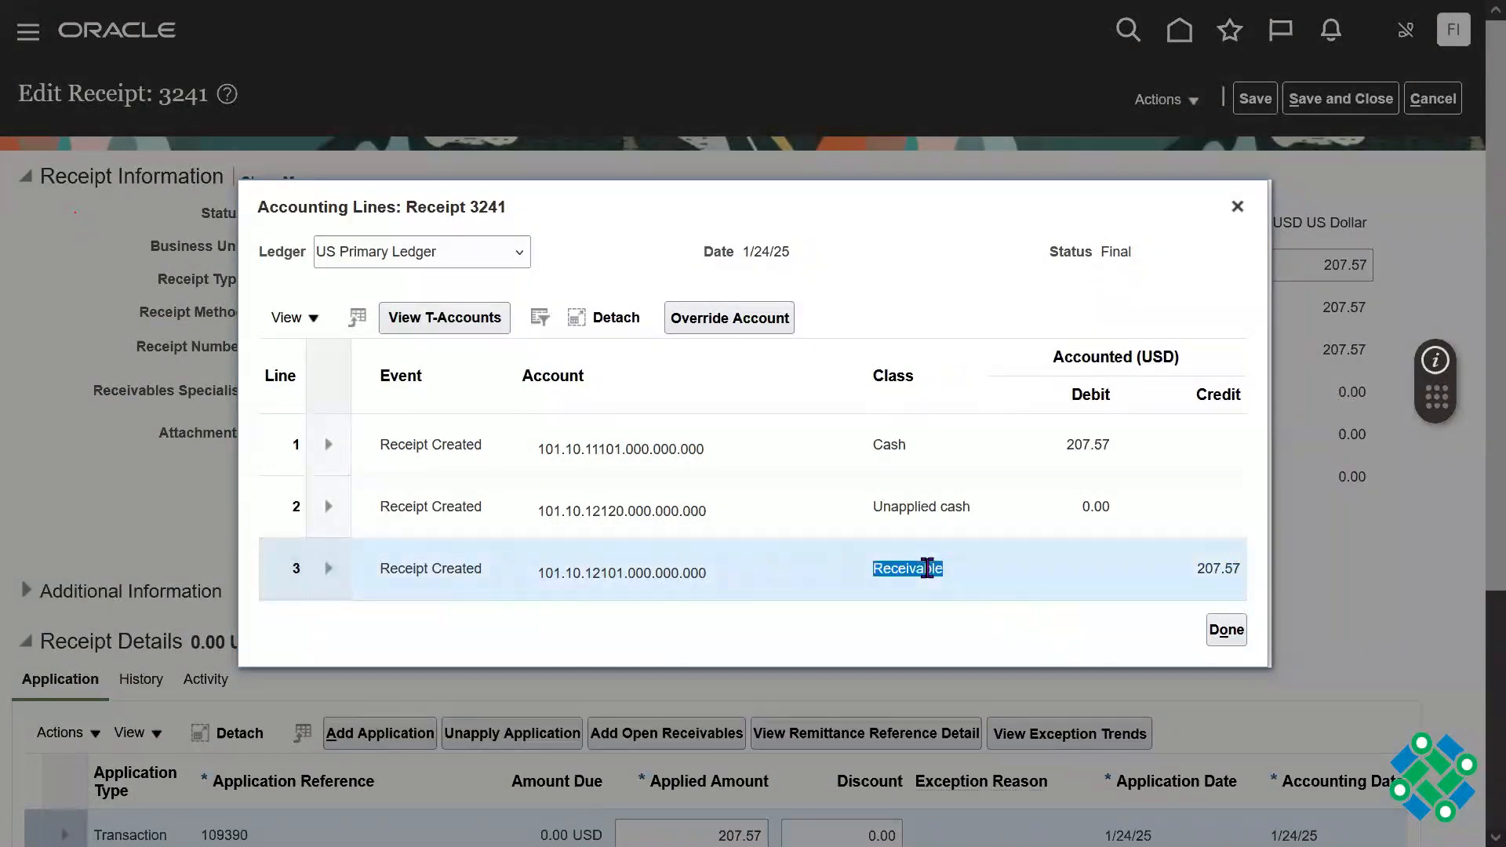
{"action": "double_click", "coordinate": [888, 445]}
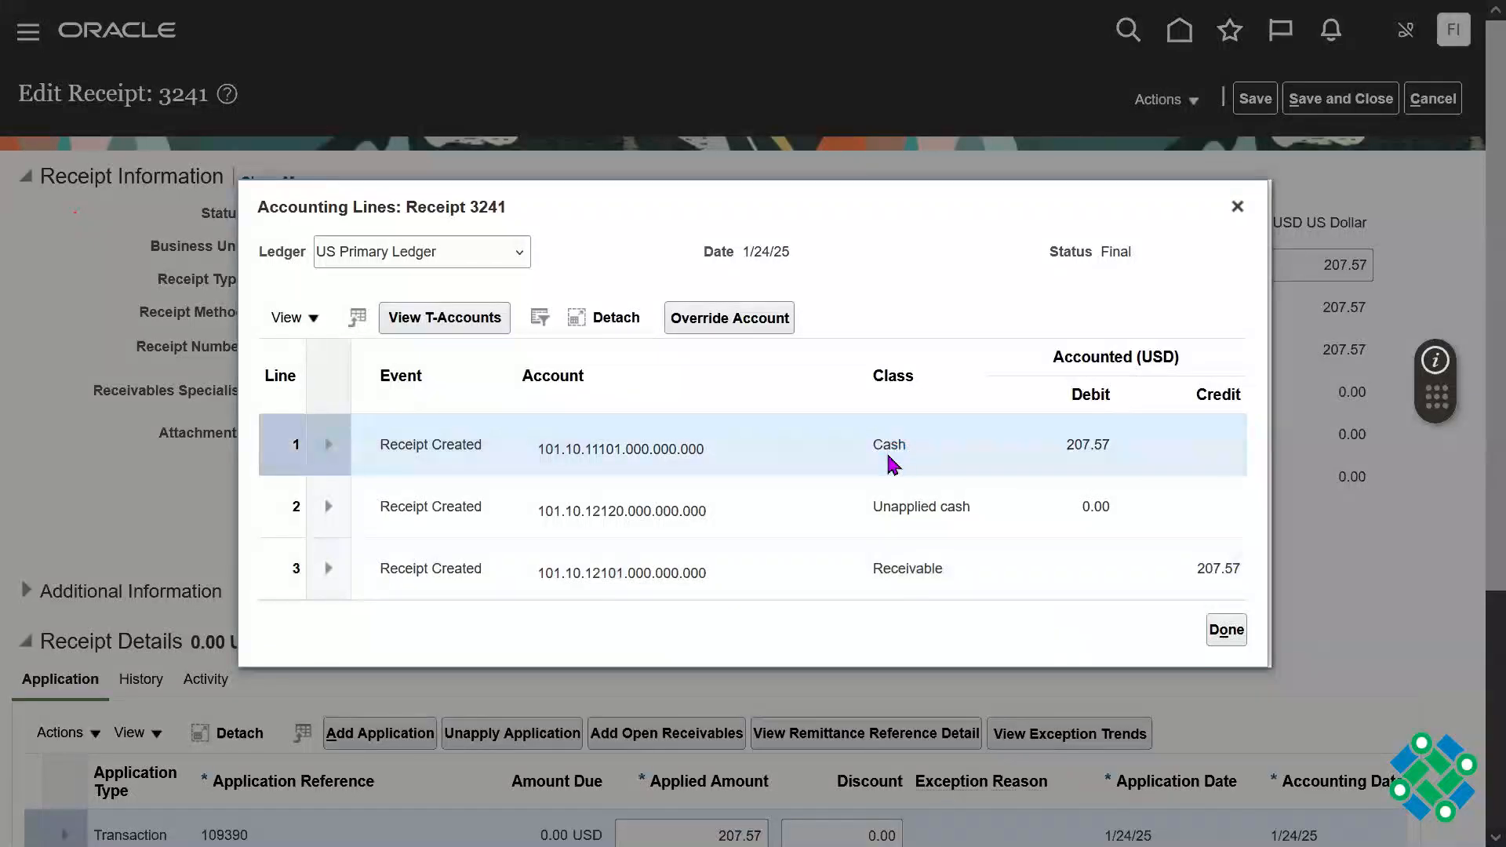
{"action": "double_click", "coordinate": [889, 456]}
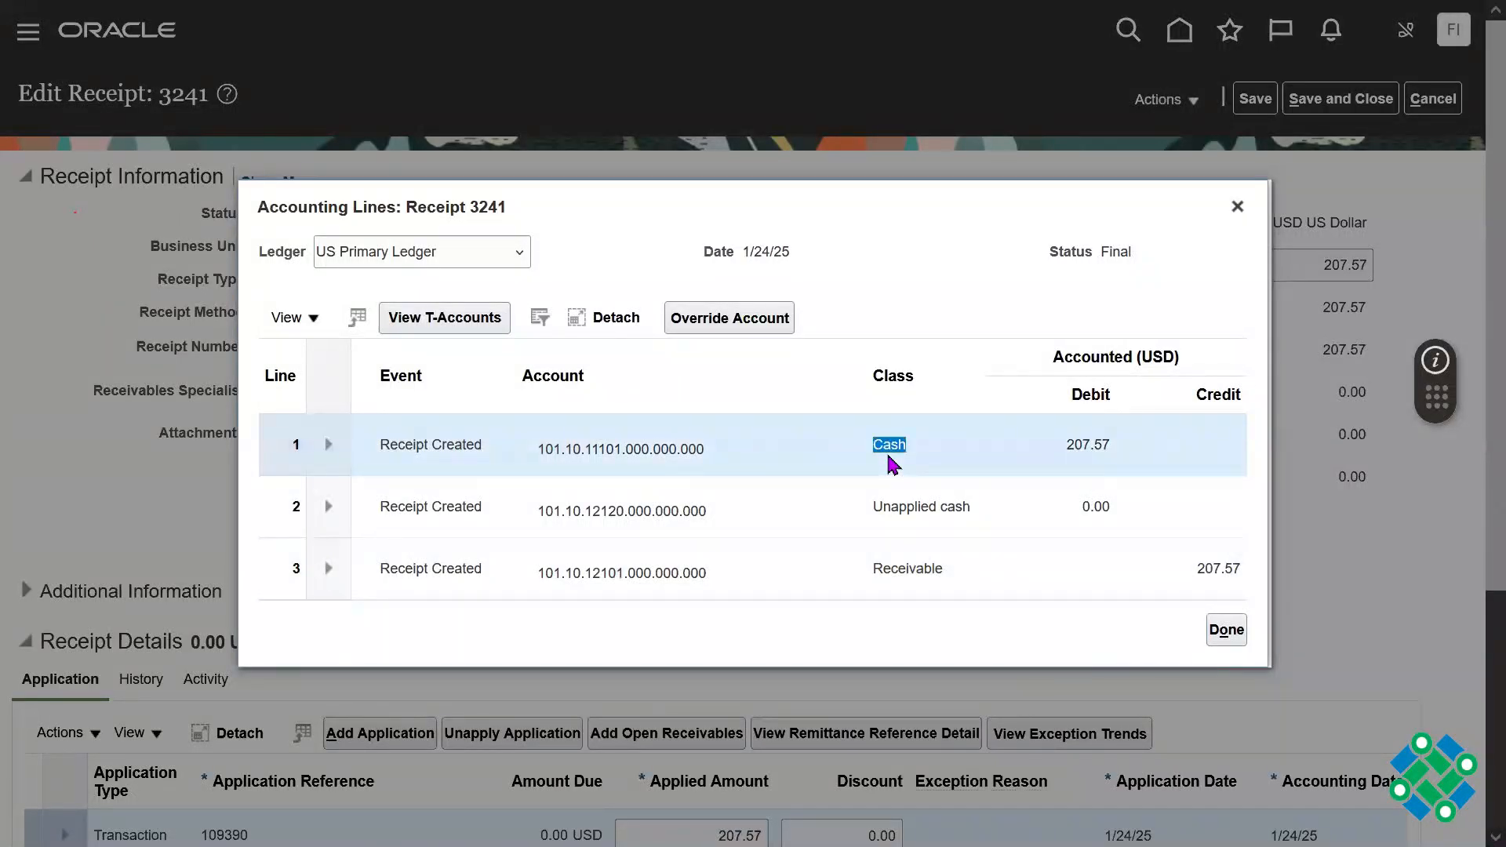
{"action": "double_click", "coordinate": [645, 459]}
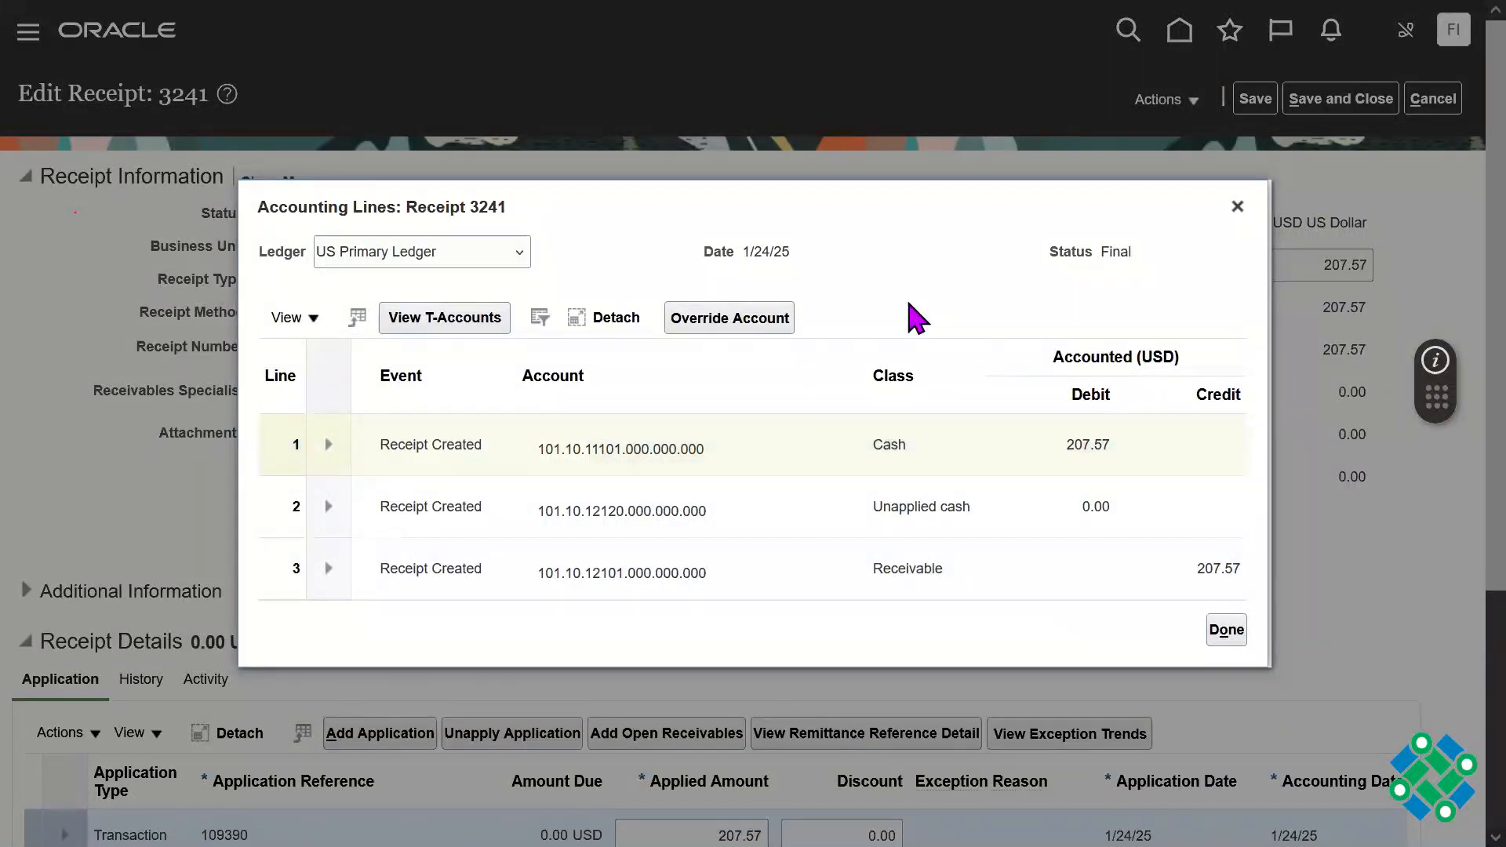
{"action": "left_click", "coordinate": [1244, 218]}
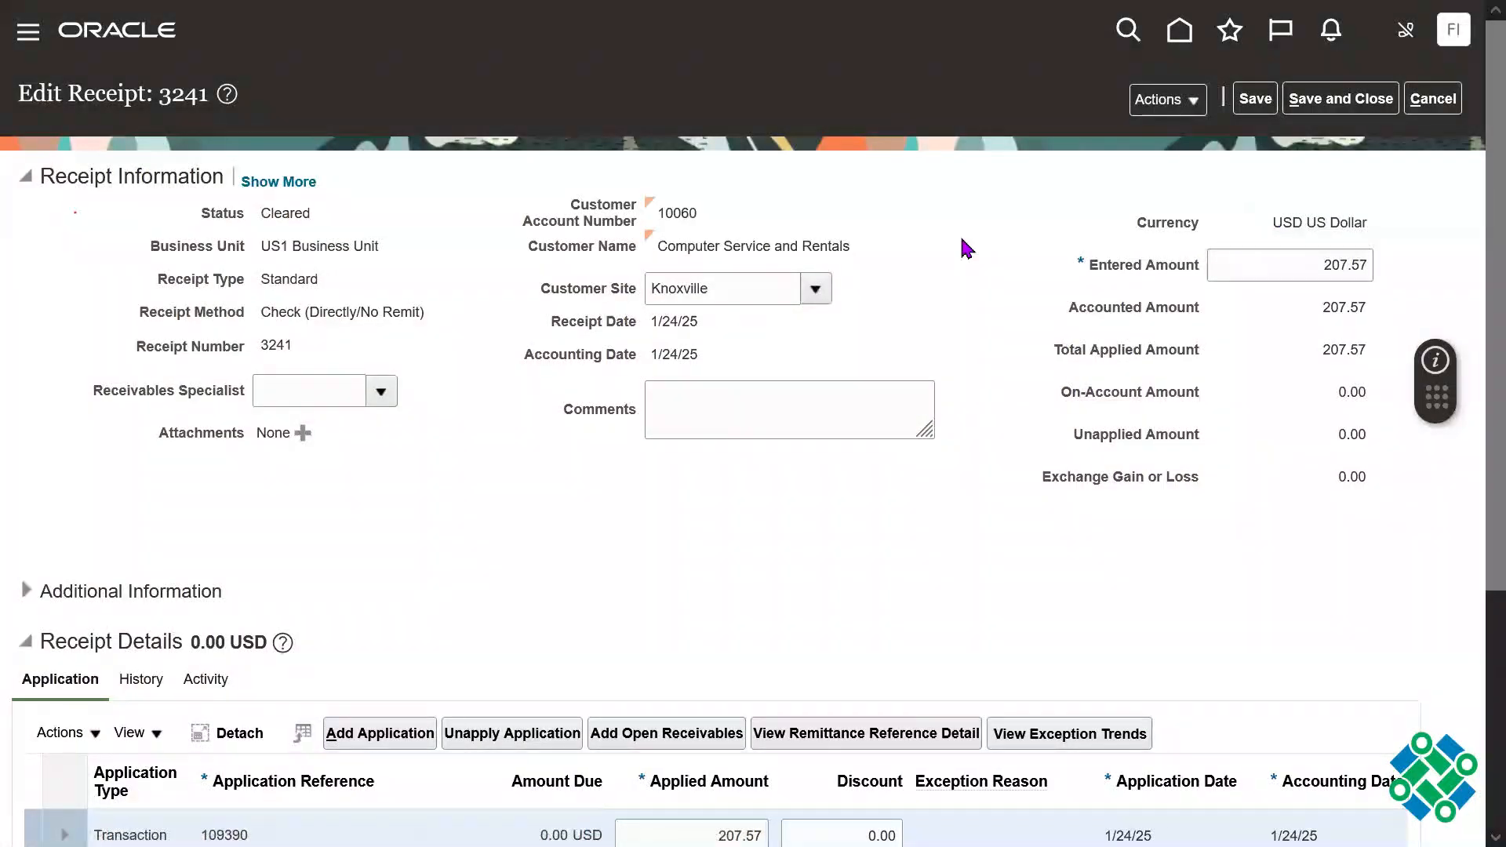
Step: Open the site's base address in a new browser tab and close the invoice PDF tab
{"action": "key", "text": "F11"}
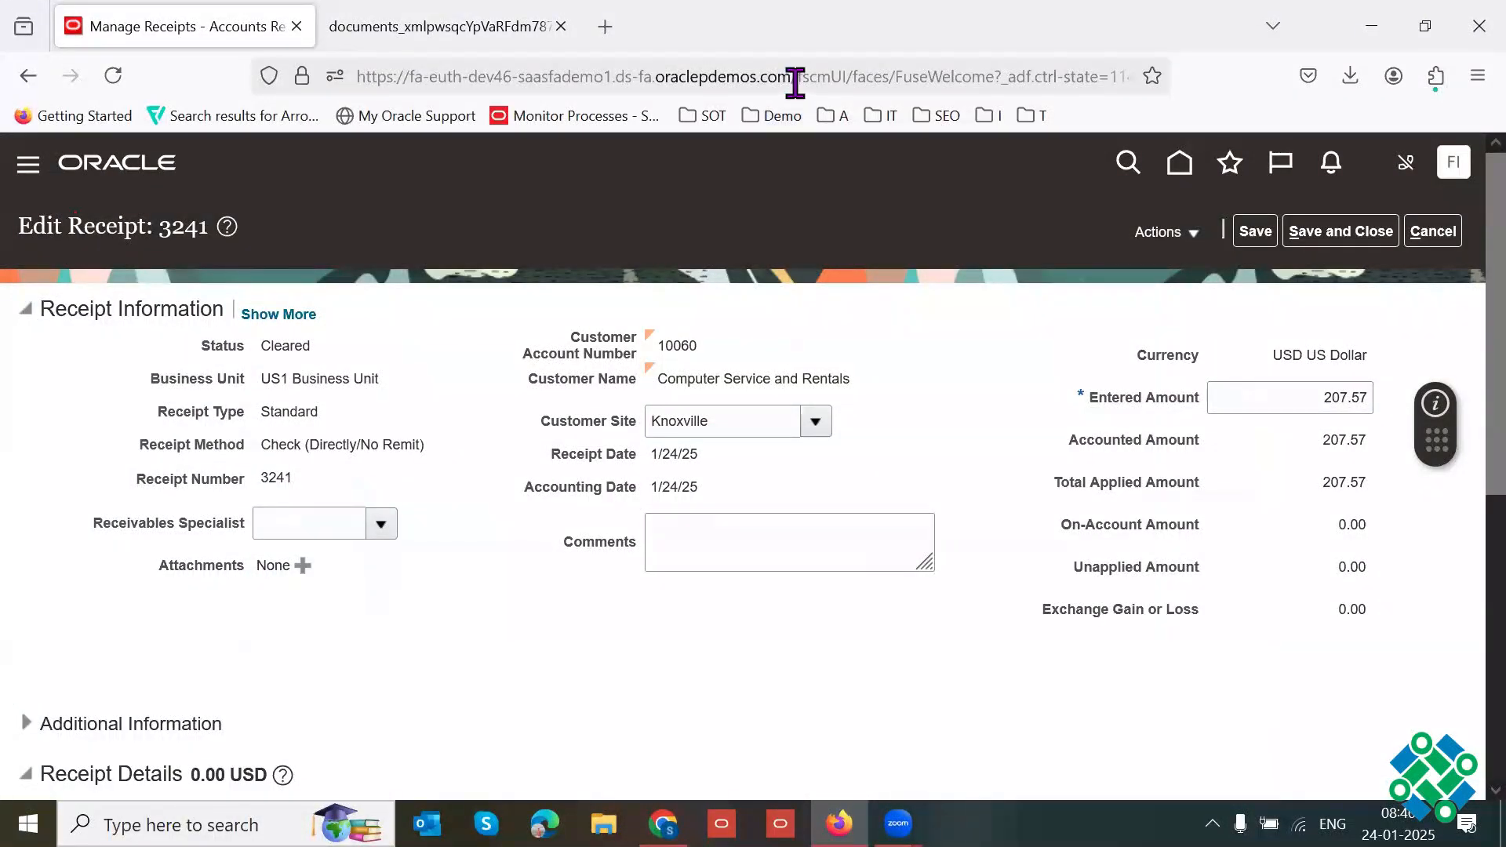
{"action": "left_click_drag", "start_coordinate": [795, 82], "coordinate": [357, 76]}
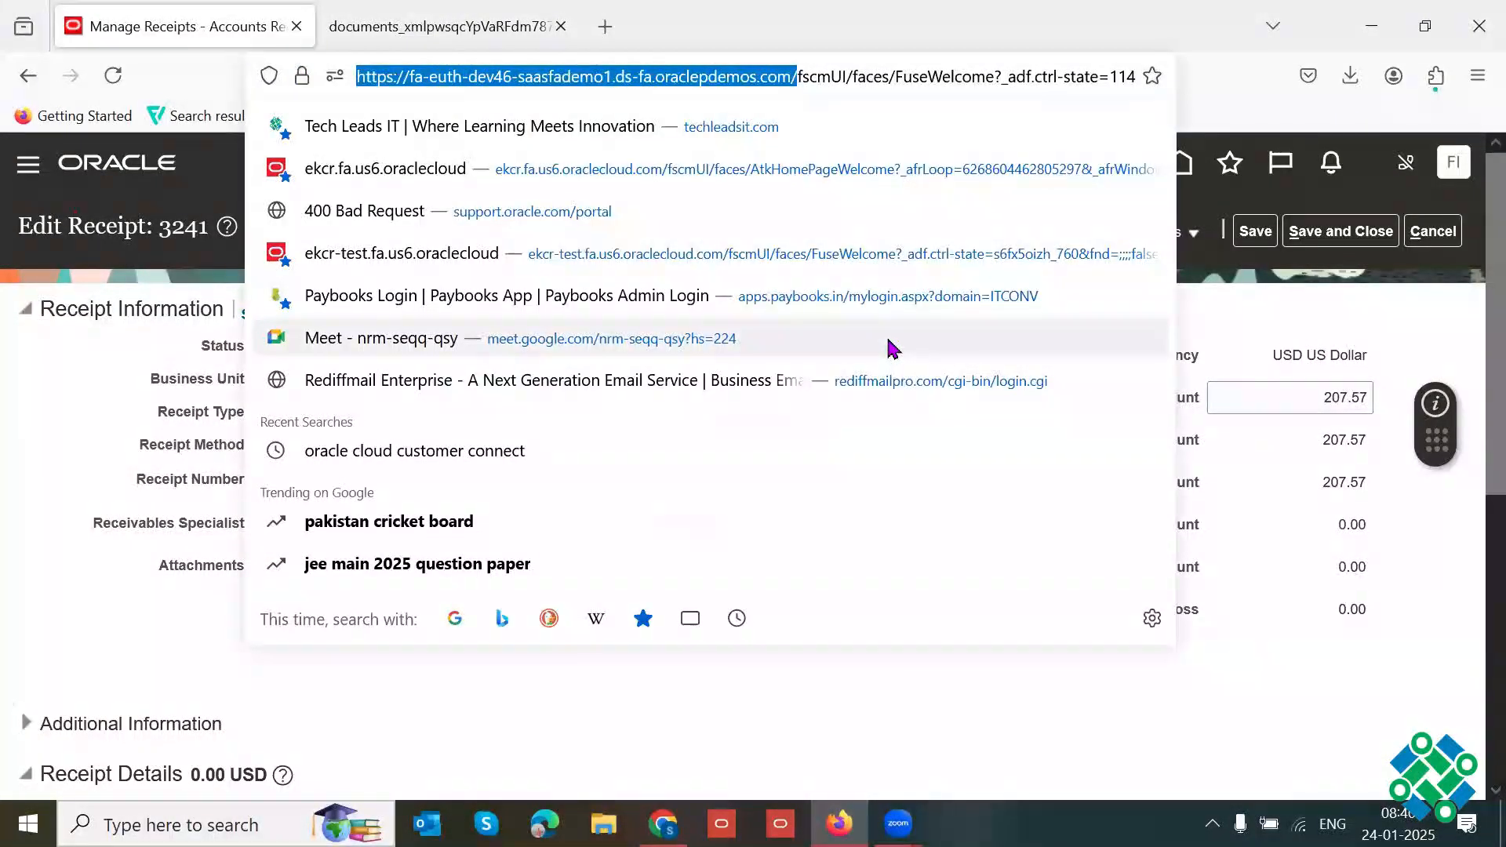
{"action": "key", "text": "ctrl+c"}
{"action": "key", "text": "ctrl+t"}
{"action": "key", "text": "ctrl+v"}
{"action": "key", "text": "Return"}
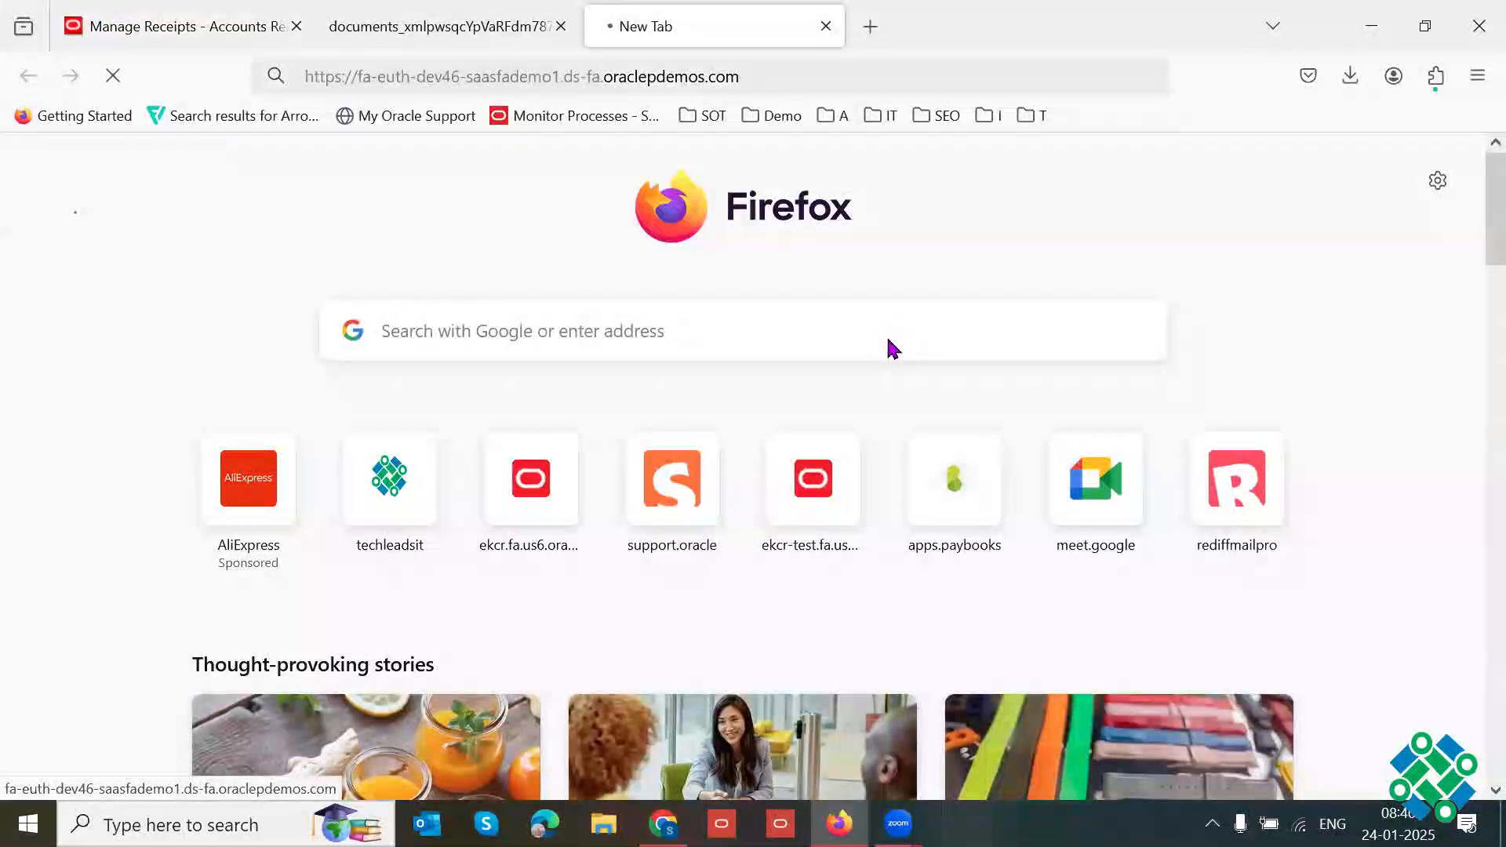
{"action": "left_click", "coordinate": [369, 41]}
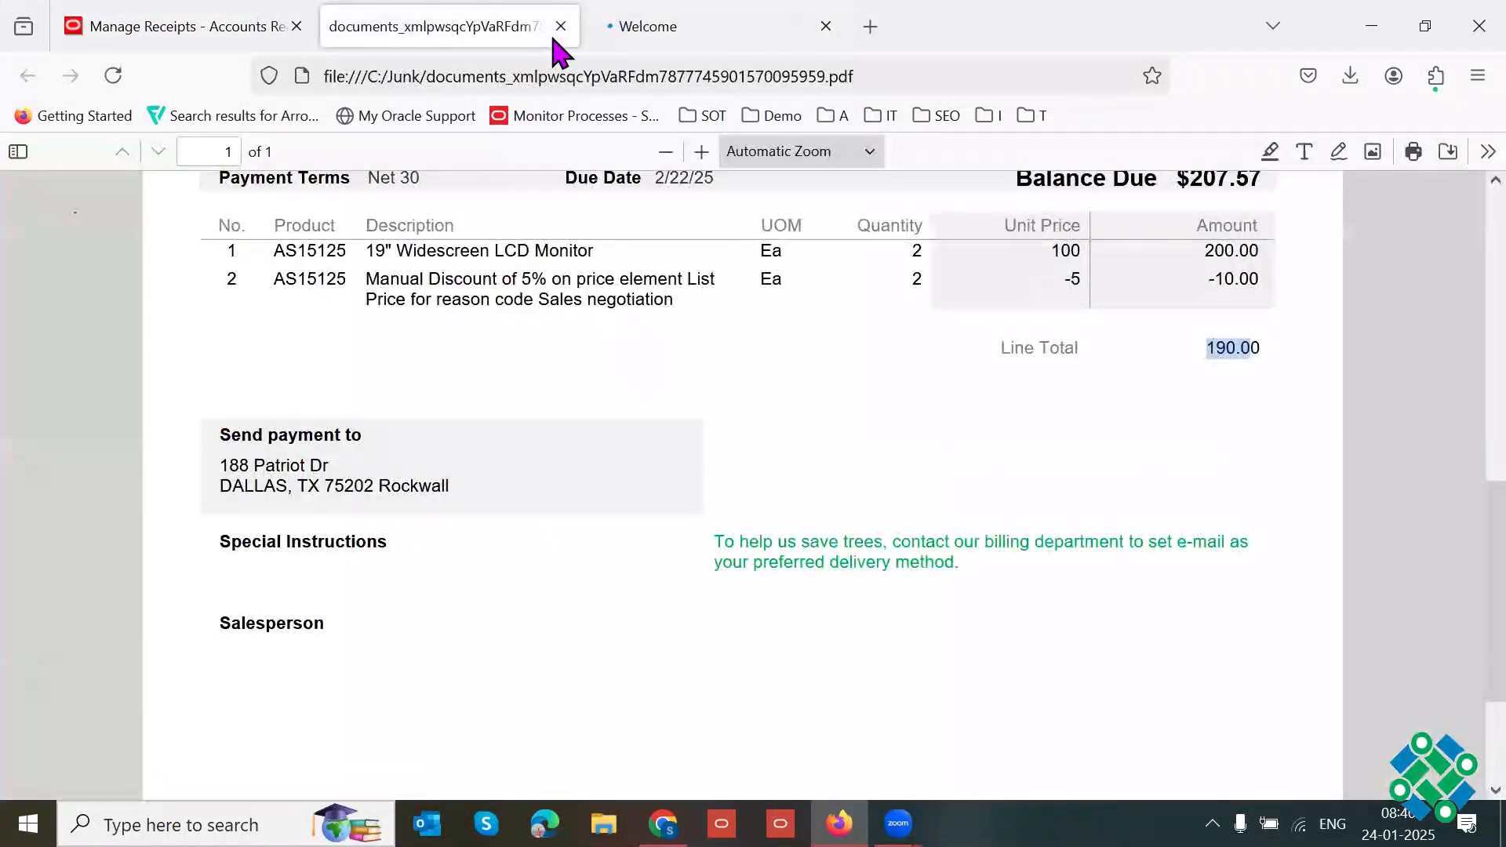
{"action": "left_click", "coordinate": [560, 27]}
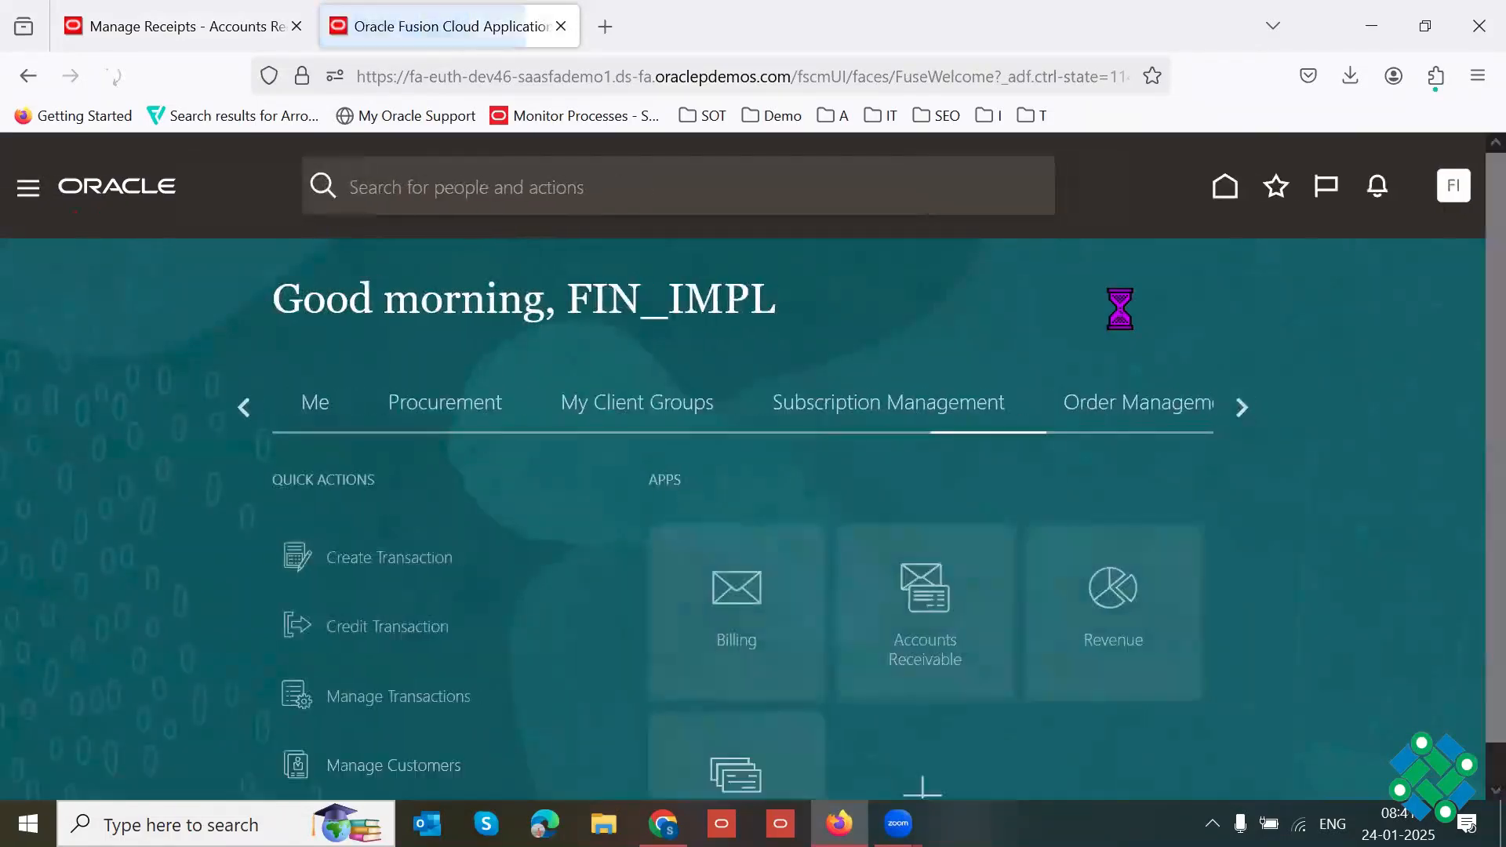
Step: Go to the General Accounting Journals work area and open Manage Journals in full screen
{"action": "left_click", "coordinate": [1240, 408]}
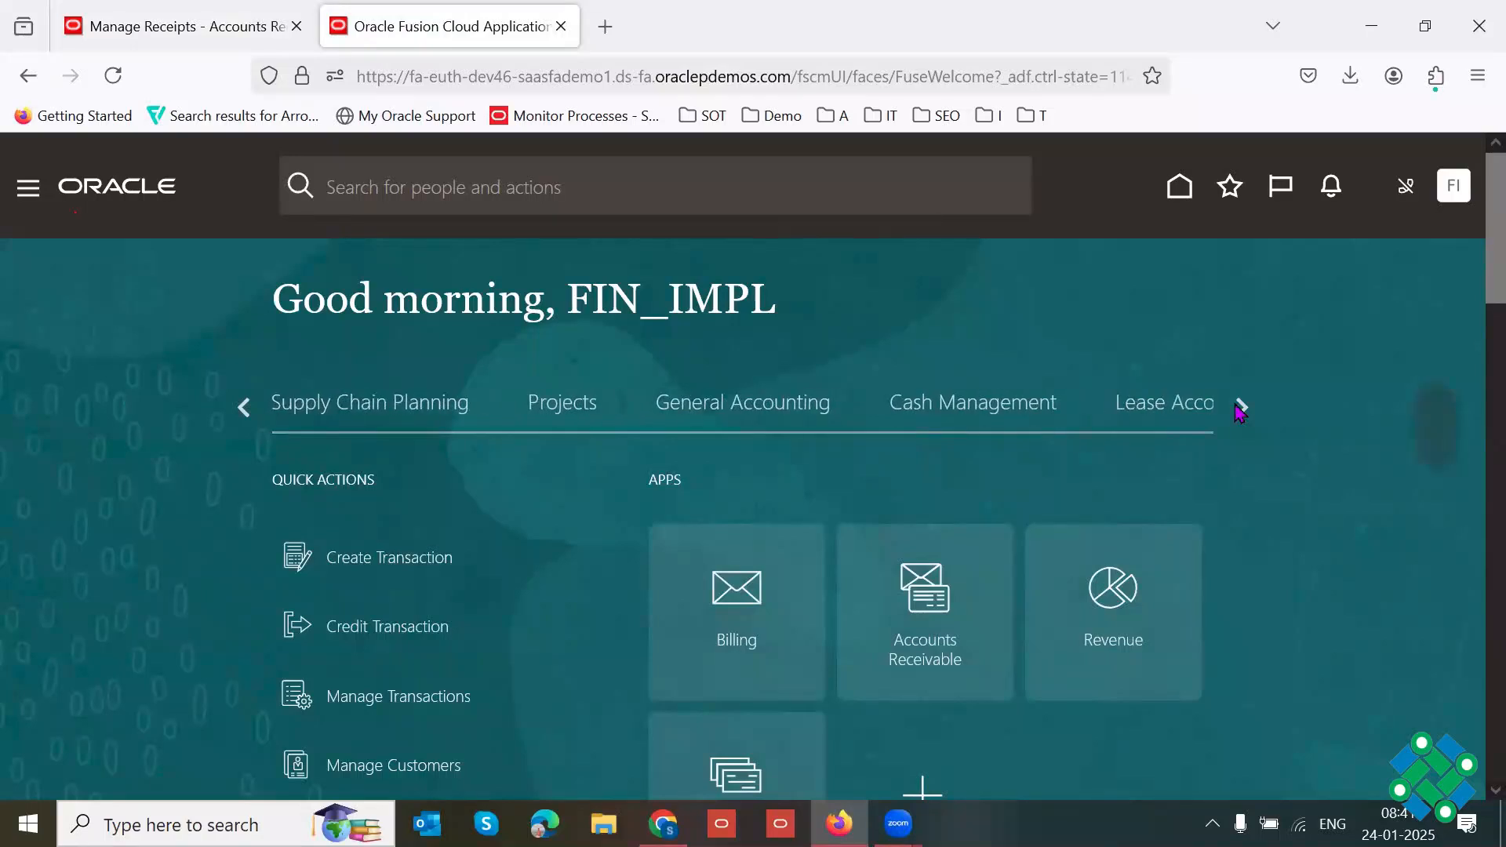
{"action": "left_click", "coordinate": [716, 410]}
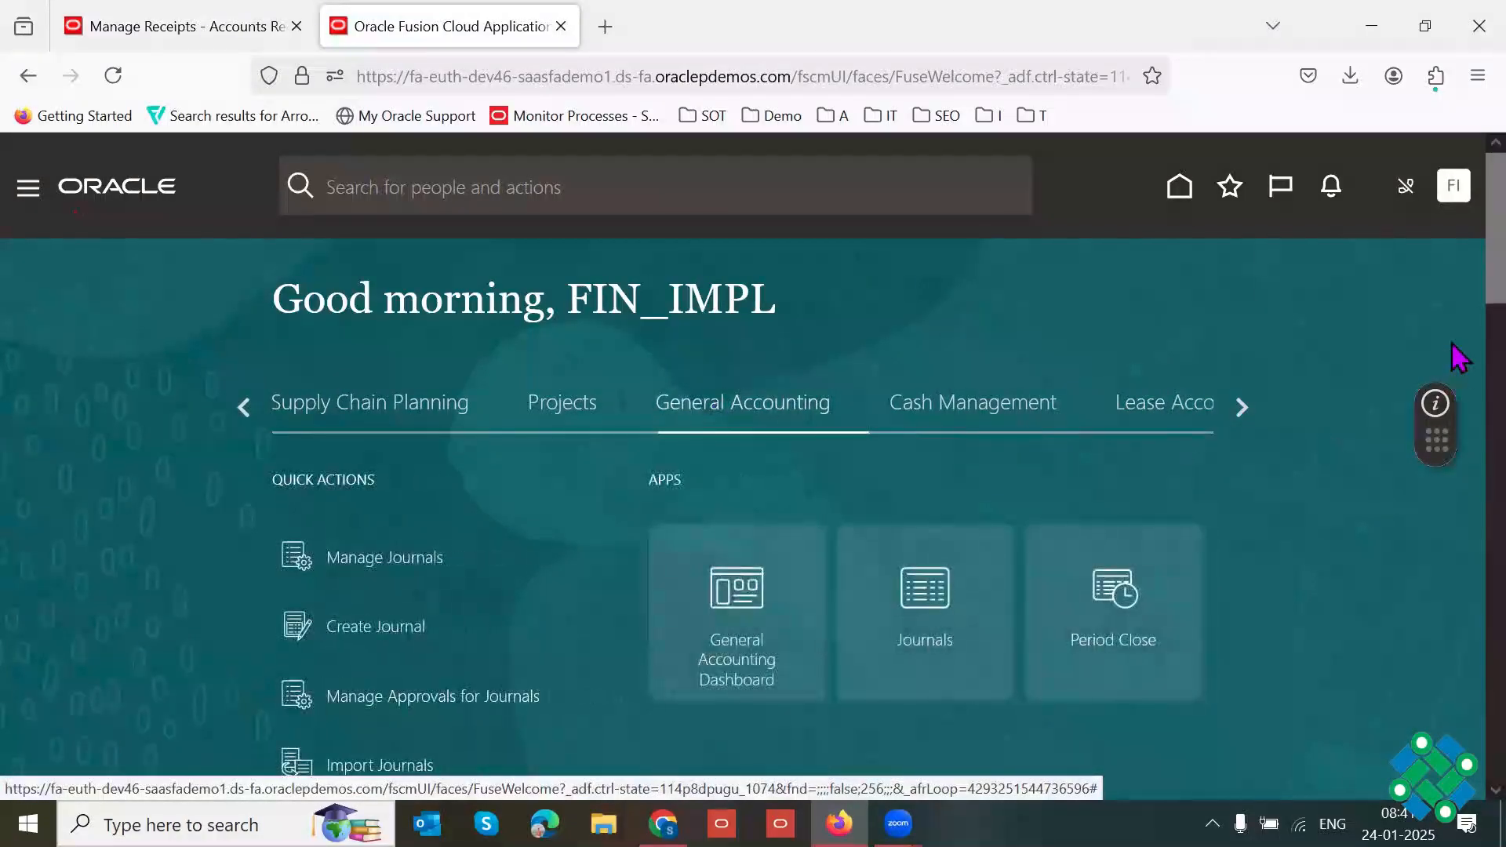
{"action": "left_click", "coordinate": [911, 664]}
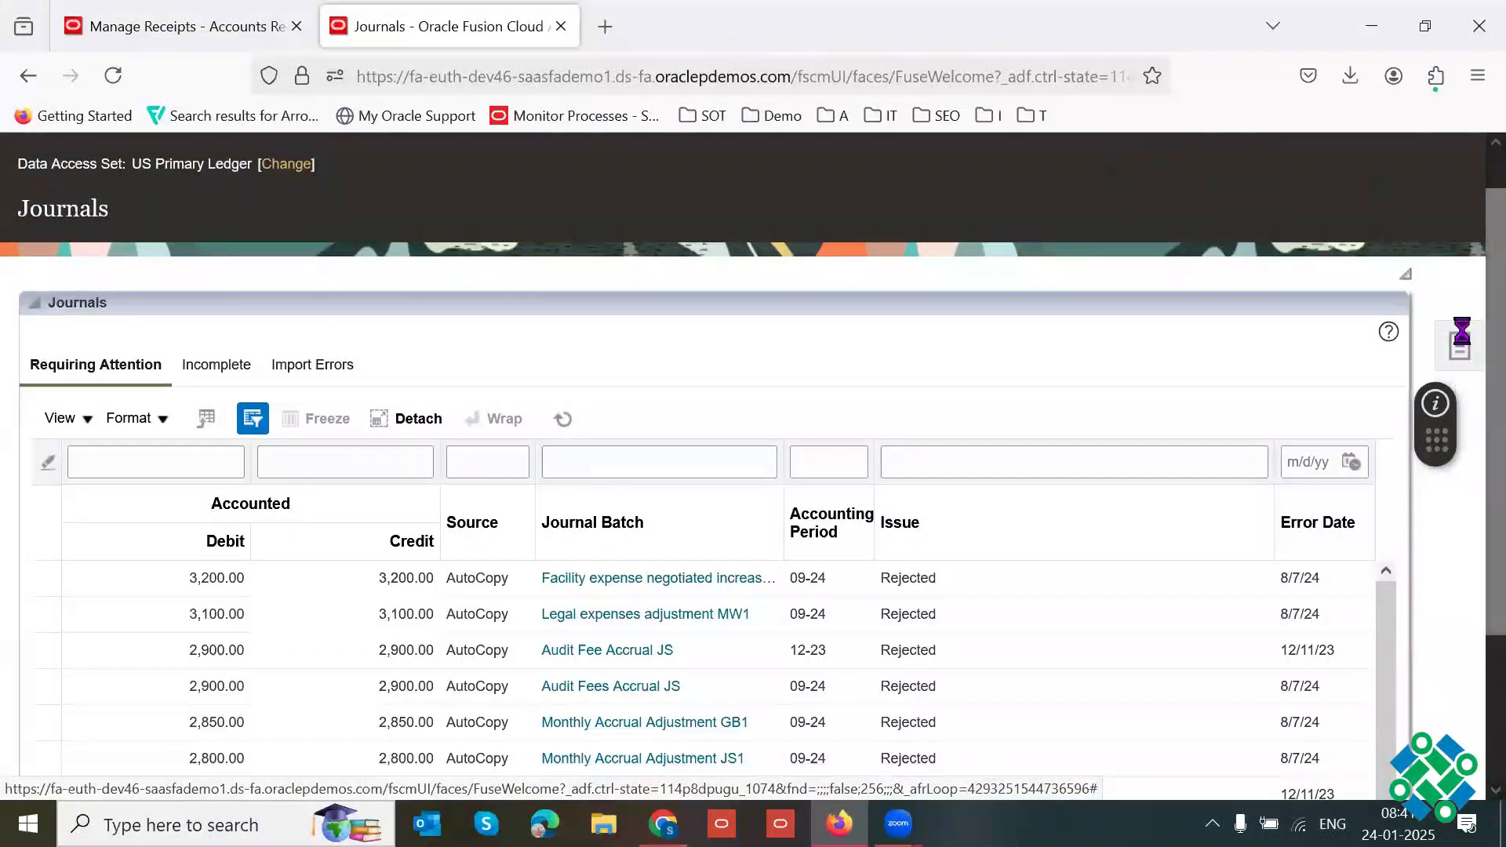
{"action": "left_click", "coordinate": [1459, 344]}
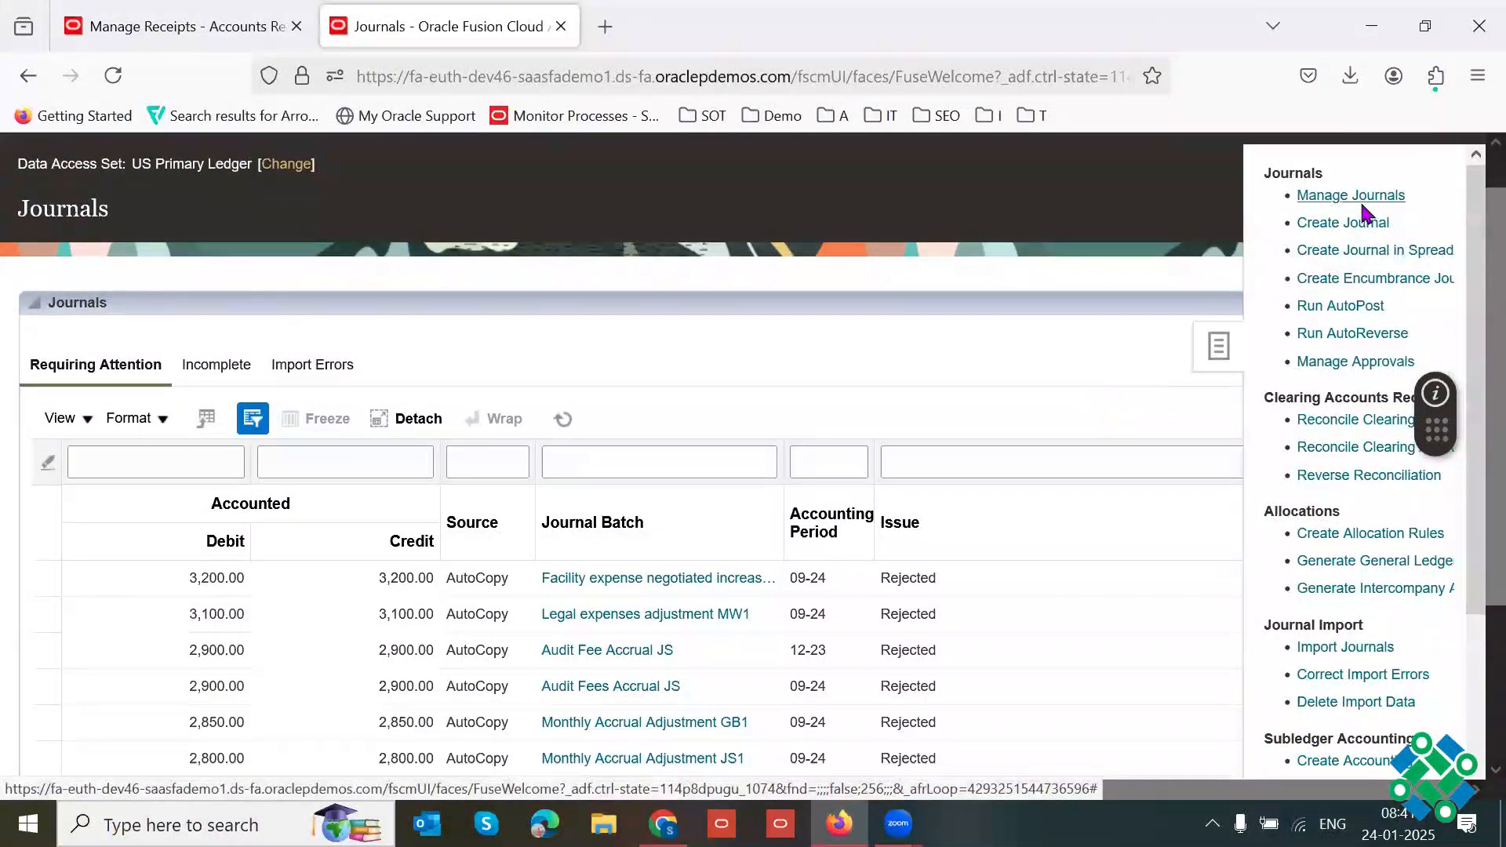
{"action": "left_click", "coordinate": [1347, 198]}
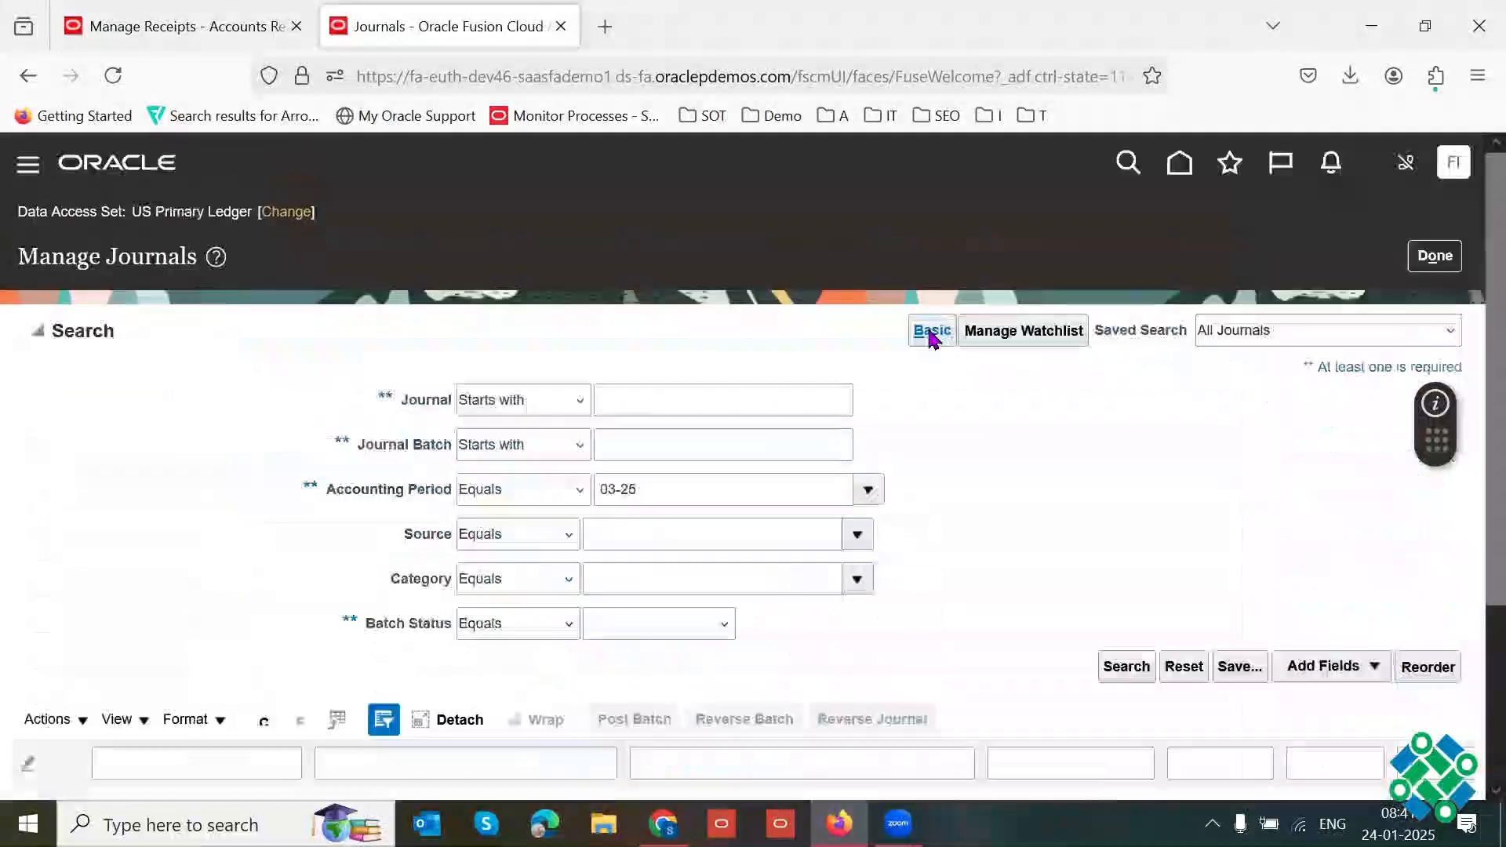
{"action": "key", "text": "F11"}
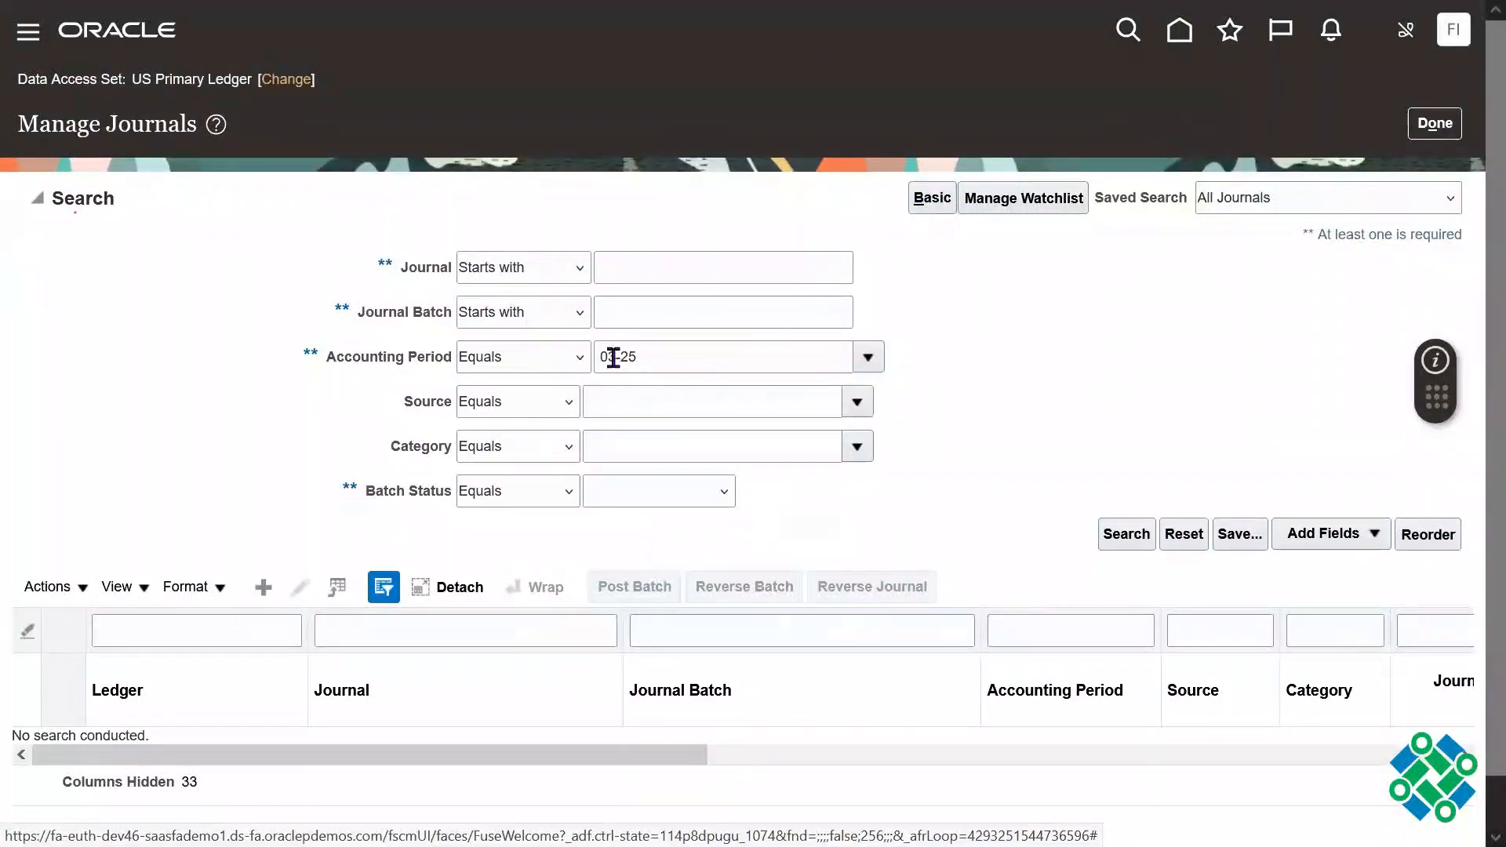
Step: Set the journal search's accounting period to 01-25
{"action": "left_click", "coordinate": [614, 357]}
{"action": "key", "text": "BackSpace"}
{"action": "type", "text": "1"}
{"action": "key", "text": "Tab"}
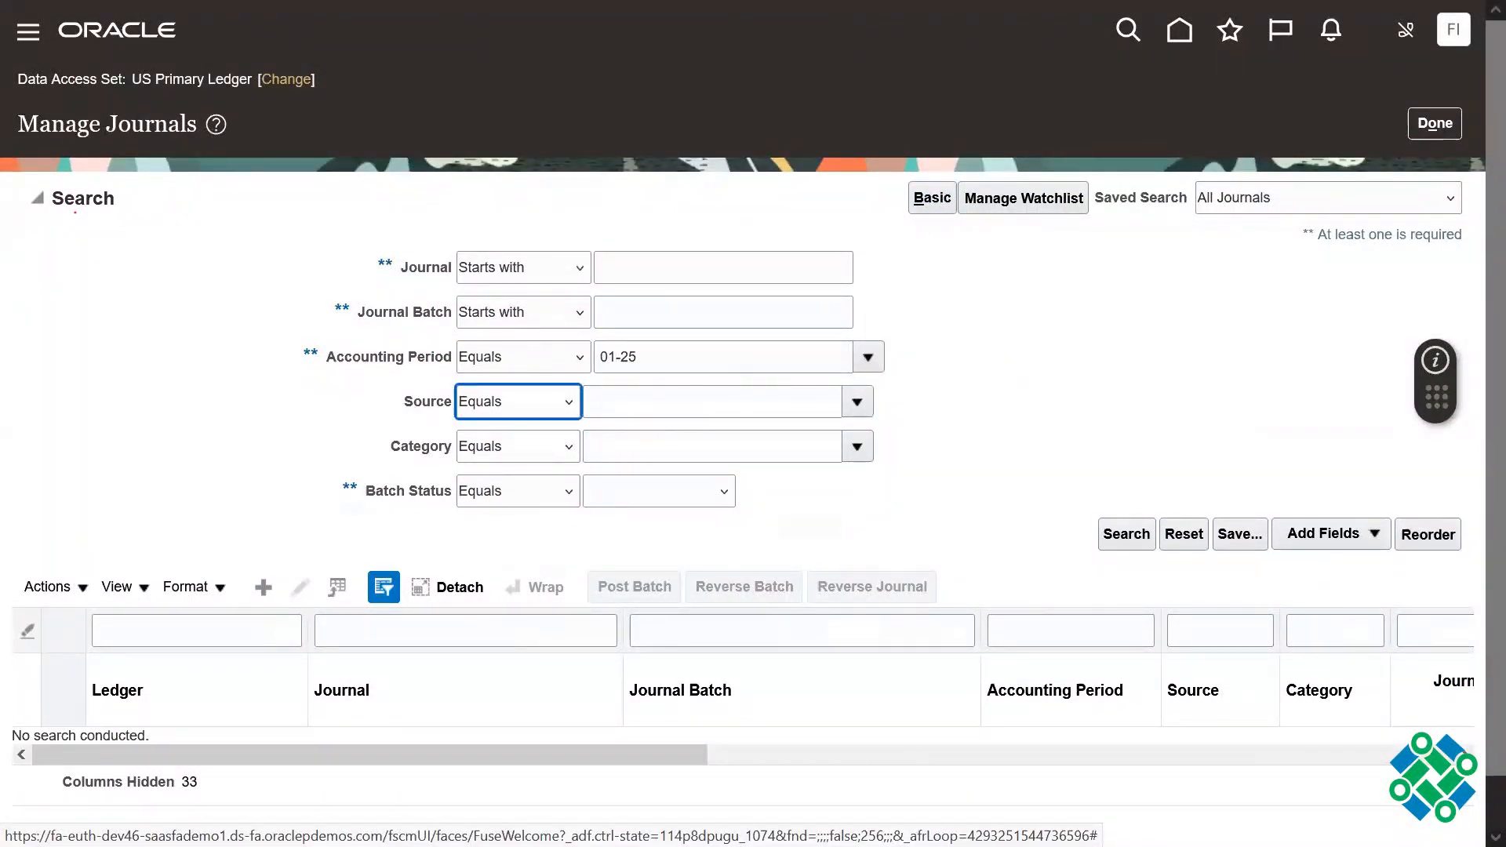
{"action": "left_click", "coordinate": [1194, 392]}
Step: Look up the available journal sources and set the search's source to Receivables
{"action": "left_click", "coordinate": [858, 404]}
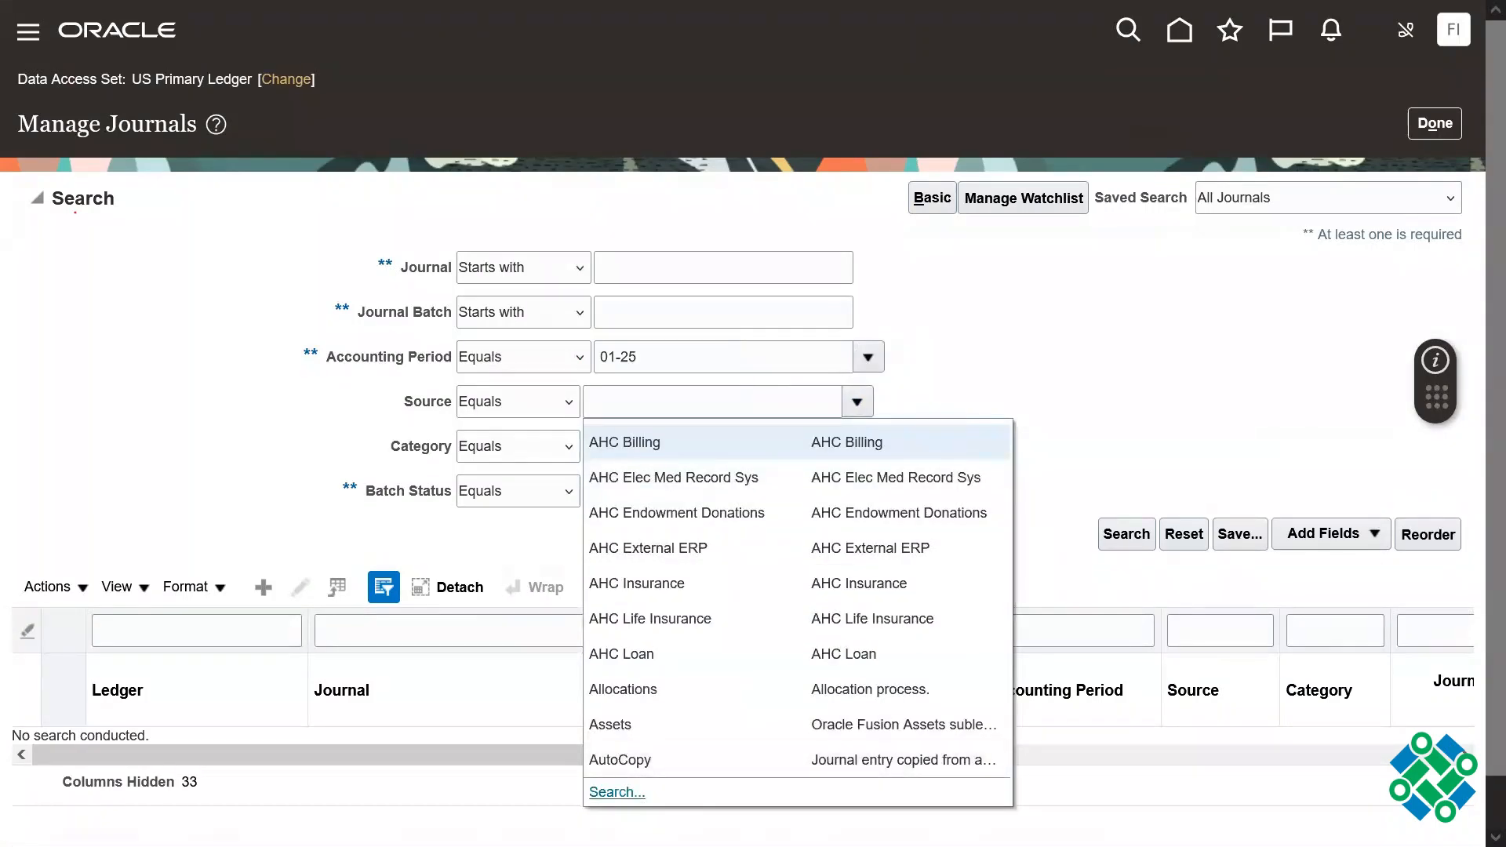
{"action": "left_click", "coordinate": [618, 792]}
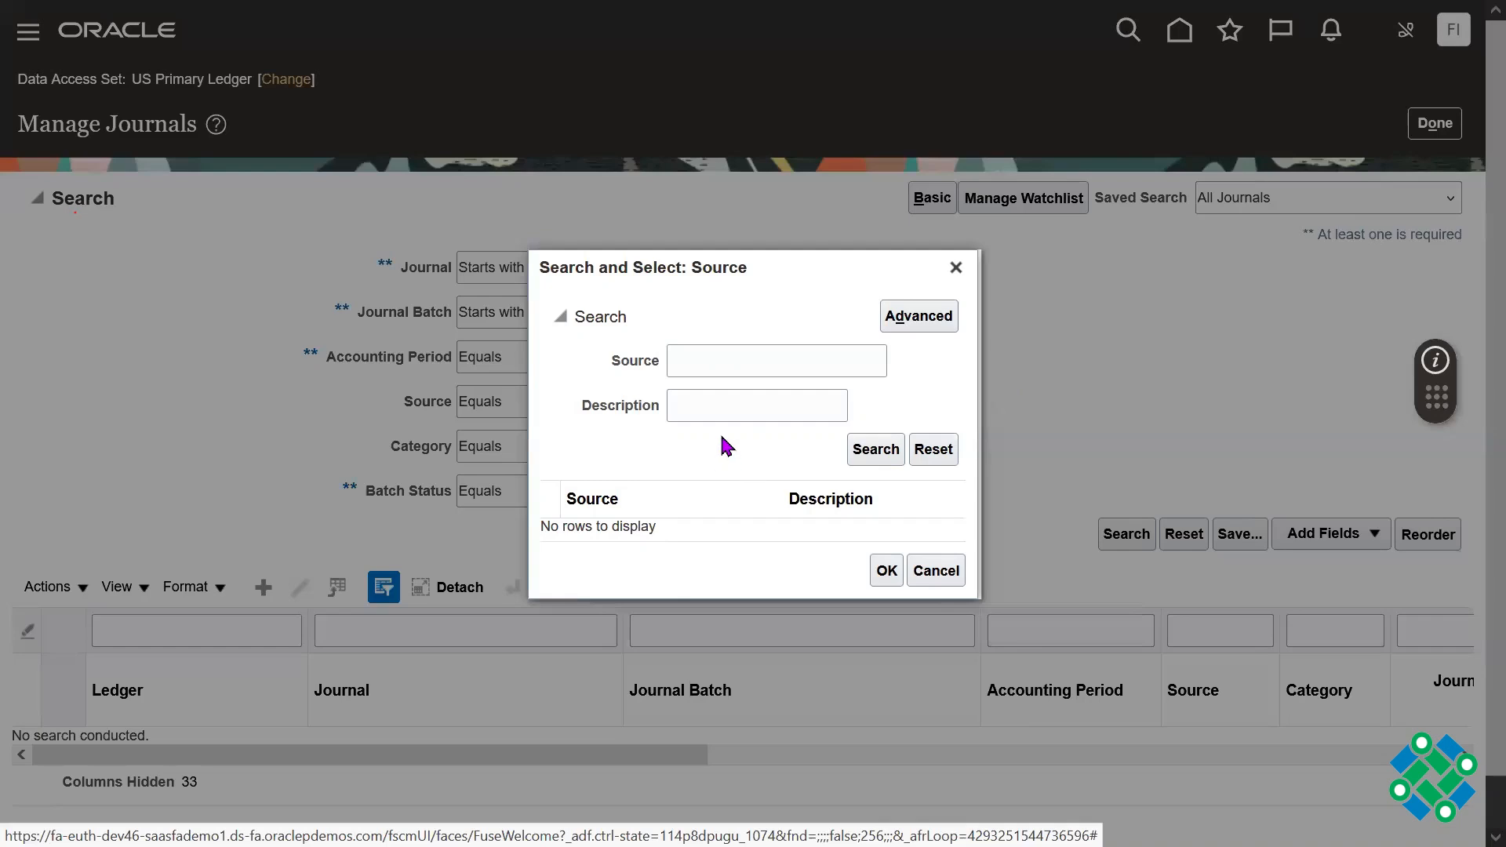
{"action": "left_click", "coordinate": [734, 372]}
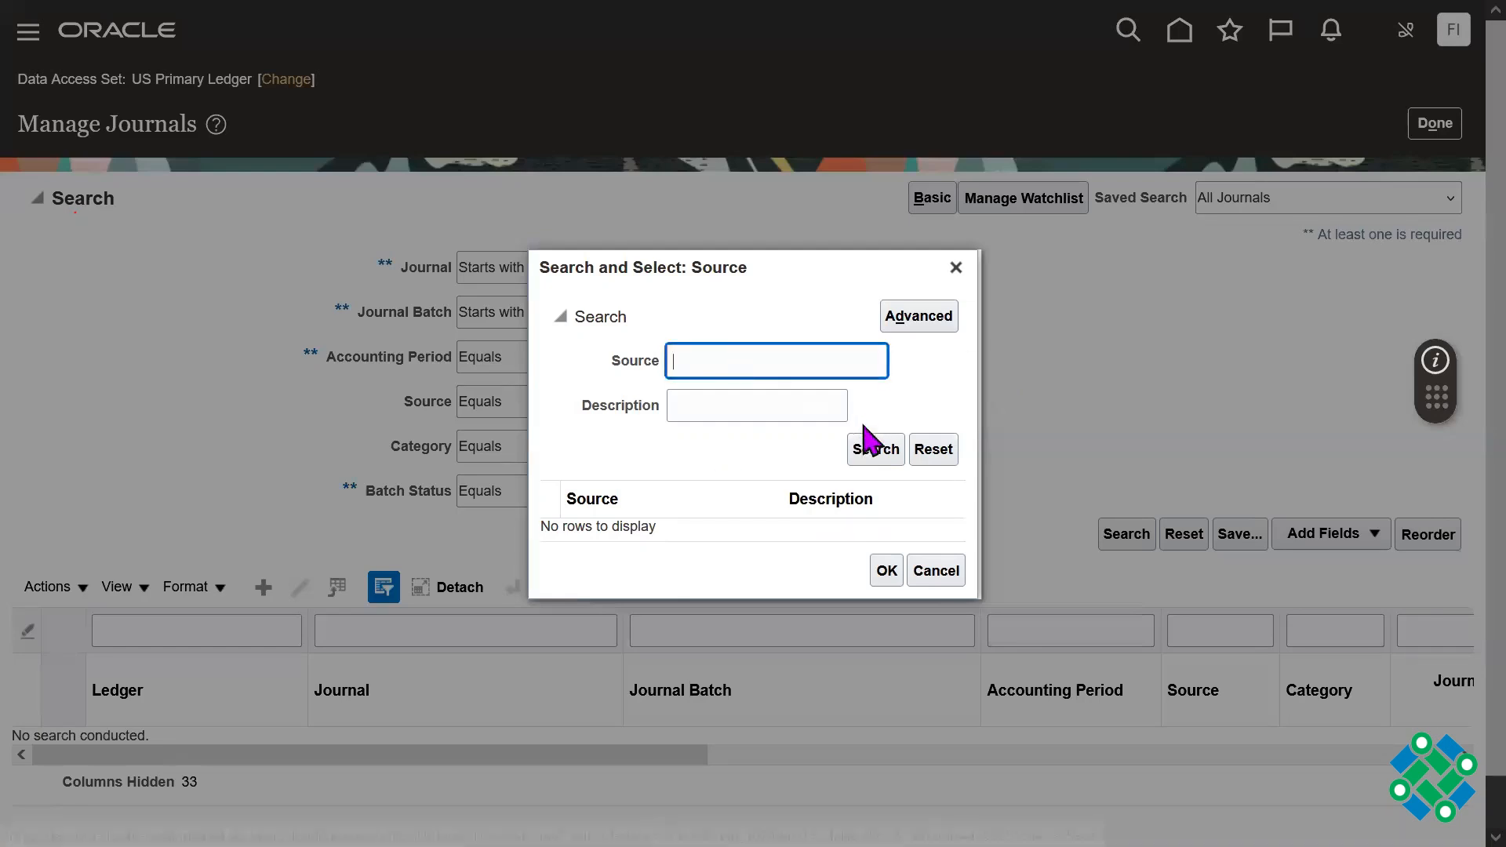
{"action": "left_click", "coordinate": [871, 444]}
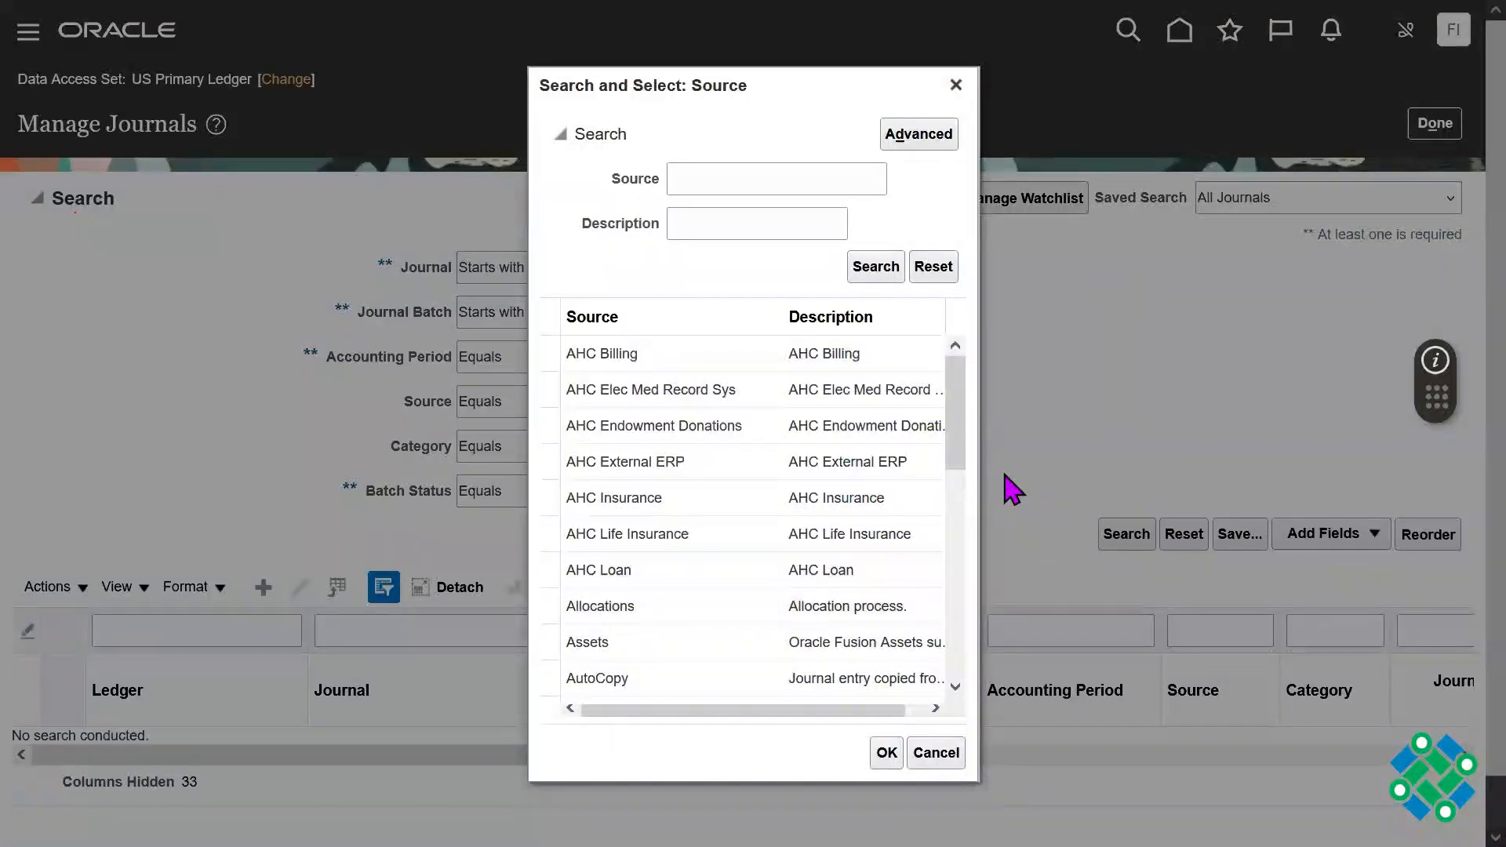
{"action": "left_click_drag", "start_coordinate": [961, 413], "coordinate": [969, 596]}
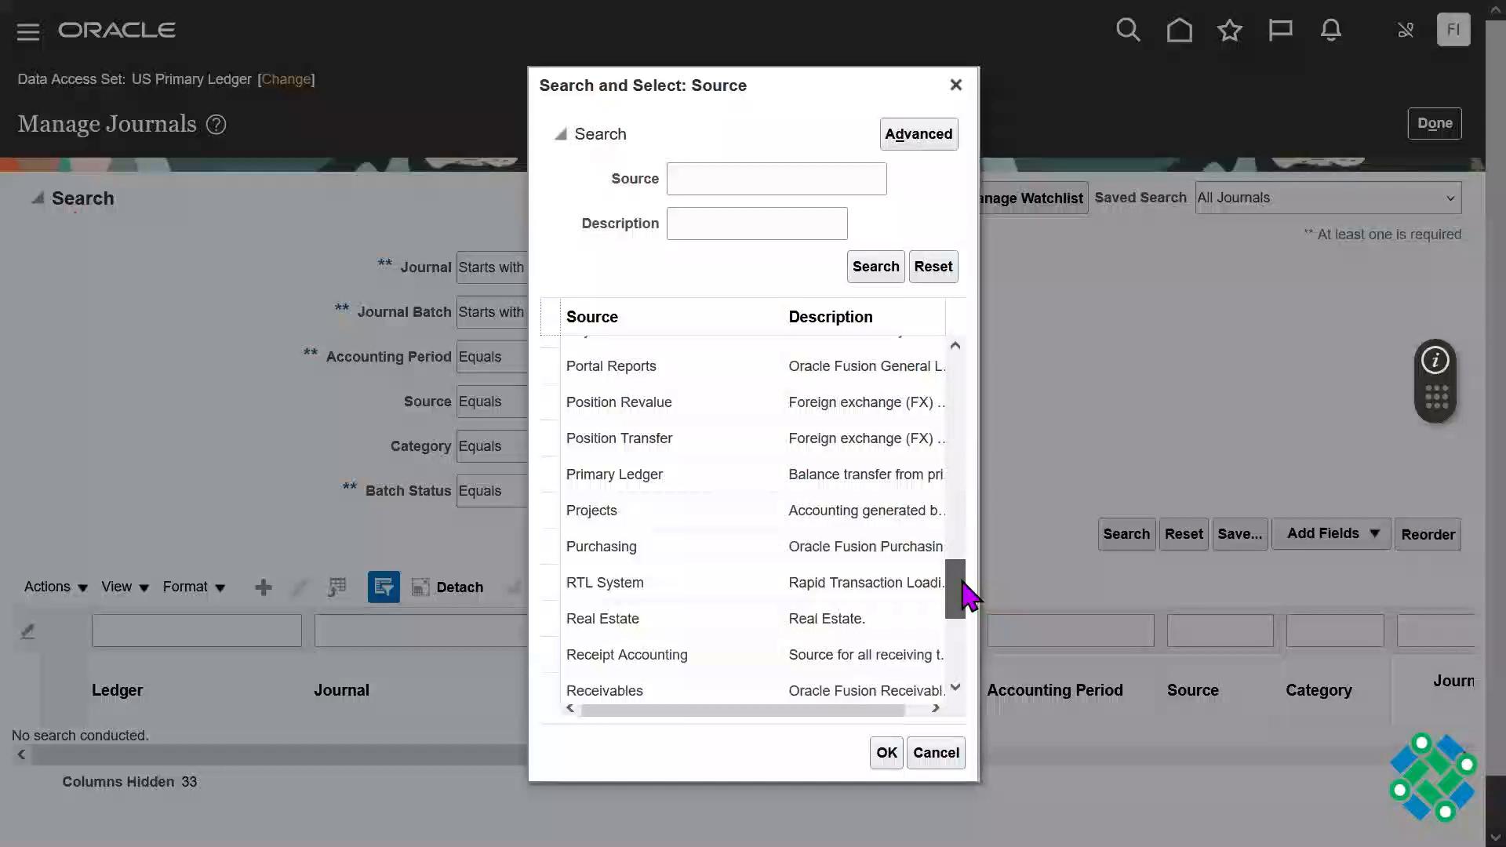
{"action": "left_click", "coordinate": [804, 688]}
{"action": "left_click", "coordinate": [883, 753]}
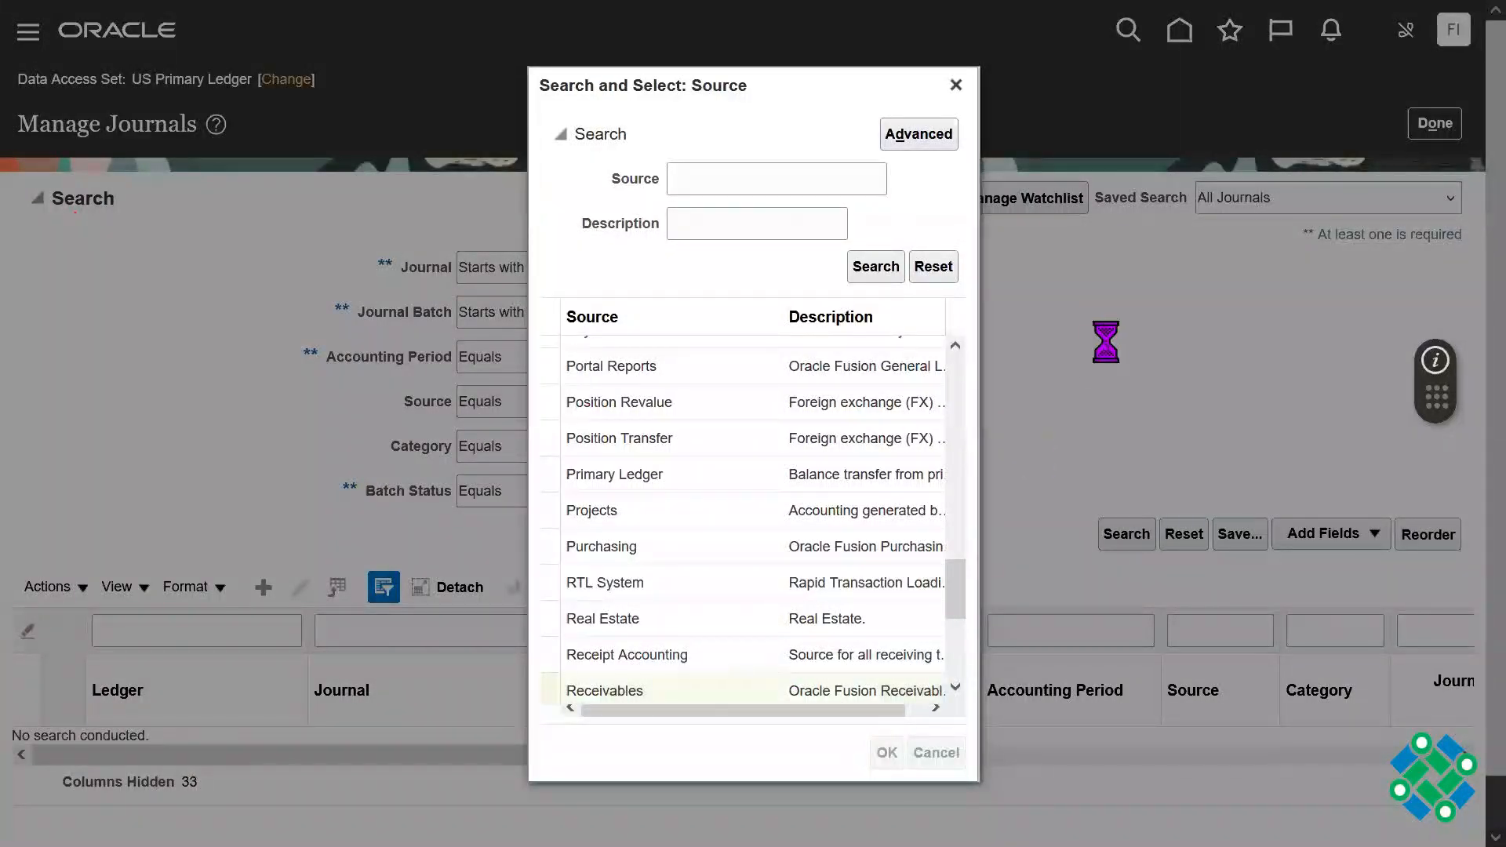
Step: Look up journal categories starting with "Sal" and set the search's category to Sales Invoices
{"action": "left_click", "coordinate": [858, 448]}
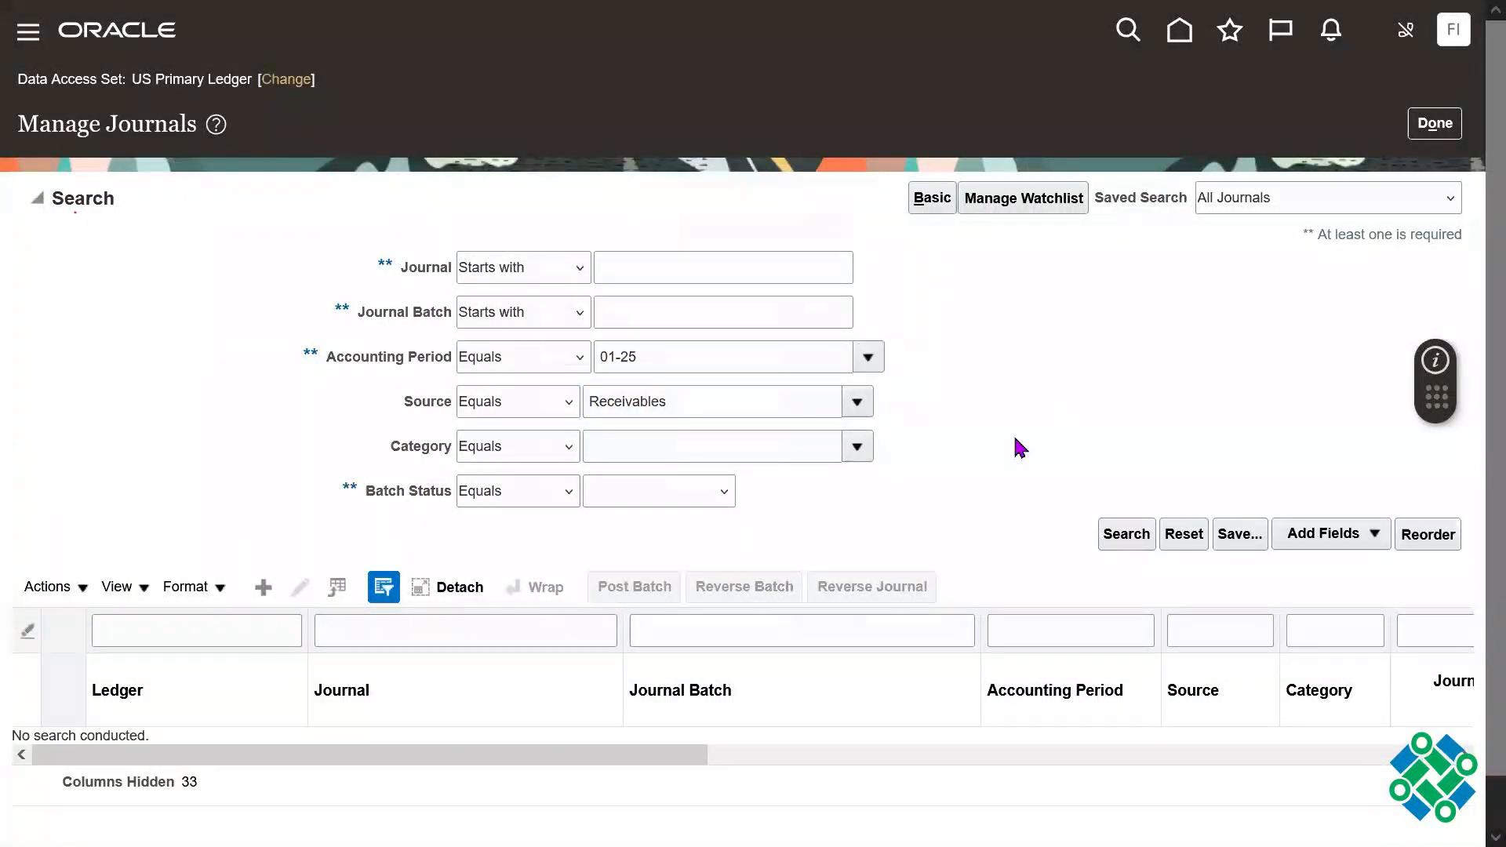
{"action": "left_click", "coordinate": [622, 419]}
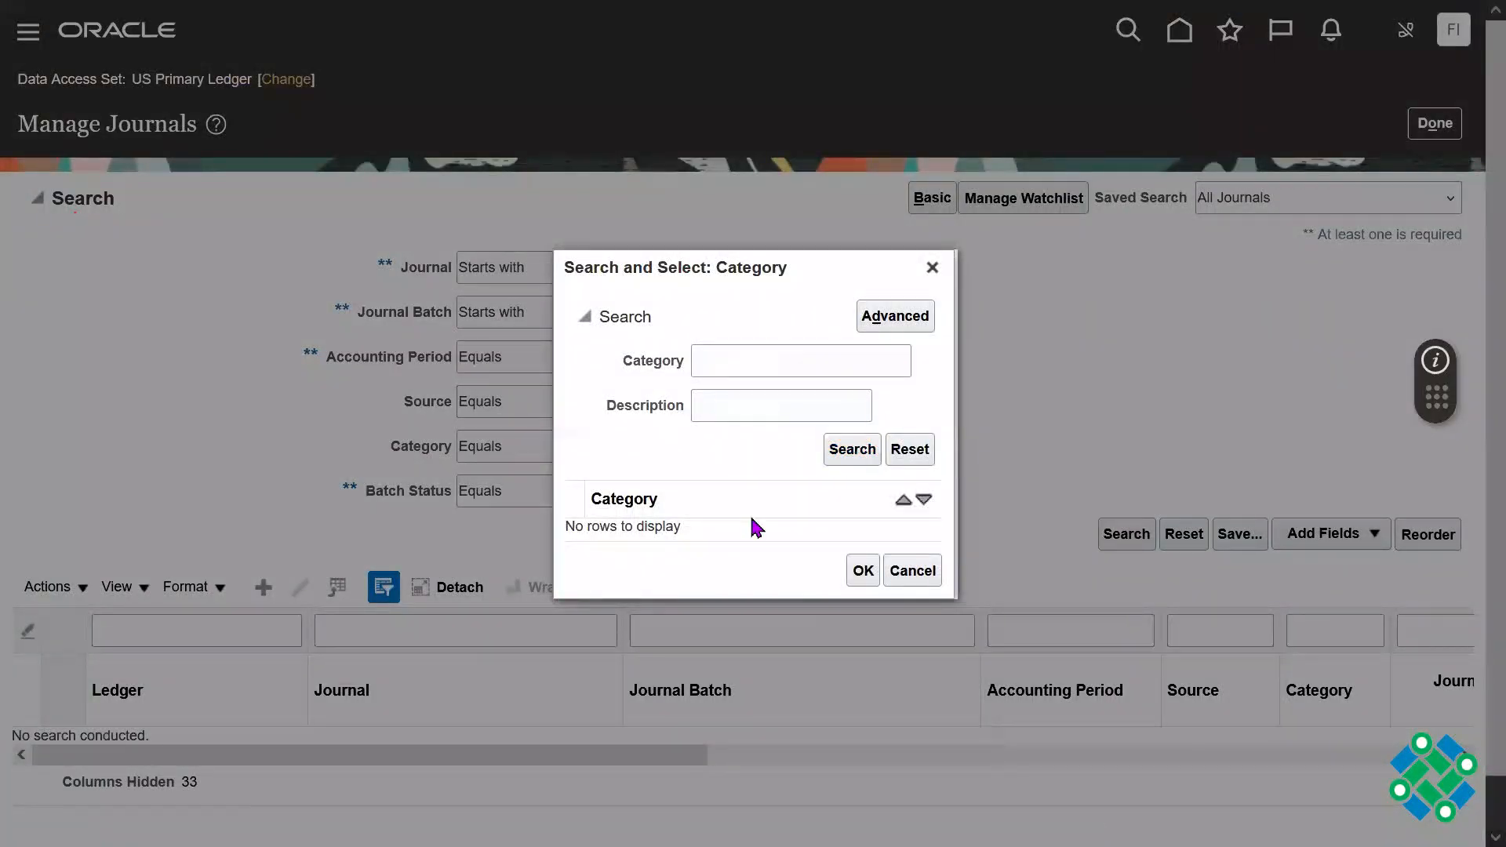
{"action": "scroll", "coordinate": [938, 500], "scroll_direction": "down", "scroll_amount": 3}
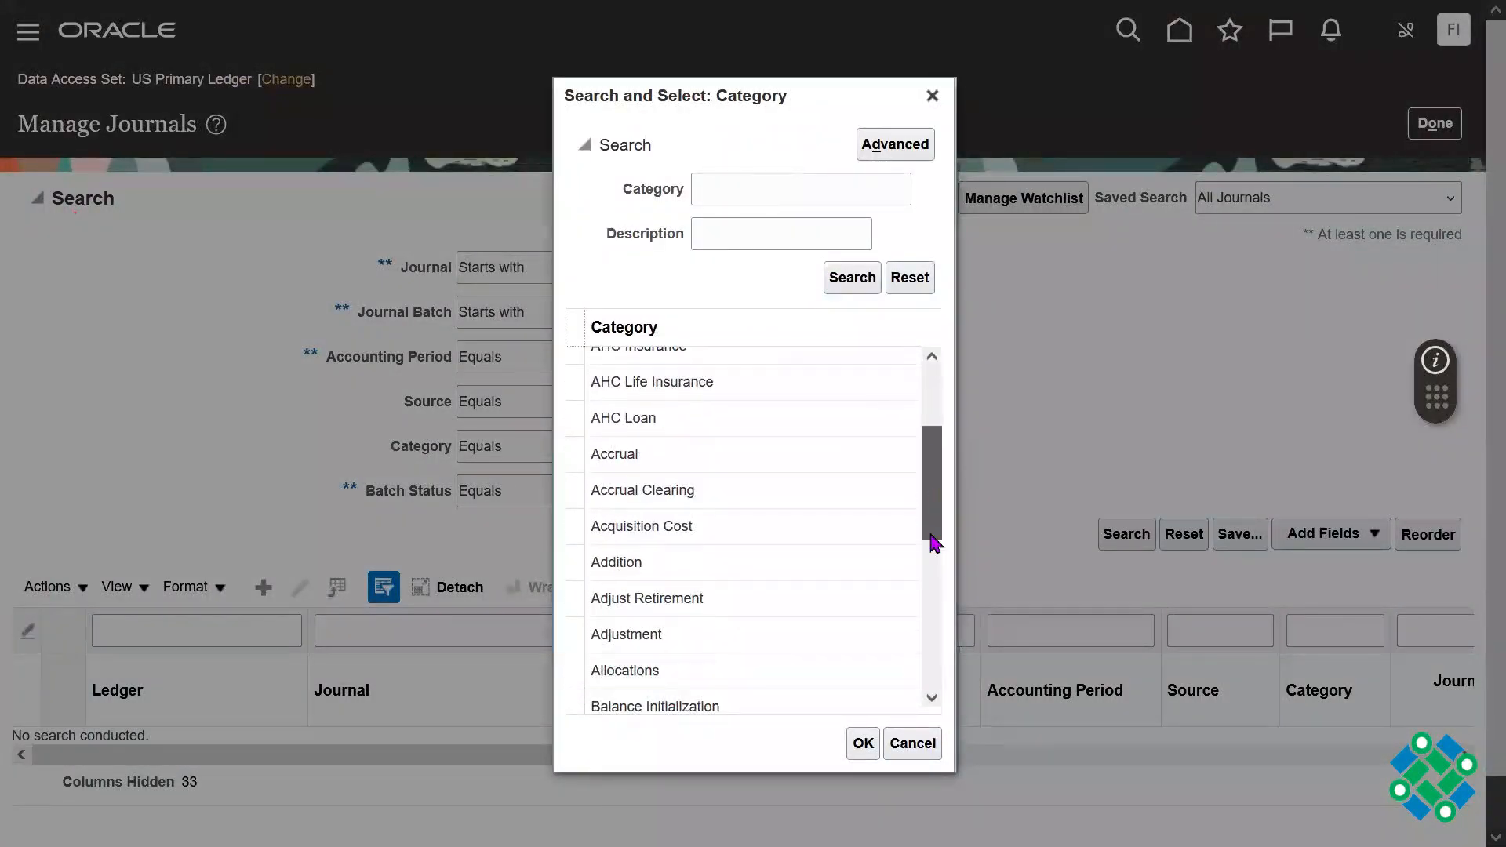
{"action": "left_click_drag", "start_coordinate": [929, 433], "coordinate": [941, 606]}
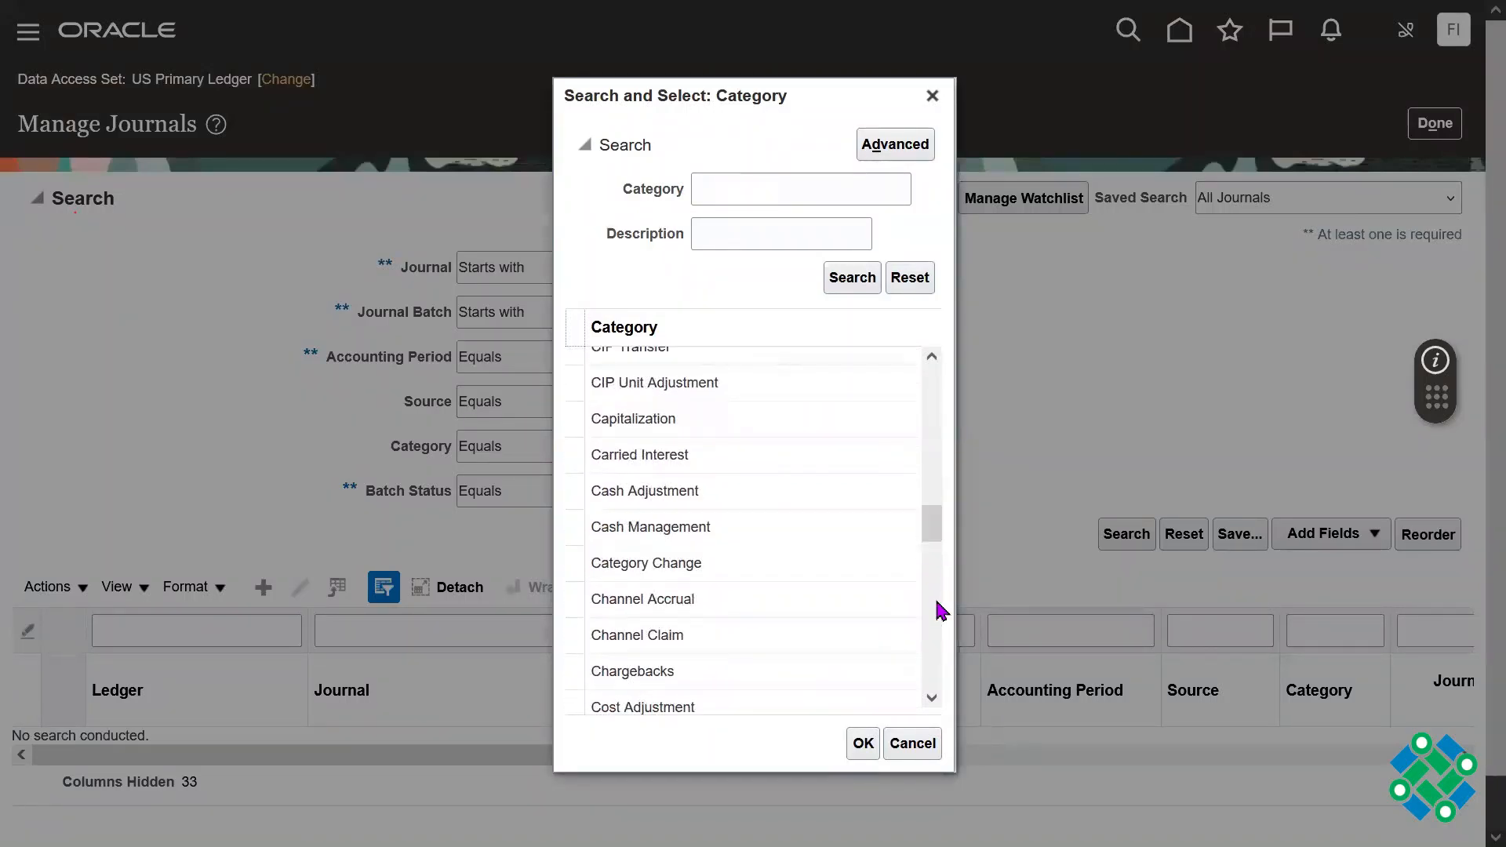
{"action": "left_click_drag", "start_coordinate": [934, 528], "coordinate": [938, 653]}
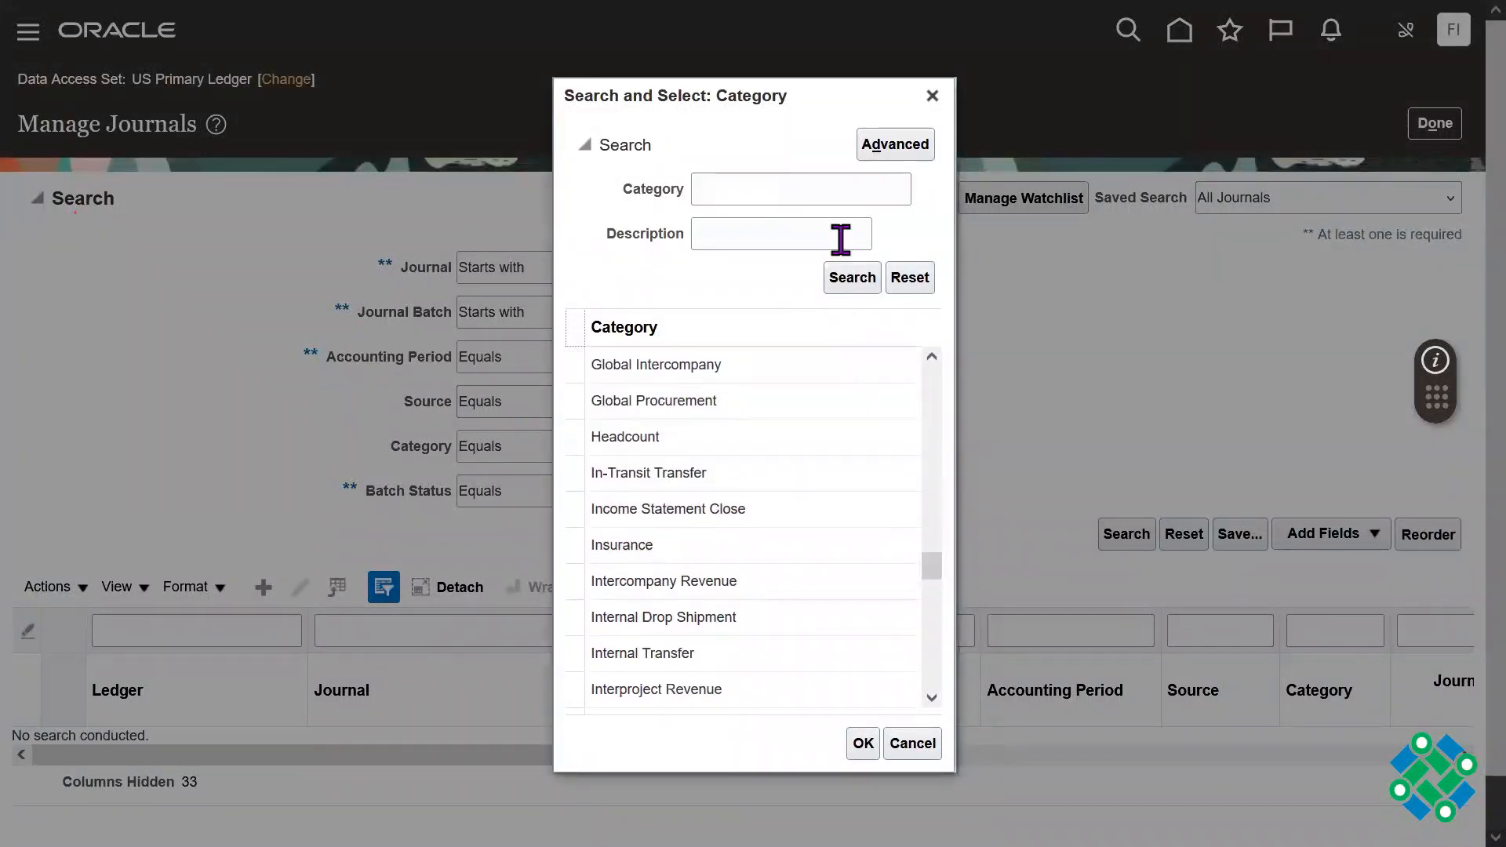
{"action": "left_click", "coordinate": [802, 196]}
{"action": "type", "text": "S"}
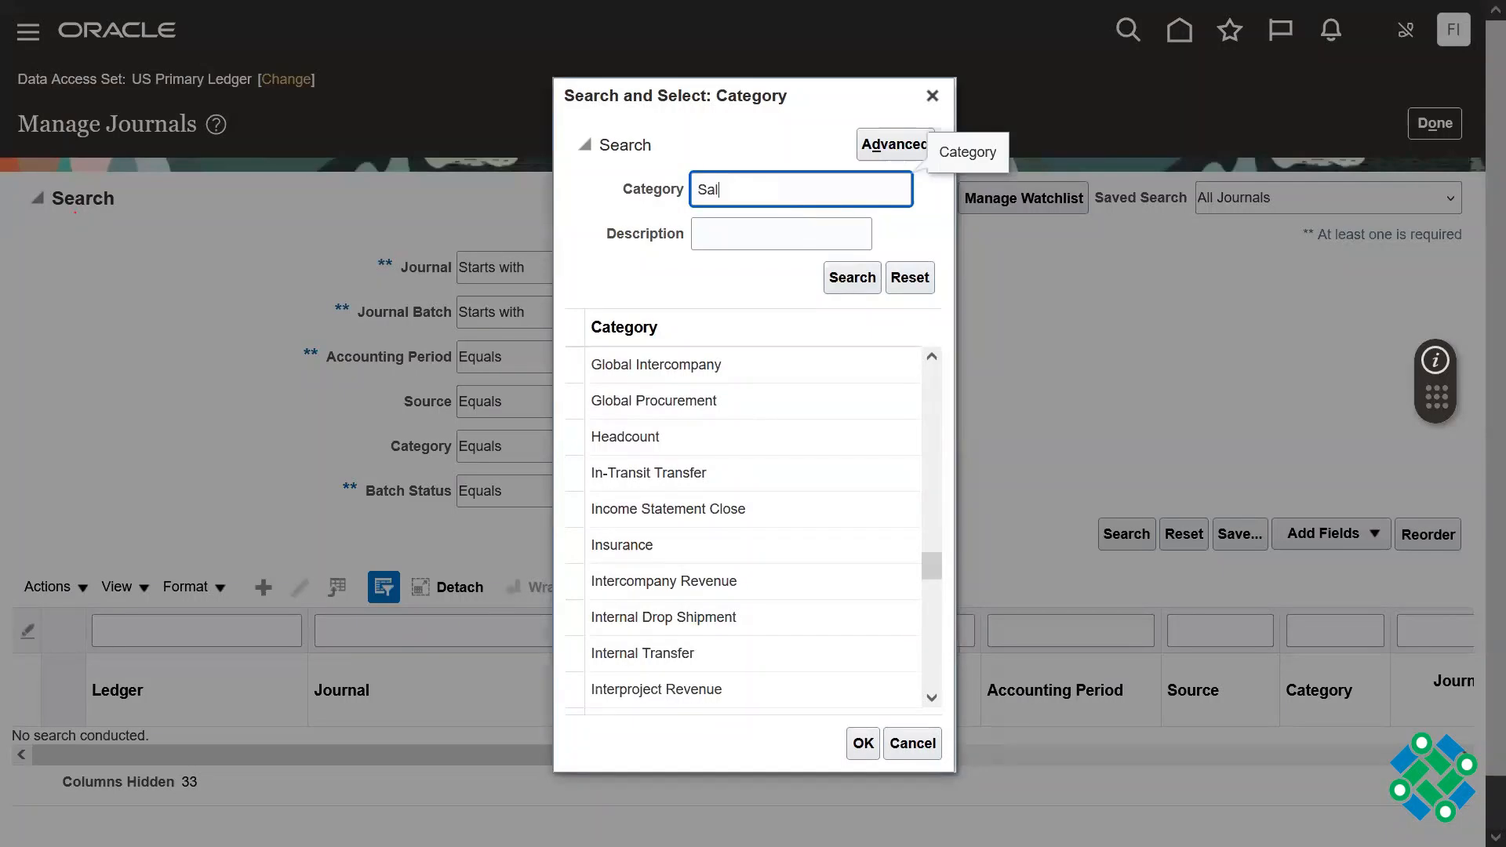
{"action": "type", "text": "al"}
{"action": "key", "text": "Return"}
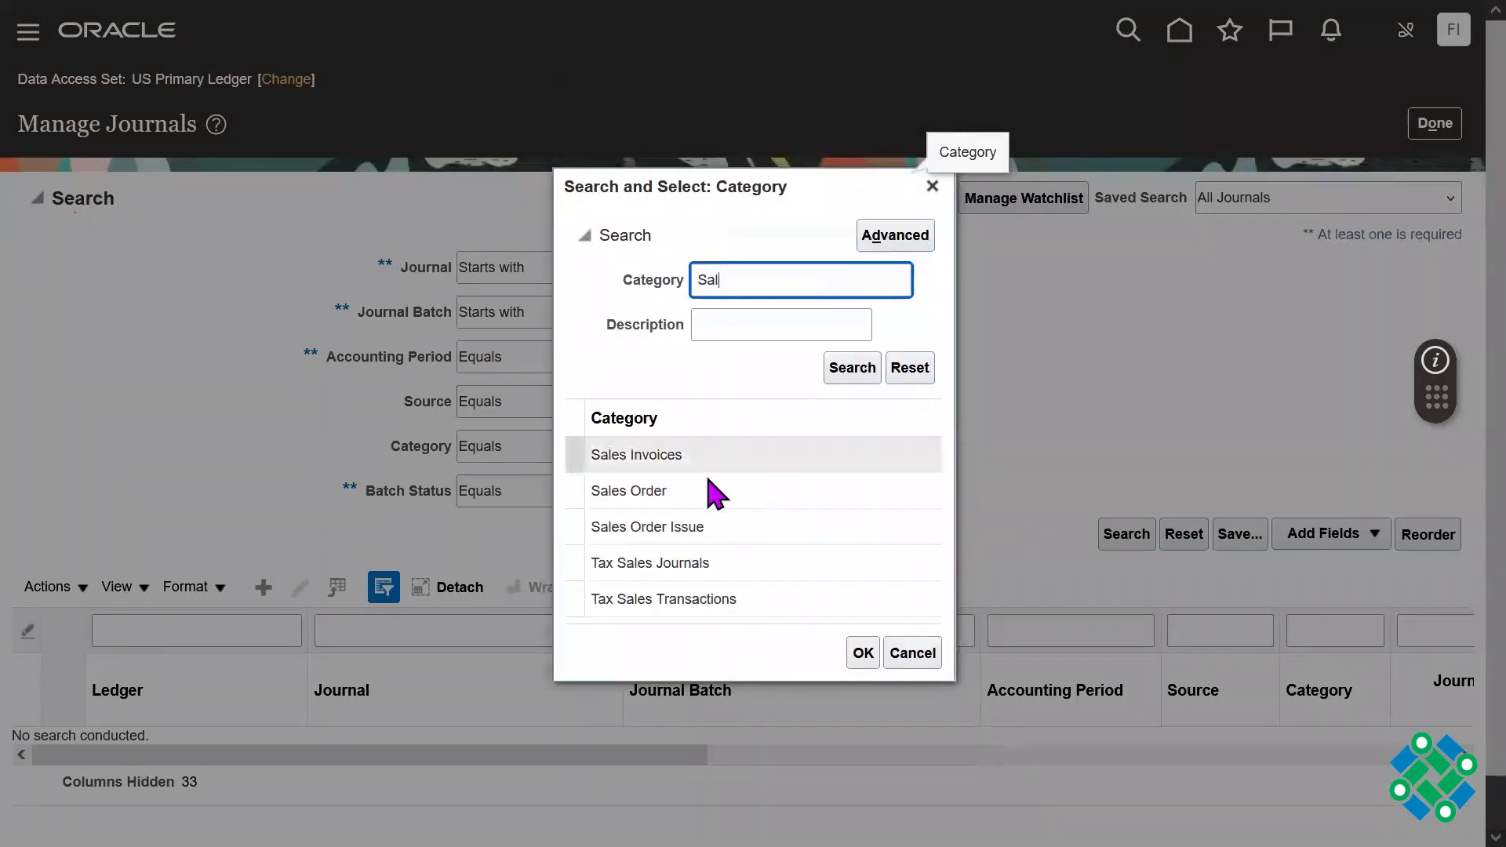
{"action": "left_click", "coordinate": [648, 454]}
{"action": "left_click", "coordinate": [863, 654]}
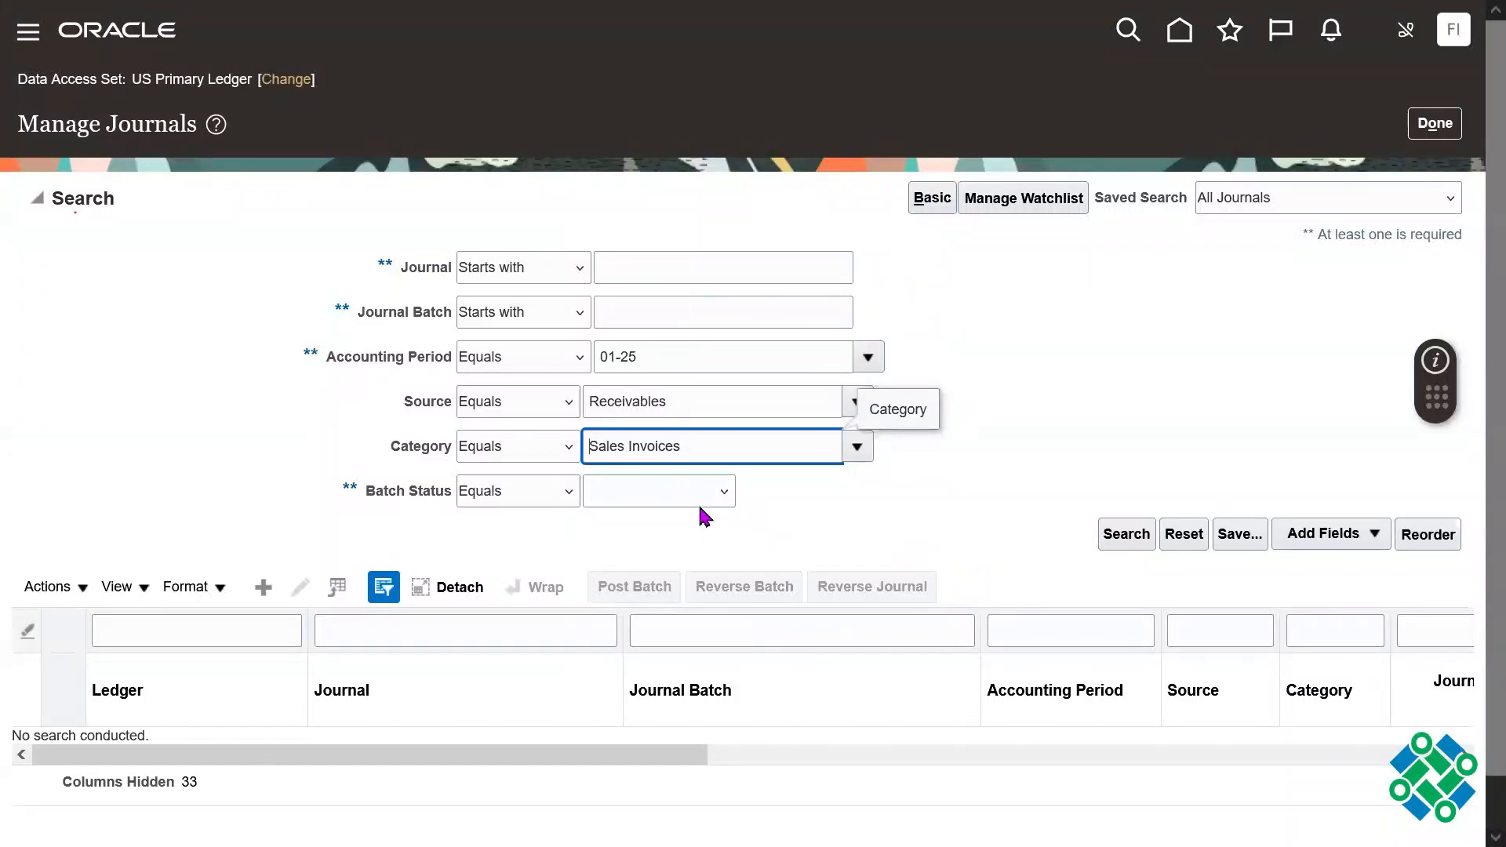
Step: Set the journal search's batch status to Posted and run the search
{"action": "left_click", "coordinate": [706, 517]}
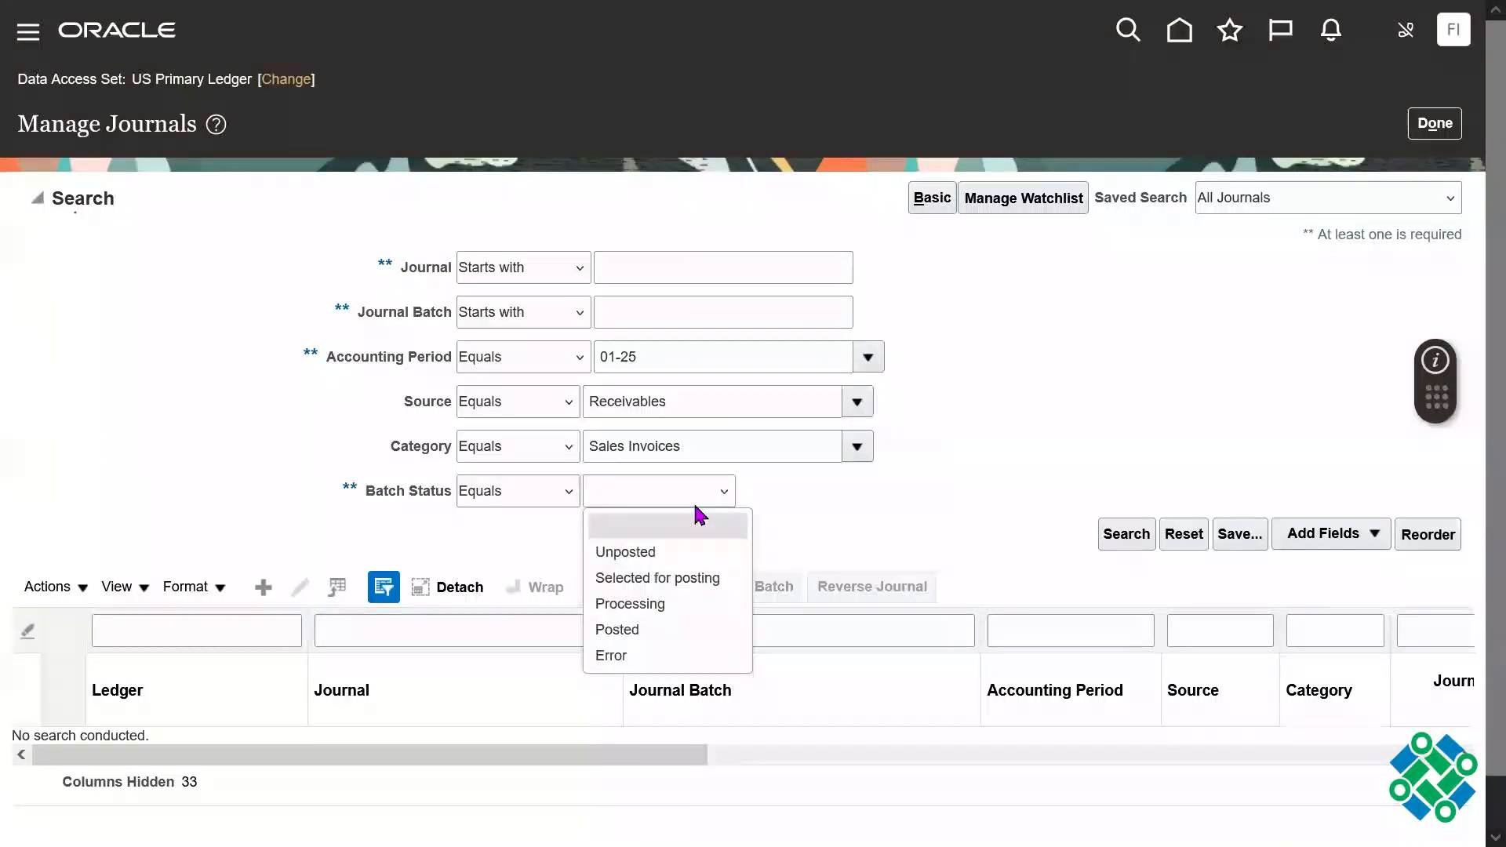
{"action": "left_click", "coordinate": [673, 630]}
{"action": "left_click", "coordinate": [1122, 537]}
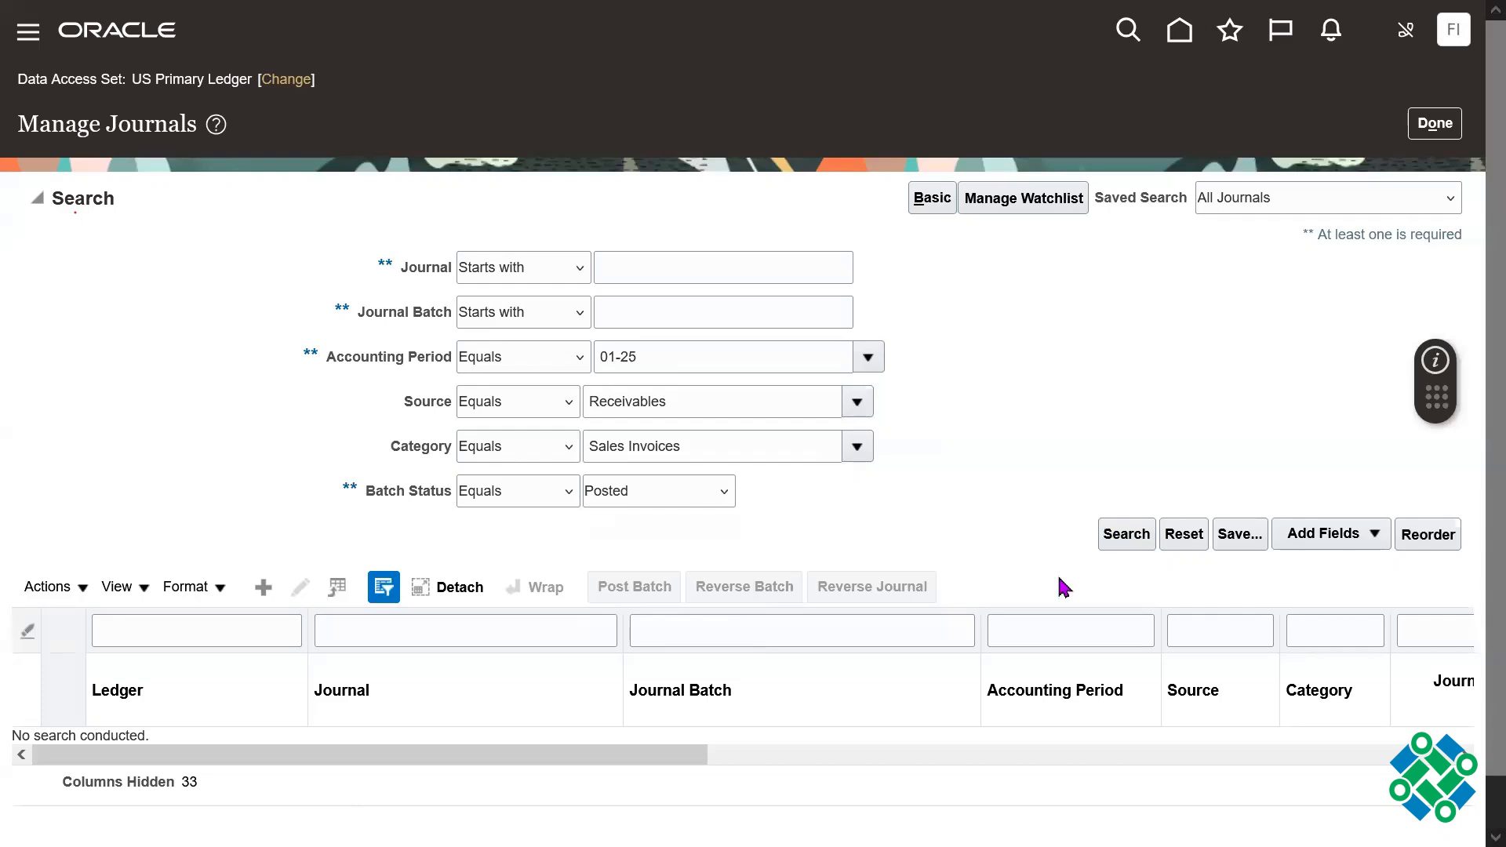
Step: Check the found journals' amounts and statuses, and open the US Primary Ledger 01-25 Sales Invoices journal for 207.57 USD
{"action": "scroll", "coordinate": [1475, 495], "scroll_direction": "down", "scroll_amount": 2}
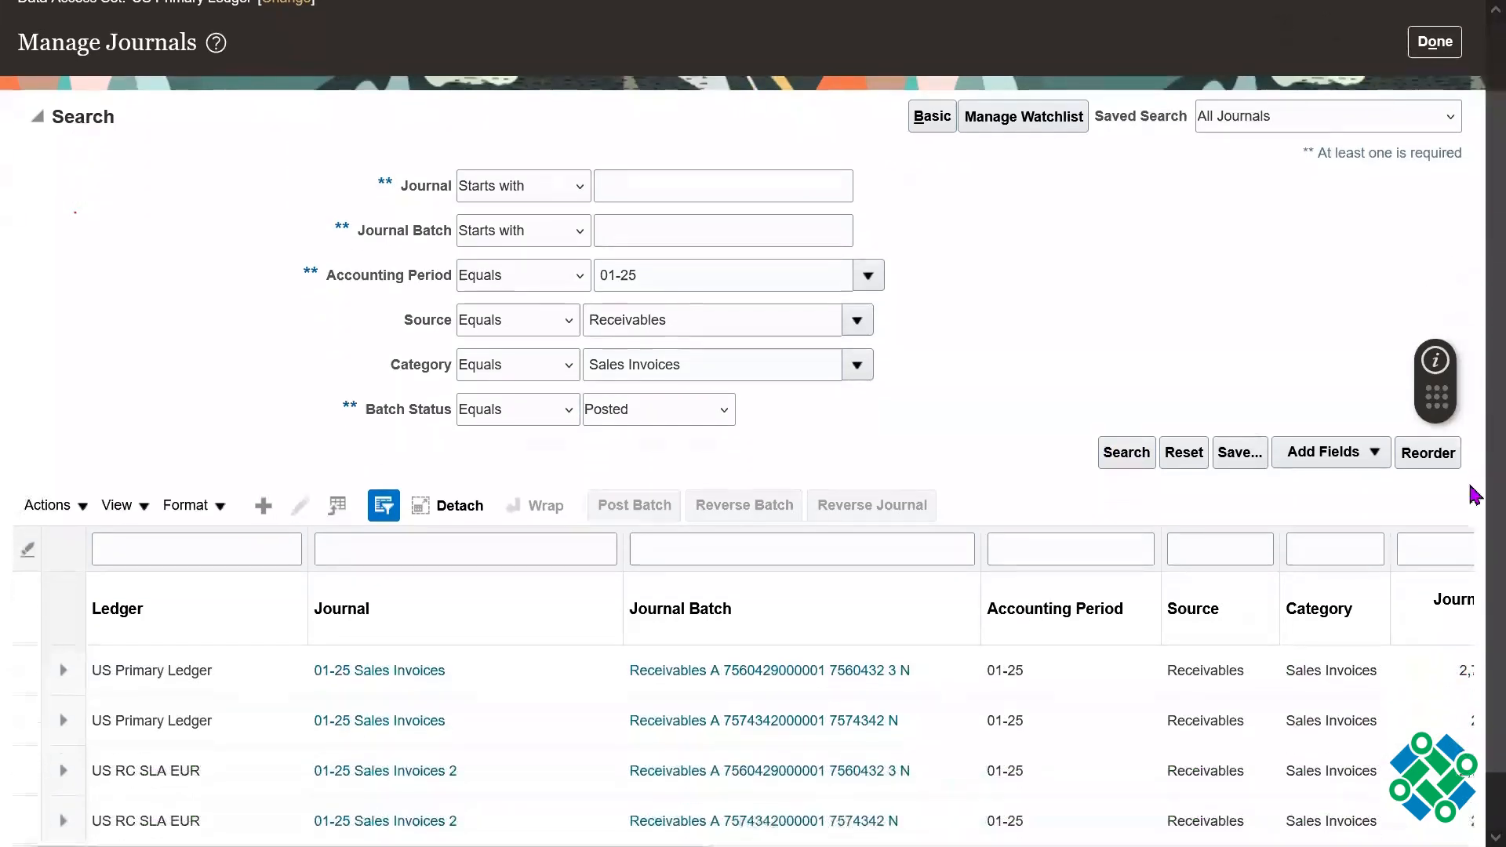
{"action": "scroll", "coordinate": [1475, 494], "scroll_direction": "down", "scroll_amount": 1}
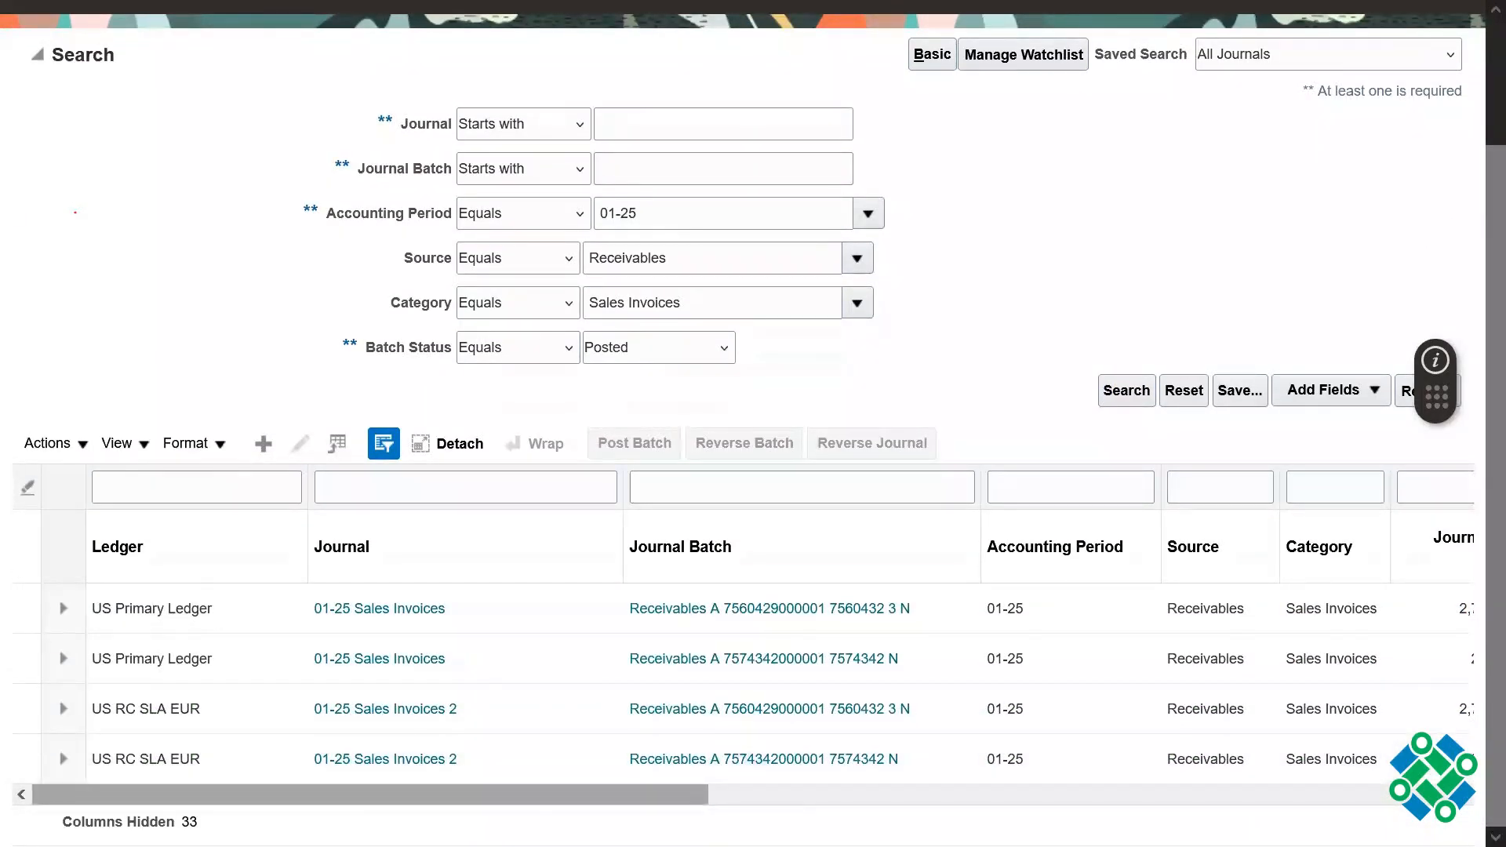
{"action": "left_click_drag", "start_coordinate": [371, 795], "coordinate": [522, 795]}
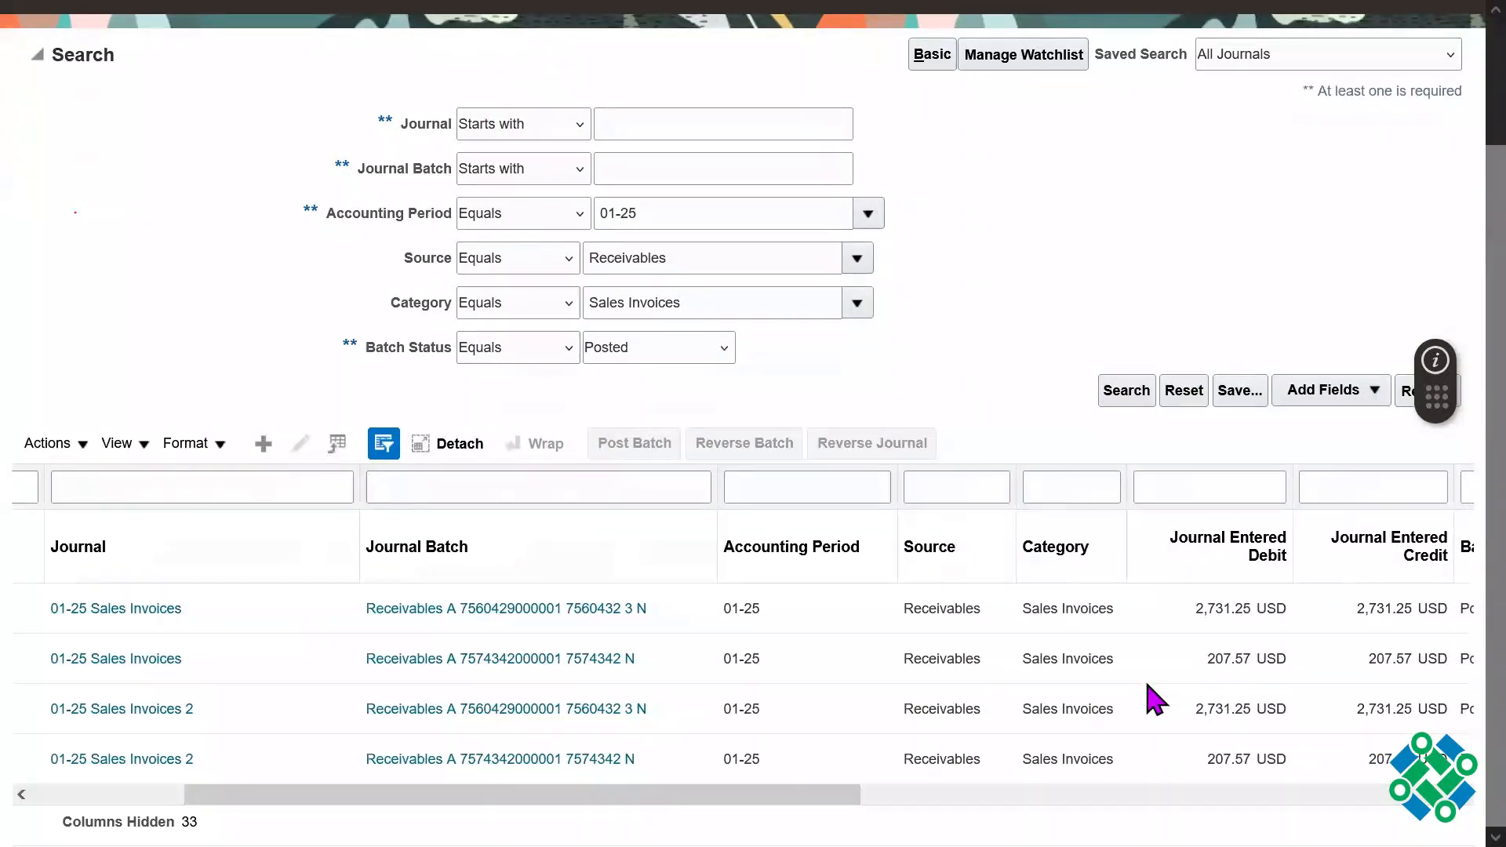
{"action": "left_click", "coordinate": [1226, 663]}
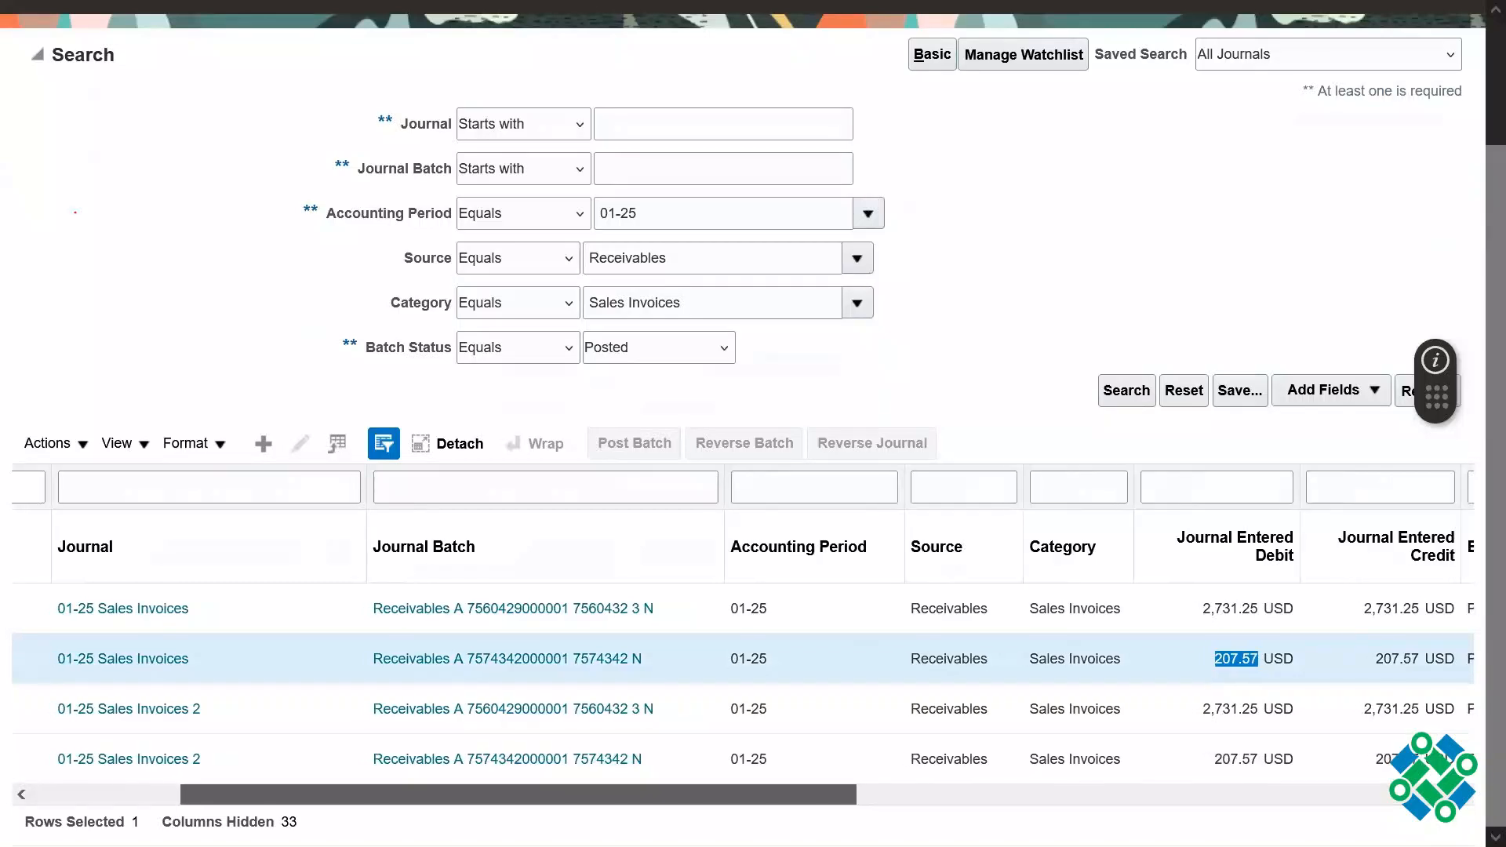
{"action": "left_click_drag", "start_coordinate": [573, 795], "coordinate": [873, 795]}
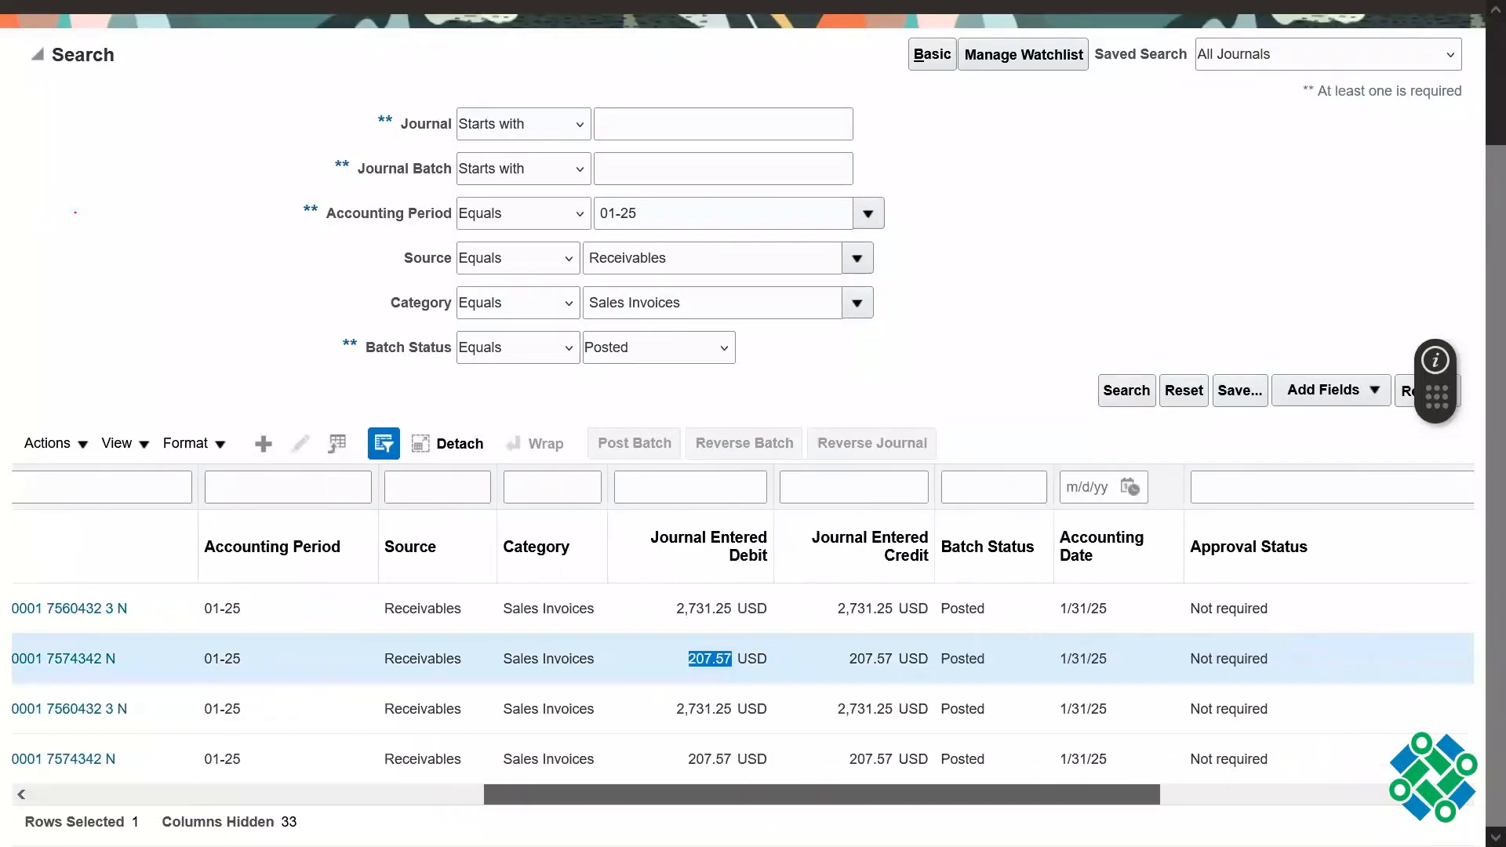
{"action": "left_click_drag", "start_coordinate": [658, 795], "coordinate": [206, 795]}
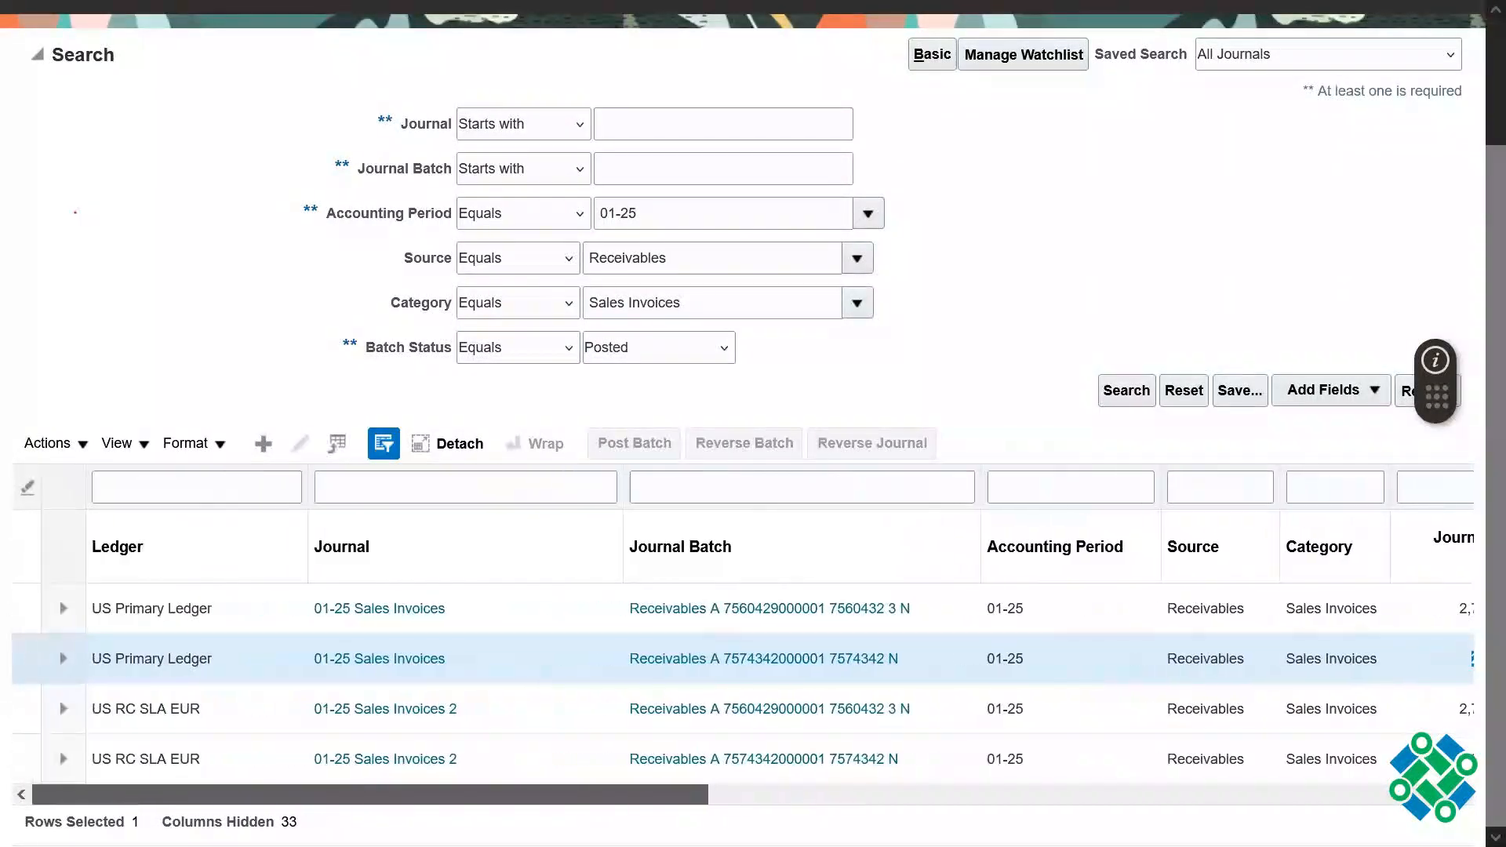
{"action": "left_click", "coordinate": [361, 661]}
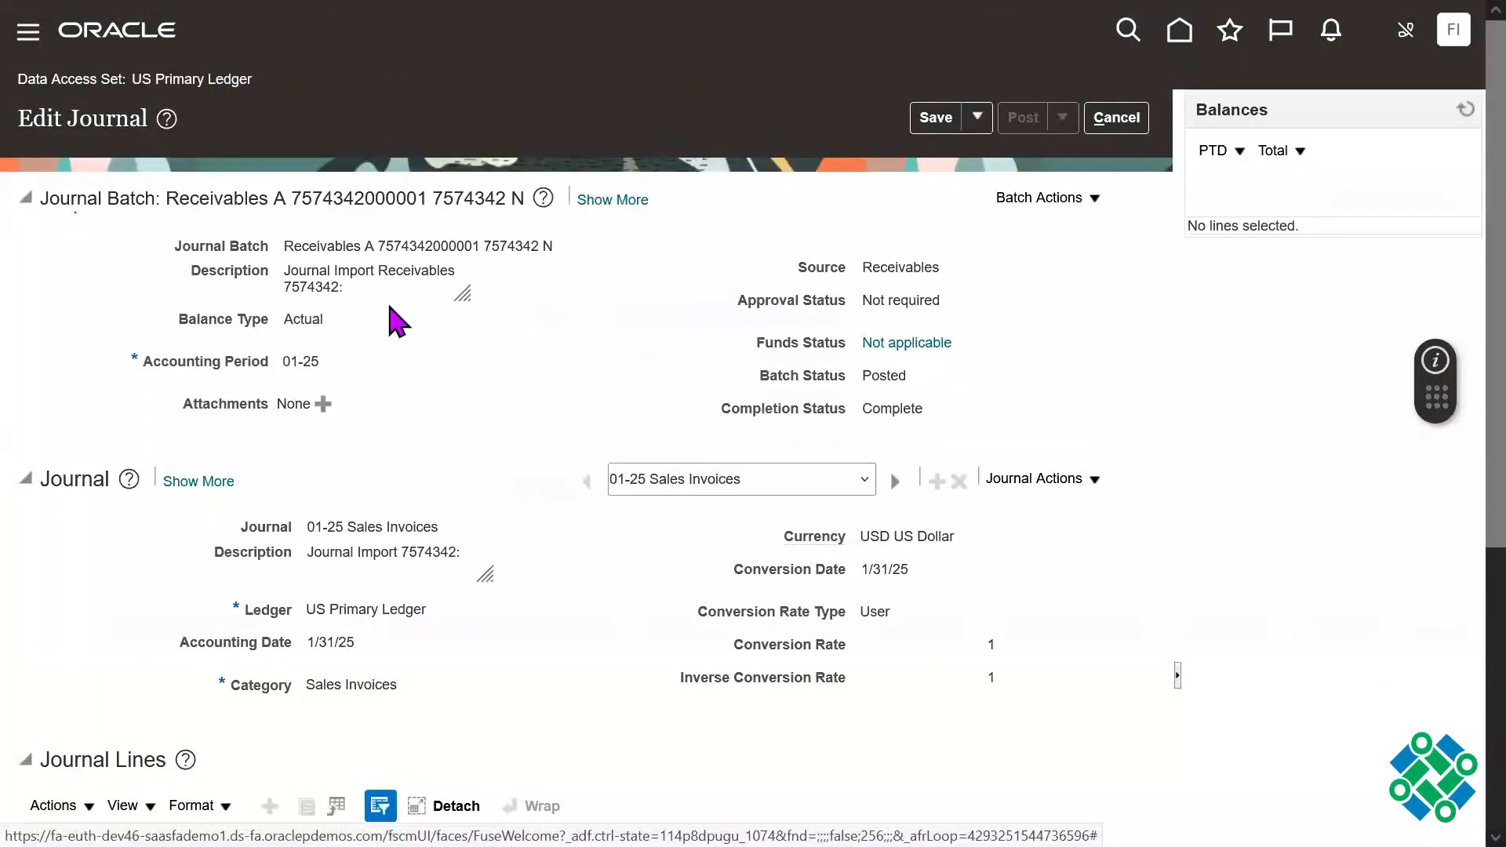
Step: Review the journal's batch details and its debit and credit lines, expanding line 4 to check its account segments
{"action": "left_click_drag", "start_coordinate": [66, 197], "coordinate": [499, 319]}
{"action": "left_click", "coordinate": [495, 437]}
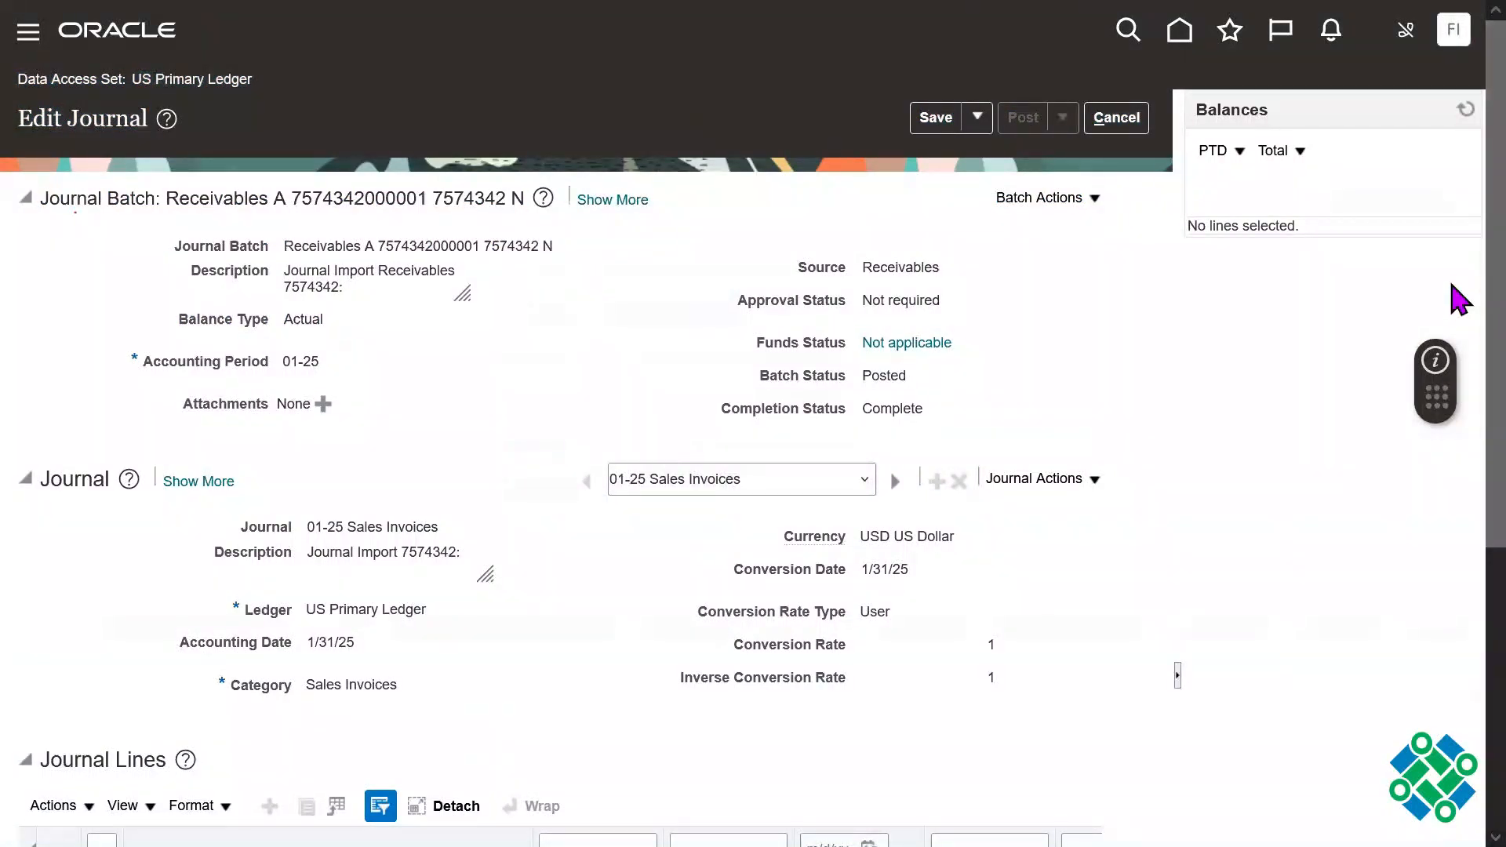
{"action": "scroll", "coordinate": [1455, 298], "scroll_direction": "down", "scroll_amount": 2}
{"action": "scroll", "coordinate": [1458, 393], "scroll_direction": "down", "scroll_amount": 3}
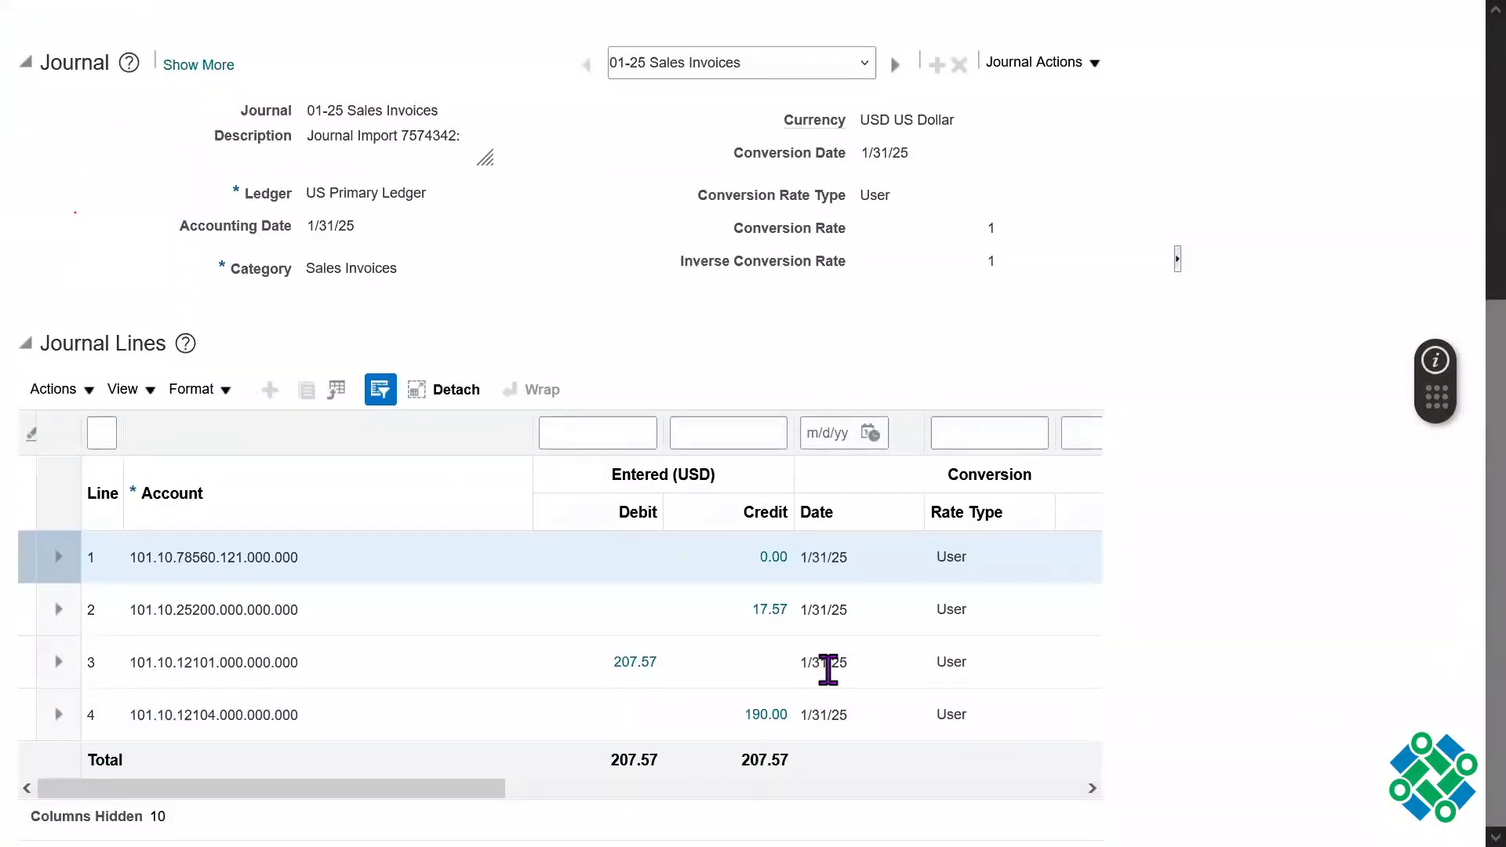
{"action": "left_click", "coordinate": [688, 604]}
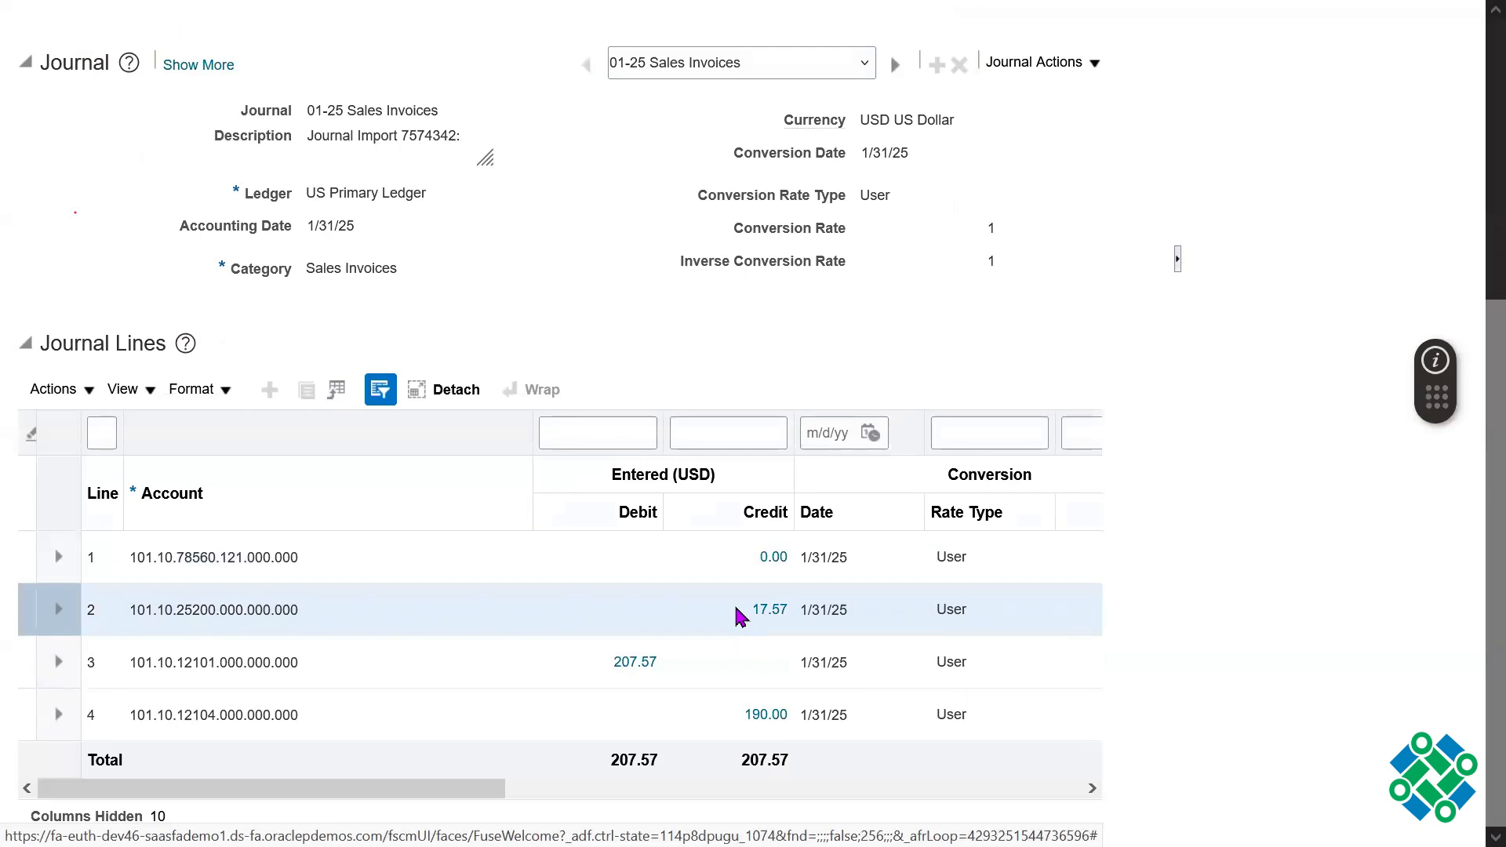
{"action": "left_click", "coordinate": [622, 723]}
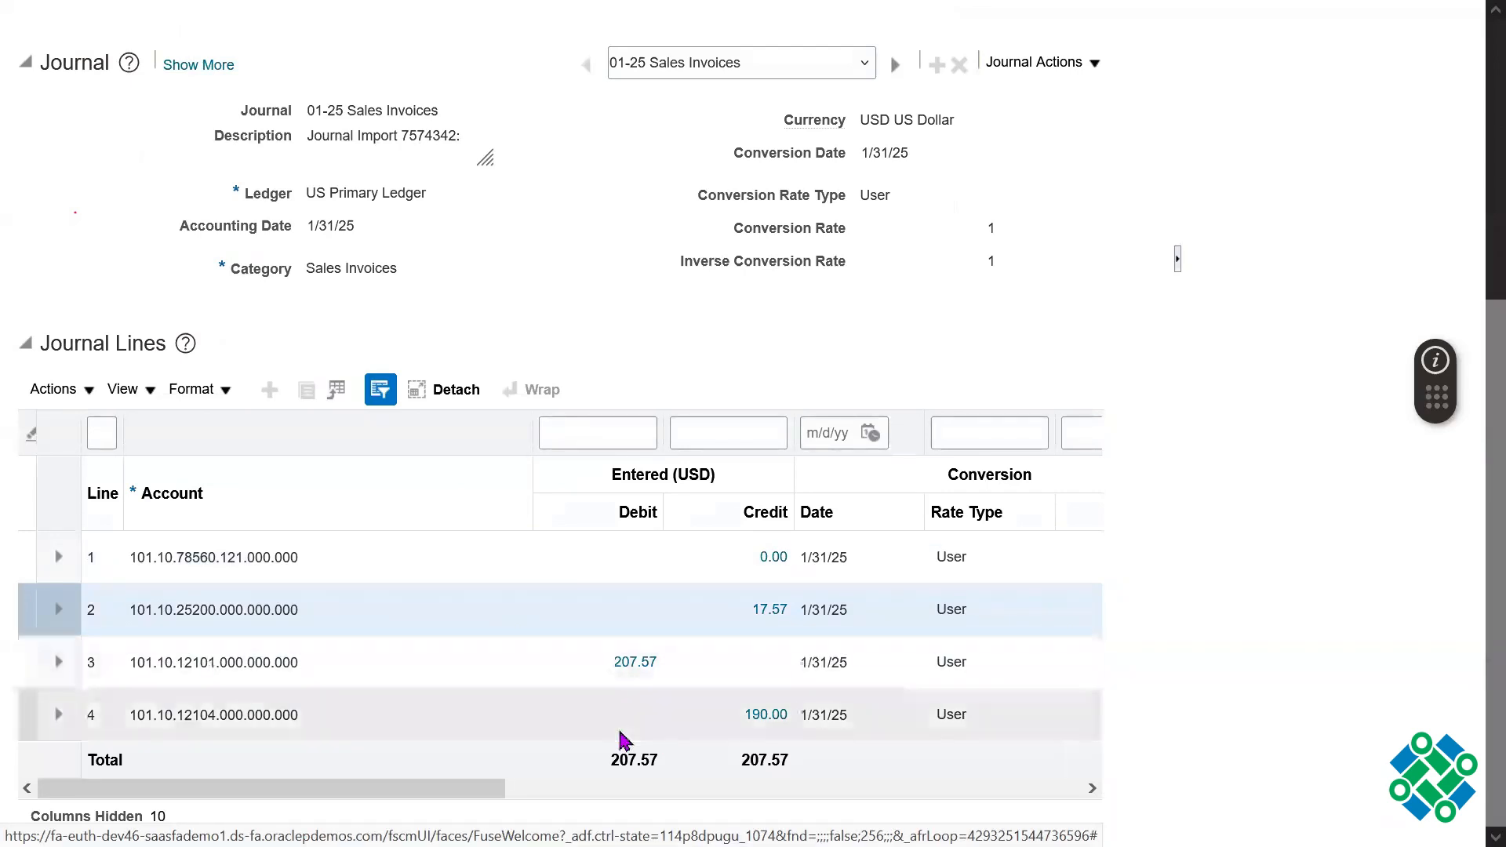
{"action": "left_click", "coordinate": [62, 717]}
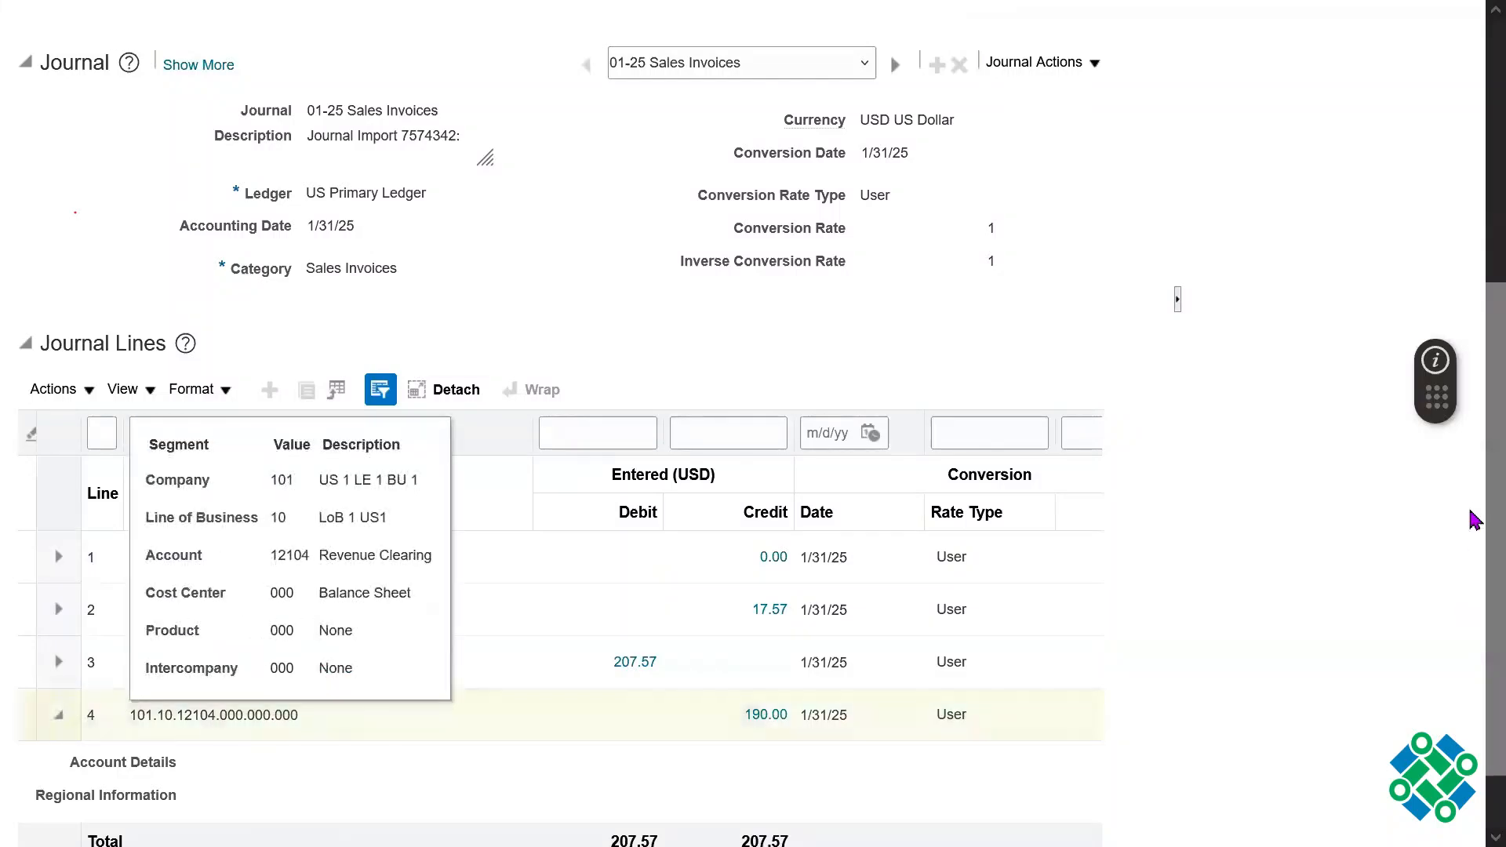
{"action": "scroll", "coordinate": [828, 382], "scroll_direction": "down", "scroll_amount": 1}
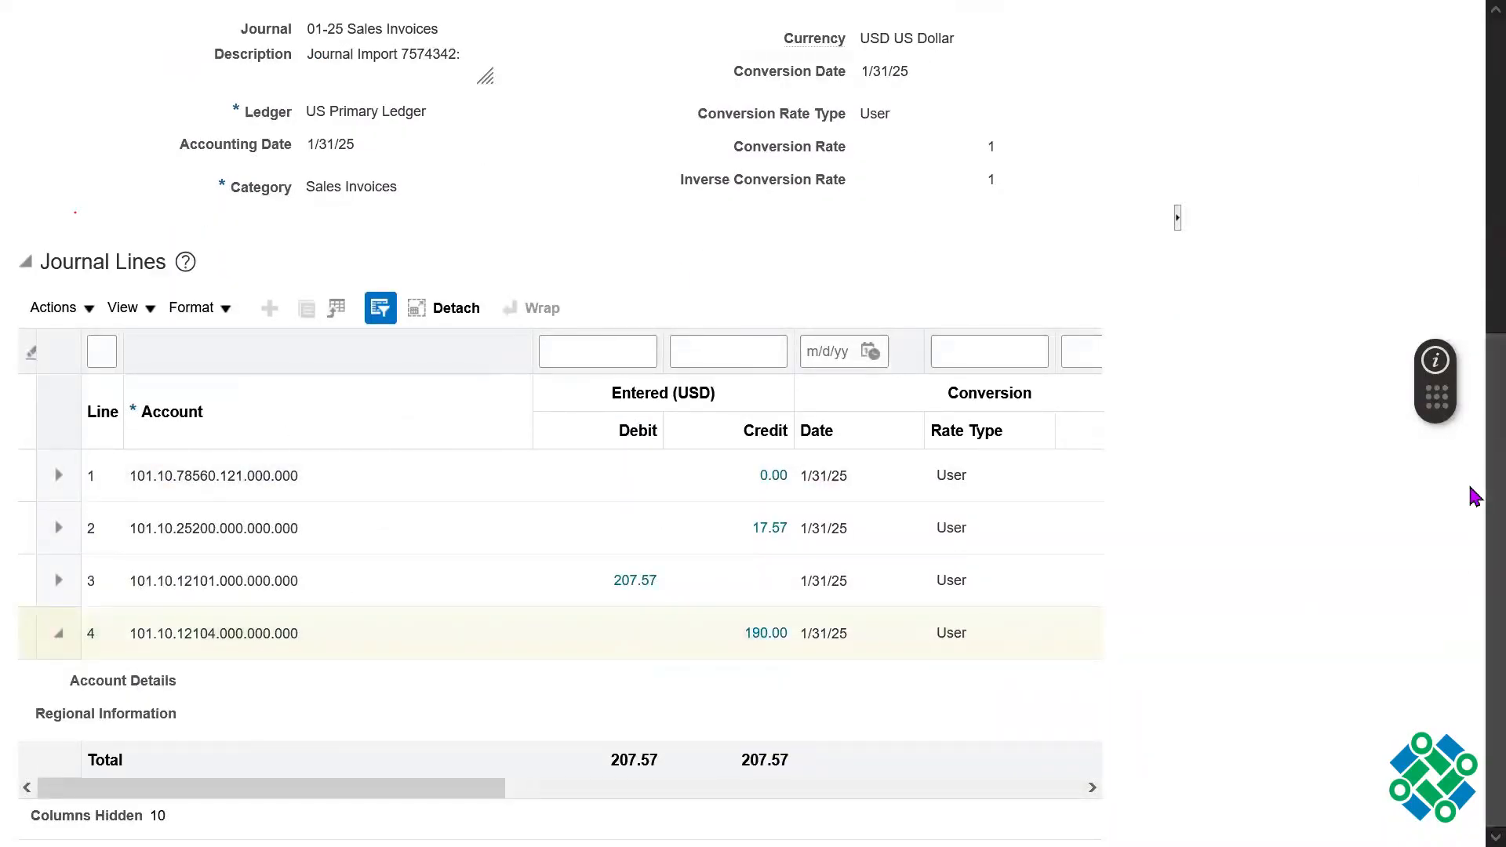
Step: Re-examine the journal from its batch and journal headers down to the entered debit and credit lines
{"action": "scroll", "coordinate": [1471, 502], "scroll_direction": "up", "scroll_amount": 3}
{"action": "scroll", "coordinate": [1472, 343], "scroll_direction": "up", "scroll_amount": 3}
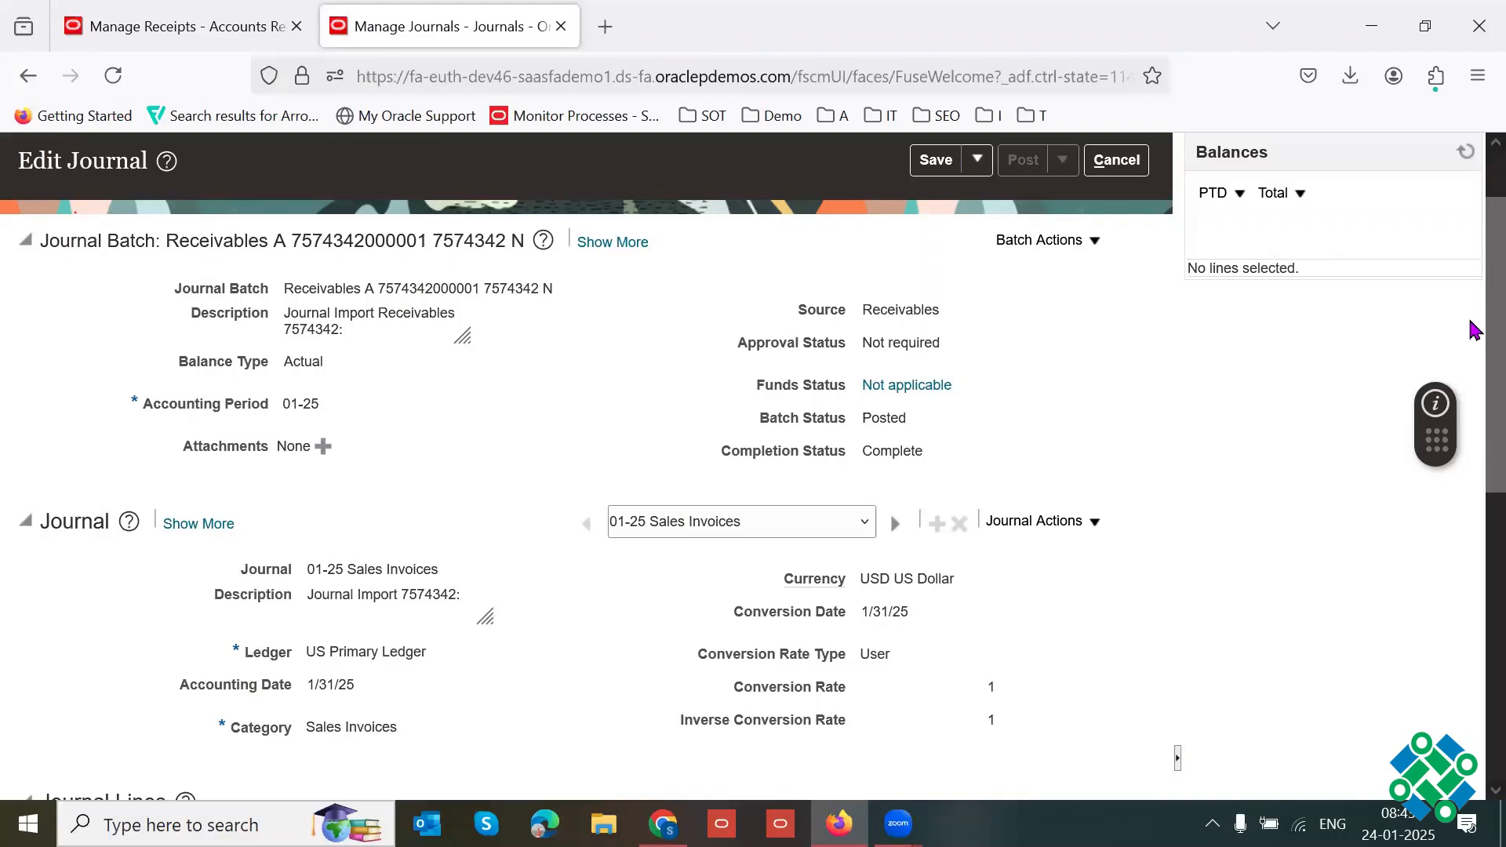
{"action": "left_click_drag", "start_coordinate": [1473, 348], "coordinate": [1473, 594]}
{"action": "scroll", "coordinate": [1474, 594], "scroll_direction": "down", "scroll_amount": 1}
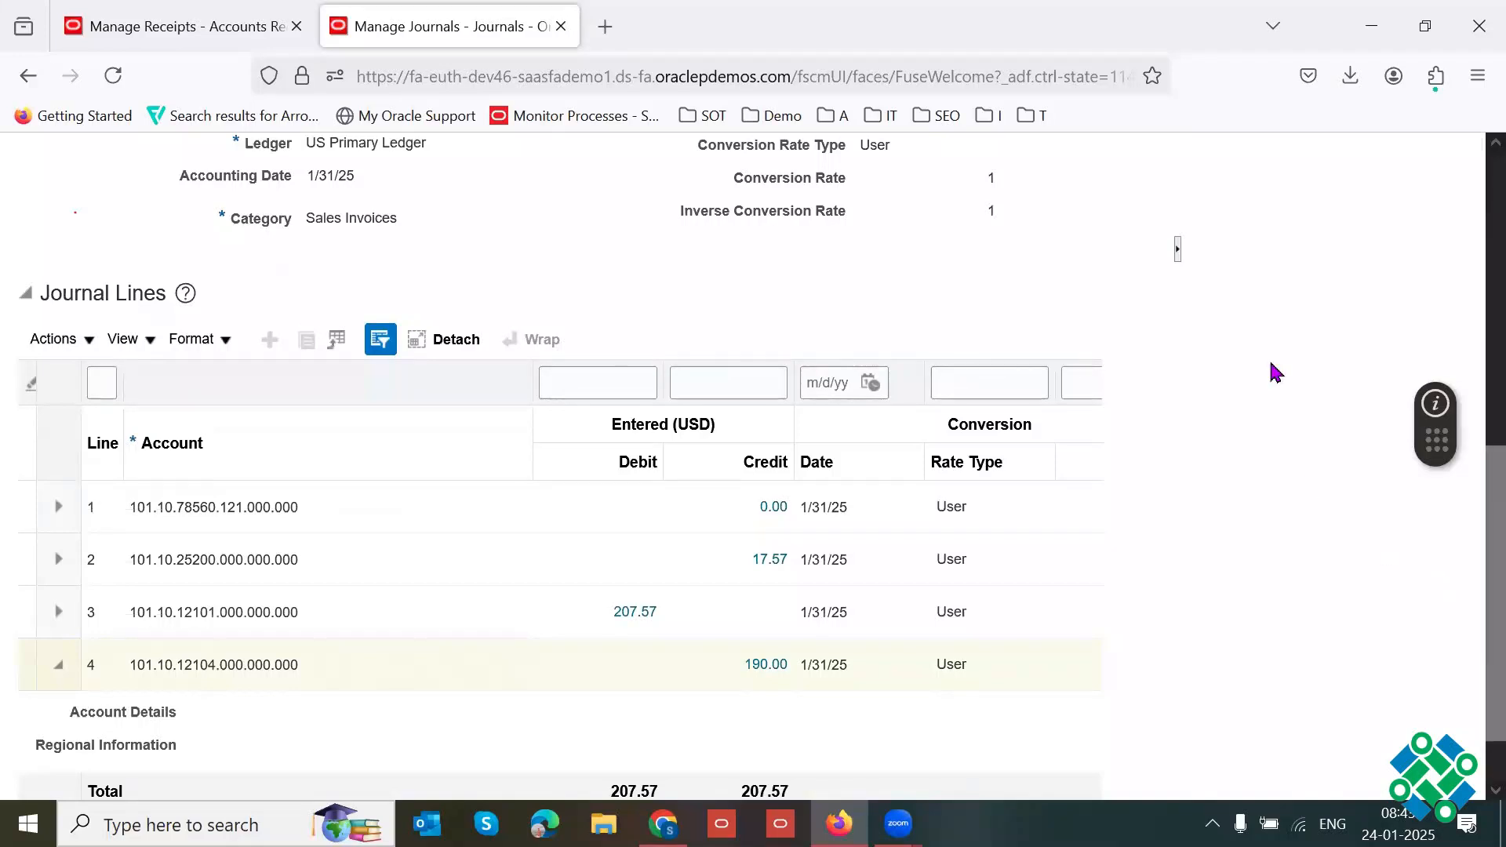
{"action": "key", "text": "F11"}
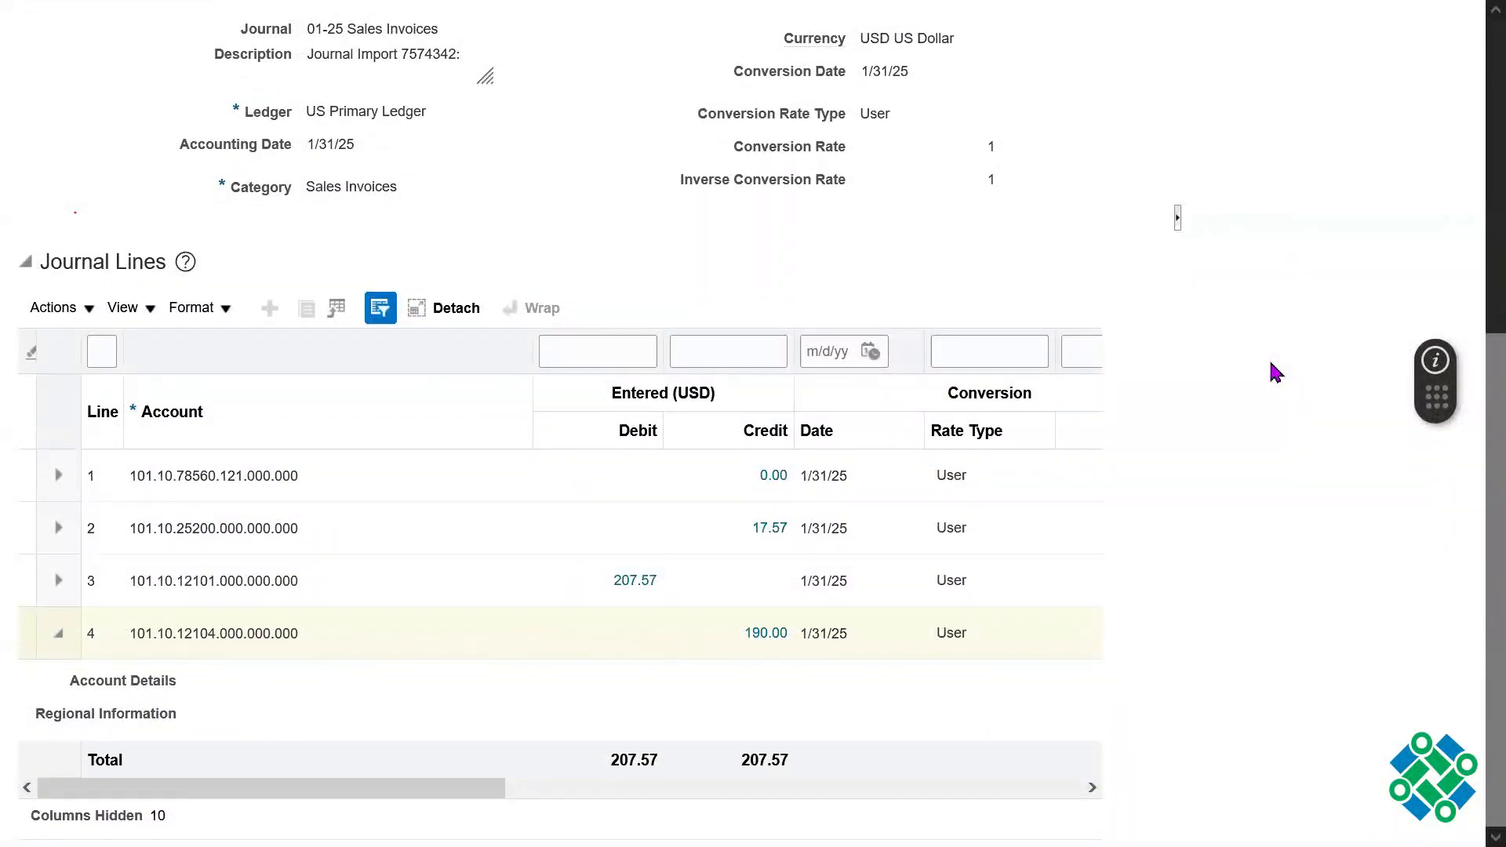
{"action": "left_click_drag", "start_coordinate": [1471, 470], "coordinate": [1472, 279]}
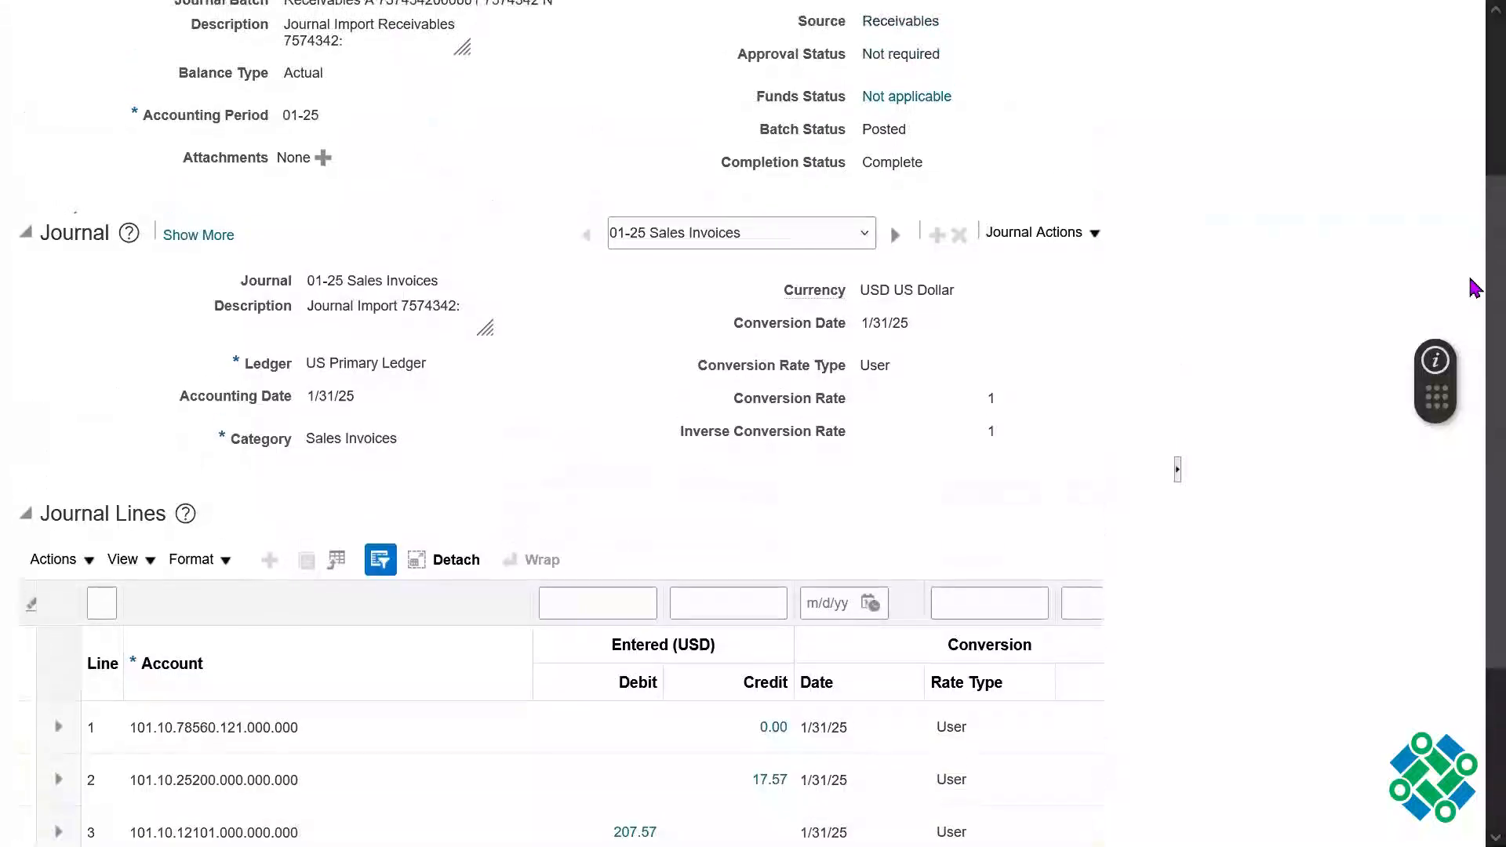
{"action": "scroll", "coordinate": [1472, 281], "scroll_direction": "up", "scroll_amount": 2}
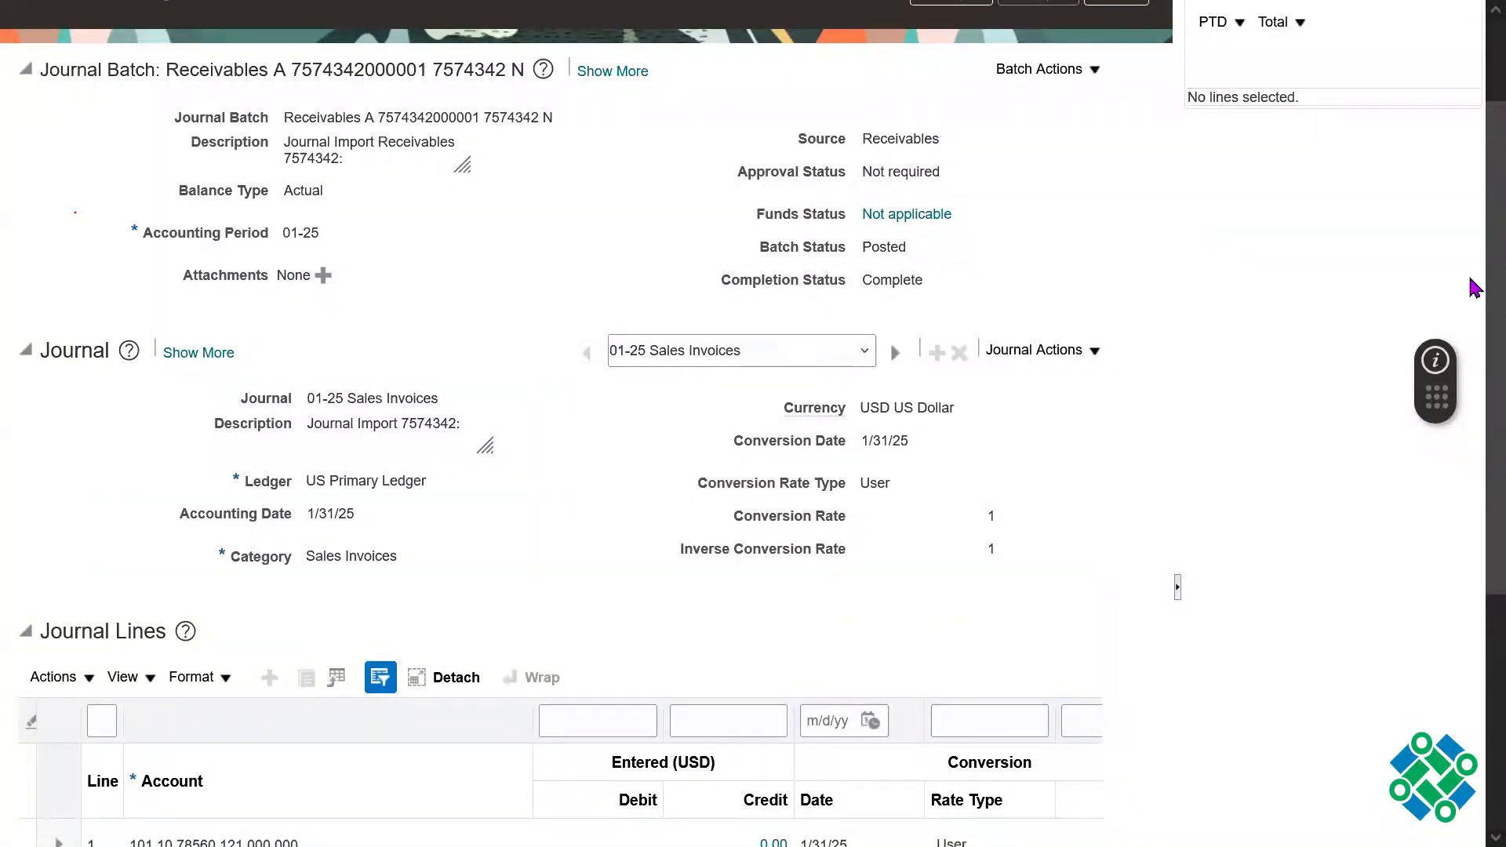
{"action": "scroll", "coordinate": [1475, 259], "scroll_direction": "up", "scroll_amount": 2}
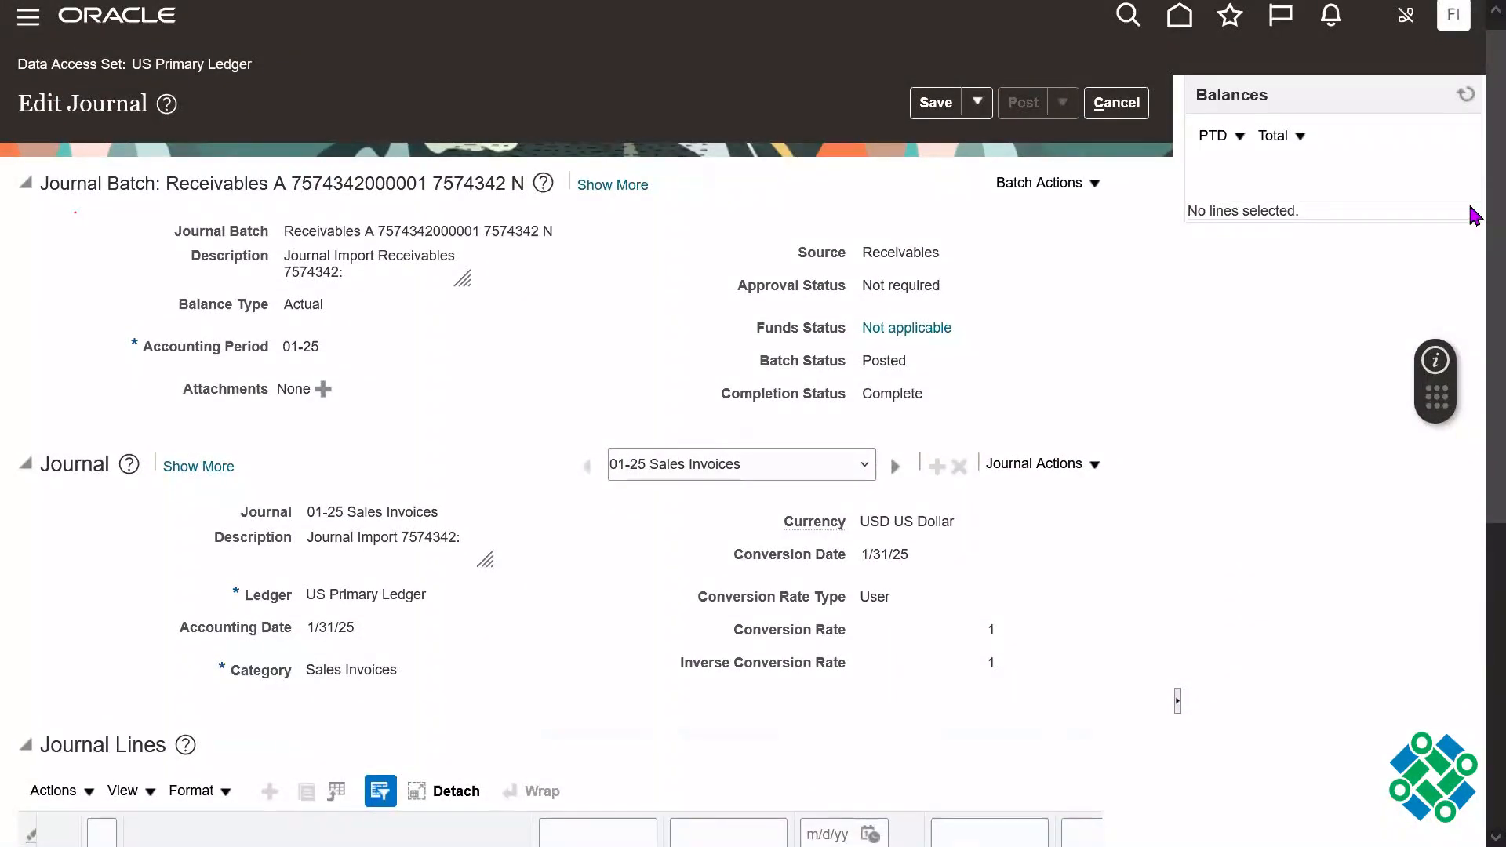
{"action": "scroll", "coordinate": [1473, 326], "scroll_direction": "down", "scroll_amount": 5}
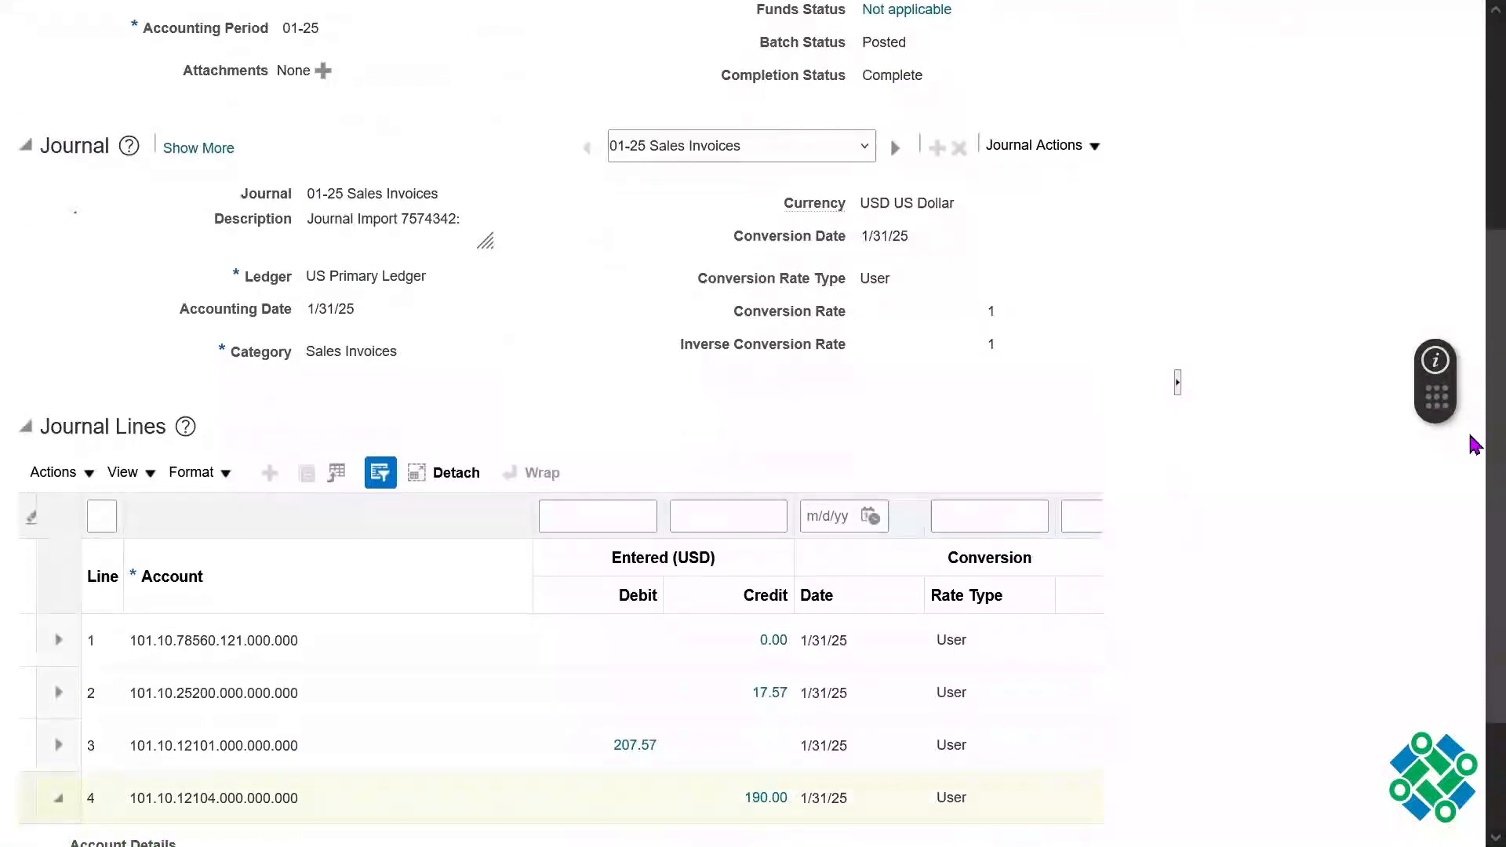
{"action": "scroll", "coordinate": [1475, 445], "scroll_direction": "up", "scroll_amount": 5}
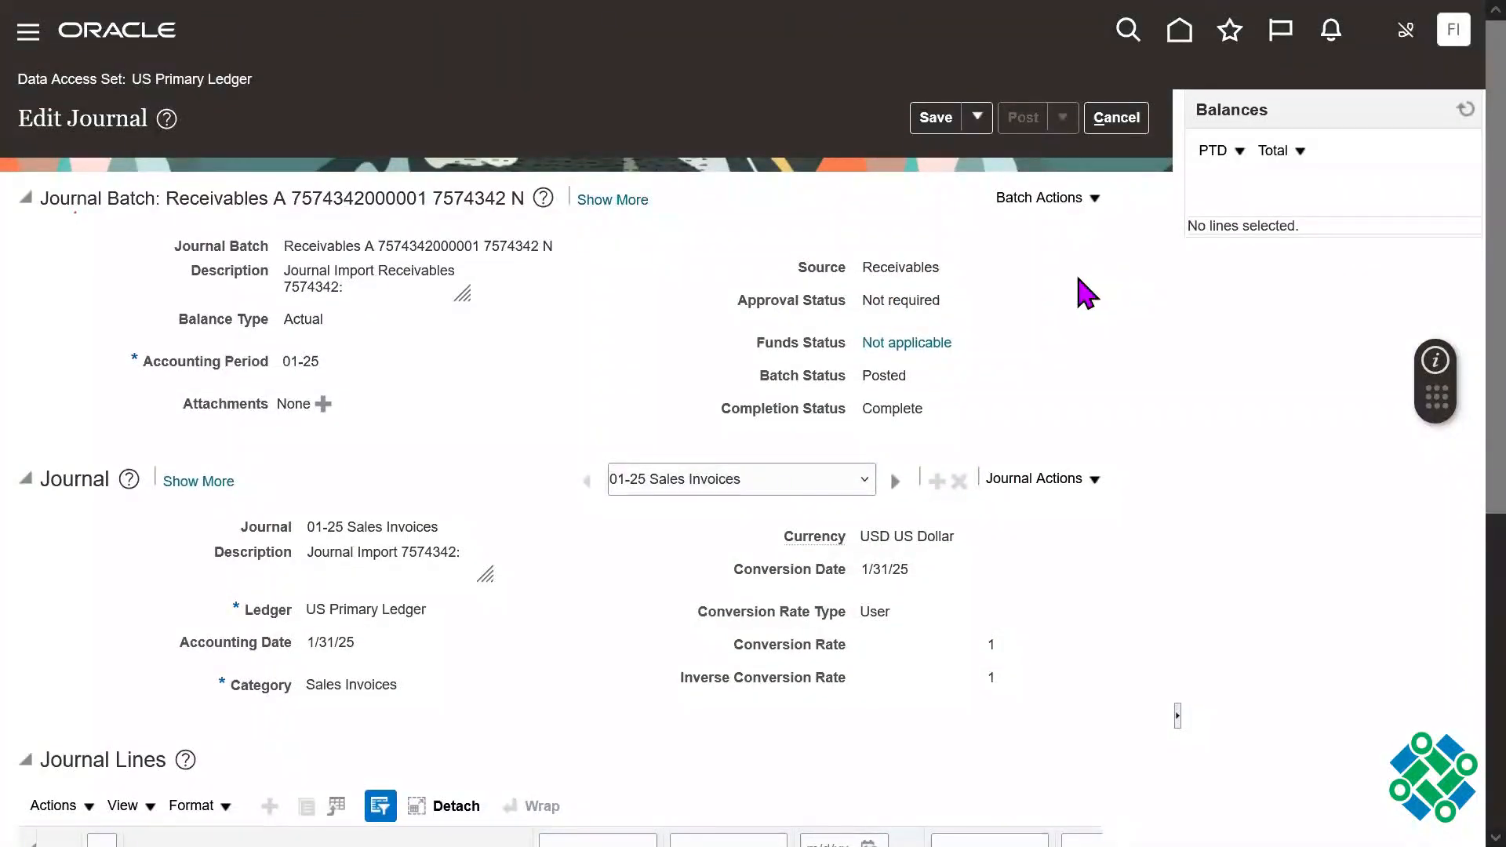
Step: Leave full screen, return to the other browser tab's home page and go to Manage Transactions under Receivables
{"action": "key", "text": "F11"}
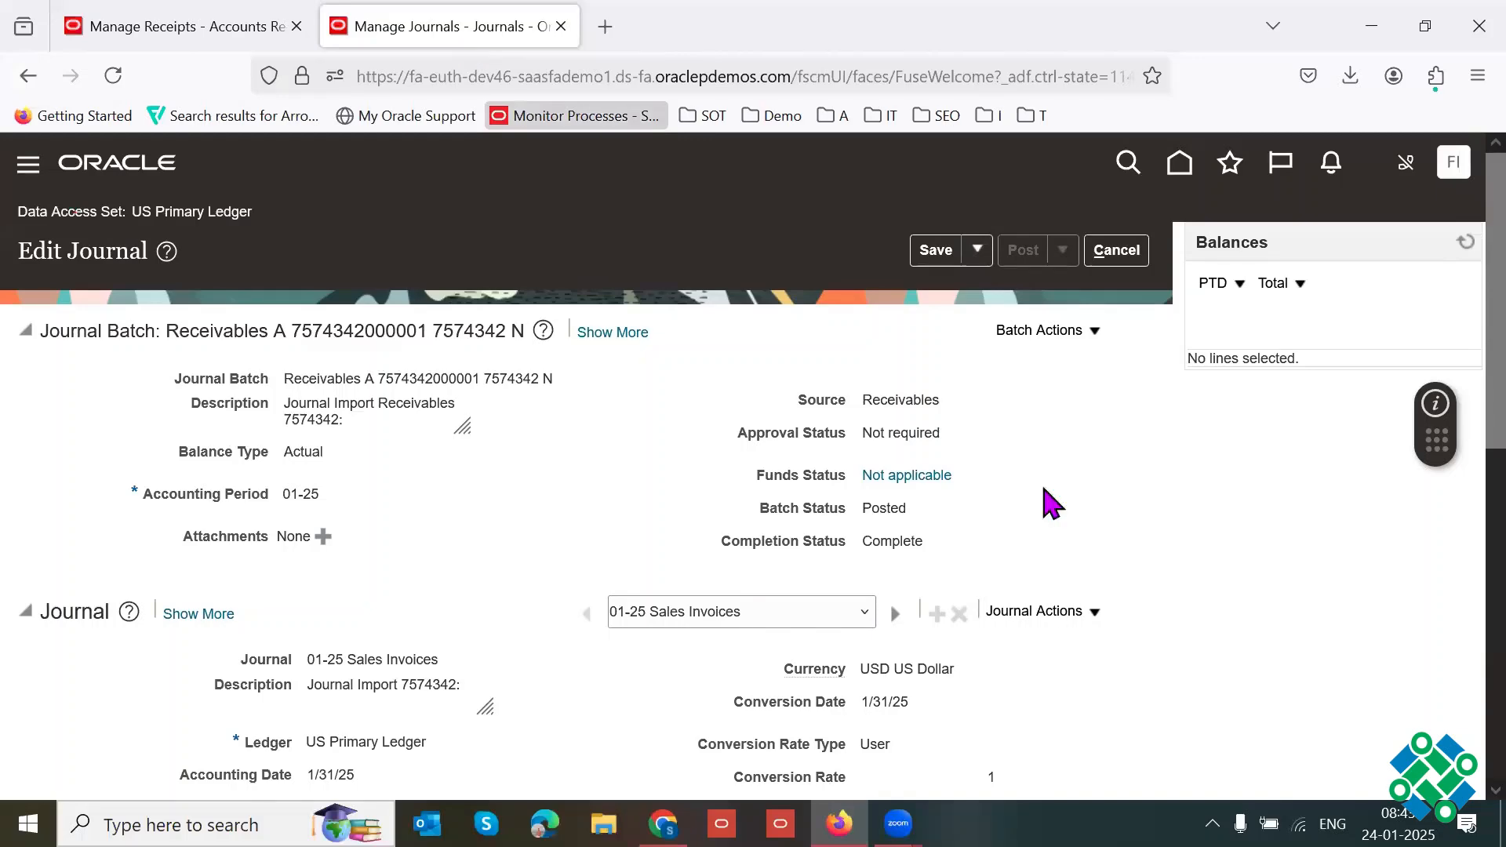
{"action": "key", "text": "ctrl+shift+Tab"}
{"action": "left_click", "coordinate": [1182, 164]}
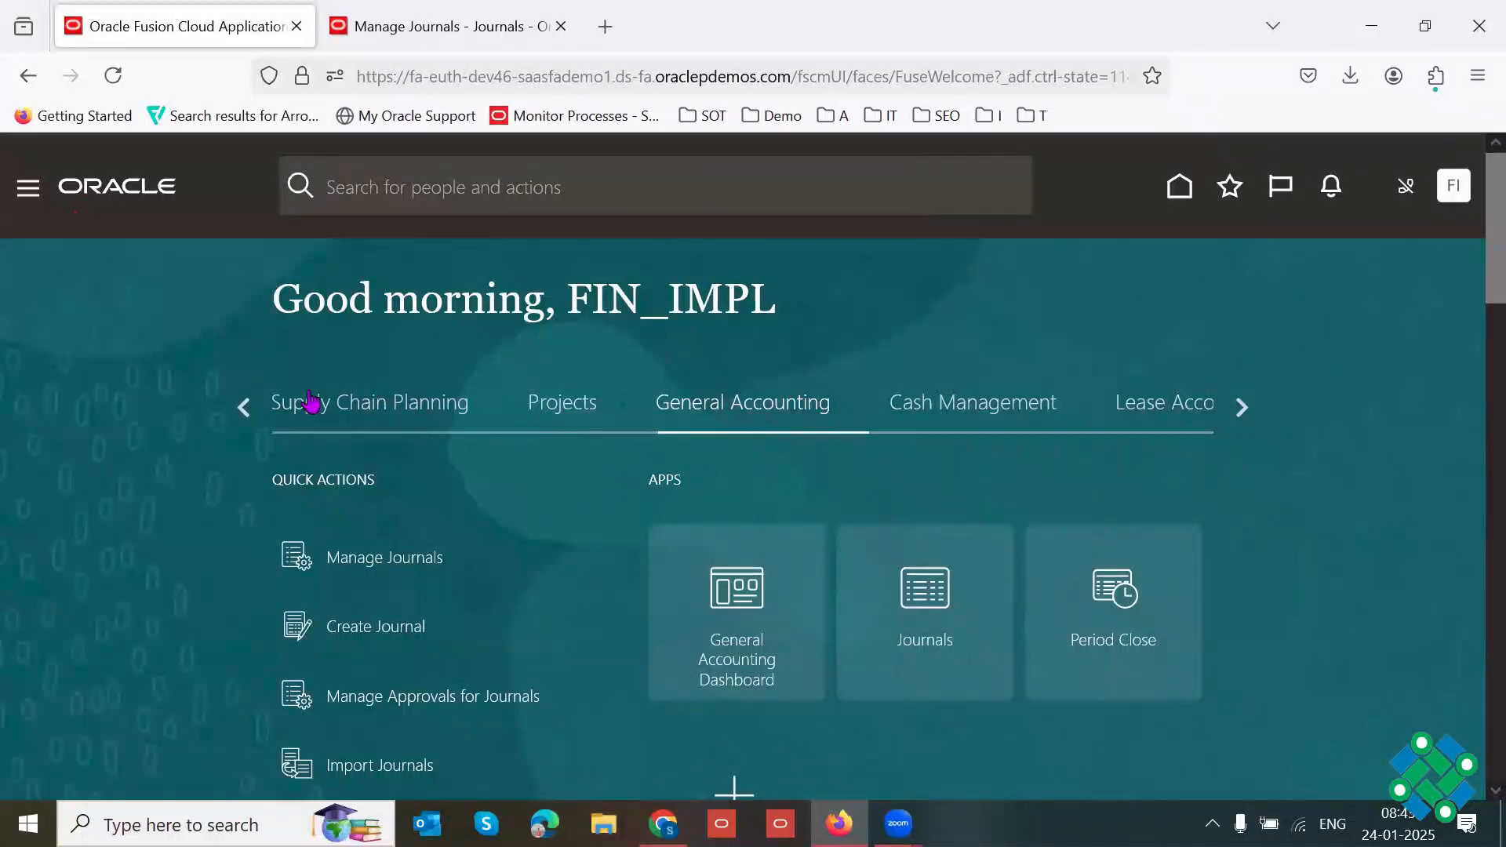
{"action": "left_click", "coordinate": [244, 407]}
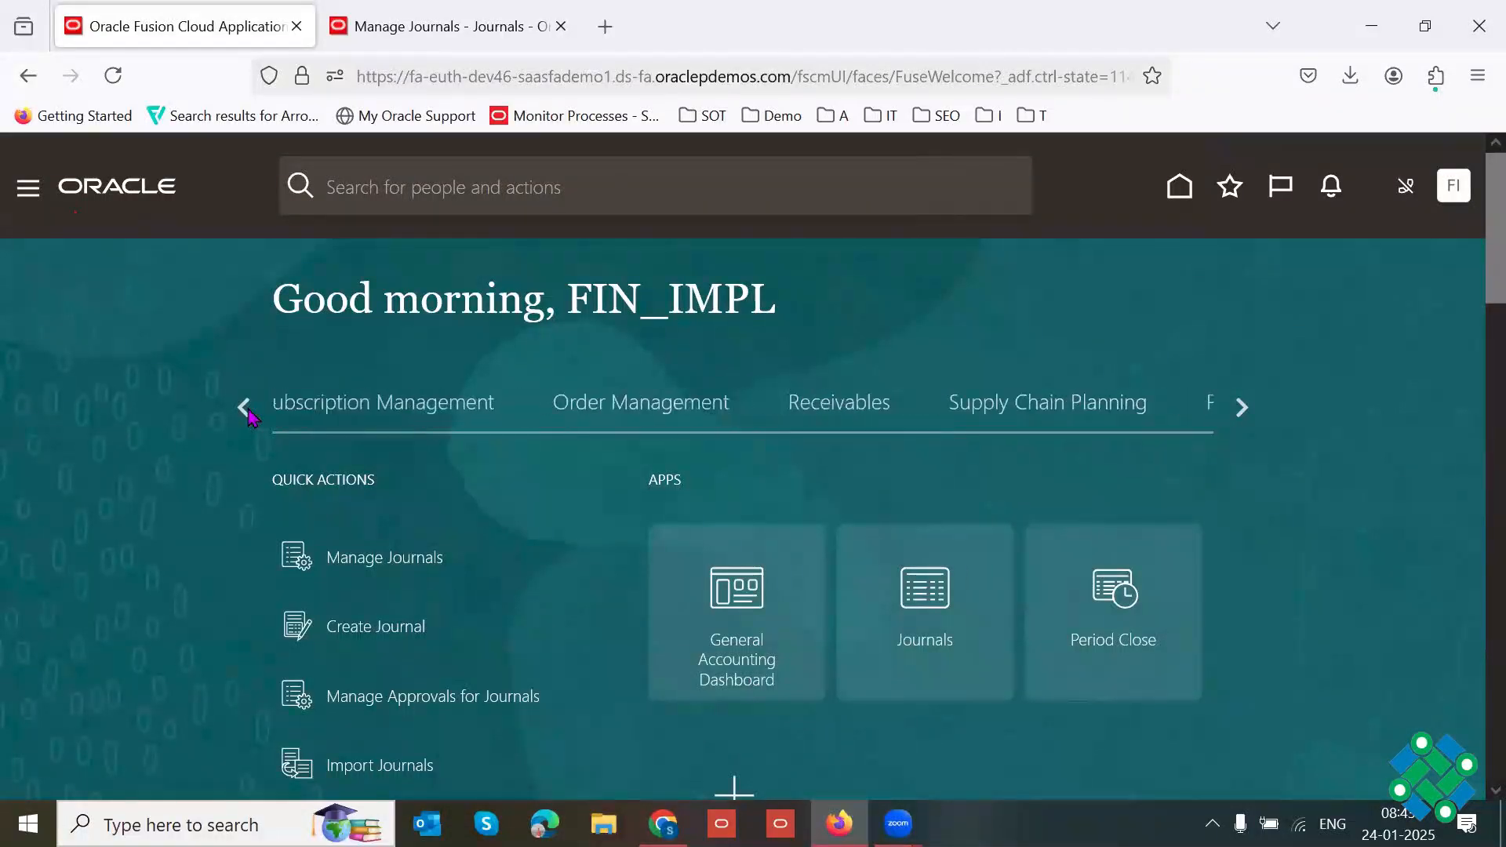
{"action": "left_click", "coordinate": [851, 404]}
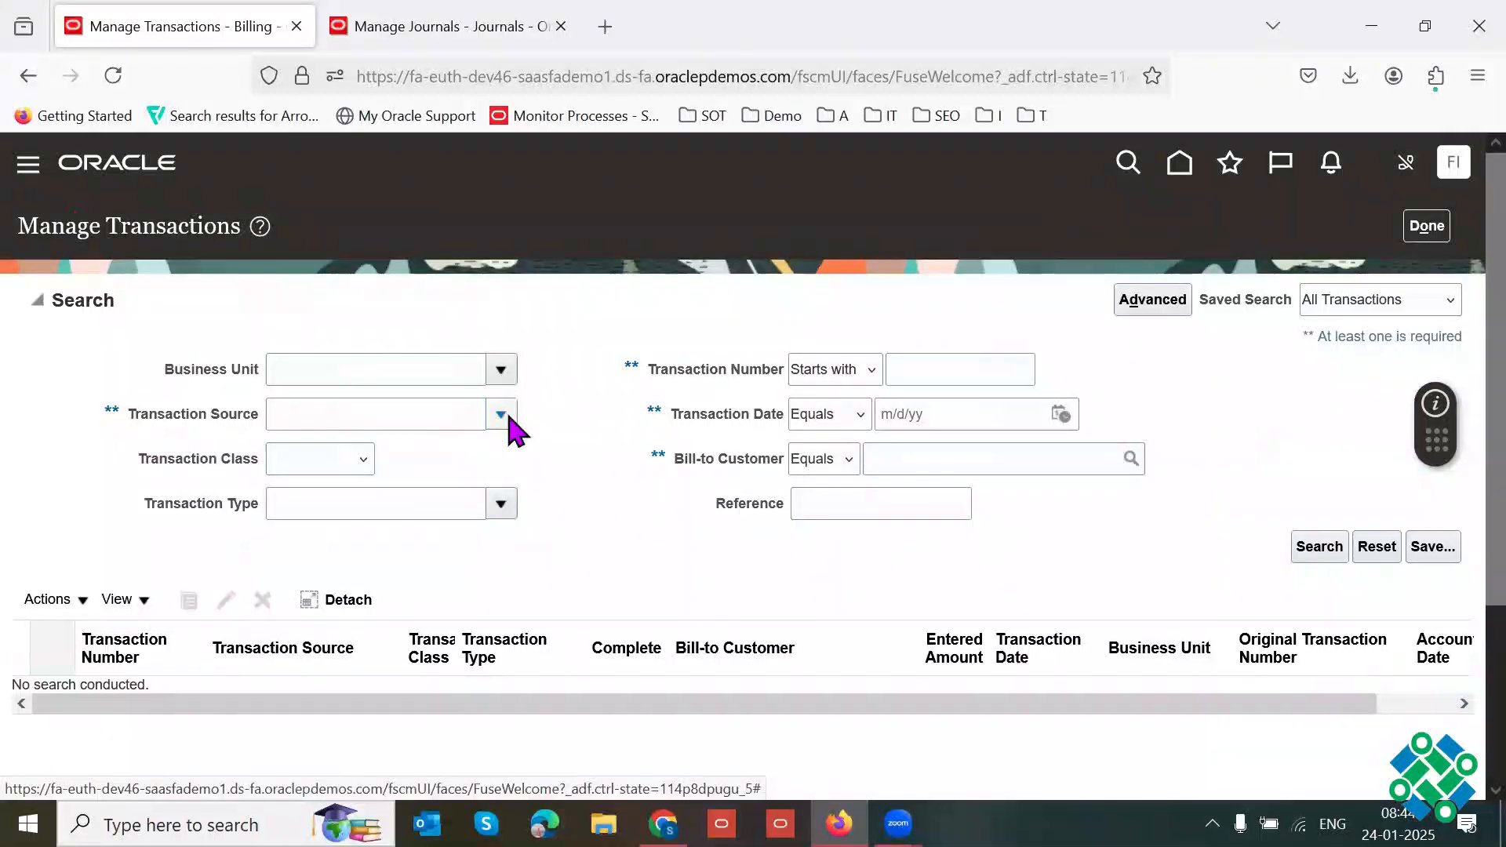
Step: Search transactions in full screen by the source Distributed Order Orchestration, with the sales order number as the reference
{"action": "left_click", "coordinate": [502, 415]}
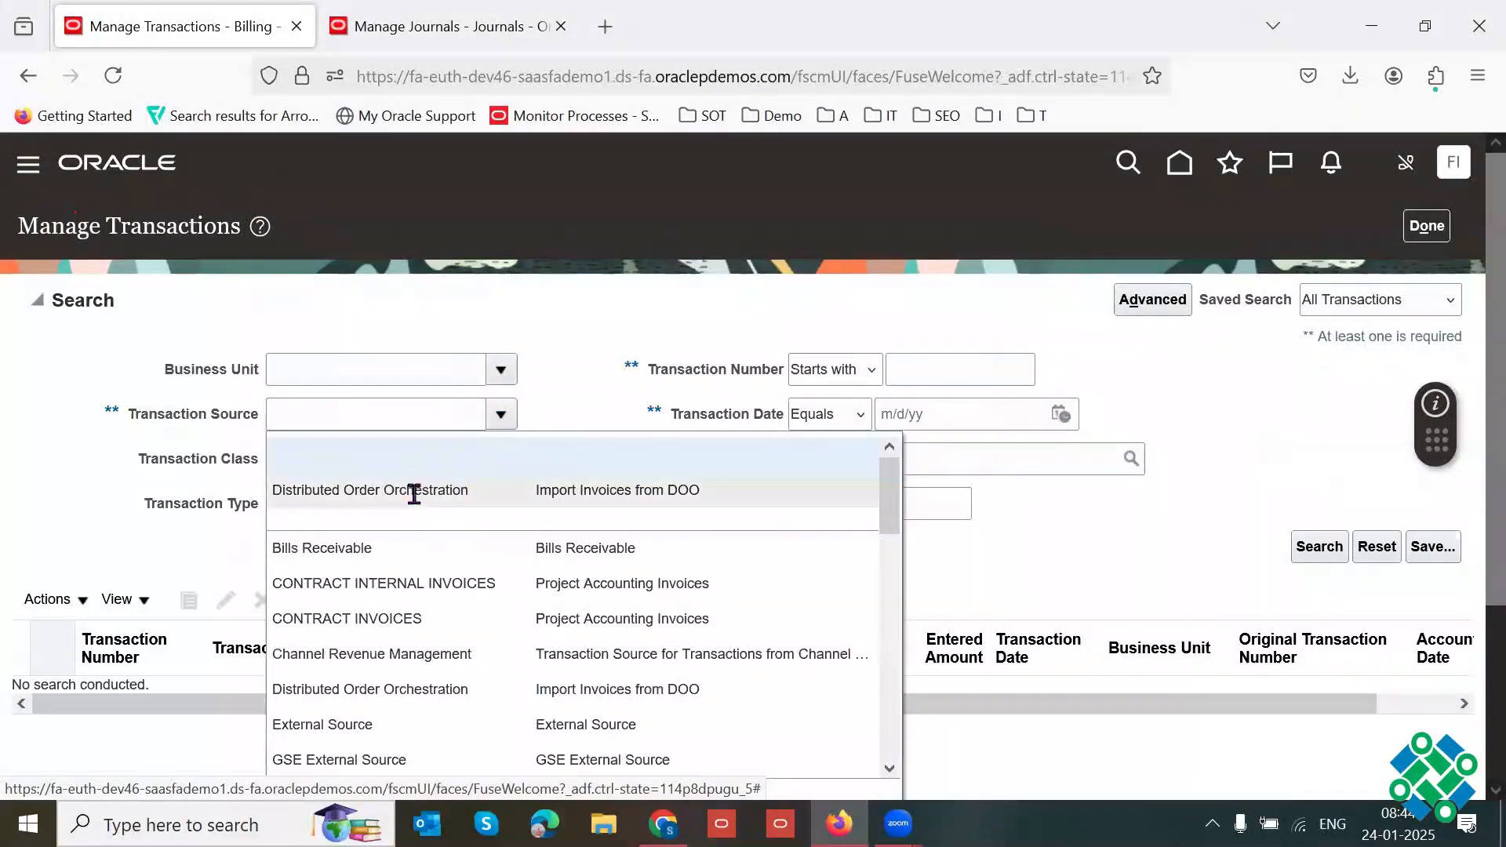
{"action": "left_click", "coordinate": [673, 493]}
{"action": "key", "text": "F11"}
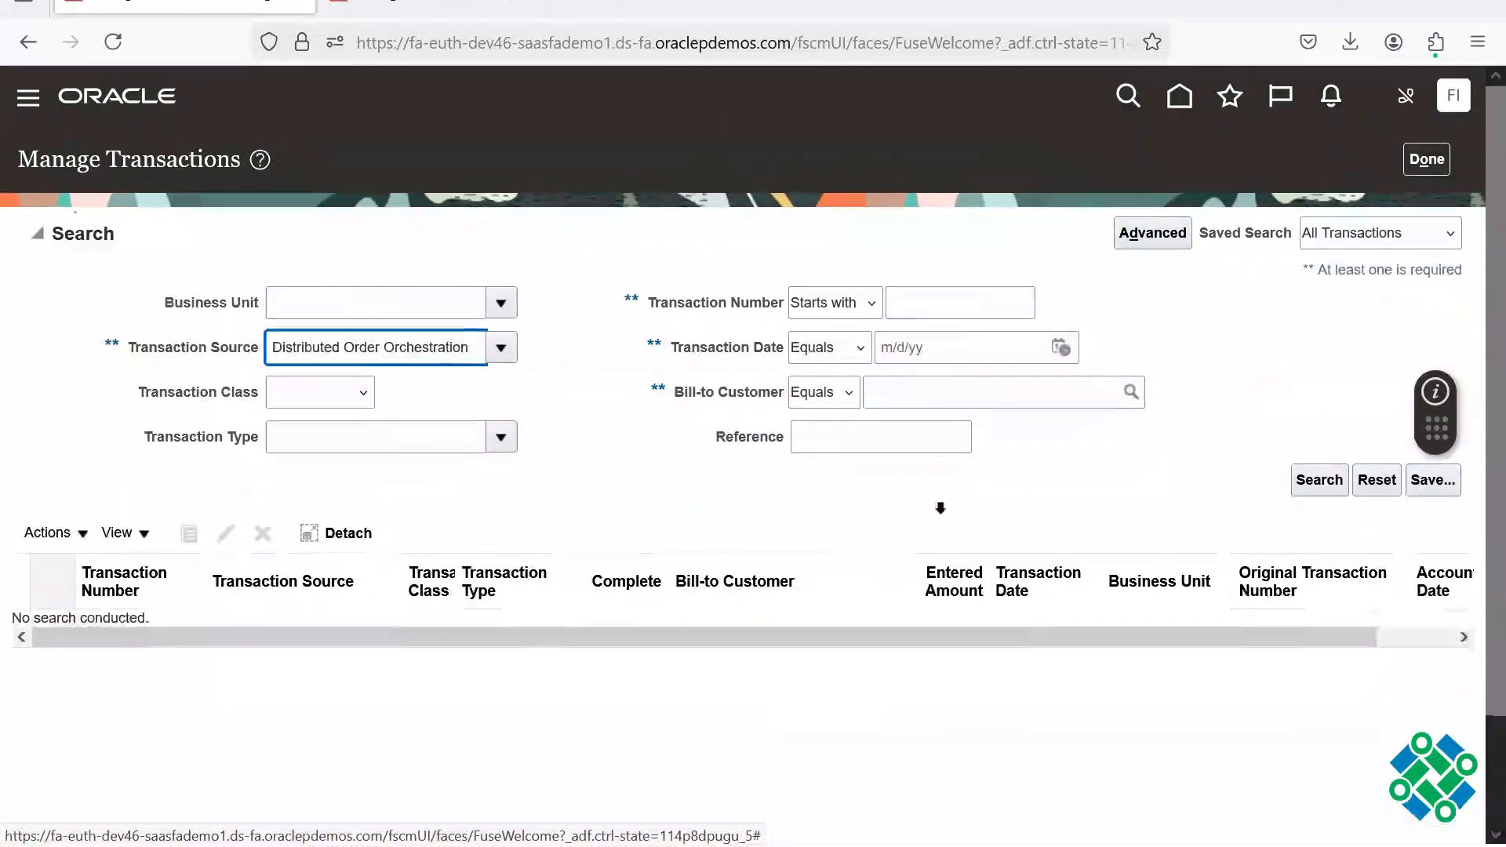
{"action": "left_click", "coordinate": [824, 377]}
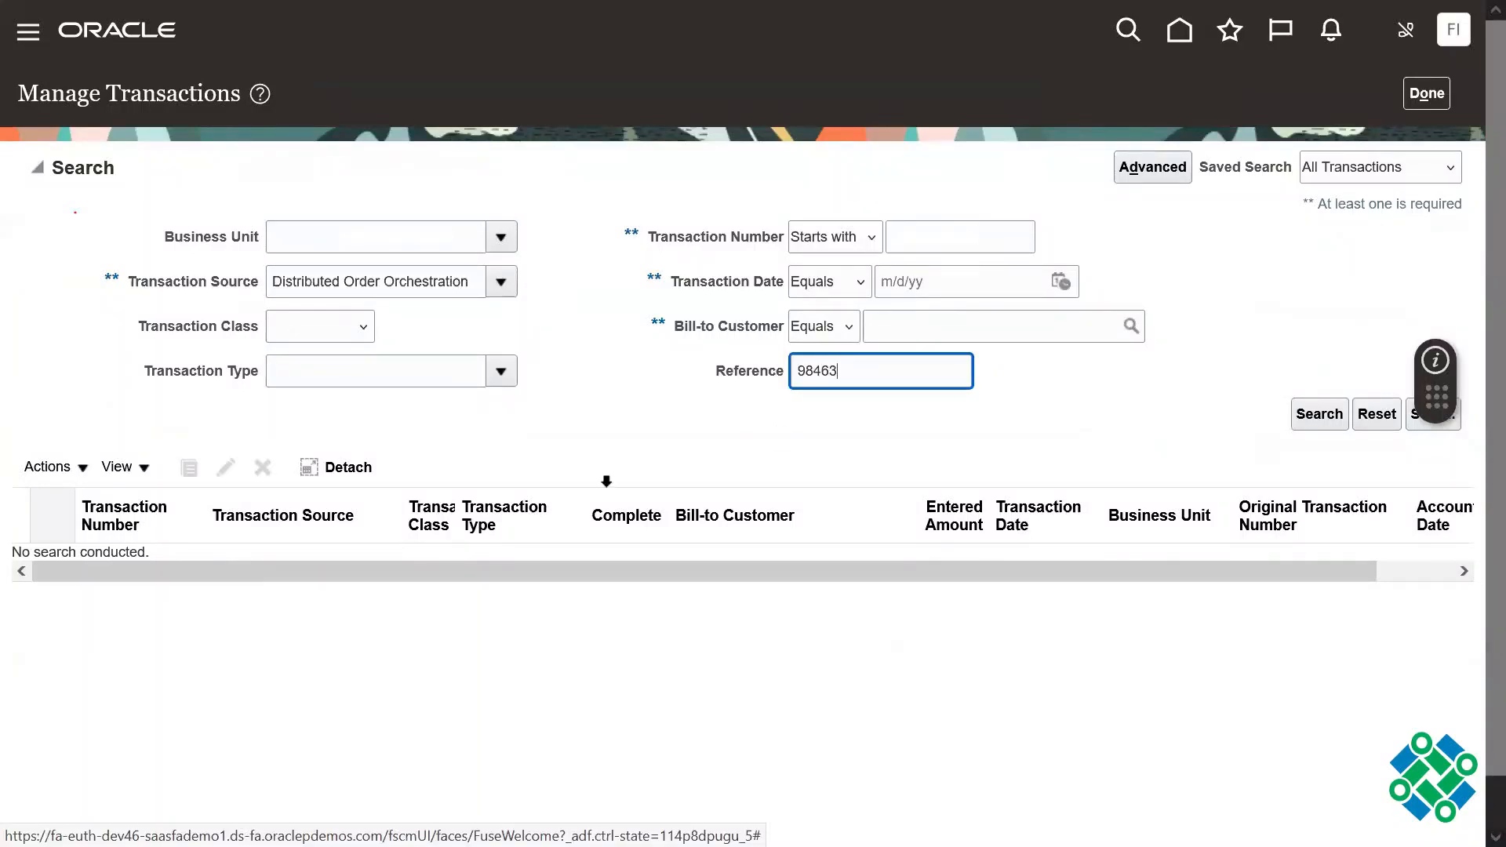
{"action": "key", "text": "Return"}
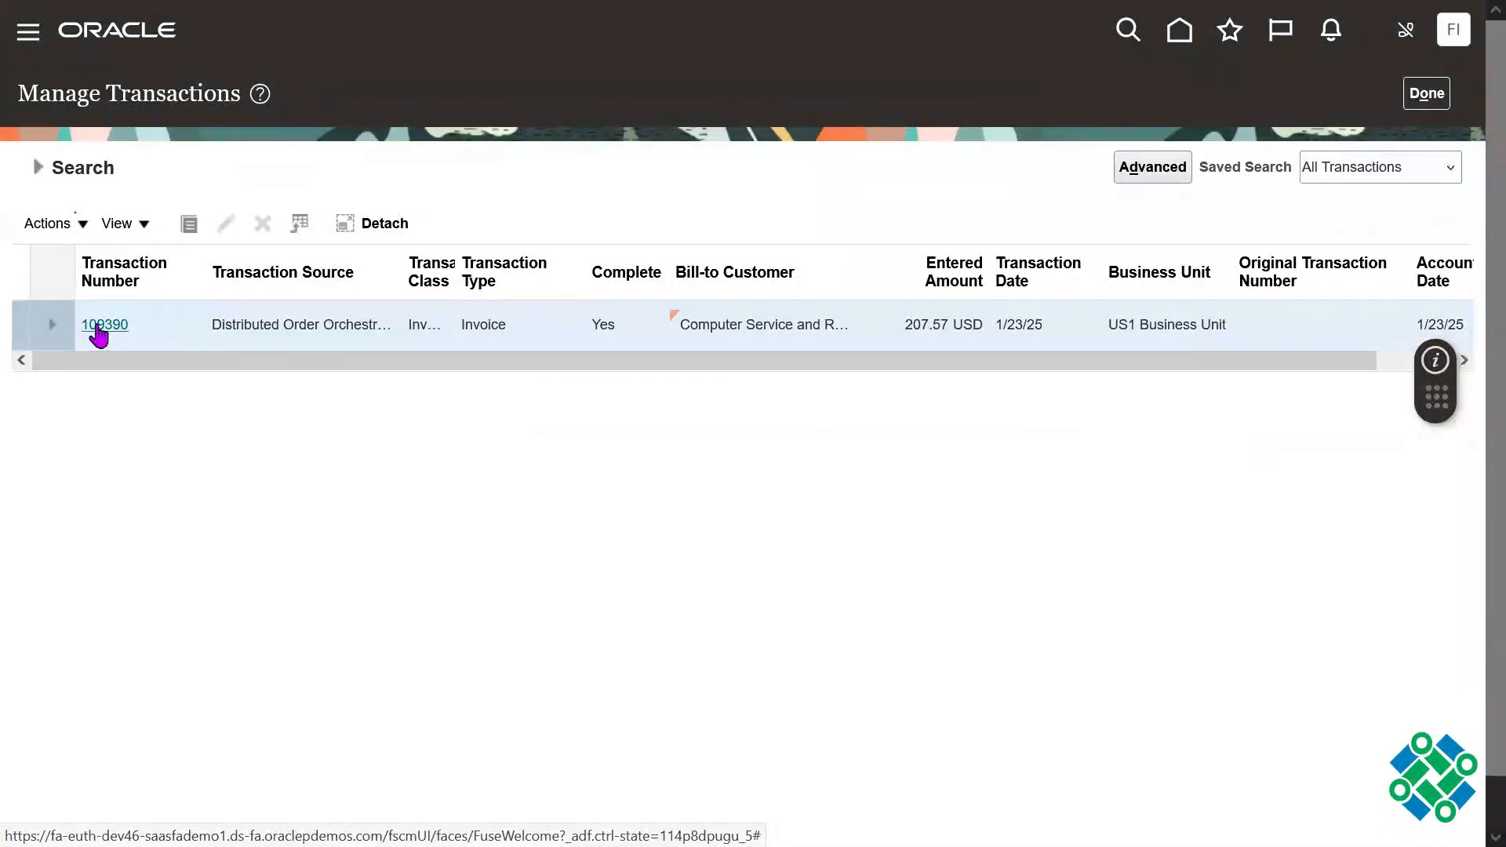
Step: Open the found invoice, expand its general information and show its payment details
{"action": "left_click", "coordinate": [102, 325]}
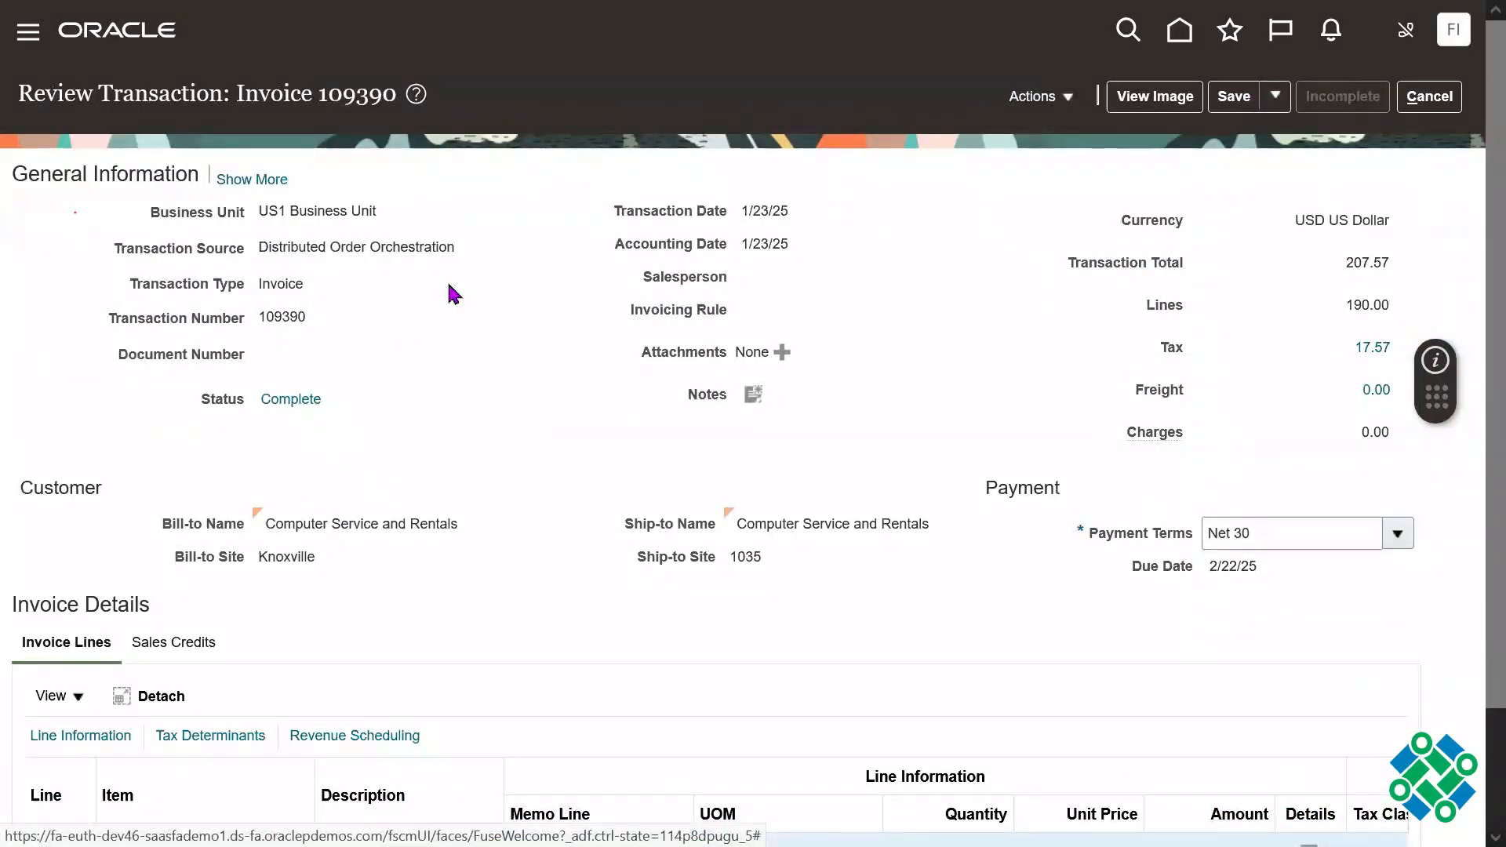
{"action": "left_click", "coordinate": [251, 179]}
{"action": "scroll", "coordinate": [524, 522], "scroll_direction": "down", "scroll_amount": 1}
{"action": "left_click", "coordinate": [131, 552]}
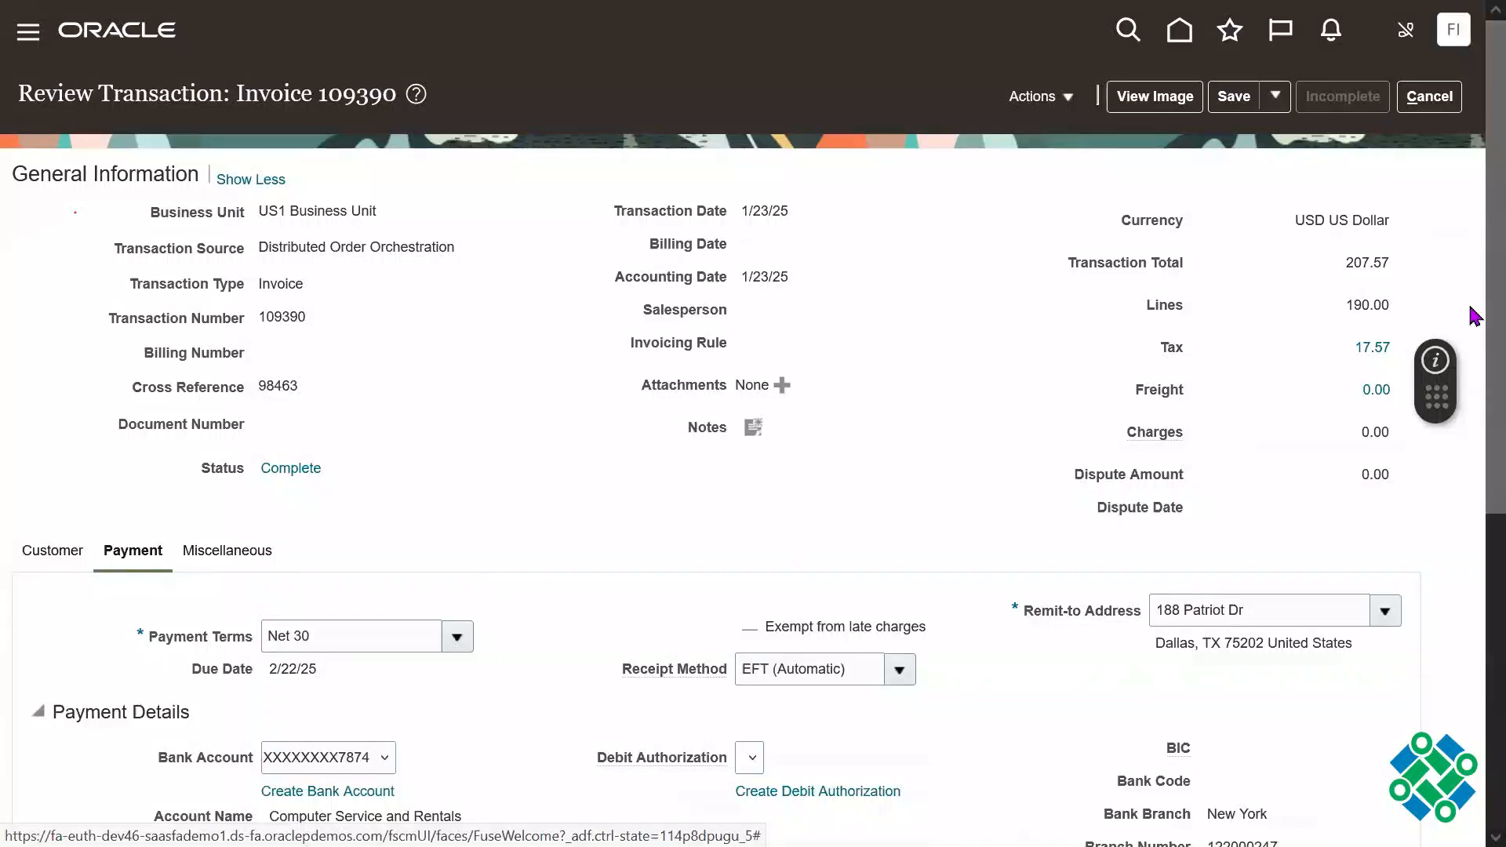
Step: Open the details of the first invoice line, the 19" Widescreen LCD Monitor
{"action": "scroll", "coordinate": [1473, 435], "scroll_direction": "down", "scroll_amount": 5}
{"action": "scroll", "coordinate": [1471, 628], "scroll_direction": "down", "scroll_amount": 2}
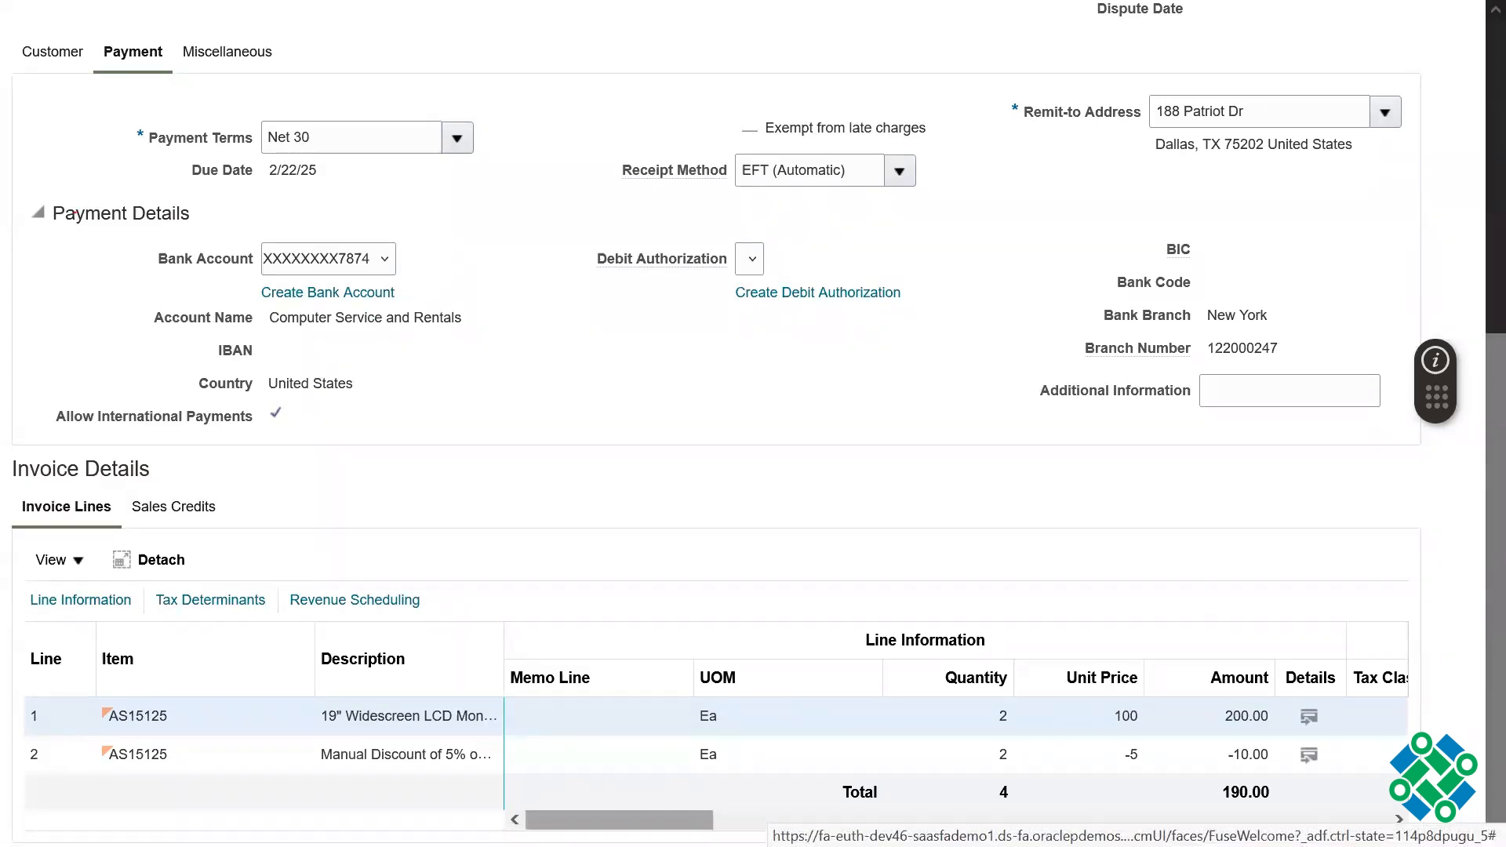
{"action": "left_click_drag", "start_coordinate": [620, 820], "coordinate": [704, 820]}
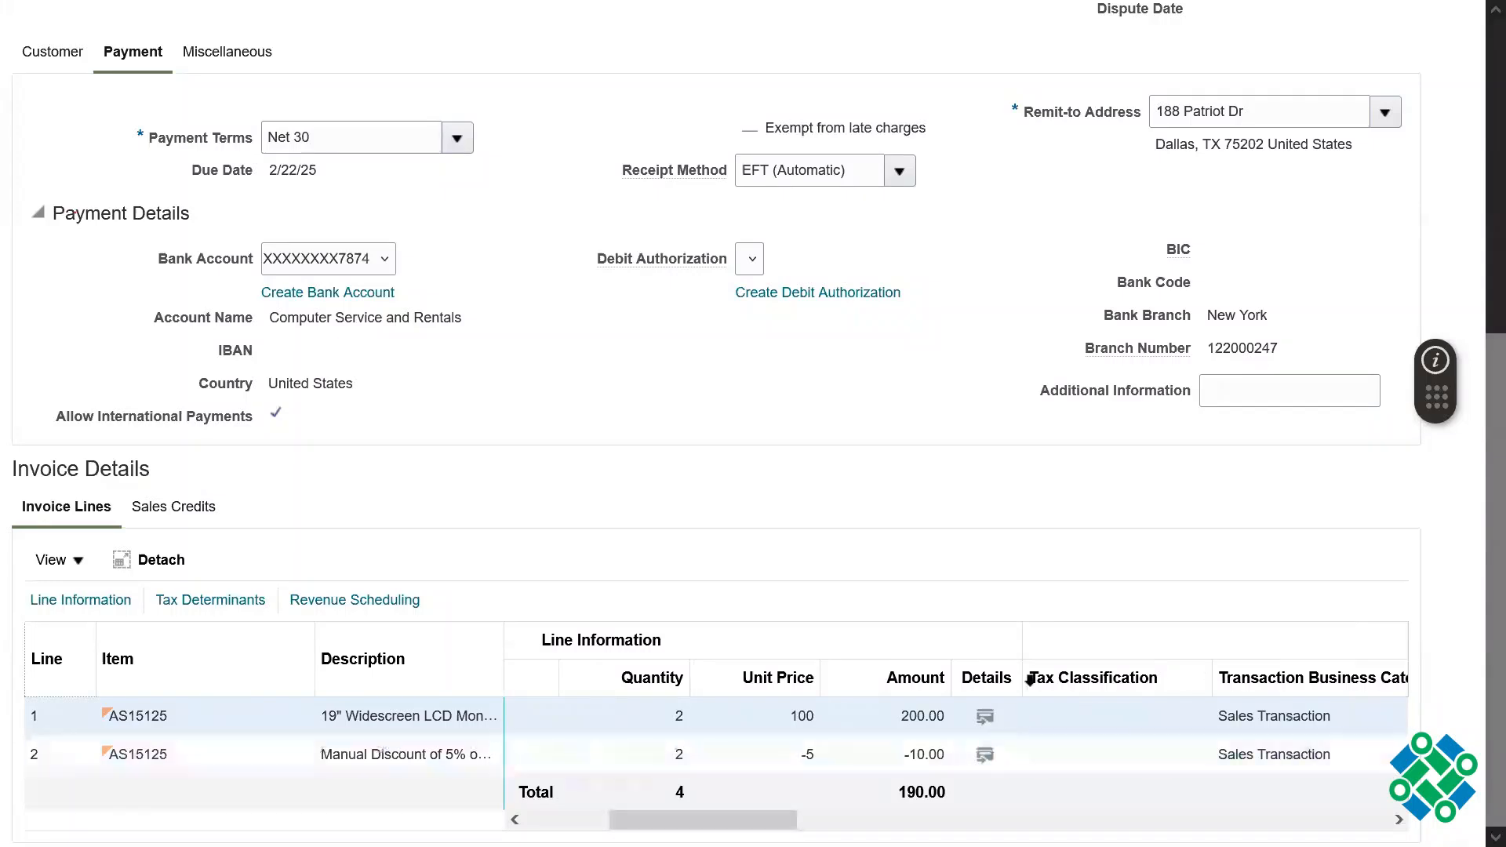
{"action": "left_click", "coordinate": [983, 720]}
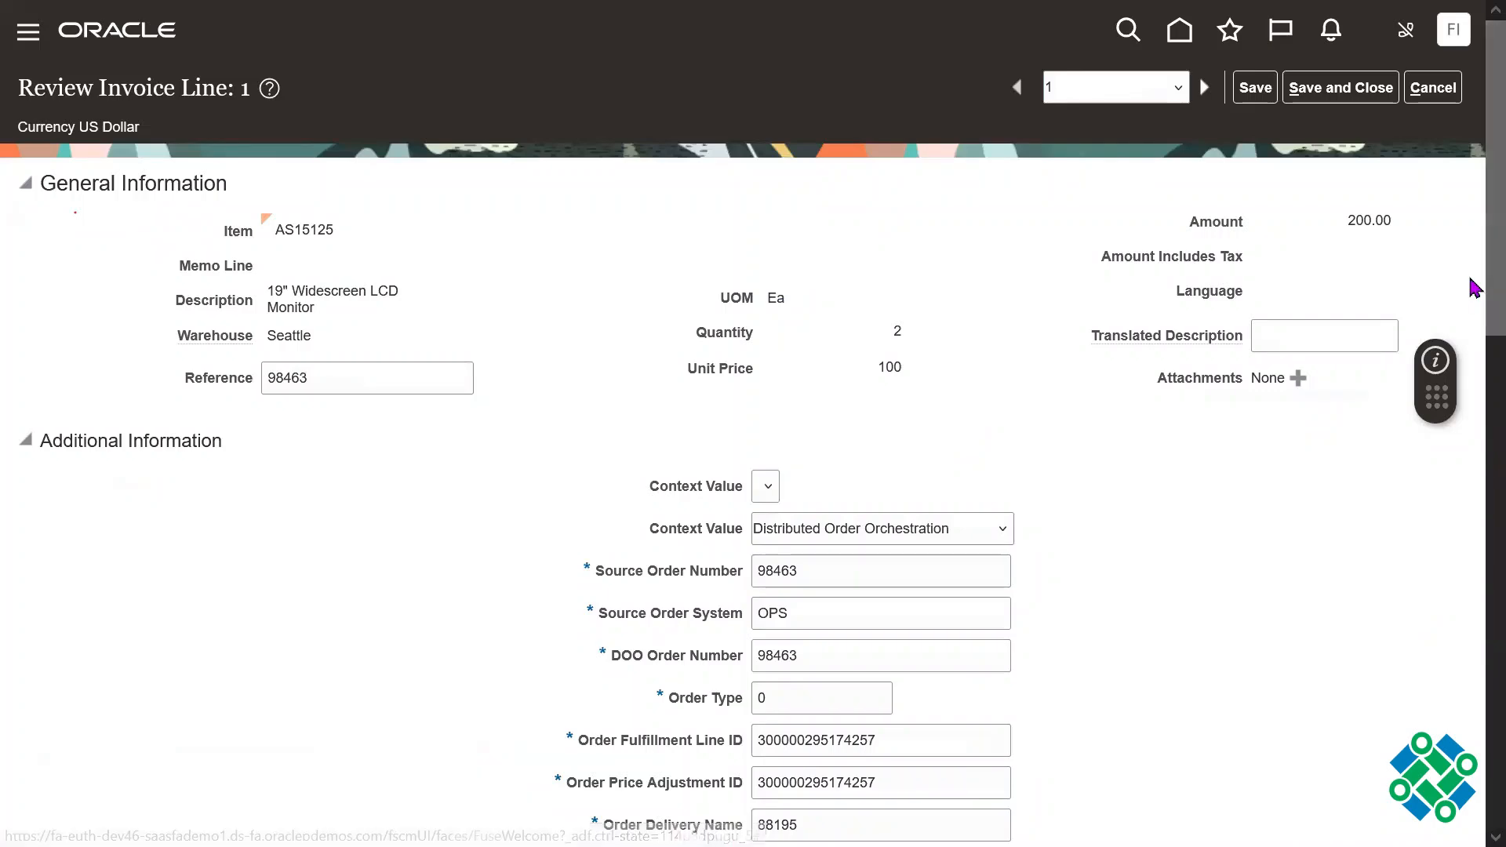
Step: Examine the line's additional information, sales order, shipping and tax determinants, and return to the invoice without saving
{"action": "scroll", "coordinate": [1471, 266], "scroll_direction": "down", "scroll_amount": 5}
{"action": "scroll", "coordinate": [1476, 355], "scroll_direction": "down", "scroll_amount": 5}
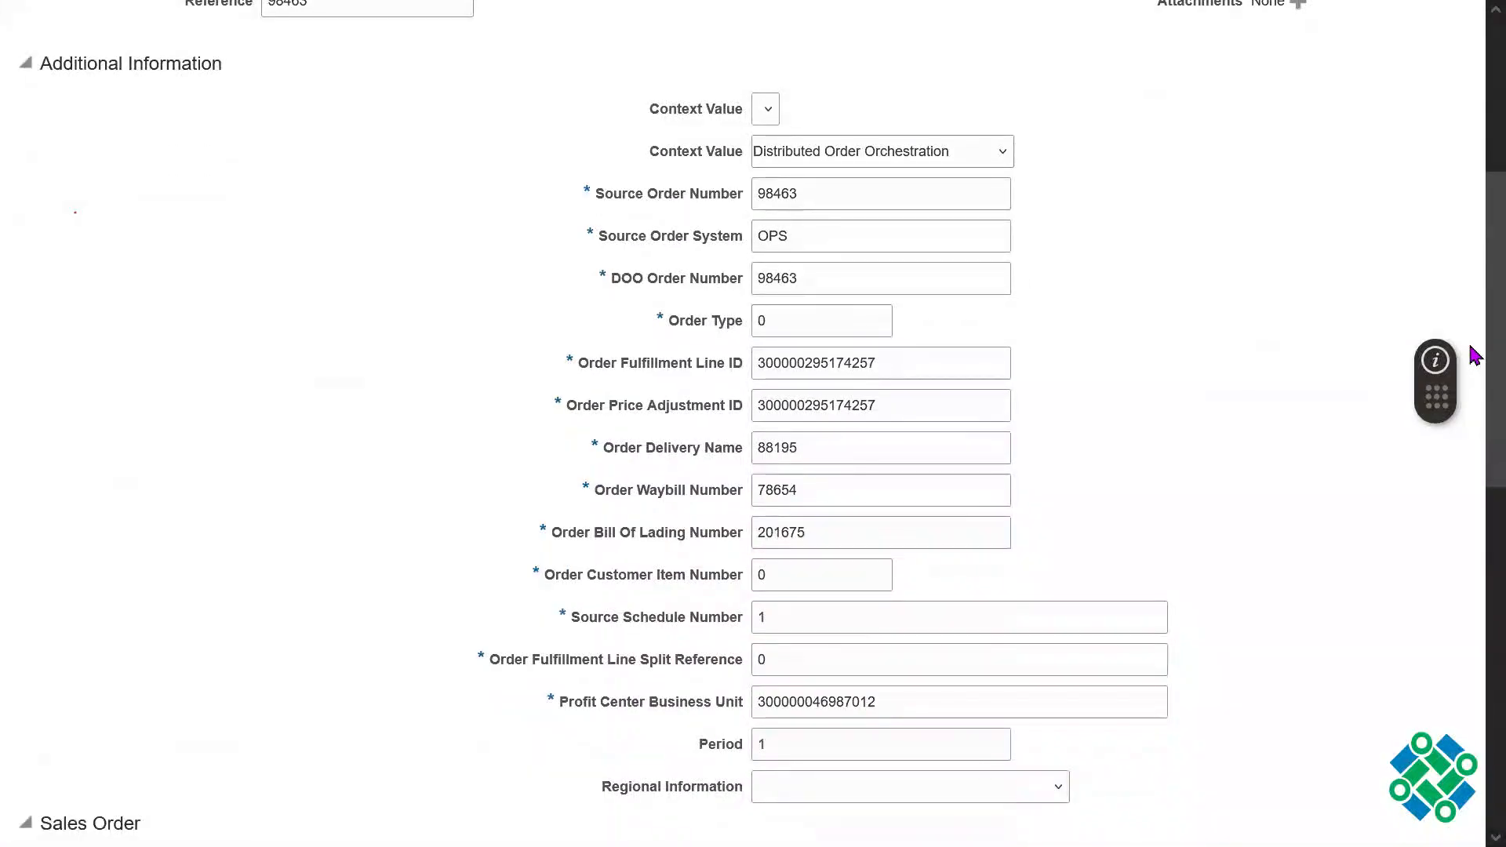
{"action": "scroll", "coordinate": [1475, 552], "scroll_direction": "down", "scroll_amount": 8}
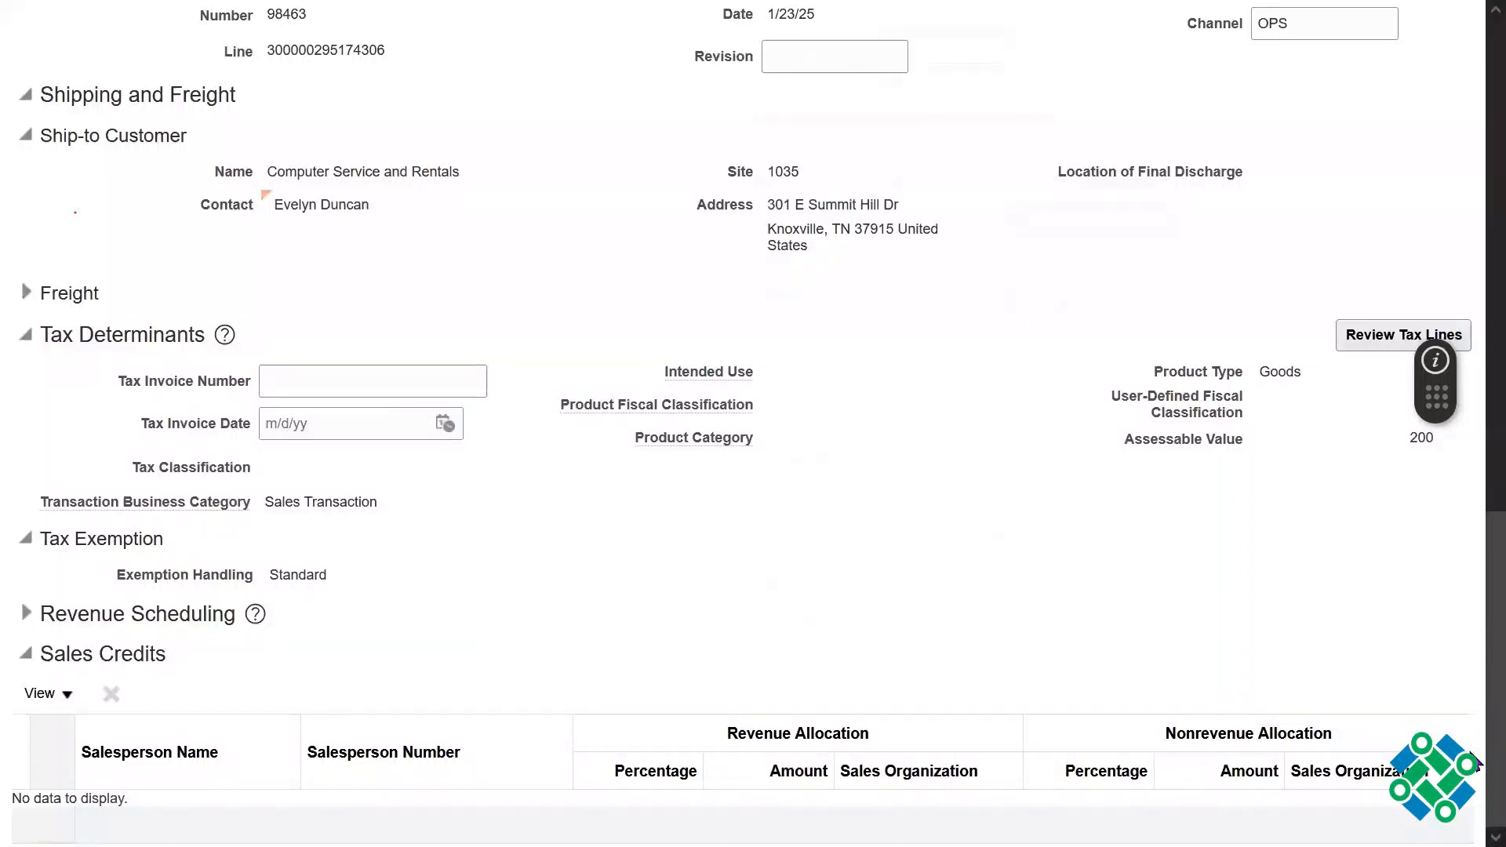
{"action": "scroll", "coordinate": [1475, 614], "scroll_direction": "up", "scroll_amount": 7}
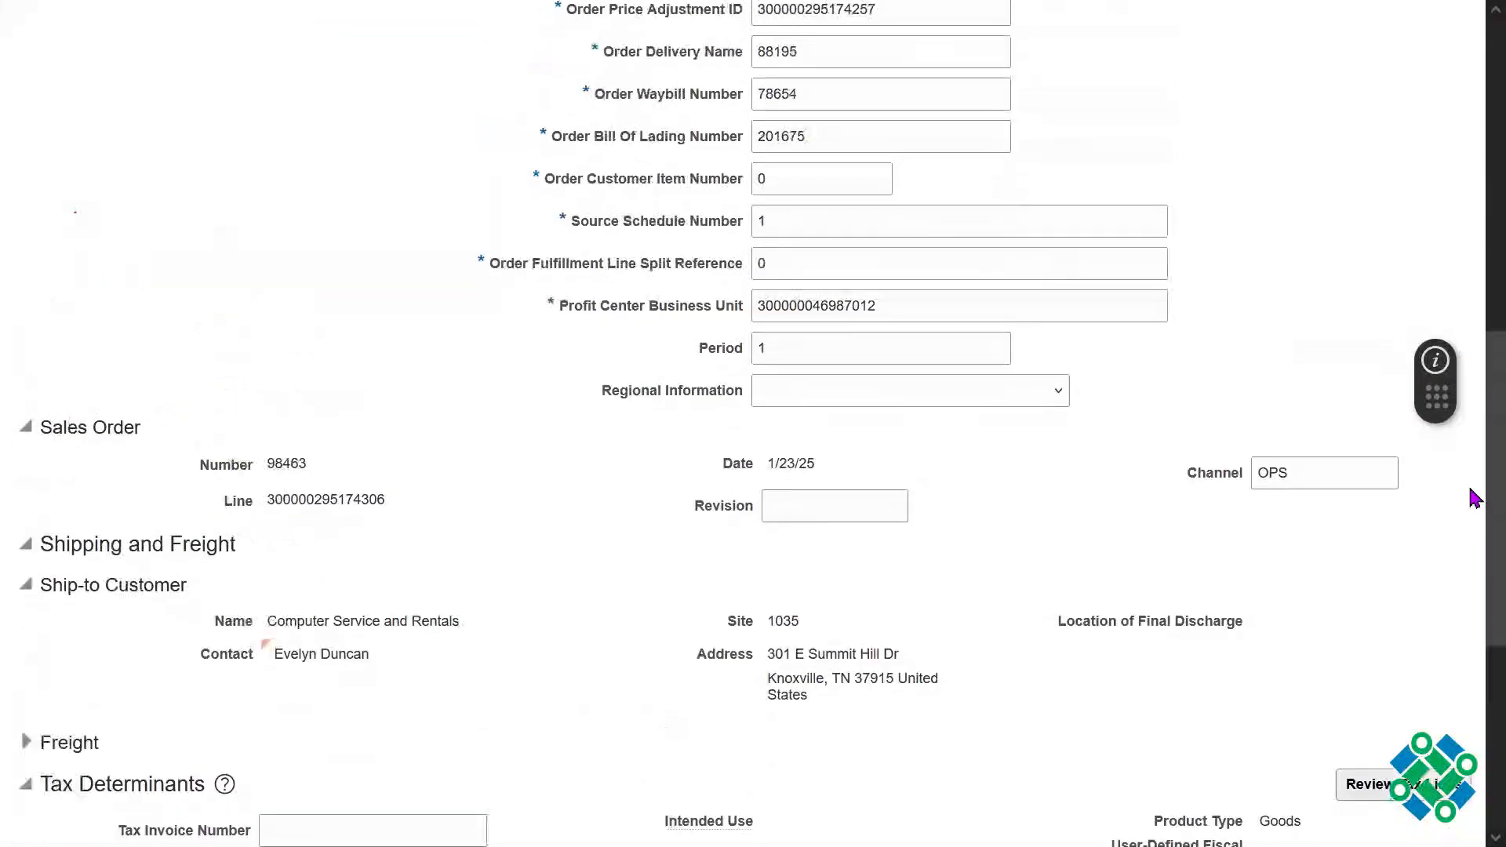
{"action": "scroll", "coordinate": [1475, 433], "scroll_direction": "up", "scroll_amount": 9}
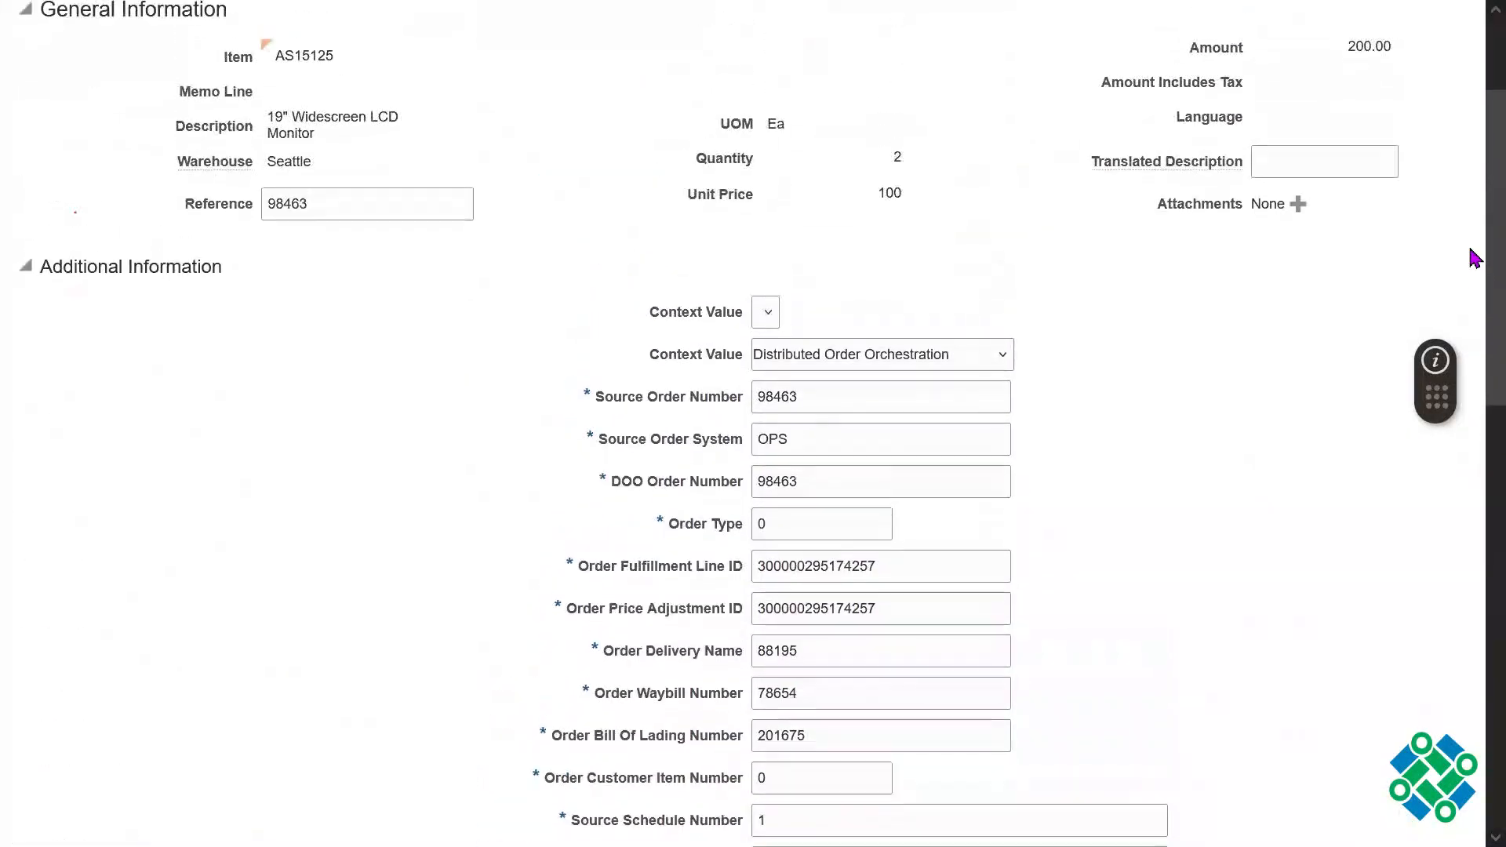
{"action": "scroll", "coordinate": [1475, 243], "scroll_direction": "up", "scroll_amount": 1}
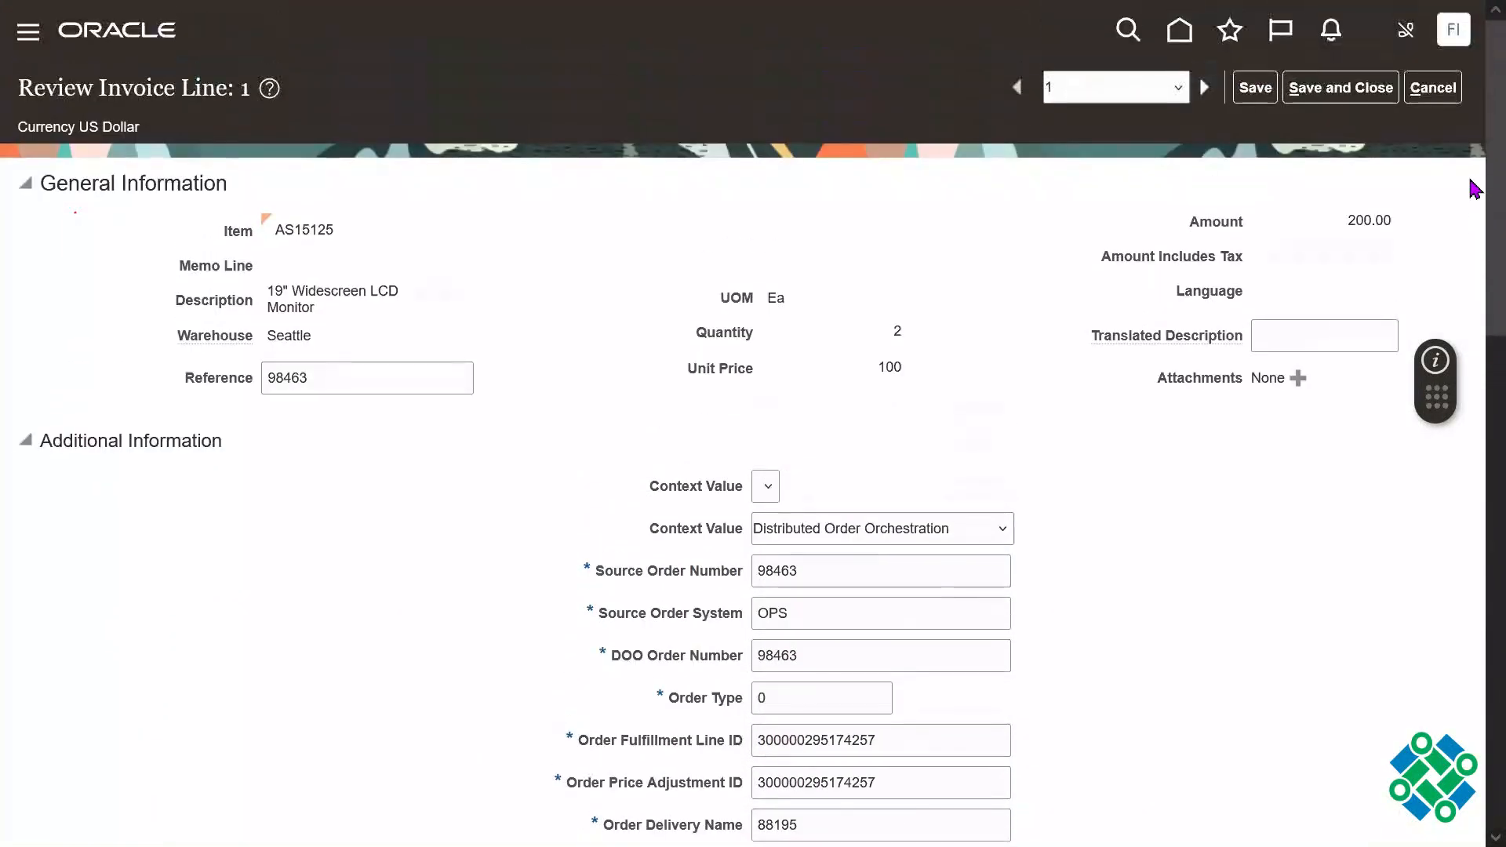
{"action": "left_click", "coordinate": [1436, 87]}
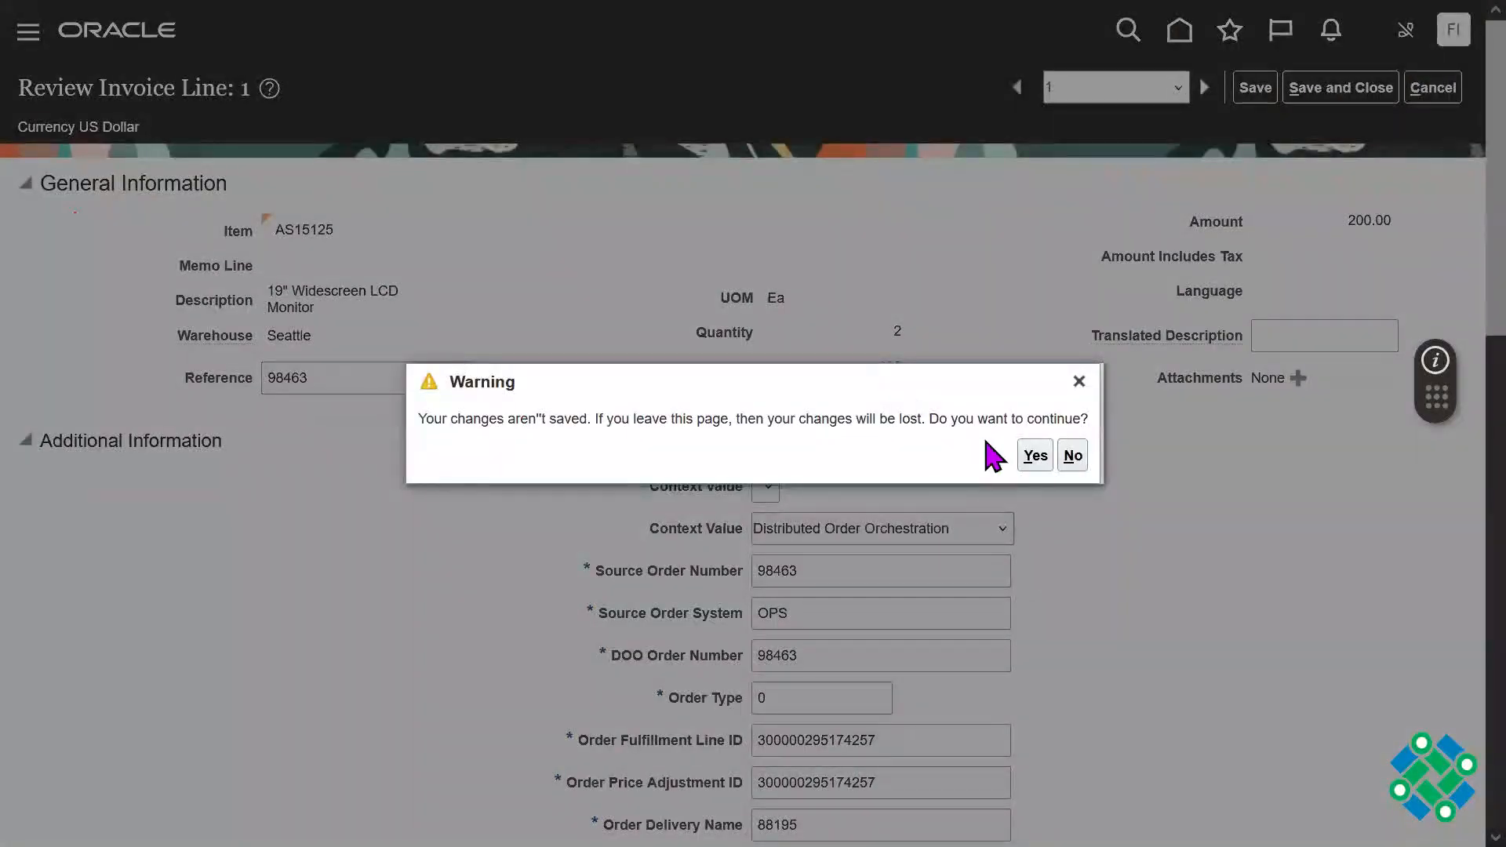
{"action": "left_click", "coordinate": [1034, 456]}
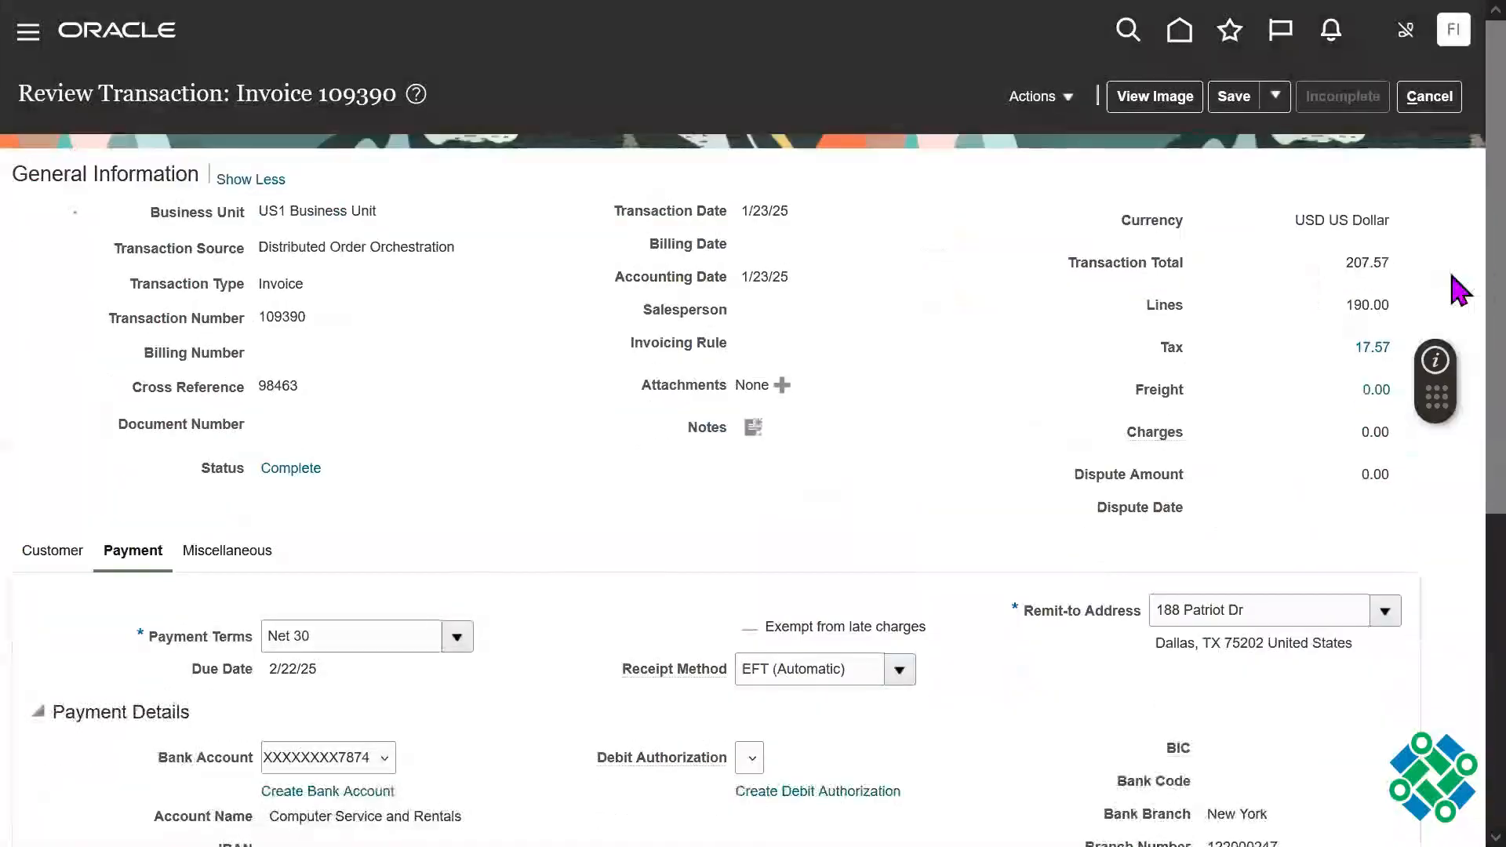
Step: Review the invoice's installments with the first installment expanded, and close them without saving
{"action": "scroll", "coordinate": [1452, 370], "scroll_direction": "down", "scroll_amount": 4}
{"action": "scroll", "coordinate": [1456, 550], "scroll_direction": "down", "scroll_amount": 2}
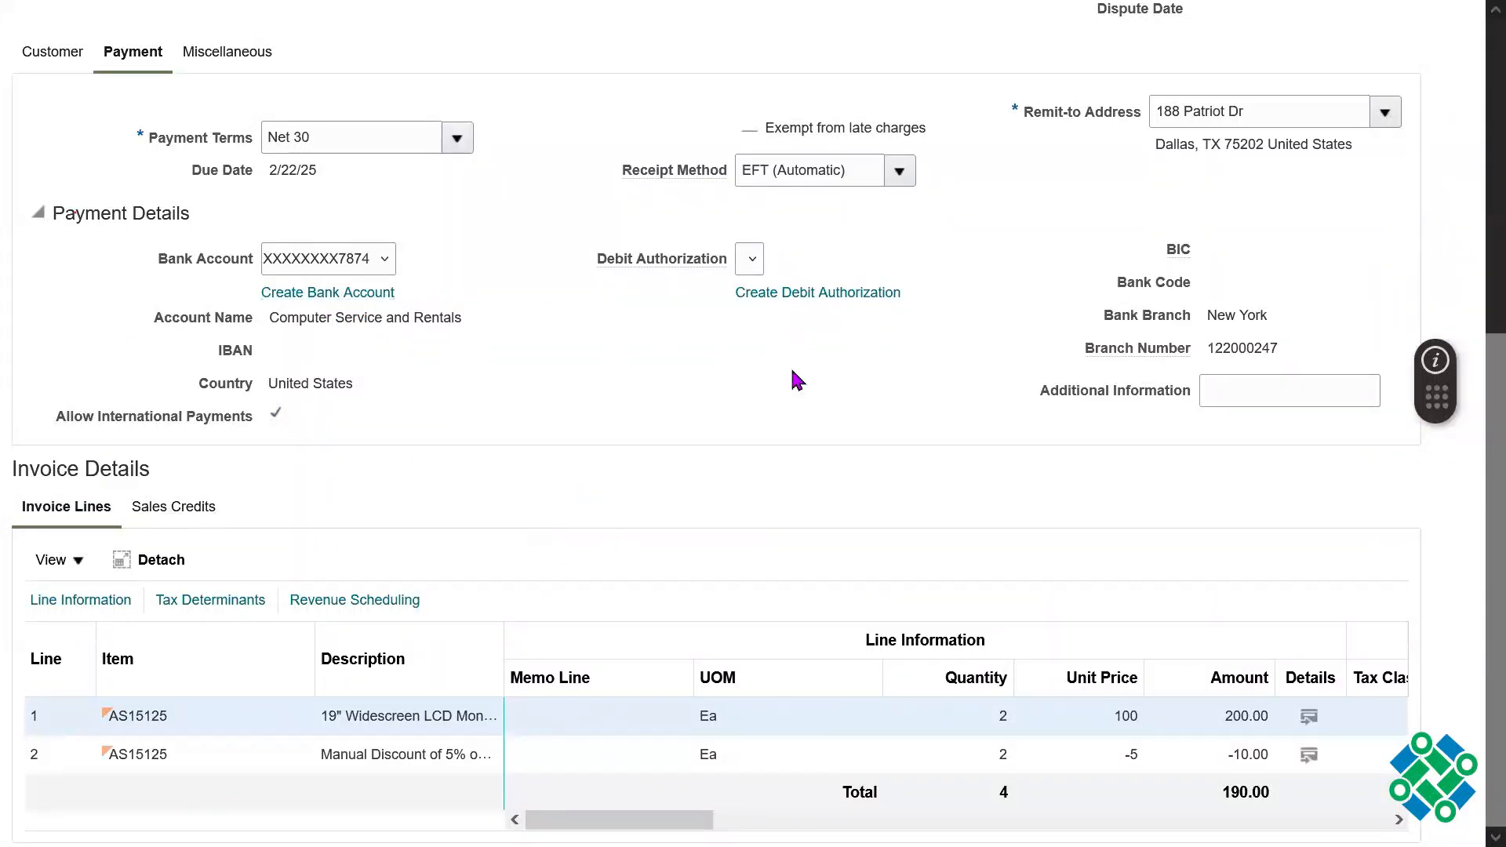
{"action": "scroll", "coordinate": [1474, 440], "scroll_direction": "up", "scroll_amount": 4}
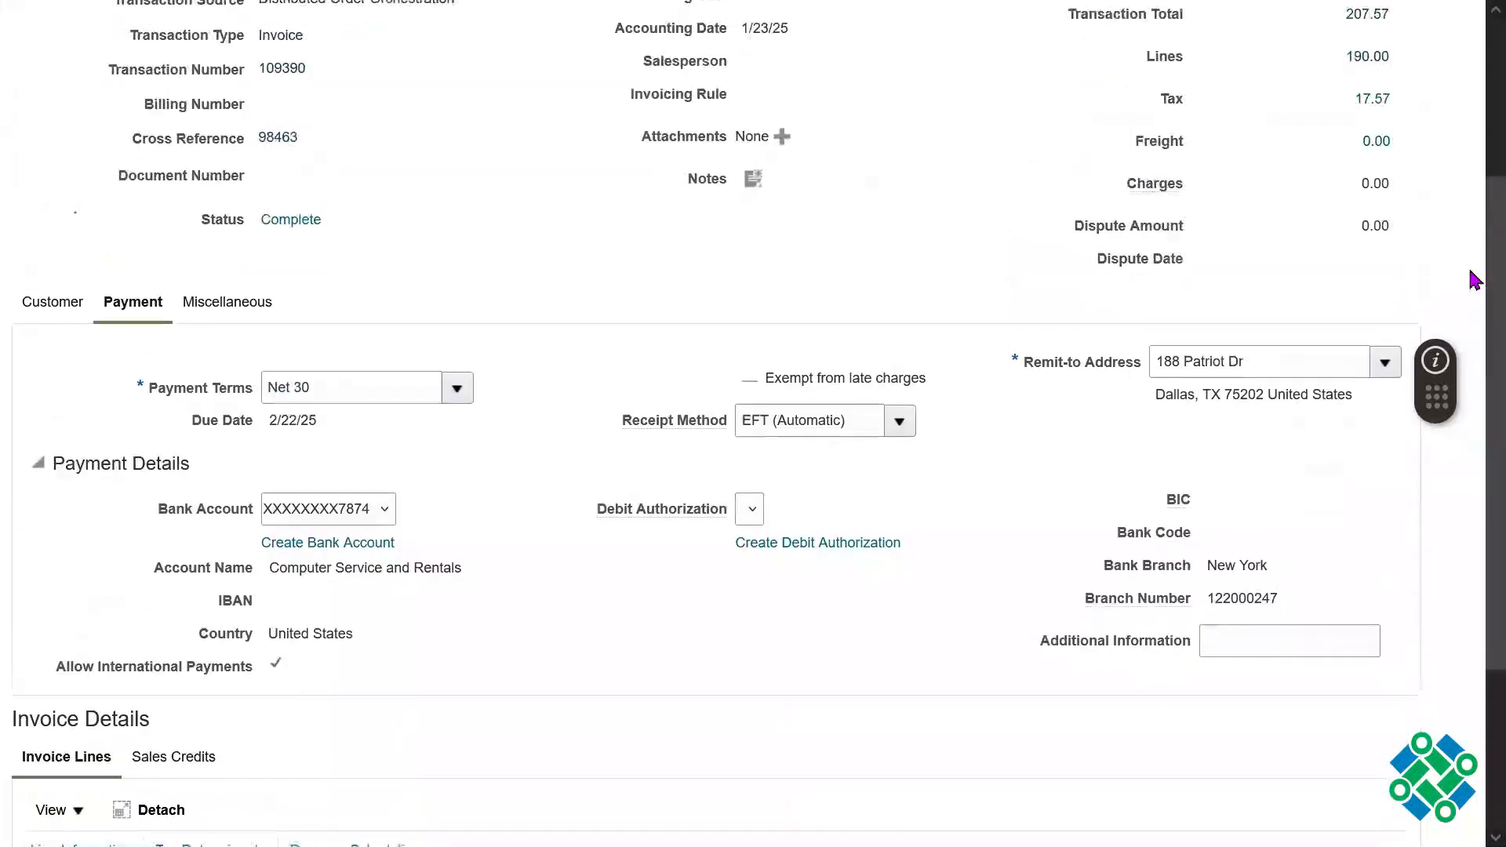
{"action": "scroll", "coordinate": [1473, 226], "scroll_direction": "up", "scroll_amount": 3}
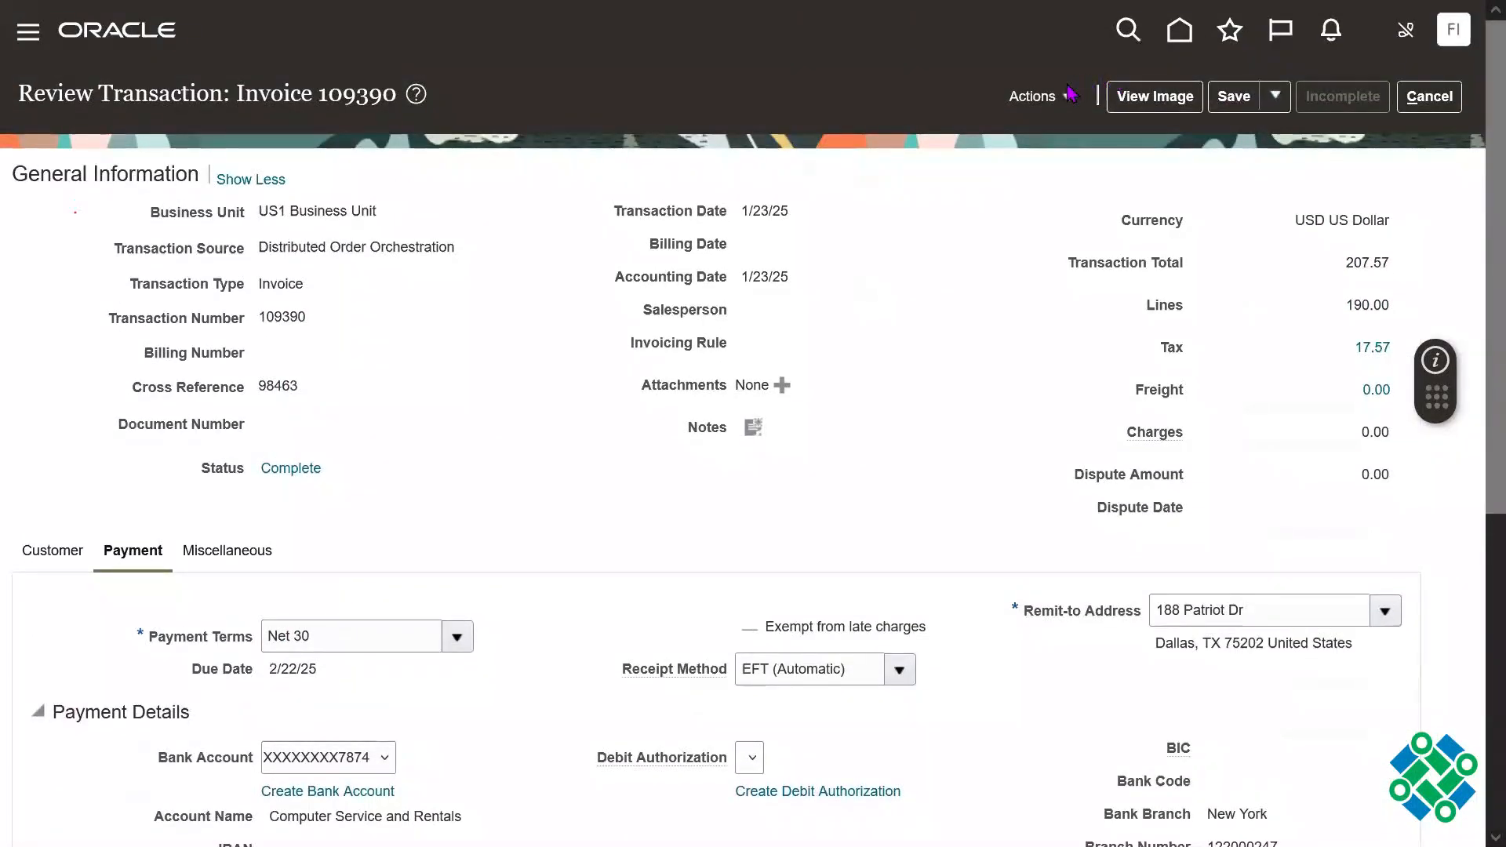
{"action": "left_click", "coordinate": [1071, 95]}
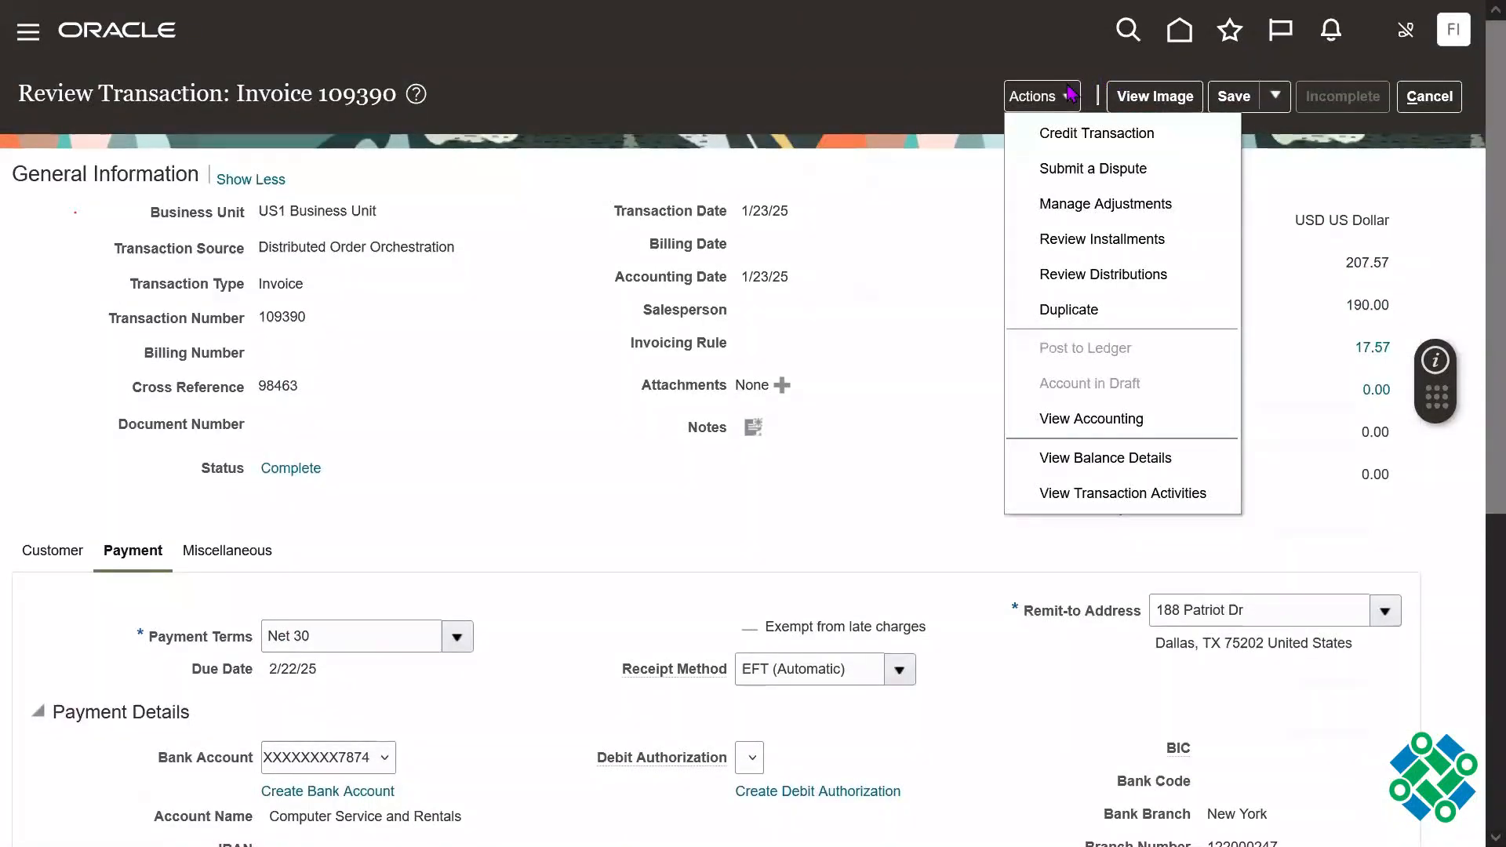
{"action": "left_click", "coordinate": [1111, 241]}
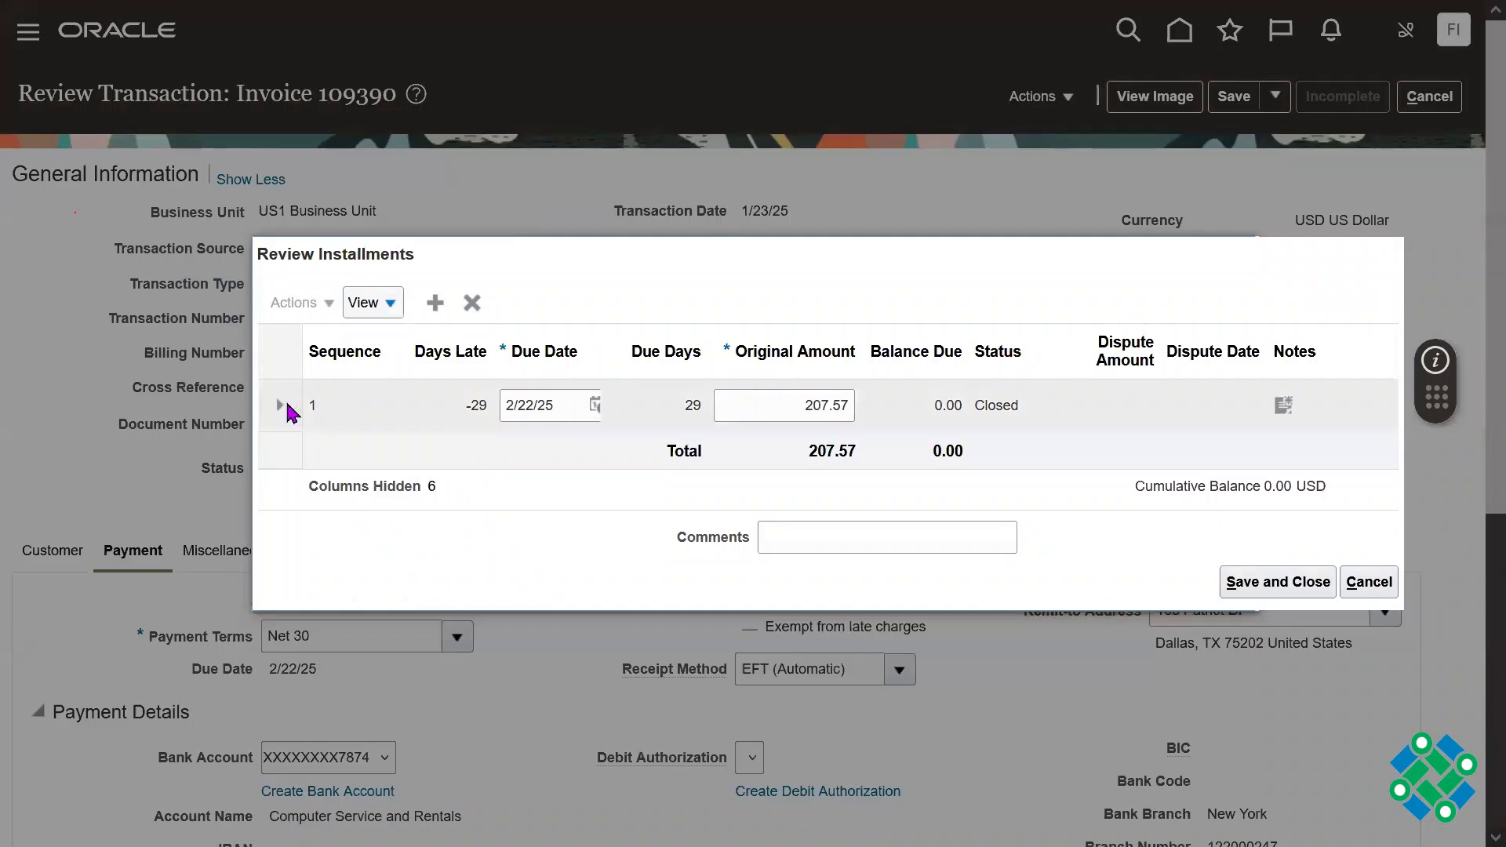
{"action": "left_click", "coordinate": [284, 405]}
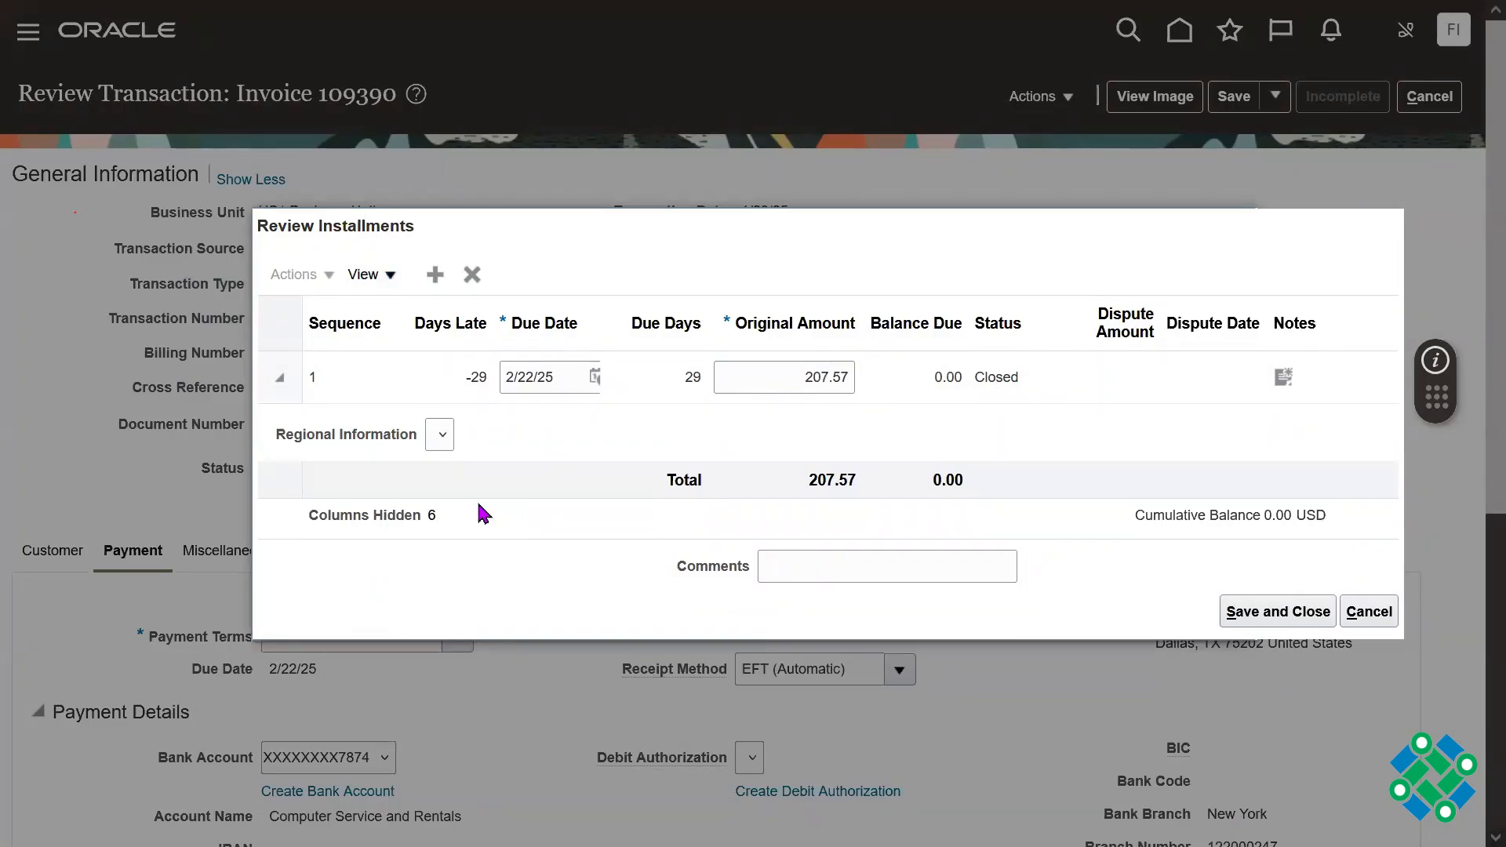
{"action": "left_click", "coordinate": [471, 385]}
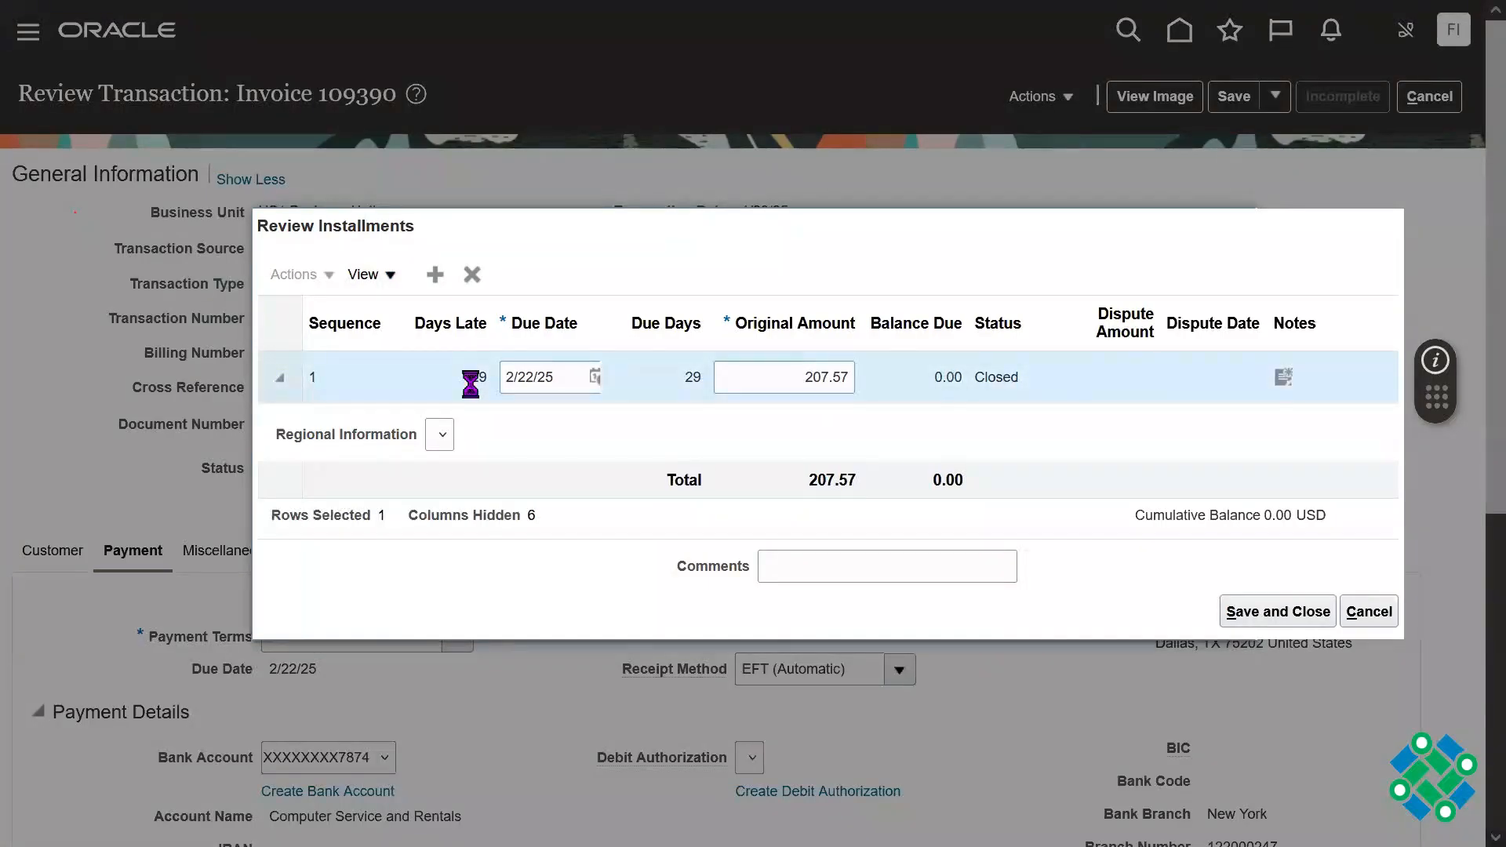
{"action": "double_click", "coordinate": [470, 384]}
{"action": "left_click", "coordinate": [1368, 611]}
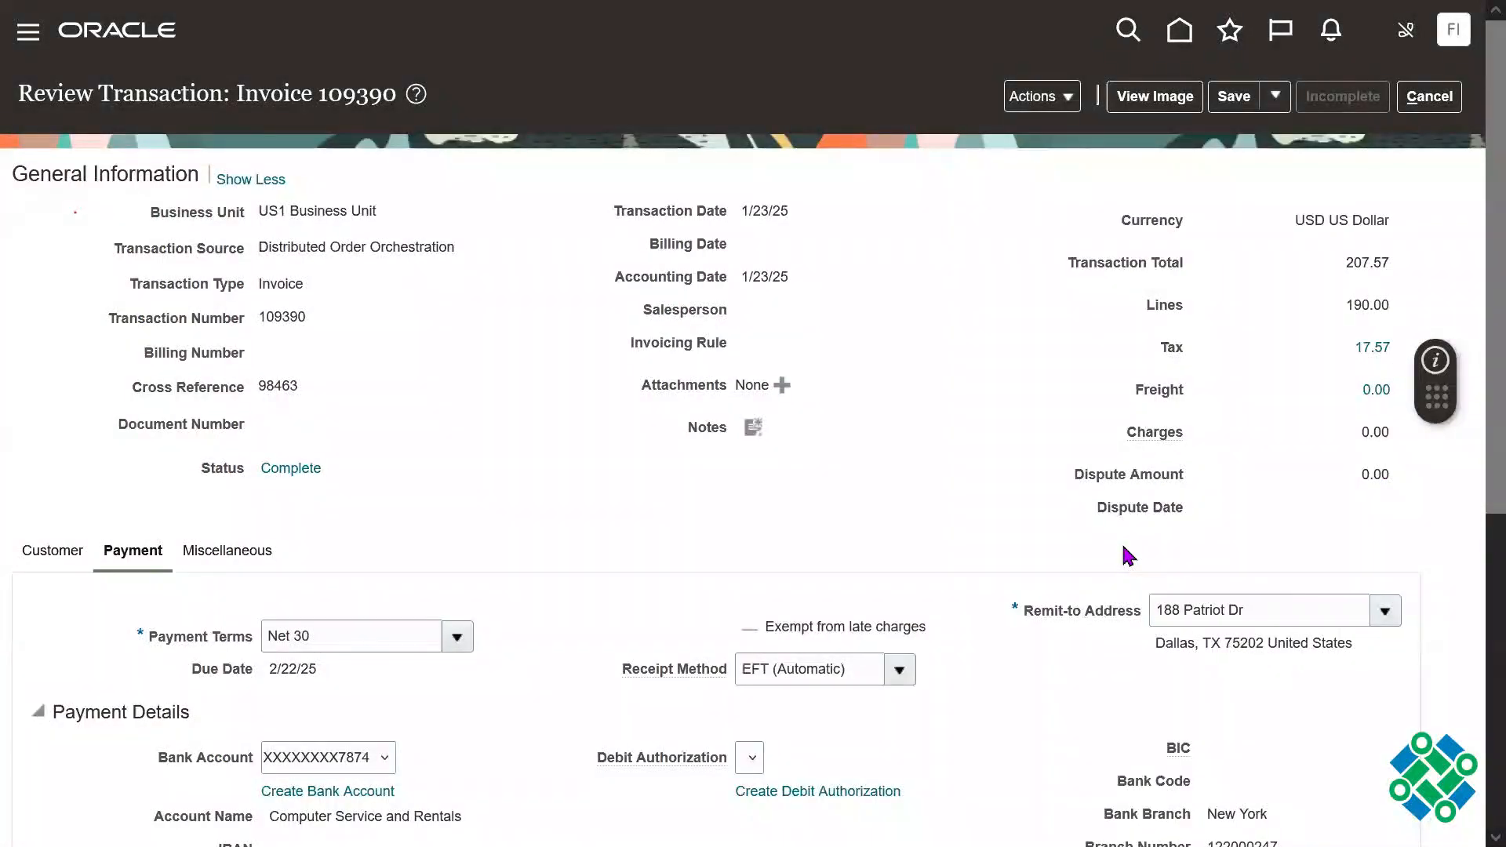
Step: Review the invoice's accounting distributions and close them
{"action": "left_click", "coordinate": [1055, 105]}
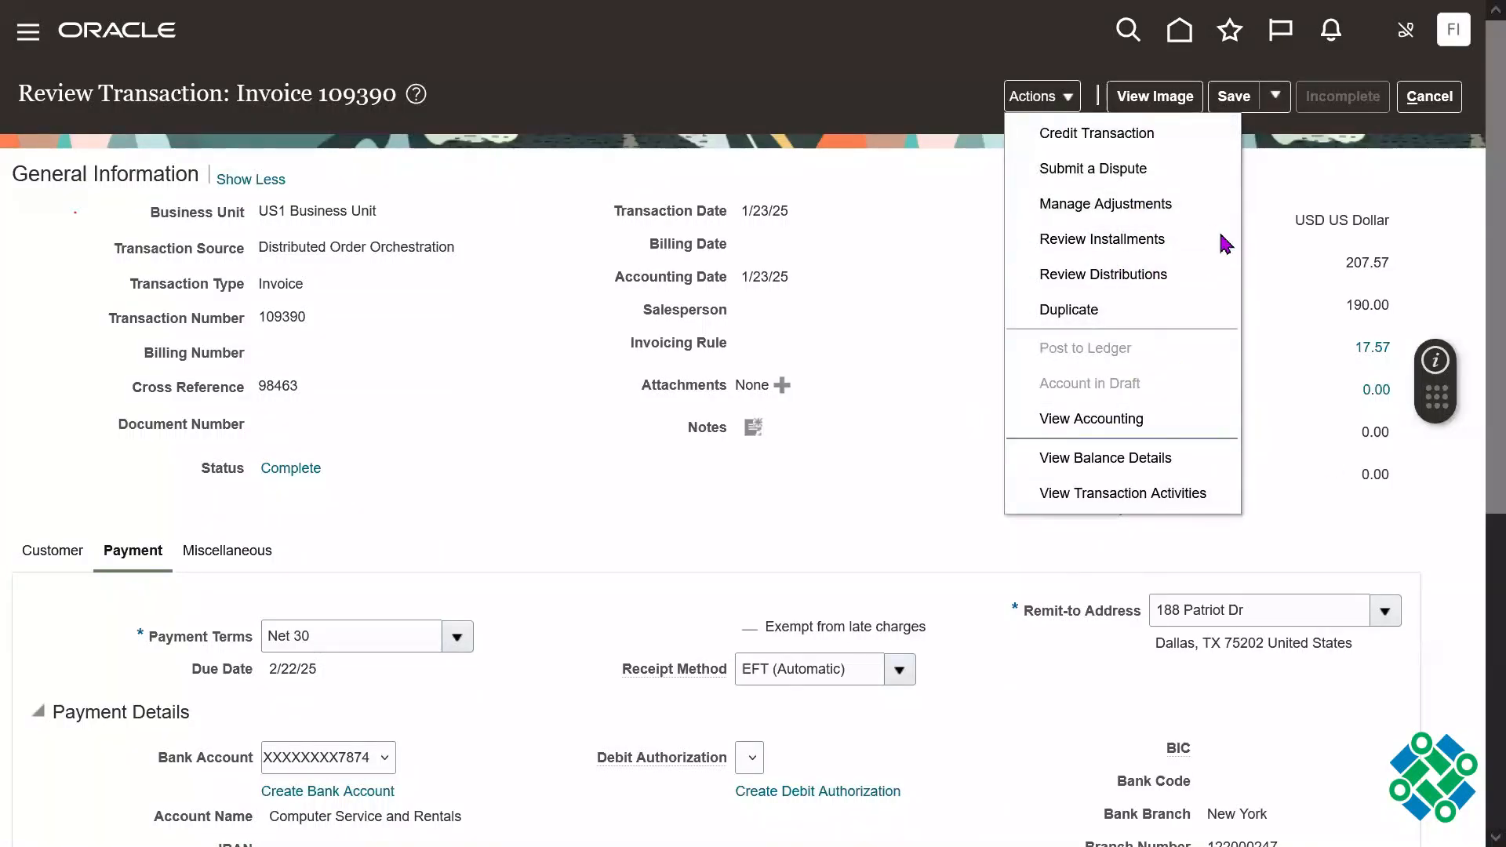
{"action": "left_click", "coordinate": [1159, 276]}
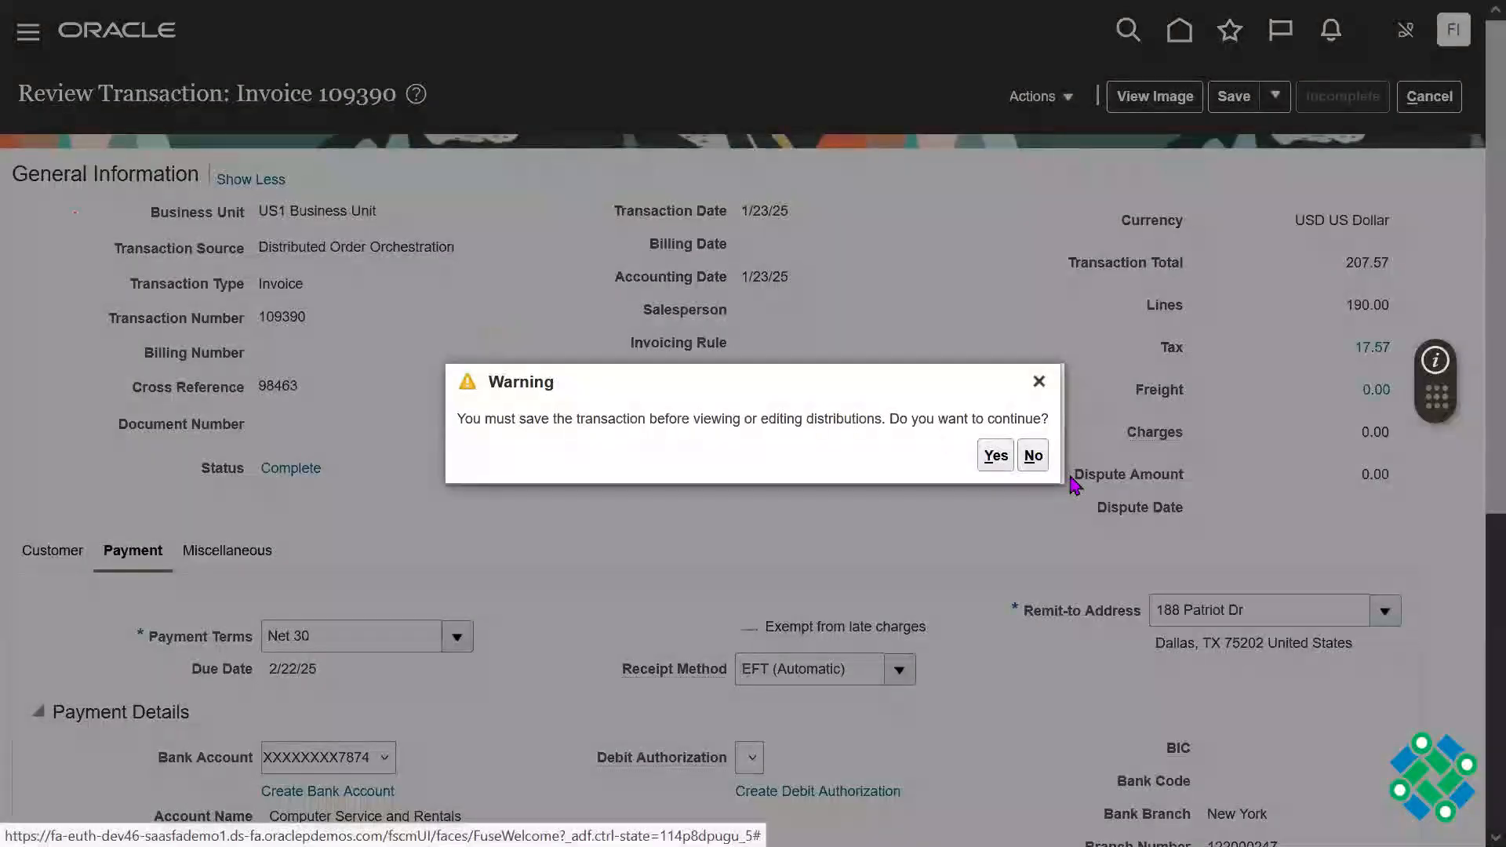
{"action": "left_click", "coordinate": [996, 455]}
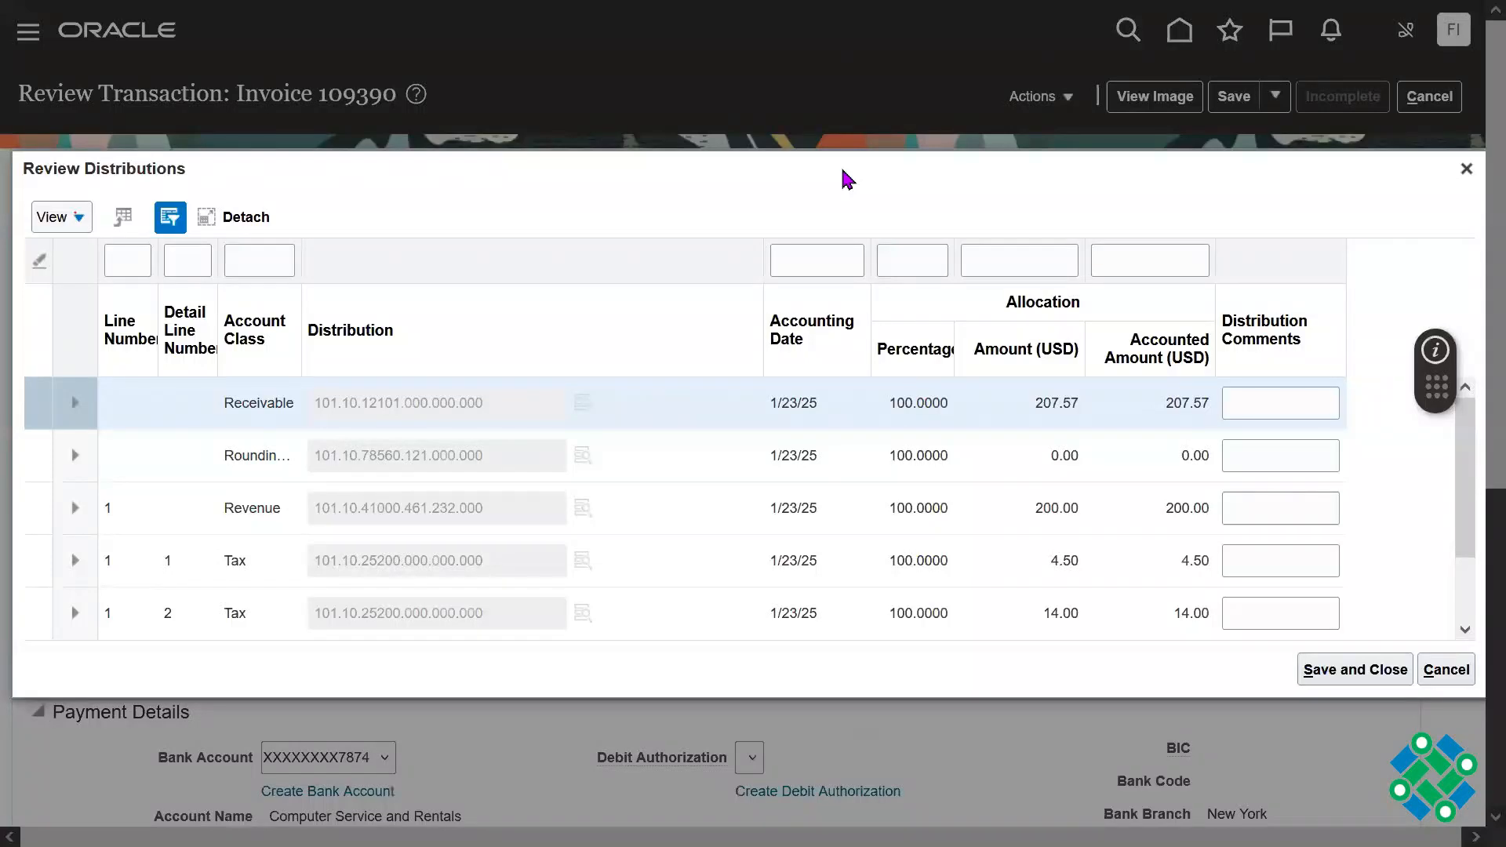
{"action": "left_click", "coordinate": [1466, 168]}
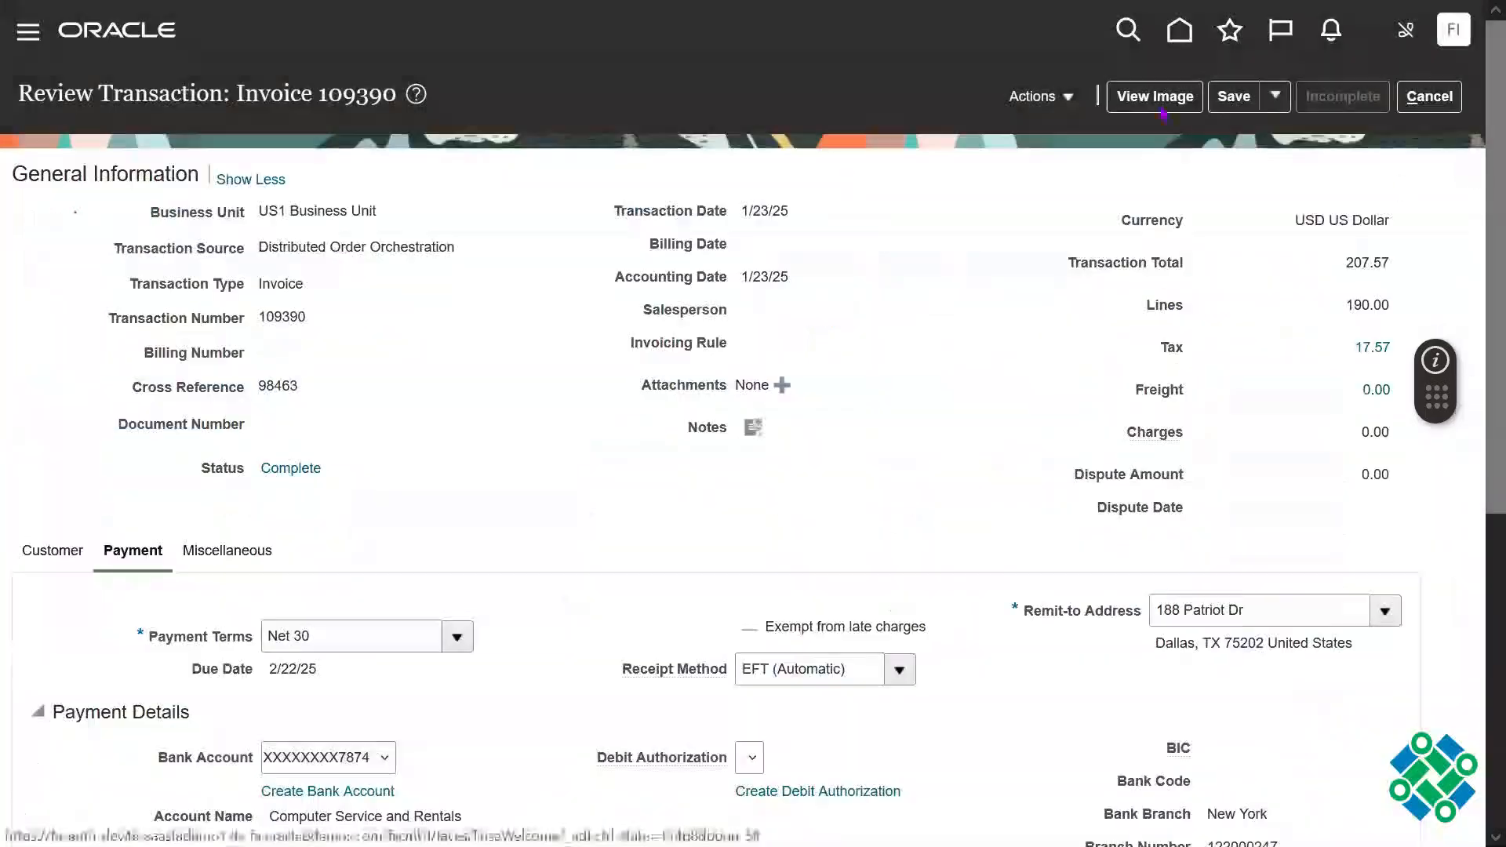
Step: Open the invoice's balance details and examine the receipts total and the overall balance
{"action": "left_click", "coordinate": [1043, 98]}
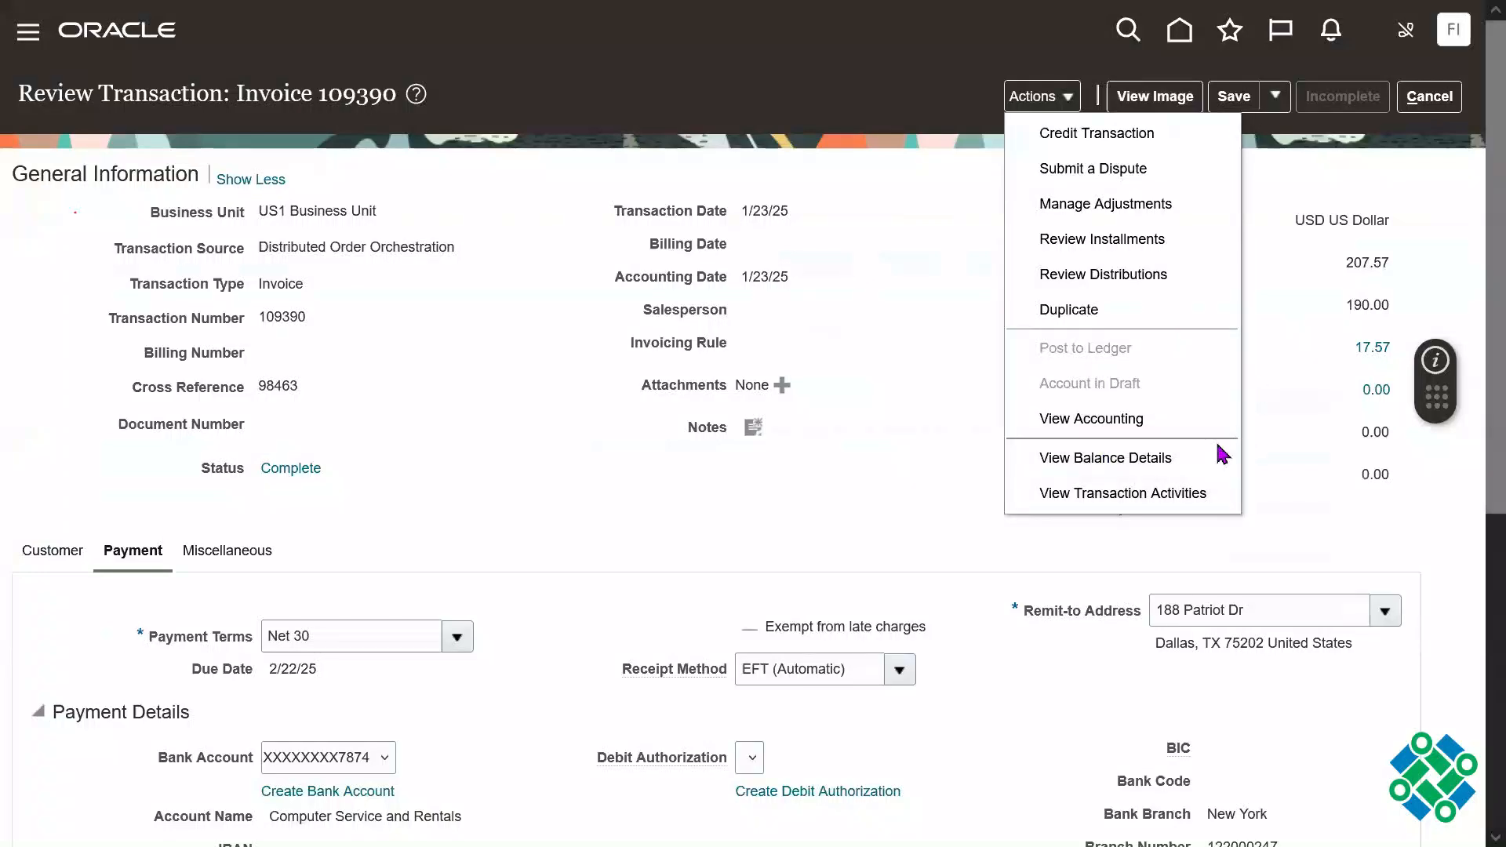
{"action": "left_click", "coordinate": [1144, 465]}
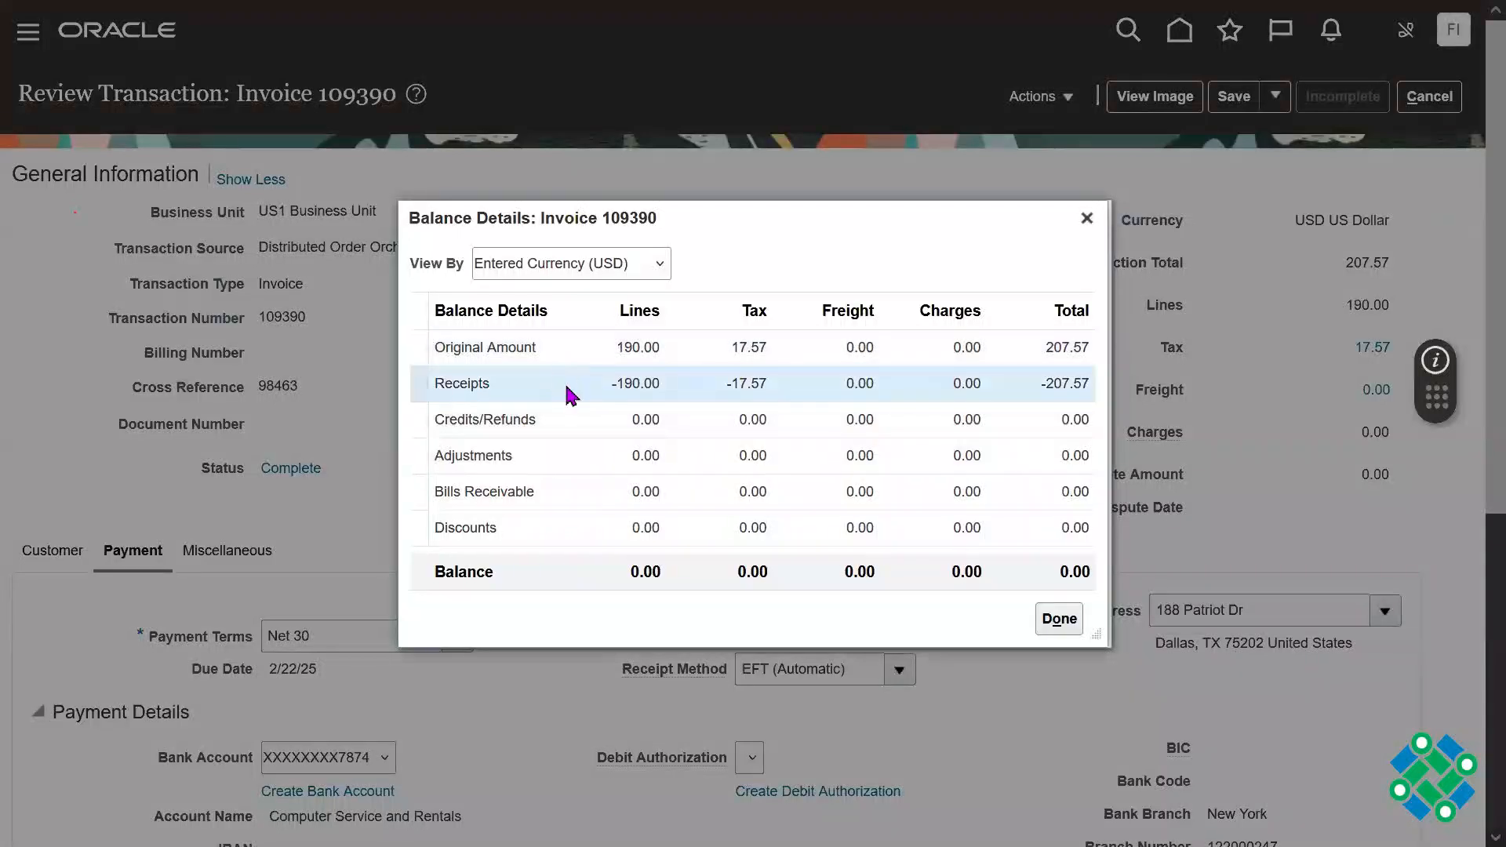
{"action": "double_click", "coordinate": [504, 388]}
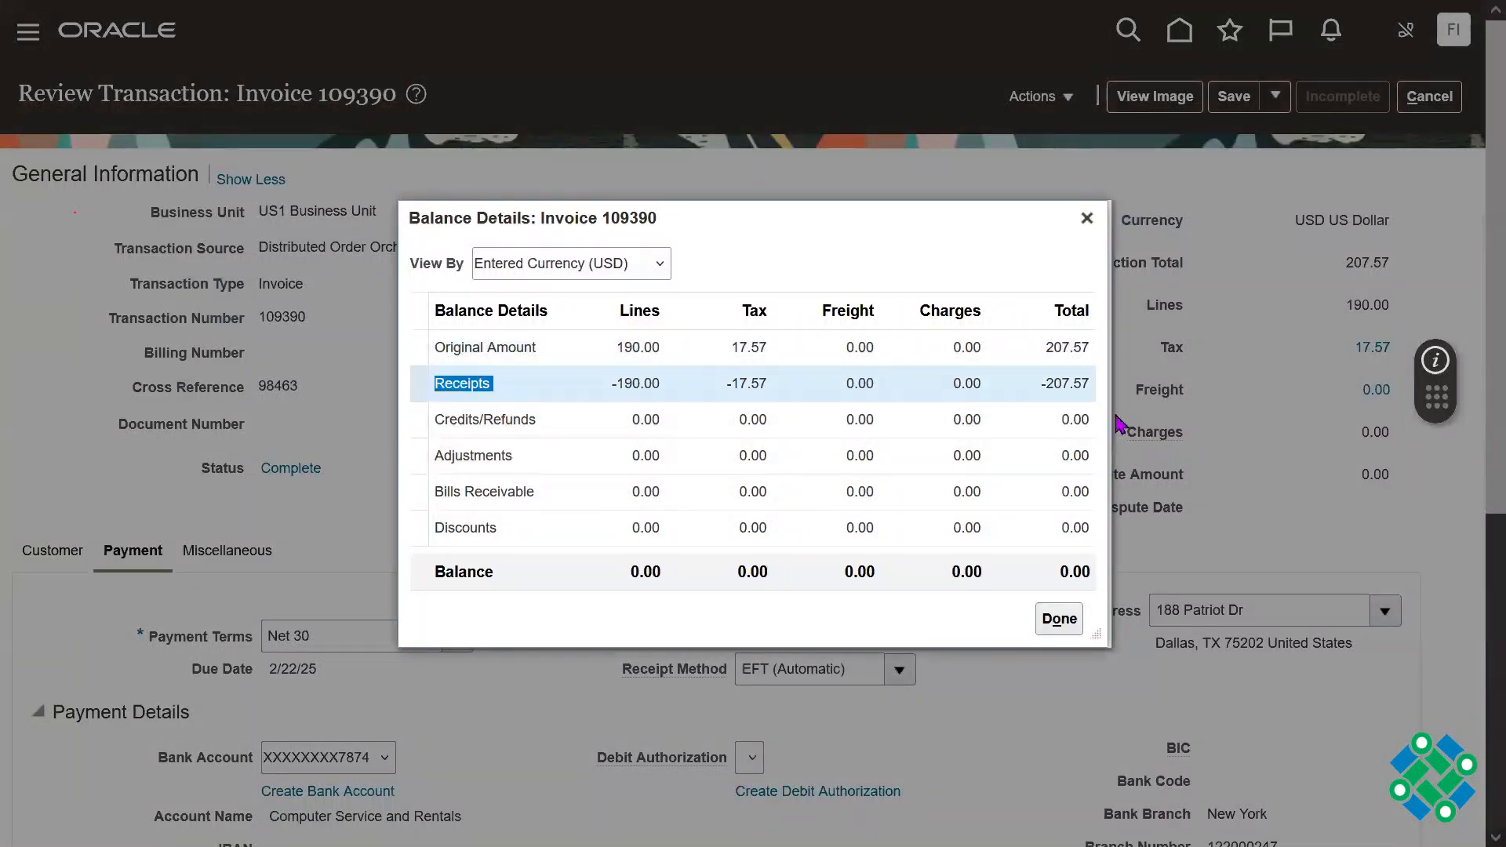
{"action": "double_click", "coordinate": [1068, 385]}
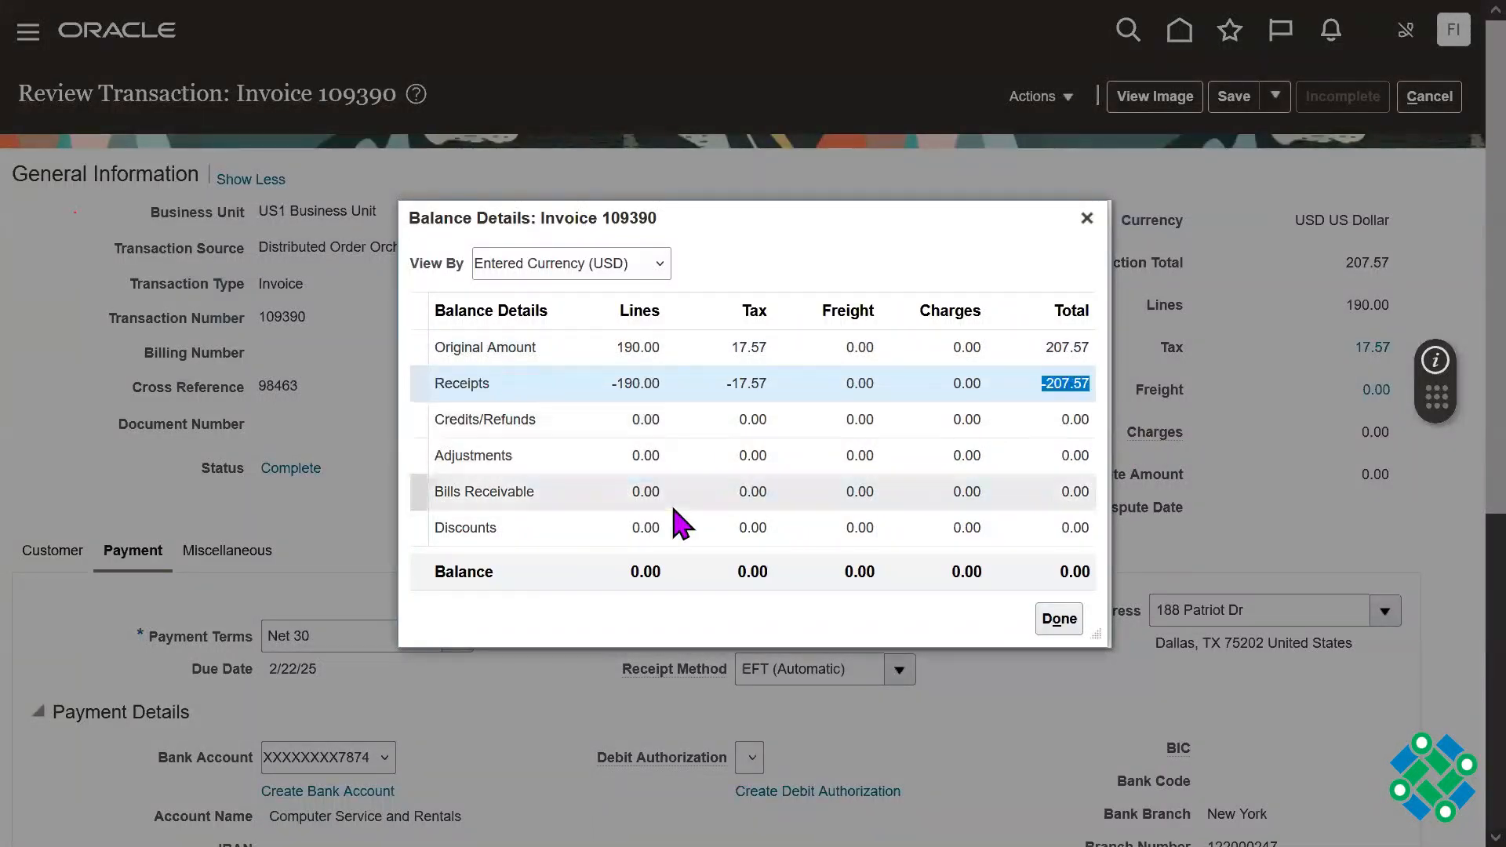
{"action": "double_click", "coordinate": [518, 573]}
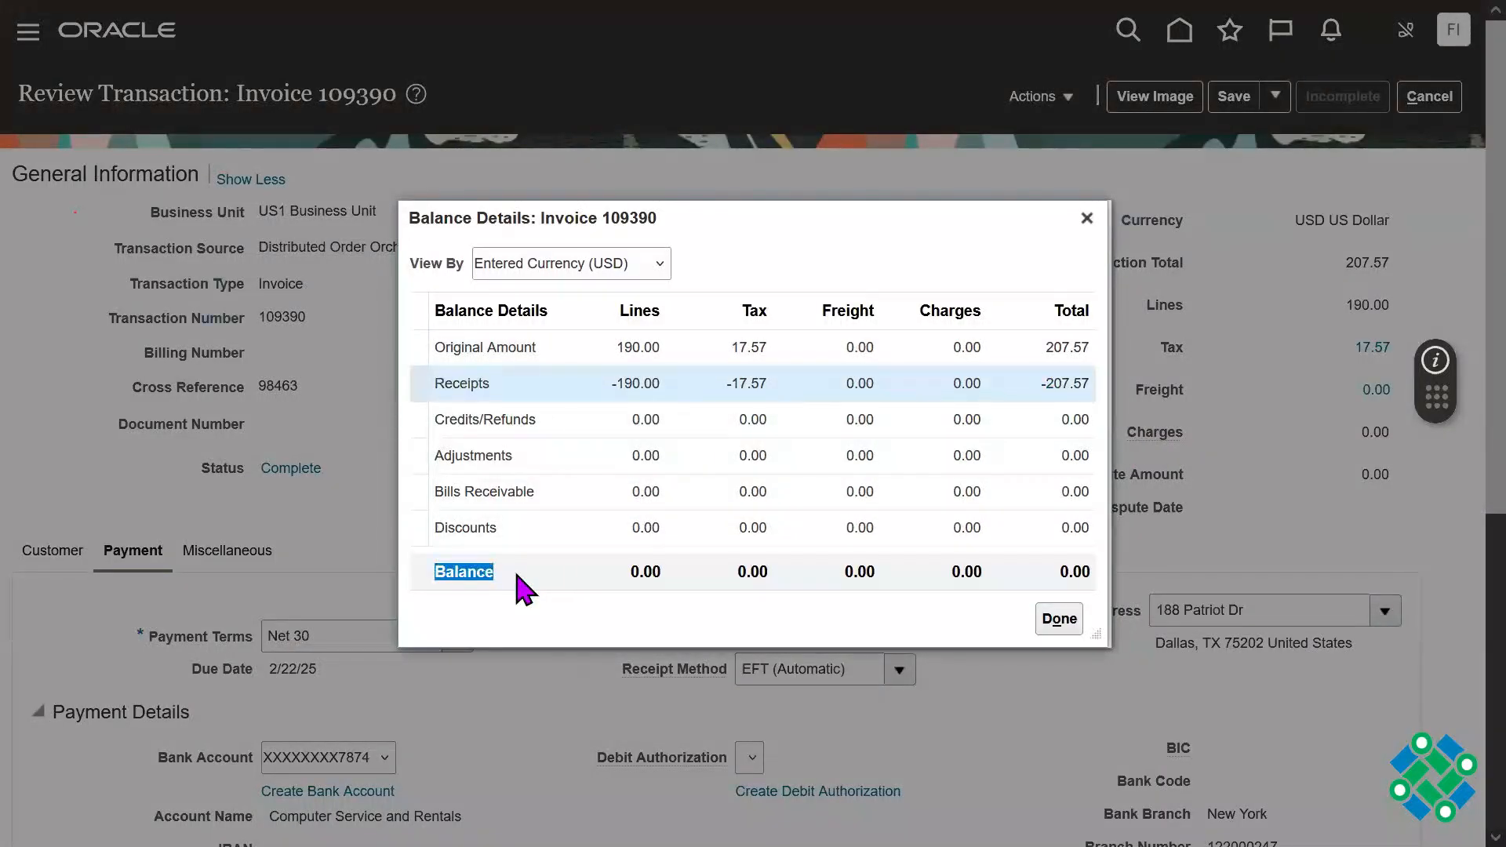
{"action": "double_click", "coordinate": [1080, 576]}
{"action": "double_click", "coordinate": [1080, 577]}
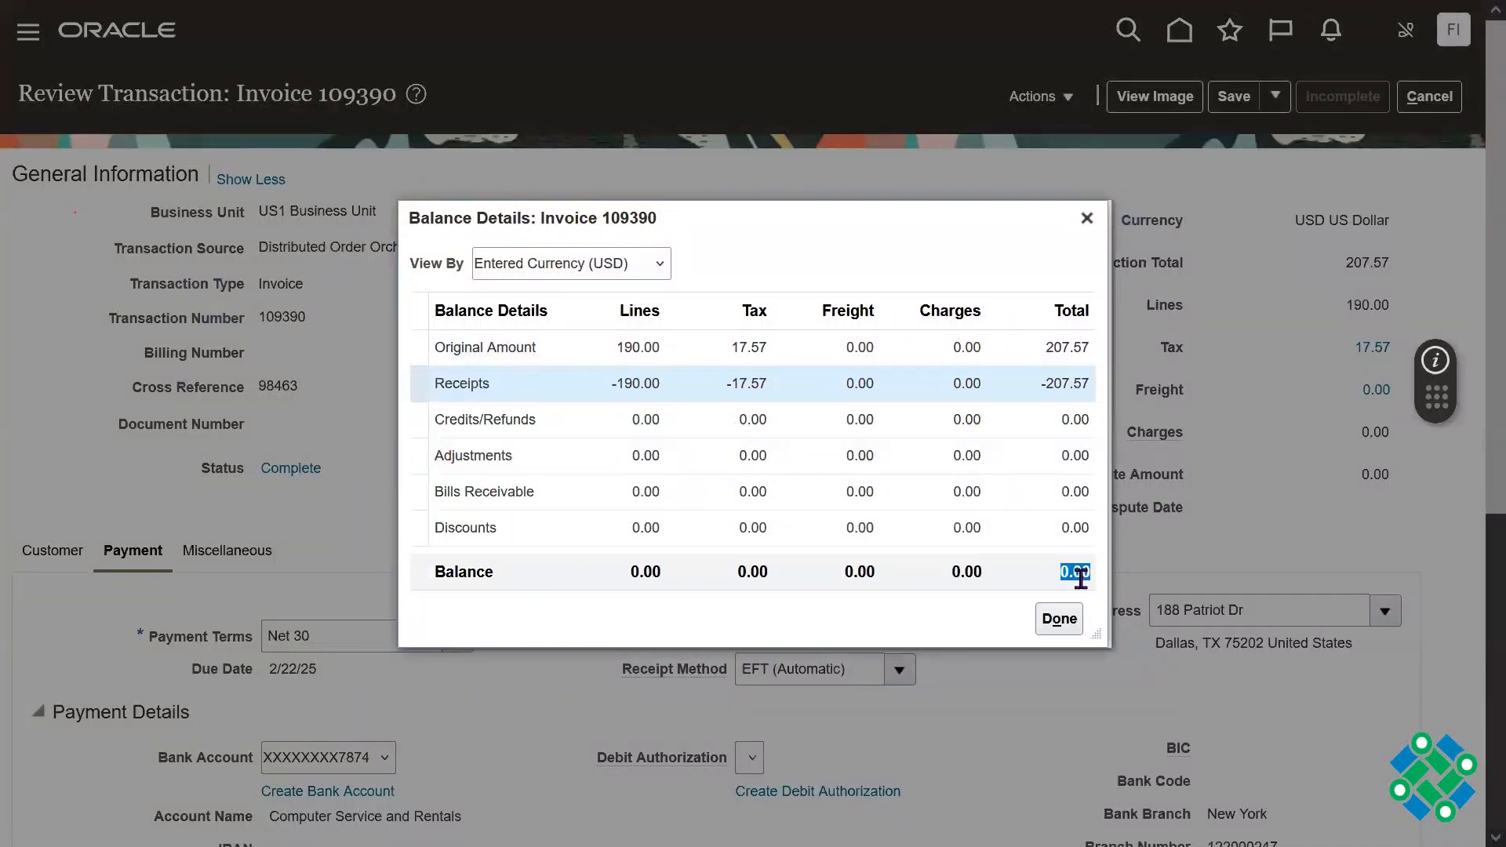
Step: Compare the receipts amounts with the remaining balance once more and close the balance details
{"action": "double_click", "coordinate": [499, 380]}
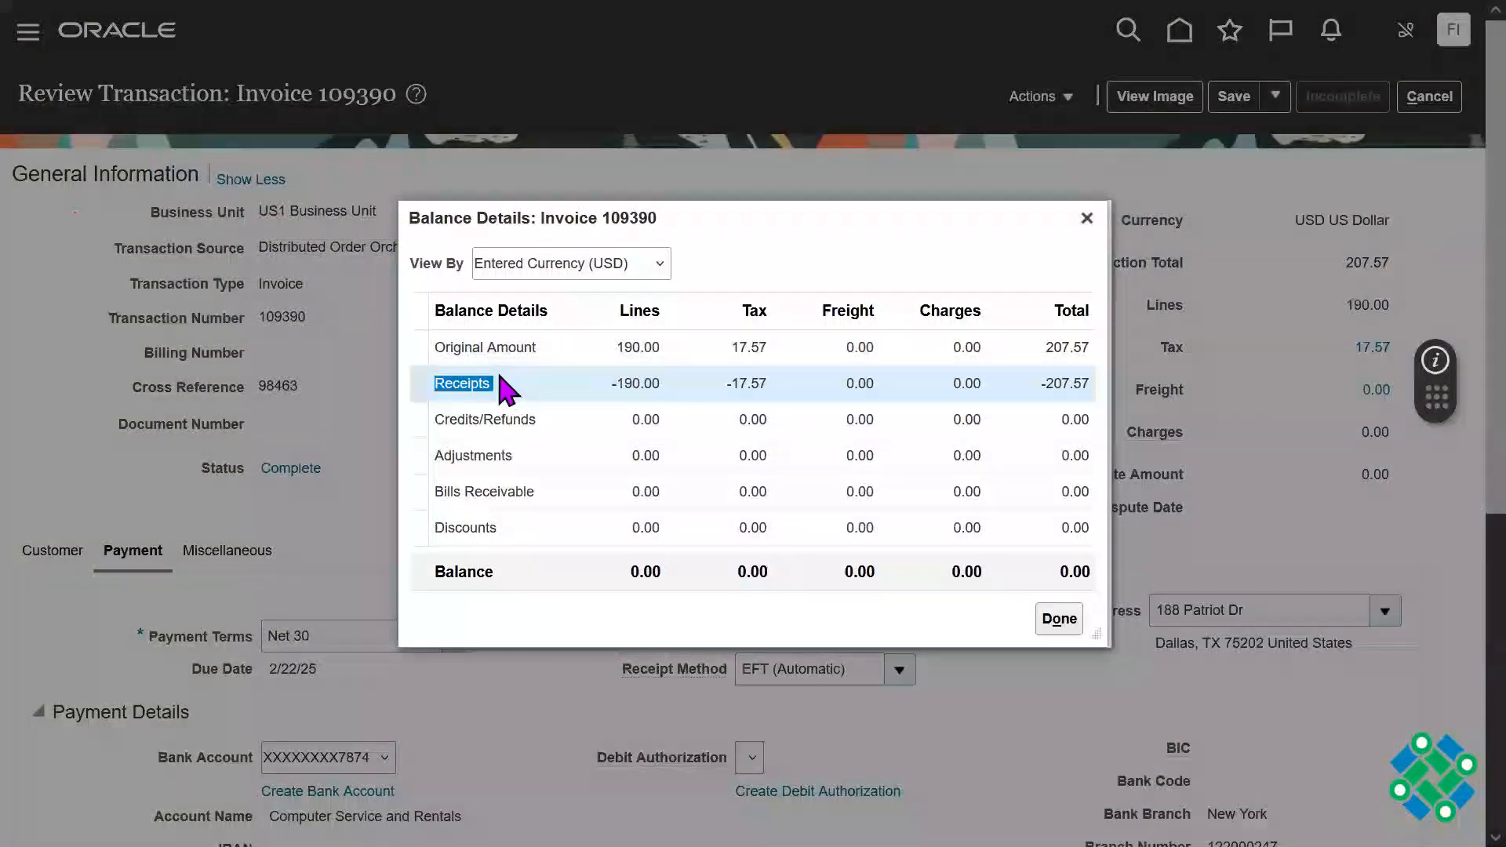
{"action": "double_click", "coordinate": [648, 384]}
{"action": "double_click", "coordinate": [1066, 384]}
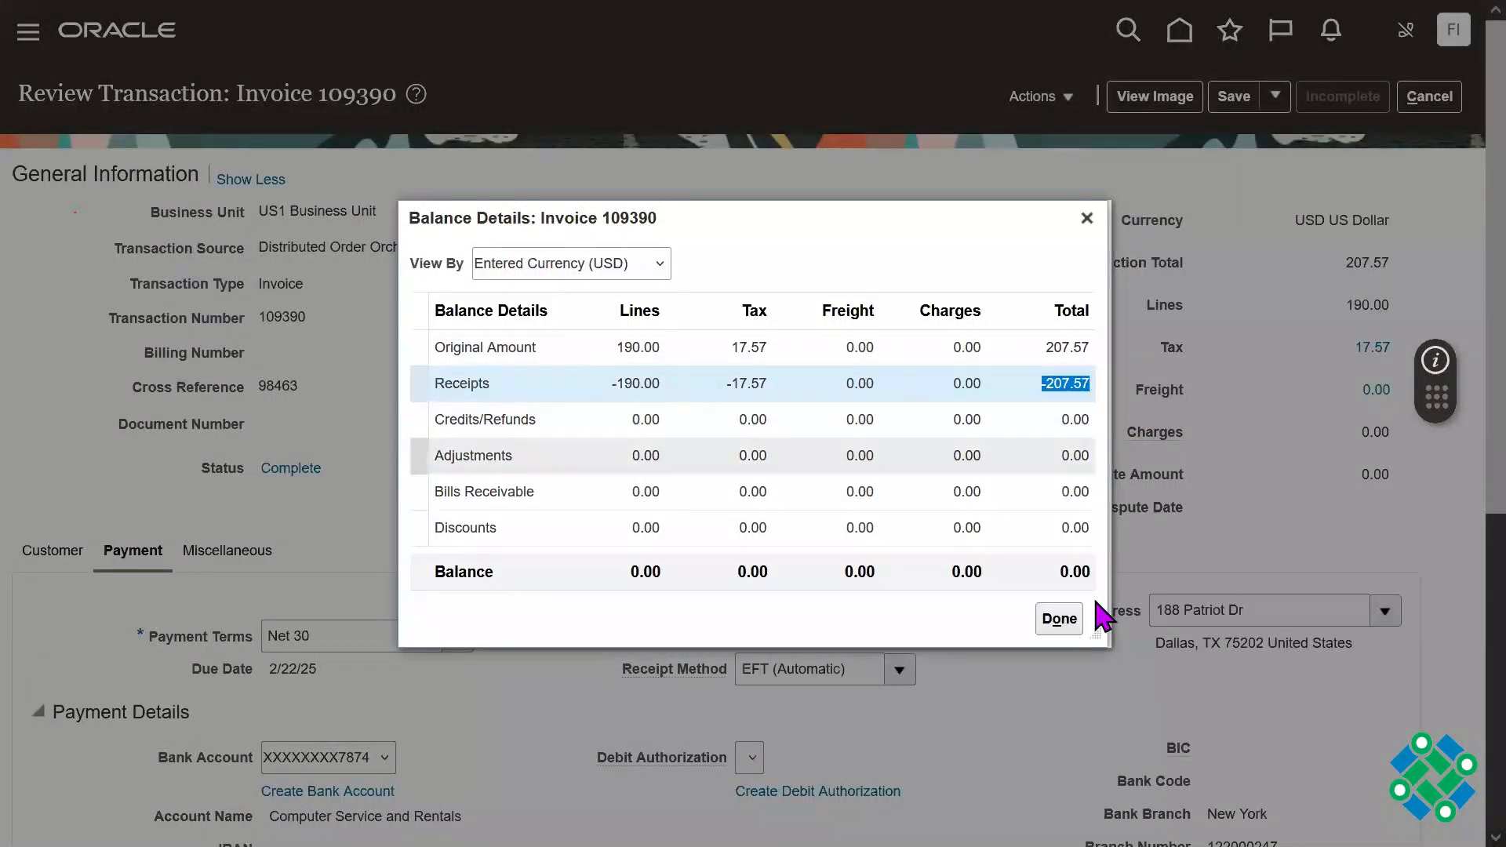
{"action": "double_click", "coordinate": [1076, 572]}
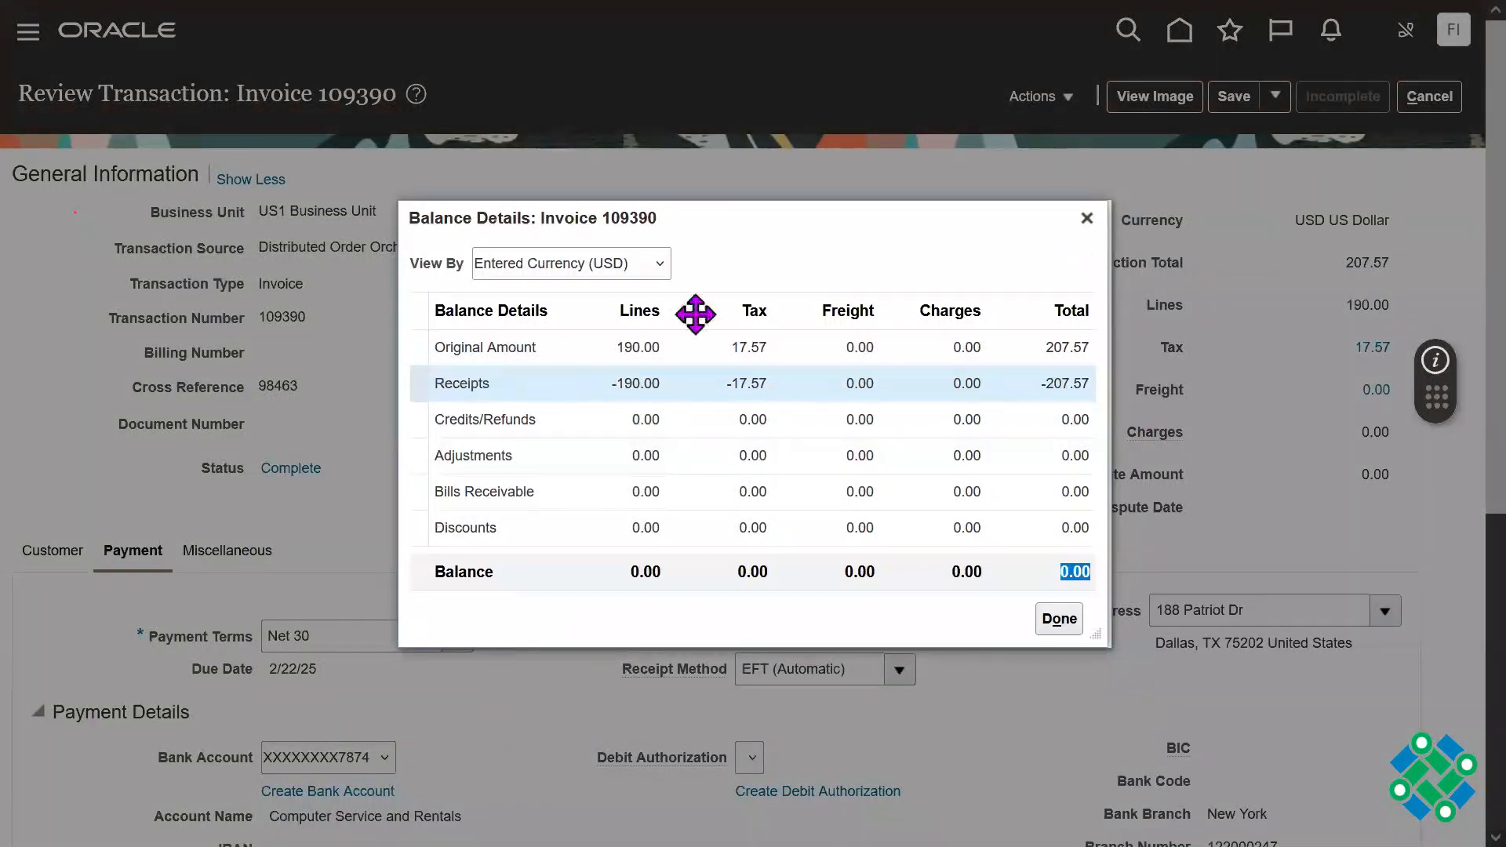
{"action": "left_click", "coordinate": [618, 264]}
{"action": "left_click", "coordinate": [790, 284]}
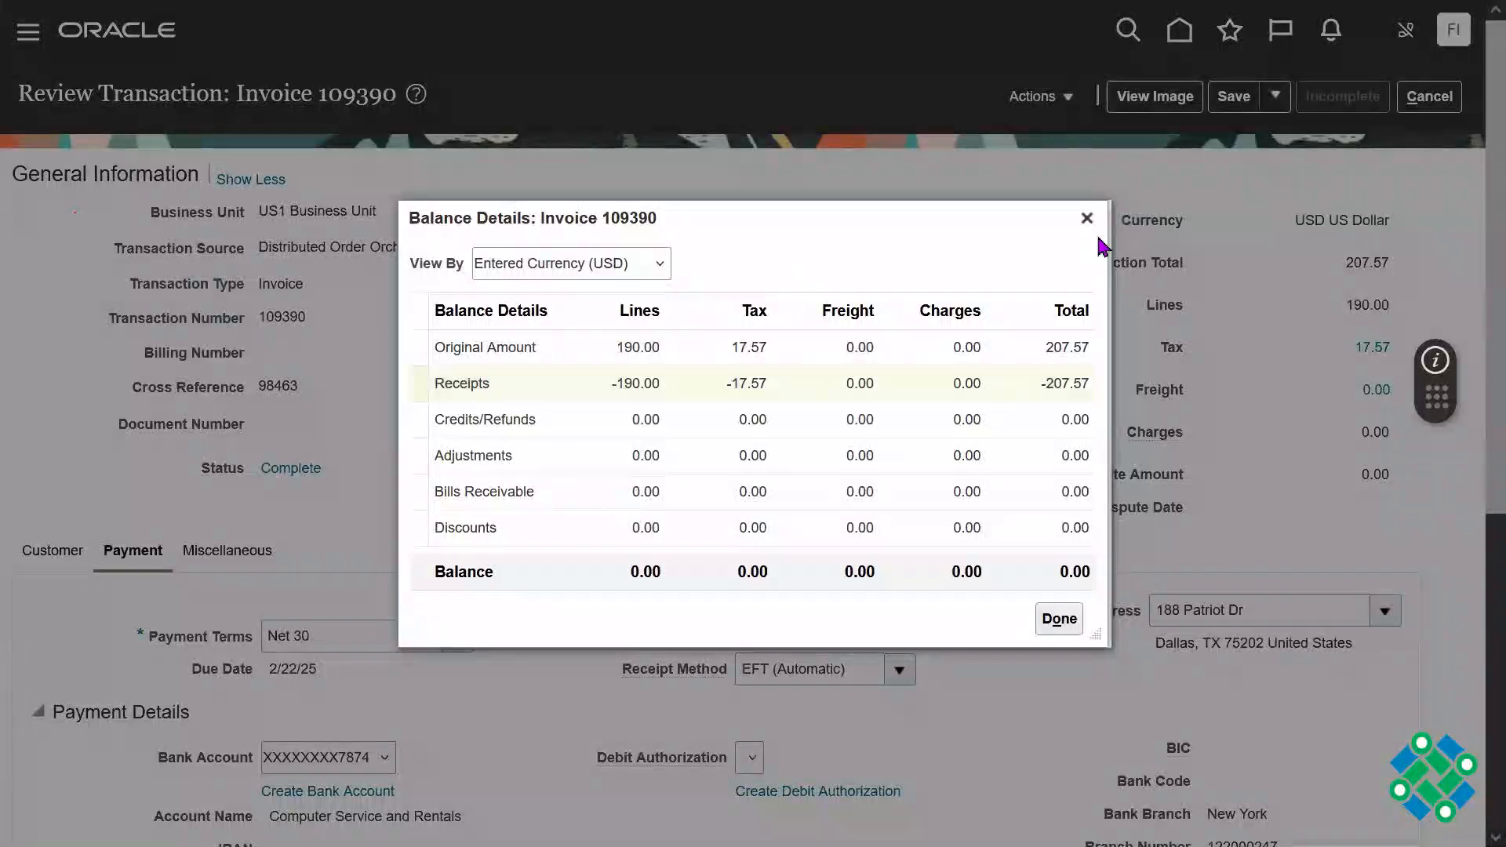
{"action": "left_click", "coordinate": [1087, 219]}
Step: Look over the invoice lines and show the invoice's miscellaneous information
{"action": "left_click_drag", "start_coordinate": [1491, 292], "coordinate": [1490, 462]}
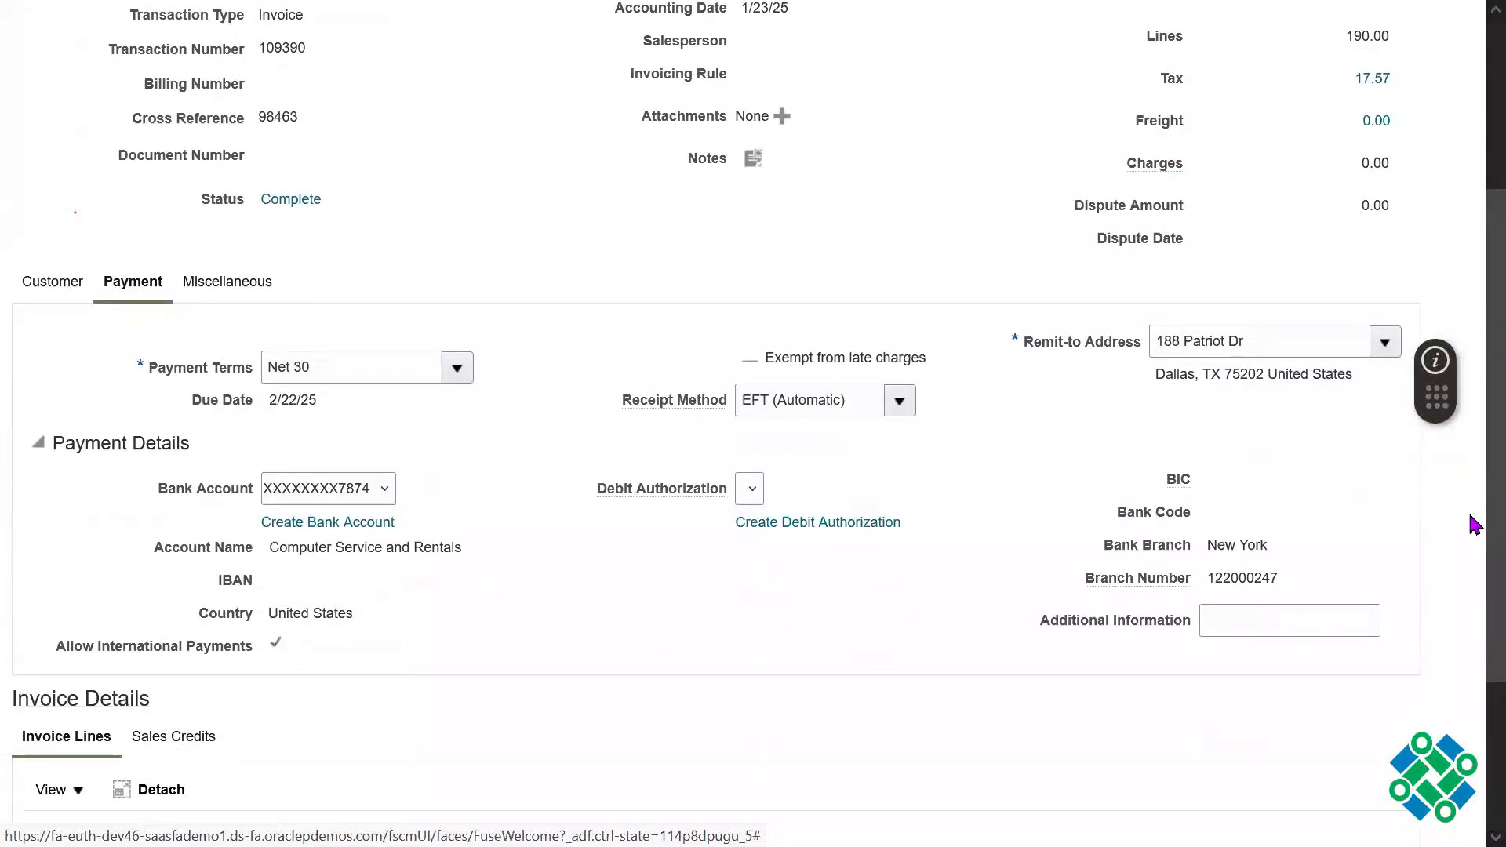
{"action": "scroll", "coordinate": [1472, 549], "scroll_direction": "down", "scroll_amount": 3}
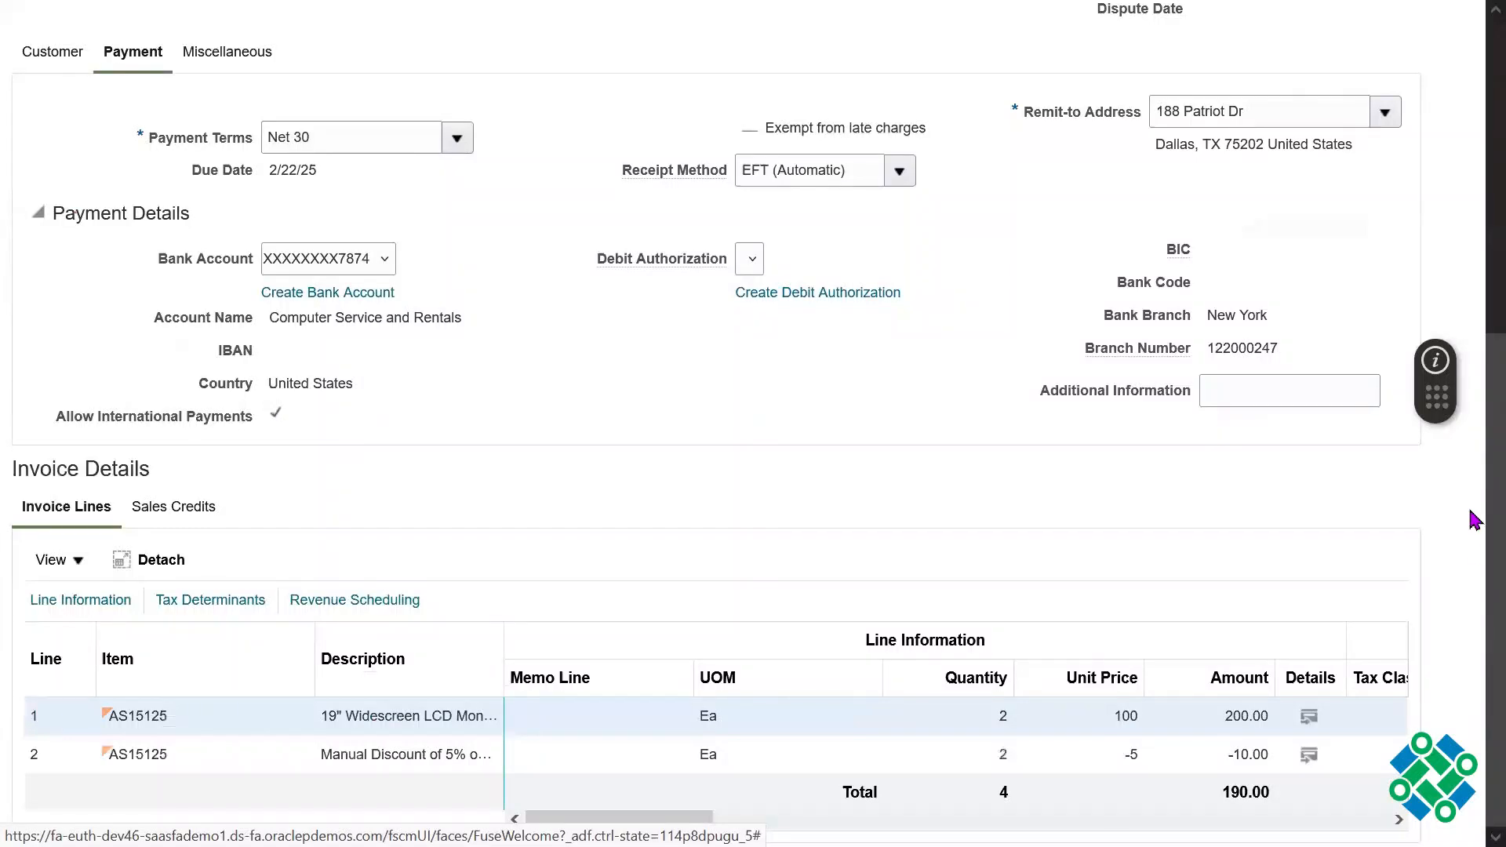
{"action": "scroll", "coordinate": [1474, 439], "scroll_direction": "up", "scroll_amount": 4}
{"action": "left_click", "coordinate": [258, 353]}
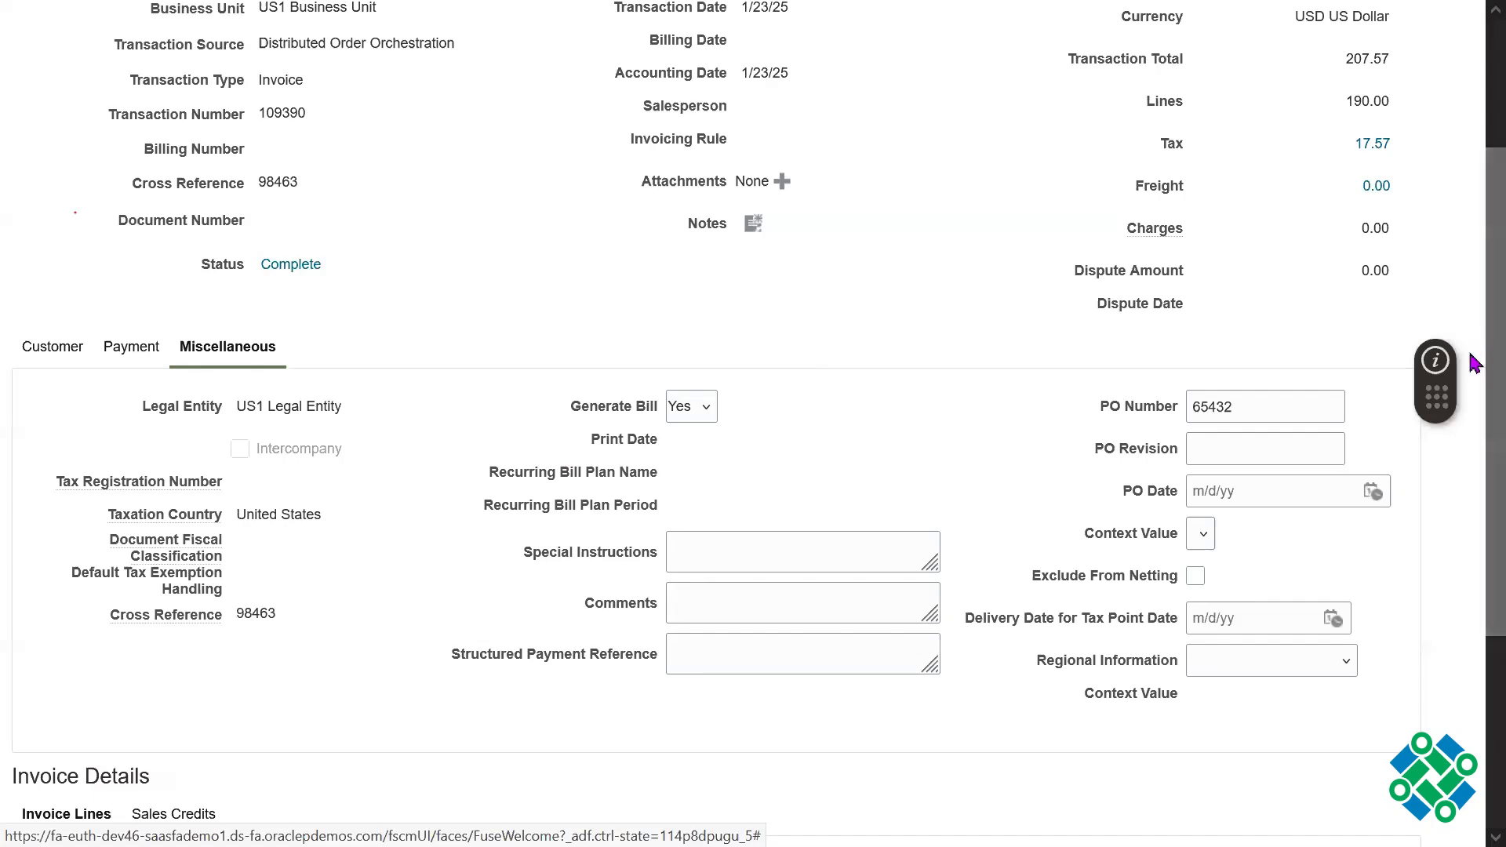
Step: Look over the invoice's miscellaneous information, return to its customer information and check the invoice lines
{"action": "scroll", "coordinate": [1470, 404], "scroll_direction": "down", "scroll_amount": 4}
{"action": "scroll", "coordinate": [1463, 377], "scroll_direction": "up", "scroll_amount": 7}
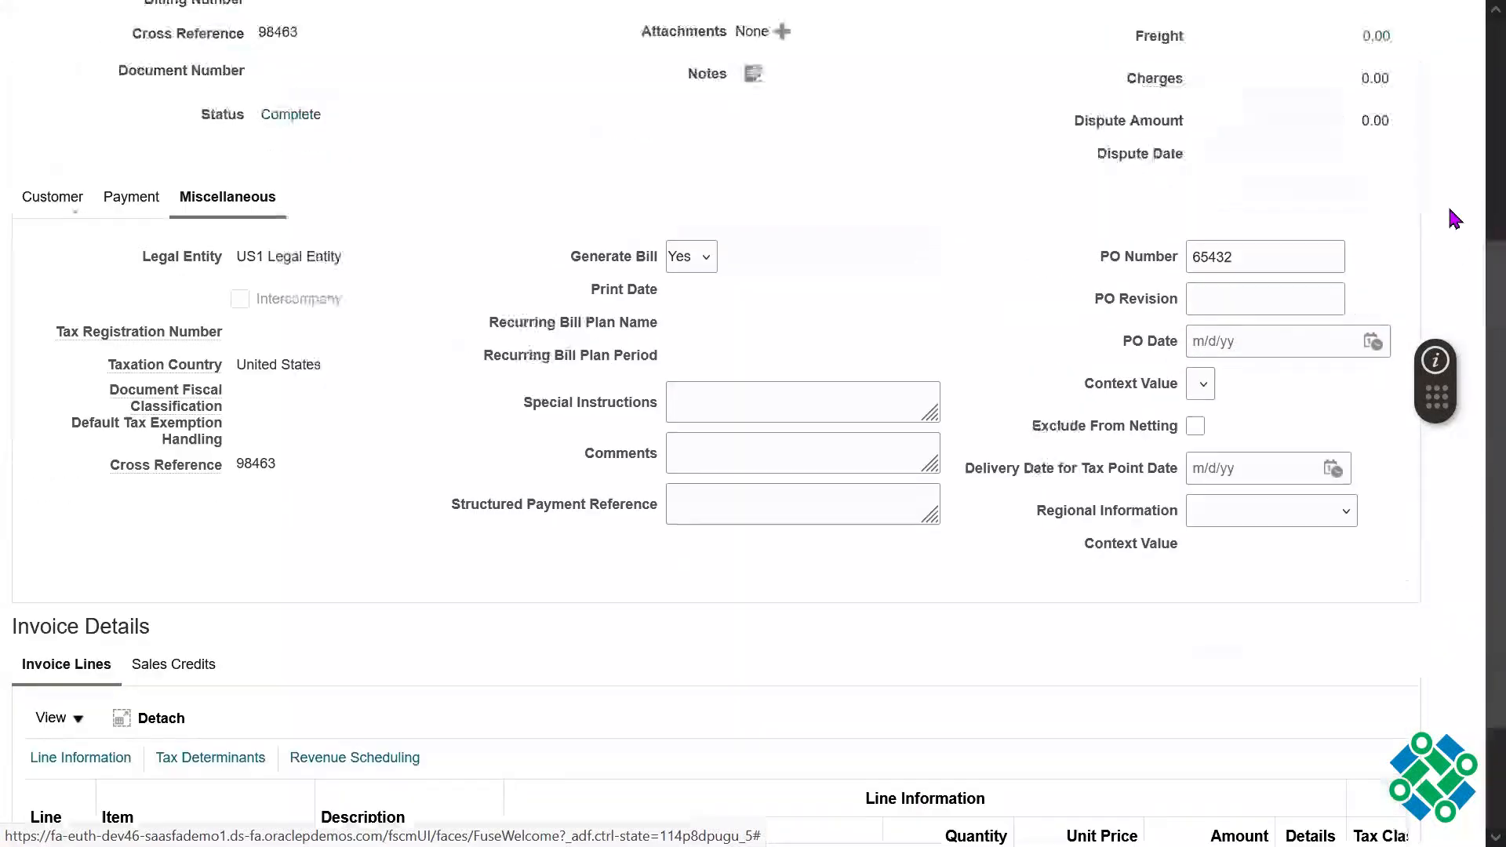
{"action": "left_click", "coordinate": [47, 553]}
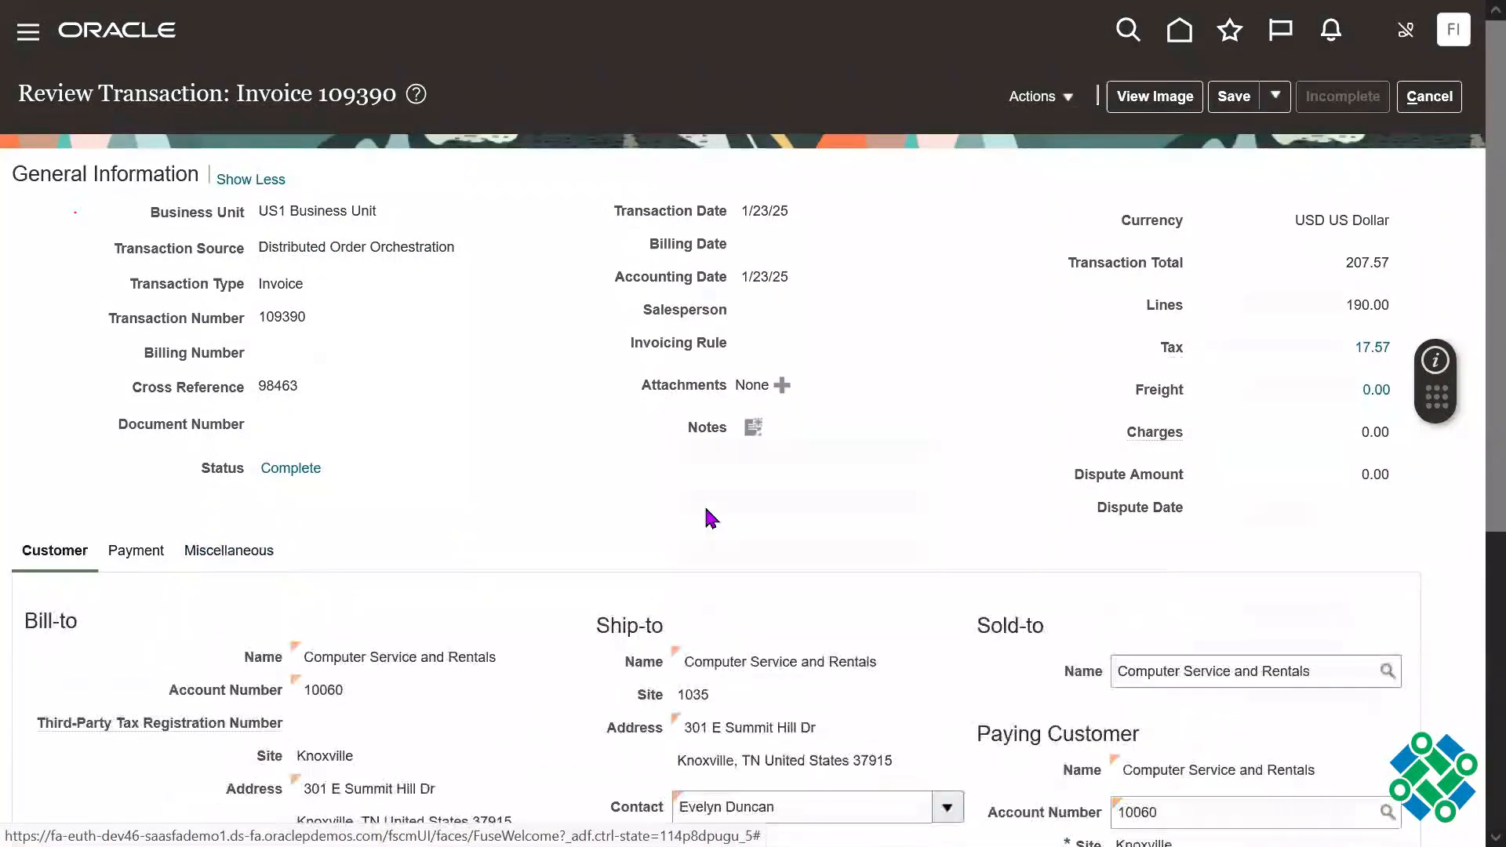
{"action": "scroll", "coordinate": [1473, 461], "scroll_direction": "down", "scroll_amount": 3}
{"action": "scroll", "coordinate": [1473, 462], "scroll_direction": "down", "scroll_amount": 3}
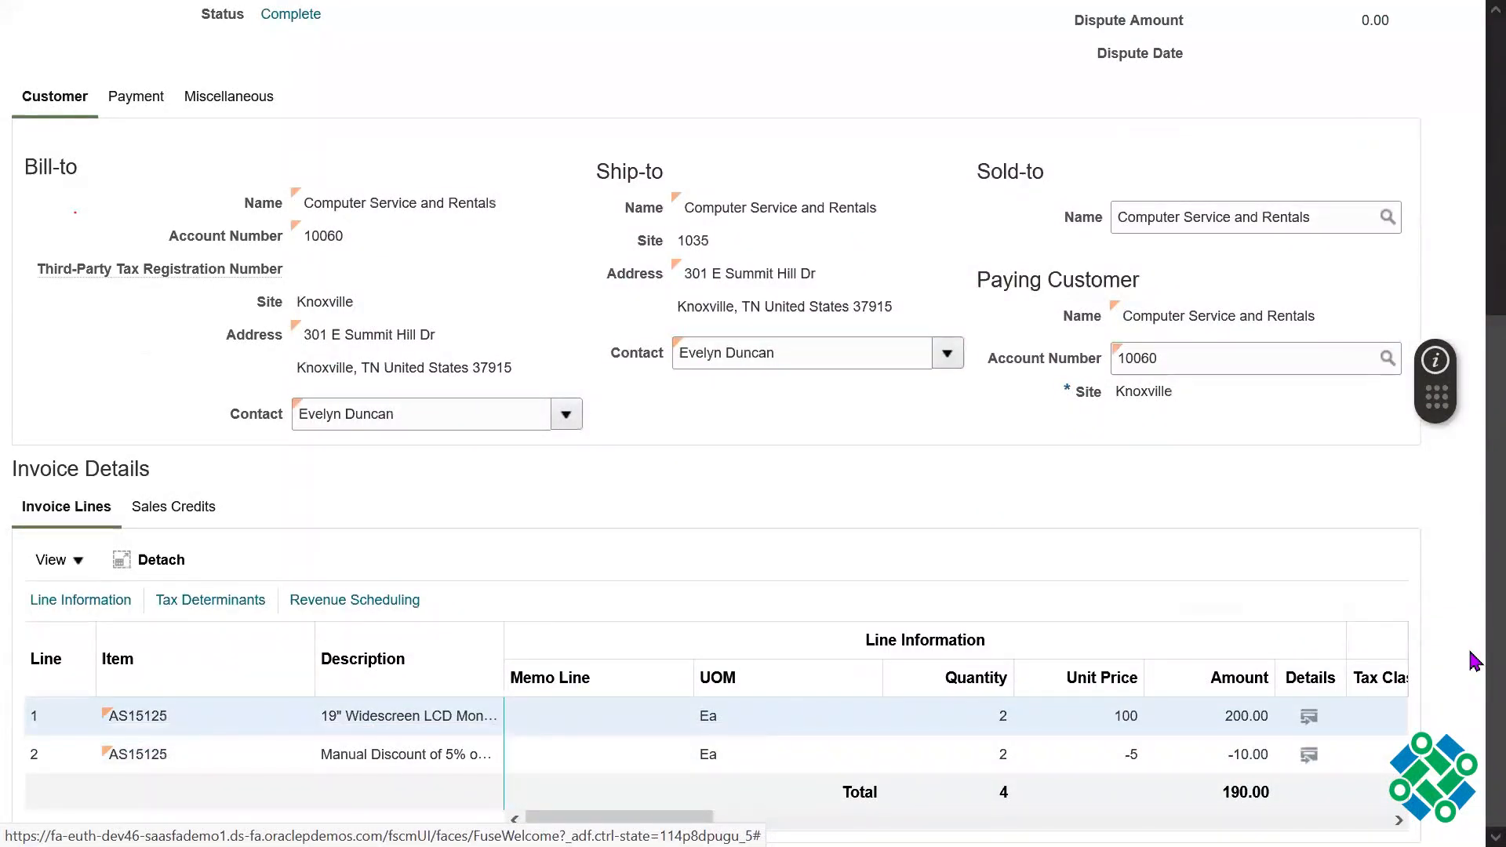
{"action": "scroll", "coordinate": [1475, 249], "scroll_direction": "up", "scroll_amount": 1}
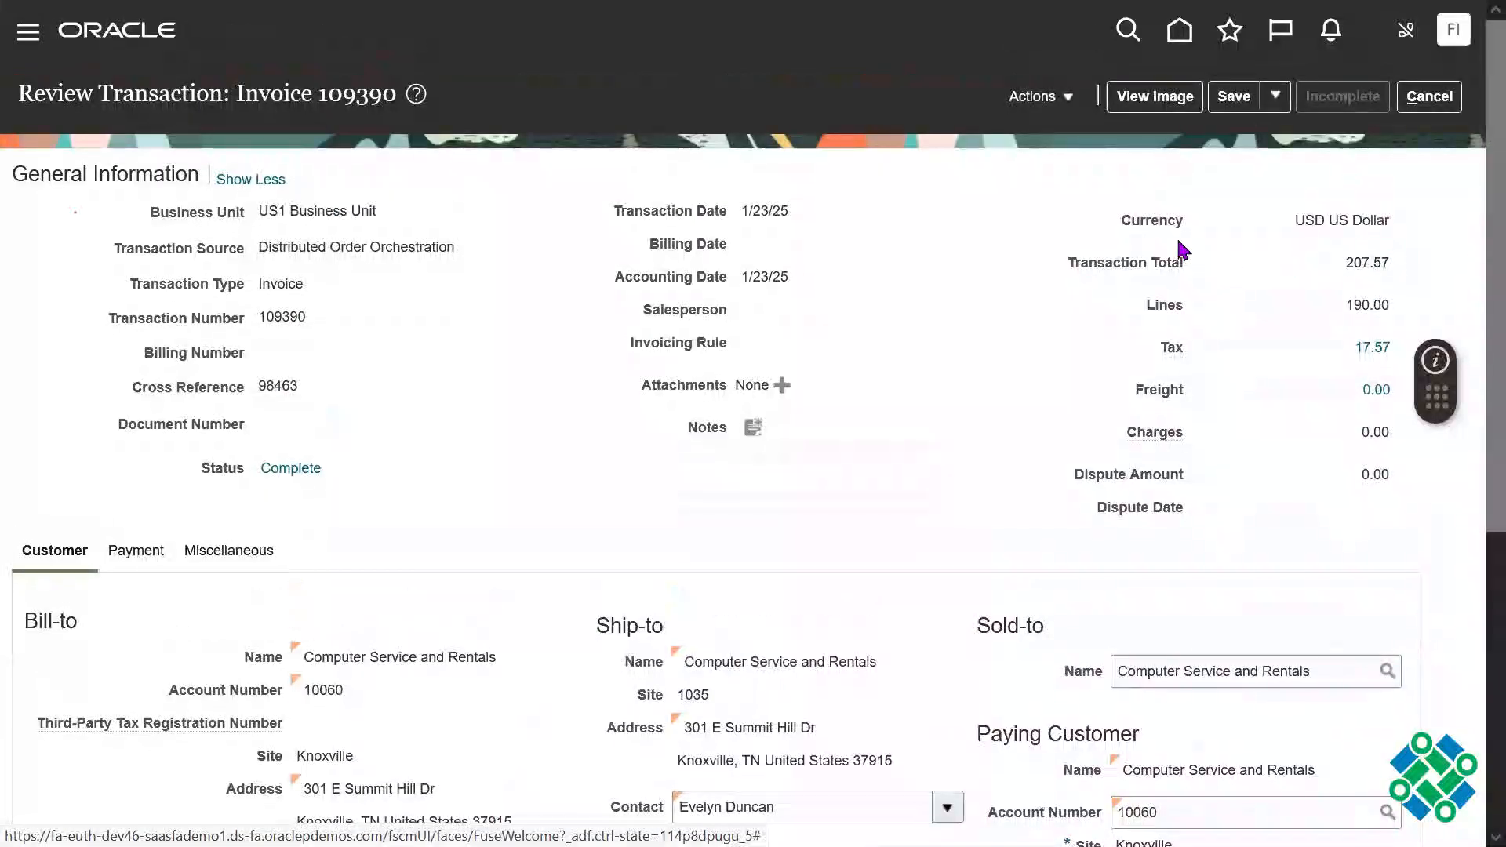
Step: View the invoice's transaction activities, examine the payment's number and status, and close them
{"action": "left_click", "coordinate": [1051, 95]}
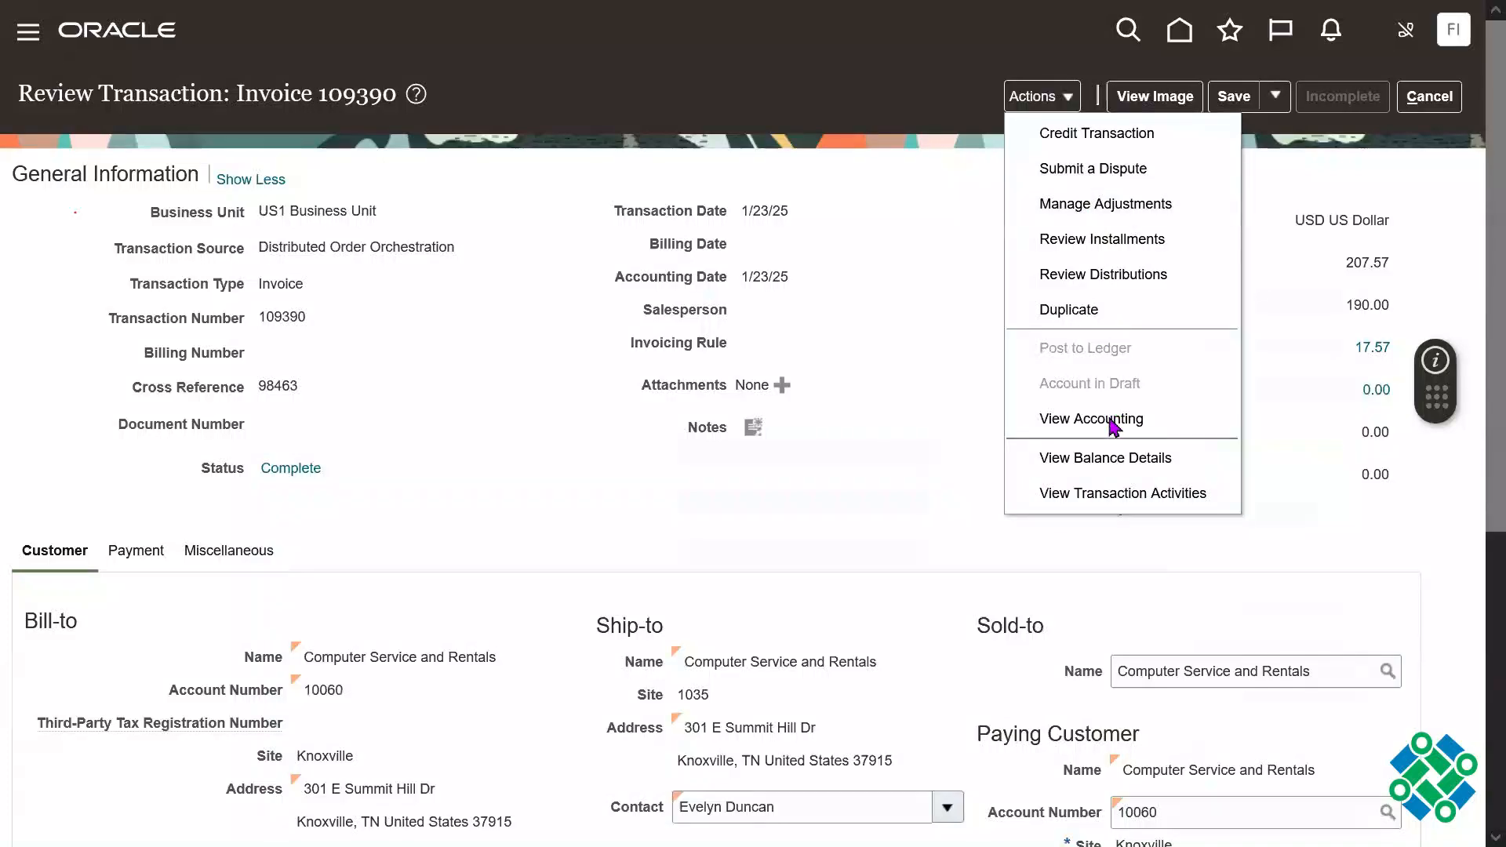
{"action": "left_click", "coordinate": [1147, 502]}
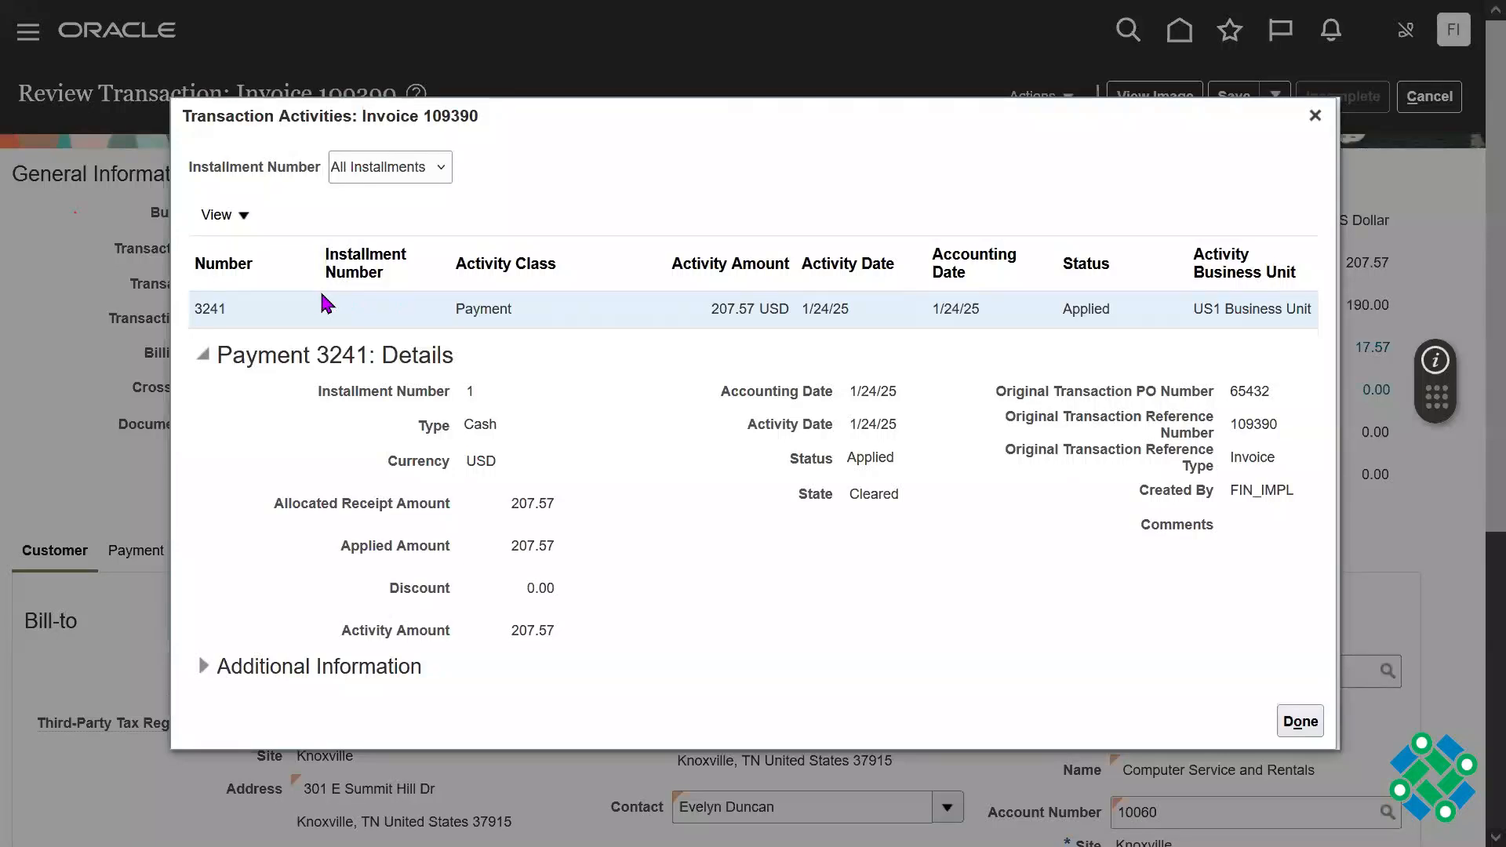
{"action": "double_click", "coordinate": [210, 308]}
{"action": "double_click", "coordinate": [1087, 310]}
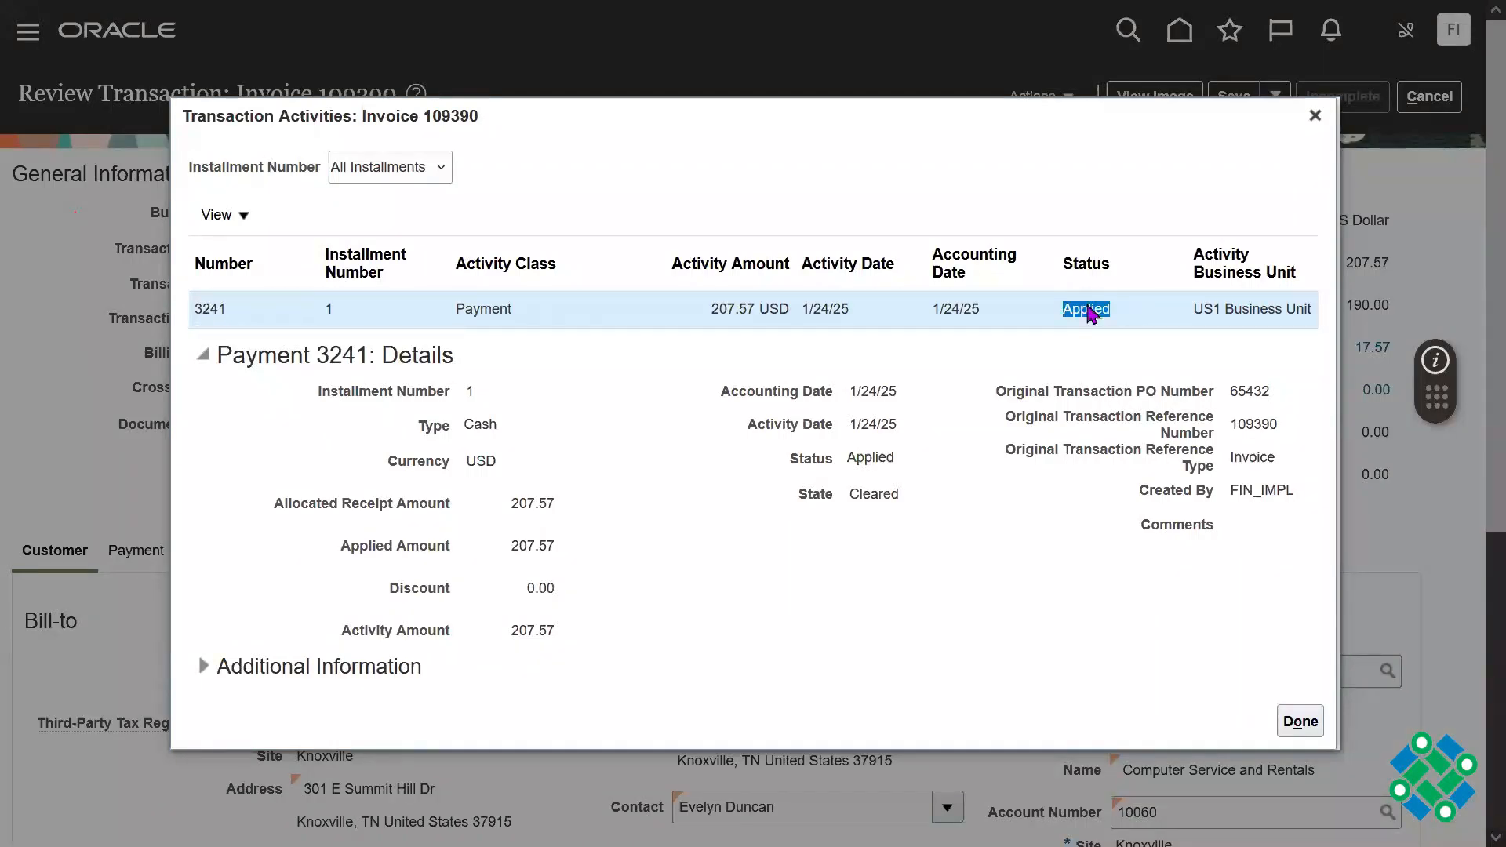
{"action": "left_click", "coordinate": [1315, 116]}
Step: Reopen the invoice's transaction activities, check the installment choices with All Installments kept, and close them
{"action": "left_click", "coordinate": [1036, 98]}
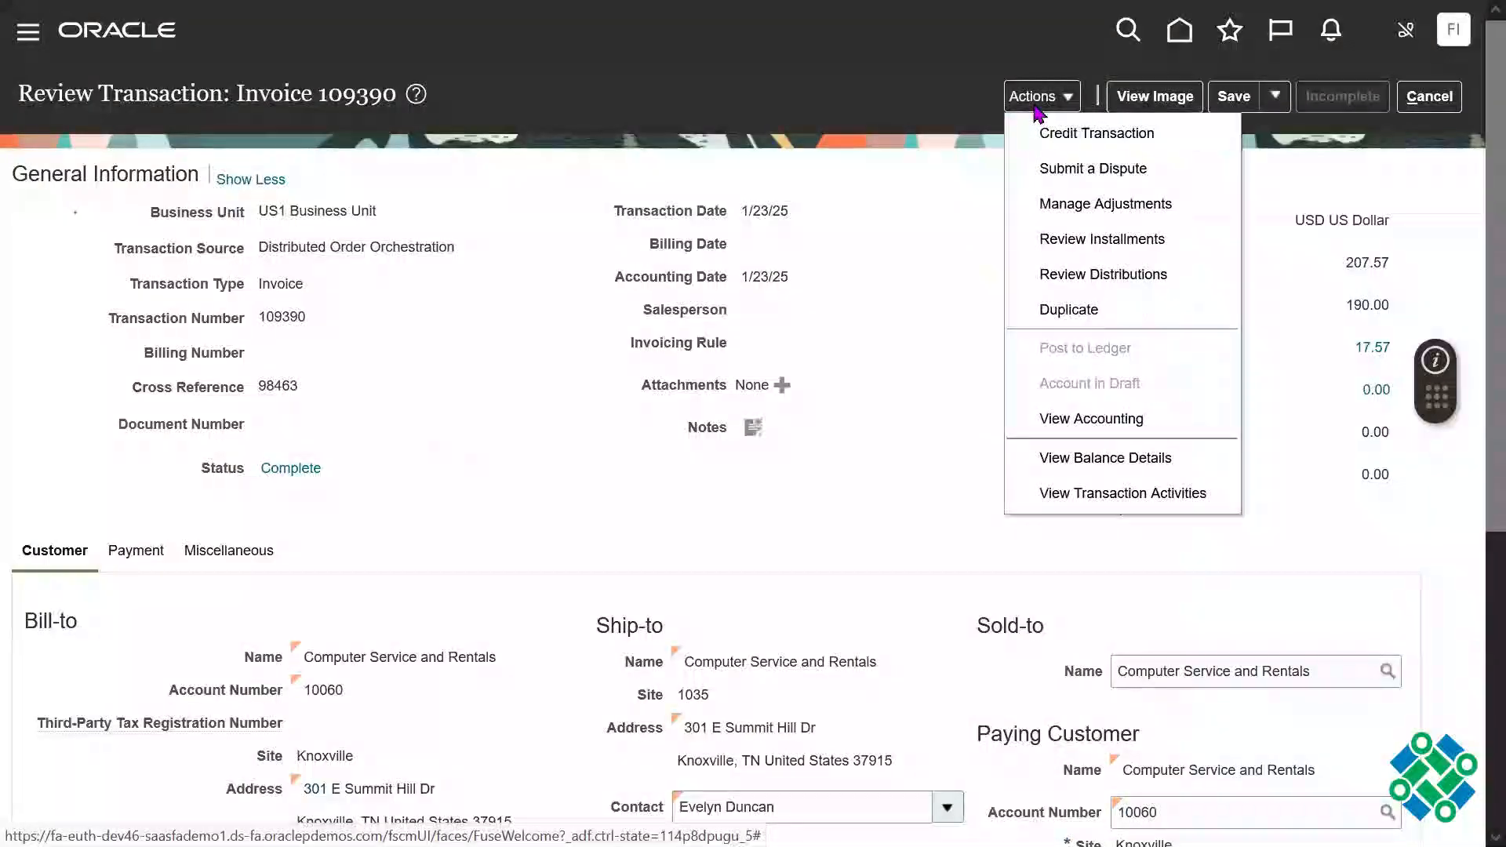
{"action": "left_click", "coordinate": [1109, 493]}
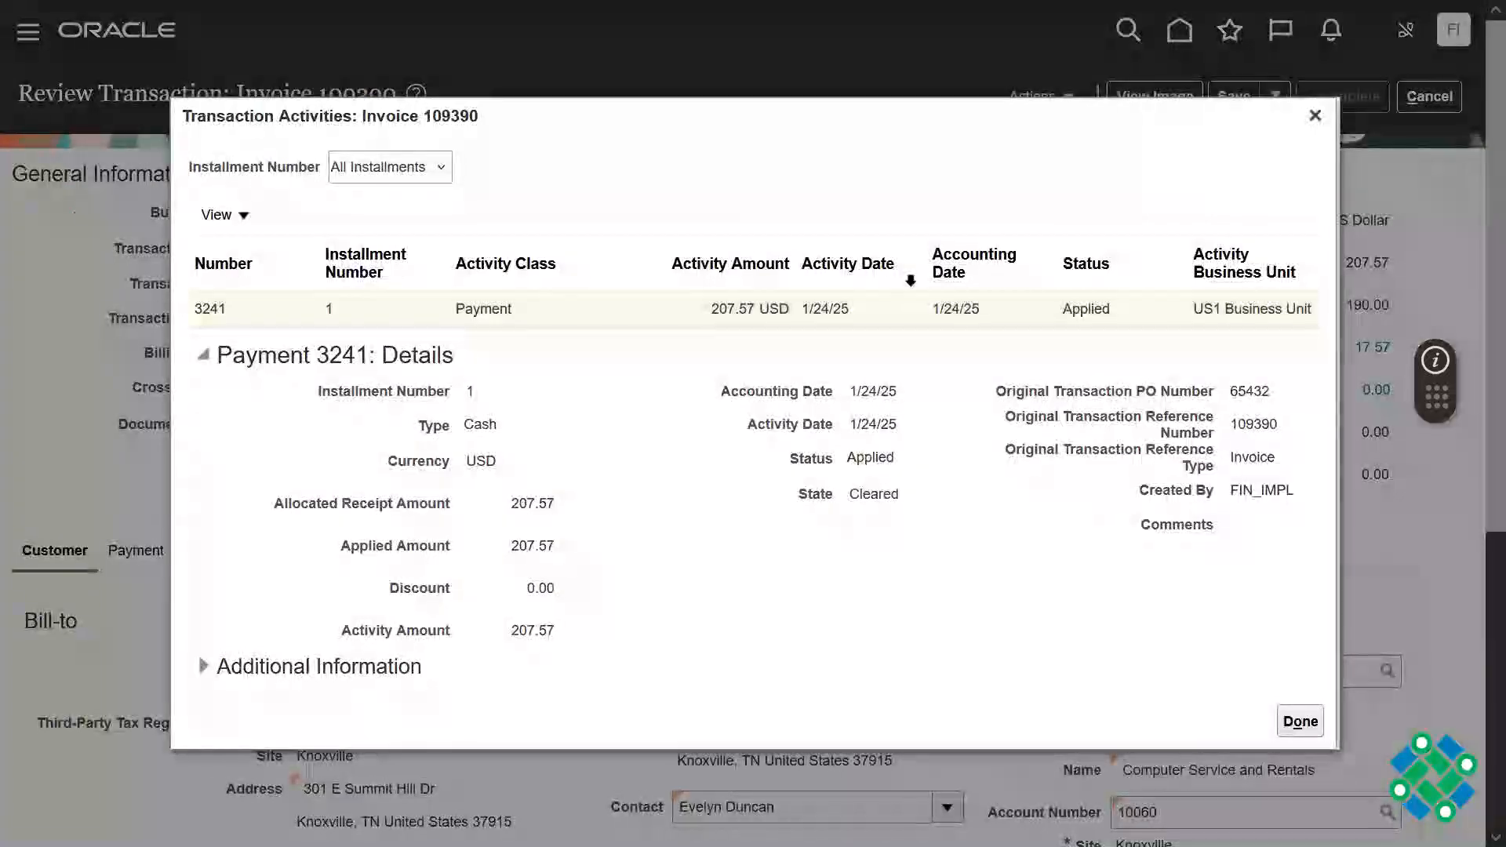
{"action": "left_click", "coordinate": [408, 167]}
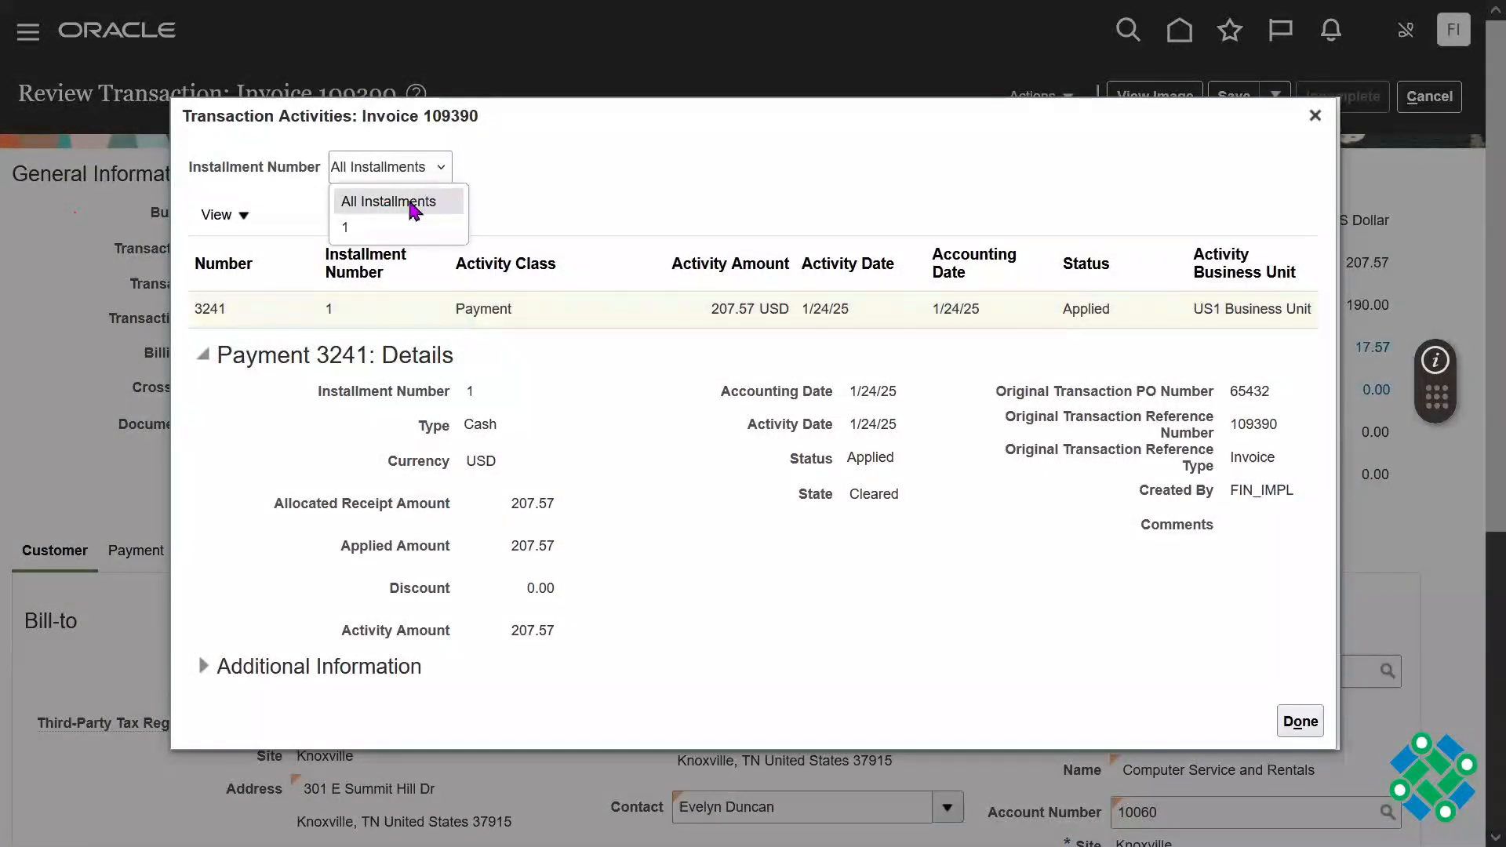
{"action": "left_click", "coordinate": [437, 201]}
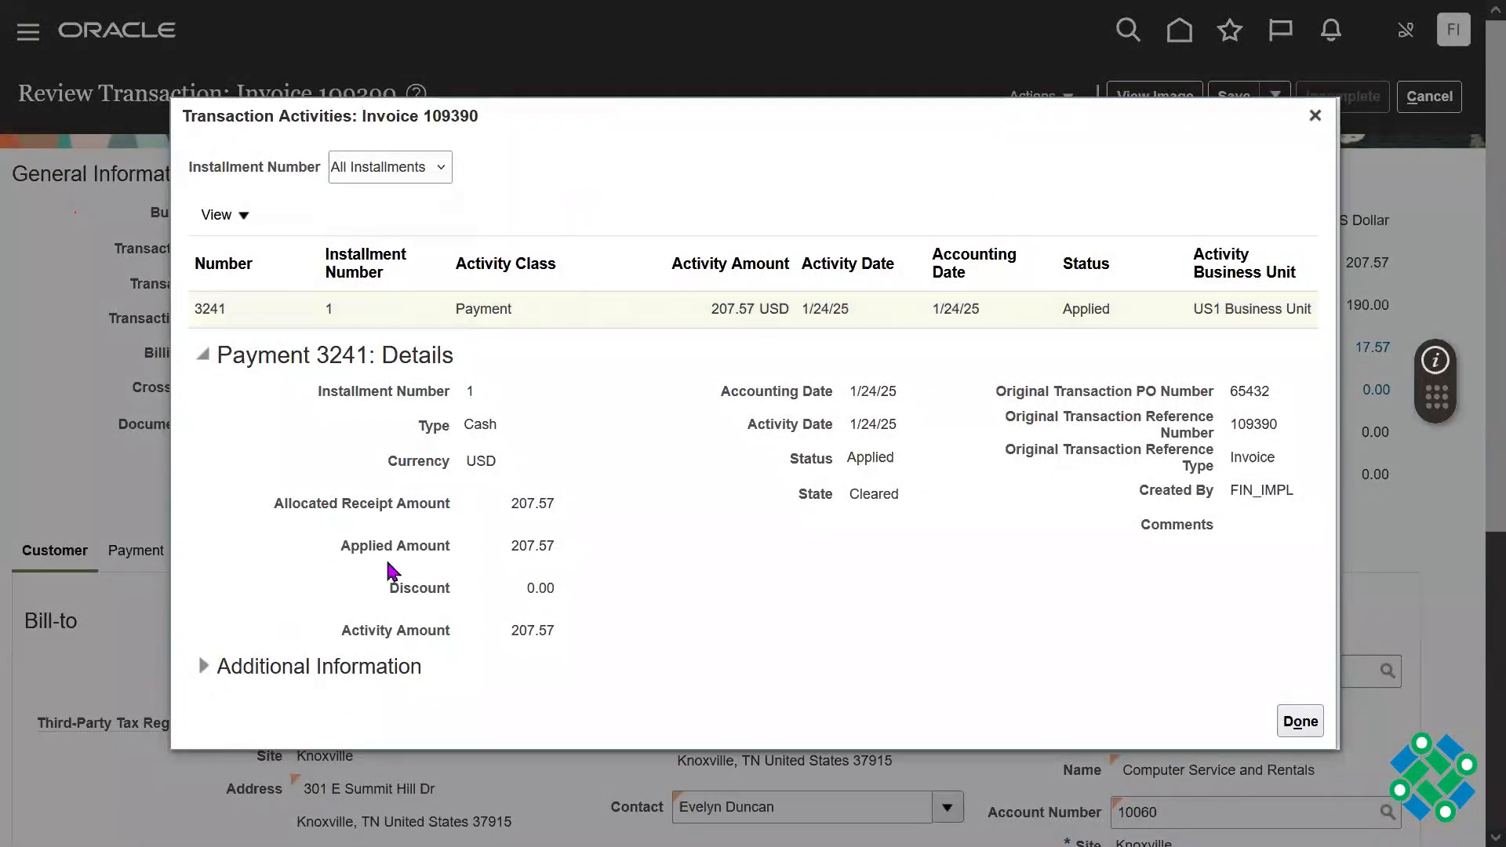
{"action": "left_click", "coordinate": [402, 166]}
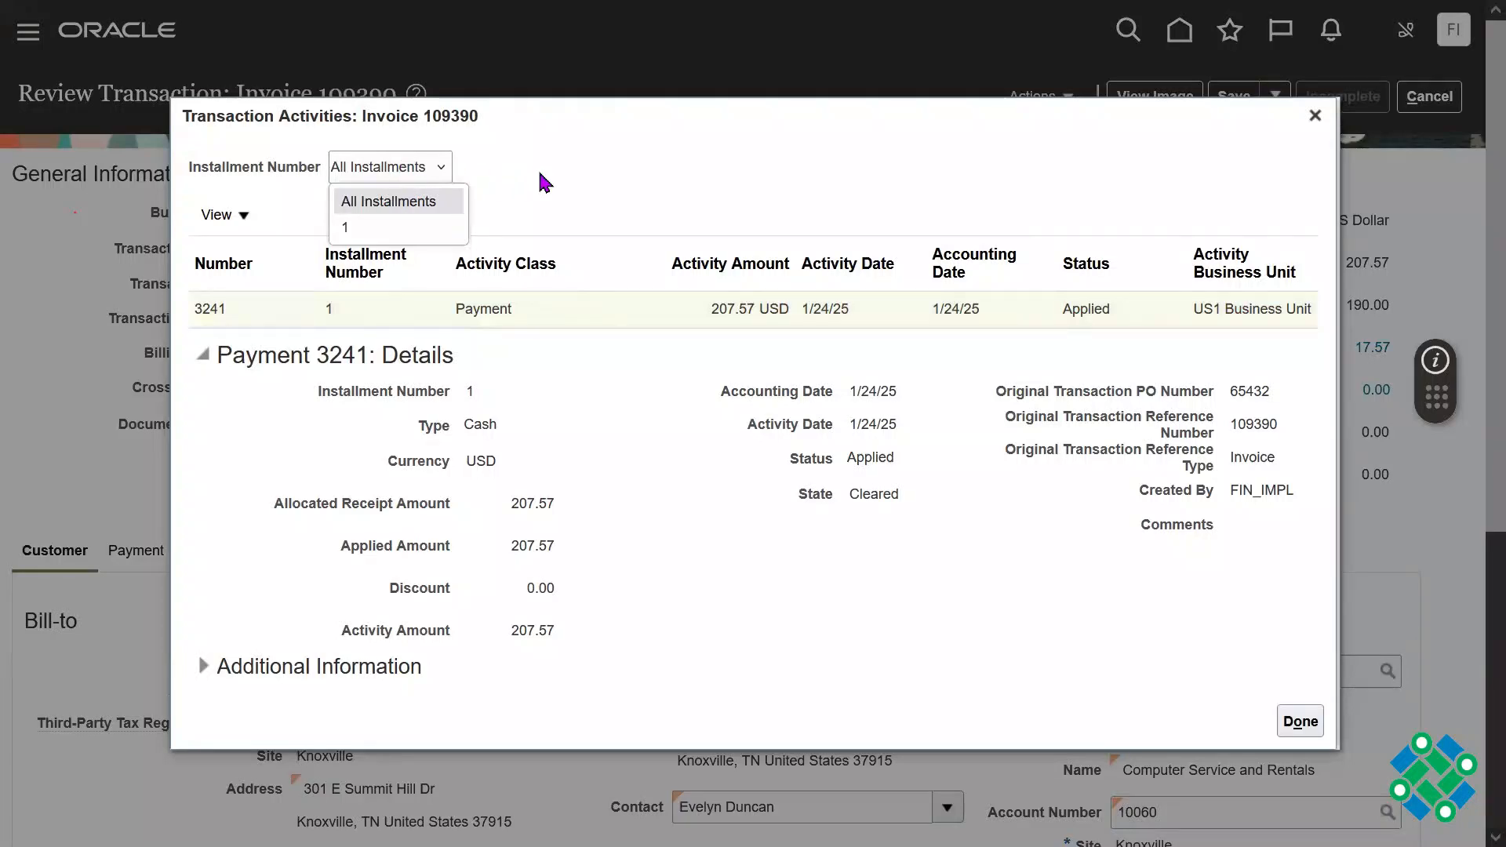
{"action": "left_click", "coordinate": [598, 203]}
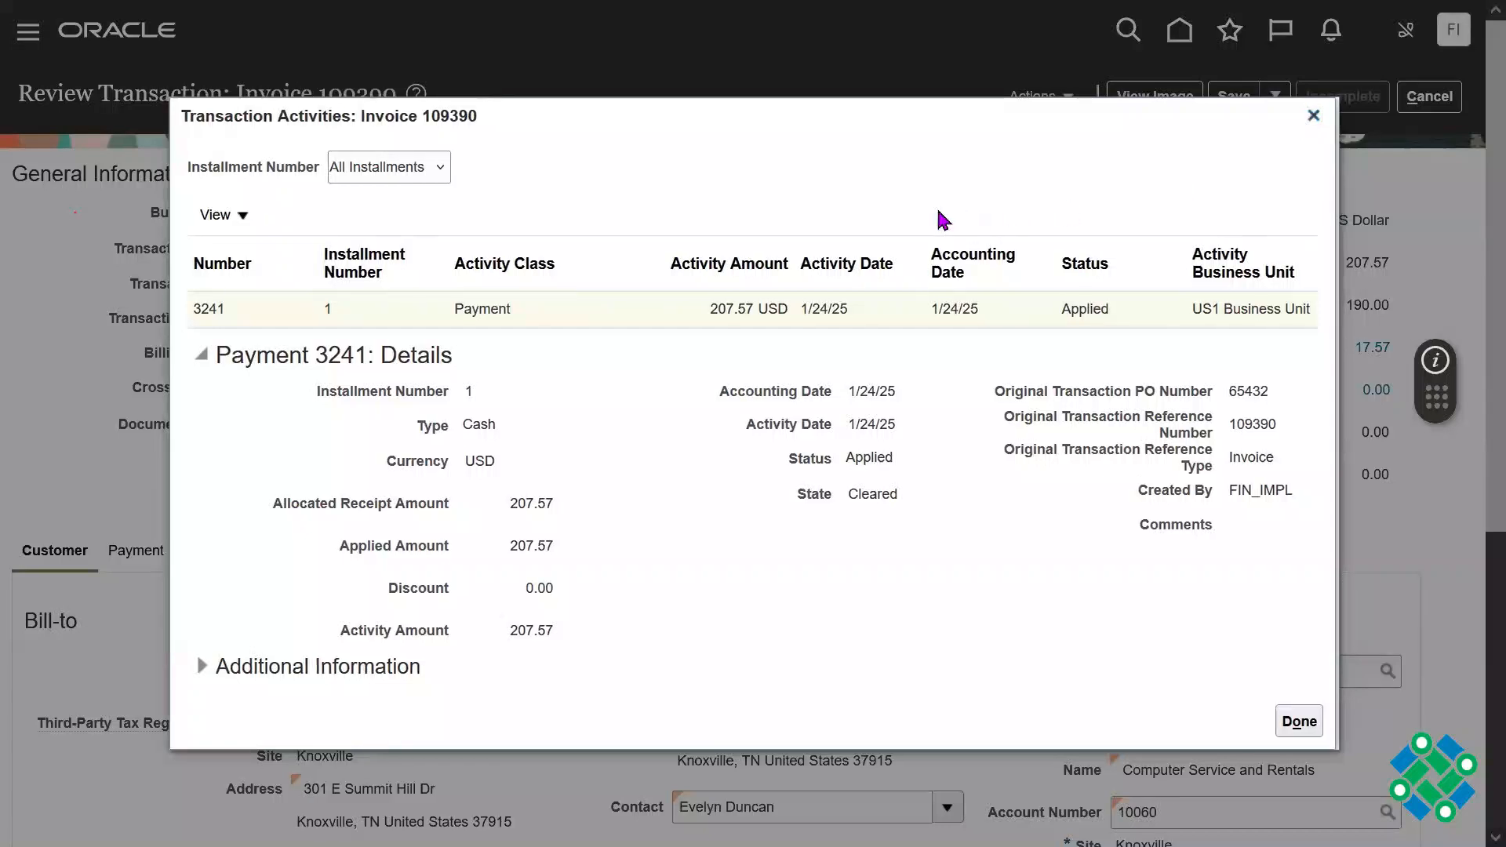
{"action": "left_click", "coordinate": [1314, 116]}
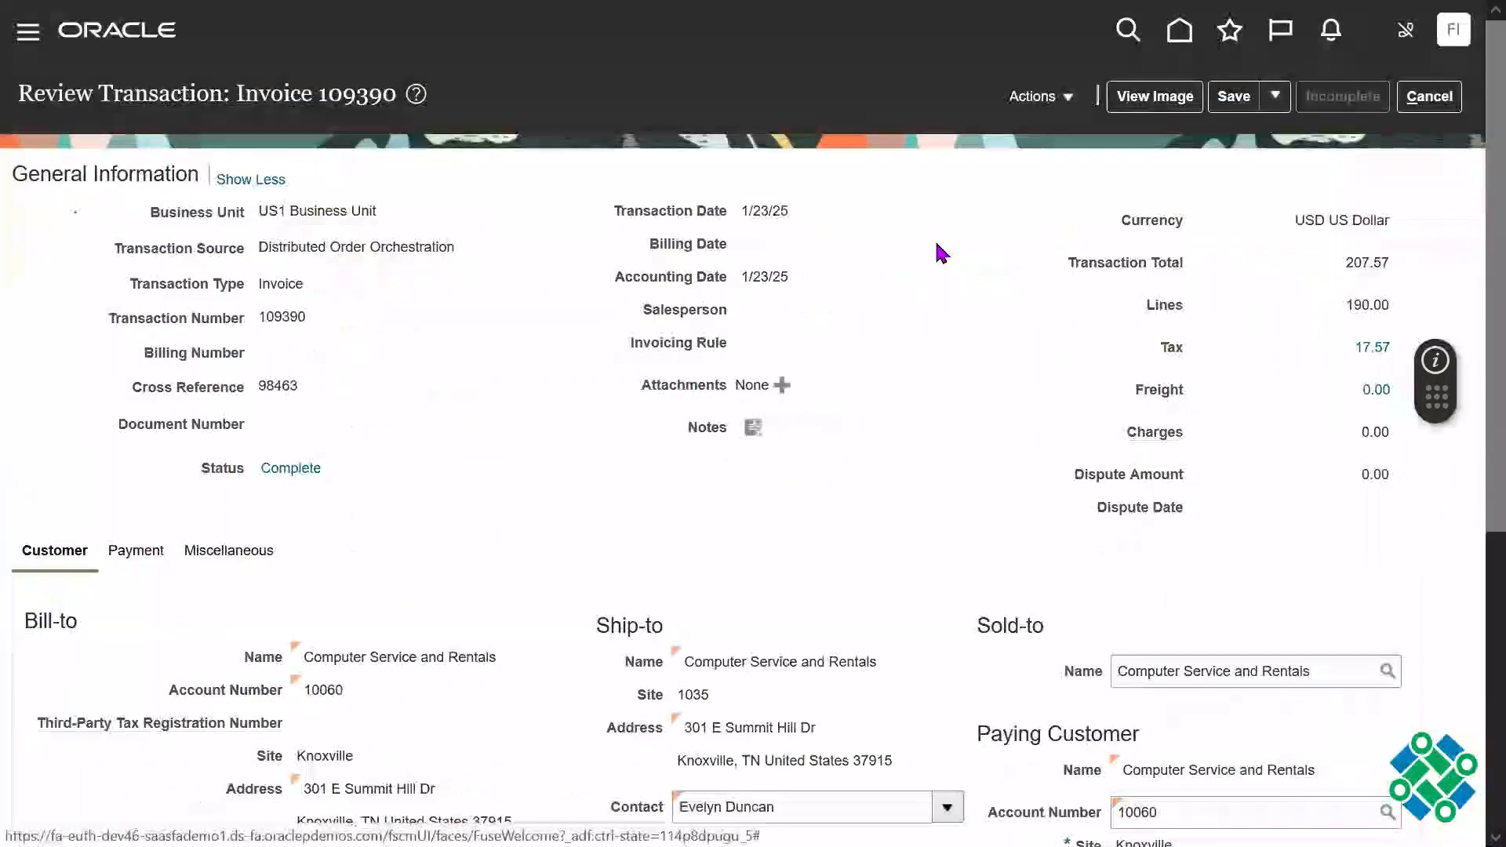
Step: Switch to Notepad by opening the 64 Batch text document, maximize it and find the shipping documents notes
{"action": "key", "text": "super"}
{"action": "type", "text": "64"}
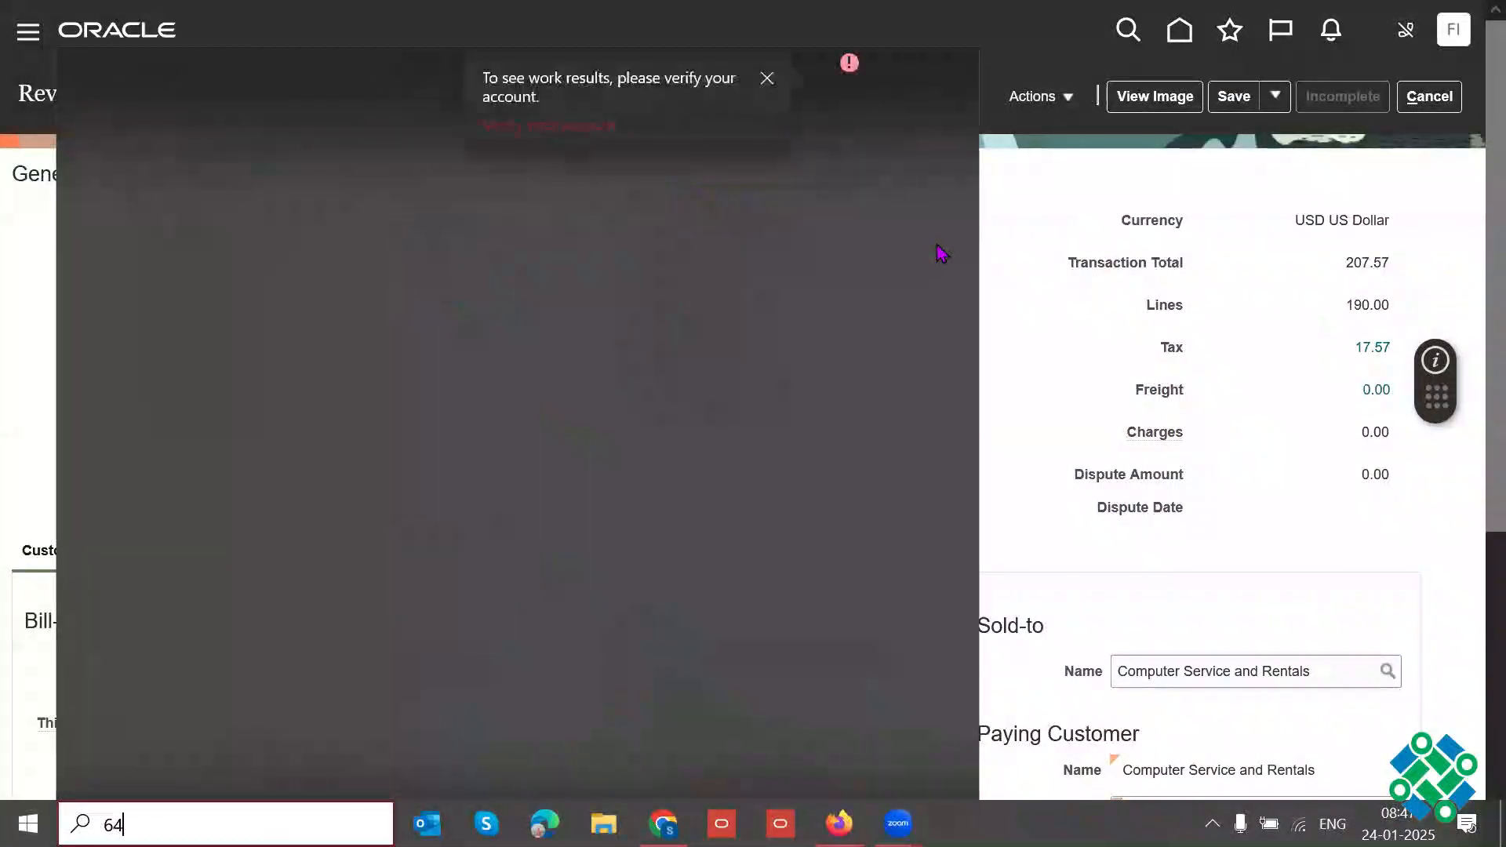
{"action": "type", "text": " batch"}
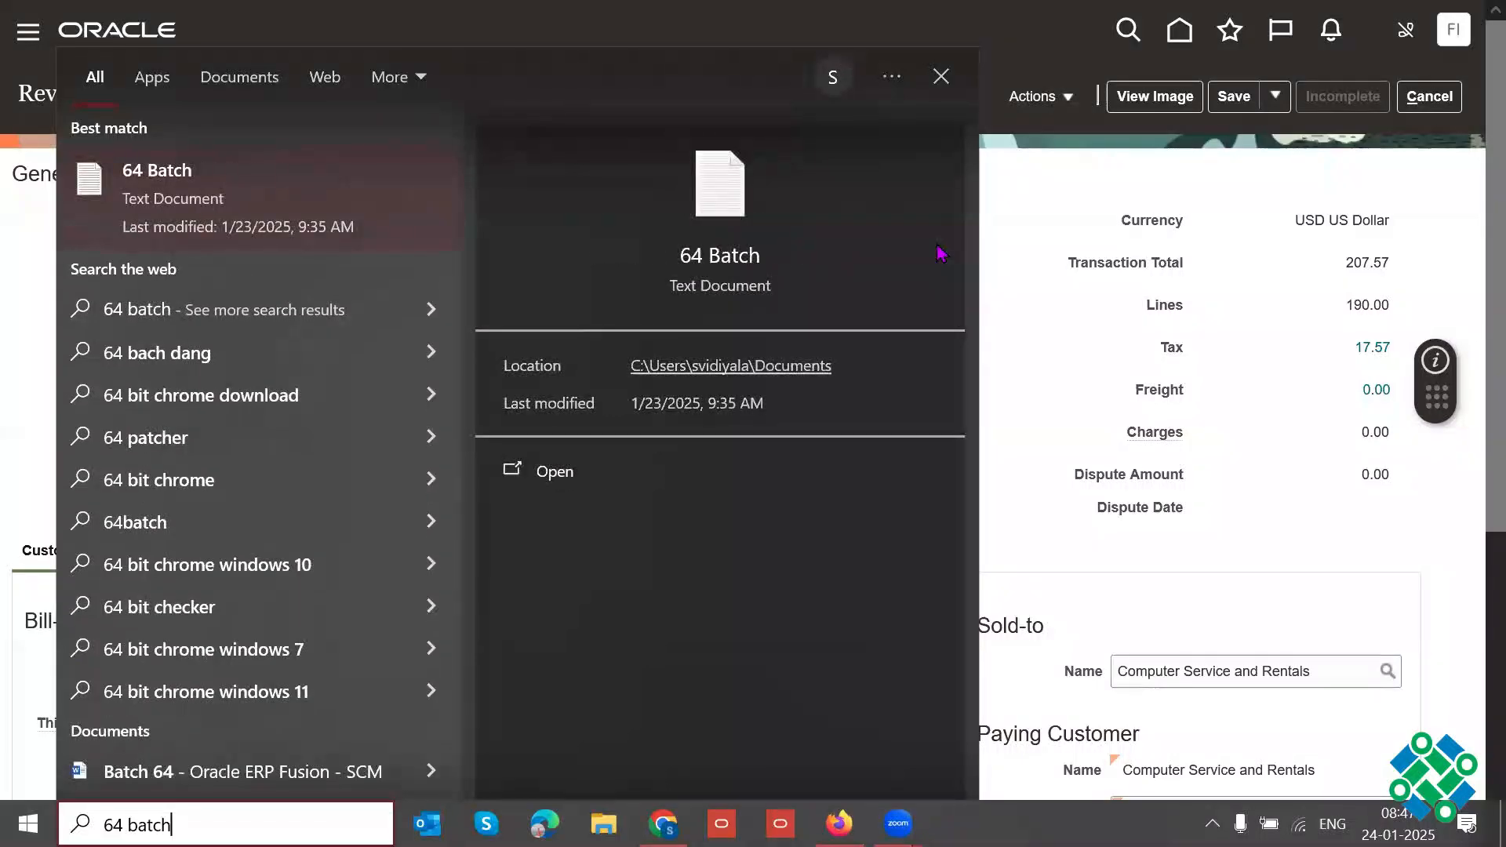
{"action": "key", "text": "Return"}
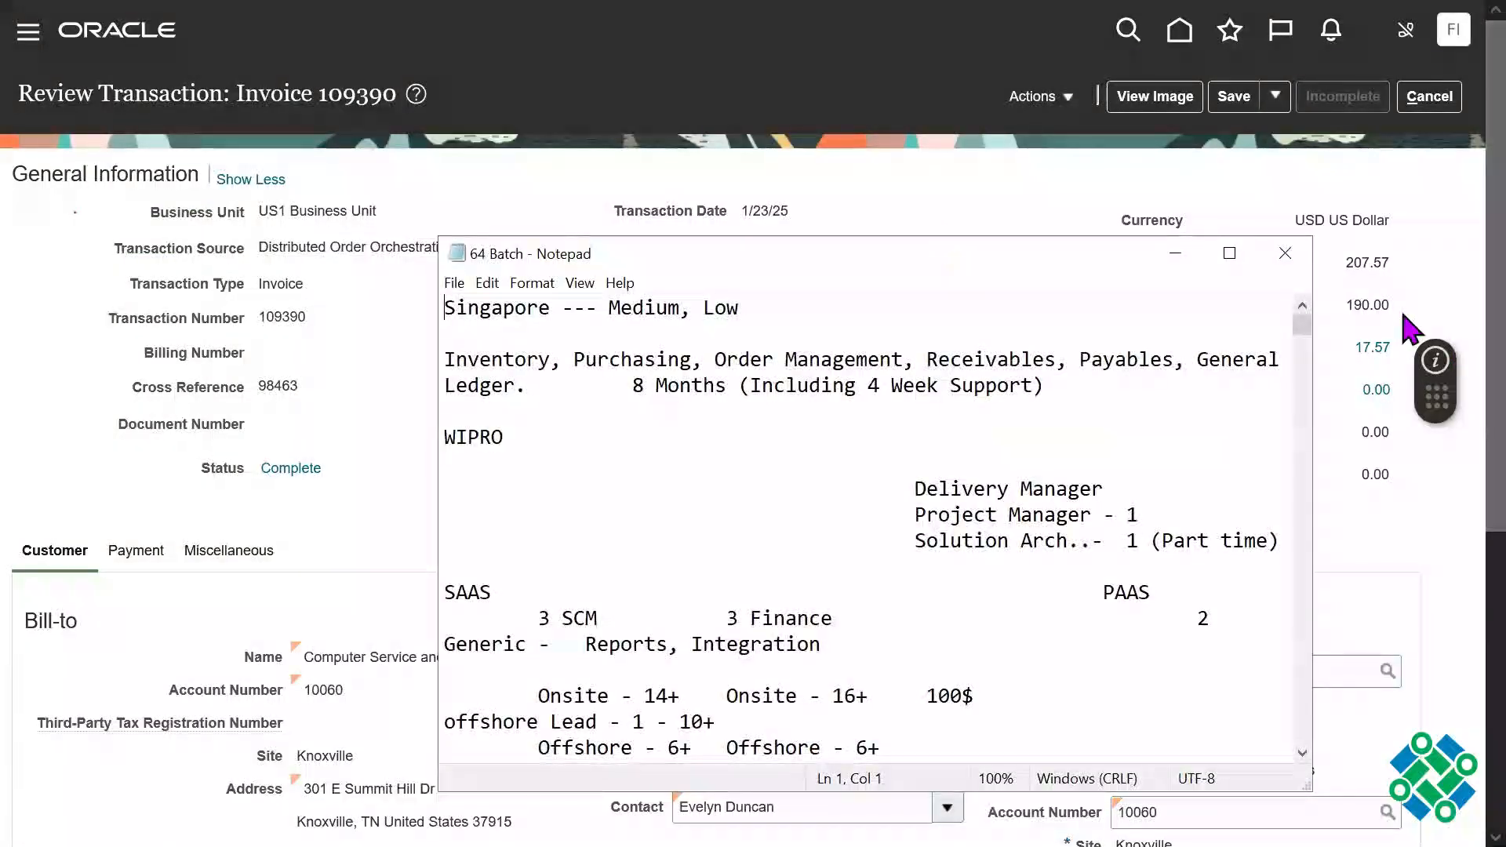
{"action": "left_click", "coordinate": [1230, 253]}
{"action": "scroll", "coordinate": [1469, 538], "scroll_direction": "down", "scroll_amount": 20}
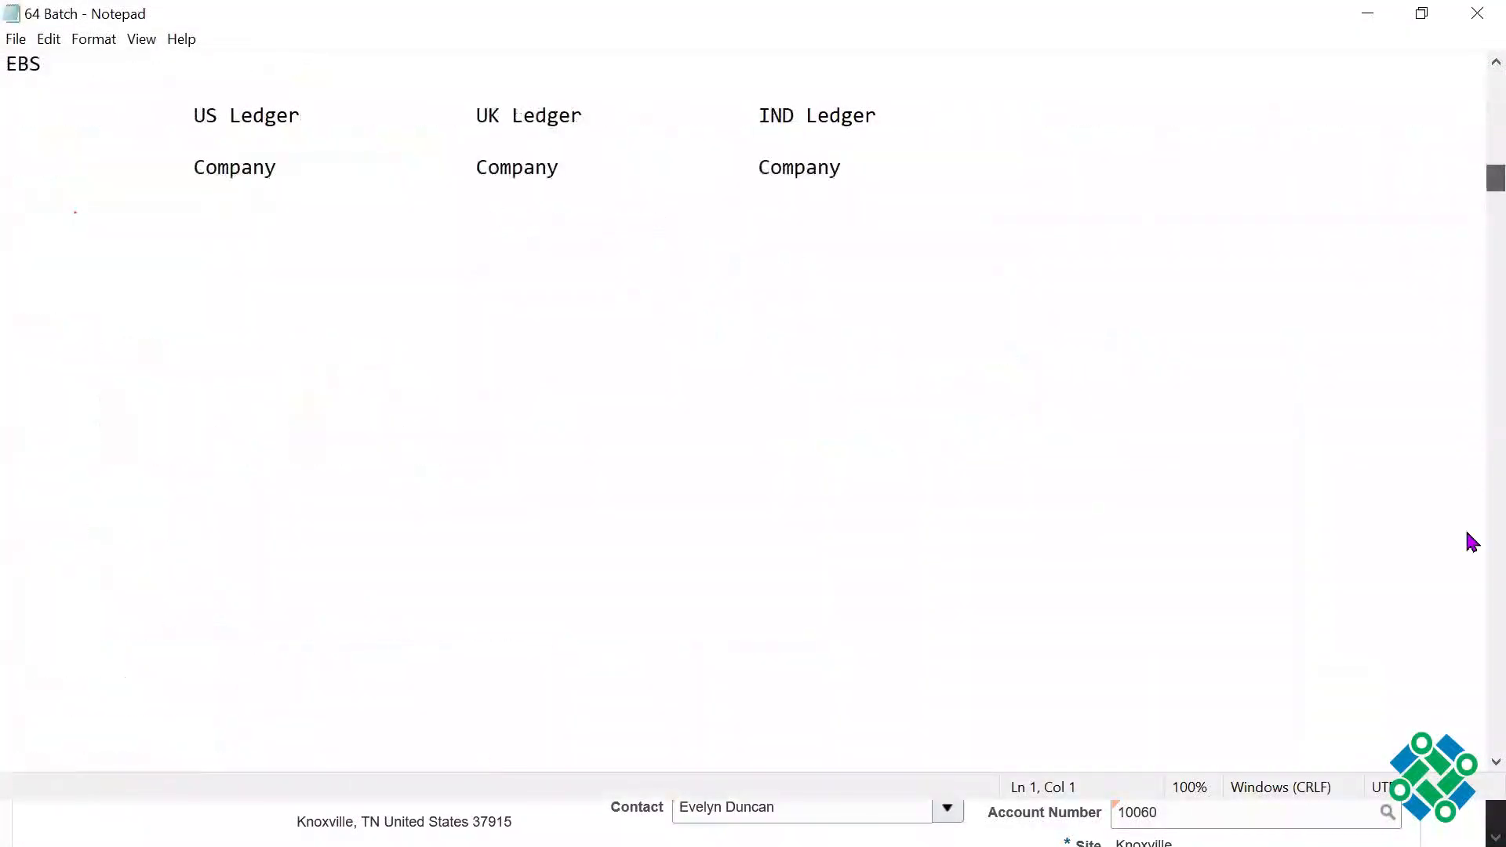
{"action": "scroll", "coordinate": [1469, 643], "scroll_direction": "down", "scroll_amount": 20}
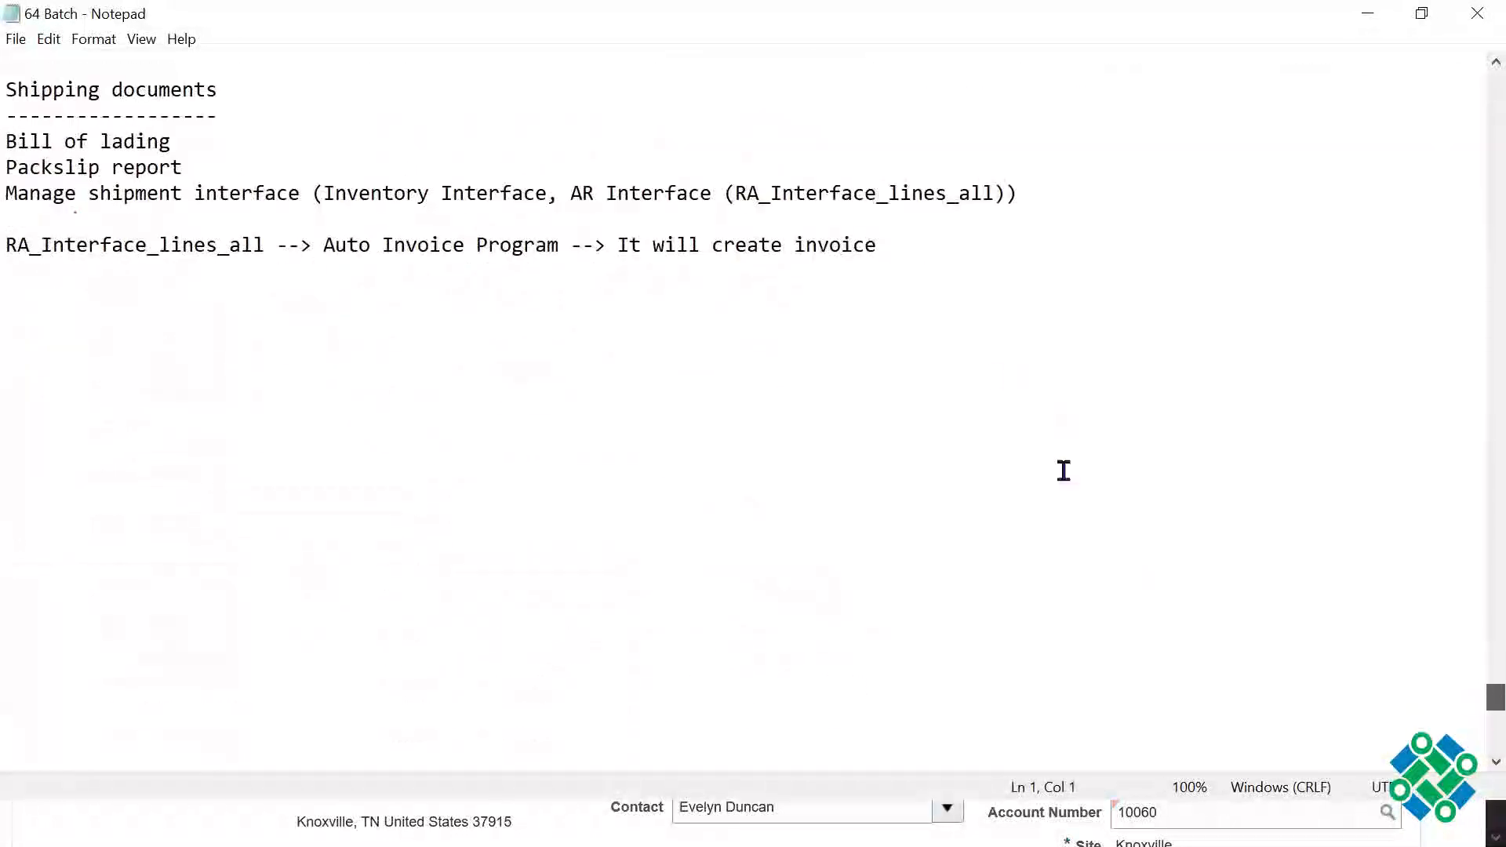
Step: Add the line "Quote to Cash Cycle" below the Auto Invoice Program note, separated by blank lines
{"action": "left_click", "coordinate": [918, 249]}
{"action": "key", "text": "Return"}
{"action": "key", "text": "Return"}
{"action": "key", "text": "Return"}
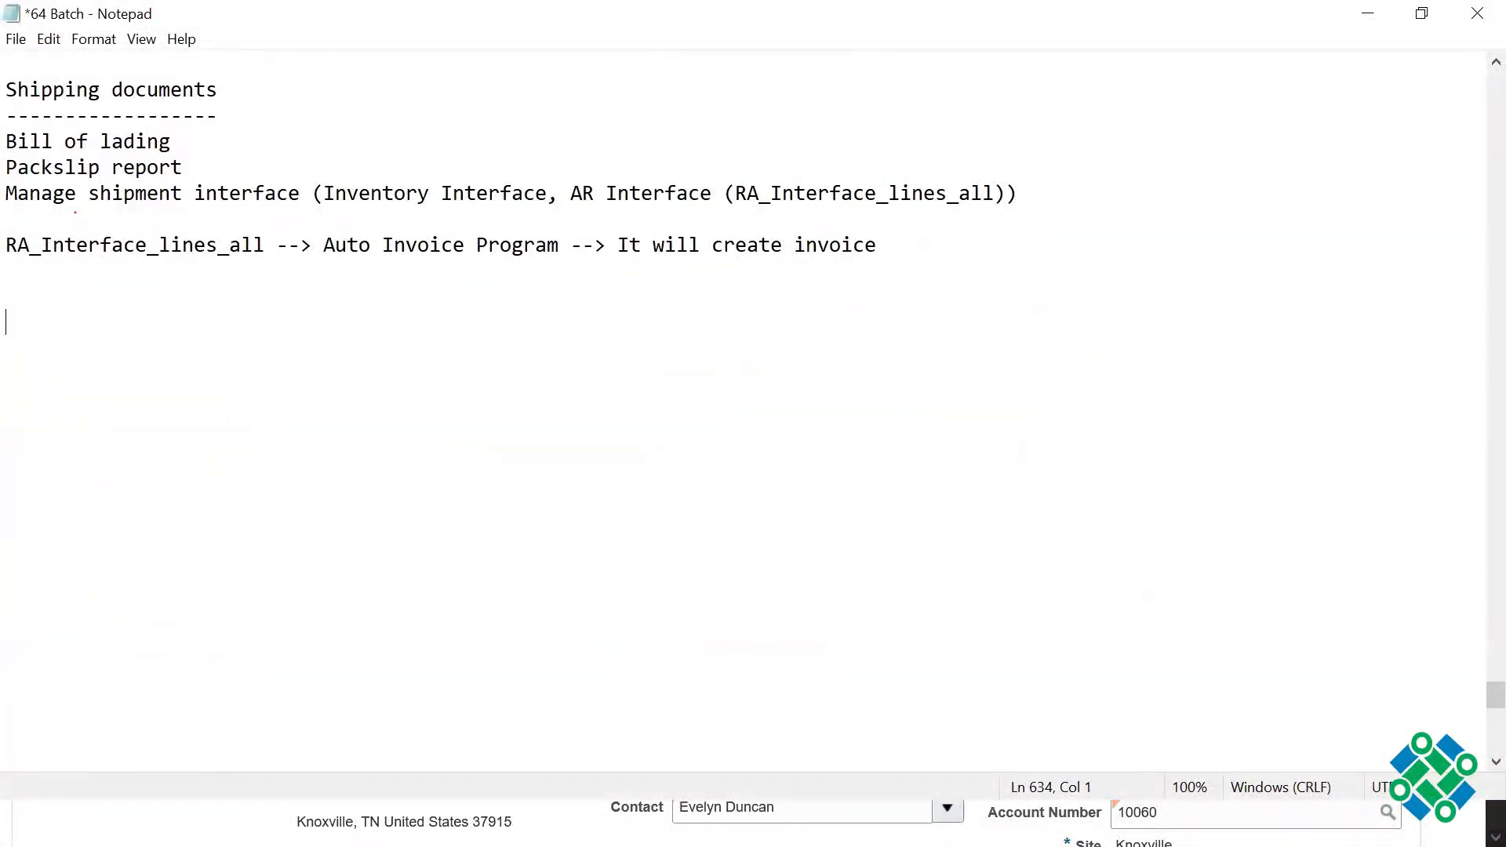
{"action": "type", "text": "Quote to Cash Cyce"}
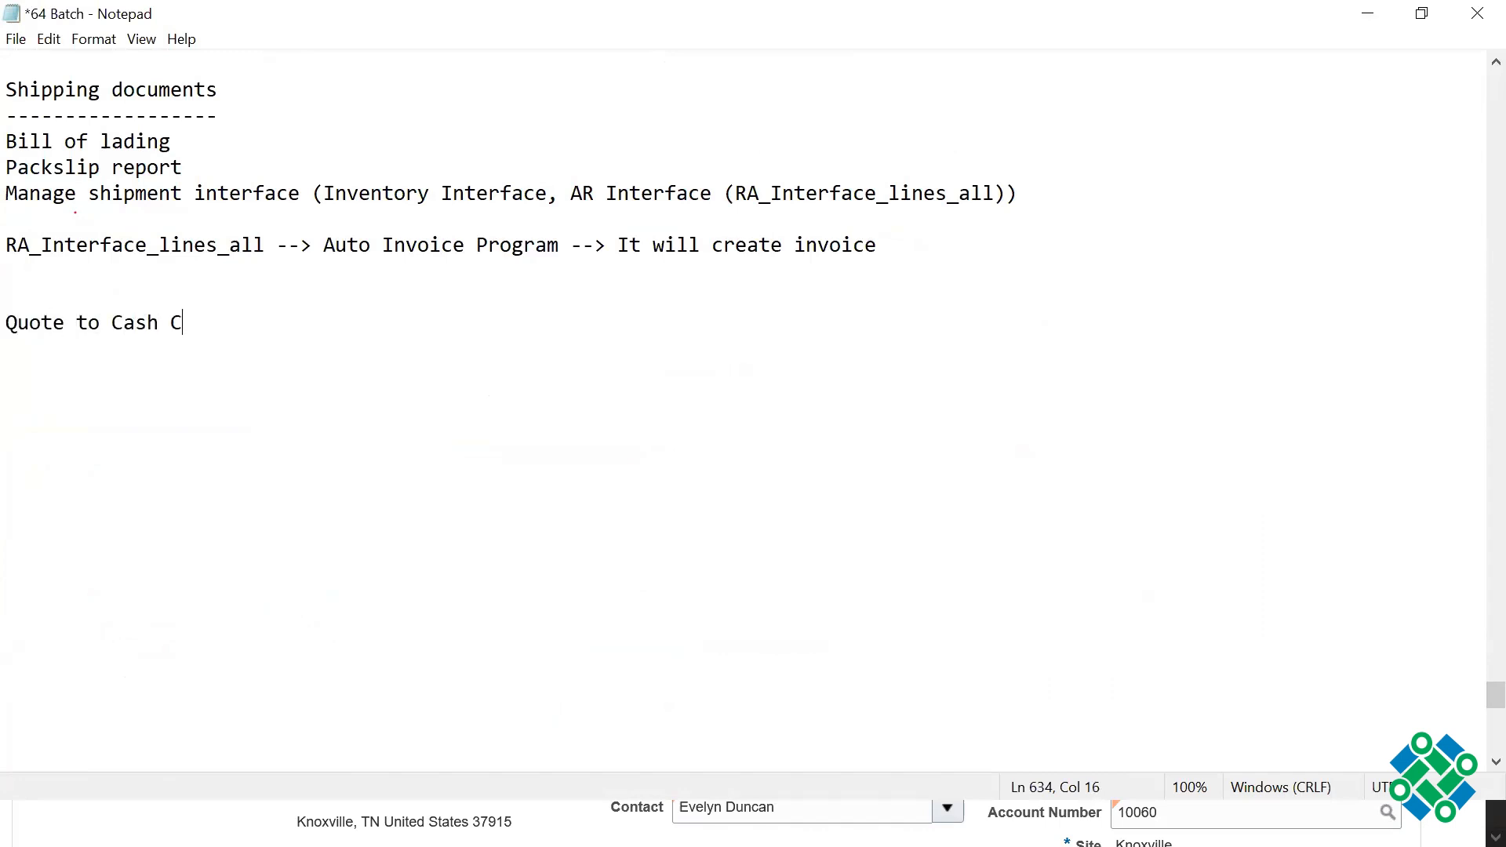
{"action": "key", "text": "BackSpace"}
{"action": "type", "text": "le"}
Step: Insert the line "Order to cash cycle" above the Quote to Cash Cycle line, with a blank line between them
{"action": "left_click", "coordinate": [119, 299]}
{"action": "key", "text": "Return"}
{"action": "key", "text": "Return"}
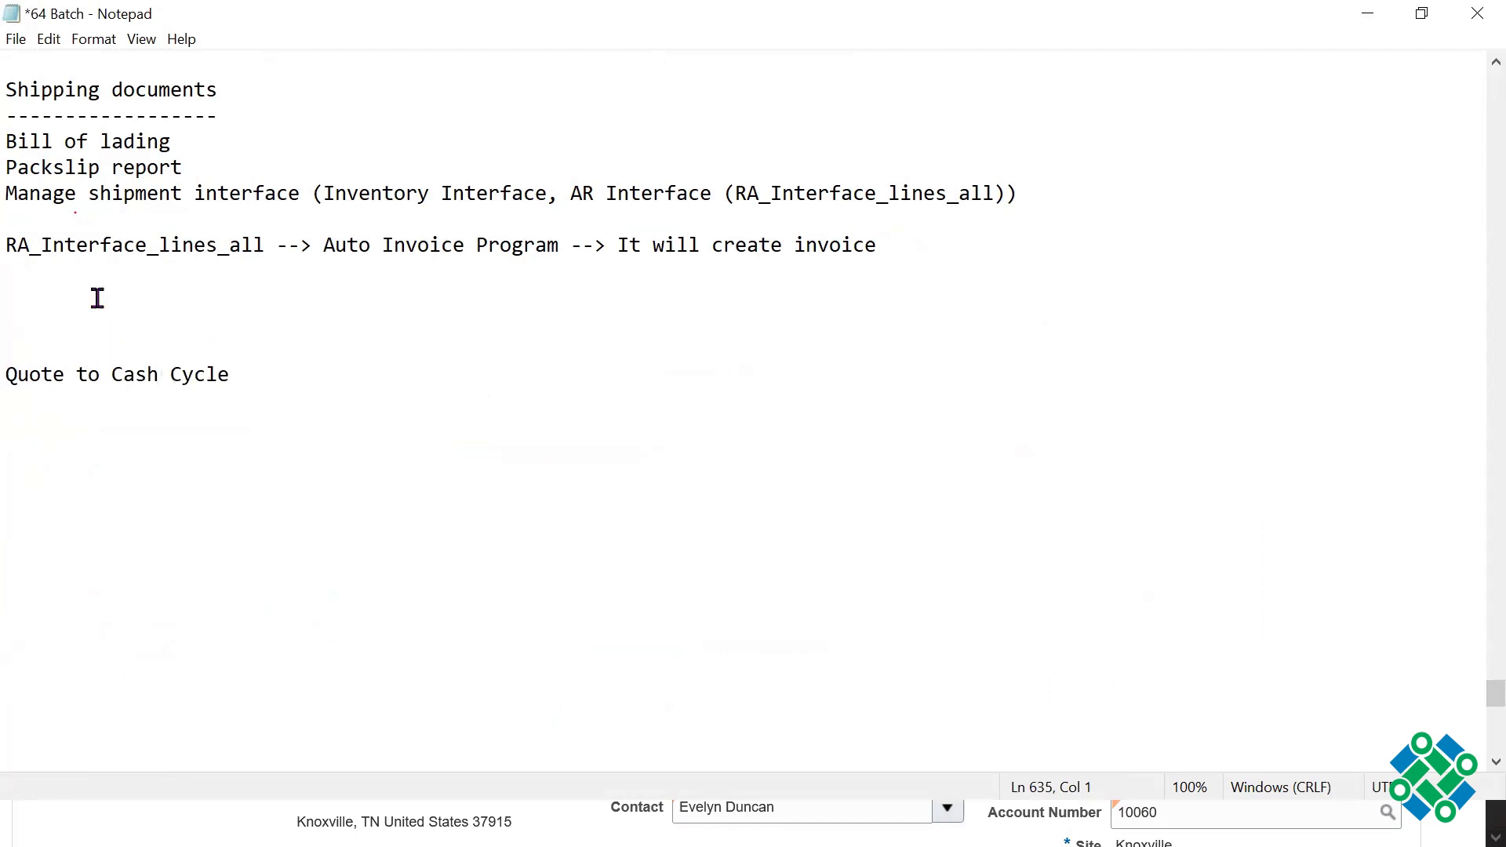
{"action": "key", "text": "Up"}
{"action": "type", "text": "Order to cash cycle"}
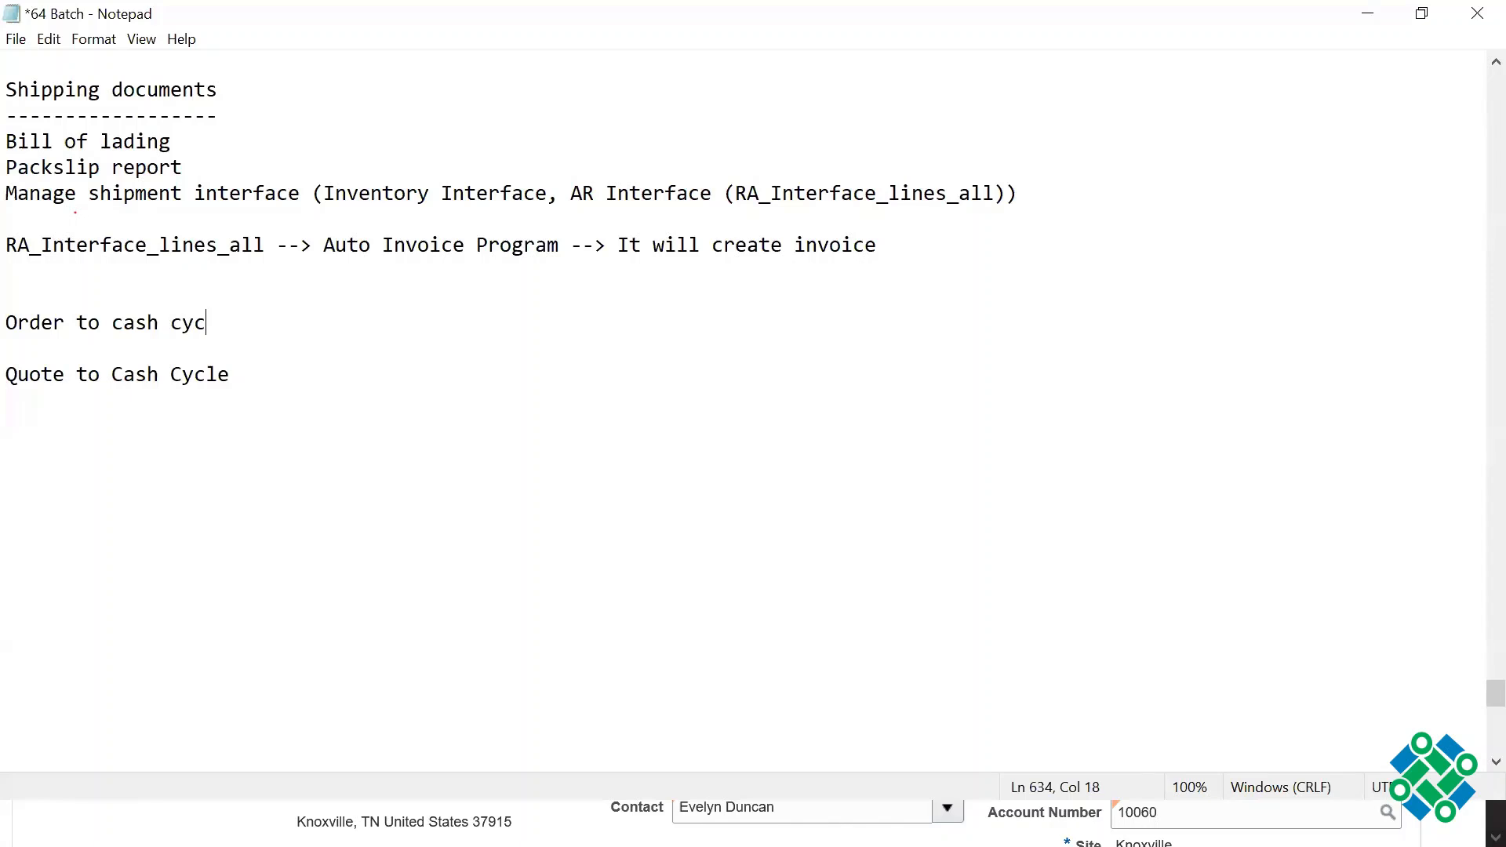
{"action": "key", "text": "BackSpace"}
{"action": "type", "text": "le: Or"}
Step: Extend the Order to cash cycle line with ": Sales Order -- till ledger posting"
{"action": "key", "text": "BackSpace"}
{"action": "key", "text": "BackSpace"}
{"action": "type", "text": "Sales Order "}
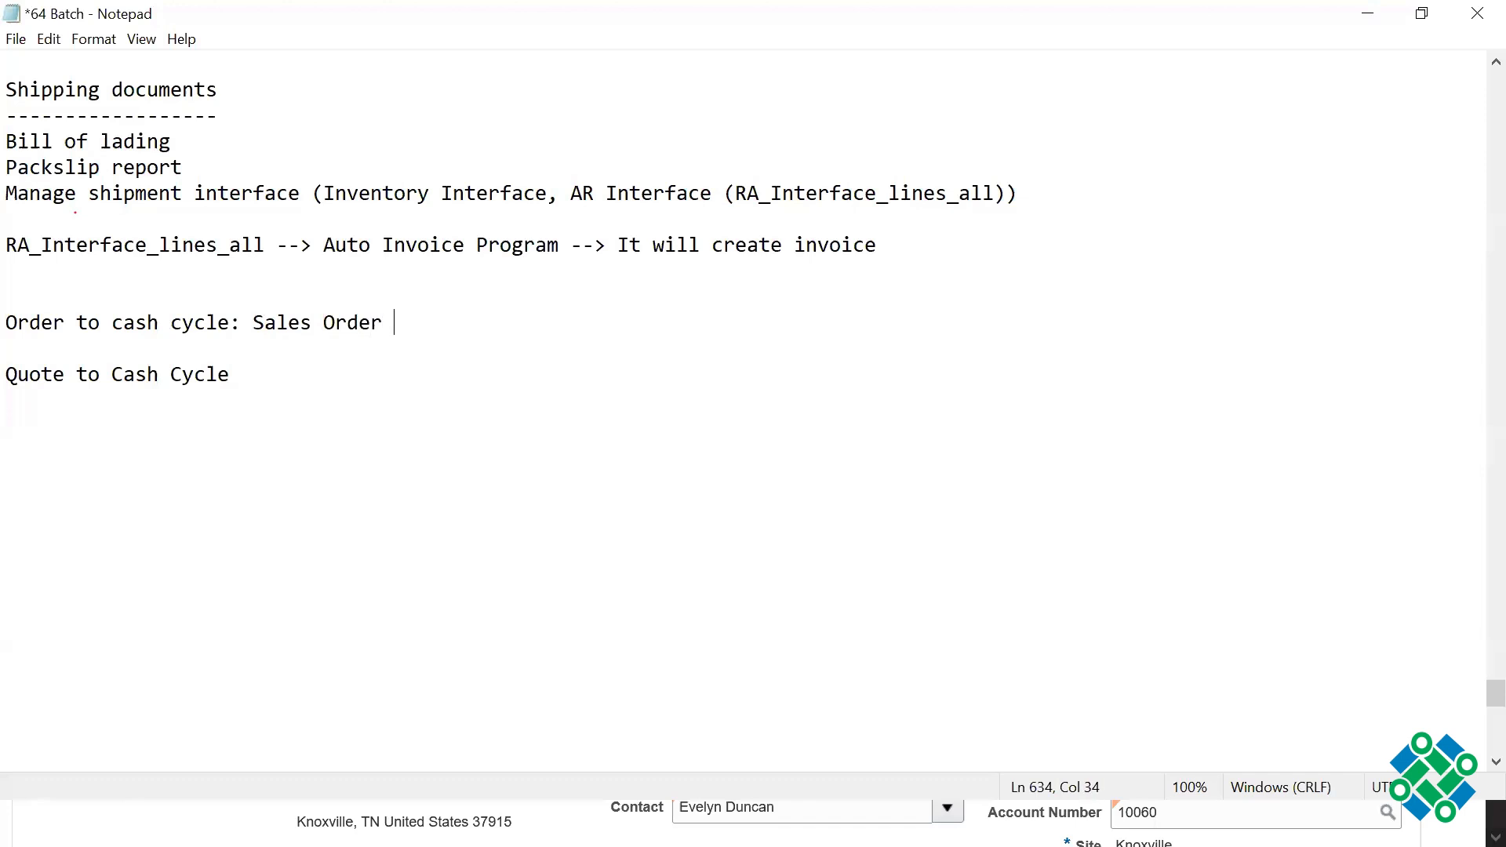
{"action": "type", "text": "-- till ledger posting"}
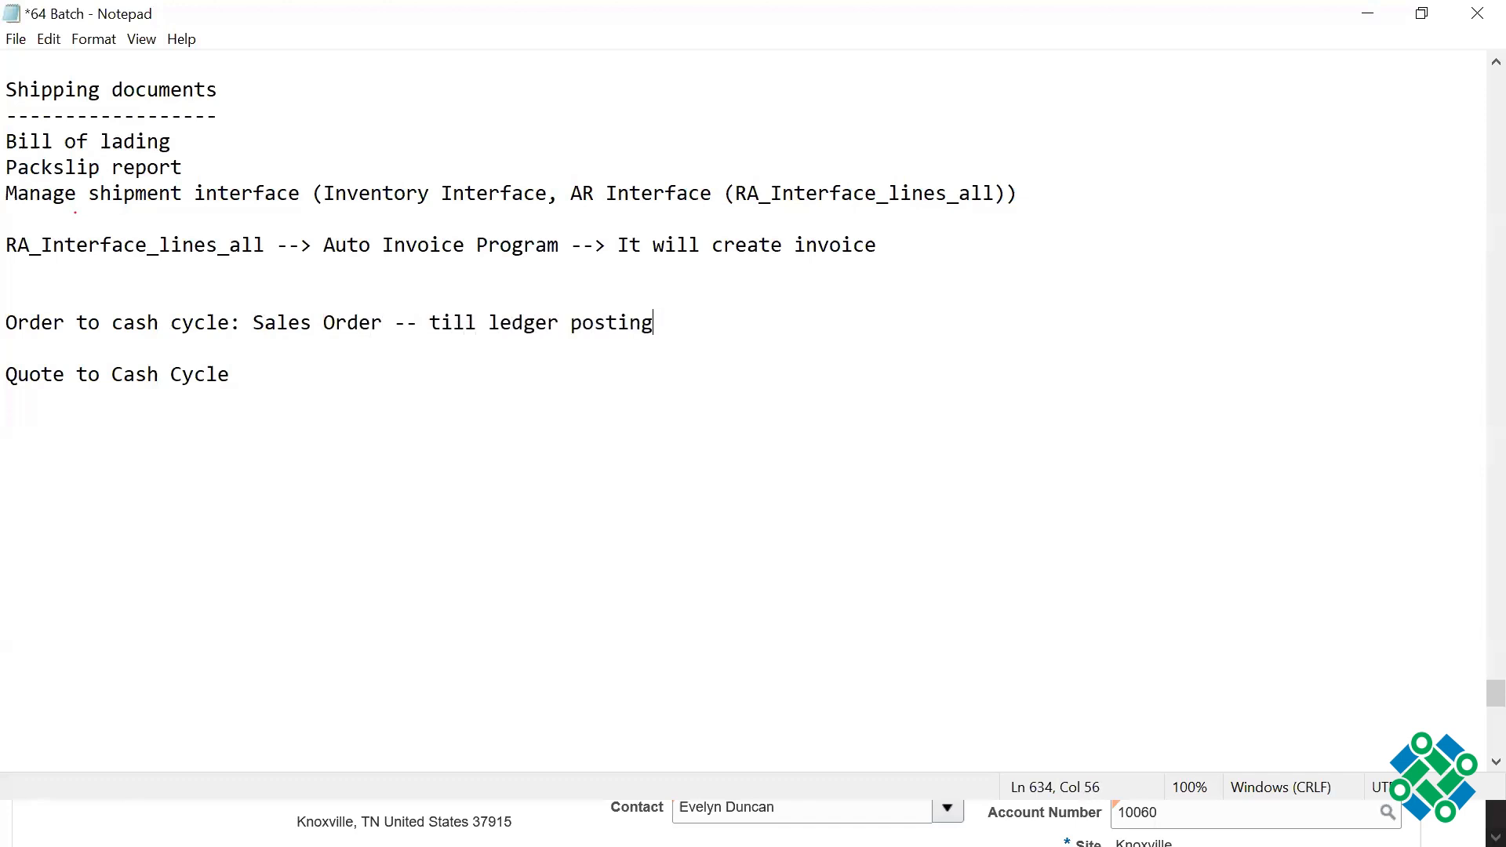
Step: Extend the Quote to Cash Cycle line with ": Sales Quote -> Quote Approved"
{"action": "left_click", "coordinate": [228, 323]}
{"action": "left_click", "coordinate": [280, 379]}
{"action": "type", "text": ": Sales Quote "}
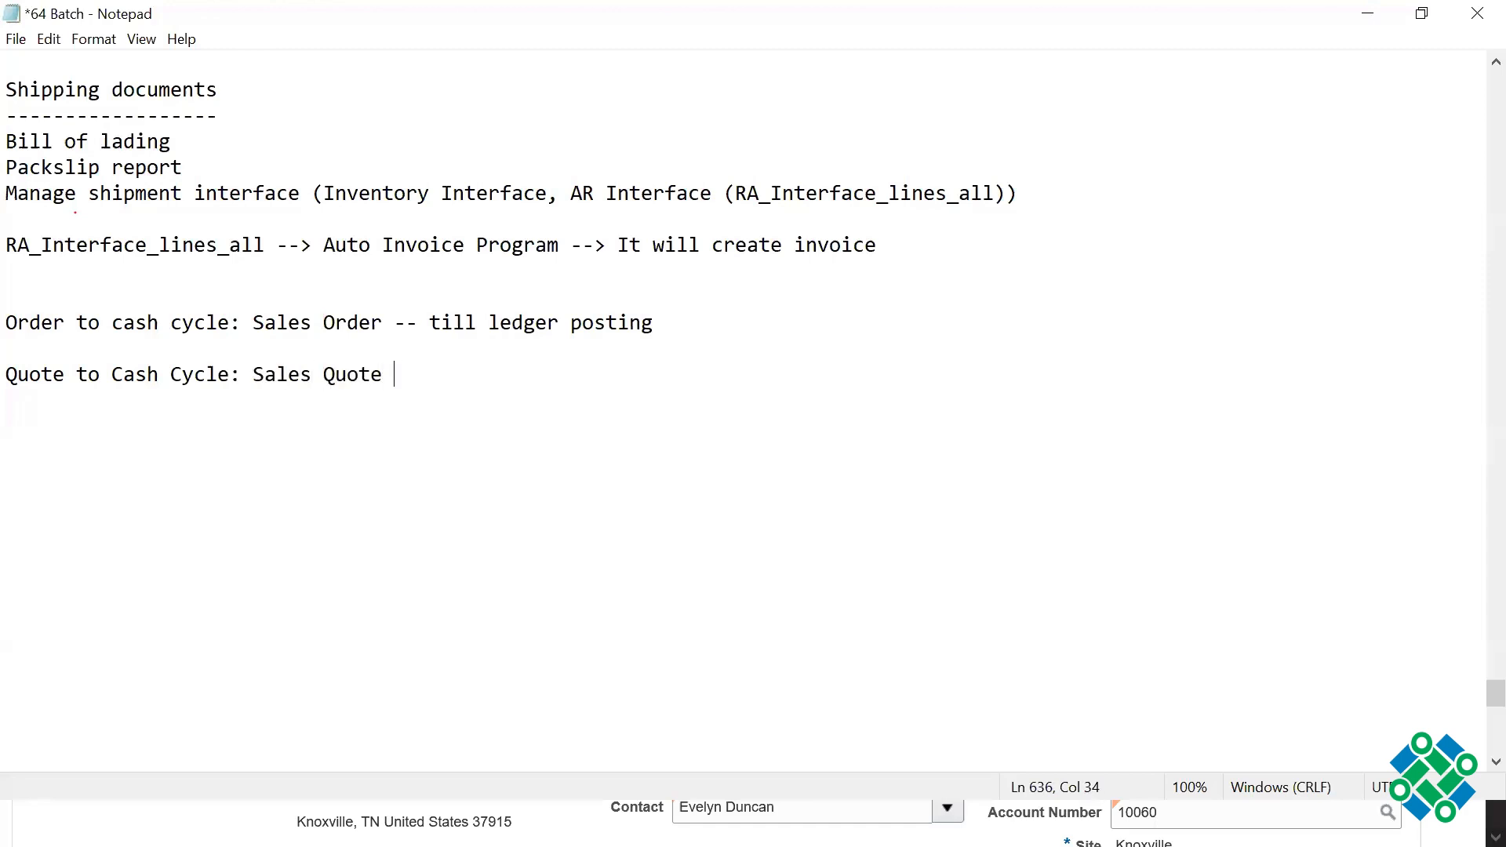
{"action": "type", "text": "-> Quote Approved "}
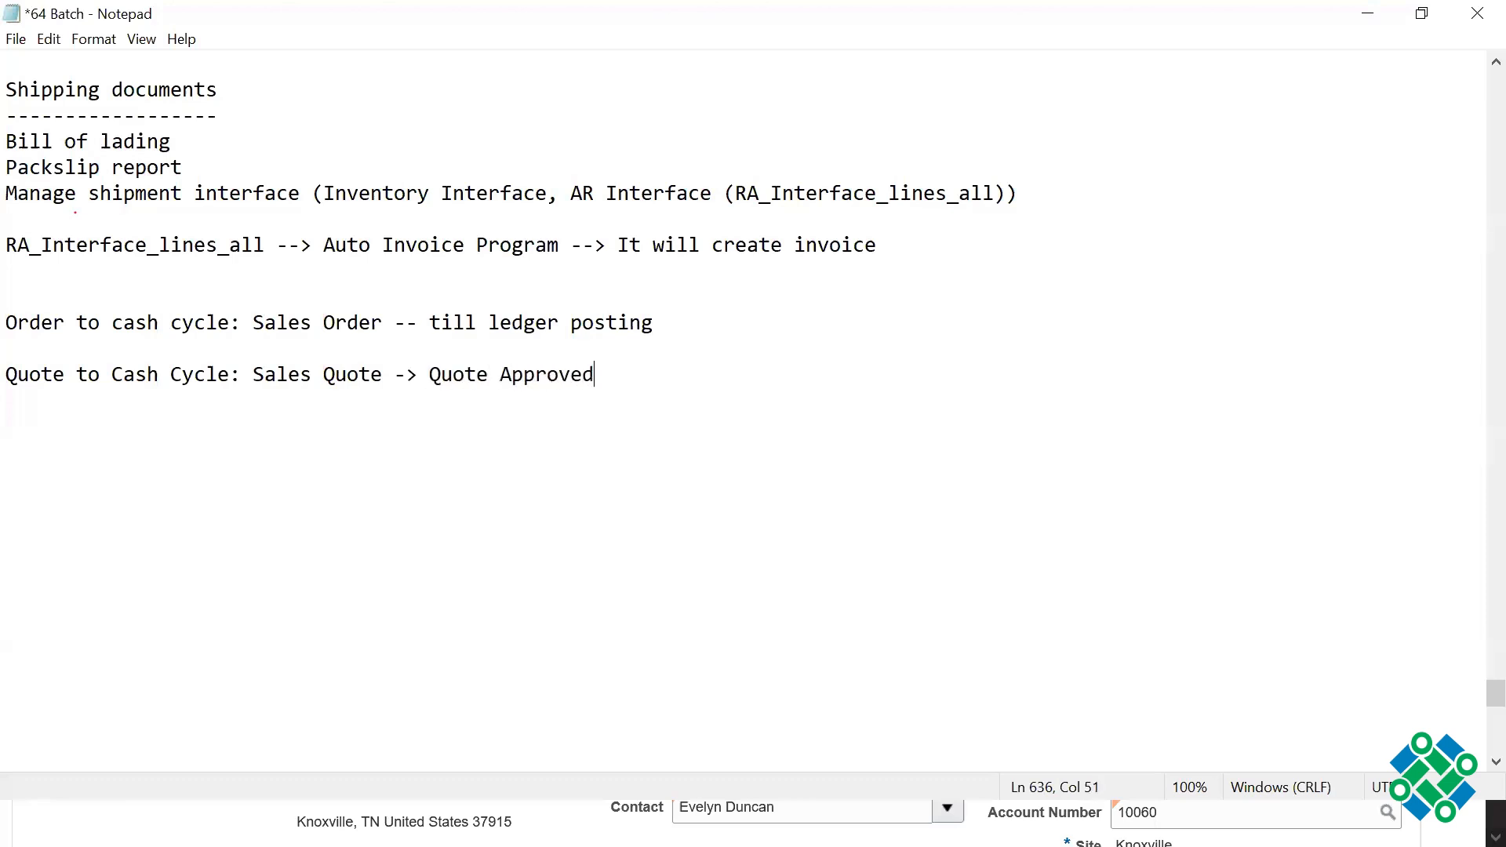
{"action": "type", "text": "-> Sales"}
Step: Continue the Quote to Cash Cycle line with "-> Convert Quote into Sales Order ......."
{"action": "key", "text": "BackSpace"}
{"action": "key", "text": "BackSpace"}
{"action": "key", "text": "BackSpace"}
{"action": "key", "text": "BackSpace"}
{"action": "key", "text": "BackSpace"}
{"action": "key", "text": "BackSpace"}
{"action": "type", "text": "Convert Quo"}
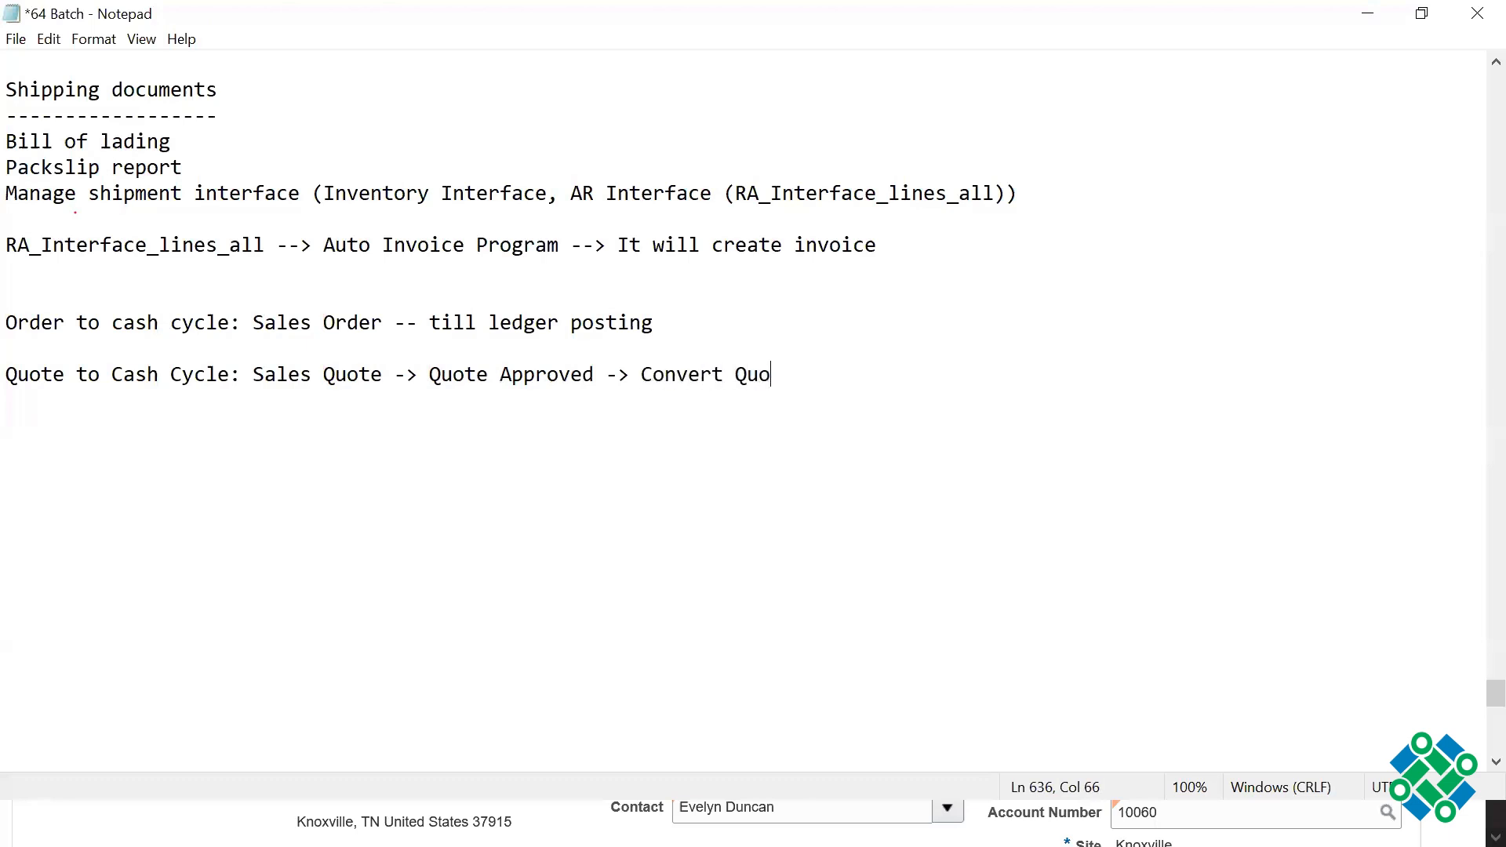
{"action": "type", "text": "te into Sales Order ......."}
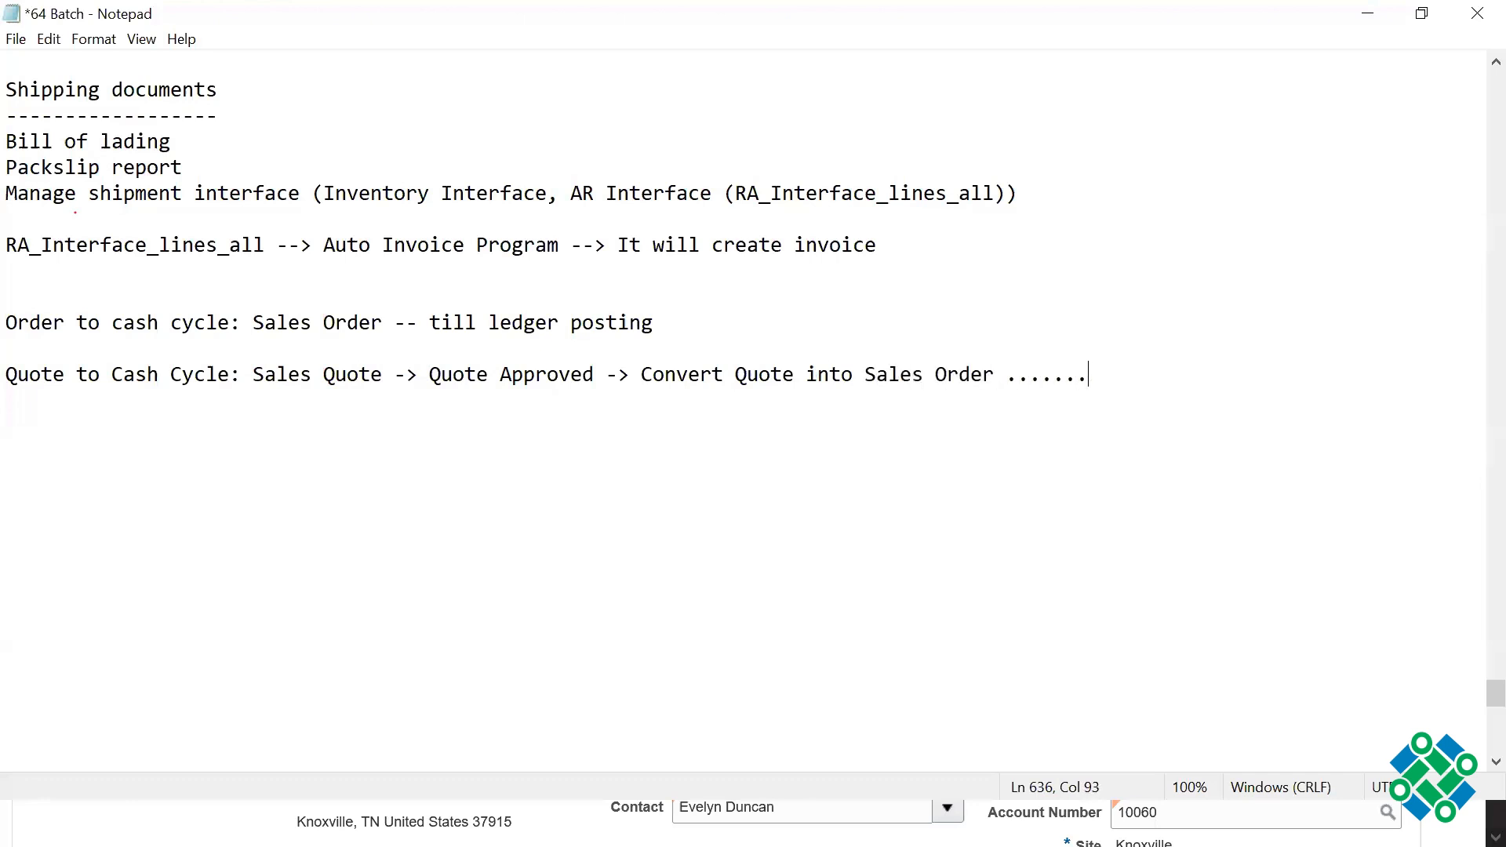
Step: Highlight the Sales Quote and Quote Approved stages, and return the cursor to the line's end
{"action": "left_click_drag", "start_coordinate": [253, 375], "coordinate": [405, 375]}
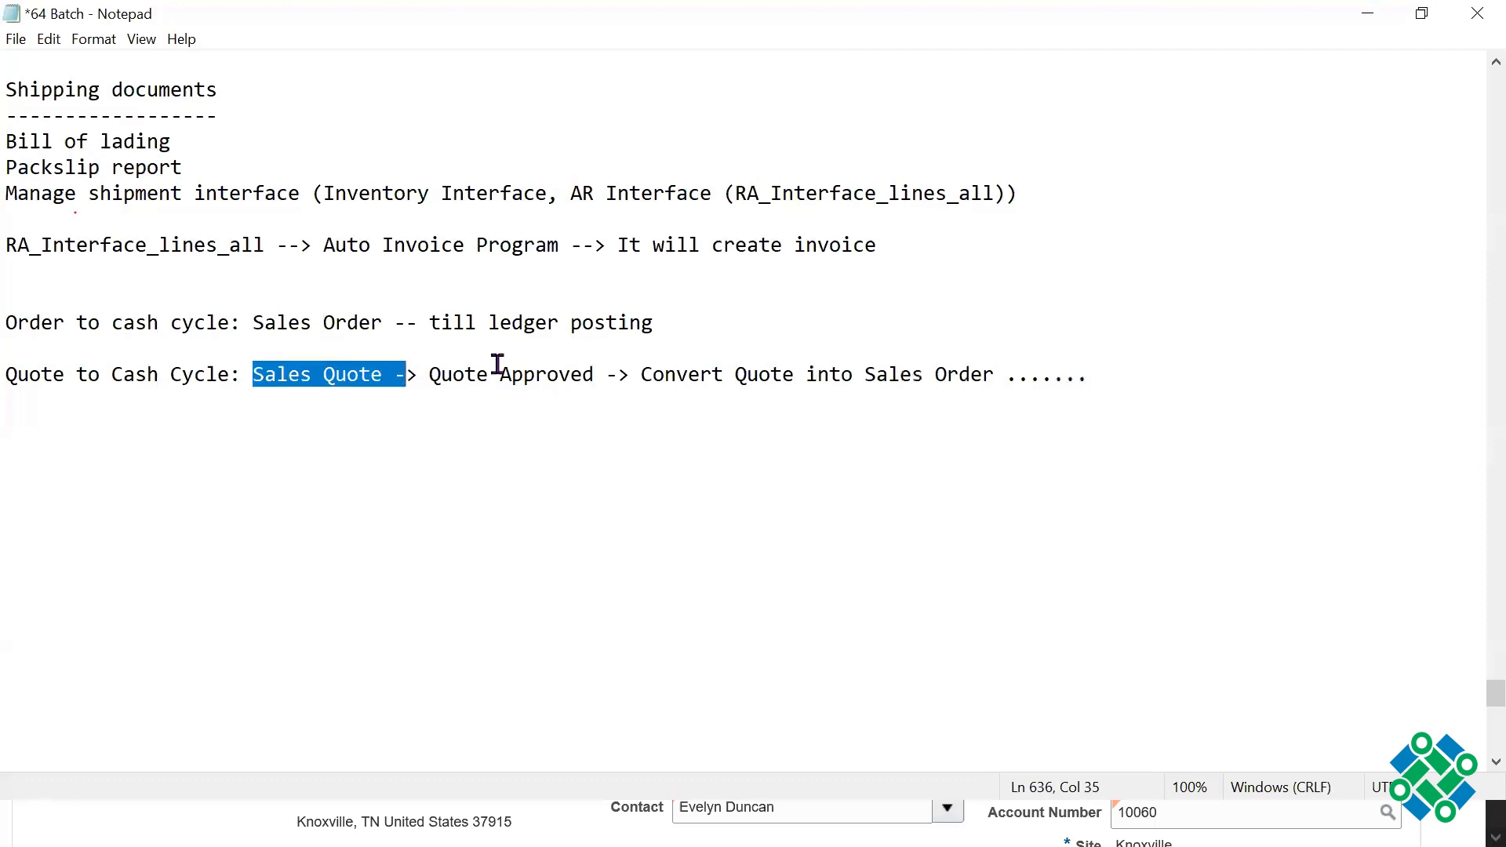
{"action": "left_click_drag", "start_coordinate": [498, 364], "coordinate": [600, 364]}
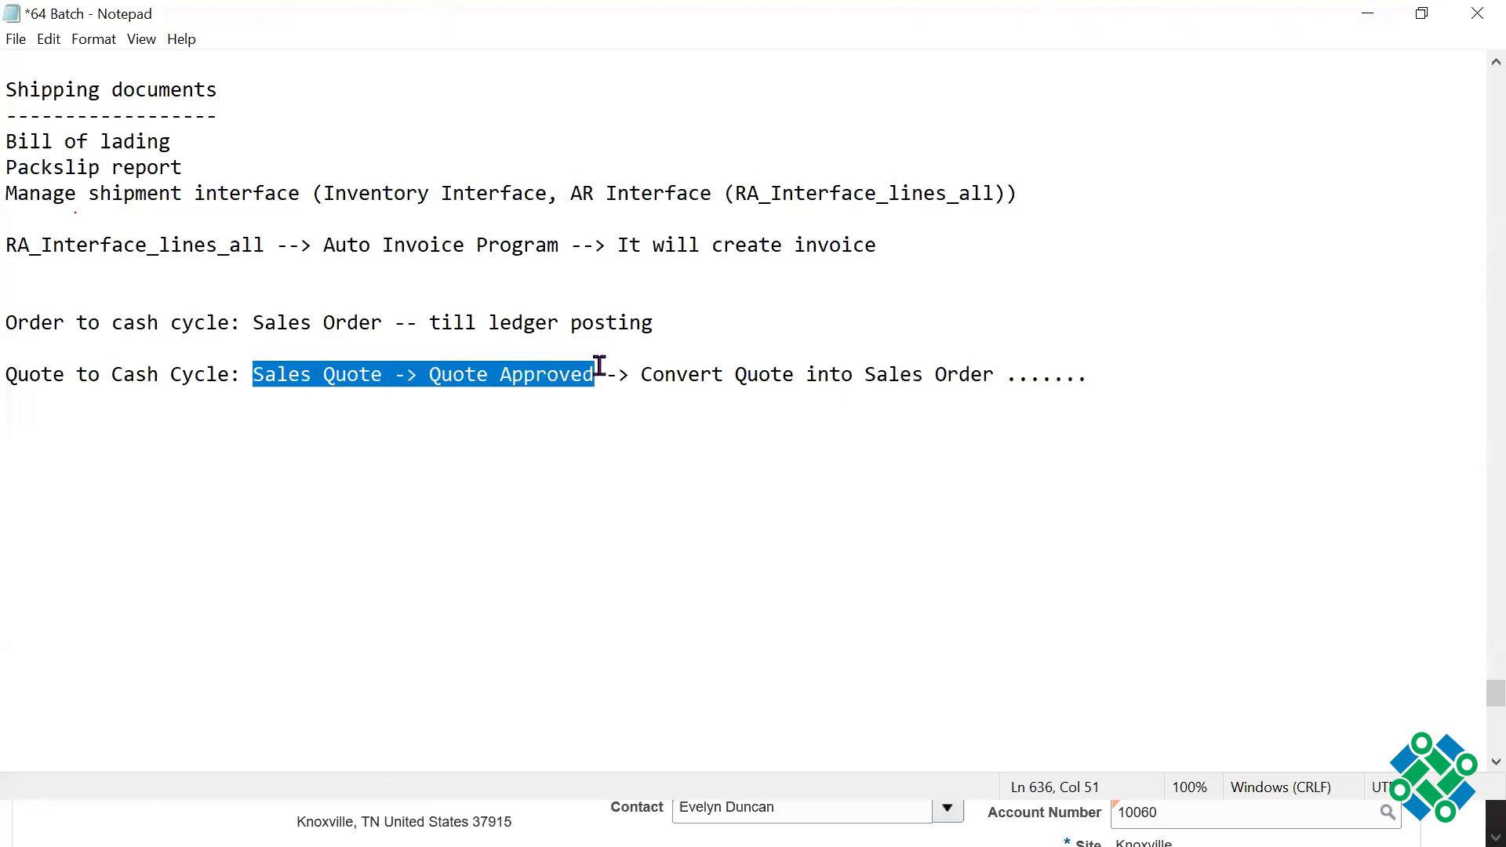
{"action": "left_click", "coordinate": [1119, 366]}
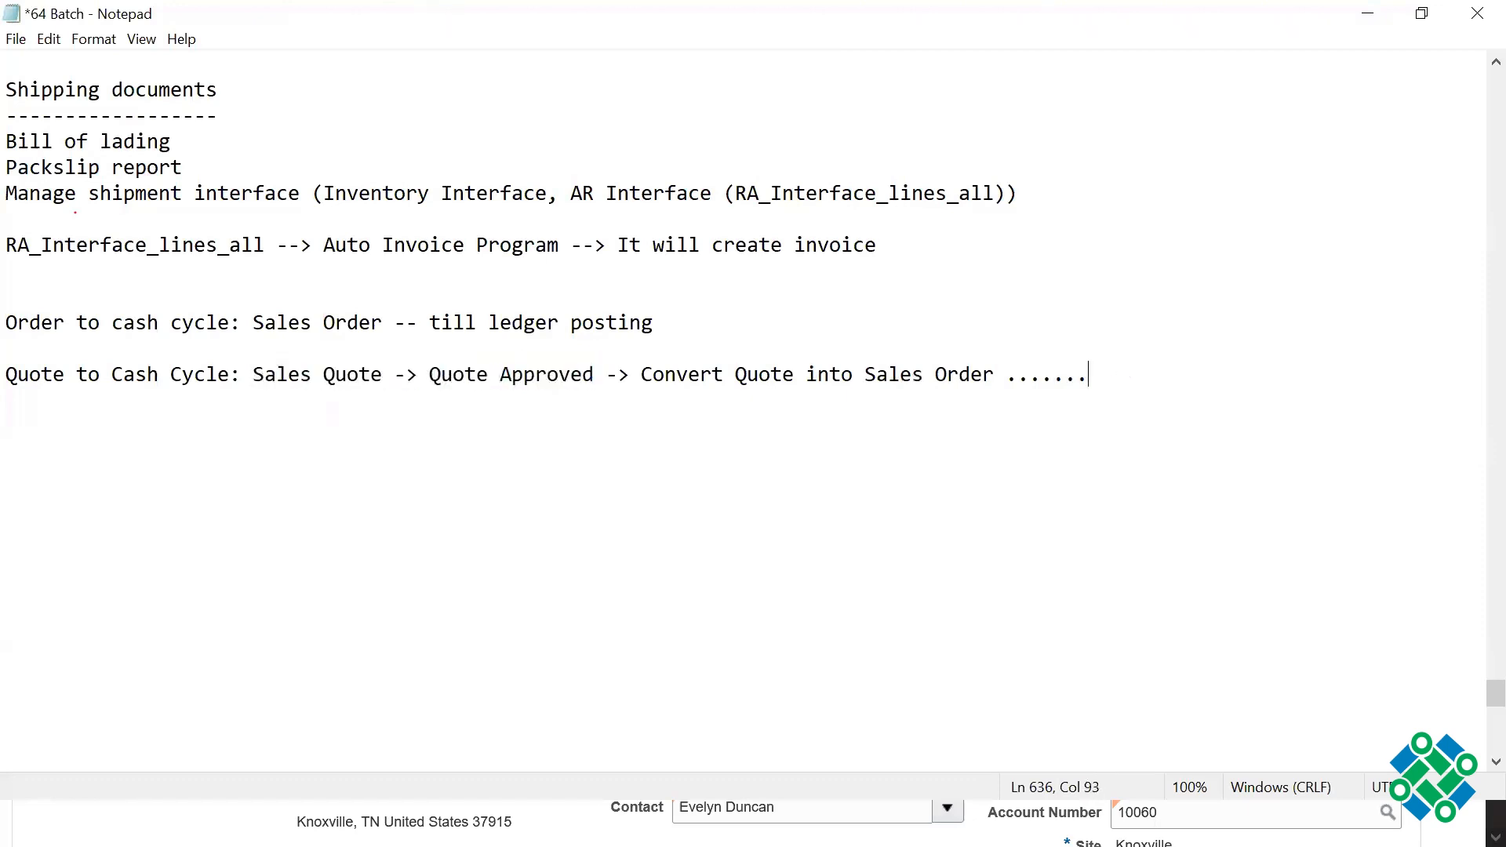
Step: Add an indented row of dashes beneath the Sales Quote and Quote Approved stages
{"action": "key", "text": "Return"}
{"action": "key", "text": "Return"}
{"action": "key", "text": "Tab"}
{"action": "key", "text": "Tab"}
Step: Add the indented note "CPQ - Configure Price Quote (Buy License)" beneath the dashes
{"action": "key", "text": "Tab"}
{"action": "left_click", "coordinate": [1123, 367]}
{"action": "key", "text": "Return"}
{"action": "key", "text": "Tab"}
{"action": "key", "text": "Tab"}
{"action": "key", "text": "Tab"}
{"action": "type", "text": "-----------------------"}
{"action": "key", "text": "Return"}
{"action": "key", "text": "Tab"}
{"action": "key", "text": "Tab"}
{"action": "key", "text": "Tab"}
{"action": "type", "text": "CPG"}
{"action": "key", "text": "BackSpace"}
{"action": "type", "text": "Q - Configure P"}
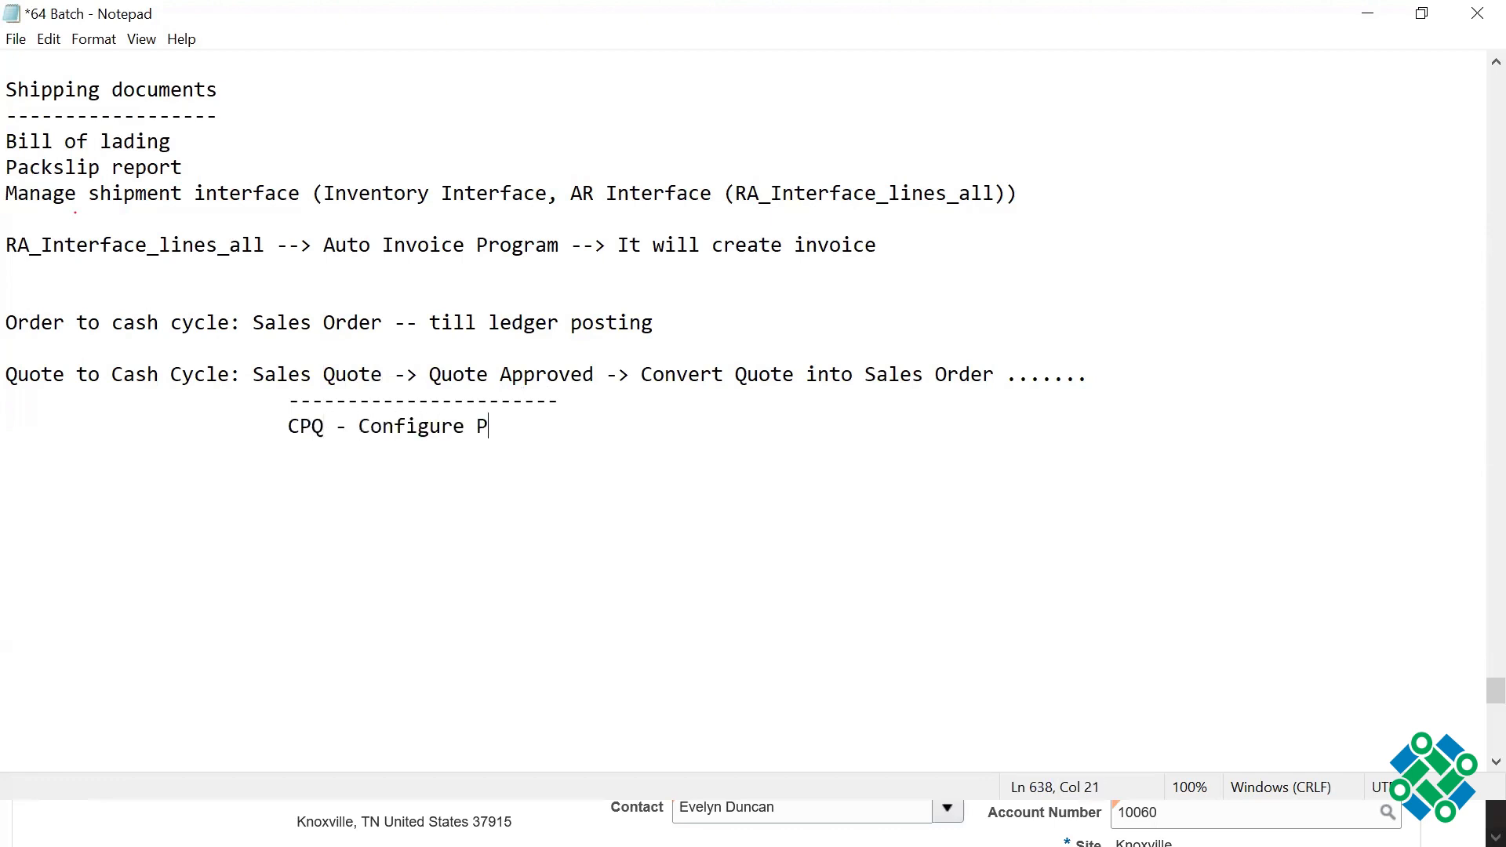
{"action": "type", "text": "rice Quote"}
{"action": "type", "text": "9"}
{"action": "key", "text": "BackSpace"}
{"action": "type", "text": "(Buy License)"}
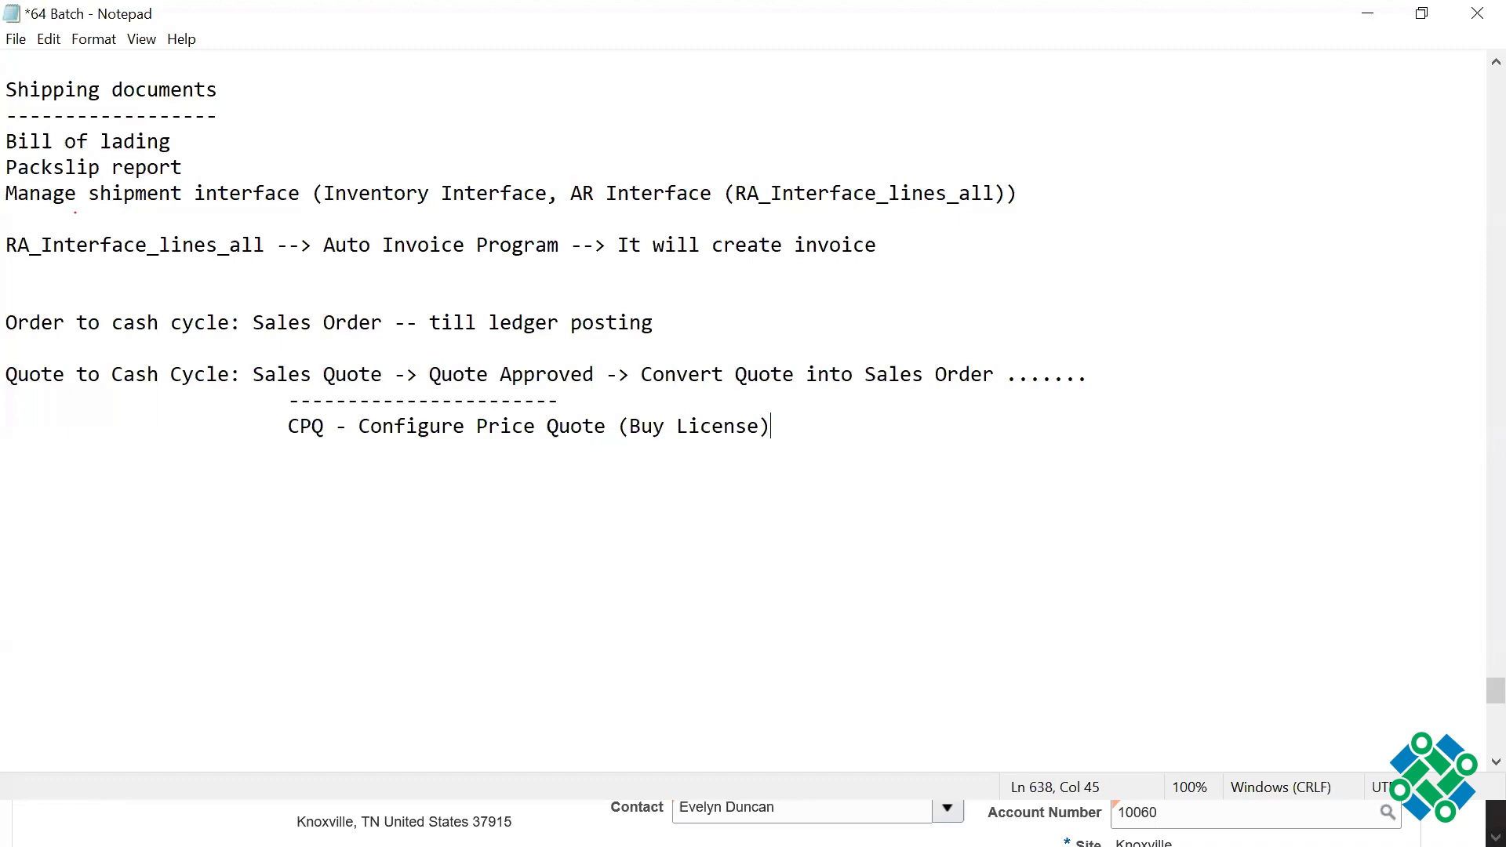
Step: Highlight "Quote to Cash" and the CPQ abbreviation to review how they relate
{"action": "left_click", "coordinate": [1076, 63]}
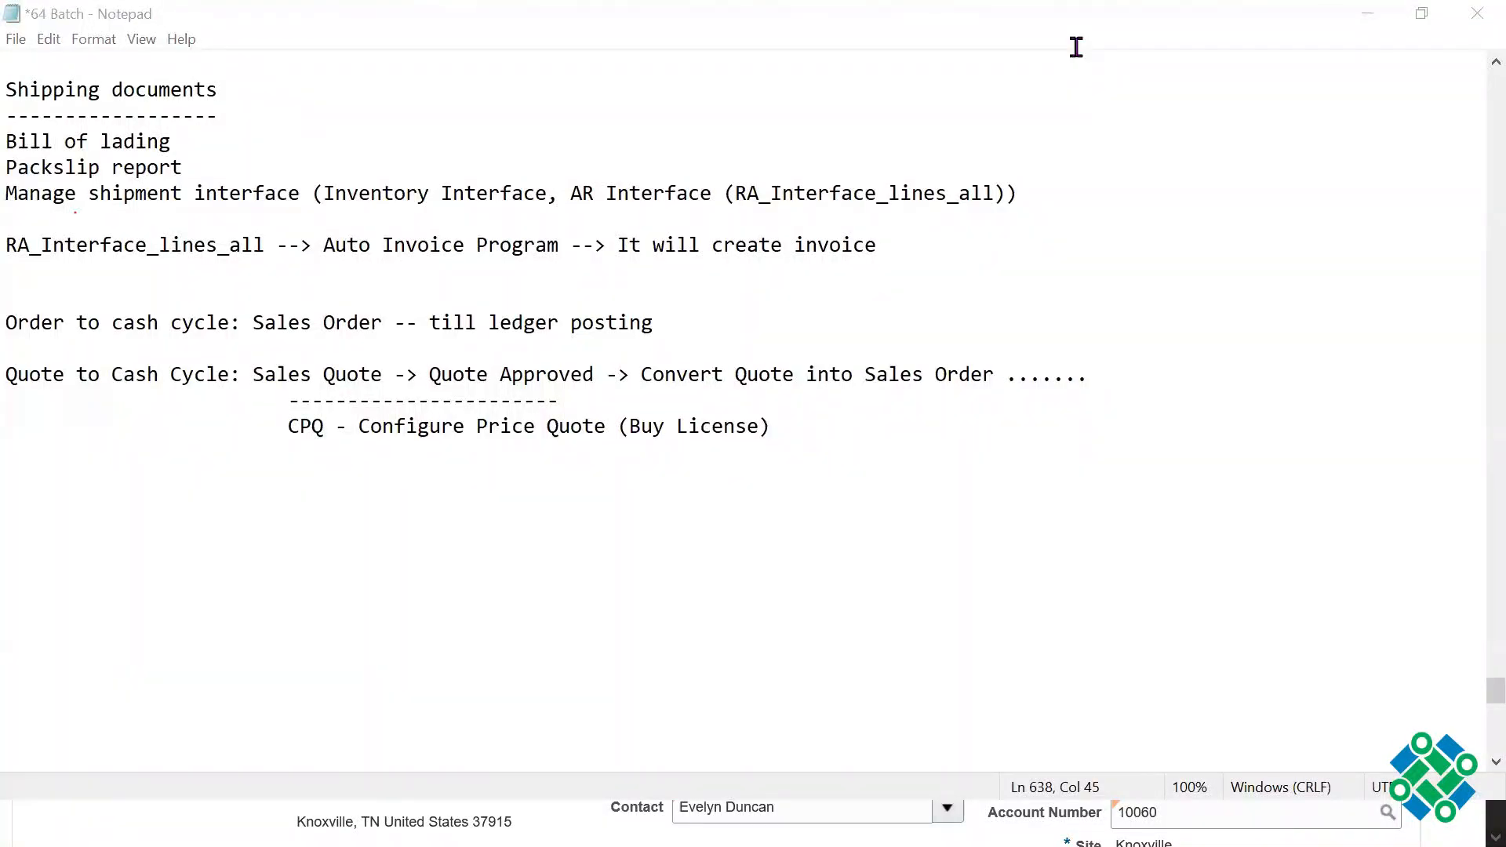
{"action": "left_click_drag", "start_coordinate": [6, 377], "coordinate": [156, 376]}
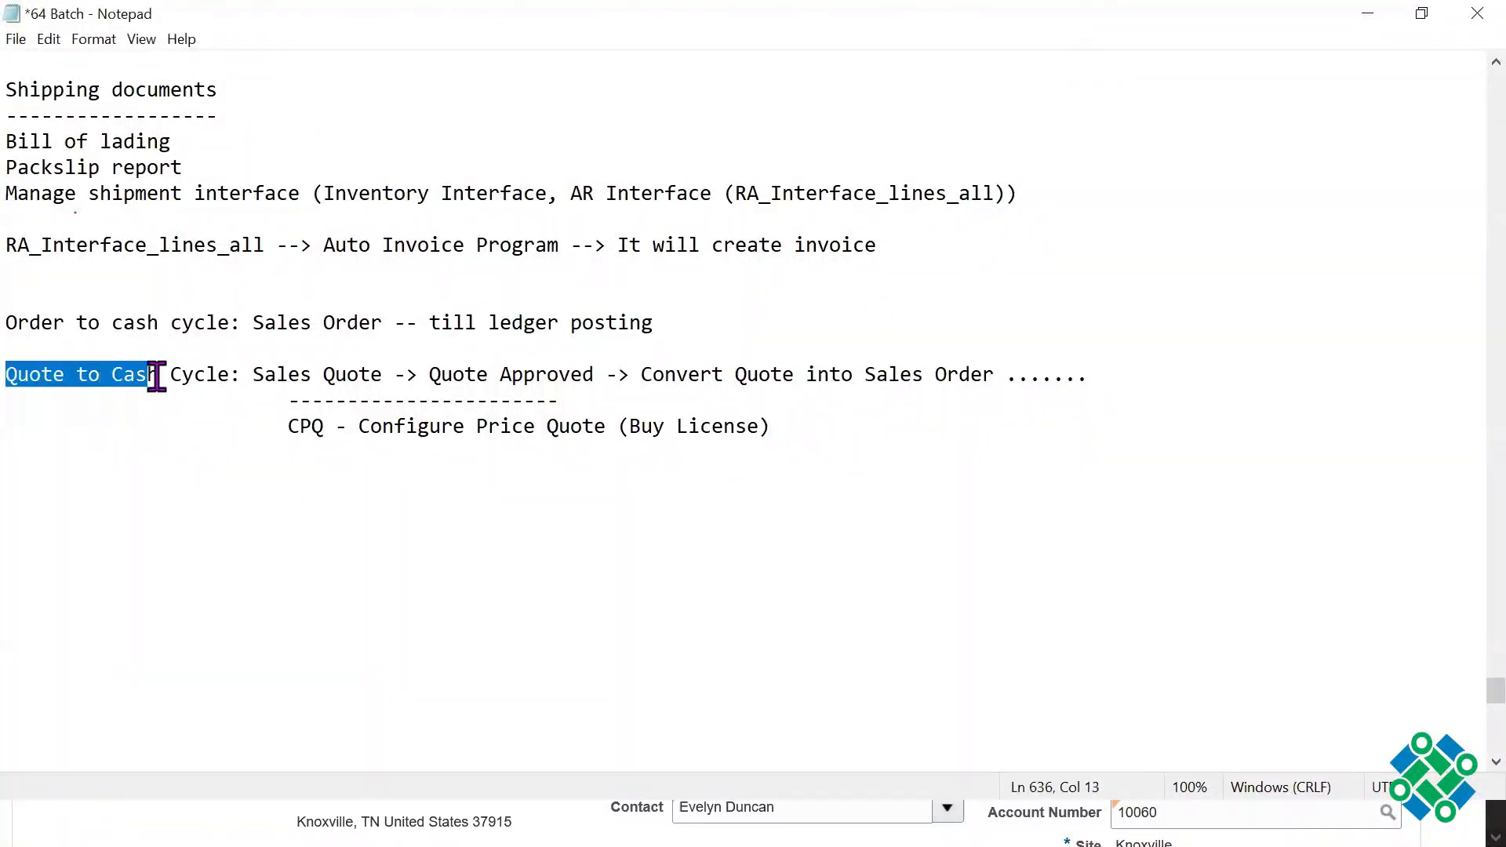
{"action": "left_click_drag", "start_coordinate": [289, 427], "coordinate": [340, 430]}
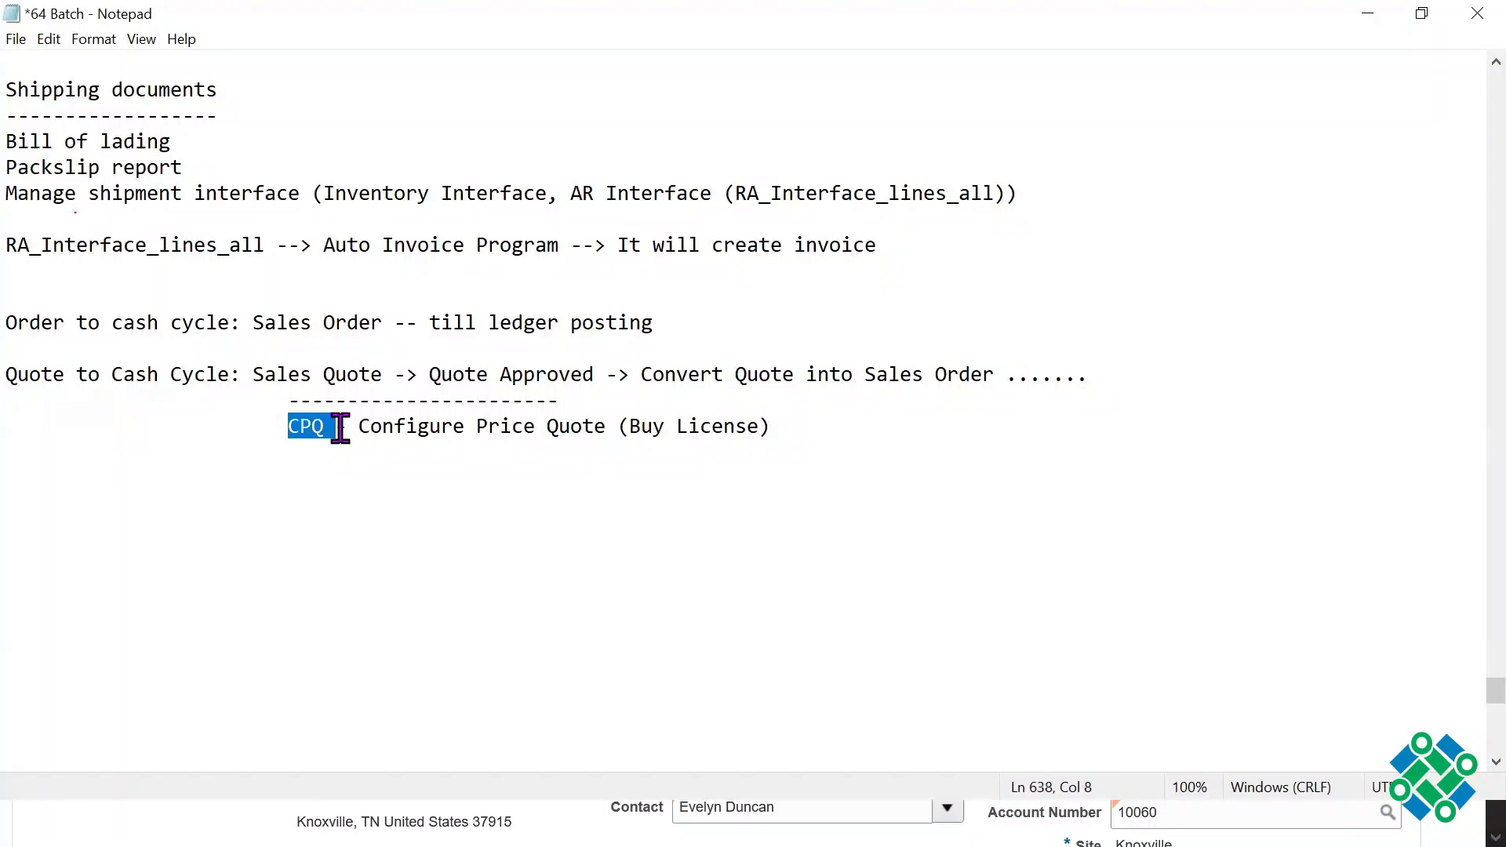